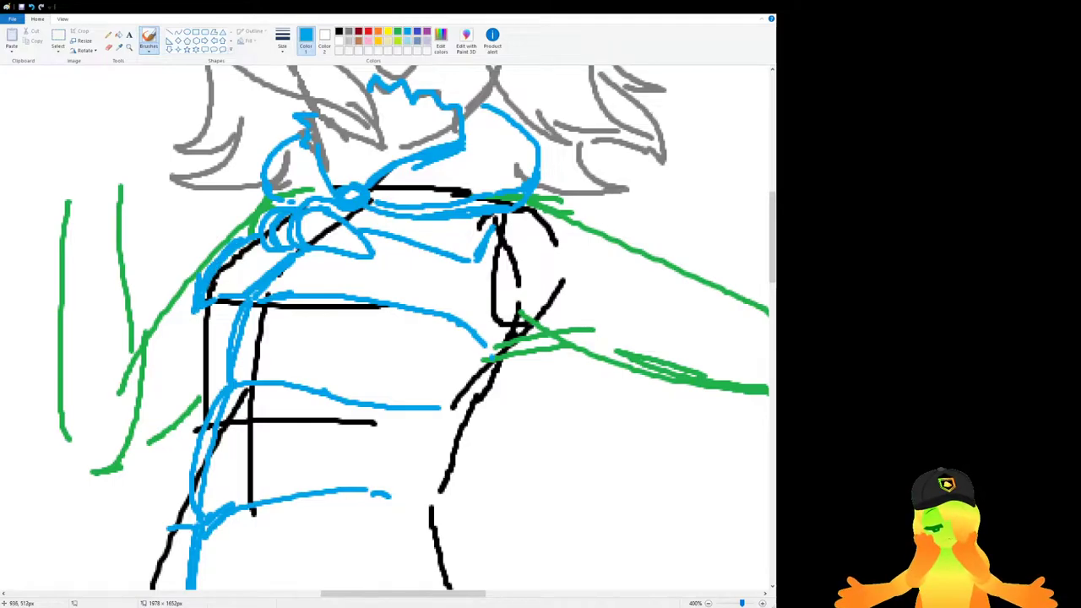
Draw the blue jacket's puffed outer edge down the left side of the torso, from the shoulder to the waist.
mouse_move(194, 294)
left_mouse_down()
mouse_move(168, 389)
mouse_move(189, 312)
mouse_move(179, 412)
mouse_move(187, 316)
mouse_move(199, 413)
left_mouse_up()
key("ctrl+z")
key("ctrl+z")
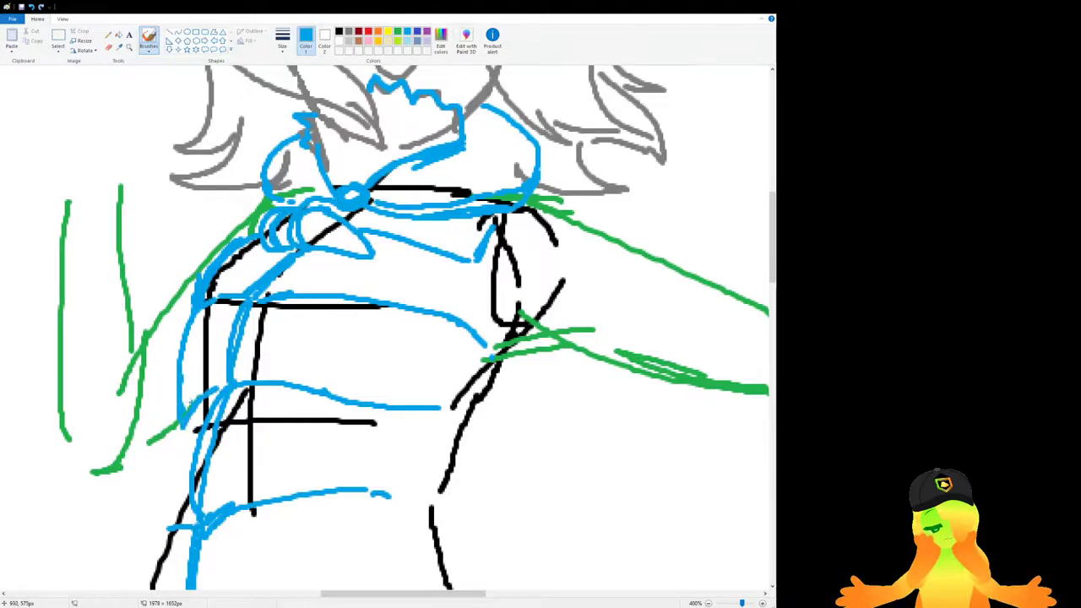
scroll(173, 282, "down", 4)
scroll(173, 283, "up", 2)
mouse_move(177, 282)
left_mouse_down()
mouse_move(156, 390)
mouse_move(160, 342)
left_mouse_up()
key("ctrl+z")
Sketch the jacket's flared lower section in blue, curving outward from the waist past the left hip.
scroll(160, 314, "down", 2)
mouse_move(163, 261)
left_mouse_down()
mouse_move(97, 410)
mouse_move(86, 510)
mouse_move(218, 431)
left_mouse_up()
key("ctrl+z")
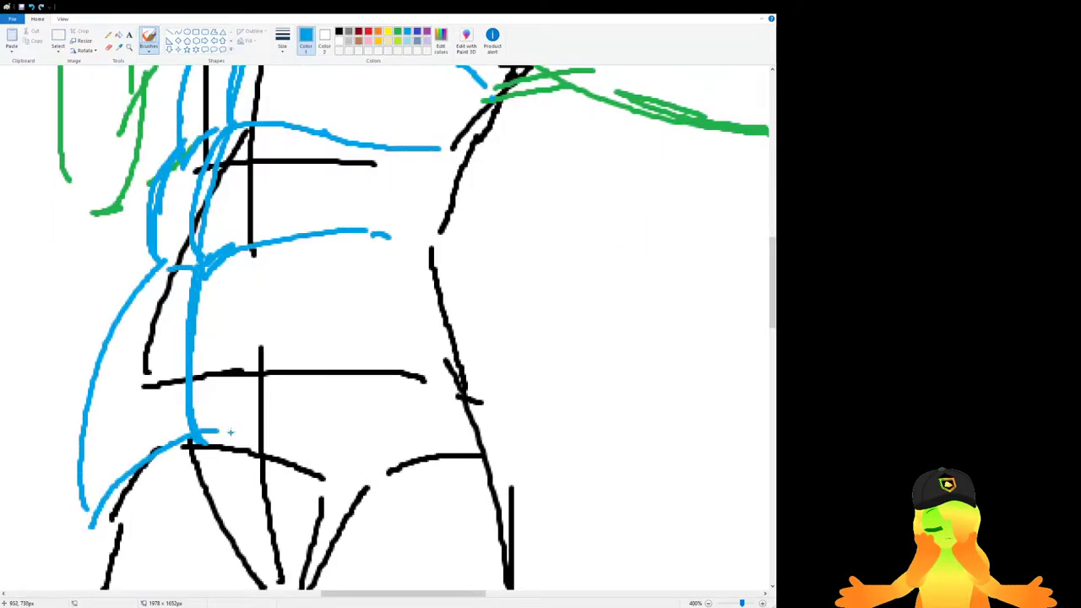
scroll(253, 427, "down", 2)
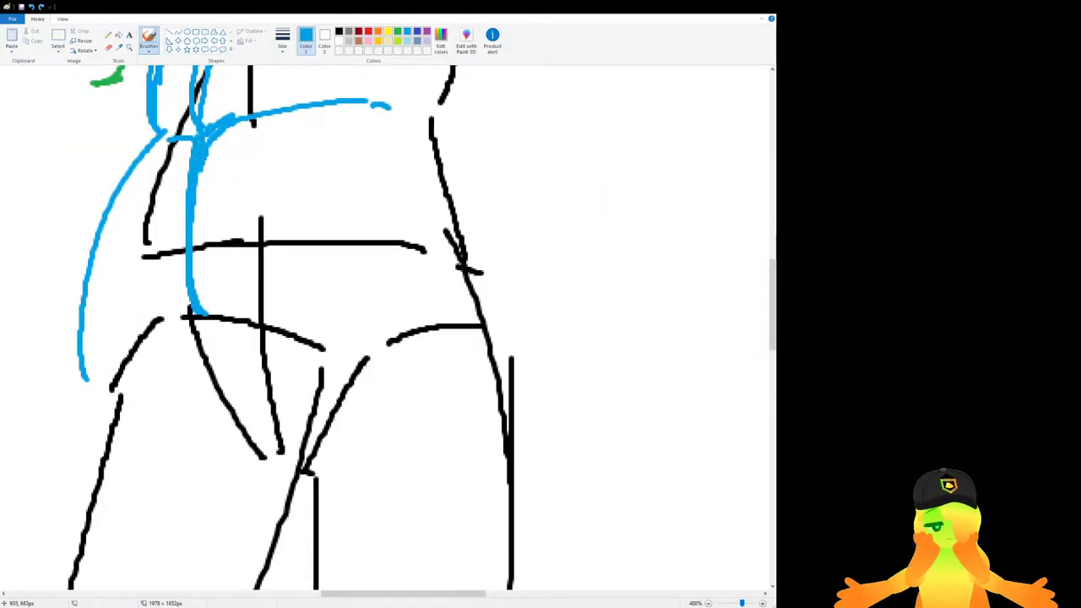
Draw the jacket's waist fold and puffed segments up the right side of the torso to the armpit in blue.
scroll(388, 330, "up", 2)
mouse_move(390, 236)
left_mouse_down()
mouse_move(462, 263)
mouse_move(475, 318)
left_mouse_up()
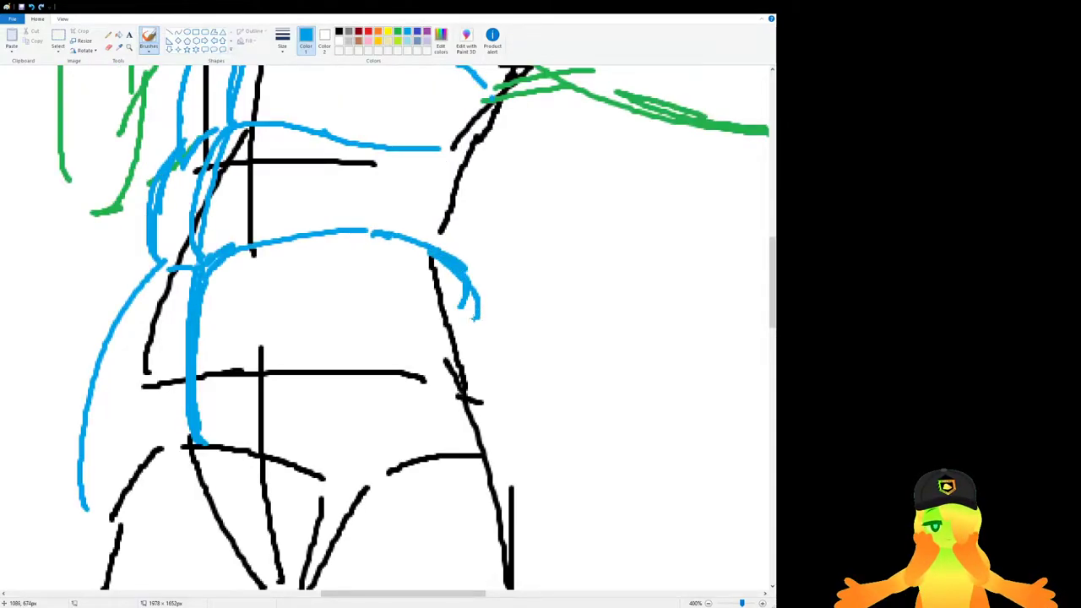
left_click_drag(470, 162, 472, 256)
key("ctrl+z")
left_click_drag(476, 183, 469, 260)
key("ctrl+z")
left_click_drag(481, 176, 471, 257)
scroll(487, 267, "up", 2)
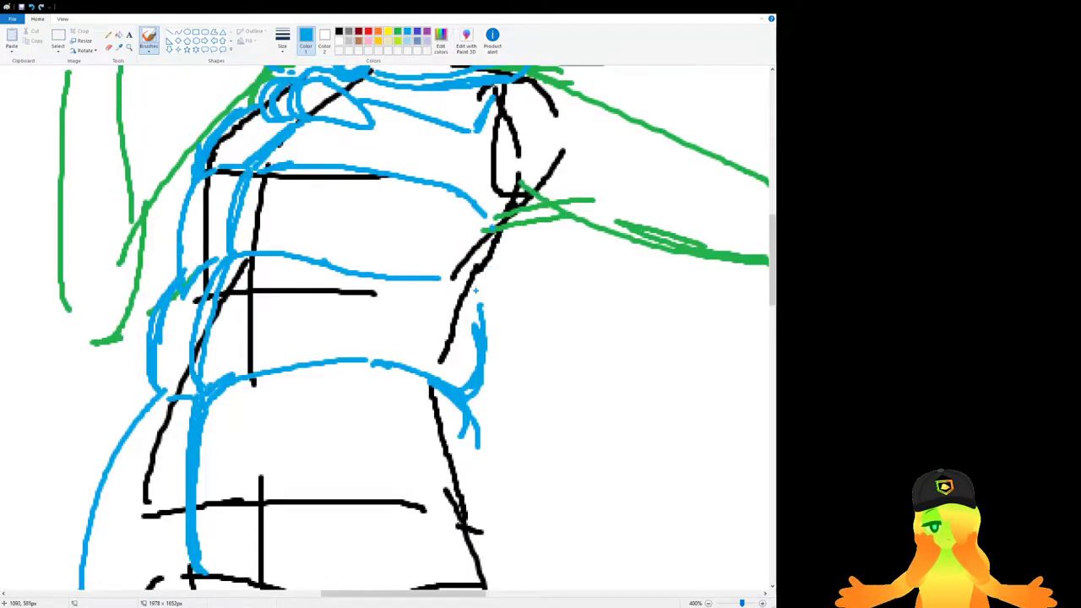
mouse_move(443, 289)
left_mouse_down()
mouse_move(476, 300)
mouse_move(522, 234)
left_mouse_up()
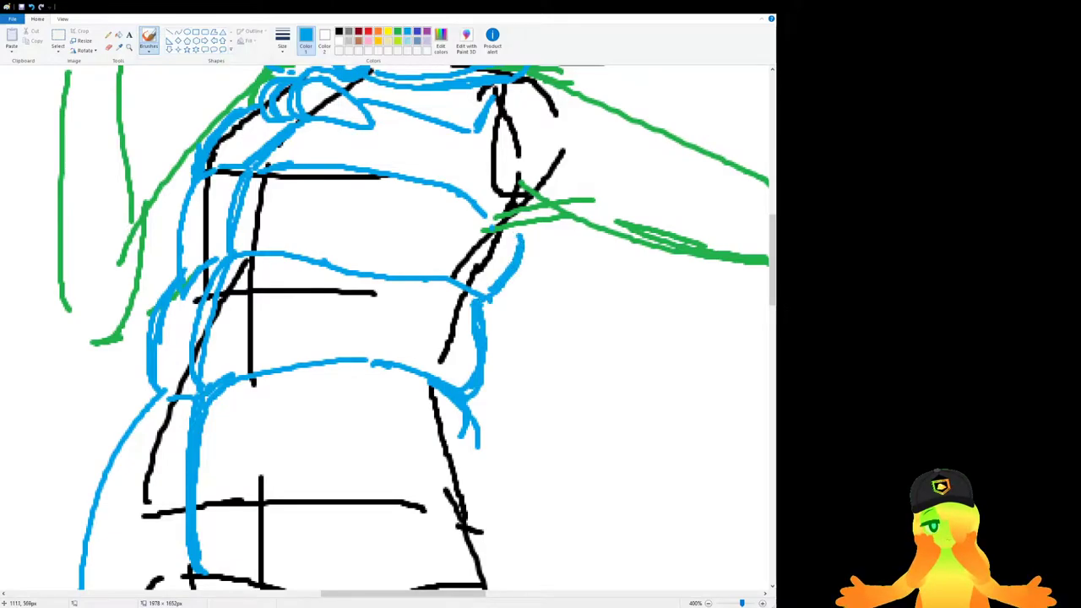
scroll(486, 292, "down", 2)
scroll(292, 322, "up", 2)
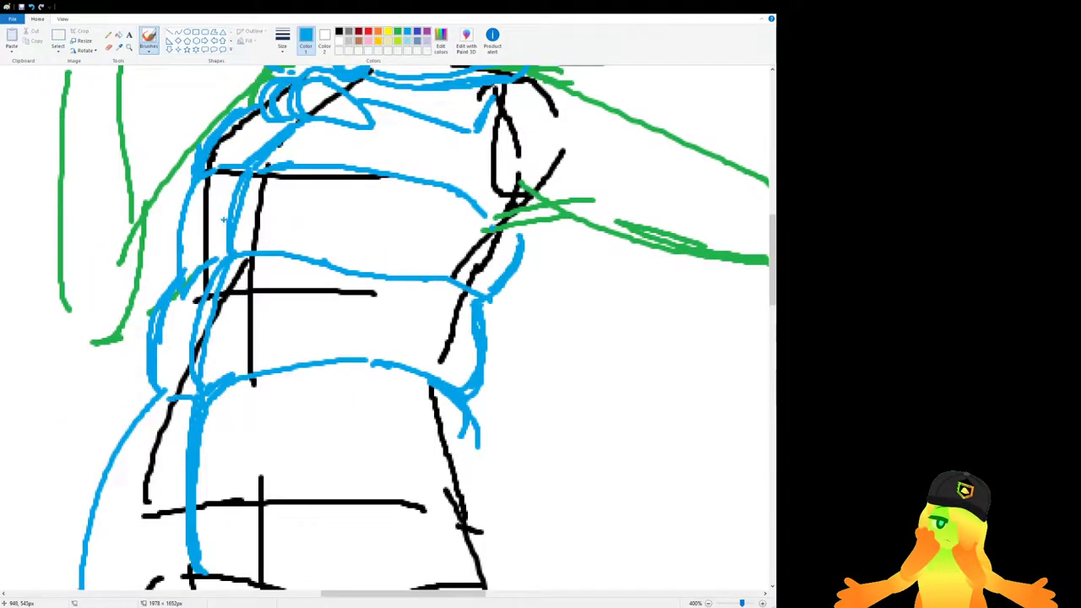
Erase the overlapping shoulder and upper torso sketch lines around the left shoulder.
scroll(312, 252, "up", 1)
scroll(275, 226, "up", 3)
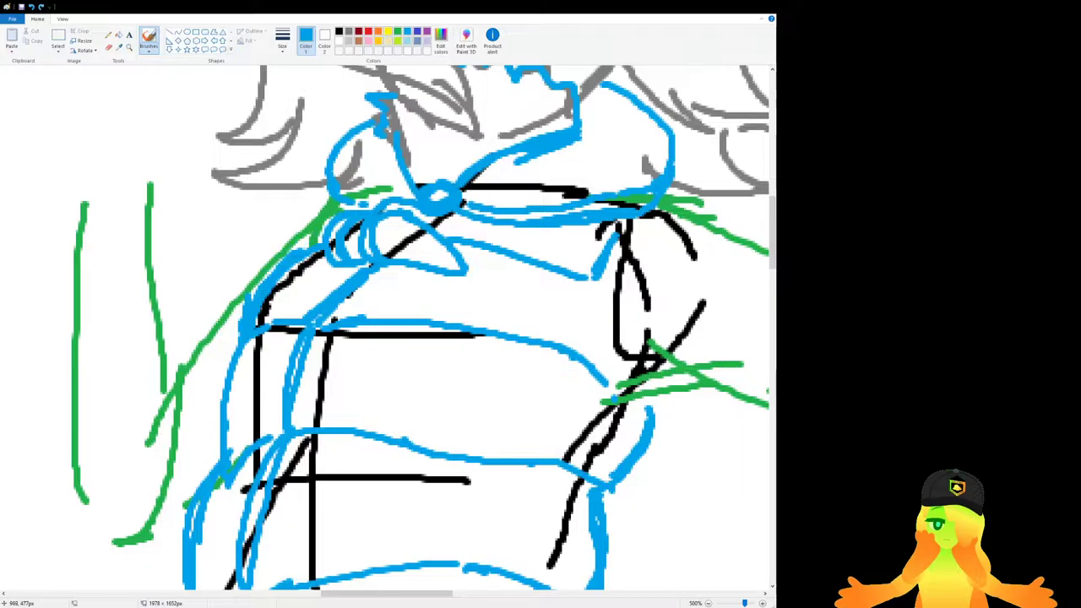
left_click(110, 47)
mouse_move(260, 251)
left_mouse_down()
mouse_move(297, 310)
mouse_move(254, 389)
mouse_move(262, 406)
mouse_move(287, 259)
mouse_move(253, 325)
mouse_move(310, 235)
left_mouse_up()
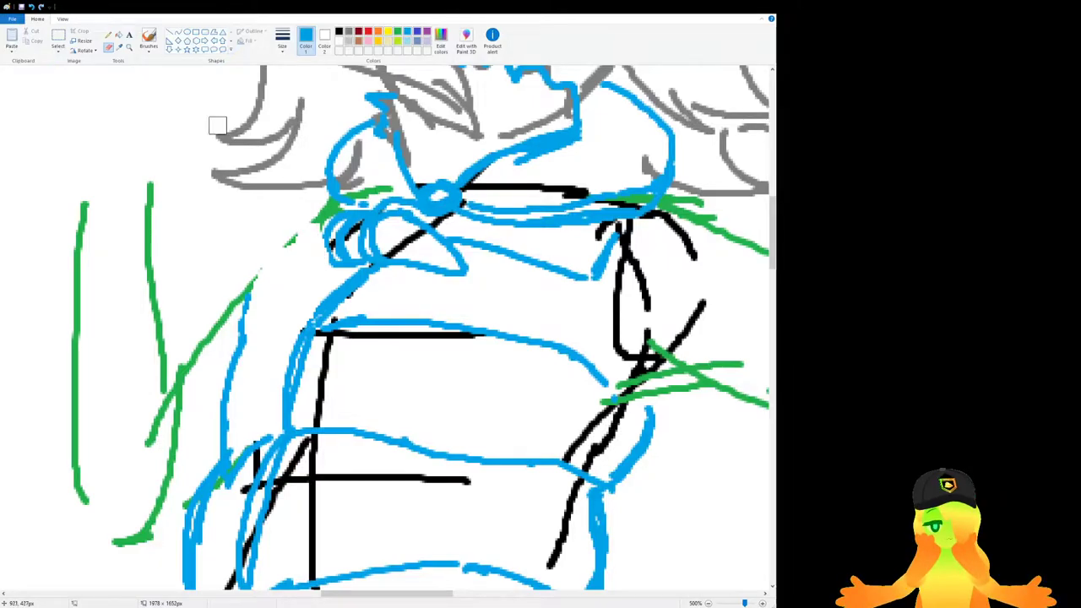
Redraw the left shoulder and upper sleeve contour of the jacket in blue with the brush.
left_click(148, 38)
mouse_move(329, 201)
left_mouse_down()
mouse_move(263, 251)
mouse_move(262, 284)
mouse_move(238, 304)
left_mouse_up()
mouse_move(285, 244)
left_mouse_down()
mouse_move(231, 335)
mouse_move(287, 317)
mouse_move(227, 339)
mouse_move(206, 369)
mouse_move(201, 429)
left_mouse_up()
key("ctrl+z")
mouse_move(234, 335)
left_mouse_down()
mouse_move(223, 443)
mouse_move(235, 345)
left_mouse_up()
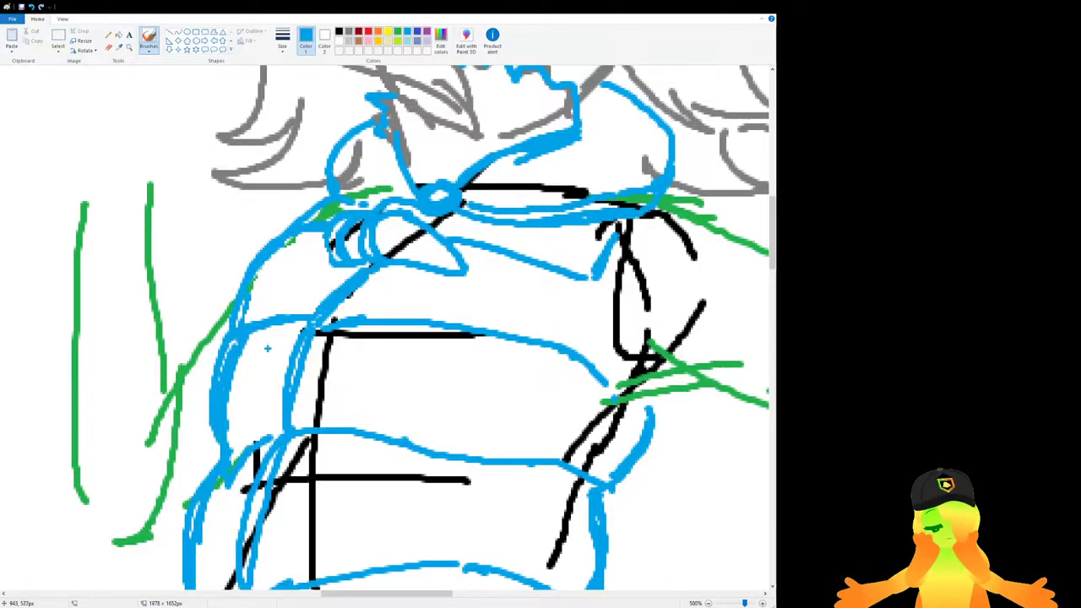
Draw the curved base lines of two horns in blue on the hair, one on each side of the head.
scroll(267, 349, "down", 2)
scroll(334, 380, "up", 2)
scroll(345, 381, "up", 1)
scroll(355, 375, "down", 2)
scroll(357, 372, "up", 2)
scroll(353, 370, "down", 1)
scroll(474, 432, "up", 2)
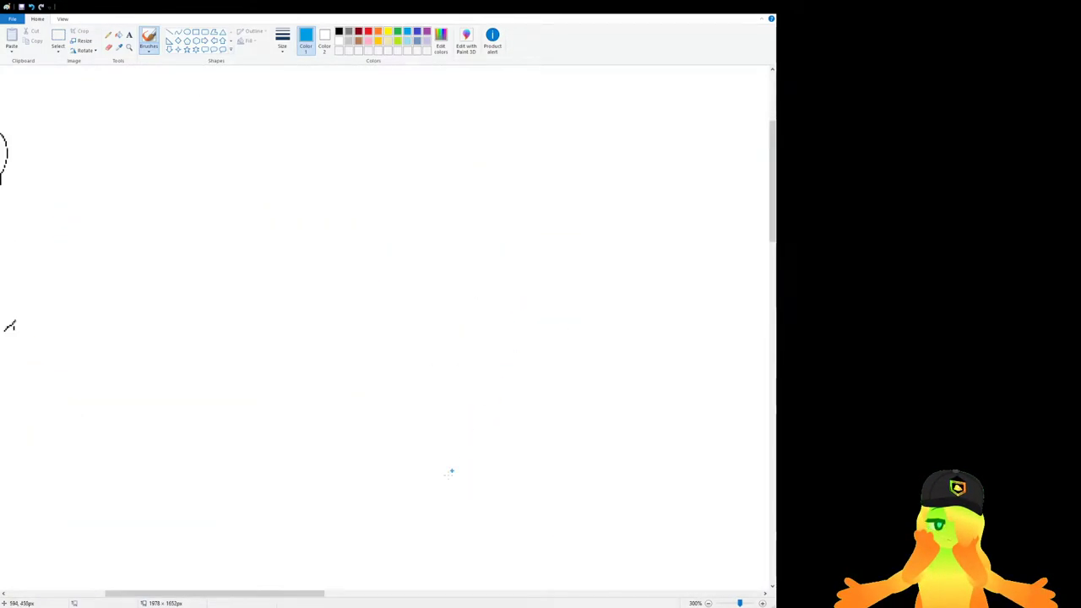
mouse_move(292, 594)
left_mouse_down()
mouse_move(523, 594)
mouse_move(510, 593)
left_mouse_up()
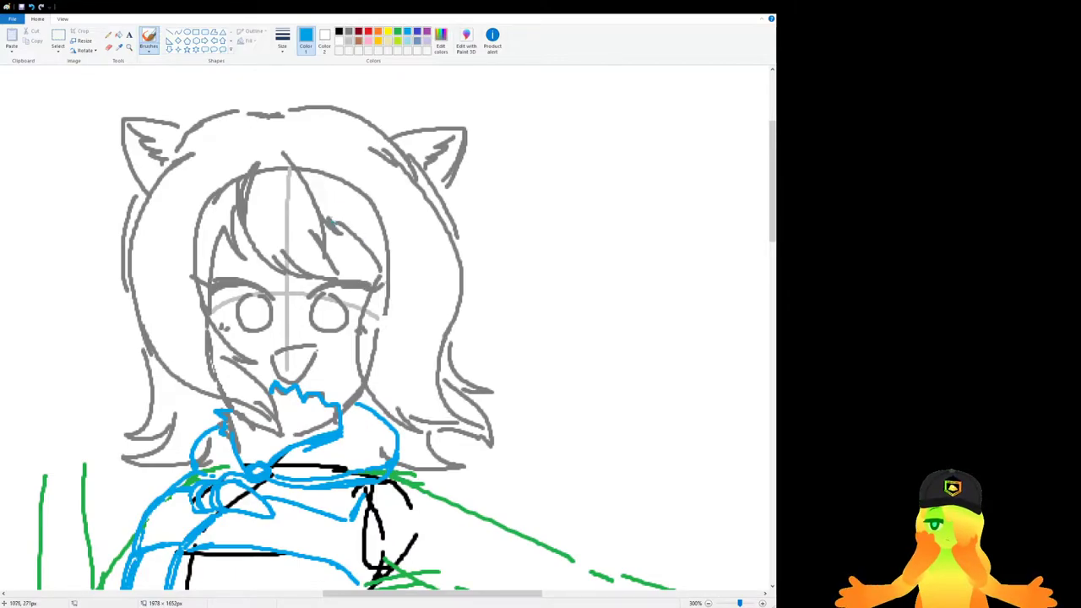
scroll(455, 180, "up", 1)
mouse_move(403, 155)
left_mouse_down()
mouse_move(431, 195)
mouse_move(498, 211)
left_mouse_up()
mouse_move(331, 150)
left_mouse_down()
mouse_move(272, 221)
mouse_move(224, 218)
mouse_move(248, 227)
mouse_move(322, 171)
left_mouse_up()
key("ctrl+z")
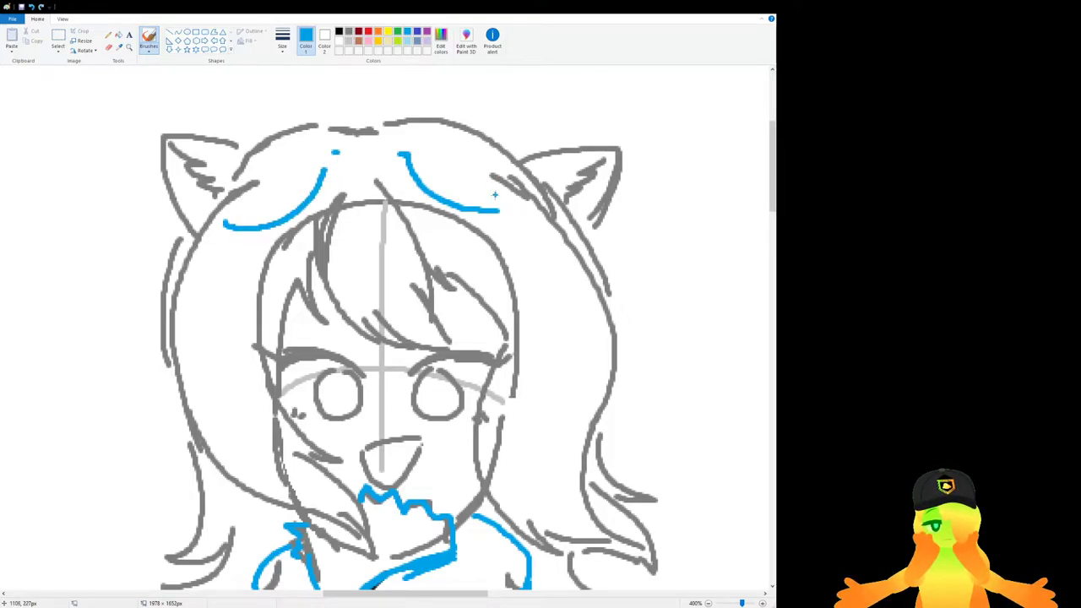
mouse_move(413, 162)
left_mouse_down()
mouse_move(466, 206)
mouse_move(518, 214)
left_mouse_up()
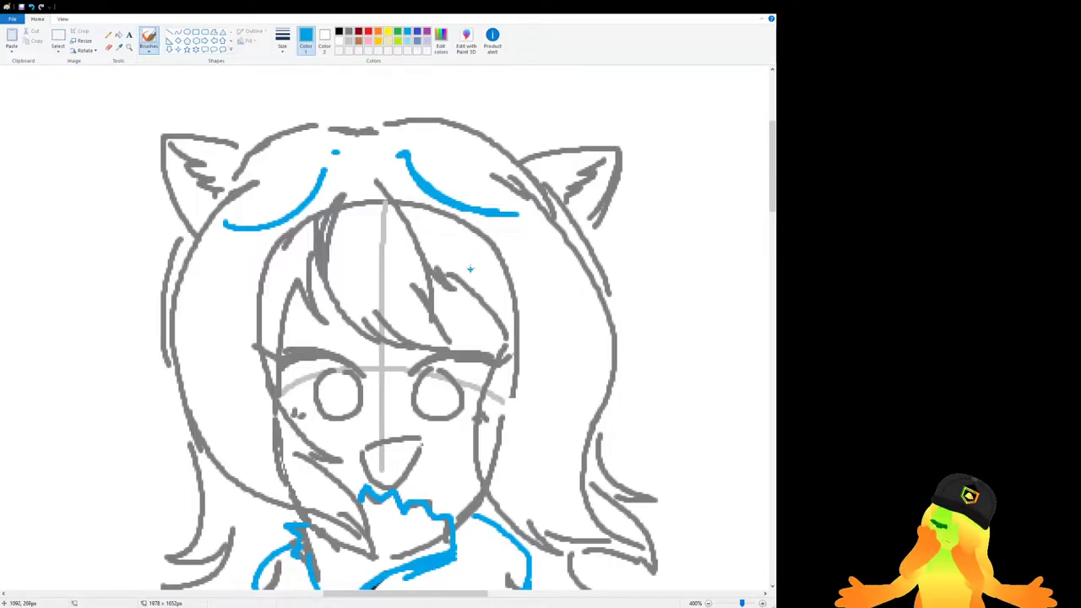
Draw the right horn's large outer curve in blue, arching above the ear and curling back toward the side hair.
scroll(436, 265, "up", 3)
scroll(357, 194, "down", 1)
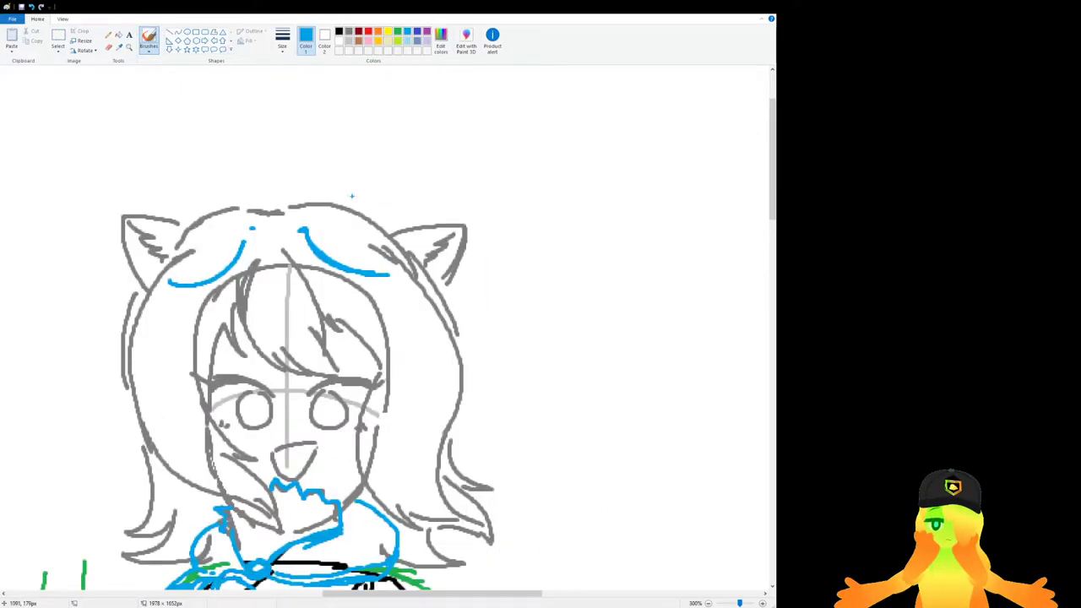
mouse_move(310, 229)
left_mouse_down()
mouse_move(400, 148)
mouse_move(314, 211)
mouse_move(419, 141)
mouse_move(509, 173)
mouse_move(499, 321)
left_mouse_up()
key("ctrl+z")
key("ctrl+z")
left_click_drag(427, 139, 471, 144)
mouse_move(470, 145)
left_mouse_down()
mouse_move(558, 337)
mouse_move(481, 408)
left_mouse_up()
key("ctrl+z")
mouse_move(469, 145)
left_mouse_down()
mouse_move(497, 161)
mouse_move(551, 420)
mouse_move(515, 454)
mouse_move(460, 454)
mouse_move(428, 406)
mouse_move(436, 369)
mouse_move(439, 422)
mouse_move(463, 432)
left_mouse_up()
key("ctrl+z")
key("ctrl+z")
left_click_drag(469, 144, 515, 184)
mouse_move(517, 186)
left_mouse_down()
mouse_move(549, 238)
mouse_move(566, 415)
left_mouse_up()
key("ctrl+z")
key("ctrl+z")
mouse_move(456, 140)
left_mouse_down()
mouse_move(509, 153)
mouse_move(550, 240)
mouse_move(556, 331)
mouse_move(532, 389)
left_mouse_up()
key("ctrl+z")
mouse_move(476, 144)
left_mouse_down()
mouse_move(517, 176)
mouse_move(542, 237)
mouse_move(550, 306)
mouse_move(543, 366)
mouse_move(524, 402)
mouse_move(495, 414)
left_mouse_up()
key("ctrl+z")
mouse_move(468, 141)
left_mouse_down()
mouse_move(503, 160)
mouse_move(541, 224)
left_mouse_up()
key("ctrl+z")
mouse_move(468, 141)
left_mouse_down()
mouse_move(496, 159)
mouse_move(548, 233)
mouse_move(542, 382)
mouse_move(516, 420)
mouse_move(467, 426)
mouse_move(438, 368)
left_mouse_up()
Shape the right horn's curled tip with a pointed end and a short inner curve beside the hair.
scroll(412, 387, "up", 1)
scroll(432, 389, "down", 2)
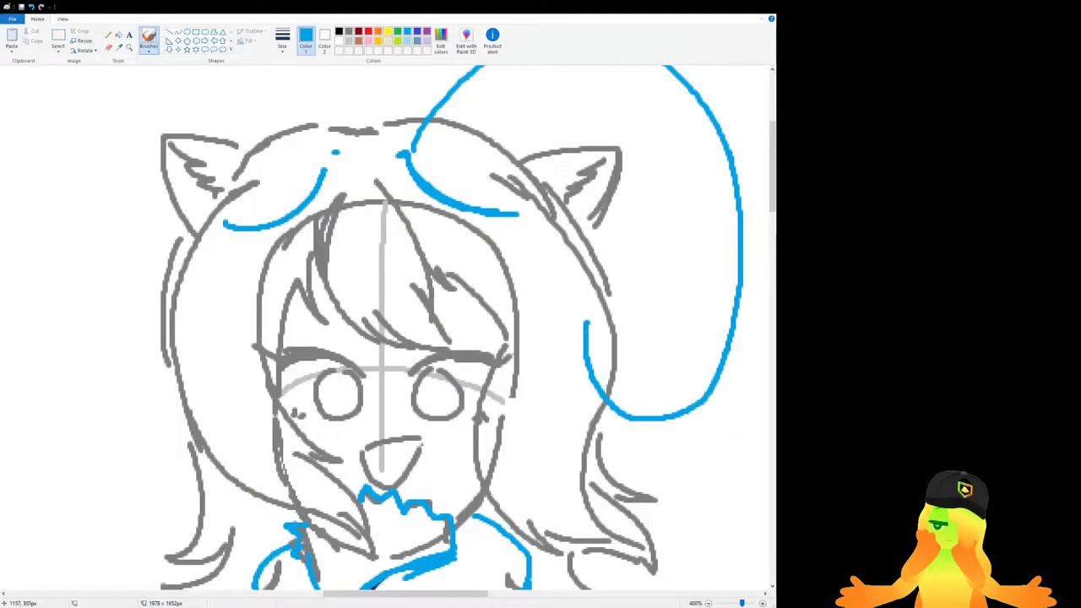
mouse_move(588, 319)
left_mouse_down()
mouse_move(609, 297)
mouse_move(613, 365)
left_mouse_up()
left_click_drag(608, 322, 685, 381)
key("ctrl+z")
mouse_move(616, 372)
left_mouse_down()
mouse_move(672, 358)
mouse_move(618, 373)
left_mouse_up()
mouse_move(676, 347)
left_mouse_down()
mouse_move(692, 242)
mouse_move(669, 131)
mouse_move(645, 120)
left_mouse_up()
key("ctrl+z")
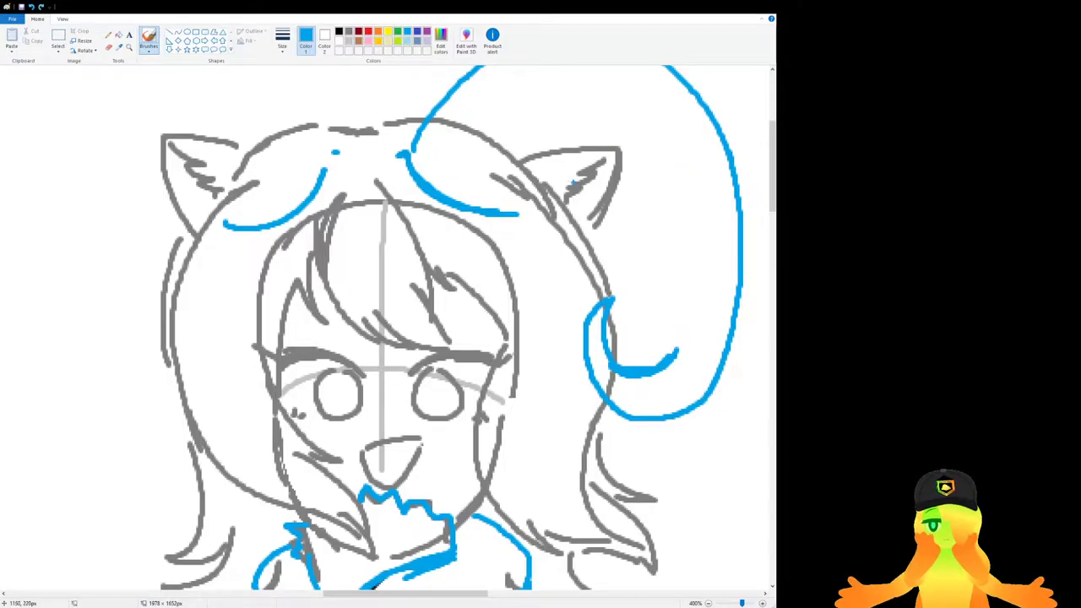
Draw the right horn's ridge line rising from its base and start its inner edge beside the ear.
scroll(547, 255, "up", 3)
left_click_drag(543, 343, 564, 251)
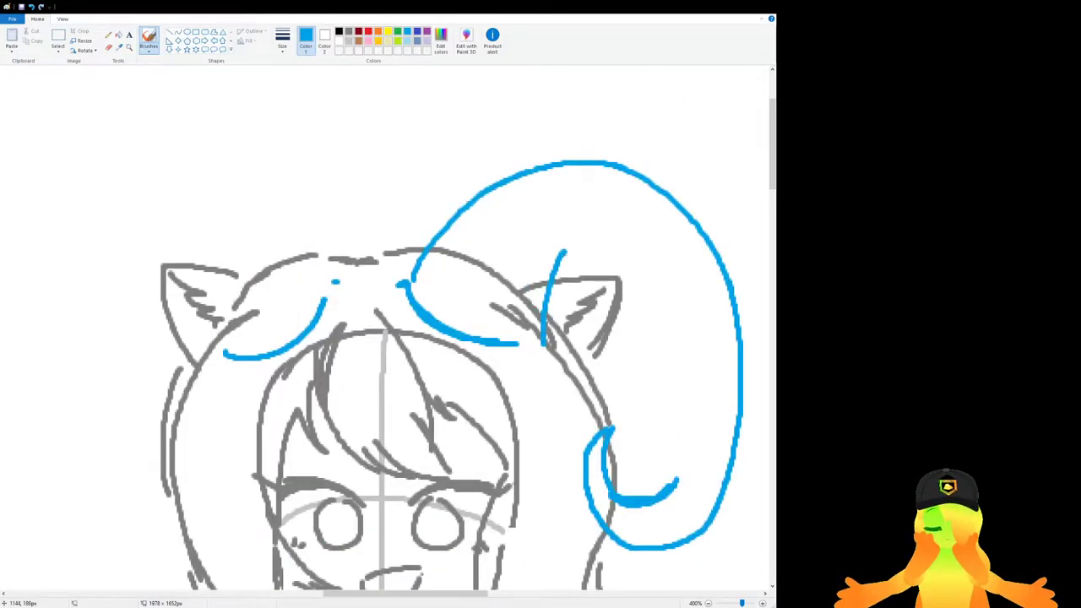
key("ctrl+z")
left_click_drag(532, 361, 549, 290)
key("ctrl+z")
mouse_move(532, 336)
left_mouse_down()
mouse_move(552, 266)
mouse_move(626, 269)
left_mouse_up()
key("ctrl+z")
key("ctrl+z")
mouse_move(520, 346)
left_mouse_down()
mouse_move(512, 254)
mouse_move(599, 221)
mouse_move(567, 229)
mouse_move(667, 211)
mouse_move(552, 229)
mouse_move(660, 209)
left_mouse_up()
key("ctrl+z")
key("ctrl+z")
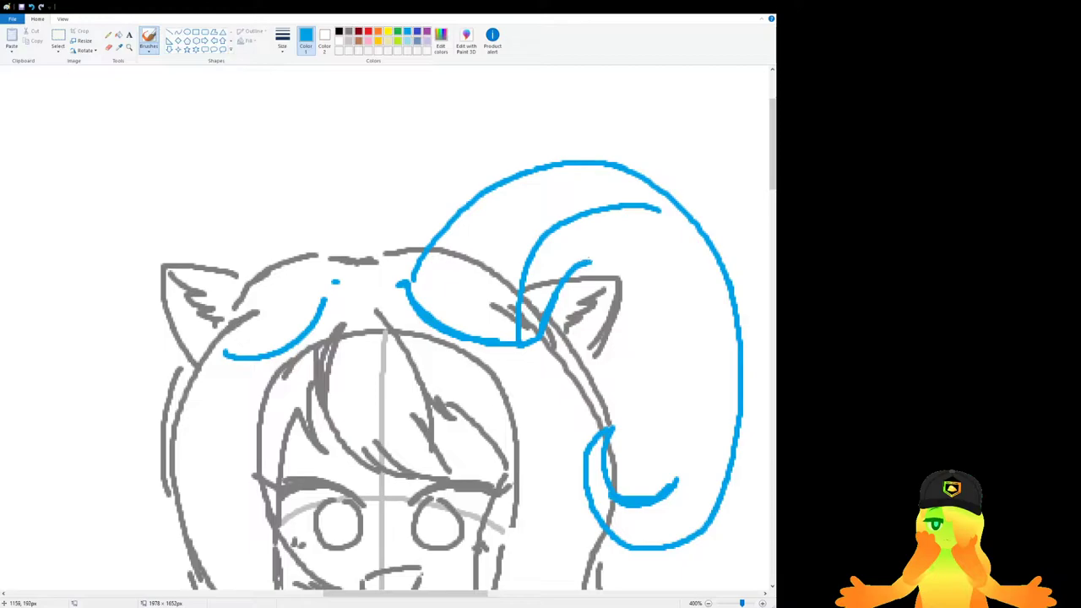
Extend the right horn's inner edge over the ear and down to the curled tip.
left_click_drag(554, 302, 676, 319)
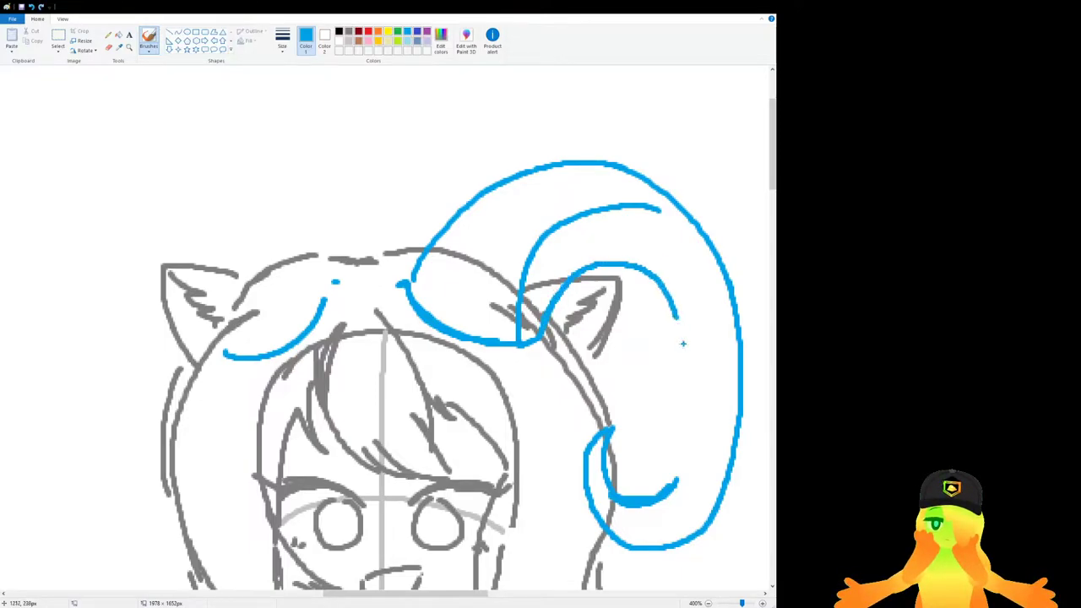
key("ctrl+z")
mouse_move(559, 294)
left_mouse_down()
mouse_move(633, 269)
mouse_move(674, 324)
left_mouse_up()
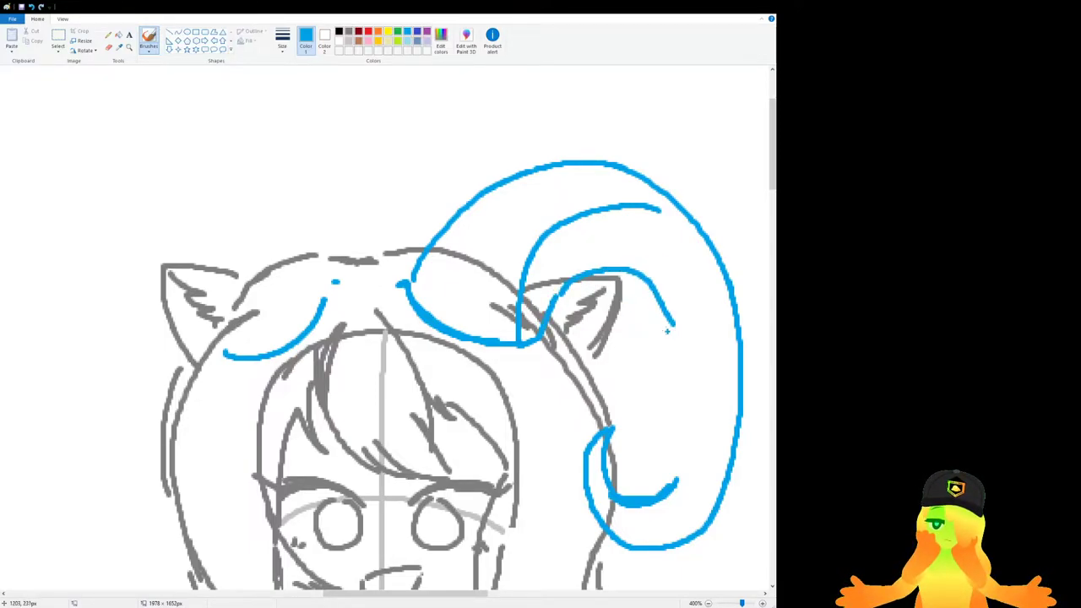
left_click_drag(597, 273, 665, 451)
mouse_move(646, 340)
left_mouse_down()
mouse_move(661, 436)
mouse_move(623, 496)
mouse_move(676, 392)
mouse_move(644, 321)
mouse_move(667, 425)
mouse_move(663, 458)
left_mouse_up()
Draw the left horn's large outer curve in blue, mirroring the right horn and curling in beside the hair.
scroll(583, 386, "down", 2)
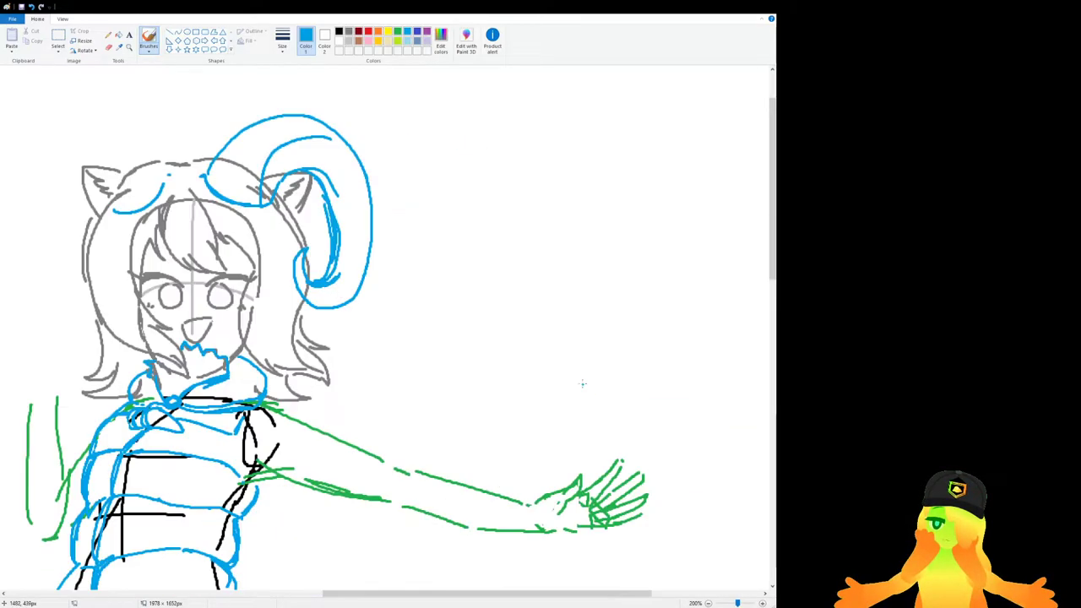
scroll(532, 338, "up", 1)
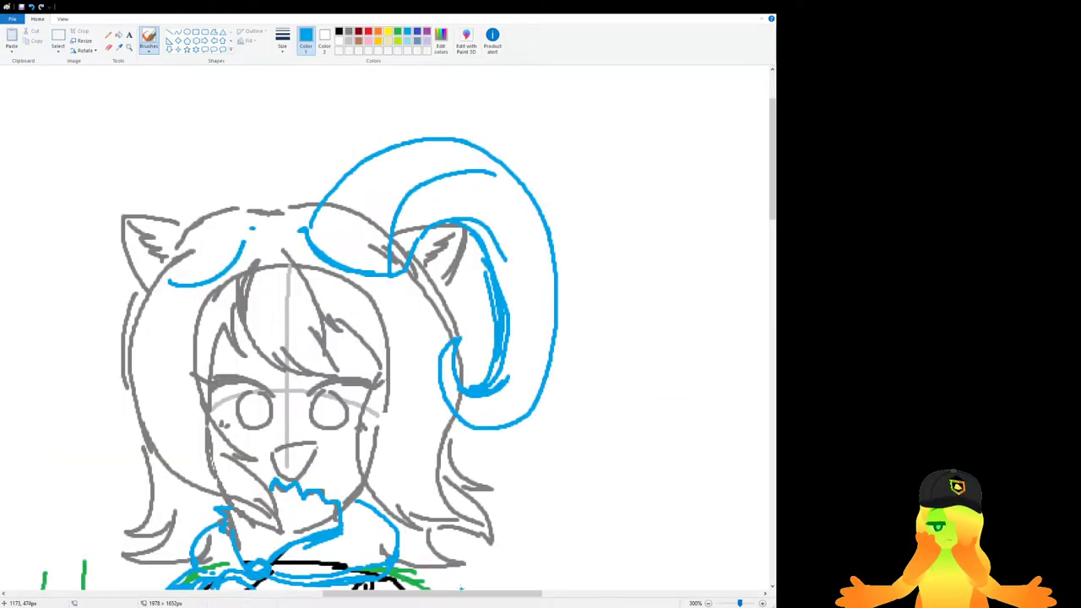
scroll(450, 598, "down", 3)
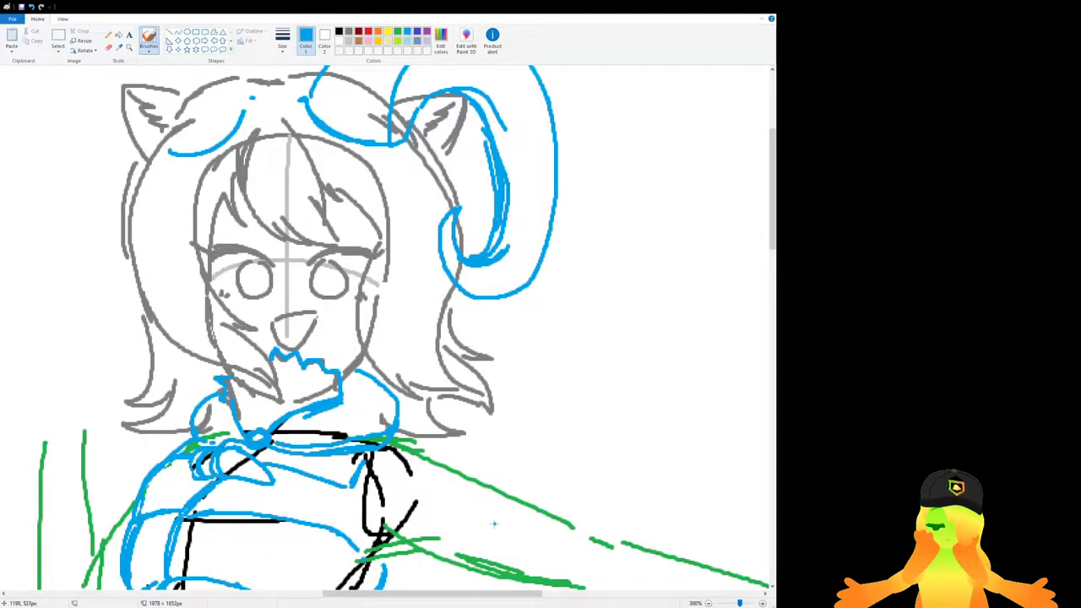
scroll(498, 598, "left", 3)
scroll(466, 563, "up", 3)
scroll(478, 595, "right", 2)
mouse_move(352, 218)
left_mouse_down()
mouse_move(281, 136)
mouse_move(369, 227)
mouse_move(332, 180)
left_mouse_up()
key("ctrl+z")
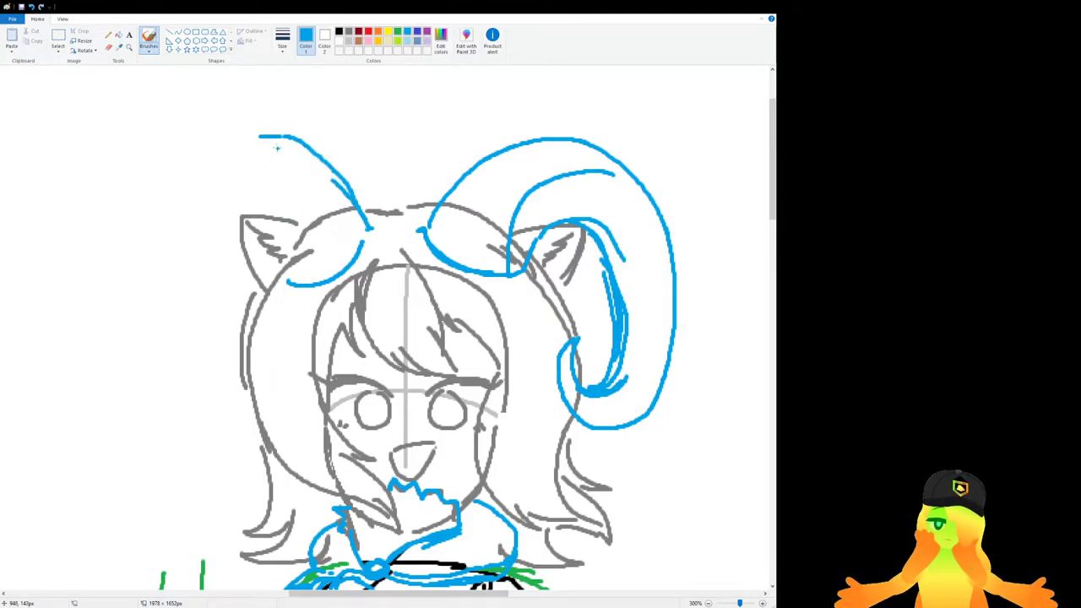
left_click_drag(244, 139, 177, 326)
key("ctrl+z")
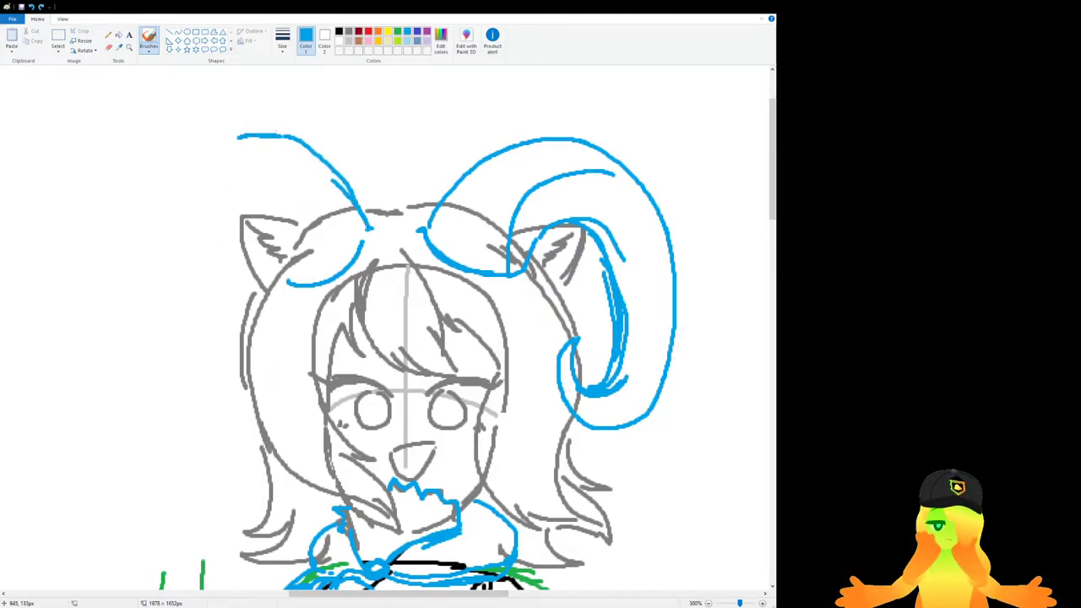
left_click_drag(243, 136, 179, 212)
key("ctrl+z")
mouse_move(244, 135)
left_mouse_down()
mouse_move(186, 176)
mouse_move(150, 328)
mouse_move(177, 402)
mouse_move(269, 405)
left_mouse_up()
left_click_drag(277, 354, 253, 339)
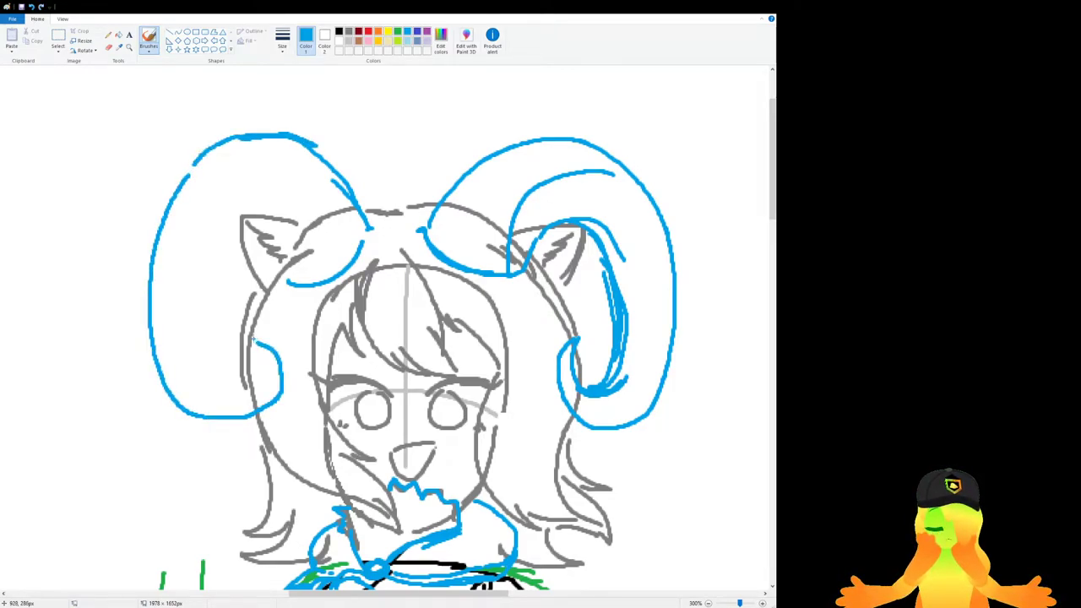
Complete the left horn with its curled tip, inner edge over the ear and ridge lines running to the base.
mouse_move(265, 378)
left_mouse_down()
mouse_move(240, 394)
mouse_move(204, 381)
mouse_move(185, 319)
left_mouse_up()
key("ctrl+z")
mouse_move(221, 389)
left_mouse_down()
mouse_move(208, 356)
mouse_move(227, 239)
left_mouse_up()
key("ctrl+z")
left_click_drag(223, 391, 208, 345)
mouse_move(209, 343)
left_mouse_down()
mouse_move(223, 235)
mouse_move(248, 204)
left_mouse_up()
key("ctrl+z")
left_click_drag(217, 358, 246, 229)
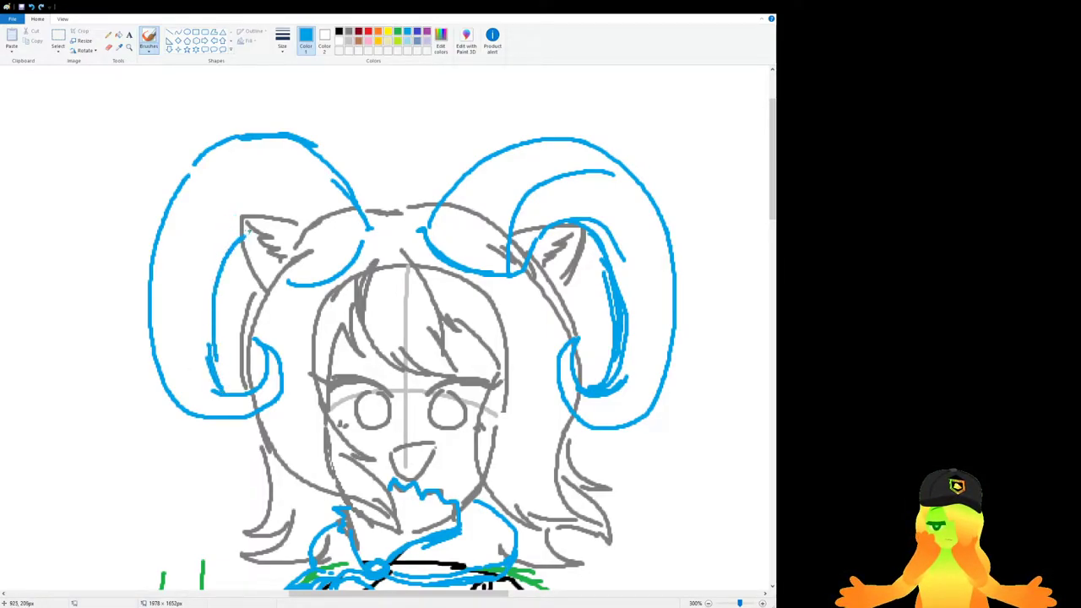
mouse_move(189, 203)
left_mouse_down()
mouse_move(236, 163)
mouse_move(292, 260)
left_mouse_up()
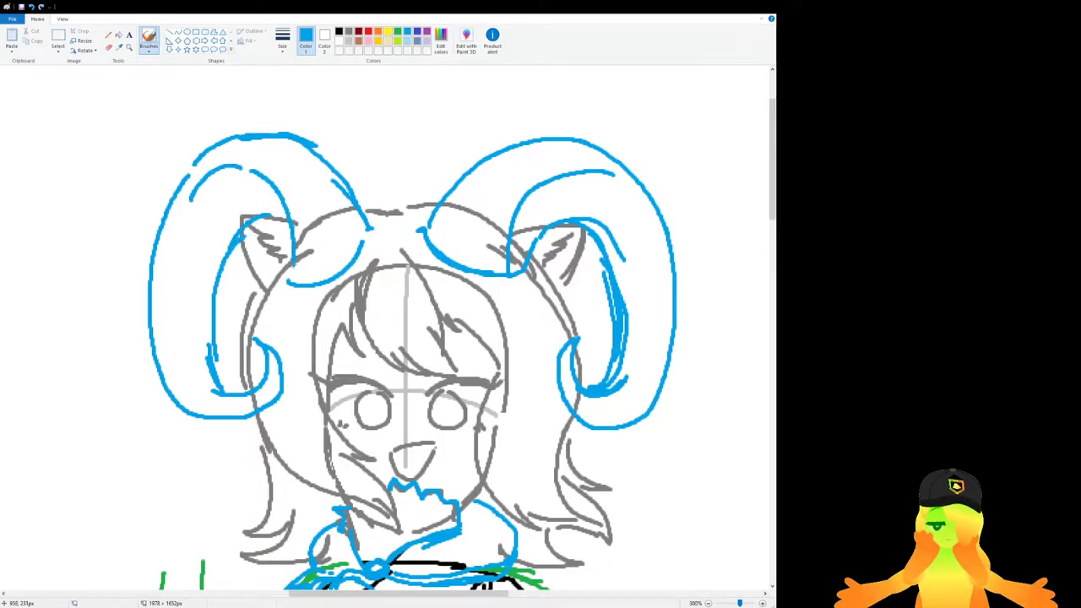
left_click_drag(228, 141, 282, 195)
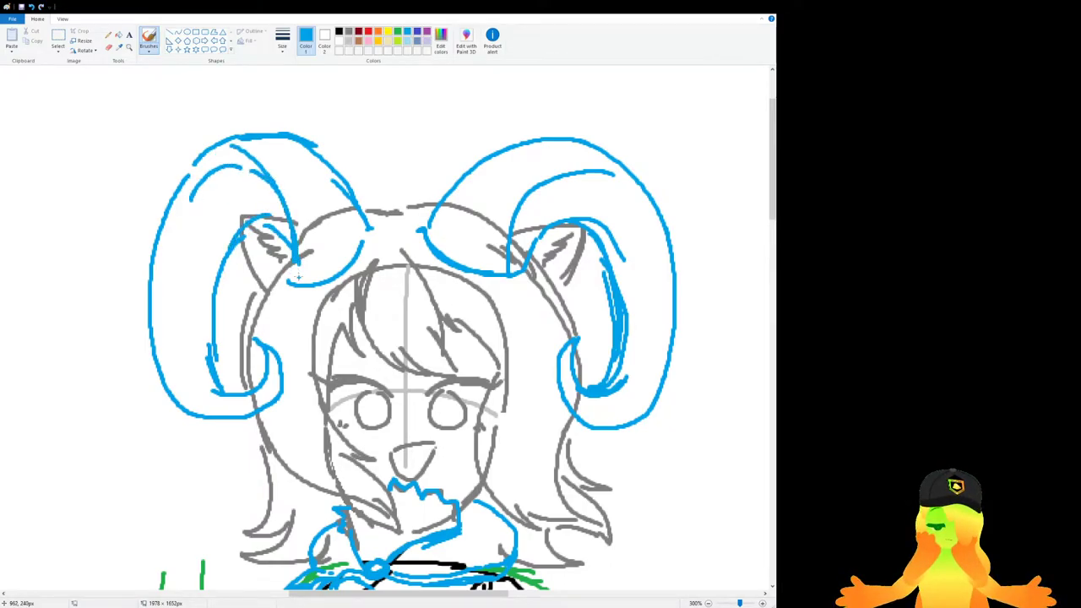
Draw a curved blue line on the jacket's lower front, from the waist fold down to the right hip.
scroll(296, 293, "down", 1)
scroll(363, 304, "down", 2)
scroll(361, 304, "up", 1)
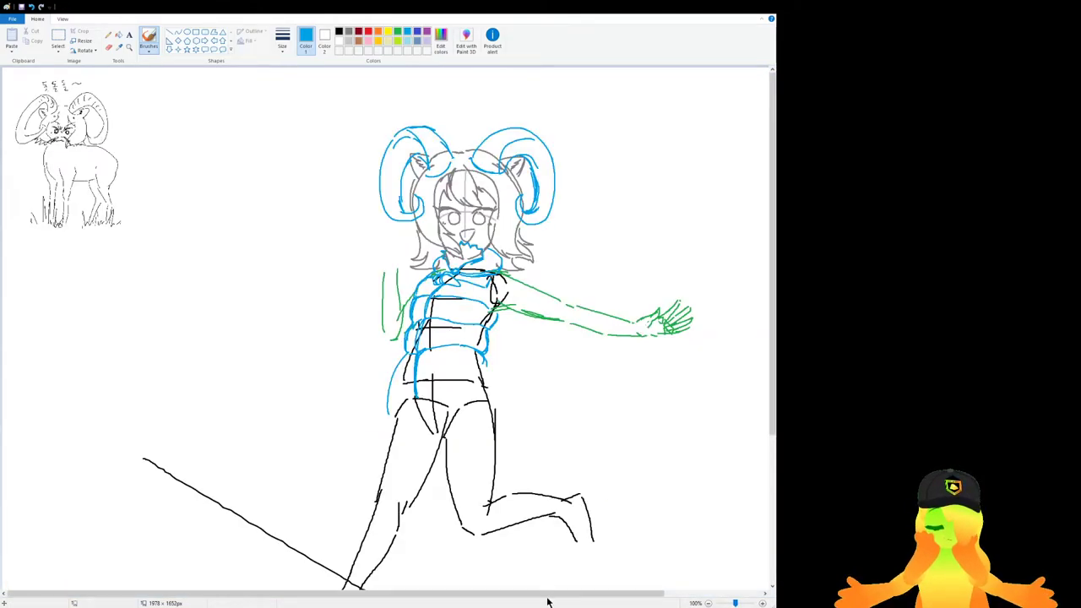
left_click_drag(547, 598, 596, 598)
scroll(540, 481, "up", 1)
scroll(521, 444, "down", 3)
left_click_drag(355, 596, 561, 599)
scroll(586, 334, "up", 2)
scroll(586, 335, "down", 4)
scroll(587, 334, "up", 2)
mouse_move(583, 300)
left_mouse_down()
mouse_move(546, 453)
mouse_move(586, 258)
left_mouse_up()
key("ctrl+z")
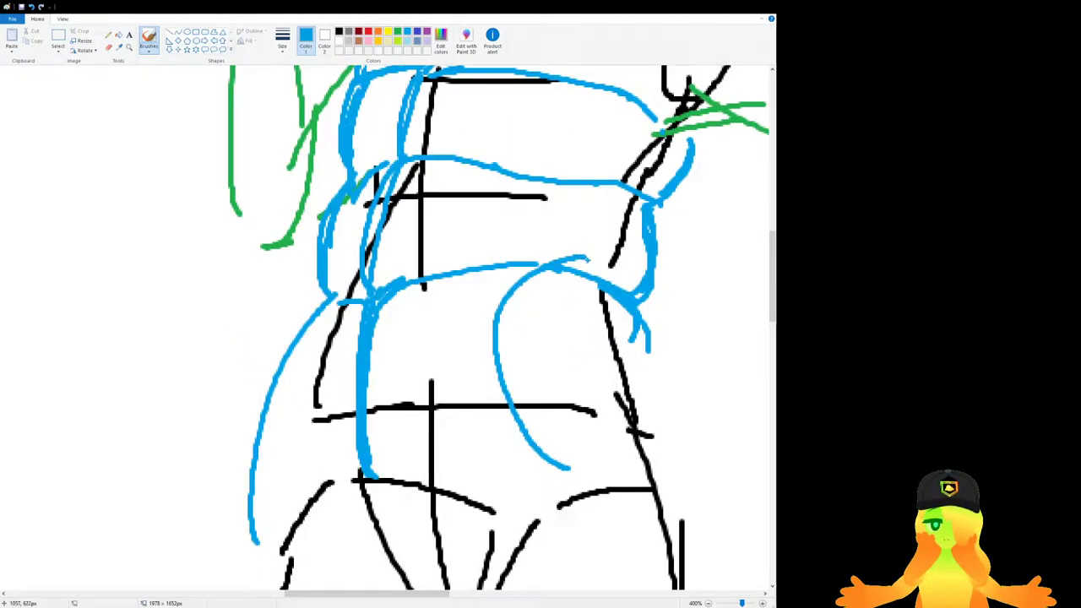
key("ctrl+z")
left_click_drag(574, 296, 564, 468)
key("ctrl+z")
mouse_move(559, 278)
left_mouse_down()
mouse_move(596, 300)
mouse_move(581, 291)
mouse_move(647, 440)
left_mouse_up()
key("ctrl+z")
Reinforce the hip curve and close it into a teardrop-shaped outline on the jacket's lower front.
left_click_drag(597, 335, 628, 400)
left_click(561, 291)
key("ctrl+z")
left_click_drag(551, 283, 643, 414)
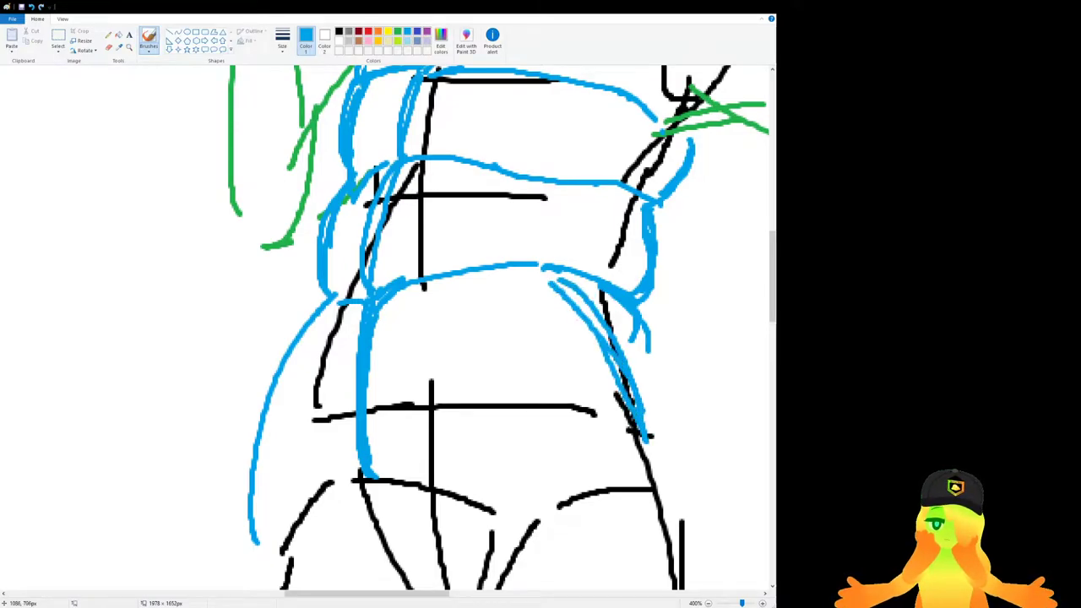
left_click_drag(548, 286, 590, 454)
mouse_move(632, 445)
left_mouse_down()
mouse_move(588, 458)
mouse_move(536, 298)
mouse_move(494, 356)
left_mouse_up()
mouse_move(316, 328)
left_mouse_down()
mouse_move(313, 410)
mouse_move(276, 474)
left_mouse_up()
key("ctrl+z")
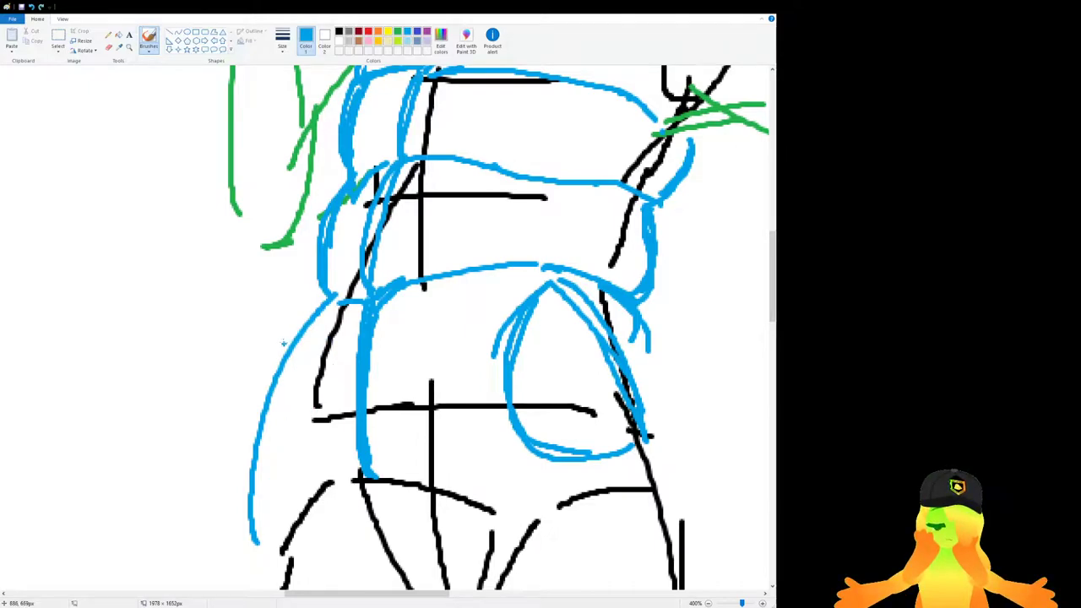
mouse_move(309, 331)
left_mouse_down()
mouse_move(255, 534)
mouse_move(227, 456)
left_mouse_up()
key("ctrl+z")
key("ctrl+z")
mouse_move(304, 331)
left_mouse_down()
mouse_move(302, 382)
mouse_move(264, 518)
mouse_move(234, 461)
mouse_move(274, 364)
mouse_move(232, 450)
left_mouse_up()
key("ctrl+z")
key("ctrl+z")
key("ctrl+z")
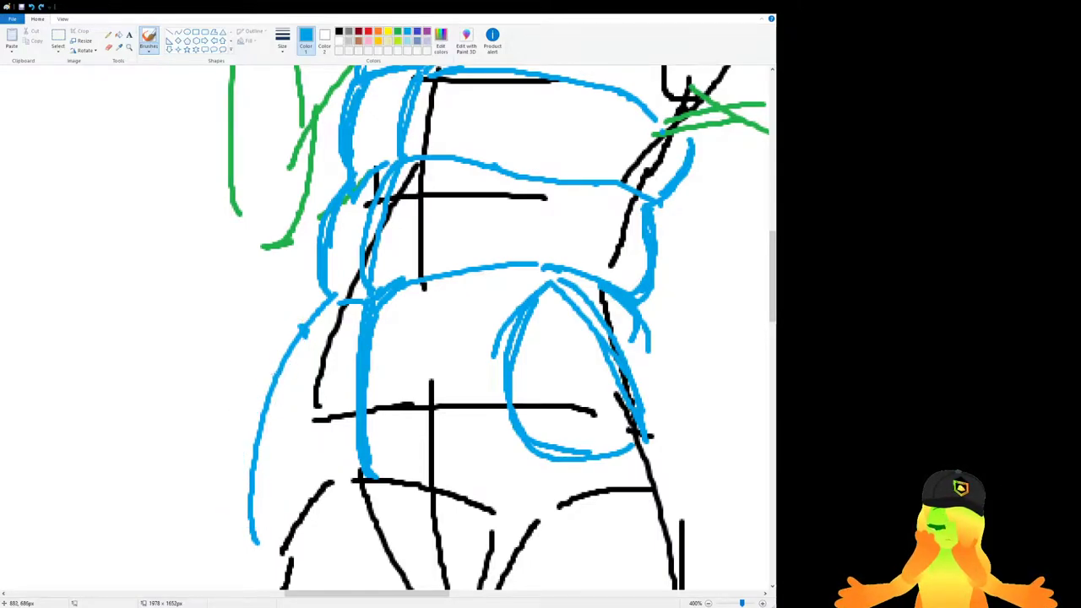
Draw a narrow blue oval pocket along the jacket's flared left edge and thicken the waist fold line above it.
left_click_drag(275, 361, 270, 505)
mouse_move(265, 368)
left_mouse_down()
mouse_move(235, 496)
mouse_move(246, 527)
left_mouse_up()
left_click_drag(309, 330, 361, 305)
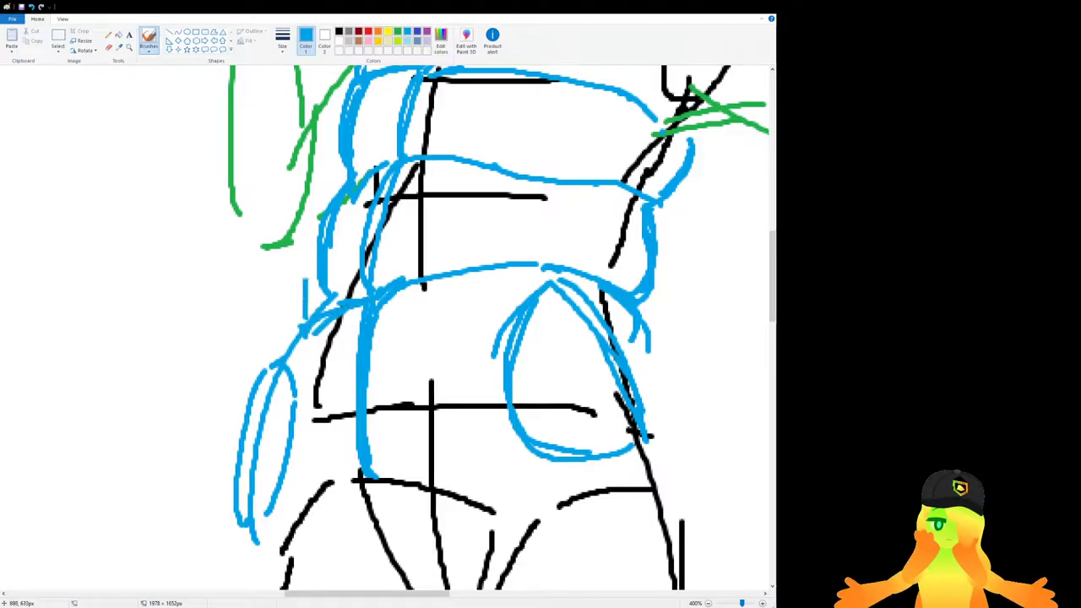
key("ctrl+z")
left_click_drag(313, 250, 314, 309)
scroll(316, 296, "down", 1, "ctrl")
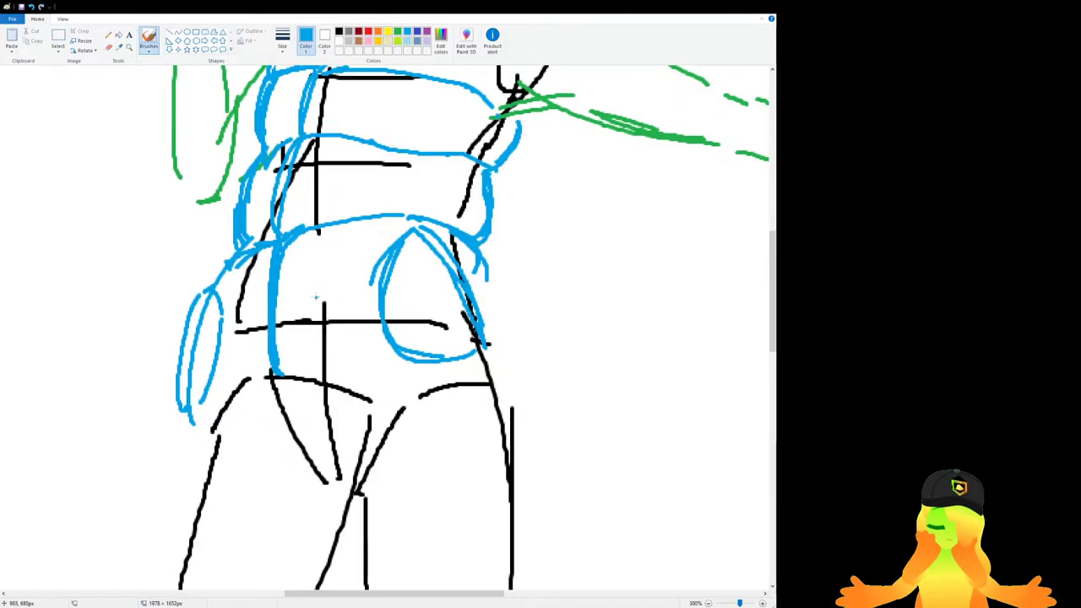
Erase the black body construction lines inside the jacket's chest and middle puff sections.
scroll(444, 399, "up", 3)
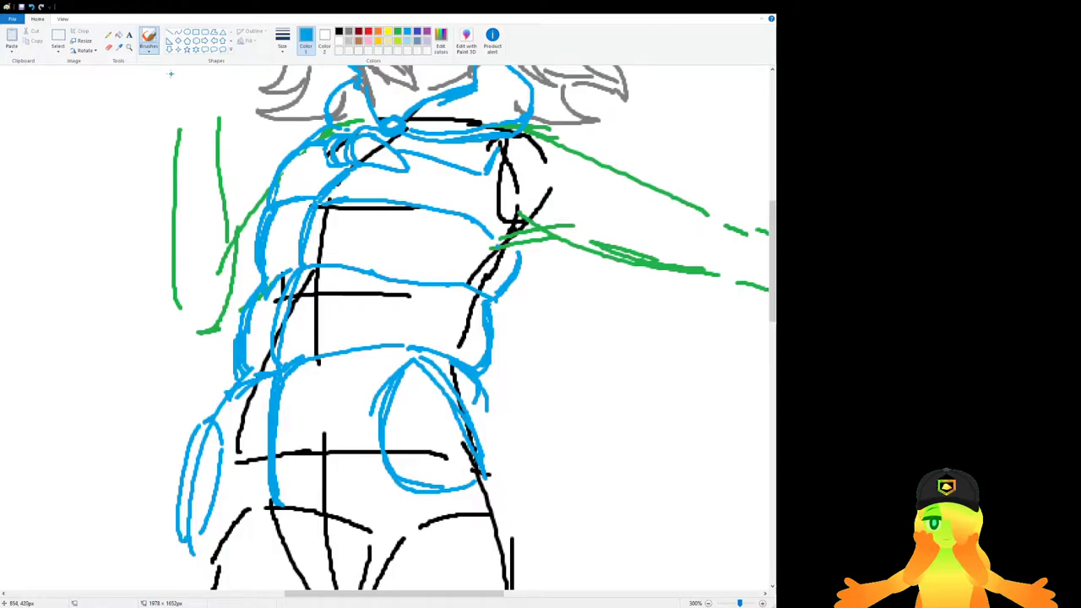
left_click(108, 48)
mouse_move(318, 285)
left_mouse_down()
mouse_move(296, 306)
mouse_move(314, 276)
mouse_move(349, 295)
mouse_move(422, 298)
left_mouse_up()
left_click_drag(330, 342, 321, 338)
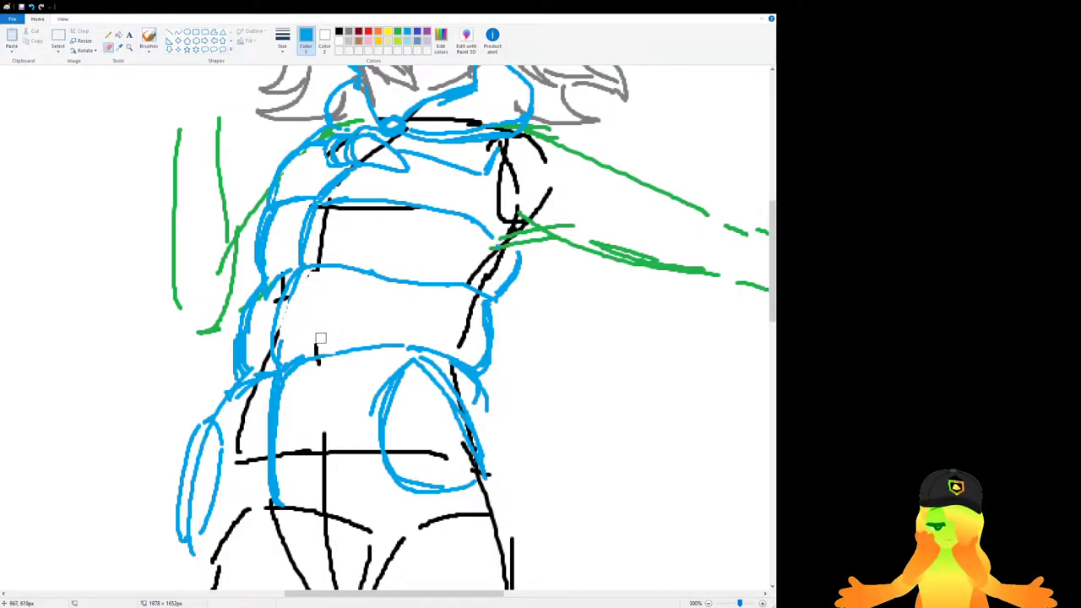
left_click_drag(323, 241, 382, 212)
Draw a nearly horizontal dark gray brush line across the fringe on each side of the forehead.
scroll(368, 248, "down", 1)
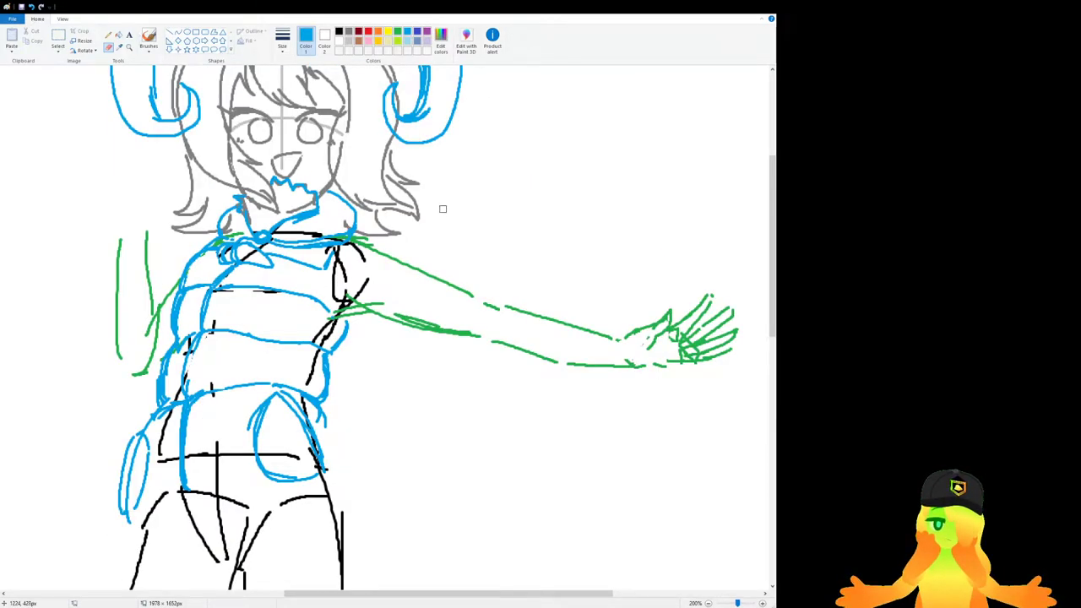
scroll(443, 208, "up", 1)
scroll(314, 117, "up", 2)
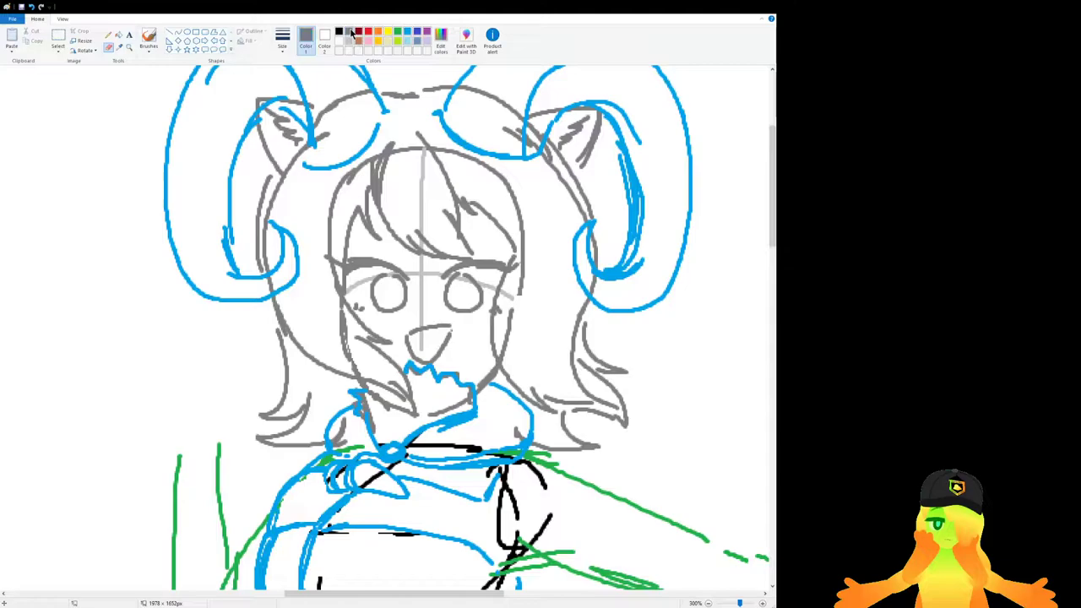
left_click(156, 44)
left_click_drag(443, 236, 523, 224)
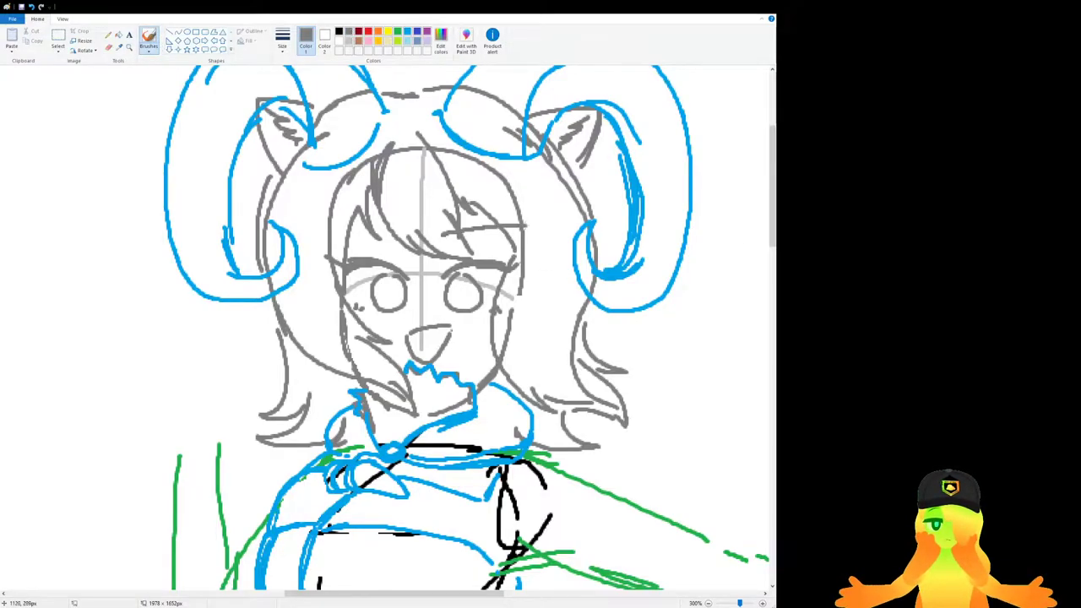
left_click_drag(331, 226, 390, 229)
key("ctrl+z")
key("ctrl+z")
Examine the whole figure, from the head and torso to the legs and outstretched arm.
scroll(362, 309, "down", 2)
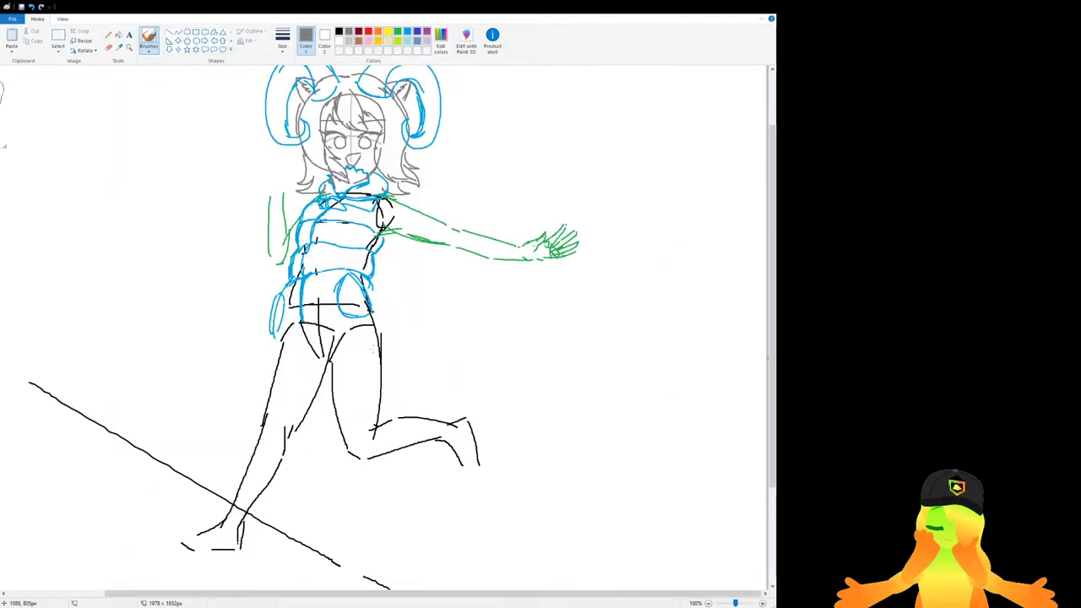
scroll(413, 384, "up", 1)
left_click_drag(361, 596, 569, 596)
scroll(411, 338, "up", 1)
scroll(406, 326, "down", 2)
scroll(406, 327, "up", 3)
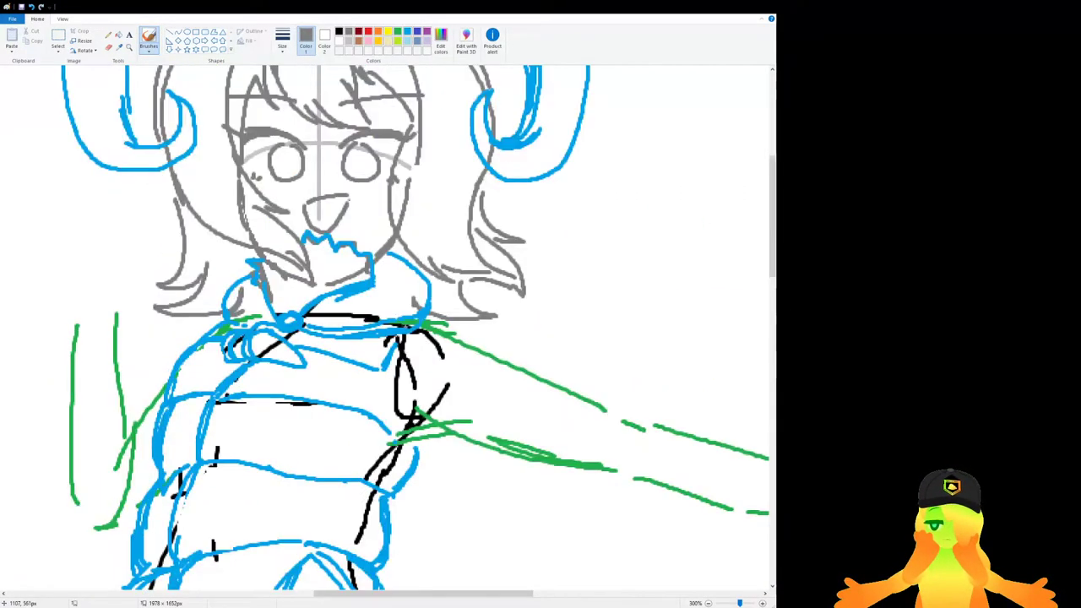
scroll(401, 329, "down", 1, "ctrl")
scroll(396, 332, "down", 2)
scroll(397, 332, "up", 1, "ctrl")
scroll(395, 312, "down", 3)
scroll(394, 285, "up", 1)
left_click_drag(436, 595, 497, 598)
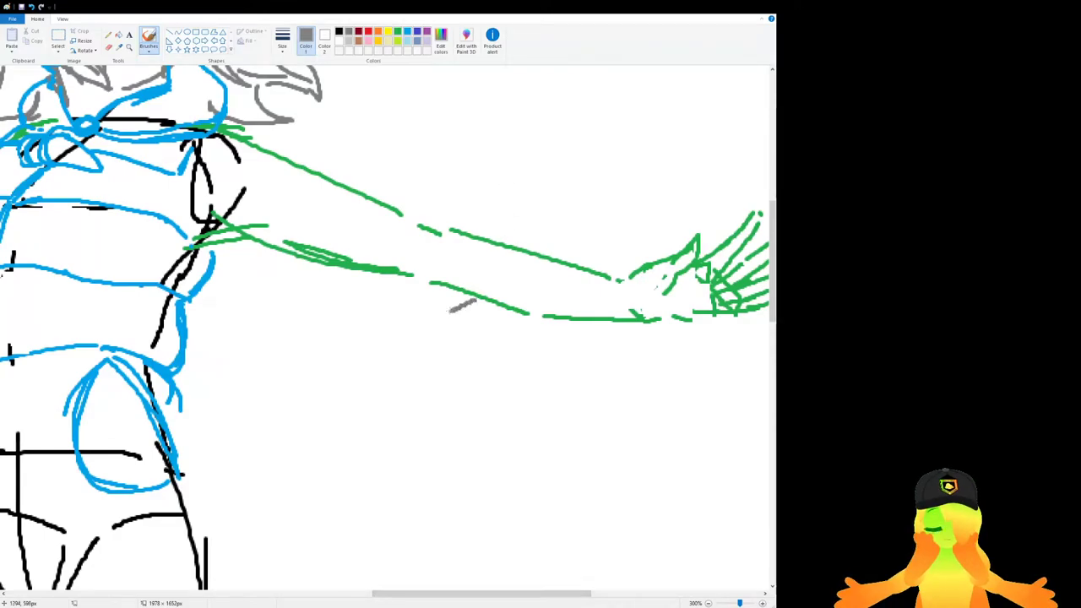
key("ctrl+z")
left_click_drag(460, 297, 429, 331)
key("ctrl+z")
key("ctrl+z")
key("ctrl+z")
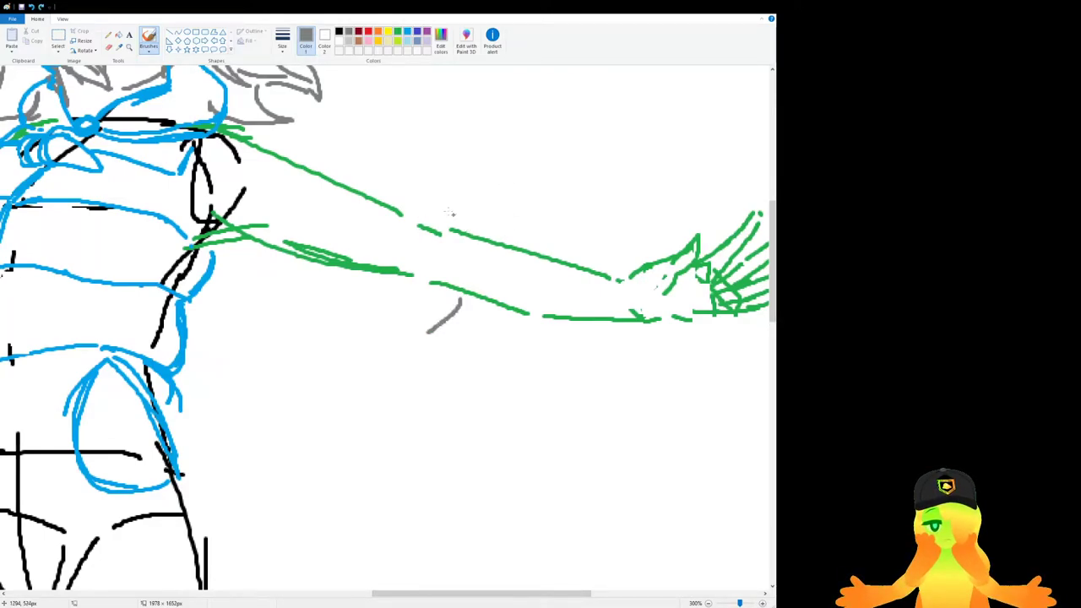
Draw the jacket's right armhole in blue as a curve from below the collar down to the armpit.
scroll(412, 400, "up", 1, "ctrl")
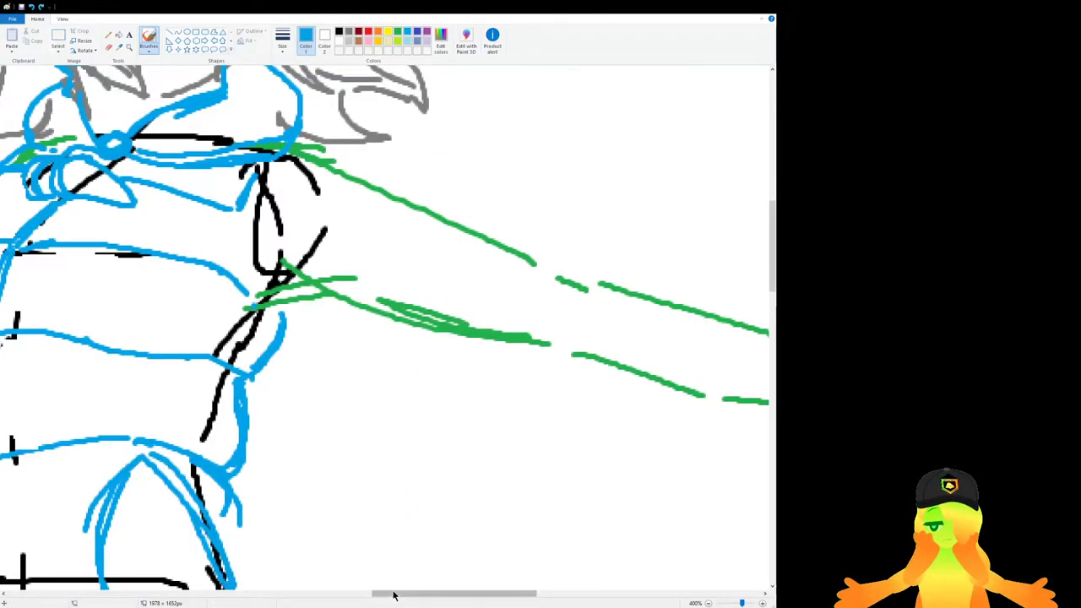
left_click_drag(388, 593, 417, 596)
mouse_move(174, 209)
left_mouse_down()
mouse_move(179, 295)
mouse_move(194, 304)
left_mouse_up()
key("ctrl+z")
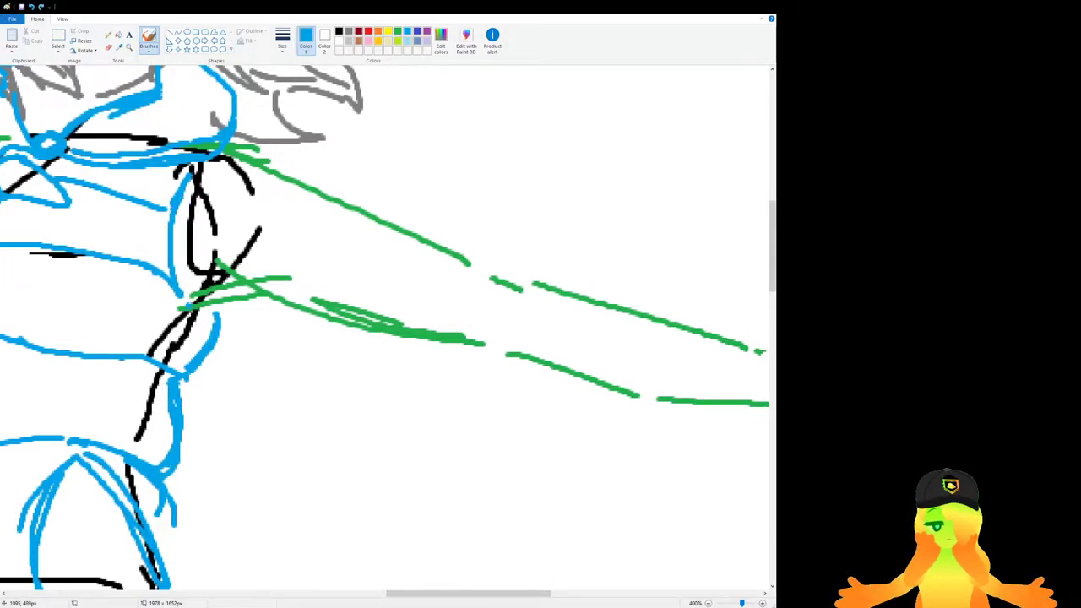
mouse_move(170, 207)
left_mouse_down()
mouse_move(181, 307)
mouse_move(200, 353)
left_mouse_up()
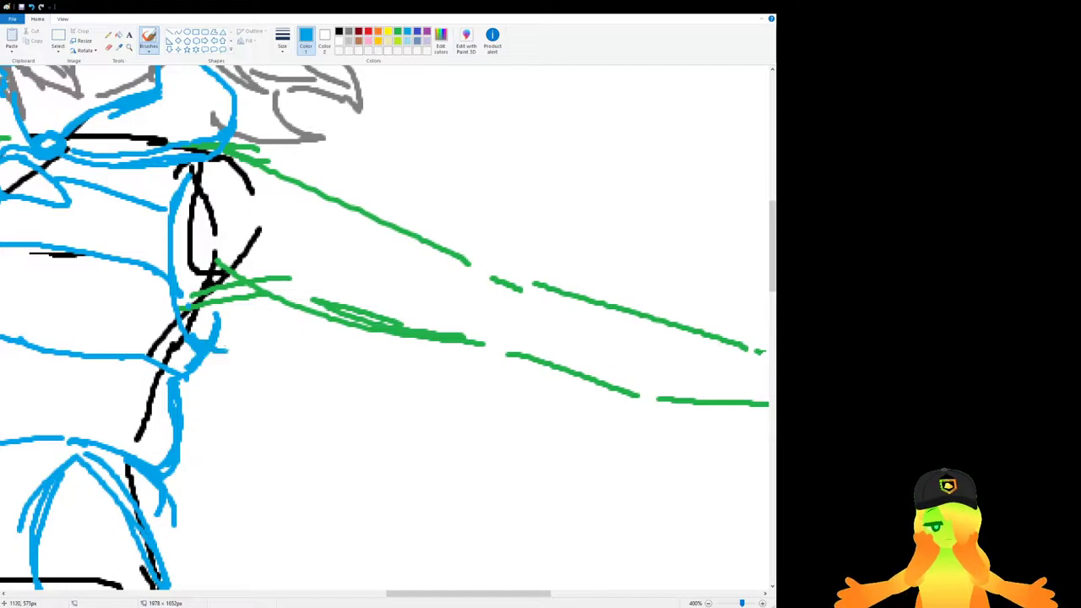
left_click_drag(228, 353, 304, 205)
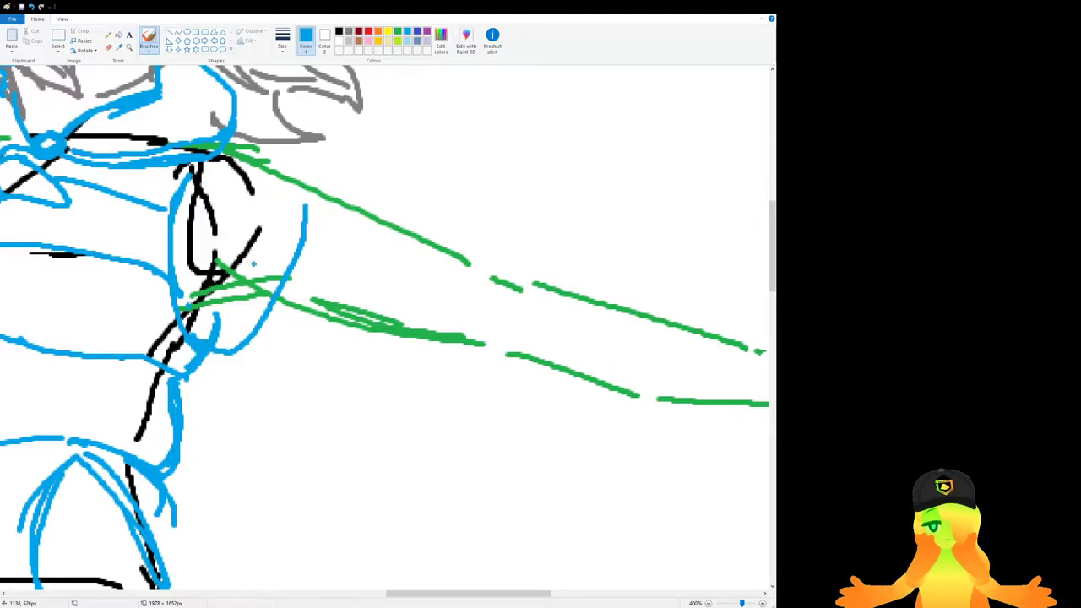
key("ctrl+z")
left_click_drag(180, 259, 226, 350)
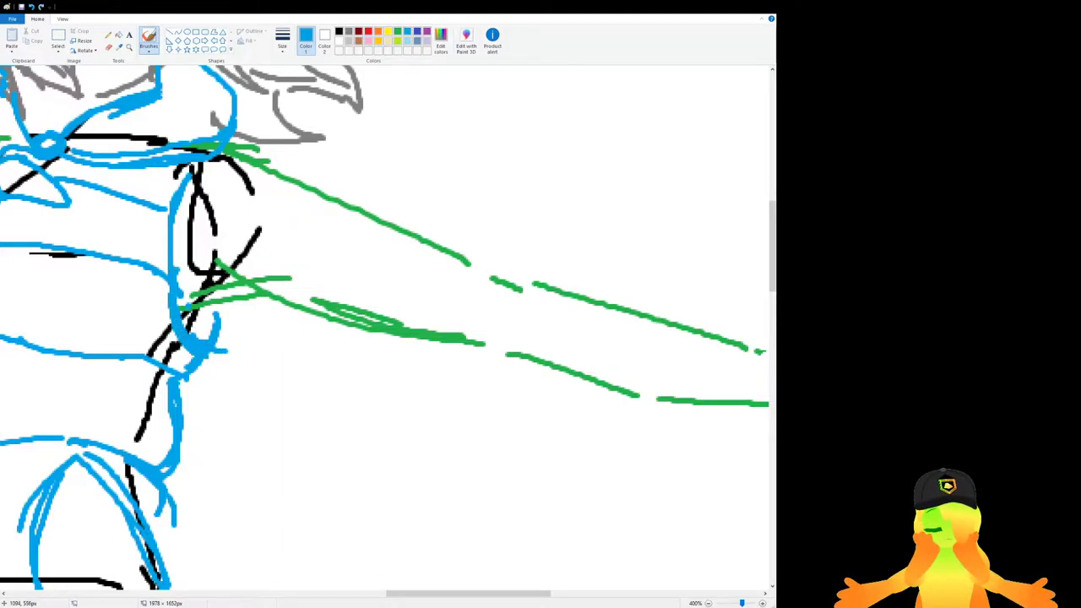
mouse_move(176, 192)
left_mouse_down()
mouse_move(197, 350)
mouse_move(271, 244)
mouse_move(315, 207)
mouse_move(272, 353)
left_mouse_up()
key("ctrl+z")
key("ctrl+z")
Draw the right sleeve's first puff section in blue, with a rounded shoulder line, curved seam and short underside.
mouse_move(354, 203)
left_mouse_down()
mouse_move(291, 221)
mouse_move(264, 365)
mouse_move(194, 356)
left_mouse_up()
mouse_move(230, 142)
left_mouse_down()
mouse_move(309, 159)
mouse_move(280, 136)
mouse_move(358, 186)
left_mouse_up()
key("ctrl+z")
key("ctrl+z")
mouse_move(300, 148)
left_mouse_down()
mouse_move(358, 194)
mouse_move(365, 177)
left_mouse_up()
key("ctrl+z")
key("ctrl+z")
Draw the right sleeve's second puff section in blue, bulging above and below the green upper arm.
mouse_move(307, 199)
left_mouse_down()
mouse_move(370, 173)
mouse_move(450, 206)
left_mouse_up()
key("ctrl+z")
left_click_drag(345, 196, 472, 264)
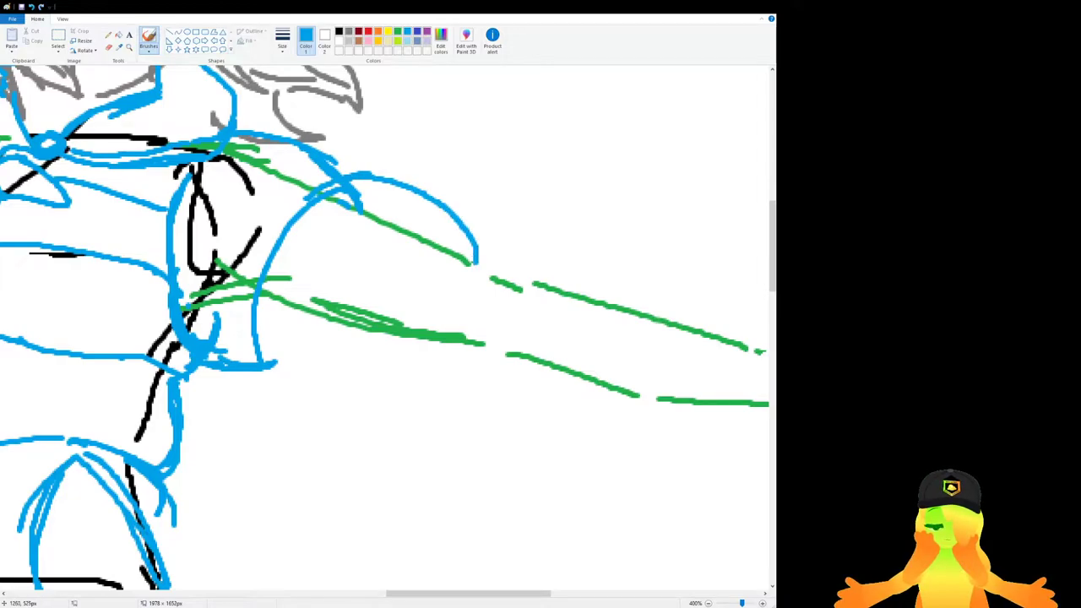
left_click_drag(266, 377, 359, 412)
key("ctrl+z")
mouse_move(245, 337)
left_mouse_down()
mouse_move(333, 404)
mouse_move(367, 404)
left_mouse_up()
Add a narrower third puff section to the right sleeve, with curved seams and rounded upper and lower edges.
mouse_move(475, 243)
left_mouse_down()
mouse_move(443, 223)
mouse_move(376, 316)
mouse_move(390, 397)
mouse_move(381, 289)
mouse_move(445, 242)
mouse_move(537, 236)
left_mouse_up()
key("ctrl+z")
key("ctrl+z")
left_click_drag(448, 234, 498, 234)
mouse_move(513, 241)
left_mouse_down()
mouse_move(545, 278)
mouse_move(497, 225)
left_mouse_up()
key("ctrl+z")
mouse_move(374, 384)
left_mouse_down()
mouse_move(444, 432)
mouse_move(507, 411)
mouse_move(470, 409)
left_mouse_up()
mouse_move(473, 412)
left_mouse_down()
mouse_move(483, 263)
mouse_move(525, 250)
mouse_move(472, 311)
mouse_move(487, 458)
left_mouse_up()
key("ctrl+z")
key("ctrl+z")
Draw a bumpy fluffy cuff in blue around the open end of the right sleeve.
mouse_move(506, 420)
left_mouse_down()
mouse_move(449, 431)
mouse_move(491, 270)
mouse_move(545, 260)
mouse_move(564, 237)
mouse_move(604, 284)
left_mouse_up()
key("ctrl+z")
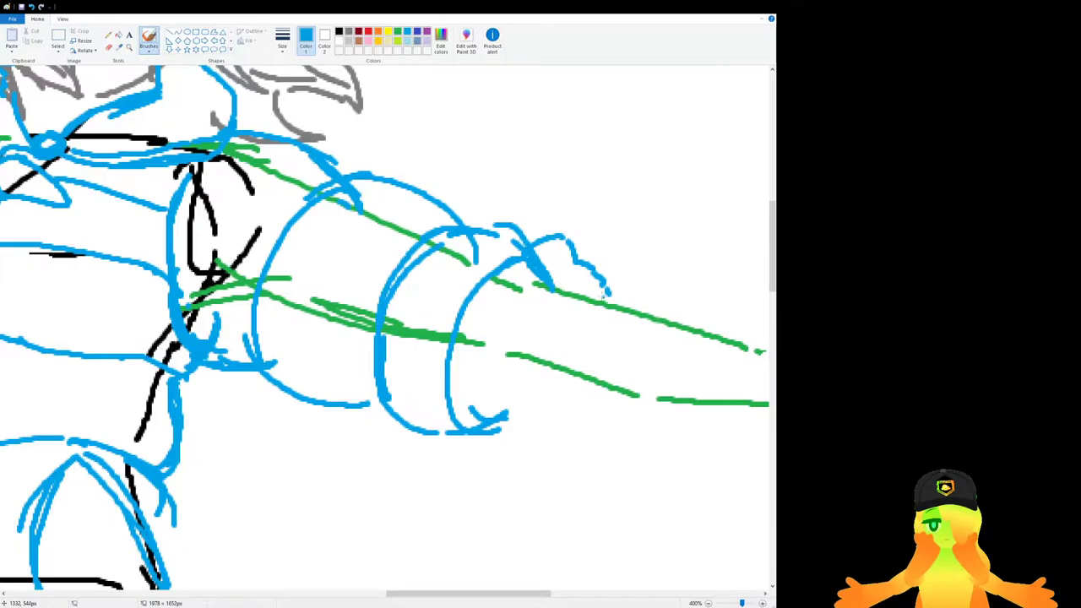
key("ctrl+z")
left_click_drag(559, 241, 595, 268)
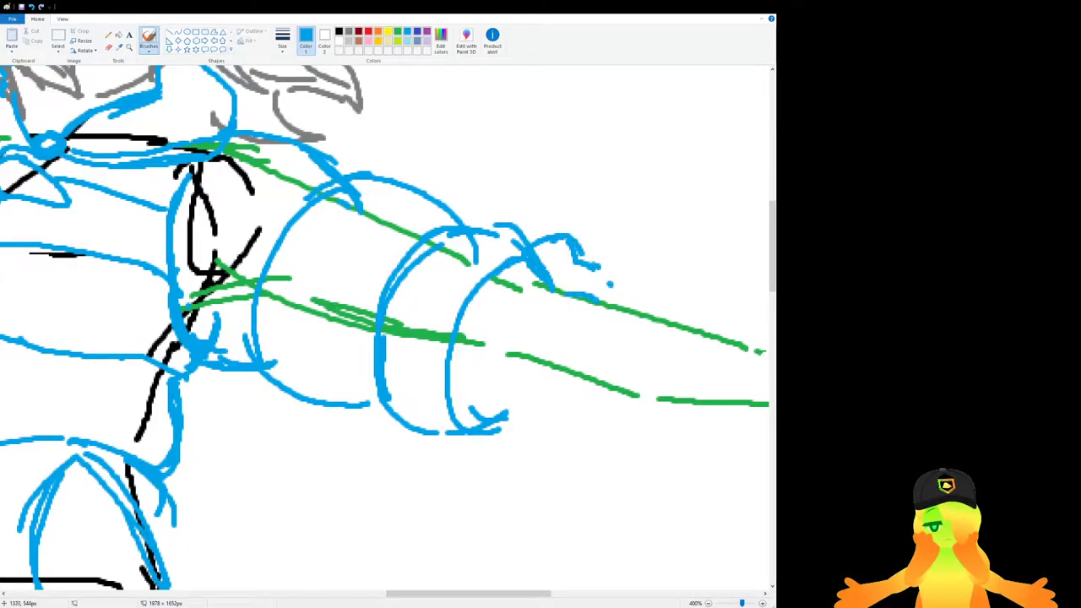
mouse_move(581, 302)
left_mouse_down()
mouse_move(547, 370)
mouse_move(544, 406)
left_mouse_up()
mouse_move(490, 425)
left_mouse_down()
mouse_move(481, 450)
mouse_move(529, 460)
mouse_move(575, 417)
left_mouse_up()
left_click_drag(547, 380, 544, 399)
scroll(504, 331, "down", 1)
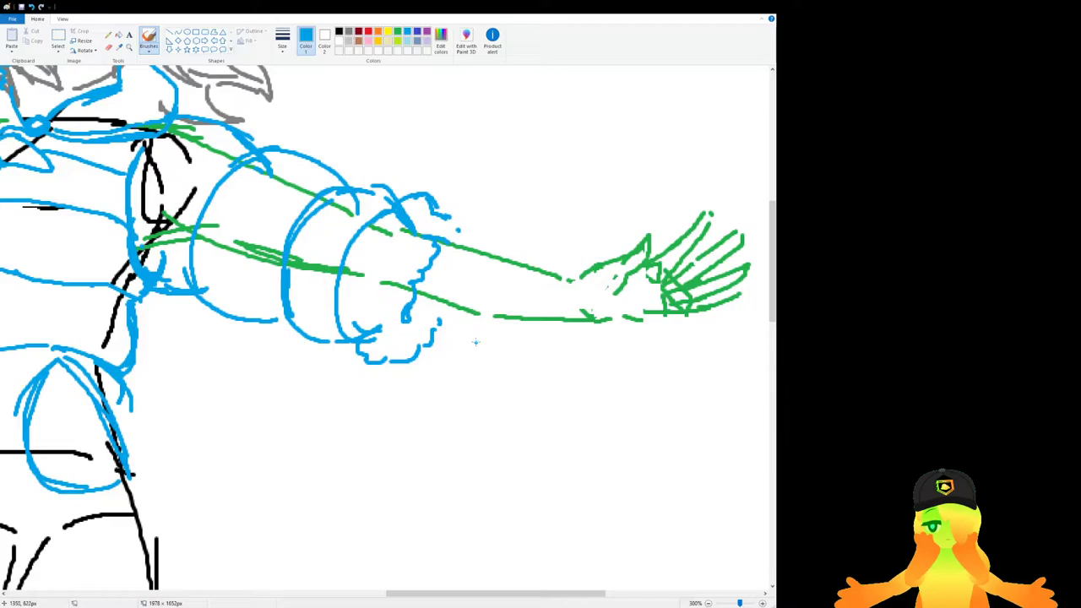
Draw the left sleeve's stacked puff sections in blue from the shoulder down along the upper arm.
left_click_drag(509, 596, 413, 596)
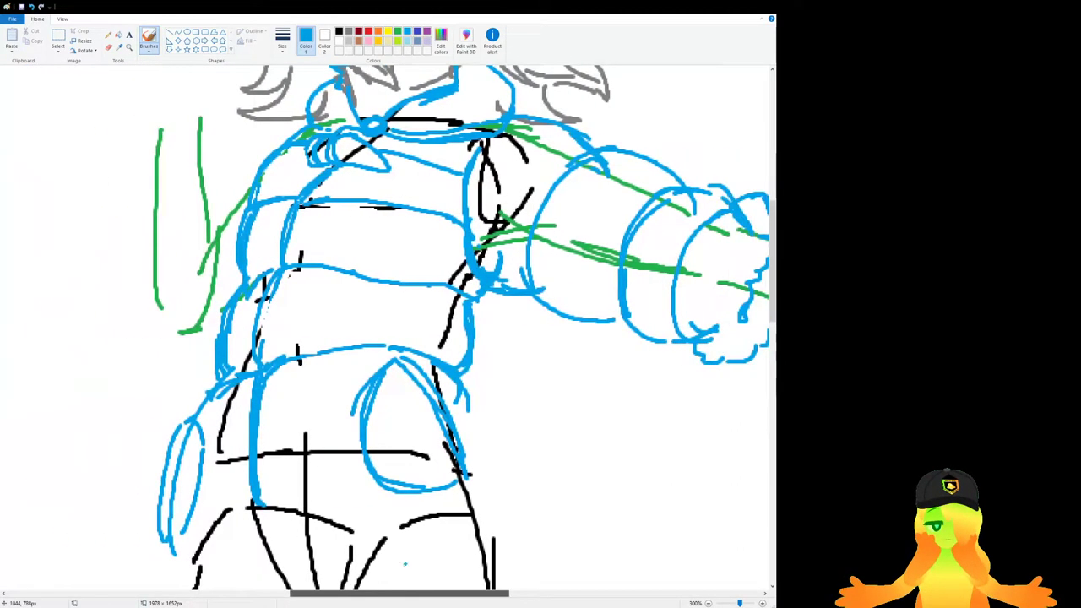
scroll(239, 149, "up", 1)
left_click_drag(411, 136, 360, 149)
mouse_move(361, 146)
left_mouse_down()
mouse_move(341, 161)
mouse_move(323, 216)
left_mouse_up()
key("ctrl+z")
left_click_drag(361, 147, 324, 204)
left_click_drag(408, 141, 344, 169)
mouse_move(319, 208)
left_mouse_down()
mouse_move(278, 264)
mouse_move(315, 295)
mouse_move(297, 348)
left_mouse_up()
Draw a fluffy cuff around the left forearm and a curved elbow line beneath it in blue.
left_click_drag(269, 302, 237, 338)
key("ctrl+z")
mouse_move(274, 290)
left_mouse_down()
mouse_move(251, 309)
mouse_move(236, 303)
left_mouse_up()
mouse_move(189, 277)
left_mouse_down()
mouse_move(149, 331)
mouse_move(169, 370)
mouse_move(208, 390)
mouse_move(279, 353)
left_mouse_up()
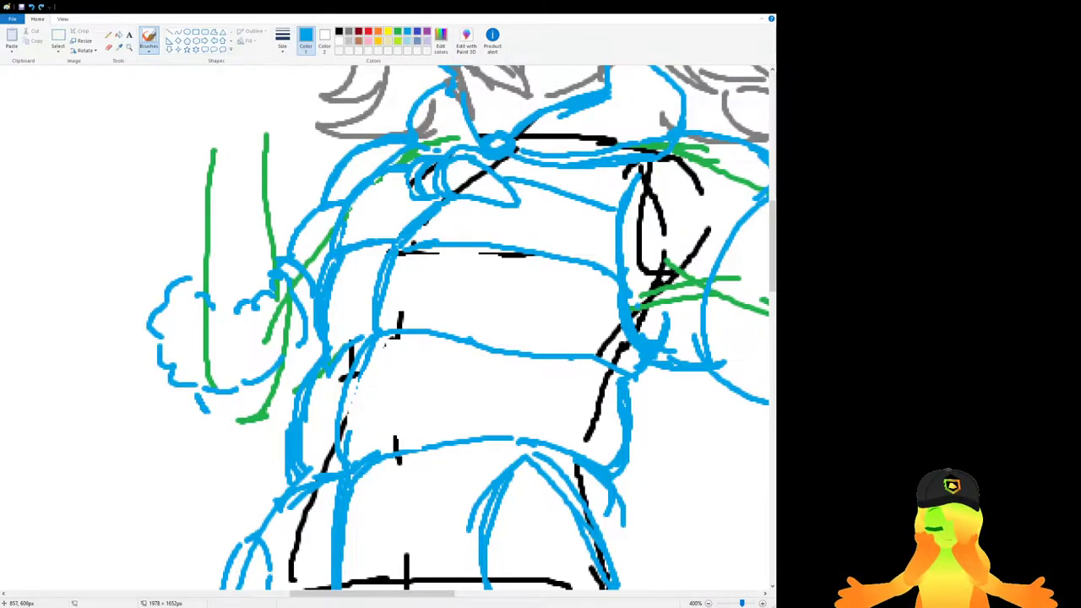
left_click_drag(181, 389, 232, 428)
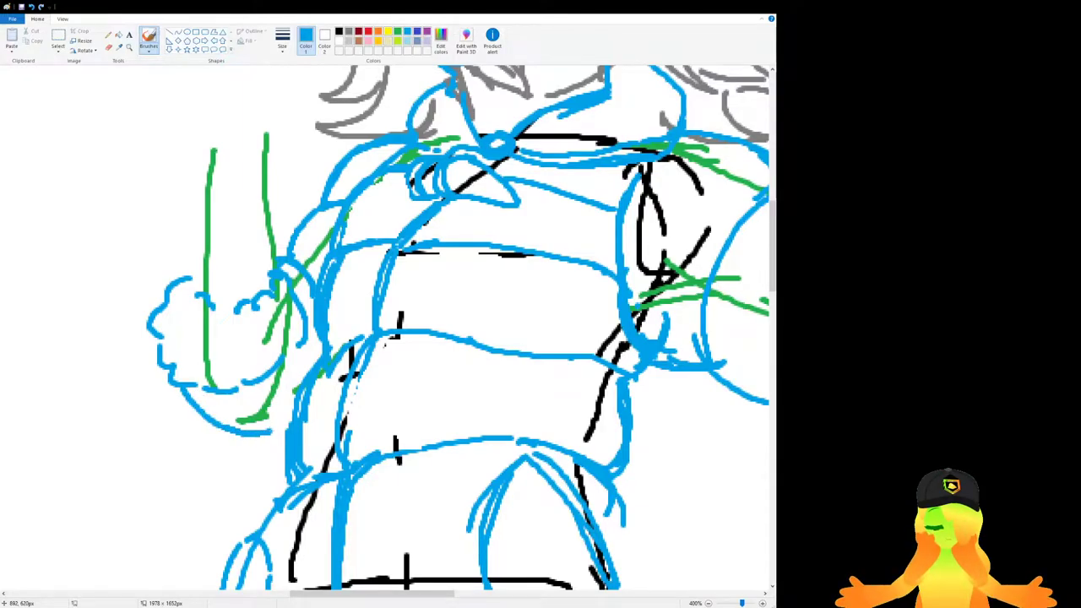
Examine the jacket with both sleeves and the unfinished raised left forearm.
scroll(384, 392, "down", 2)
scroll(392, 391, "up", 3)
scroll(388, 384, "down", 1)
scroll(383, 378, "up", 1)
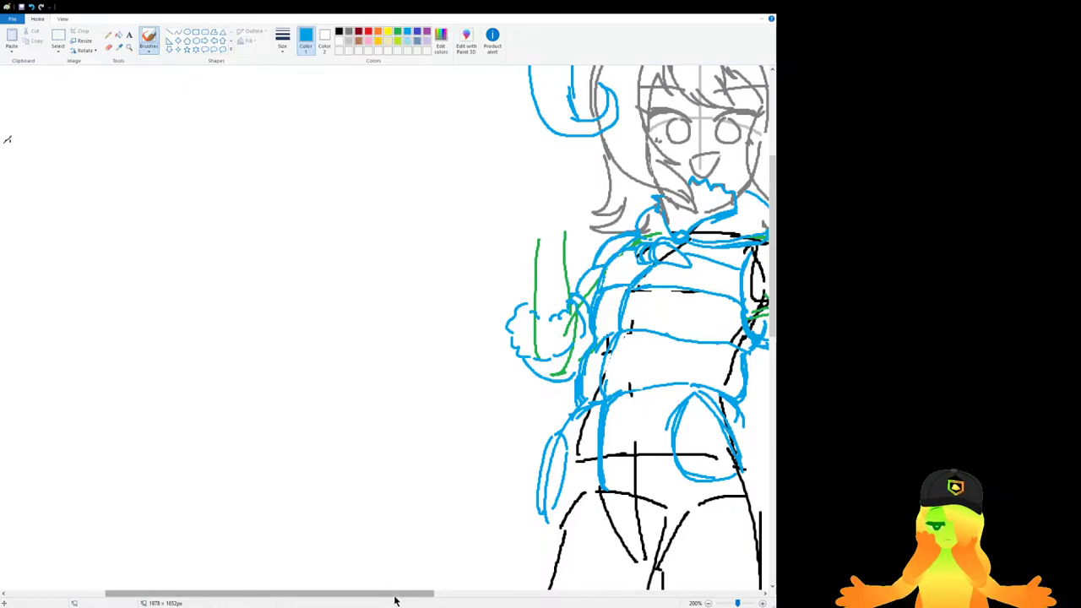
left_click_drag(396, 595, 511, 591)
scroll(406, 273, "up", 2)
left_click_drag(368, 598, 447, 594)
scroll(341, 533, "up", 1)
scroll(309, 298, "down", 3)
Sketch the raised left hand's palm in green, with its curved sides and a wrist line above the forearm.
left_click(398, 33)
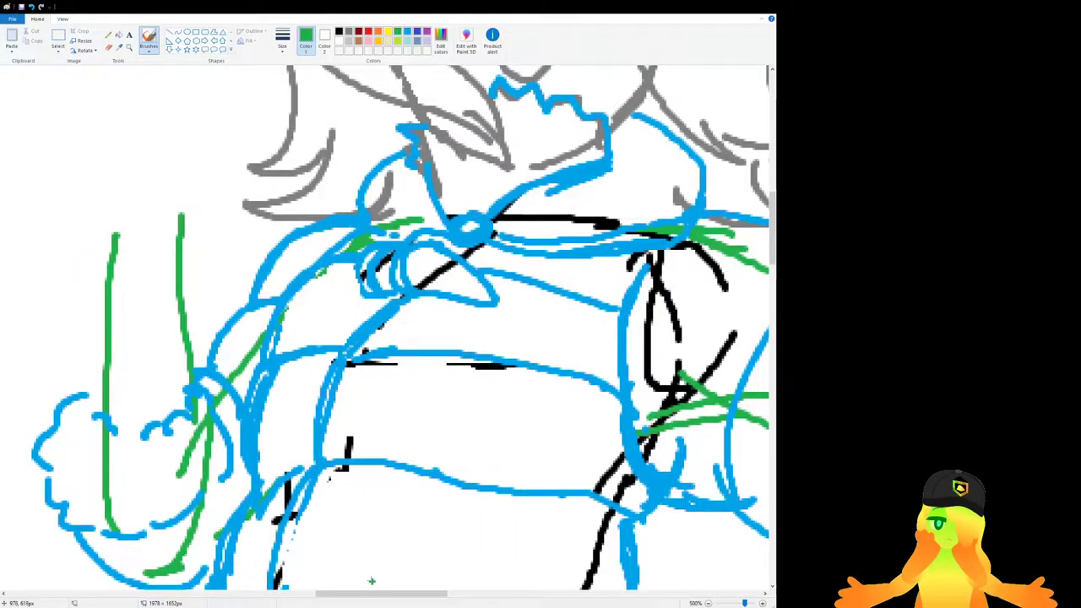
left_click_drag(382, 594, 362, 595)
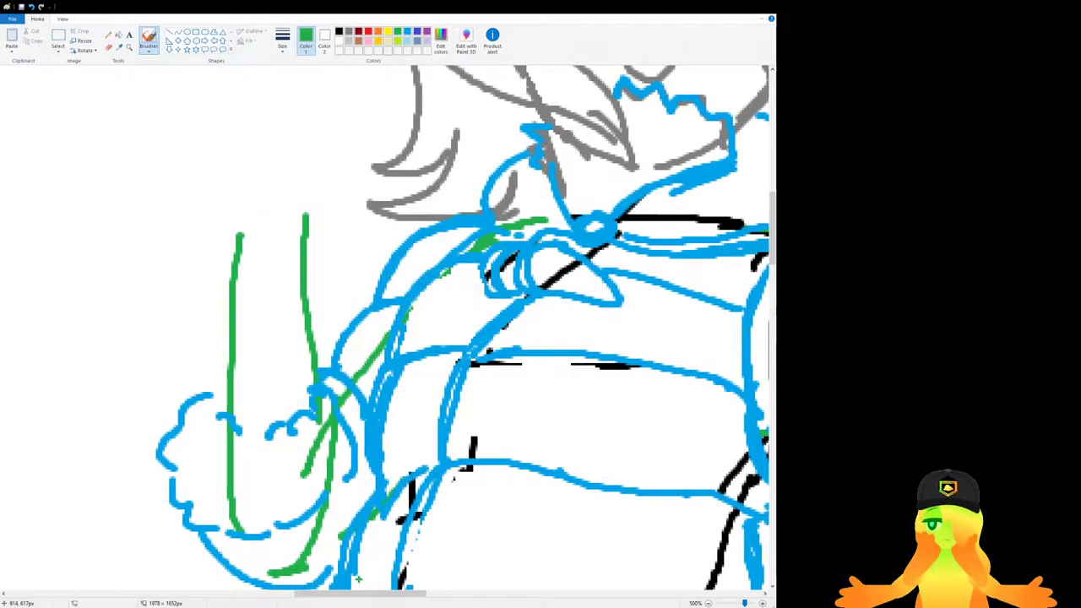
mouse_move(257, 199)
left_mouse_down()
mouse_move(306, 108)
mouse_move(321, 181)
left_mouse_up()
key("ctrl+z")
key("ctrl+z")
key("ctrl+z")
mouse_move(243, 167)
left_mouse_down()
mouse_move(274, 132)
mouse_move(313, 126)
mouse_move(309, 211)
left_mouse_up()
left_click_drag(198, 178, 238, 237)
left_click_drag(248, 247, 295, 234)
Draw the first curled fingers and the outer side of the raised fist in green.
scroll(275, 245, "up", 3)
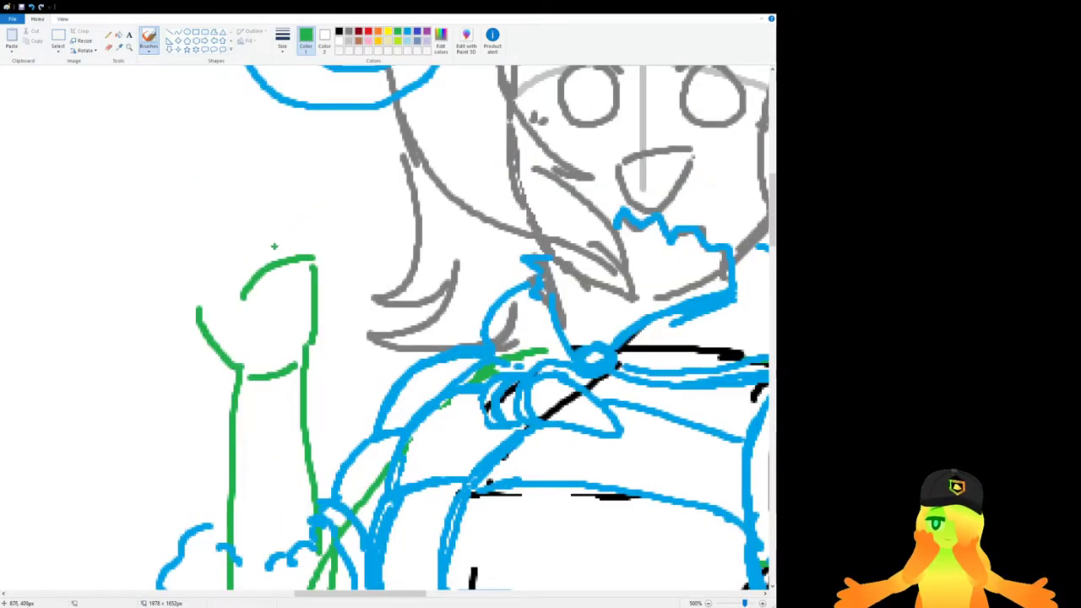
scroll(202, 328, "up", 1)
left_click_drag(259, 324, 280, 349)
mouse_move(263, 275)
left_mouse_down()
mouse_move(304, 282)
mouse_move(313, 352)
mouse_move(275, 317)
left_mouse_up()
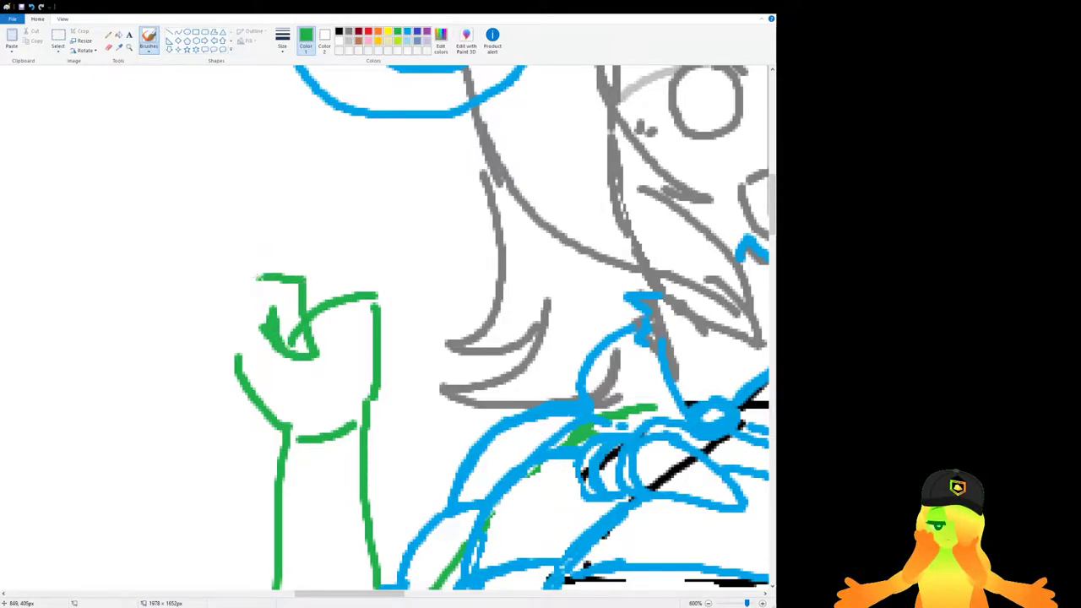
mouse_move(257, 275)
left_mouse_down()
mouse_move(233, 301)
mouse_move(227, 363)
left_mouse_up()
mouse_move(240, 282)
left_mouse_down()
mouse_move(258, 249)
mouse_move(306, 242)
mouse_move(324, 302)
left_mouse_up()
Add a third curled finger beside the first two on the raised fist.
mouse_move(293, 237)
left_mouse_down()
mouse_move(313, 225)
mouse_move(352, 248)
left_mouse_up()
left_click_drag(349, 252, 341, 309)
key("ctrl+z")
mouse_move(320, 235)
left_mouse_down()
mouse_move(336, 251)
mouse_move(338, 310)
left_mouse_up()
key("ctrl+z")
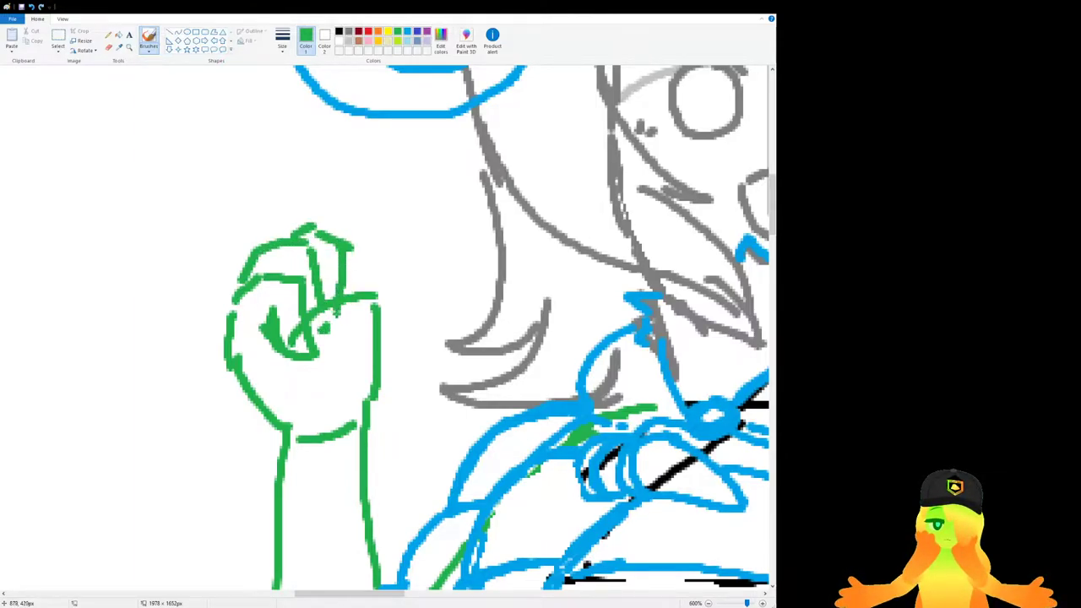
left_click_drag(336, 230, 359, 241)
key("ctrl+z")
Finish the raised fist with the last finger's knuckle outline and a crease across the palm.
mouse_move(281, 237)
left_mouse_down()
mouse_move(330, 232)
mouse_move(335, 218)
left_mouse_up()
mouse_move(343, 221)
left_mouse_down()
mouse_move(368, 232)
mouse_move(358, 330)
left_mouse_up()
key("ctrl+z")
mouse_move(326, 299)
left_mouse_down()
mouse_move(369, 276)
mouse_move(403, 301)
mouse_move(380, 388)
left_mouse_up()
key("ctrl+z")
mouse_move(370, 326)
left_mouse_down()
mouse_move(331, 355)
mouse_move(327, 375)
left_mouse_up()
Examine the full character sketch and the horned ram drawing used as its reference.
scroll(302, 341, "down", 5)
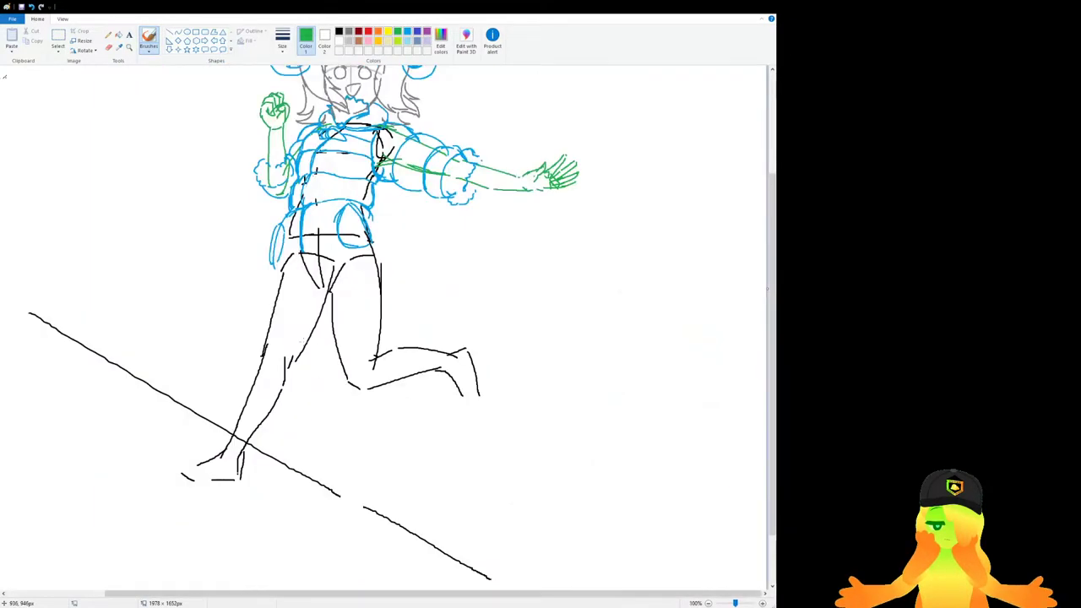
scroll(303, 341, "up", 3)
scroll(304, 342, "down", 1)
scroll(304, 342, "up", 2)
scroll(304, 342, "down", 1)
scroll(304, 342, "up", 2)
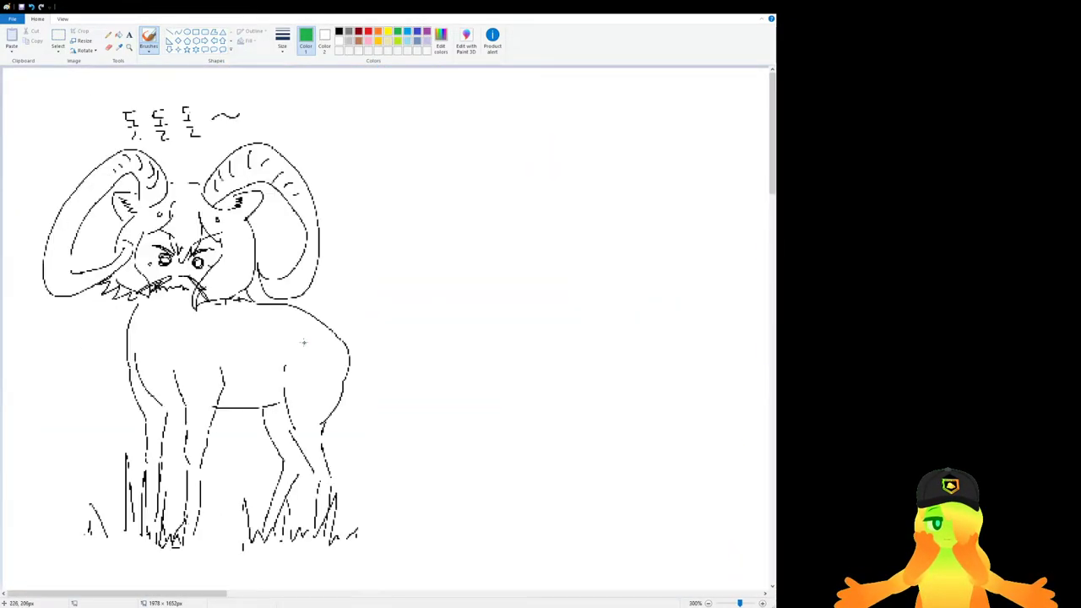
scroll(309, 402, "up", 3)
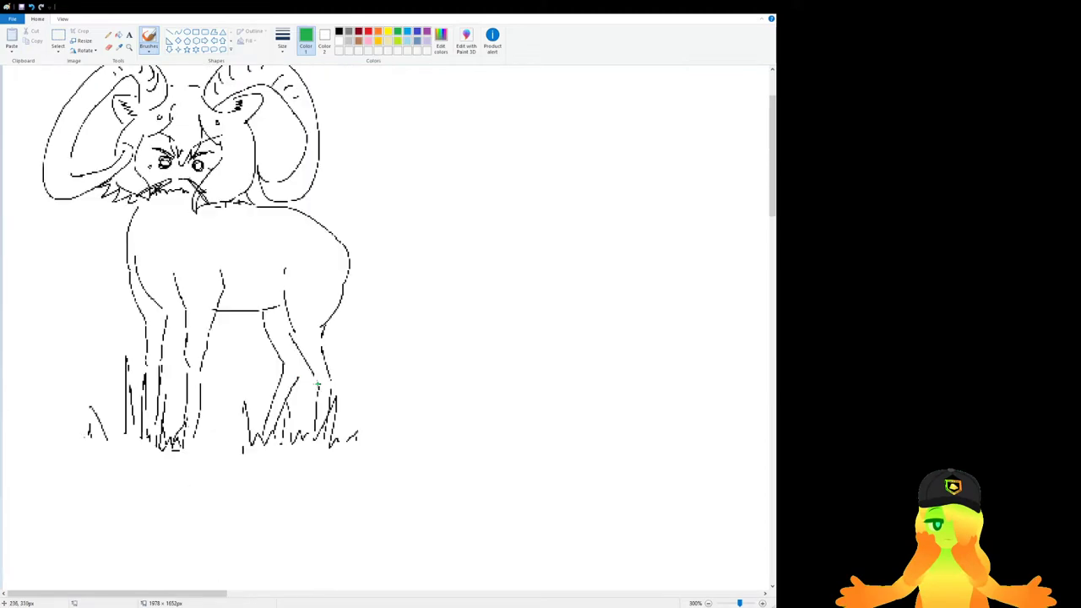
scroll(299, 372, "up", 3)
scroll(292, 413, "down", 1)
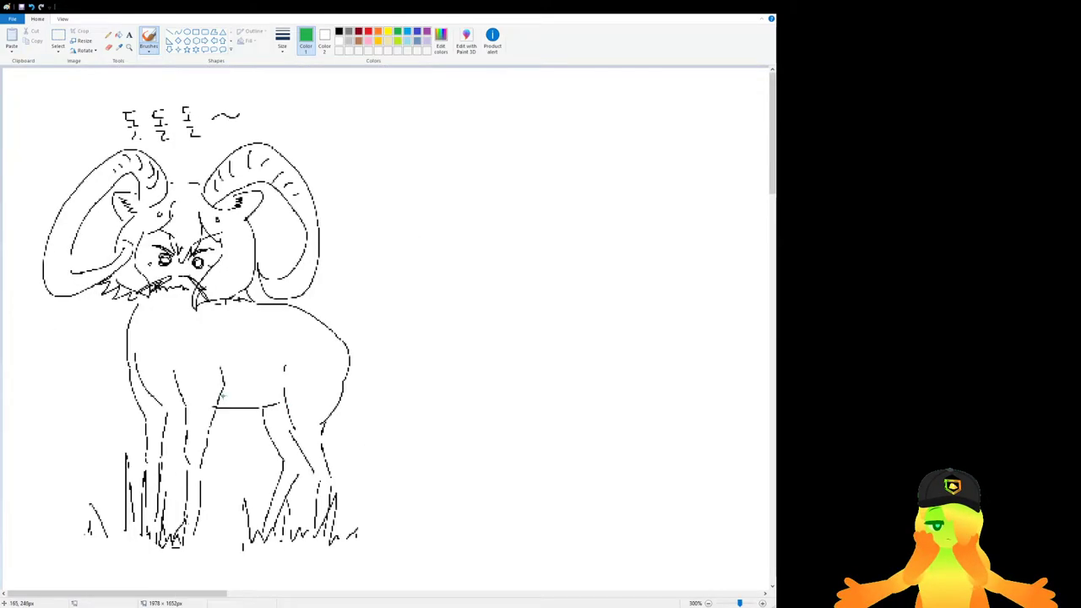
Draw the scalloped upper edge of the jacket's fluffy hem trim in blue and flare the jacket's side outward past the large pocket.
left_click_drag(774, 140, 755, 140)
scroll(582, 313, "down", 3)
scroll(576, 335, "up", 1)
scroll(519, 352, "up", 1)
scroll(519, 352, "down", 3)
left_click_drag(316, 599, 575, 600)
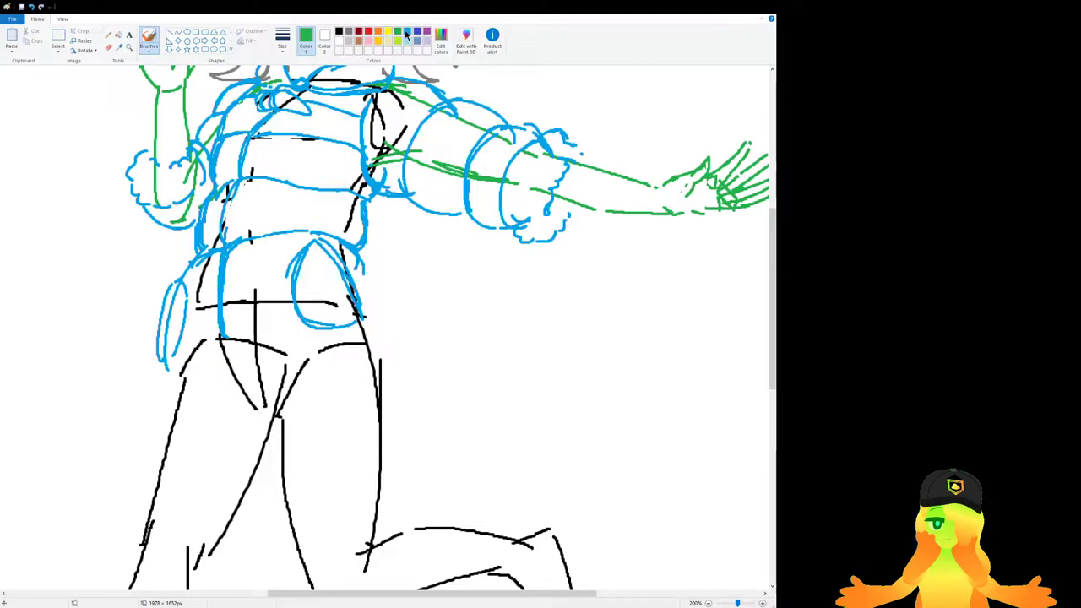
scroll(389, 372, "up", 1)
scroll(388, 355, "down", 2)
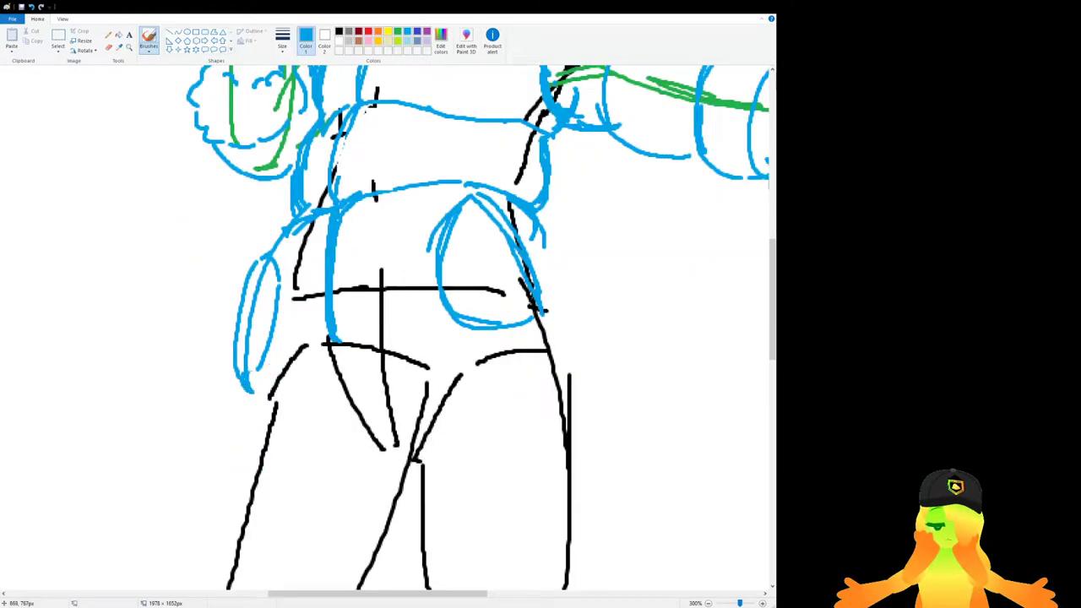
left_click_drag(281, 355, 395, 324)
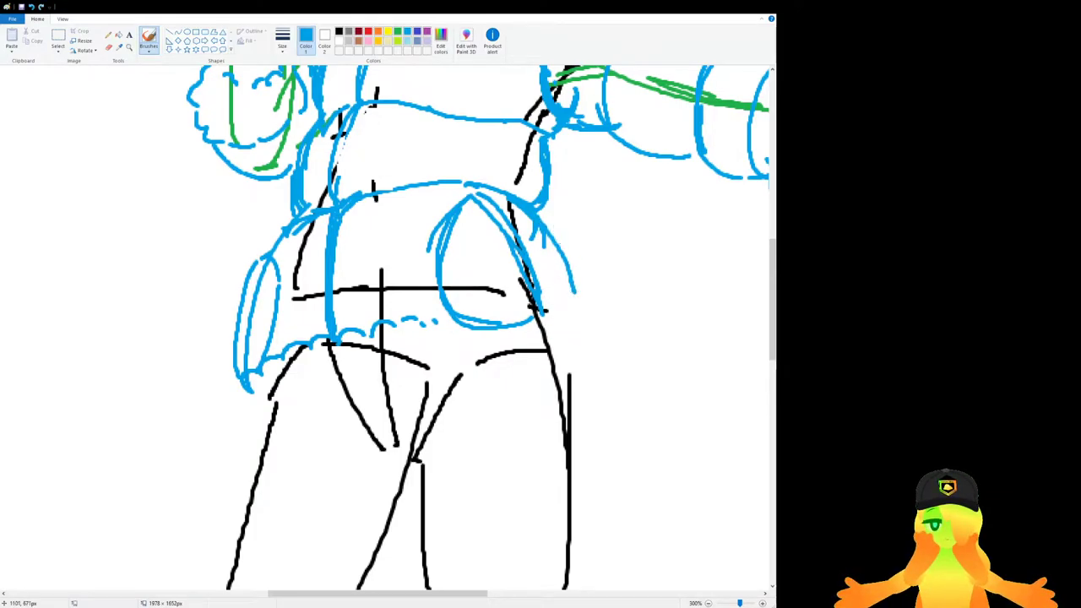
left_click_drag(537, 213, 595, 319)
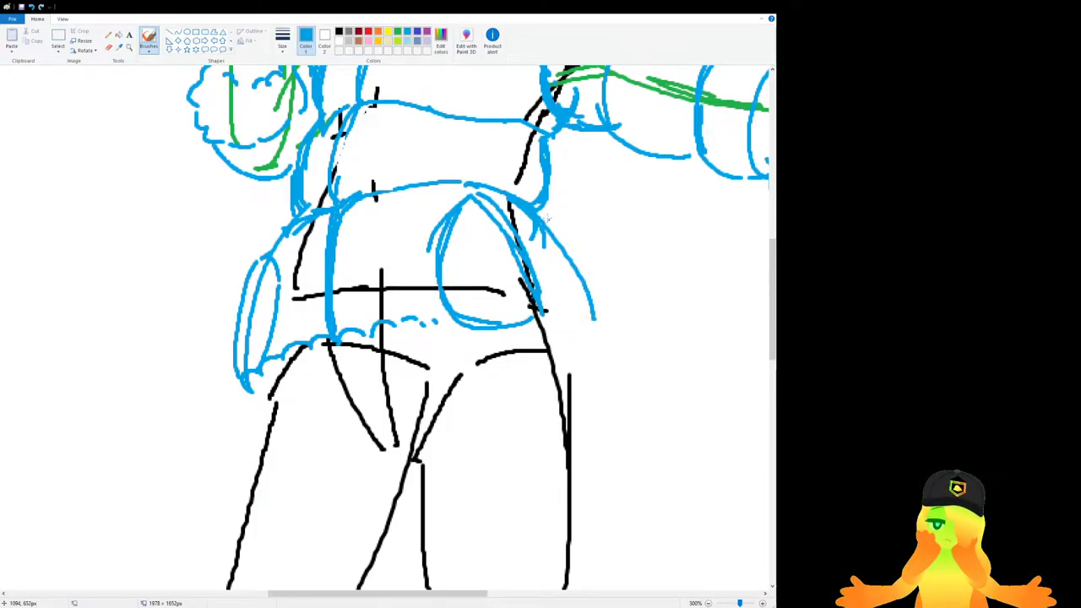
mouse_move(246, 392)
left_mouse_down()
mouse_move(224, 417)
mouse_move(229, 456)
mouse_move(396, 376)
left_mouse_up()
key("ctrl+z")
left_click_drag(267, 448, 562, 385)
key("ctrl+z")
left_click_drag(253, 460, 557, 342)
key("ctrl+z")
mouse_move(243, 458)
left_mouse_down()
mouse_move(466, 366)
mouse_move(536, 382)
left_mouse_up()
key("ctrl+z")
key("ctrl+z")
Draw the curved lower edge of the hem trim across the thighs and its fluffy side bumps in blue.
mouse_move(250, 460)
left_mouse_down()
mouse_move(429, 382)
mouse_move(579, 370)
mouse_move(583, 392)
left_mouse_up()
mouse_move(548, 306)
left_mouse_down()
mouse_move(607, 338)
mouse_move(622, 381)
left_mouse_up()
scroll(474, 460, "down", 1)
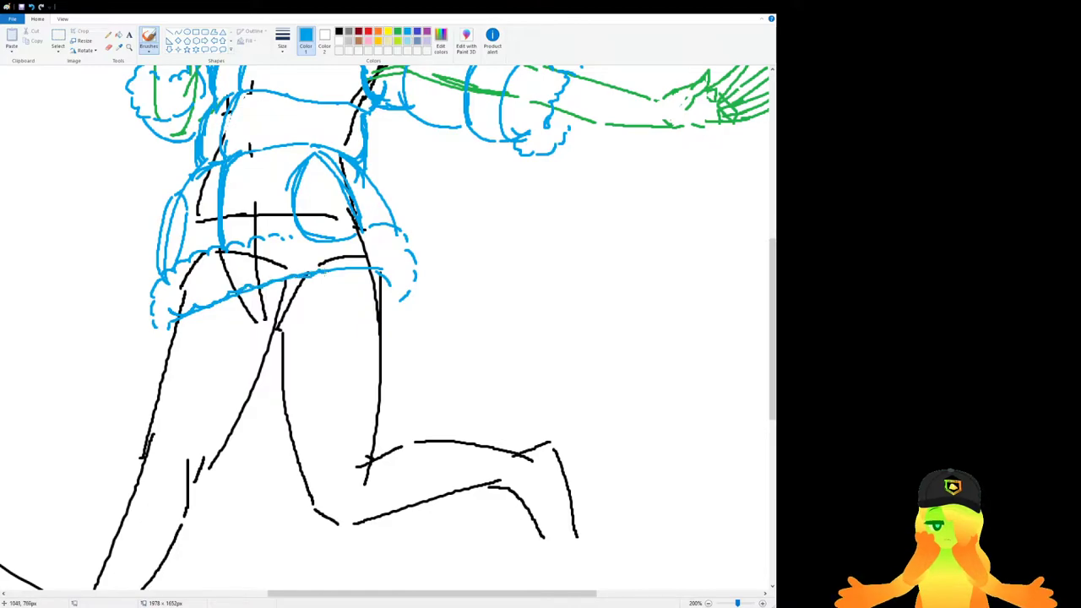
left_click_drag(411, 295, 403, 312)
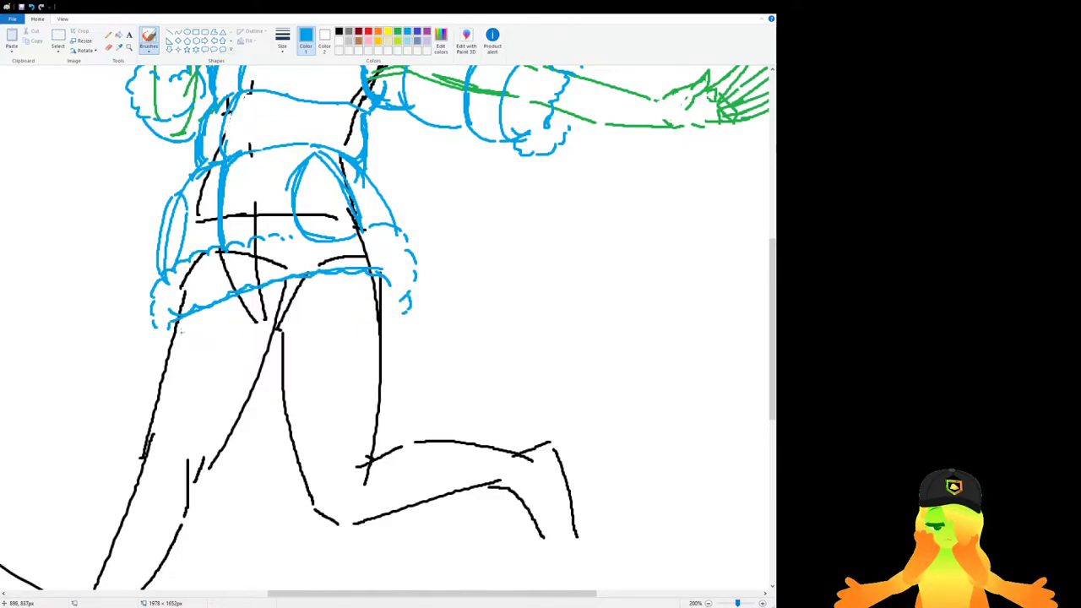
Examine the whole figure, from the raised fist to the outstretched hand and the legs below the jacket.
scroll(203, 297, "up", 3)
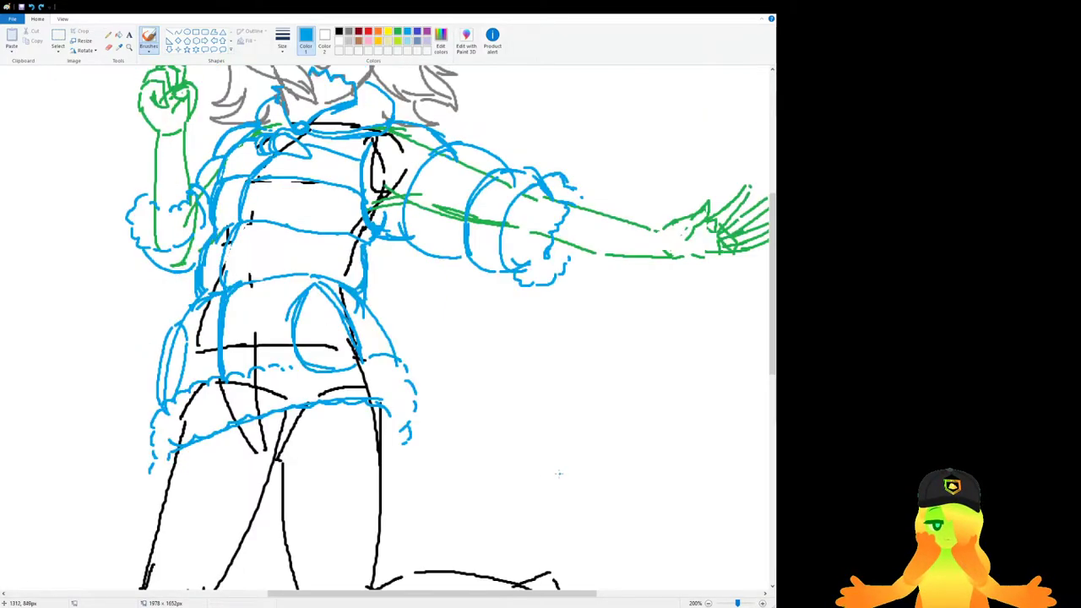
mouse_move(469, 594)
left_mouse_down()
mouse_move(540, 589)
mouse_move(498, 589)
left_mouse_up()
scroll(367, 504, "down", 1)
scroll(366, 504, "up", 1)
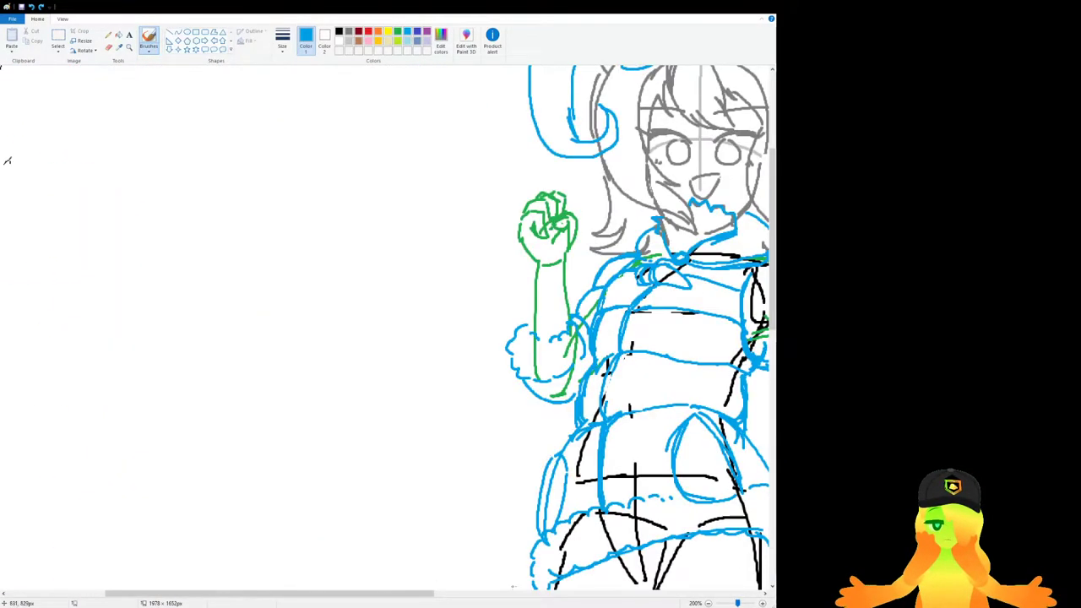
left_click_drag(355, 595, 639, 595)
scroll(509, 519, "up", 1, "ctrl")
scroll(514, 509, "down", 3)
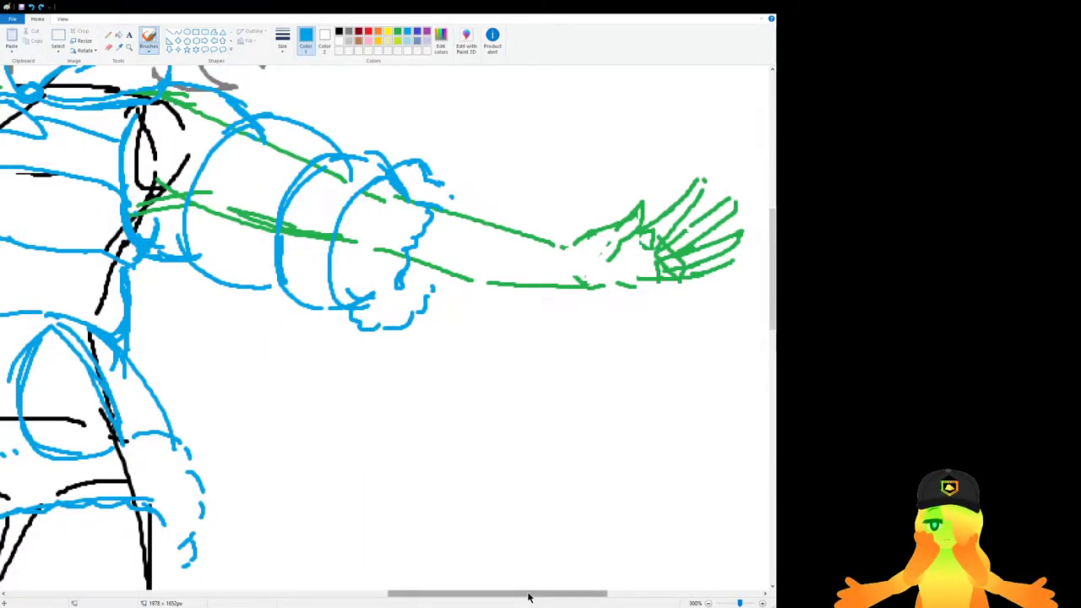
left_click_drag(529, 594, 448, 593)
scroll(438, 439, "down", 1, "ctrl")
scroll(438, 440, "down", 2, "ctrl")
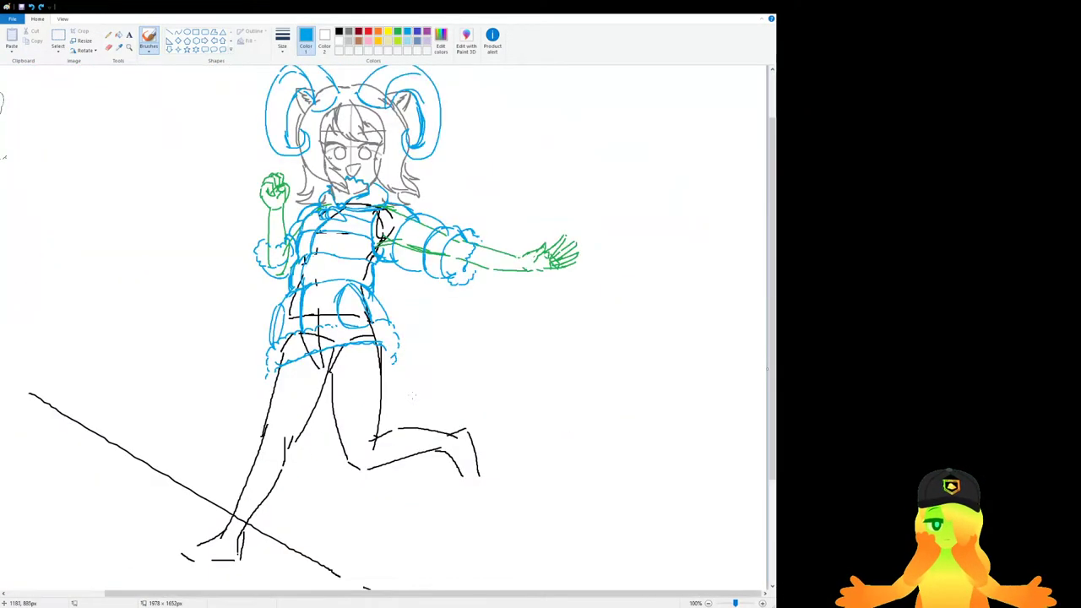
Erase the black body guidelines showing inside the jacket's fluffy hem and torso.
scroll(558, 402, "up", 2, "ctrl")
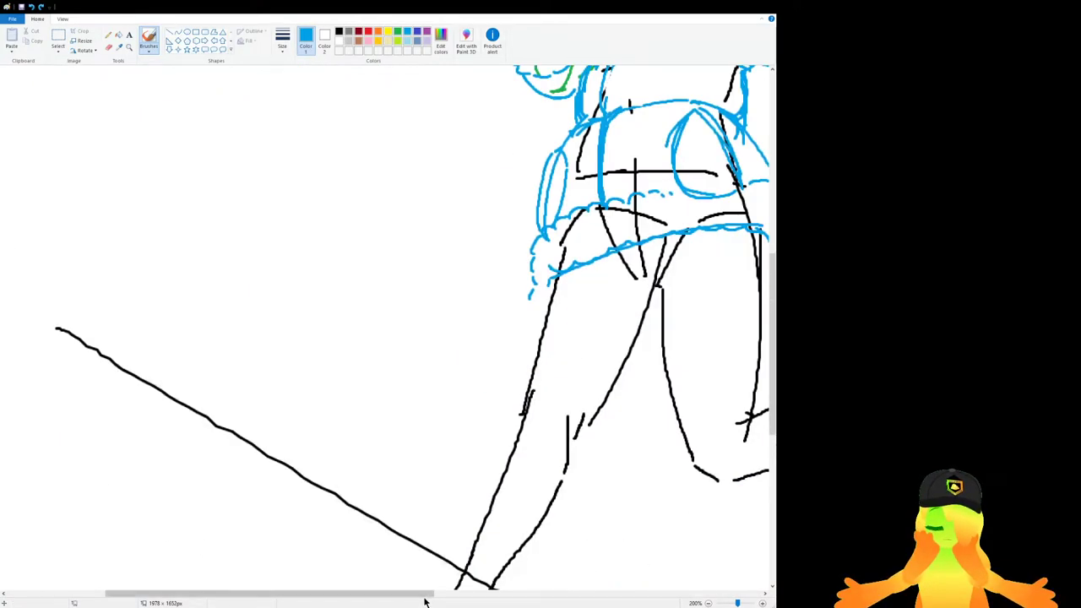
left_click_drag(425, 601, 538, 601)
scroll(478, 313, "up", 1, "ctrl")
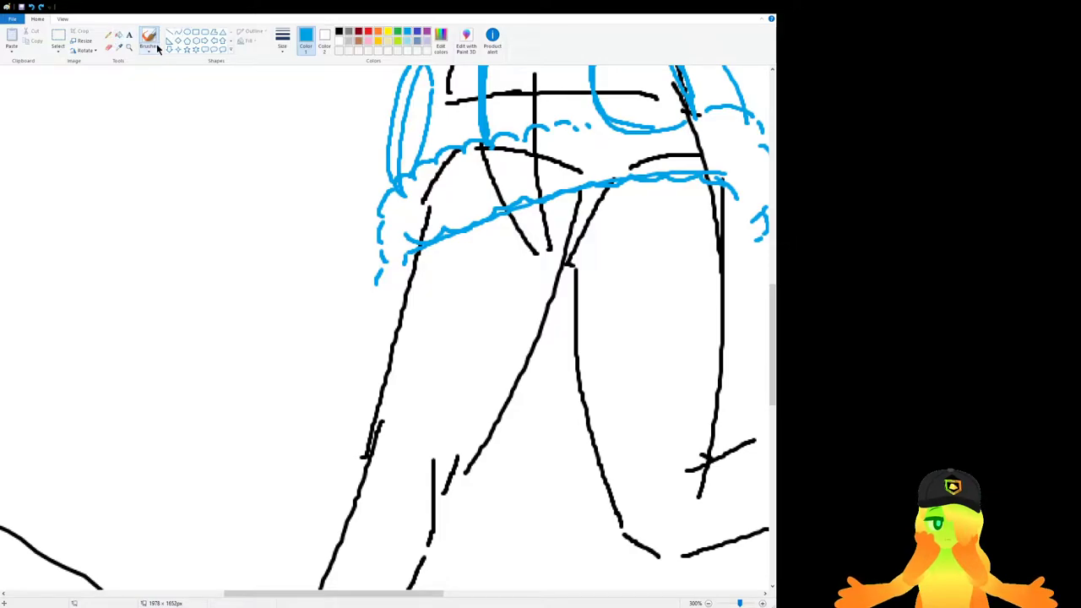
left_click(108, 47)
mouse_move(554, 236)
left_mouse_down()
mouse_move(540, 217)
mouse_move(548, 240)
mouse_move(571, 250)
mouse_move(608, 210)
mouse_move(583, 196)
mouse_move(608, 194)
mouse_move(490, 164)
mouse_move(501, 196)
mouse_move(479, 162)
mouse_move(406, 216)
mouse_move(422, 231)
mouse_move(455, 167)
mouse_move(562, 152)
mouse_move(684, 160)
mouse_move(705, 152)
mouse_move(699, 141)
mouse_move(704, 169)
left_mouse_up()
scroll(723, 206, "up", 3)
mouse_move(693, 230)
left_mouse_down()
mouse_move(685, 244)
mouse_move(611, 227)
mouse_move(645, 227)
mouse_move(460, 231)
mouse_move(464, 165)
left_mouse_up()
mouse_move(679, 355)
left_mouse_down()
mouse_move(681, 338)
mouse_move(673, 380)
left_mouse_up()
Erase the green arm lines inside the fluffy cuff and sleeve of the raised arm.
left_click_drag(422, 595, 480, 595)
left_click_drag(282, 289, 282, 309)
left_click_drag(275, 346, 264, 364)
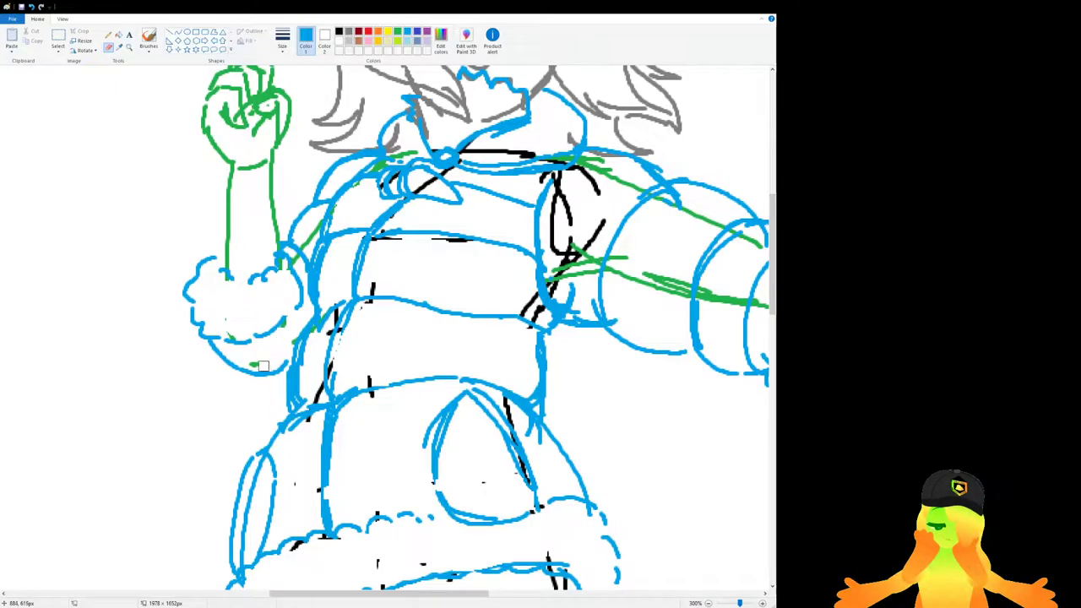
left_click_drag(306, 234, 308, 247)
Erase the black shoulder lines and the green arm lines inside the puffy sleeve of the outstretched arm.
left_click_drag(442, 595, 505, 594)
mouse_move(313, 301)
left_mouse_down()
mouse_move(334, 273)
mouse_move(347, 292)
mouse_move(350, 259)
mouse_move(369, 278)
mouse_move(377, 271)
mouse_move(392, 215)
mouse_move(355, 207)
mouse_move(335, 232)
mouse_move(348, 186)
mouse_move(337, 199)
mouse_move(377, 181)
left_mouse_up()
left_click_drag(257, 153, 329, 157)
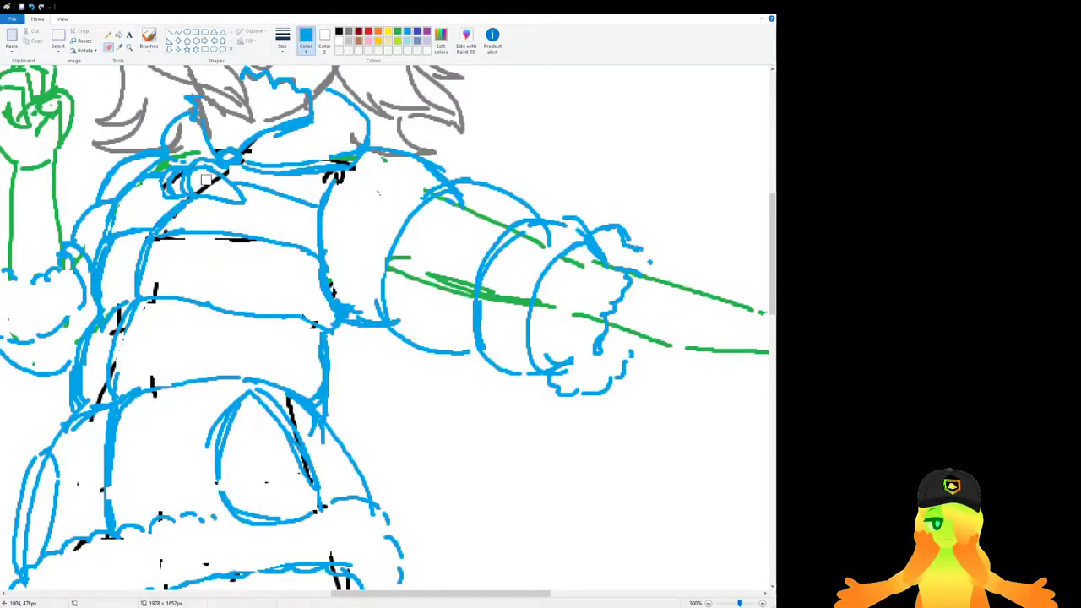
mouse_move(417, 276)
left_mouse_down()
mouse_move(393, 262)
mouse_move(413, 284)
mouse_move(465, 298)
left_mouse_up()
mouse_move(456, 203)
left_mouse_down()
mouse_move(514, 239)
mouse_move(548, 242)
left_mouse_up()
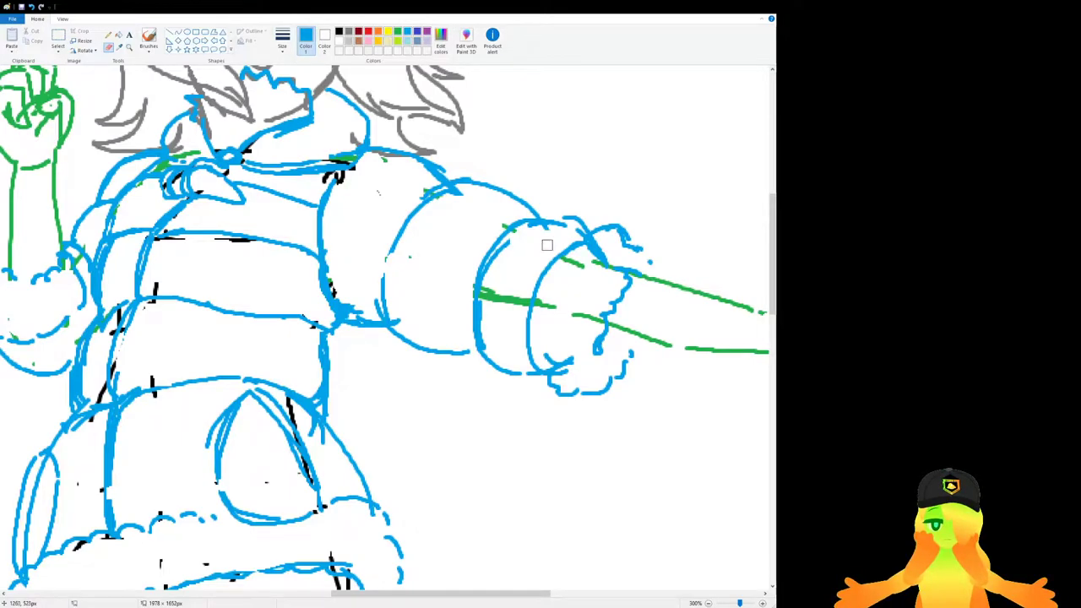
left_click_drag(524, 304, 490, 297)
mouse_move(562, 271)
left_mouse_down()
mouse_move(596, 268)
mouse_move(594, 304)
mouse_move(578, 317)
mouse_move(596, 304)
mouse_move(610, 263)
left_mouse_up()
Erase the vertical centre guideline running through the bangs and face.
scroll(508, 310, "down", 2)
scroll(526, 208, "up", 1)
scroll(426, 342, "down", 1)
scroll(457, 332, "up", 2)
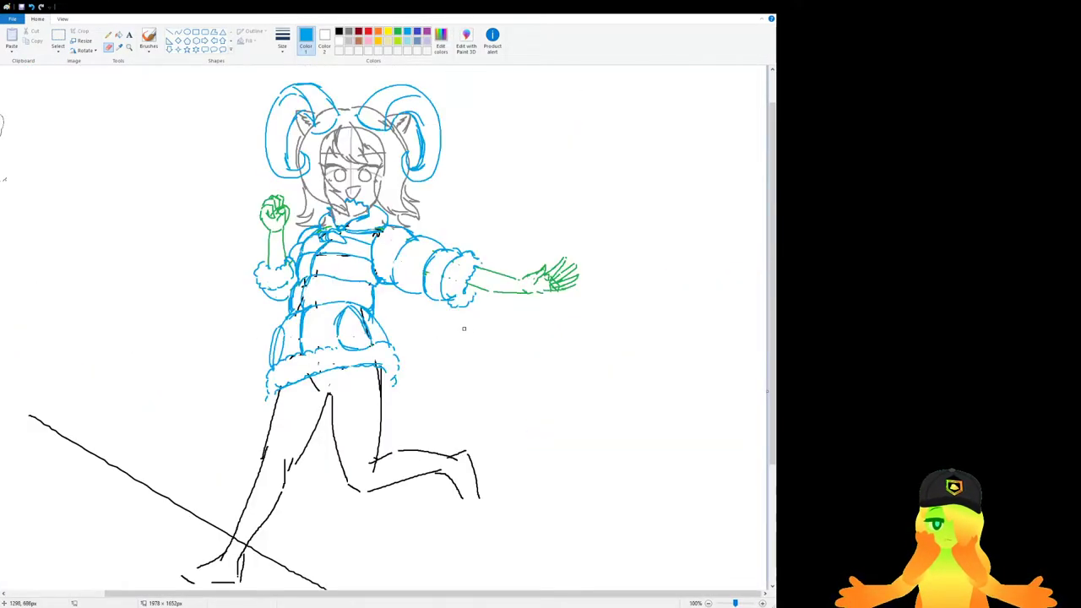
scroll(460, 328, "up", 1)
scroll(521, 390, "up", 2)
left_click_drag(323, 595, 460, 596)
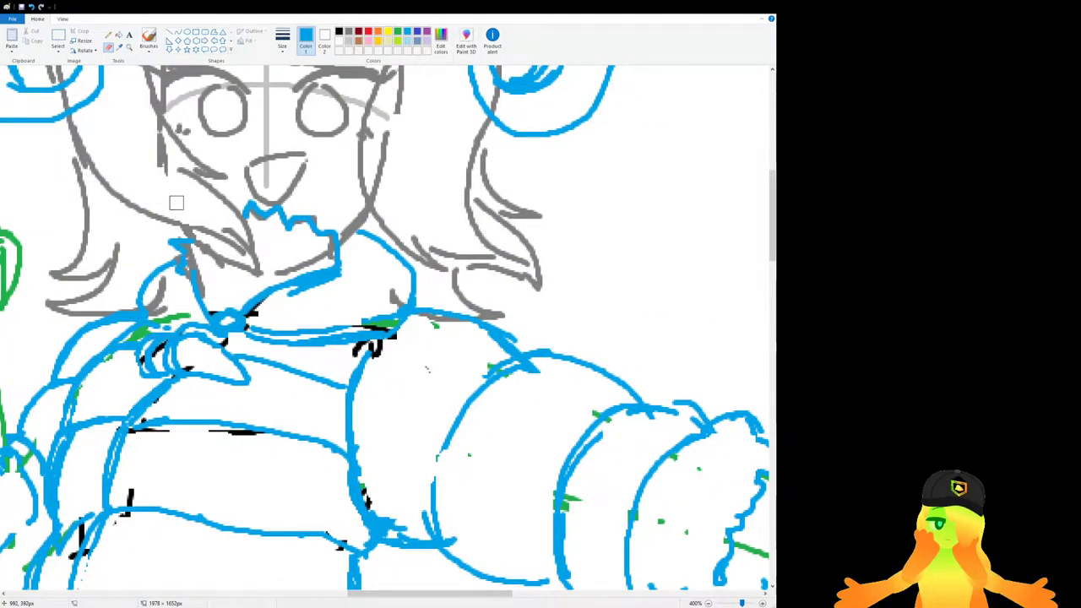
scroll(152, 127, "up", 3)
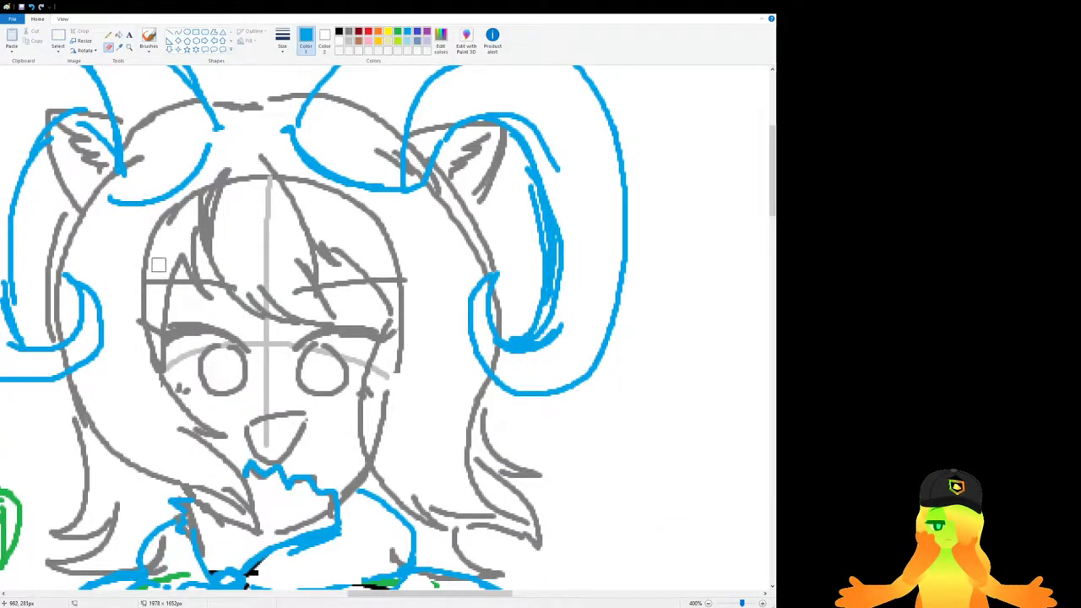
mouse_move(229, 178)
left_mouse_down()
mouse_move(261, 198)
mouse_move(269, 186)
mouse_move(257, 171)
mouse_move(269, 266)
mouse_move(257, 338)
mouse_move(274, 352)
mouse_move(269, 441)
left_mouse_up()
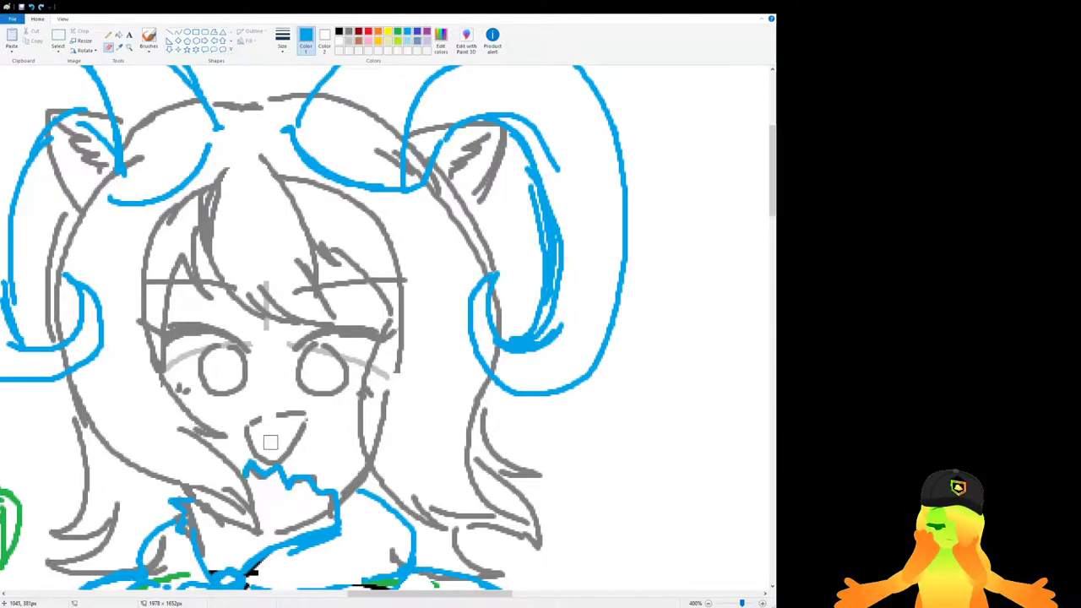
Erase the head-shape outline overlapping the hair on both sides of the face.
mouse_move(362, 369)
left_mouse_down()
mouse_move(337, 376)
mouse_move(387, 381)
mouse_move(407, 346)
mouse_move(402, 327)
mouse_move(386, 446)
mouse_move(381, 396)
mouse_move(380, 424)
left_mouse_up()
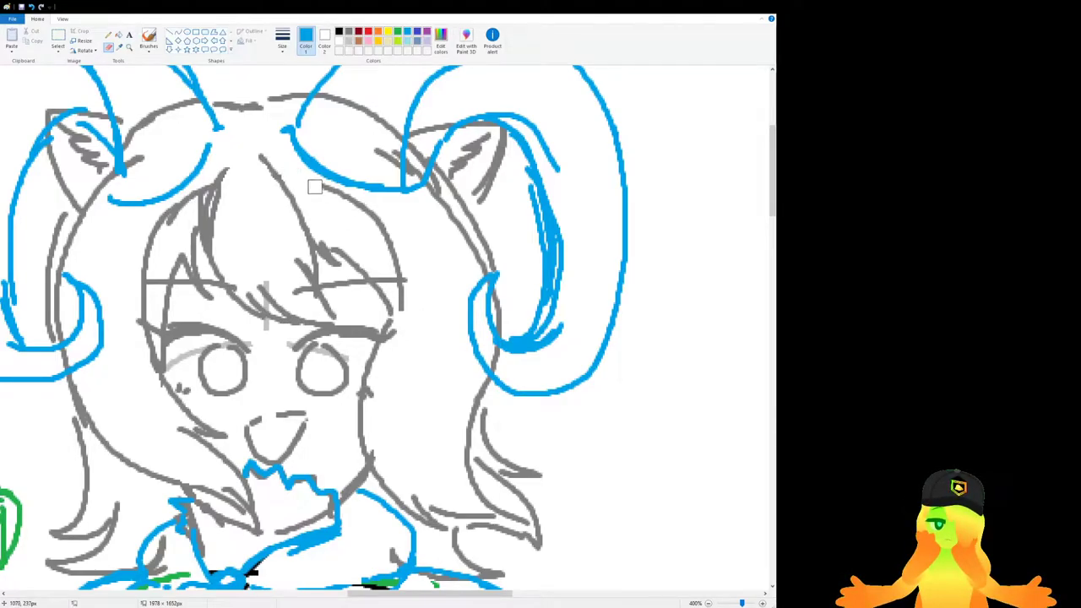
mouse_move(148, 277)
left_mouse_down()
mouse_move(210, 178)
mouse_move(201, 193)
mouse_move(215, 194)
mouse_move(210, 186)
mouse_move(188, 212)
mouse_move(222, 187)
mouse_move(214, 241)
left_mouse_up()
left_click_drag(144, 293, 145, 367)
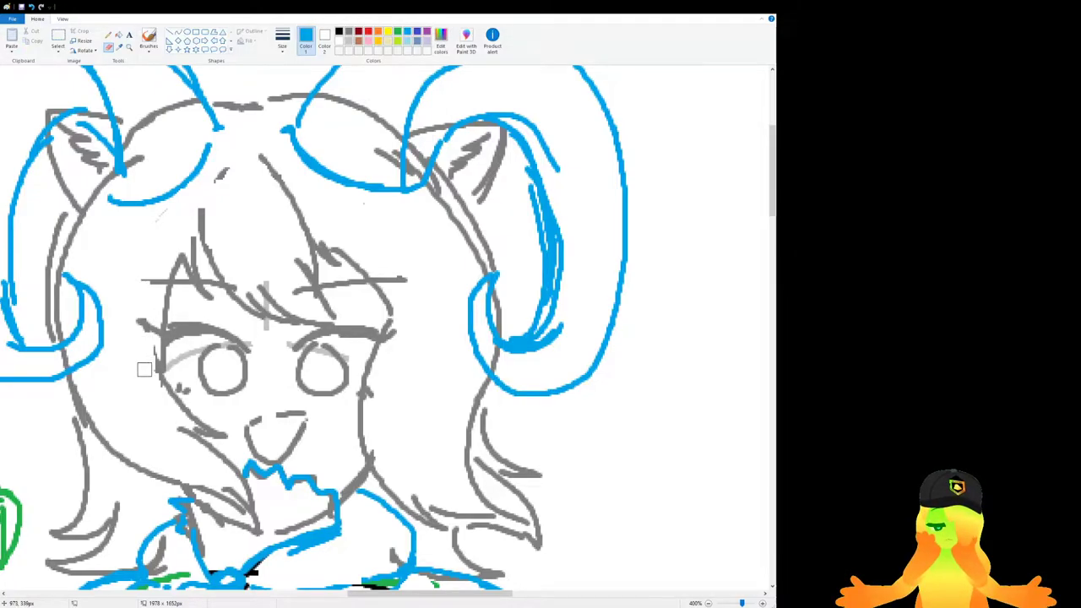
Select each eye with its brow area and move the two slightly farther apart.
scroll(391, 412, "down", 1)
scroll(358, 406, "down", 1)
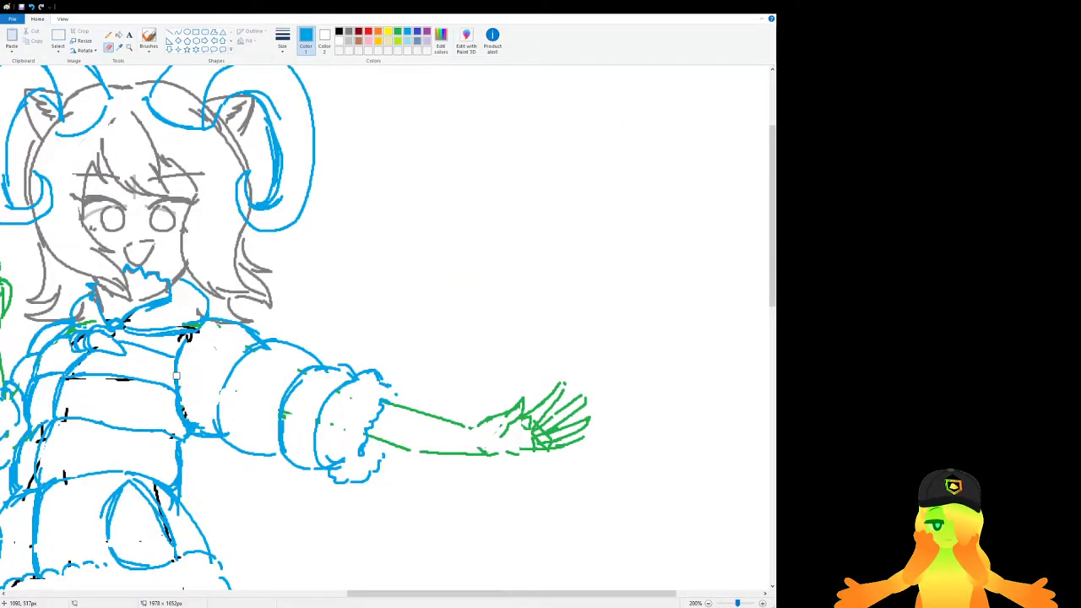
scroll(177, 375, "up", 2)
scroll(314, 389, "down", 1)
scroll(471, 512, "up", 1)
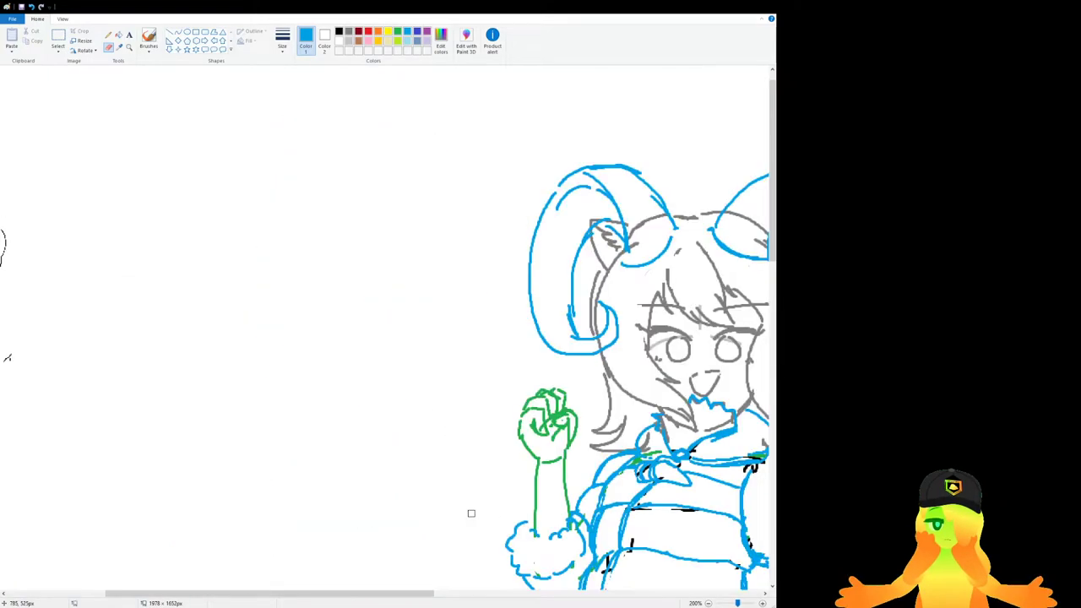
left_click_drag(393, 598, 616, 599)
scroll(616, 599, "up", 2)
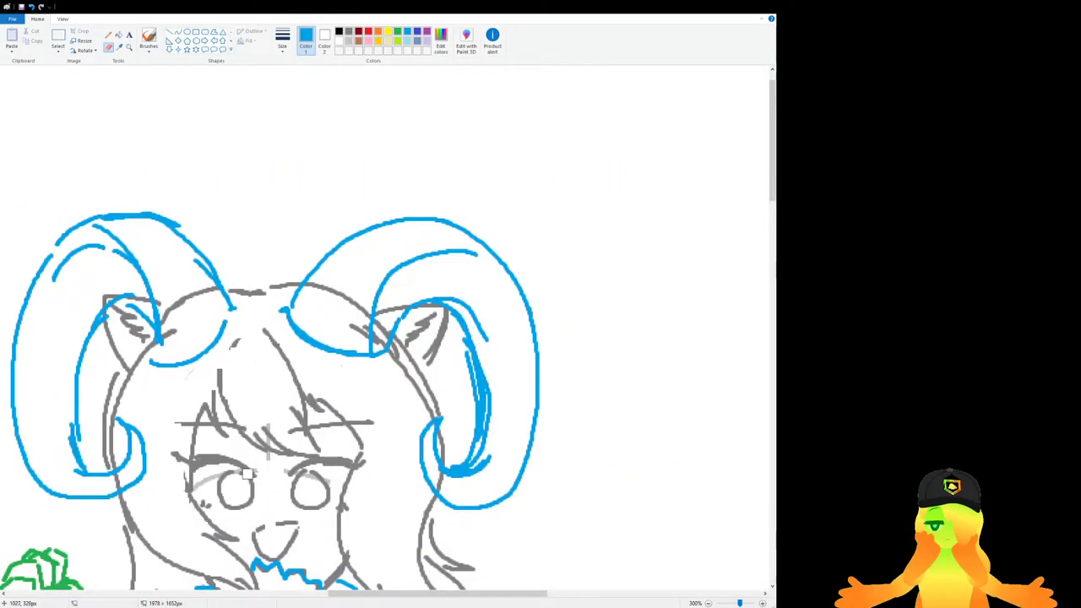
scroll(355, 282, "up", 3)
left_click(58, 36)
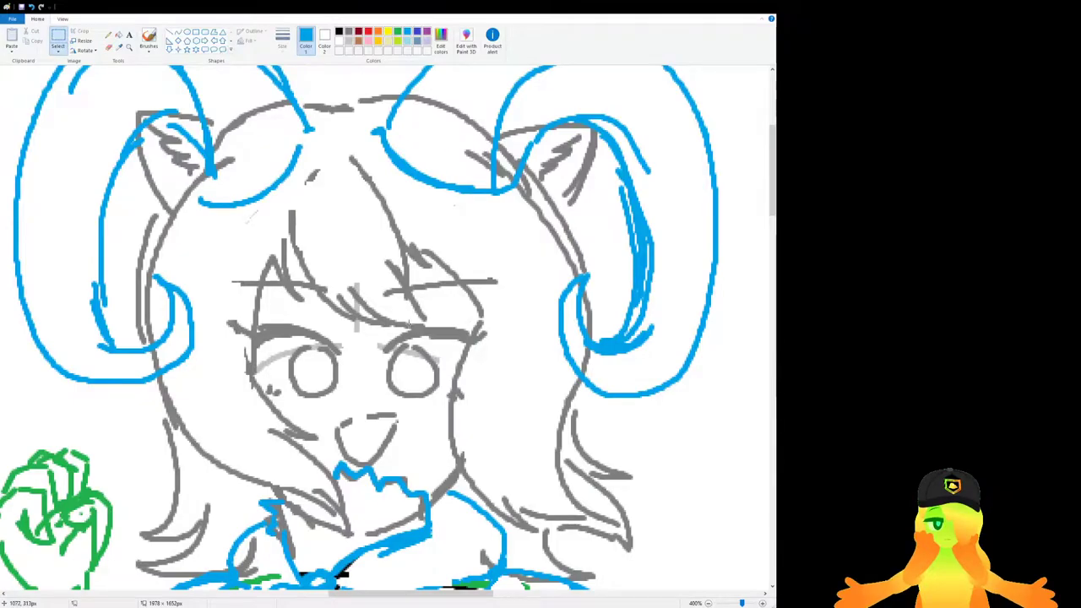
left_click_drag(488, 405, 409, 339)
left_click_drag(343, 407, 242, 331)
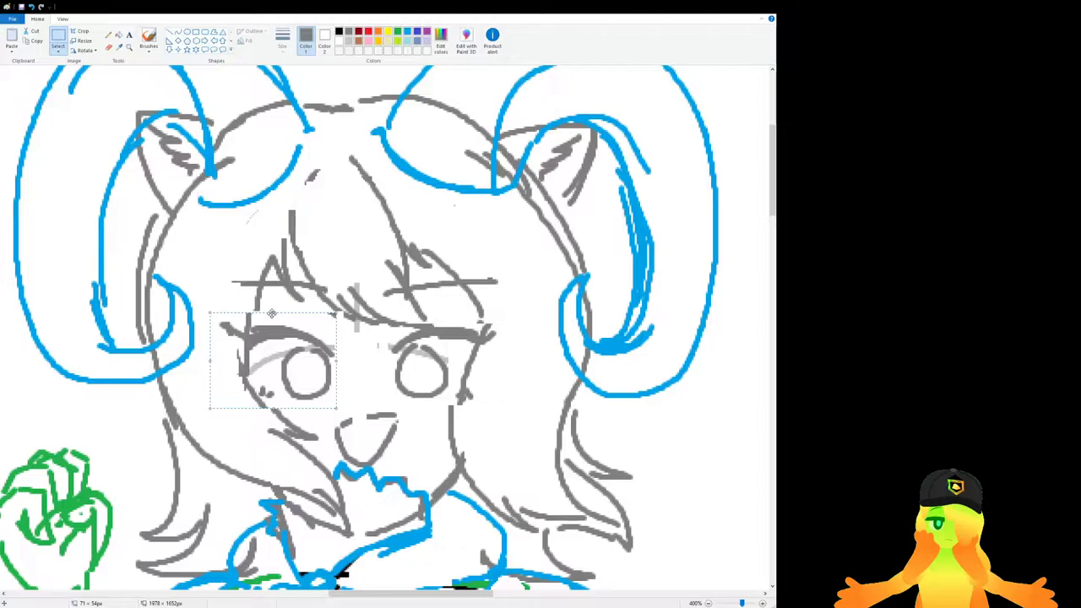
left_click_drag(345, 195, 358, 209)
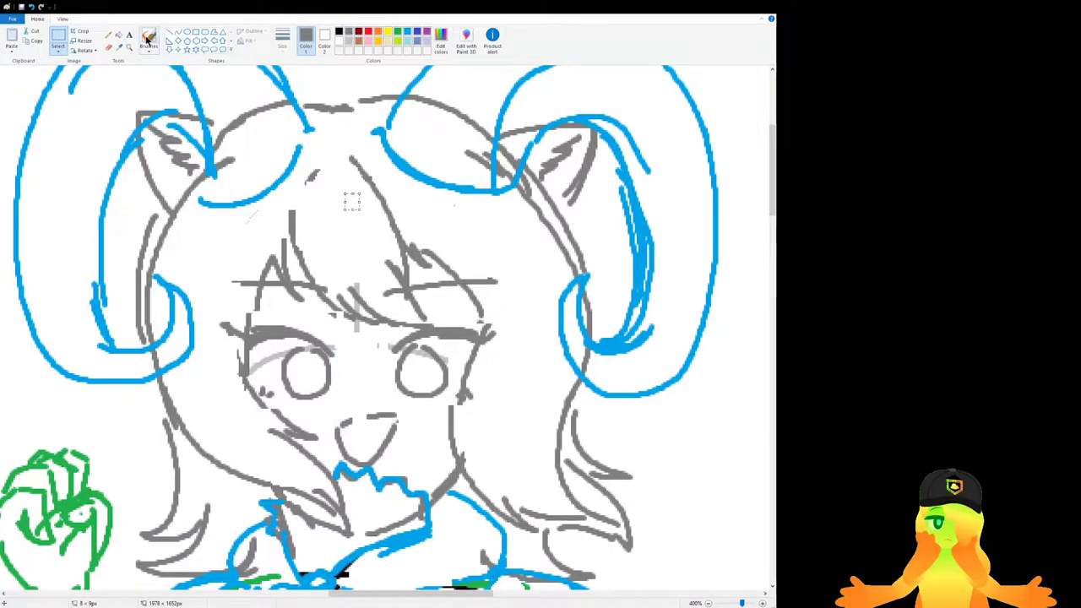
Reconnect the broken hair strand beside the moved eye with a grey brush stroke.
left_click(149, 36)
left_click_drag(256, 287, 246, 328)
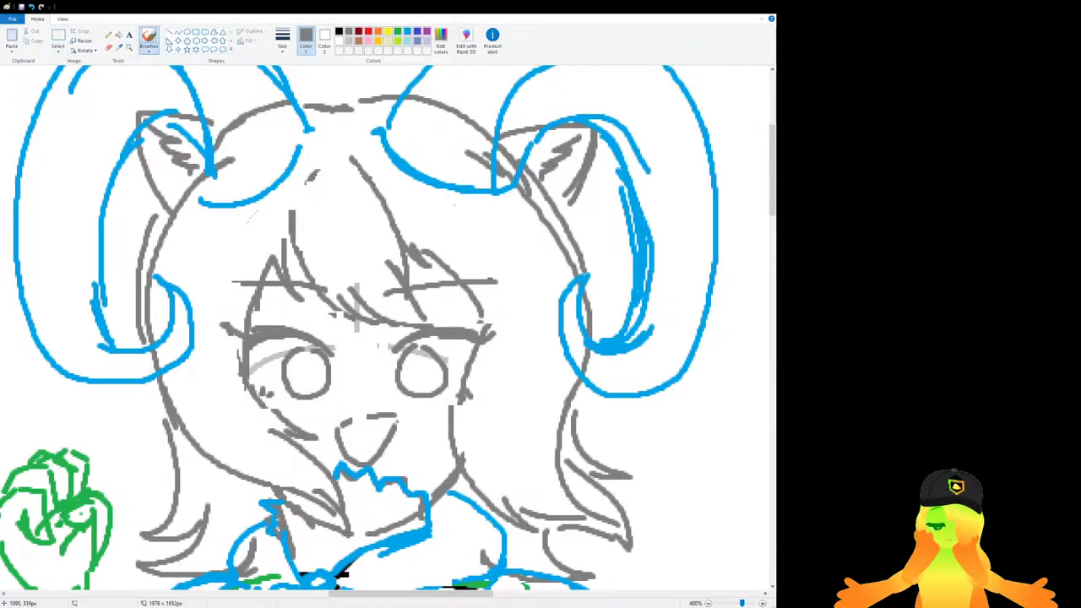
scroll(455, 412, "down", 3)
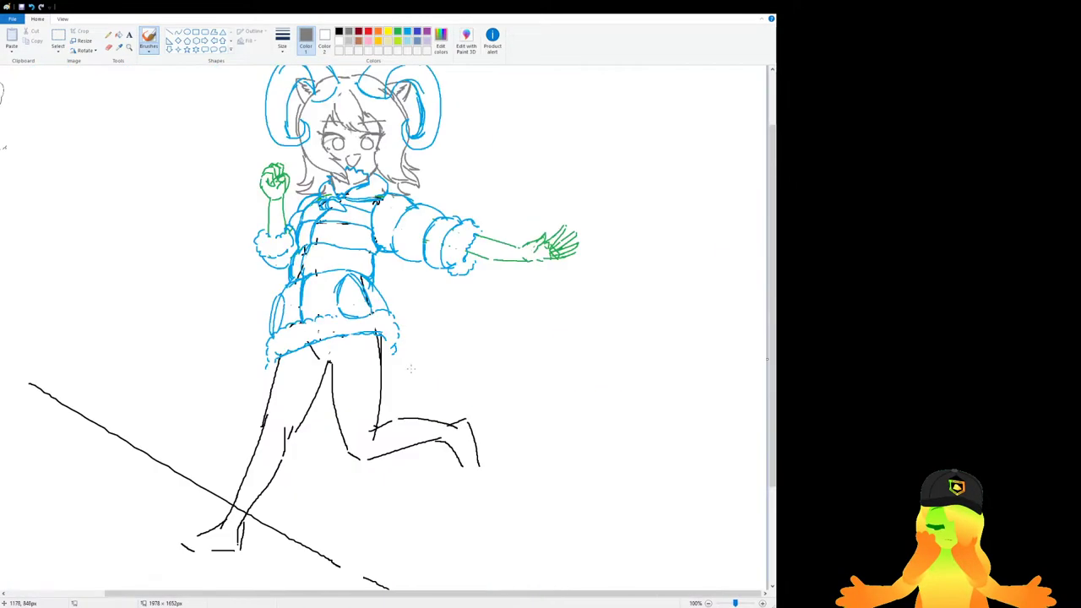
Draw the curved outlines between the thighs just below the jacket hem in grey.
scroll(524, 415, "up", 1)
left_click_drag(386, 594, 489, 599)
scroll(472, 473, "up", 1)
scroll(473, 462, "down", 5)
left_click_drag(397, 595, 481, 596)
scroll(287, 388, "up", 3)
mouse_move(275, 255)
left_mouse_down()
mouse_move(306, 297)
mouse_move(348, 307)
left_mouse_up()
key("ctrl+z")
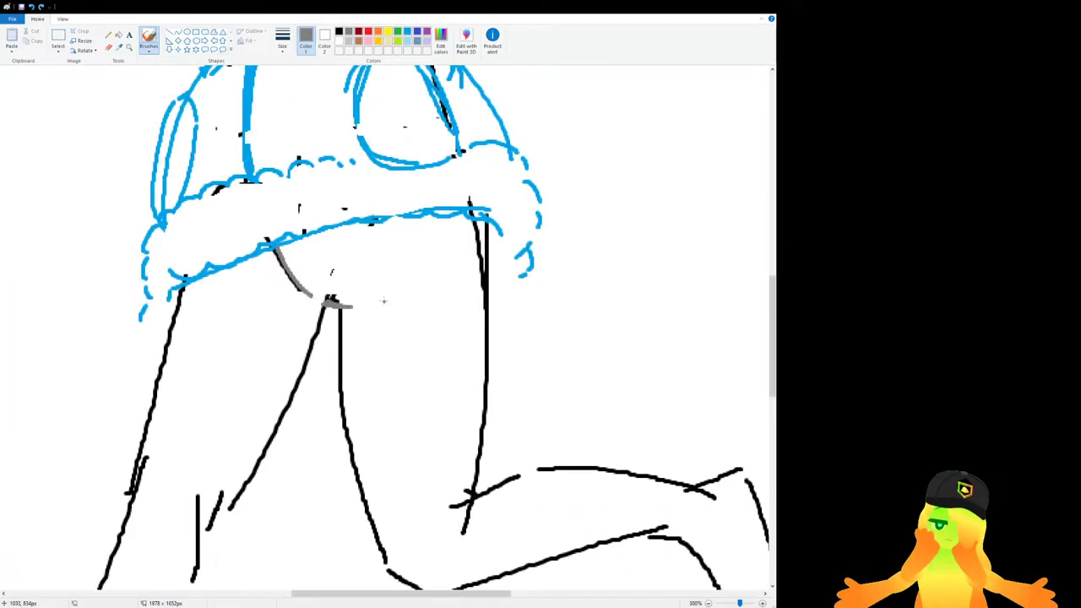
left_click_drag(405, 247, 354, 281)
key("ctrl+z")
left_click_drag(373, 246, 340, 285)
scroll(381, 248, "down", 1)
scroll(350, 248, "down", 1, "ctrl")
scroll(292, 323, "up", 1, "ctrl")
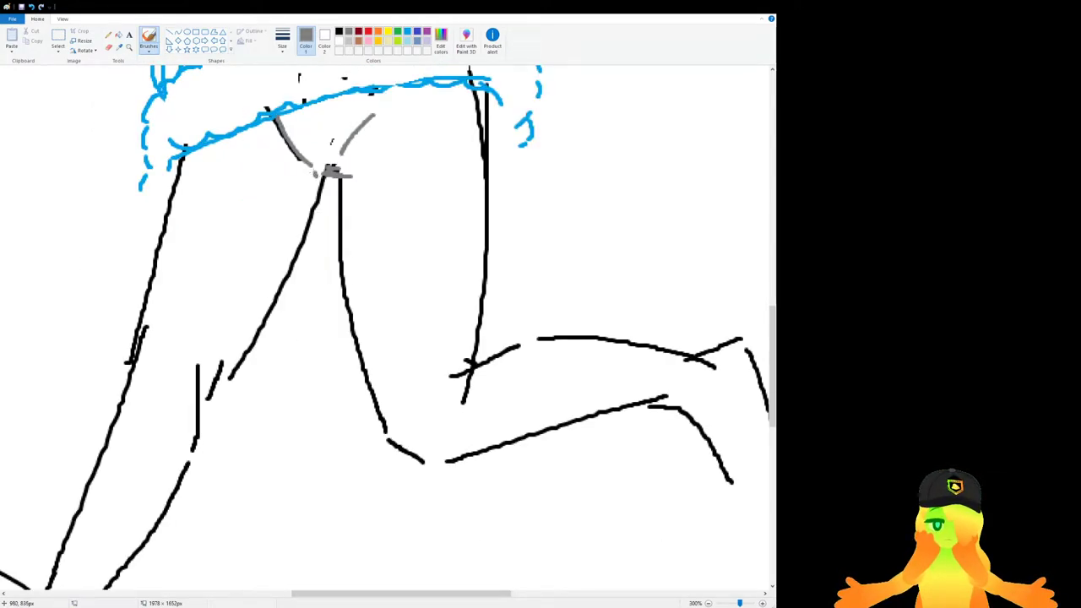
Trace the inner thigh of the straight leg in grey over the black sketch.
left_click_drag(327, 181, 299, 223)
key("ctrl+z")
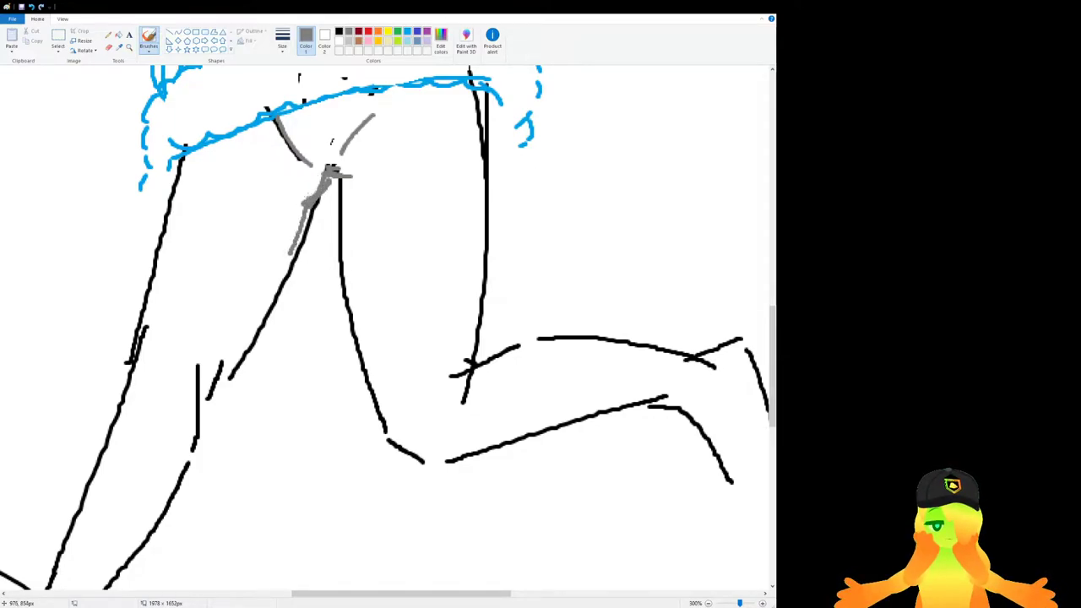
mouse_move(304, 225)
left_mouse_down()
mouse_move(288, 263)
mouse_move(247, 327)
left_mouse_up()
key("ctrl+z")
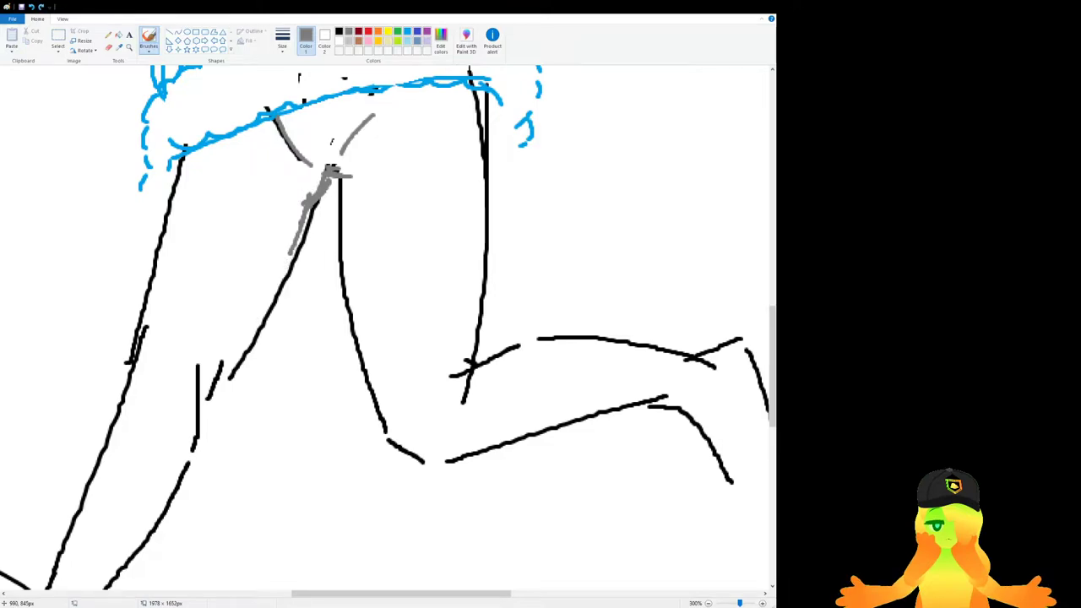
left_click_drag(304, 206, 266, 301)
mouse_move(297, 238)
left_mouse_down()
mouse_move(258, 333)
mouse_move(208, 396)
mouse_move(268, 301)
left_mouse_up()
Trace the outer thigh of the straight leg in grey from the jacket hem down towards the knee.
scroll(228, 306, "up", 1)
scroll(213, 252, "down", 1)
scroll(211, 254, "up", 1)
left_click_drag(242, 195, 181, 454)
key("ctrl+z")
left_click_drag(191, 402, 170, 484)
Shape the straight leg's knee in grey with a bulging outer contour and a short kneecap crease.
scroll(221, 404, "down", 1)
left_click_drag(168, 308, 152, 401)
key("ctrl+z")
key("ctrl+z")
left_click_drag(174, 323, 150, 403)
mouse_move(160, 341)
left_mouse_down()
mouse_move(146, 405)
mouse_move(195, 404)
mouse_move(219, 382)
left_mouse_up()
Trace the back of the straight leg in grey from the knee along a fuller calf to the ankle.
scroll(269, 321, "down", 3)
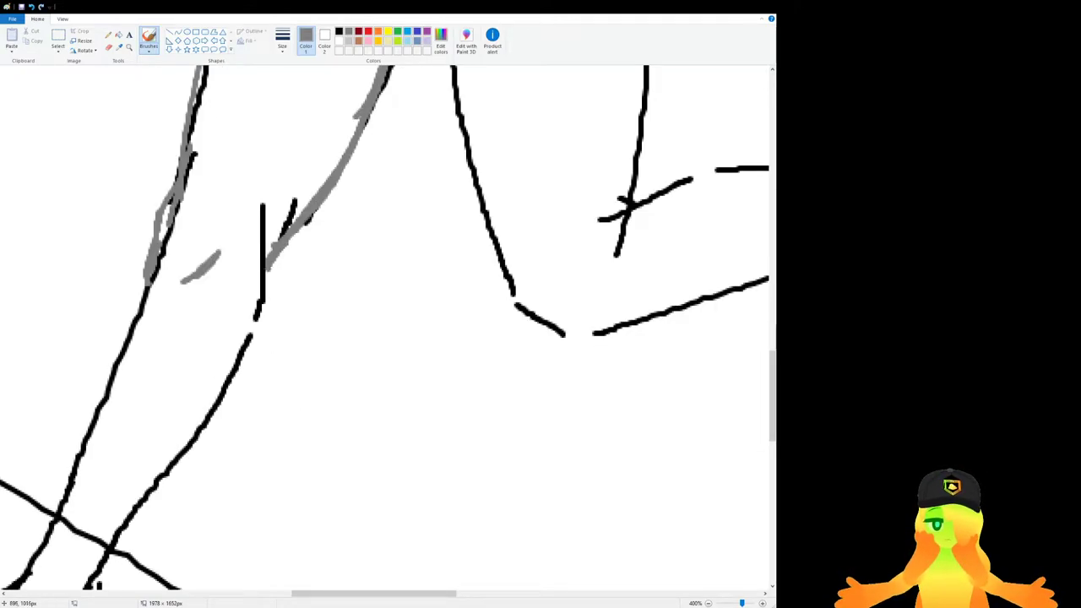
left_click_drag(268, 279, 254, 362)
scroll(303, 441, "down", 6)
scroll(303, 448, "up", 3)
left_click_drag(355, 595, 320, 594)
mouse_move(431, 202)
left_mouse_down()
mouse_move(363, 325)
mouse_move(256, 468)
mouse_move(420, 232)
mouse_move(355, 342)
left_mouse_up()
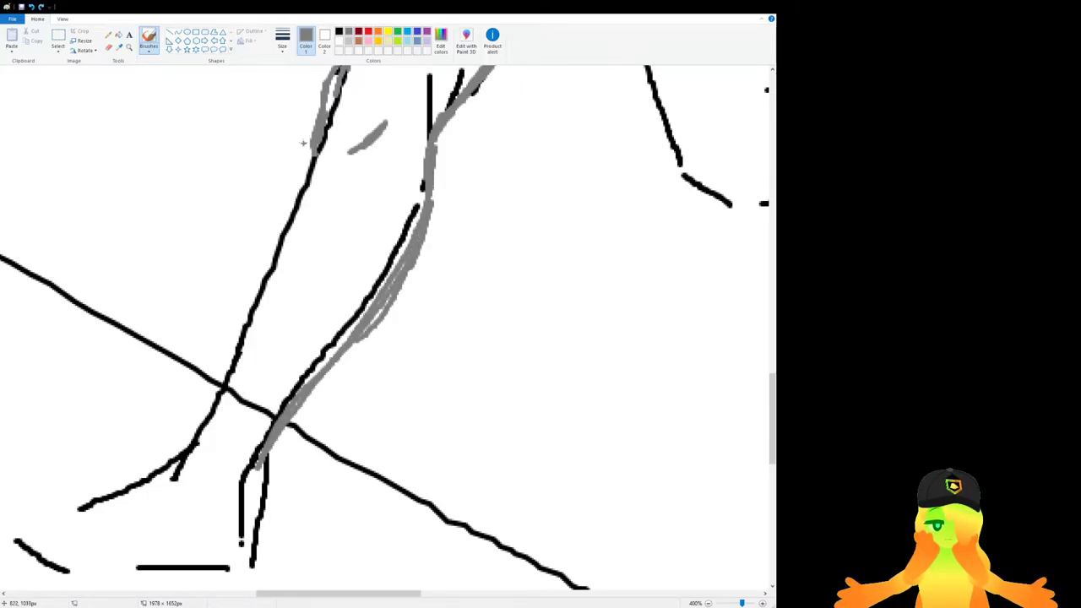
Trace the straight leg's shin in grey from the knee down towards the ankle.
left_click_drag(312, 159, 226, 371)
left_click_drag(281, 231, 219, 429)
key("ctrl+z")
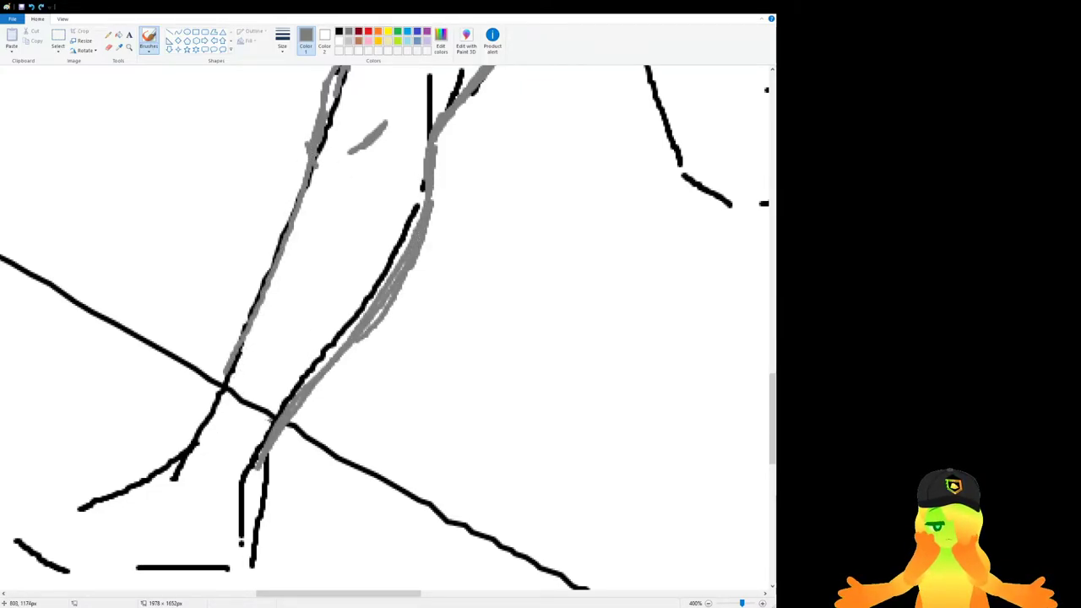
Sketch the boot's top opening in grey as a curved double band across the straight leg's calf, with a small front flare.
scroll(272, 421, "up", 1)
scroll(296, 402, "down", 2)
left_click_drag(280, 252, 399, 309)
key("ctrl+z")
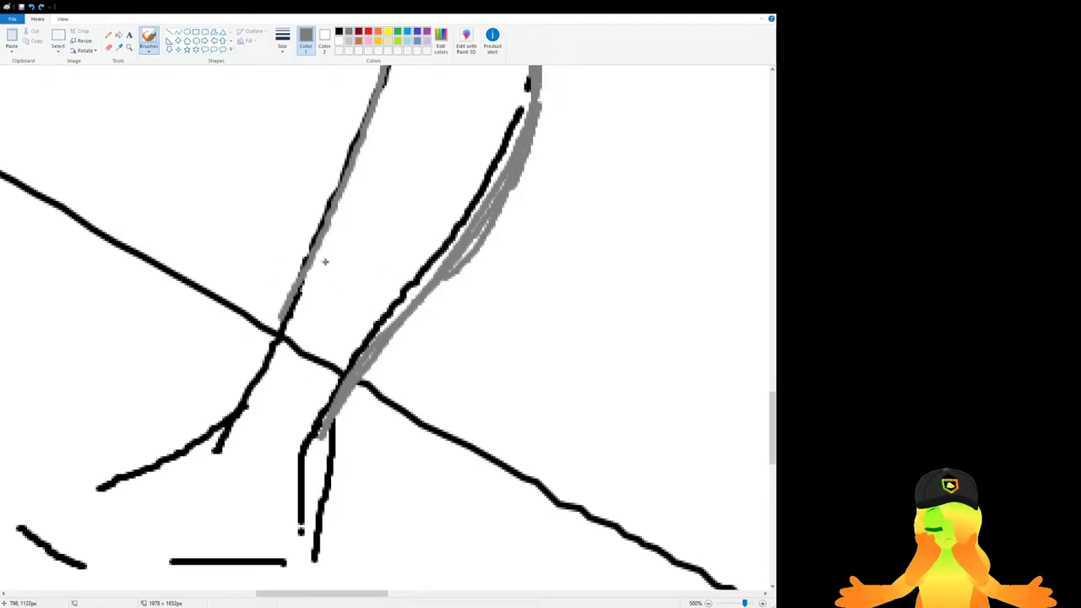
left_click_drag(305, 247, 370, 291)
mouse_move(321, 256)
left_mouse_down()
mouse_move(432, 281)
mouse_move(394, 298)
mouse_move(328, 278)
left_mouse_up()
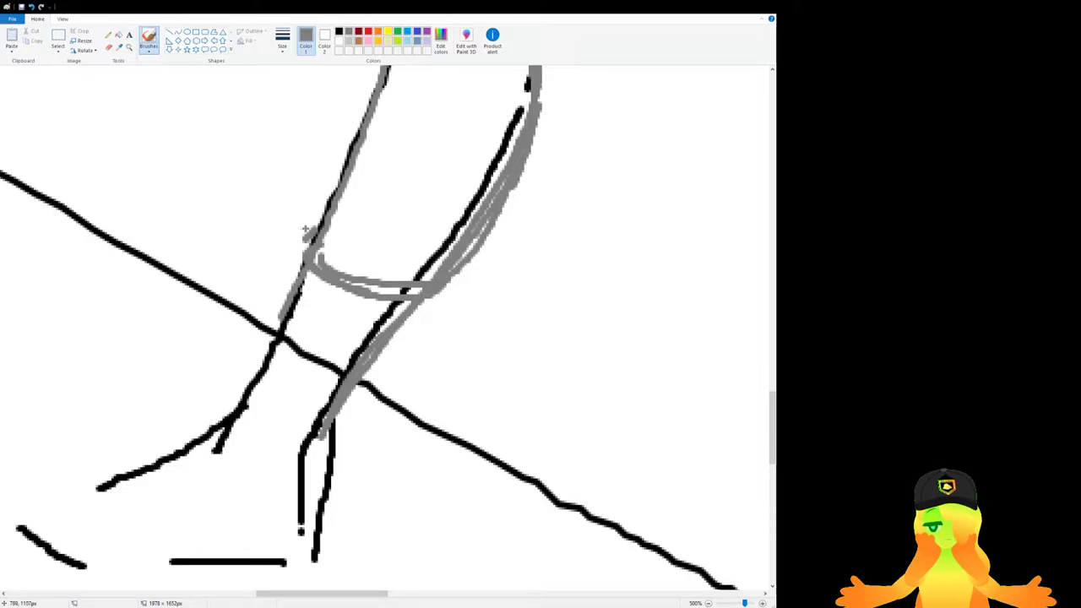
mouse_move(308, 237)
left_mouse_down()
mouse_move(247, 284)
mouse_move(223, 401)
mouse_move(302, 239)
left_mouse_up()
key("ctrl+z")
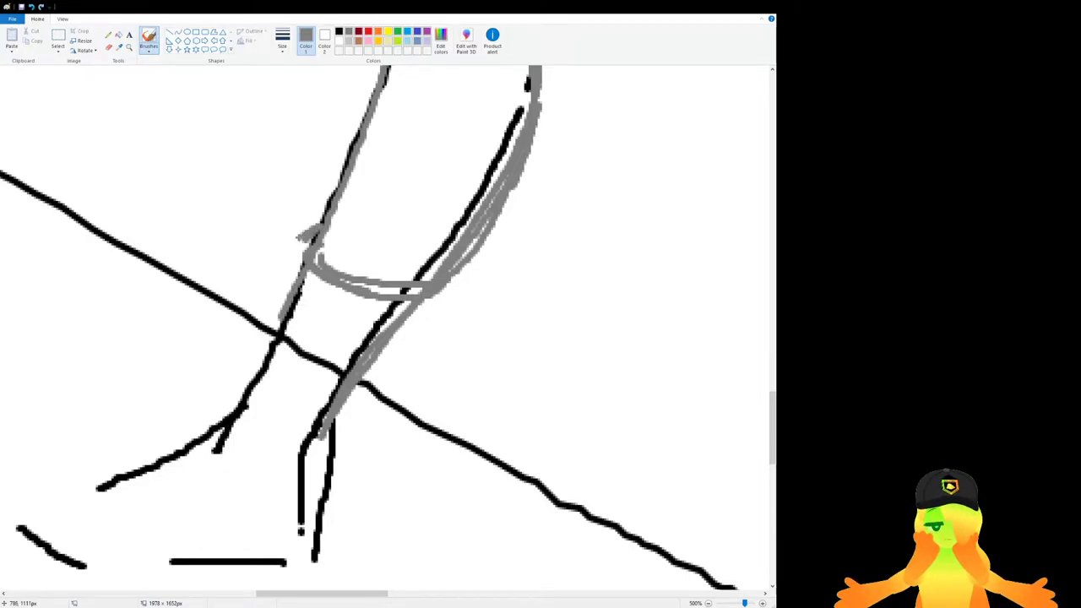
Switch to light blue and outline the boot's upper rim over the grey curve across the calf.
scroll(315, 295, "down", 3)
scroll(394, 432, "up", 2)
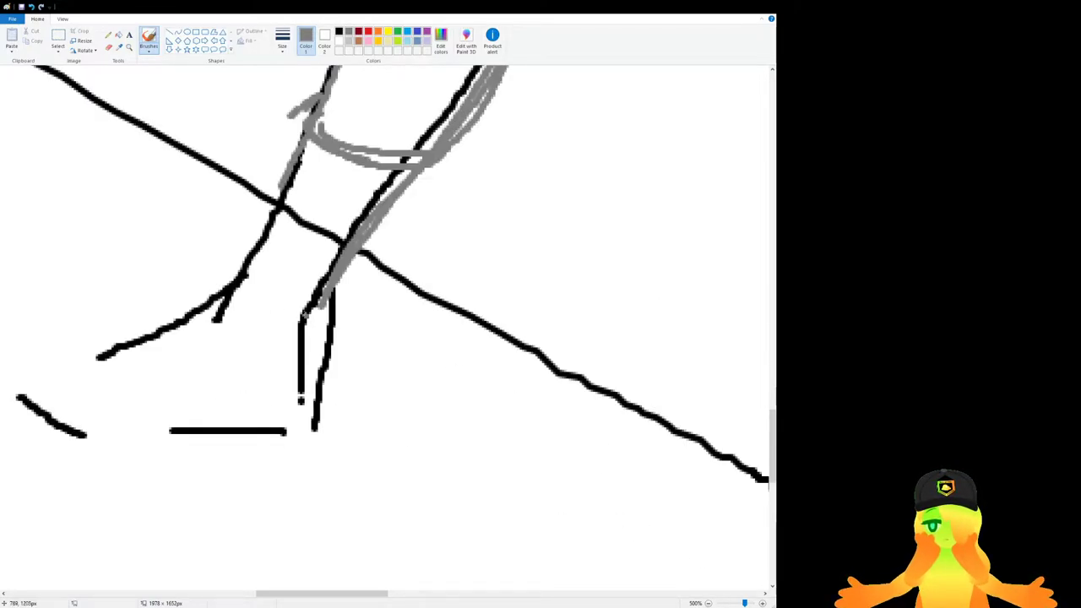
scroll(389, 329, "up", 2)
left_click(369, 33)
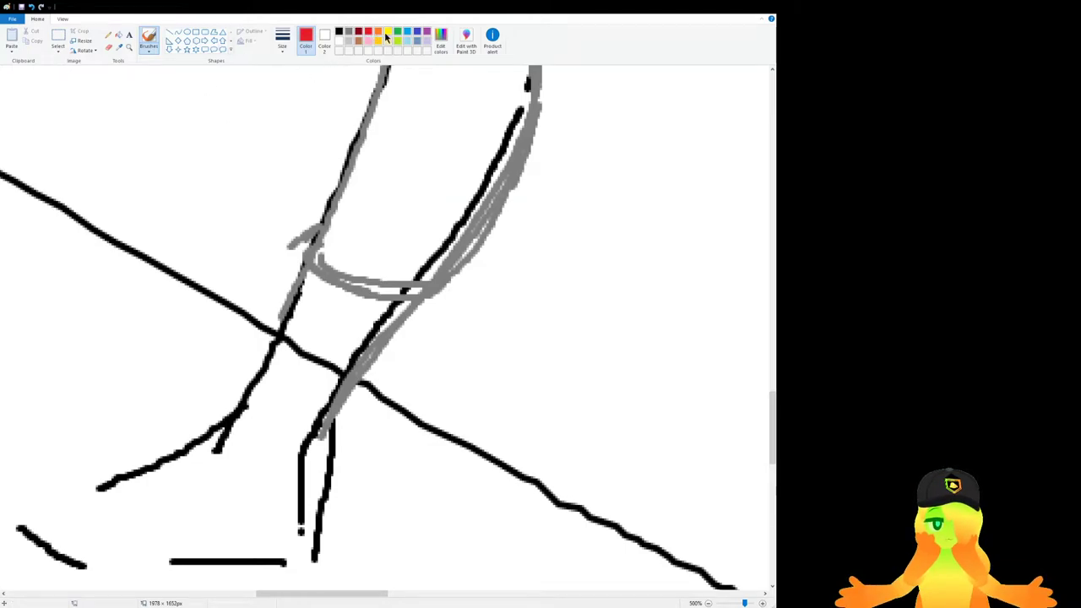
left_click_drag(346, 594, 321, 593)
mouse_move(458, 225)
left_mouse_down()
mouse_move(567, 295)
mouse_move(467, 227)
mouse_move(528, 276)
mouse_move(457, 239)
mouse_move(460, 253)
mouse_move(635, 287)
mouse_move(512, 407)
left_mouse_up()
key("ctrl+z")
key("ctrl+z")
scroll(591, 265, "down", 1)
scroll(604, 257, "up", 1)
key("ctrl+z")
Draw the boot cuff's flared back end and its curved outer front edge in blue.
mouse_move(611, 243)
left_mouse_down()
mouse_move(628, 290)
mouse_move(614, 328)
mouse_move(525, 407)
left_mouse_up()
key("ctrl+z")
left_click_drag(603, 256, 534, 292)
left_click_drag(615, 285, 478, 304)
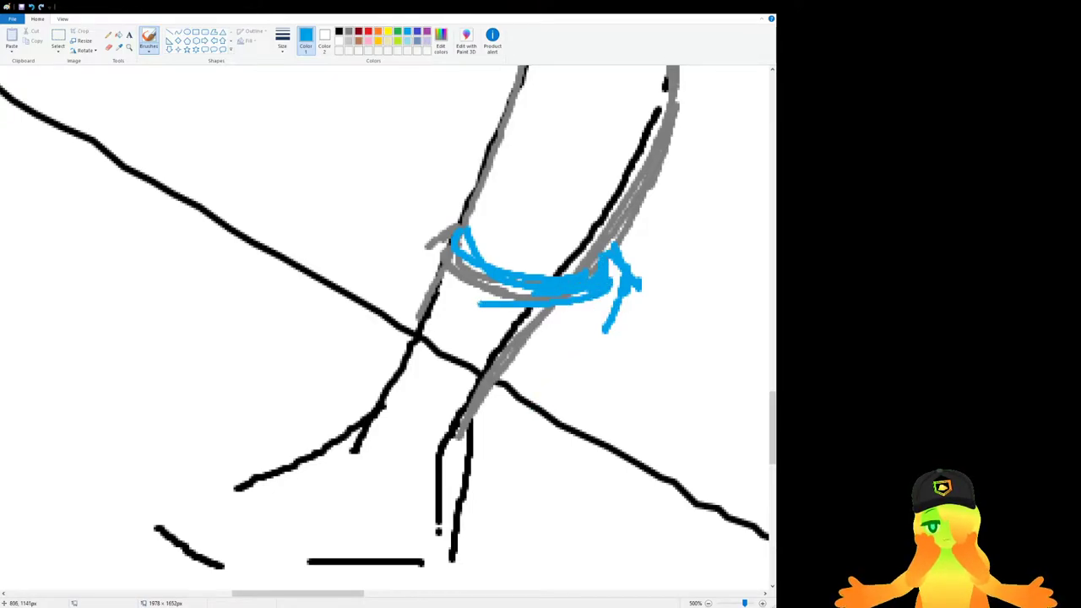
key("ctrl+z")
mouse_move(459, 211)
left_mouse_down()
mouse_move(463, 287)
mouse_move(488, 297)
left_mouse_up()
Draw the back of the boot shaft in blue from the cuff down to the ankle.
scroll(388, 321, "down", 3)
mouse_move(609, 203)
left_mouse_down()
mouse_move(513, 314)
mouse_move(578, 233)
mouse_move(494, 318)
left_mouse_up()
key("ctrl+z")
key("ctrl+z")
left_click_drag(603, 196, 493, 312)
key("ctrl+z")
Draw the boot's heel in blue, curving from the ankle around underneath and ending at a short notch before the sole.
mouse_move(605, 201)
left_mouse_down()
mouse_move(495, 317)
mouse_move(438, 452)
left_mouse_up()
key("ctrl+z")
mouse_move(477, 379)
left_mouse_down()
mouse_move(437, 459)
mouse_move(405, 487)
mouse_move(365, 498)
left_mouse_up()
key("ctrl+z")
left_click_drag(439, 455, 364, 484)
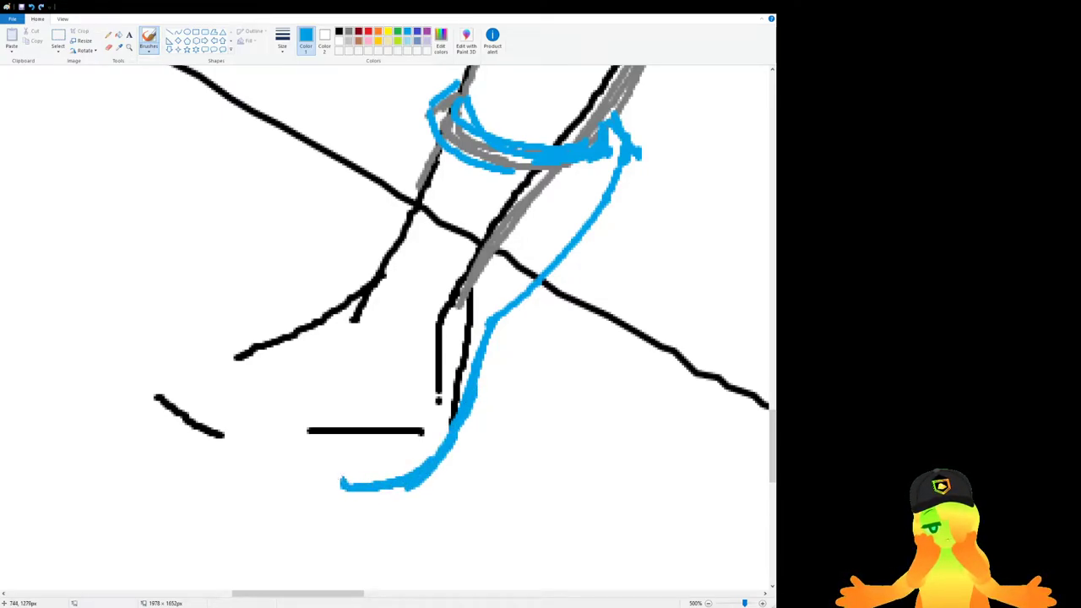
left_click_drag(337, 450, 314, 478)
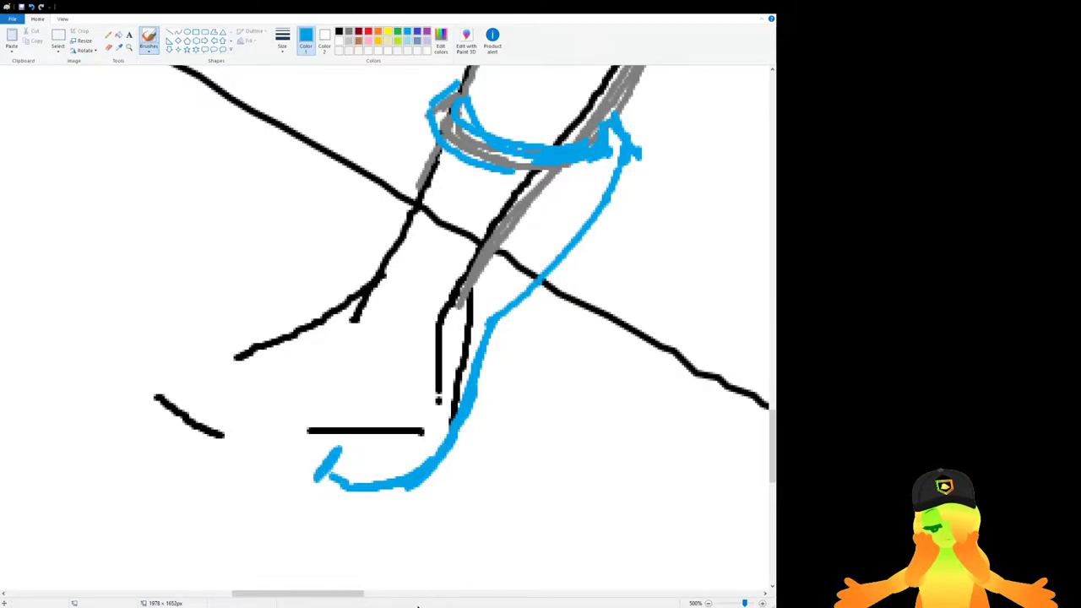
Draw the underside of the boot's sole in blue from the heel notch forward and up around the toe.
left_click_drag(355, 593, 333, 593)
mouse_move(456, 471)
left_mouse_down()
mouse_move(396, 493)
mouse_move(295, 485)
mouse_move(253, 415)
mouse_move(249, 460)
left_mouse_up()
mouse_move(272, 377)
left_mouse_down()
mouse_move(264, 417)
mouse_move(369, 454)
mouse_move(419, 452)
left_mouse_up()
key("ctrl+z")
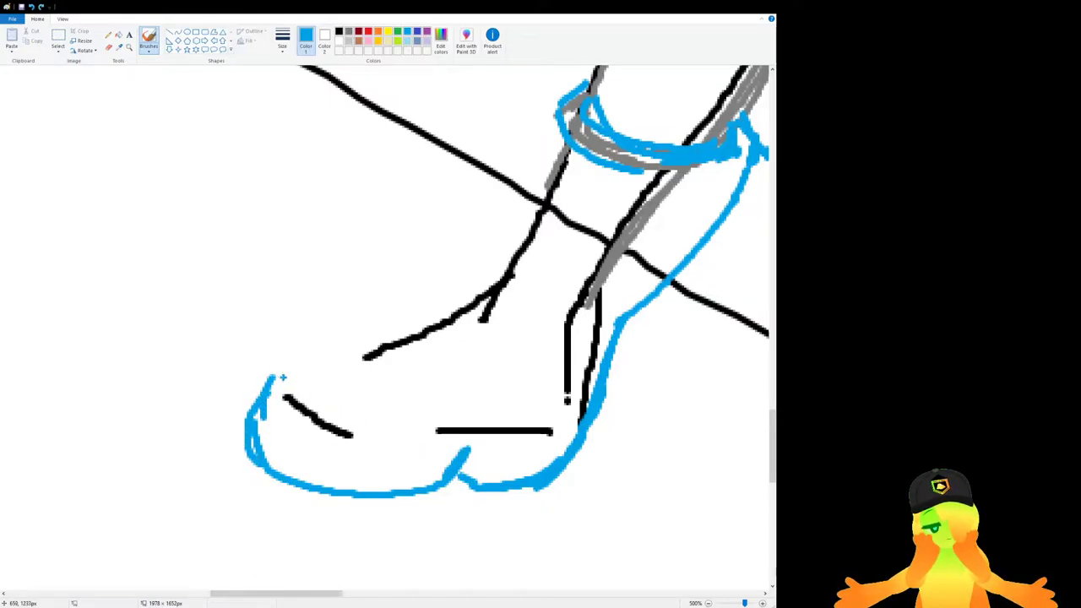
Draw the sole's upper edge in blue from toe to heel and the rounded toe cap with a short crease above it.
left_click_drag(266, 420, 344, 460)
key("ctrl+z")
mouse_move(269, 379)
left_mouse_down()
mouse_move(264, 395)
mouse_move(354, 455)
mouse_move(567, 442)
mouse_move(323, 456)
mouse_move(254, 385)
mouse_move(255, 453)
left_mouse_up()
key("ctrl+z")
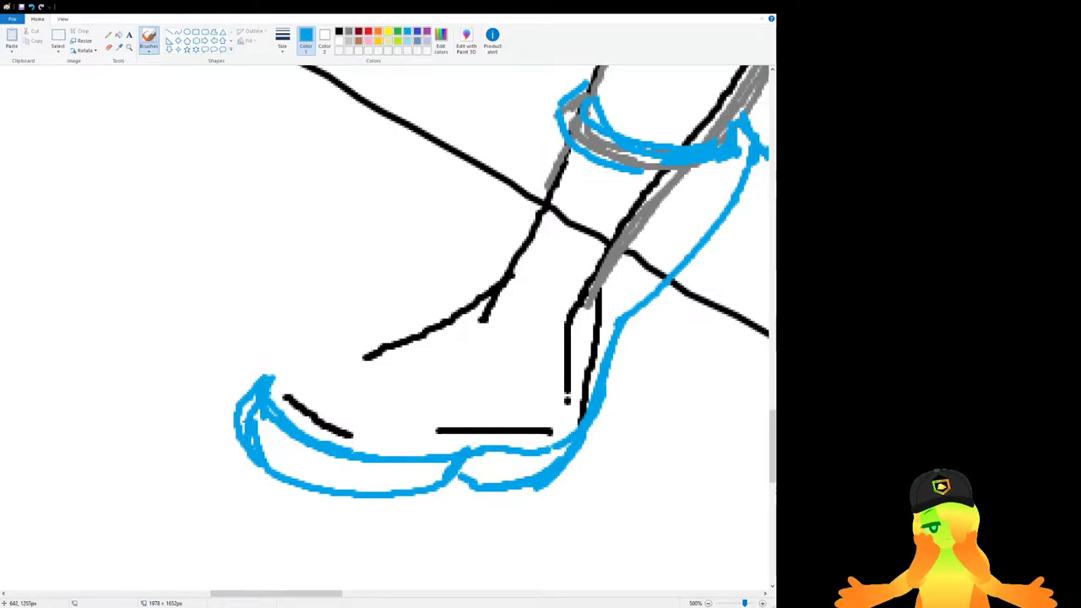
mouse_move(245, 393)
left_mouse_down()
mouse_move(302, 341)
mouse_move(435, 353)
mouse_move(450, 371)
mouse_move(460, 360)
left_mouse_up()
key("ctrl+z")
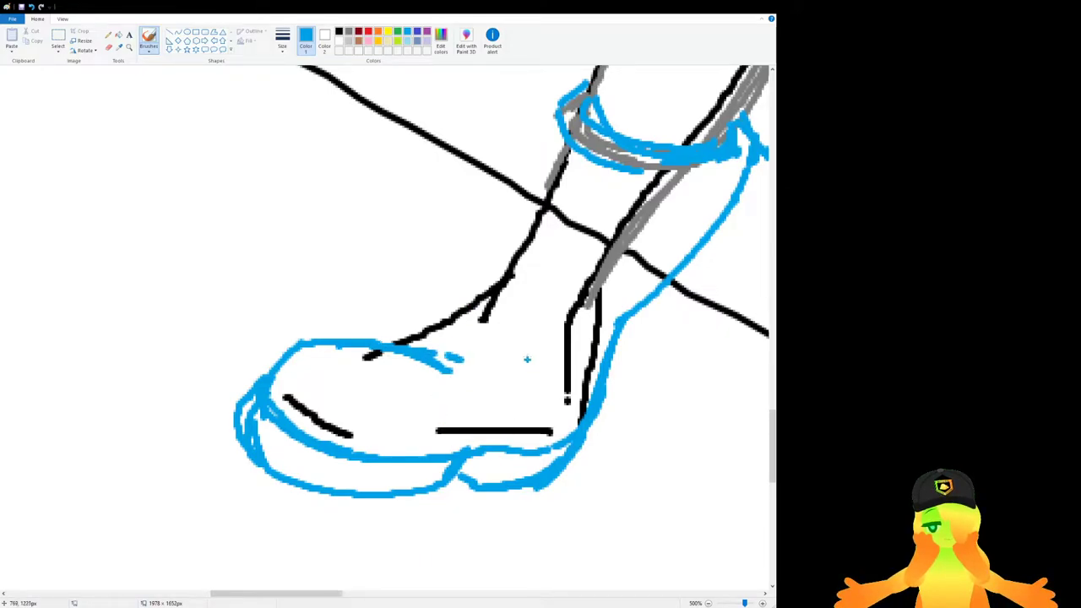
Draw a curved blue band around the boot's ankle with a pointed front end and a rounded back end.
left_click_drag(434, 302, 490, 353)
key("ctrl+z")
left_click_drag(442, 284, 481, 354)
mouse_move(483, 342)
left_mouse_down()
mouse_move(640, 324)
mouse_move(579, 363)
left_mouse_up()
key("ctrl+z")
left_click_drag(577, 363, 638, 318)
key("ctrl+z")
key("ctrl+z")
mouse_move(474, 354)
left_mouse_down()
mouse_move(562, 369)
mouse_move(626, 339)
mouse_move(630, 317)
mouse_move(556, 328)
left_mouse_up()
mouse_move(478, 277)
left_mouse_down()
mouse_move(536, 329)
mouse_move(476, 272)
mouse_move(486, 319)
mouse_move(557, 329)
mouse_move(465, 282)
mouse_move(470, 258)
left_mouse_up()
key("ctrl+z")
key("ctrl+z")
mouse_move(451, 308)
left_mouse_down()
mouse_move(460, 254)
mouse_move(471, 250)
mouse_move(485, 309)
left_mouse_up()
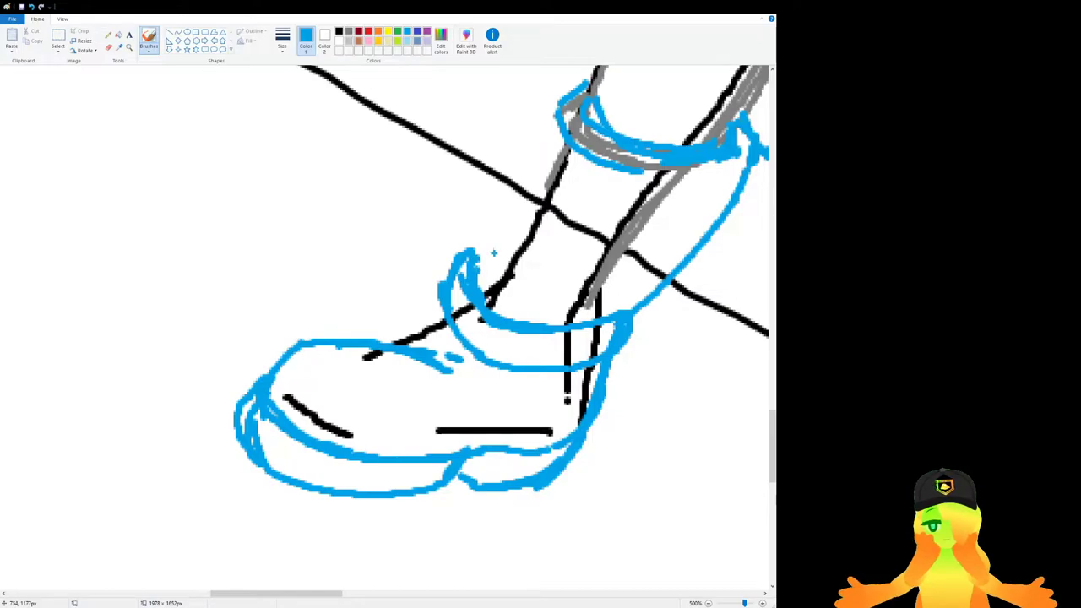
Draw the front of the boot in blue, joining the cuff to the ankle band and the band to the toe cap.
mouse_move(556, 103)
left_mouse_down()
mouse_move(499, 243)
mouse_move(528, 175)
mouse_move(475, 267)
left_mouse_up()
key("ctrl+z")
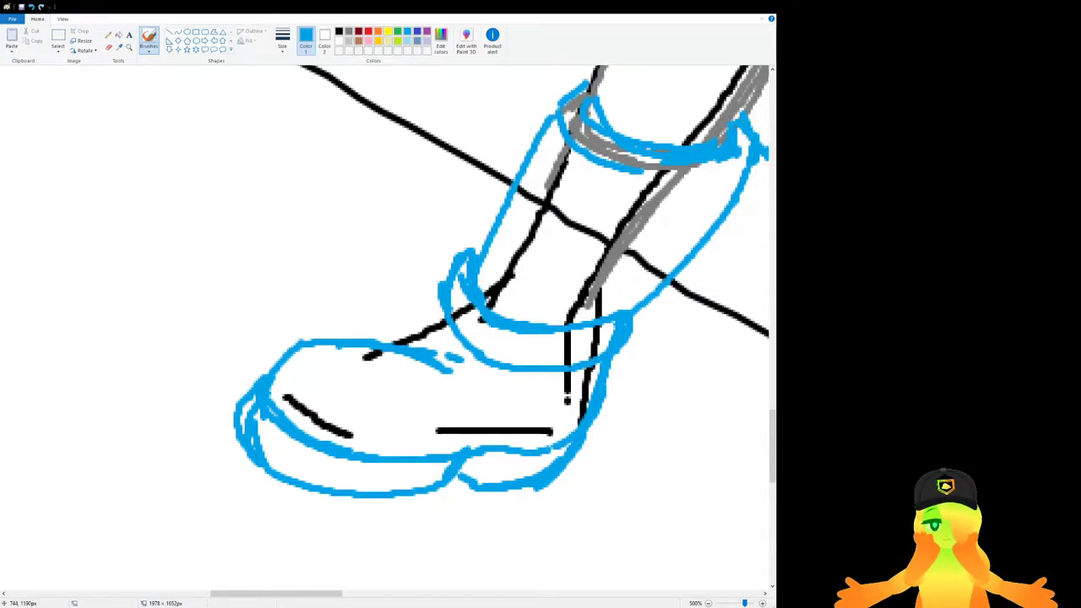
left_click_drag(439, 300, 372, 338)
key("ctrl+z")
left_click_drag(439, 305, 381, 342)
Reinforce the underside of the boot's front sole with a slightly deeper blue curve.
left_click_drag(330, 596, 336, 596)
scroll(292, 301, "down", 3)
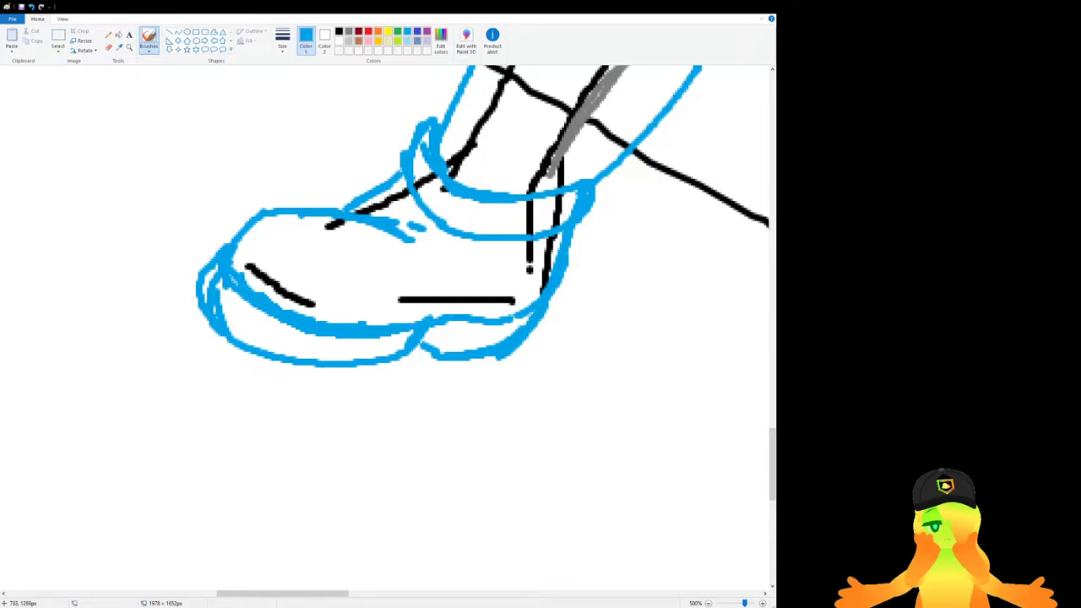
mouse_move(233, 331)
left_mouse_down()
mouse_move(288, 372)
mouse_move(379, 366)
left_mouse_up()
key("ctrl+z")
Redraw the boot's ankle band in blue as a narrower strap and erase the old band lines.
left_click_drag(323, 594, 363, 594)
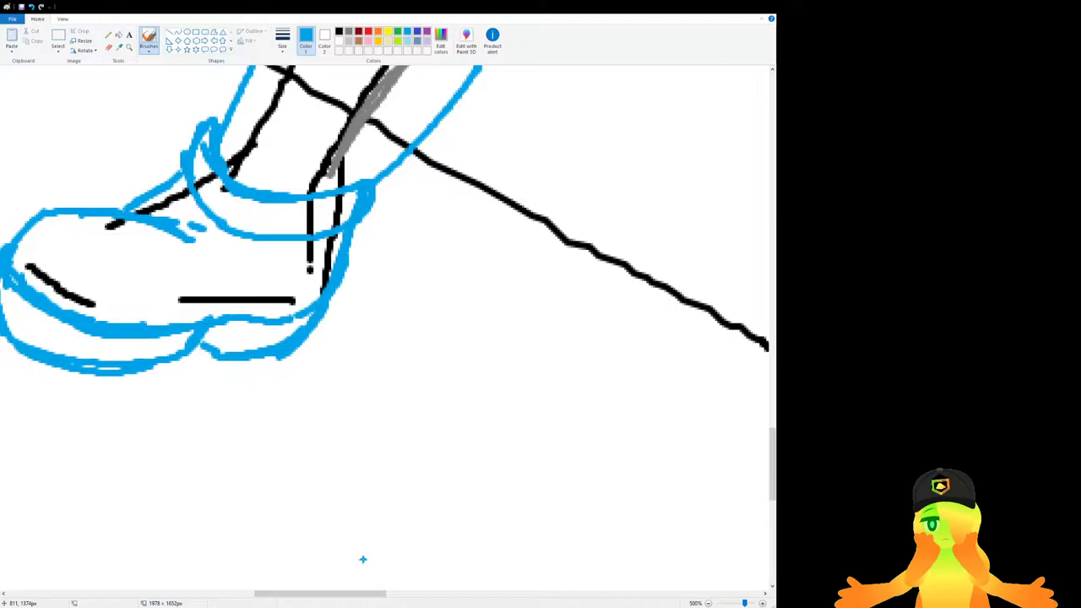
scroll(407, 227, "up", 3)
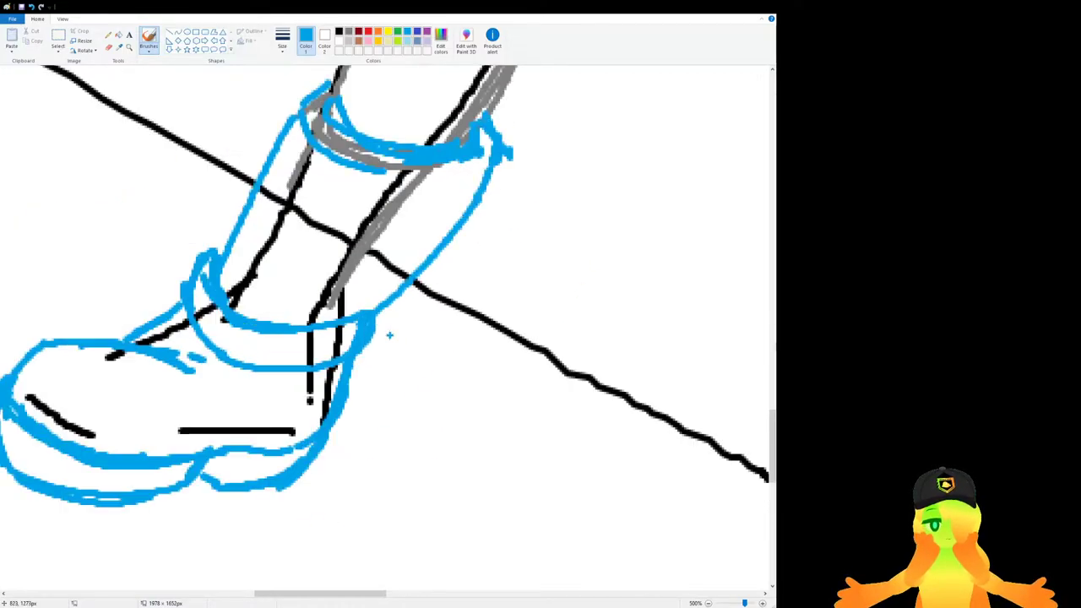
left_click_drag(345, 594, 316, 594)
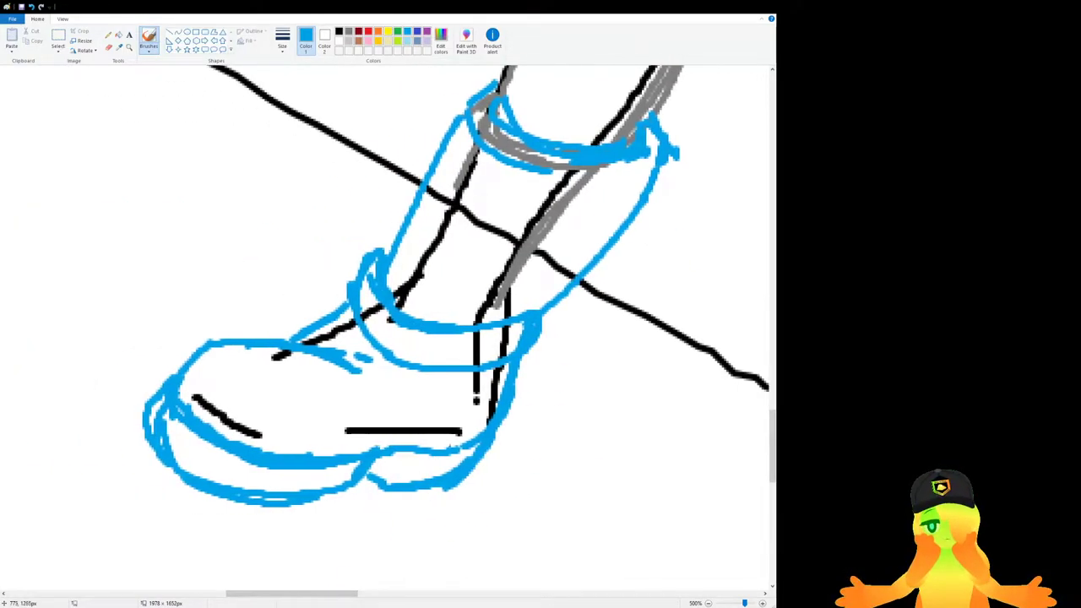
mouse_move(389, 285)
left_mouse_down()
mouse_move(414, 307)
mouse_move(508, 317)
left_mouse_up()
left_click(109, 48)
mouse_move(378, 297)
left_mouse_down()
mouse_move(476, 347)
mouse_move(384, 343)
mouse_move(505, 359)
mouse_move(355, 317)
mouse_move(394, 337)
left_mouse_up()
left_click(149, 40)
key("ctrl+z")
mouse_move(358, 304)
left_mouse_down()
mouse_move(401, 336)
mouse_move(515, 340)
mouse_move(512, 312)
mouse_move(486, 361)
mouse_move(481, 322)
left_mouse_up()
key("ctrl+z")
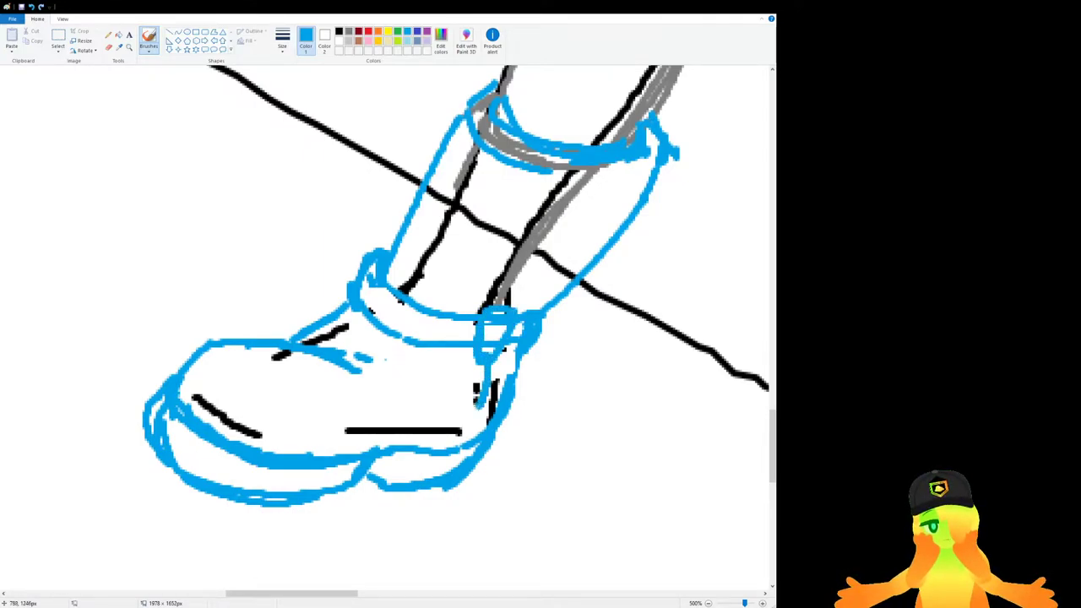
key("ctrl+z")
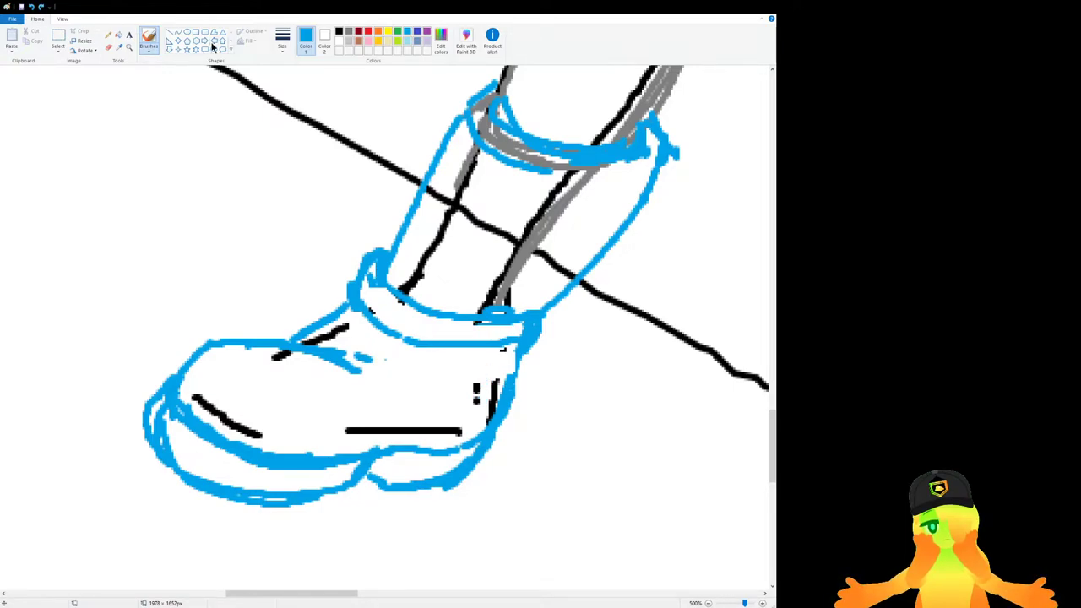
Erase the ankle band's middle lines and redraw its upper edge in blue, sloping more steeply towards the heel.
left_click(108, 47)
mouse_move(428, 316)
left_mouse_down()
mouse_move(430, 351)
mouse_move(514, 353)
mouse_move(424, 319)
mouse_move(461, 343)
left_mouse_up()
left_click(149, 40)
mouse_move(398, 289)
left_mouse_down()
mouse_move(433, 328)
mouse_move(557, 371)
left_mouse_up()
key("ctrl+z")
mouse_move(385, 288)
left_mouse_down()
mouse_move(422, 319)
mouse_move(537, 364)
left_mouse_up()
key("ctrl+z")
left_click_drag(399, 290, 516, 340)
key("ctrl+z")
mouse_move(399, 289)
left_mouse_down()
mouse_move(518, 353)
mouse_move(514, 389)
mouse_move(357, 334)
left_mouse_up()
key("ctrl+z")
Redraw the ankle band's lower edge in blue, parallel to the steeper upper edge.
mouse_move(363, 296)
left_mouse_down()
mouse_move(405, 347)
mouse_move(432, 359)
mouse_move(407, 359)
mouse_move(472, 386)
left_mouse_up()
key("ctrl+z")
key("ctrl+z")
mouse_move(365, 304)
left_mouse_down()
mouse_move(422, 355)
mouse_move(379, 333)
mouse_move(410, 359)
mouse_move(509, 381)
left_mouse_up()
key("ctrl+z")
key("ctrl+z")
Extend the back of the boot shaft in blue down to the ankle band and close the band's back end.
left_click_drag(560, 310, 515, 347)
mouse_move(560, 306)
left_mouse_down()
mouse_move(530, 343)
mouse_move(504, 347)
left_mouse_up()
key("ctrl+z")
key("ctrl+z")
left_click_drag(580, 283, 504, 344)
key("ctrl+z")
left_click_drag(538, 309, 518, 346)
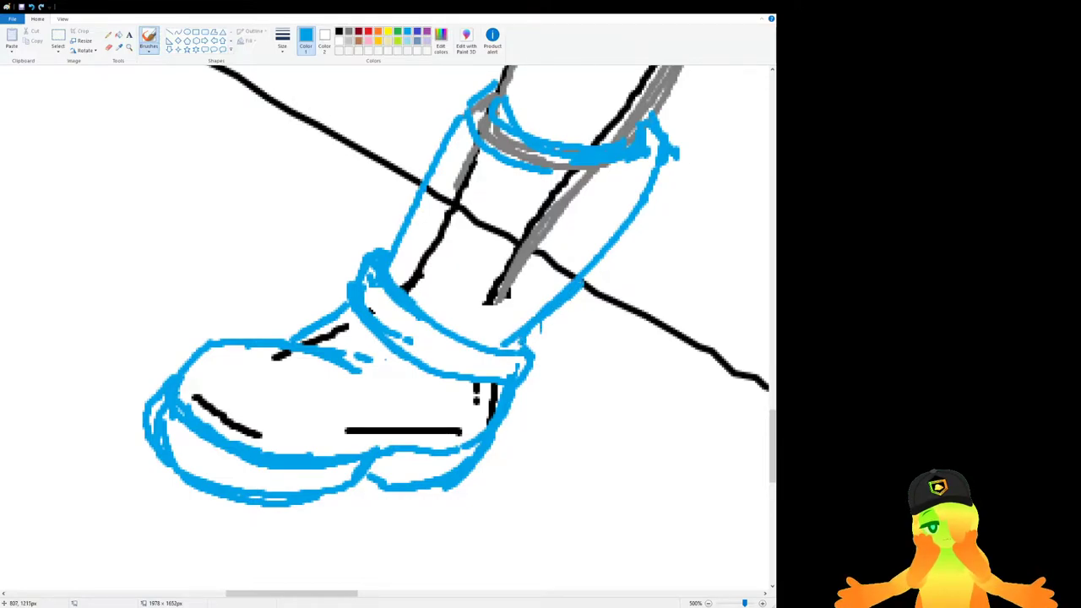
Add a small blue buckle loop at the ankle band's back end with a short line running down to the heel.
mouse_move(482, 377)
left_mouse_down()
mouse_move(485, 352)
mouse_move(512, 347)
mouse_move(486, 395)
mouse_move(478, 385)
mouse_move(470, 434)
left_mouse_up()
key("ctrl+z")
left_click_drag(485, 398, 461, 433)
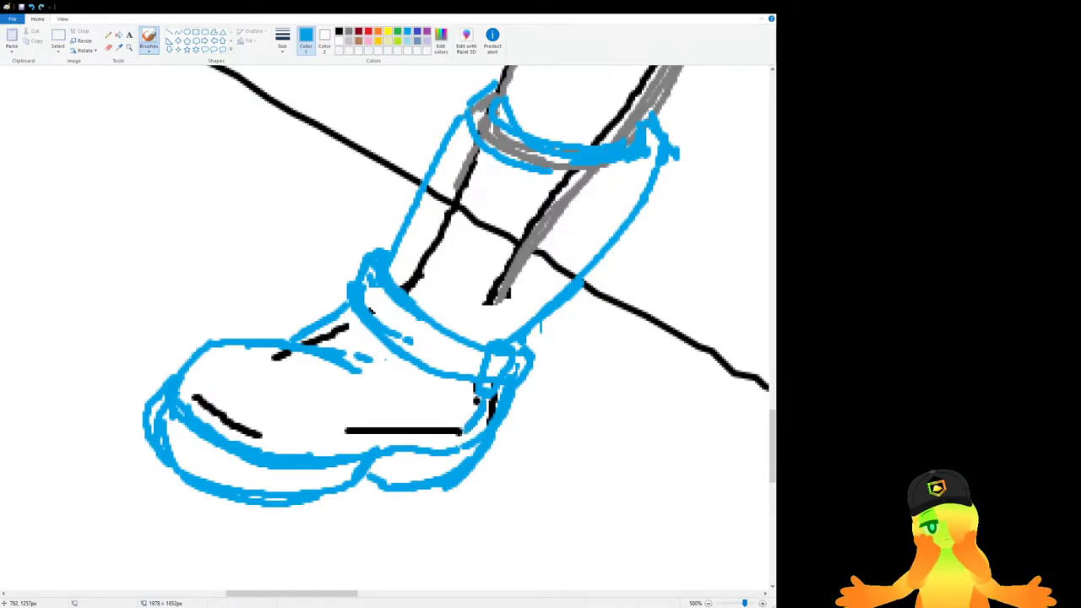
Add a broken inner line along the back of the boot shaft and thicken the shaft's front edge at the cuff in blue.
left_click_drag(510, 326, 631, 173)
scroll(631, 173, "up", 3)
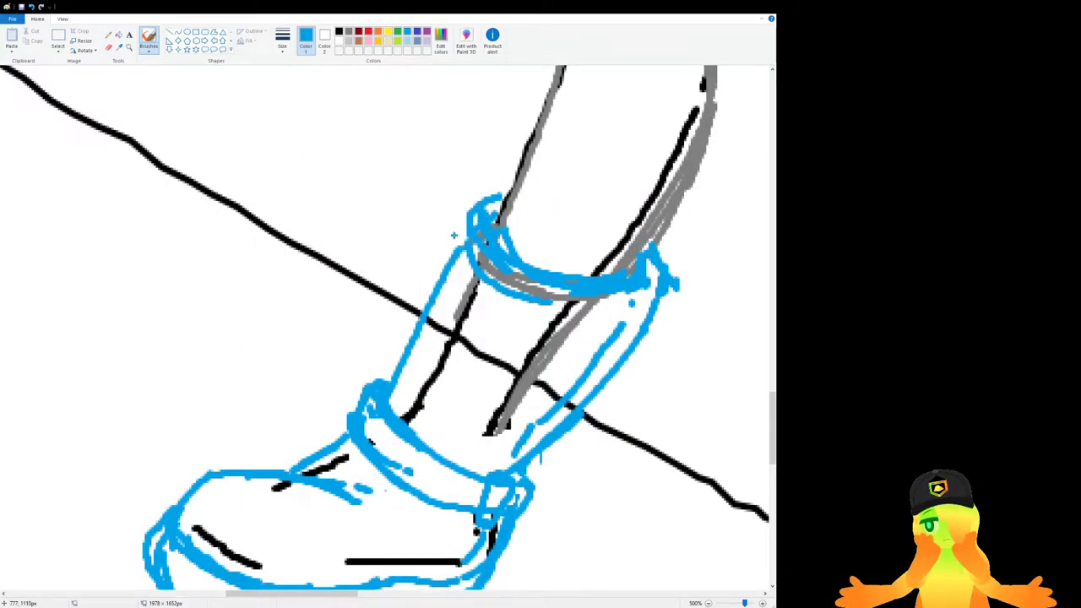
left_click_drag(466, 218, 440, 273)
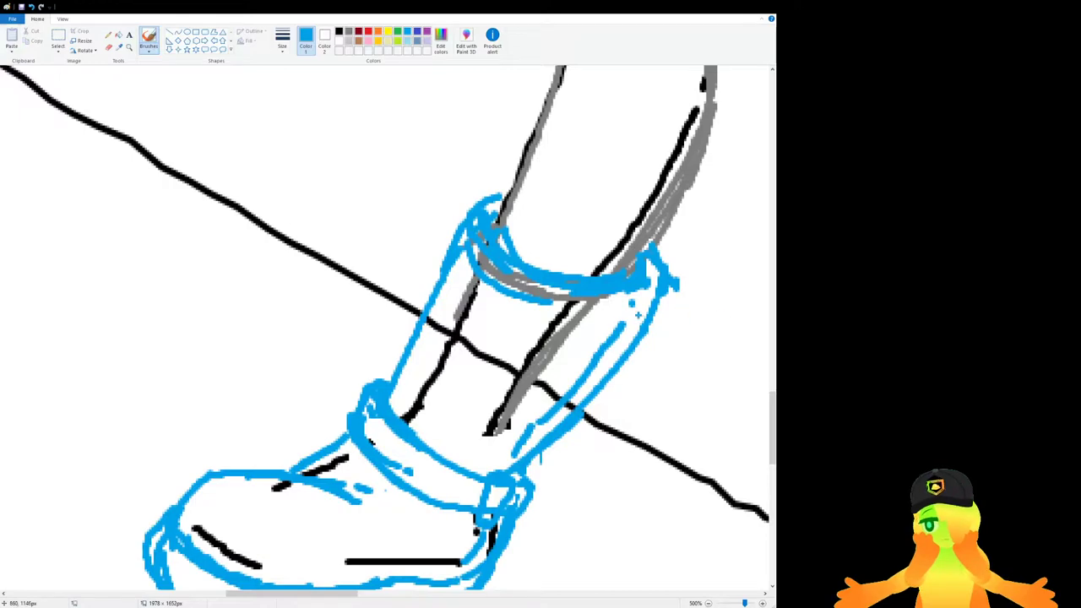
left_click_drag(335, 595, 349, 595)
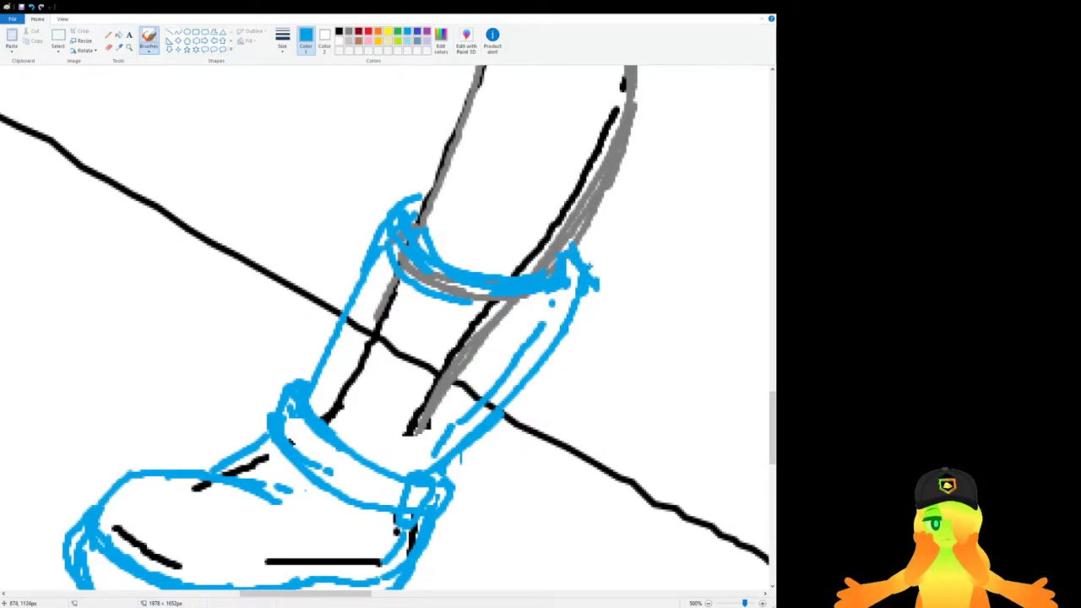
left_click(82, 290)
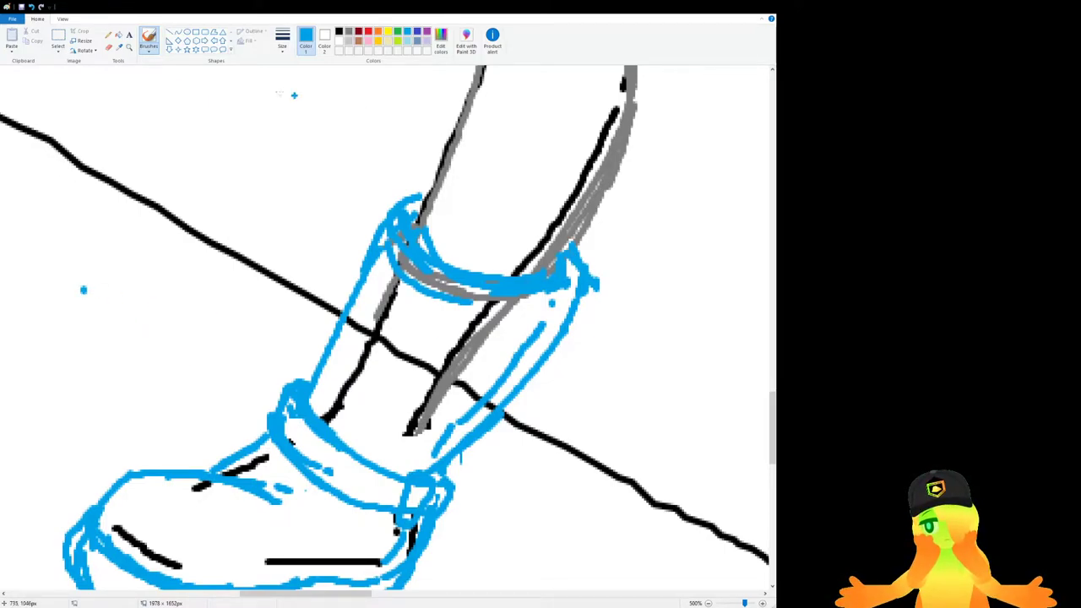
key("ctrl+z")
Erase the back end of the boot cuff and the shaft and calf lines around it.
left_click(109, 47)
mouse_move(613, 267)
left_mouse_down()
mouse_move(576, 269)
mouse_move(581, 258)
mouse_move(534, 294)
mouse_move(582, 276)
mouse_move(579, 292)
mouse_move(592, 294)
mouse_move(579, 326)
mouse_move(598, 279)
mouse_move(574, 250)
mouse_move(534, 278)
left_mouse_up()
left_click(148, 38)
mouse_move(596, 236)
left_mouse_down()
mouse_move(635, 245)
mouse_move(639, 267)
left_mouse_up()
key("ctrl+z")
key("ctrl+z")
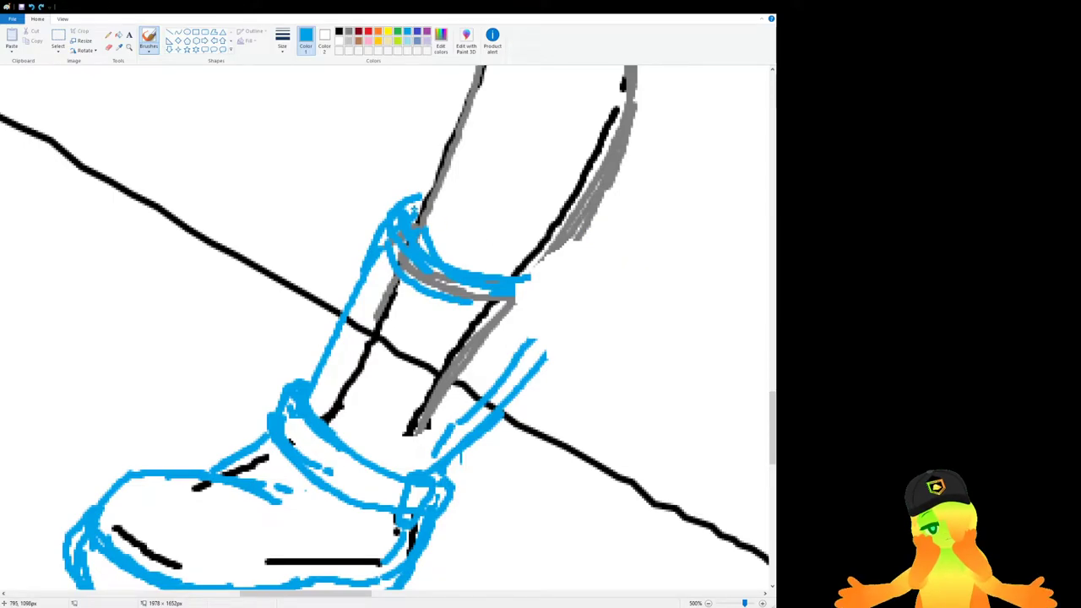
Redraw the cuff's back end in blue behind the calf and reconnect it to the back of the boot shaft.
mouse_move(386, 219)
left_mouse_down()
mouse_move(397, 195)
mouse_move(532, 185)
left_mouse_up()
key("ctrl+z")
left_click_drag(401, 200, 447, 191)
mouse_move(532, 194)
left_mouse_down()
mouse_move(614, 210)
mouse_move(624, 237)
mouse_move(606, 236)
mouse_move(613, 251)
mouse_move(589, 247)
mouse_move(611, 282)
mouse_move(498, 295)
mouse_move(517, 372)
left_mouse_up()
key("ctrl+z")
key("ctrl+z")
key("ctrl+z")
key("ctrl+z")
left_click_drag(594, 295, 513, 384)
left_click_drag(581, 227, 538, 275)
key("ctrl+z")
mouse_move(583, 228)
left_mouse_down()
mouse_move(561, 256)
mouse_move(593, 267)
left_mouse_up()
Draw the bent leg's boot rim in blue as a narrow curved double band around the middle of the lower leg.
scroll(399, 332, "down", 4)
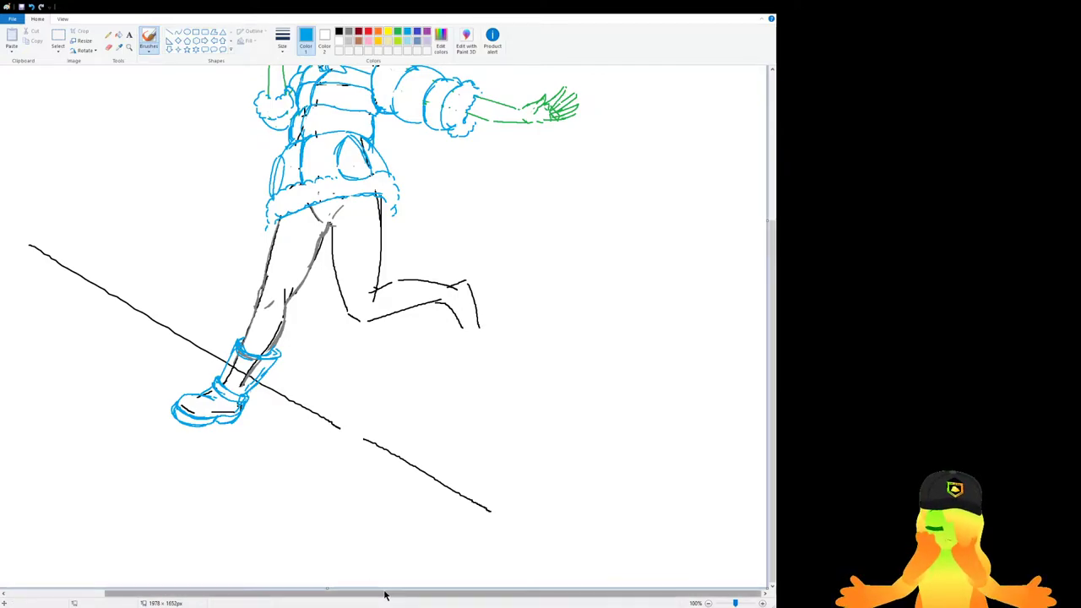
scroll(512, 459, "up", 1)
scroll(513, 553, "down", 5)
left_click_drag(426, 597, 543, 599)
scroll(599, 470, "up", 3)
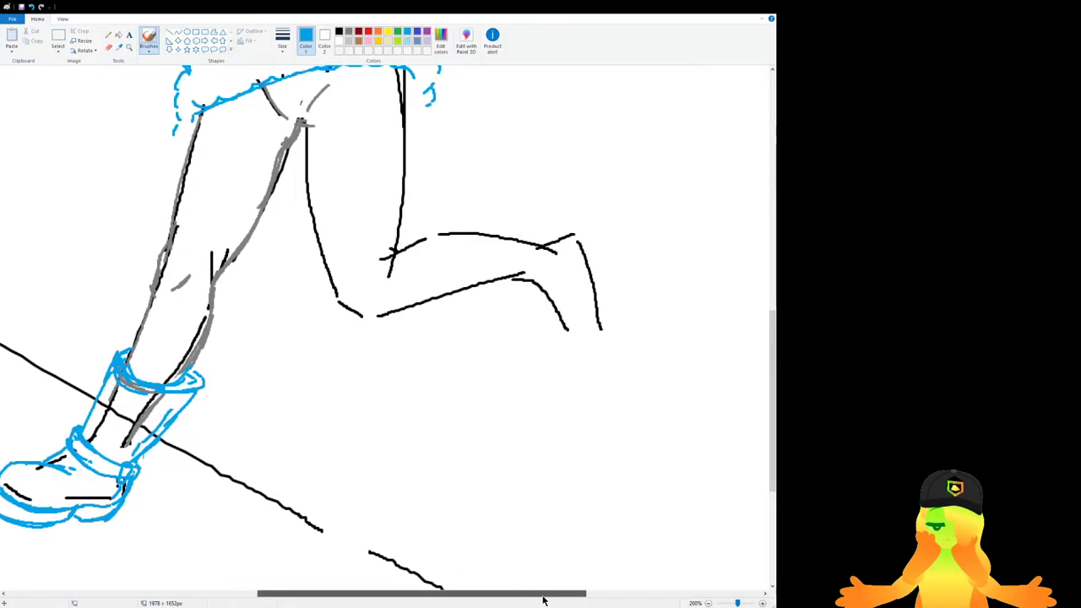
scroll(544, 599, "up", 1)
left_click_drag(458, 601, 554, 596)
scroll(555, 596, "up", 1)
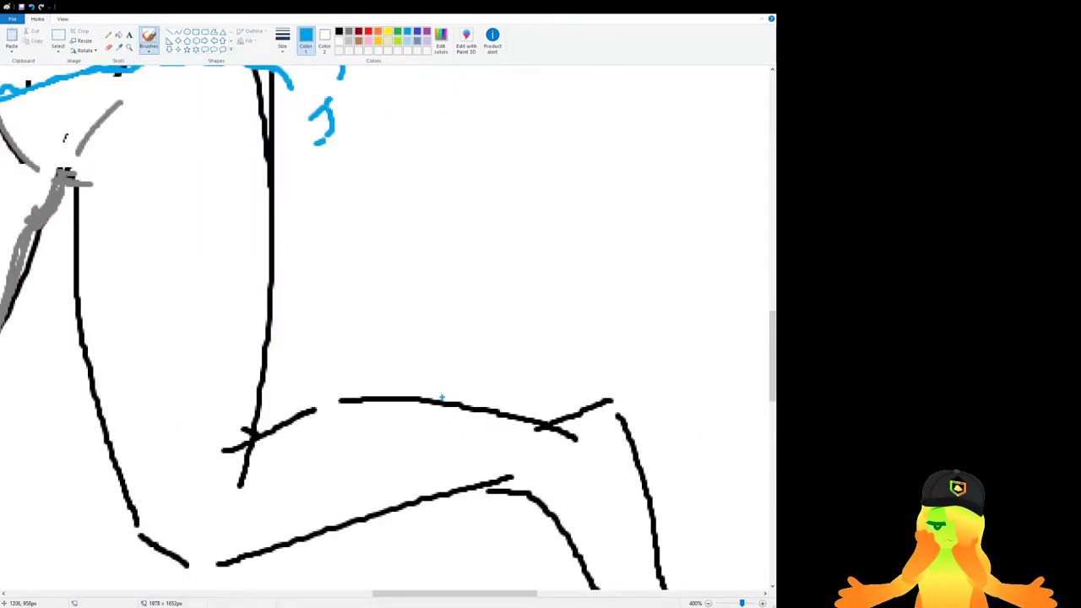
scroll(337, 202, "down", 3)
mouse_move(369, 270)
left_mouse_down()
mouse_move(404, 268)
mouse_move(388, 439)
left_mouse_up()
left_click_drag(369, 398, 379, 440)
key("ctrl+z")
key("ctrl+z")
mouse_move(363, 393)
left_mouse_down()
mouse_move(381, 434)
mouse_move(369, 407)
mouse_move(404, 416)
mouse_move(377, 411)
mouse_move(394, 420)
mouse_move(412, 315)
left_mouse_up()
key("ctrl+z")
left_click_drag(390, 263, 395, 395)
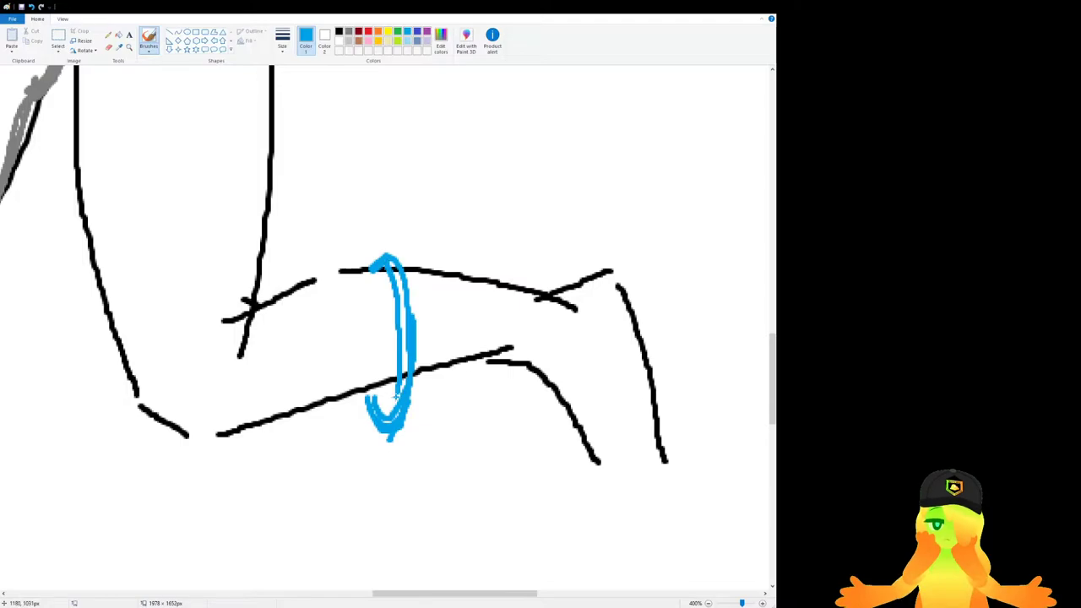
Draw the upper edge of the bent leg's boot shaft in blue from the rim to the ankle.
left_click_drag(493, 594, 521, 595)
scroll(469, 536, "up", 1)
scroll(460, 422, "down", 2)
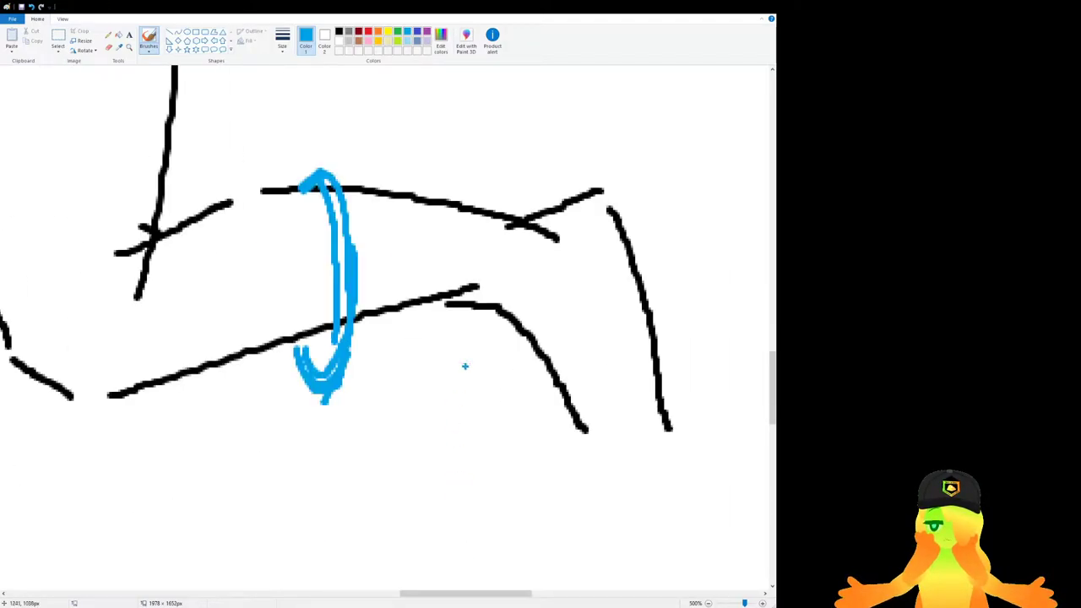
left_click_drag(316, 167, 496, 202)
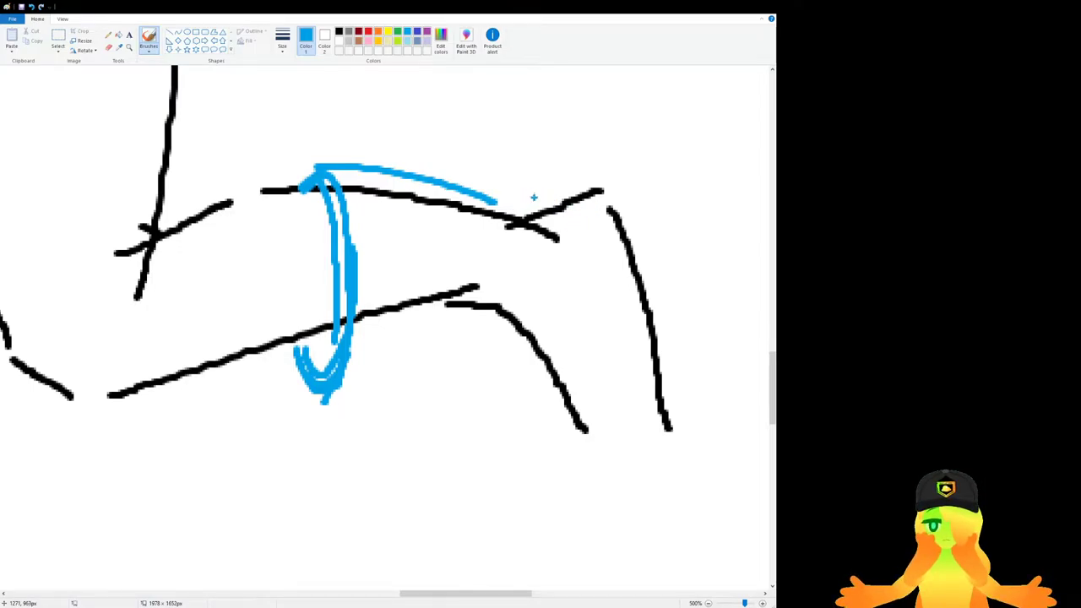
Draw the bent leg's ankle band in blue as two curved lines crossing the ankle.
mouse_move(528, 200)
left_mouse_down()
mouse_move(568, 245)
mouse_move(527, 348)
mouse_move(508, 355)
left_mouse_up()
key("ctrl+z")
mouse_move(518, 200)
left_mouse_down()
mouse_move(512, 321)
mouse_move(480, 369)
mouse_move(537, 250)
mouse_move(496, 355)
left_mouse_up()
key("ctrl+z")
key("ctrl+z")
key("ctrl+z")
mouse_move(528, 201)
left_mouse_down()
mouse_move(504, 203)
mouse_move(505, 338)
mouse_move(489, 354)
left_mouse_up()
key("ctrl+z")
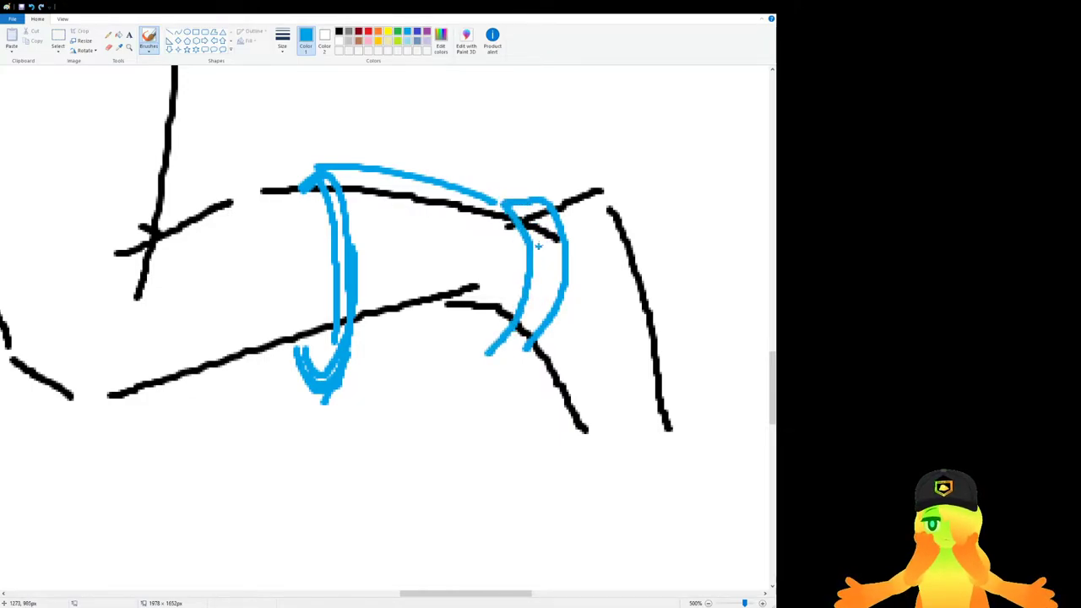
Redraw the ankle band's inner curve and give its lower end a short thick tip in blue.
key("ctrl+z")
mouse_move(505, 201)
left_mouse_down()
mouse_move(538, 214)
mouse_move(522, 208)
mouse_move(518, 338)
mouse_move(501, 362)
mouse_move(539, 246)
mouse_move(488, 363)
mouse_move(505, 363)
left_mouse_up()
key("ctrl+z")
key("ctrl+z")
key("ctrl+z")
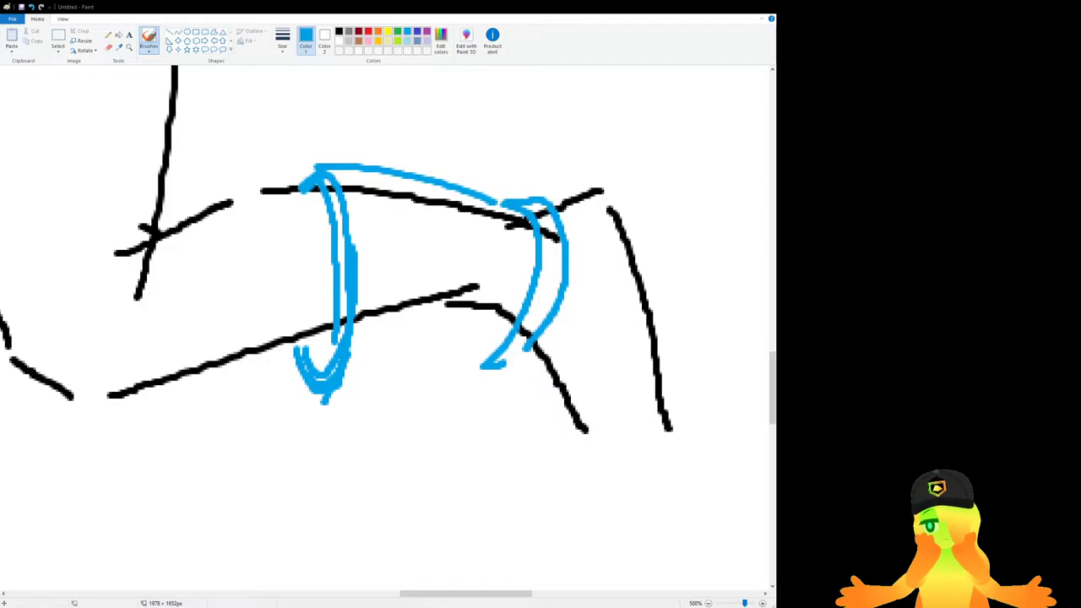
mouse_move(505, 364)
left_mouse_down()
mouse_move(469, 362)
mouse_move(516, 351)
left_mouse_up()
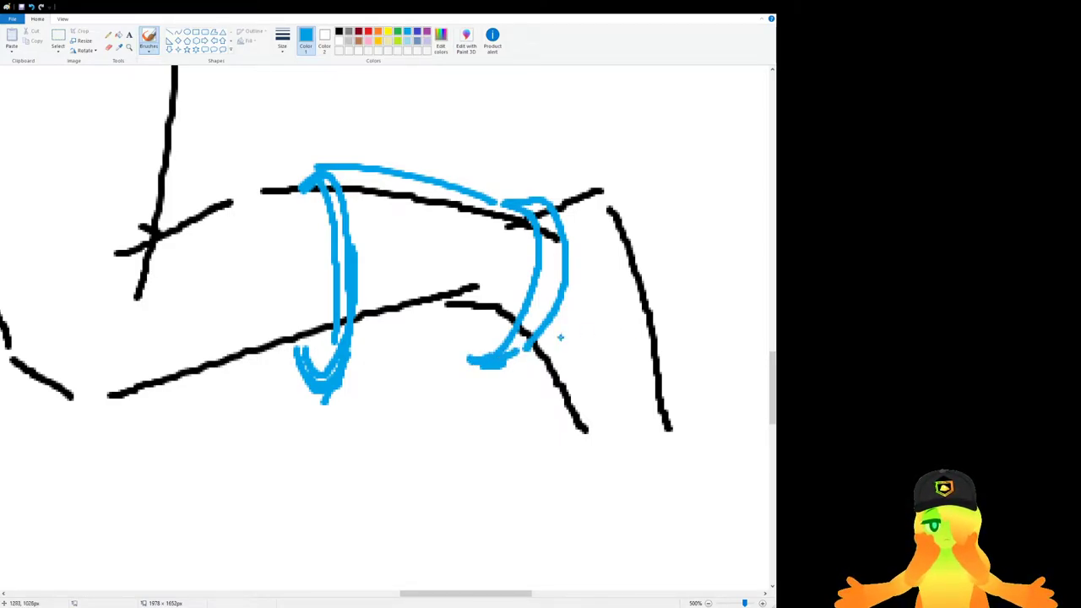
Add blue fold lines at the ankle band's upper end and outline the heel along the black foot line.
left_click_drag(545, 462, 562, 461)
key("ctrl+z")
mouse_move(532, 246)
left_mouse_down()
mouse_move(531, 226)
mouse_move(566, 233)
left_mouse_up()
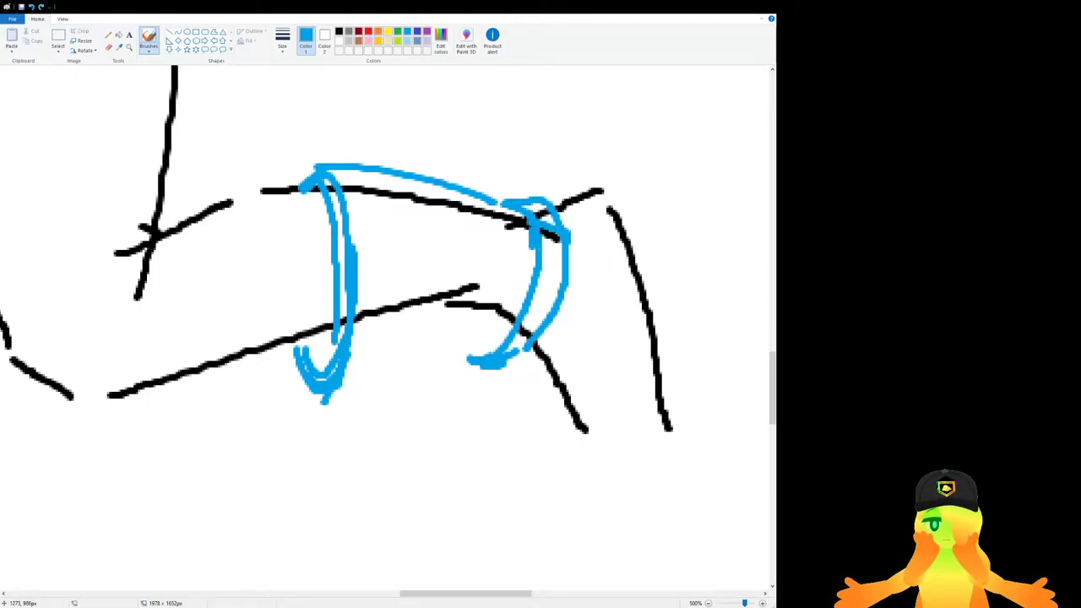
left_click_drag(579, 240, 608, 230)
mouse_move(551, 208)
left_mouse_down()
mouse_move(591, 193)
mouse_move(621, 223)
mouse_move(644, 314)
left_mouse_up()
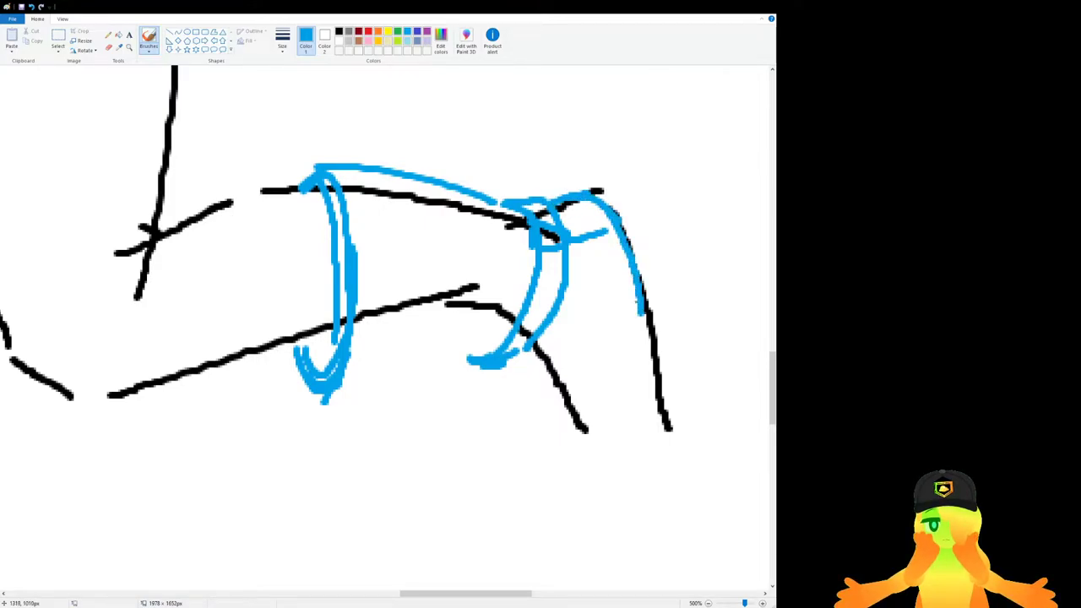
left_click_drag(635, 262, 629, 385)
key("ctrl+z")
left_click_drag(634, 278, 650, 405)
key("ctrl+z")
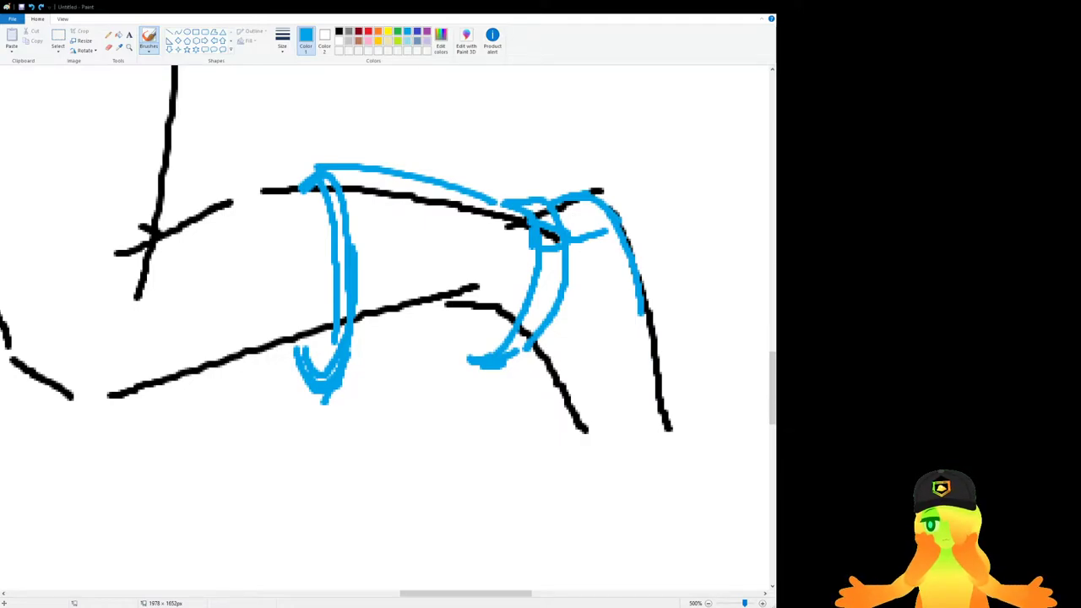
left_click_drag(490, 469, 516, 463)
key("ctrl+z")
Draw the boot shaft's lower edge in blue from rim to ankle and an inner line just below the upper calf line.
left_click_drag(326, 397, 481, 351)
key("ctrl+z")
left_click_drag(326, 396, 498, 338)
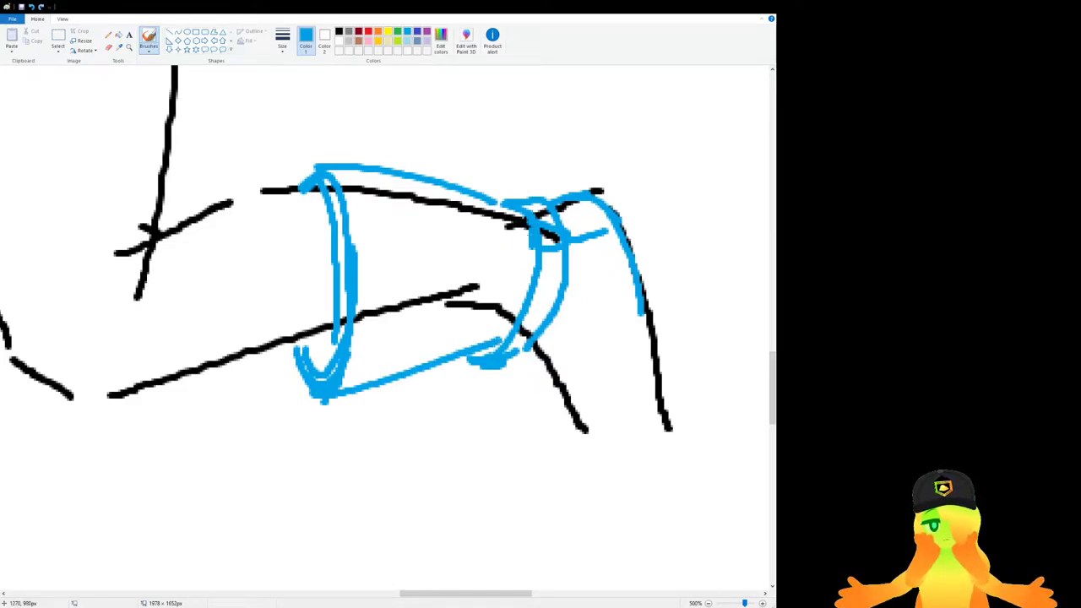
left_click_drag(517, 241, 334, 192)
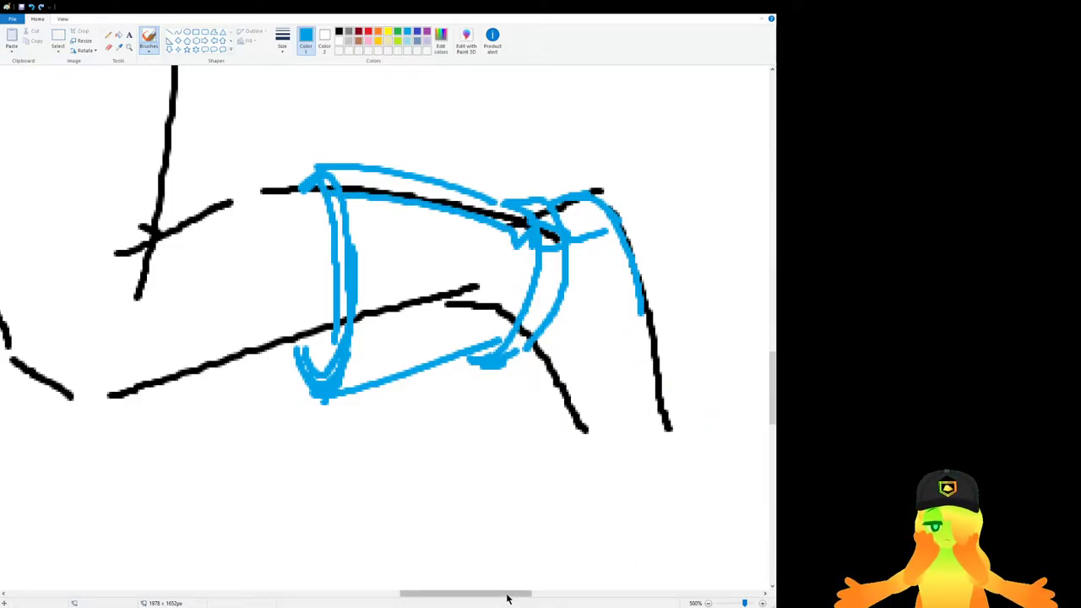
Draw a rounded outer heel curve in blue extending beyond the bent leg's heel.
left_click_drag(507, 593, 522, 592)
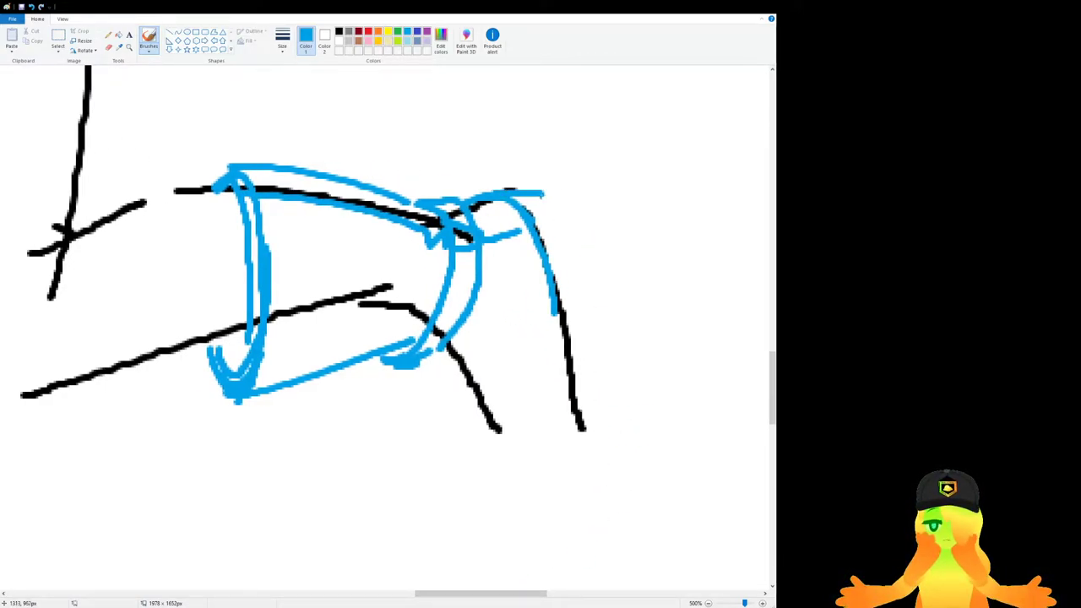
mouse_move(485, 190)
left_mouse_down()
mouse_move(553, 191)
mouse_move(579, 289)
left_mouse_up()
key("ctrl+z")
key("ctrl+z")
mouse_move(489, 189)
left_mouse_down()
mouse_move(543, 180)
mouse_move(566, 221)
mouse_move(572, 253)
mouse_move(557, 272)
mouse_move(587, 271)
mouse_move(603, 400)
left_mouse_up()
key("ctrl+z")
key("ctrl+z")
key("ctrl+z")
Draw the sole line in blue from the heel along the black foot line, curving inward at the toe.
mouse_move(546, 277)
left_mouse_down()
mouse_move(568, 406)
mouse_move(555, 435)
left_mouse_up()
key("ctrl+z")
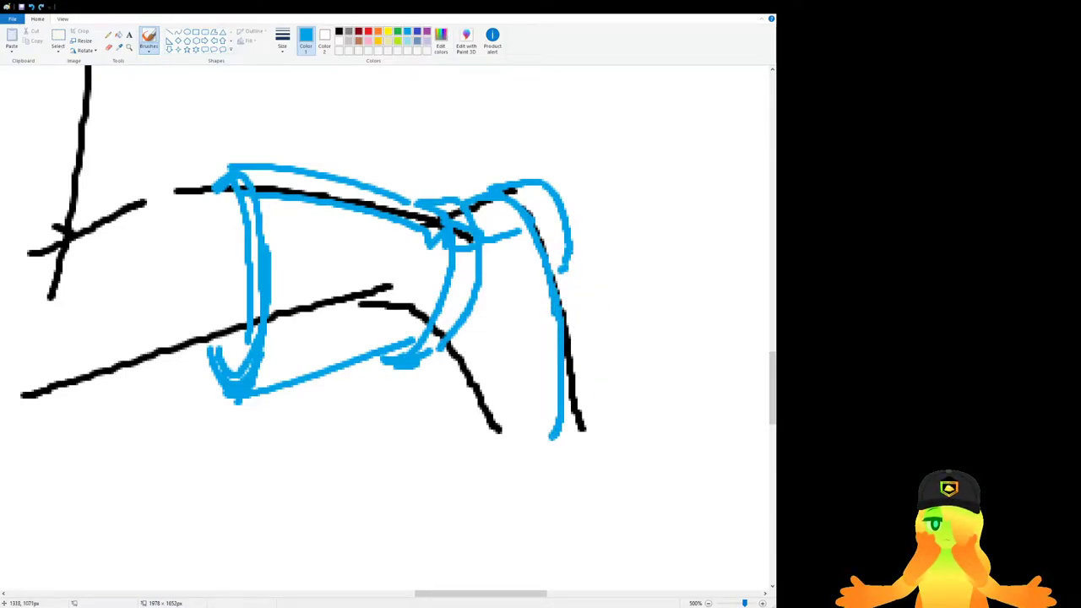
key("ctrl+z")
mouse_move(555, 276)
left_mouse_down()
mouse_move(570, 463)
mouse_move(556, 272)
mouse_move(586, 429)
mouse_move(567, 330)
mouse_move(562, 485)
left_mouse_up()
key("ctrl+z")
key("ctrl+z")
Draw the front of the boot's foot in blue from the ankle band down towards the toe.
left_click_drag(432, 357, 524, 490)
key("ctrl+z")
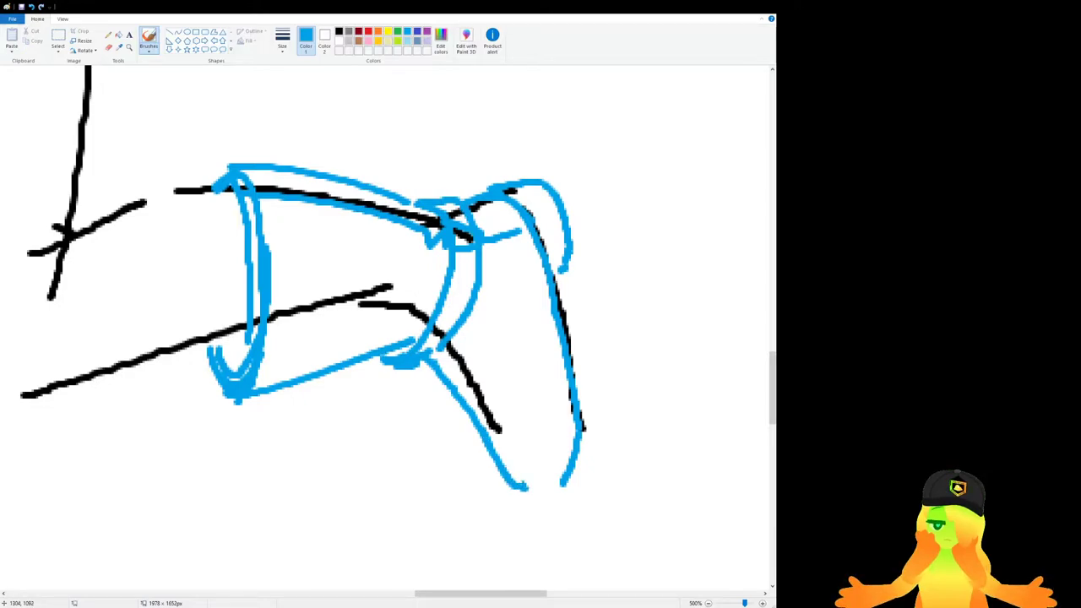
key("ctrl+z")
key("ctrl+z")
left_click_drag(439, 353, 478, 395)
key("ctrl+z")
mouse_move(433, 355)
left_mouse_down()
mouse_move(492, 422)
mouse_move(498, 492)
left_mouse_up()
key("ctrl+z")
mouse_move(486, 390)
left_mouse_down()
mouse_move(484, 415)
mouse_move(478, 469)
left_mouse_up()
left_click_drag(482, 469, 534, 492)
key("ctrl+z")
key("ctrl+z")
Close the boot's rounded toe in blue and add a short outer sole curve beneath its tip.
mouse_move(471, 380)
left_mouse_down()
mouse_move(498, 474)
mouse_move(547, 488)
mouse_move(566, 473)
left_mouse_up()
left_click_drag(499, 484, 557, 480)
key("ctrl+z")
key("ctrl+z")
mouse_move(481, 422)
left_mouse_down()
mouse_move(523, 500)
mouse_move(599, 484)
left_mouse_up()
key("ctrl+z")
key("ctrl+z")
mouse_move(514, 500)
left_mouse_down()
mouse_move(555, 511)
mouse_move(545, 514)
mouse_move(604, 495)
mouse_move(614, 387)
left_mouse_up()
key("ctrl+z")
key("ctrl+z")
left_click_drag(556, 282, 591, 294)
left_click_drag(591, 295, 600, 450)
key("ctrl+z")
key("ctrl+z")
mouse_move(556, 282)
left_mouse_down()
mouse_move(605, 404)
mouse_move(605, 480)
left_mouse_up()
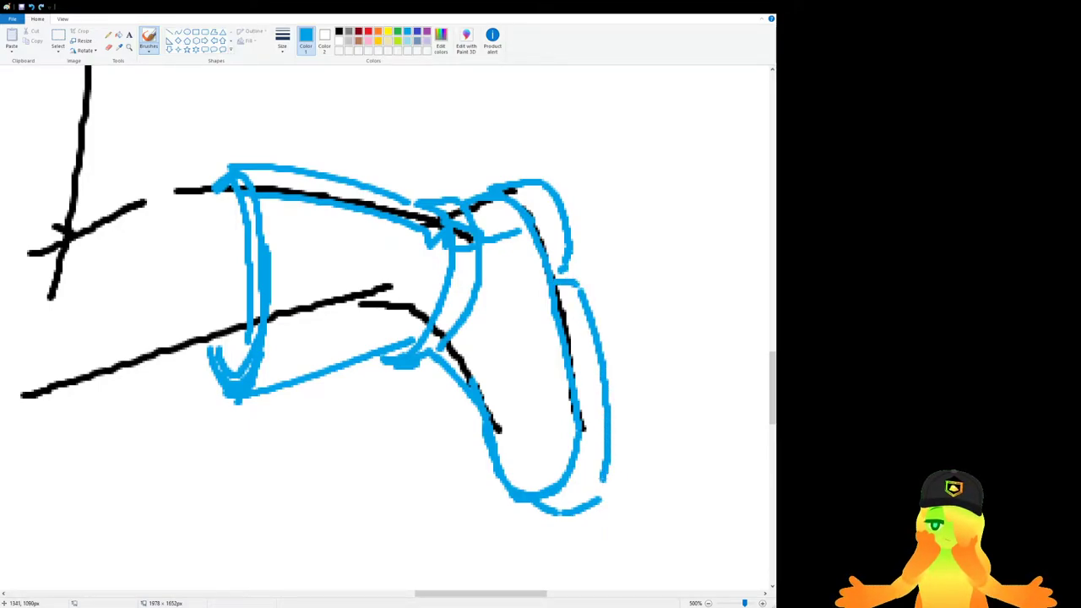
key("ctrl+z")
key("ctrl+z")
mouse_move(558, 300)
left_mouse_down()
mouse_move(594, 314)
mouse_move(603, 492)
left_mouse_up()
key("ctrl+z")
key("ctrl+z")
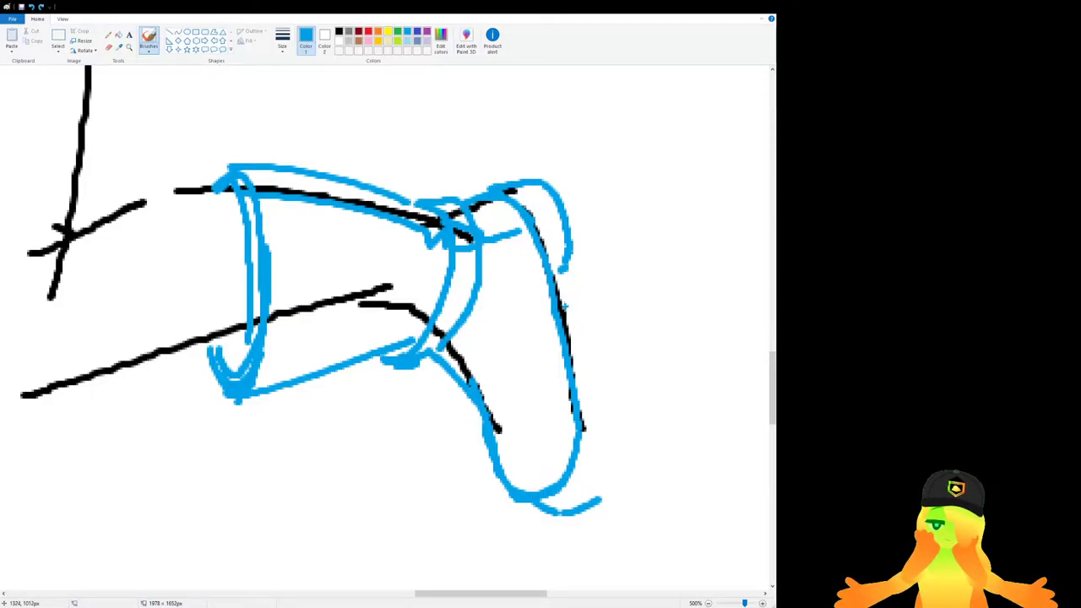
Erase the bulging heel curve and redraw the heel as a smooth blue line flowing into the sole.
mouse_move(496, 202)
left_mouse_down()
mouse_move(547, 223)
mouse_move(527, 197)
mouse_move(564, 271)
mouse_move(579, 412)
left_mouse_up()
key("ctrl+z")
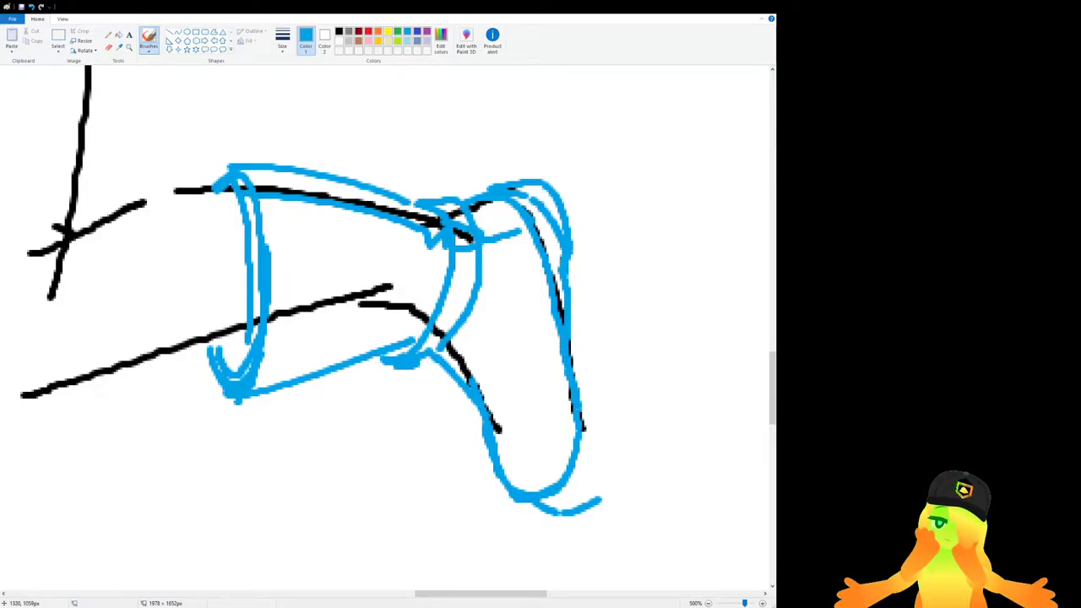
left_click(108, 47)
mouse_move(501, 205)
left_mouse_down()
mouse_move(539, 247)
mouse_move(551, 337)
mouse_move(548, 217)
mouse_move(516, 167)
mouse_move(570, 230)
mouse_move(516, 170)
mouse_move(574, 287)
left_mouse_up()
left_click(148, 39)
key("ctrl+z")
key("ctrl+z")
mouse_move(522, 195)
left_mouse_down()
mouse_move(563, 297)
mouse_move(563, 386)
left_mouse_up()
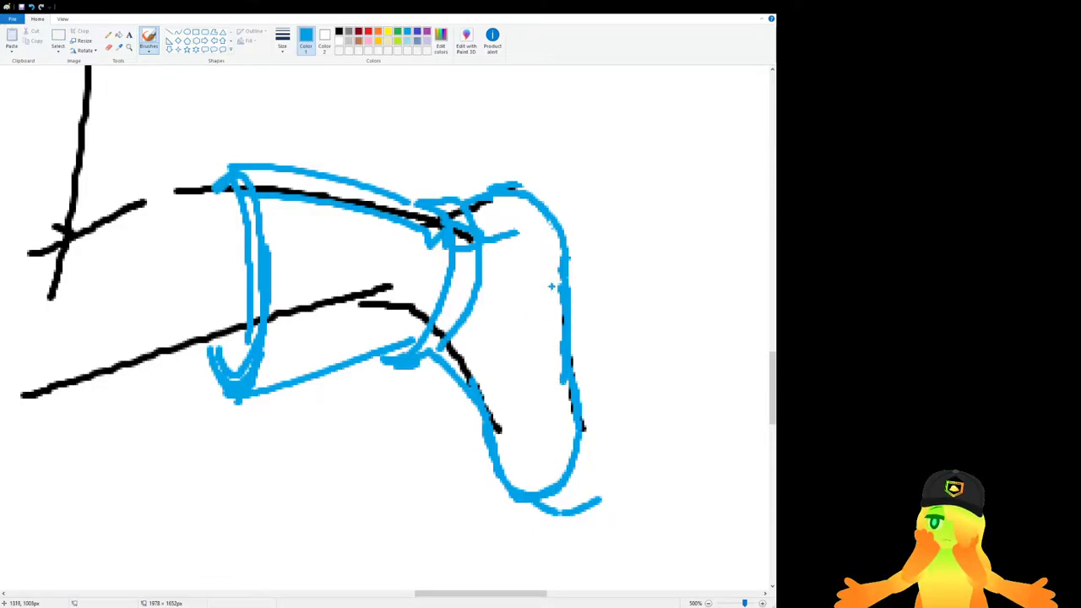
Draw the heel block's rounded outer edge in blue, starting from the back of the heel.
mouse_move(519, 188)
left_mouse_down()
mouse_move(575, 206)
mouse_move(566, 200)
mouse_move(609, 299)
left_mouse_up()
key("ctrl+z")
key("ctrl+z")
mouse_move(576, 198)
left_mouse_down()
mouse_move(598, 245)
mouse_move(601, 306)
left_mouse_up()
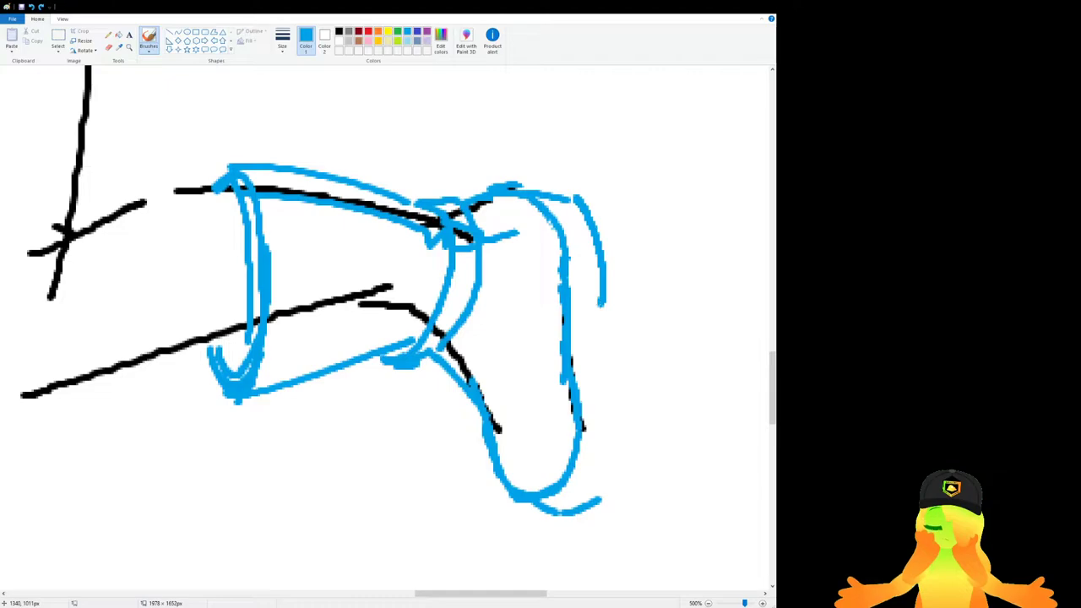
key("ctrl+z")
left_click_drag(560, 201, 584, 238)
key("ctrl+z")
left_click_drag(563, 199, 588, 220)
left_click_drag(586, 220, 608, 327)
key("ctrl+z")
mouse_move(591, 221)
left_mouse_down()
mouse_move(583, 304)
mouse_move(608, 325)
mouse_move(617, 428)
left_mouse_up()
key("ctrl+z")
key("ctrl+z")
Erase the boot's sole line between the heel block and the toe.
mouse_move(575, 315)
left_mouse_down()
mouse_move(604, 339)
mouse_move(601, 473)
left_mouse_up()
key("ctrl+z")
key("ctrl+z")
left_click(108, 48)
mouse_move(563, 325)
left_mouse_down()
mouse_move(583, 441)
mouse_move(566, 489)
left_mouse_up()
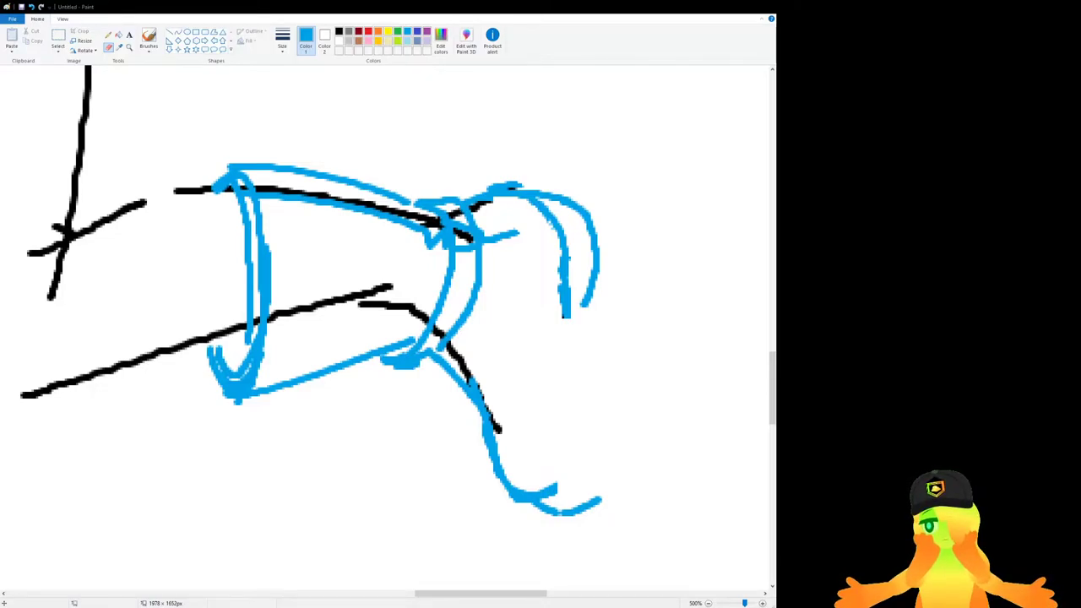
Redraw the sole's inner line in blue from the heel down to the toe.
left_click(149, 38)
left_click_drag(564, 318, 565, 372)
key("ctrl+z")
mouse_move(564, 318)
left_mouse_down()
mouse_move(565, 366)
mouse_move(574, 344)
mouse_move(587, 430)
left_mouse_up()
key("ctrl+z")
mouse_move(565, 350)
left_mouse_down()
mouse_move(556, 488)
mouse_move(619, 448)
left_mouse_up()
Draw the sole's outer edge in blue from the toe to the heel notch and join it to the heel block.
left_click_drag(580, 339, 610, 387)
key("ctrl+z")
mouse_move(573, 319)
left_mouse_down()
mouse_move(596, 333)
mouse_move(608, 378)
mouse_move(591, 466)
left_mouse_up()
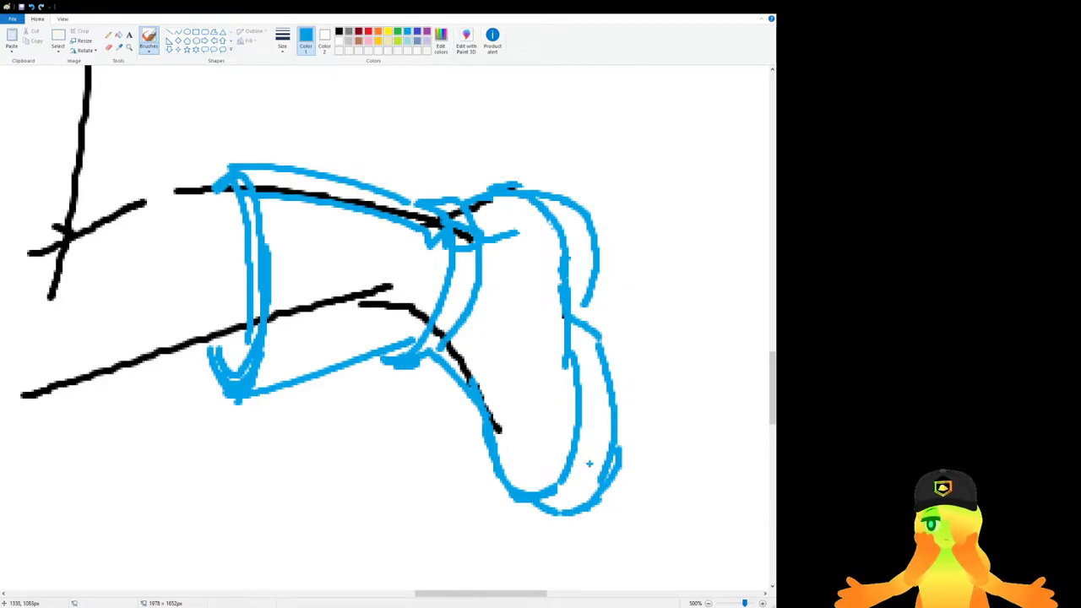
left_click_drag(584, 314, 573, 317)
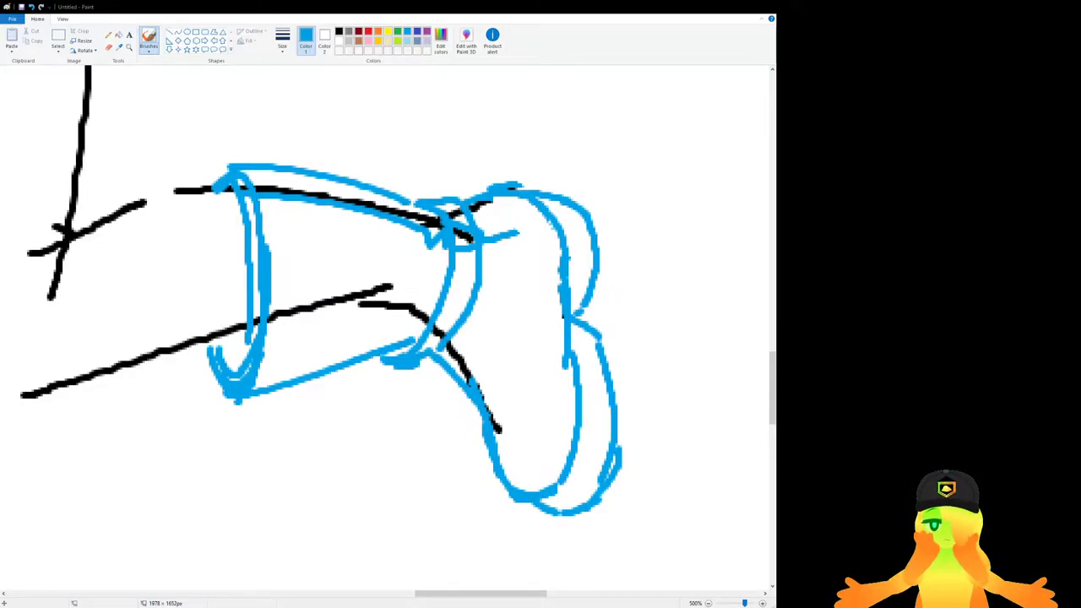
Review the whole figure with both boots, looking over the jacket and its fur hem.
scroll(590, 317, "down", 3)
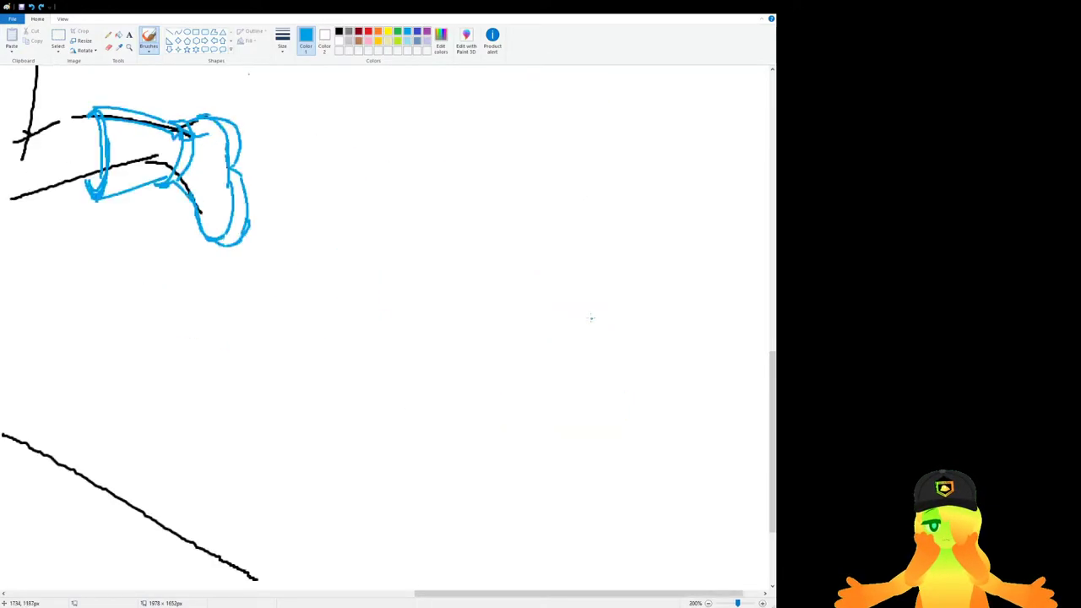
scroll(515, 377, "up", 3)
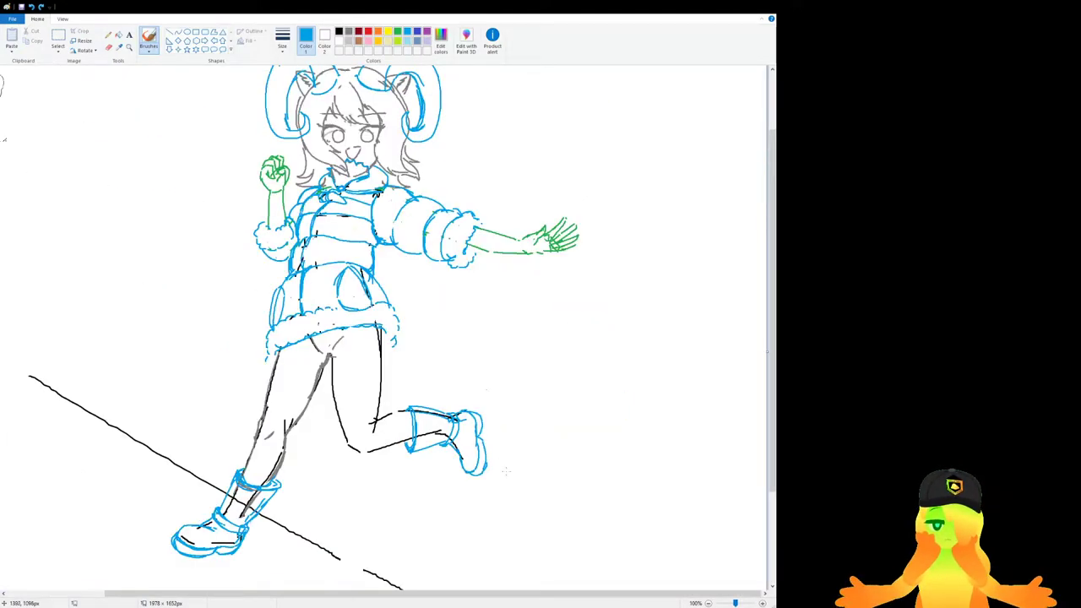
scroll(505, 469, "up", 1)
scroll(473, 414, "down", 5)
scroll(435, 358, "down", 2)
scroll(371, 385, "up", 1)
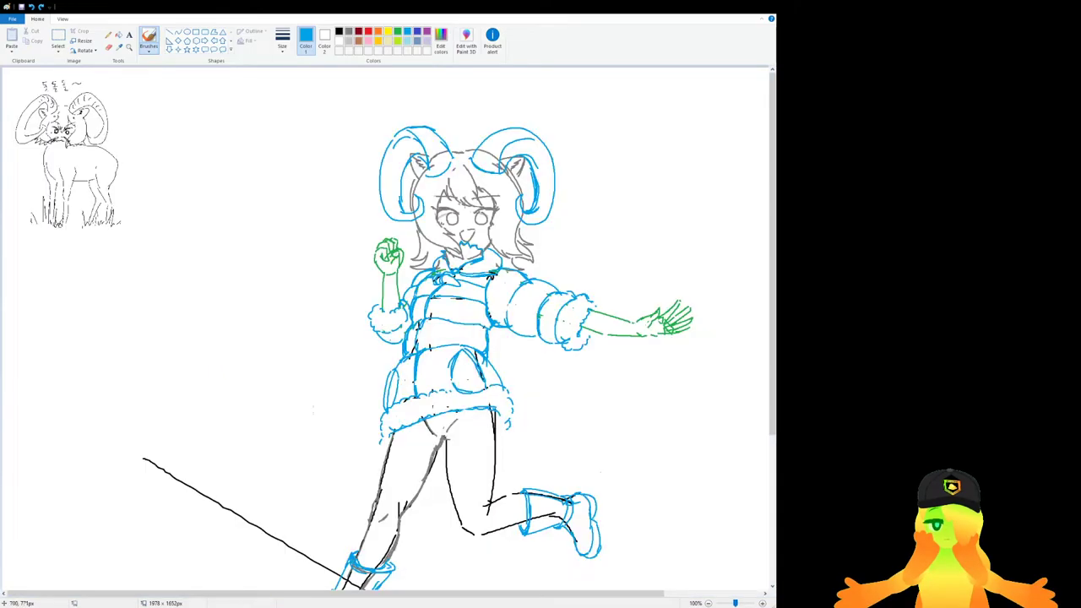
scroll(492, 489, "up", 1)
scroll(492, 490, "down", 1)
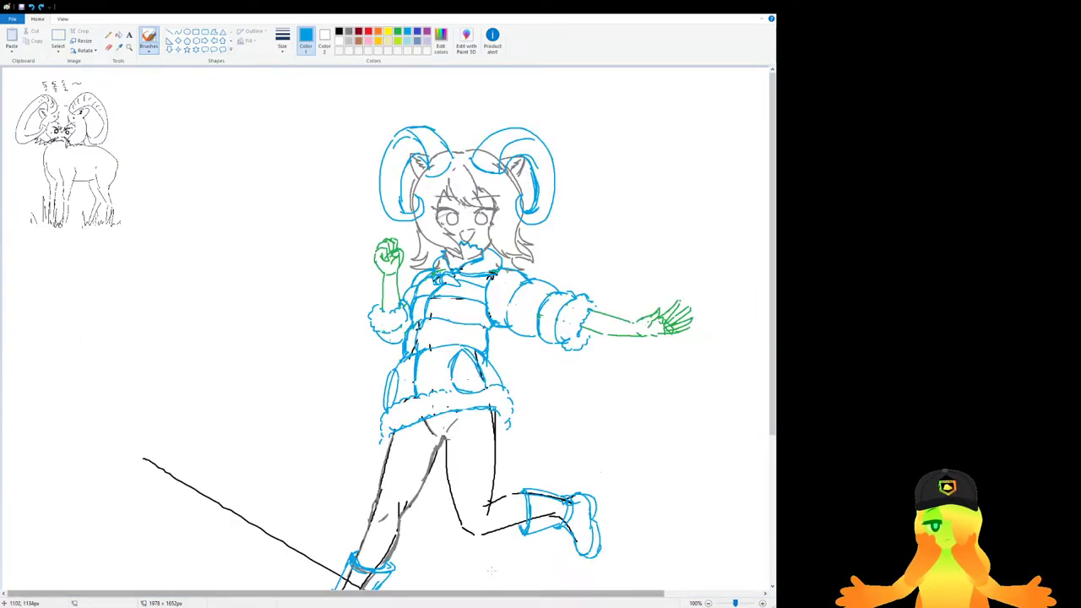
left_click_drag(495, 598, 544, 598)
scroll(364, 318, "up", 1)
left_click_drag(374, 596, 607, 600)
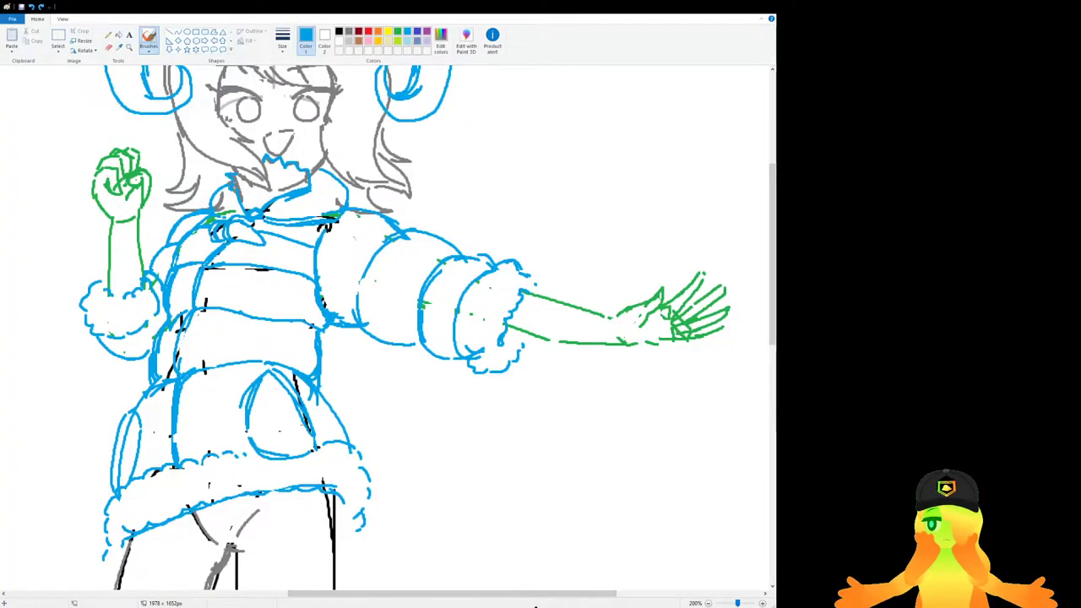
left_click_drag(498, 599, 447, 596)
scroll(312, 279, "down", 3)
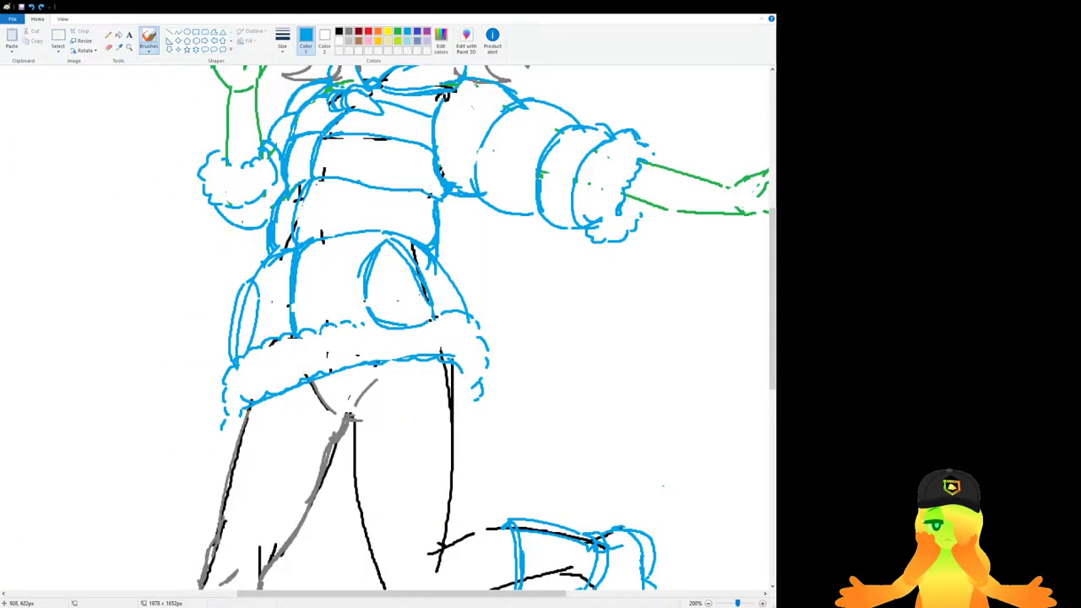
left_click(57, 38)
left_click_drag(206, 439, 246, 293)
left_click_drag(539, 433, 374, 249)
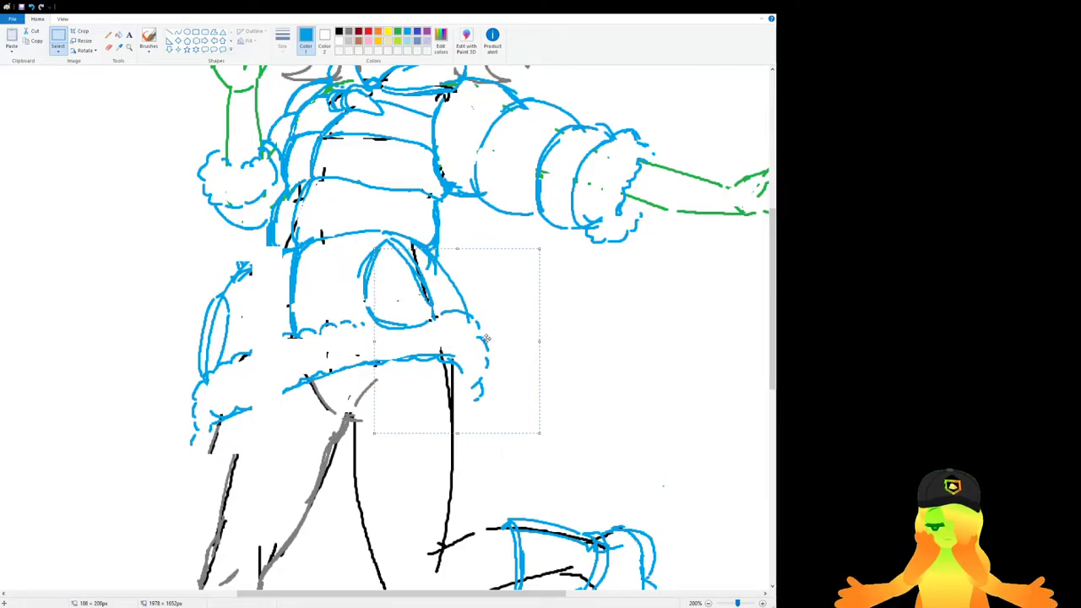
left_click(185, 310)
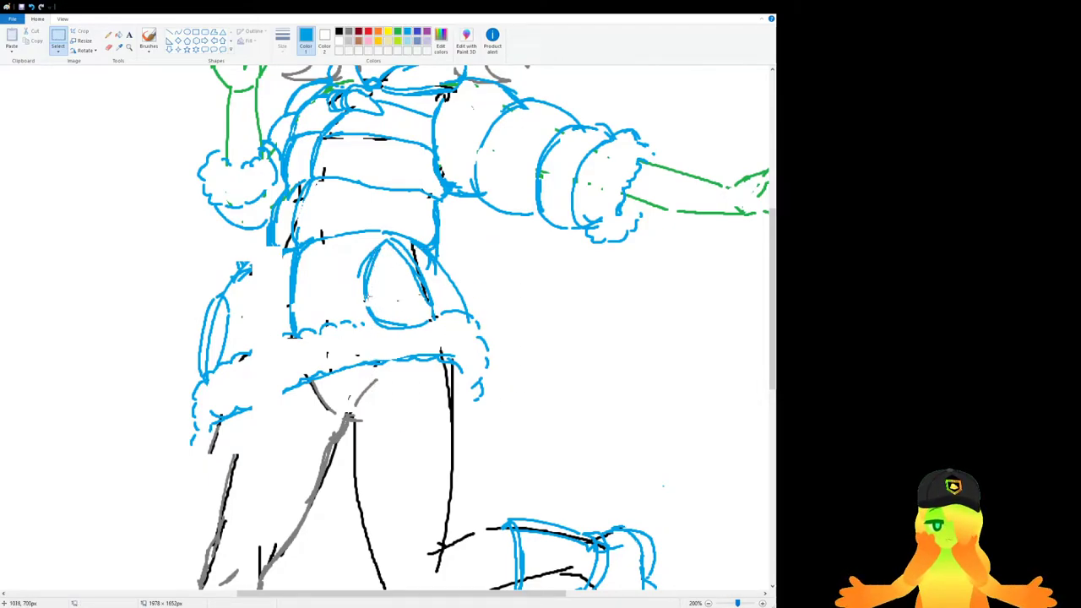
key("ctrl+z")
Select the jacket's lower side below the raised fist, with its pocket and fur hem, and move it slightly outward.
left_click_drag(185, 432, 255, 283)
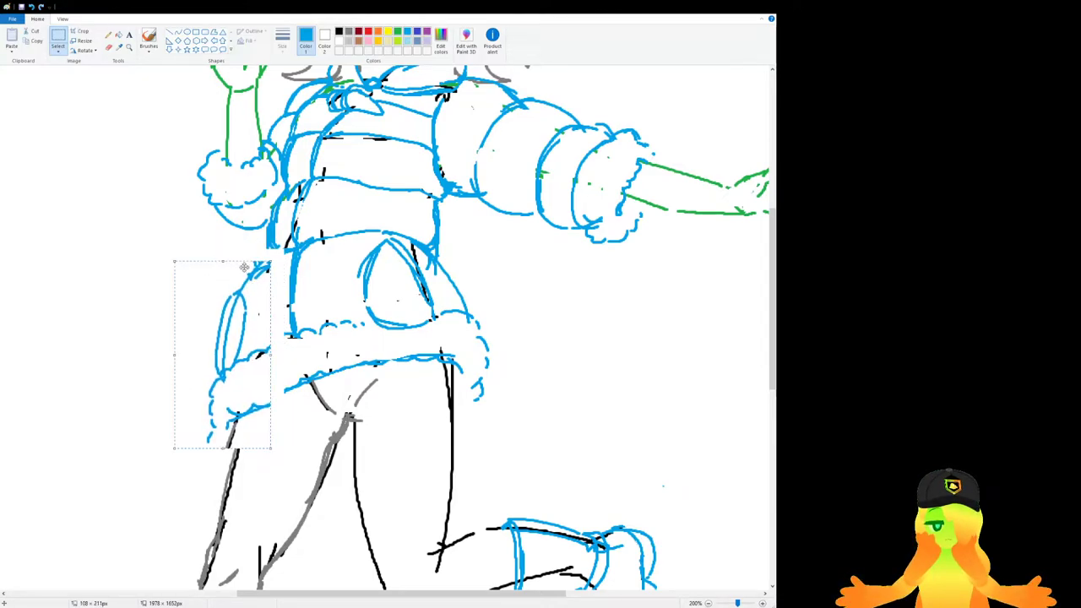
left_click_drag(263, 451, 243, 423)
left_click(311, 442)
scroll(372, 345, "up", 1)
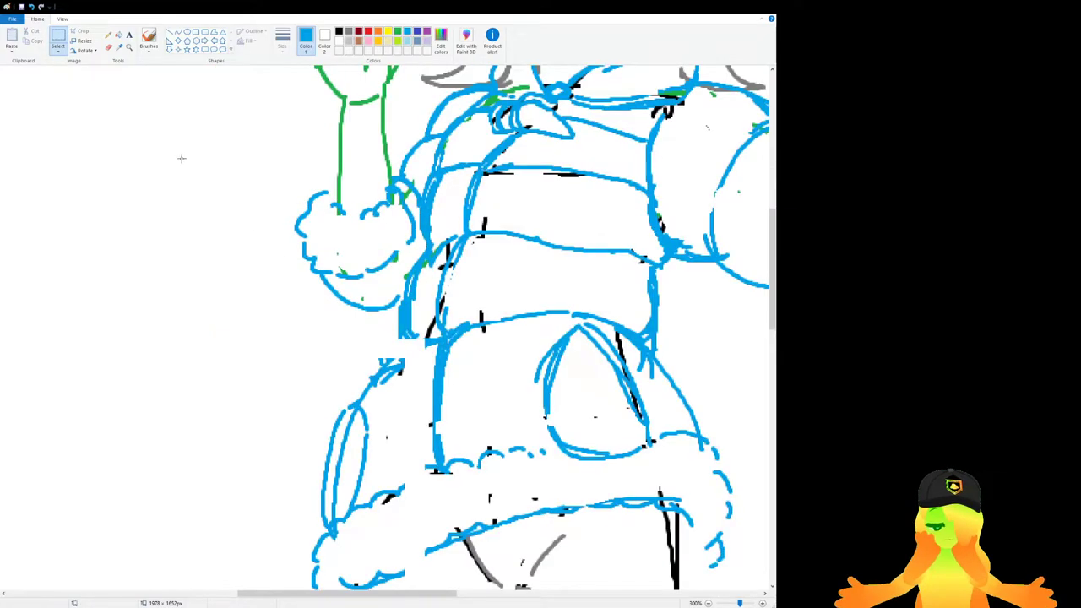
Extend both ends of the fur hem in blue and reconnect the shifted jacket side to the waist.
left_click(149, 37)
scroll(326, 435, "down", 3)
mouse_move(322, 479)
left_mouse_down()
mouse_move(325, 505)
mouse_move(346, 510)
left_mouse_up()
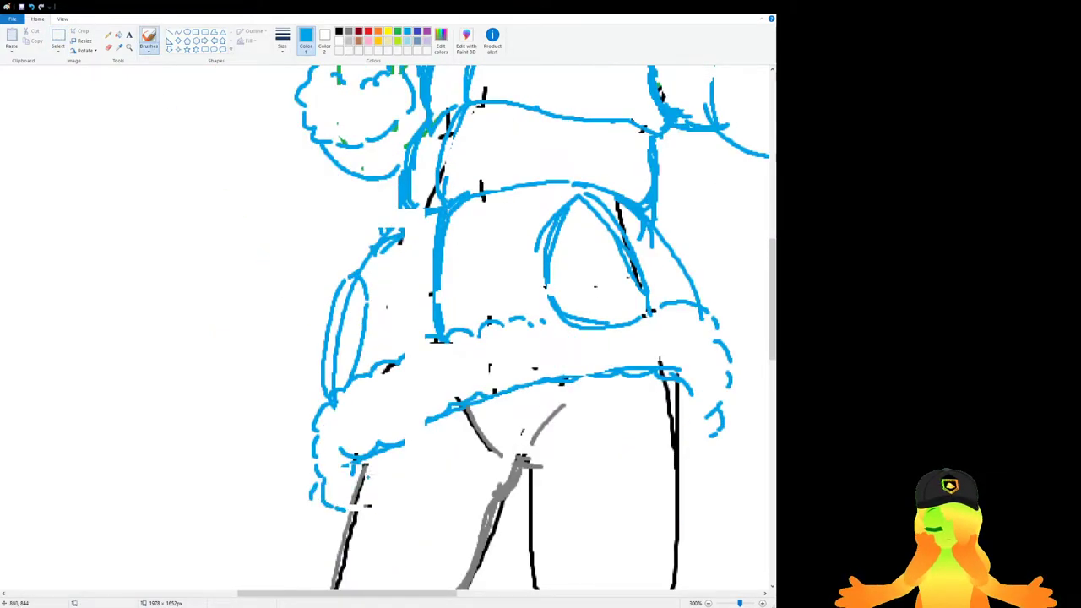
left_click_drag(721, 430, 711, 447)
mouse_move(388, 236)
left_mouse_down()
mouse_move(441, 202)
mouse_move(420, 124)
left_mouse_up()
key("ctrl+z")
Erase the leftover line ends along the jacket's waist beside the raised arm's sleeve.
left_click(110, 48)
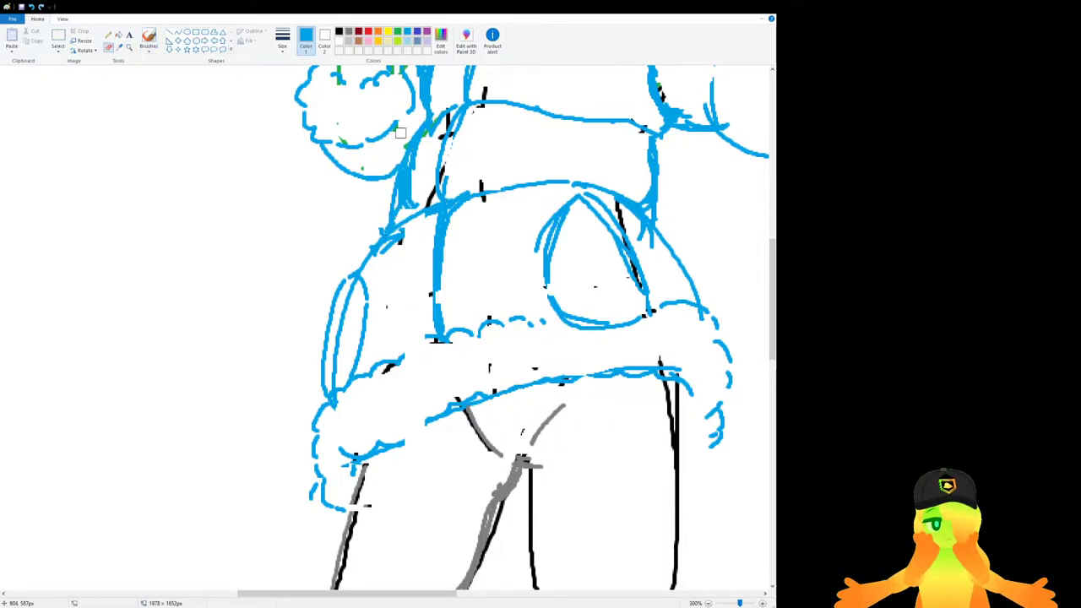
left_click_drag(409, 205, 413, 176)
left_click_drag(441, 129, 431, 136)
scroll(289, 346, "down", 1)
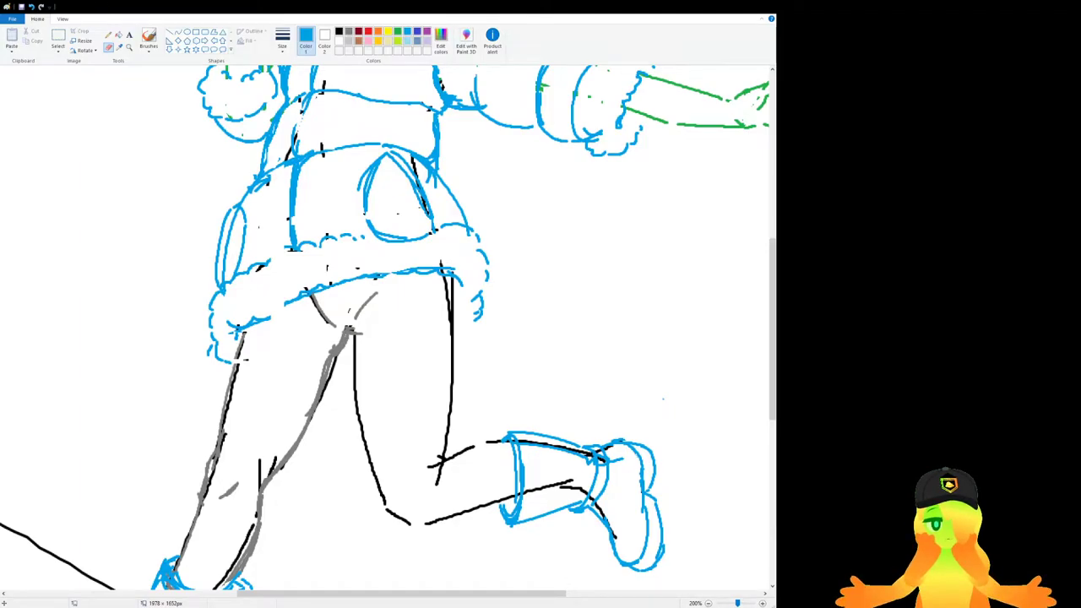
scroll(472, 282, "up", 5)
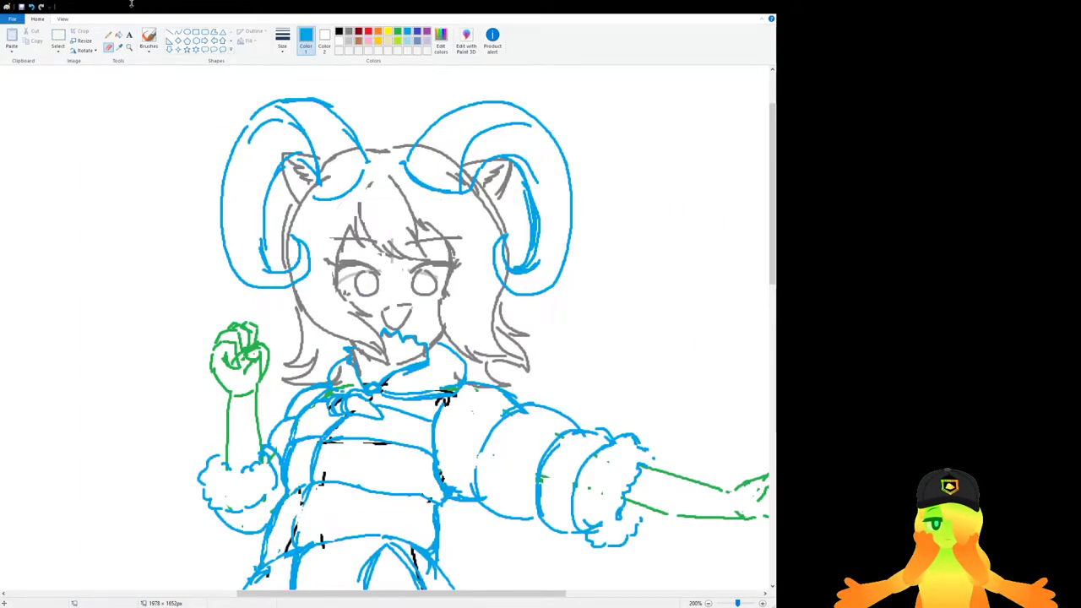
Draw a blue speech bubble beside the character's head, with a narrow tail pointing toward the face.
left_click(155, 36)
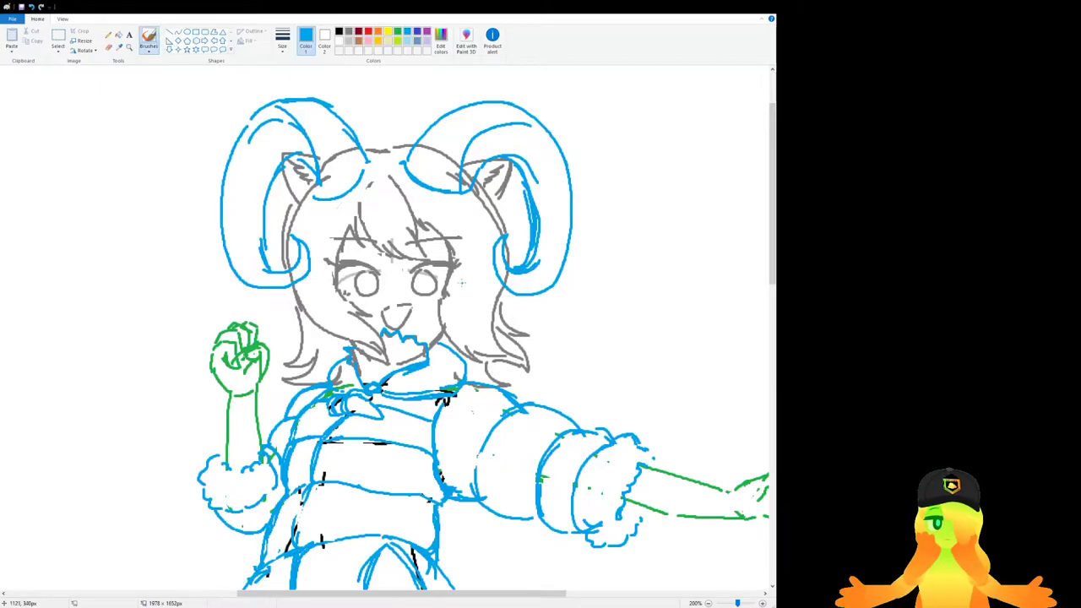
scroll(388, 329, "up", 1)
scroll(388, 329, "down", 2)
left_click_drag(407, 596, 435, 599)
scroll(428, 401, "down", 4)
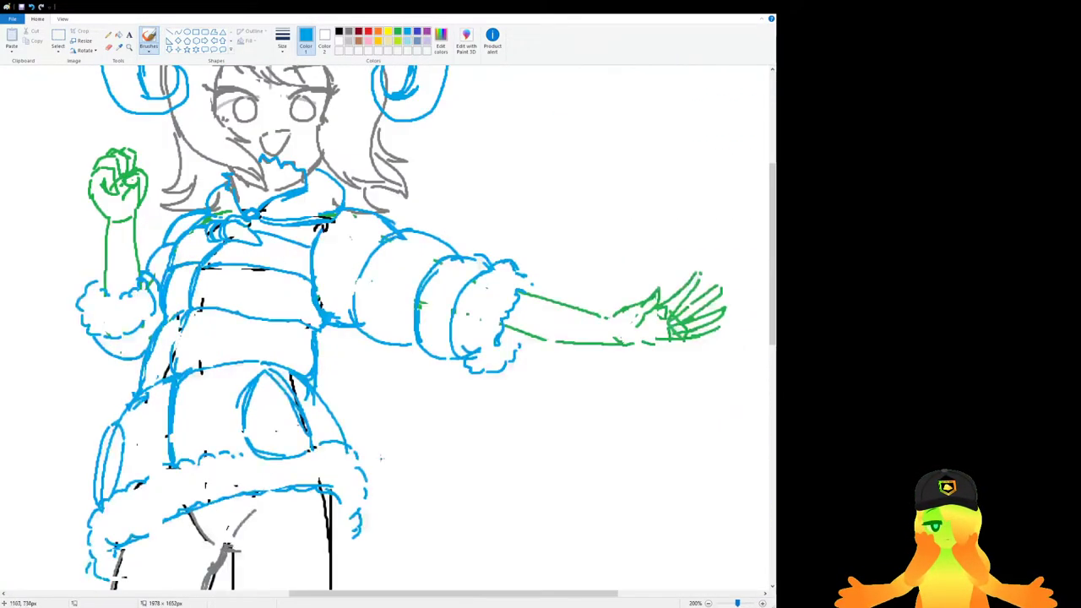
scroll(428, 401, "up", 1)
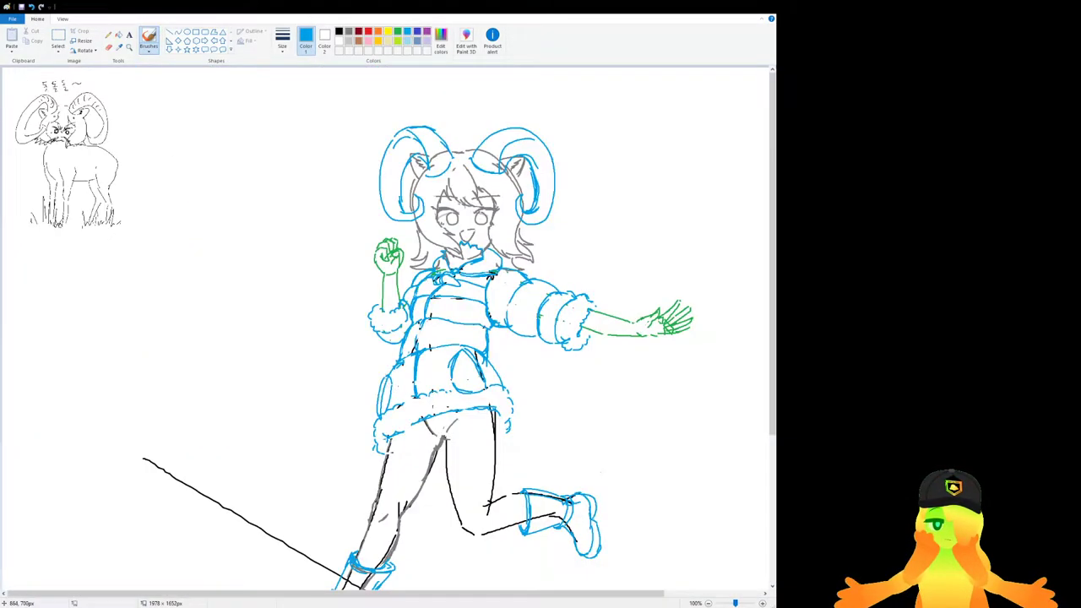
scroll(554, 289, "up", 1)
left_click_drag(289, 590, 553, 591)
mouse_move(564, 342)
left_mouse_down()
mouse_move(587, 358)
mouse_move(568, 350)
mouse_move(574, 361)
mouse_move(728, 275)
mouse_move(530, 289)
mouse_move(555, 329)
left_mouse_up()
key("ctrl+z")
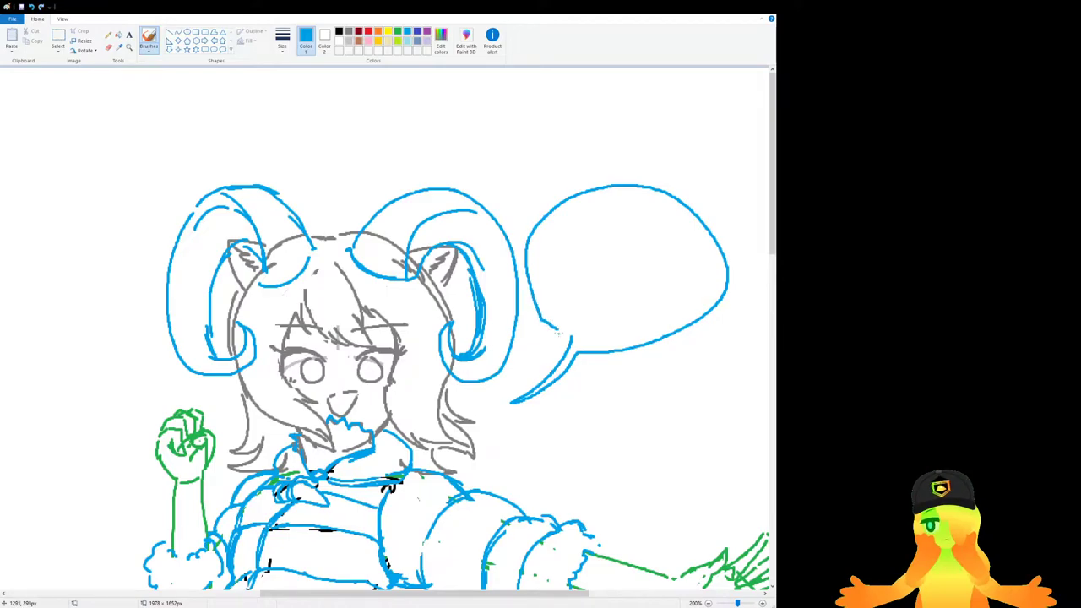
Handwrite the Korean syllable "돌" in blue near the upper edge of the speech bubble.
left_click_drag(427, 595, 524, 594)
scroll(427, 446, "up", 1)
scroll(410, 576, "down", 3)
left_click_drag(281, 154, 271, 226)
key("ctrl+z")
mouse_move(301, 140)
left_mouse_down()
mouse_move(300, 222)
mouse_move(314, 141)
mouse_move(298, 178)
left_mouse_up()
key("ctrl+z")
mouse_move(280, 182)
left_mouse_down()
mouse_move(320, 174)
mouse_move(320, 206)
left_mouse_up()
Handwrite "Dall" in the middle of the speech bubble and "ドルー" beneath it in blue.
left_click_drag(380, 179, 360, 250)
mouse_move(379, 180)
left_mouse_down()
mouse_move(401, 187)
mouse_move(368, 238)
mouse_move(409, 221)
mouse_move(414, 238)
left_mouse_up()
mouse_move(429, 233)
left_mouse_down()
mouse_move(447, 196)
mouse_move(469, 186)
left_mouse_up()
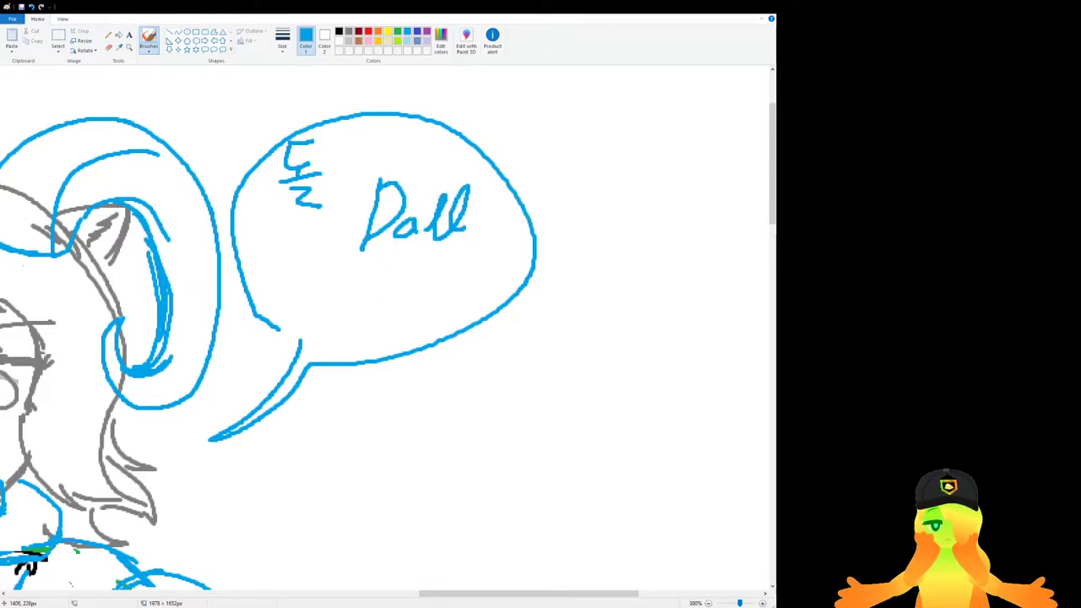
mouse_move(323, 257)
left_mouse_down()
mouse_move(301, 314)
mouse_move(318, 294)
left_mouse_up()
mouse_move(357, 264)
left_mouse_down()
mouse_move(341, 291)
mouse_move(332, 260)
mouse_move(336, 312)
mouse_move(384, 268)
mouse_move(375, 314)
mouse_move(407, 293)
left_mouse_up()
key("ctrl+z")
key("ctrl+z")
key("ctrl+z")
scroll(449, 289, "down", 2)
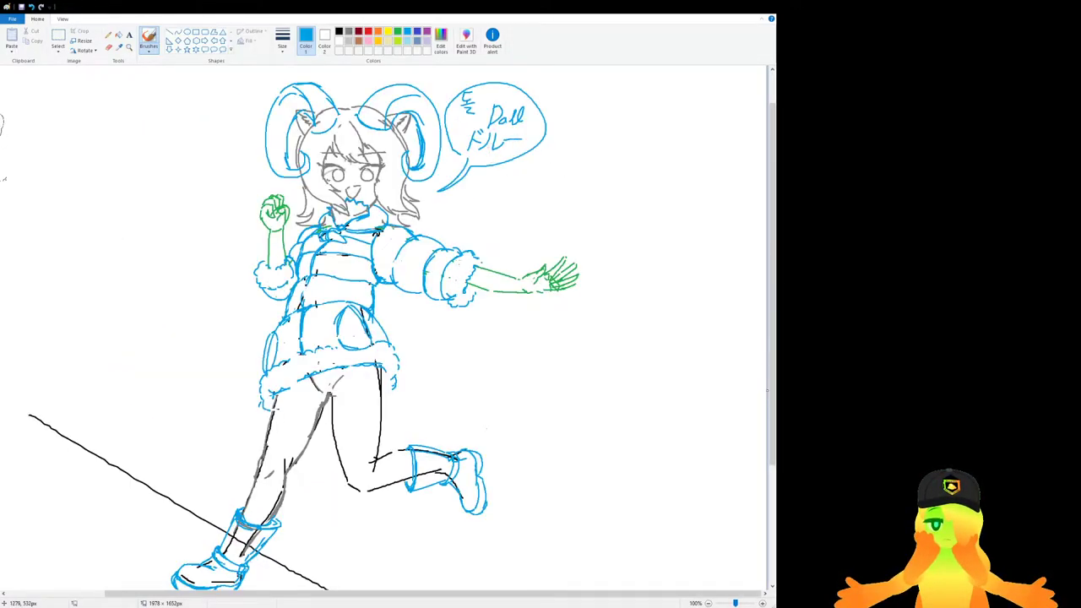
Erase the dark inner hip line just below the jacket's fur hem and redraw it in gray.
scroll(389, 495, "down", 2)
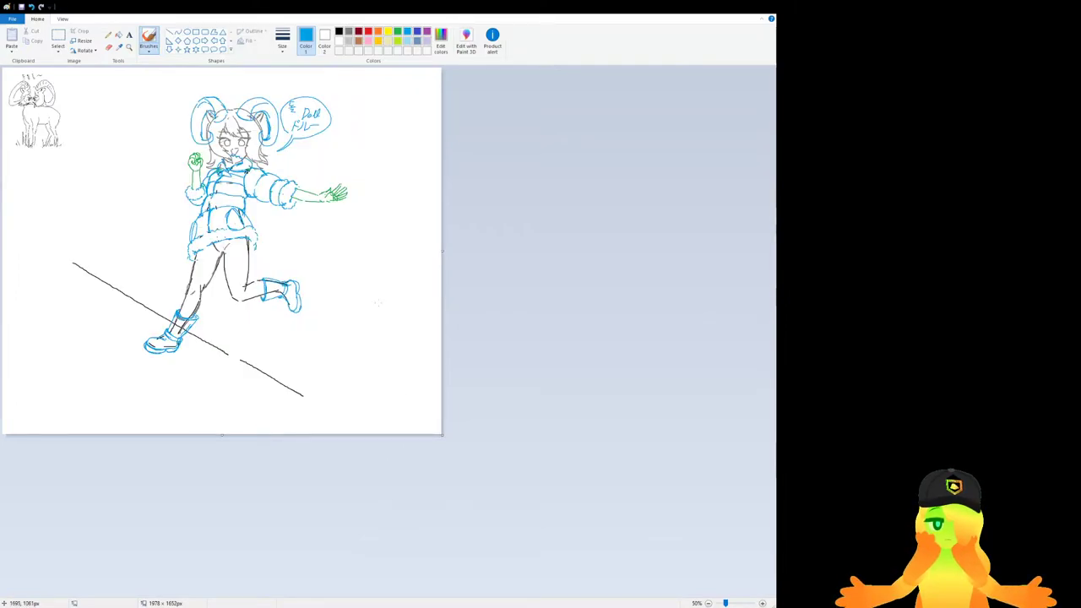
scroll(386, 464, "up", 2)
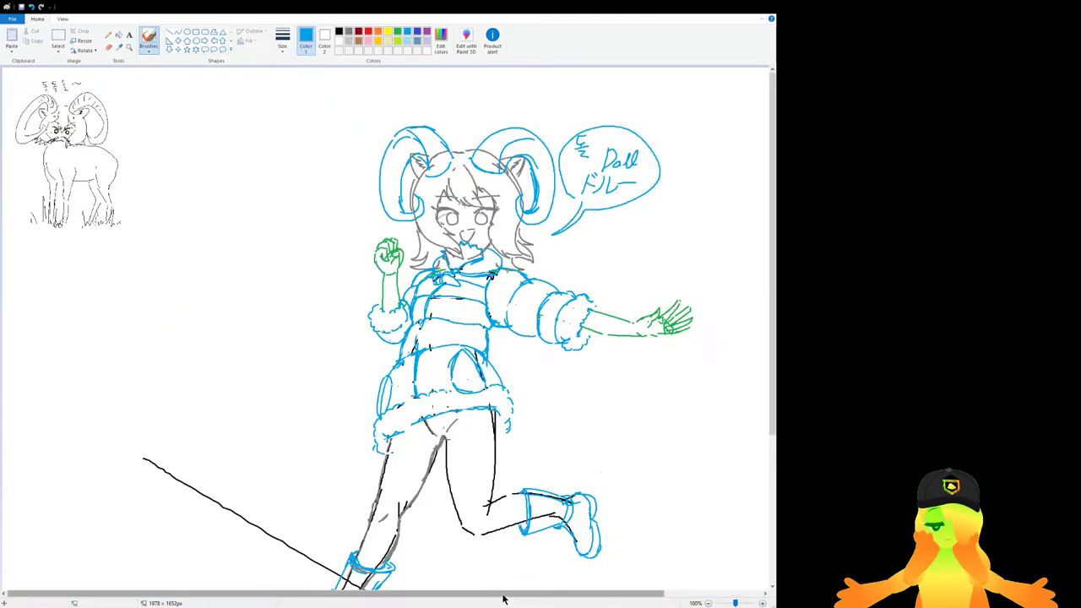
left_click_drag(504, 594, 535, 594)
scroll(406, 551, "up", 1)
scroll(405, 550, "down", 3)
left_click_drag(347, 594, 587, 594)
scroll(382, 398, "up", 1)
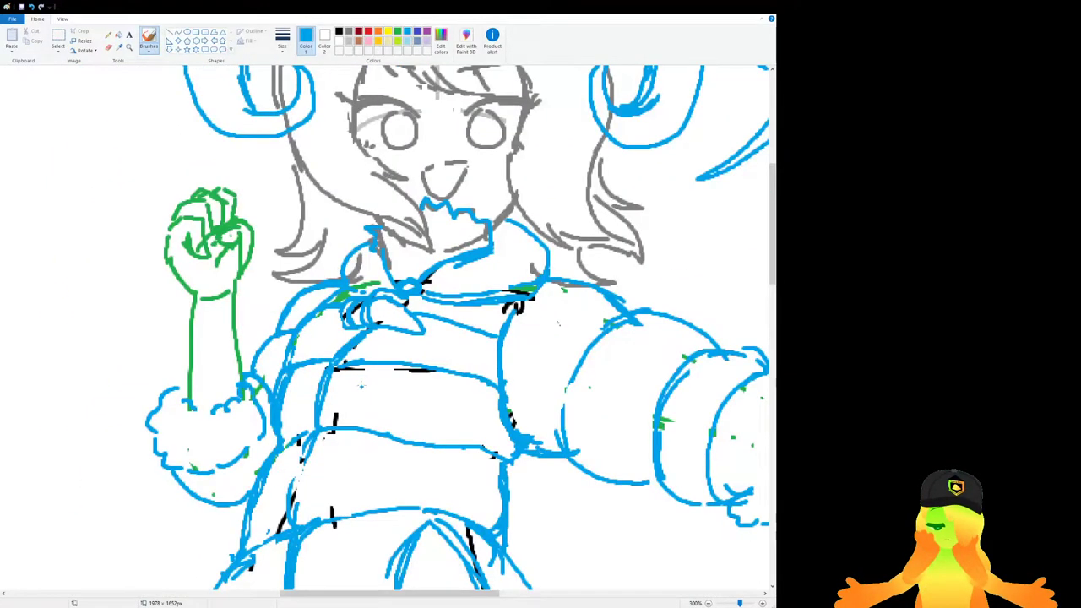
scroll(363, 397, "down", 3)
left_click(109, 49)
mouse_move(309, 327)
left_mouse_down()
mouse_move(335, 345)
mouse_move(357, 386)
left_mouse_up()
left_click(349, 32)
left_click(149, 38)
scroll(289, 241, "down", 3)
left_click_drag(308, 232, 362, 273)
key("ctrl+z")
key("ctrl+z")
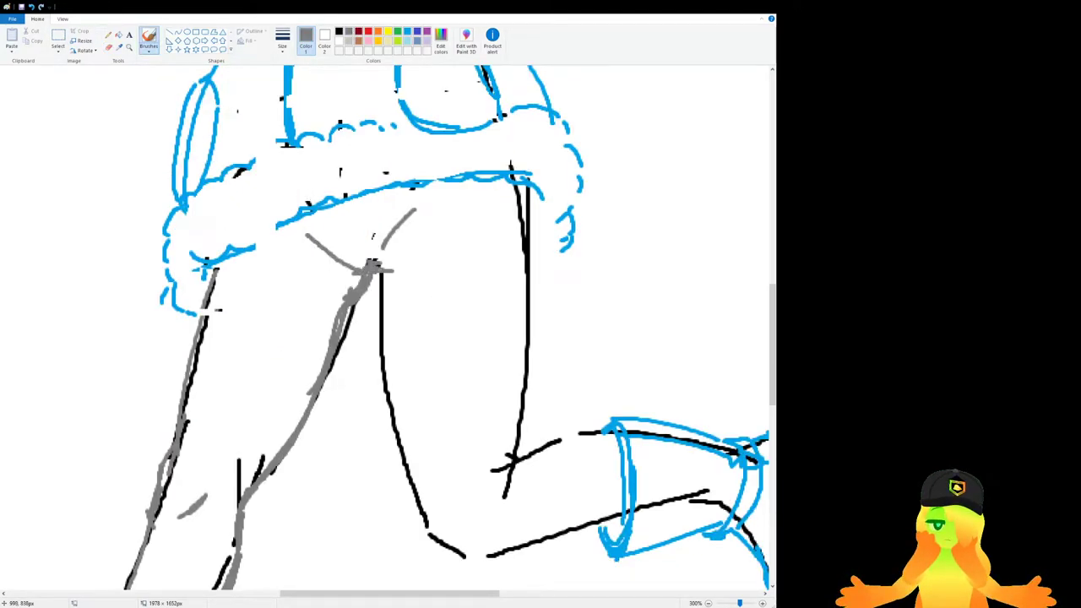
Trace the back of the bent leg's thigh in gray down to the knee fold and on along the calf to the boot.
mouse_move(532, 187)
left_mouse_down()
mouse_move(540, 210)
mouse_move(525, 289)
mouse_move(538, 243)
mouse_move(515, 313)
left_mouse_up()
key("ctrl+z")
key("ctrl+z")
left_click_drag(532, 275, 534, 312)
key("ctrl+z")
key("ctrl+z")
left_click_drag(537, 239, 536, 269)
key("ctrl+z")
left_click_drag(534, 190, 536, 328)
key("ctrl+z")
mouse_move(530, 280)
left_mouse_down()
mouse_move(535, 339)
mouse_move(513, 453)
left_mouse_up()
scroll(525, 376, "down", 2)
mouse_move(515, 317)
left_mouse_down()
mouse_move(542, 299)
mouse_move(600, 300)
mouse_move(544, 296)
mouse_move(615, 306)
mouse_move(585, 300)
left_mouse_up()
Trace the front of the bent leg's thigh in gray from the crotch down toward the knee.
left_click_drag(427, 377, 458, 408)
key("ctrl+z")
left_click_drag(410, 346, 438, 394)
left_click_drag(432, 394, 388, 253)
key("ctrl+z")
mouse_move(374, 148)
left_mouse_down()
mouse_move(394, 235)
mouse_move(367, 188)
mouse_move(385, 291)
mouse_move(392, 263)
mouse_move(395, 287)
mouse_move(392, 254)
mouse_move(411, 334)
left_mouse_up()
key("ctrl+z")
key("ctrl+z")
key("ctrl+z")
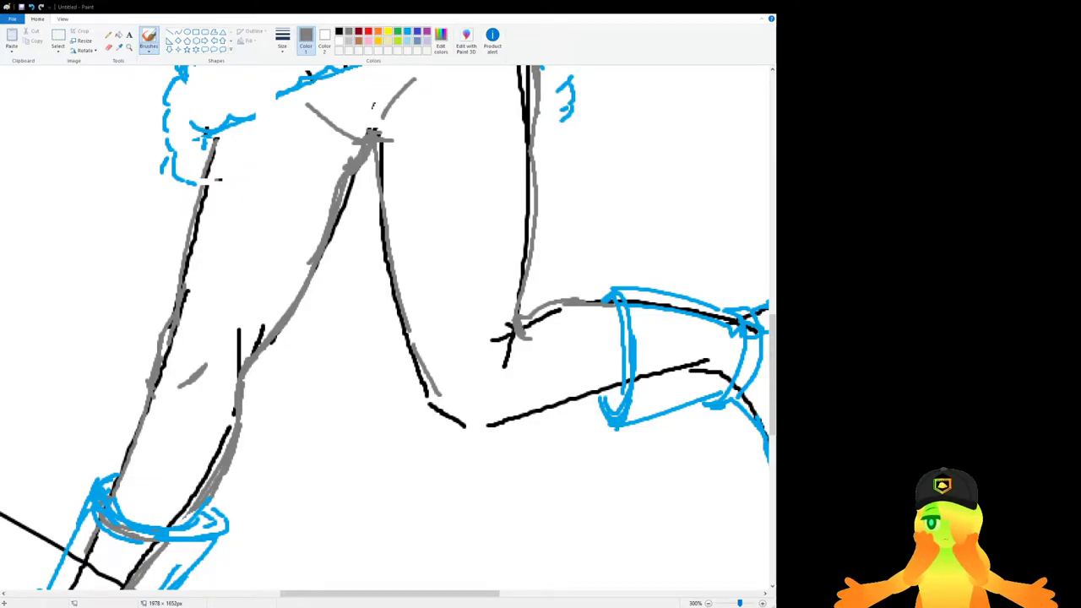
Round off the bent knee in gray and trace the shin from it to the boot's cuff.
scroll(601, 346, "down", 3)
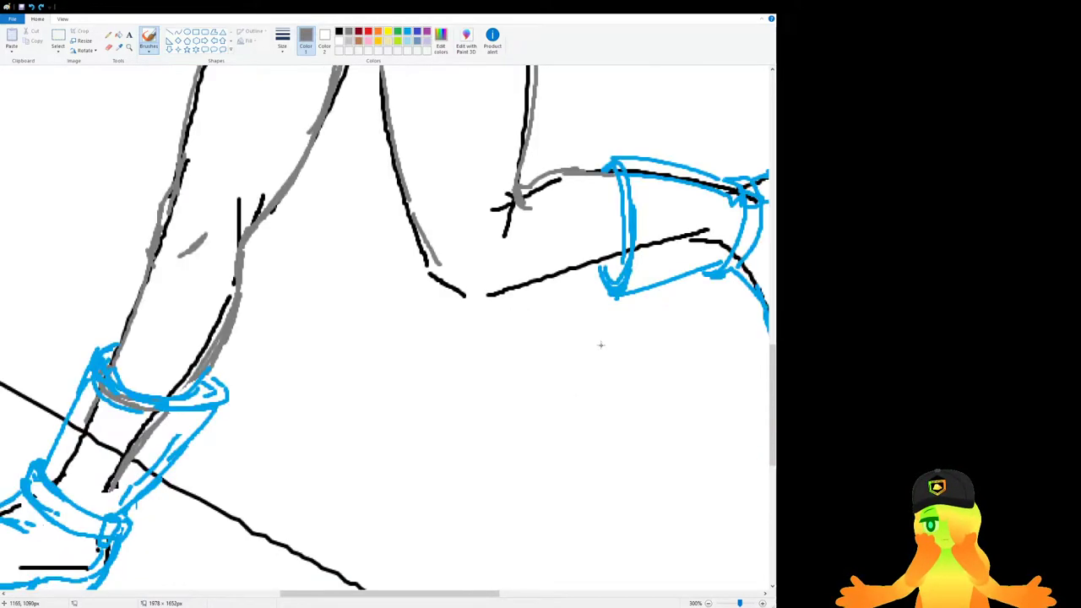
left_click_drag(411, 222, 464, 300)
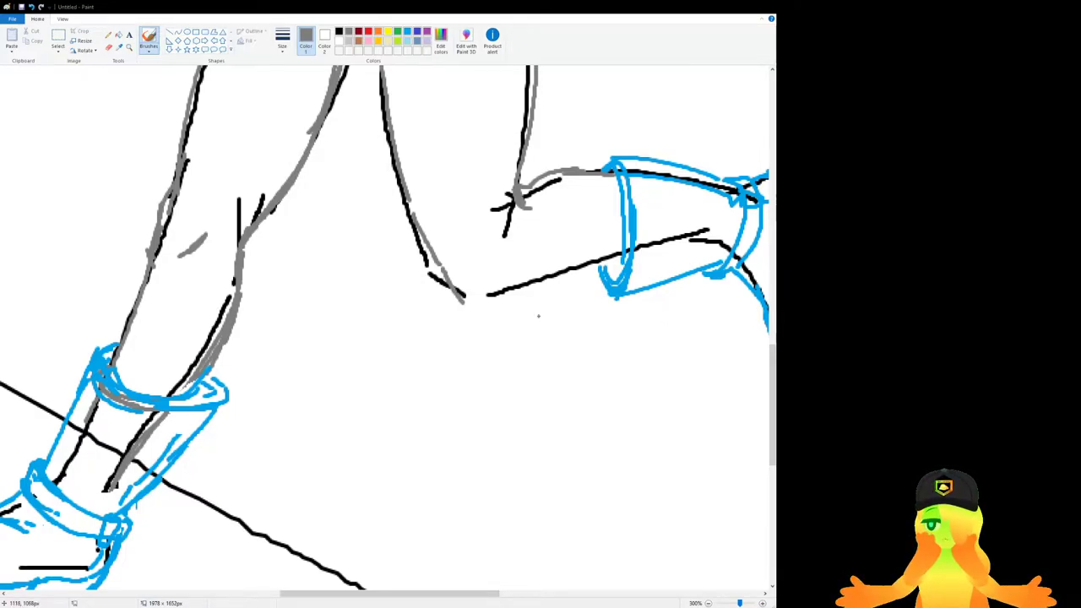
mouse_move(450, 275)
left_mouse_down()
mouse_move(498, 297)
mouse_move(507, 287)
left_mouse_up()
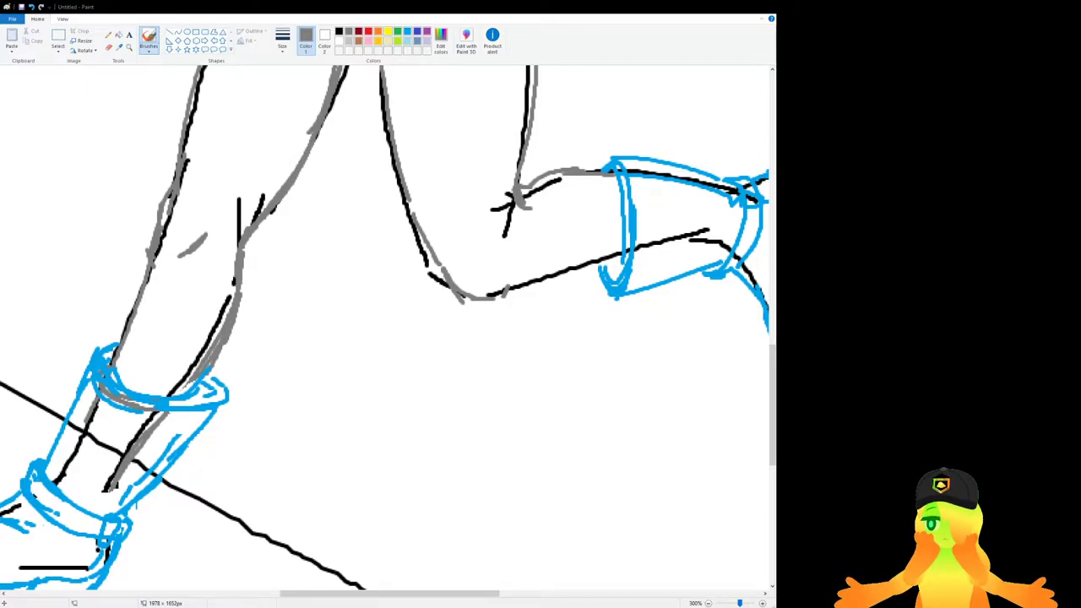
mouse_move(511, 288)
left_mouse_down()
mouse_move(535, 279)
mouse_move(503, 287)
mouse_move(569, 259)
mouse_move(500, 301)
mouse_move(626, 257)
left_mouse_up()
key("ctrl+z")
key("ctrl+z")
key("ctrl+z")
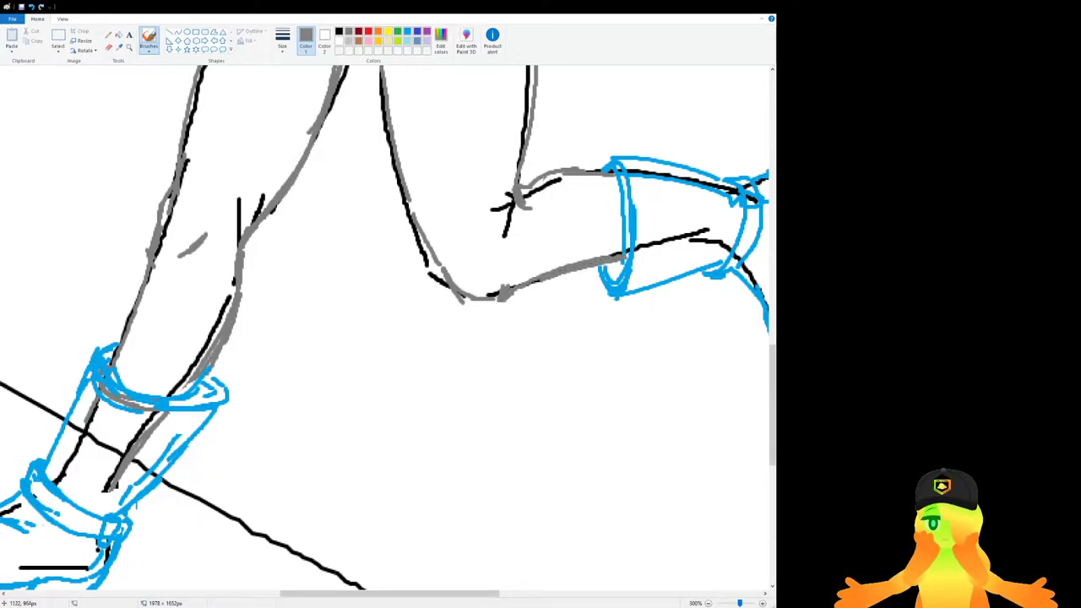
Add gray eyelashes to the upper lids and outer corners of both eyes.
scroll(480, 277, "down", 1)
scroll(479, 277, "down", 1)
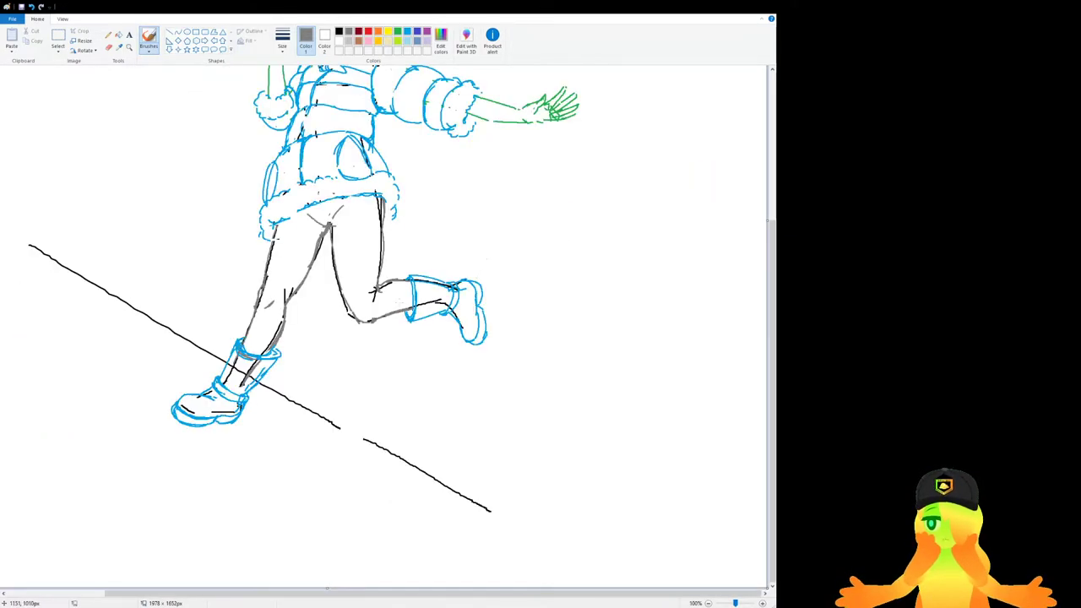
scroll(401, 302, "up", 3)
scroll(456, 294, "up", 1)
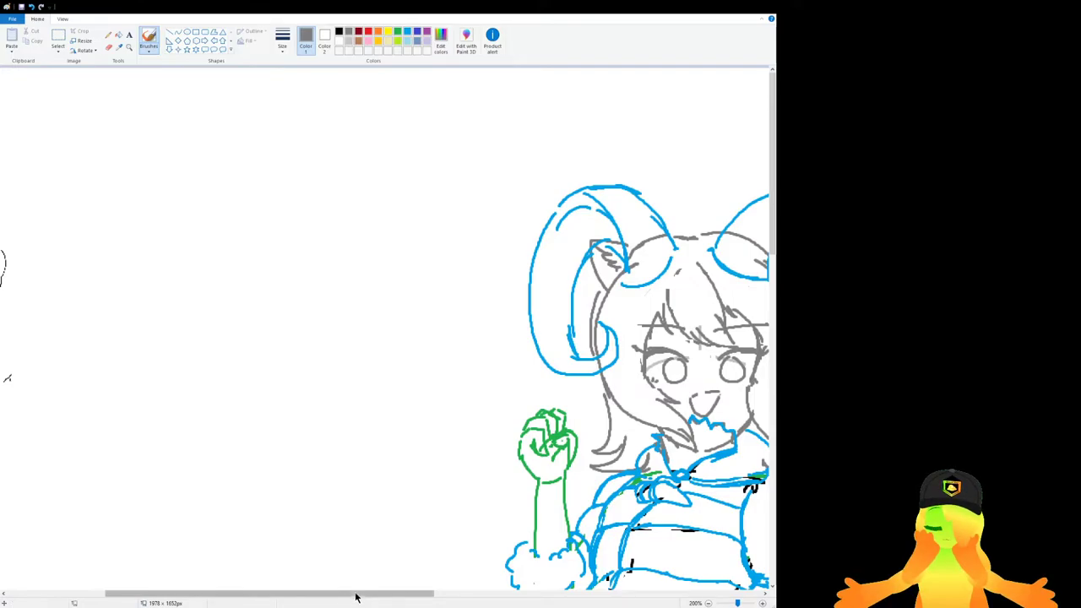
left_click_drag(355, 597, 577, 597)
scroll(556, 228, "up", 3)
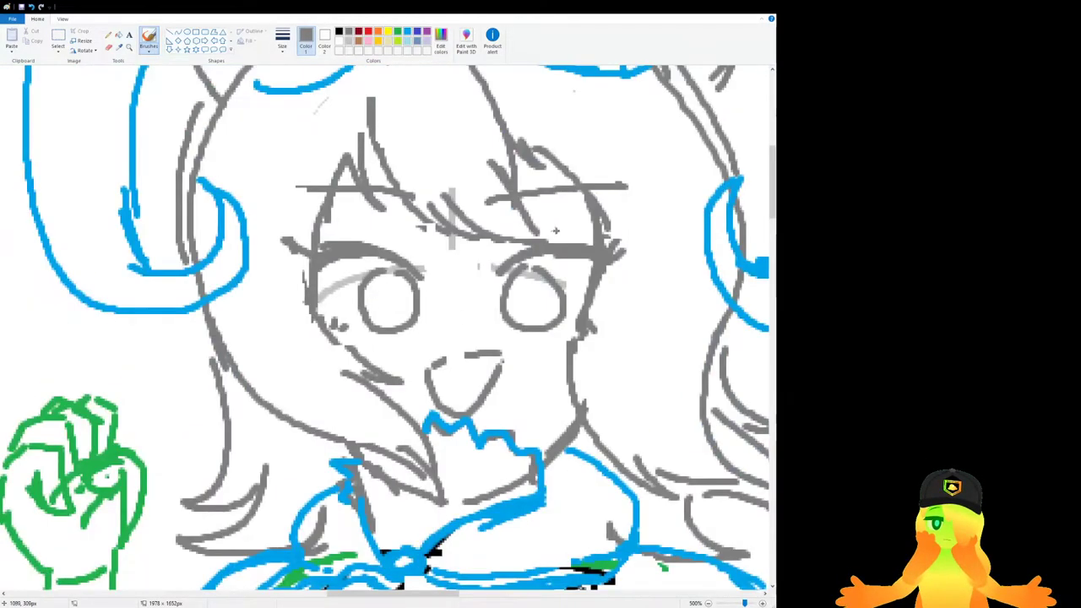
mouse_move(559, 240)
left_mouse_down()
mouse_move(610, 246)
mouse_move(643, 220)
left_mouse_up()
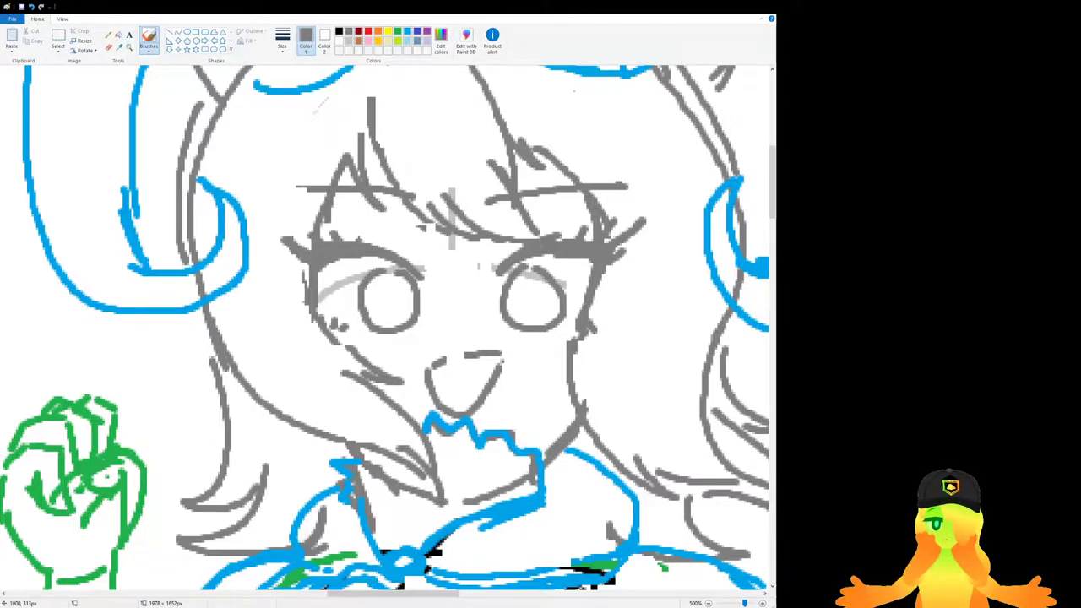
Review the whole figure with its traced legs, eyelashes and speech bubble.
scroll(495, 295, "down", 3)
scroll(475, 298, "down", 1)
scroll(461, 285, "up", 2)
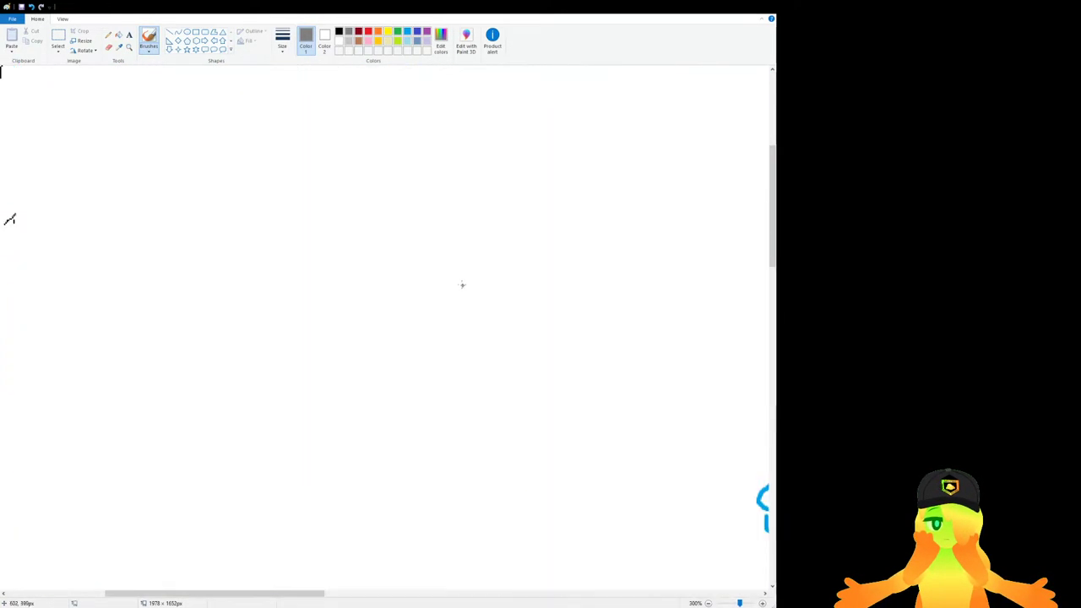
scroll(461, 284, "down", 2)
scroll(524, 312, "up", 3)
scroll(580, 333, "up", 1)
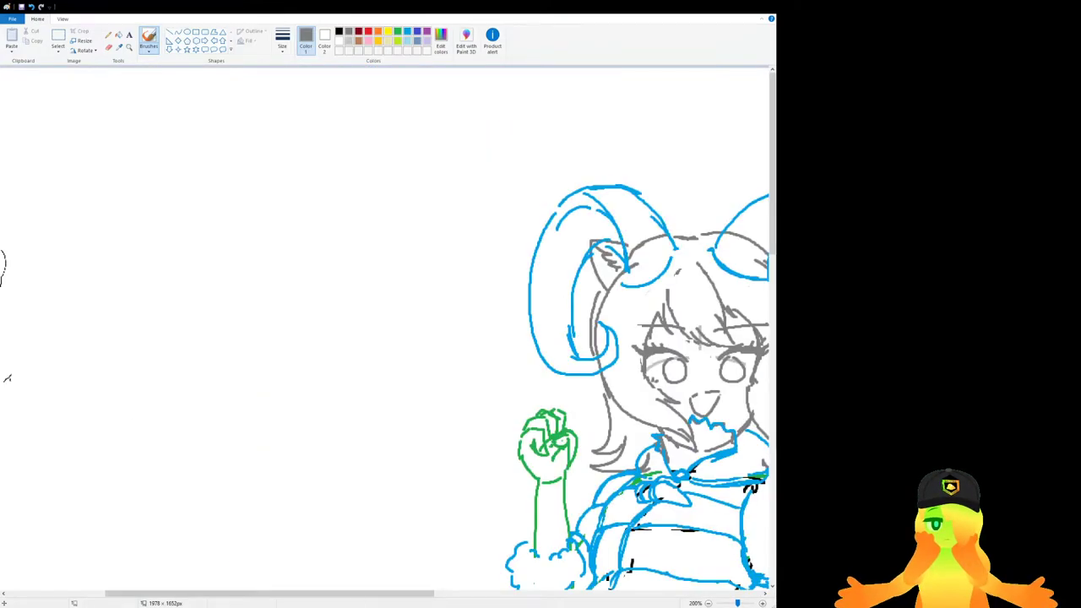
left_click_drag(361, 595, 477, 595)
scroll(302, 420, "down", 2)
scroll(306, 419, "down", 1)
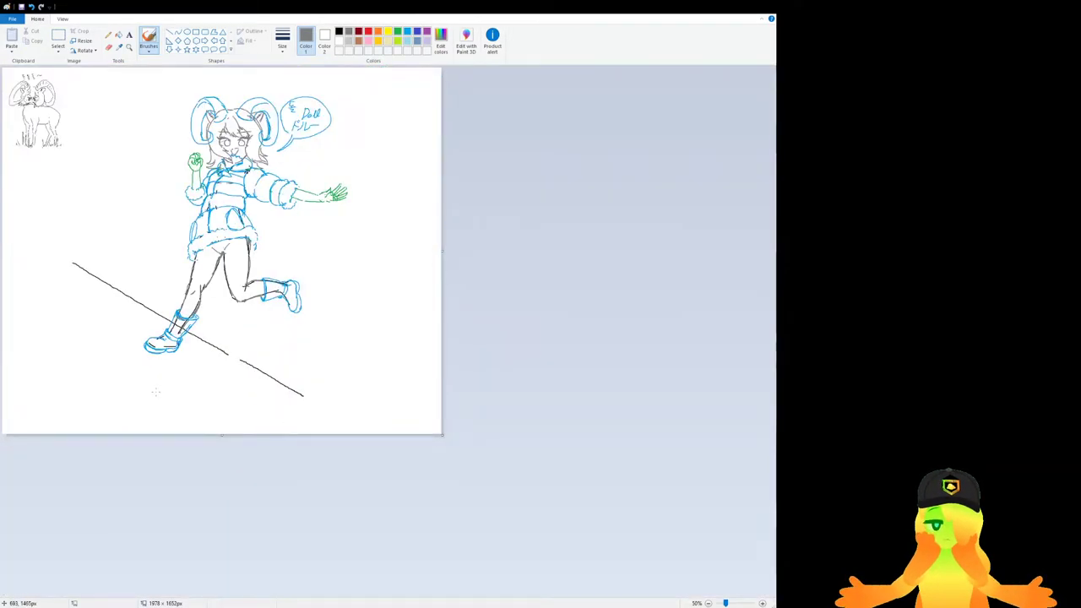
scroll(326, 440, "up", 1)
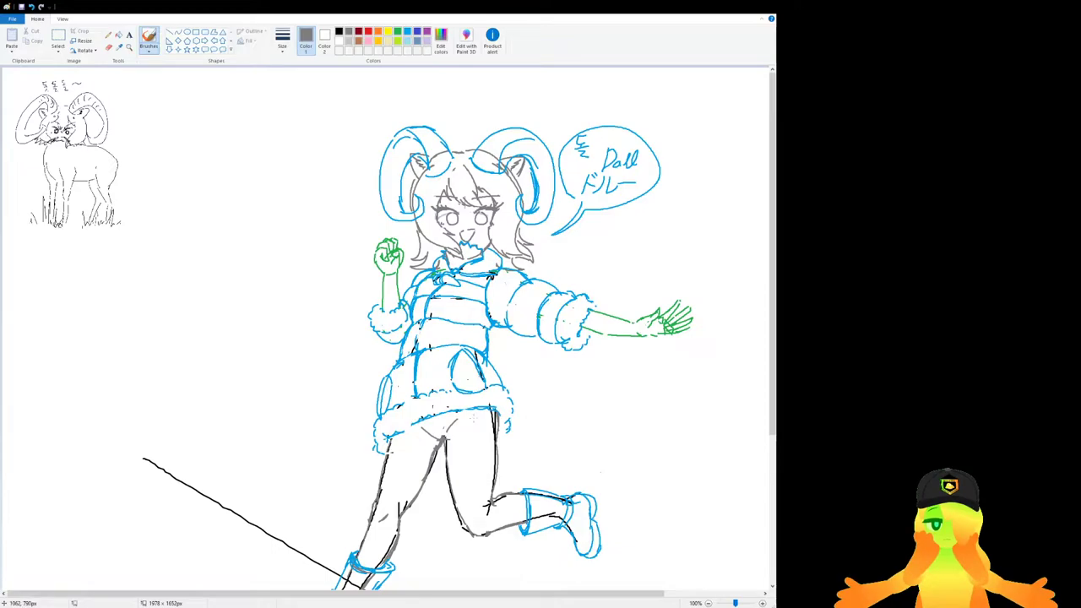
scroll(325, 439, "down", 3)
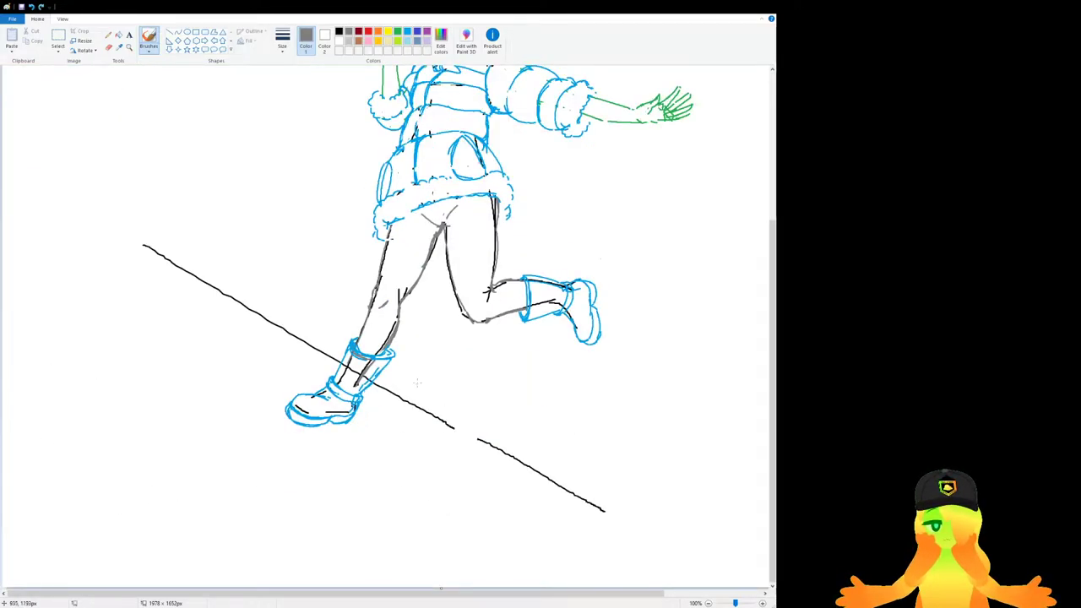
scroll(415, 385, "up", 3)
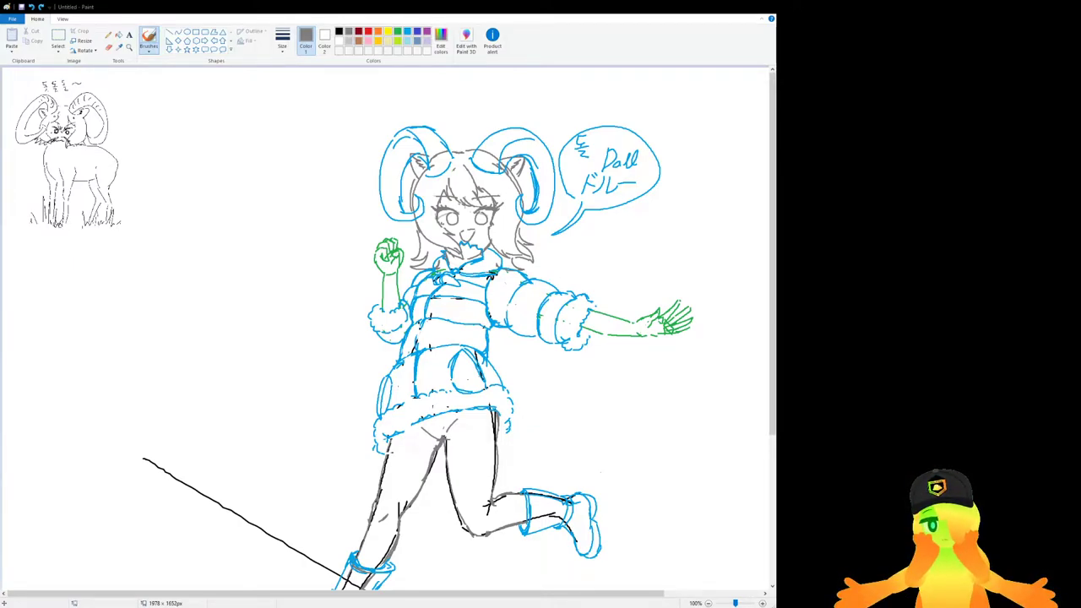
Trace the underside of the outstretched forearm and hand in gray, along with the edge at the thumb's base.
scroll(560, 393, "up", 1)
scroll(561, 392, "down", 3)
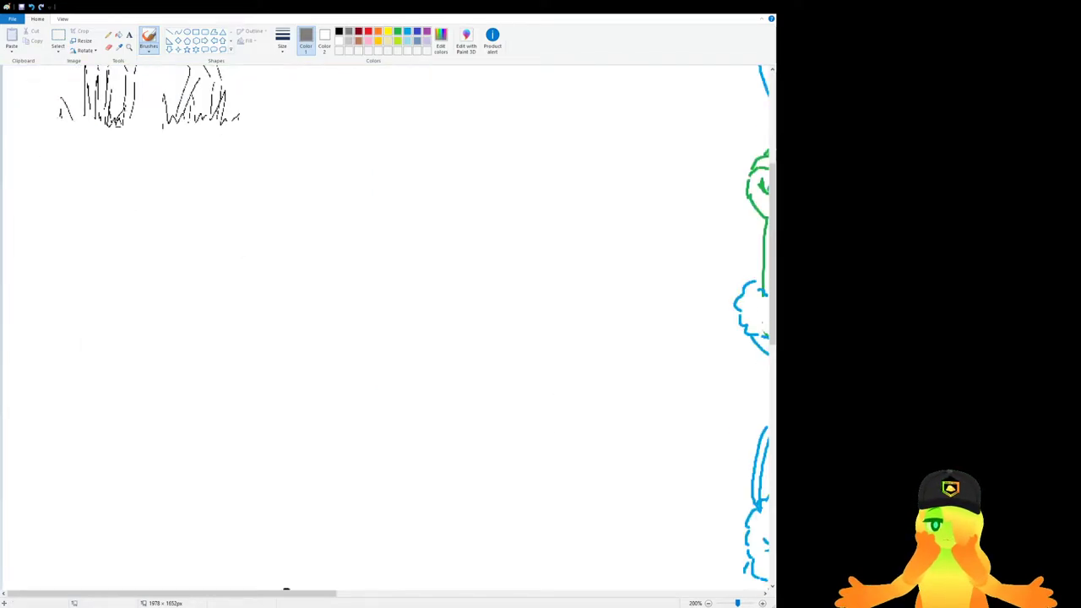
left_click_drag(272, 595, 584, 600)
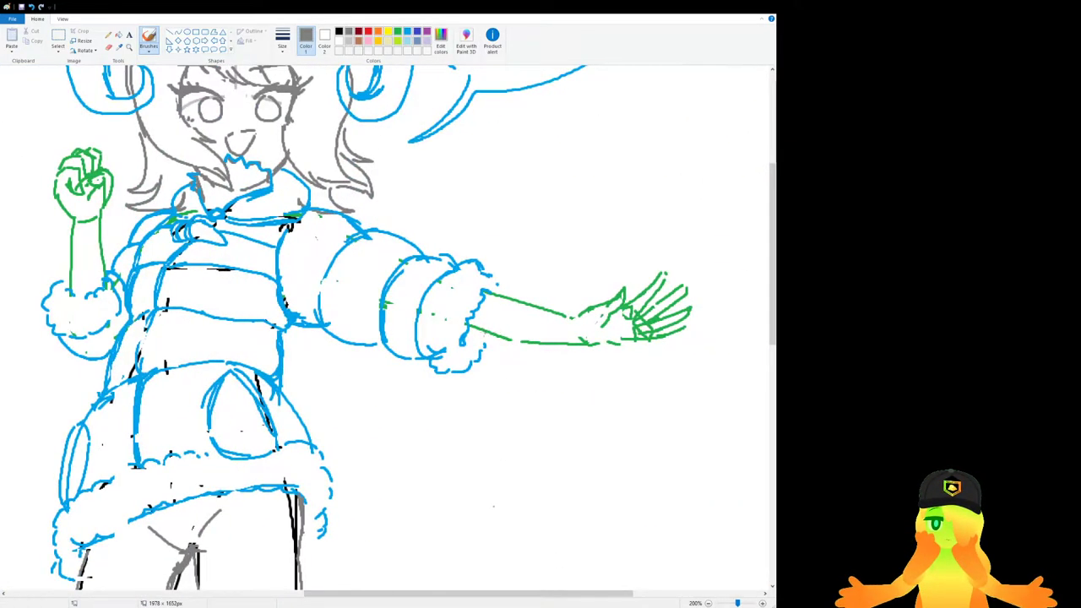
mouse_move(468, 329)
left_mouse_down()
mouse_move(605, 345)
mouse_move(678, 326)
mouse_move(622, 344)
left_mouse_up()
key("ctrl+z")
left_click_drag(576, 316, 605, 301)
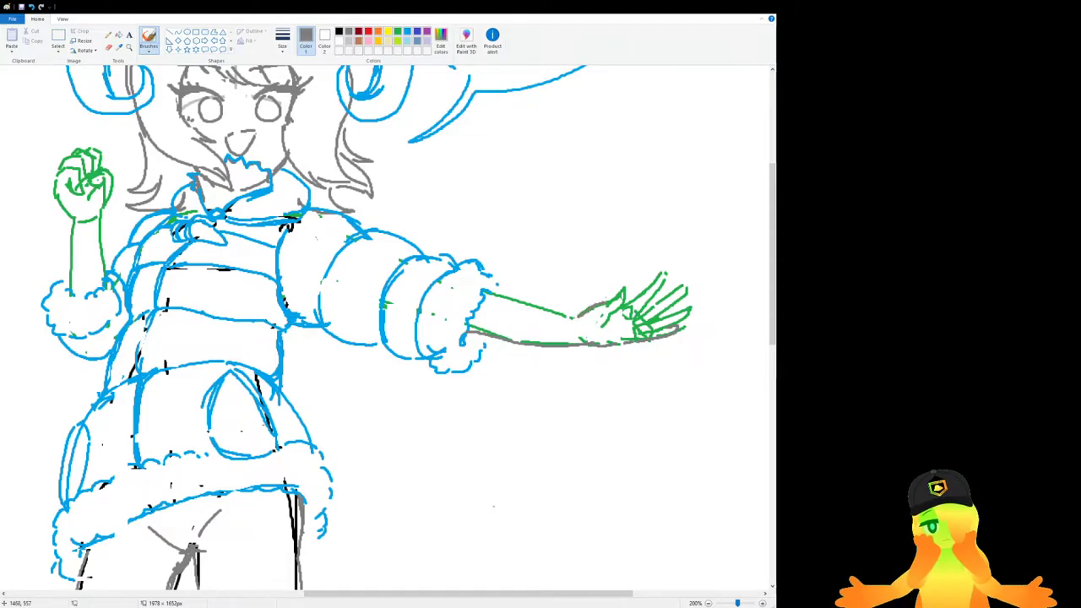
Select the tip of the outstretched hand's longest finger and move it slightly inward to shorten the finger.
left_click(57, 38)
left_click_drag(640, 261, 658, 279)
left_click(725, 386)
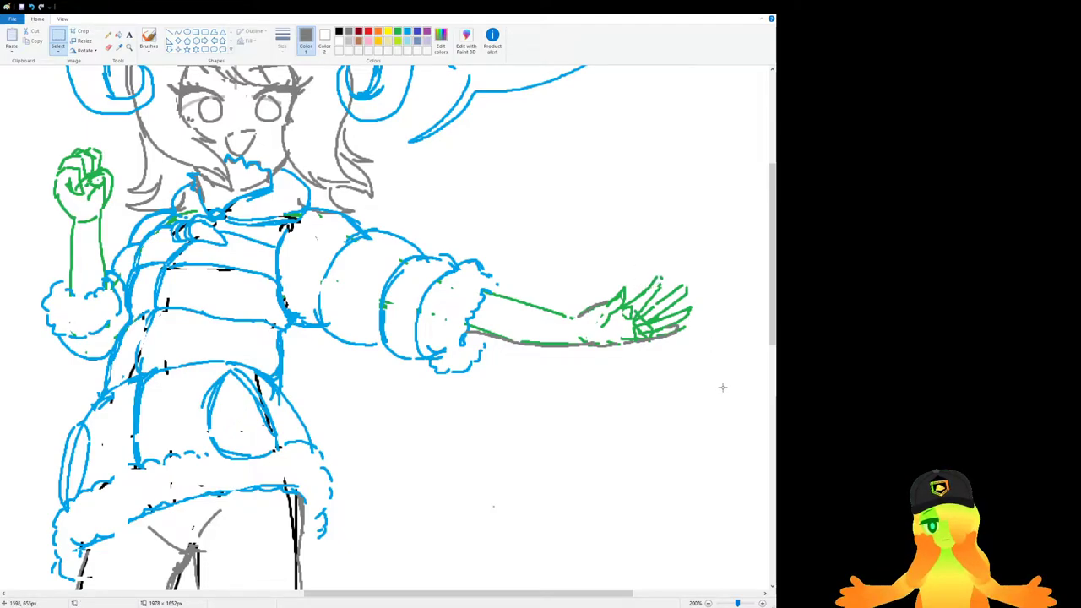
Erase the cluttered lines inside the open palm and choose green as the brush color.
left_click(108, 47)
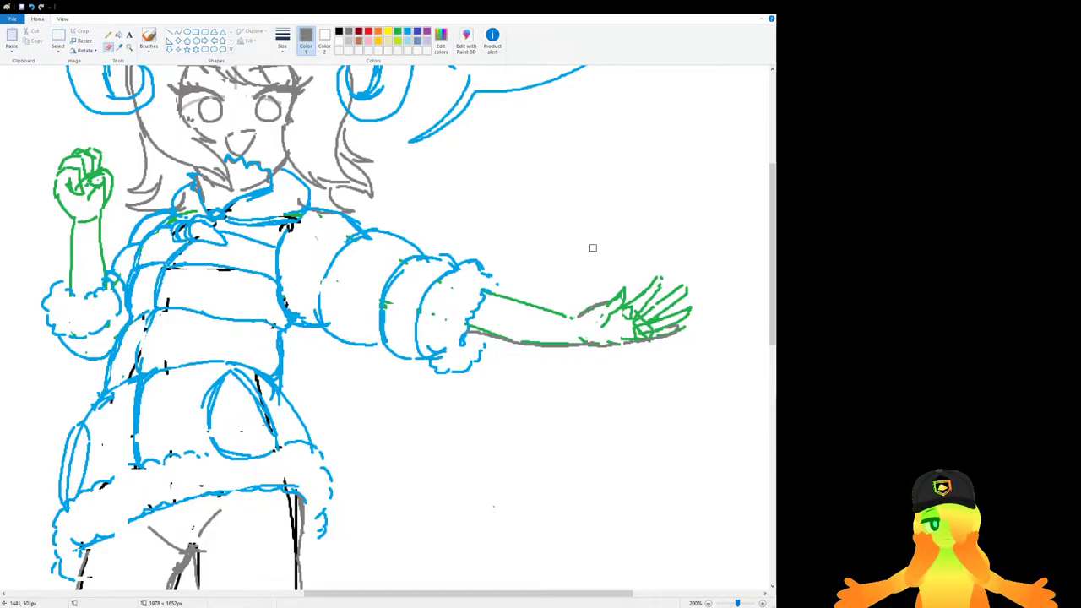
mouse_move(631, 318)
left_mouse_down()
mouse_move(646, 330)
mouse_move(627, 336)
left_mouse_up()
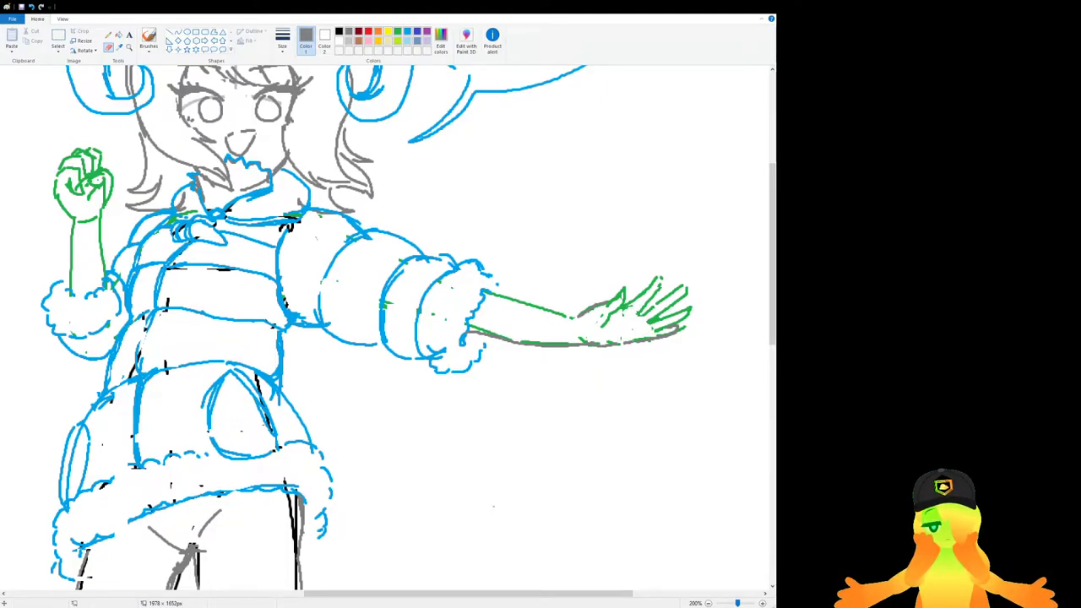
left_click(149, 37)
left_click(397, 34)
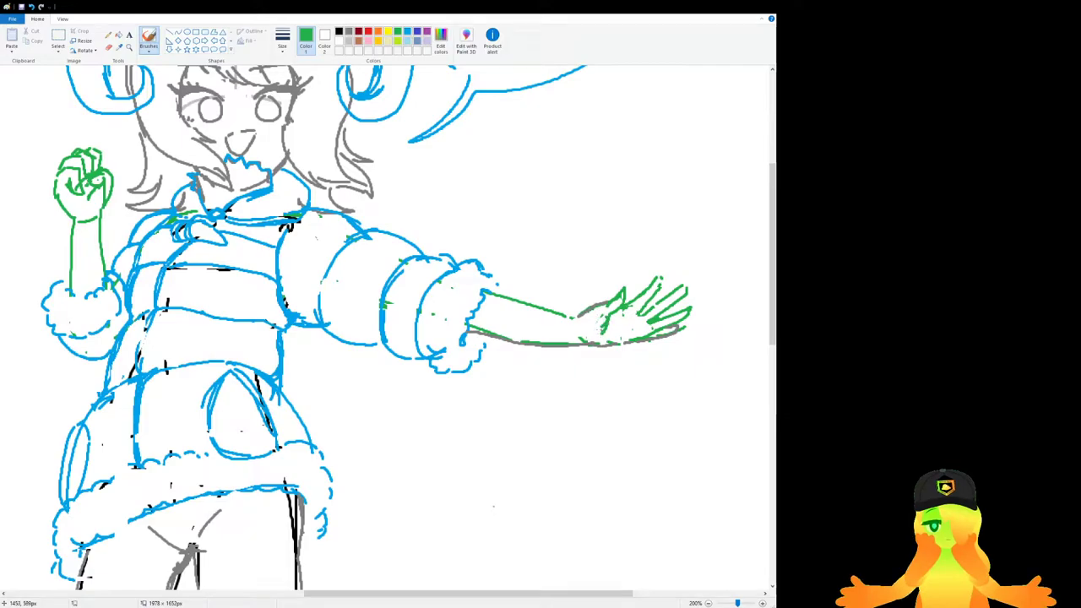
Select the outstretched hand and shift it slightly inward to shorten the forearm.
scroll(415, 369, "down", 1)
scroll(591, 432, "up", 3)
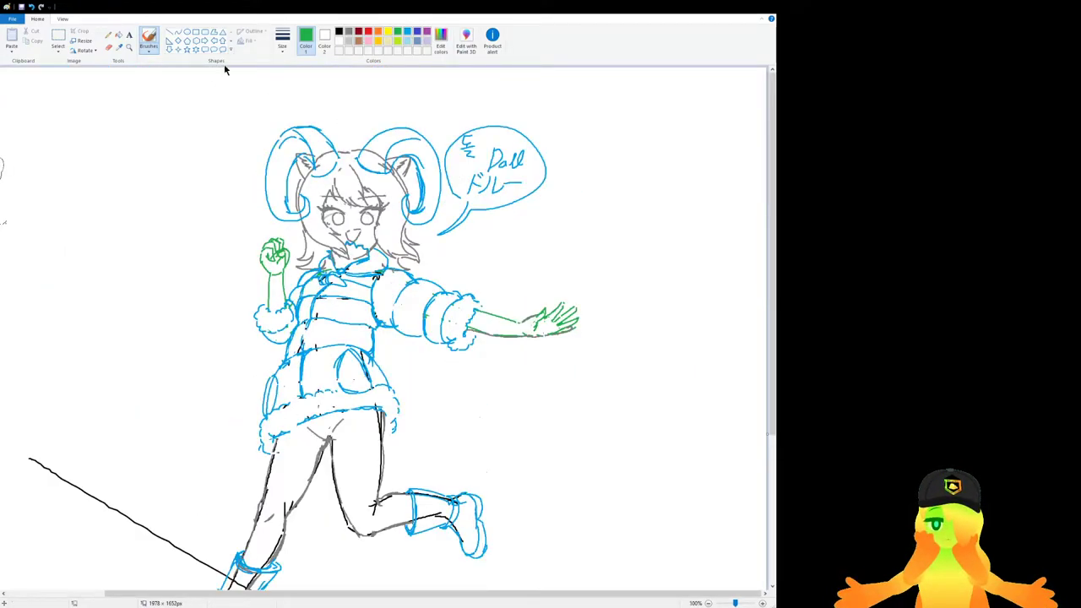
left_click(57, 38)
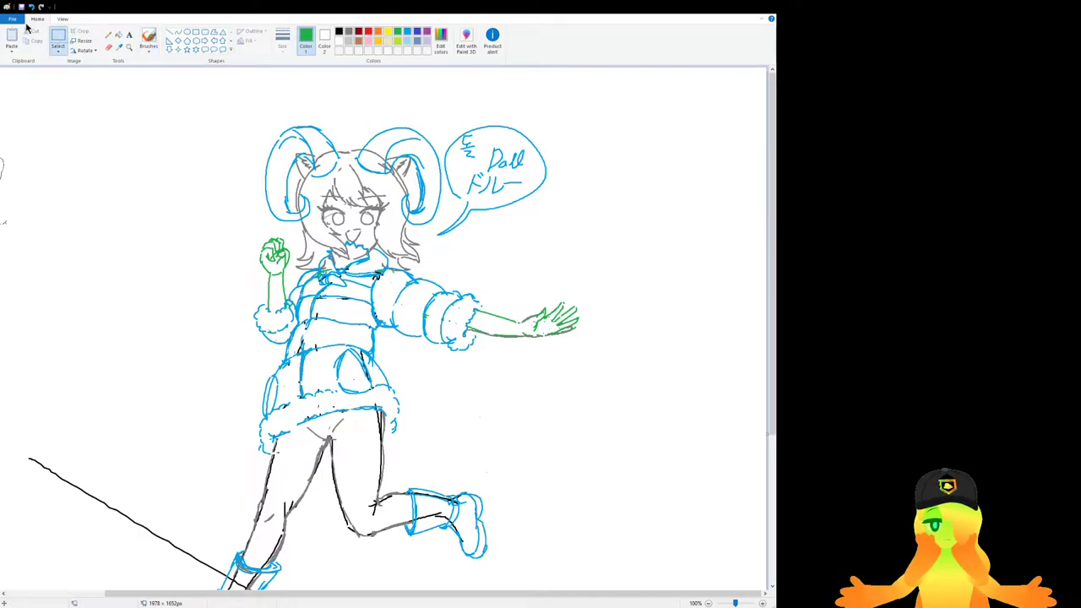
left_click_drag(615, 281, 529, 332)
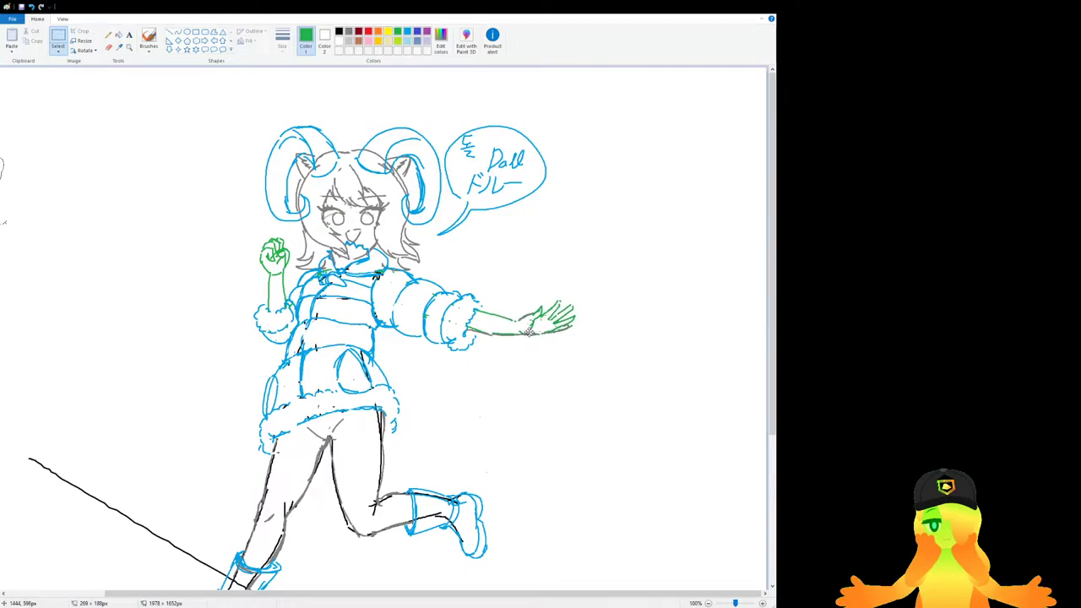
mouse_move(611, 363)
left_mouse_down()
mouse_move(622, 373)
mouse_move(515, 281)
left_mouse_up()
left_click_drag(545, 330, 541, 329)
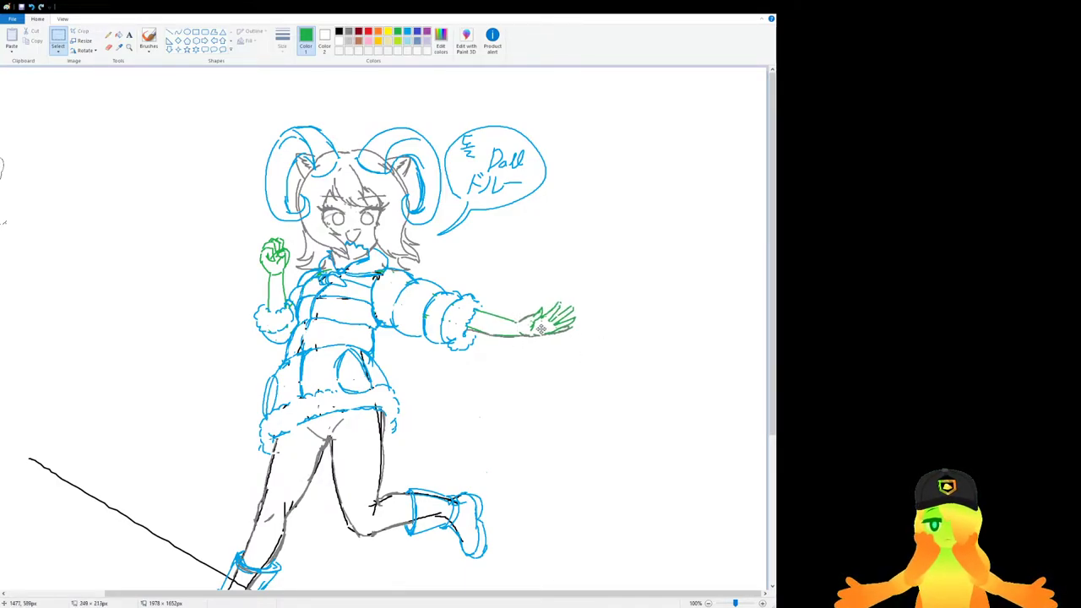
left_click_drag(625, 329, 615, 330)
left_click(645, 342)
Draw a fuller rounded lower sleeve edge in blue beneath the raised arm's fur cuff, reaching the jacket's side.
scroll(446, 388, "down", 1)
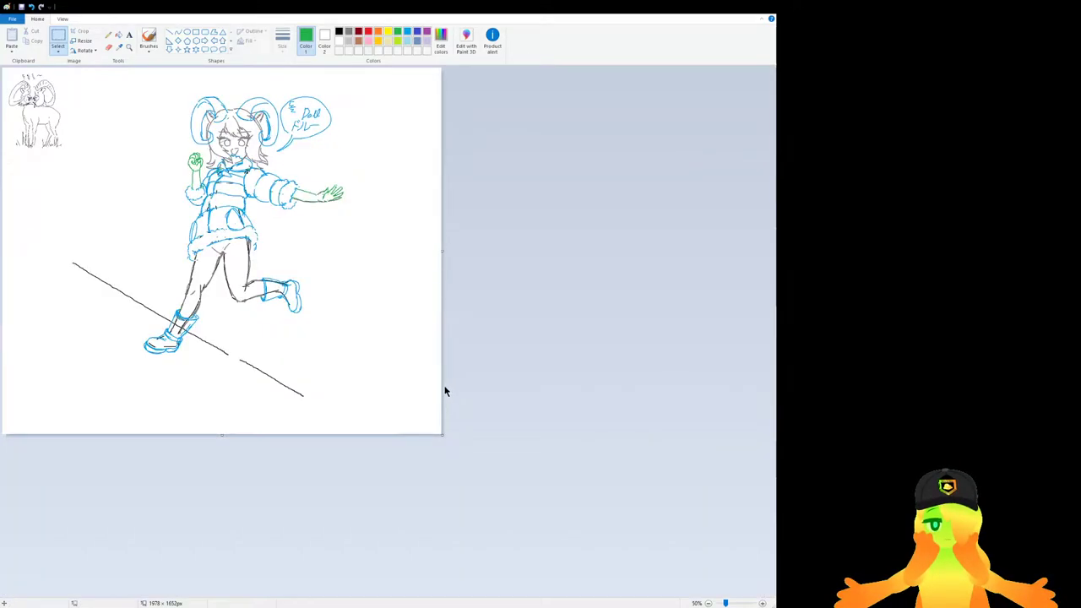
scroll(375, 374, "up", 1)
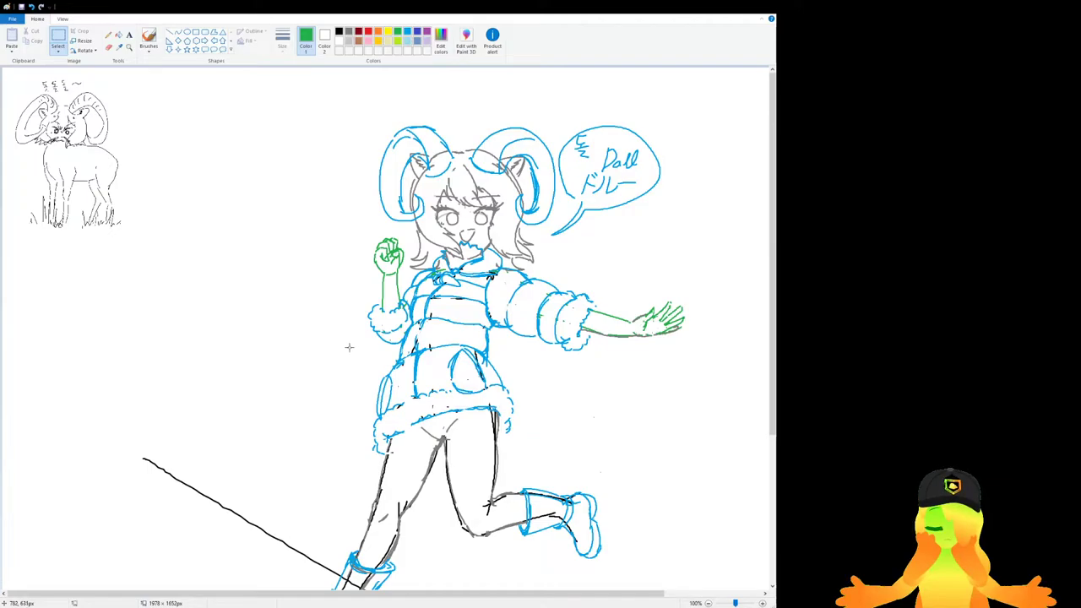
scroll(385, 351, "up", 1)
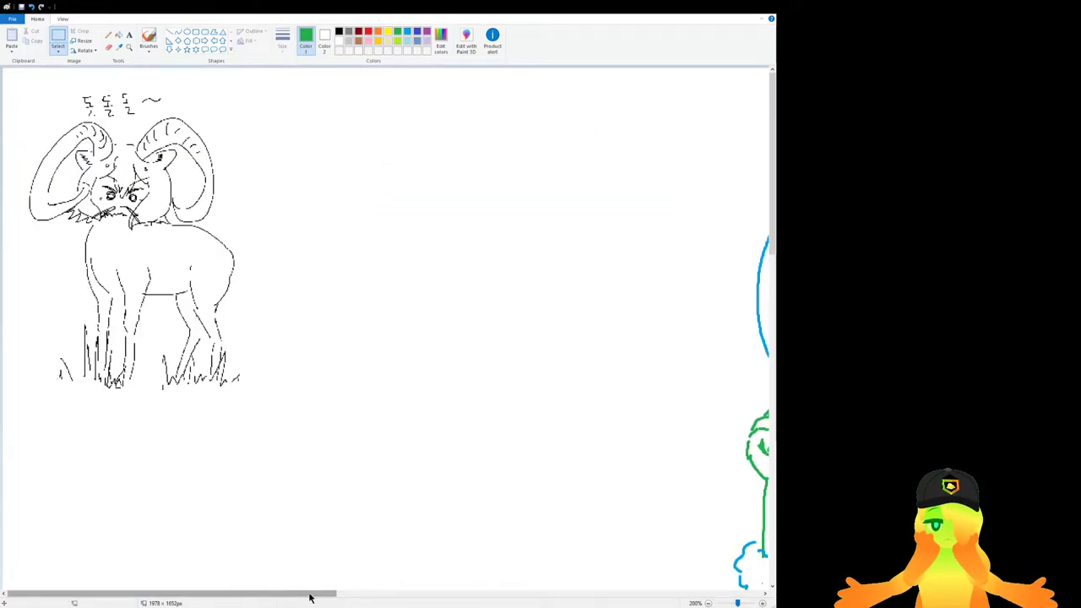
left_click_drag(306, 596, 598, 599)
scroll(471, 540, "down", 4)
scroll(451, 530, "up", 1)
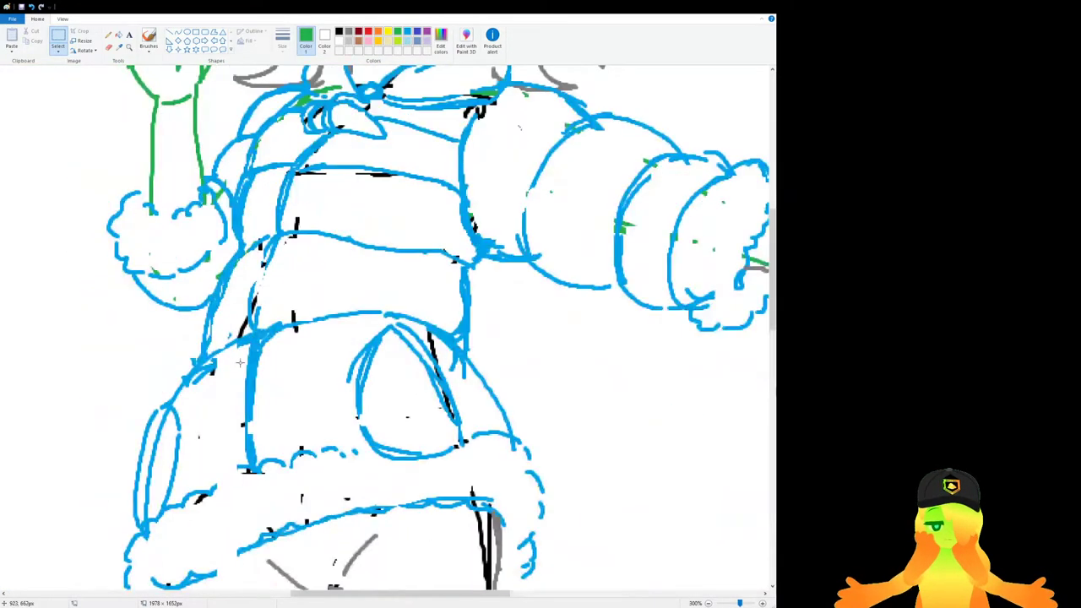
left_click(407, 32)
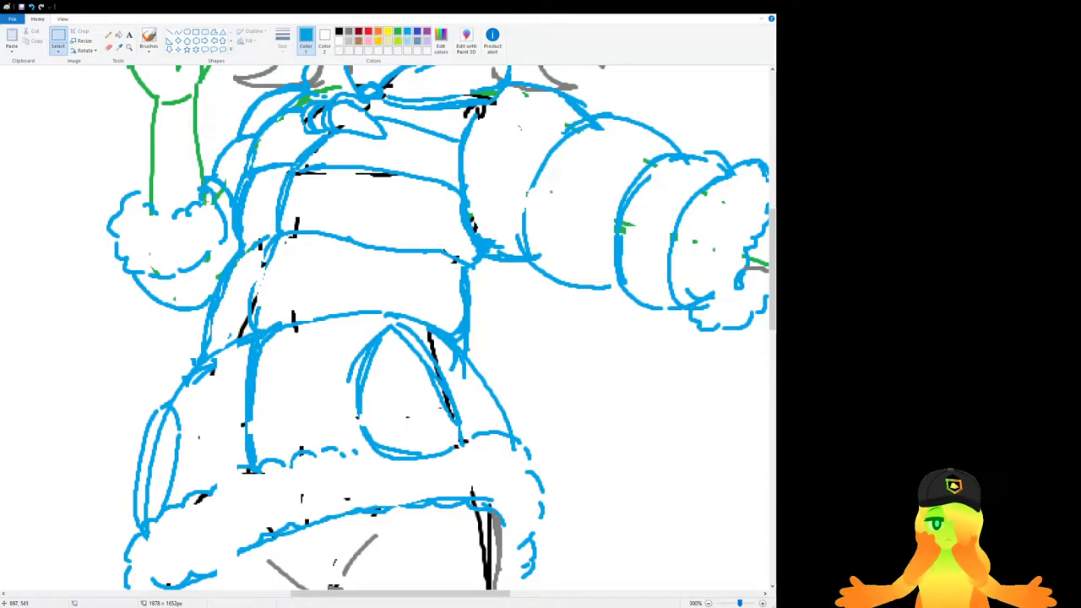
left_click(148, 38)
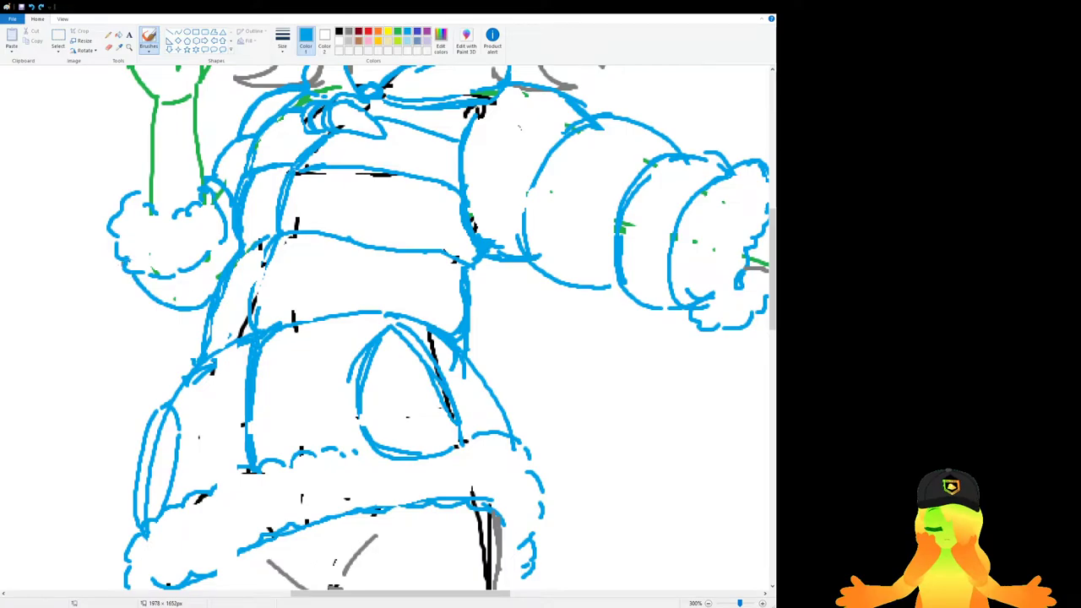
mouse_move(131, 268)
left_mouse_down()
mouse_move(139, 336)
mouse_move(195, 354)
mouse_move(124, 276)
left_mouse_up()
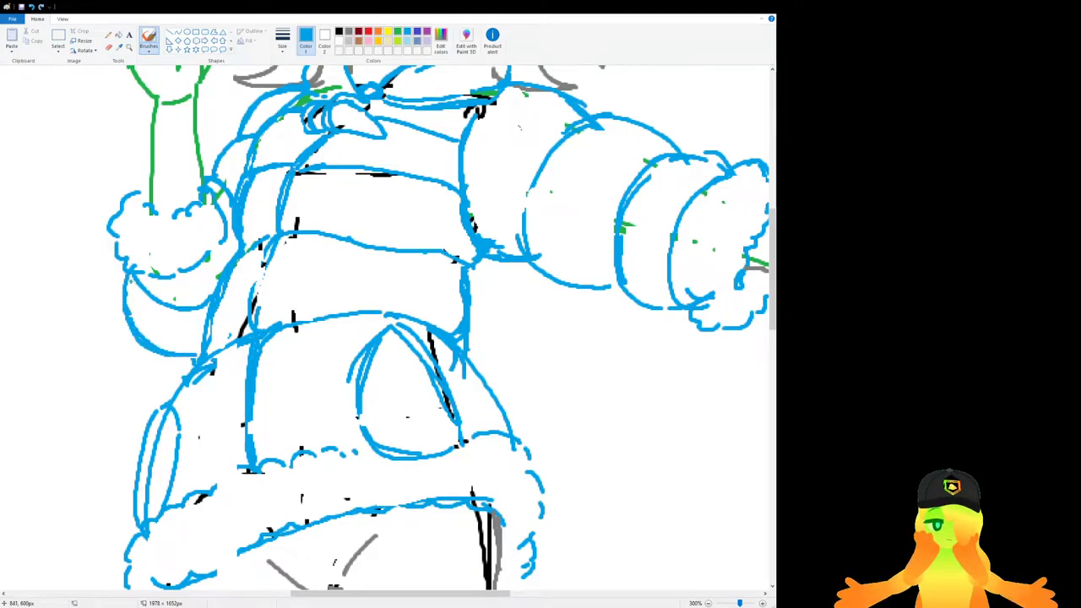
Erase the old inner curve of the raised arm's sleeve and brush curved fold lines below the cuff.
left_click(108, 47)
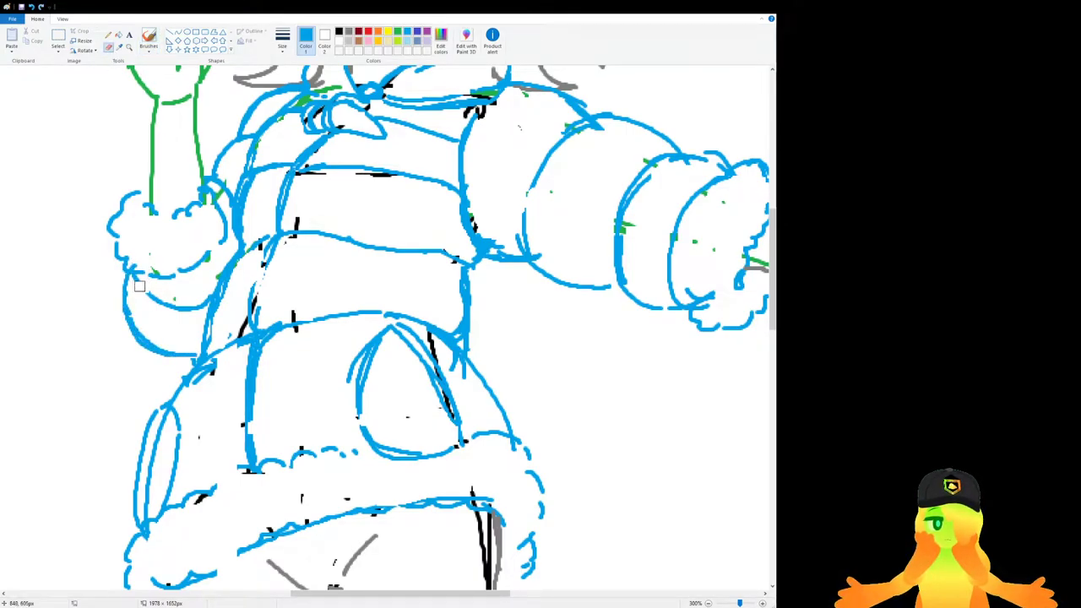
left_click_drag(196, 309, 203, 299)
left_click(108, 36)
left_click(149, 38)
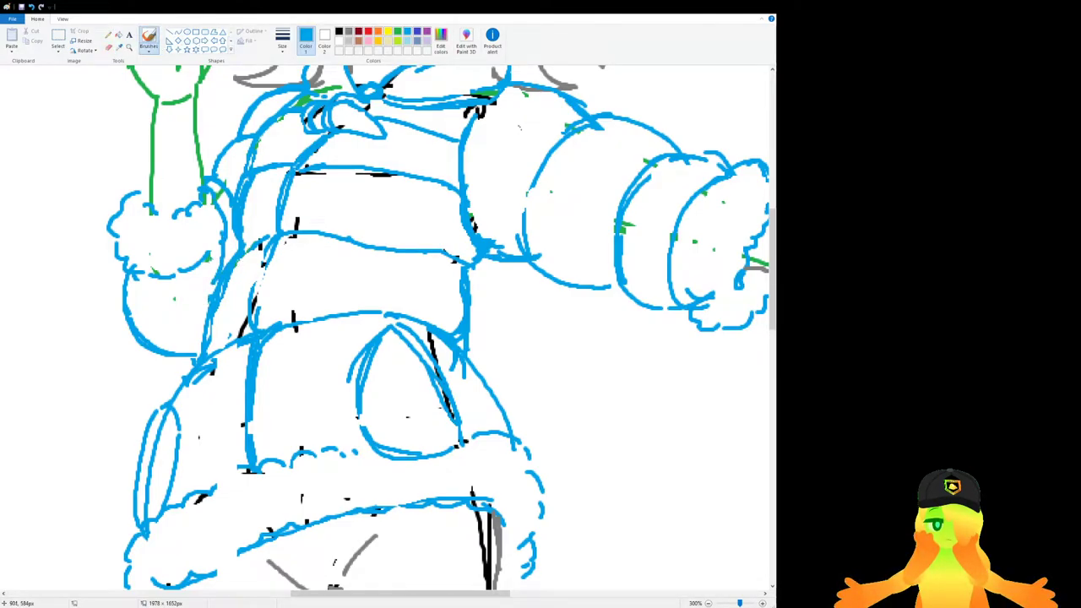
mouse_move(117, 258)
left_mouse_down()
mouse_move(124, 303)
mouse_move(150, 322)
mouse_move(136, 322)
mouse_move(180, 339)
mouse_move(172, 335)
left_mouse_up()
left_click_drag(151, 323, 187, 330)
Review the whole figure from horns to boots, along with the speech bubble and the small ram drawing.
scroll(405, 363, "down", 2)
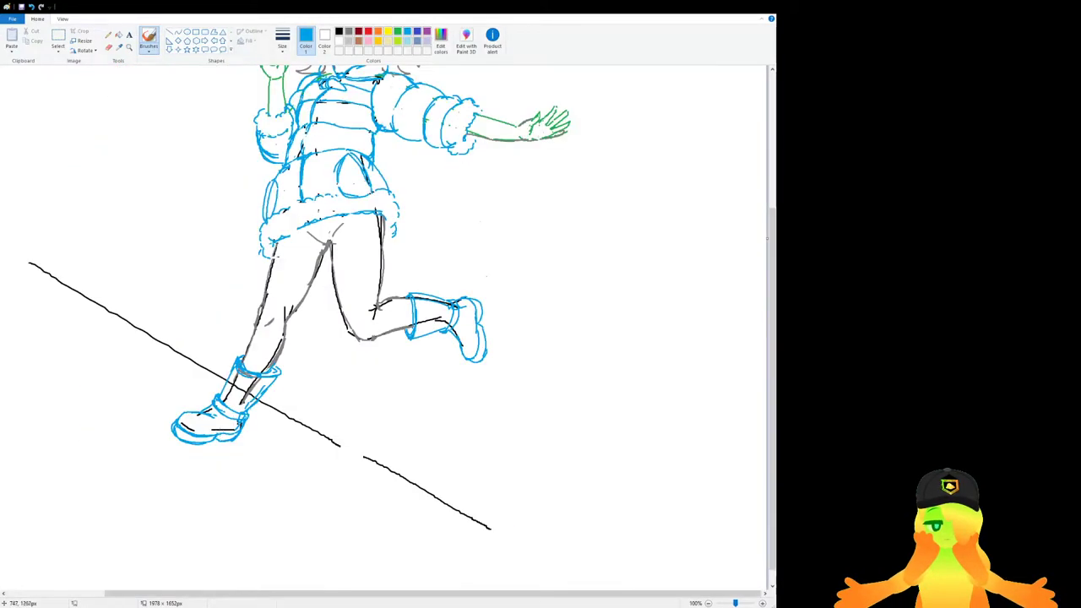
scroll(476, 422, "up", 3)
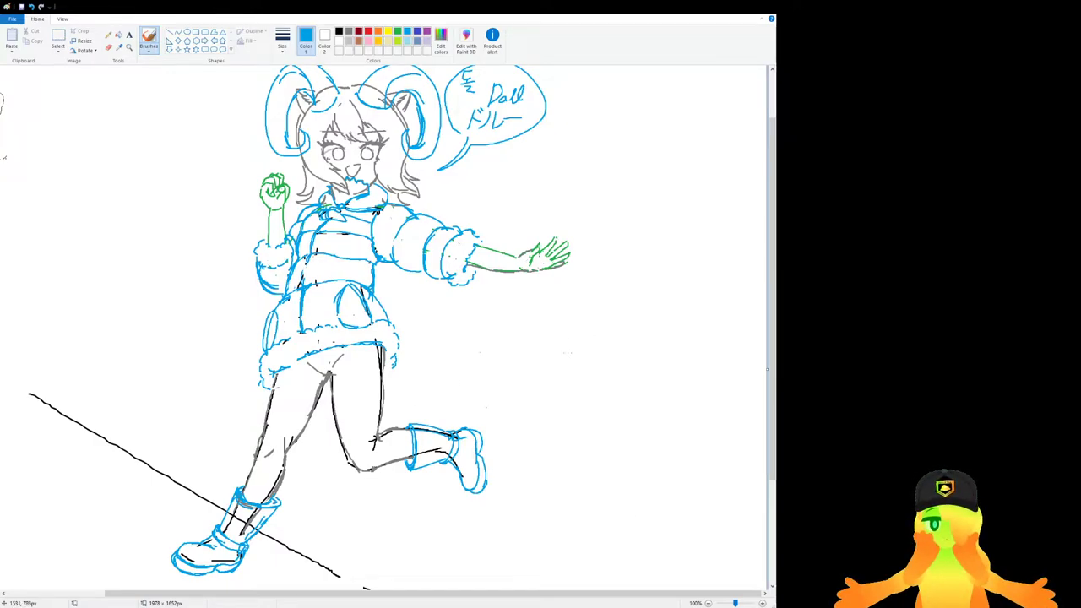
scroll(519, 313, "down", 1)
scroll(519, 313, "up", 1)
scroll(519, 313, "down", 2)
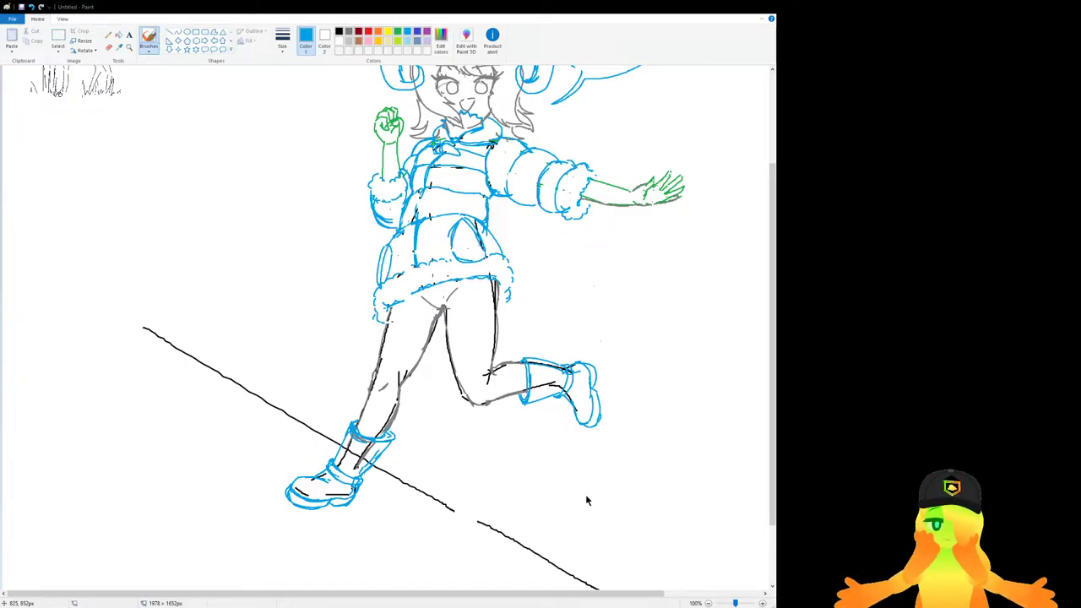
scroll(589, 499, "up", 3)
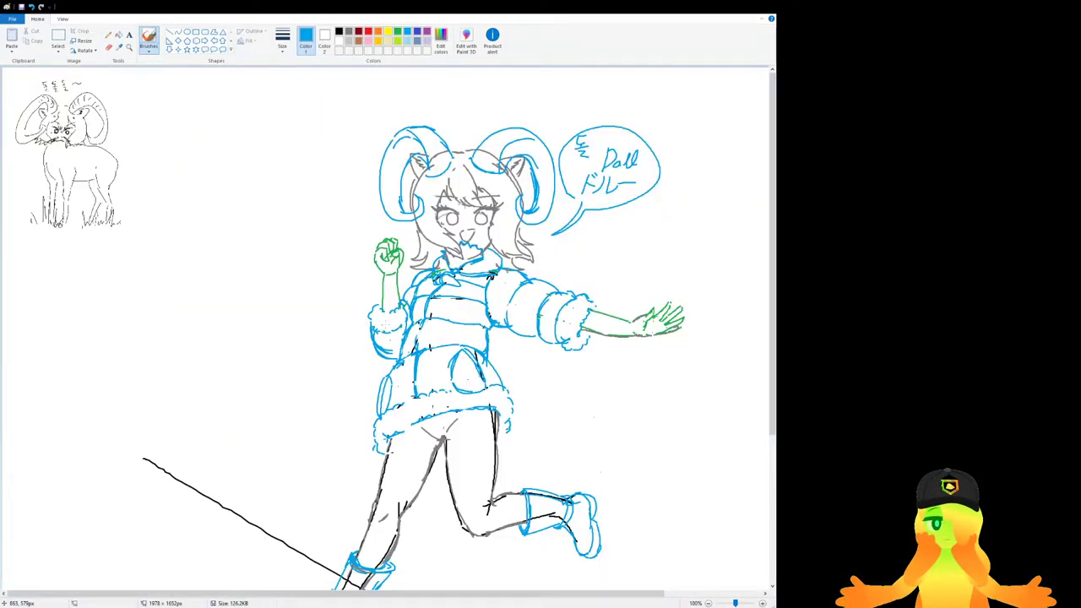
scroll(588, 499, "down", 1)
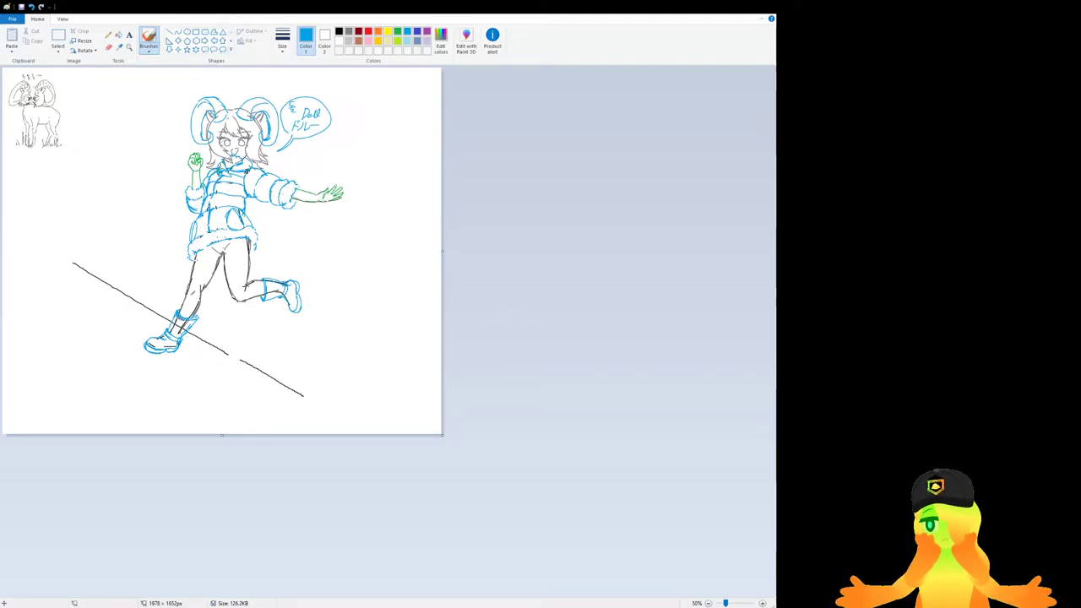
scroll(489, 407, "up", 1)
scroll(524, 374, "down", 5)
scroll(524, 373, "up", 3)
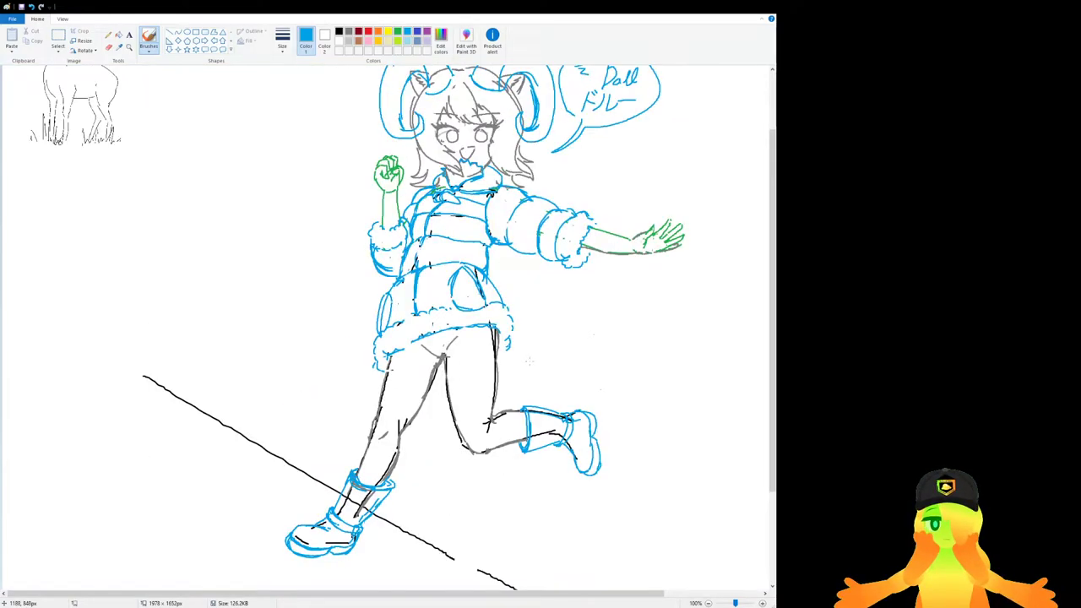
scroll(524, 373, "up", 1)
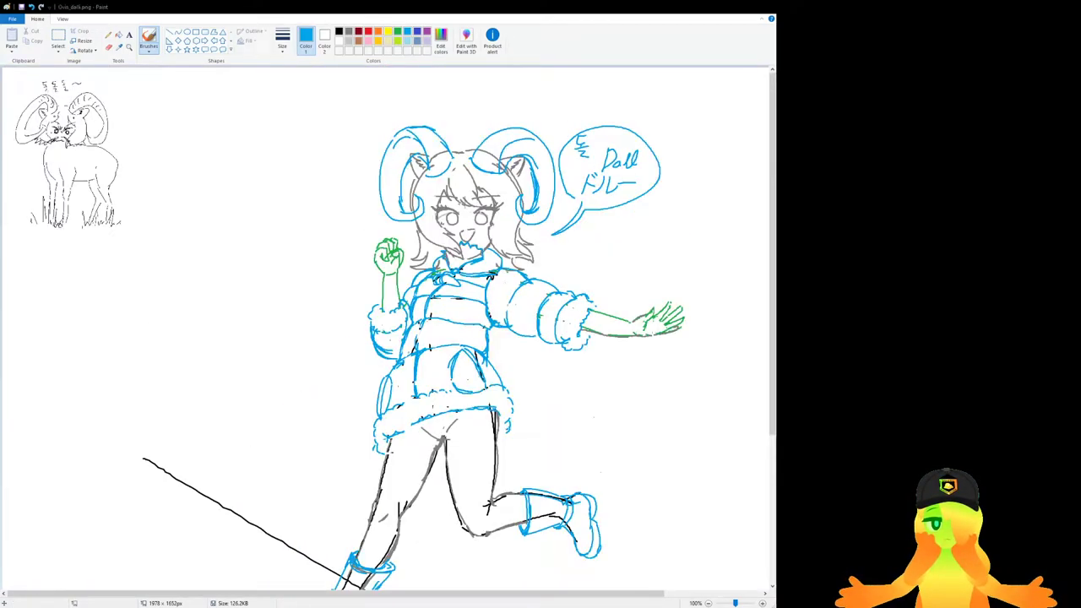
left_click_drag(29, 262, 40, 267)
key("ctrl+z")
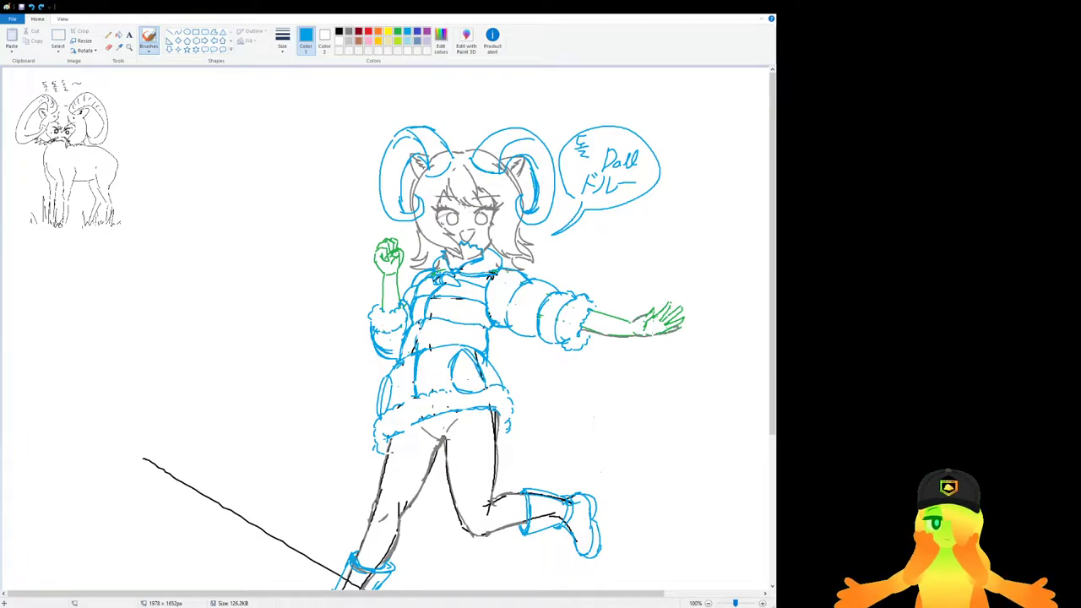
left_click_drag(683, 3, 683, 29)
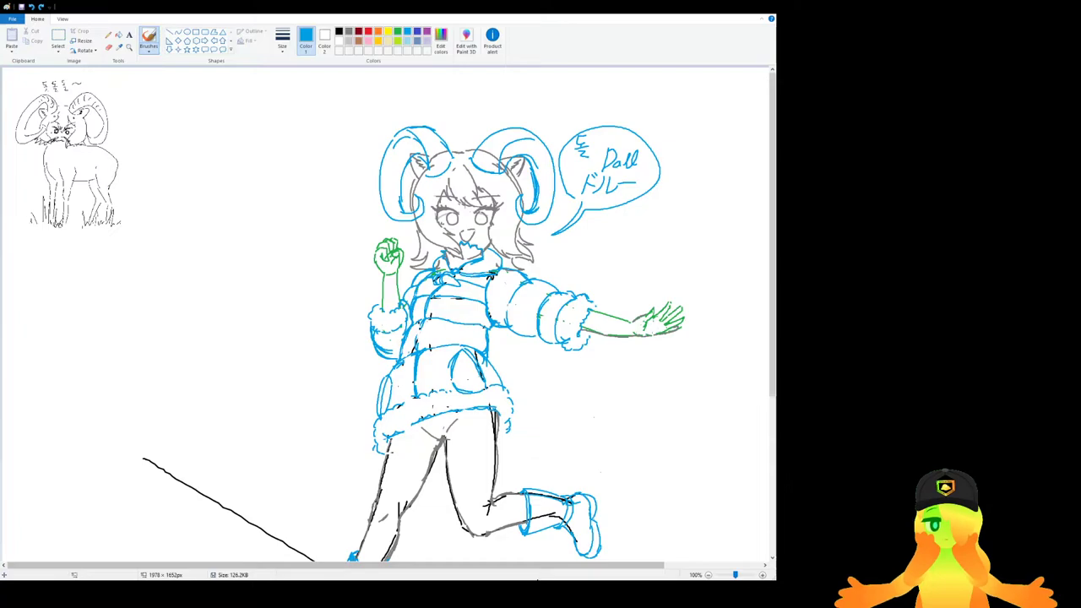
left_click_drag(538, 580, 536, 605)
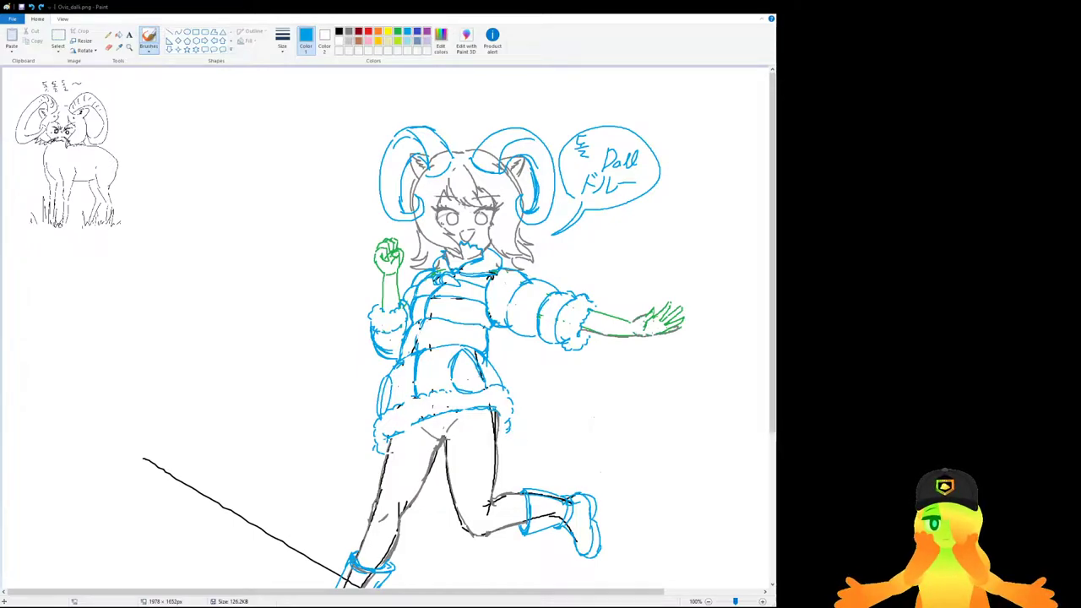
Sketch a four-legged animal's gently wavy back line in gray in the empty area below the small ram drawing.
scroll(186, 241, "up", 1, "ctrl")
scroll(186, 241, "down", 5)
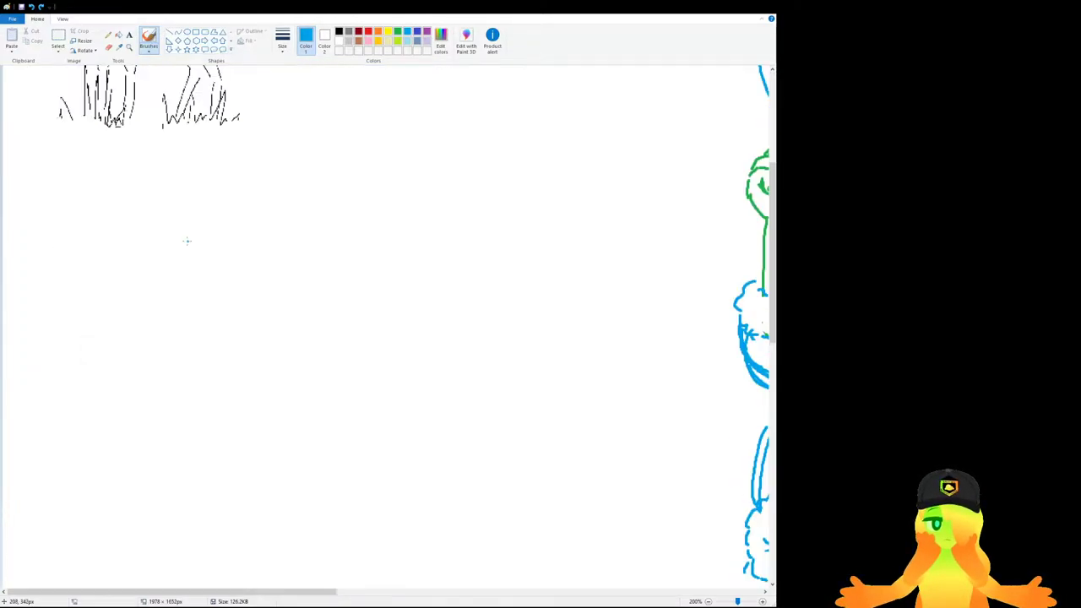
scroll(186, 241, "down", 1, "ctrl")
scroll(311, 290, "up", 3)
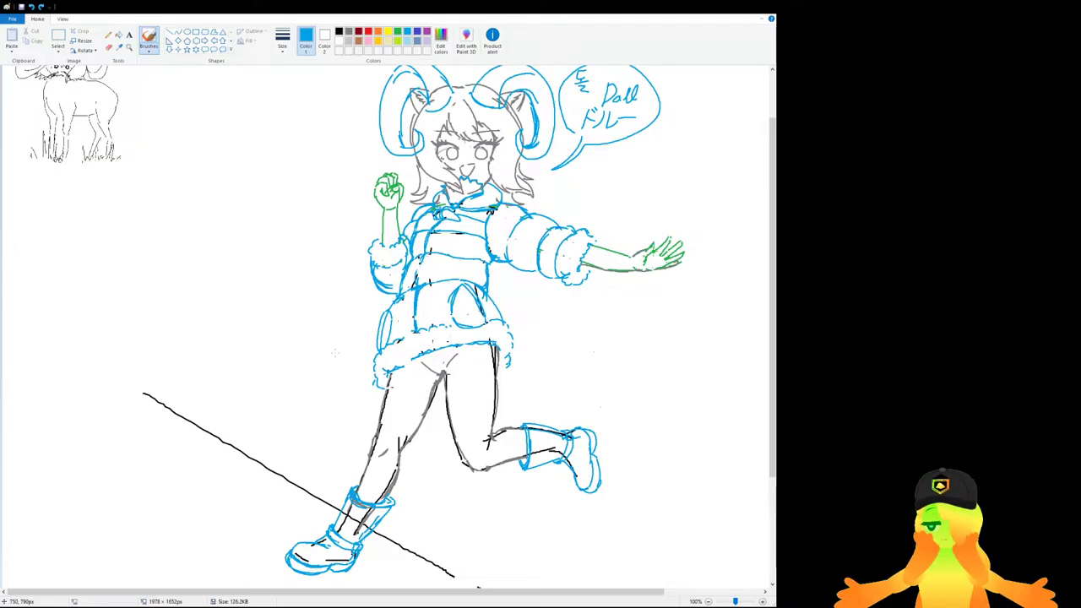
scroll(335, 353, "down", 1, "ctrl")
scroll(368, 347, "up", 1, "ctrl")
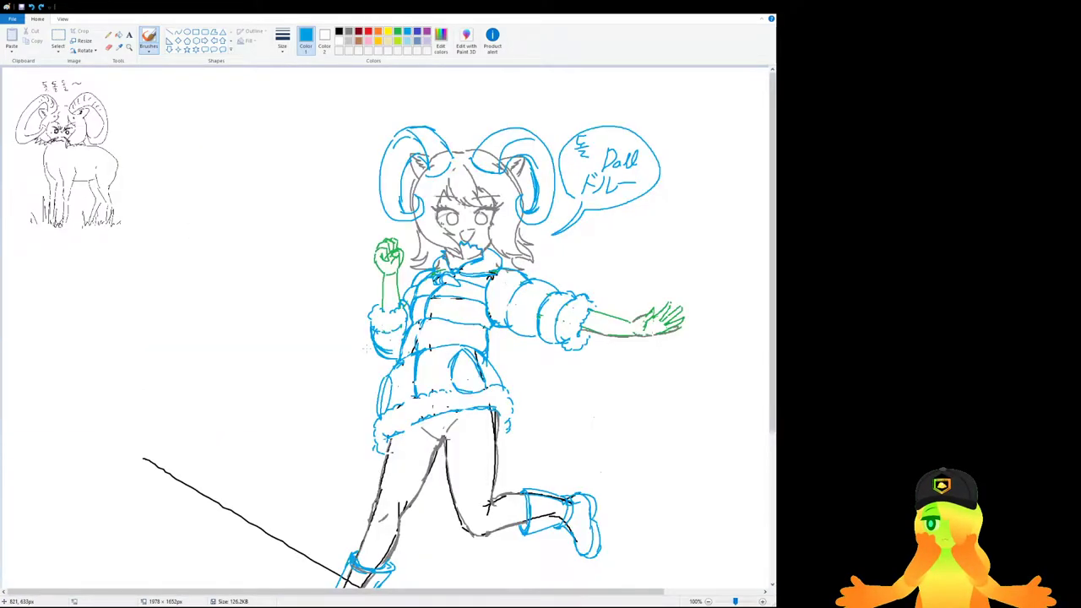
scroll(361, 346, "up", 1, "ctrl")
scroll(267, 312, "down", 3)
left_click(348, 32)
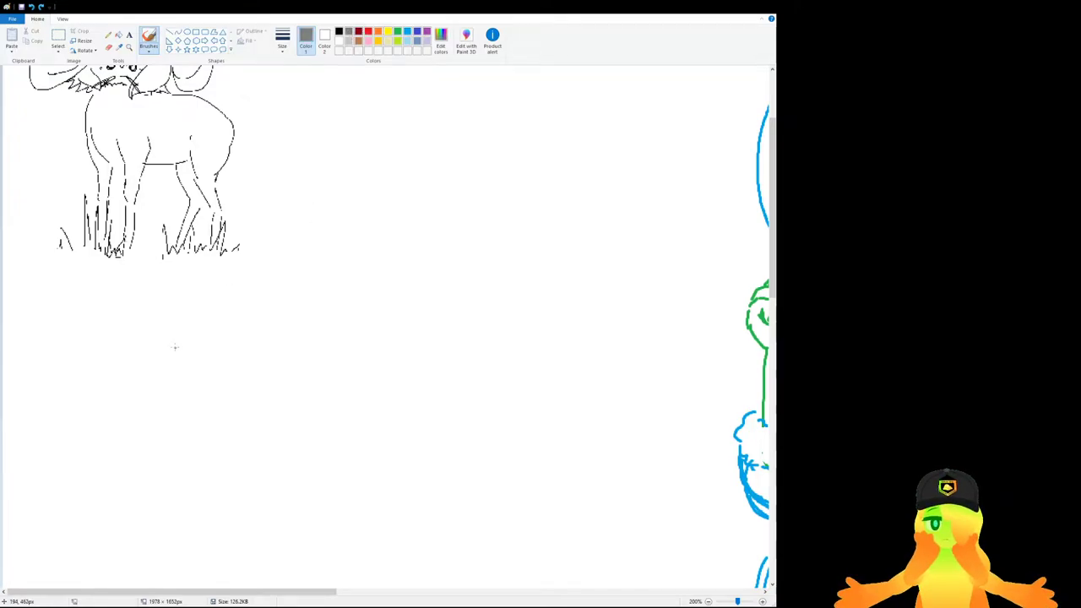
scroll(175, 346, "up", 1, "ctrl")
scroll(191, 316, "down", 3)
left_click_drag(186, 283, 255, 288)
key("ctrl+z")
mouse_move(194, 309)
left_mouse_down()
mouse_move(373, 300)
mouse_move(407, 304)
mouse_move(446, 327)
left_mouse_up()
Continue the animal's back line downward into a rounded rump ending at the rear of the thigh.
scroll(434, 238, "down", 3)
left_click_drag(448, 198, 420, 316)
key("ctrl+z")
left_click_drag(445, 192, 470, 225)
left_click_drag(469, 231, 450, 319)
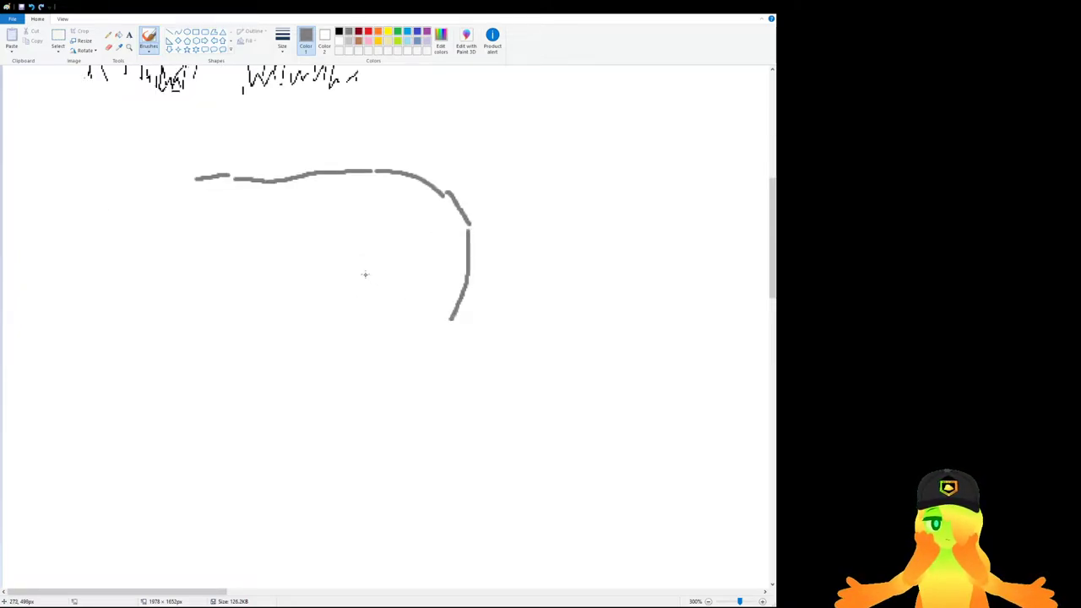
Draw the front edge of the animal's thigh as a diagonal line running down toward the knee.
left_click_drag(364, 284, 407, 363)
key("ctrl+z")
left_click_drag(371, 311, 427, 380)
key("ctrl+z")
left_click_drag(361, 322, 411, 387)
Draw the rear edge of the hind leg, curving from below the rump down to the hock.
scroll(472, 182, "down", 3)
left_click_drag(450, 187, 477, 295)
key("ctrl+z")
left_click_drag(451, 184, 465, 244)
key("ctrl+z")
left_click_drag(450, 186, 471, 269)
Draw the lower hind leg with a long curved front edge and a doubled rear edge below the hock.
left_click_drag(476, 274, 484, 386)
mouse_move(405, 252)
left_mouse_down()
mouse_move(433, 296)
mouse_move(456, 407)
left_mouse_up()
mouse_move(473, 267)
left_mouse_down()
mouse_move(487, 290)
mouse_move(484, 406)
left_mouse_up()
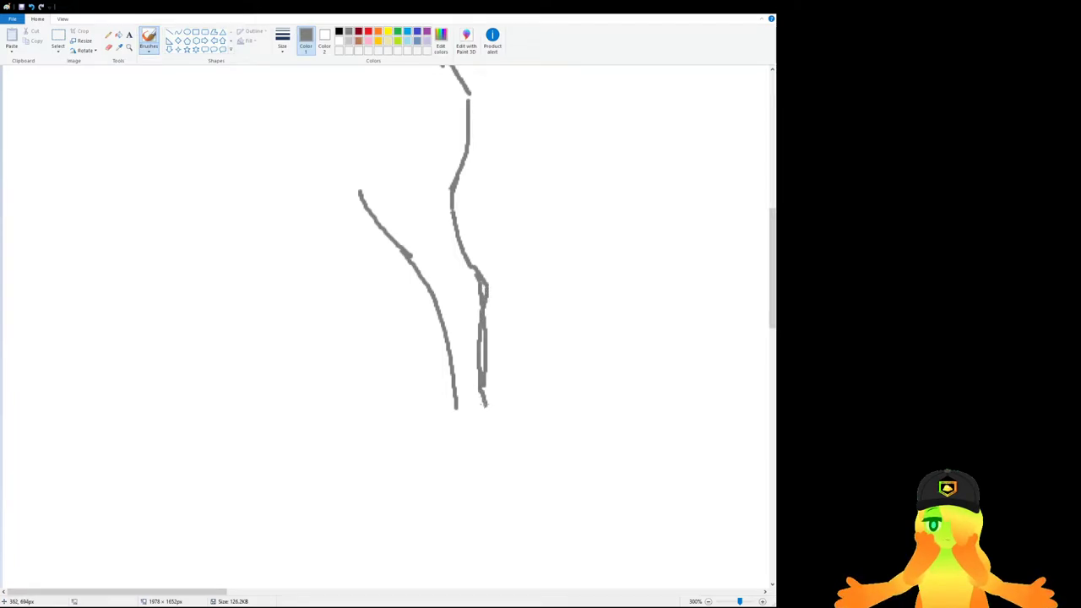
Sketch the hind foot with an angled front edge, a flat hoof base and a short heel line.
scroll(483, 330, "down", 3)
mouse_move(488, 284)
left_mouse_down()
mouse_move(466, 322)
mouse_move(433, 325)
left_mouse_up()
key("ctrl+z")
left_click_drag(448, 263, 414, 330)
mouse_move(439, 291)
left_mouse_down()
mouse_move(417, 338)
mouse_move(460, 333)
left_mouse_up()
scroll(439, 422, "up", 3)
key("ctrl+z")
key("ctrl+z")
key("ctrl+z")
left_click_drag(457, 384, 440, 444)
key("ctrl+z")
mouse_move(456, 402)
left_mouse_down()
mouse_move(416, 458)
mouse_move(452, 460)
left_mouse_up()
scroll(387, 438, "up", 3)
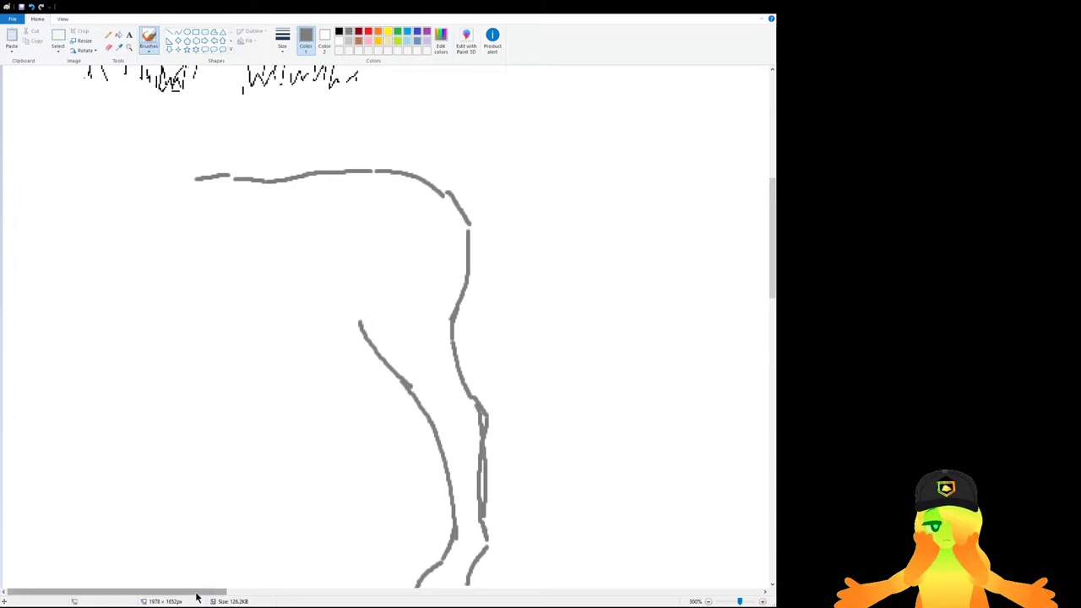
Select the animal's whole back and hind leg sketch and move it right and slightly down.
scroll(273, 448, "down", 1)
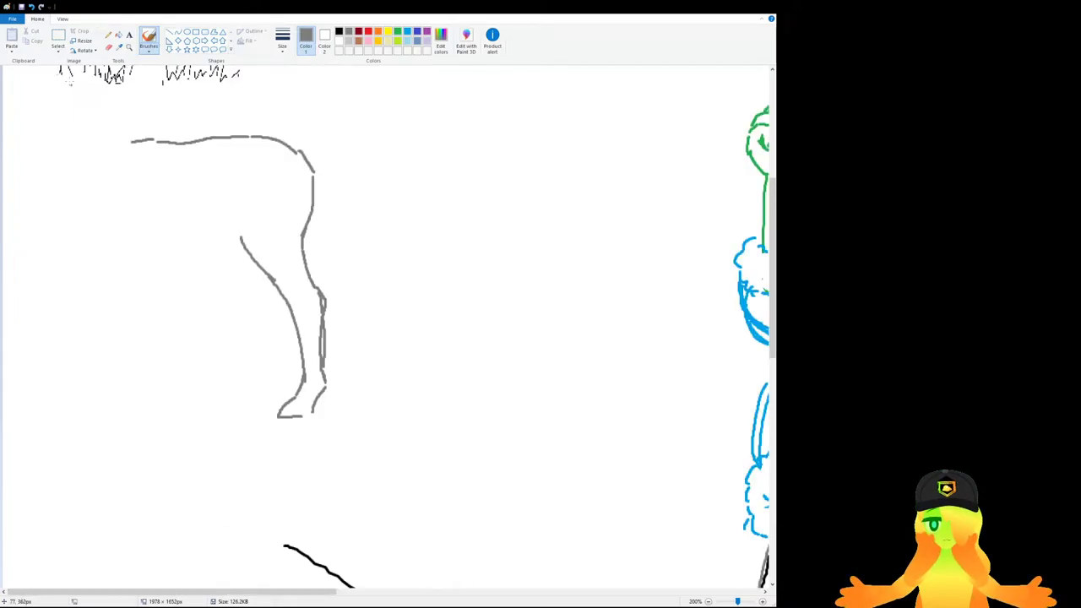
left_click(57, 38)
left_click_drag(404, 449, 70, 127)
left_click_drag(219, 202, 300, 226)
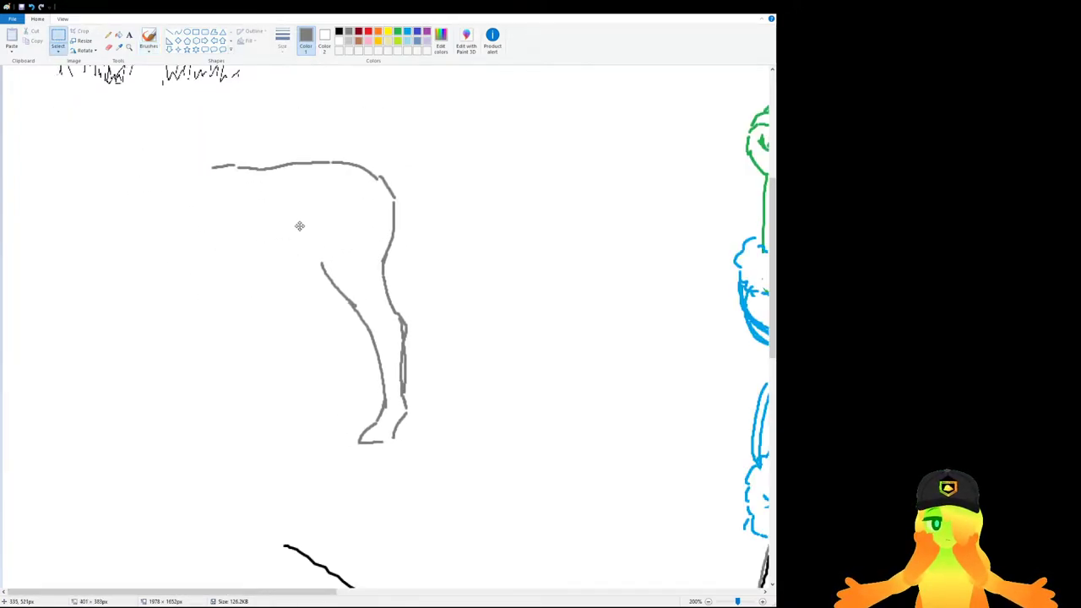
Brush the animal's belly line in gray from the top of the hind leg toward the chest.
left_click(148, 38)
scroll(270, 231, "up", 1)
scroll(372, 352, "down", 2)
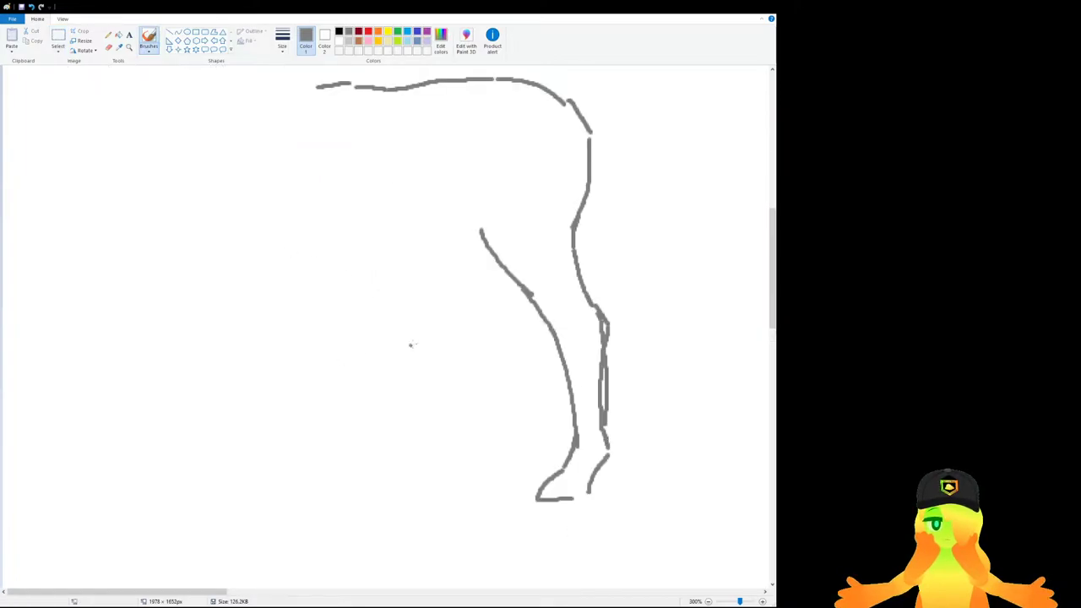
mouse_move(491, 248)
left_mouse_down()
mouse_move(461, 265)
mouse_move(366, 279)
left_mouse_up()
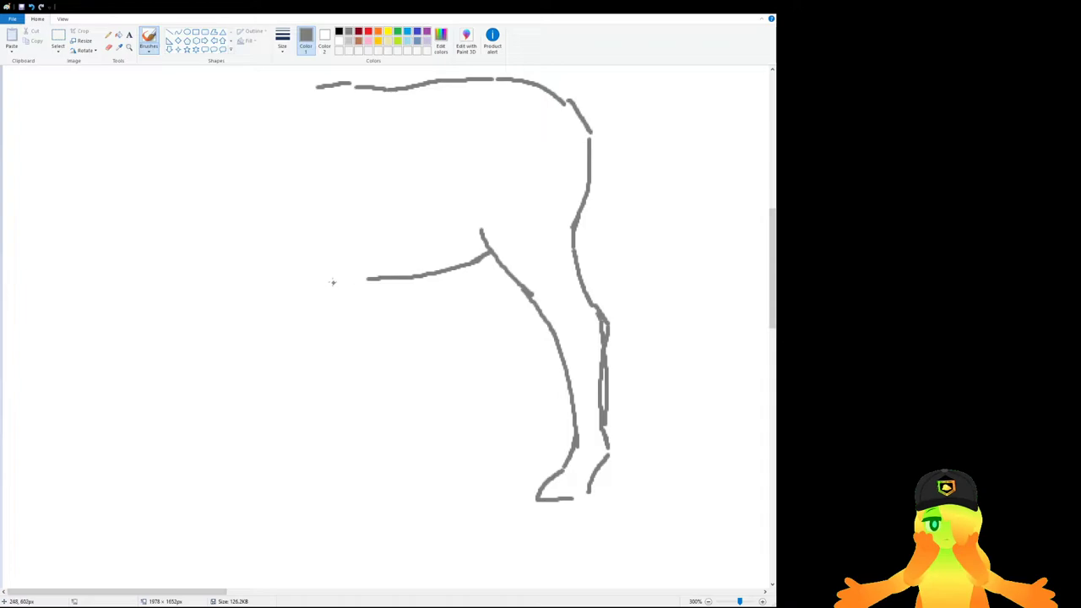
key("ctrl+z")
left_click_drag(363, 277, 346, 271)
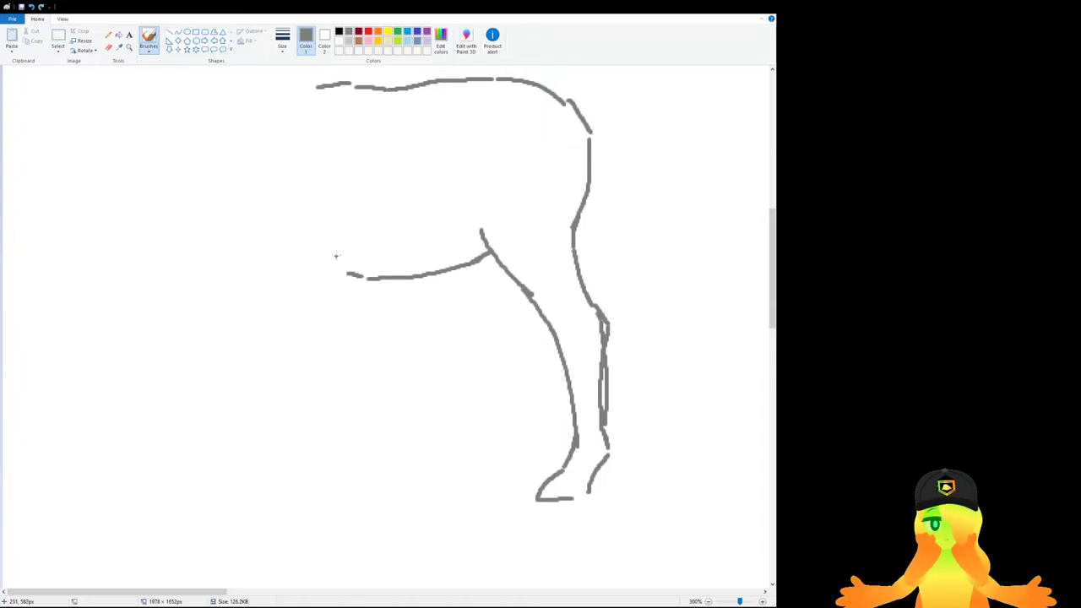
Sketch the upper front leg with a short shoulder line, a straight rear edge and a long curved front edge.
mouse_move(332, 170)
left_mouse_down()
mouse_move(341, 271)
mouse_move(333, 182)
mouse_move(348, 211)
left_mouse_up()
key("ctrl+z")
left_click_drag(350, 226, 349, 309)
left_click_drag(243, 236, 281, 267)
key("ctrl+z")
left_click_drag(233, 221, 310, 284)
key("ctrl+z")
left_click_drag(252, 242, 285, 275)
left_click_drag(287, 278, 308, 344)
key("ctrl+z")
left_click_drag(289, 278, 334, 394)
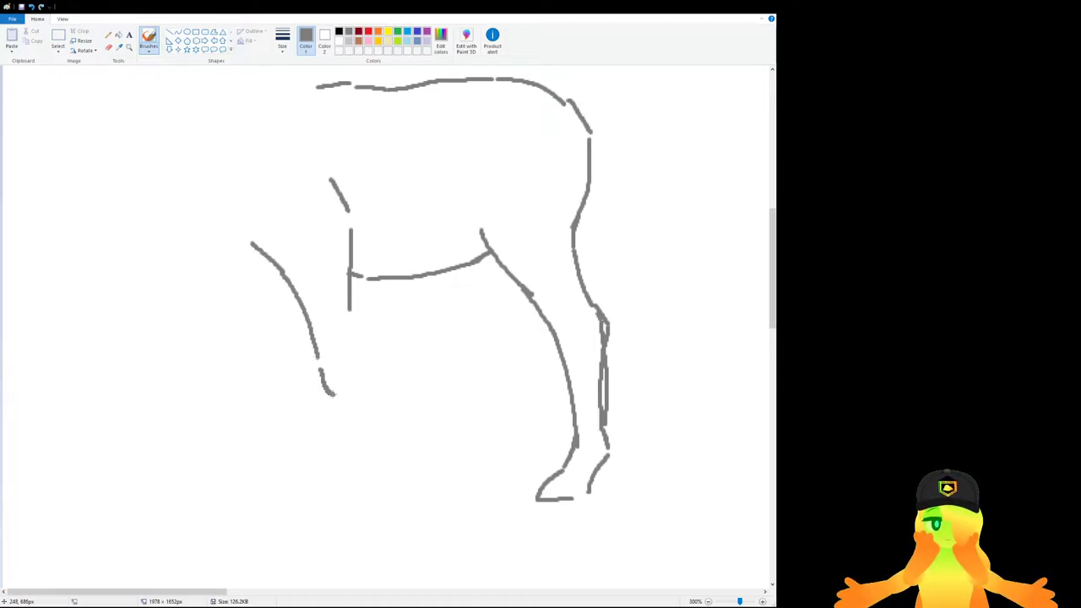
Sketch the lower front leg slanting backward, with broken front and rear edges and a flat-based hoof.
left_click_drag(355, 296, 366, 376)
mouse_move(368, 382)
left_mouse_down()
mouse_move(378, 441)
mouse_move(385, 433)
mouse_move(403, 481)
left_mouse_up()
key("ctrl+z")
left_click_drag(330, 408, 376, 466)
key("ctrl+z")
mouse_move(334, 401)
left_mouse_down()
mouse_move(367, 452)
mouse_move(339, 486)
mouse_move(370, 458)
mouse_move(353, 500)
left_mouse_up()
key("ctrl+z")
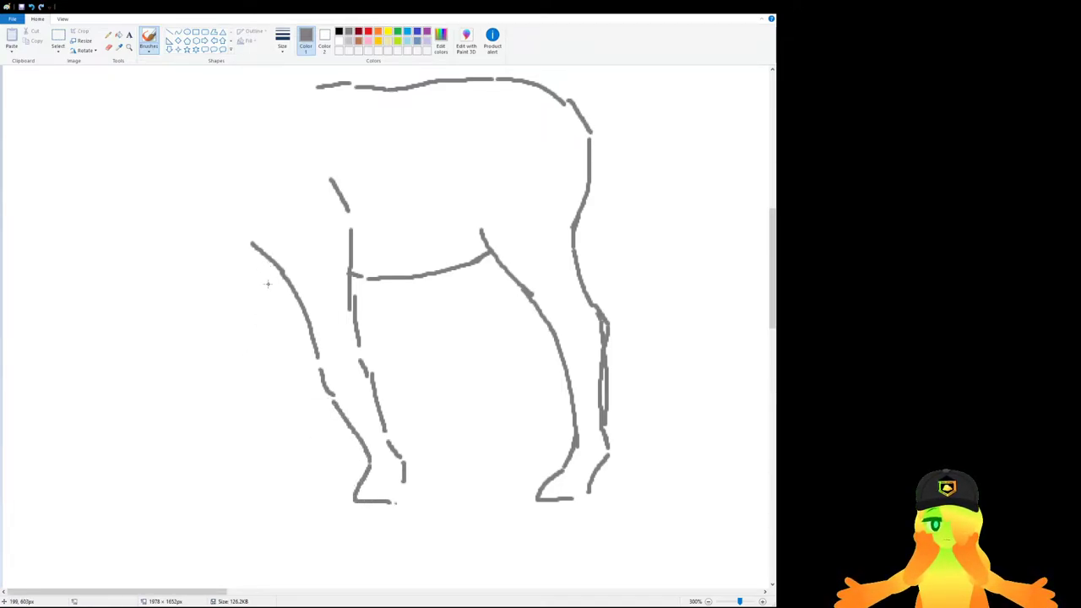
left_click_drag(264, 257, 309, 436)
key("ctrl+z")
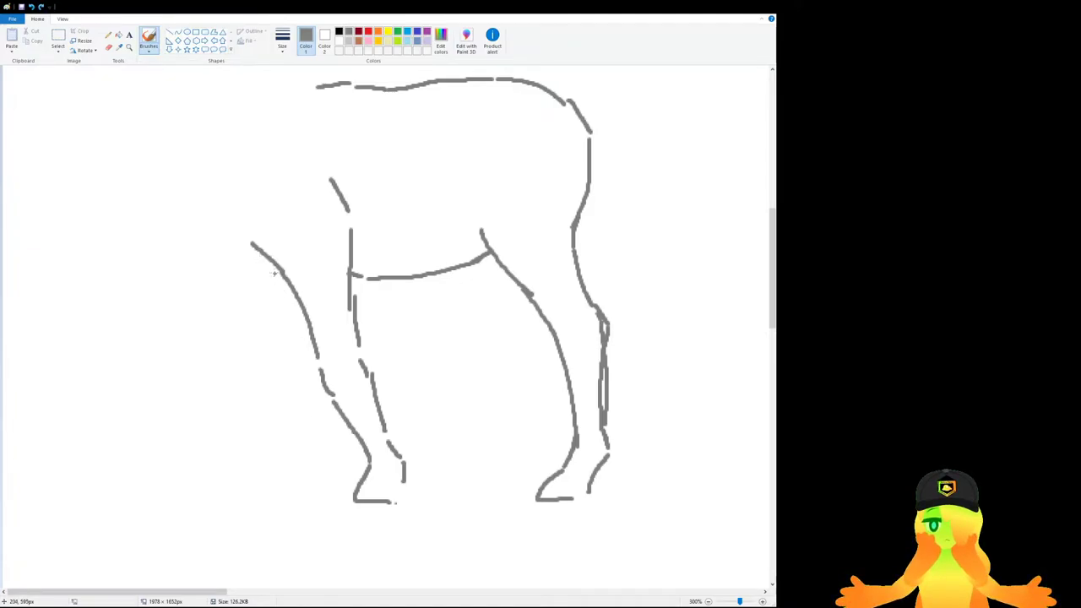
Delete the front leg sketch together with the front part of the belly, and brush that stretch of belly line again.
left_click(58, 38)
left_click_drag(135, 163, 320, 470)
left_click_drag(294, 331, 292, 326)
left_click_drag(400, 540, 345, 492)
left_click(483, 489)
mouse_move(428, 531)
left_mouse_down()
mouse_move(245, 259)
mouse_move(212, 164)
left_mouse_up()
key("Delete")
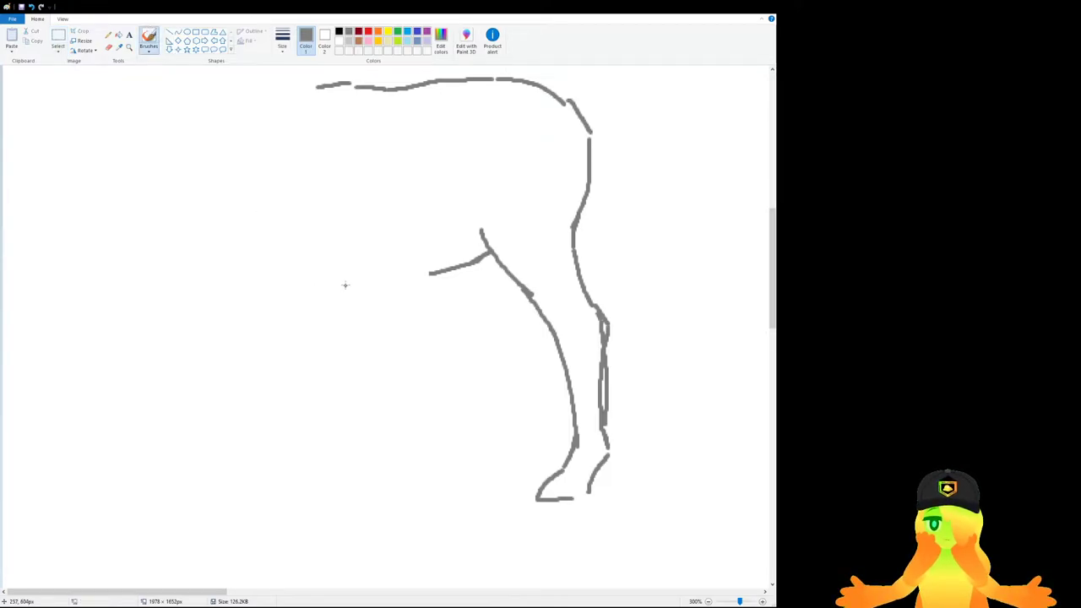
left_click_drag(360, 272, 429, 270)
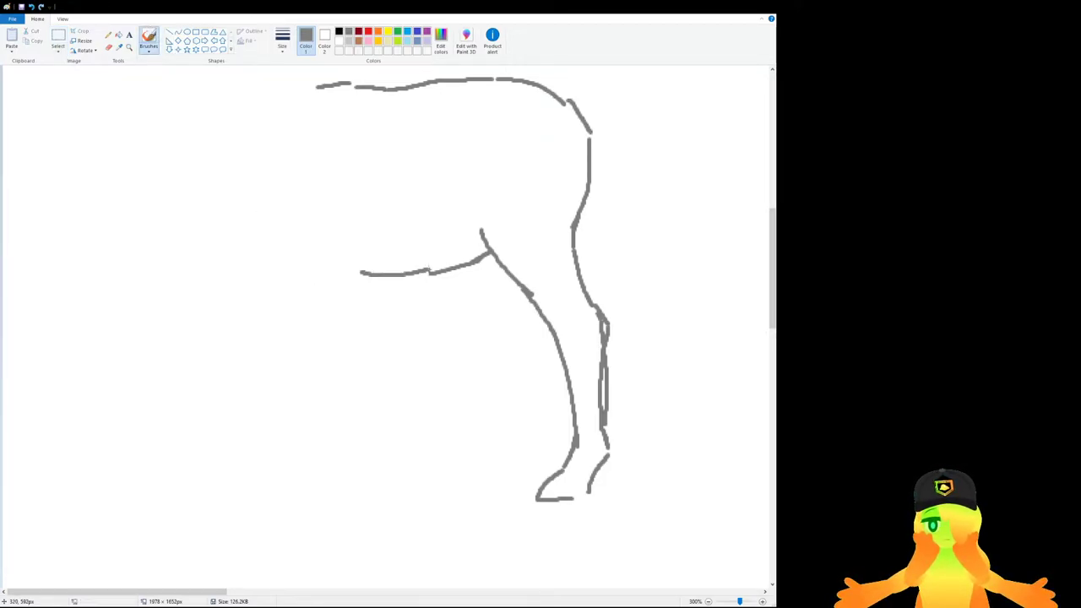
left_click_drag(346, 210, 364, 244)
key("ctrl+z")
left_click_drag(337, 172, 361, 219)
left_click_drag(361, 232, 370, 292)
mouse_move(289, 206)
left_mouse_down()
mouse_move(339, 276)
mouse_move(363, 352)
left_mouse_up()
key("ctrl+z")
left_click_drag(370, 292, 385, 409)
key("ctrl+z")
key("ctrl+z")
key("ctrl+z")
key("ctrl+z")
key("ctrl+z")
key("ctrl+z")
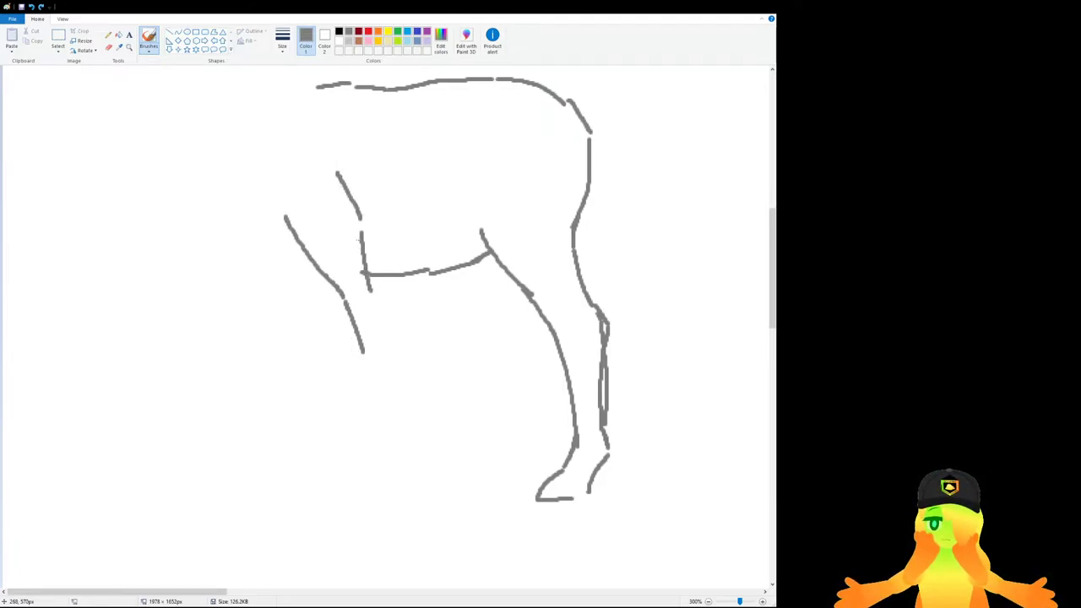
Brush a straighter front leg with broken front and rear edges, ending in an angled, flat-based hoof.
mouse_move(334, 210)
left_mouse_down()
mouse_move(348, 263)
mouse_move(356, 469)
left_mouse_up()
mouse_move(259, 231)
left_mouse_down()
mouse_move(292, 299)
mouse_move(327, 455)
left_mouse_up()
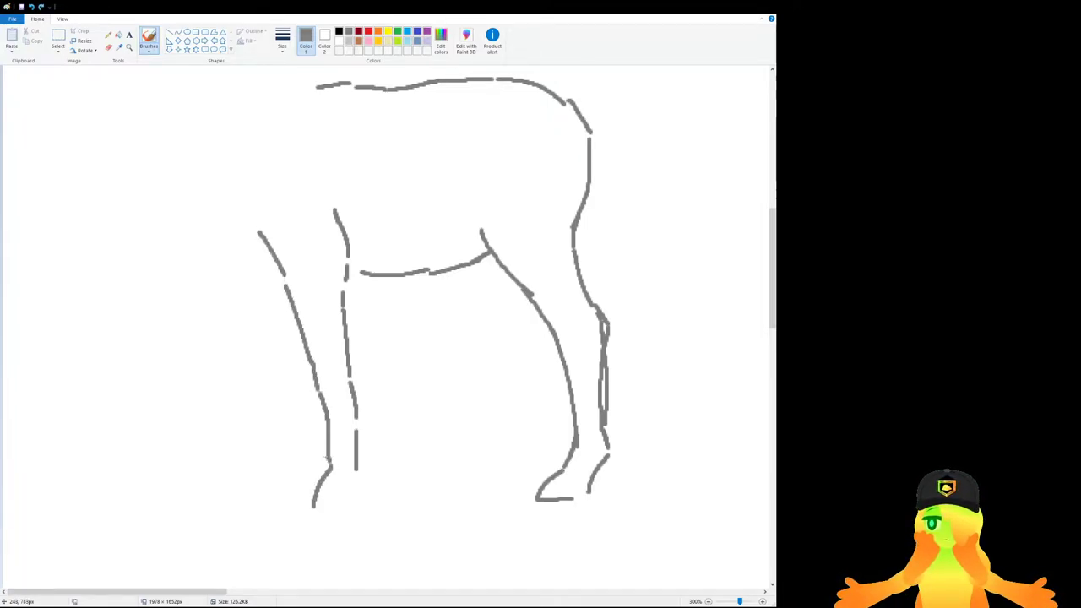
mouse_move(327, 455)
left_mouse_down()
mouse_move(309, 494)
mouse_move(319, 520)
mouse_move(349, 498)
left_mouse_up()
Brush the animal's chest as a curve bulging forward and tucking in toward the top of the front leg.
scroll(427, 437, "up", 3)
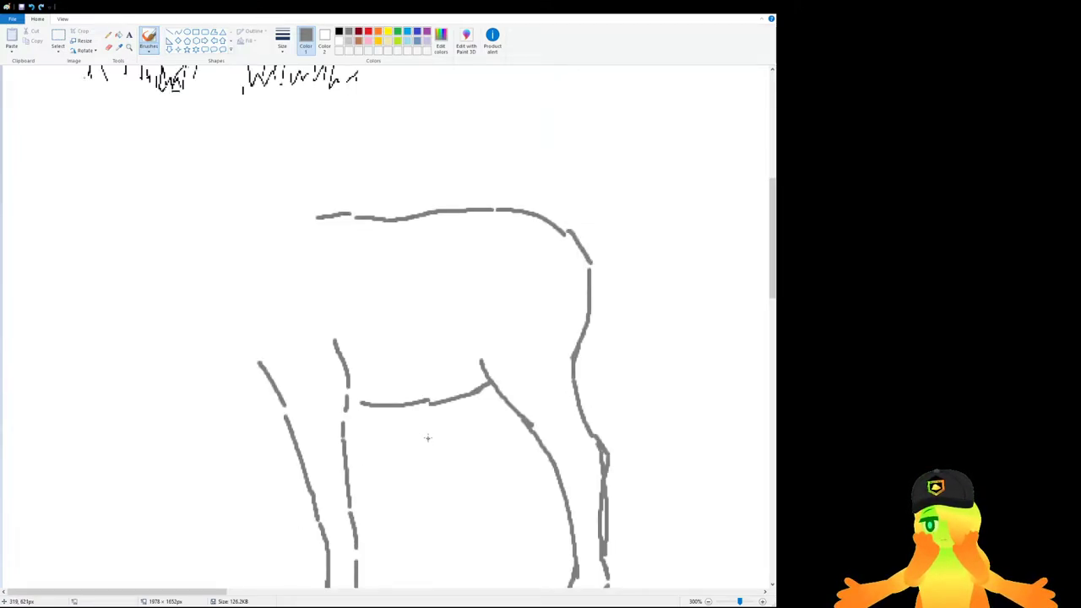
mouse_move(201, 290)
left_mouse_down()
mouse_move(222, 364)
mouse_move(250, 395)
left_mouse_up()
key("ctrl+z")
mouse_move(213, 363)
left_mouse_down()
mouse_move(258, 411)
mouse_move(263, 401)
left_mouse_up()
key("ctrl+z")
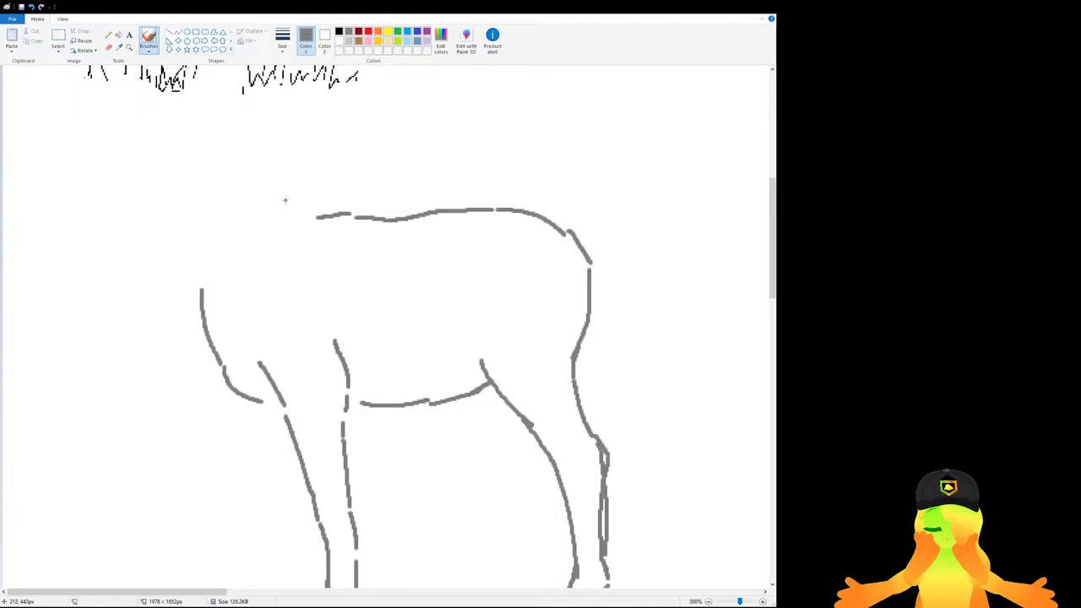
Brush the base of the nape rising from the back, and extend the throat upward from the chest with doubled strokes.
key("ctrl+z")
mouse_move(281, 201)
left_mouse_down()
mouse_move(252, 172)
mouse_move(298, 215)
left_mouse_up()
key("ctrl+z")
left_click_drag(180, 288, 205, 324)
key("ctrl+z")
mouse_move(205, 324)
left_mouse_down()
mouse_move(177, 276)
mouse_move(206, 320)
left_mouse_up()
key("ctrl+z")
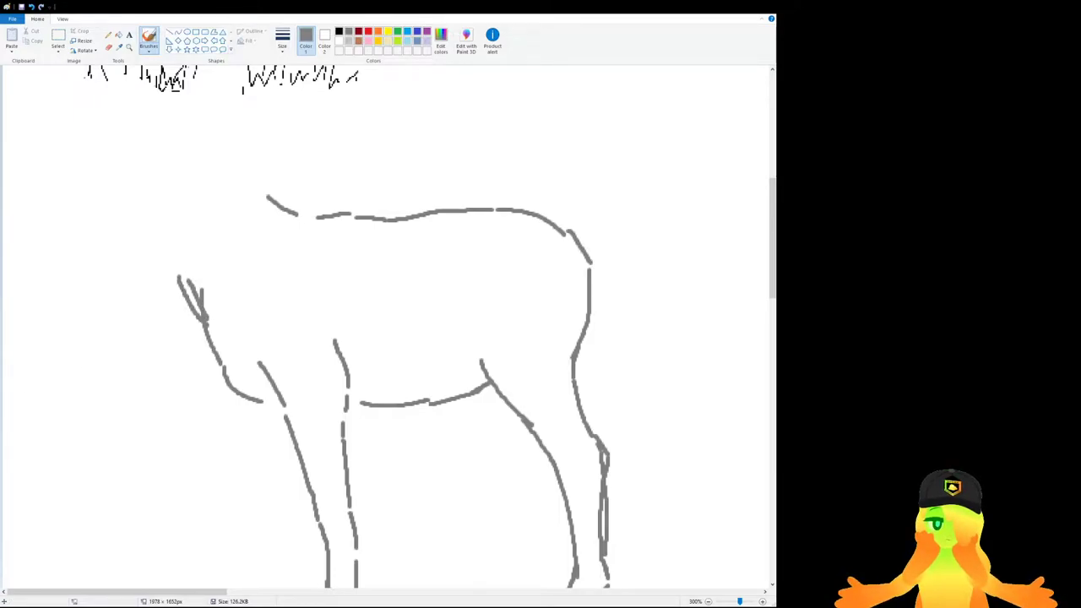
Brush the nape curving up from the shoulders to a short flat stroke at the top of the head.
mouse_move(199, 242)
left_mouse_down()
mouse_move(164, 273)
mouse_move(117, 272)
left_mouse_up()
key("ctrl+z")
key("ctrl+z")
key("ctrl+z")
mouse_move(189, 154)
left_mouse_down()
mouse_move(214, 147)
mouse_move(267, 197)
left_mouse_up()
key("ctrl+z")
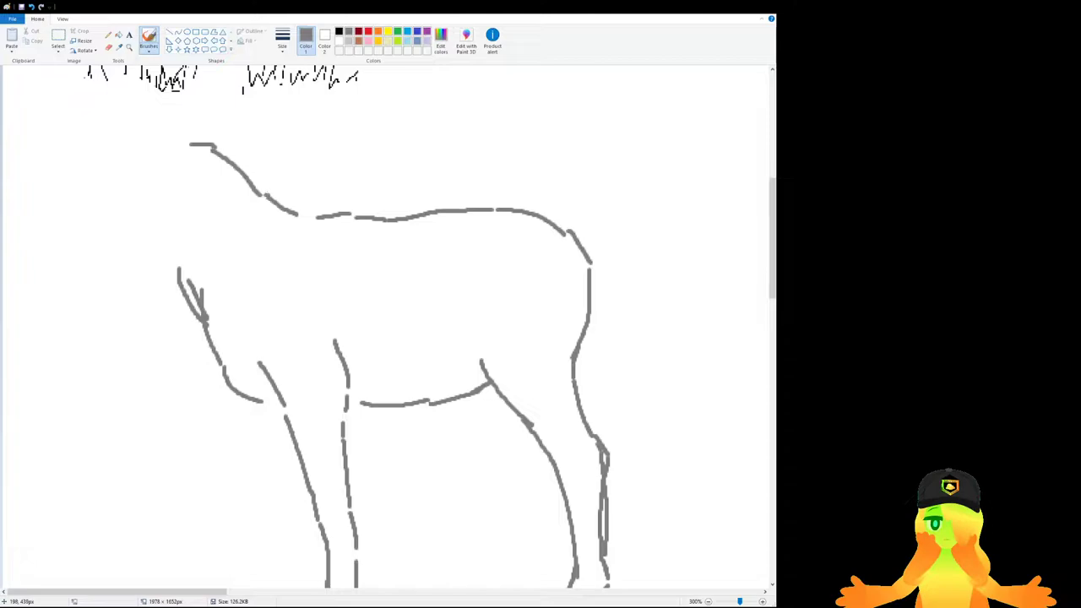
left_click_drag(172, 149, 116, 197)
key("ctrl+z")
mouse_move(145, 165)
left_mouse_down()
mouse_move(67, 201)
mouse_move(110, 188)
left_mouse_up()
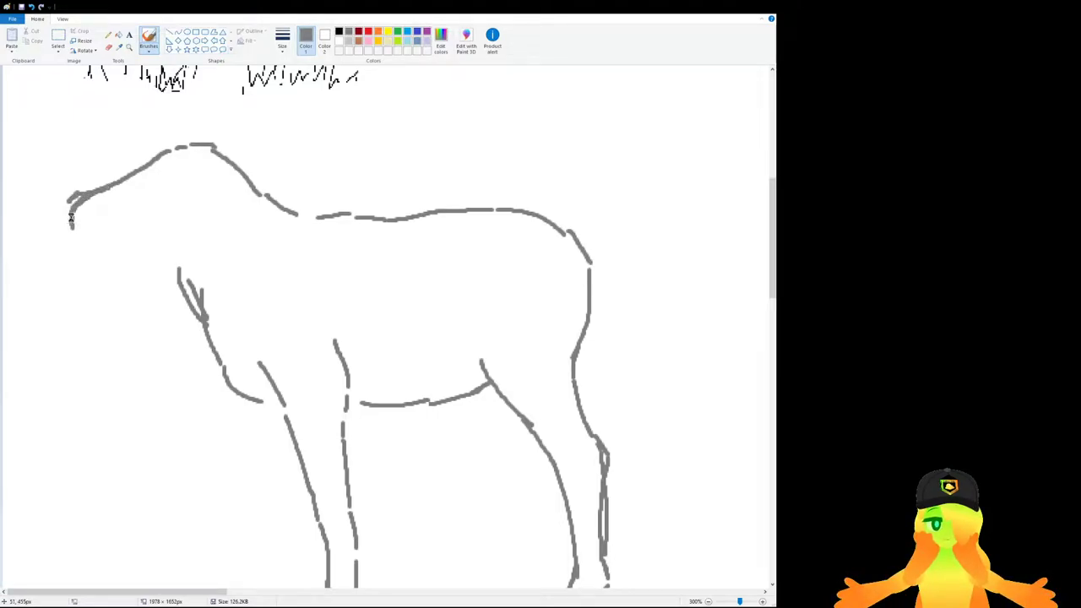
left_click_drag(72, 223, 112, 225)
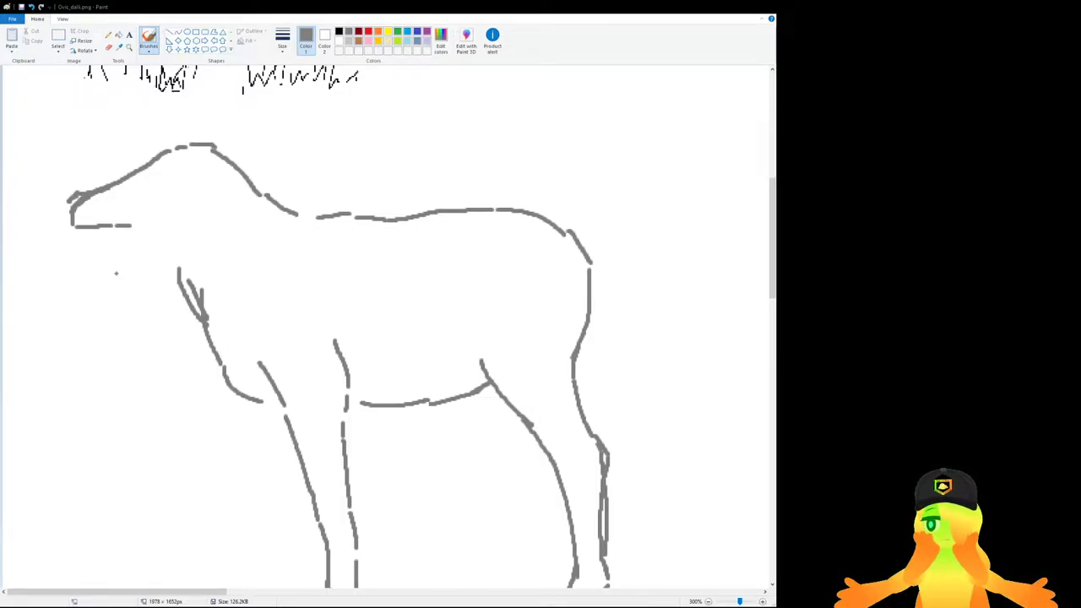
left_click(82, 219)
key("ctrl+z")
key("ctrl+z")
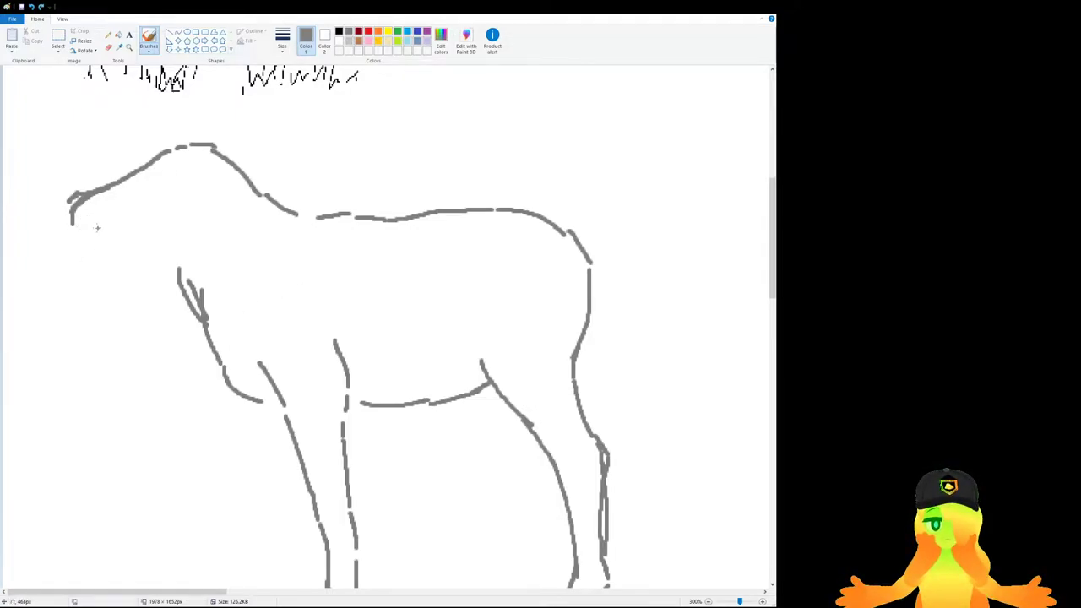
mouse_move(74, 223)
left_mouse_down()
mouse_move(121, 223)
mouse_move(74, 237)
mouse_move(196, 267)
left_mouse_up()
key("ctrl+z")
key("ctrl+z")
key("ctrl+z")
key("ctrl+z")
key("ctrl+z")
key("ctrl+z")
key("ctrl+z")
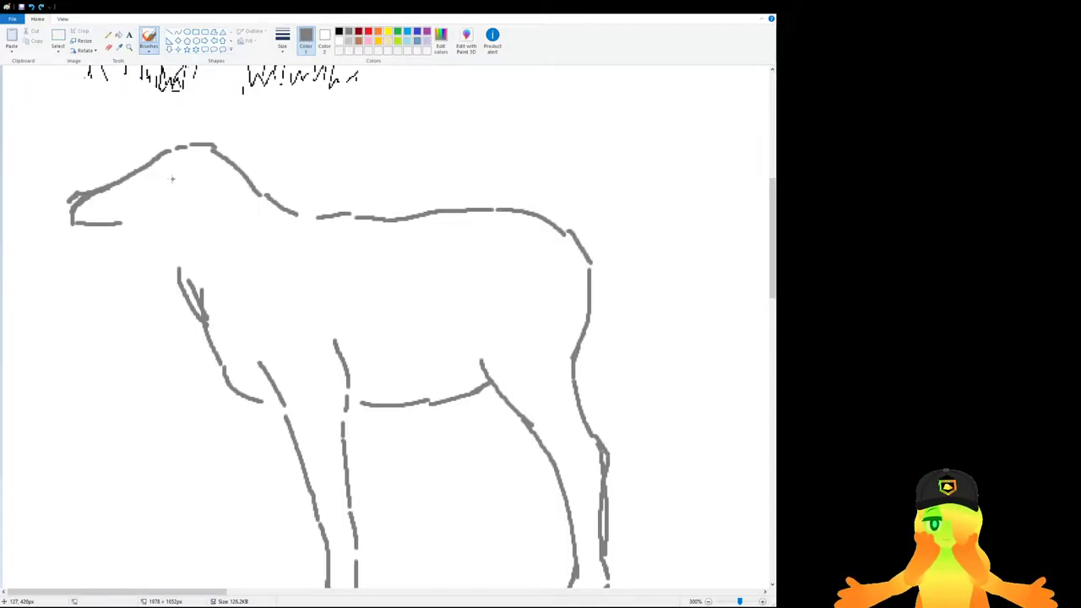
key("ctrl+z")
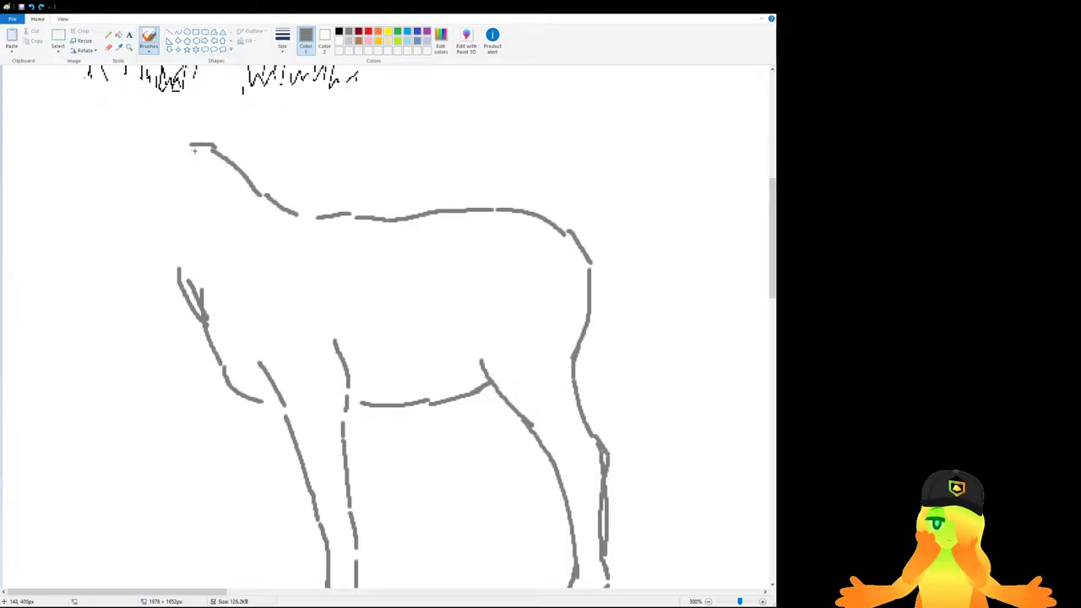
Brush the forehead and crown, with a line running down the back of the cheek toward the throat.
left_click_drag(185, 149, 193, 146)
left_click_drag(193, 149, 190, 217)
key("ctrl+z")
key("ctrl+z")
left_click_drag(151, 155, 179, 147)
left_click_drag(191, 146, 216, 167)
key("ctrl+z")
key("ctrl+z")
mouse_move(132, 156)
left_mouse_down()
mouse_move(173, 143)
mouse_move(199, 174)
mouse_move(179, 246)
left_mouse_up()
key("ctrl+z")
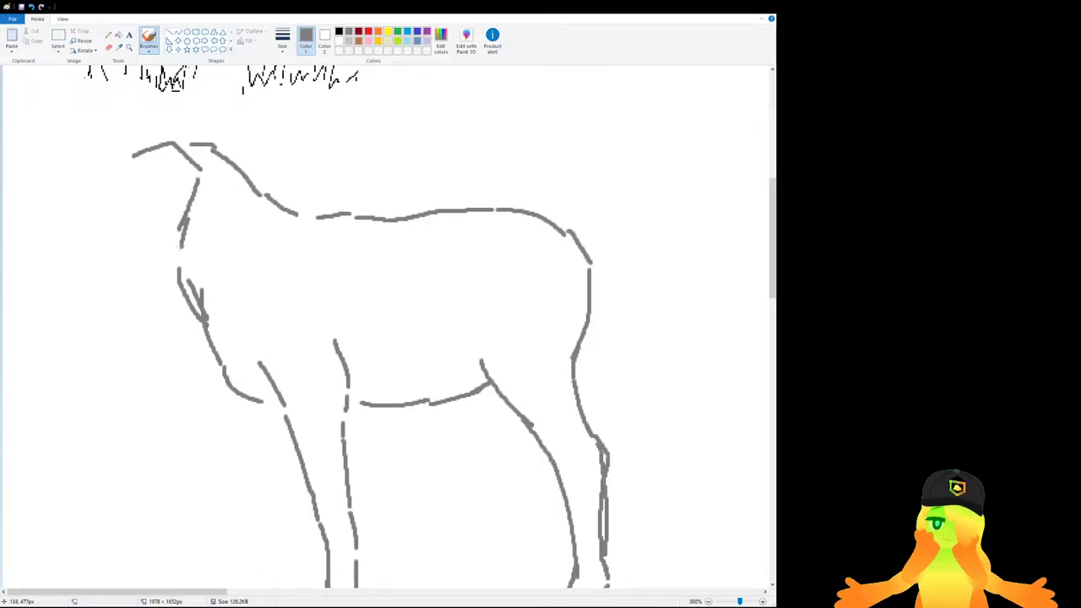
Sketch the pointed muzzle with a dark nose, lower jaw and short mouth line, and add a small filled eye.
mouse_move(89, 210)
left_mouse_down()
mouse_move(170, 240)
mouse_move(76, 218)
mouse_move(184, 241)
left_mouse_up()
key("ctrl+z")
key("ctrl+z")
key("ctrl+z")
mouse_move(59, 201)
left_mouse_down()
mouse_move(75, 220)
mouse_move(123, 158)
mouse_move(85, 188)
left_mouse_up()
scroll(143, 210, "up", 1)
left_click_drag(194, 205, 191, 210)
key("ctrl+z")
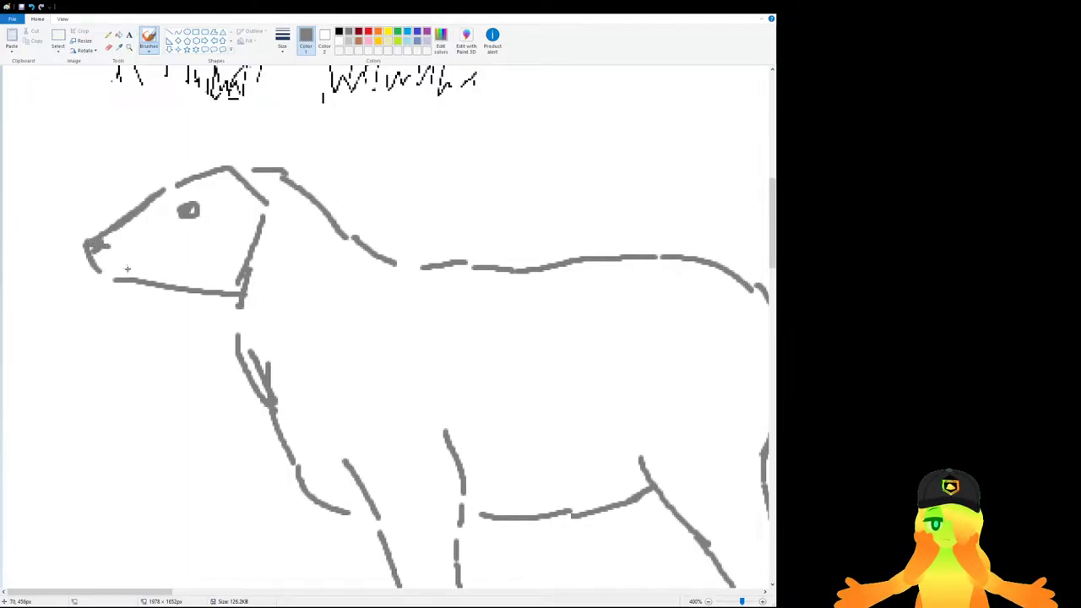
mouse_move(108, 264)
left_mouse_down()
mouse_move(152, 259)
mouse_move(137, 260)
left_mouse_up()
key("ctrl+z")
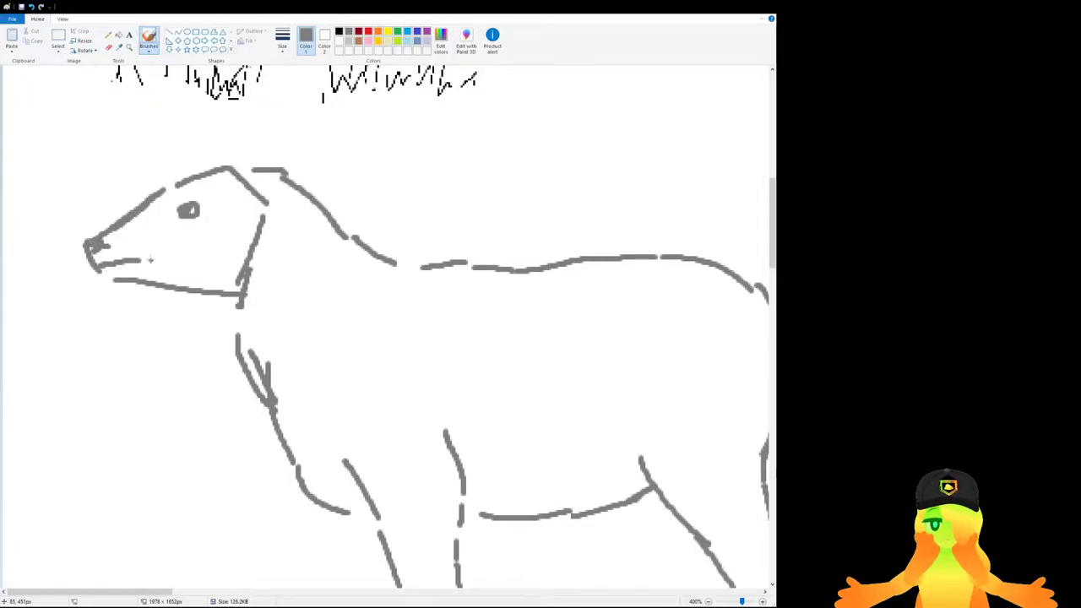
Brush a large curled horn around the head, with a wide round outer curve and a smaller inner curl.
scroll(150, 260, "down", 1)
key("ctrl+z")
mouse_move(147, 146)
left_mouse_down()
mouse_move(154, 131)
mouse_move(188, 150)
mouse_move(181, 159)
mouse_move(214, 140)
mouse_move(205, 147)
mouse_move(180, 113)
left_mouse_up()
key("ctrl+z")
key("ctrl+z")
mouse_move(199, 113)
left_mouse_down()
mouse_move(140, 250)
mouse_move(118, 184)
mouse_move(233, 253)
left_mouse_up()
key("ctrl+z")
key("ctrl+z")
mouse_move(123, 172)
left_mouse_down()
mouse_move(125, 195)
mouse_move(285, 181)
mouse_move(233, 106)
left_mouse_up()
left_click_drag(169, 116, 245, 114)
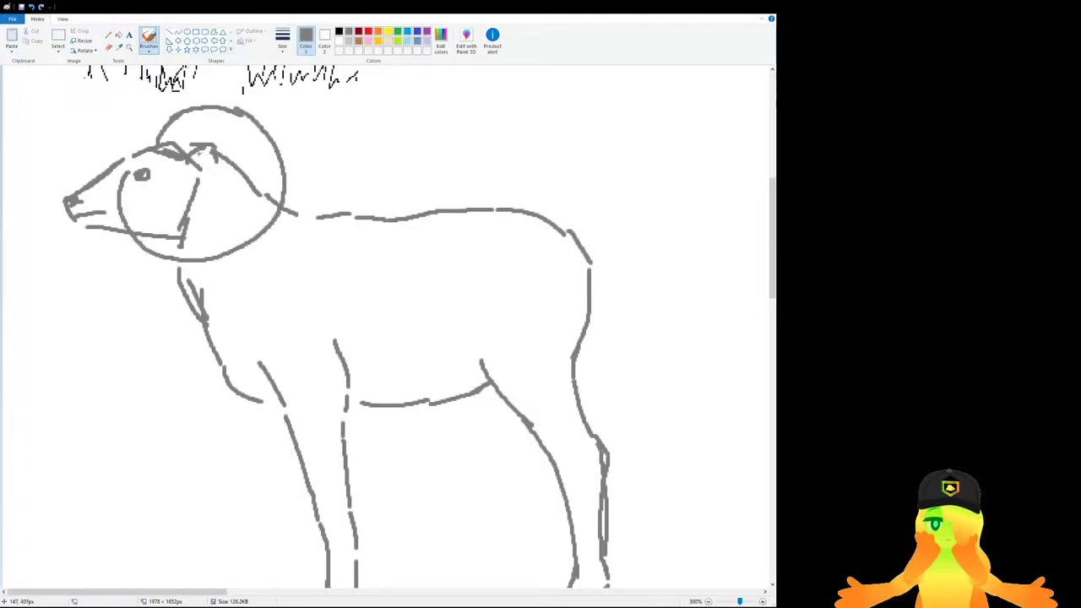
mouse_move(211, 160)
left_mouse_down()
mouse_move(225, 208)
mouse_move(211, 221)
left_mouse_up()
mouse_move(129, 183)
left_mouse_down()
mouse_move(161, 240)
mouse_move(211, 225)
mouse_move(157, 235)
left_mouse_up()
Brush a second line along the ram's back and around the rump, closing the gaps in the outline.
scroll(229, 211, "down", 1, "ctrl")
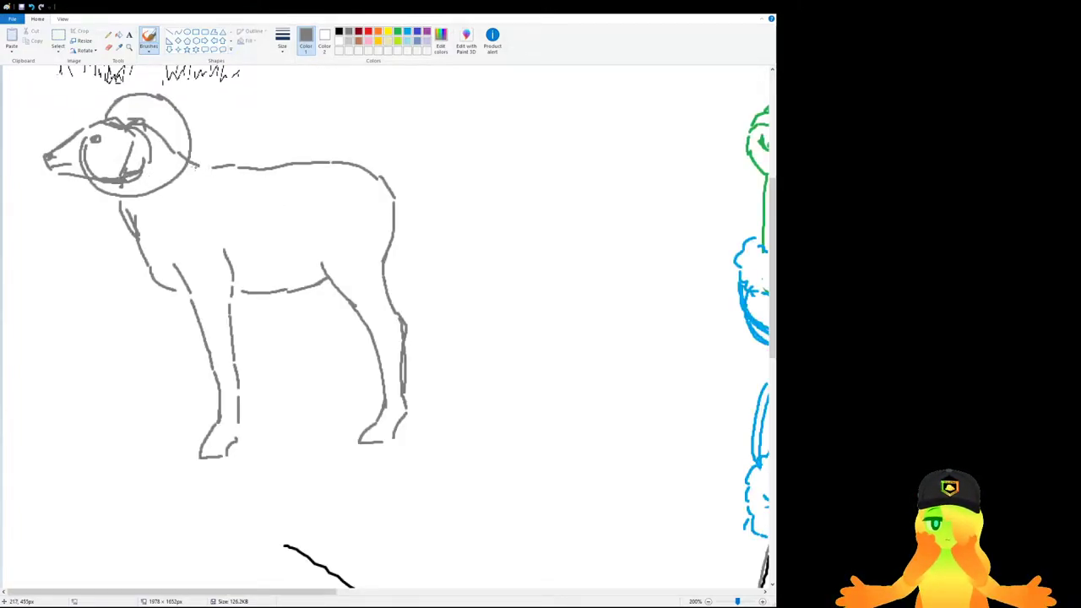
mouse_move(292, 165)
left_mouse_down()
mouse_move(368, 164)
mouse_move(404, 208)
mouse_move(385, 284)
left_mouse_up()
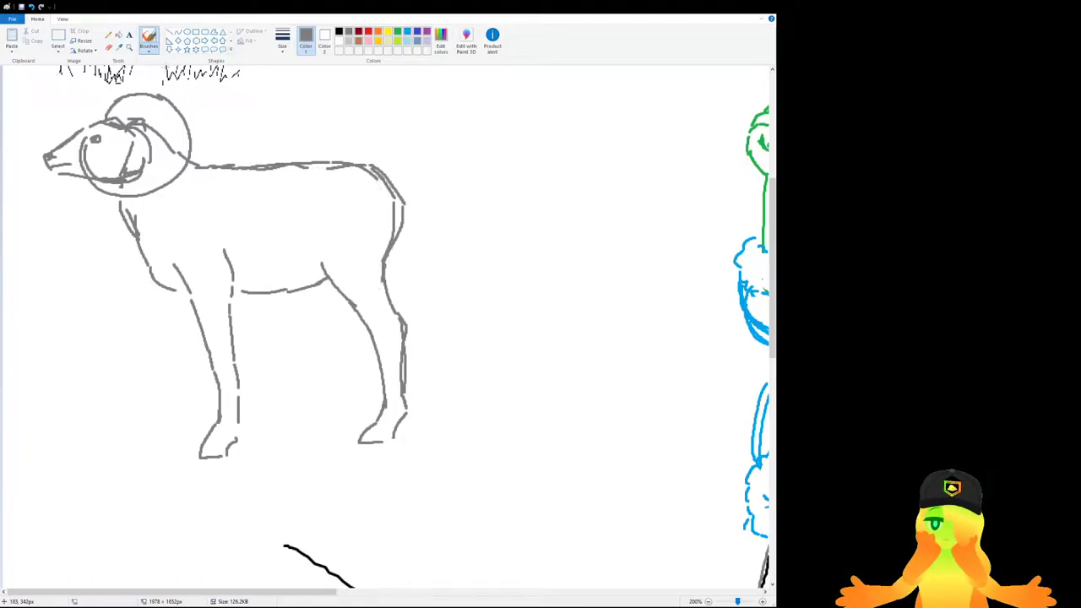
Move the ram's hindquarters slightly right to lengthen the body, and bridge the gaps in the back and belly lines.
left_click(57, 38)
left_click_drag(492, 475, 292, 127)
left_click_drag(347, 175, 365, 178)
left_click(148, 38)
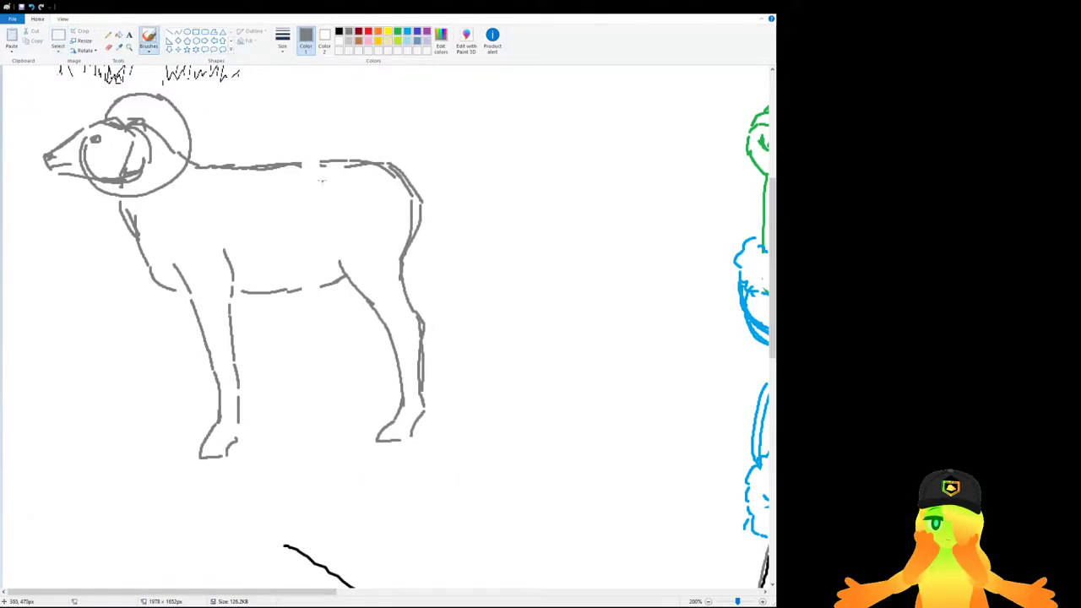
left_click_drag(302, 287, 321, 284)
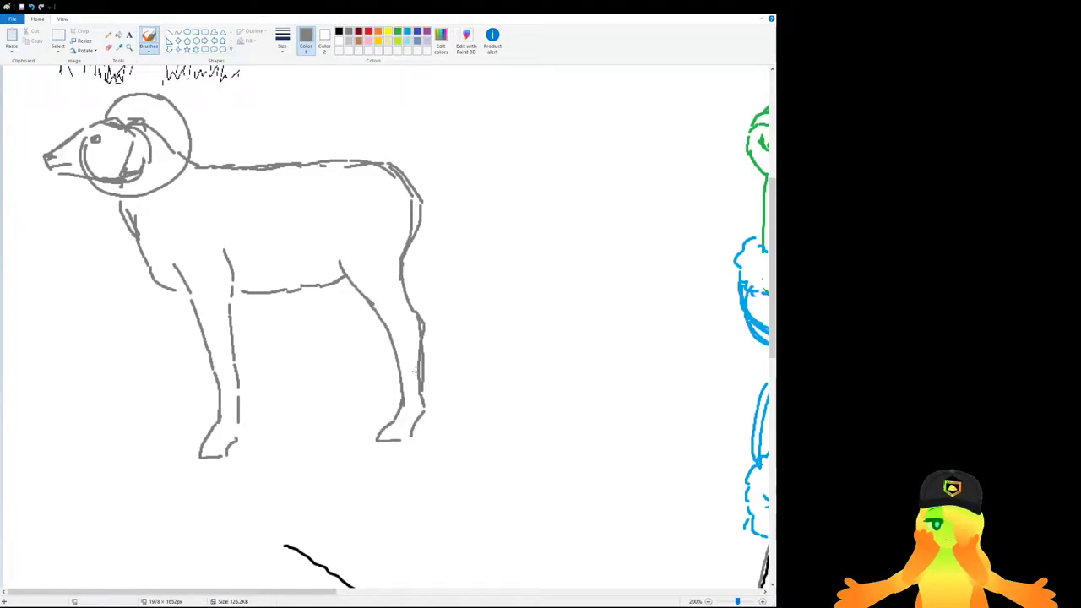
Draw an open frame around the ram, running down from the nose, along under the hooves and up to the rump.
left_click_drag(189, 309, 207, 321)
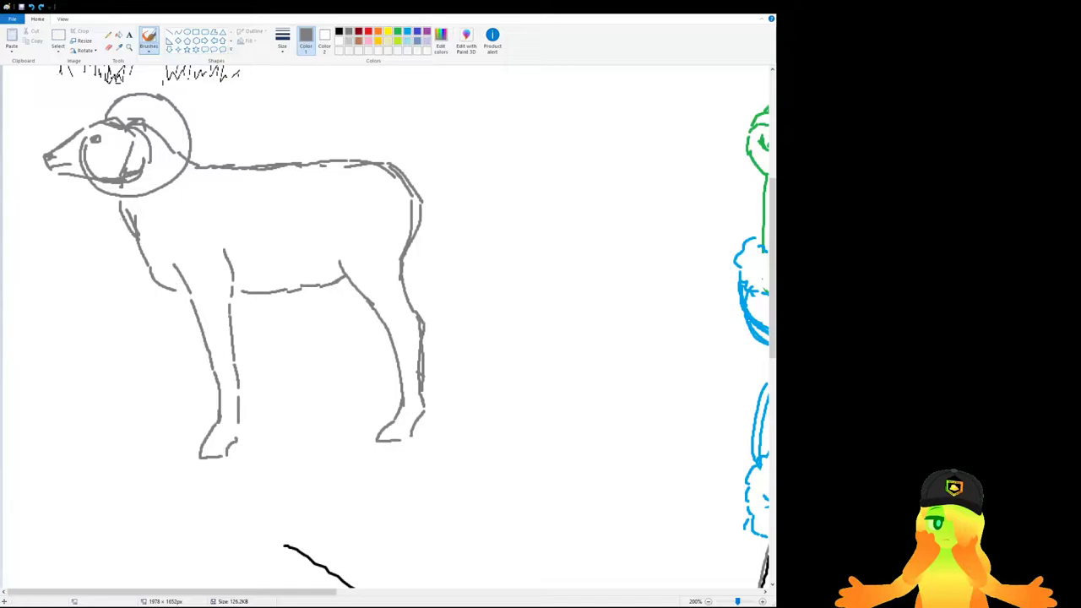
left_click_drag(37, 157, 54, 439)
key("ctrl+z")
mouse_move(44, 157)
left_mouse_down()
mouse_move(55, 471)
mouse_move(403, 435)
mouse_move(444, 383)
mouse_move(430, 204)
left_mouse_up()
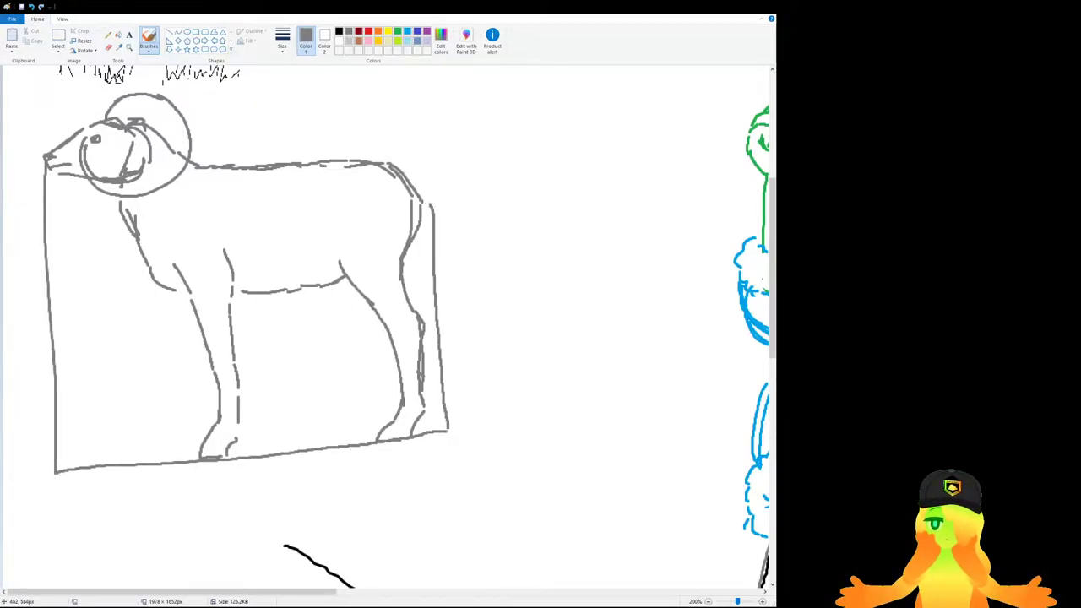
Draw a curved dimension bracket under the ram's frame and handwrite "140 cm!" in its middle.
left_click_drag(59, 475, 248, 506)
mouse_move(241, 490)
left_mouse_down()
mouse_move(238, 511)
mouse_move(216, 502)
mouse_move(225, 492)
mouse_move(291, 506)
mouse_move(410, 454)
left_mouse_up()
key("ctrl+z")
key("ctrl+z")
left_click(307, 501)
Select the framed ram with its length label and move it to the character's right, below the outstretched hand.
scroll(323, 422, "down", 1)
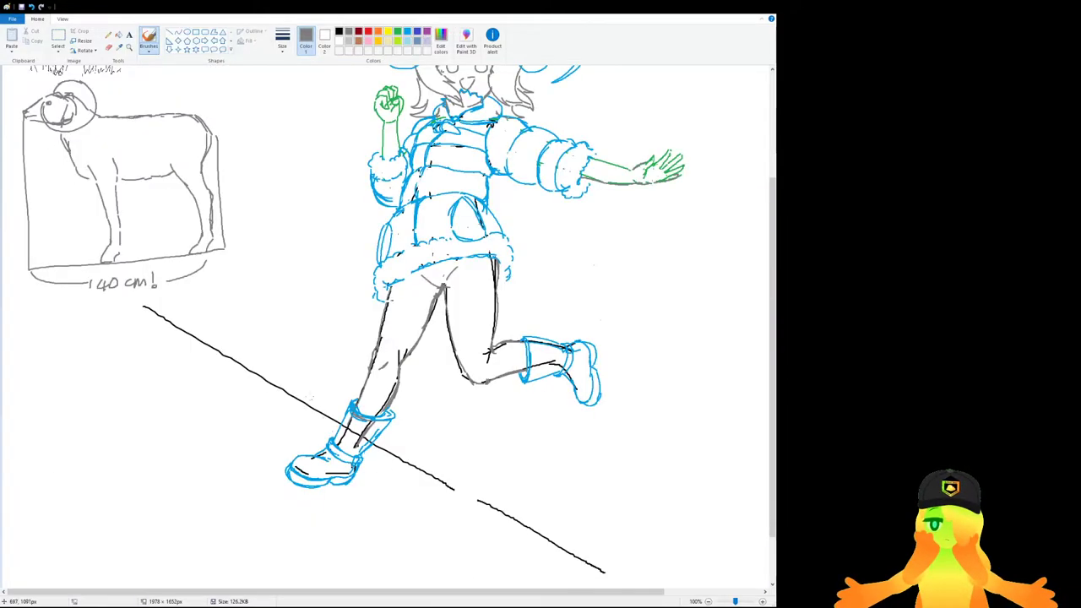
left_click(58, 37)
mouse_move(13, 80)
left_mouse_down()
mouse_move(245, 263)
mouse_move(255, 299)
mouse_move(20, 110)
mouse_move(7, 74)
left_mouse_up()
left_click_drag(62, 142, 670, 279)
scroll(670, 279, "down", 1)
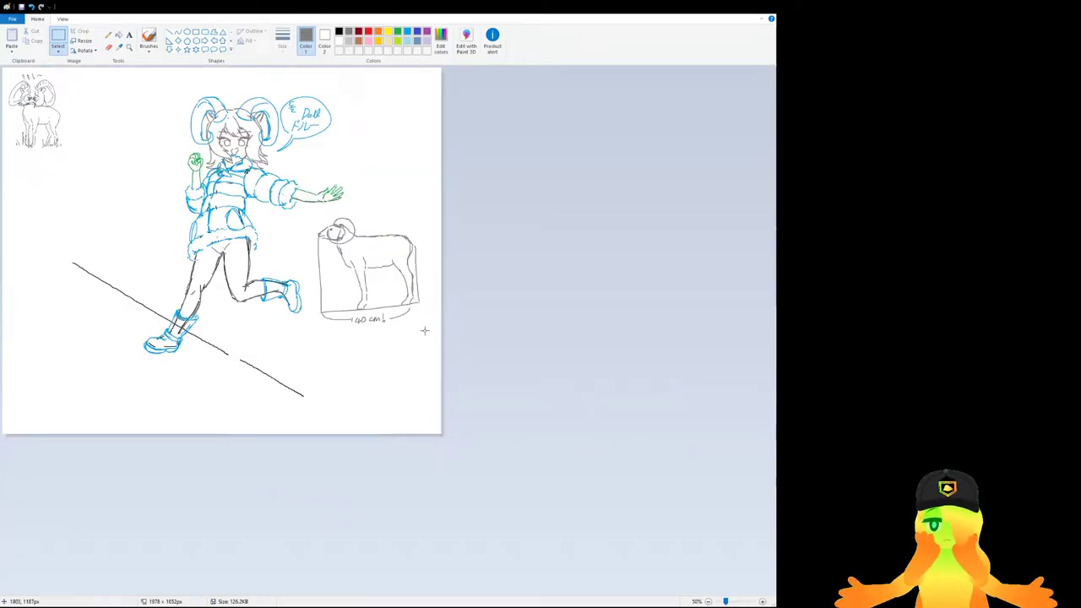
mouse_move(365, 257)
left_mouse_down()
mouse_move(36, 317)
mouse_move(41, 348)
mouse_move(100, 192)
mouse_move(64, 185)
mouse_move(358, 254)
left_mouse_up()
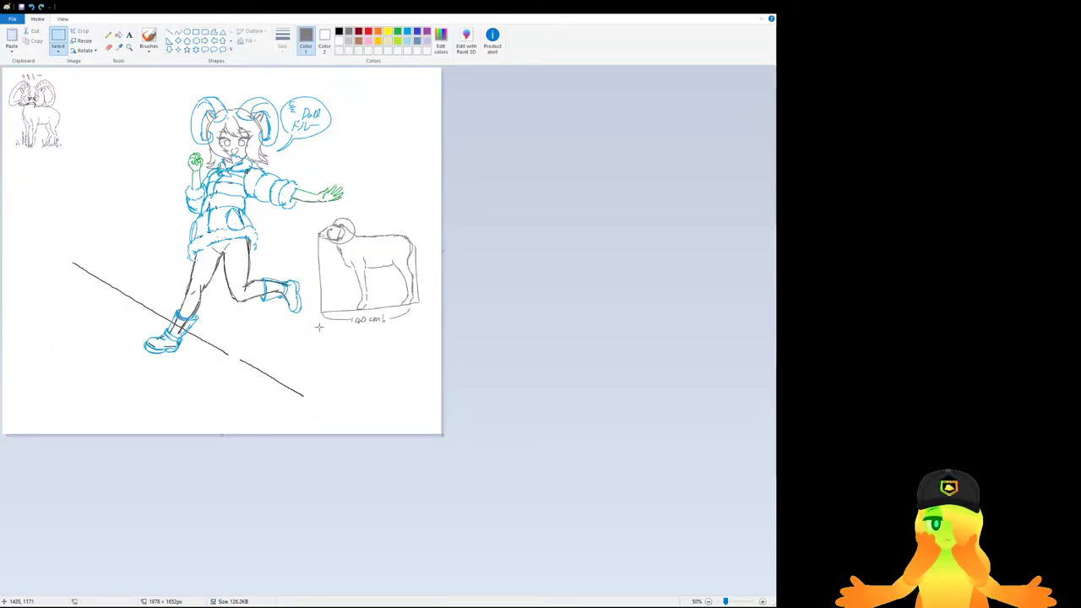
Delete the upper-left end of the long diagonal ground line, and shift the character and ram slightly right.
left_click_drag(66, 426, 129, 210)
key("Delete")
left_click_drag(123, 421, 436, 76)
left_click_drag(307, 253, 321, 251)
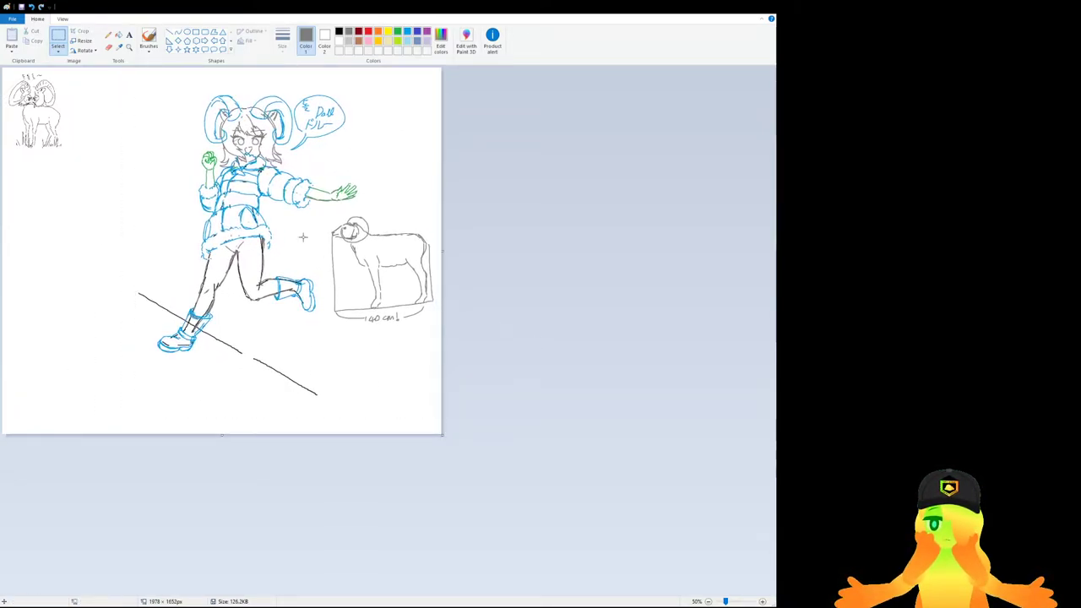
Select the framed ram with its label and move it across to the canvas's left side, below the small ram drawing.
left_click_drag(321, 212, 438, 323)
left_click_drag(386, 293, 73, 293)
Move the character, speech bubble and ground line toward the canvas's right edge, and save the picture.
left_click_drag(132, 411, 425, 73)
left_click_drag(348, 140, 417, 148)
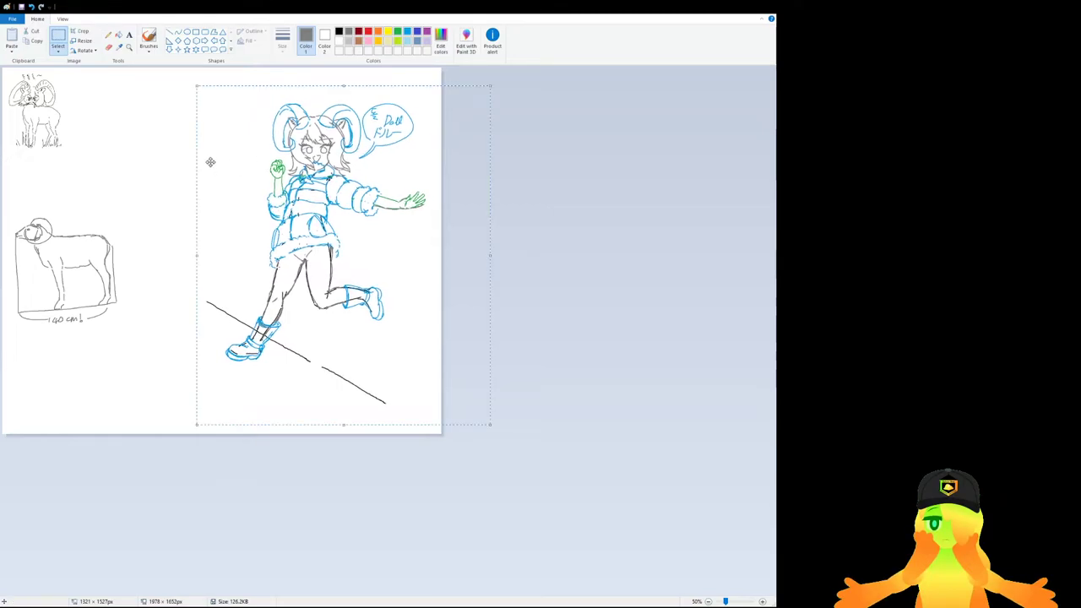
left_click(145, 181)
key("ctrl+s")
Select the framed ram with its "140 cm!" label and shrink it to about three quarters of its size.
scroll(134, 236, "up", 1)
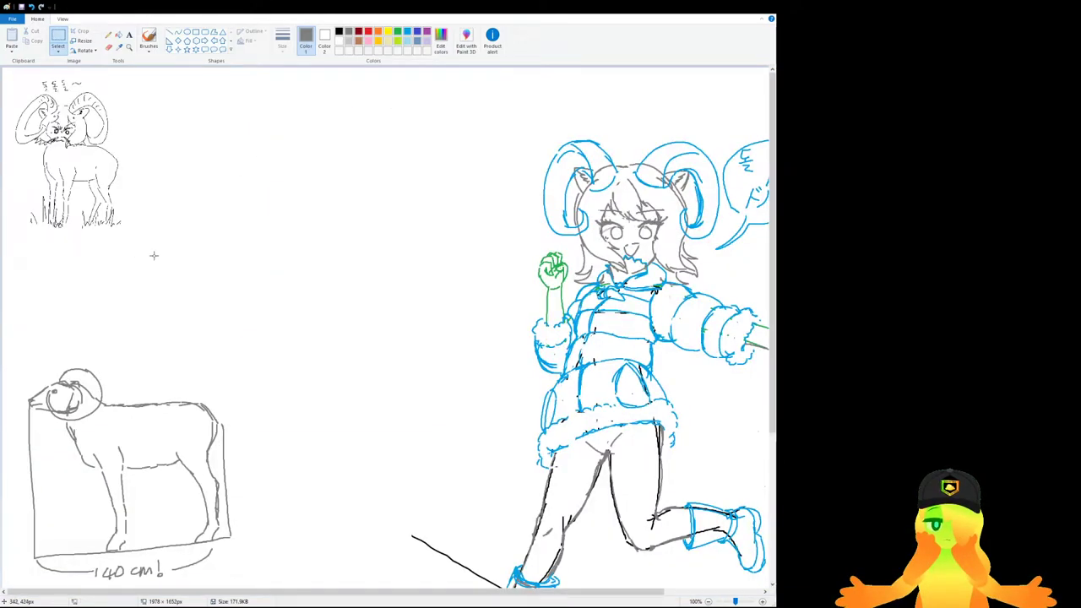
scroll(153, 255, "down", 3)
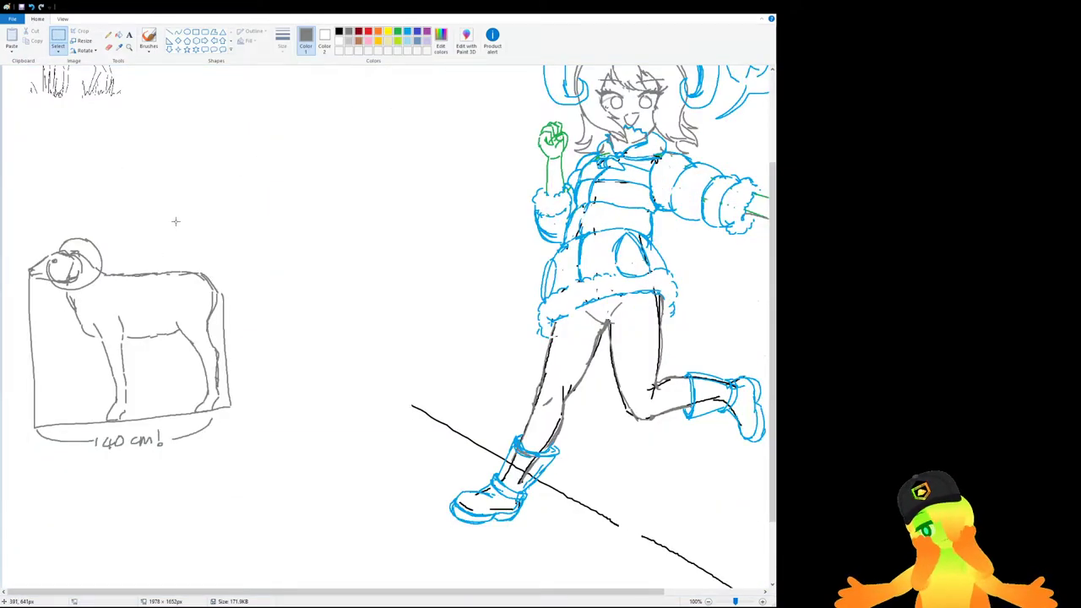
left_click_drag(264, 473, 12, 211)
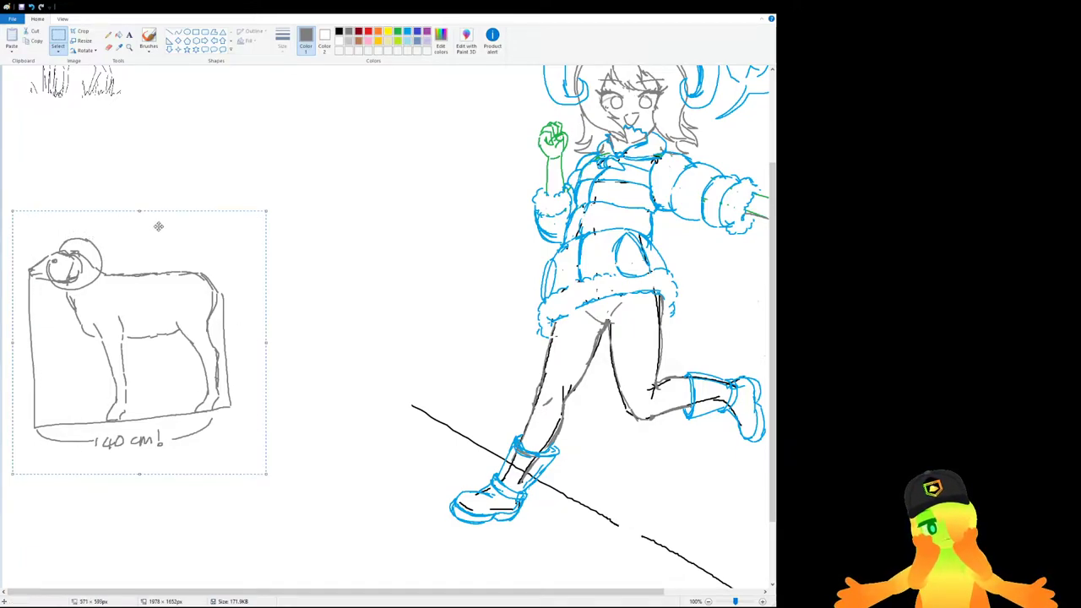
mouse_move(266, 208)
left_mouse_down()
mouse_move(148, 321)
mouse_move(194, 347)
mouse_move(202, 275)
left_mouse_up()
left_click(295, 279)
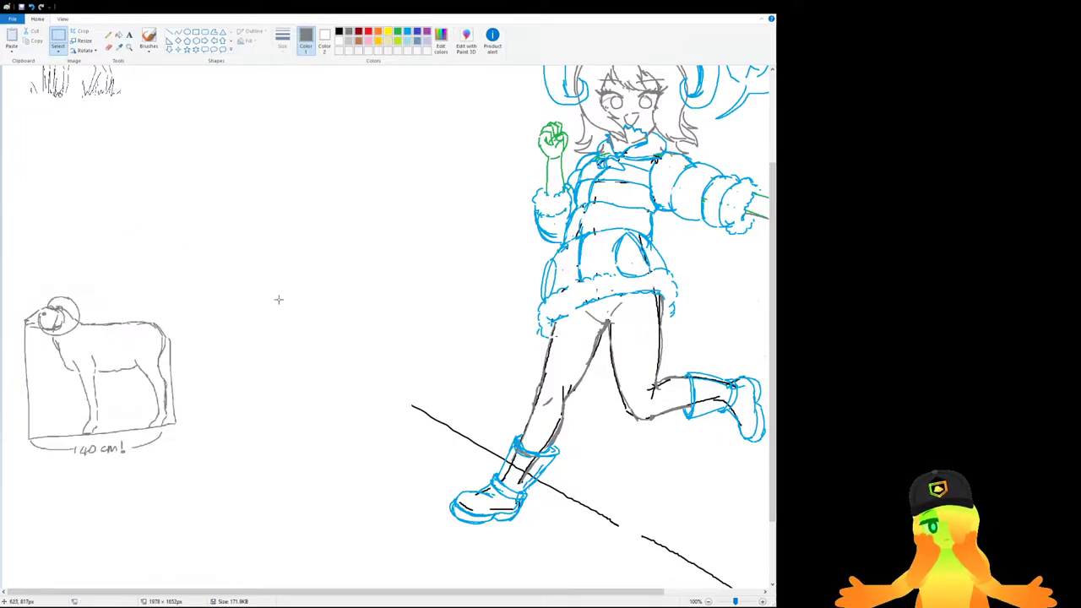
Extend the frame around the side-view ram upward with the gray brush, closing it into a roughly square box above the horns.
left_click(149, 40)
scroll(185, 235, "up", 1, "ctrl")
scroll(197, 269, "down", 3)
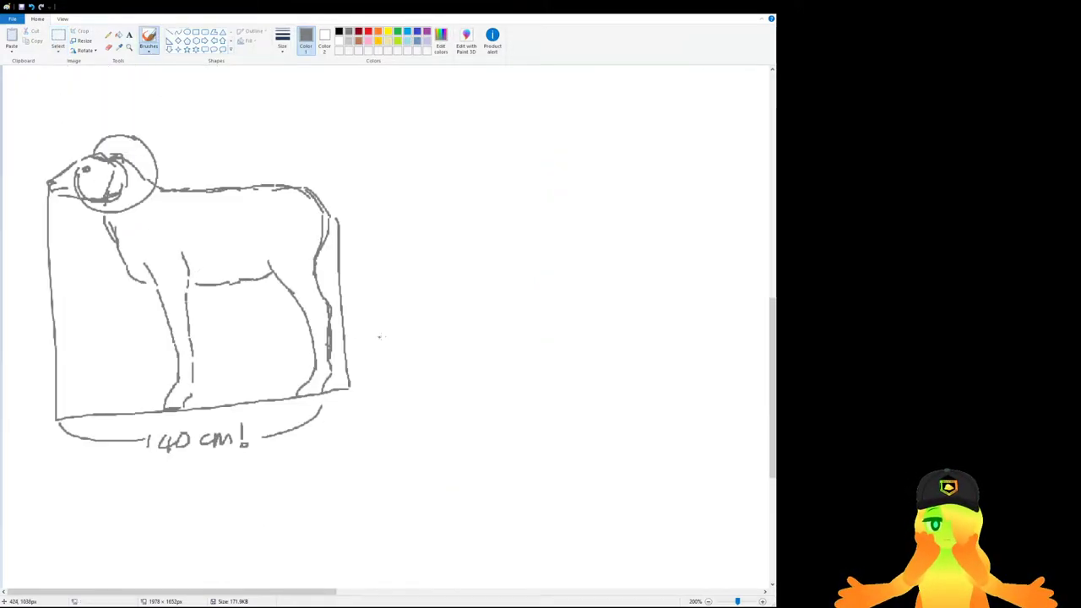
left_click_drag(326, 102, 338, 236)
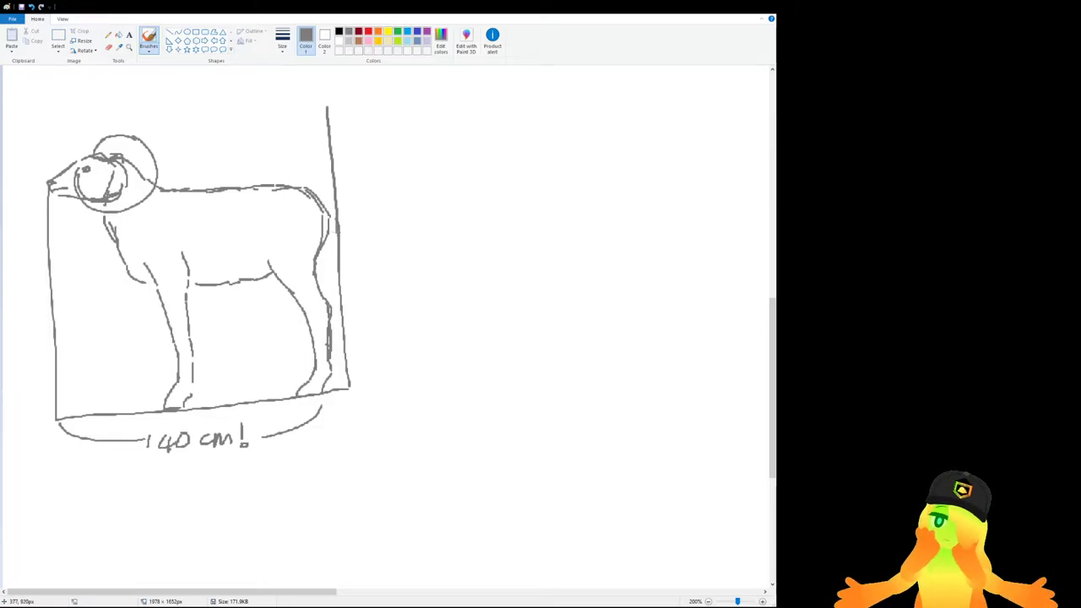
scroll(366, 393, "up", 3)
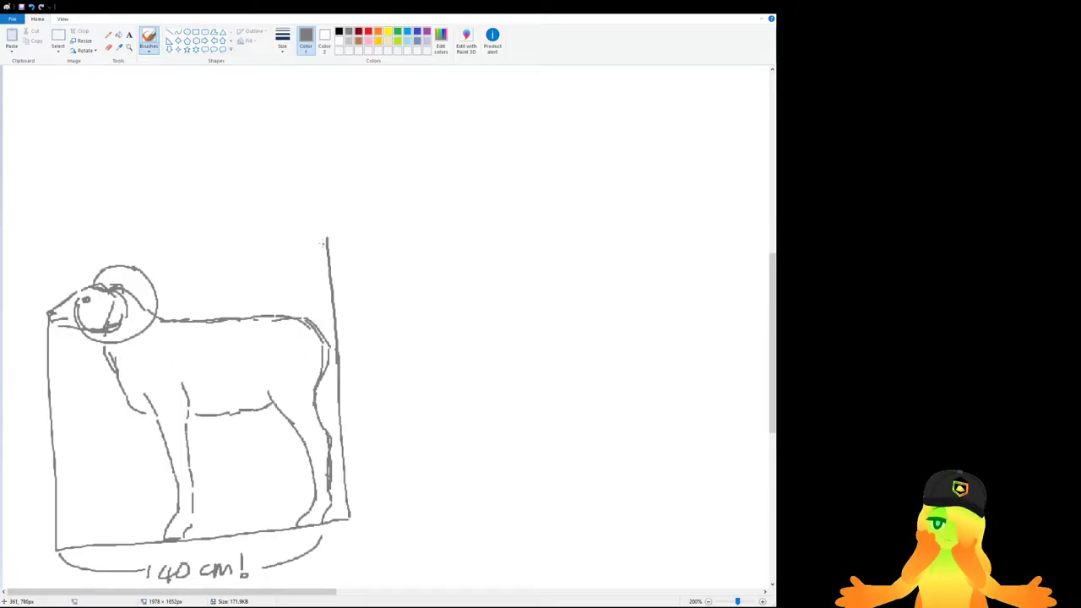
mouse_move(68, 243)
left_mouse_down()
mouse_move(321, 234)
mouse_move(54, 244)
mouse_move(55, 337)
left_mouse_up()
scroll(185, 506, "down", 1)
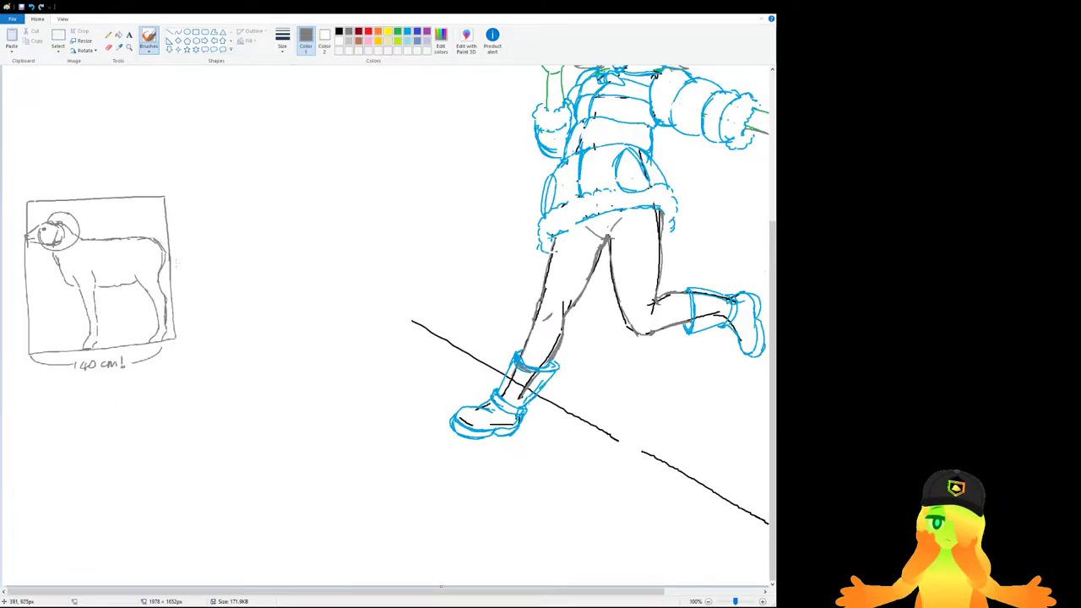
scroll(193, 287, "up", 1)
scroll(318, 305, "down", 1)
scroll(318, 301, "up", 1)
scroll(321, 295, "down", 1)
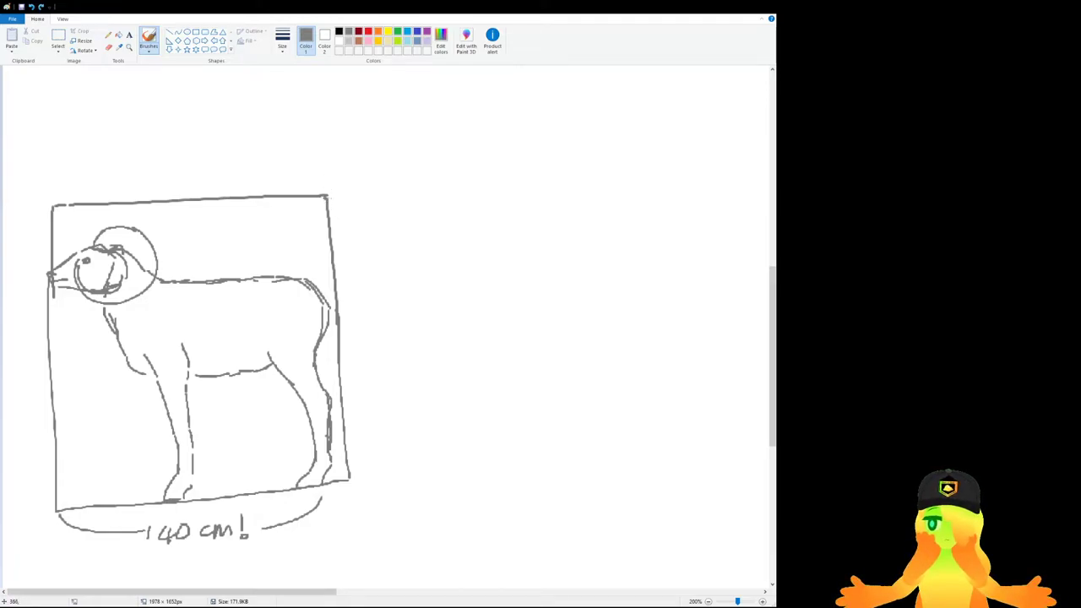
Draw a vertical dimension bracket along the ram frame's right edge and hand-letter the label "140cm!" beside it.
left_click_drag(326, 194, 355, 312)
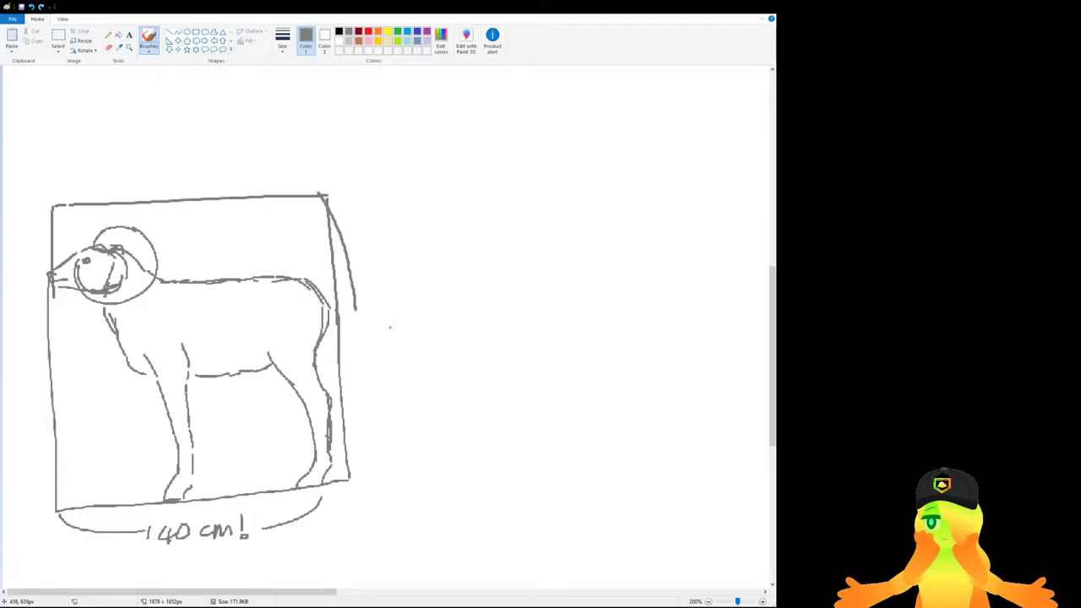
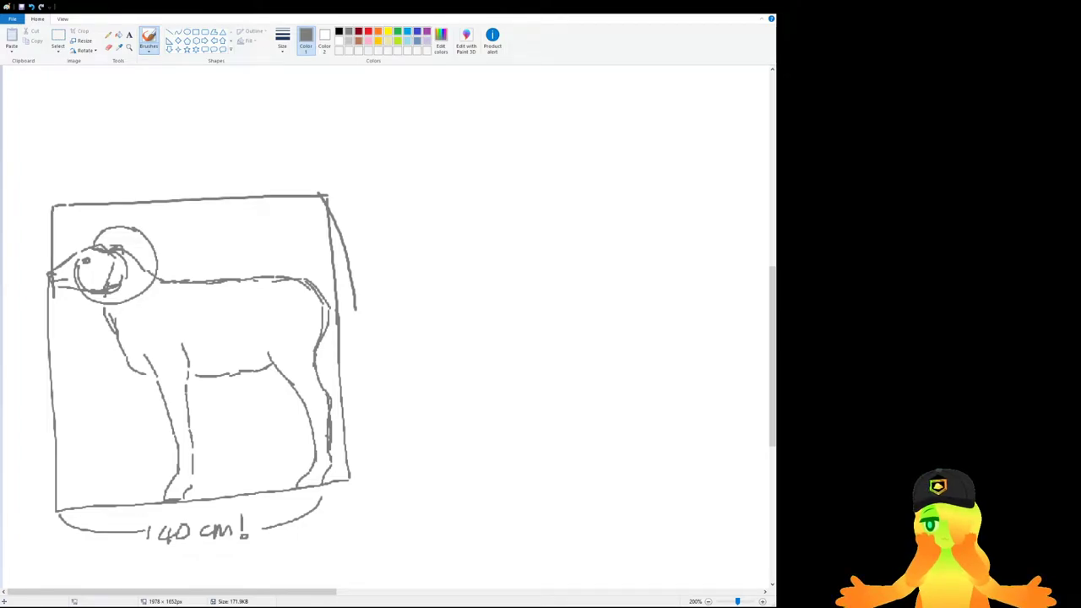
left_click_drag(353, 347, 350, 477)
mouse_move(350, 321)
left_mouse_down()
mouse_move(348, 353)
mouse_move(379, 330)
left_mouse_up()
mouse_move(397, 329)
left_mouse_down()
mouse_move(391, 341)
mouse_move(421, 341)
left_mouse_up()
left_click_drag(433, 316, 433, 331)
left_click(436, 340)
Add short division ticks to the ram frame's right edge and extend that edge above the box with a capped vertical line.
left_click_drag(336, 347, 324, 349)
left_click_drag(324, 269, 334, 268)
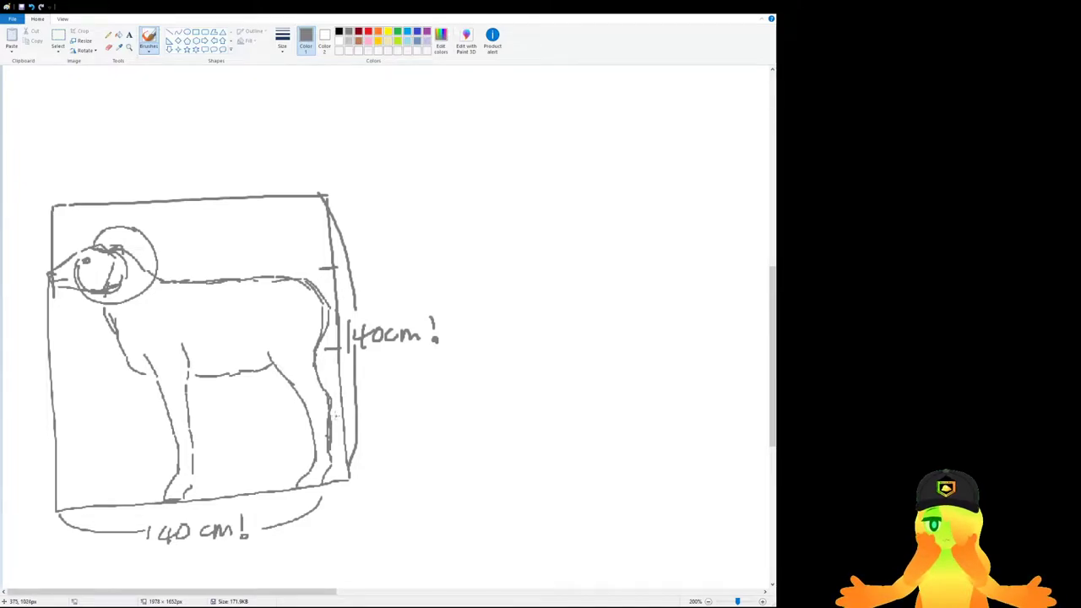
scroll(317, 282, "up", 3)
mouse_move(309, 275)
left_mouse_down()
mouse_move(326, 276)
mouse_move(324, 316)
left_mouse_up()
key("ctrl+z")
mouse_move(312, 264)
left_mouse_down()
mouse_move(326, 266)
mouse_move(321, 323)
left_mouse_up()
scroll(385, 263, "down", 3)
mouse_move(337, 137)
left_mouse_down()
mouse_move(473, 147)
mouse_move(458, 139)
mouse_move(479, 158)
mouse_move(470, 145)
mouse_move(461, 201)
mouse_move(488, 163)
mouse_move(469, 133)
left_mouse_up()
key("ctrl+z")
key("ctrl+z")
key("ctrl+z")
Sketch a standing human figure's head, shoulders, torso and legs beside the framed ram as a height comparison.
mouse_move(467, 210)
left_mouse_down()
mouse_move(497, 222)
mouse_move(494, 260)
left_mouse_up()
mouse_move(435, 226)
left_mouse_down()
mouse_move(447, 265)
mouse_move(477, 267)
mouse_move(448, 263)
mouse_move(501, 316)
left_mouse_up()
key("ctrl+z")
left_click_drag(454, 282, 456, 324)
key("ctrl+z")
mouse_move(451, 267)
left_mouse_down()
mouse_move(448, 316)
mouse_move(500, 318)
mouse_move(492, 456)
left_mouse_up()
left_click_drag(447, 312, 470, 452)
key("ctrl+z")
left_click_drag(447, 321, 470, 463)
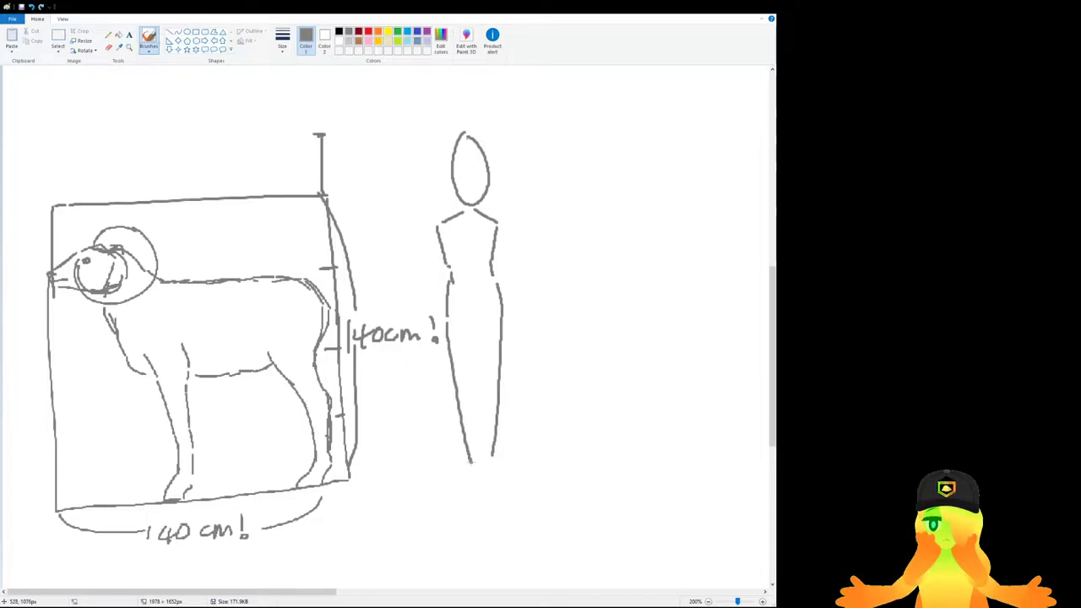
Draw the human figure's two arms bent upward in a flexing pose, with simple rounded hands.
mouse_move(442, 216)
left_mouse_down()
mouse_move(397, 226)
mouse_move(429, 240)
mouse_move(386, 181)
mouse_move(387, 252)
left_mouse_up()
mouse_move(498, 221)
left_mouse_down()
mouse_move(543, 210)
mouse_move(547, 232)
mouse_move(555, 214)
left_mouse_up()
key("ctrl+z")
key("ctrl+z")
mouse_move(496, 239)
left_mouse_down()
mouse_move(550, 228)
mouse_move(545, 177)
mouse_move(561, 165)
mouse_move(530, 204)
left_mouse_up()
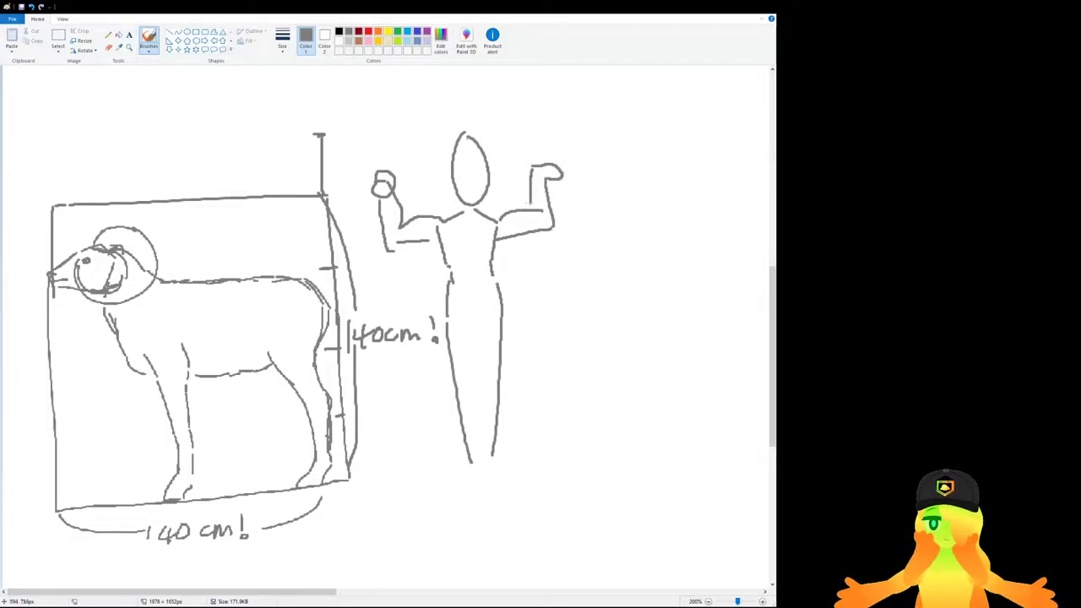
mouse_move(374, 174)
left_mouse_down()
mouse_move(353, 191)
mouse_move(380, 193)
left_mouse_up()
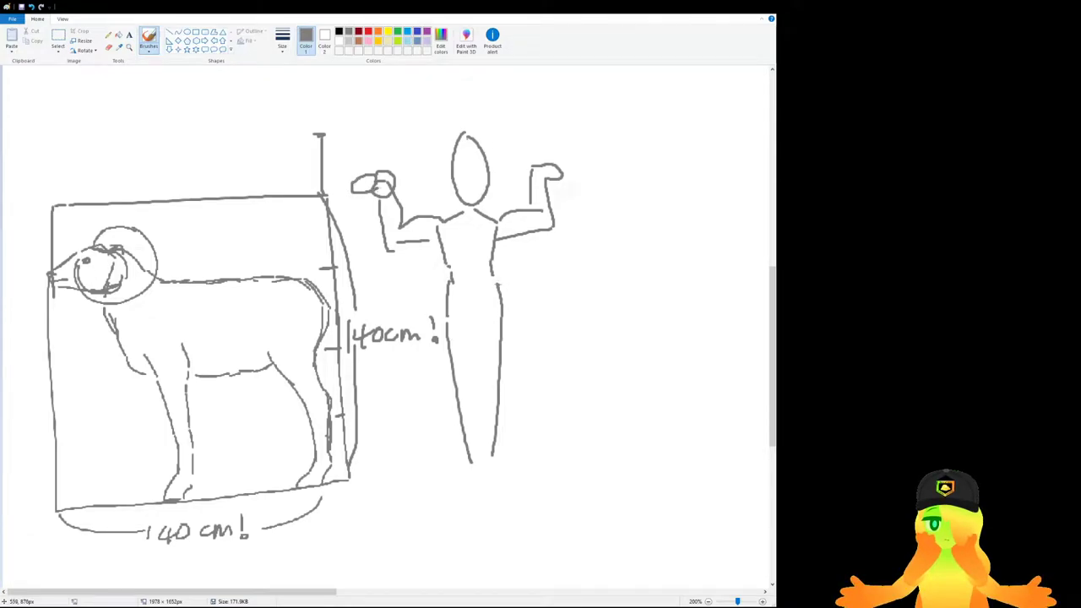
Refine the human figure's upper body with tapered torso sides, sloping shoulders and a rounder face outline.
left_click_drag(428, 242, 448, 281)
left_click_drag(421, 243, 432, 259)
left_click_drag(503, 244, 493, 272)
mouse_move(497, 268)
left_mouse_down()
mouse_move(513, 242)
mouse_move(498, 280)
mouse_move(512, 241)
left_mouse_up()
mouse_move(473, 207)
left_mouse_down()
mouse_move(512, 210)
mouse_move(473, 206)
mouse_move(415, 224)
left_mouse_up()
mouse_move(472, 195)
left_mouse_down()
mouse_move(487, 159)
mouse_move(472, 192)
left_mouse_up()
Widen the human figure's hips and thighs and draw the crotch and inner leg lines separating the two legs.
mouse_move(497, 282)
left_mouse_down()
mouse_move(519, 318)
mouse_move(505, 360)
left_mouse_up()
mouse_move(444, 285)
left_mouse_down()
mouse_move(452, 366)
mouse_move(468, 458)
left_mouse_up()
left_click_drag(504, 363, 502, 459)
mouse_move(488, 385)
left_mouse_down()
mouse_move(496, 457)
mouse_move(484, 431)
mouse_move(482, 327)
mouse_move(474, 330)
left_mouse_up()
key("ctrl+z")
mouse_move(459, 314)
left_mouse_down()
mouse_move(470, 335)
mouse_move(488, 308)
mouse_move(471, 331)
mouse_move(467, 368)
left_mouse_up()
key("ctrl+z")
left_click_drag(475, 330, 481, 422)
left_click_drag(482, 436, 482, 444)
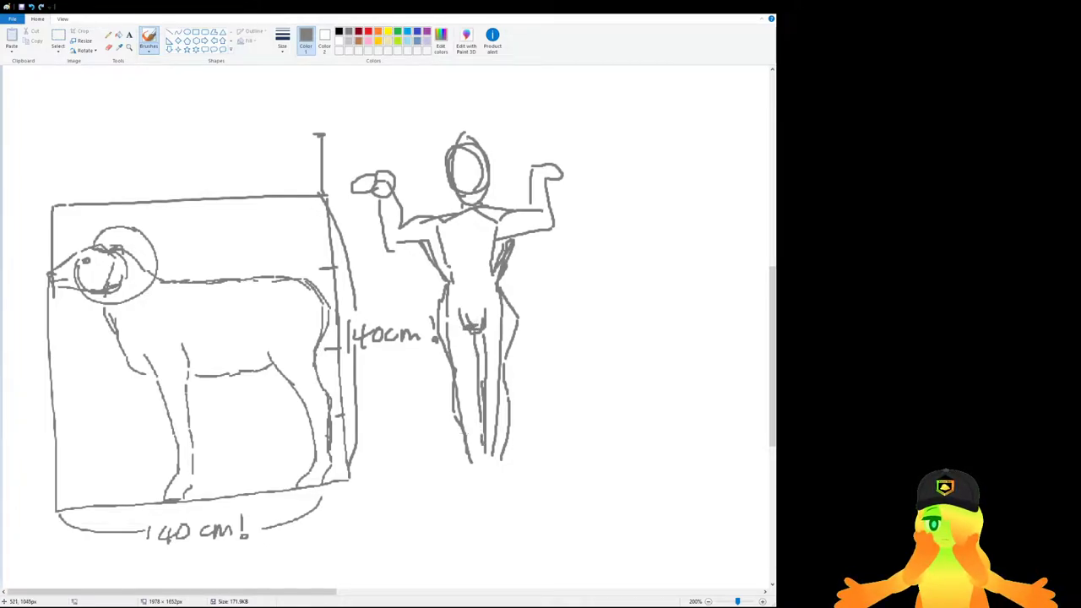
Add a bulging muscle to the human figure's right-hand arm and reinforce that forearm's outline.
scroll(470, 437, "down", 1)
scroll(450, 416, "up", 1)
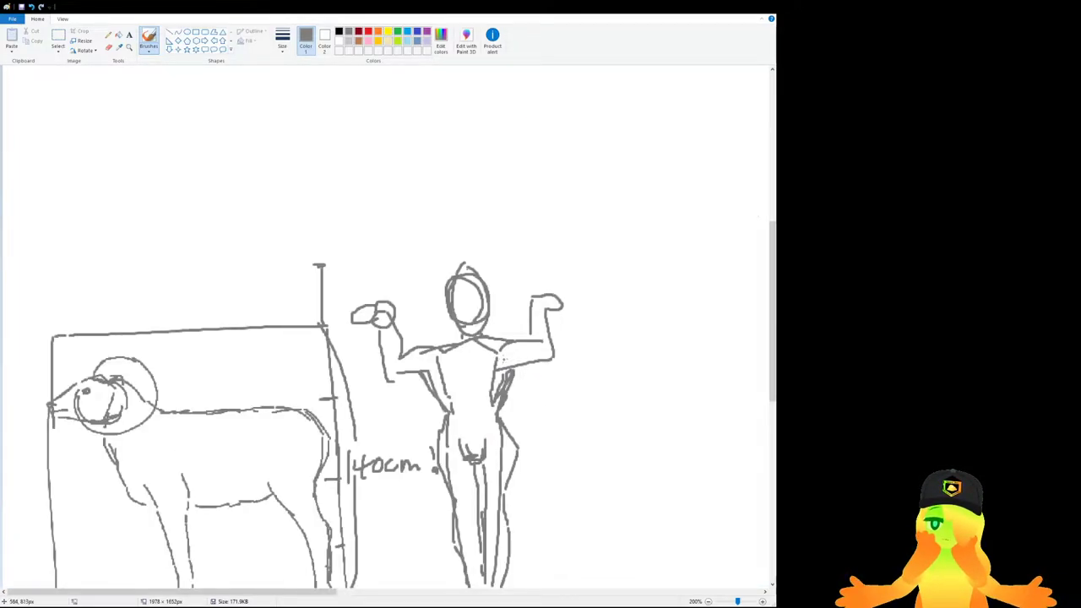
mouse_move(499, 341)
left_mouse_down()
mouse_move(539, 336)
mouse_move(550, 295)
left_mouse_up()
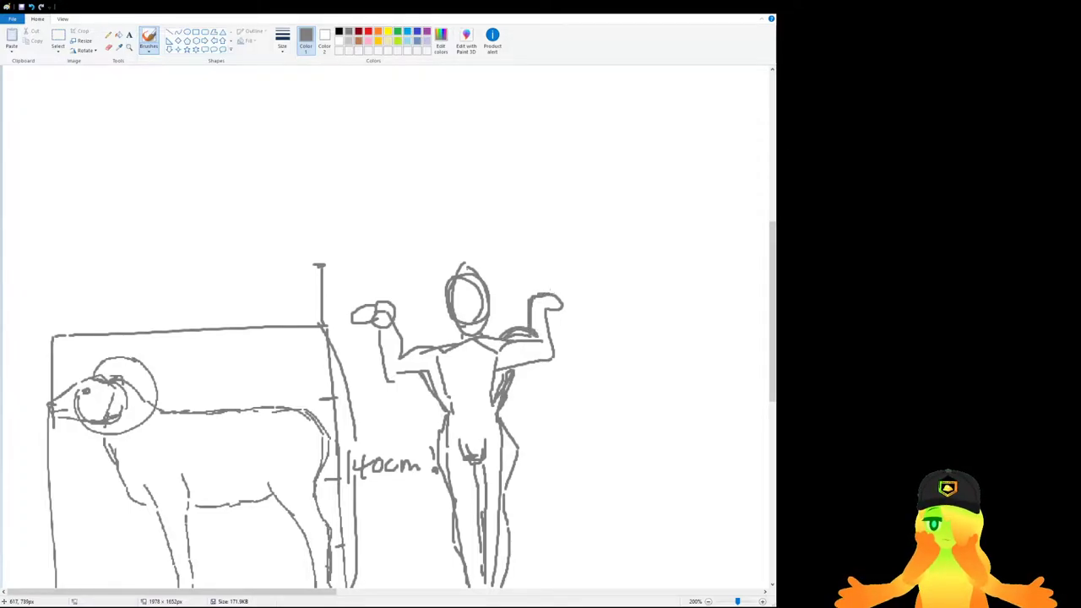
scroll(366, 328, "down", 2)
scroll(365, 327, "up", 2)
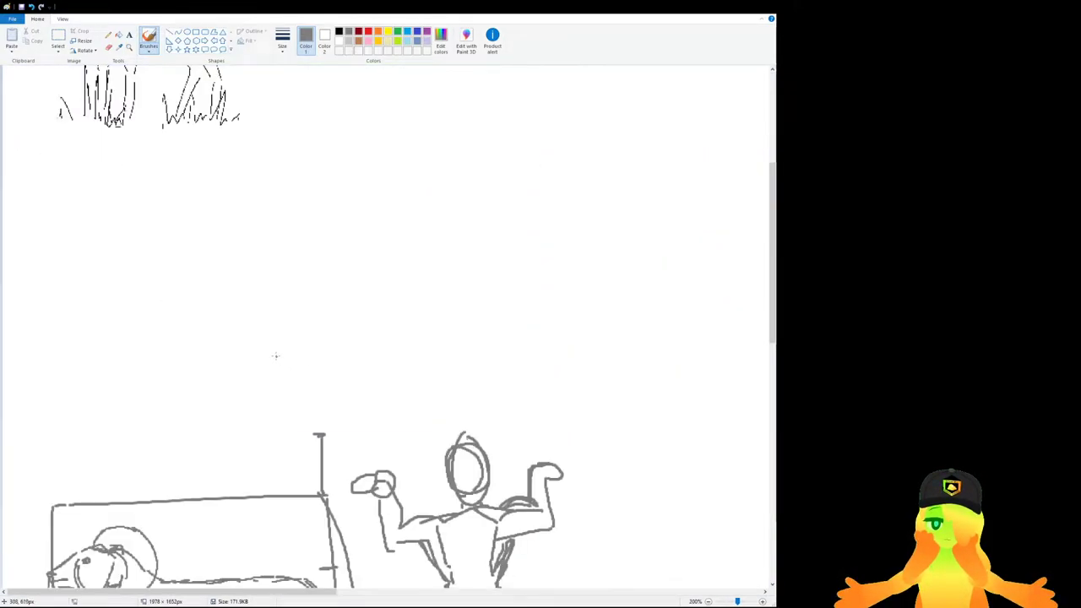
Select the framed ram together with the human figure and move them up beside the small ram drawing.
scroll(273, 352, "down", 2)
scroll(321, 312, "up", 1)
scroll(335, 304, "down", 2)
scroll(474, 237, "down", 1)
scroll(299, 248, "up", 1)
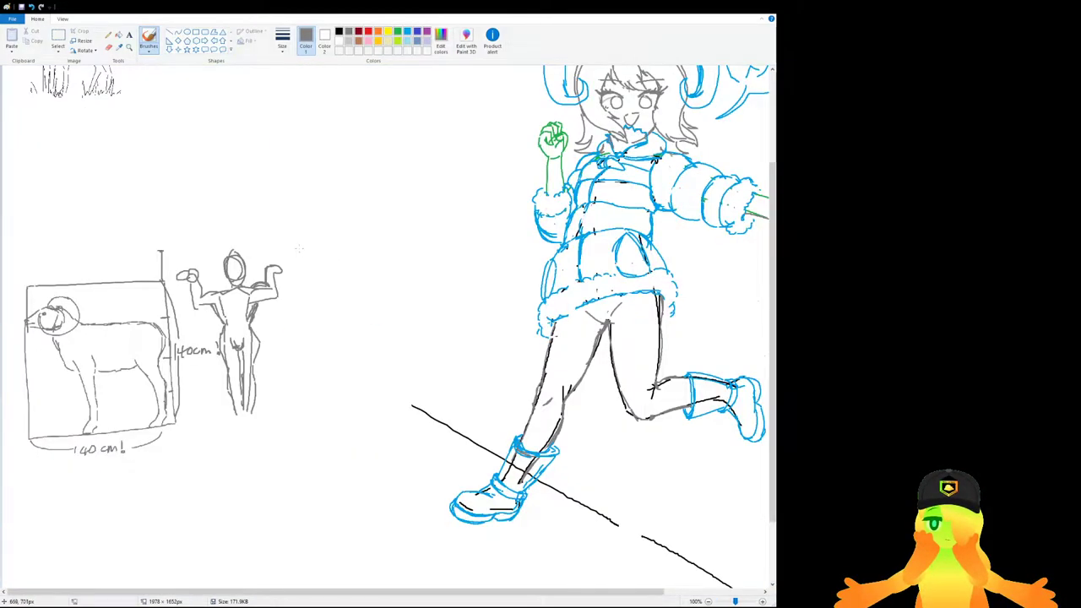
scroll(246, 211, "down", 1)
left_click(59, 38)
left_click_drag(166, 324, 2, 209)
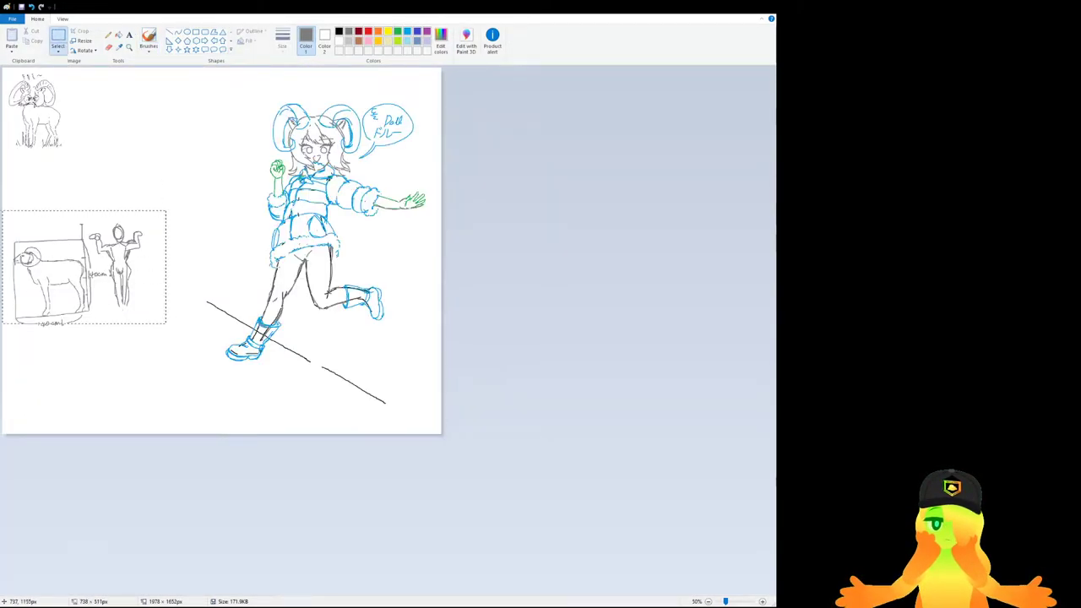
left_click_drag(166, 338, 7, 217)
mouse_move(71, 277)
left_mouse_down()
mouse_move(145, 147)
mouse_move(129, 124)
left_mouse_up()
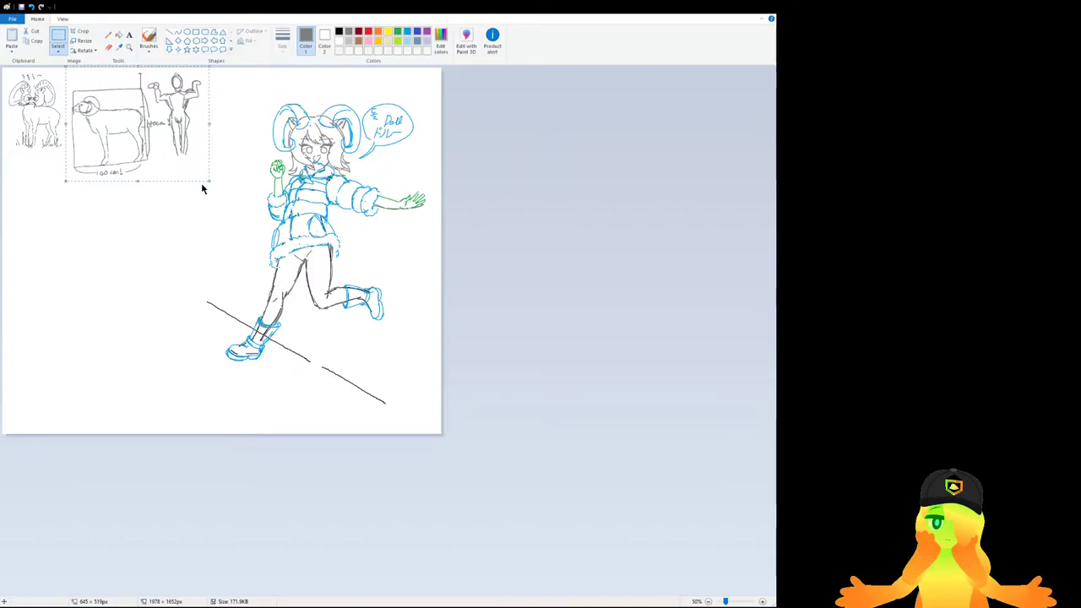
Shrink the selected ram and human size comparison to about half its size and save the picture.
left_click_drag(208, 184, 137, 124)
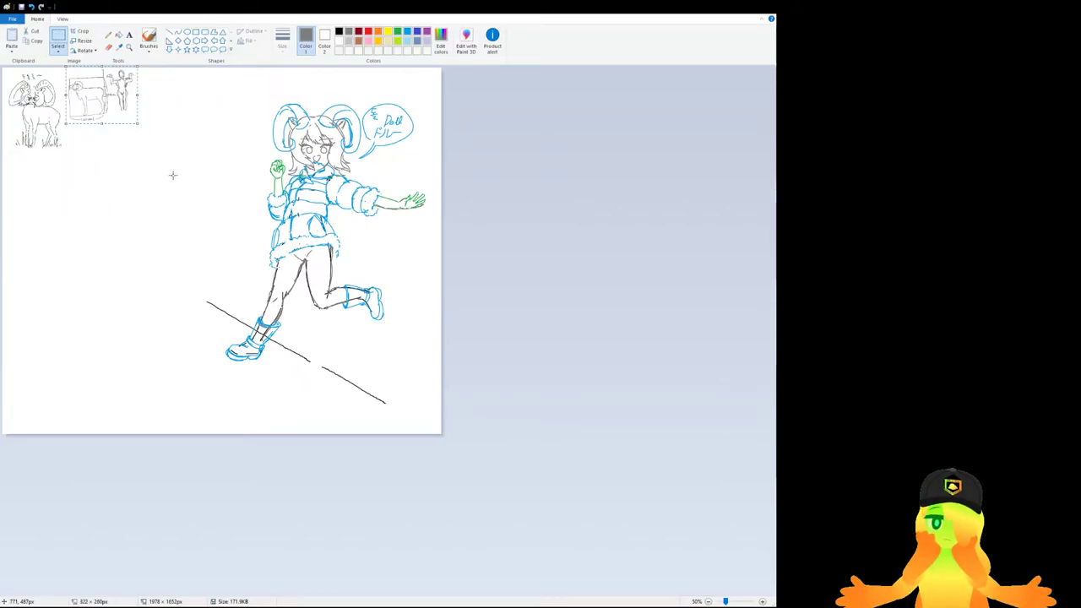
left_click(172, 174)
scroll(170, 157, "up", 1)
scroll(130, 125, "down", 1)
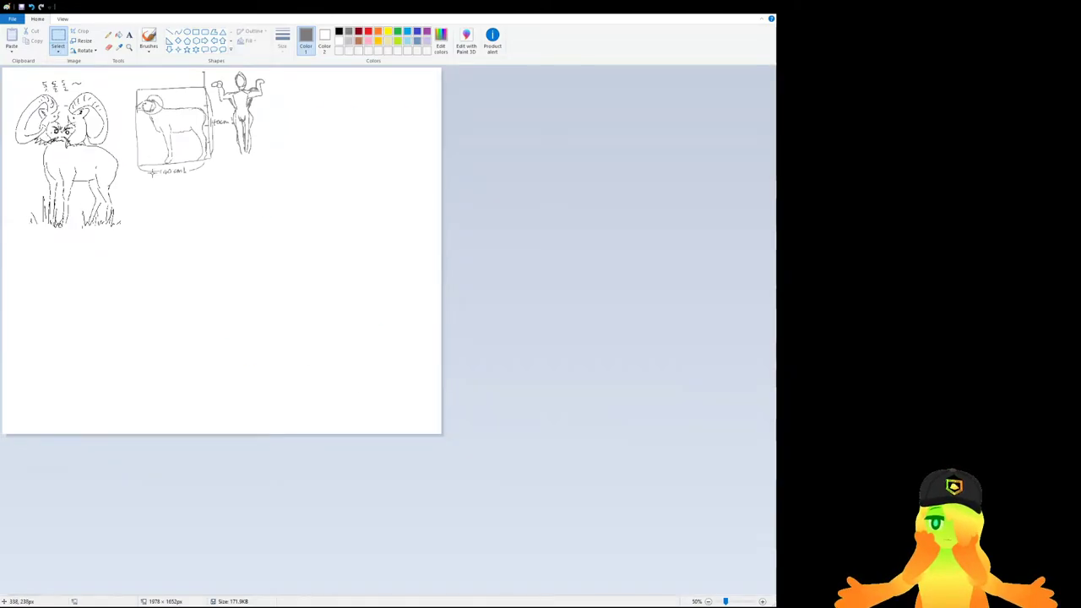
key("ctrl+s")
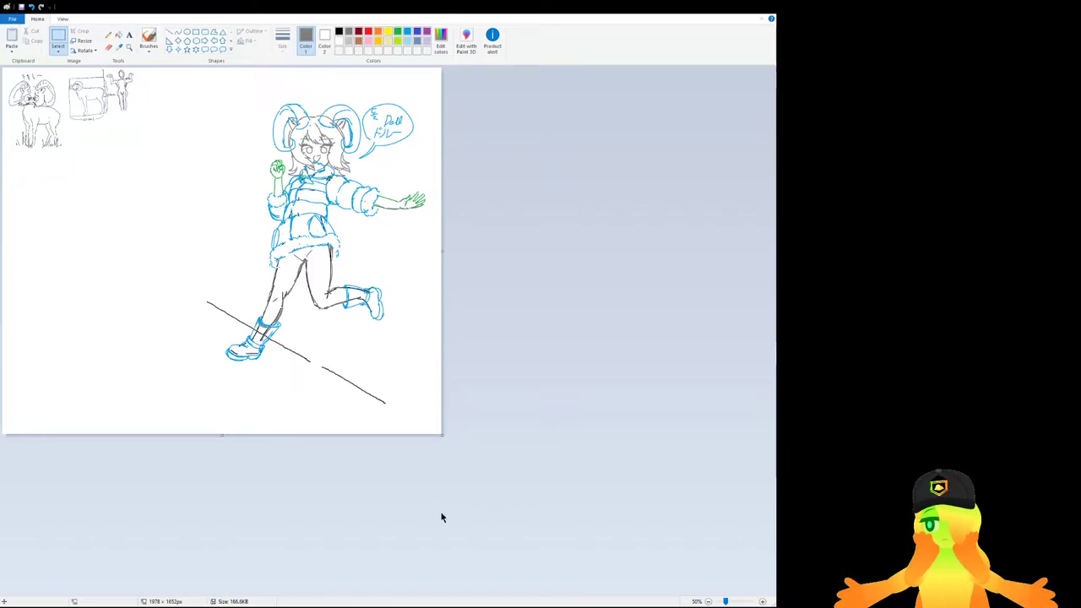
left_click(150, 37)
scroll(191, 280, "up", 1)
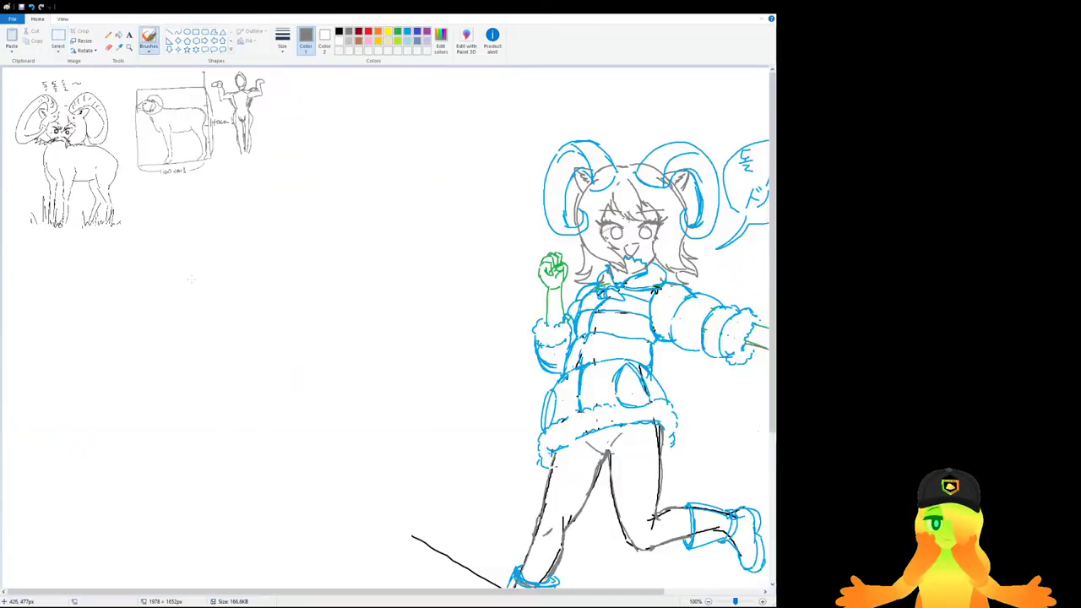
scroll(253, 397, "down", 2)
scroll(253, 397, "up", 2)
left_click_drag(271, 386, 397, 372)
key("ctrl+z")
scroll(311, 360, "down", 2)
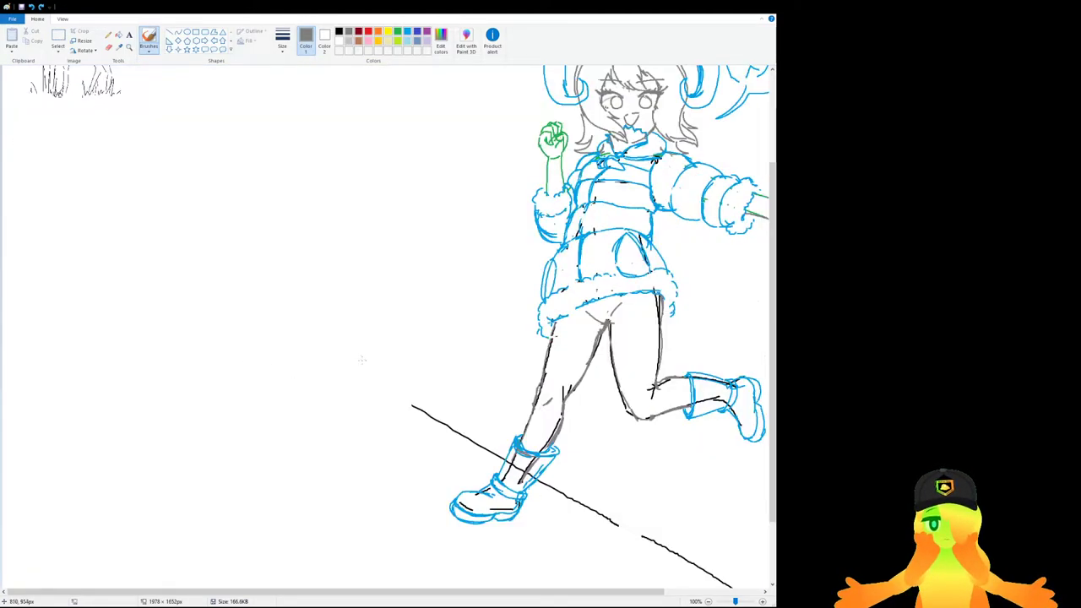
scroll(325, 321, "down", 1)
scroll(298, 291, "up", 1)
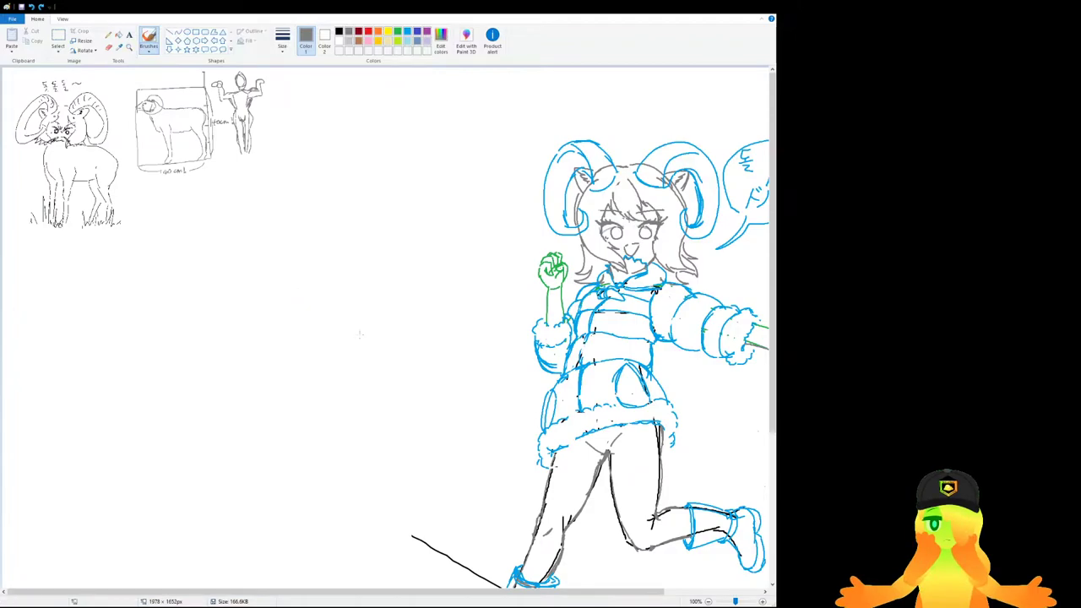
Set the drawing colour to light gray and try out strokes in the empty area left of the character, undoing each one.
left_click(349, 41)
mouse_move(242, 408)
left_mouse_down()
mouse_move(282, 390)
mouse_move(350, 392)
left_mouse_up()
key("ctrl+z")
scroll(304, 379, "down", 1)
scroll(304, 377, "up", 1)
scroll(304, 375, "down", 1)
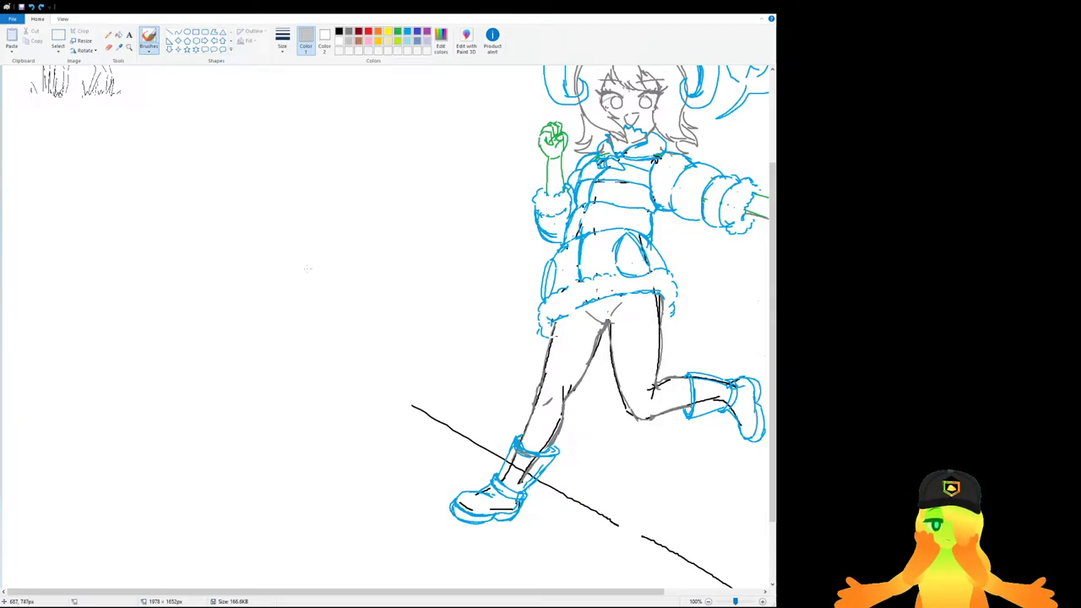
scroll(312, 263, "up", 3)
scroll(377, 329, "down", 3)
scroll(376, 330, "up", 2)
left_click_drag(336, 367, 381, 346)
key("ctrl+z")
scroll(331, 363, "down", 2)
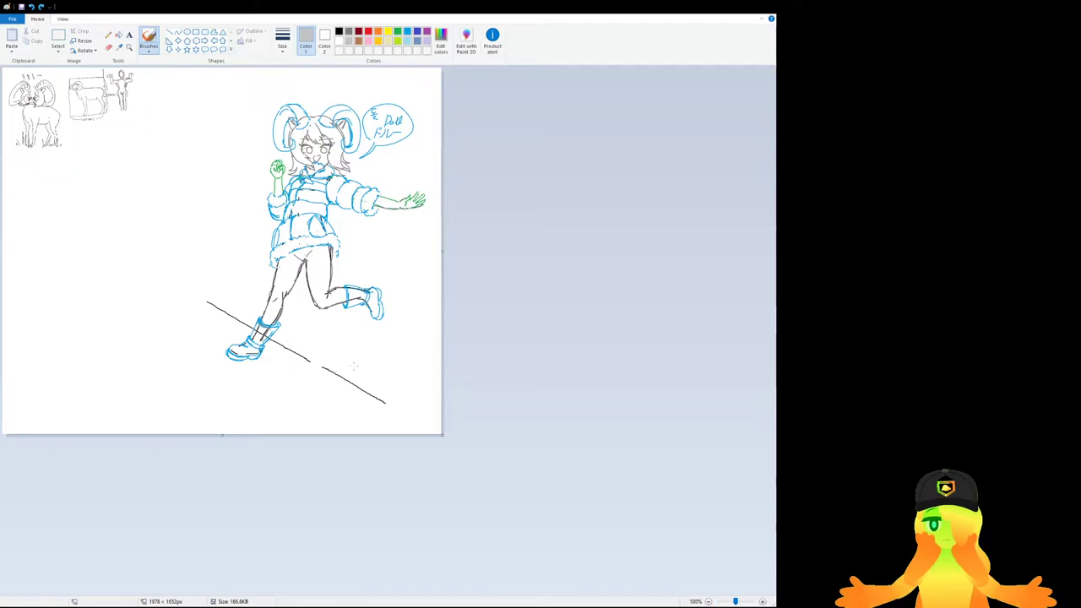
scroll(331, 363, "up", 2)
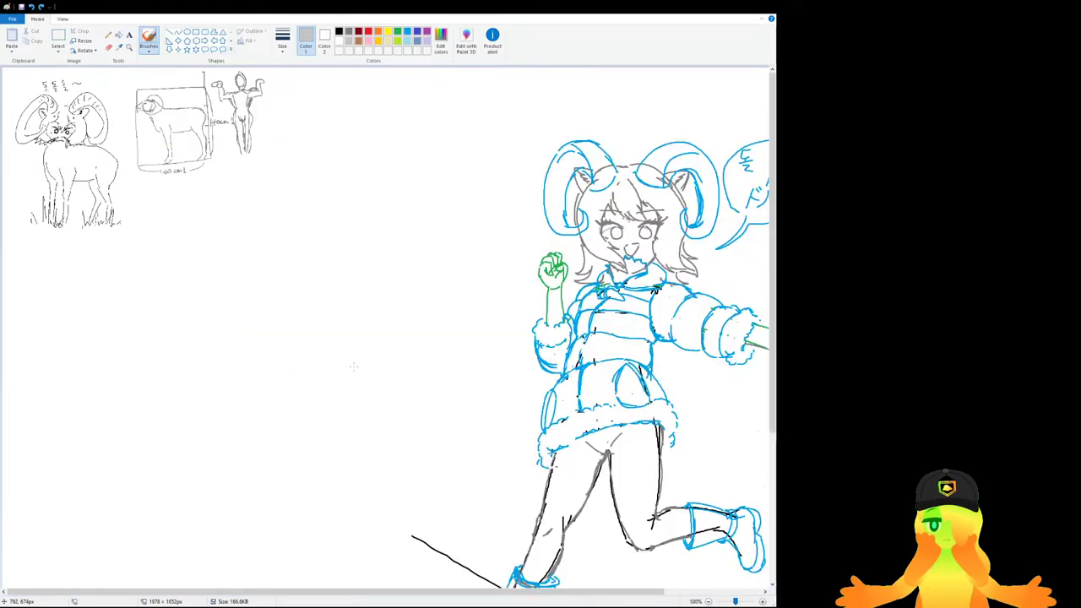
Select the small ram drawing and the size comparison together and shift them slightly down and right from the canvas corner.
left_click(57, 39)
left_click_drag(298, 277, 3, 69)
left_click_drag(168, 135, 191, 169)
left_click(397, 215)
left_click_drag(774, 172, 775, 195)
scroll(775, 192, "down", 1)
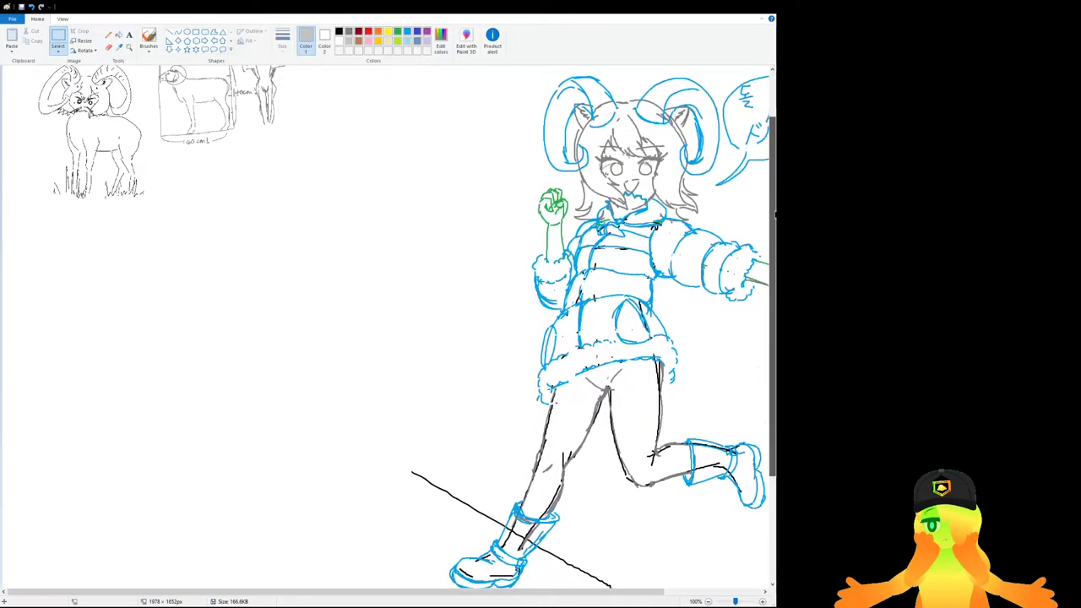
left_click_drag(357, 261, 1, 66)
mouse_move(146, 158)
left_mouse_down()
mouse_move(162, 179)
mouse_move(151, 182)
left_mouse_up()
left_click(635, 320)
left_click_drag(521, 592, 546, 603)
Sketch a tall light gray oval with the brush in the empty space between the ram references and the character.
left_click(148, 36)
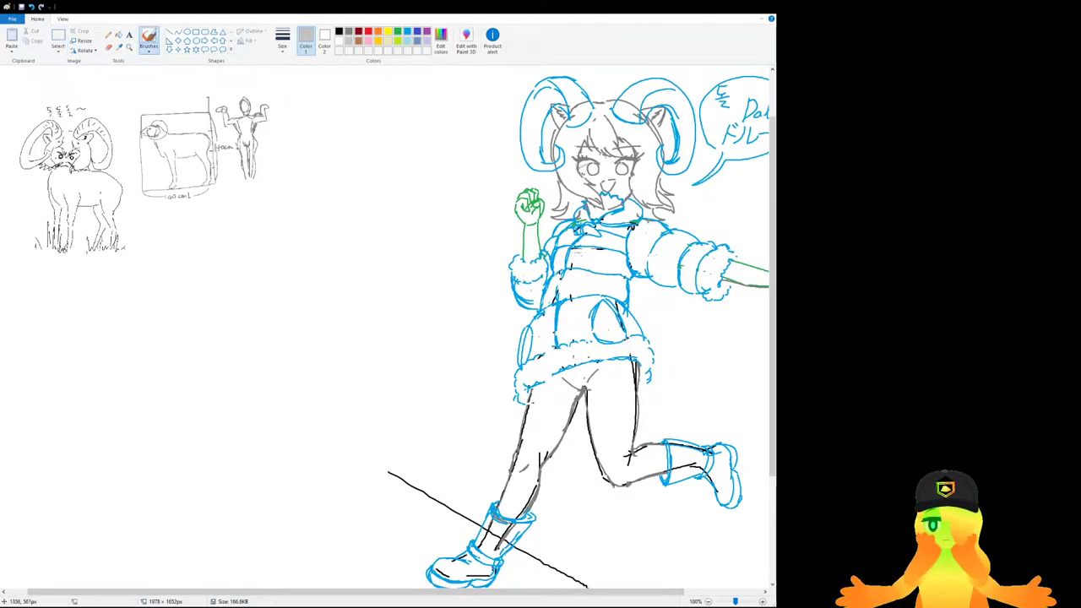
mouse_move(327, 285)
left_mouse_down()
mouse_move(368, 272)
mouse_move(388, 365)
left_mouse_up()
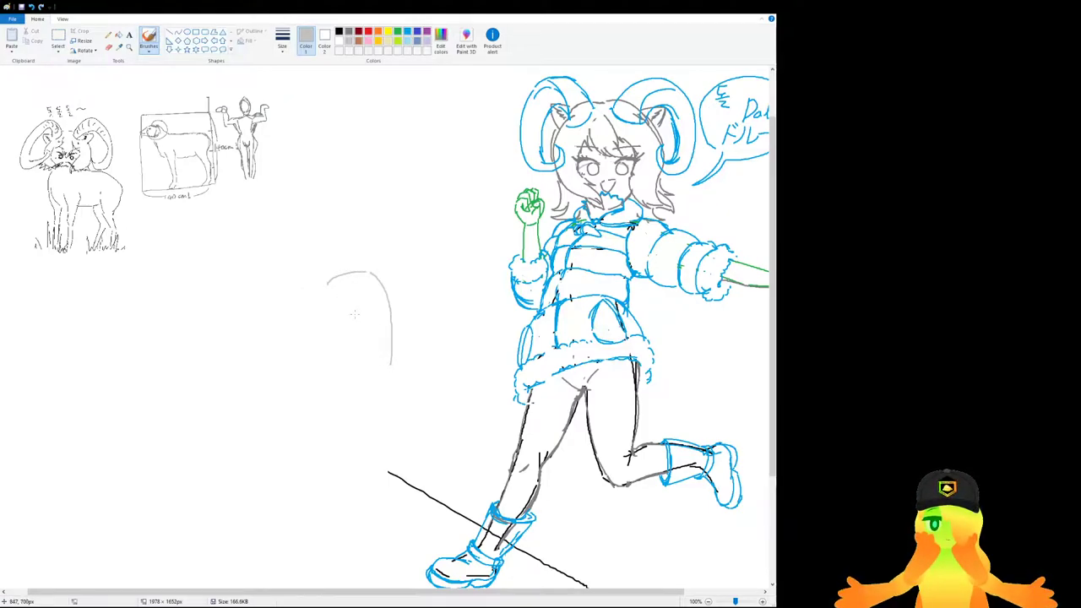
mouse_move(300, 282)
left_mouse_down()
mouse_move(292, 310)
mouse_move(313, 418)
left_mouse_up()
key("ctrl+z")
key("ctrl+z")
left_click_drag(372, 273, 399, 352)
left_click_drag(399, 356, 374, 426)
key("ctrl+z")
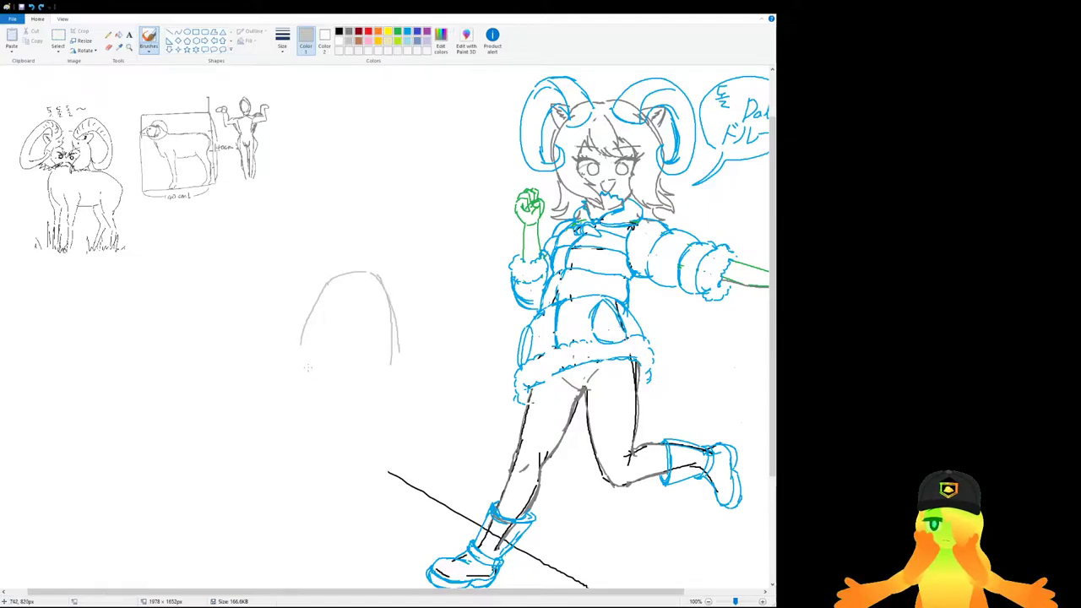
left_click_drag(388, 341, 359, 428)
left_click_drag(302, 366, 326, 434)
key("ctrl+z")
mouse_move(304, 336)
left_mouse_down()
mouse_move(305, 377)
mouse_move(342, 424)
mouse_move(326, 432)
left_mouse_up()
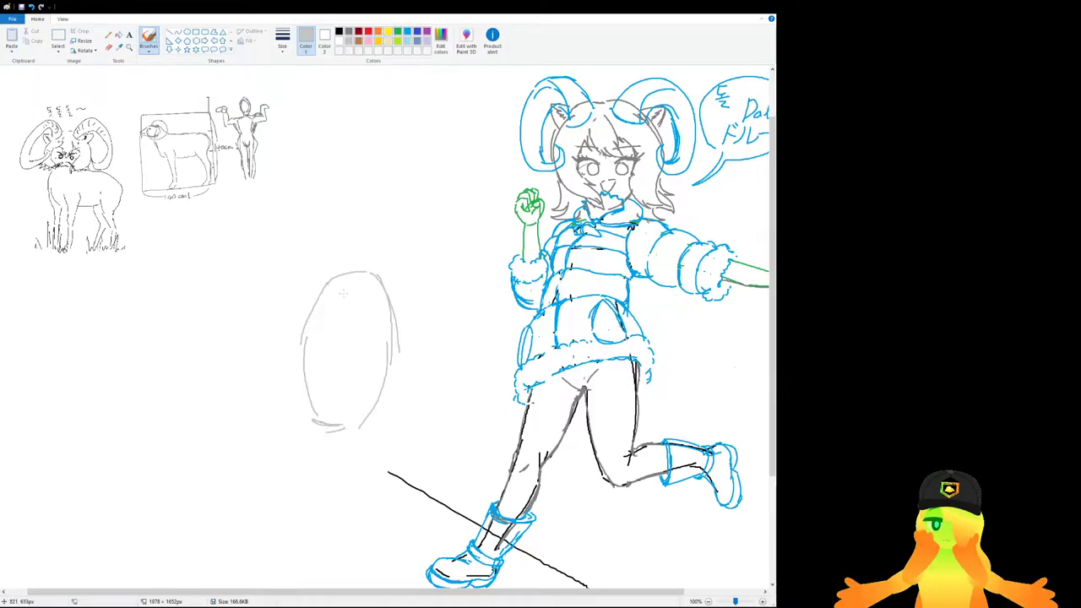
Build the oval into a rounded form with an outer rim, a bulging right side, a closed underside and a curved guide line.
mouse_move(318, 271)
left_mouse_down()
mouse_move(389, 277)
mouse_move(397, 366)
mouse_move(301, 297)
left_mouse_up()
key("ctrl+z")
mouse_move(381, 266)
left_mouse_down()
mouse_move(439, 285)
mouse_move(470, 370)
left_mouse_up()
key("ctrl+z")
mouse_move(389, 274)
left_mouse_down()
mouse_move(414, 270)
mouse_move(461, 365)
mouse_move(414, 421)
left_mouse_up()
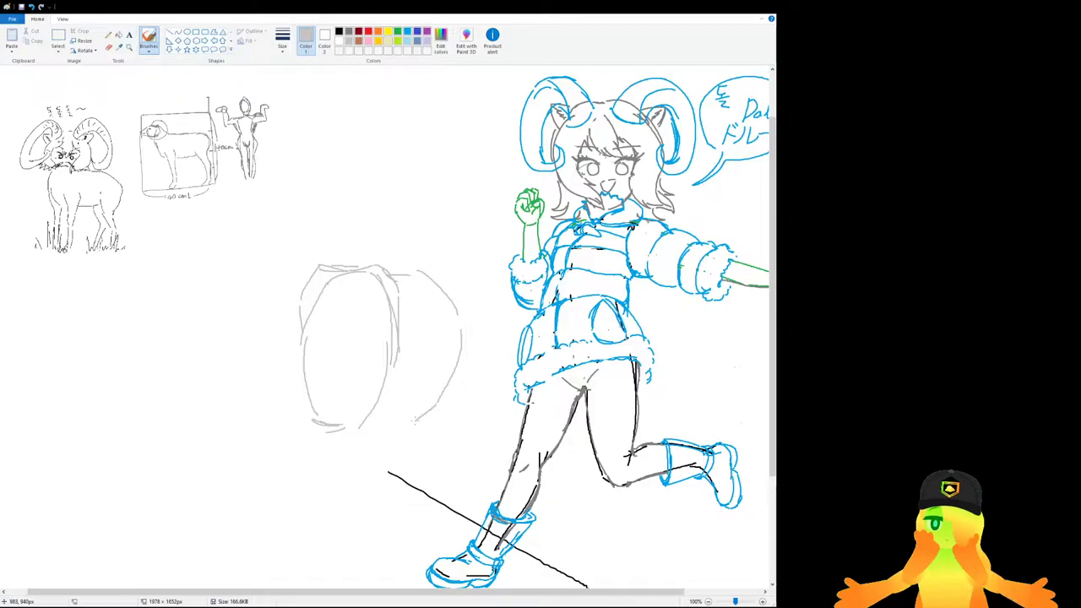
scroll(410, 421, "down", 3)
mouse_move(346, 298)
left_mouse_down()
mouse_move(407, 283)
mouse_move(352, 300)
mouse_move(413, 294)
mouse_move(366, 301)
mouse_move(383, 246)
mouse_move(409, 257)
mouse_move(397, 254)
mouse_move(446, 234)
left_mouse_up()
key("ctrl+z")
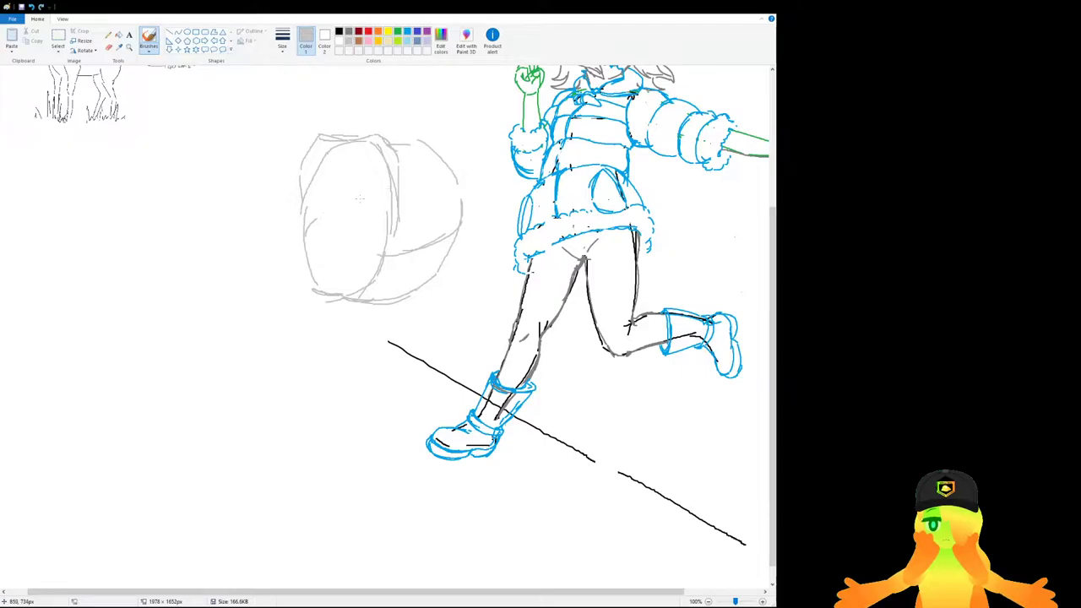
scroll(370, 251, "up", 3)
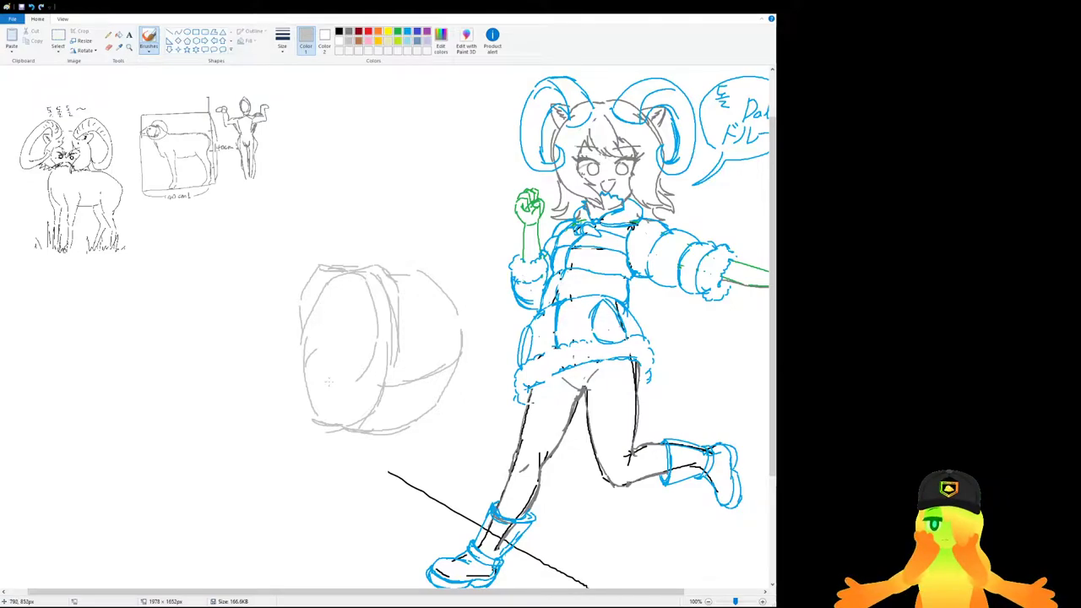
Add light gray chest curves inside the rounded body and an overlapping double circle for the ram's head at its upper front.
mouse_move(313, 384)
left_mouse_down()
mouse_move(333, 389)
mouse_move(365, 346)
mouse_move(361, 300)
left_mouse_up()
left_click_drag(318, 272, 295, 360)
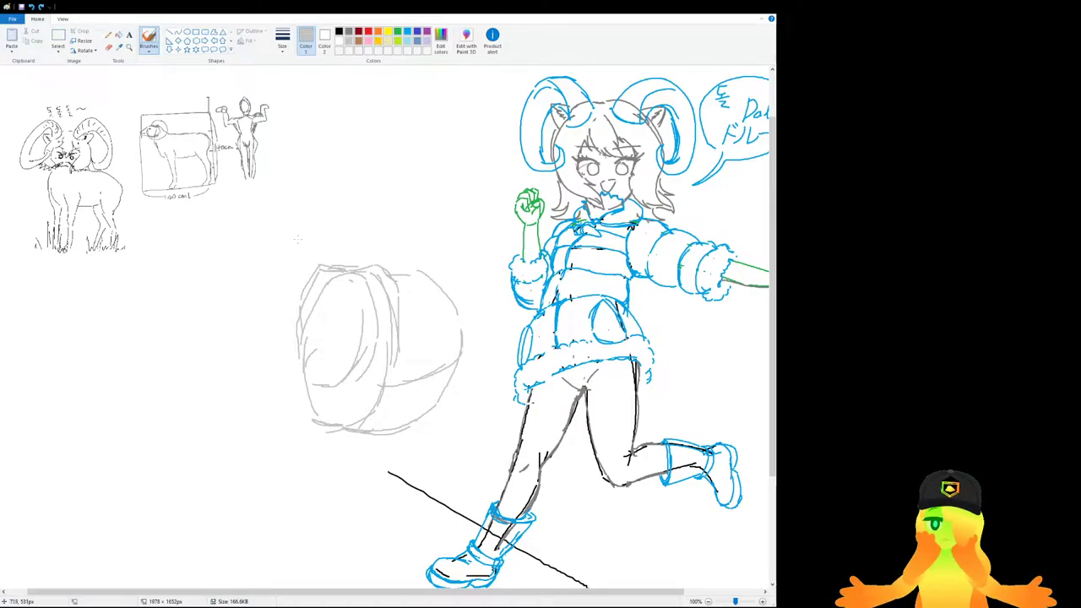
key("ctrl+z")
key("ctrl+z")
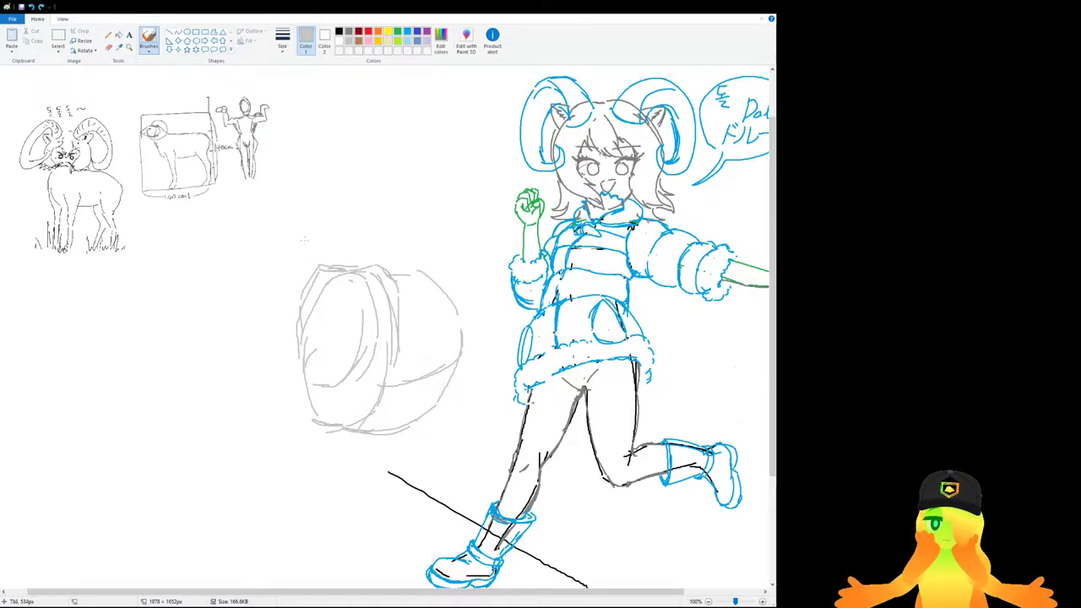
mouse_move(300, 306)
left_mouse_down()
mouse_move(339, 271)
mouse_move(306, 376)
mouse_move(314, 384)
mouse_move(349, 356)
left_mouse_up()
key("ctrl+z")
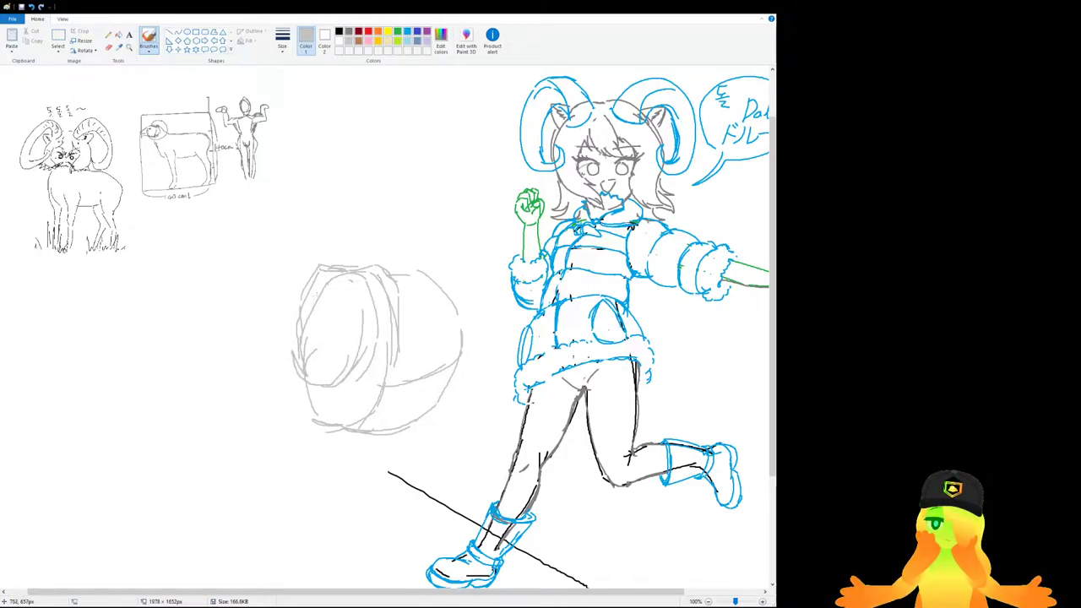
mouse_move(291, 304)
left_mouse_down()
mouse_move(330, 262)
mouse_move(309, 269)
mouse_move(304, 320)
mouse_move(323, 293)
mouse_move(311, 312)
left_mouse_up()
key("ctrl+z")
scroll(305, 317, "up", 1)
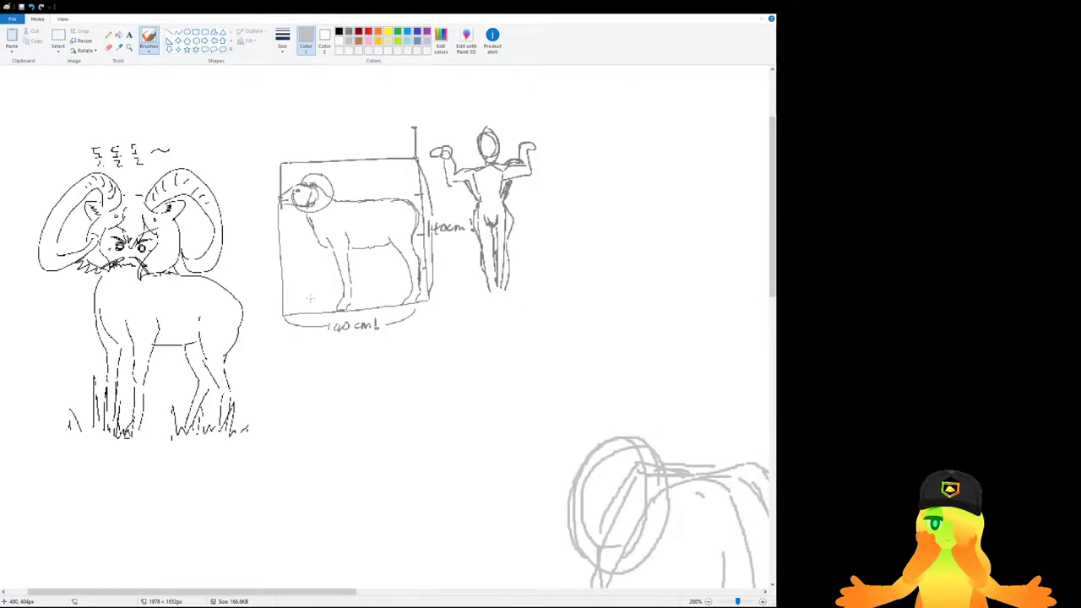
Try light gray strokes down the shoulder side of the enlarged ram body, undoing each one.
scroll(238, 569, "down", 4)
left_click_drag(241, 591, 377, 591)
scroll(433, 333, "down", 2)
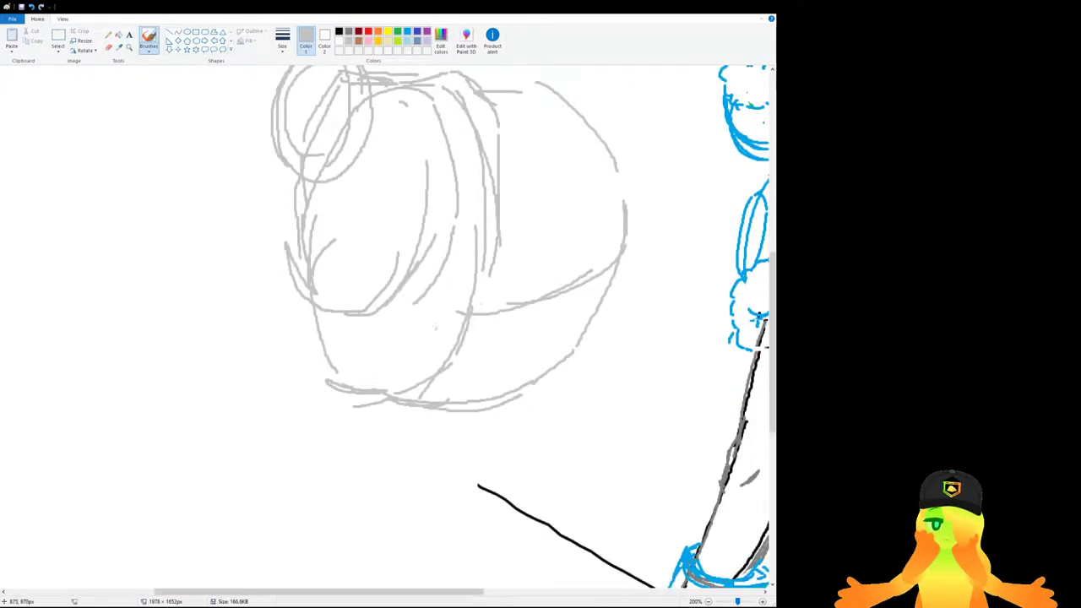
left_click_drag(489, 194, 495, 220)
key("ctrl+z")
left_click_drag(496, 138, 504, 311)
key("ctrl+z")
left_click_drag(499, 238, 496, 370)
mouse_move(494, 312)
left_mouse_down()
mouse_move(483, 135)
mouse_move(495, 311)
left_mouse_up()
key("ctrl+z")
Change the drawing colour to dark gray and draw the shoulder line down the ram's body toward the near front leg.
left_click(348, 31)
key("ctrl+z")
mouse_move(483, 153)
left_mouse_down()
mouse_move(502, 313)
mouse_move(498, 253)
mouse_move(494, 372)
left_mouse_up()
key("ctrl+z")
key("ctrl+z")
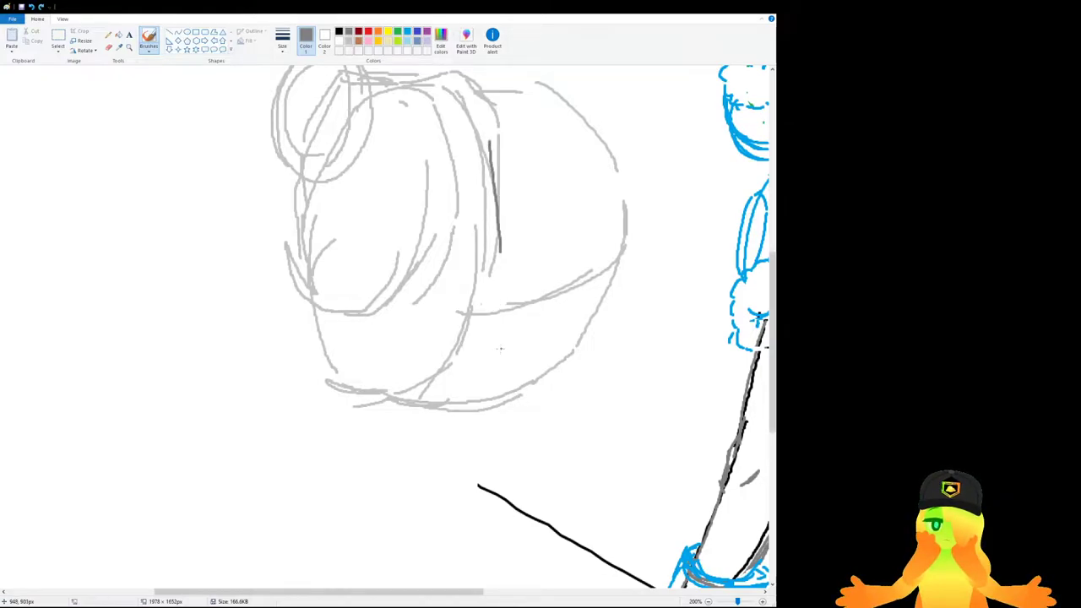
left_click_drag(499, 231, 491, 350)
key("ctrl+z")
mouse_move(498, 231)
left_mouse_down()
mouse_move(487, 363)
mouse_move(373, 393)
left_mouse_up()
Outline the ram's chest front and rounded underside in dark gray, and carry the shoulder line down into the near front leg.
left_click_drag(304, 299, 334, 383)
key("ctrl+z")
mouse_move(304, 301)
left_mouse_down()
mouse_move(336, 373)
mouse_move(367, 393)
mouse_move(330, 364)
mouse_move(313, 444)
left_mouse_up()
key("ctrl+z")
scroll(321, 340, "up", 3)
left_click_drag(275, 344, 292, 412)
scroll(287, 380, "down", 3)
scroll(517, 344, "down", 3)
left_click_drag(491, 226, 397, 402)
key("ctrl+z")
key("ctrl+z")
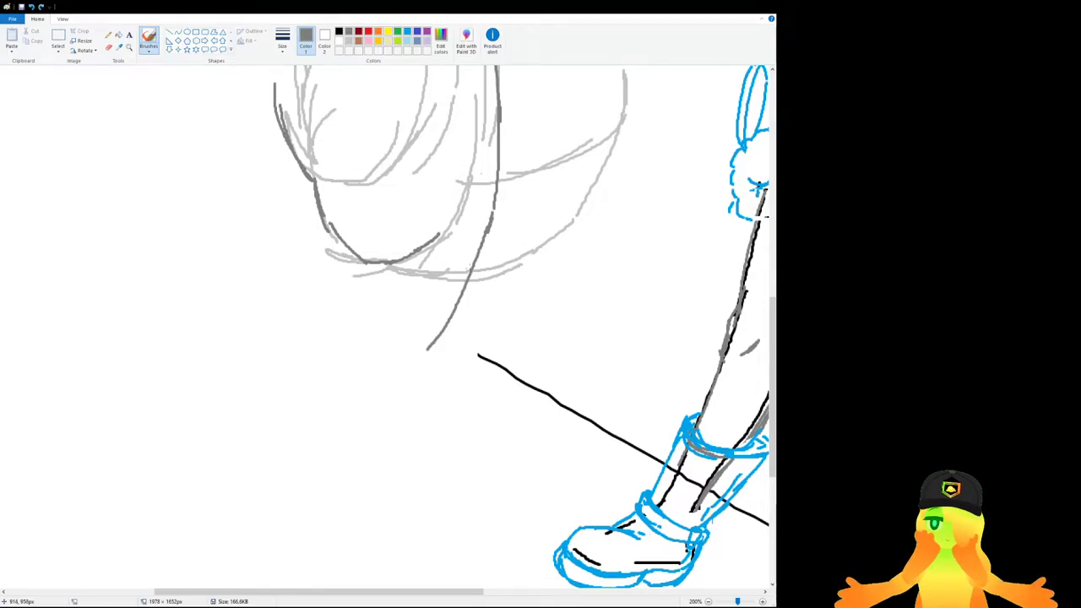
Sketch the front edge of the near front leg's upper part and round off the knee beneath it.
scroll(422, 254, "down", 3)
mouse_move(420, 127)
left_mouse_down()
mouse_move(393, 216)
mouse_move(388, 206)
left_mouse_up()
key("ctrl+z")
key("ctrl+z")
left_click_drag(411, 127, 381, 238)
key("ctrl+z")
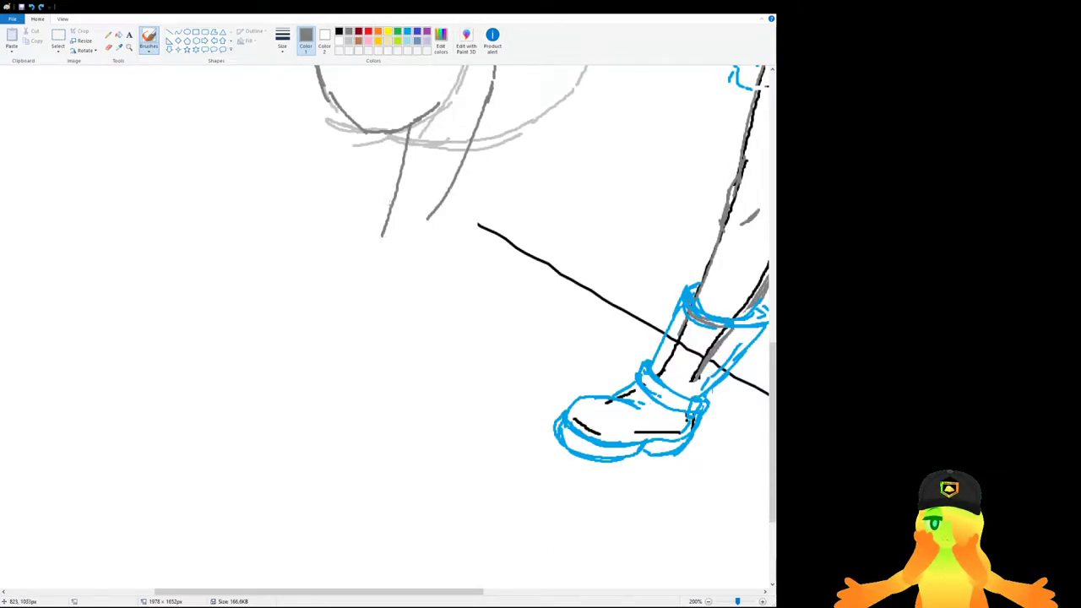
key("ctrl+z")
left_click_drag(405, 116, 382, 207)
key("ctrl+z")
mouse_move(391, 129)
left_mouse_down()
mouse_move(375, 232)
mouse_move(419, 228)
mouse_move(413, 268)
mouse_move(380, 274)
left_mouse_up()
scroll(393, 203, "down", 3)
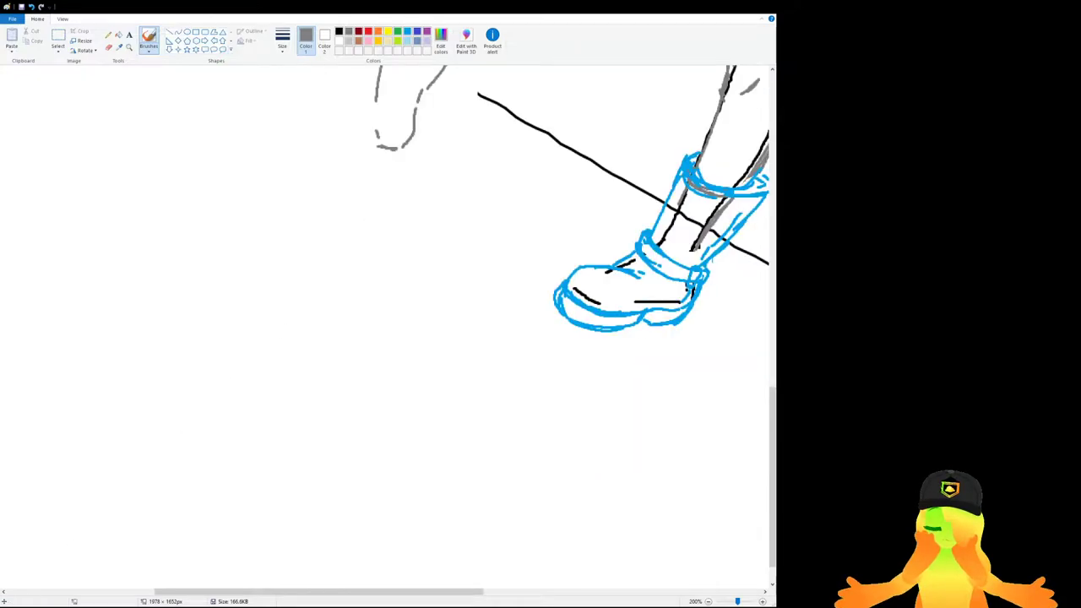
Try straight vertical lines for the lower part of the near front leg, then undo them.
scroll(337, 219, "up", 3)
mouse_move(421, 238)
left_mouse_down()
mouse_move(425, 317)
mouse_move(417, 270)
left_mouse_up()
key("ctrl+z")
left_click_drag(412, 302, 406, 405)
left_click_drag(372, 286, 383, 389)
scroll(330, 363, "down", 1)
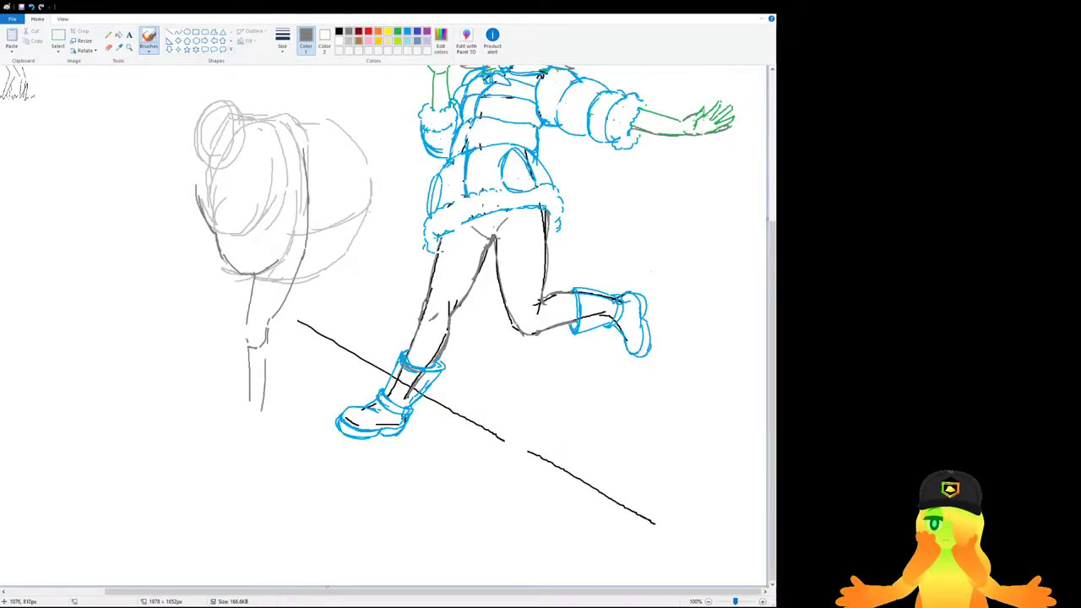
scroll(362, 243, "up", 1)
scroll(395, 214, "down", 3)
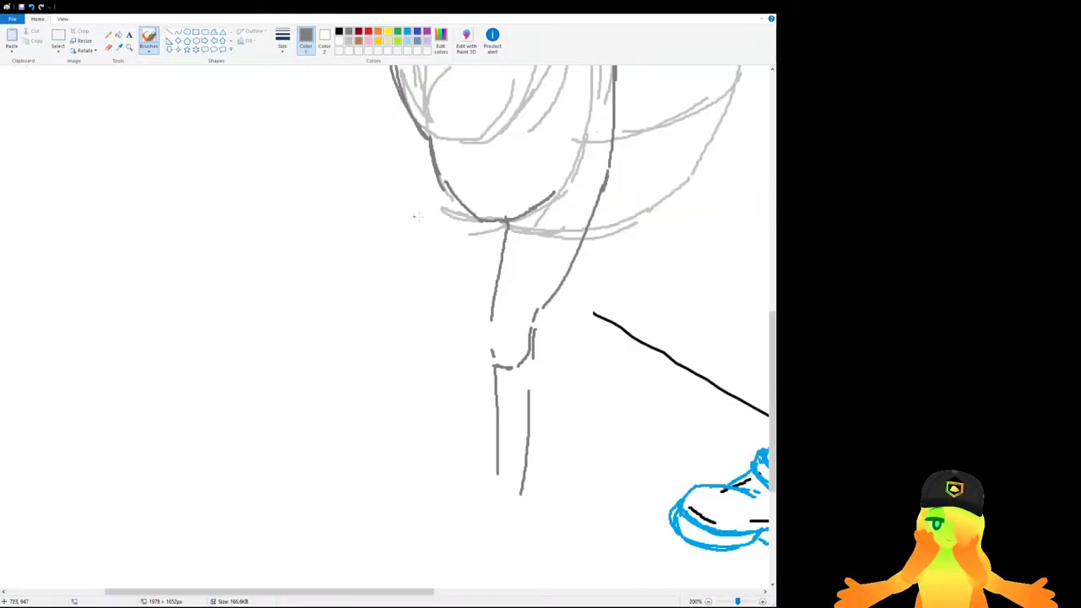
key("ctrl+z")
key("ctrl+z")
left_click_drag(511, 365, 498, 428)
key("ctrl+z")
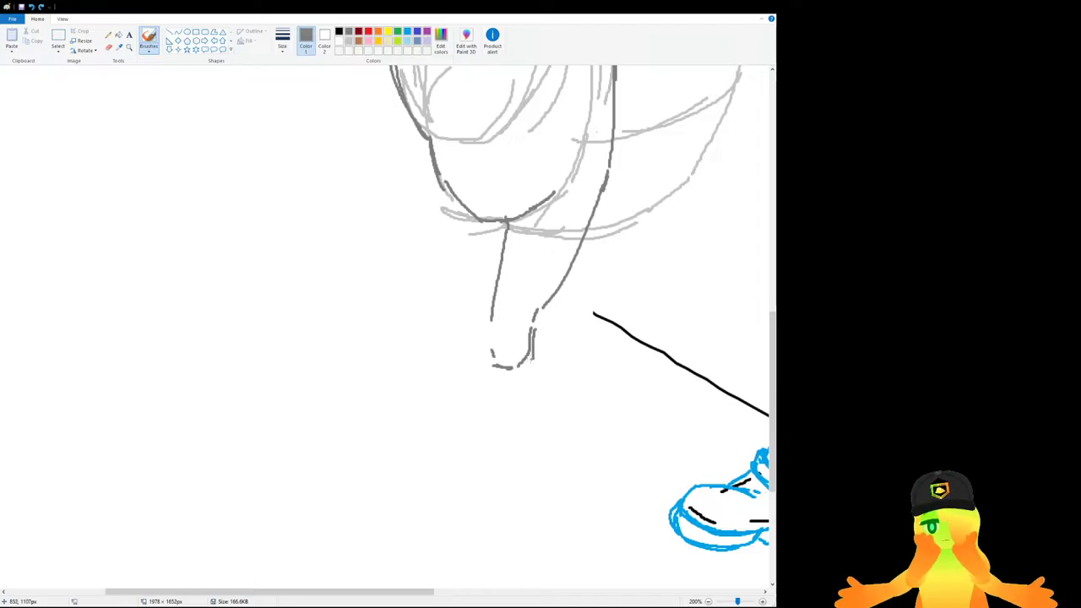
Draw the near front leg's lower part as two lines slanting backward from the knee.
left_click_drag(535, 330, 564, 446)
key("ctrl+z")
mouse_move(545, 353)
left_mouse_down()
mouse_move(559, 447)
mouse_move(538, 368)
mouse_move(564, 474)
left_mouse_up()
key("ctrl+z")
left_click_drag(503, 380, 538, 447)
key("ctrl+z")
left_click_drag(495, 366, 542, 475)
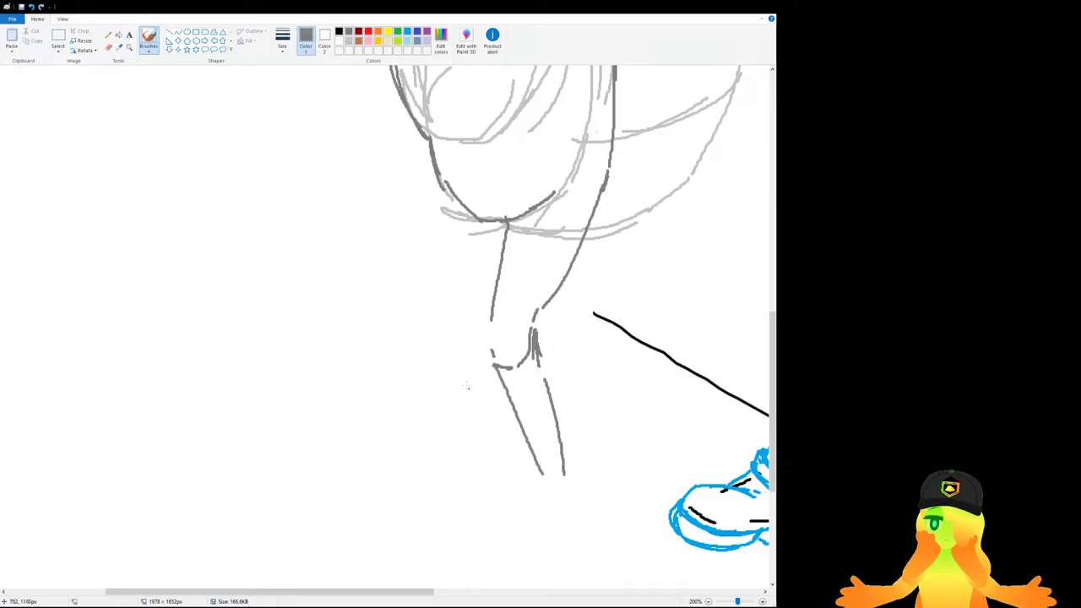
Sketch the upper part of the other front leg as two lines reaching forward from the chest.
left_click_drag(421, 144, 394, 281)
key("ctrl+z")
mouse_move(399, 92)
left_mouse_down()
mouse_move(366, 214)
mouse_move(377, 336)
left_mouse_up()
scroll(430, 253, "up", 3)
key("ctrl+z")
key("ctrl+z")
left_click_drag(397, 236, 351, 379)
left_click_drag(436, 323, 372, 408)
key("ctrl+z")
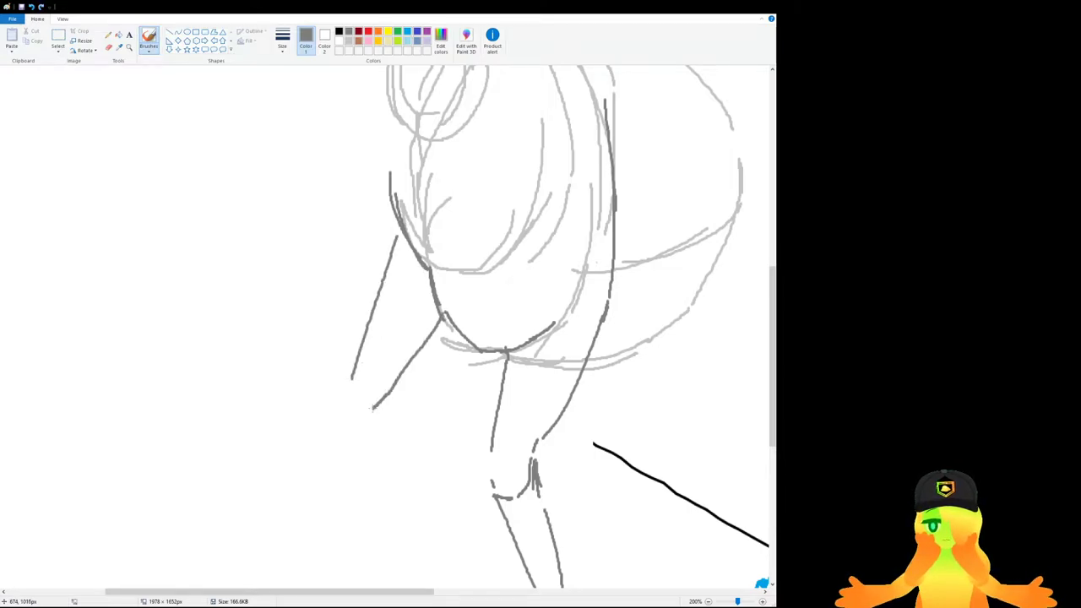
Add the knee, lower leg and ankle marks to the forward-reaching front leg, and ankle marks to the near front leg.
scroll(375, 405, "down", 3)
left_click_drag(381, 267, 337, 360)
left_click_drag(351, 239, 276, 389)
key("ctrl+z")
mouse_move(349, 249)
left_mouse_down()
mouse_move(289, 392)
mouse_move(306, 413)
left_mouse_up()
left_click_drag(345, 343, 327, 402)
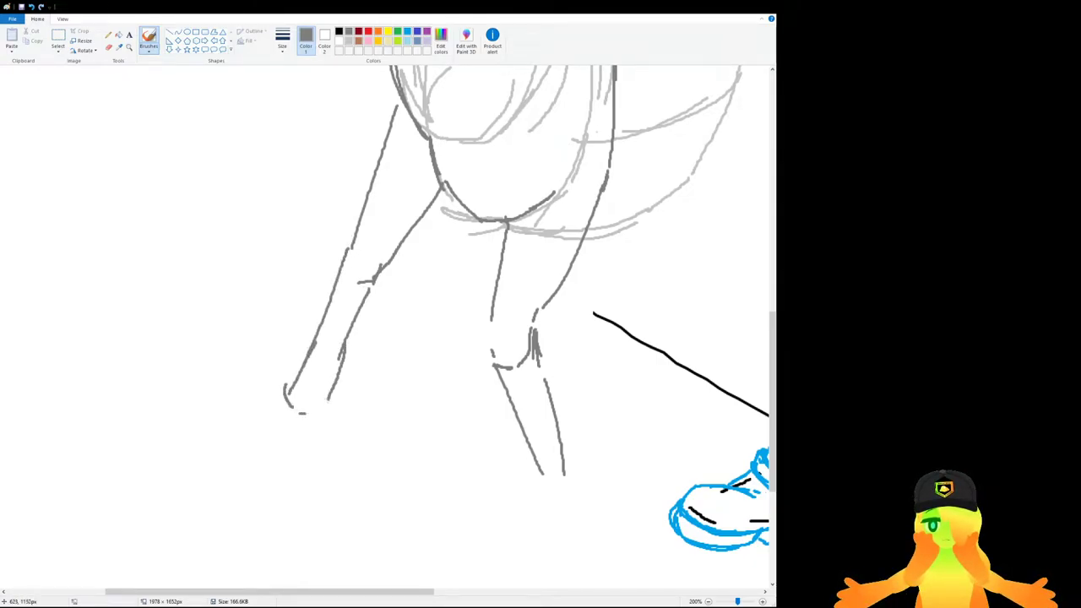
left_click_drag(534, 461, 541, 475)
left_click_drag(534, 484, 541, 483)
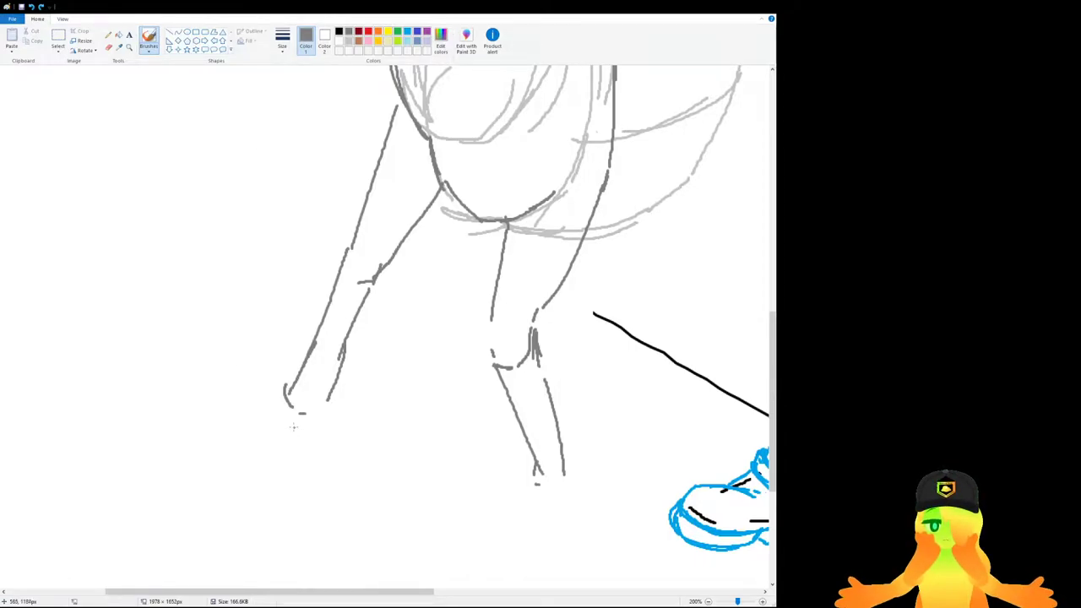
Draw the ram's rump in dark gray, curving from the back down to the rear of the hind thigh.
scroll(281, 391, "down", 1)
scroll(338, 414, "up", 1)
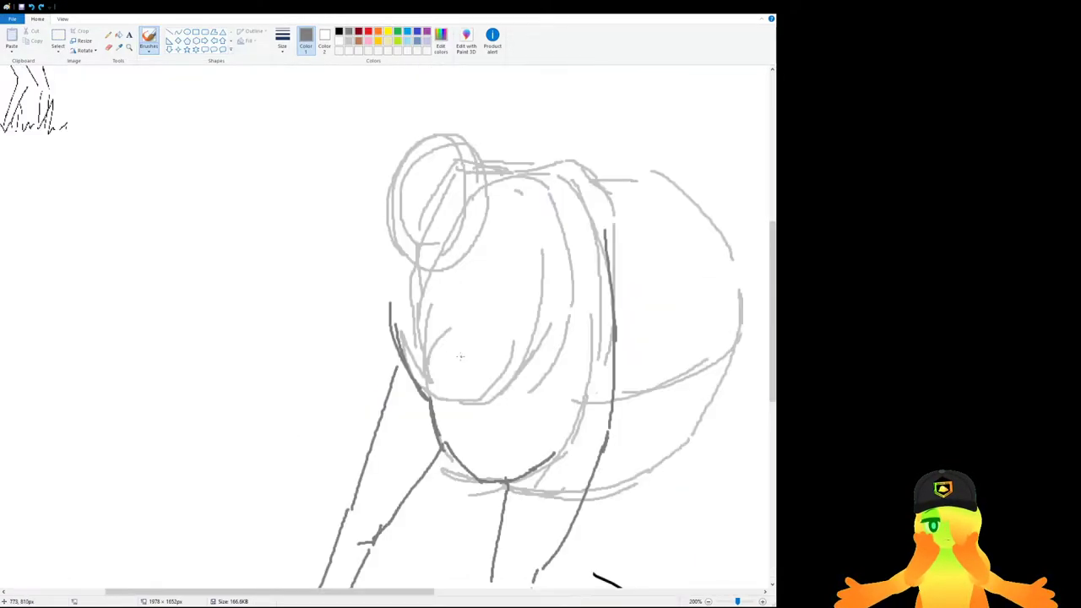
scroll(389, 438, "down", 3)
left_click_drag(307, 591, 467, 591)
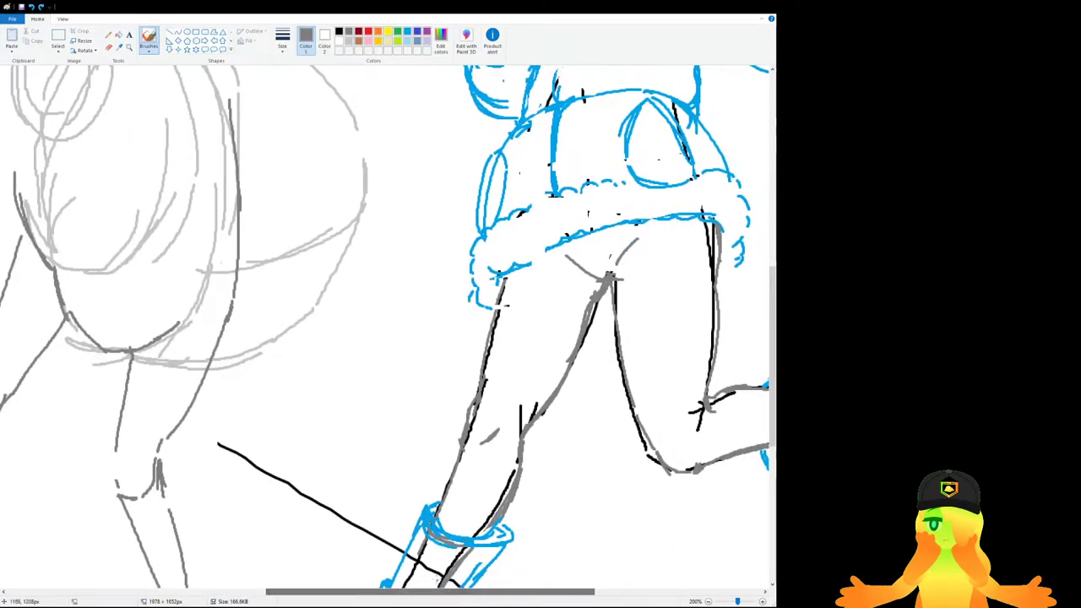
scroll(300, 205, "up", 3)
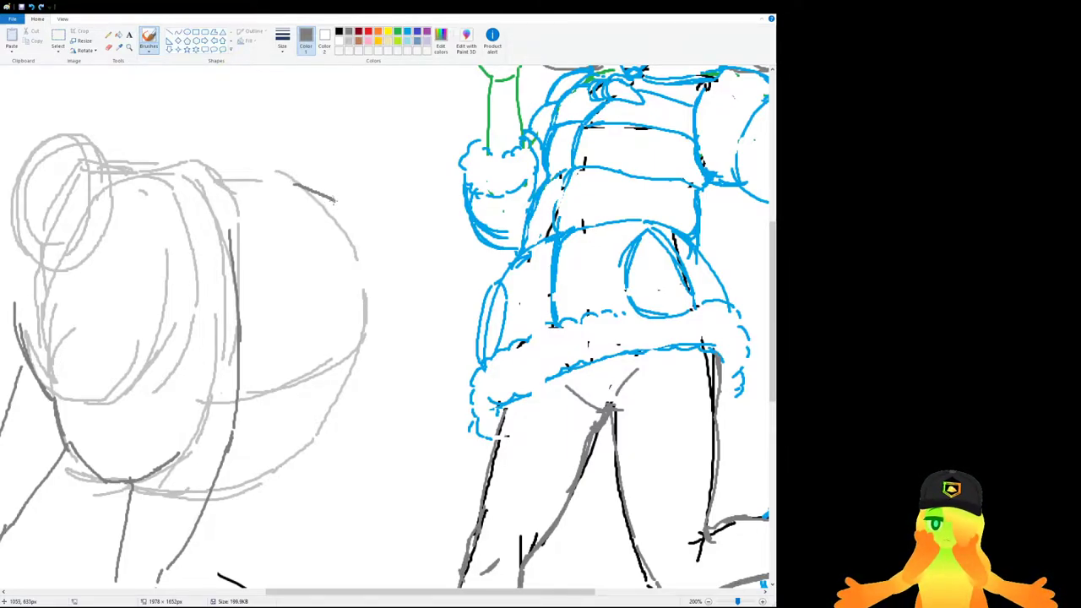
left_click_drag(295, 181, 377, 244)
key("ctrl+z")
mouse_move(298, 181)
left_mouse_down()
mouse_move(376, 237)
mouse_move(395, 265)
left_mouse_up()
key("ctrl+z")
mouse_move(372, 229)
left_mouse_down()
mouse_move(410, 302)
mouse_move(374, 414)
left_mouse_up()
Select the forward-reaching front leg in parts and delete it from the ram sketch.
scroll(388, 327, "down", 3)
scroll(342, 322, "down", 2, "ctrl")
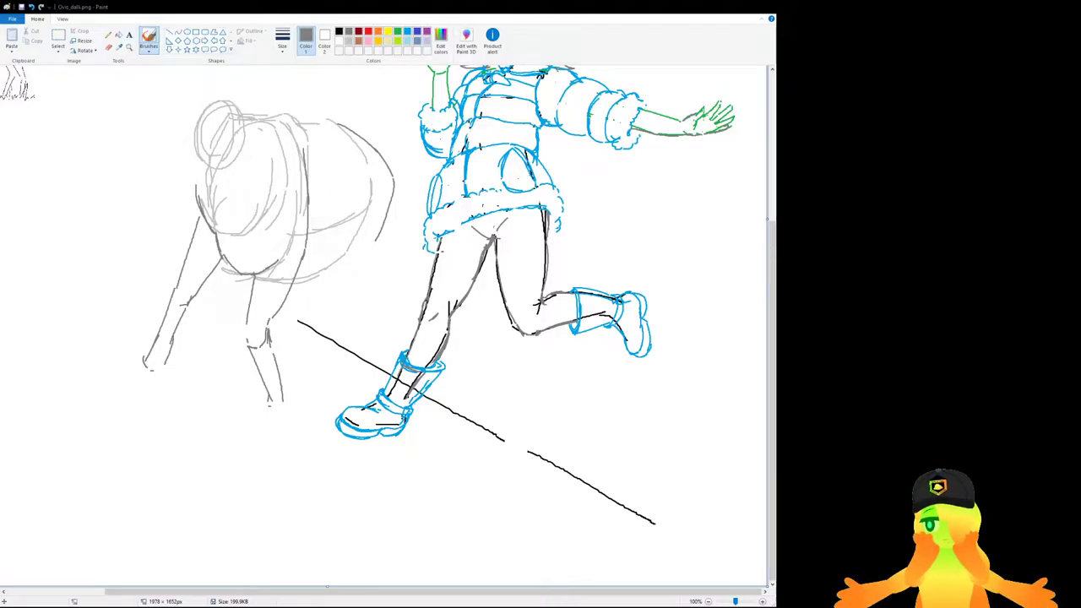
scroll(472, 390, "up", 2, "ctrl")
scroll(211, 237, "down", 3)
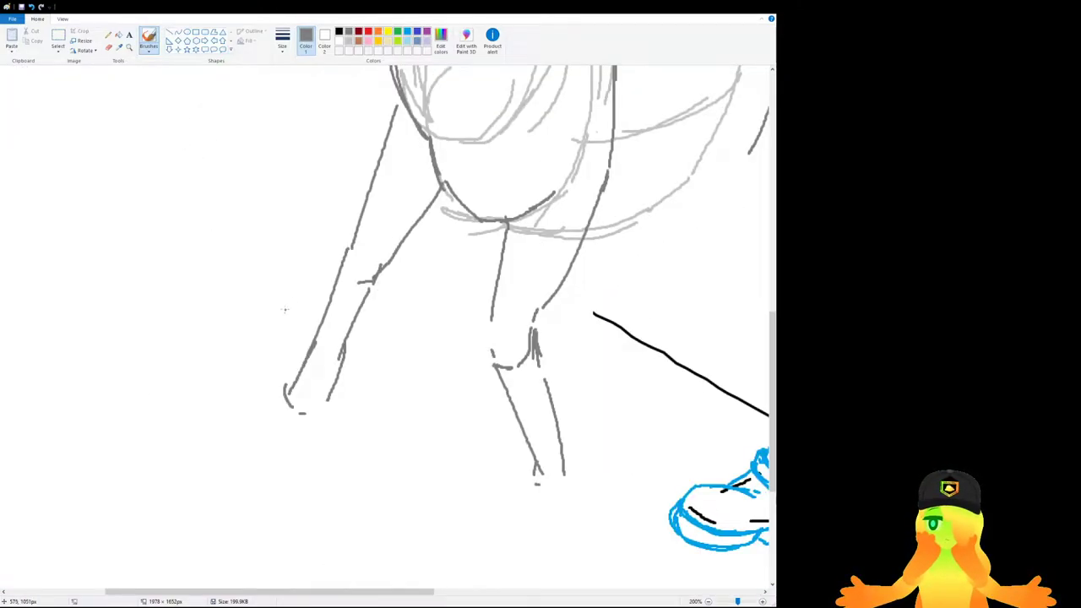
scroll(351, 382, "up", 2)
left_click_drag(381, 593, 401, 593)
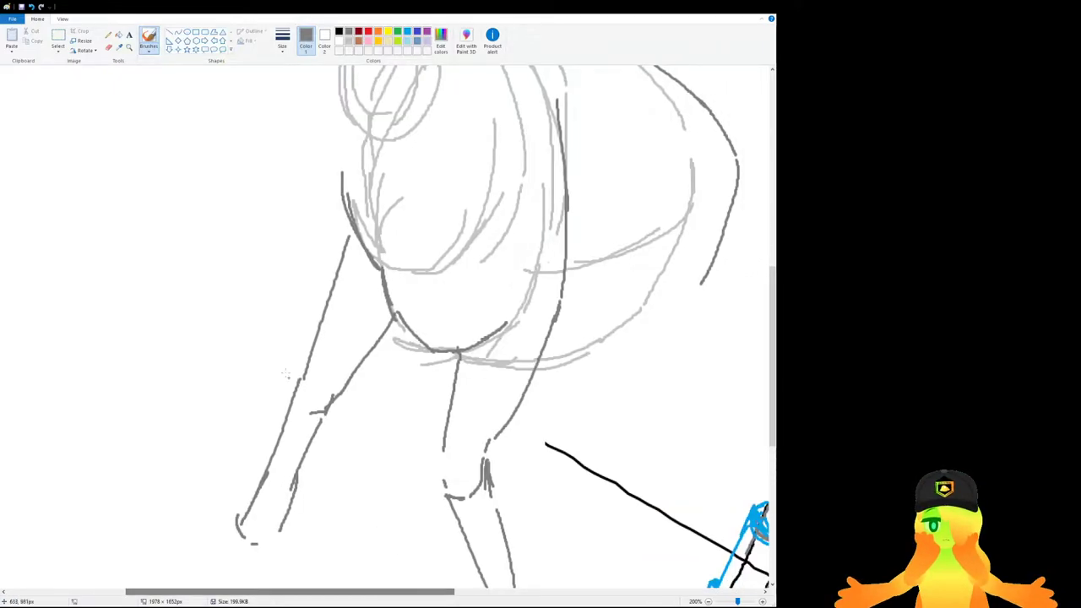
left_click(58, 40)
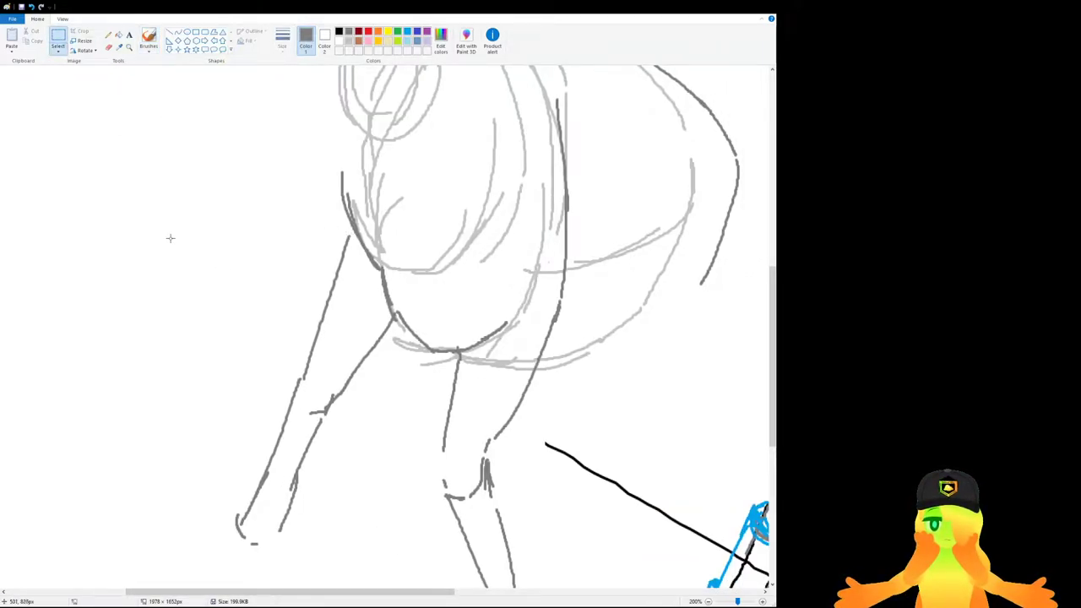
left_click_drag(168, 205, 210, 234)
left_click(361, 562)
mouse_move(273, 286)
left_mouse_down()
mouse_move(306, 329)
mouse_move(261, 299)
left_mouse_up()
key("Delete")
left_click_drag(342, 371, 384, 313)
key("Delete")
Draw the flank and belly contour with the brush and extend the rear line of the hind thigh downward.
mouse_move(403, 595)
left_mouse_down()
mouse_move(472, 601)
mouse_move(429, 600)
left_mouse_up()
left_click(149, 38)
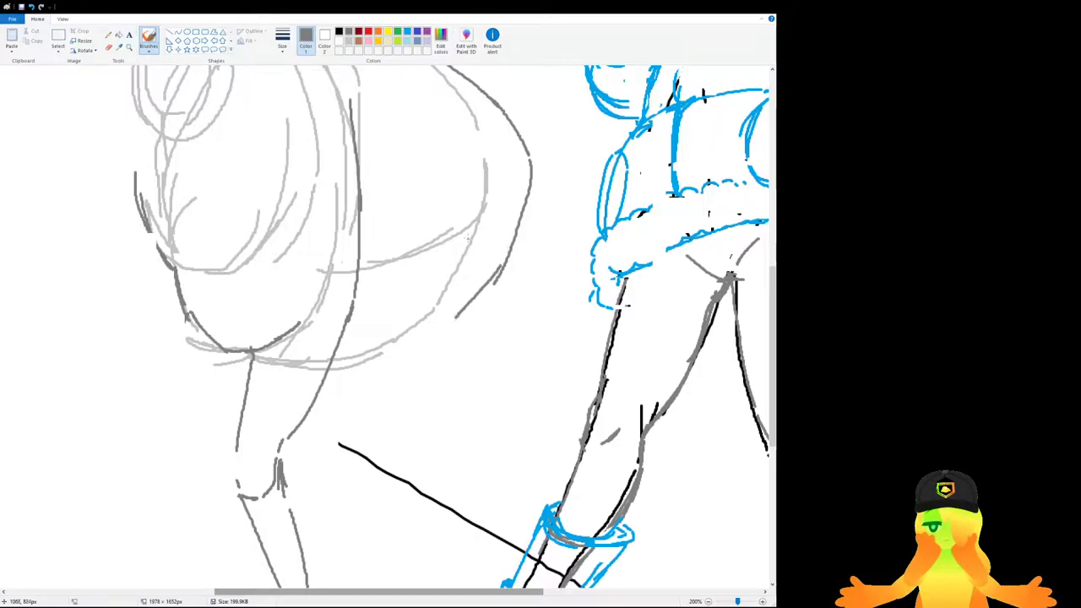
mouse_move(463, 152)
left_mouse_down()
mouse_move(473, 218)
mouse_move(484, 220)
left_mouse_up()
key("ctrl+z")
key("ctrl+z")
mouse_move(467, 138)
left_mouse_down()
mouse_move(479, 214)
mouse_move(438, 319)
left_mouse_up()
key("ctrl+z")
mouse_move(476, 221)
left_mouse_down()
mouse_move(415, 331)
mouse_move(347, 368)
mouse_move(413, 327)
left_mouse_up()
key("ctrl+z")
mouse_move(419, 328)
left_mouse_down()
mouse_move(350, 373)
mouse_move(416, 330)
mouse_move(369, 360)
left_mouse_up()
key("ctrl+z")
left_click_drag(494, 283, 440, 361)
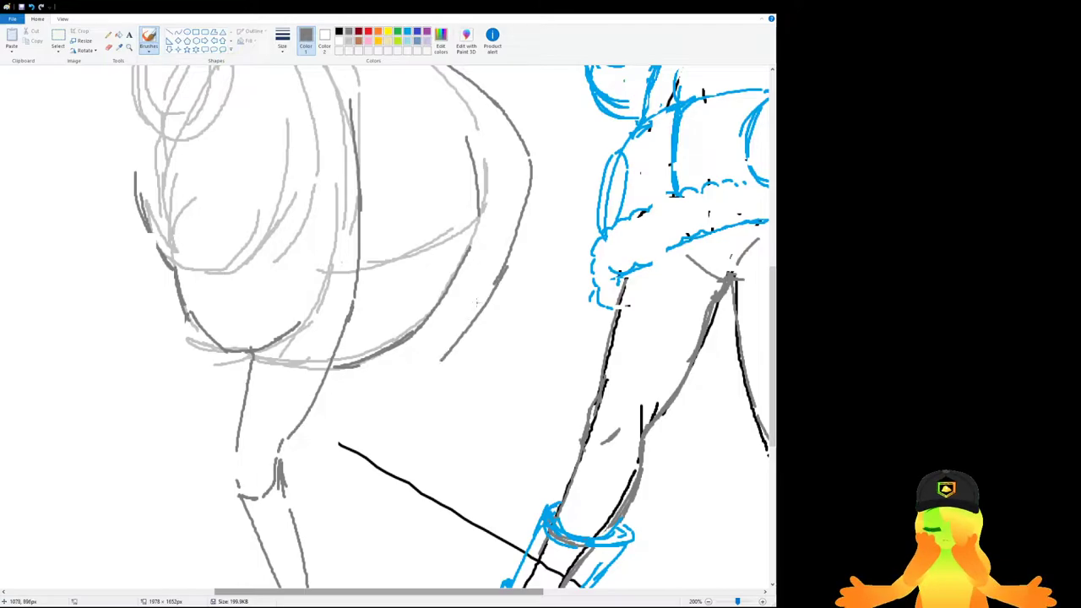
Form the front of the hind leg's joint below the belly and rework the thigh's rear line.
scroll(447, 331, "down", 3)
key("ctrl+z")
mouse_move(510, 125)
left_mouse_down()
mouse_move(447, 226)
mouse_move(425, 226)
mouse_move(420, 206)
mouse_move(401, 217)
mouse_move(406, 255)
mouse_move(405, 228)
mouse_move(433, 242)
left_mouse_up()
key("ctrl+z")
key("ctrl+z")
key("ctrl+z")
key("ctrl+z")
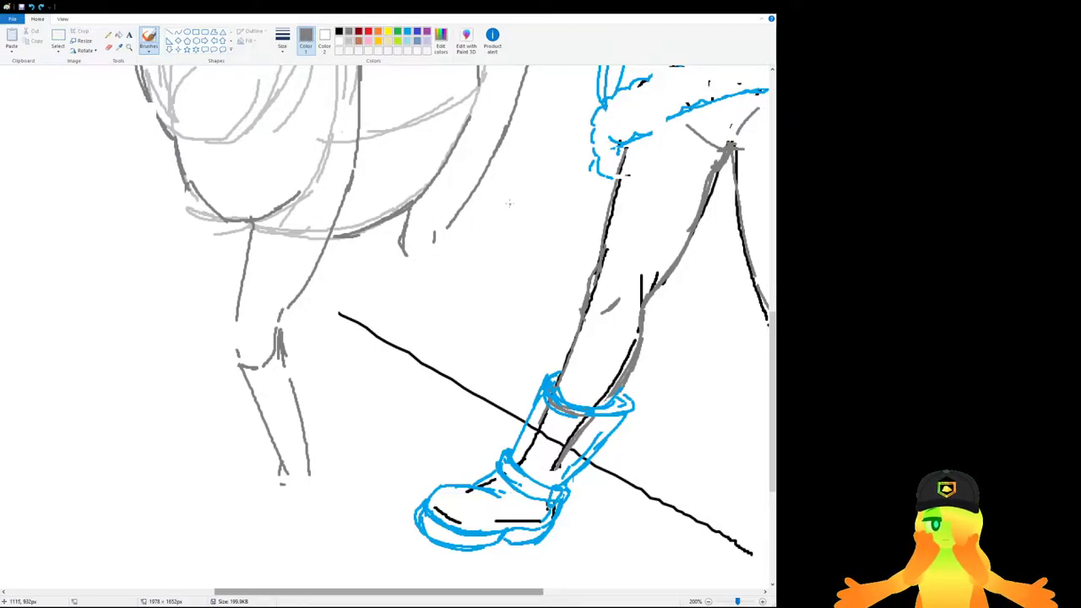
Try several strokes for the hind leg below the thigh, undoing each one.
left_click_drag(496, 167, 466, 226)
key("ctrl+z")
left_click_drag(478, 188, 452, 309)
left_click_drag(407, 248, 428, 315)
key("ctrl+z")
left_click_drag(409, 239, 426, 305)
key("ctrl+z")
key("ctrl+z")
key("ctrl+z")
left_click_drag(479, 189, 454, 239)
key("ctrl+z")
Draw the hind leg from the thigh down through its joint, with the lower part slanting forward as two lines.
left_click_drag(474, 202, 449, 276)
left_click_drag(447, 295, 442, 321)
key("ctrl+z")
left_click_drag(455, 246, 440, 328)
left_click_drag(409, 253, 424, 329)
key("ctrl+z")
left_click_drag(407, 253, 422, 329)
left_click_drag(410, 253, 407, 424)
left_click_drag(414, 333, 386, 431)
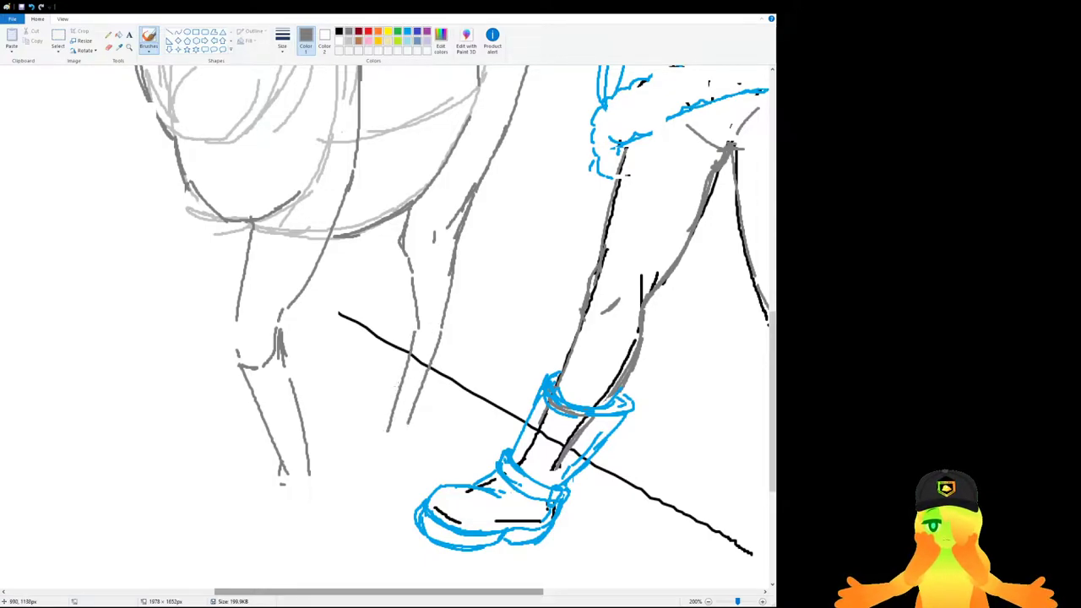
Examine the ram's body and leg proportions against the character, both in overview and up close.
scroll(630, 299, "down", 1)
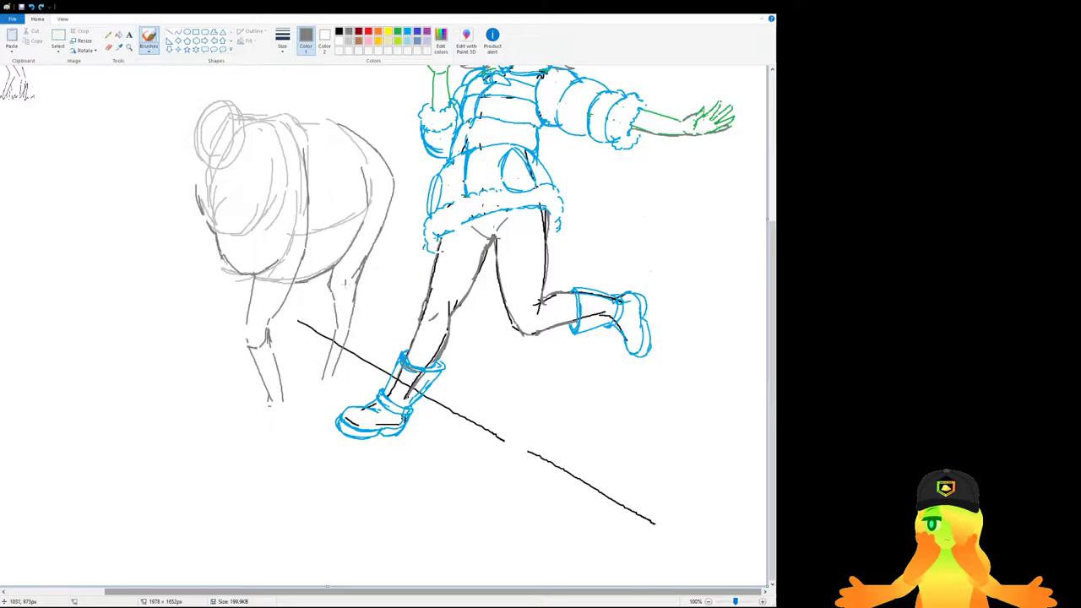
scroll(541, 302, "down", 2)
scroll(341, 294, "up", 3)
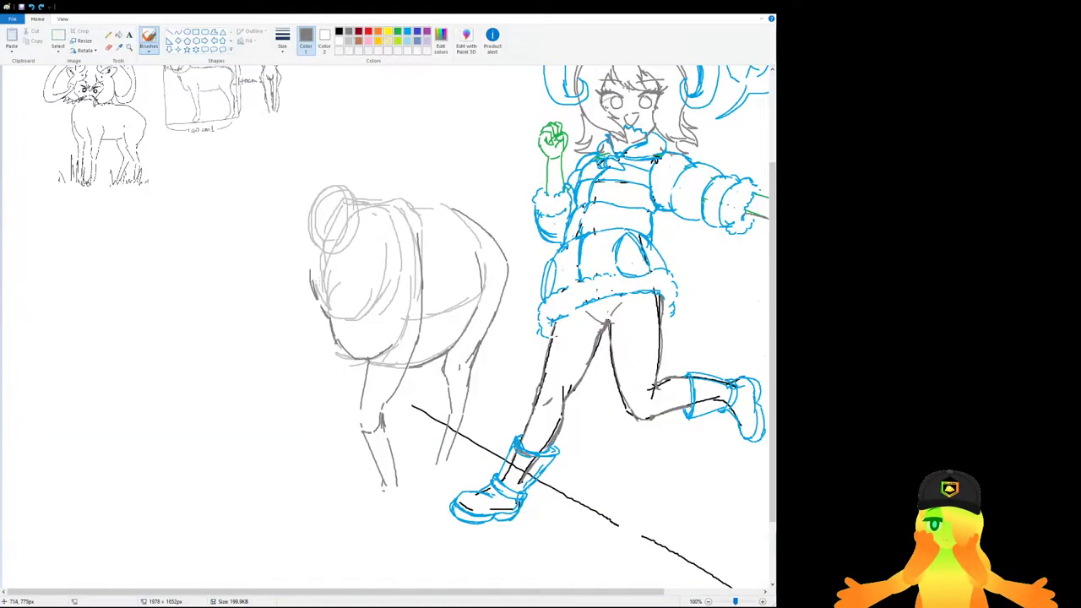
scroll(341, 294, "down", 3)
scroll(341, 294, "down", 1)
left_click_drag(412, 593, 480, 594)
scroll(310, 507, "up", 1)
scroll(311, 507, "down", 3)
left_click_drag(334, 586, 508, 587)
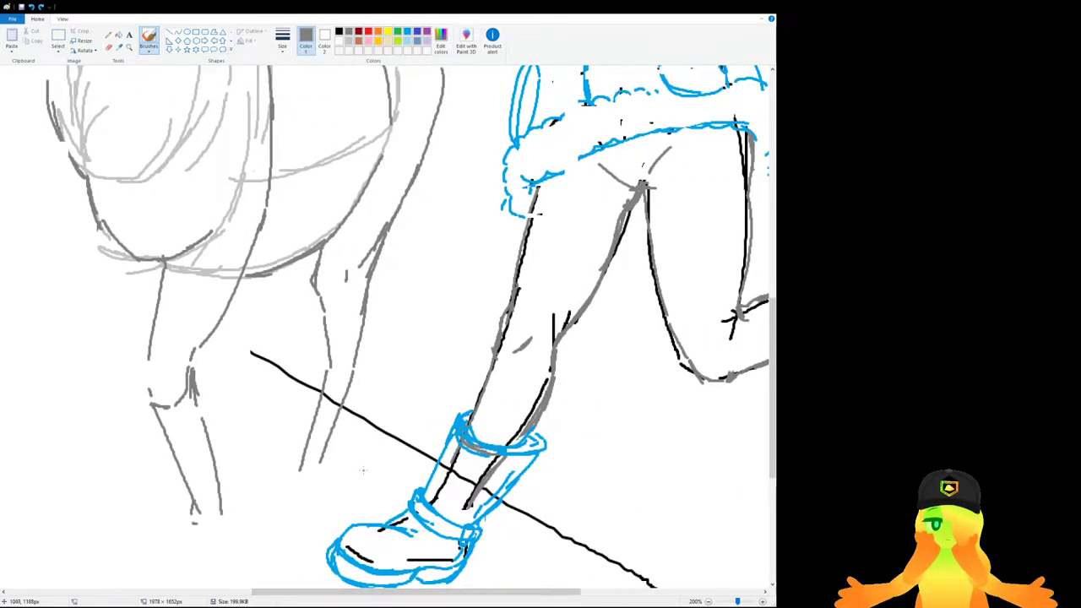
scroll(250, 245, "up", 3)
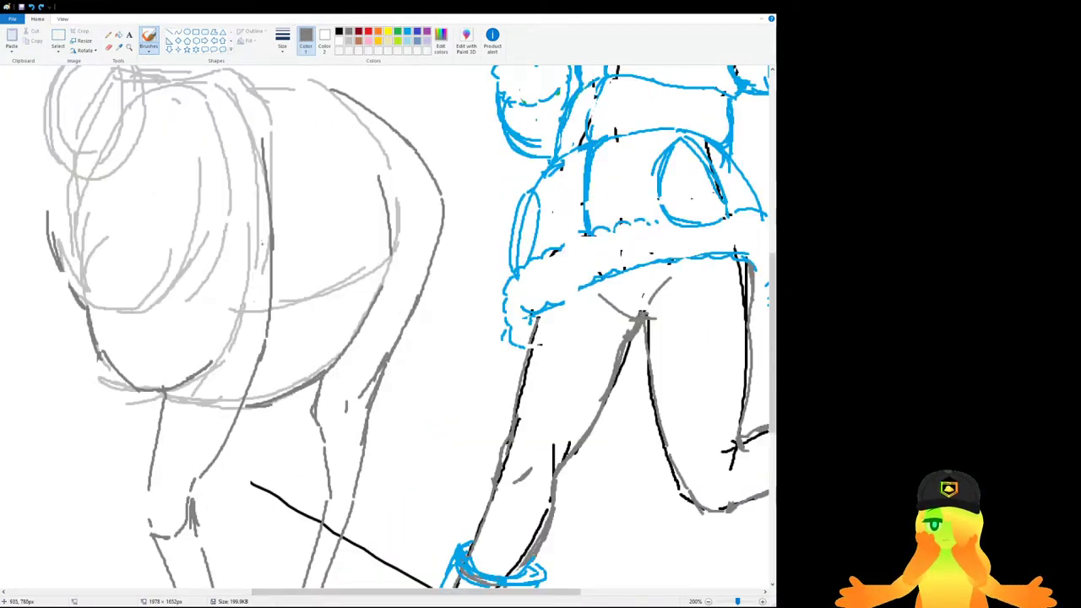
Sketch a tall light-blue guide oval for the shoulder across the middle of the ram's body, redoing strokes that miss.
left_click(407, 42)
mouse_move(334, 96)
left_mouse_down()
mouse_move(278, 107)
mouse_move(311, 97)
mouse_move(241, 131)
mouse_move(194, 297)
left_mouse_up()
key("ctrl+z")
mouse_move(235, 124)
left_mouse_down()
mouse_move(224, 147)
mouse_move(230, 344)
left_mouse_up()
left_click_drag(211, 169, 228, 337)
left_click_drag(269, 155, 308, 169)
left_click_drag(305, 182, 289, 347)
key("ctrl+z")
key("ctrl+z")
left_click_drag(260, 126, 291, 125)
mouse_move(308, 144)
left_mouse_down()
mouse_move(301, 239)
mouse_move(254, 347)
left_mouse_up()
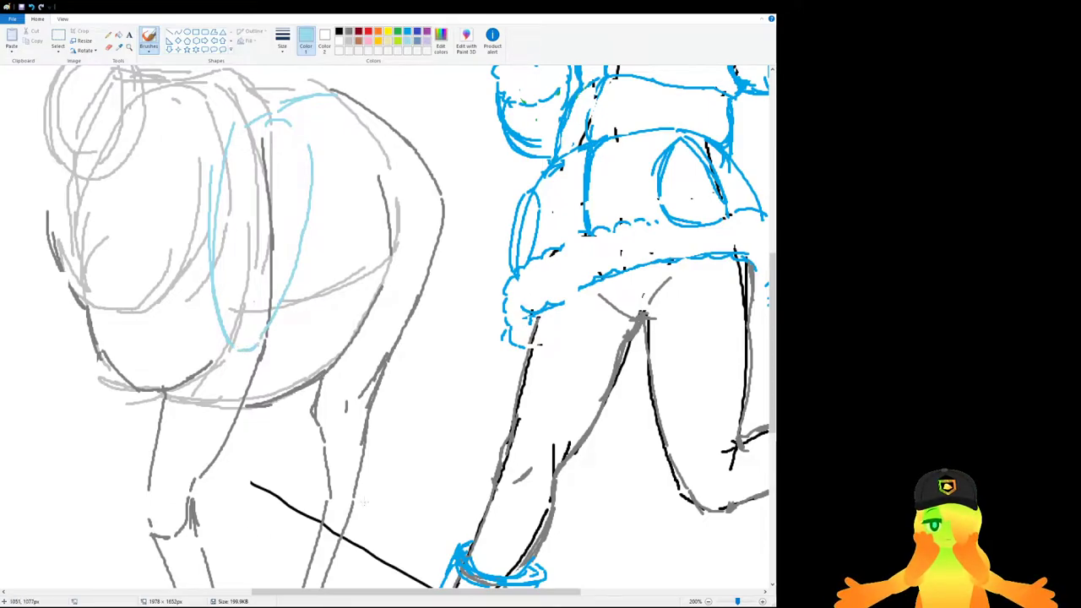
Extend the light-blue guides with a curve to the belly, a second line along the oval and a vertical line at the chest.
left_click_drag(440, 593, 376, 594)
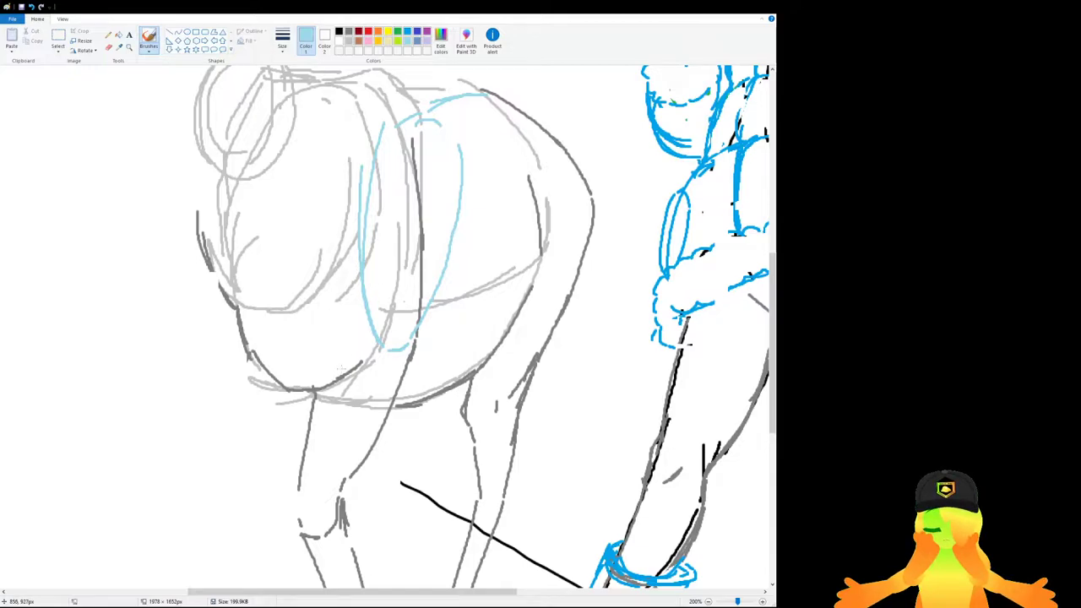
mouse_move(344, 368)
left_mouse_down()
mouse_move(385, 198)
mouse_move(450, 199)
left_mouse_up()
mouse_move(453, 205)
left_mouse_down()
mouse_move(460, 239)
mouse_move(411, 361)
left_mouse_up()
left_click_drag(224, 176, 194, 214)
key("ctrl+z")
mouse_move(237, 128)
left_mouse_down()
mouse_move(223, 144)
mouse_move(208, 294)
left_mouse_up()
key("ctrl+z")
left_click_drag(206, 182, 209, 331)
Clean up the lower chest edge and redraw it with dark grey strokes.
left_click(108, 47)
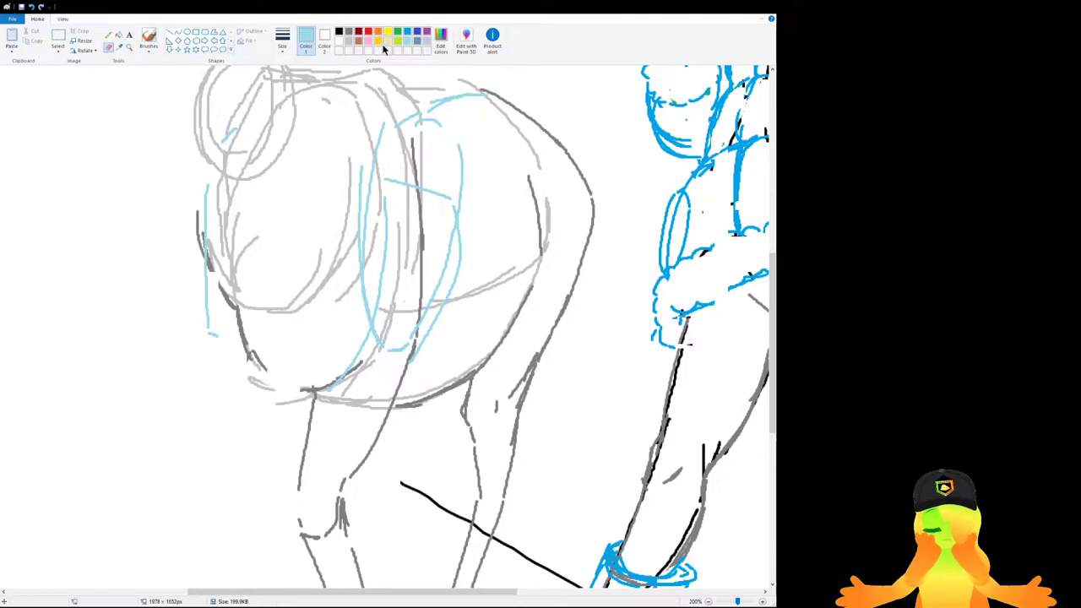
left_click(148, 38)
key("ctrl+z")
left_click_drag(228, 317, 251, 374)
key("ctrl+z")
left_click(351, 33)
left_click_drag(226, 305, 245, 375)
left_click_drag(238, 335, 260, 378)
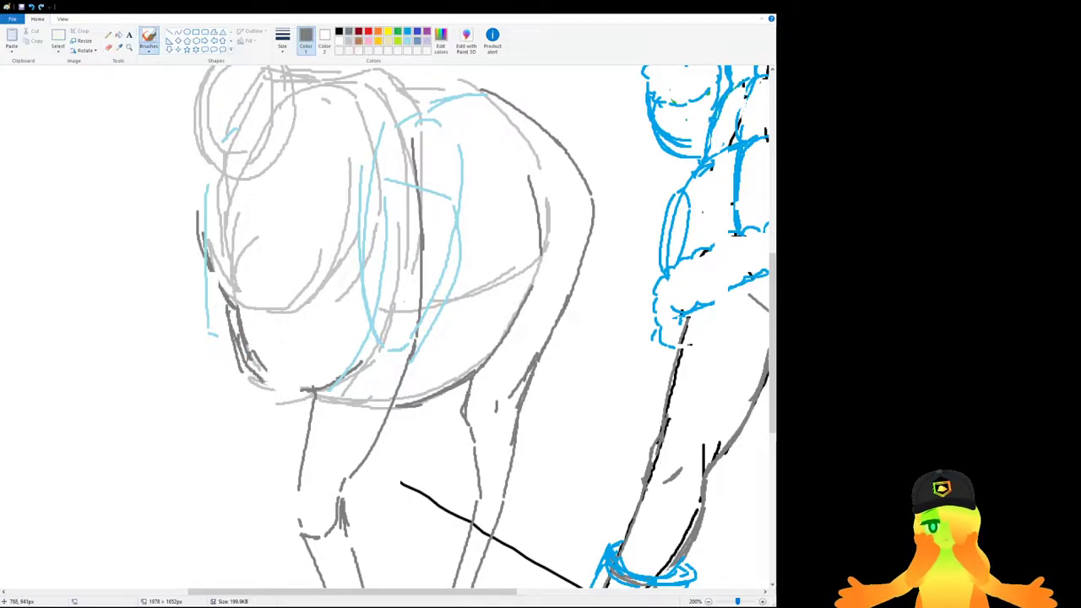
Draw the front line of the foremost foreleg in dark grey from the chest downward, undoing strokes that miss.
scroll(389, 329, "down", 3)
left_click_drag(228, 206, 227, 364)
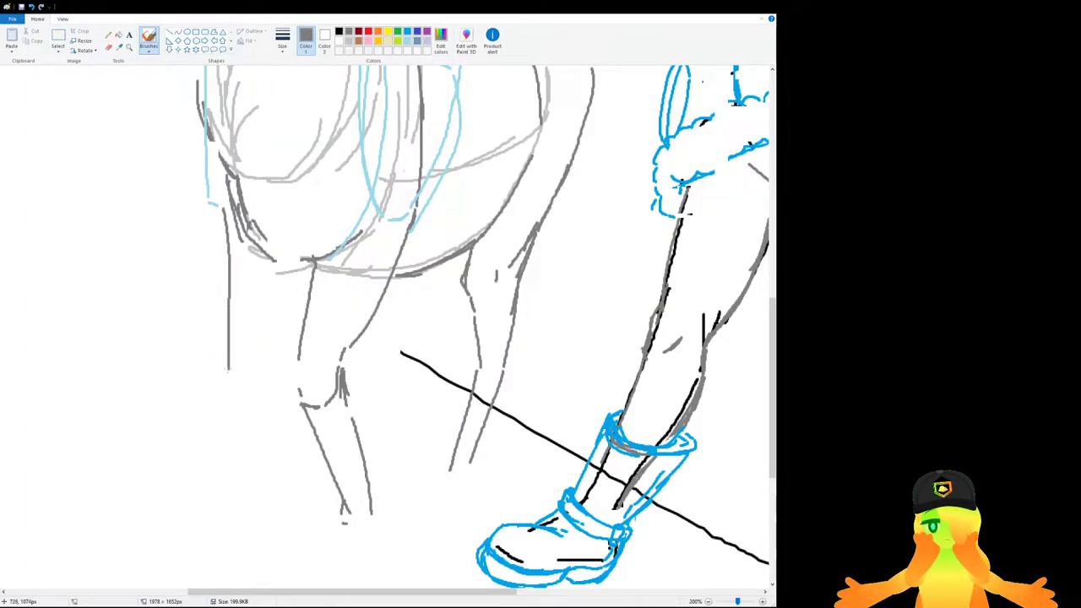
key("ctrl+z")
left_click_drag(218, 199, 248, 436)
key("ctrl+z")
left_click_drag(211, 160, 226, 319)
left_click_drag(223, 205, 243, 336)
key("ctrl+z")
Try several strokes for the foremost foreleg's rear line, knee and lower part, undoing them.
left_click_drag(269, 260, 254, 328)
key("ctrl+z")
left_click_drag(271, 262, 258, 378)
key("ctrl+z")
key("ctrl+z")
left_click_drag(227, 309, 234, 378)
key("ctrl+z")
key("ctrl+z")
left_click_drag(260, 321, 262, 351)
left_click_drag(228, 319, 241, 365)
mouse_move(238, 371)
left_mouse_down()
mouse_move(271, 384)
mouse_move(279, 461)
left_mouse_up()
key("ctrl+z")
left_click_drag(267, 348, 268, 506)
key("ctrl+z")
scroll(250, 365, "down", 3)
left_click_drag(254, 249, 231, 380)
key("ctrl+z")
key("ctrl+z")
key("ctrl+z")
key("ctrl+z")
Draw the foremost foreleg's rear line and knee, and continue the lower leg as two lines slanting forward.
left_click_drag(268, 136, 250, 249)
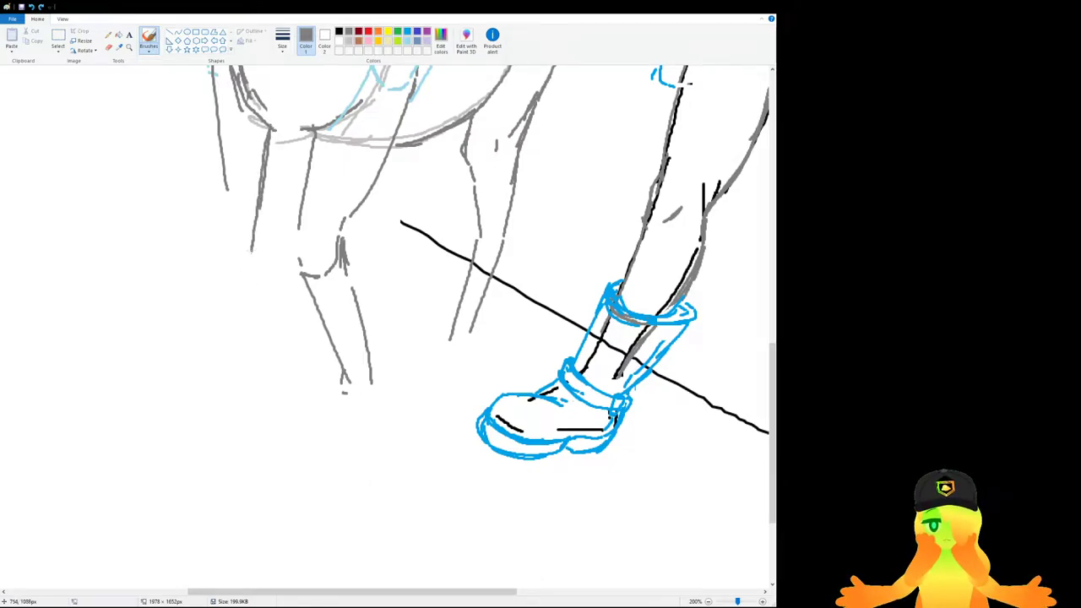
mouse_move(220, 137)
left_mouse_down()
mouse_move(219, 169)
mouse_move(214, 246)
left_mouse_up()
left_click_drag(218, 199, 224, 370)
mouse_move(219, 247)
left_mouse_down()
mouse_move(195, 364)
mouse_move(206, 408)
left_mouse_up()
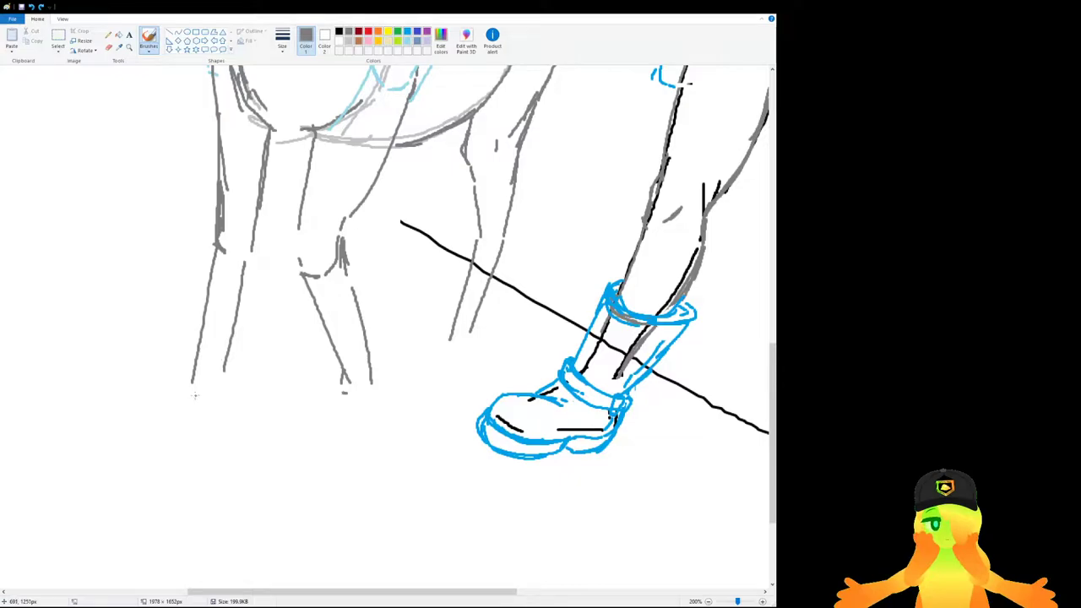
scroll(209, 386, "up", 6)
scroll(482, 129, "down", 3)
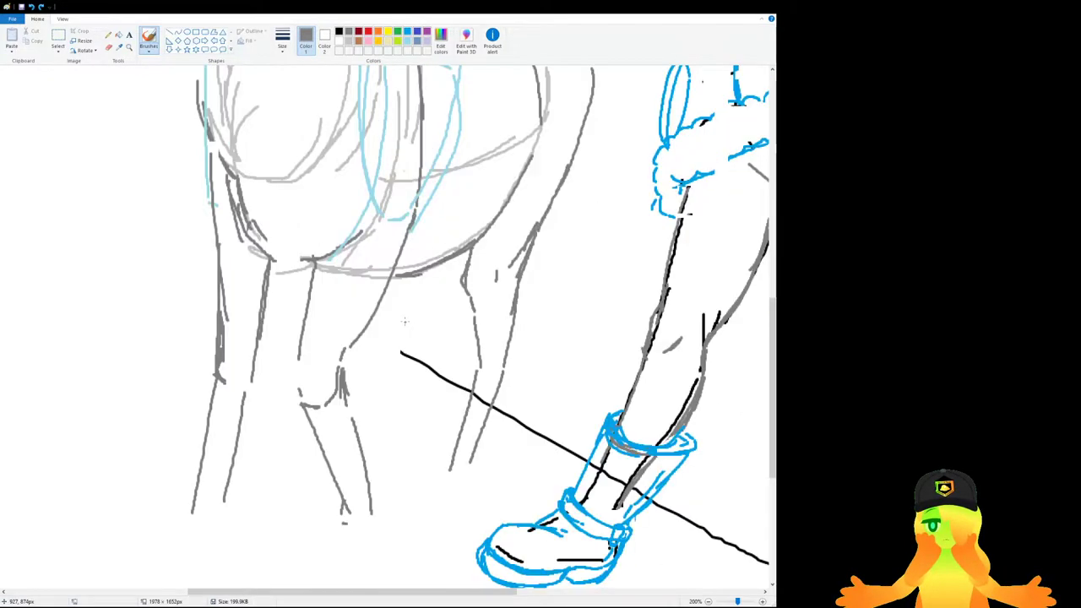
Try strokes for the rear line of the second foreleg's upper part, undoing each one.
left_click_drag(453, 102, 445, 152)
left_click_drag(445, 154, 411, 232)
key("ctrl+z")
key("ctrl+z")
left_click_drag(450, 105, 418, 346)
key("ctrl+z")
scroll(448, 194, "up", 3)
key("ctrl+z")
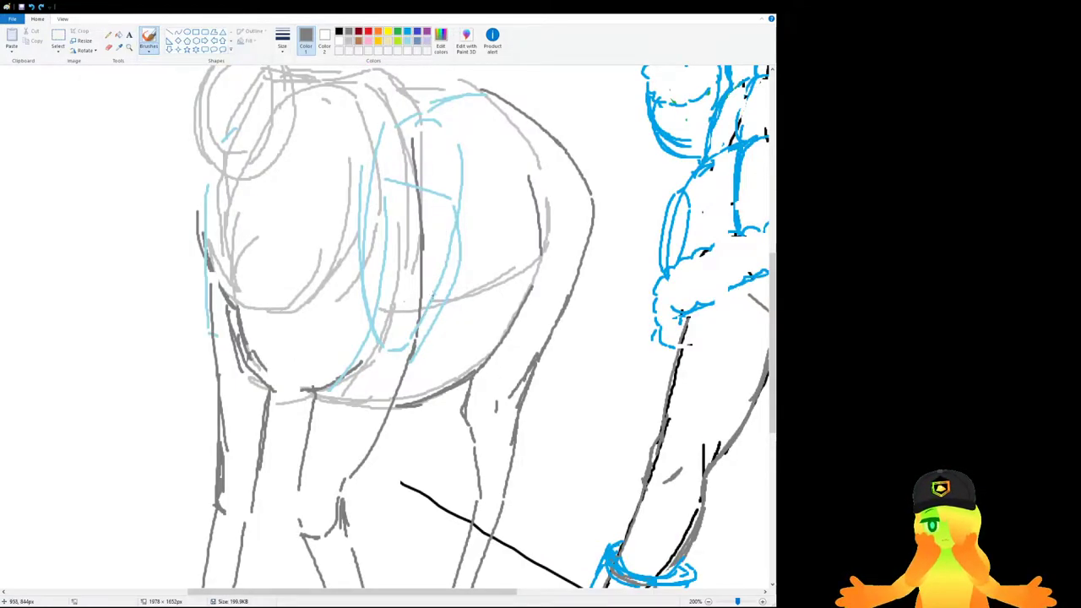
Draw the rear line of the second foreleg's shoulder along the blue guide and a short vertical line above the belly.
scroll(461, 169, "down", 3)
left_click_drag(458, 105, 427, 234)
left_click_drag(384, 179, 376, 256)
key("ctrl+z")
left_click_drag(393, 198, 386, 258)
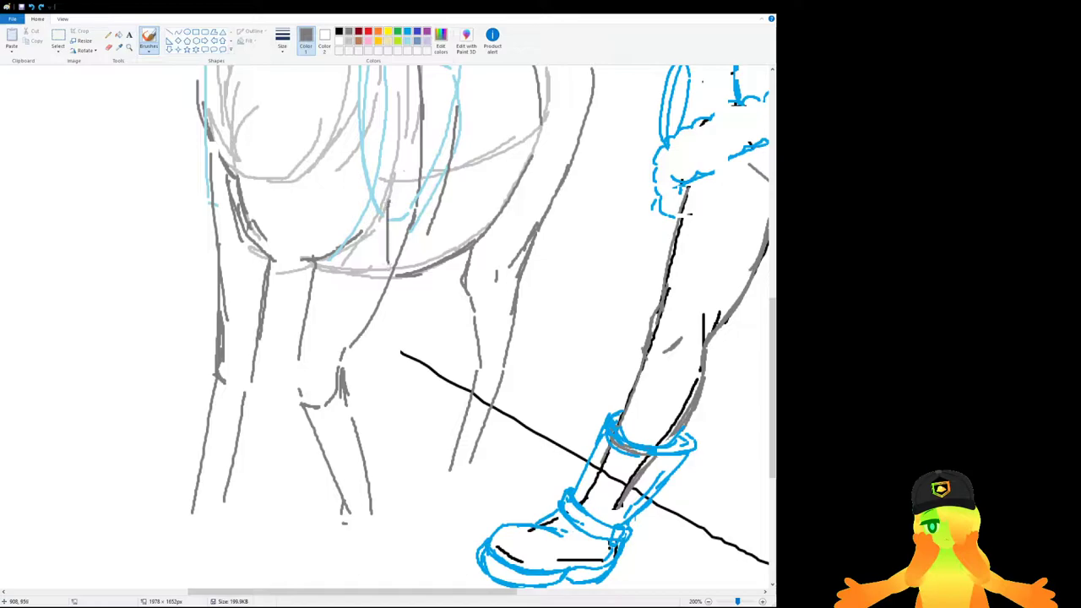
left_click_drag(437, 232, 432, 250)
Try several leg strokes around the belly behind the second foreleg, keeping only a short line below the belly.
left_click_drag(430, 254, 427, 331)
key("ctrl+z")
left_click_drag(422, 254, 426, 316)
key("ctrl+z")
mouse_move(427, 256)
left_mouse_down()
mouse_move(442, 311)
mouse_move(389, 394)
left_mouse_up()
key("ctrl+z")
key("ctrl+z")
mouse_move(440, 259)
left_mouse_down()
mouse_move(450, 307)
mouse_move(408, 389)
left_mouse_up()
left_click_drag(420, 284, 407, 343)
key("ctrl+z")
key("ctrl+z")
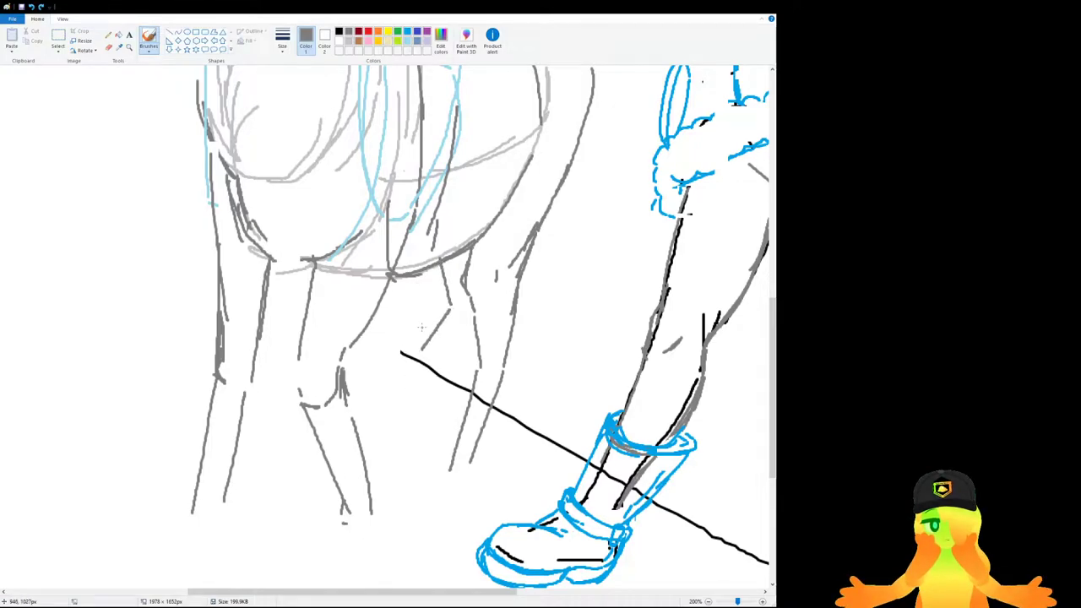
key("ctrl+z")
Select and delete the second foreleg's old knee and lower leg in two pieces.
scroll(438, 320, "down", 3)
left_click(58, 38)
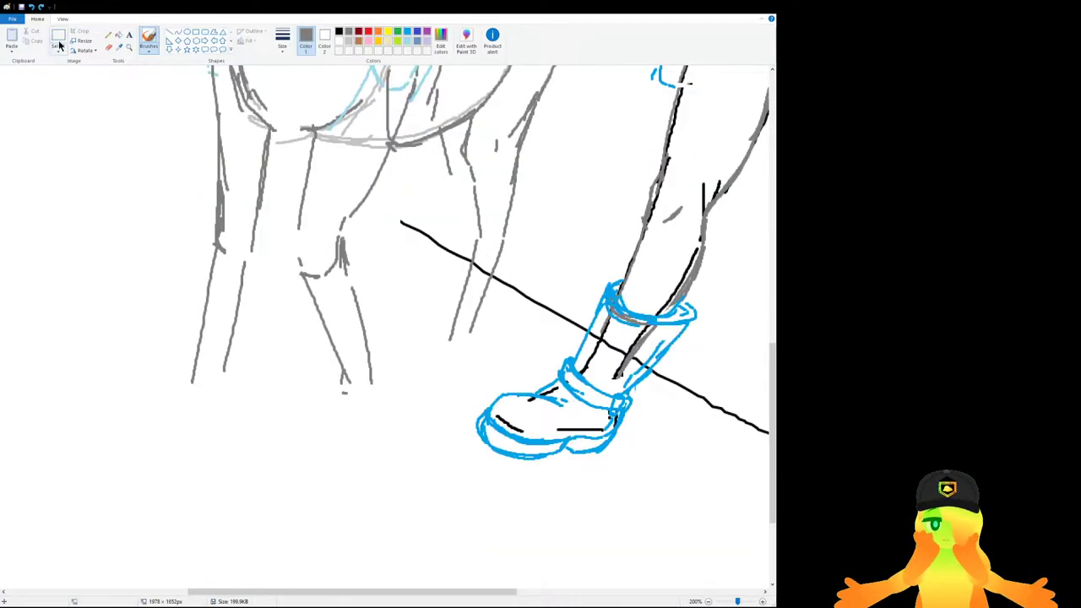
mouse_move(369, 441)
left_mouse_down()
mouse_move(316, 224)
mouse_move(307, 229)
left_mouse_up()
key("Delete")
left_click_drag(392, 399, 354, 327)
key("Delete")
Redraw the second foreleg's upper part straighter, with new front and rear lines running from the belly to the knee.
left_click(149, 38)
left_click_drag(388, 128, 362, 253)
key("ctrl+z")
mouse_move(330, 126)
left_mouse_down()
mouse_move(329, 230)
mouse_move(318, 252)
mouse_move(337, 271)
mouse_move(334, 243)
left_mouse_up()
key("ctrl+z")
key("ctrl+z")
key("ctrl+z")
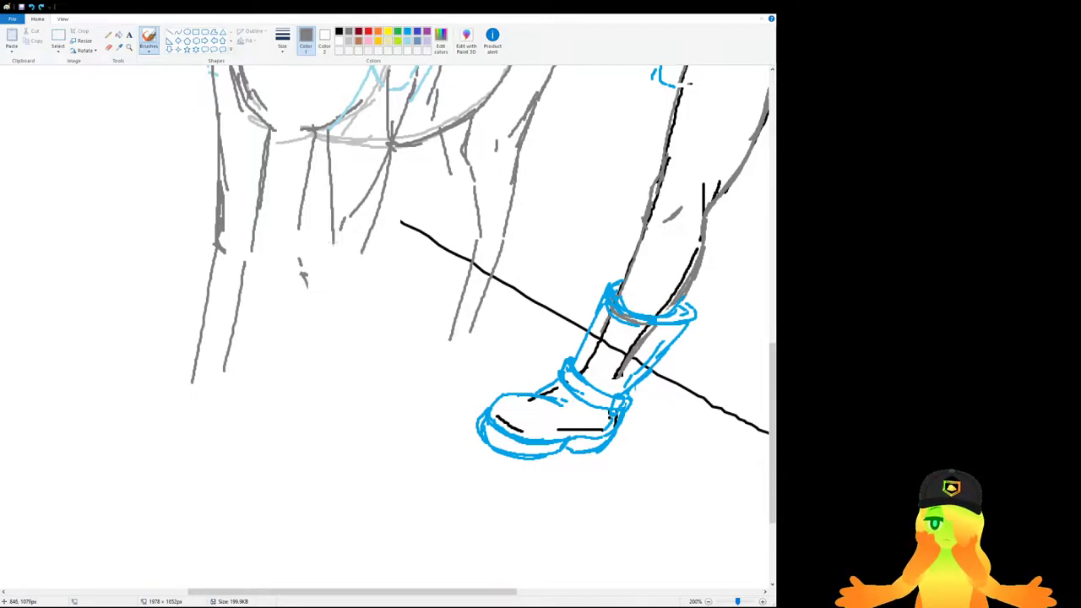
key("ctrl+z")
mouse_move(328, 128)
left_mouse_down()
mouse_move(323, 255)
mouse_move(301, 263)
left_mouse_up()
Erase the second foreleg's old upper lines and the overlapping marks where it meets the belly.
left_click(109, 48)
left_click_drag(309, 171, 313, 136)
mouse_move(351, 211)
left_mouse_down()
mouse_move(343, 223)
mouse_move(374, 165)
left_mouse_up()
scroll(374, 165, "up", 3)
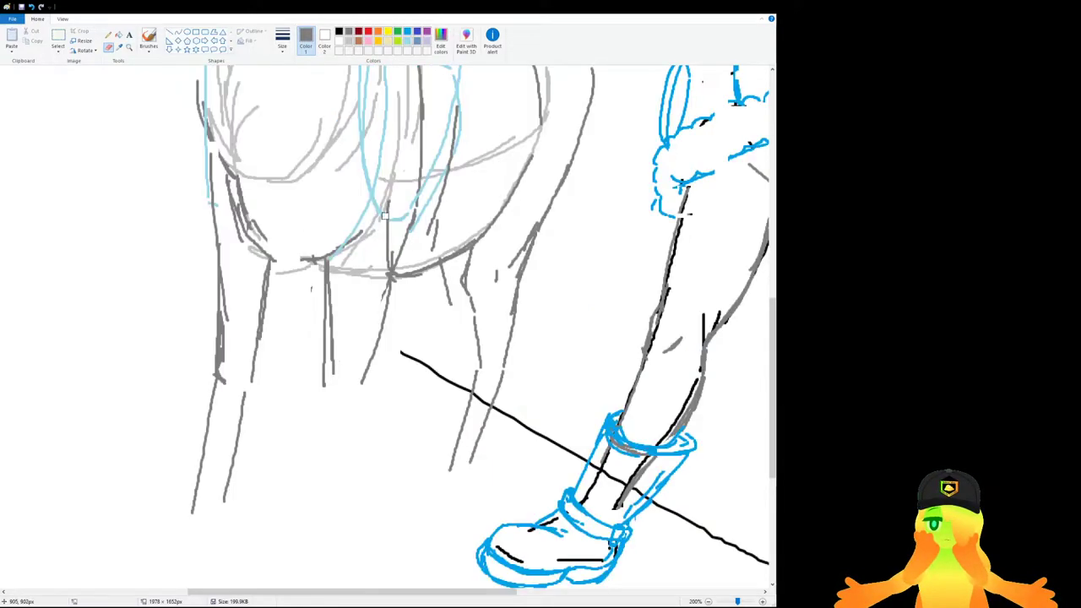
scroll(439, 293, "up", 3)
scroll(444, 308, "down", 3)
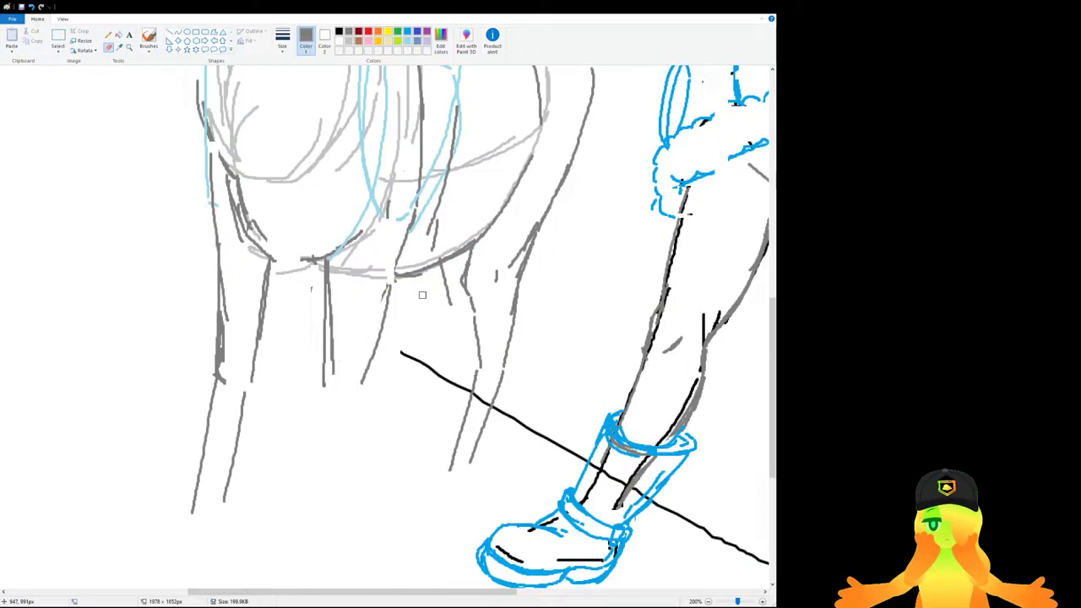
Draw the second foreleg's lower part as two nearly vertical lines below the knee.
left_click(148, 38)
scroll(311, 252, "down", 3)
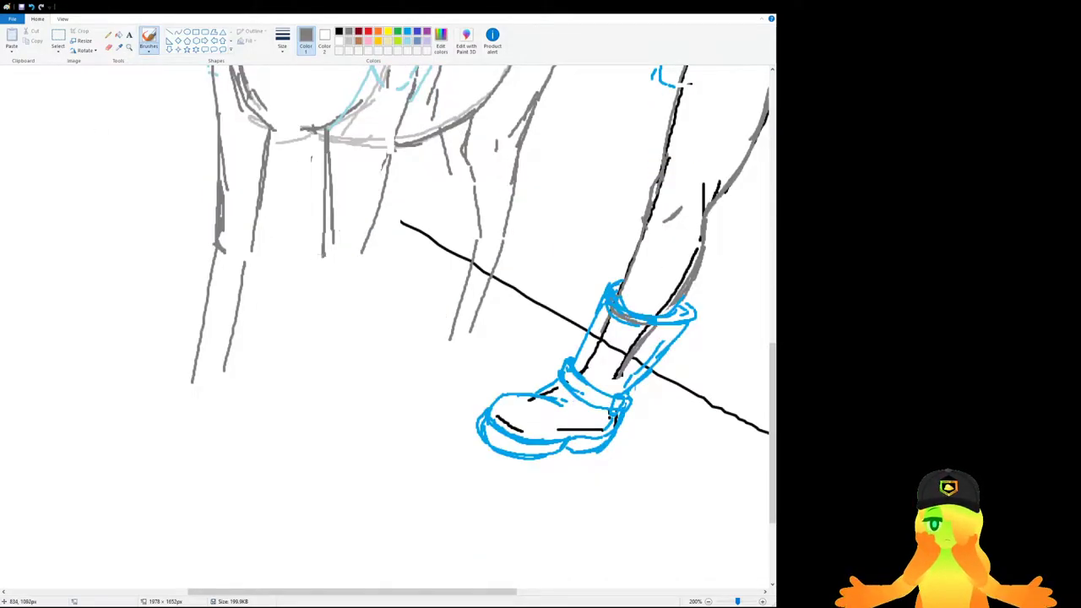
left_click_drag(368, 240, 364, 305)
key("ctrl+z")
left_click_drag(363, 260, 361, 390)
left_click_drag(328, 263, 331, 391)
key("ctrl+z")
key("ctrl+z")
left_click_drag(330, 269, 341, 403)
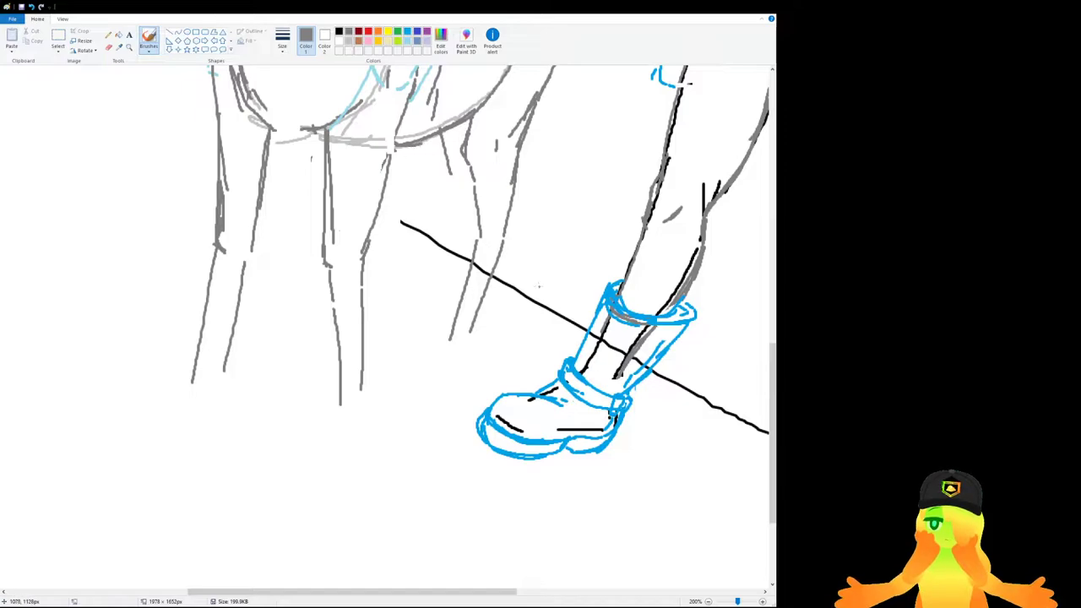
Try new lines for the hind leg, keeping a straighter rear line and a reworked front edge below the joint.
left_click_drag(512, 141, 519, 226)
key("ctrl+z")
left_click_drag(510, 143, 517, 245)
left_click_drag(464, 157, 499, 235)
key("ctrl+z")
key("ctrl+z")
key("ctrl+z")
left_click_drag(524, 158, 518, 238)
key("ctrl+z")
left_click_drag(467, 162, 526, 339)
key("ctrl+z")
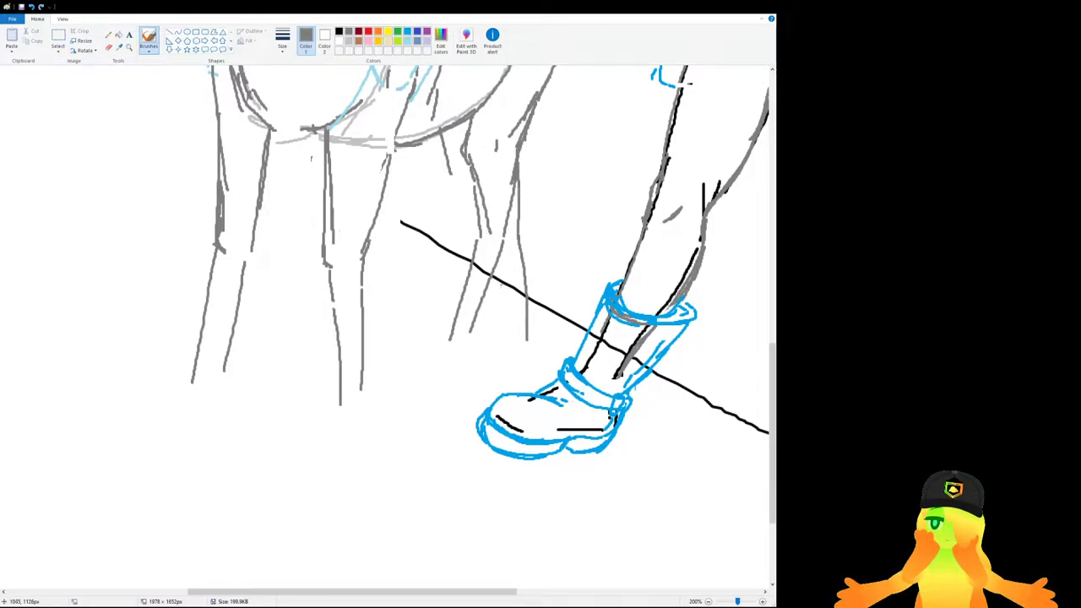
Erase the hind leg's old forward-slanting lower lines.
left_click(108, 47)
mouse_move(444, 335)
left_mouse_down()
mouse_move(477, 326)
mouse_move(448, 272)
mouse_move(488, 290)
mouse_move(459, 239)
mouse_move(503, 224)
mouse_move(503, 184)
left_mouse_up()
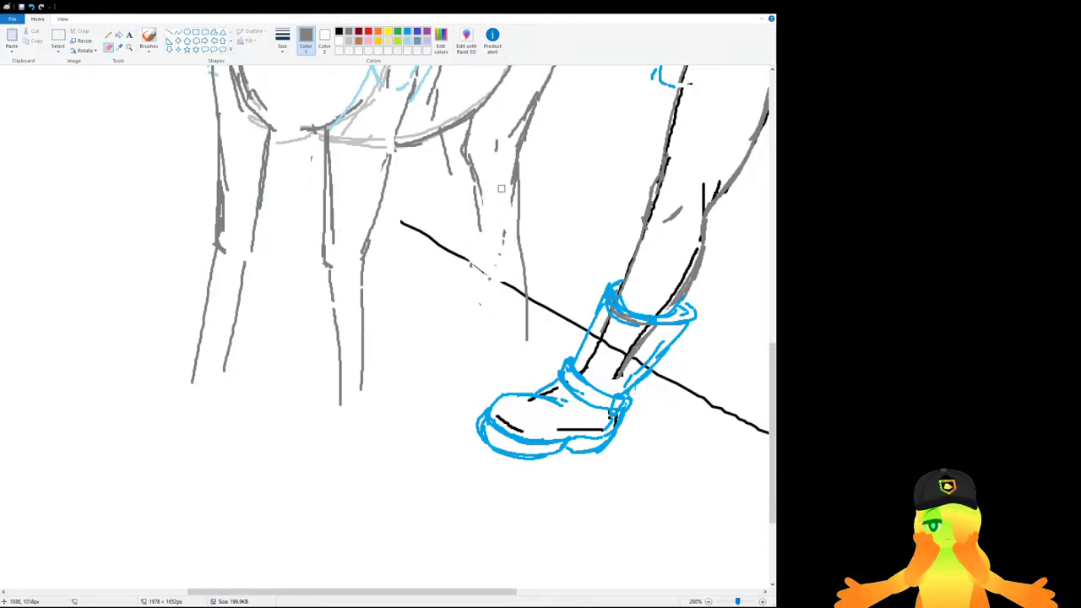
mouse_move(494, 246)
left_mouse_down()
mouse_move(477, 196)
mouse_move(503, 231)
left_mouse_up()
Redraw the hind leg's front line down to the lower joint and its lower part as two lines slanting slightly forward.
left_click(149, 41)
key("ctrl+z")
mouse_move(474, 181)
left_mouse_down()
mouse_move(523, 348)
mouse_move(520, 383)
left_mouse_up()
key("ctrl+z")
left_click_drag(513, 255, 500, 354)
mouse_move(490, 229)
left_mouse_down()
mouse_move(487, 358)
mouse_move(469, 340)
mouse_move(462, 366)
left_mouse_up()
key("ctrl+z")
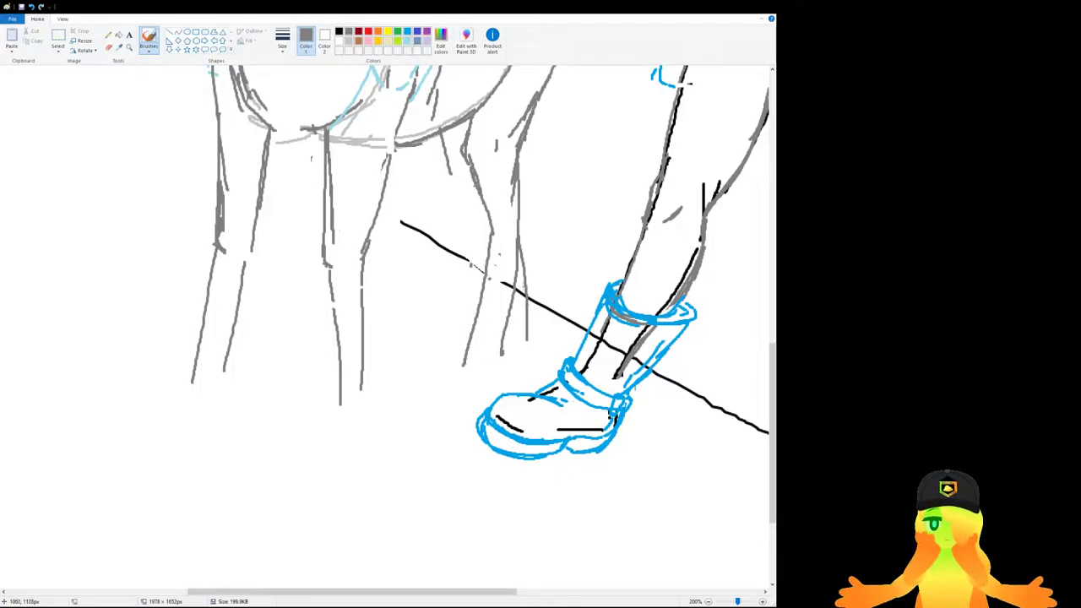
Erase the surplus rear line and the end of the inner line on the lower hind leg.
left_click(109, 47)
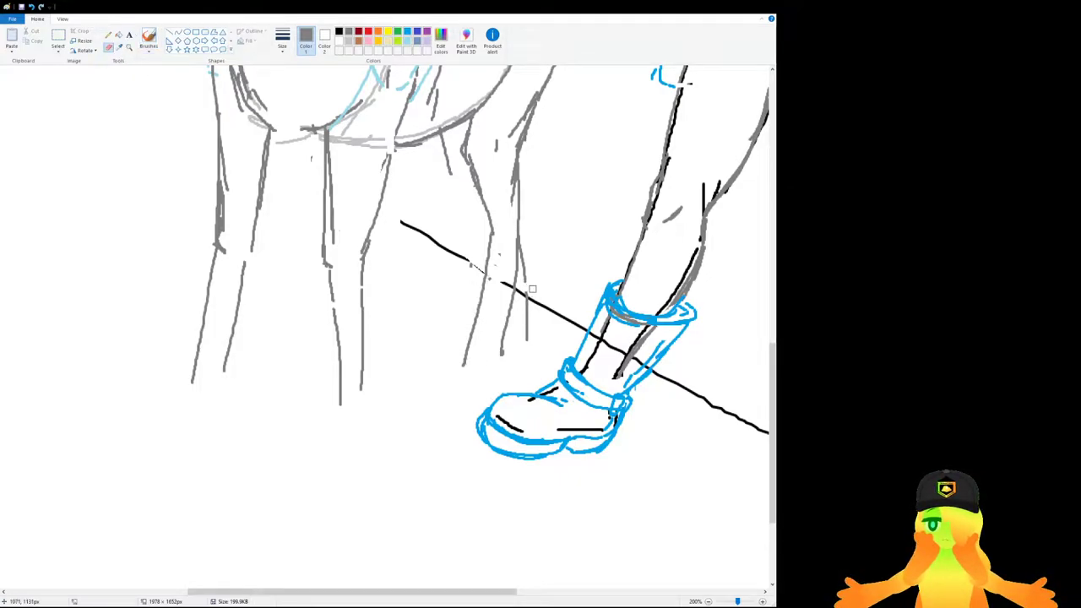
mouse_move(527, 303)
left_mouse_down()
mouse_move(526, 337)
mouse_move(504, 330)
left_mouse_up()
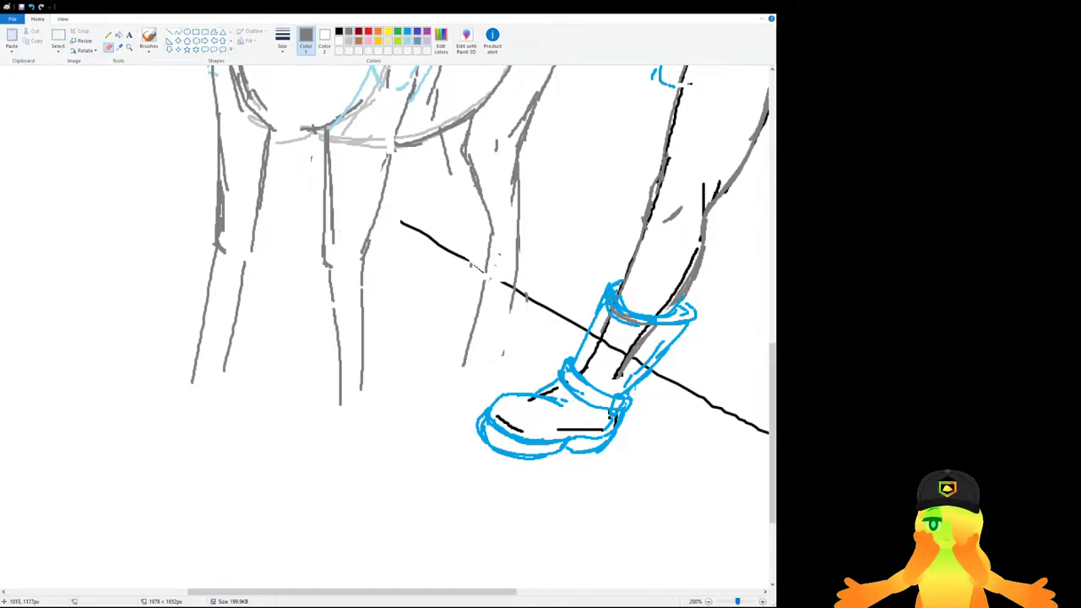
left_click(148, 39)
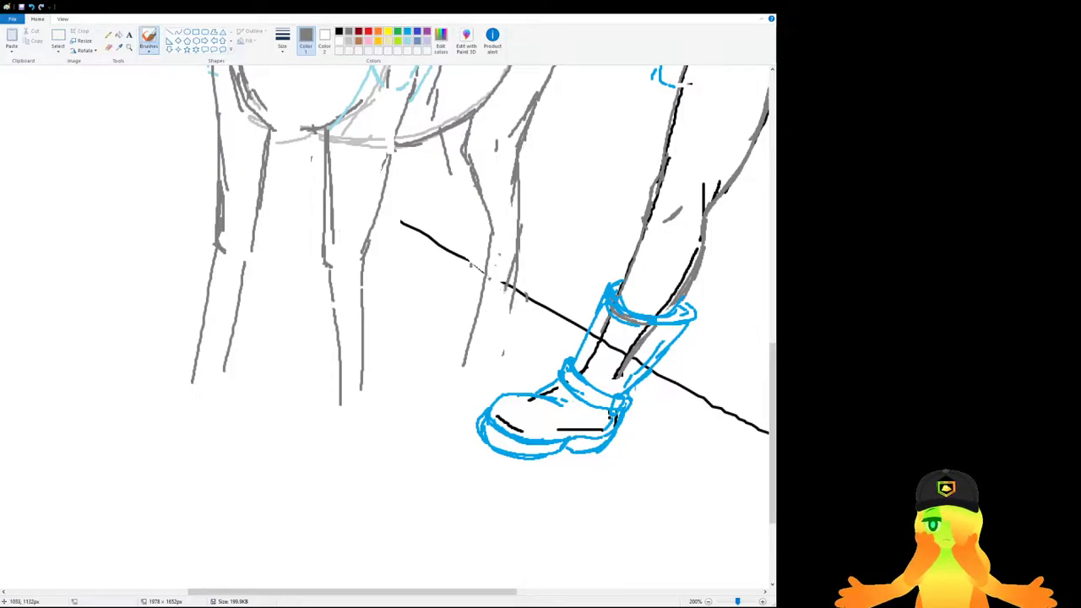
Check the ram beside the character and darken the ram's back line from the withers to the rump in grey.
scroll(499, 310, "down", 1)
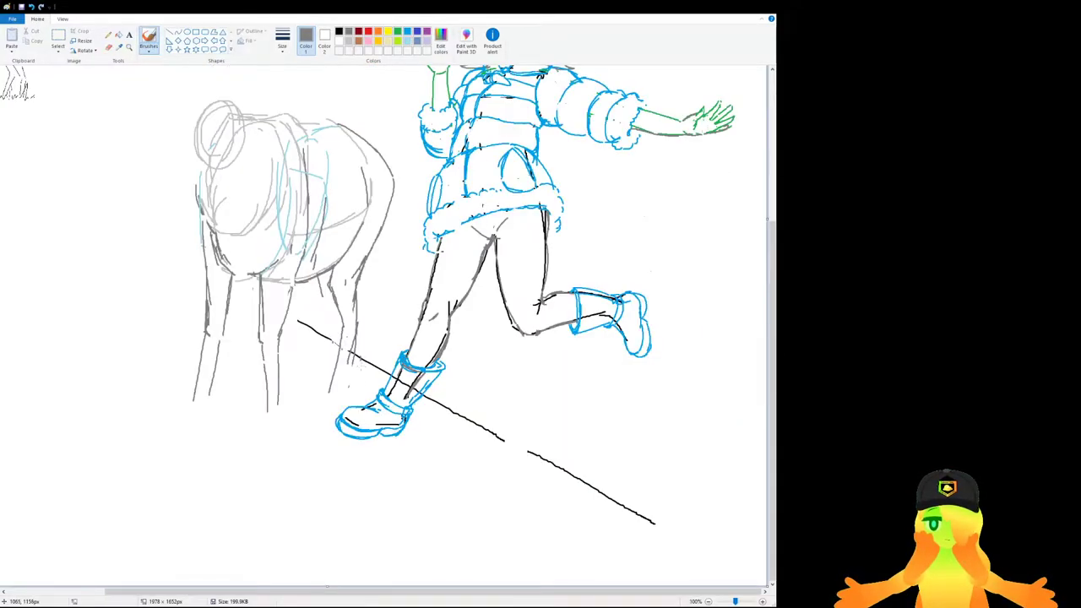
scroll(363, 368, "up", 1)
mouse_move(584, 184)
left_mouse_down()
mouse_move(691, 191)
mouse_move(540, 167)
left_mouse_up()
key("ctrl+z")
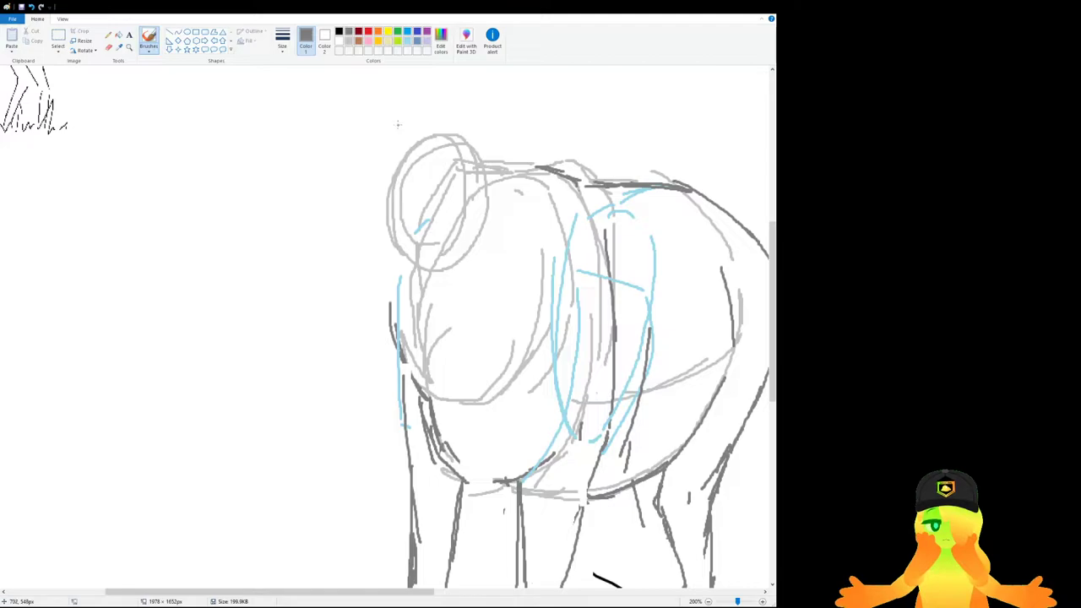
Sketch a light-blue arc above the head circle and the outline of the face narrowing down to the muzzle.
scroll(444, 211, "up", 2)
scroll(443, 211, "down", 2)
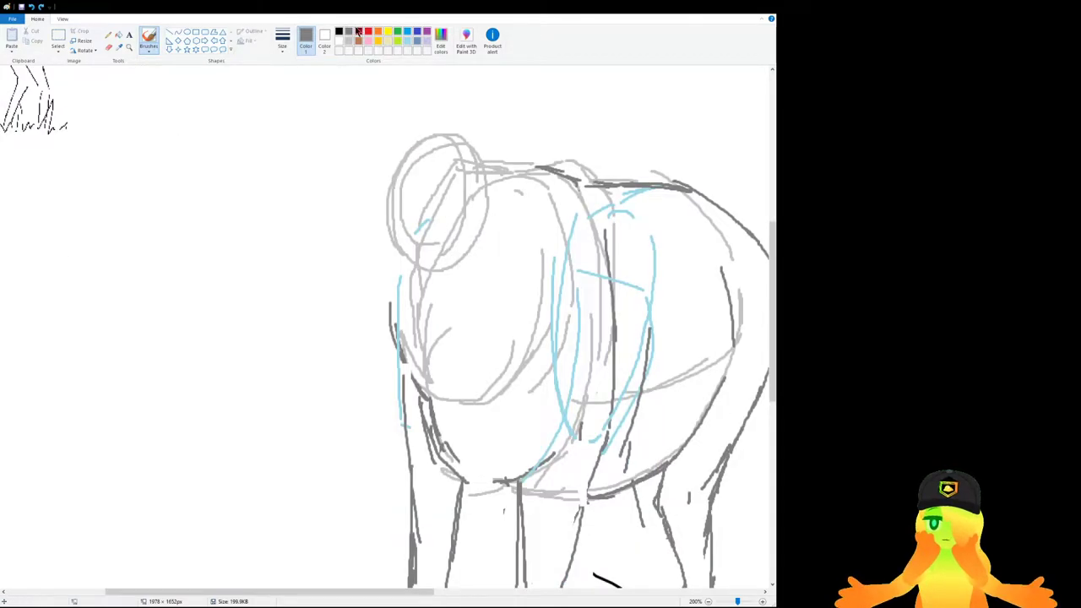
scroll(358, 44, "up", 2)
left_click(408, 39)
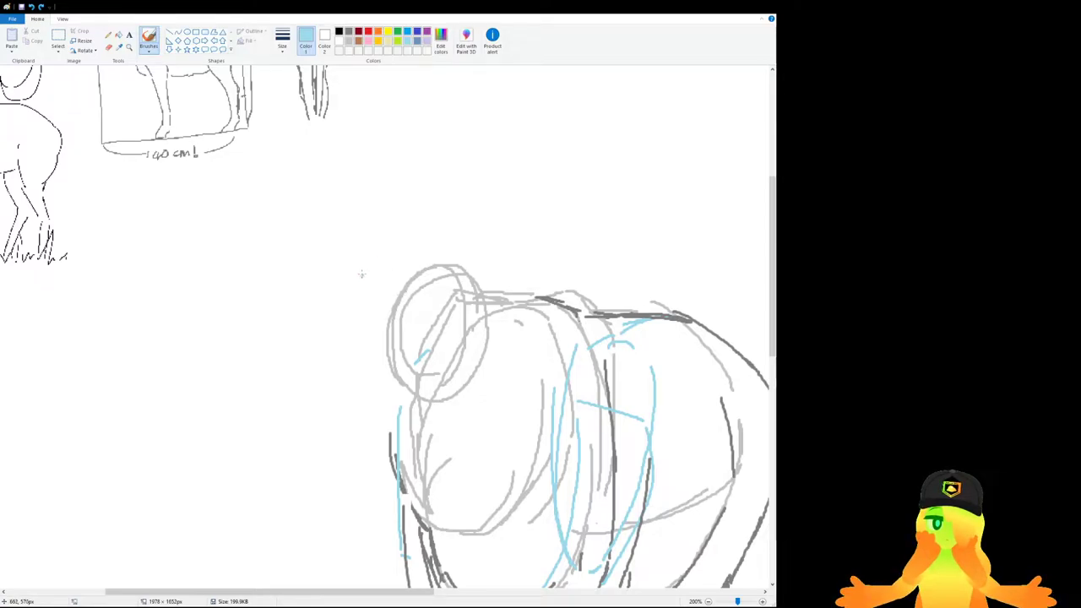
mouse_move(374, 274)
left_mouse_down()
mouse_move(436, 241)
mouse_move(463, 250)
mouse_move(464, 359)
left_mouse_up()
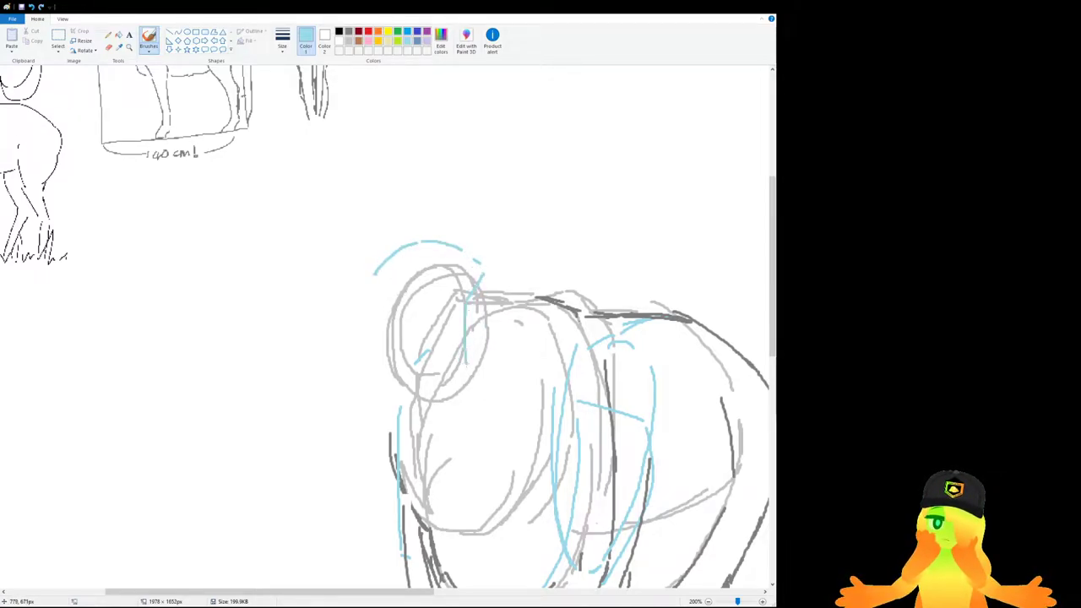
mouse_move(369, 297)
left_mouse_down()
mouse_move(410, 331)
mouse_move(430, 384)
left_mouse_up()
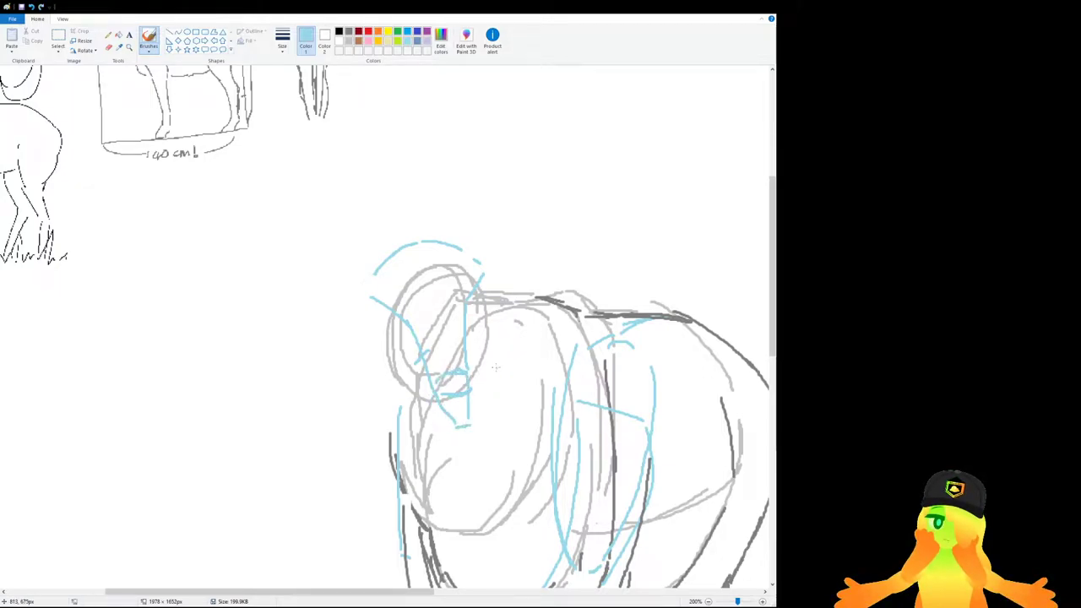
Add drooping light-blue strokes behind the head and short ones along the head circle's front edge.
left_click_drag(489, 314, 507, 365)
mouse_move(481, 307)
left_mouse_down()
mouse_move(505, 386)
mouse_move(484, 399)
left_mouse_up()
key("ctrl+z")
left_click_drag(489, 302, 499, 372)
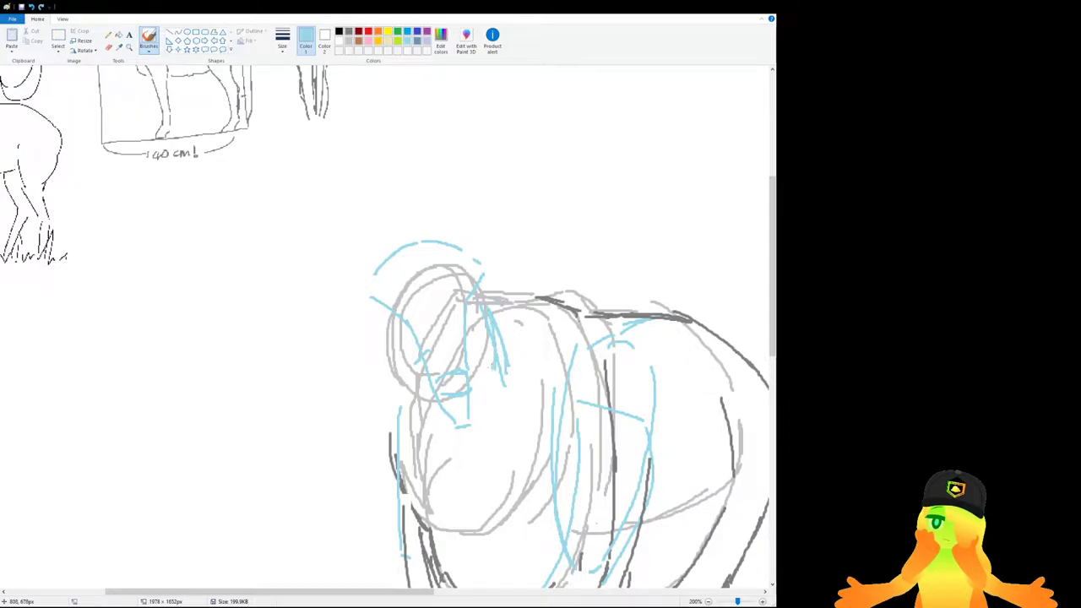
Sketch several short light-blue curves on the chest below the muzzle, undoing the first attempts.
scroll(405, 393, "down", 3)
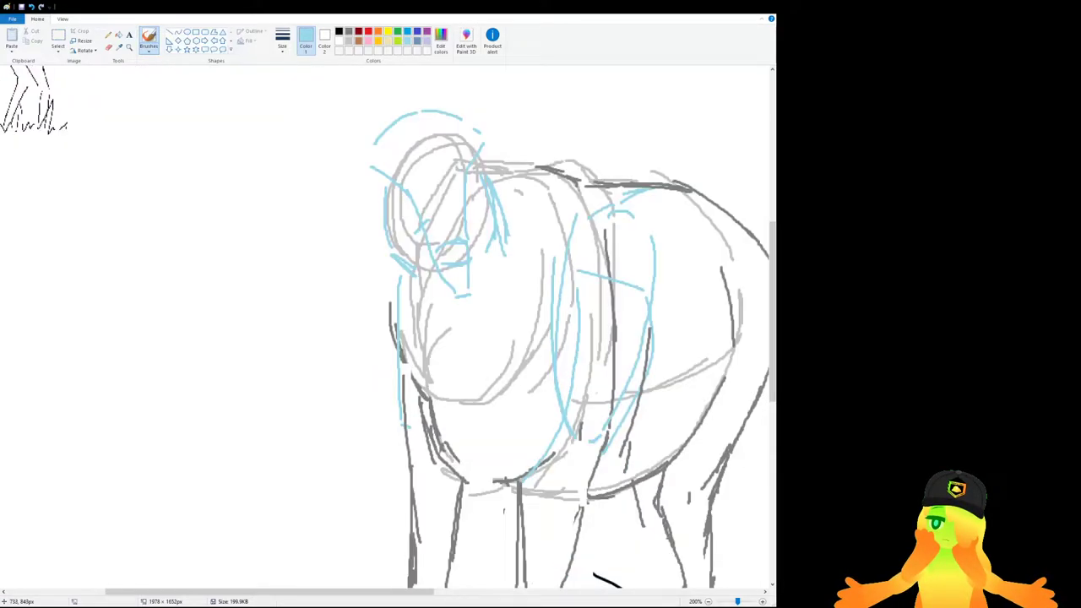
mouse_move(424, 286)
left_mouse_down()
mouse_move(455, 320)
mouse_move(447, 326)
mouse_move(478, 320)
mouse_move(466, 348)
mouse_move(441, 308)
mouse_move(471, 317)
left_mouse_up()
key("ctrl+z")
key("ctrl+z")
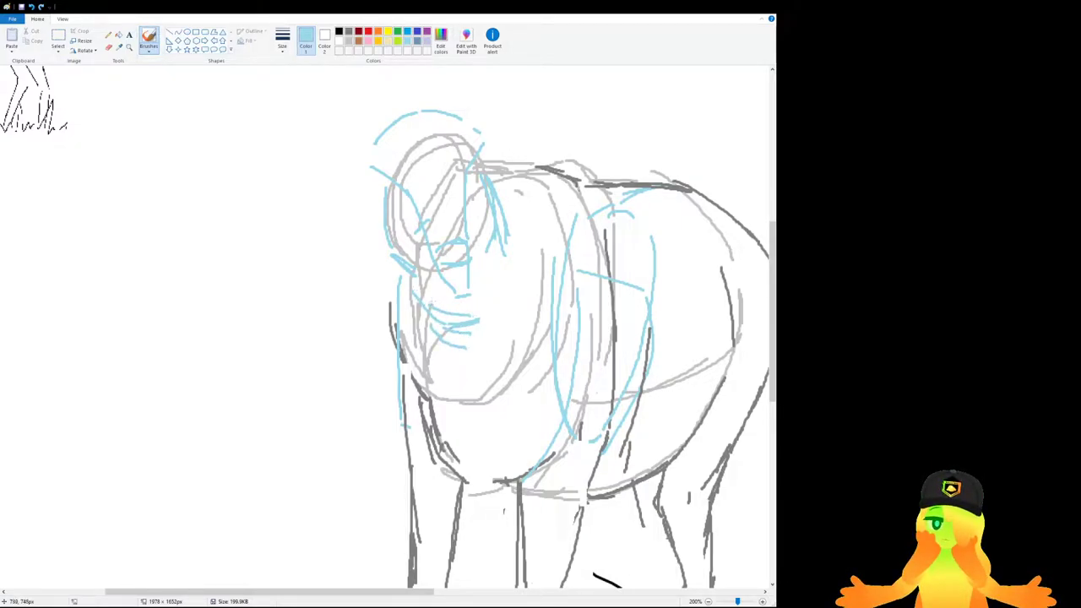
scroll(433, 252, "up", 3)
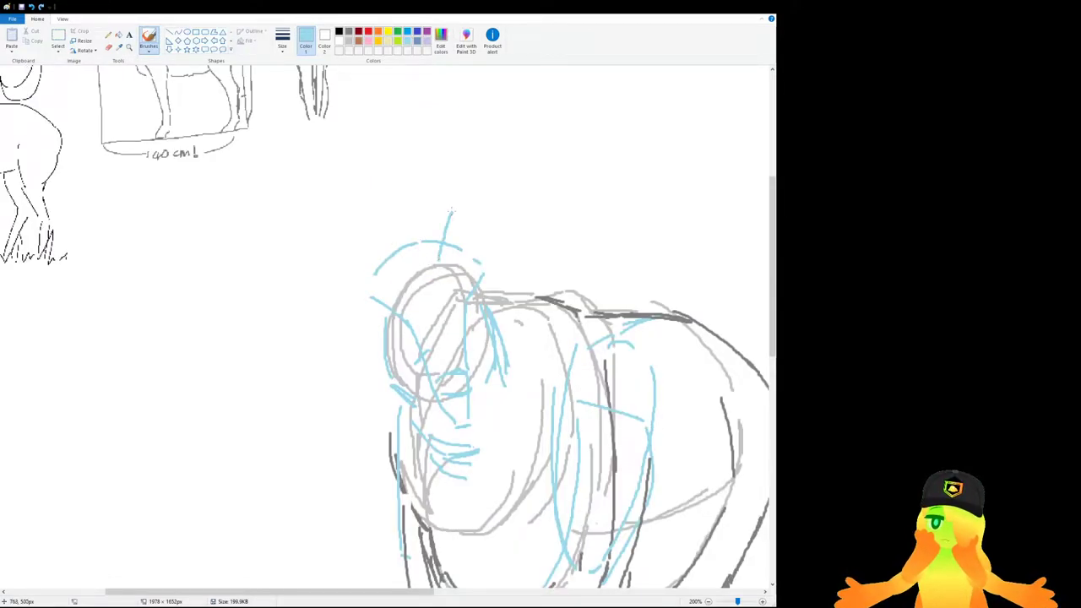
Mark the horn bases with short light-blue strokes just below the arc above the head circle.
left_click_drag(399, 269, 390, 276)
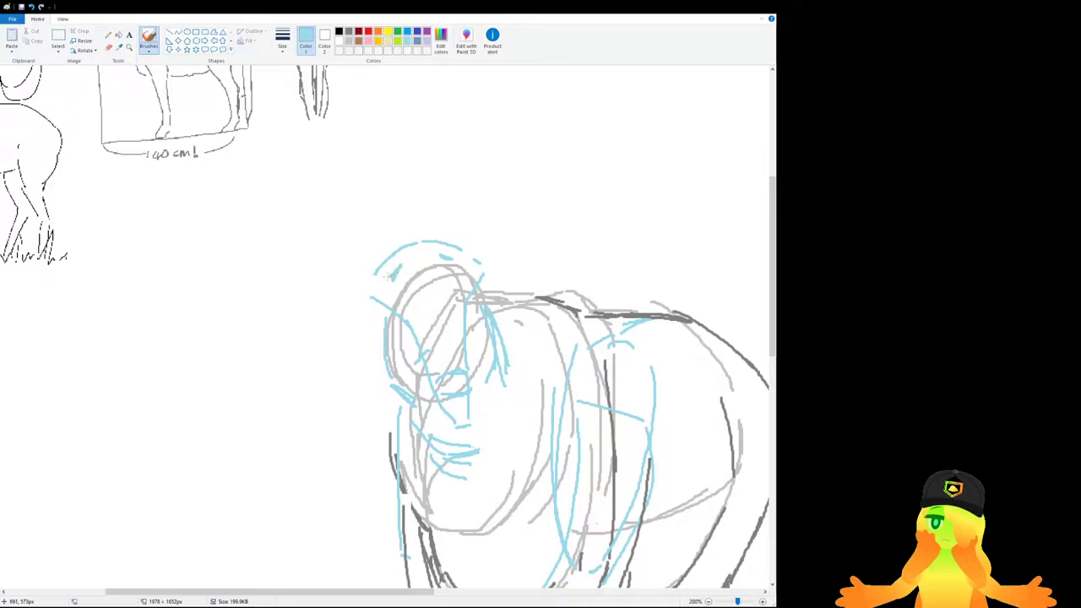
left_click_drag(387, 592, 390, 592)
scroll(391, 473, "up", 1)
scroll(374, 429, "down", 3)
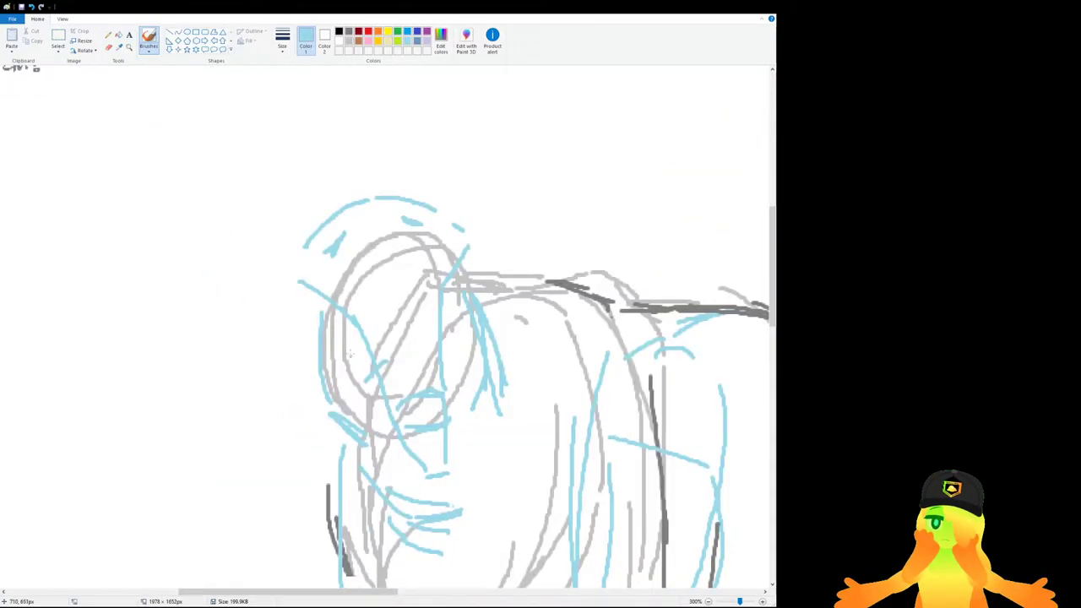
Switch to dark grey and outline a small round eye on each side of the ram's head, redoing unsatisfactory strokes.
left_click(349, 33)
scroll(239, 138, "down", 3)
scroll(399, 256, "up", 3)
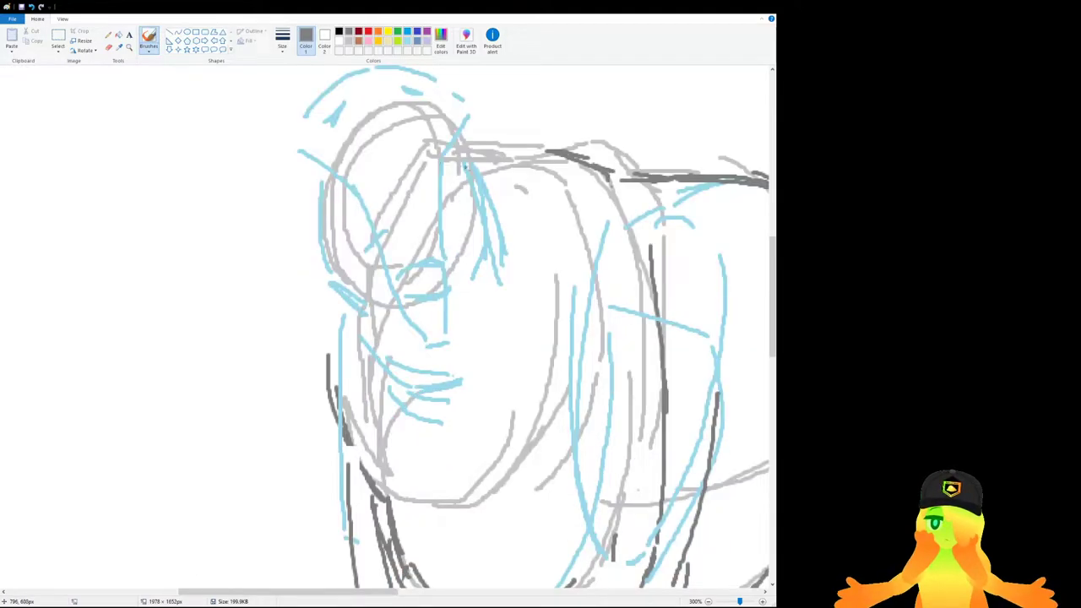
mouse_move(458, 157)
left_mouse_down()
mouse_move(469, 145)
mouse_move(449, 175)
mouse_move(461, 149)
mouse_move(481, 155)
left_mouse_up()
key("ctrl+z")
key("ctrl+z")
key("ctrl+z")
key("ctrl+z")
key("ctrl+z")
mouse_move(303, 187)
left_mouse_down()
mouse_move(335, 180)
mouse_move(321, 183)
mouse_move(335, 205)
left_mouse_up()
key("ctrl+z")
left_click_drag(455, 174, 478, 158)
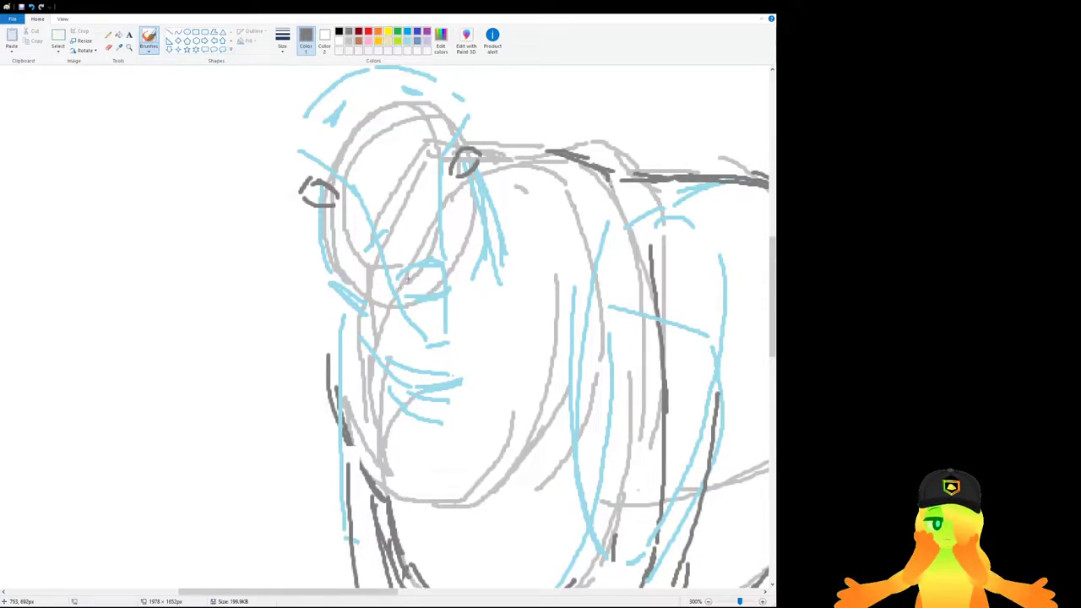
Draw the nose and mouth on the muzzle in dark grey and shade in both eyes.
mouse_move(393, 288)
left_mouse_down()
mouse_move(447, 275)
mouse_move(424, 299)
mouse_move(389, 296)
left_mouse_up()
key("ctrl+z")
key("ctrl+z")
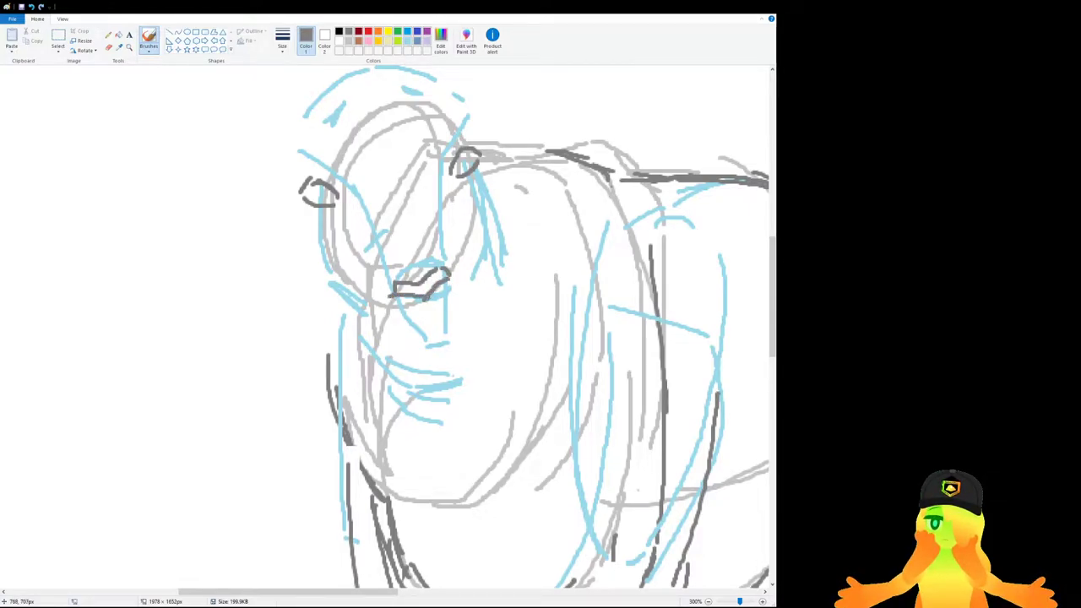
mouse_move(403, 279)
left_mouse_down()
mouse_move(412, 294)
mouse_move(425, 263)
mouse_move(431, 321)
left_mouse_up()
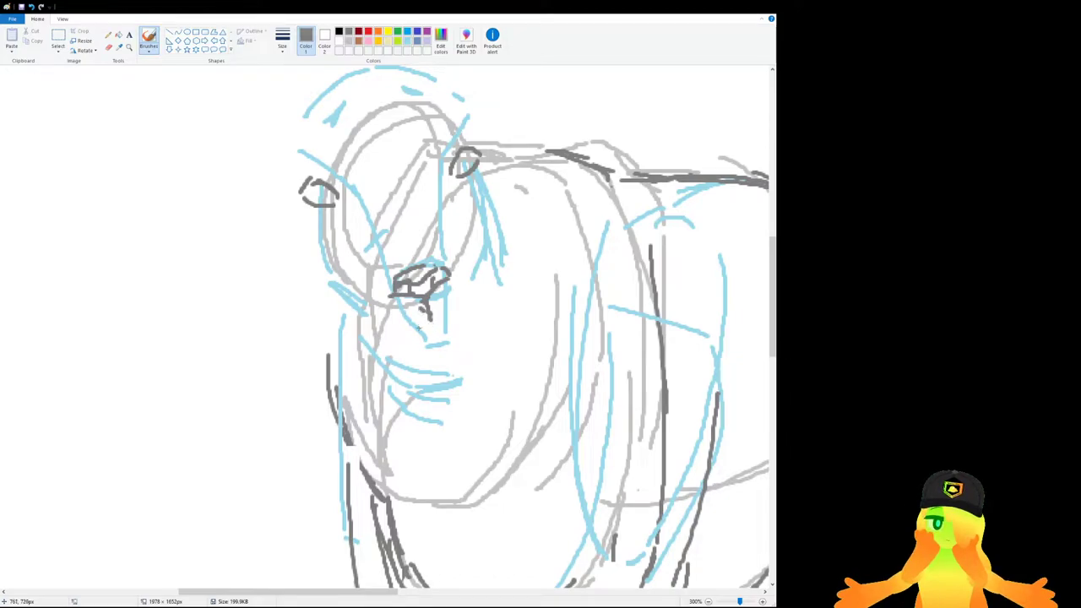
mouse_move(393, 323)
left_mouse_down()
mouse_move(438, 320)
mouse_move(460, 292)
left_mouse_up()
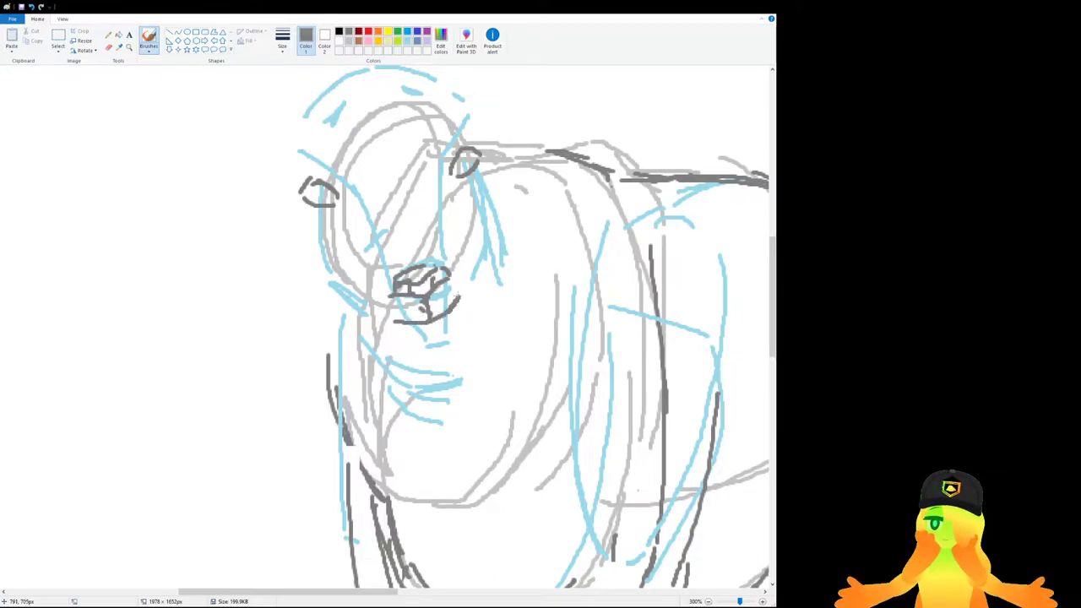
left_click_drag(454, 176, 470, 155)
left_click_drag(303, 193, 334, 196)
scroll(438, 199, "up", 3)
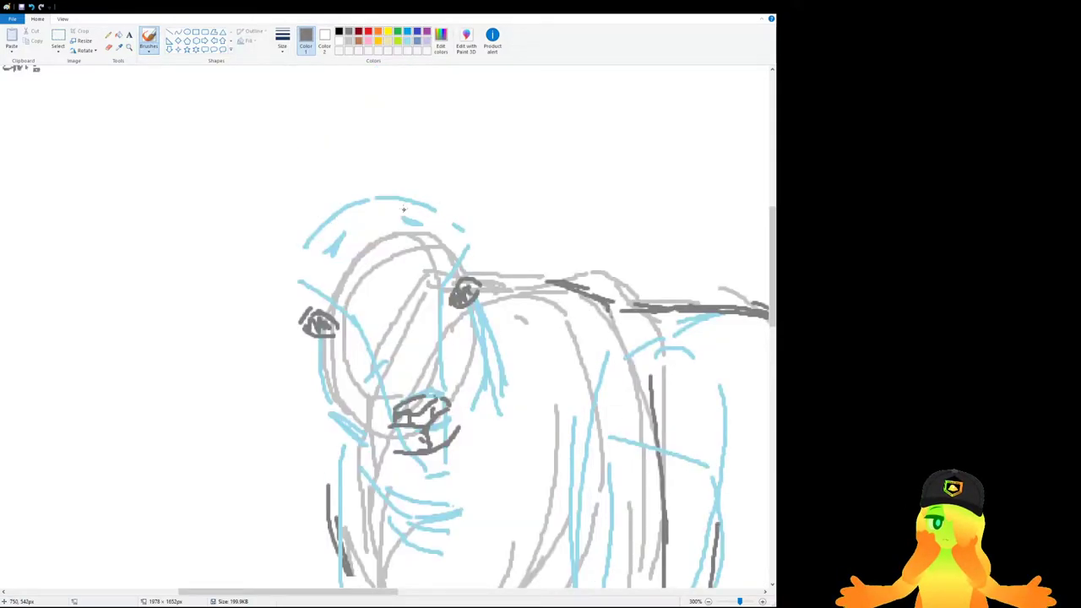
mouse_move(395, 220)
left_mouse_down()
mouse_move(426, 227)
mouse_move(422, 139)
mouse_move(453, 139)
left_mouse_up()
key("ctrl+z")
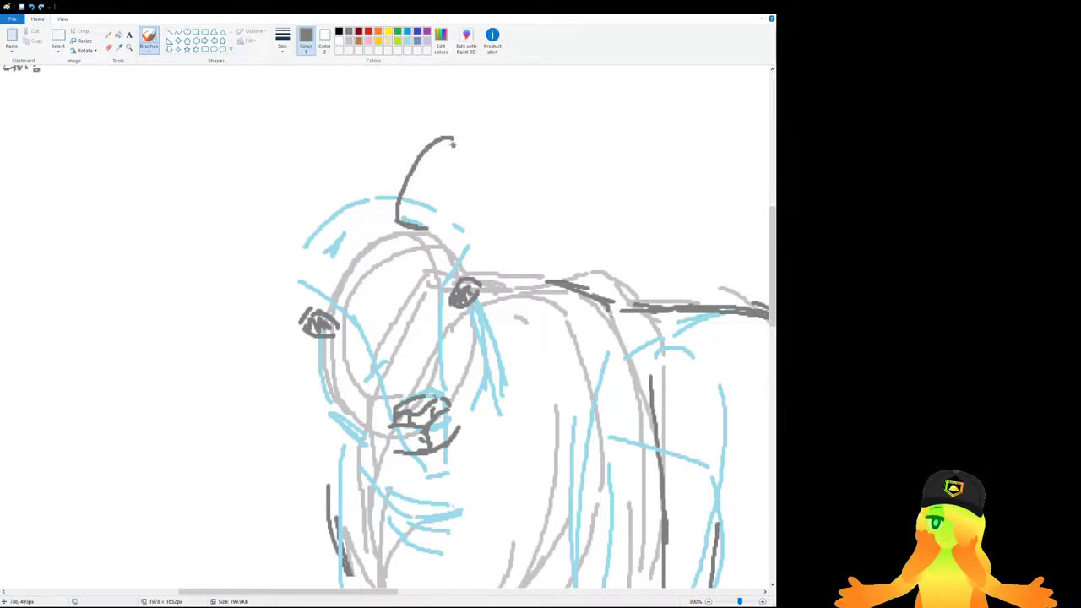
key("ctrl+z")
mouse_move(392, 218)
left_mouse_down()
mouse_move(434, 127)
mouse_move(416, 207)
mouse_move(394, 210)
mouse_move(457, 132)
left_mouse_up()
key("ctrl+z")
key("ctrl+z")
Draw the two curved horns above the head in dark grey and add jagged wool tufts around their bases.
left_click_drag(427, 127, 399, 164)
left_click_drag(454, 139, 422, 225)
mouse_move(420, 209)
left_mouse_down()
mouse_move(442, 128)
mouse_move(460, 133)
left_mouse_up()
key("ctrl+z")
mouse_move(331, 246)
left_mouse_down()
mouse_move(340, 243)
mouse_move(329, 252)
mouse_move(258, 180)
mouse_move(233, 182)
mouse_move(246, 180)
mouse_move(210, 208)
mouse_move(315, 249)
mouse_move(346, 196)
mouse_move(365, 189)
mouse_move(444, 213)
mouse_move(453, 232)
mouse_move(461, 208)
mouse_move(459, 229)
left_mouse_up()
left_click_drag(292, 246, 302, 267)
Sketch broken dark-grey strokes down the middle of the ram's forehead.
scroll(297, 218, "down", 3)
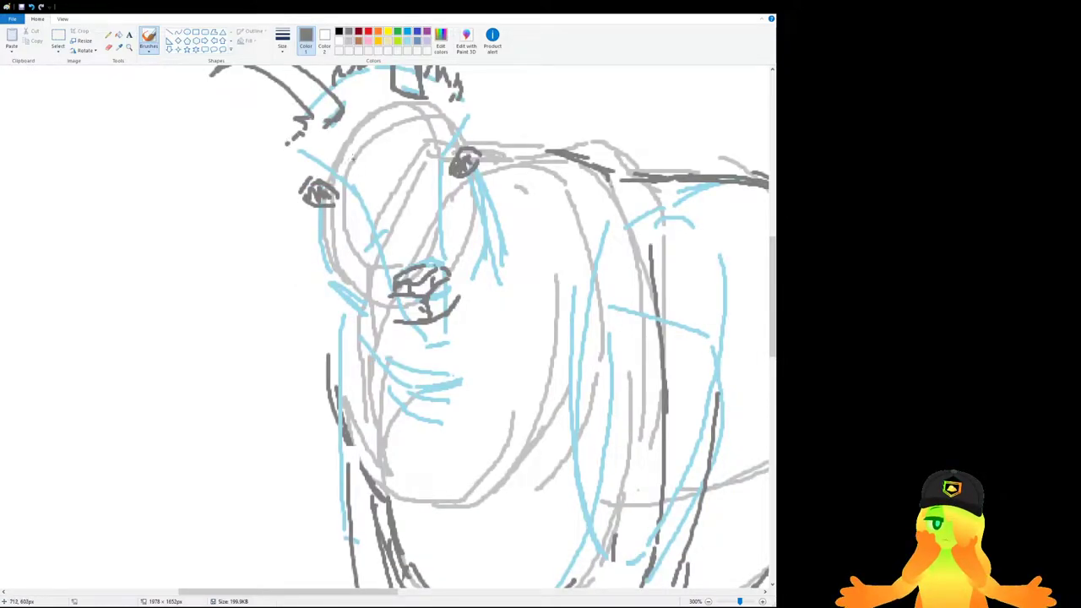
mouse_move(375, 149)
left_mouse_down()
mouse_move(388, 169)
mouse_move(387, 211)
left_mouse_up()
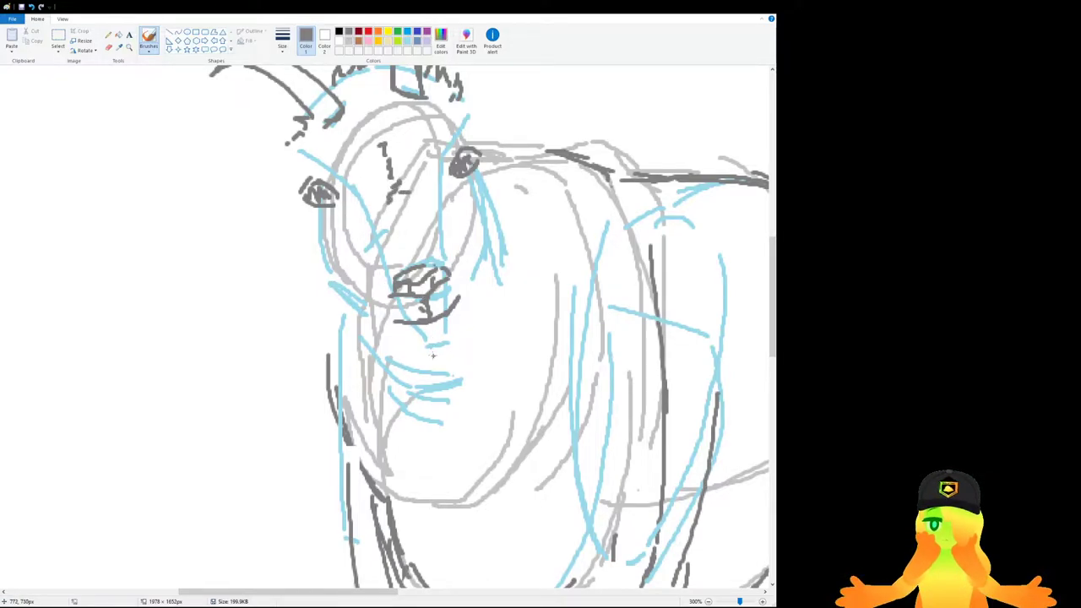
Sketch the sheep's chin below the mouth and its right jaw line from the eye down in dark grey brush strokes.
mouse_move(406, 345)
left_mouse_down()
mouse_move(447, 352)
mouse_move(464, 339)
mouse_move(474, 295)
left_mouse_up()
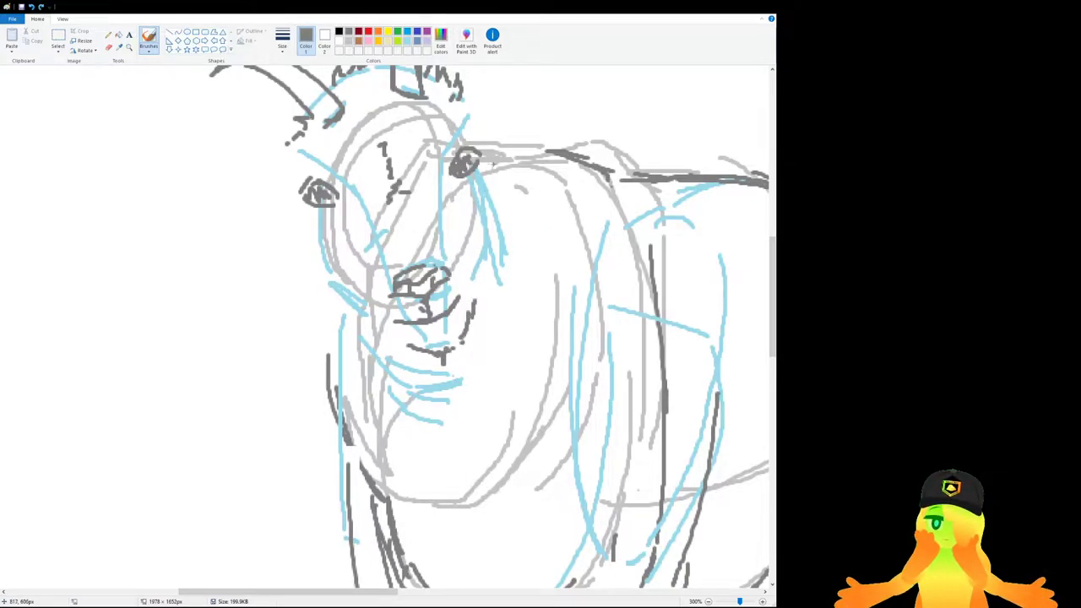
left_click_drag(479, 164, 471, 208)
left_click_drag(471, 209, 470, 295)
key("ctrl+z")
mouse_move(475, 203)
left_mouse_down()
mouse_move(481, 306)
mouse_move(465, 342)
left_mouse_up()
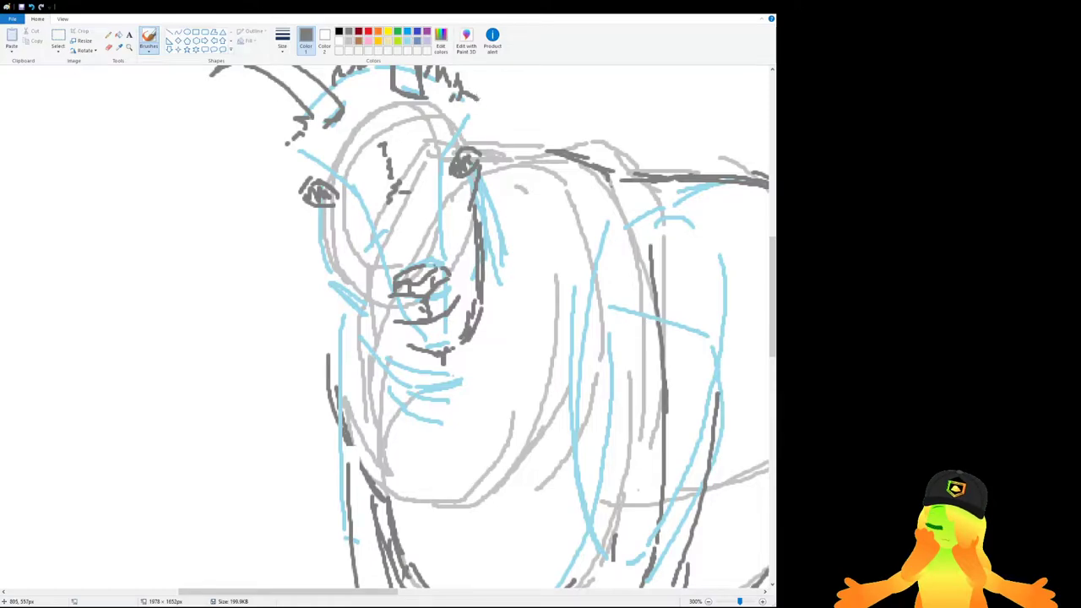
Clean up the upper cheek line just below the sheep's right-hand eye with the eraser.
mouse_move(478, 179)
left_mouse_down()
mouse_move(487, 225)
mouse_move(472, 203)
mouse_move(468, 223)
left_mouse_up()
left_click(108, 47)
scroll(468, 222, "up", 3)
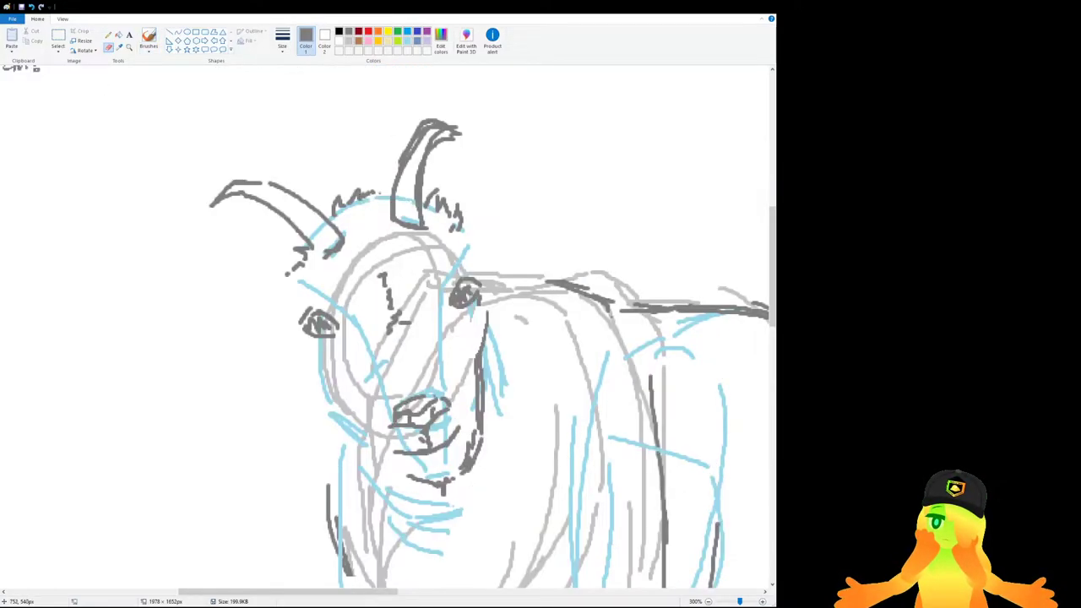
left_click(152, 39)
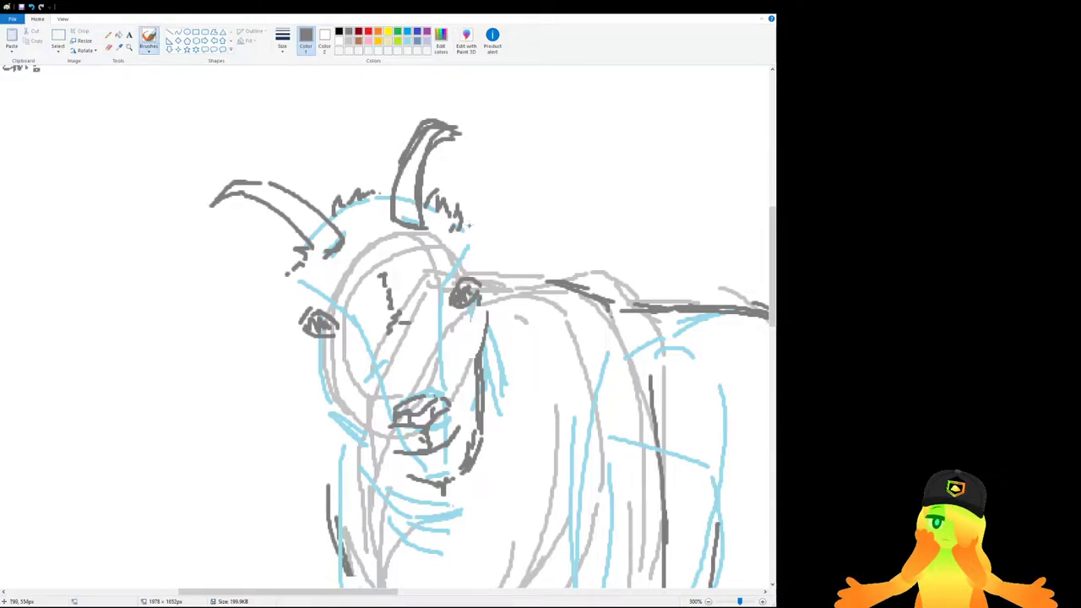
Sketch rounded ears on both sides of the sheep's head beneath the horns.
mouse_move(454, 224)
left_mouse_down()
mouse_move(500, 279)
mouse_move(489, 291)
left_mouse_up()
mouse_move(495, 284)
left_mouse_down()
mouse_move(505, 247)
mouse_move(489, 212)
left_mouse_up()
scroll(488, 218, "down", 3)
scroll(521, 195, "down", 2)
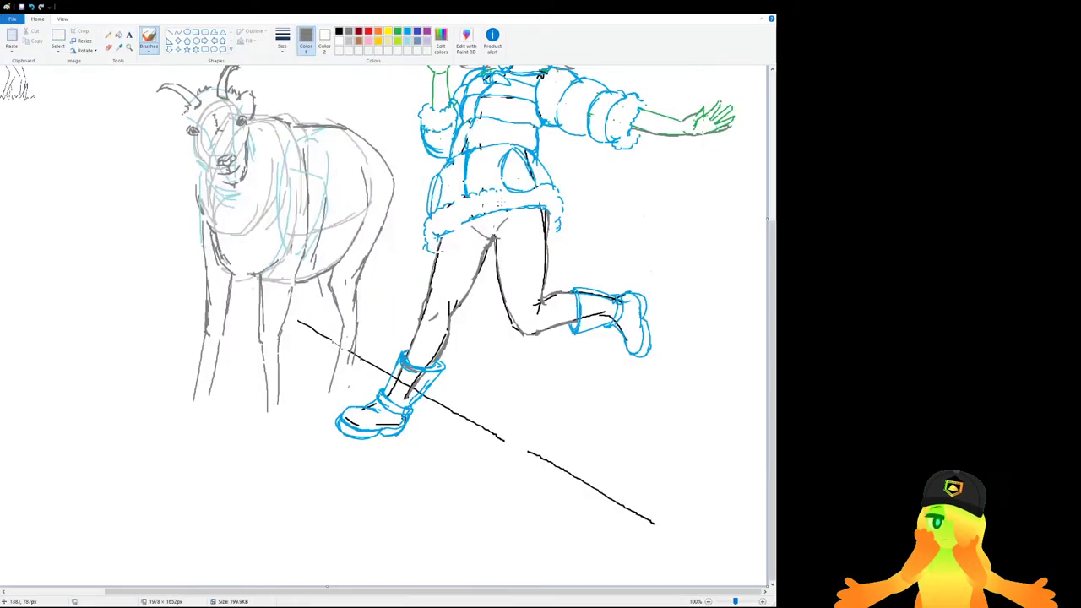
scroll(538, 302, "up", 2)
mouse_move(547, 198)
left_mouse_down()
mouse_move(488, 224)
mouse_move(525, 252)
mouse_move(554, 250)
left_mouse_up()
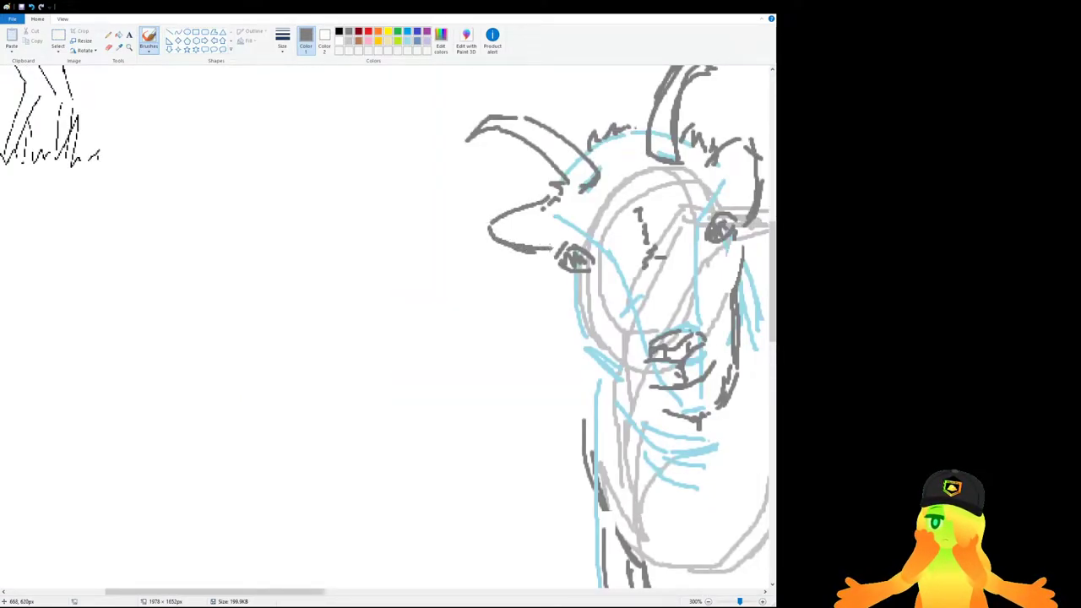
Draw the left contour of the sheep's face from below the left eye down to the chin.
mouse_move(493, 228)
left_mouse_down()
mouse_move(542, 245)
mouse_move(574, 292)
left_mouse_up()
key("ctrl+z")
left_click_drag(569, 292, 662, 417)
key("ctrl+z")
Select the horns and crown of the sheep's head and move the section slightly upward and left, making the head taller.
scroll(464, 309, "down", 3)
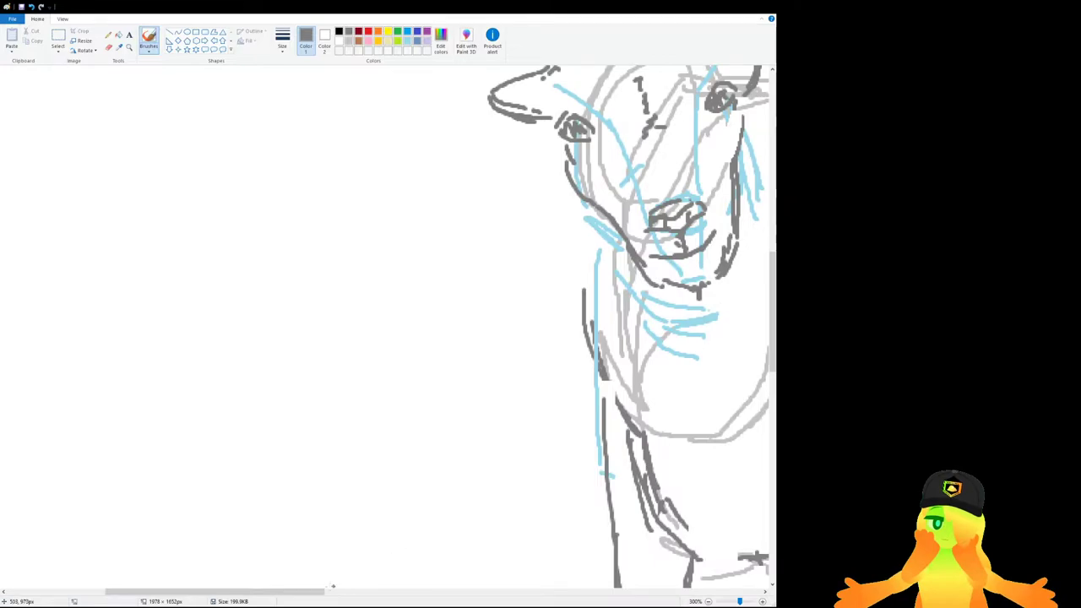
scroll(464, 308, "down", 3, "ctrl")
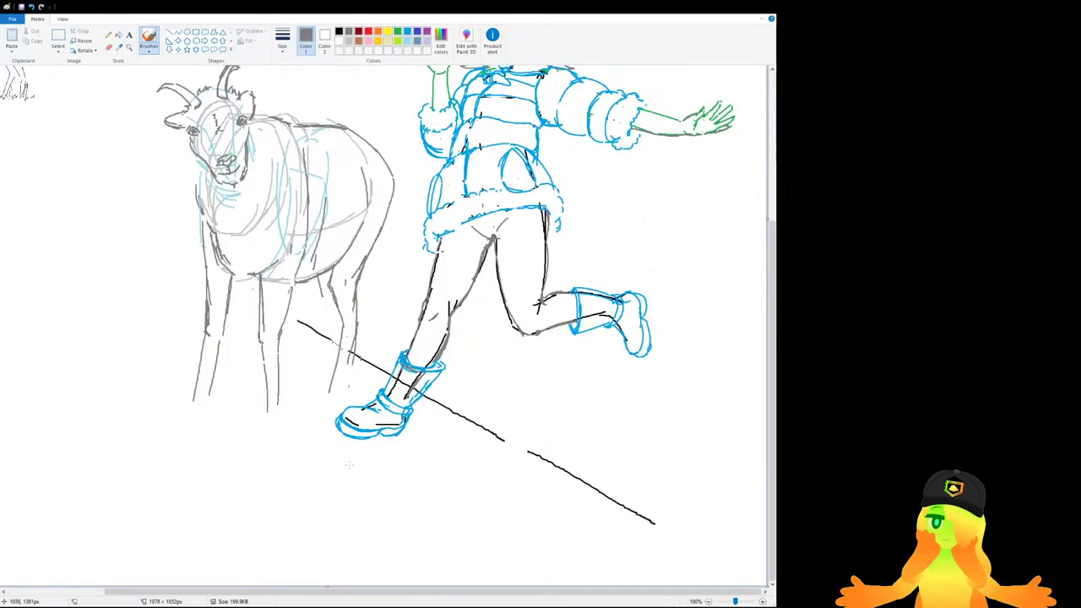
scroll(349, 462, "up", 3)
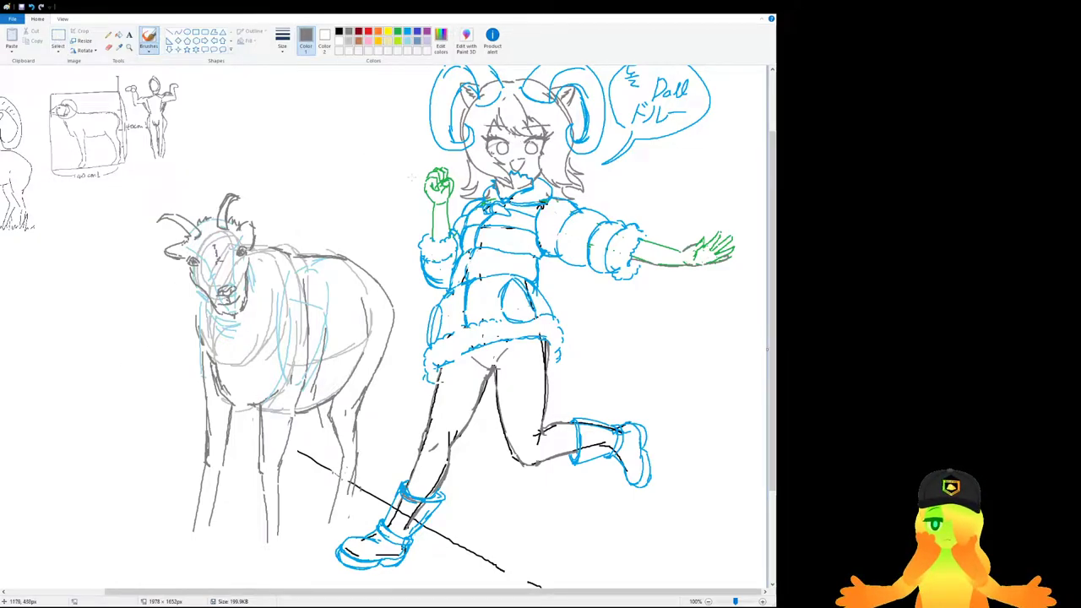
scroll(307, 457, "up", 1, "ctrl")
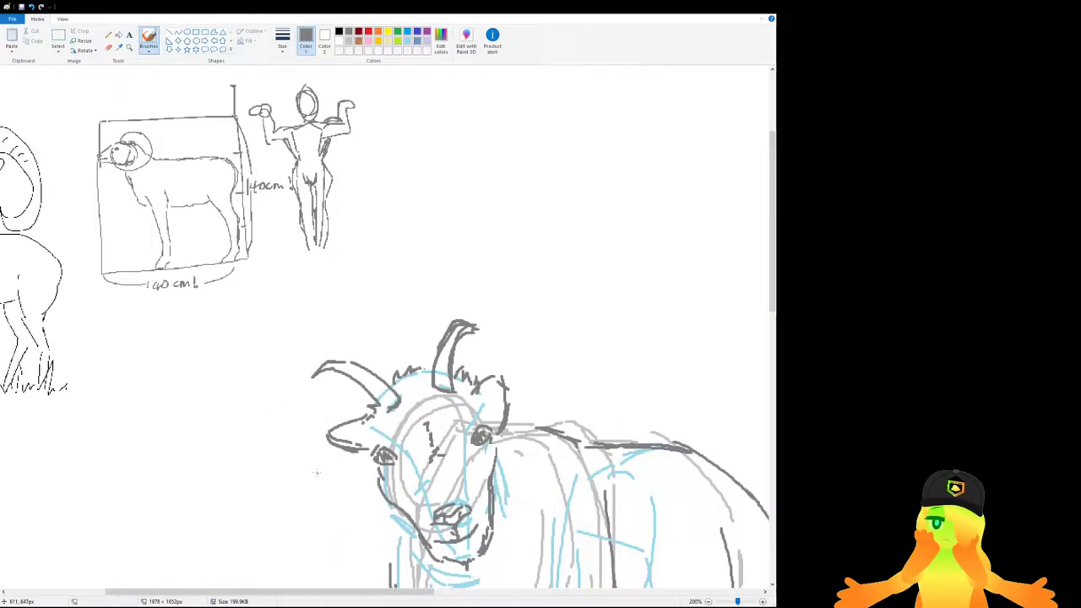
left_click_drag(252, 594, 333, 594)
scroll(310, 395, "up", 1)
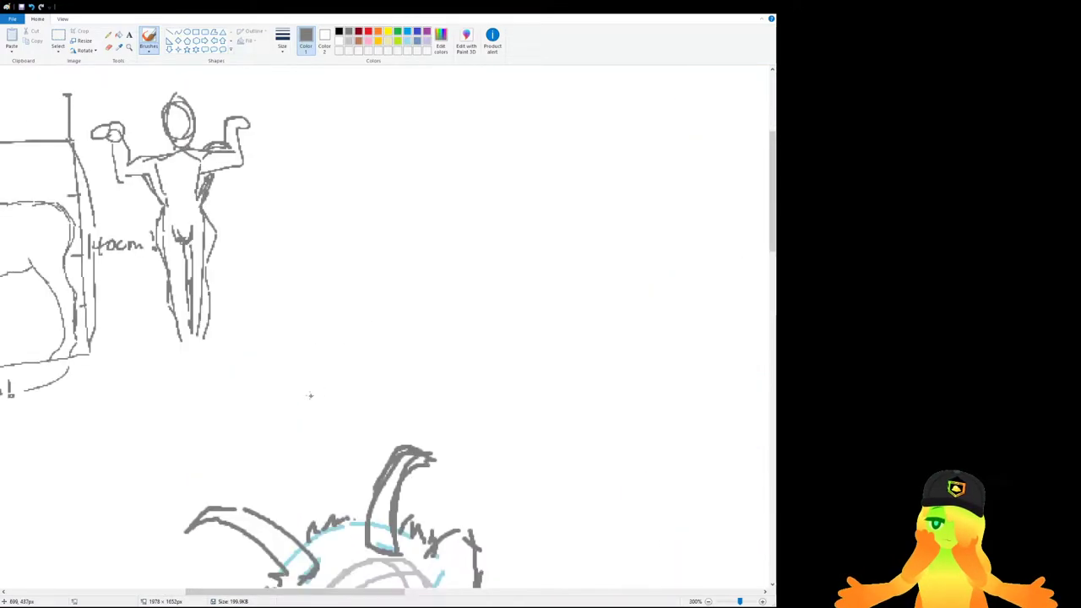
scroll(310, 395, "down", 3)
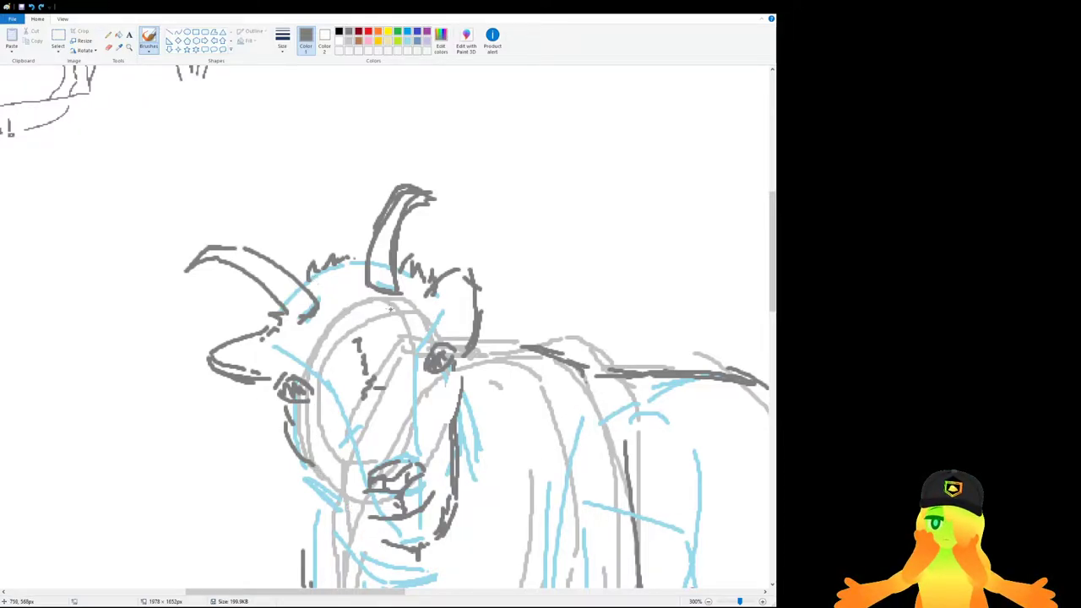
left_click(58, 38)
left_click_drag(159, 174, 534, 324)
left_click_drag(421, 272, 414, 241)
left_click(538, 304)
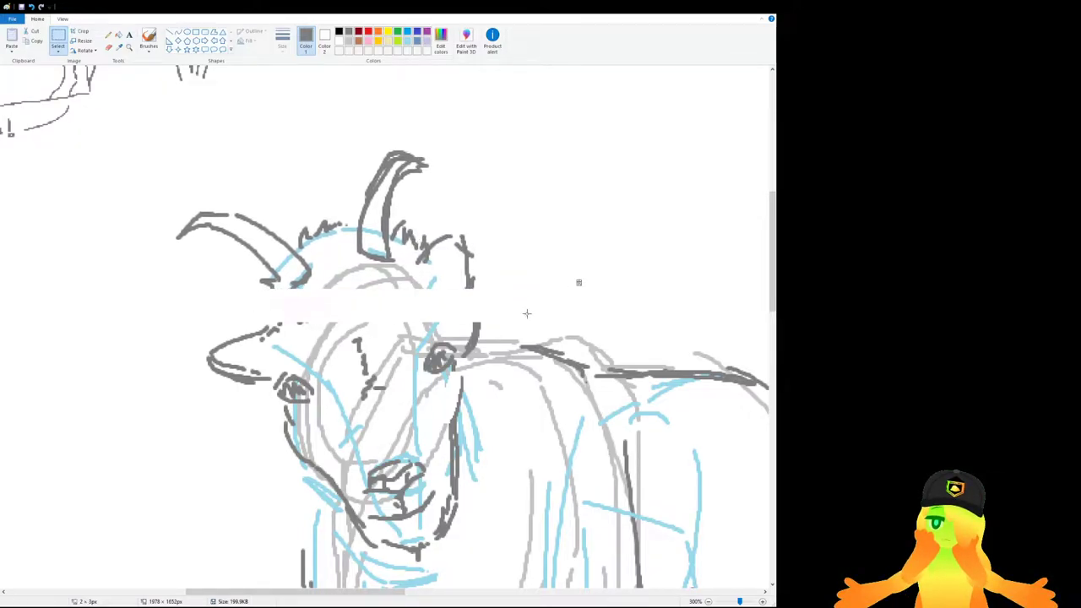
Delete both ears and the fur tufts around the horns using rectangular selections.
left_click_drag(490, 213, 440, 286)
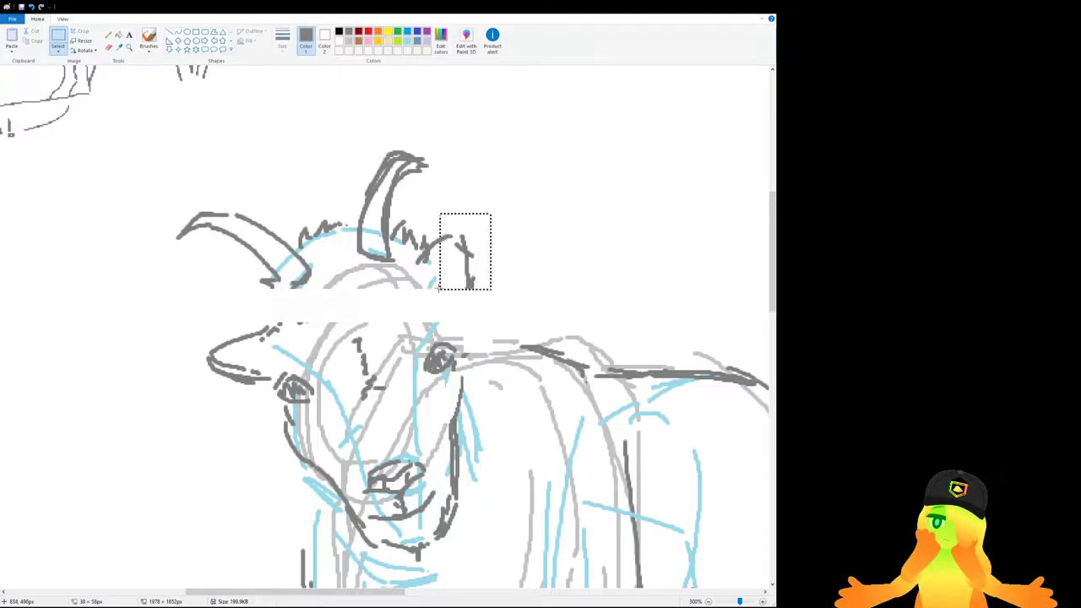
key("Delete")
left_click_drag(285, 218, 342, 247)
key("Delete")
left_click_drag(402, 207, 422, 270)
key("Delete")
left_click_drag(174, 327, 270, 395)
key("Delete")
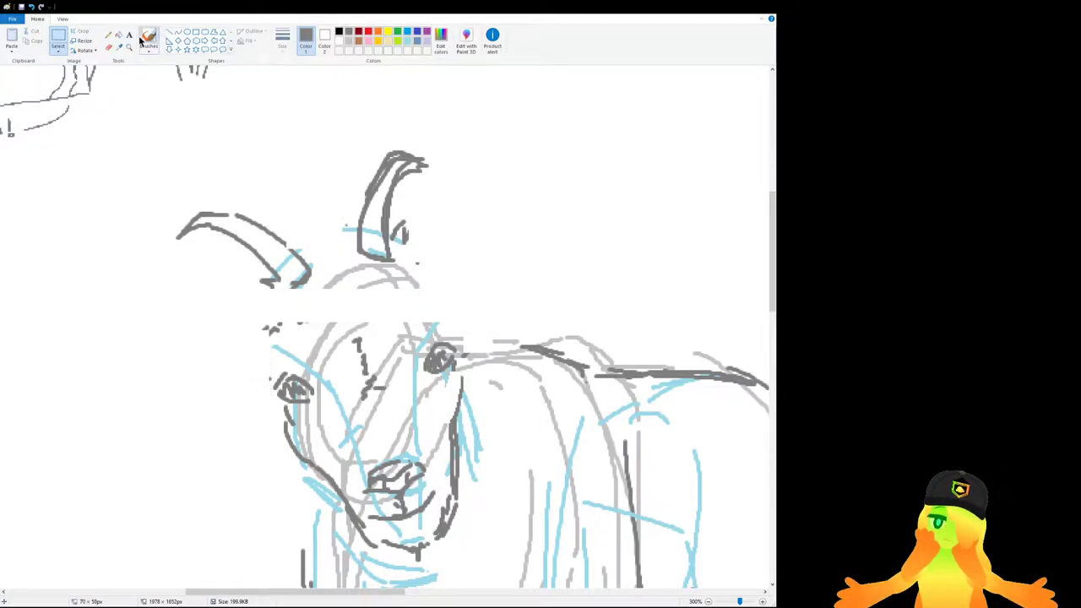
Redraw the bases of both horns and a small fur tuft between them with the grey brush.
left_click(148, 39)
mouse_move(309, 241)
left_mouse_down()
mouse_move(301, 267)
mouse_move(313, 261)
left_mouse_up()
mouse_move(322, 240)
left_mouse_down()
mouse_move(314, 288)
mouse_move(282, 297)
mouse_move(277, 288)
left_mouse_up()
mouse_move(360, 243)
left_mouse_down()
mouse_move(365, 268)
mouse_move(394, 264)
left_mouse_up()
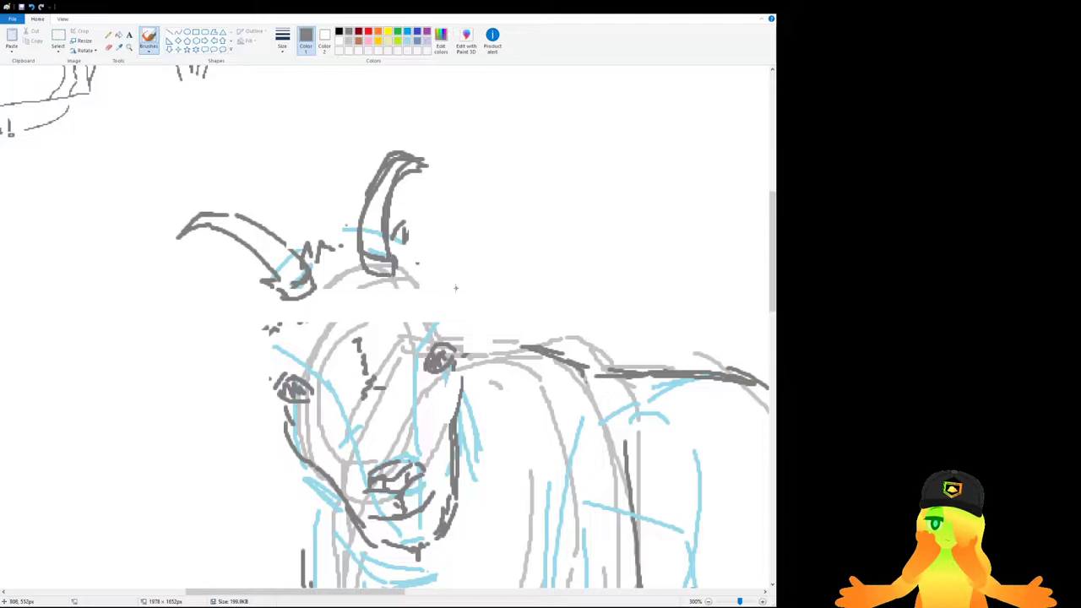
Redraw the right side of the skull from the horn to the eye, with a pointed ear beside it.
mouse_move(404, 282)
left_mouse_down()
mouse_move(388, 301)
mouse_move(421, 245)
mouse_move(464, 238)
mouse_move(474, 287)
left_mouse_up()
left_click_drag(470, 292, 457, 311)
key("ctrl+z")
key("ctrl+z")
mouse_move(417, 260)
left_mouse_down()
mouse_move(476, 228)
mouse_move(474, 278)
mouse_move(456, 309)
mouse_move(462, 351)
left_mouse_up()
key("ctrl+z")
mouse_move(411, 259)
left_mouse_down()
mouse_move(460, 305)
mouse_move(461, 376)
left_mouse_up()
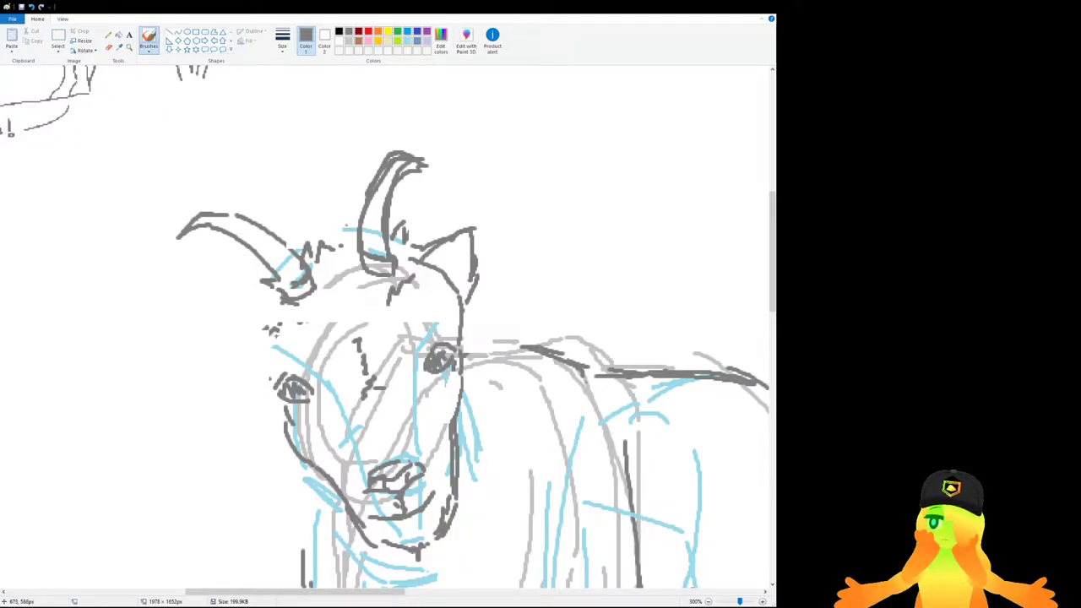
Redraw the left side of the skull from the horn to the eye and the left ear, undoing unsatisfactory strokes.
mouse_move(280, 301)
left_mouse_down()
mouse_move(253, 346)
mouse_move(258, 395)
left_mouse_up()
key("ctrl+z")
key("ctrl+z")
key("ctrl+z")
left_click_drag(253, 346, 257, 362)
left_click_drag(263, 367, 277, 405)
mouse_move(265, 287)
left_mouse_down()
mouse_move(236, 322)
mouse_move(261, 300)
mouse_move(260, 387)
left_mouse_up()
key("ctrl+z")
key("ctrl+z")
mouse_move(263, 300)
left_mouse_down()
mouse_move(245, 307)
mouse_move(258, 298)
mouse_move(249, 325)
mouse_move(209, 340)
mouse_move(255, 384)
left_mouse_up()
key("ctrl+z")
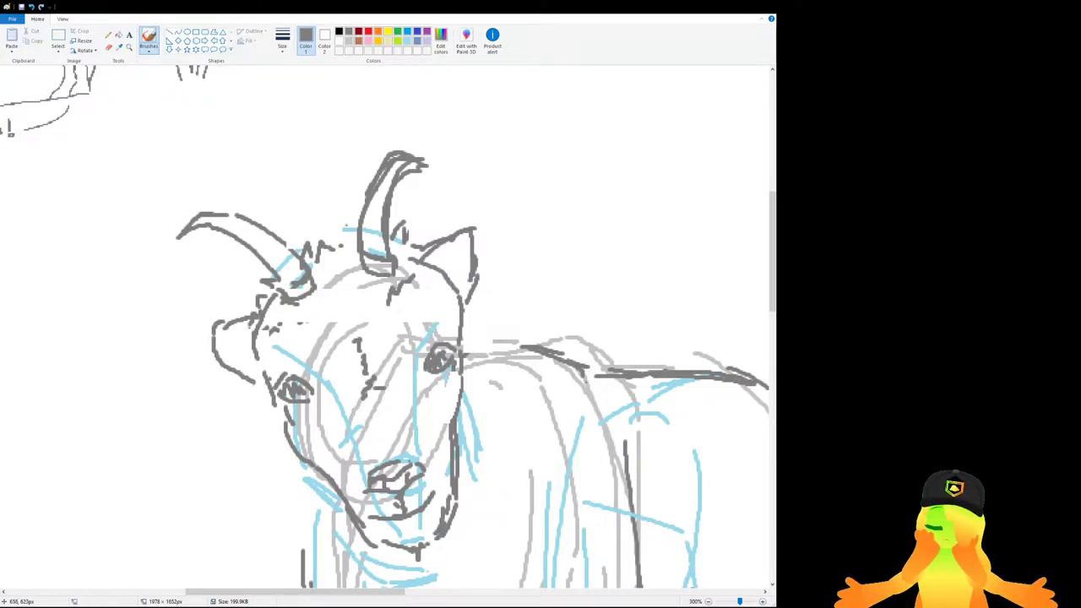
Sketch a box in perspective above the sheep's head, with a row of four small circles on its right face.
scroll(372, 258, "up", 3)
mouse_move(363, 253)
left_mouse_down()
mouse_move(499, 99)
mouse_move(406, 239)
mouse_move(372, 251)
left_mouse_up()
mouse_move(393, 187)
left_mouse_down()
mouse_move(390, 202)
mouse_move(403, 183)
left_mouse_up()
mouse_move(429, 164)
left_mouse_down()
mouse_move(421, 188)
mouse_move(444, 167)
left_mouse_up()
mouse_move(471, 152)
left_mouse_down()
mouse_move(458, 172)
mouse_move(476, 154)
left_mouse_up()
mouse_move(493, 144)
left_mouse_down()
mouse_move(481, 160)
mouse_move(499, 145)
left_mouse_up()
scroll(533, 148, "up", 3)
mouse_move(506, 223)
left_mouse_down()
mouse_move(277, 204)
mouse_move(363, 311)
left_mouse_up()
left_click_drag(223, 258, 365, 386)
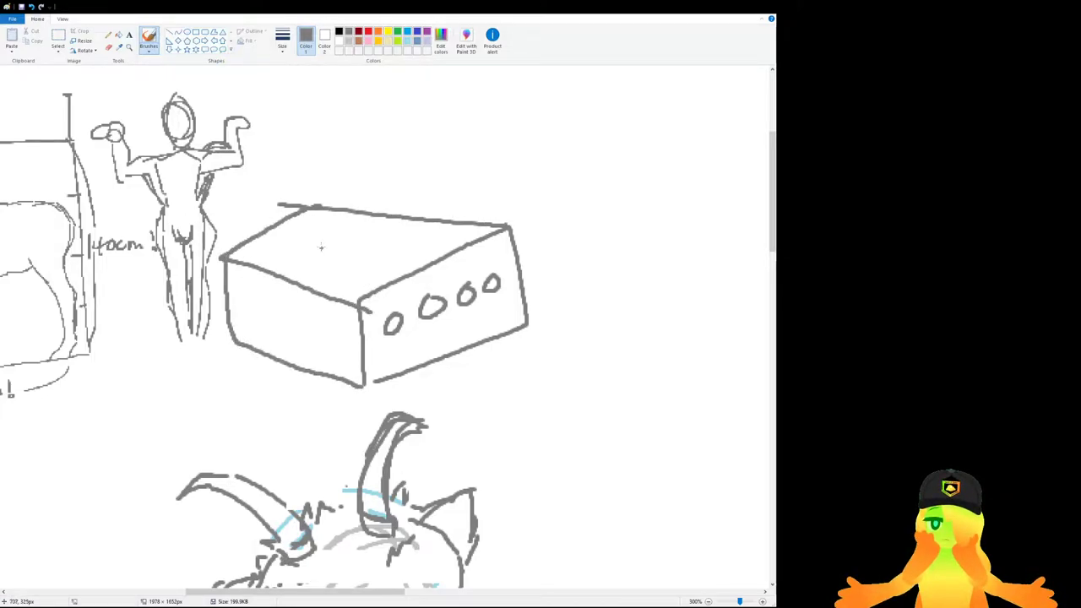
Add a round emblem on the top of the box and small circles and marks on its left face.
mouse_move(308, 223)
left_mouse_down()
mouse_move(335, 235)
mouse_move(282, 260)
left_mouse_up()
mouse_move(266, 255)
left_mouse_down()
mouse_move(298, 269)
mouse_move(259, 253)
mouse_move(350, 242)
mouse_move(314, 248)
mouse_move(335, 254)
mouse_move(252, 240)
mouse_move(327, 263)
mouse_move(311, 232)
left_mouse_up()
key("ctrl+z")
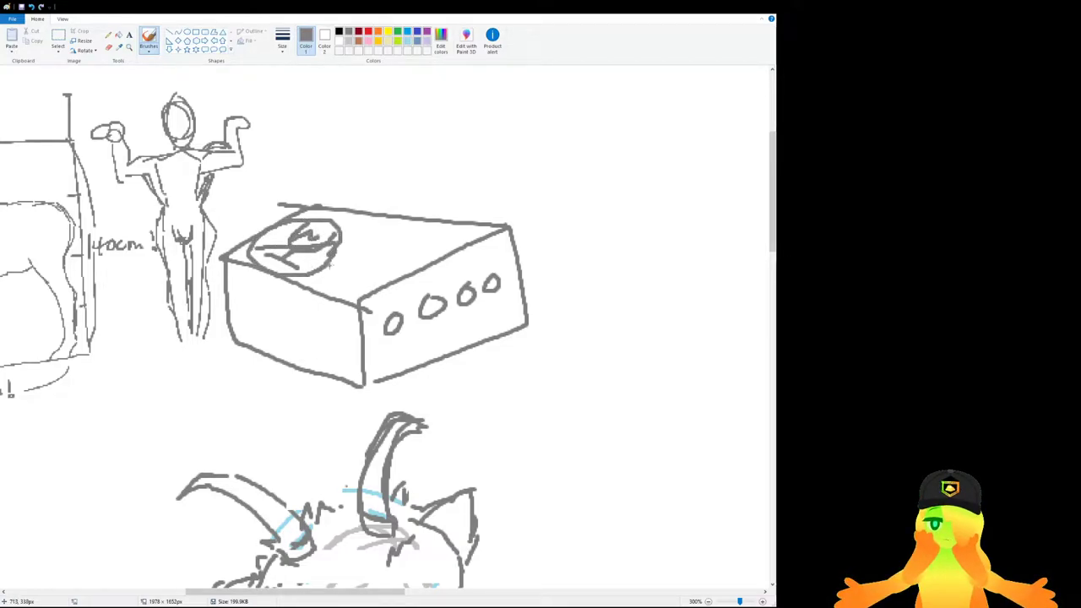
left_click_drag(253, 292, 277, 325)
mouse_move(272, 309)
left_mouse_down()
mouse_move(300, 305)
mouse_move(251, 331)
left_mouse_up()
Draw the sheep's chest line below the chin and the outer neck contour beneath the left jaw.
scroll(252, 331, "down", 1)
scroll(252, 331, "down", 2)
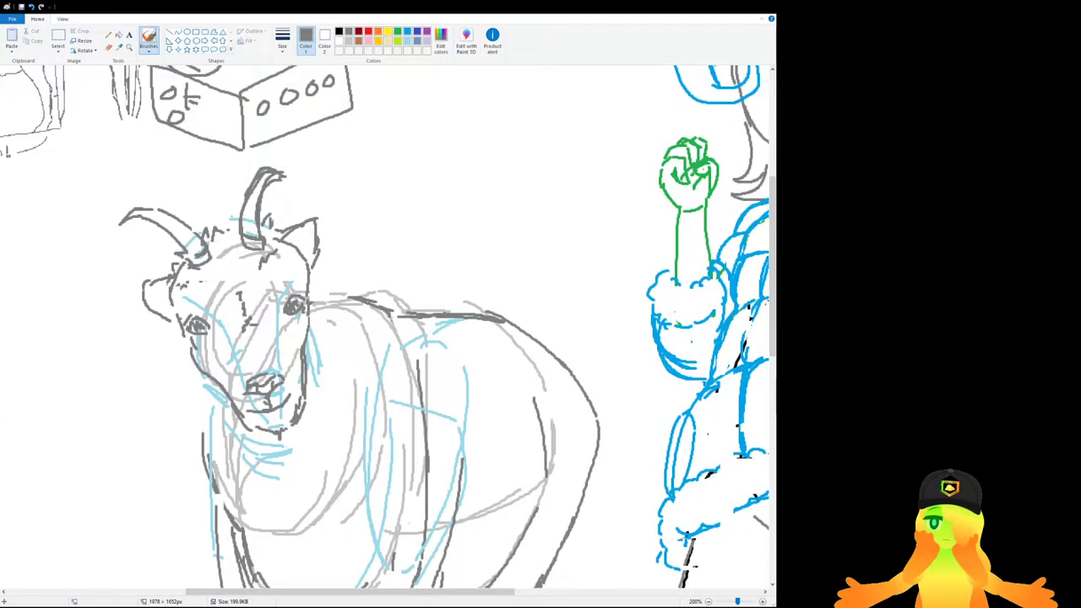
scroll(300, 466, "down", 3)
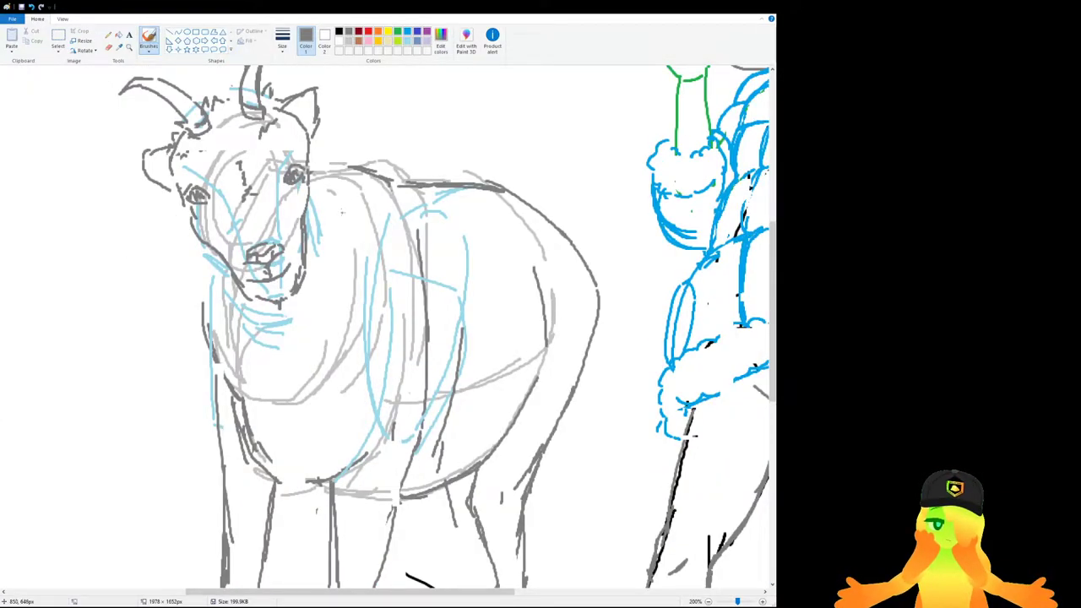
mouse_move(323, 227)
left_mouse_down()
mouse_move(318, 274)
mouse_move(307, 275)
left_mouse_up()
key("ctrl+z")
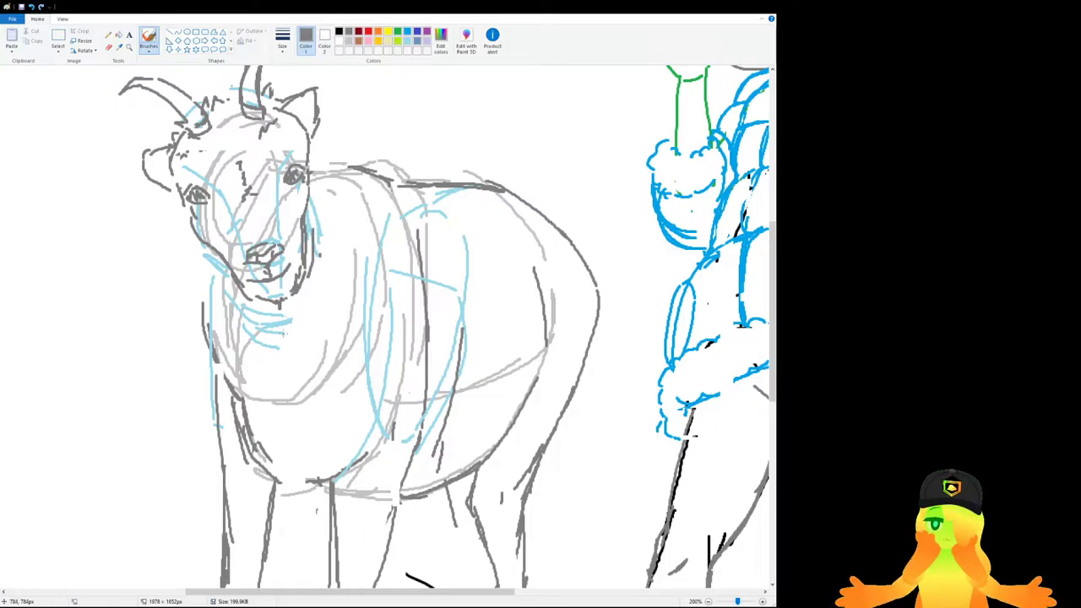
left_click_drag(225, 269, 278, 389)
left_click_drag(222, 269, 207, 302)
key("ctrl+z")
left_click_drag(212, 249, 204, 280)
left_click_drag(201, 294, 205, 332)
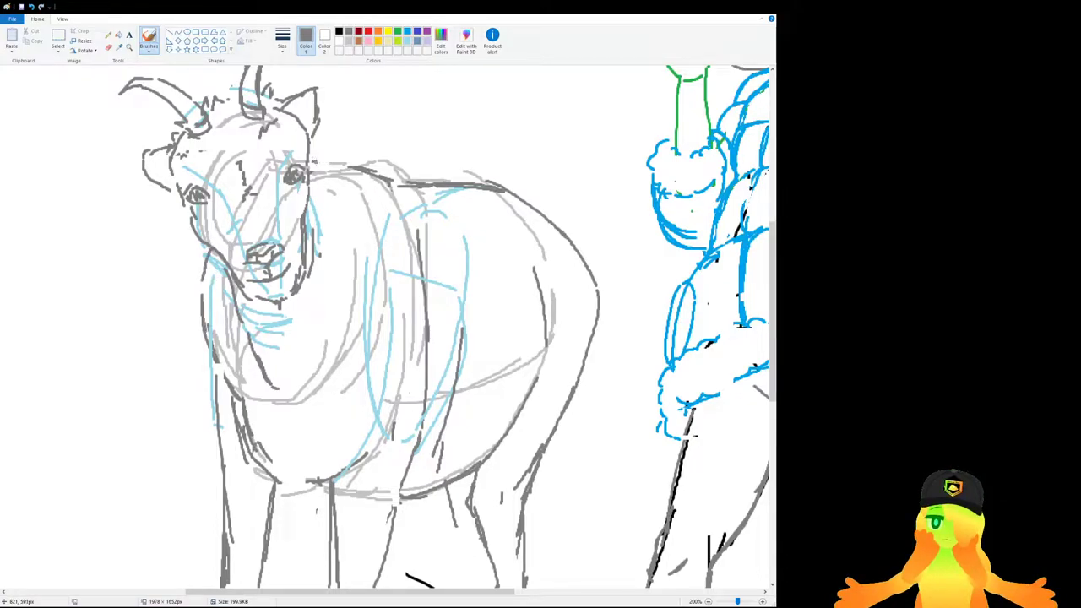
Draw the upper neck and shoulder lines running from the right-hand eye toward the sheep's back.
left_click_drag(314, 143, 334, 160)
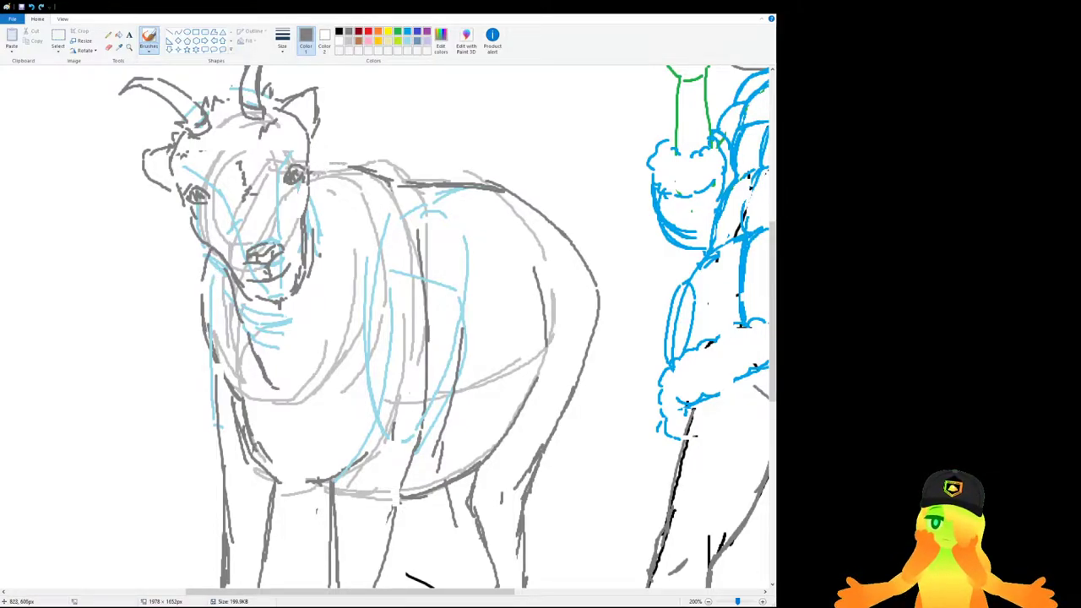
left_click_drag(313, 174, 377, 223)
left_click_drag(338, 175, 405, 198)
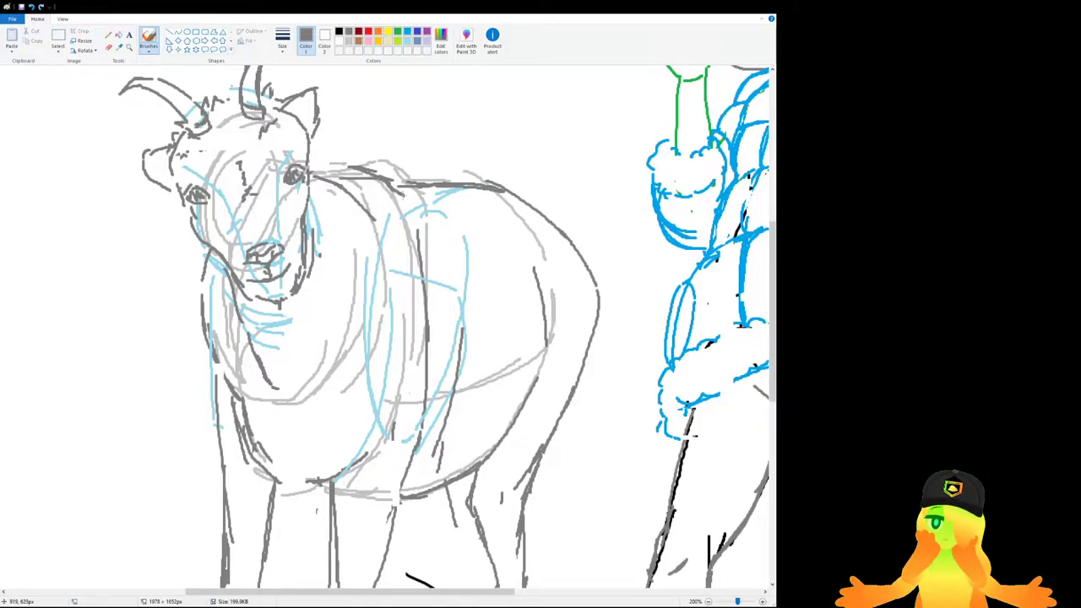
key("ctrl+z")
left_click_drag(336, 180, 403, 206)
left_click_drag(351, 173, 402, 204)
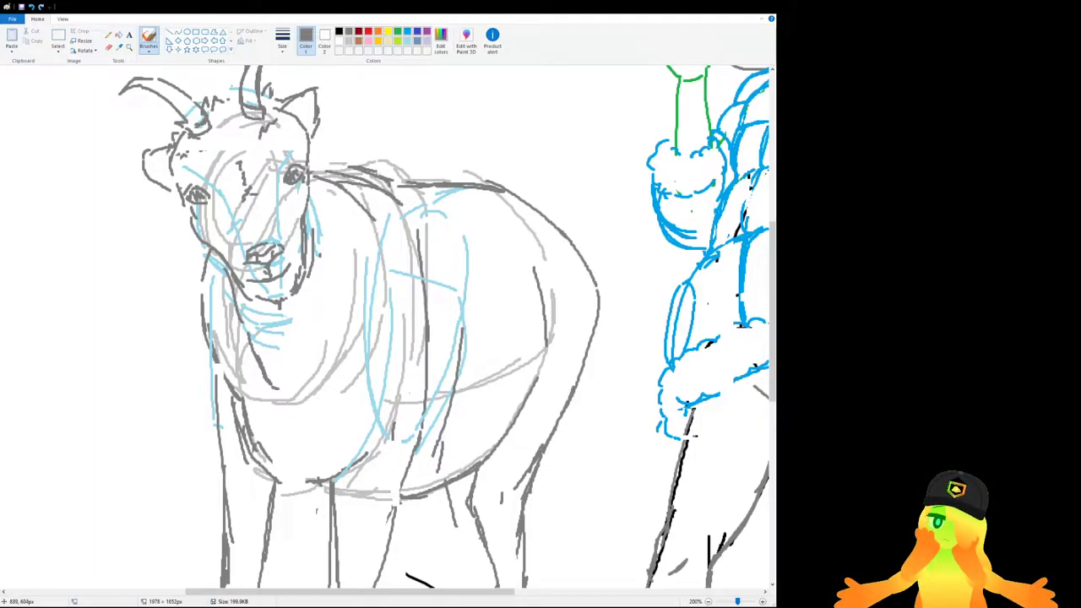
Select the upper back and move it slightly down and right, and shift the selected rump edge inward.
left_click(58, 38)
left_click_drag(382, 144, 558, 222)
left_click_drag(453, 197, 466, 211)
left_click(638, 334)
left_click_drag(631, 392, 564, 227)
left_click_drag(610, 281, 611, 322)
left_click_drag(575, 282, 577, 280)
left_click(509, 297)
Shift the sheep's left-hand eye slightly outward toward the edge of the face and clear the area beside it.
scroll(473, 308, "down", 2)
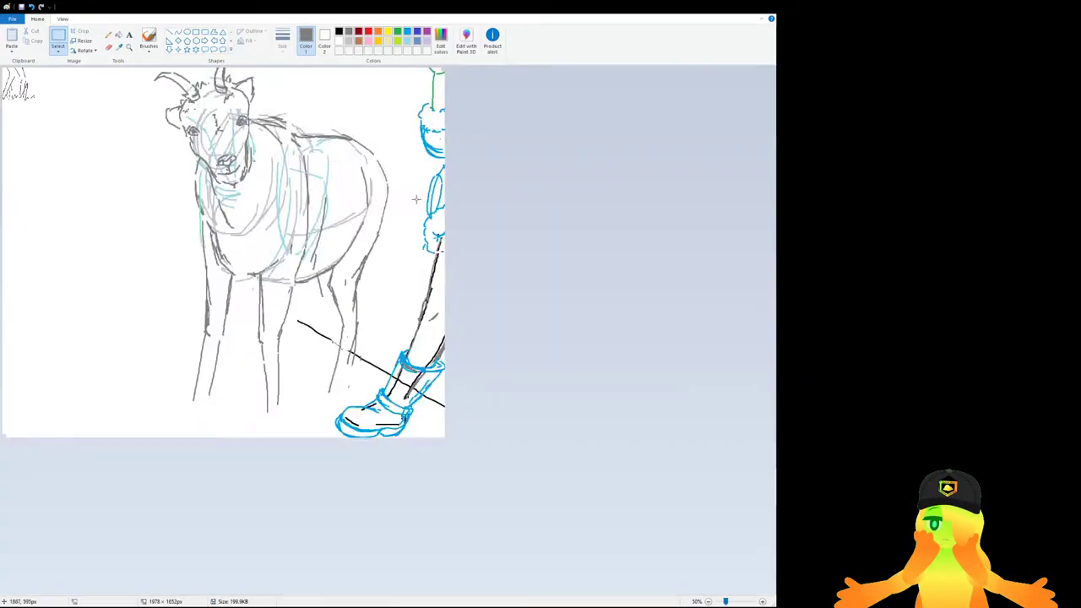
scroll(299, 343, "up", 1)
scroll(298, 342, "down", 4)
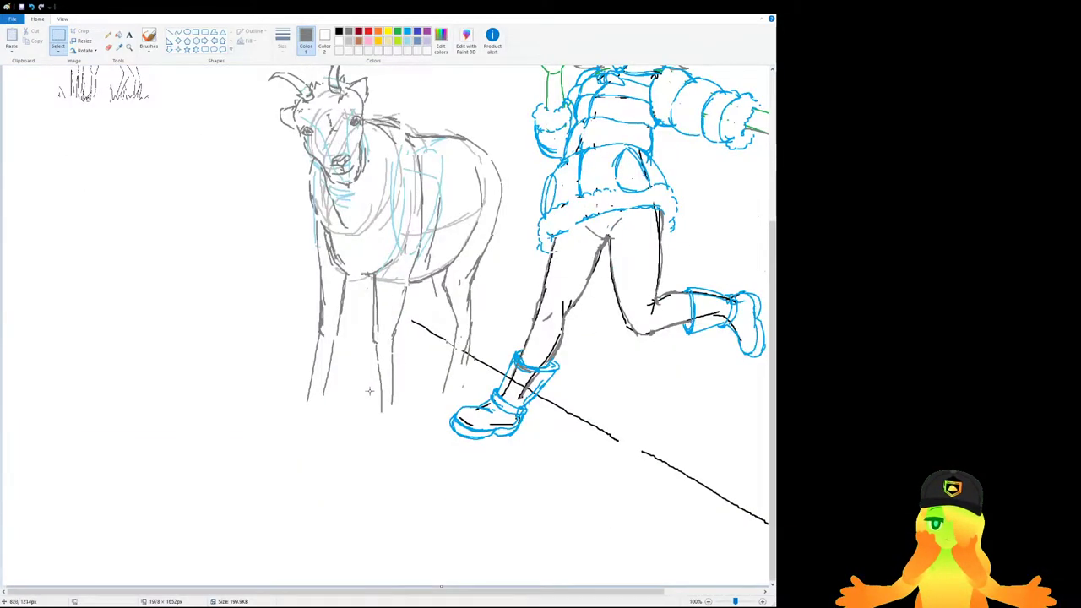
scroll(416, 366, "up", 1)
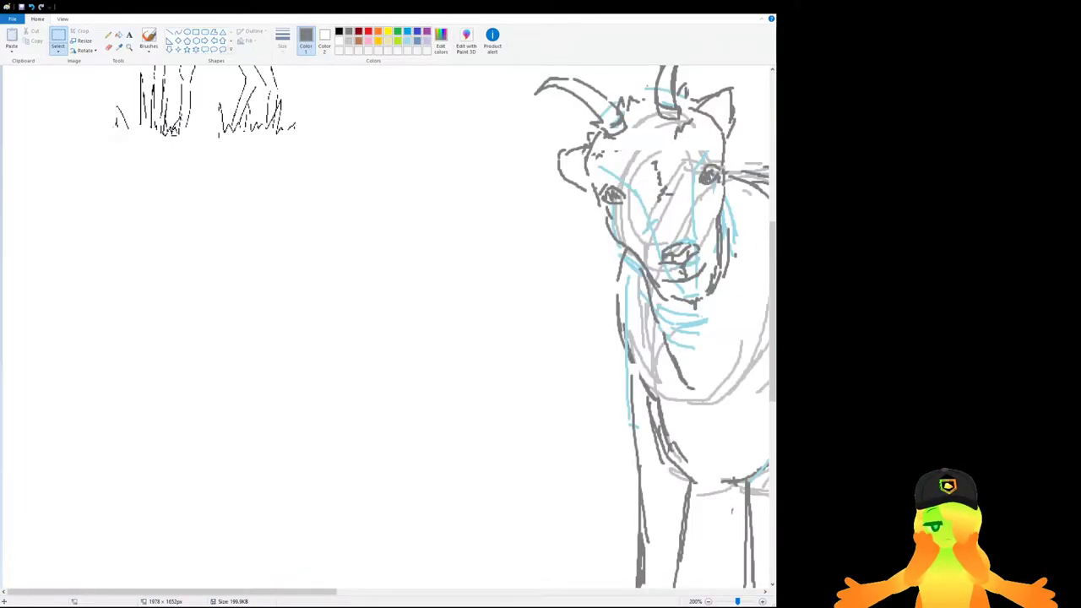
left_click_drag(276, 592, 432, 600)
scroll(380, 291, "up", 1)
mouse_move(369, 249)
left_mouse_down()
mouse_move(399, 283)
mouse_move(351, 237)
mouse_move(382, 265)
mouse_move(376, 275)
mouse_move(360, 266)
left_mouse_up()
key("Delete")
left_click(148, 38)
key("ctrl+z")
key("ctrl+z")
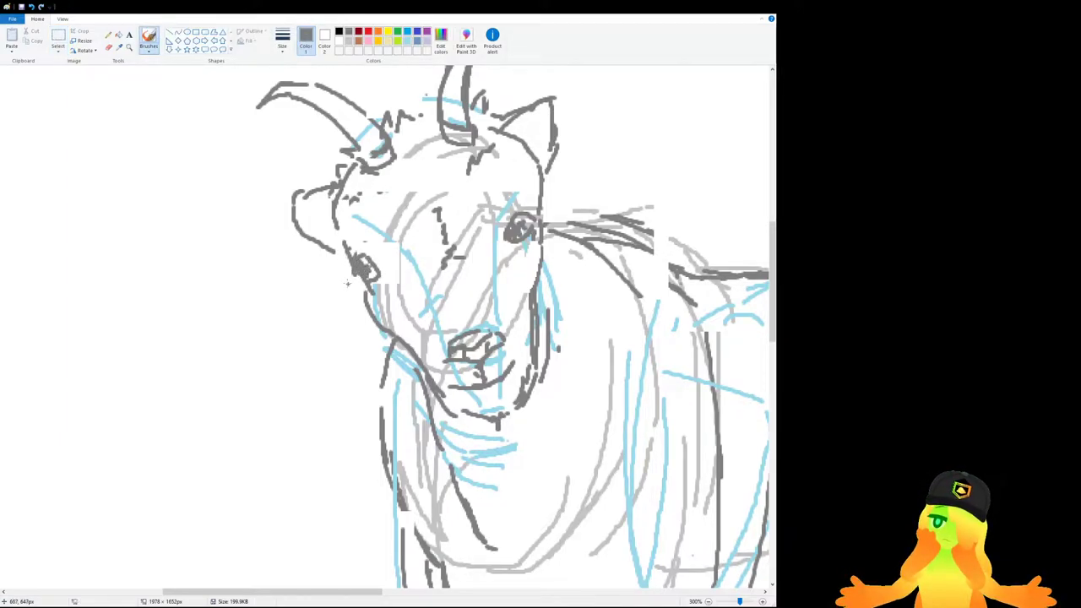
Examine the sheep's overall proportions up close and against the character across the whole canvas.
scroll(347, 284, "down", 2)
scroll(373, 350, "up", 1)
scroll(302, 336, "down", 2)
left_click_drag(286, 592, 334, 594)
scroll(338, 557, "up", 1)
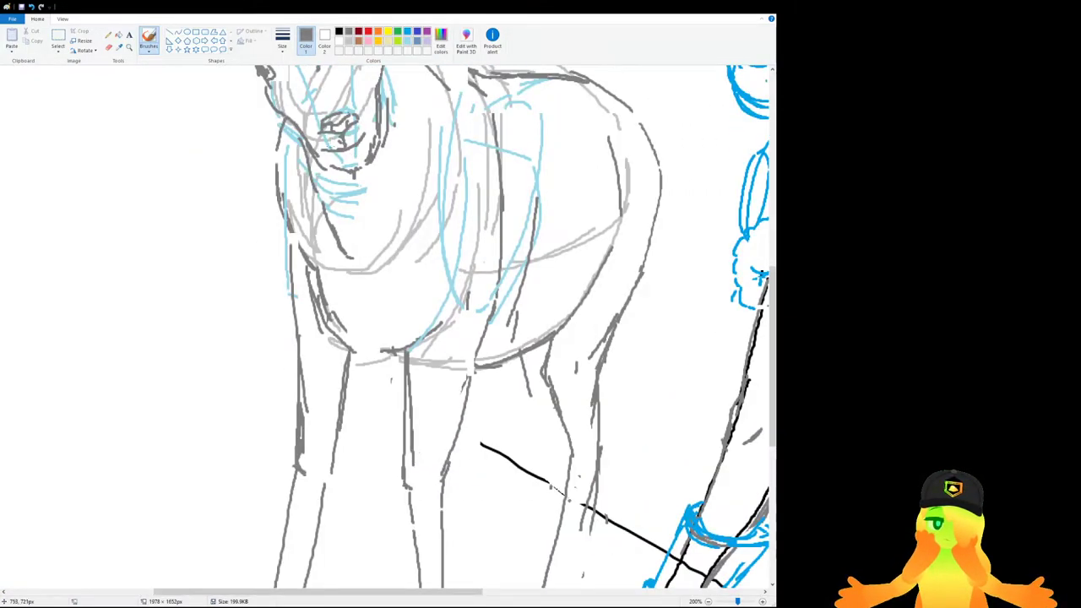
scroll(762, 274, "up", 2)
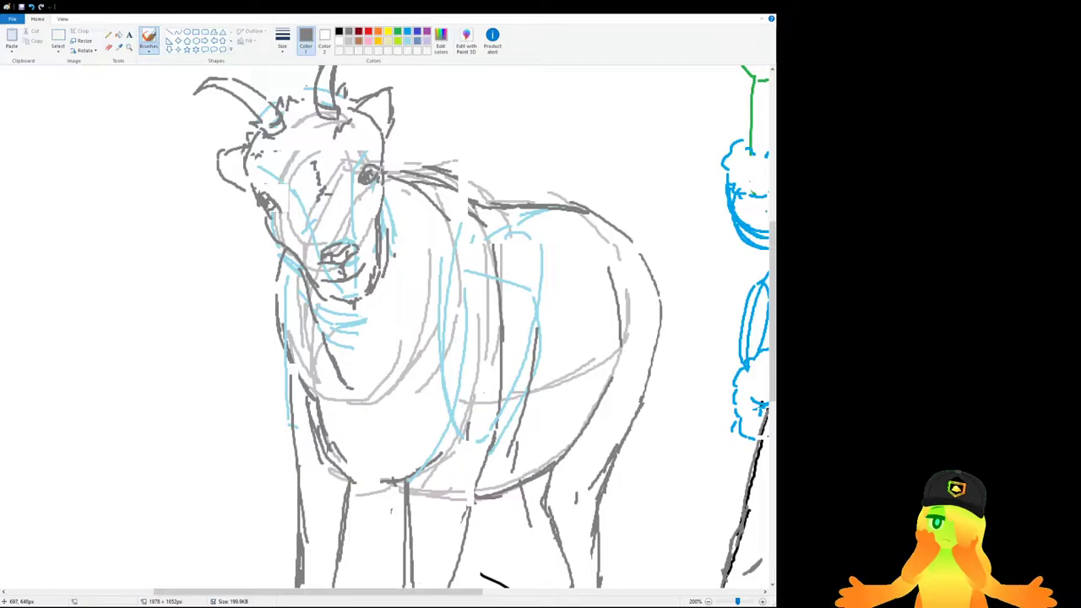
scroll(416, 147, "down", 1)
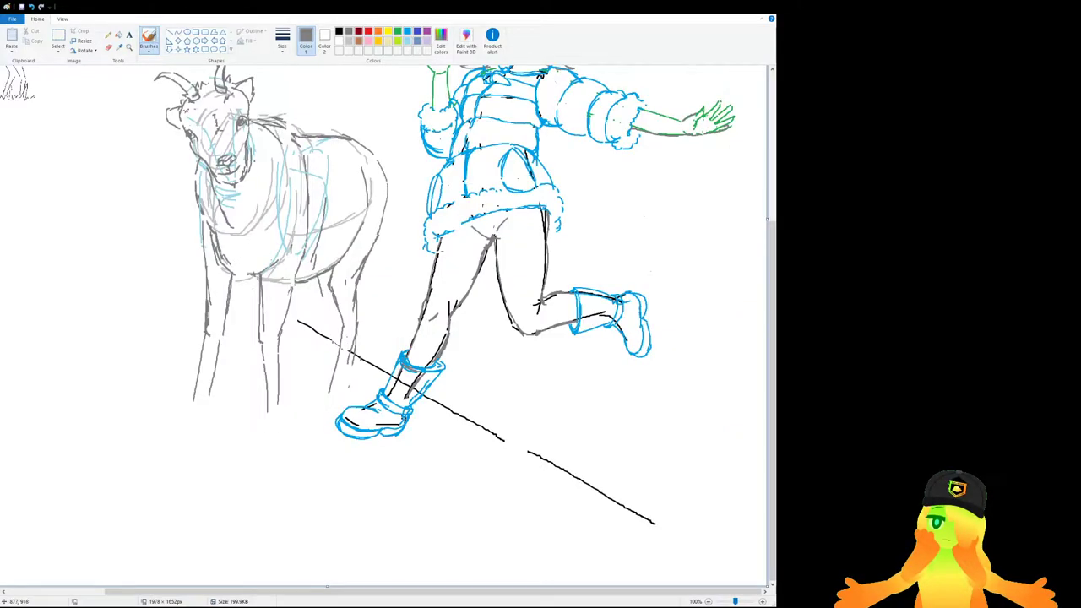
scroll(477, 275, "up", 3)
scroll(272, 312, "down", 2)
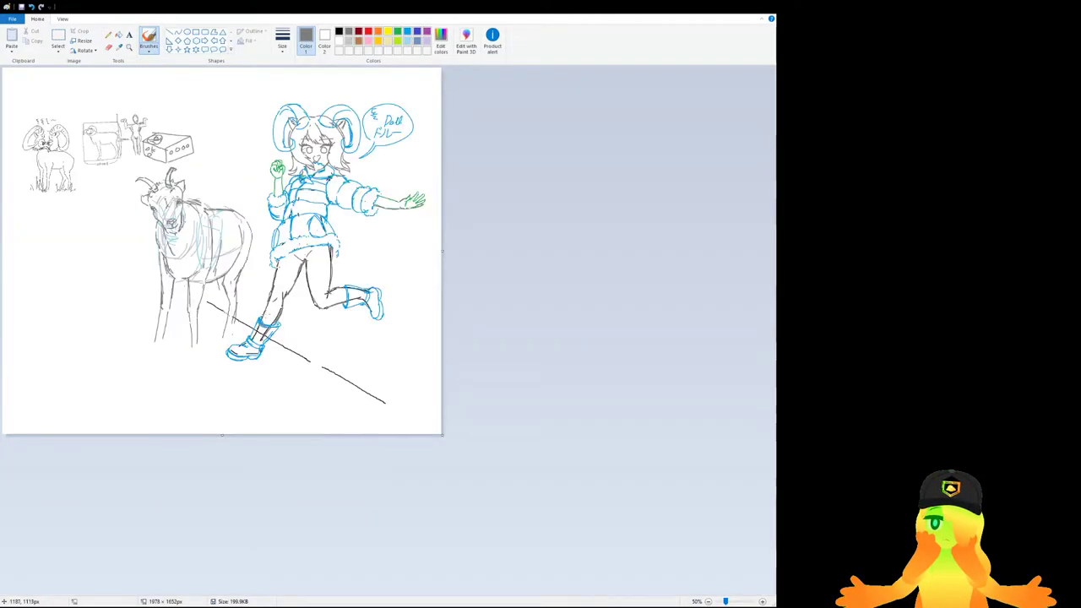
Reinforce the dark grey cheek and jaw line running down from the sheep's left-hand eye.
scroll(263, 317, "up", 2)
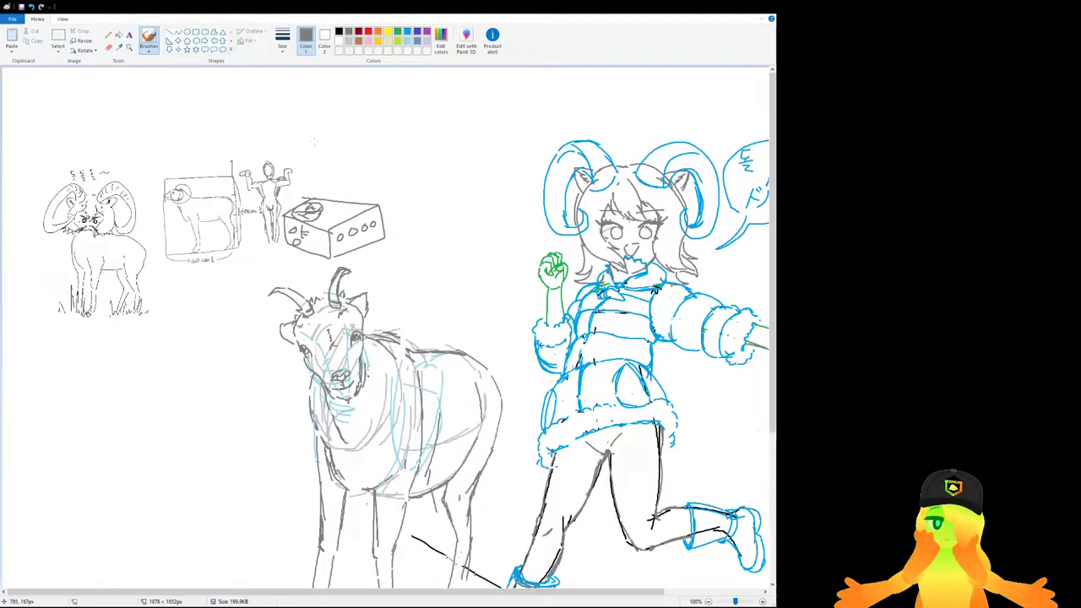
scroll(279, 321, "up", 1)
scroll(287, 326, "down", 4)
scroll(287, 326, "down", 1)
scroll(282, 398, "up", 1)
scroll(314, 468, "up", 3)
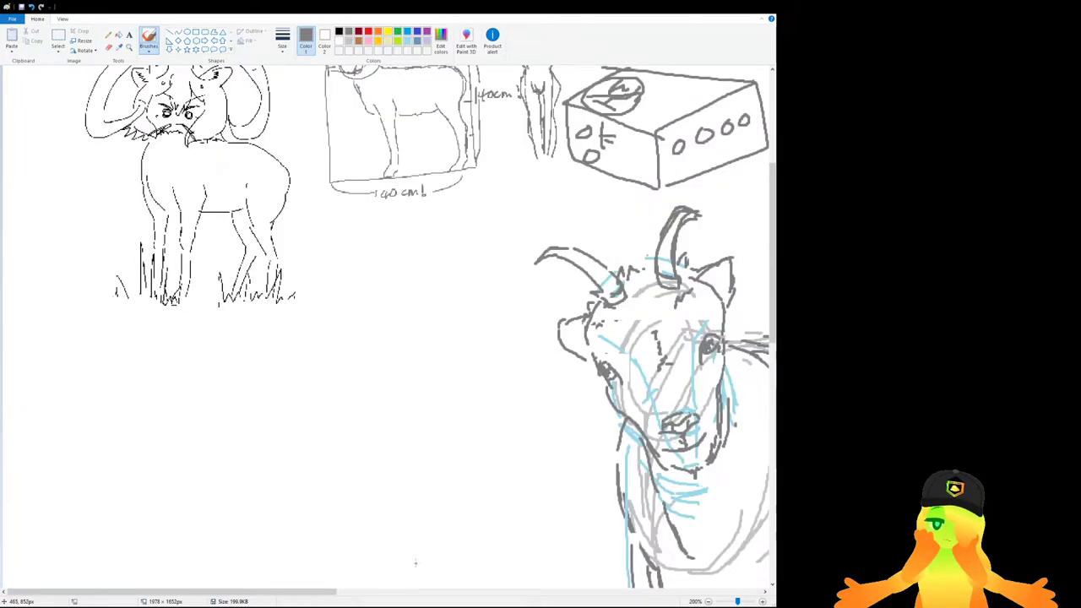
left_click_drag(291, 594, 487, 594)
scroll(300, 279, "up", 1)
scroll(287, 261, "down", 3)
scroll(254, 270, "up", 1)
left_click_drag(231, 281, 266, 336)
key("ctrl+z")
left_click_drag(225, 289, 292, 390)
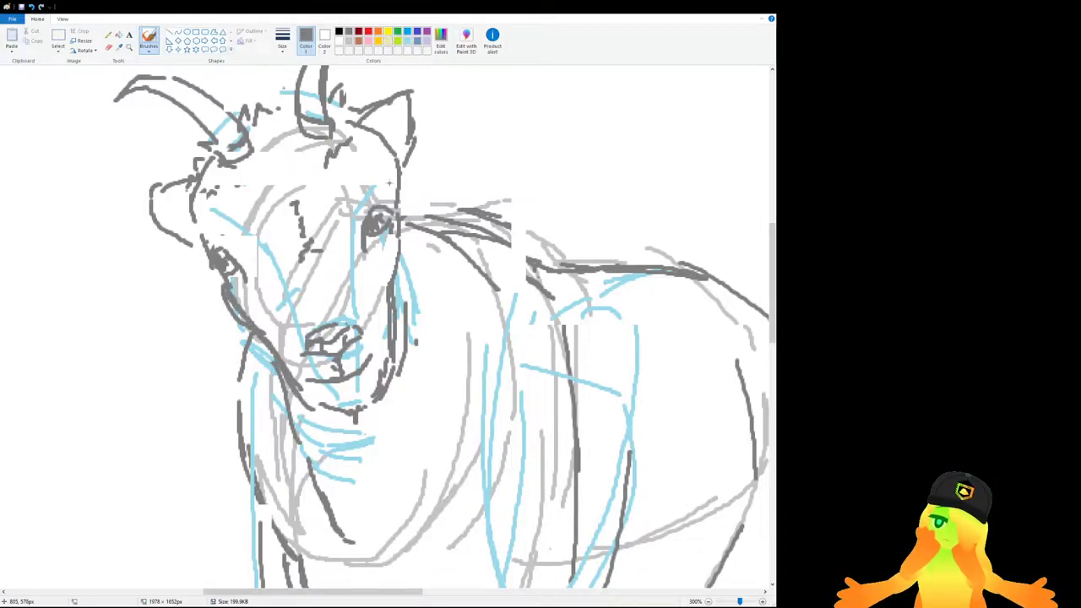
scroll(538, 301, "down", 2)
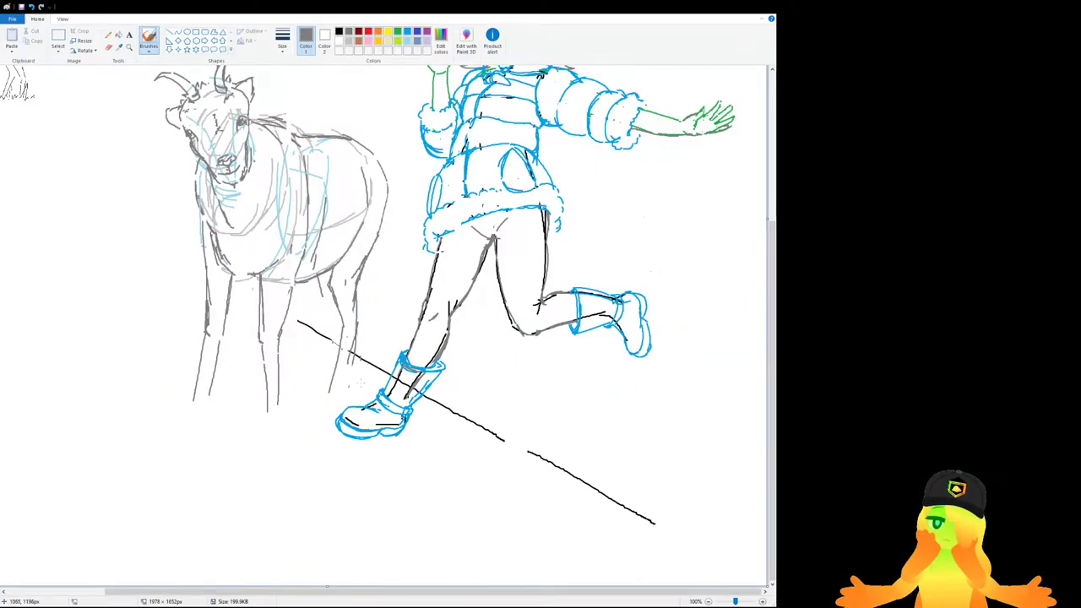
Draw the hoof and flared ankle at the end of the sheep's right-hand front leg.
scroll(345, 356, "up", 1)
scroll(344, 356, "down", 1)
scroll(311, 399, "up", 2)
scroll(290, 347, "down", 4)
scroll(291, 347, "down", 3)
left_click_drag(295, 593, 344, 594)
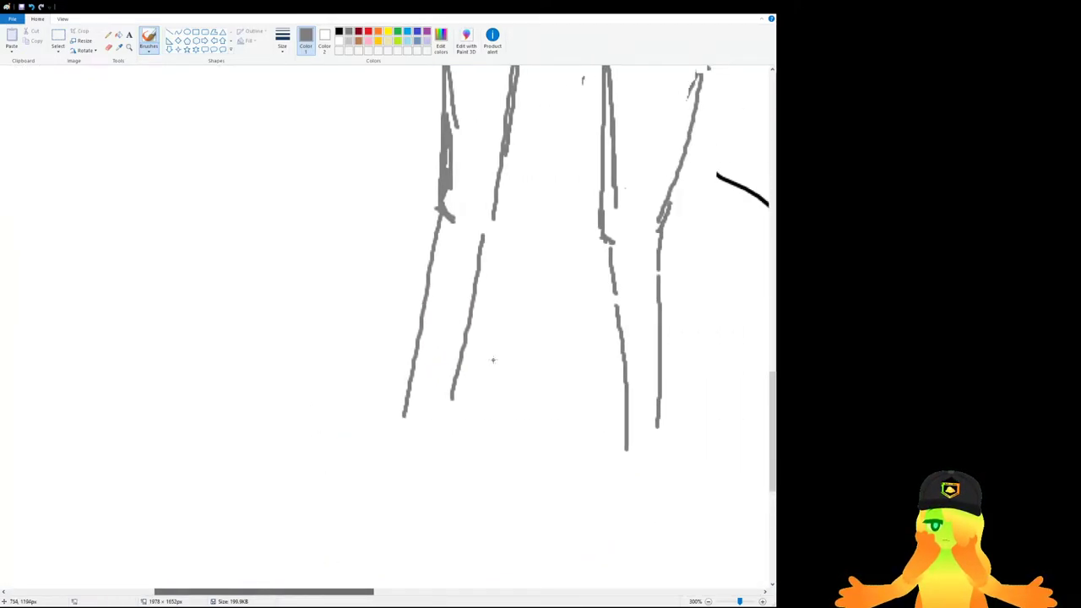
left_click_drag(663, 404, 667, 417)
left_click_drag(620, 382, 576, 505)
key("ctrl+z")
mouse_move(611, 417)
left_mouse_down()
mouse_move(584, 490)
mouse_move(594, 518)
mouse_move(626, 449)
left_mouse_up()
left_click_drag(612, 497, 636, 518)
key("ctrl+z")
key("ctrl+z")
mouse_move(598, 426)
left_mouse_down()
mouse_move(618, 467)
mouse_move(619, 515)
mouse_move(621, 467)
mouse_move(606, 520)
mouse_move(651, 519)
mouse_move(672, 434)
left_mouse_up()
key("ctrl+z")
key("ctrl+z")
key("ctrl+z")
key("ctrl+z")
key("ctrl+z")
mouse_move(660, 391)
left_mouse_down()
mouse_move(674, 449)
mouse_move(667, 473)
mouse_move(601, 511)
mouse_move(571, 498)
mouse_move(592, 461)
left_mouse_up()
key("ctrl+z")
Draw the hoof and the small back spur on the sheep's left-hand front leg.
mouse_move(459, 391)
left_mouse_down()
mouse_move(456, 458)
mouse_move(448, 454)
left_mouse_up()
left_click_drag(410, 379, 386, 453)
mouse_move(384, 458)
left_mouse_down()
mouse_move(430, 466)
mouse_move(444, 454)
left_mouse_up()
mouse_move(460, 361)
left_mouse_down()
mouse_move(466, 405)
mouse_move(454, 417)
left_mouse_up()
Draw the hoof and the jagged tuft behind it on the sheep's near hind leg.
left_click_drag(352, 591, 473, 592)
key("ctrl+z")
left_click(426, 322)
mouse_move(445, 260)
left_mouse_down()
mouse_move(431, 312)
mouse_move(385, 355)
left_mouse_up()
key("ctrl+z")
mouse_move(398, 305)
left_mouse_down()
mouse_move(373, 369)
mouse_move(407, 378)
mouse_move(431, 366)
mouse_move(436, 330)
mouse_move(445, 342)
mouse_move(466, 250)
left_mouse_up()
key("ctrl+z")
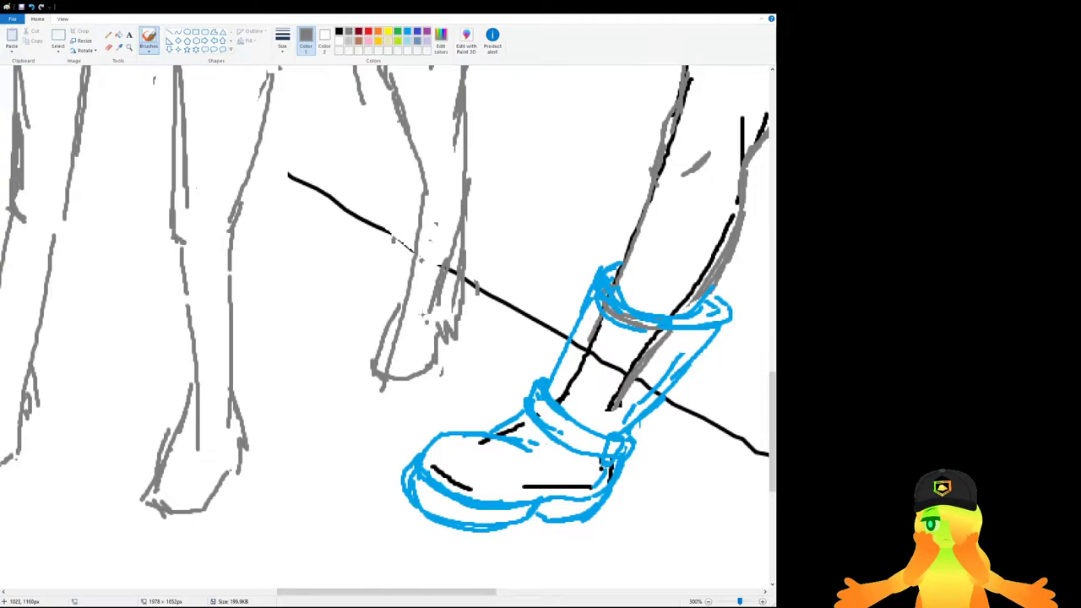
Sketch the bent upper part of the far hind leg under the belly, between the front leg and near hind leg.
scroll(423, 316, "down", 1)
scroll(420, 322, "up", 4)
scroll(419, 322, "down", 1)
scroll(415, 322, "up", 1)
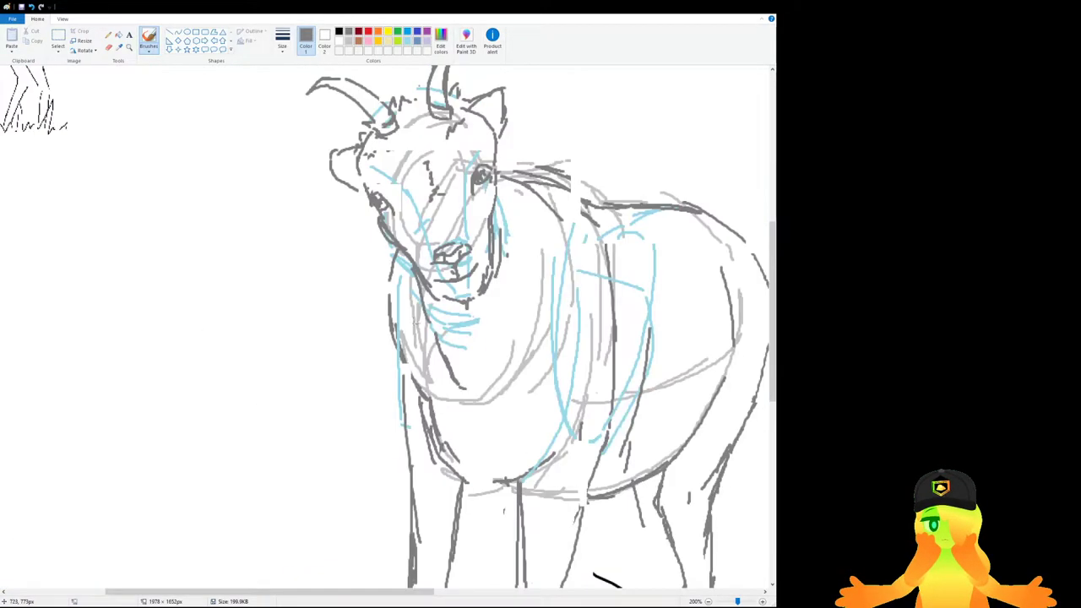
scroll(415, 322, "down", 3)
left_click_drag(415, 592, 511, 597)
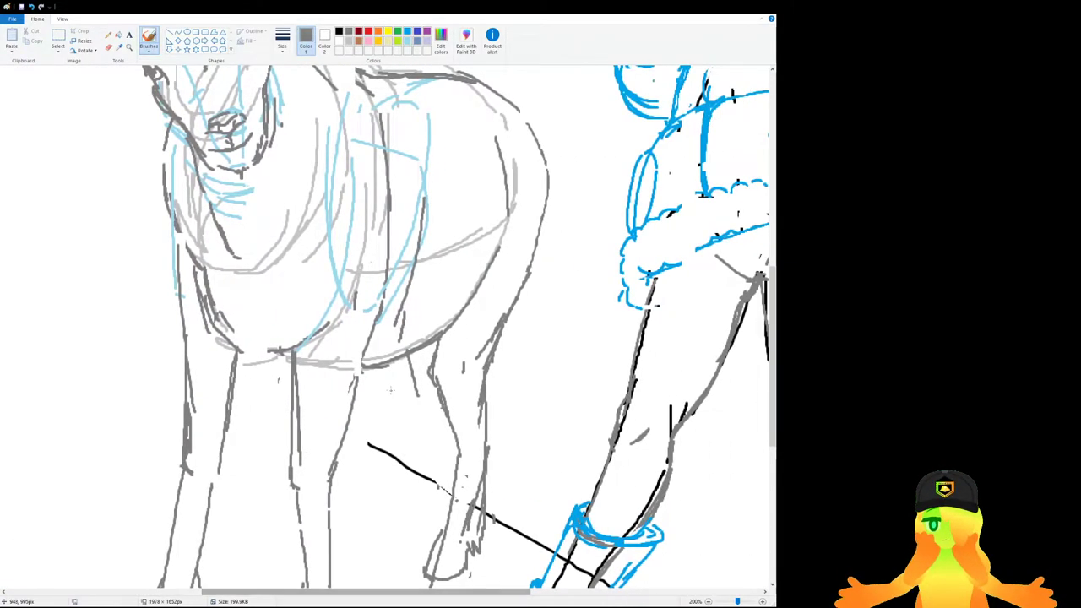
mouse_move(363, 372)
left_mouse_down()
mouse_move(381, 392)
mouse_move(385, 472)
left_mouse_up()
key("ctrl+z")
left_click_drag(417, 395, 401, 428)
key("ctrl+z")
key("ctrl+z")
mouse_move(425, 363)
left_mouse_down()
mouse_move(422, 402)
mouse_move(365, 445)
left_mouse_up()
left_click_drag(376, 399, 361, 442)
key("ctrl+z")
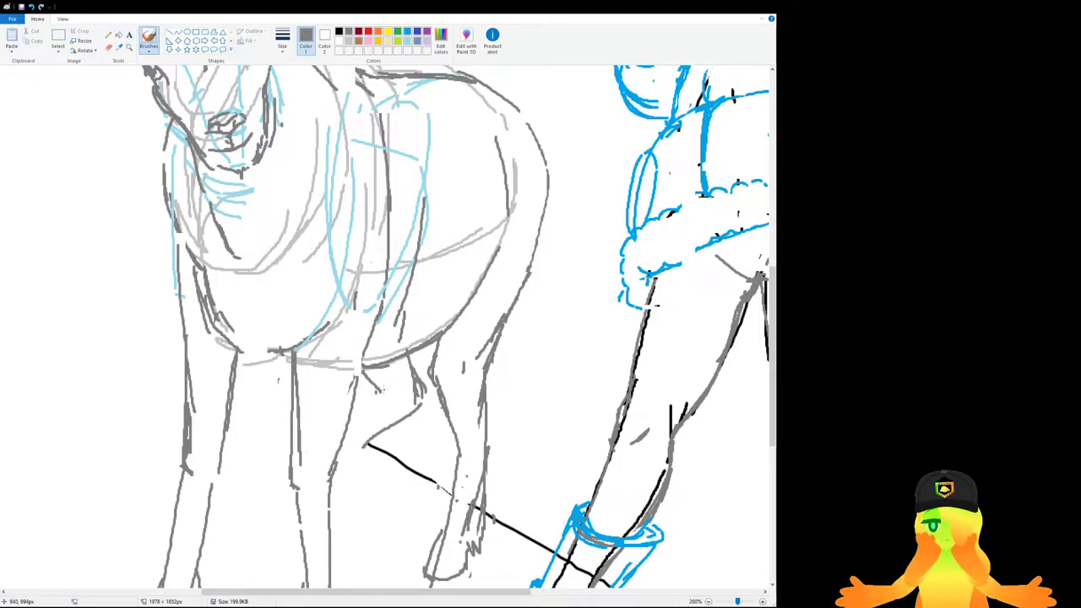
Extend the far hind leg downward with short strokes behind the right-hand front leg.
scroll(394, 384, "down", 4)
mouse_move(356, 188)
left_mouse_down()
mouse_move(337, 213)
mouse_move(347, 211)
left_mouse_up()
key("ctrl+z")
left_click_drag(378, 131, 352, 170)
key("ctrl+z")
key("ctrl+z")
left_click_drag(378, 133, 355, 161)
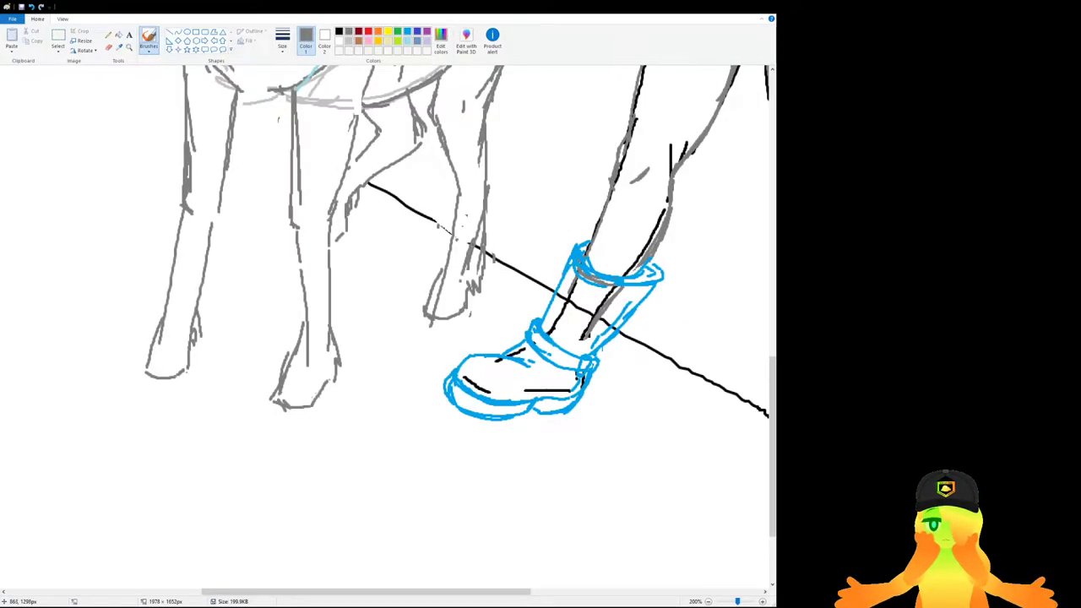
Examine the sheep's four legs and overall stance next to the running character.
scroll(312, 397, "down", 3)
scroll(312, 397, "up", 3)
scroll(346, 374, "down", 1)
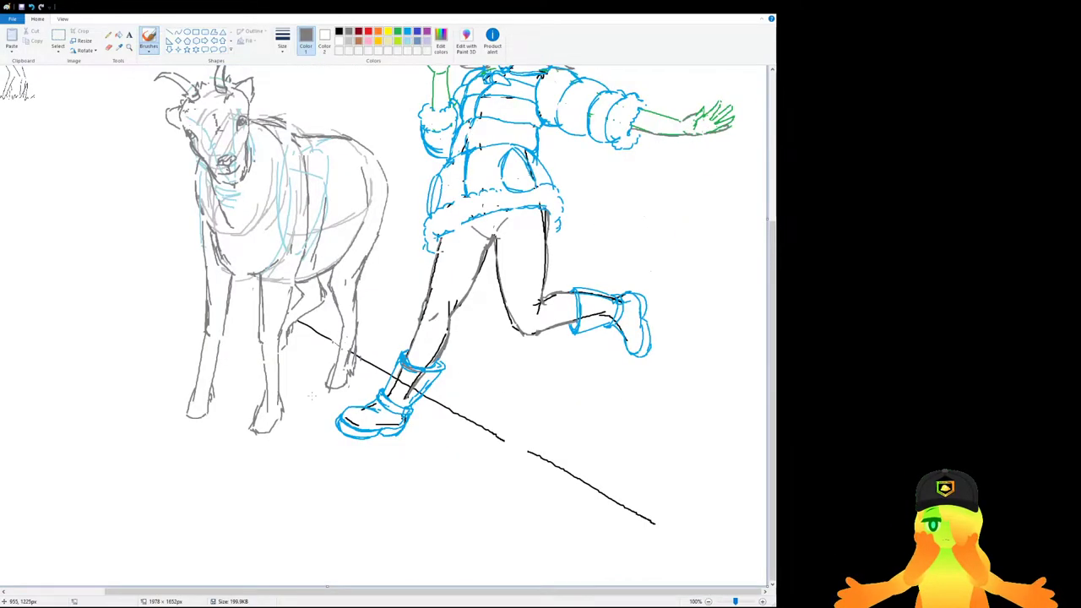
scroll(377, 353, "up", 1)
scroll(384, 326, "down", 3)
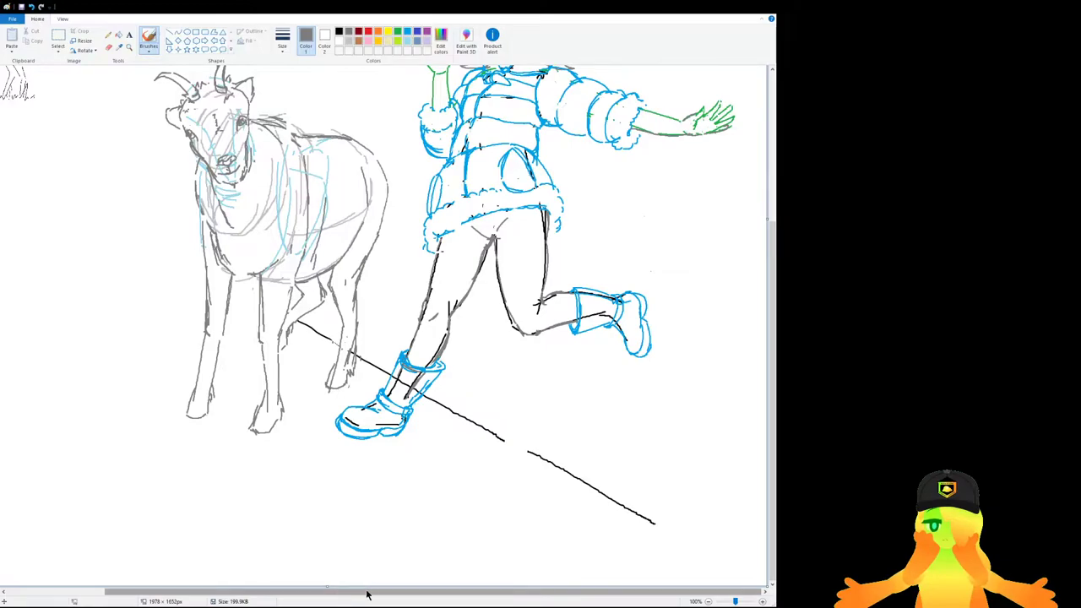
scroll(285, 477, "up", 1)
scroll(285, 477, "down", 3)
left_click_drag(217, 593, 430, 593)
scroll(430, 507, "down", 3)
left_click_drag(345, 592, 299, 592)
scroll(247, 488, "up", 3)
Select the sheep's upper back and shoulder area and move it slightly downward to lower the back line.
left_click(57, 38)
left_click_drag(149, 152, 400, 278)
left_click_drag(328, 234, 332, 256)
scroll(387, 248, "down", 1)
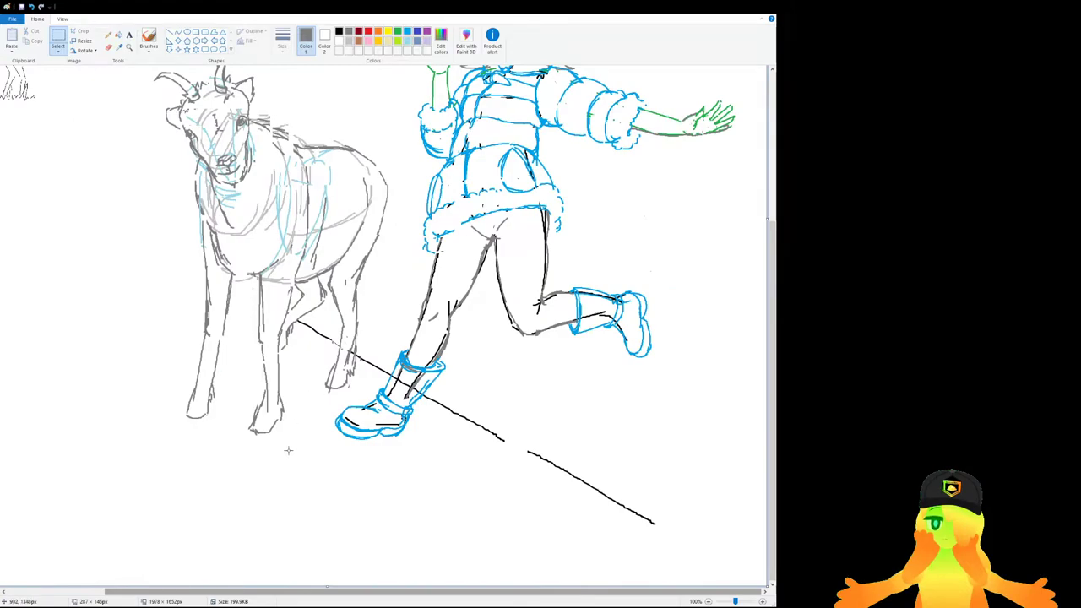
scroll(224, 441, "down", 1)
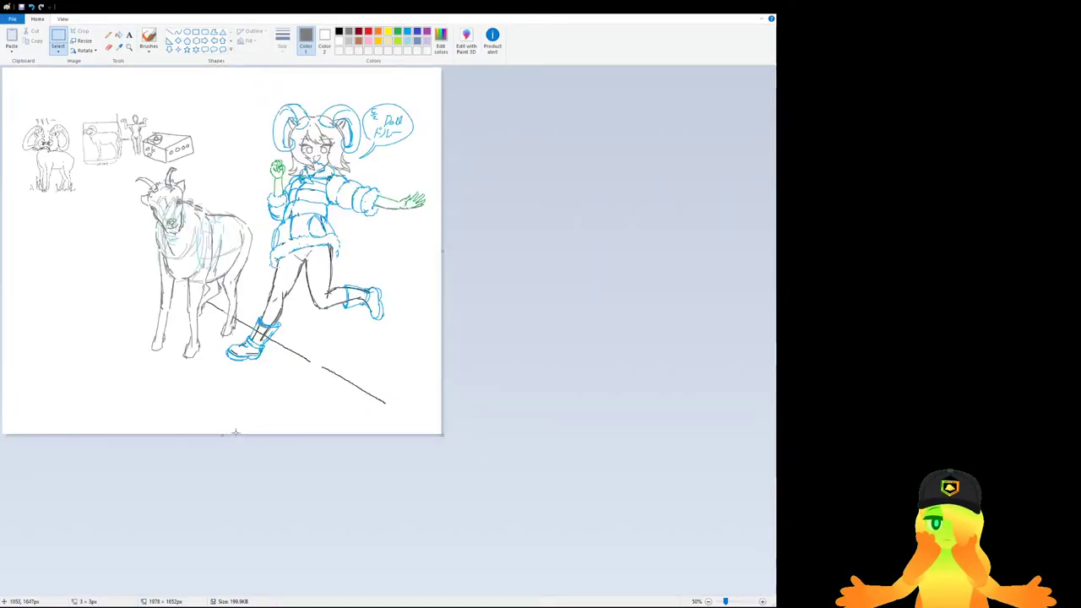
left_click_drag(196, 189, 250, 228)
key("Escape")
scroll(247, 226, "up", 1)
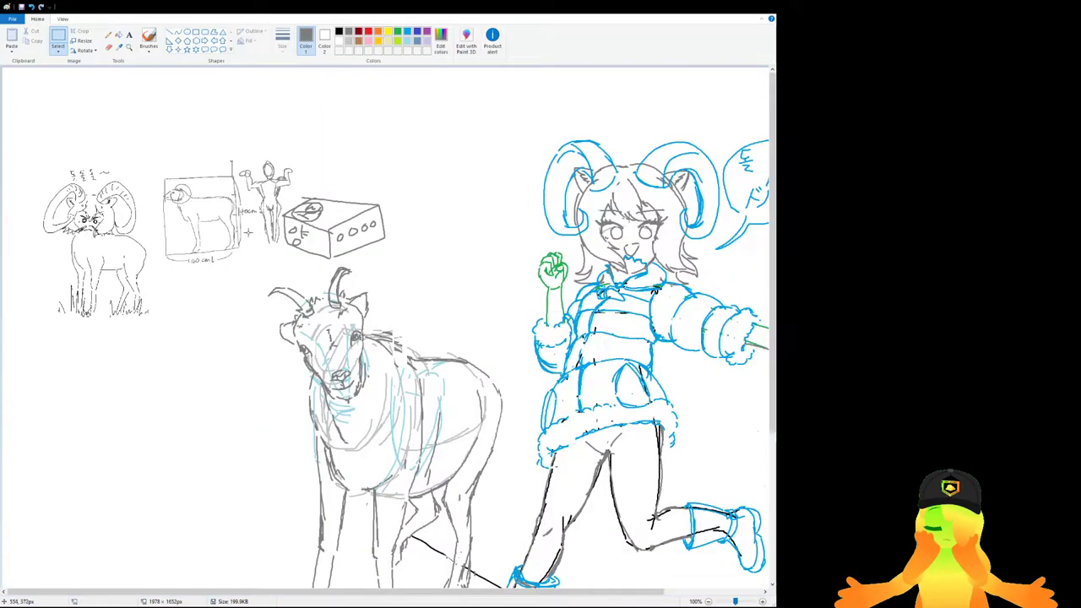
Examine the sheep's body, its hooves and the empty ground around its feet up close.
scroll(323, 470, "down", 4)
left_click_drag(323, 593, 569, 602)
scroll(391, 499, "up", 1)
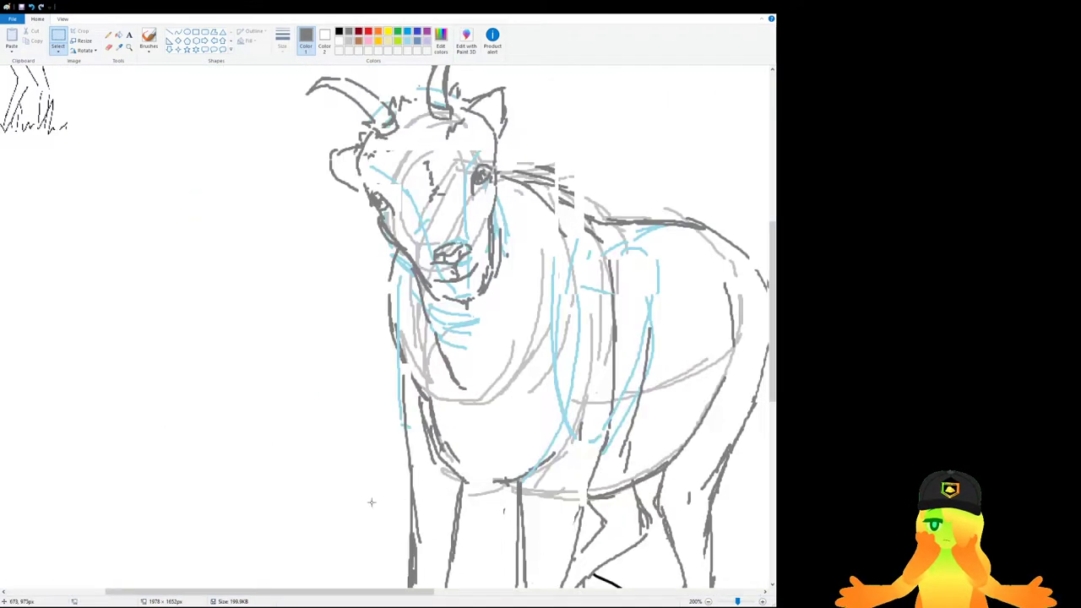
scroll(390, 498, "down", 3)
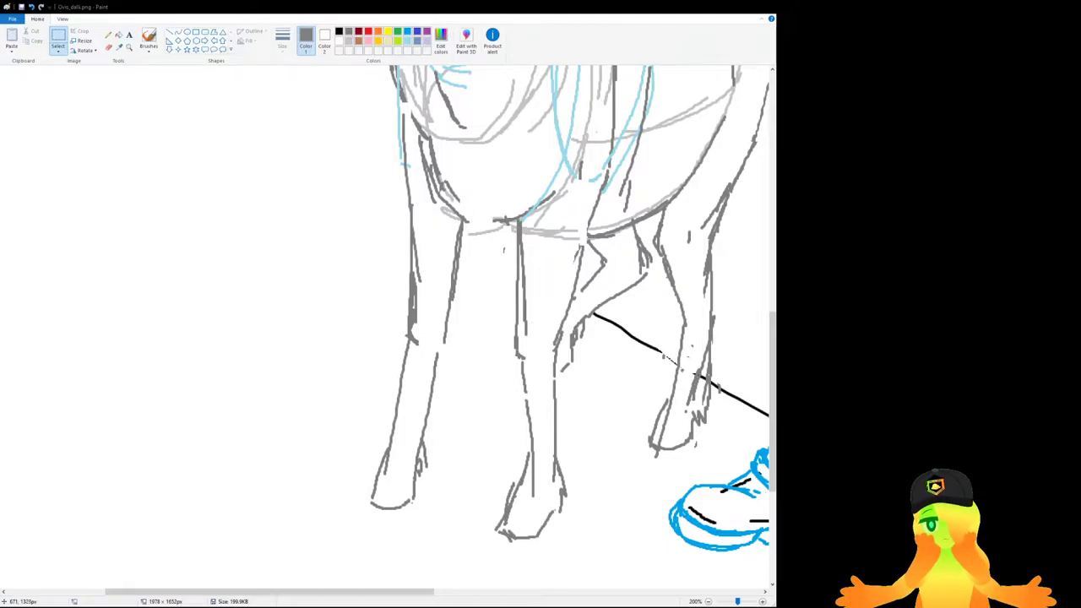
scroll(350, 411, "down", 4)
scroll(444, 389, "up", 3)
scroll(270, 278, "up", 1)
scroll(316, 311, "down", 5)
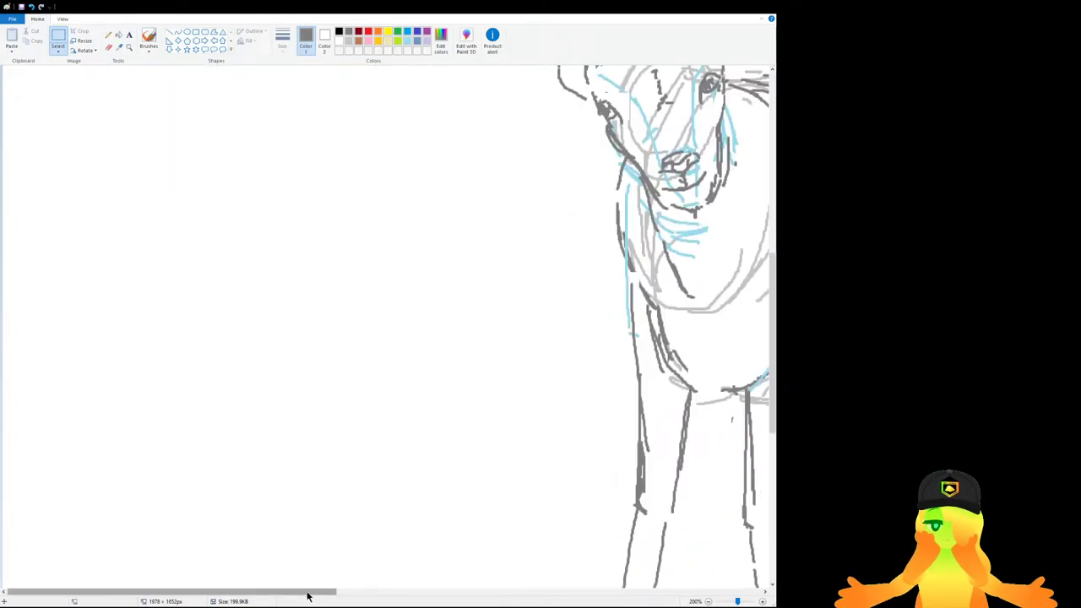
left_click_drag(307, 596, 445, 596)
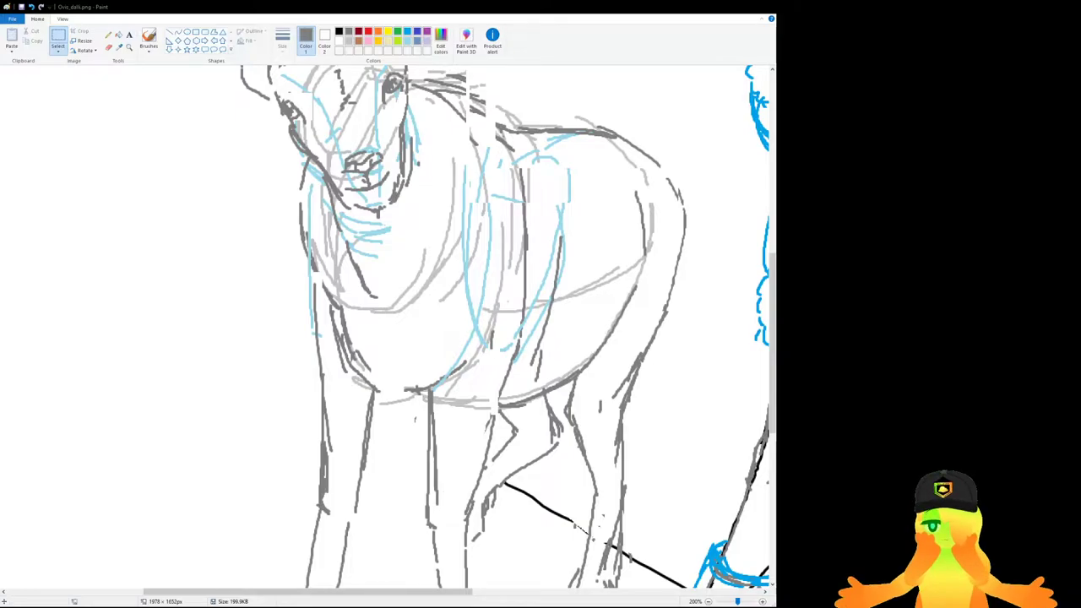
scroll(454, 526, "right", 3)
scroll(453, 526, "down", 3)
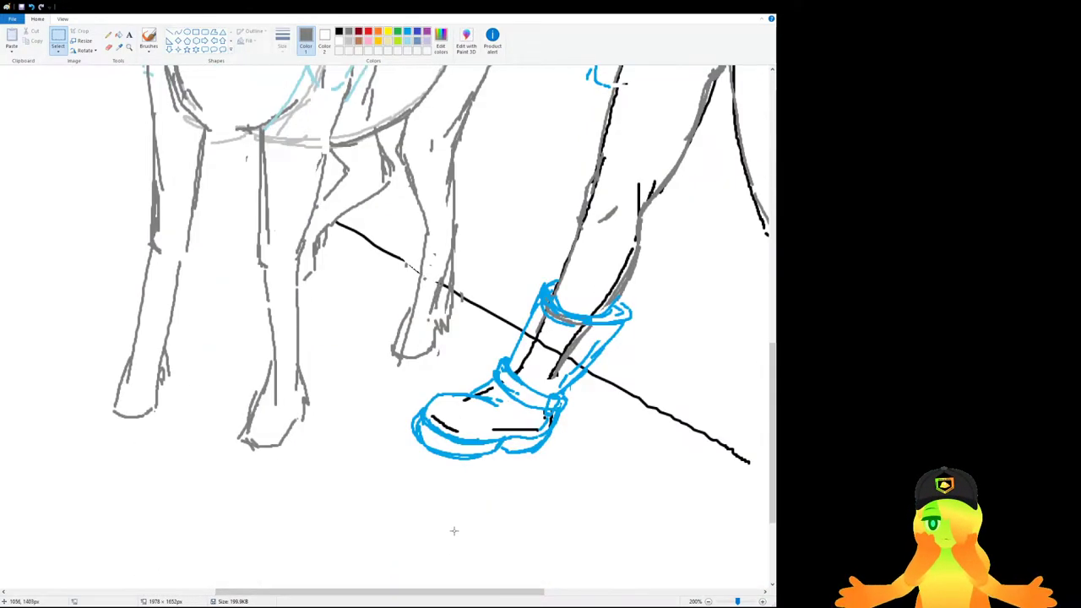
scroll(377, 449, "down", 1)
scroll(402, 422, "up", 2)
scroll(400, 405, "down", 2)
scroll(161, 411, "up", 1)
scroll(256, 364, "down", 5)
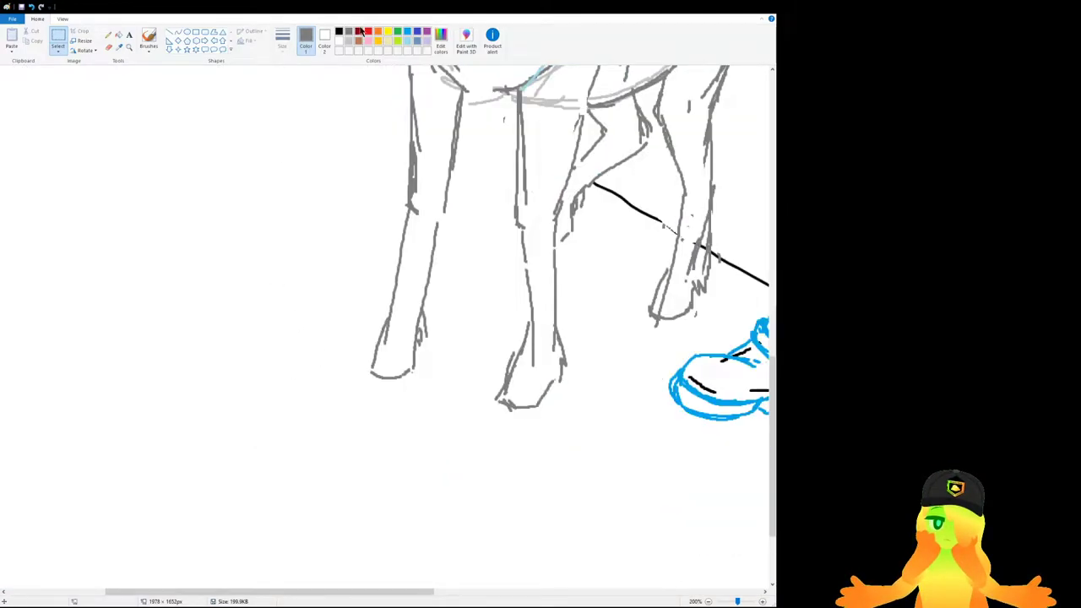
scroll(365, 144, "up", 3)
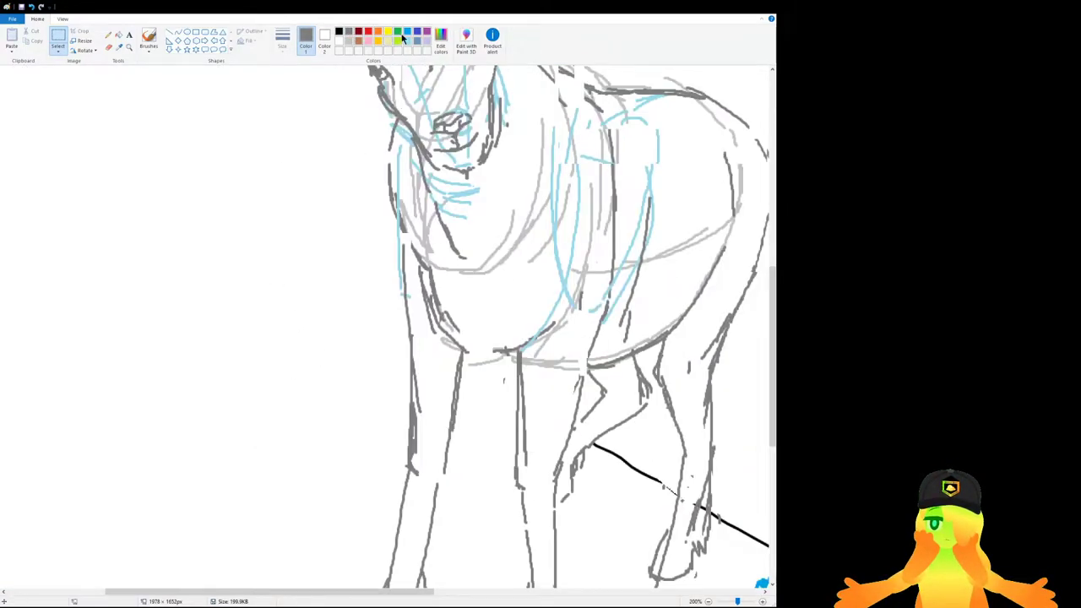
Switch to the brush with green as the drawing colour.
left_click(398, 35)
scroll(355, 113, "down", 2)
mouse_move(257, 353)
left_mouse_down()
mouse_move(236, 275)
mouse_move(280, 379)
left_mouse_up()
left_click(148, 38)
mouse_move(256, 240)
left_mouse_down()
mouse_move(278, 230)
mouse_move(319, 264)
left_mouse_up()
key("ctrl+z")
key("ctrl+z")
key("ctrl+z")
left_click_drag(245, 252, 224, 317)
left_click_drag(246, 378, 240, 357)
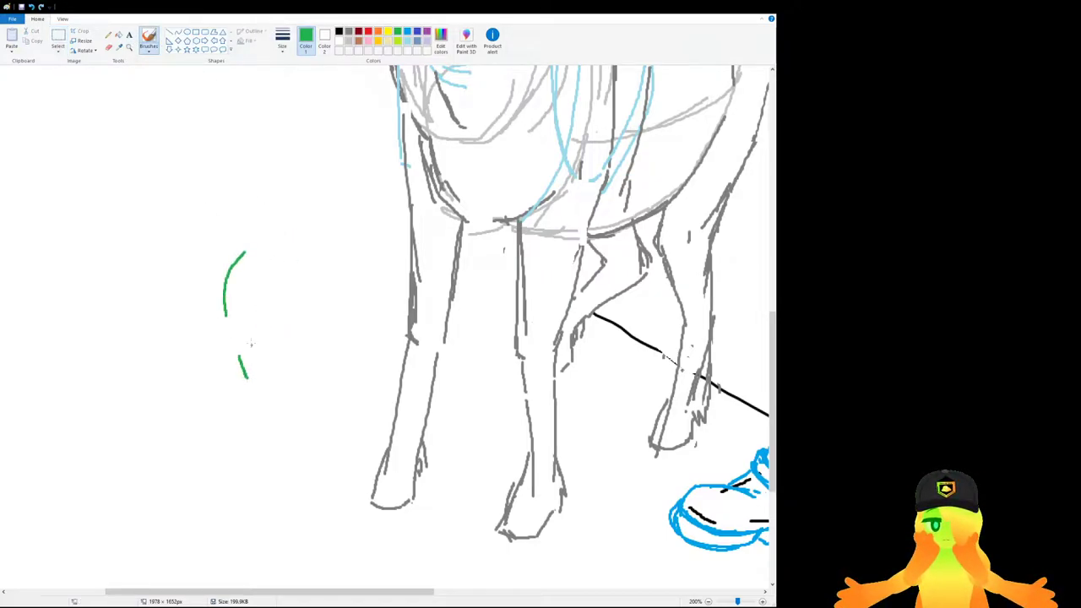
key("ctrl+z")
key("ctrl+z")
Try a rough green block-shaped outline on the empty ground beside the sheep's front legs, and undo all of its strokes.
scroll(321, 298, "down", 3)
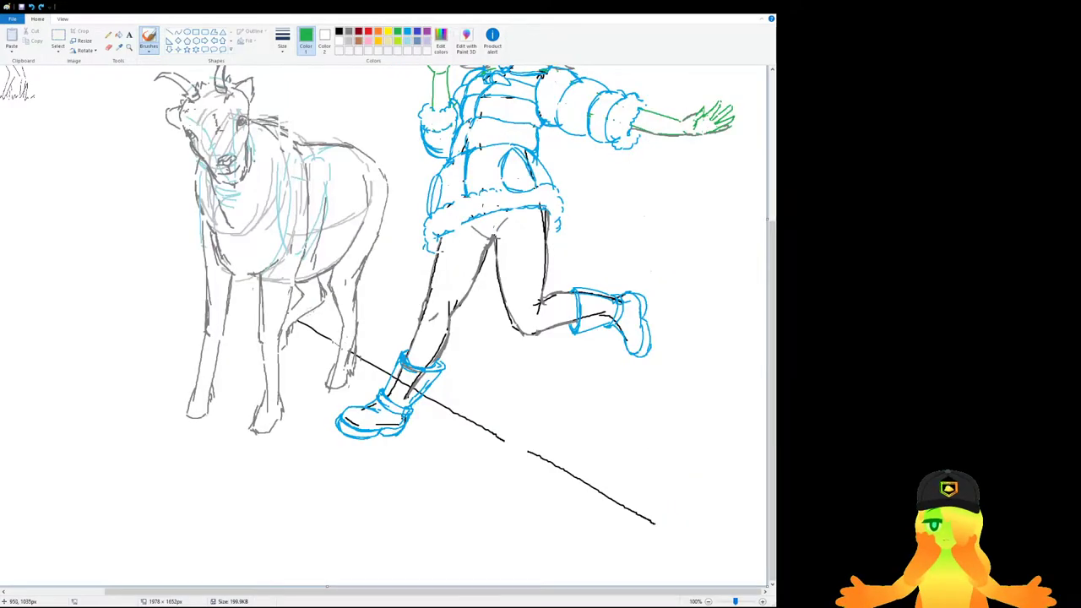
scroll(345, 336, "down", 1)
scroll(216, 310, "up", 1)
scroll(216, 310, "down", 3)
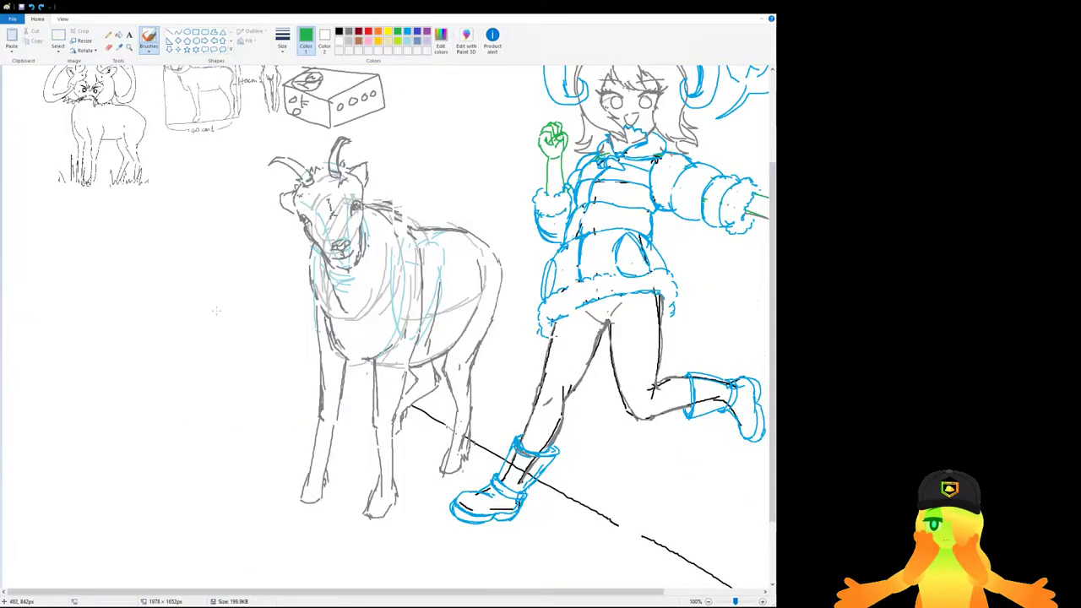
scroll(387, 321, "down", 2)
key("ctrl+z")
mouse_move(204, 305)
left_mouse_down()
mouse_move(254, 302)
mouse_move(282, 321)
left_mouse_up()
key("ctrl+z")
mouse_move(204, 303)
left_mouse_down()
mouse_move(236, 279)
mouse_move(258, 314)
mouse_move(193, 347)
mouse_move(266, 307)
left_mouse_up()
key("ctrl+z")
left_click_drag(169, 292, 160, 333)
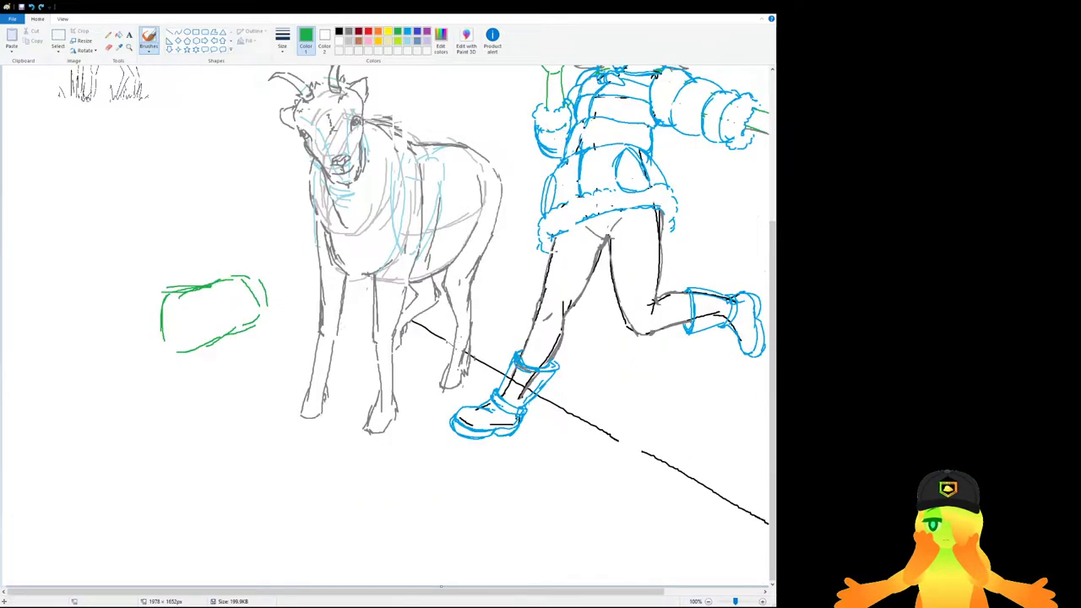
key("ctrl+z")
key("ctrl+z")
key("ctrl+z")
key("ctrl+z")
key("ctrl+z")
key("ctrl+z")
key("ctrl+z")
key("ctrl+z")
key("ctrl+z")
key("ctrl+z")
key("ctrl+z")
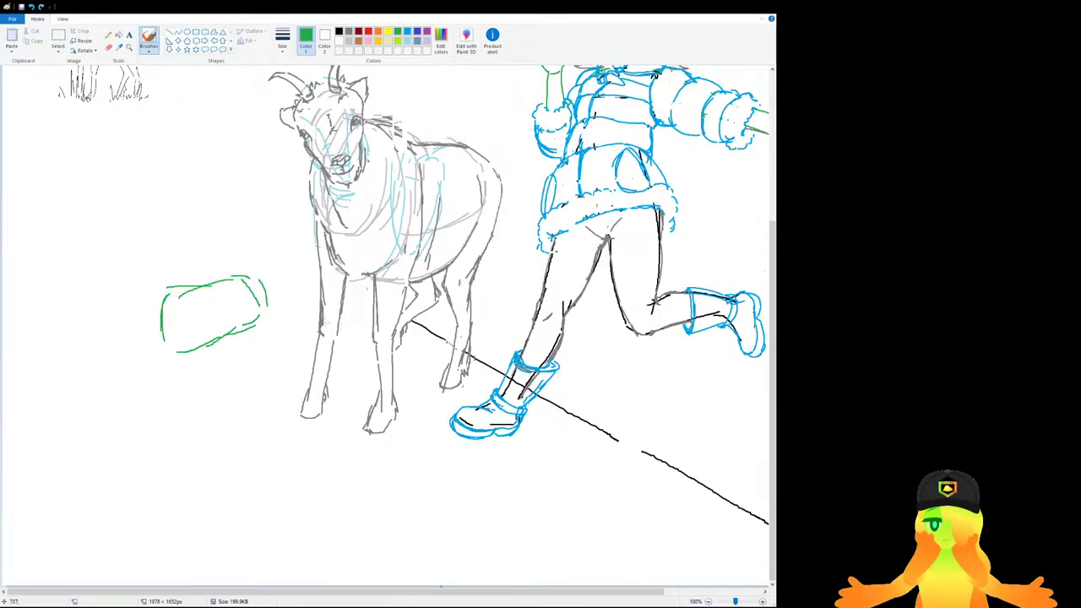
key("ctrl+z")
Save the drawing.
key("ctrl+s")
scroll(227, 286, "up", 3, "ctrl")
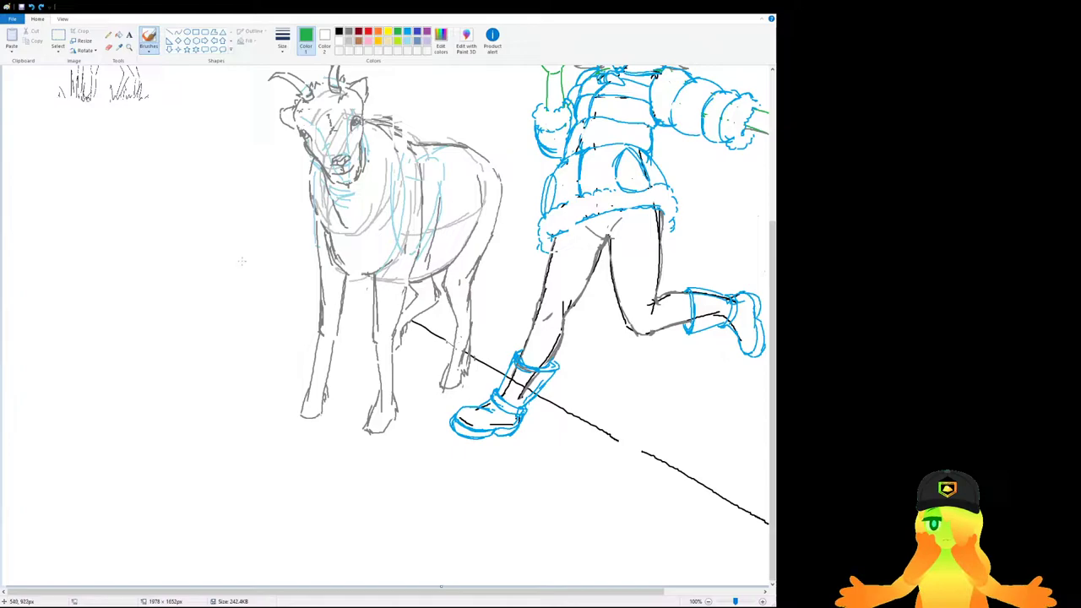
mouse_move(176, 295)
left_mouse_down()
mouse_move(212, 283)
mouse_move(247, 246)
mouse_move(271, 277)
left_mouse_up()
key("ctrl+z")
key("ctrl+z")
key("ctrl+z")
left_click_drag(161, 369, 161, 413)
key("ctrl+z")
Sketch a large green dome-shaped outline on the empty ground beside the sheep's front leg.
scroll(181, 379, "up", 1)
scroll(181, 379, "down", 5)
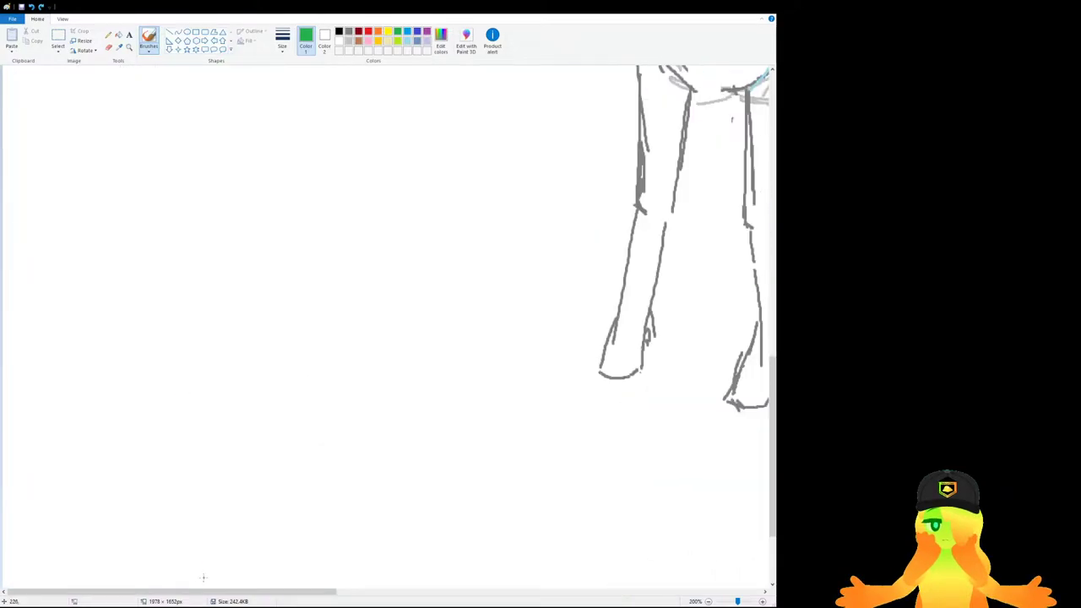
left_click_drag(216, 592, 336, 591)
scroll(243, 502, "down", 1)
scroll(243, 481, "up", 1)
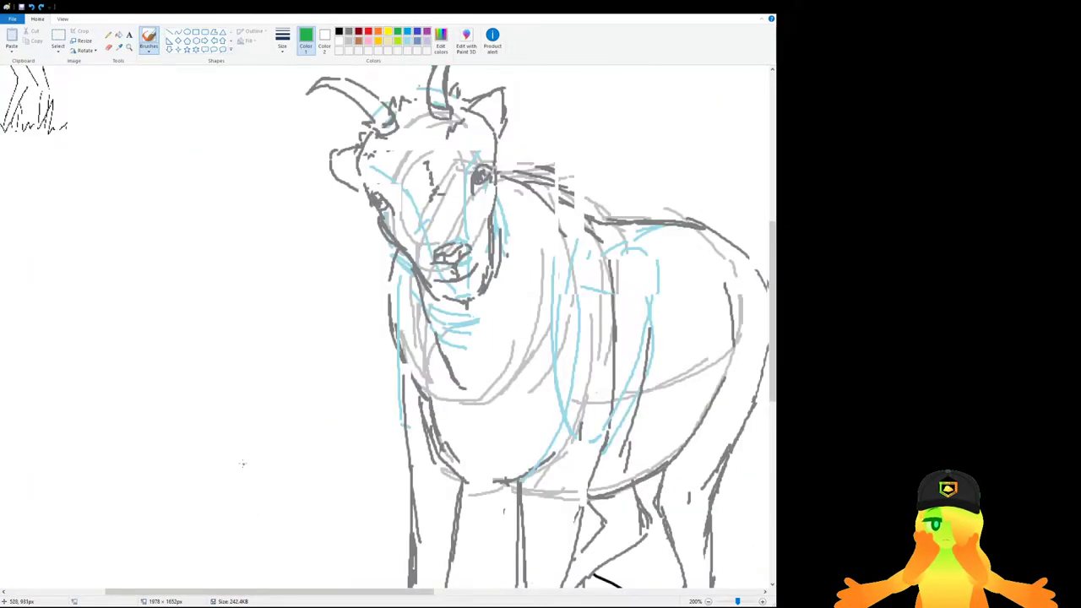
scroll(242, 466, "down", 3)
mouse_move(165, 466)
left_mouse_down()
mouse_move(144, 371)
mouse_move(146, 334)
mouse_move(224, 283)
mouse_move(279, 311)
left_mouse_up()
key("ctrl+z")
mouse_move(226, 282)
left_mouse_down()
mouse_move(255, 279)
mouse_move(334, 343)
left_mouse_up()
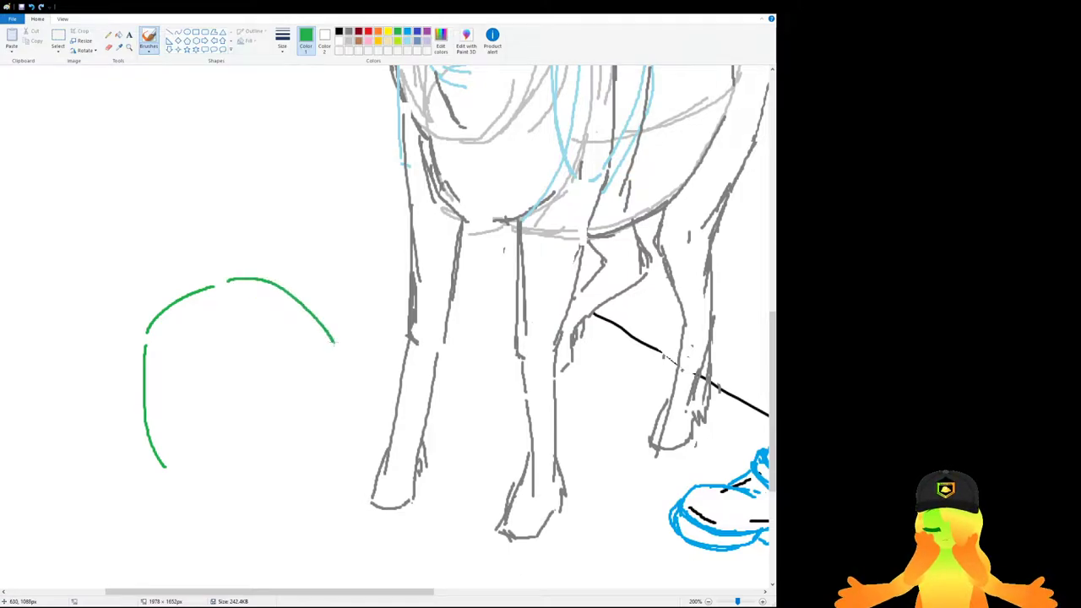
Try a second green arch overlapping the dome and the sheep's front leg, and undo its last strokes.
scroll(282, 309, "down", 3)
mouse_move(253, 257)
left_mouse_down()
mouse_move(306, 219)
mouse_move(361, 214)
mouse_move(407, 238)
mouse_move(430, 368)
left_mouse_up()
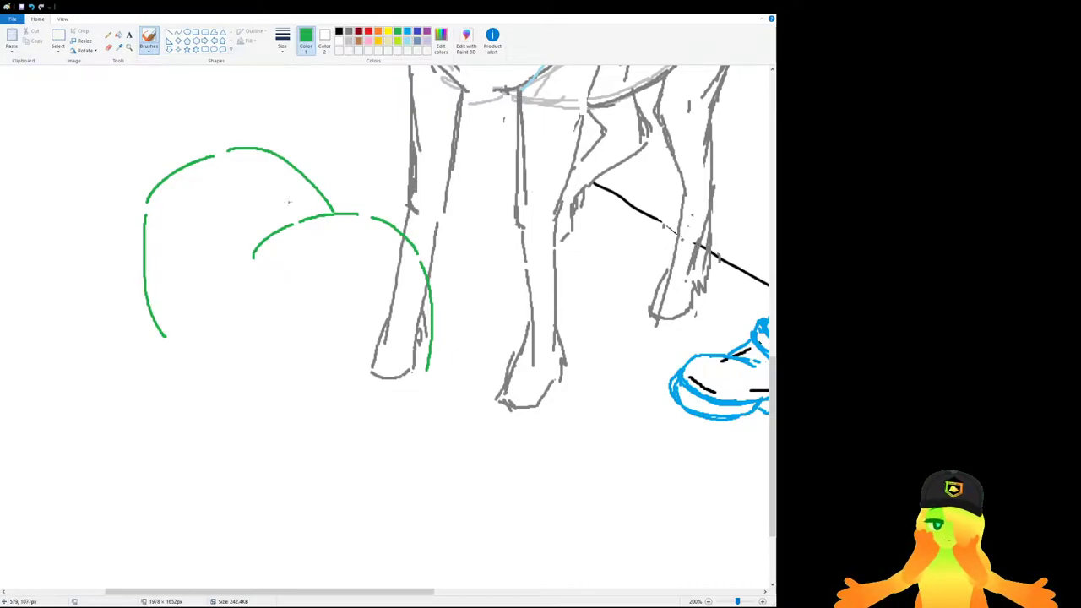
key("ctrl+z")
key("ctrl+z")
key("ctrl+z")
key("ctrl+z")
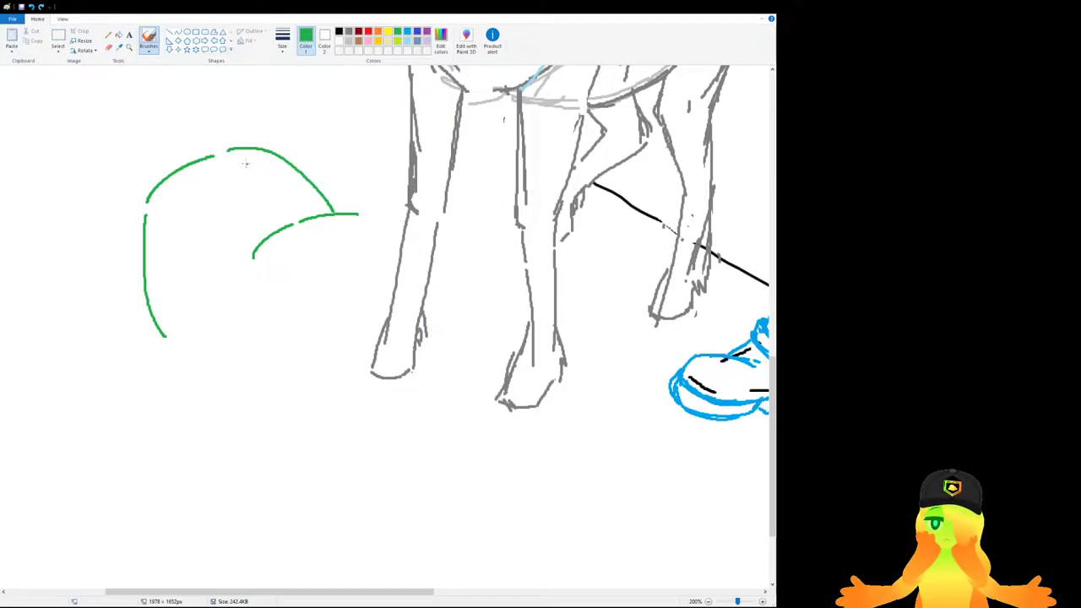
Extend the green dome outline in a long sloping curve down to the sheep's front leg.
left_click_drag(241, 148, 348, 177)
key("ctrl+z")
mouse_move(201, 163)
left_mouse_down()
mouse_move(300, 160)
mouse_move(388, 249)
left_mouse_up()
key("ctrl+z")
left_click_drag(322, 177, 416, 270)
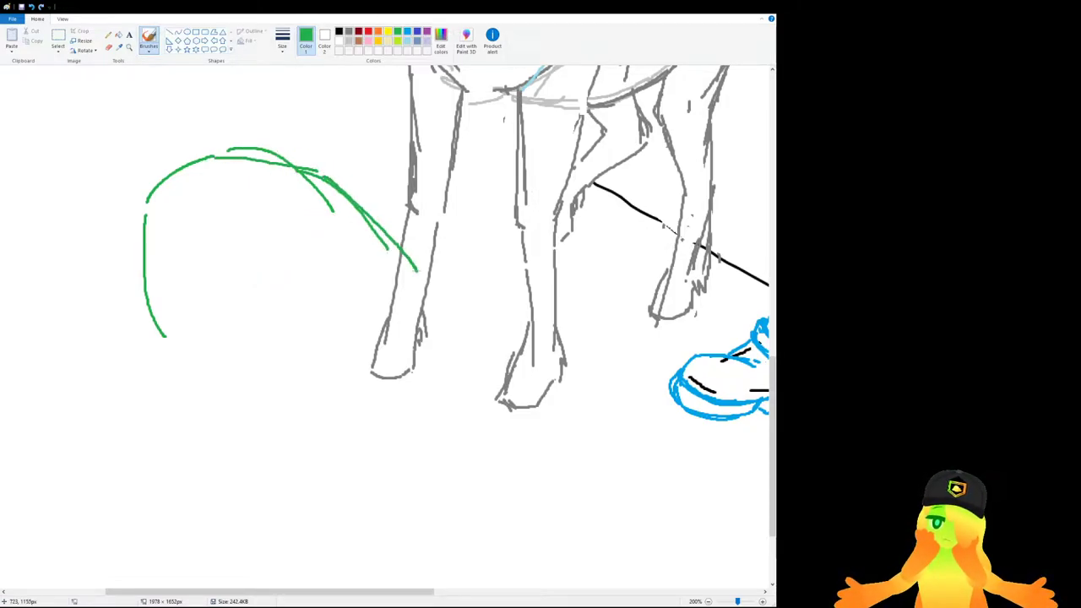
Try an upright green oval around the sheep's front hoof and undo its strokes.
mouse_move(368, 299)
left_mouse_down()
mouse_move(421, 275)
mouse_move(345, 410)
mouse_move(358, 425)
left_mouse_up()
key("ctrl+z")
left_click_drag(348, 314, 339, 440)
mouse_move(420, 284)
left_mouse_down()
mouse_move(437, 310)
mouse_move(409, 417)
left_mouse_up()
mouse_move(353, 439)
left_mouse_down()
mouse_move(391, 442)
mouse_move(410, 422)
left_mouse_up()
left_click_drag(408, 425, 371, 442)
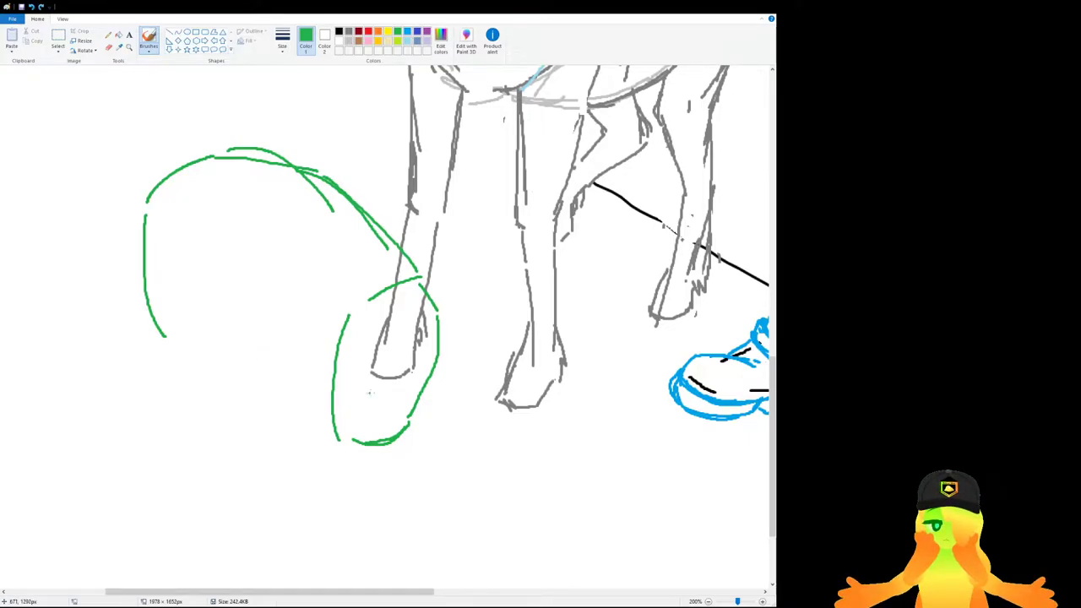
key("ctrl+z")
key("ctrl+z")
key("ctrl+z")
key("ctrl+z")
Draw a slanted green oval around the sheep's front hoof.
mouse_move(426, 279)
left_mouse_down()
mouse_move(456, 348)
mouse_move(447, 335)
mouse_move(391, 424)
left_mouse_up()
key("ctrl+z")
key("ctrl+z")
mouse_move(438, 348)
left_mouse_down()
mouse_move(386, 423)
mouse_move(344, 439)
left_mouse_up()
mouse_move(366, 303)
left_mouse_down()
mouse_move(319, 384)
mouse_move(319, 449)
left_mouse_up()
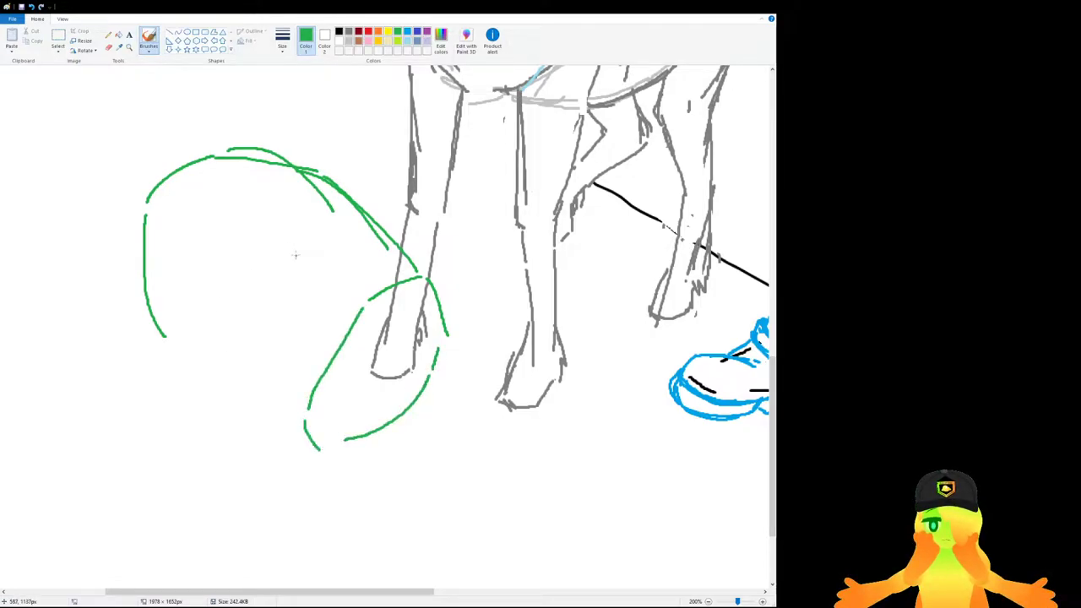
Add green inner contour curves to the dome and a narrow tapering limb below it.
key("ctrl+z")
mouse_move(364, 234)
left_mouse_down()
mouse_move(263, 234)
mouse_move(239, 266)
mouse_move(224, 341)
mouse_move(198, 368)
mouse_move(167, 318)
mouse_move(173, 235)
left_mouse_up()
key("ctrl+z")
mouse_move(173, 346)
left_mouse_down()
mouse_move(210, 216)
mouse_move(184, 345)
mouse_move(250, 391)
mouse_move(278, 348)
mouse_move(309, 348)
mouse_move(314, 376)
left_mouse_up()
left_click_drag(243, 368, 253, 439)
left_click_drag(238, 396, 279, 473)
left_click_drag(305, 394, 328, 495)
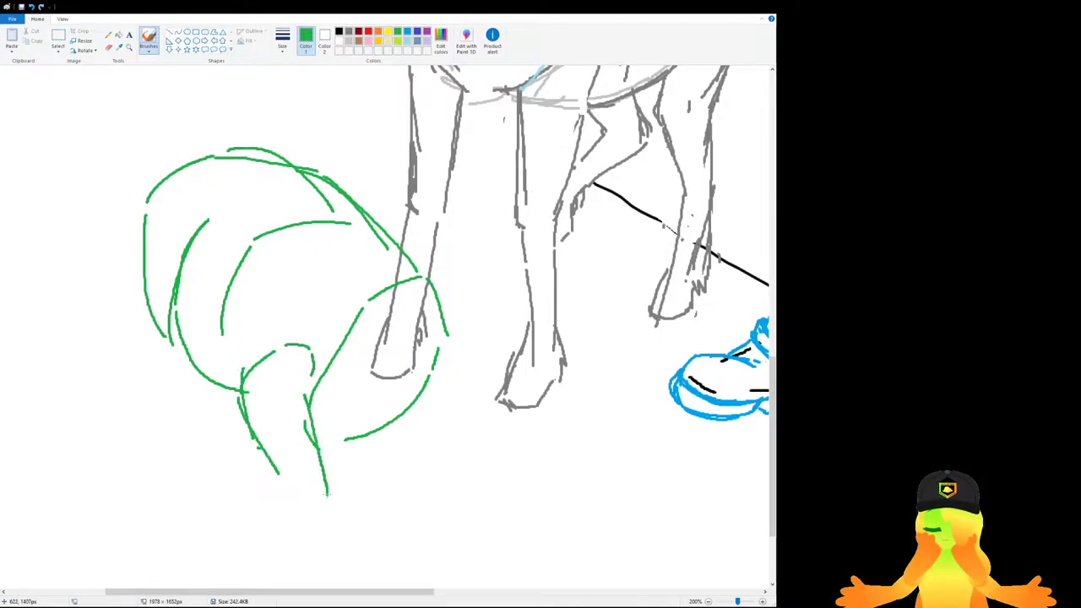
Close the end of the green limb with a small foot and add slanted lines joining it to the oval.
left_click_drag(260, 441, 320, 510)
key("ctrl+z")
mouse_move(277, 470)
left_mouse_down()
mouse_move(328, 494)
mouse_move(286, 505)
mouse_move(278, 497)
mouse_move(315, 509)
left_mouse_up()
key("ctrl+z")
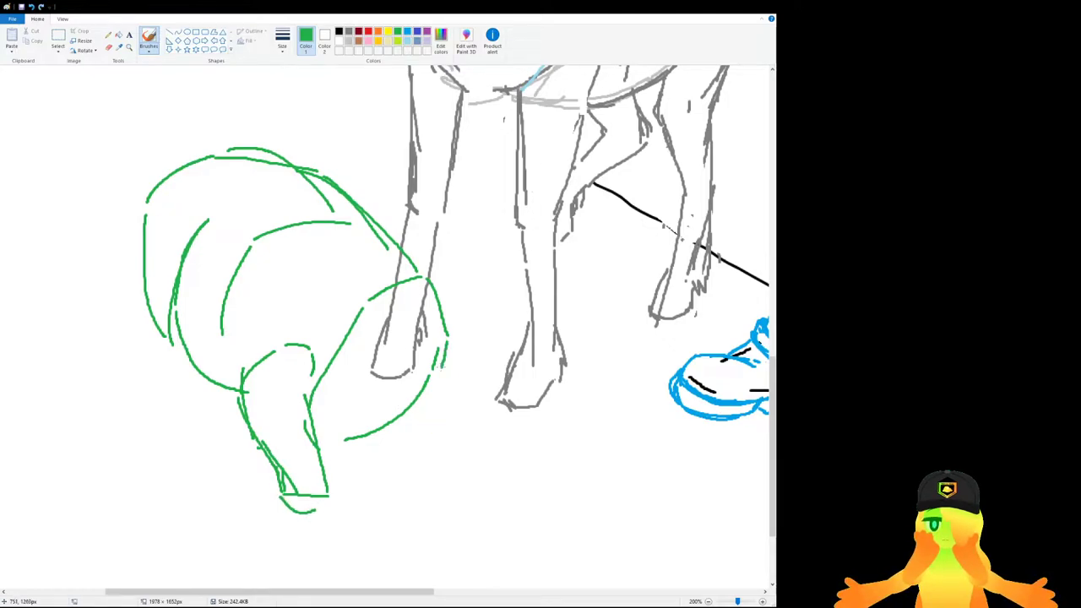
left_click_drag(416, 402, 372, 480)
key("ctrl+z")
left_click_drag(393, 430, 350, 479)
key("ctrl+z")
left_click_drag(394, 423, 327, 487)
left_click_drag(318, 435, 254, 501)
key("ctrl+z")
scroll(288, 417, "up", 3)
scroll(288, 417, "down", 3)
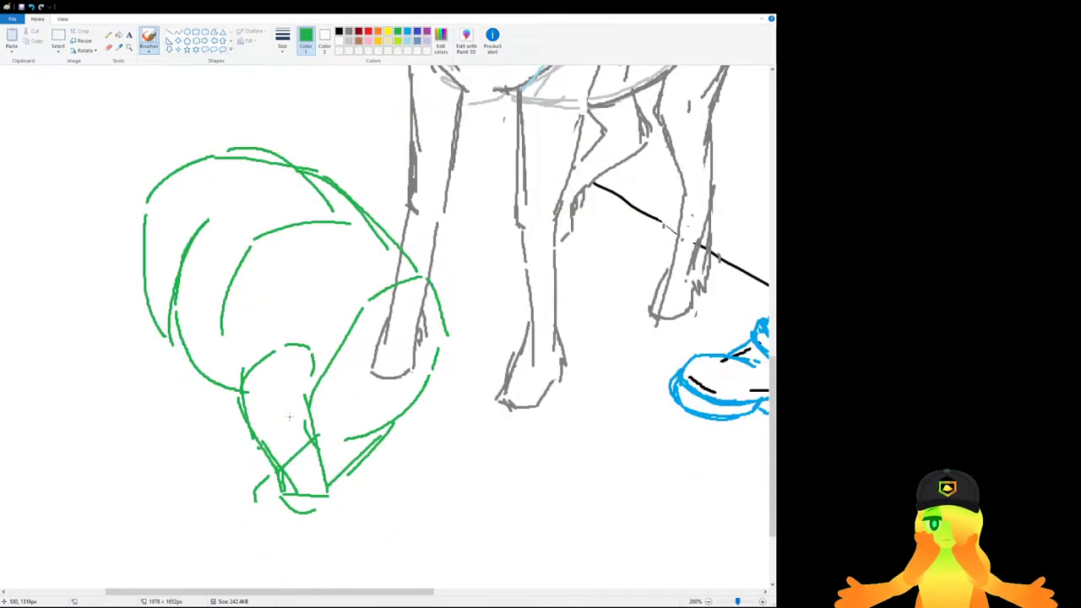
Switch the brush to indigo and redraw the green limb's edges, adding a second slanted contour beside it.
scroll(288, 417, "down", 3)
left_click(417, 32)
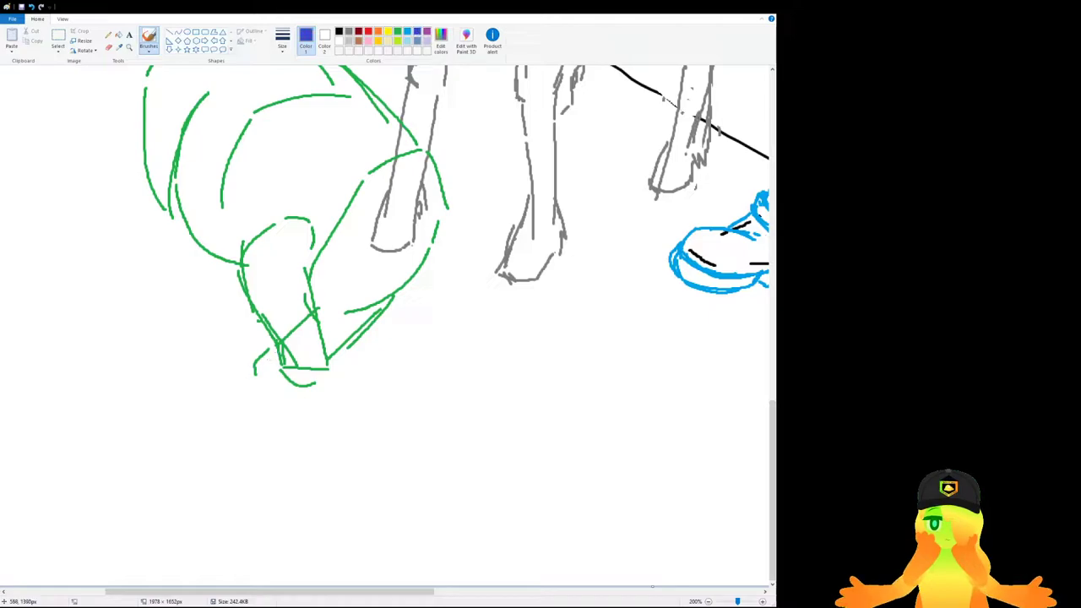
left_click_drag(279, 346, 205, 361)
key("ctrl+z")
left_click_drag(218, 304, 253, 332)
key("ctrl+z")
left_click_drag(212, 282, 256, 346)
key("ctrl+z")
left_click_drag(213, 284, 272, 345)
mouse_move(239, 310)
left_mouse_down()
mouse_move(275, 354)
mouse_move(242, 267)
mouse_move(268, 315)
left_mouse_up()
left_click_drag(310, 251, 320, 384)
key("ctrl+z")
mouse_move(311, 265)
left_mouse_down()
mouse_move(322, 371)
mouse_move(292, 388)
left_mouse_up()
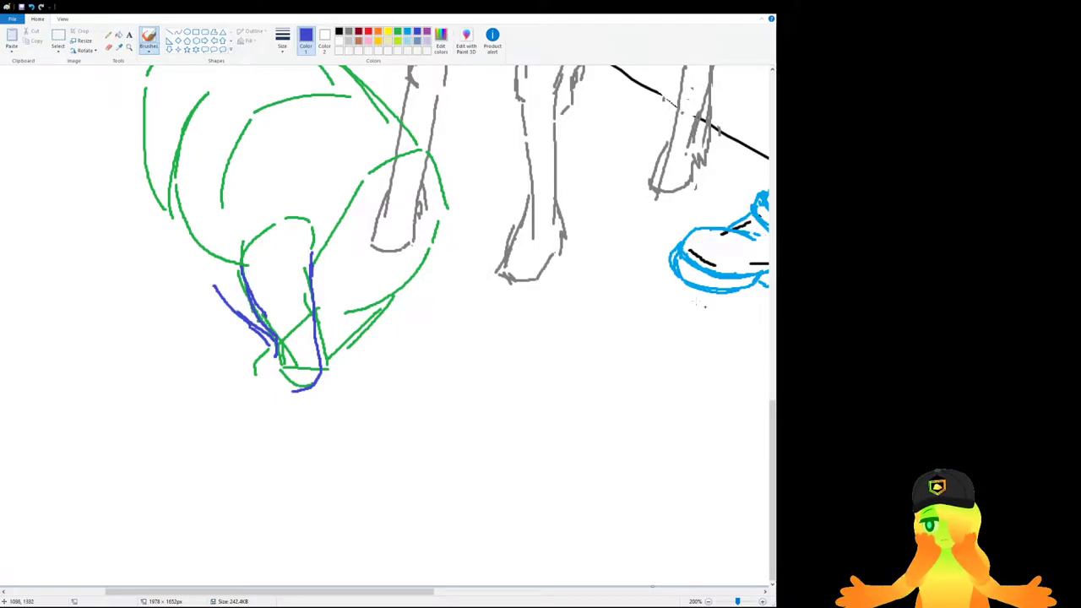
Draw the lower indigo edge of the slanted limb running down to the foot.
left_click_drag(225, 335, 242, 373)
key("ctrl+z")
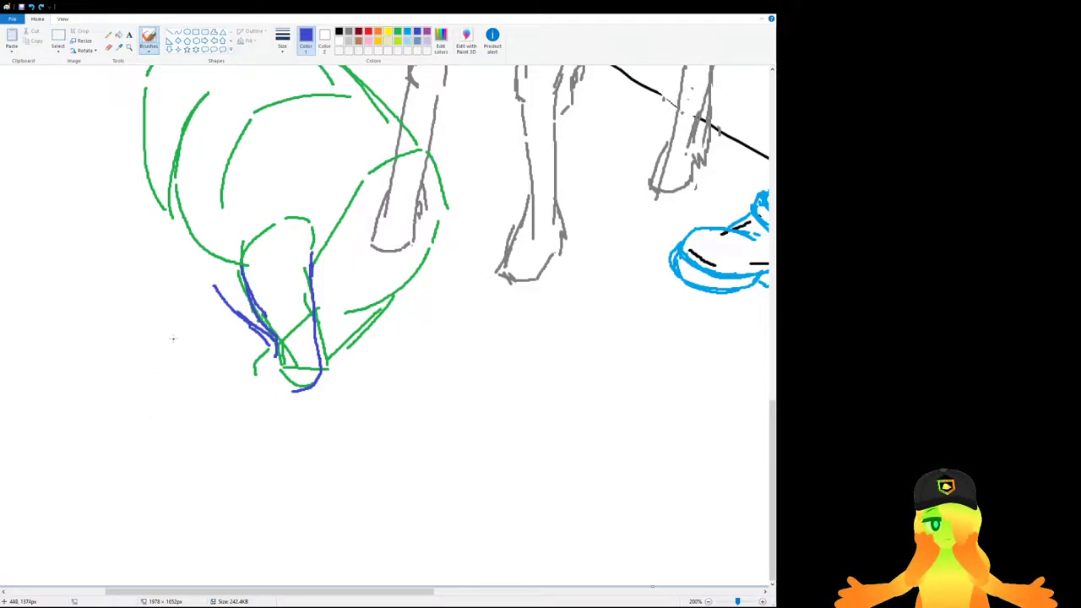
mouse_move(205, 287)
left_mouse_down()
mouse_move(263, 372)
mouse_move(291, 390)
left_mouse_up()
key("ctrl+z")
key("ctrl+z")
key("ctrl+z")
left_click_drag(194, 307, 265, 385)
key("ctrl+z")
left_click_drag(182, 304, 279, 390)
key("ctrl+z")
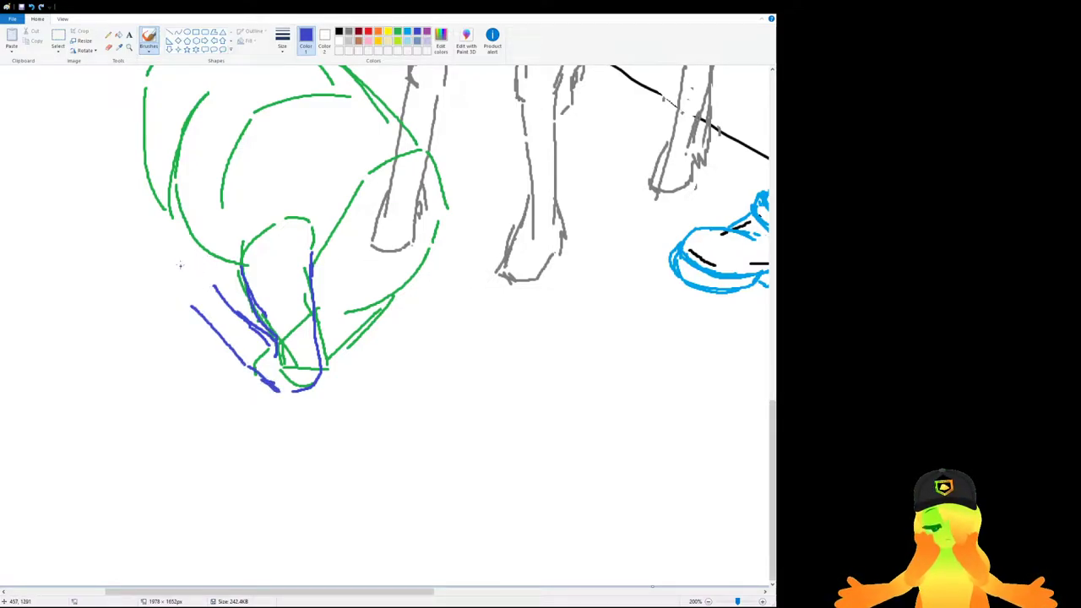
Sketch a small indigo shape below the dome and two short lines branching off the slanted limb.
mouse_move(206, 238)
left_mouse_down()
mouse_move(216, 269)
mouse_move(180, 272)
left_mouse_up()
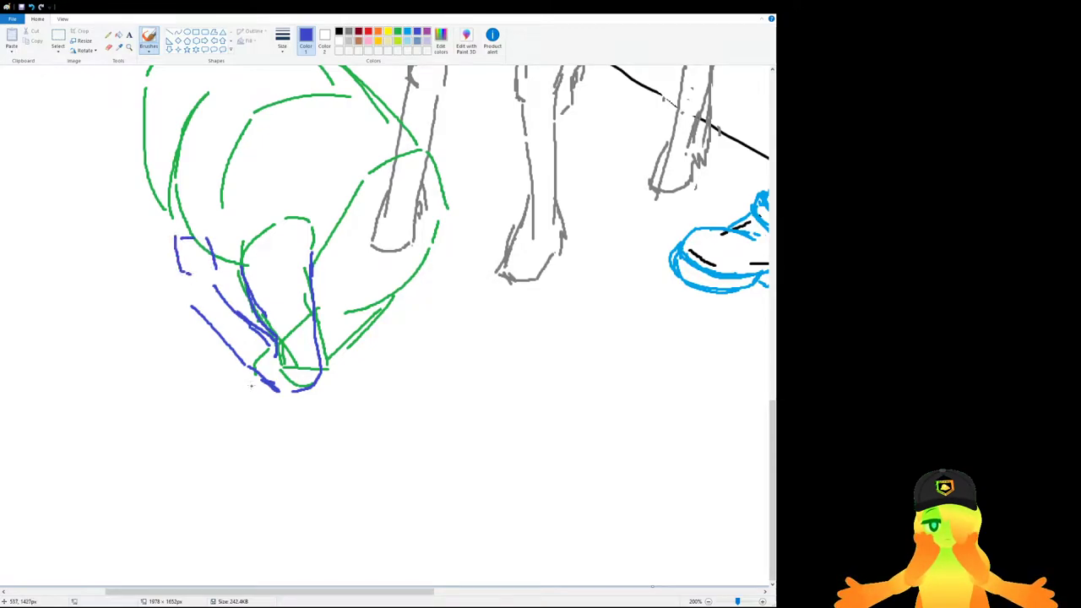
mouse_move(240, 356)
left_mouse_down()
mouse_move(167, 339)
mouse_move(200, 375)
left_mouse_up()
key("ctrl+z")
mouse_move(158, 323)
left_mouse_down()
mouse_move(230, 342)
mouse_move(228, 364)
left_mouse_up()
key("ctrl+z")
key("ctrl+z")
scroll(228, 364, "up", 3)
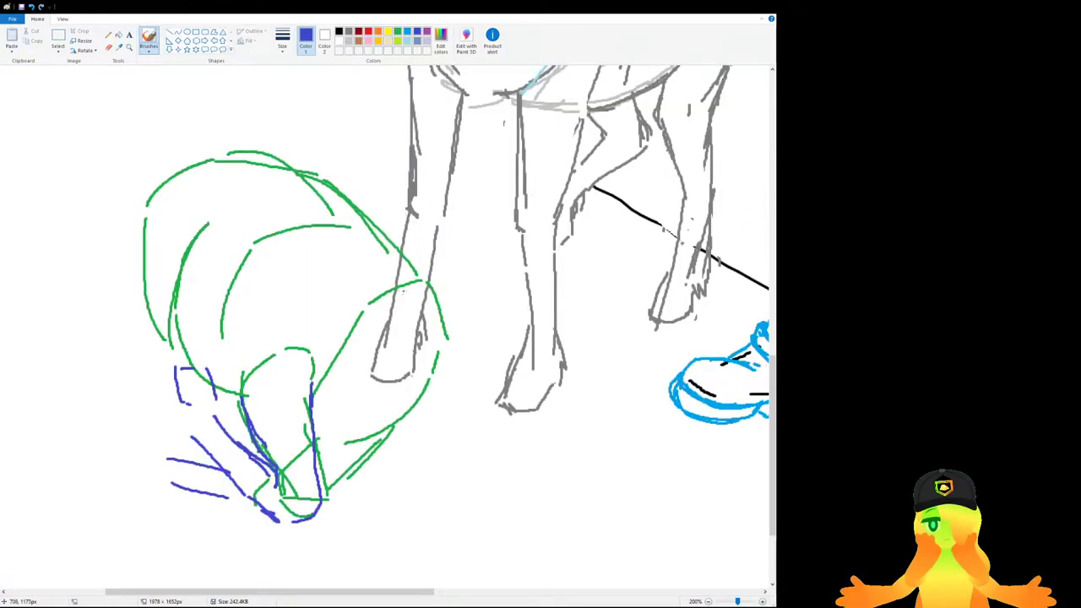
key("ctrl+z")
Try indigo curves around the sheep's front hoof inside the green oval.
mouse_move(394, 243)
left_mouse_down()
mouse_move(423, 305)
mouse_move(398, 318)
left_mouse_up()
left_click_drag(399, 328, 391, 402)
key("ctrl+z")
key("ctrl+z")
mouse_move(358, 332)
left_mouse_down()
mouse_move(353, 407)
mouse_move(369, 411)
mouse_move(411, 387)
mouse_move(425, 365)
left_mouse_up()
left_click_drag(352, 255, 388, 372)
key("ctrl+z")
mouse_move(350, 262)
left_mouse_down()
mouse_move(384, 350)
mouse_move(379, 392)
left_mouse_up()
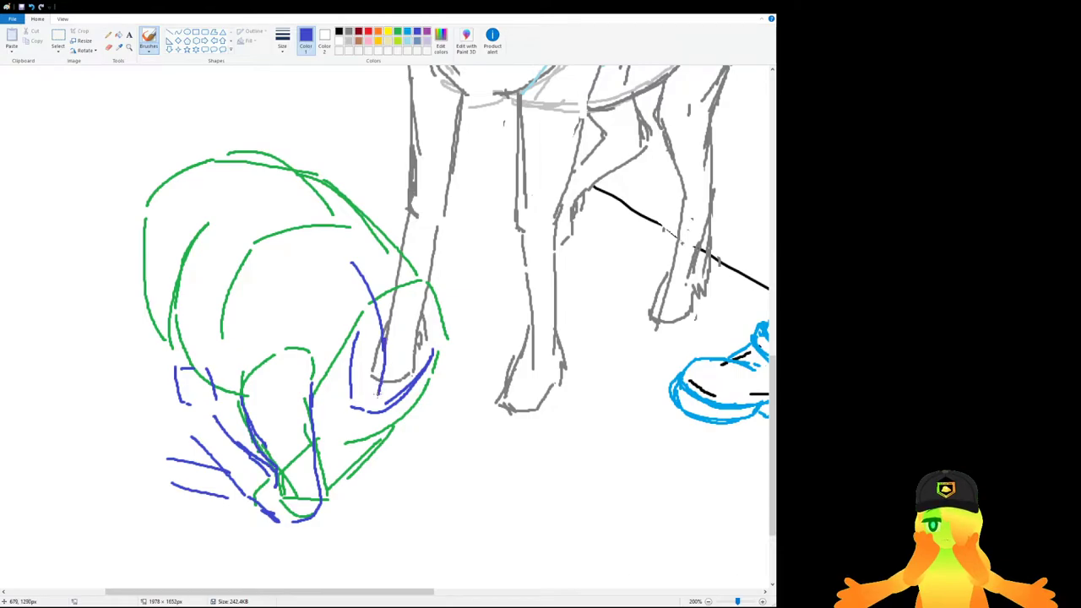
left_click_drag(395, 233, 425, 310)
key("ctrl+z")
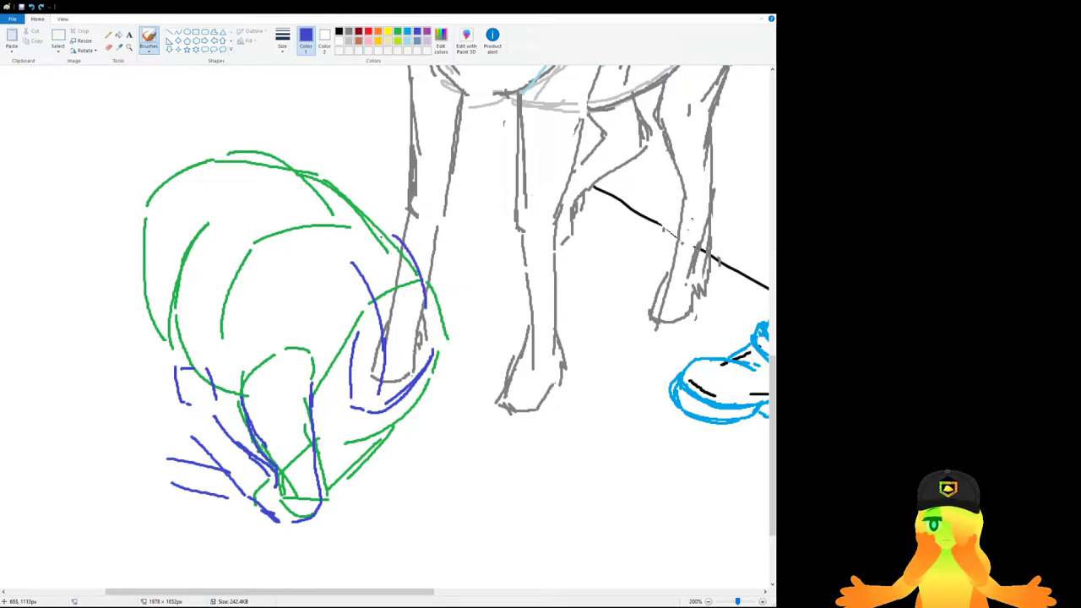
Undo all the indigo strokes and the green limb, back to the dome and oval outlines.
key("ctrl+z")
left_click_drag(372, 227, 427, 324)
key("ctrl+z")
key("ctrl+z")
key("ctrl+z")
key("ctrl+z")
key("ctrl+z")
key("ctrl+z")
key("ctrl+z")
key("ctrl+z")
key("ctrl+z")
key("ctrl+z")
key("ctrl+z")
key("ctrl+z")
key("ctrl+z")
key("ctrl+z")
key("ctrl+z")
key("ctrl+z")
key("ctrl+z")
key("ctrl+z")
key("ctrl+z")
key("ctrl+z")
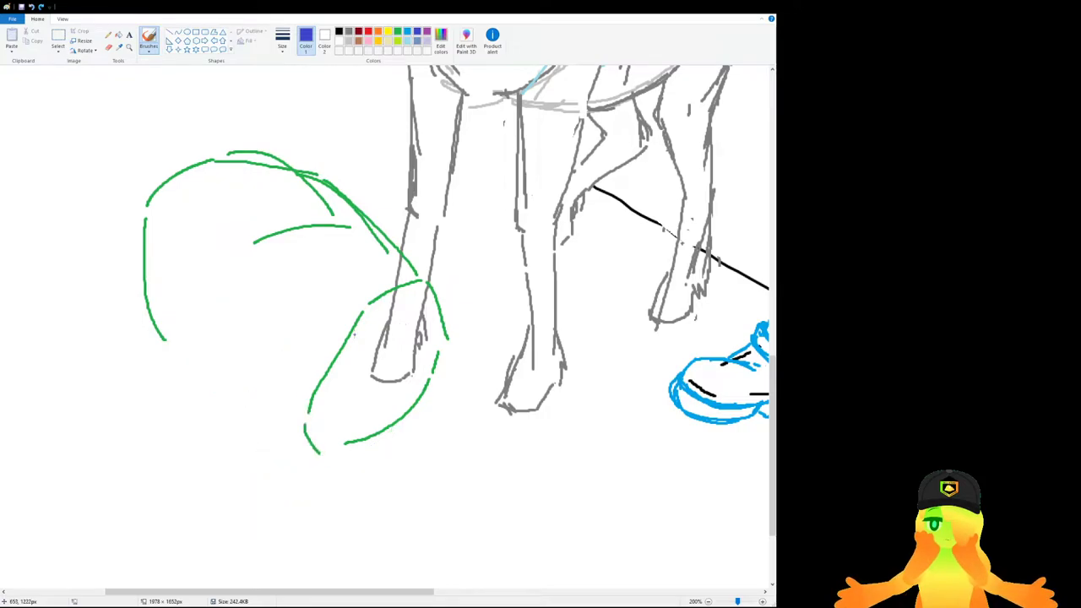
Erase the green lines where the dome and oval cross the sheep's front leg.
scroll(354, 335, "up", 5)
scroll(354, 335, "down", 5)
left_click(108, 47)
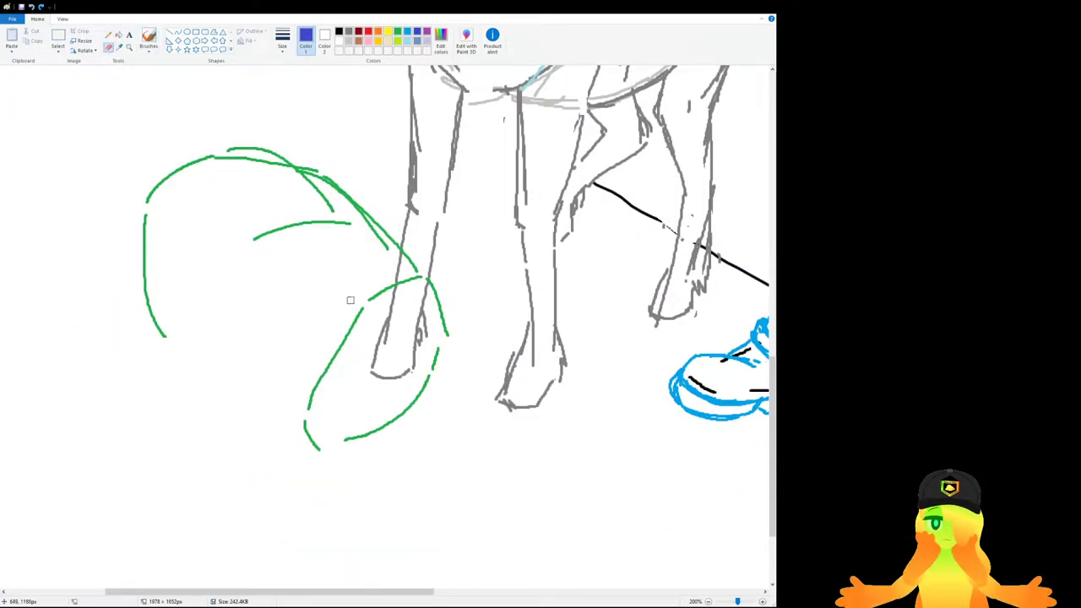
mouse_move(411, 253)
left_mouse_down()
mouse_move(414, 281)
mouse_move(435, 291)
mouse_move(441, 347)
mouse_move(446, 328)
left_mouse_up()
mouse_move(386, 287)
left_mouse_down()
mouse_move(393, 274)
mouse_move(355, 341)
mouse_move(367, 199)
mouse_move(395, 273)
mouse_move(422, 282)
left_mouse_up()
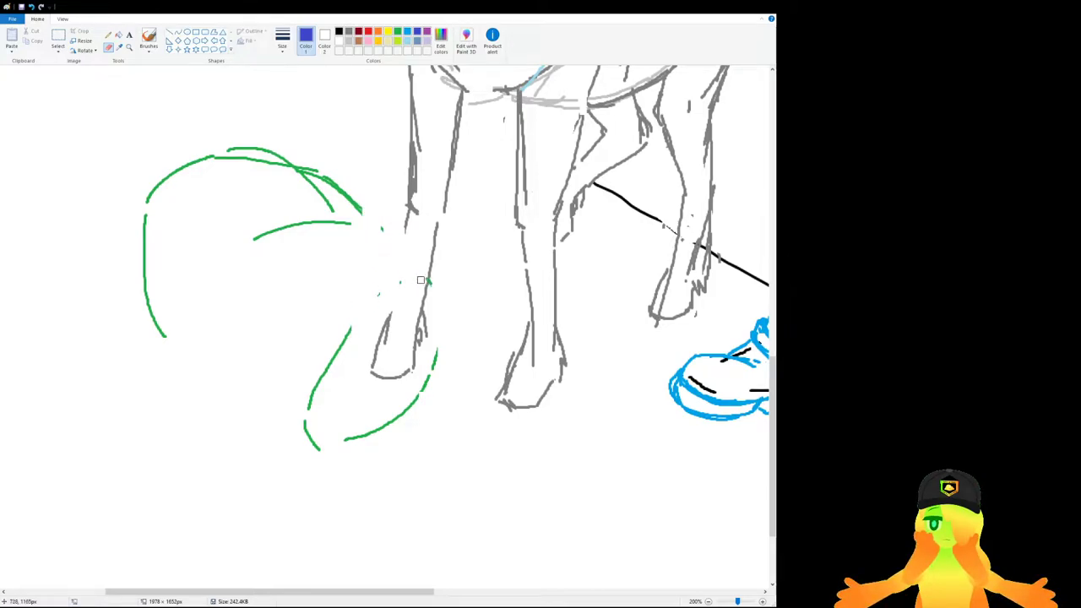
Select and delete the remaining green dome and oval outlines around the sheep's front hoof.
left_click(60, 38)
left_click_drag(103, 109, 366, 518)
key("Delete")
left_click_drag(474, 460, 436, 332)
key("Delete")
left_click_drag(449, 510, 330, 400)
key("Delete")
left_click_drag(441, 371, 415, 407)
key("Delete")
Redraw the erased edge of the sheep's front leg with the grey brush.
left_click(149, 38)
left_click(348, 32)
left_click_drag(406, 225, 391, 328)
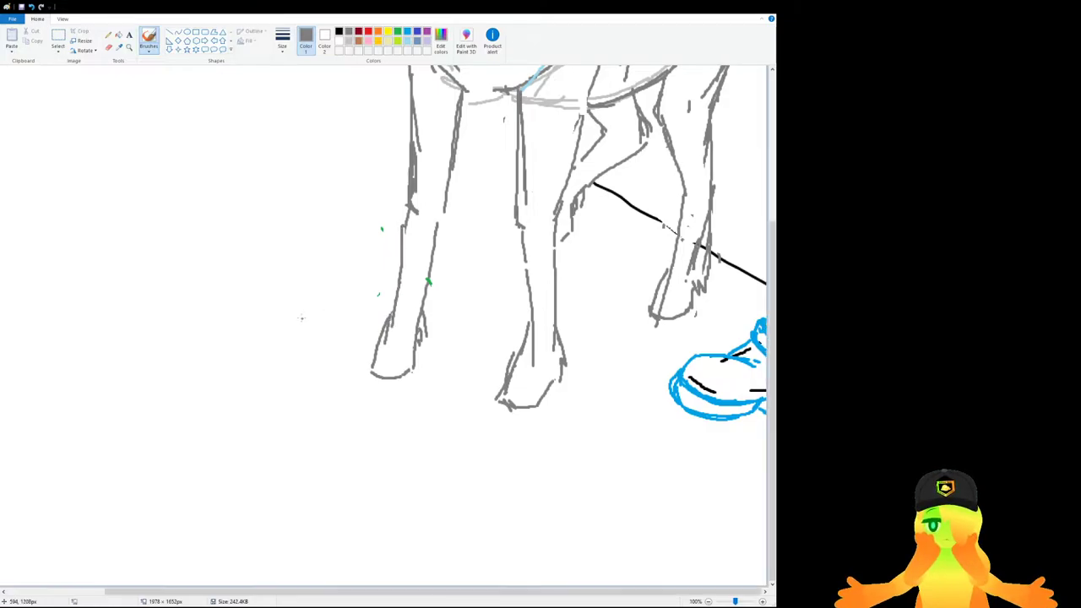
Extend the black diagonal ground line behind the sheep's legs and across the empty area beyond its chest.
scroll(301, 317, "down", 1)
scroll(313, 391, "up", 4)
scroll(371, 464, "left", 2)
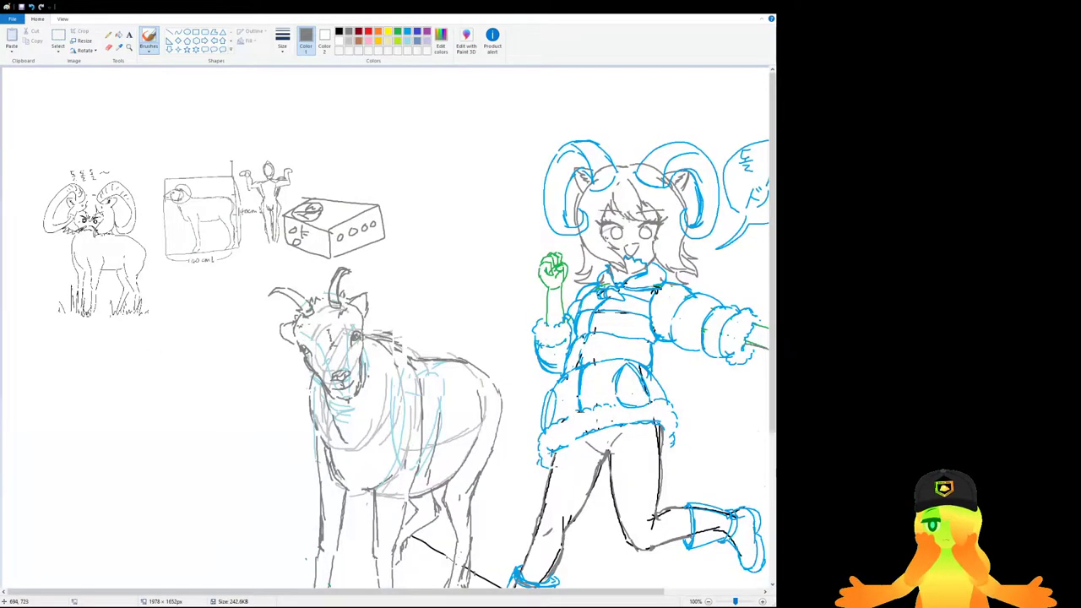
scroll(371, 482, "down", 4)
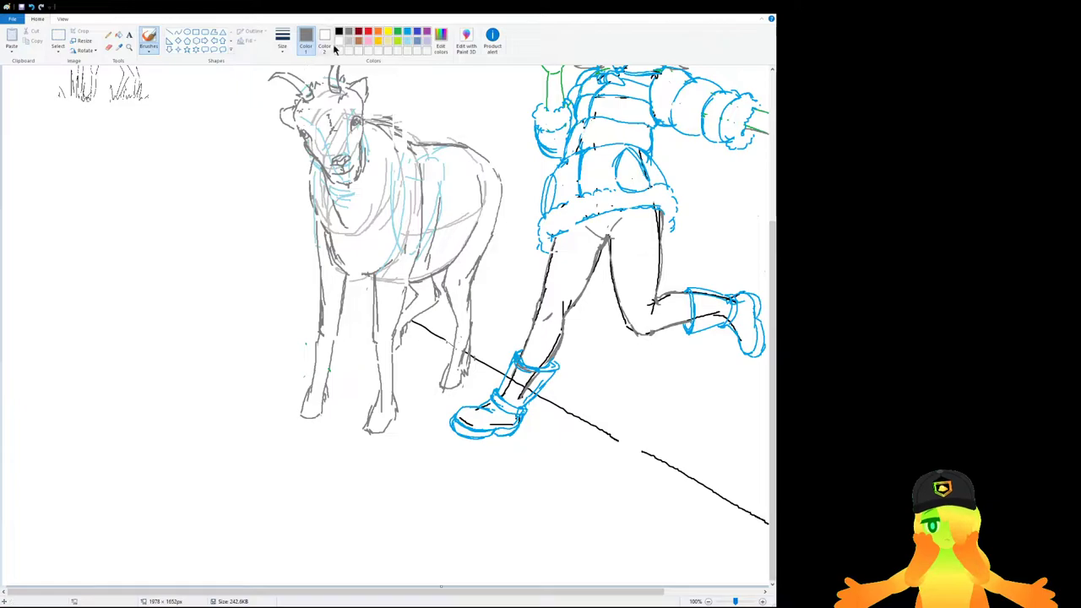
left_click(338, 30)
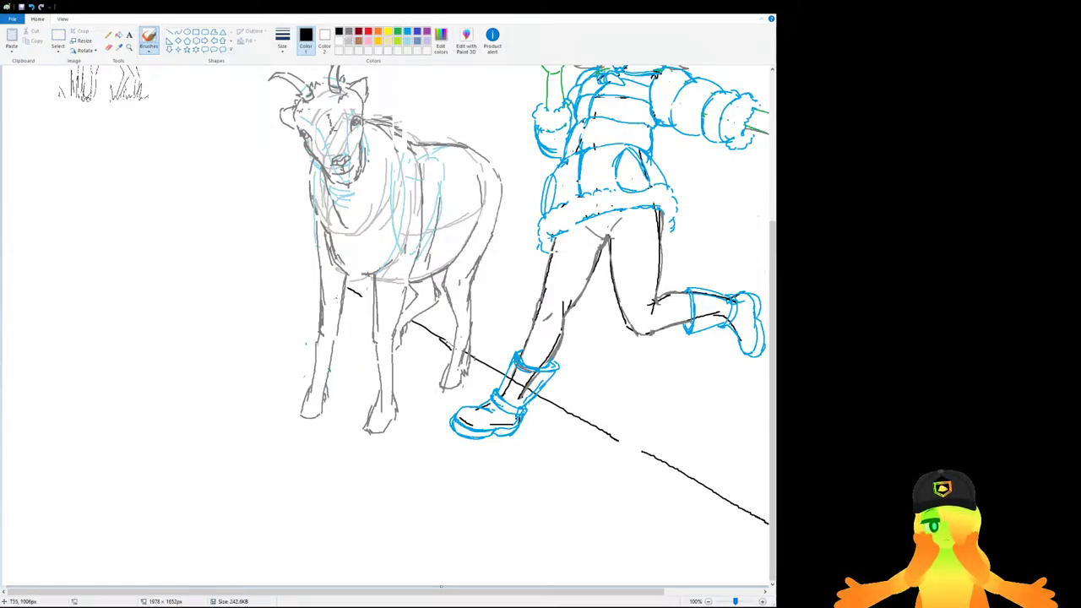
mouse_move(297, 253)
left_mouse_down()
mouse_move(127, 98)
mouse_move(217, 216)
mouse_move(263, 255)
left_mouse_up()
key("ctrl+z")
key("ctrl+z")
mouse_move(93, 141)
left_mouse_down()
mouse_move(309, 282)
mouse_move(229, 212)
mouse_move(310, 261)
left_mouse_up()
key("ctrl+z")
Examine the extended ground line against the whole composition and around the girl's feet.
scroll(306, 260, "down", 3, "ctrl")
scroll(278, 355, "up", 3, "ctrl")
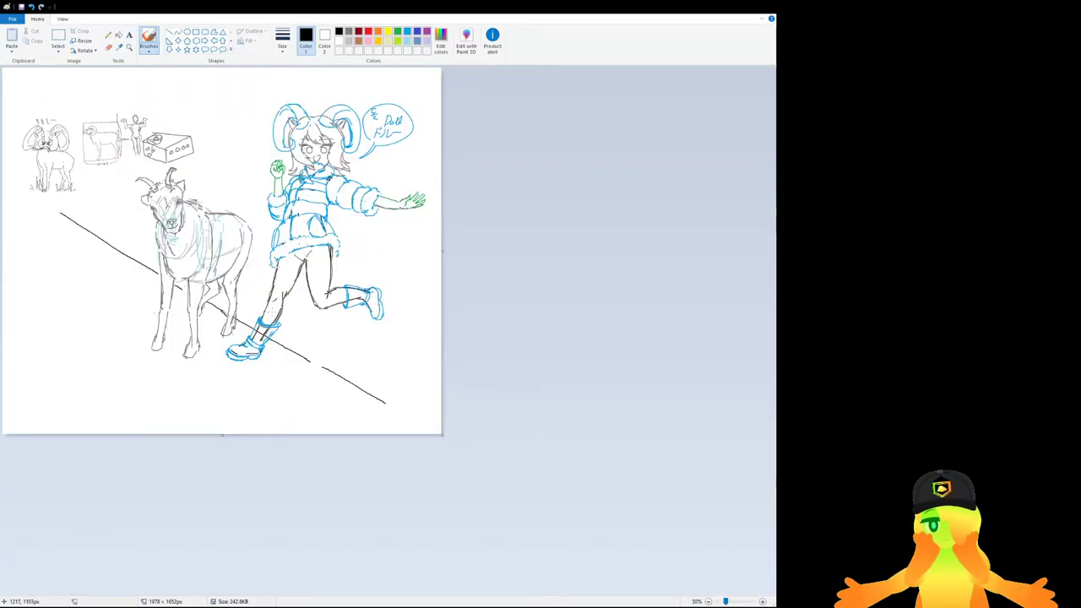
scroll(274, 294, "up", 3, "ctrl")
scroll(330, 335, "down", 2)
scroll(323, 332, "down", 3, "ctrl")
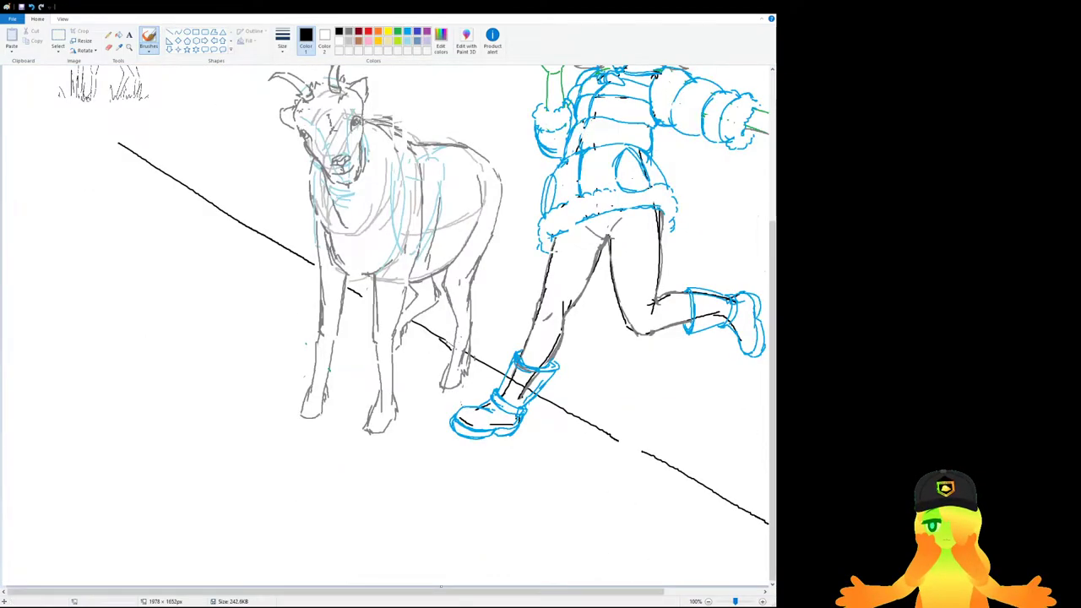
left_click_drag(571, 595, 692, 594)
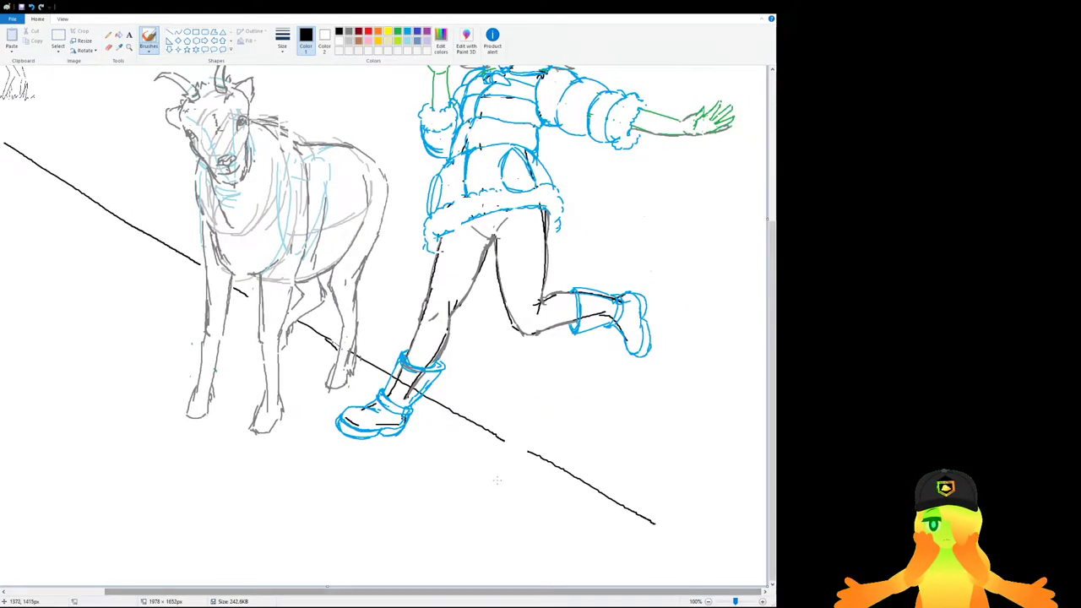
scroll(478, 487, "up", 1, "ctrl")
left_click_drag(214, 287, 274, 279)
key("ctrl+z")
scroll(254, 372, "down", 1, "ctrl")
scroll(251, 384, "up", 1, "ctrl")
scroll(260, 295, "down", 2)
Set the brush colour to grey and try out rough strokes in the empty area beside the sheep.
left_click(349, 32)
mouse_move(202, 223)
left_mouse_down()
mouse_move(276, 209)
mouse_move(300, 238)
mouse_move(248, 211)
mouse_move(275, 242)
mouse_move(269, 361)
left_mouse_up()
key("ctrl+z")
mouse_move(180, 240)
left_mouse_down()
mouse_move(185, 341)
mouse_move(203, 383)
mouse_move(236, 405)
left_mouse_up()
key("ctrl+z")
key("ctrl+z")
key("ctrl+z")
key("ctrl+z")
key("ctrl+z")
key("ctrl+z")
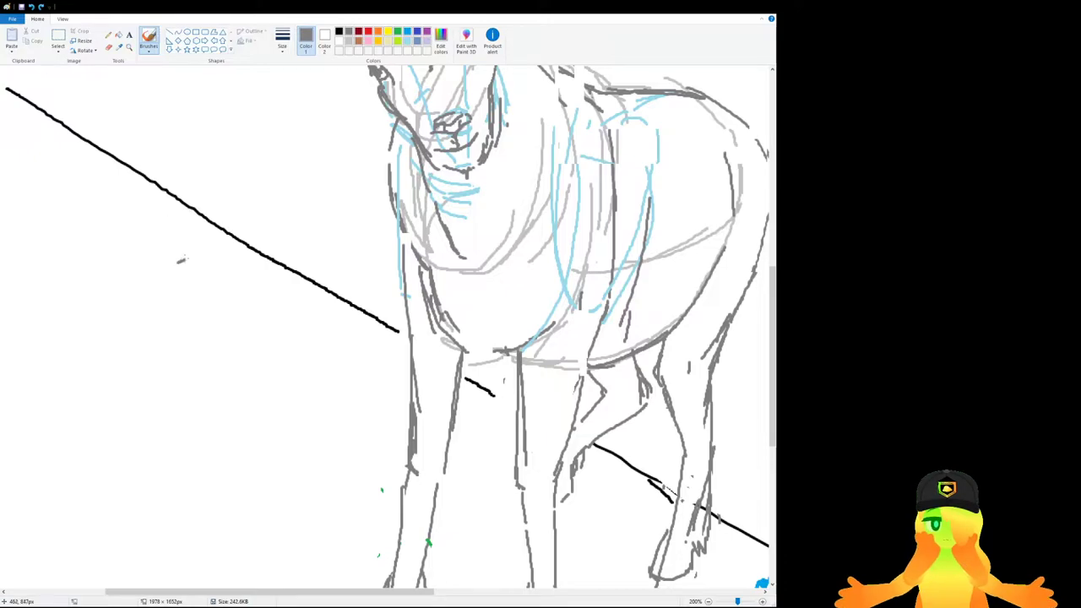
scroll(251, 282, "up", 3)
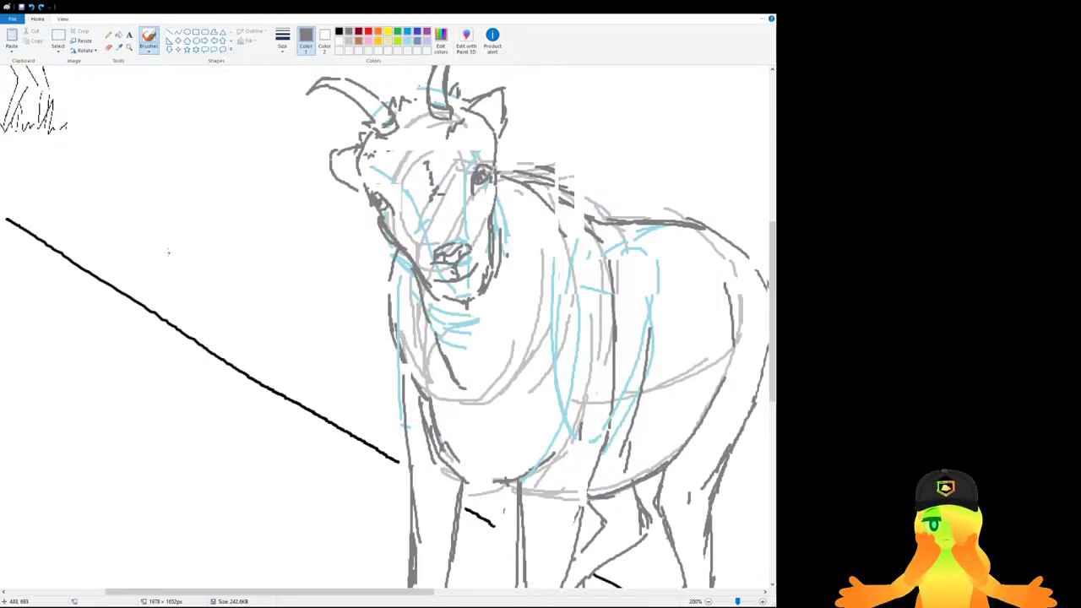
left_click_drag(122, 173, 190, 211)
left_click_drag(200, 218, 257, 248)
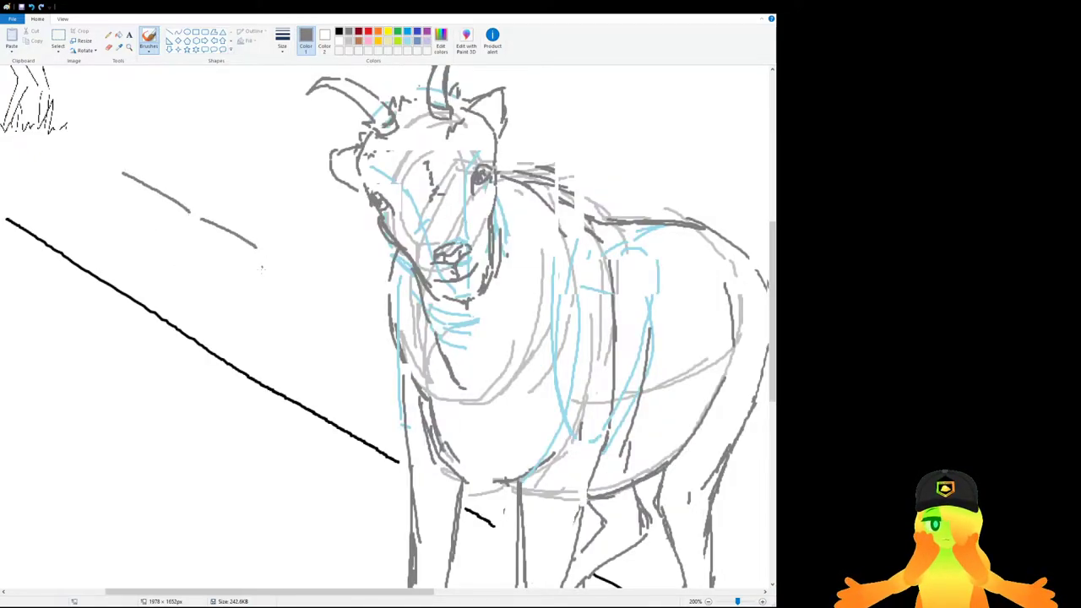
scroll(305, 589, "left", 5)
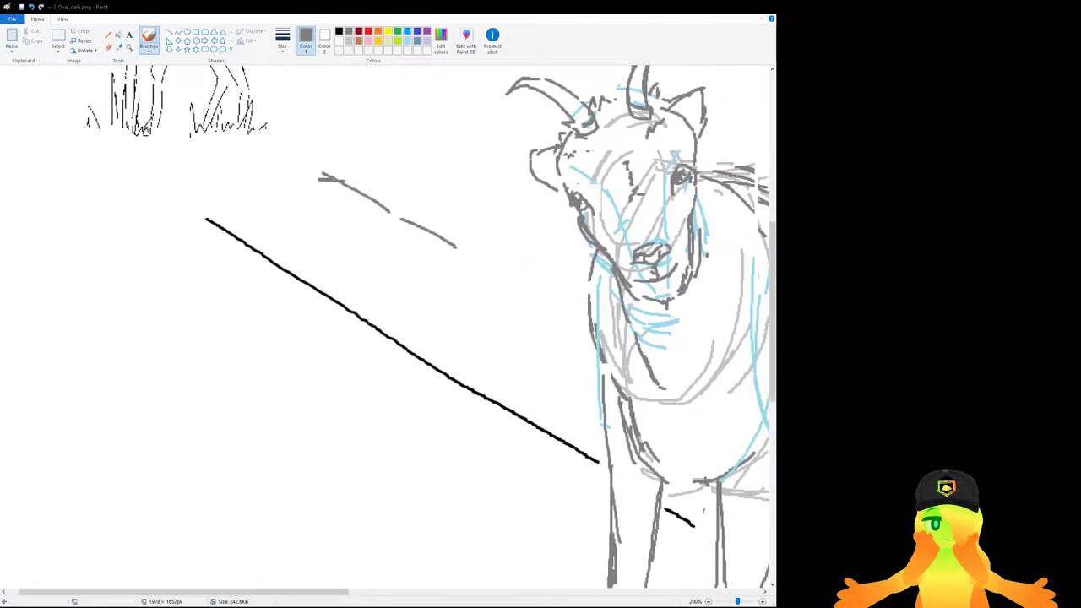
mouse_move(319, 178)
left_mouse_down()
mouse_move(282, 201)
mouse_move(266, 237)
mouse_move(279, 285)
mouse_move(340, 346)
mouse_move(406, 361)
left_mouse_up()
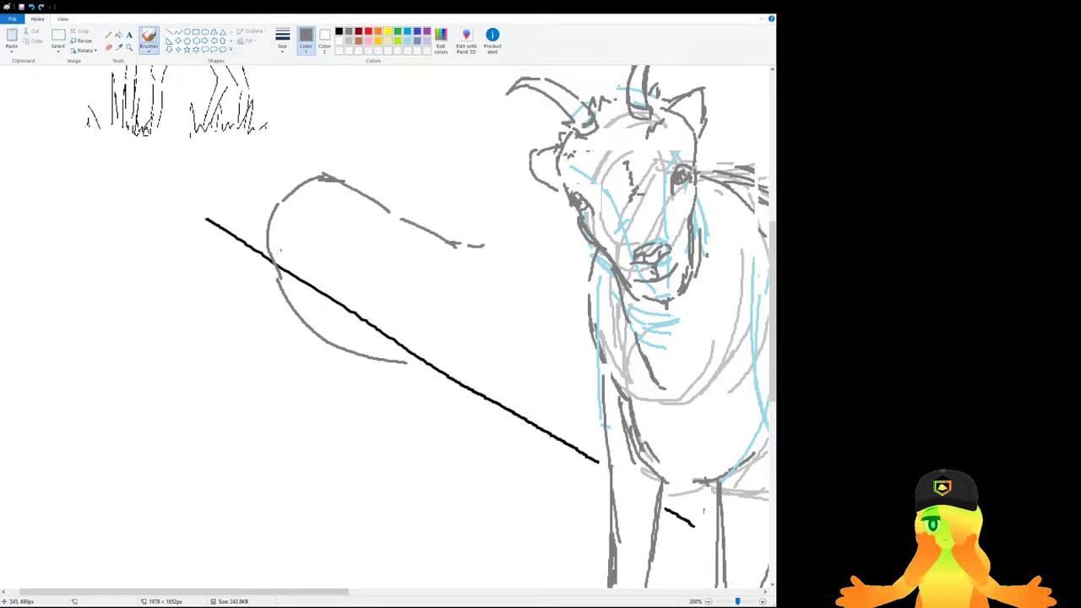
scroll(488, 227, "down", 2)
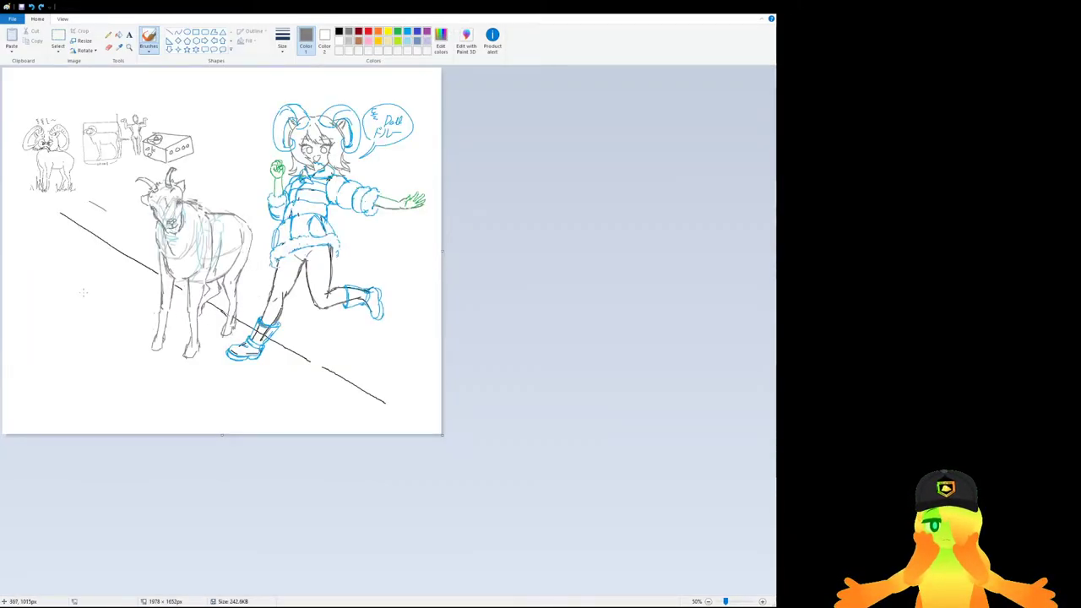
scroll(85, 296, "up", 1)
scroll(301, 317, "up", 1)
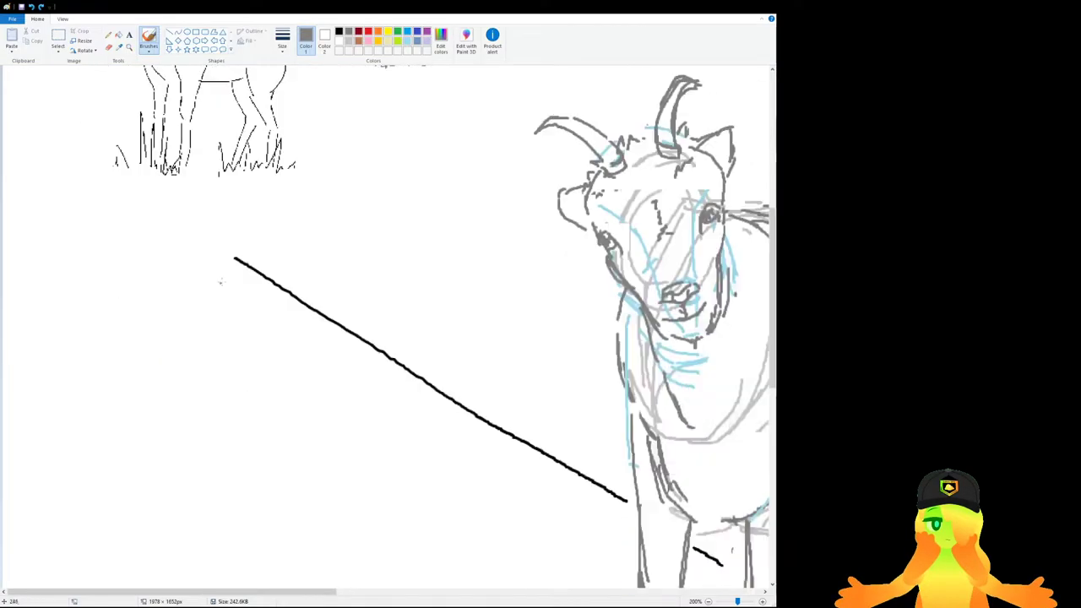
Sketch the back, rump and inner thigh of a second animal in grey below the ground line, in front of the sheep.
scroll(301, 317, "down", 3)
mouse_move(242, 202)
left_mouse_down()
mouse_move(308, 207)
mouse_move(332, 221)
left_mouse_up()
key("ctrl+z")
left_click_drag(229, 202, 397, 255)
mouse_move(288, 220)
left_mouse_down()
mouse_move(212, 202)
mouse_move(171, 244)
mouse_move(166, 276)
mouse_move(161, 254)
mouse_move(175, 350)
left_mouse_up()
key("ctrl+z")
mouse_move(162, 261)
left_mouse_down()
mouse_move(184, 339)
mouse_move(230, 323)
mouse_move(252, 296)
mouse_move(233, 337)
left_mouse_up()
key("ctrl+z")
mouse_move(255, 291)
left_mouse_down()
mouse_move(232, 357)
mouse_move(266, 379)
mouse_move(301, 378)
left_mouse_up()
key("ctrl+z")
key("ctrl+z")
Sketch the second animal's belly line and both edges of its upper front leg.
left_click_drag(234, 357, 331, 396)
key("ctrl+z")
left_click_drag(325, 341, 345, 401)
left_click_drag(393, 350, 380, 406)
scroll(377, 390, "down", 3)
left_click_drag(382, 277, 387, 376)
key("ctrl+z")
left_click_drag(384, 272, 374, 326)
left_click_drag(364, 353, 363, 380)
key("ctrl+z")
key("ctrl+z")
left_click_drag(382, 265, 355, 331)
key("ctrl+z")
left_click_drag(390, 241, 372, 299)
left_click_drag(371, 299, 359, 319)
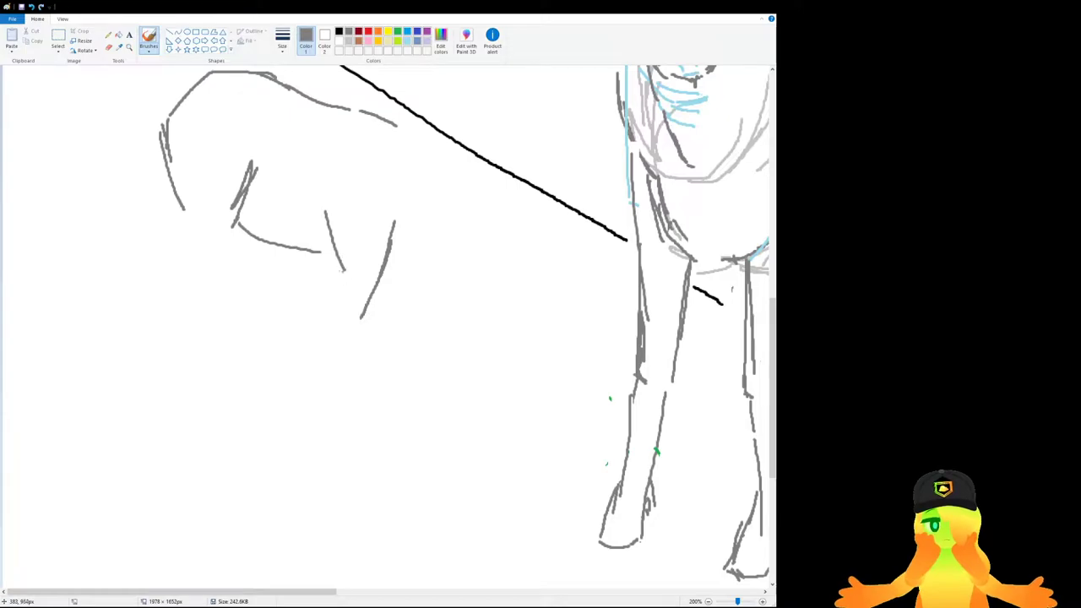
Draw the lower part of the second animal's front leg down to a small hoof.
mouse_move(328, 233)
left_mouse_down()
mouse_move(325, 320)
mouse_move(353, 342)
mouse_move(317, 391)
left_mouse_up()
left_click_drag(327, 316, 297, 403)
key("ctrl+z")
key("ctrl+z")
left_click_drag(351, 333, 323, 408)
mouse_move(321, 323)
left_mouse_down()
mouse_move(305, 425)
mouse_move(312, 415)
mouse_move(317, 427)
mouse_move(327, 422)
mouse_move(331, 407)
mouse_move(331, 435)
mouse_move(332, 398)
mouse_move(331, 428)
left_mouse_up()
key("ctrl+z")
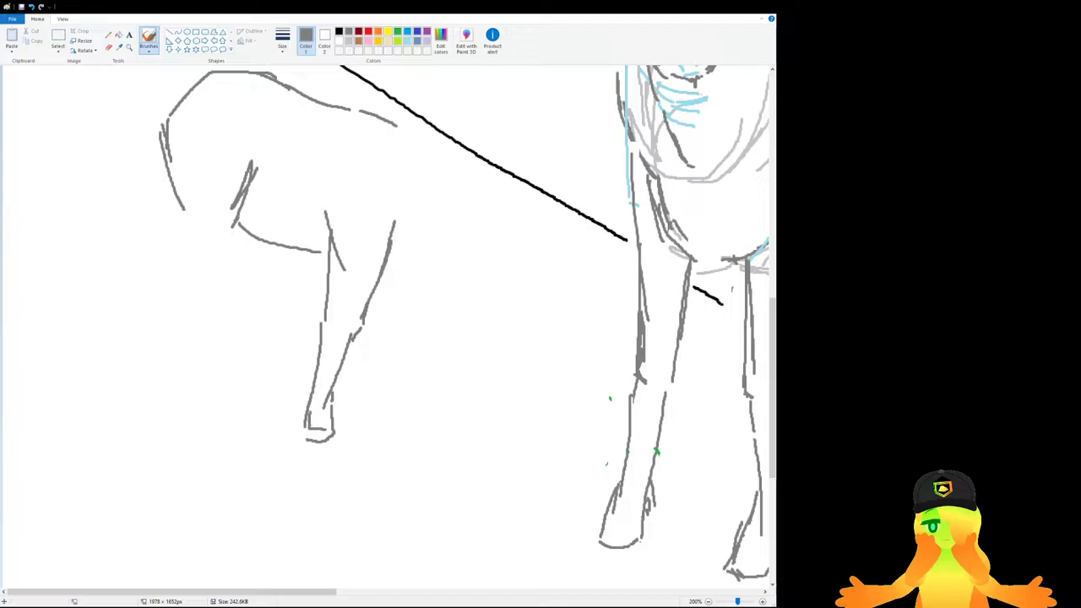
mouse_move(408, 237)
left_mouse_down()
mouse_move(383, 301)
mouse_move(380, 289)
mouse_move(367, 306)
mouse_move(340, 378)
left_mouse_up()
key("ctrl+z")
Sketch a curved chest, the back of the neck and a rounded head top for the second animal.
scroll(396, 342, "up", 3)
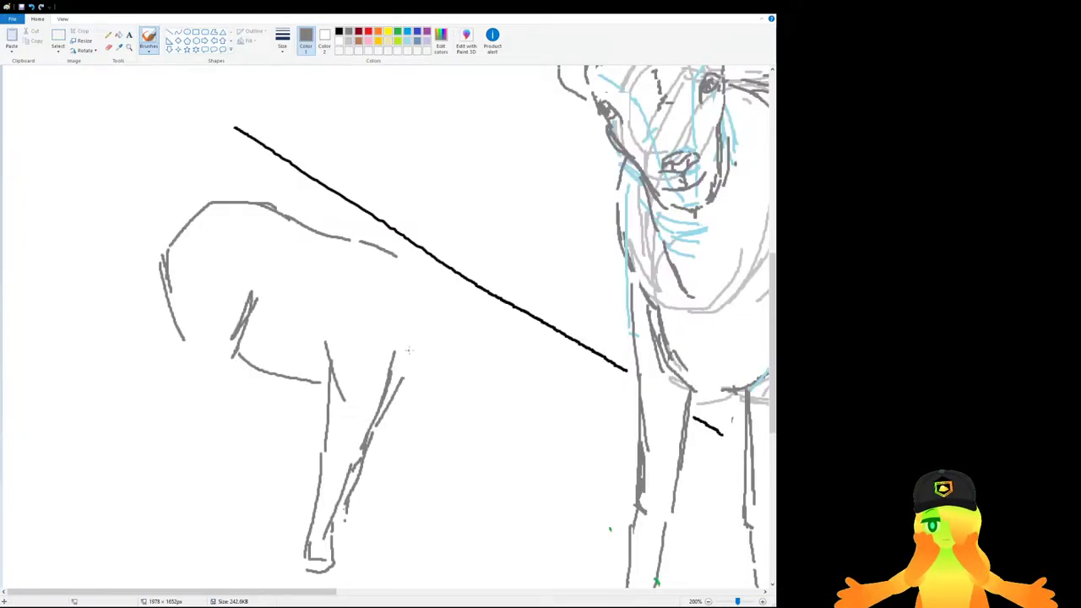
mouse_move(380, 410)
left_mouse_down()
mouse_move(420, 393)
mouse_move(456, 319)
left_mouse_up()
key("ctrl+z")
key("ctrl+z")
left_click_drag(421, 391, 454, 304)
mouse_move(392, 252)
left_mouse_down()
mouse_move(424, 228)
mouse_move(464, 222)
mouse_move(409, 218)
mouse_move(444, 191)
left_mouse_up()
key("ctrl+z")
key("ctrl+z")
mouse_move(457, 187)
left_mouse_down()
mouse_move(491, 201)
mouse_move(515, 279)
left_mouse_up()
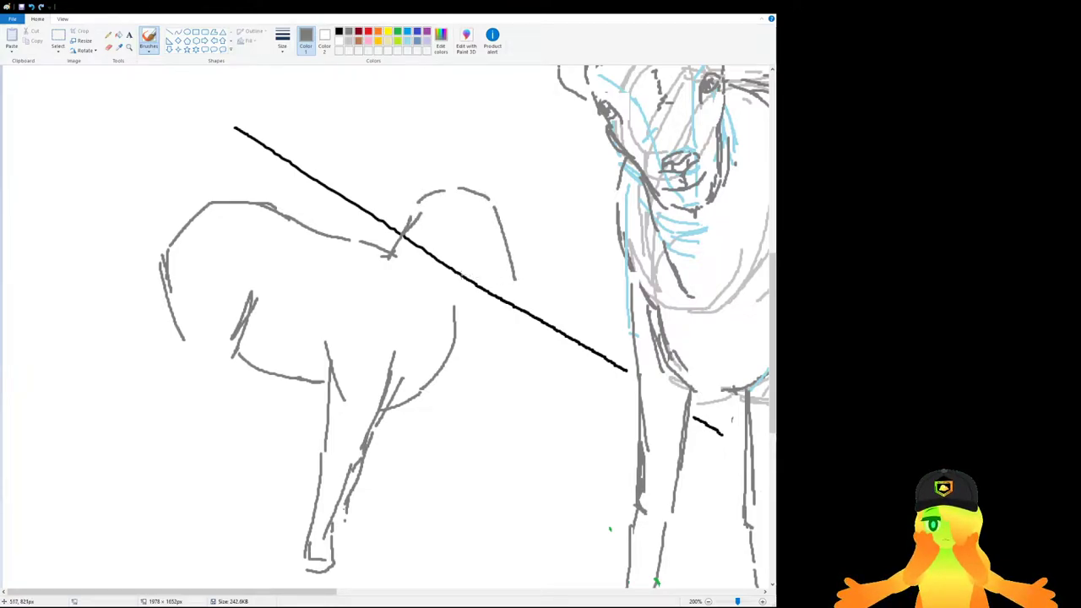
Rework the front of the second animal's head into a sloping face ending in a rounded muzzle.
key("ctrl+z")
left_click_drag(483, 198, 508, 251)
key("ctrl+z")
left_click_drag(484, 196, 529, 272)
key("ctrl+z")
mouse_move(501, 228)
left_mouse_down()
mouse_move(533, 286)
mouse_move(459, 283)
mouse_move(441, 347)
left_mouse_up()
key("ctrl+z")
key("ctrl+z")
key("ctrl+z")
Redraw the front of the second animal's neck and chest as one long line and erase the old chest stroke.
left_click_drag(465, 306, 434, 346)
left_click_drag(457, 318, 420, 387)
mouse_move(417, 388)
left_mouse_down()
mouse_move(404, 399)
mouse_move(446, 334)
left_mouse_up()
key("ctrl+z")
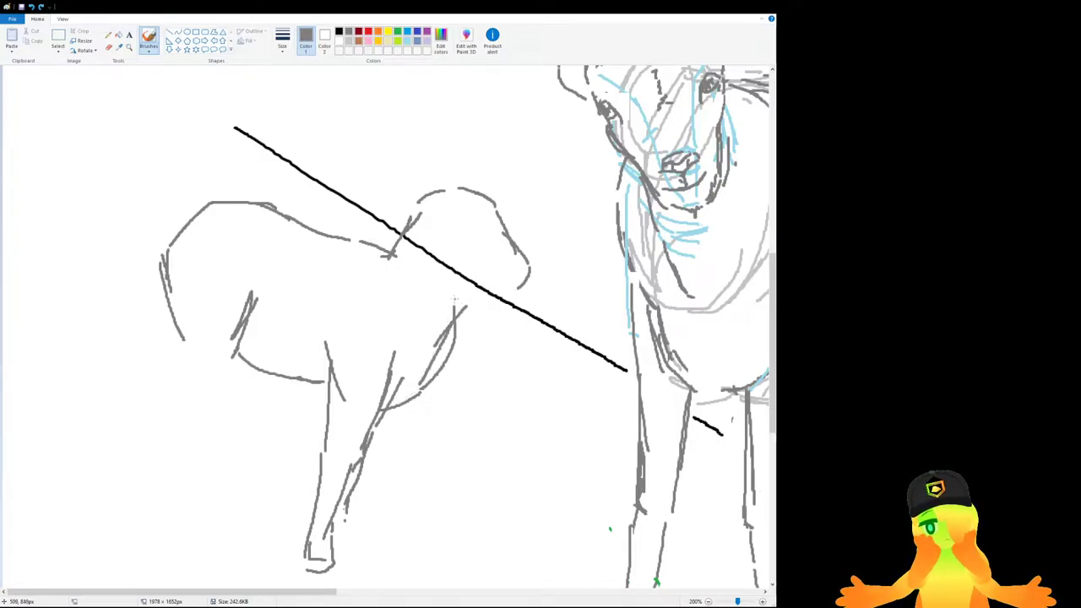
key("ctrl+z")
mouse_move(452, 285)
left_mouse_down()
mouse_move(434, 367)
mouse_move(414, 395)
left_mouse_up()
left_click(108, 47)
mouse_move(454, 304)
left_mouse_down()
mouse_move(427, 392)
mouse_move(464, 309)
left_mouse_up()
left_click(149, 38)
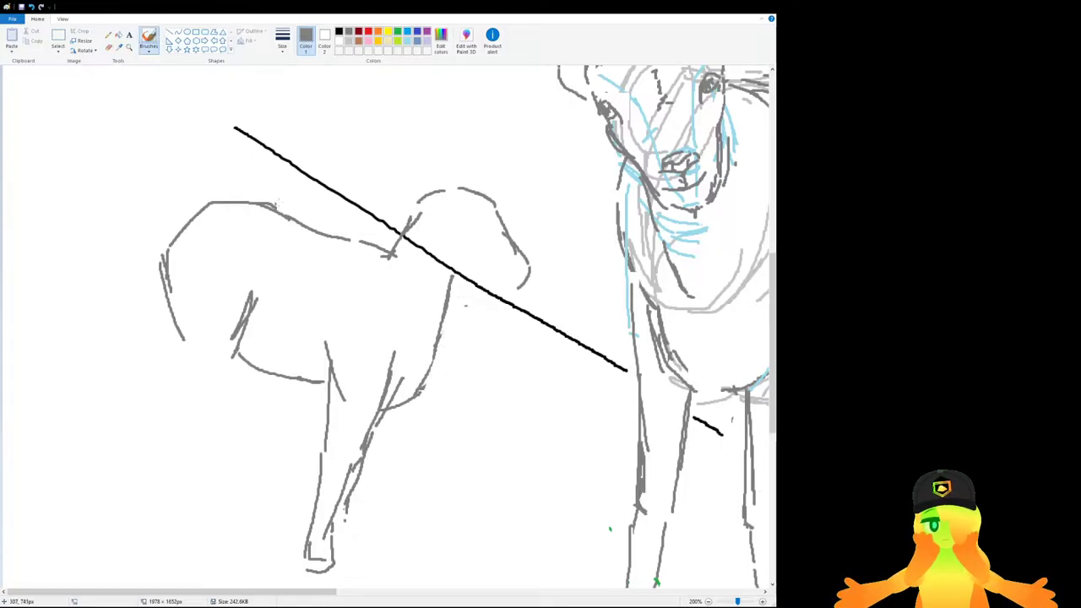
Draw the jaw line from the second animal's throat to its muzzle and reinforce the lower chest curve.
left_click_drag(451, 281, 510, 287)
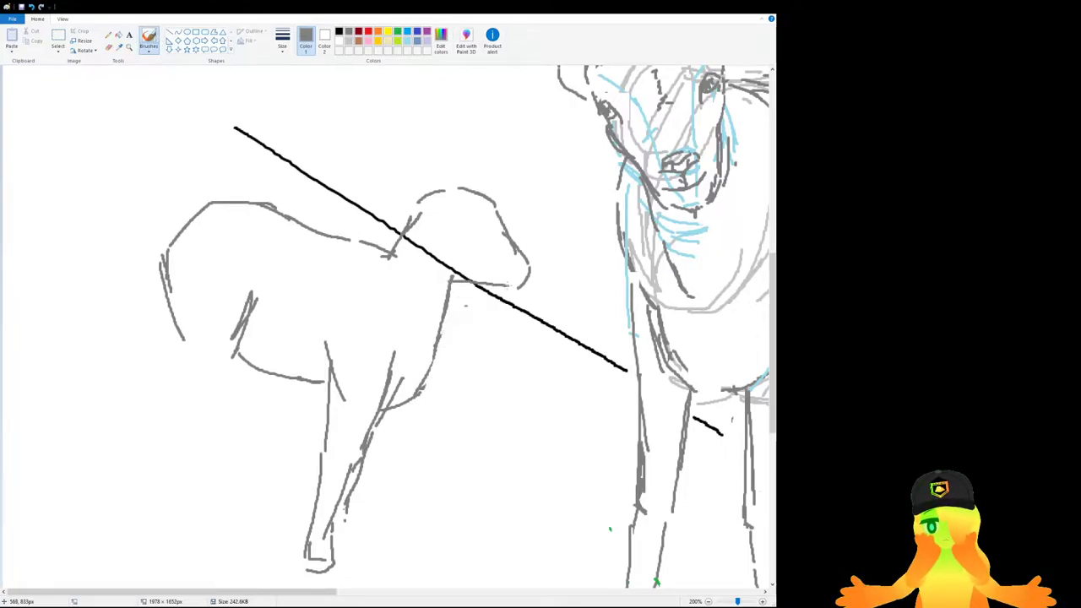
scroll(286, 264, "down", 3)
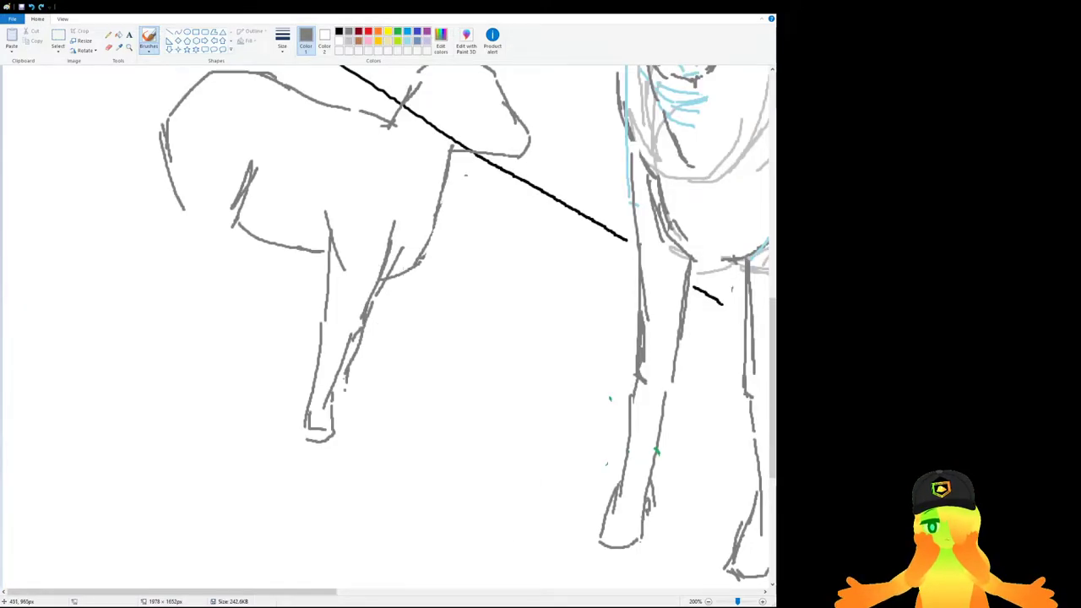
left_click_drag(406, 268, 420, 258)
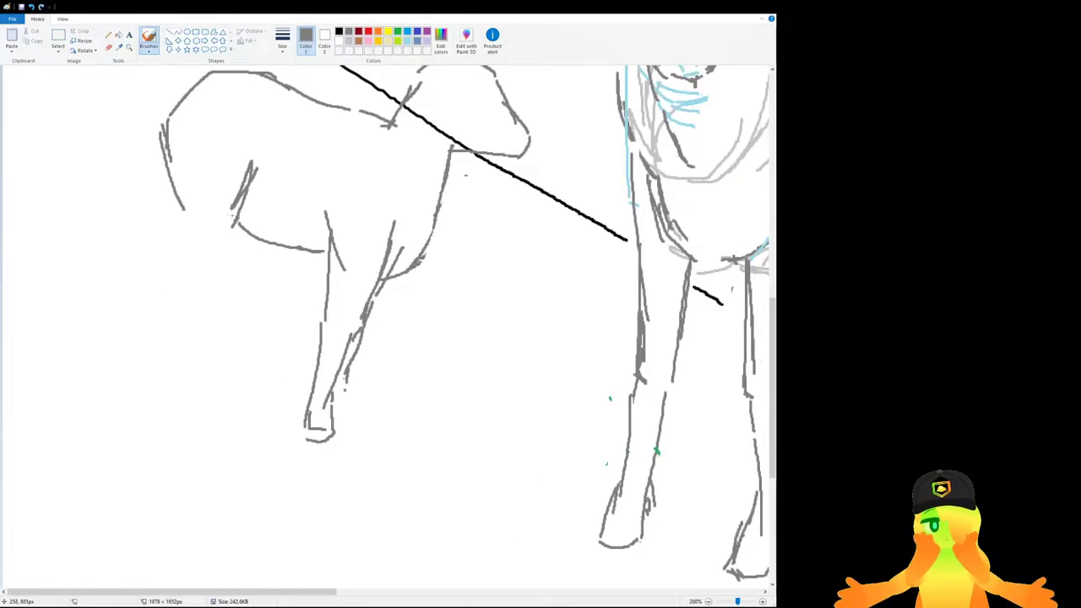
Draw the second animal's near hind leg, bending backward at the hock and running down to the ankle.
left_click_drag(180, 205, 178, 253)
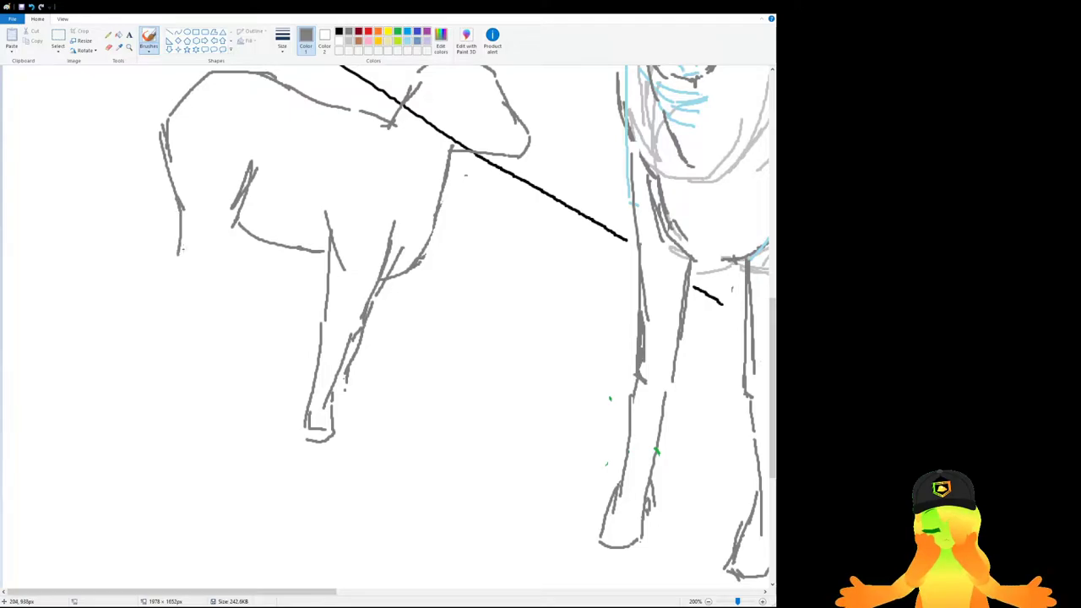
key("ctrl+z")
mouse_move(176, 187)
left_mouse_down()
mouse_move(147, 247)
mouse_move(168, 234)
mouse_move(143, 265)
left_mouse_up()
key("ctrl+z")
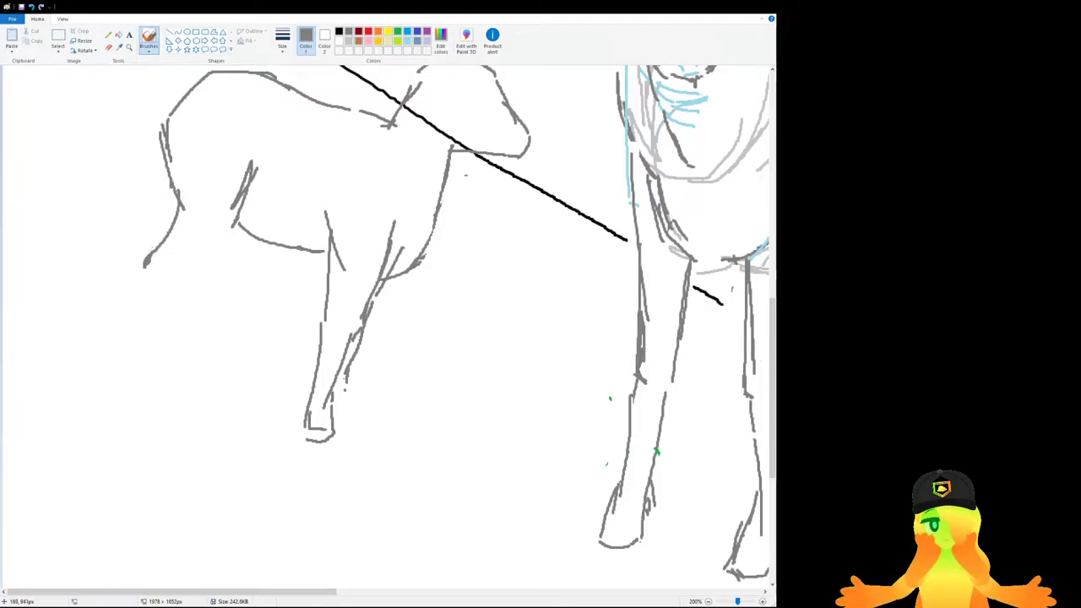
left_click_drag(237, 224, 196, 261)
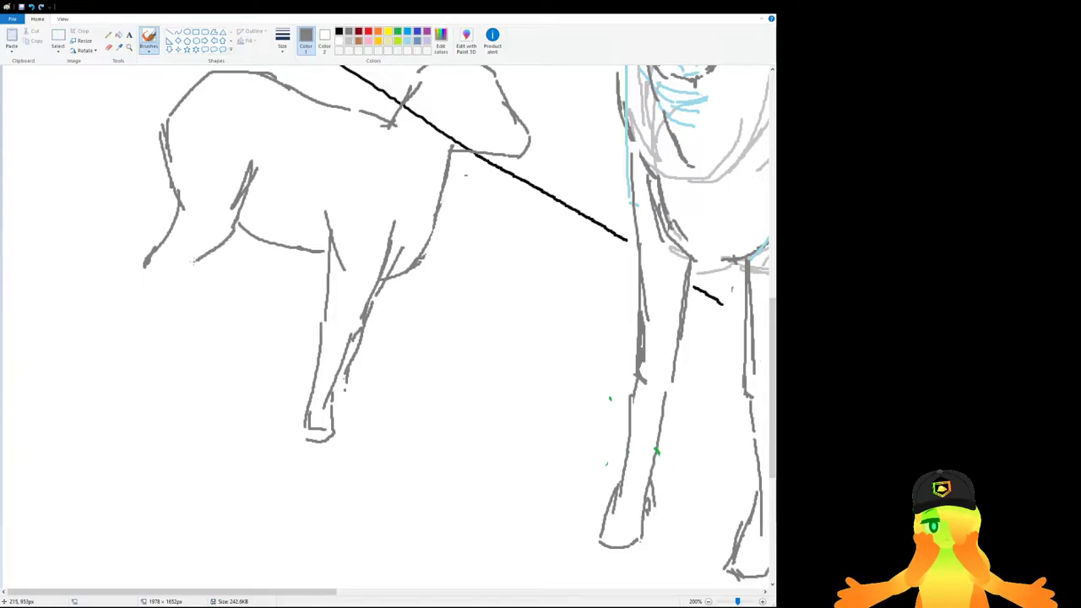
key("ctrl+z")
left_click_drag(238, 223, 229, 234)
mouse_move(218, 243)
left_mouse_down()
mouse_move(169, 274)
mouse_move(155, 332)
left_mouse_up()
left_click_drag(145, 263, 138, 333)
Draw the second animal's far hind leg as two lines descending from beneath the belly.
left_click_drag(217, 244, 218, 272)
key("ctrl+z")
left_click_drag(237, 228, 239, 296)
key("ctrl+z")
mouse_move(246, 229)
left_mouse_down()
mouse_move(243, 255)
mouse_move(246, 247)
left_mouse_up()
key("ctrl+z")
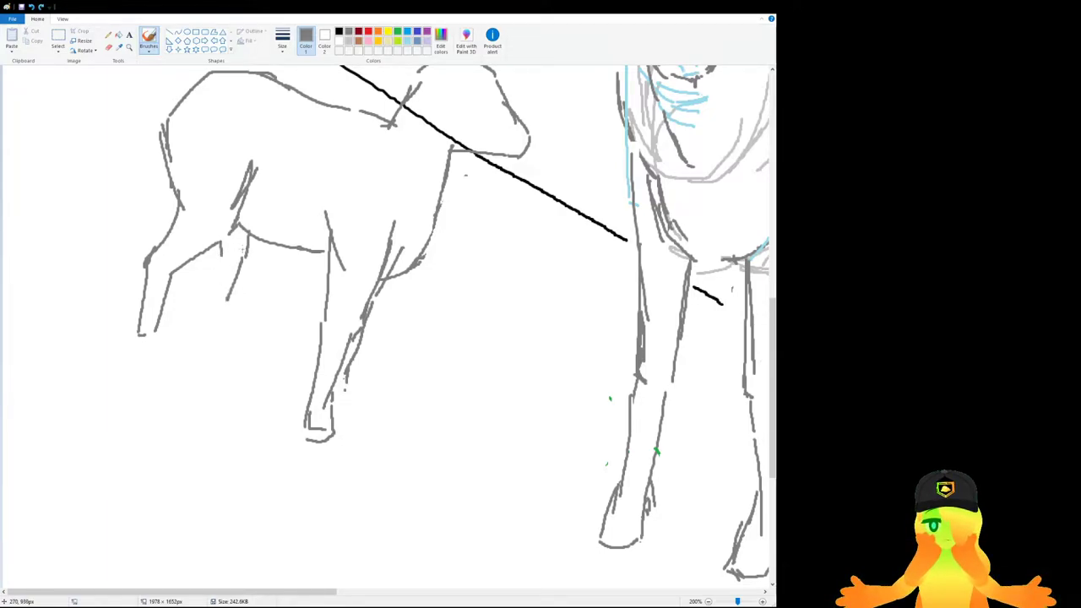
mouse_move(222, 237)
left_mouse_down()
mouse_move(216, 265)
mouse_move(241, 336)
left_mouse_up()
left_click_drag(216, 268, 228, 333)
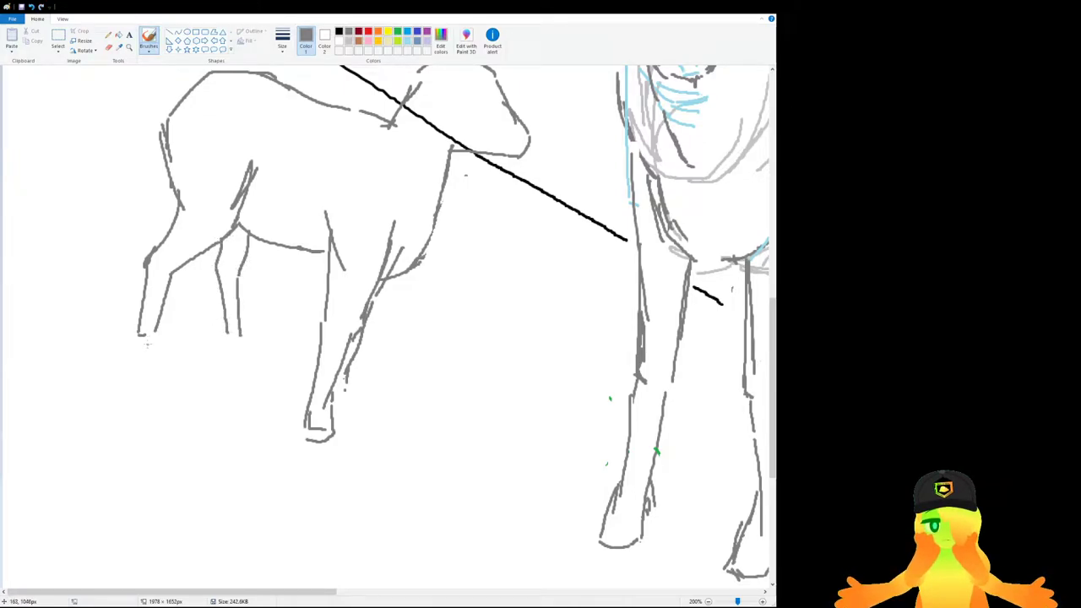
Add hooves to both of the second animal's hind legs.
left_click_drag(161, 318, 159, 340)
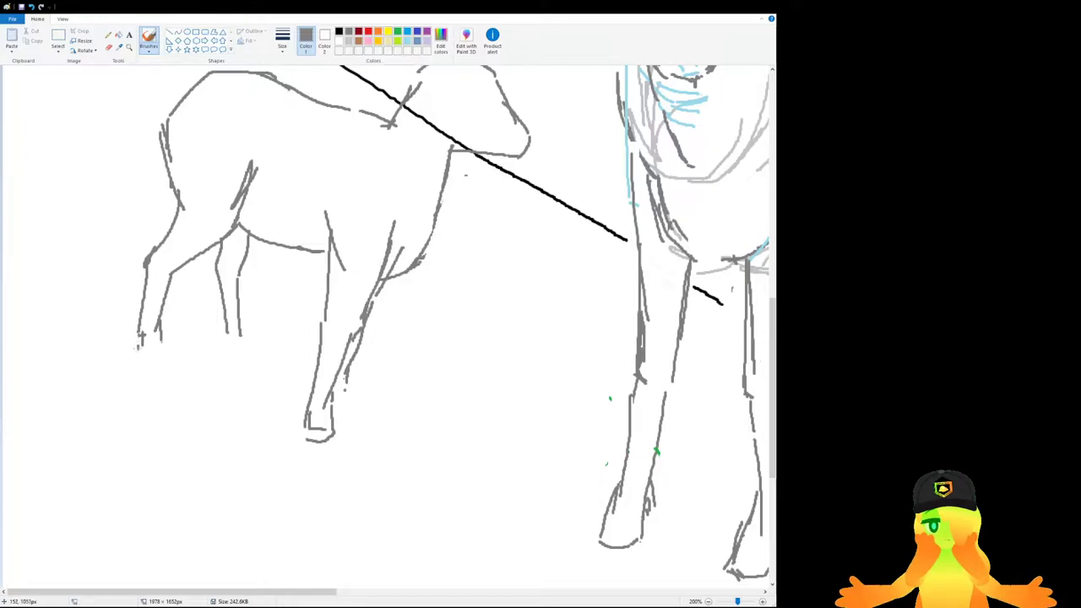
mouse_move(142, 330)
left_mouse_down()
mouse_move(146, 359)
mouse_move(167, 338)
mouse_move(171, 361)
left_mouse_up()
key("ctrl+z")
key("ctrl+z")
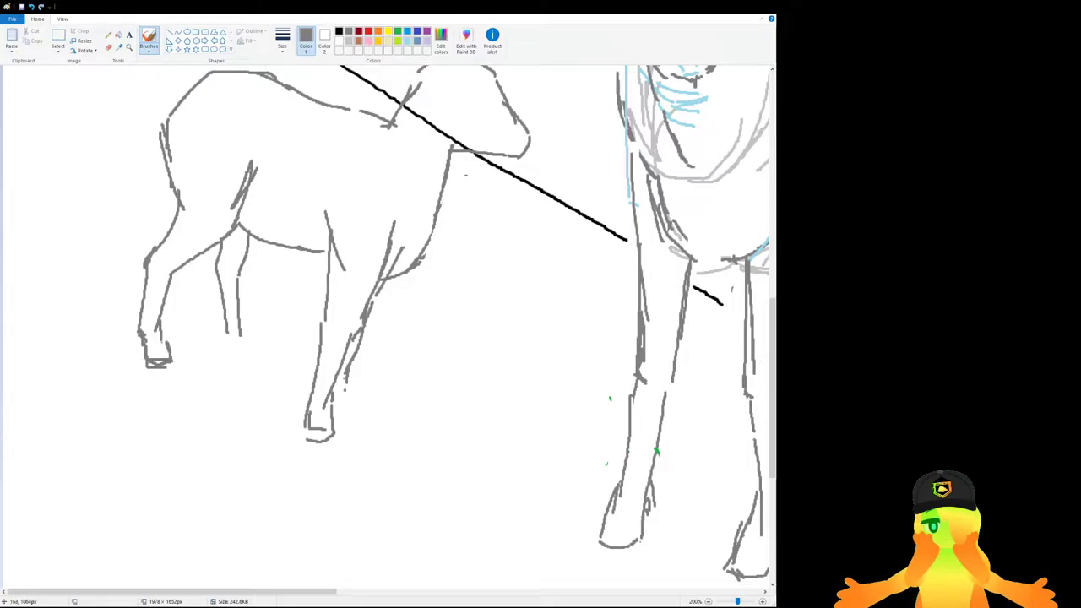
mouse_move(238, 315)
left_mouse_down()
mouse_move(245, 341)
mouse_move(230, 352)
left_mouse_up()
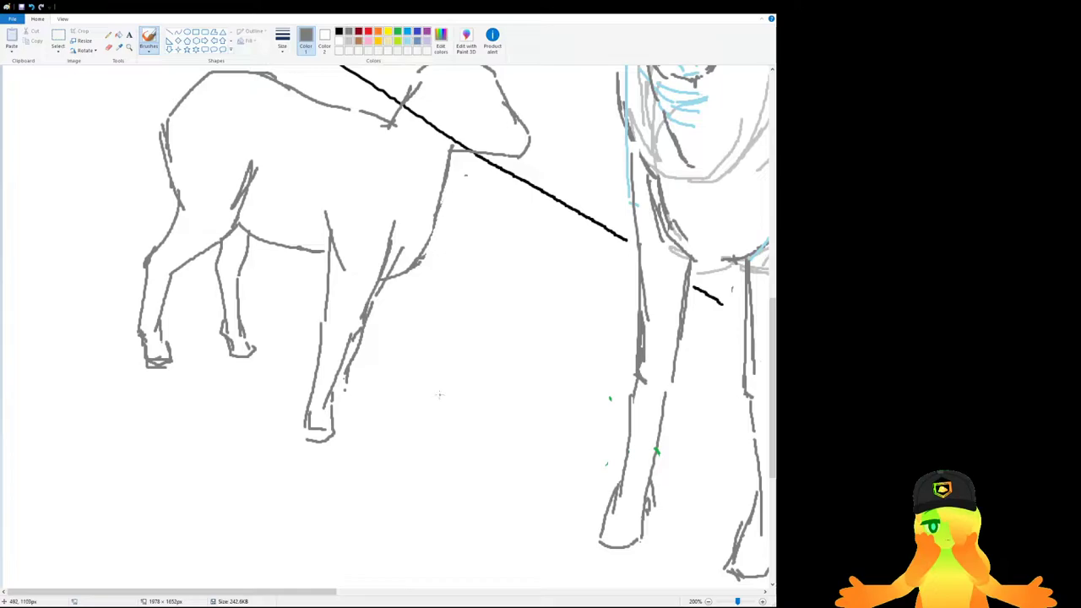
Erase the rear edge of the second animal's front leg and redraw it closer to the front edge.
left_click(108, 47)
mouse_move(325, 211)
left_mouse_down()
mouse_move(338, 278)
mouse_move(323, 304)
left_mouse_up()
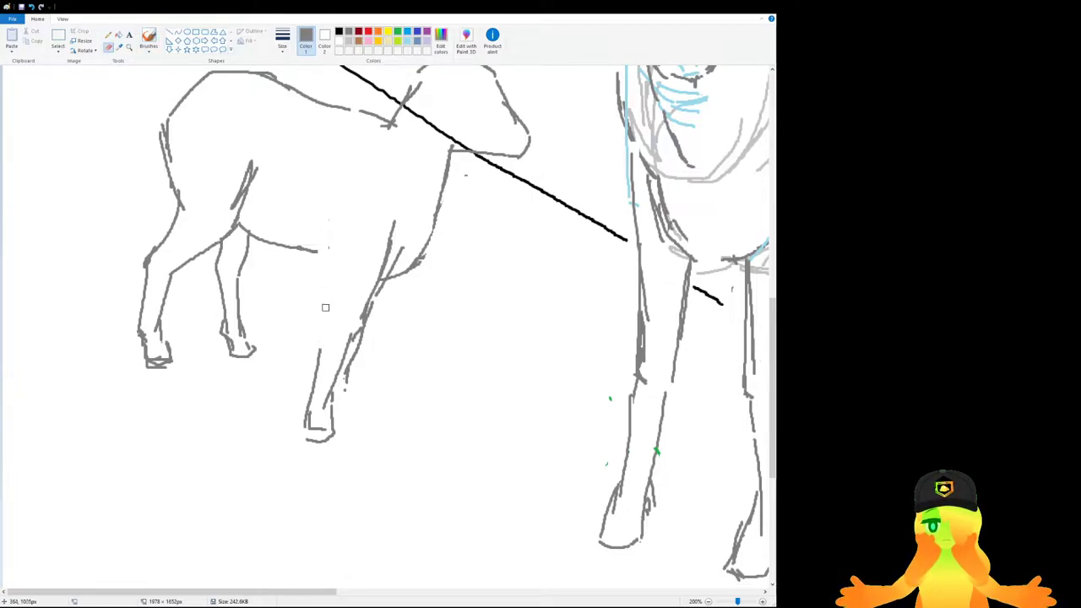
left_click(149, 41)
mouse_move(315, 210)
left_mouse_down()
mouse_move(329, 281)
mouse_move(320, 334)
left_mouse_up()
key("ctrl+z")
left_click_drag(335, 281, 329, 343)
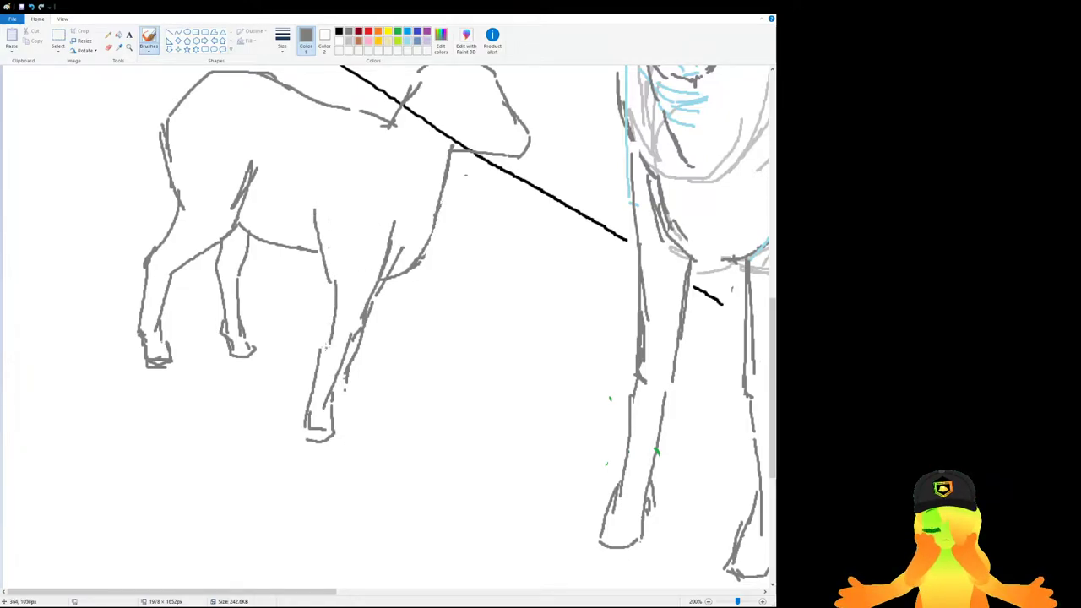
Erase the second animal's head, neck and chest outline and return to the brush.
scroll(451, 393, "up", 3)
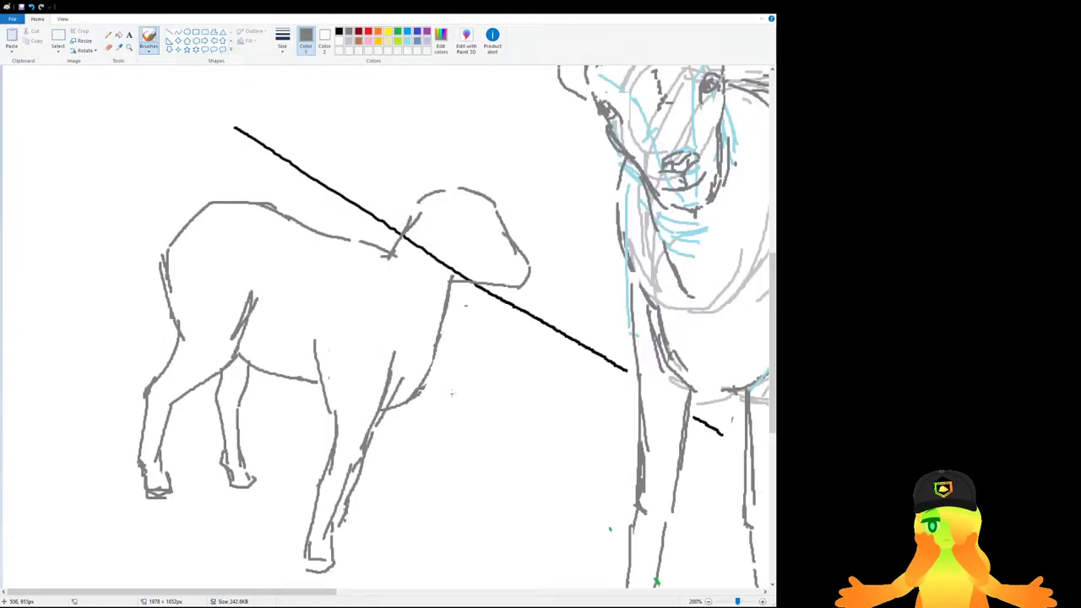
left_click(108, 47)
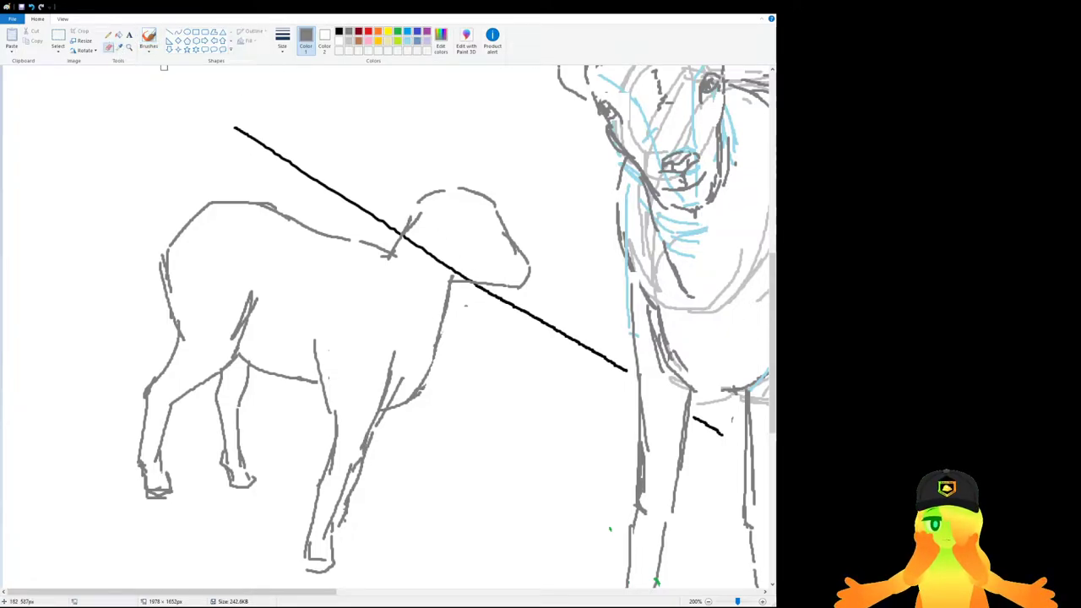
mouse_move(482, 295)
left_mouse_down()
mouse_move(450, 284)
mouse_move(530, 286)
mouse_move(459, 187)
mouse_move(433, 186)
left_mouse_up()
left_click_drag(385, 255, 395, 255)
mouse_move(449, 300)
left_mouse_down()
mouse_move(426, 396)
mouse_move(390, 410)
mouse_move(442, 295)
mouse_move(440, 176)
mouse_move(458, 173)
mouse_move(534, 307)
mouse_move(531, 264)
mouse_move(415, 211)
left_mouse_up()
left_click(148, 36)
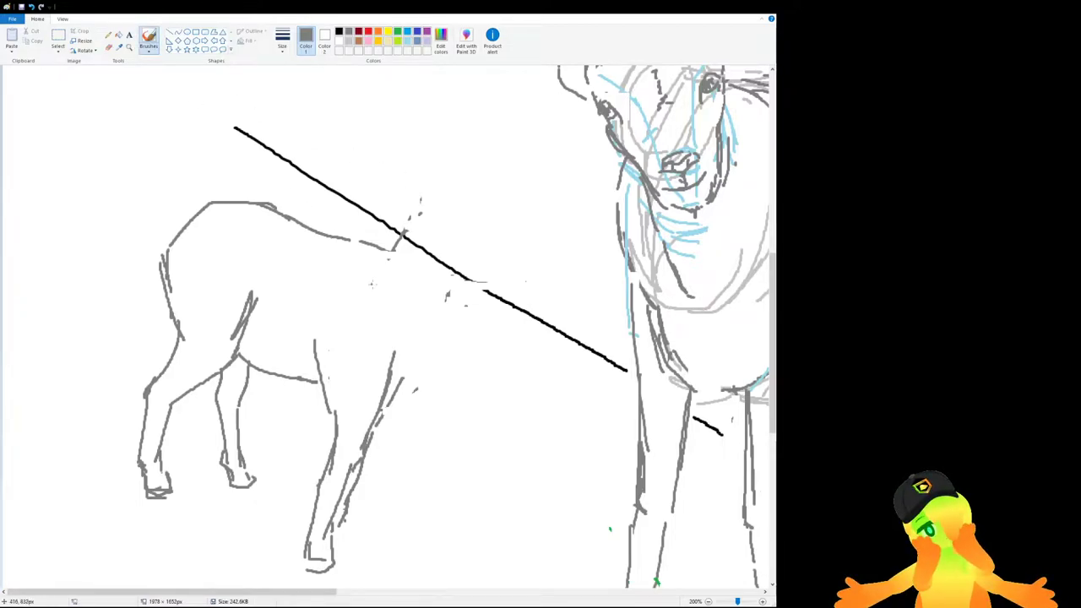
Redraw the second animal's shoulder line and a fuller chest curve rising to the neck.
mouse_move(389, 257)
left_mouse_down()
mouse_move(411, 264)
mouse_move(391, 250)
left_mouse_up()
left_click_drag(400, 259, 422, 271)
mouse_move(390, 386)
left_mouse_down()
mouse_move(427, 371)
mouse_move(464, 297)
left_mouse_up()
left_click_drag(464, 257, 466, 311)
key("ctrl+z")
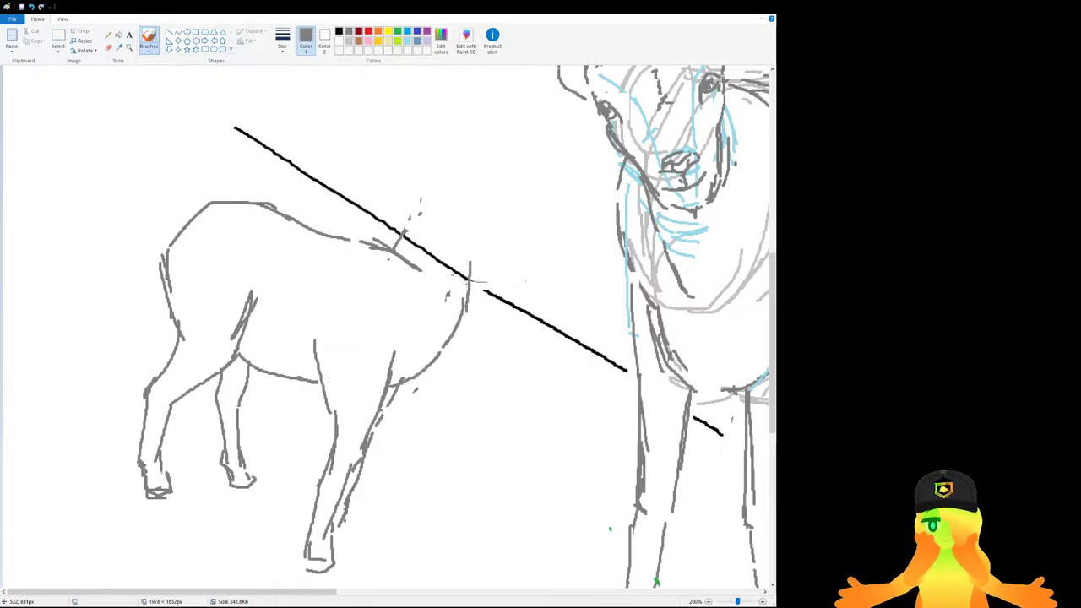
key("ctrl+z")
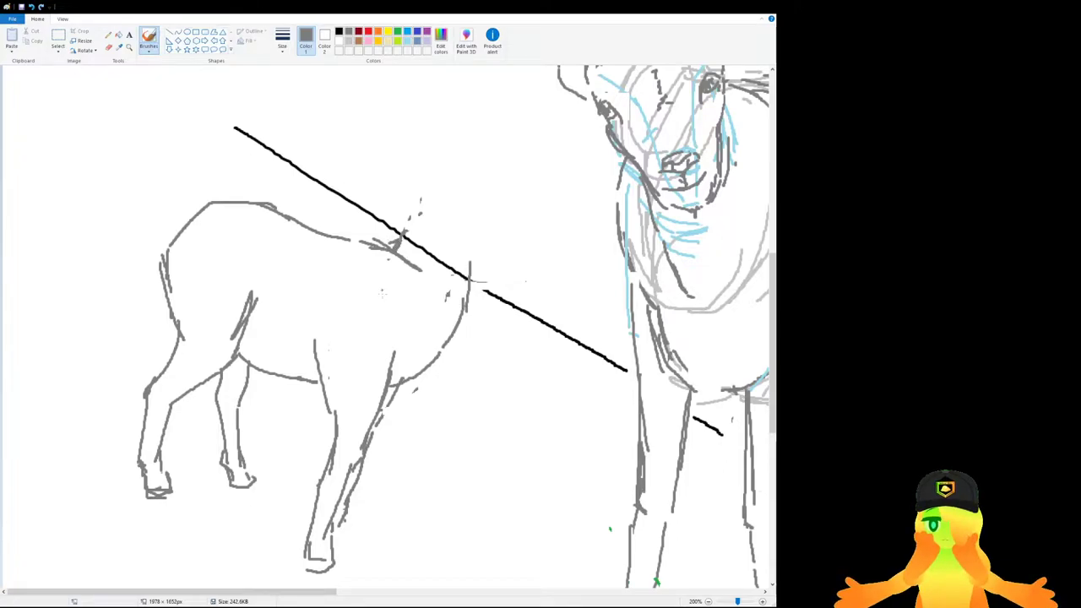
scroll(381, 278, "down", 1)
scroll(372, 354, "up", 1)
scroll(368, 356, "down", 1)
scroll(368, 356, "up", 1)
scroll(368, 356, "right", 1)
scroll(422, 422, "up", 1)
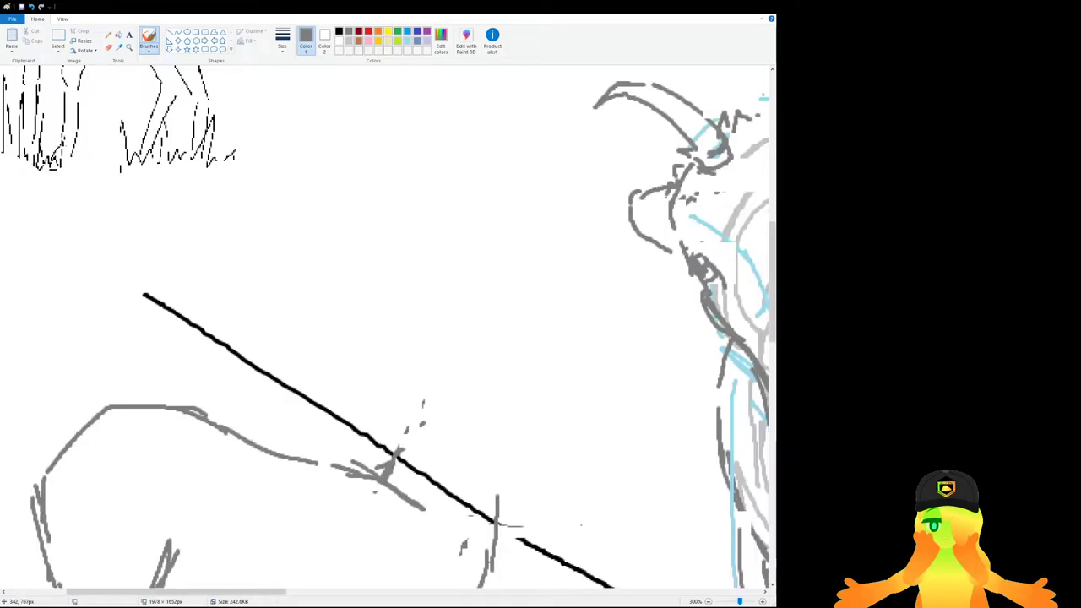
scroll(459, 316, "down", 3)
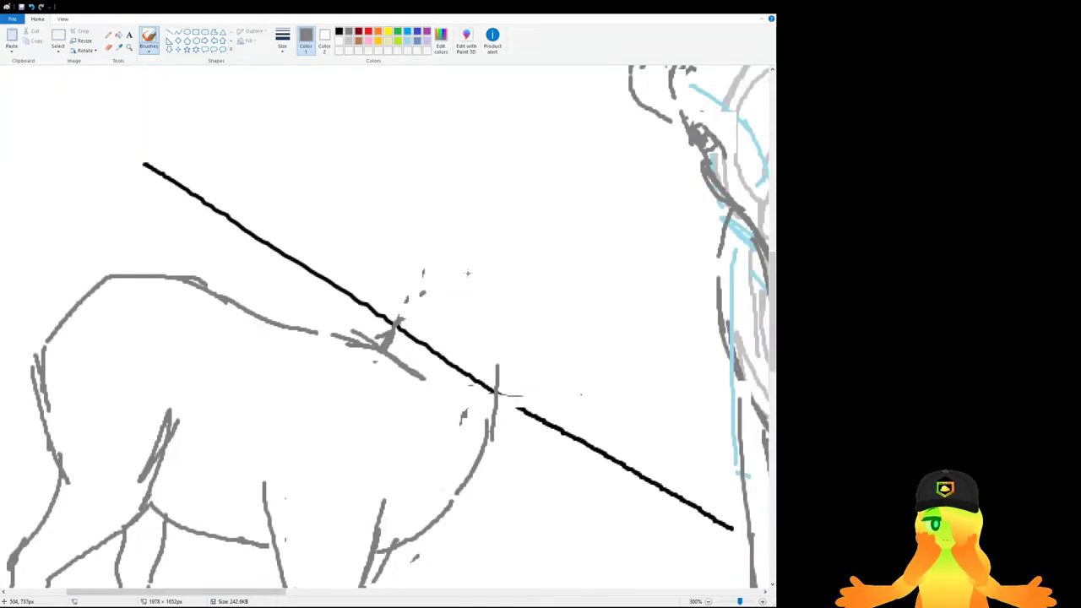
mouse_move(442, 245)
left_mouse_down()
mouse_move(494, 244)
mouse_move(404, 247)
left_mouse_up()
key("ctrl+z")
key("ctrl+z")
key("ctrl+z")
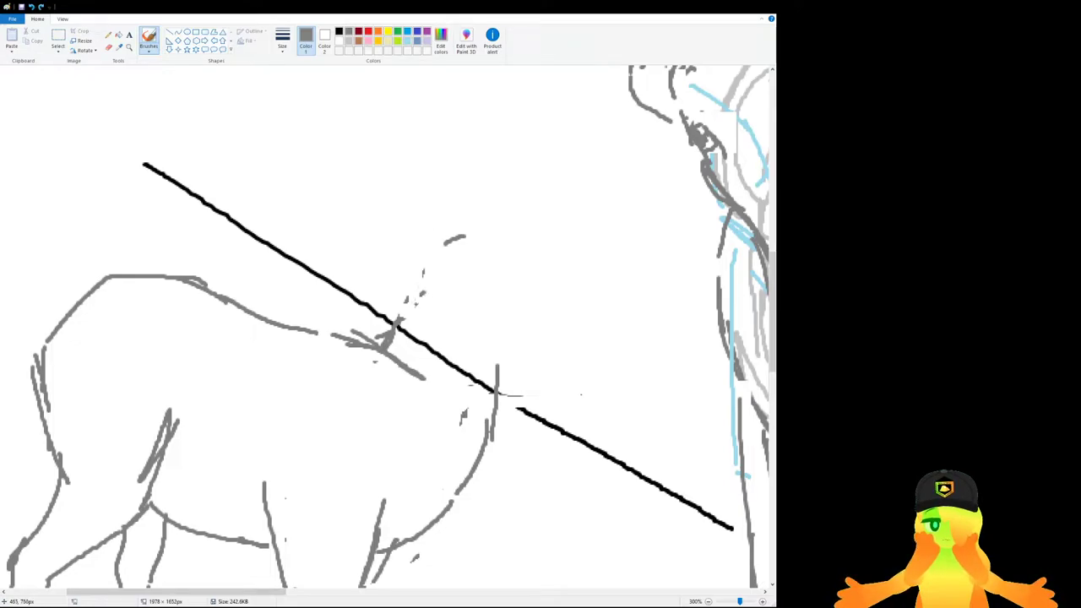
Draw the second animal's nape rising forward from the shoulder and rough in an arc for the top of its head.
mouse_move(378, 343)
left_mouse_down()
mouse_move(452, 298)
mouse_move(482, 263)
mouse_move(398, 341)
mouse_move(478, 274)
mouse_move(443, 298)
left_mouse_up()
key("ctrl+z")
key("ctrl+z")
mouse_move(462, 252)
left_mouse_down()
mouse_move(489, 249)
mouse_move(533, 274)
mouse_move(554, 331)
left_mouse_up()
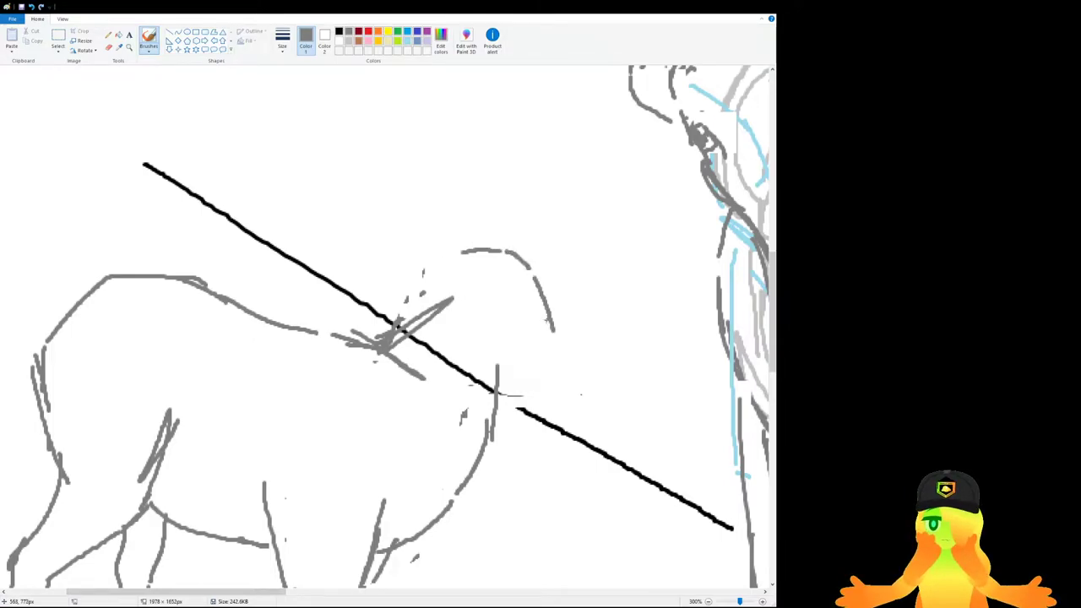
Block in the second animal's neck with a line down from the withers and a straight front edge rising from the chest.
scroll(549, 330, "down", 3)
left_click_drag(265, 594, 312, 594)
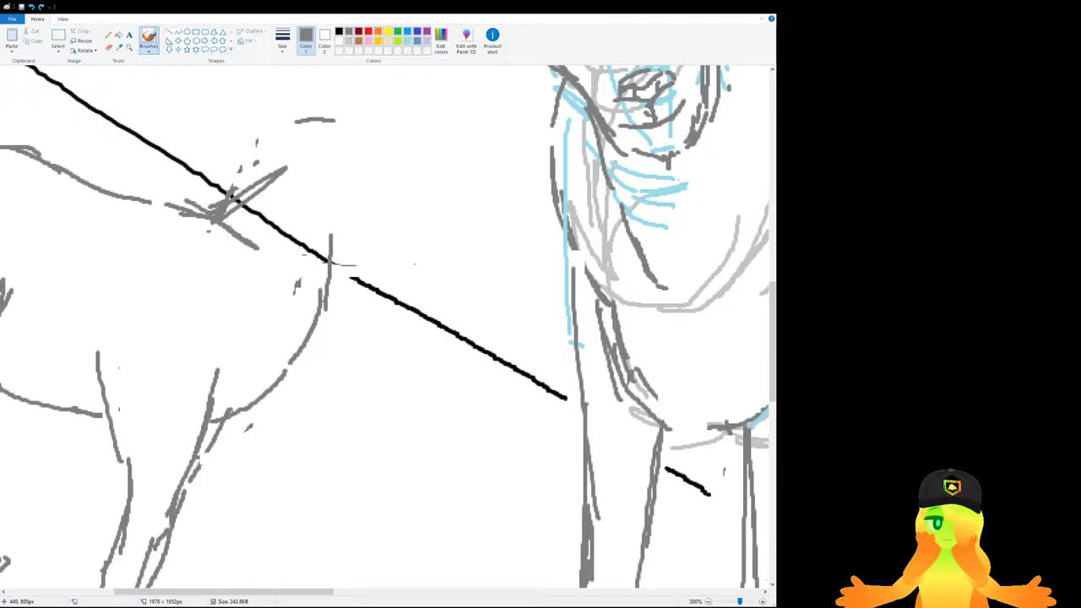
left_click_drag(219, 224, 198, 389)
key("ctrl+z")
mouse_move(198, 227)
left_mouse_down()
mouse_move(213, 390)
mouse_move(224, 398)
left_mouse_up()
key("ctrl+z")
mouse_move(225, 205)
left_mouse_down()
mouse_move(284, 156)
mouse_move(327, 228)
mouse_move(338, 264)
mouse_move(272, 356)
left_mouse_up()
key("ctrl+z")
mouse_move(353, 277)
left_mouse_down()
mouse_move(240, 390)
mouse_move(268, 366)
mouse_move(264, 383)
mouse_move(221, 415)
mouse_move(319, 299)
left_mouse_up()
key("ctrl+z")
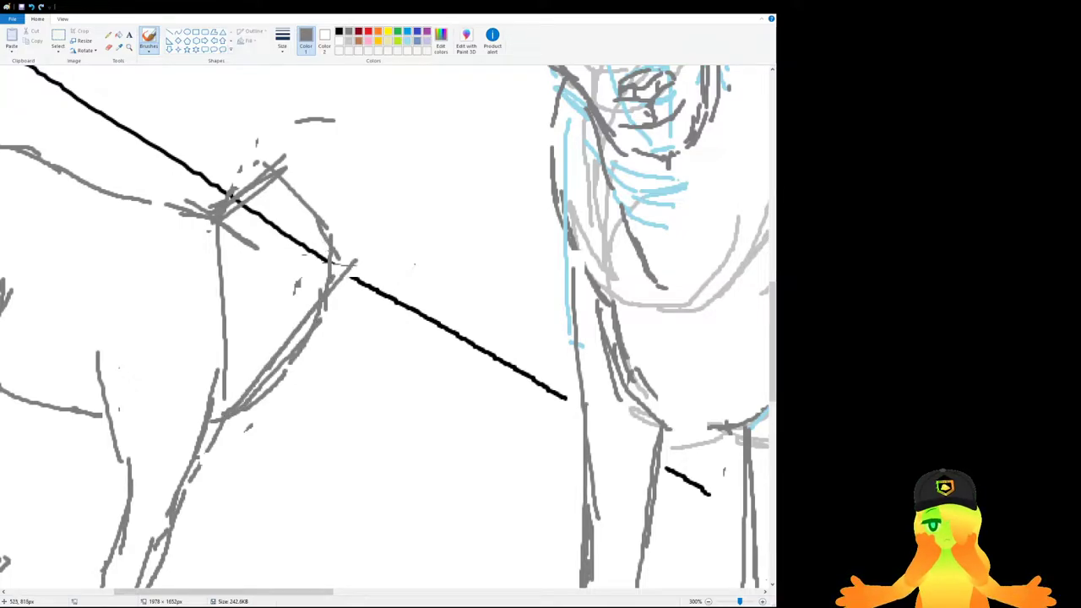
Erase the old chest curve and the ground line crossing the neck, and redraw the neck's front edge.
left_click(109, 48)
mouse_move(329, 296)
left_mouse_down()
mouse_move(267, 391)
mouse_move(348, 263)
left_mouse_up()
mouse_move(238, 234)
left_mouse_down()
mouse_move(250, 246)
mouse_move(247, 207)
mouse_move(319, 255)
mouse_move(340, 247)
mouse_move(274, 359)
left_mouse_up()
left_click(149, 38)
key("ctrl+z")
mouse_move(325, 231)
left_mouse_down()
mouse_move(277, 326)
mouse_move(280, 368)
mouse_move(259, 397)
left_mouse_up()
key("ctrl+z")
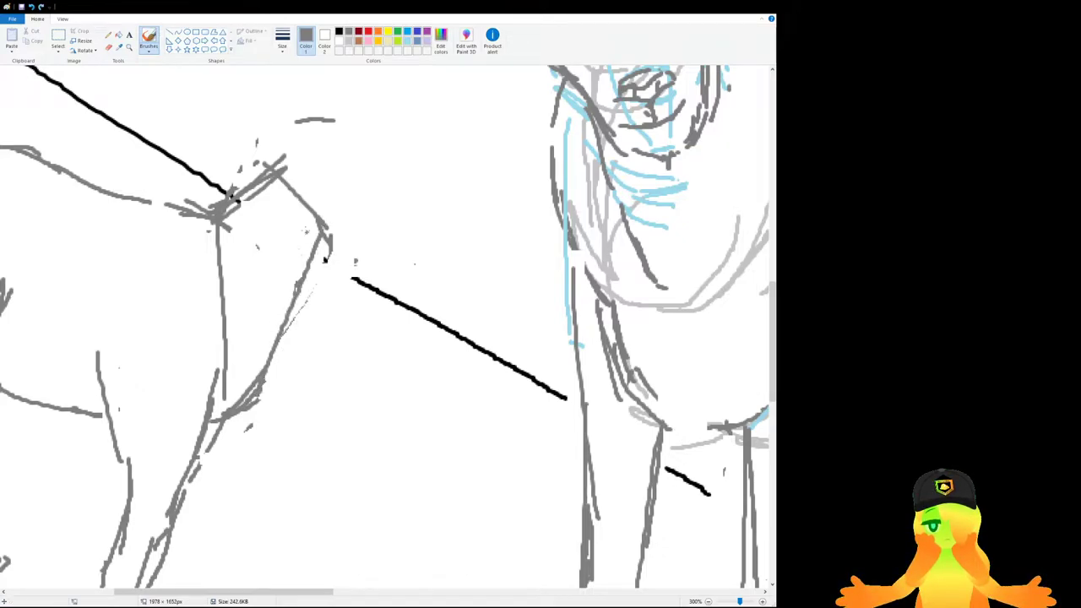
Rough in the second animal's head with a crown line, a curved face front and a slanted jaw line.
left_click_drag(254, 169, 356, 123)
mouse_move(380, 120)
left_mouse_down()
mouse_move(399, 152)
mouse_move(420, 266)
left_mouse_up()
key("ctrl+z")
left_click_drag(277, 177, 399, 274)
scroll(461, 333, "up", 2)
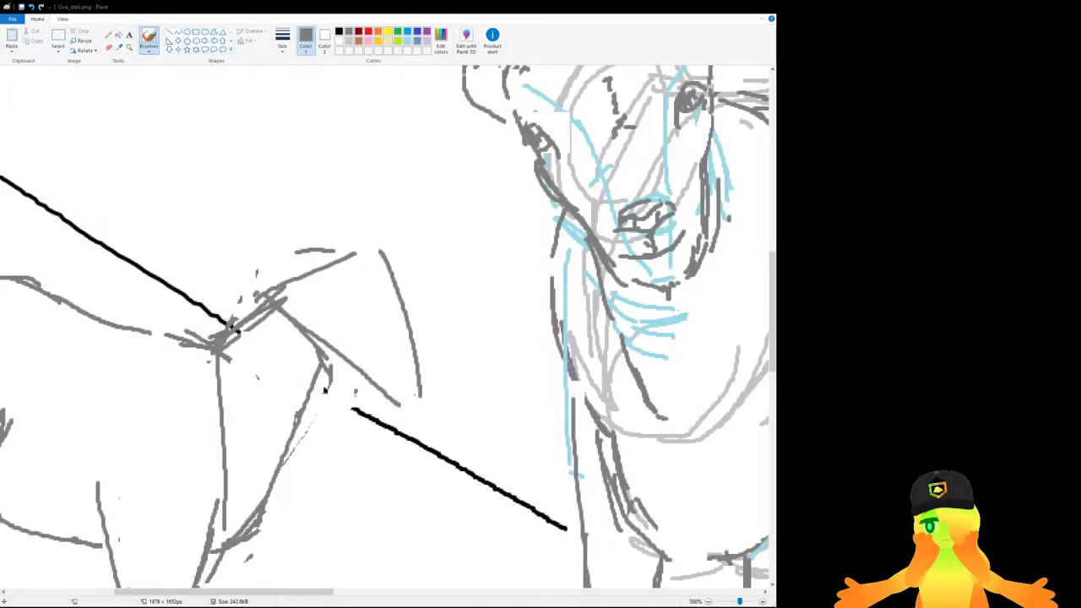
scroll(238, 330, "down", 3)
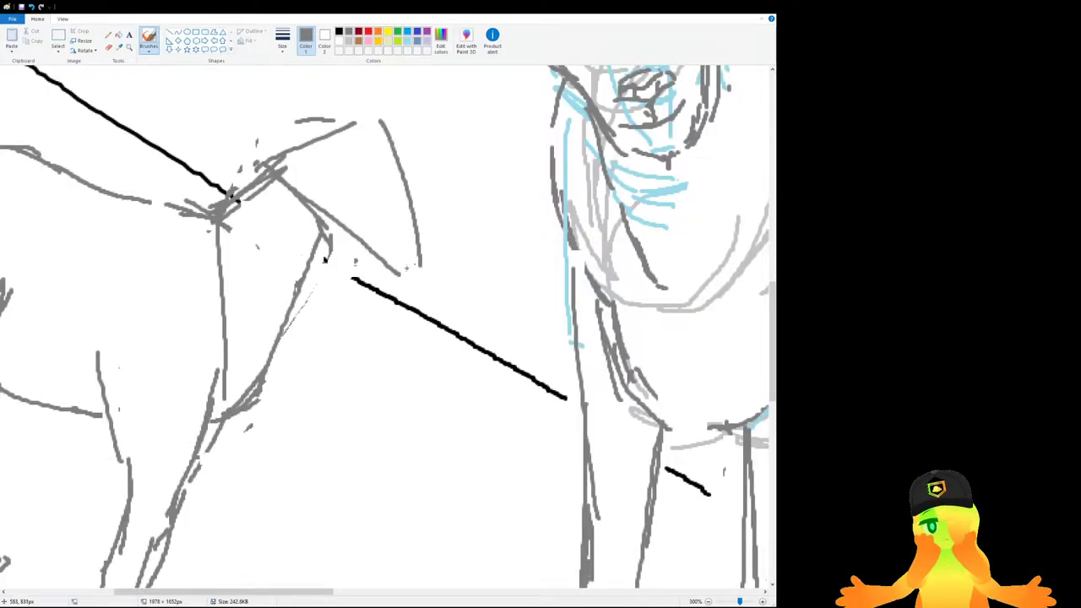
Reinforce the second animal's jaw line and the curved front of its face with extra strokes.
left_click_drag(329, 230, 394, 270)
left_click_drag(391, 132, 403, 186)
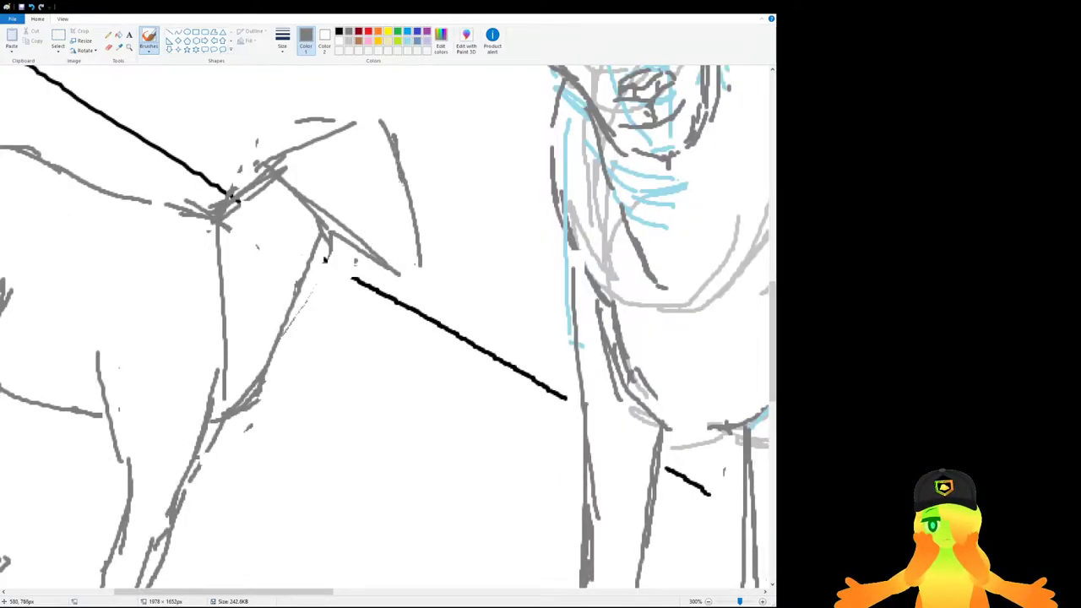
key("ctrl+z")
mouse_move(393, 143)
left_mouse_down()
mouse_move(401, 203)
mouse_move(424, 249)
left_mouse_up()
key("ctrl+z")
left_click_drag(400, 194, 413, 223)
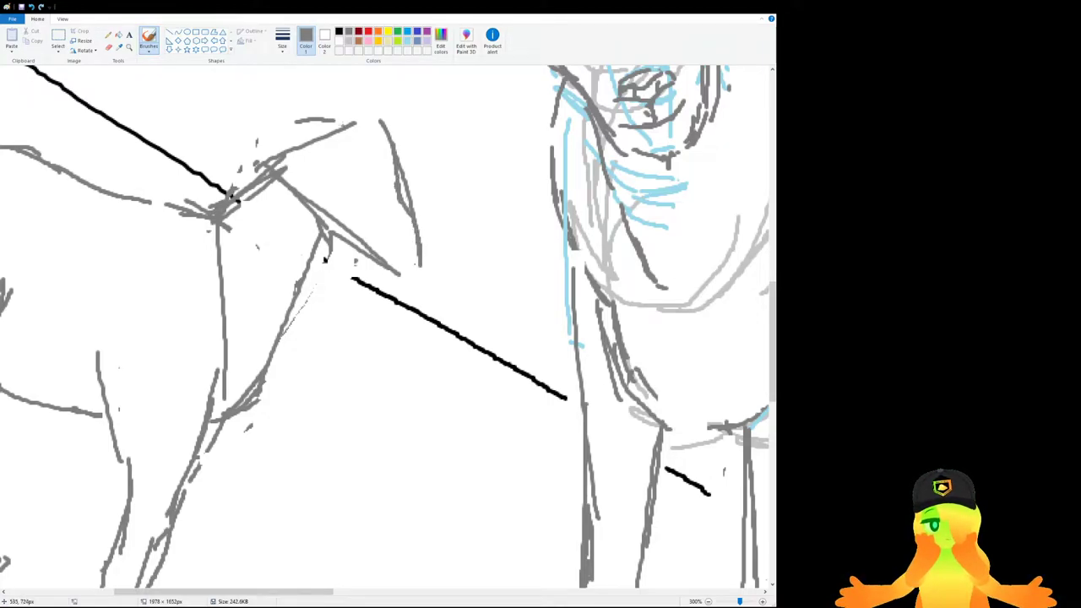
Reshape the second animal's nape and face profile, and erase the surplus upper jaw line.
mouse_move(377, 123)
left_mouse_down()
mouse_move(341, 107)
mouse_move(316, 118)
mouse_move(265, 176)
mouse_move(350, 130)
mouse_move(289, 181)
mouse_move(286, 210)
mouse_move(298, 222)
mouse_move(313, 206)
mouse_move(390, 260)
left_mouse_up()
left_click(109, 47)
mouse_move(401, 170)
left_mouse_down()
mouse_move(419, 206)
mouse_move(411, 197)
mouse_move(423, 269)
mouse_move(430, 245)
mouse_move(404, 271)
left_mouse_up()
left_click(149, 38)
key("ctrl+Page_Up")
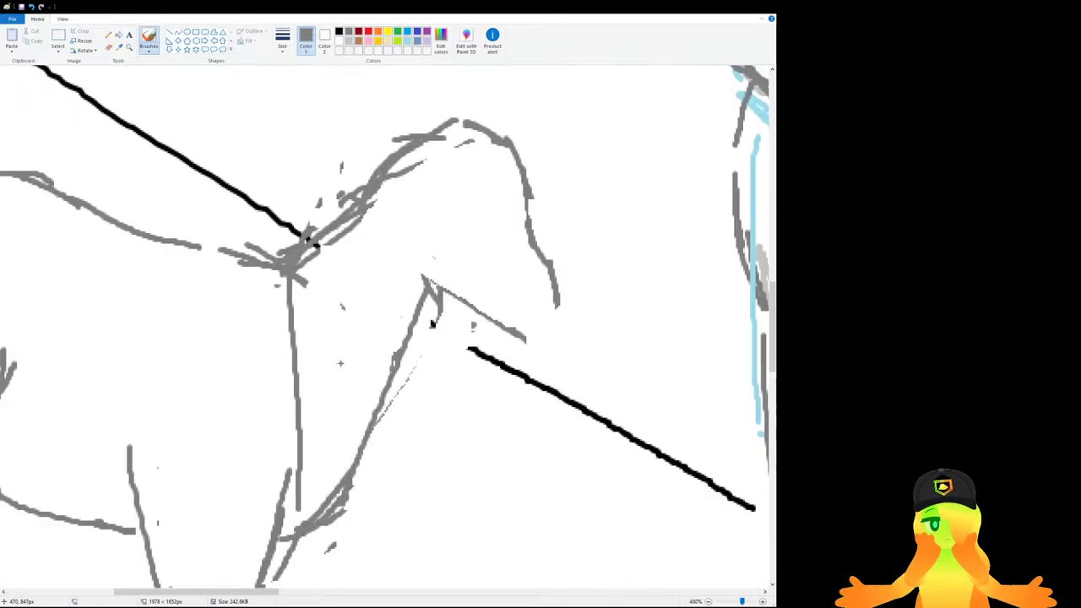
Strengthen the second animal's jaw line and add strokes where it meets the throat.
left_click_drag(274, 592, 336, 589)
scroll(240, 341, "up", 1)
scroll(241, 342, "down", 2)
mouse_move(134, 215)
left_mouse_down()
mouse_move(164, 216)
mouse_move(283, 279)
left_mouse_up()
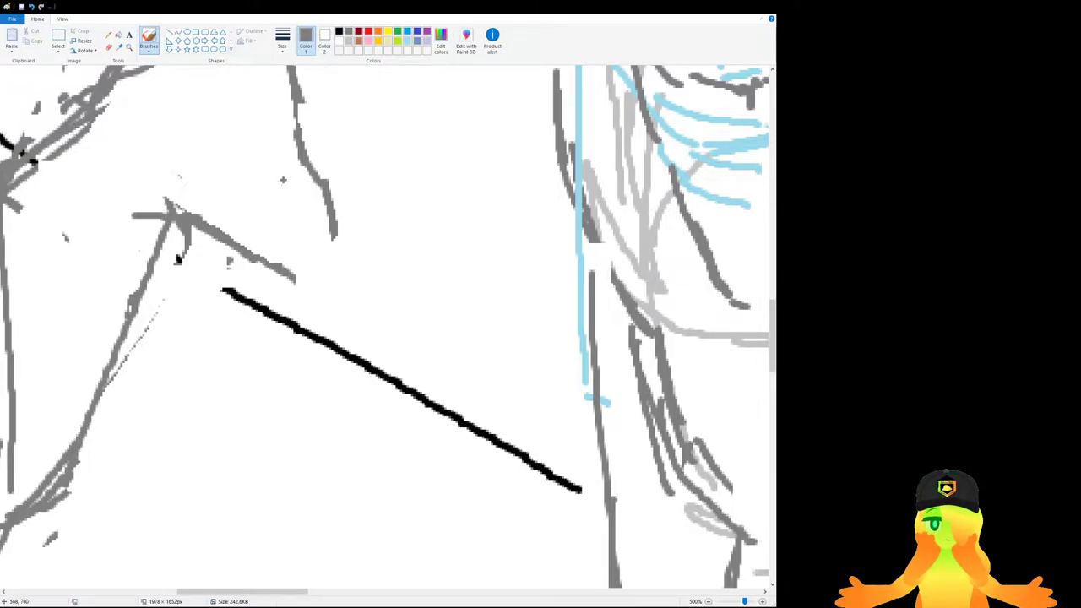
scroll(199, 240, "down", 2)
scroll(149, 238, "up", 1)
scroll(149, 238, "up", 2)
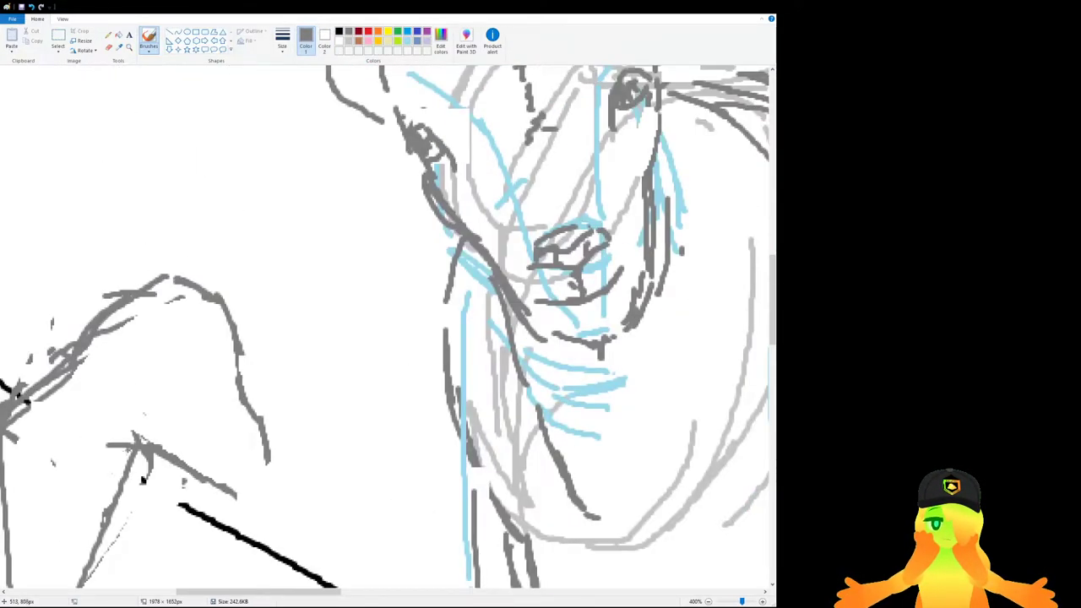
scroll(167, 449, "down", 1)
left_click_drag(256, 592, 210, 591)
left_click_drag(346, 322, 396, 328)
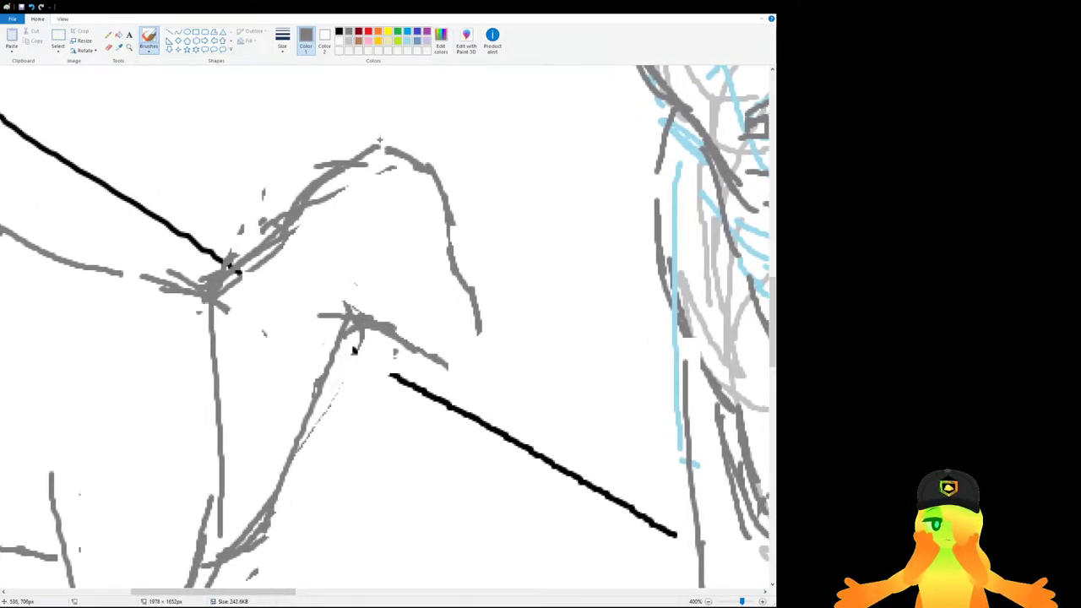
Add small pointed ears on top of the second animal's head and erase its face line below the forehead.
mouse_move(369, 158)
left_mouse_down()
mouse_move(384, 140)
mouse_move(403, 145)
left_mouse_up()
mouse_move(337, 160)
left_mouse_down()
mouse_move(345, 117)
mouse_move(379, 179)
mouse_move(346, 189)
left_mouse_up()
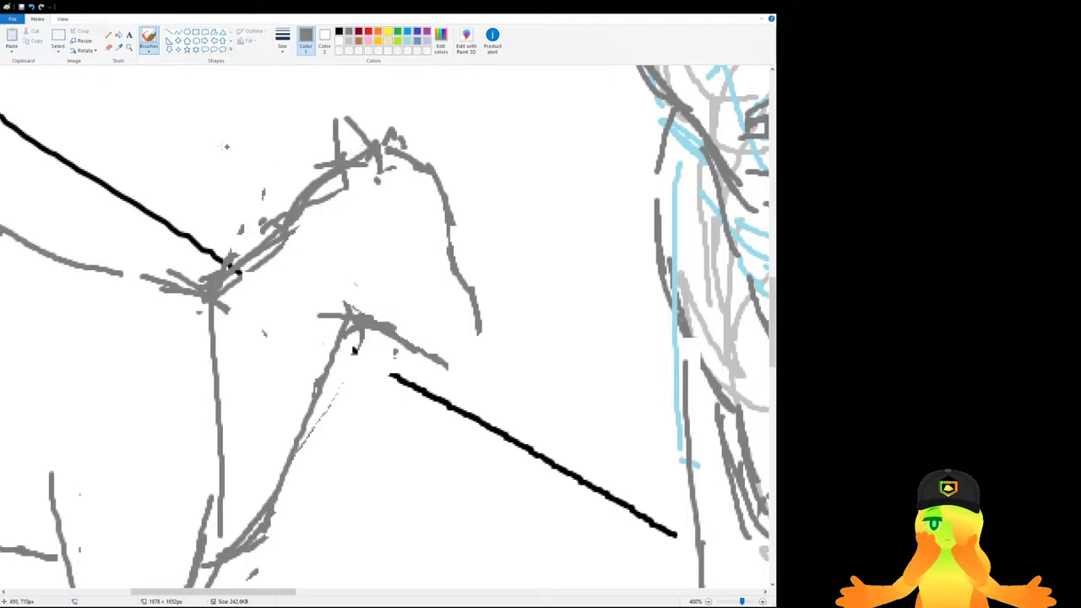
left_click(108, 47)
mouse_move(431, 174)
left_mouse_down()
mouse_move(461, 238)
mouse_move(428, 175)
mouse_move(461, 283)
left_mouse_up()
left_click(148, 38)
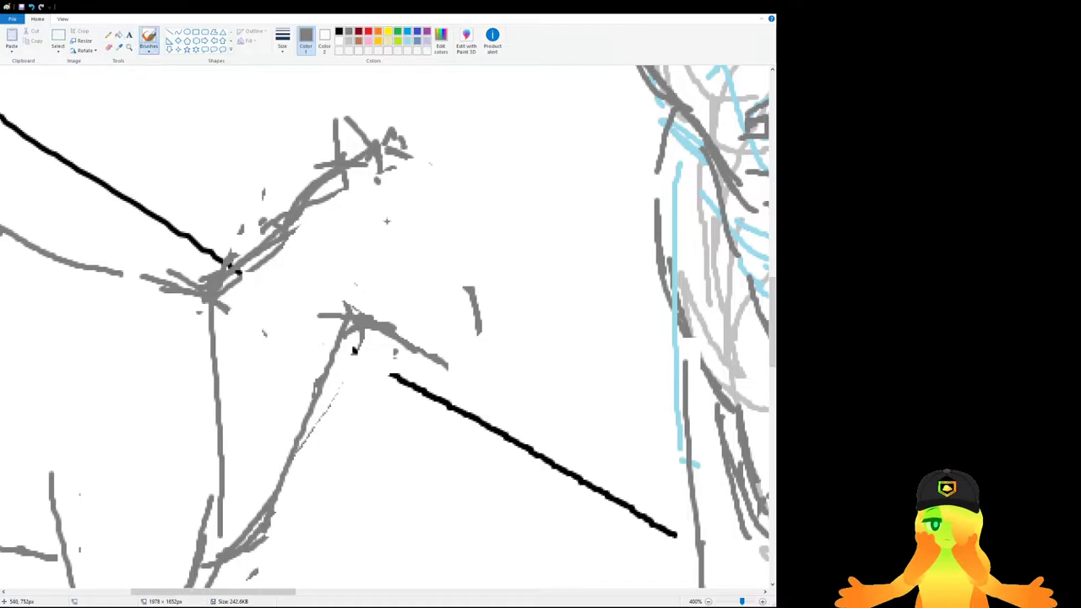
Redraw the second animal's face profile from the forehead to the nose and close the muzzle down to the jaw.
left_click_drag(390, 155, 437, 212)
key("ctrl+z")
left_click_drag(400, 159, 474, 311)
mouse_move(409, 343)
left_mouse_down()
mouse_move(445, 351)
mouse_move(472, 321)
left_mouse_up()
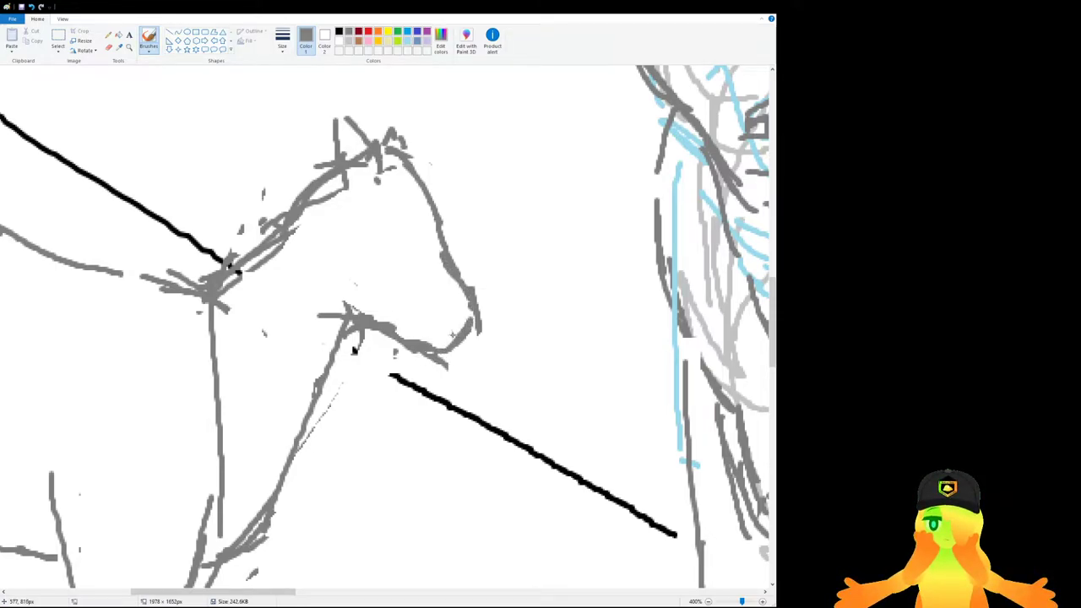
Erase stray lines at the throat and below the ear, and draw the second animal's eye and ear base.
left_click(108, 47)
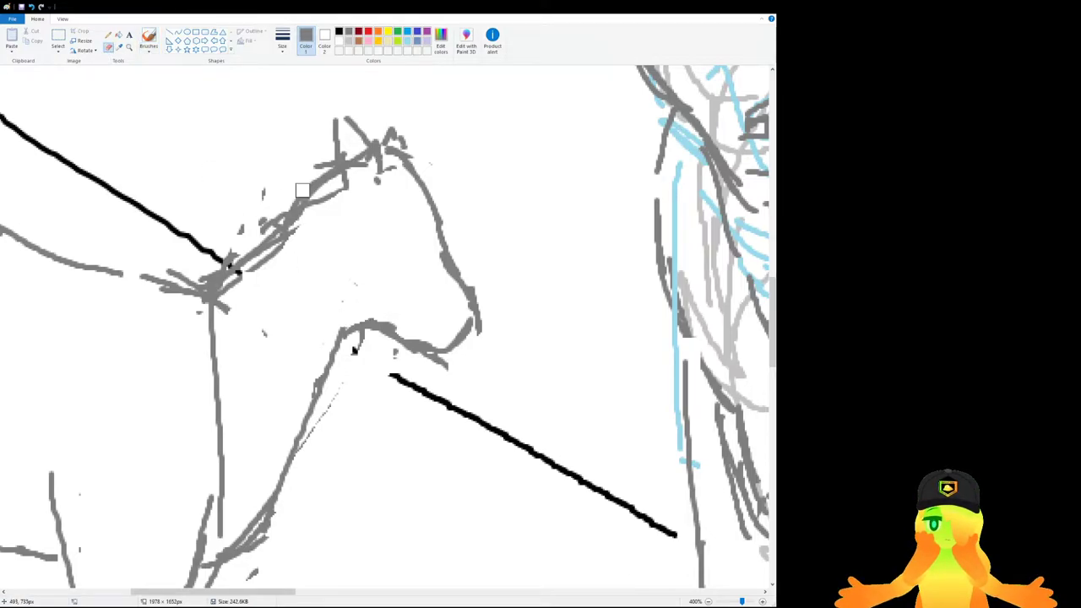
left_click(149, 39)
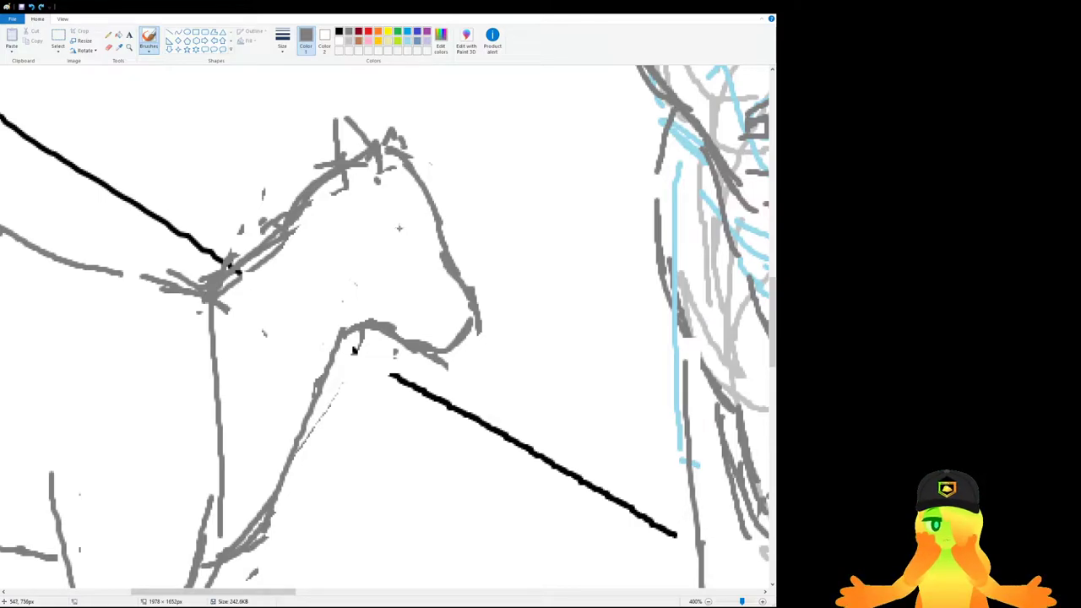
mouse_move(375, 149)
left_mouse_down()
mouse_move(359, 194)
mouse_move(339, 204)
mouse_move(393, 237)
mouse_move(403, 228)
mouse_move(372, 227)
left_mouse_up()
key("ctrl+z")
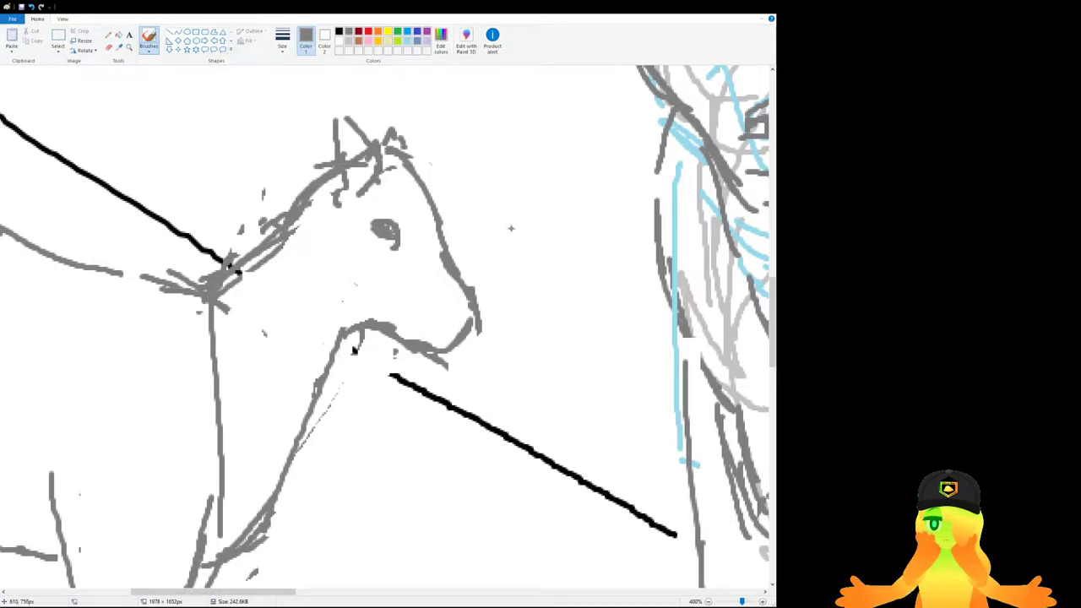
Erase the second animal's muzzle and jaw, and add a stroke at the back of its head behind the ear.
left_click(108, 47)
mouse_move(344, 325)
left_mouse_down()
mouse_move(486, 393)
mouse_move(350, 298)
mouse_move(466, 313)
mouse_move(469, 342)
left_mouse_up()
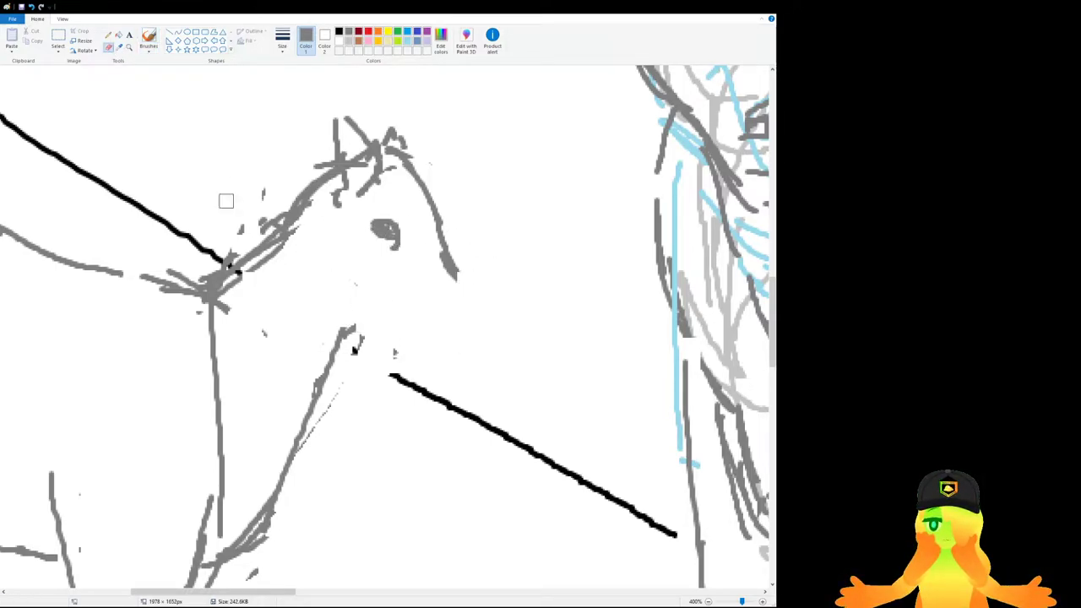
left_click(149, 38)
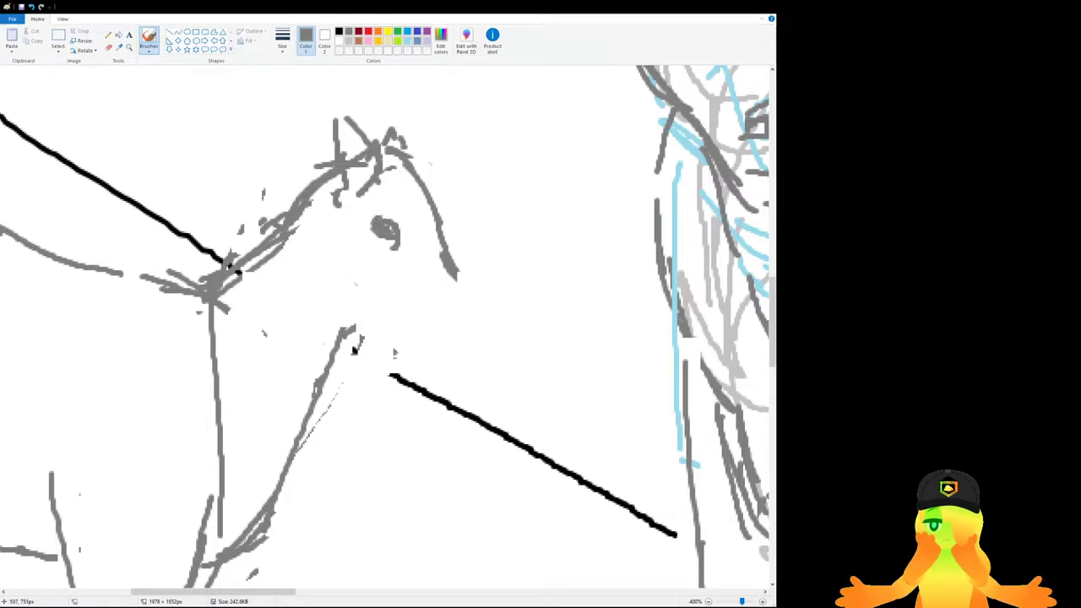
left_click_drag(335, 165, 300, 194)
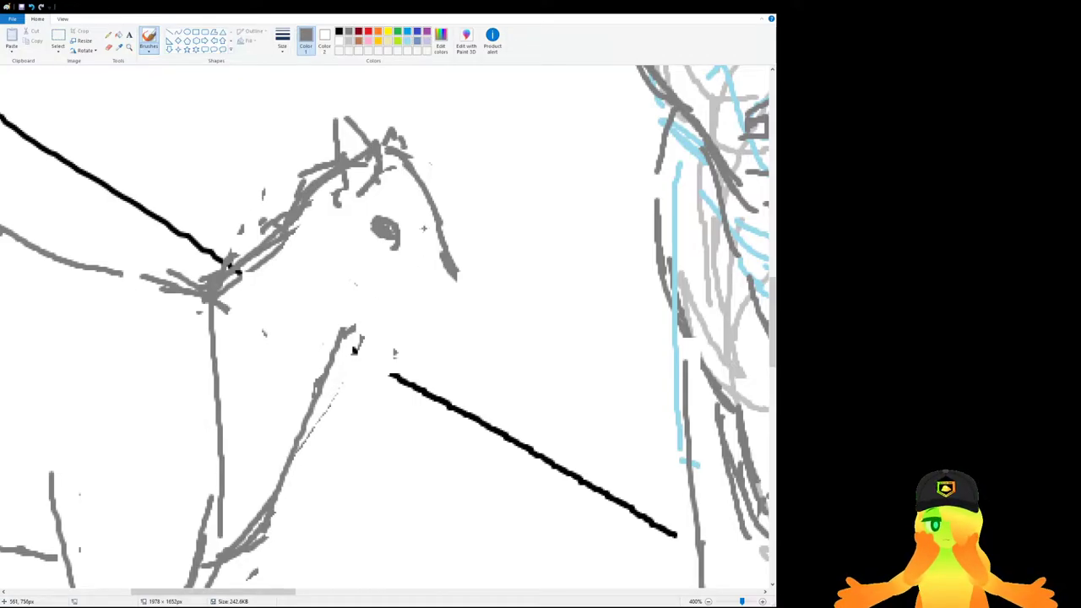
Redraw the second animal's jaw and a shorter, rounded muzzle, and add a nostril.
left_click_drag(364, 314, 436, 339)
key("ctrl+z")
key("ctrl+z")
left_click_drag(371, 318, 435, 338)
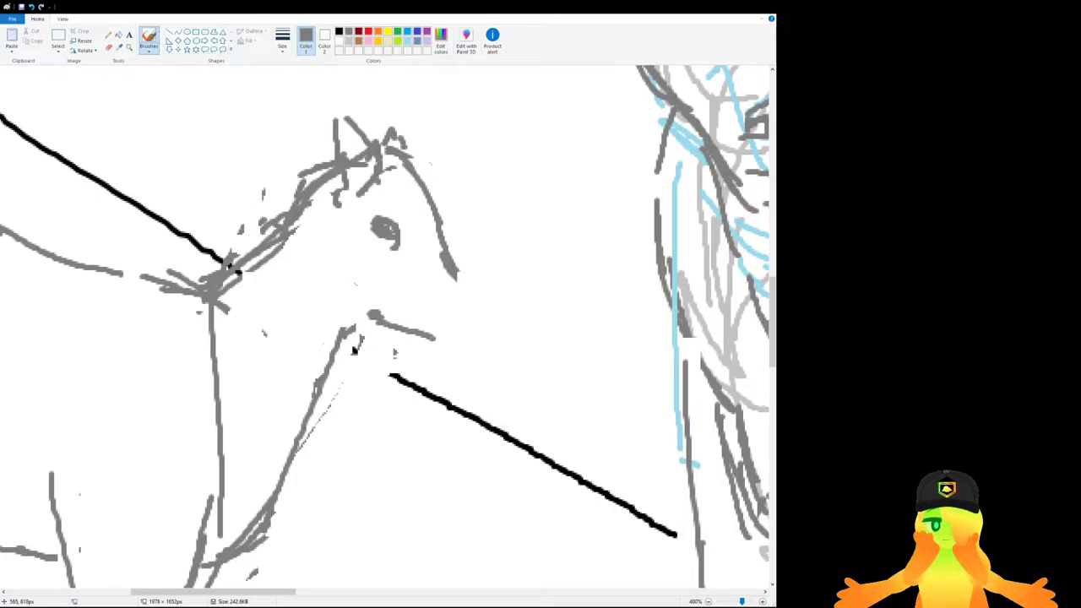
key("ctrl+z")
mouse_move(455, 269)
left_mouse_down()
mouse_move(467, 309)
mouse_move(445, 334)
left_mouse_up()
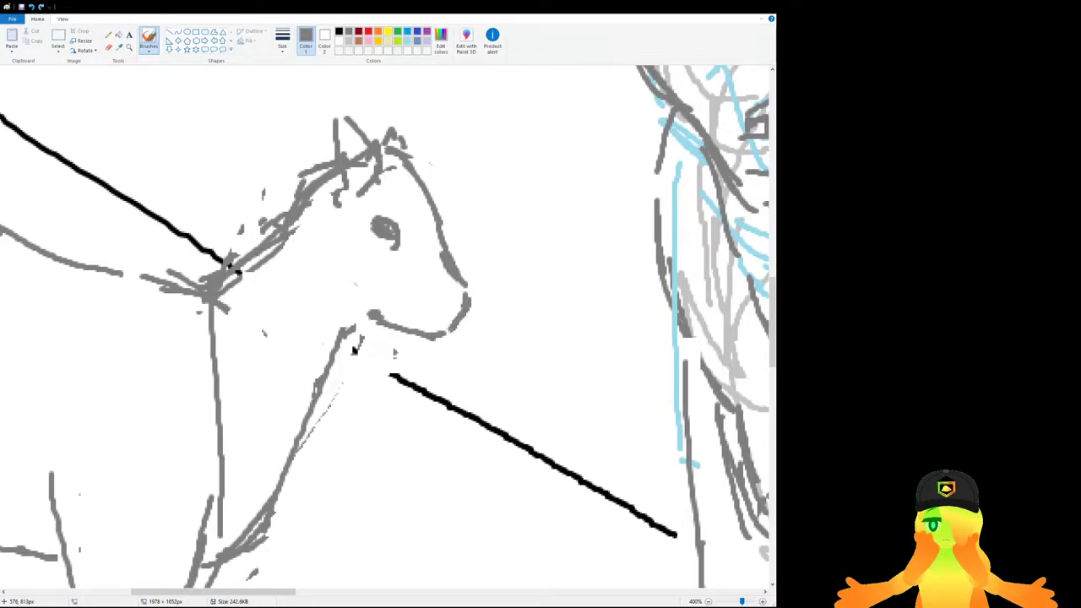
mouse_move(457, 296)
left_mouse_down()
mouse_move(443, 297)
mouse_move(464, 294)
left_mouse_up()
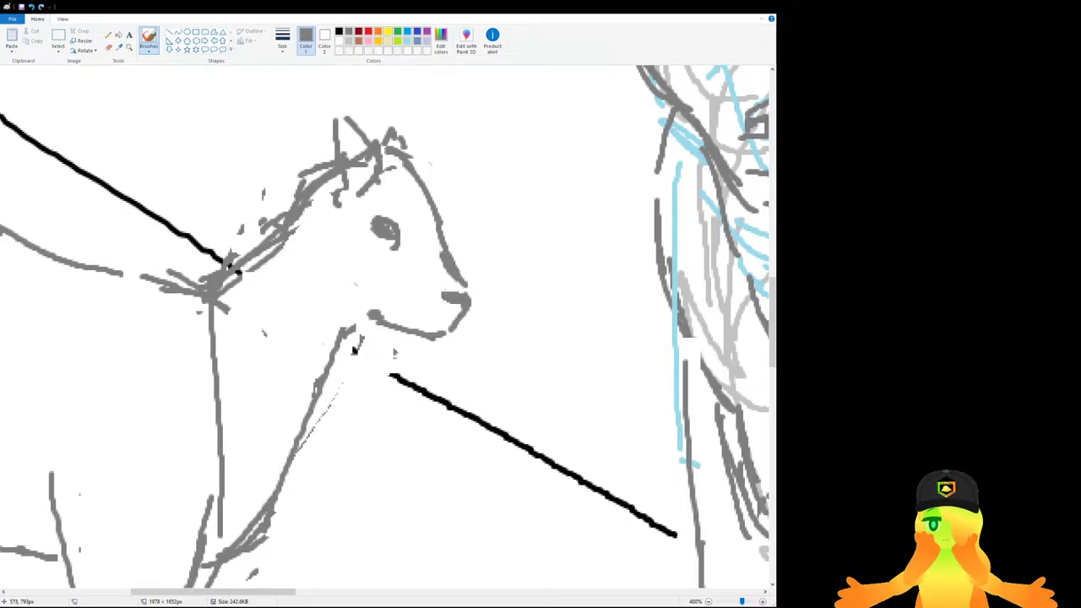
Add a short mouth line to the second animal's muzzle and connect its jaw to the throat.
scroll(388, 346, "down", 3)
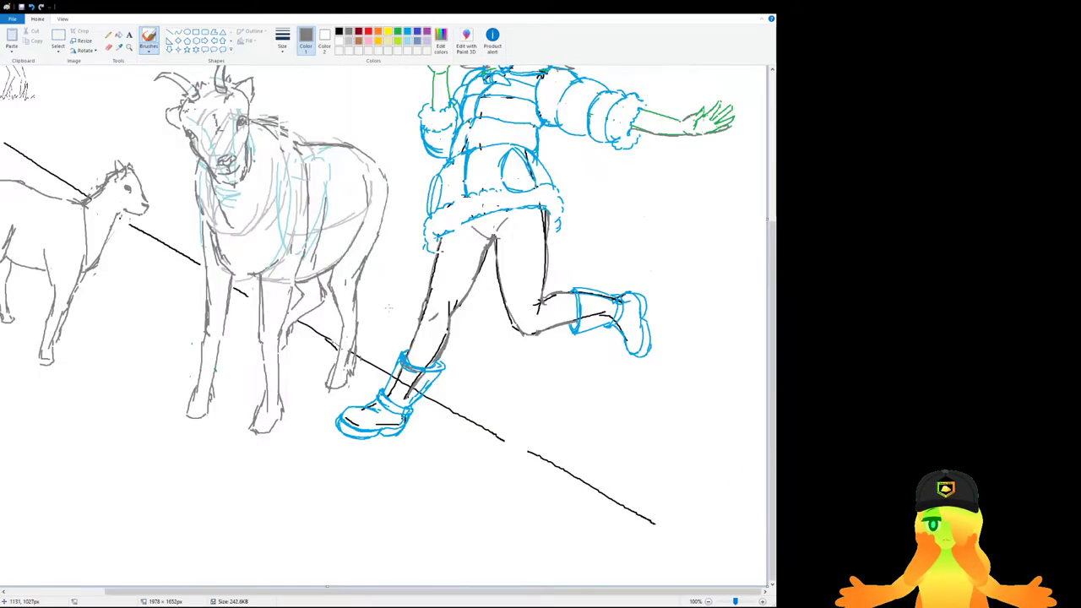
scroll(371, 320, "up", 2)
scroll(440, 312, "down", 3)
mouse_move(424, 368)
left_mouse_down()
mouse_move(397, 365)
mouse_move(421, 367)
left_mouse_up()
key("ctrl+z")
key("ctrl+z")
left_click_drag(354, 380, 376, 372)
scroll(354, 359, "down", 1)
scroll(355, 358, "up", 1)
scroll(402, 346, "up", 1)
scroll(344, 412, "down", 3)
left_click_drag(260, 592, 294, 592)
scroll(446, 307, "up", 2)
Delete the second animal's face outline between the ears and the nose in selected pieces.
left_click(60, 42)
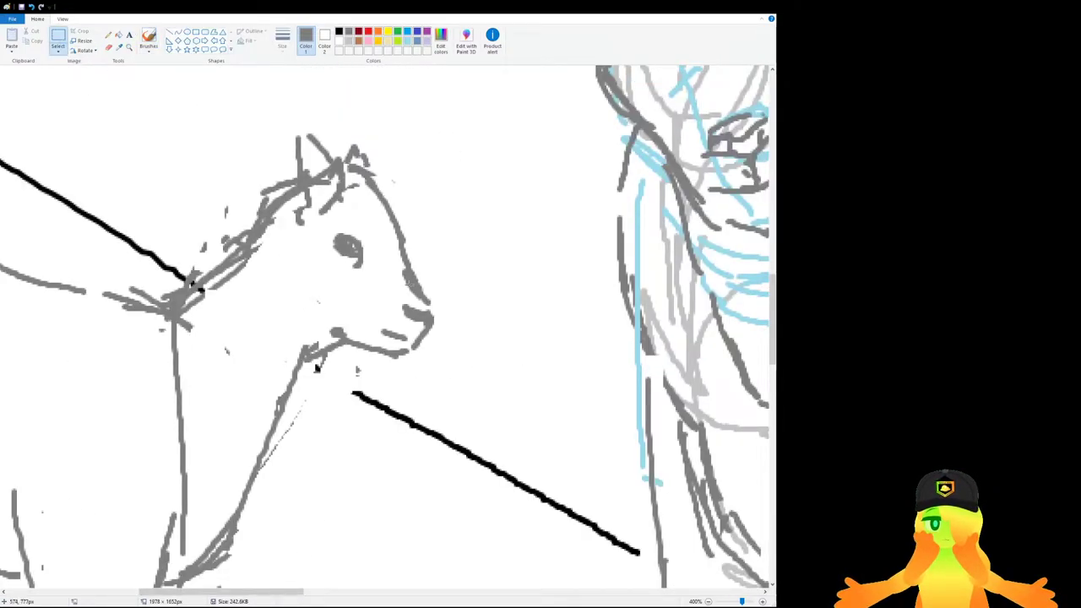
left_click_drag(454, 310, 425, 268)
key("Delete")
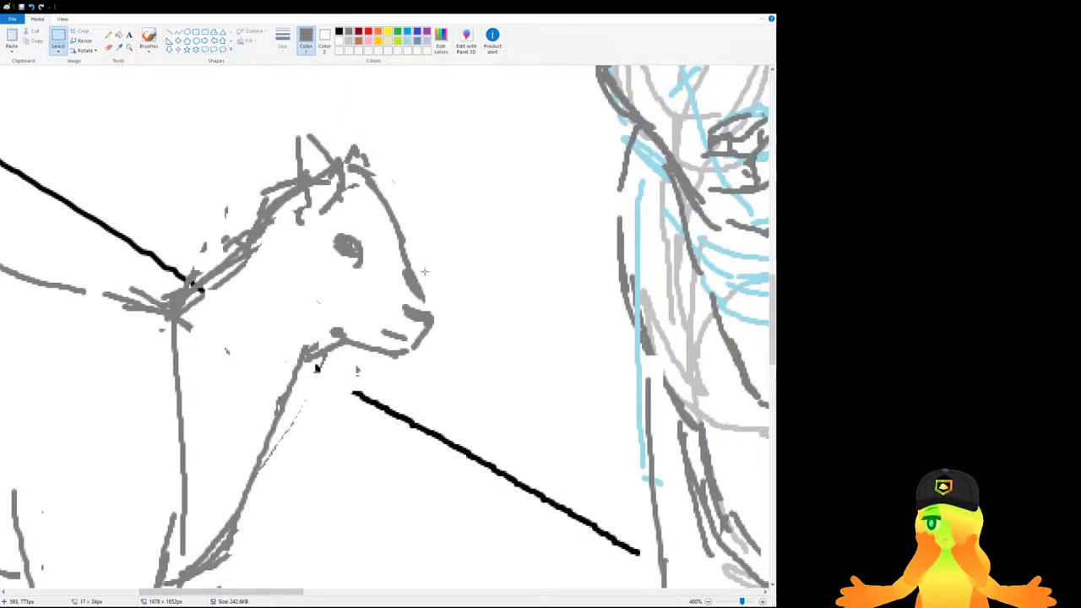
key("Delete")
mouse_move(433, 306)
left_mouse_down()
mouse_move(401, 278)
mouse_move(355, 169)
left_mouse_up()
key("Delete")
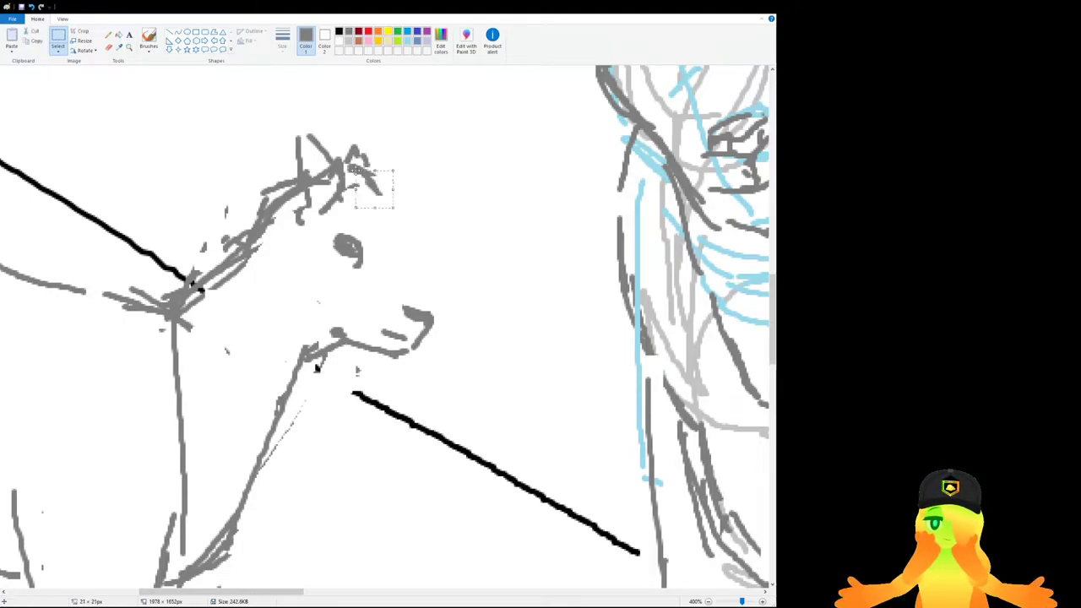
key("Delete")
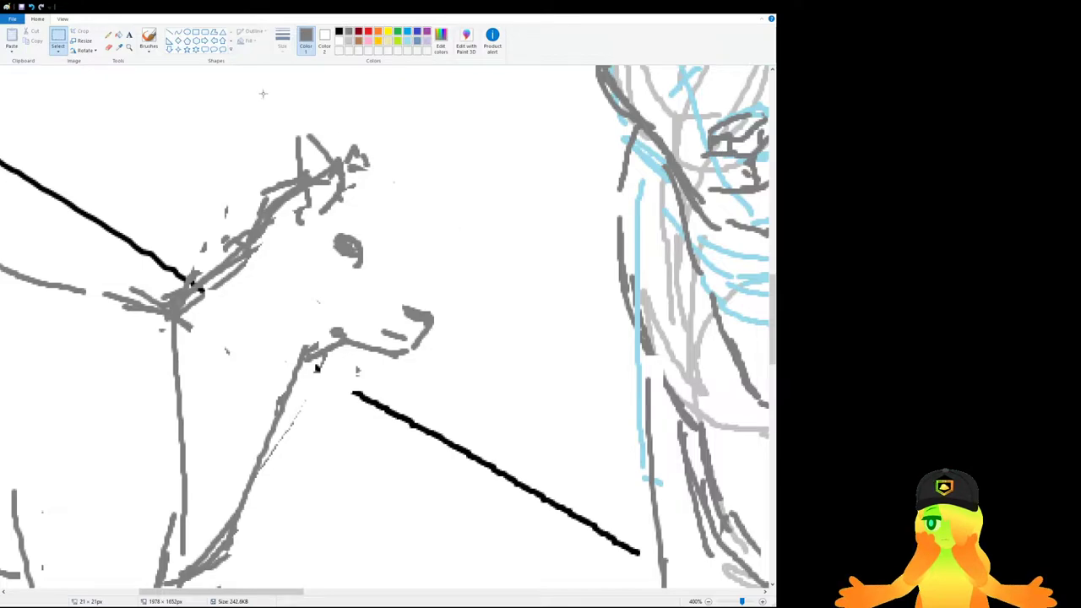
Redraw the second animal's face profile as a straighter slope from the front ear to the nose, and switch to the eraser.
left_click(152, 39)
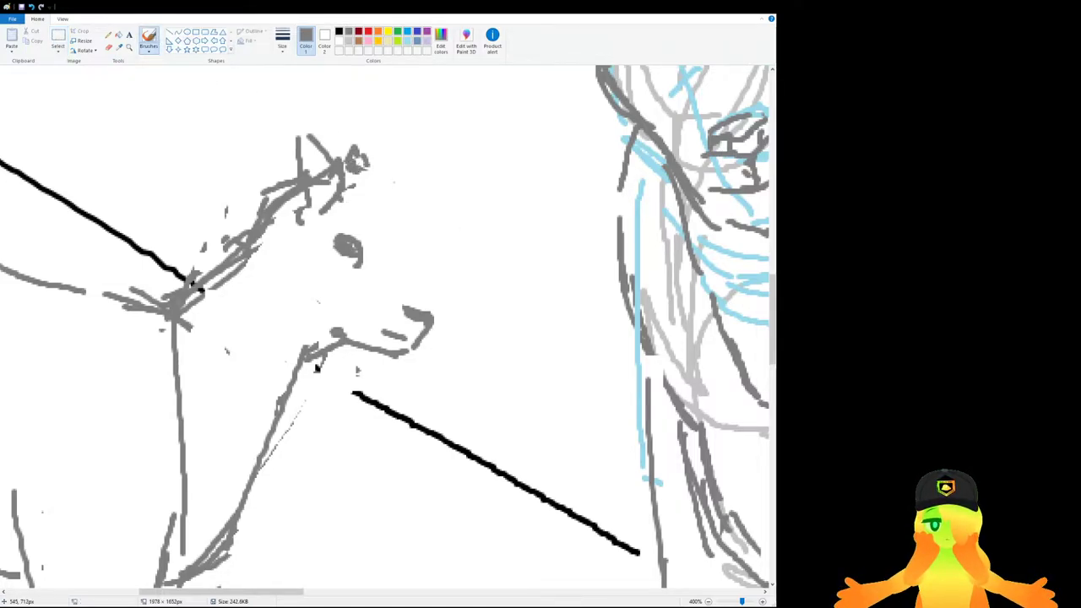
key("ctrl+z")
mouse_move(341, 162)
left_mouse_down()
mouse_move(343, 139)
mouse_move(357, 148)
mouse_move(360, 203)
mouse_move(367, 187)
mouse_move(386, 231)
left_mouse_up()
key("ctrl+z")
key("ctrl+z")
left_click_drag(367, 194, 393, 250)
left_click_drag(393, 248, 398, 276)
key("ctrl+z")
left_click_drag(391, 230, 425, 311)
key("ctrl+z")
left_click_drag(400, 270, 428, 311)
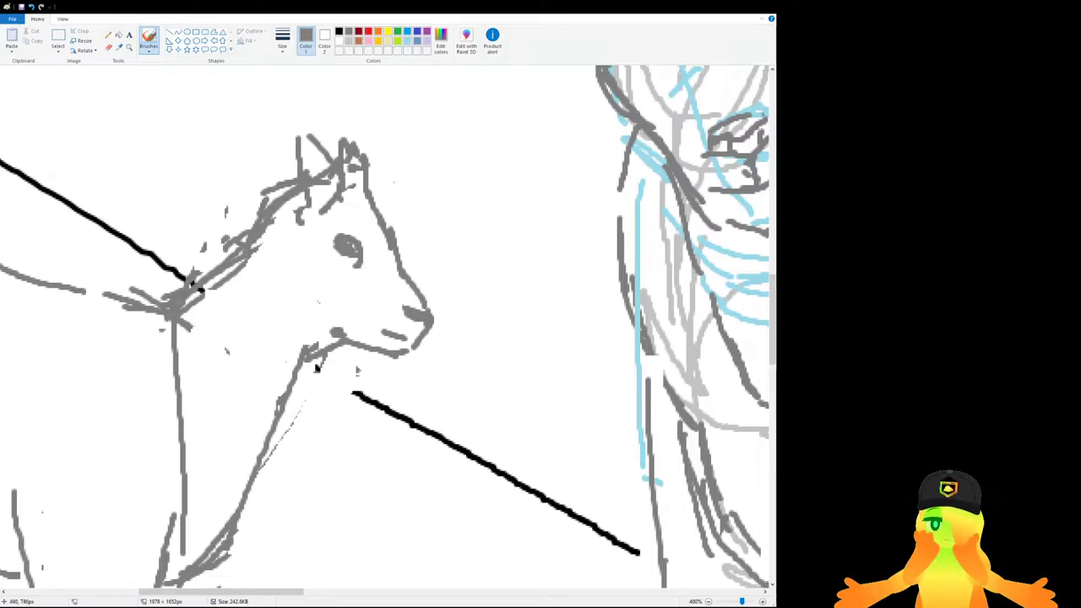
left_click(108, 48)
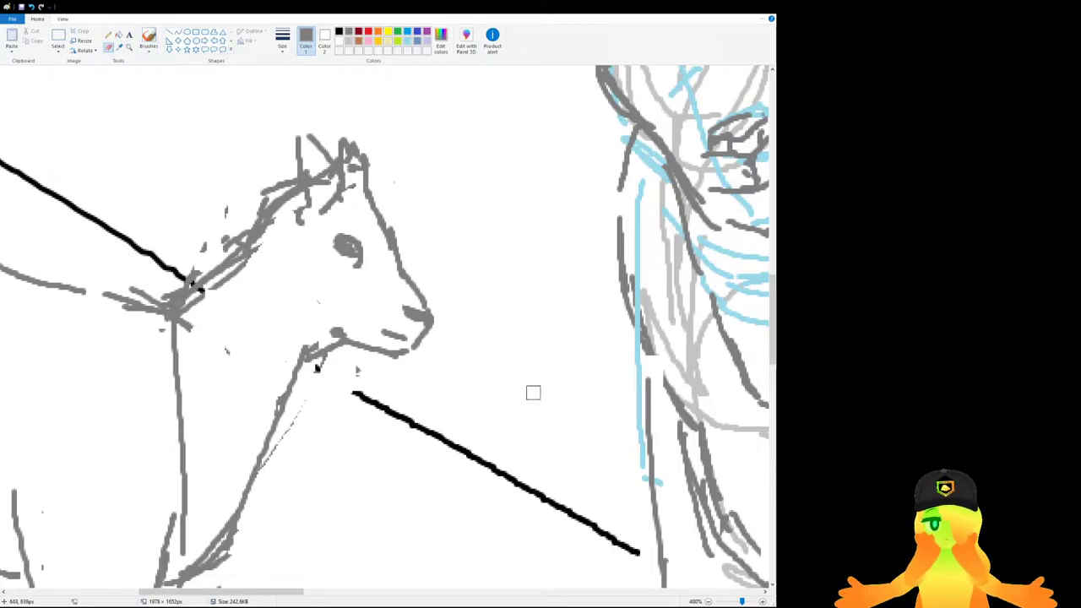
Try to enlarge the second animal's head and neck together, and undo the change.
scroll(410, 374, "down", 3, "ctrl")
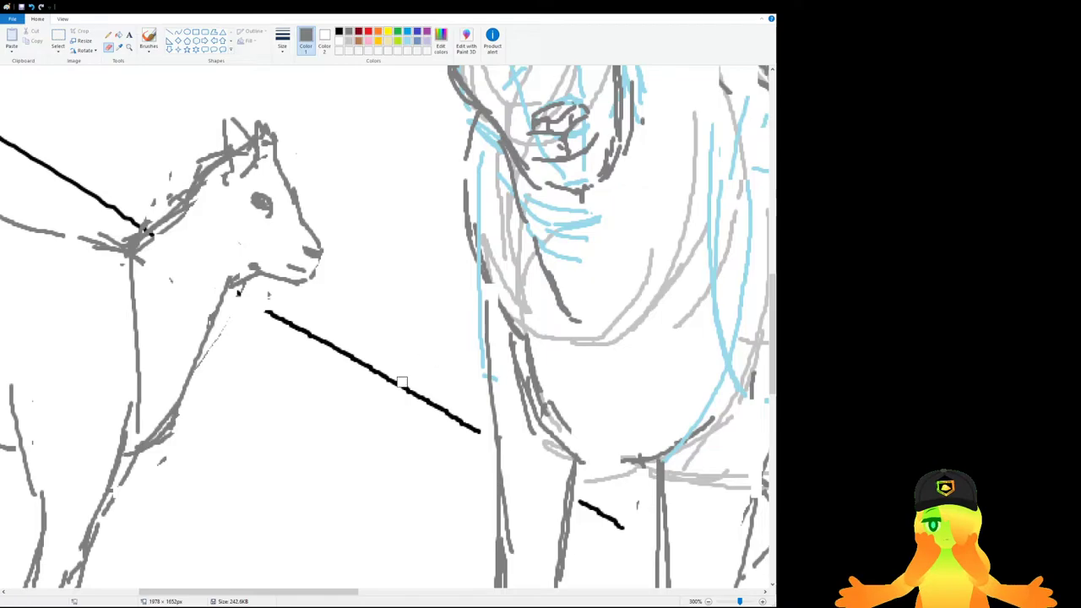
scroll(173, 403, "up", 1, "ctrl")
scroll(173, 404, "down", 2, "ctrl")
scroll(173, 392, "up", 3, "ctrl")
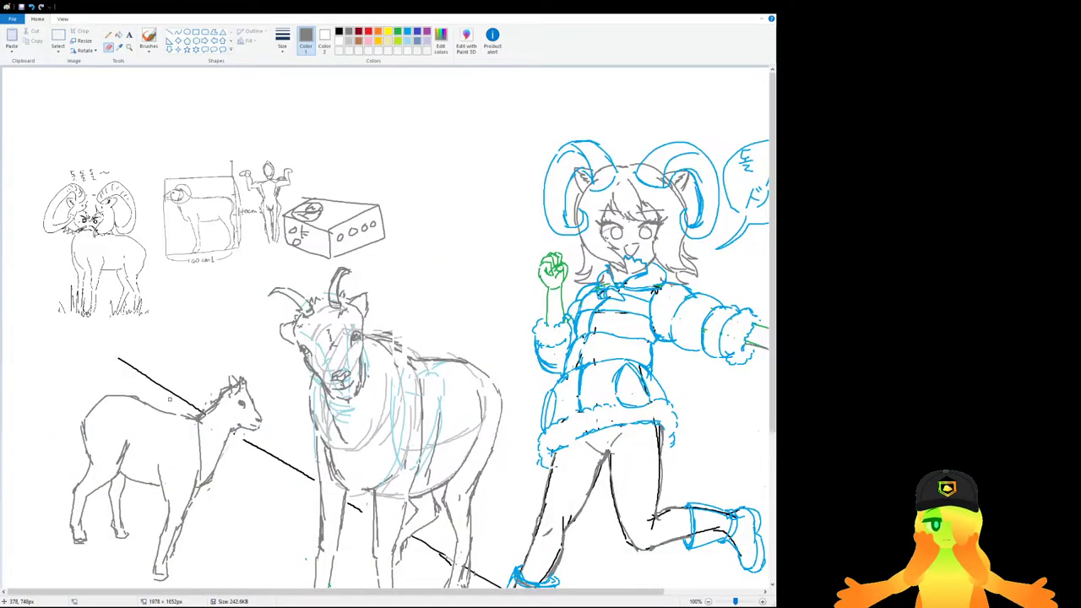
scroll(172, 388, "down", 2)
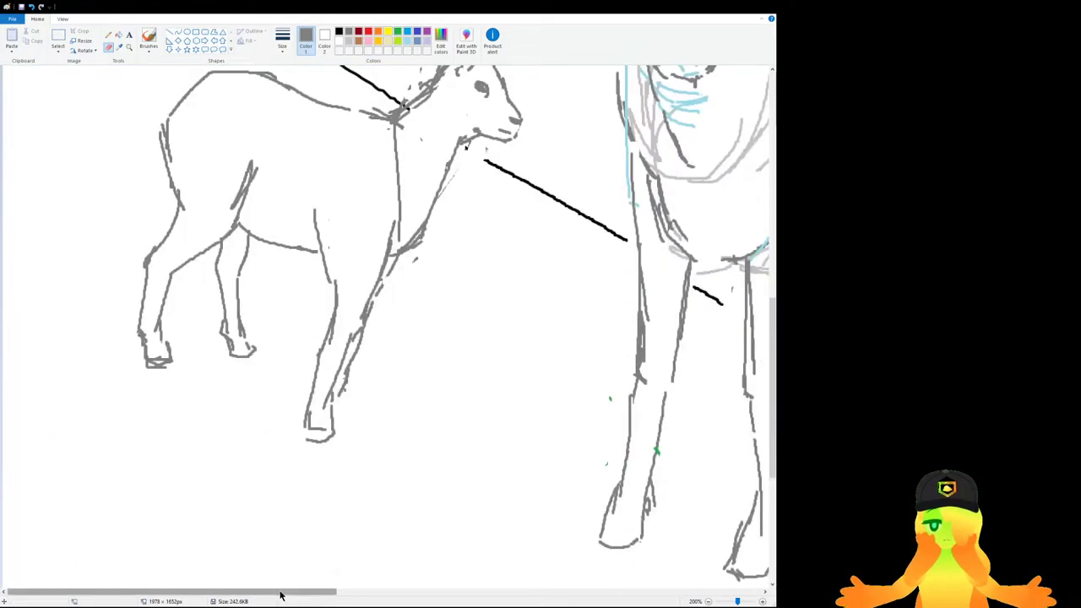
left_click_drag(280, 593, 309, 591)
scroll(325, 422, "up", 1)
left_click(57, 38)
left_click_drag(484, 137, 341, 278)
left_click_drag(484, 138, 462, 161)
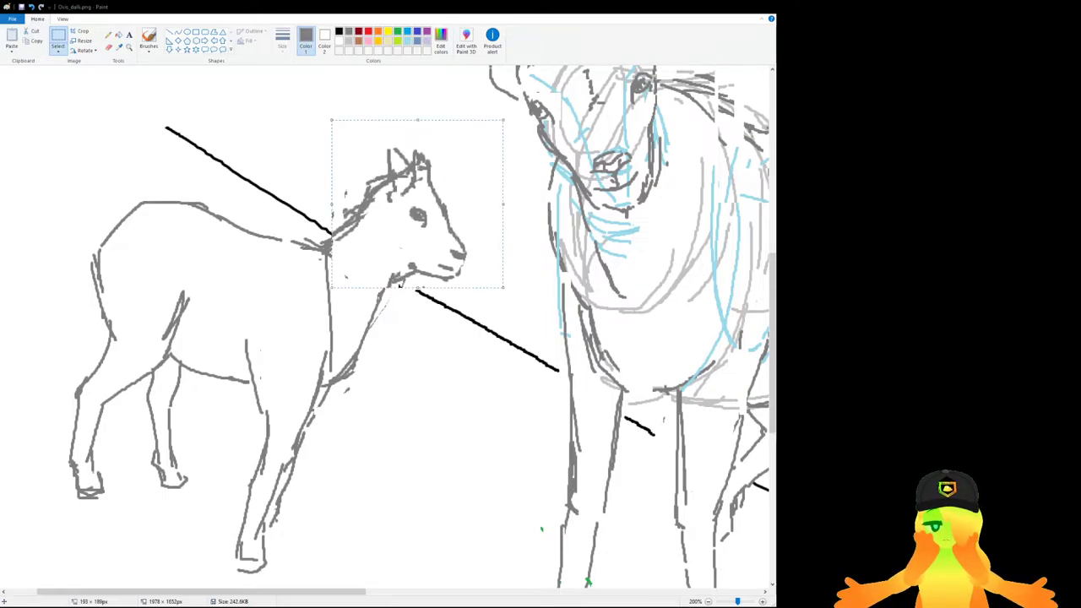
left_click(393, 379)
key("ctrl+z")
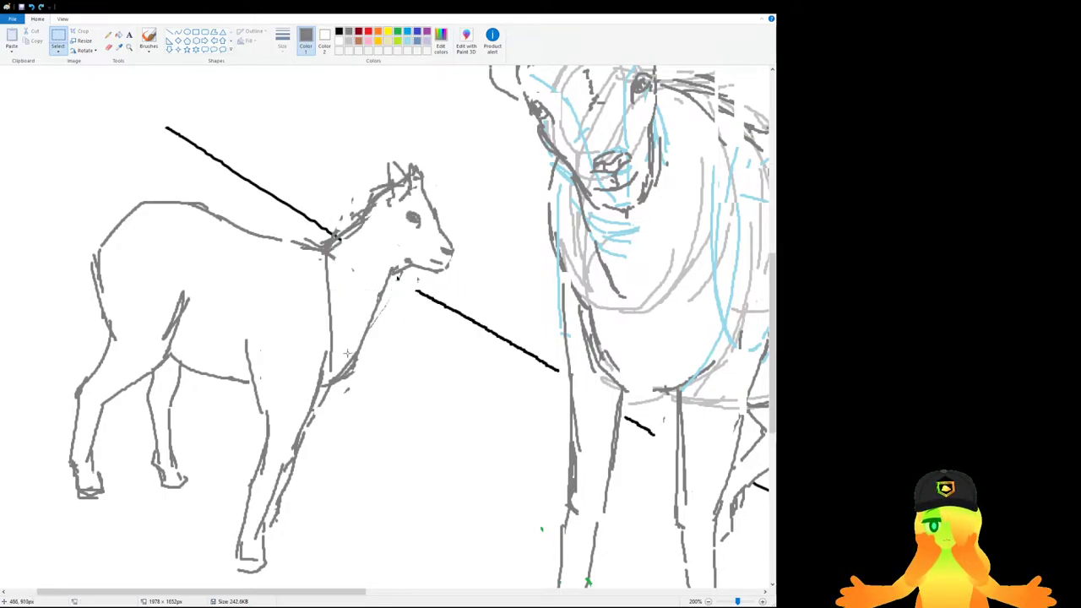
Enlarge the second animal's head slightly, shift it forward from the body, and erase the disconnected neck lines.
left_click_drag(486, 287, 374, 157)
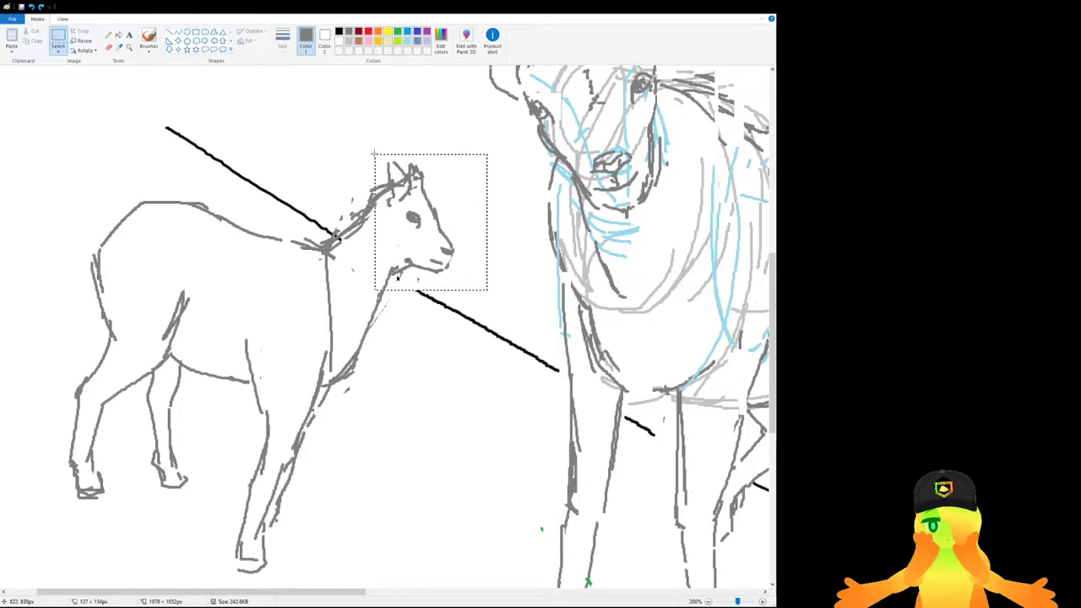
mouse_move(417, 231)
left_mouse_down()
mouse_move(445, 245)
mouse_move(437, 239)
left_mouse_up()
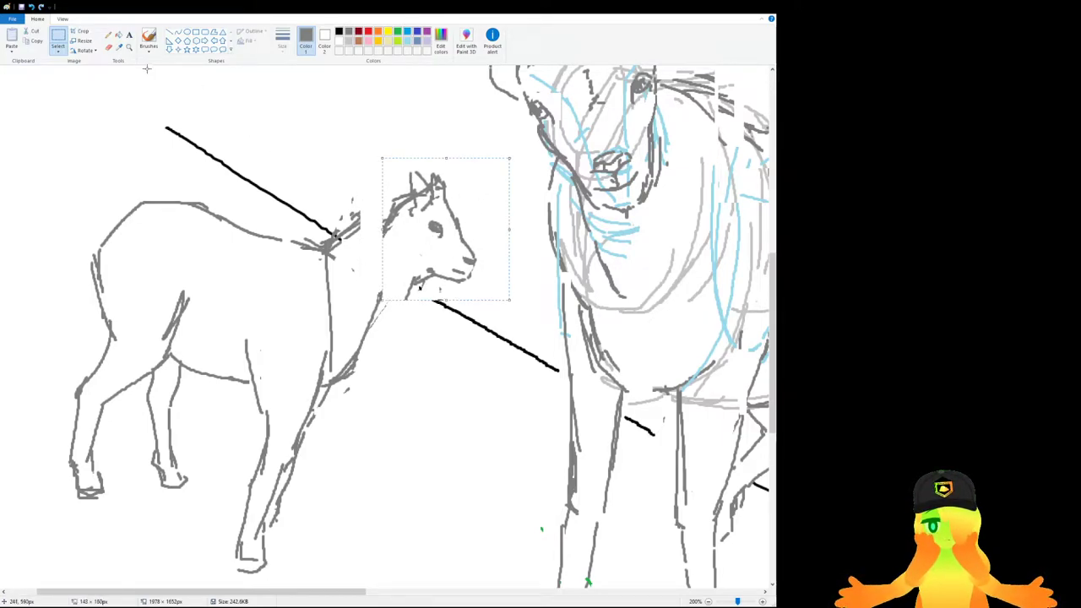
left_click(109, 48)
mouse_move(351, 217)
left_mouse_down()
mouse_move(343, 240)
mouse_move(377, 302)
mouse_move(365, 353)
left_mouse_up()
Redraw the second animal's throat and nape lines to connect the shifted head with its chest and back.
left_click(149, 38)
mouse_move(411, 282)
left_mouse_down()
mouse_move(332, 366)
mouse_move(345, 371)
left_mouse_up()
key("ctrl+z")
key("ctrl+z")
mouse_move(385, 221)
left_mouse_down()
mouse_move(370, 241)
mouse_move(331, 256)
left_mouse_up()
left_click_drag(371, 240, 302, 253)
key("ctrl+z")
key("ctrl+z")
mouse_move(382, 229)
left_mouse_down()
mouse_move(345, 247)
mouse_move(359, 265)
left_mouse_up()
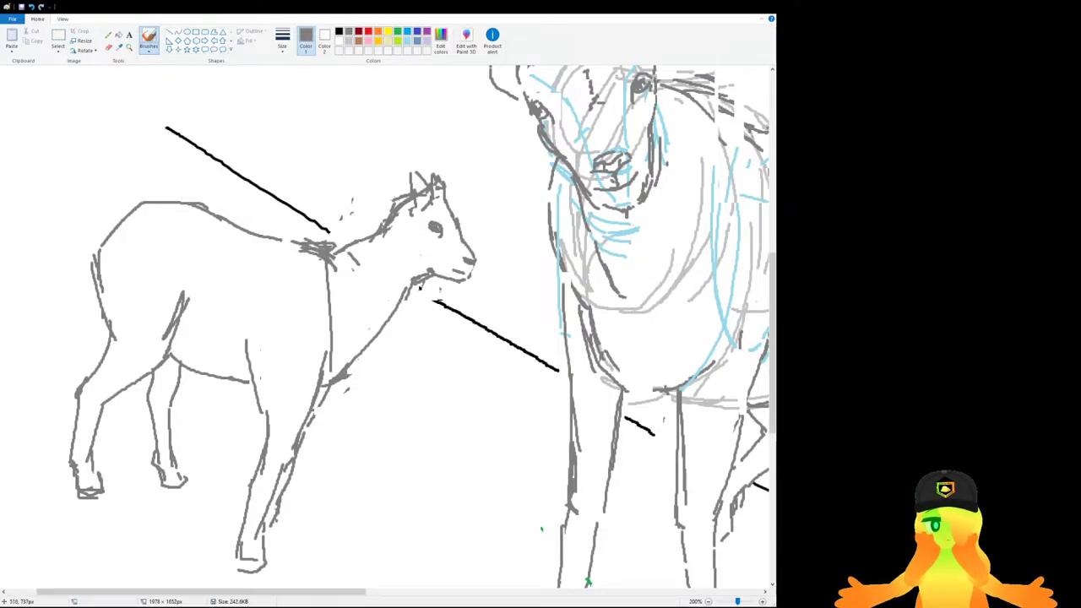
Move the second animal's hindquarters backward and slightly up to lengthen its body, and erase the vertical line across the shoulder.
scroll(419, 288, "down", 3)
scroll(282, 283, "up", 3)
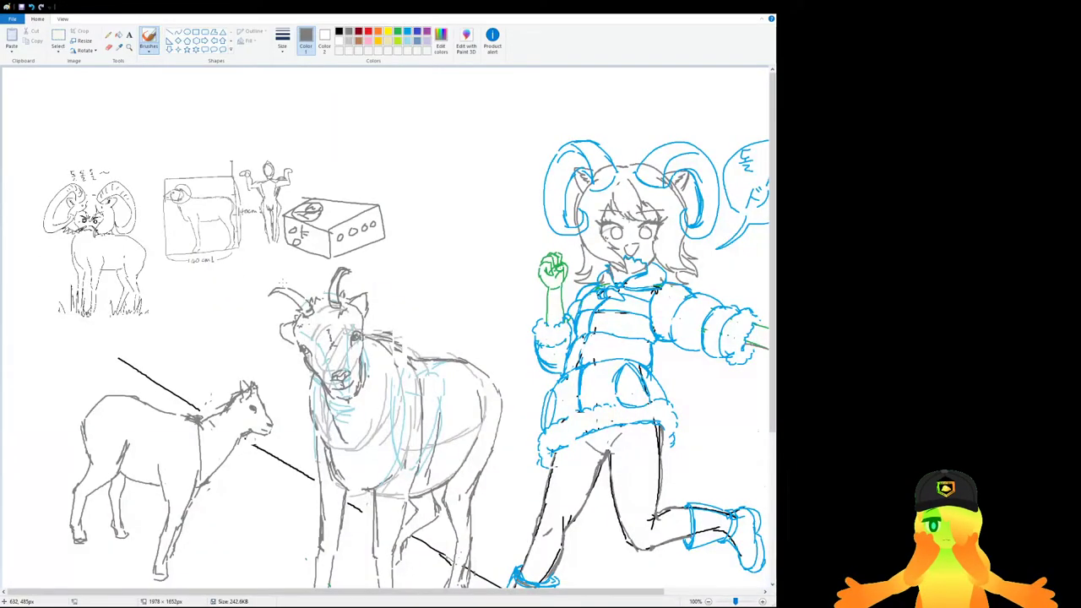
scroll(282, 283, "down", 5)
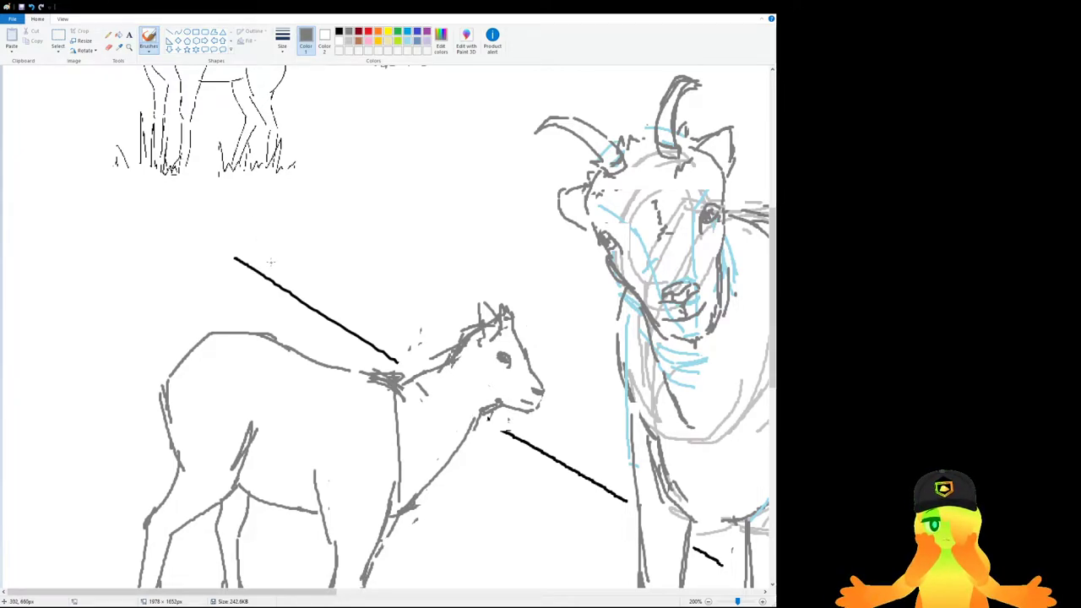
scroll(110, 125, "down", 4)
scroll(110, 125, "up", 2)
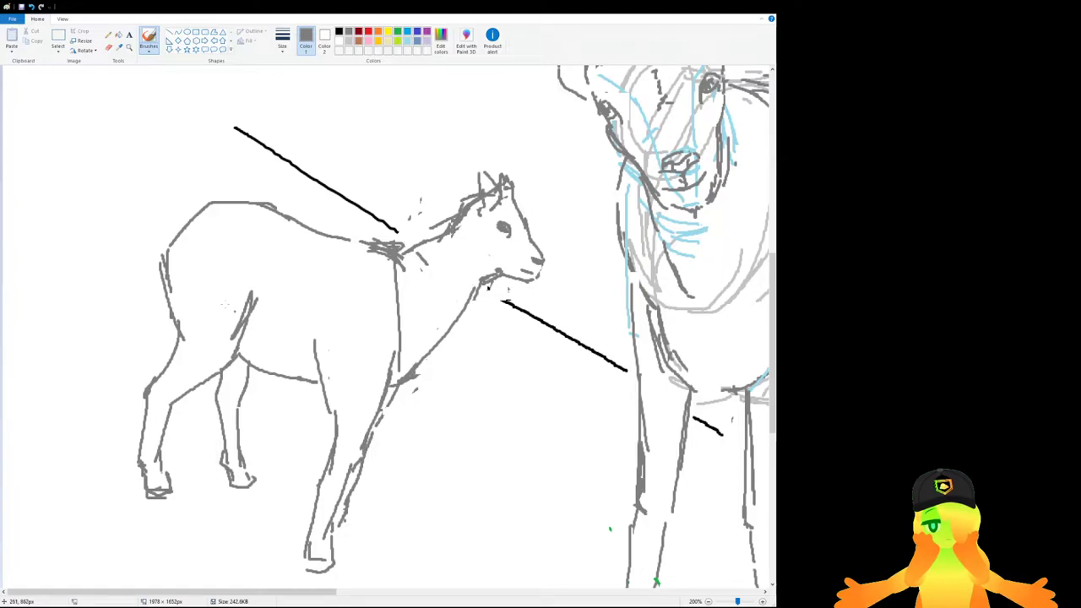
left_click(57, 38)
left_click_drag(100, 522, 282, 191)
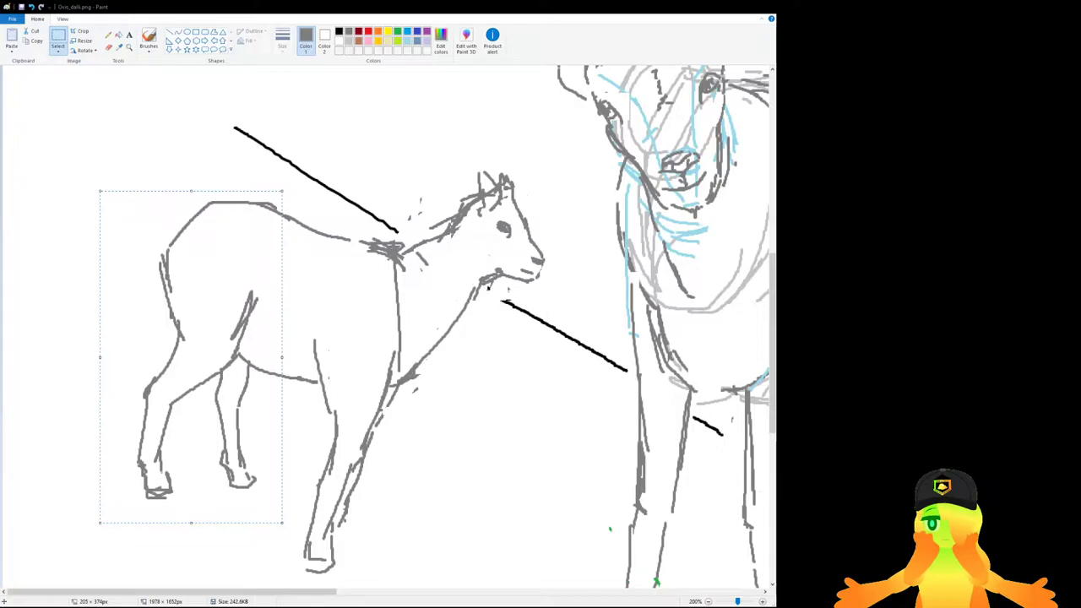
left_click_drag(219, 358, 195, 350)
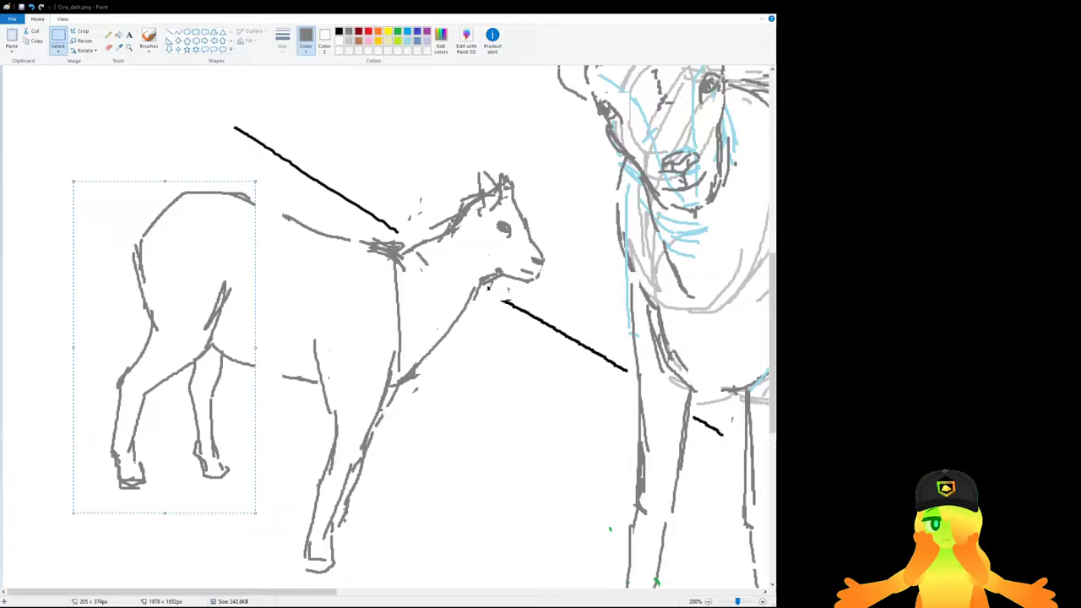
left_click(353, 284)
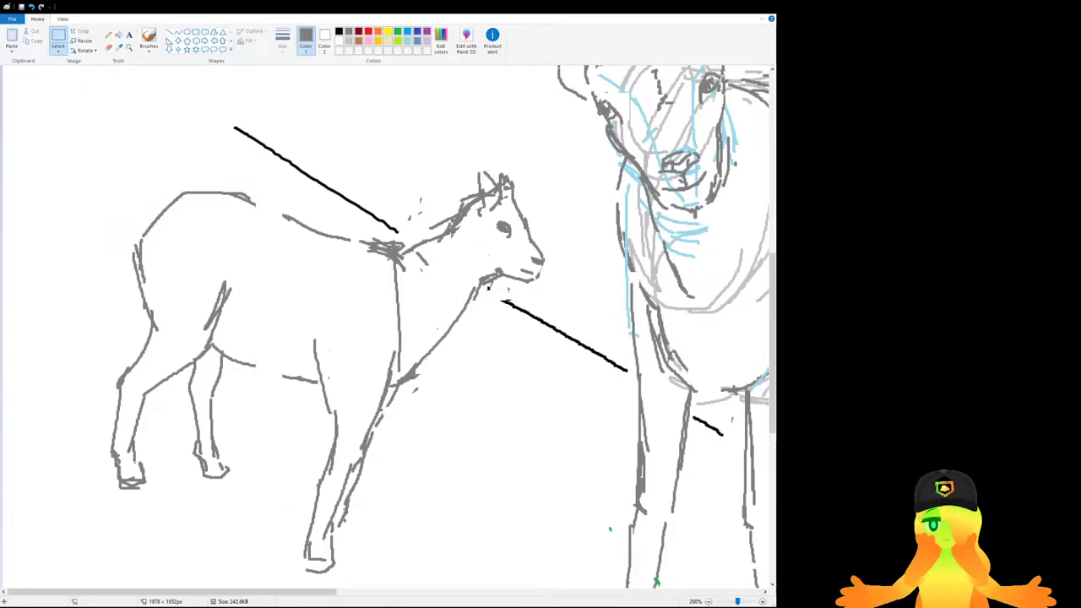
left_click(108, 47)
left_click_drag(390, 262, 399, 346)
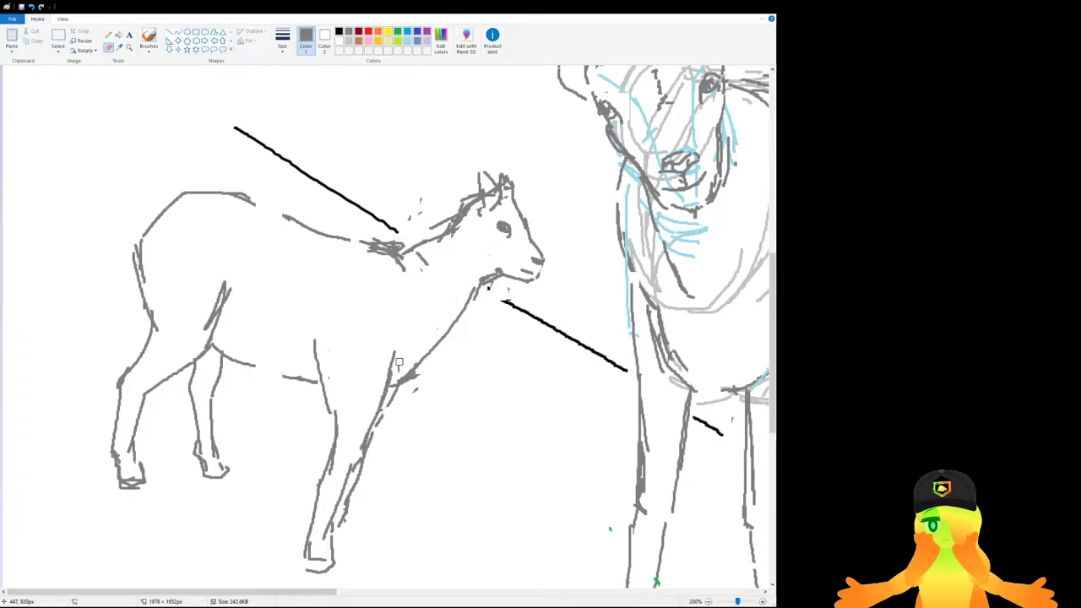
Redraw the second animal's forehead with a more rounded contour, and erase and redraw its nostril.
left_click_drag(326, 593, 424, 596)
scroll(253, 516, "down", 2)
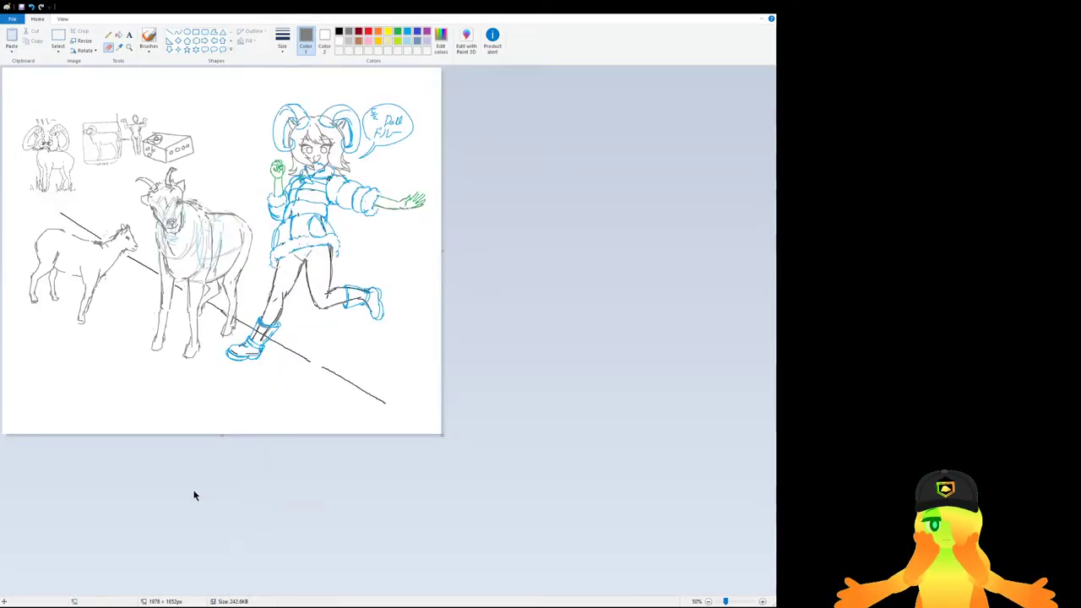
scroll(194, 495, "up", 1)
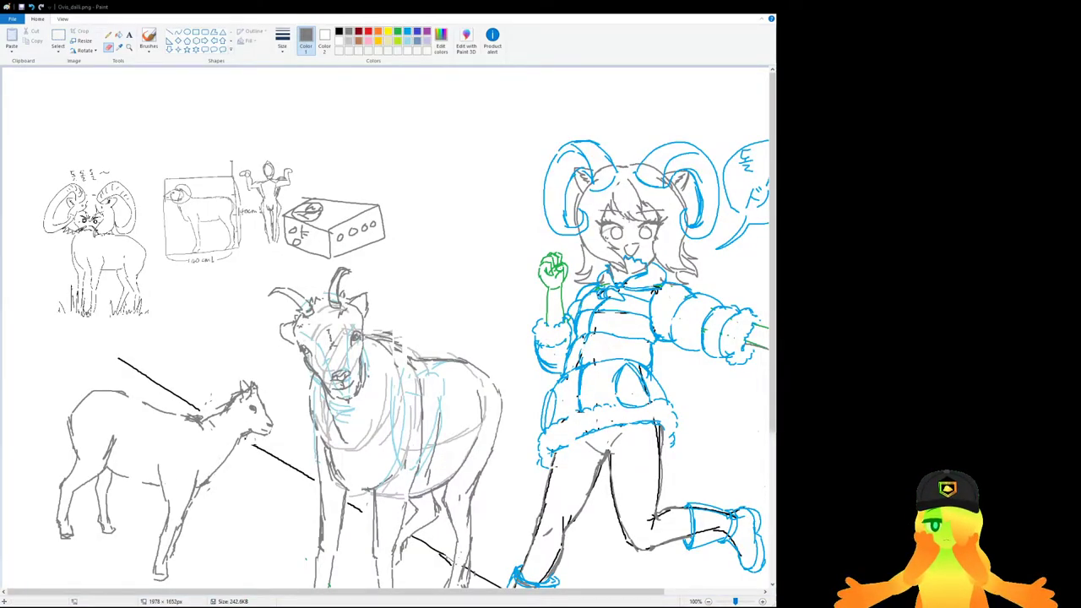
scroll(255, 463, "down", 3)
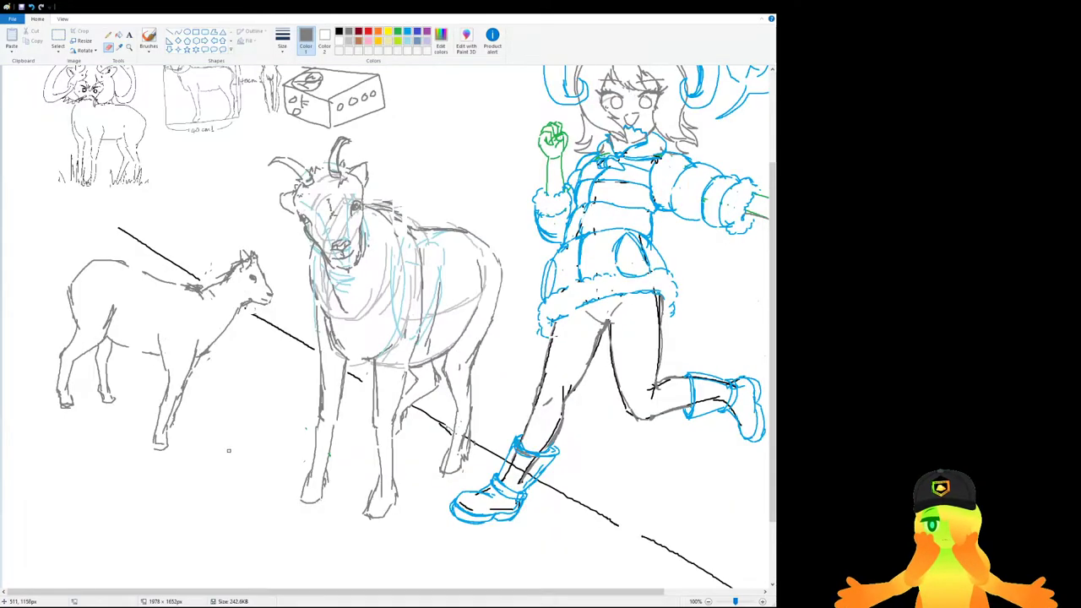
scroll(260, 431, "up", 1)
left_click_drag(232, 594, 328, 594)
scroll(253, 380, "up", 1)
scroll(229, 330, "down", 5)
left_click_drag(445, 160, 457, 171)
left_click(153, 42)
left_click_drag(449, 150, 459, 186)
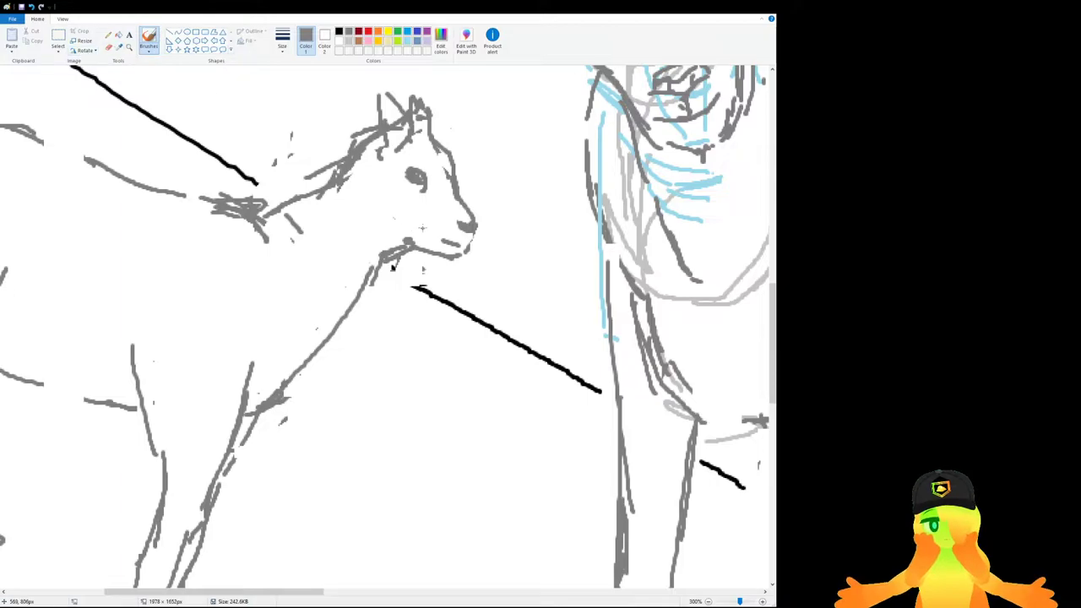
left_click(108, 47)
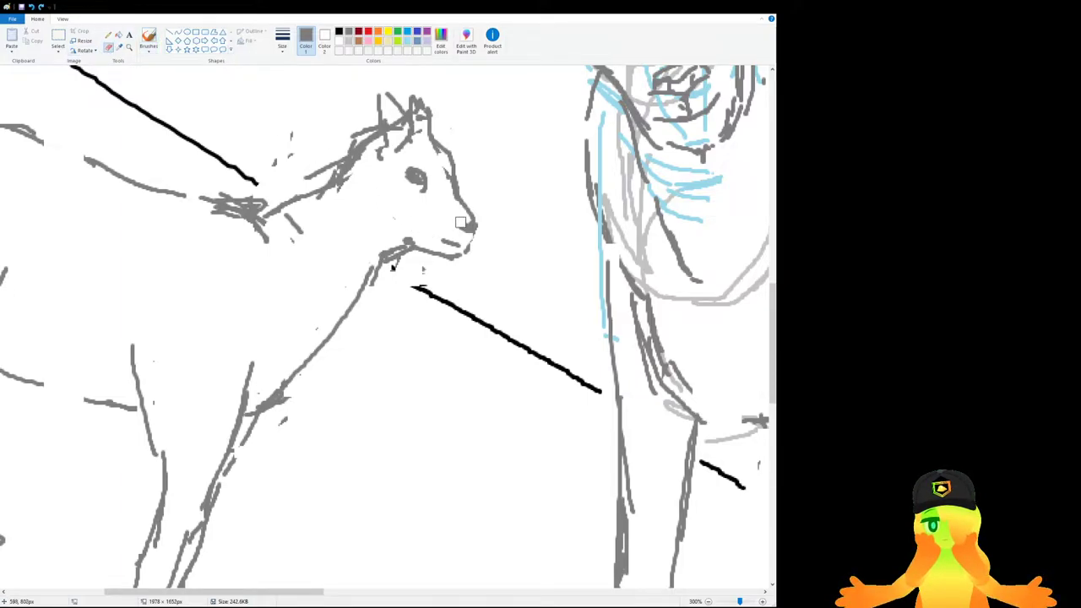
left_click(147, 38)
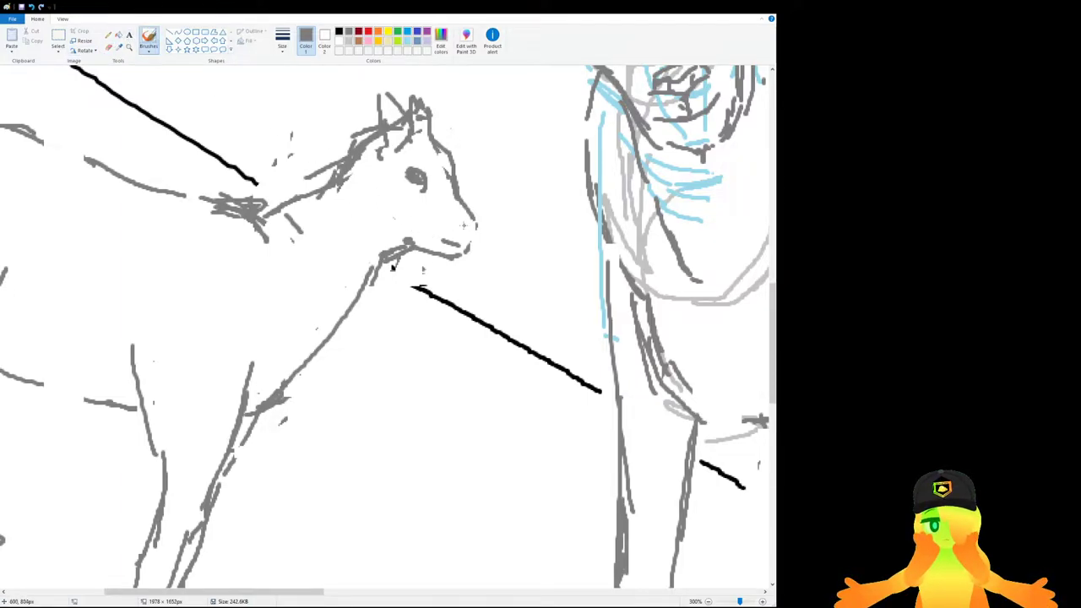
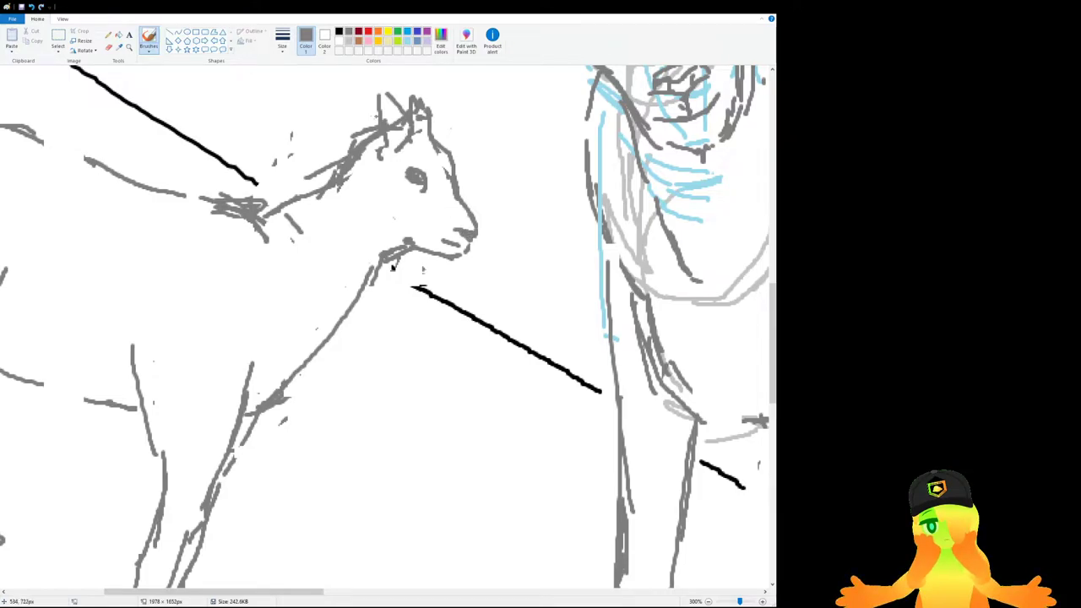
Erase the second animal's rear ear and the rough lines around the back of its head.
left_click(109, 47)
mouse_move(372, 159)
left_mouse_down()
mouse_move(342, 180)
mouse_move(382, 141)
mouse_move(391, 100)
mouse_move(379, 154)
mouse_move(395, 137)
mouse_move(372, 133)
left_mouse_up()
scroll(422, 246, "down", 3)
scroll(423, 246, "up", 3)
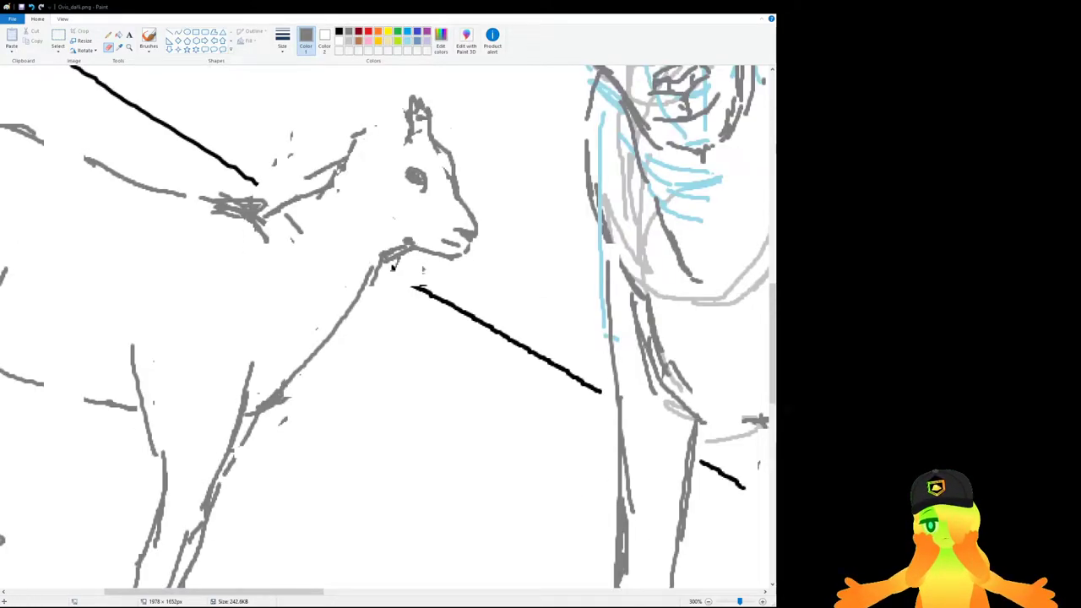
Draw a backward-pointing ear, a tuft of short strokes on top of the second animal's head, and a small front ear tip.
left_click(148, 38)
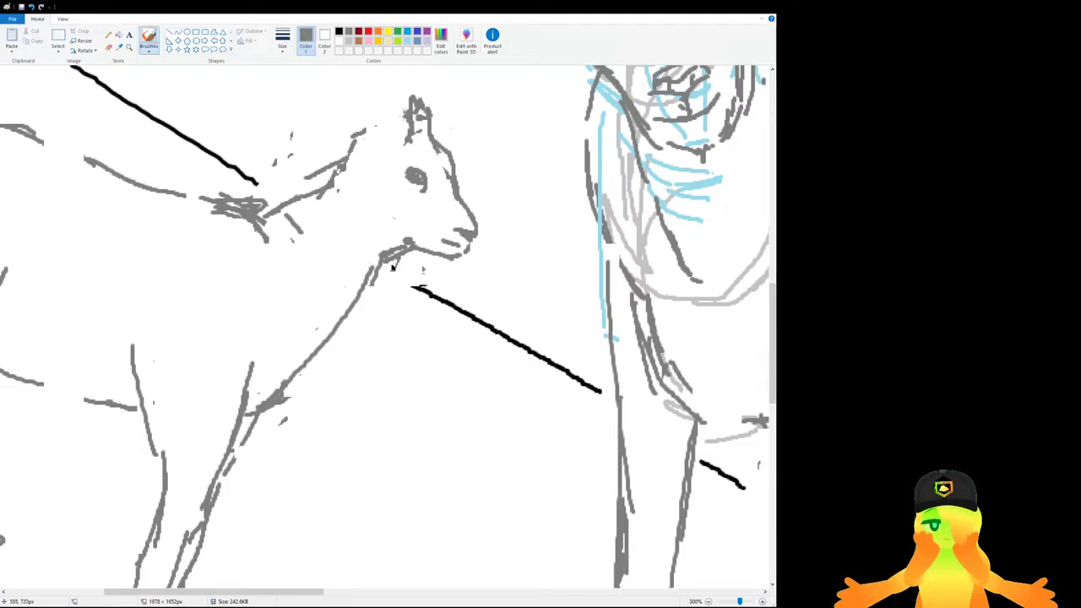
left_click(108, 47)
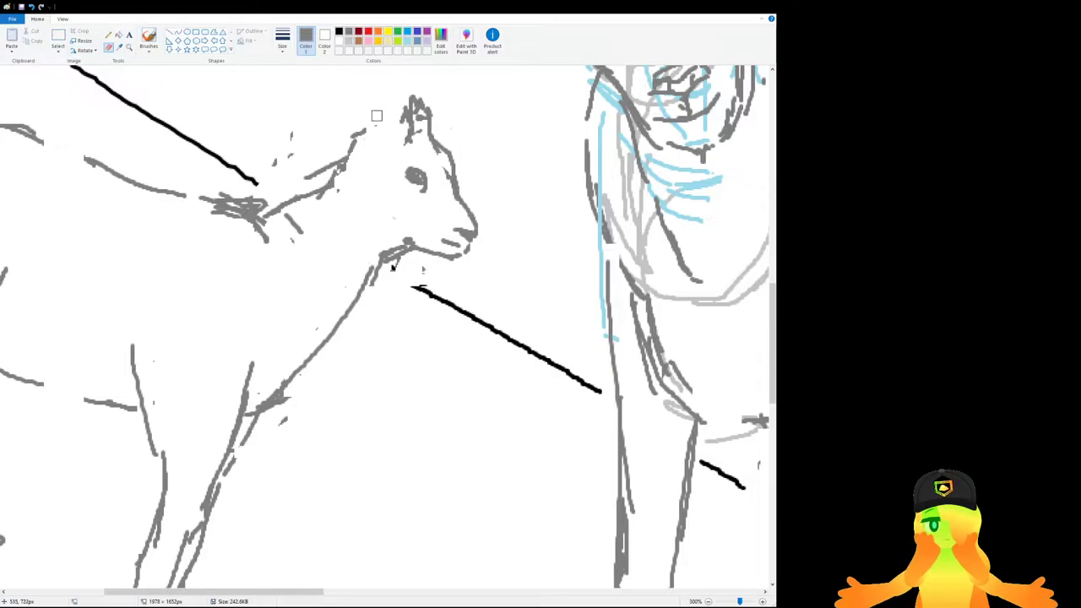
left_click(149, 38)
mouse_move(385, 128)
left_mouse_down()
mouse_move(358, 111)
mouse_move(383, 120)
mouse_move(361, 115)
mouse_move(360, 133)
mouse_move(385, 146)
mouse_move(350, 134)
mouse_move(383, 120)
mouse_move(357, 116)
left_mouse_up()
key("ctrl+z")
key("ctrl+z")
key("ctrl+z")
key("ctrl+z")
left_click_drag(348, 107, 372, 138)
mouse_move(436, 129)
left_mouse_down()
mouse_move(456, 129)
mouse_move(436, 136)
left_mouse_up()
key("ctrl+z")
key("ctrl+z")
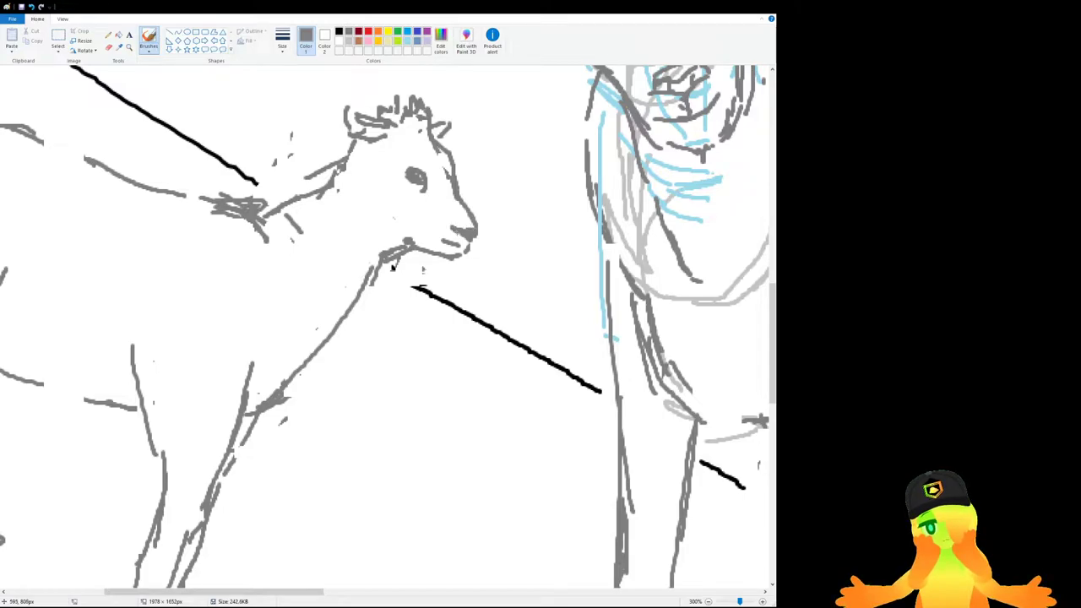
Trim the tip of the second animal's nose and redraw a slightly shorter muzzle tip with a nostril.
left_click(109, 48)
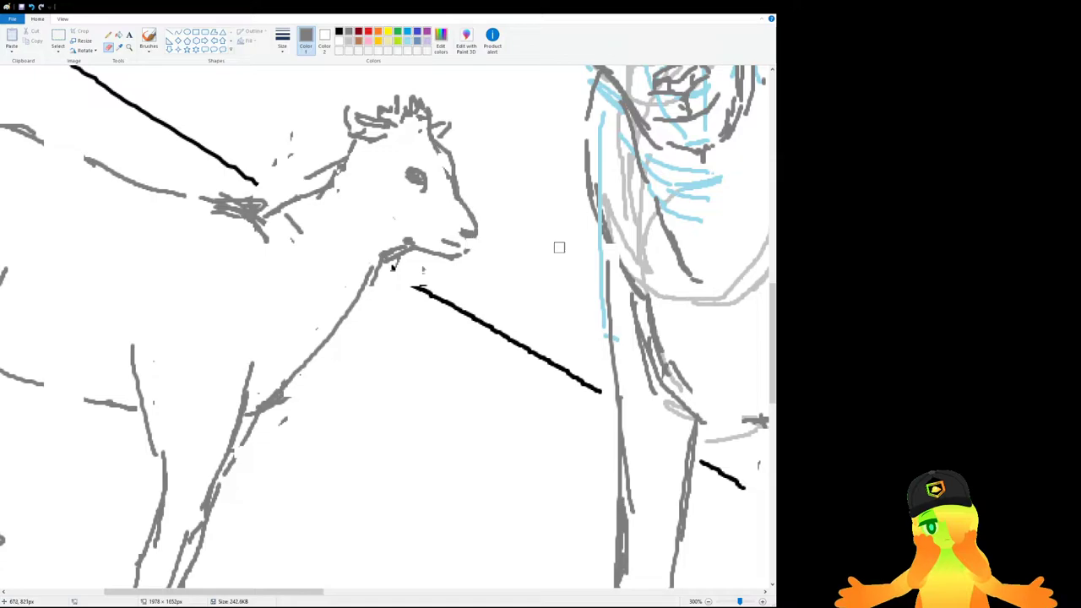
left_click(148, 41)
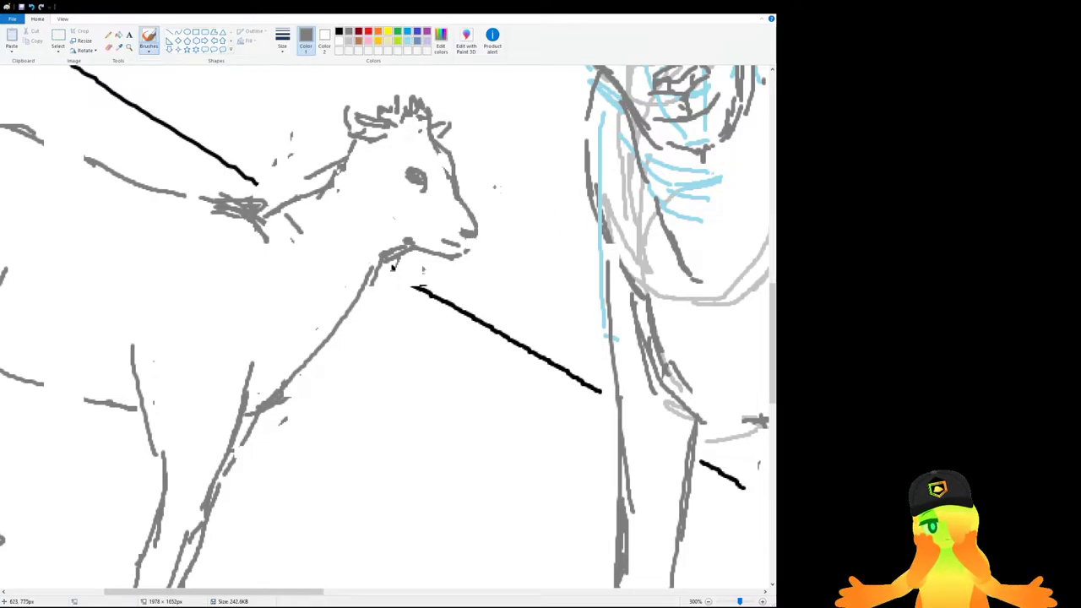
left_click(64, 39)
mouse_move(486, 243)
left_mouse_down()
mouse_move(452, 209)
mouse_move(469, 225)
left_mouse_up()
left_click(149, 39)
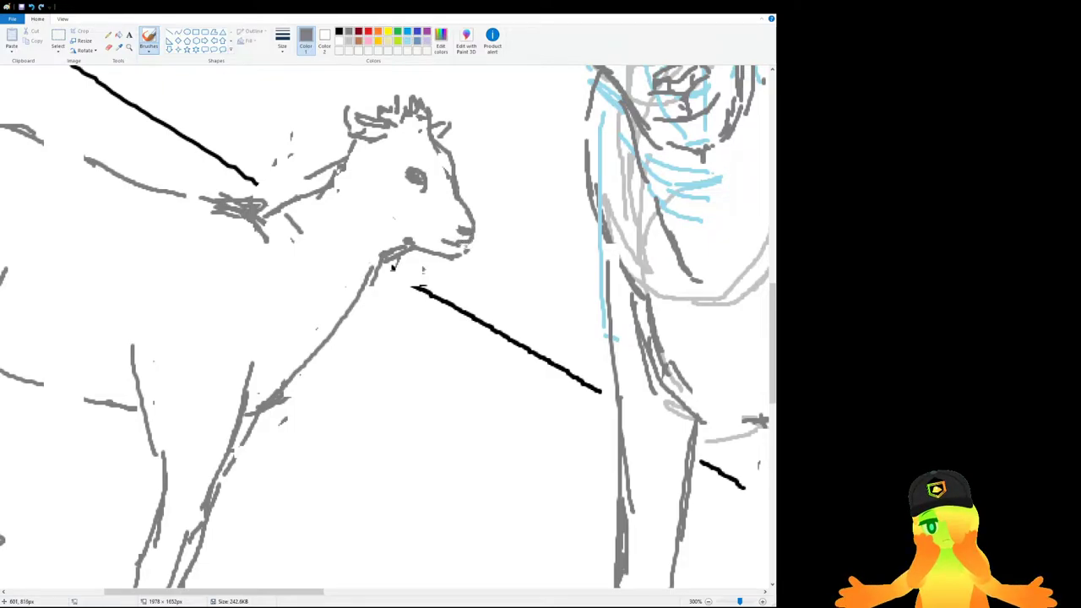
Move the small ram sketch and the group of reference sketches with the box toward the canvas's upper-left corner.
scroll(422, 268, "down", 2)
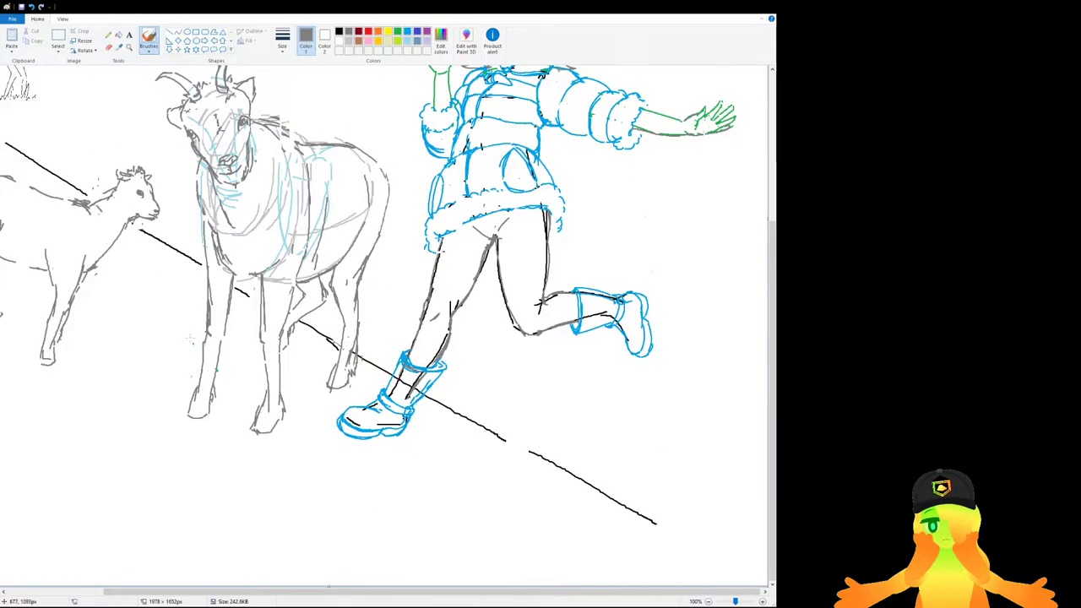
scroll(191, 336, "down", 2)
scroll(181, 365, "up", 2)
scroll(181, 369, "down", 2)
scroll(197, 322, "up", 2)
left_click(57, 37)
mouse_move(38, 137)
left_mouse_down()
mouse_move(253, 357)
mouse_move(374, 240)
mouse_move(413, 253)
mouse_move(241, 309)
mouse_move(284, 317)
mouse_move(154, 329)
left_mouse_up()
left_click_drag(123, 295, 94, 205)
left_click_drag(149, 139, 426, 265)
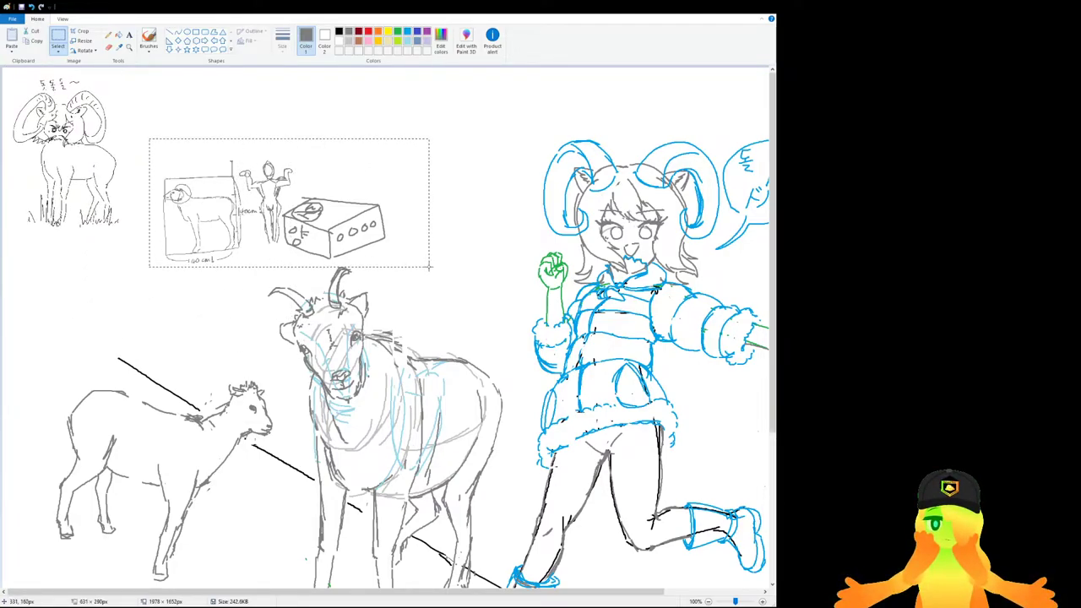
left_click_drag(332, 218, 303, 146)
left_click(213, 264)
Undo and reapply the last move of the reference sketches.
scroll(201, 273, "down", 1)
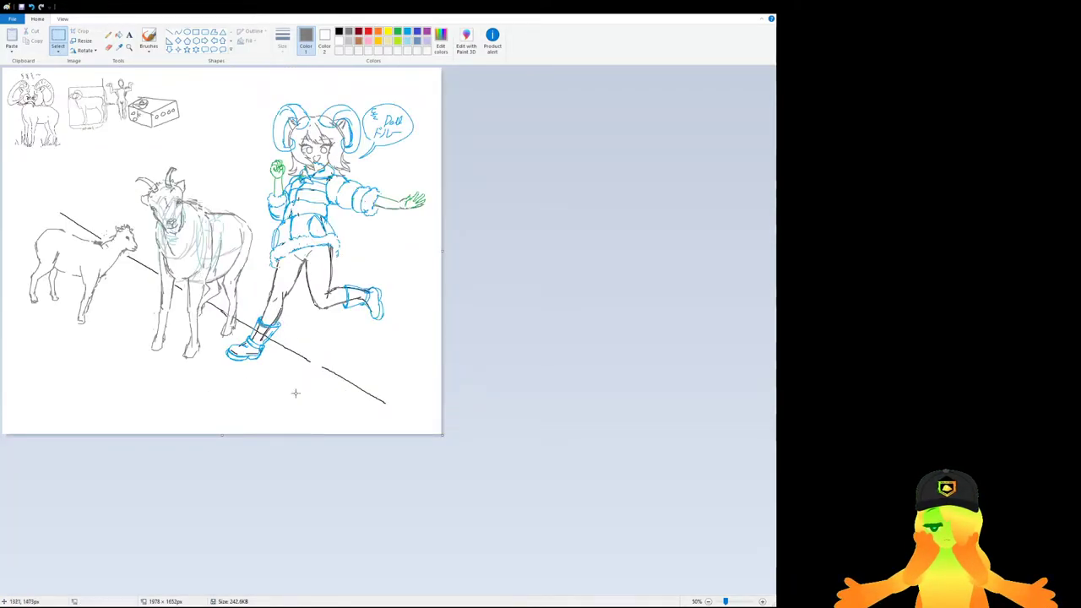
left_click(335, 394)
key("ctrl+z")
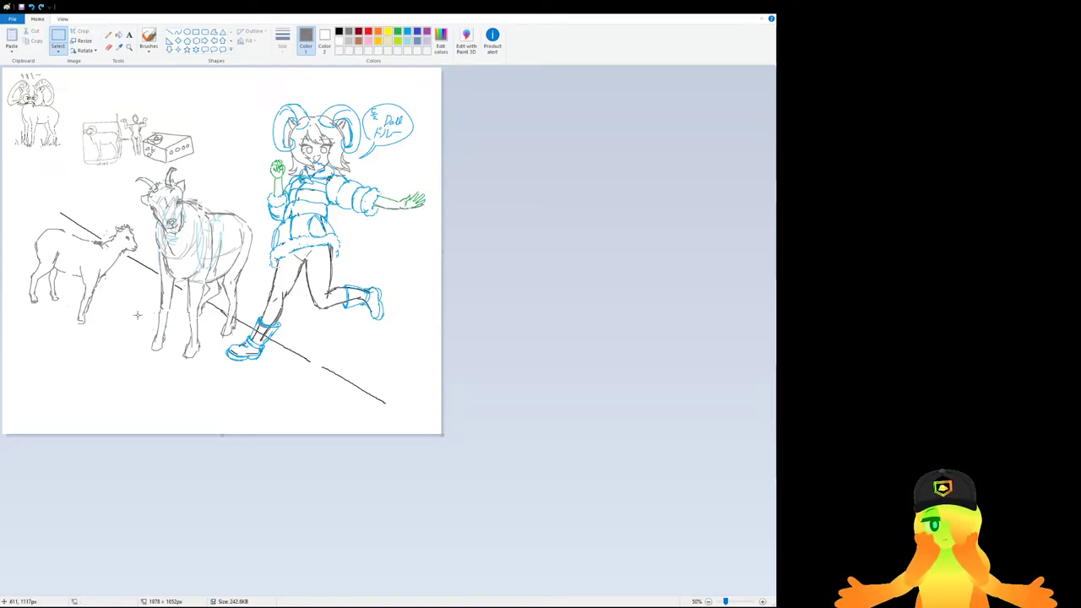
key("ctrl+y")
Try moving the smaller sheep lower on the canvas, then try shrinking it toward its head.
mouse_move(17, 330)
left_mouse_down()
mouse_move(130, 224)
mouse_move(135, 307)
mouse_move(132, 295)
left_mouse_up()
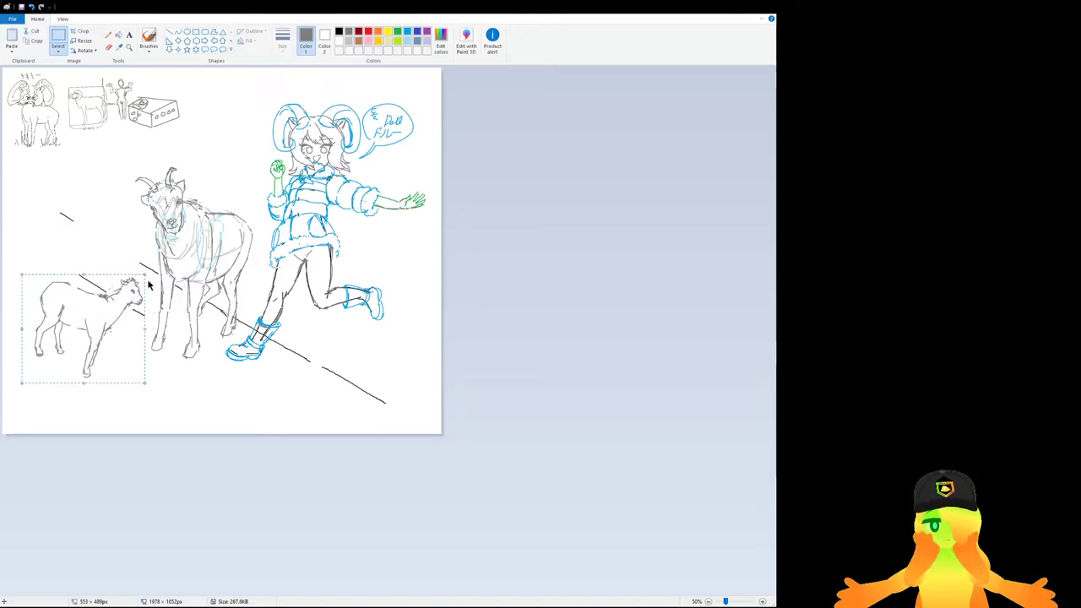
key("ctrl+z")
left_click_drag(138, 221, 12, 337)
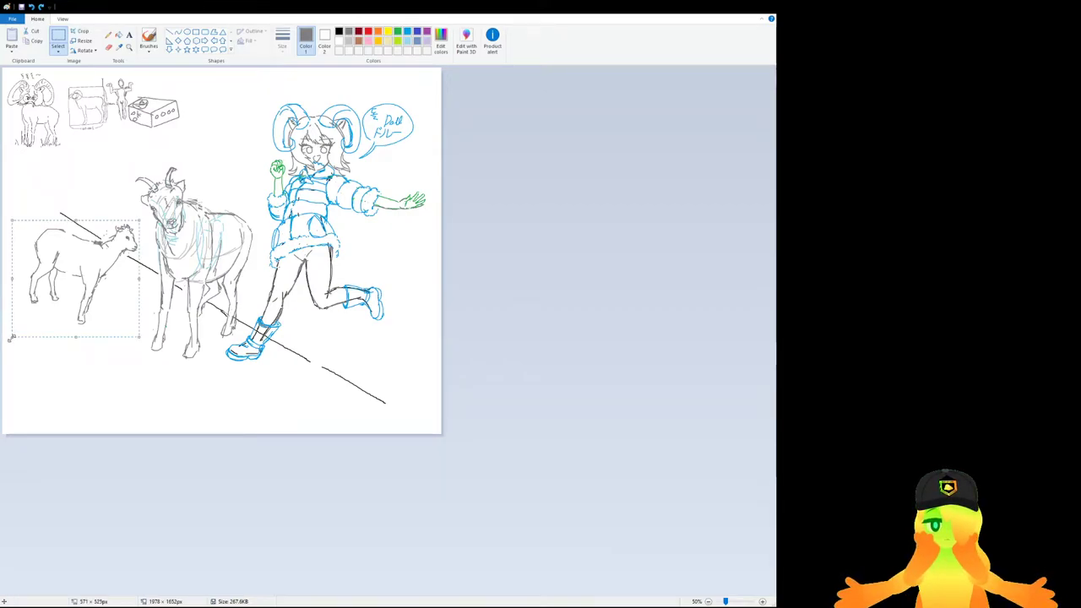
left_click_drag(11, 337, 37, 315)
key("ctrl+z")
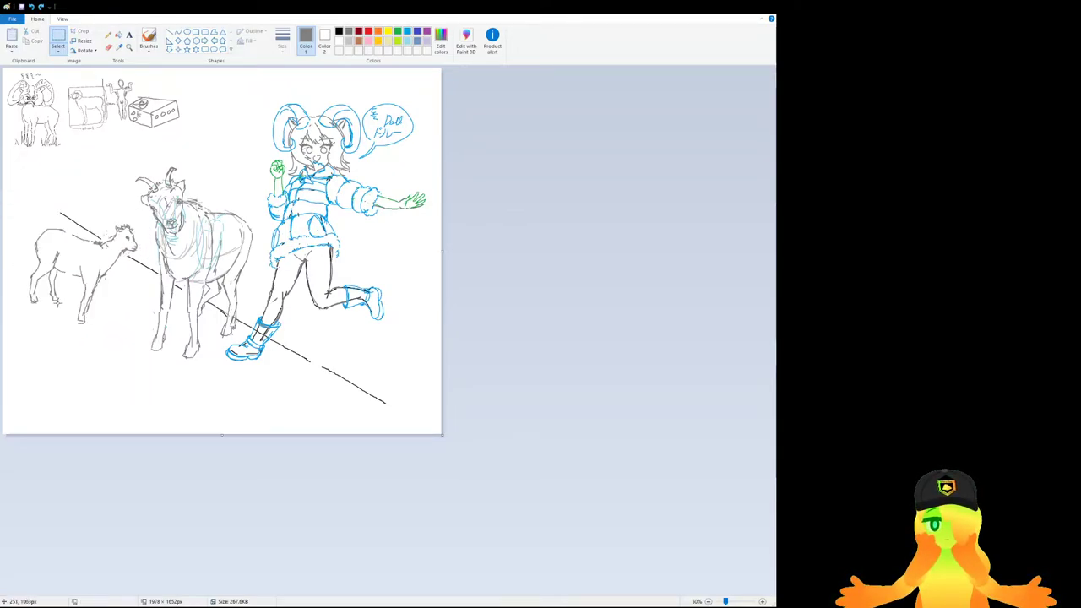
Try enlarging the smaller sheep beside the horned sheep, then undo the enlargement.
left_click_drag(135, 334, 163, 350)
left_click(33, 197)
left_click_drag(108, 305, 93, 301)
left_click(180, 410)
scroll(265, 382, "up", 1)
scroll(265, 381, "down", 1)
scroll(265, 382, "up", 1)
scroll(270, 557, "up", 1)
scroll(271, 557, "down", 10)
left_click_drag(280, 595, 308, 594)
scroll(306, 504, "up", 3)
scroll(306, 504, "down", 1)
scroll(235, 502, "down", 1)
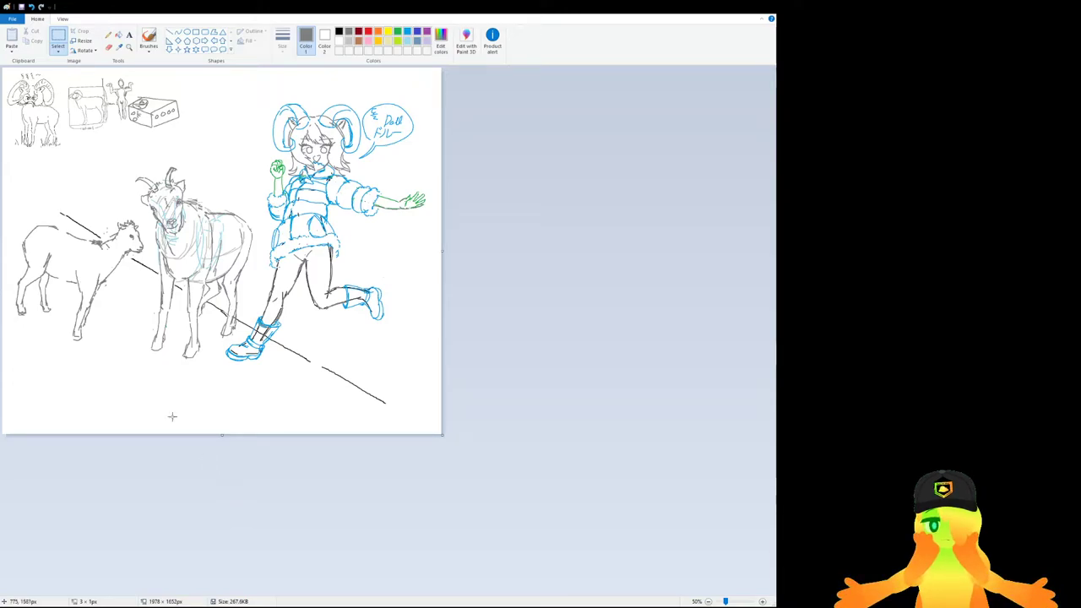
key("ctrl+z")
Delete the black diagonal guide line segments above the smaller sheep's back and between the two animals.
scroll(76, 277, "up", 1)
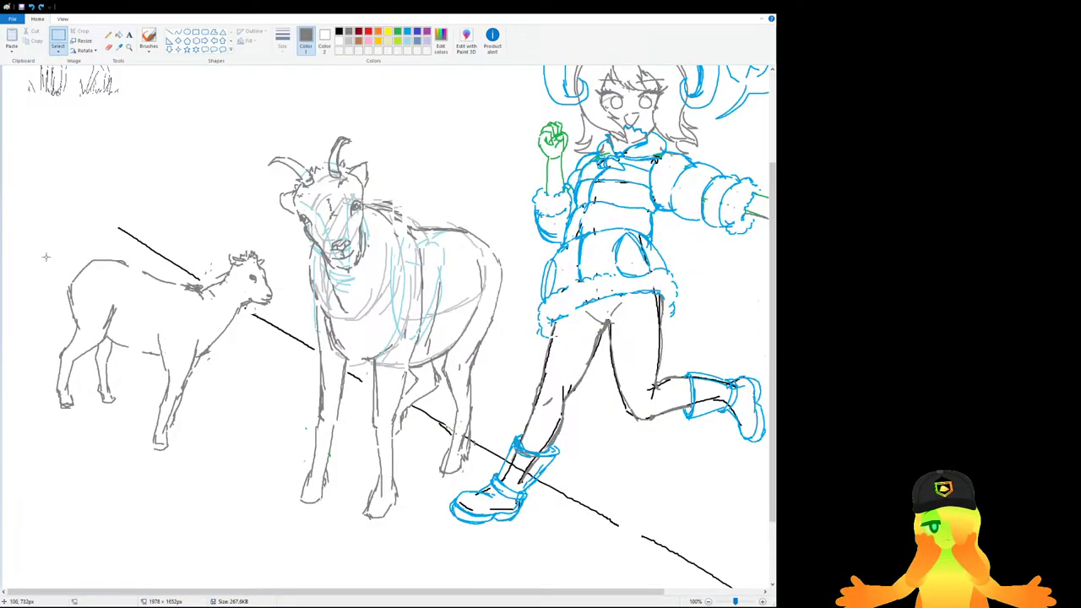
mouse_move(103, 204)
left_mouse_down()
mouse_move(183, 253)
mouse_move(179, 261)
mouse_move(152, 232)
mouse_move(180, 232)
mouse_move(149, 273)
left_mouse_up()
key("Delete")
key("Delete")
key("Delete")
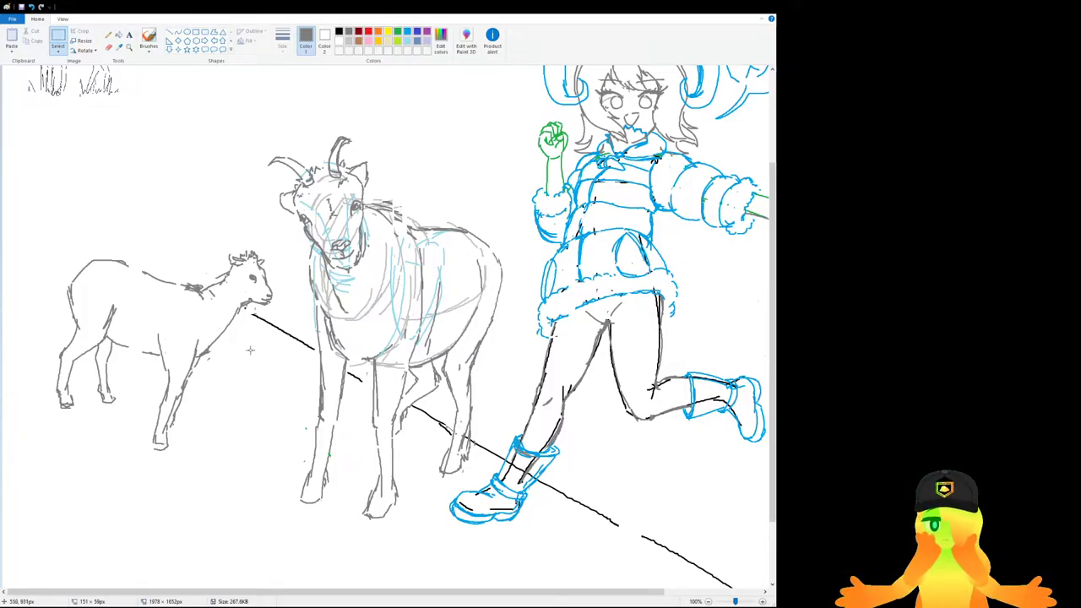
left_click_drag(316, 356, 270, 320)
key("Delete")
Move the smaller sheep down and slightly toward the horned sheep so it stands closer to that animal's feet.
scroll(273, 316, "down", 1)
left_click_drag(21, 219, 141, 332)
mouse_move(114, 277)
left_mouse_down()
mouse_move(101, 218)
mouse_move(350, 357)
mouse_move(239, 296)
mouse_move(243, 360)
mouse_move(108, 228)
mouse_move(114, 285)
left_mouse_up()
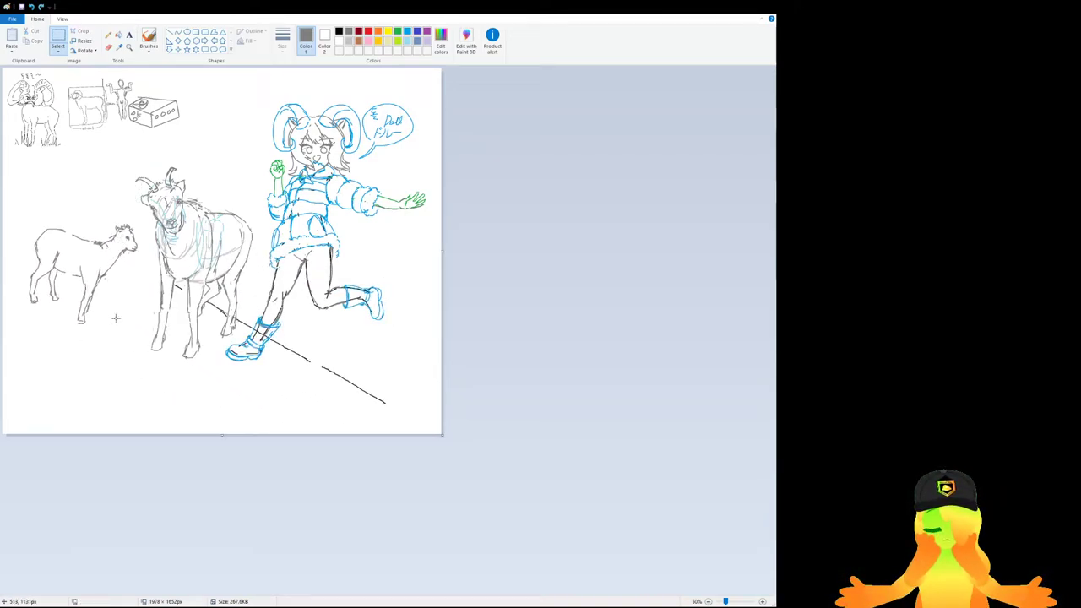
scroll(128, 338, "up", 1)
scroll(152, 350, "down", 2)
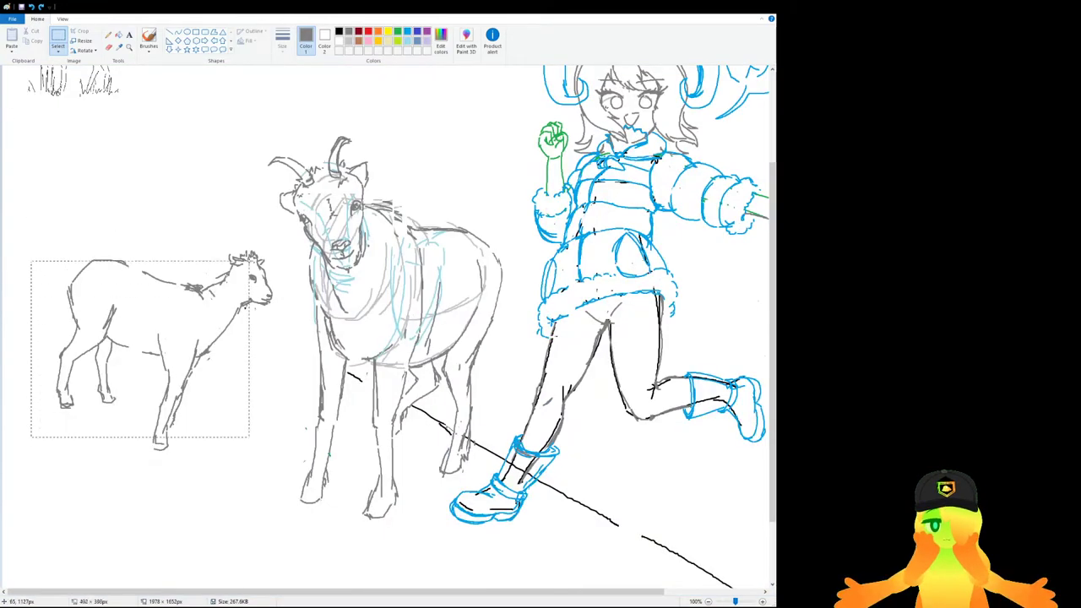
mouse_move(232, 293)
left_mouse_down()
mouse_move(259, 279)
mouse_move(253, 340)
left_mouse_up()
left_click_drag(263, 360, 251, 372)
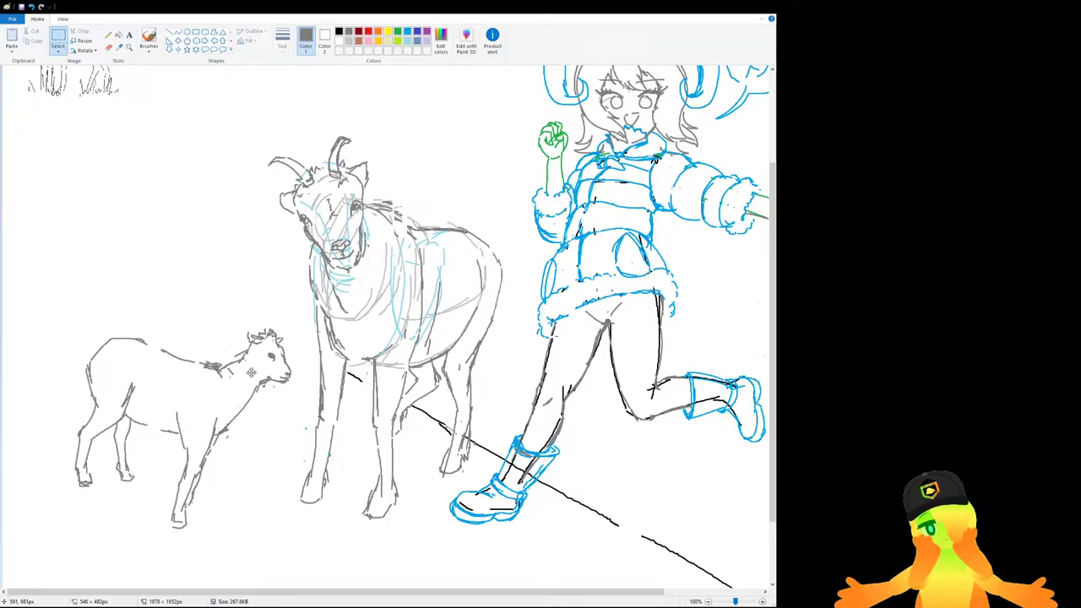
Enlarge the smaller sheep's selection to 644 × 556 px and nudge it slightly lower beside the horned sheep.
left_click_drag(295, 537, 51, 324)
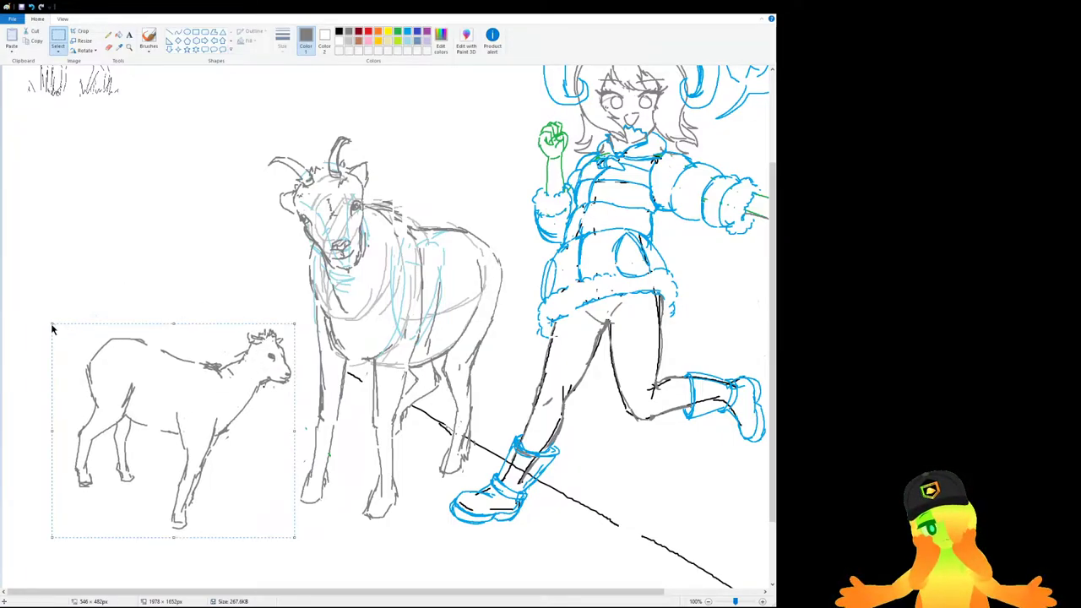
left_click_drag(51, 328, 8, 282)
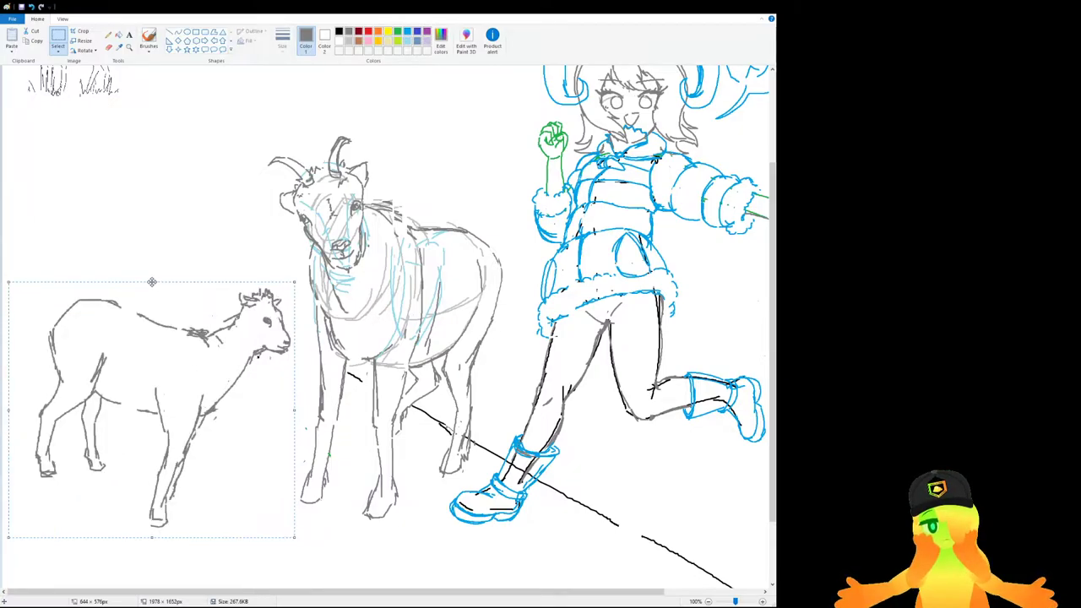
left_click_drag(152, 281, 147, 291)
left_click_drag(194, 359, 200, 377)
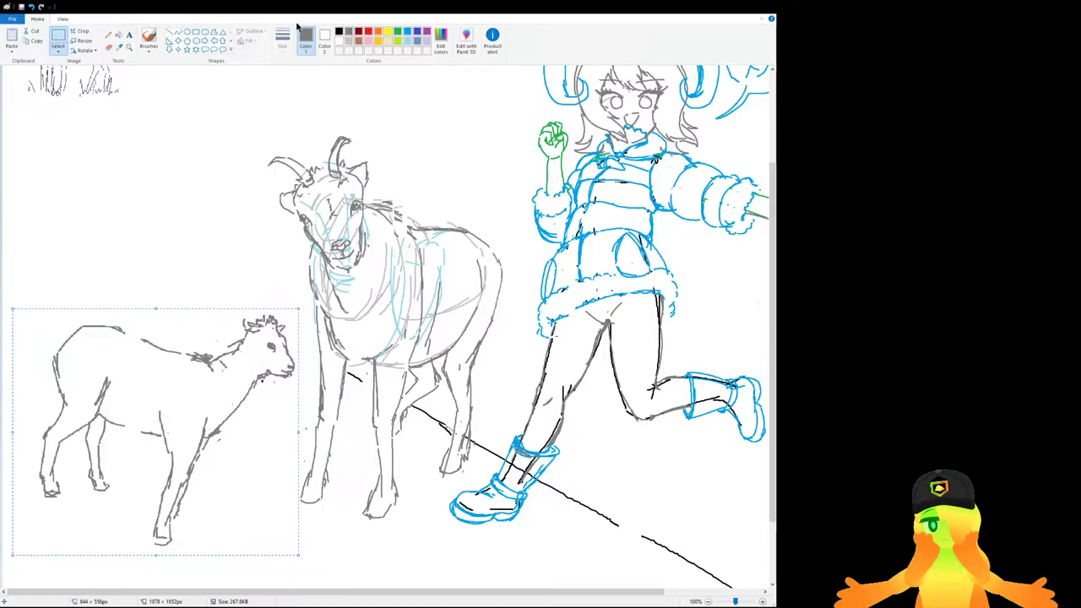
Try brushing a black diagonal guide line behind the smaller sheep, then undo the strokes.
left_click(338, 34)
left_click(149, 38)
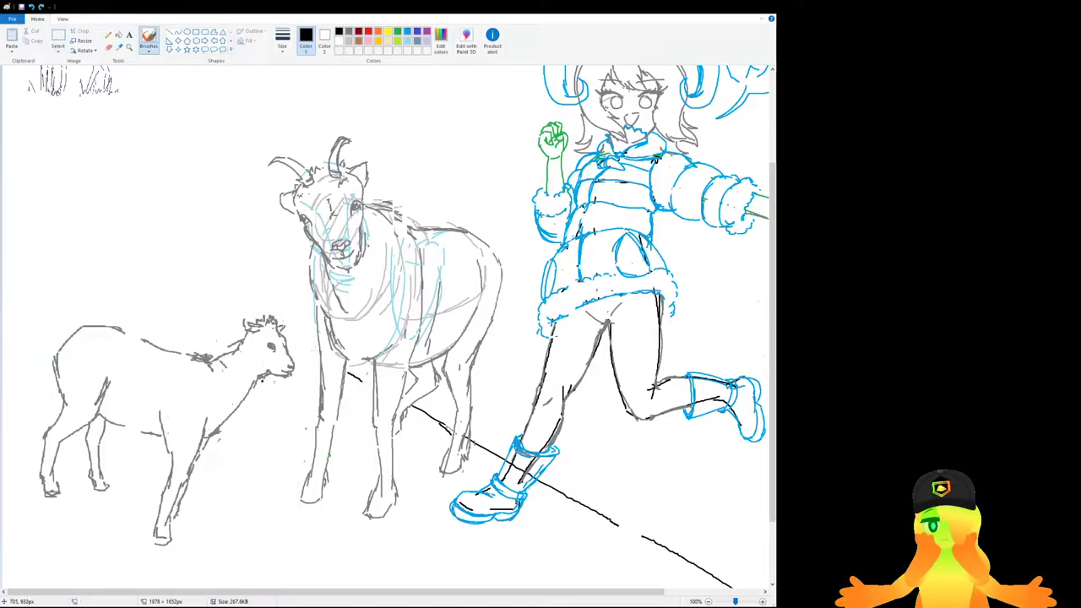
left_click_drag(260, 315, 150, 224)
key("ctrl+z")
mouse_move(81, 193)
left_mouse_down()
mouse_move(227, 305)
mouse_move(68, 201)
mouse_move(188, 284)
mouse_move(154, 243)
mouse_move(211, 288)
left_mouse_up()
key("ctrl+z")
key("ctrl+z")
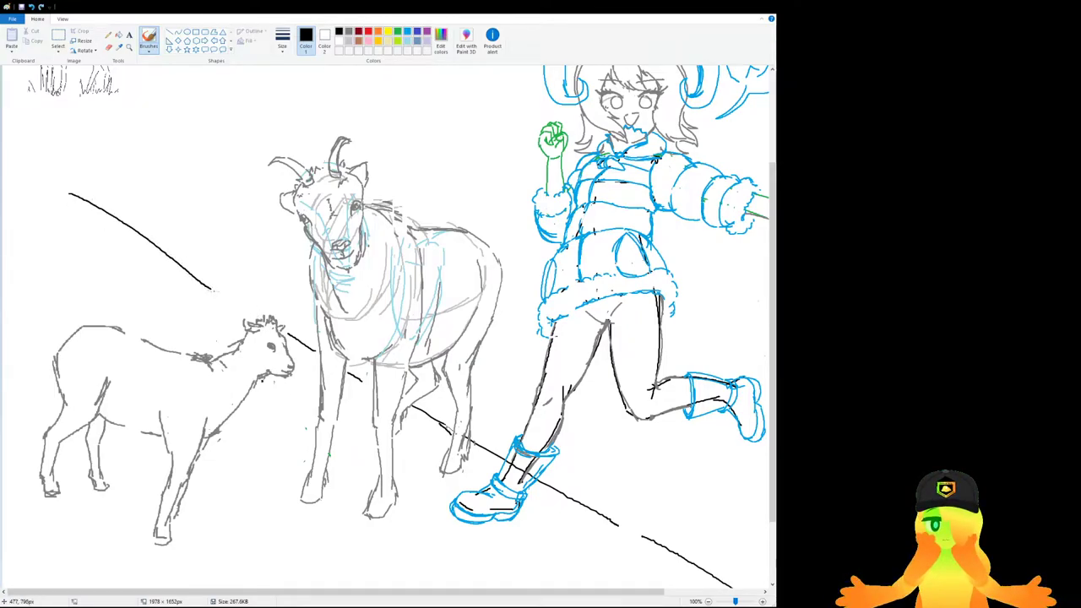
Try moving the smaller sheep in front of the horned sheep's legs, then undo the move.
scroll(203, 365, "down", 1)
scroll(216, 372, "up", 1)
scroll(217, 371, "down", 4)
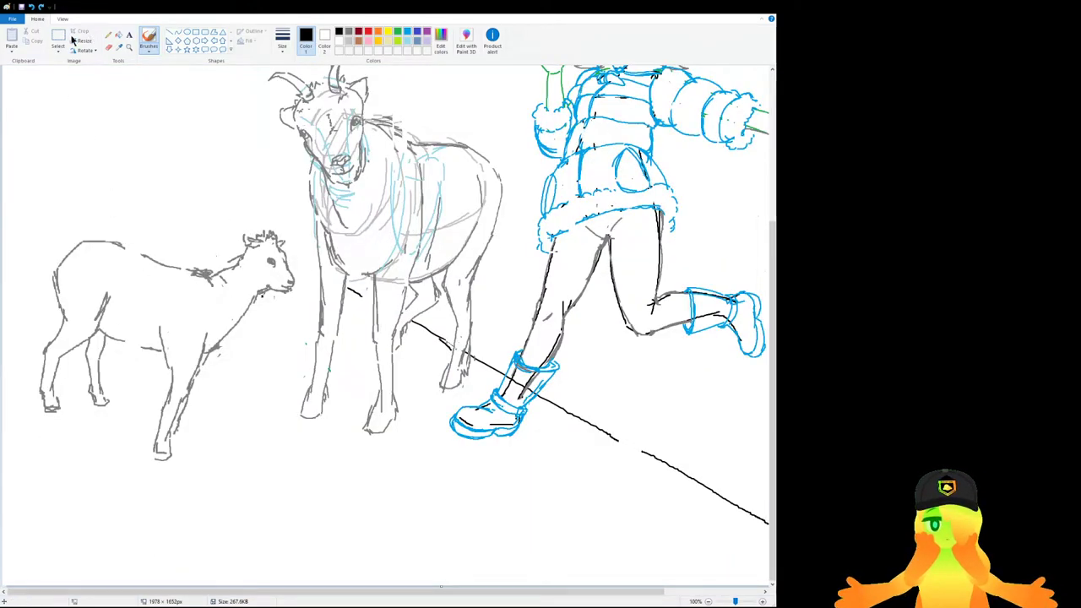
left_click(58, 38)
left_click_drag(25, 220, 301, 475)
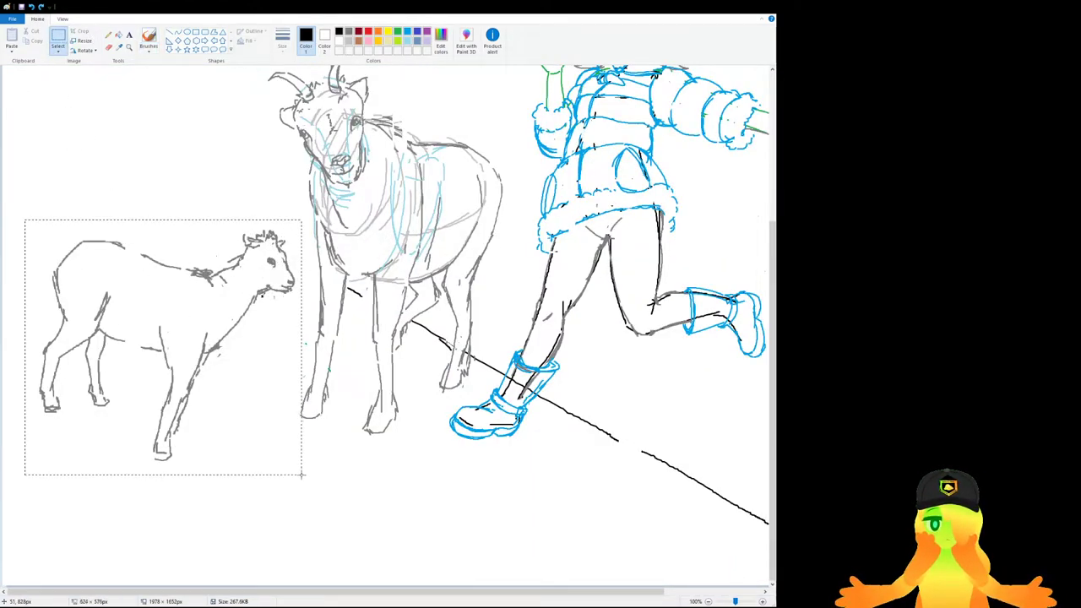
mouse_move(191, 305)
left_mouse_down()
mouse_move(387, 431)
mouse_move(380, 490)
mouse_move(190, 304)
left_mouse_up()
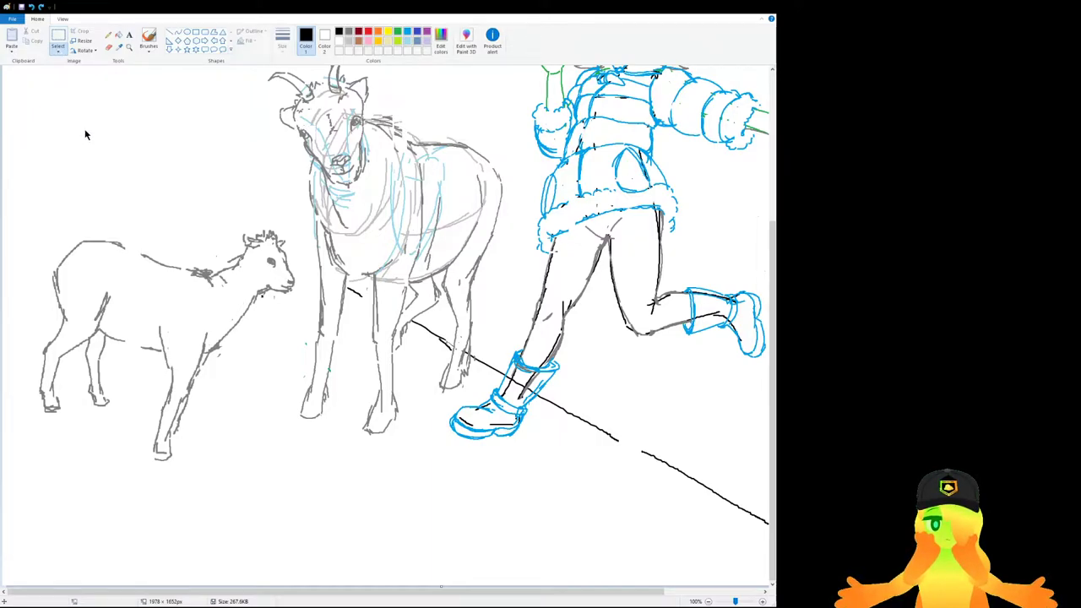
left_click_drag(39, 207, 287, 461)
left_click_drag(184, 353, 344, 424)
scroll(179, 365, "down", 1)
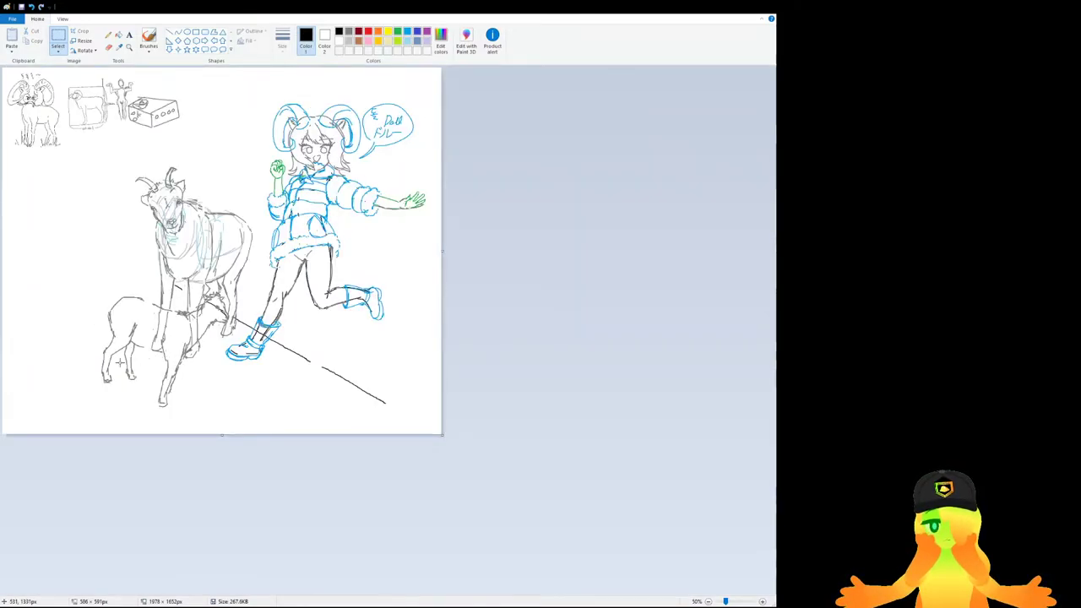
key("ctrl+z")
Try placing the smaller sheep in front of the horned sheep and below the girl's raised foot, then undo the move.
left_click_drag(13, 379, 199, 330)
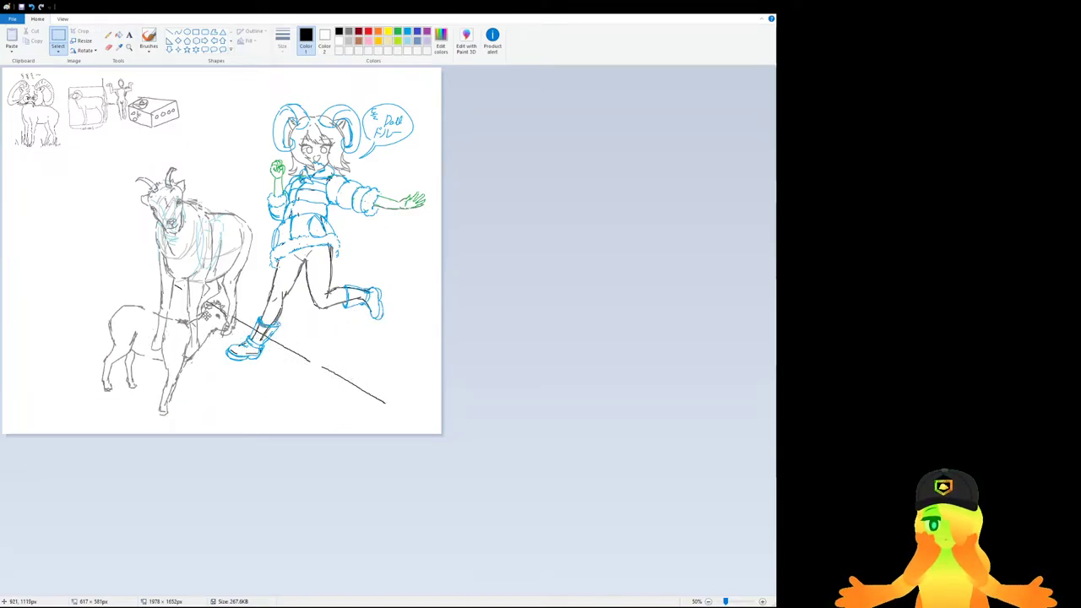
left_click_drag(204, 321, 245, 305)
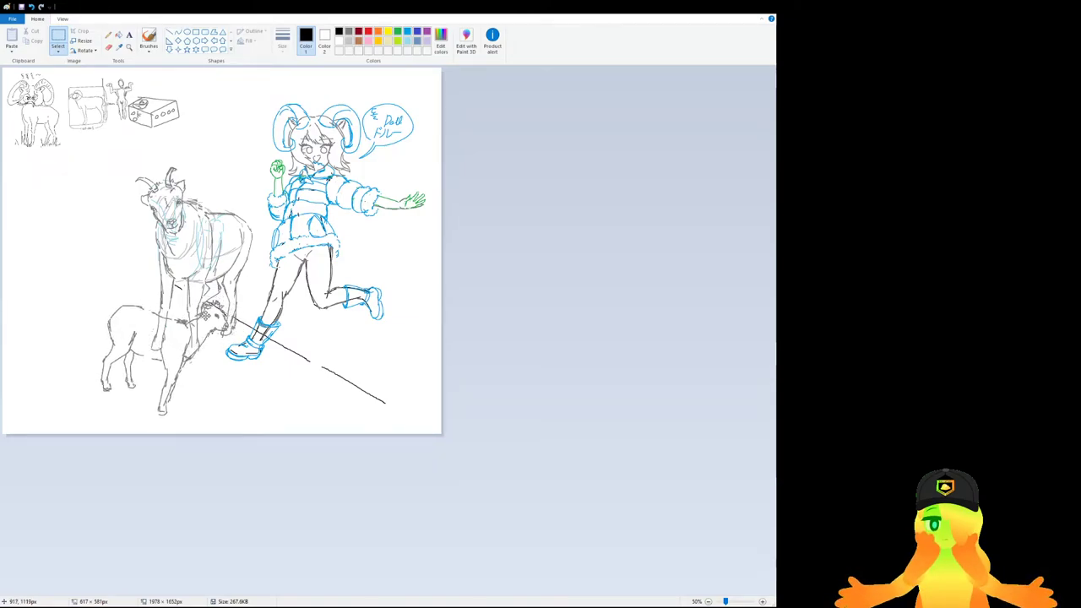
mouse_move(205, 315)
left_mouse_down()
mouse_move(221, 304)
mouse_move(213, 311)
mouse_move(199, 301)
left_mouse_up()
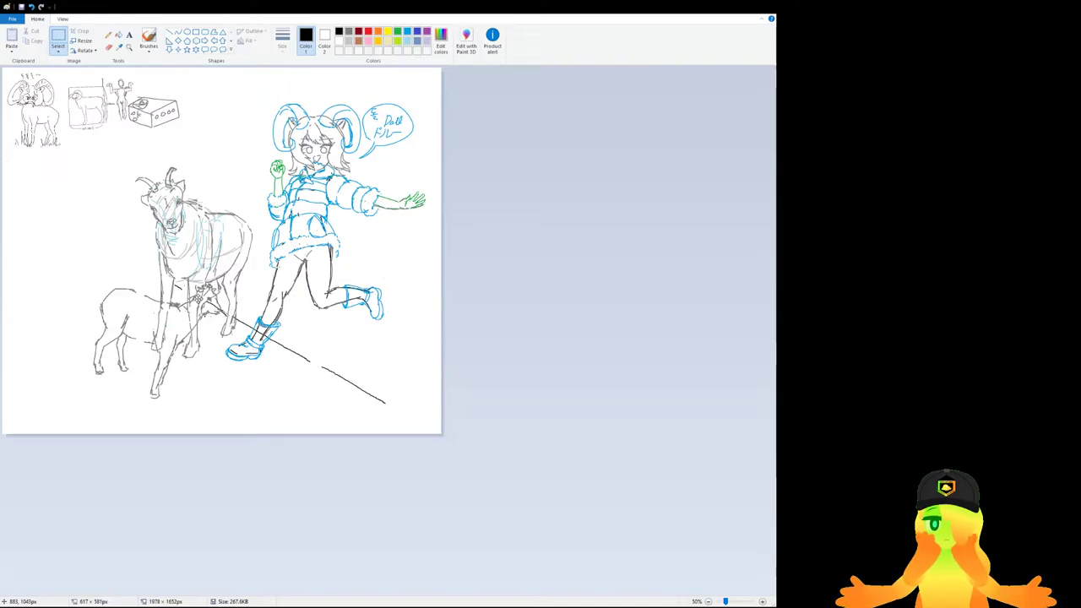
left_click_drag(198, 298, 405, 323)
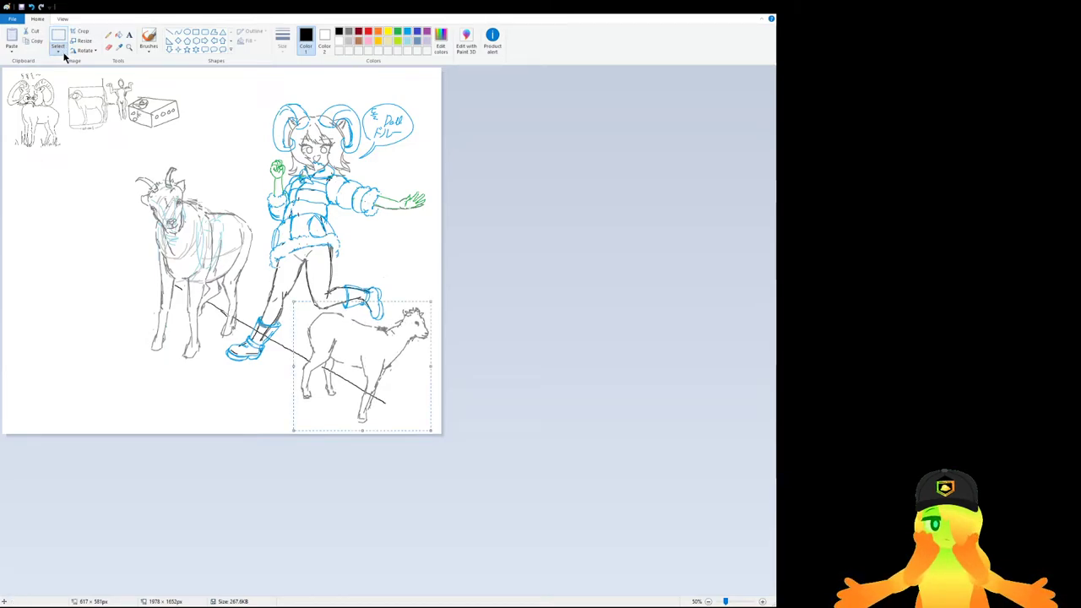
left_click(58, 38)
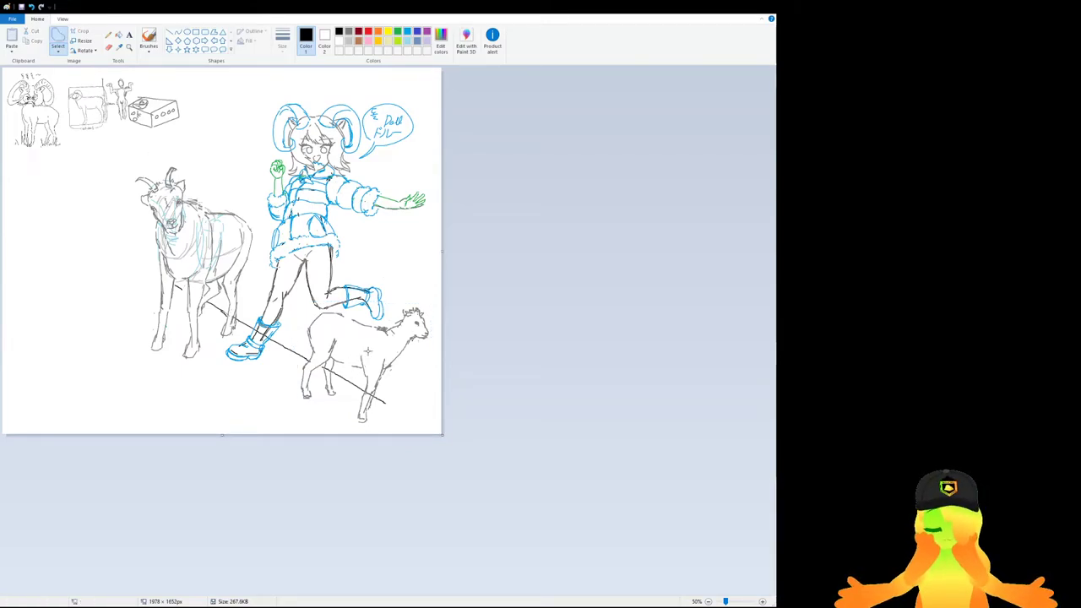
key("ctrl+z")
Try moving the horned sheep lower with a free-form selection, then undo the move.
mouse_move(146, 360)
left_mouse_down()
mouse_move(142, 162)
mouse_move(197, 151)
mouse_move(234, 173)
mouse_move(255, 199)
mouse_move(261, 267)
left_mouse_up()
left_click_drag(215, 338, 147, 362)
left_click_drag(192, 274, 201, 324)
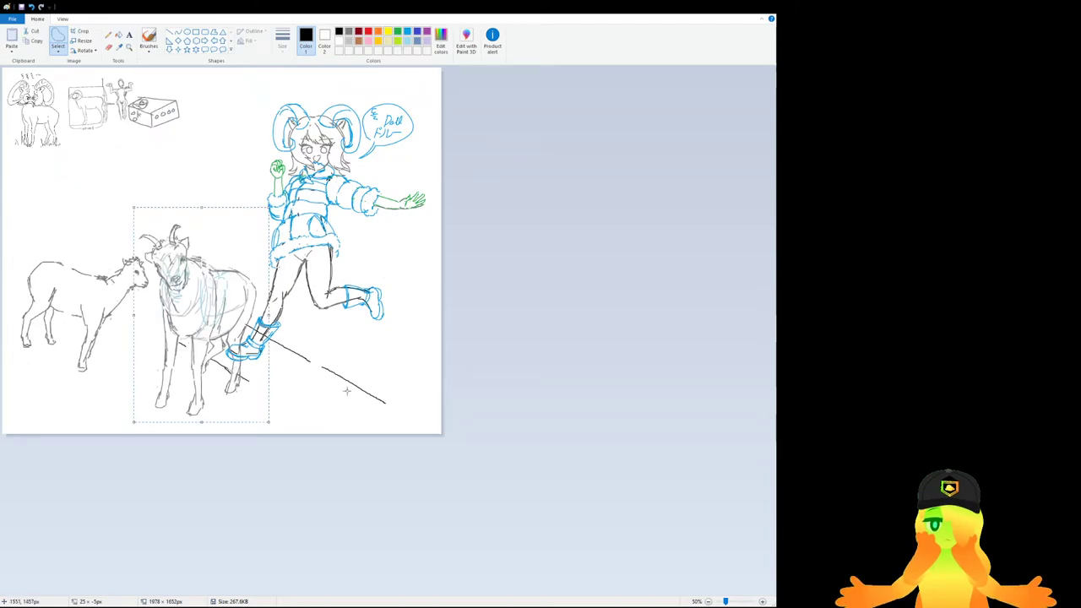
key("ctrl+z")
Extend the canvas to 2742 × 2296 px to add empty space below and beside the drawing.
left_click_drag(441, 437, 601, 553)
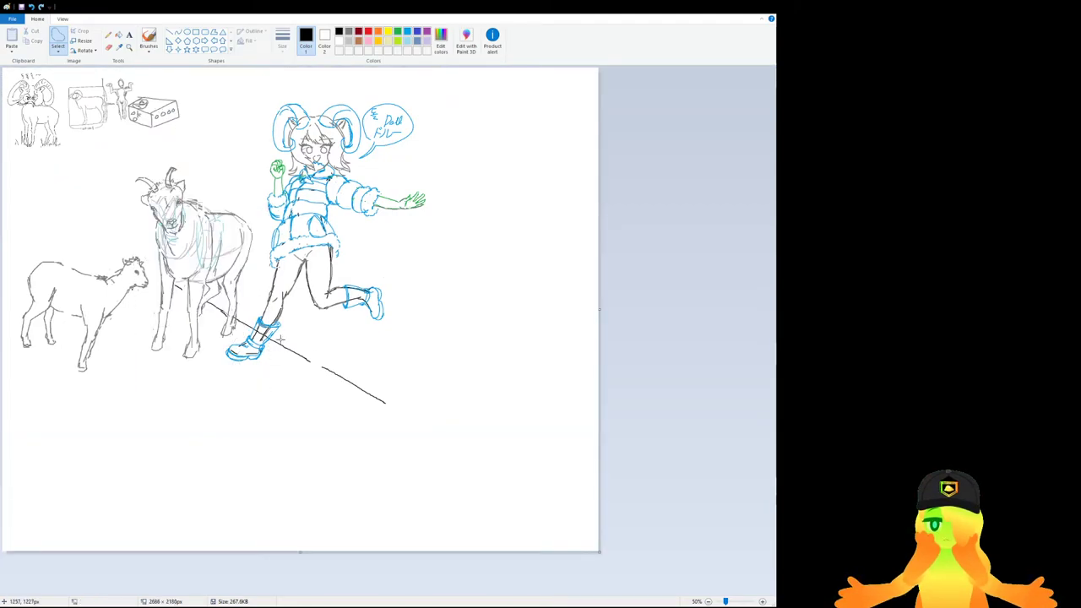
scroll(281, 337, "up", 1)
scroll(240, 271, "down", 1)
scroll(240, 272, "down", 1)
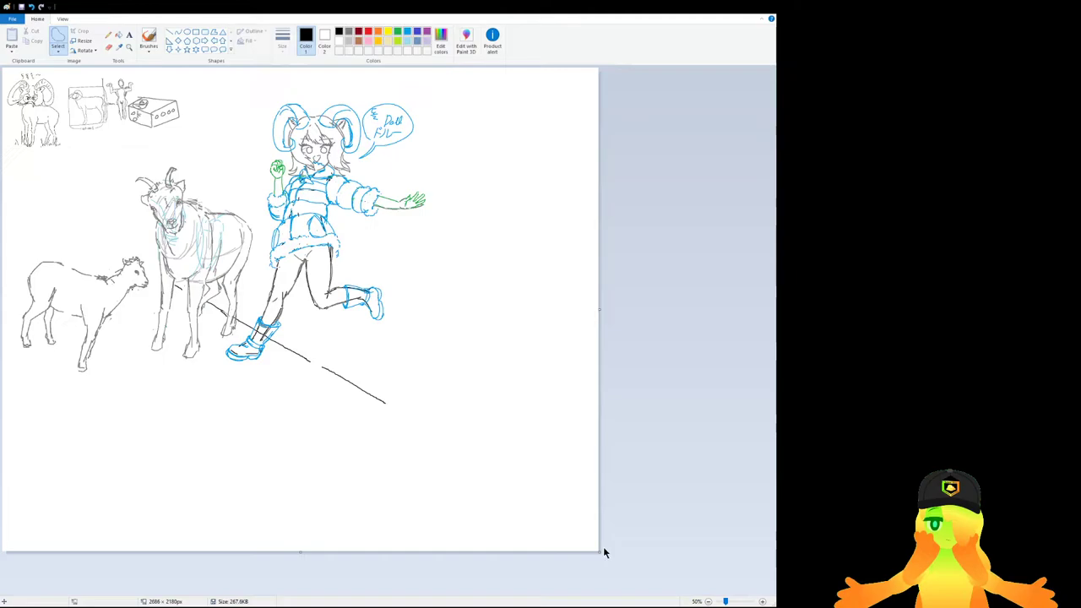
left_click_drag(598, 551, 610, 578)
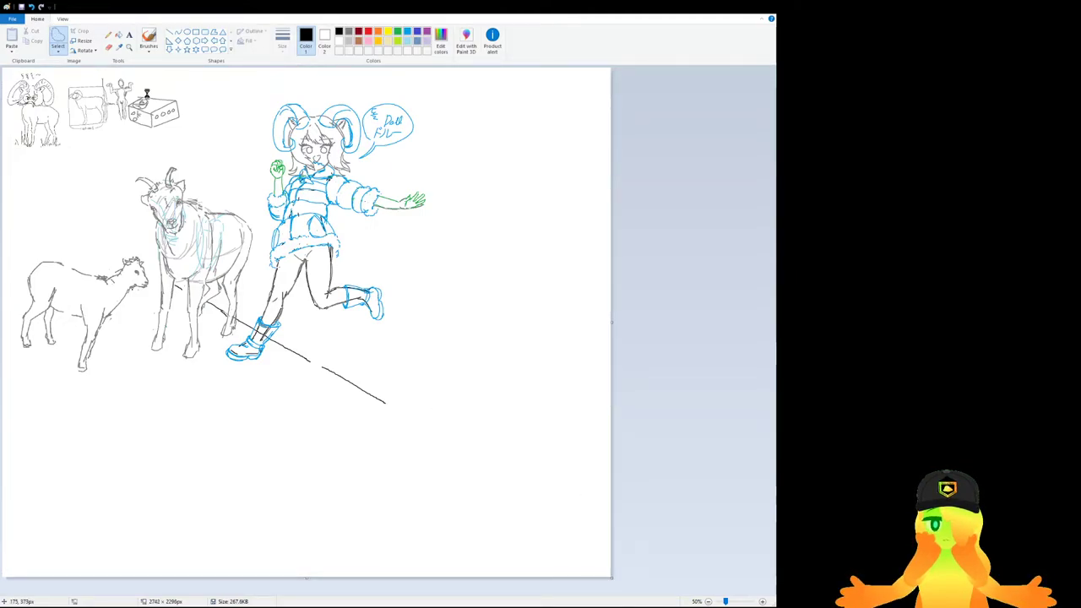
Delete the remaining black guide line segments between and behind the horned sheep's legs using free-form selections.
scroll(250, 256, "up", 1)
scroll(242, 248, "up", 1)
scroll(242, 248, "down", 6)
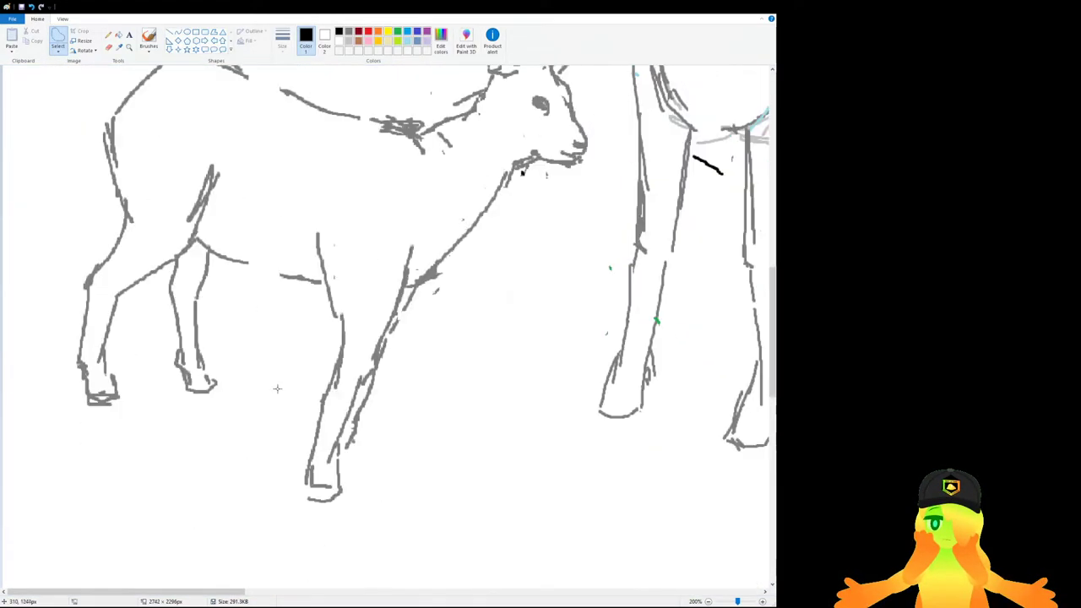
left_click_drag(233, 591, 425, 591)
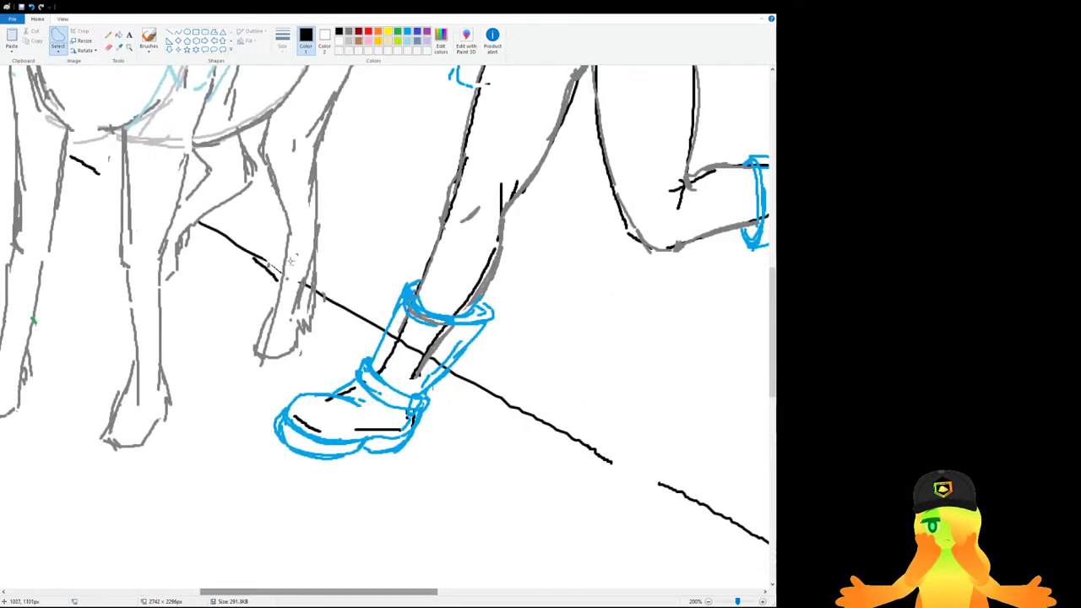
left_click_drag(315, 264, 391, 348)
left_click_drag(305, 297, 182, 242)
key("Delete")
mouse_move(111, 185)
left_mouse_down()
mouse_move(82, 148)
mouse_move(85, 184)
left_mouse_up()
key("Delete")
scroll(177, 233, "down", 2, "ctrl")
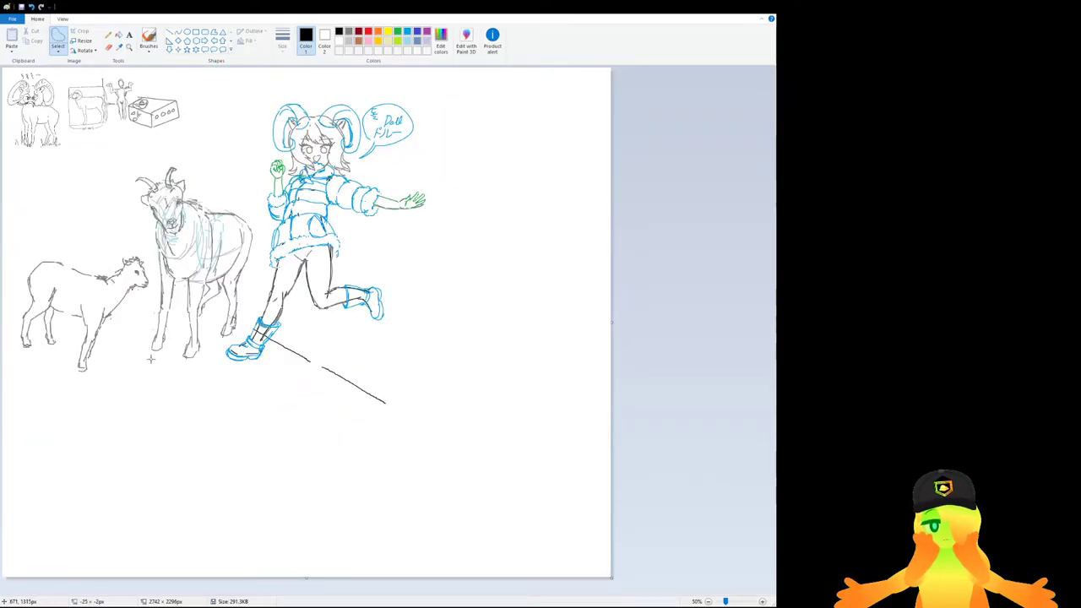
Move the horned sheep with a free-form selection into the empty lower-right area of the canvas.
mouse_move(158, 303)
left_mouse_down()
mouse_move(145, 179)
mouse_move(161, 158)
mouse_move(218, 175)
mouse_move(250, 218)
mouse_move(257, 285)
left_mouse_up()
mouse_move(239, 331)
left_mouse_down()
mouse_move(211, 358)
mouse_move(154, 356)
left_mouse_up()
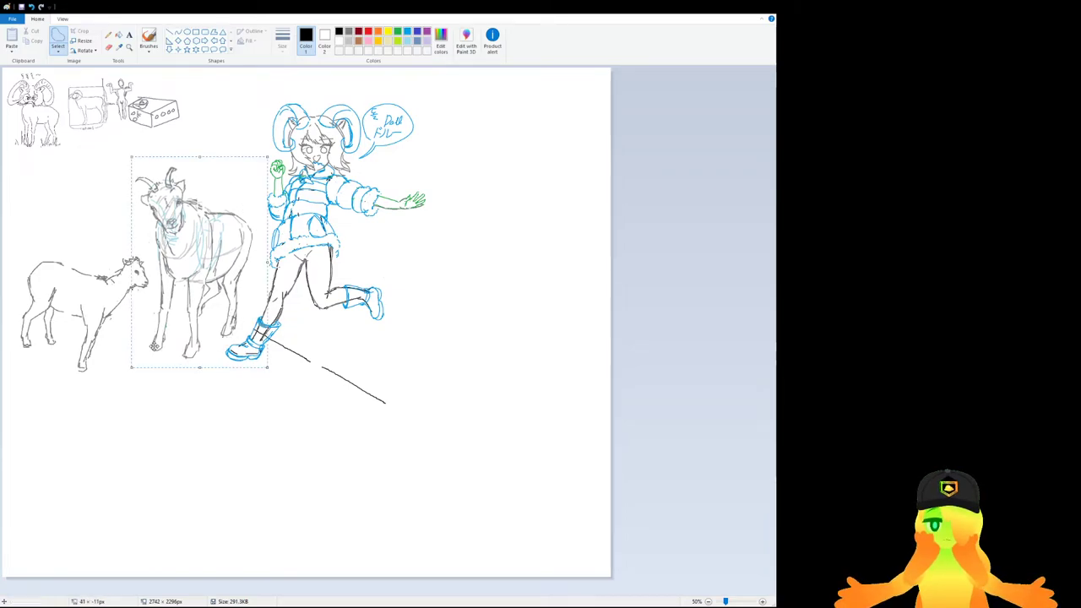
mouse_move(532, 455)
left_mouse_down()
mouse_move(542, 460)
mouse_move(518, 451)
left_mouse_up()
Move the smaller sheep with a free-form selection up beside the girl, into the horned sheep's former place.
mouse_move(98, 382)
left_mouse_down()
mouse_move(53, 219)
mouse_move(21, 362)
mouse_move(89, 384)
left_mouse_up()
mouse_move(65, 307)
left_mouse_down()
mouse_move(199, 279)
mouse_move(106, 297)
mouse_move(194, 264)
mouse_move(196, 279)
mouse_move(168, 257)
mouse_move(178, 265)
mouse_move(181, 255)
left_mouse_up()
left_click_drag(124, 163, 136, 174)
mouse_move(190, 246)
left_mouse_down()
mouse_move(369, 334)
mouse_move(362, 352)
mouse_move(161, 241)
mouse_move(191, 256)
left_mouse_up()
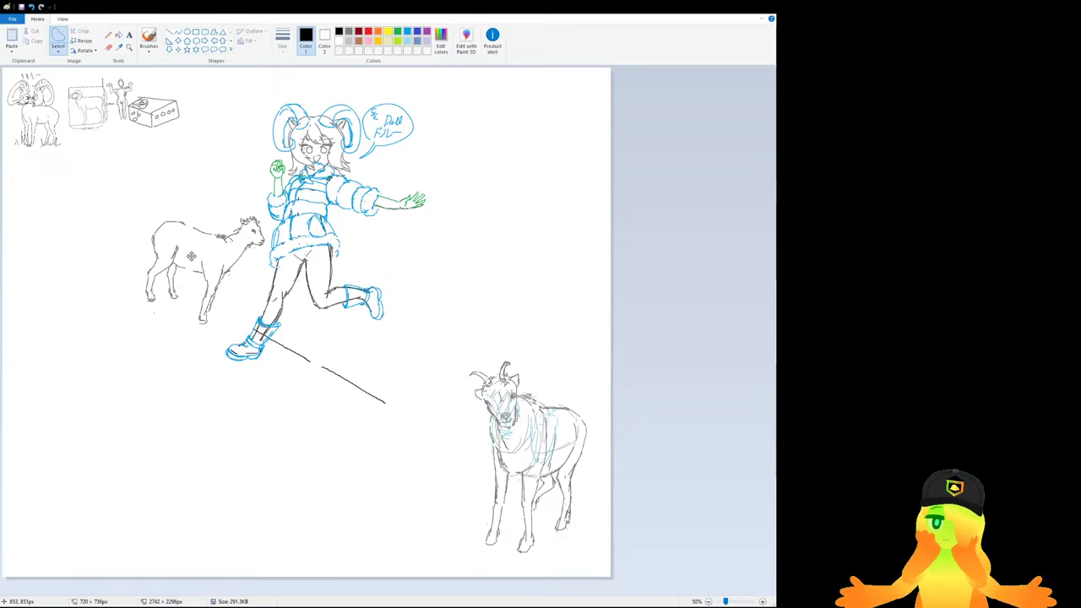
left_click_drag(192, 256, 192, 256)
Move the horned sheep back beside the girl, overlapping in front of the smaller sheep and standing lower.
mouse_move(459, 454)
left_mouse_down()
mouse_move(427, 358)
mouse_move(601, 488)
mouse_move(468, 550)
left_mouse_up()
left_click_drag(529, 464, 217, 310)
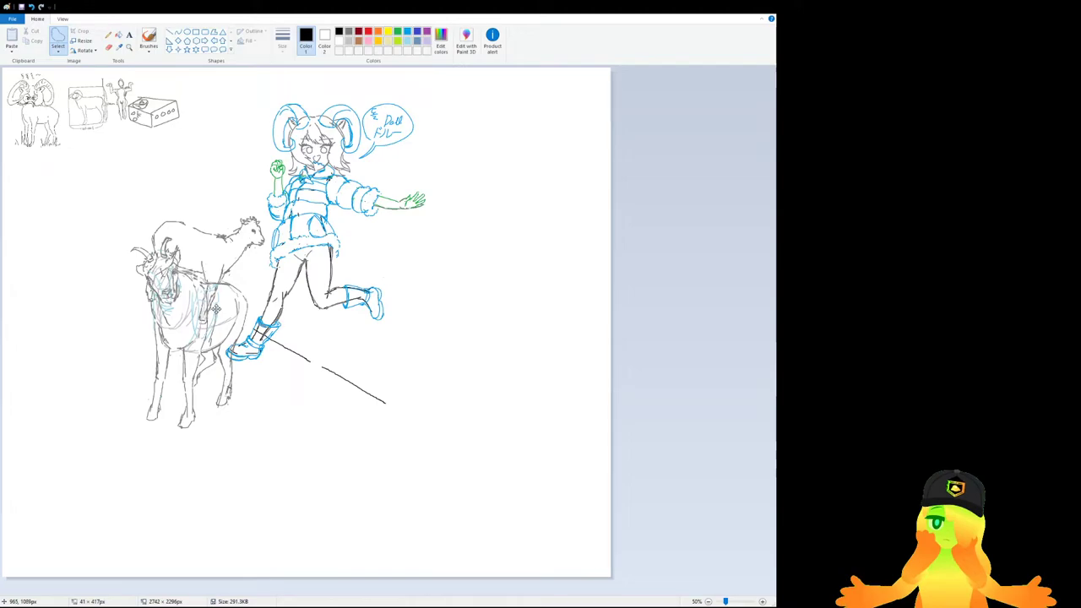
left_click_drag(218, 310, 218, 310)
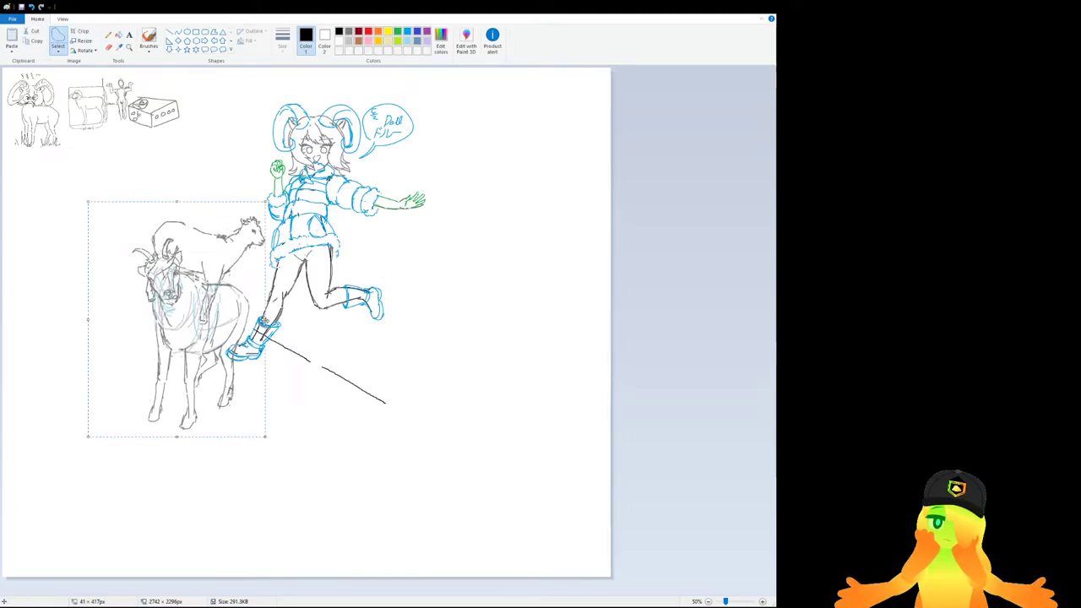
left_click(266, 323)
scroll(265, 323, "up", 1, "ctrl")
scroll(233, 340, "down", 7)
scroll(492, 295, "up", 3)
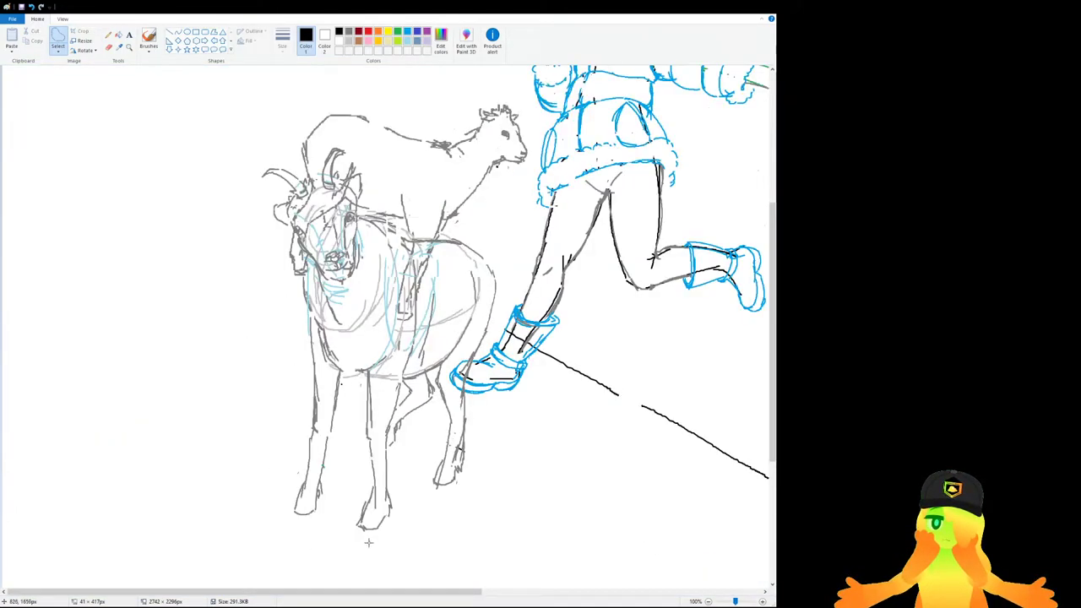
Crop the canvas at its lower-right corner to about 1960 × 1698 px, just around the girl and the sheep.
left_click(148, 39)
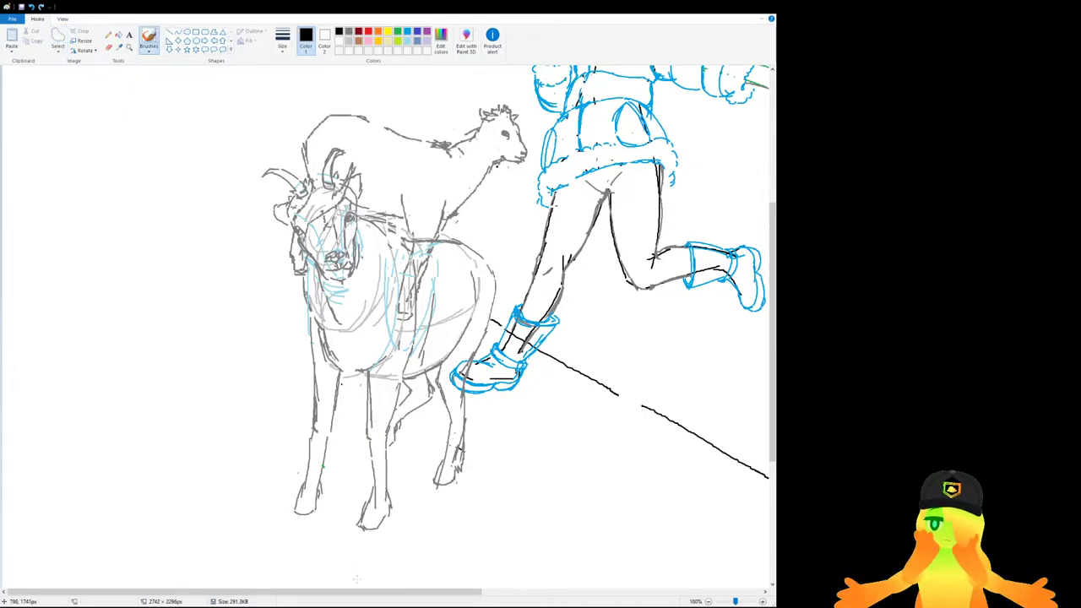
left_click_drag(364, 593, 391, 592)
scroll(352, 394, "up", 1)
scroll(304, 415, "down", 3)
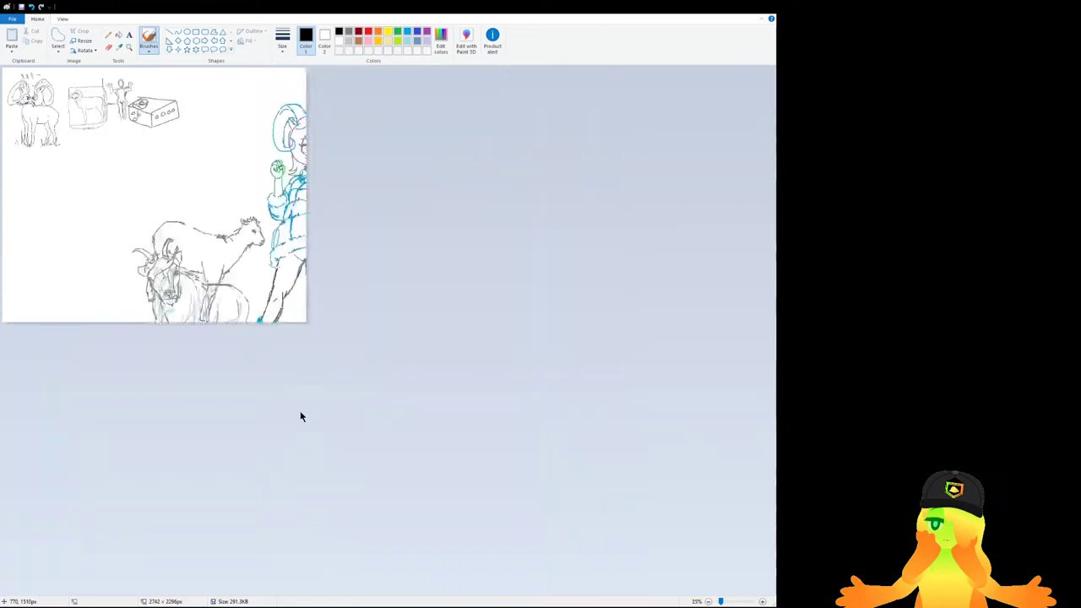
left_click_drag(306, 322, 220, 255)
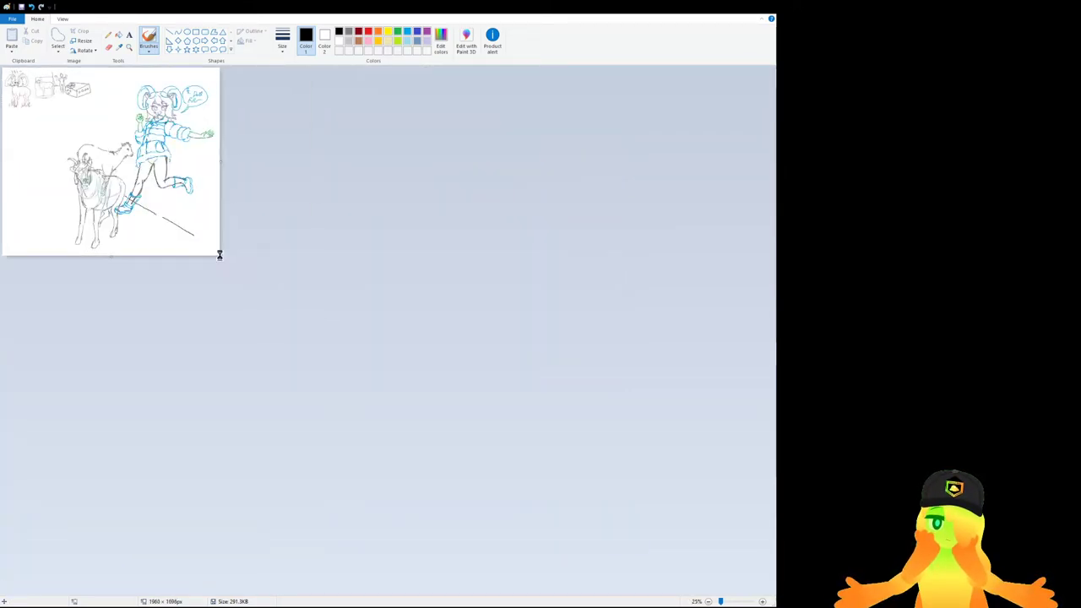
Inspect the horned sheep's head and body up close, then the whole cropped drawing.
scroll(157, 221, "up", 2, "ctrl")
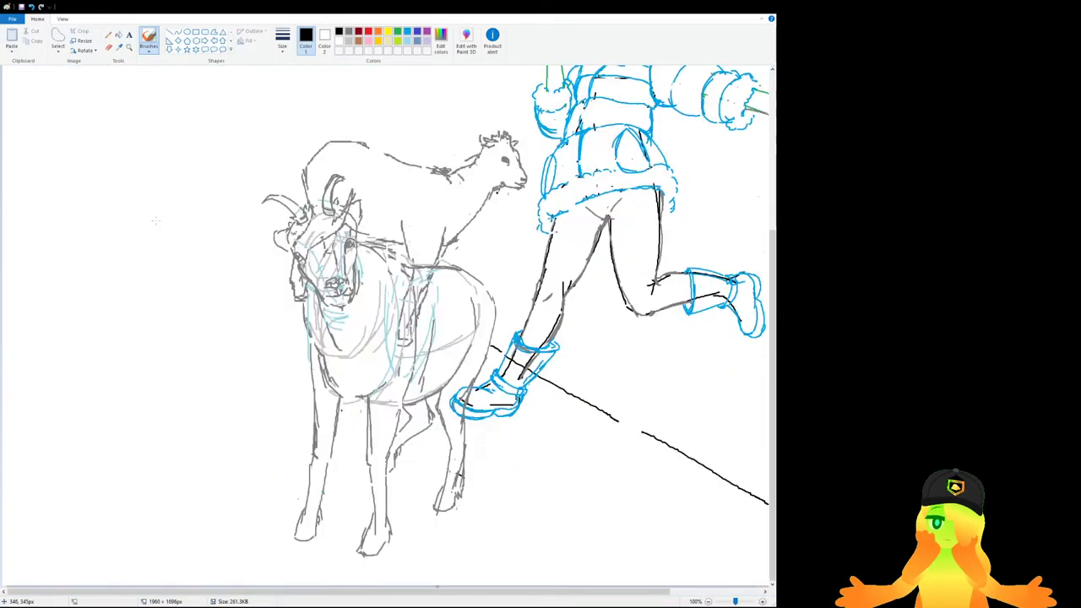
left_click_drag(282, 591, 387, 593)
scroll(388, 431, "up", 1, "ctrl")
scroll(363, 422, "down", 2)
scroll(357, 420, "up", 1)
left_click(108, 47)
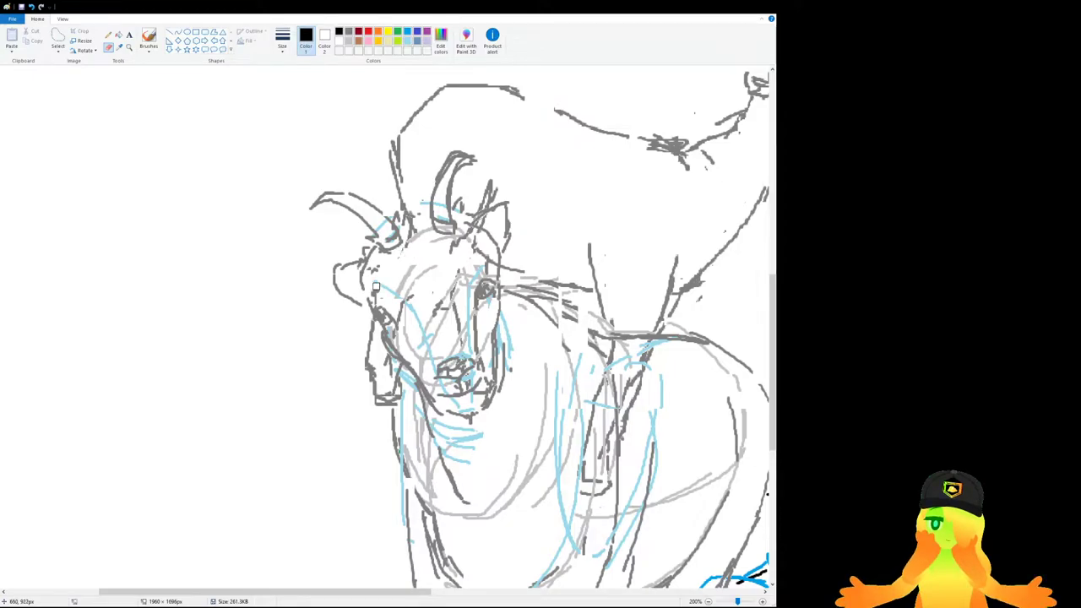
scroll(318, 265, "down", 1)
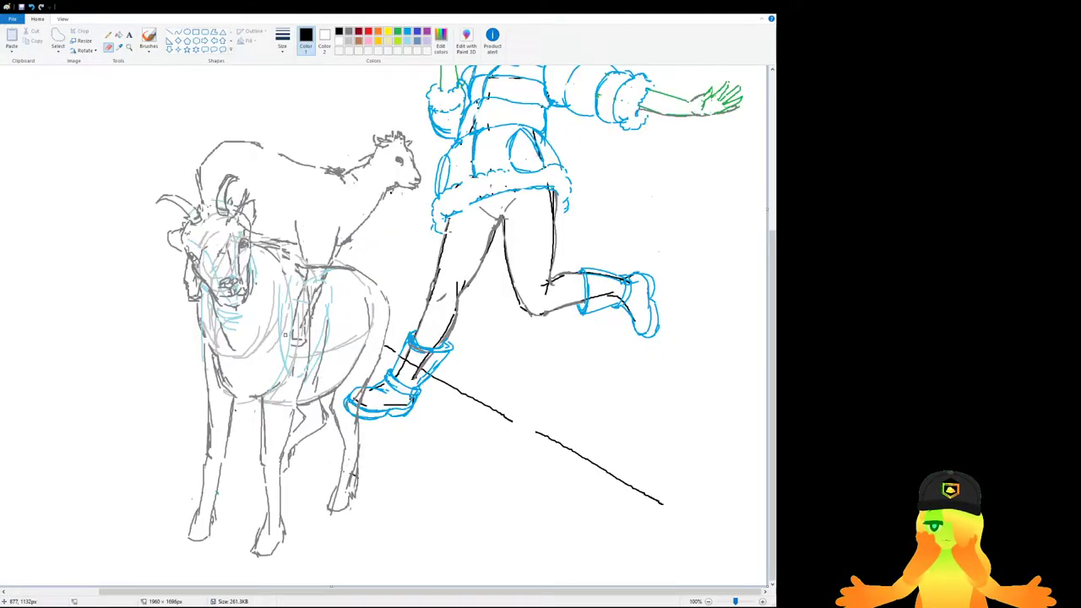
scroll(285, 335, "down", 1)
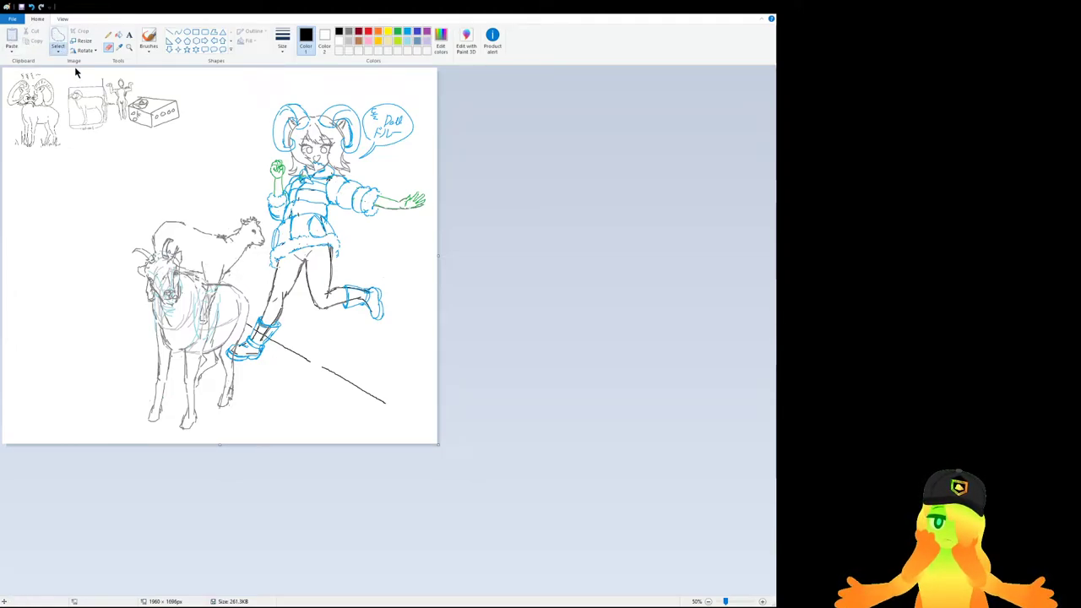
Stack the sheep-and-figure thumbnail and the box thumbnail in a column beneath the small ram sketch.
key("ctrl+a")
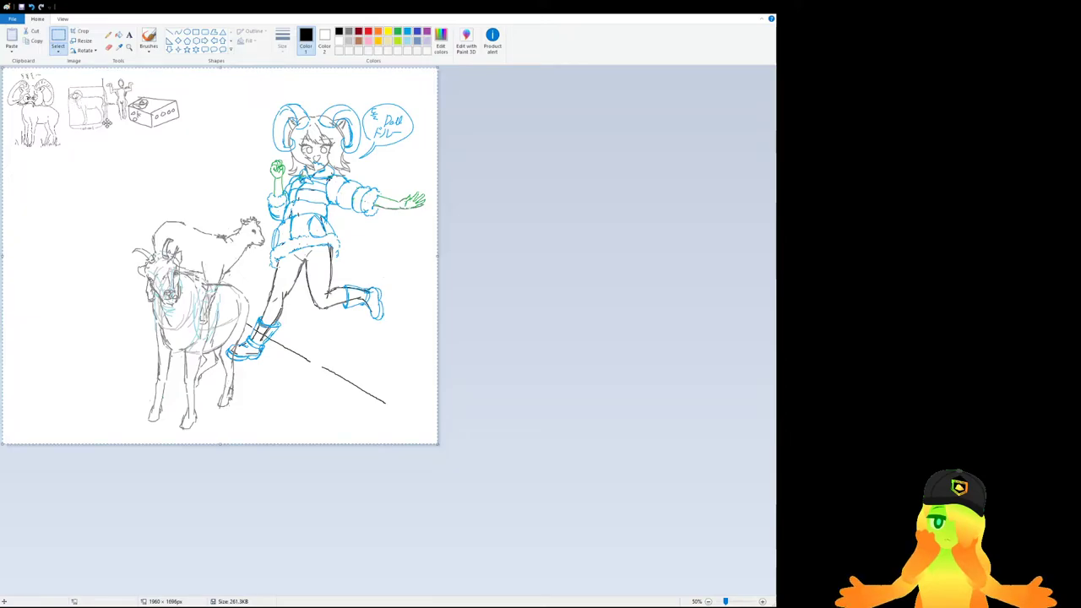
mouse_move(209, 163)
left_mouse_down()
mouse_move(70, 66)
mouse_move(99, 156)
mouse_move(27, 168)
left_mouse_up()
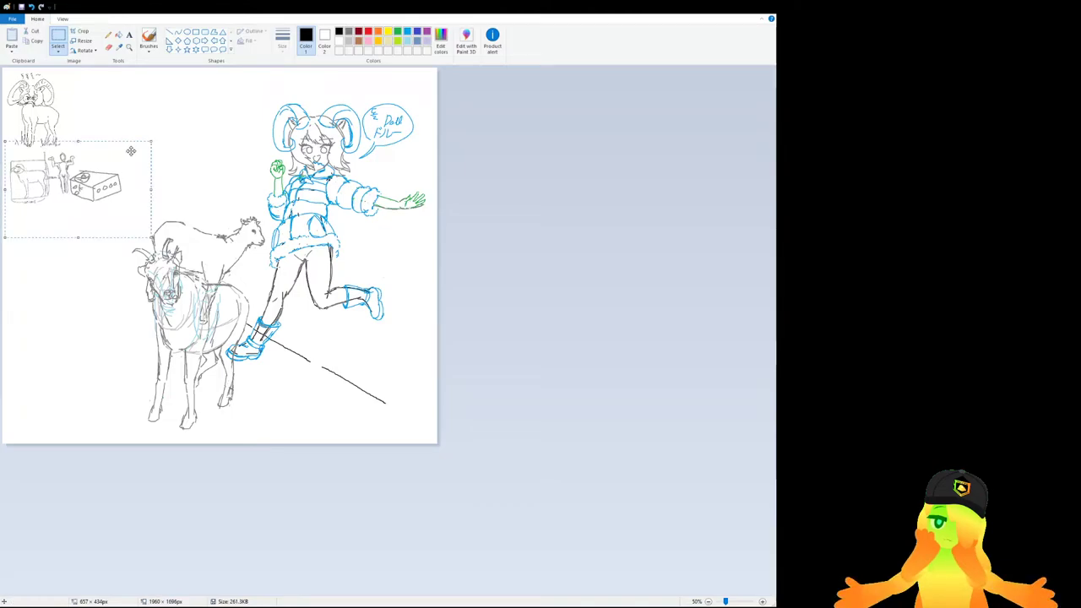
left_click(77, 87)
scroll(119, 236, "up", 1)
left_click_drag(135, 330, 133, 321)
mouse_move(221, 353)
left_mouse_down()
mouse_move(187, 259)
mouse_move(153, 268)
mouse_move(140, 282)
mouse_move(160, 347)
mouse_move(202, 356)
left_mouse_up()
mouse_move(189, 300)
left_mouse_down()
mouse_move(115, 383)
mouse_move(79, 371)
mouse_move(72, 385)
left_mouse_up()
left_click(57, 39)
scroll(64, 72, "down", 1)
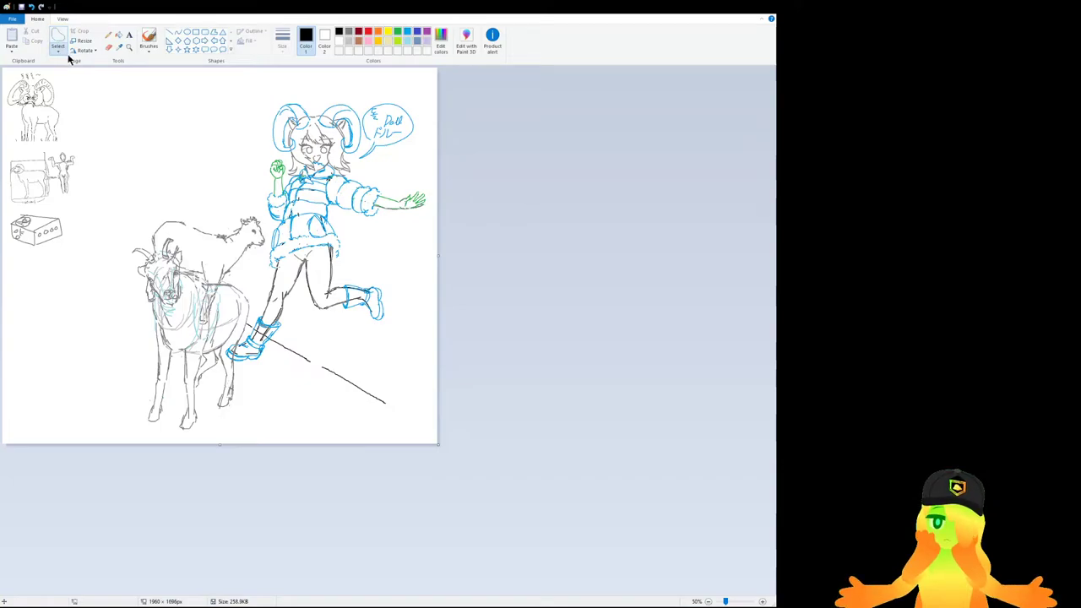
mouse_move(110, 77)
left_mouse_down()
mouse_move(390, 316)
mouse_move(433, 432)
mouse_move(188, 116)
mouse_move(122, 97)
left_mouse_up()
left_click(433, 433)
key("Delete")
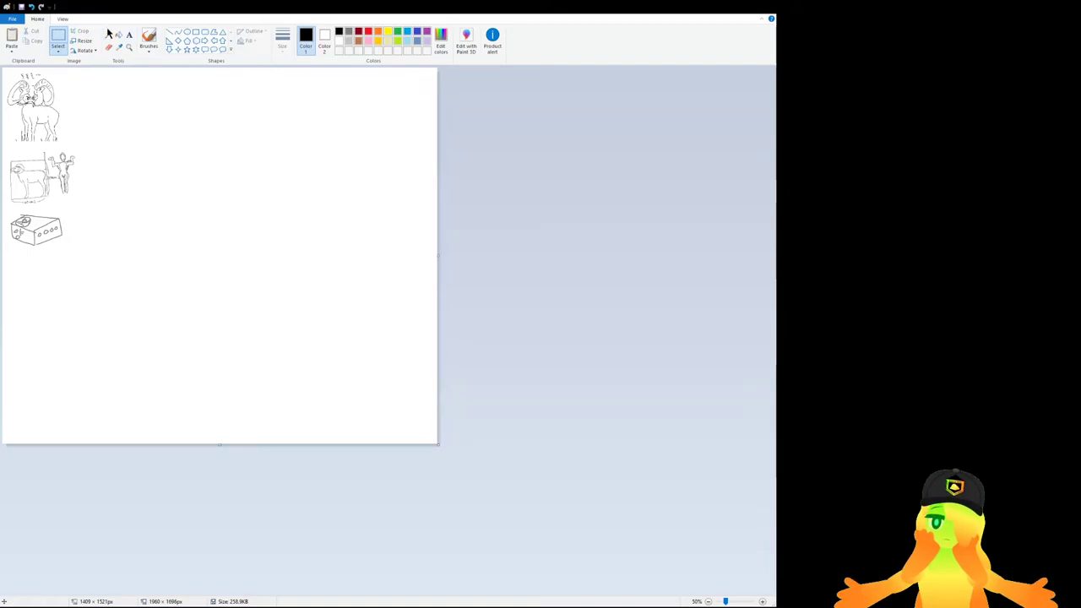
left_click(60, 19)
left_click(37, 19)
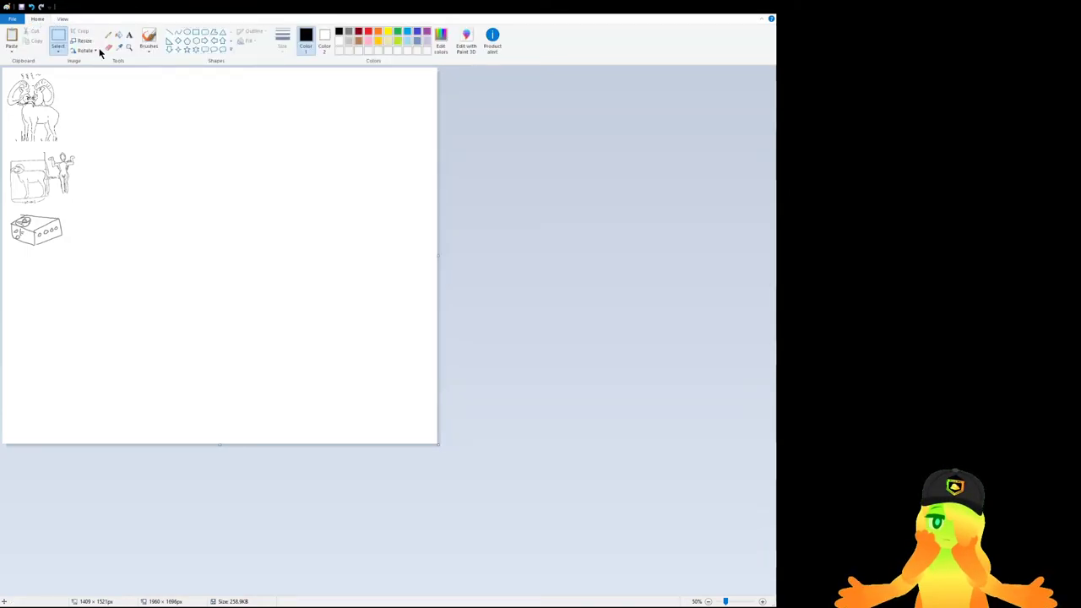
key("ctrl+z")
Cut the girl-and-sheep drawing to the clipboard with a rectangular selection of about 1483 × 1573 px, and restore it on the canvas.
mouse_move(100, 85)
left_mouse_down()
mouse_move(326, 270)
mouse_move(429, 434)
left_mouse_up()
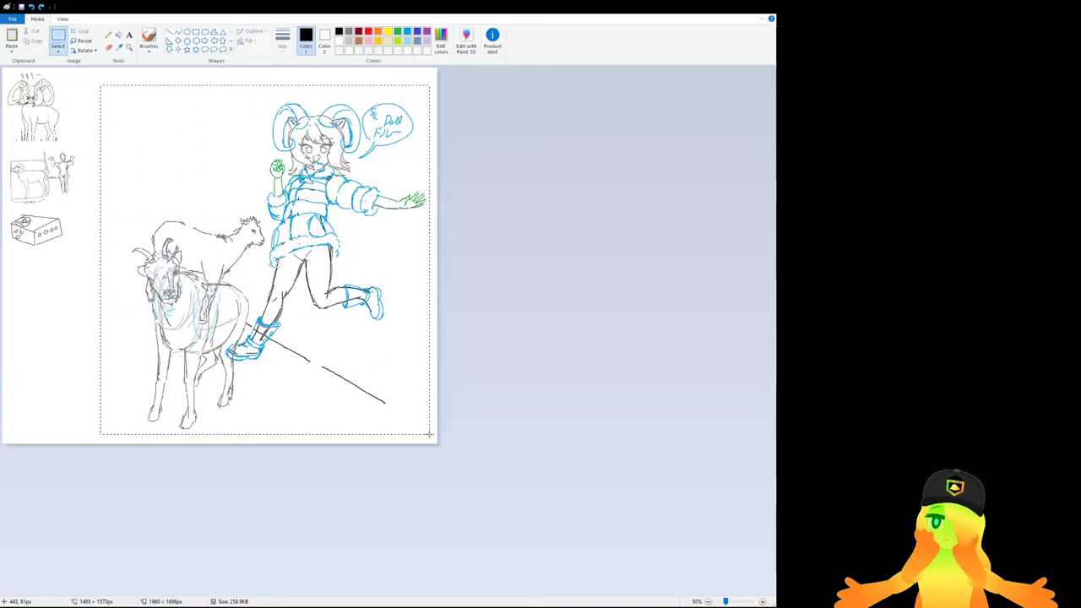
key("Delete")
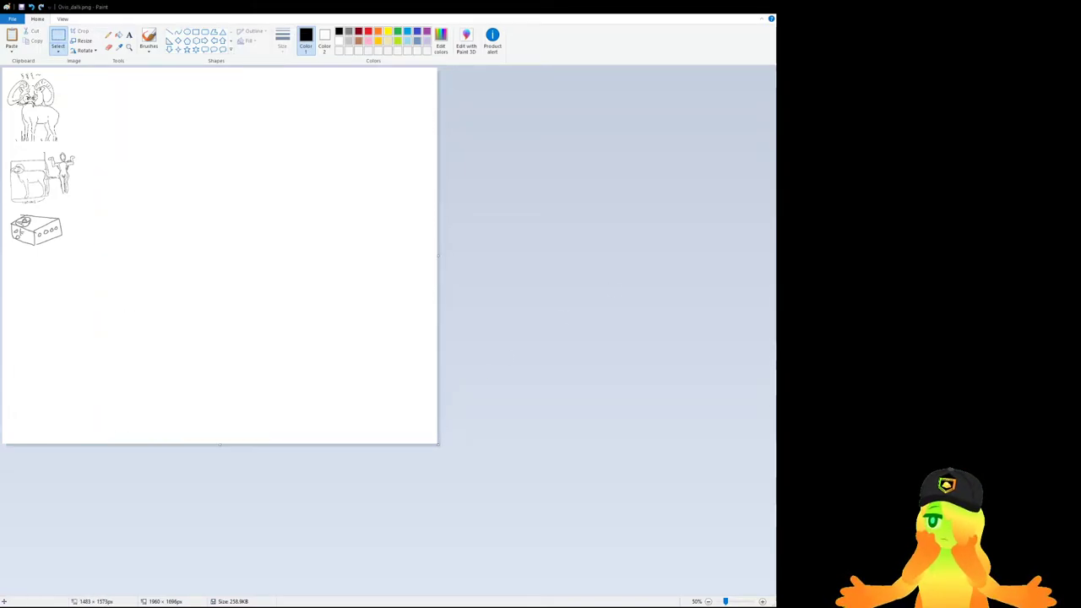
key("ctrl+z")
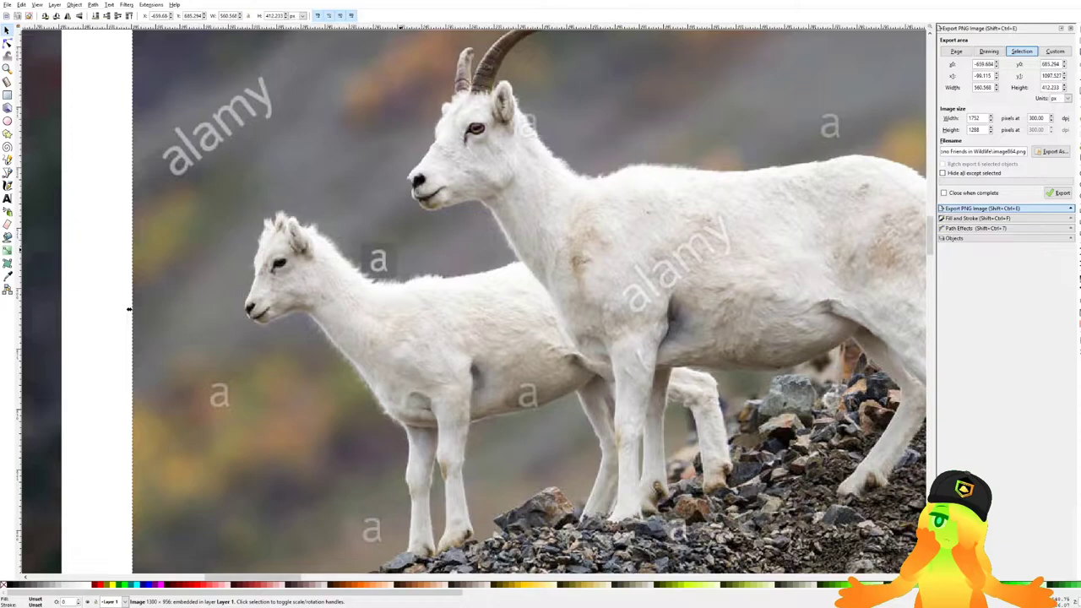
Switch to Inkscape and examine the six Dall sheep reference photos beside the page.
scroll(434, 249, "down", 2)
left_click_drag(541, 260, 362, 275)
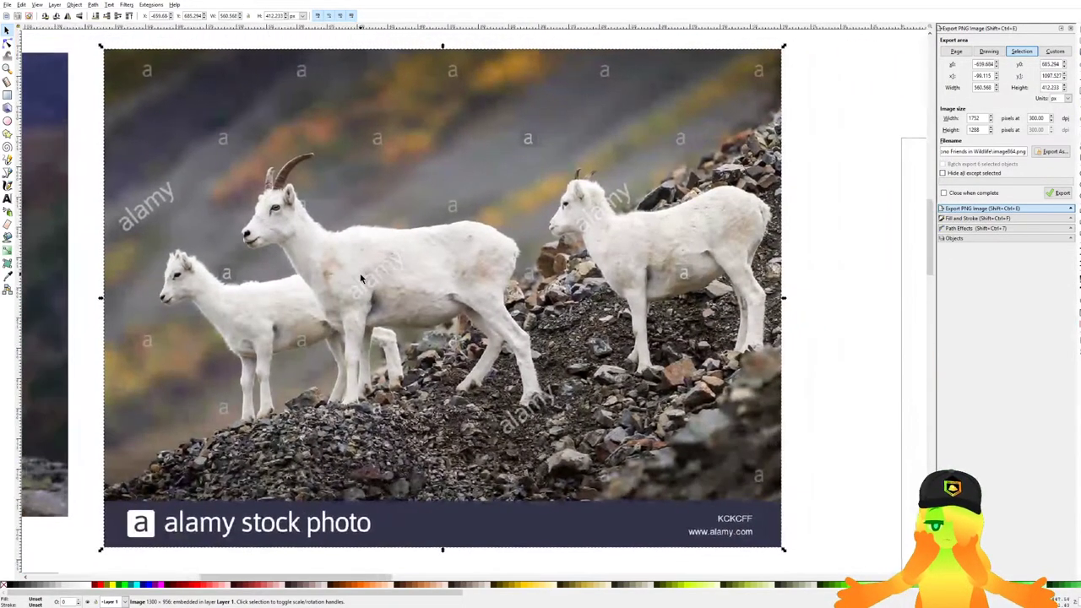
scroll(364, 274, "down", 1)
scroll(456, 239, "up", 1)
scroll(541, 151, "up", 1)
scroll(447, 206, "down", 4)
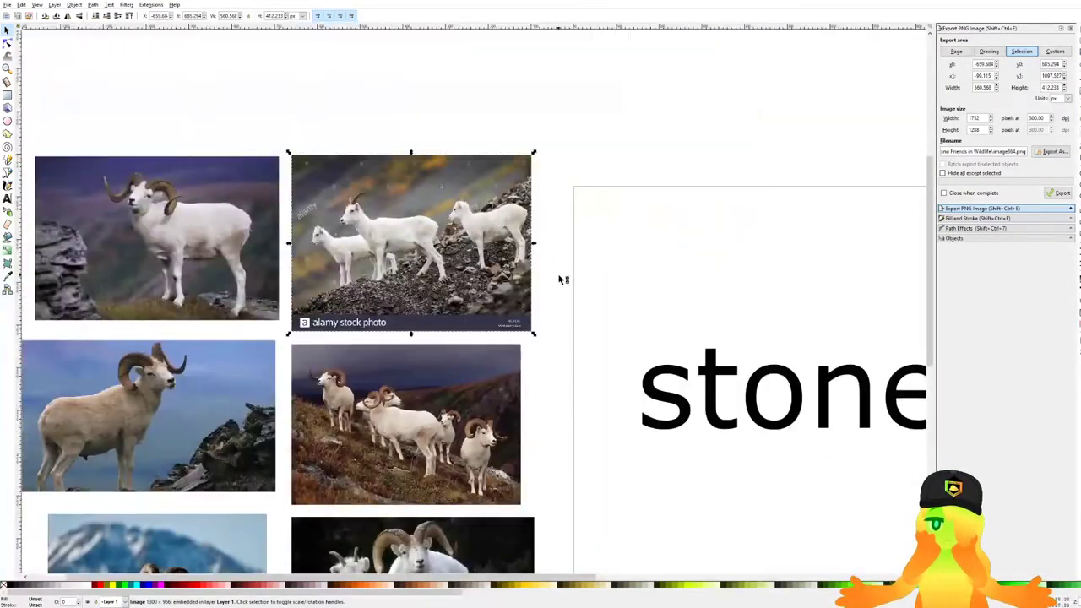
scroll(561, 277, "down", 2)
scroll(490, 460, "up", 1)
scroll(492, 468, "up", 3)
scroll(492, 468, "down", 1)
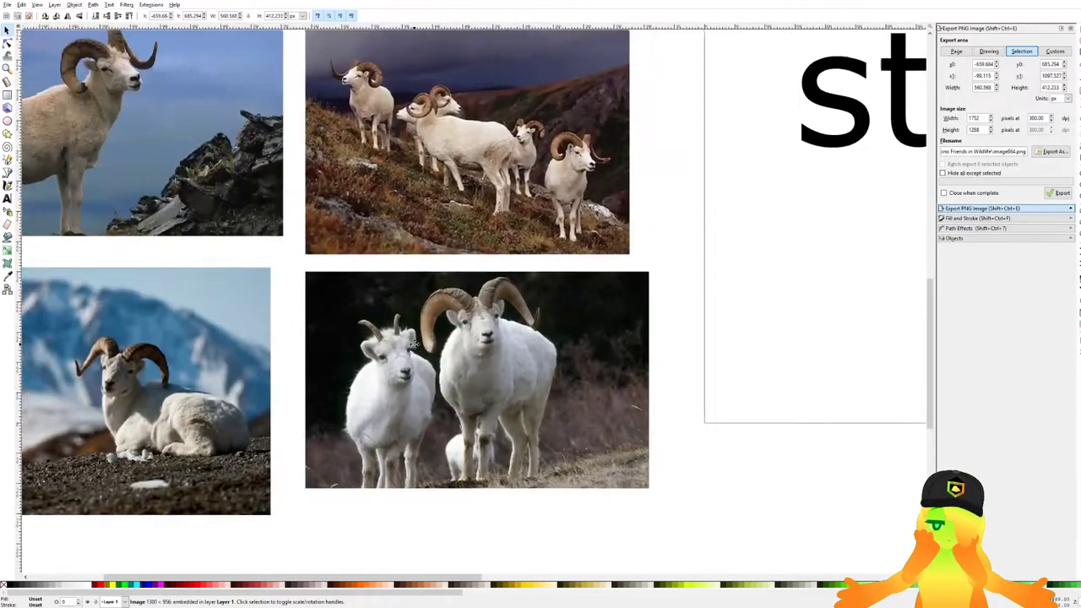
scroll(465, 360, "down", 1)
left_click_drag(505, 256, 334, 370)
scroll(334, 370, "down", 1)
scroll(383, 360, "down", 2)
Delete the "stone" text from the page and save the document.
left_click(549, 325)
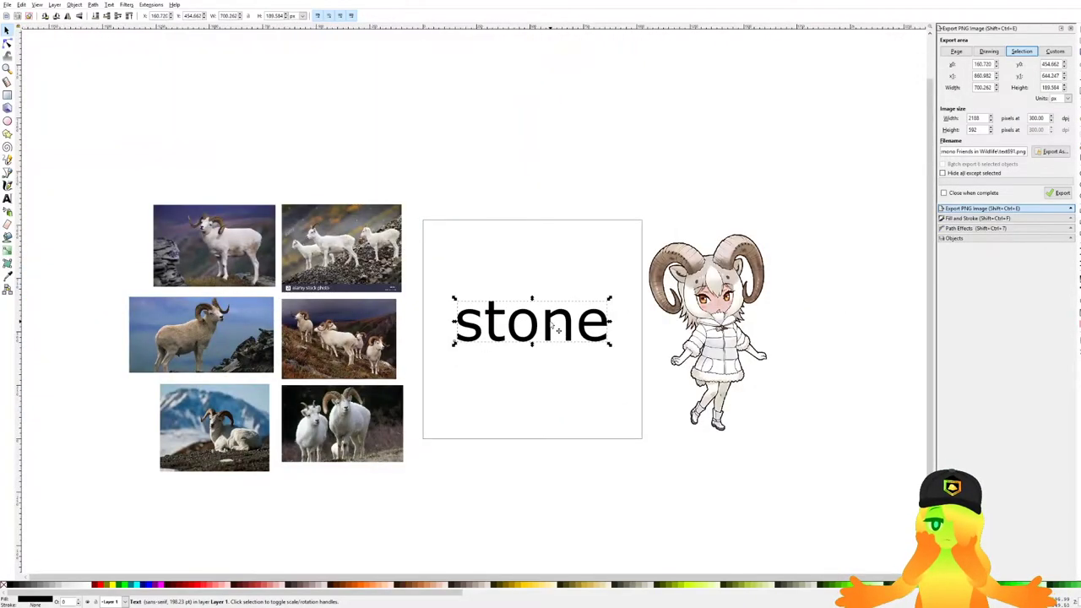
key("Delete")
key("ctrl+s")
scroll(532, 309, "up", 1)
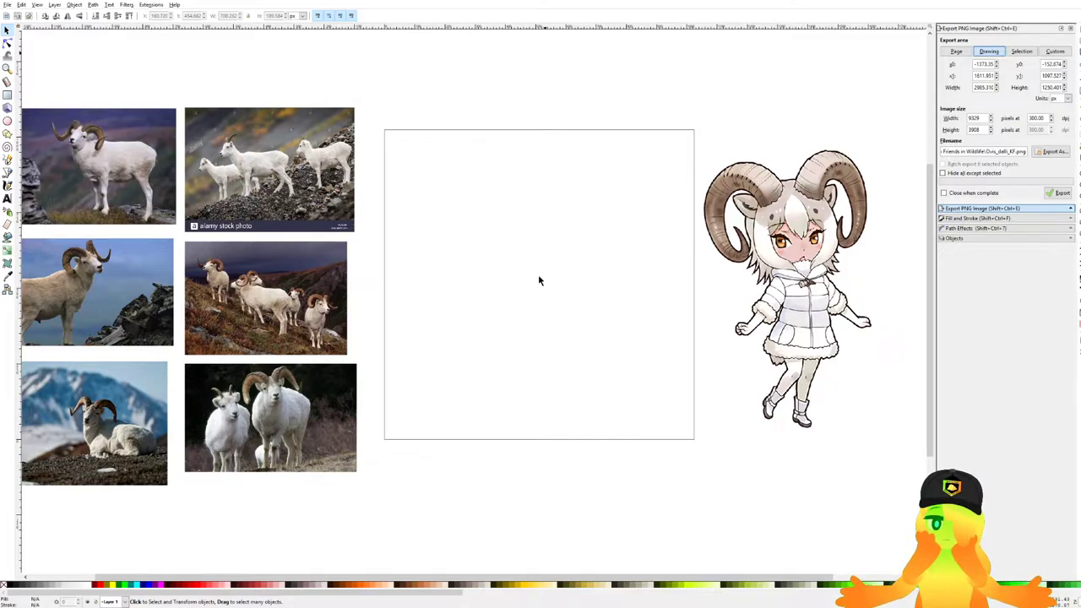
Paste the girl-and-sheep sketch and scale it to about 930 × 986 px.
key("ctrl+v")
scroll(594, 299, "down", 1)
left_click_drag(815, 114, 704, 230)
Move the pasted sketch image out of Layer 1 to the top of the object list.
left_click(979, 238)
left_click(1009, 69)
left_click_drag(1015, 60, 1005, 48)
left_click_drag(1029, 124, 1006, 46)
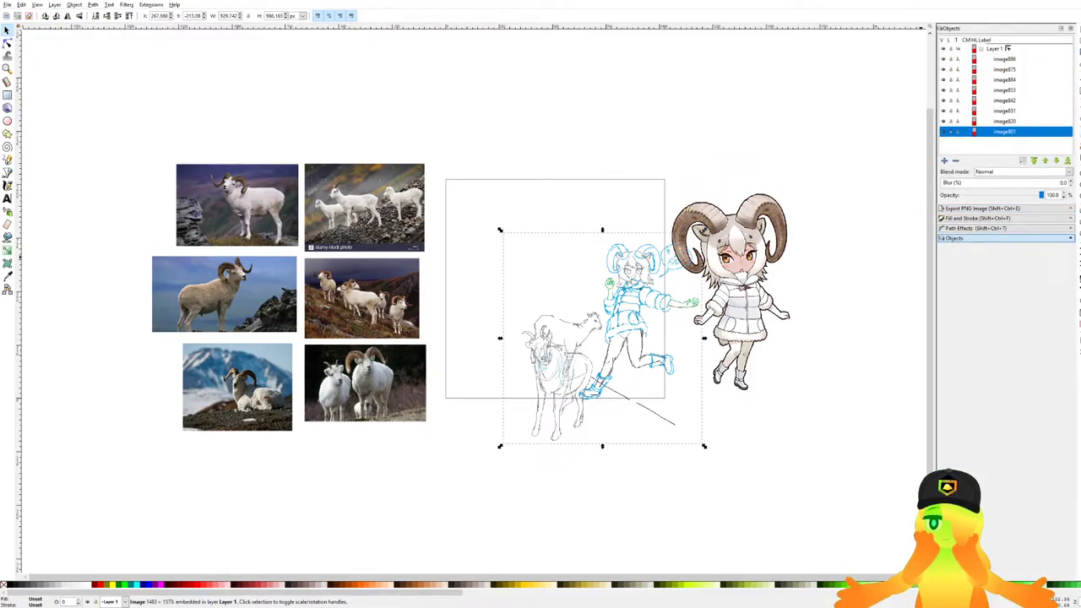
Position the sketch over the page and enlarge it to about 1067 × 1132 px.
mouse_move(553, 369)
left_mouse_down()
mouse_move(531, 321)
mouse_move(501, 297)
left_mouse_up()
left_click_drag(659, 182, 673, 167)
scroll(576, 262, "up", 2)
mouse_move(609, 192)
left_mouse_down()
mouse_move(628, 152)
mouse_move(577, 175)
left_mouse_up()
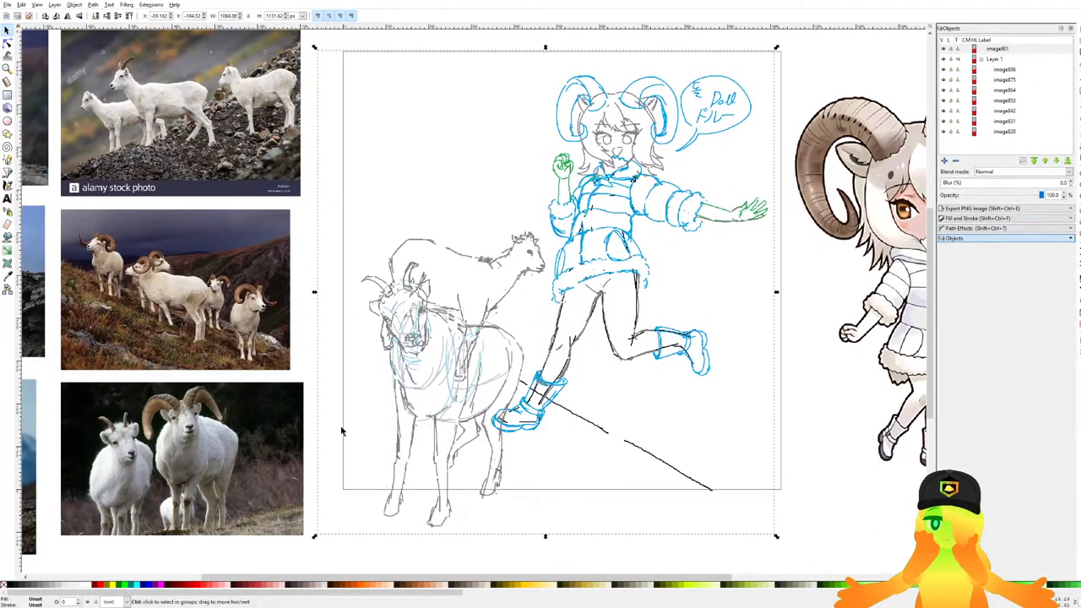
Resize the sketch to about 1023 × 1086 px, fit the girl and sheep within the page width, and save the document.
mouse_move(318, 537)
left_mouse_down()
mouse_move(369, 489)
mouse_move(353, 496)
left_mouse_up()
left_click_drag(441, 314, 388, 342)
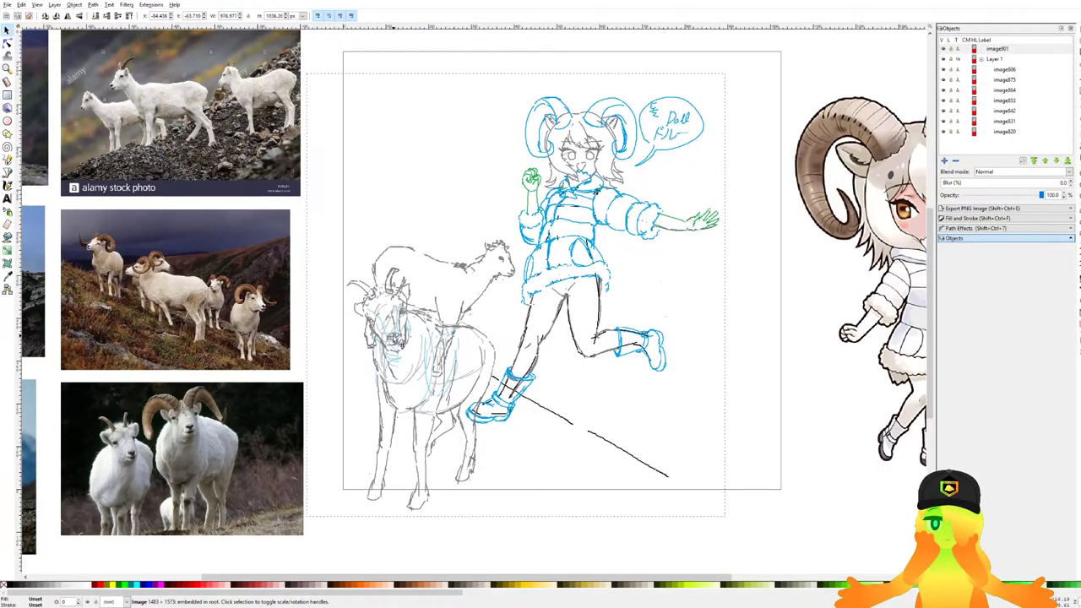
left_click_drag(723, 298, 749, 298)
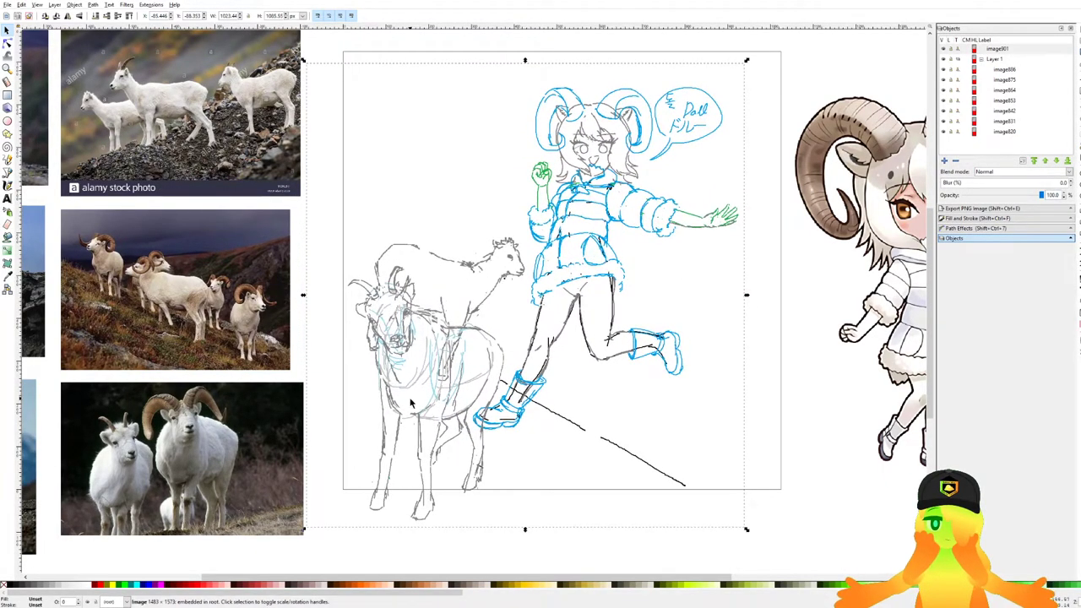
left_click_drag(530, 385, 572, 385)
scroll(567, 374, "down", 1)
left_click(742, 542)
left_click_drag(686, 423, 701, 379)
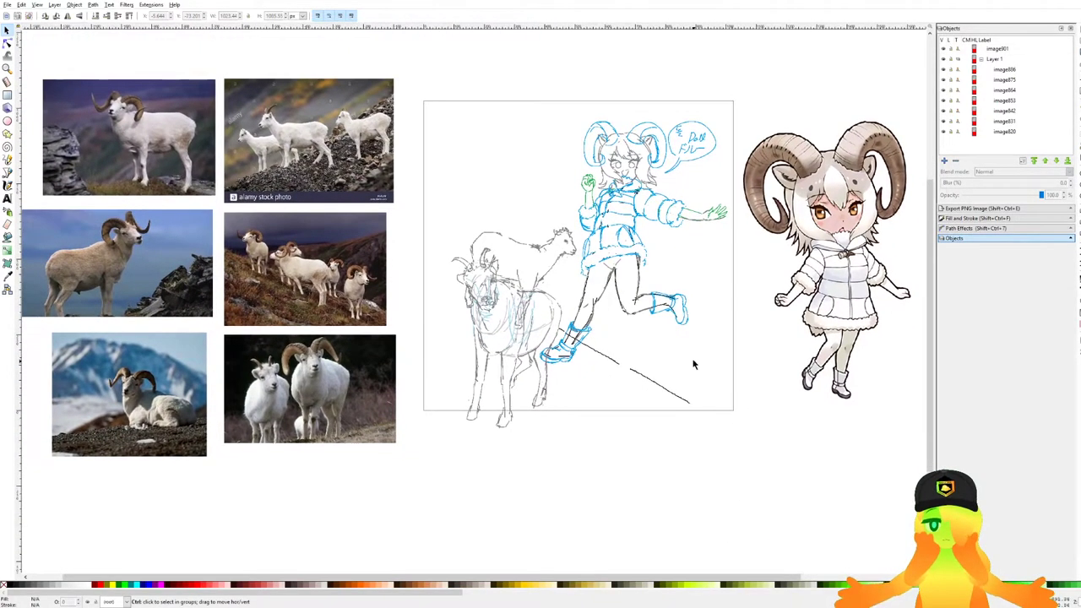
scroll(663, 250, "up", 1)
key("ctrl+s")
Fade the sketch image to 10% opacity, make Layer 1 the current layer, and save the document.
left_click(1023, 50)
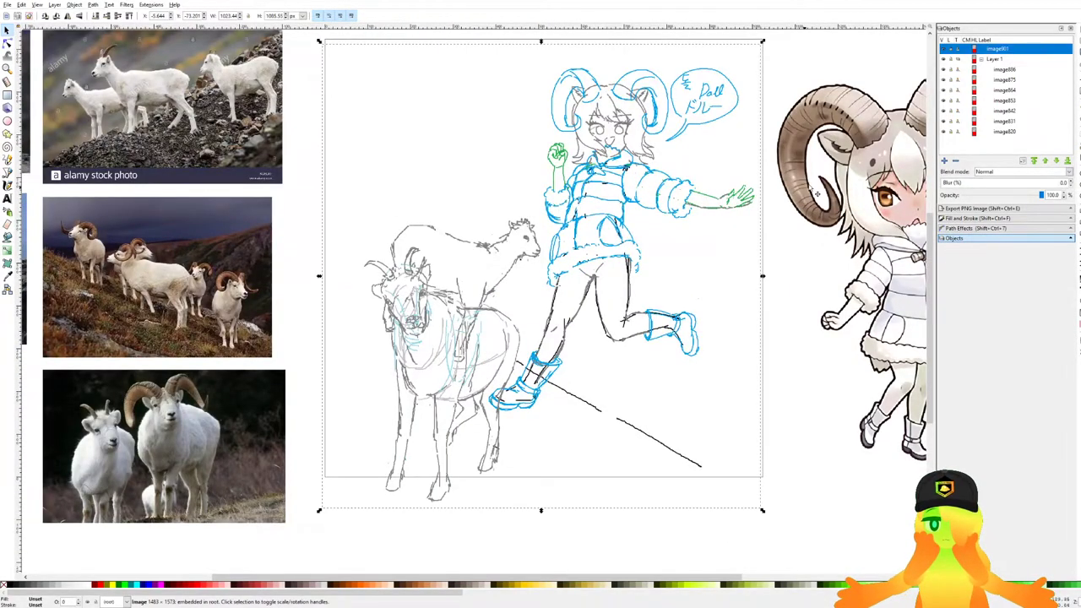
double_click(1055, 196)
type("10")
key("Return")
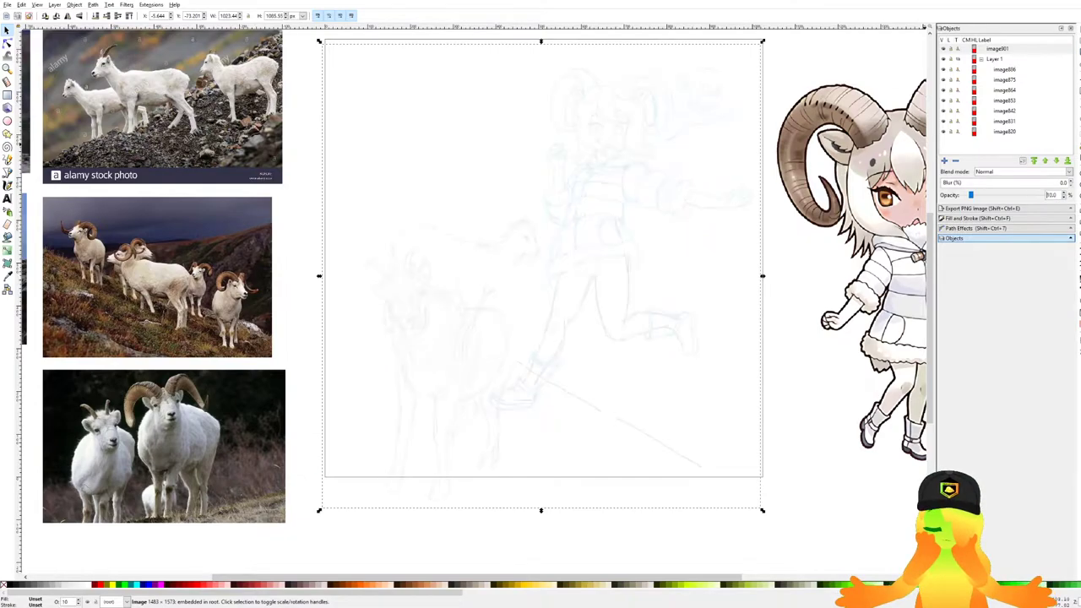
left_click(1011, 60)
key("ctrl+s")
left_click_drag(647, 210, 611, 222)
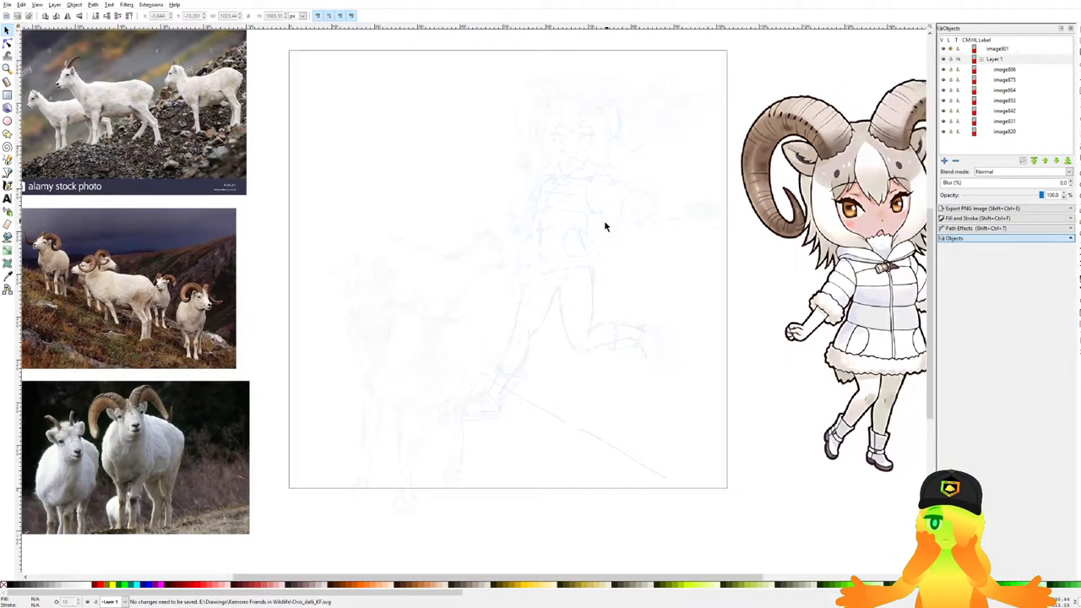
Activate the Bezier pen tool for tracing the faded girl sketch, and save the document.
left_click(8, 172)
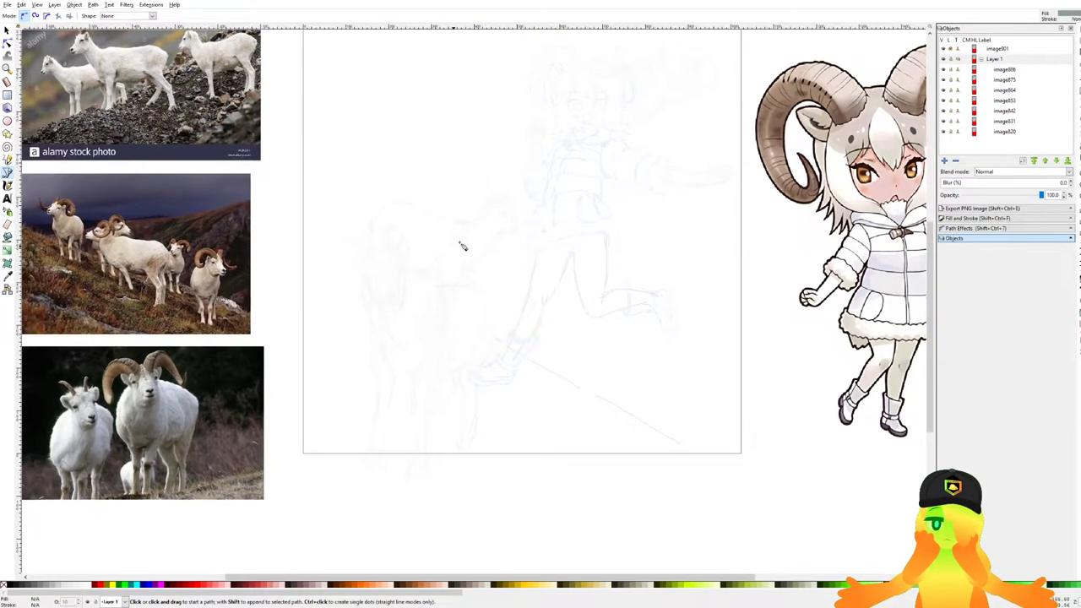
scroll(449, 250, "up", 4)
scroll(642, 152, "down", 5)
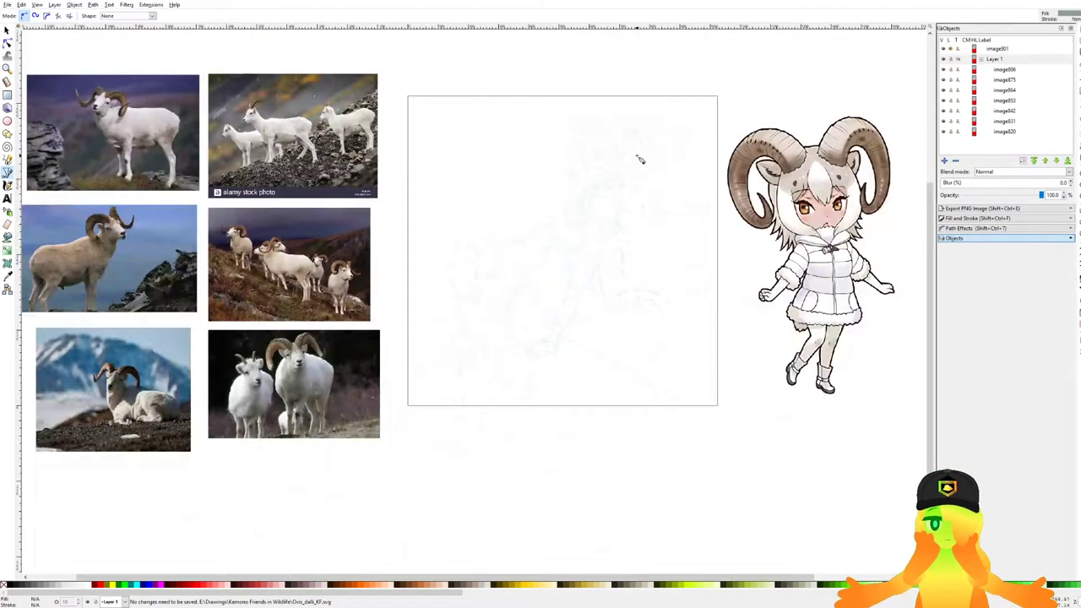
scroll(585, 229, "up", 3)
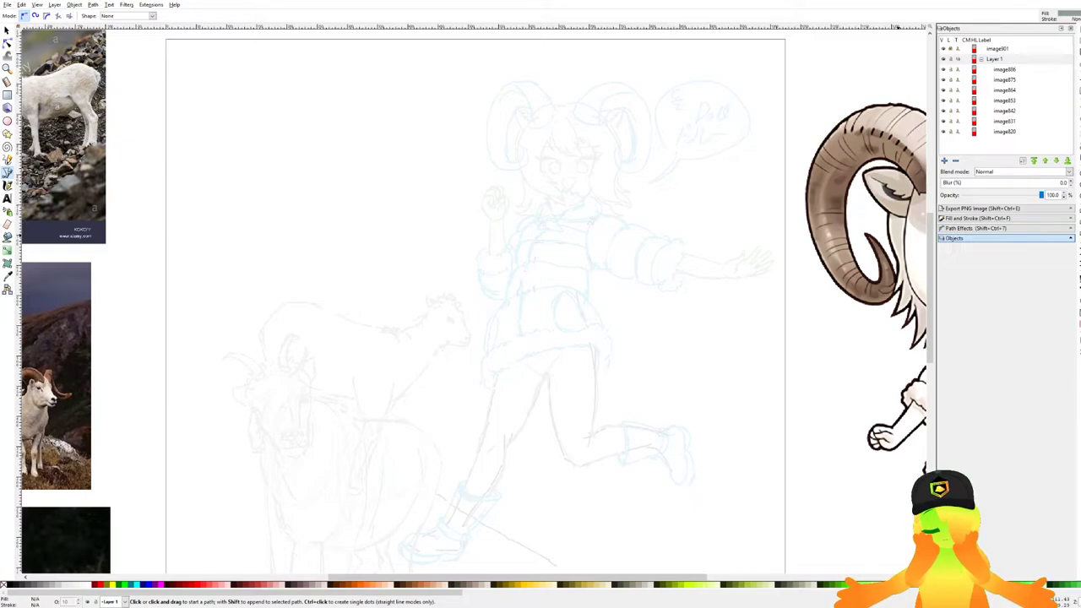
mouse_move(533, 351)
left_mouse_down()
mouse_move(559, 307)
mouse_move(513, 351)
left_mouse_up()
key("ctrl+s")
Select Layer 1 for the tracing and open the fill and stroke settings.
left_click(1046, 60)
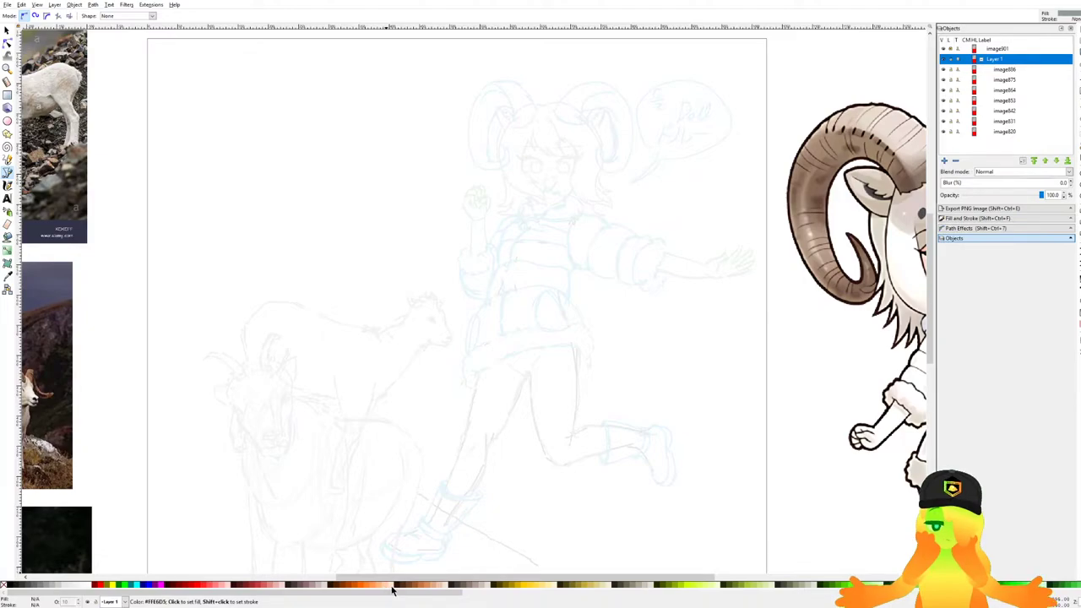
left_click_drag(678, 306, 598, 334)
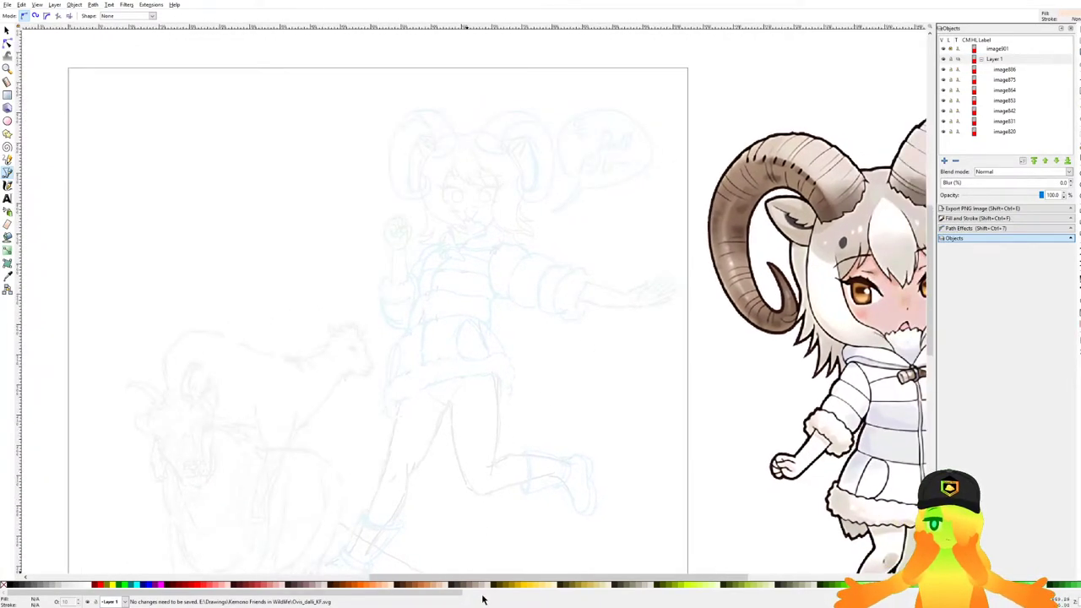
scroll(413, 316, "up", 1)
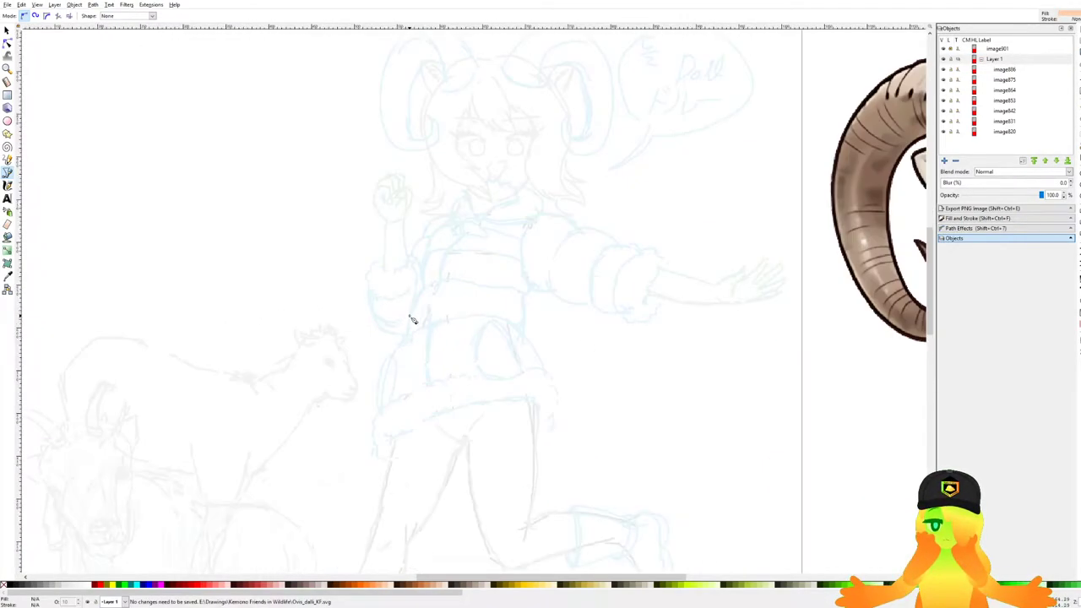
left_click(1008, 221)
scroll(413, 166, "up", 2)
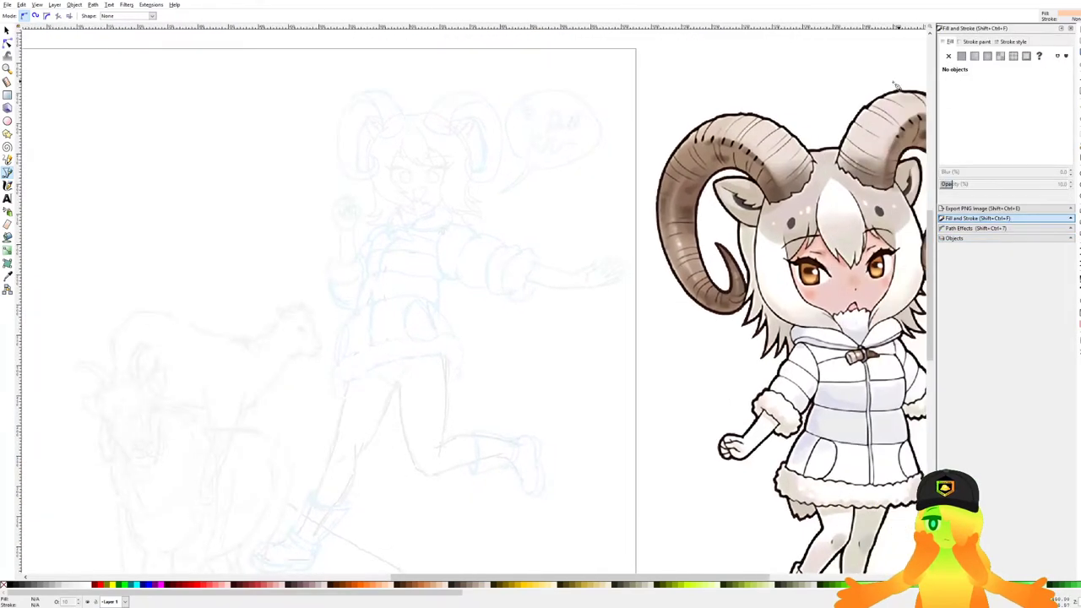
Start a curved Bezier path at the girl's left temple and trace the face edge down the cheek to the chin.
scroll(351, 168, "up", 2)
left_click(345, 93)
left_click_drag(358, 311, 393, 385)
left_click_drag(525, 433, 548, 433)
key("BackSpace")
left_click_drag(369, 322, 397, 384)
mouse_move(526, 434)
left_mouse_down()
mouse_move(576, 434)
mouse_move(543, 445)
left_mouse_up()
key("BackSpace")
Continue the face outline up the right cheek and over the forehead, and close the path at its starting node.
left_click_drag(697, 344, 719, 314)
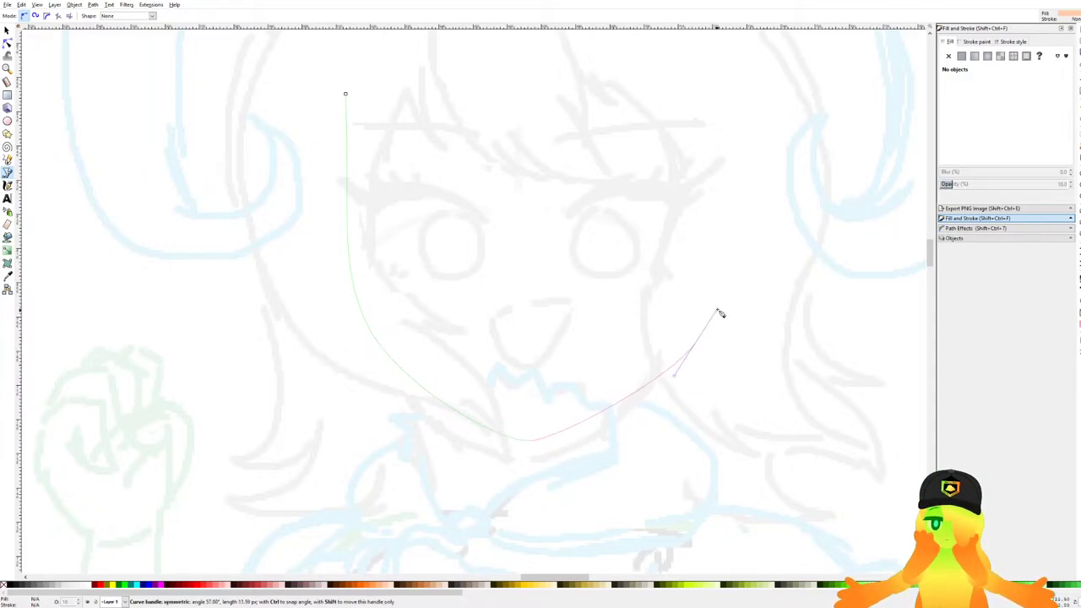
left_click_drag(724, 232, 704, 302)
key("BackSpace")
left_click_drag(683, 390, 706, 336)
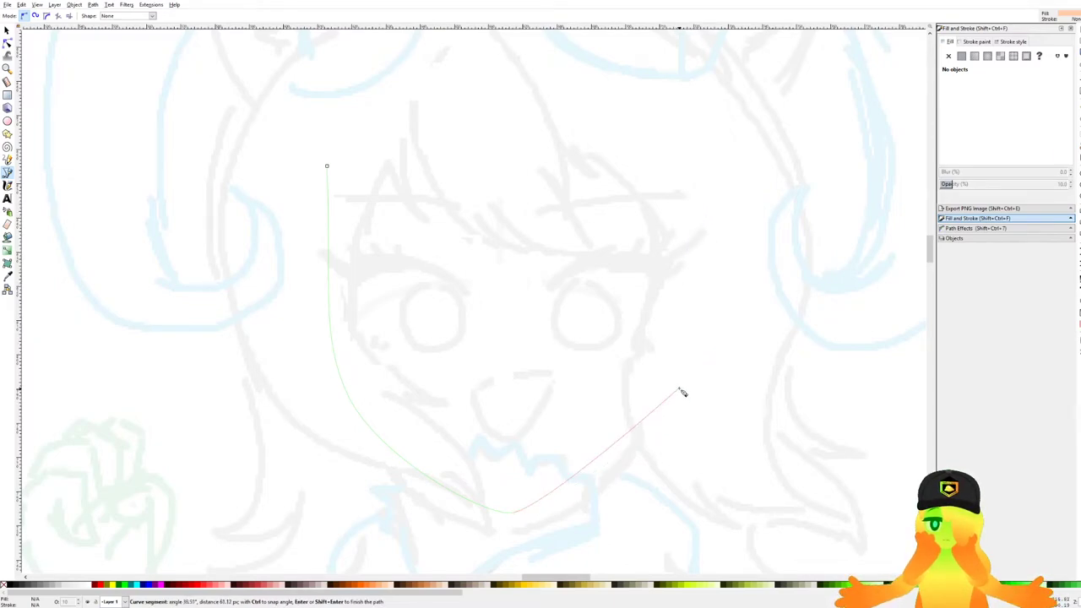
left_click_drag(701, 233, 713, 183)
left_click_drag(599, 53, 524, 101)
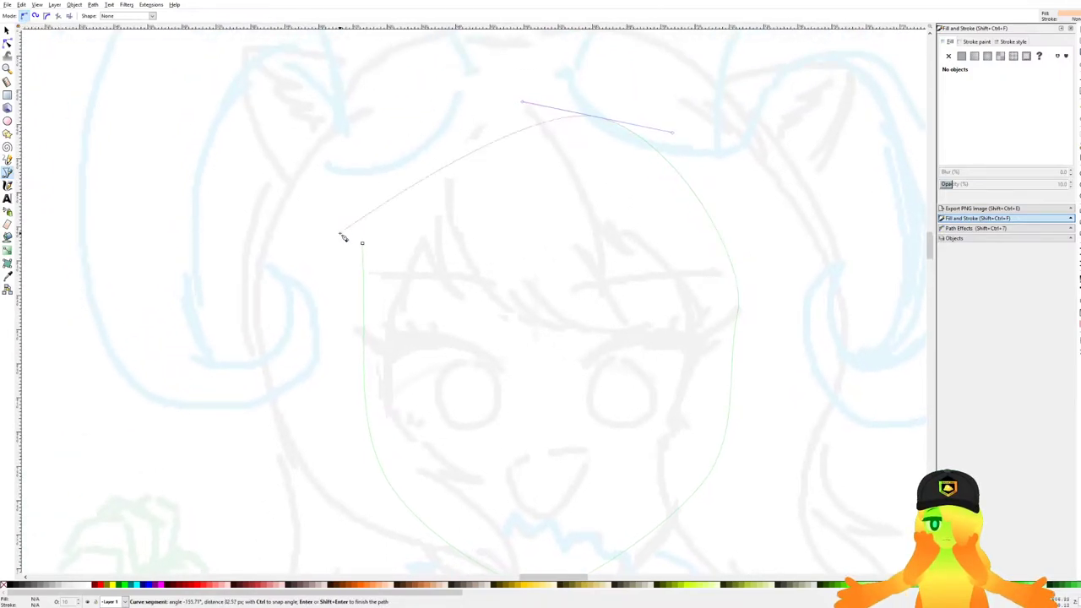
left_click(362, 243)
Recolour the face shape a light peach-pink with hue 12, saturation 255 and lightness 231, and save the document.
scroll(501, 225, "down", 2)
scroll(500, 283, "up", 1)
scroll(543, 276, "down", 4)
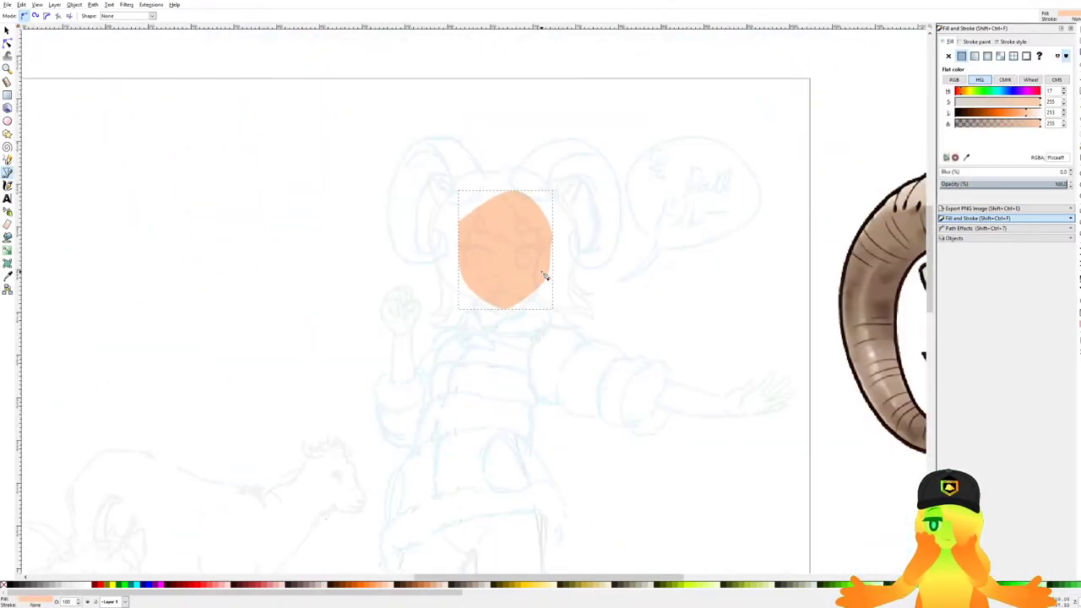
scroll(512, 240, "up", 2)
scroll(510, 239, "right", 5)
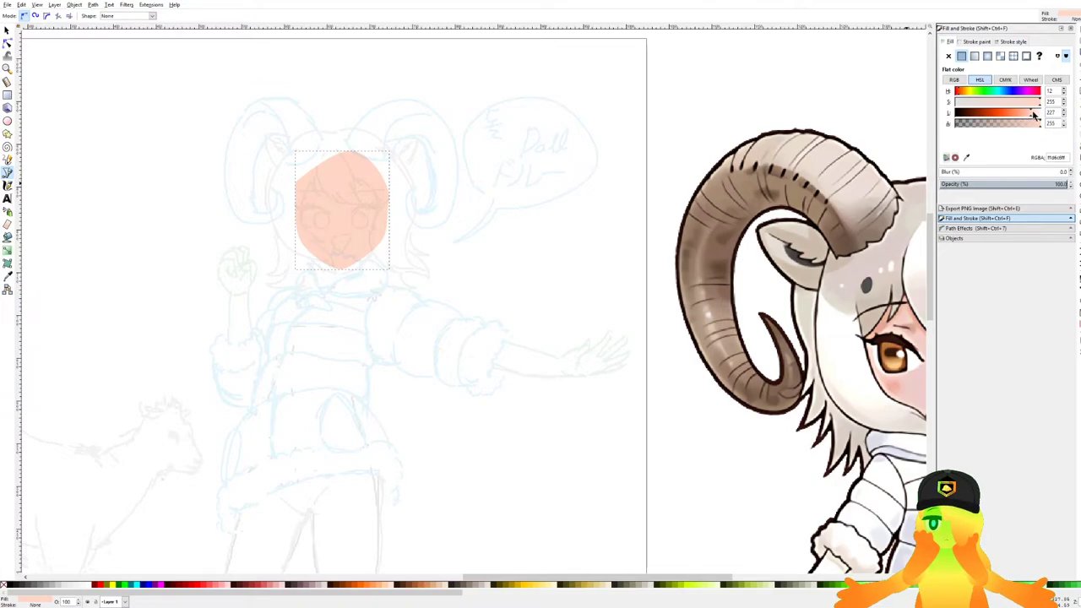
left_click_drag(680, 182, 722, 172)
key("ctrl+s")
left_click_drag(450, 281, 461, 229)
scroll(403, 260, "down", 1)
left_click_drag(518, 255, 476, 269)
key("ctrl+s")
scroll(383, 187, "up", 3)
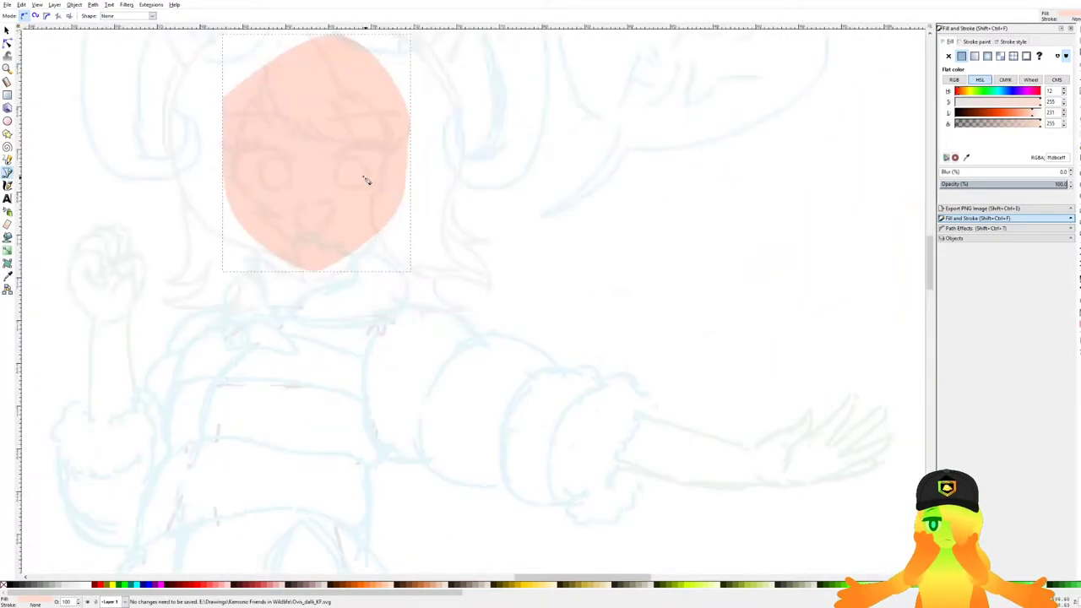
Trace the right edge of the girl's central forelock from near the hair parting down to its pointed tip.
left_click_drag(294, 94, 454, 191)
scroll(446, 145, "up", 3)
scroll(469, 170, "down", 7)
scroll(472, 175, "down", 1)
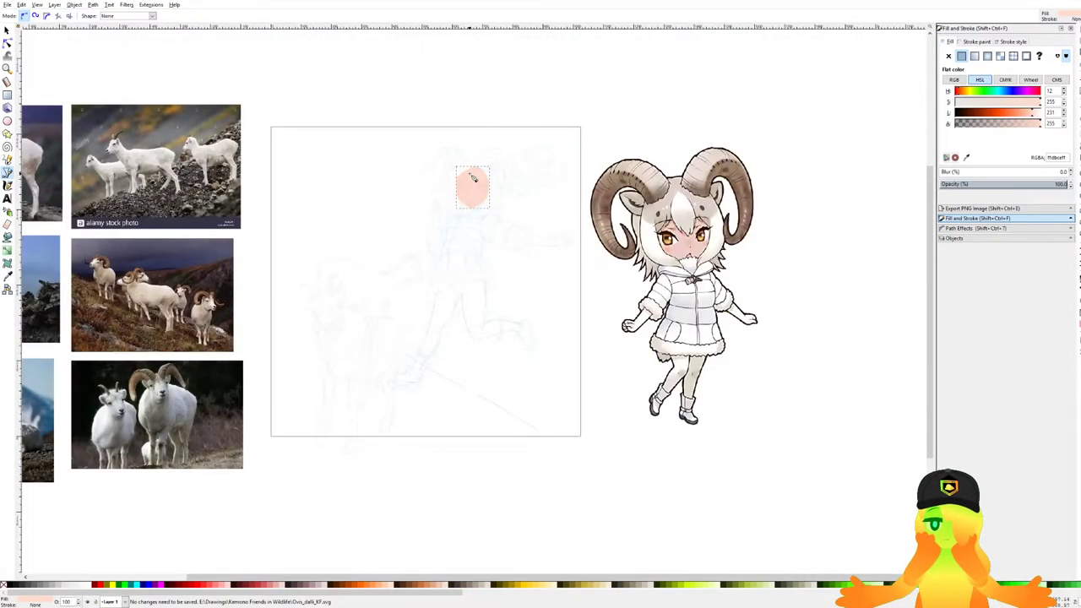
scroll(482, 174, "up", 7)
scroll(482, 132, "up", 3)
left_click_drag(415, 50, 619, 200)
scroll(586, 309, "up", 6)
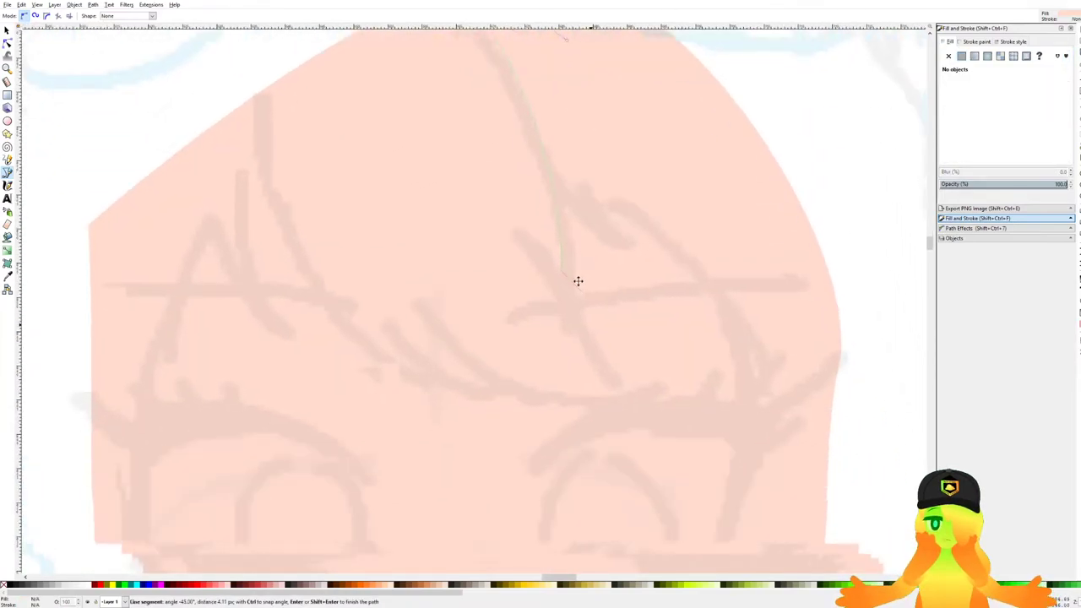
left_click_drag(608, 367, 609, 370)
left_click_drag(645, 431, 622, 373)
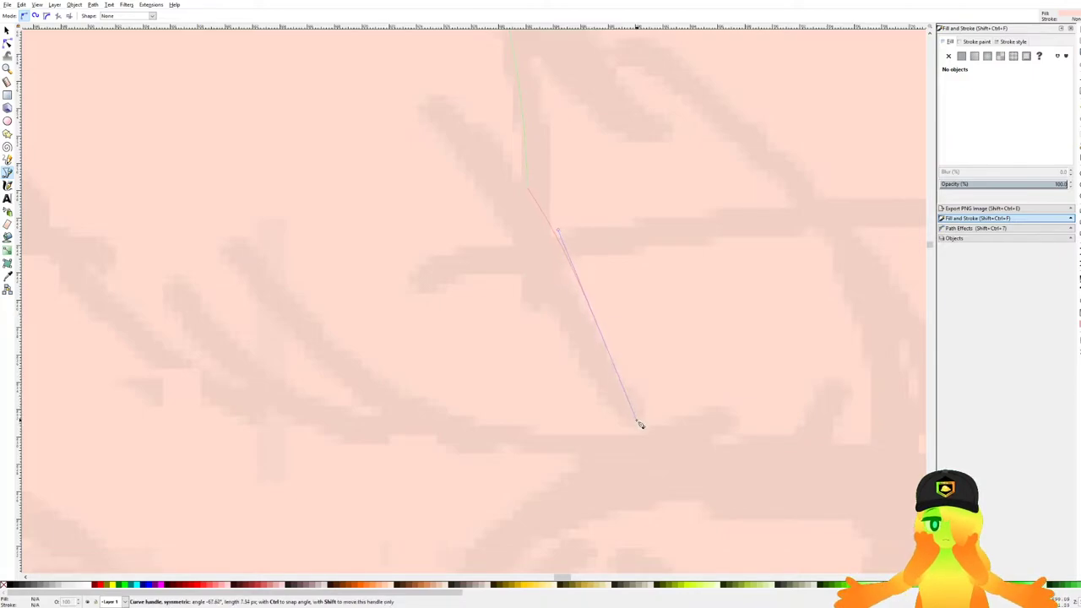
left_click_drag(642, 440, 642, 444)
Trace the forelock's lower and left edges back up to the parting, and close the path.
left_click(712, 406)
scroll(650, 447, "up", 1)
left_click_drag(694, 397, 504, 413)
left_click_drag(429, 365, 688, 396)
left_click_drag(558, 382, 453, 352)
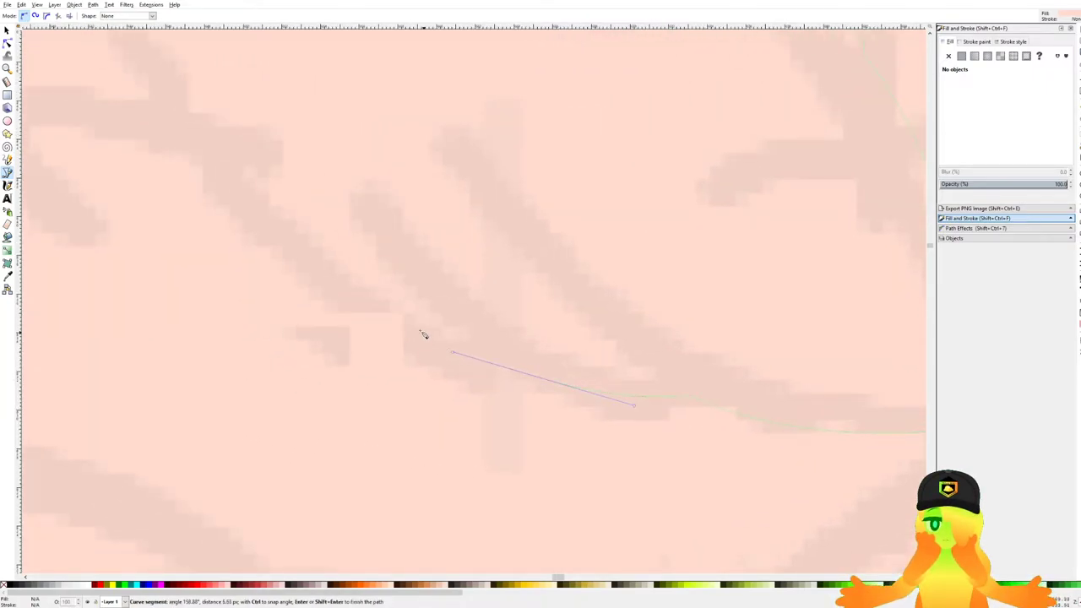
scroll(414, 330, "up", 5)
scroll(413, 330, "left", 5)
left_click_drag(475, 414, 317, 207)
scroll(313, 173, "down", 3)
left_click_drag(312, 146, 387, 346)
left_click_drag(470, 169, 560, 68)
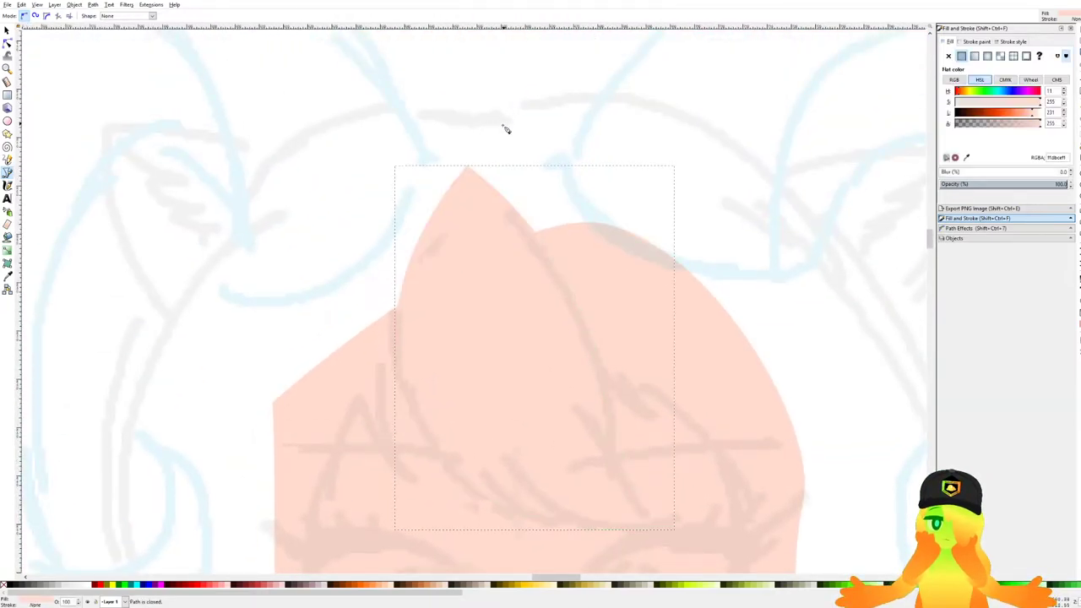
Fill the forelock with an off-white of hue 18, saturation 145 and lightness 246, and save the document.
scroll(507, 124, "down", 7)
scroll(509, 228, "up", 2)
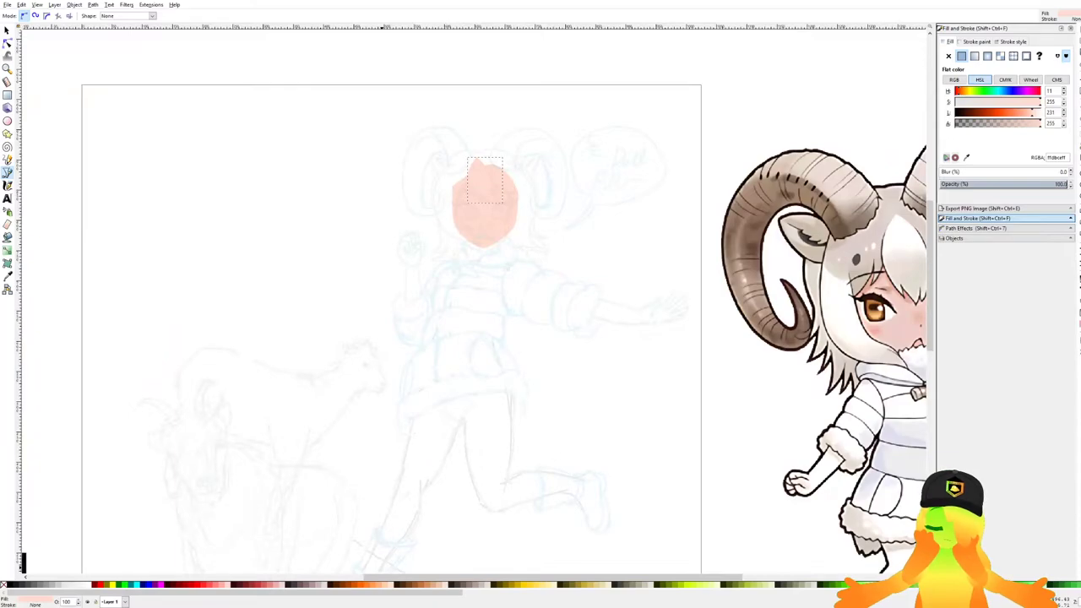
left_click(445, 589)
scroll(538, 205, "up", 3)
key("ctrl+s")
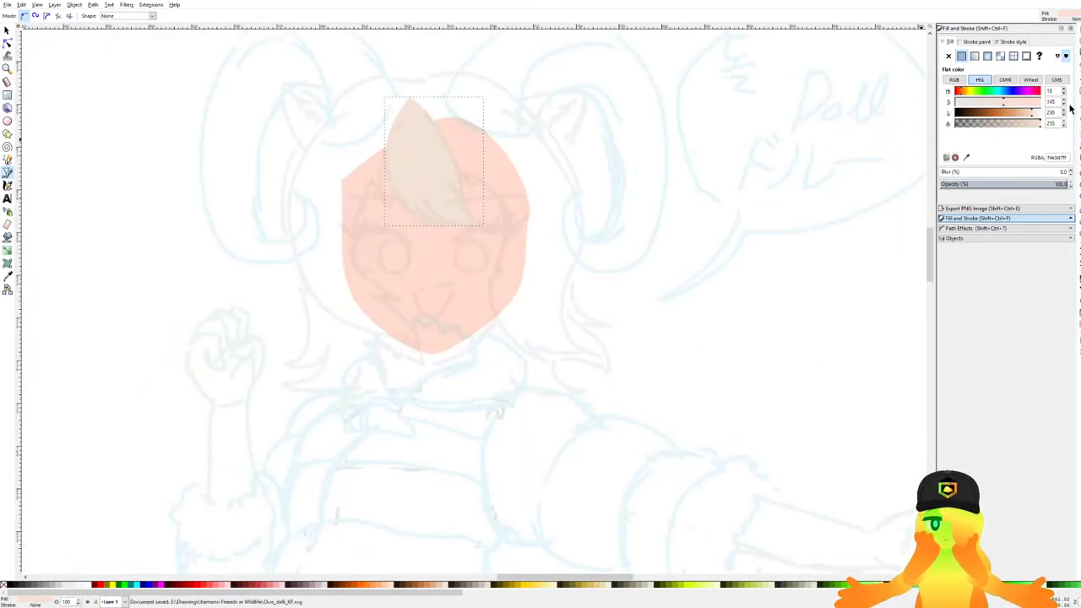
left_click_drag(1035, 118, 1037, 118)
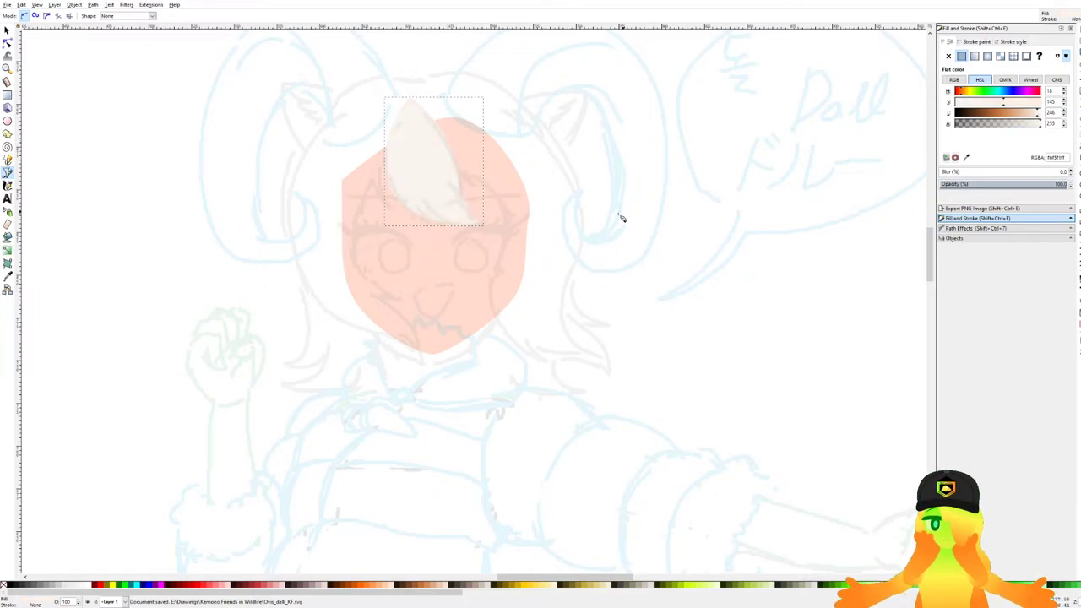
scroll(594, 226, "down", 3)
key("ctrl+s")
left_click_drag(628, 243, 438, 202)
key("ctrl+s")
Compare the traced face and forelock with the hair and colours of the reference character.
scroll(382, 181, "up", 3)
scroll(336, 171, "up", 2)
left_click_drag(334, 171, 498, 291)
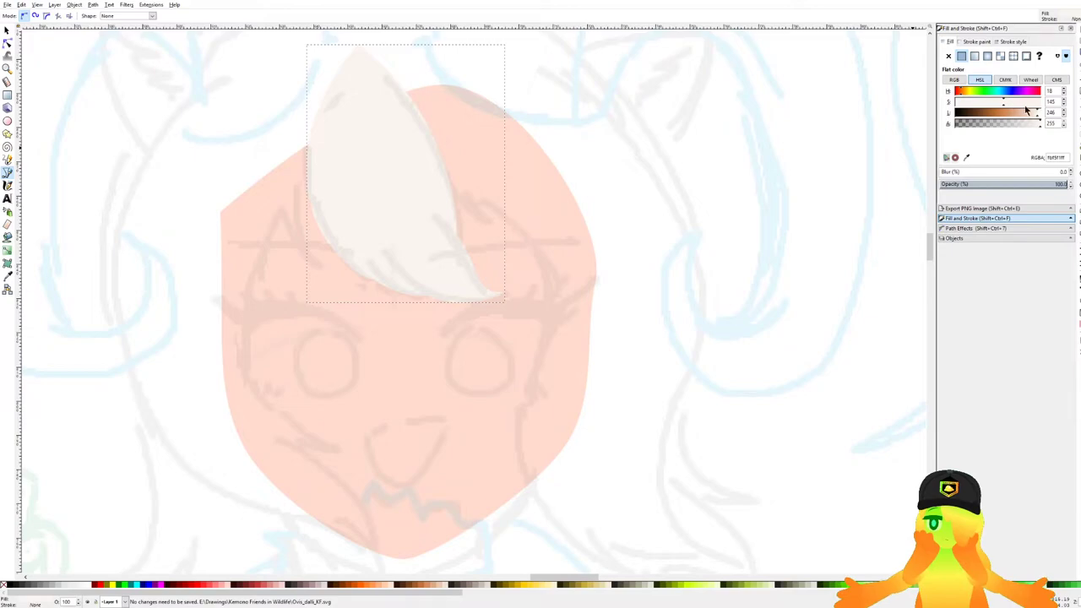
scroll(550, 229, "down", 4)
scroll(431, 237, "right", 4)
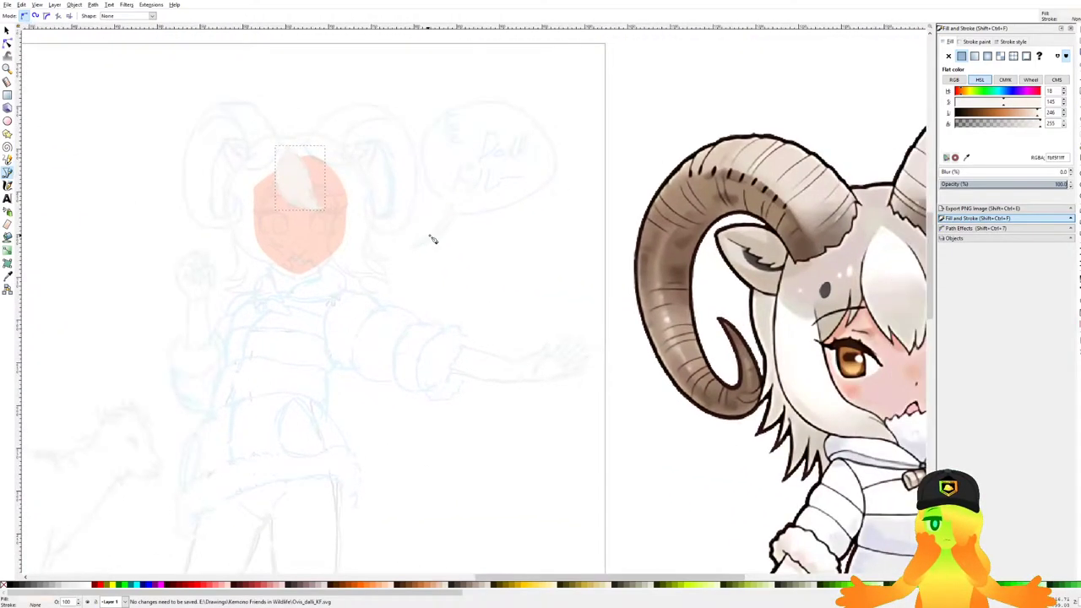
scroll(417, 228, "up", 3)
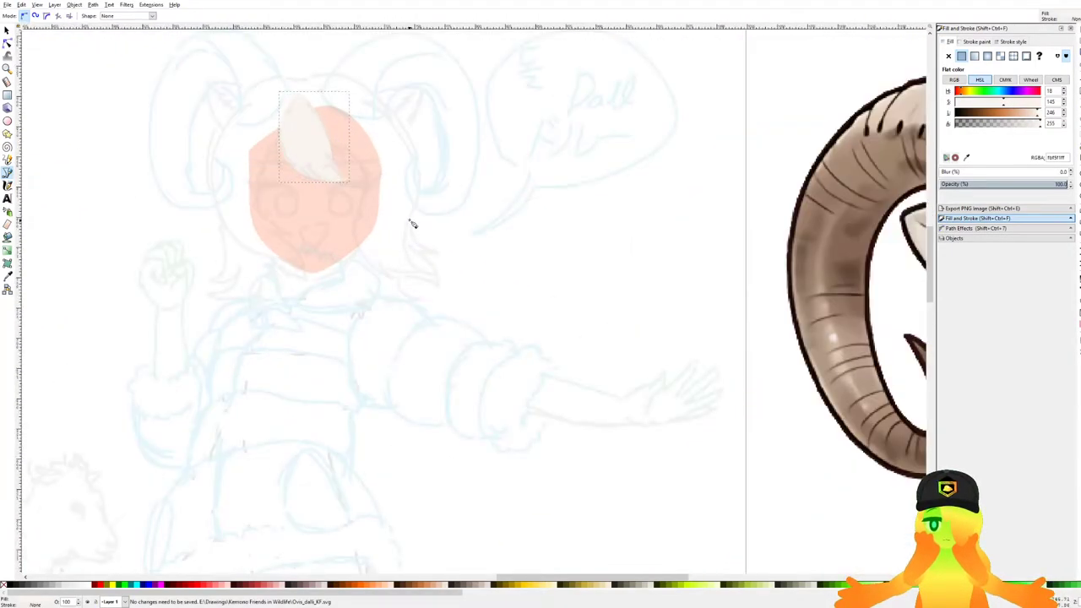
scroll(371, 218, "down", 5)
scroll(371, 221, "up", 4)
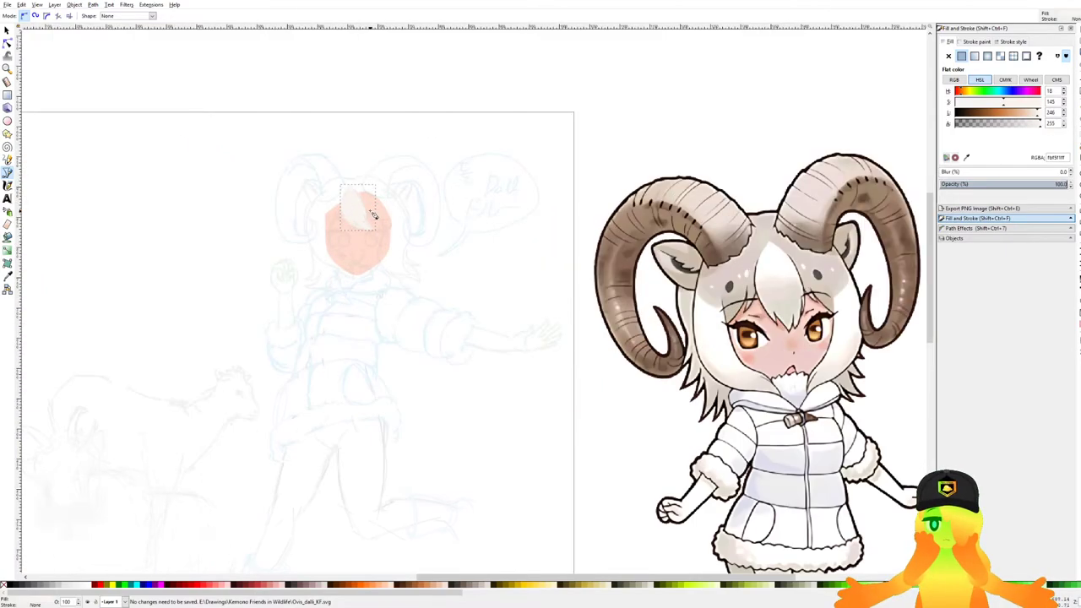
scroll(369, 187, "up", 3)
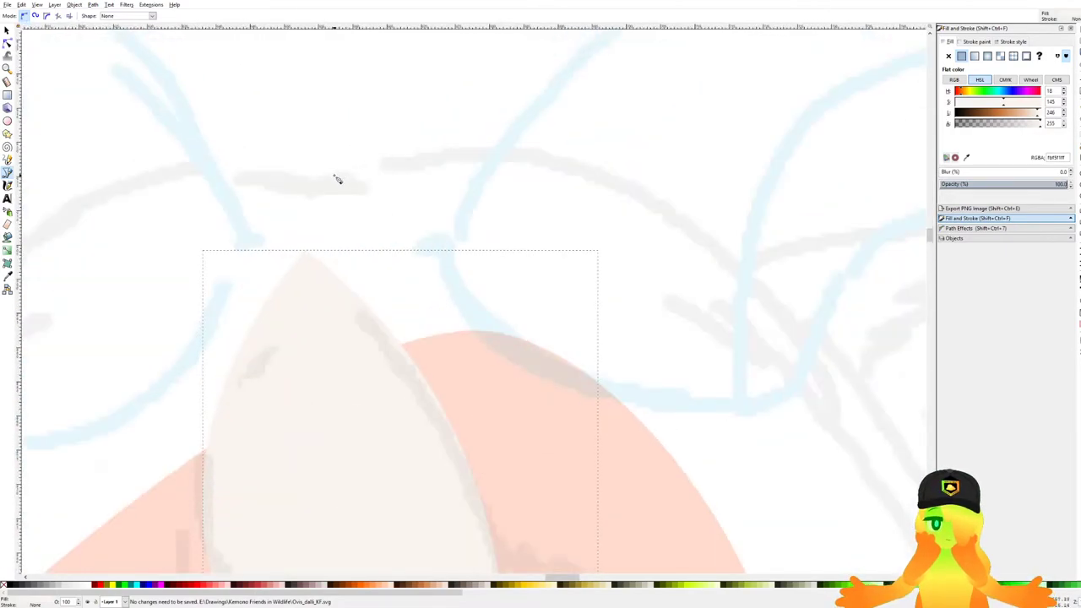
scroll(339, 184, "down", 5)
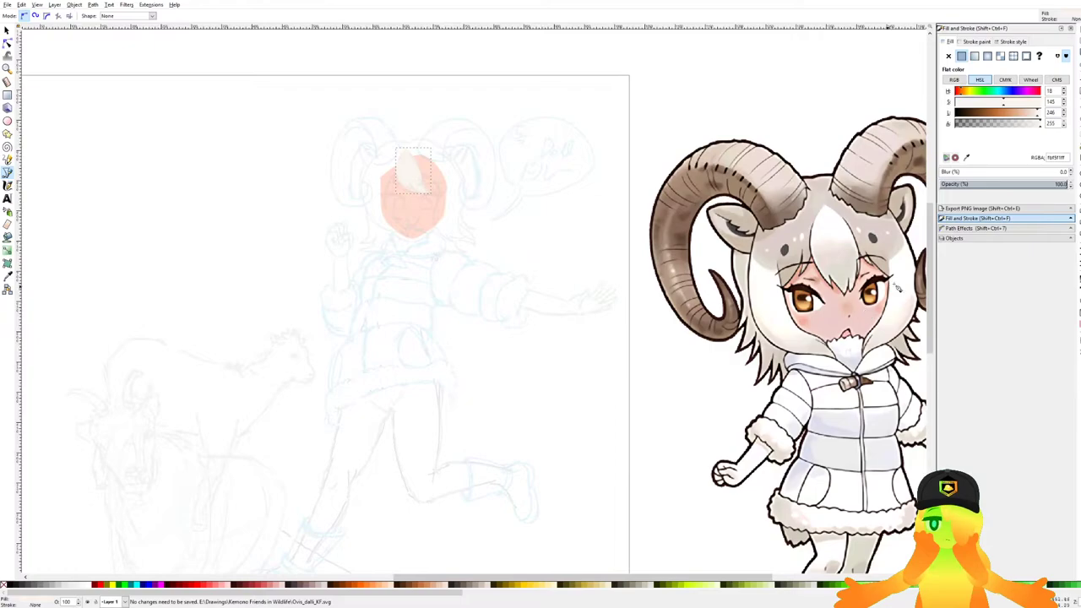
scroll(386, 233, "up", 5)
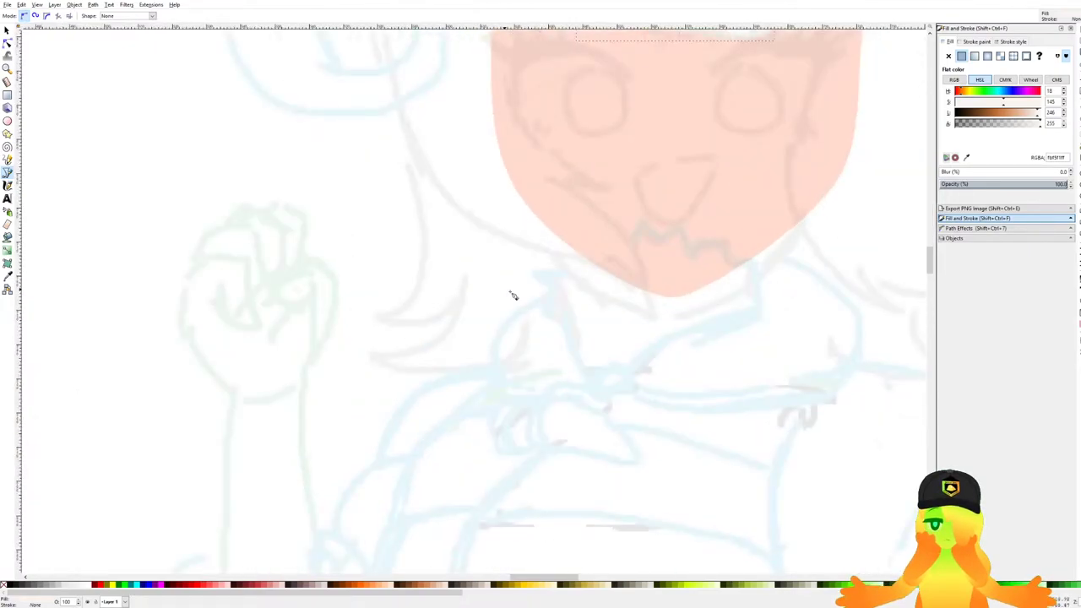
Start the main hair outline at the collar and trace the lowest flicked locks on the left side with pointed tips.
scroll(506, 384, "up", 2)
left_click_drag(563, 381, 238, 412)
key("Escape")
left_click_drag(505, 410, 358, 438)
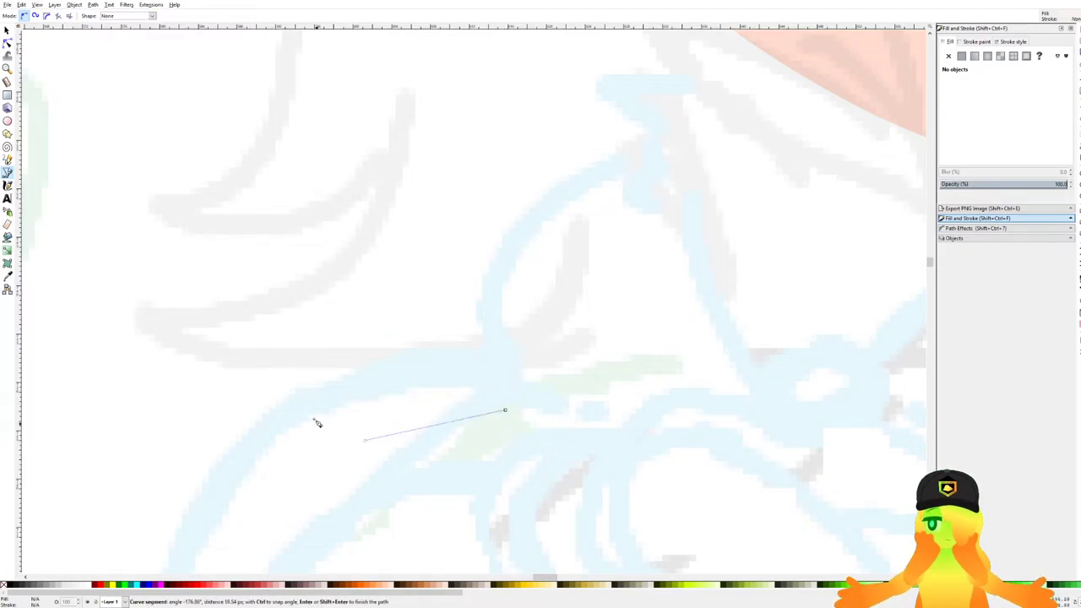
scroll(349, 383, "up", 2)
left_click_drag(342, 379, 413, 363)
left_click(439, 335)
left_click_drag(364, 325, 776, 416)
left_click_drag(598, 433, 379, 372)
scroll(470, 415, "up", 2)
left_click_drag(497, 399, 694, 350)
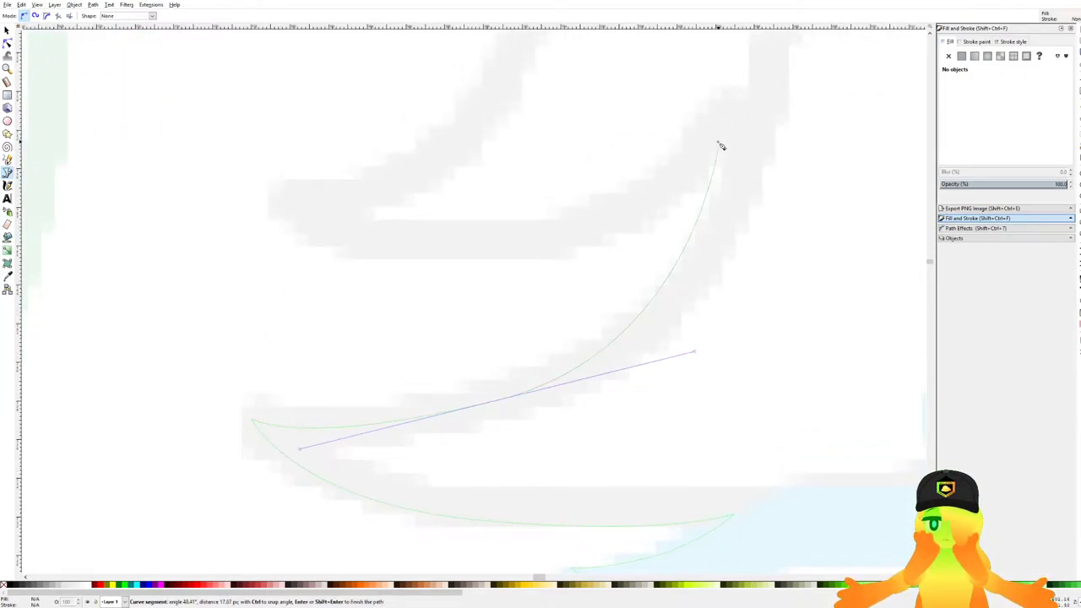
left_click(719, 142)
Continue the hair outline around the upper flicked lock on the left side and up towards the cheek.
left_click_drag(602, 169, 665, 268)
left_click_drag(576, 372, 401, 388)
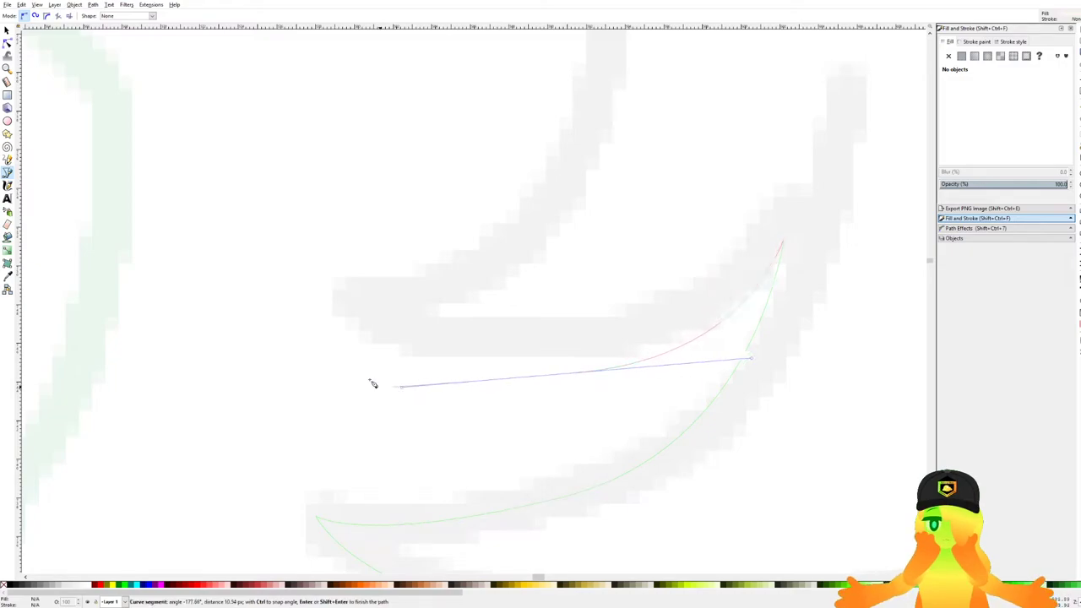
scroll(372, 321, "down", 2)
scroll(456, 329, "up", 4)
left_click_drag(475, 398, 531, 198)
scroll(478, 126, "up", 5)
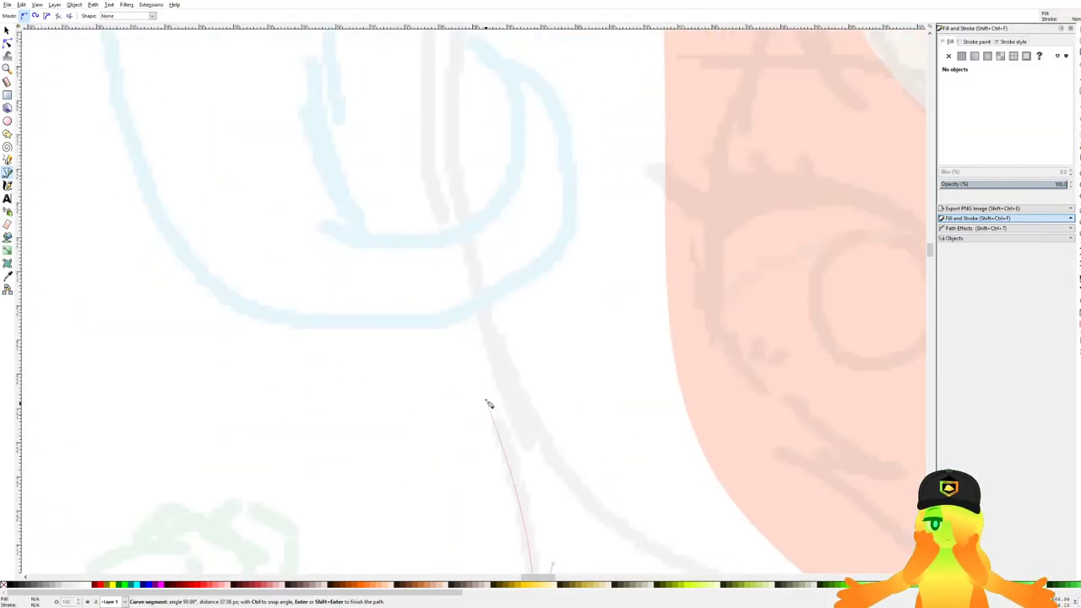
Extend the hair outline up the left side of the head and over the crown between the horns.
left_click_drag(458, 316, 400, 165)
mouse_move(385, 129)
left_mouse_down()
mouse_move(383, 107)
mouse_move(378, 256)
mouse_move(520, 140)
mouse_move(627, 164)
mouse_move(583, 233)
mouse_move(684, 229)
mouse_move(586, 234)
mouse_move(735, 211)
mouse_move(724, 212)
mouse_move(842, 228)
mouse_move(842, 218)
mouse_move(685, 225)
left_mouse_up()
scroll(385, 98, "down", 4)
scroll(380, 261, "up", 4)
scroll(627, 164, "up", 2)
scroll(736, 212, "down", 2)
scroll(864, 228, "down", 3)
scroll(746, 252, "up", 2)
left_click_drag(760, 268, 700, 248)
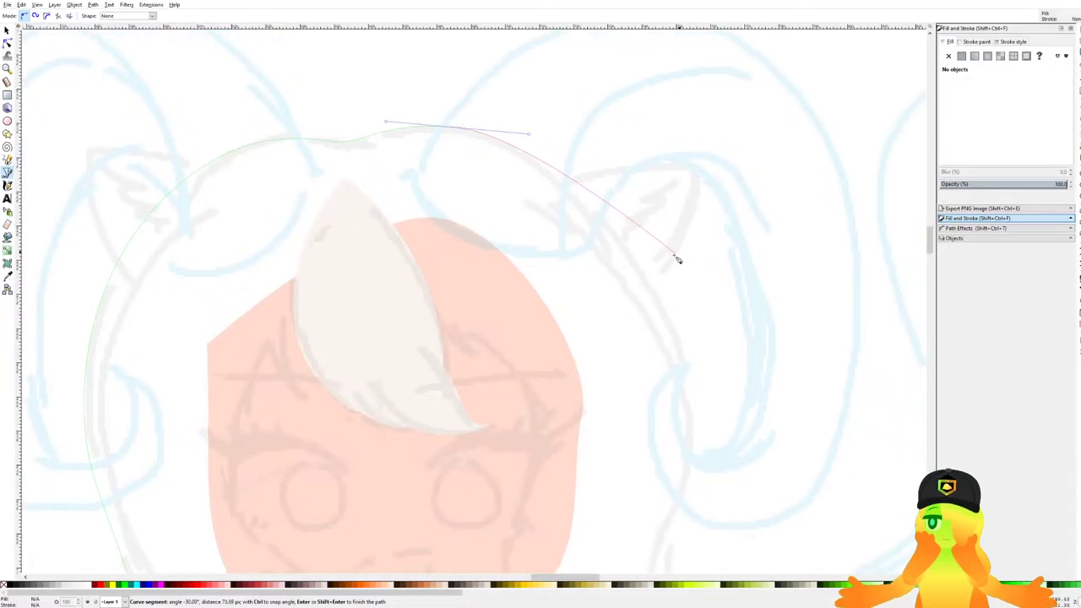
Curve the hair outline from the crown down the right side of the head past the ear.
scroll(650, 271, "up", 2)
left_click_drag(648, 279, 745, 448)
scroll(744, 456, "down", 4)
left_click_drag(740, 504, 747, 270)
scroll(744, 274, "up", 3)
scroll(731, 320, "down", 4)
left_click_drag(720, 335, 668, 243)
scroll(666, 241, "up", 4)
scroll(641, 211, "down", 4)
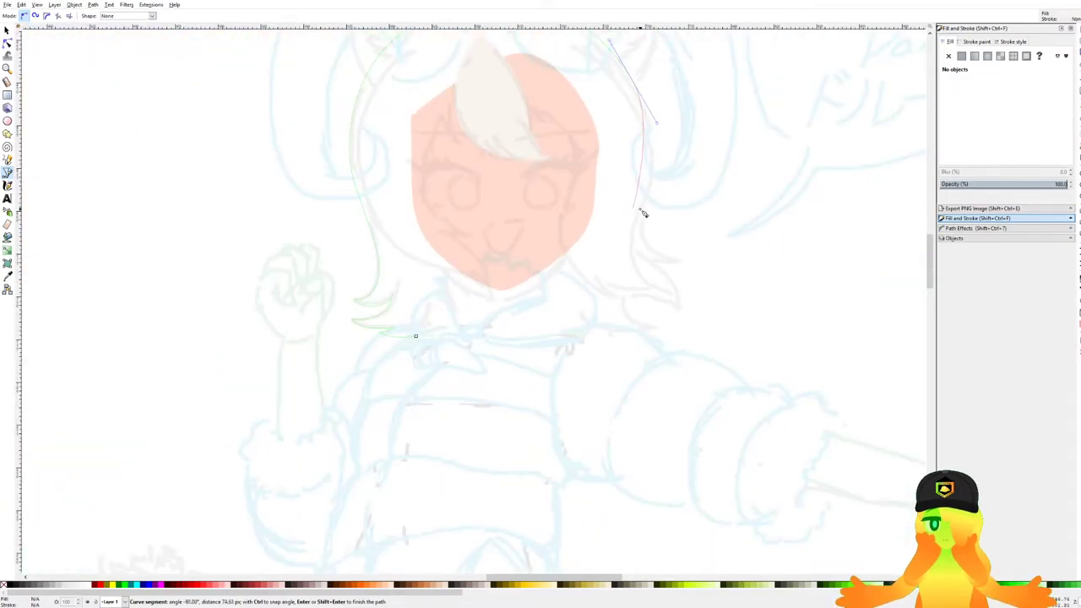
scroll(647, 218, "up", 5)
Trace the right side of the hair down through the upper flick to the tip of the larger lock below it.
left_click_drag(633, 216, 608, 313)
scroll(667, 393, "up", 1)
key("BackSpace")
left_click_drag(629, 242, 597, 380)
left_click(760, 441)
scroll(735, 456, "up", 3)
left_click_drag(705, 346, 518, 330)
scroll(560, 379, "down", 4)
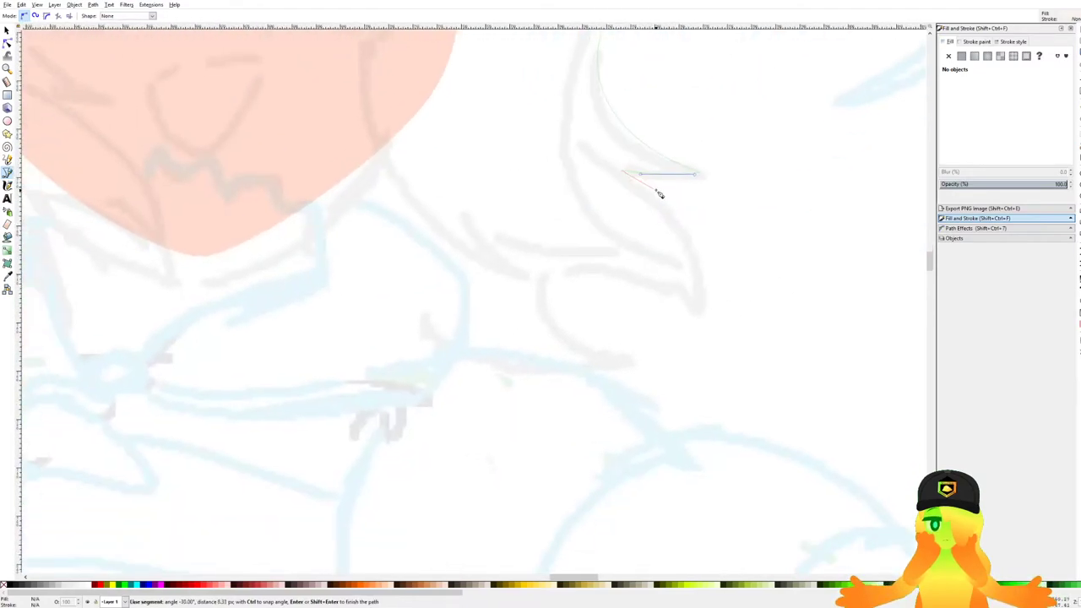
left_click_drag(690, 230, 760, 310)
left_click(725, 393)
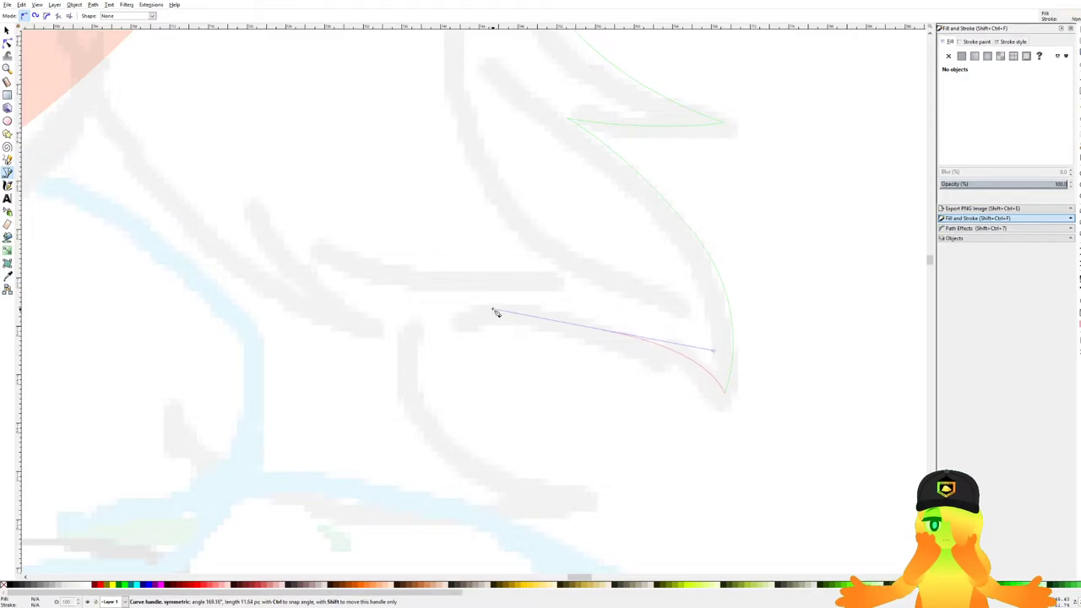
Trace the lowest right lock and the edge above the collar, close the hair outline, and place the off-white shape behind the face.
left_click_drag(568, 323, 436, 302)
left_click(403, 321)
left_click_drag(421, 403, 471, 309)
left_click_drag(506, 363, 727, 346)
left_click(632, 406)
scroll(727, 345, "down", 3)
left_click_drag(662, 371, 476, 322)
scroll(706, 338, "up", 2)
scroll(651, 346, "down", 3)
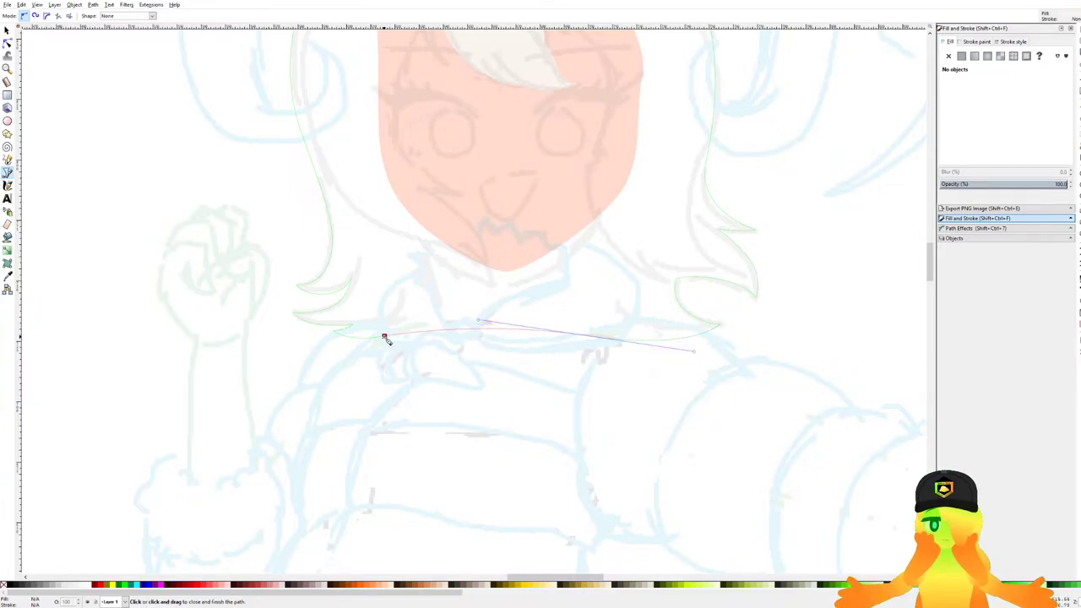
left_click(383, 336)
scroll(571, 326, "down", 4)
scroll(601, 356, "up", 1)
scroll(612, 221, "up", 1)
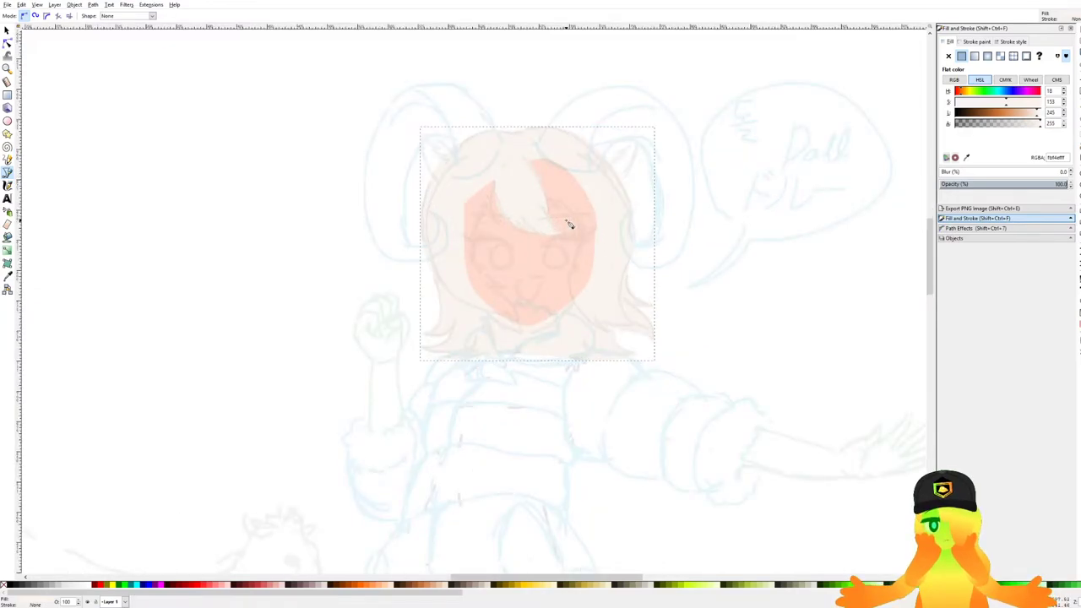
Compare the traced hair and face shapes with the reference character's hair.
scroll(504, 254, "down", 3)
left_click_drag(569, 272, 559, 263)
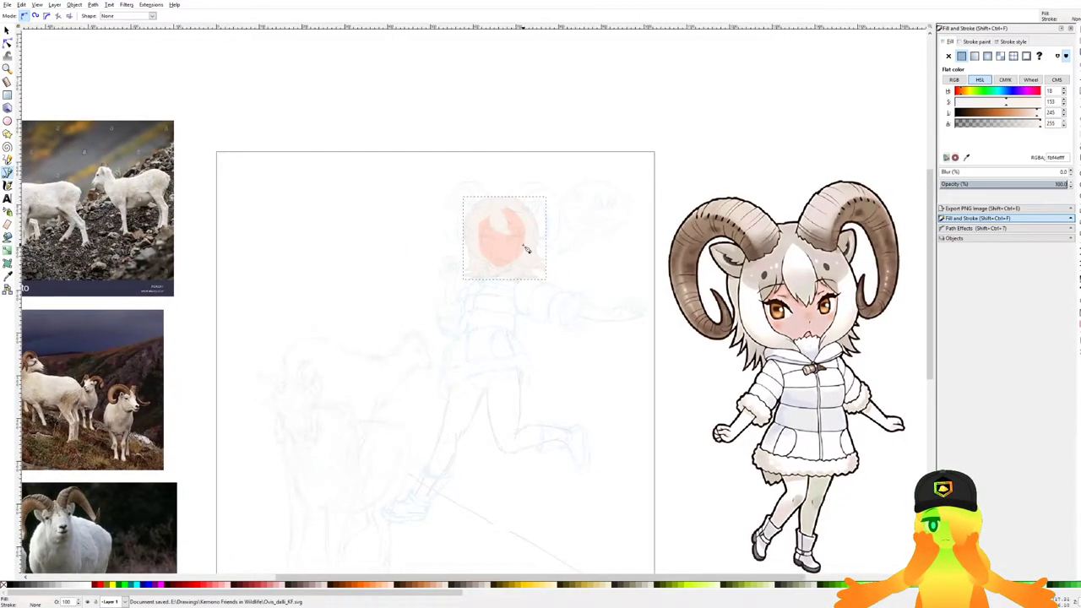
scroll(525, 248, "up", 1)
scroll(559, 268, "right", 2)
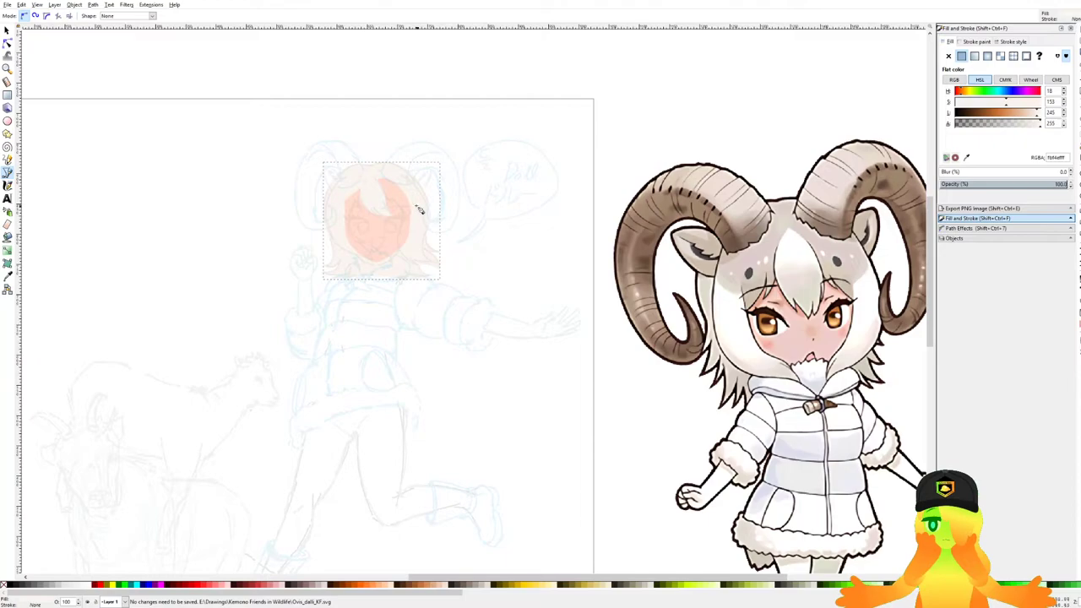
scroll(418, 228, "up", 3)
scroll(456, 238, "down", 3)
scroll(441, 249, "up", 4)
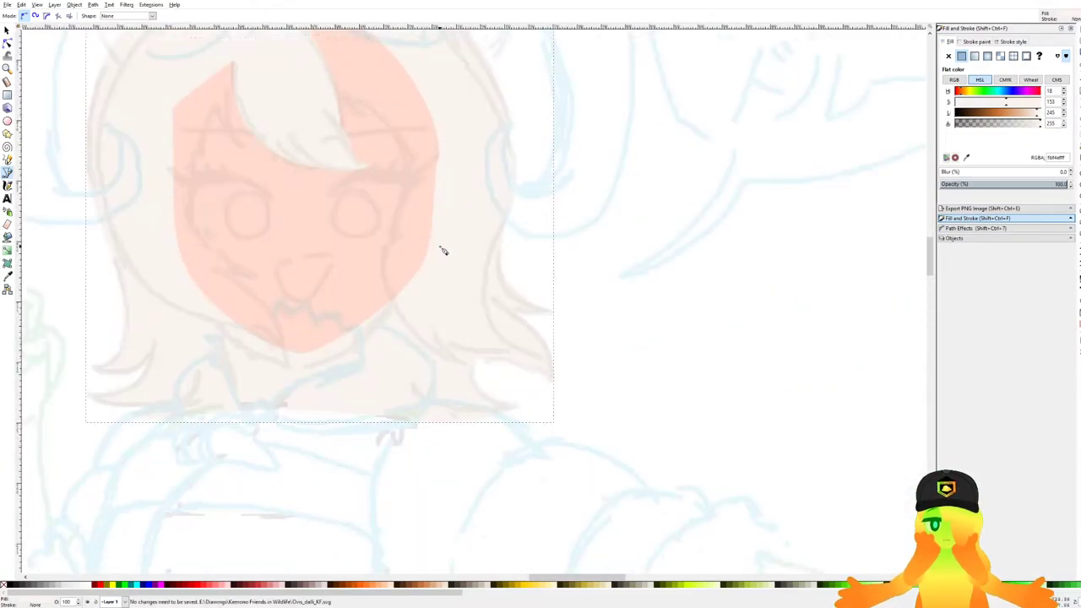
left_click_drag(441, 262, 494, 271)
scroll(452, 263, "left", 3)
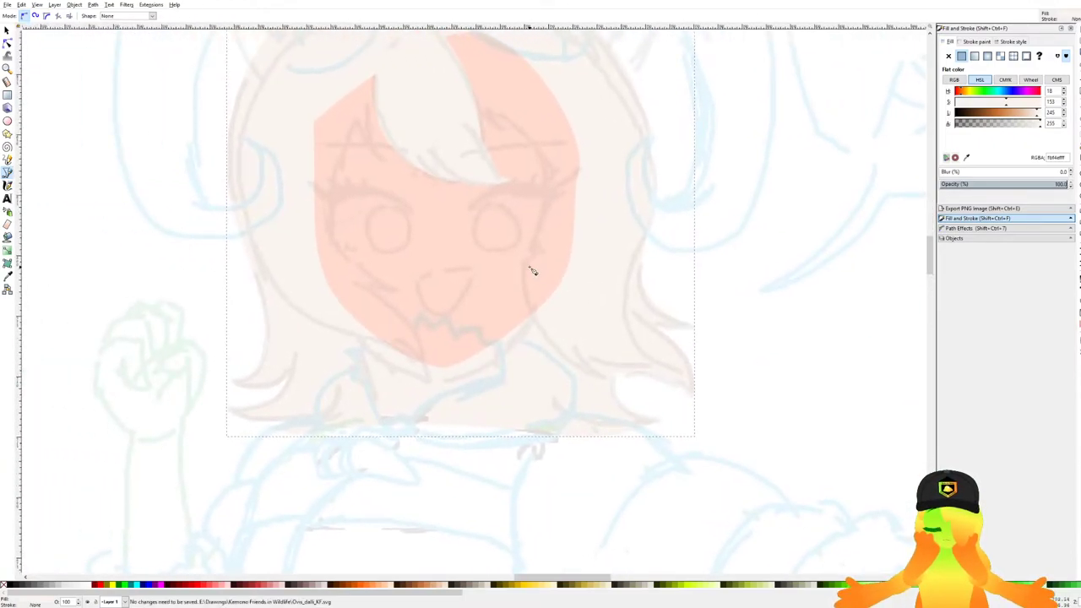
scroll(557, 194, "down", 5)
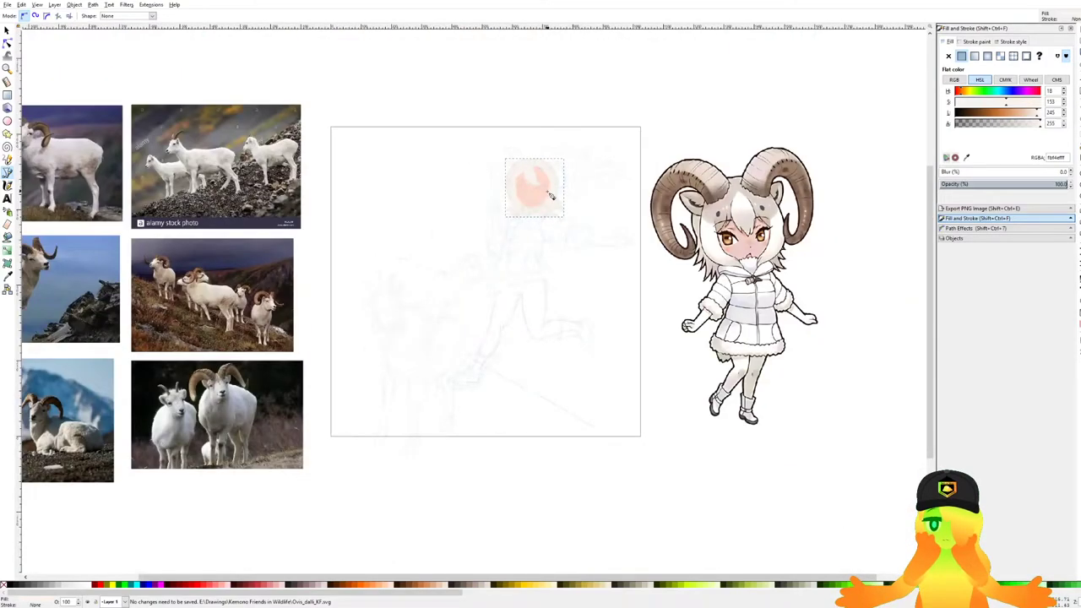
Draw a closed off-white hair shape over the face's right edge along the sketched cheek line, and save the document.
scroll(549, 195, "up", 4)
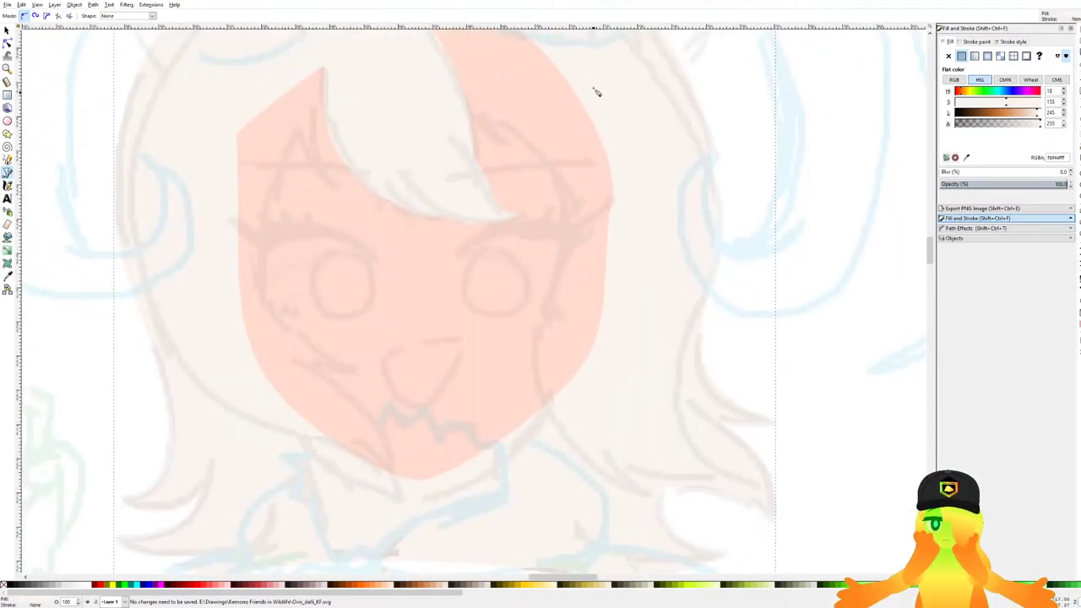
left_click(583, 50)
left_click_drag(565, 245, 529, 311)
left_click_drag(560, 431, 602, 472)
left_click(671, 301)
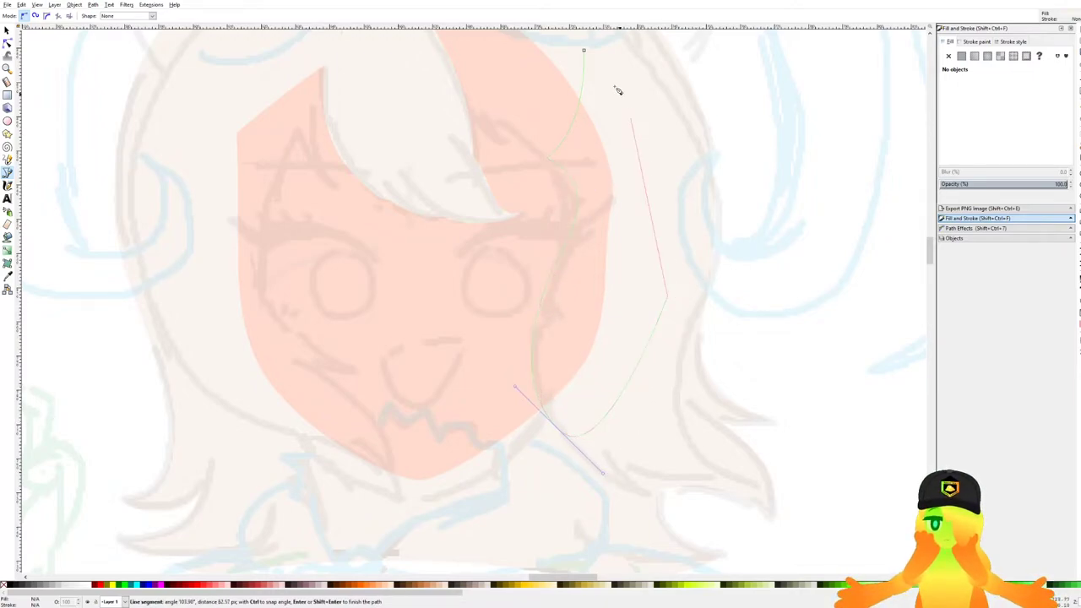
left_click(583, 49)
left_click_drag(498, 239, 553, 215)
key("ctrl+s")
left_click_drag(392, 217, 439, 209)
key("ctrl+s")
scroll(382, 190, "down", 3)
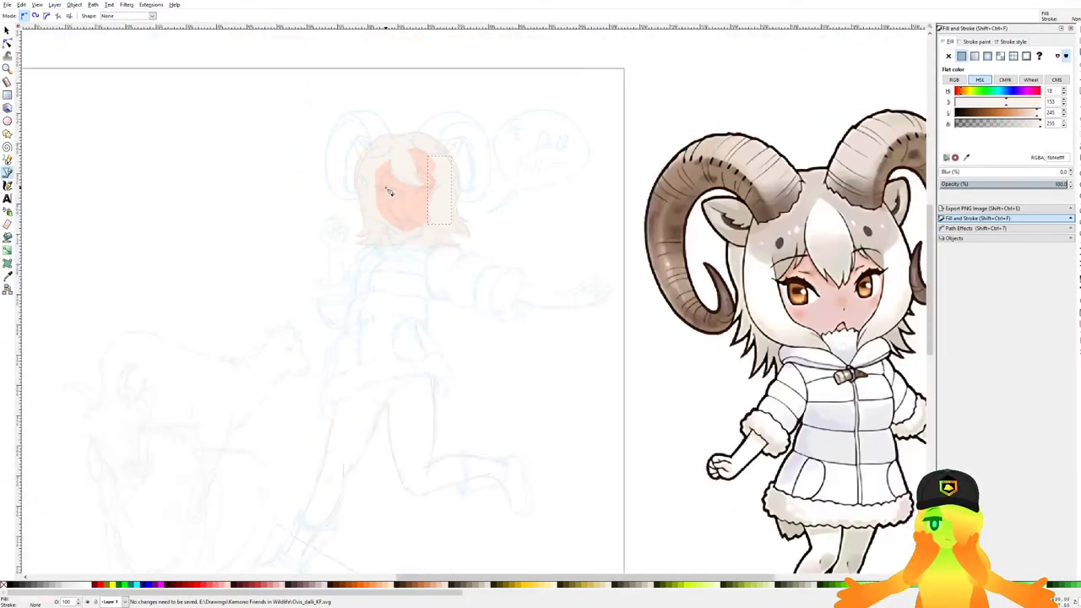
Start the left hair outline at the temple, following the face edge past the eye and around the pointed cheek tuft.
scroll(383, 187, "up", 5)
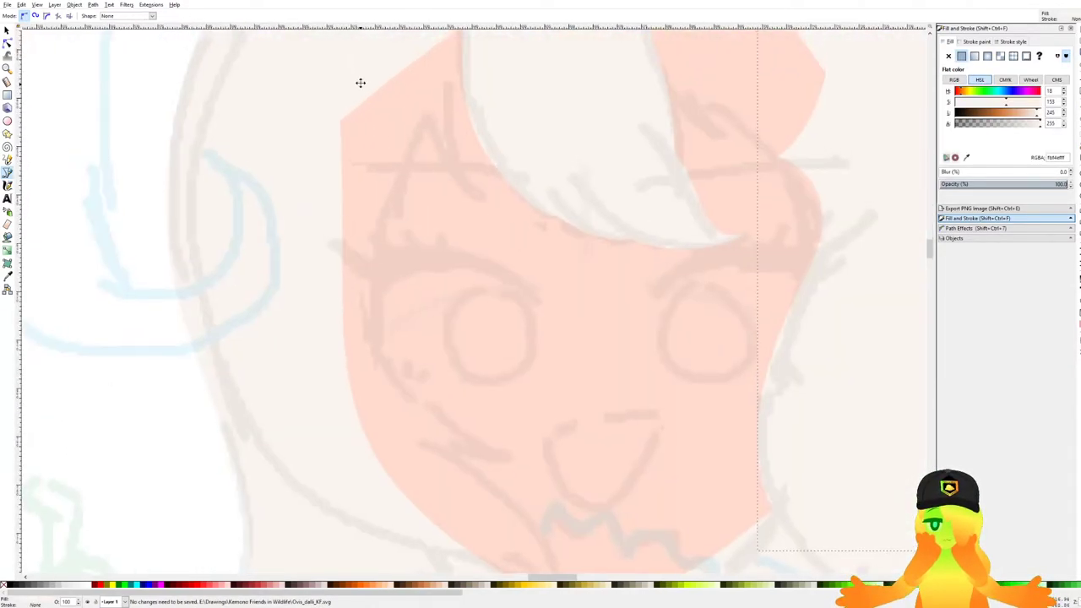
left_click_drag(347, 69, 356, 93)
scroll(429, 164, "down", 3)
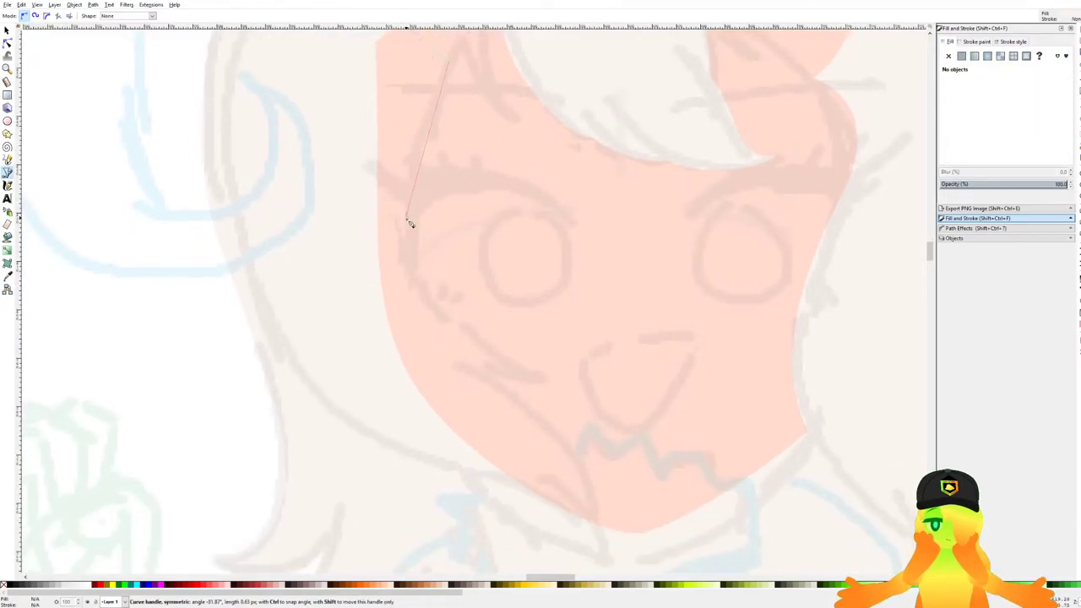
left_click(412, 331)
left_click(545, 382)
scroll(511, 388, "up", 4)
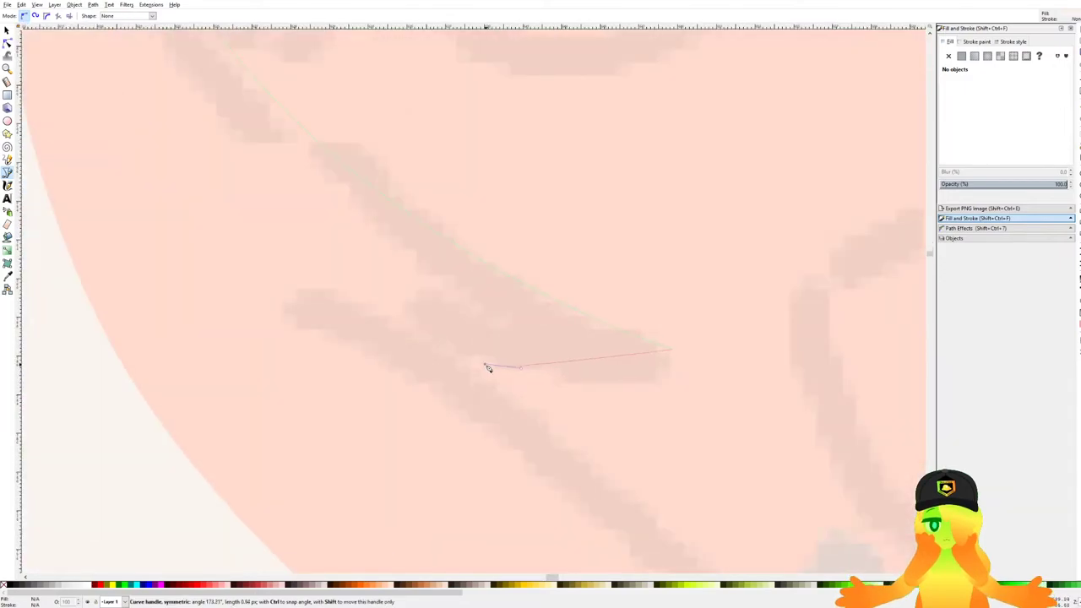
left_click_drag(512, 356, 512, 357)
left_click_drag(426, 355, 418, 350)
left_click(347, 325)
Curve the left hair outline from the cheek tuft past the corner of the mouth to the tip below the chin.
scroll(472, 376, "down", 3)
left_click_drag(489, 371, 413, 156)
left_click_drag(451, 191, 540, 257)
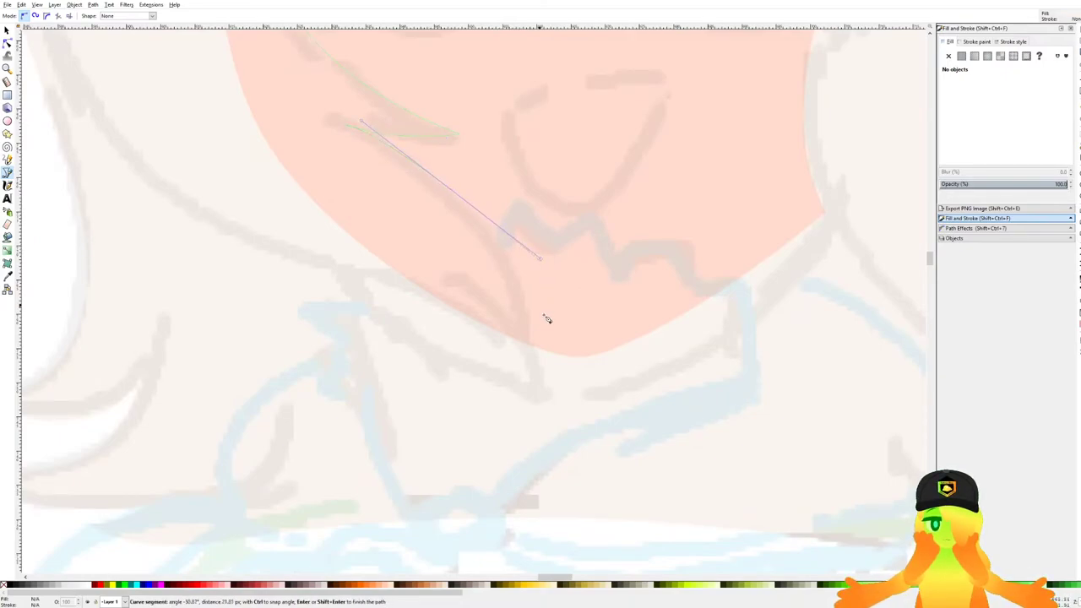
scroll(526, 338, "up", 2)
left_click_drag(538, 367, 565, 451)
scroll(760, 403, "down", 3)
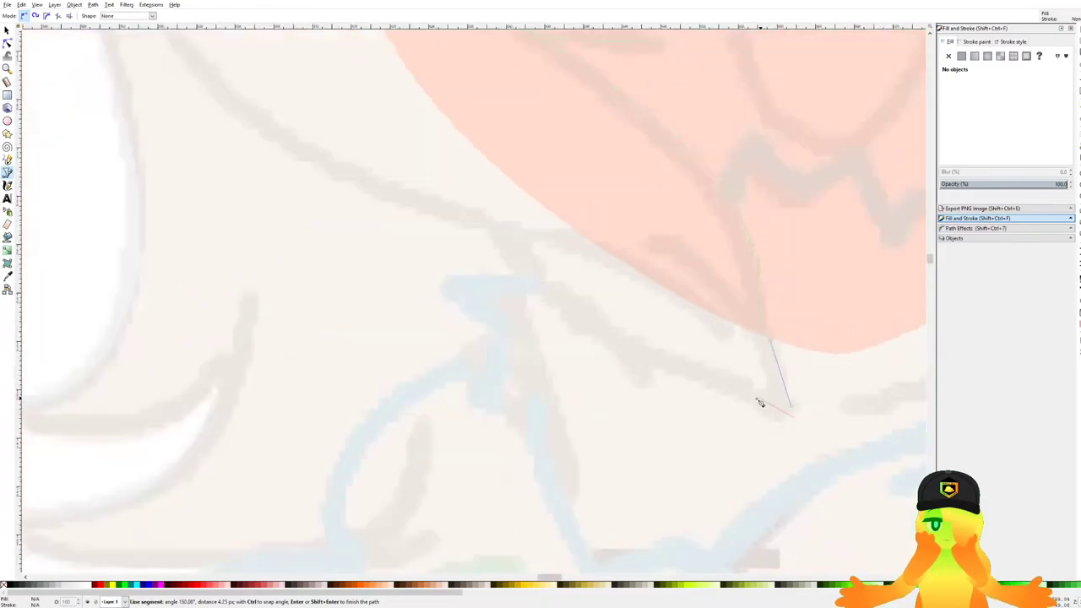
Turn the outline at the tip below the chin and curve it back along the lower jaw edge above the collar.
scroll(754, 396, "up", 4)
scroll(735, 375, "down", 2)
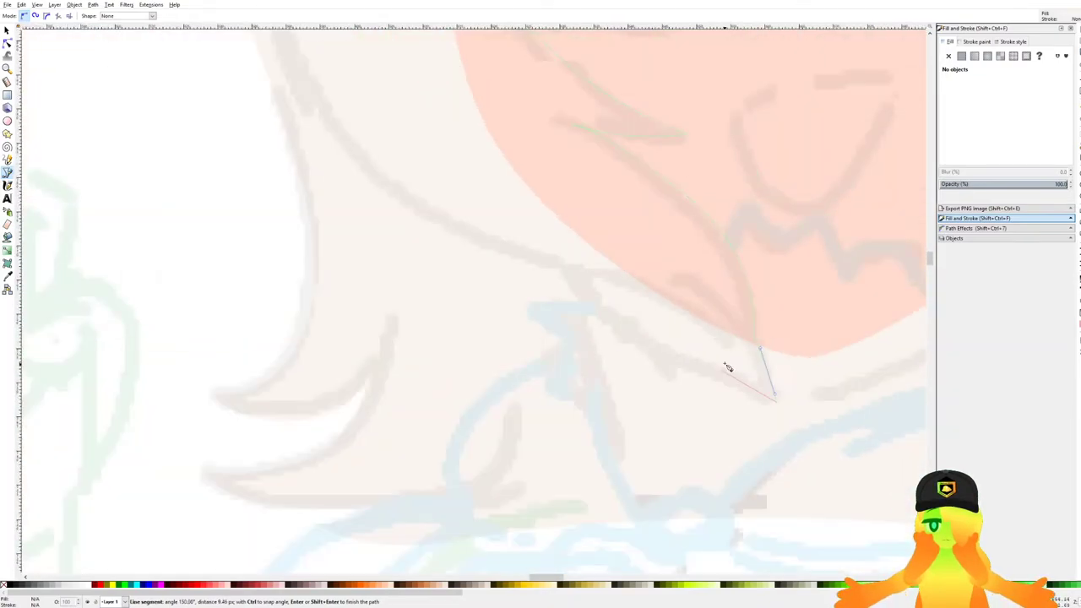
scroll(716, 355, "up", 1)
scroll(675, 338, "down", 3)
scroll(633, 320, "up", 3)
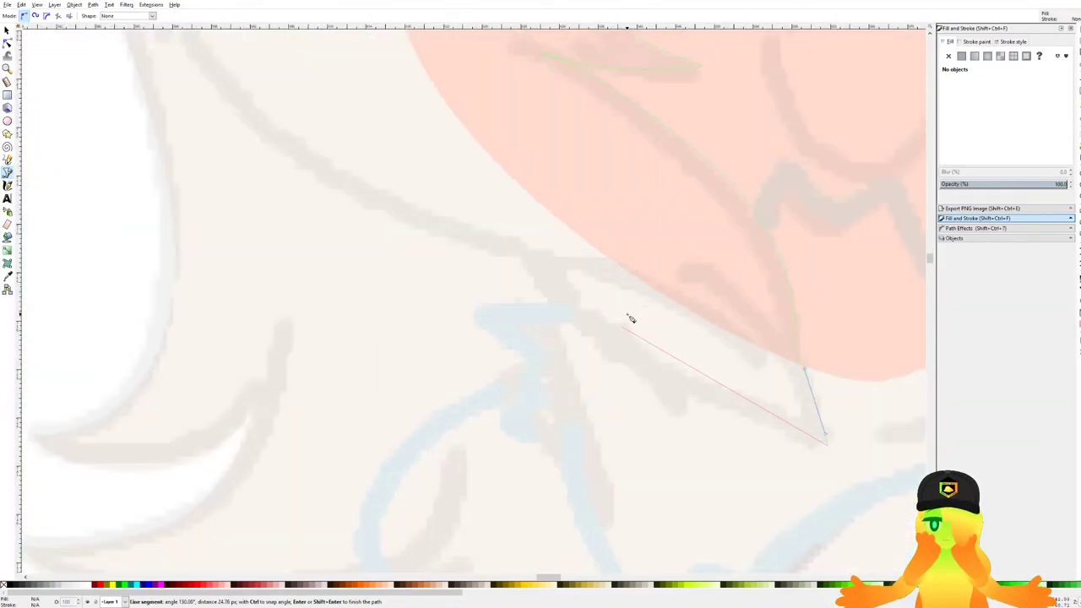
left_click_drag(650, 319, 536, 281)
key("BackSpace")
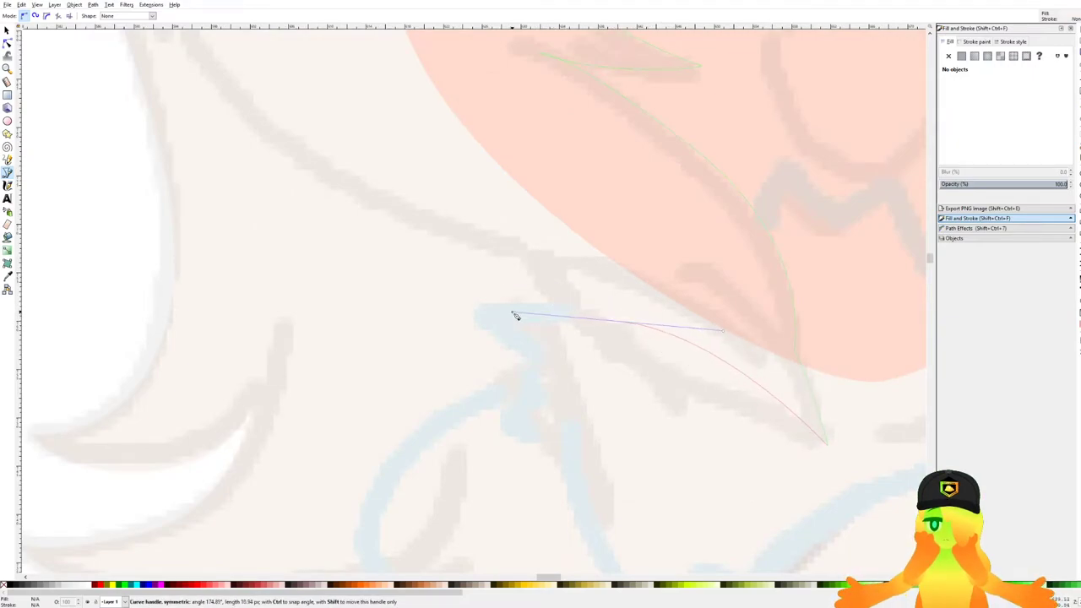
left_click_drag(644, 338, 517, 297)
Carry the outline up the left side of the head, close the off-white hair shape at the temple, and save the document.
scroll(445, 275, "down", 4)
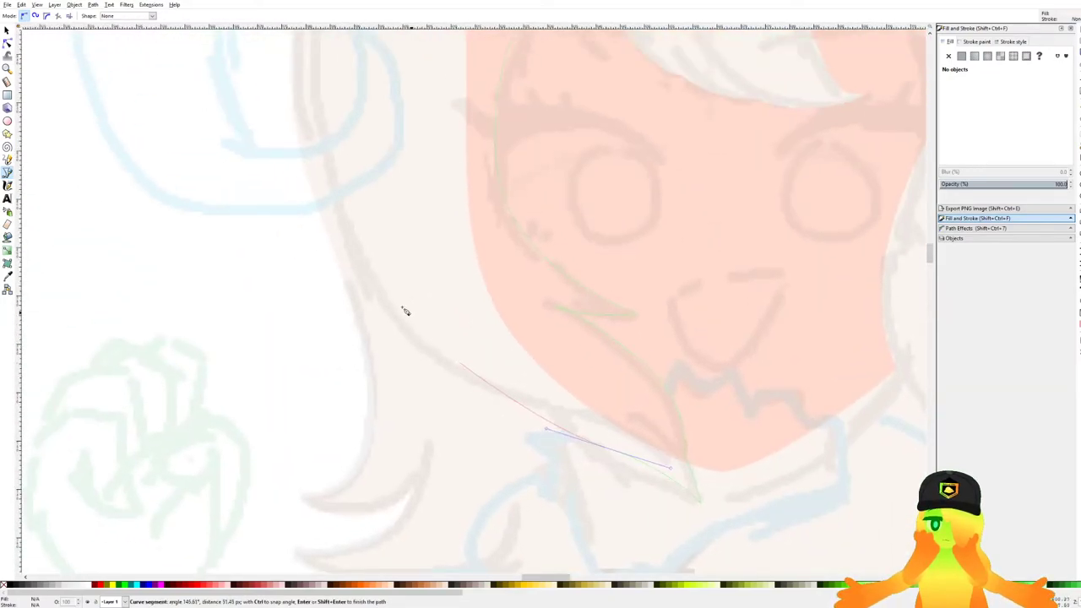
scroll(369, 209, "down", 2)
left_click_drag(376, 169, 393, 227)
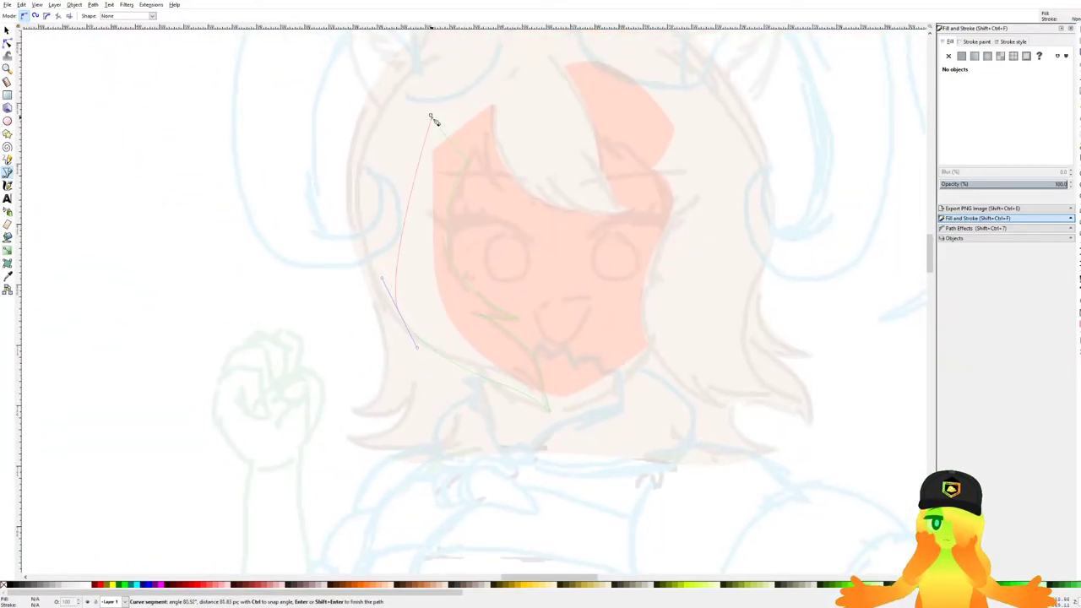
left_click(430, 116)
scroll(451, 141, "down", 1)
key("ctrl+s")
left_click_drag(517, 207, 384, 170)
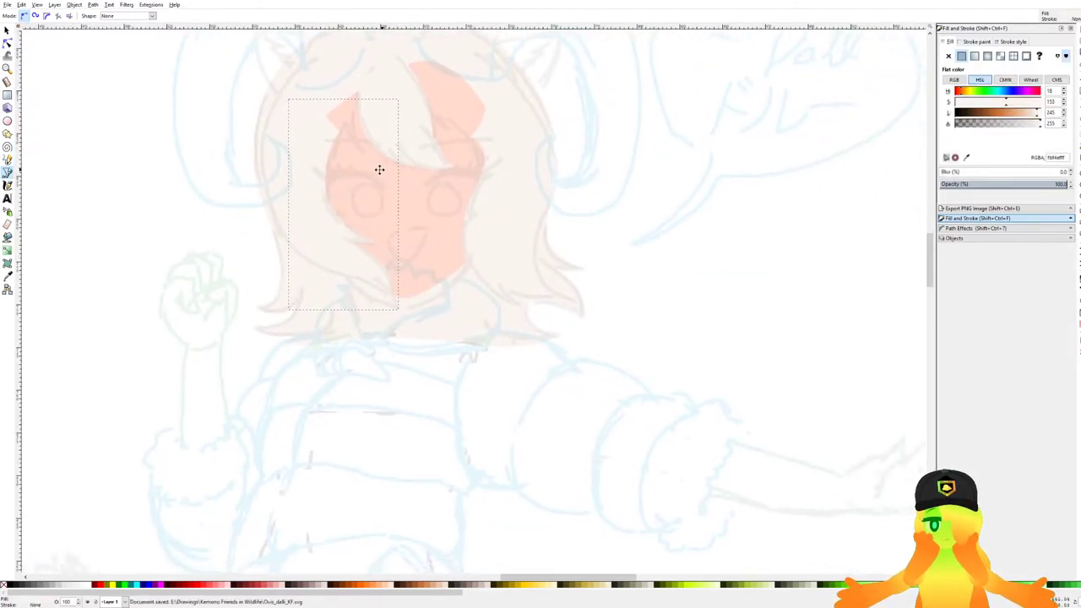
Start the forehead hair outline inside the white forelock and form a small notch at its right edge above the brow.
scroll(382, 170, "down", 3)
scroll(398, 165, "up", 6)
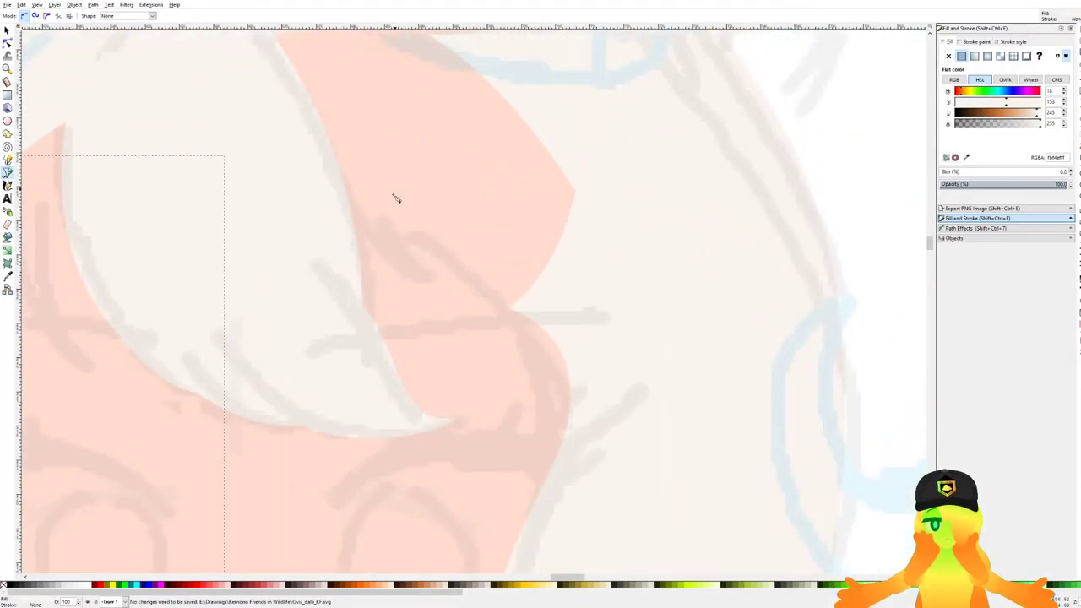
left_click_drag(303, 148, 361, 270)
scroll(424, 288, "up", 3)
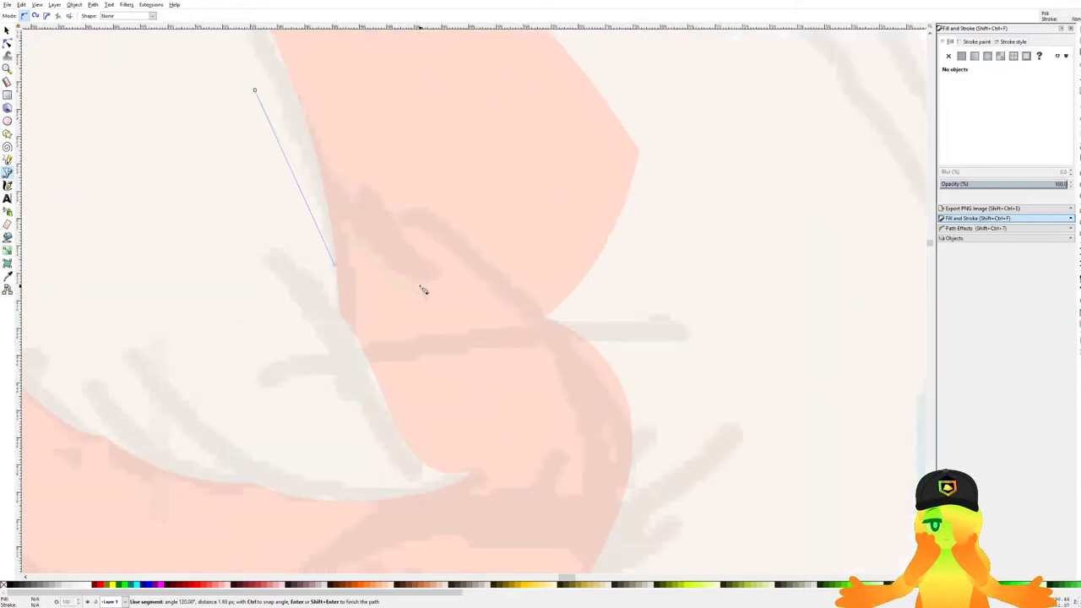
left_click_drag(437, 319, 398, 241)
left_click_drag(382, 199, 614, 453)
Extend the forehead hair outline down to the right eye's outer corner and curve it back up along the face edge.
scroll(665, 453, "down", 8)
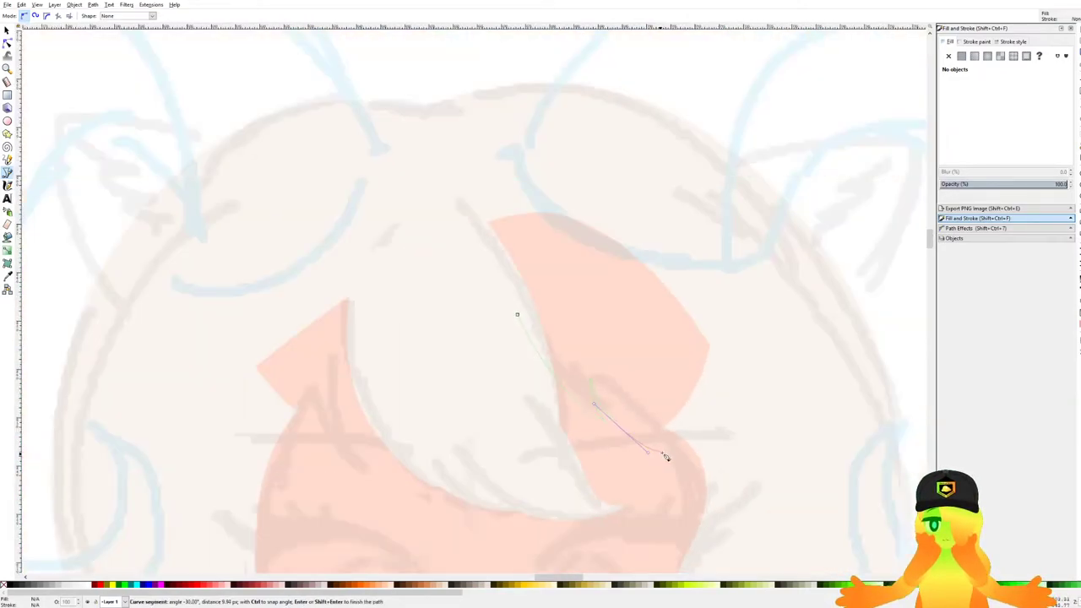
scroll(489, 205, "down", 1)
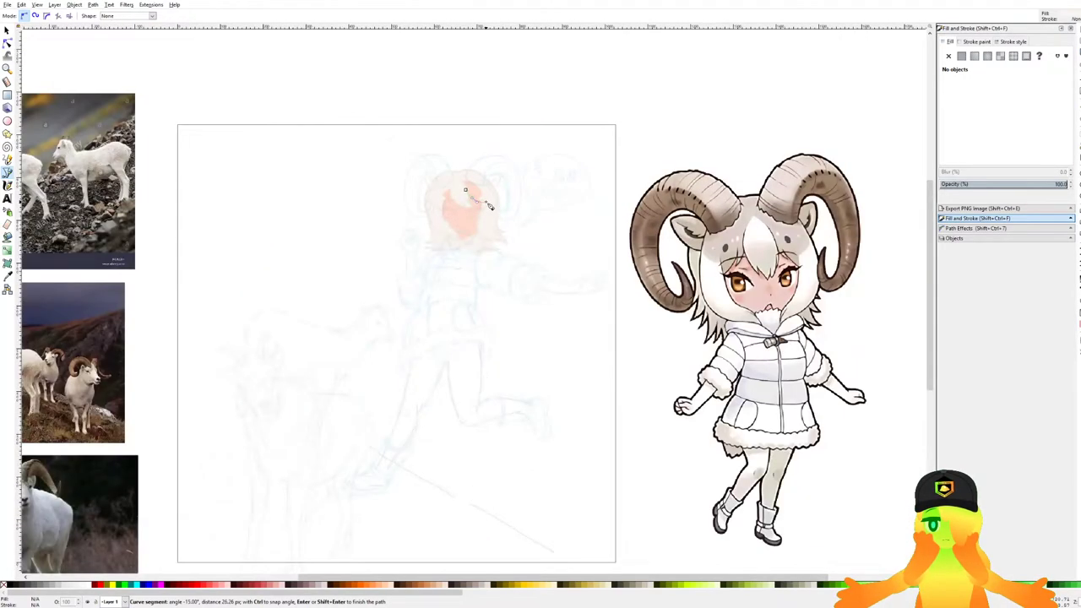
scroll(490, 205, "up", 4)
scroll(478, 210, "up", 4)
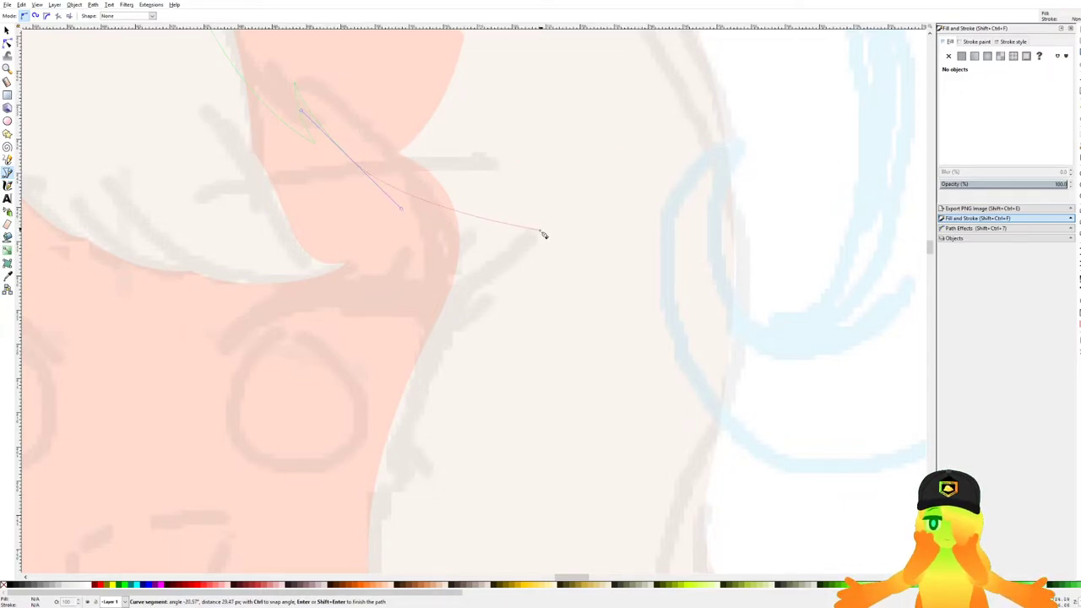
scroll(463, 220, "down", 8)
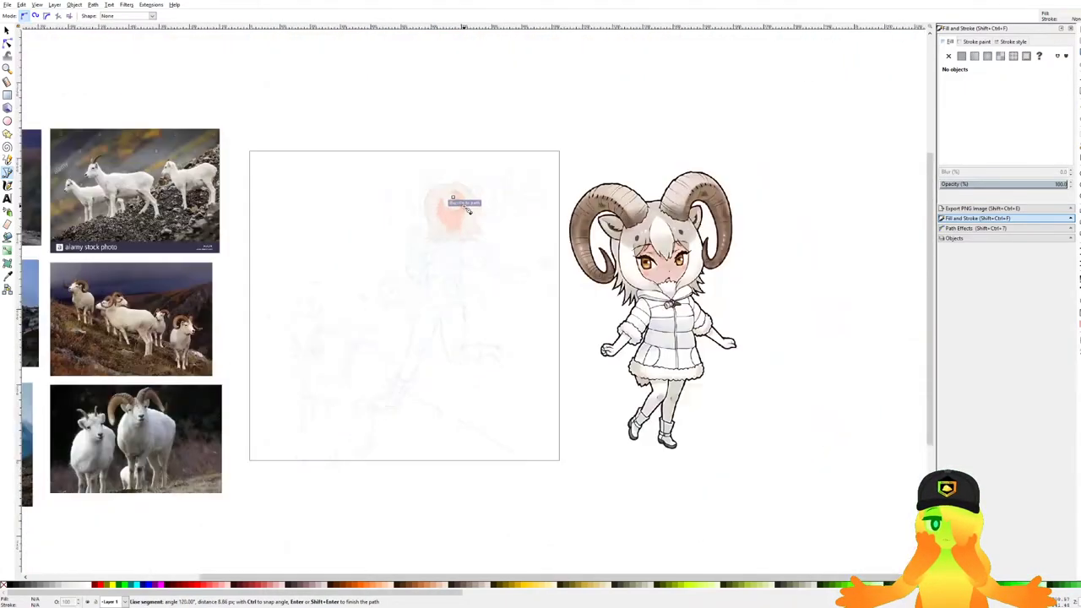
scroll(463, 207, "up", 10)
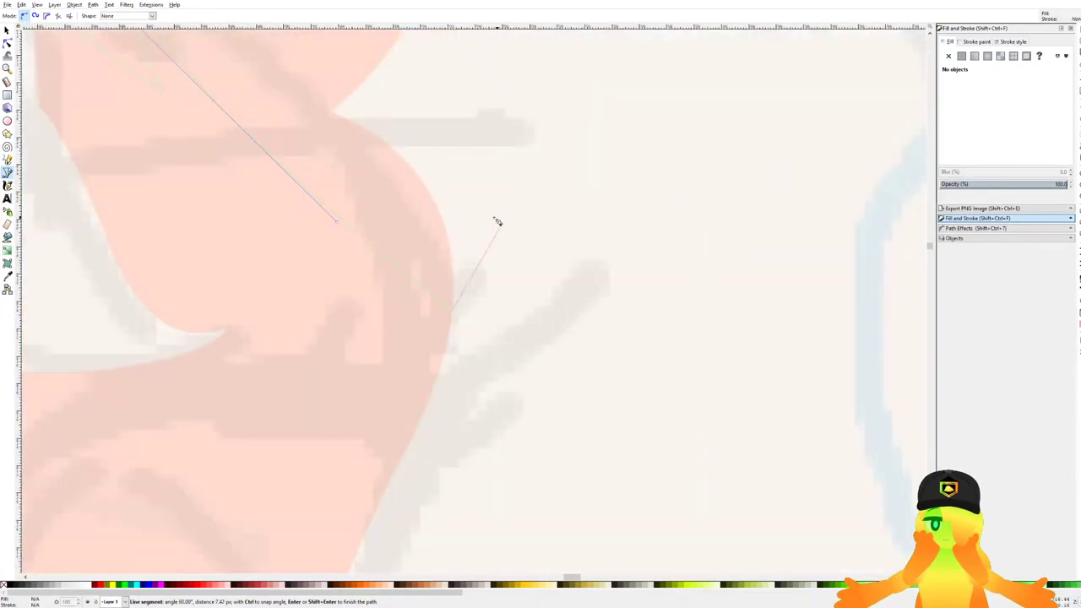
scroll(463, 250, "up", 2)
left_click_drag(507, 289, 477, 204)
scroll(471, 200, "down", 8)
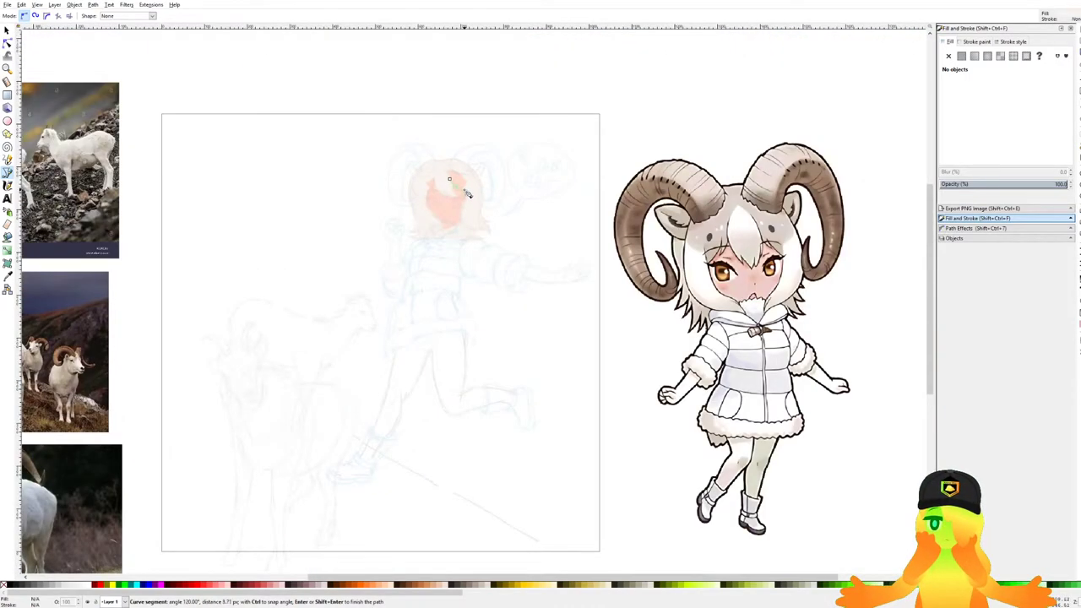
scroll(469, 194, "up", 10)
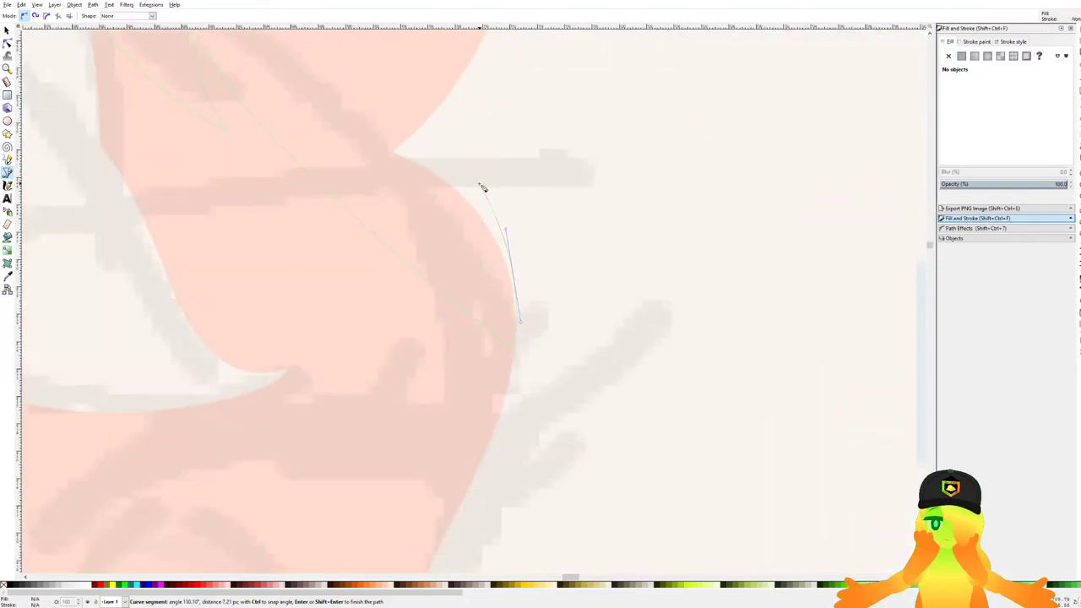
Curve the outline from beside the right brow out to the right side of the head below the ear.
scroll(482, 187, "down", 8)
scroll(472, 184, "up", 5)
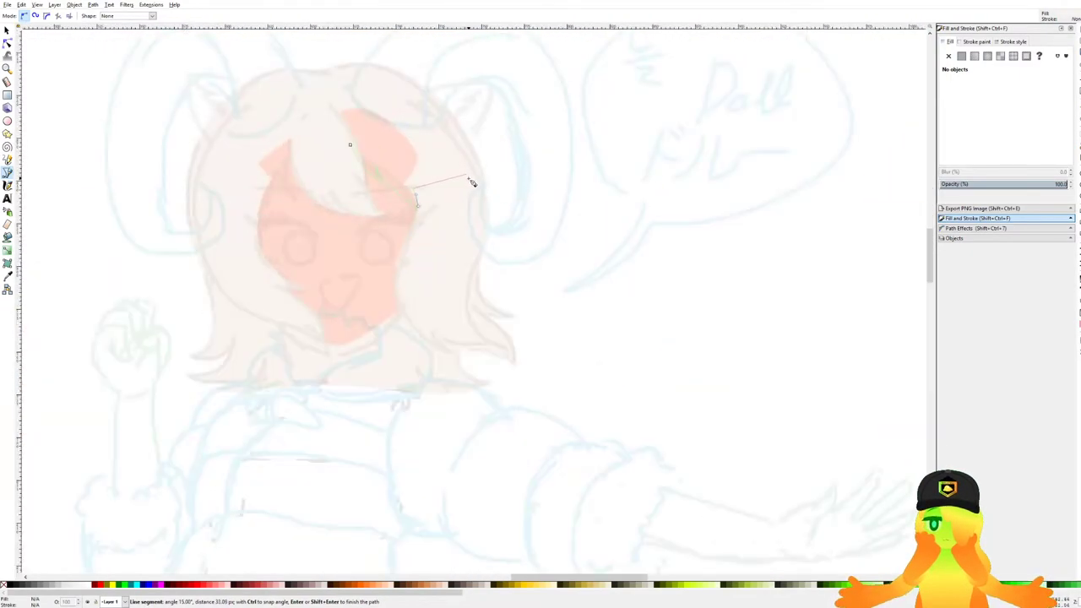
scroll(472, 183, "up", 5)
left_click_drag(404, 310, 628, 133)
key("BackSpace")
key("BackSpace")
left_click_drag(559, 185, 669, 281)
scroll(660, 93, "down", 1)
scroll(668, 280, "up", 2)
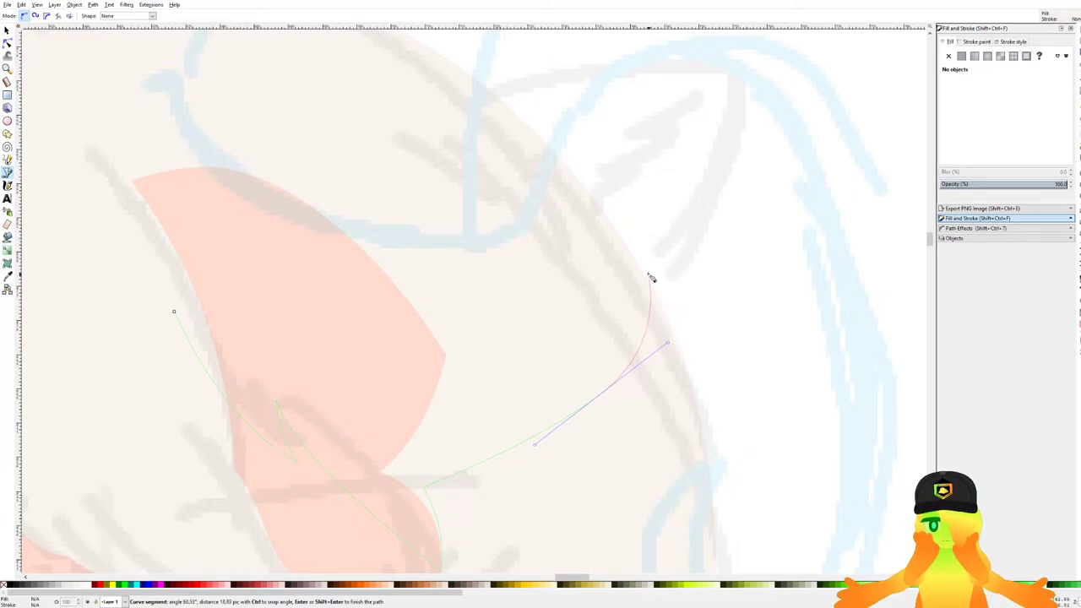
Continue the outline past the right ear and loop it widely over the top of the head.
scroll(524, 135, "down", 4)
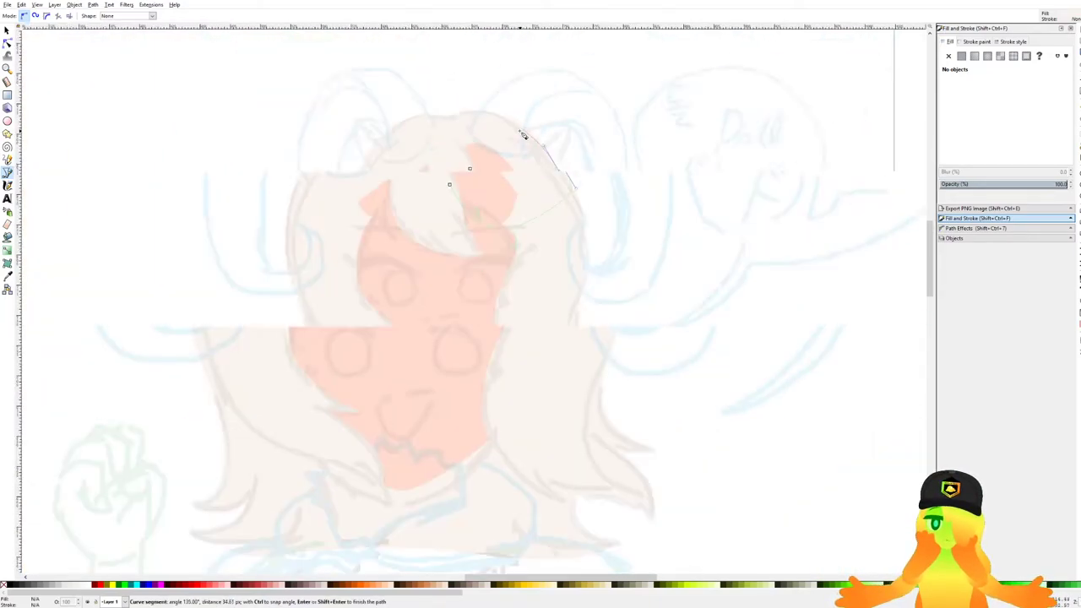
scroll(523, 135, "down", 5)
scroll(510, 127, "up", 8)
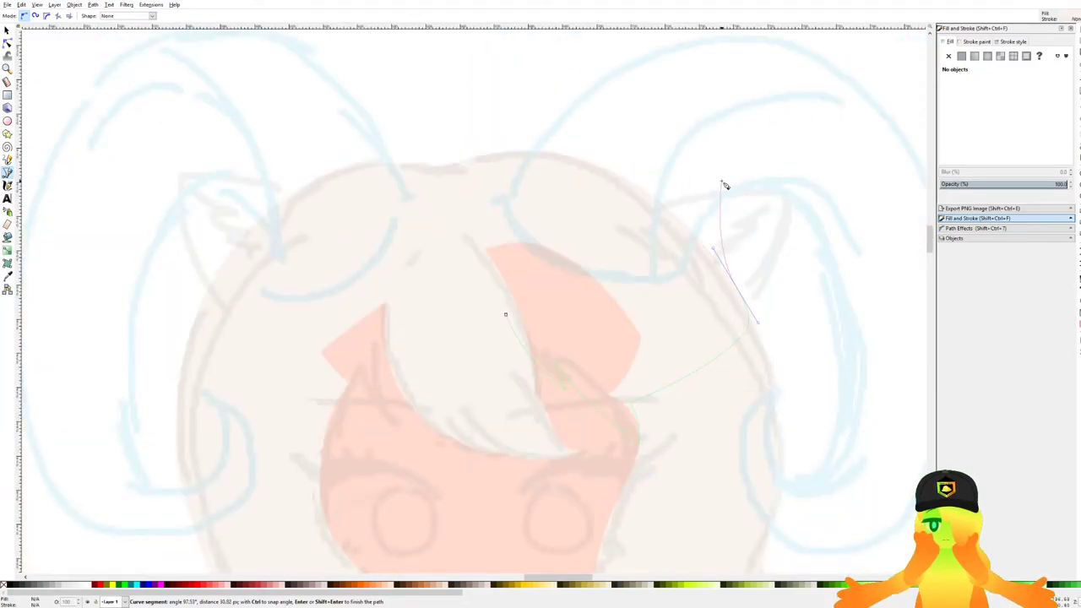
left_click(719, 184)
left_click_drag(691, 382, 784, 307)
scroll(773, 269, "down", 4)
left_click_drag(639, 185, 568, 206)
scroll(625, 298, "up", 3)
Bring the outline down the left side of the head and inward to the left end of the brow guide line.
left_click_drag(647, 299, 321, 204)
scroll(317, 218, "up", 1)
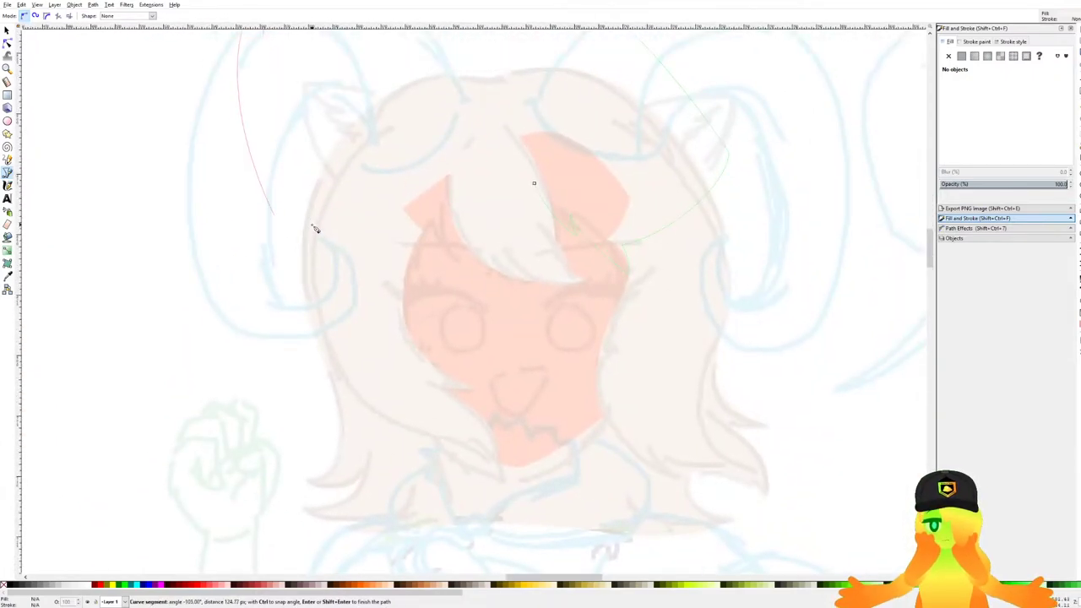
scroll(307, 213, "up", 2)
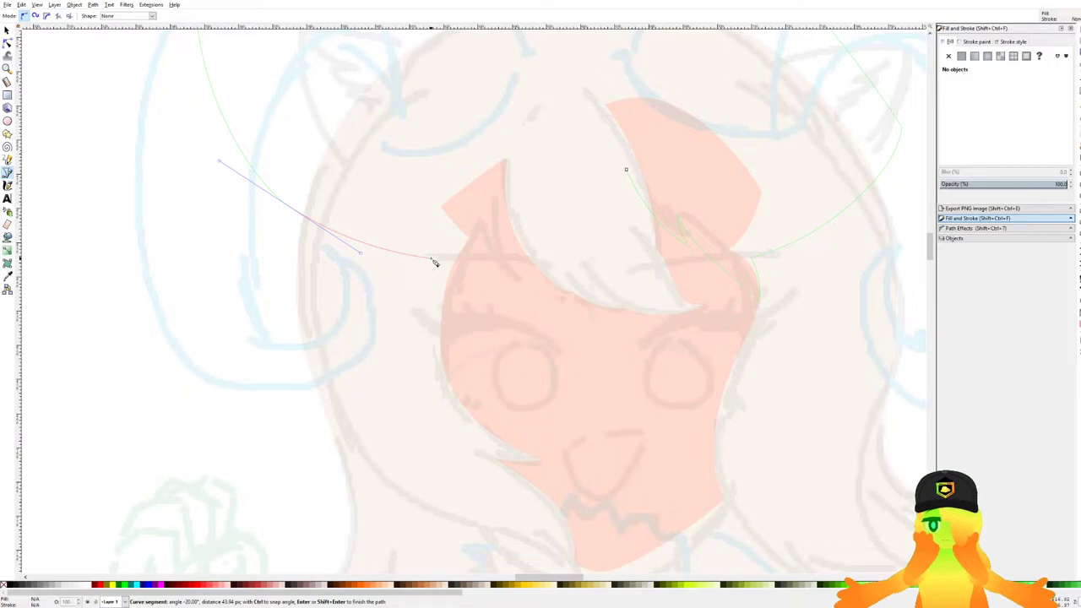
left_click(452, 262)
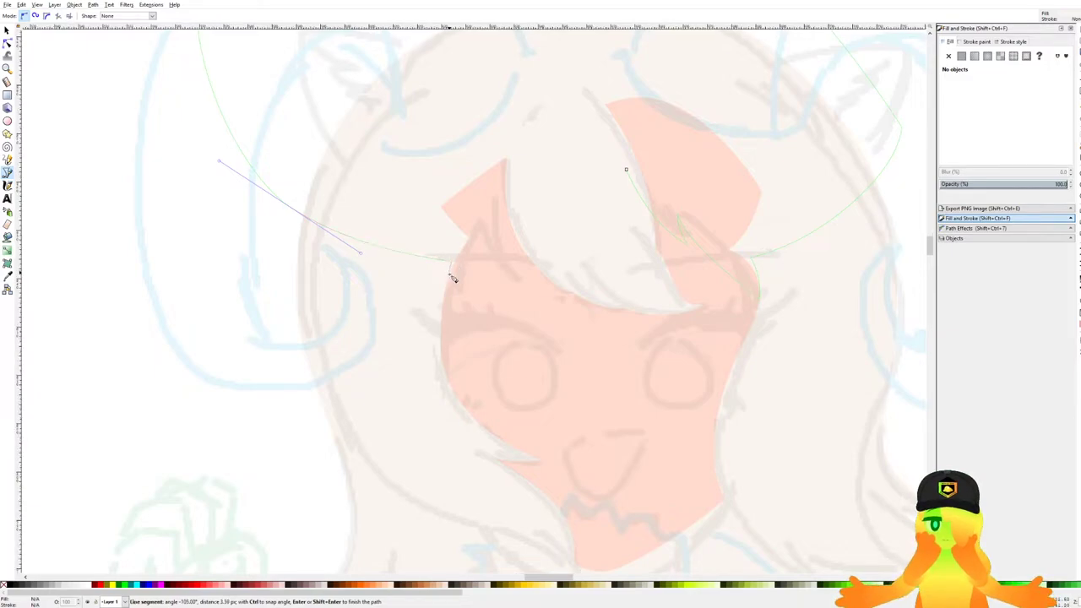
Continue the forehead hair outline from the brow guide line's left end down along the left edge of the face.
scroll(443, 280, "up", 6)
left_click_drag(443, 258, 420, 328)
mouse_move(414, 370)
left_mouse_down()
mouse_move(409, 384)
mouse_move(440, 316)
mouse_move(423, 353)
left_mouse_up()
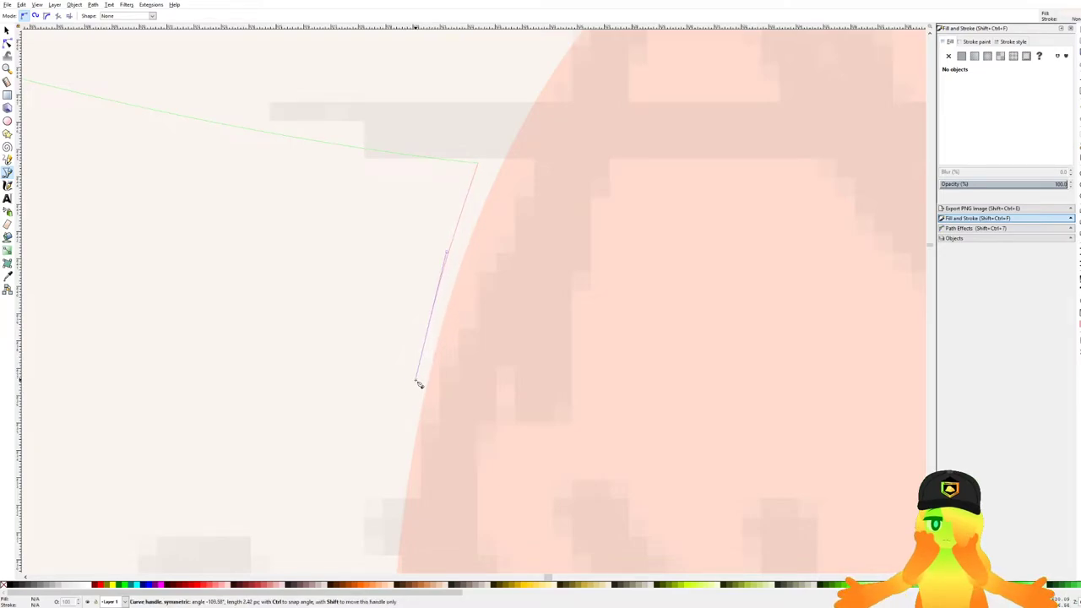
left_click_drag(416, 396, 414, 394)
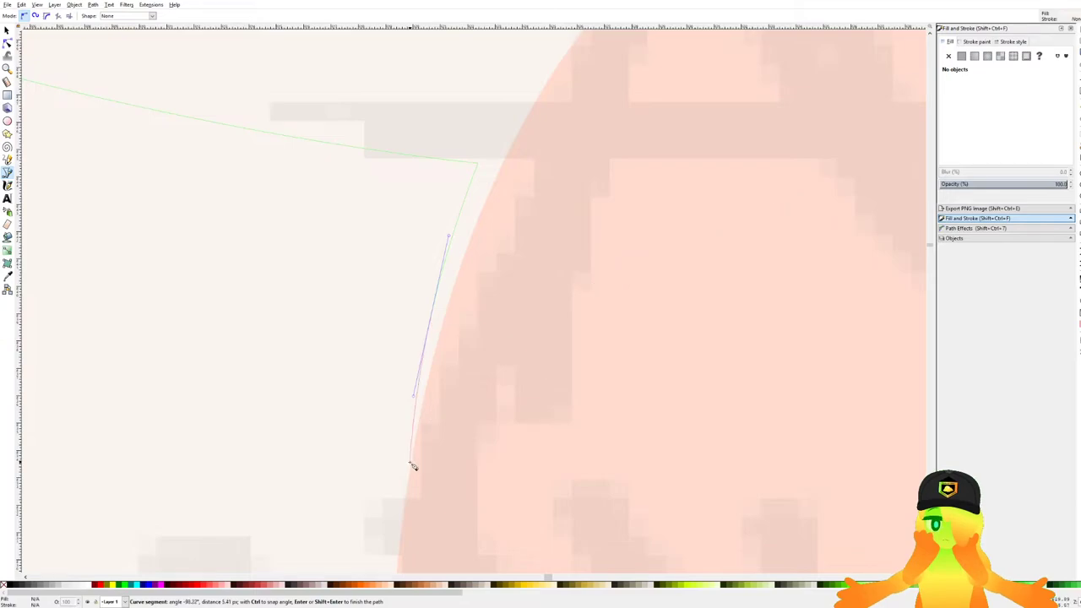
scroll(416, 431, "down", 5, "ctrl")
left_click(425, 428)
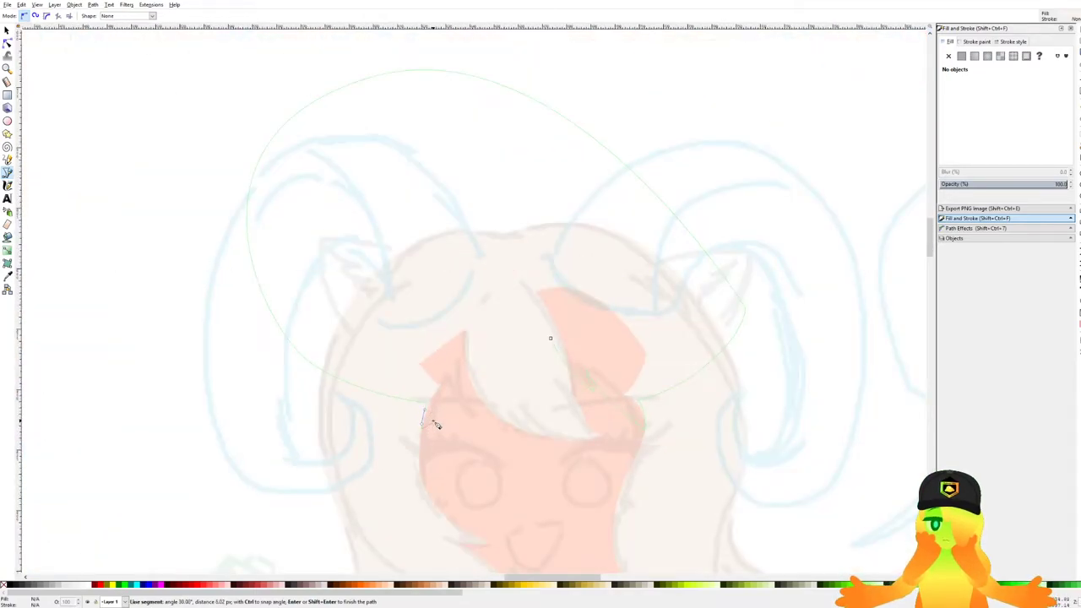
Bring the outline up to the hair tuft's peak above the left eye, down to its strand tip and back up.
scroll(433, 434, "up", 4, "ctrl")
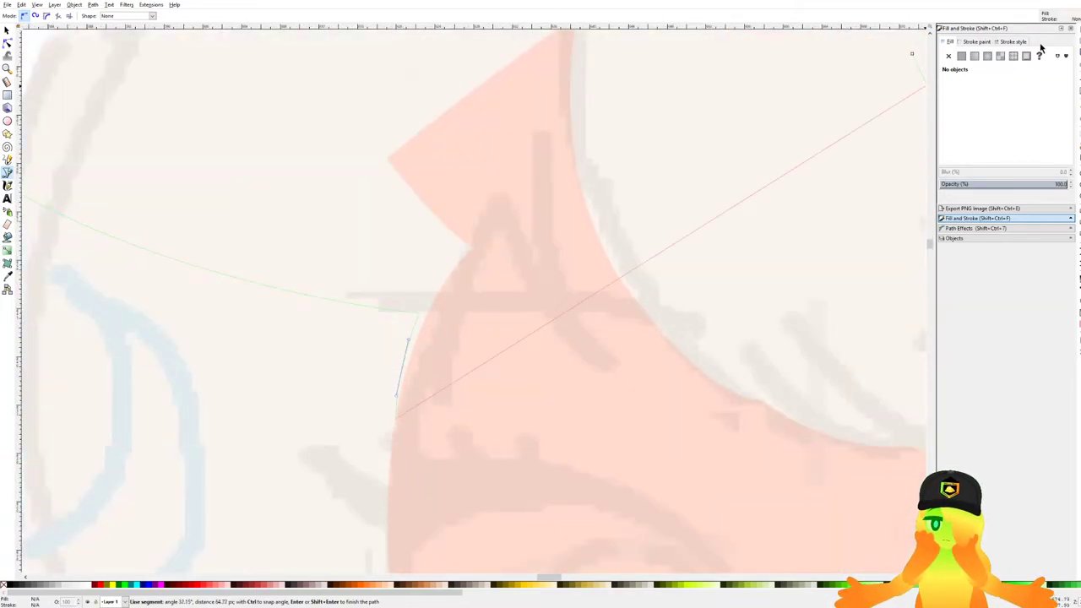
scroll(569, 265, "up", 2, "ctrl")
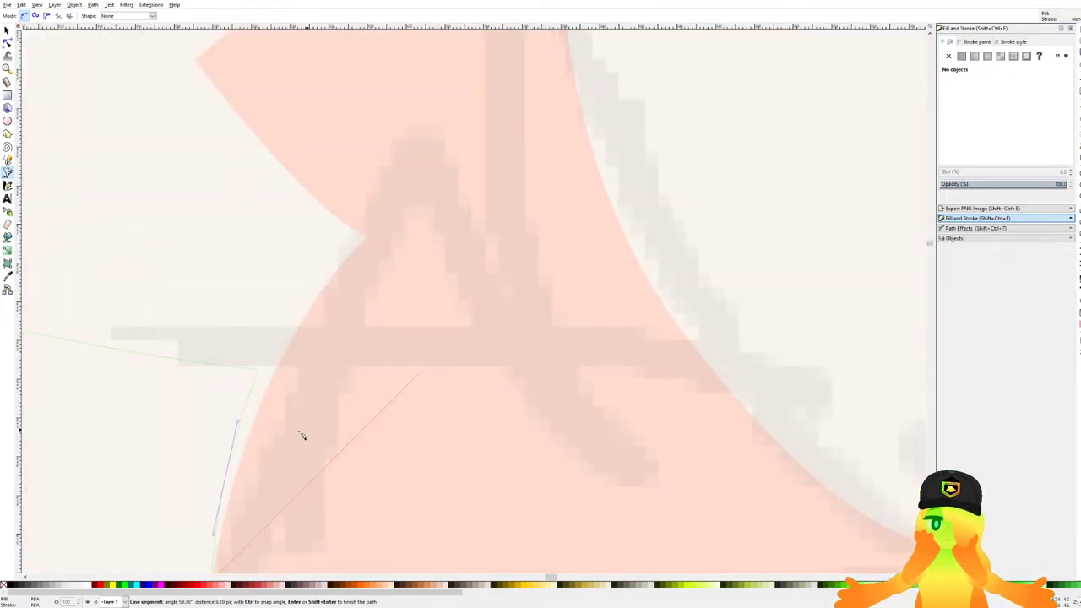
left_click_drag(289, 397, 354, 273)
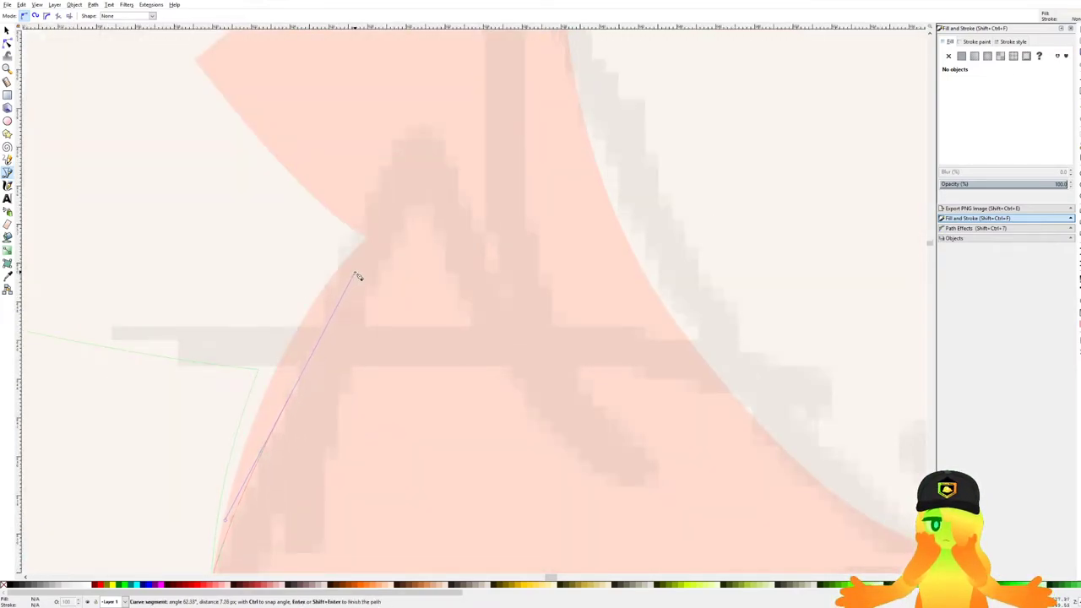
left_click(425, 224)
left_click_drag(447, 258, 493, 381)
left_click(585, 414)
left_click_drag(492, 268, 460, 158)
Extend the outline up to the forelock's left side and close it across at its starting node.
scroll(459, 124, "down", 6)
scroll(470, 133, "up", 1)
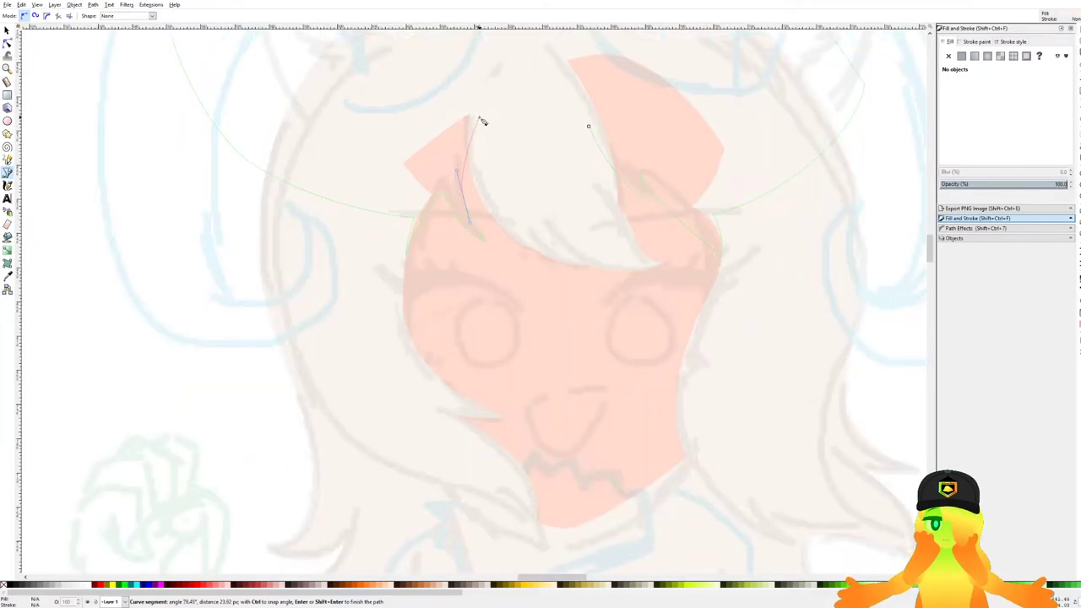
left_click(478, 118)
left_click(588, 125)
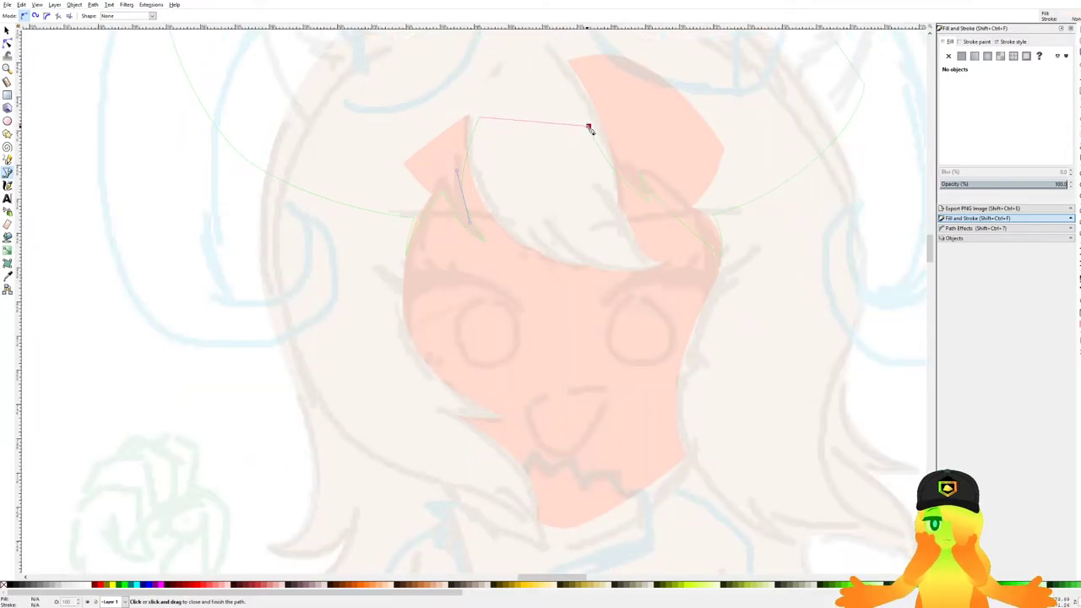
Darken and mute the new forehead hair shape's fill to a light brown with HSL saturation 111 and lightness 216.
scroll(567, 138, "down", 2)
scroll(518, 152, "down", 2)
scroll(519, 152, "up", 1)
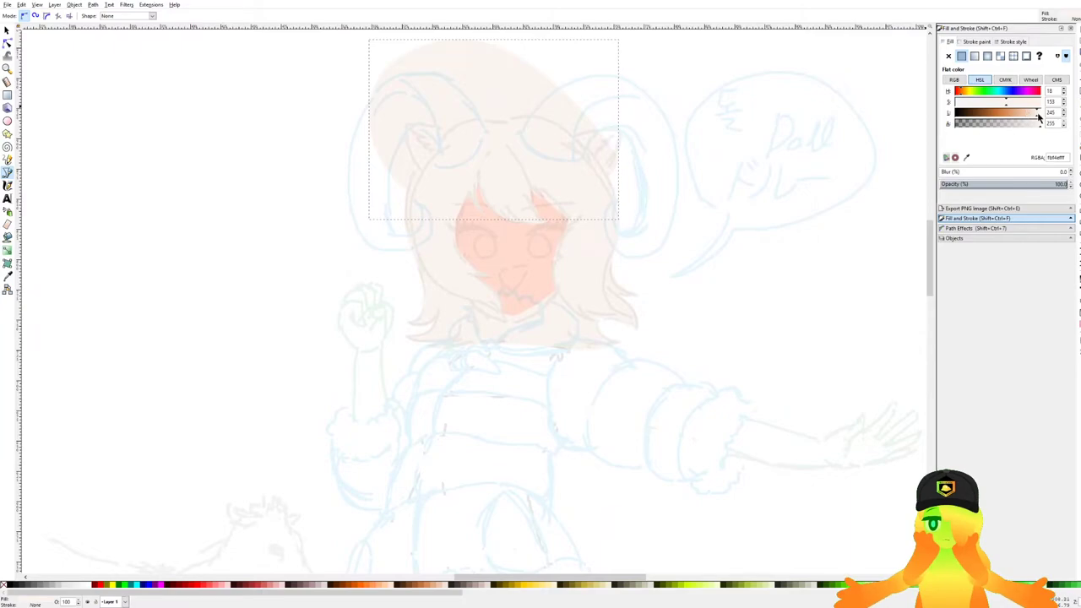
left_click_drag(1039, 118, 1034, 119)
scroll(505, 215, "down", 4)
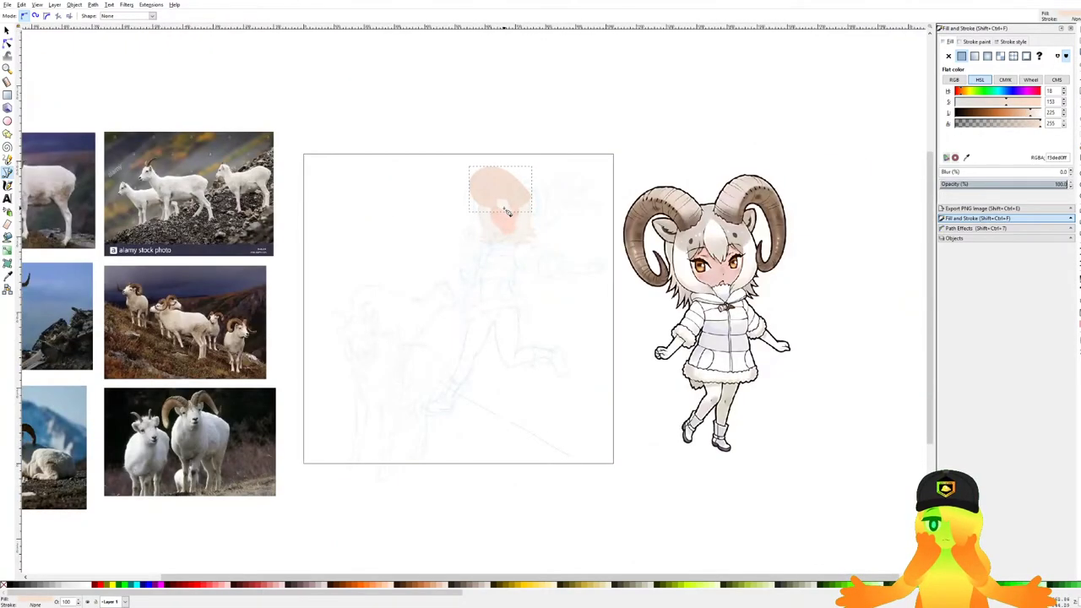
scroll(507, 212, "up", 2)
scroll(591, 200, "up", 3)
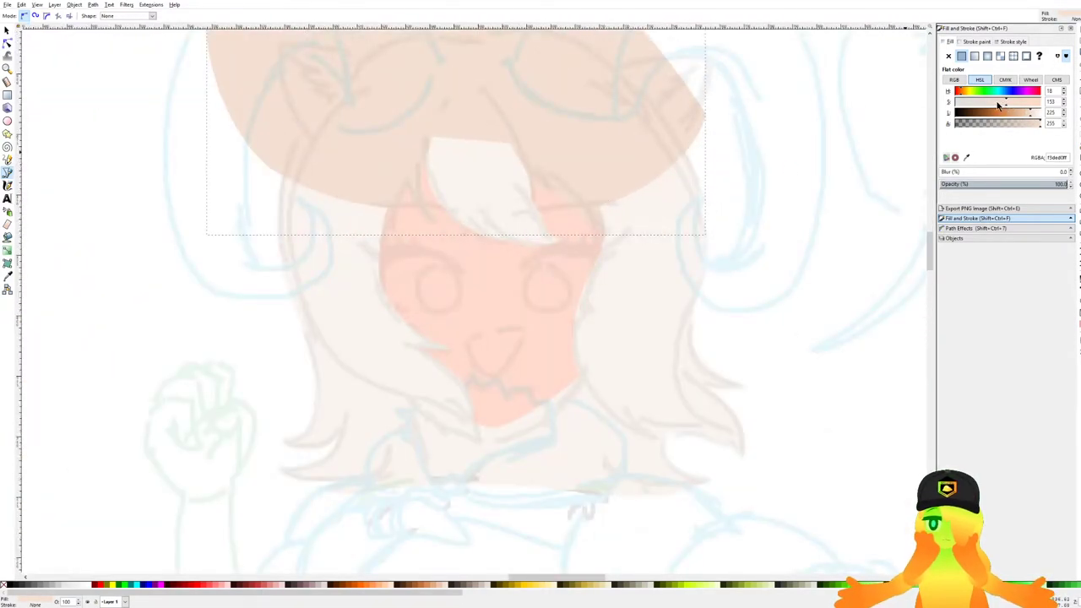
left_click_drag(1028, 117, 1026, 118)
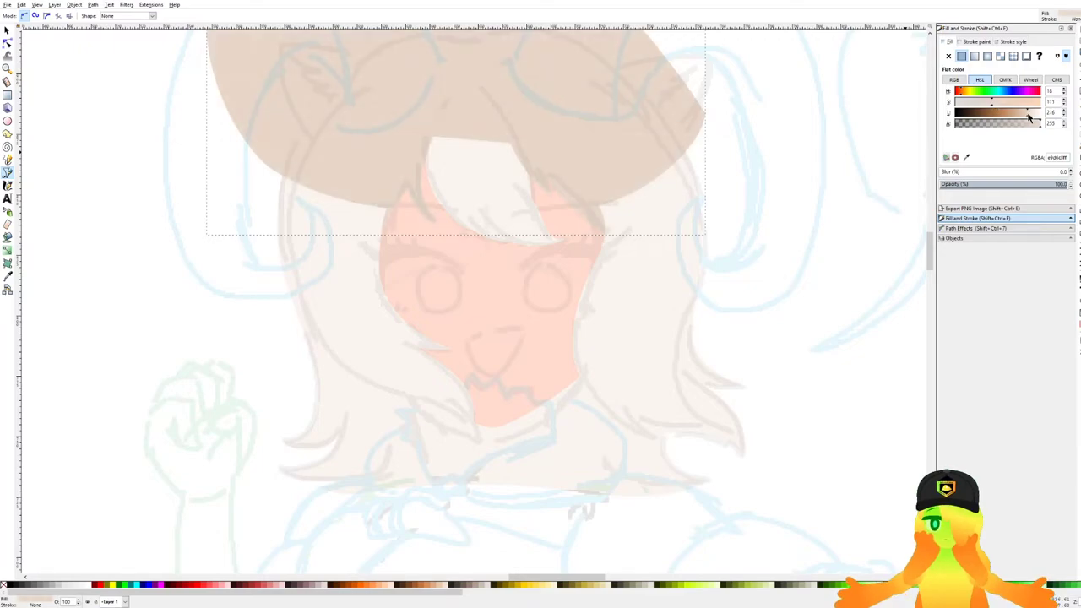
Trim the brown forehead shape to the head's contour by intersecting it with a duplicate of the cream hair shape, and save.
scroll(405, 138, "up", 1)
left_click(6, 31)
scroll(223, 189, "down", 1)
left_click(266, 294)
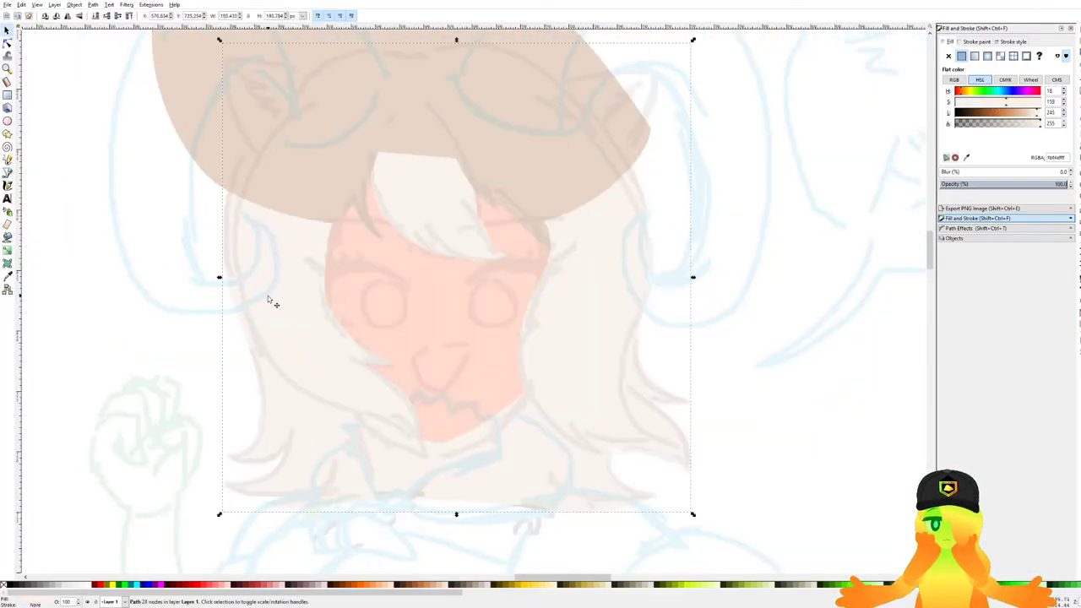
key("ctrl+d")
left_click(602, 85, "shift")
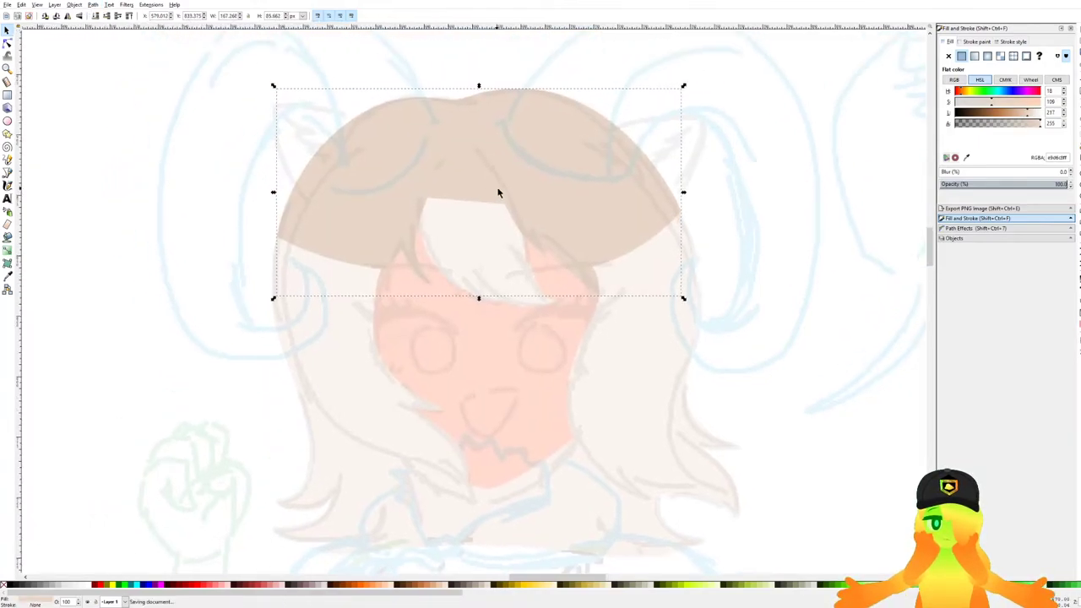
key("ctrl+s")
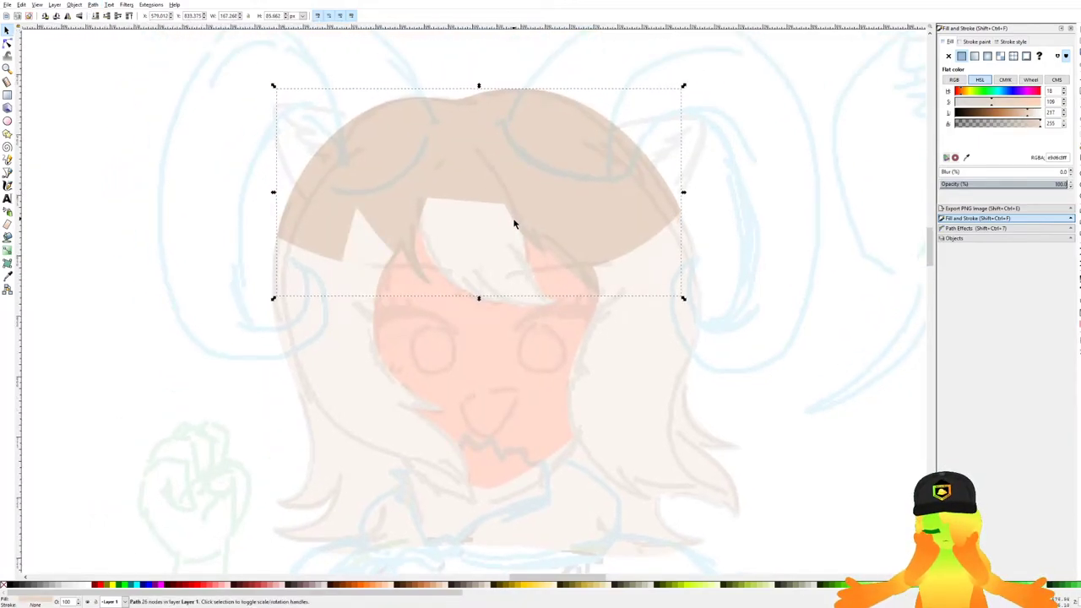
Raise the cream forelock above the brown forehead hair and deselect it.
left_click(487, 261)
key("Home")
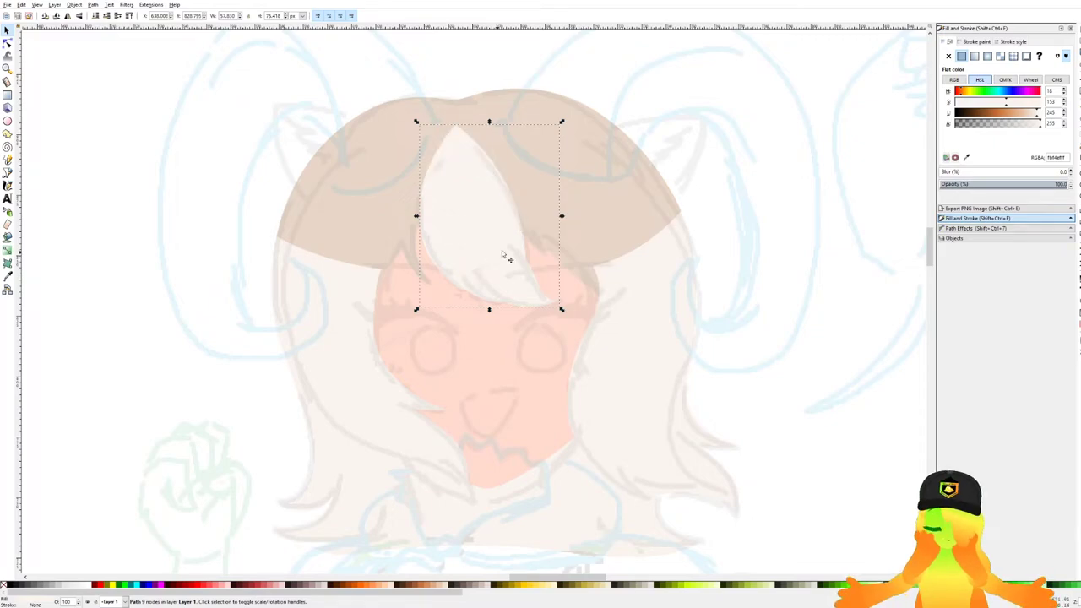
left_click(795, 387)
Compare the coloured head and its brown hair patch with the reference character, keeping the drawing saved.
scroll(534, 235, "down", 3)
scroll(557, 244, "down", 1)
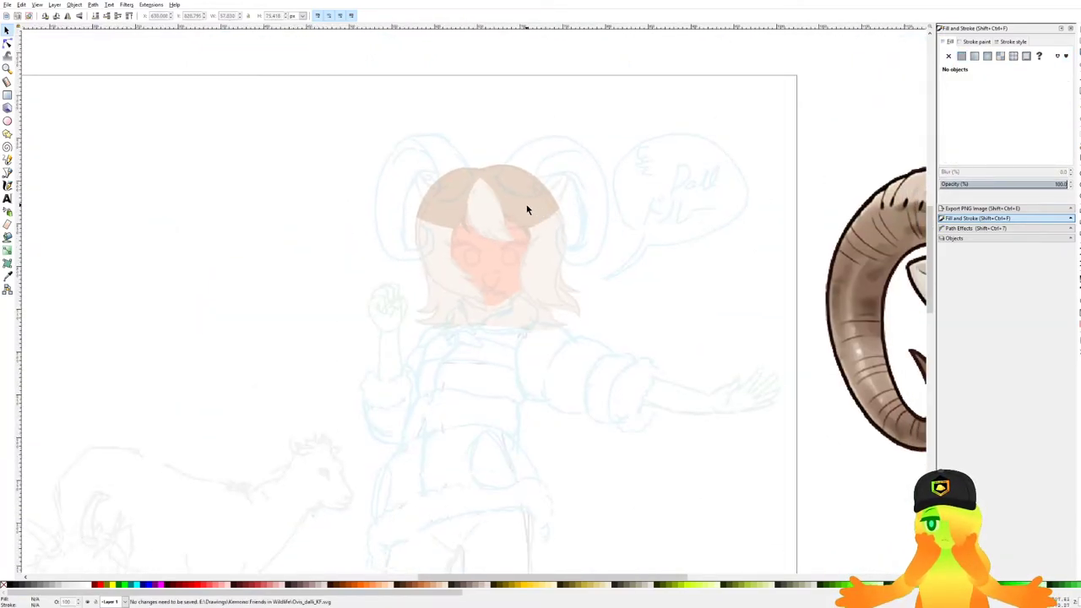
scroll(524, 270, "up", 3)
scroll(473, 205, "down", 2)
scroll(477, 266, "down", 2)
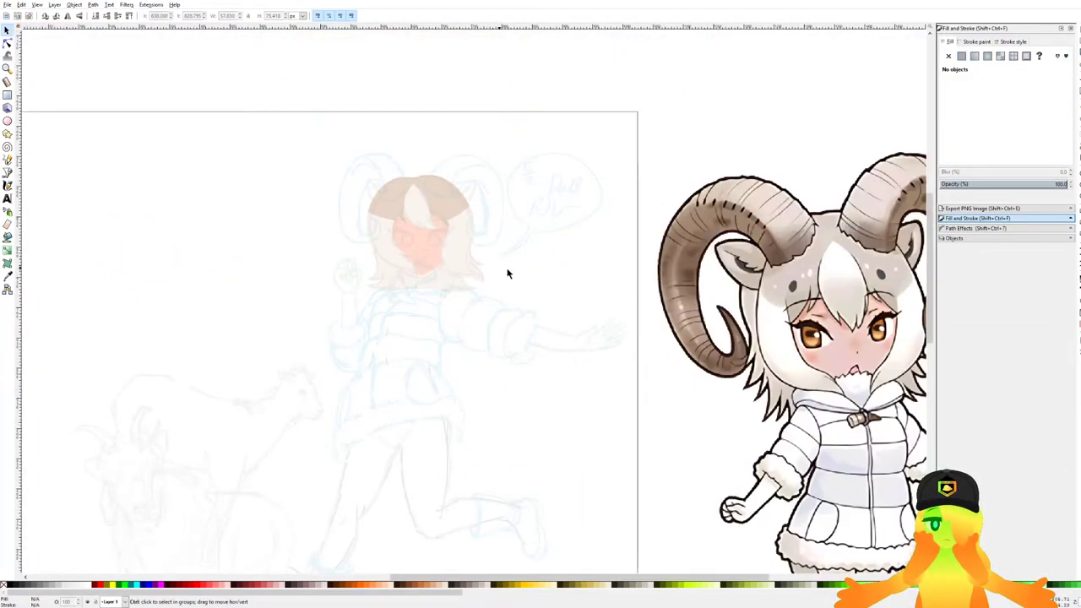
scroll(456, 302, "up", 5)
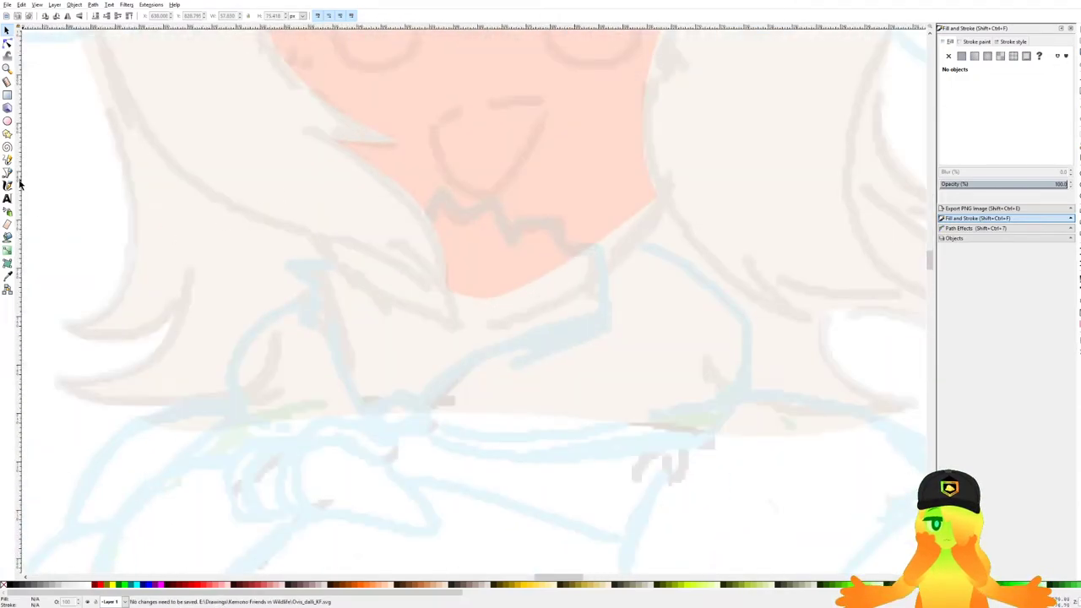
left_click(7, 173)
scroll(456, 299, "down", 4)
key("ctrl+s")
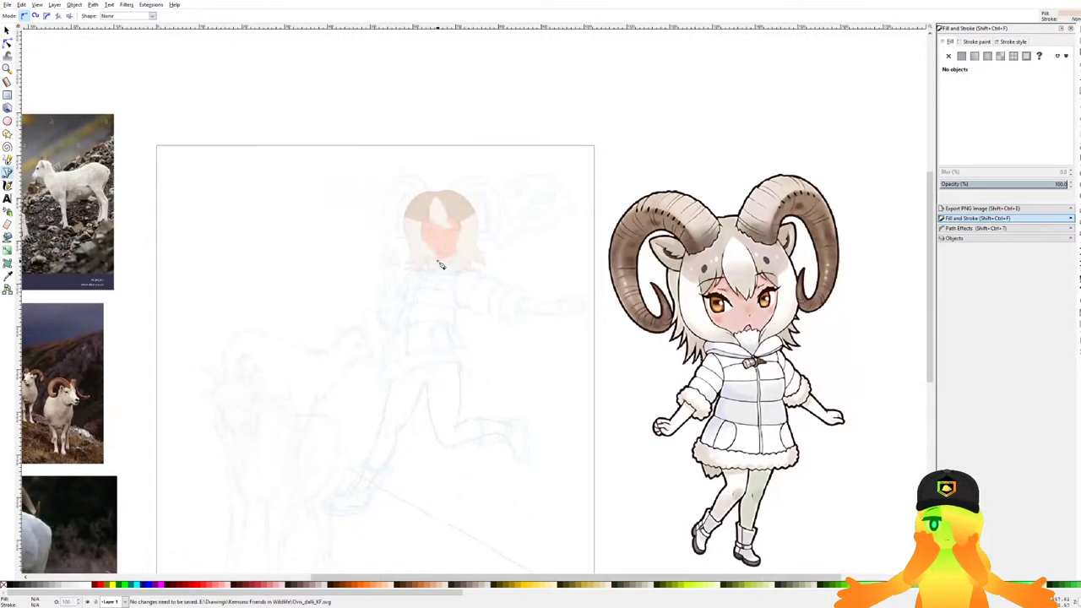
scroll(406, 267, "up", 4)
scroll(406, 267, "up", 2)
scroll(422, 289, "down", 3)
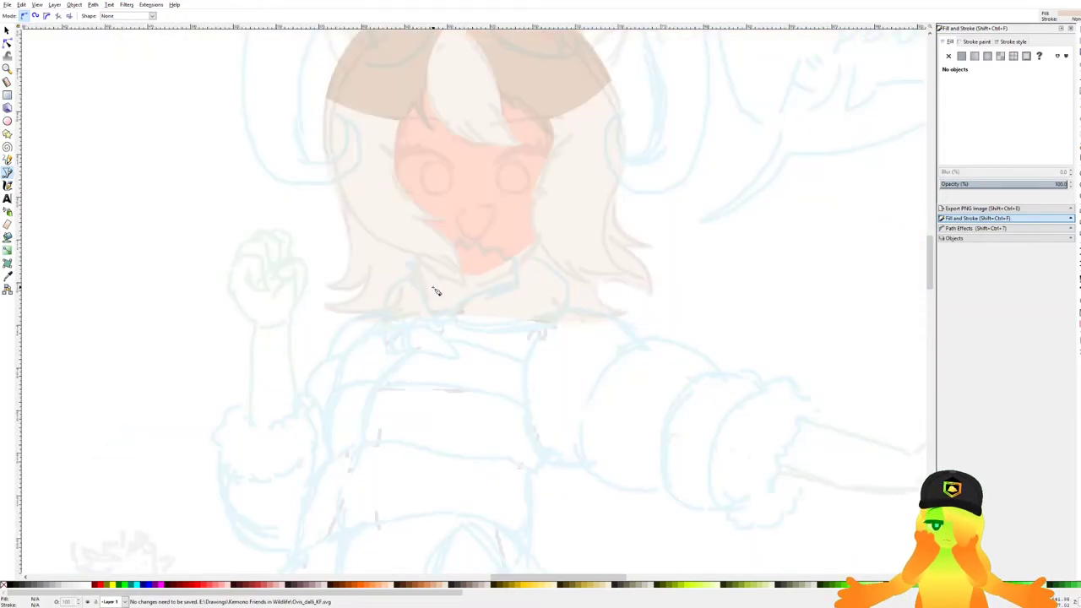
scroll(523, 240, "down", 1)
key("ctrl+s")
left_click_drag(549, 217, 464, 227)
scroll(463, 227, "down", 1)
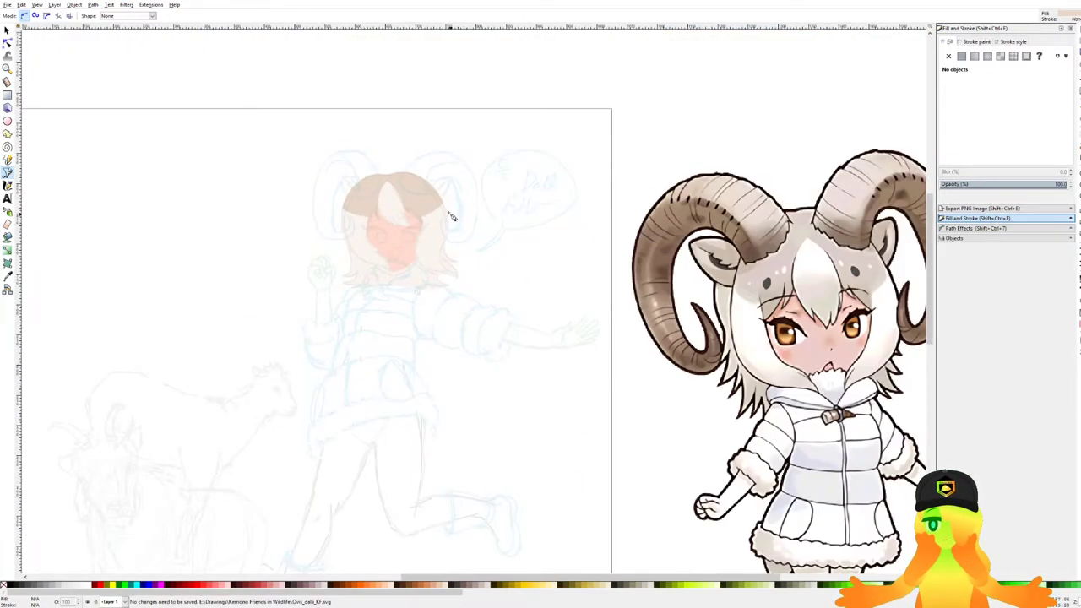
scroll(433, 184, "up", 3)
scroll(335, 184, "down", 3)
scroll(369, 186, "up", 5)
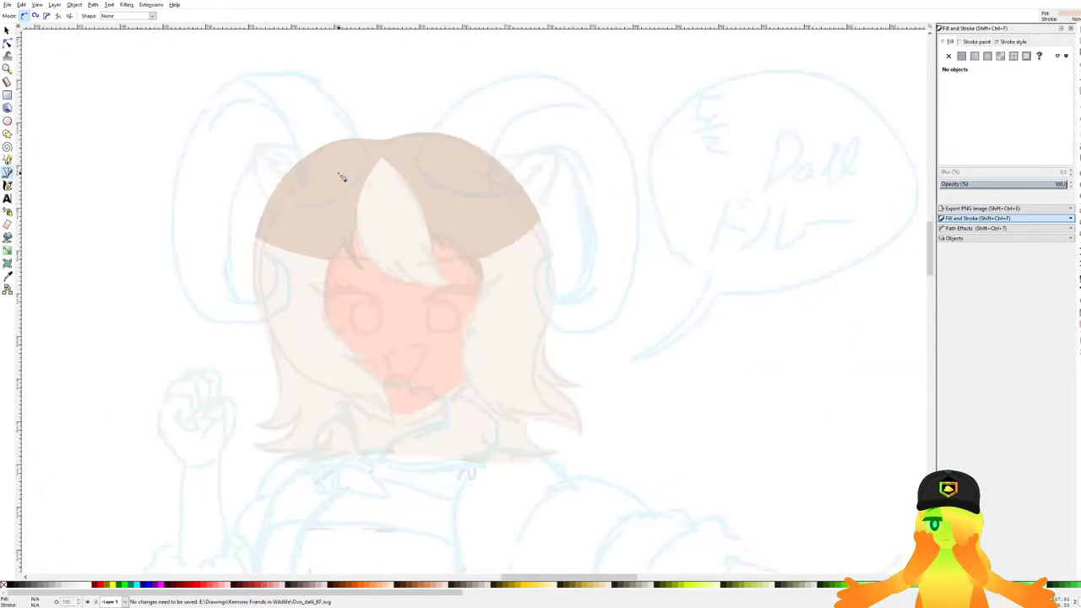
Reposition the forelock's top node and pull its right handle slightly inward to match the sketched strand.
left_click(7, 43)
left_click(366, 148)
left_click_drag(330, 104, 412, 158)
left_click_drag(374, 124, 379, 124)
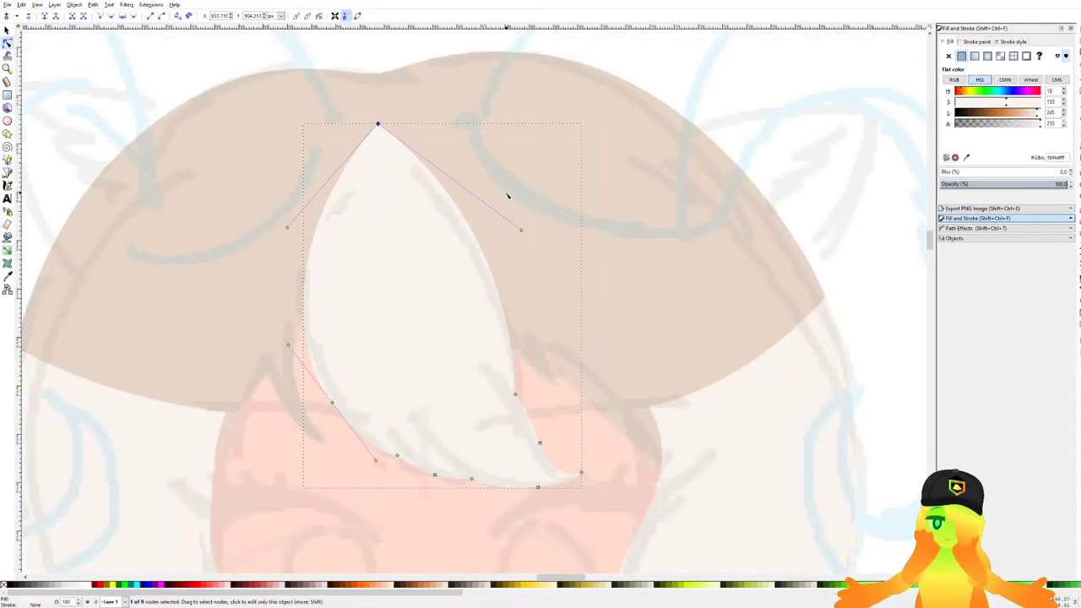
left_click_drag(520, 230, 515, 233)
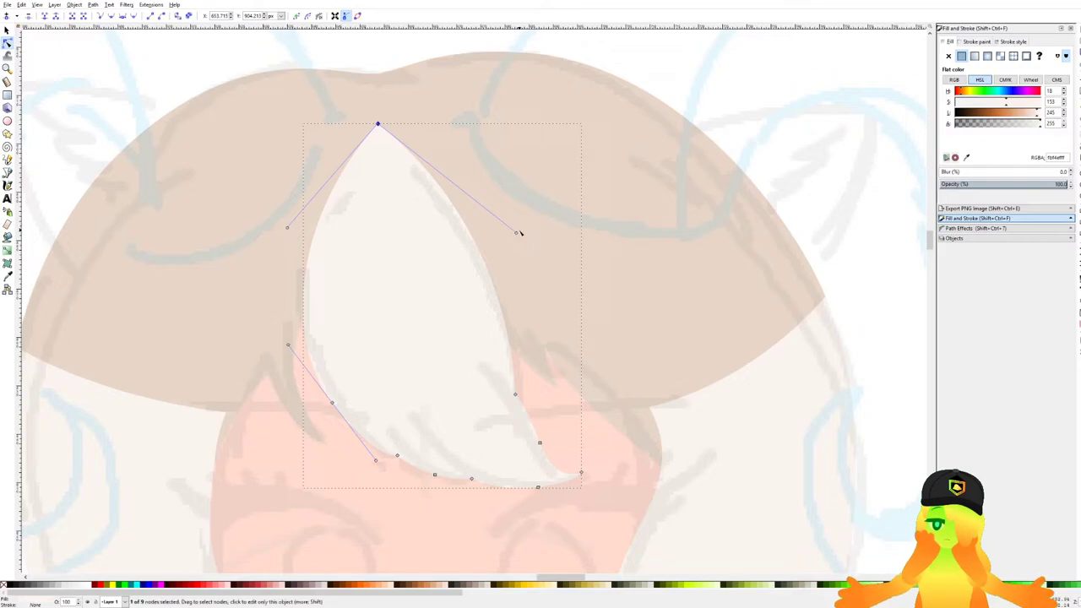
scroll(720, 135, "down", 3)
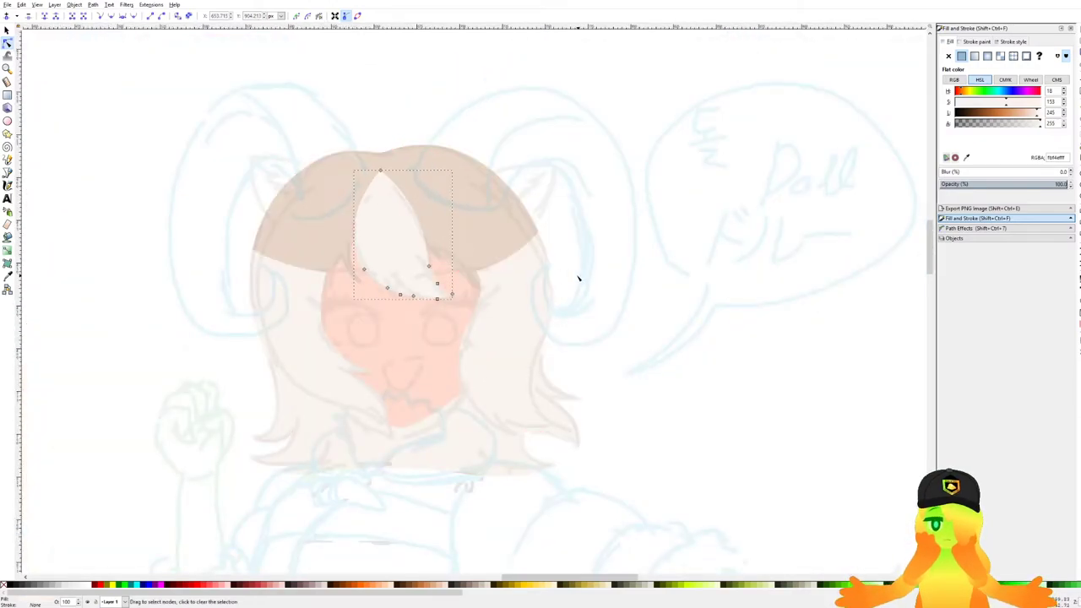
scroll(452, 312, "down", 5)
left_click_drag(451, 307, 466, 262)
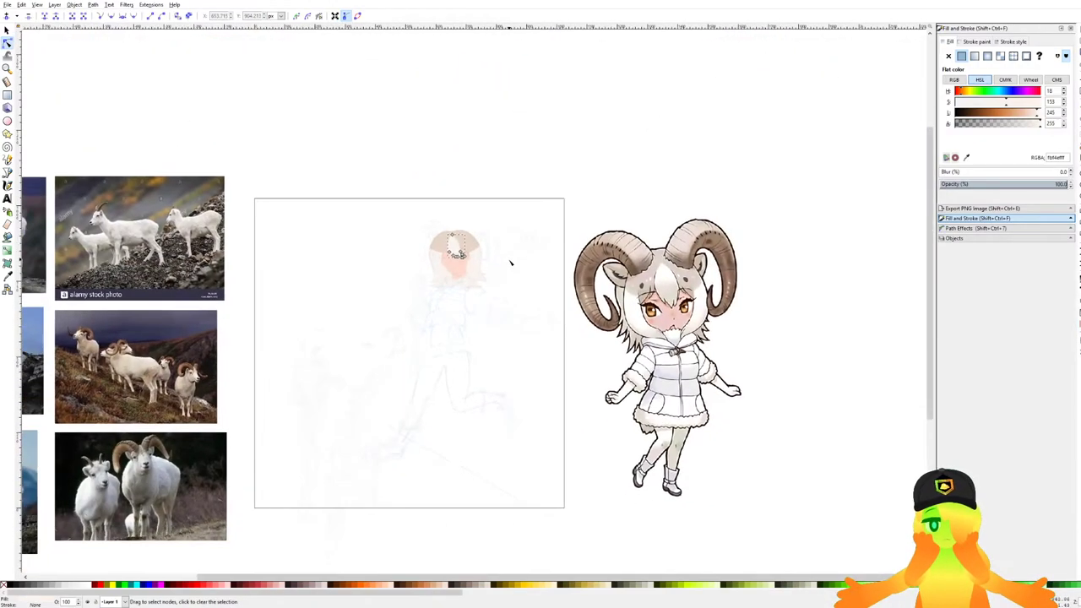
Recolour the brown forehead hair to a greyer tone with HSL saturation 68 and lightness 203, and save the drawing.
left_click(509, 261)
scroll(464, 241, "up", 6)
left_click(473, 239)
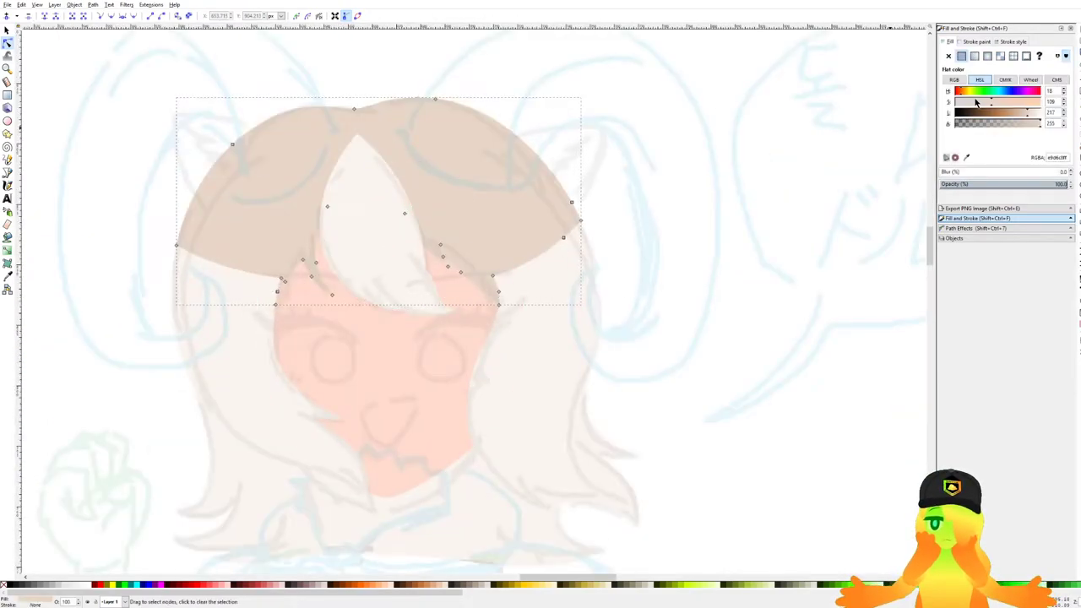
left_click_drag(1028, 118, 1024, 115)
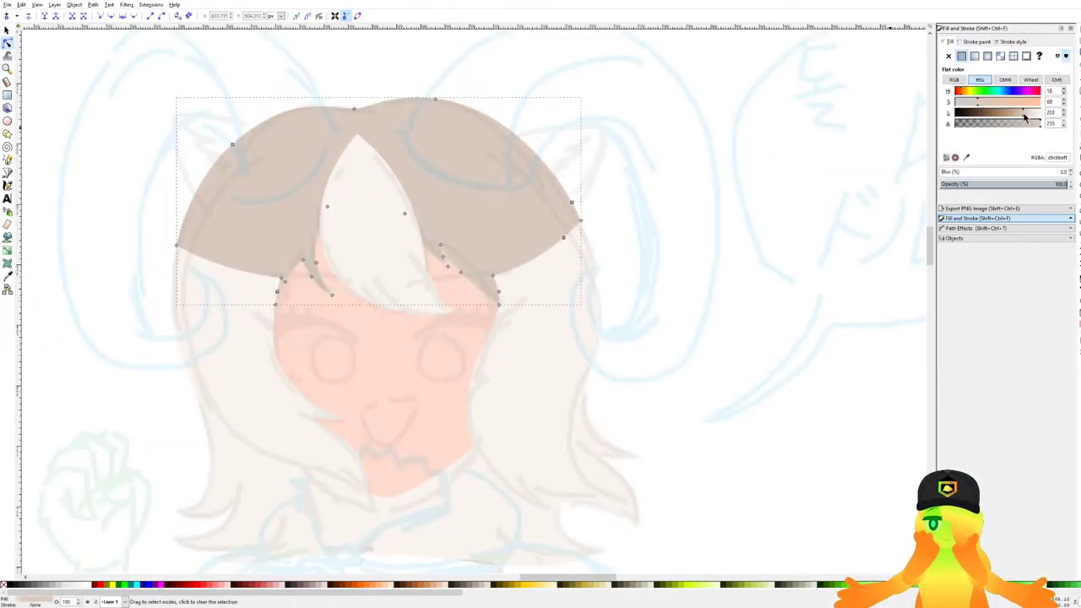
scroll(646, 315, "down", 5)
key("Escape")
key("ctrl+s")
scroll(592, 257, "down", 2)
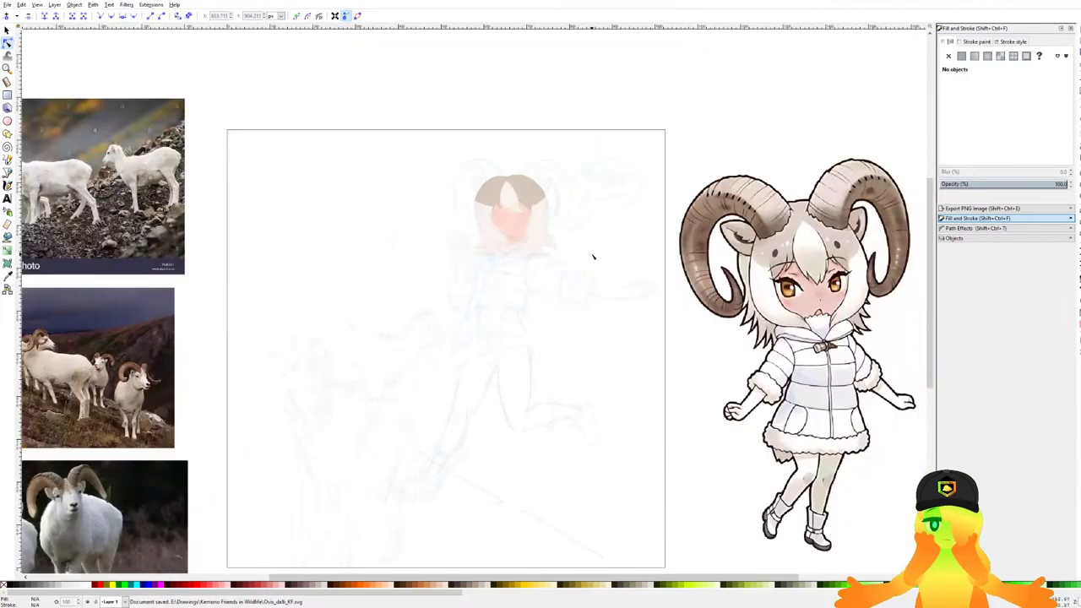
scroll(565, 250, "up", 2)
scroll(564, 252, "down", 2)
left_click_drag(619, 277, 562, 248)
scroll(763, 384, "up", 1)
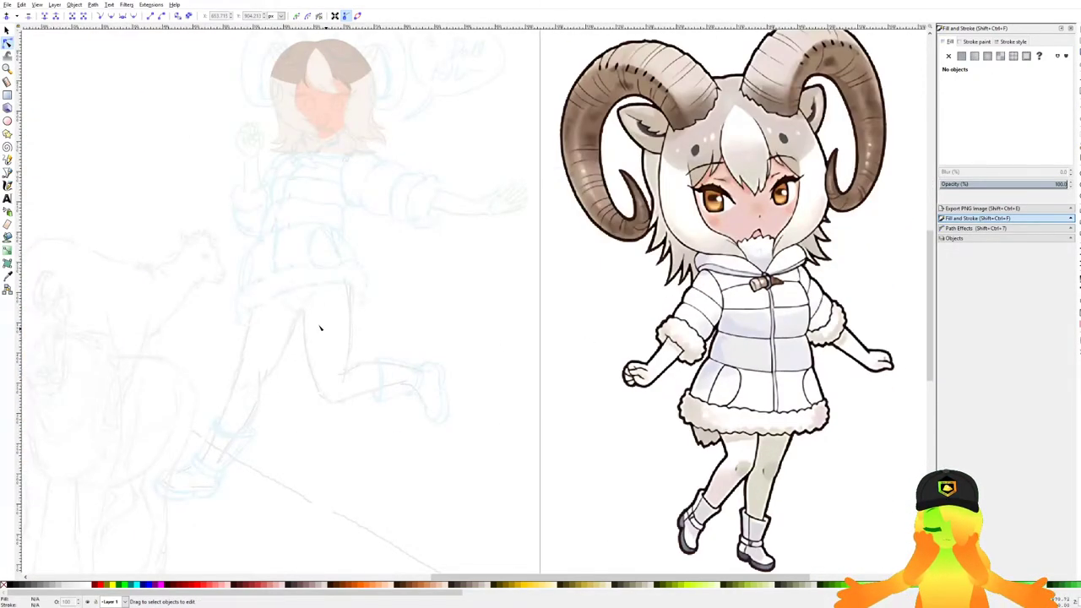
left_click_drag(349, 337, 404, 341)
scroll(105, 172, "down", 3)
left_click_drag(161, 177, 438, 212)
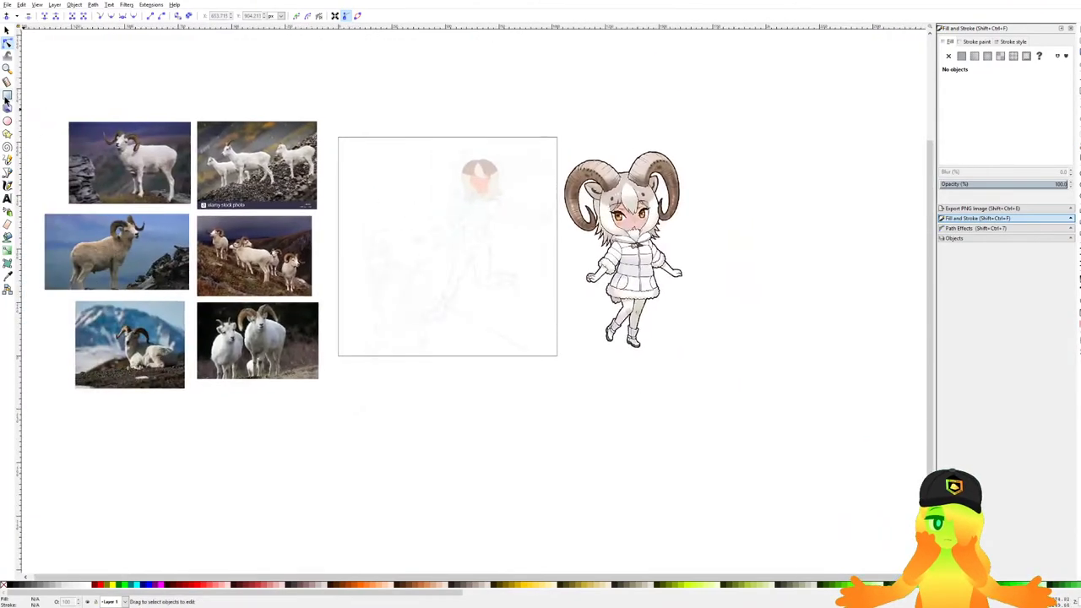
Draw a background rectangle about 1110 by 1140 px extending past all page edges and send it behind the artwork.
left_click(7, 98)
scroll(362, 209, "up", 1)
scroll(362, 209, "down", 1)
scroll(361, 210, "right", 1)
left_click_drag(296, 77, 632, 420)
left_click(6, 30)
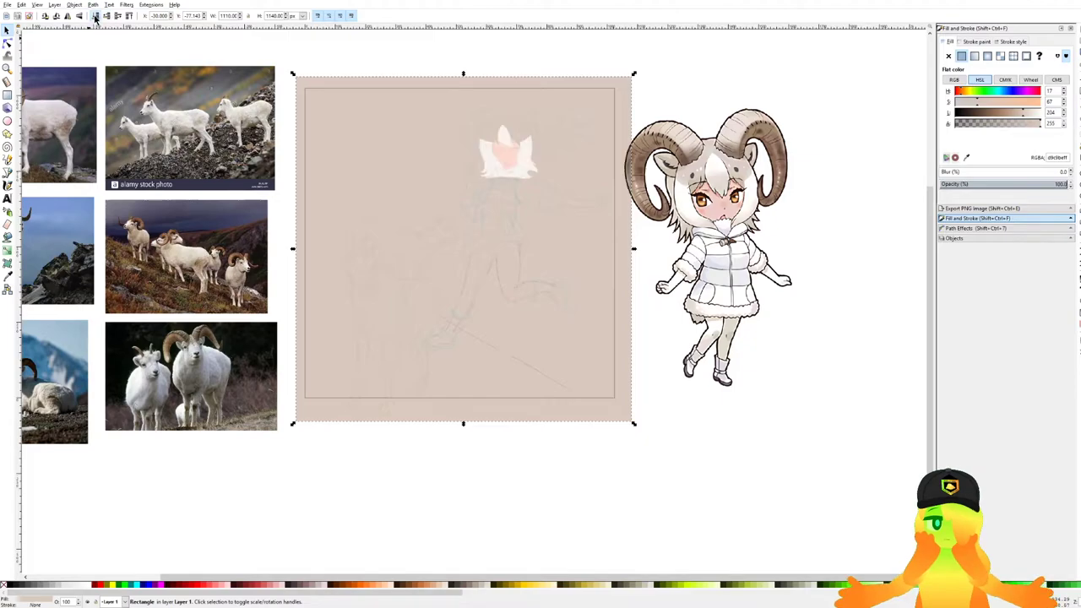
Fill the background rectangle with dark brown #483737 and save the drawing.
left_click(295, 585)
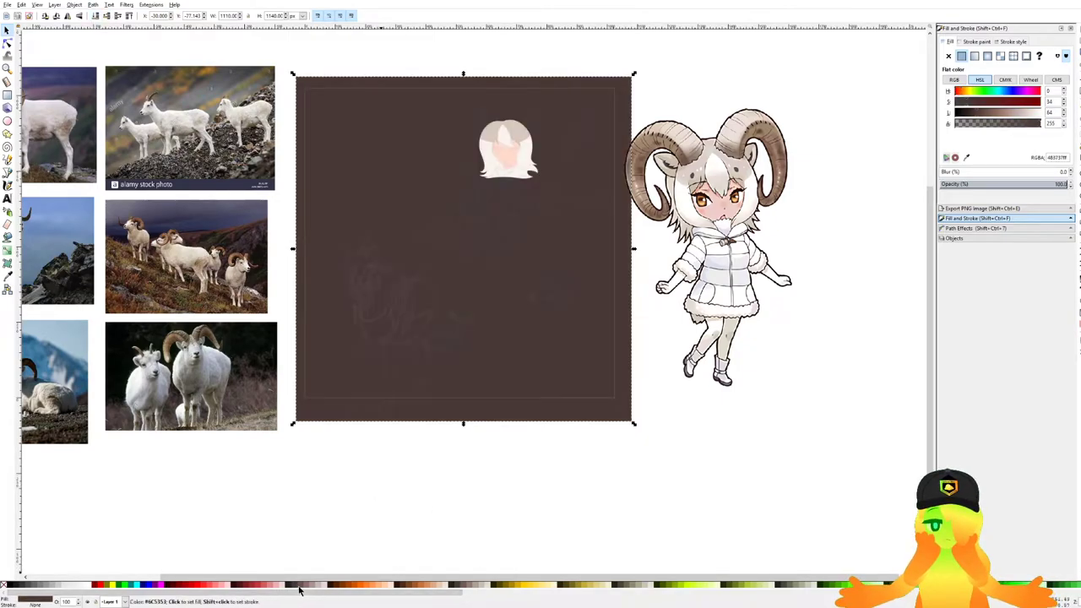
scroll(594, 170, "up", 2)
key("ctrl+s")
left_click(954, 237)
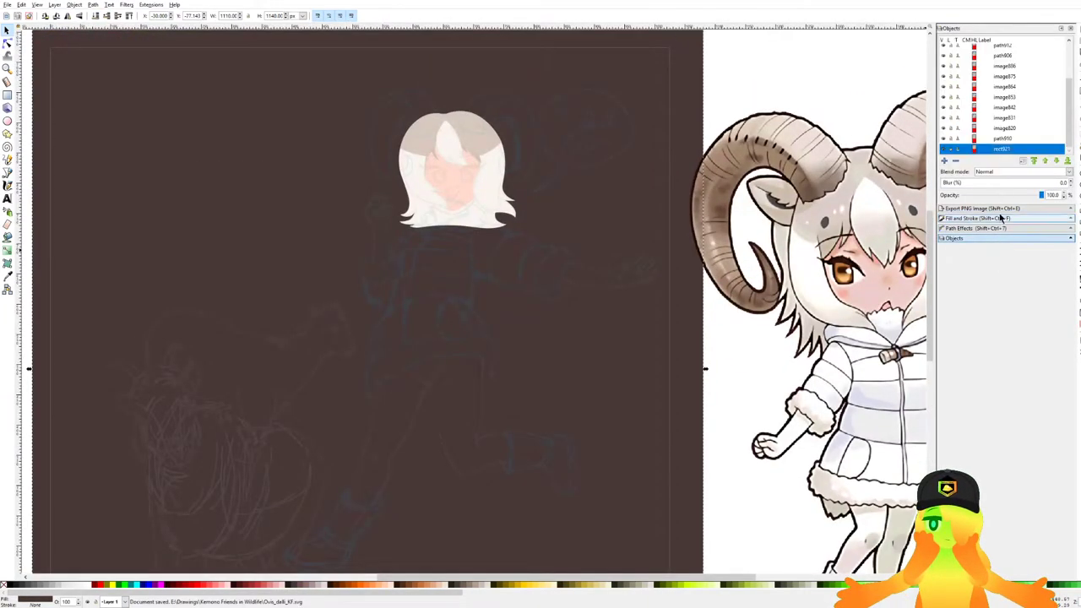
left_click(976, 218)
key("Escape")
scroll(367, 196, "up", 2)
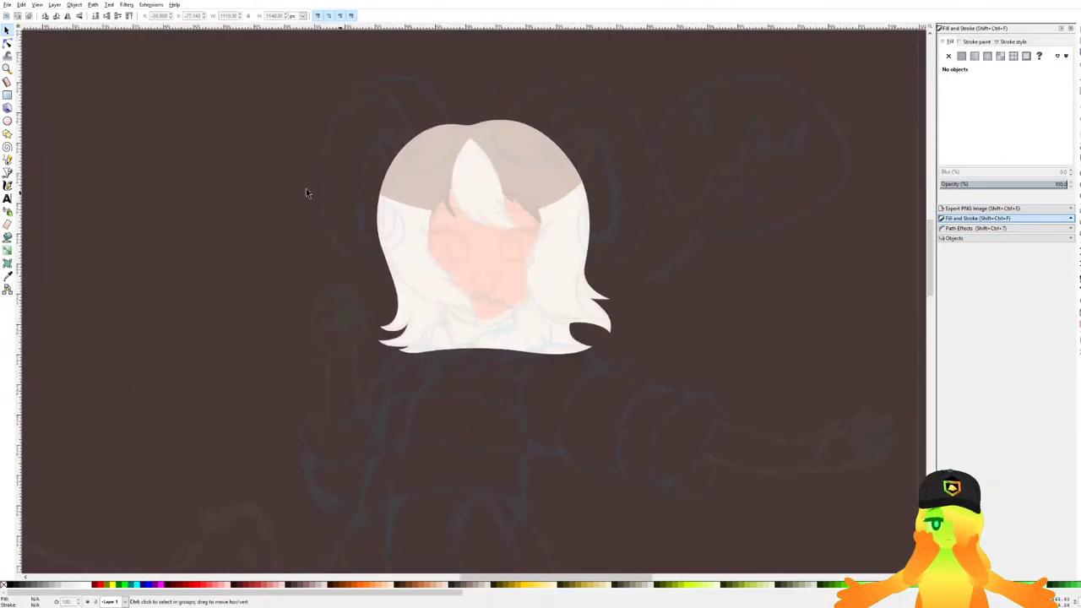
left_click(7, 160)
scroll(233, 204, "down", 2)
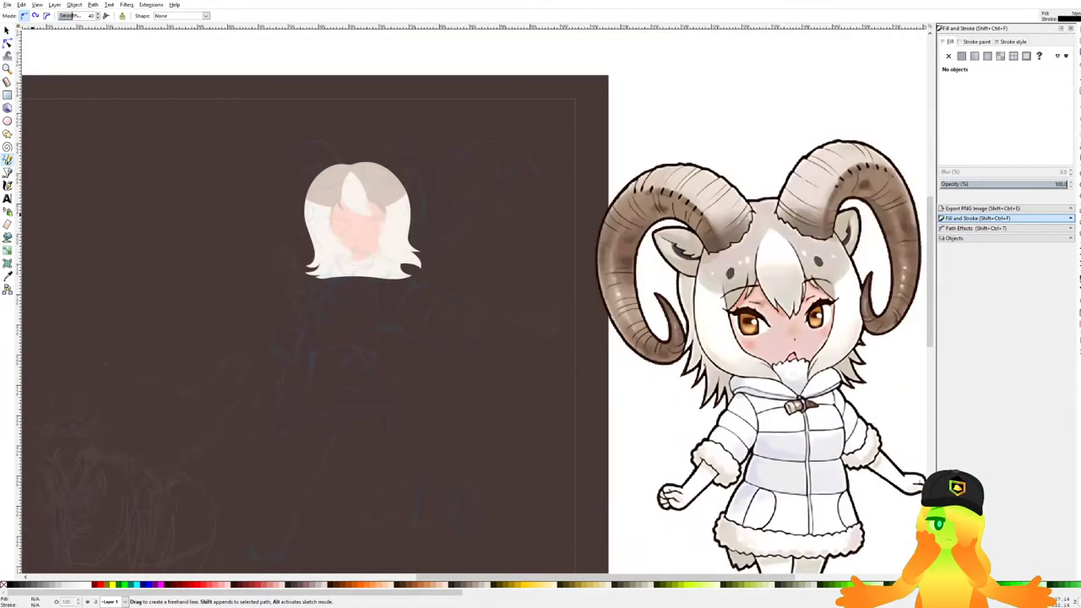
left_click_drag(156, 257, 159, 240)
Start a Bezier path for the white neck fur at its right edge and trace the jagged upper edge across the chin.
left_click(6, 173)
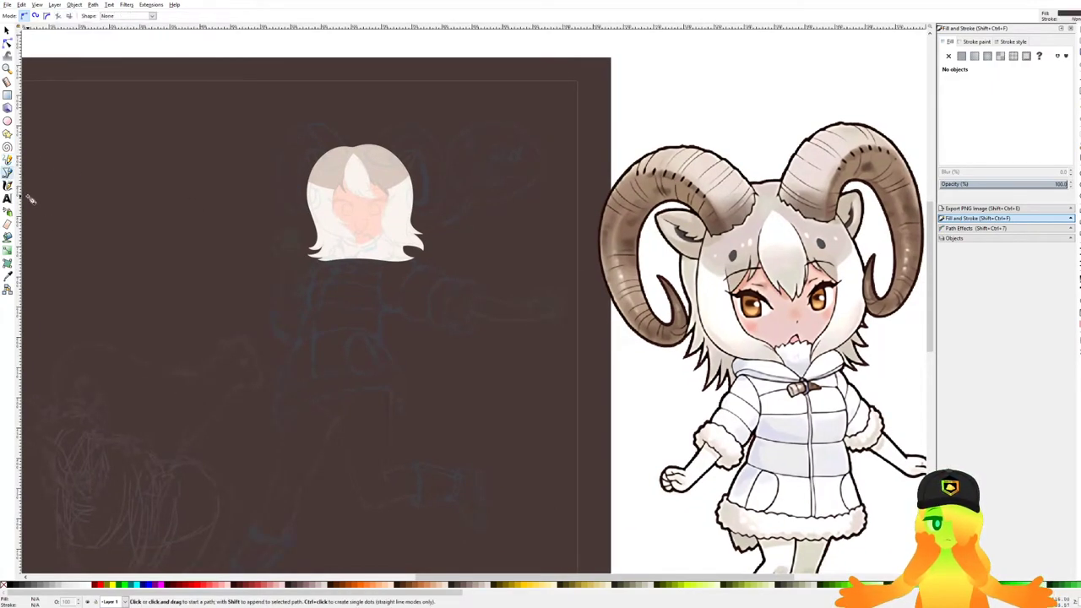
scroll(527, 325, "down", 1)
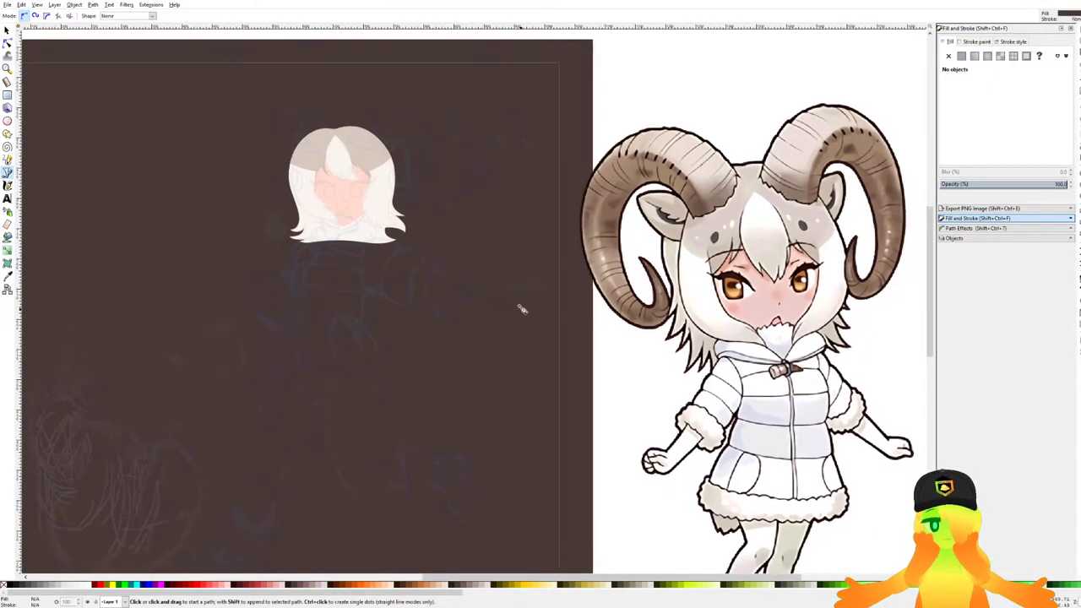
scroll(407, 258, "up", 6)
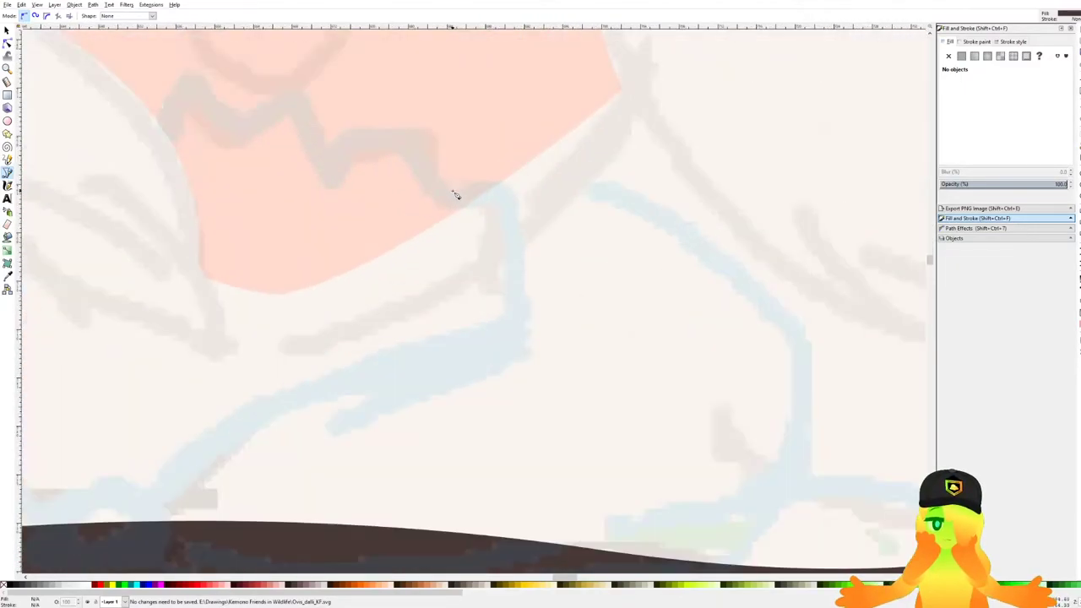
left_click_drag(453, 193, 503, 239)
left_click(533, 392)
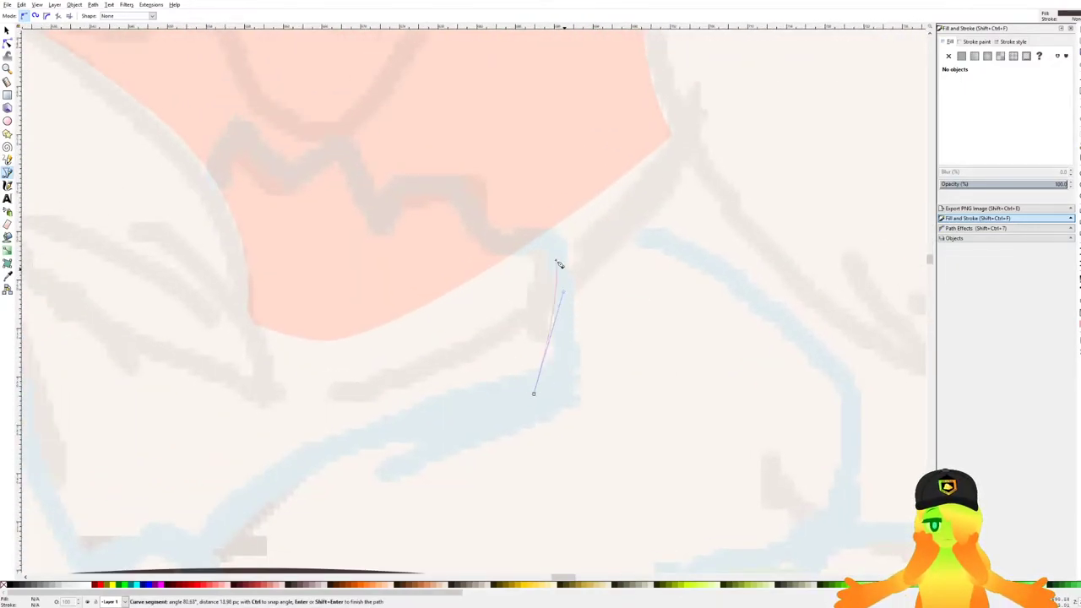
scroll(504, 239, "down", 6, "ctrl")
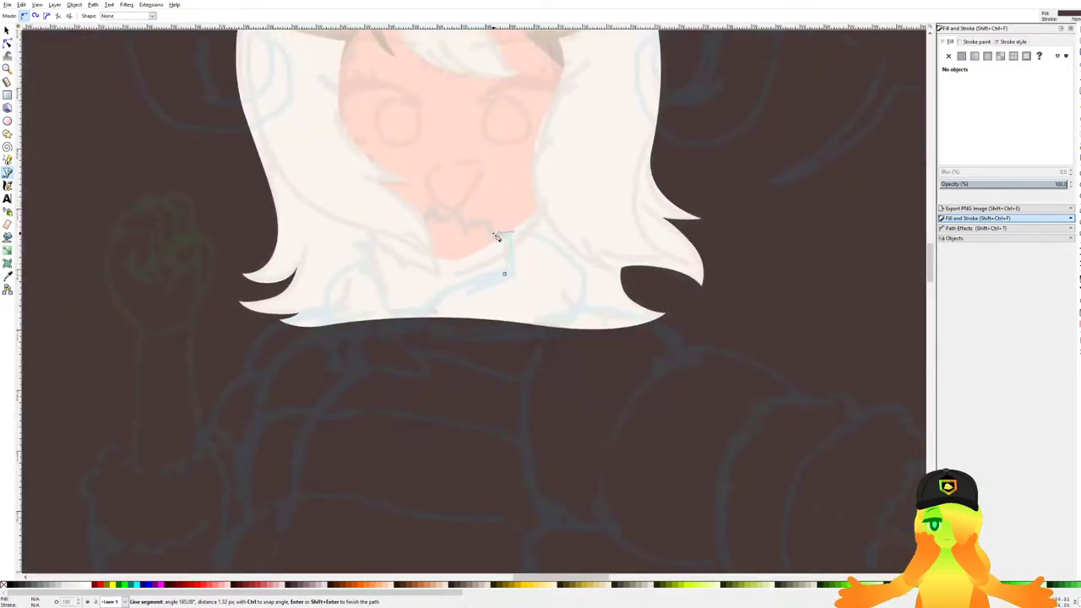
scroll(457, 226, "up", 6, "ctrl")
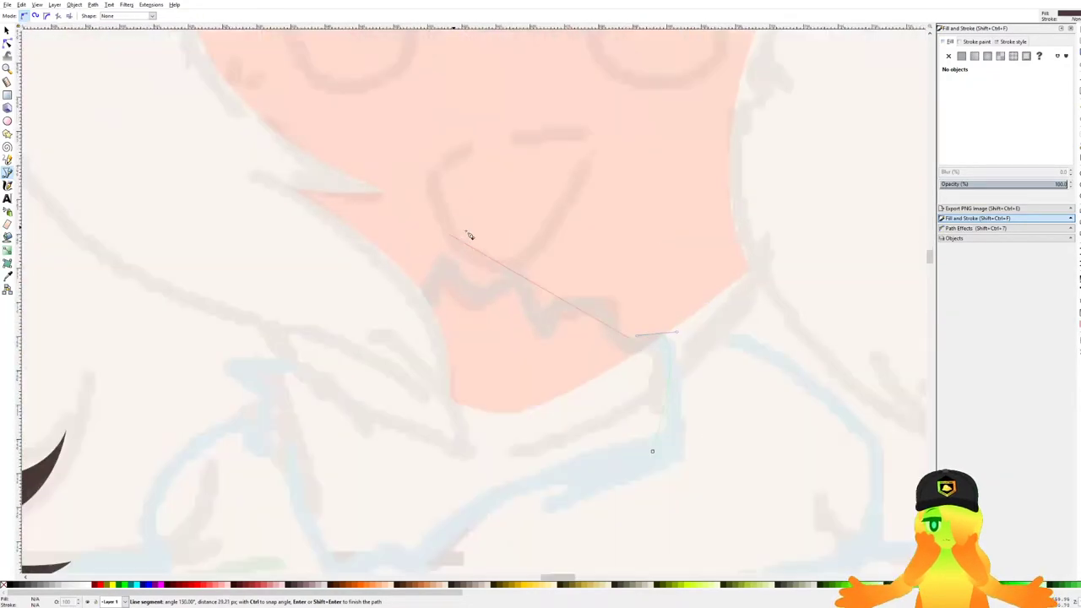
scroll(589, 333, "up", 2, "ctrl")
left_click(657, 339)
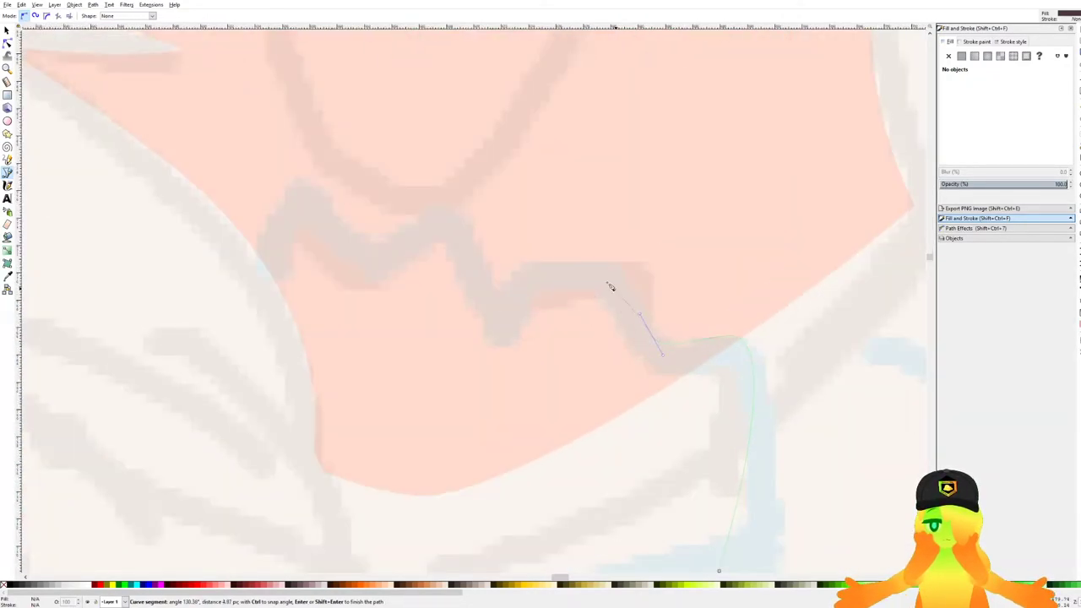
left_click_drag(432, 235, 413, 249)
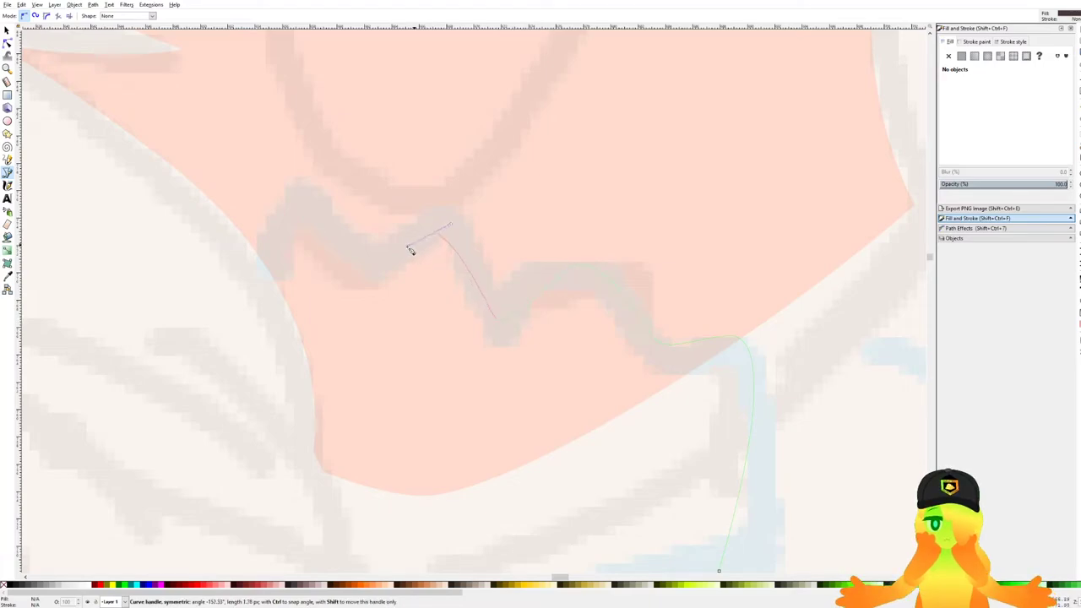
left_click(262, 237)
Continue the neck fur outline with stepped curved tufts down to the sketched fur's upper left tip.
scroll(212, 342, "down", 3)
left_click_drag(207, 353, 337, 227)
scroll(237, 275, "up", 1)
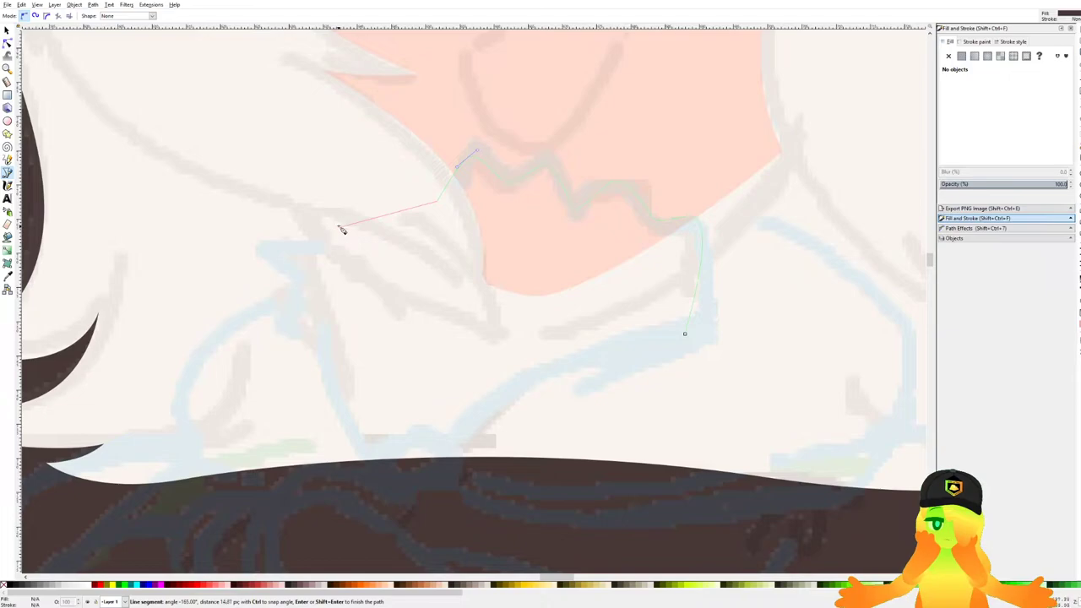
scroll(361, 216, "up", 2)
left_click_drag(355, 173, 351, 208)
left_click_drag(360, 250, 343, 253)
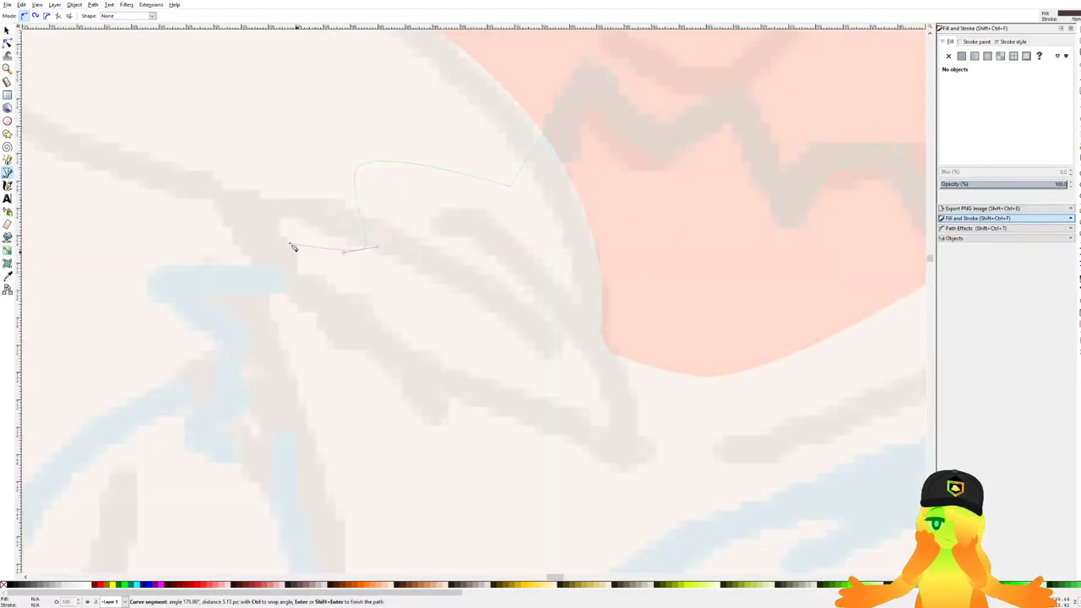
left_click_drag(159, 289, 176, 317)
scroll(261, 387, "down", 3)
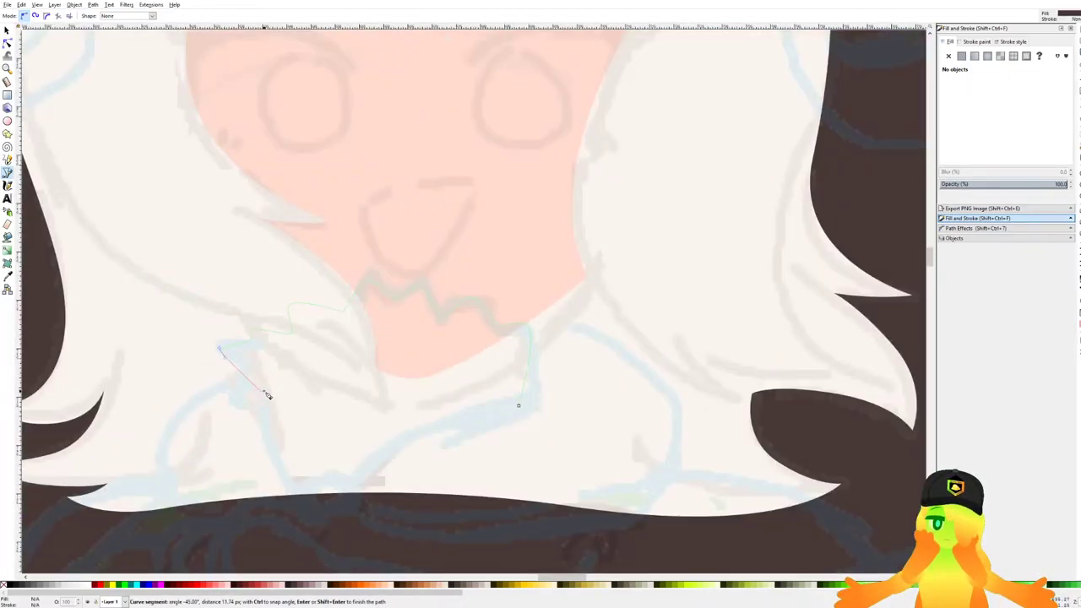
left_click_drag(264, 389, 311, 265)
Trace the neck fur's left side and base, close the path at its start node, and fill it with white.
scroll(328, 269, "up", 2)
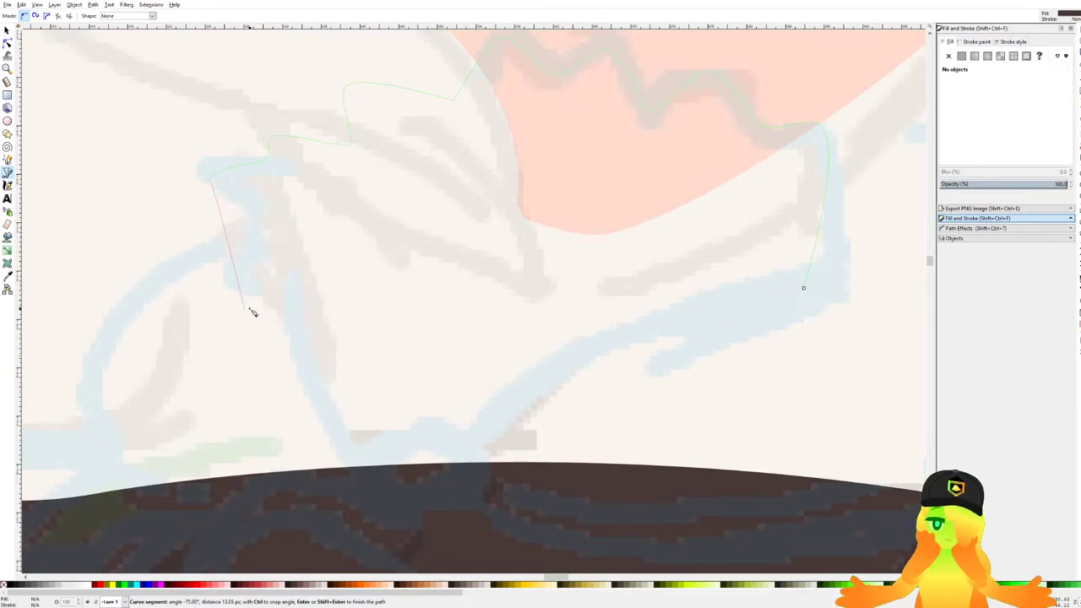
left_click_drag(288, 321, 289, 411)
key("BackSpace")
left_click_drag(299, 331, 318, 437)
left_click(368, 479)
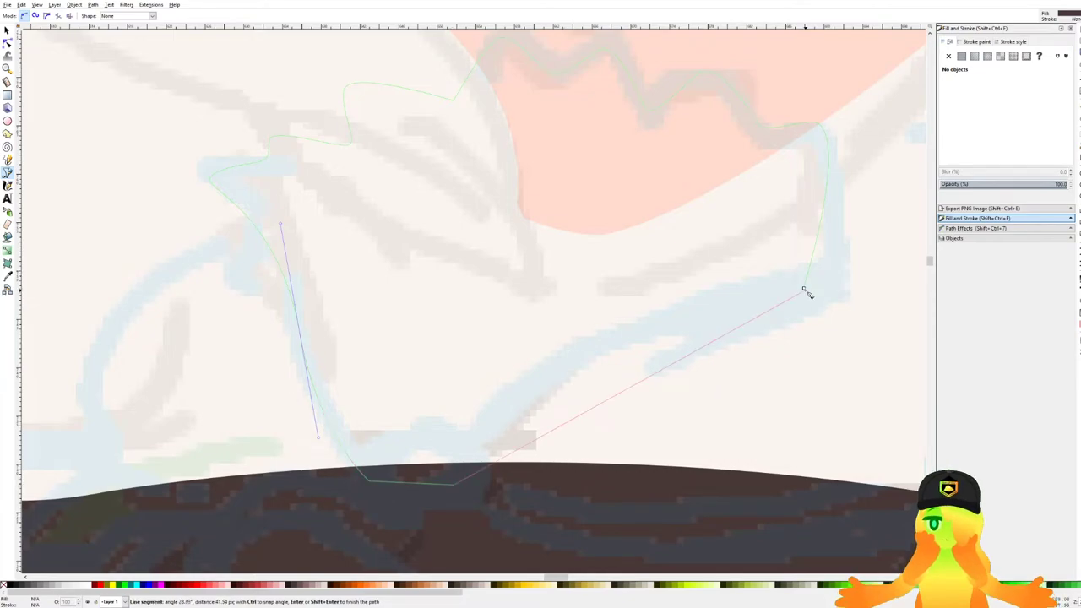
left_click_drag(803, 289, 988, 304)
scroll(684, 302, "down", 4)
left_click_drag(657, 336, 552, 323)
left_click(87, 585)
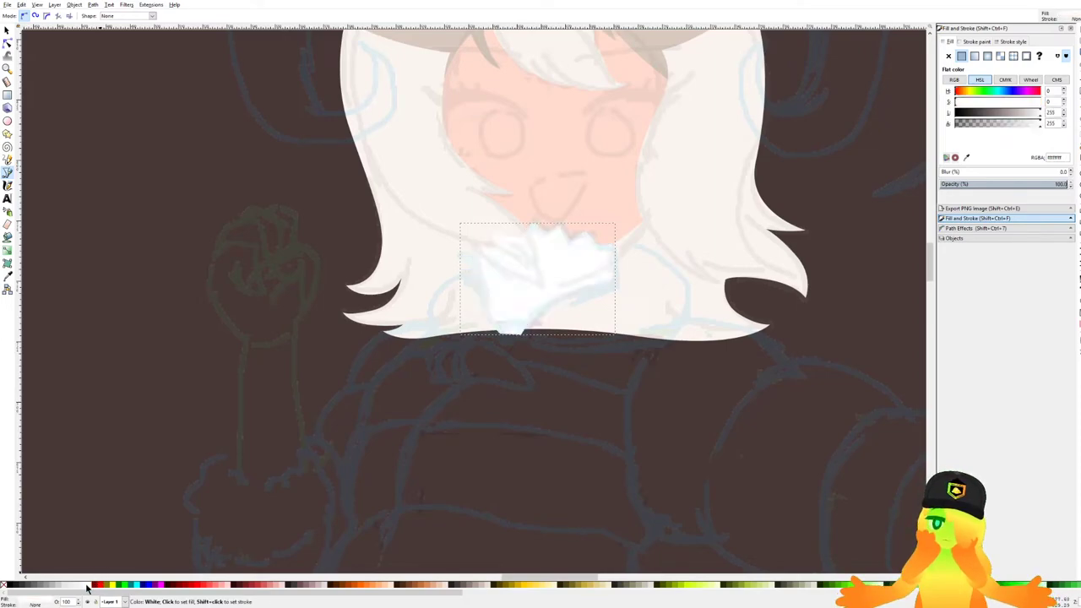
Toggle the sketch image's visibility to check the neck fur, leaving the sketch hidden.
left_click(954, 238)
left_click(947, 49)
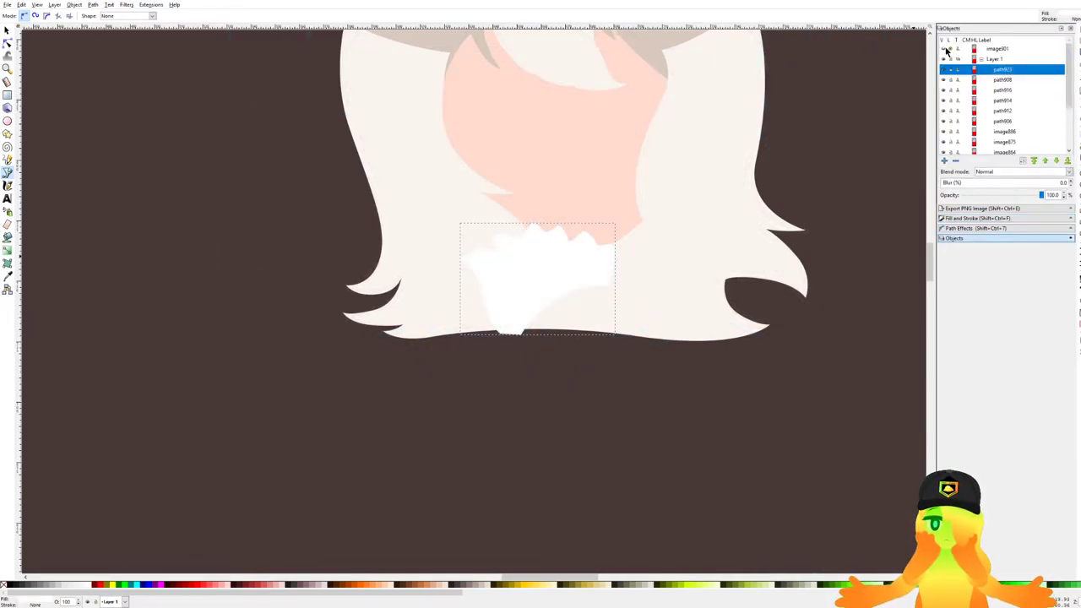
left_click(943, 49)
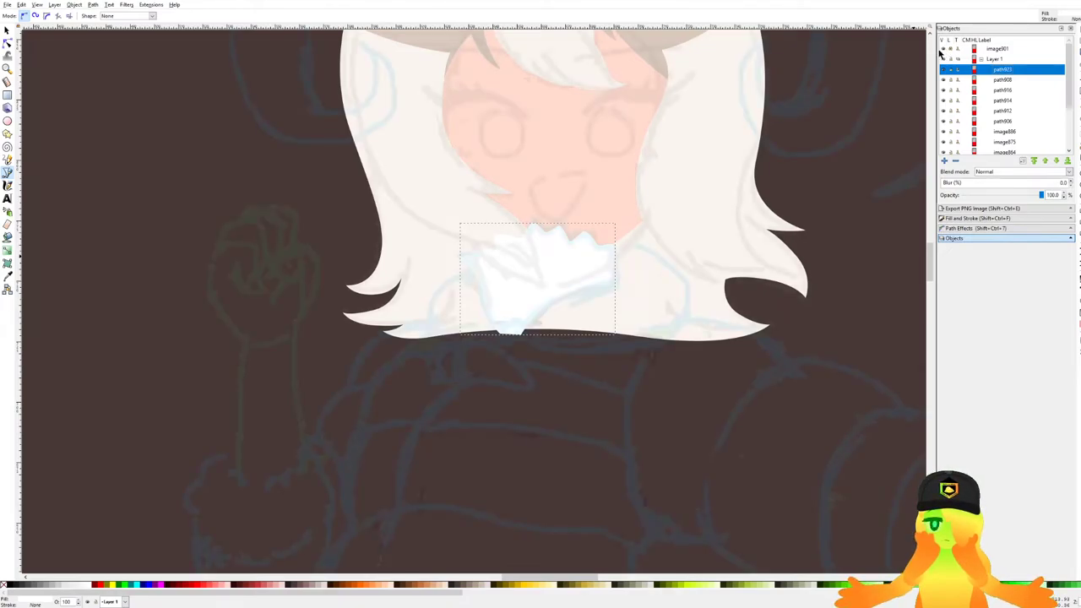
left_click(943, 50)
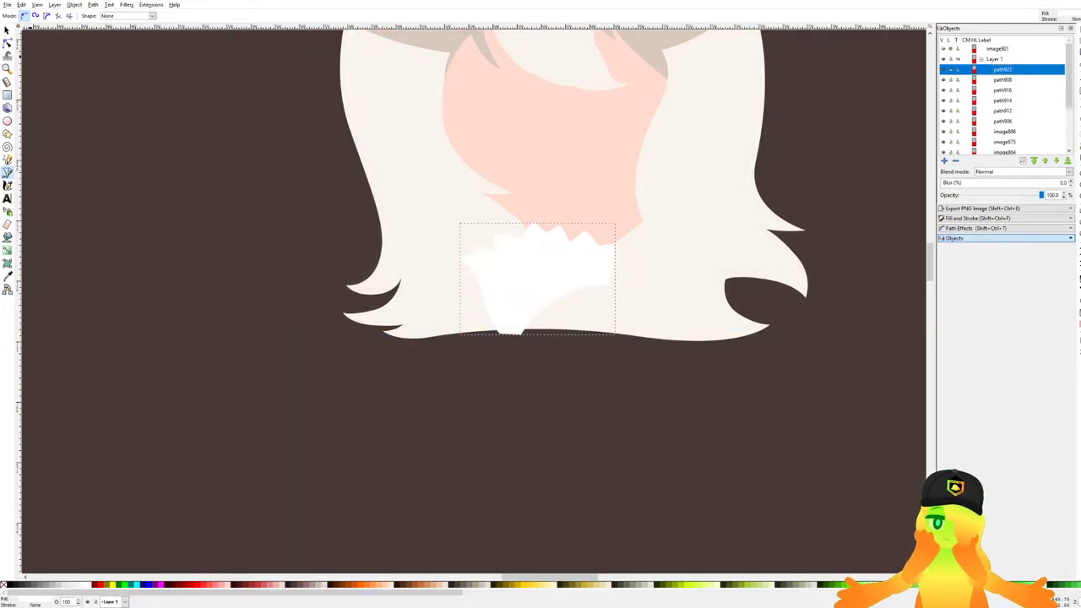
Move the off-white hair lock beside the face's left edge rightward across the face.
key("s")
left_click_drag(437, 159, 597, 179)
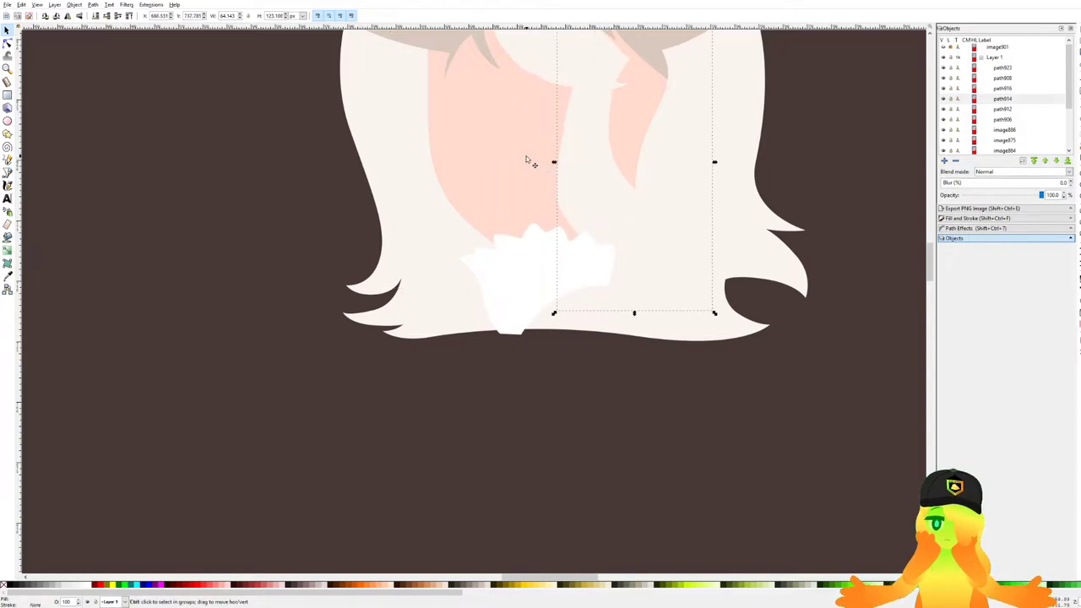
Undo the last change and lower the white chin fluff one level in the stacking order, beneath the hair lock.
key("ctrl+z")
scroll(518, 248, "up", 3)
left_click(574, 417)
key("Page_Down")
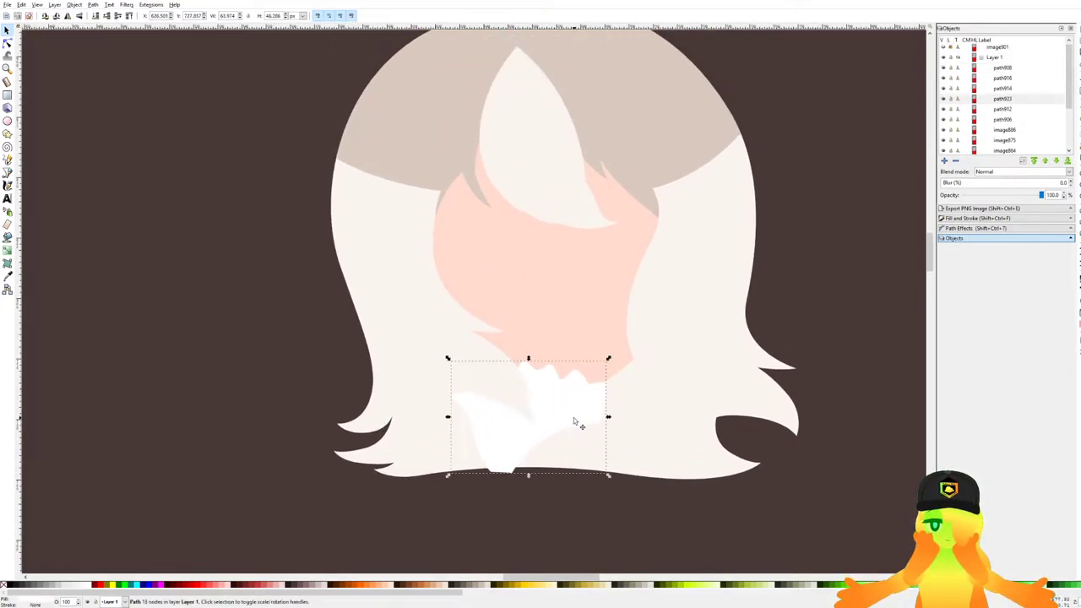
Deselect the chin fluff, save the drawing and show the sketch overlay image901.
left_click(632, 538)
left_click_drag(623, 465, 586, 410)
key("ctrl+s")
left_click(945, 48)
Begin a Pen outline of the hood collar, curving from under the chin out over its larger right lobe.
scroll(523, 437, "up", 2)
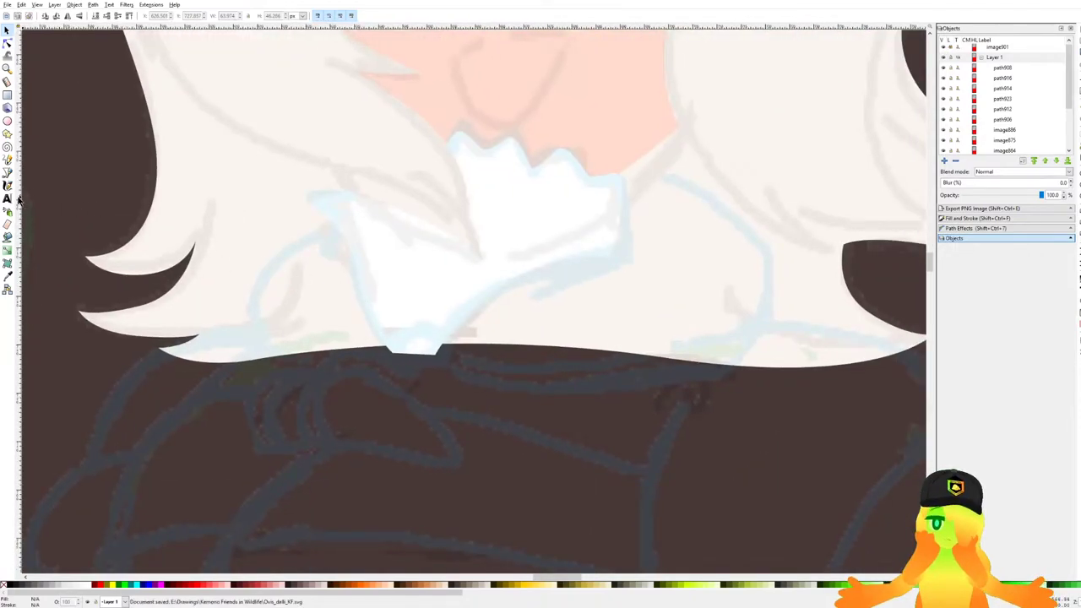
left_click(7, 172)
scroll(357, 242, "down", 5)
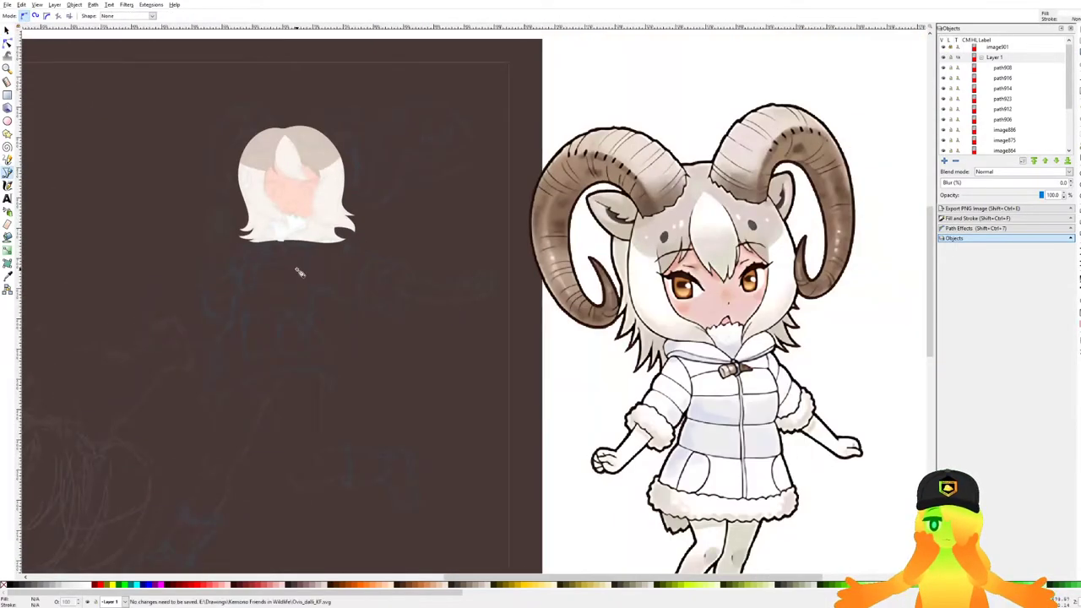
scroll(298, 272, "up", 7)
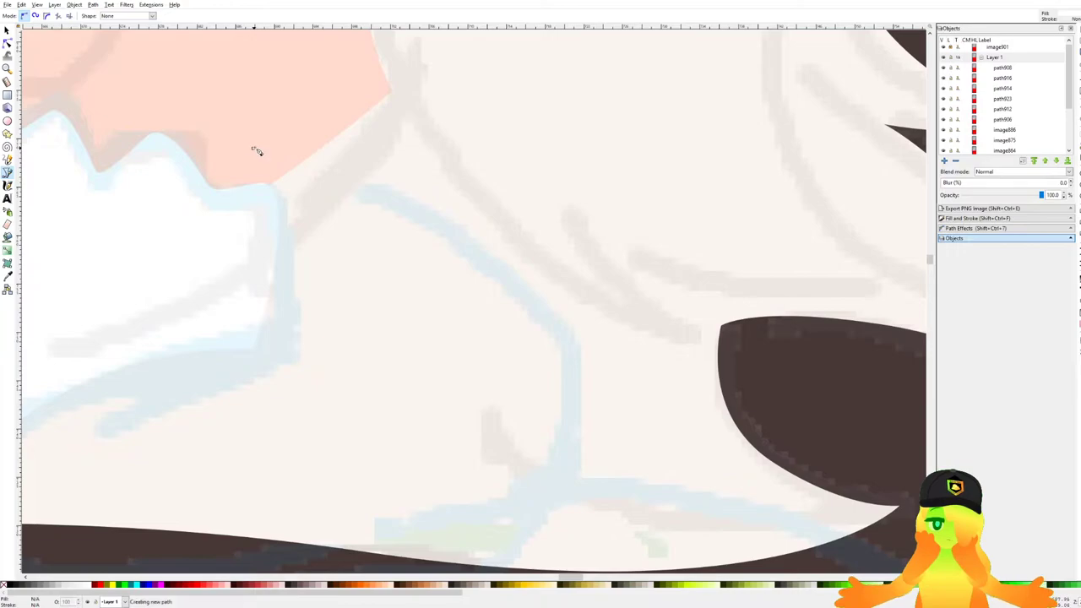
left_click(253, 148)
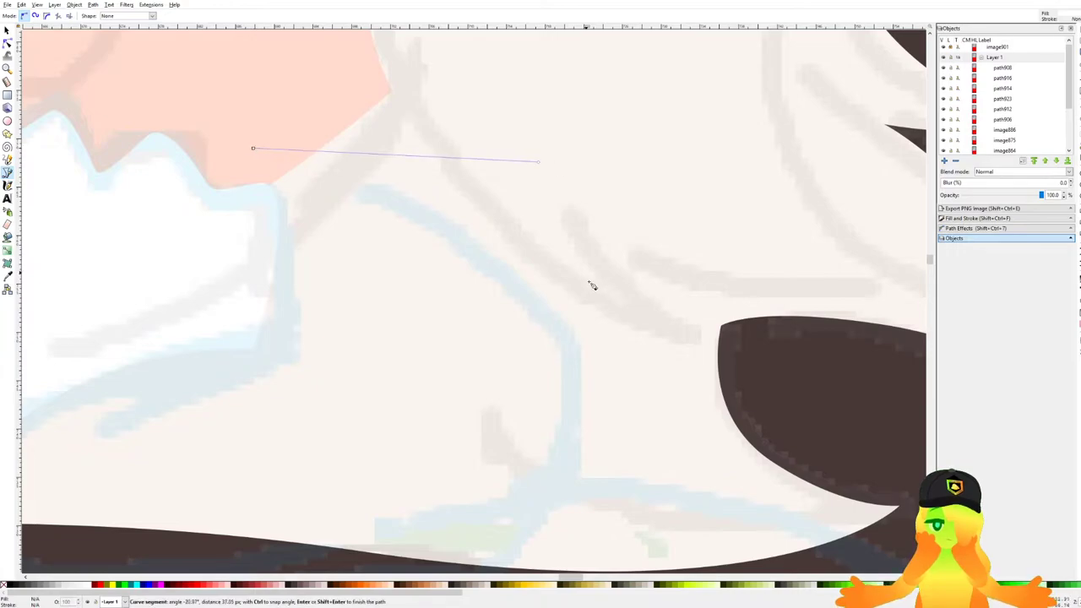
key("Escape")
left_click_drag(243, 142, 414, 151)
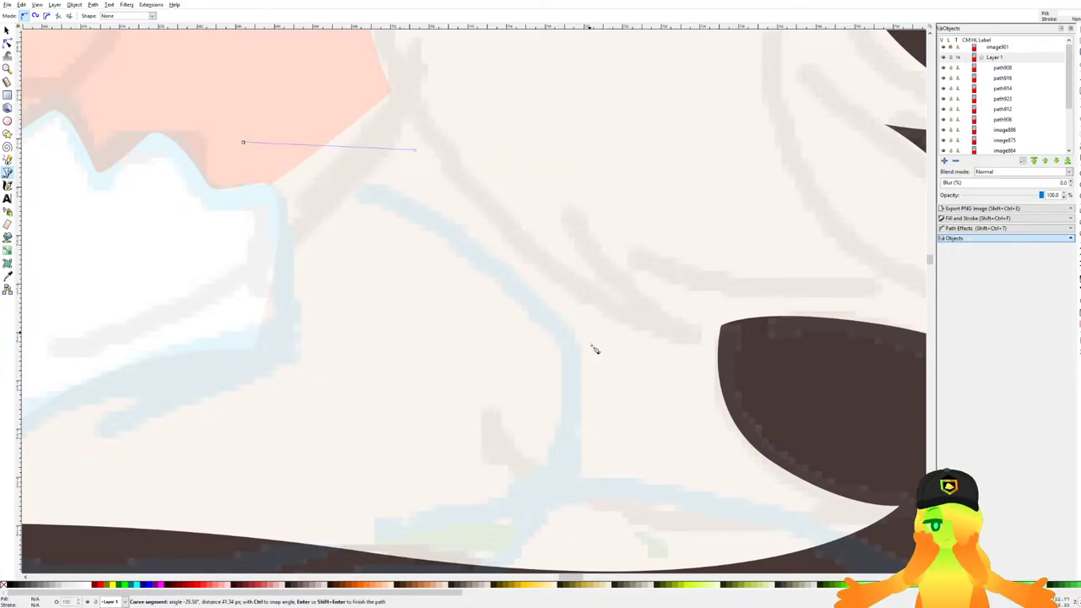
scroll(608, 414, "down", 6)
scroll(597, 277, "up", 3)
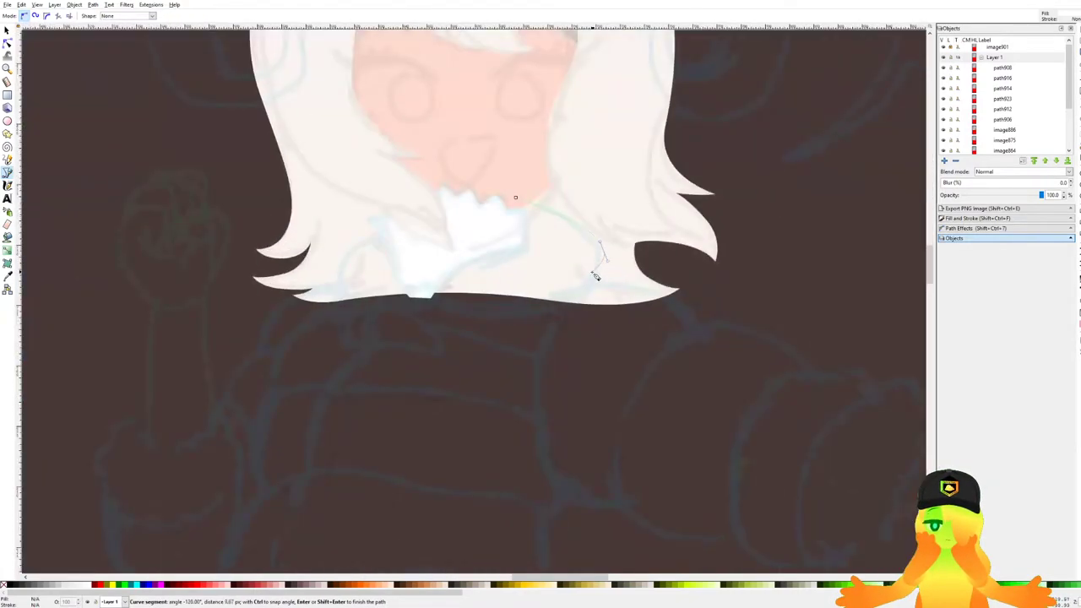
Continue the collar outline around the outer end of the right lobe and back along its underside.
scroll(597, 274, "up", 2)
left_click_drag(611, 331, 401, 368)
key("BackSpace")
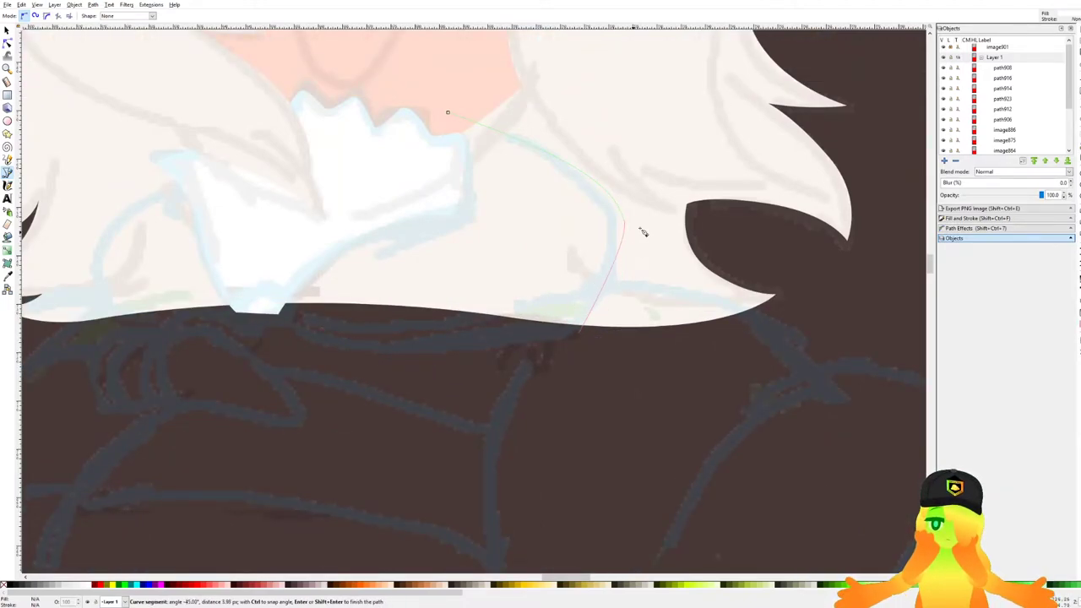
left_click_drag(625, 243, 624, 280)
left_click_drag(458, 368, 347, 372)
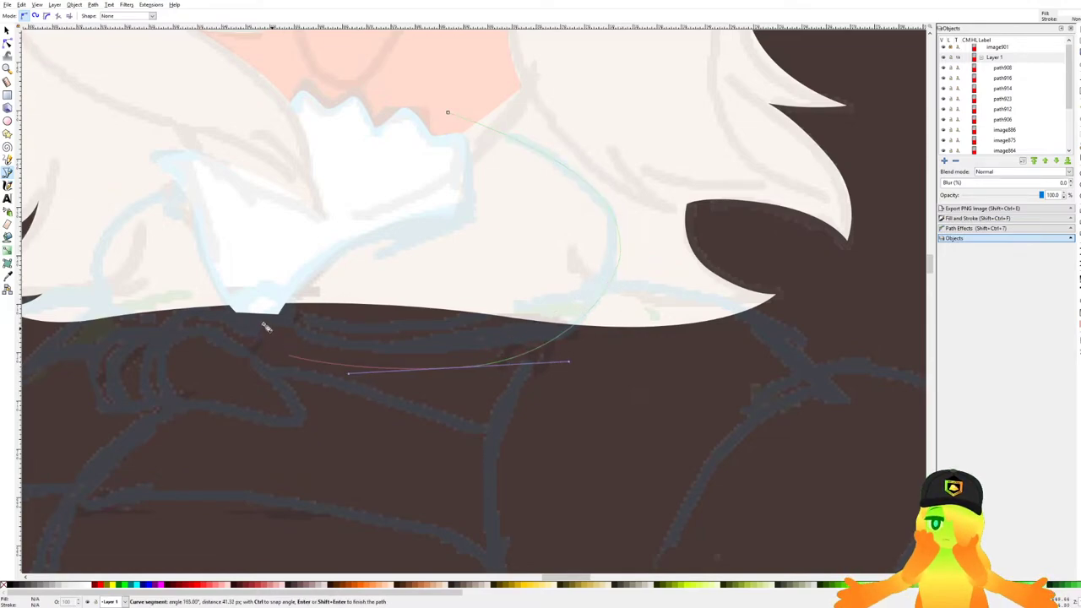
Trace the collar's smaller left lobe from the centre dip around its outer side and close the path at the chin.
left_click_drag(264, 325, 493, 287)
scroll(479, 289, "up", 1)
left_click(478, 284)
left_click_drag(337, 287, 315, 278)
left_click_drag(381, 156, 437, 105)
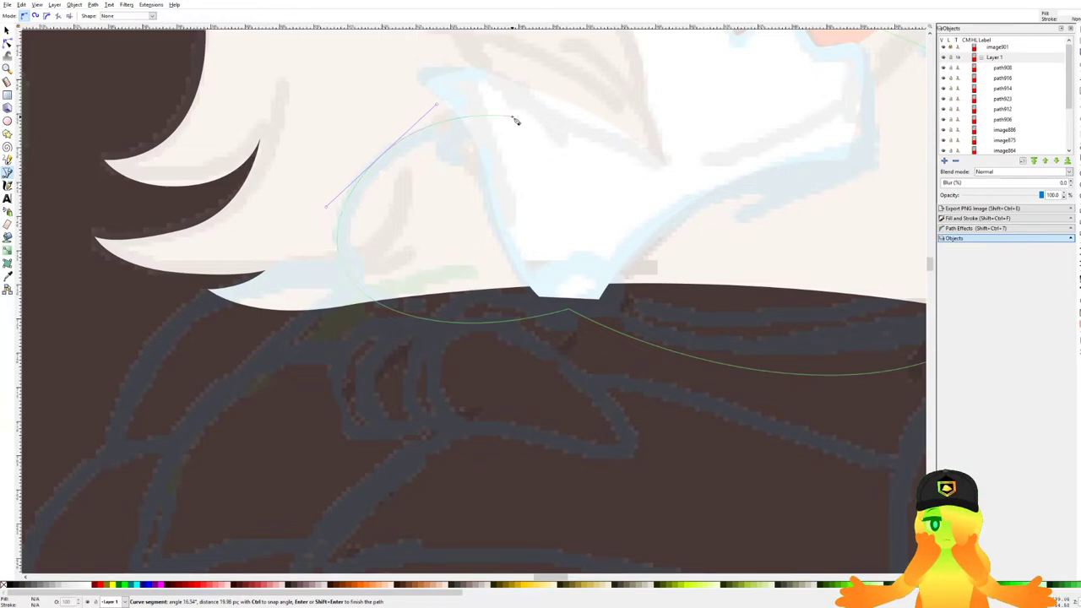
scroll(515, 121, "down", 2)
left_click(676, 67)
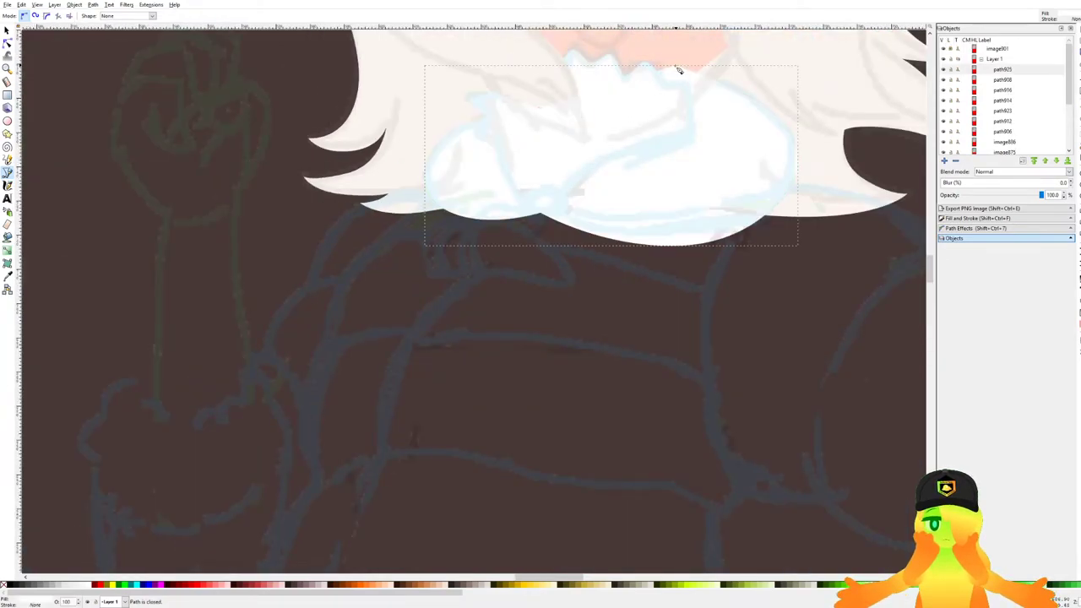
Lower the collar shape behind the face and chin fluff, directly above path910, and save the drawing.
key("Page_Down")
key("Page_Down")
key("Page_Down")
key("Page_Down")
key("Page_Down")
key("Page_Up")
left_click_drag(674, 281, 607, 258)
scroll(440, 197, "down", 1)
scroll(441, 201, "down", 5)
key("ctrl+s")
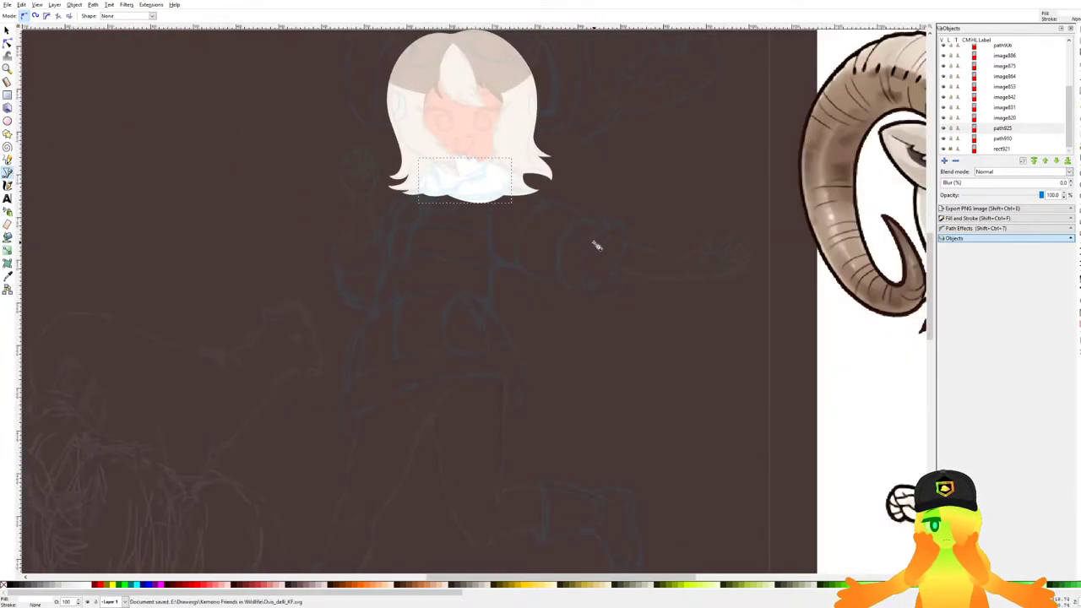
Begin a Pen outline for the collar's shadow, tracing its upper edge from the centre dip to the right lobe's outer end.
scroll(366, 228, "up", 1)
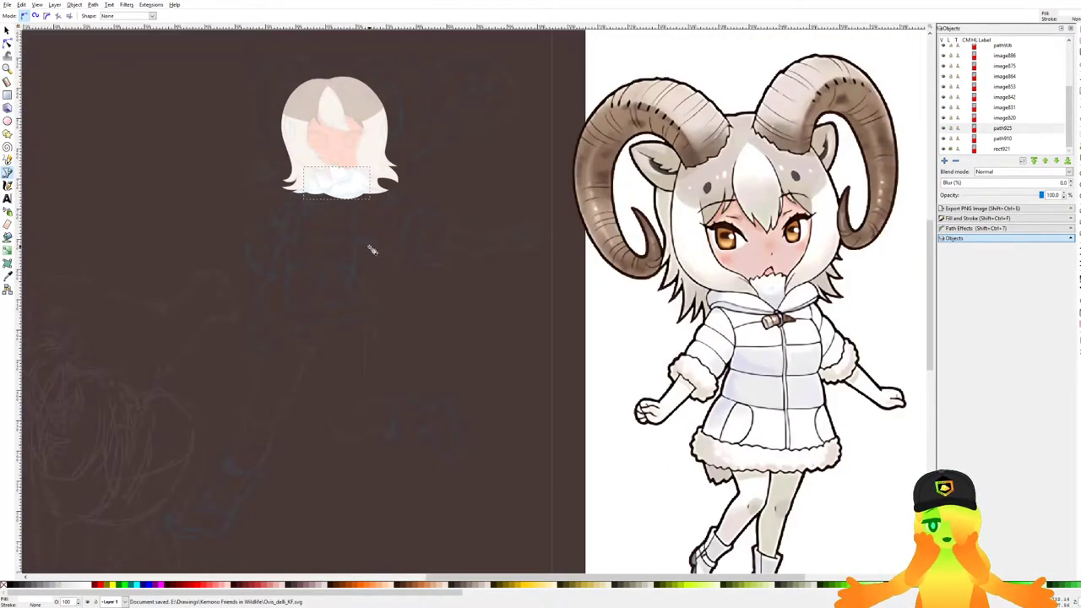
scroll(821, 382, "up", 1)
scroll(420, 309, "left", 6)
scroll(445, 237, "up", 3)
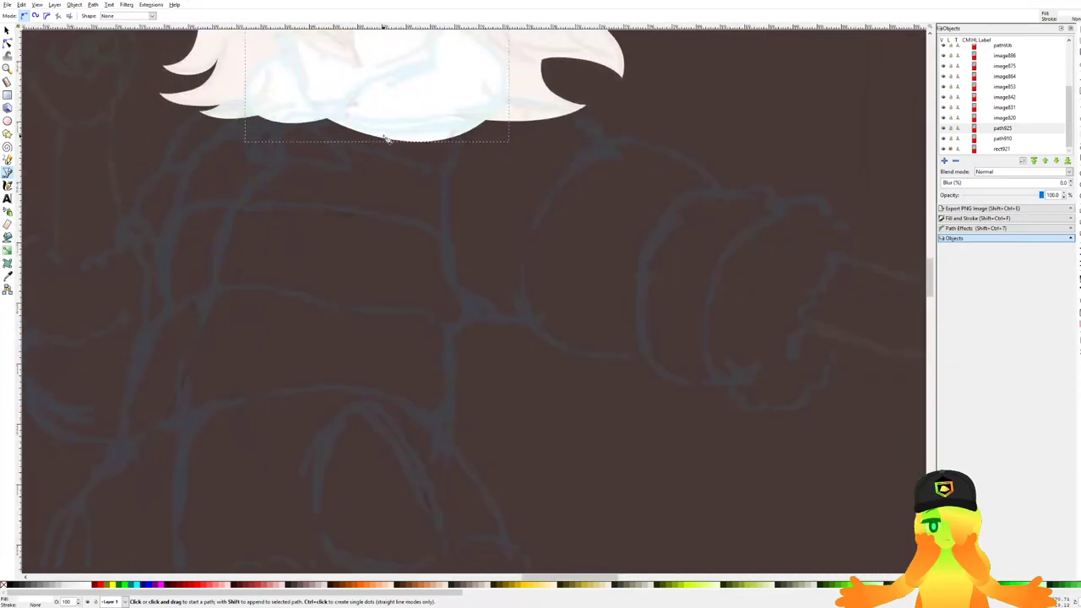
scroll(437, 195, "up", 4)
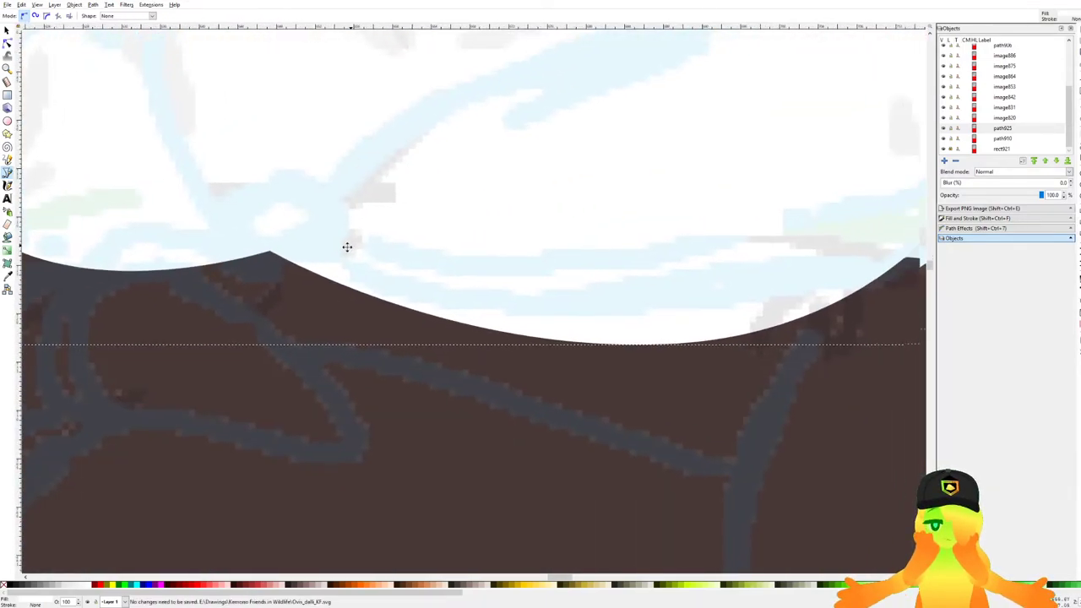
left_click_drag(226, 244, 622, 344)
scroll(781, 254, "right", 3)
scroll(697, 307, "up", 3)
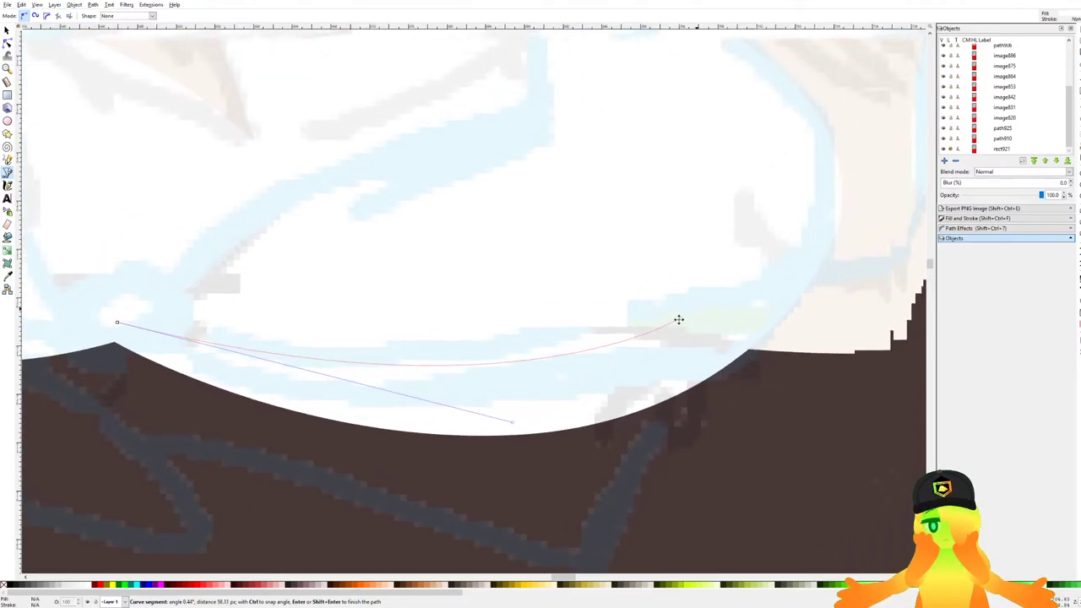
left_click_drag(802, 269, 803, 264)
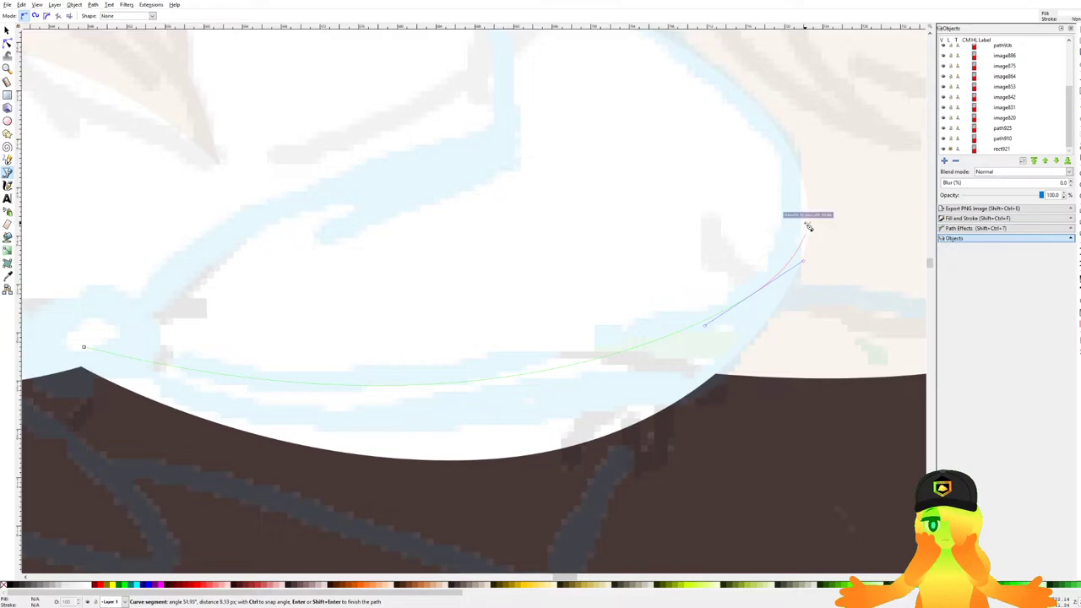
left_click(809, 225)
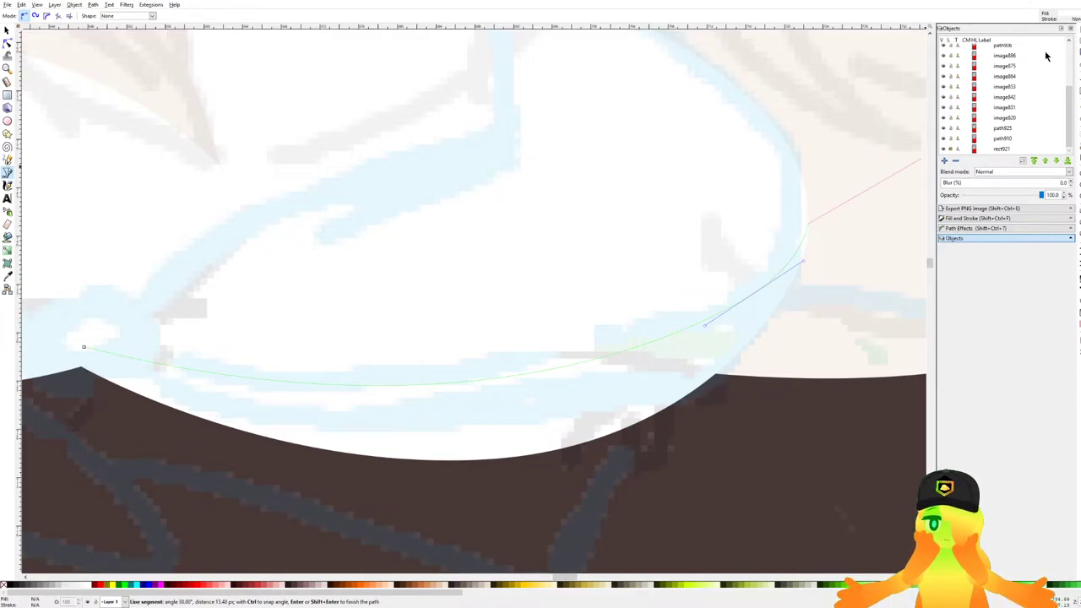
left_click_drag(778, 333, 534, 470)
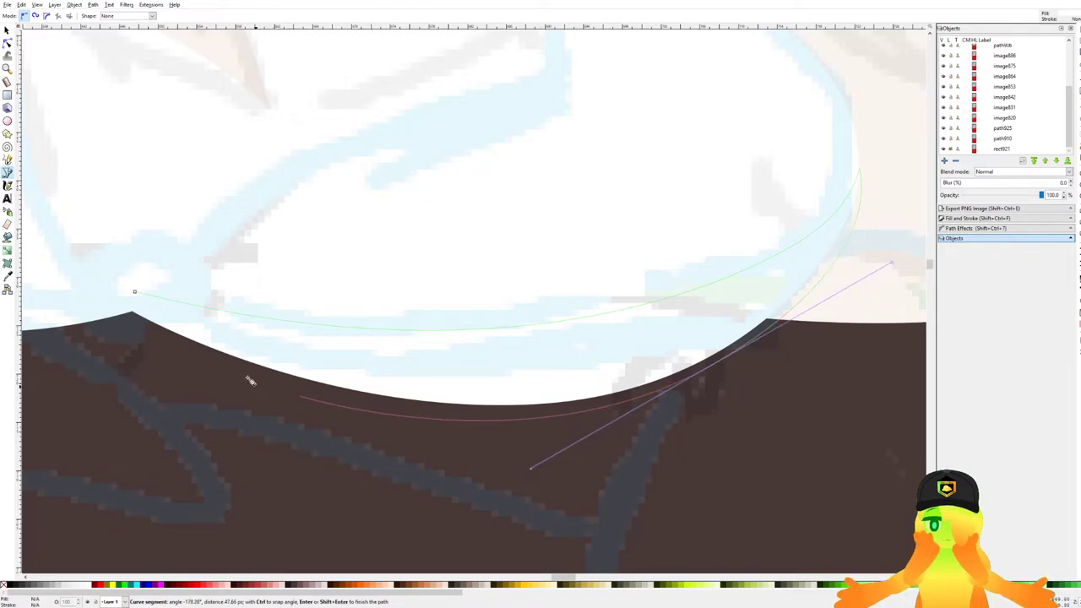
left_click_drag(180, 347, 348, 343)
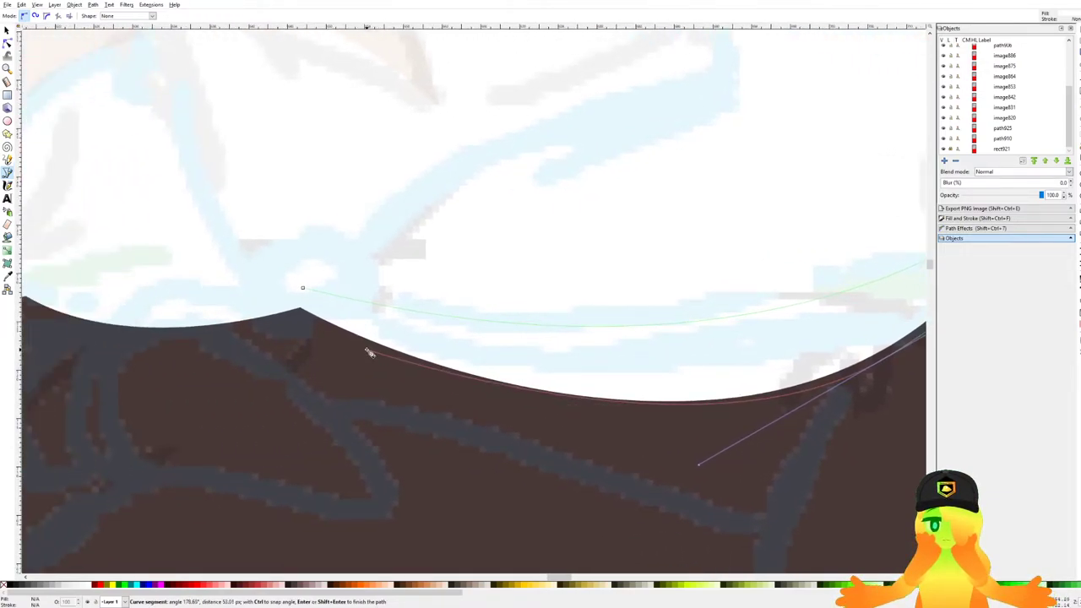
left_click(303, 318)
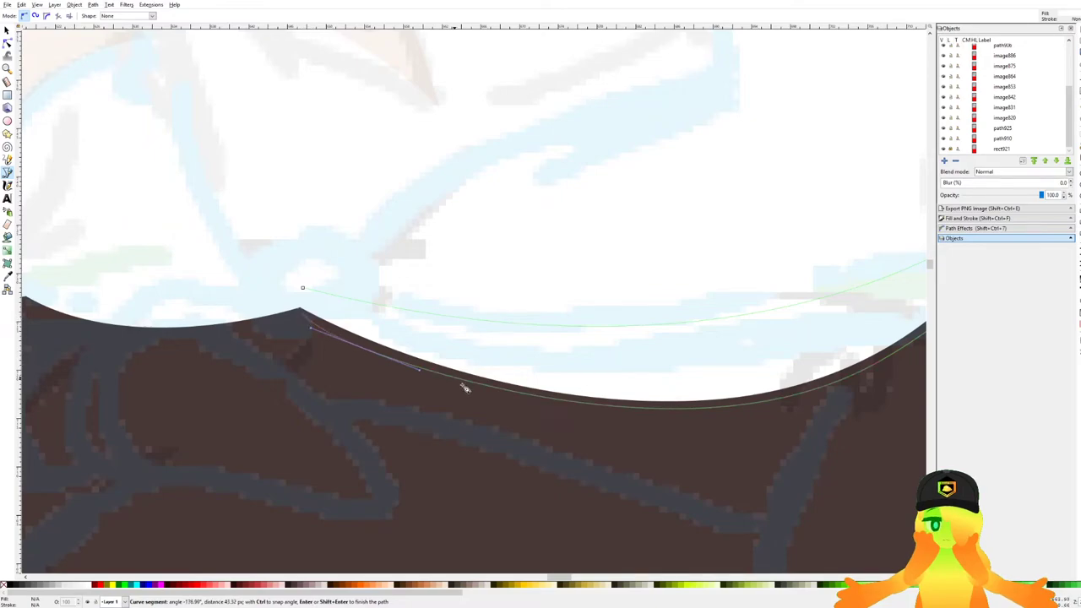
left_click_drag(413, 370, 353, 350)
Trace the shadow's lower edge just outside the right lobe's underside, back to a corner at the centre dip.
scroll(399, 354, "down", 1)
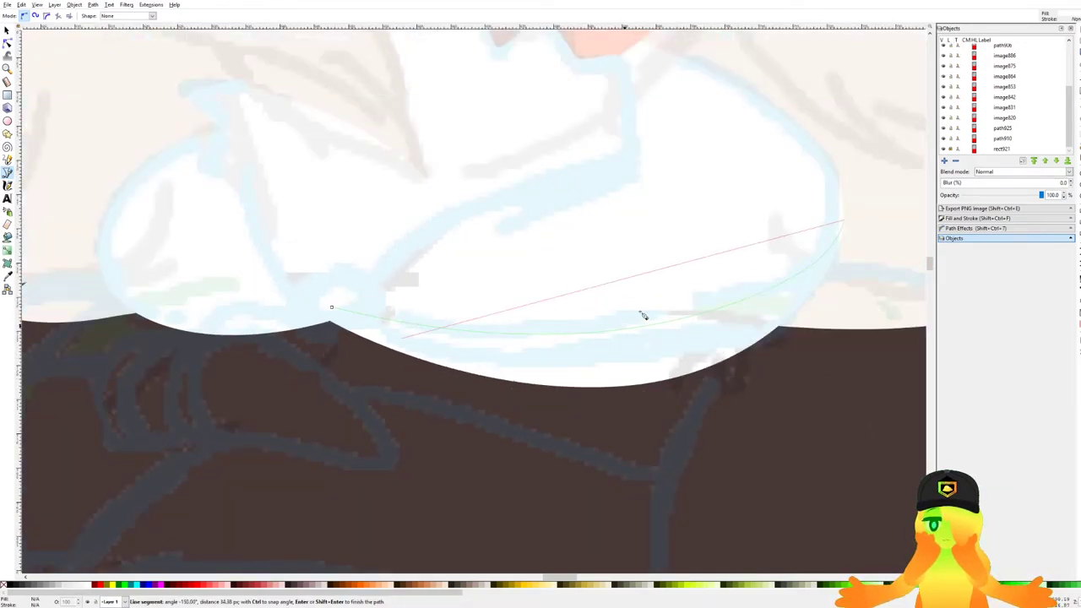
left_click_drag(824, 303, 715, 413)
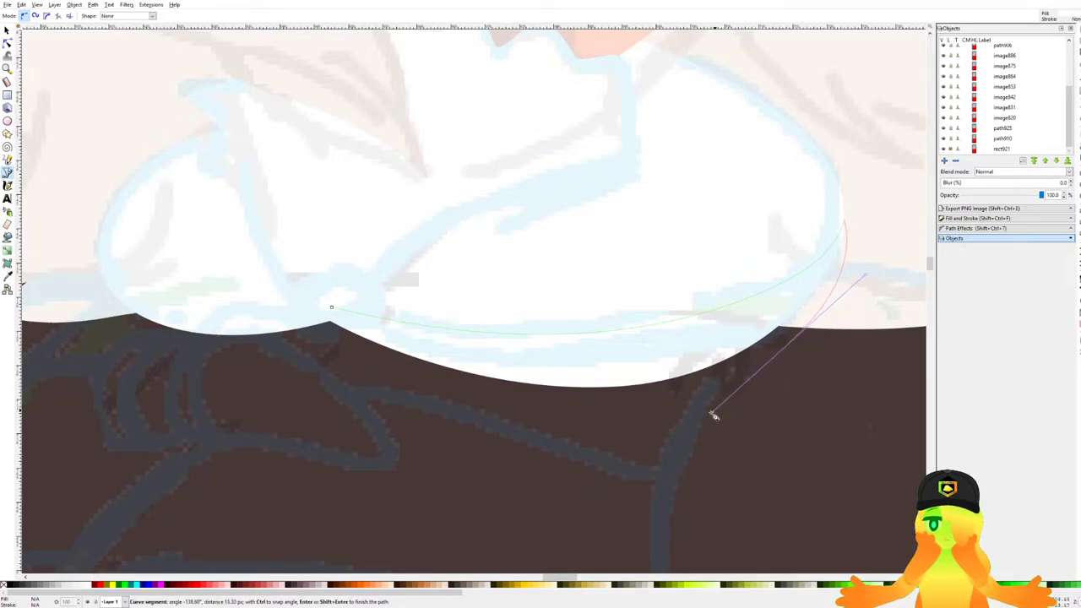
left_click_drag(587, 412, 379, 385)
left_click_drag(477, 393, 655, 312)
key("BackSpace")
scroll(667, 289, "up", 2)
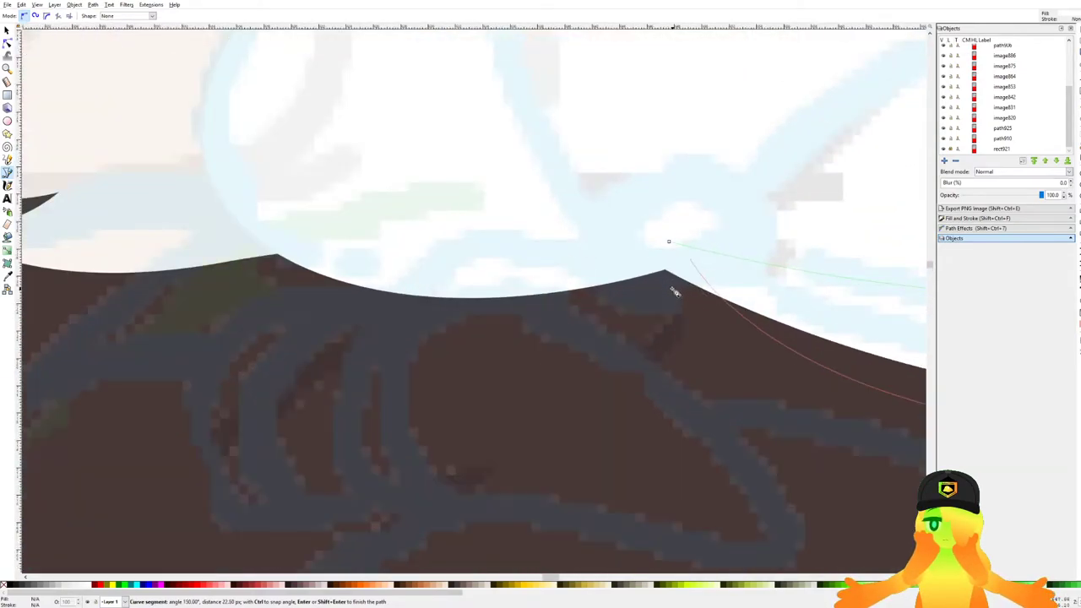
left_click(661, 280)
Extend the shadow outline below the left lobe and up around its outer side.
left_click_drag(592, 303, 734, 350)
left_click_drag(564, 348, 400, 333)
key("ctrl+z")
left_click_drag(484, 347, 318, 325)
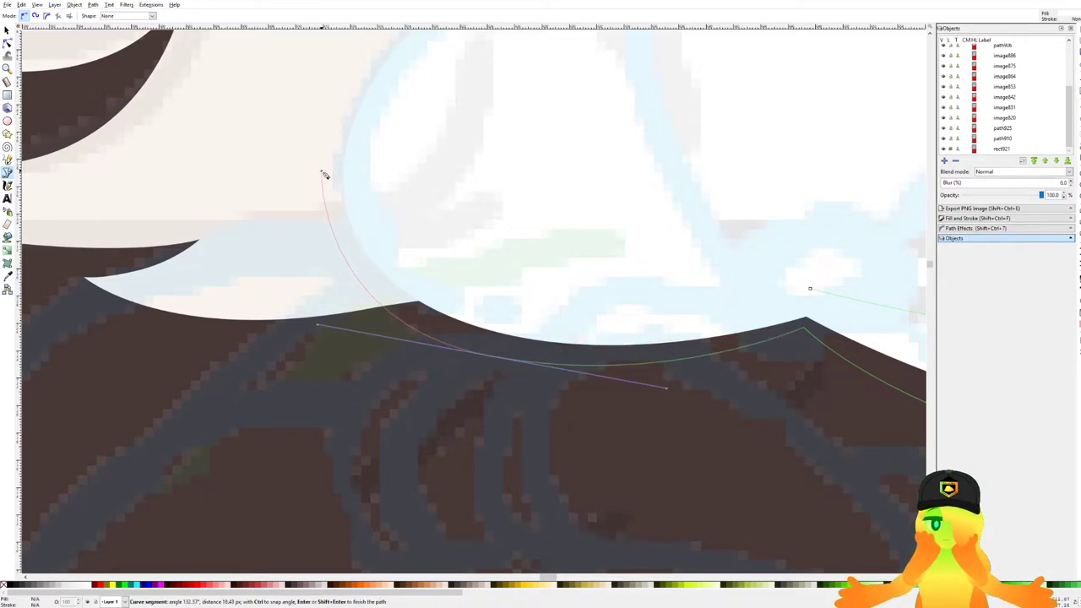
scroll(321, 181, "up", 2)
left_click_drag(372, 257, 420, 108)
key("BackSpace")
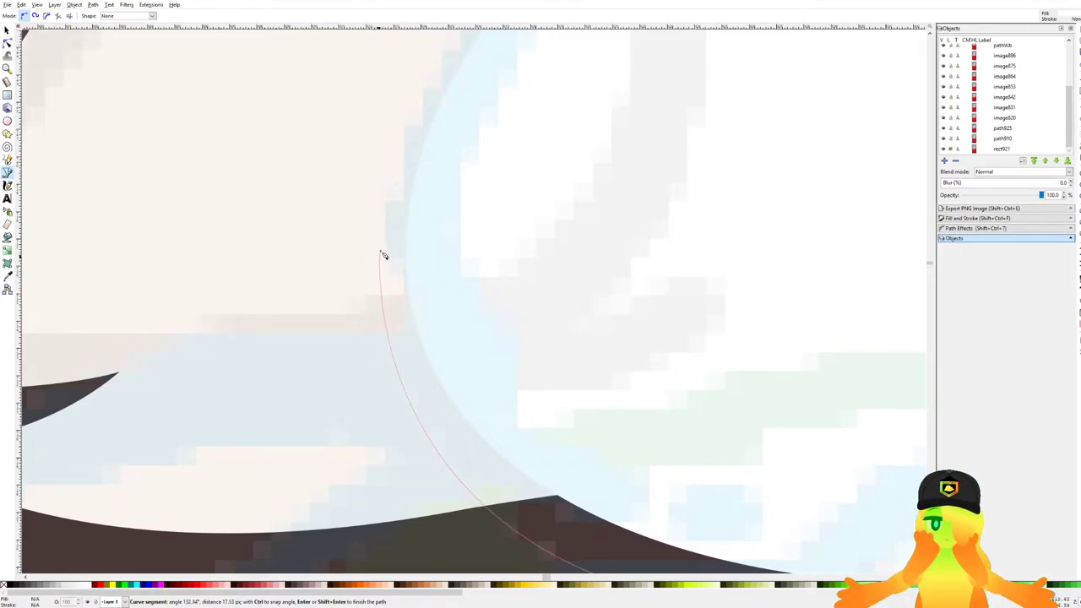
left_click_drag(374, 236, 385, 168)
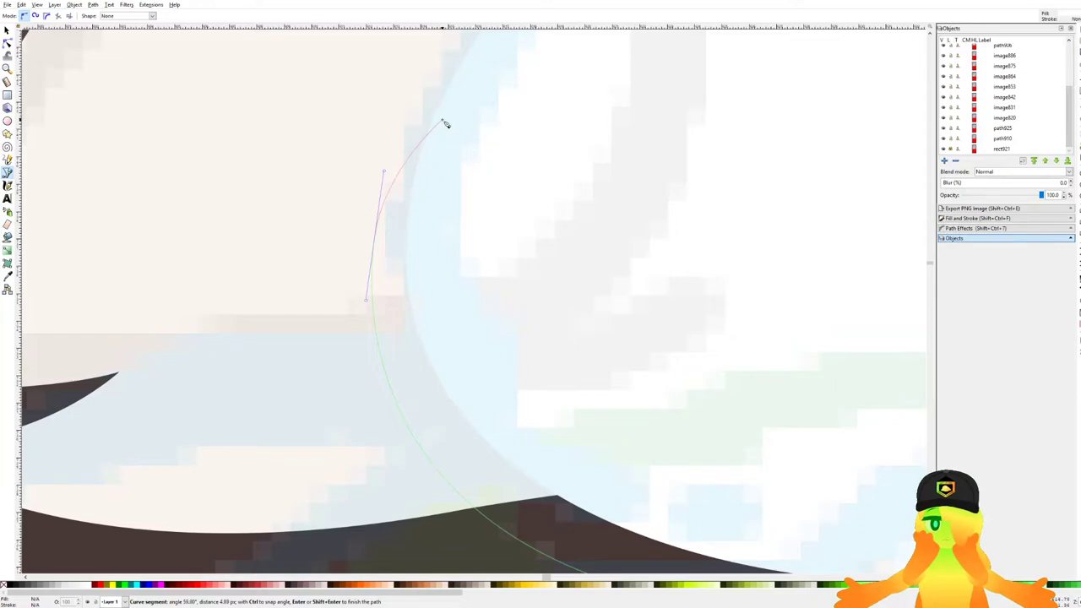
left_click(434, 116)
Return the shadow outline across the left lobe and close it at its starting node by the centre dip.
scroll(436, 126, "down", 3)
left_click_drag(506, 166, 374, 197)
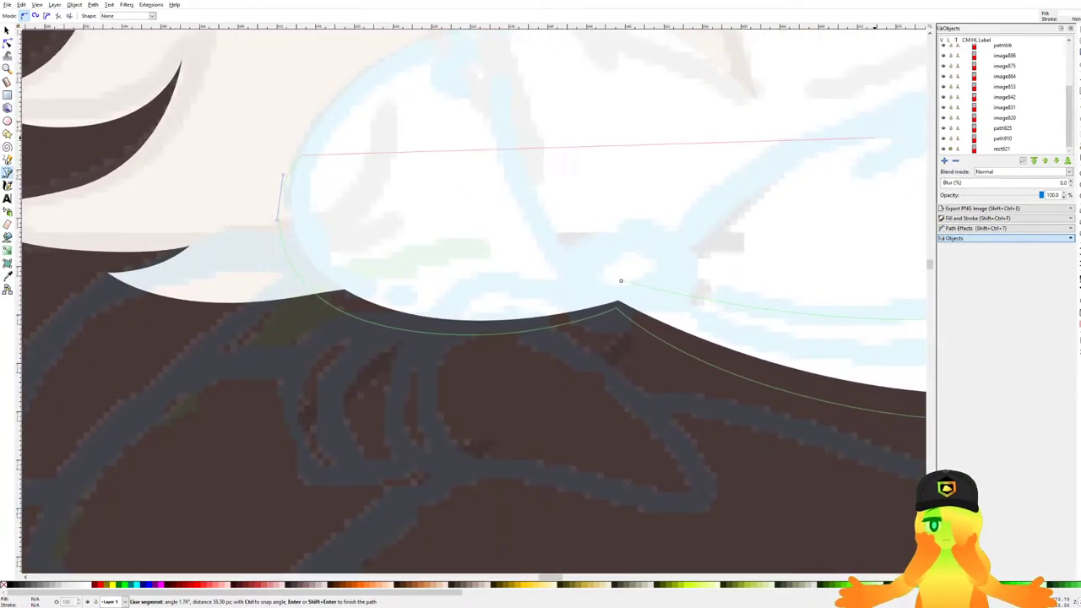
left_click_drag(621, 280, 1001, 235)
Fill the collar shadow shape with a light grey from the palette.
scroll(567, 287, "down", 4)
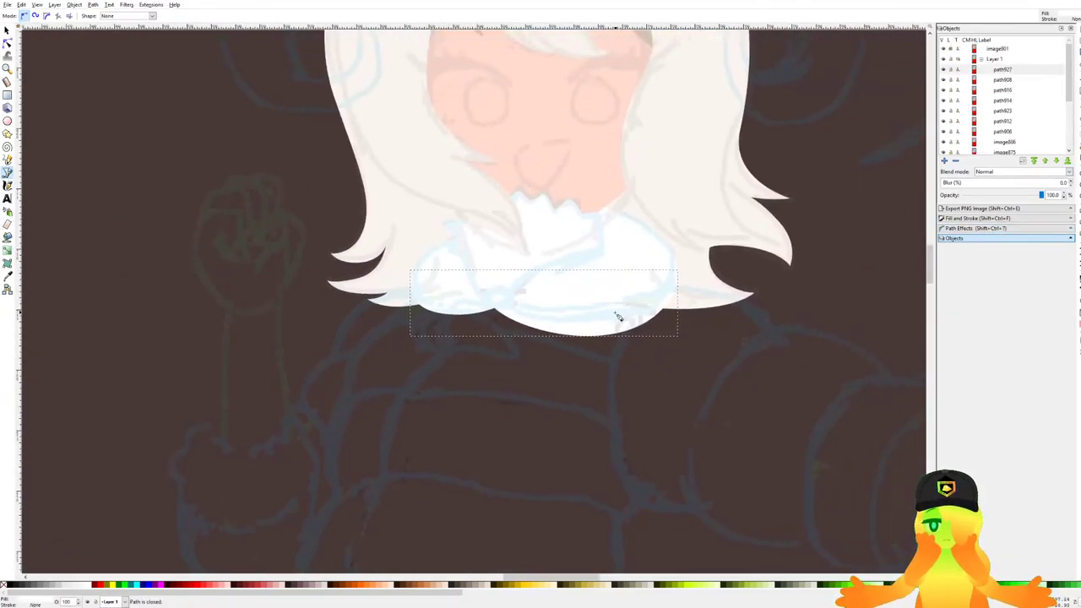
scroll(631, 328, "up", 2)
left_click_drag(297, 541, 399, 561)
left_click(59, 585)
left_click(68, 585)
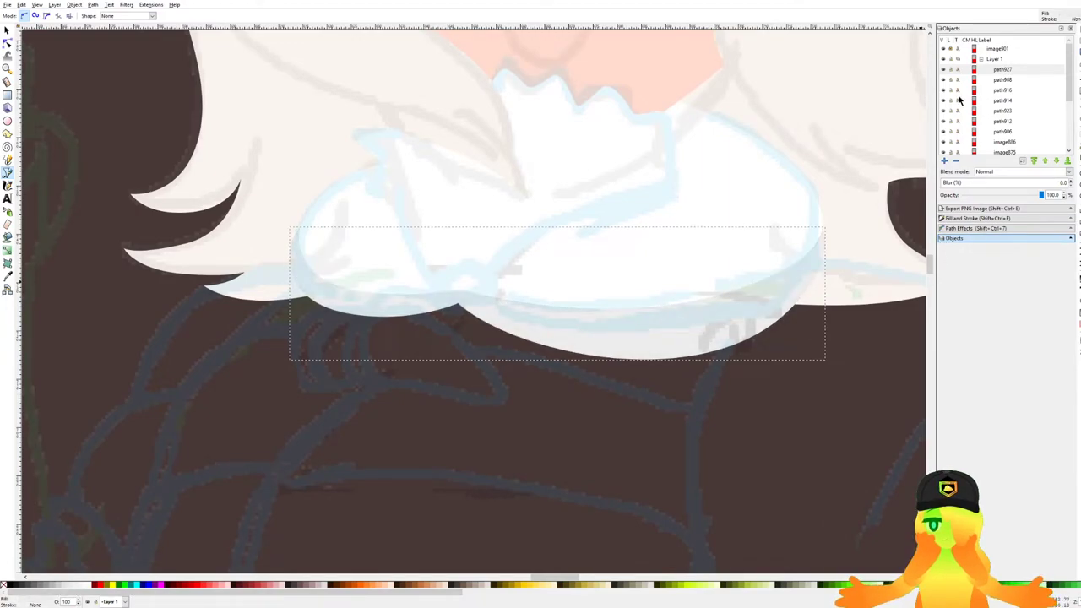
Hide the sketch overlay image901 to inspect the shaded collar, show it again and save the drawing.
left_click(943, 50)
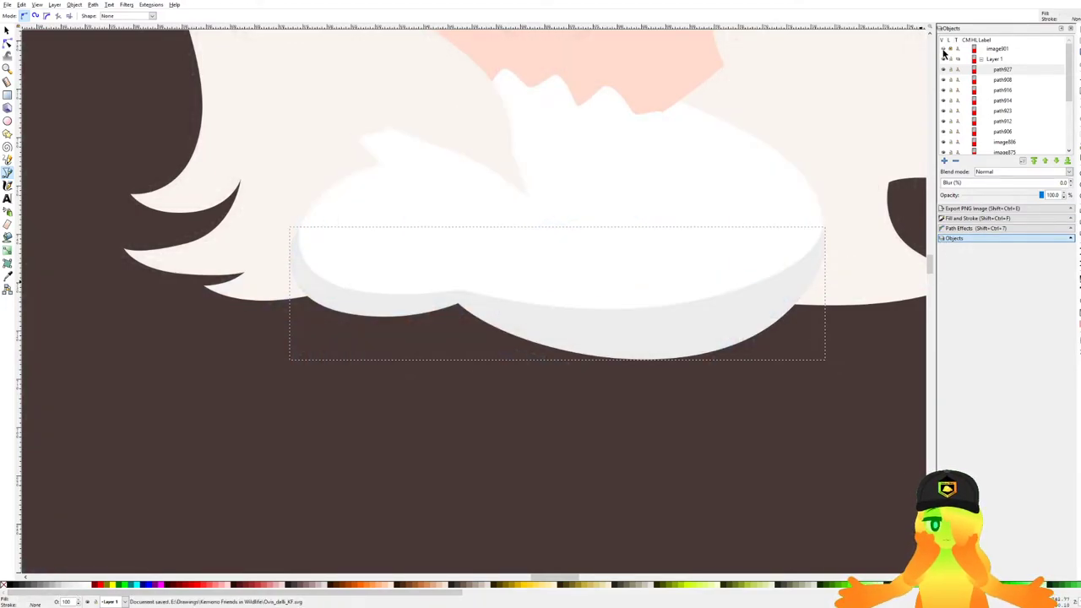
scroll(672, 160, "down", 4)
left_click_drag(672, 160, 508, 276)
scroll(508, 276, "down", 1)
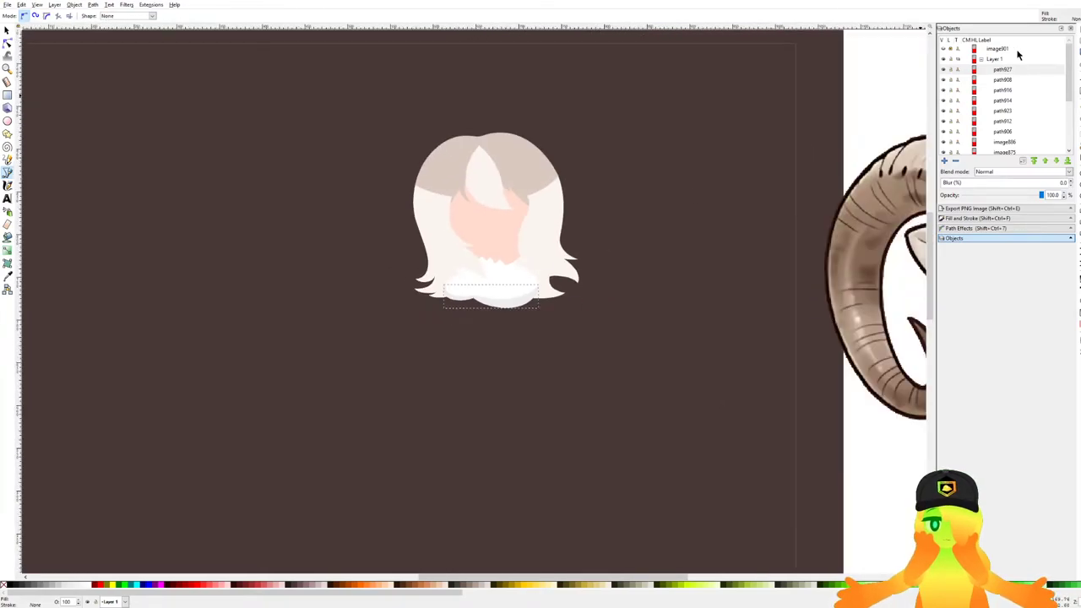
left_click(943, 50)
scroll(560, 301, "up", 5)
key("ctrl+s")
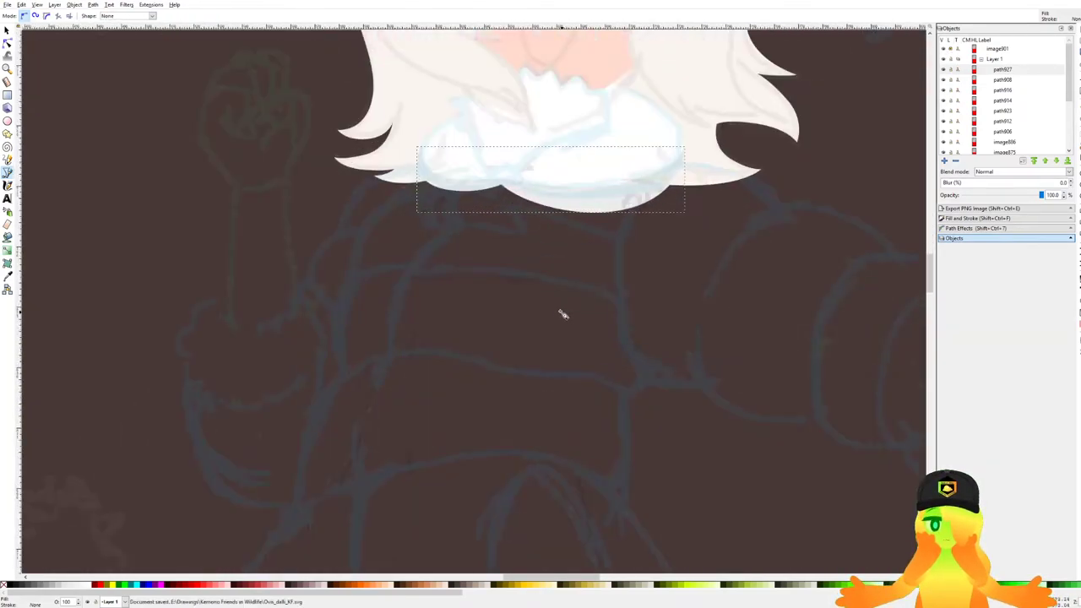
Start the coat's side panel outline beneath the collar's smaller lobe and trace its outer edge down the upper puffs.
scroll(426, 224, "up", 4)
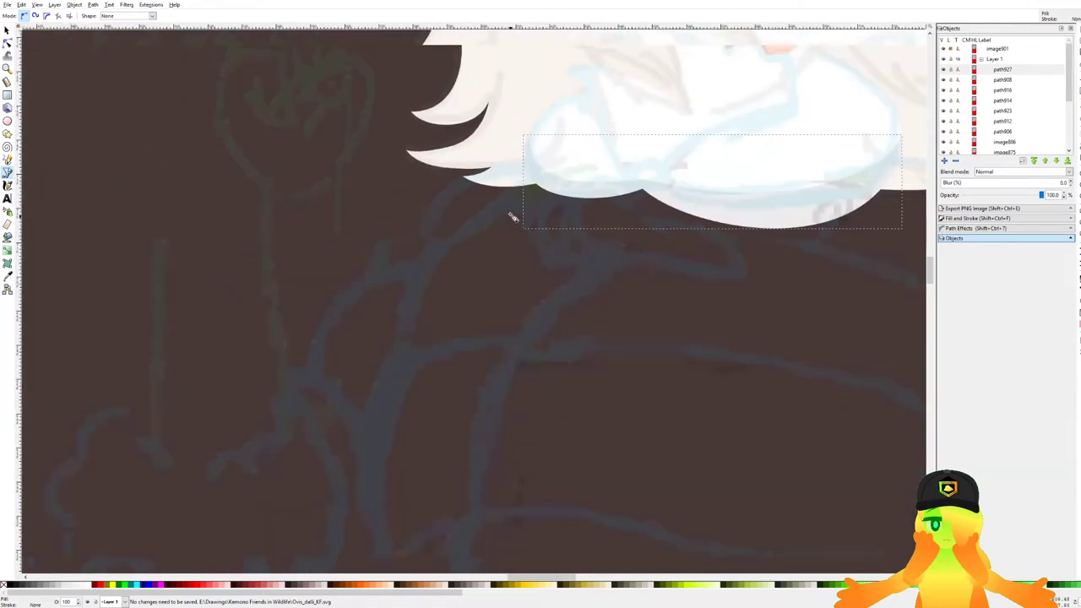
left_click(633, 119)
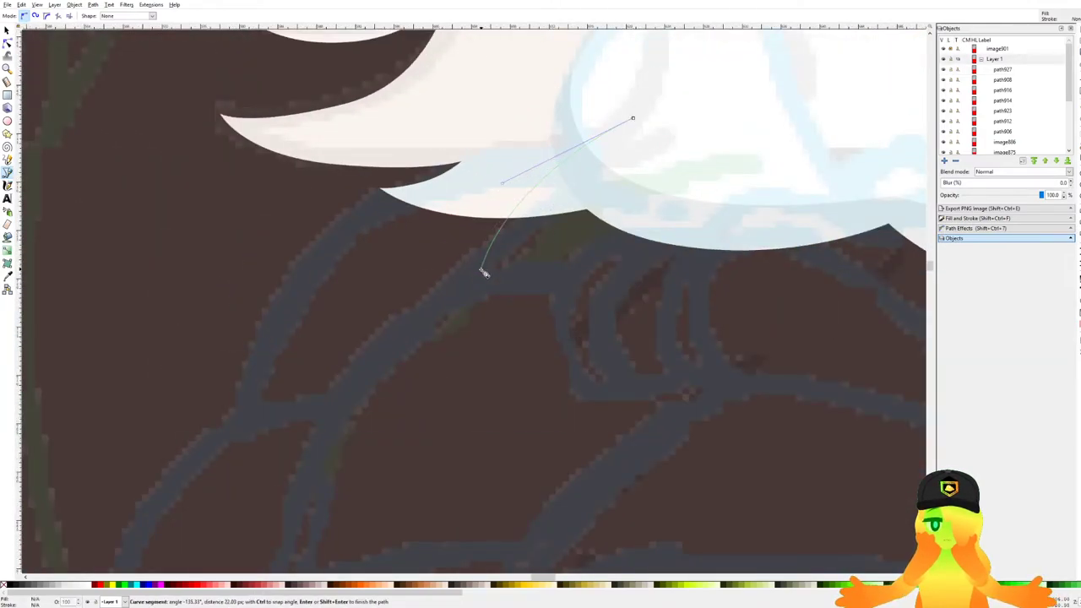
left_click(482, 270)
scroll(482, 269, "down", 4)
scroll(560, 168, "up", 2)
left_click_drag(547, 176, 518, 224)
left_click(522, 271)
left_click_drag(517, 300, 489, 342)
scroll(510, 216, "up", 1)
left_click(516, 414)
Continue the side panel outline around the lower puff and down the flared skirt towards the hem.
scroll(516, 413, "down", 4)
left_click_drag(516, 413, 535, 148)
scroll(535, 147, "up", 3)
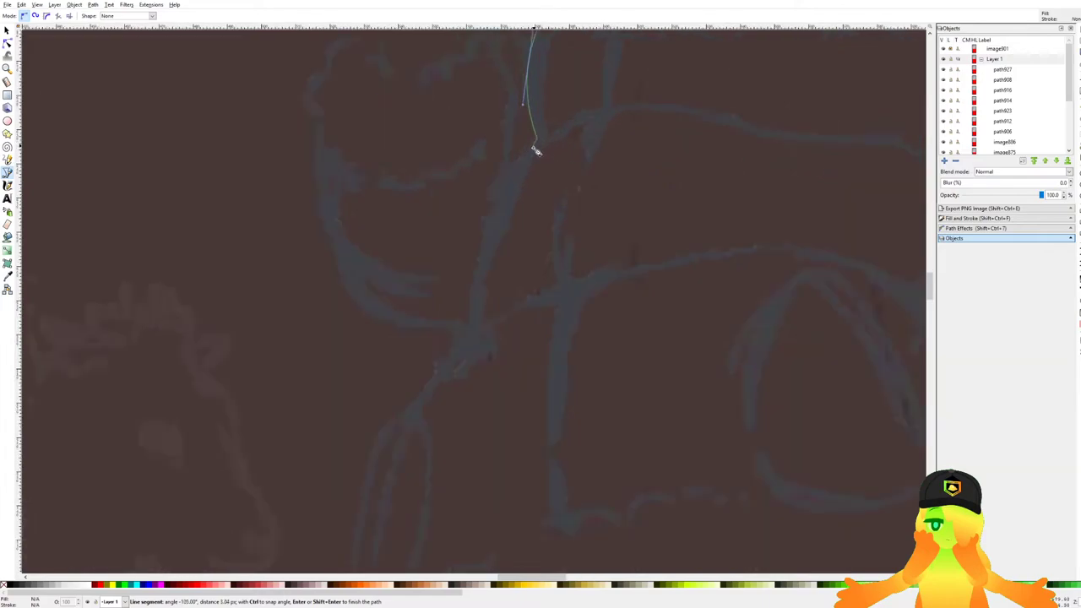
left_click_drag(489, 211, 454, 379)
scroll(453, 379, "down", 5)
scroll(473, 179, "up", 2)
left_click_drag(413, 253, 402, 309)
left_click_drag(389, 349, 383, 357)
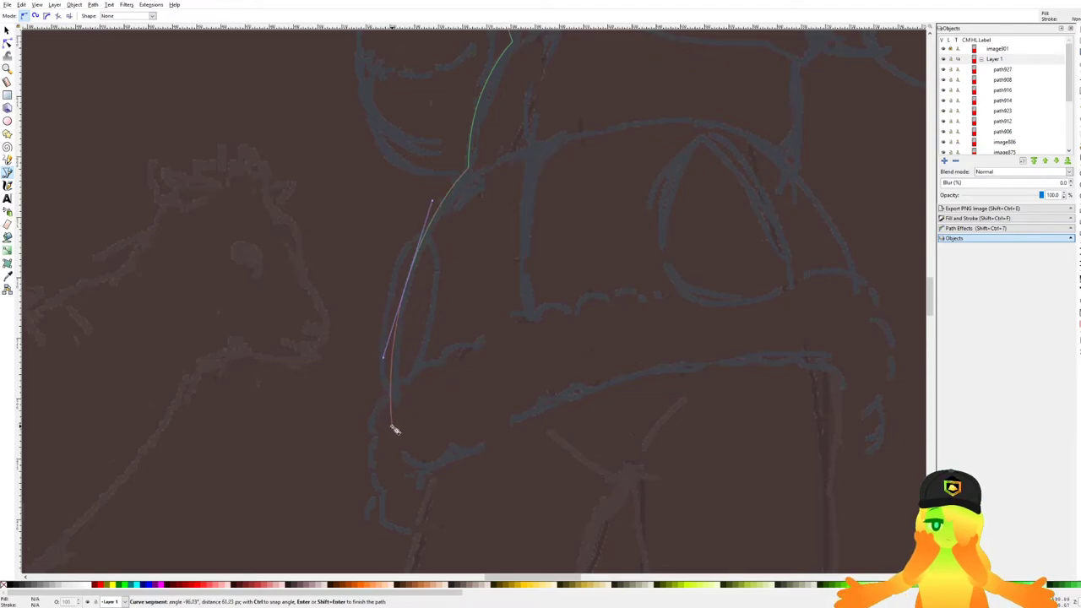
Close the side panel outline back under the collar as a light grey shape behind the other artwork and save.
left_click(606, 337)
scroll(607, 336, "down", 2)
scroll(598, 139, "up", 2)
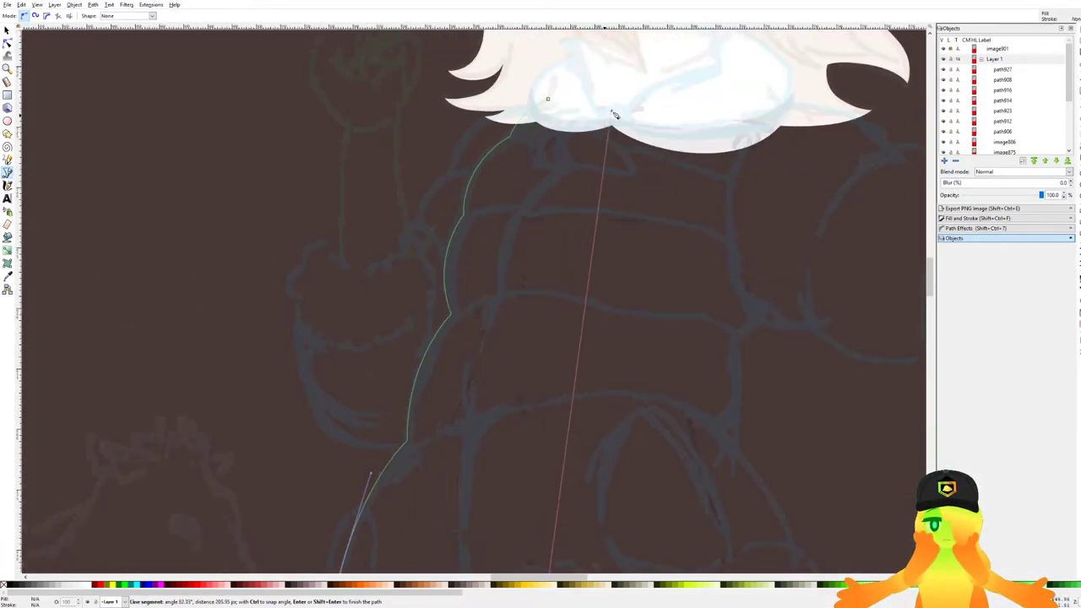
left_click(552, 101)
key("ctrl+s")
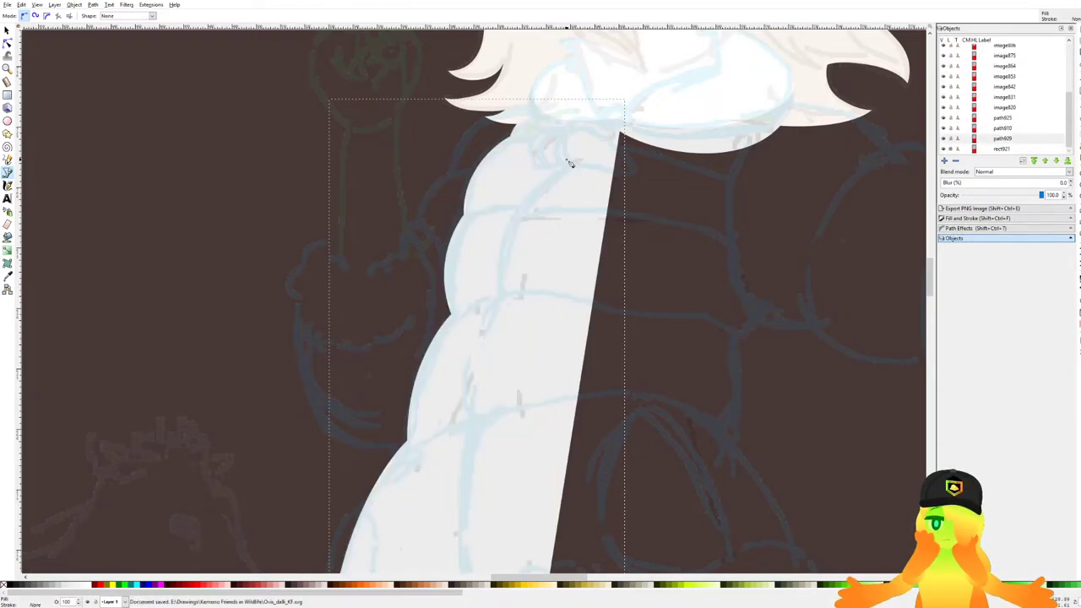
Start the coat's front panel outline under the collar and trace its inner edge down to the first quilted seam.
scroll(593, 266, "down", 3)
scroll(540, 169, "up", 5)
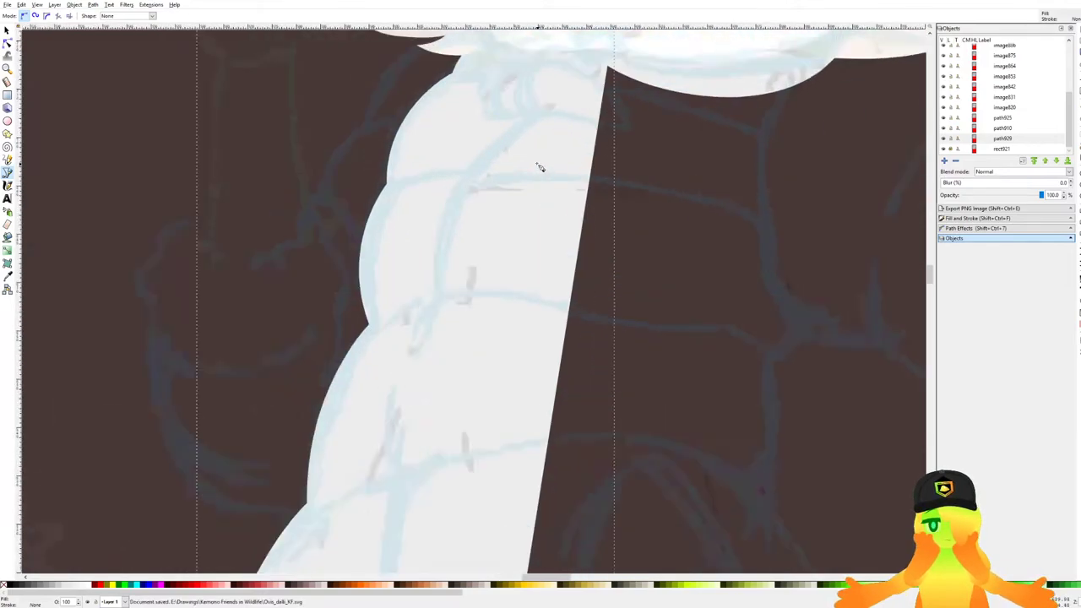
left_click_drag(550, 112, 589, 213)
scroll(570, 144, "up", 2)
left_click_drag(611, 101, 633, 170)
left_click_drag(670, 90, 589, 155)
scroll(598, 287, "down", 3)
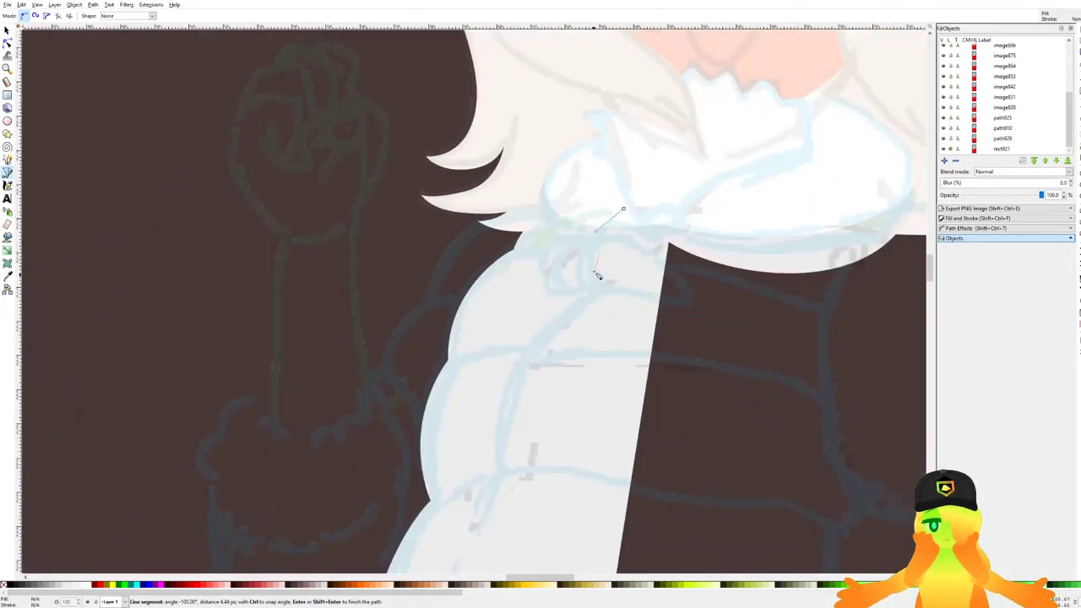
scroll(572, 282, "up", 3)
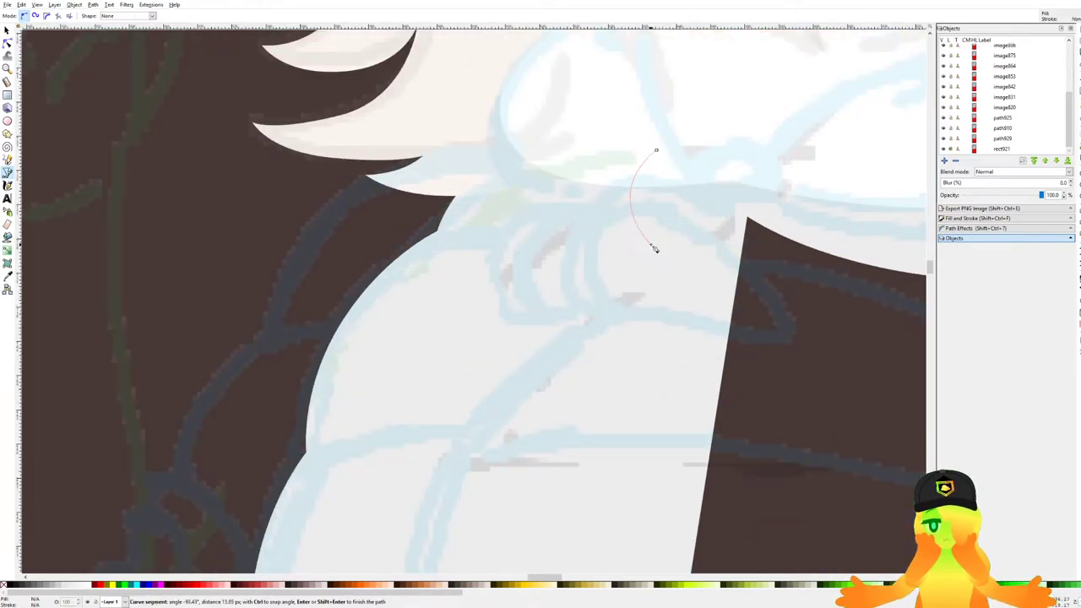
left_click_drag(597, 273, 549, 302)
left_click_drag(503, 330, 477, 349)
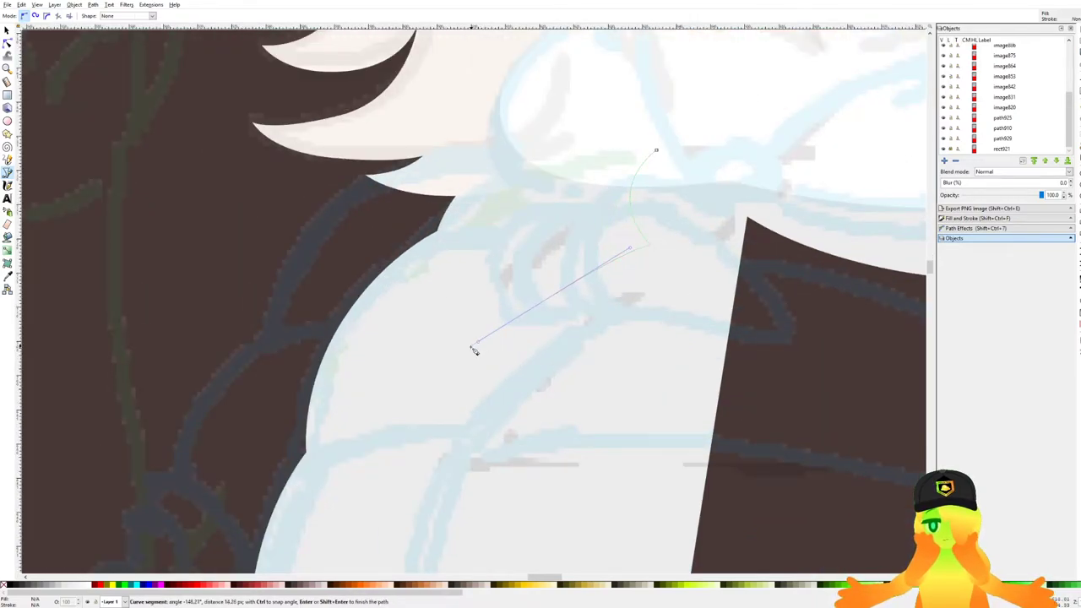
key("BackSpace")
left_click_drag(546, 326, 470, 403)
left_click(465, 432)
Extend the front panel's inner edge along the second puff and into the third, following the sketched curves.
scroll(479, 452, "down", 4)
left_click_drag(479, 455, 589, 158)
scroll(589, 158, "up", 4)
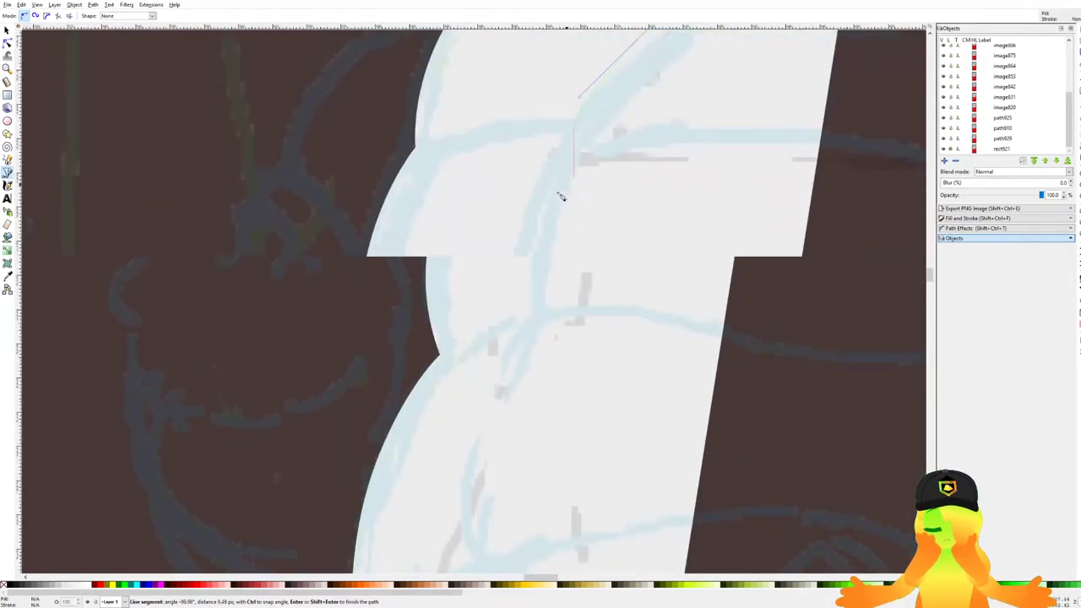
left_click_drag(509, 223, 506, 230)
left_click_drag(494, 288, 490, 288)
scroll(522, 370, "down", 4)
left_click_drag(522, 370, 617, 188)
scroll(616, 193, "up", 4)
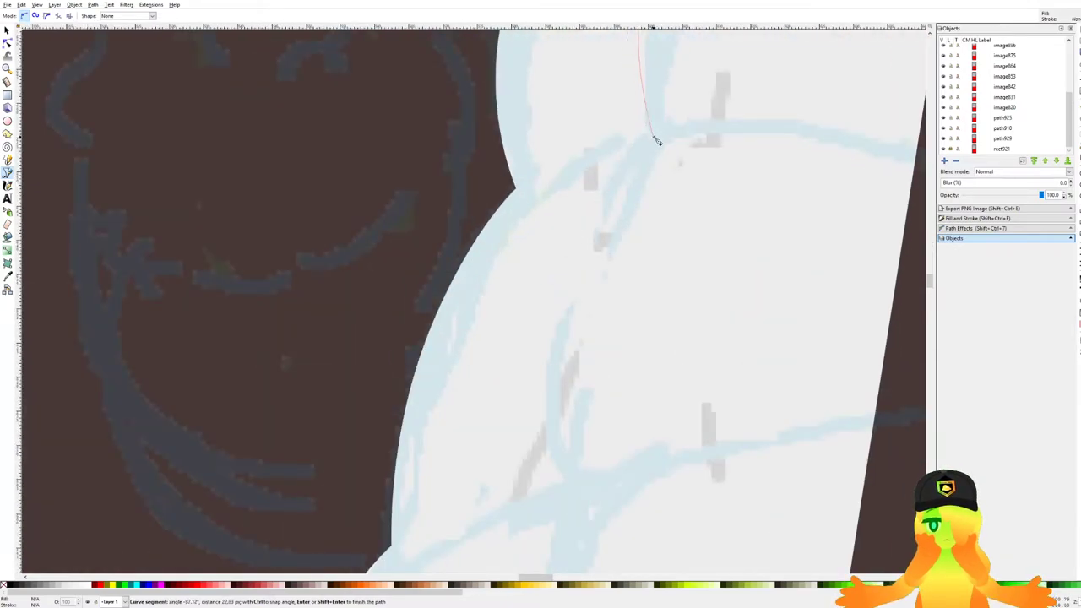
scroll(645, 184, "down", 3)
left_click_drag(619, 128, 564, 259)
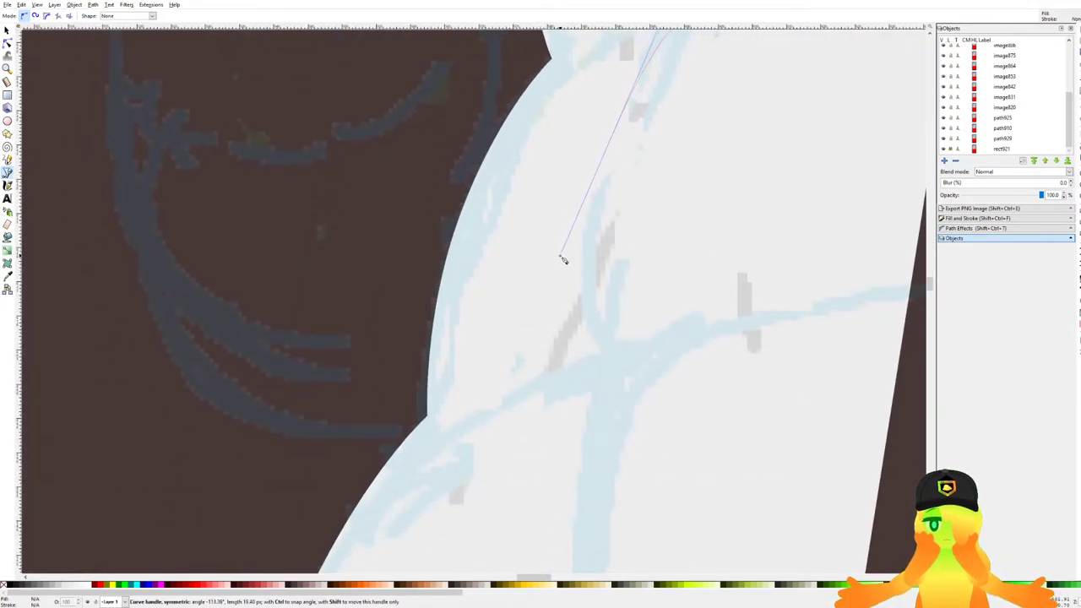
Trace the front panel's edge down the lowest section and run a straight line across the hem to the opposite corner.
left_click(619, 365)
scroll(613, 217, "down", 3)
scroll(591, 284, "up", 3)
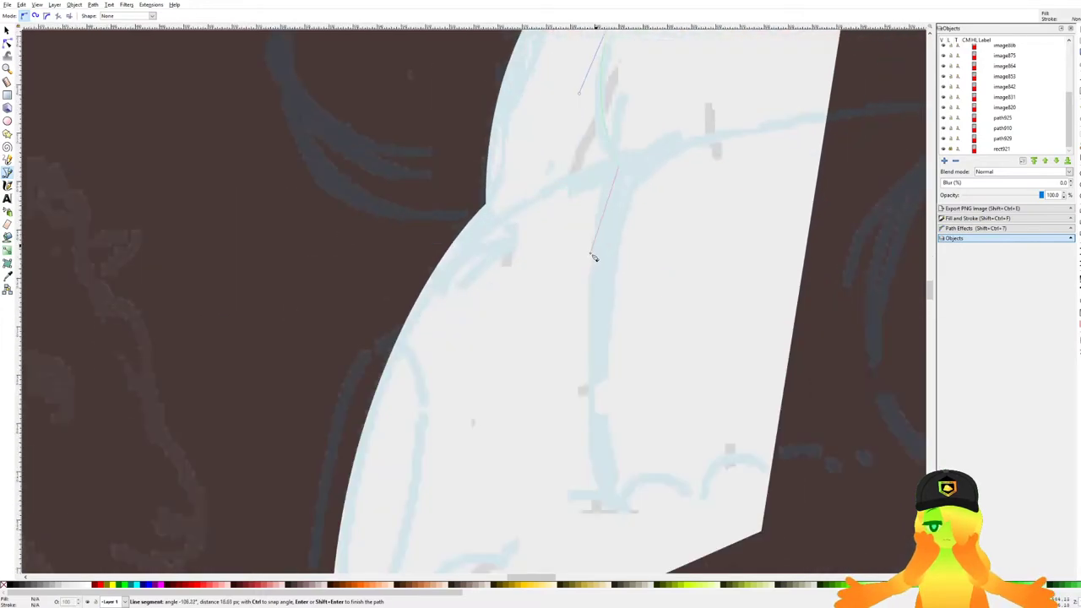
scroll(590, 311, "down", 1)
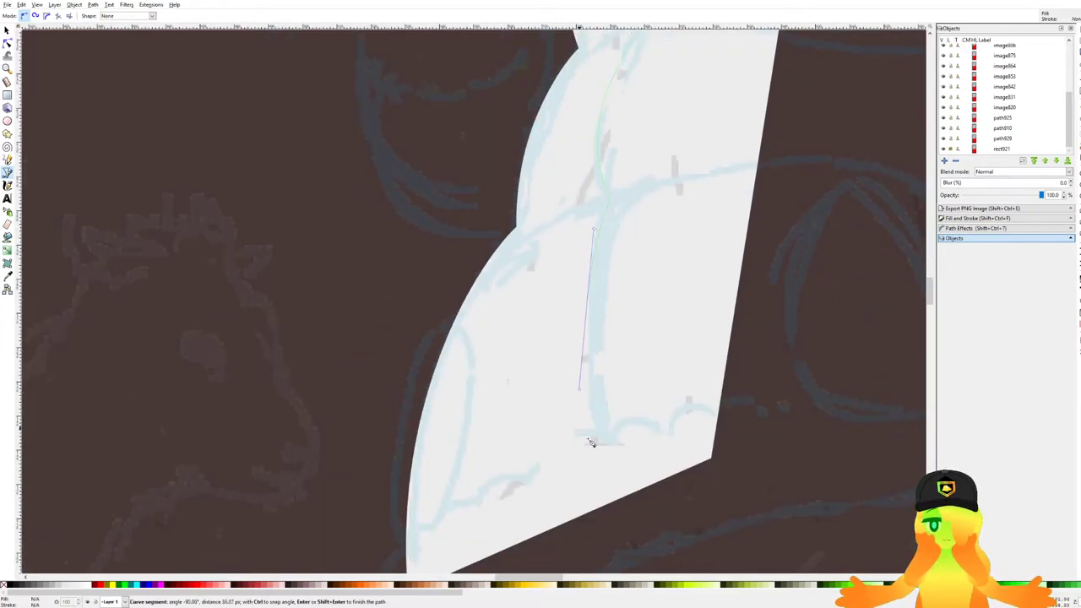
scroll(620, 422, "down", 3)
scroll(651, 357, "right", 2)
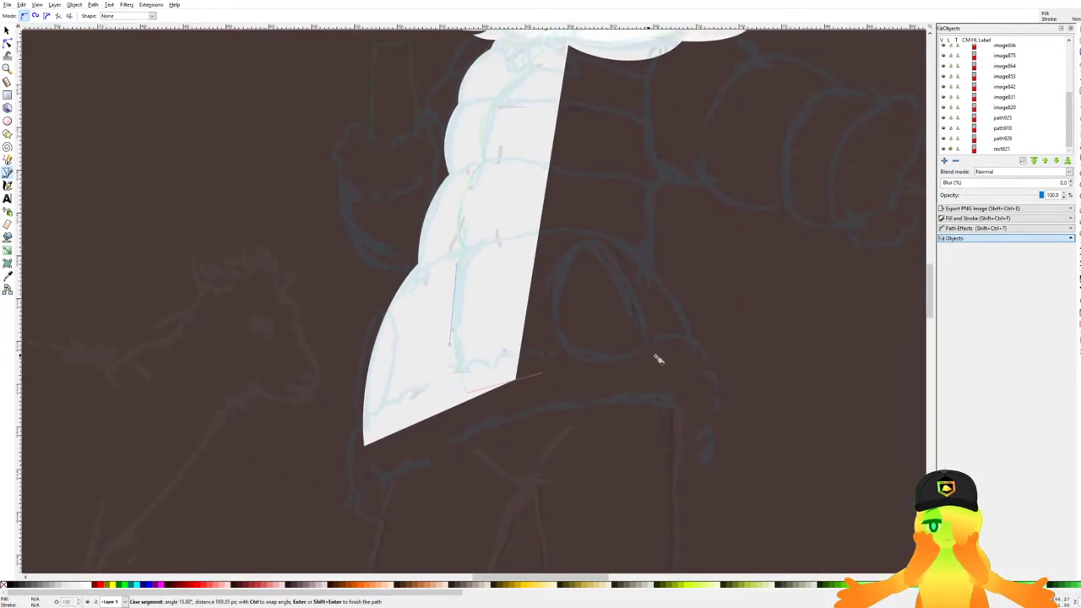
scroll(706, 391, "up", 3)
left_click(715, 394)
Trace the front panel's far side up over the skirt, waist and shoulder, and close it at its starting node.
scroll(709, 354, "up", 3)
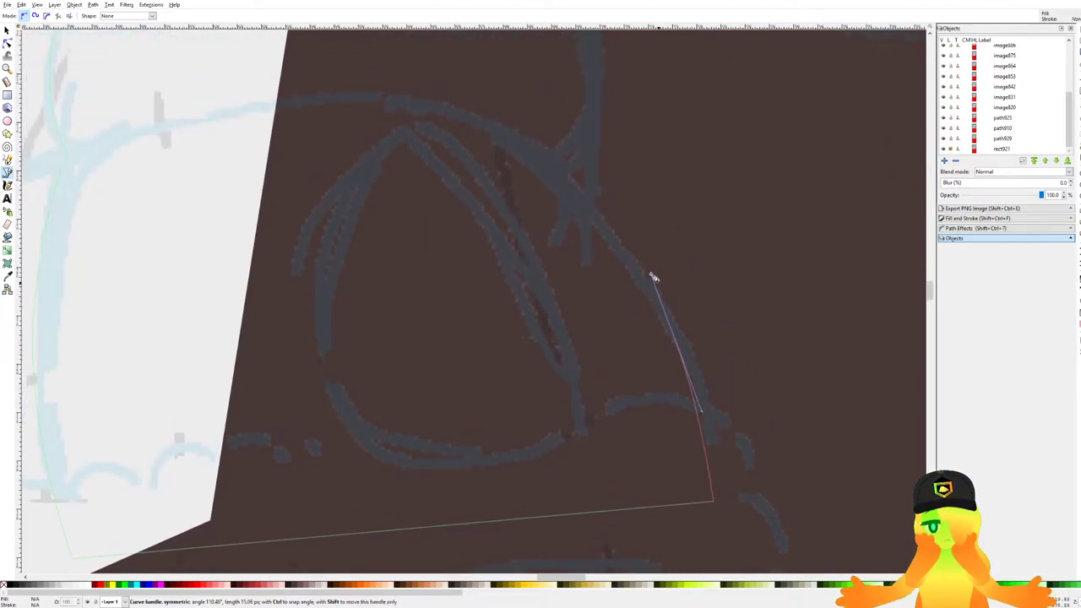
left_click_drag(713, 385, 656, 242)
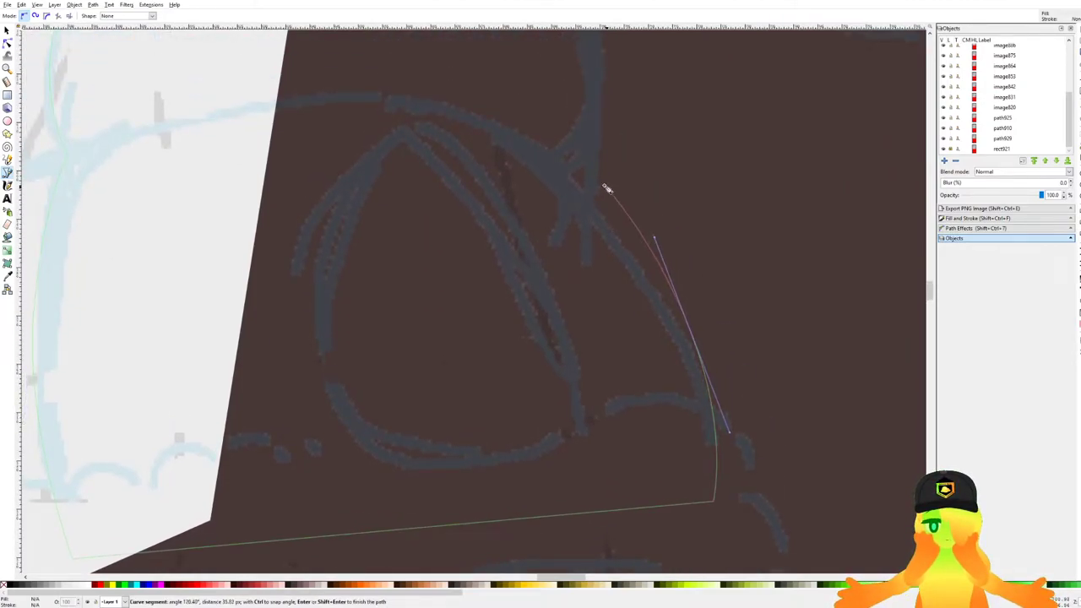
left_click_drag(588, 87, 696, 361)
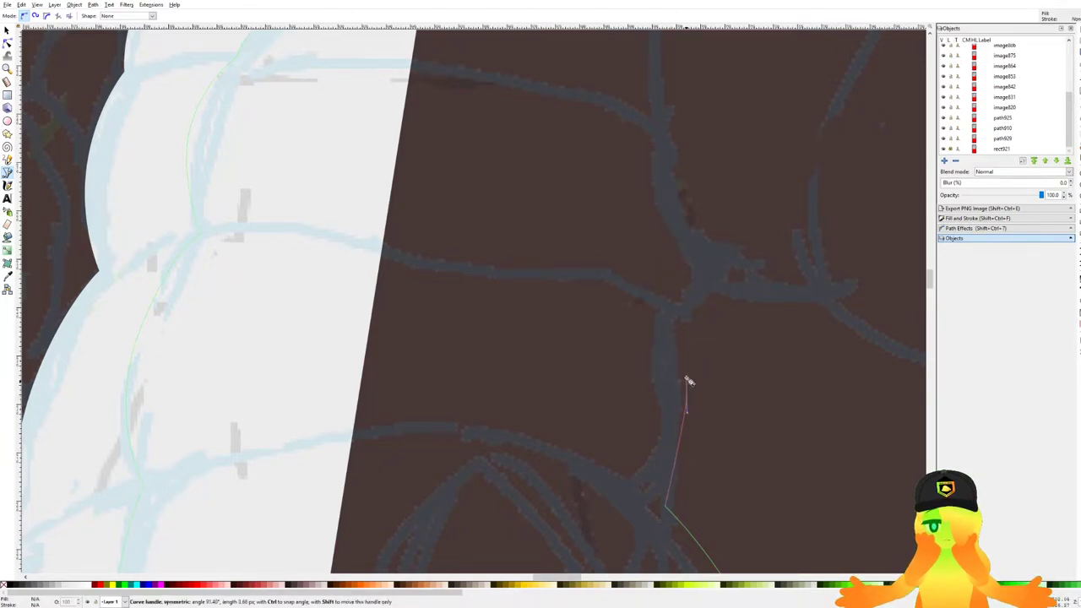
scroll(710, 367, "down", 3)
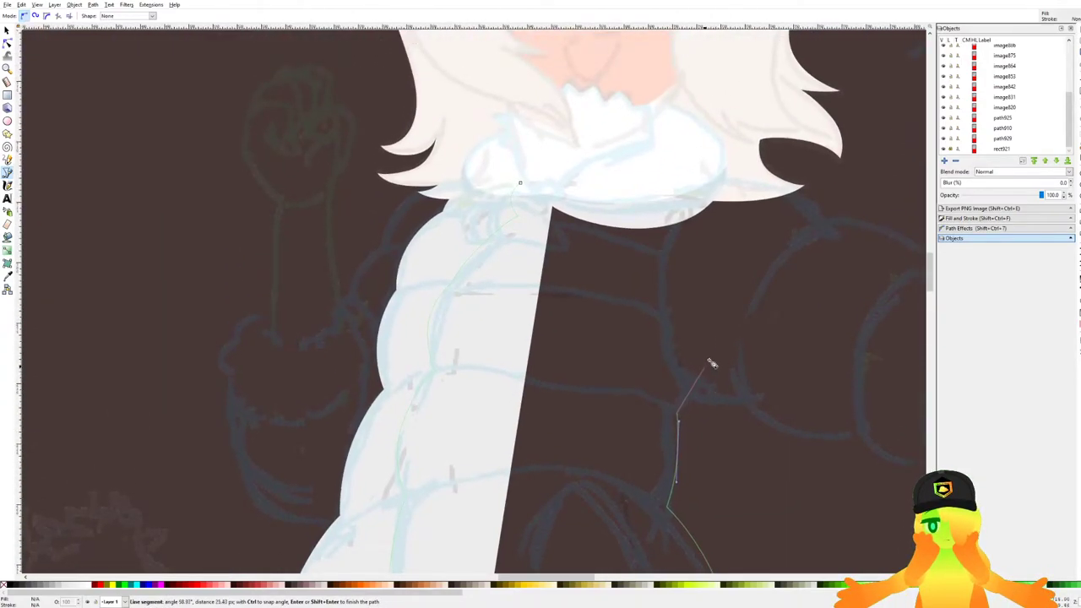
left_click_drag(746, 255, 745, 227)
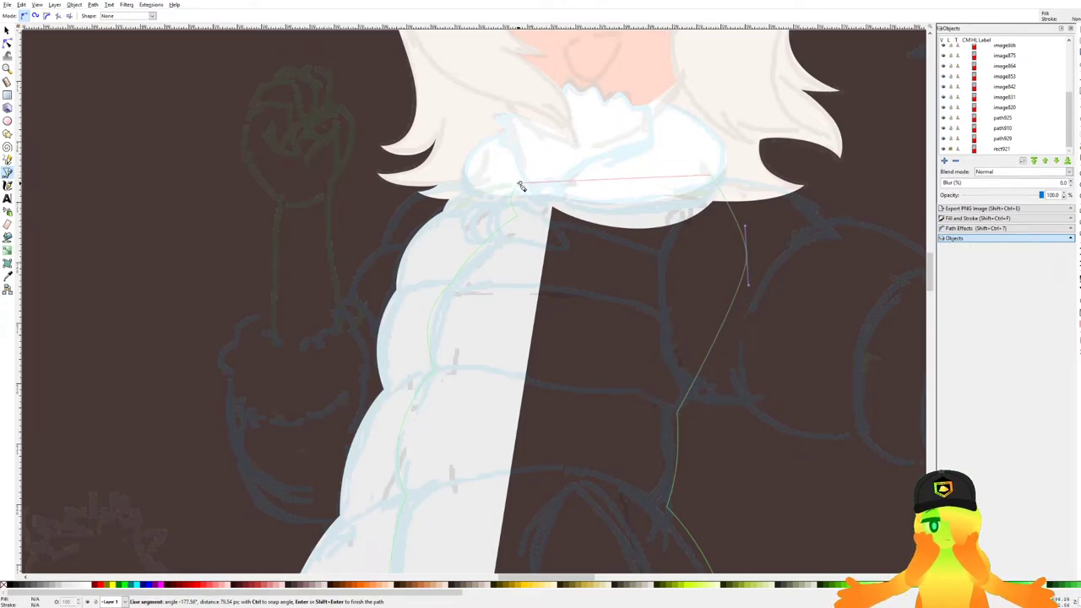
left_click(521, 186)
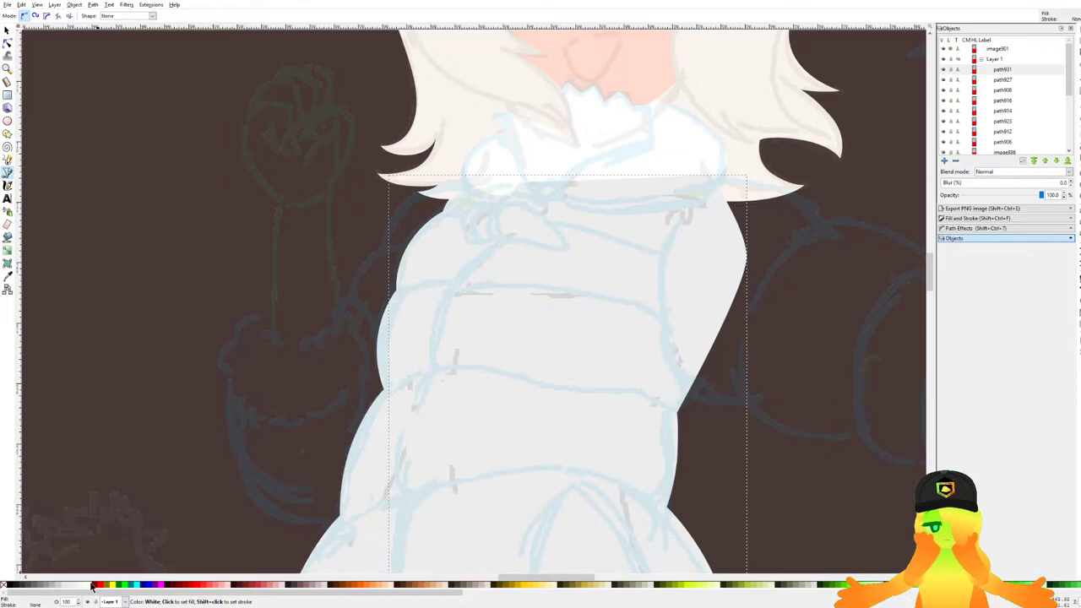
Fill the front panel with white, save the drawing and lower the panel behind the collar shapes.
left_click(92, 585)
scroll(507, 295, "down", 3)
key("ctrl+s")
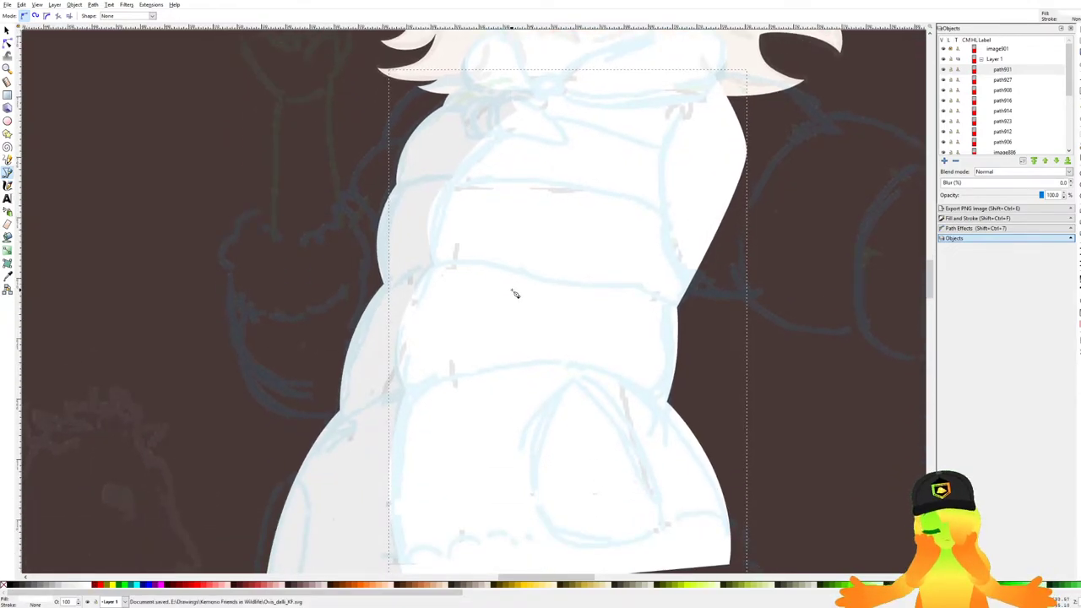
key("Page_Down")
key("Page_Down")
scroll(574, 230, "down", 3)
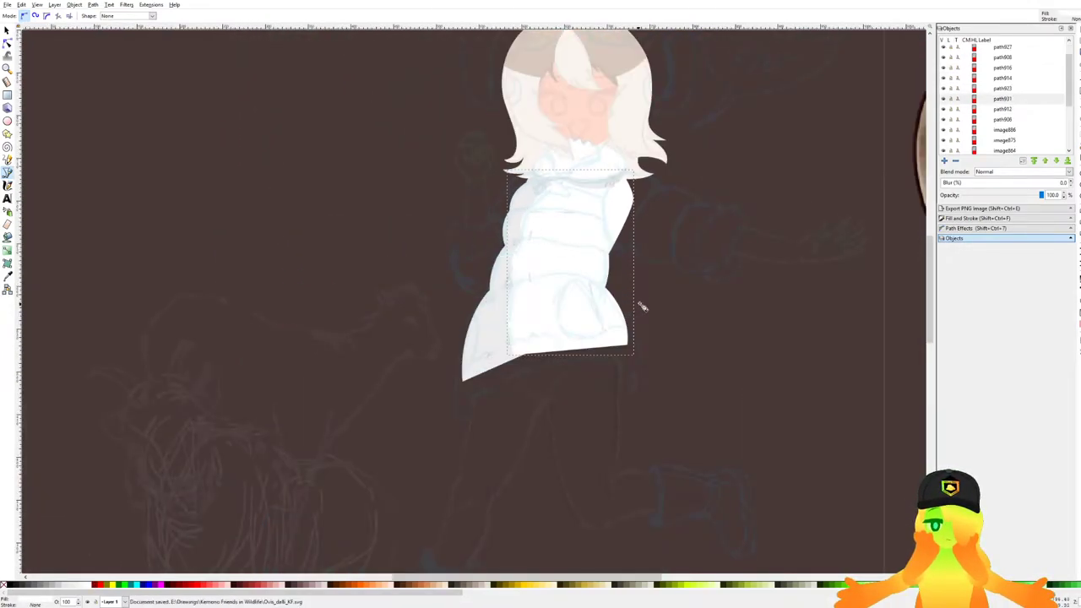
Start the outstretched sleeve's outline below the collar and trace its inner edge down to the armpit.
scroll(640, 309, "up", 1)
scroll(611, 227, "up", 5)
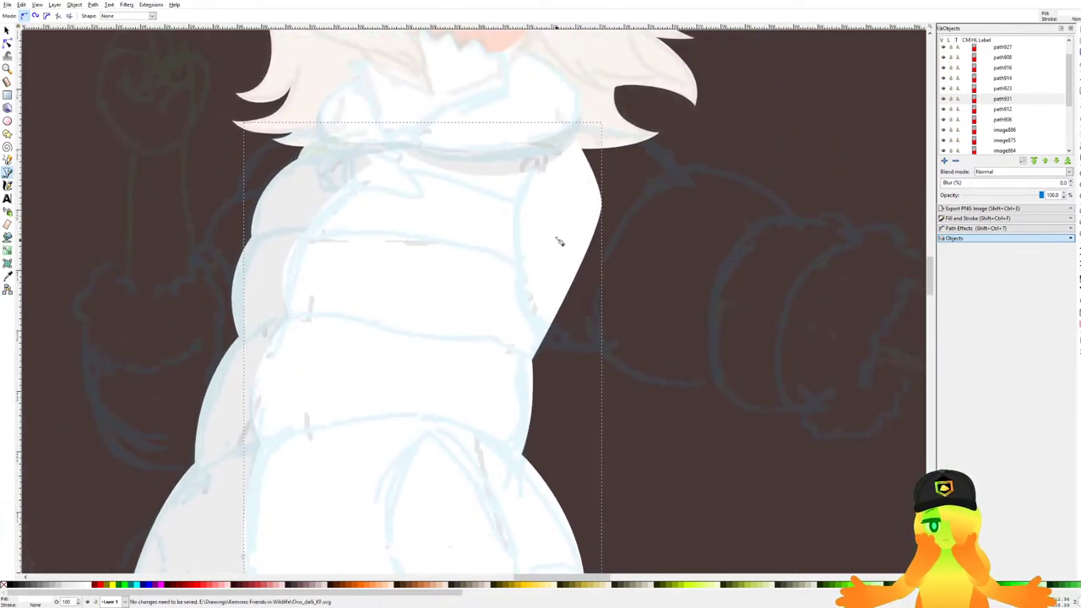
scroll(548, 200, "down", 3)
scroll(486, 110, "up", 2)
left_click(461, 69)
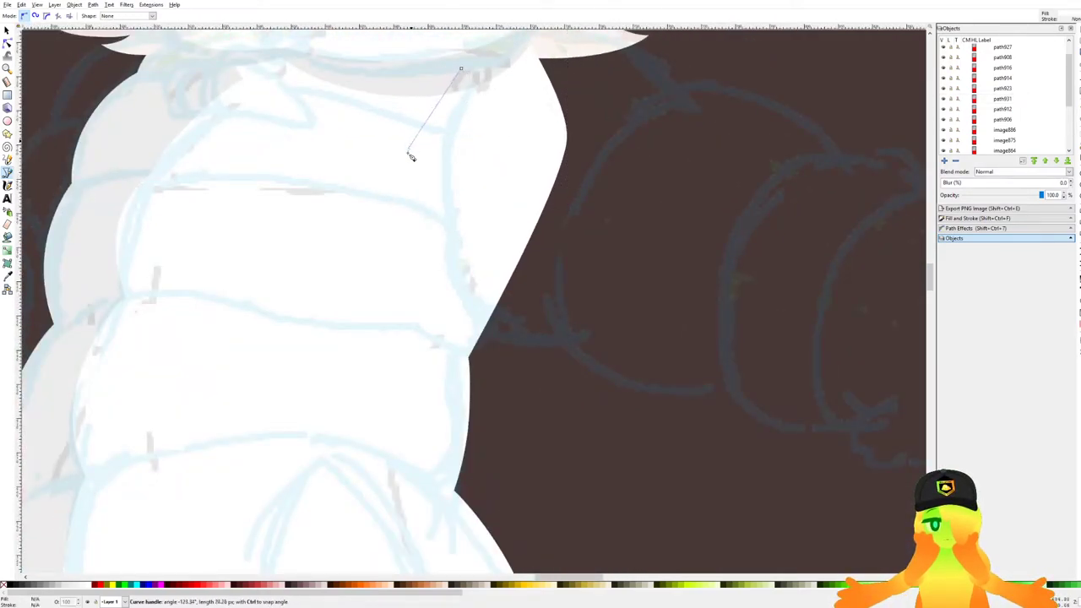
left_click_drag(489, 337, 513, 347)
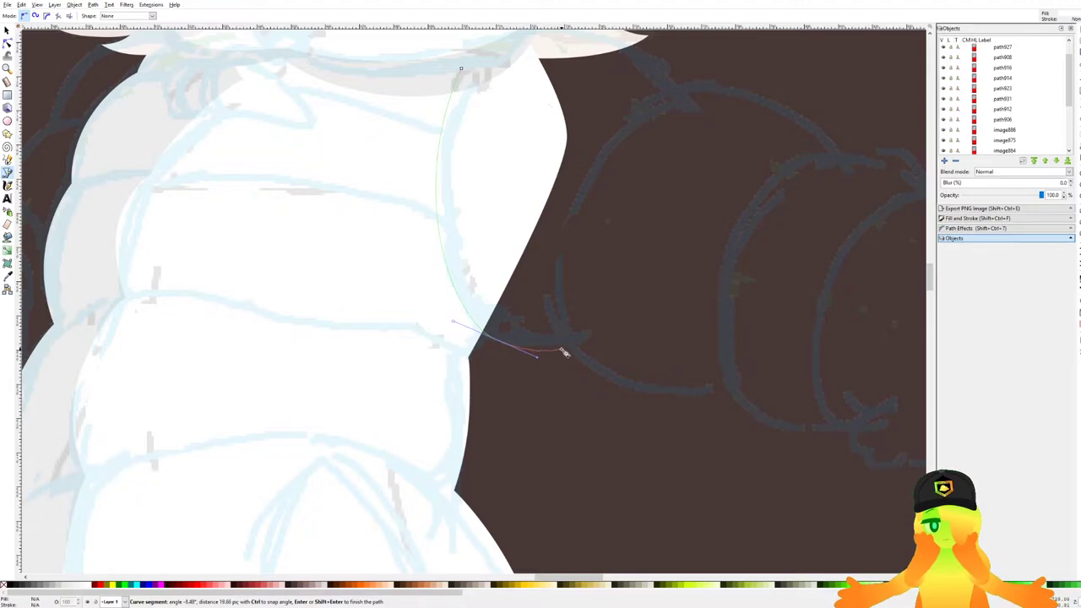
scroll(507, 342, "up", 1)
Trace the sleeve's underside along its puffed sections out to the bottom of the last puff.
left_click_drag(599, 348, 351, 292)
left_click(338, 286)
left_click_drag(448, 355, 517, 372)
left_click(566, 349)
scroll(586, 358, "right", 3)
left_click_drag(586, 385, 702, 379)
scroll(722, 295, "up", 4)
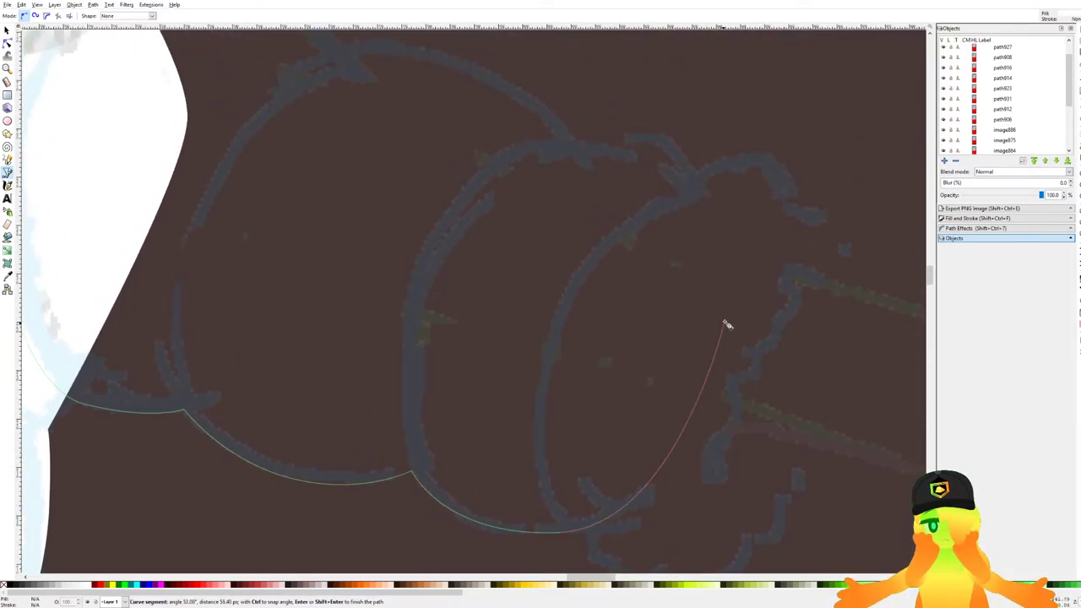
Round off the sleeve's end and trace back along its upper edge over the outer puffs to the shoulder seam.
left_click_drag(728, 243, 690, 110)
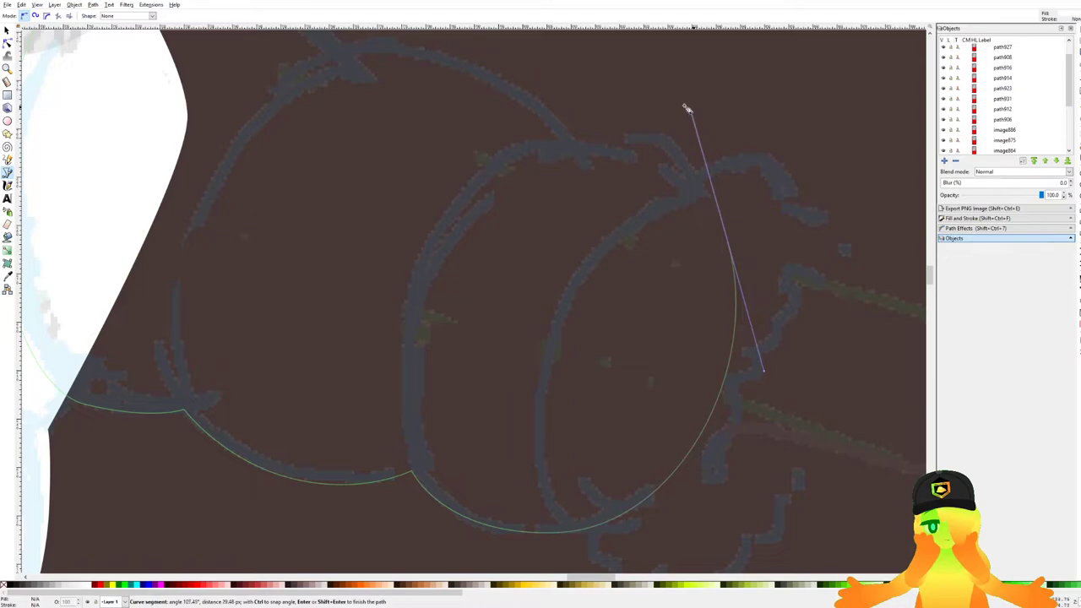
left_click(582, 144)
left_click_drag(513, 113, 643, 235)
left_click_drag(596, 182, 548, 152)
left_click(490, 159)
Curve the sleeve outline over the shoulder, close it at its start as a white shape behind the front panel, and save.
left_click_drag(415, 122, 741, 195)
left_click_drag(558, 148, 413, 188)
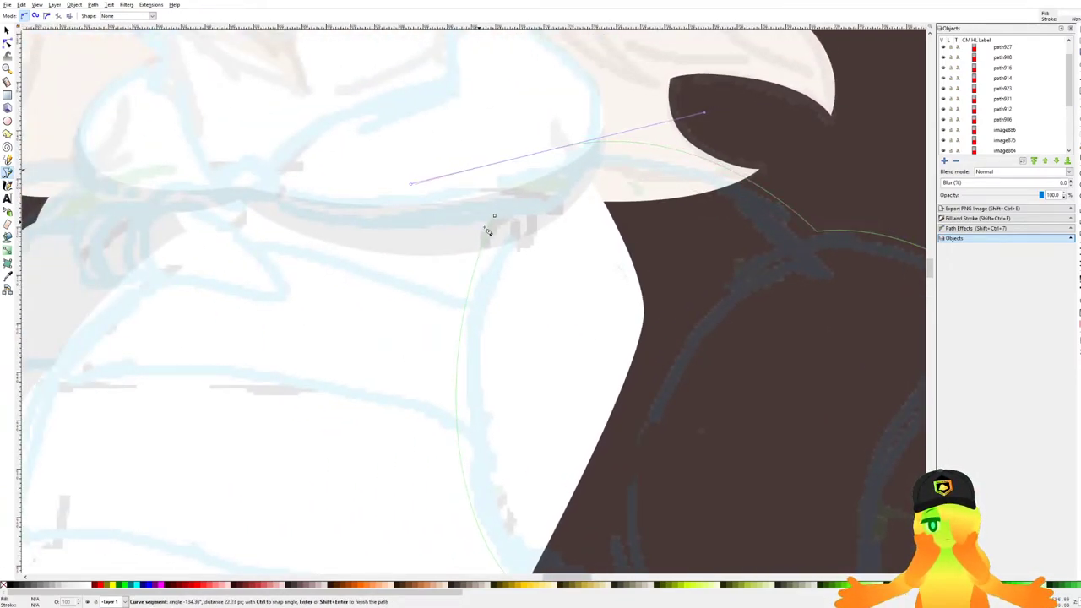
left_click(497, 217)
scroll(490, 223, "down", 3)
key("ctrl+s")
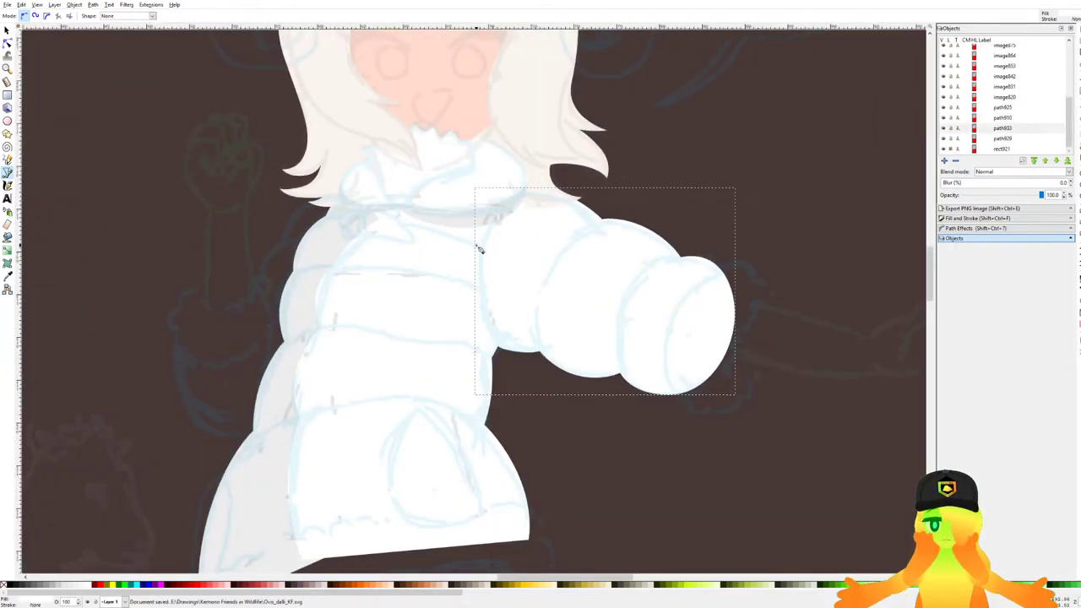
Toggle the sketch overlay image901 to check the coat, set the overlay's opacity to 5% and save the drawing.
left_click_drag(524, 315, 540, 297)
scroll(950, 49, "up", 4)
scroll(948, 51, "up", 1)
left_click(944, 50)
left_click(943, 50)
left_click(1000, 49)
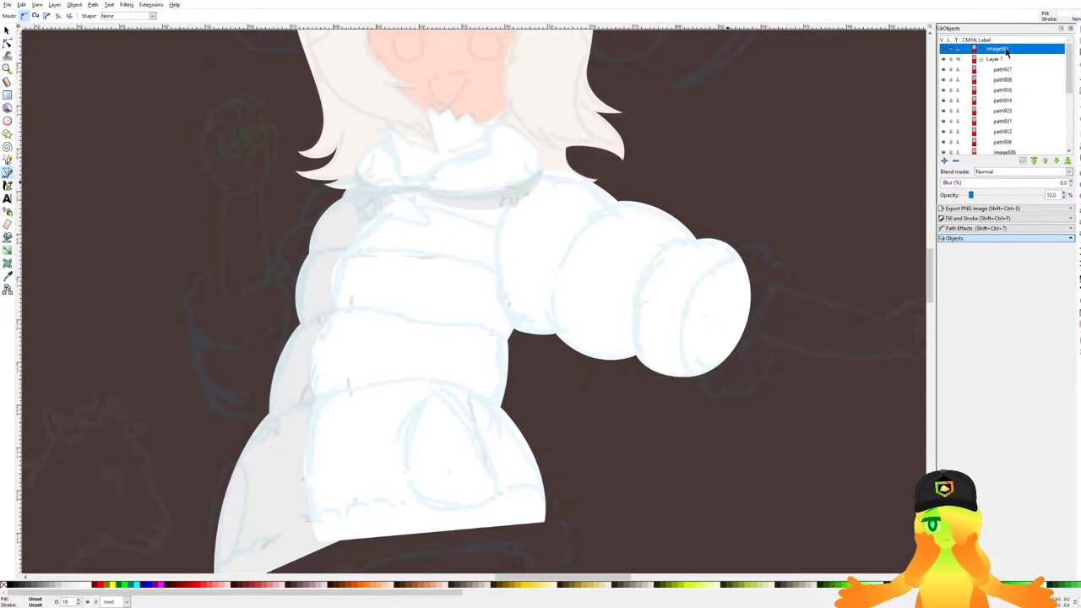
left_click(1055, 195)
type("5")
key("Return")
key("ctrl+s")
scroll(490, 162, "down", 2)
key("ctrl+s")
scroll(465, 270, "up", 3)
scroll(465, 245, "down", 2)
scroll(454, 204, "up", 1)
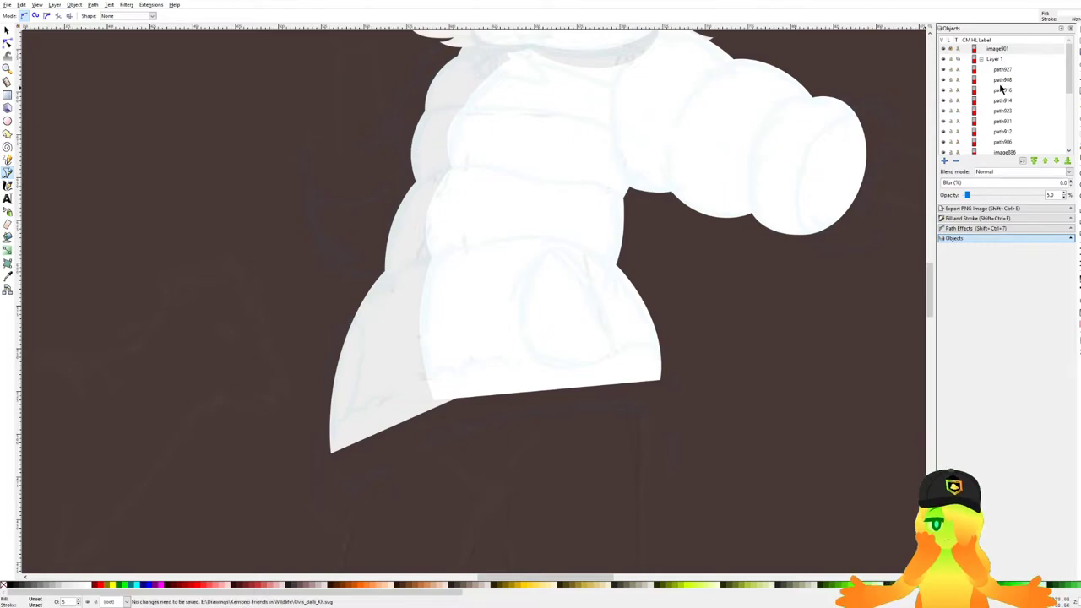
Edit the grey side panel's nodes, nudging the notch node between its upper two puffs slightly outward.
scroll(406, 107, "up", 2)
left_click(7, 43)
left_click(463, 112)
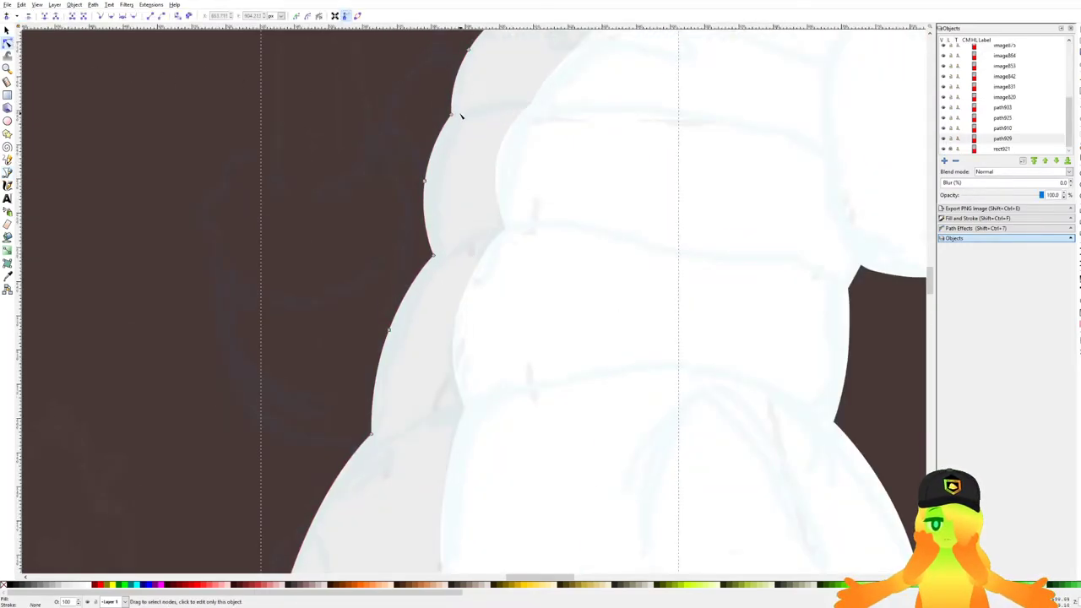
left_click_drag(451, 115, 445, 114)
scroll(448, 118, "down", 4)
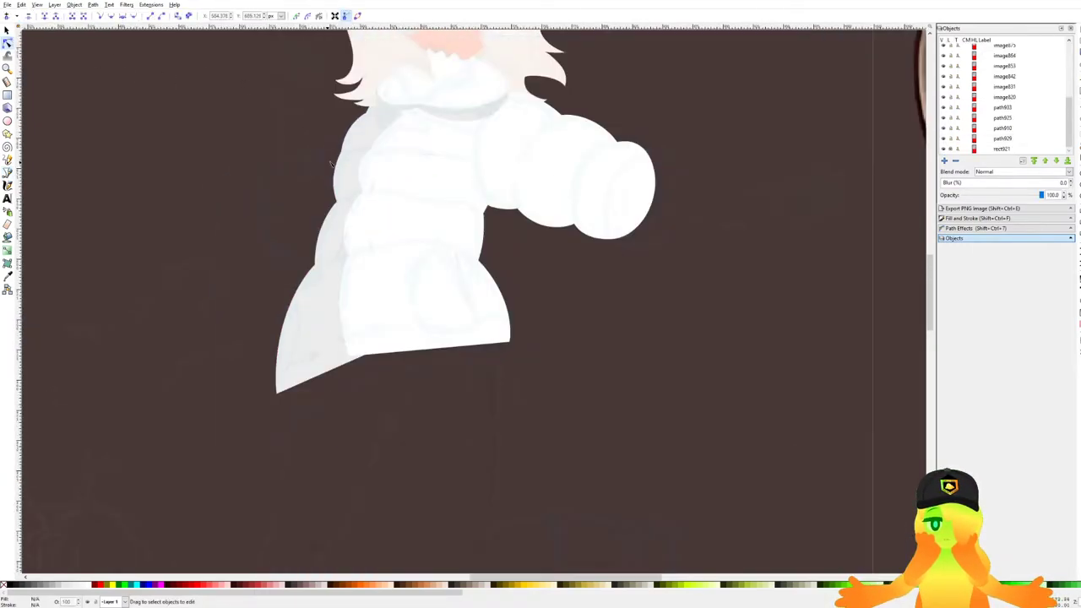
Examine the coat's grey side panel, collar shadow and sleeve outlines, and save the drawing.
scroll(482, 144, "up", 4)
left_click(485, 151)
left_click_drag(459, 98, 486, 124)
left_click_drag(544, 87, 528, 88)
key("Escape")
scroll(518, 248, "down", 3)
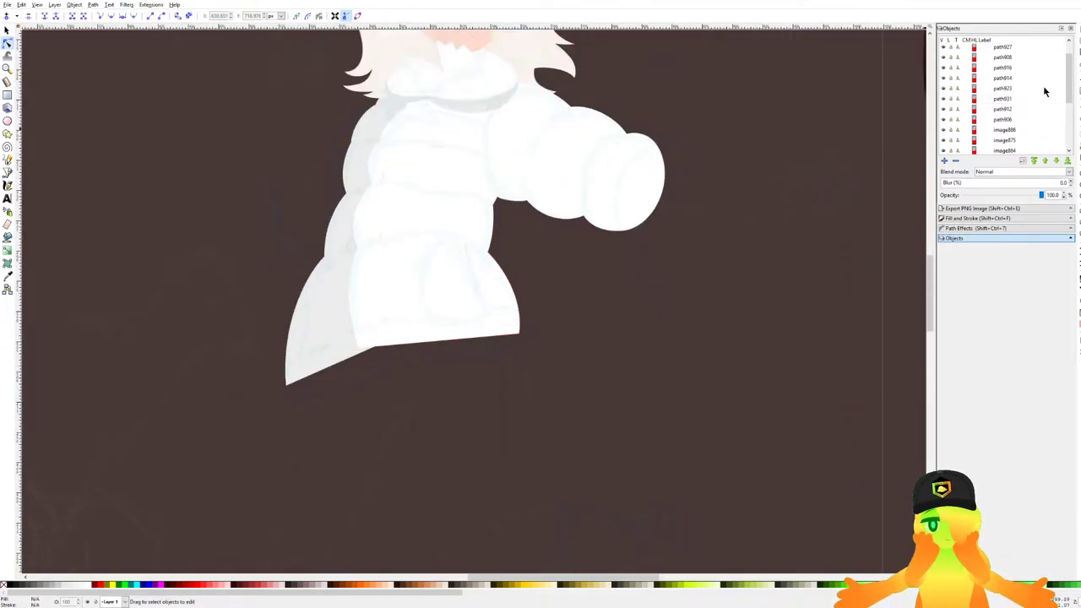
scroll(1033, 76, "up", 1)
left_click(1016, 70)
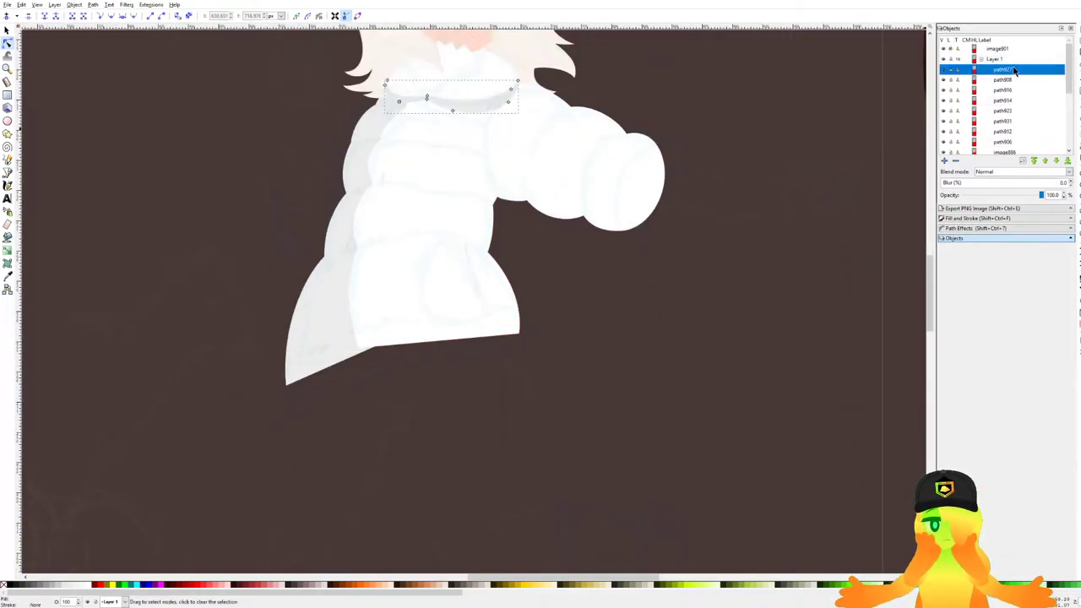
left_click(663, 265)
left_click(626, 199)
left_click(632, 265)
key("ctrl+s")
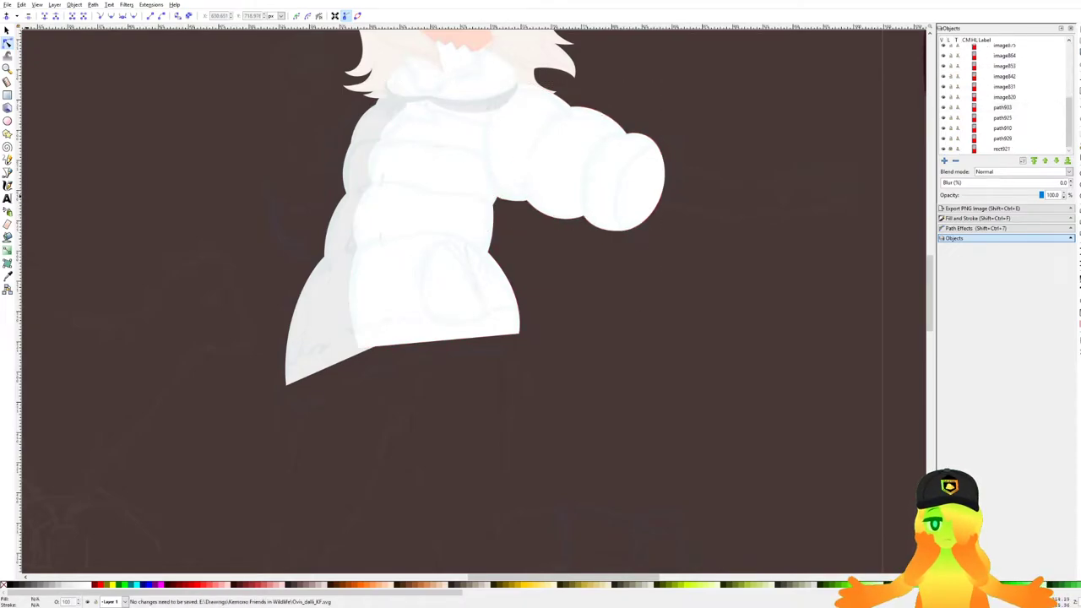
left_click(7, 173)
scroll(439, 160, "up", 5)
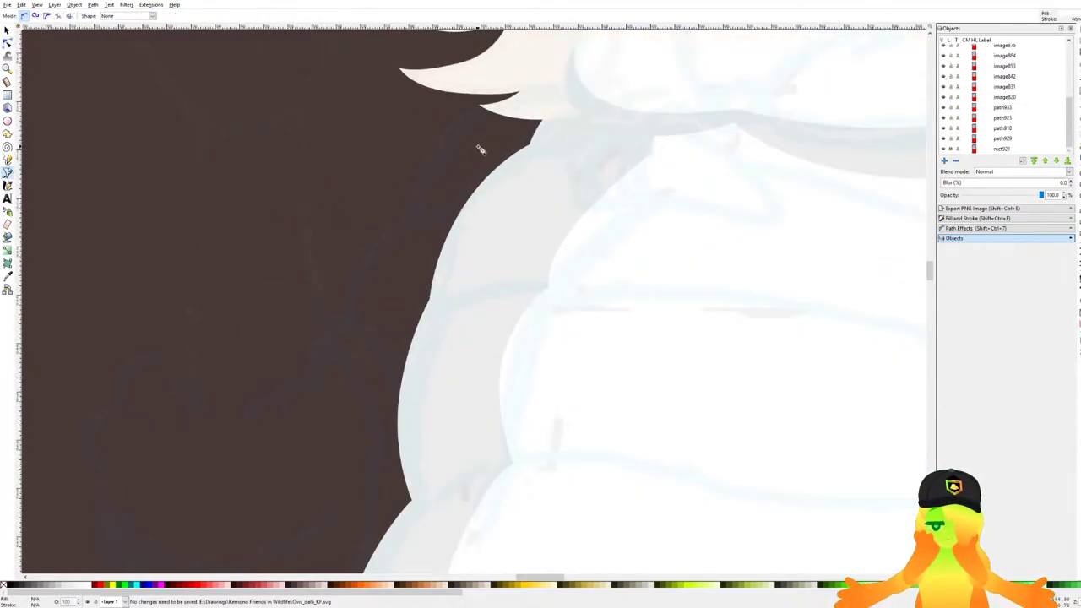
left_click_drag(454, 87, 433, 101)
key("Escape")
key("Escape")
left_click_drag(650, 57, 422, 82)
key("Escape")
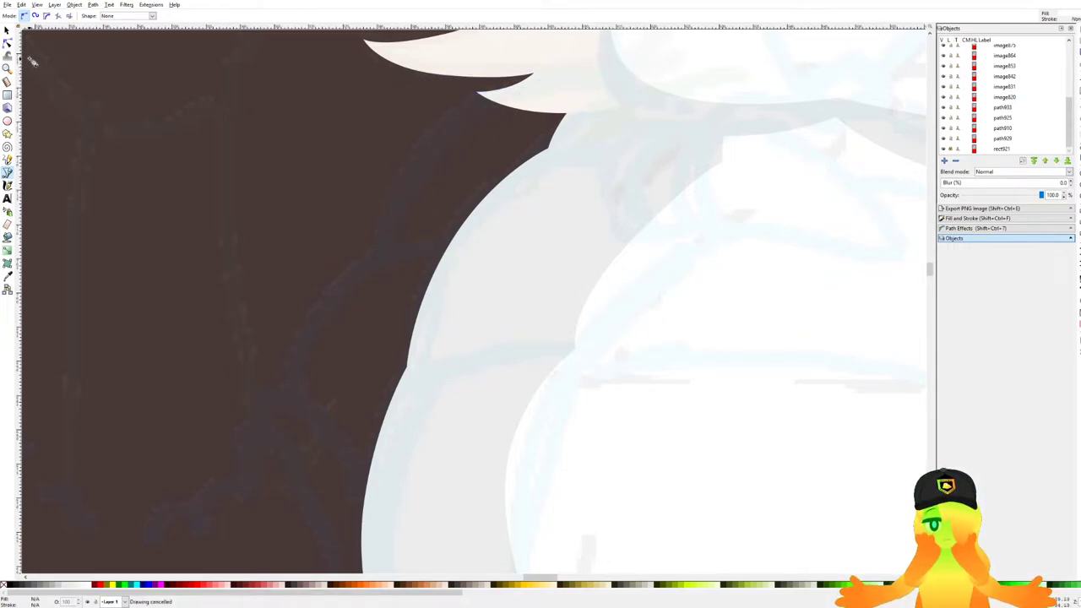
Select the grey side panel and raise it one level in the stacking order.
left_click(7, 34)
left_click(544, 242)
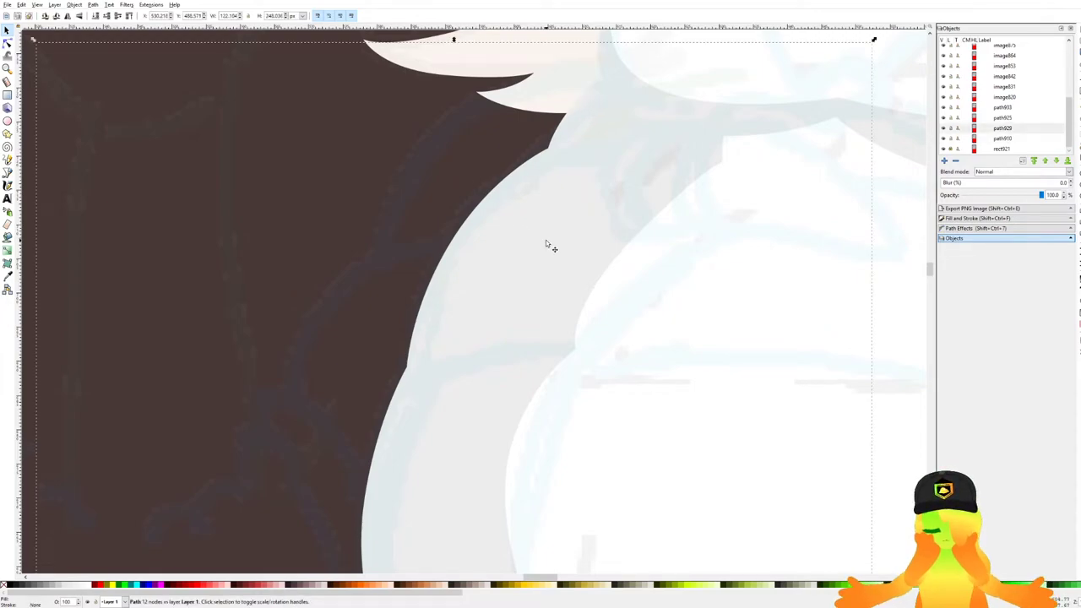
Start a Bezier outline for the second sleeve at the collar and trace its upper two puffs along the sketch's outer edge.
left_click(7, 172)
scroll(495, 96, "up", 1)
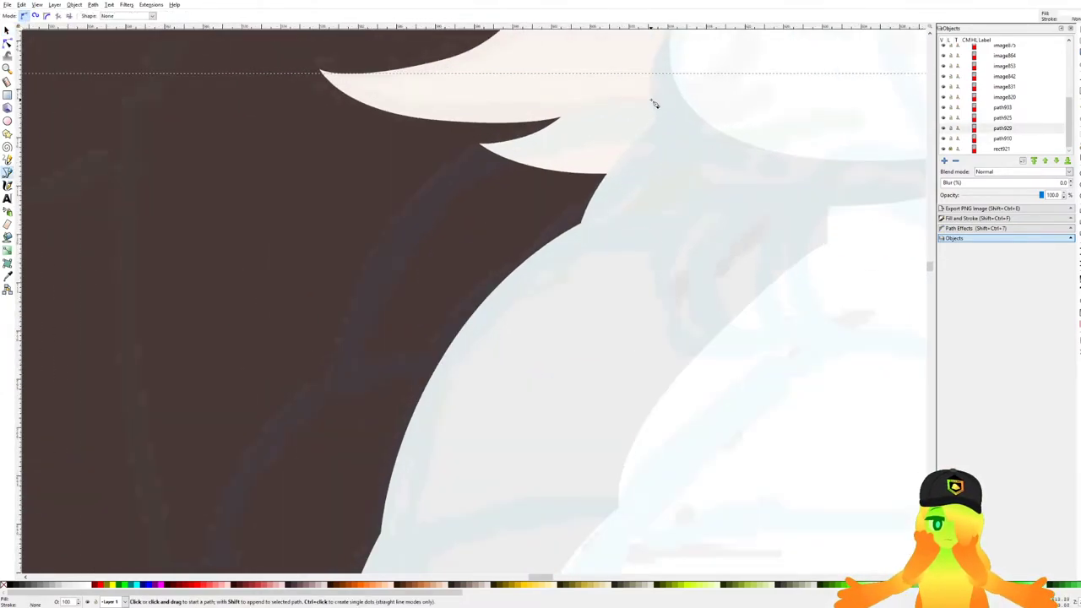
left_click(748, 85)
left_click(441, 92)
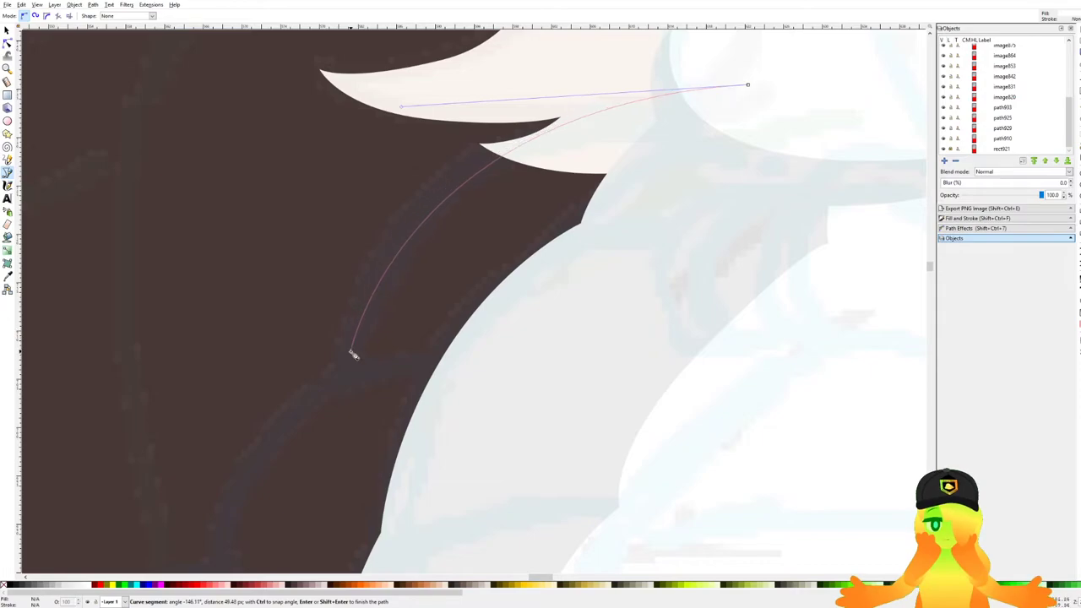
scroll(352, 355, "down", 3)
left_click_drag(377, 344, 728, 68)
scroll(728, 68, "up", 3)
left_click_drag(678, 100, 578, 223)
left_click(637, 209)
scroll(634, 205, "down", 5)
scroll(655, 188, "up", 2)
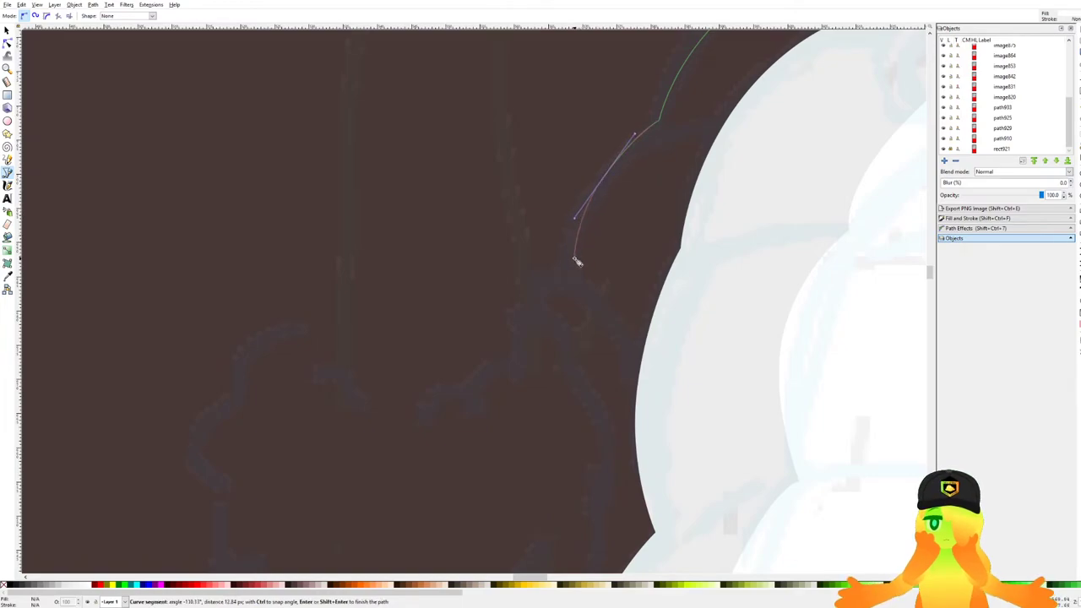
left_click(572, 272)
Continue the sleeve outline along the third puff, across the wrist opening with a straight edge, and down the outer side to the next notch.
scroll(563, 290, "down", 2)
scroll(557, 176, "down", 1)
scroll(543, 212, "up", 2)
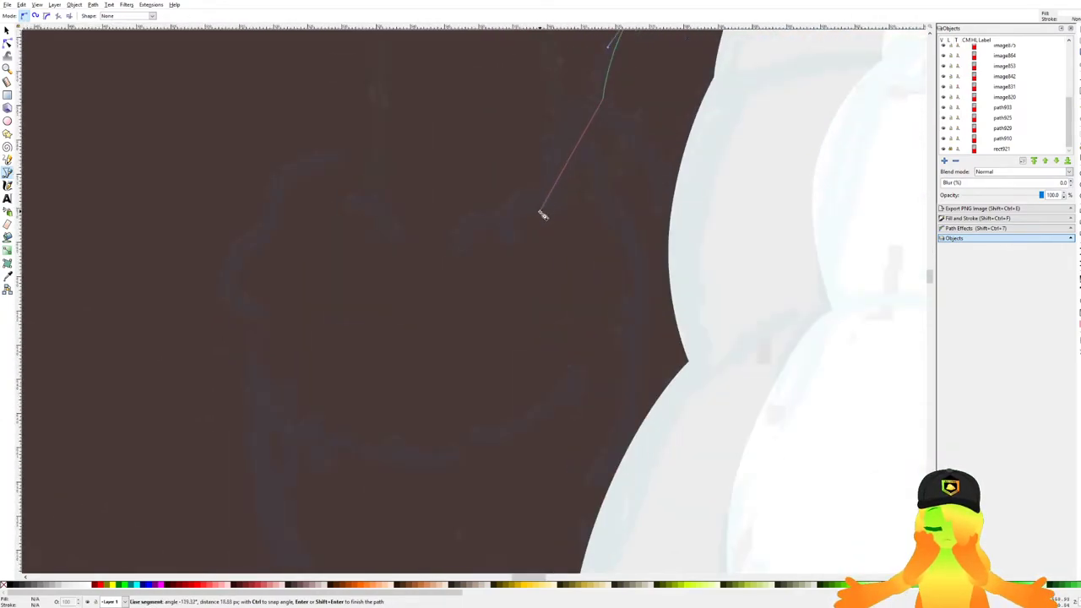
left_click(500, 219)
scroll(494, 270, "down", 4)
left_click(493, 121)
left_click_drag(285, 173, 239, 228)
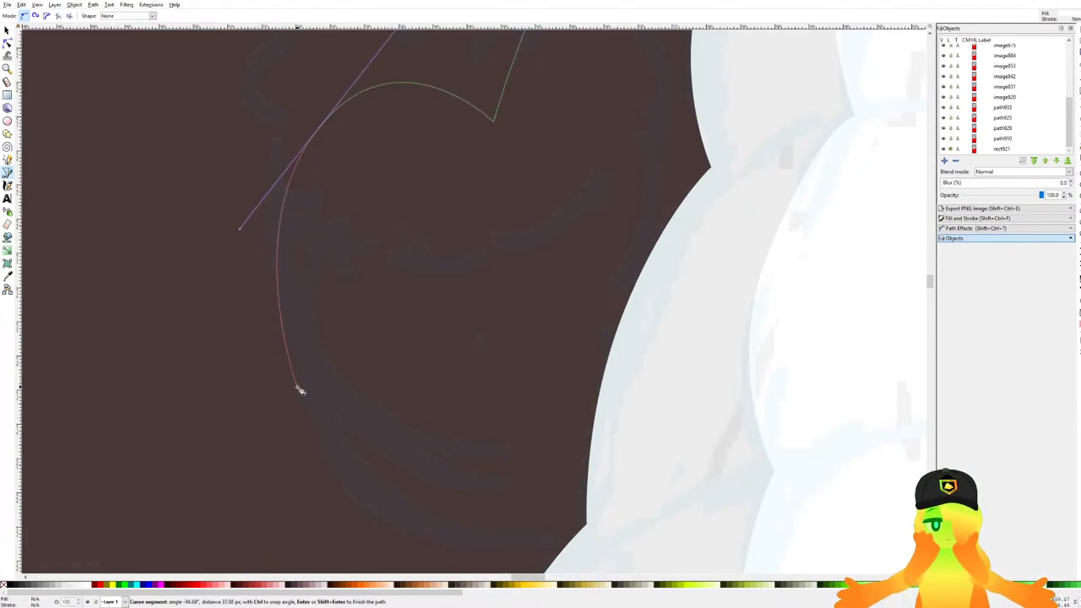
key("BackSpace")
left_click_drag(277, 217, 271, 324)
left_click(314, 386)
Curve the outline around the sleeve's lower puff and under the coat, closing it at its start as a white shape.
left_click_drag(356, 414, 283, 256)
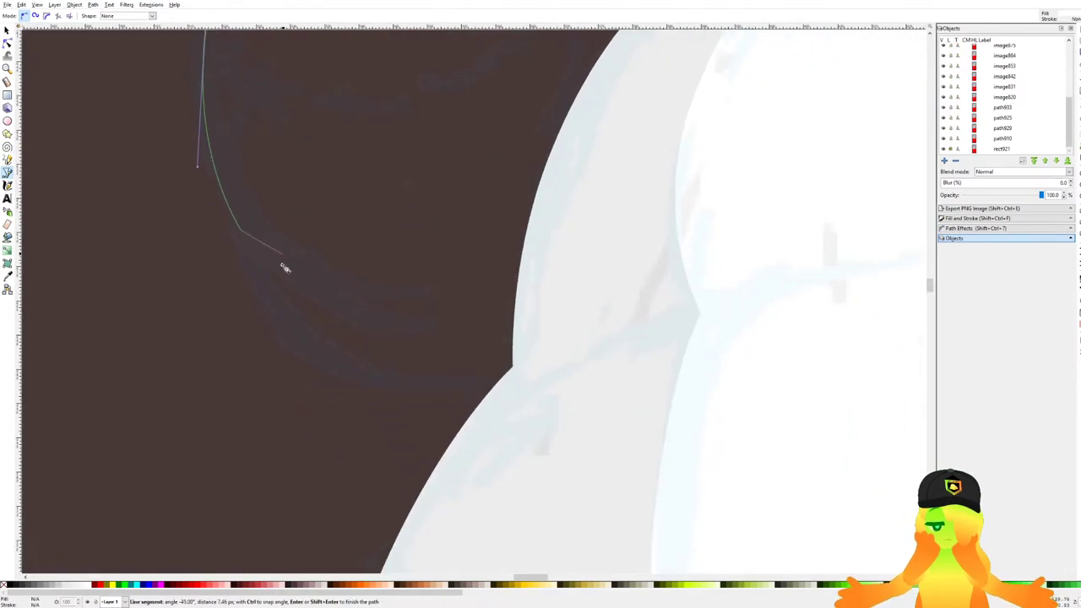
left_click_drag(384, 390, 523, 407)
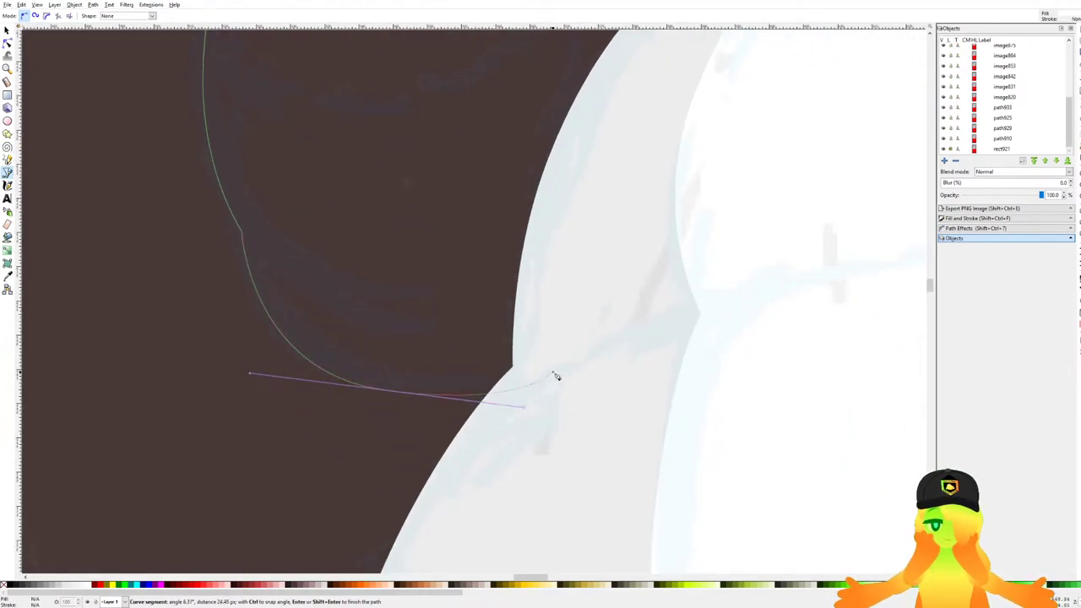
scroll(559, 367, "down", 2)
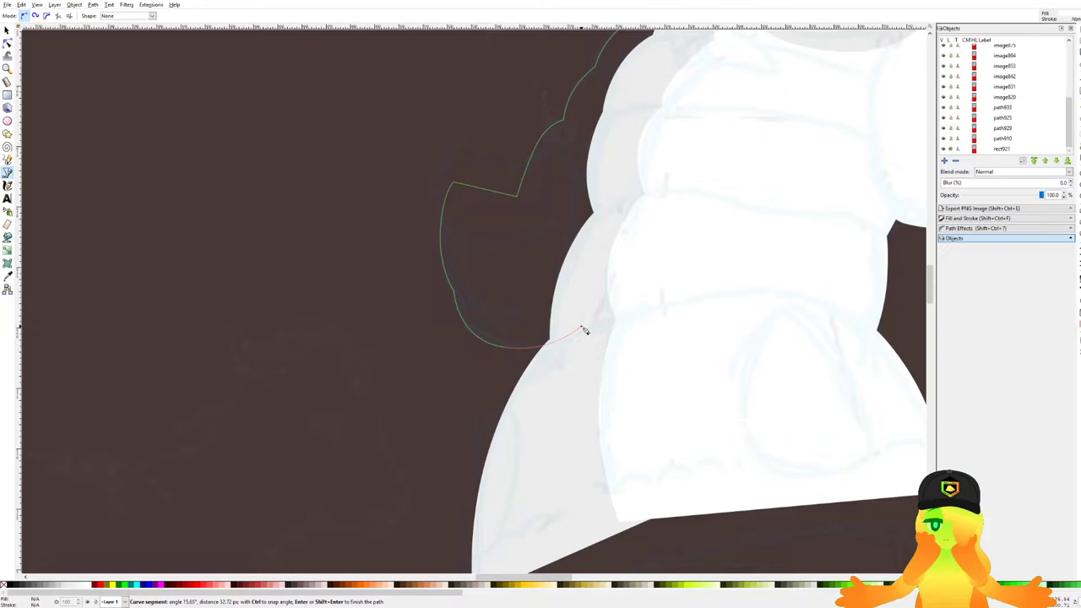
scroll(650, 105, "up", 3)
left_click(657, 99)
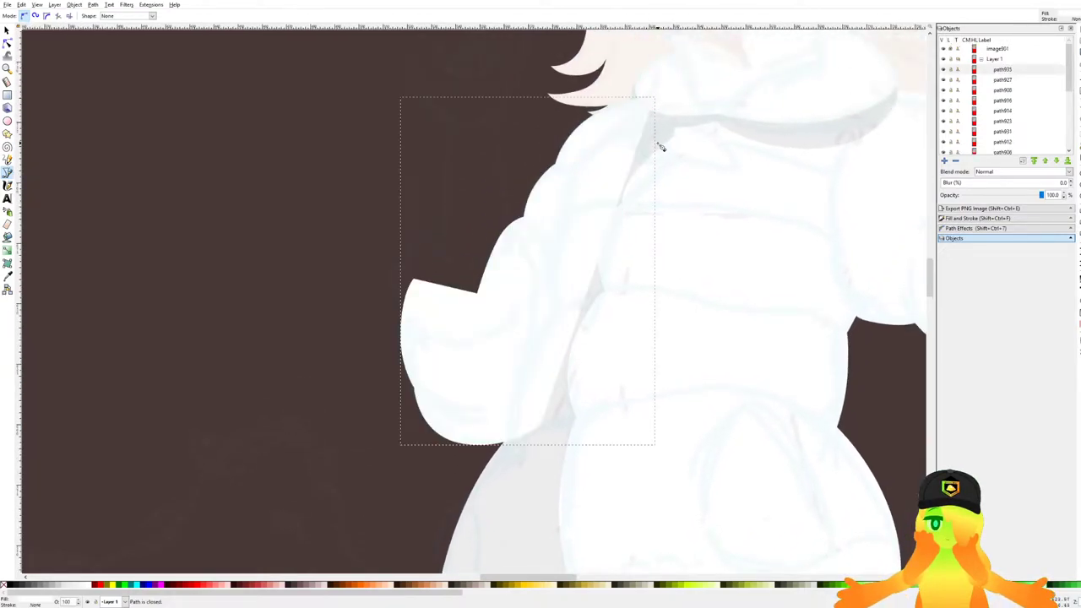
Lower the new sleeve in the stacking order until it sits directly behind the grey side panel, and save the drawing.
key("Page_Down")
key("Page_Down")
key("Page_Down")
key("Page_Down")
key("Page_Down")
key("Page_Down")
key("Page_Down")
key("Page_Up")
key("Page_Up")
left_click_drag(764, 208, 535, 184)
scroll(532, 180, "down", 2)
key("ctrl+s")
scroll(530, 147, "down", 3)
scroll(530, 148, "up", 3)
key("ctrl+s")
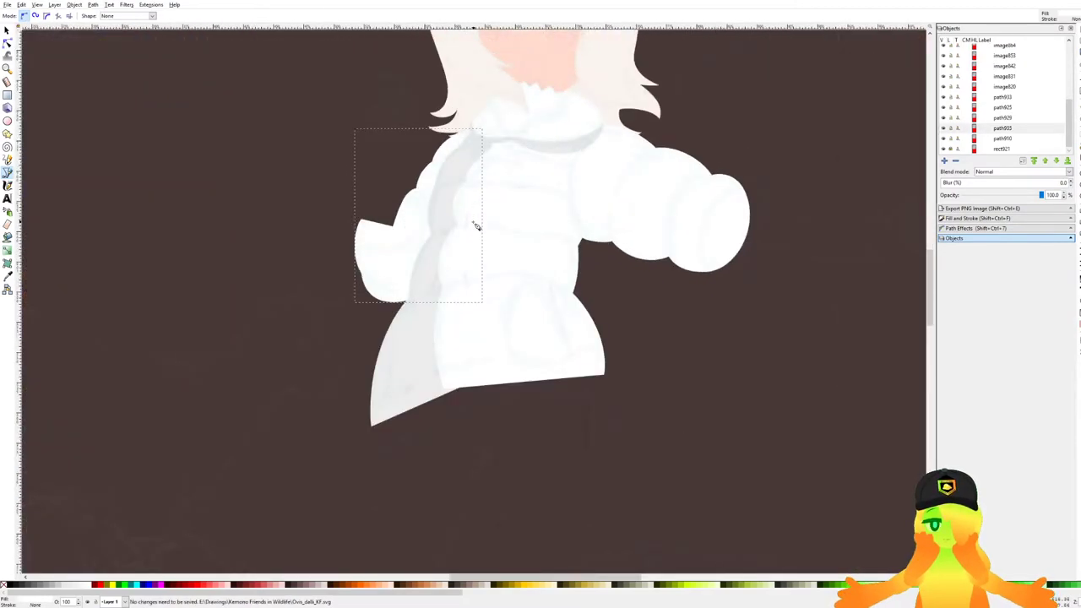
Review the coat with both sleeves against the whole figure.
scroll(475, 223, "up", 1)
scroll(445, 240, "down", 1)
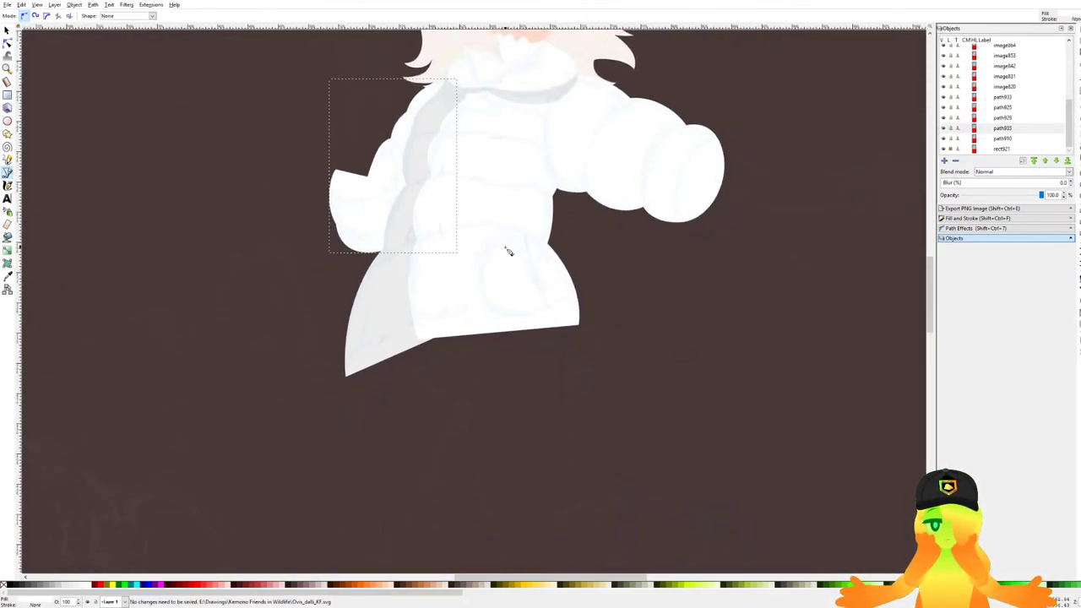
left_click_drag(624, 292, 507, 295)
scroll(497, 319, "up", 2)
scroll(500, 296, "down", 4)
scroll(572, 222, "up", 3)
left_click_drag(210, 253, 441, 250)
scroll(629, 228, "down", 3)
scroll(597, 246, "up", 1)
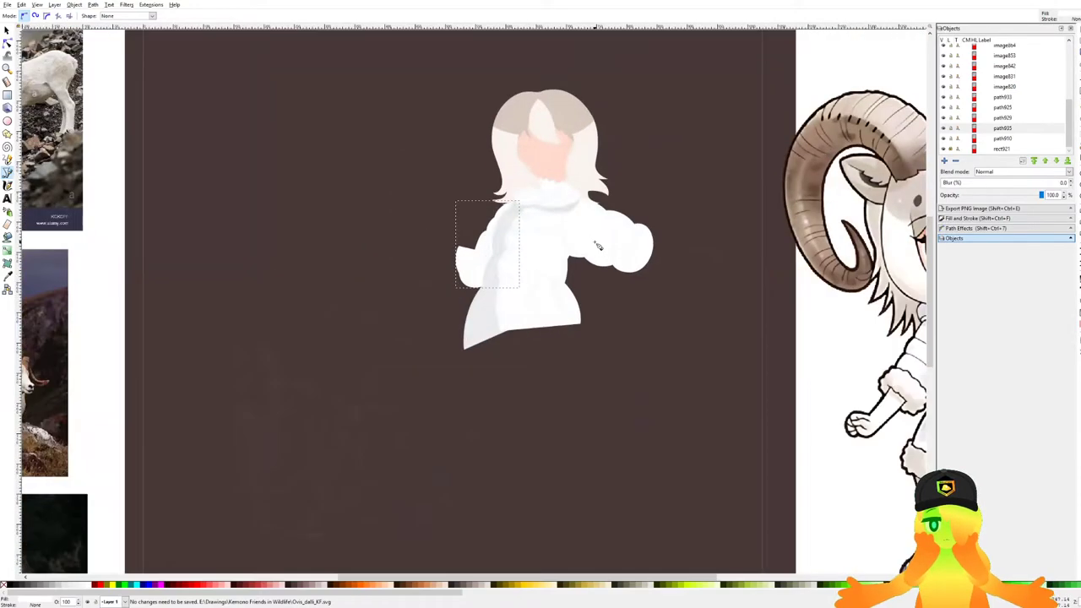
Start a scalloped fur cuff outline above the bent sleeve's wrist and trace its tufts down the side nearest the body.
scroll(463, 291, "up", 6)
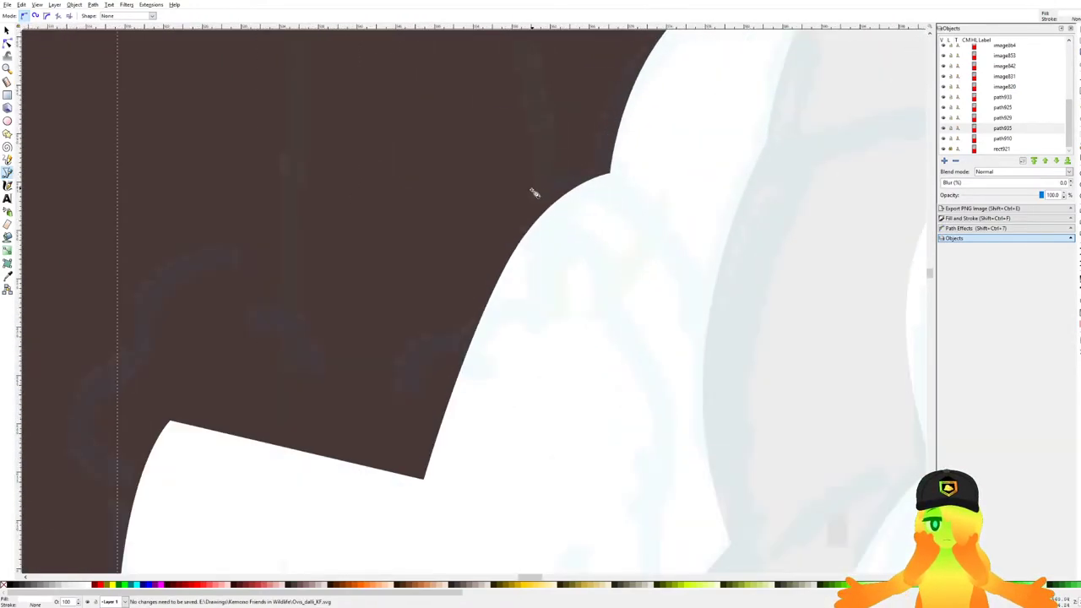
left_click_drag(461, 130, 507, 113)
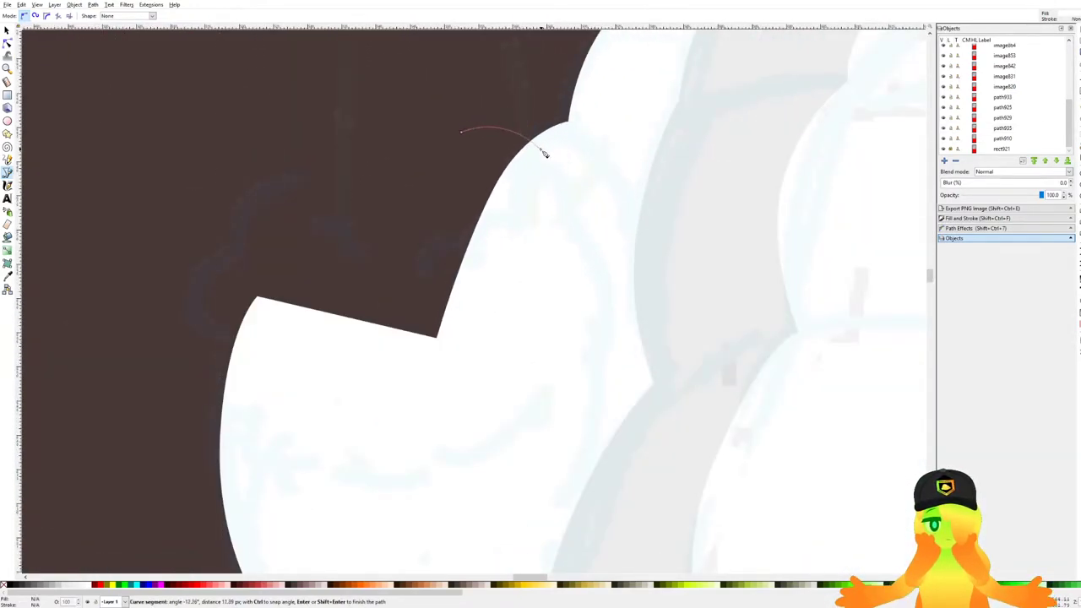
left_click_drag(569, 161, 580, 180)
left_click(579, 201)
left_click_drag(596, 225, 602, 258)
left_click(591, 272)
left_click_drag(615, 308, 612, 329)
left_click(592, 342)
Trace the cuff's tufts along the lower edge, up the outer side and over the top, closing the shape at its start.
left_click_drag(584, 378, 575, 393)
left_click(535, 404)
left_click_drag(490, 460, 474, 464)
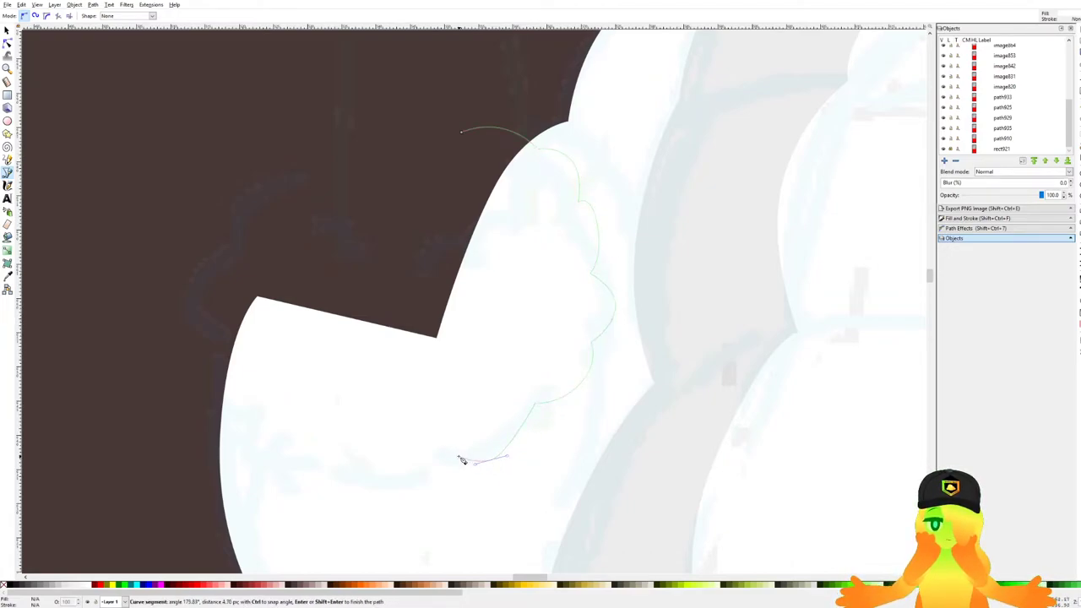
left_click(364, 477)
left_click(270, 463)
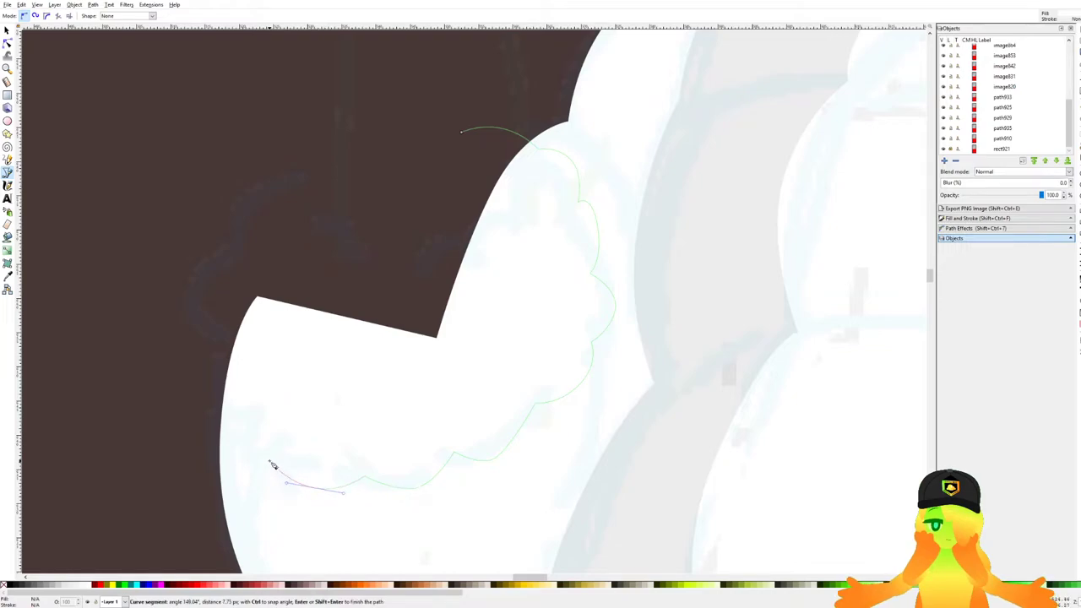
left_click_drag(195, 396, 193, 373)
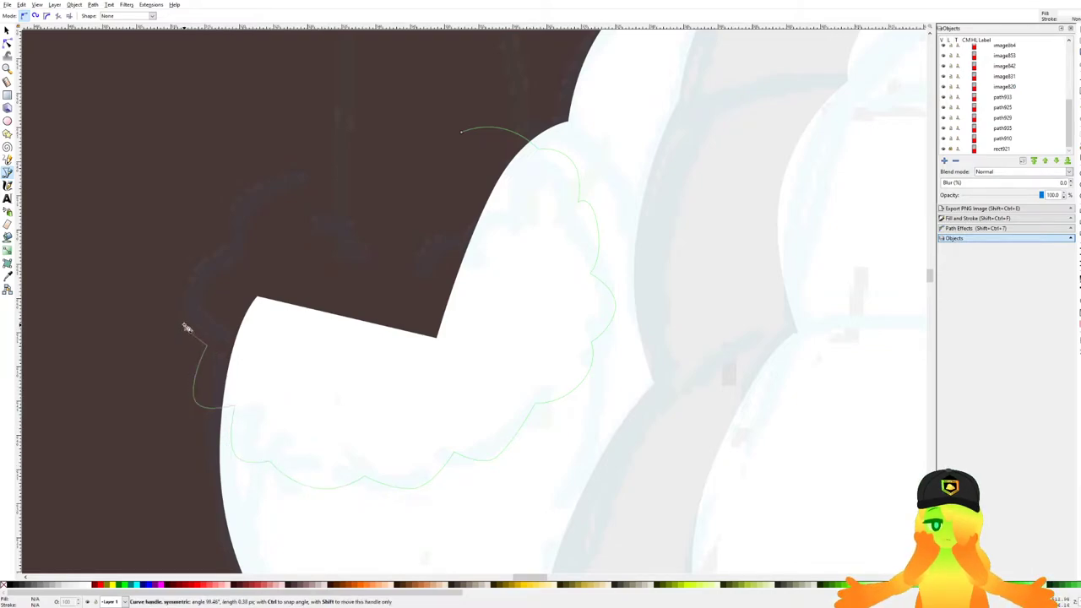
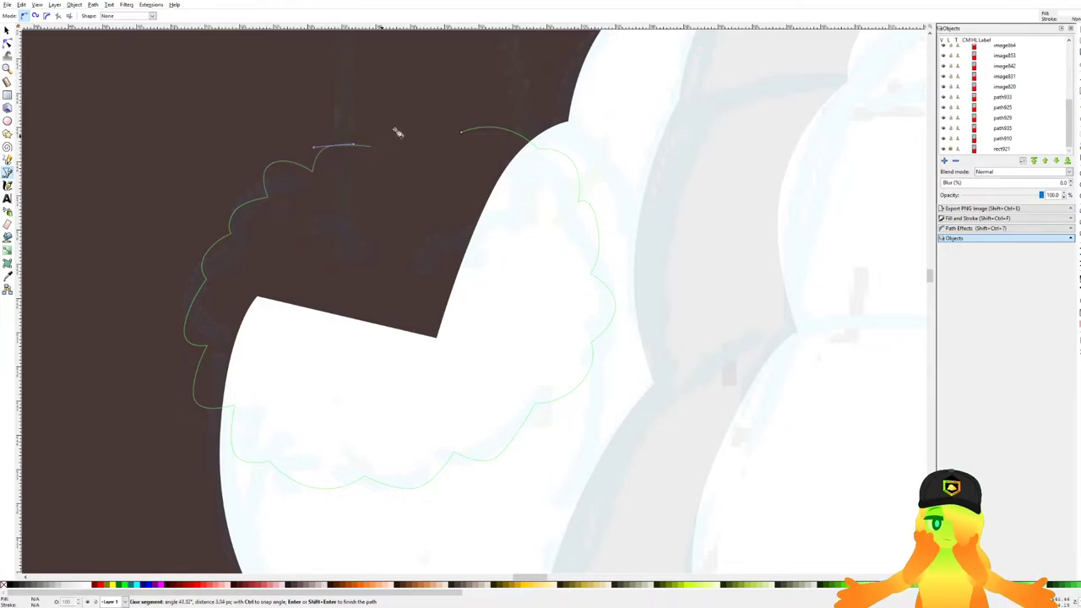
left_click(462, 132)
Recolour the fur cuff by sampling the hair's cream colour.
scroll(414, 155, "down", 5)
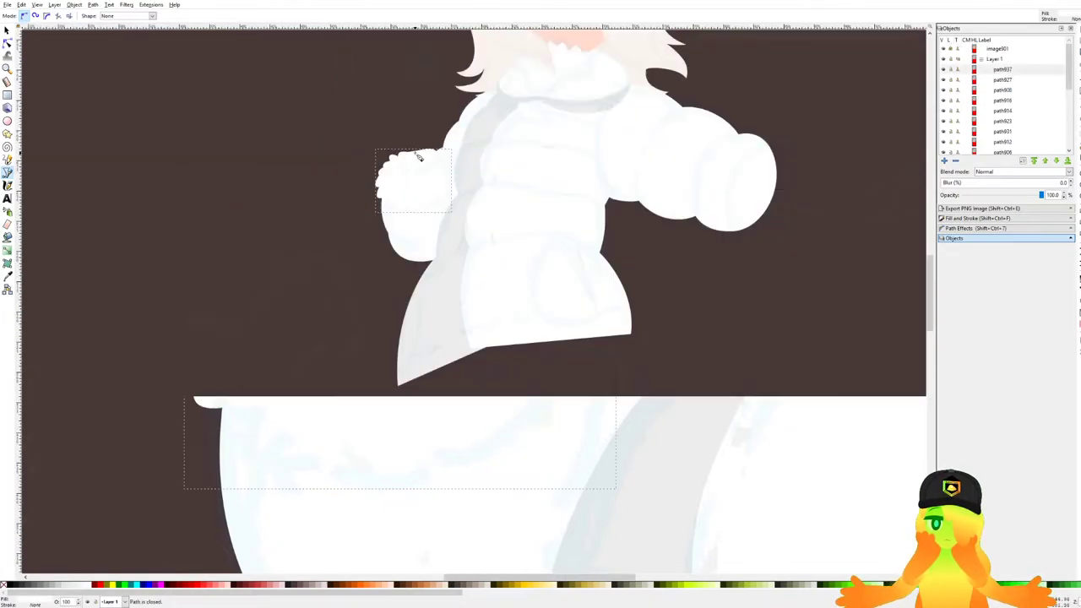
key("d")
scroll(631, 138, "up", 4)
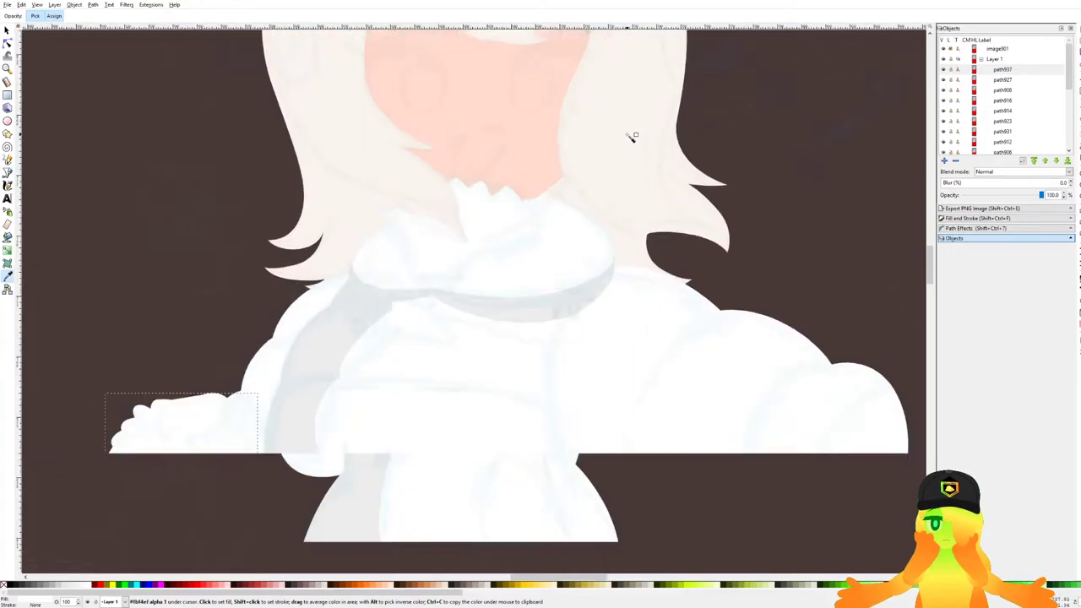
scroll(636, 144, "down", 5)
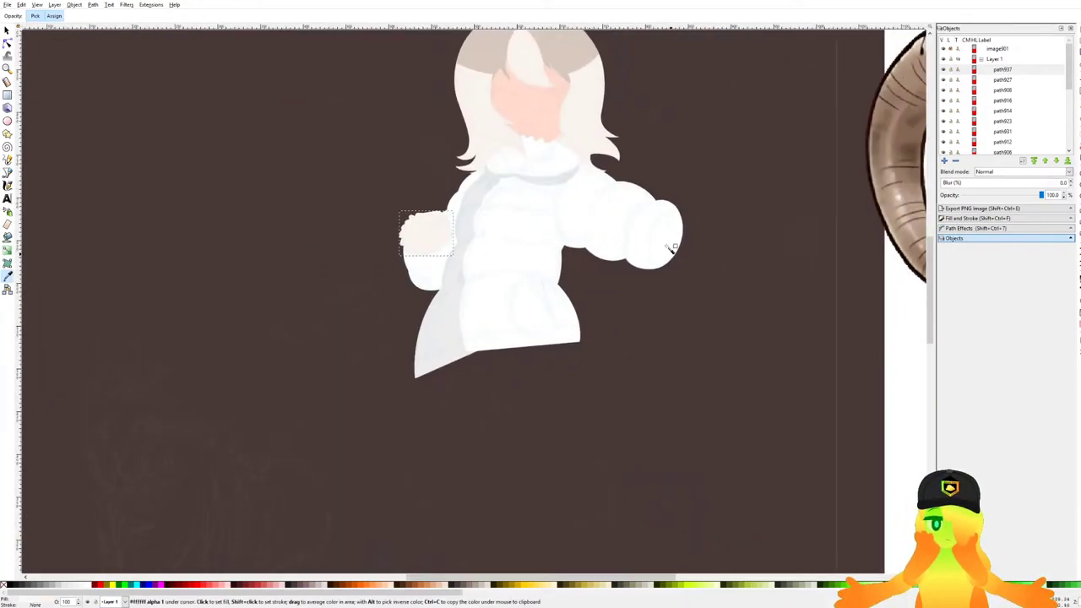
scroll(672, 245, "up", 2)
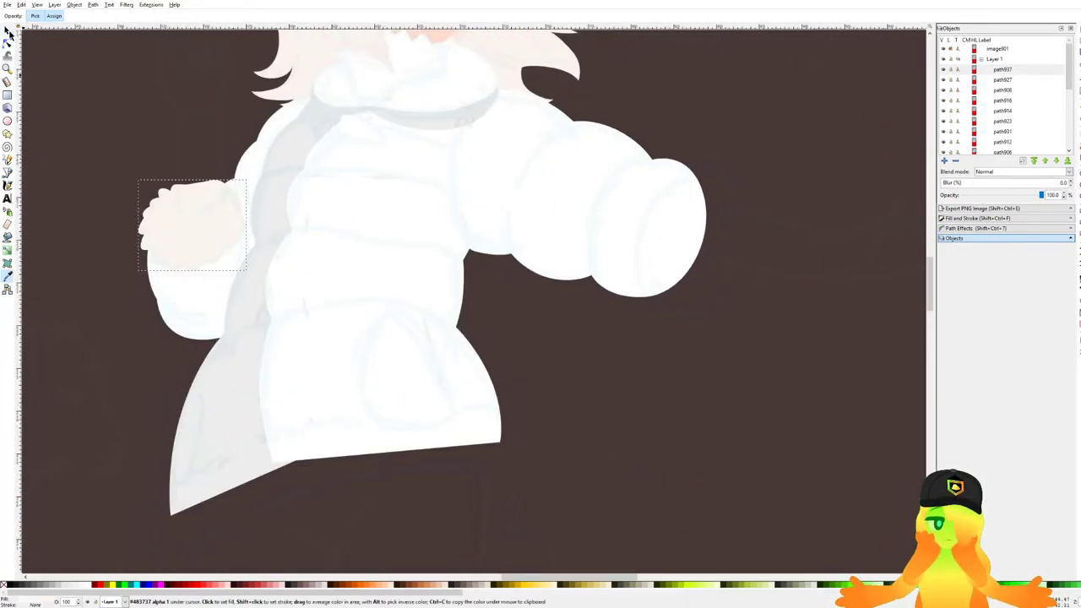
Duplicate the fur cuff, place the copy at the end of the outstretched sleeve and rotate it to suit that arm.
left_click(8, 32)
key("ctrl+d")
left_click_drag(185, 219, 733, 216)
left_click(733, 216)
left_click_drag(800, 176, 764, 358)
scroll(752, 245, "up", 1)
left_click(695, 286)
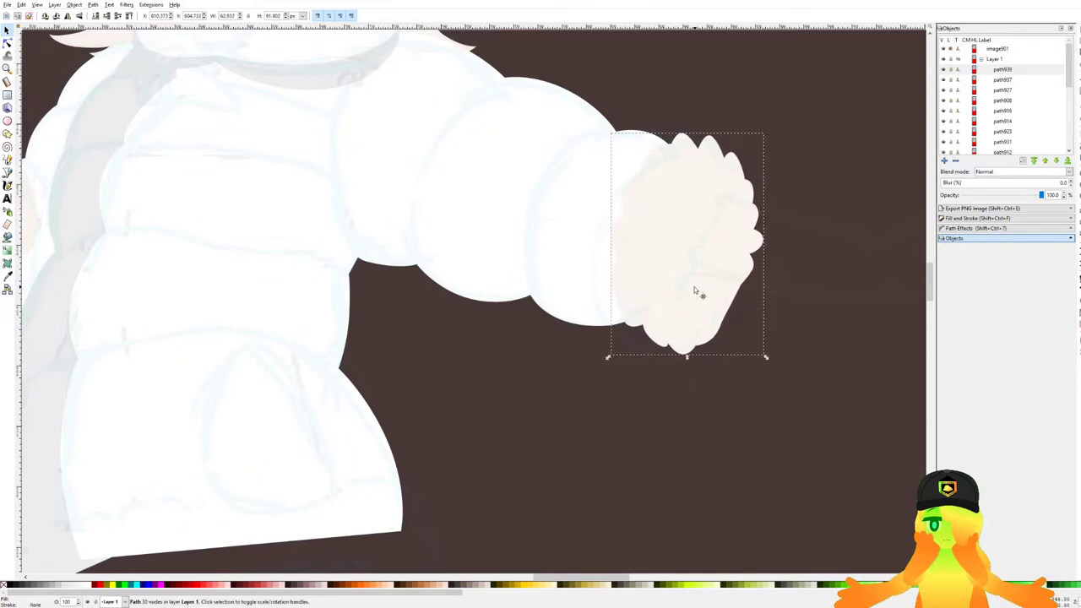
Shift the cuff copy further over the sleeve's end, reduce its height to about 89.5 px and widen it slightly.
left_click_drag(694, 286, 674, 291)
left_click_drag(667, 133, 672, 143)
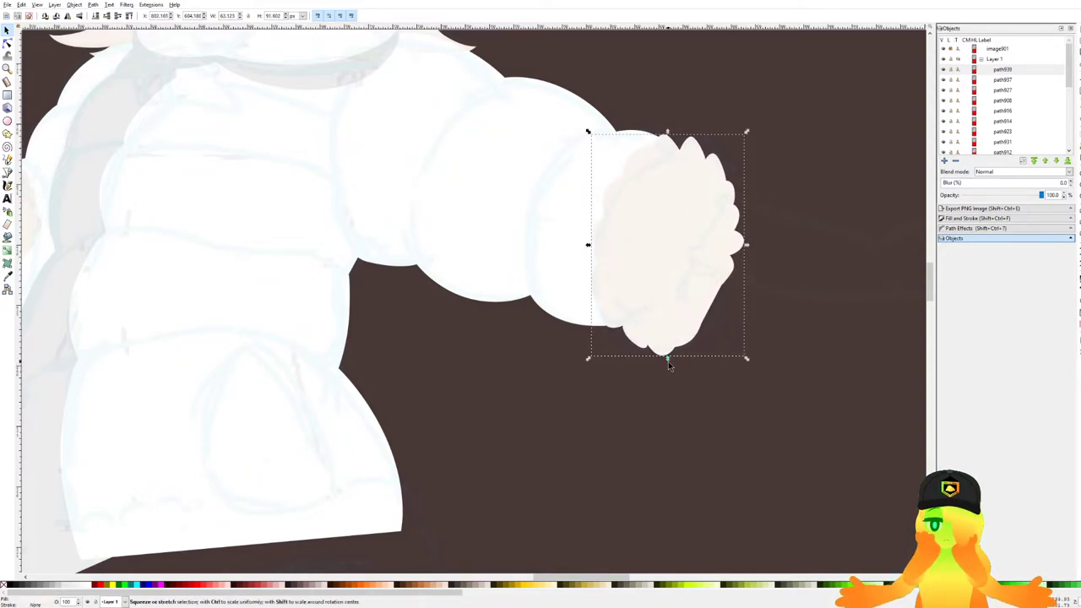
left_click_drag(668, 359, 667, 354)
left_click_drag(745, 243, 752, 247)
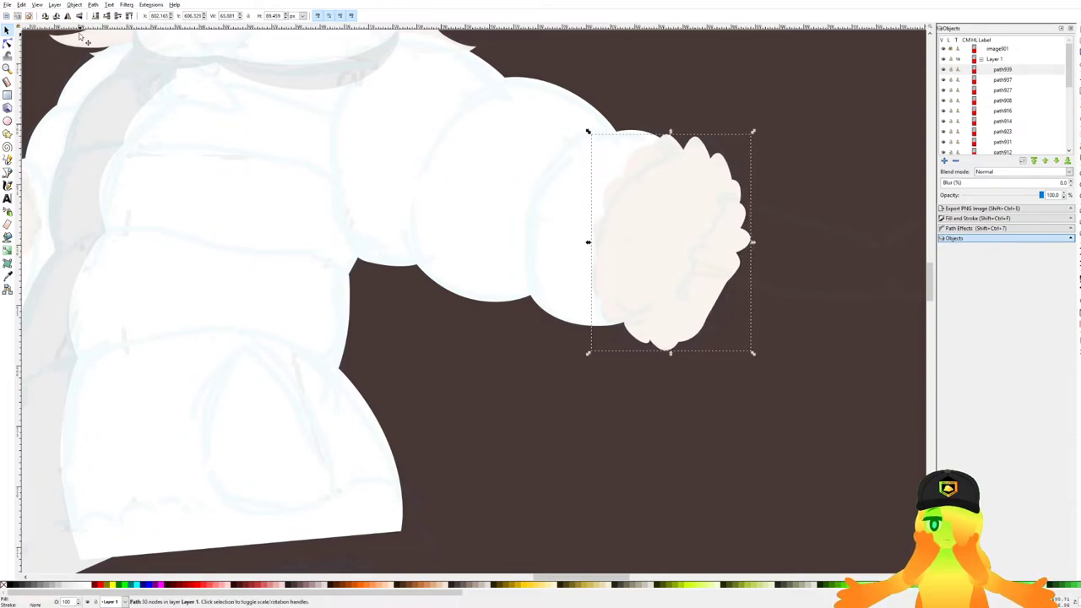
Try flipping the cuff copy horizontally and rotating it, check its nodes, and undo both transformations.
left_click(70, 16)
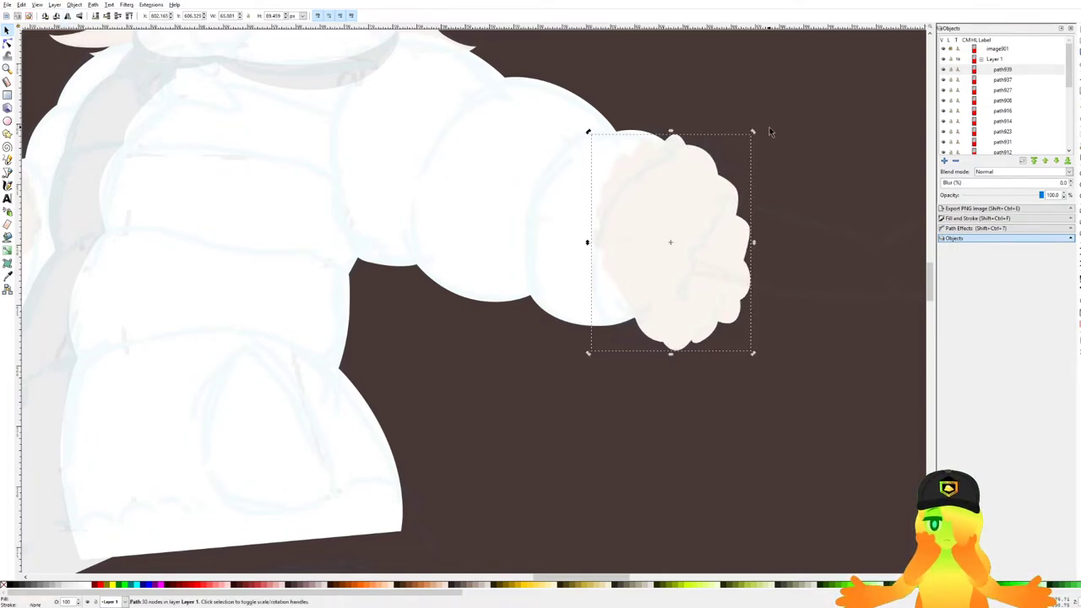
left_click_drag(755, 137, 716, 229)
scroll(757, 308, "up", 2)
left_click(762, 333)
left_click(7, 43)
left_click(464, 248)
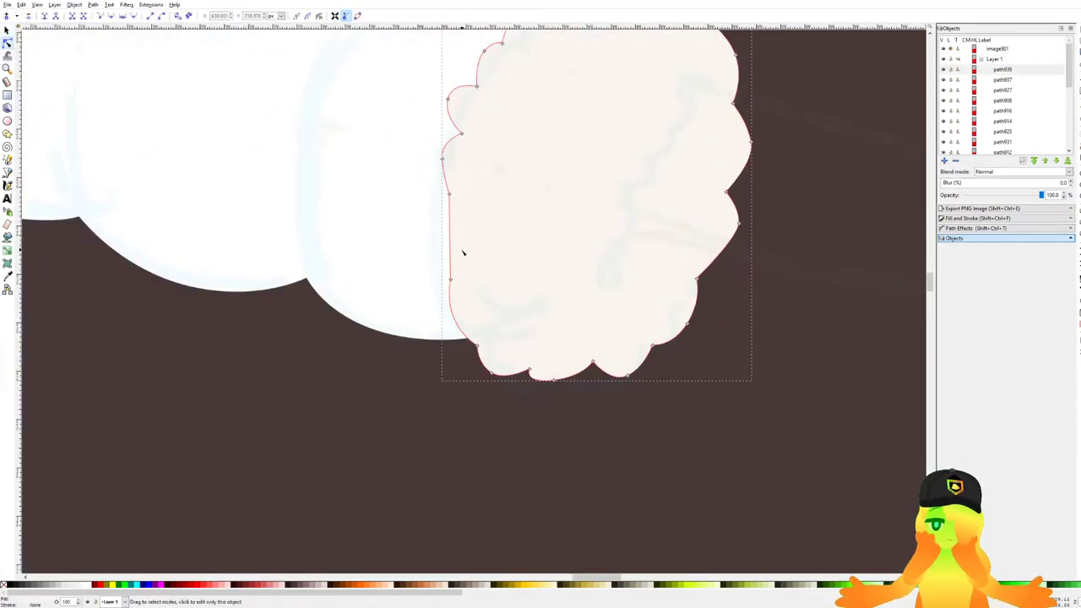
scroll(459, 240, "up", 1)
scroll(462, 235, "down", 2)
key("ctrl+z")
key("ctrl+z")
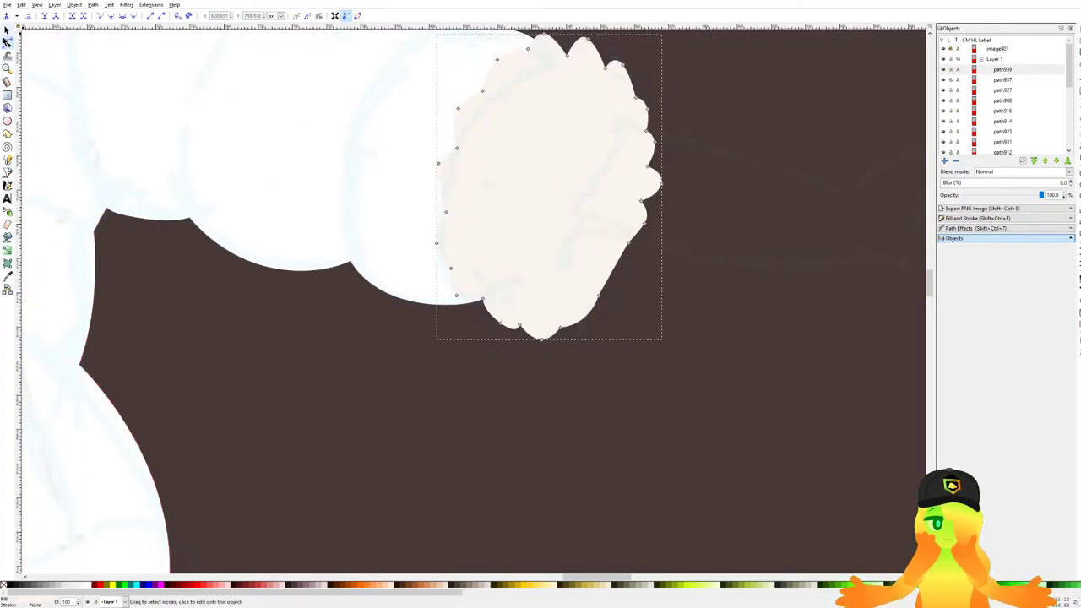
Flip the cuff copy vertically and rotate it to follow the end of the outstretched sleeve.
left_click(6, 30)
left_click(78, 17)
left_click(594, 178)
scroll(667, 52, "down", 1, "ctrl")
left_click_drag(665, 49, 686, 120)
scroll(636, 229, "up", 2)
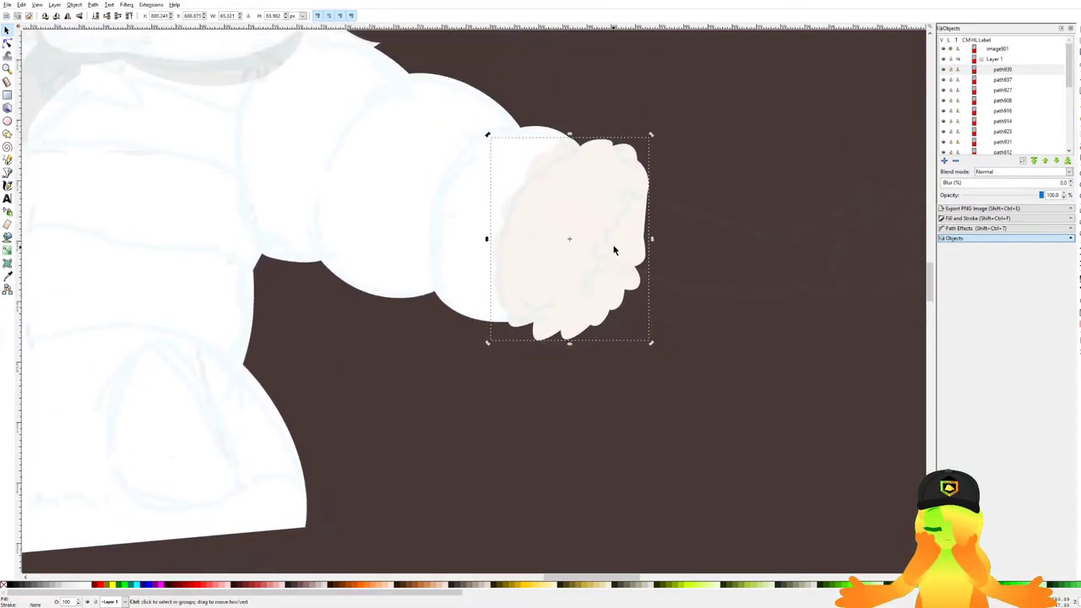
Skew the fur cuff copy horizontally and rotate it slightly clockwise to fit the end of the outstretched sleeve.
left_click_drag(570, 137, 555, 136)
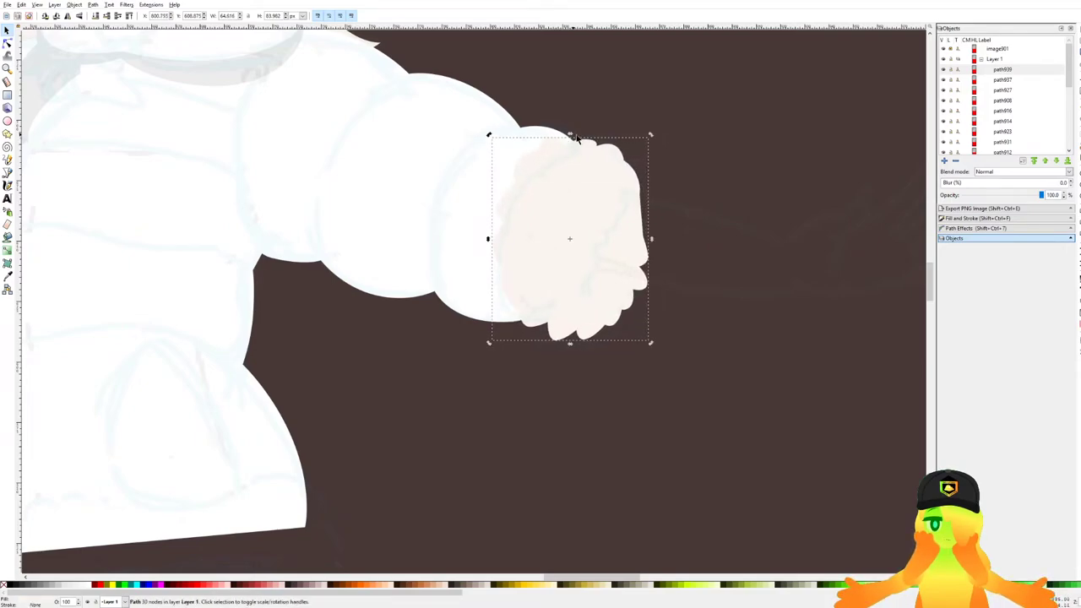
left_click_drag(651, 135, 666, 157)
left_click_drag(626, 195, 558, 201)
left_click(708, 317)
Start a Bezier path inside the outstretched arm's cuff and trace the lower scallops where the fur meets the wrist.
scroll(490, 184, "up", 1)
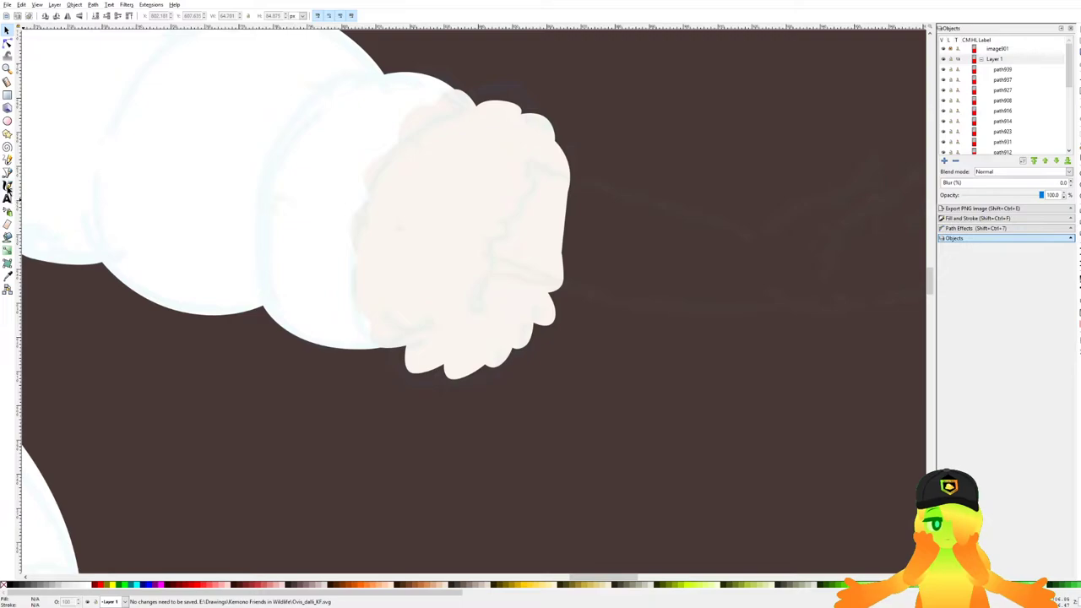
left_click(7, 171)
scroll(414, 217, "down", 4)
scroll(506, 232, "up", 4)
scroll(492, 235, "up", 5)
left_click(414, 368)
left_click(408, 282)
left_click_drag(468, 284, 454, 429)
left_click_drag(464, 395, 478, 386)
left_click(466, 335)
mouse_move(534, 301)
left_mouse_down()
mouse_move(538, 337)
mouse_move(539, 301)
left_mouse_up()
left_click(527, 288)
Continue the arm path through the upper scallops of the cuff opening to the start of the forearm's upper edge.
scroll(581, 255, "up", 2)
left_click_drag(582, 255, 566, 378)
left_click(568, 374)
left_click(572, 281)
scroll(541, 230, "down", 3)
scroll(523, 230, "up", 3)
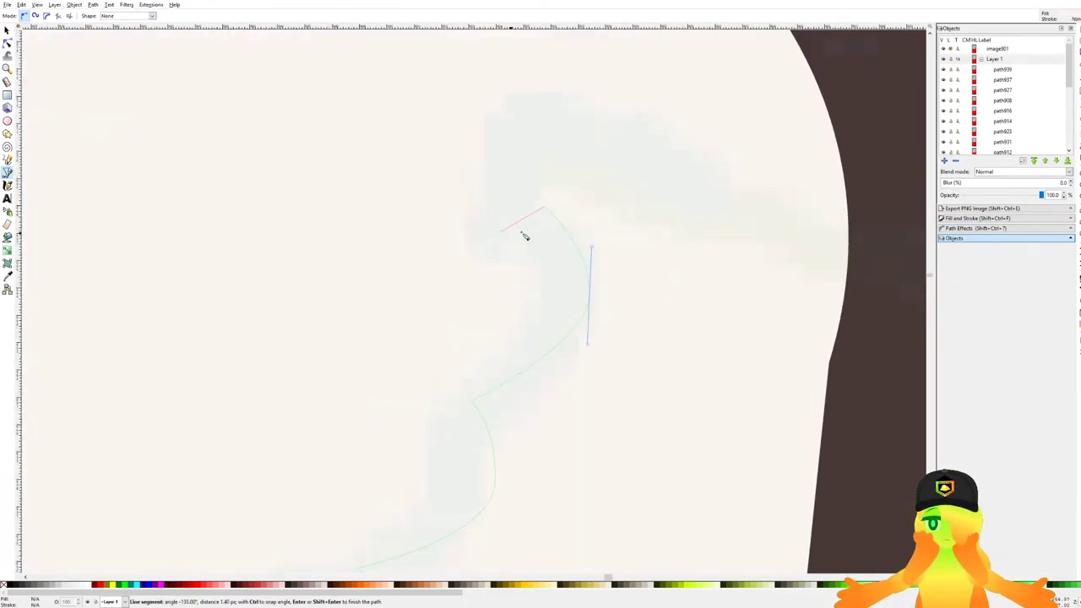
left_click_drag(509, 288, 691, 314)
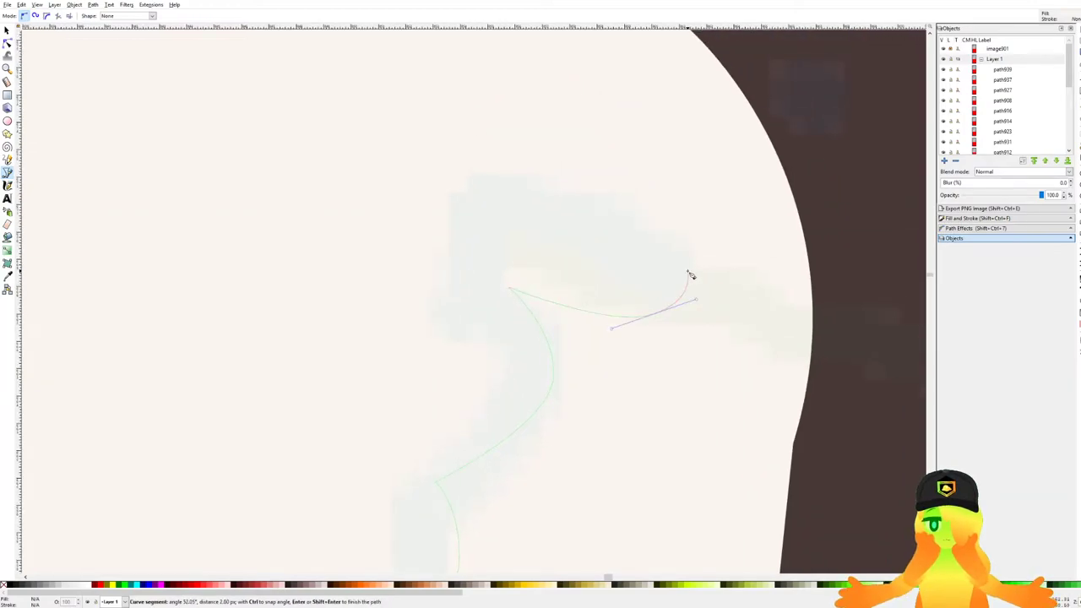
Trace the upper edge of the outstretched forearm from the cuff to the wrist.
scroll(760, 295, "down", 6)
scroll(455, 217, "up", 2)
left_click_drag(736, 289, 784, 282)
left_click_drag(817, 248, 321, 339)
scroll(330, 238, "up", 1)
left_click_drag(382, 278, 487, 253)
left_click_drag(487, 252, 446, 320)
Trace the thumb of the outstretched hand around its tip and down to the corner beside the index finger.
left_click_drag(533, 264, 601, 207)
left_click_drag(642, 157, 683, 179)
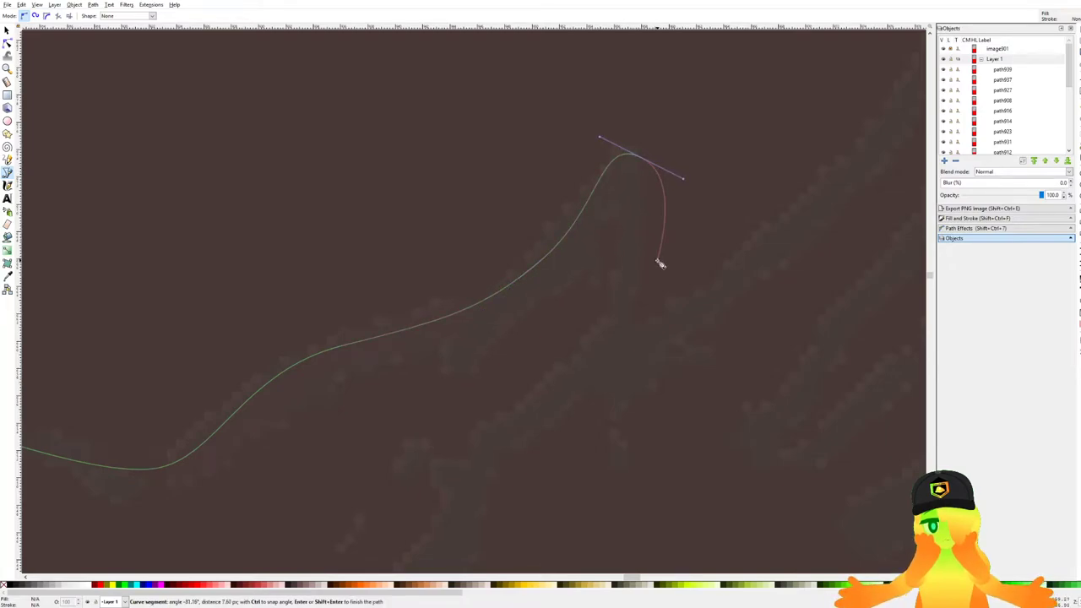
left_click_drag(647, 296, 440, 415)
key("BackSpace")
left_click(581, 381)
Trace the index finger around its tip and down its far side, removing the misplaced last node.
left_click_drag(561, 322, 632, 264)
left_click_drag(741, 114, 766, 119)
left_click_drag(777, 201, 756, 261)
mouse_move(726, 301)
left_mouse_down()
mouse_move(737, 248)
mouse_move(708, 295)
left_mouse_up()
scroll(659, 363, "down", 4)
scroll(719, 203, "up", 4, "ctrl")
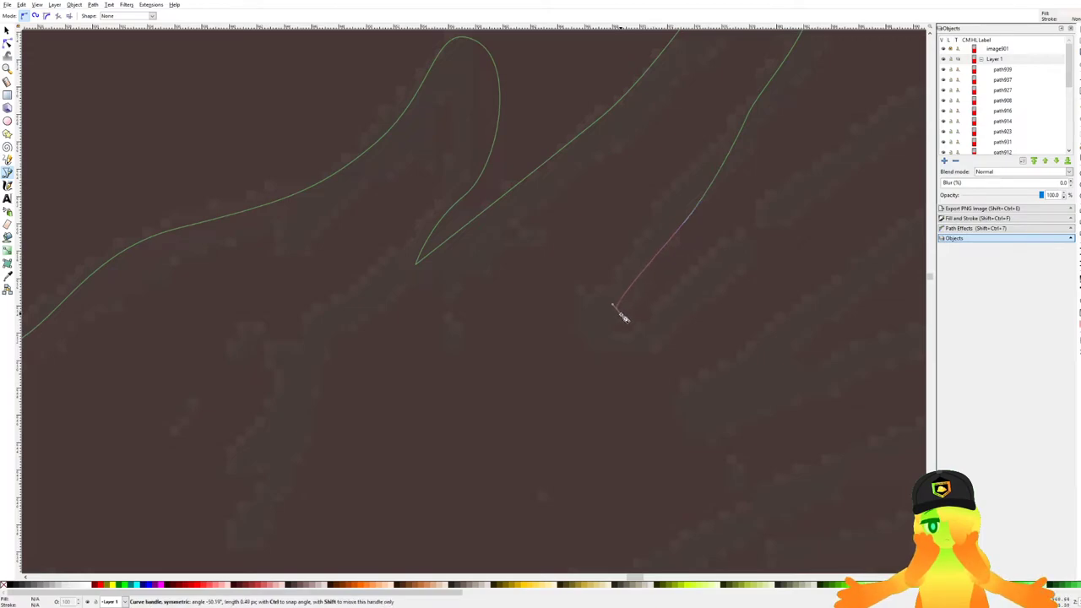
key("BackSpace")
Trace the gap beside the index finger, then the middle finger around its tip and down to its base.
left_click_drag(622, 276, 391, 409)
left_click_drag(581, 317, 721, 217)
left_click_drag(811, 103, 835, 119)
left_click_drag(827, 226, 782, 290)
scroll(743, 293, "down", 2)
scroll(743, 293, "left", 1)
left_click_drag(635, 375, 586, 402)
scroll(582, 406, "down", 3)
scroll(582, 405, "up", 4)
scroll(569, 364, "down", 2)
scroll(569, 364, "right", 2)
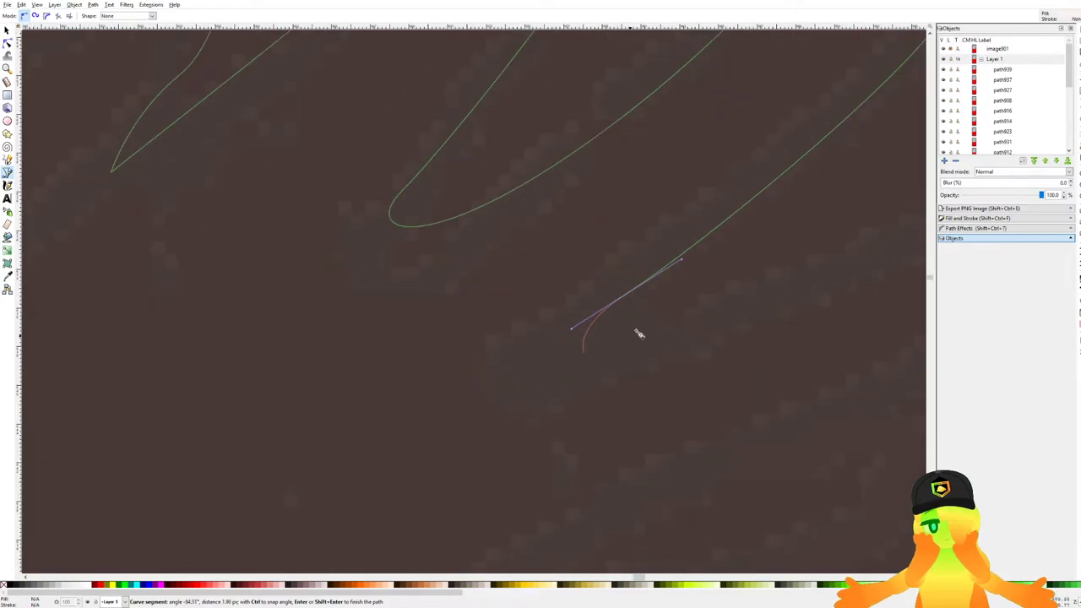
left_click_drag(691, 318, 289, 433)
Trace the ring finger around its tip and along its underside to a corner where the little finger emerges.
left_click_drag(355, 407, 469, 376)
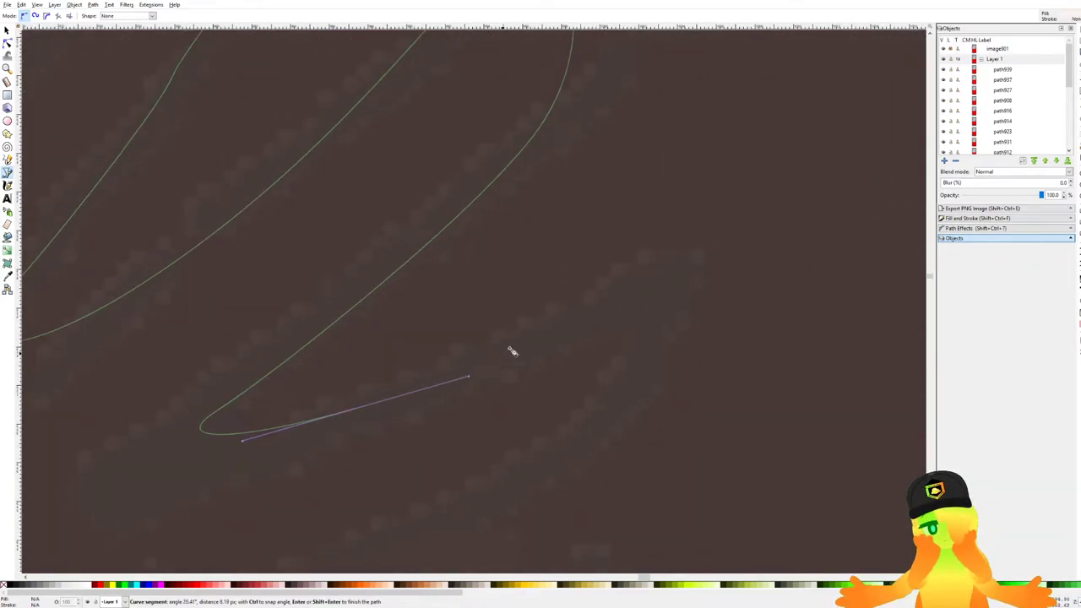
left_click_drag(616, 278, 692, 233)
scroll(690, 289, "down", 2)
left_click_drag(690, 292, 758, 203)
scroll(762, 212, "up", 2)
left_click_drag(746, 241, 720, 304)
scroll(705, 270, "down", 3)
scroll(705, 270, "left", 2)
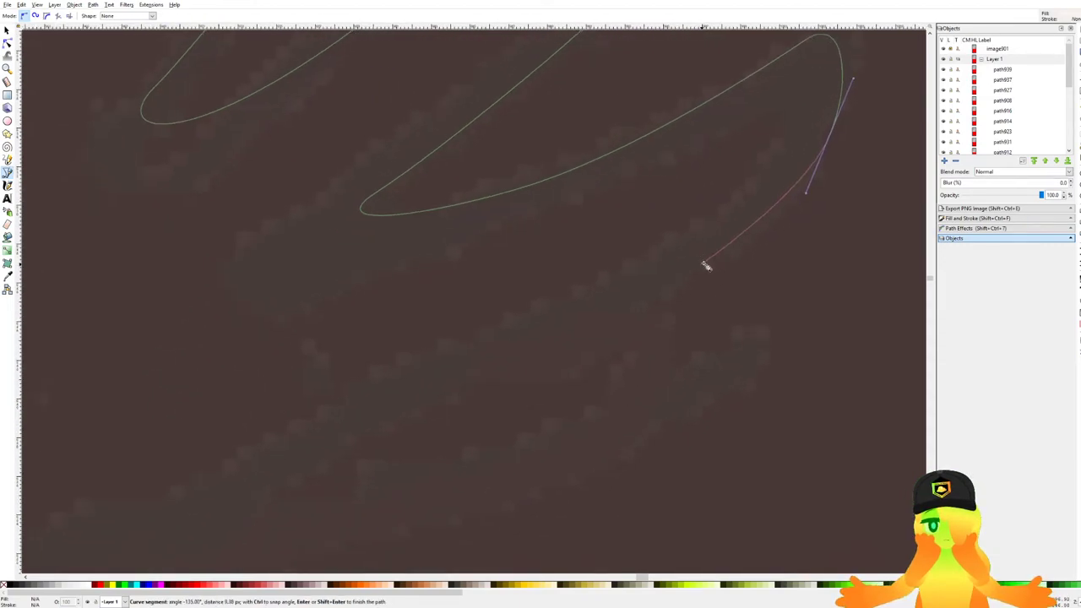
scroll(600, 319, "down", 2)
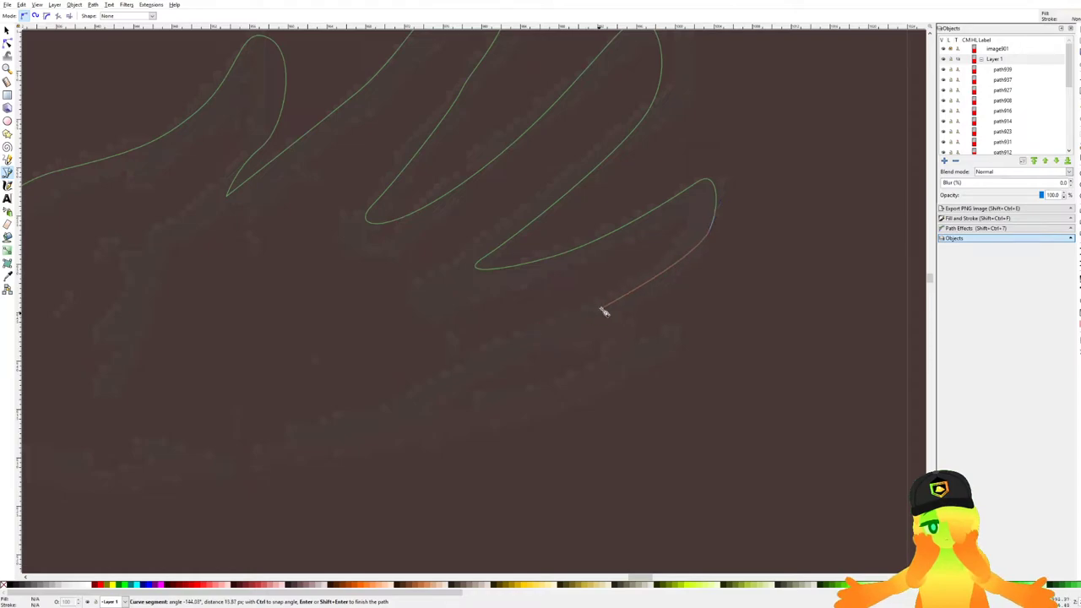
left_click(594, 314)
Trace the short visible tip and underside of the little finger, removing misplaced nodes along the way.
scroll(555, 335, "down", 1)
left_click_drag(555, 335, 688, 325)
scroll(699, 300, "down", 1)
scroll(703, 309, "up", 2)
mouse_move(620, 341)
left_mouse_down()
mouse_move(706, 316)
mouse_move(621, 328)
left_mouse_up()
left_click_drag(552, 357, 598, 330)
key("BackSpace")
left_click_drag(740, 289, 689, 302)
key("BackSpace")
scroll(610, 321, "down", 4)
scroll(643, 309, "up", 3)
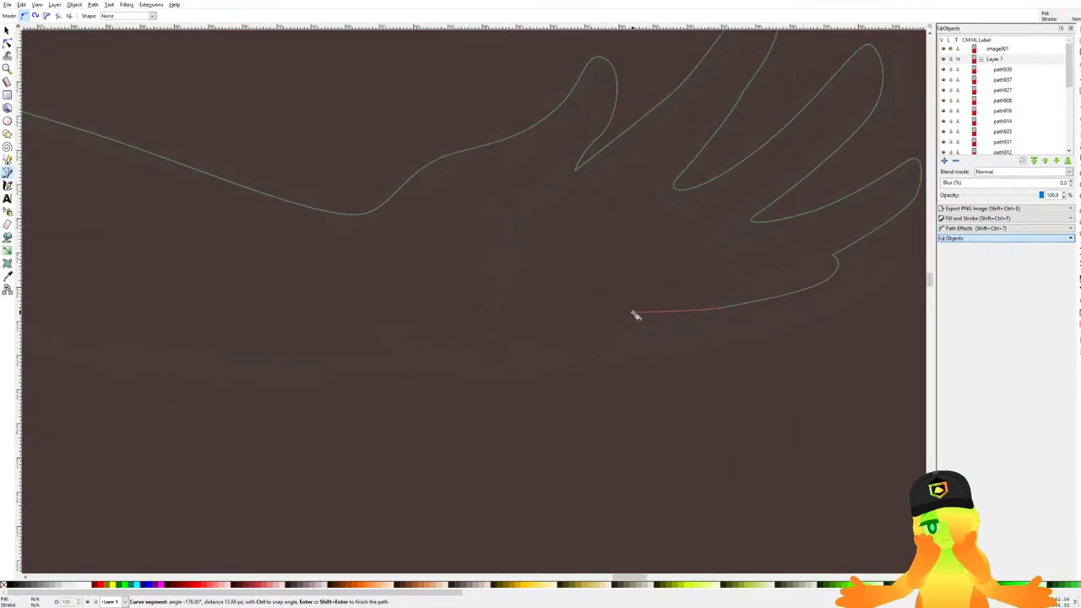
Redo the nodes beneath the palm and trace its lower edge back to the wrist.
left_click_drag(539, 350, 551, 348)
key("BackSpace")
left_click_drag(606, 323, 573, 351)
key("BackSpace")
left_click_drag(526, 357, 568, 350)
scroll(574, 348, "left", 2)
scroll(574, 348, "down", 1)
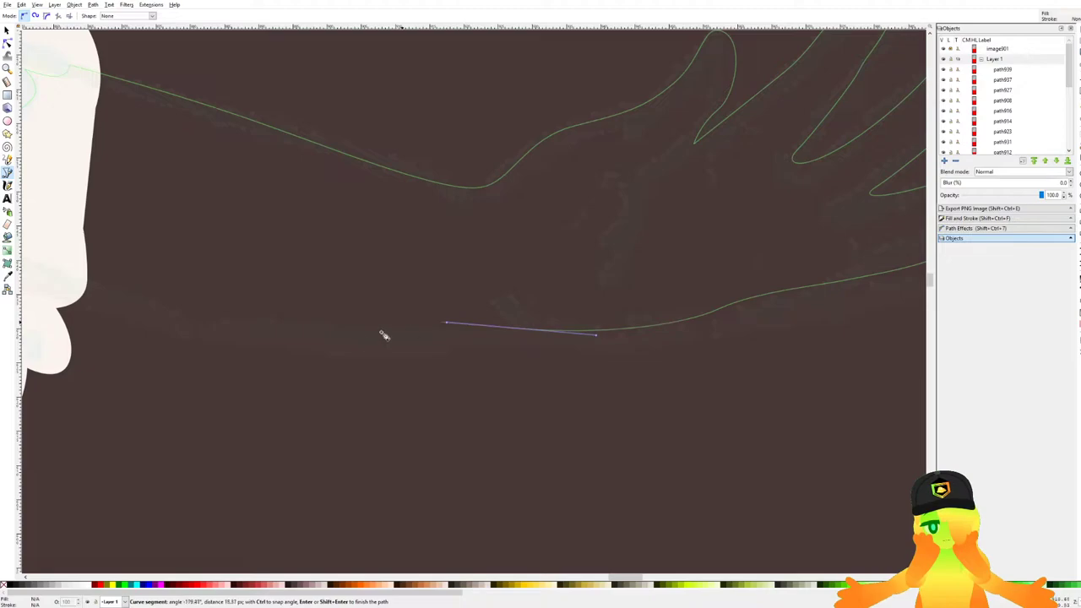
Trace the forearm's underside back to the cuff, close the arm and hand shape and fill it white.
scroll(439, 329, "left", 3)
left_click_drag(615, 324, 461, 317)
scroll(438, 314, "left", 3)
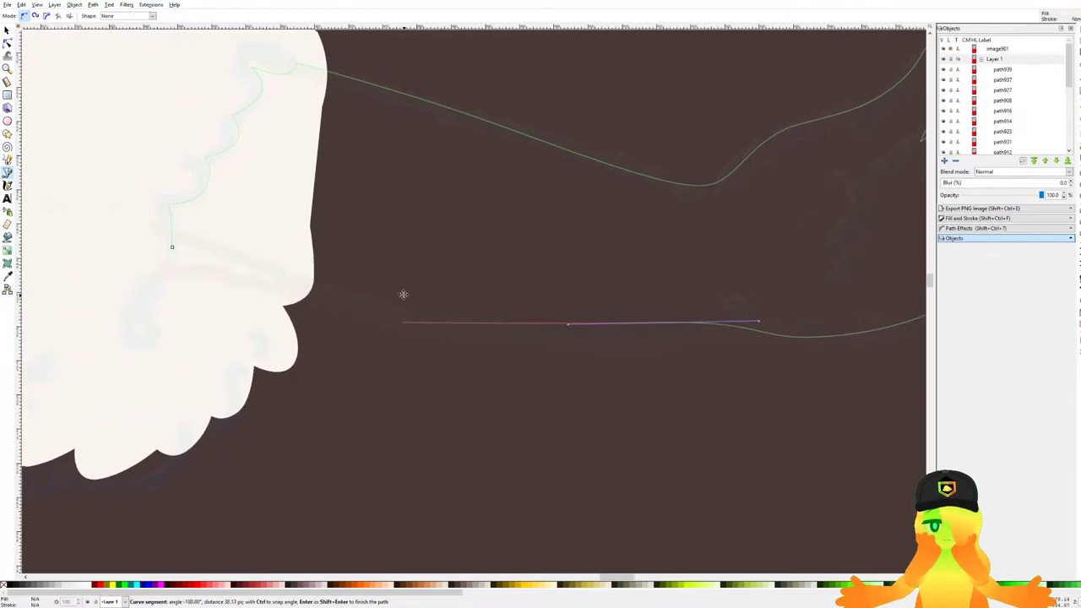
scroll(439, 292, "left", 3)
left_click_drag(303, 248, 101, 165)
key("BackSpace")
left_click_drag(304, 251, 132, 172)
scroll(462, 299, "down", 4)
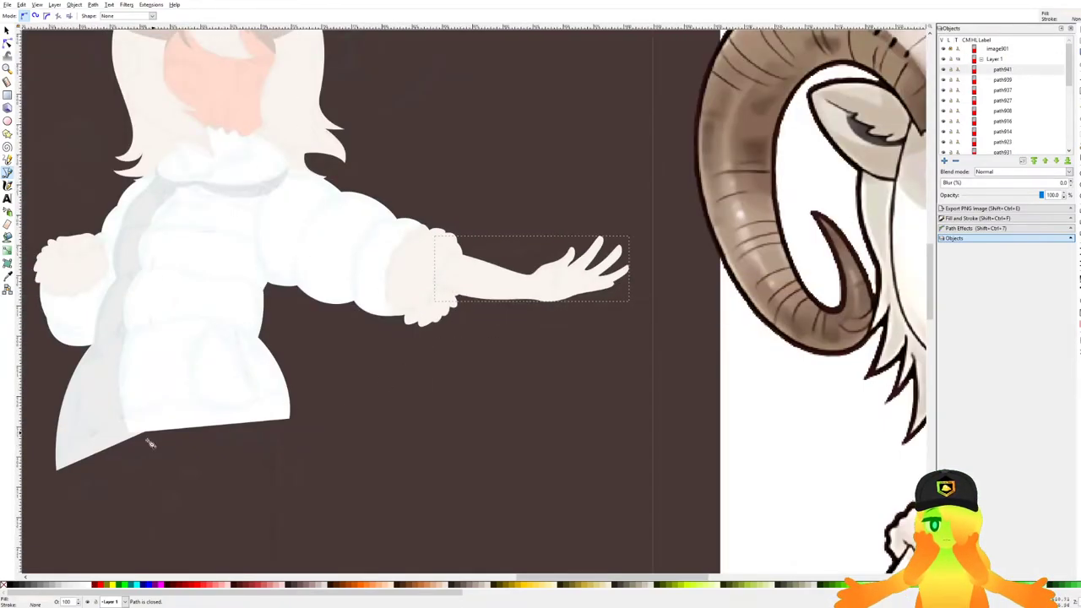
left_click(87, 585)
scroll(484, 313, "up", 3)
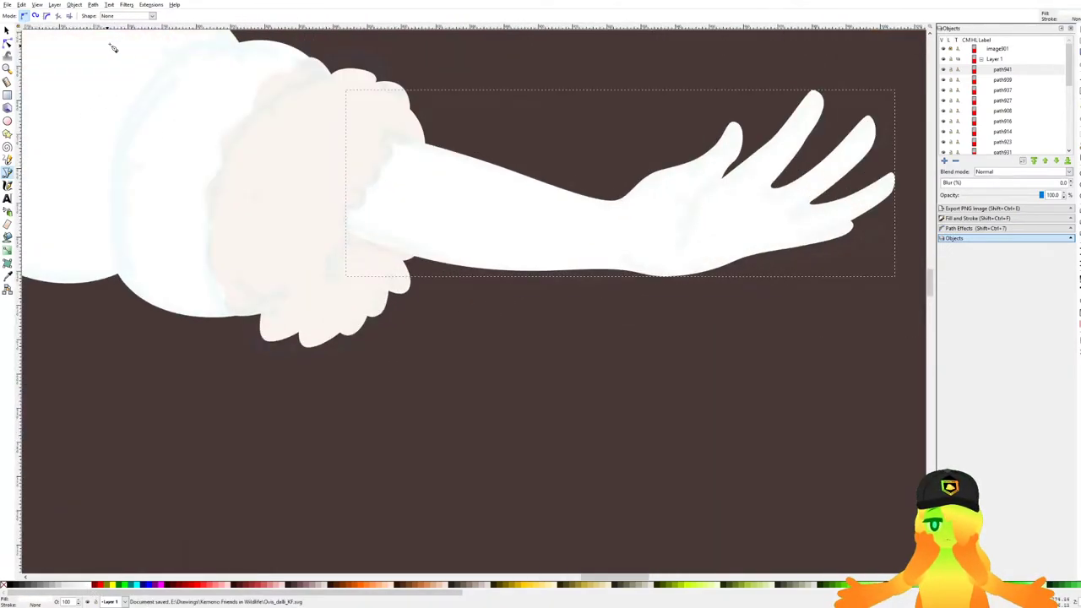
Adjust the nodes along the outstretched hand's lower edge to smooth its contour, and save the drawing.
left_click(6, 43)
scroll(726, 292, "up", 1)
left_click_drag(723, 285, 670, 303)
left_click_drag(567, 313, 599, 282)
left_click(680, 288)
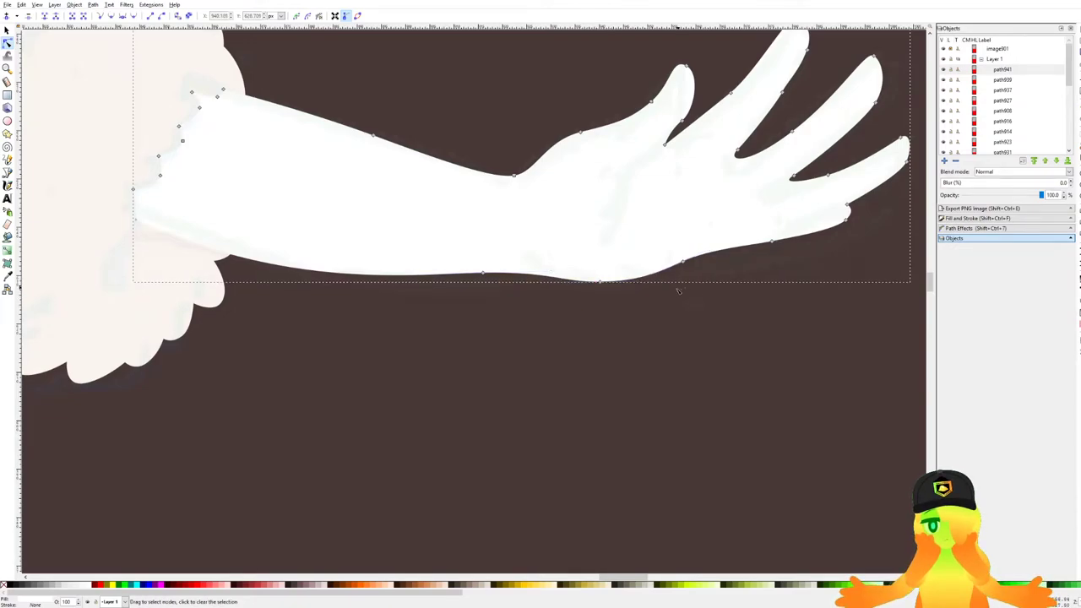
left_click_drag(684, 253, 703, 263)
left_click(697, 265)
scroll(743, 324, "down", 5)
left_click(715, 384)
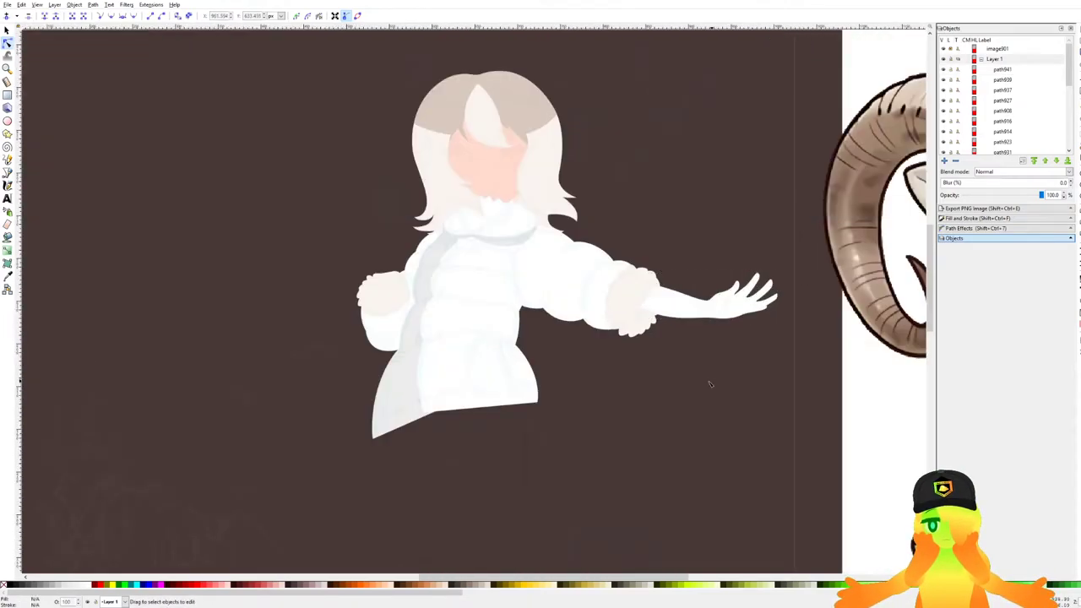
key("ctrl+s")
Start a Bezier path at the raised arm's fur cuff and trace the first scallops of its opening.
scroll(352, 332, "up", 5)
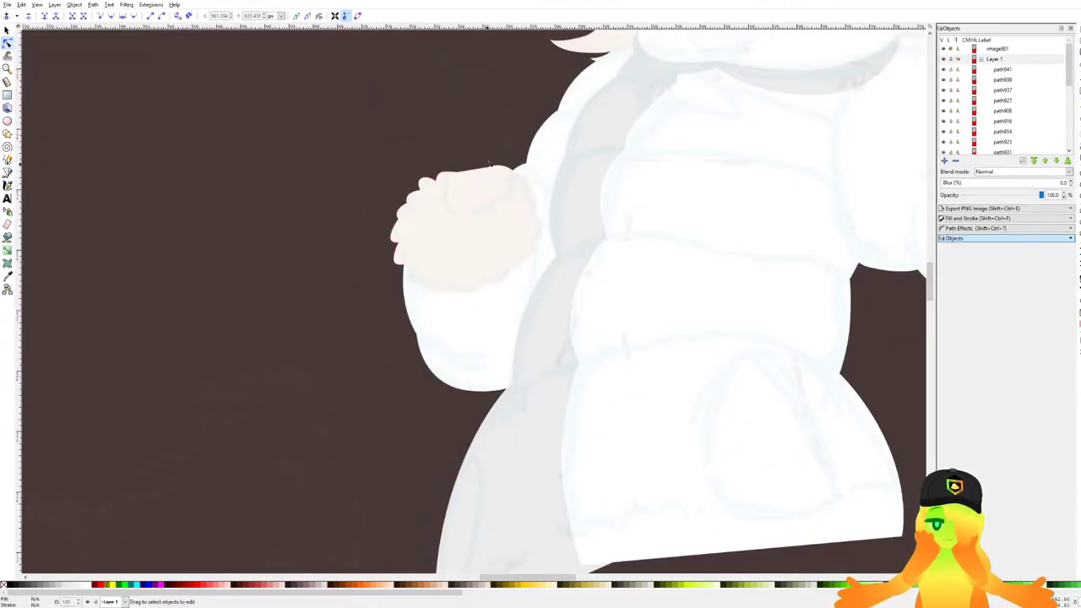
left_click(8, 172)
scroll(502, 261, "down", 1)
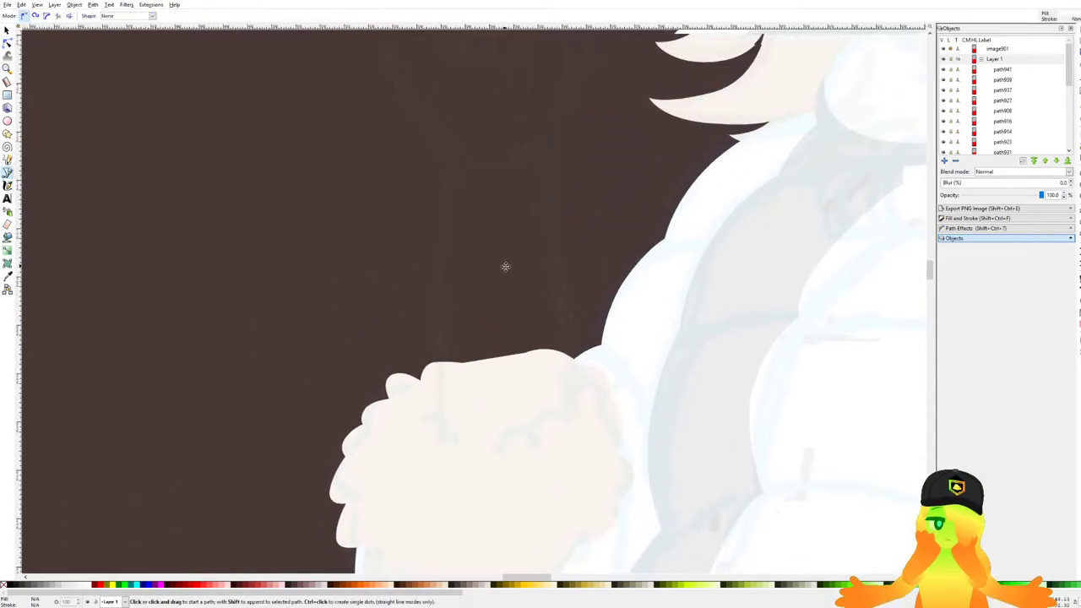
scroll(575, 169, "down", 1)
scroll(547, 191, "up", 2)
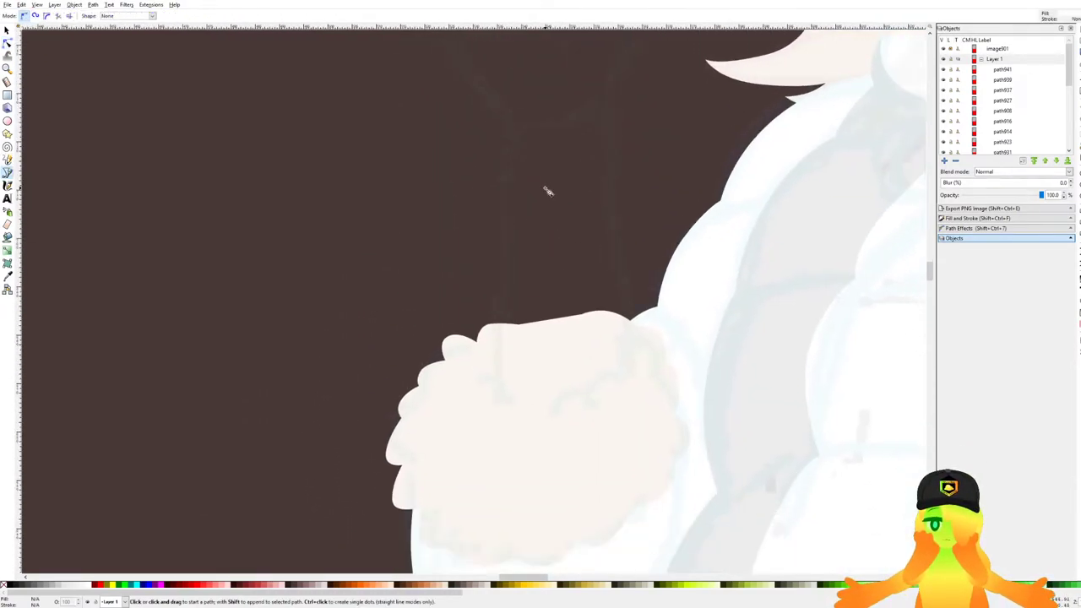
scroll(540, 434, "up", 3)
left_click_drag(450, 297, 483, 305)
left_click_drag(563, 356, 604, 390)
left_click(605, 390)
left_click_drag(661, 331, 710, 342)
left_click(709, 342)
Trace the remaining scallops of the raised arm's cuff opening up to the forearm edge nearest the body.
left_click_drag(756, 287, 803, 285)
left_click(812, 292)
left_click_drag(800, 209, 709, 303)
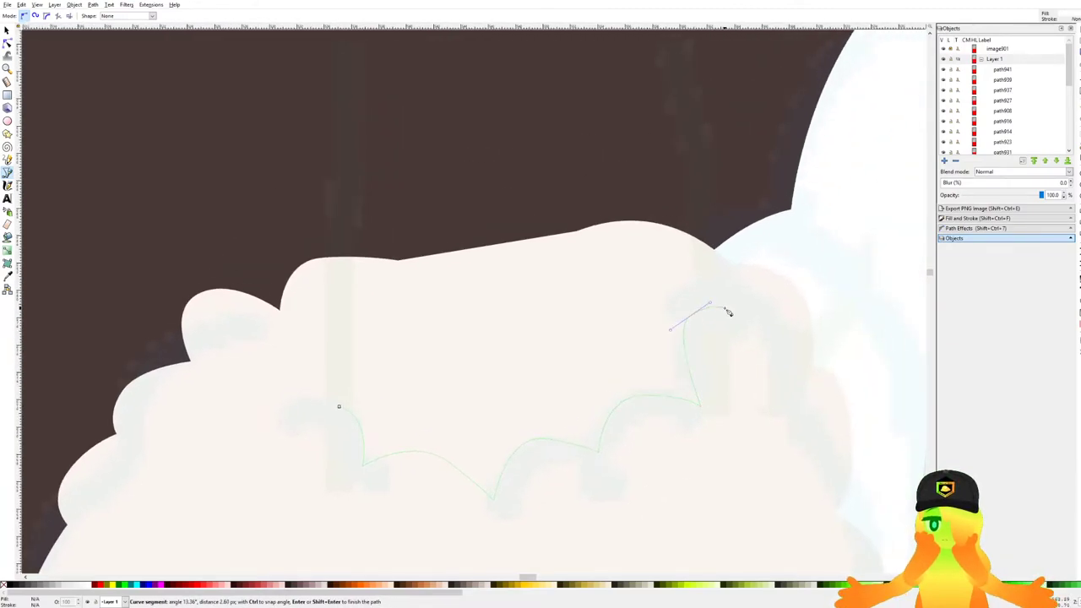
left_click(724, 309)
scroll(704, 232, "down", 4)
scroll(700, 279, "up", 4)
left_click_drag(671, 422, 672, 350)
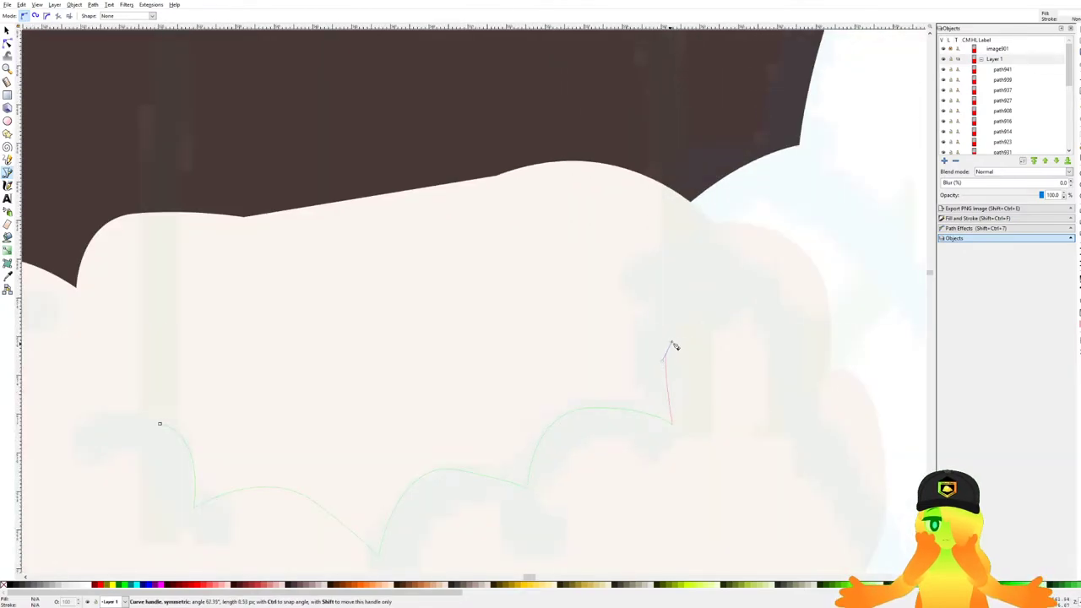
scroll(692, 322, "down", 2)
scroll(666, 444, "up", 6)
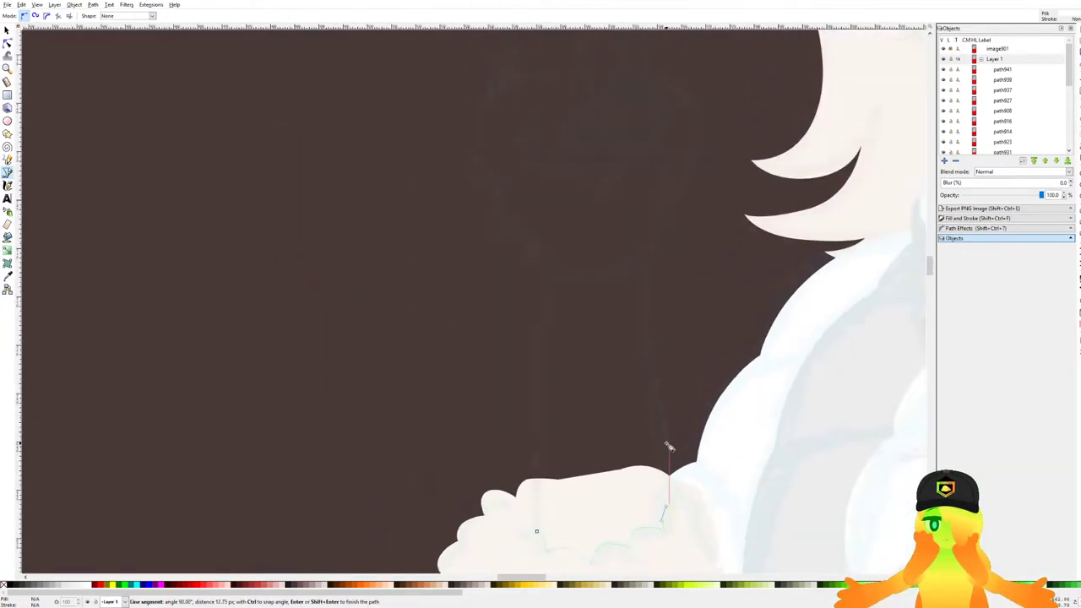
Trace the raised forearm's edge nearest the body and that side of the hand up to the base of the fingers.
left_click_drag(666, 487, 632, 313)
left_click_drag(635, 156, 631, 436)
left_click_drag(653, 363, 641, 478)
scroll(669, 450, "up", 1)
left_click_drag(682, 421, 658, 248)
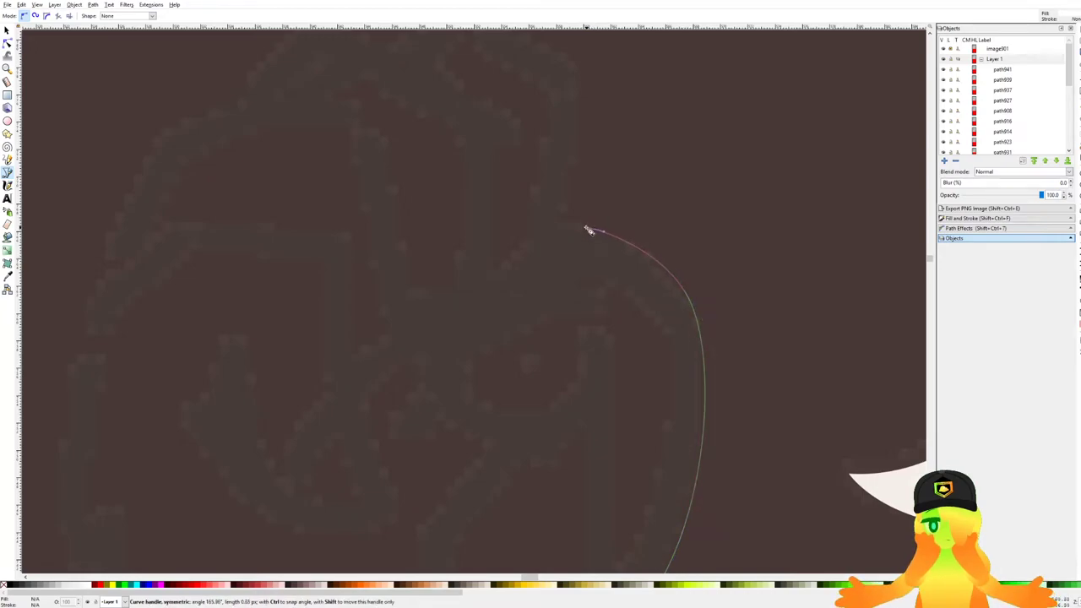
left_click_drag(555, 216, 661, 423)
Trace the rounded tops of the curled fingers across the raised hand.
left_click_drag(686, 319, 682, 291)
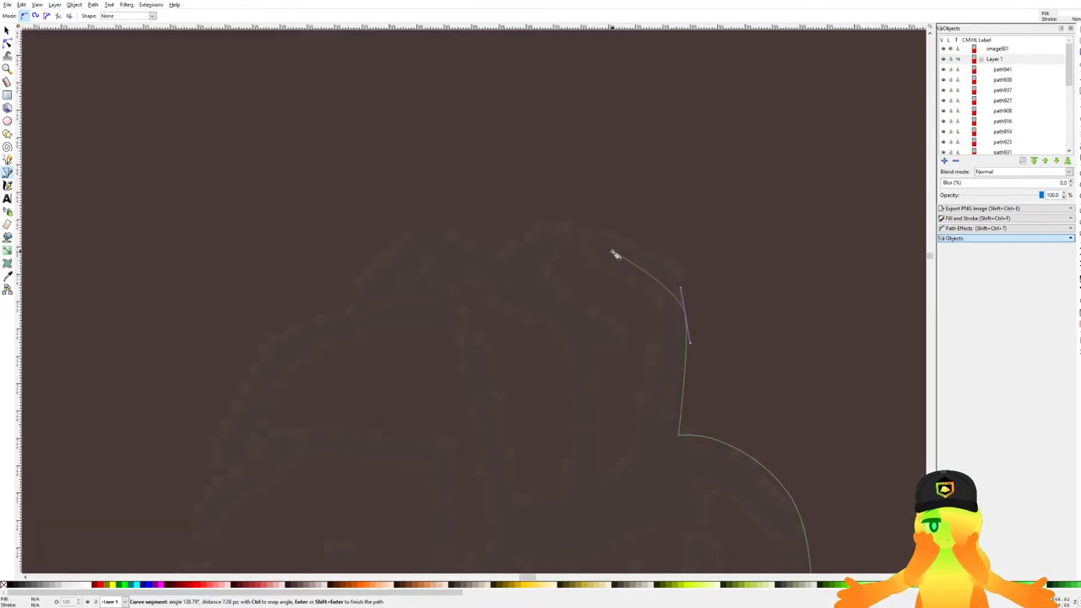
mouse_move(572, 233)
left_mouse_down()
mouse_move(551, 228)
mouse_move(585, 221)
left_mouse_up()
left_click(515, 253)
left_click_drag(475, 208, 443, 222)
left_click(431, 274)
left_click_drag(405, 300, 509, 223)
left_click_drag(437, 248, 415, 278)
Trace the raised hand's outer side from the finger knuckles down to the lower part of the palm.
scroll(388, 439, "down", 2, "ctrl")
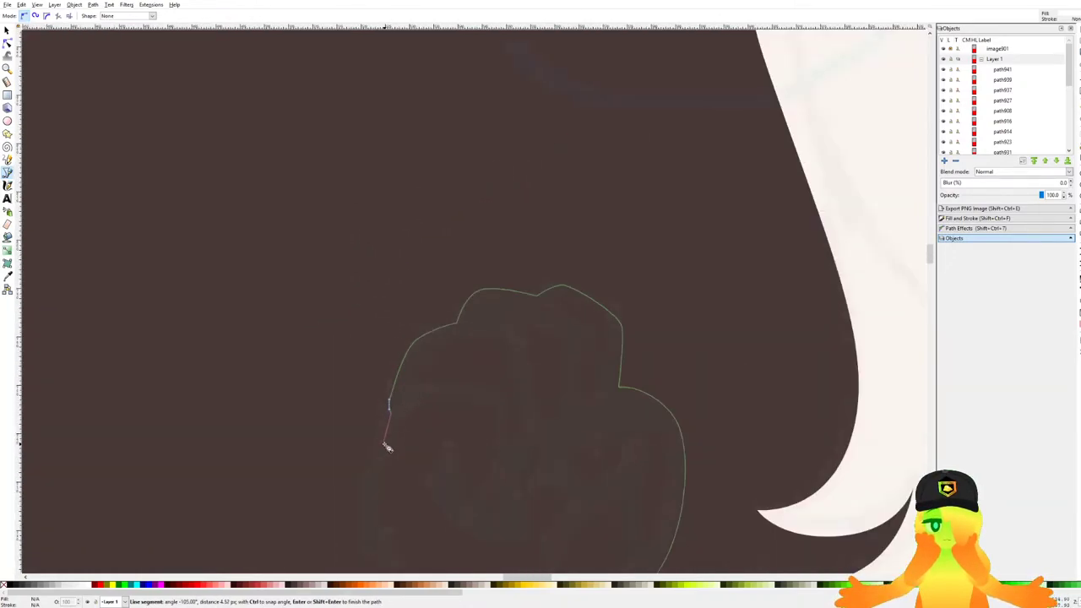
scroll(436, 236, "down", 4)
scroll(436, 236, "left", 3)
scroll(441, 206, "up", 2, "ctrl")
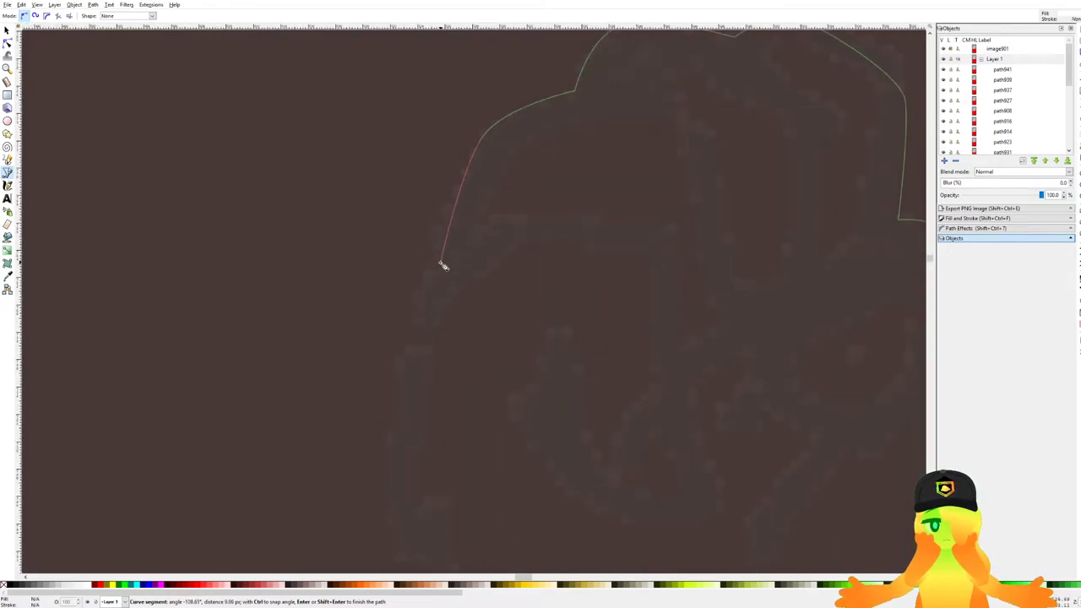
scroll(442, 270, "down", 2, "ctrl")
scroll(453, 212, "up", 3, "ctrl")
left_click_drag(446, 233, 445, 322)
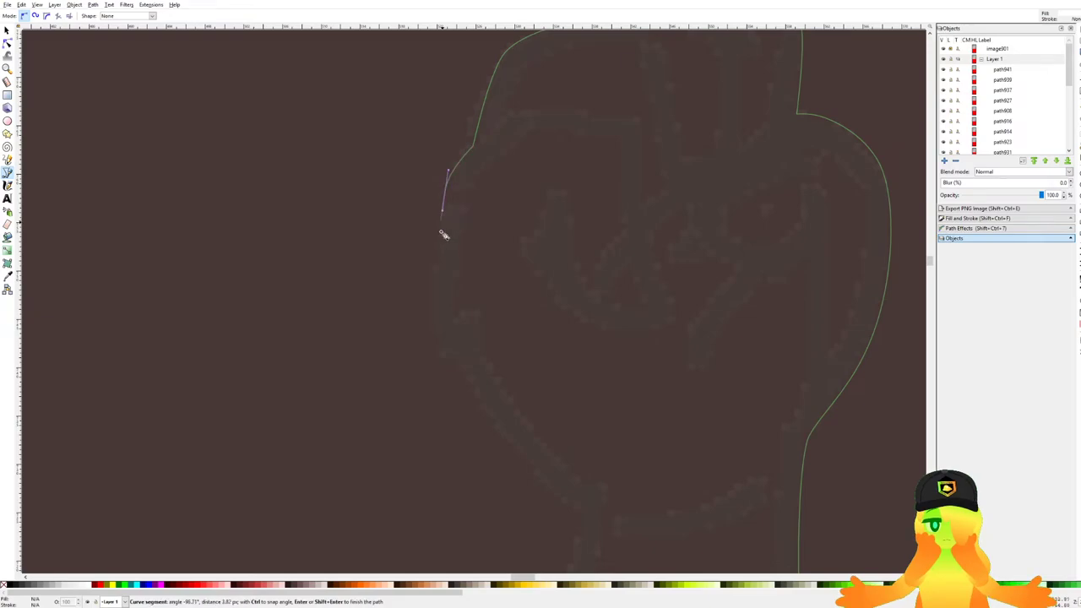
left_click_drag(444, 338, 456, 372)
Replace the misplaced node at the base of the raised hand and trace the curve down to the wrist.
scroll(473, 380, "down", 4)
scroll(473, 380, "right", 1)
left_click_drag(499, 311, 530, 348)
scroll(531, 365, "down", 4, "ctrl")
scroll(529, 295, "down", 4)
key("BackSpace")
scroll(514, 199, "up", 3, "ctrl")
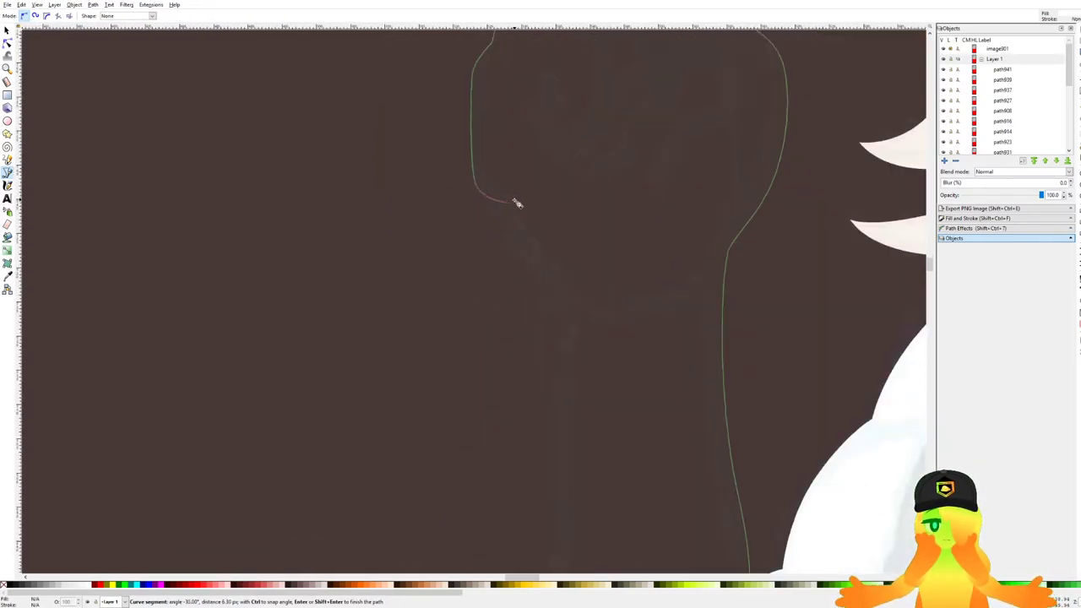
scroll(517, 201, "up", 1, "ctrl")
scroll(546, 301, "down", 3, "ctrl")
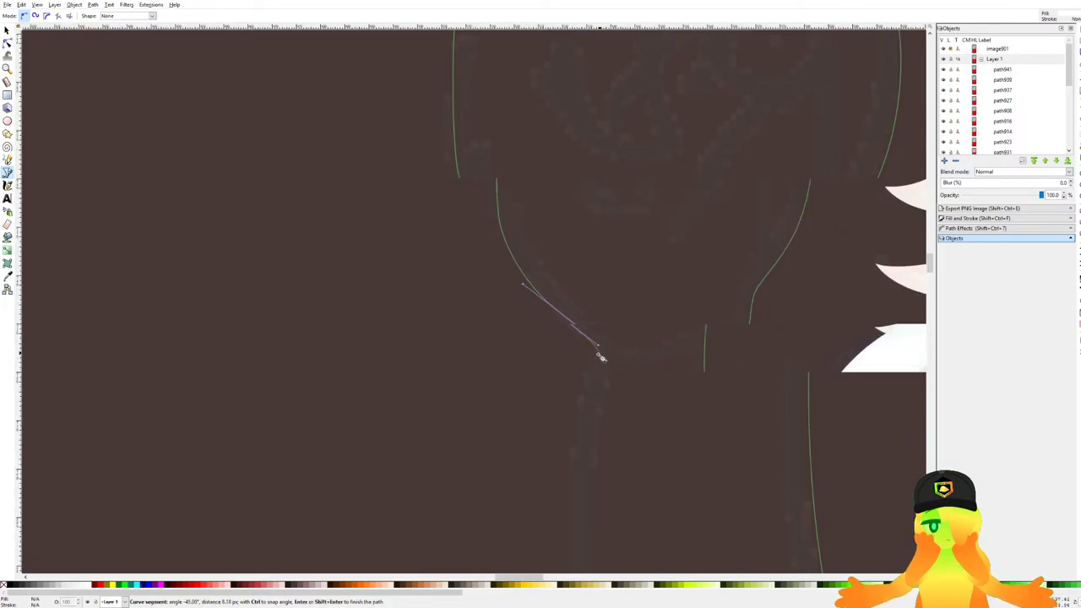
Trace the raised forearm's outer edge down to the starting point, close the arm shape and save the drawing.
left_click_drag(572, 243, 565, 286)
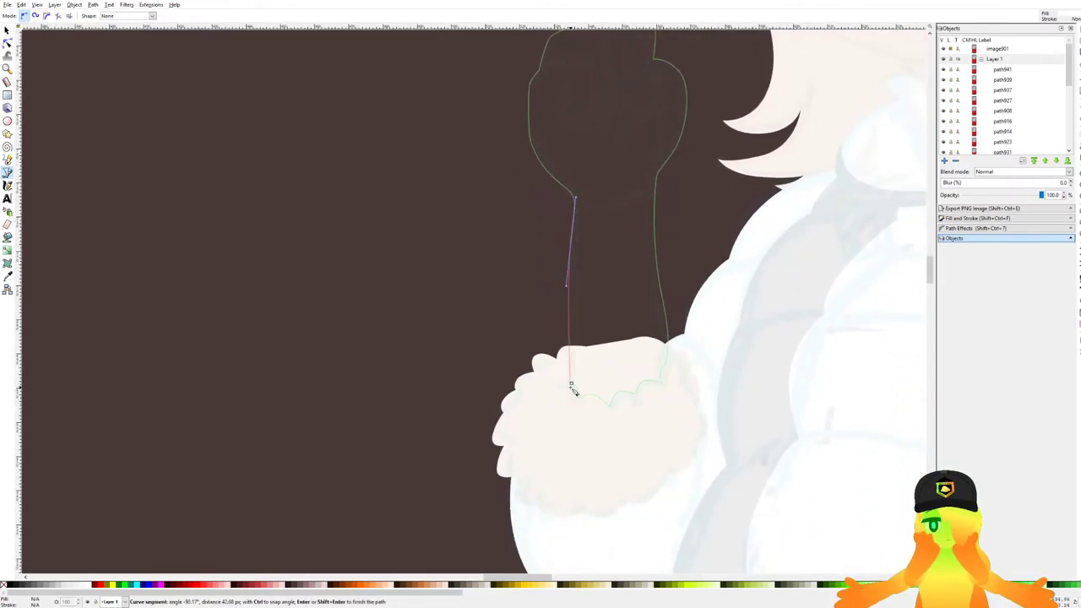
left_click(572, 386)
scroll(445, 319, "down", 4, "ctrl")
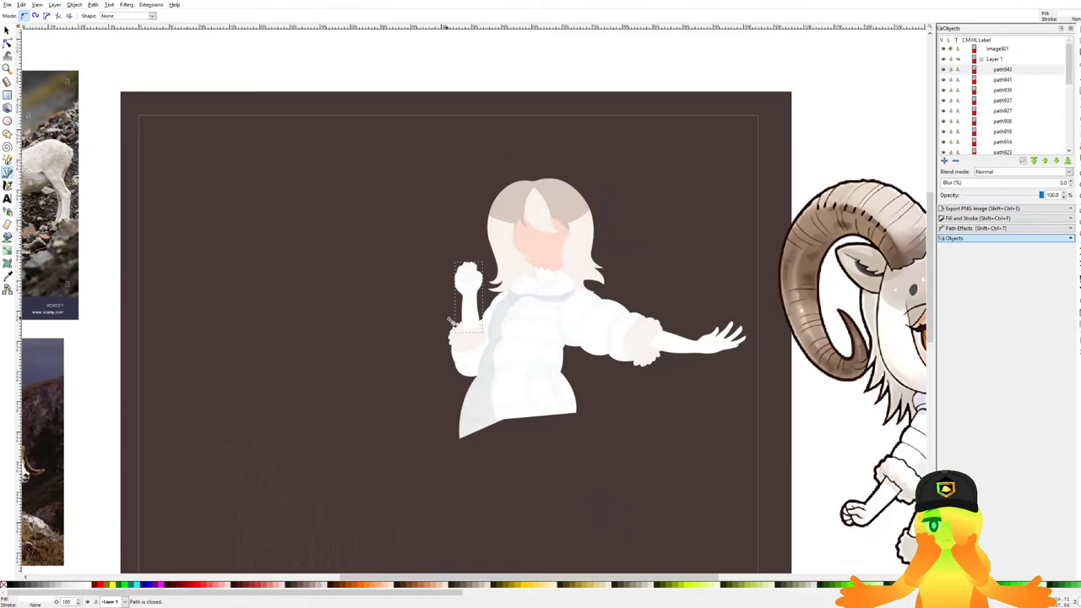
scroll(598, 389, "up", 2)
key("ctrl+s")
scroll(391, 222, "down", 1)
scroll(342, 216, "up", 4)
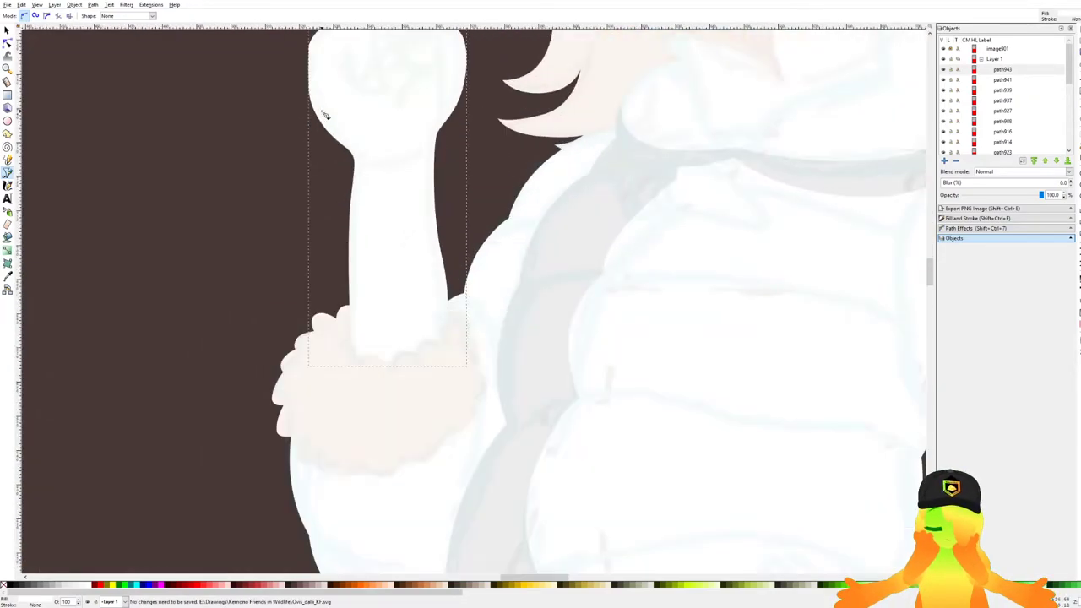
Reshape the raised arm's outer contour where the palm narrows into the wrist, pulling its curve tighter against the hand.
left_click_drag(325, 114, 355, 215)
left_click(7, 46)
scroll(321, 251, "up", 2)
left_click_drag(471, 190, 426, 239)
left_click_drag(368, 141, 374, 142)
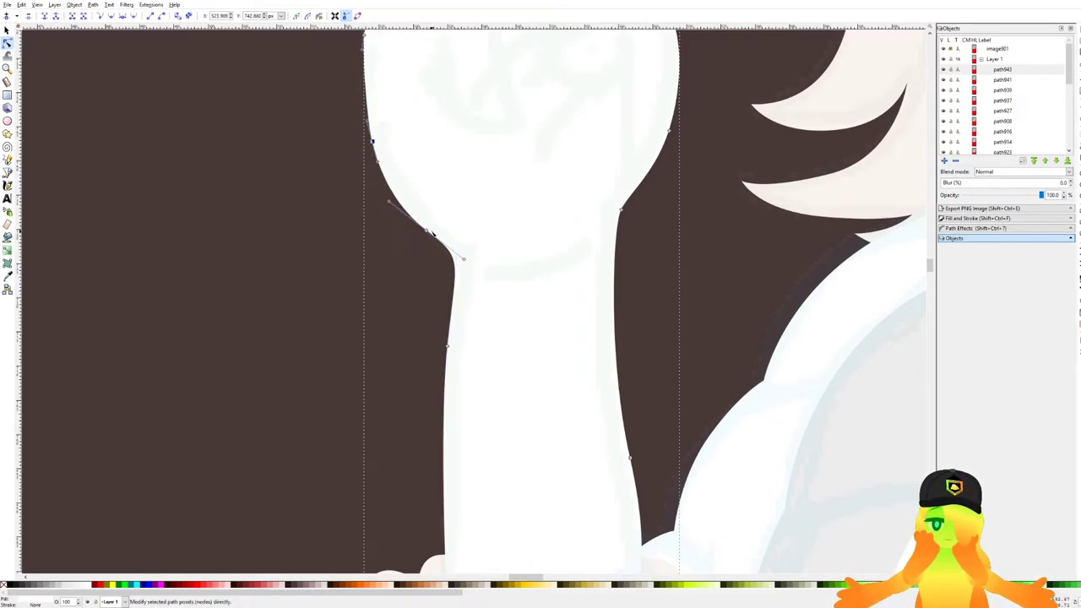
left_click_drag(463, 261, 445, 253)
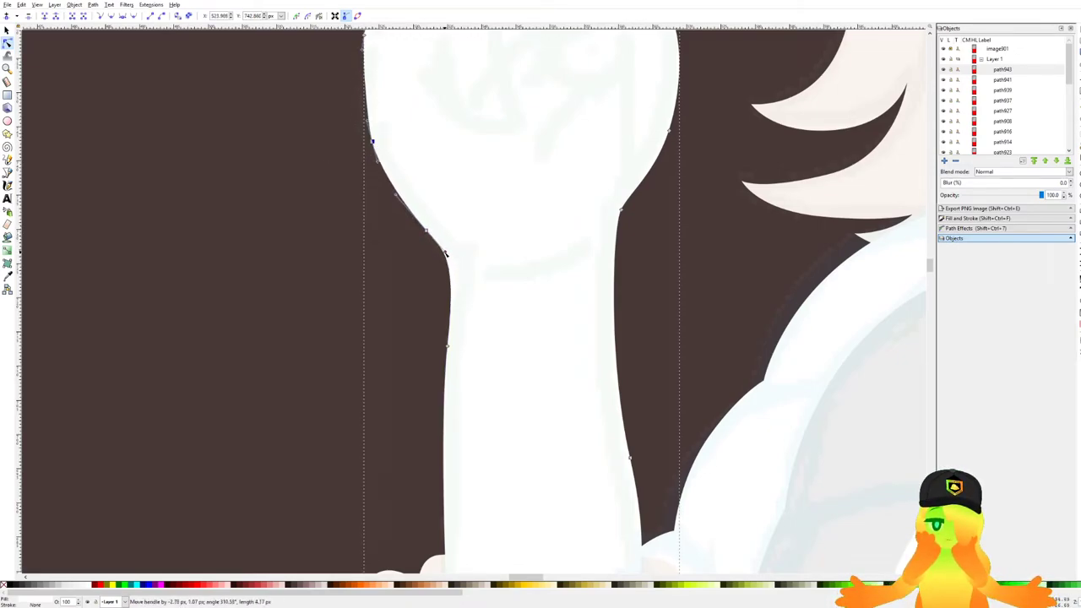
Shift the outer wrist node slightly outward, straighten the edge running down the forearm, and save the drawing.
left_click_drag(424, 401, 424, 400)
left_click_drag(458, 260, 448, 261)
left_click_drag(446, 342, 440, 345)
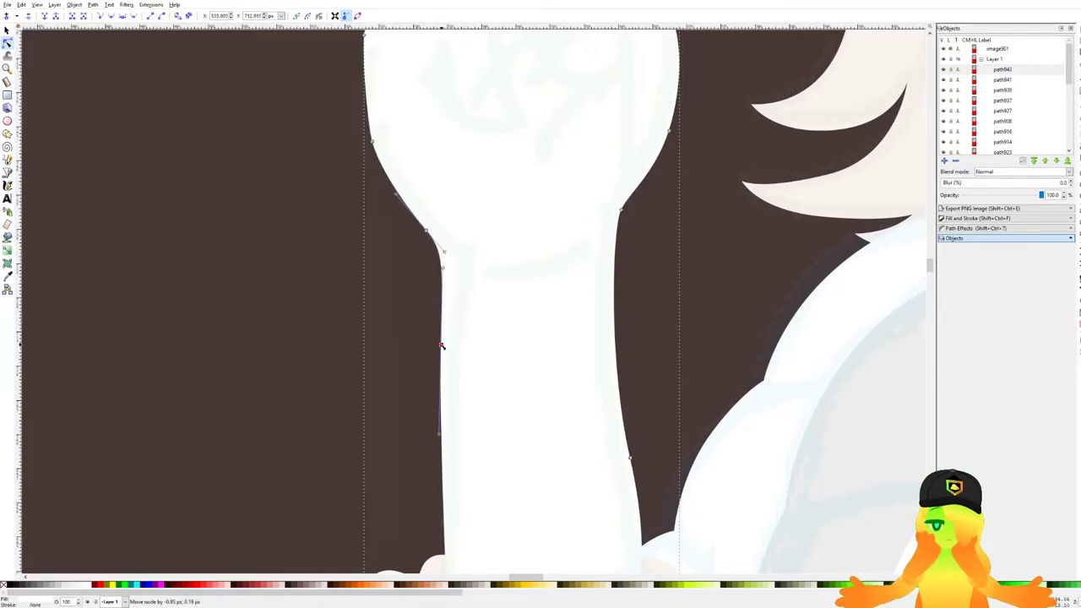
left_click(395, 356)
left_click(314, 304)
scroll(314, 303, "down", 6)
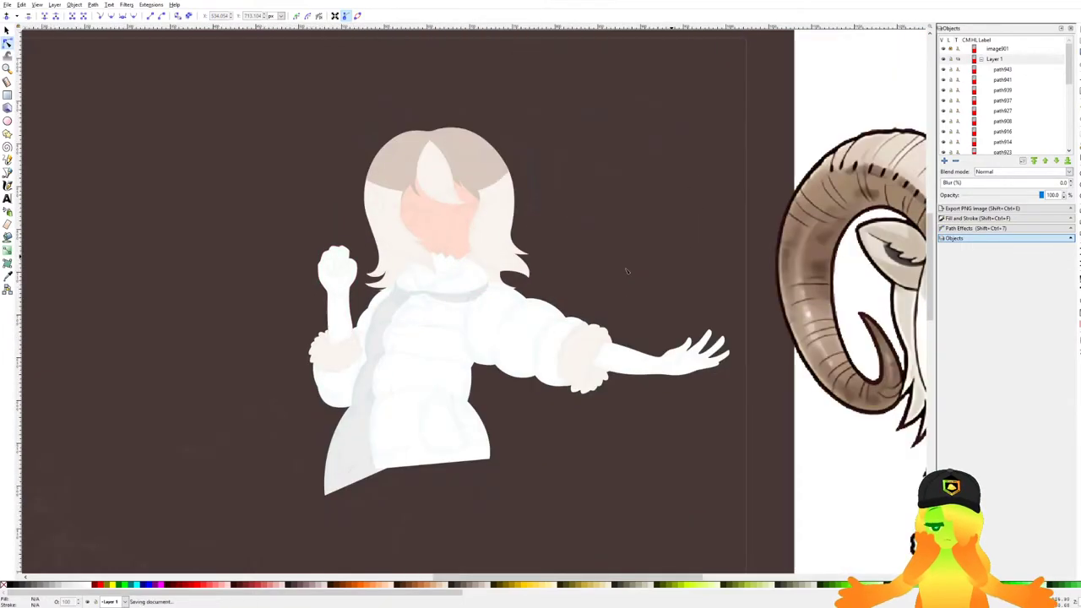
scroll(540, 262, "up", 1)
left_click_drag(560, 261, 569, 296)
key("ctrl+s")
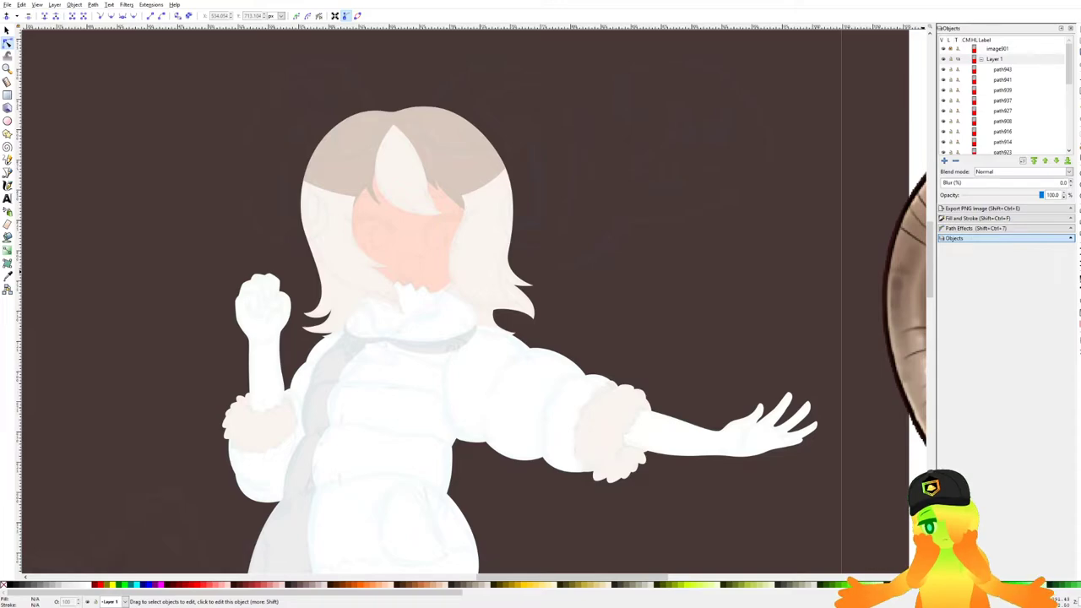
Examine the traced head and the whole figure around the sketched ear, and save the drawing.
left_click_drag(350, 257, 408, 276)
scroll(557, 303, "up", 3)
left_click_drag(558, 304, 645, 346)
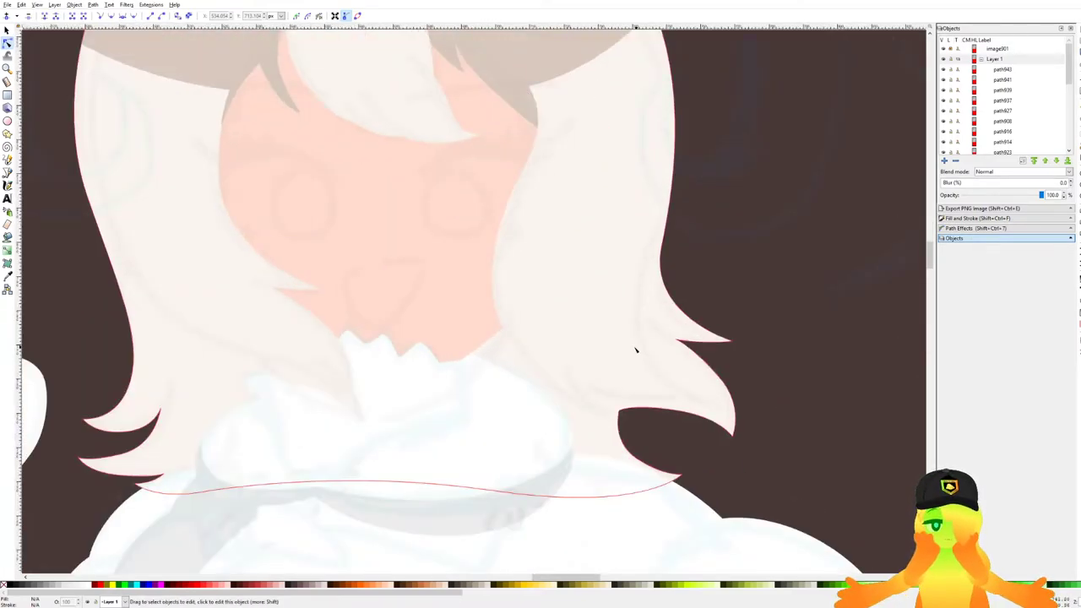
scroll(567, 265, "down", 4)
left_click_drag(566, 265, 599, 257)
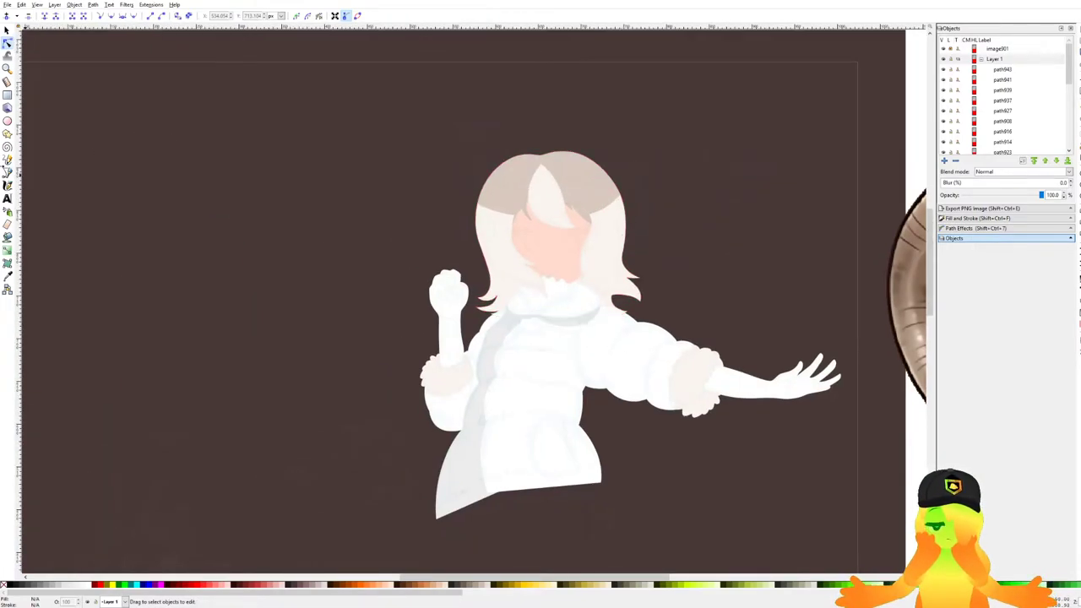
left_click(6, 172)
left_click_drag(668, 178, 444, 124)
scroll(449, 128, "down", 1)
key("ctrl+s")
scroll(460, 126, "up", 3)
scroll(461, 127, "up", 4)
left_click_drag(344, 179, 407, 140)
key("Escape")
left_click_drag(400, 190, 562, 145)
key("Escape")
Trace the rounded ear on the outstretched-arm side of the head as a closed shape and fill it with the grey-brown hair colour.
left_click_drag(389, 183, 456, 143)
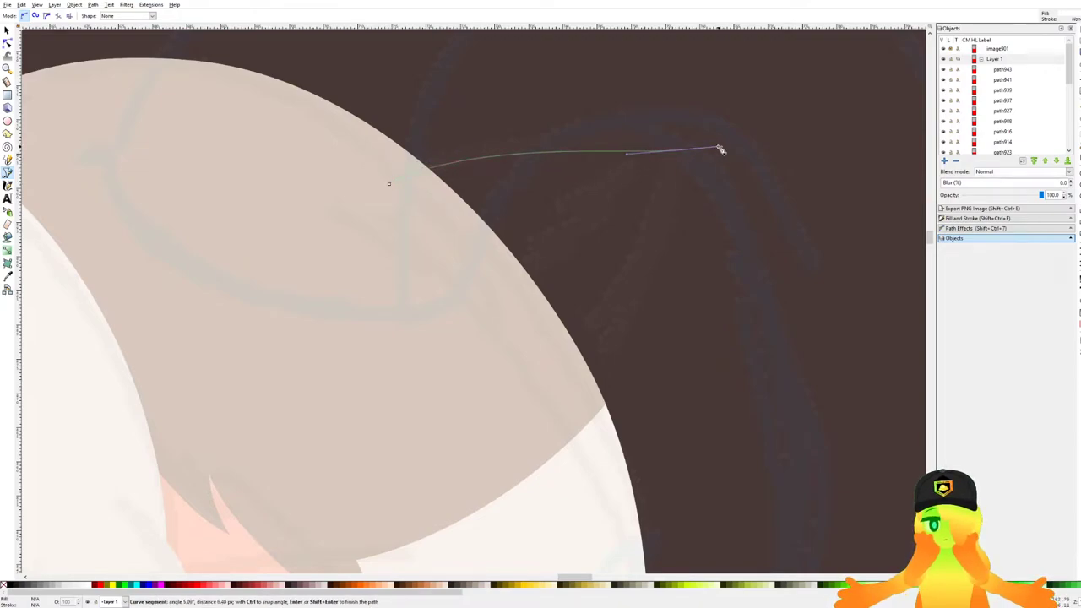
left_click_drag(653, 148, 712, 144)
left_click_drag(689, 220, 603, 377)
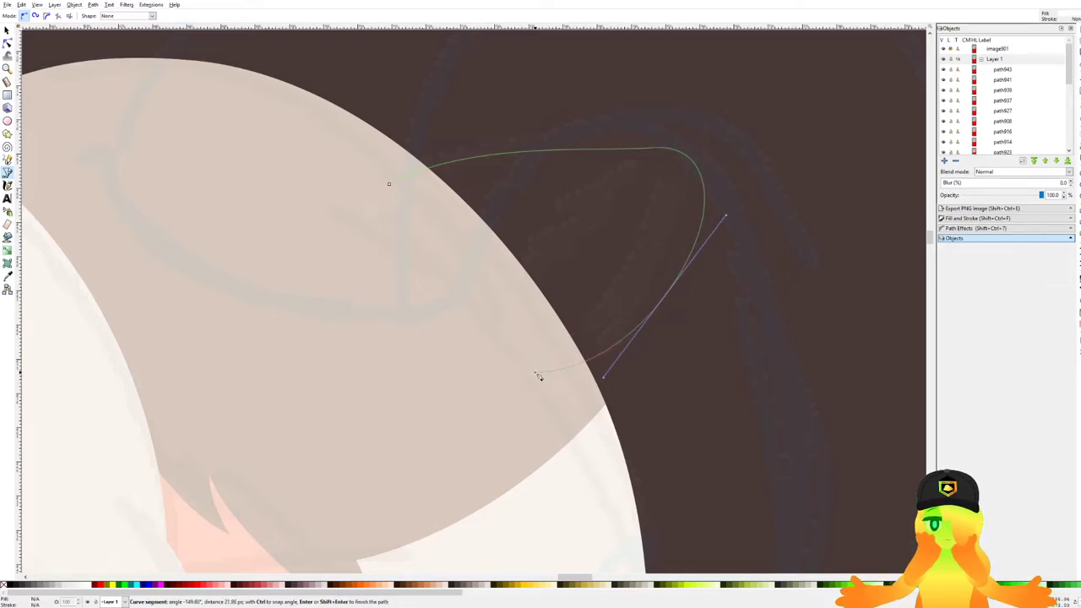
left_click(389, 184)
scroll(396, 190, "down", 2)
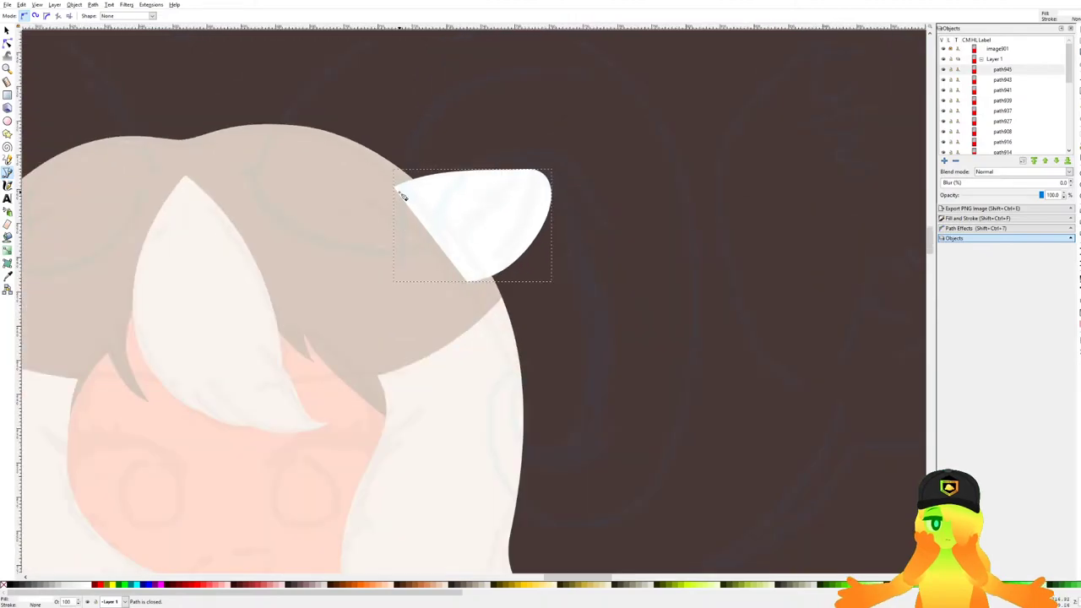
key("d")
scroll(350, 288, "down", 6)
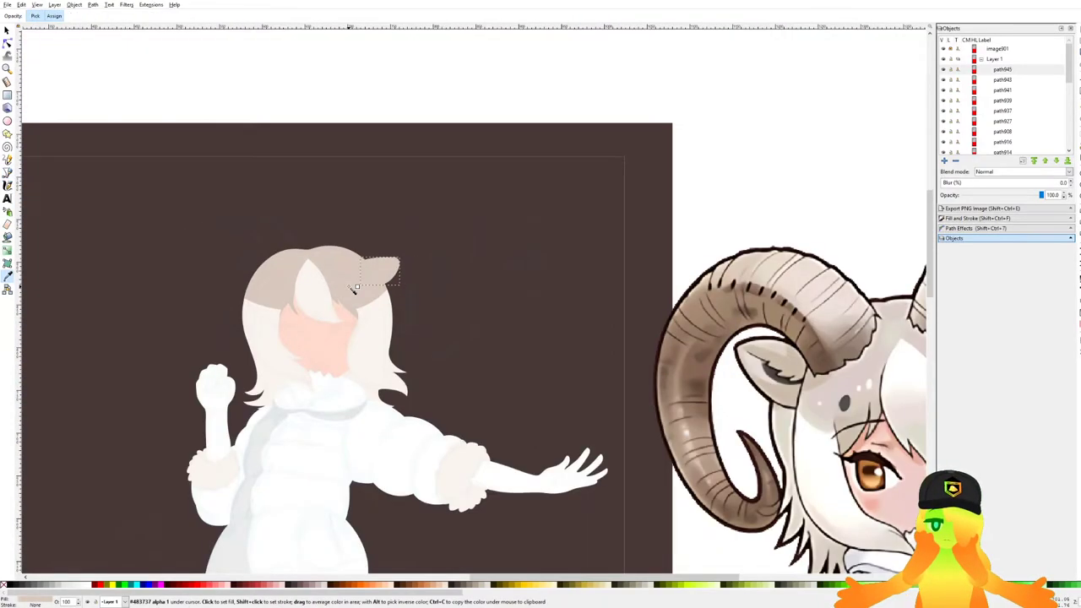
scroll(345, 294, "up", 5)
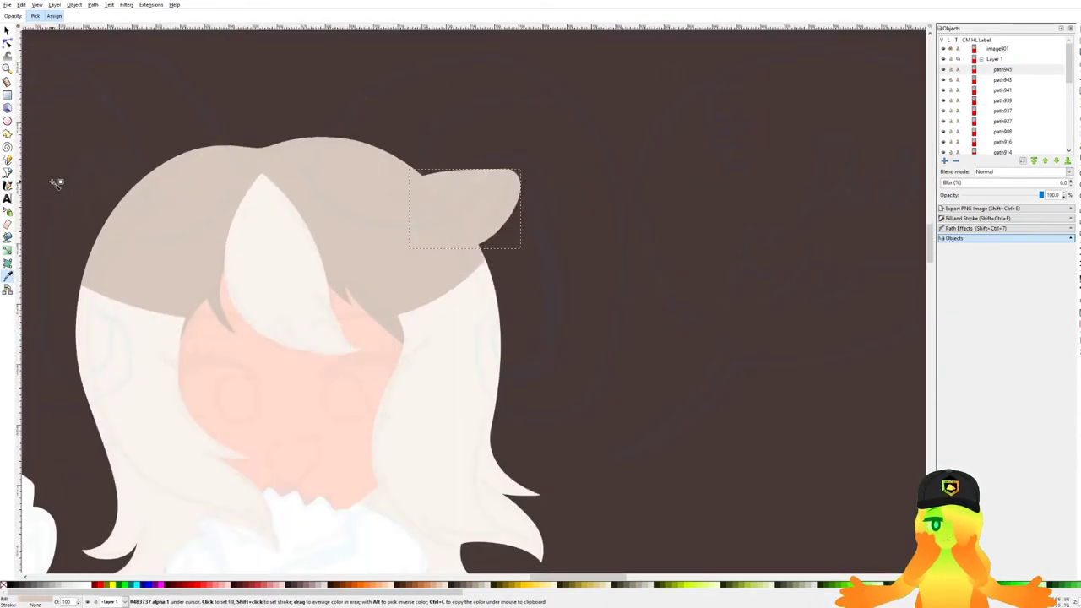
Start a fur tuft shape inside the ear at its base and trace along the sketched lower edge.
left_click(7, 172)
scroll(241, 196, "down", 3)
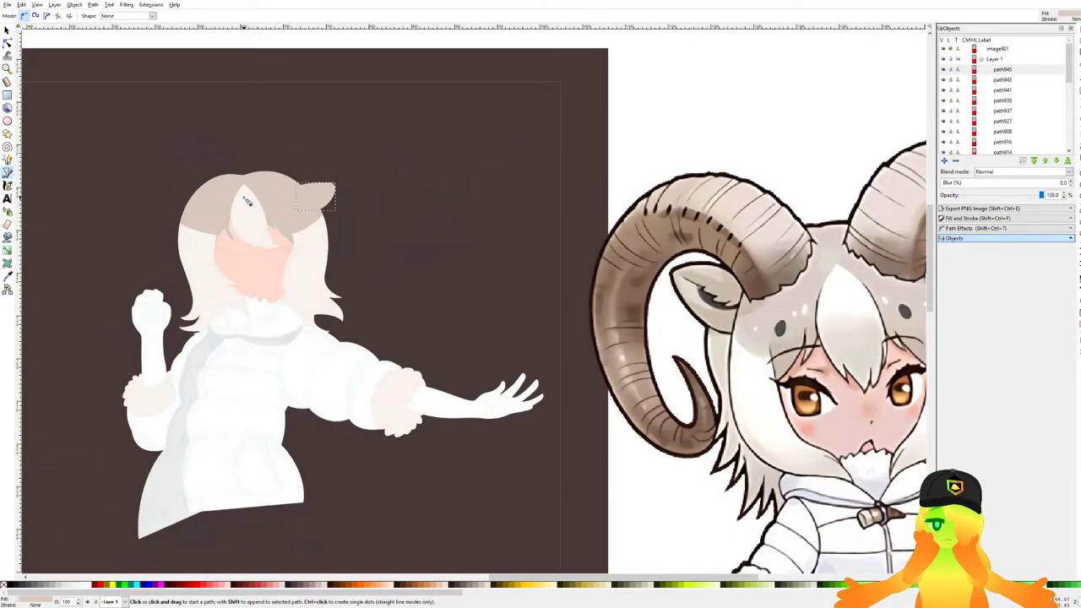
scroll(295, 213, "down", 2)
scroll(402, 225, "up", 5)
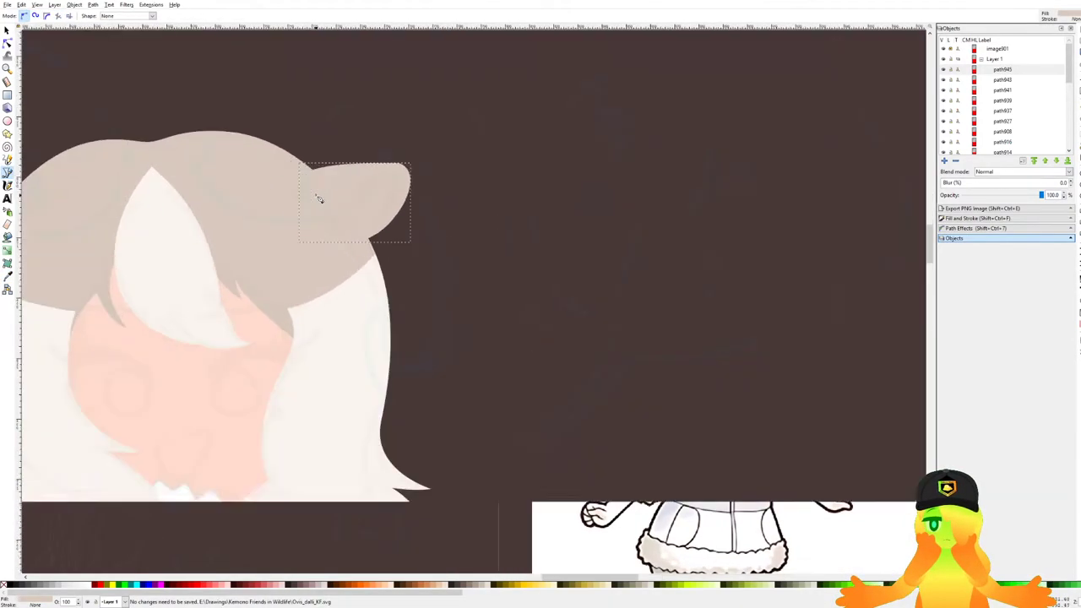
scroll(311, 190, "up", 2)
left_click(351, 221)
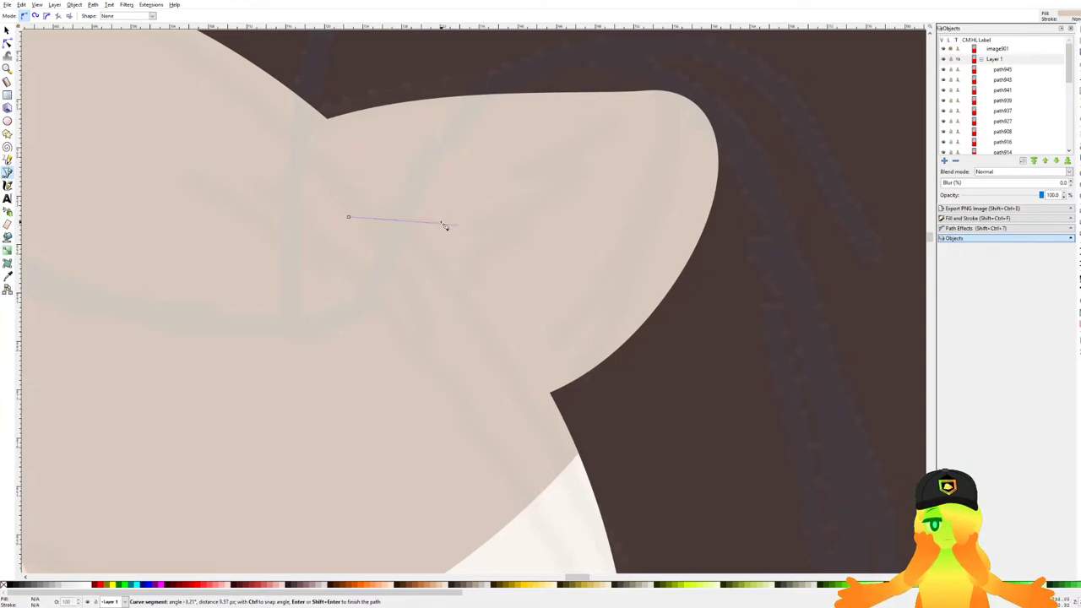
key("Escape")
left_click_drag(349, 257, 475, 262)
left_click_drag(584, 213, 551, 206)
scroll(618, 185, "up", 2)
Trace the rest of the inner-ear fur tuft out towards the ear tip and back, closing it at its starting point.
left_click_drag(619, 186, 513, 266)
left_click(531, 319)
left_click_drag(545, 227, 479, 357)
left_click_drag(621, 310, 672, 267)
scroll(566, 257, "down", 10)
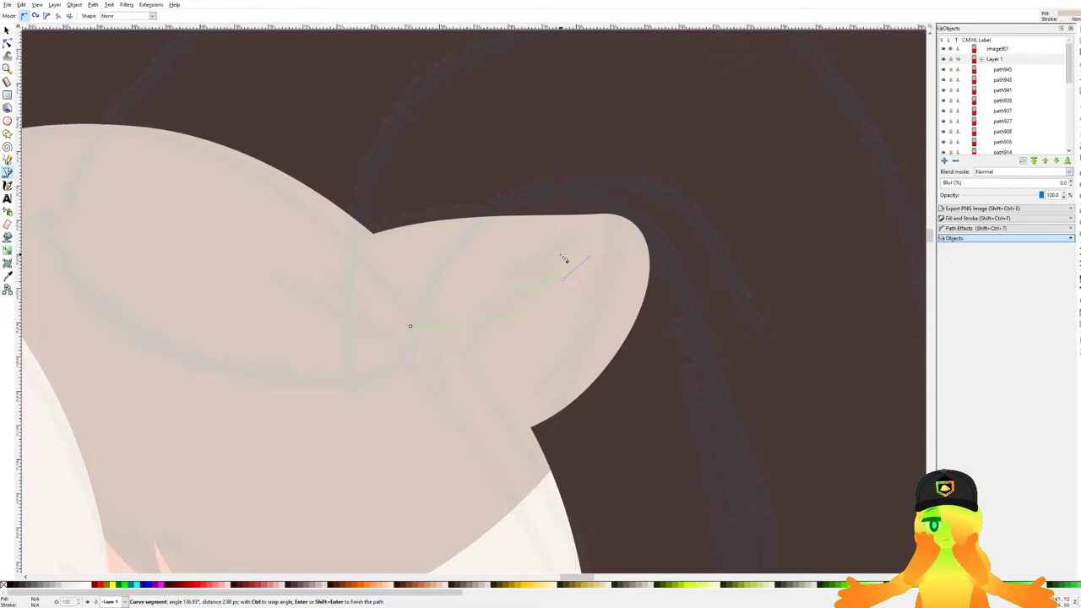
scroll(554, 250, "up", 6)
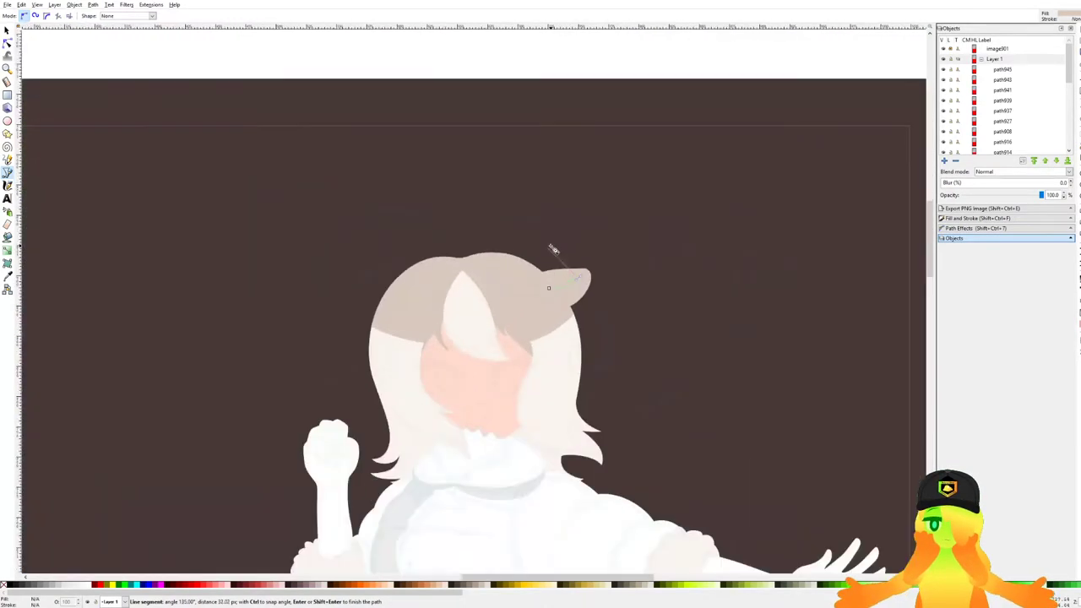
scroll(557, 278, "up", 3)
left_click(561, 275)
Trace the ear opening as a closed shape curving from near the ear tip around the bottom towards the head.
scroll(557, 279, "down", 8)
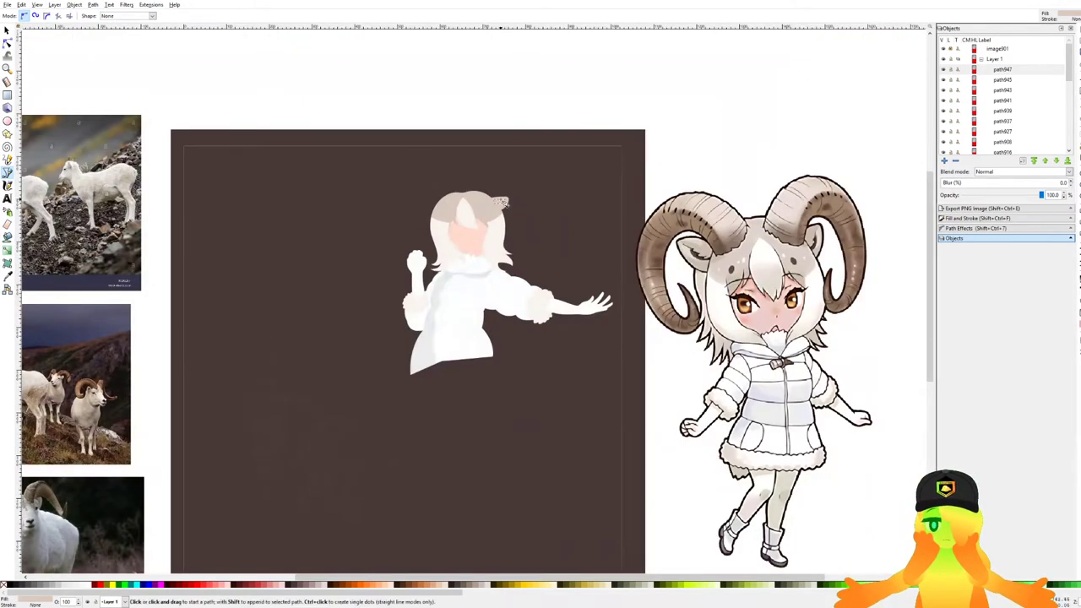
scroll(507, 208, "up", 8)
left_click_drag(531, 161, 524, 270)
left_click_drag(444, 321, 283, 318)
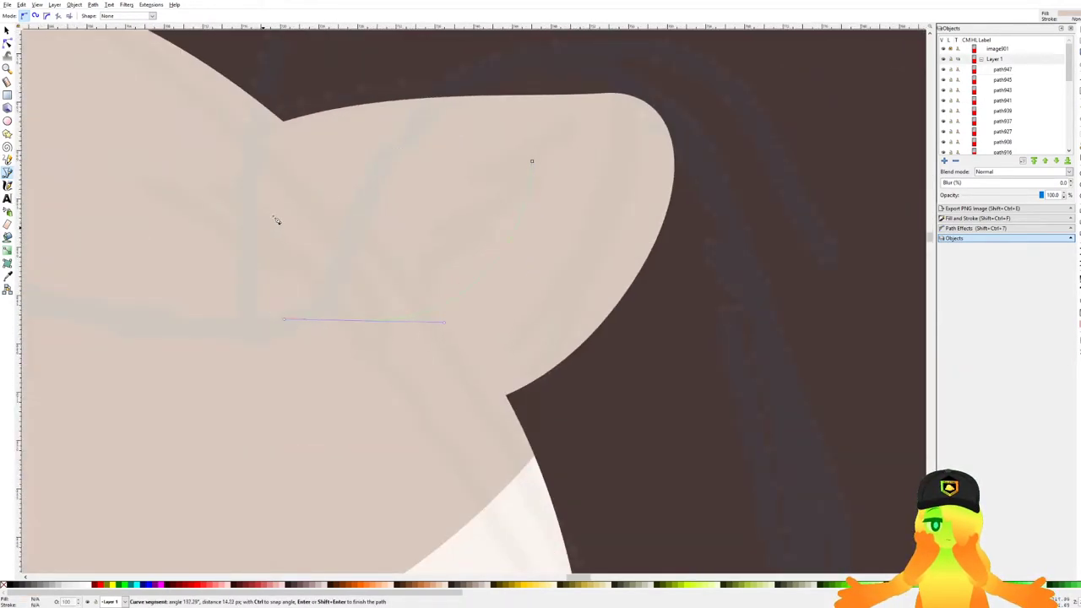
left_click(531, 160)
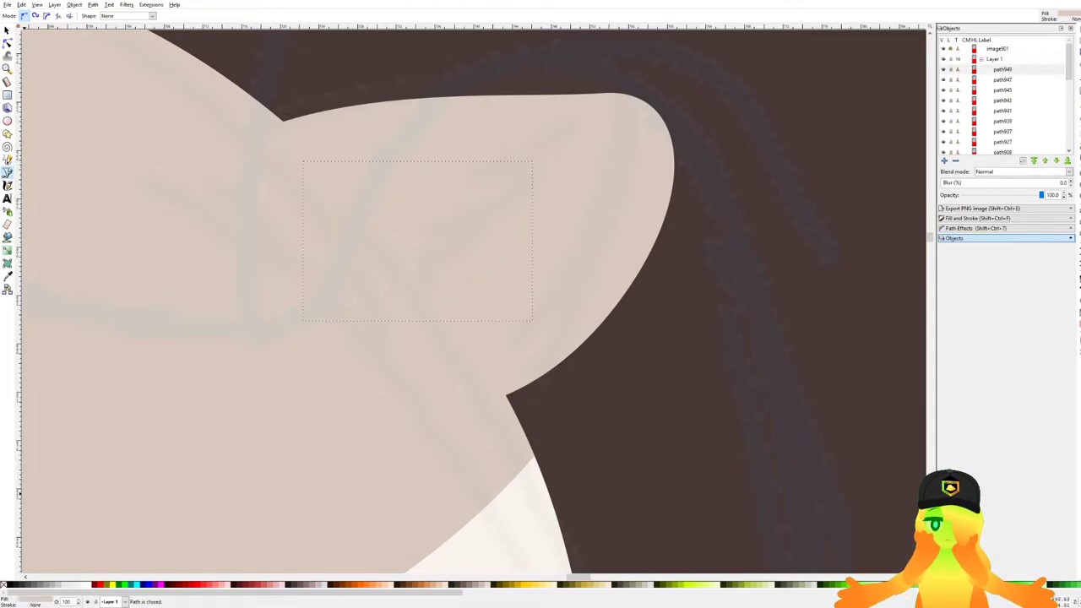
Fill the ear opening with a near-black brown and lower it one level behind the fur tuft.
left_click(19, 588)
left_click(21, 587)
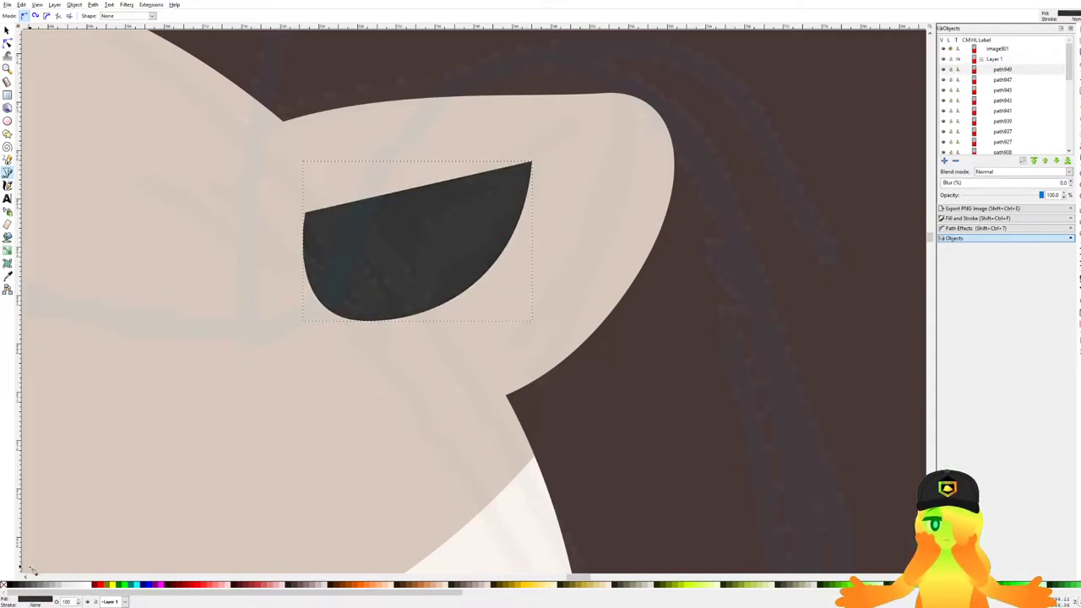
left_click(292, 588)
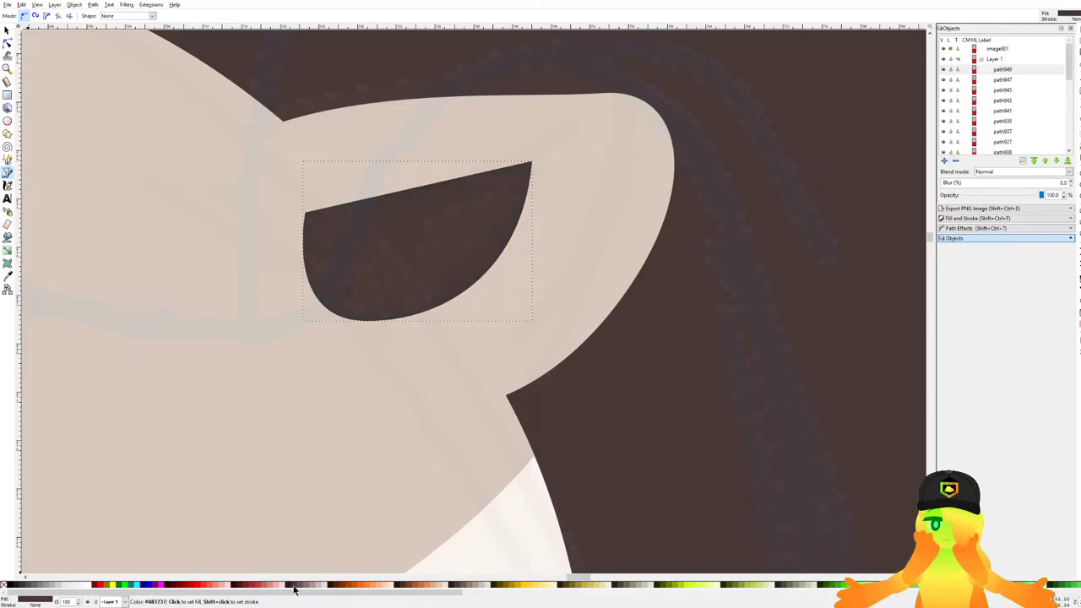
left_click(454, 585)
key("Page_Down")
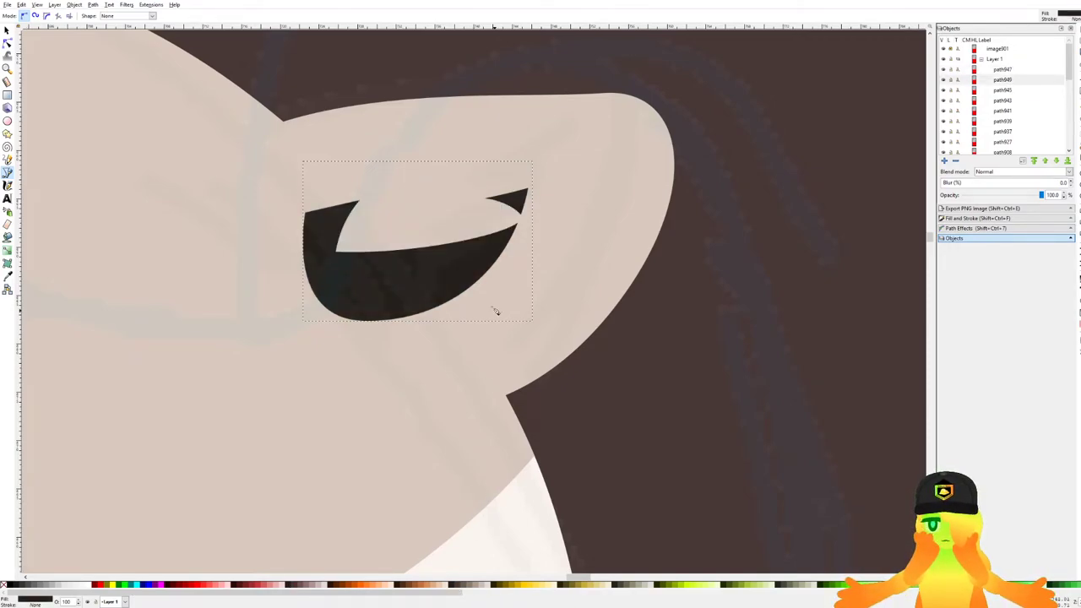
Move the fur tuft's nodes at the head end outward so the tuft covers the upper corner of the dark ear opening.
key("s")
left_click_drag(330, 275, 388, 288)
scroll(388, 285, "down", 8)
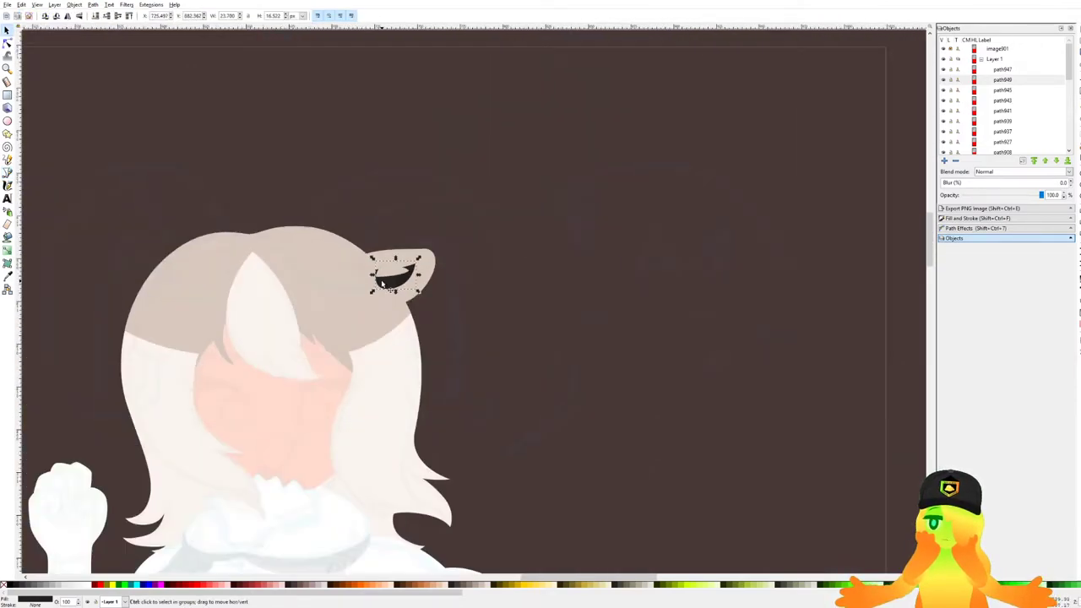
scroll(393, 268, "up", 7)
scroll(220, 265, "up", 2)
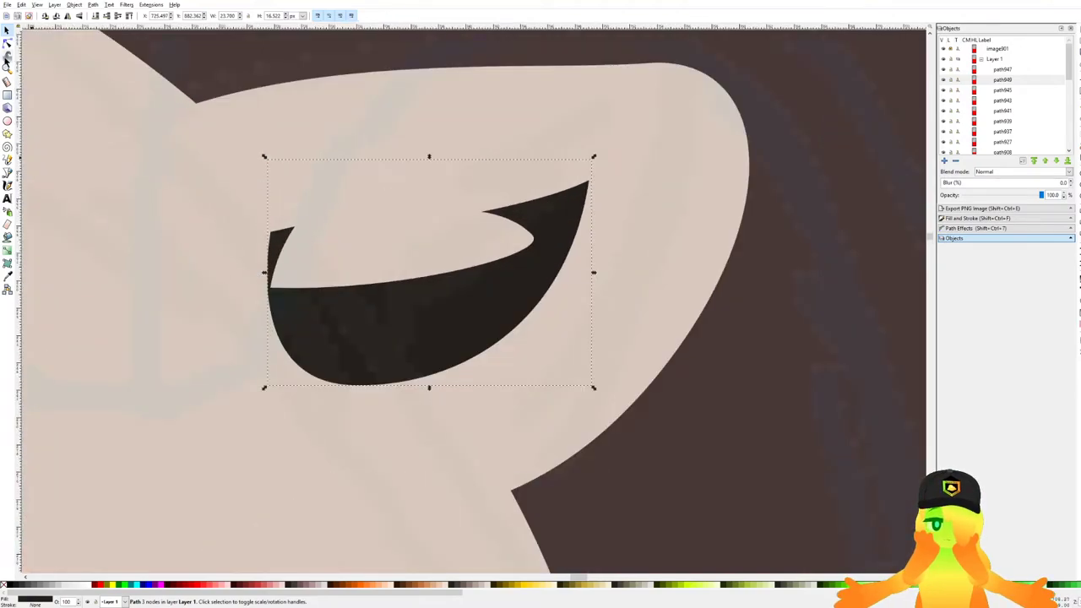
key("n")
left_click(321, 196)
left_click(324, 201)
left_click(315, 206)
double_click(315, 206)
left_click_drag(315, 206, 242, 186)
left_click_drag(270, 287, 253, 292)
Deepen the fur tuft's lower curve over the dark ear opening by adjusting its handles, and deselect the shape.
scroll(253, 291, "down", 6)
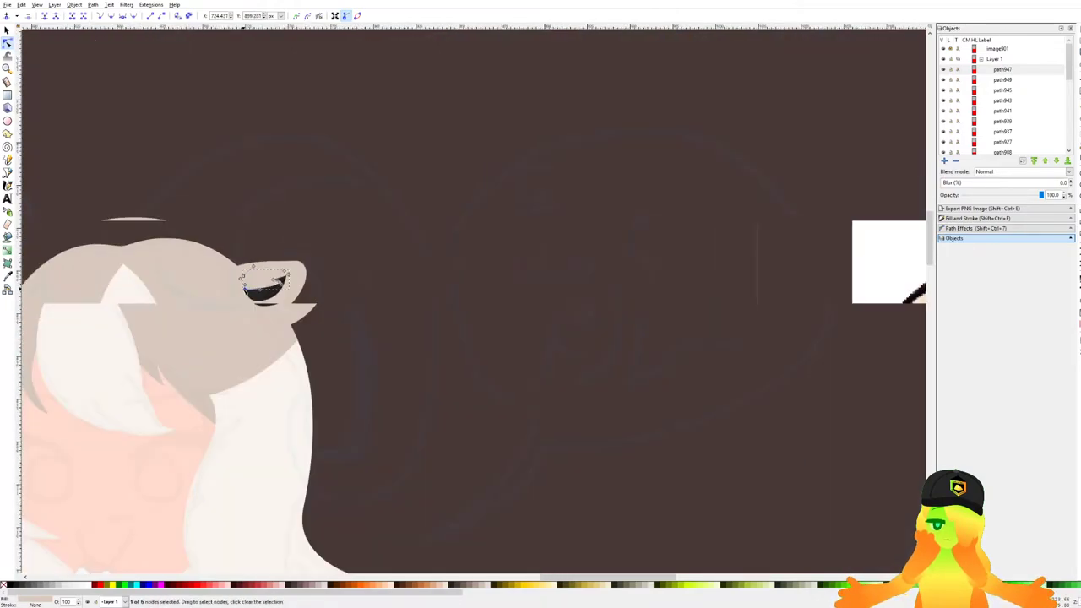
scroll(262, 277, "up", 3)
scroll(224, 174, "up", 3)
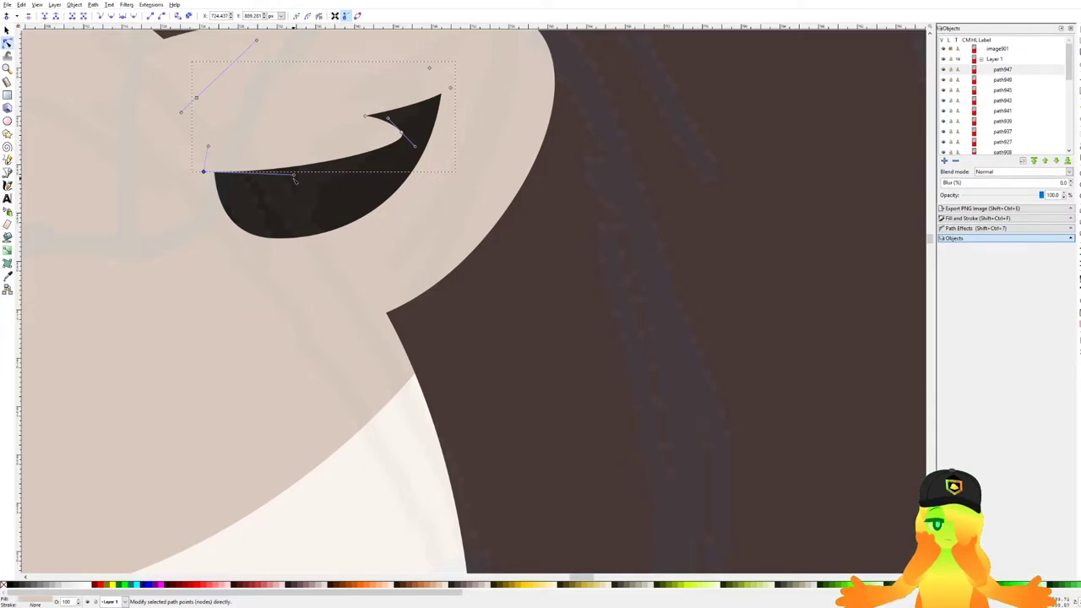
left_click_drag(297, 178, 229, 244)
double_click(337, 180)
left_click_drag(337, 180, 344, 183)
left_click(499, 248)
left_click(498, 249)
scroll(378, 253, "down", 8)
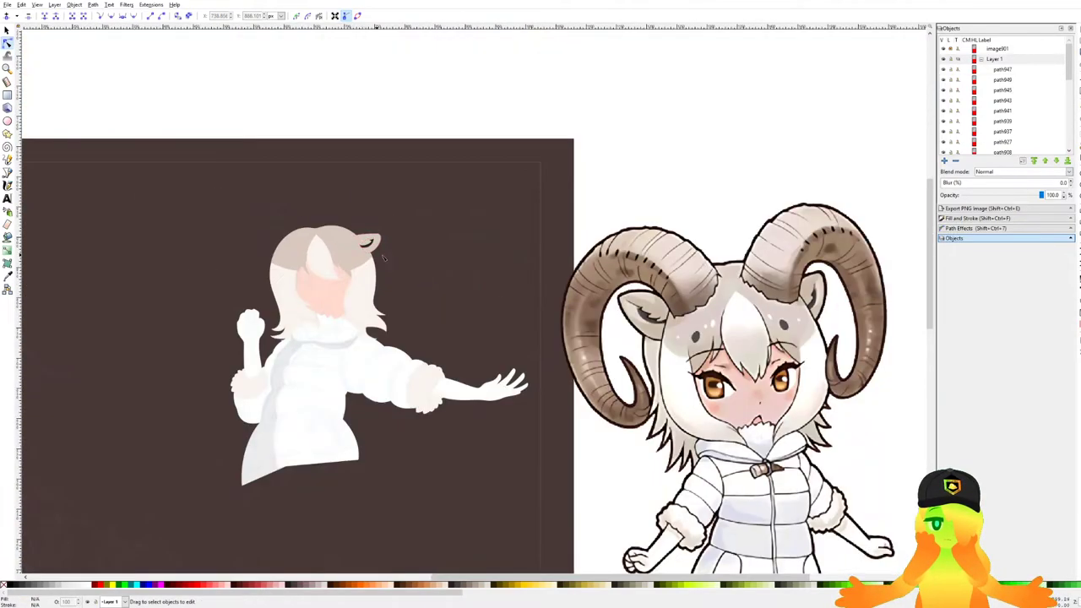
Trace another closed shape inside the ear, curving just outside the dark opening from its bottom up towards the ear tip.
left_click_drag(418, 266, 336, 166)
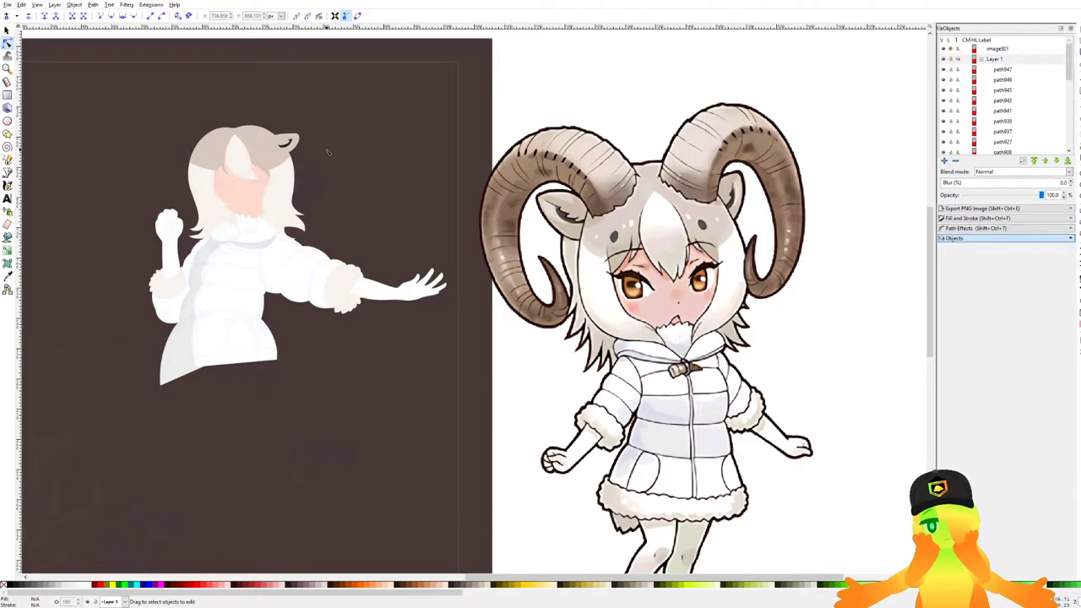
scroll(316, 144, "up", 8)
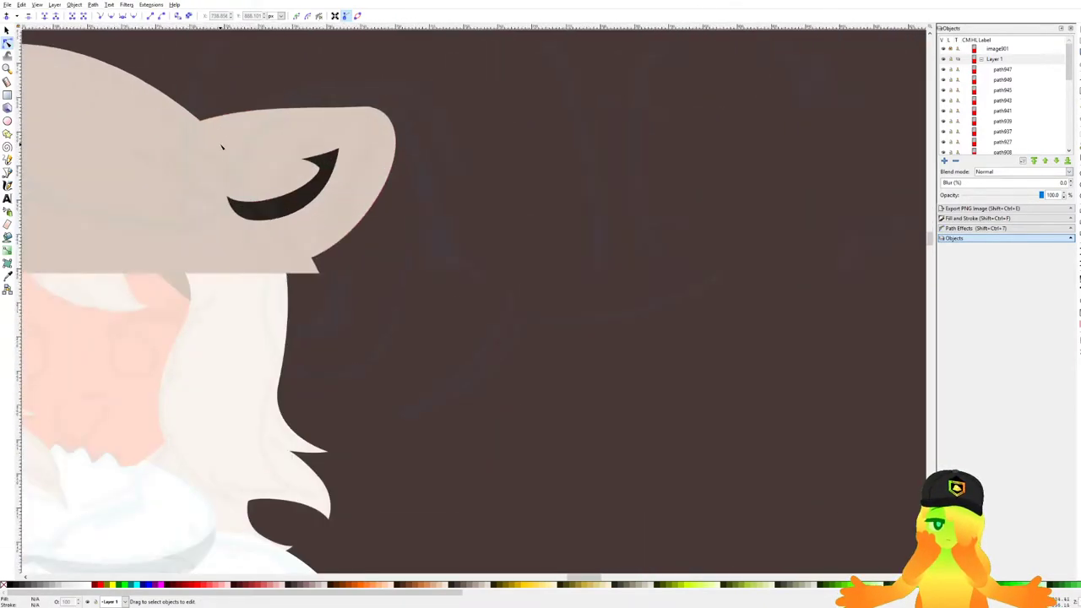
left_click(6, 173)
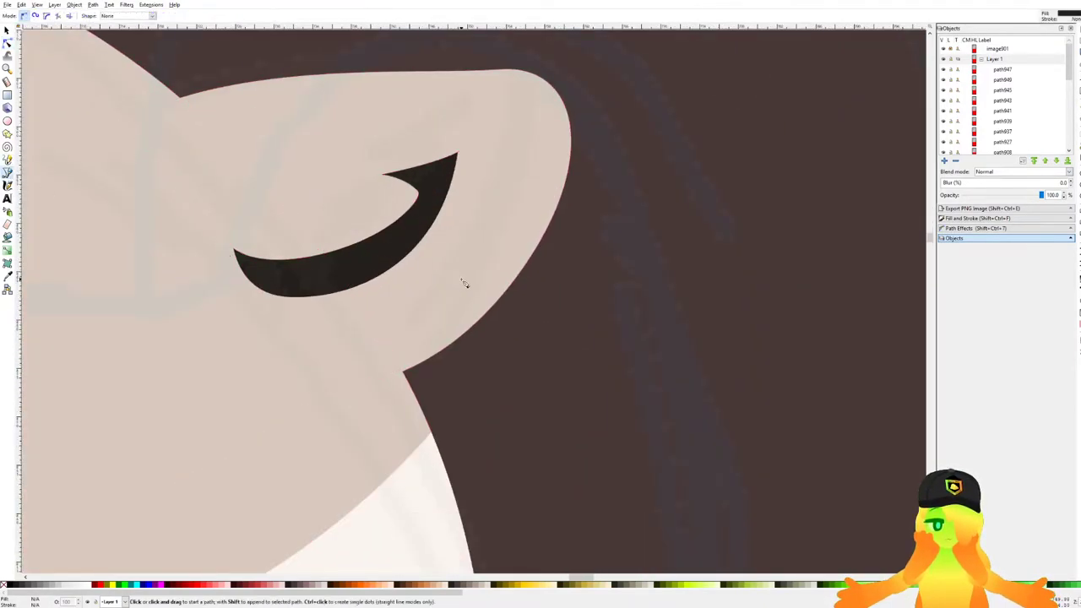
scroll(465, 285, "up", 1)
left_click_drag(263, 353, 557, 334)
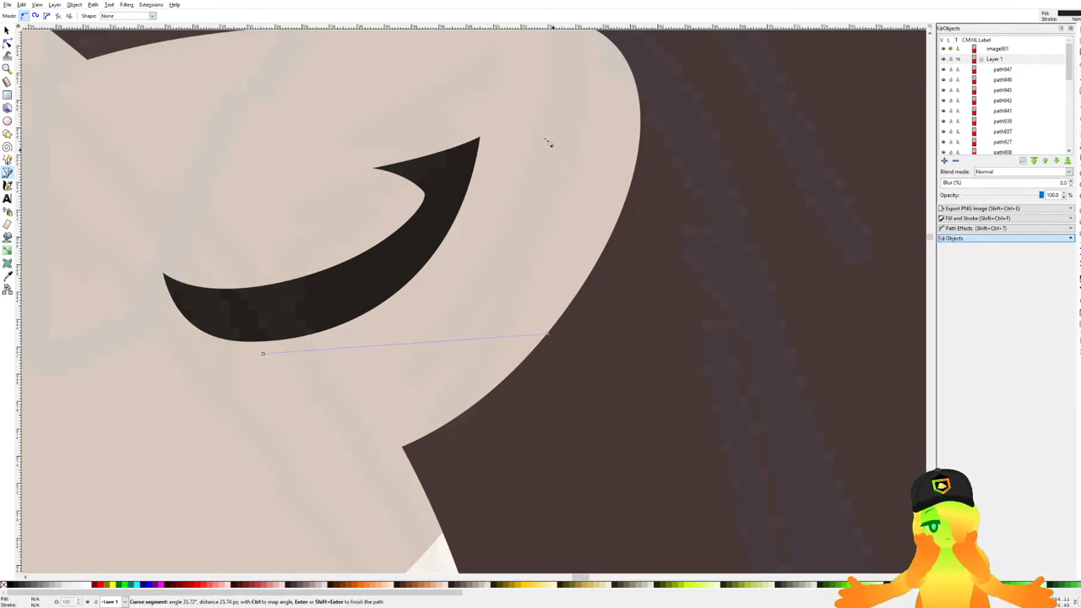
left_click(358, 116)
left_click(263, 353)
Fill the new inner-ear shape with the cream hair colour and lower it behind the dark opening, ready for node editing.
scroll(363, 347, "down", 2)
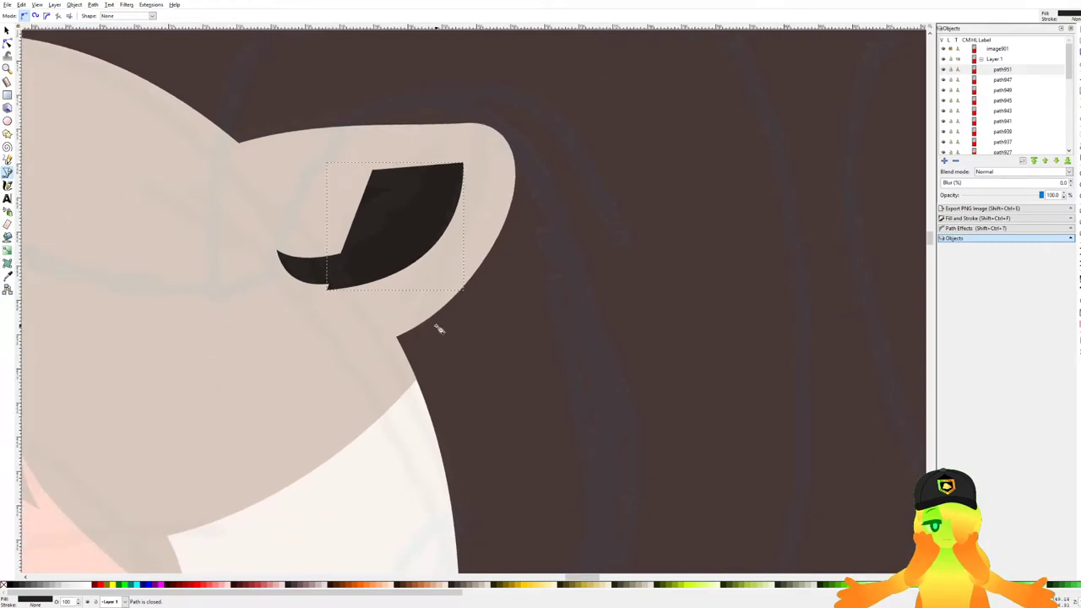
key("d")
left_click(349, 498)
key("Page_Down")
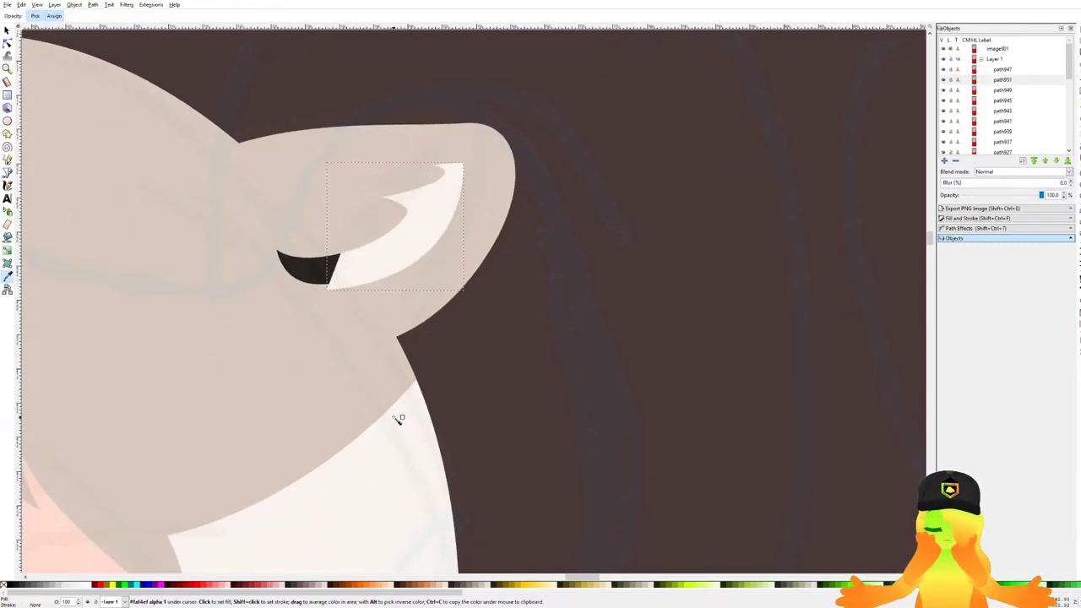
key("Page_Down")
key("Page_Down")
key("Page_Up")
key("n")
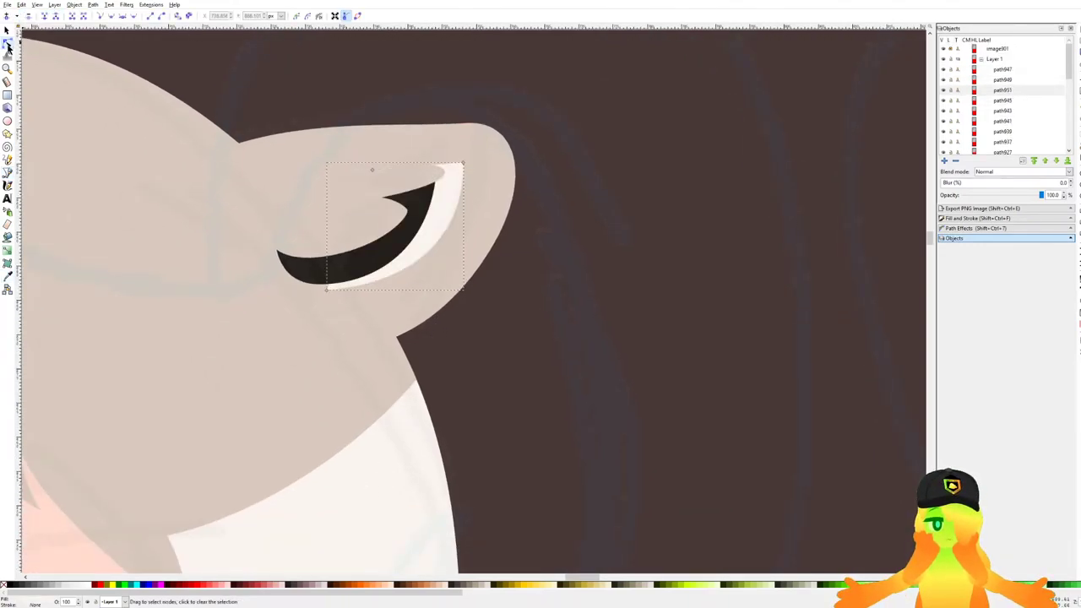
Move the fur tuft's two nodes near the ear tip outward so the tuft covers the upper end of the cream rim.
scroll(389, 169, "up", 2)
left_click_drag(570, 107, 431, 193)
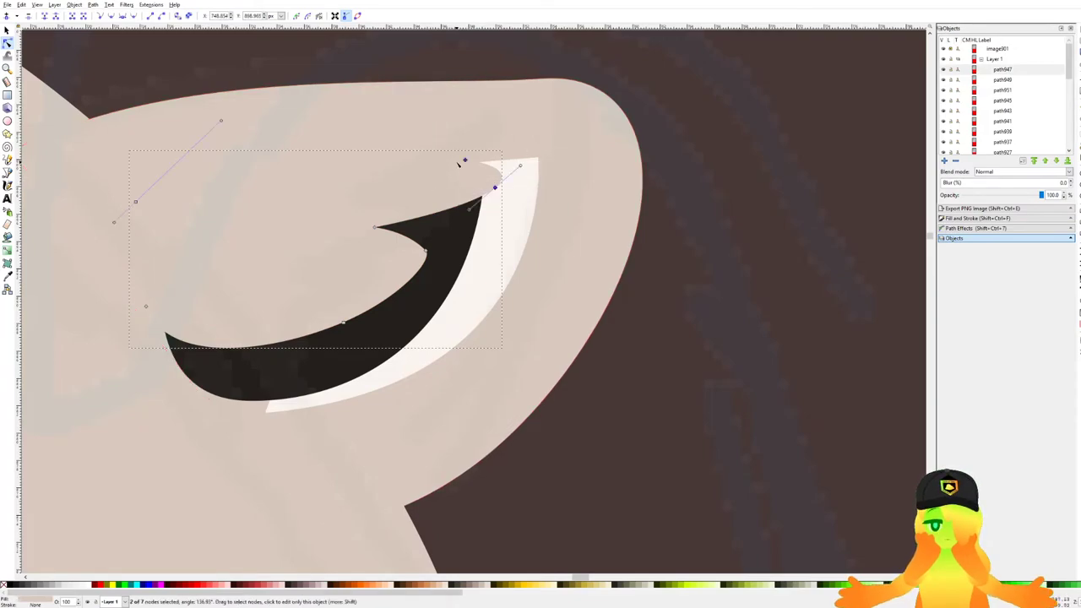
left_click_drag(465, 161, 519, 144)
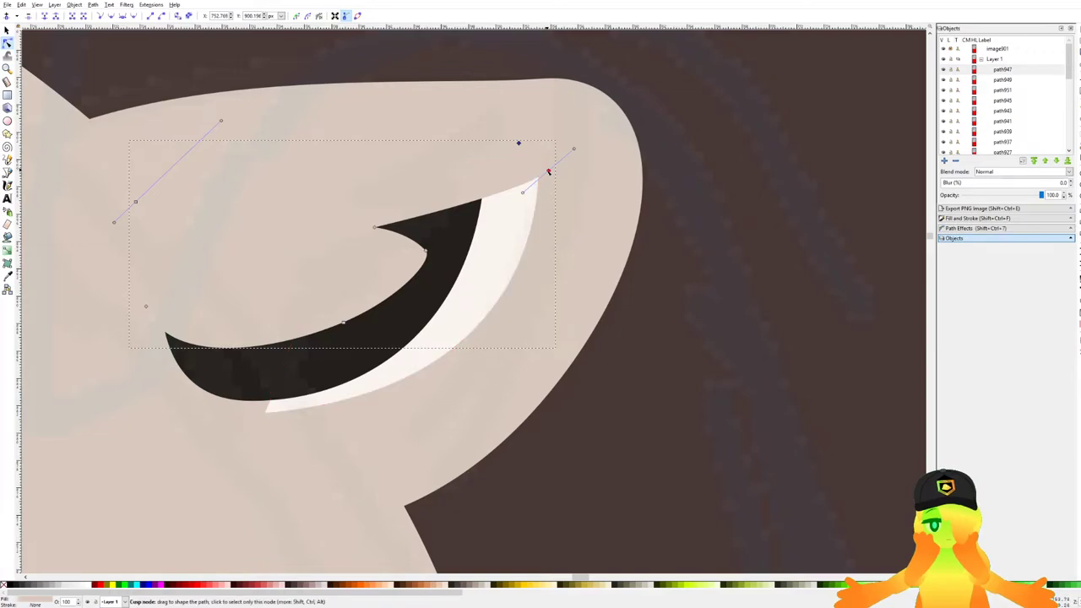
scroll(403, 254, "down", 1)
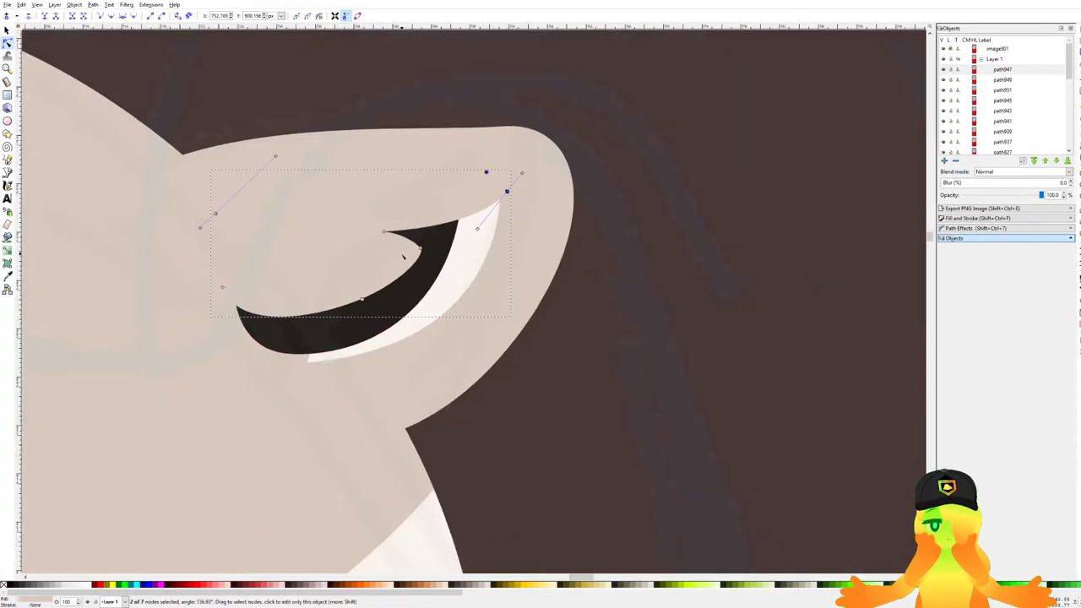
Shift the three nodes of the fur tuft's lower edge down over the dark opening to narrow it, and deselect the tuft.
left_click(420, 249)
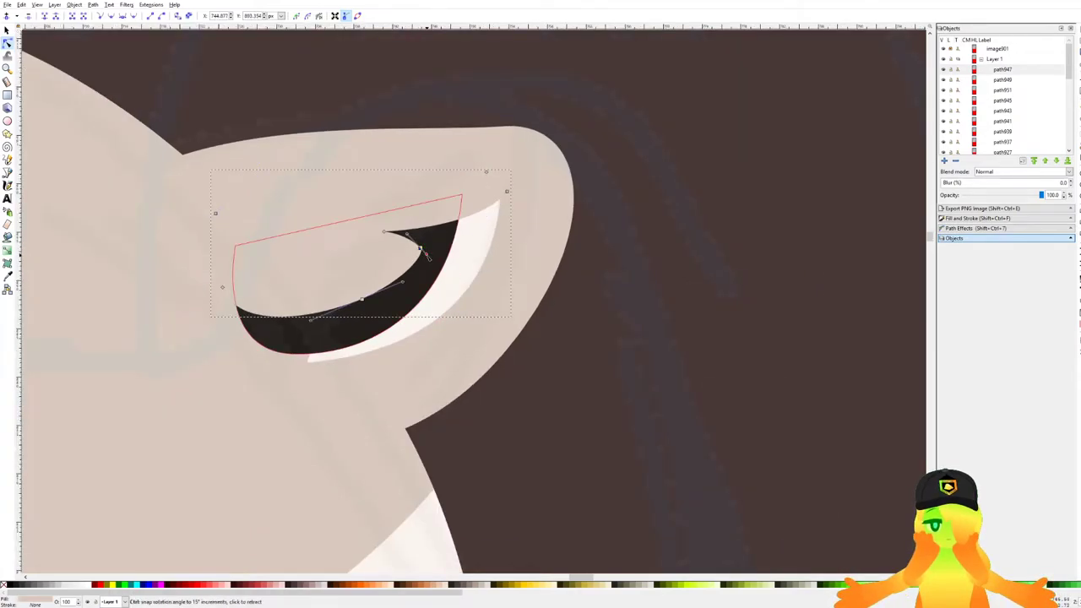
scroll(422, 253, "down", 4)
scroll(407, 259, "down", 3)
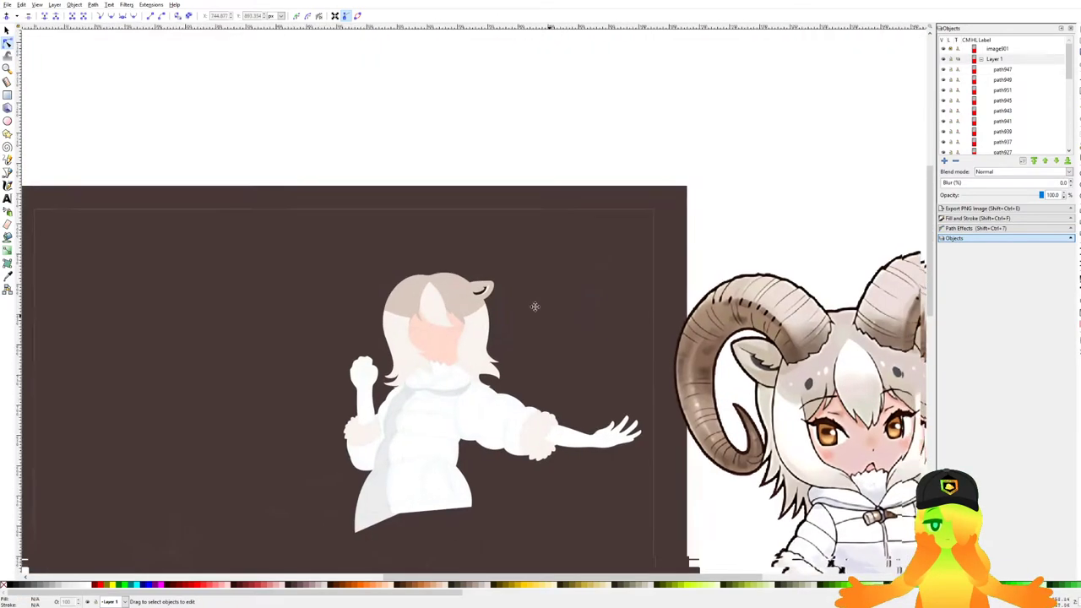
scroll(386, 227, "up", 7)
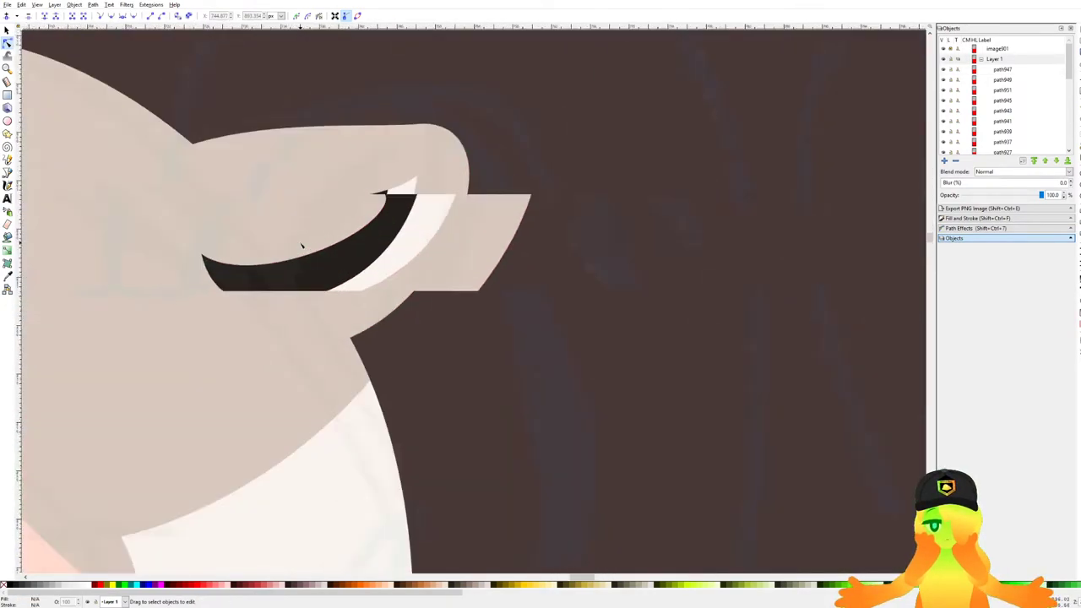
left_click(358, 132)
left_click_drag(358, 132, 479, 229)
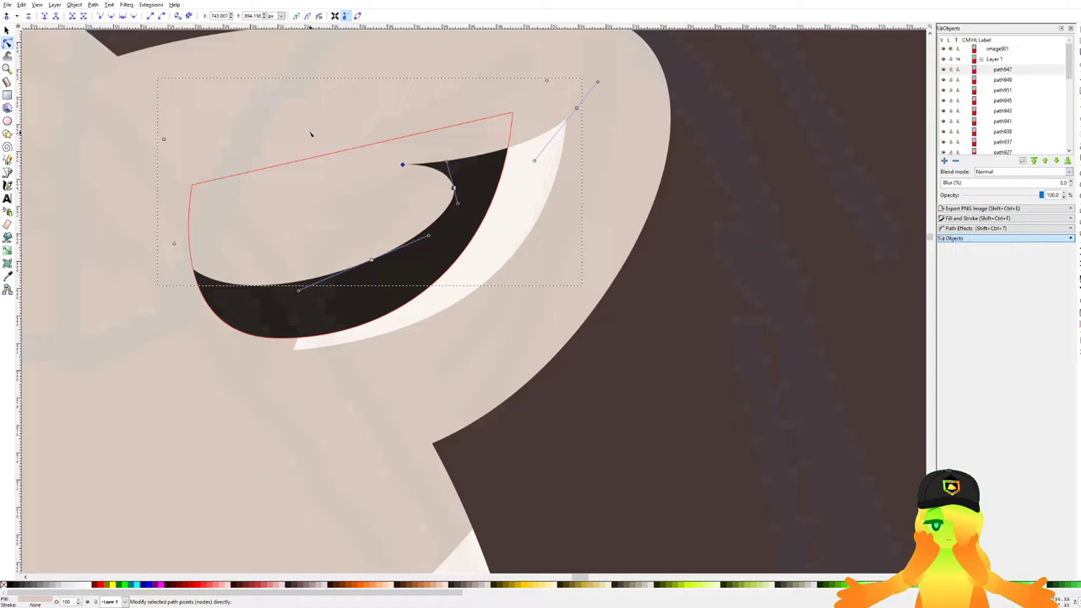
left_click_drag(403, 165, 400, 190)
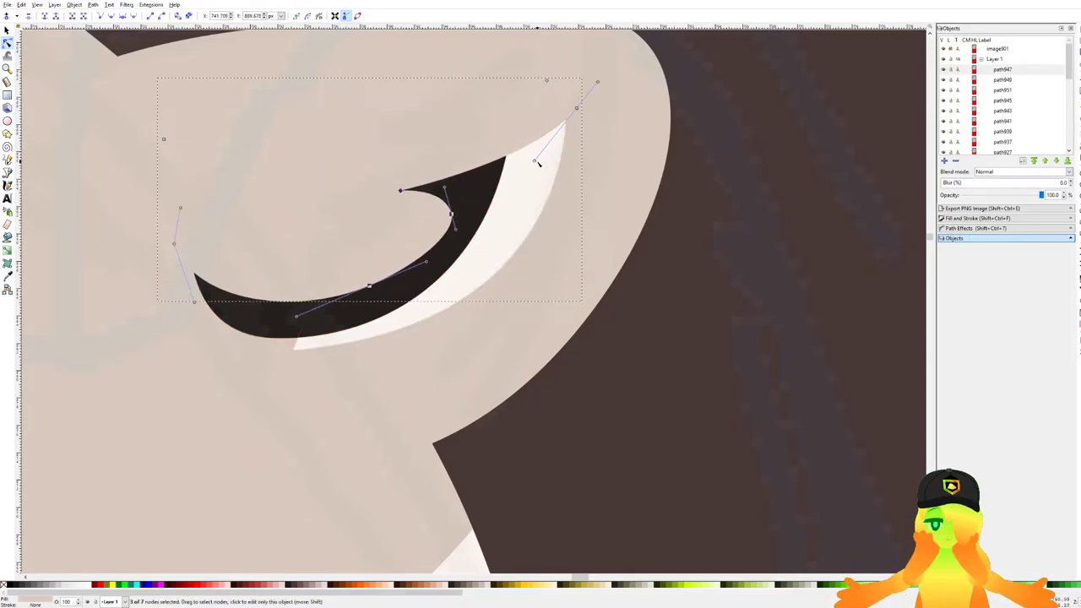
left_click(655, 278)
left_click(656, 278)
scroll(547, 270, "down", 5)
Recolour the dark ear opening by sampling the head's taupe colour and lowering its lightness to 57, and save the drawing.
left_click(537, 256)
scroll(542, 272, "up", 2)
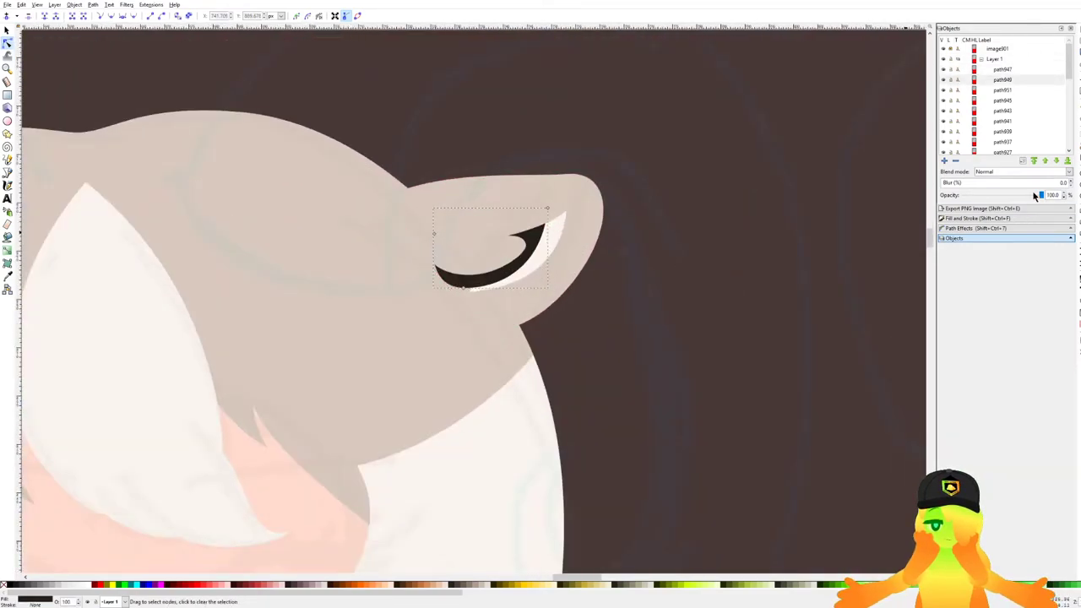
left_click(981, 220)
left_click(966, 157)
left_click(407, 344)
left_click_drag(1015, 112, 976, 118)
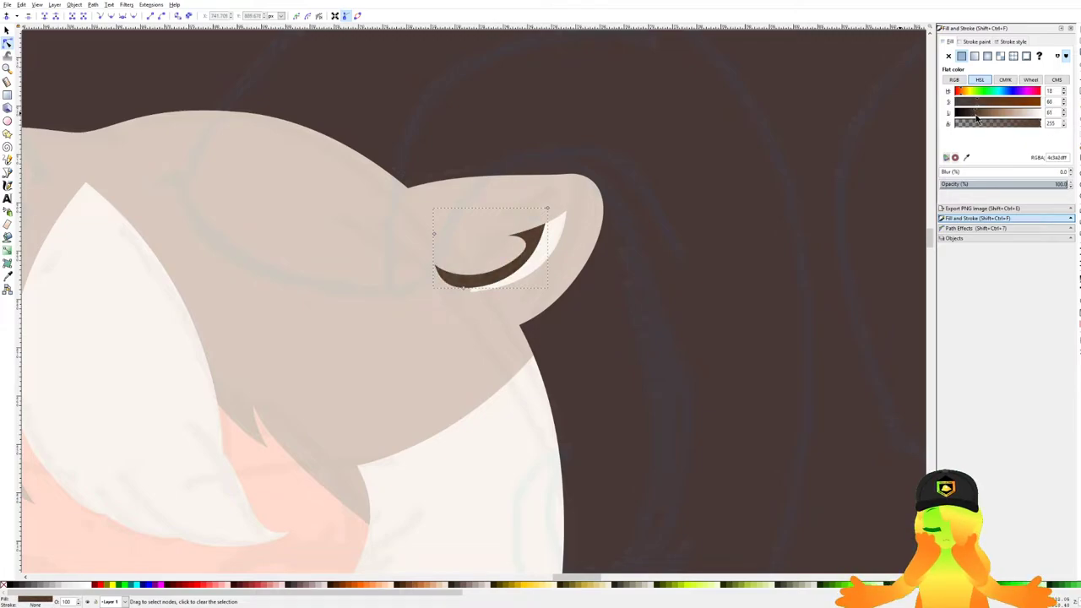
scroll(474, 292, "up", 2)
key("ctrl+s")
Select all four ear shapes, raise them to the top of the stacking order and group them.
key("s")
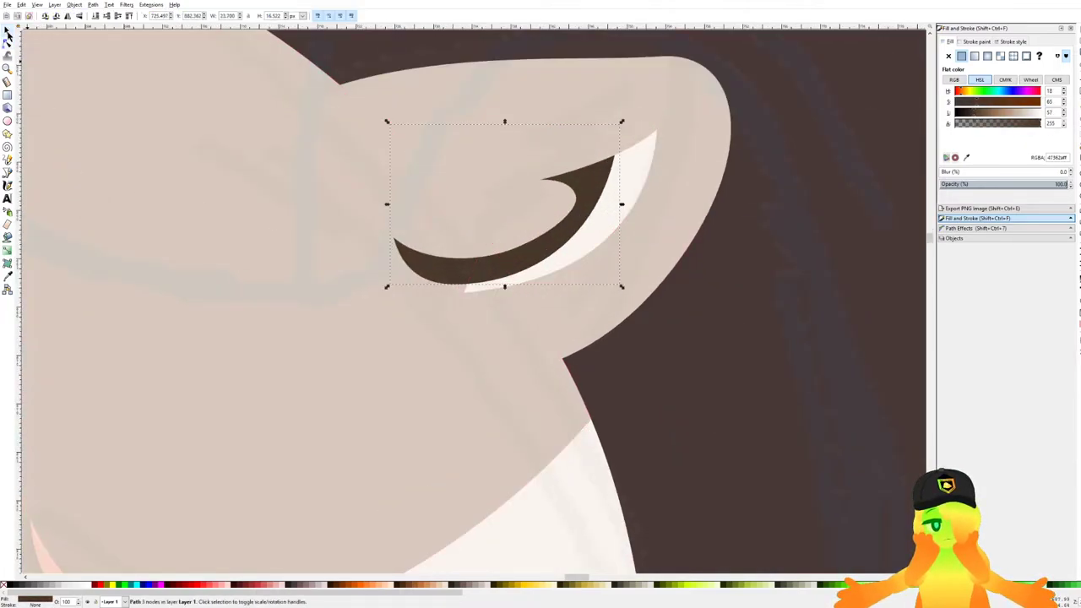
scroll(526, 222, "down", 4)
scroll(530, 224, "up", 4)
left_click(604, 207, "shift")
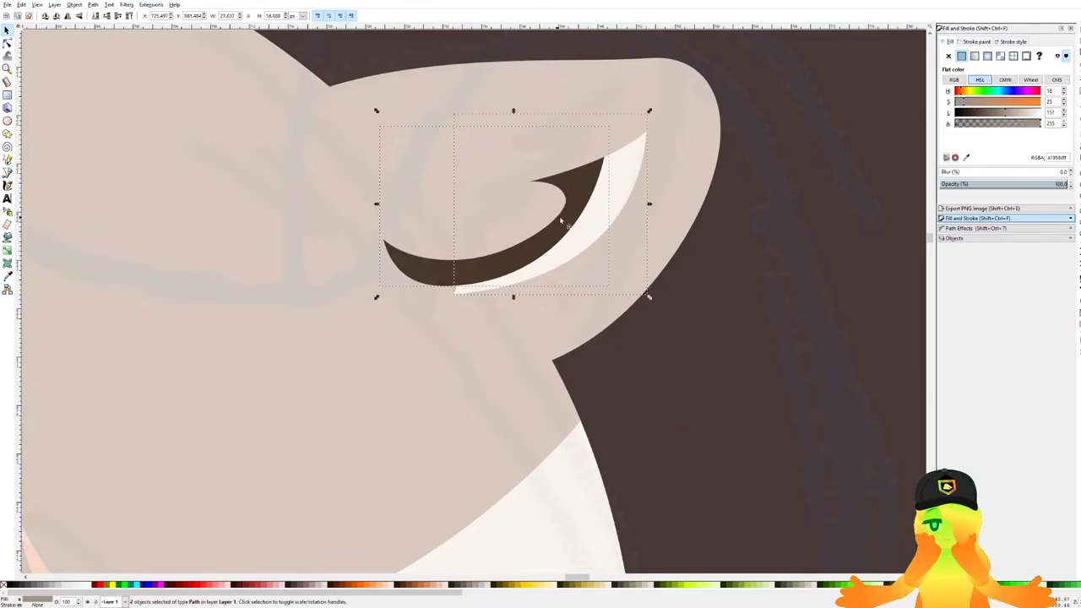
left_click(694, 280)
scroll(554, 244, "down", 3)
left_click(589, 253)
left_click_drag(670, 293, 407, 115)
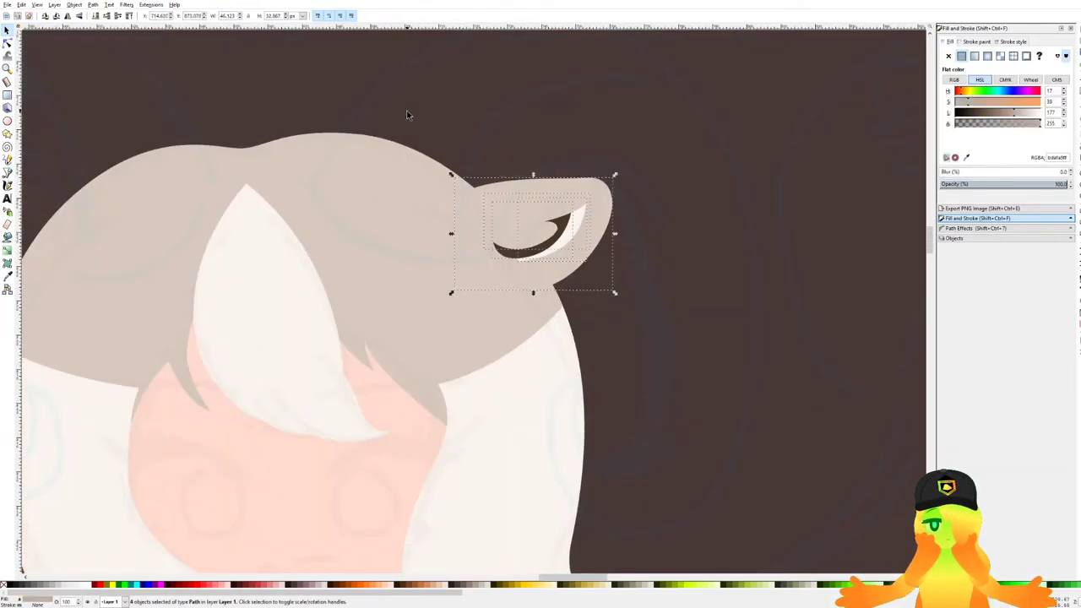
left_click(95, 16)
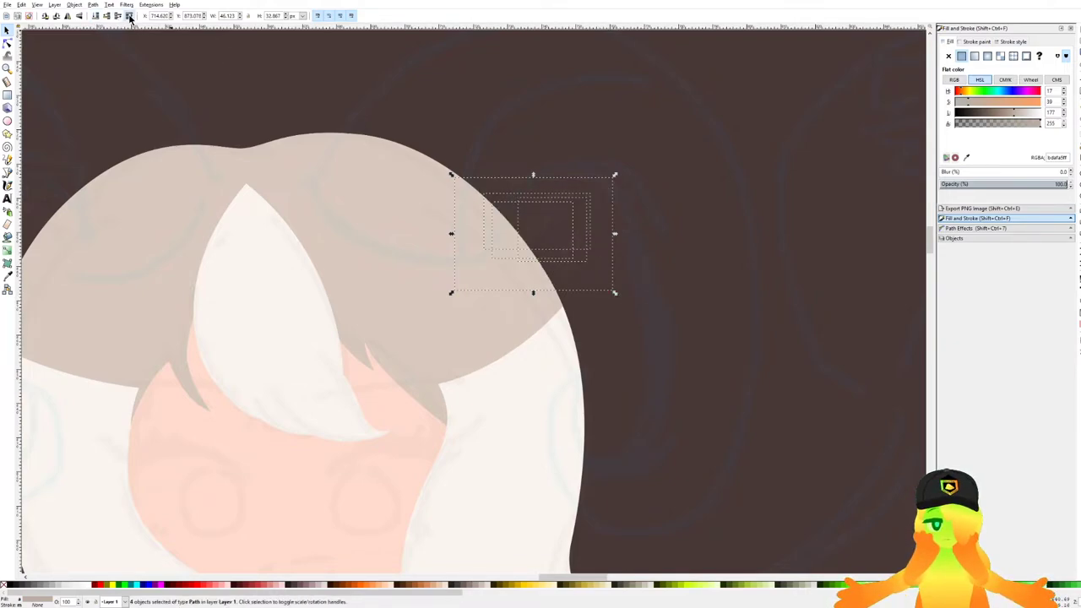
left_click(129, 16)
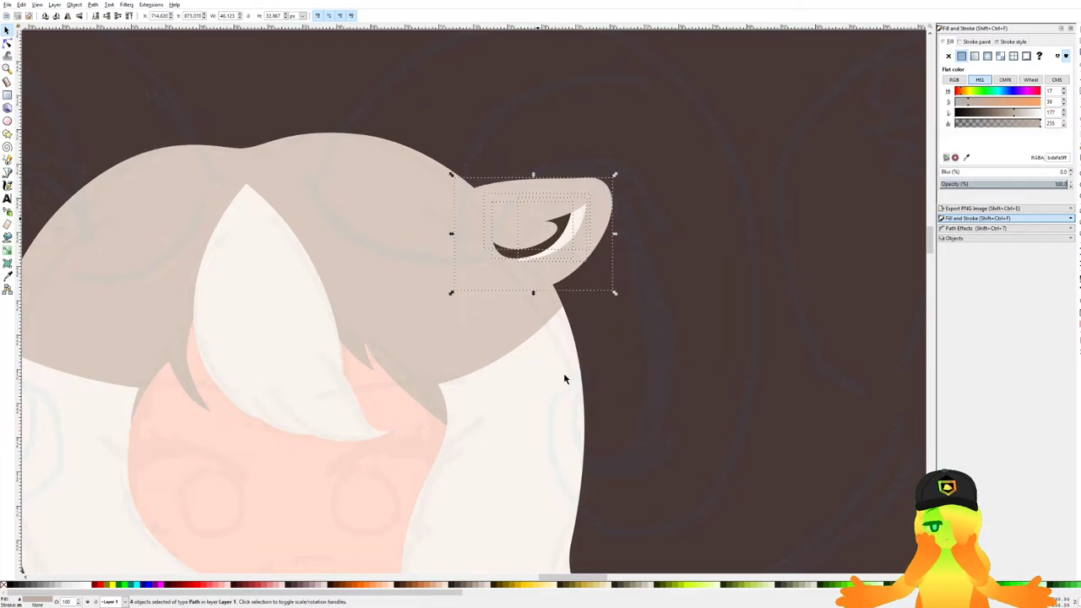
key("ctrl+g")
Stretch the ear group to about 38.7 px tall and nudge it down against the edge of the head.
scroll(565, 390, "down", 5)
scroll(410, 210, "up", 6)
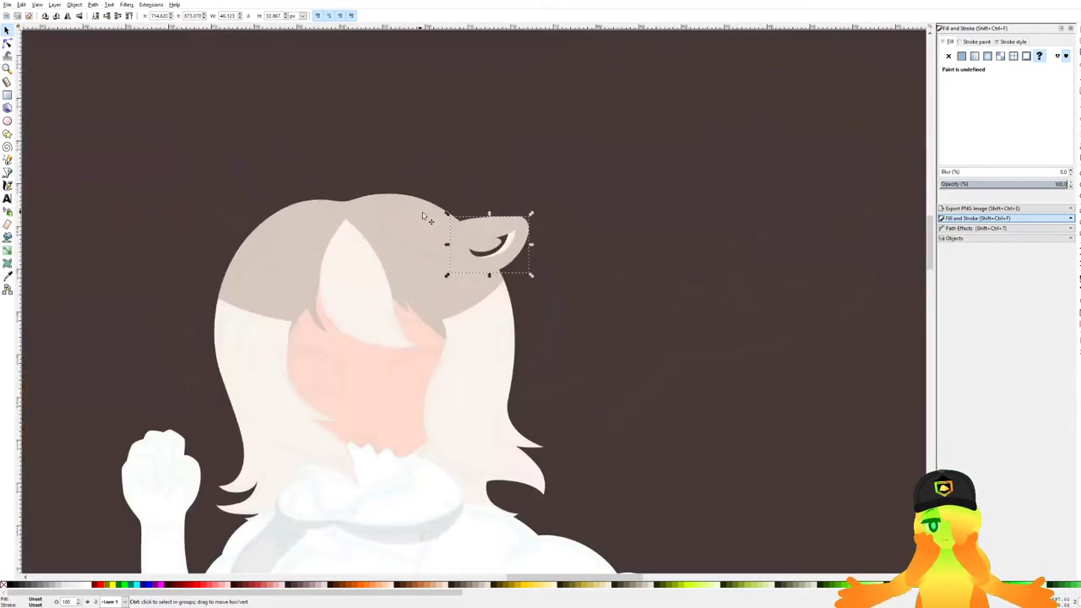
left_click_drag(487, 204, 487, 177)
left_click_drag(491, 227, 496, 232)
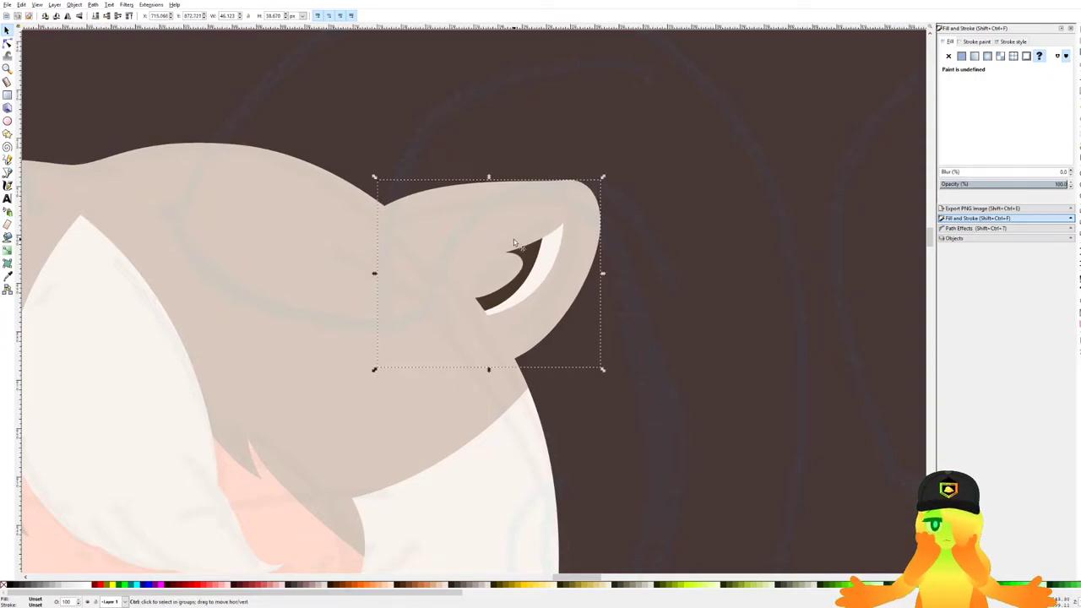
Duplicate the ear group, flip the copy horizontally and place it on the opposite side of the head.
scroll(513, 239, "down", 2)
key("ctrl+d")
left_click(67, 16)
left_click_drag(511, 255, 518, 210)
scroll(152, 235, "up", 2)
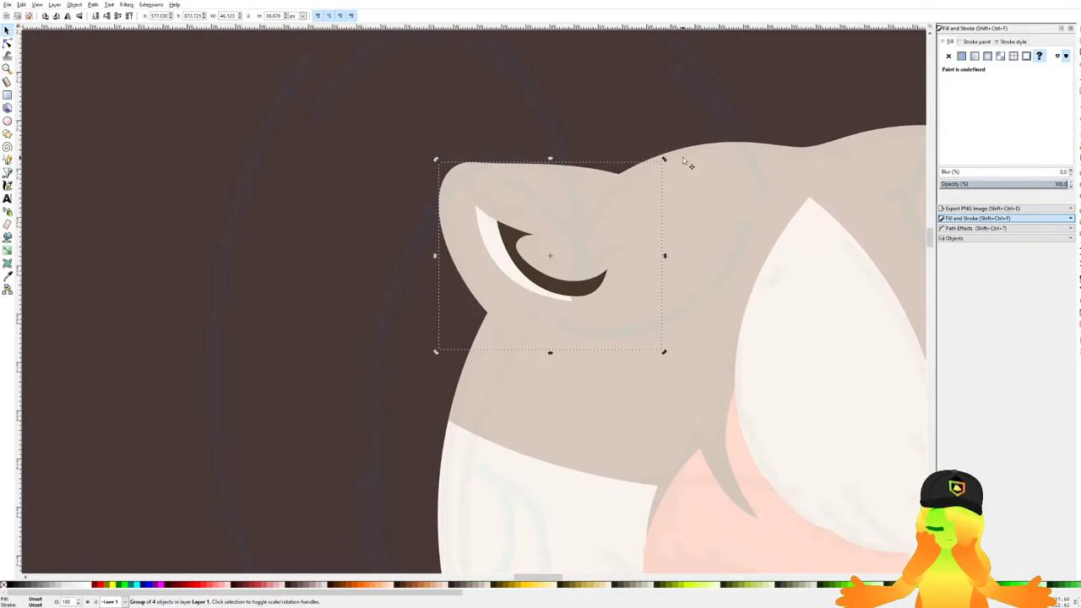
Rotate the mirrored ear slightly clockwise, shift it against the head outline and save the drawing.
left_click_drag(664, 158, 667, 186)
left_click_drag(538, 197, 519, 186)
scroll(339, 211, "down", 4)
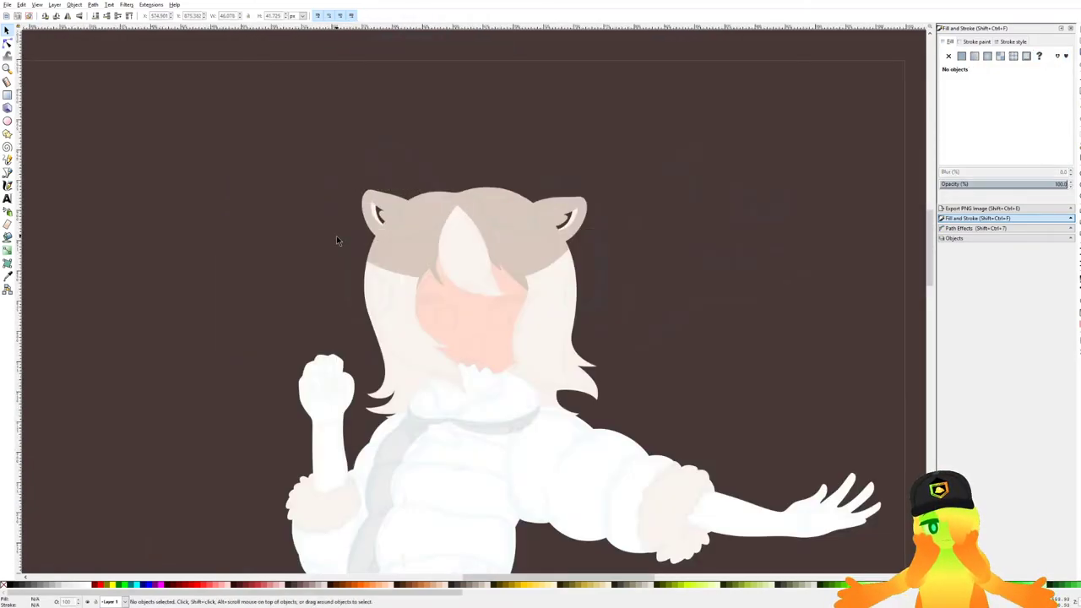
left_click(336, 236)
scroll(264, 245, "down", 3)
key("ctrl+s")
key("ctrl+s")
scroll(307, 215, "up", 4)
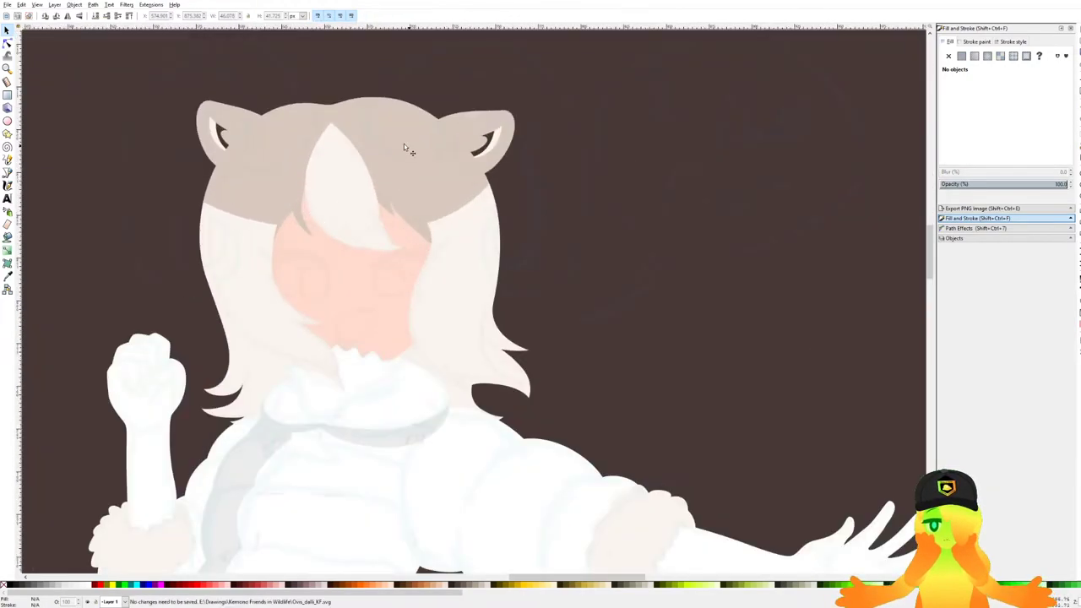
scroll(412, 149, "down", 3)
scroll(448, 154, "up", 3)
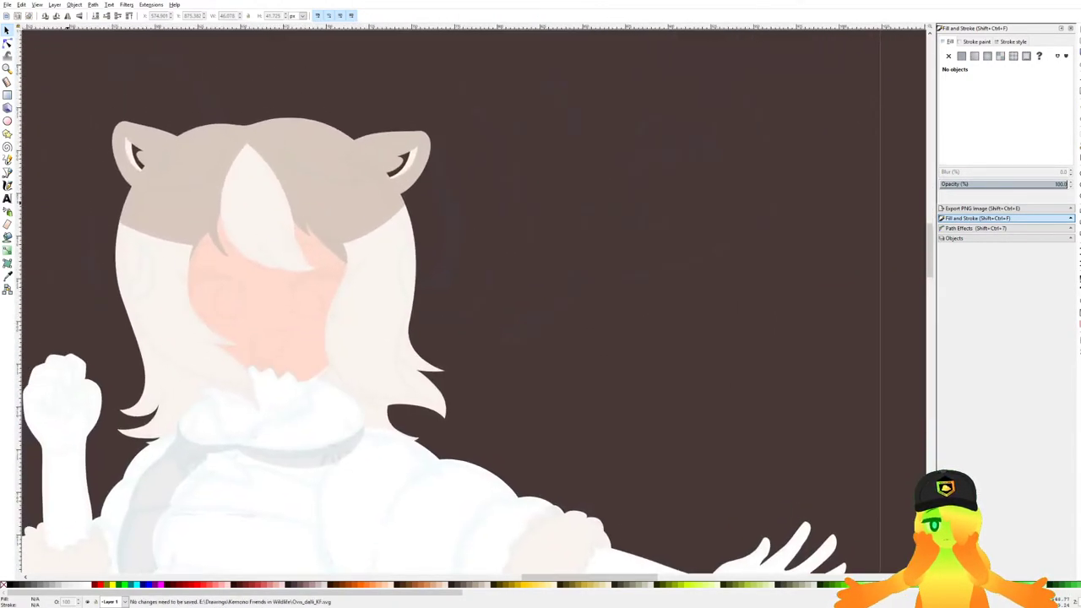
Draw a closed dark horn-base shape on the head beside the finished first ear, with a jagged upper edge and a smooth lower curve.
left_click(7, 173)
scroll(440, 209, "down", 4)
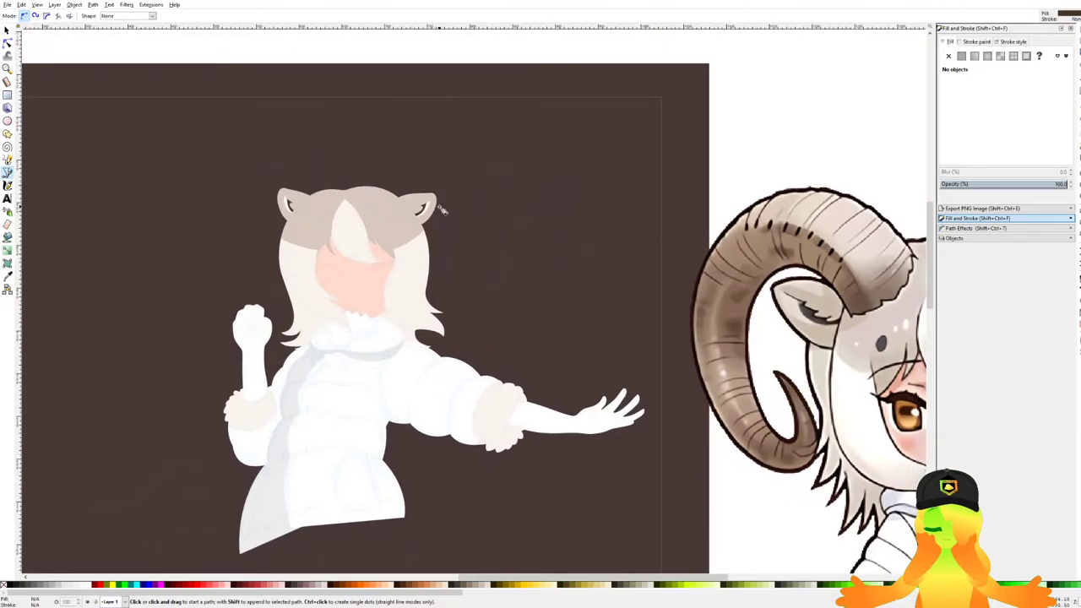
scroll(425, 205, "up", 8)
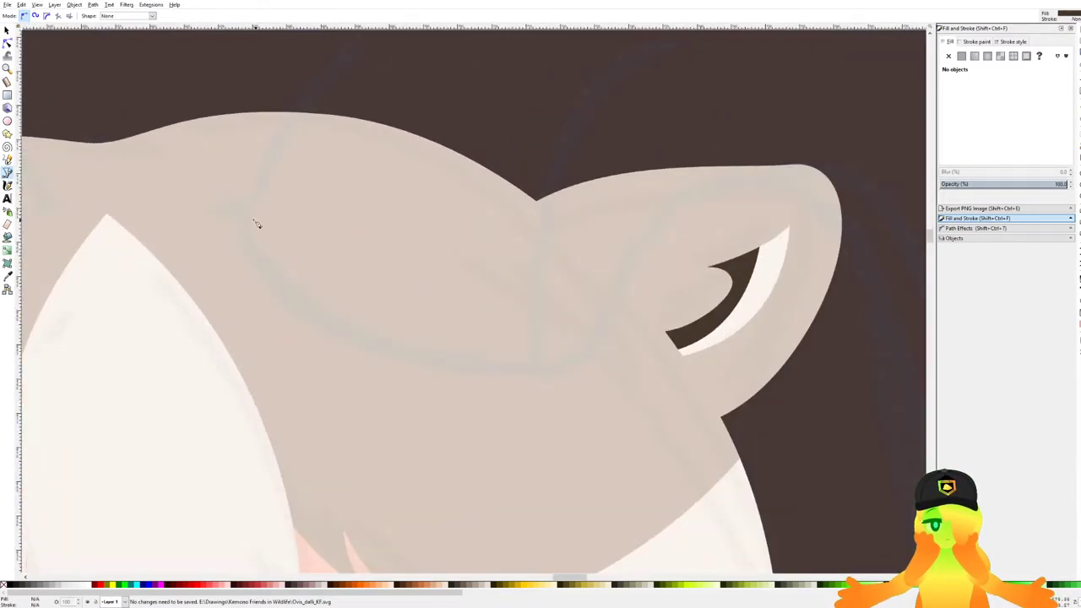
left_click(236, 218)
left_click_drag(321, 255, 329, 264)
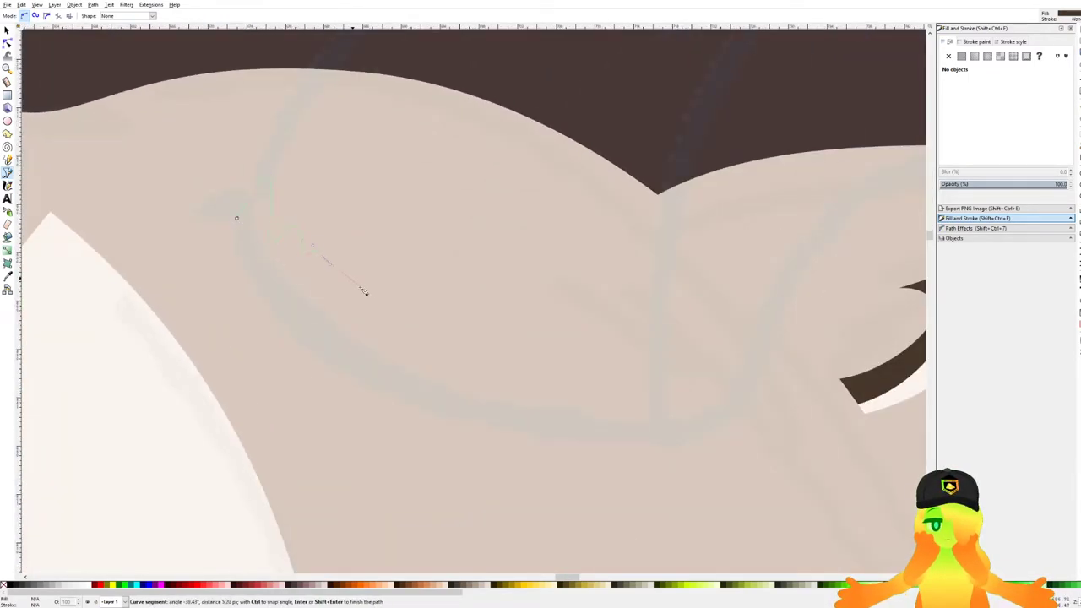
left_click_drag(604, 364, 674, 359)
left_click_drag(770, 382, 782, 400)
left_click_drag(759, 498, 733, 508)
left_click_drag(458, 530, 287, 416)
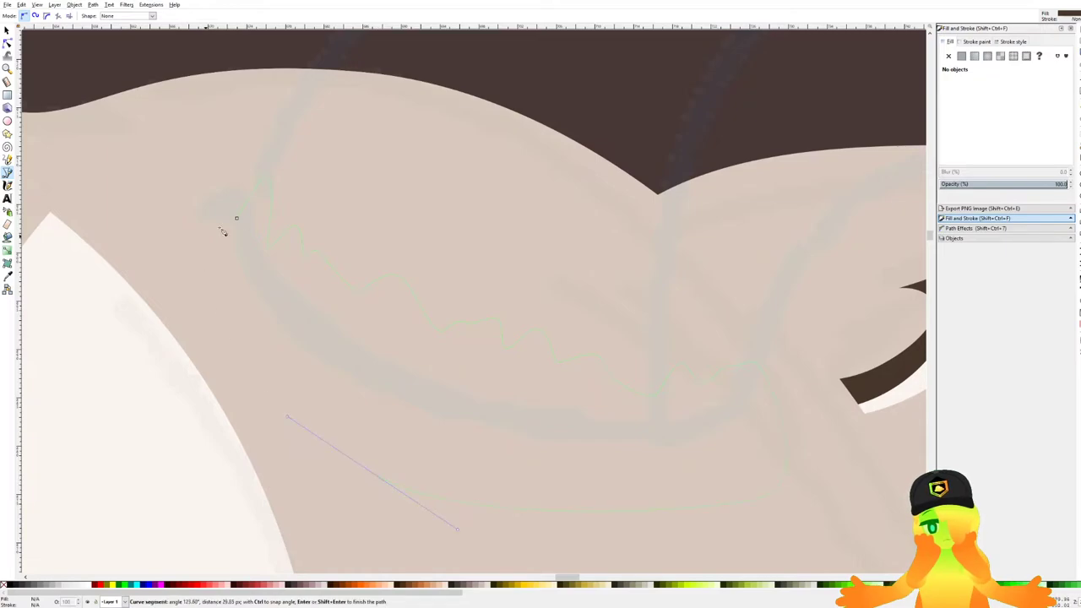
left_click(240, 222)
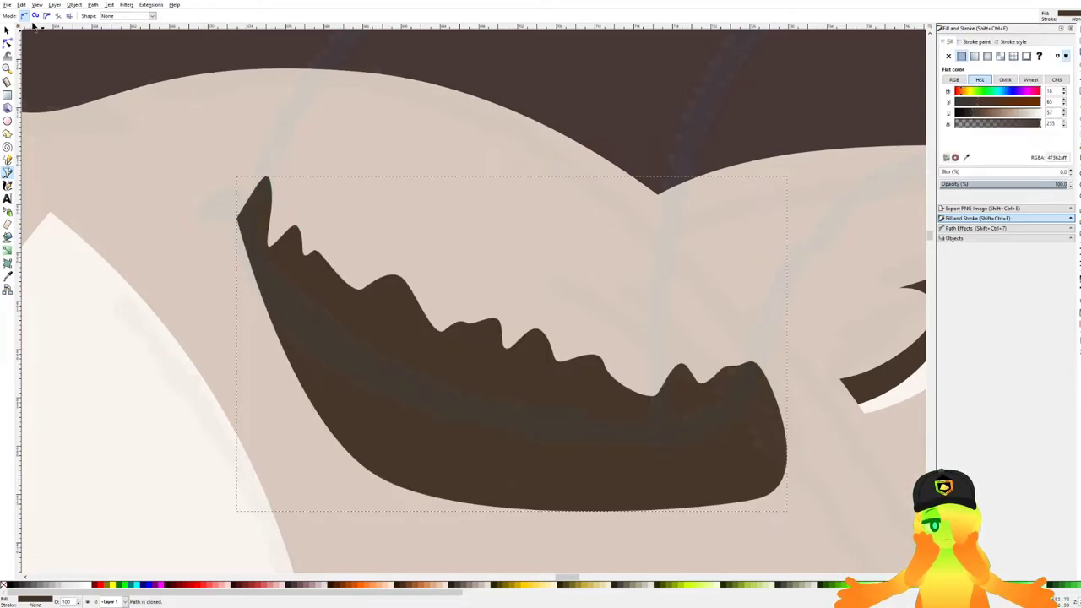
Shift the jagged horn-base shape slightly up and towards the centre of the head, save the drawing and deselect the shape.
key("s")
left_click_drag(234, 175, 211, 159)
scroll(274, 173, "down", 8)
key("Escape")
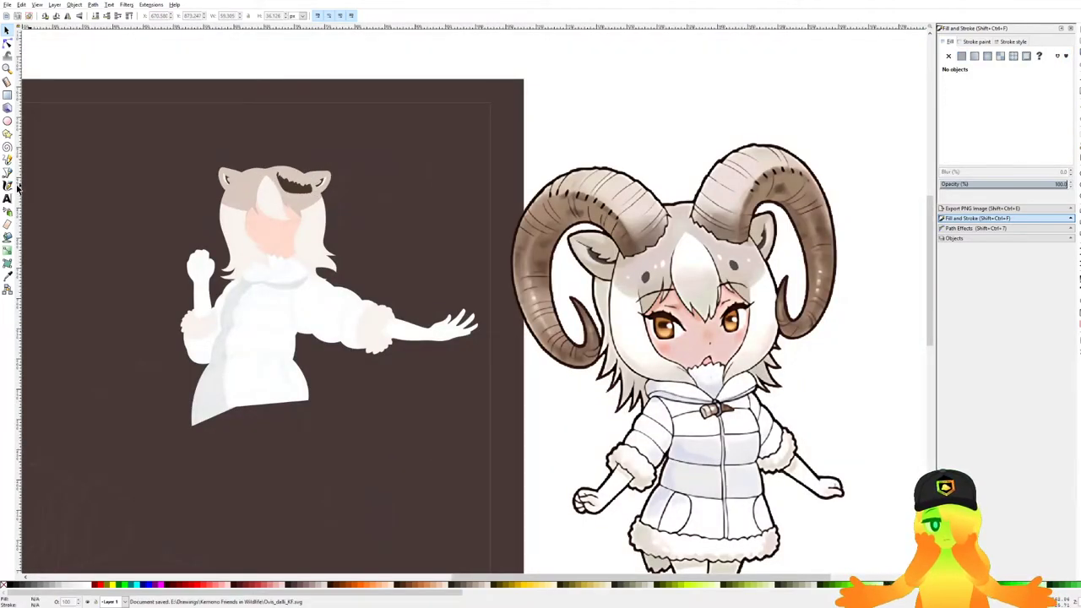
left_click(6, 159)
scroll(526, 265, "up", 6)
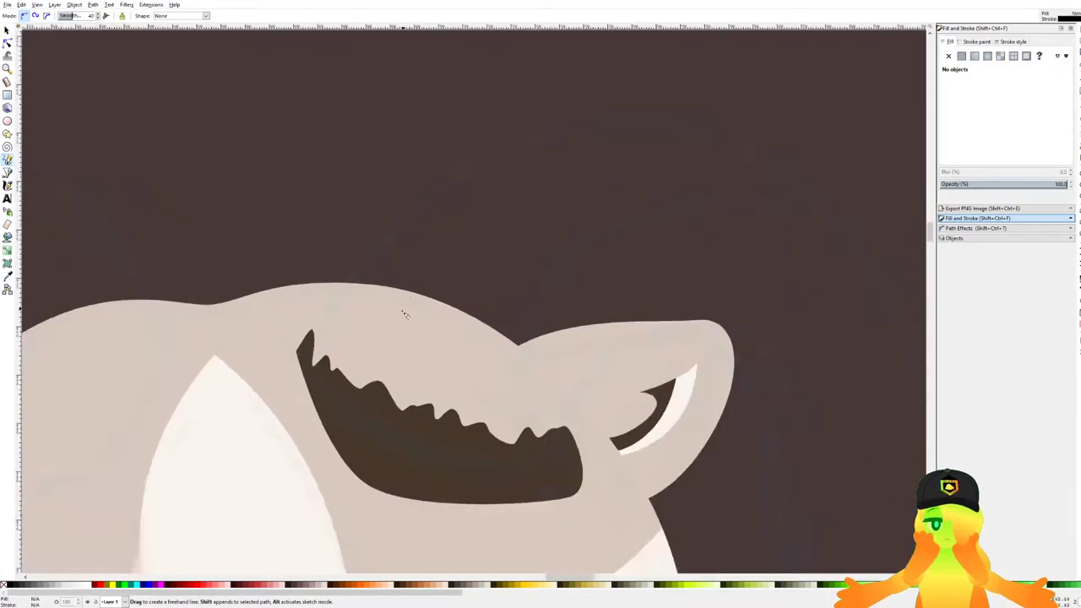
scroll(408, 309, "up", 2)
left_click_drag(246, 356, 258, 273)
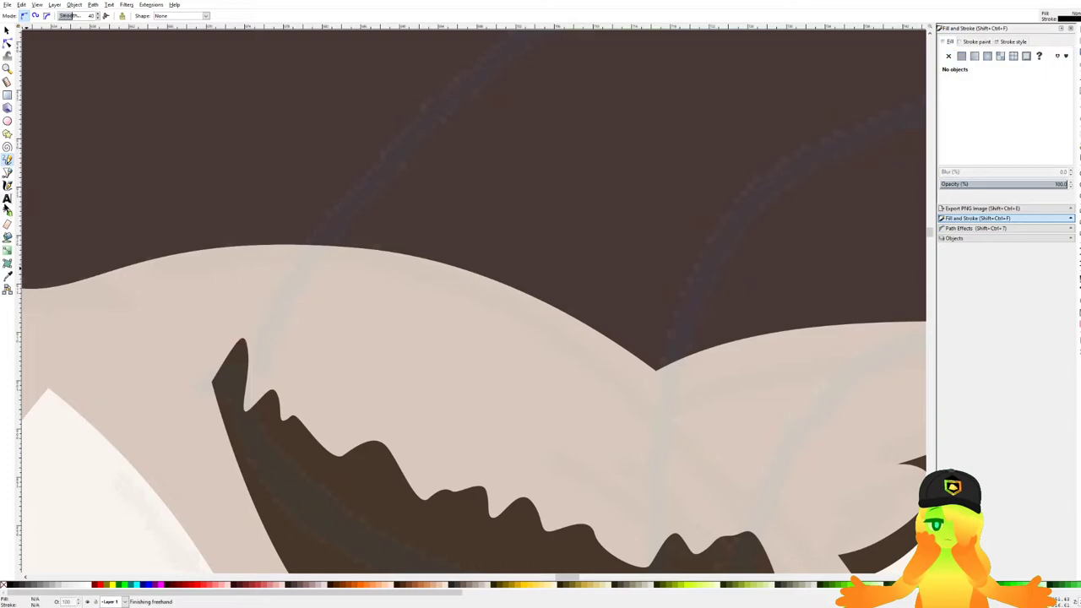
Start a pen path at the peak of the dark jagged horn base and trace the sketched horn's outer arc with slightly wavy curve segments.
left_click(6, 173)
left_click(241, 365)
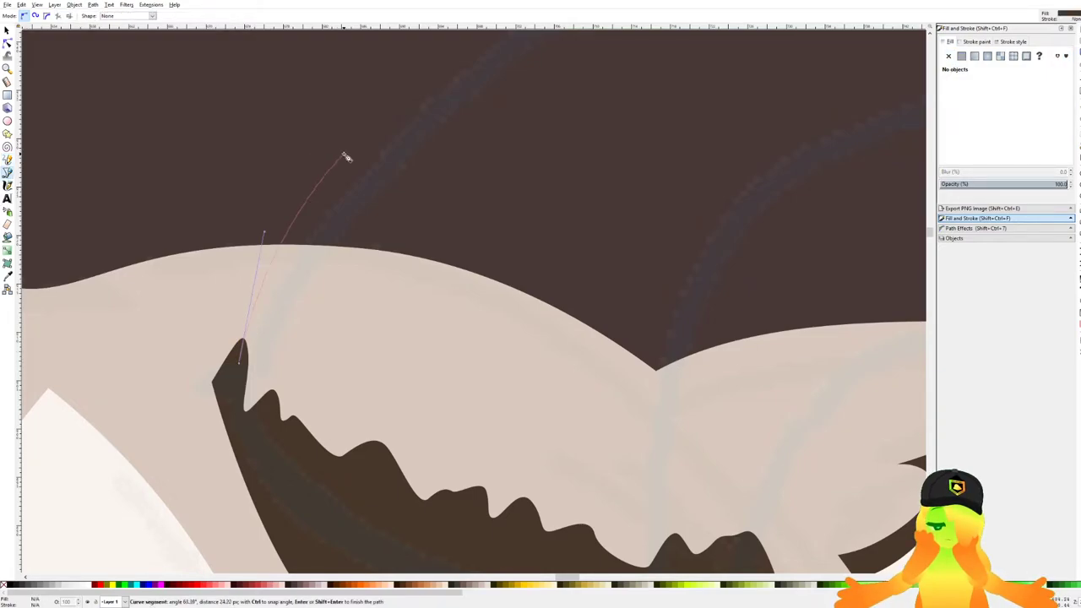
scroll(353, 180, "down", 6)
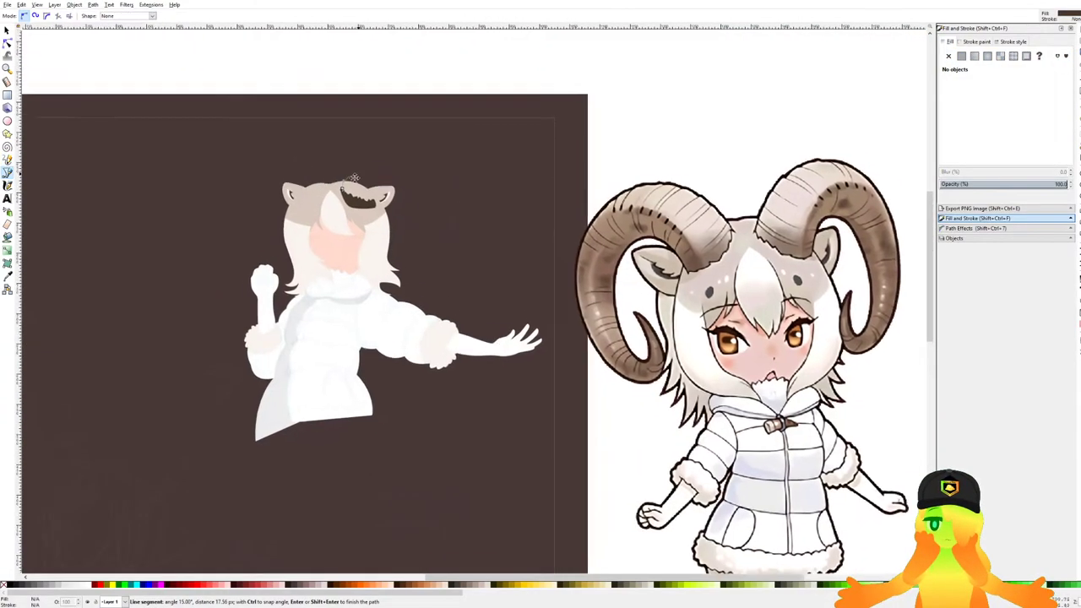
scroll(338, 181, "up", 5)
scroll(297, 281, "up", 3)
left_click_drag(313, 259, 342, 207)
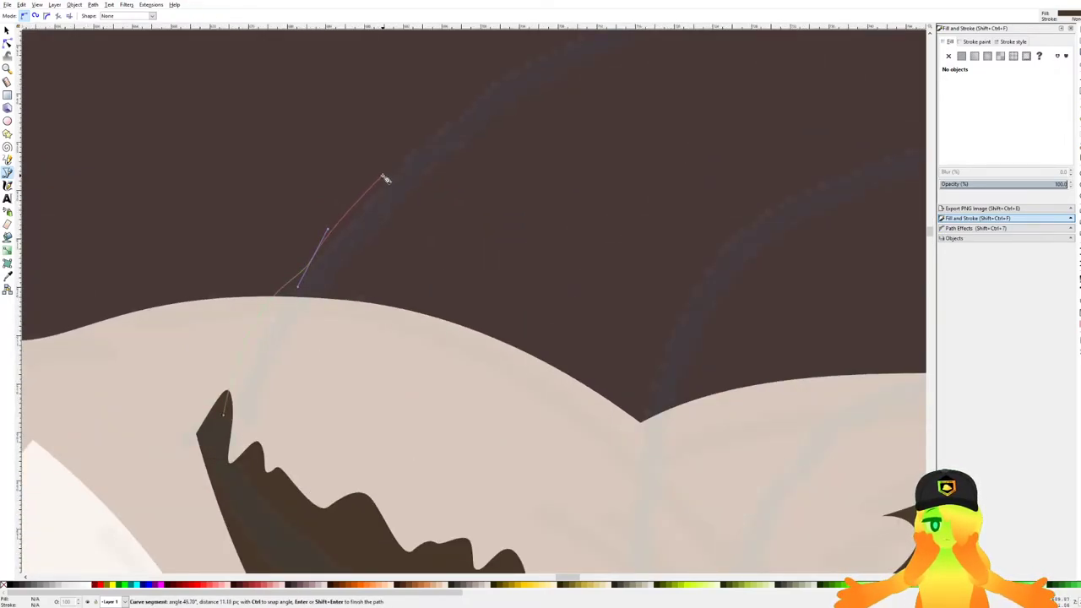
left_click_drag(391, 168, 367, 210)
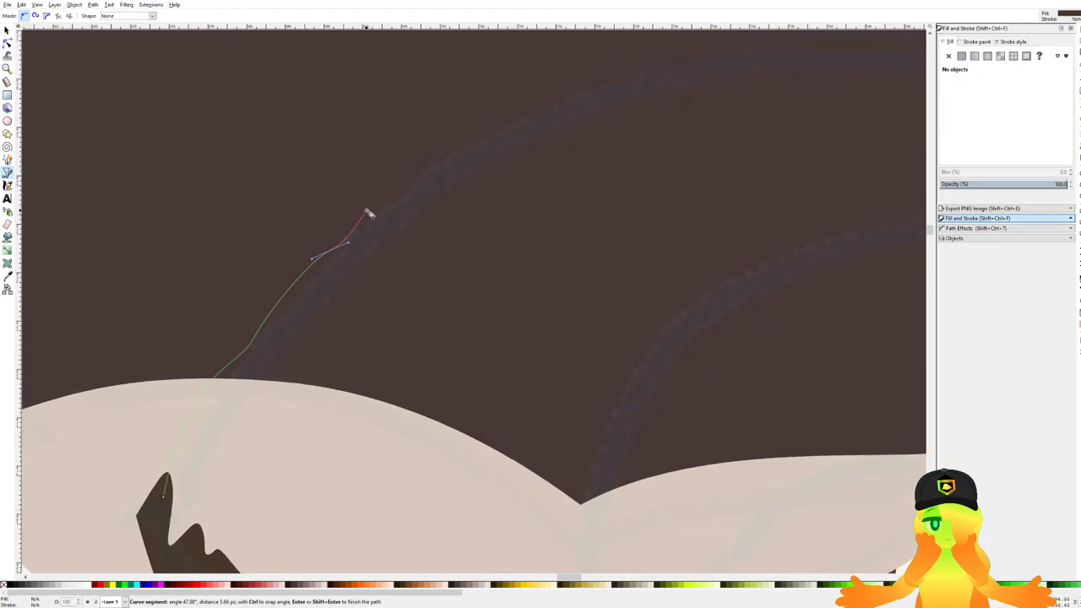
left_click_drag(409, 173, 432, 158)
left_click_drag(476, 142, 413, 194)
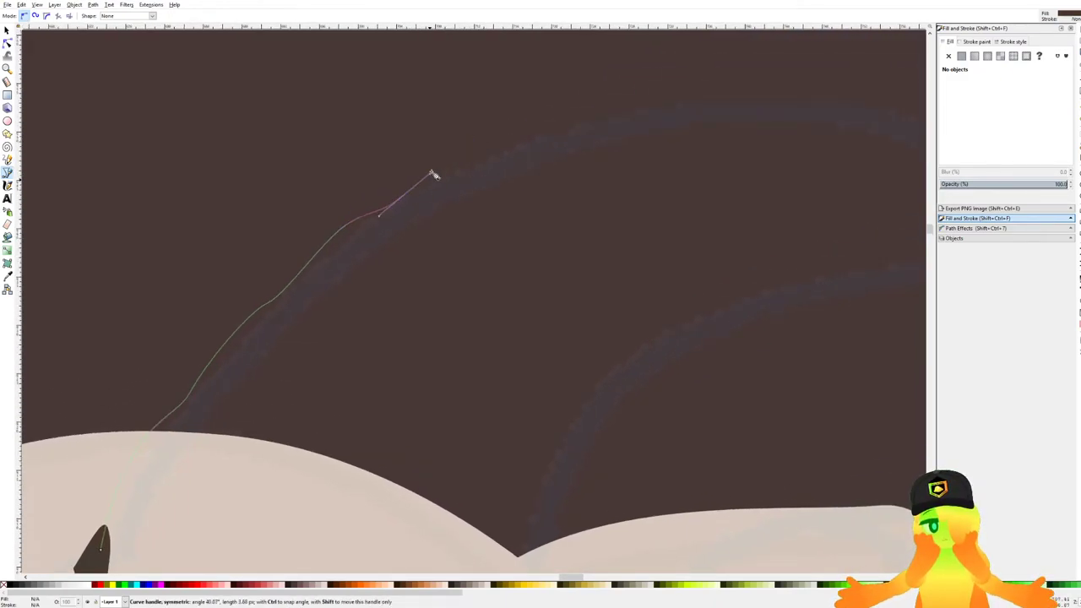
left_click_drag(551, 141, 545, 141)
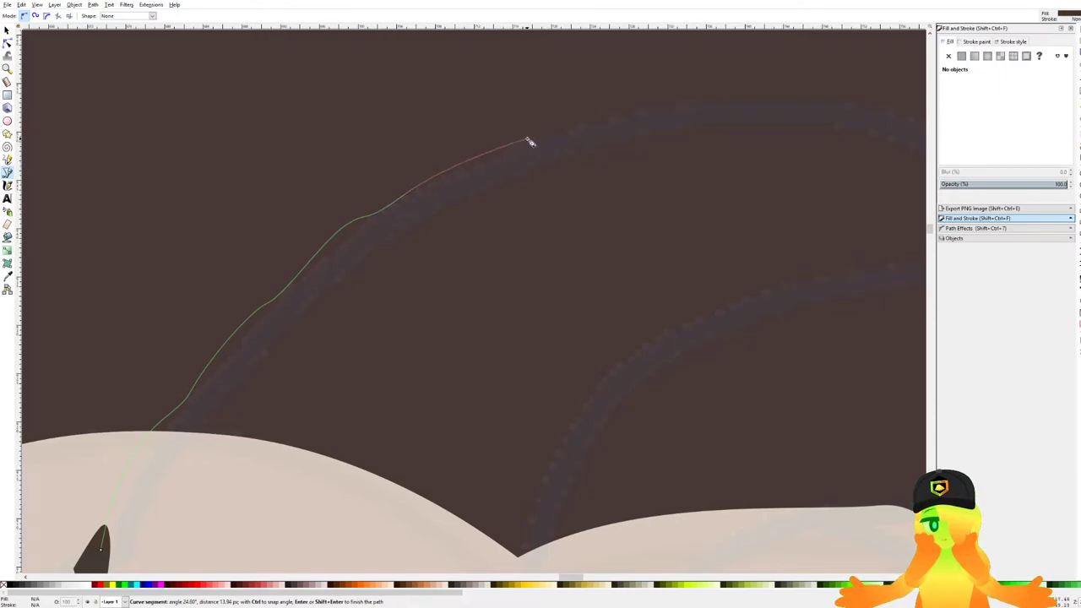
scroll(647, 123, "down", 8)
left_click_drag(693, 124, 438, 89)
scroll(439, 88, "down", 1)
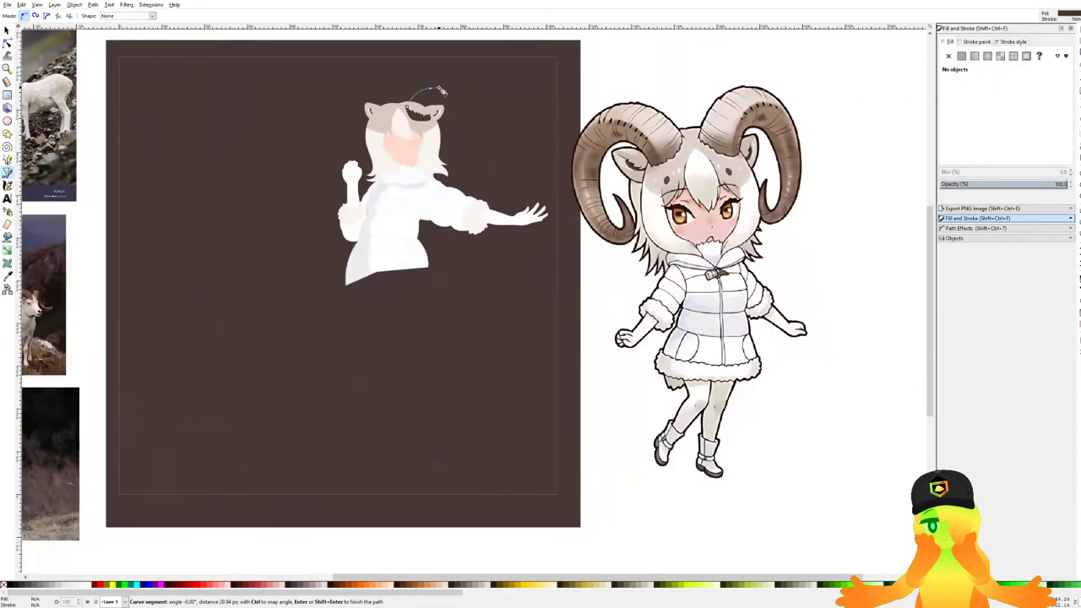
scroll(440, 91, "up", 8)
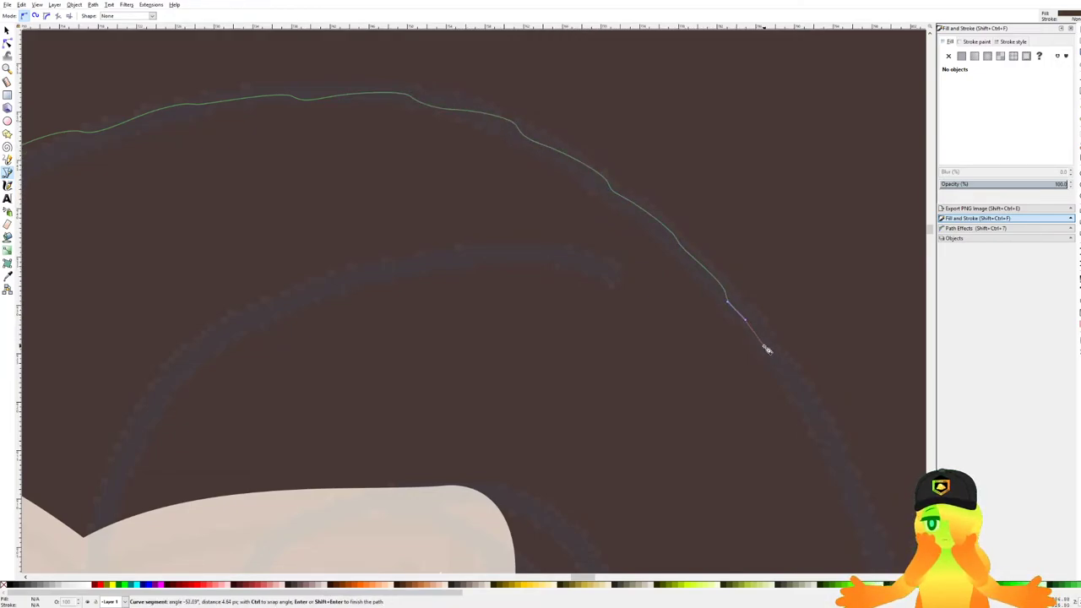
Curve the path back beneath the horn arc, down to the jagged base, and close it as the horn's filled upper section.
scroll(792, 403, "down", 6)
left_click_drag(799, 423, 485, 17)
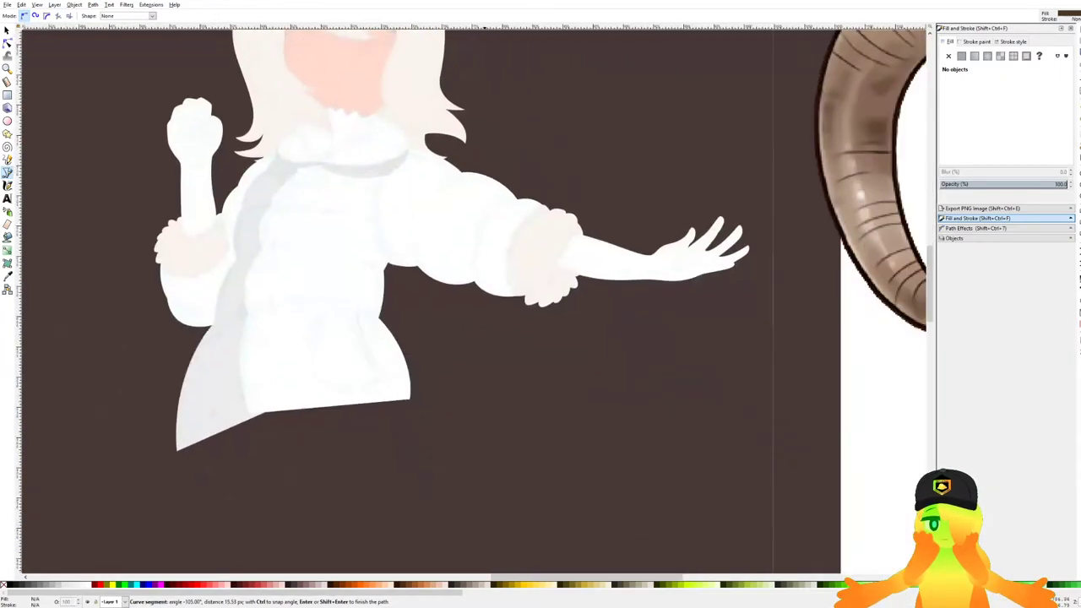
scroll(492, 33, "down", 5)
scroll(498, 101, "up", 5)
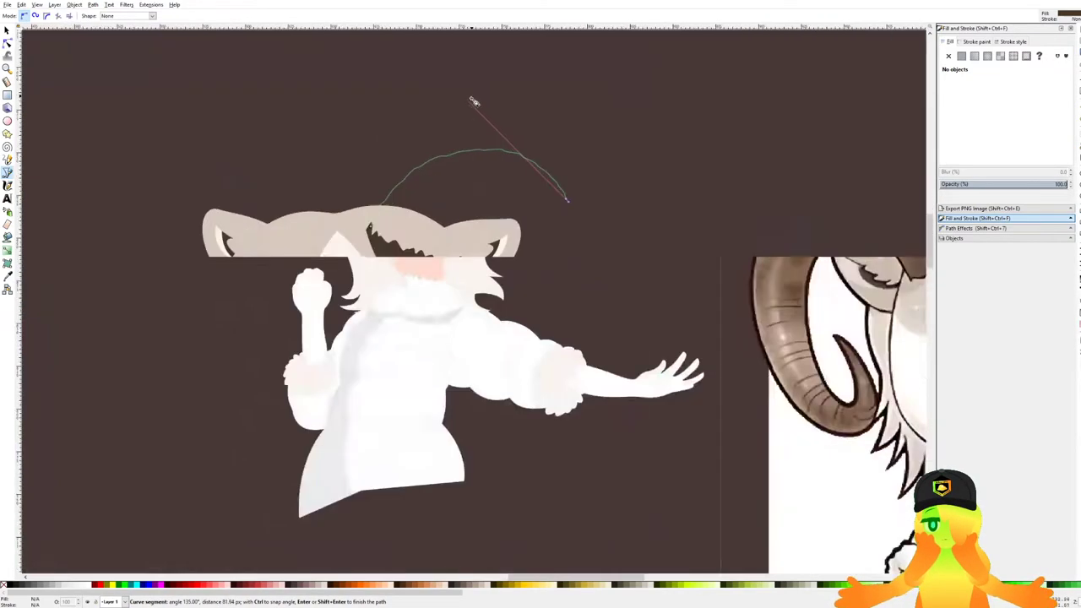
scroll(523, 227, "up", 3)
left_click_drag(417, 193, 528, 131)
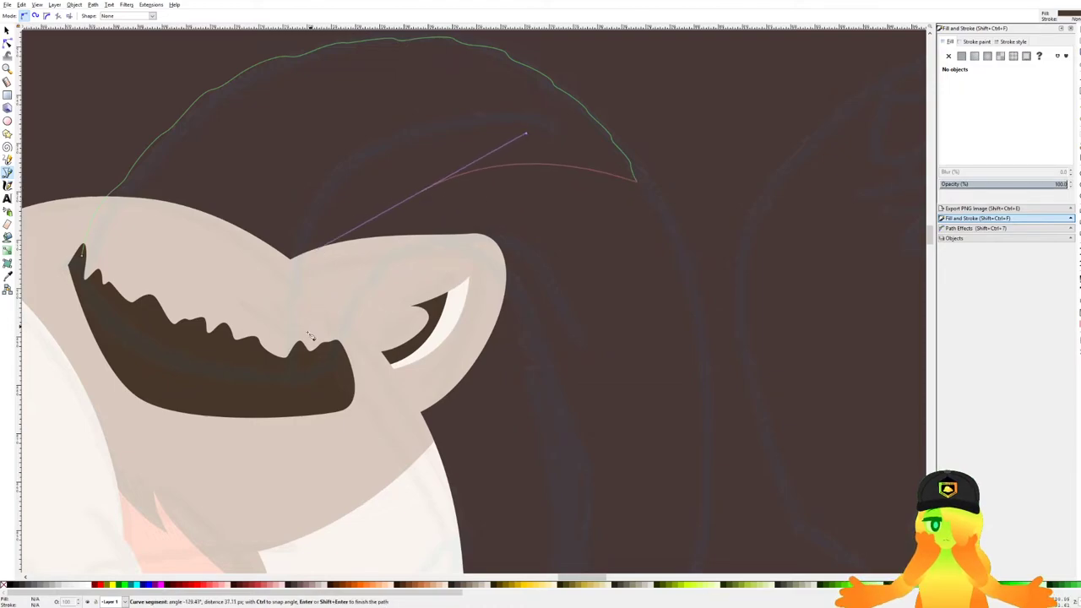
left_click(296, 384)
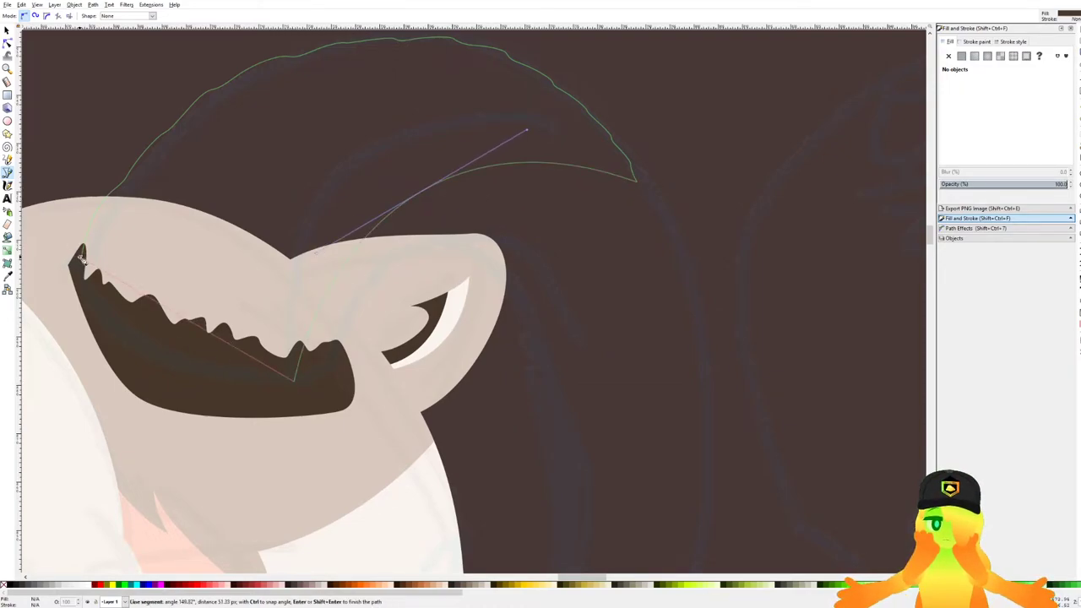
left_click_drag(83, 257, 108, 153)
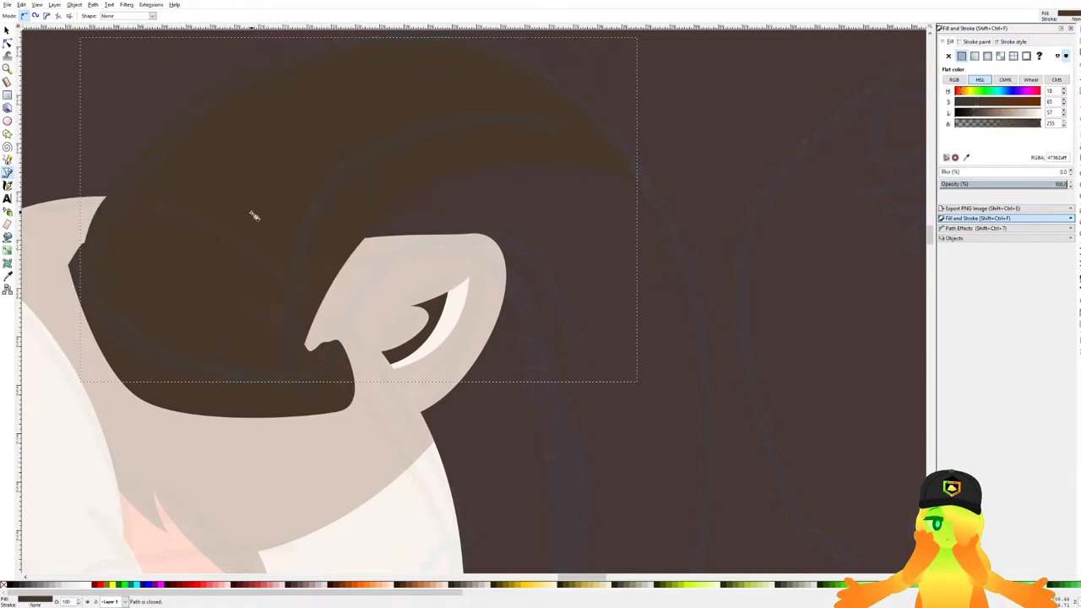
Recolour the horn's upper section with the beige sampled from the hair, lighten it to an L value of 230 and save the drawing.
scroll(253, 215, "down", 3)
scroll(522, 301, "down", 2)
scroll(478, 278, "down", 4)
scroll(475, 290, "up", 2)
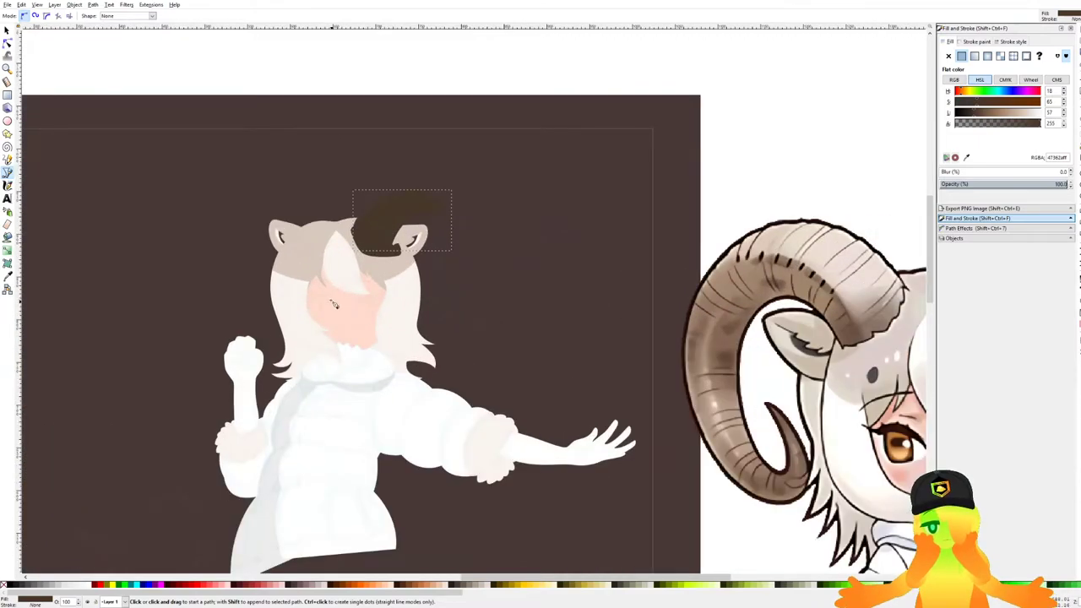
scroll(339, 310, "up", 2)
left_click(968, 158)
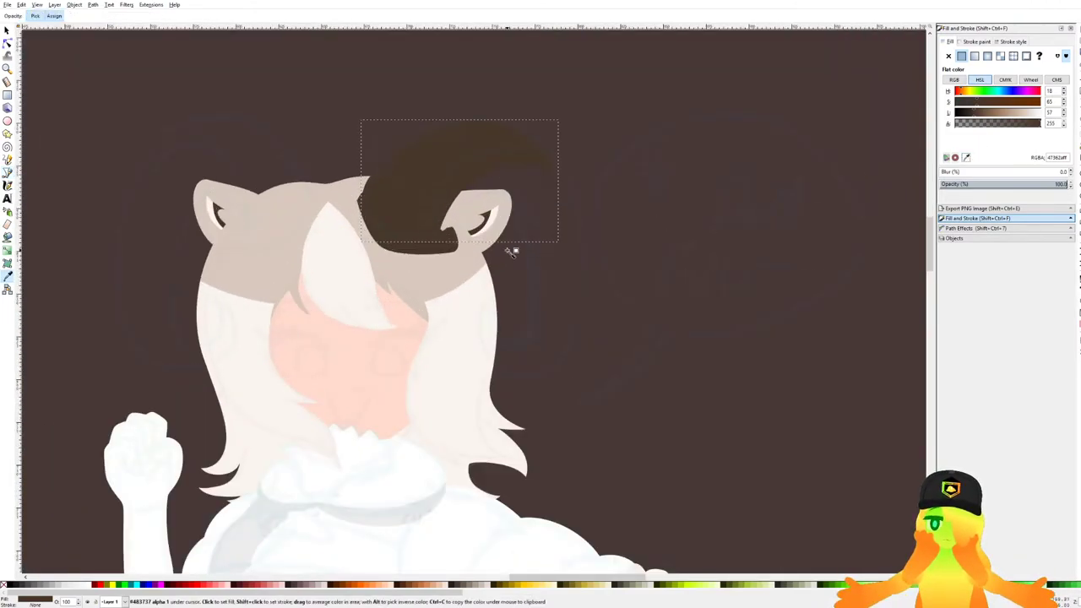
left_click(452, 272)
scroll(451, 272, "down", 3)
left_click_drag(450, 273, 365, 260)
scroll(367, 260, "up", 1)
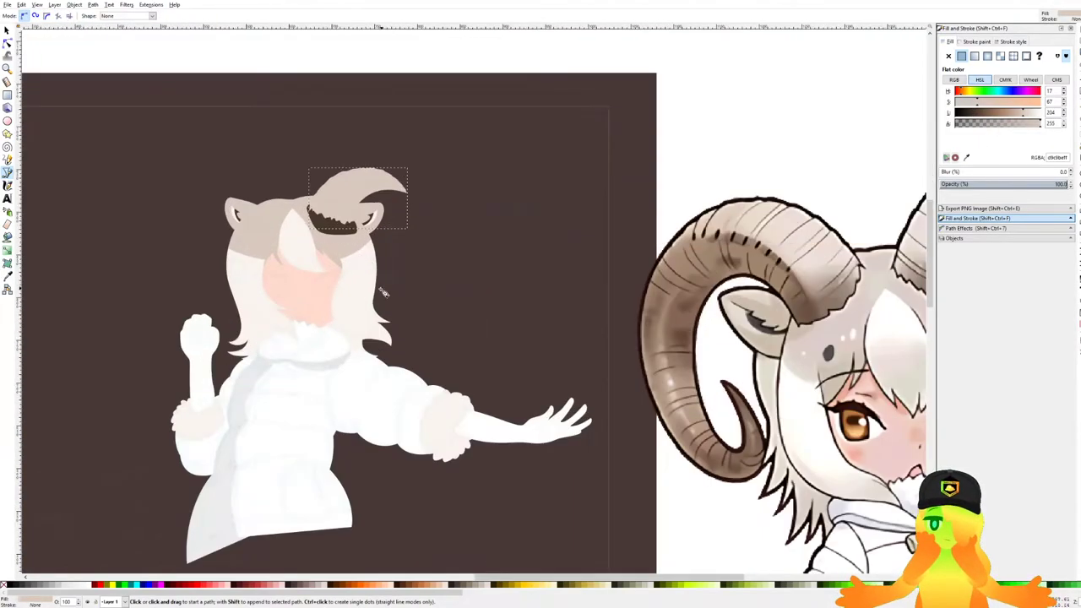
left_click(1032, 114)
key("ctrl+s")
scroll(306, 206, "up", 2)
key("ctrl+s")
Start a second horn path at the jagged base and trace the sketched inner ridge across the pale section to its outer tip.
left_click(6, 163)
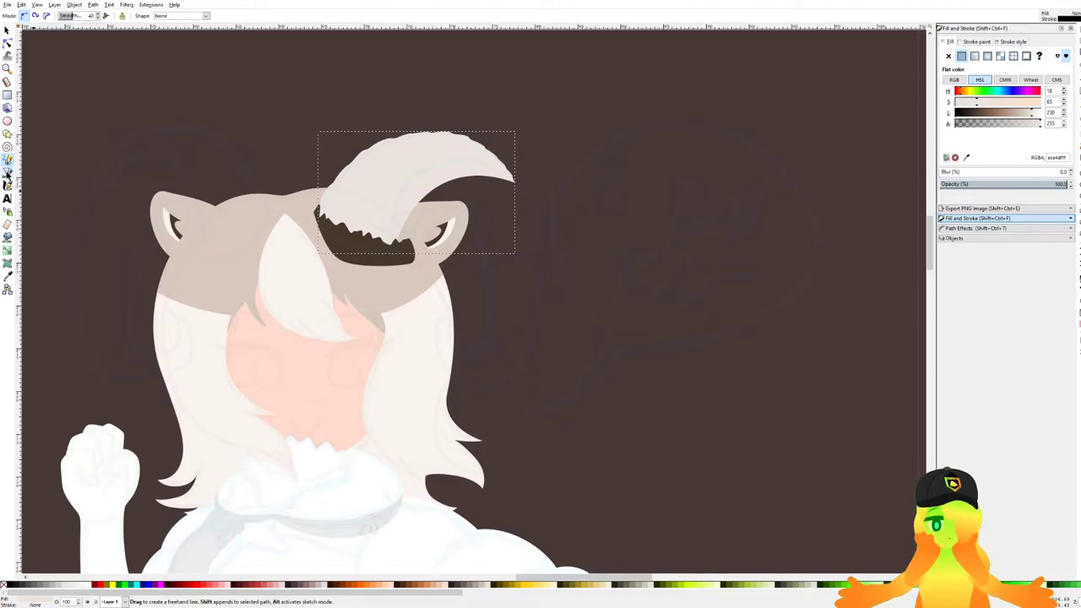
left_click(7, 173)
scroll(504, 292, "down", 4)
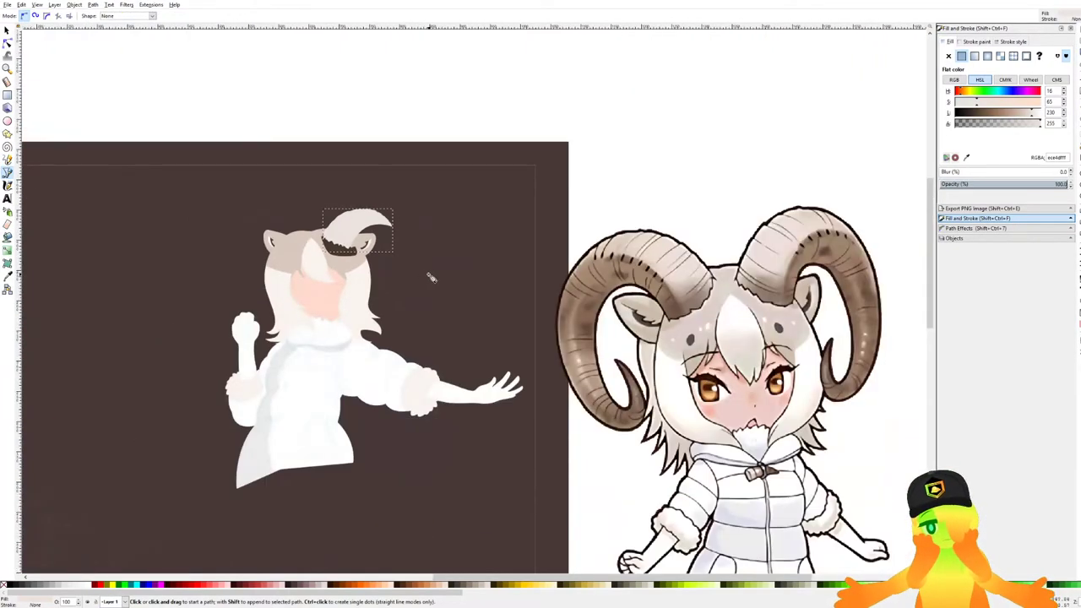
scroll(357, 244, "up", 7)
left_click_drag(359, 335, 358, 401)
left_click_drag(353, 445, 338, 378)
scroll(345, 328, "down", 2)
left_click_drag(345, 328, 338, 431)
scroll(351, 398, "up", 2)
left_click(356, 400)
mouse_move(404, 246)
left_mouse_down()
mouse_move(425, 207)
mouse_move(385, 266)
mouse_move(455, 214)
left_mouse_up()
mouse_move(551, 169)
left_mouse_down()
mouse_move(587, 173)
mouse_move(707, 150)
left_mouse_up()
mouse_move(781, 170)
left_mouse_down()
mouse_move(614, 171)
mouse_move(747, 250)
left_mouse_up()
left_click(773, 269)
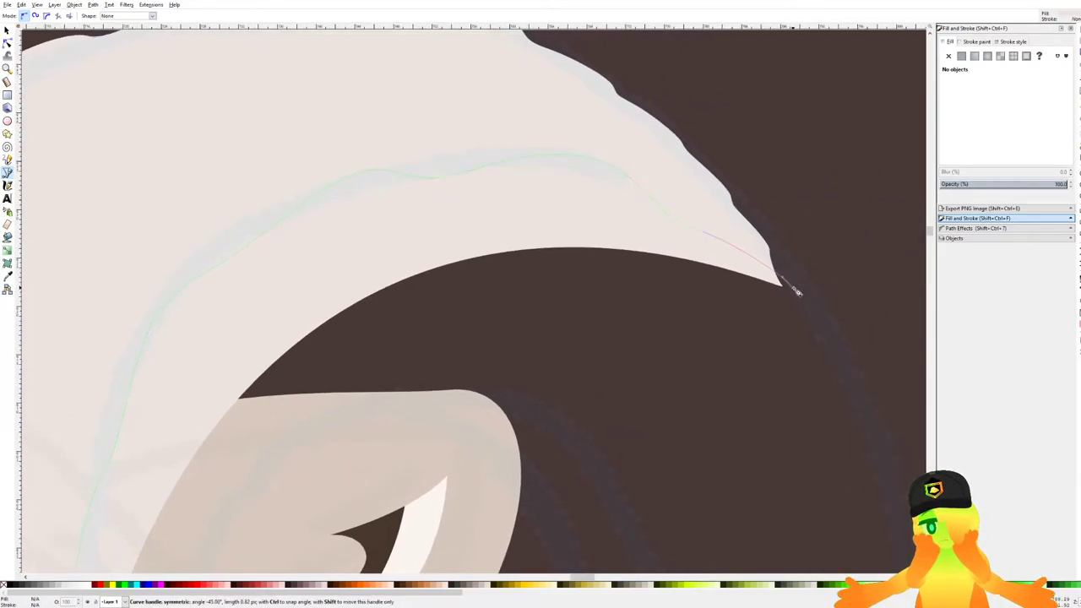
Continue the second horn path down the sketched outer edge and around the bottom of the curl onto the hair.
scroll(773, 262, "down", 5)
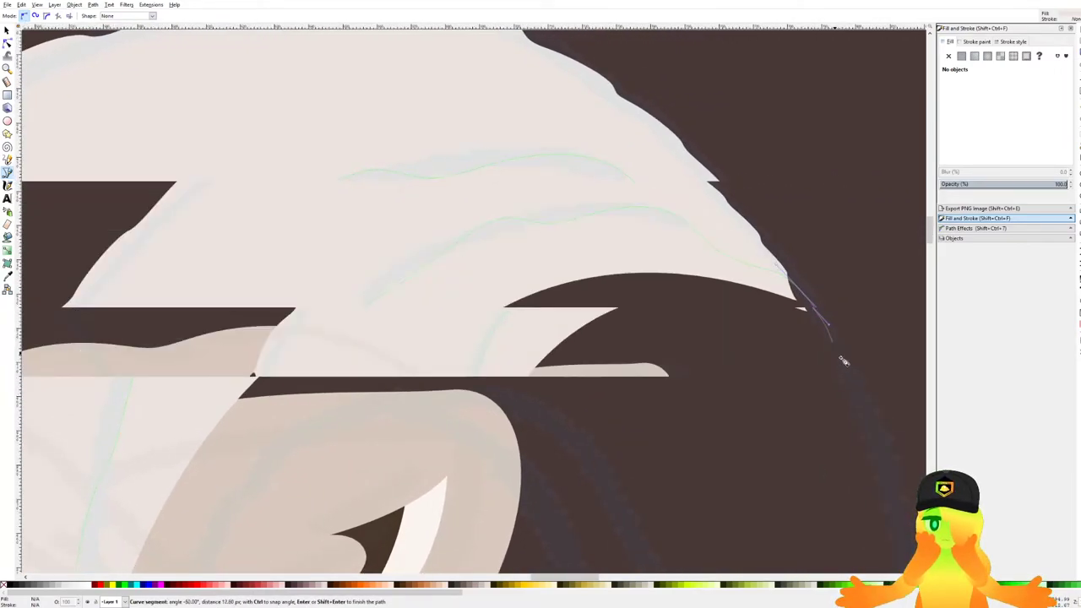
scroll(602, 176, "down", 2)
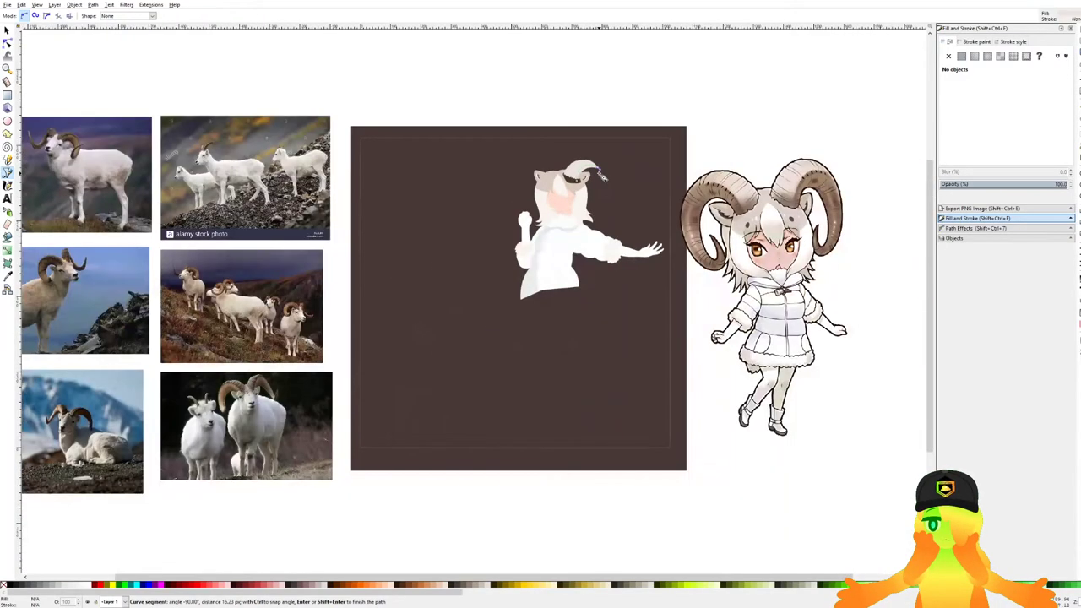
scroll(604, 175, "up", 8)
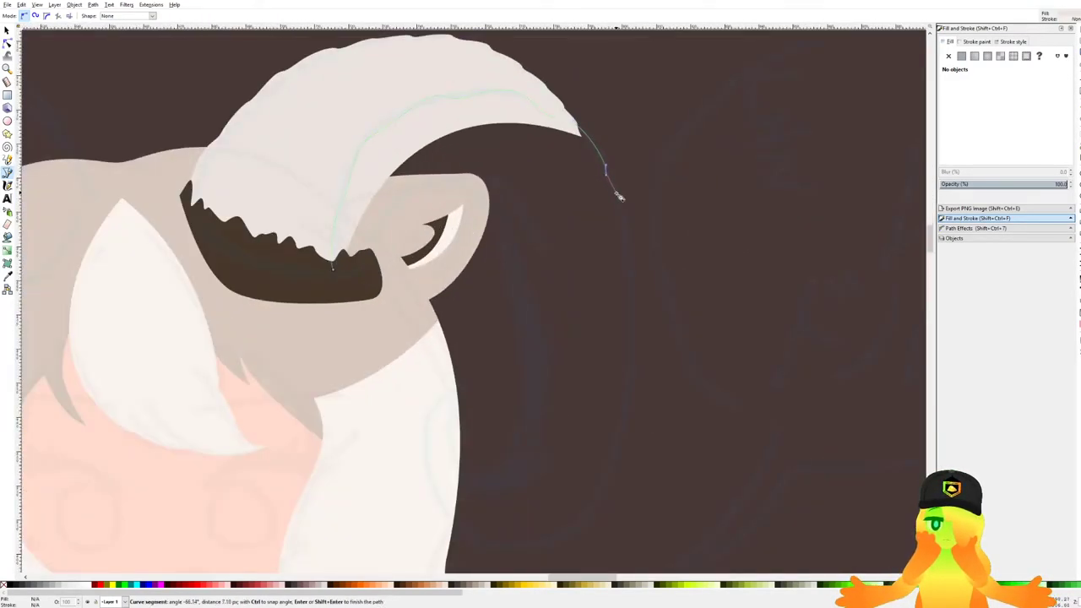
left_click(631, 275)
scroll(632, 275, "up", 2)
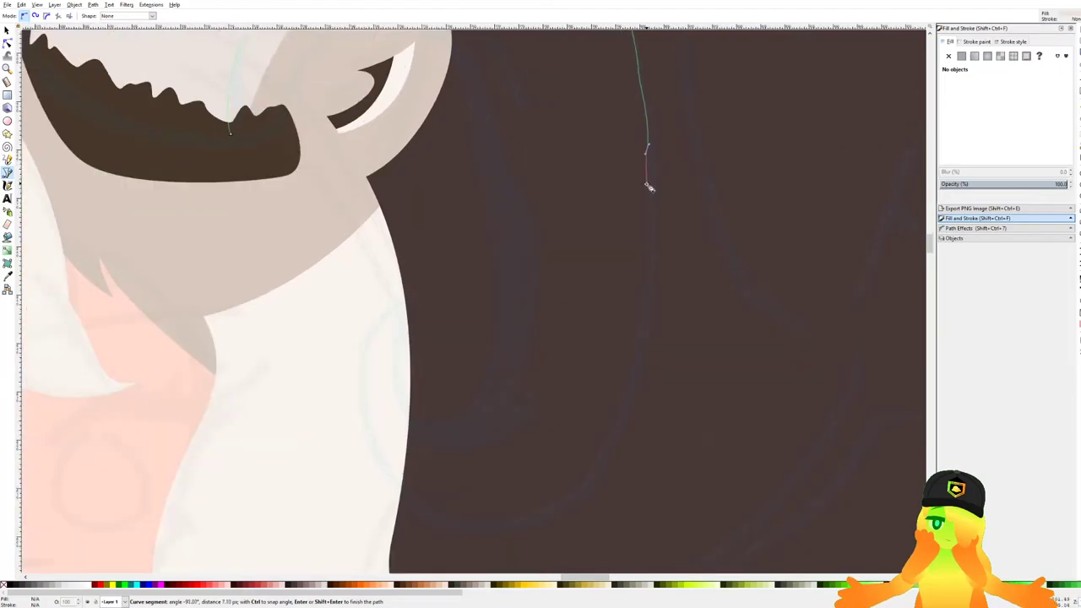
left_click_drag(652, 235, 692, 147)
scroll(692, 148, "up", 1)
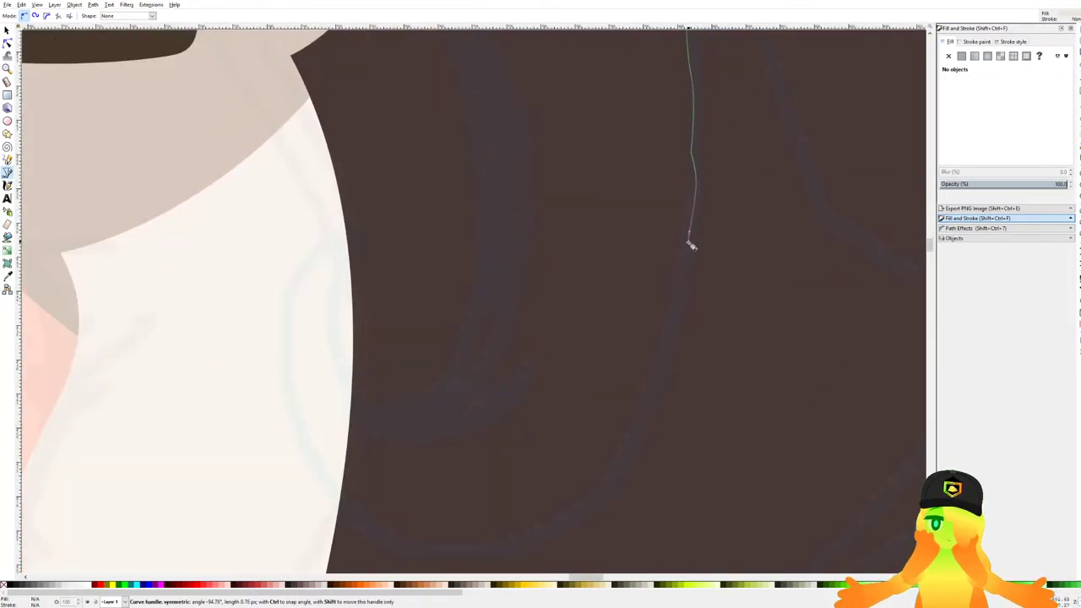
left_click_drag(688, 240, 688, 242)
left_click_drag(680, 273, 755, 173)
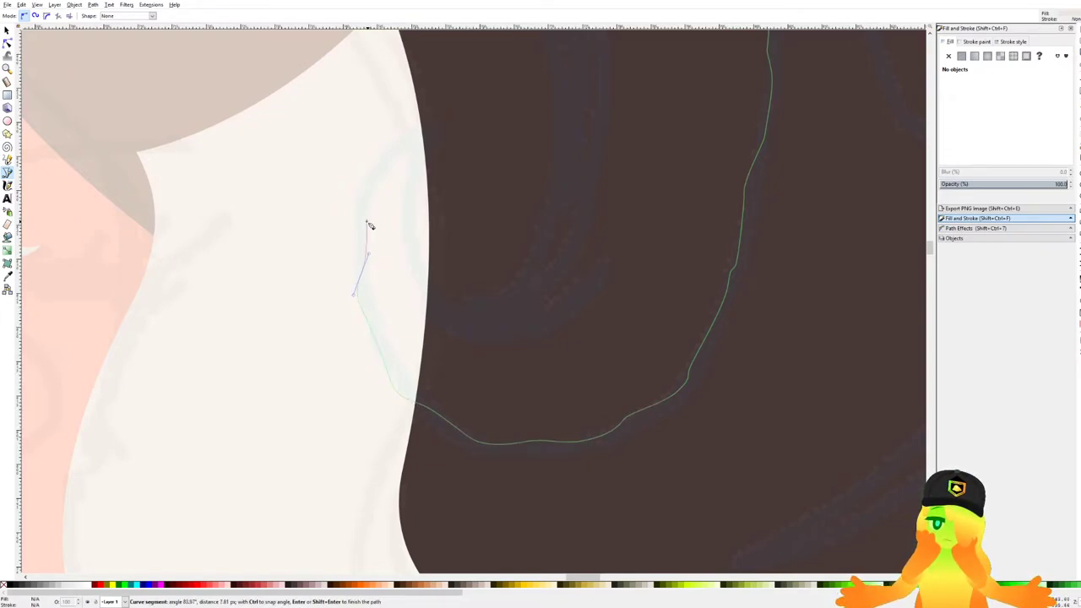
Remove the last misplaced nodes and redraw the curl's end up to its pointed tip, beginning the return along its inner side.
key("BackSpace")
key("BackSpace")
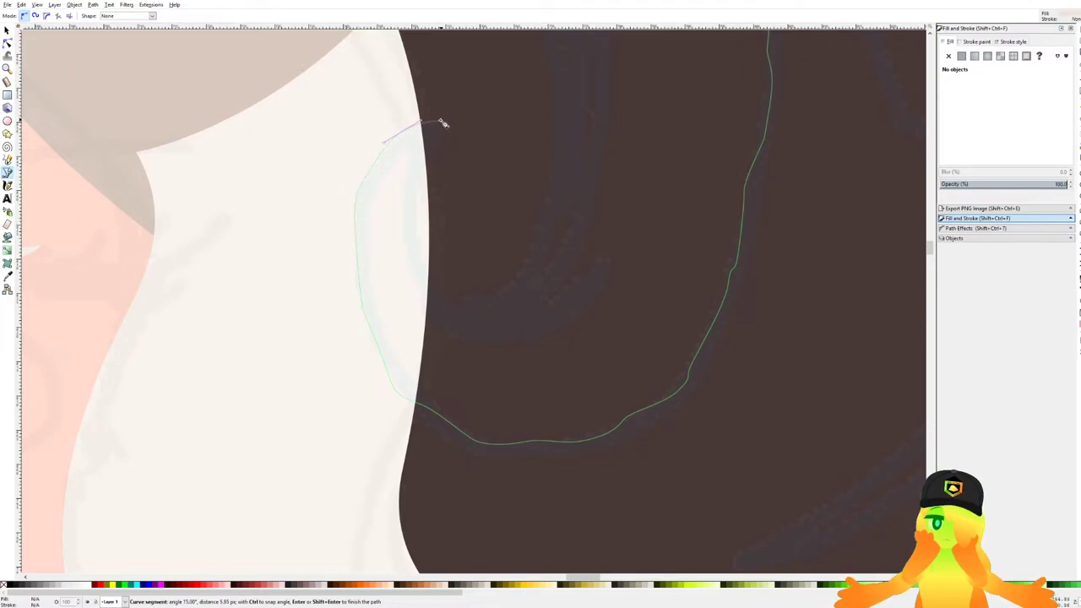
scroll(444, 123, "down", 7)
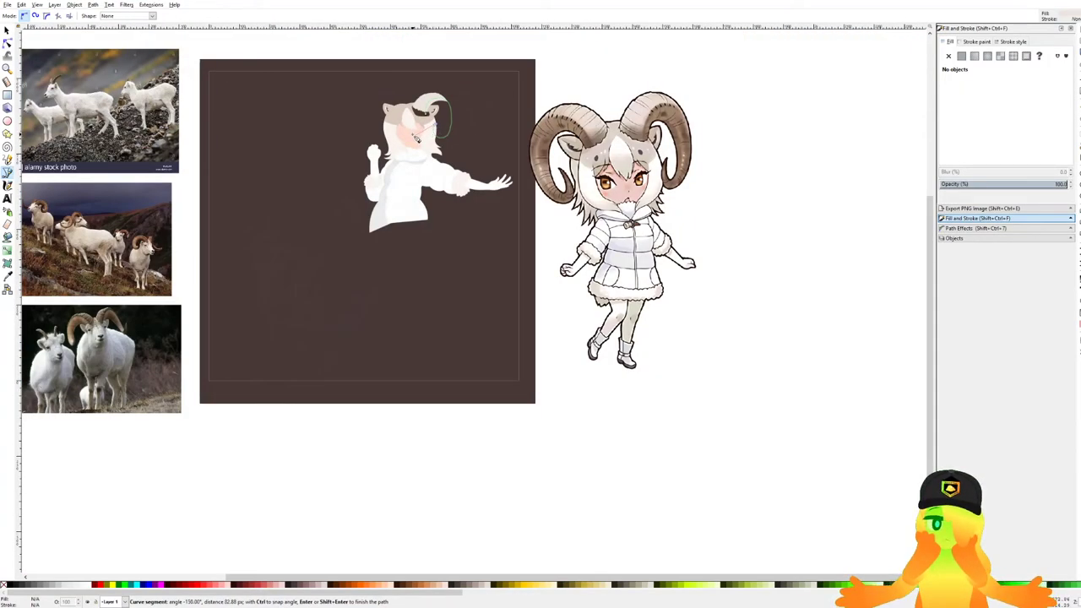
scroll(416, 137, "up", 6)
scroll(507, 89, "up", 5)
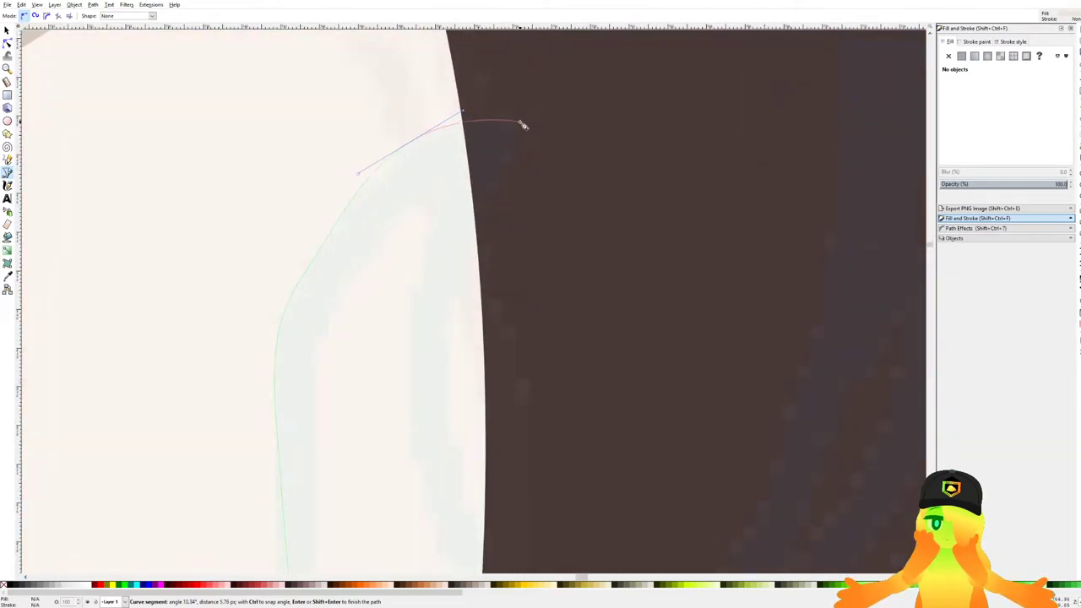
scroll(500, 141, "down", 2)
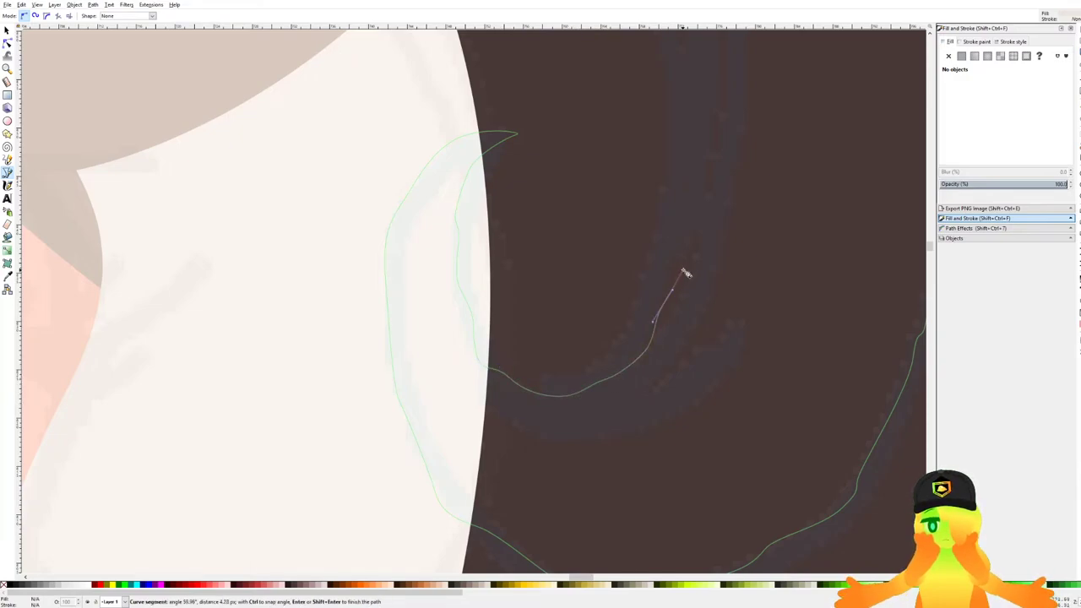
Trace the horn's inner edge upwards from the bottom of the curl to the outer edge of the ear.
scroll(676, 312, "down", 2)
left_click(654, 244)
left_click_drag(655, 204, 650, 293)
left_click_drag(651, 293, 655, 380)
scroll(647, 258, "down", 1)
left_click_drag(639, 279, 632, 256)
left_click_drag(605, 181, 599, 160)
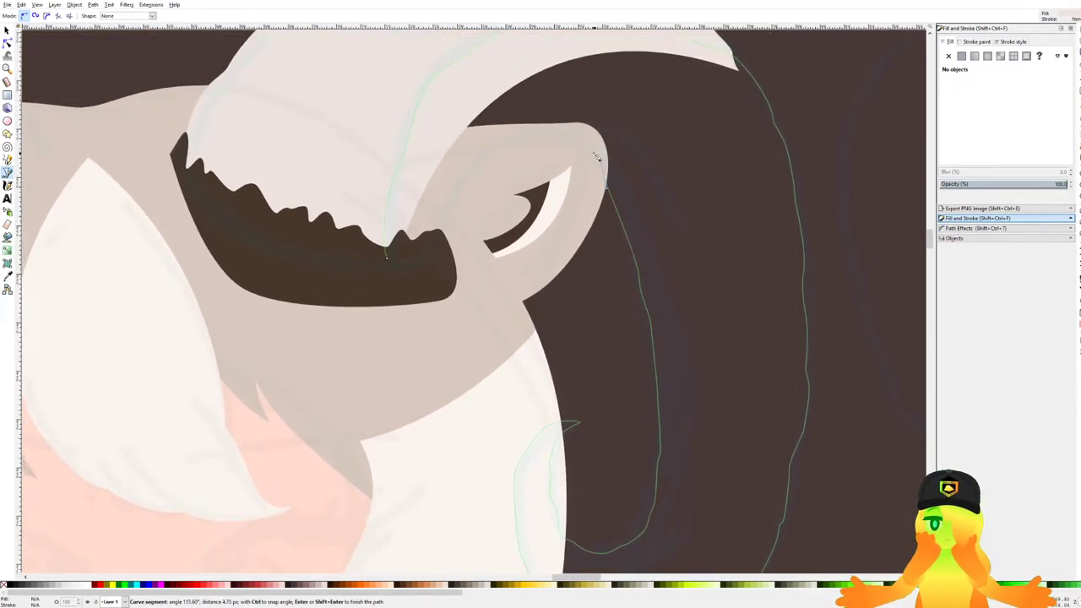
Redo the last node at the ear, carry the path over the ear to the dark base, close the horn shape and save the drawing.
key("BackSpace")
left_click(604, 174)
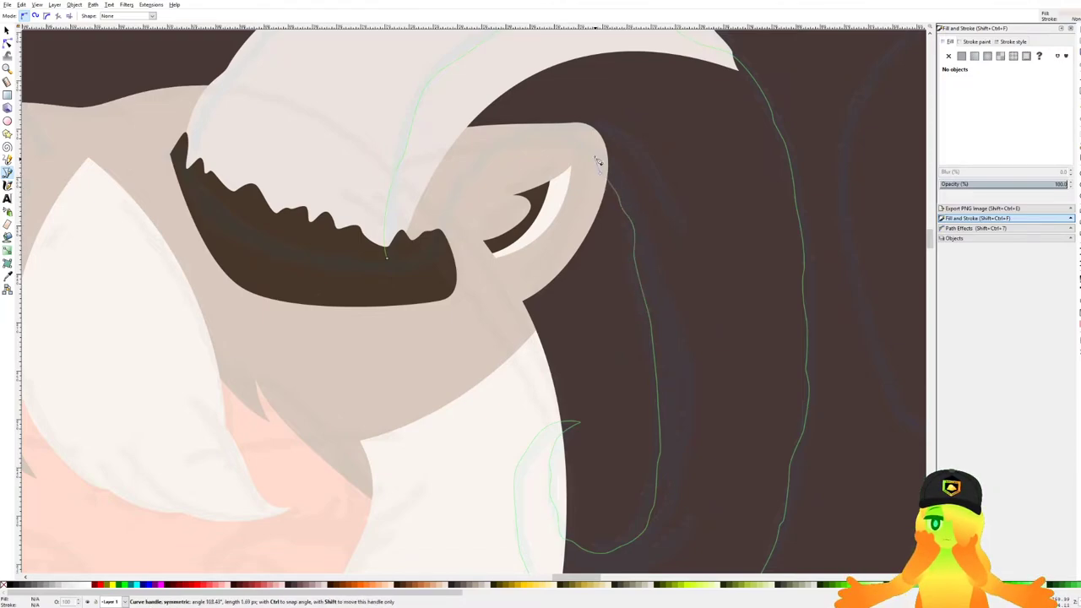
left_click(523, 142)
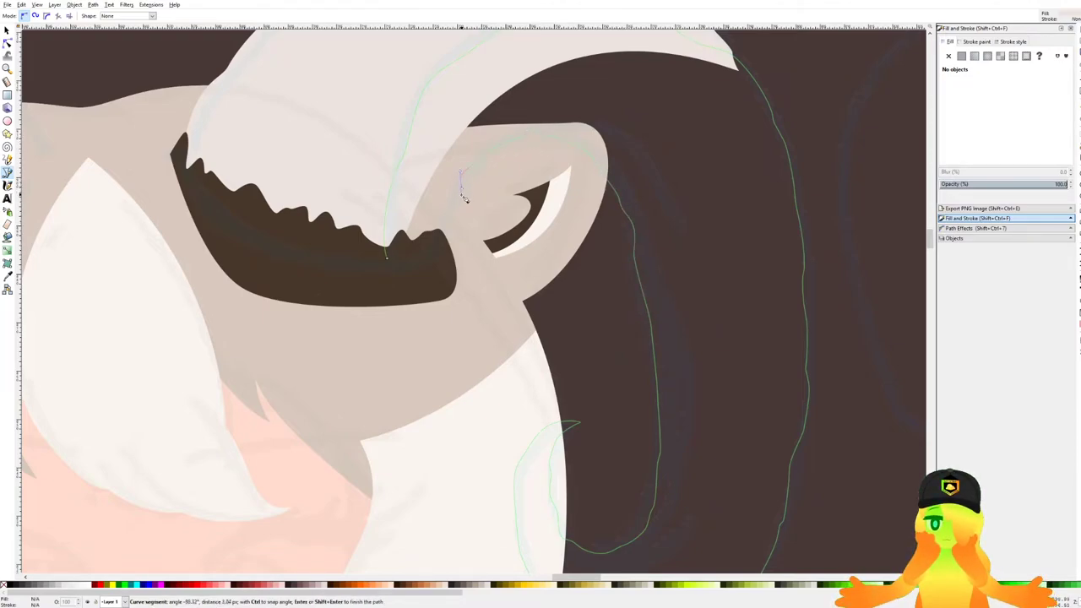
left_click(436, 230)
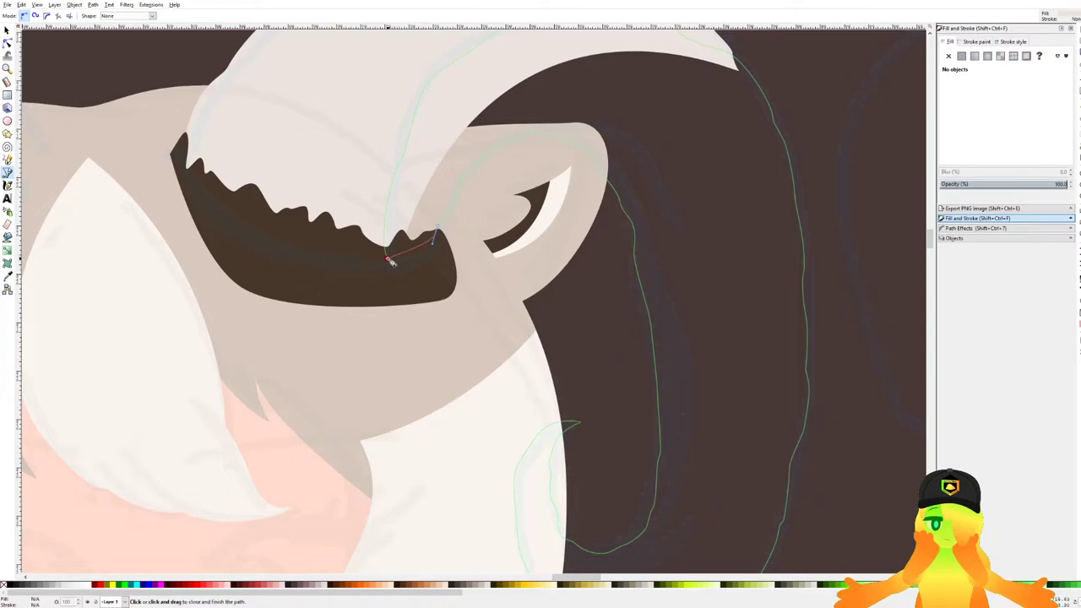
left_click(387, 256)
scroll(410, 255, "down", 3, "ctrl")
key("ctrl+s")
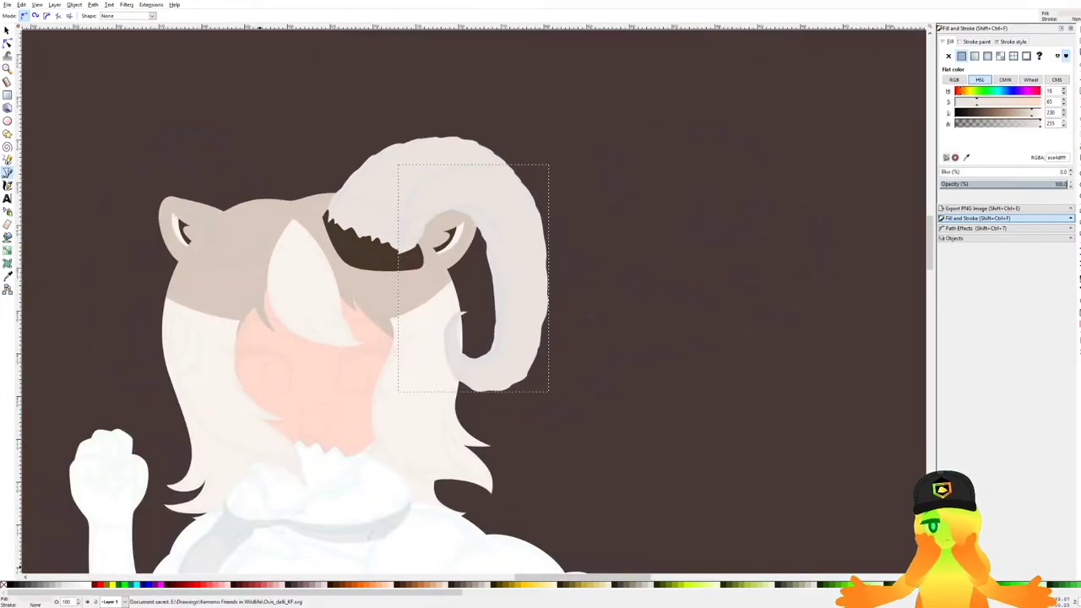
Darken the curled horn shape's fill to a medium brown with an L value of about 95.
scroll(463, 268, "up", 1, "ctrl")
left_click_drag(1032, 113, 989, 116)
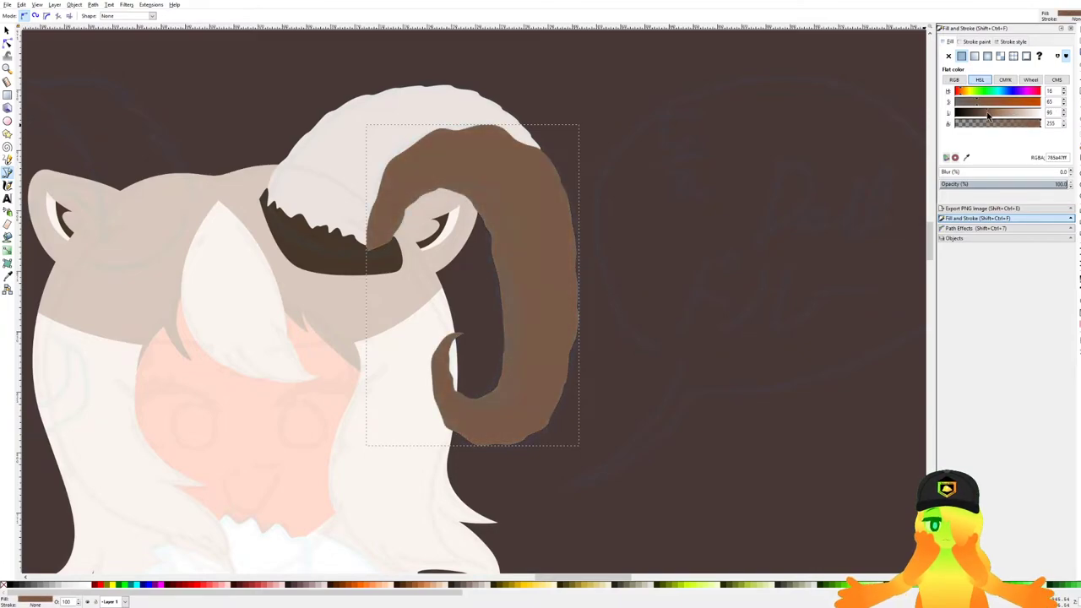
Desaturate and lighten the curled horn's brown to S 41, L 122, and apply a linear gradient whose transparent stop is made opaque at 255.
scroll(507, 222, "down", 4, "ctrl")
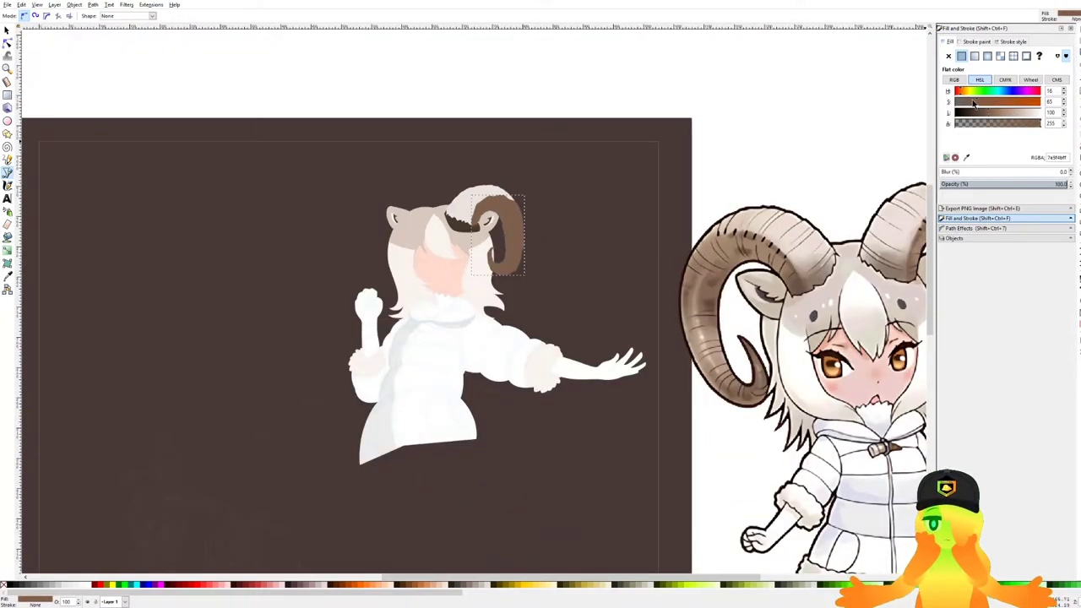
left_click_drag(992, 114, 997, 118)
left_click(974, 56)
scroll(535, 231, "up", 3, "ctrl")
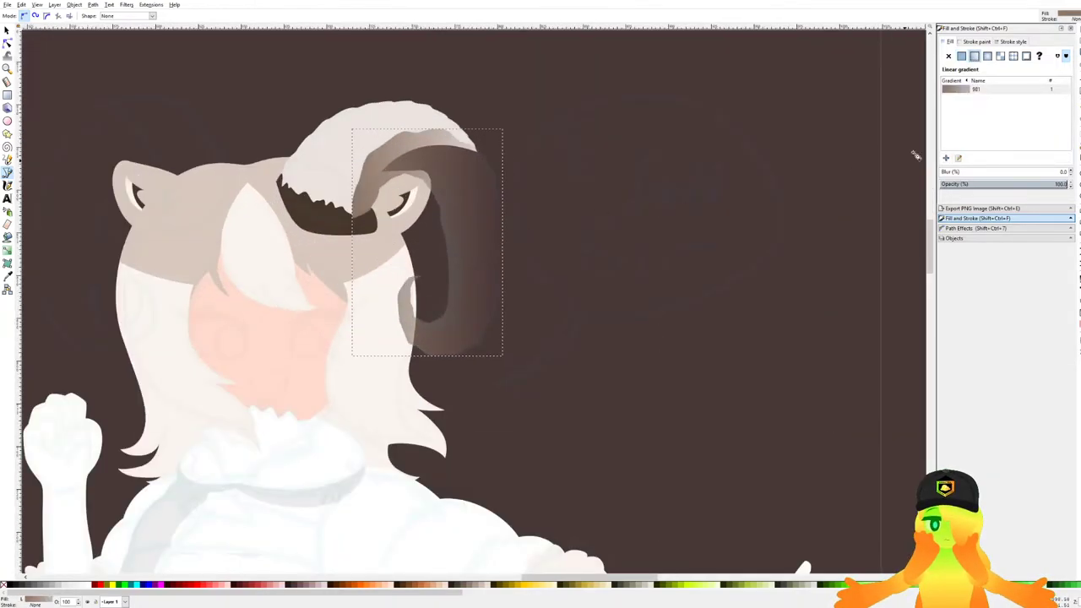
left_click(960, 158)
left_click(502, 242)
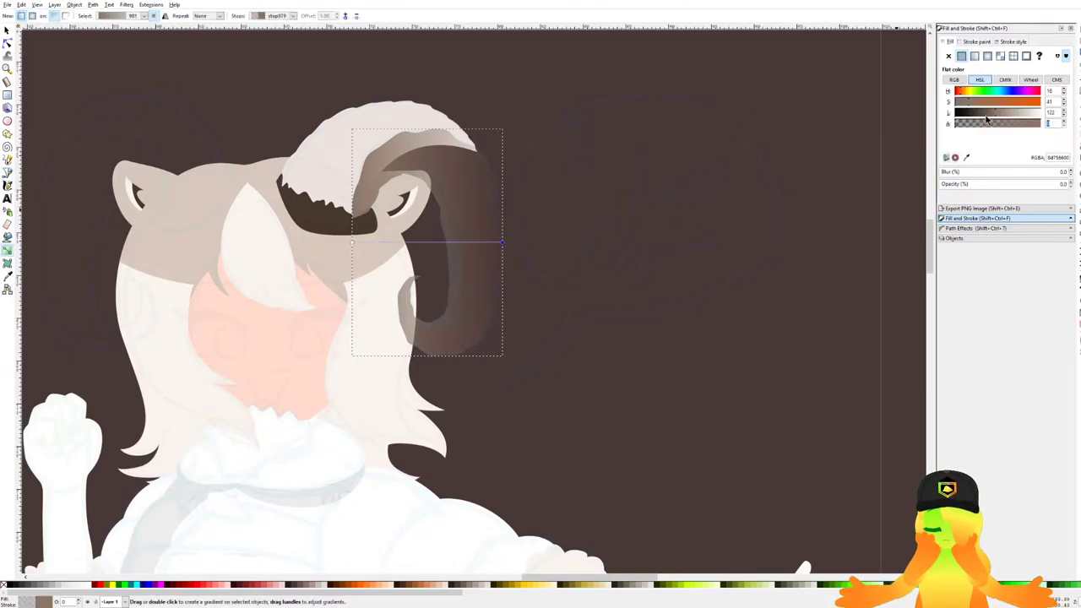
key("Return")
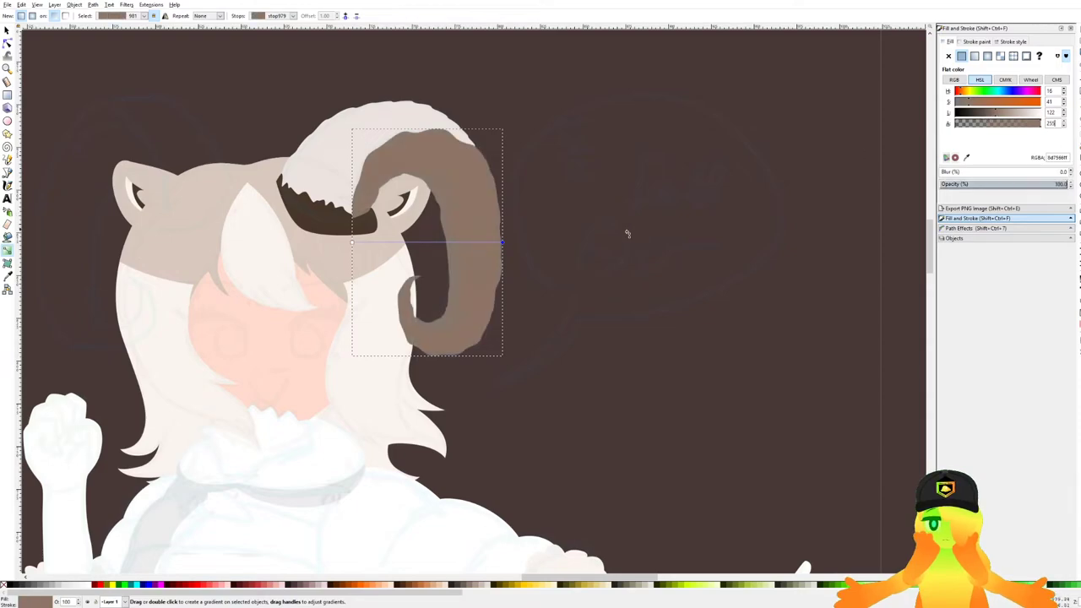
Lighten the gradient's start stop to L 187, run the gradient diagonally from the horn's upper bend to its lower curl, and save.
scroll(326, 264, "up", 1, "ctrl")
left_click(364, 233)
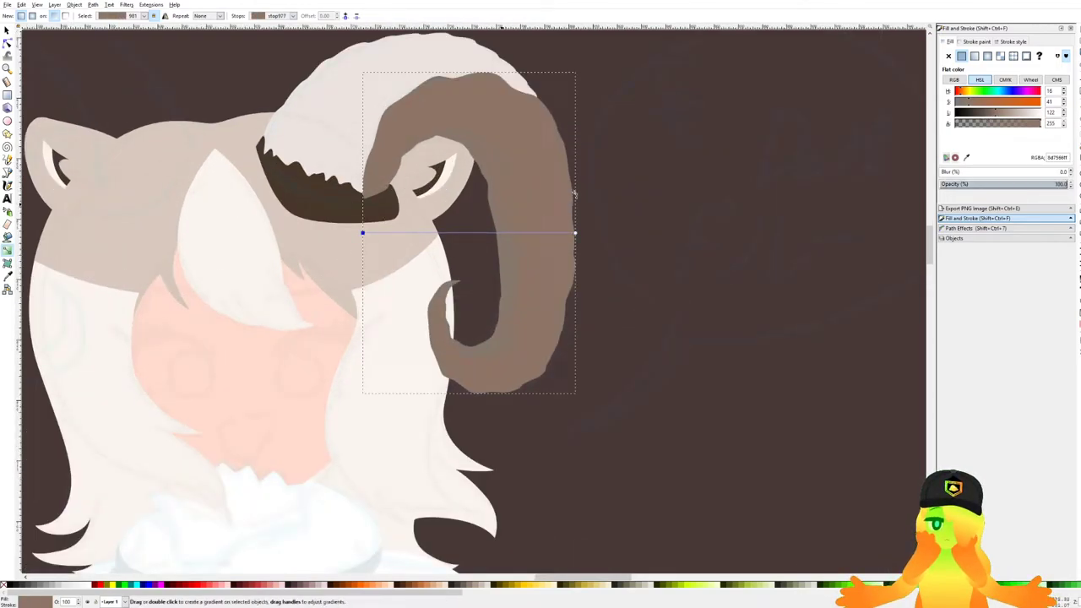
left_click_drag(998, 112, 1016, 115)
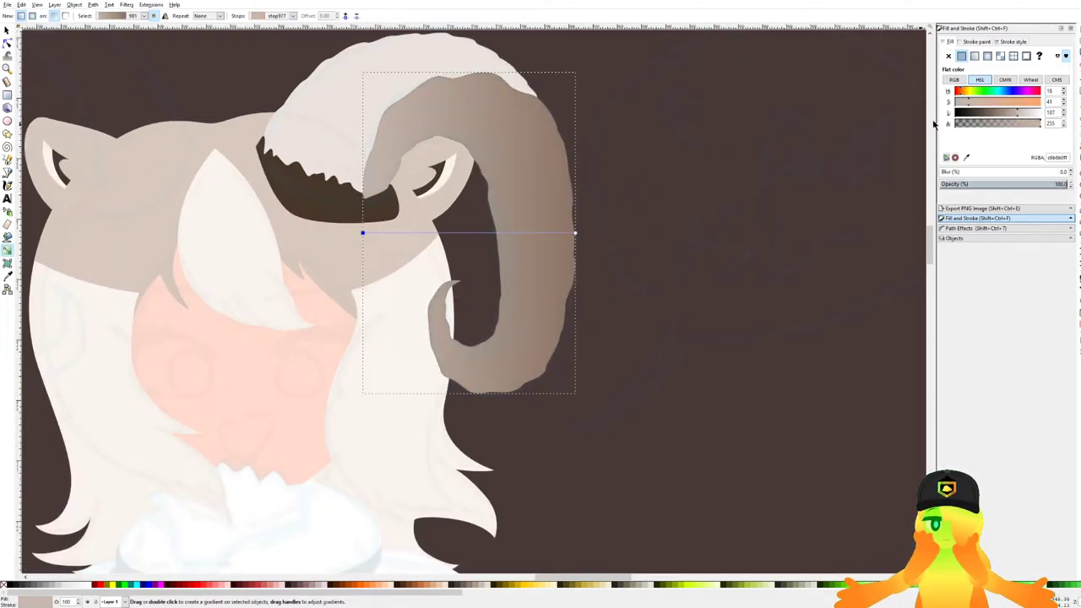
left_click_drag(364, 234, 418, 180)
mouse_move(576, 234)
left_mouse_down()
mouse_move(481, 253)
mouse_move(495, 249)
mouse_move(544, 305)
left_mouse_up()
scroll(508, 274, "down", 5)
key("ctrl+s")
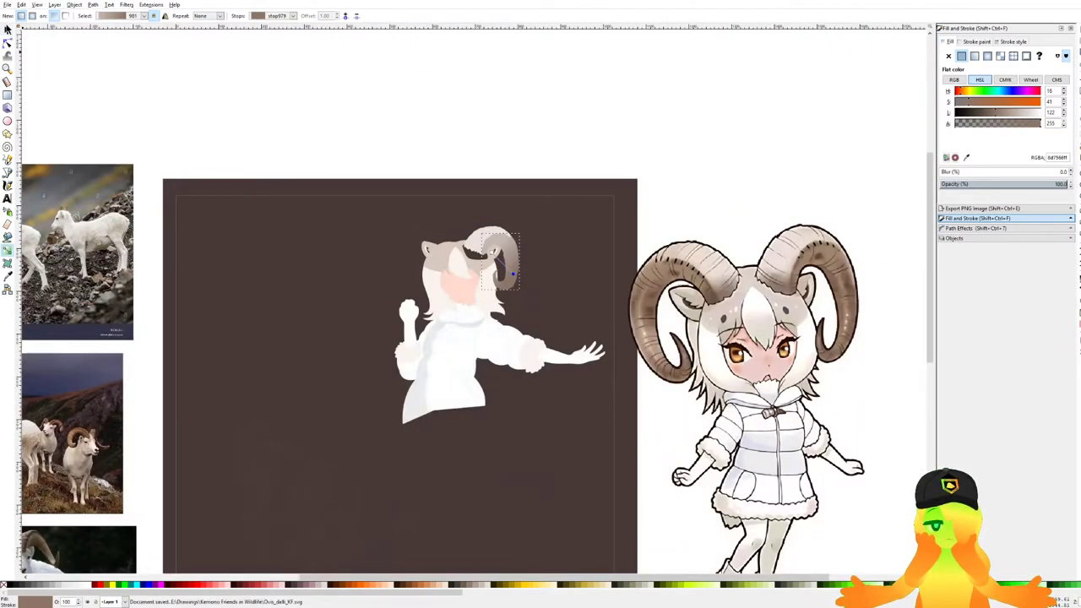
Recolour the dark base under the horn with the taupe sampled from the hair on the forehead.
left_click(7, 30)
scroll(381, 289, "up", 1)
scroll(380, 289, "up", 3)
scroll(439, 221, "up", 3)
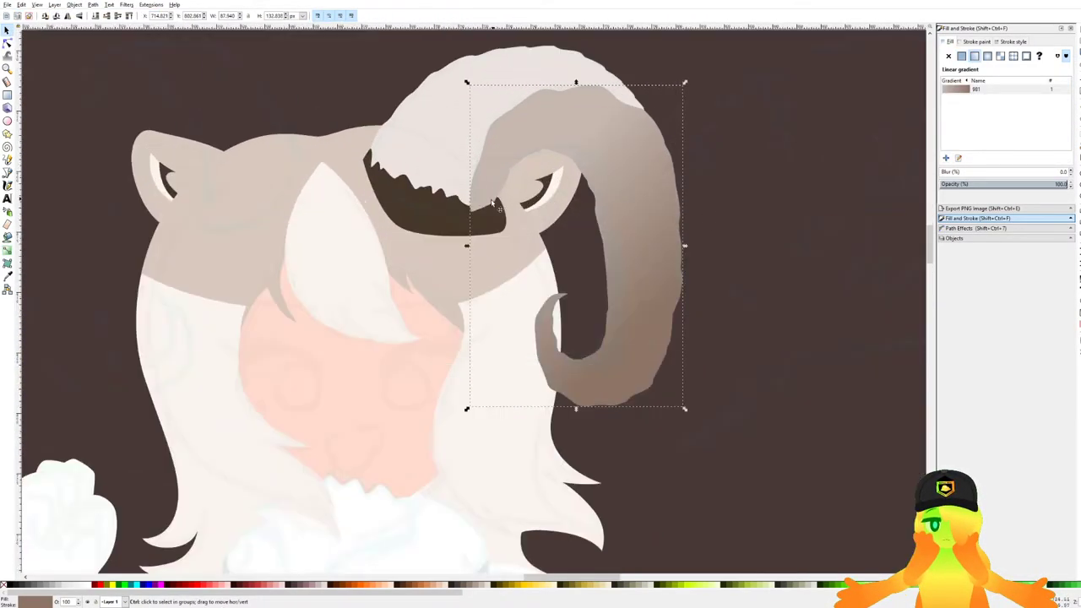
left_click(437, 223)
key("d")
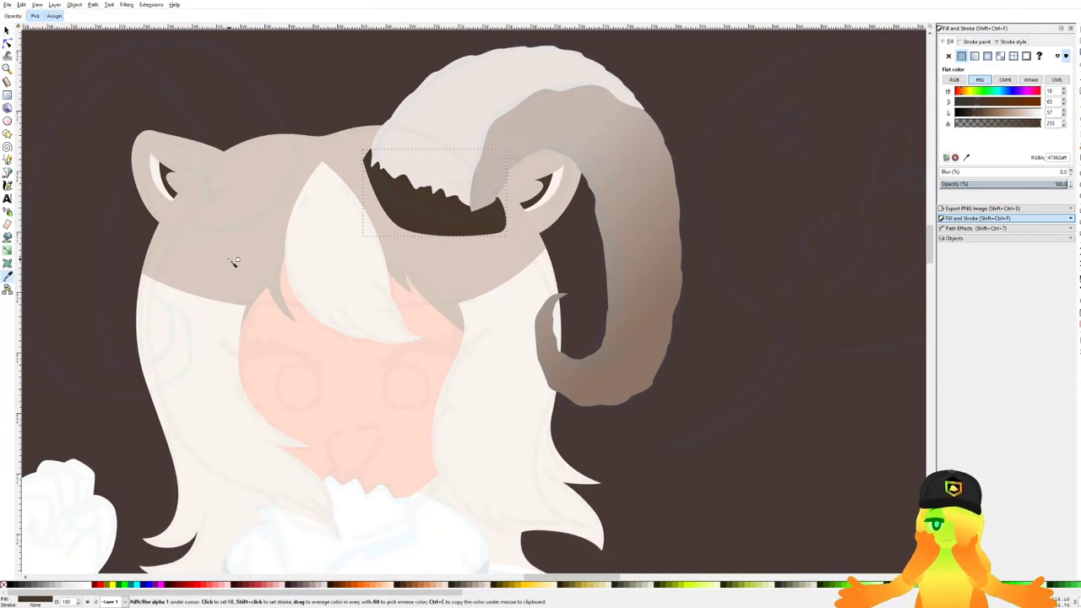
left_click(235, 260)
Duplicate the horn's three parts, flip the copy horizontally and place it on the opposite side of the head.
left_click(6, 30)
scroll(433, 149, "down", 1)
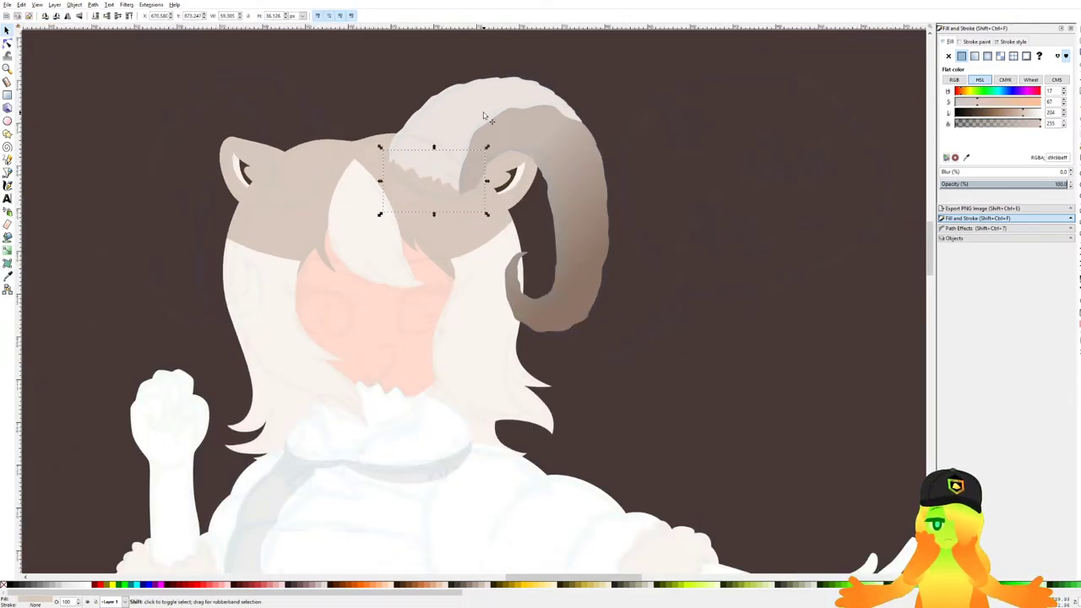
left_click(482, 113, "shift")
left_click(503, 133, "shift")
key("ctrl+d")
left_click(69, 17)
left_click_drag(561, 150, 290, 149)
scroll(290, 149, "down", 2)
scroll(324, 160, "up", 4)
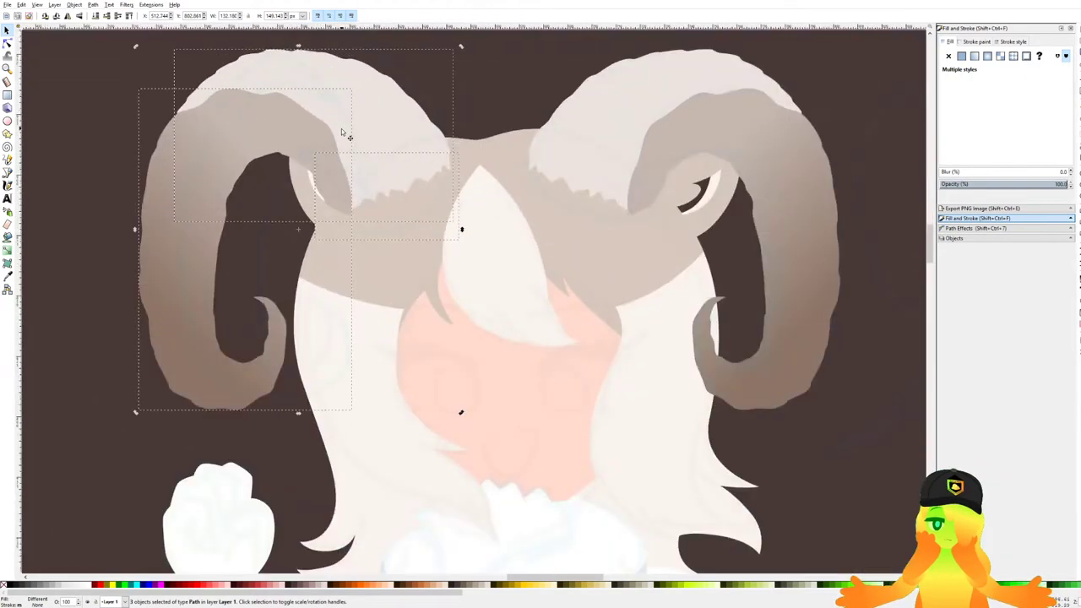
Try tilting and nudging the mirrored horn, and undo these changes along with its placement.
scroll(432, 94, "down", 2)
scroll(432, 95, "up", 2)
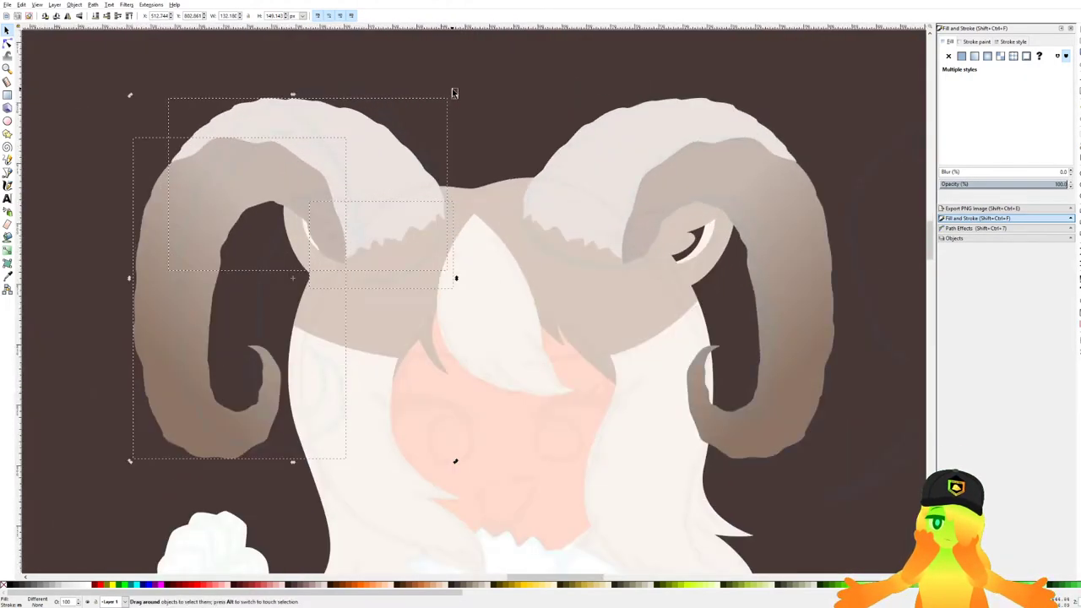
left_click_drag(456, 95, 403, 61)
mouse_move(376, 146)
left_mouse_down()
mouse_move(379, 130)
mouse_move(396, 135)
mouse_move(378, 134)
mouse_move(391, 113)
mouse_move(381, 135)
left_mouse_up()
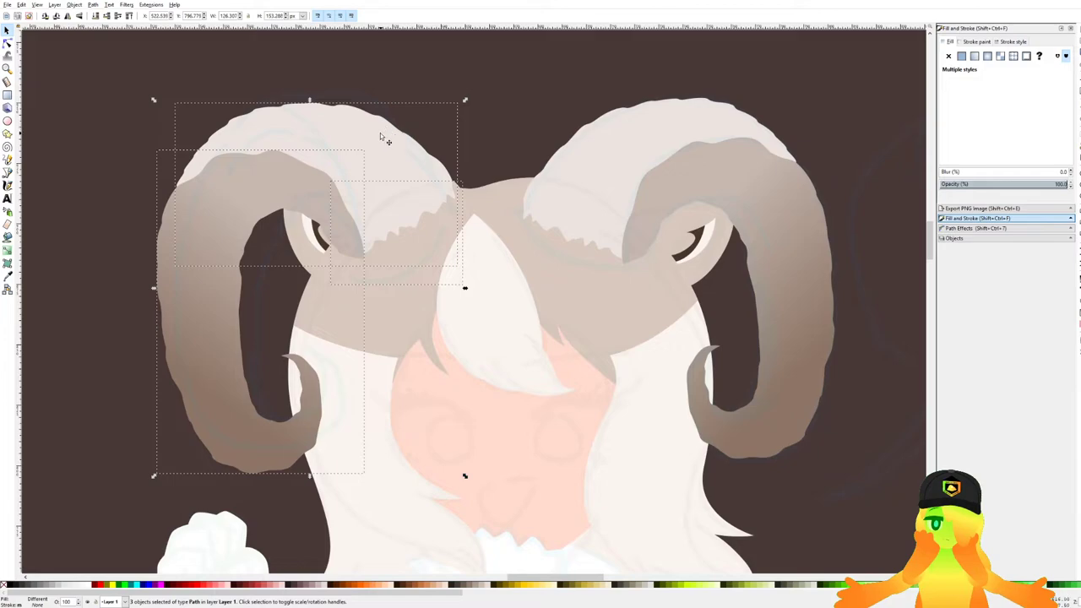
scroll(381, 152, "down", 4)
key("ctrl+z")
scroll(381, 154, "up", 3)
key("ctrl+z")
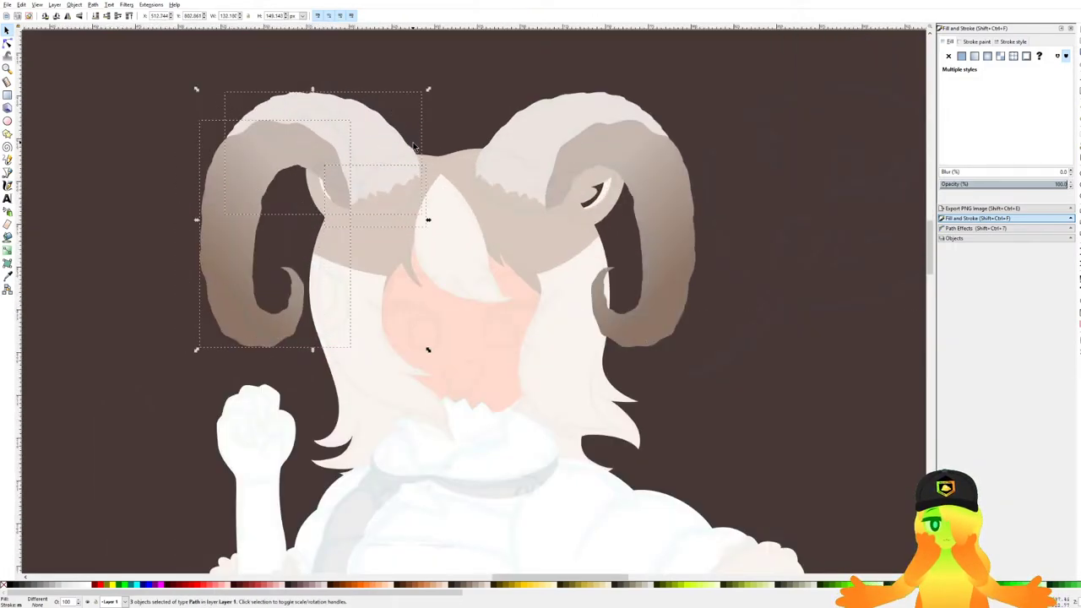
key("ctrl+z")
Place the mirrored horn on the opposite side of the head again and tilt both horns together to match the head's angle.
left_click_drag(609, 159, 359, 163)
left_click(519, 167, "shift")
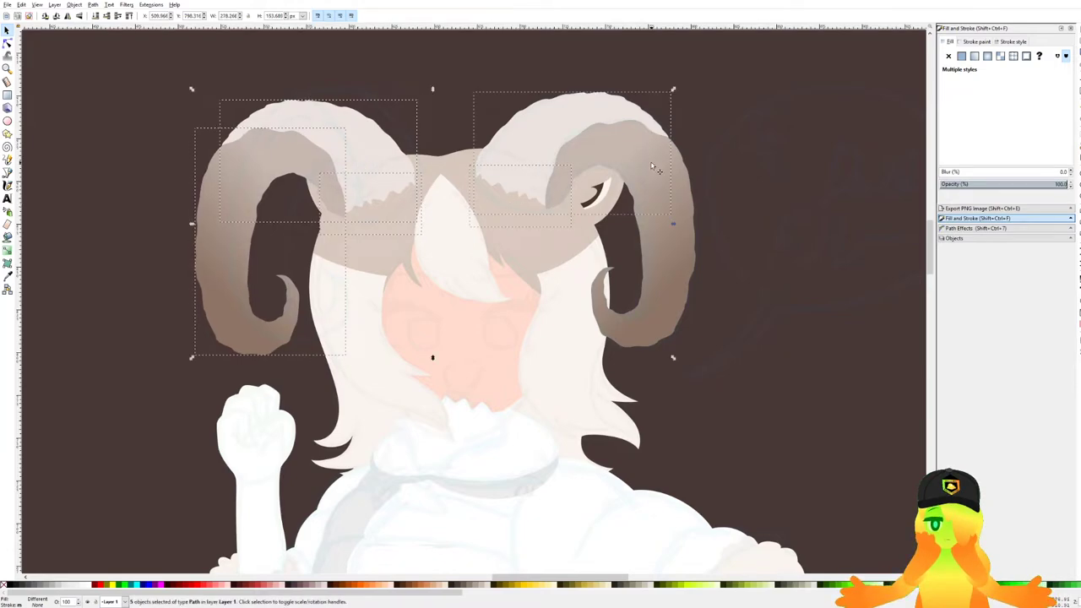
left_click(648, 137)
mouse_move(698, 89)
left_mouse_down()
mouse_move(708, 98)
mouse_move(693, 72)
left_mouse_up()
key("Escape")
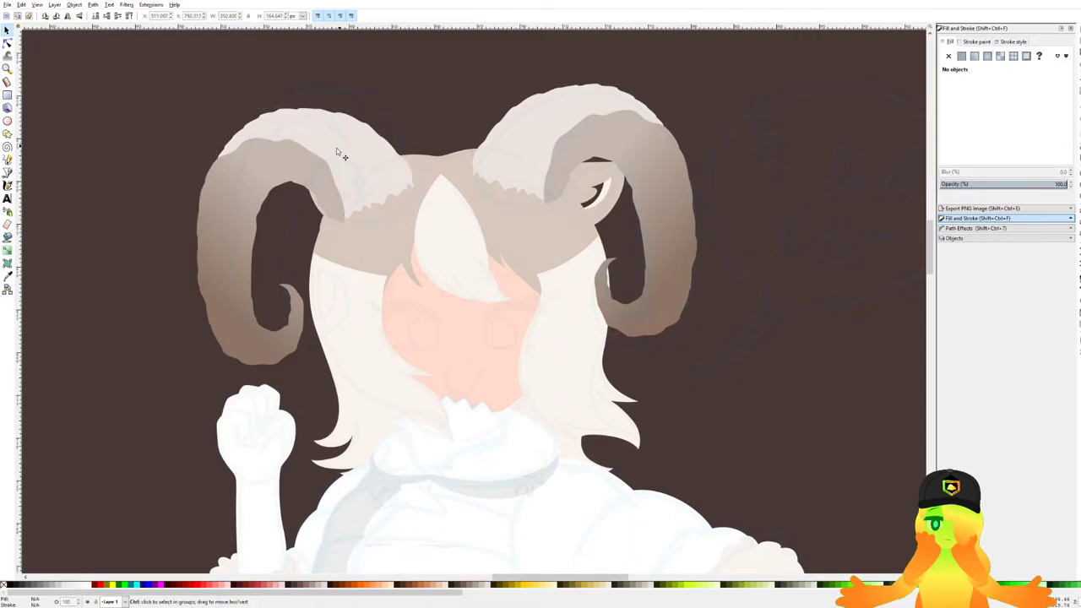
Shift the ear group under the mirrored horn outwards so it clears the horn, and rotate it slightly.
scroll(326, 150, "up", 1)
left_click_drag(264, 111, 416, 284)
left_click_drag(314, 222, 281, 250)
key("ctrl+z")
left_click(310, 221)
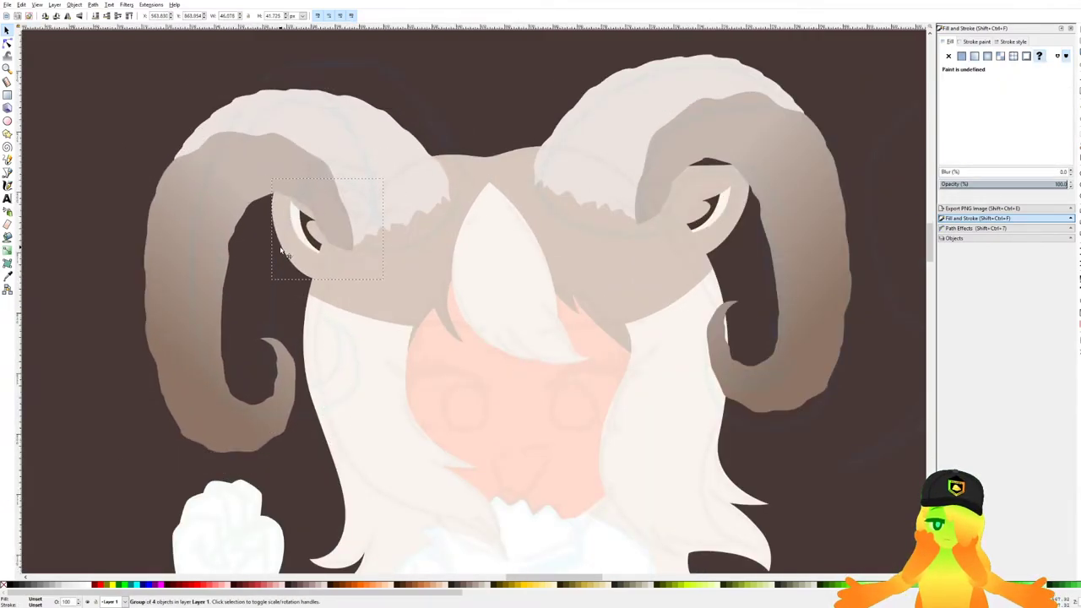
left_click_drag(386, 176, 372, 158)
left_click(258, 290)
Select the mirrored horn's three parts, rotate them slightly and raise the horn on the head.
scroll(270, 290, "down", 5)
scroll(340, 295, "up", 3)
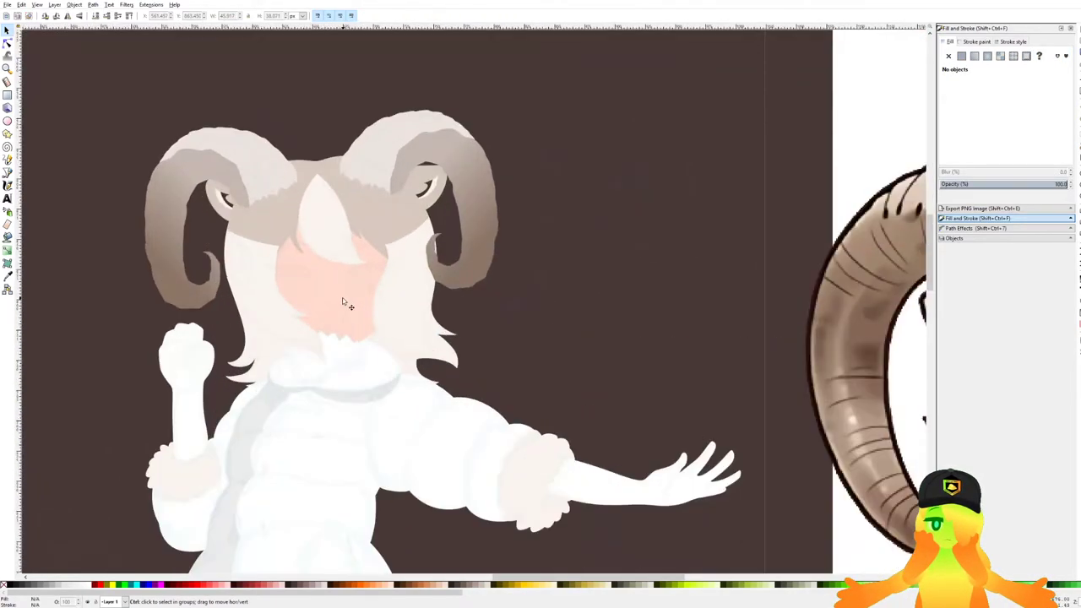
scroll(223, 163, "up", 1)
left_click(259, 138)
left_click(224, 169, "shift")
left_click(292, 217, "shift")
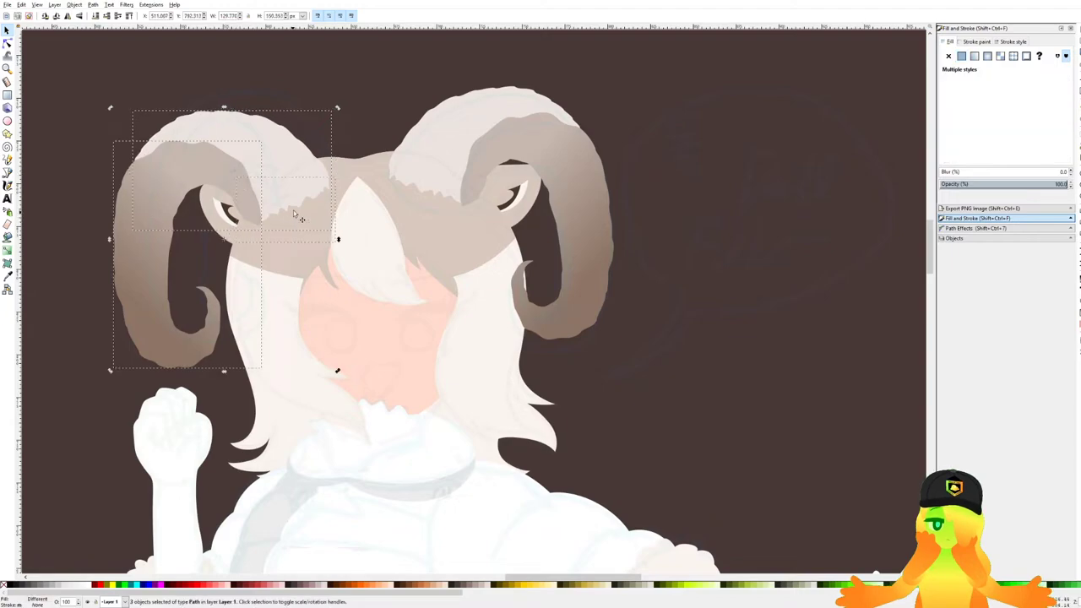
left_click_drag(341, 111, 345, 111)
left_click_drag(257, 186, 257, 180)
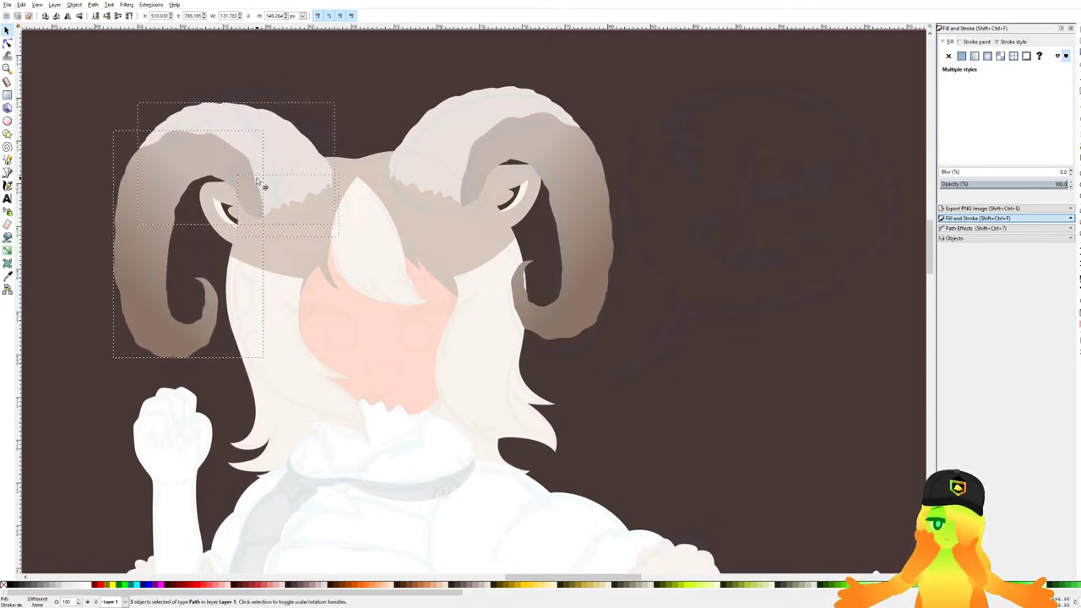
left_click(667, 347)
Save the drawing with both horns in place.
scroll(533, 348, "down", 3)
scroll(594, 384, "up", 2)
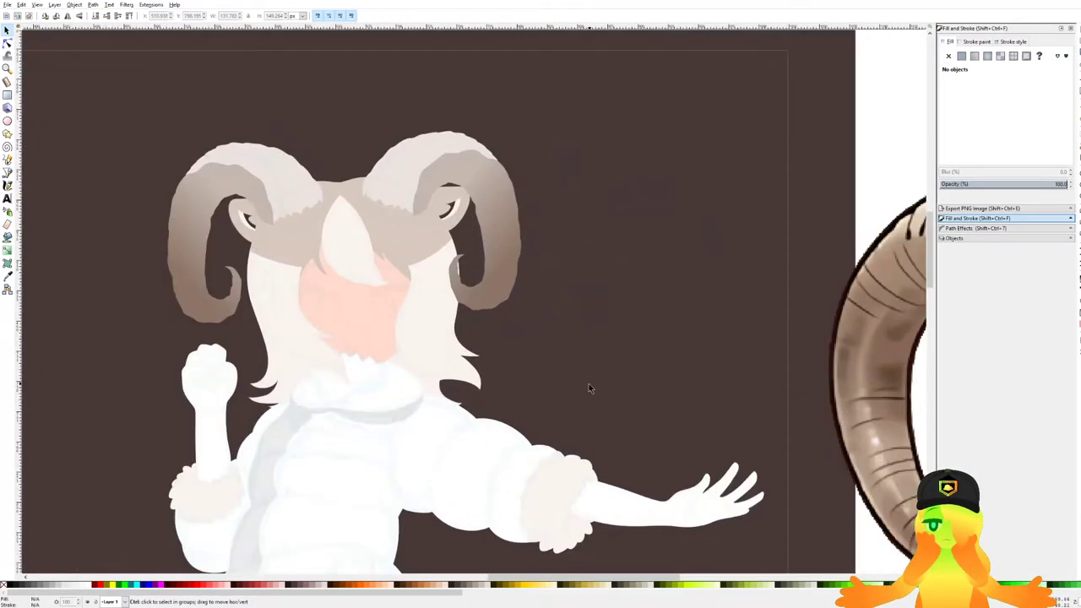
scroll(591, 388, "down", 1)
key("ctrl+s")
key("ctrl+s")
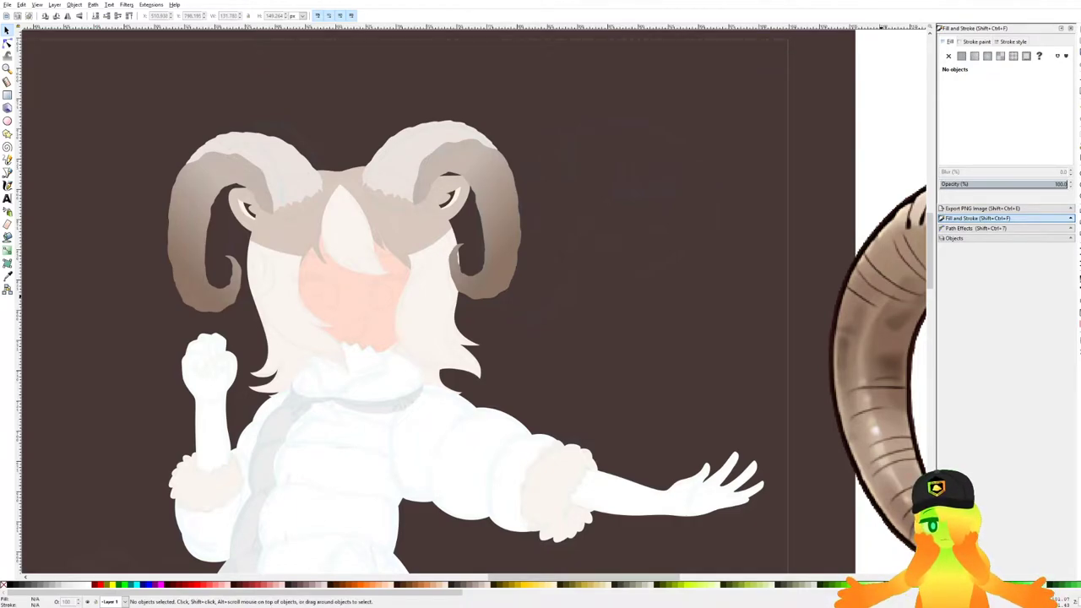
scroll(477, 174, "down", 3)
key("ctrl+s")
scroll(58, 152, "up", 4)
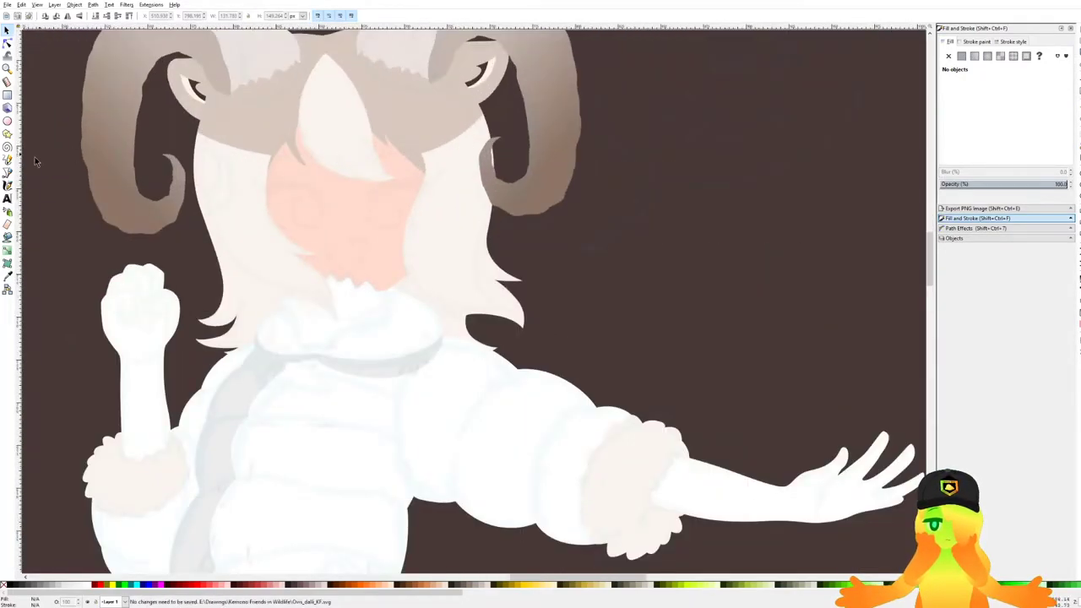
Draw a small closed oval spot with the Pen tool on the forehead between the white forelock and the ear.
left_click(8, 172)
scroll(456, 264, "down", 3)
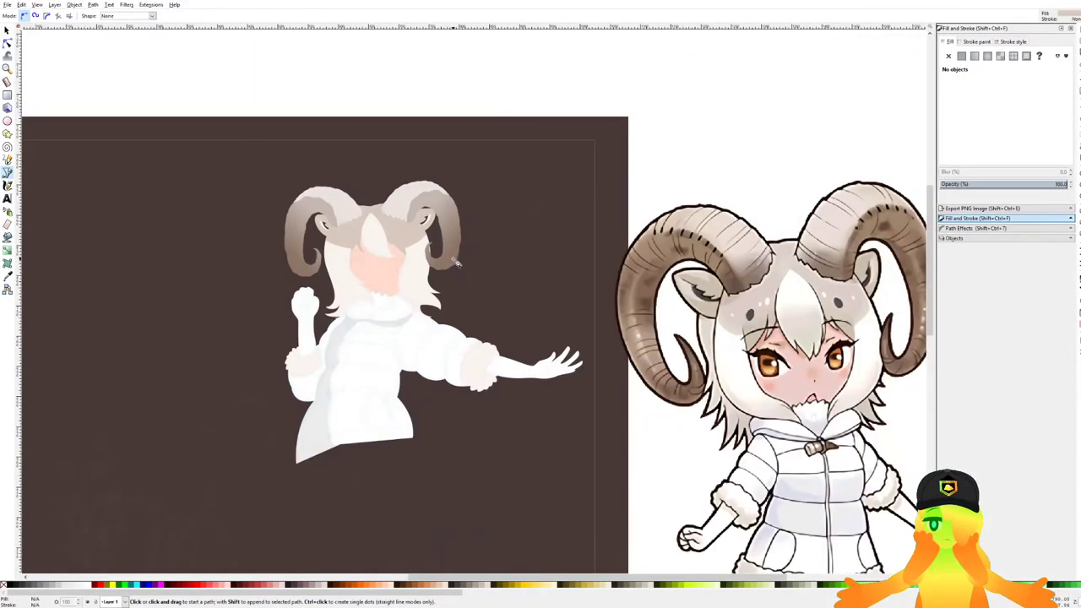
scroll(438, 264, "up", 6)
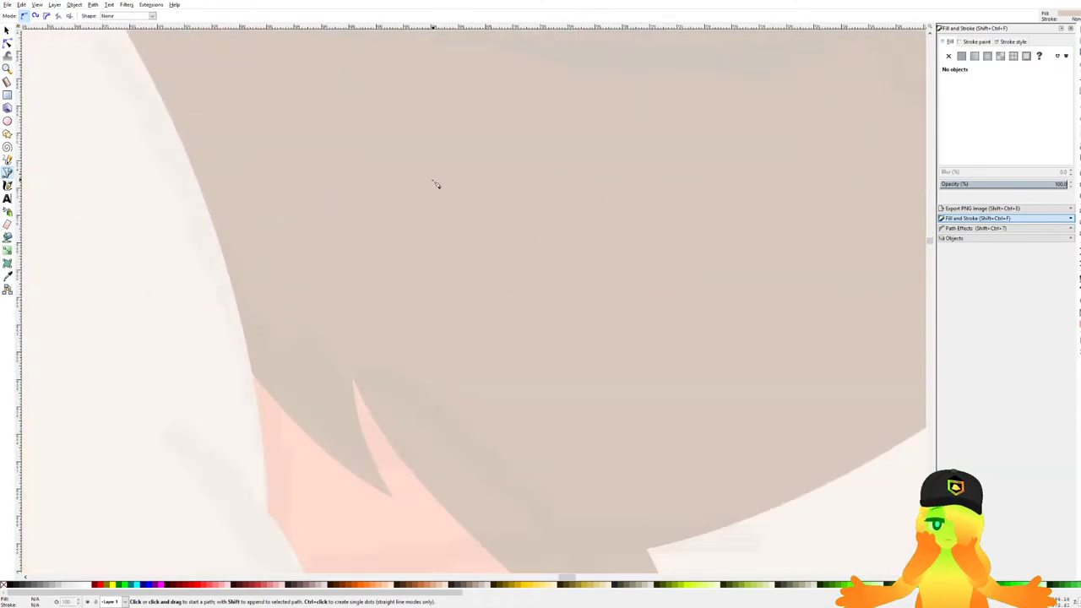
left_click_drag(434, 219, 510, 193)
left_click_drag(485, 420, 602, 344)
left_click_drag(436, 223, 488, 188)
Fill the forehead spot with the dark brown sampled from the inner ear.
scroll(432, 226, "down", 4)
key("d")
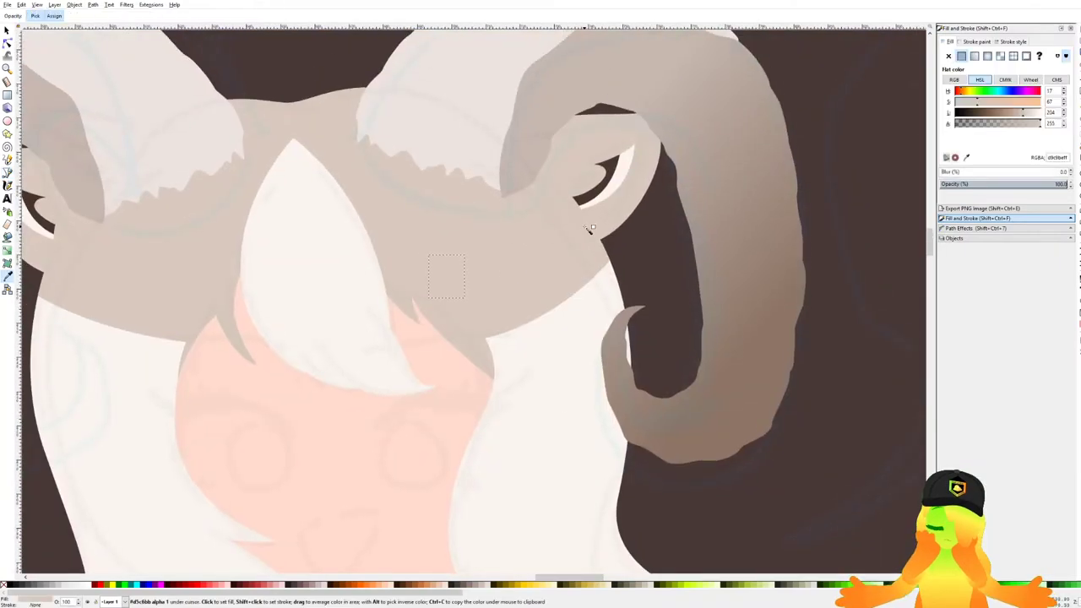
scroll(595, 207, "up", 4)
scroll(614, 163, "up", 3)
left_click(582, 189)
Reshape the dark spot into a shorter egg form with a narrower upper end by adjusting its two nodes and their handles.
scroll(638, 184, "down", 8)
scroll(491, 283, "up", 2)
left_click(10, 43)
left_click_drag(509, 143, 550, 184)
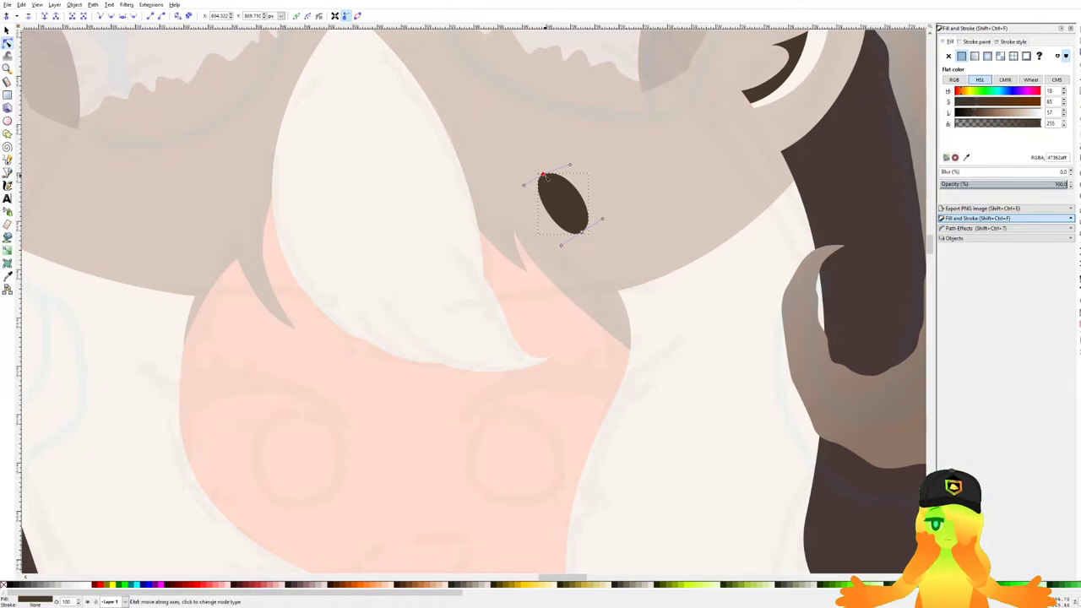
left_click_drag(602, 220, 616, 211)
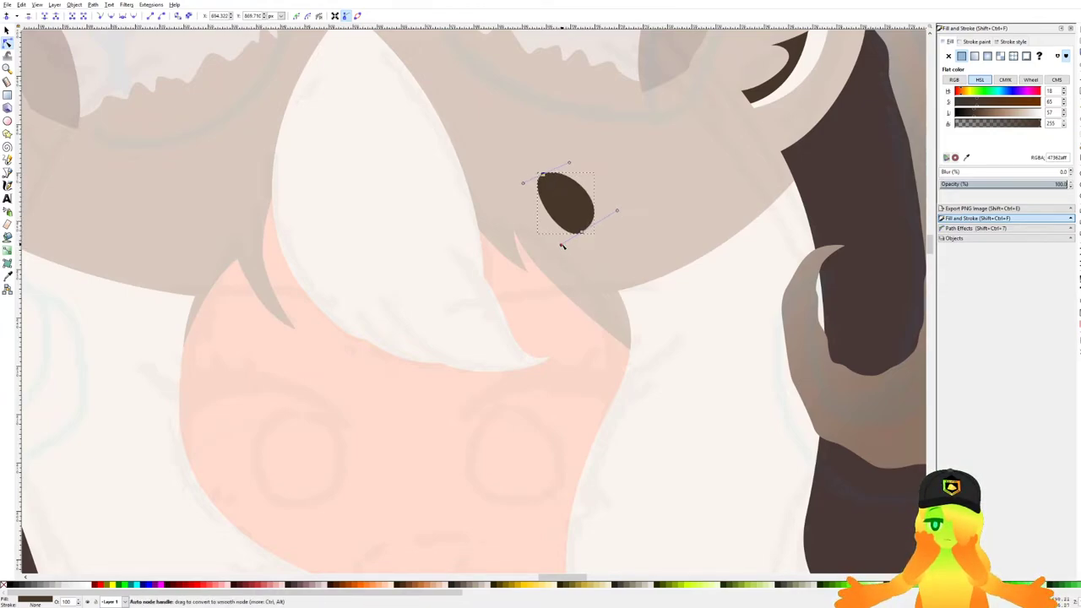
left_click_drag(561, 246, 555, 252)
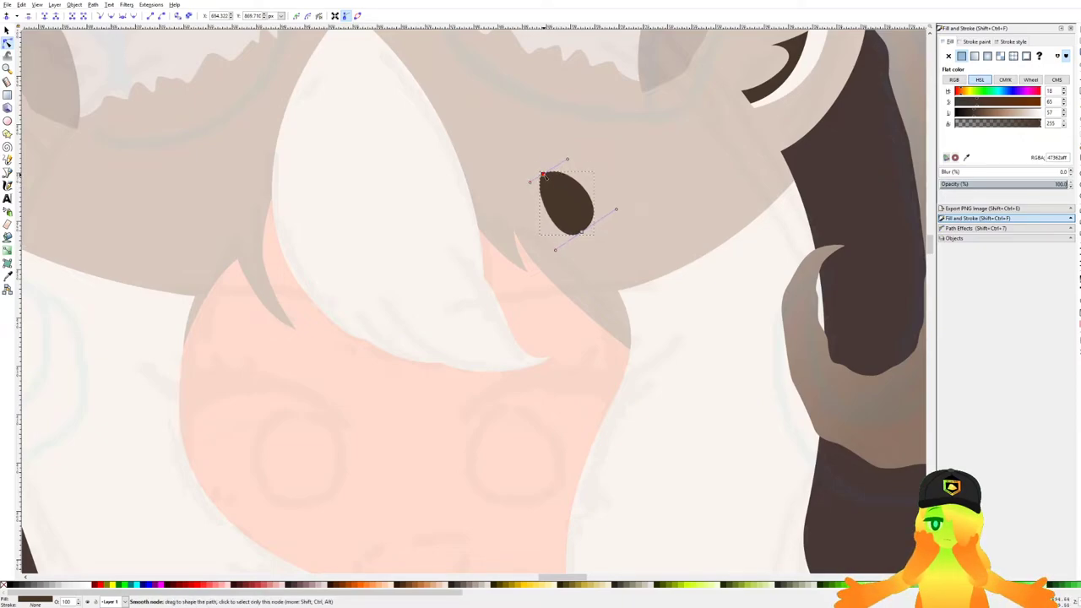
scroll(503, 174, "down", 8)
scroll(503, 175, "up", 8)
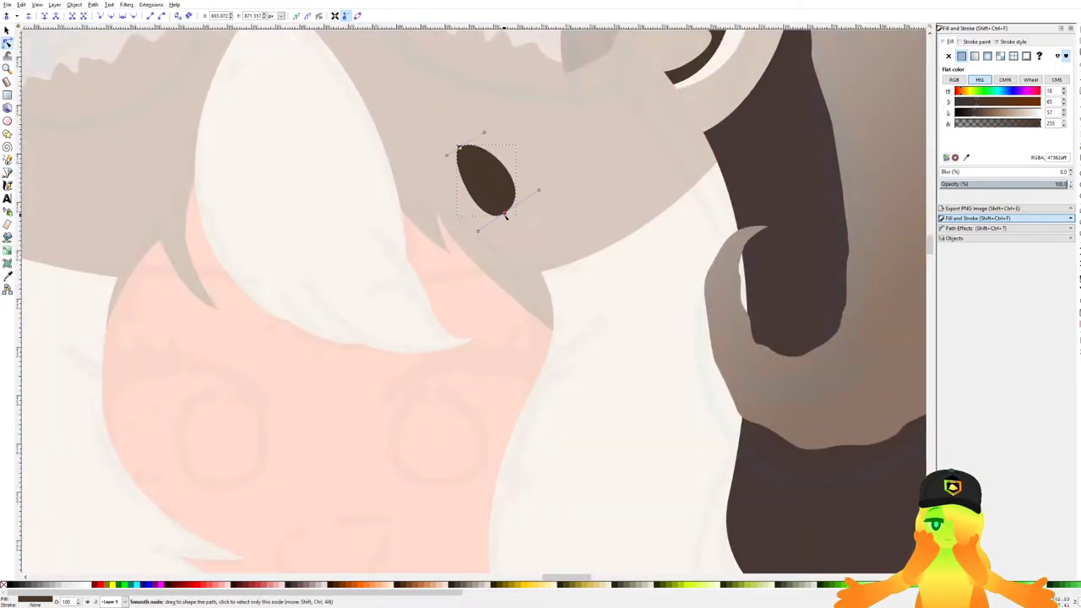
left_click_drag(505, 216, 508, 201)
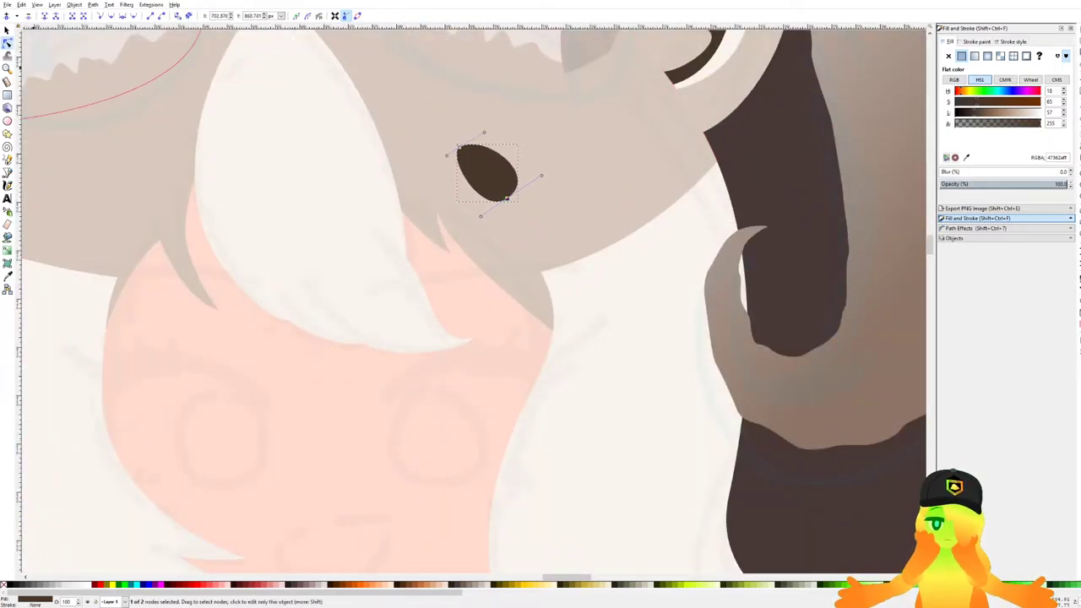
Reposition the dark spot higher beside the forelock and shrink it to about 9 by 10 px with a slight skew.
left_click(7, 30)
scroll(327, 142, "down", 7)
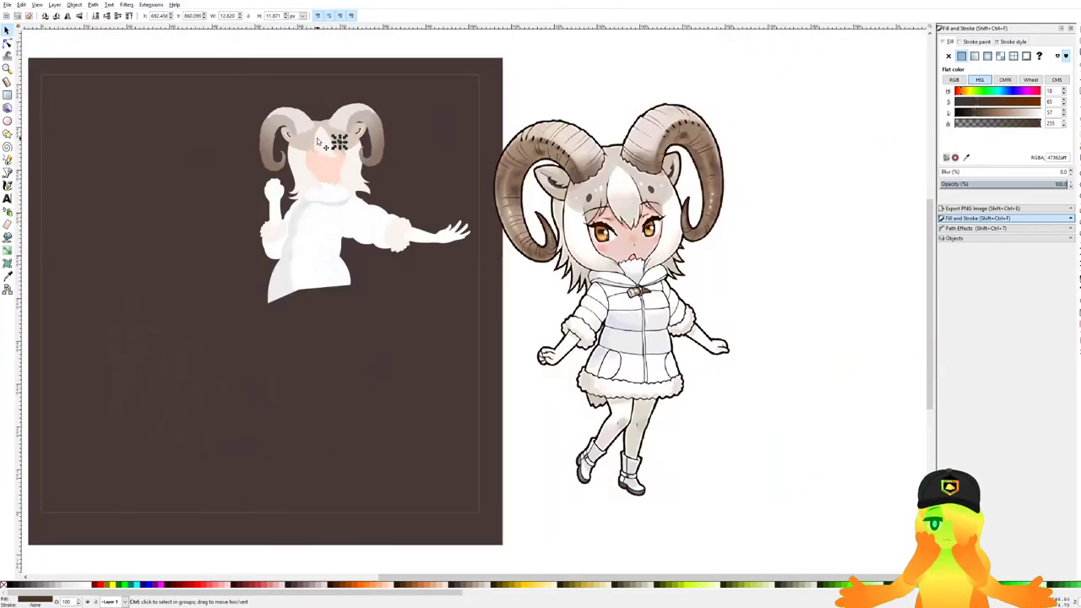
scroll(330, 142, "up", 8)
left_click_drag(458, 165, 442, 129)
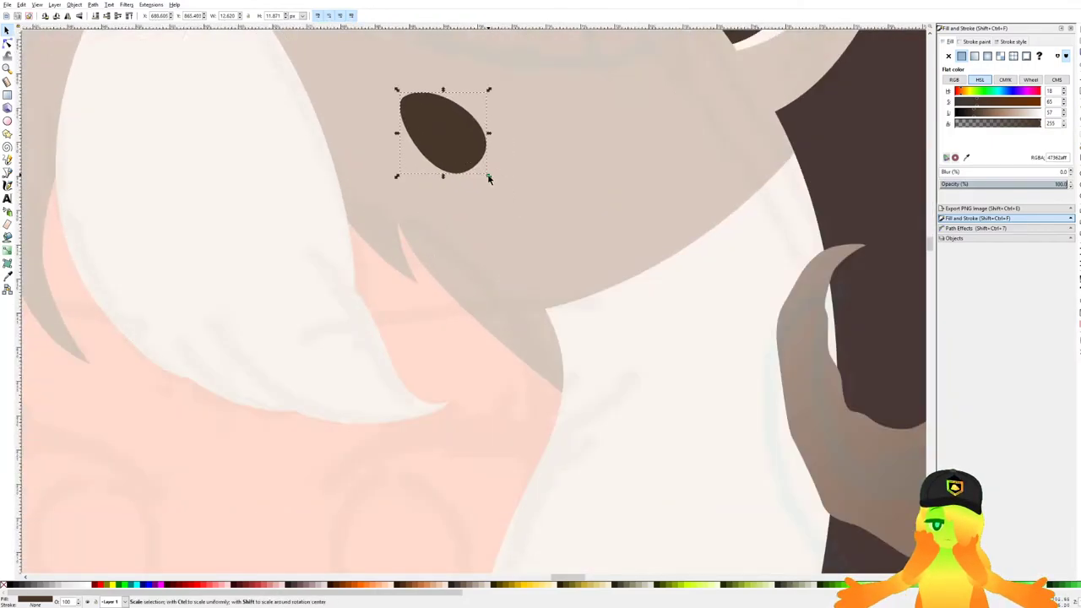
left_click_drag(487, 177, 480, 168)
left_click_drag(444, 97, 450, 100)
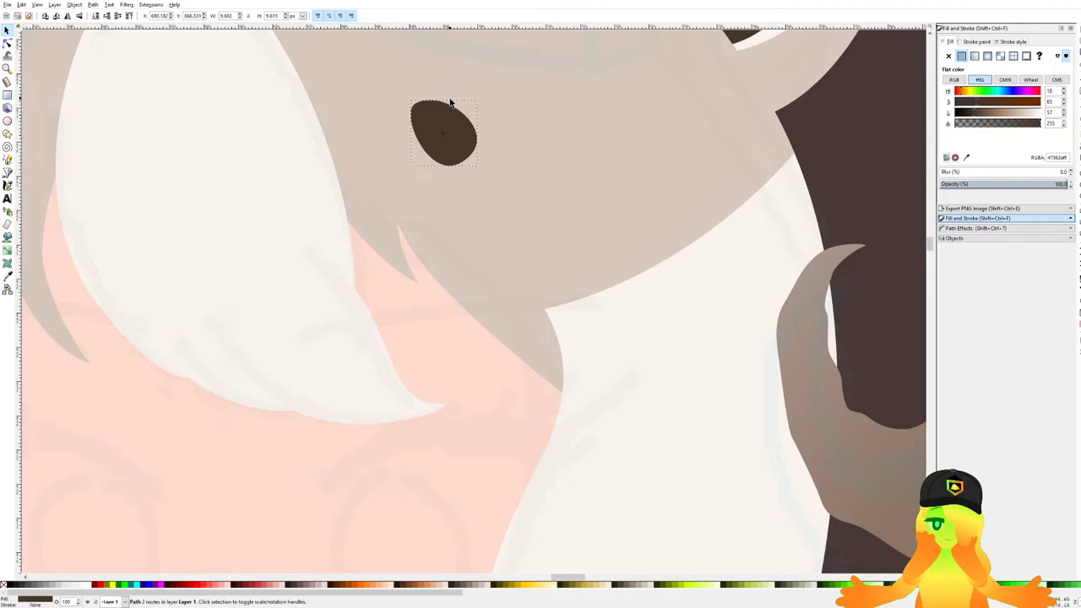
scroll(477, 138, "down", 5, "ctrl")
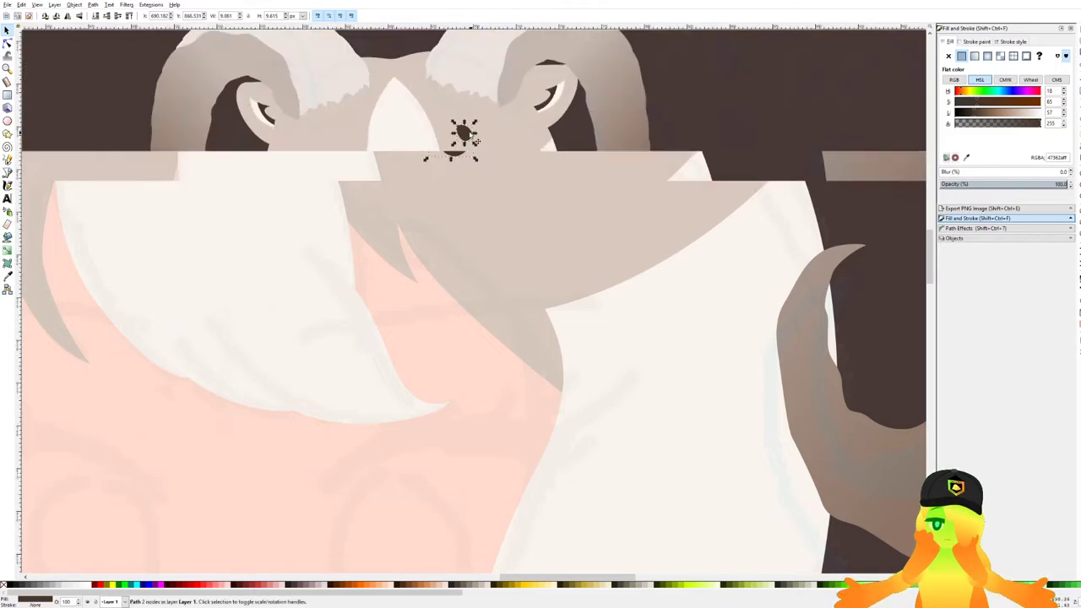
Enlarge the dark forehead spot beside the forelock to about 11.5 by 10.6 px and skew it slightly.
scroll(515, 157, "up", 5, "ctrl")
scroll(516, 151, "down", 5, "ctrl")
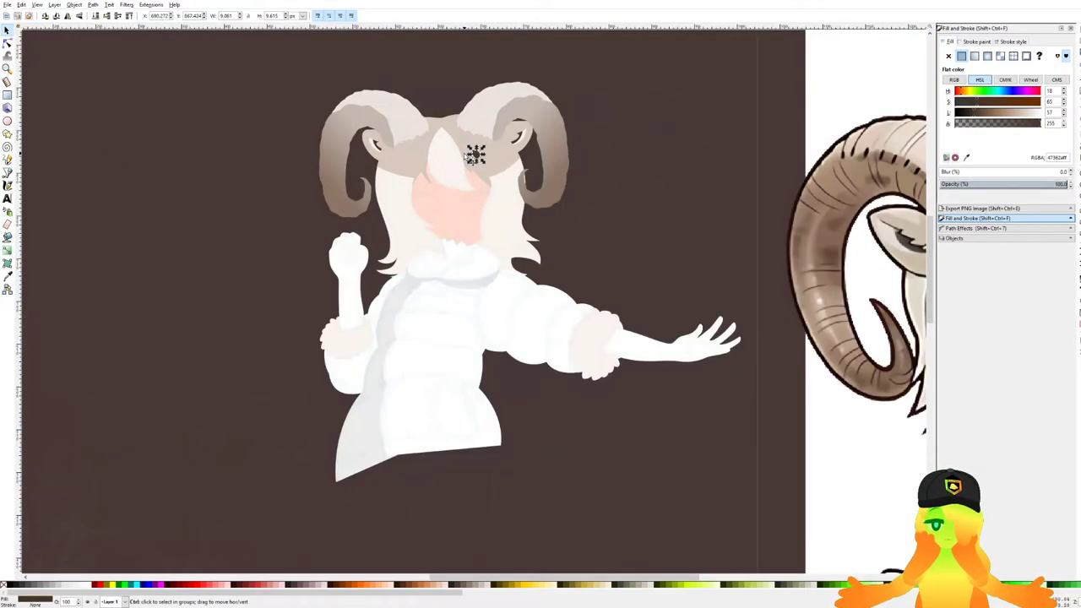
scroll(460, 155, "up", 5, "ctrl")
left_click_drag(567, 150, 575, 154)
left_click_drag(546, 98, 544, 99)
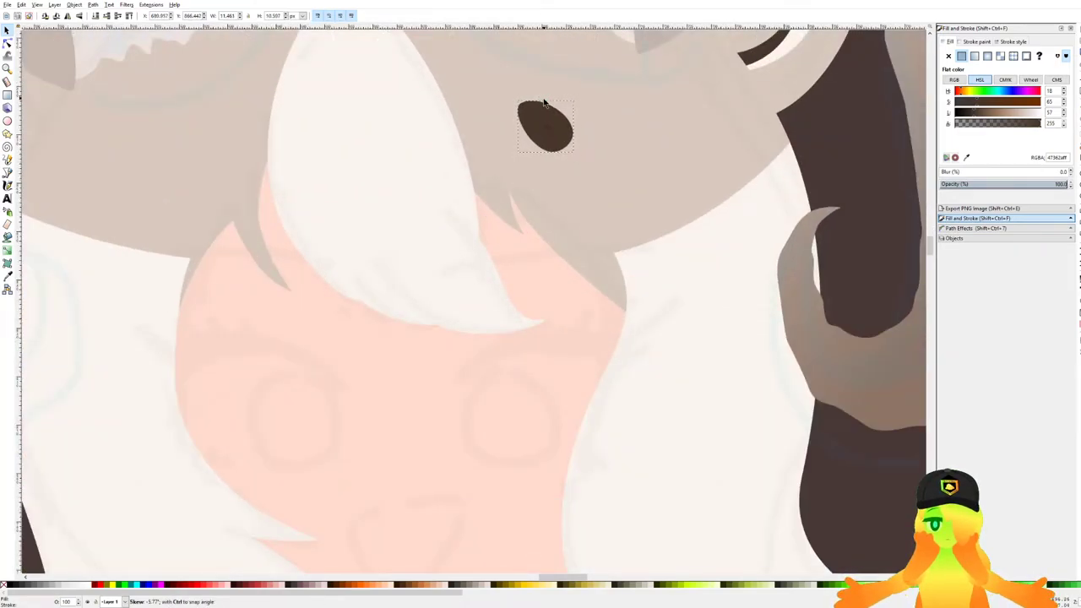
scroll(512, 122, "down", 5, "ctrl")
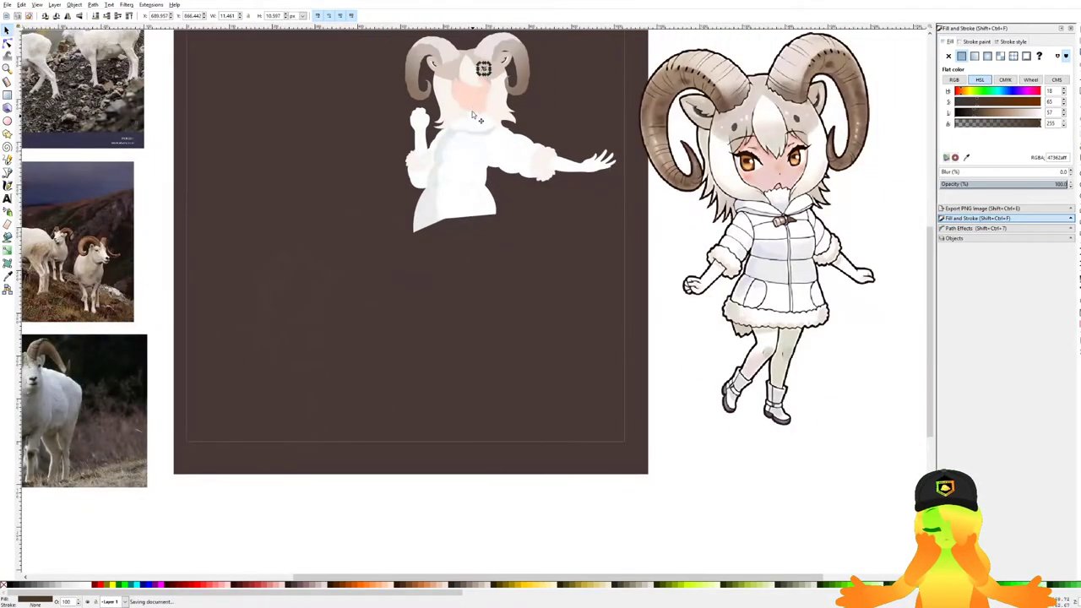
Place a mirrored copy of the dark spot on the other side of the white forelock and save the drawing.
scroll(470, 73, "up", 5, "ctrl")
scroll(478, 73, "up", 2, "ctrl")
left_click_drag(508, 69, 498, 229)
key("ctrl+s")
left_click_drag(576, 222, 326, 228)
key("ctrl+d")
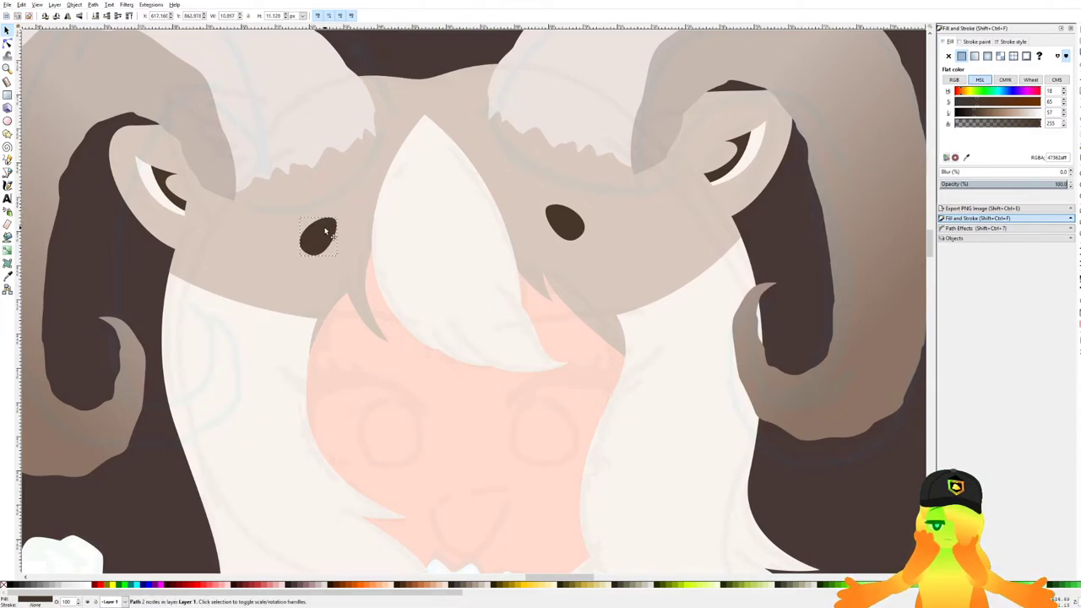
scroll(322, 230, "down", 5)
left_click(561, 297)
key("ctrl+s")
left_click_drag(349, 296, 350, 276)
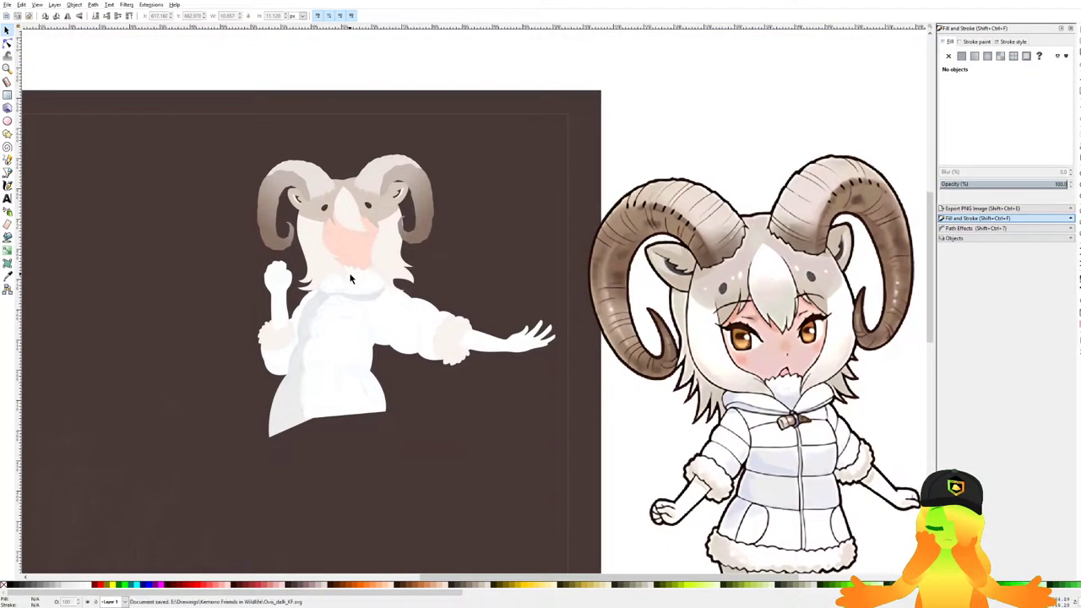
scroll(356, 268, "up", 2)
scroll(352, 220, "down", 3)
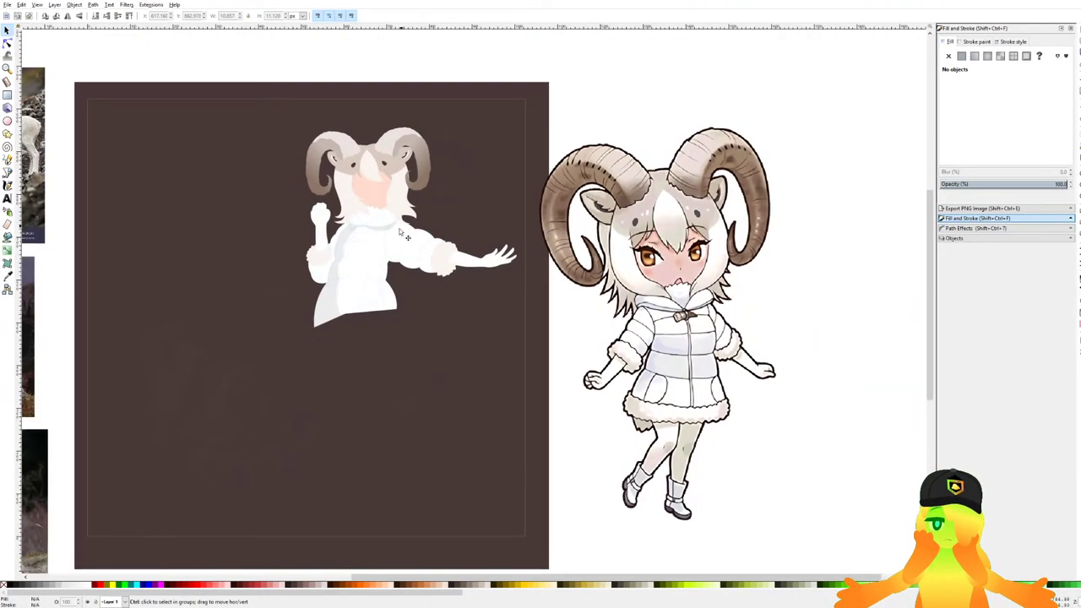
Begin the coat's hem trim with the Pen tool, tracing small scallops down its outer edge on the raised-fist side.
scroll(338, 356, "up", 2)
left_click(7, 173)
scroll(329, 279, "up", 5)
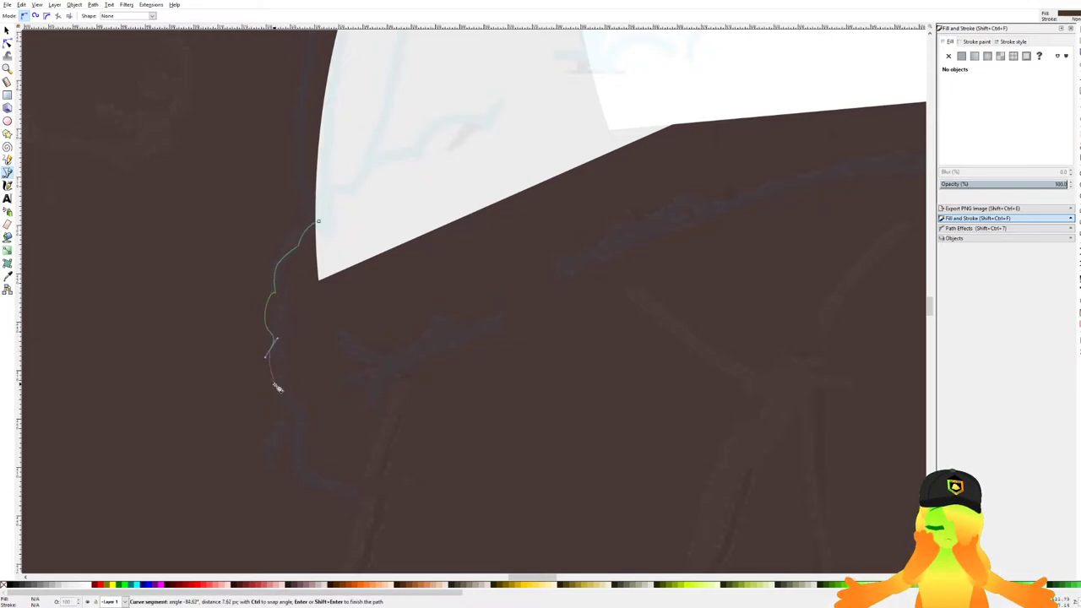
key("BackSpace")
scroll(265, 319, "up", 1)
left_click_drag(263, 319, 276, 296)
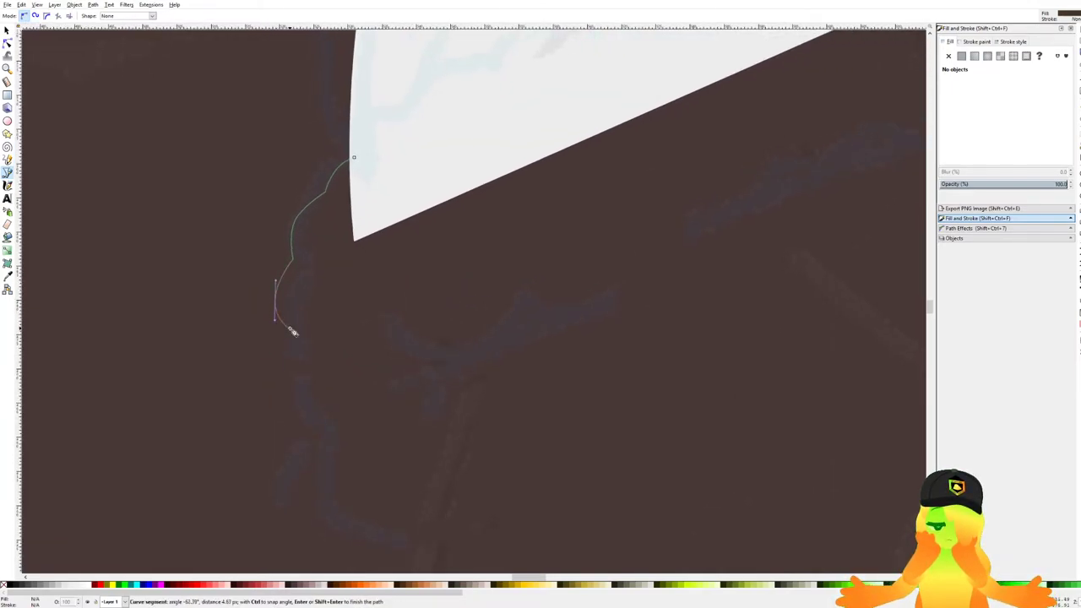
scroll(313, 411, "down", 3)
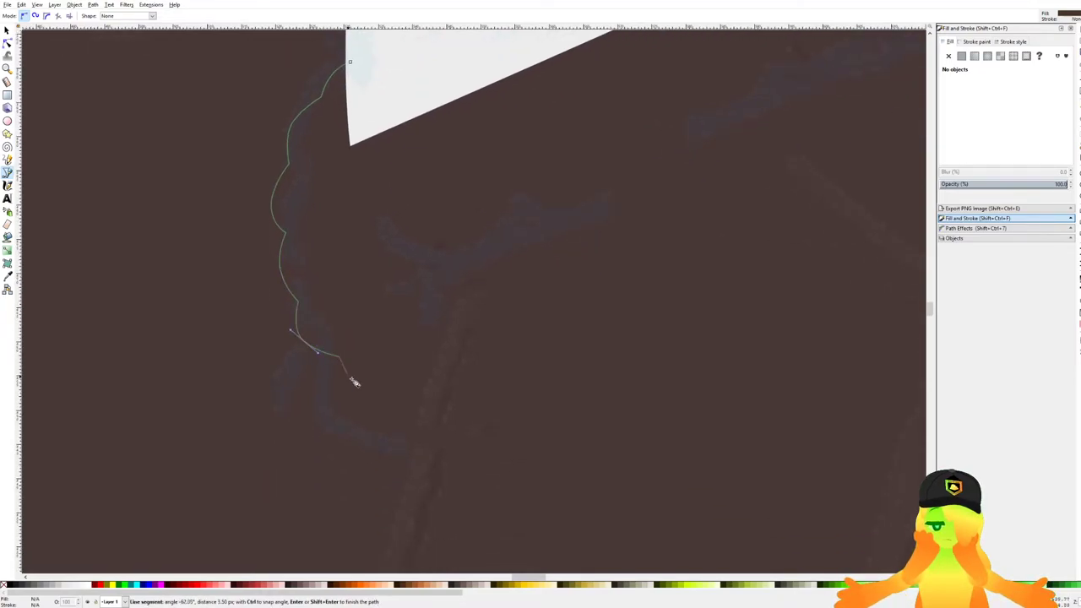
key("BackSpace")
key("BackSpace")
key("BackSpace")
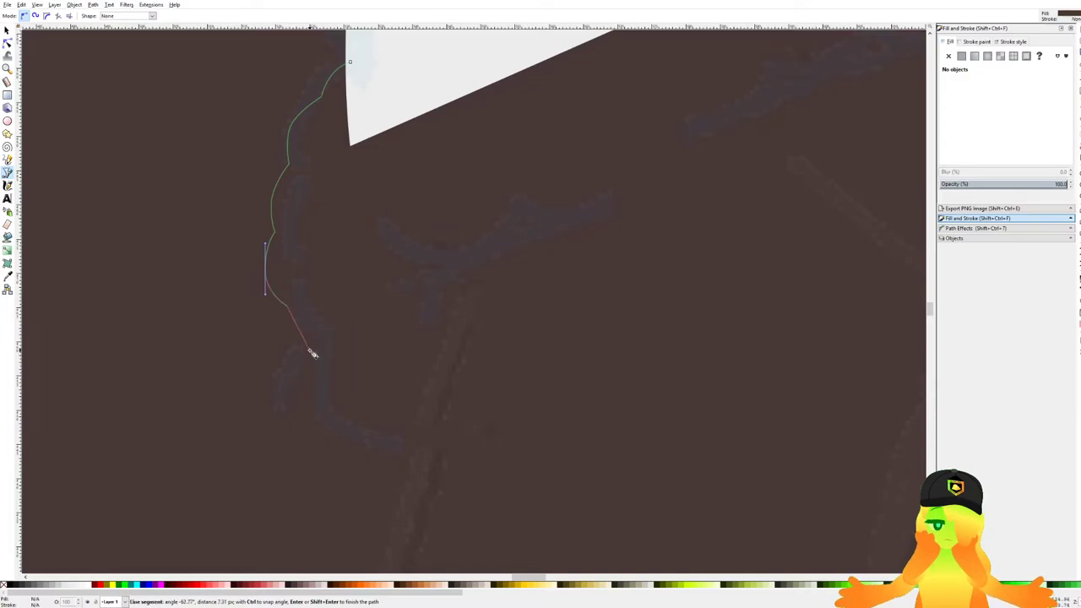
left_click(463, 378)
scroll(463, 378, "down", 4)
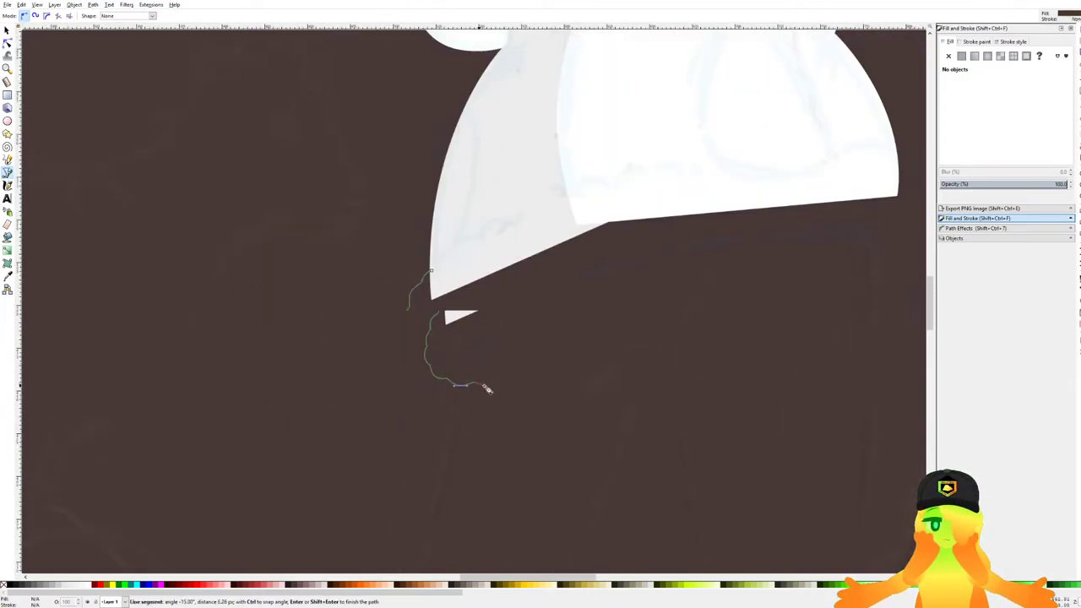
Continue the hem trim outline along the bottom edge with long shallow curves towards the outstretched-arm side.
scroll(316, 370, "up", 3)
scroll(292, 381, "down", 5)
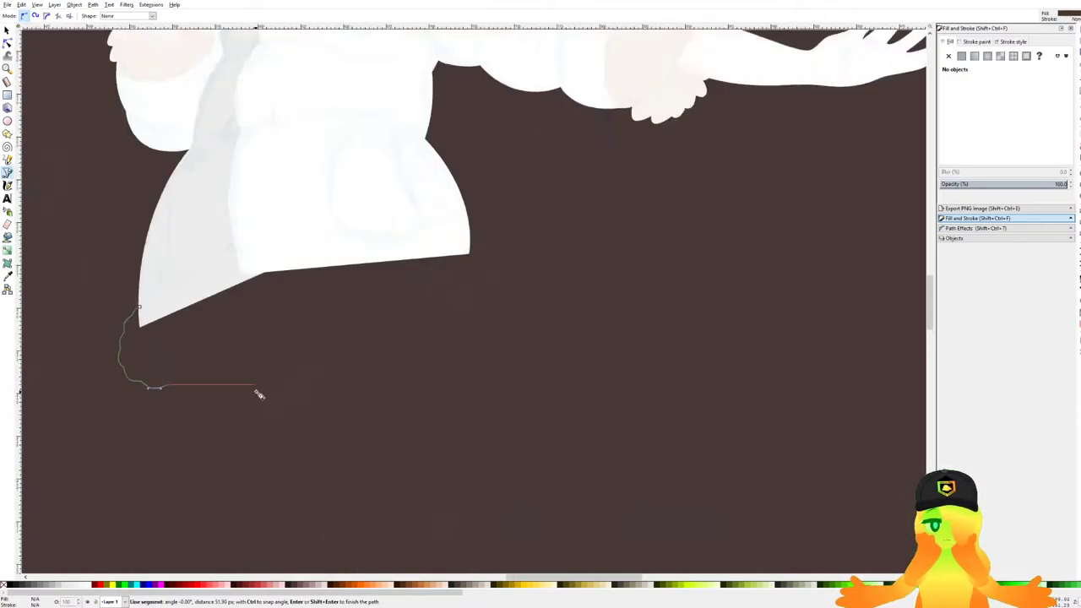
scroll(263, 391, "up", 5)
left_click_drag(238, 408, 314, 421)
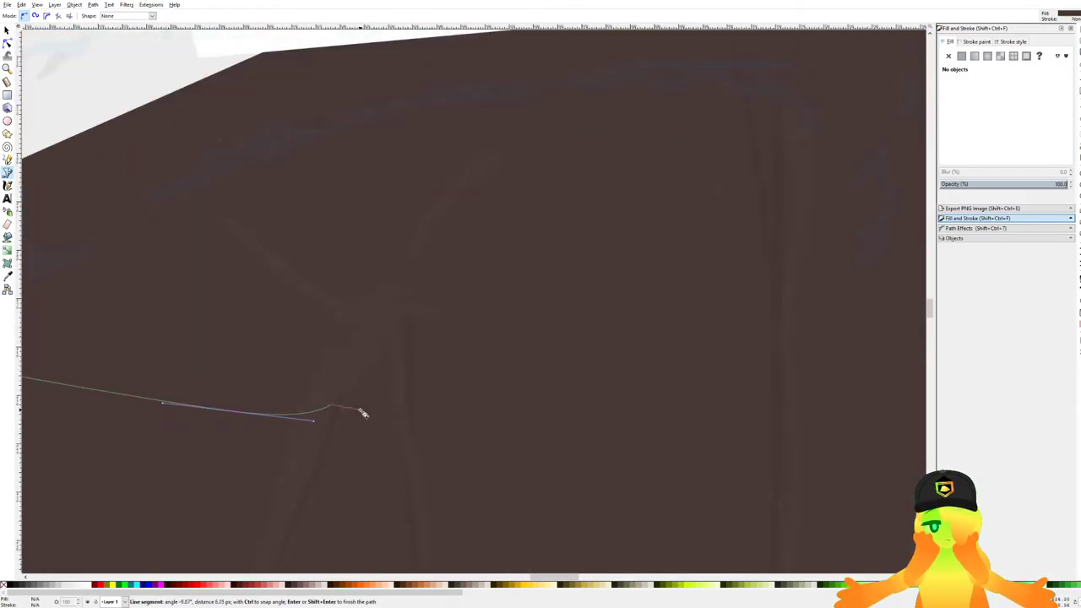
left_click_drag(546, 381, 555, 373)
left_click_drag(562, 356, 205, 405)
left_click(309, 379)
left_click_drag(388, 355, 431, 359)
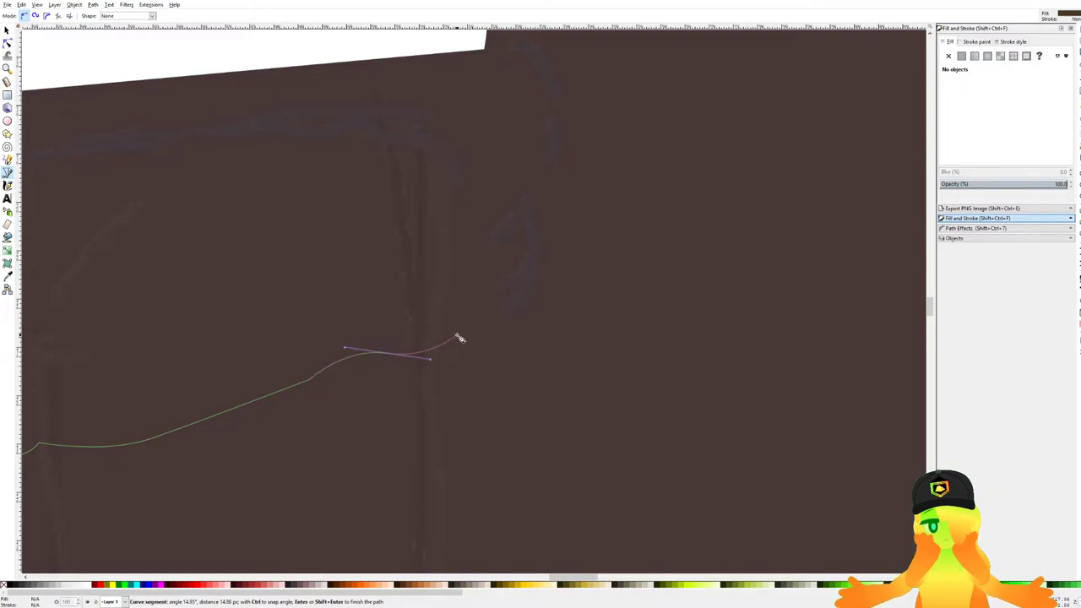
Trace the hem trim's scallops up the outstretched-arm side until the outline meets the coat's edge.
left_click(516, 285)
left_click_drag(527, 274, 526, 380)
left_click_drag(538, 353, 540, 351)
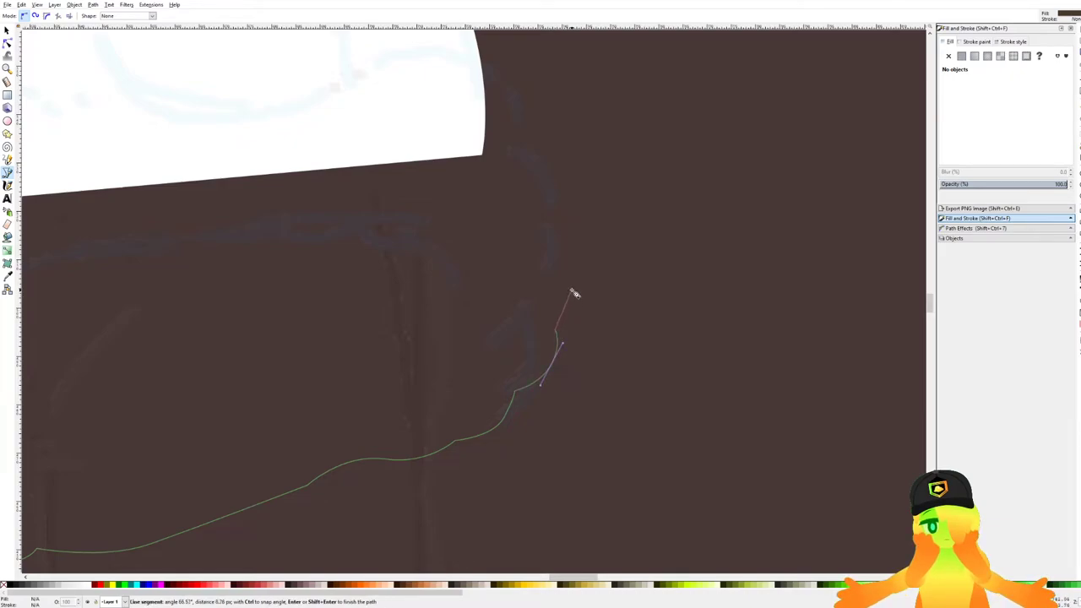
left_click(565, 266)
scroll(574, 287, "up", 2)
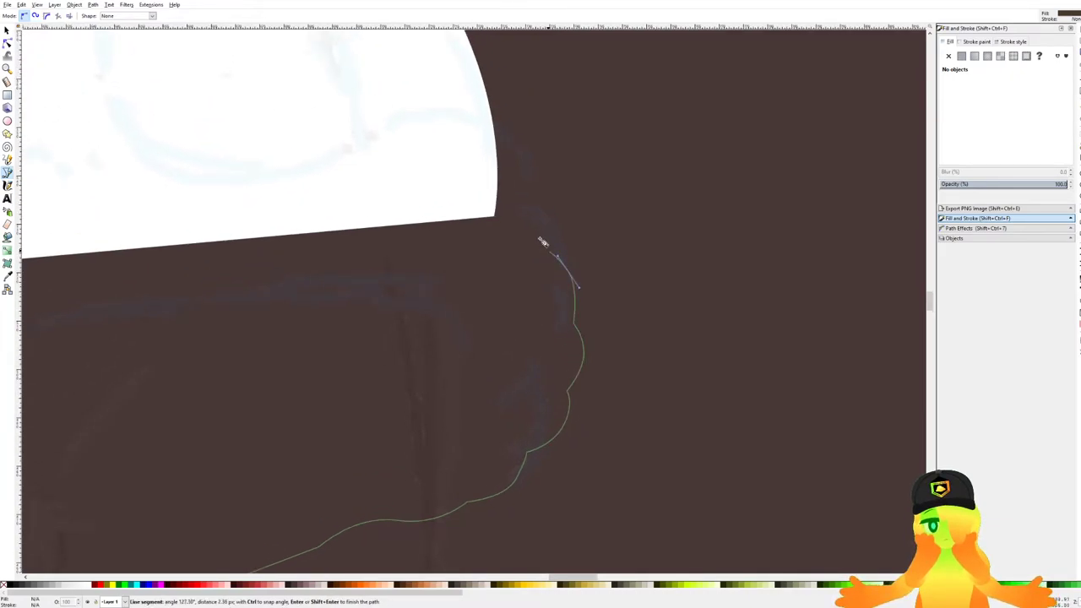
left_click(556, 257)
scroll(579, 238, "up", 2)
scroll(579, 238, "left", 2)
left_click(536, 214)
left_click_drag(481, 192, 534, 191)
left_click(516, 203)
Draw the trim's scalloped upper edge across the coat's white front panel.
left_click_drag(431, 225, 518, 225)
left_click_drag(639, 201, 588, 198)
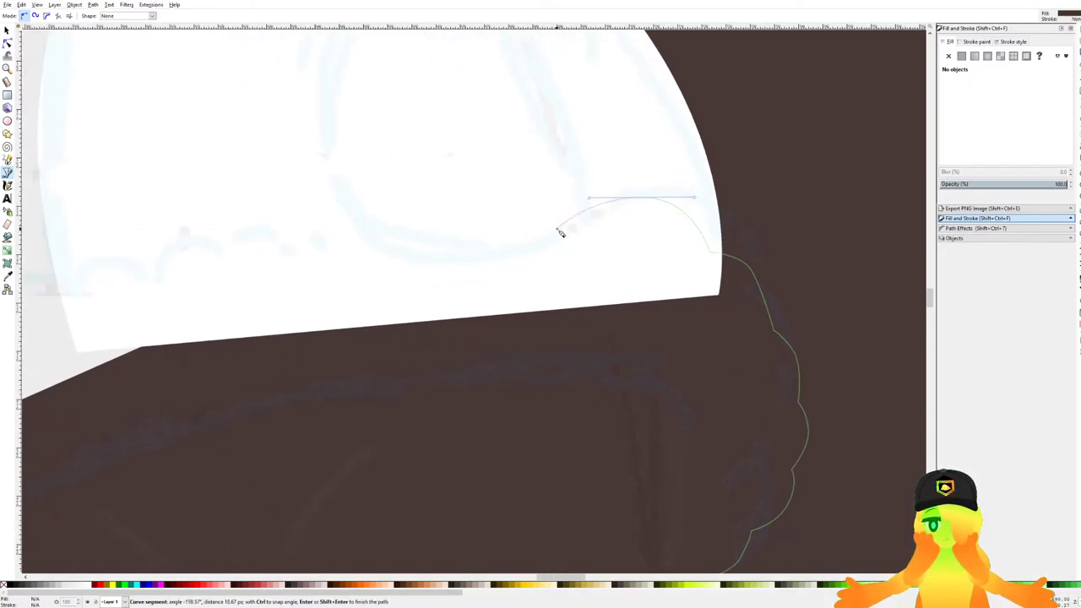
left_click_drag(487, 208, 481, 240)
left_click(503, 249)
scroll(446, 243, "up", 2)
left_click(371, 276)
mouse_move(406, 239)
left_mouse_down()
mouse_move(374, 254)
mouse_move(470, 228)
mouse_move(393, 232)
left_mouse_up()
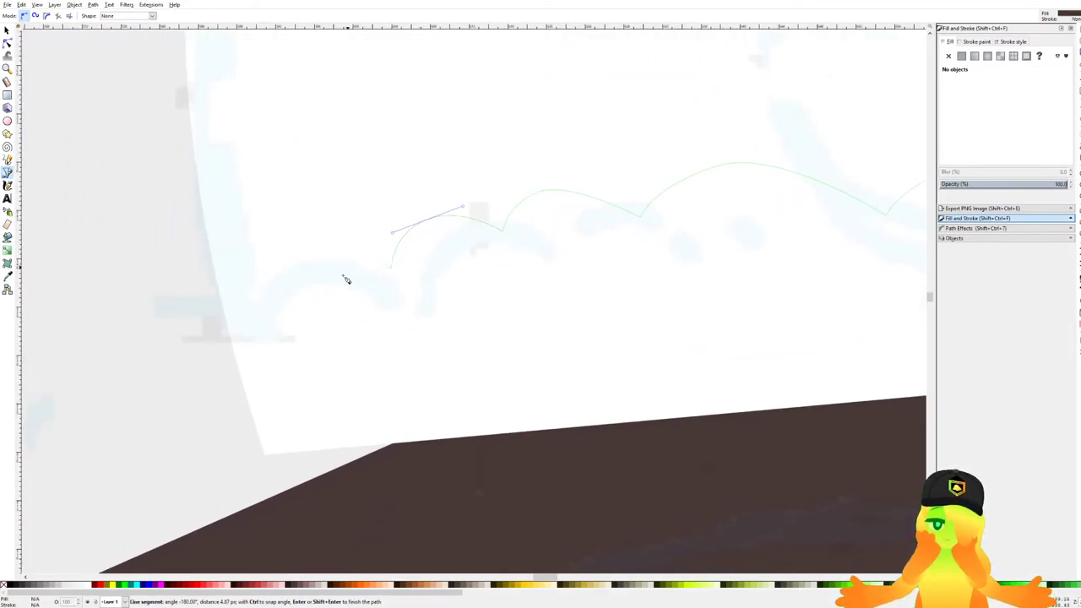
Continue the scalloped upper edge across the coat's grey side panel and close the hem trim path at its starting node.
scroll(347, 278, "left", 5)
scroll(347, 278, "down", 2)
left_click_drag(501, 206, 447, 219)
scroll(411, 263, "left", 2)
scroll(411, 263, "down", 1)
left_click_drag(575, 163, 521, 184)
scroll(445, 250, "left", 4)
scroll(445, 250, "down", 3)
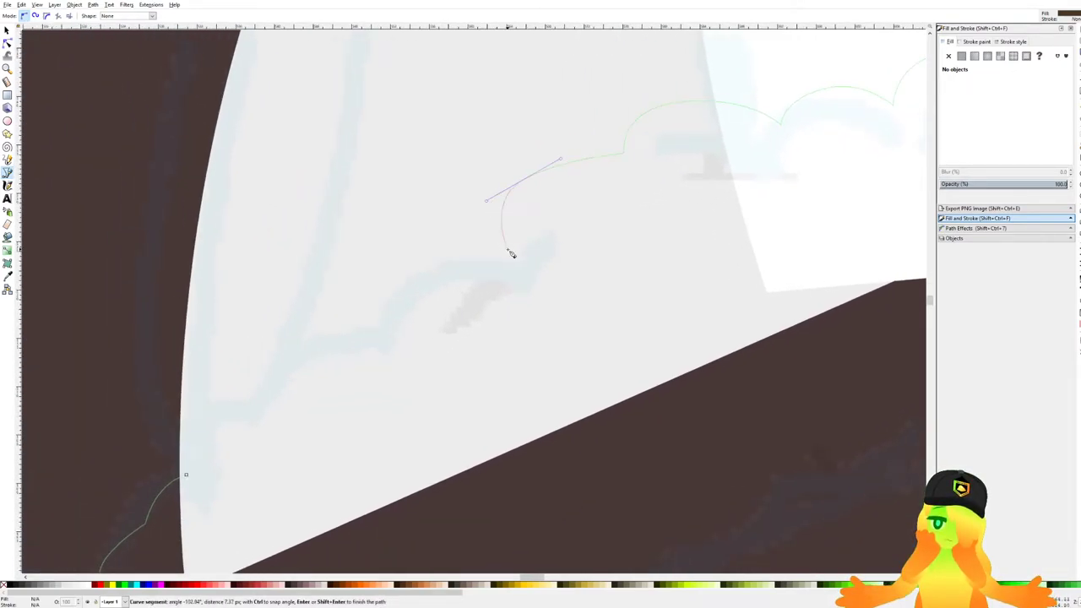
key("BackSpace")
left_click_drag(401, 255, 349, 289)
left_click(370, 324)
left_click_drag(346, 333, 412, 255)
left_click_drag(361, 253, 340, 261)
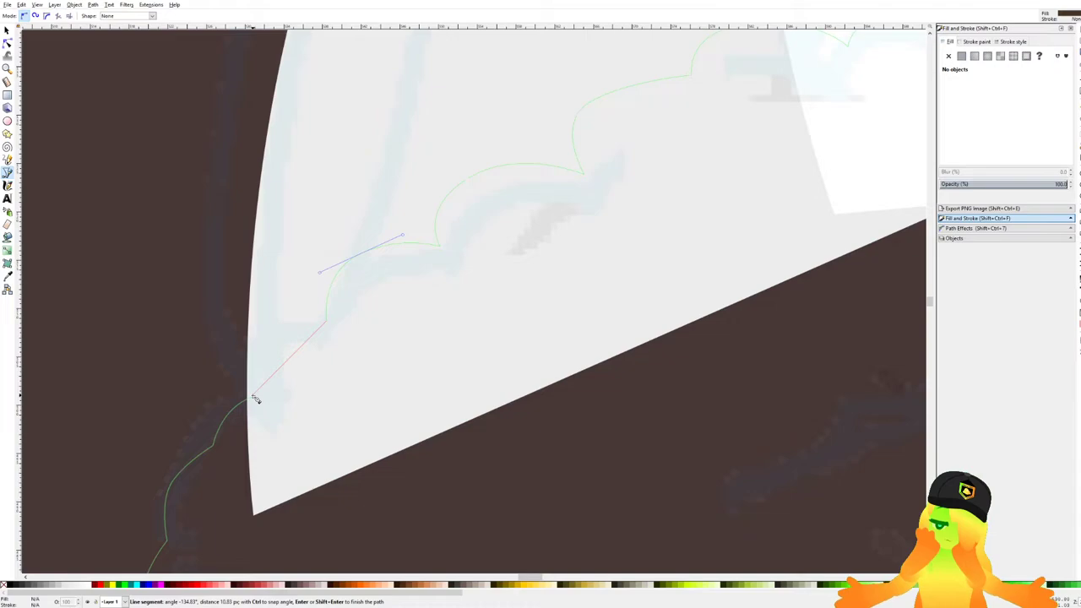
mouse_move(247, 406)
left_mouse_down()
mouse_move(263, 467)
mouse_move(247, 424)
left_mouse_up()
Fill the hem trim with the cream fur colour sampled from the sleeve cuff and save the drawing.
scroll(234, 356, "down", 10)
key("ctrl+s")
scroll(294, 368, "up", 4)
scroll(389, 184, "up", 2)
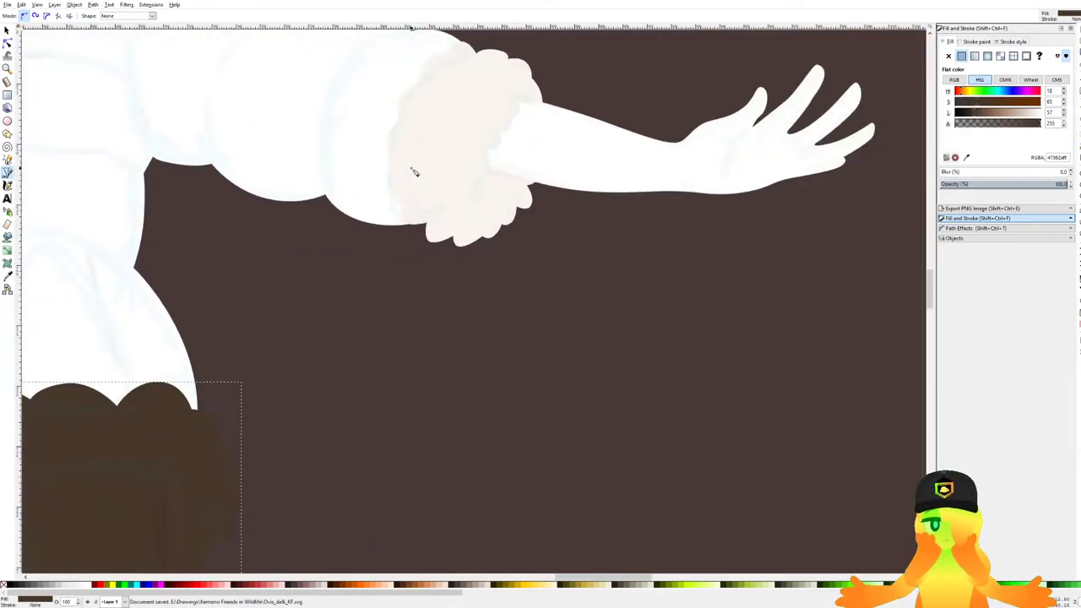
key("d")
left_click(448, 161)
scroll(447, 162, "down", 4)
key("ctrl+s")
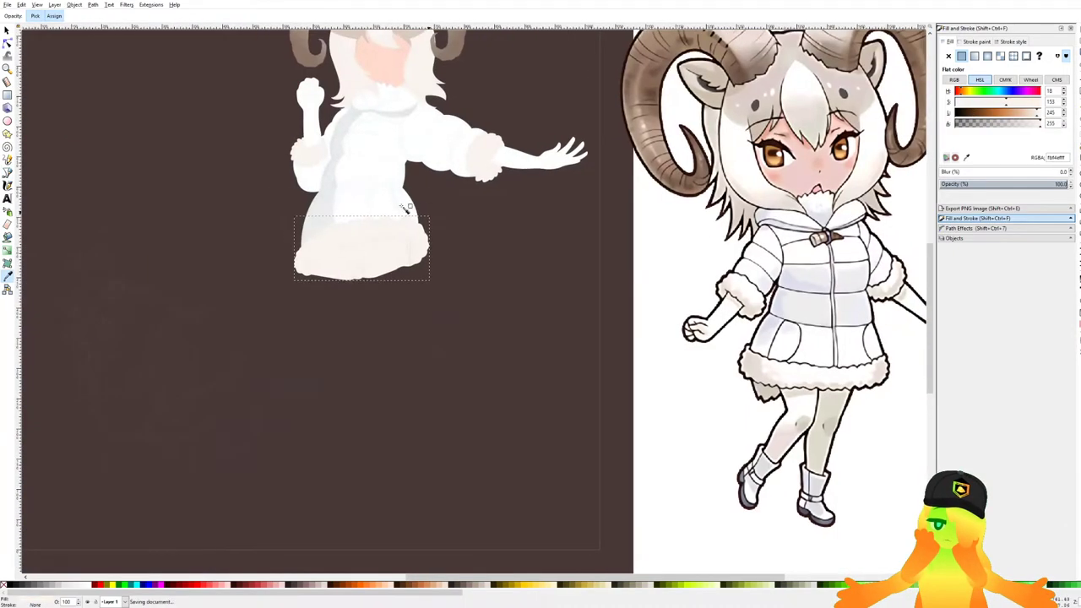
Draw a circle of about 4.2 px radius at the hood collar's front joint, fill it with medium grey and save.
scroll(317, 229, "up", 4)
scroll(336, 235, "down", 4)
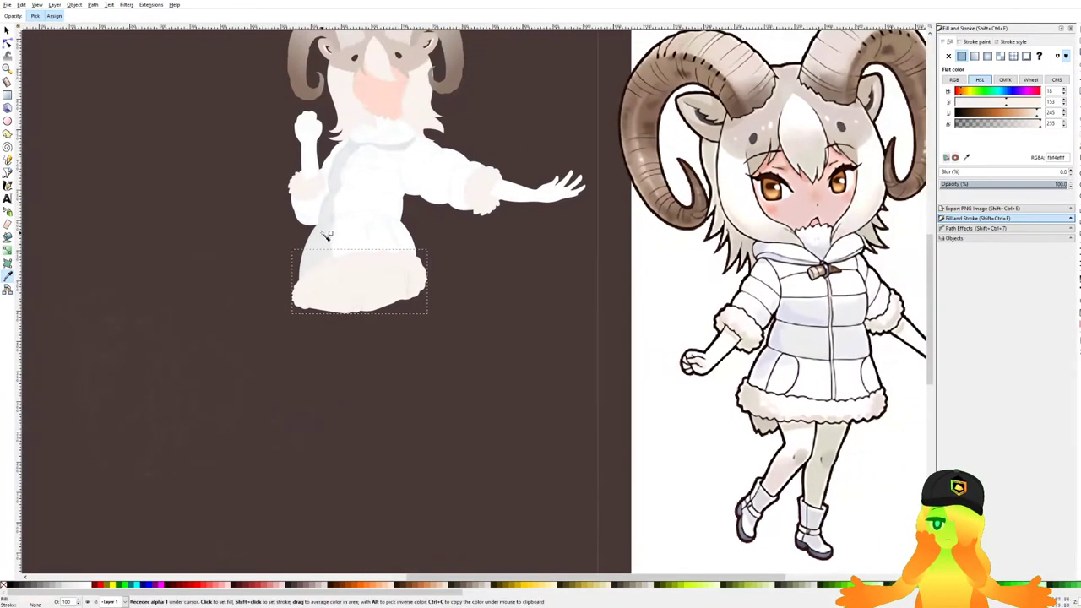
scroll(290, 222, "up", 1)
left_click(8, 158)
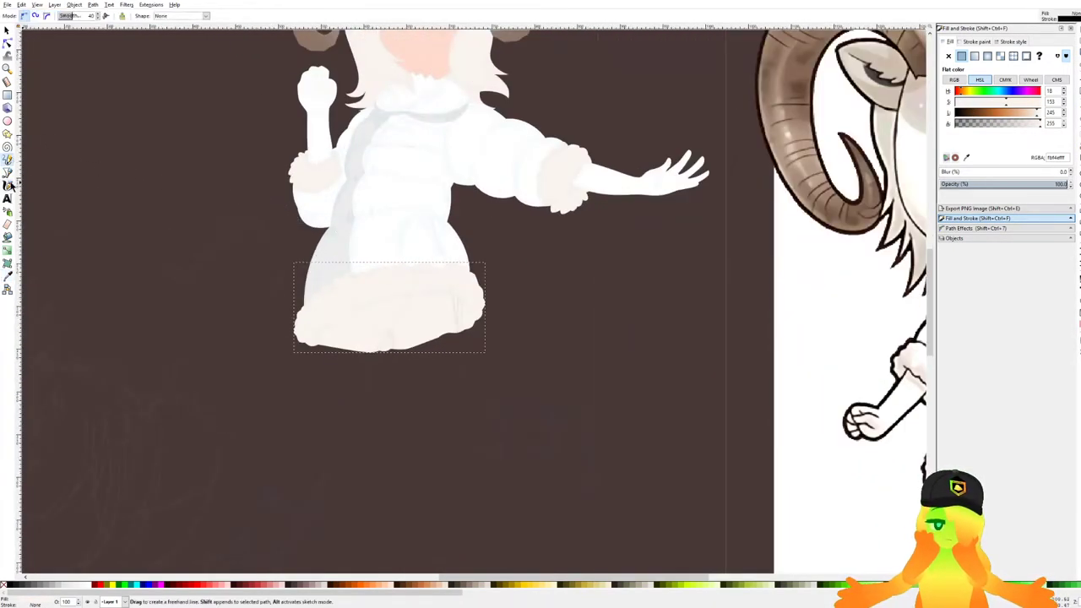
scroll(240, 199, "down", 1)
scroll(240, 199, "up", 6)
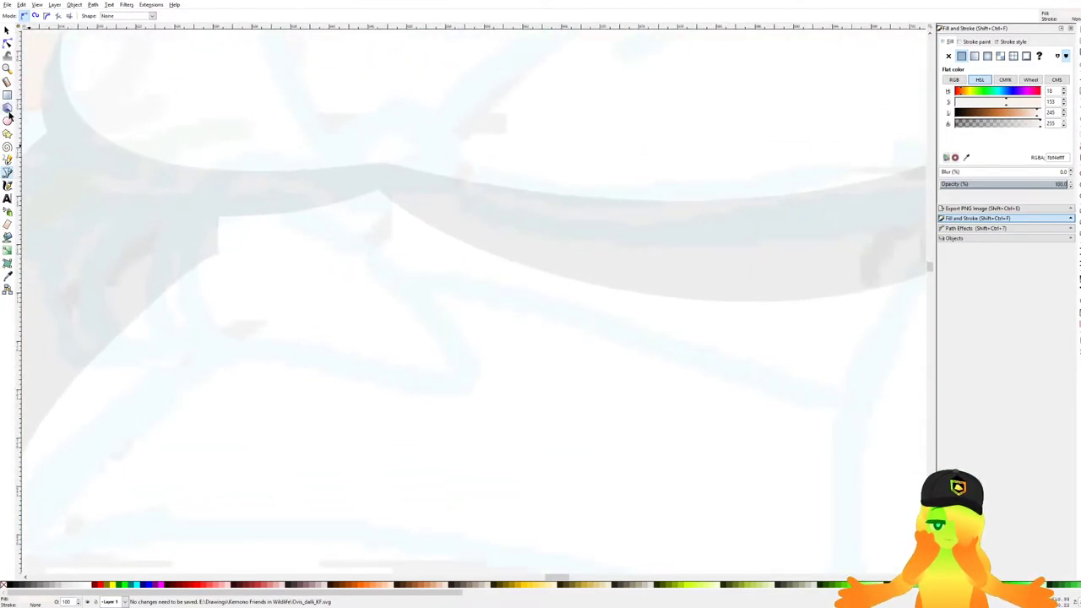
left_click(8, 119)
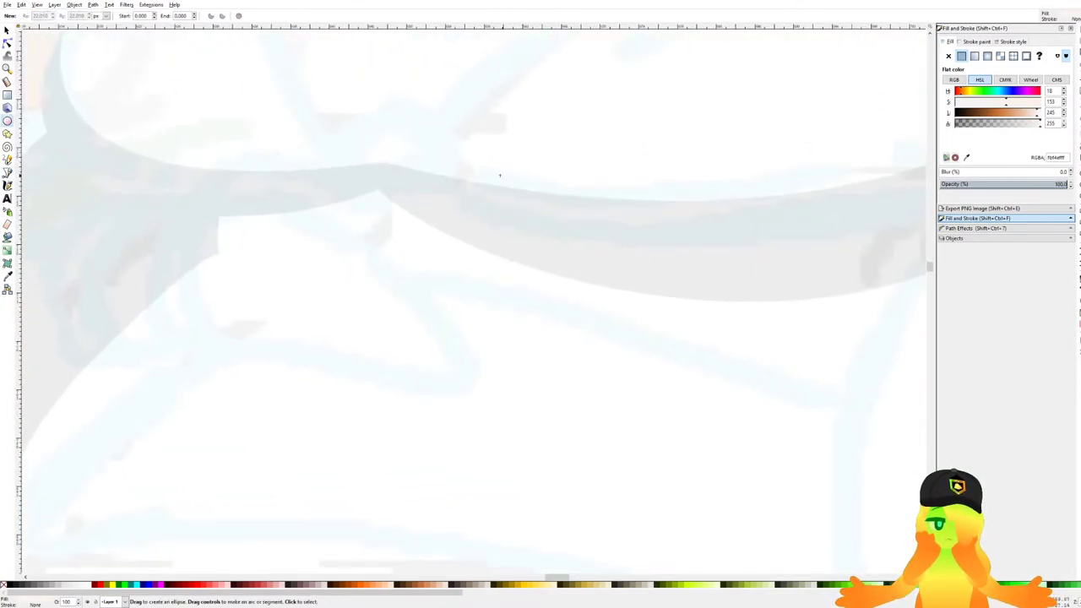
left_click_drag(378, 171, 428, 215)
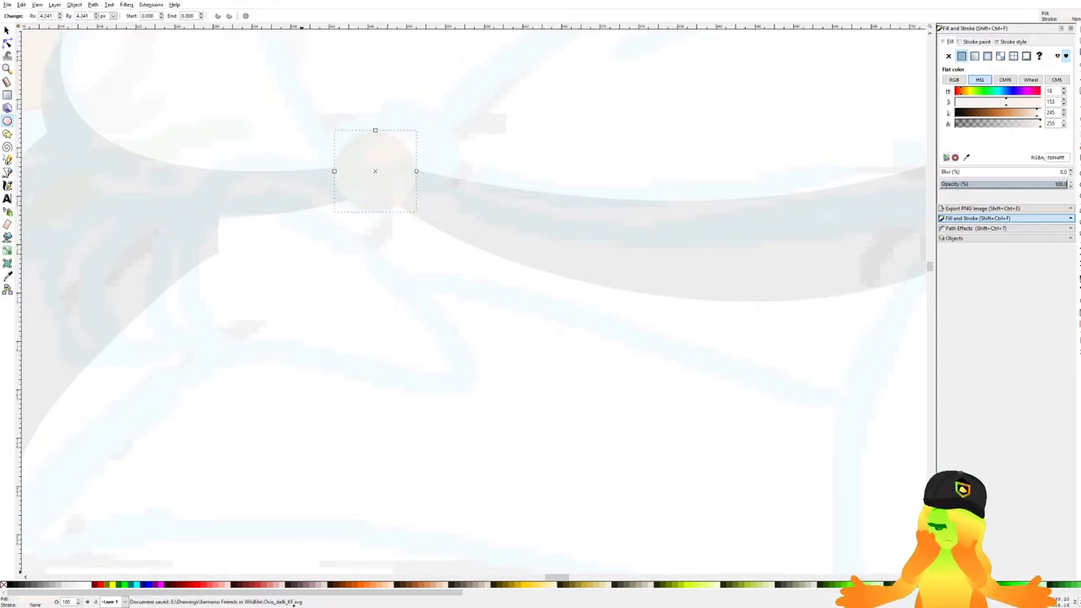
left_click(47, 586)
left_click(53, 588)
key("ctrl+s")
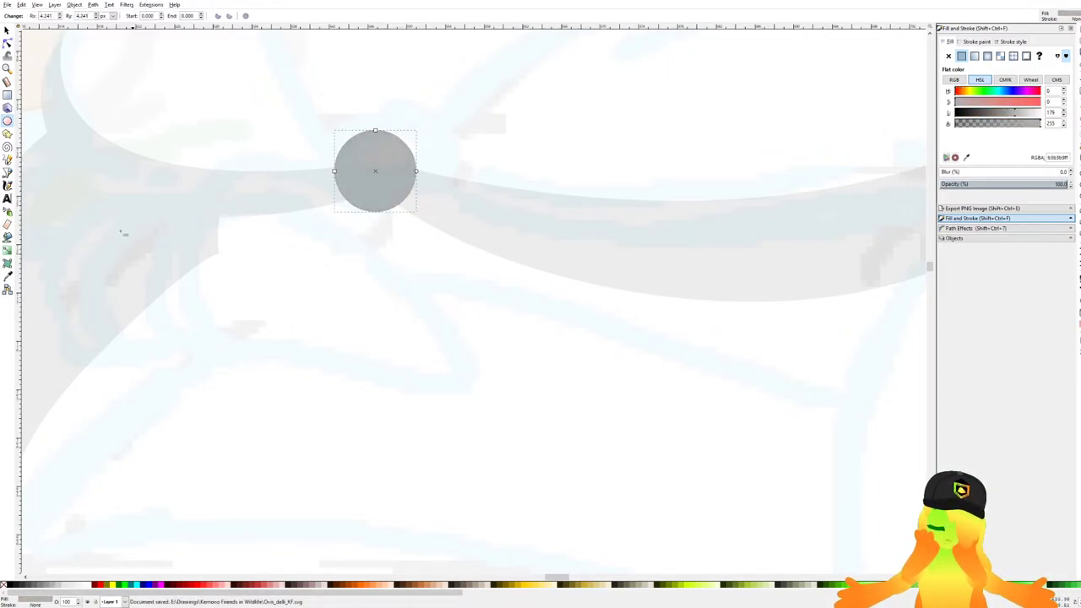
Duplicate the grey circle and stretch the copy into an upright oval of about 13 by 18 px beside the joint.
left_click(8, 30)
scroll(398, 177, "down", 4)
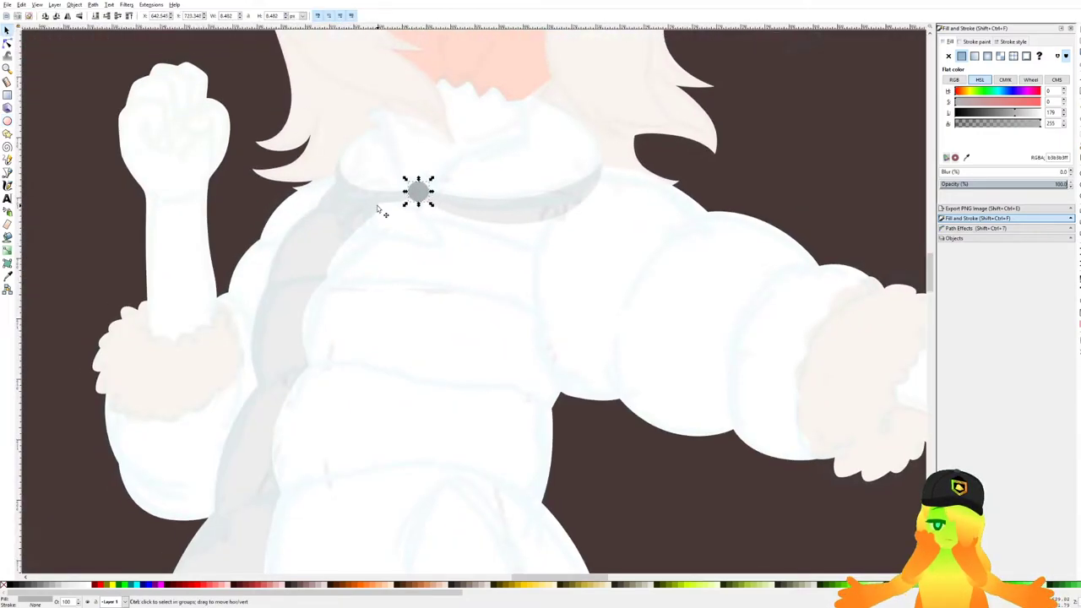
scroll(379, 208, "up", 3)
key("ctrl+d")
left_click_drag(495, 166, 447, 180)
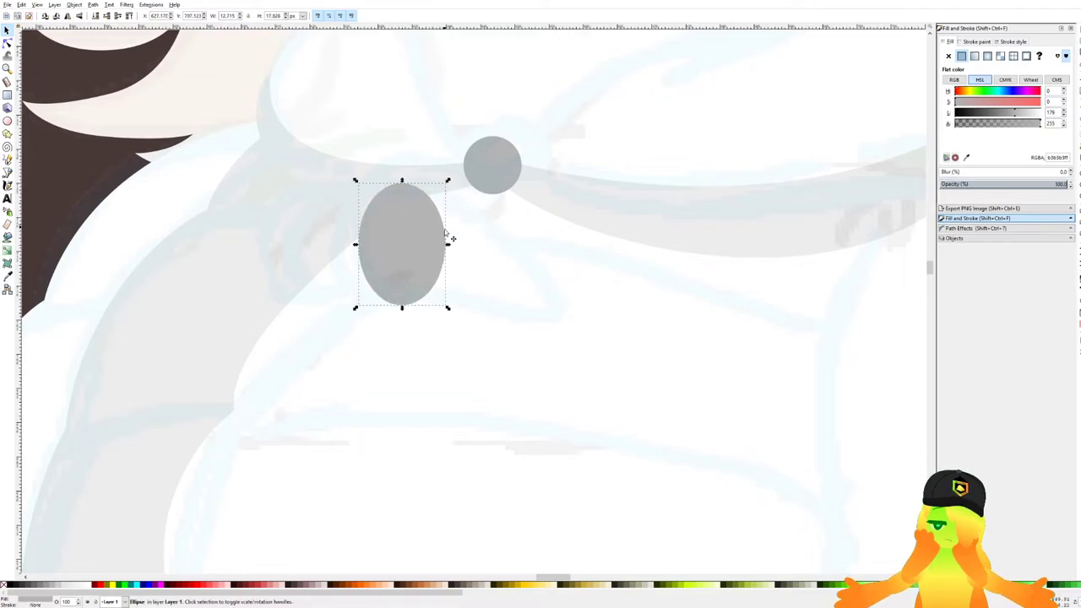
left_click_drag(448, 245, 454, 244)
Tilt and enlarge the grey oval to about 22 by 23 px so it touches the small circle.
left_click(451, 244)
left_click_drag(456, 178, 442, 213)
left_click(441, 214)
left_click_drag(468, 176, 493, 154)
left_click_drag(454, 196, 462, 196)
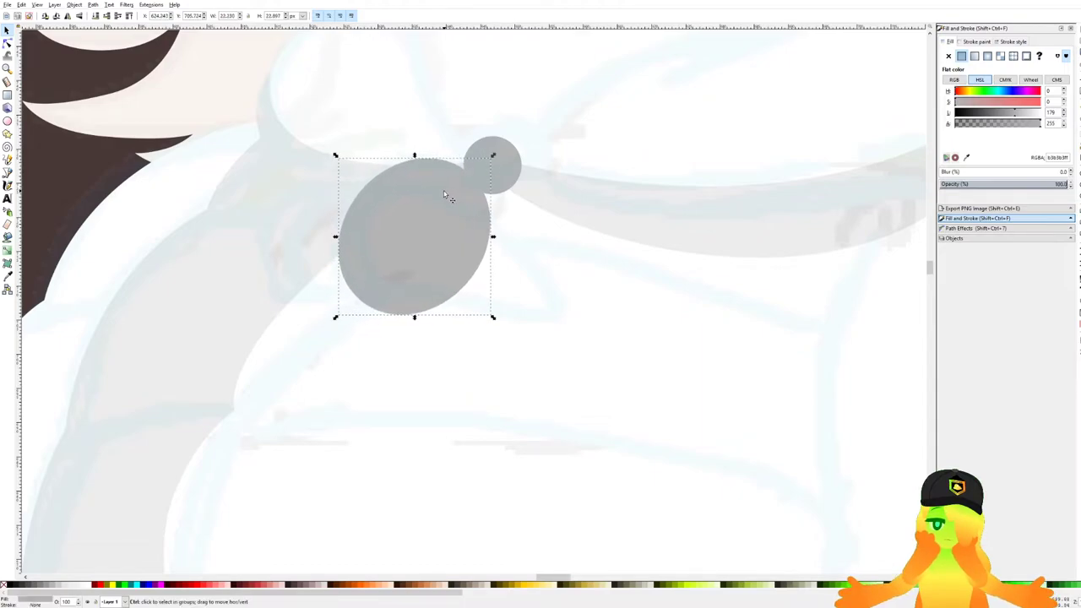
scroll(430, 195, "down", 8)
key("Escape")
scroll(257, 200, "up", 3)
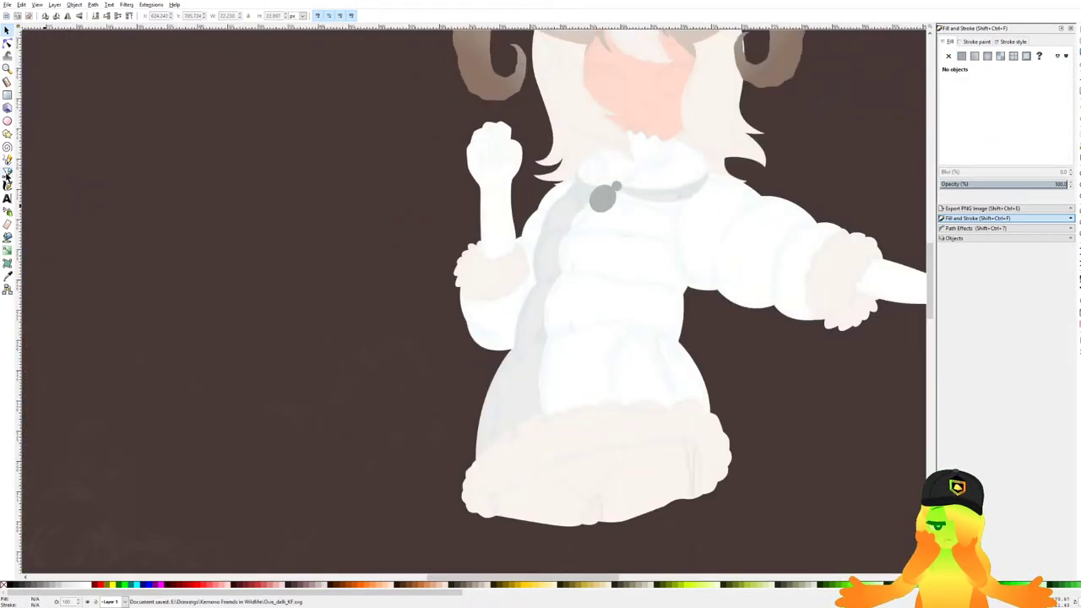
Trace the toggle's curved, pointed horn tip as a closed shape over the grey oval, following the sketch.
left_click(7, 174)
scroll(212, 207, "down", 4)
key("ctrl+s")
scroll(528, 244, "up", 5)
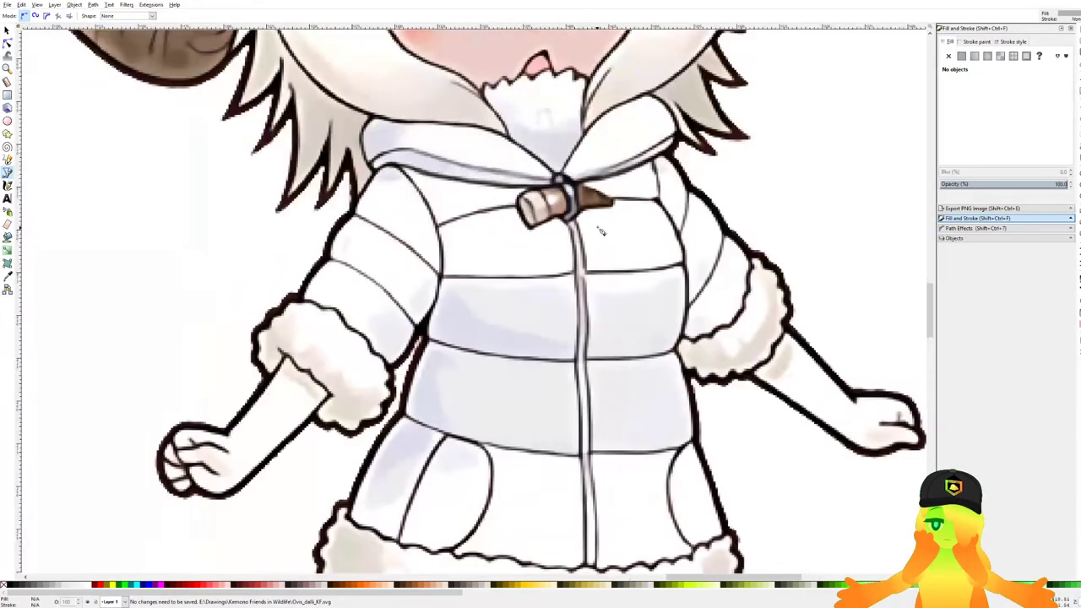
scroll(592, 202, "down", 2)
mouse_move(82, 147)
left_mouse_down()
mouse_move(295, 265)
mouse_move(686, 380)
left_mouse_up()
scroll(566, 279, "up", 4)
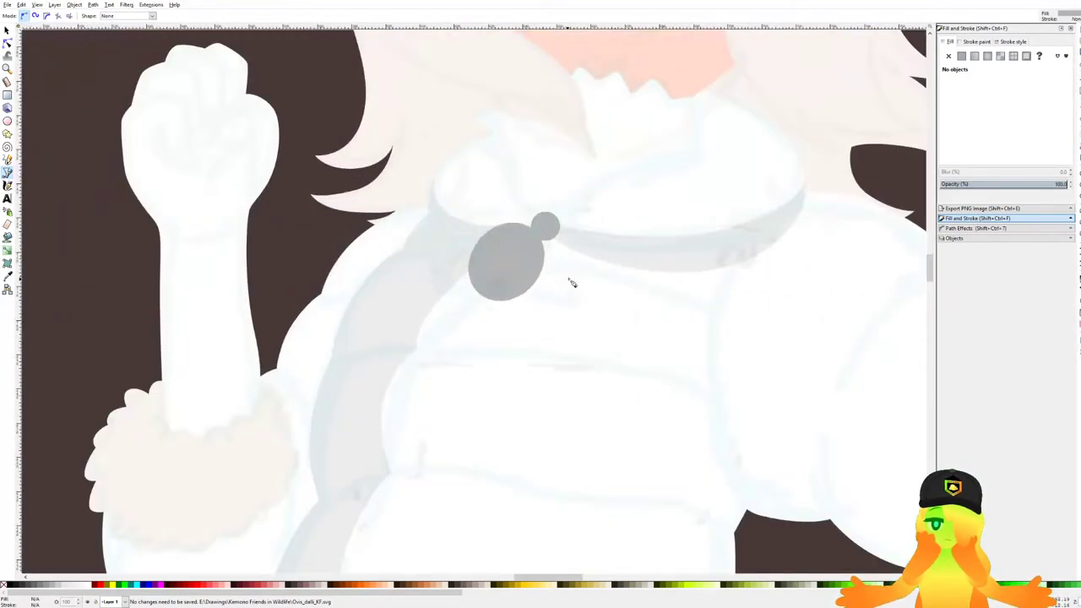
scroll(569, 282, "up", 4)
left_click_drag(597, 358, 657, 352)
left_click_drag(541, 222, 471, 168)
left_click_drag(371, 141, 306, 162)
left_click_drag(296, 296, 351, 363)
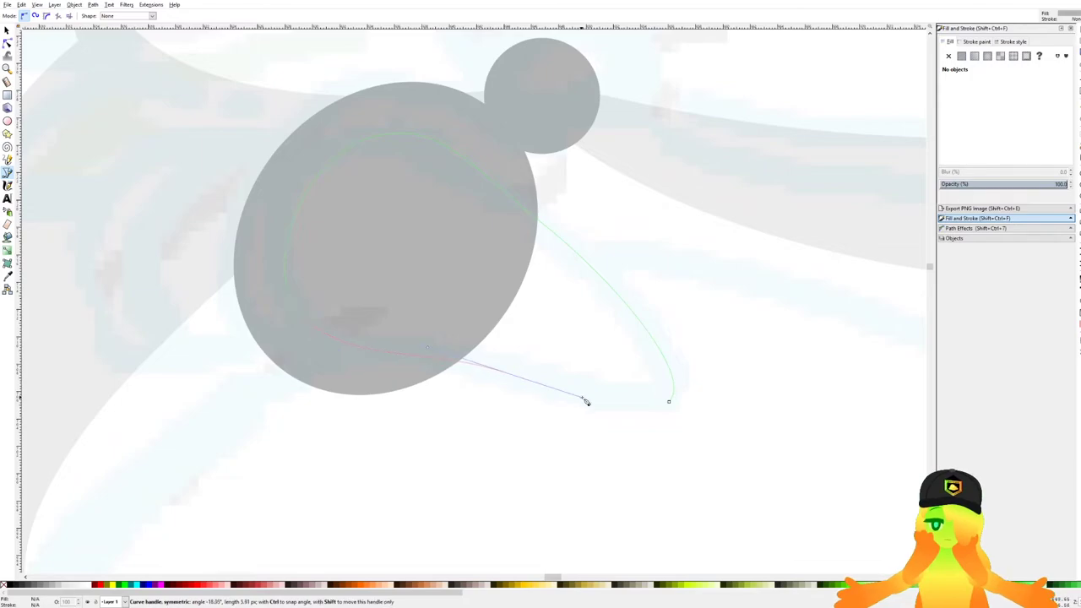
left_click_drag(669, 403, 626, 335)
Fill the horn-shaped toggle tip with the drawing's existing brown linear gradient.
scroll(664, 373, "down", 2)
left_click(974, 56)
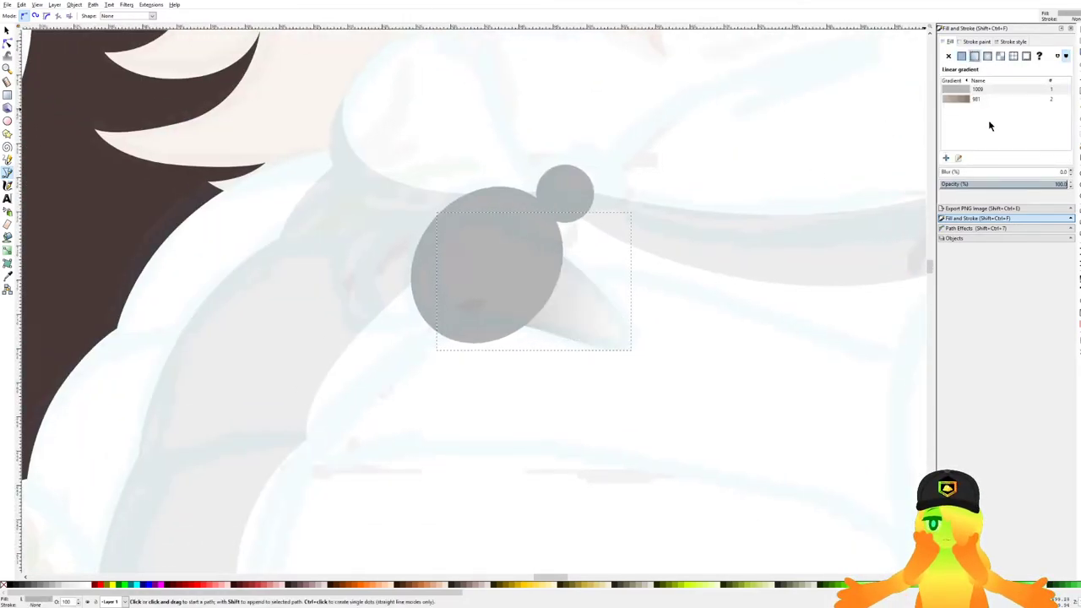
left_click(970, 101)
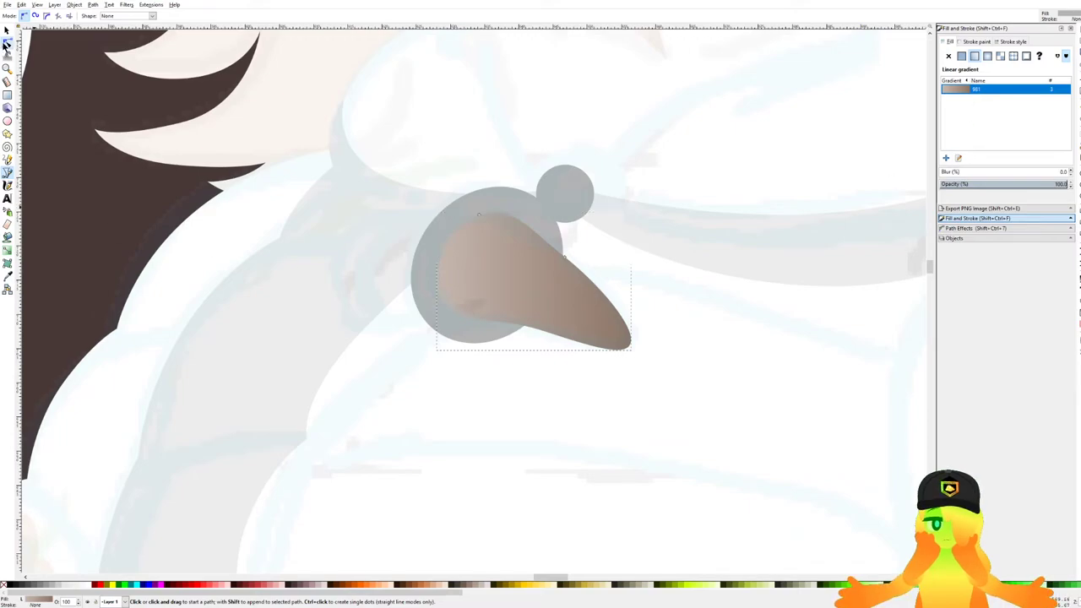
Refine the toggle tip's outline by extending its point and adjusting its edge nodes, and shift the whole shape slightly away from the oval's outer edge.
left_click(6, 44)
left_click_drag(625, 346, 631, 353)
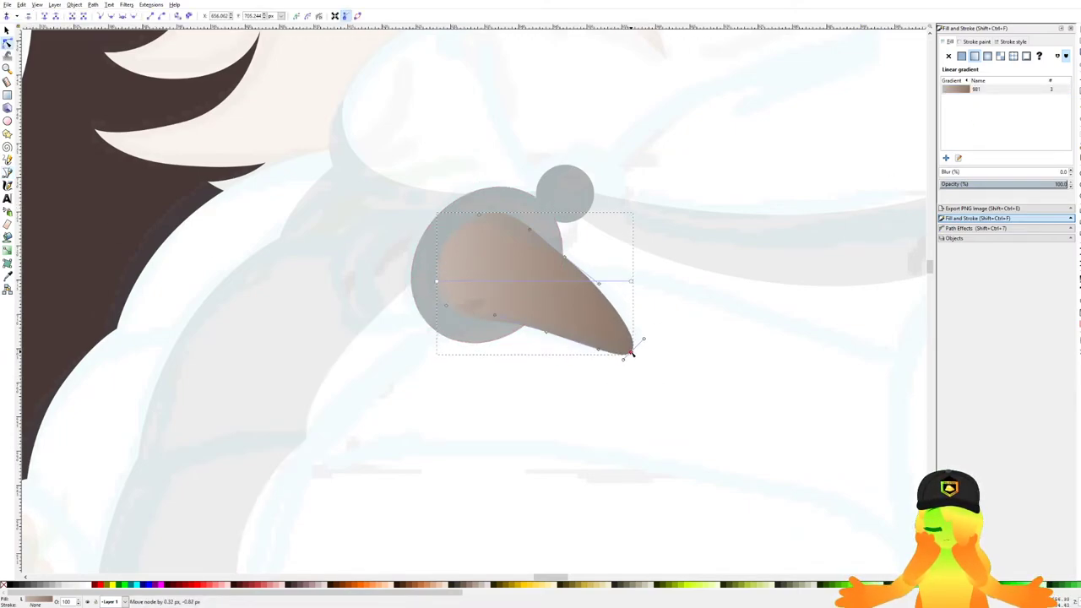
left_click_drag(547, 331, 537, 334)
left_click_drag(560, 217, 570, 254)
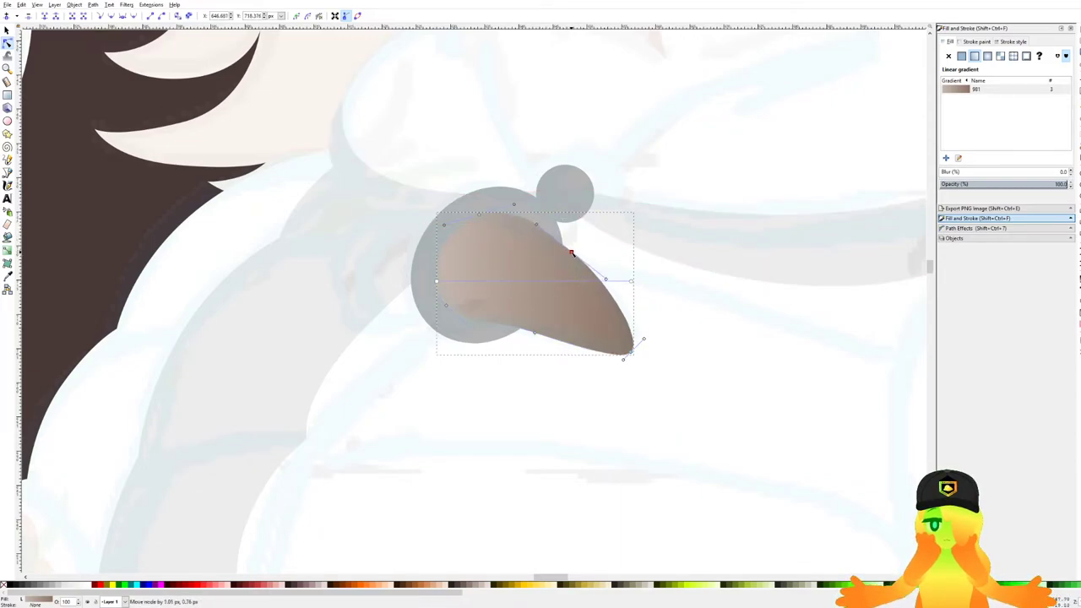
scroll(477, 356, "up", 1)
left_click_drag(300, 416, 753, 113)
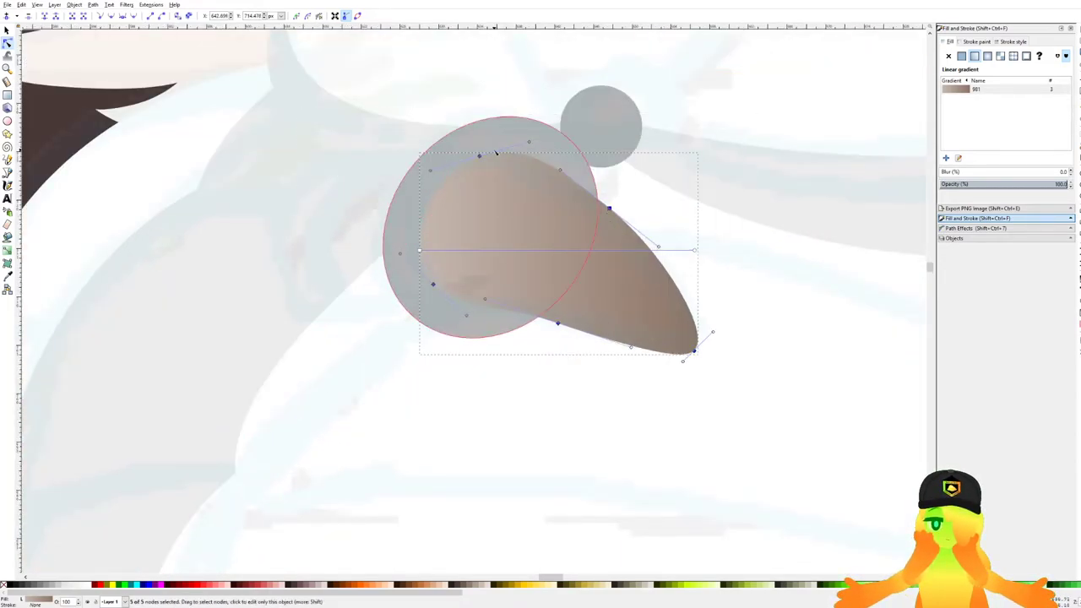
left_click_drag(480, 157, 491, 157)
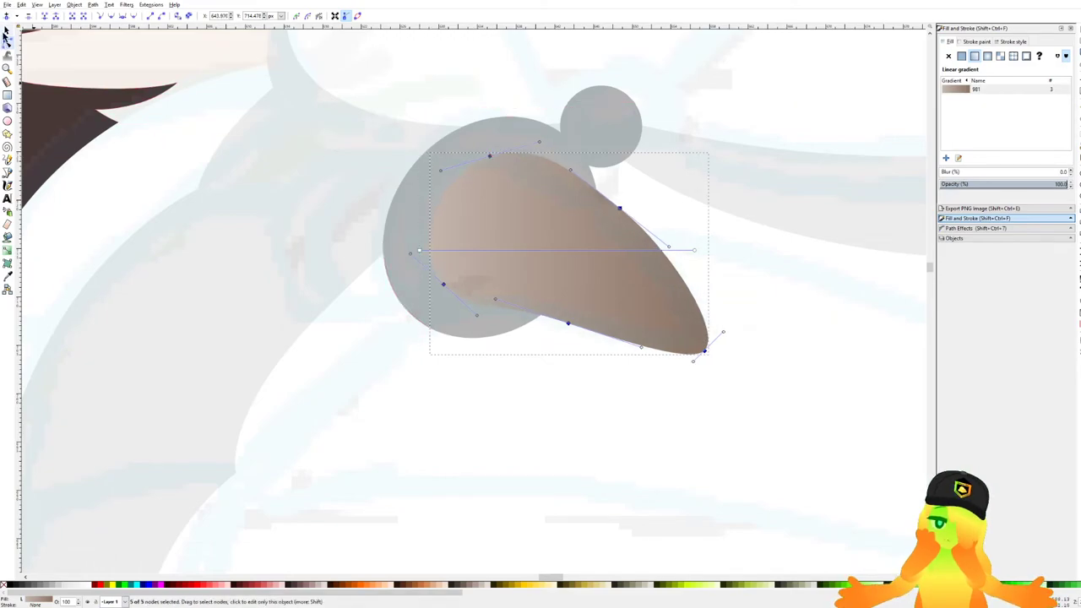
Reposition, tilt and enlarge the brown toggle tip to about 29 by 25 px over the grey oval, and save.
left_click(7, 30)
mouse_move(710, 252)
left_mouse_down()
mouse_move(709, 243)
mouse_move(701, 261)
left_mouse_up()
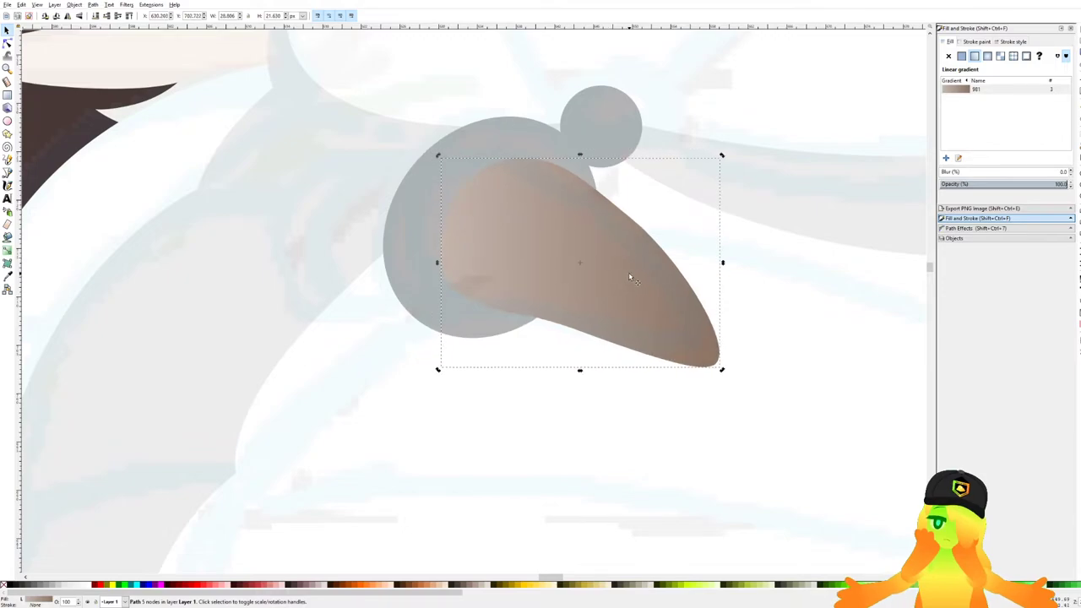
mouse_move(719, 156)
left_mouse_down()
mouse_move(731, 169)
mouse_move(705, 157)
left_mouse_up()
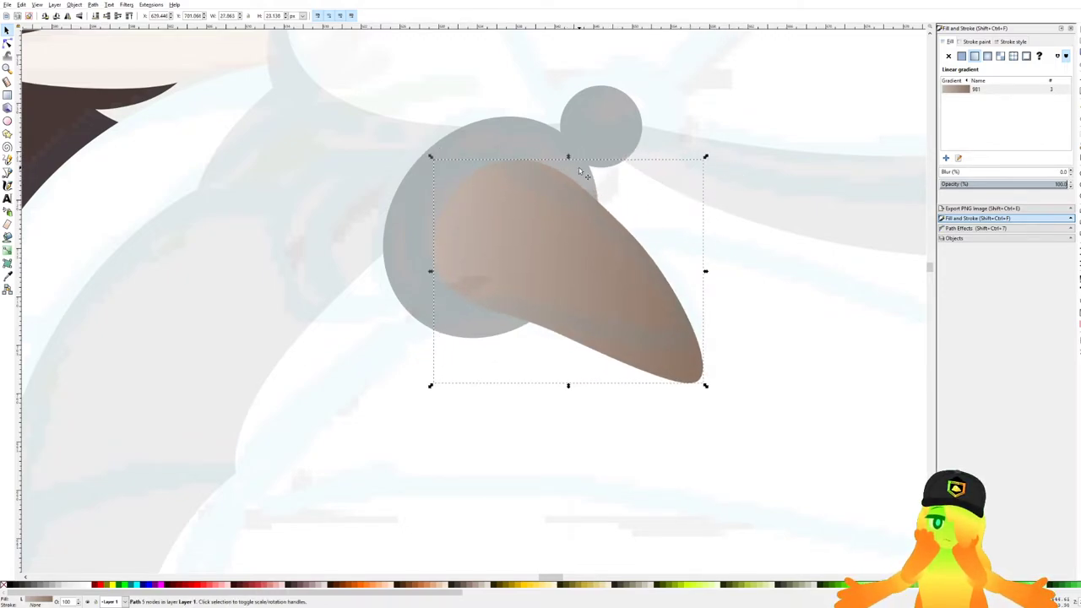
left_click_drag(570, 156, 577, 149)
left_click_drag(545, 196, 547, 203)
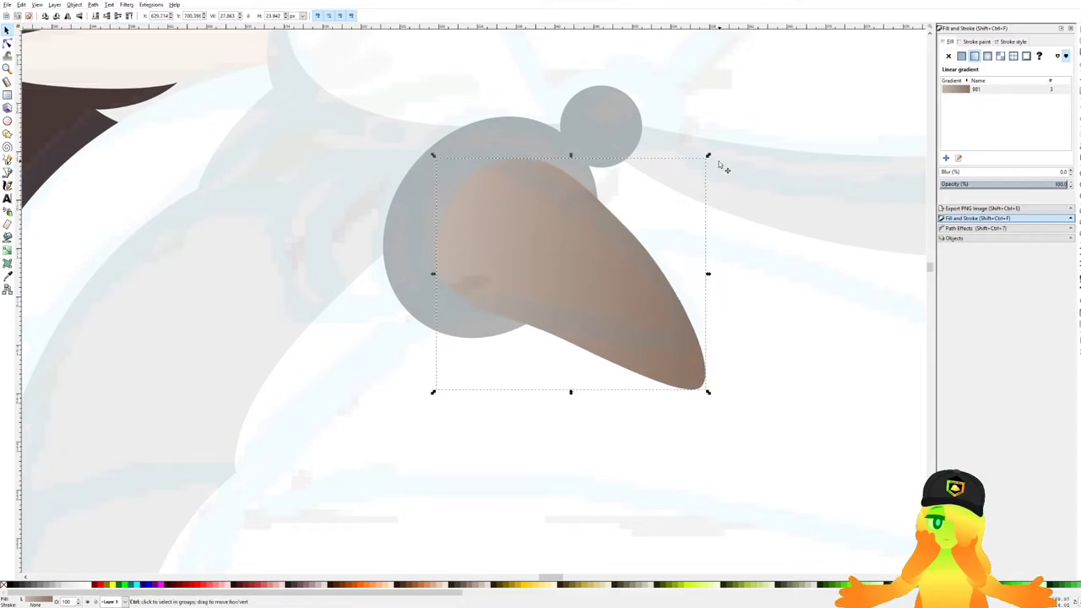
left_click_drag(708, 155, 711, 151)
scroll(371, 226, "down", 6)
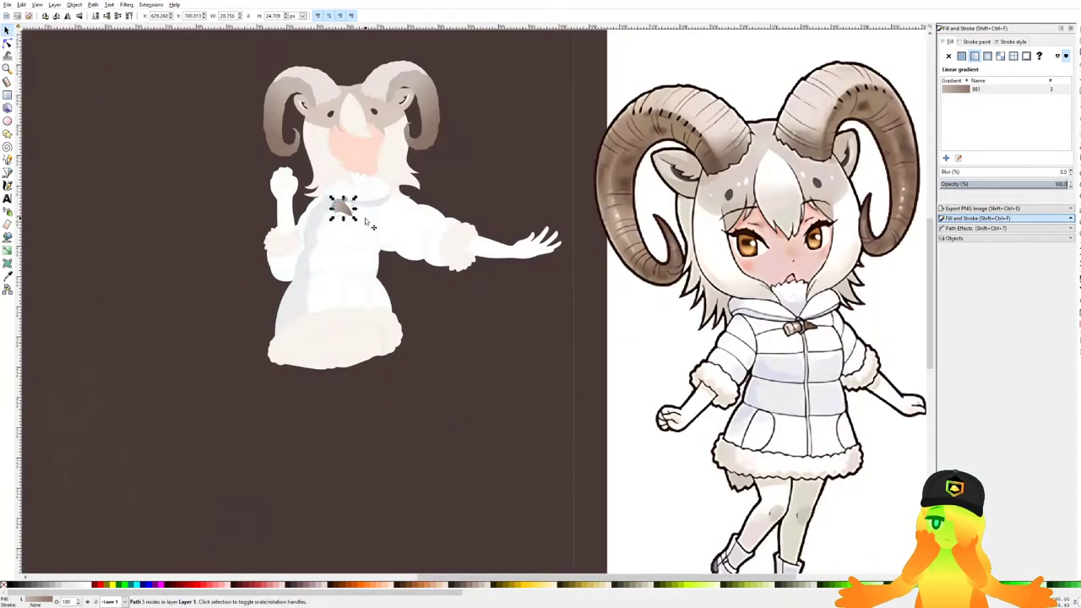
scroll(372, 227, "up", 7)
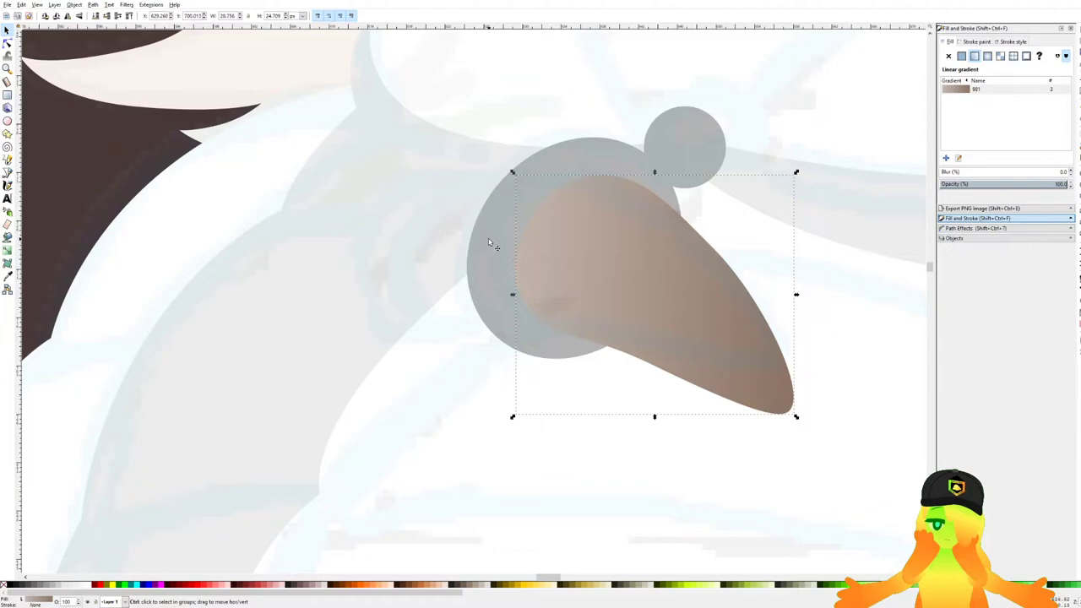
scroll(488, 243, "up", 2)
key("ctrl+s")
Draw the toggle's rounded blunt end as a closed shape behind the grey oval, opposite the tip, and save.
left_click(9, 170)
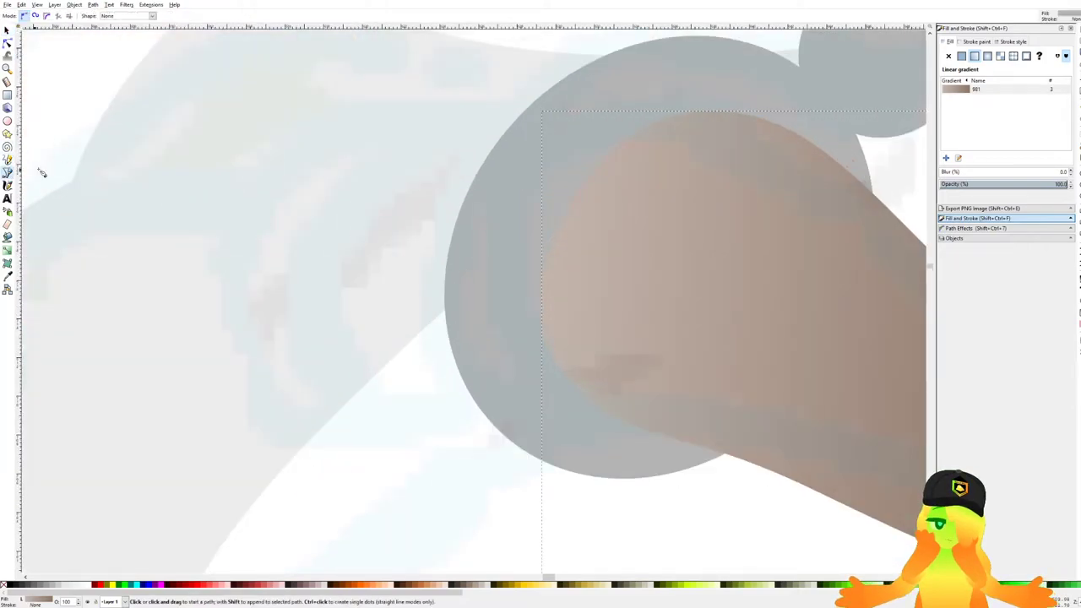
left_click(623, 85)
left_click_drag(414, 88, 349, 191)
left_click_drag(378, 375, 431, 431)
left_click_drag(541, 404, 594, 402)
left_click(623, 85)
scroll(432, 169, "down", 2)
key("ctrl+s")
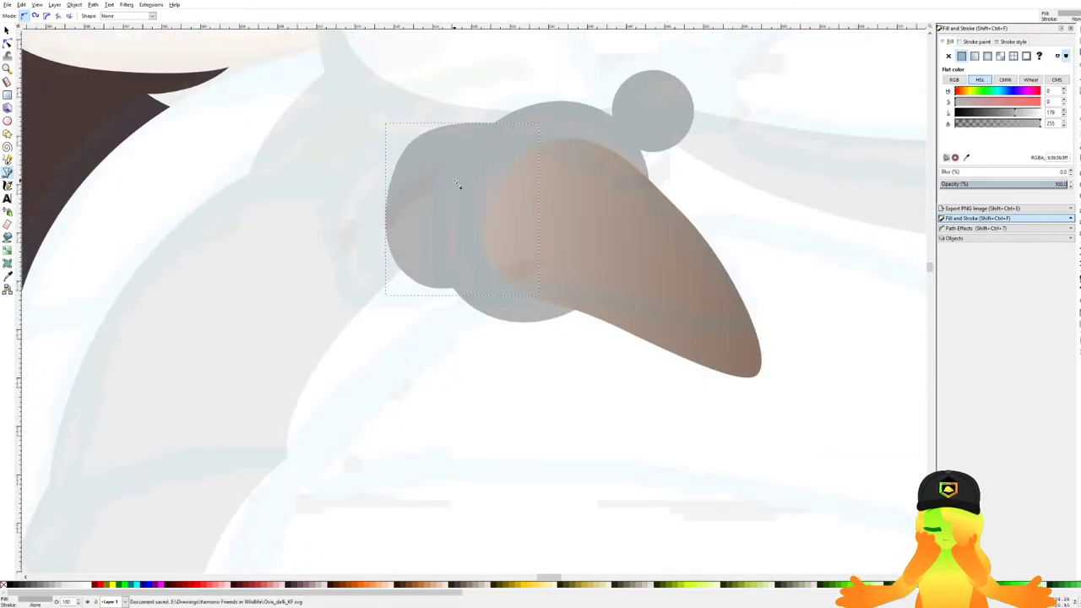
Fill the toggle's blunt end with the same brown linear gradient as the tip.
left_click(975, 58)
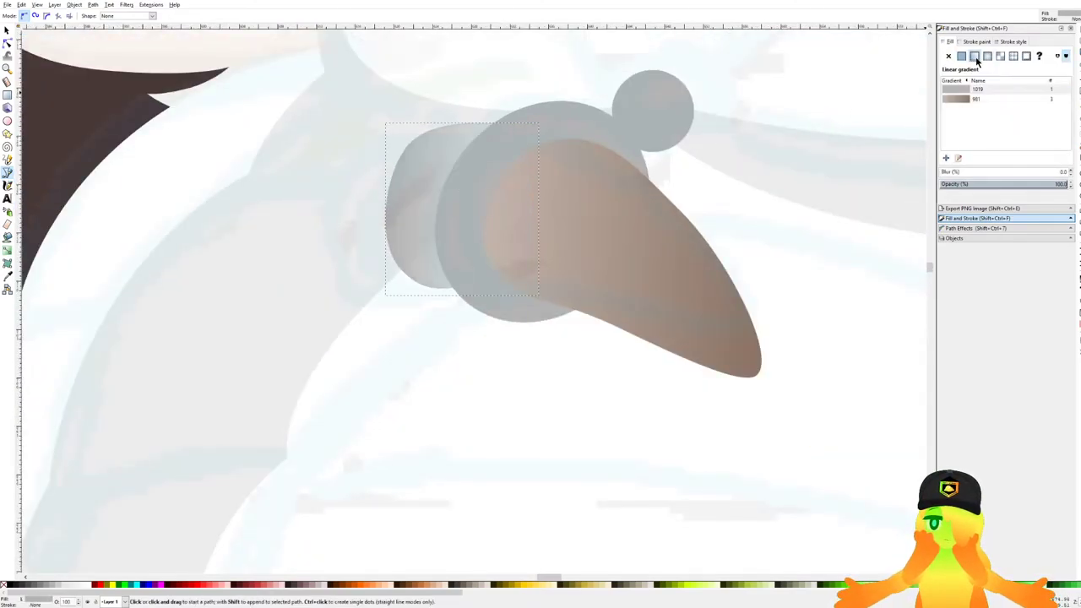
left_click(974, 99)
left_click_drag(617, 245, 595, 242)
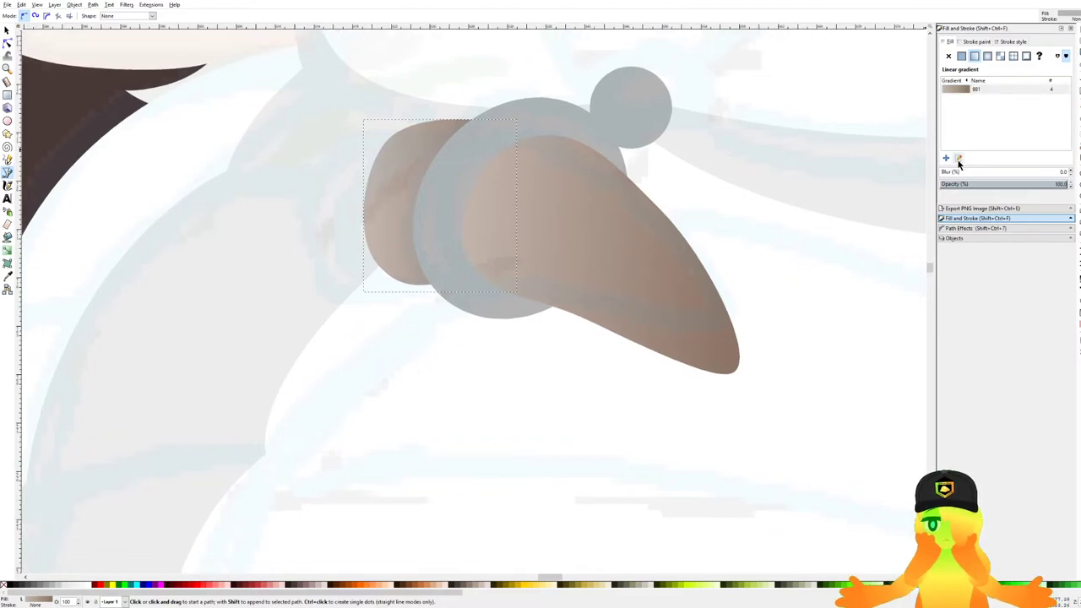
Align the gradients of both toggle pieces into one continuous light-to-dark blend from blunt end to tip, and save.
left_click(11, 44)
left_click(526, 251, "shift")
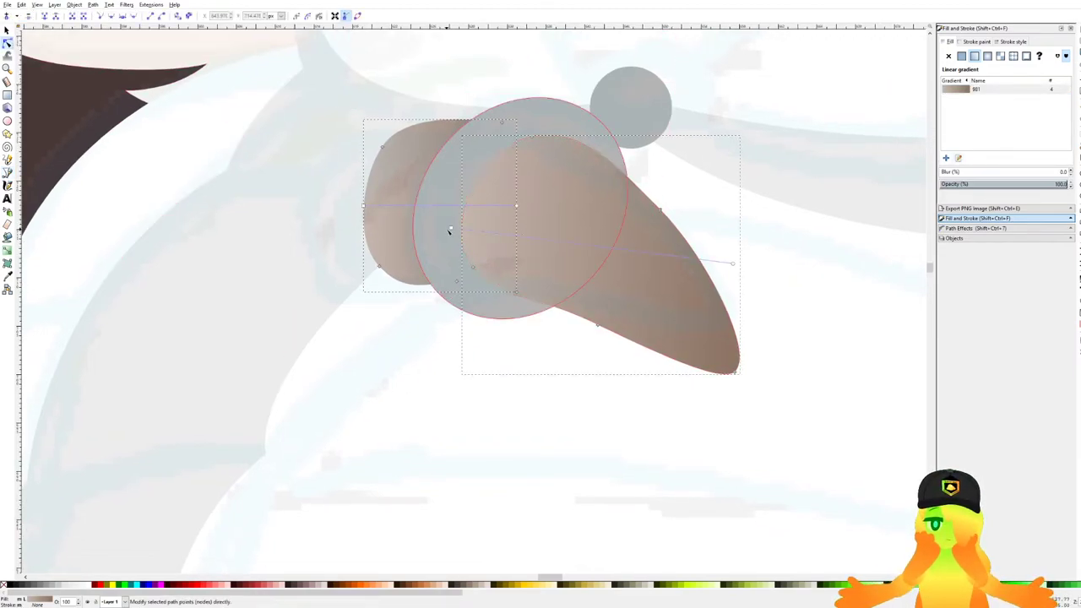
left_click(365, 206)
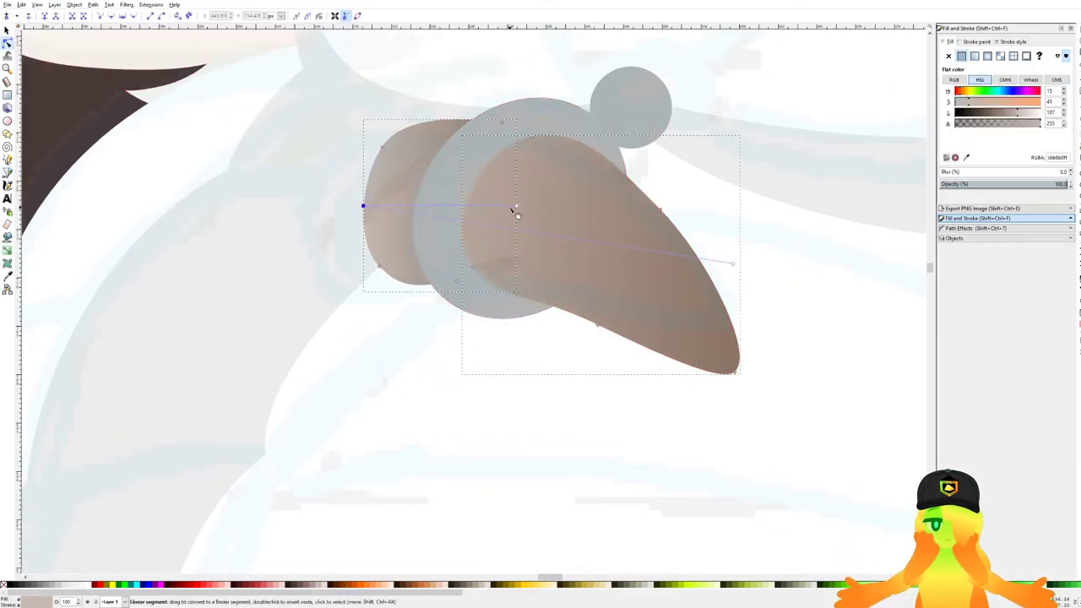
left_click(732, 265)
scroll(486, 254, "down", 7)
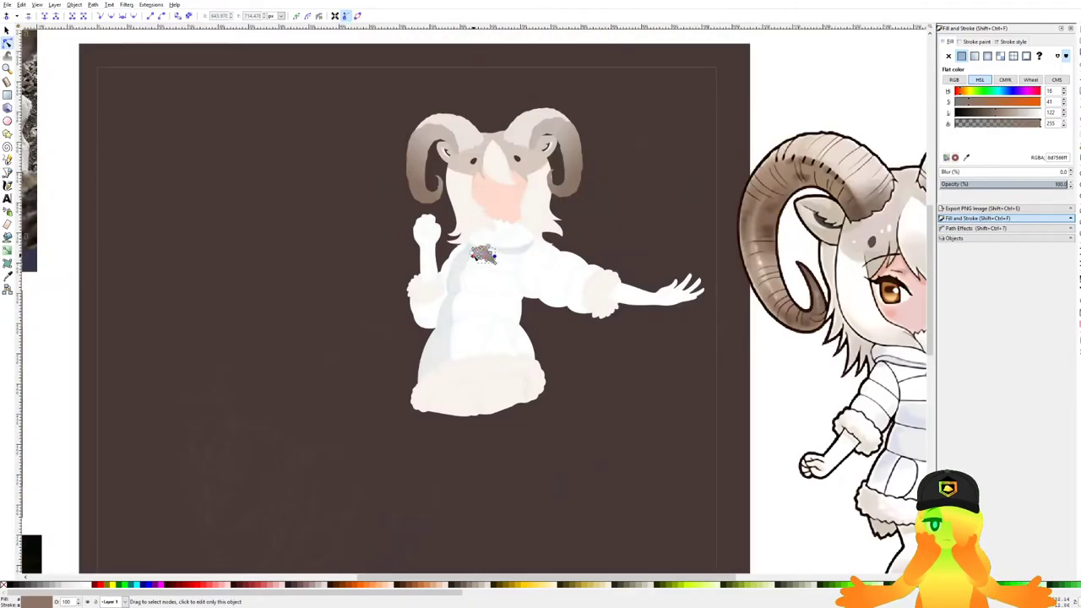
scroll(483, 253, "down", 2)
scroll(483, 252, "up", 9)
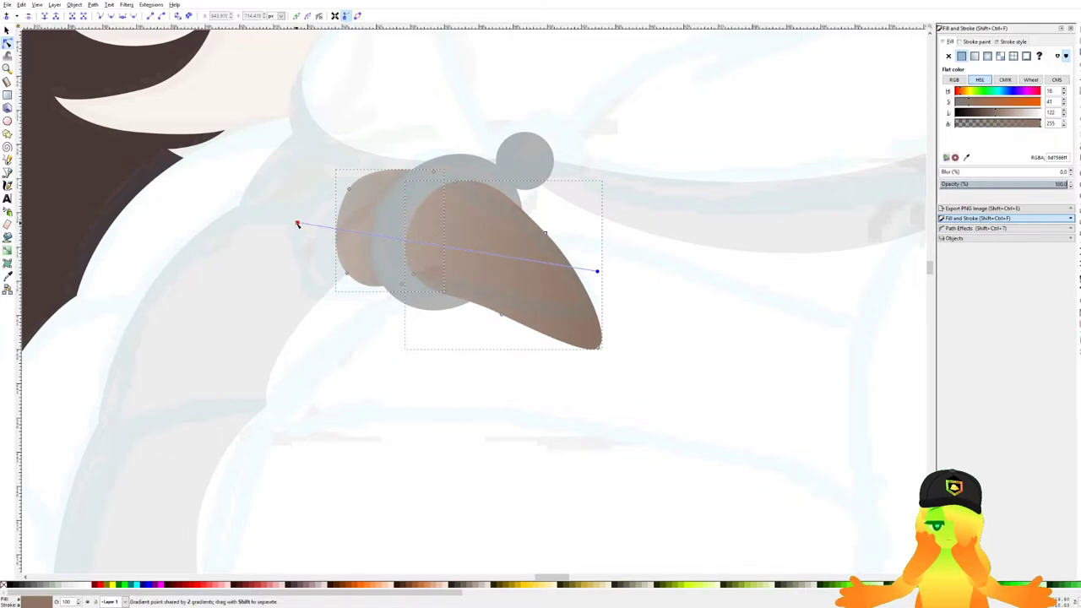
left_click(297, 224)
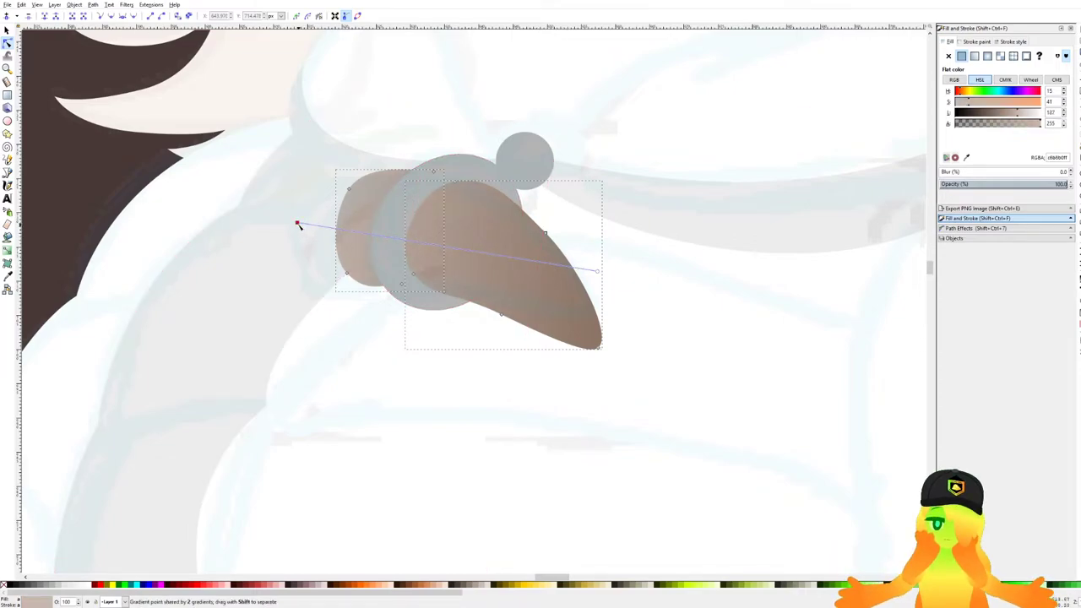
left_click_drag(597, 270, 539, 293)
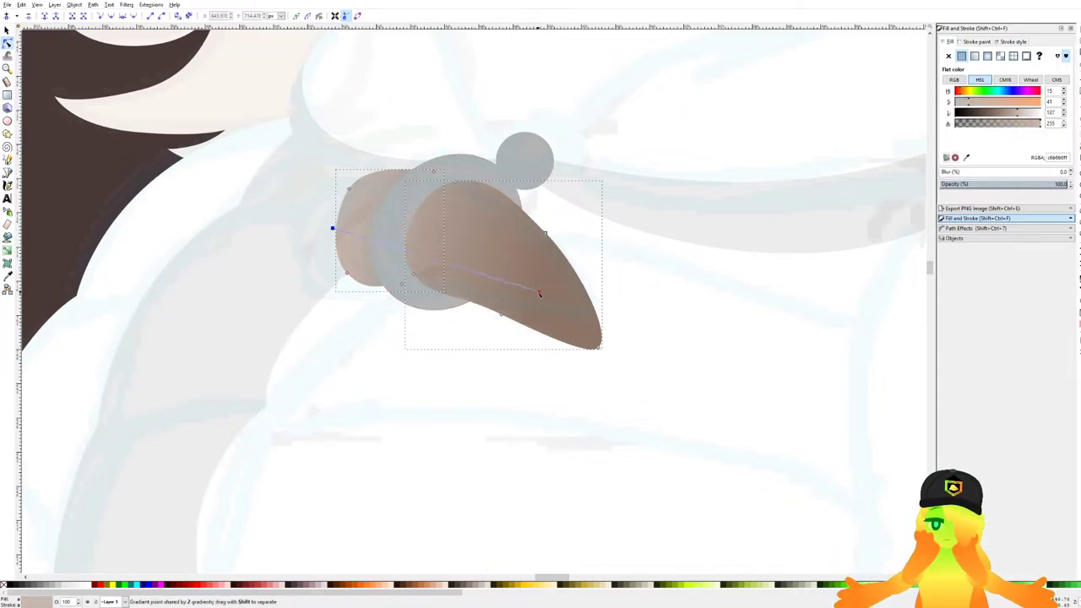
left_click(540, 293)
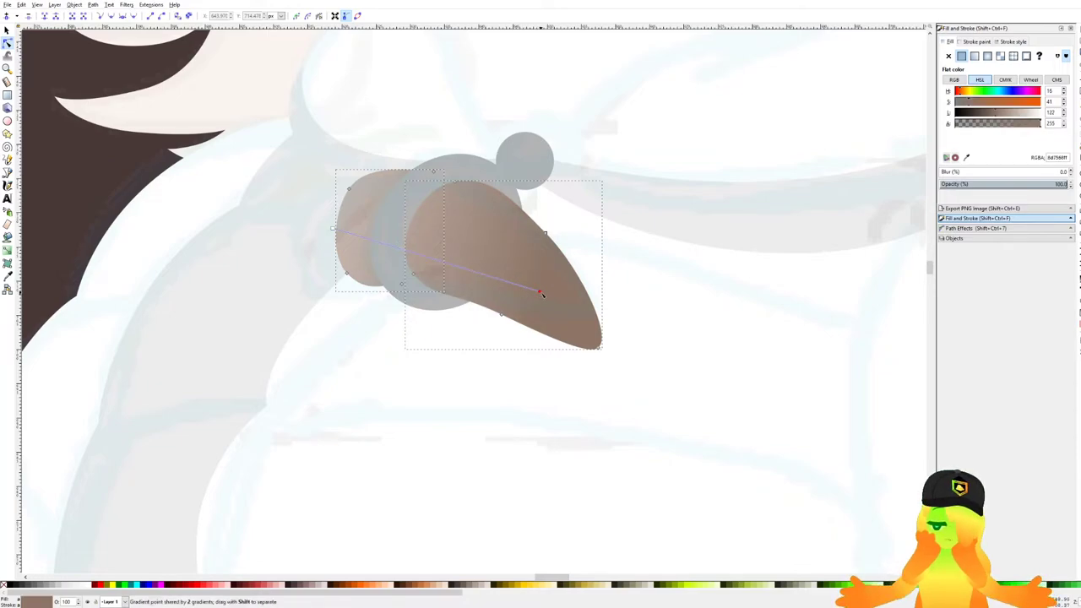
left_click_drag(64, 353, 212, 335)
left_click(212, 335)
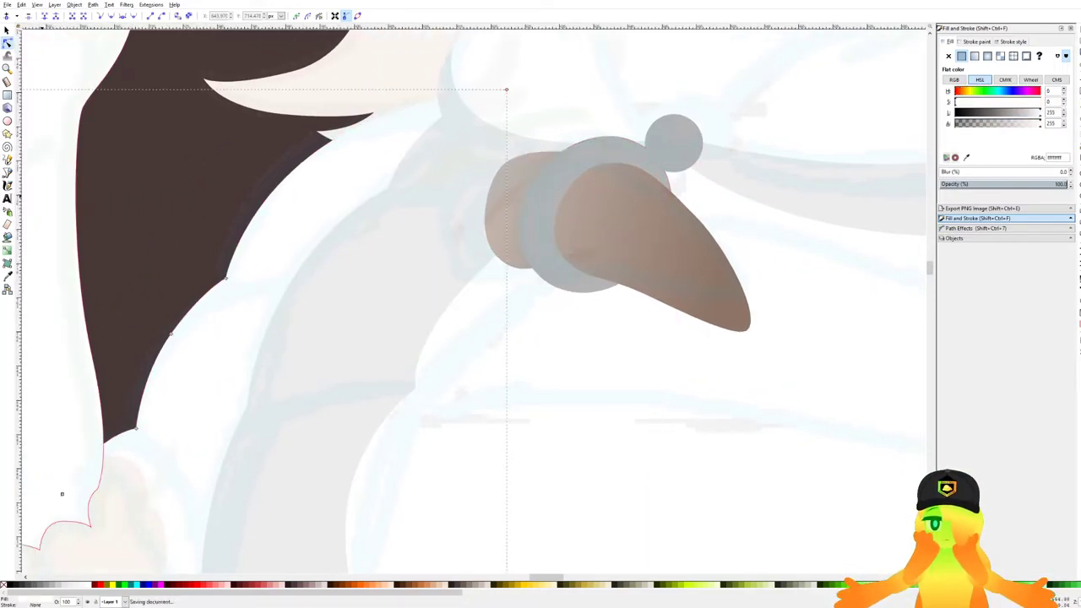
Round off the blunt end's outer upper corner by adjusting its node and curve.
scroll(526, 179, "up", 1)
left_click(515, 177)
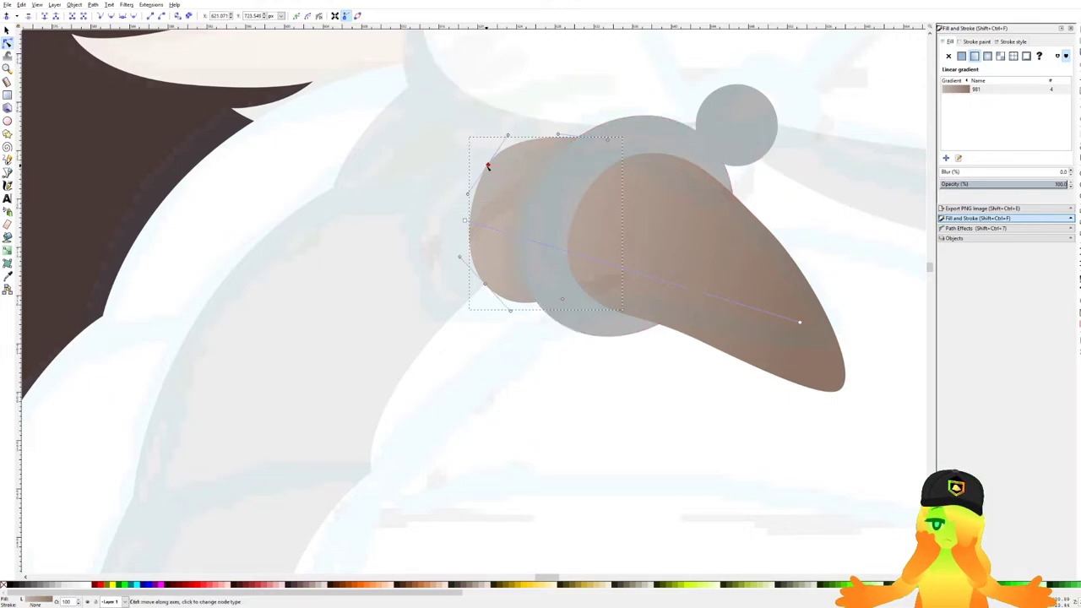
left_click_drag(488, 165, 463, 197)
left_click_drag(519, 135, 521, 135)
left_click(423, 293)
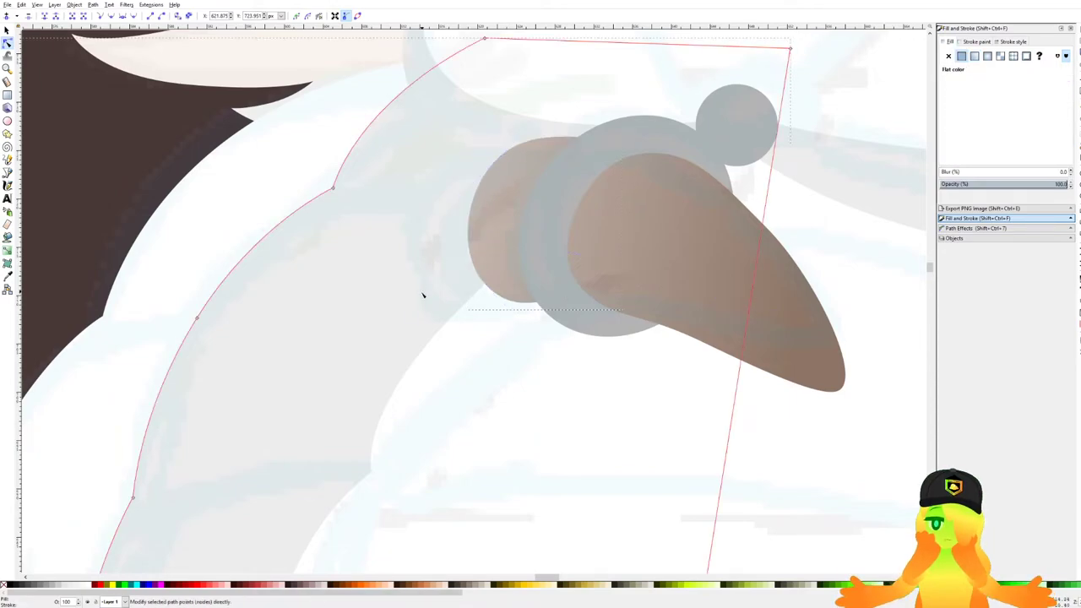
Draw an upright ellipse of about 13 by 21 px beside the toggle's blunt end and fill it with the sleeve cuff's cream colour.
left_click(7, 121)
scroll(225, 185, "down", 8)
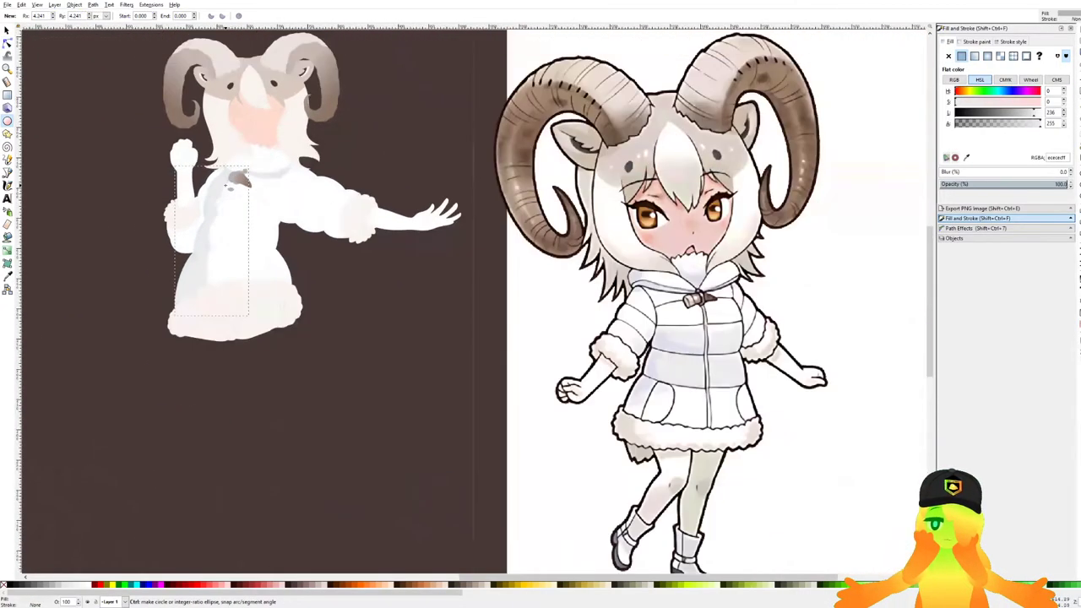
scroll(221, 184, "up", 6)
scroll(291, 152, "up", 2)
mouse_move(244, 127)
left_mouse_down()
mouse_move(309, 217)
mouse_move(312, 198)
mouse_move(367, 304)
mouse_move(511, 311)
left_mouse_up()
scroll(366, 303, "down", 4)
left_click(314, 463)
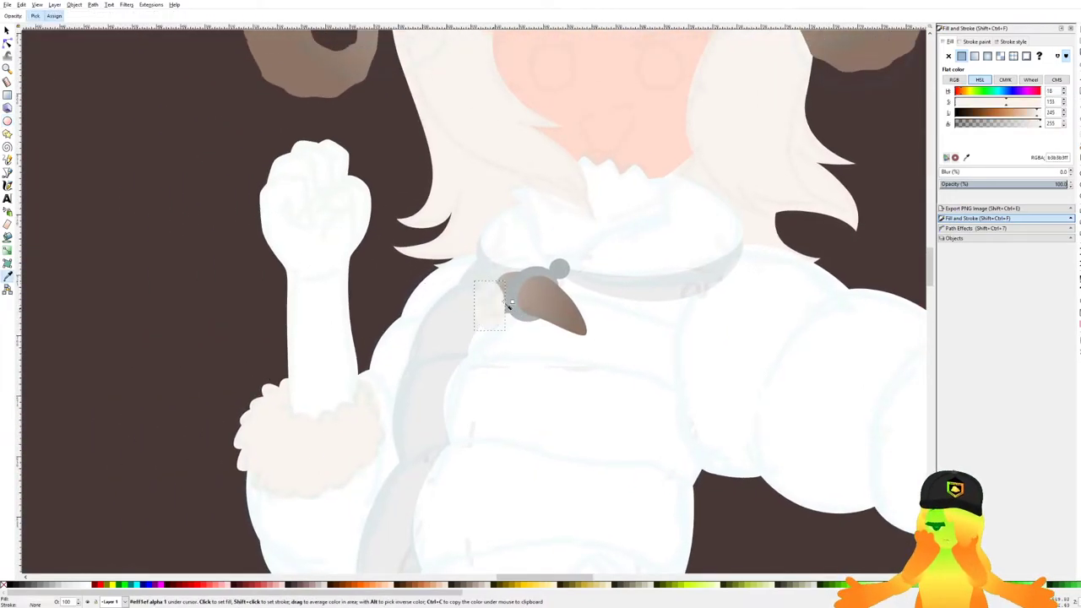
Move the cream ellipse behind the toggle's blunt end and shorten it to about 17 px high.
scroll(480, 316, "up", 2)
left_click(7, 30)
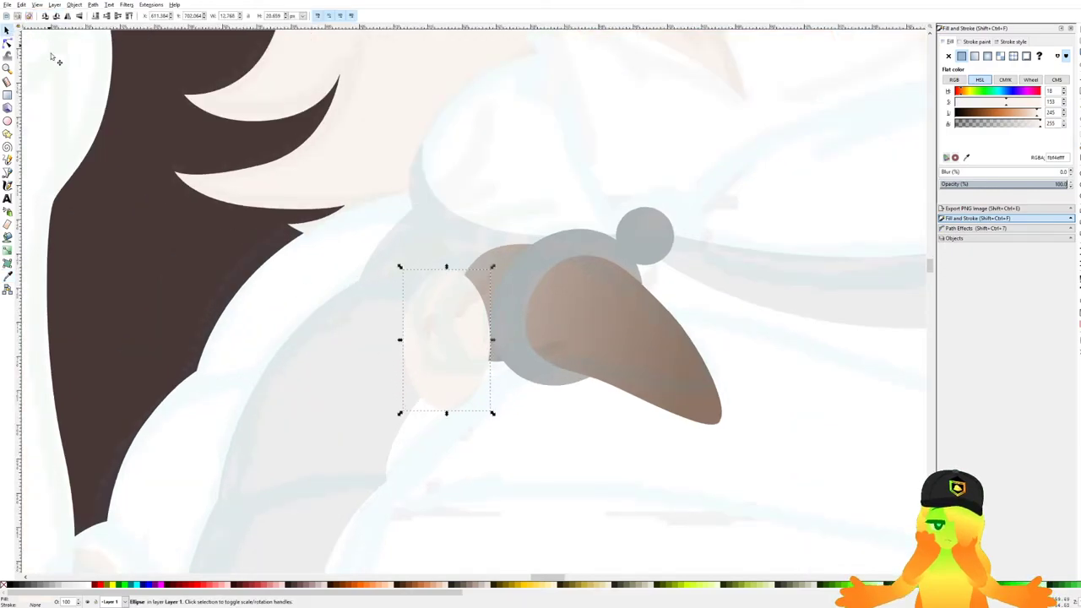
scroll(451, 338, "up", 2)
left_click_drag(432, 343, 471, 259)
left_click(464, 303)
left_click(462, 140)
left_click_drag(481, 115, 477, 174)
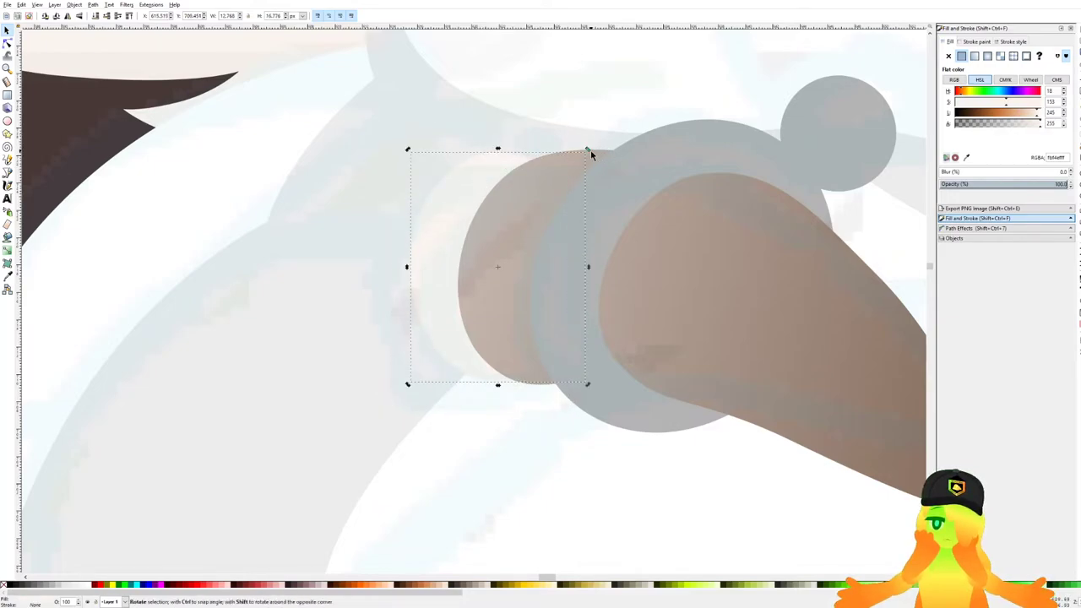
Tilt and resize the cream ellipse to about 14 by 17 px so it caps the toggle's blunt end, and save.
mouse_move(589, 149)
left_mouse_down()
mouse_move(619, 162)
mouse_move(606, 146)
left_mouse_up()
mouse_move(451, 180)
left_mouse_down()
mouse_move(471, 184)
mouse_move(465, 176)
left_mouse_up()
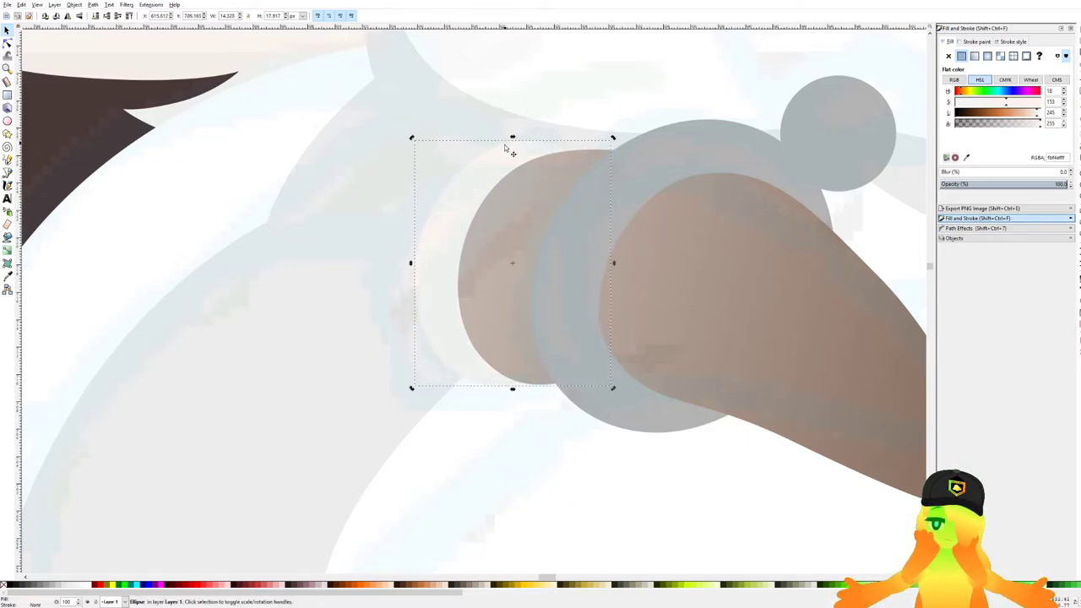
left_click_drag(515, 139, 512, 153)
scroll(489, 177, "down", 5, "ctrl")
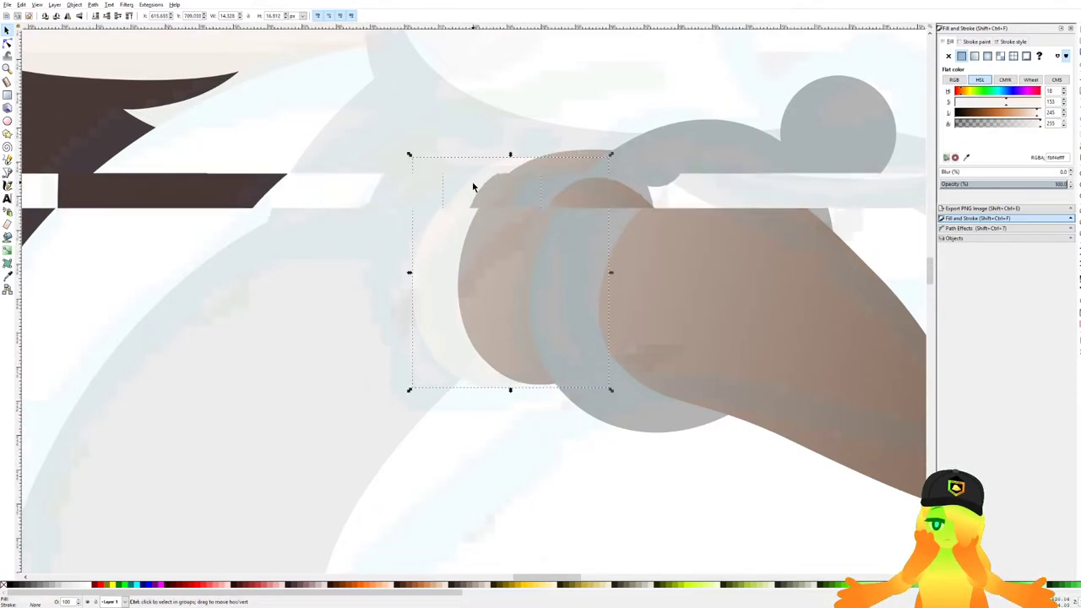
key("ctrl+s")
Hide the reference sketch image in the object list and deselect everything to view the clean artwork around the toggle.
left_click(954, 238)
left_click(943, 49)
key("4")
key("Escape")
scroll(500, 191, "up", 4, "ctrl")
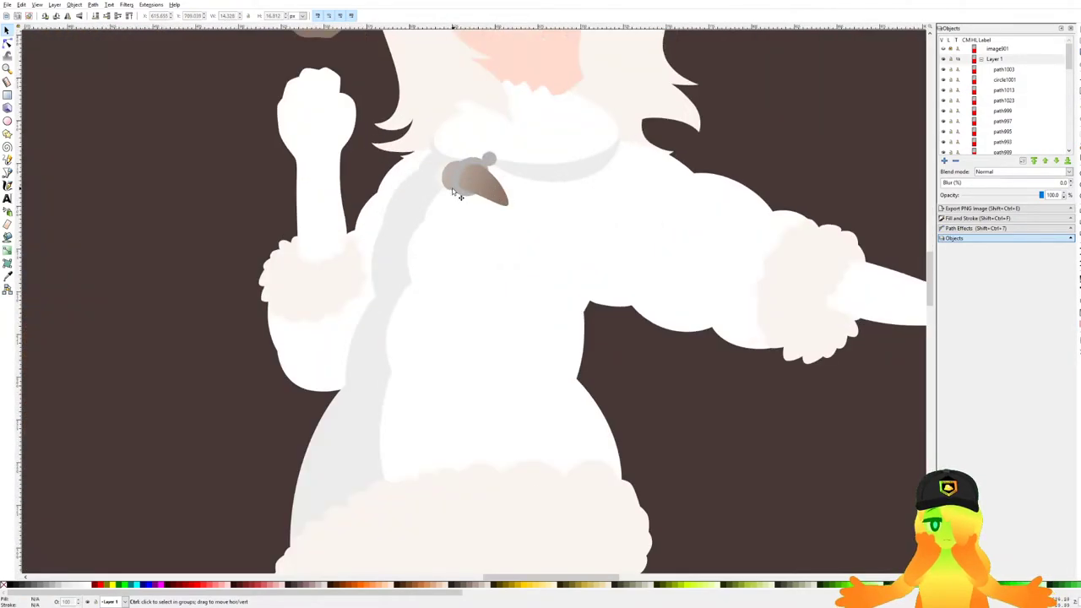
Compare the clean vector coat, collar and toggle with the coloured reference illustration at several zoom levels.
scroll(380, 177, "down", 3, "ctrl")
scroll(395, 181, "up", 3, "ctrl")
scroll(397, 173, "down", 2, "ctrl")
left_click_drag(460, 171, 307, 174)
scroll(293, 167, "down", 1, "ctrl")
scroll(301, 158, "up", 4, "ctrl")
scroll(292, 160, "down", 4, "ctrl")
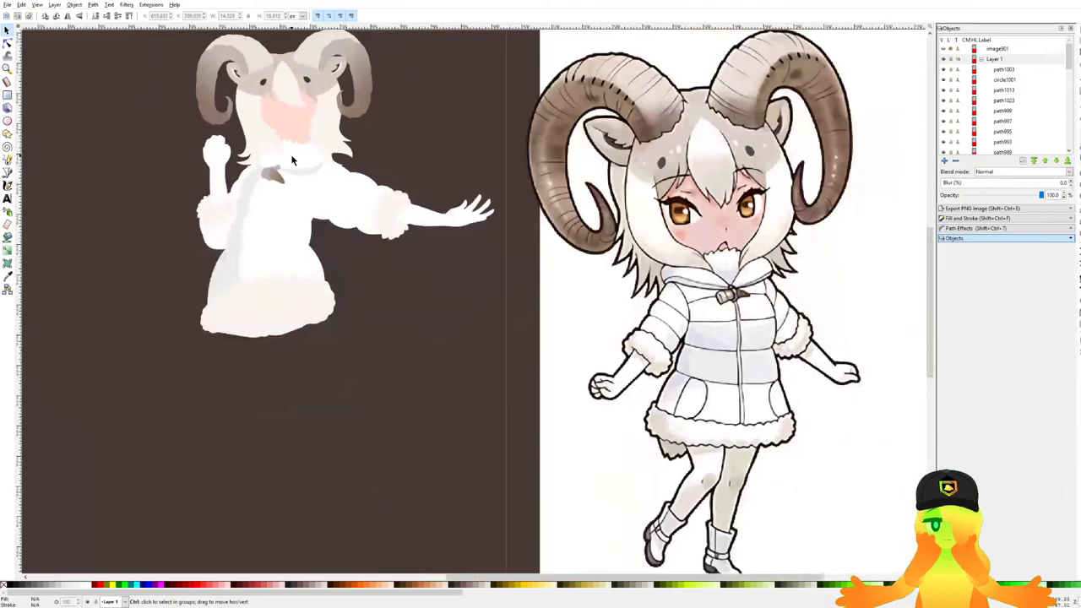
left_click(301, 145, "ctrl")
scroll(279, 150, "up", 4, "ctrl")
scroll(276, 191, "down", 4, "ctrl")
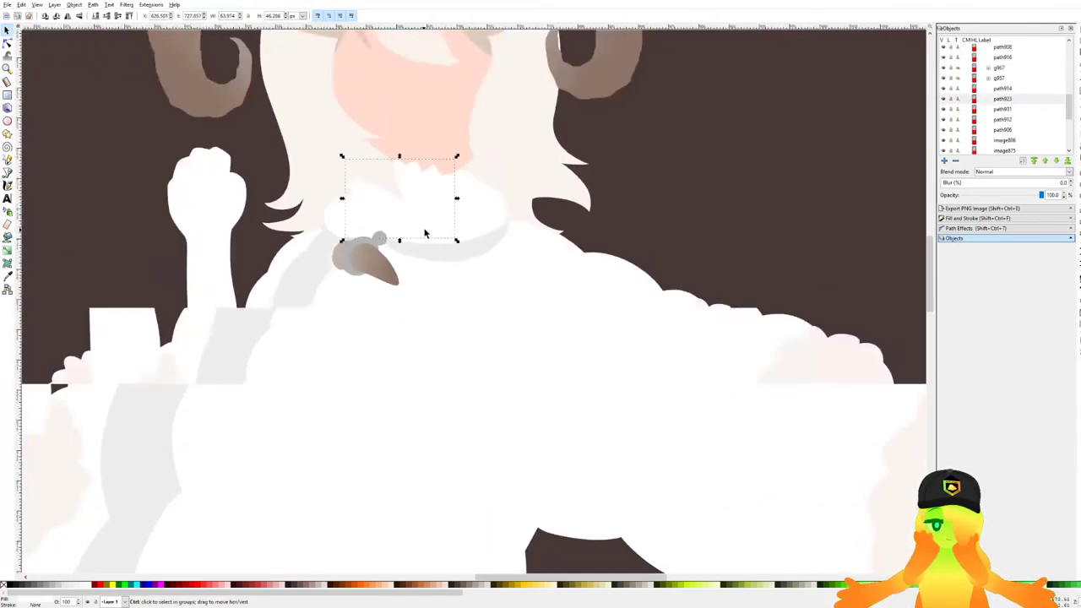
key("Escape")
scroll(566, 361, "down", 3, "ctrl")
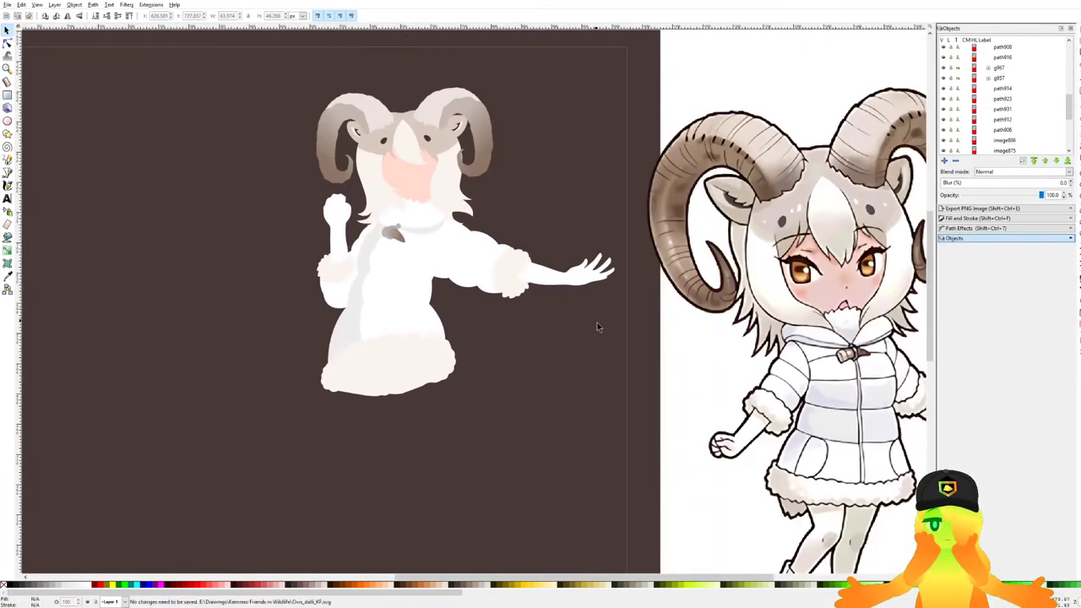
scroll(540, 308, "down", 1, "ctrl")
scroll(476, 306, "up", 2, "ctrl")
scroll(433, 295, "down", 1, "ctrl")
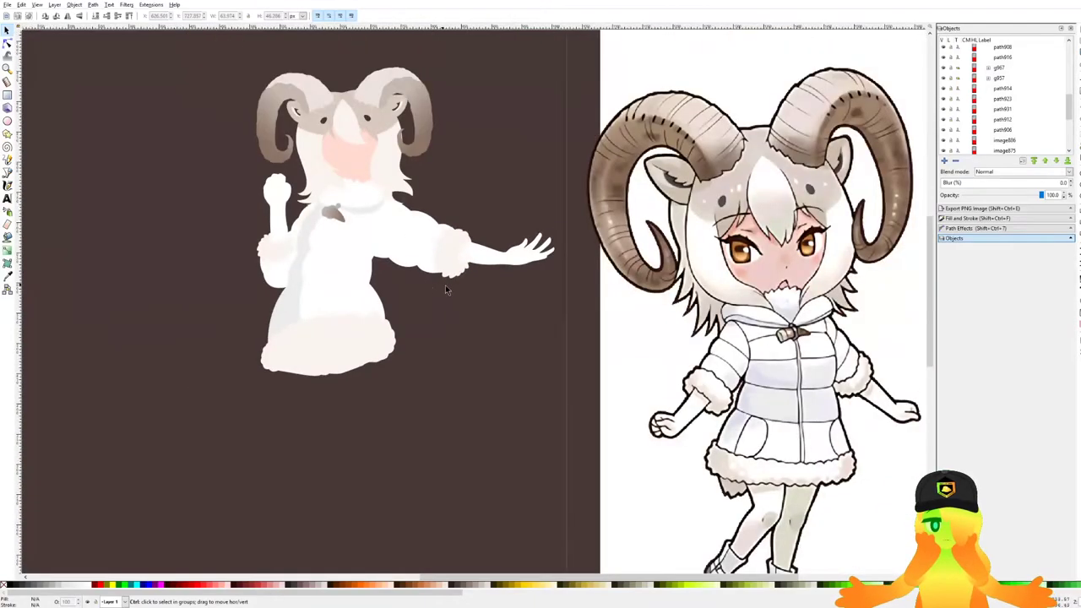
scroll(439, 283, "up", 1, "ctrl")
scroll(438, 299, "down", 1, "ctrl")
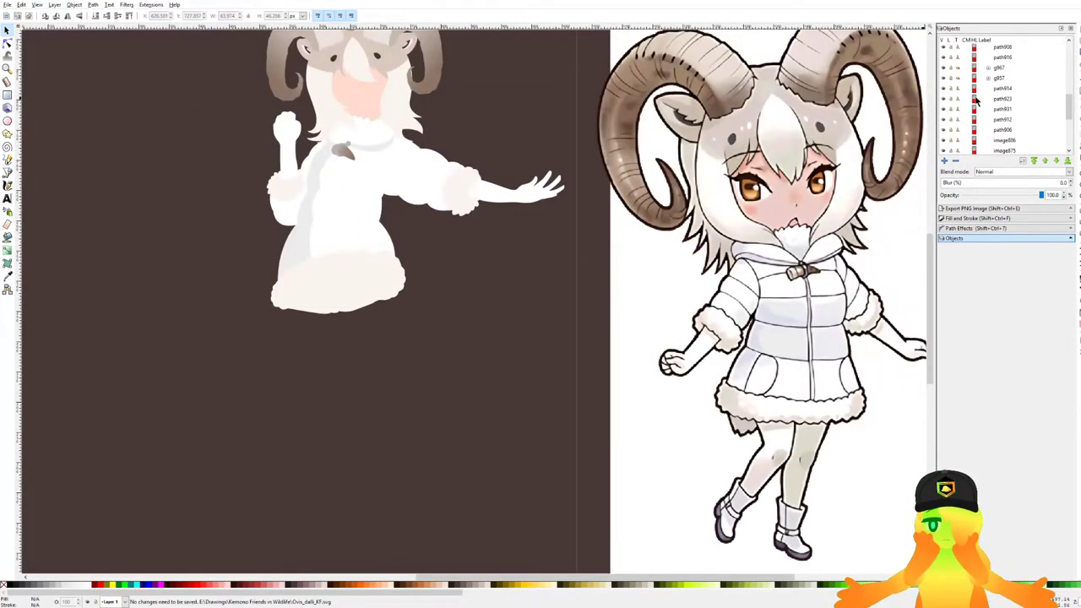
Show the reference sketch again over the artwork, bring the coat's hem into view, and save the document.
scroll(962, 85, "up", 5)
scroll(378, 302, "up", 2, "ctrl")
left_click_drag(379, 302, 491, 268)
key("ctrl+s")
Start a Bézier outline for the bent leg inside the fur hem and trace the thigh's edge down toward the knee.
left_click(7, 184)
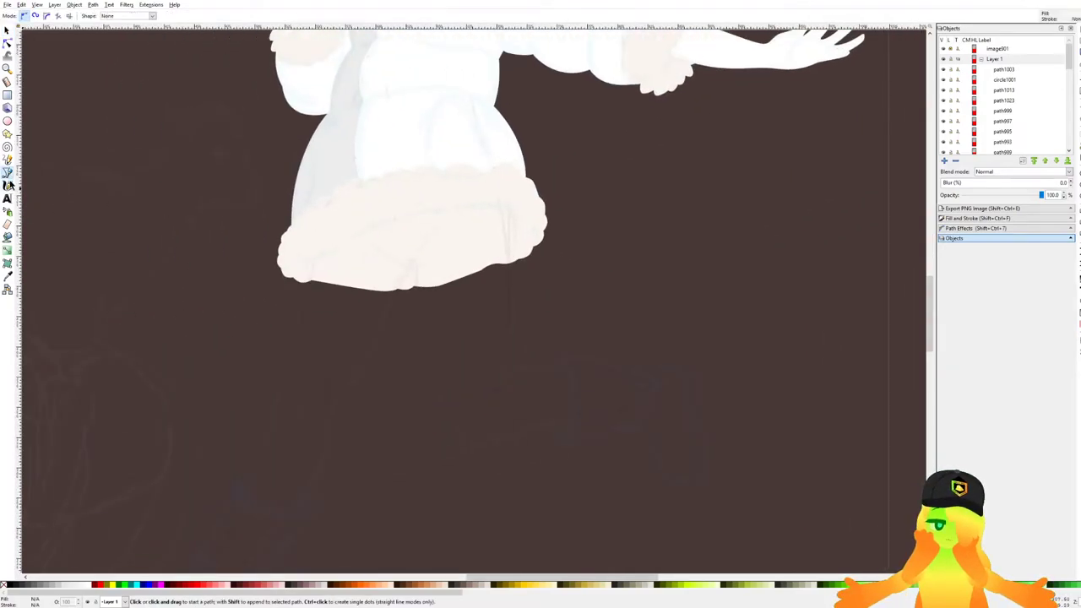
scroll(374, 219, "up", 4, "ctrl")
left_click_drag(283, 201, 373, 325)
scroll(454, 351, "up", 2, "ctrl")
left_click_drag(445, 358, 426, 30)
left_click(470, 366)
scroll(475, 371, "down", 7, "ctrl")
scroll(479, 125, "up", 3, "ctrl")
left_click_drag(476, 105, 485, 366)
scroll(514, 414, "up", 4, "ctrl")
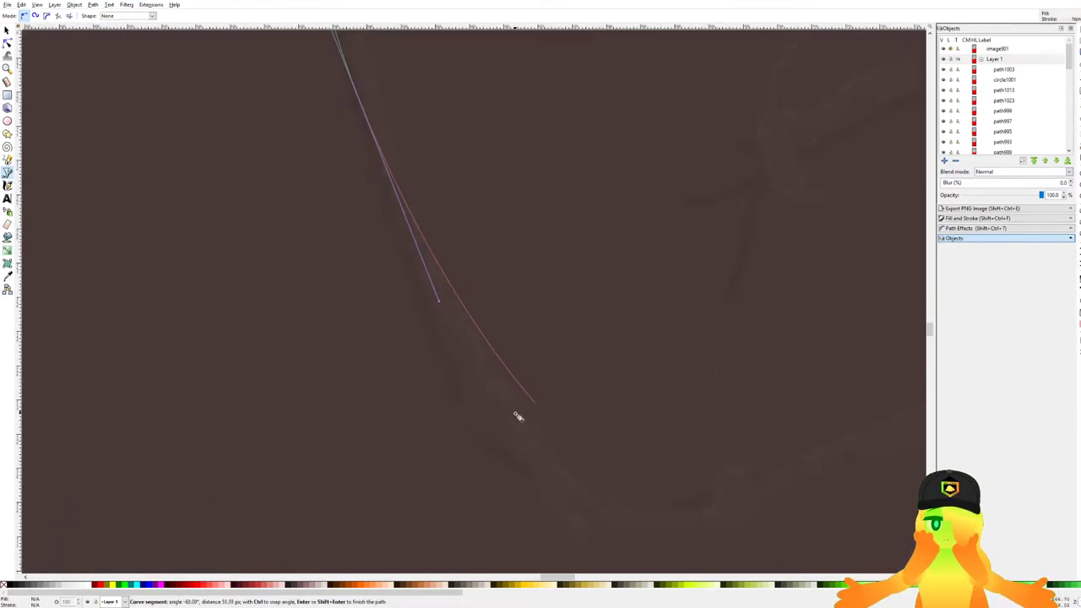
left_click_drag(604, 475, 659, 480)
key("BackSpace")
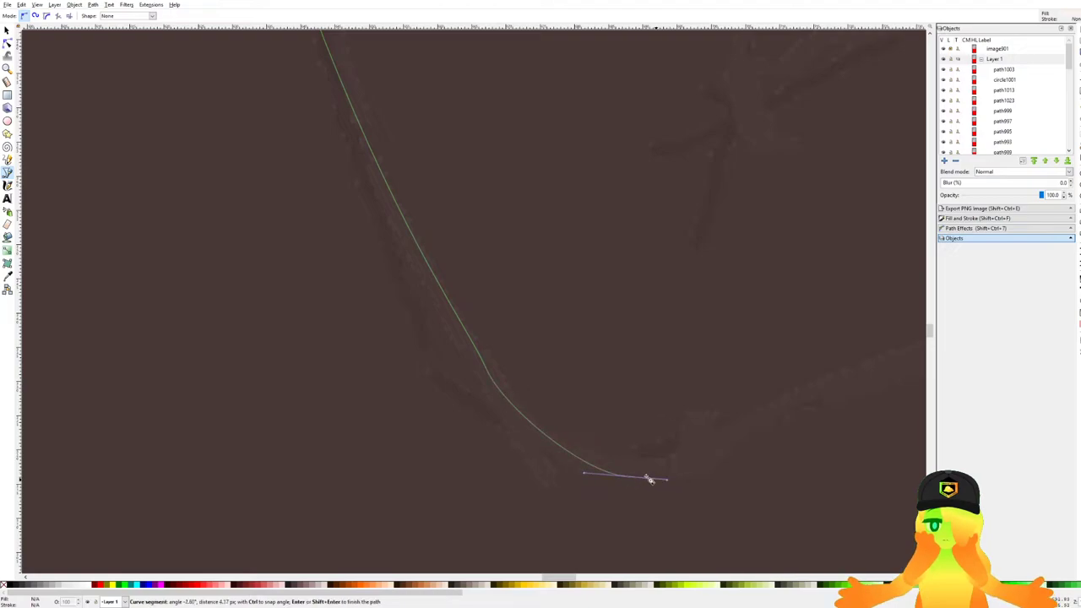
key("BackSpace")
left_click_drag(483, 357, 534, 401)
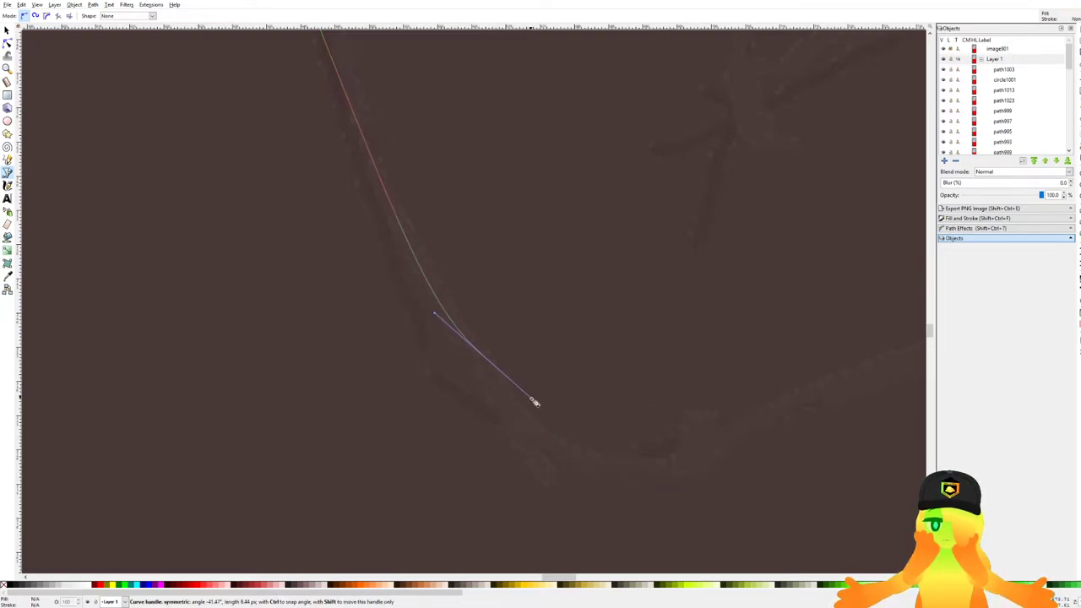
left_click_drag(594, 468, 642, 482)
key("BackSpace")
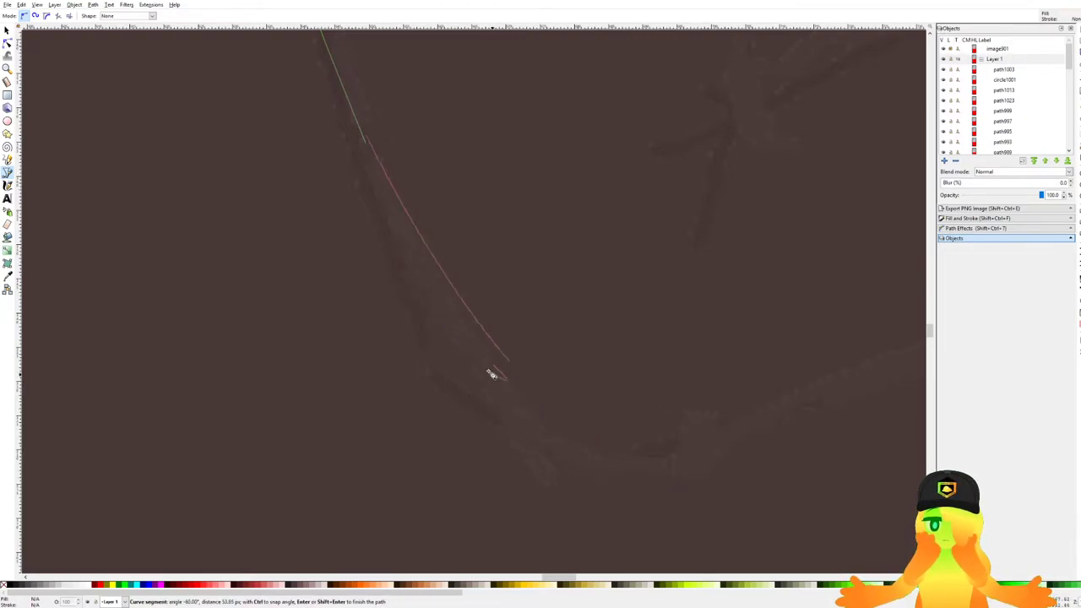
Trace around the bent leg's knee and along the underside of the calf to the boot's top edge.
left_click_drag(578, 459, 616, 475)
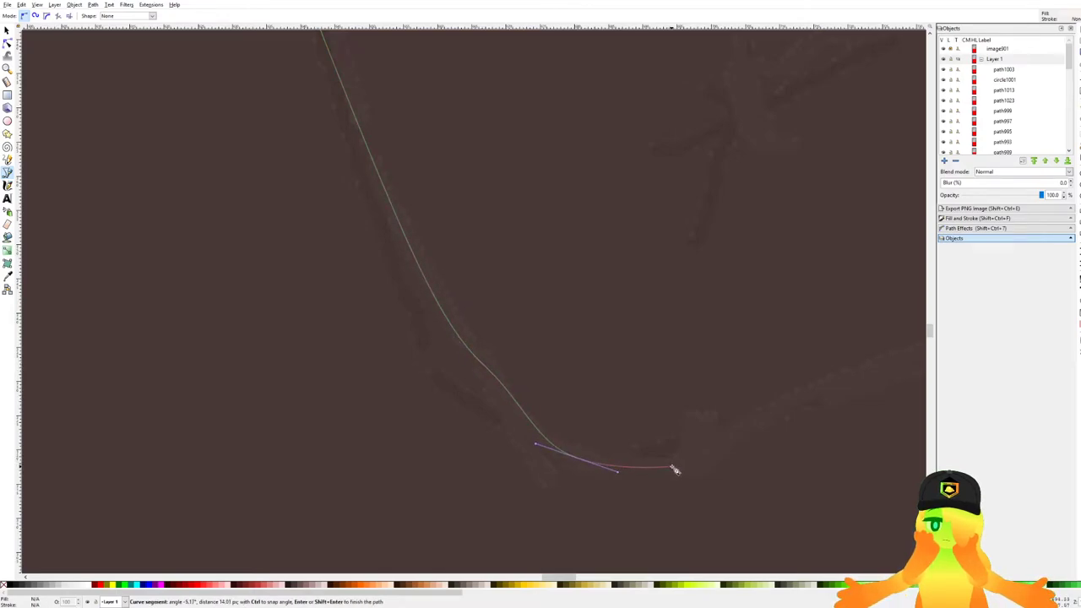
scroll(732, 433, "down", 2)
left_click_drag(733, 434, 430, 455)
scroll(487, 409, "down", 1)
scroll(530, 410, "up", 3)
left_click_drag(524, 404, 617, 385)
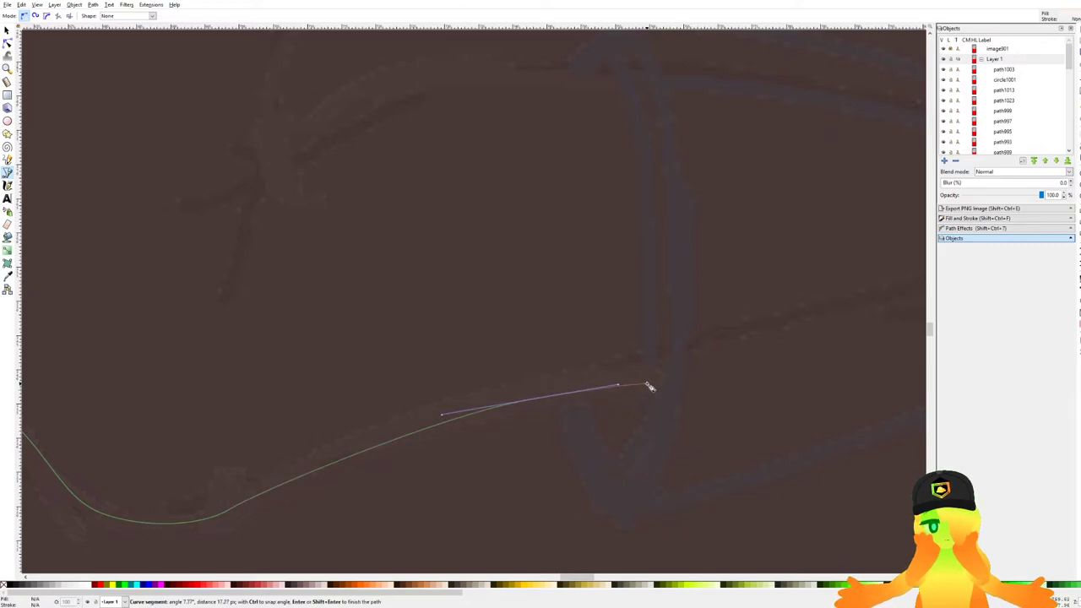
scroll(660, 283, "up", 2)
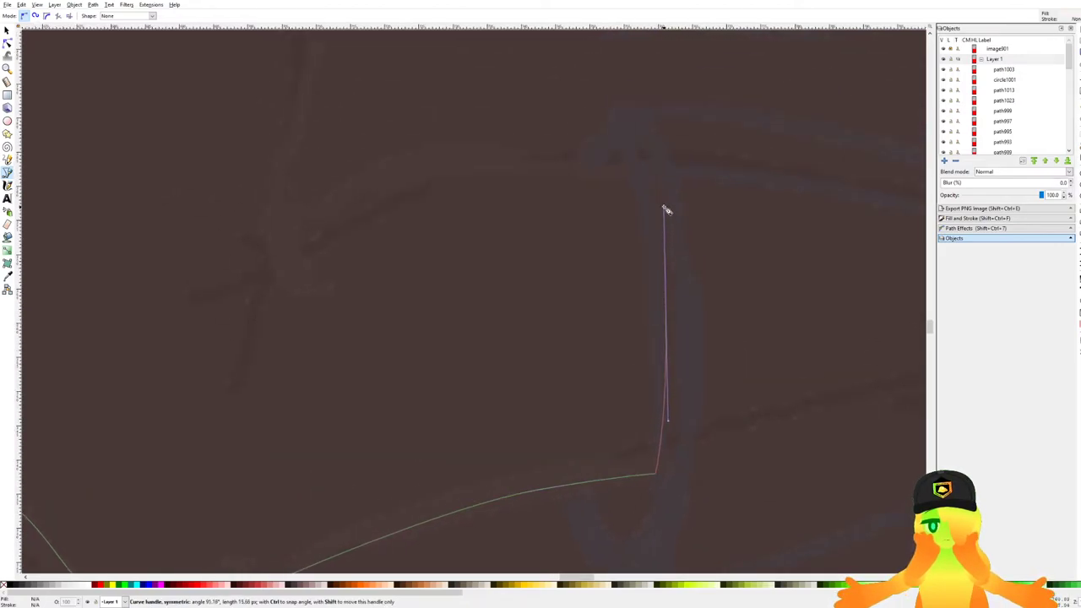
Carry the bent leg's outline up the boot's edge and back along the calf's upper side to the knee crease.
left_click(643, 171)
scroll(593, 167, "up", 2)
left_click_drag(585, 171, 631, 226)
left_click_drag(564, 209, 477, 188)
left_click_drag(314, 195, 508, 236)
left_click_drag(424, 253, 266, 350)
key("BackSpace")
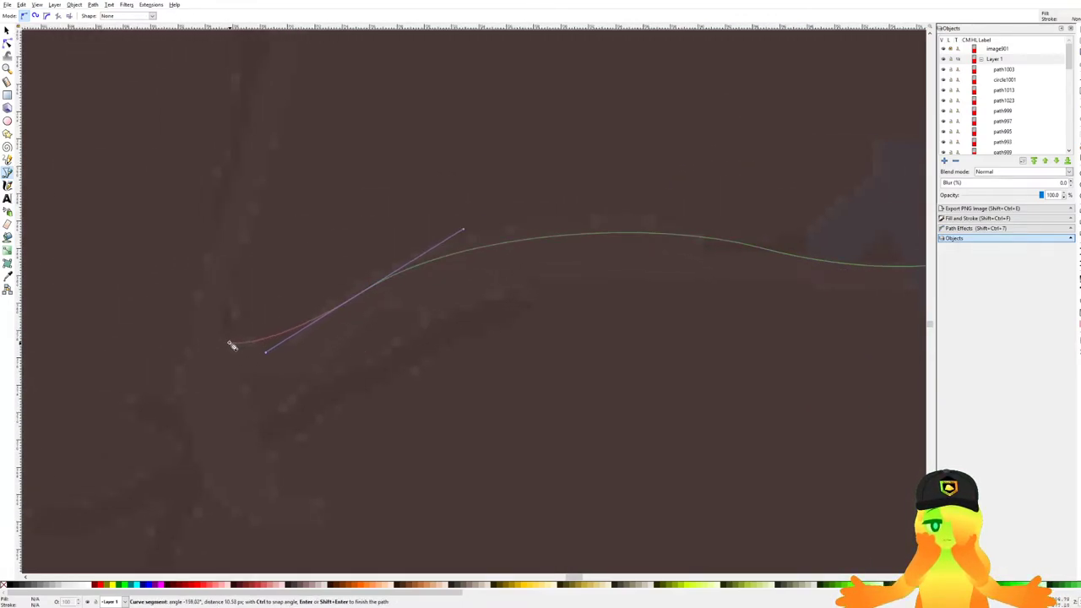
scroll(240, 263, "down", 5)
left_click_drag(254, 233, 420, 403)
Trace the bent leg's thigh from the knee crease up to the sketched inner edge of the fur hem.
scroll(428, 345, "up", 2)
left_click_drag(422, 302, 431, 131)
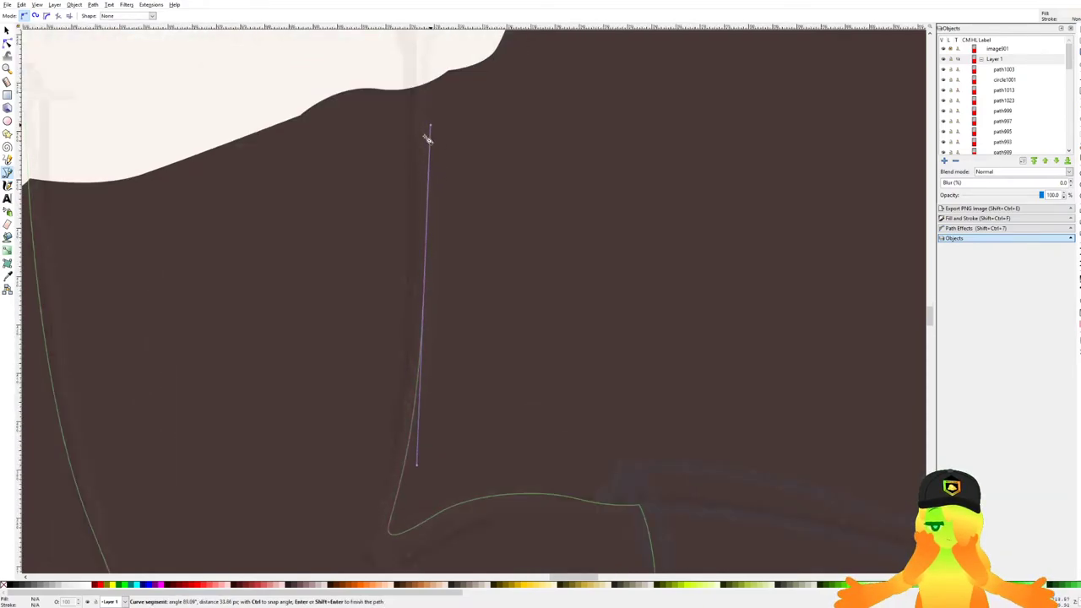
scroll(411, 153, "down", 2)
left_click_drag(392, 83, 535, 358)
scroll(552, 335, "up", 3)
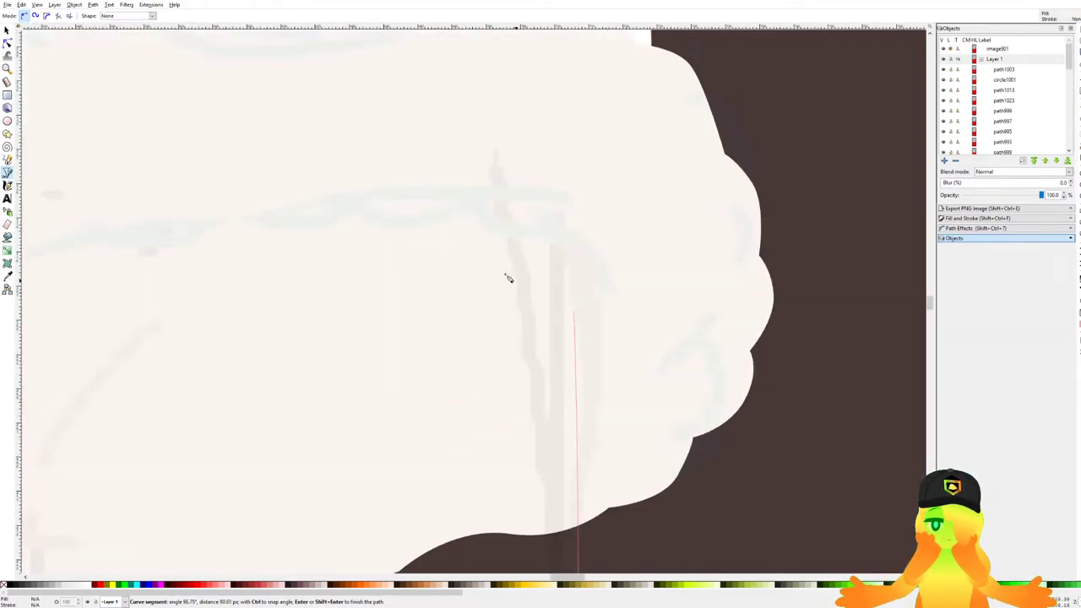
left_click(493, 231)
Trace the first fur scallops across the top of the bent leg, following the hem's inner edge in the sketch.
scroll(497, 232, "up", 3)
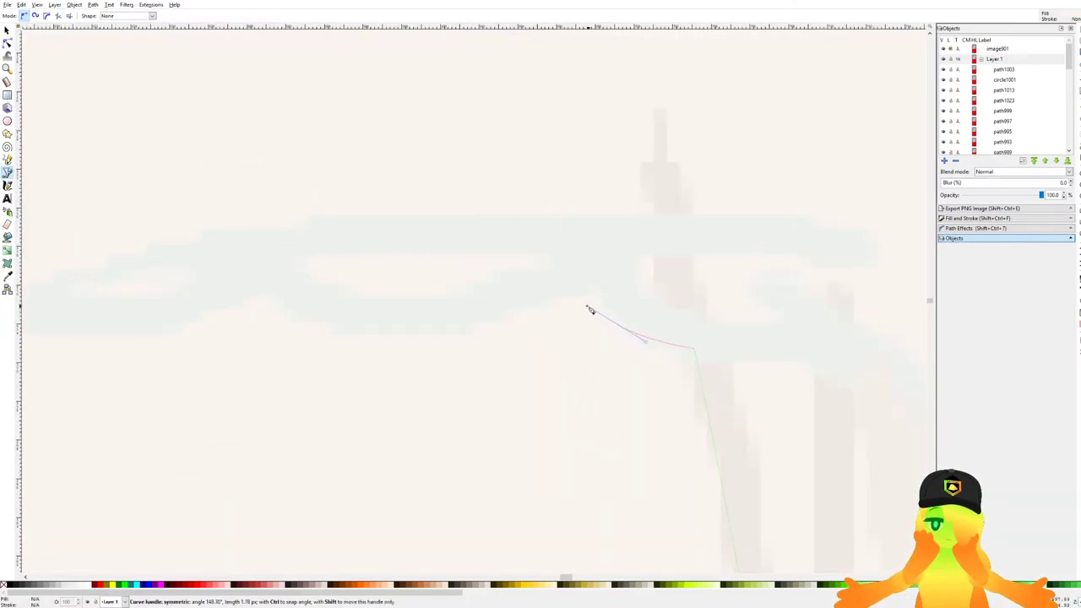
left_click(562, 274)
left_click_drag(462, 325, 553, 359)
left_click(485, 302)
left_click_drag(482, 303, 831, 292)
left_click_drag(703, 361, 494, 386)
key("BackSpace")
left_click(456, 355)
scroll(456, 356, "down", 4)
left_click_drag(457, 355, 376, 335)
scroll(448, 342, "left", 3)
Continue the scallops along the rest of the thigh's top edge and close the bent leg's outline at its starting point.
left_click(355, 296)
scroll(604, 313, "left", 3)
left_click_drag(573, 319, 513, 329)
left_click(469, 297)
left_click_drag(468, 297, 583, 239)
left_click_drag(511, 293, 452, 304)
left_click_drag(358, 340, 527, 306)
left_click(264, 304)
left_click_drag(449, 316, 390, 344)
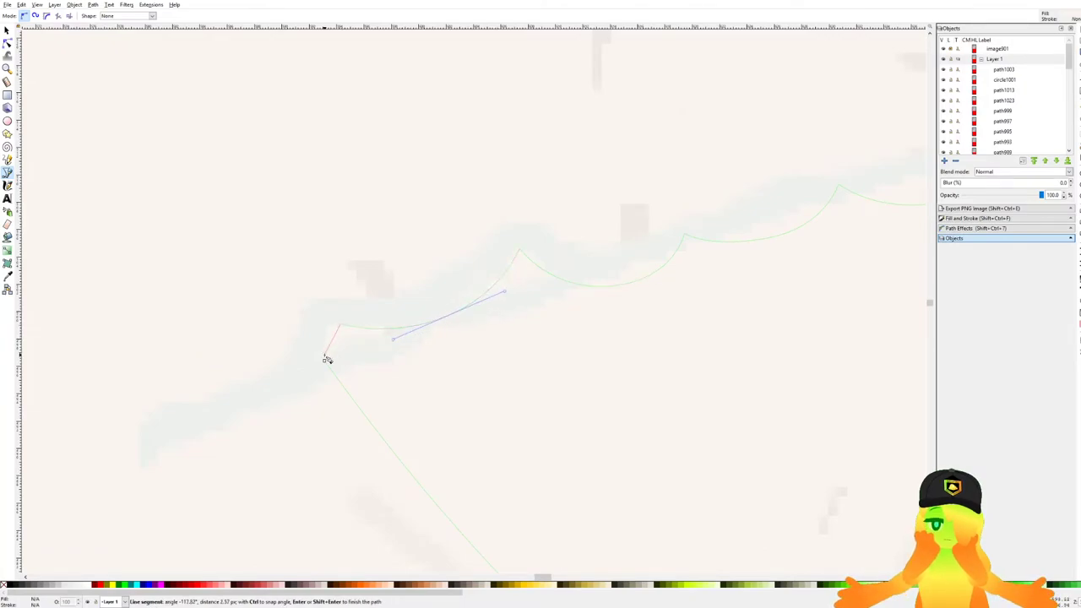
left_click_drag(325, 362, 309, 379)
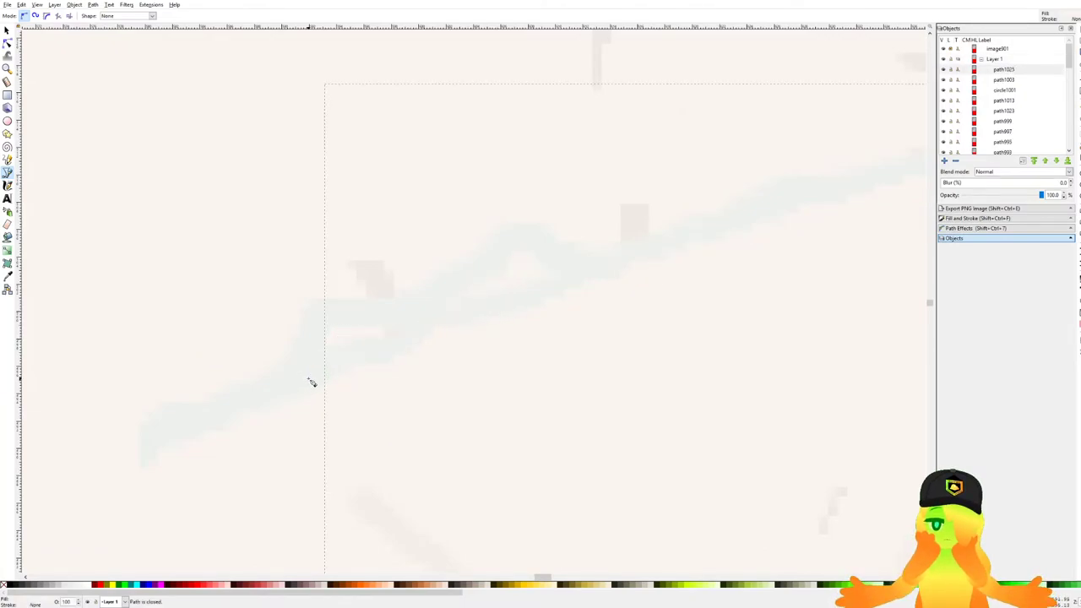
Fill the closed bent-leg shape with white using the Dropper.
scroll(309, 380, "down", 7)
left_click_drag(420, 386, 429, 359)
key("d")
left_click(376, 195)
scroll(463, 321, "down", 3)
scroll(336, 371, "up", 1)
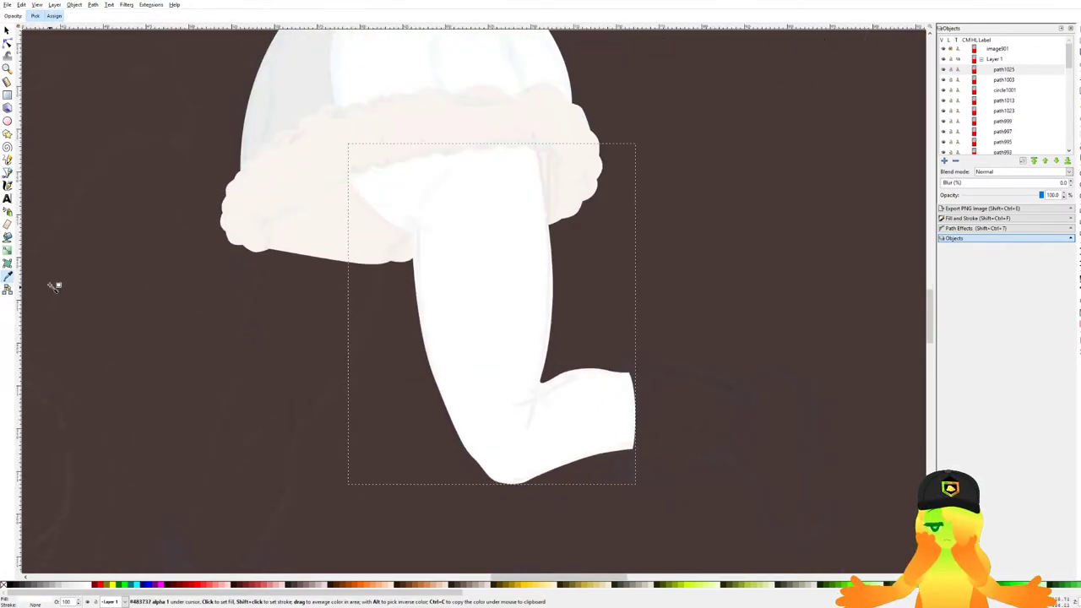
Start the straight leg's Bézier outline at the bent thigh's upper corner and trace fur scallops along the hem to the leg's outer edge.
left_click(6, 173)
scroll(302, 177, "up", 4)
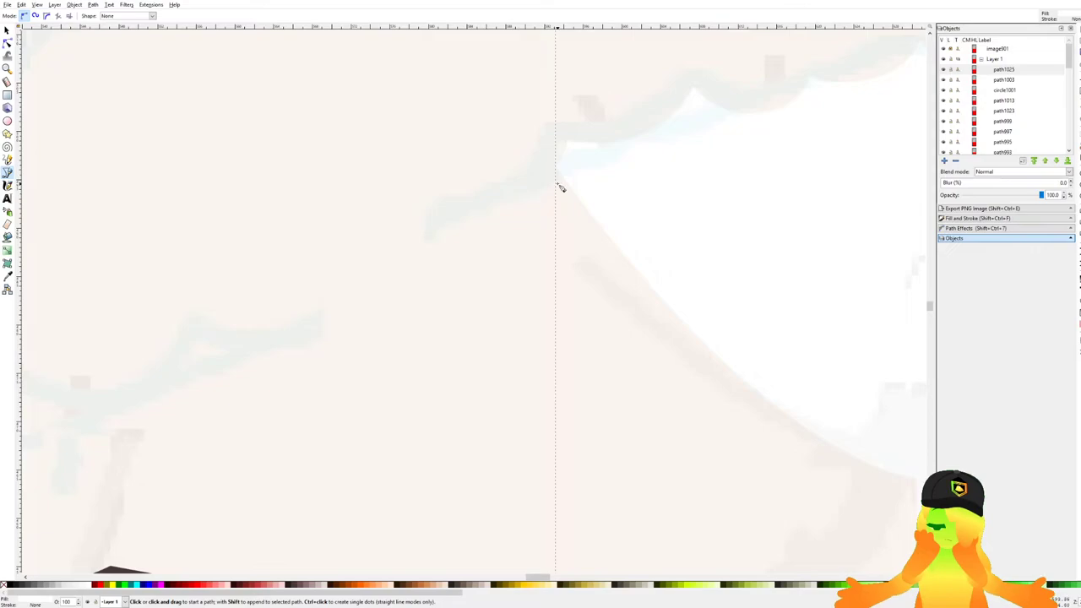
scroll(641, 149, "up", 2)
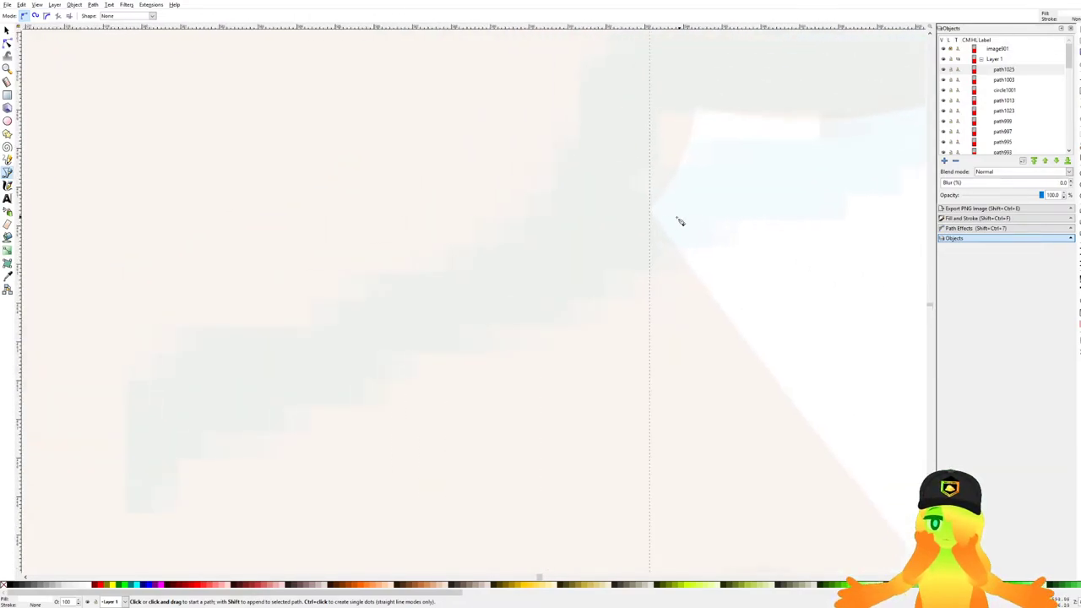
left_click_drag(650, 210, 648, 218)
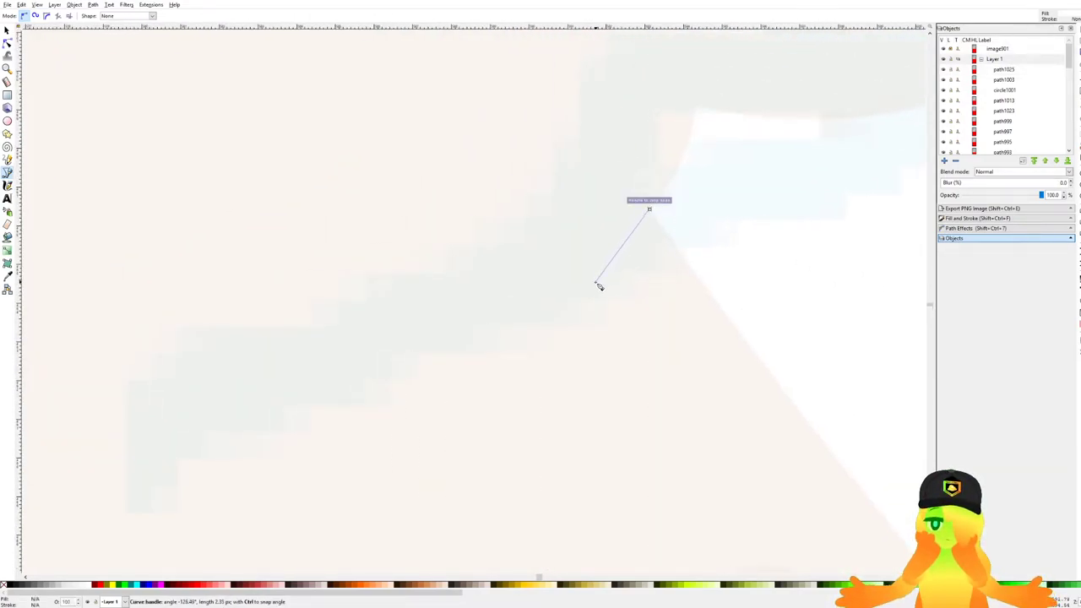
left_click_drag(599, 286, 573, 291)
scroll(444, 312, "down", 3)
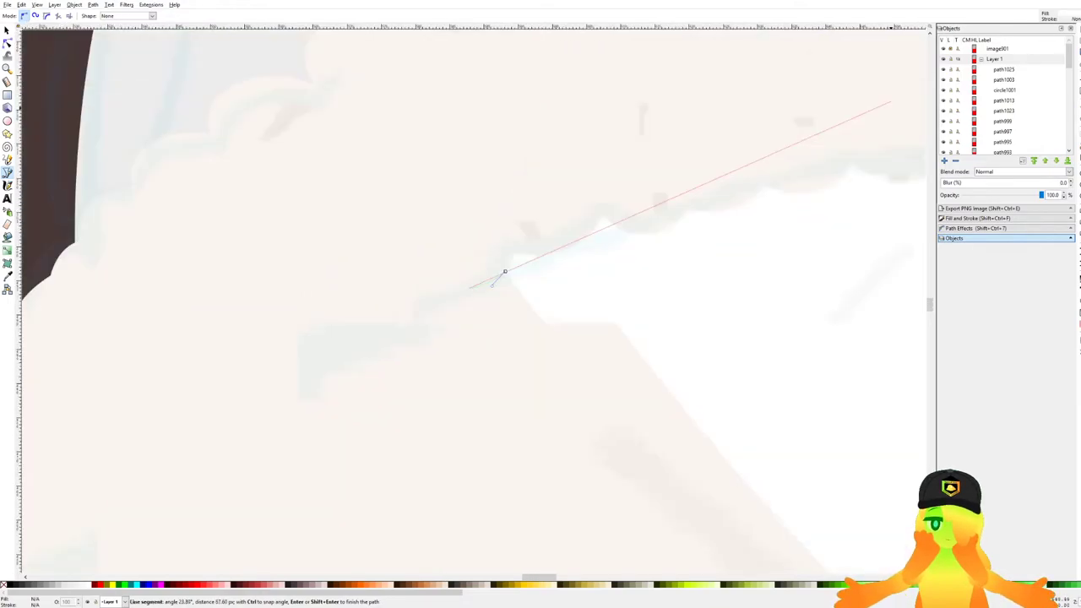
scroll(498, 278, "up", 3)
left_click(540, 276)
left_click(432, 341)
left_click_drag(385, 389, 572, 282)
left_click_drag(533, 311, 428, 340)
left_click(376, 304)
scroll(352, 347, "down", 1)
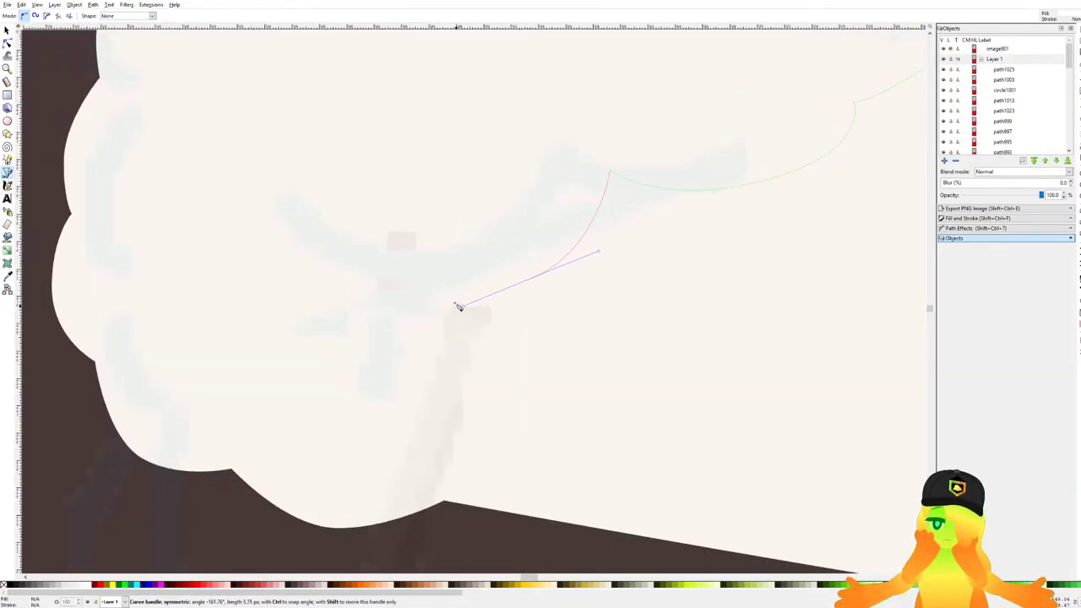
left_click_drag(589, 275, 570, 296)
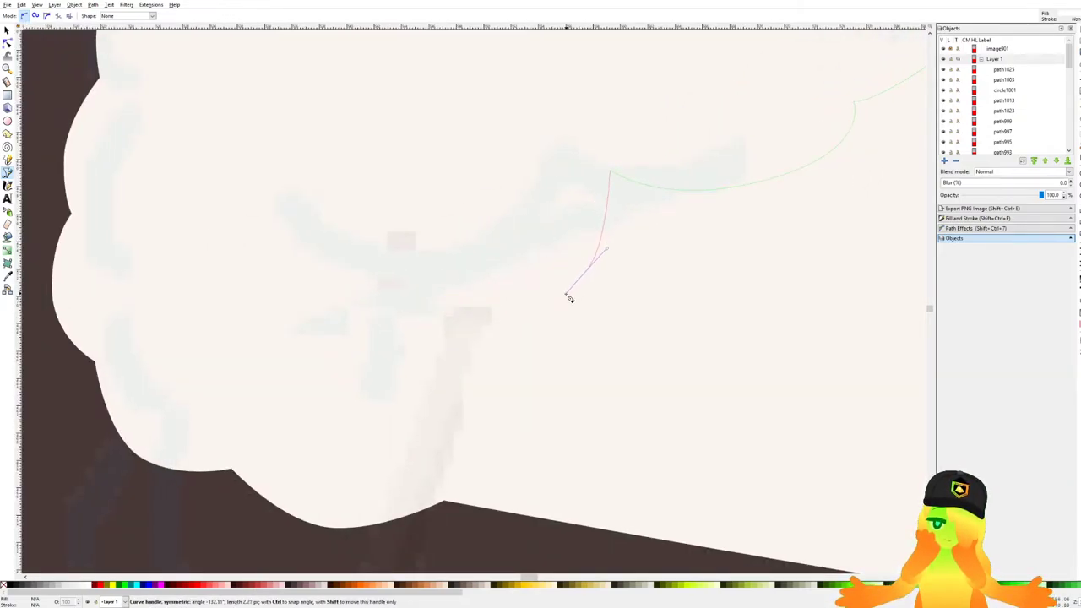
left_click(490, 316)
scroll(495, 309, "down", 3)
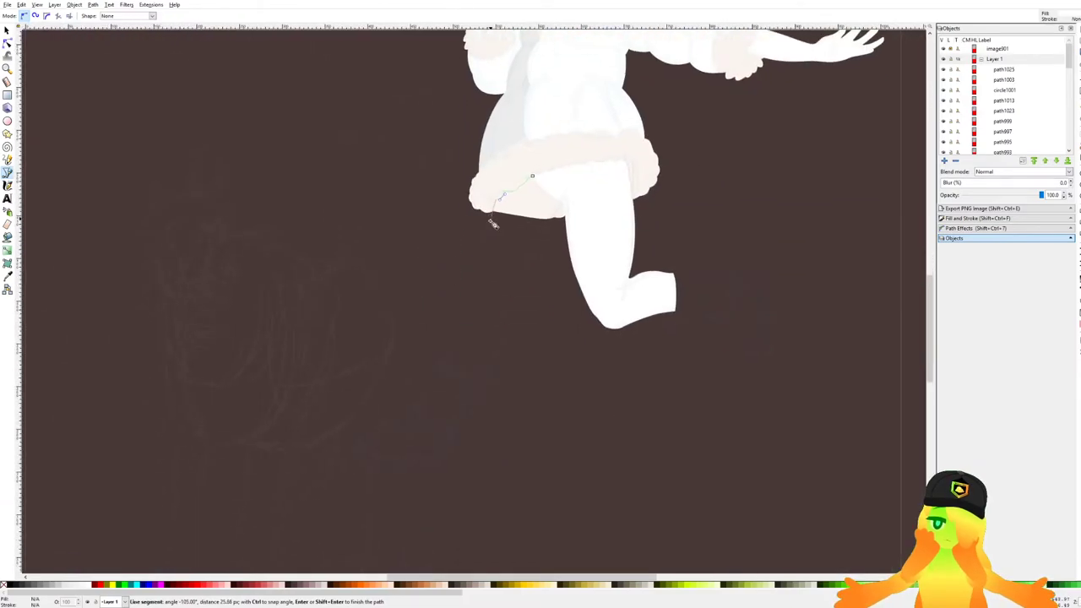
Trace the straight leg's outer edge from the hem past the knee down to the boot's top.
scroll(490, 217, "up", 1)
scroll(469, 263, "up", 2)
left_click_drag(455, 282, 444, 385)
left_click_drag(444, 384, 563, 162)
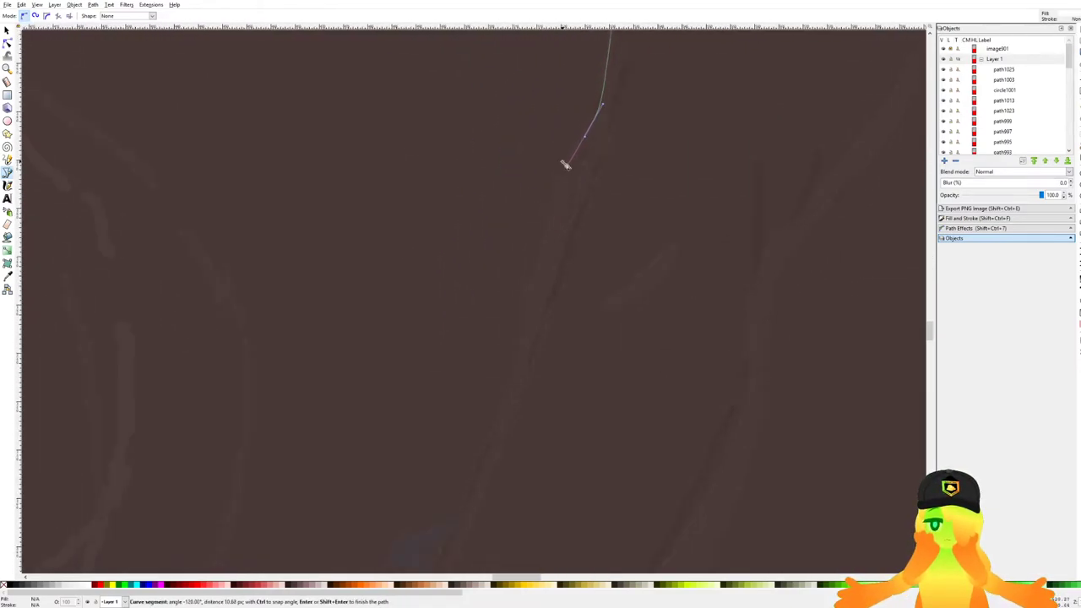
left_click_drag(550, 257, 551, 259)
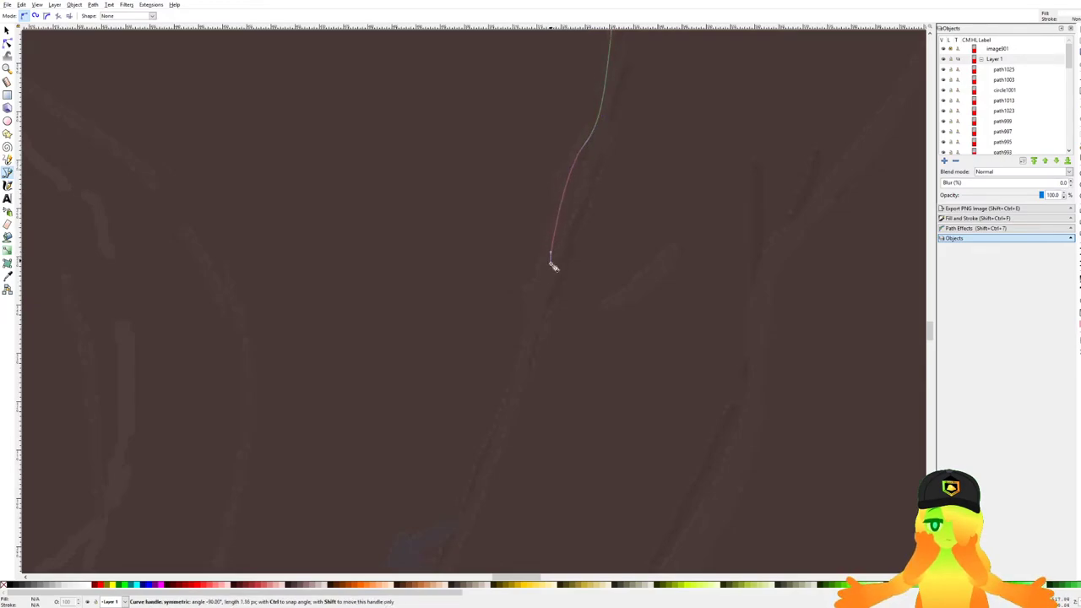
key("BackSpace")
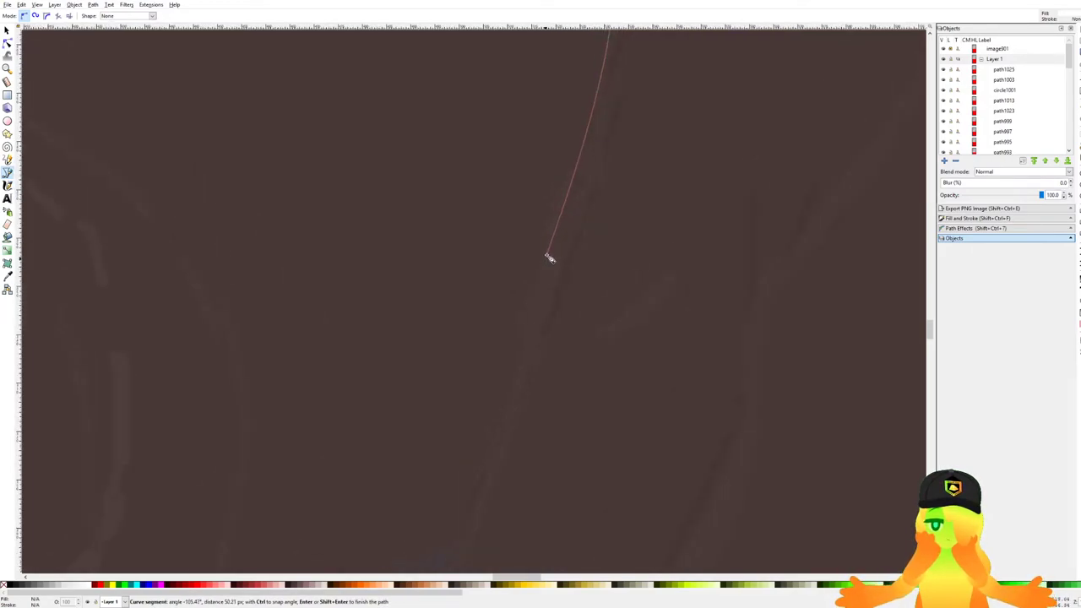
left_click_drag(542, 251, 602, 184)
scroll(602, 184, "down", 3)
scroll(564, 287, "up", 2)
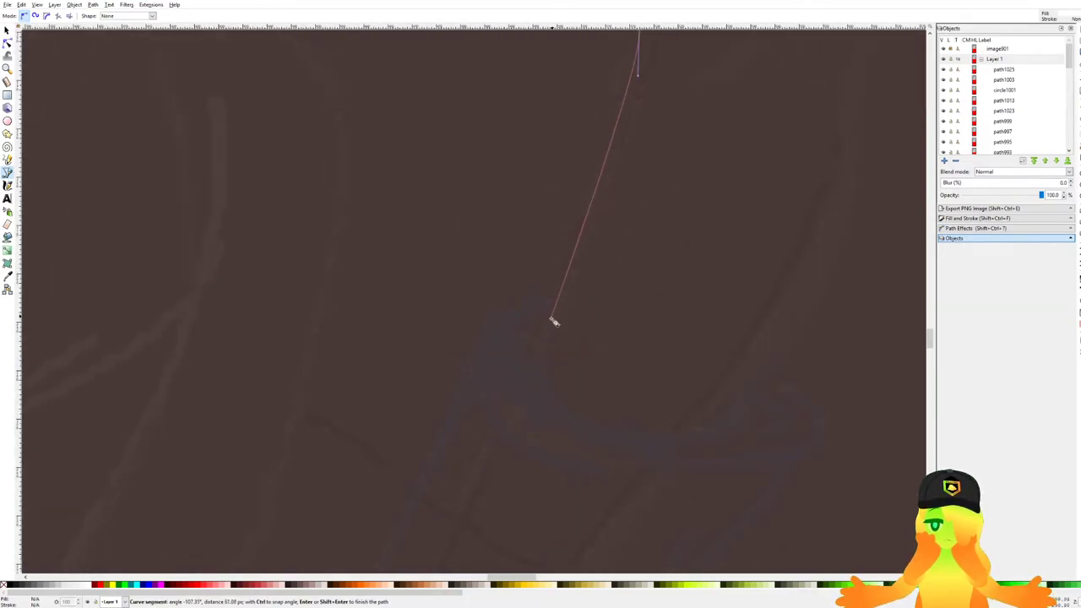
Curve the straight leg's outline along the boot's top edge and up the inner calf toward the knee.
left_click_drag(603, 426, 672, 437)
left_click(719, 422)
left_click_drag(757, 385, 644, 457)
left_click_drag(713, 328, 748, 213)
left_click_drag(743, 153, 609, 318)
Trace the straight leg's inner thigh edge from the knee up across the fur hem's lower border.
scroll(746, 179, "down", 3)
scroll(609, 319, "up", 2)
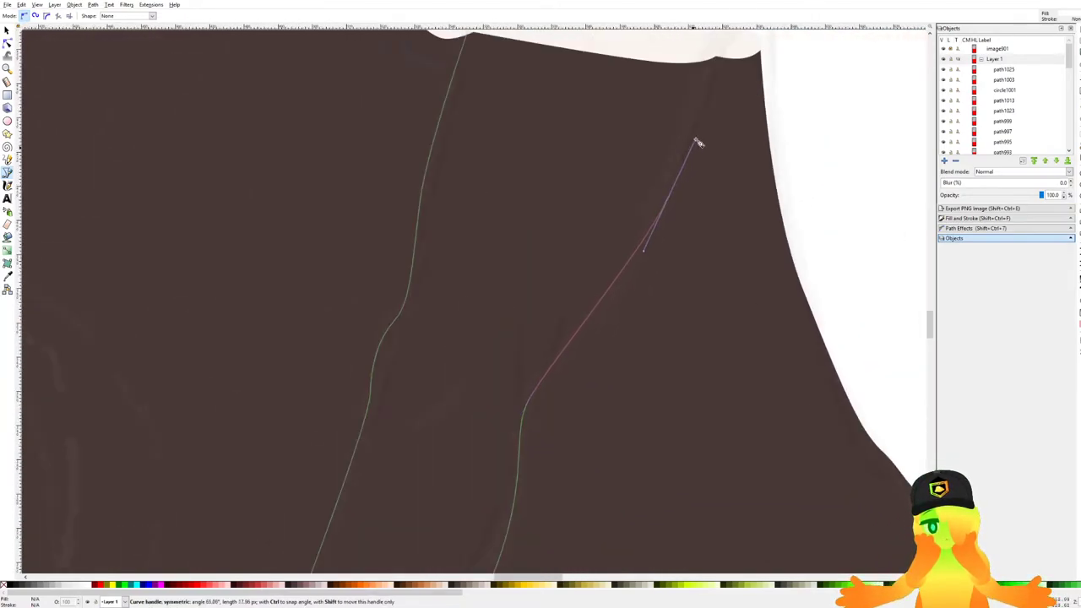
left_click_drag(684, 141, 726, 3)
left_click_drag(702, 133, 672, 221)
scroll(671, 220, "up", 3)
scroll(671, 221, "right", 1)
left_click_drag(631, 346, 675, 220)
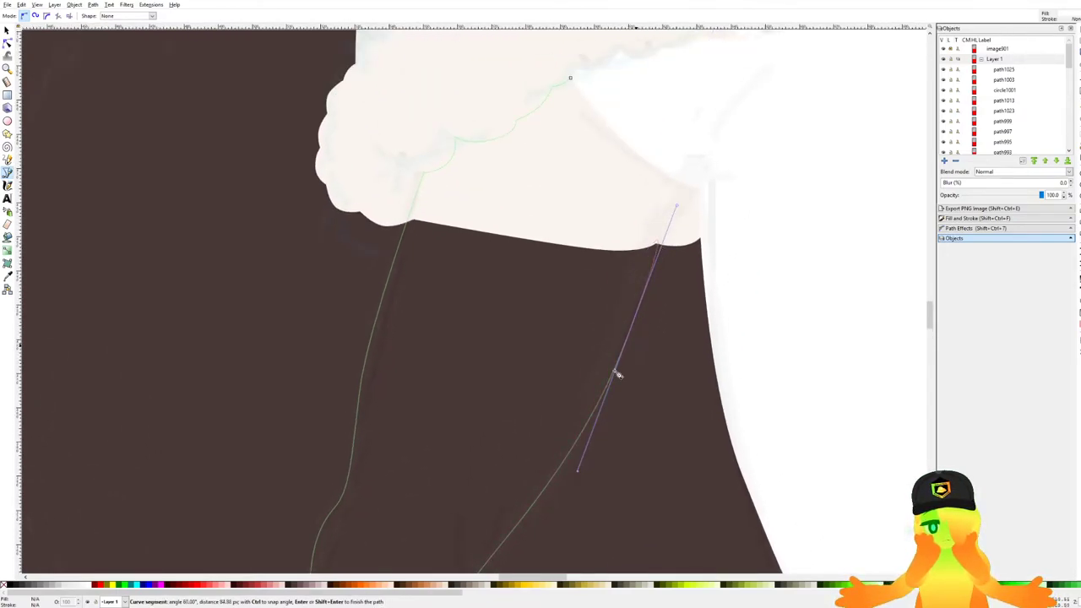
left_click_drag(588, 425, 652, 262)
left_click_drag(669, 223, 672, 221)
Close the straight leg's outline behind the bent thigh, fill it with white, and save the document.
left_click_drag(697, 186, 711, 105)
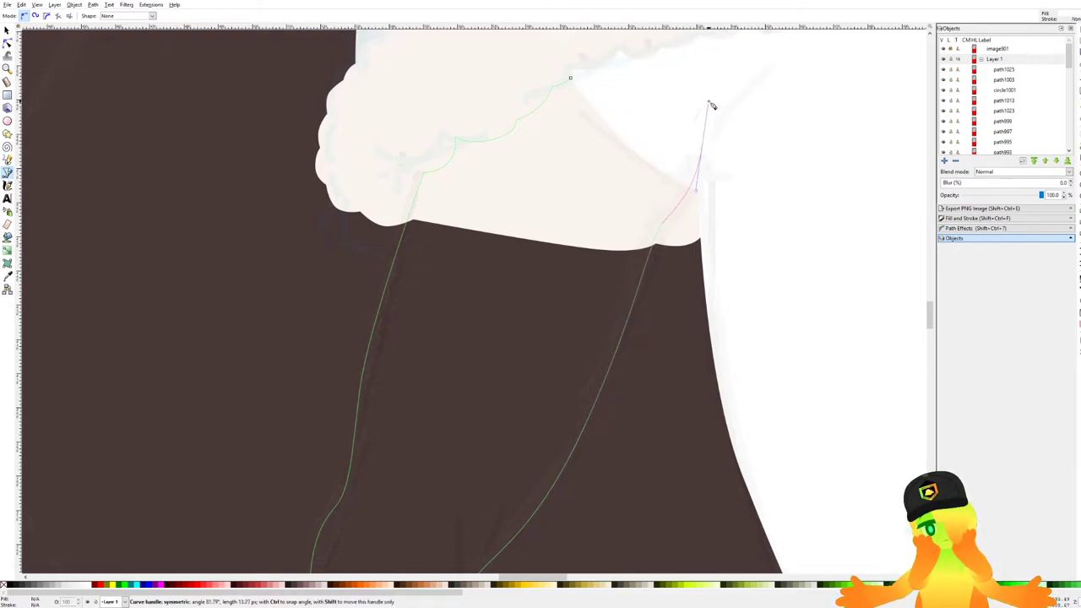
left_click(571, 78)
scroll(560, 120, "down", 2)
key("ctrl+s")
scroll(546, 191, "down", 4)
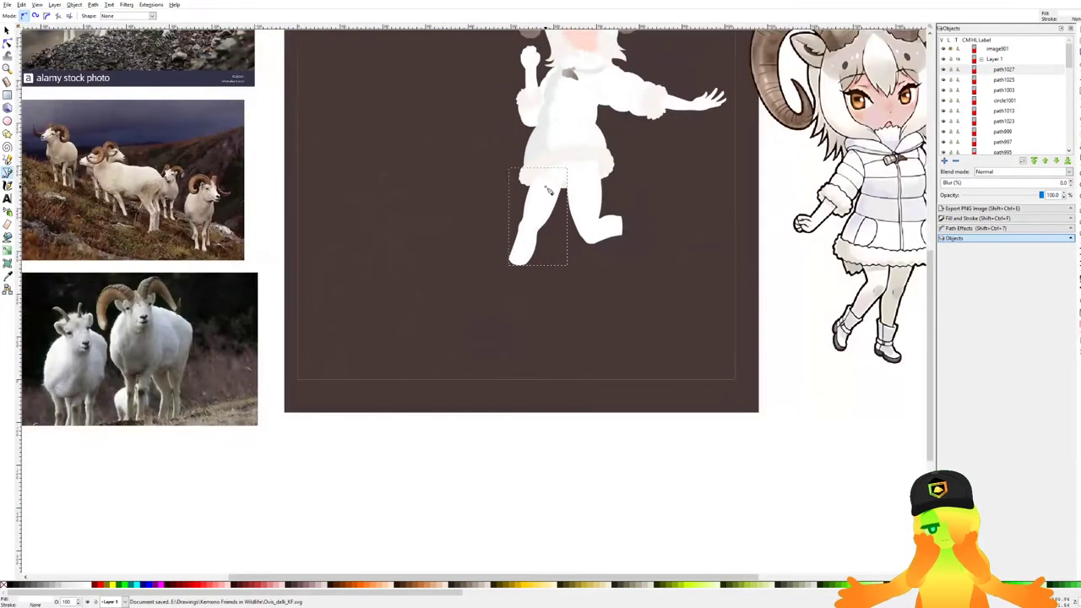
Fill the straight leg with the light grey sampled from the coat's shaded side and lower it behind the bent leg.
key("d")
scroll(547, 112, "up", 4)
scroll(543, 298, "down", 2)
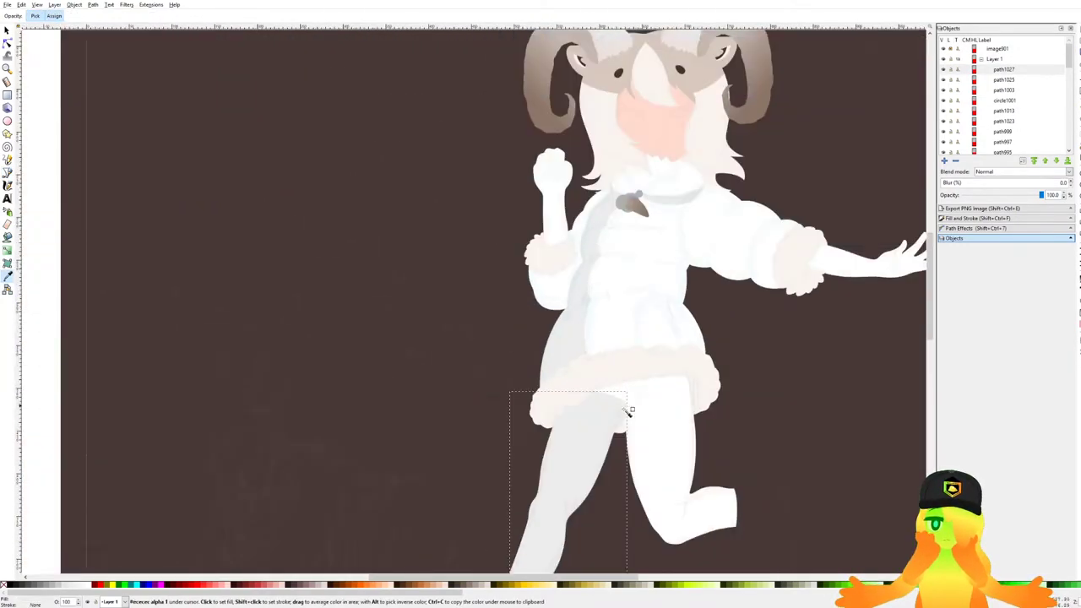
scroll(624, 397, "up", 3)
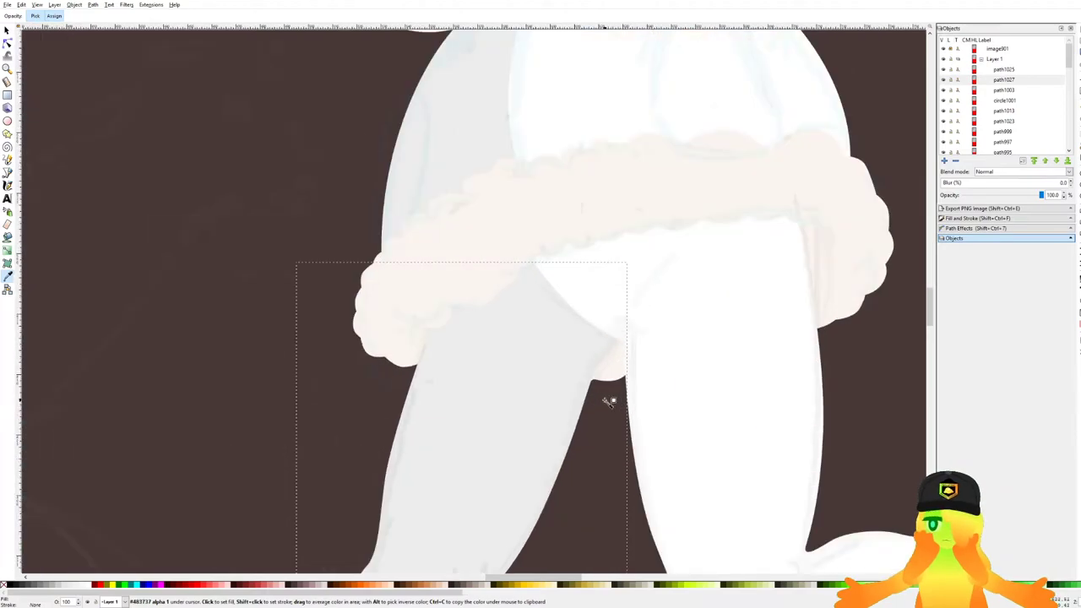
scroll(525, 321, "down", 4)
scroll(538, 311, "up", 4)
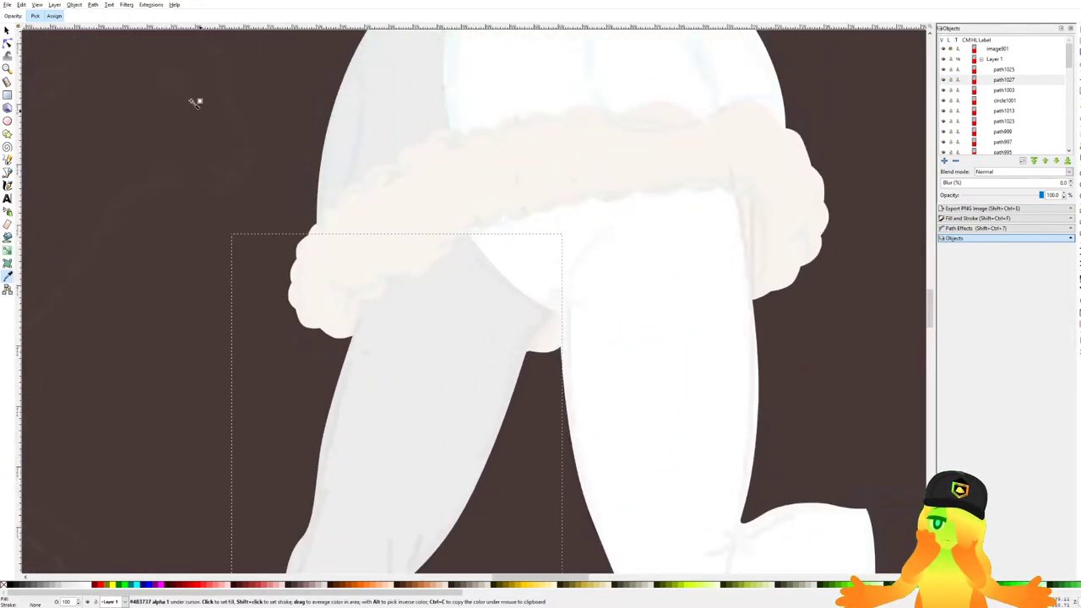
Reshape the bent leg's inner thigh curve between the fur hem and the gap separating the legs, and save the document.
left_click(6, 44)
scroll(465, 267, "up", 1)
left_click(516, 229)
scroll(551, 252, "up", 2)
left_click(450, 246)
scroll(450, 254, "down", 6)
left_click(663, 333)
scroll(405, 283, "up", 3)
scroll(621, 272, "up", 2)
left_click(671, 208)
left_click_drag(672, 167, 590, 273)
left_click_drag(537, 224, 507, 229)
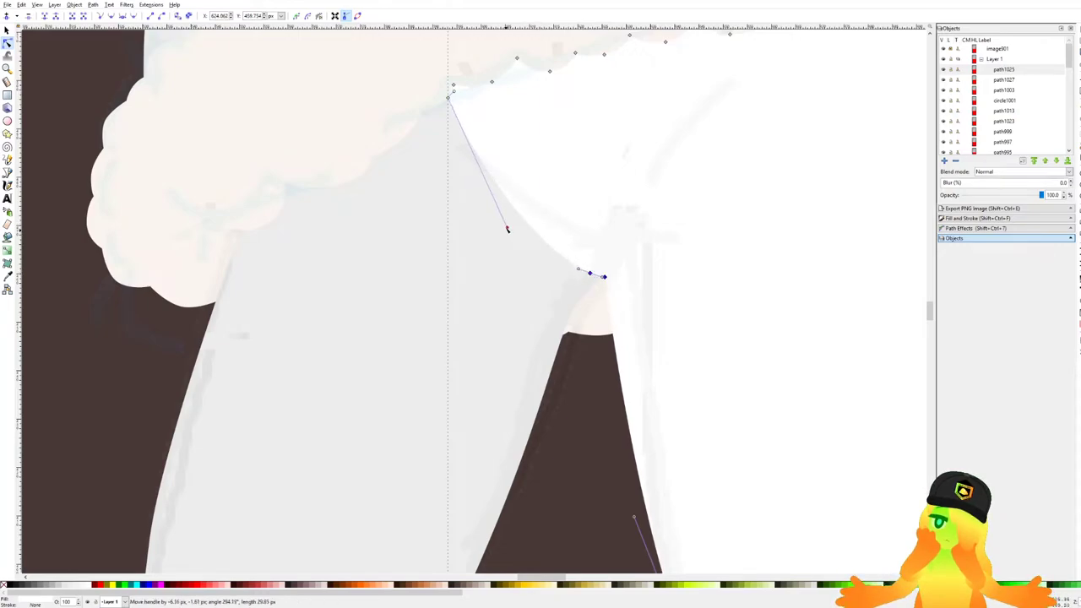
key("Escape")
key("Escape")
scroll(413, 333, "down", 5)
key("ctrl+s")
left_click_drag(700, 372, 589, 306)
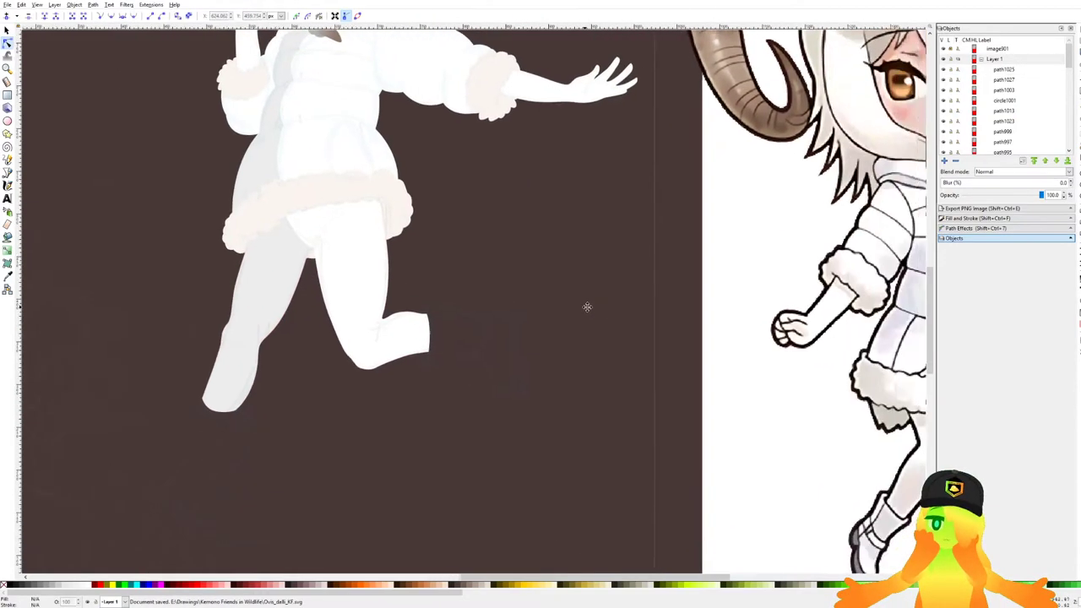
scroll(586, 307, "down", 3)
key("ctrl+s")
Examine both legs against the reference character and the faint boot sketch below the straight leg.
scroll(570, 334, "up", 1)
scroll(562, 357, "up", 2)
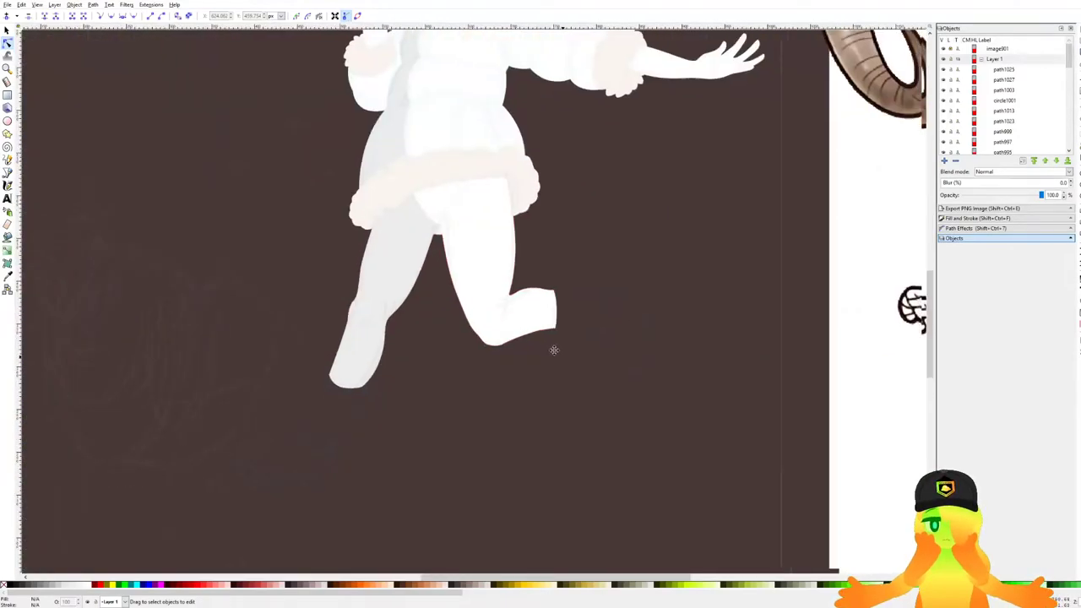
scroll(548, 264, "down", 3)
scroll(544, 257, "up", 3)
scroll(536, 250, "down", 3)
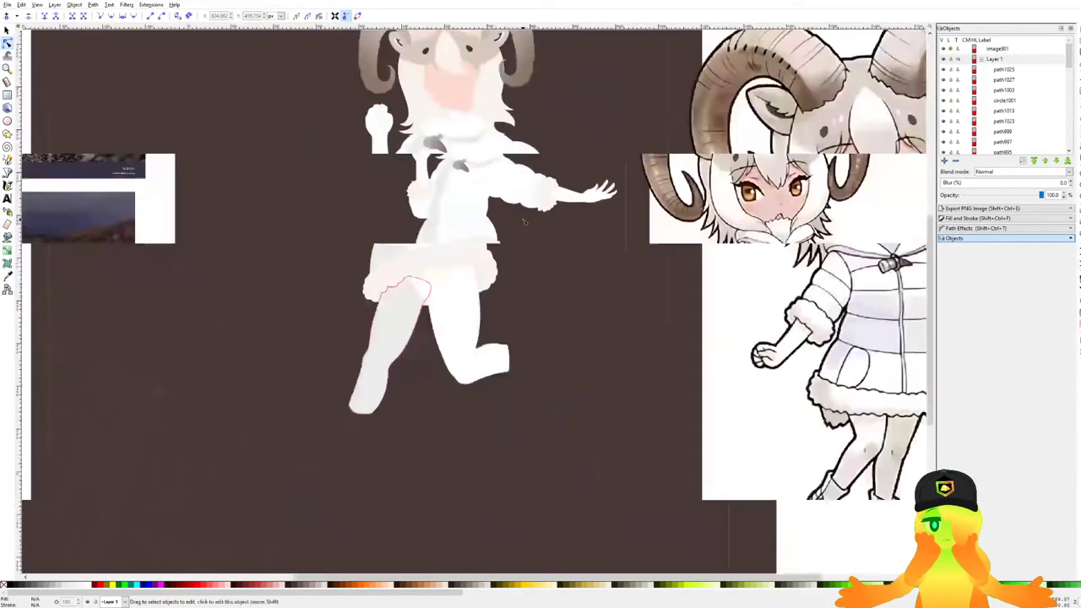
scroll(536, 250, "down", 1)
scroll(537, 257, "up", 3)
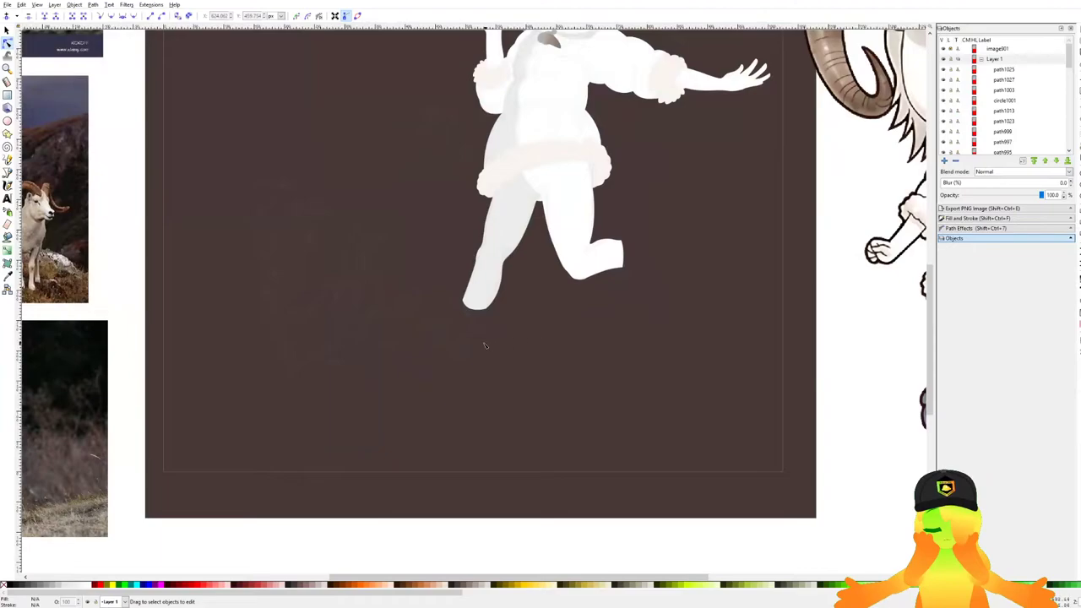
scroll(539, 264, "up", 2)
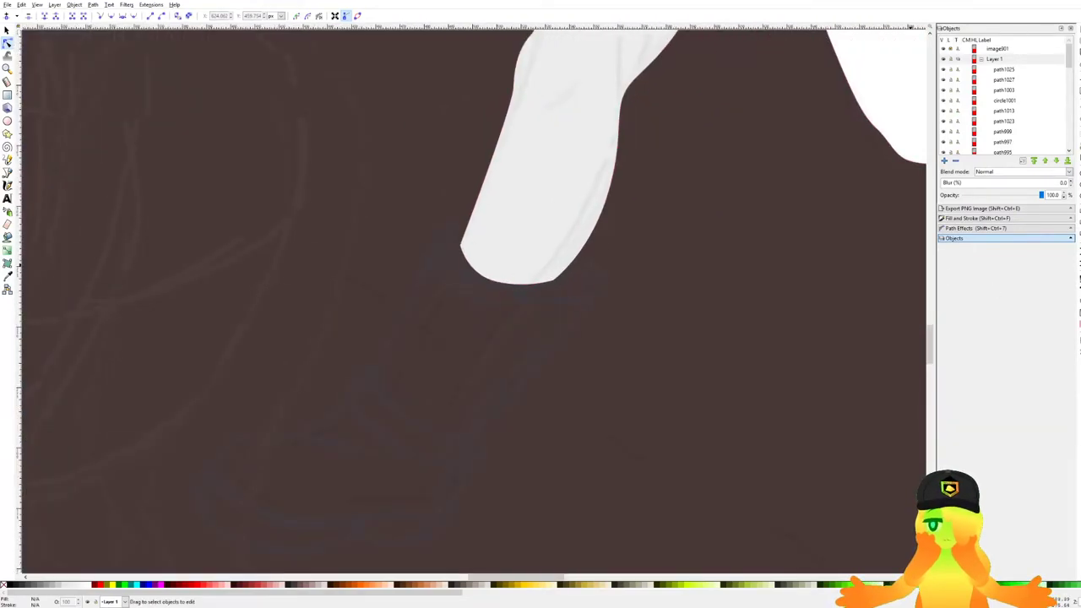
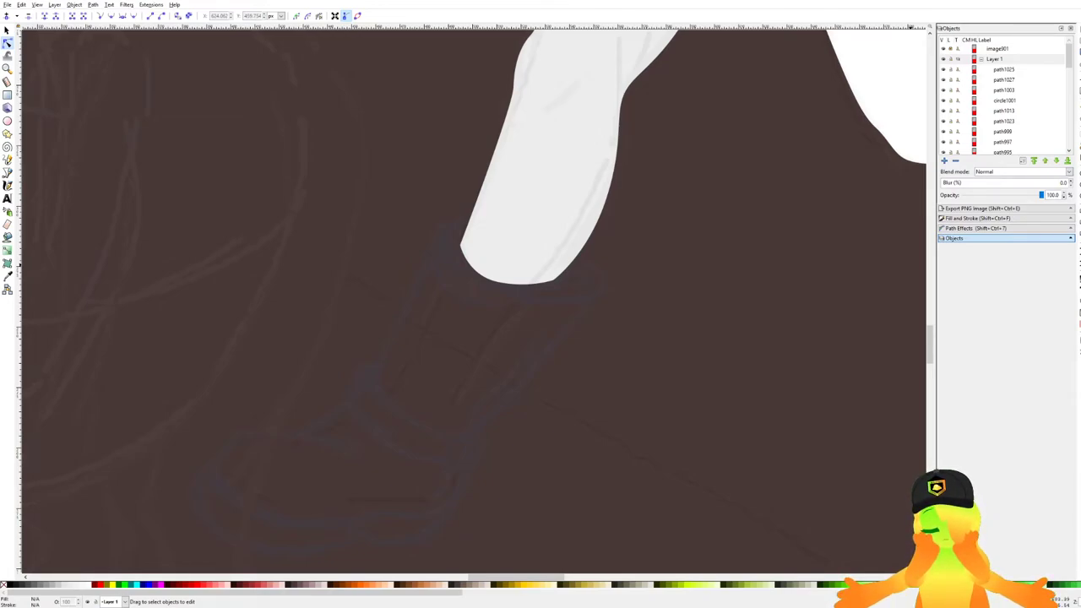
Save the drawing before starting on the boots.
left_click_drag(508, 408, 420, 326)
scroll(419, 326, "down", 3)
left_click_drag(529, 322, 417, 335)
key("ctrl+s")
scroll(537, 211, "up", 4)
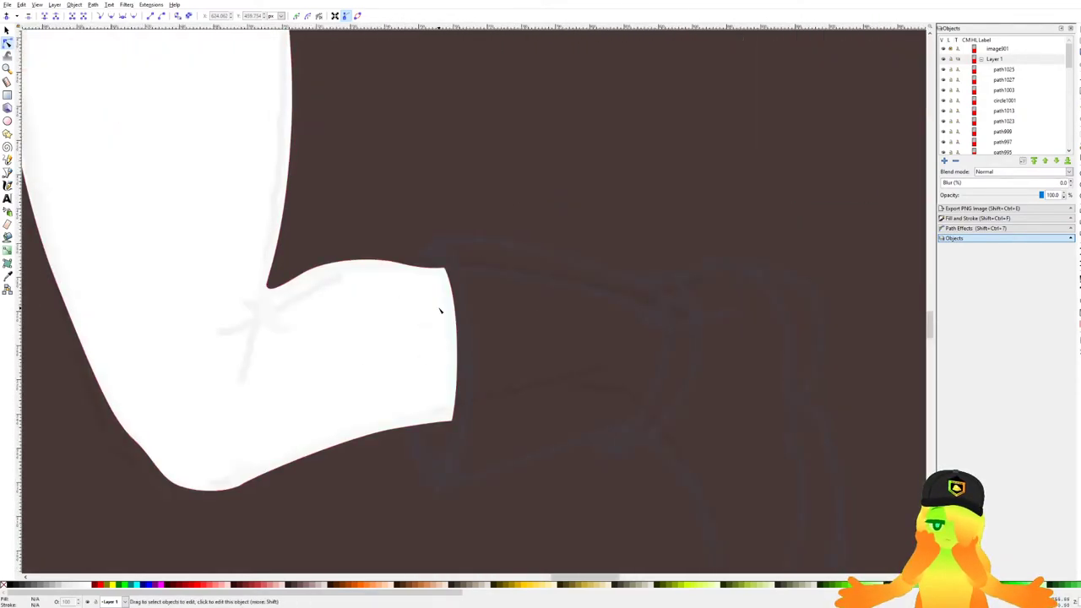
Start a Bezier outline of the bent leg's boot, tracing the cuff's lower corner and the shaft's lower edge to the ankle.
scroll(442, 307, "down", 6)
scroll(431, 245, "up", 2)
scroll(368, 232, "up", 5)
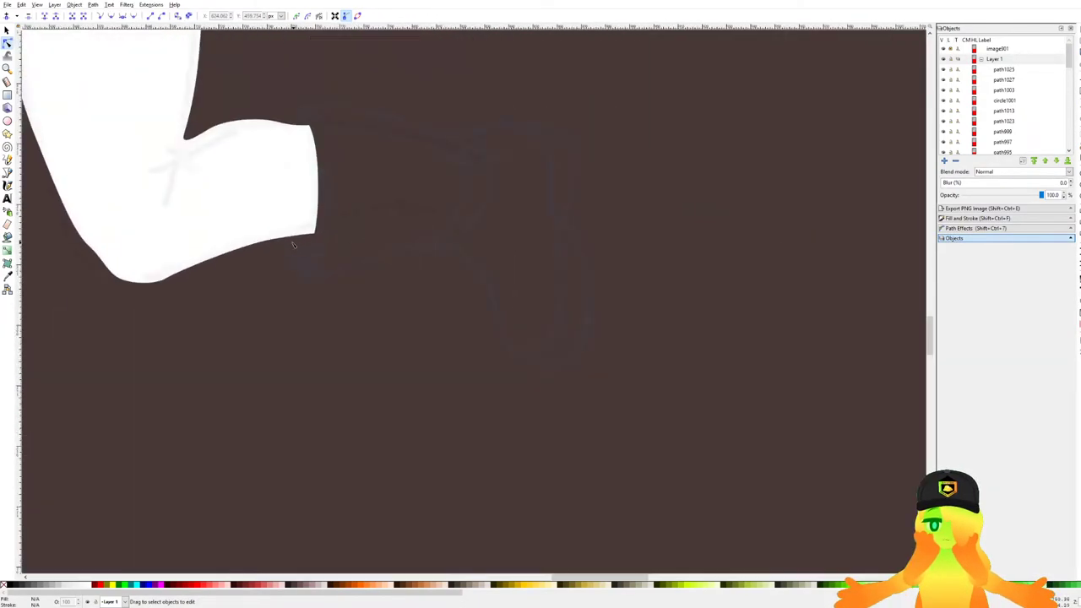
left_click(7, 172)
left_click(244, 161)
left_click_drag(336, 390, 342, 399)
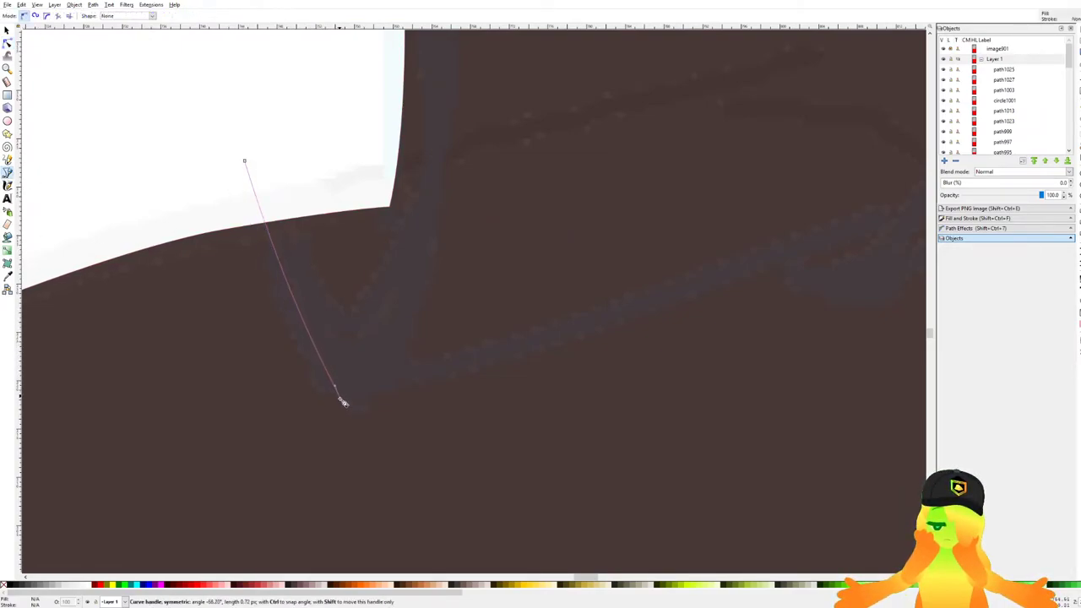
key("BackSpace")
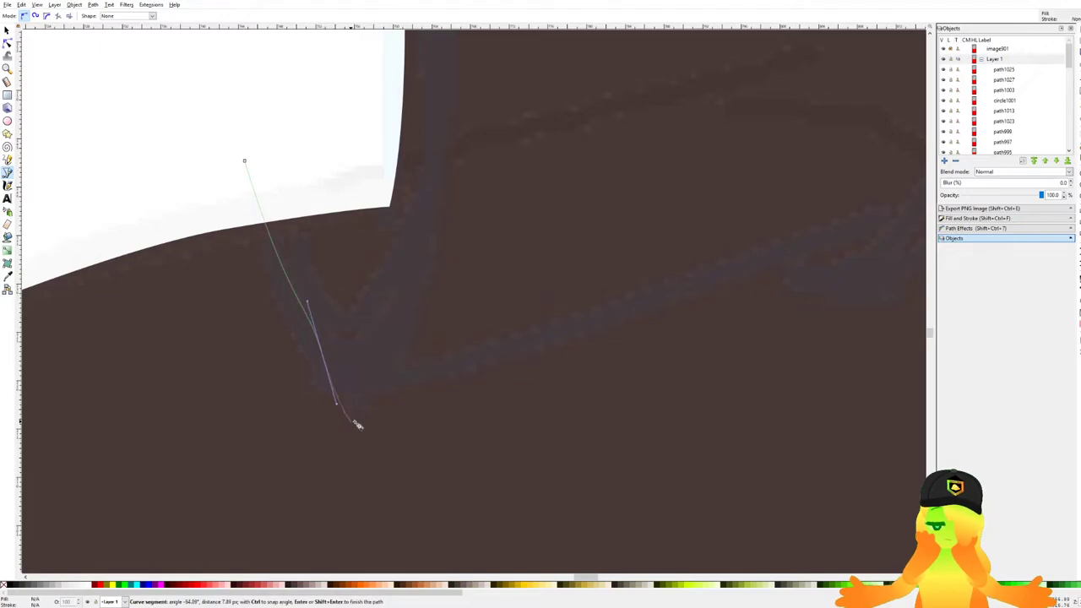
left_click_drag(452, 393, 588, 346)
scroll(658, 312, "down", 2)
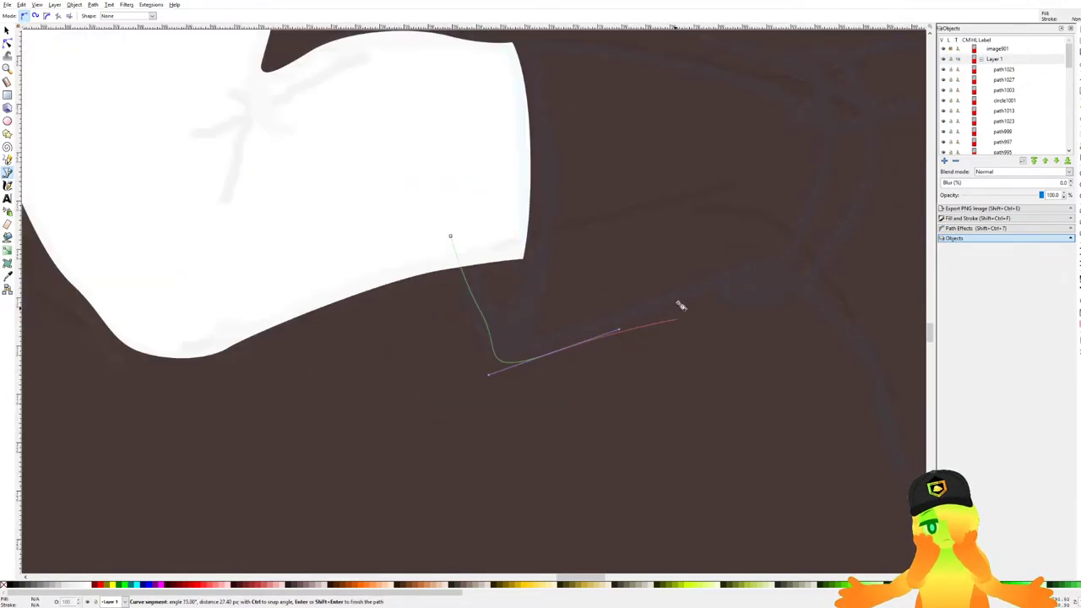
left_click_drag(671, 286, 449, 280)
scroll(544, 273, "up", 1)
left_click(551, 263)
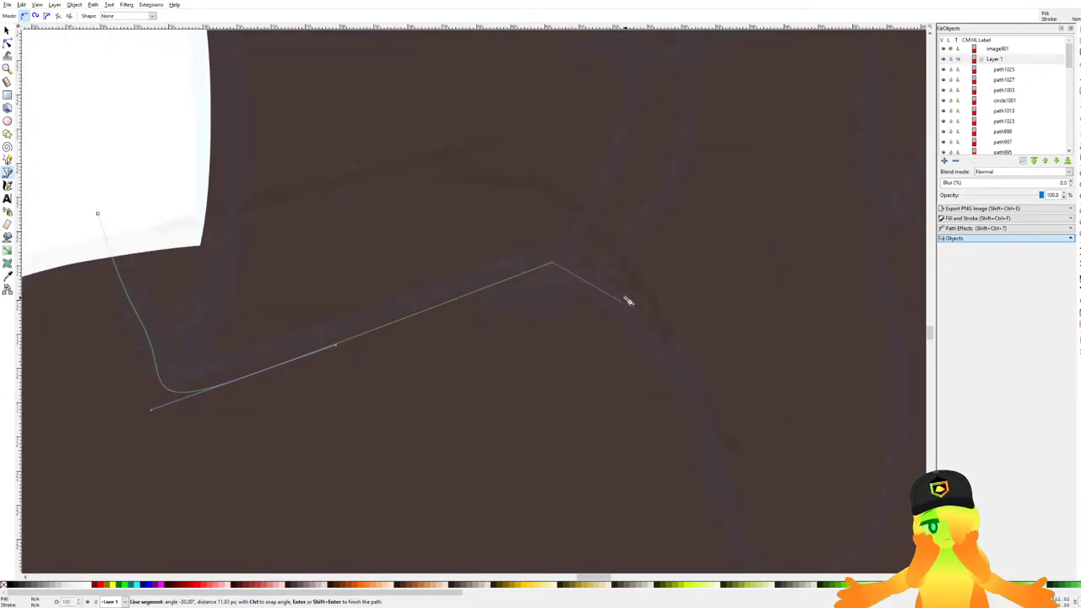
Continue the bent leg's boot outline from the front of the ankle down along the instep, following the sketch.
scroll(591, 279, "down", 3)
scroll(574, 262, "right", 3)
scroll(512, 231, "down", 2)
scroll(532, 244, "right", 2)
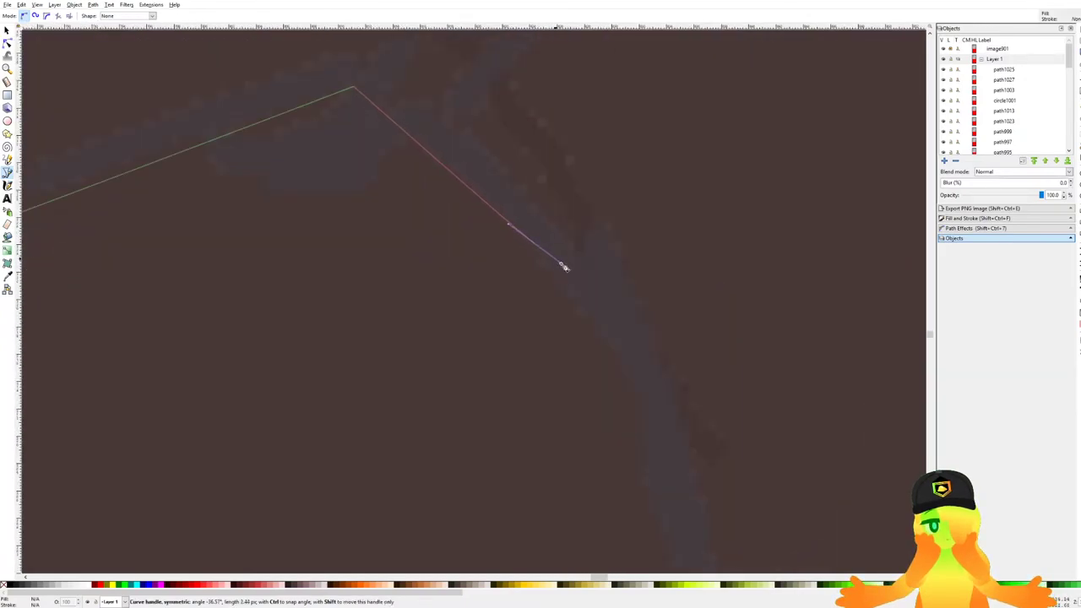
left_click_drag(495, 237, 547, 279)
key("BackSpace")
left_click_drag(495, 217, 508, 315)
scroll(538, 265, "down", 4)
scroll(558, 284, "up", 3)
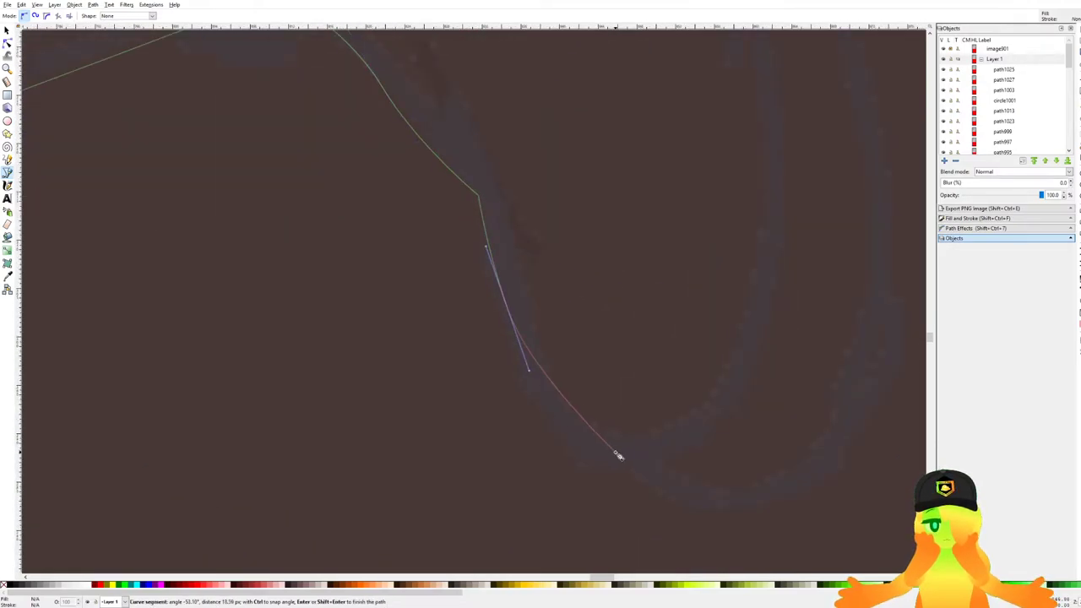
Trace the bent leg's boot outline around the toe, up the sole and around the heel to the back of the ankle.
left_click_drag(697, 428, 789, 366)
scroll(785, 295, "down", 2)
key("BackSpace")
left_click_drag(720, 371, 758, 365)
scroll(772, 315, "up", 2)
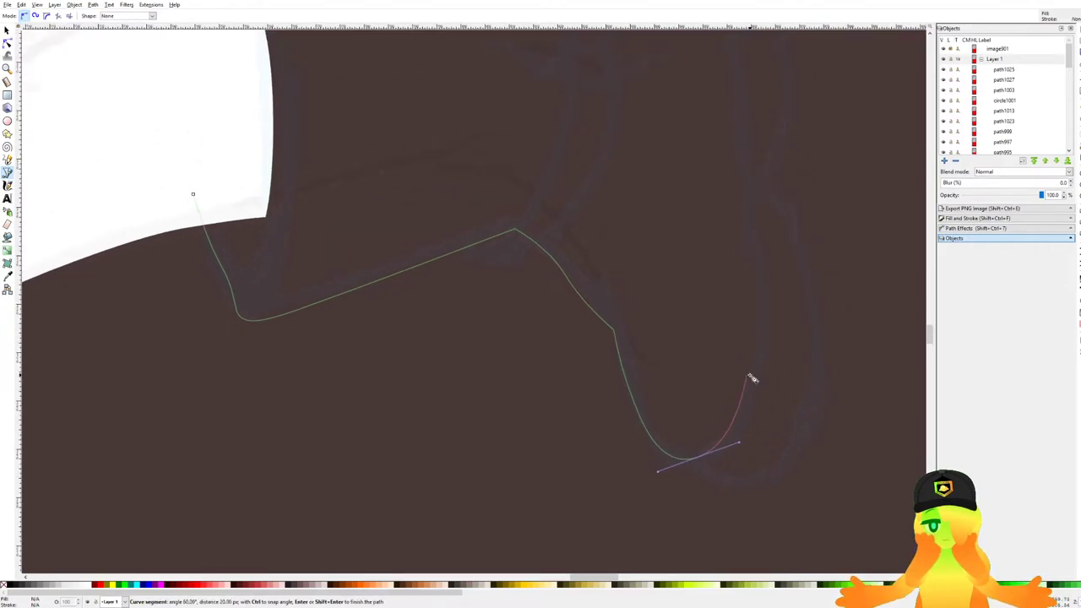
left_click_drag(763, 324, 762, 219)
scroll(742, 173, "up", 6)
left_click_drag(762, 304, 733, 204)
left_click_drag(568, 163, 518, 185)
left_click(459, 238)
Trace the upper edge of the boot shaft and the cuff, closing the bent leg's boot shape at its starting point.
scroll(422, 242, "down", 4)
left_click_drag(390, 247, 597, 213)
scroll(480, 238, "up", 3)
left_click_drag(494, 165, 205, 108)
left_click(200, 116)
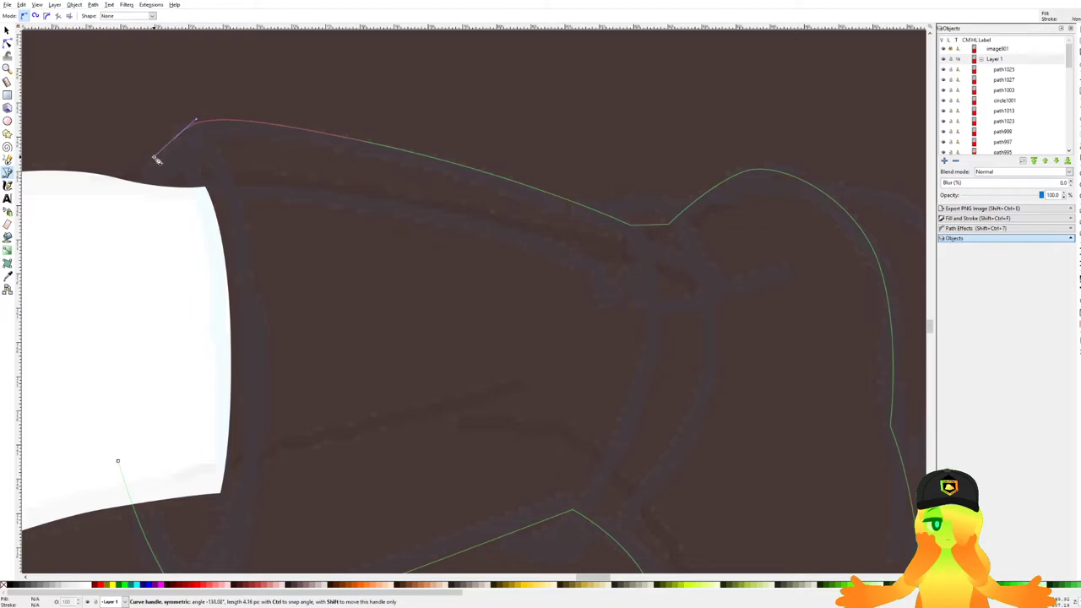
left_click(118, 463)
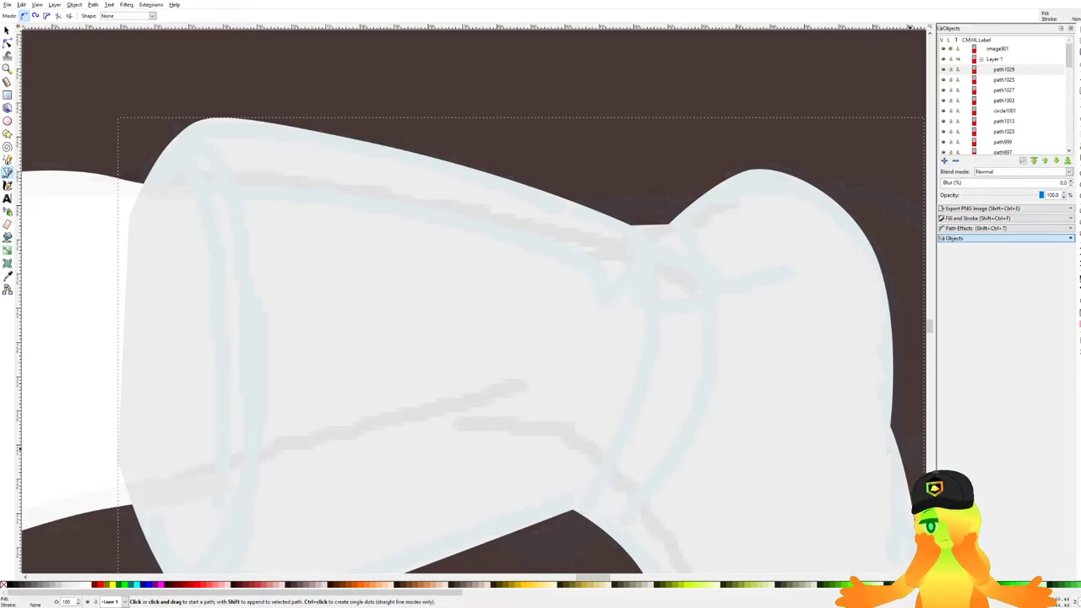
Save the drawing and stack the bent leg's boot behind the leg, just above the background rectangle.
scroll(633, 287, "down", 4)
key("ctrl+s")
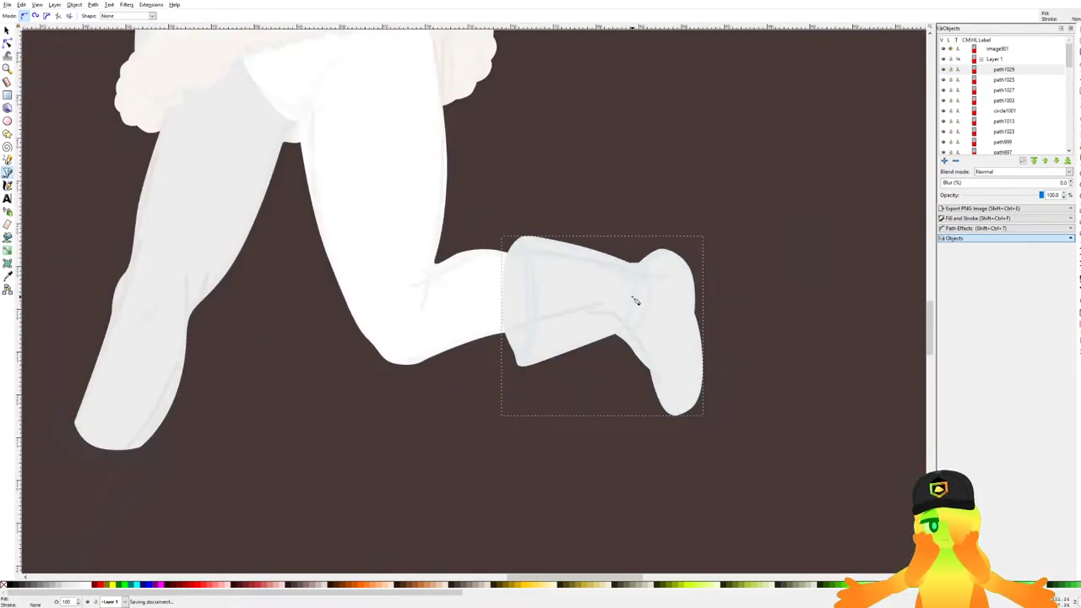
key("Page_Down")
key("End")
key("Page_Up")
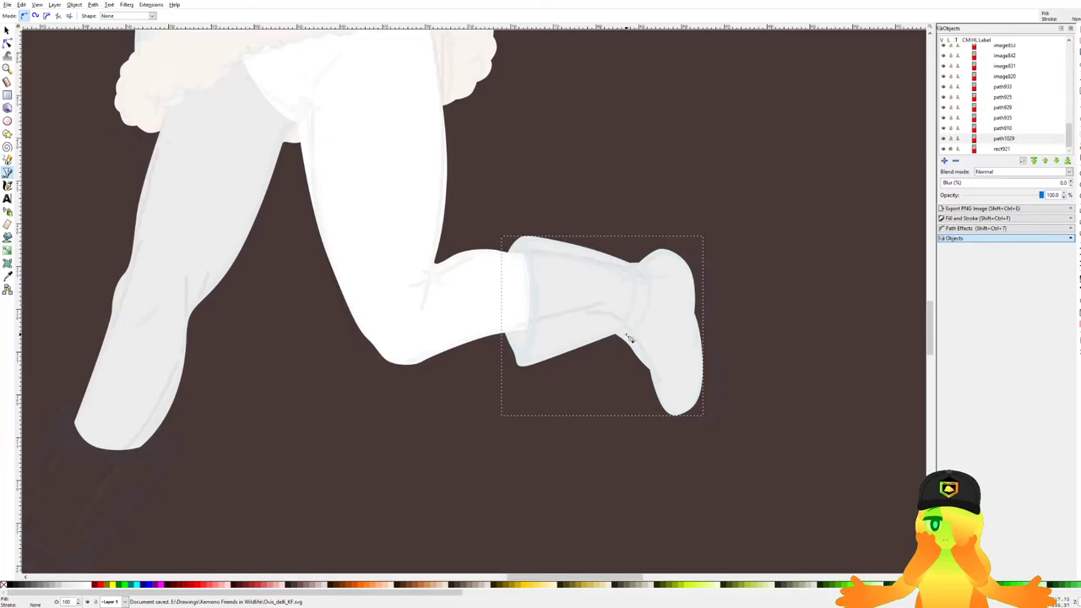
Start a Bezier outline of the straight leg's boot, tracing the cuff's rear corner and the back of the shaft to the ankle.
left_click_drag(625, 340, 723, 279)
scroll(723, 278, "down", 1)
left_click_drag(456, 342, 570, 300)
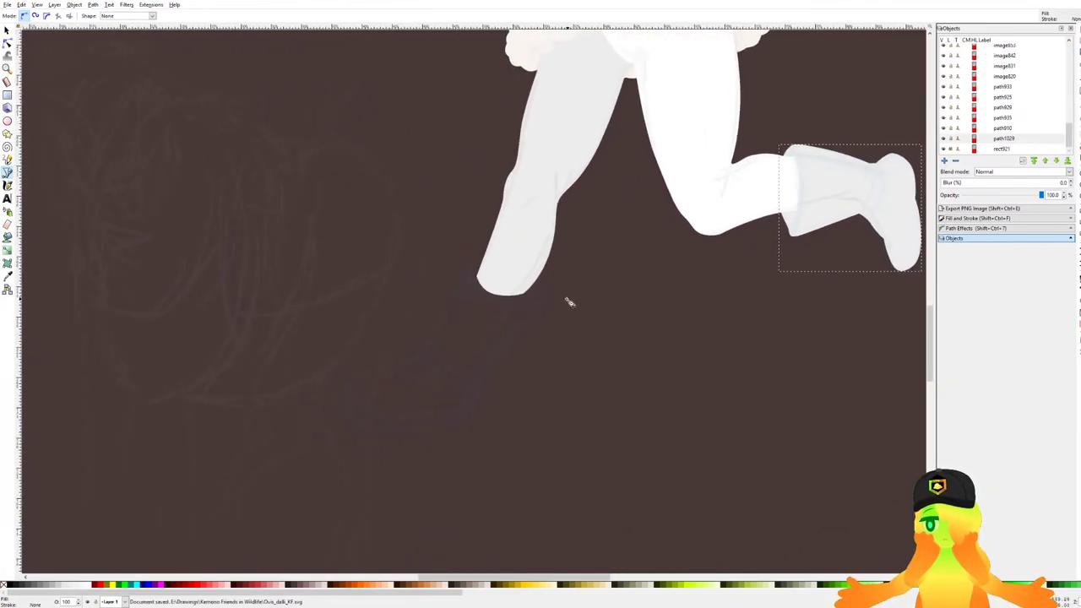
scroll(410, 231, "up", 2)
scroll(478, 188, "up", 2)
left_click_drag(406, 149, 784, 279)
left_click_drag(683, 367, 776, 180)
scroll(646, 397, "down", 3)
scroll(744, 206, "up", 1)
left_click(684, 318)
left_click(613, 377)
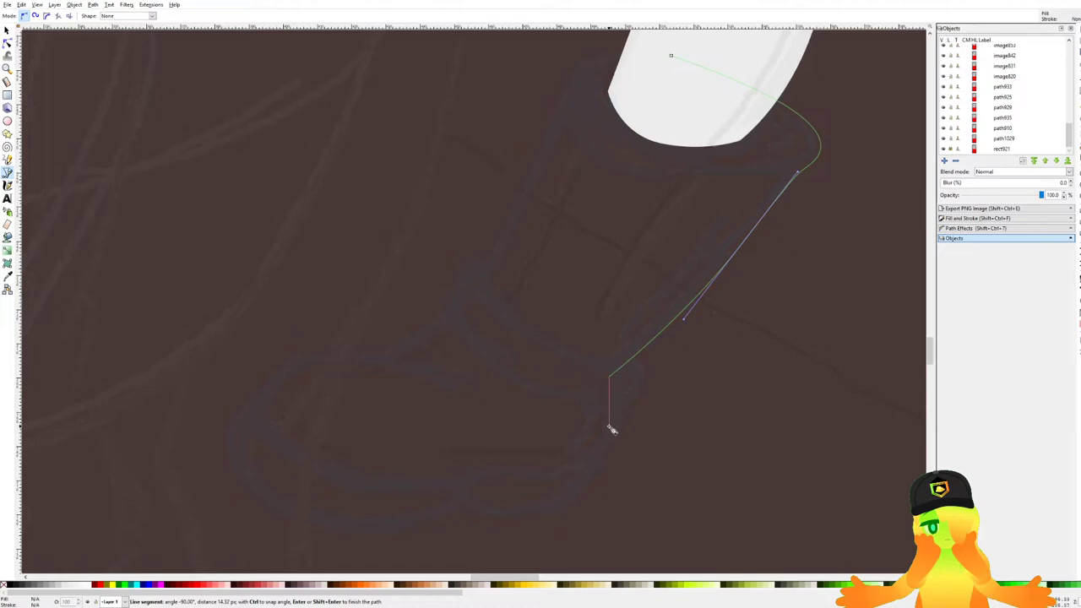
Continue the straight leg's boot outline around the heel, along the sole and around the toe.
scroll(680, 333, "up", 3)
left_click(695, 253)
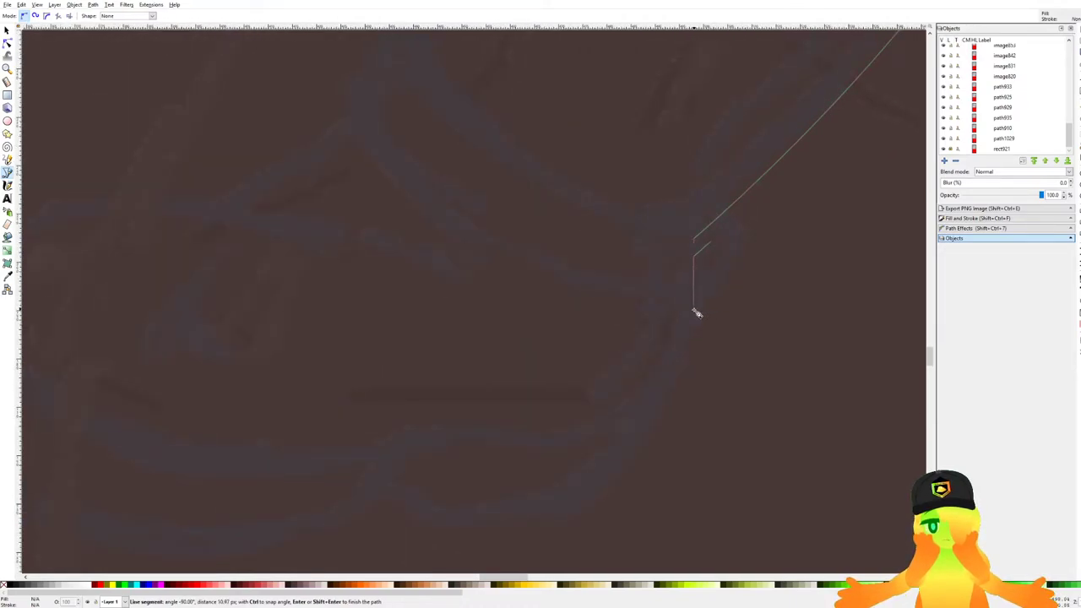
left_click_drag(682, 342, 658, 386)
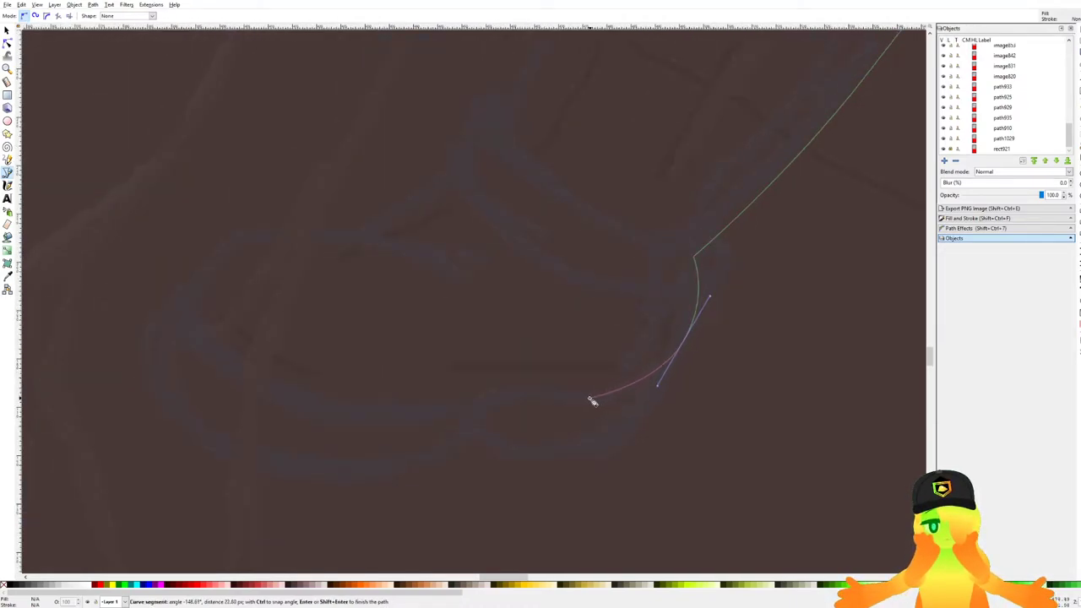
left_click_drag(536, 390, 419, 417)
scroll(328, 406, "left", 2)
left_click_drag(300, 365, 202, 284)
Trace the instep, the front of the shaft and the cuff's front corner, closing the straight leg's boot shape.
left_click(347, 234)
left_click_drag(355, 236, 412, 227)
scroll(472, 209, "up", 1)
left_click_drag(472, 209, 524, 265)
scroll(590, 216, "down", 1)
scroll(548, 316, "down", 1)
left_click_drag(591, 219, 612, 173)
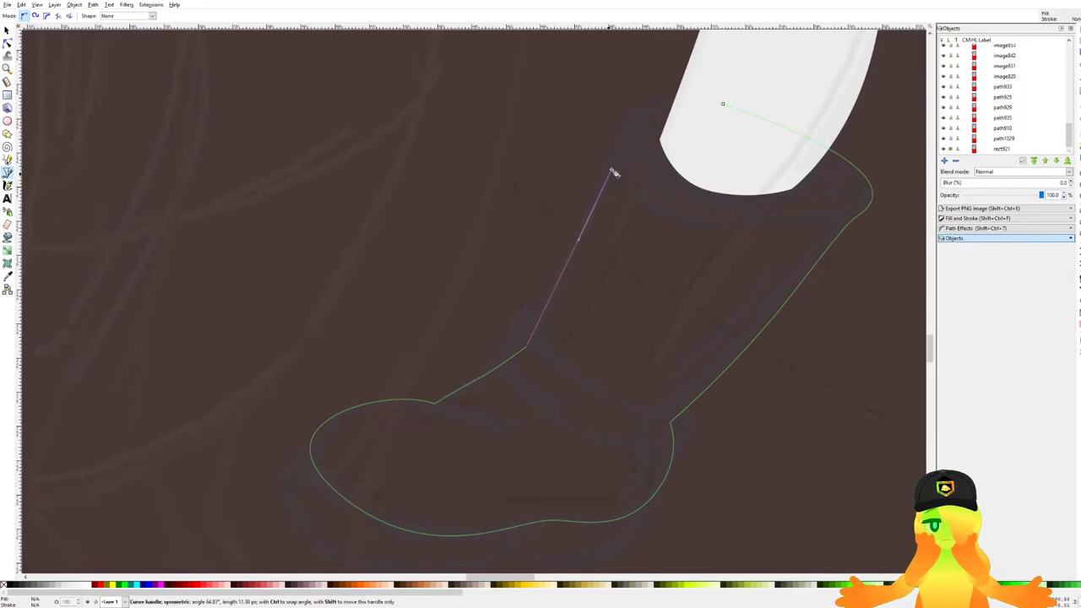
left_click_drag(625, 135, 678, 100)
left_click(724, 104)
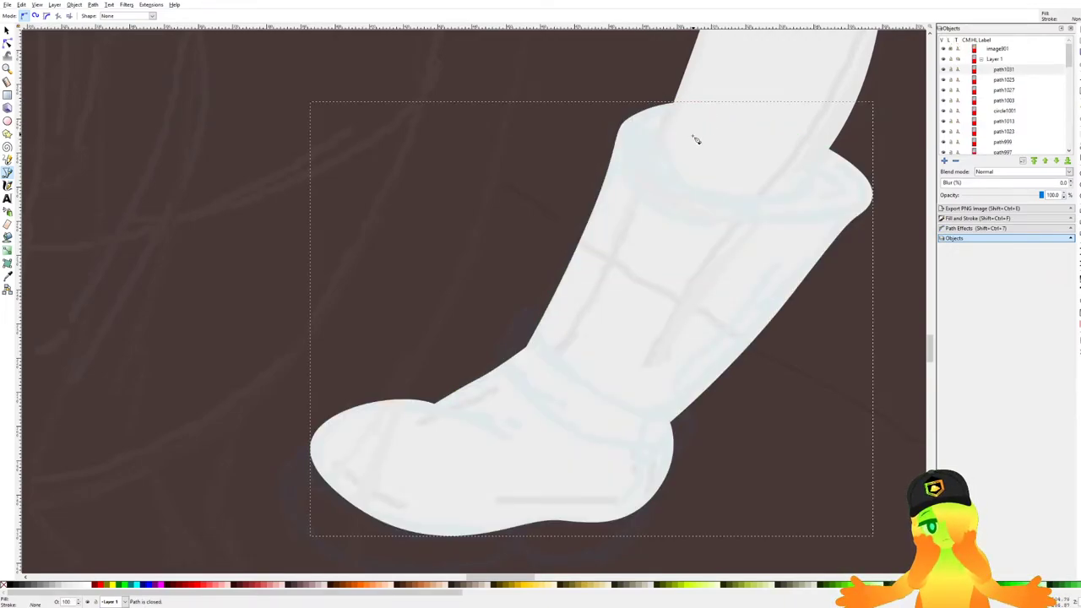
Save the drawing and stack the straight leg's boot at the back, just above the background rectangle.
scroll(689, 163, "down", 4)
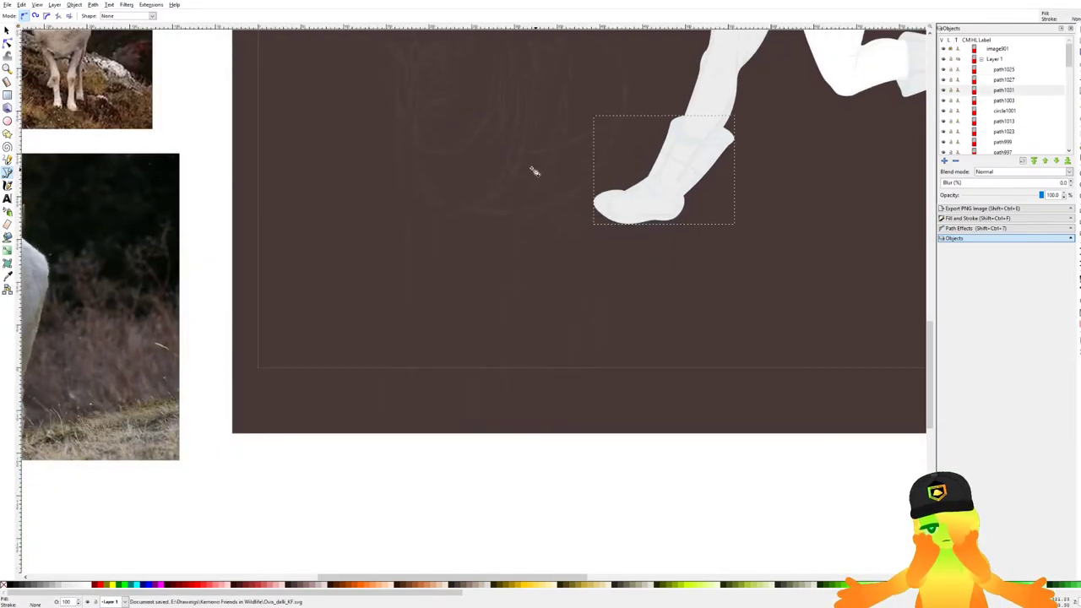
scroll(540, 172, "down", 3)
key("ctrl+s")
scroll(634, 223, "up", 5)
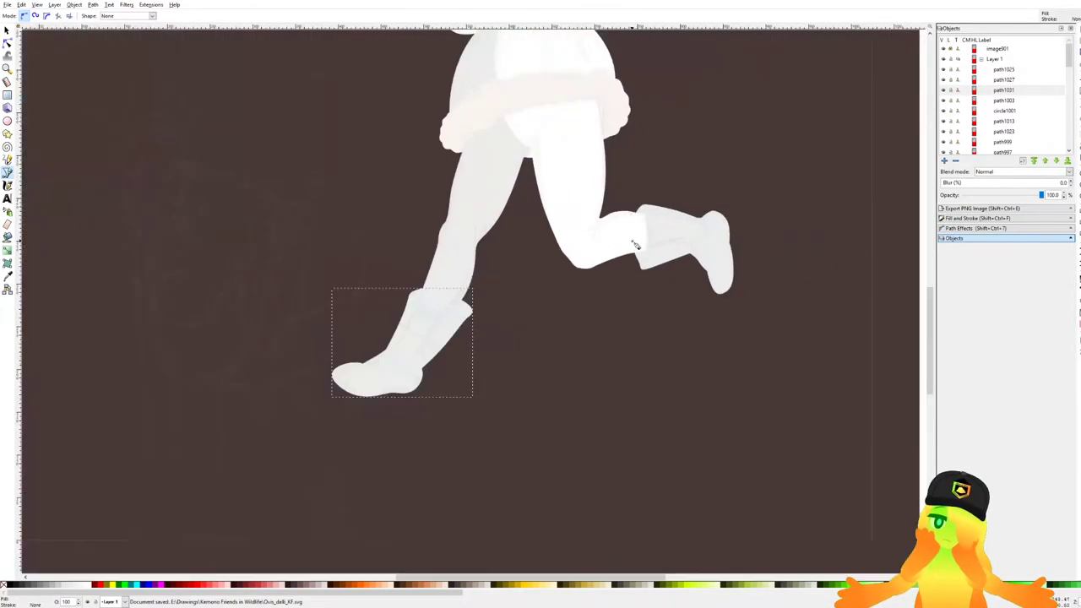
scroll(540, 203, "down", 2)
key("ctrl+s")
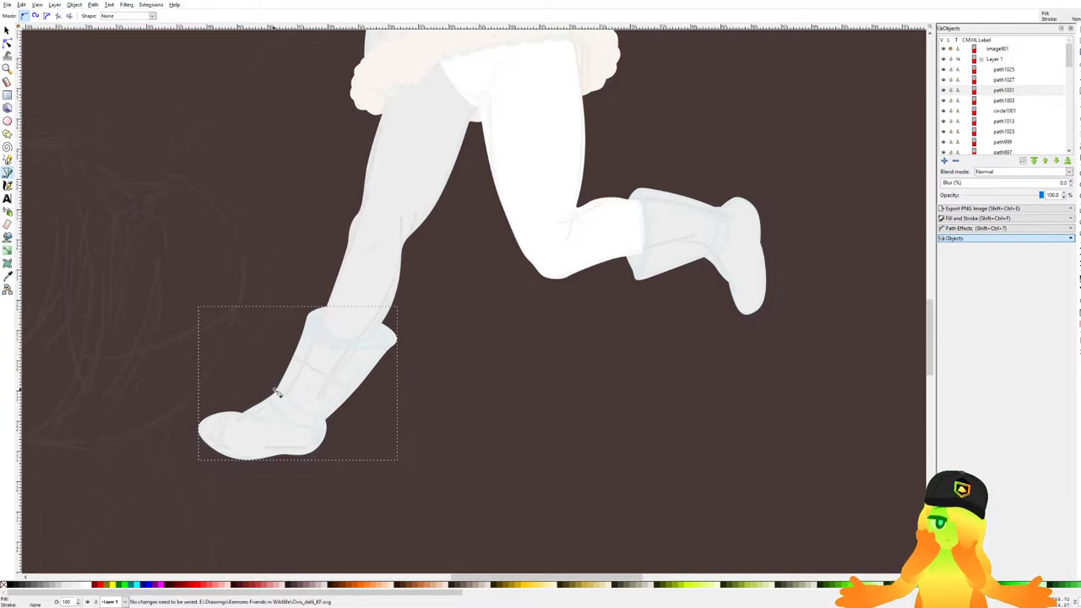
left_click_drag(298, 415, 469, 300)
scroll(471, 301, "up", 1)
key("End")
key("Page_Up")
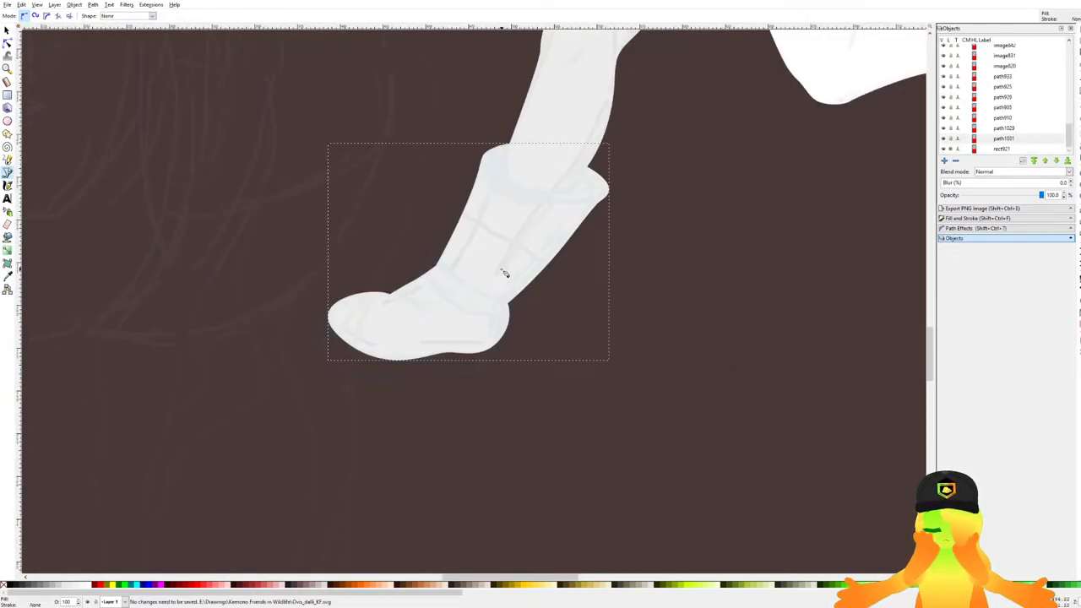
Start an ankle band outline on the straight leg's boot, tracing its upper edge from the back of the ankle to the front.
scroll(503, 271, "down", 3)
scroll(507, 309, "down", 2)
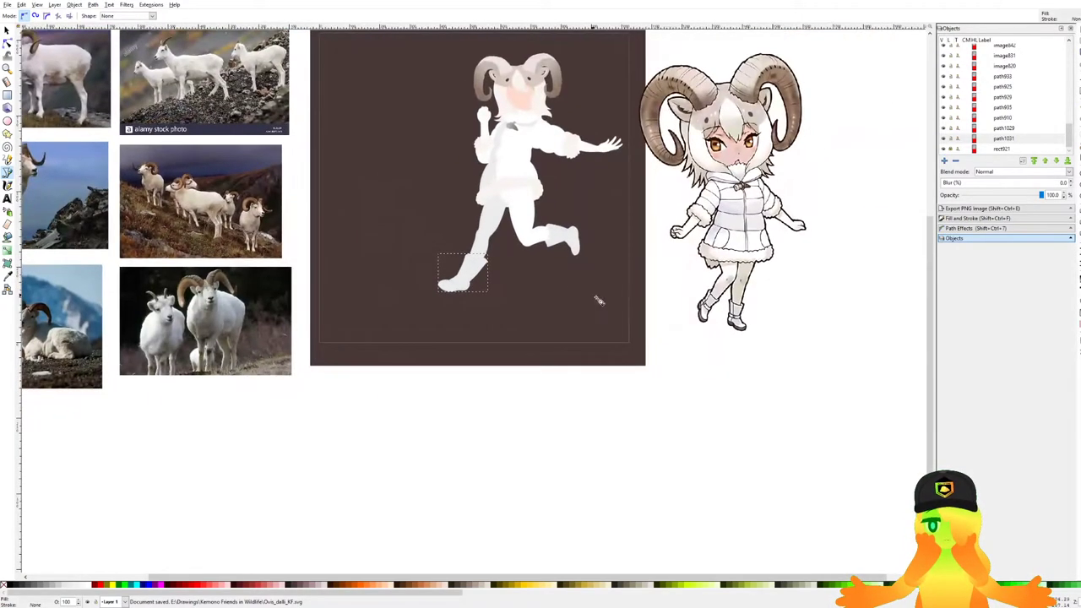
scroll(625, 304, "up", 2)
scroll(431, 260, "up", 5)
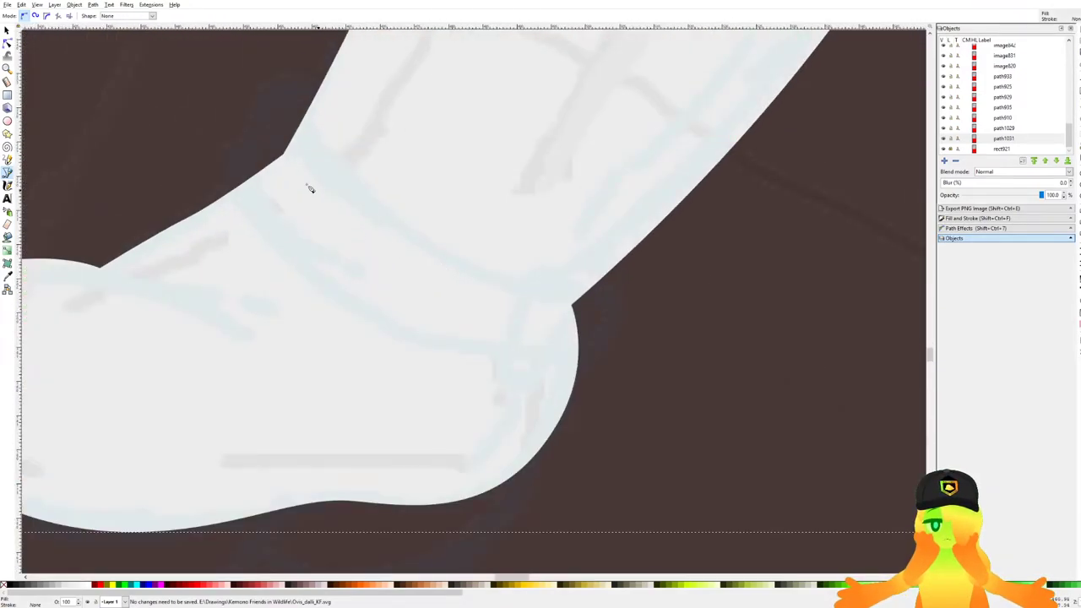
scroll(608, 347, "down", 4)
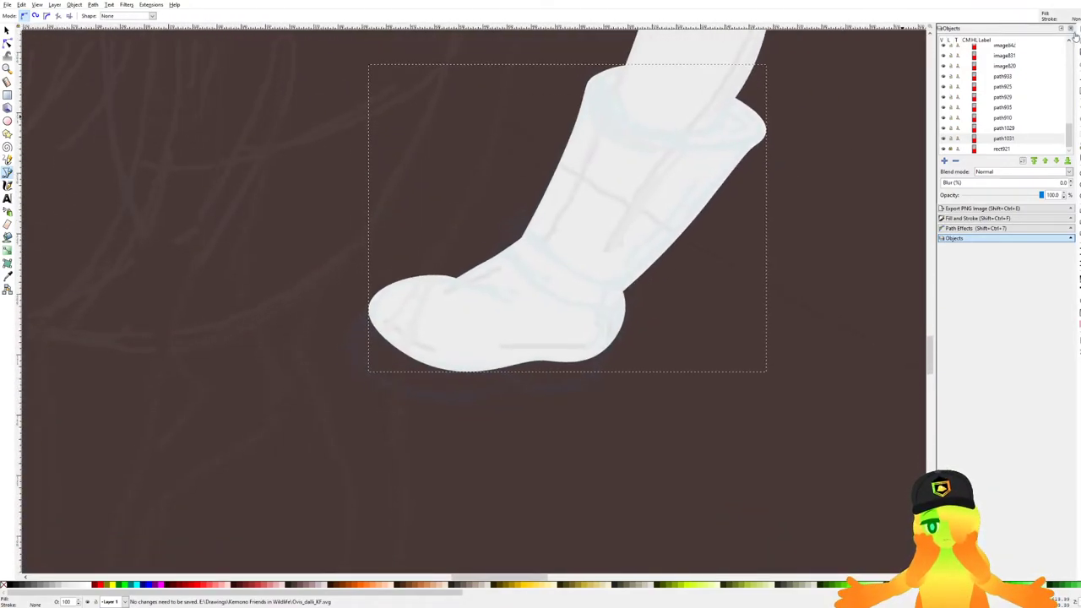
scroll(625, 291, "up", 4)
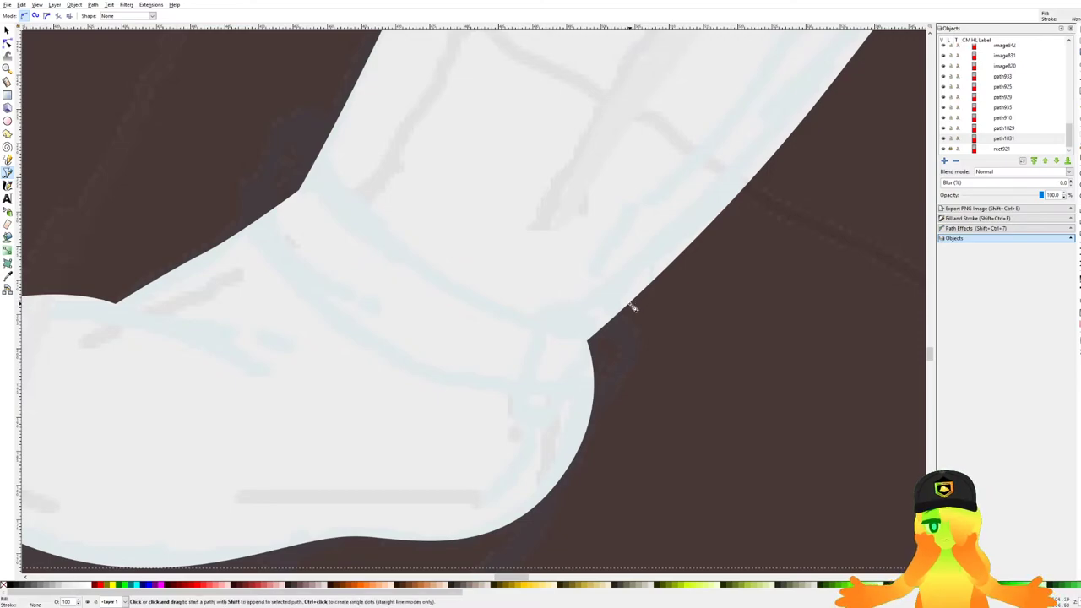
left_click_drag(608, 325, 545, 340)
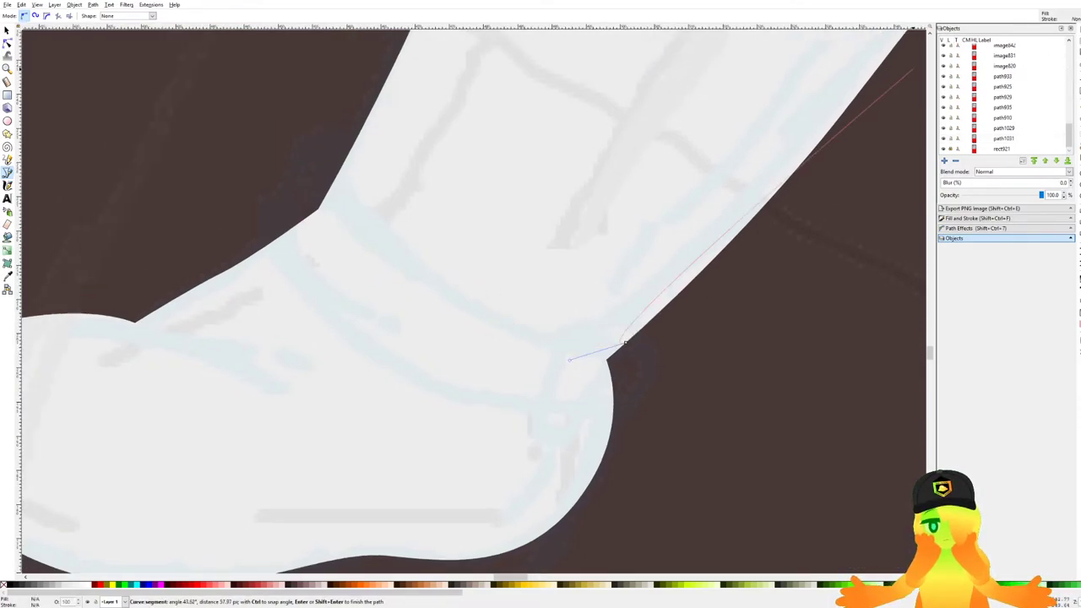
scroll(397, 268, "up", 2)
left_click_drag(397, 268, 555, 408)
left_click_drag(519, 333, 429, 260)
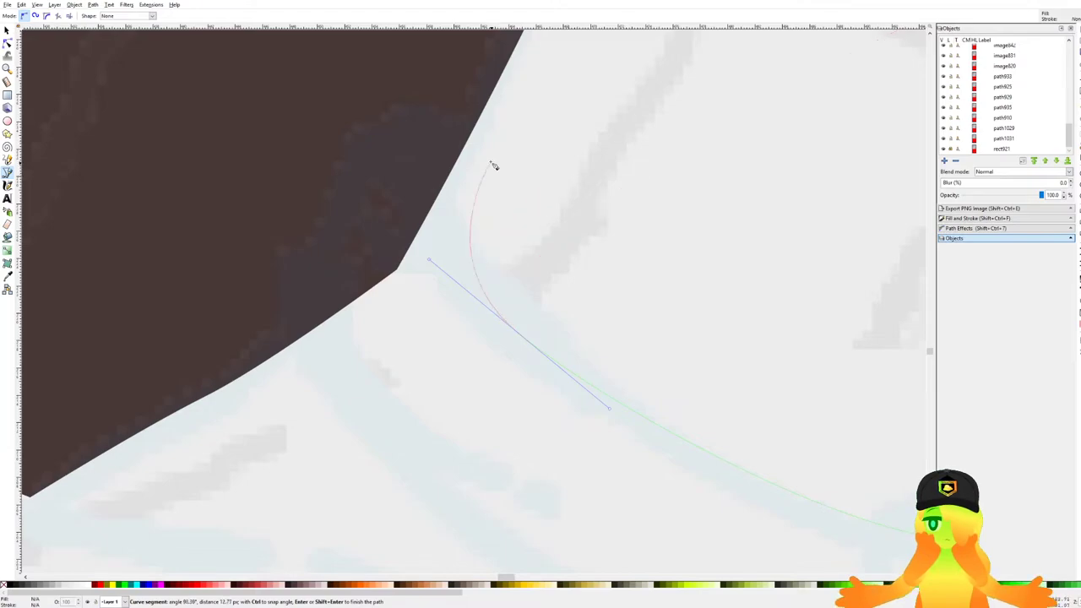
left_click(472, 133)
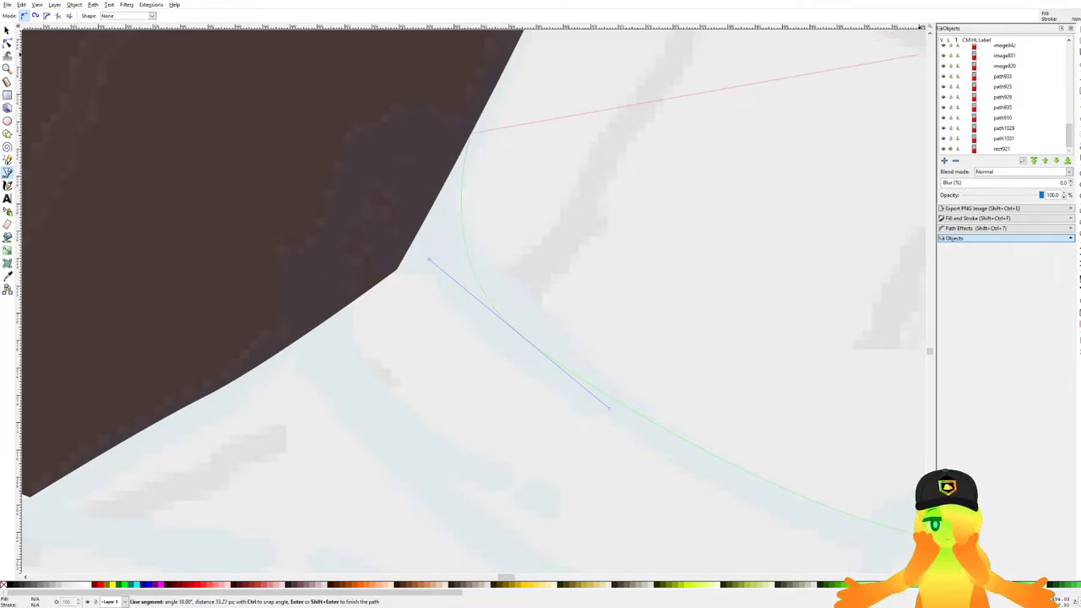
Trace the ankle band's front bulge, lower edge and rear bulge, closing the shape at the back of the ankle.
left_click_drag(397, 120, 348, 134)
left_click_drag(321, 215, 260, 174)
scroll(292, 261, "down", 2)
left_click_drag(264, 218, 270, 244)
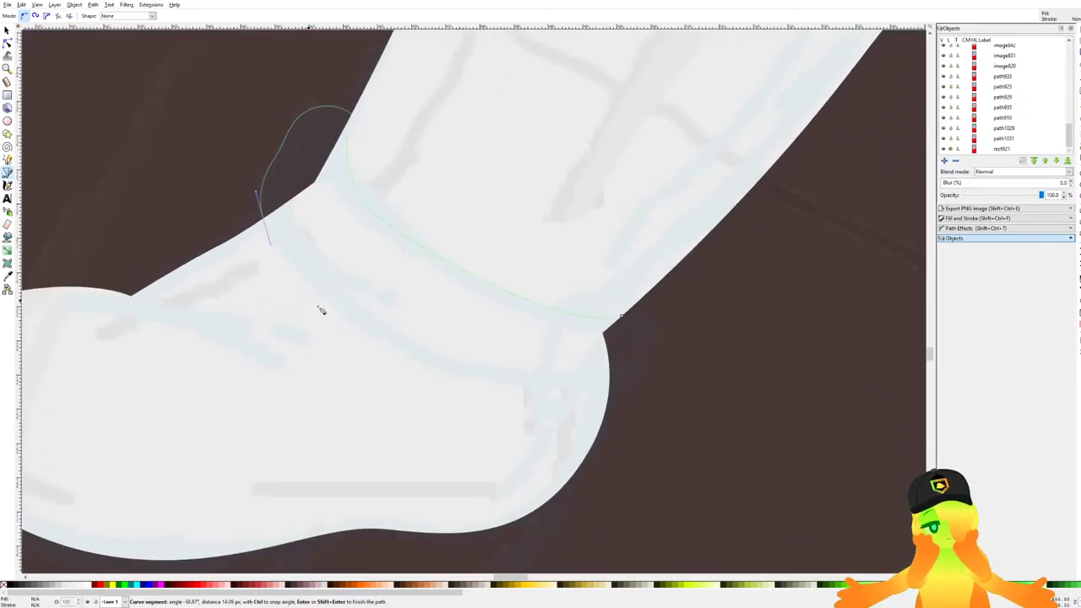
left_click_drag(315, 321, 350, 327)
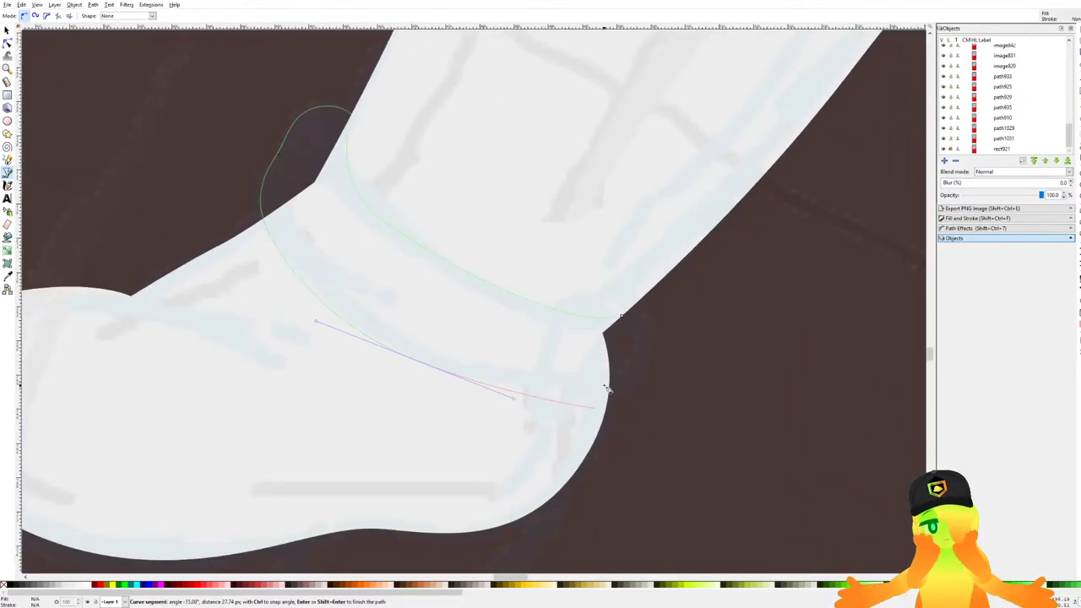
scroll(606, 389, "up", 2)
left_click_drag(627, 378, 659, 353)
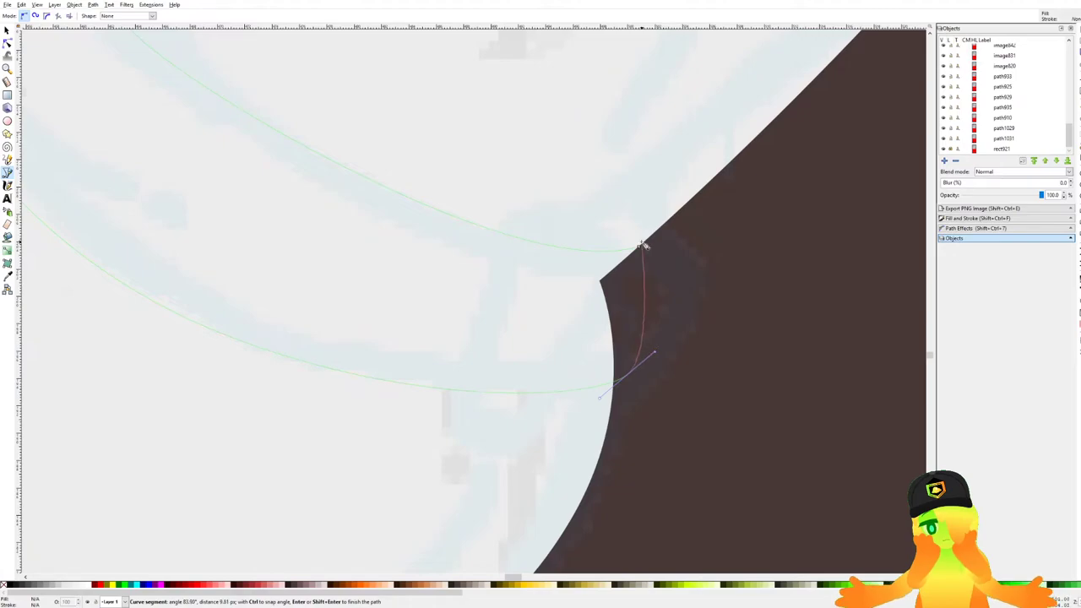
left_click(642, 249)
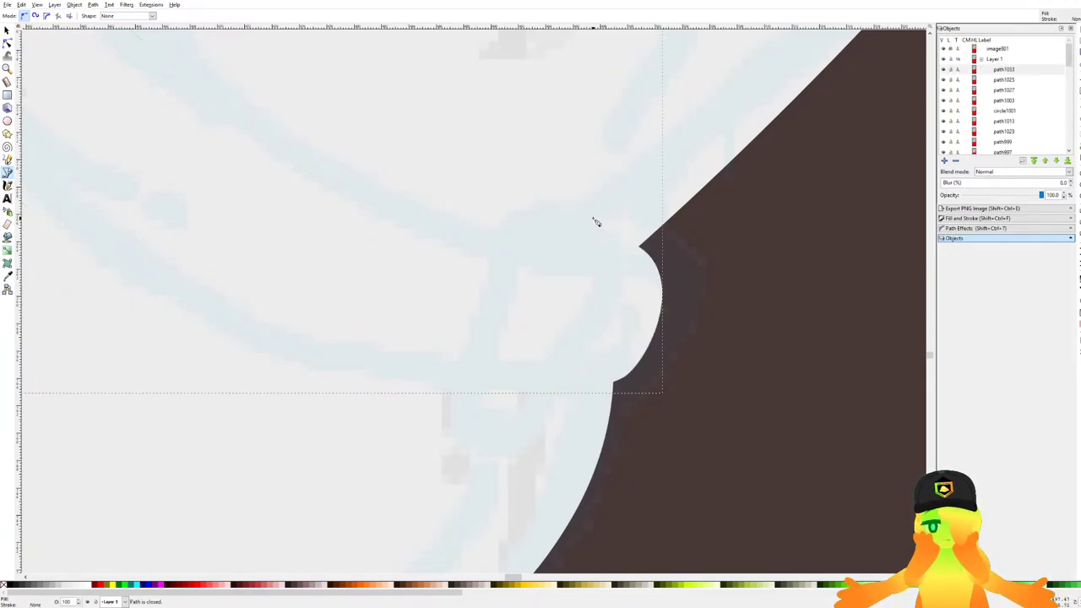
Save the drawing and fill the straight leg's boot with white.
scroll(615, 260, "down", 4)
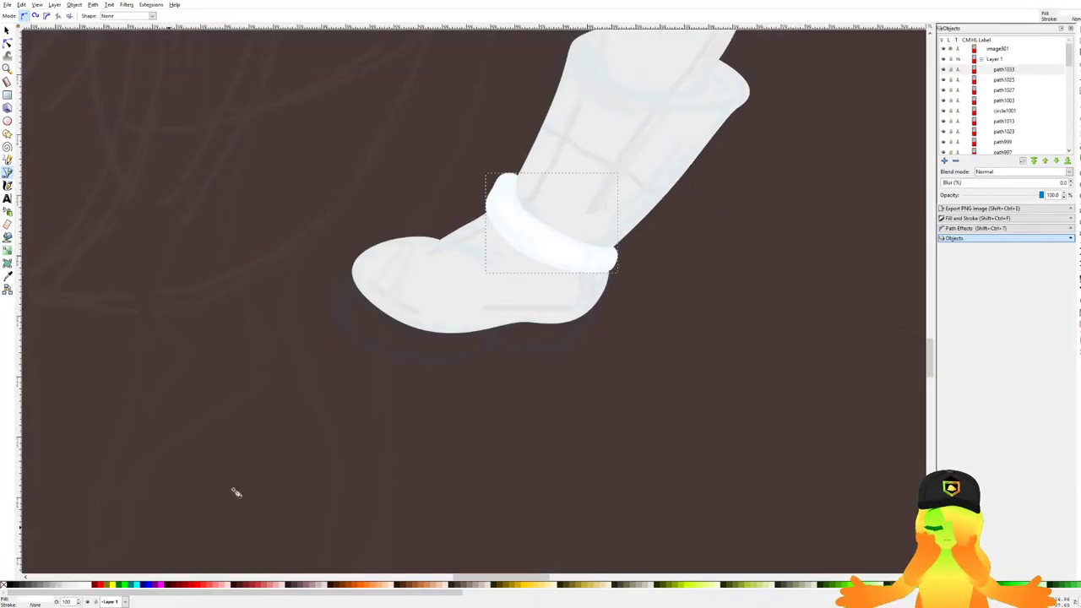
scroll(467, 357, "down", 4)
key("ctrl+s")
key("ctrl+s")
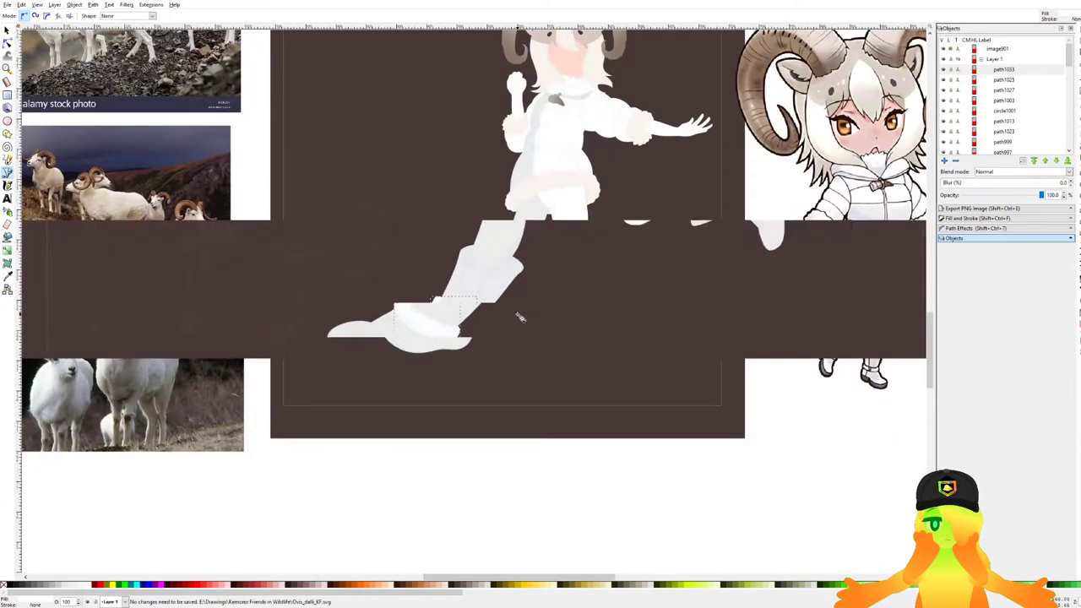
scroll(498, 330, "up", 4)
key("s")
left_click(411, 265)
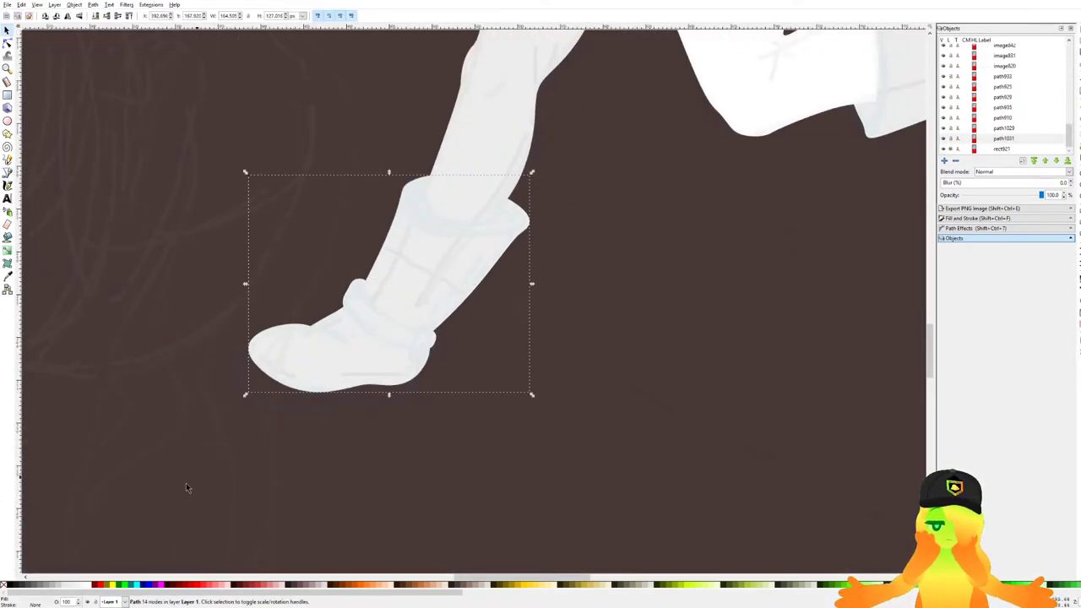
left_click(87, 587)
Select the bent leg together with the jacket's torso and fill both with off-white #f9f9f9.
left_click(516, 378)
scroll(542, 328, "down", 4)
scroll(521, 294, "up", 3)
left_click(601, 260)
scroll(447, 313, "up", 2)
scroll(507, 245, "up", 1)
left_click(562, 179)
scroll(563, 180, "down", 4)
scroll(542, 181, "up", 3)
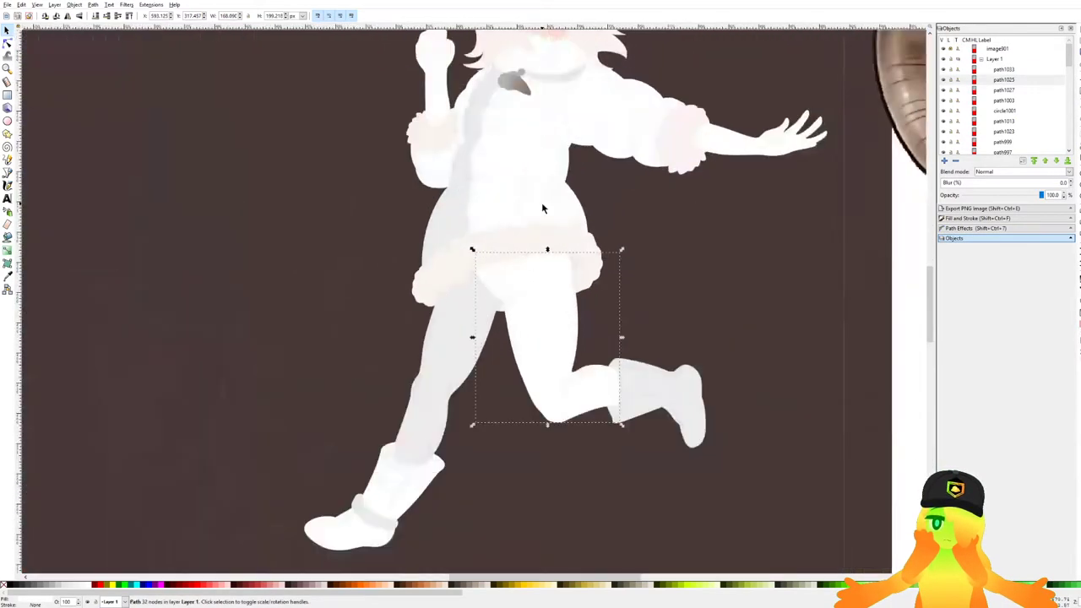
left_click(542, 167, "shift")
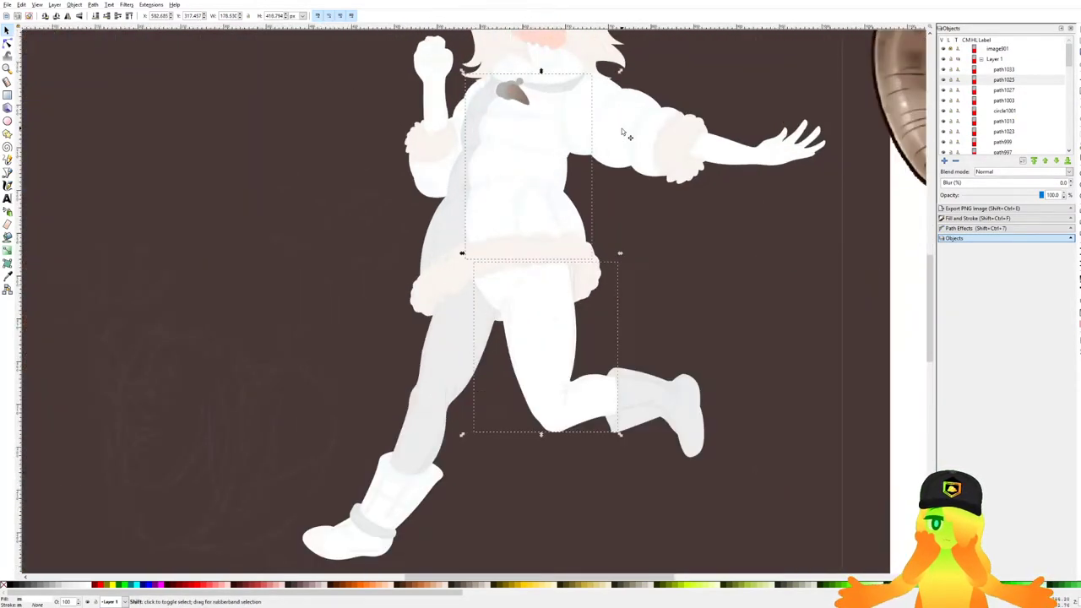
left_click(527, 181)
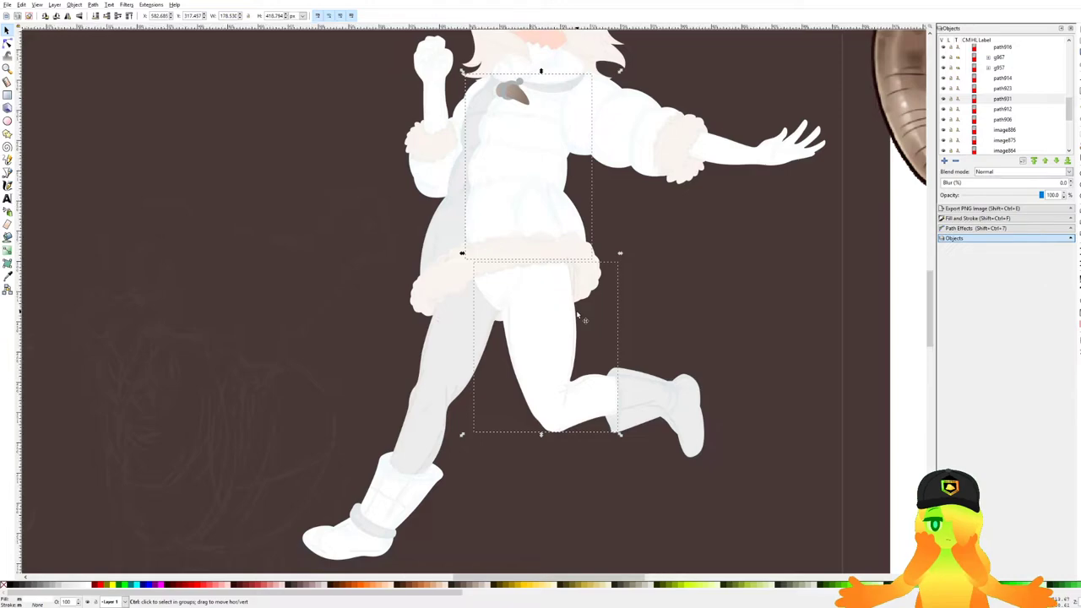
scroll(577, 315, "up", 1)
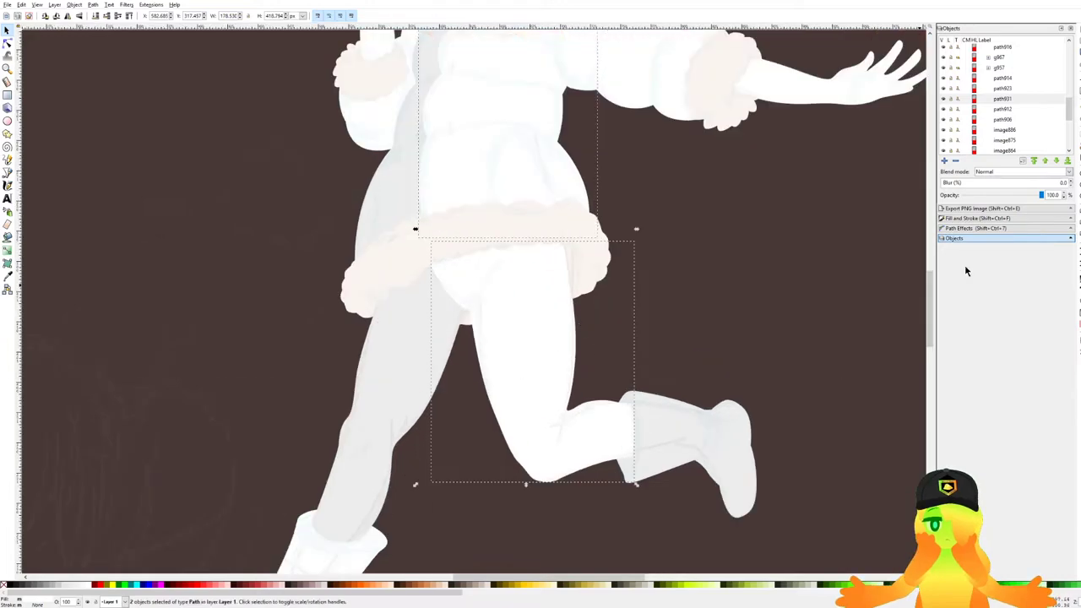
left_click(76, 588)
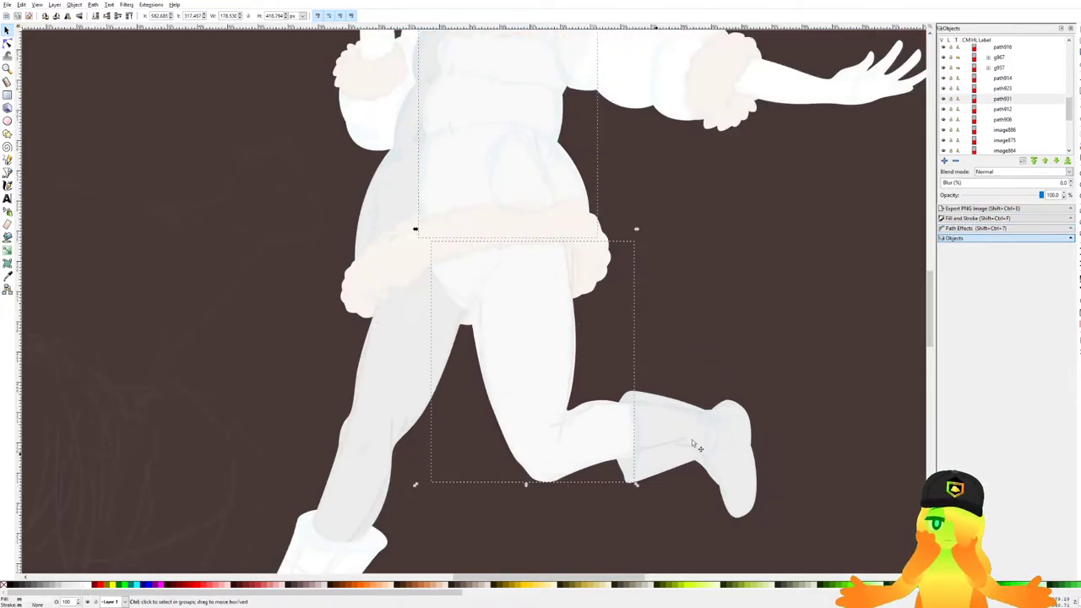
Match the straight leg's boot to the jacket's off-white fill by sampling the colour with the Dropper.
scroll(643, 463, "down", 2)
left_click(616, 428)
scroll(523, 435, "up", 1)
left_click(463, 467)
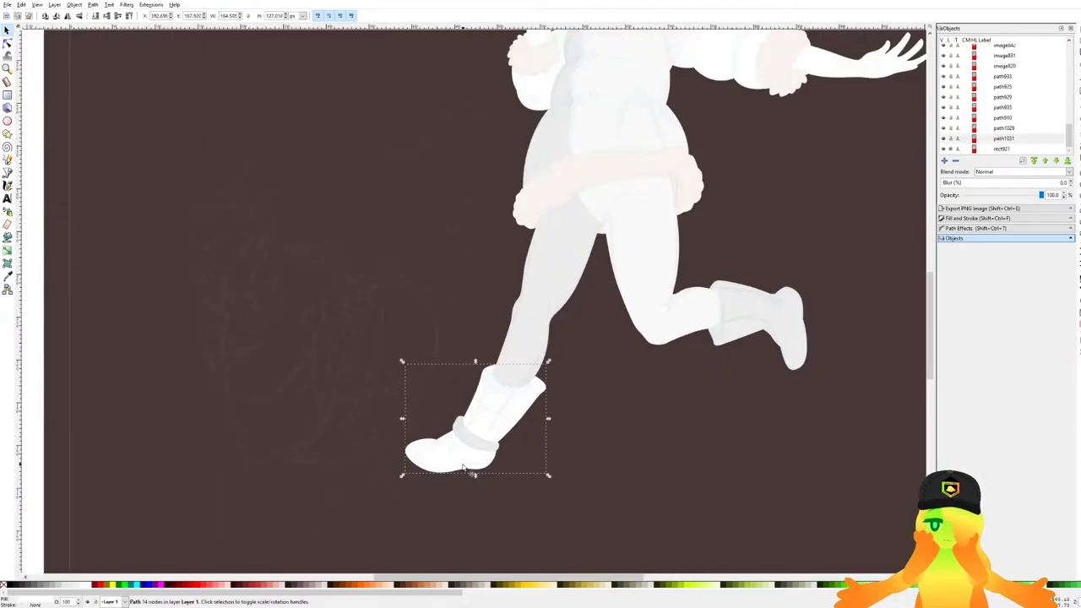
scroll(623, 377, "up", 1)
key("d")
scroll(572, 285, "down", 2)
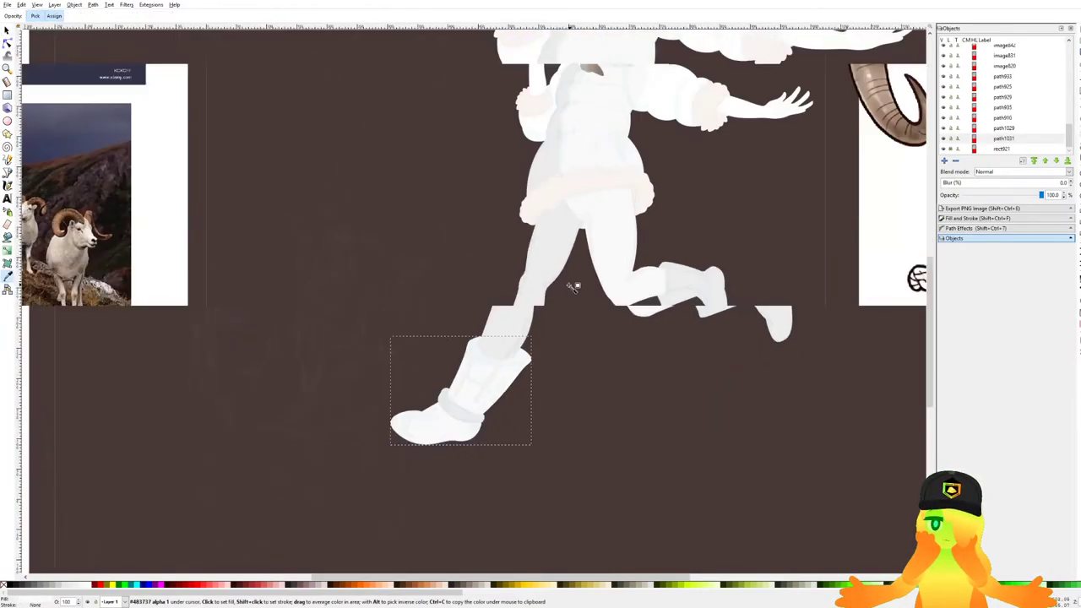
scroll(651, 227, "up", 1)
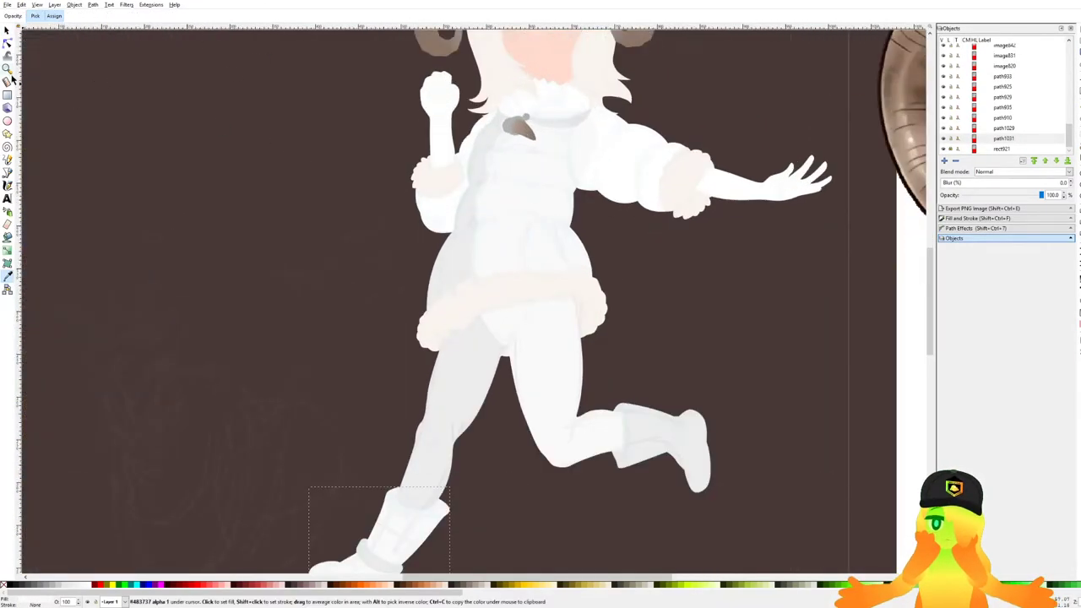
Match the outstretched arm's jacket sleeve to the torso's off-white with the Dropper.
left_click(7, 30)
scroll(625, 168, "up", 1)
left_click(617, 176)
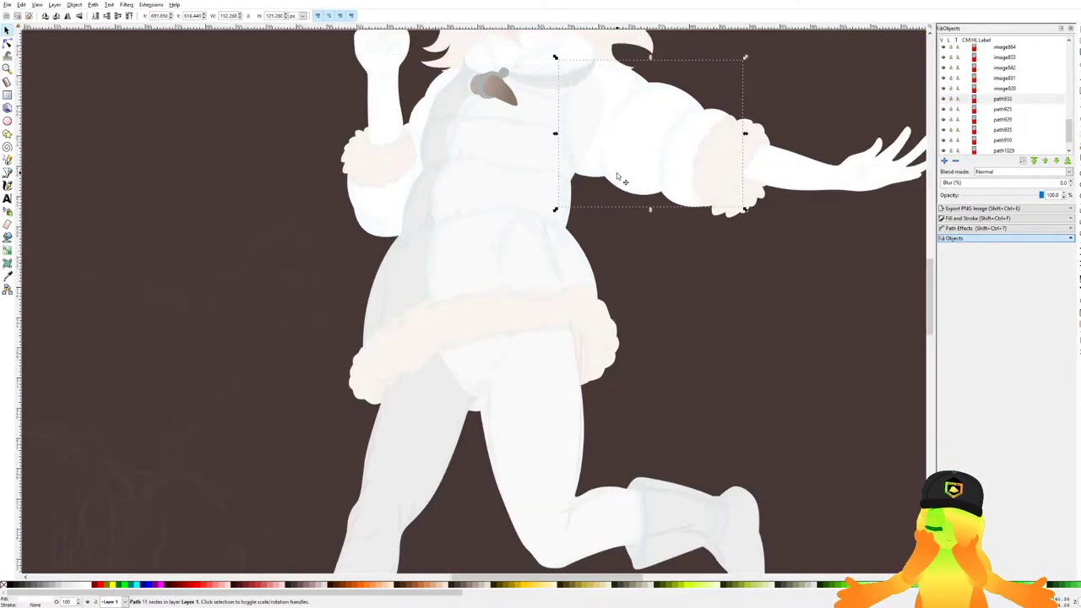
key("d")
scroll(470, 261, "down", 2)
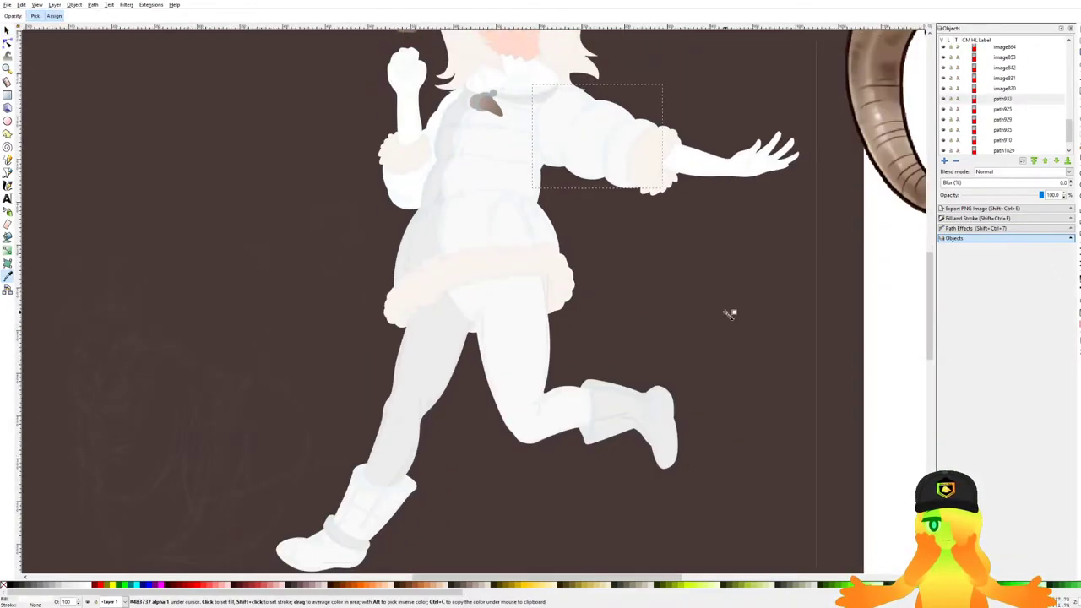
Match the raised arm's sleeve to the torso's off-white with the Dropper, keeping its position, and save the drawing.
scroll(448, 223, "down", 1)
scroll(435, 191, "up", 3)
left_click(8, 31)
left_click_drag(371, 228, 312, 215)
key("ctrl+z")
key("d")
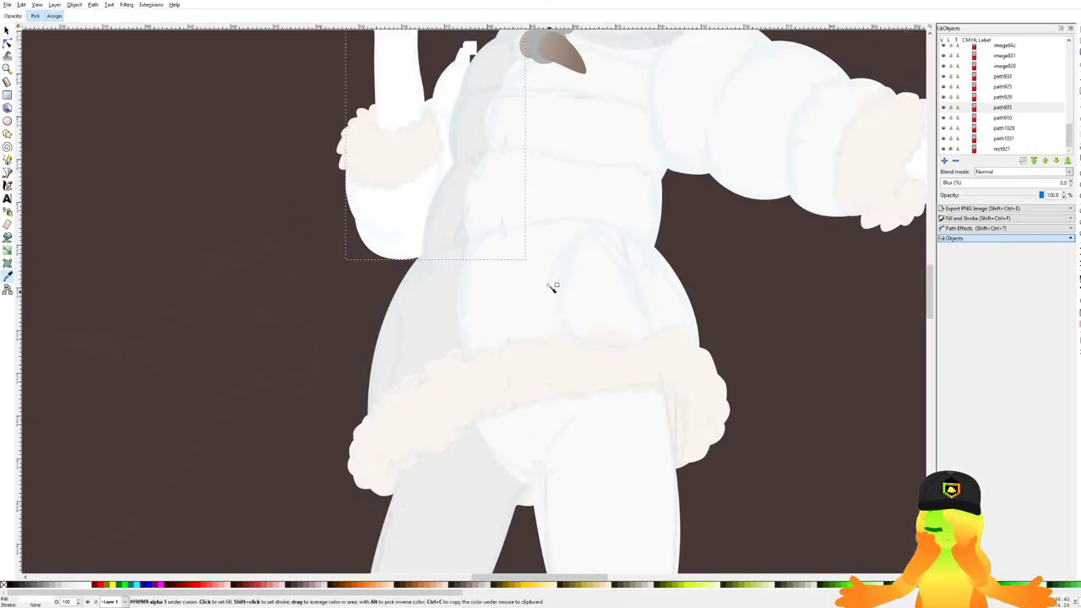
scroll(528, 284, "down", 2)
left_click(8, 173)
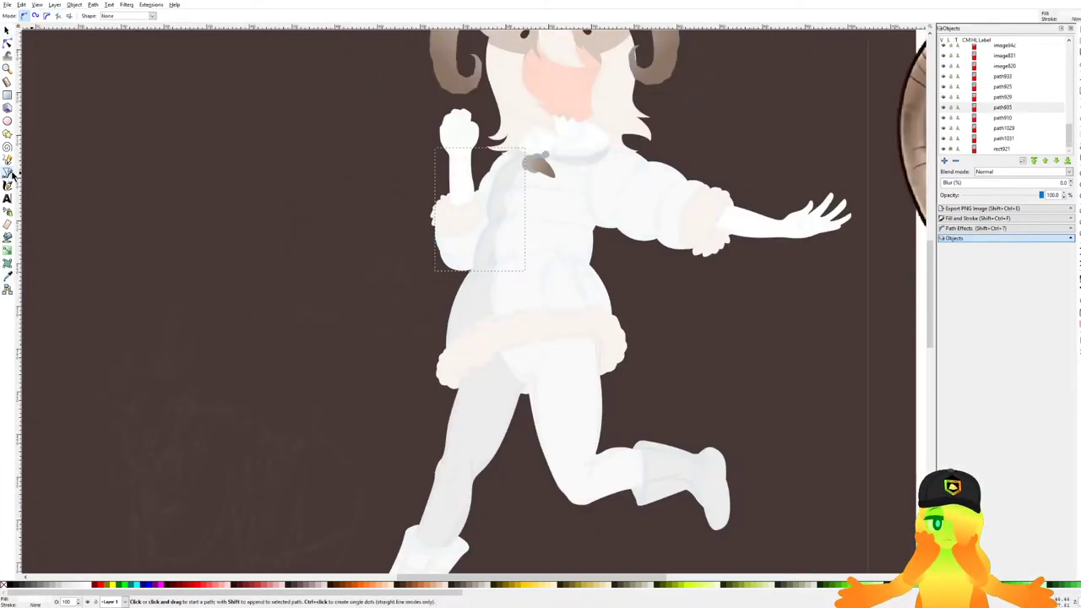
scroll(540, 304, "up", 2)
key("ctrl+s")
Trace the jacket's front pocket as a closed teardrop shape whose rounded bottom overlaps the fur hem.
scroll(495, 316, "down", 4)
scroll(545, 306, "up", 5)
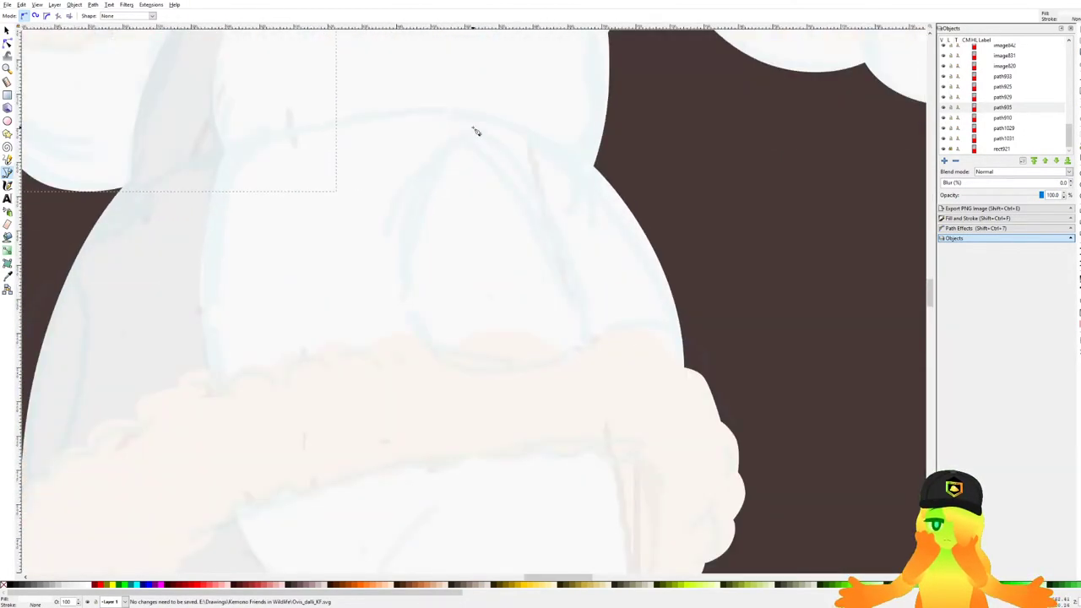
scroll(475, 130, "up", 1)
left_click_drag(472, 126, 517, 125)
left_click_drag(642, 378, 663, 462)
left_click_drag(477, 510, 327, 478)
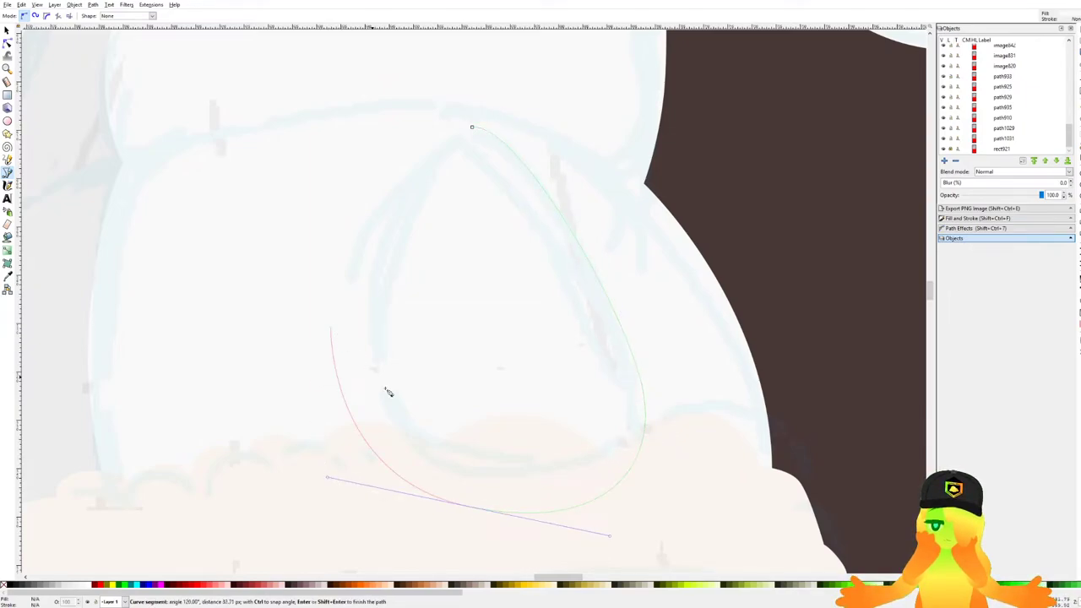
key("BackSpace")
left_click_drag(526, 520, 451, 512)
left_click_drag(369, 330, 363, 205)
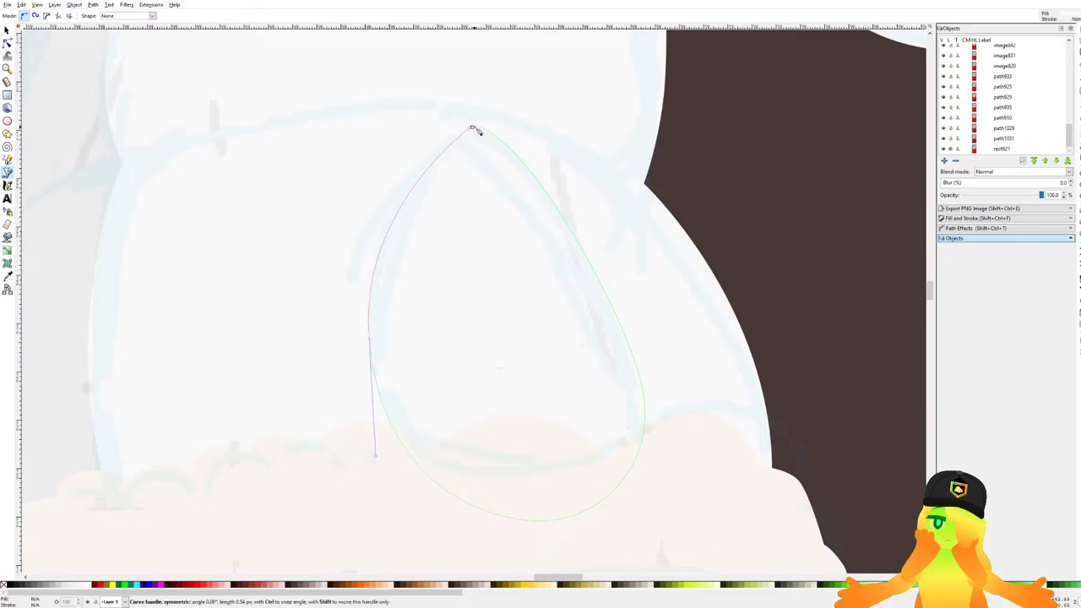
left_click(473, 128)
Fill the front pocket with white and lower it in the stacking order until it sits behind the fur hem.
left_click(9, 44)
left_click_drag(414, 104, 502, 171)
left_click(87, 589)
scroll(378, 366, "down", 3)
key("Page_Down")
key("Page_Down")
key("Page_Down")
left_click_drag(514, 458, 630, 383)
left_click(250, 398)
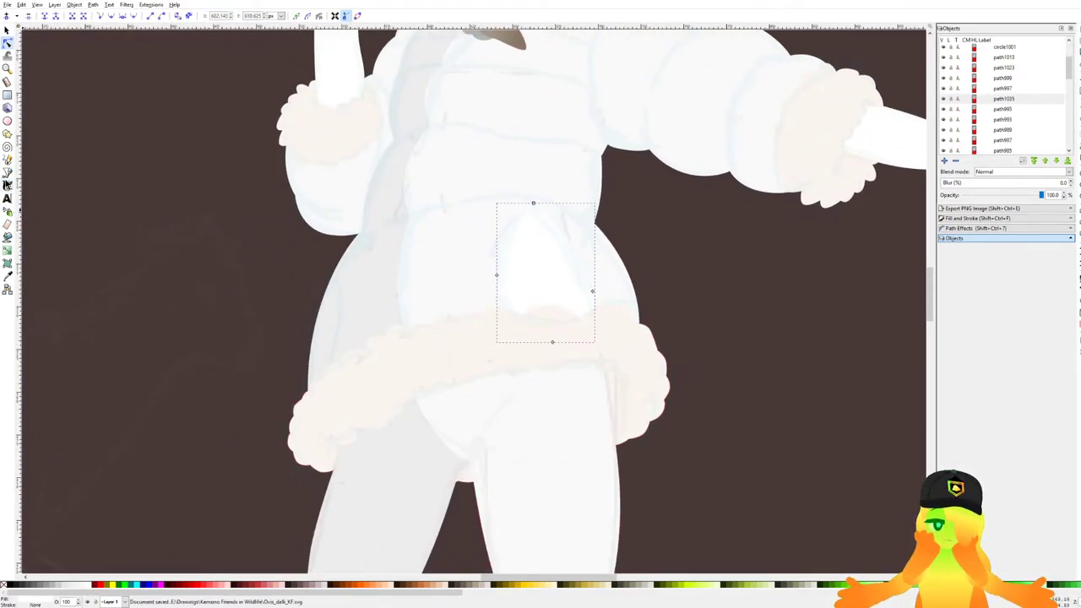
Trace a narrow oval pocket along the outer edge of the jacket's shaded side and stack it behind the fur hem.
left_click(8, 173)
scroll(362, 362, "up", 4)
left_click(480, 461)
left_click_drag(525, 128, 505, 120)
left_click_drag(440, 366, 438, 513)
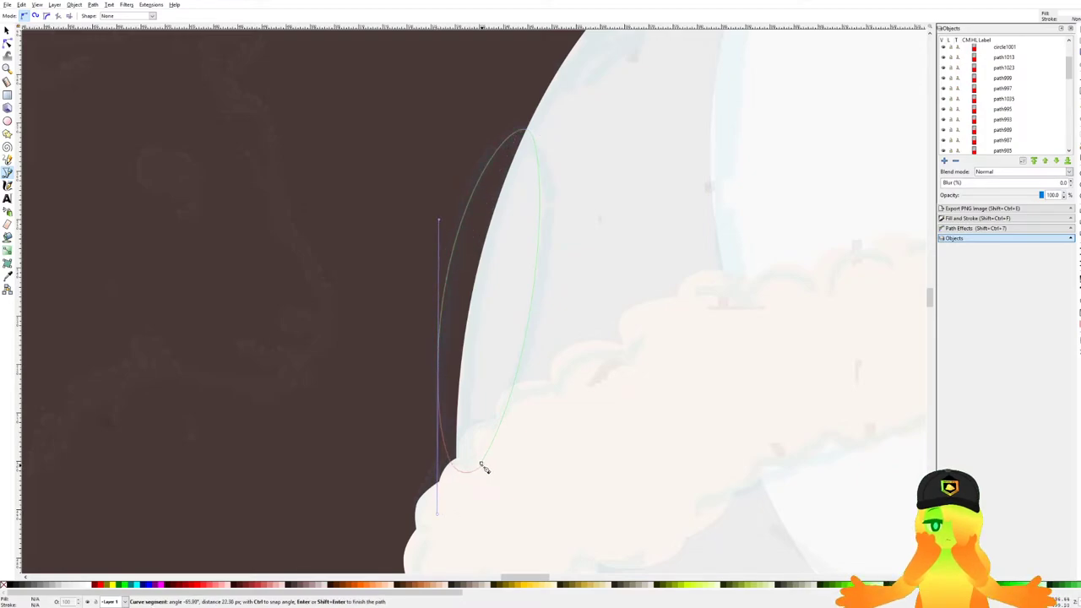
left_click(481, 464)
scroll(453, 395, "down", 4)
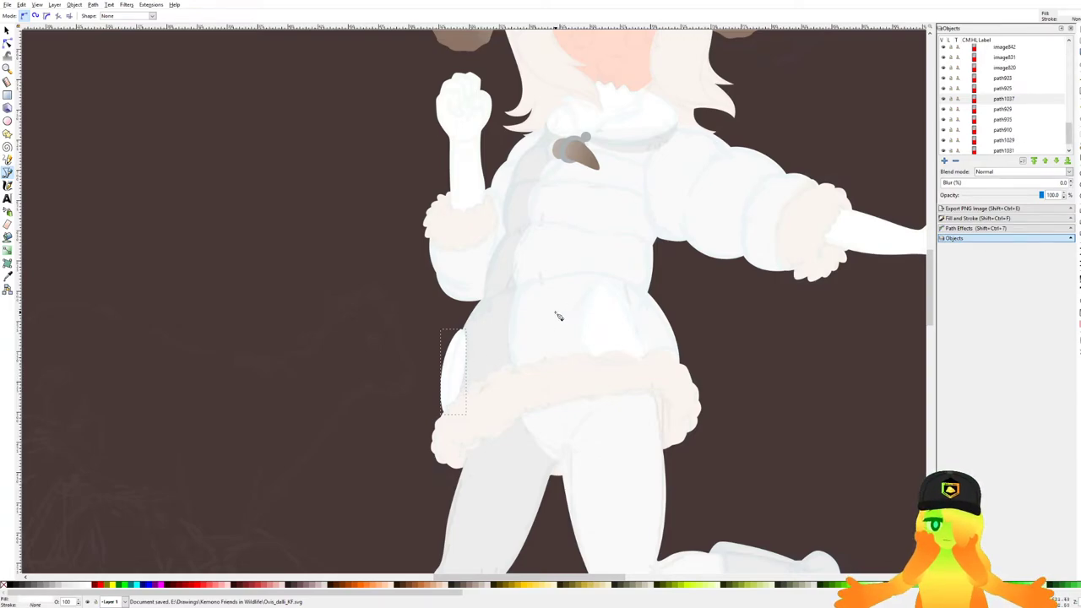
Hide the sketch to examine the flat shapes across the whole figure, restore it and save the drawing.
key("d")
scroll(981, 62, "up", 2)
scroll(981, 63, "up", 5)
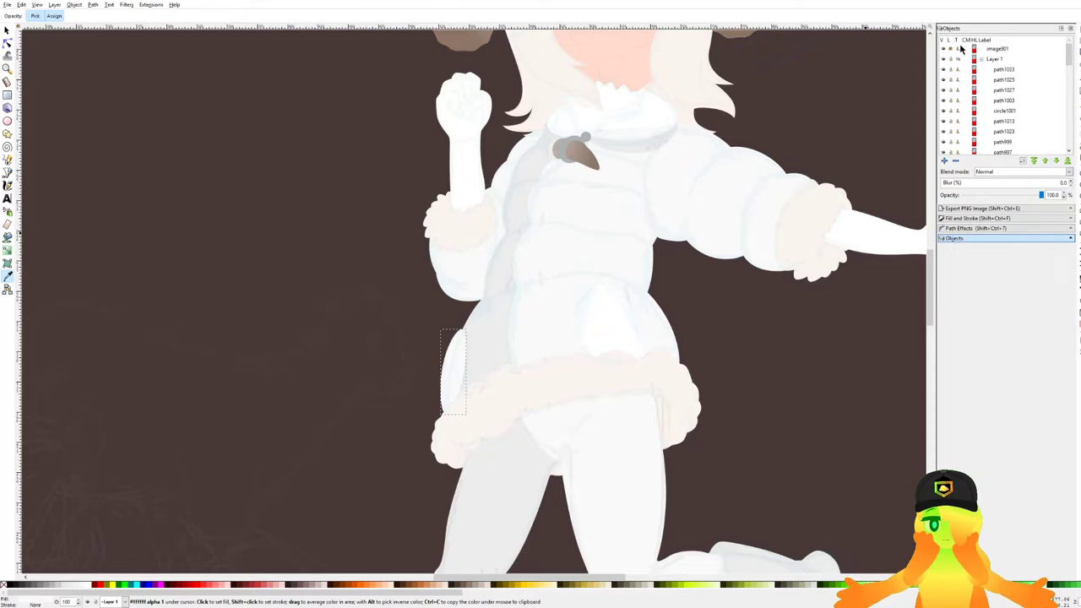
left_click(943, 49)
scroll(528, 288, "down", 5)
scroll(504, 254, "up", 4)
left_click_drag(588, 144, 612, 190)
scroll(600, 228, "down", 4)
scroll(596, 228, "up", 3)
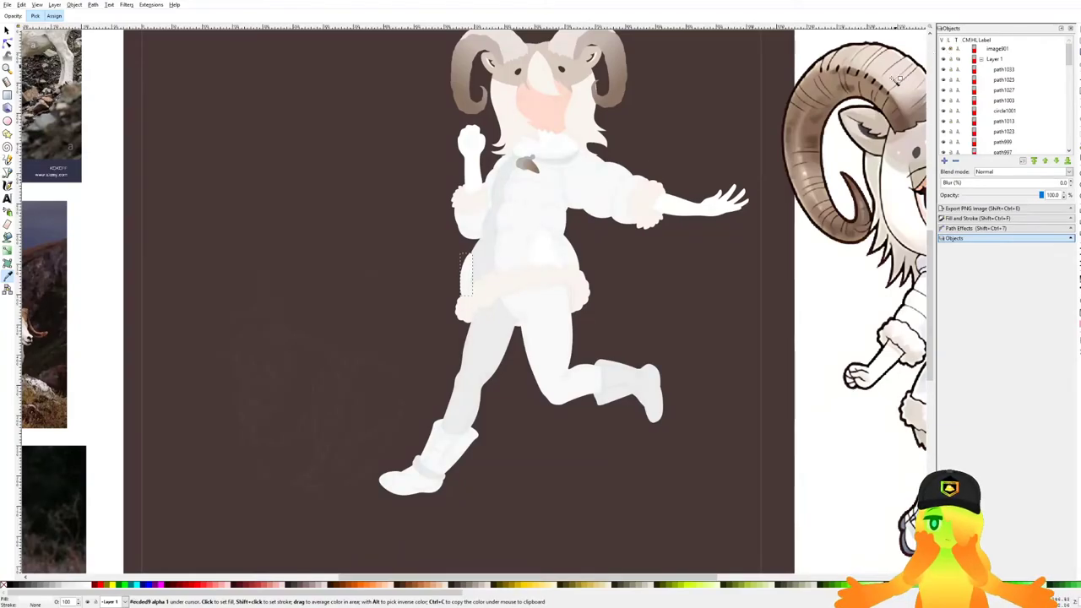
scroll(523, 338, "down", 3)
scroll(414, 397, "up", 3, "ctrl")
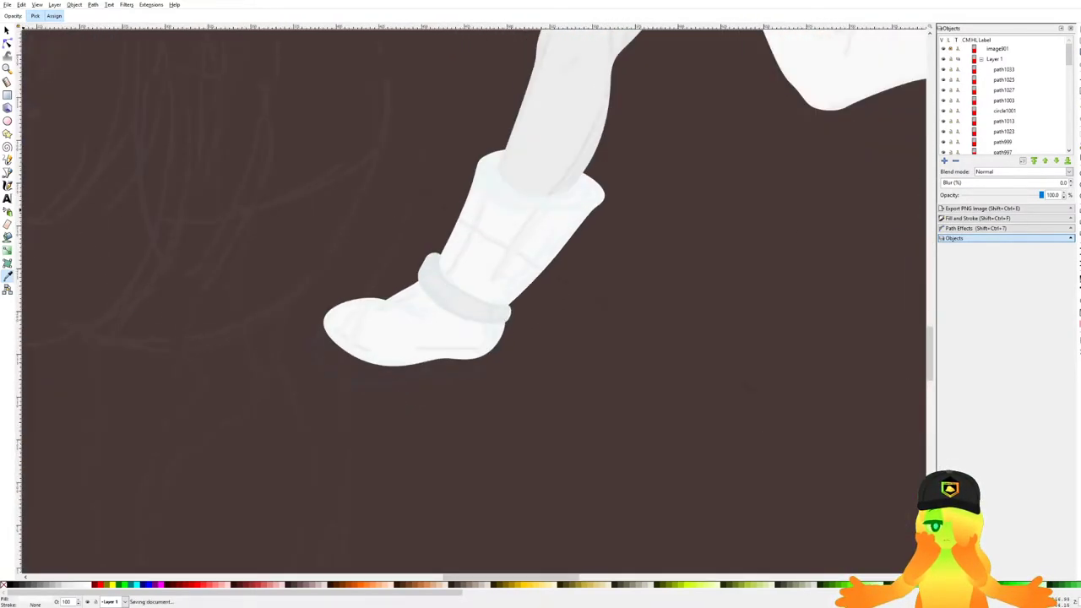
Following the reference character's boots, trace a small closed strap loop across the rear of the straight leg's ankle band.
left_click(8, 173)
scroll(405, 262, "down", 3)
left_click_drag(895, 325, 751, 277)
scroll(810, 292, "up", 2)
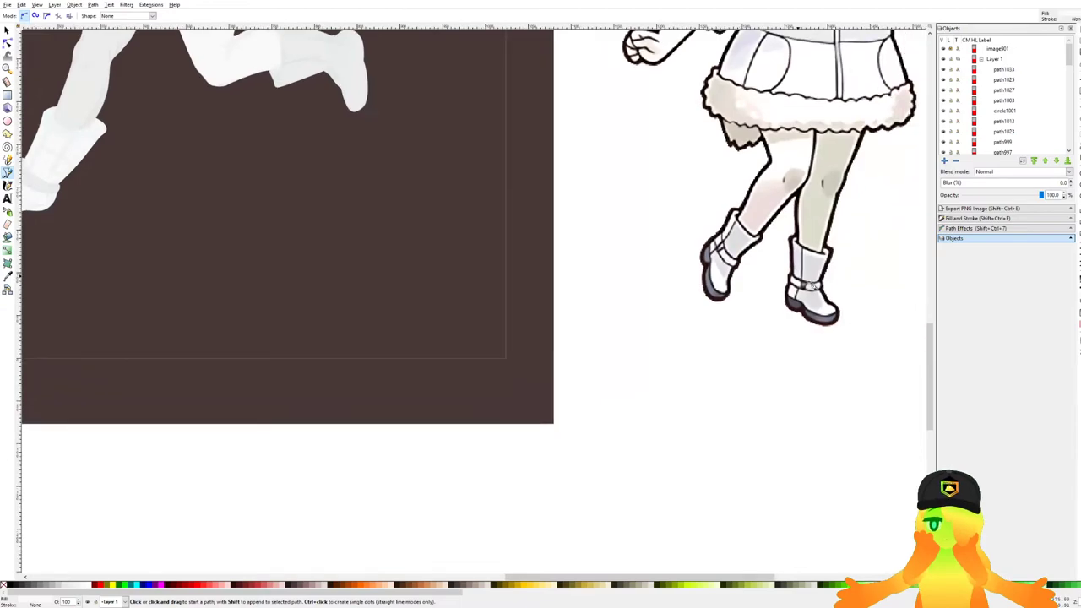
left_click_drag(469, 300, 618, 319)
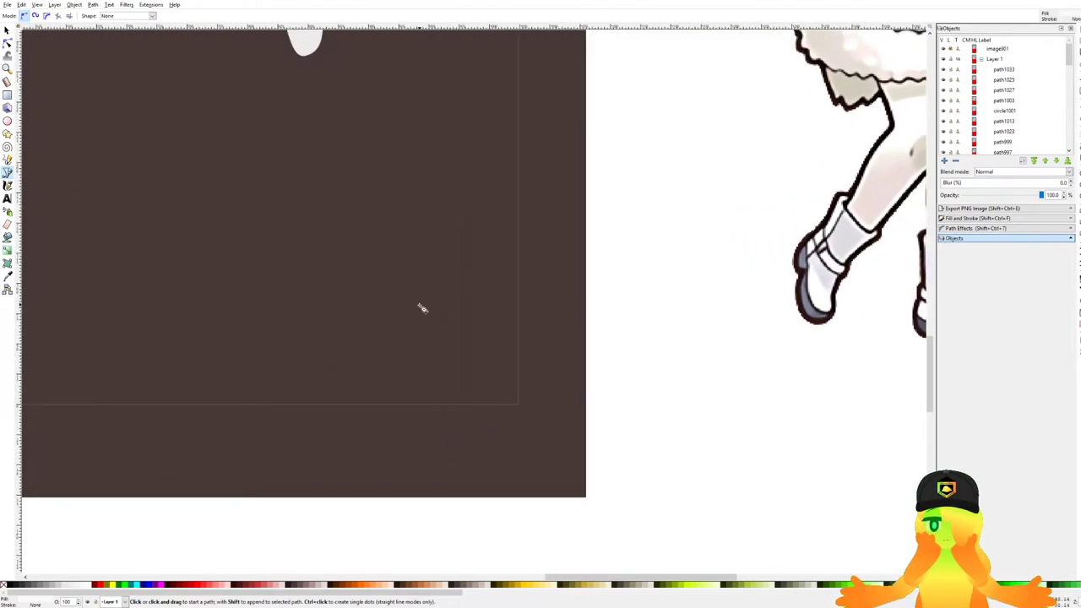
scroll(423, 307, "up", 5, "ctrl")
scroll(549, 221, "up", 1)
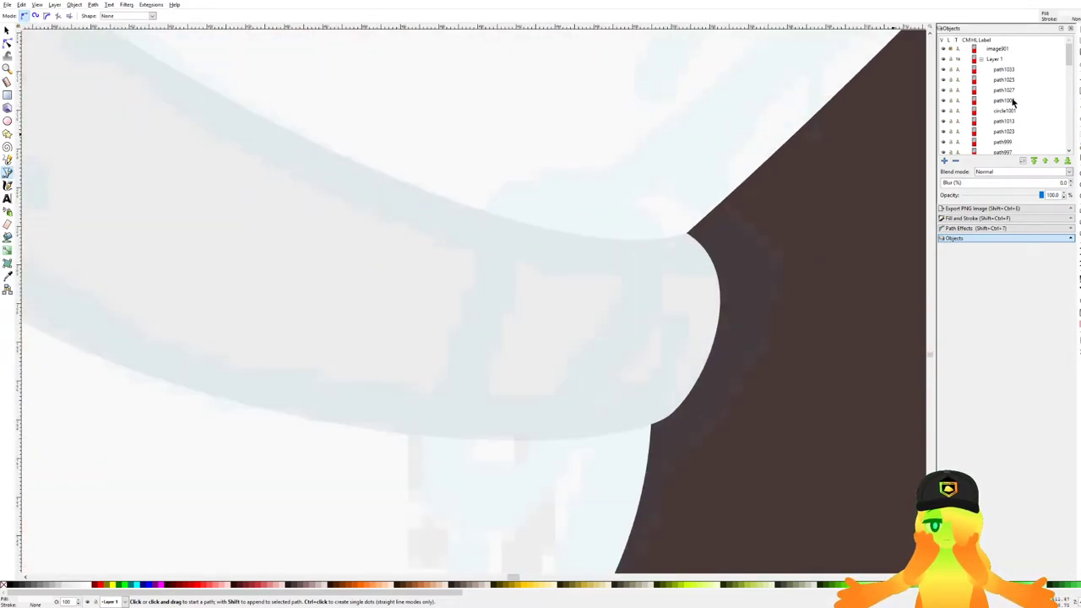
left_click_drag(510, 219, 557, 203)
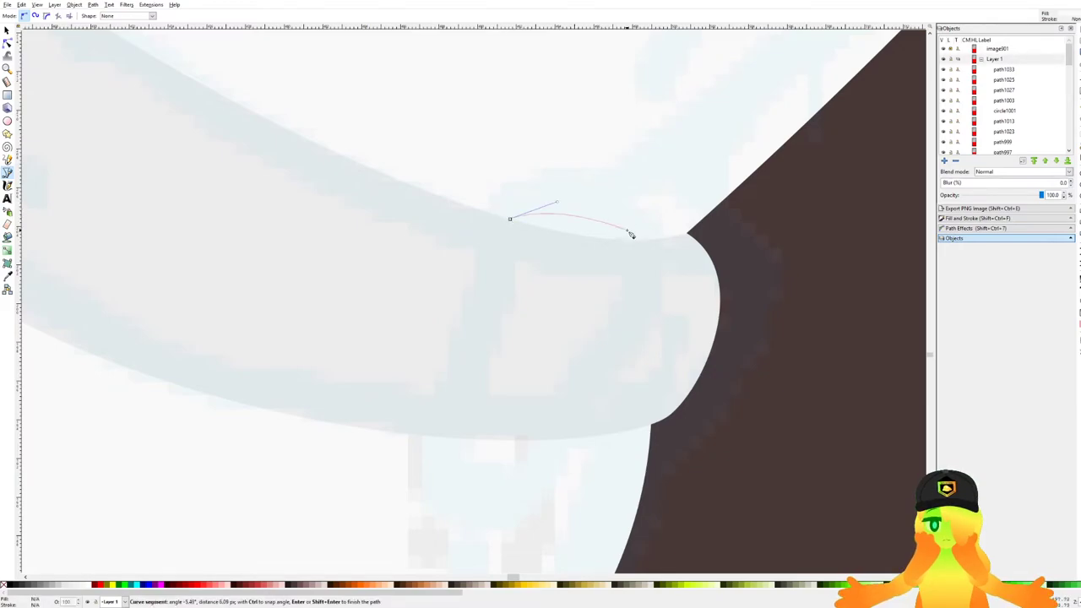
left_click_drag(623, 228, 636, 297)
left_click_drag(519, 443, 479, 452)
left_click(457, 435)
left_click_drag(511, 220, 459, 184)
Save the drawing and compare the straight leg's boot with the reference illustration.
scroll(465, 215, "down", 4)
scroll(473, 245, "down", 1)
scroll(470, 260, "up", 1)
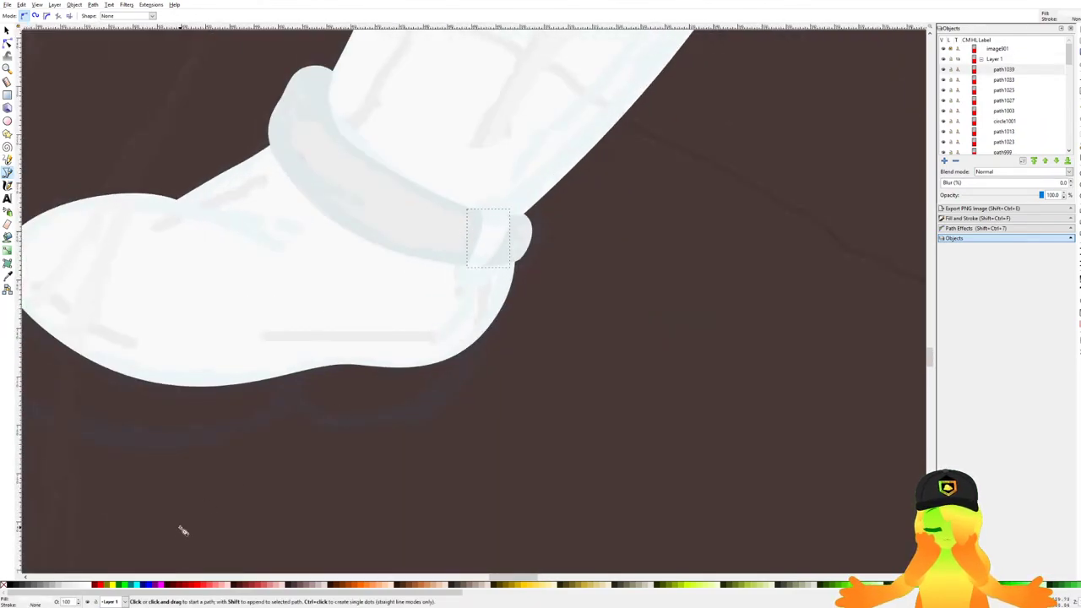
scroll(397, 371, "down", 4)
key("ctrl+s")
key("ctrl+s")
left_click_drag(817, 201, 781, 220)
scroll(675, 213, "down", 3)
left_click_drag(601, 278, 543, 283)
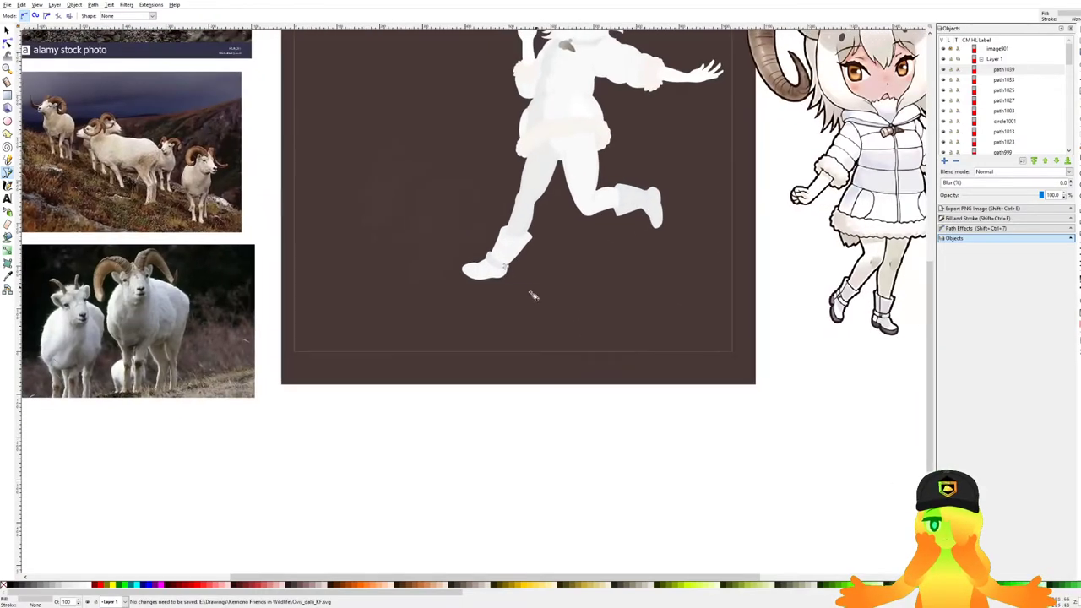
scroll(546, 285, "up", 4)
left_click(7, 30)
left_click(433, 203)
left_click(518, 272)
scroll(518, 272, "down", 5)
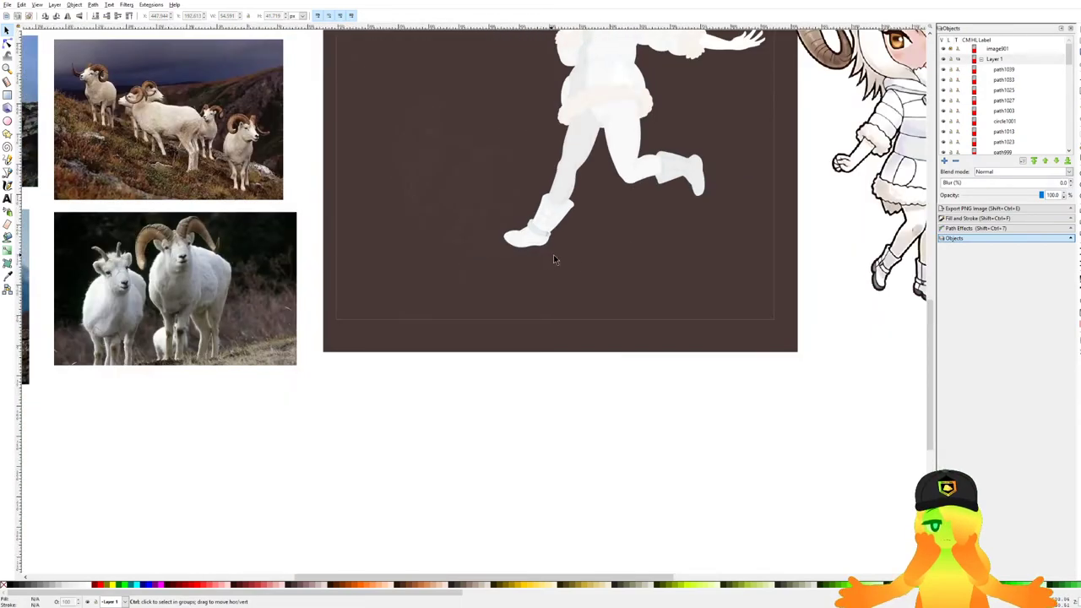
scroll(552, 258, "up", 4)
key("ctrl+s")
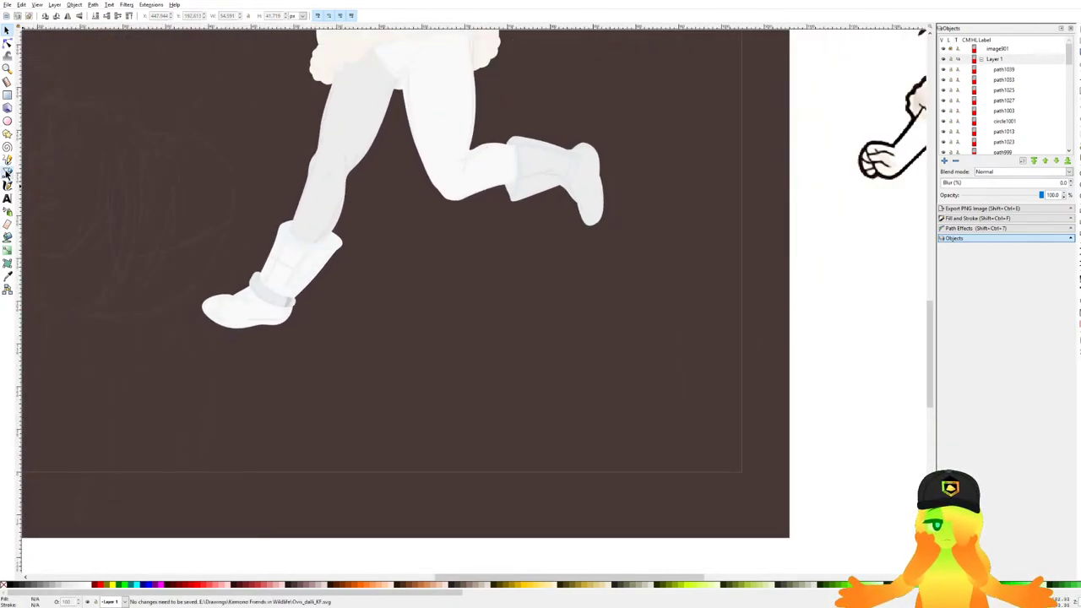
Start an ankle band outline on the bent leg's boot, tracing the bulge at the front of the ankle.
left_click(7, 171)
scroll(552, 193, "up", 6)
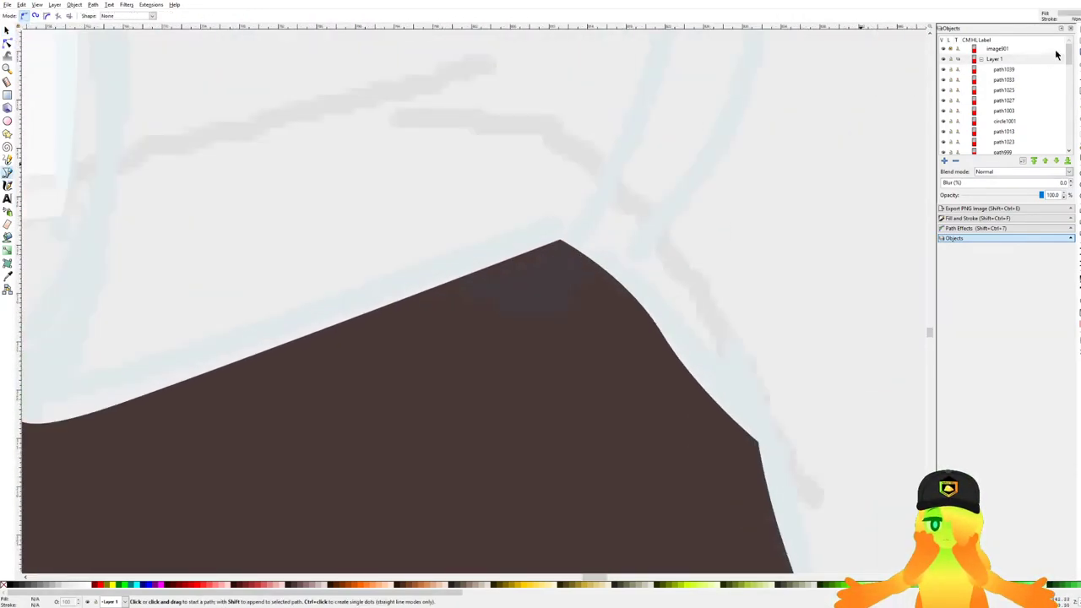
left_click(471, 275)
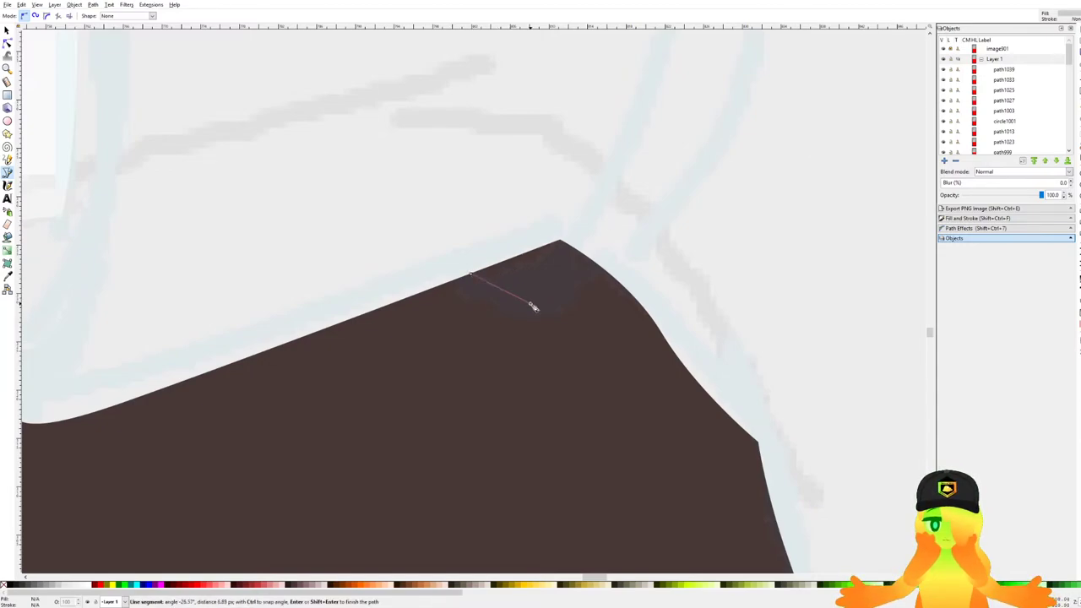
scroll(491, 277, "up", 1)
left_click_drag(530, 295, 571, 294)
mouse_move(650, 313)
left_mouse_down()
mouse_move(760, 248)
mouse_move(746, 262)
left_mouse_up()
Trace and close the curved ankle band around the bent leg's boot, then save the drawing.
scroll(710, 292, "down", 1)
scroll(771, 203, "up", 5)
scroll(730, 226, "up", 4)
left_click_drag(733, 343, 703, 226)
scroll(637, 223, "up", 2)
left_click_drag(605, 224, 537, 243)
scroll(578, 316, "down", 2)
left_click_drag(576, 313, 602, 391)
scroll(600, 405, "down", 3)
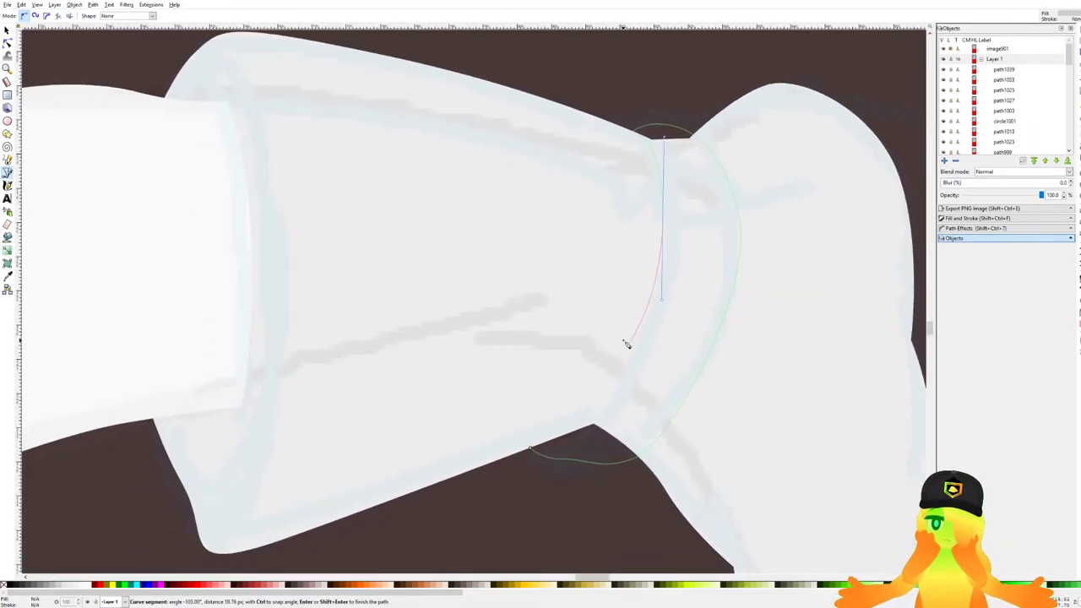
left_click_drag(531, 450, 474, 469)
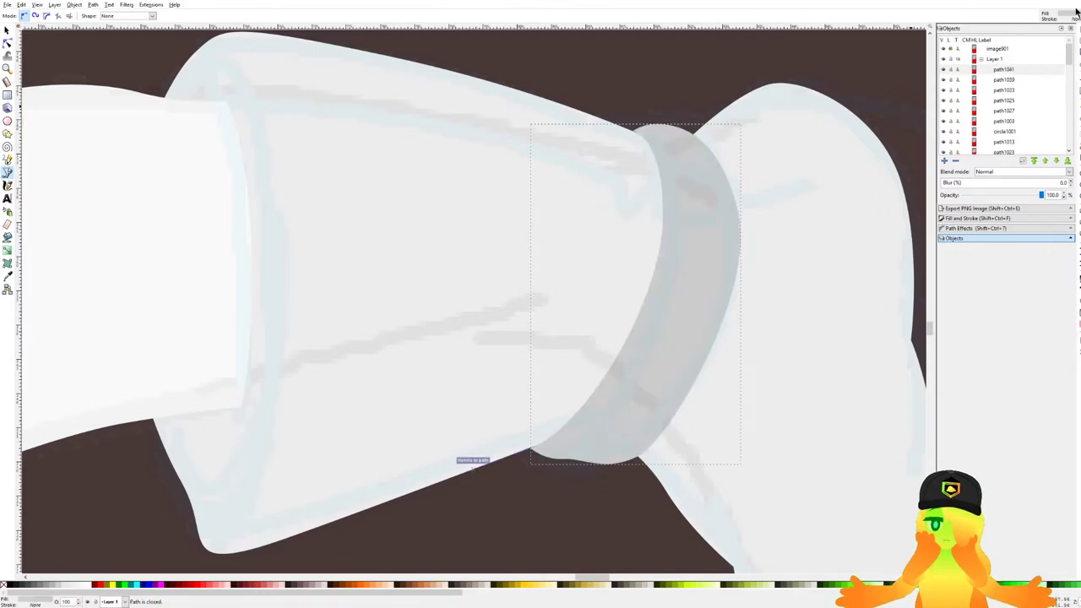
key("ctrl+s")
scroll(693, 239, "down", 5)
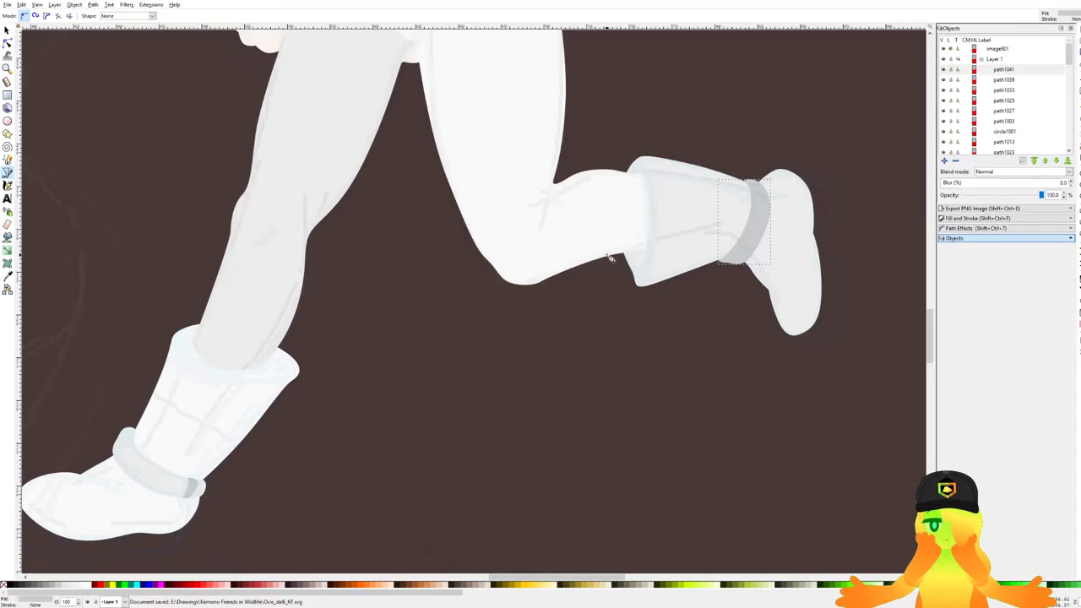
Fill the bent leg's ankle band with the straight leg's grey, darken it to lightness 214 and save.
key("d")
left_click(268, 284)
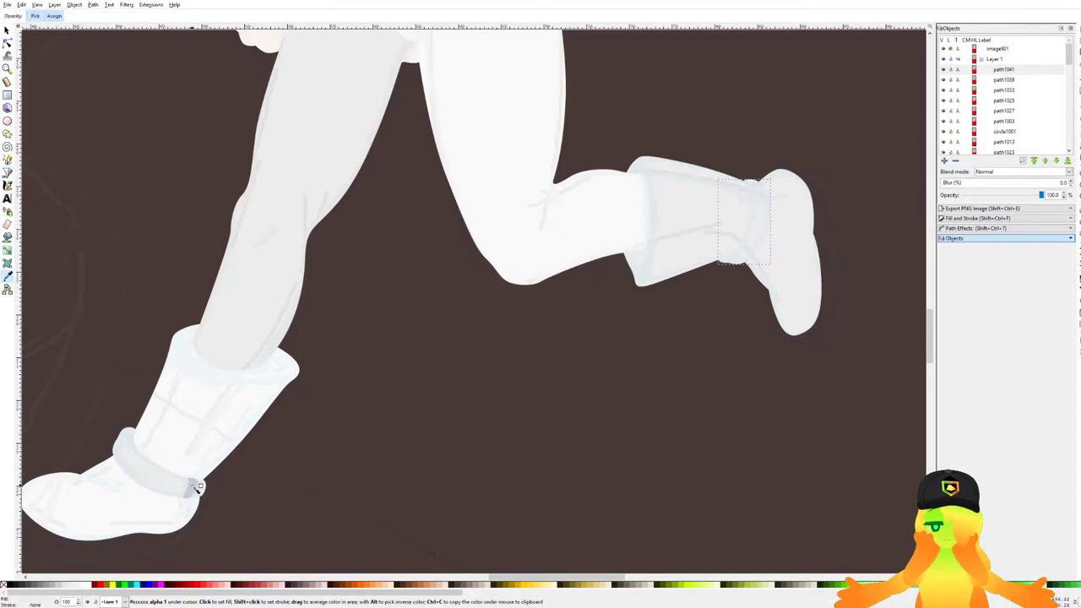
scroll(307, 354, "down", 2)
scroll(308, 353, "up", 1)
left_click(996, 218)
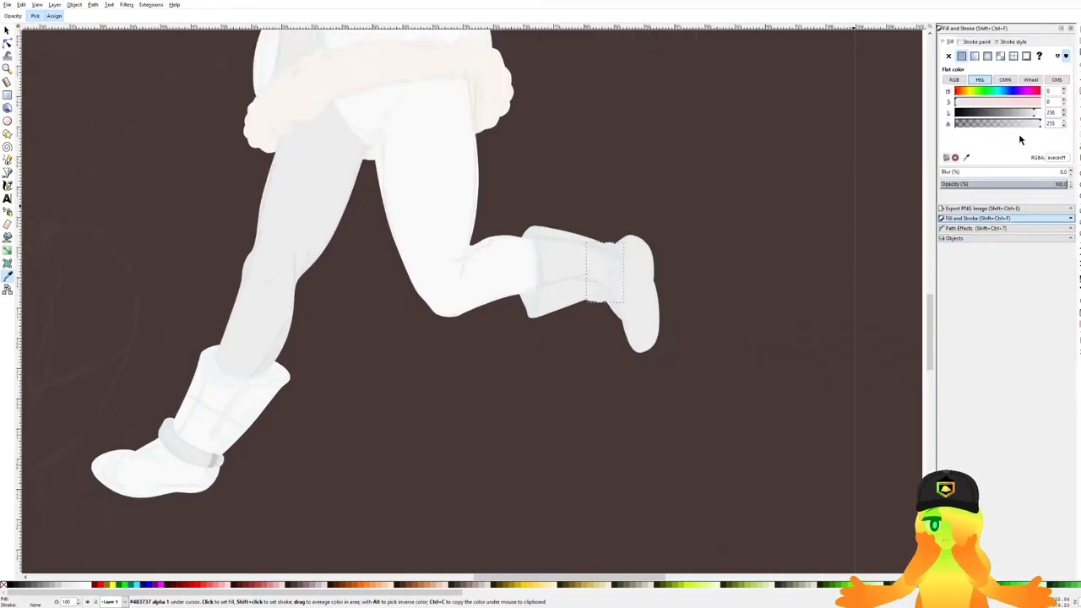
left_click_drag(1031, 114, 1029, 115)
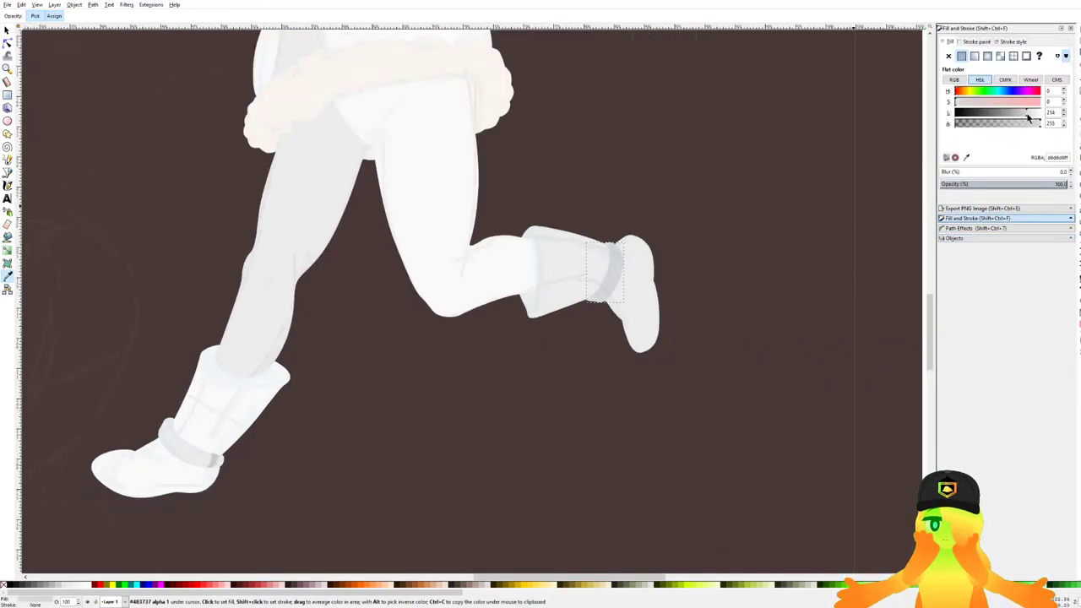
key("ctrl+s")
Deselect everything and examine the flat shapes across the whole figure, comparing the boots with the reference character.
left_click(7, 31)
scroll(548, 157, "down", 3)
left_click_drag(587, 165, 604, 267)
key("Escape")
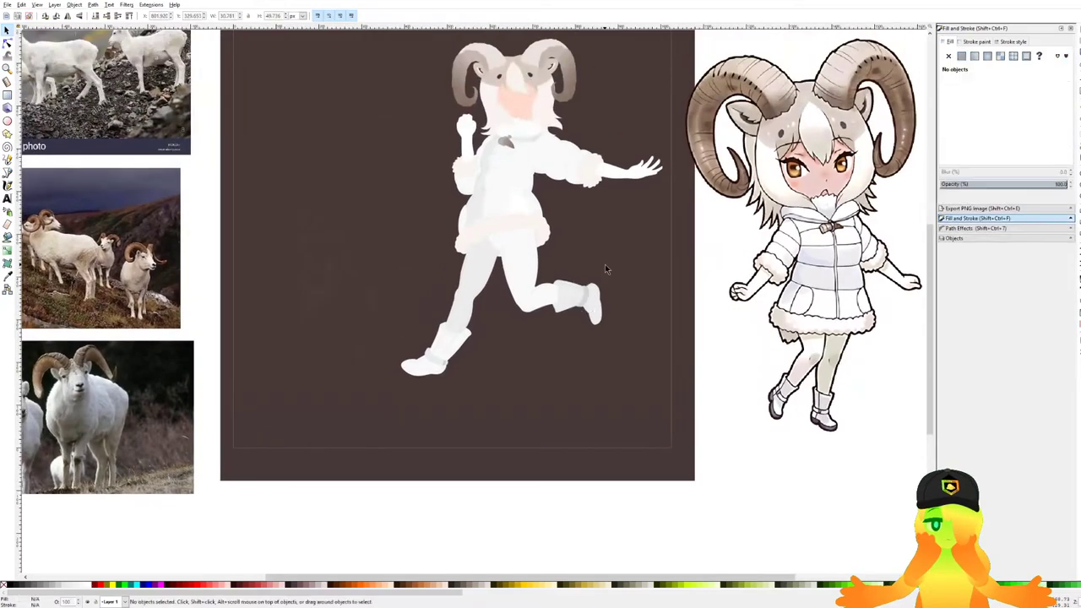
scroll(557, 199, "up", 4)
scroll(435, 229, "down", 4)
scroll(386, 156, "up", 3)
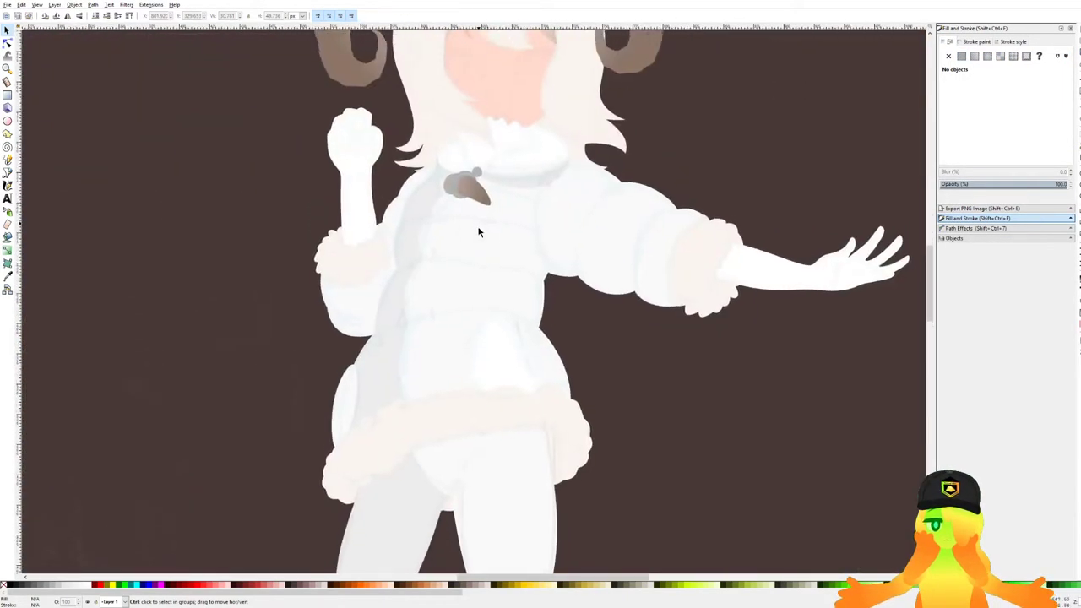
left_click_drag(632, 325, 600, 33)
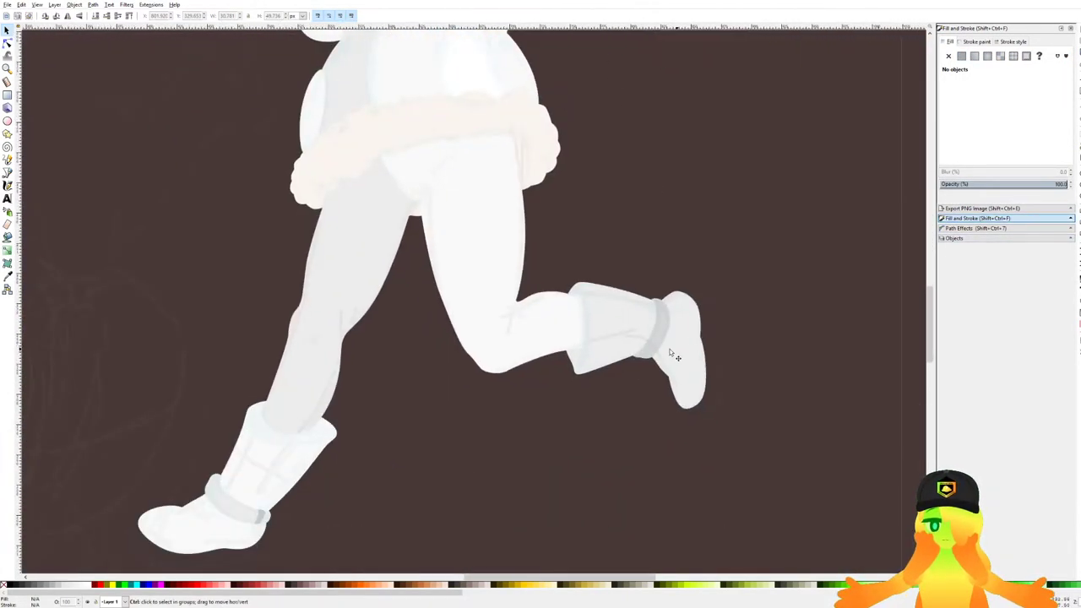
Trace a small closed strap loop across the upper part of the bent leg's ankle band and save the drawing.
left_click(7, 171)
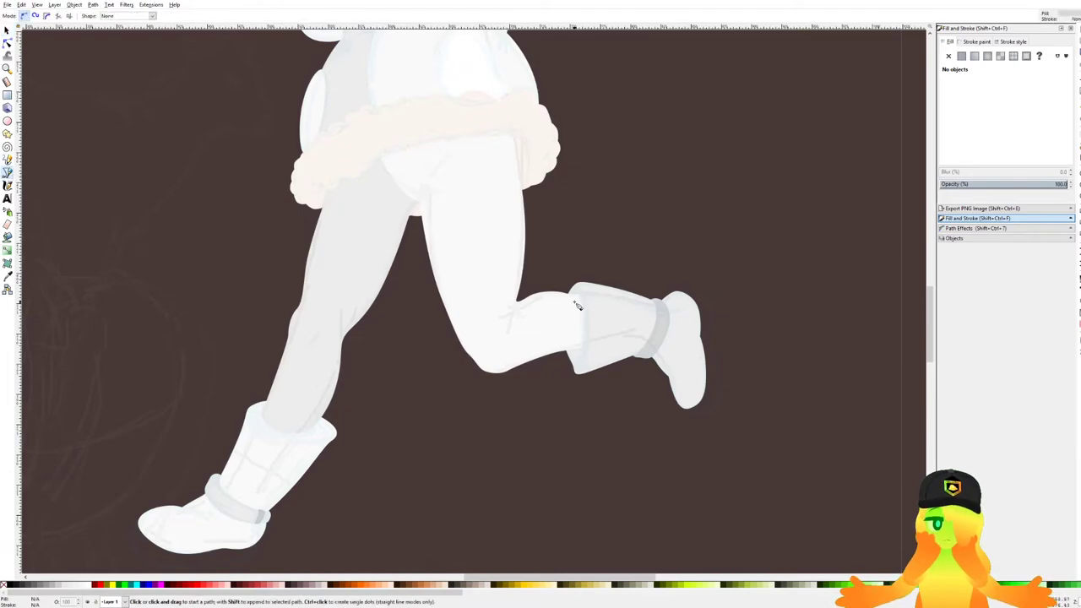
scroll(688, 313, "up", 6)
scroll(713, 290, "up", 2)
scroll(545, 284, "up", 1)
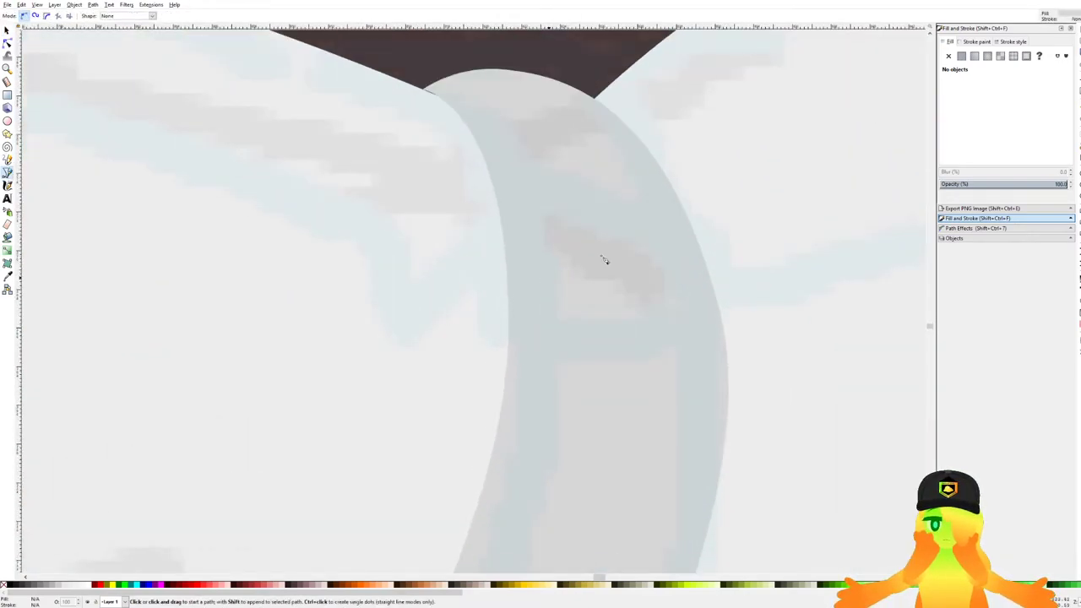
scroll(521, 255, "down", 1)
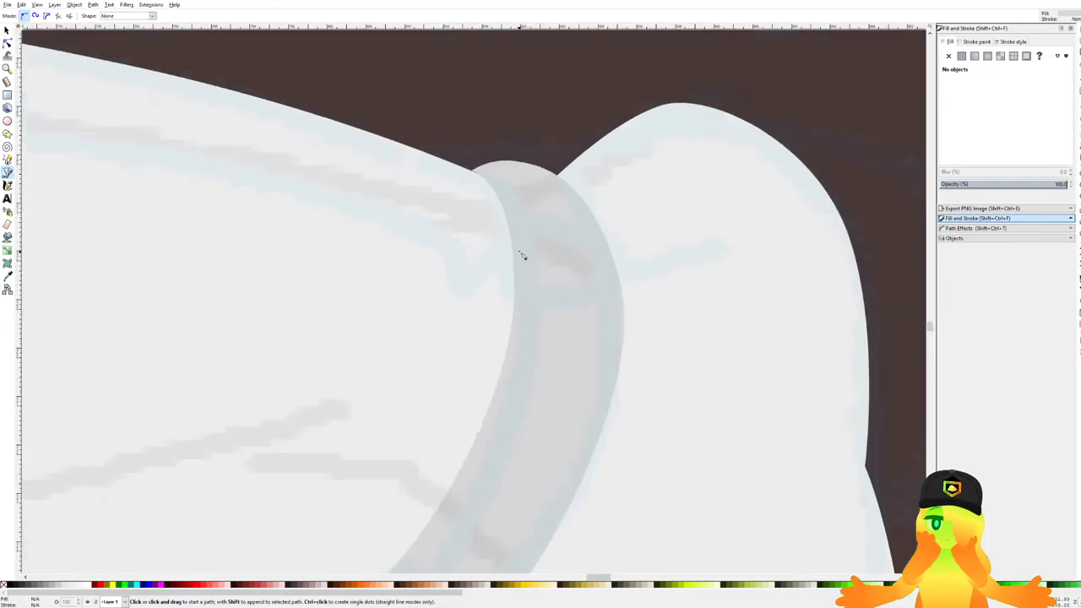
scroll(517, 279, "up", 1)
left_click_drag(509, 327, 528, 153)
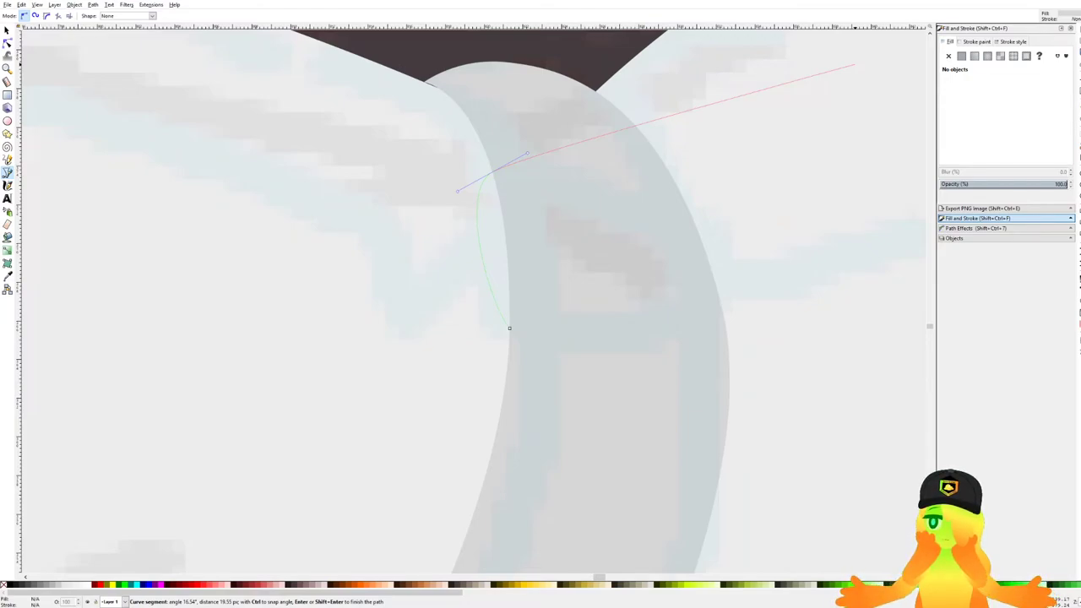
left_click_drag(854, 64, 832, 41)
left_click_drag(684, 215, 693, 317)
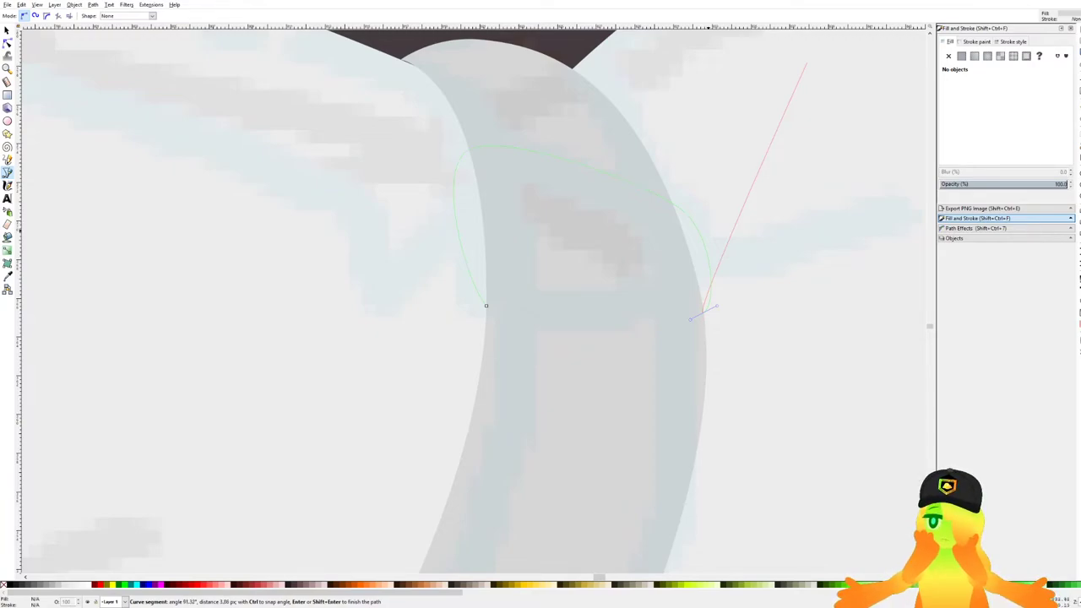
left_click_drag(554, 297, 569, 280)
left_click_drag(501, 288, 444, 326)
scroll(512, 303, "down", 1)
scroll(570, 290, "down", 5)
key("ctrl+s")
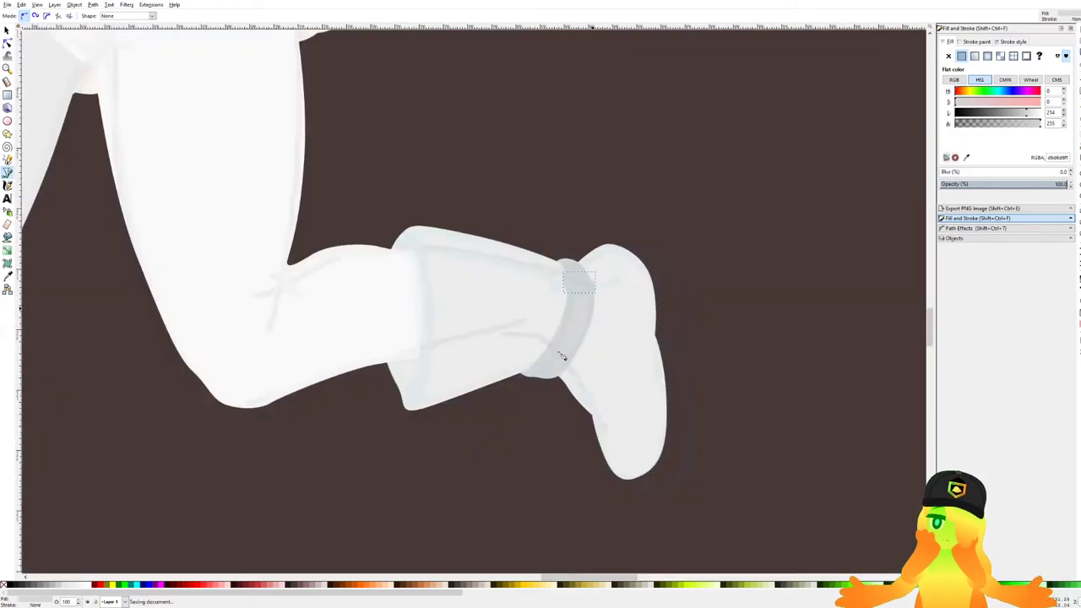
Recolour the bent leg's strap loop with the darker grey sampled from the straight leg's strap loop.
left_click_drag(396, 396, 683, 292)
scroll(683, 292, "down", 2)
scroll(361, 441, "up", 4)
left_click_drag(362, 441, 372, 409)
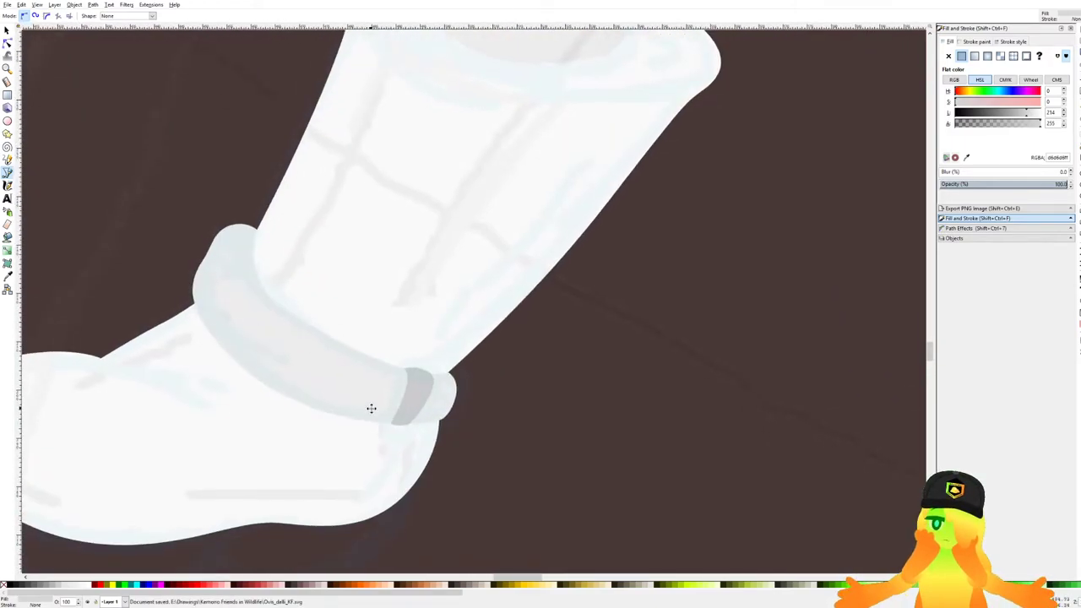
key("d")
left_click(422, 393)
scroll(540, 302, "down", 3)
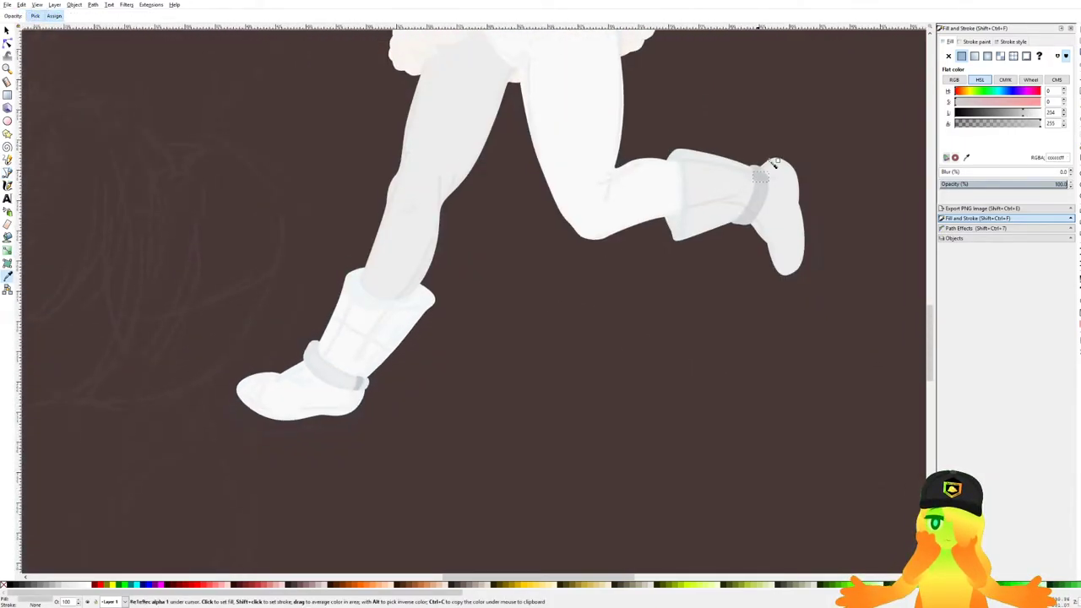
scroll(715, 195, "up", 4)
scroll(807, 205, "up", 2)
scroll(704, 228, "down", 5)
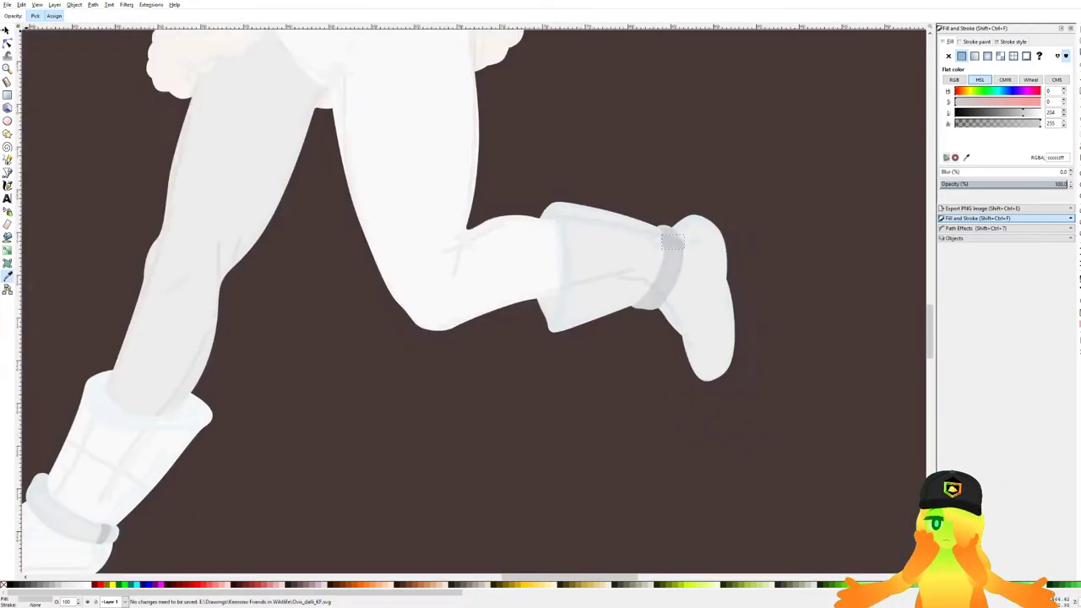
key("s")
key("Escape")
scroll(506, 377, "down", 2)
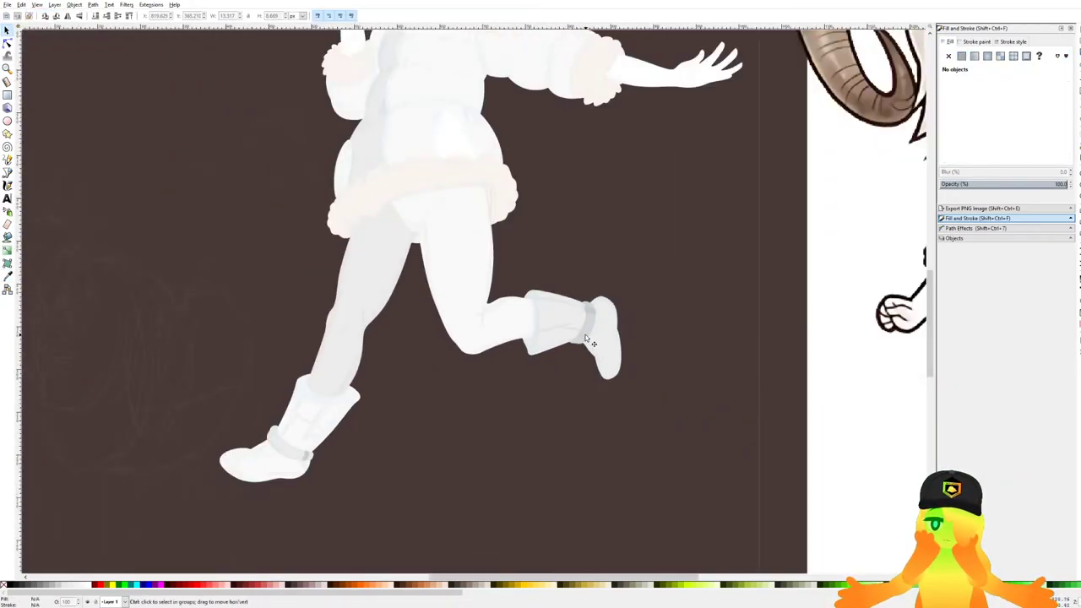
Fill the bent leg's boot with a near-white palette colour and compare it with the straight leg's boot.
scroll(595, 341, "up", 3)
left_click(591, 329)
scroll(655, 285, "down", 2)
left_click_drag(655, 285, 677, 274)
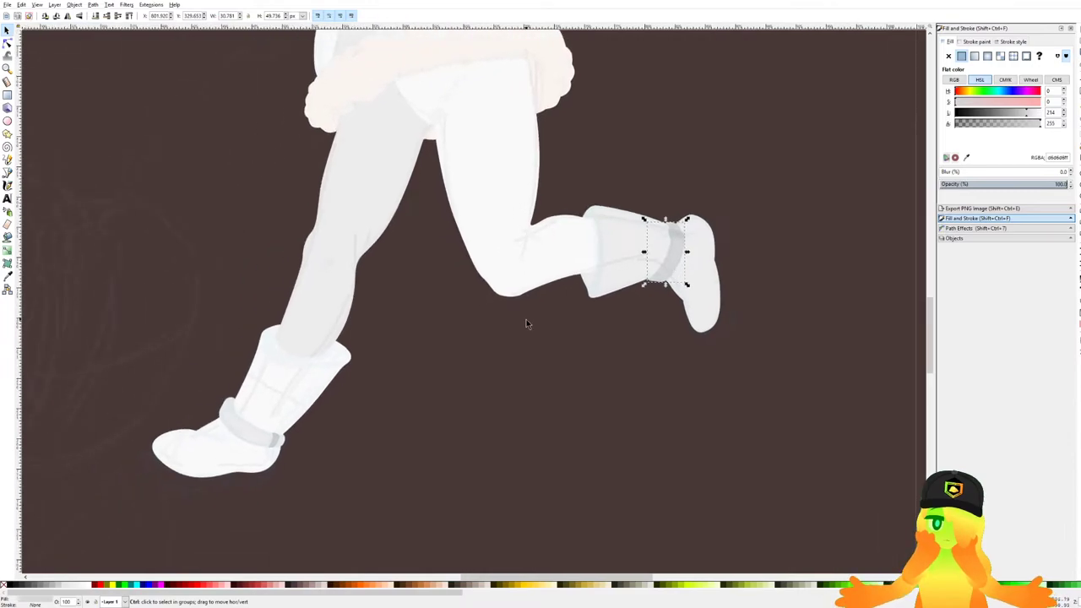
scroll(627, 266, "up", 1)
left_click(633, 262)
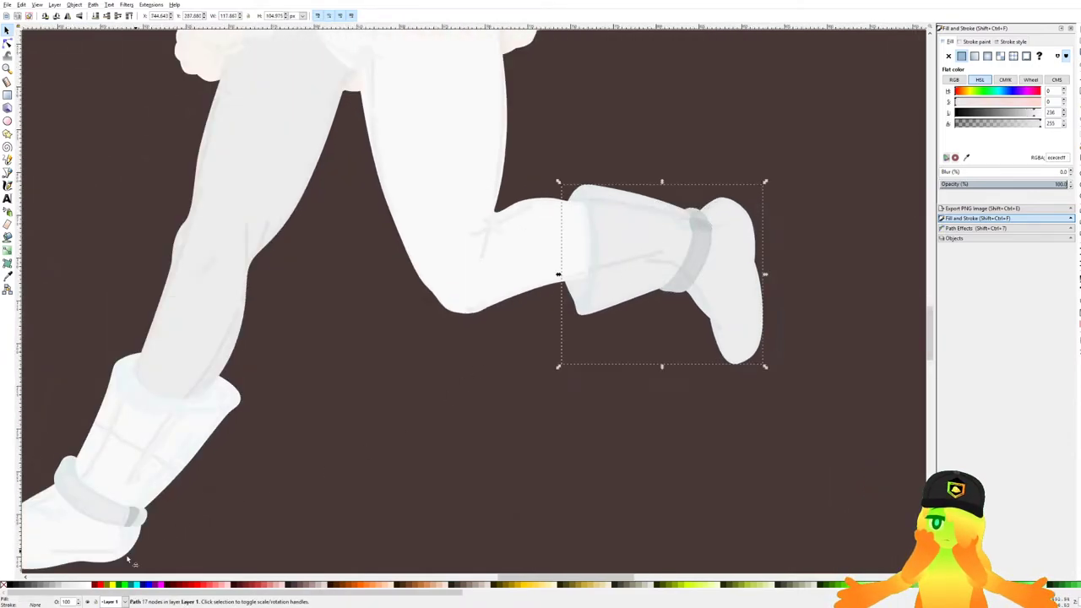
left_click(83, 584)
left_click_drag(329, 443, 360, 424)
scroll(653, 230, "up", 3)
scroll(554, 243, "down", 4)
left_click(564, 334)
left_click_drag(557, 293, 596, 331)
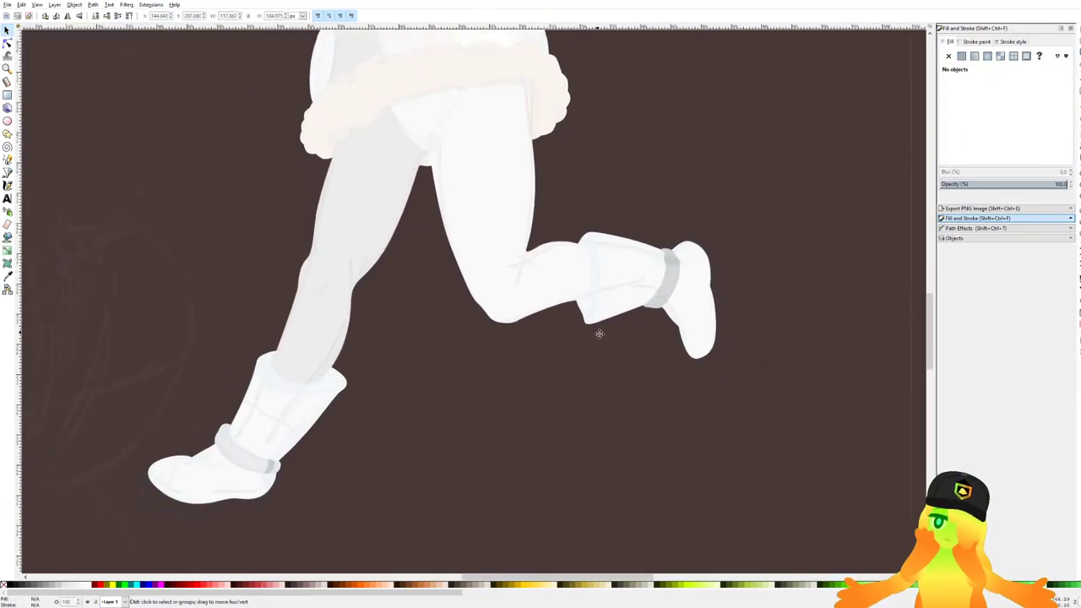
scroll(607, 317, "up", 4)
scroll(644, 300, "down", 3)
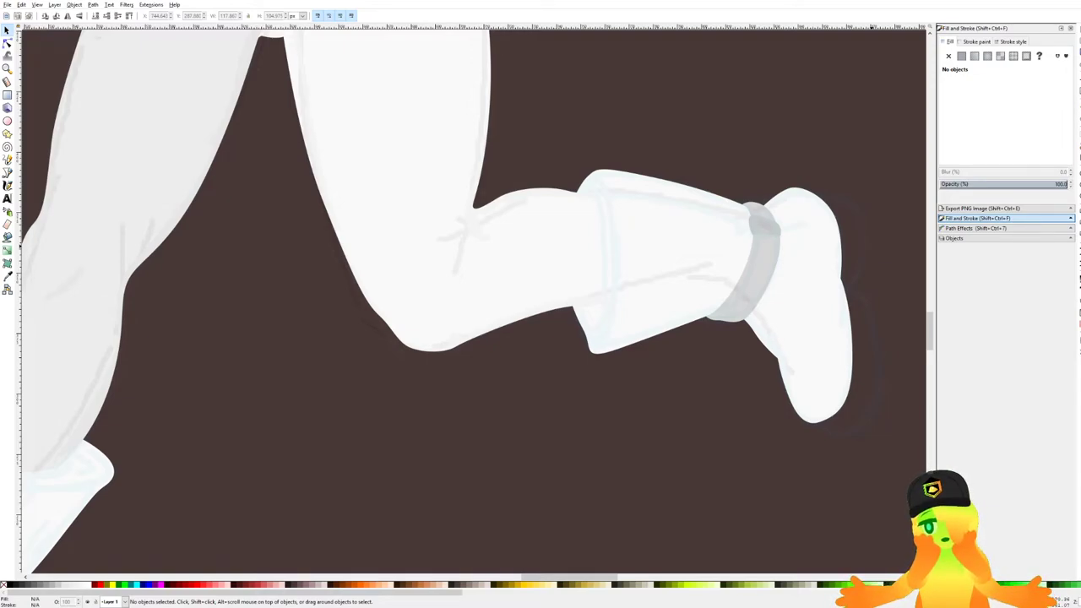
scroll(693, 357, "down", 3)
scroll(765, 201, "up", 3)
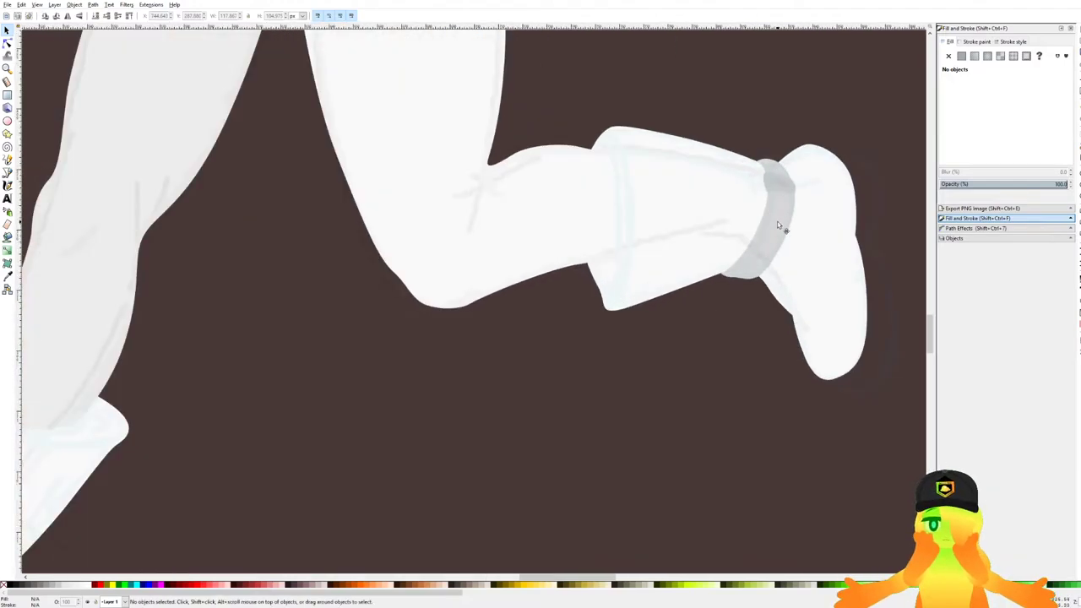
Recolour the bent leg's ankle band with the light grey sampled from the straight leg, then save and deselect.
left_click(772, 228)
scroll(773, 228, "down", 1)
key("d")
left_click(355, 169)
key("ctrl+s")
left_click(7, 31)
left_click(719, 311)
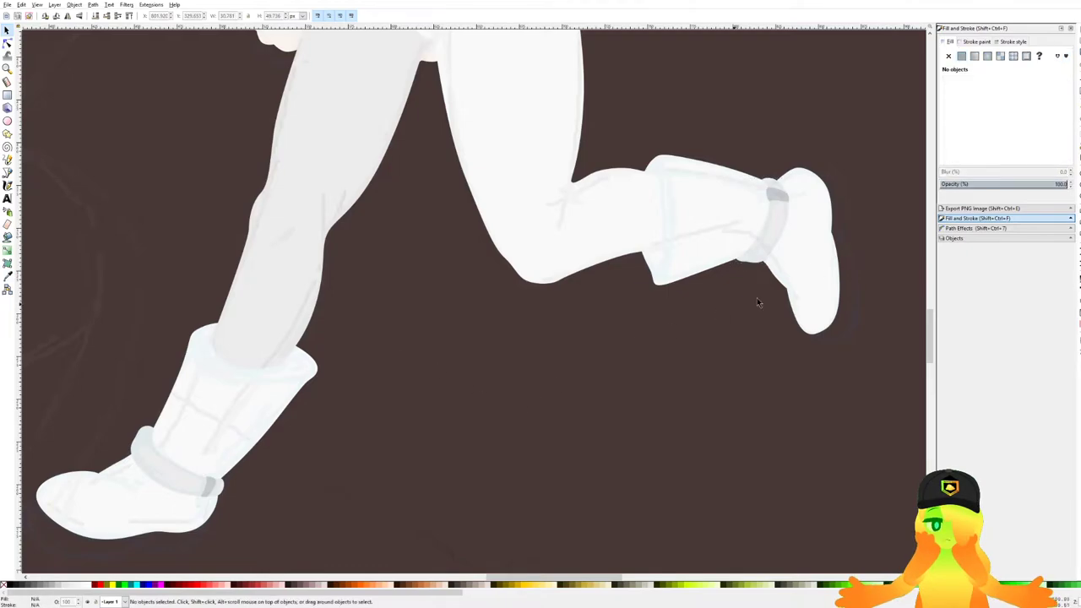
Hide the sketch overlay, review the flat shapes without it and save the drawing.
scroll(811, 257, "up", 1)
scroll(650, 186, "down", 3)
key("ctrl+shift+o")
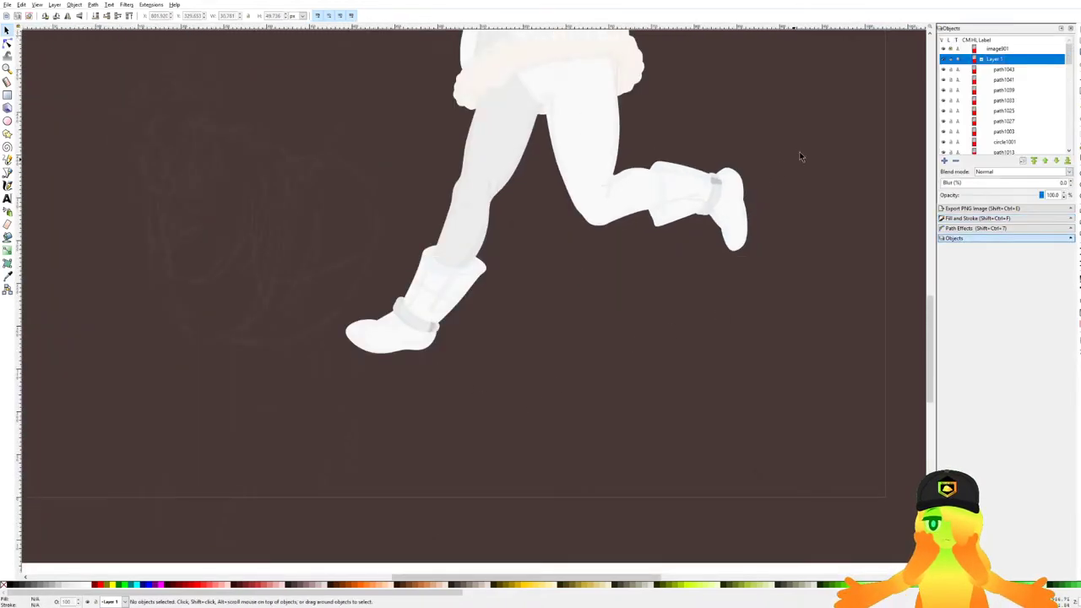
scroll(684, 245, "up", 4)
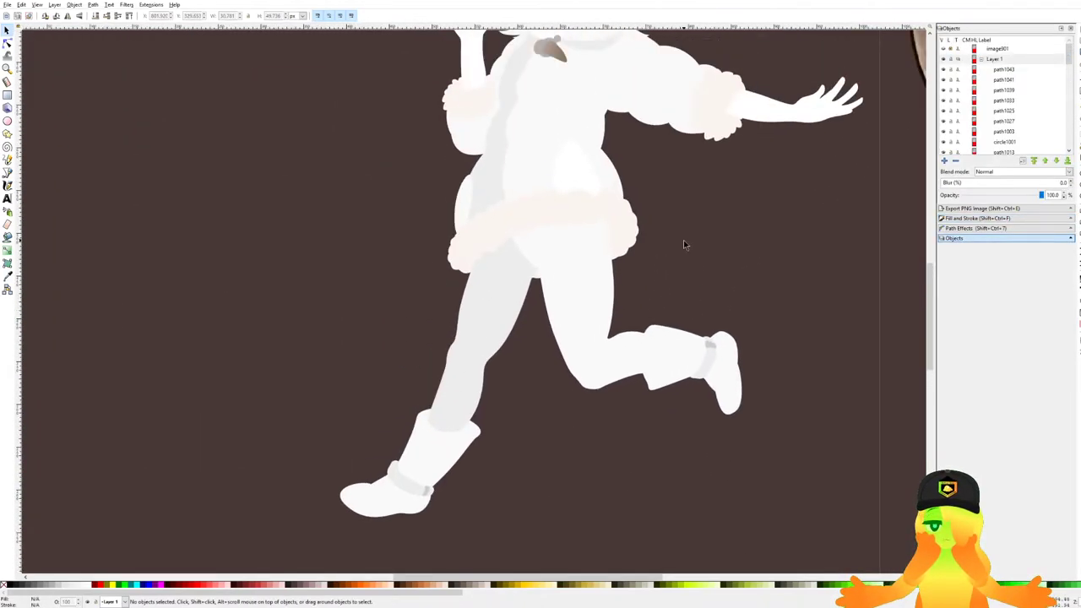
scroll(734, 387, "up", 1)
scroll(579, 313, "down", 3)
key("ctrl+s")
Recolour the bent leg's boot with a brighter white sampled from the figure and check it against the whole character.
scroll(592, 299, "up", 3)
left_click(656, 394)
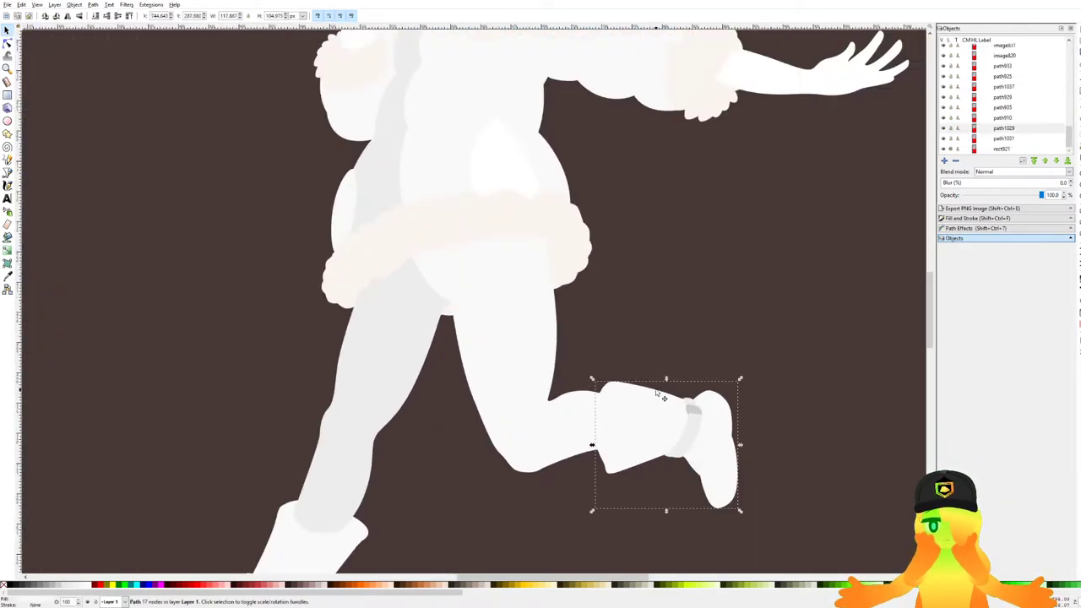
key("d")
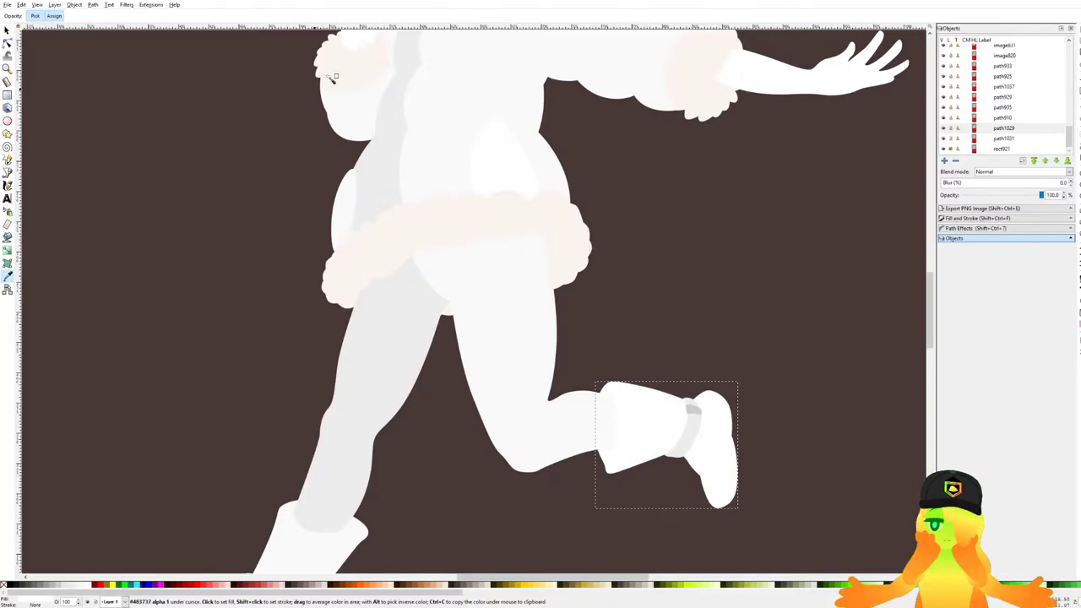
key("s")
left_click(733, 257)
scroll(754, 258, "down", 3)
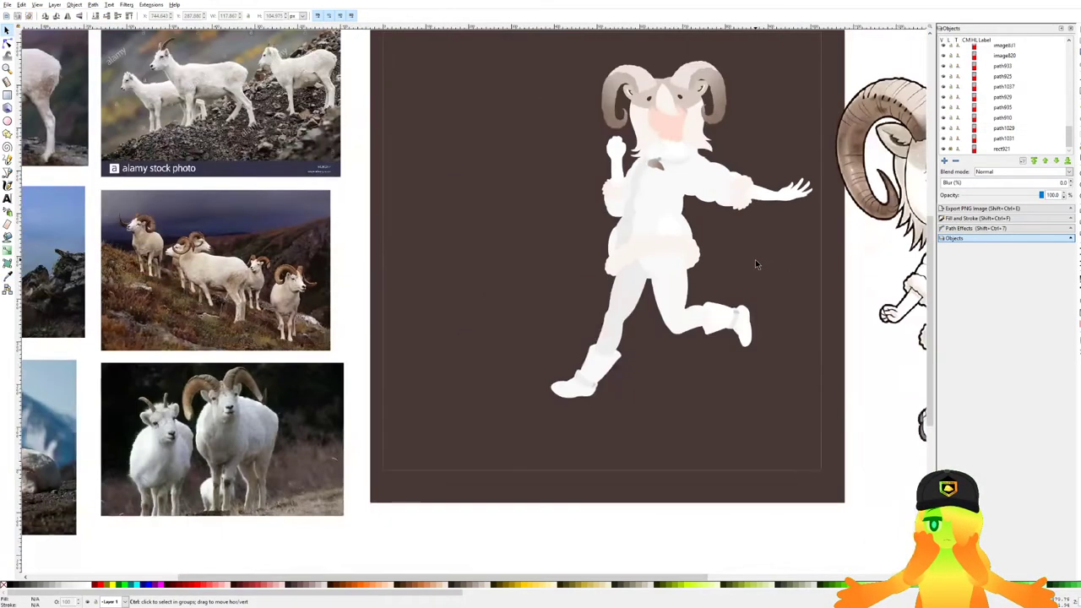
scroll(723, 298, "up", 3)
scroll(594, 443, "down", 2)
Select the torso, both sleeves and the bent leg together and open their fill settings.
left_click_drag(598, 362, 470, 446)
key("ctrl+z")
scroll(681, 391, "up", 2)
scroll(514, 269, "up", 5)
left_click(562, 203, "shift")
left_click(638, 216, "shift")
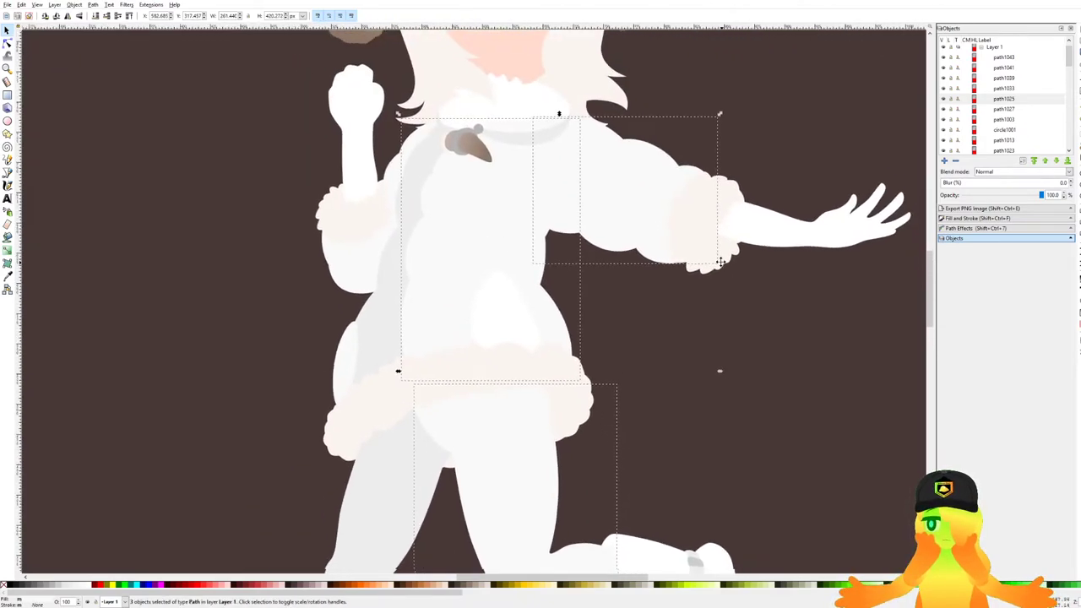
scroll(604, 234, "up", 2)
scroll(488, 232, "down", 3)
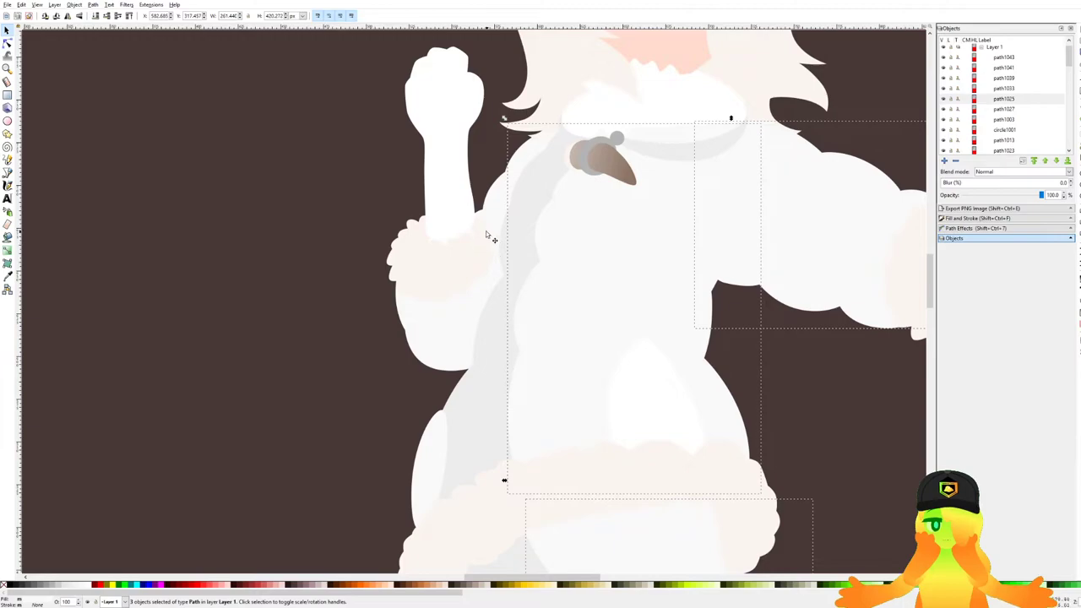
left_click(478, 318, "shift")
scroll(693, 302, "up", 1)
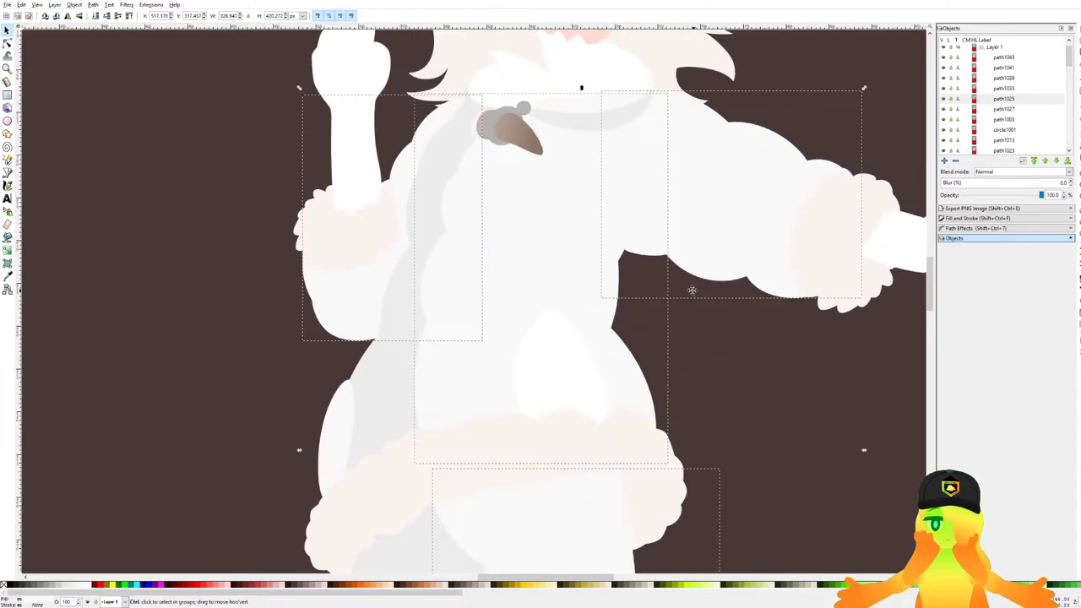
scroll(695, 290, "right", 2)
left_click(976, 223)
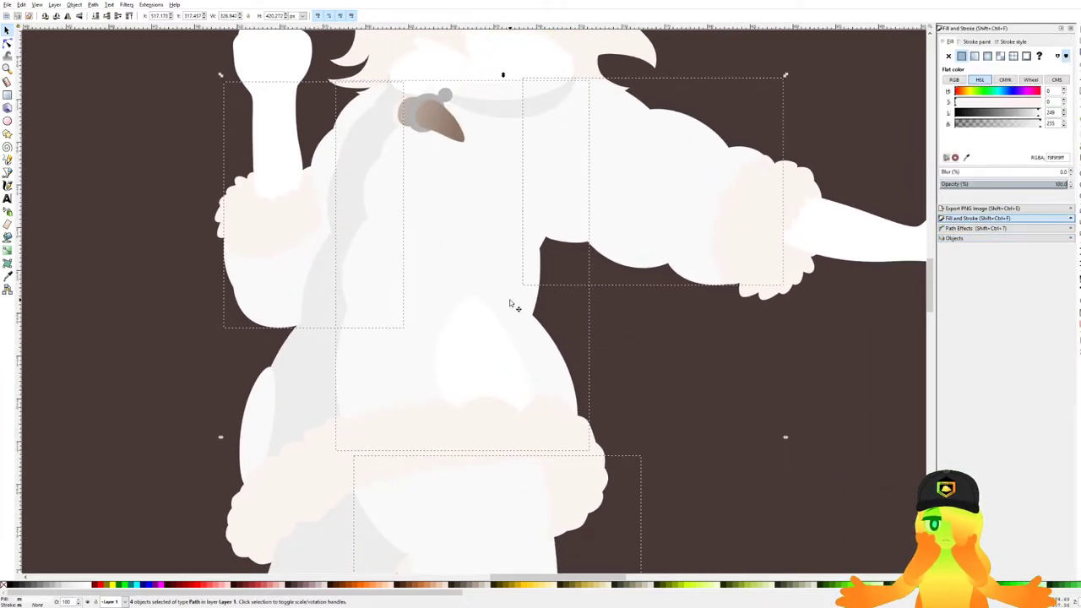
Tint the selected clothing shapes pale blue with hue 138, saturation 113 and lightness 246, and save the drawing.
scroll(508, 299, "up", 1)
scroll(504, 263, "down", 2)
left_click_drag(536, 296, 520, 271)
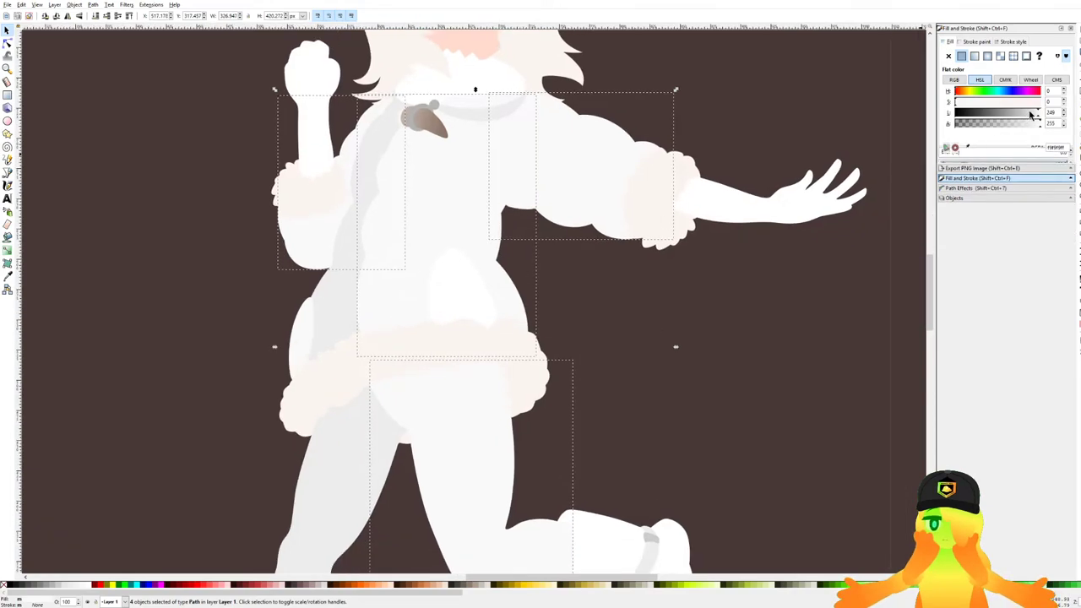
left_click_drag(1037, 116, 1039, 116)
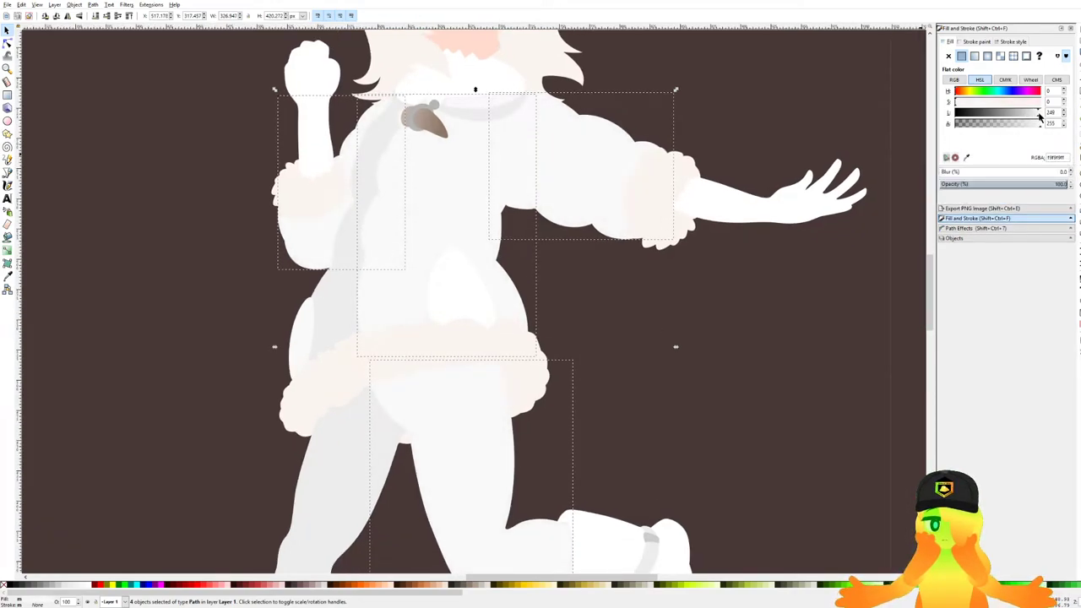
left_click_drag(1038, 117, 1041, 118)
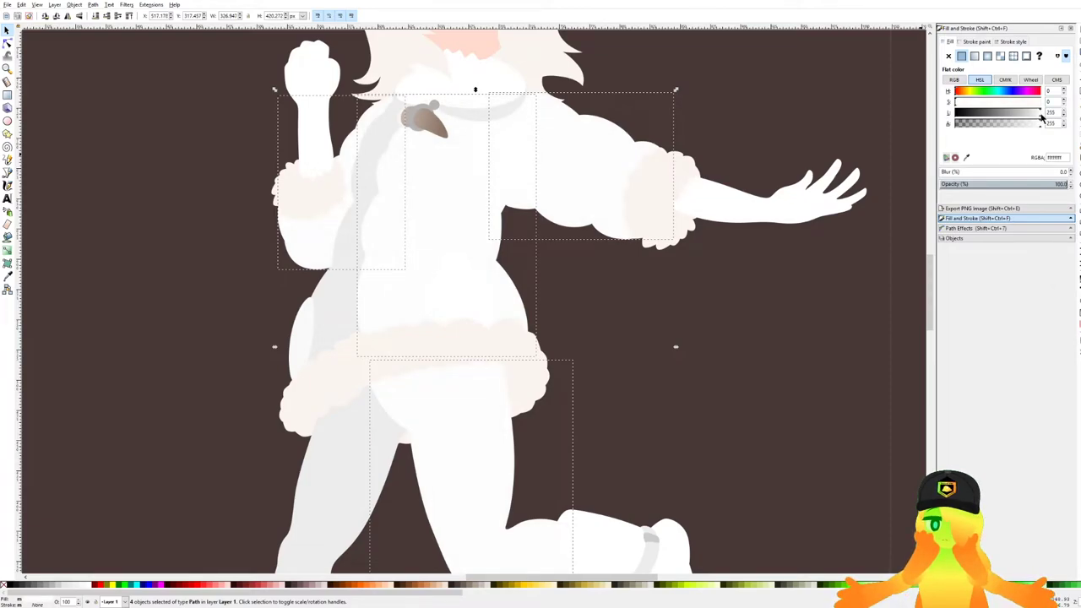
left_click_drag(1041, 120, 1037, 118)
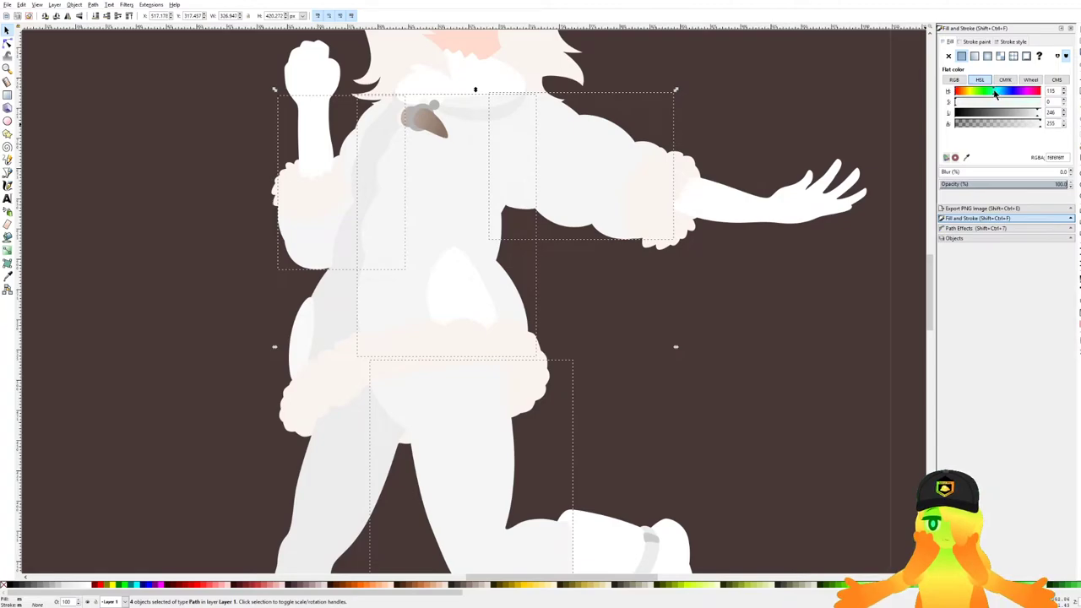
left_click_drag(1024, 105, 1040, 102)
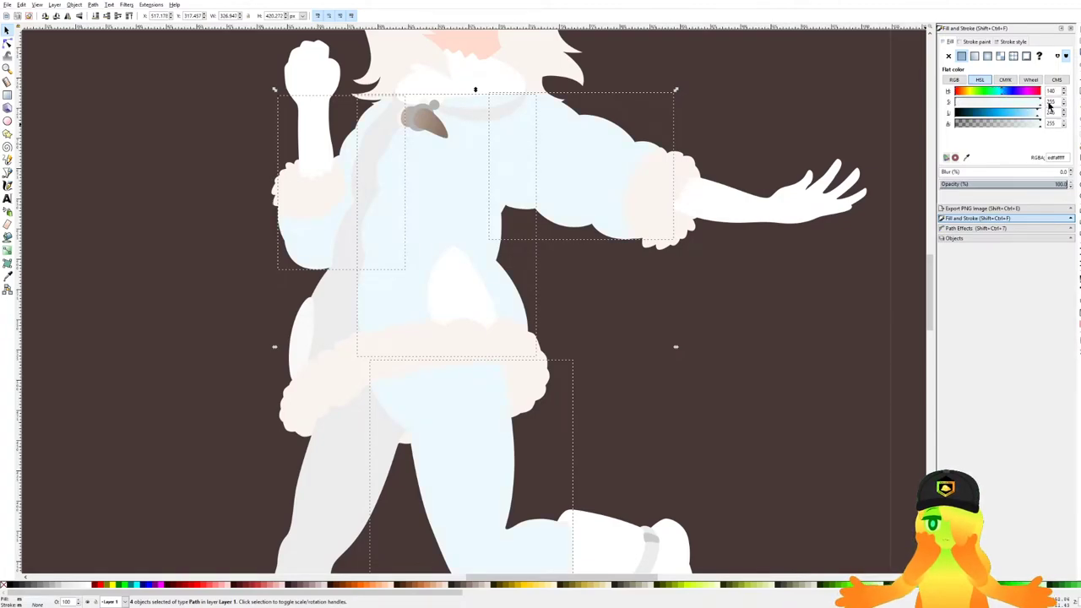
scroll(505, 297, "up", 1, "ctrl")
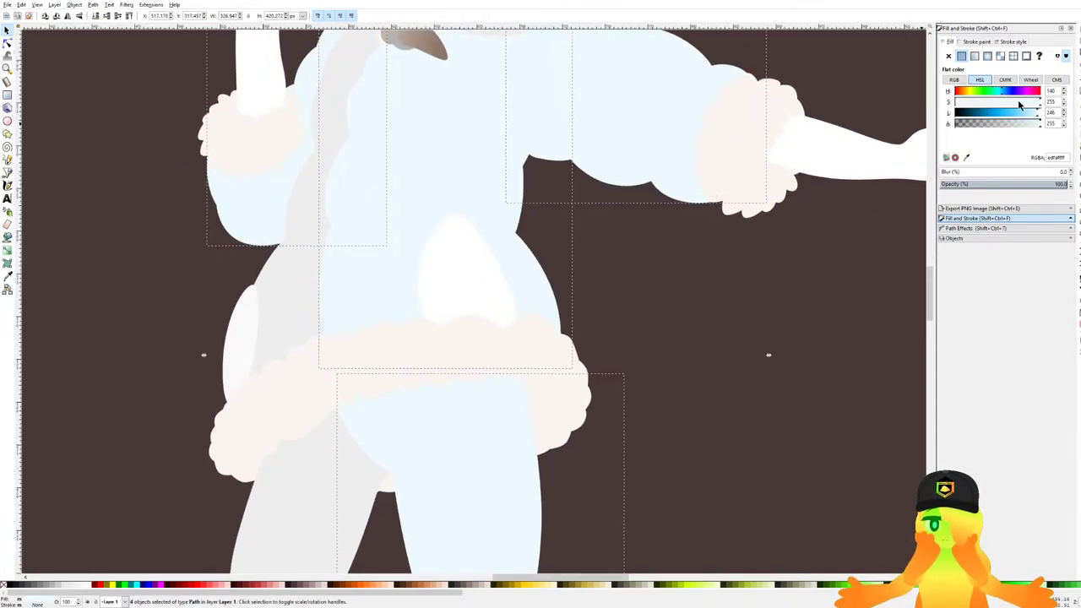
key("ctrl+s")
Select the straight leg, the torso's side shadow and the shadow under the collar together.
scroll(541, 142, "down", 2, "ctrl")
scroll(476, 197, "up", 1, "ctrl")
left_click(433, 393)
scroll(433, 393, "down", 3)
scroll(489, 237, "down", 1, "ctrl")
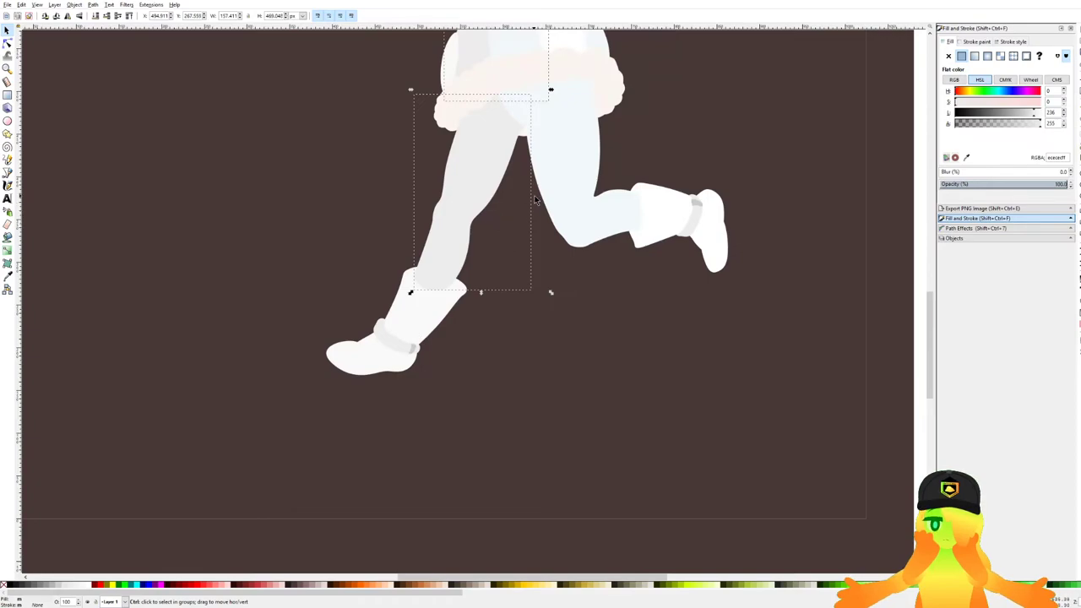
scroll(537, 209, "up", 6)
scroll(493, 145, "up", 3, "ctrl")
scroll(482, 162, "down", 3, "ctrl")
left_click_drag(462, 178, 433, 193)
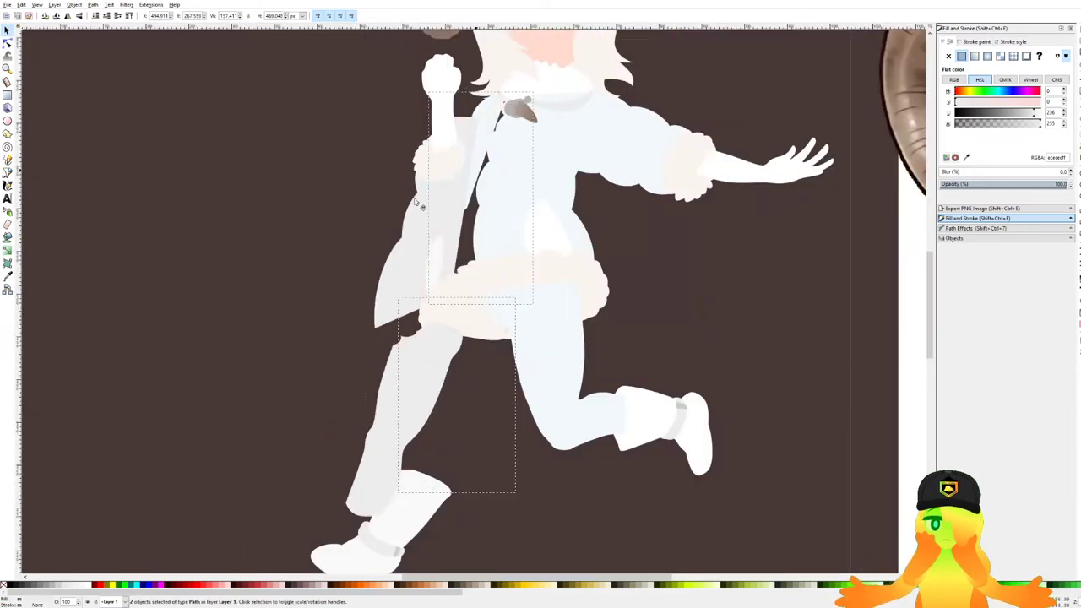
scroll(557, 118, "up", 2, "ctrl")
left_click(565, 126, "shift")
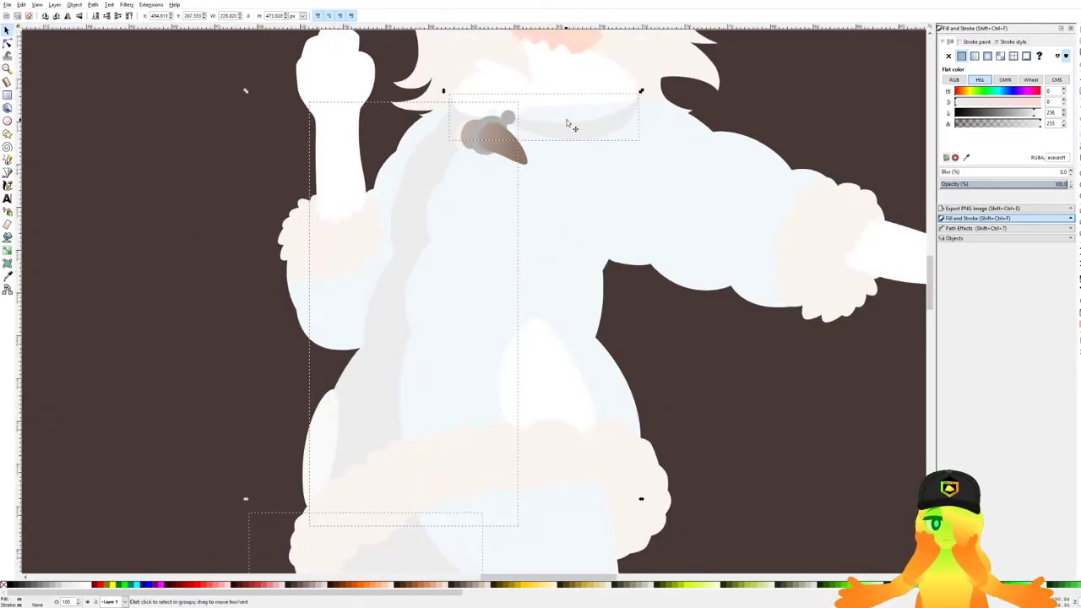
scroll(574, 128, "up", 2, "ctrl")
scroll(607, 203, "down", 2, "ctrl")
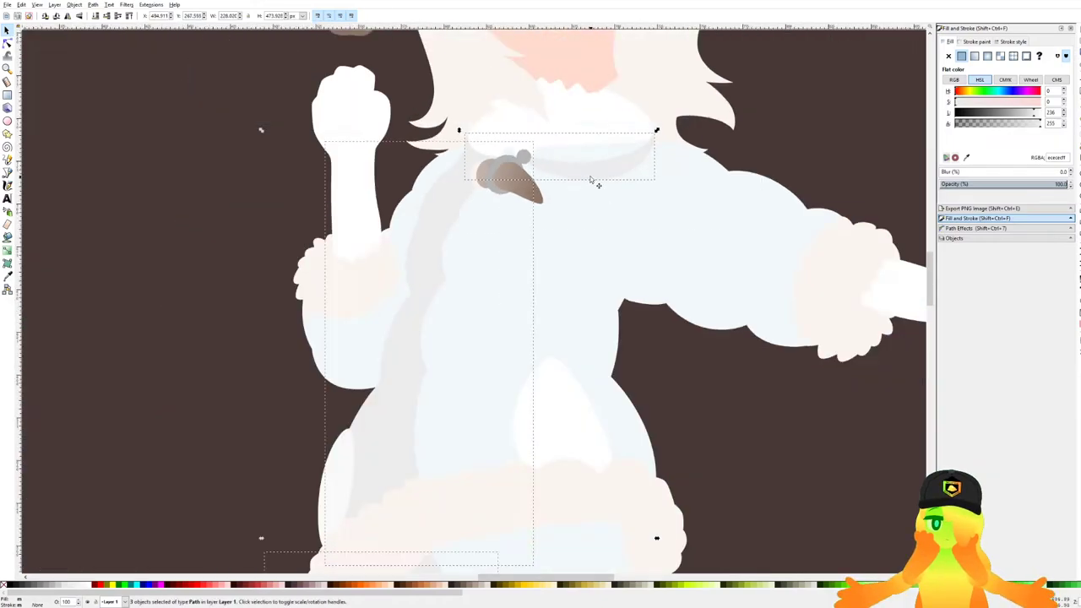
scroll(599, 186, "up", 1, "ctrl")
Recolour the selected shadow shapes with the torso's sampled pale blue, adjust it to saturation 41 and lightness 227, and save.
left_click(966, 157)
left_click(728, 245)
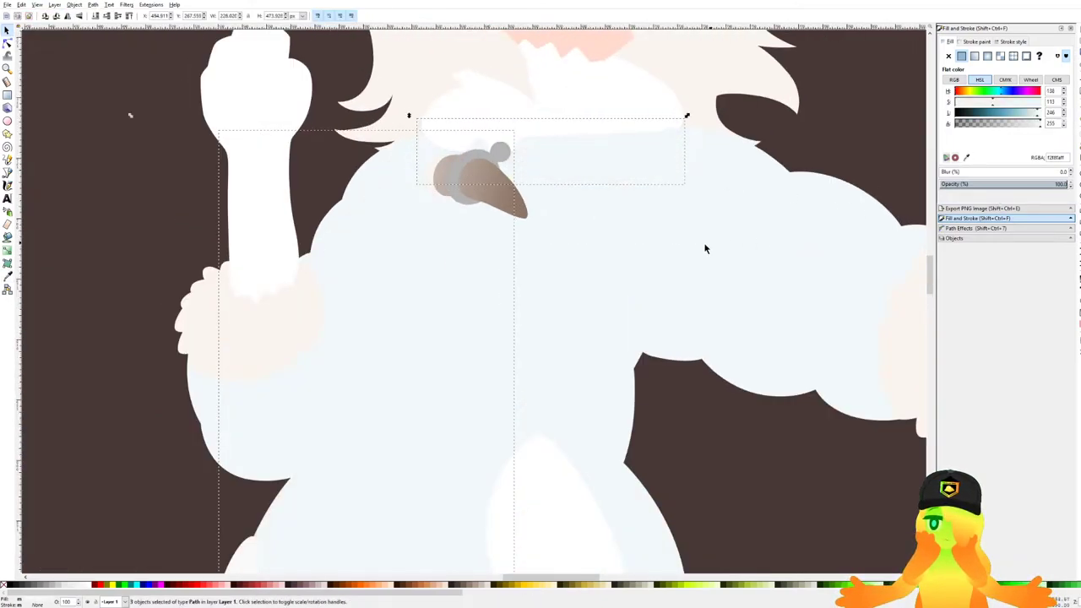
left_click_drag(729, 245, 721, 235)
left_click_drag(1035, 114, 1035, 118)
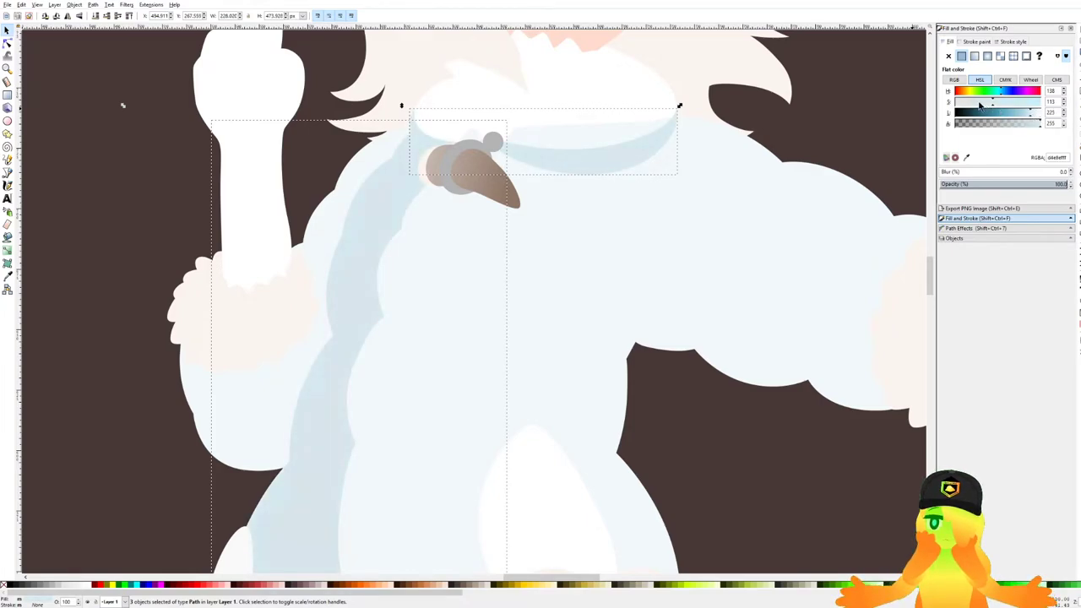
left_click_drag(1029, 118, 1037, 119)
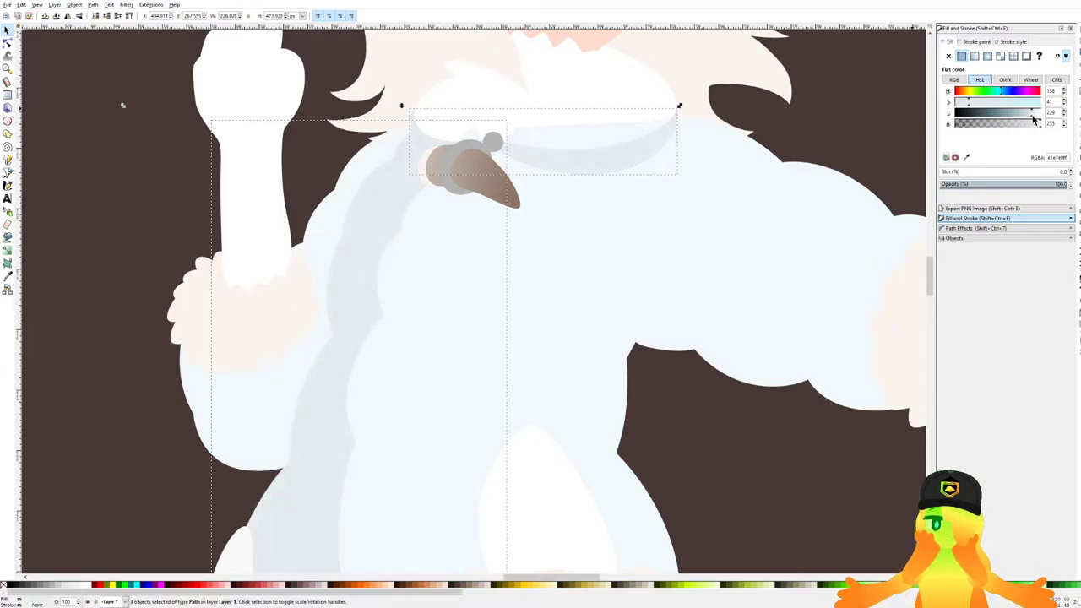
key("ctrl+s")
left_click_drag(676, 246, 658, 293)
key("ctrl+s")
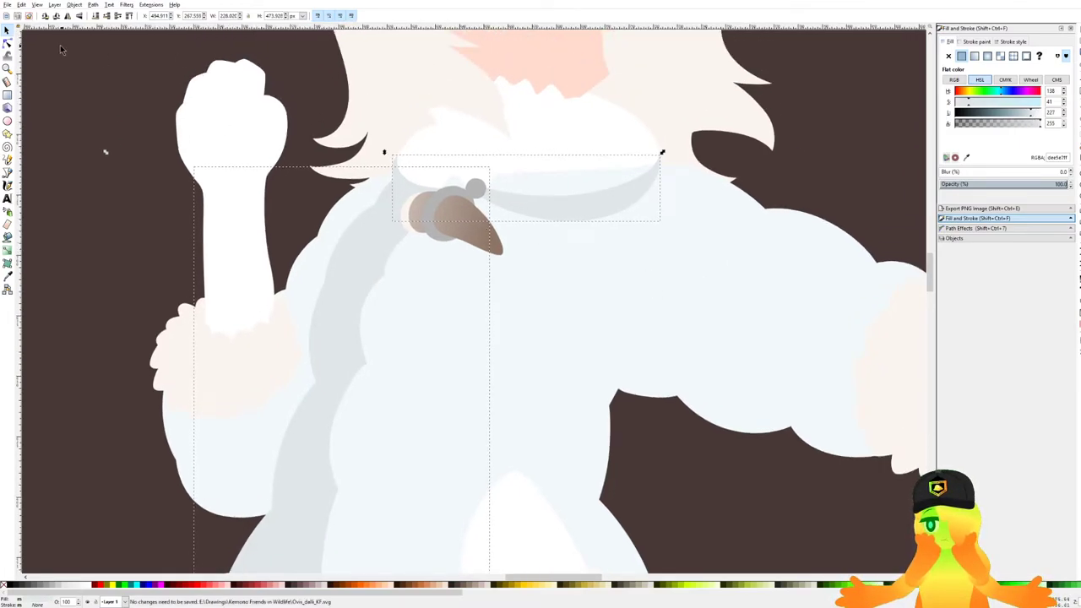
Undo the stray move of the torso, clear the selection and save the drawing.
left_click_drag(538, 302, 531, 204)
key("ctrl+z")
key("minus")
key("minus")
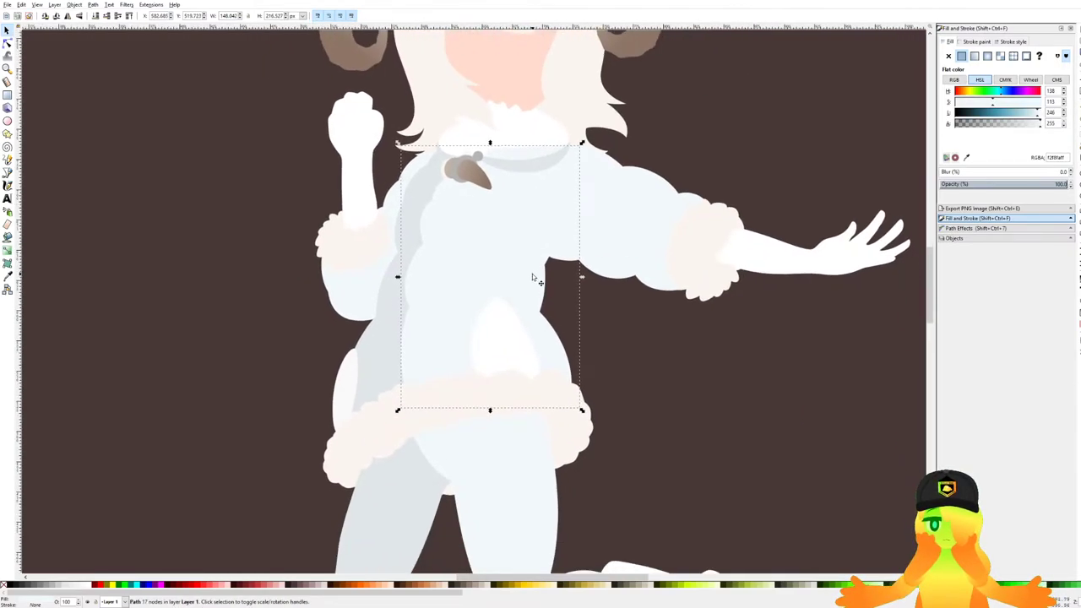
left_click(607, 201)
left_click(694, 344)
key("ctrl+s")
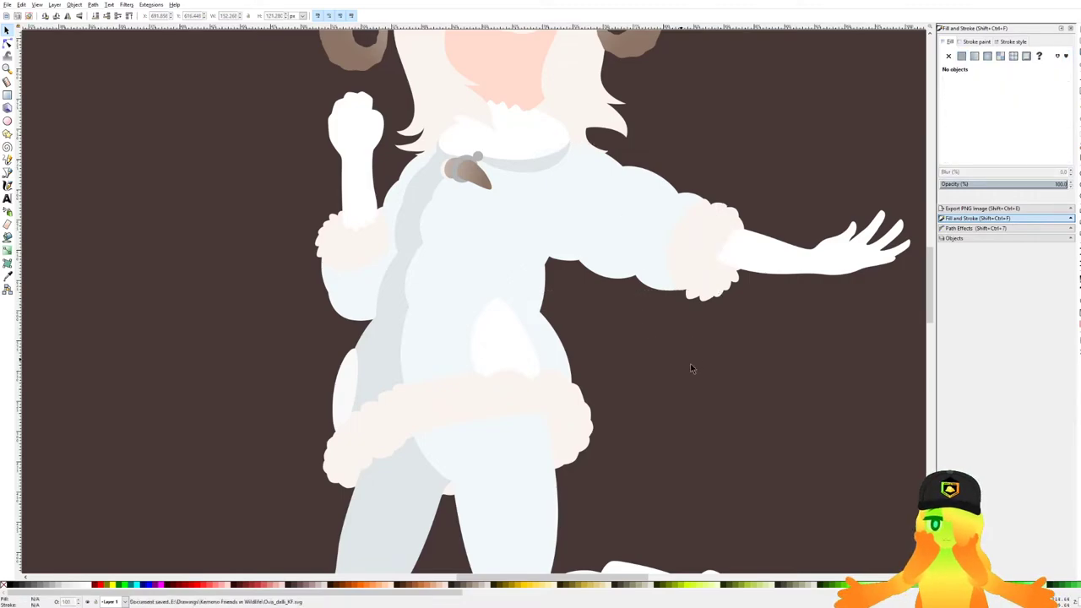
Recolour the small white shape at the coat's rear hip with the pale blue sampled from the torso and check the whole figure.
left_click_drag(527, 276, 482, 223)
scroll(456, 263, "down", 3)
left_click_drag(450, 336, 458, 301)
scroll(421, 257, "up", 4)
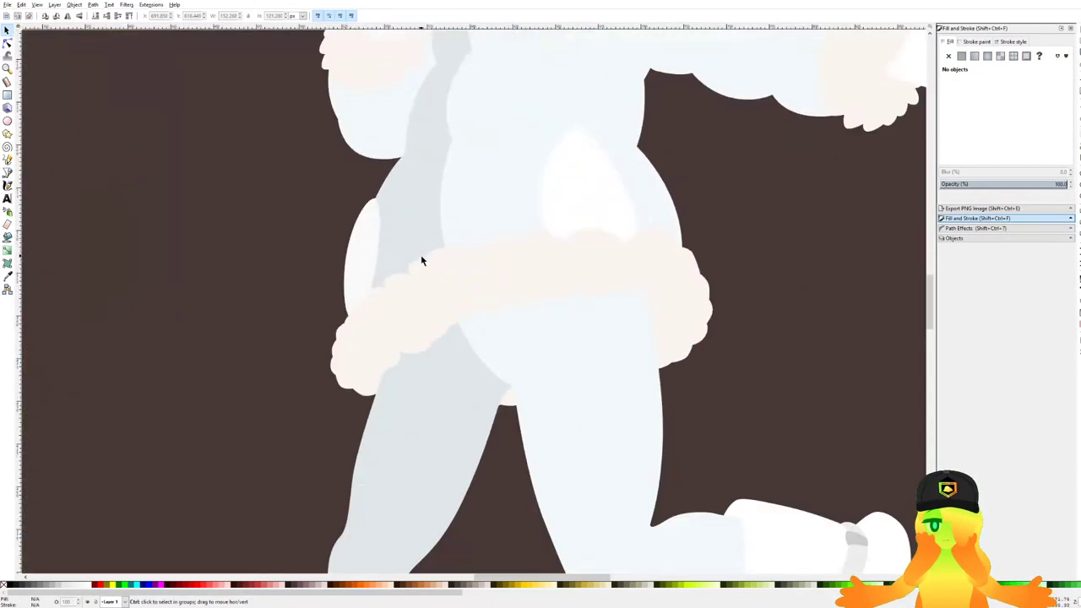
left_click(363, 253)
scroll(514, 255, "up", 1)
key("d")
left_click(532, 148)
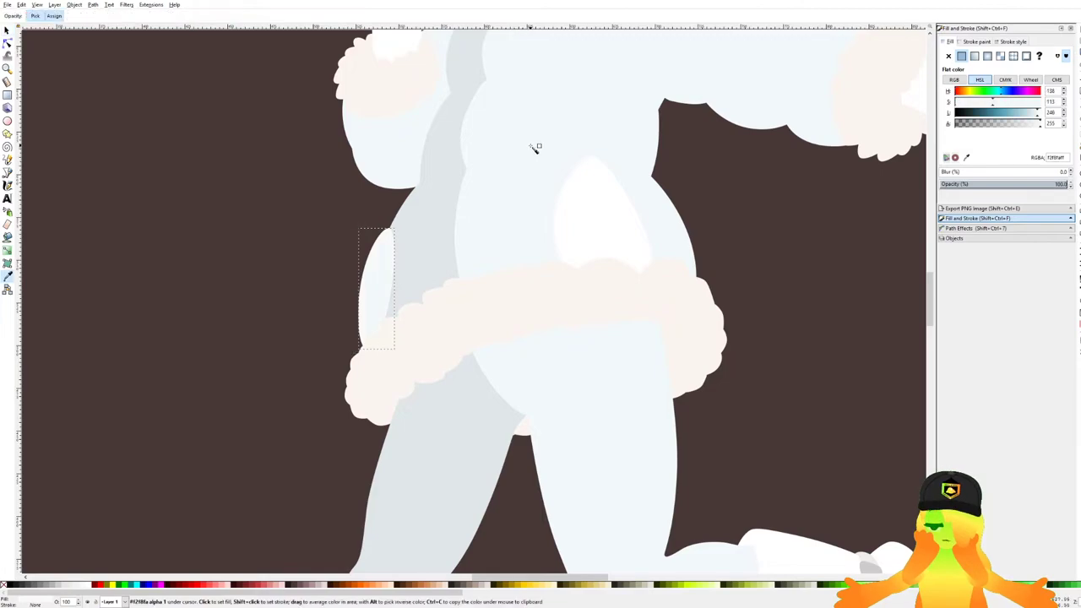
scroll(514, 202, "down", 3)
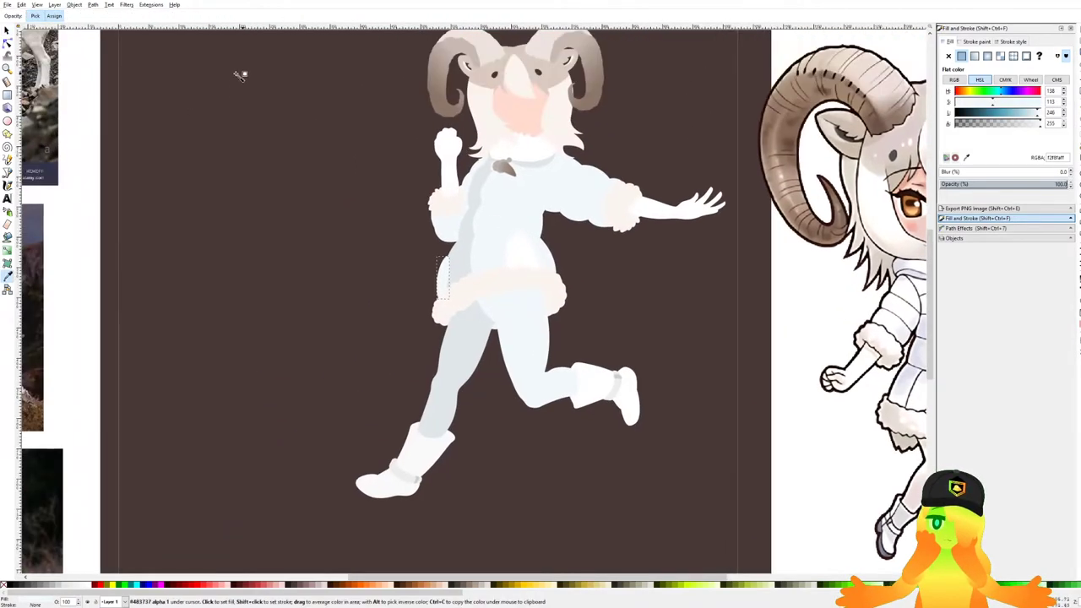
scroll(470, 221, "up", 3)
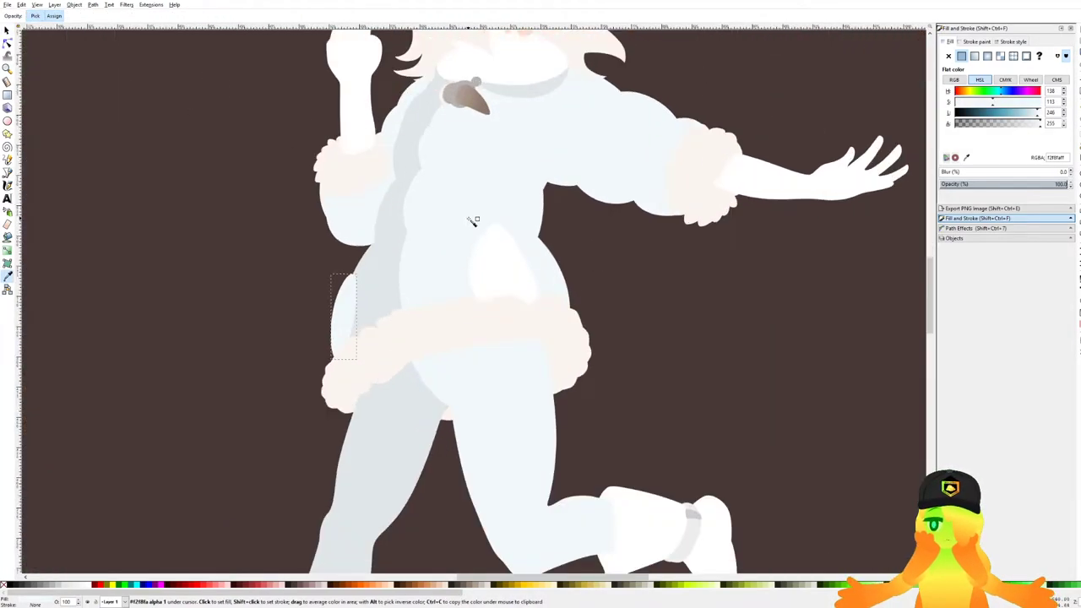
Select the hip shape, torso, both sleeves and bent leg together and reduce their fill saturation to about 64.
key("s")
left_click(484, 191, "shift")
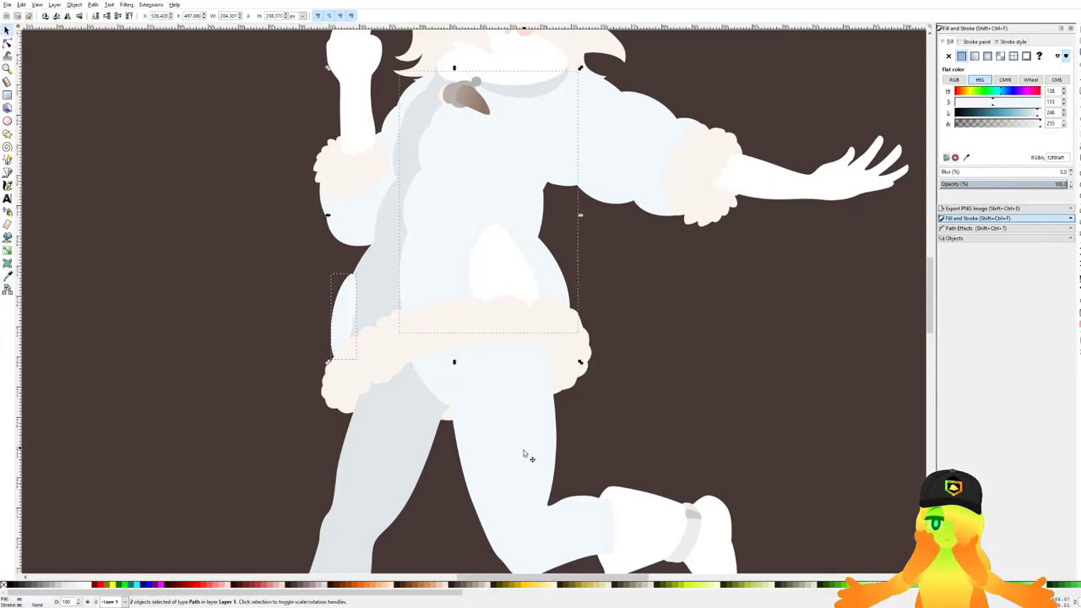
left_click(625, 137, "shift")
scroll(594, 294, "down", 1)
left_click_drag(535, 412, 734, 376)
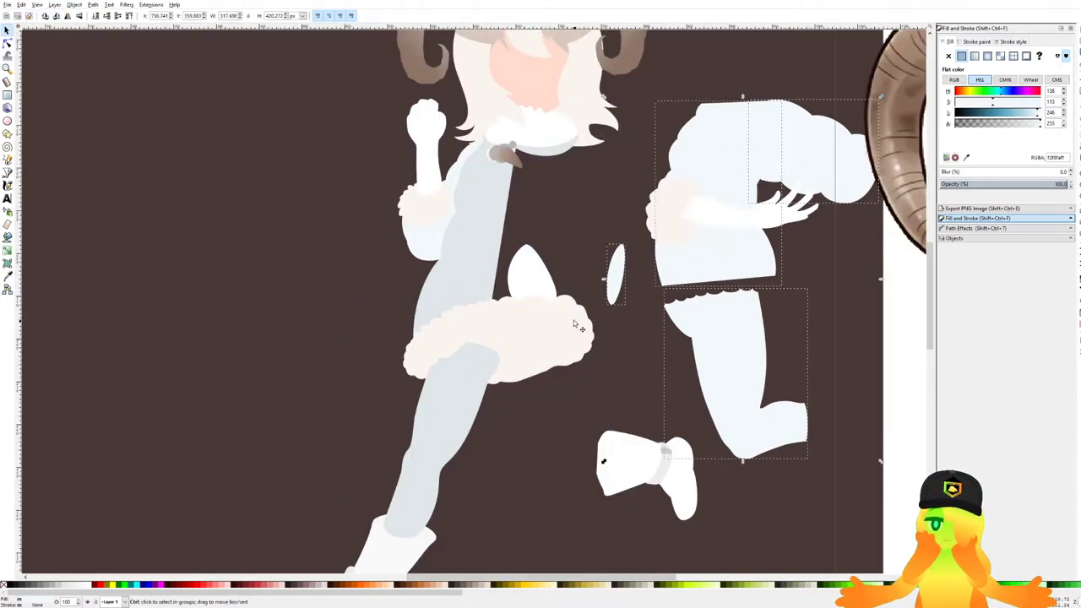
key("ctrl+z")
scroll(467, 186, "up", 1)
scroll(456, 177, "up", 1)
left_click(464, 149, "shift")
scroll(464, 149, "up", 2)
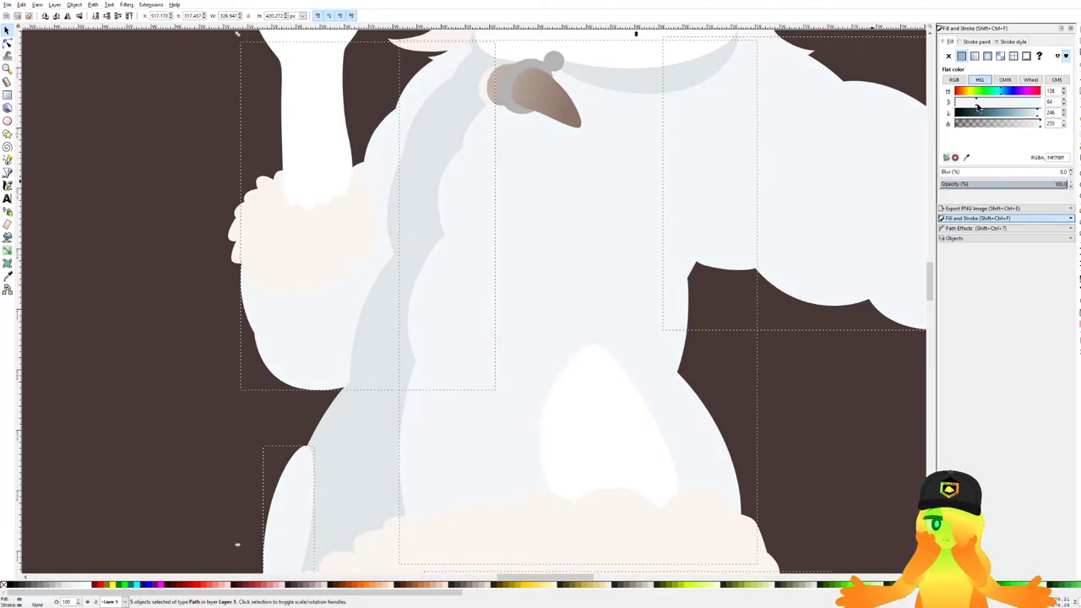
Mute the collar shadow, side shadow and straight leg to hue 142, saturation 19 and lightness 228, then deselect and check the figure.
scroll(588, 154, "down", 2)
left_click(631, 113)
left_click(507, 167, "shift")
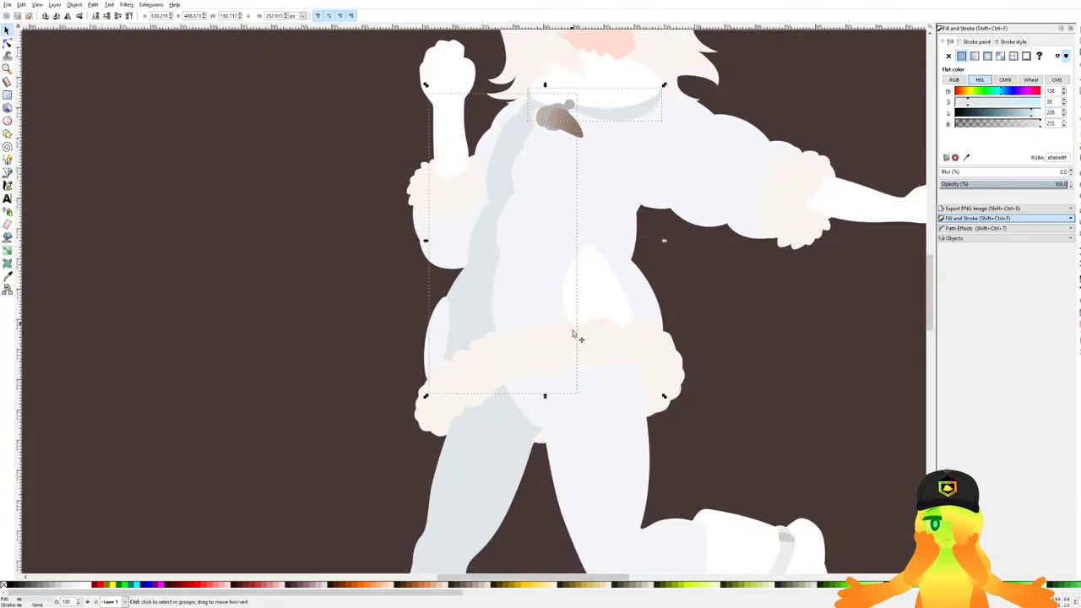
left_click_drag(572, 319, 558, 166)
left_click(494, 325, "shift")
scroll(597, 229, "up", 2)
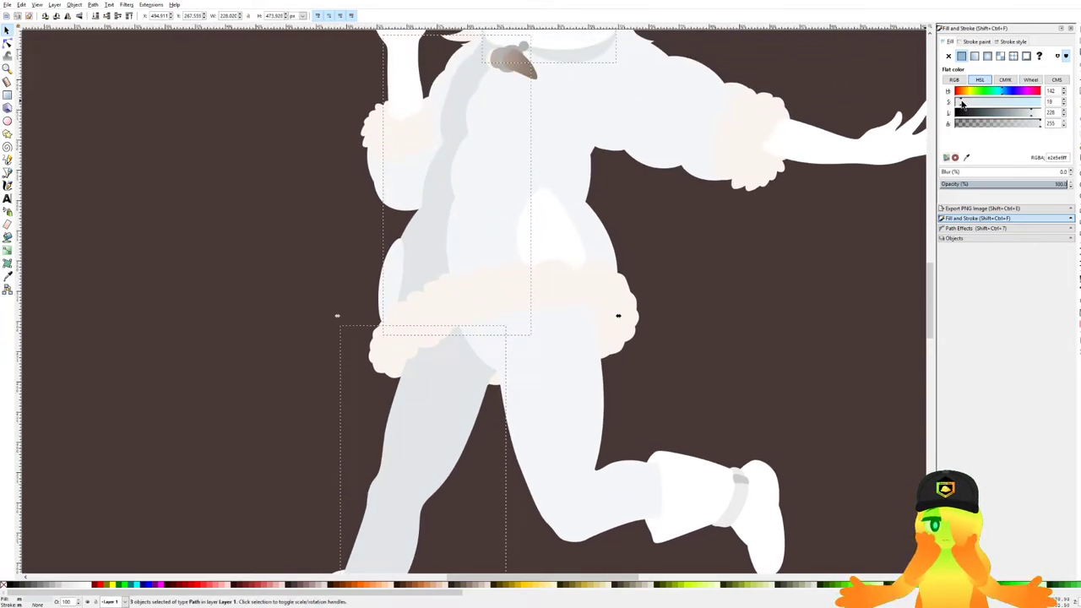
left_click(797, 242)
scroll(566, 233, "down", 3)
scroll(532, 173, "up", 4)
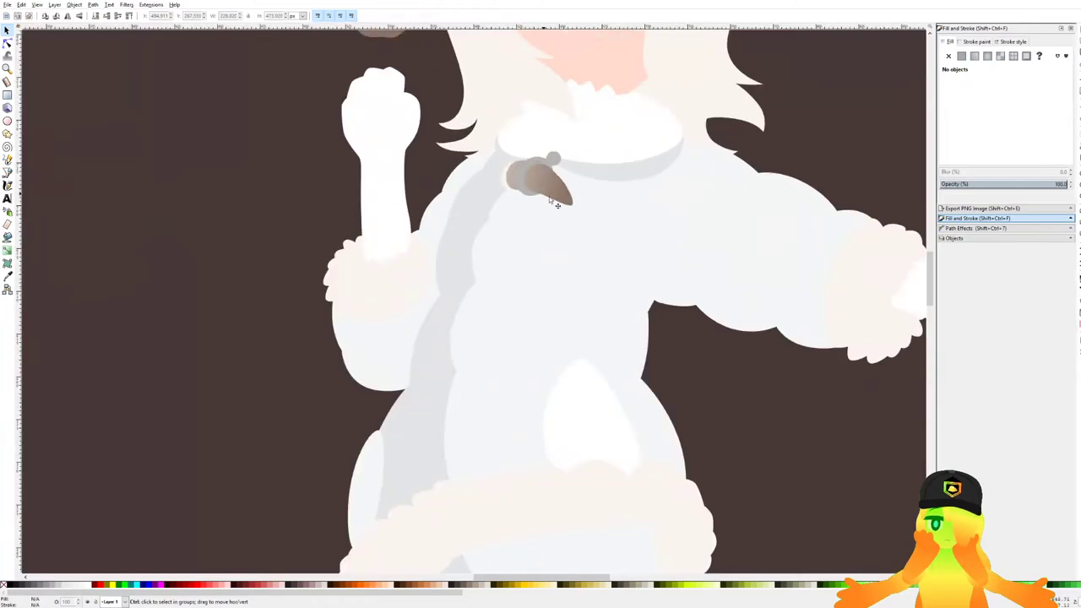
left_click_drag(511, 276, 451, 167)
scroll(452, 166, "down", 1)
scroll(452, 166, "down", 1)
scroll(397, 171, "up", 3)
Darken the raised arm's fur cuff to lightness 231, compare it with the whole figure and save.
left_click(336, 324)
scroll(317, 207, "down", 2)
left_click(342, 206)
scroll(343, 207, "up", 1)
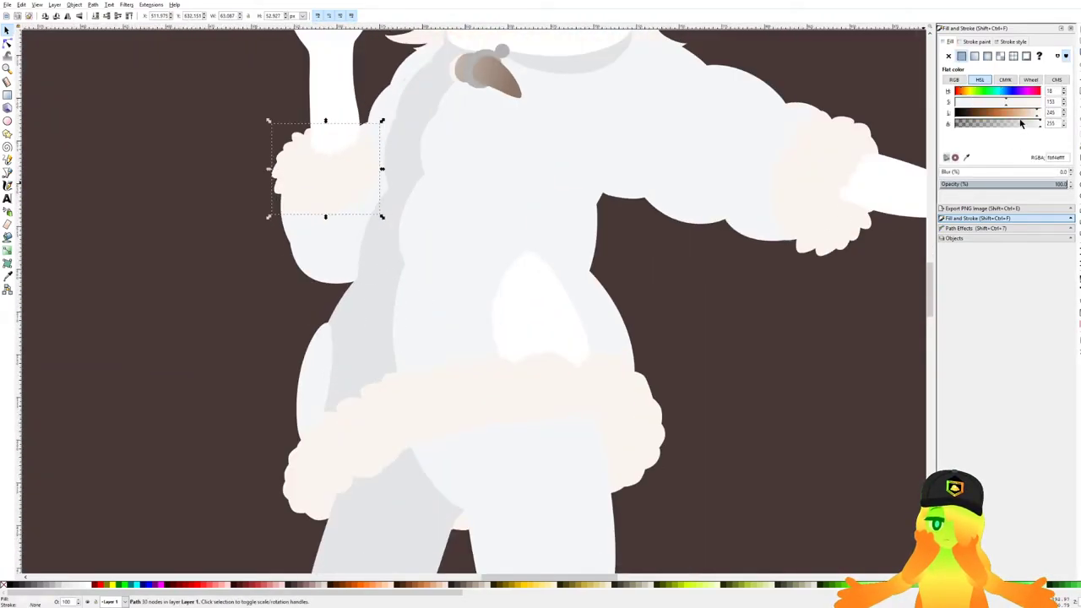
left_click_drag(1035, 116, 1033, 115)
scroll(579, 196, "down", 3)
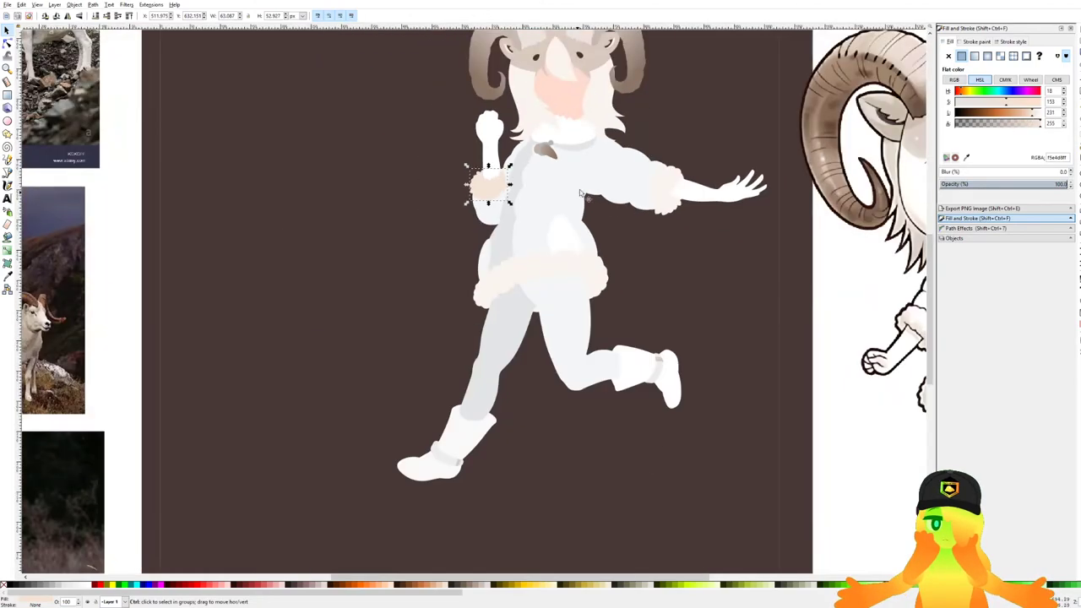
left_click_drag(579, 197, 565, 299)
left_click(663, 219)
key("ctrl+s")
scroll(484, 276, "up", 2)
Recolour the raised arm's fur cuff with the taupe sampled from the head's markings and lighten it to lightness 219.
left_click(469, 292)
left_click_drag(671, 225, 637, 280)
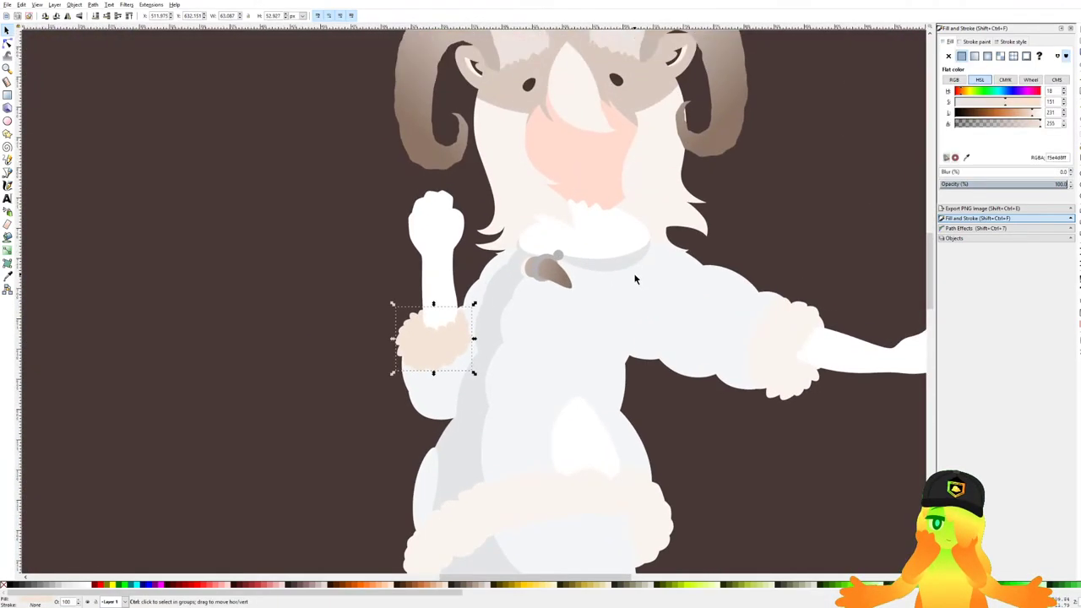
key("d")
left_click(508, 99)
left_click(7, 30)
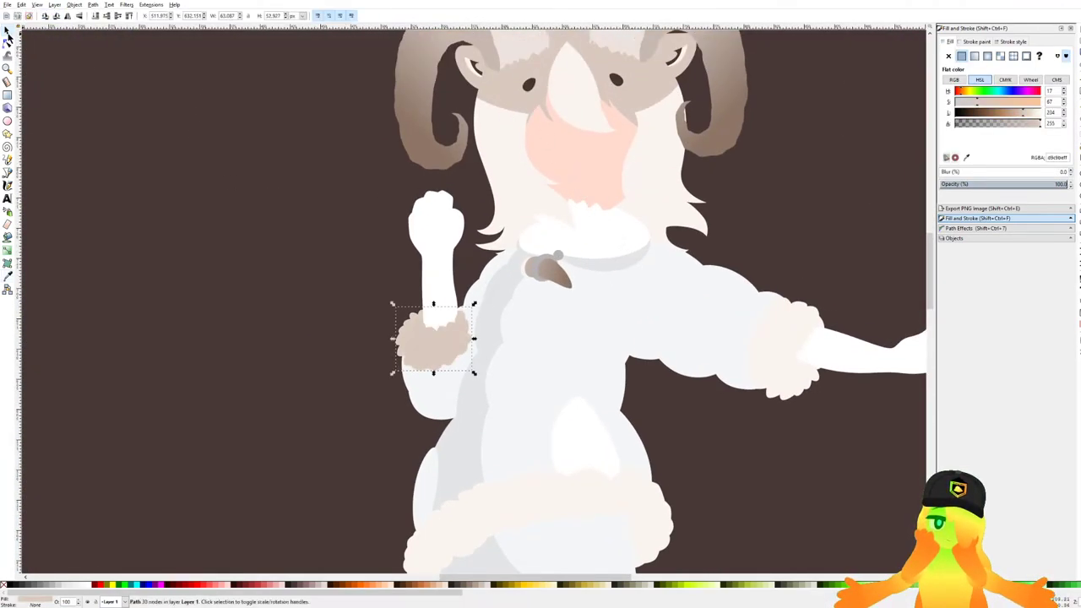
left_click_drag(1032, 116, 1029, 116)
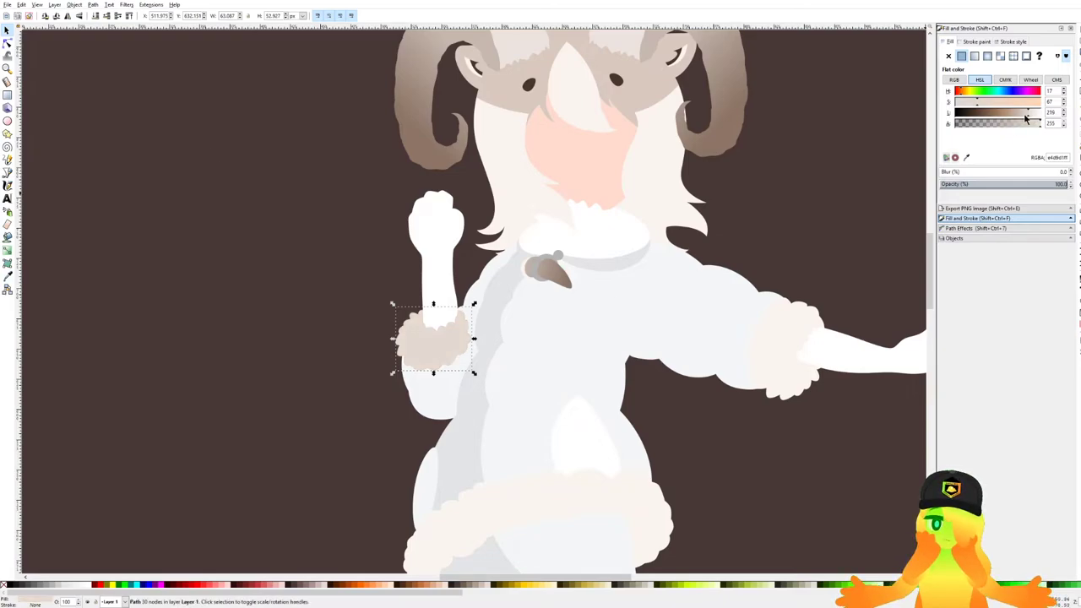
Recolour the outstretched arm's fur cuff with the taupe sampled from the raised arm's cuff and lighten it to lightness about 229.
left_click(774, 342)
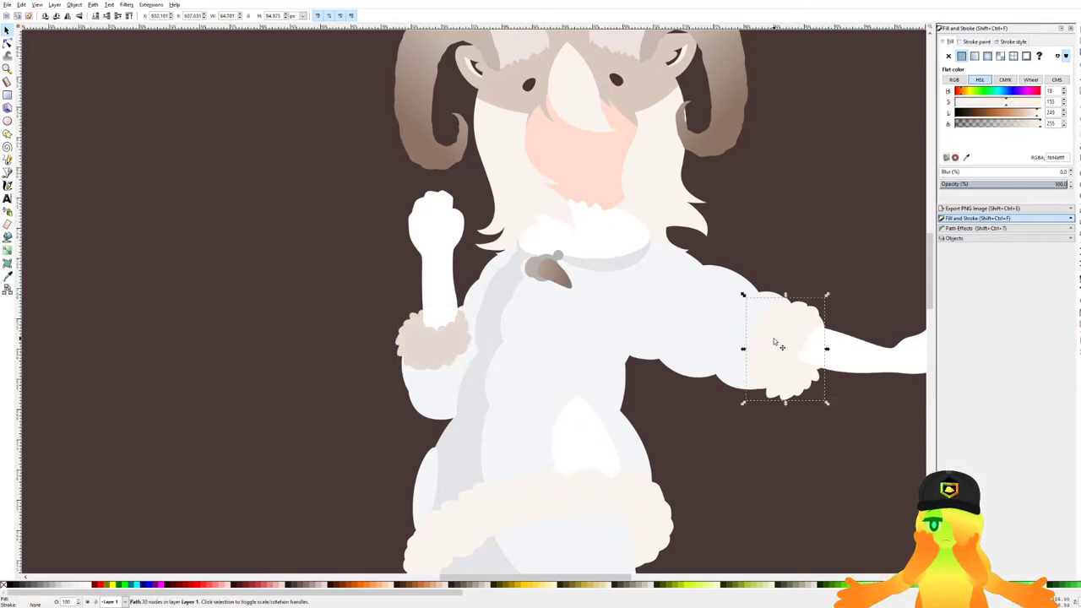
key("d")
left_click(434, 345)
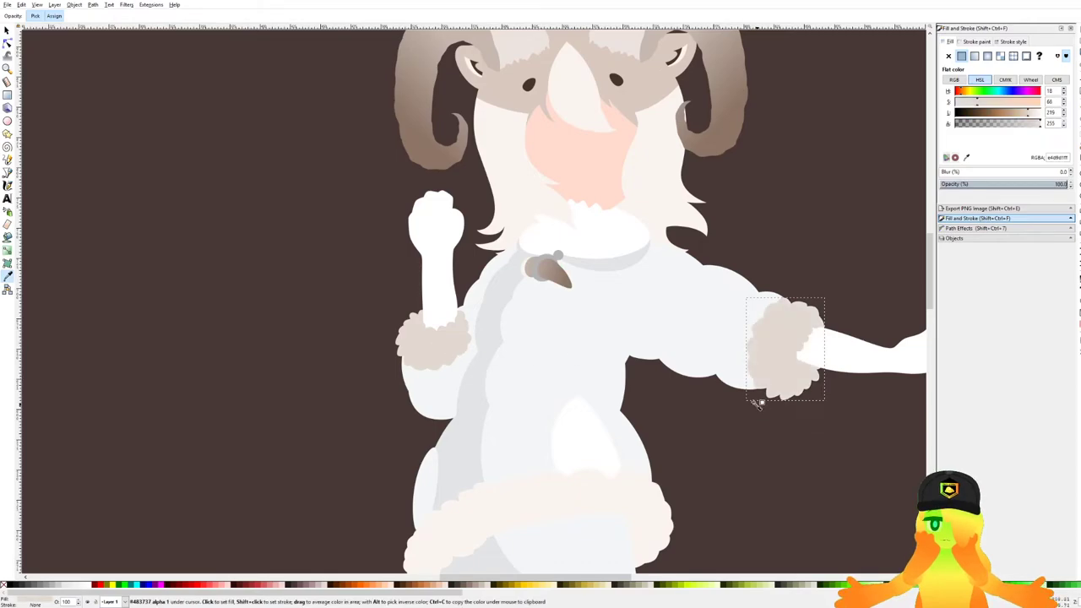
key("minus")
key("minus")
key("minus")
key("plus")
key("plus")
key("plus")
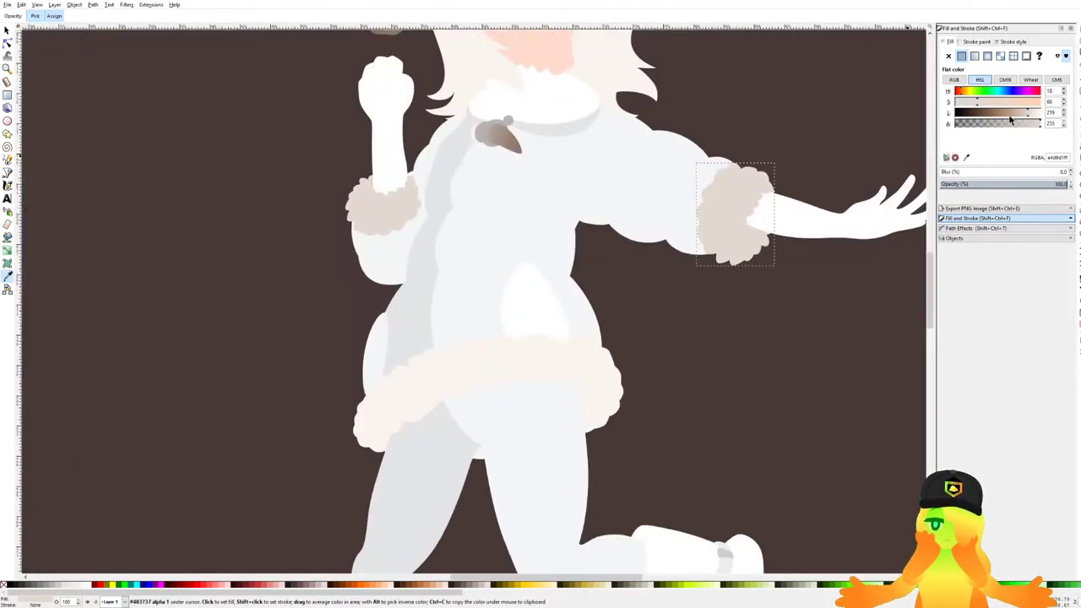
left_click(1031, 113)
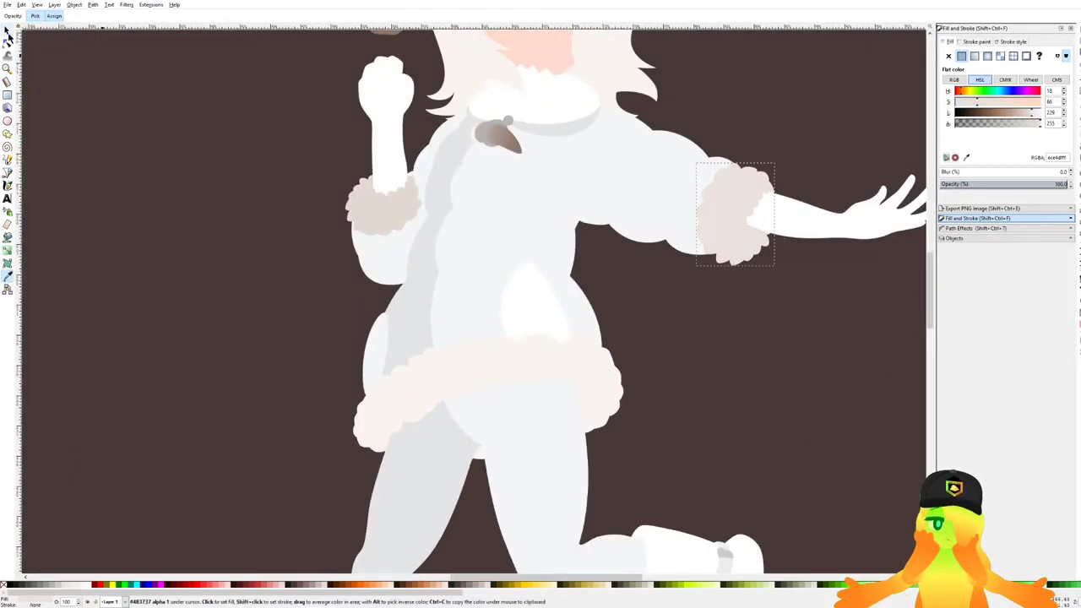
Check the raised forearm's fill and the lower figure against the recoloured cuffs and save the drawing.
left_click(7, 30)
left_click(253, 153)
scroll(393, 158, "down", 1)
left_click(385, 142)
scroll(466, 190, "up", 1)
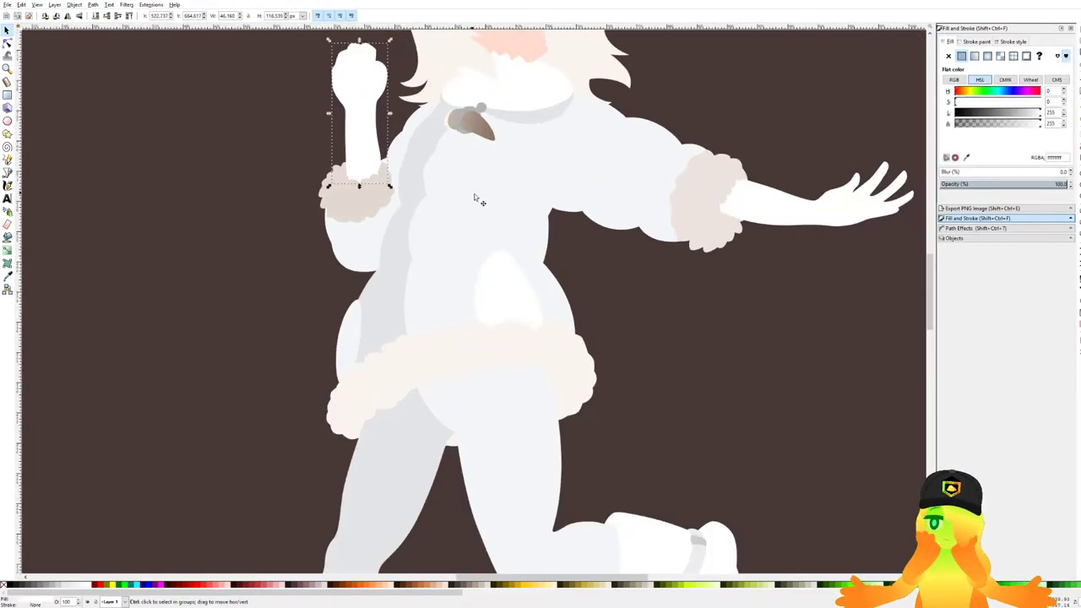
scroll(584, 232, "down", 2)
left_click(640, 292)
scroll(639, 296, "up", 1)
left_click_drag(638, 310, 654, 274)
left_click_drag(559, 337, 585, 265)
scroll(493, 359, "up", 1)
key("minus")
key("plus")
key("ctrl+s")
Compare both boots and try recolouring the straight leg's boot with the pale cool tone sampled from the torso.
left_click(687, 269)
scroll(662, 326, "up", 1)
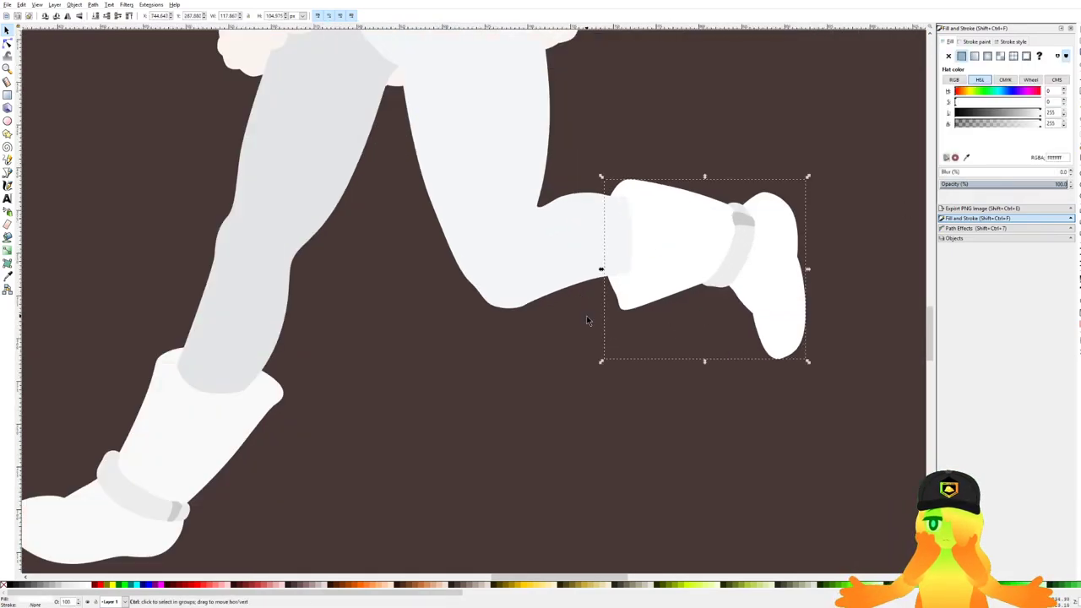
left_click_drag(561, 325, 694, 276)
scroll(694, 277, "down", 1)
left_click(427, 344)
scroll(523, 333, "down", 2)
left_click_drag(561, 304, 529, 328)
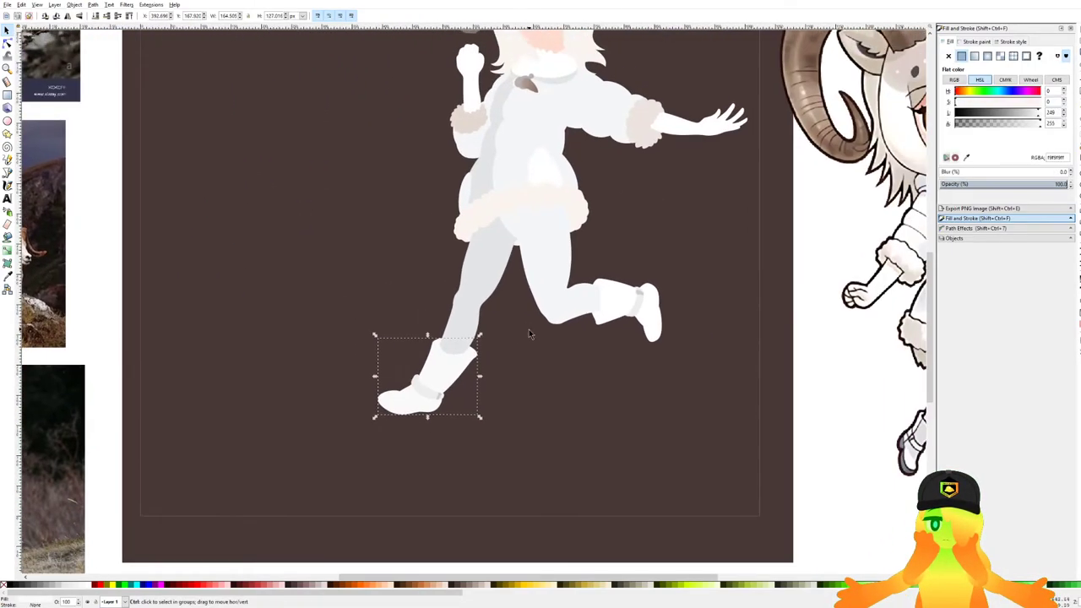
scroll(505, 332, "up", 1)
key("d")
left_click(516, 72)
left_click(7, 32)
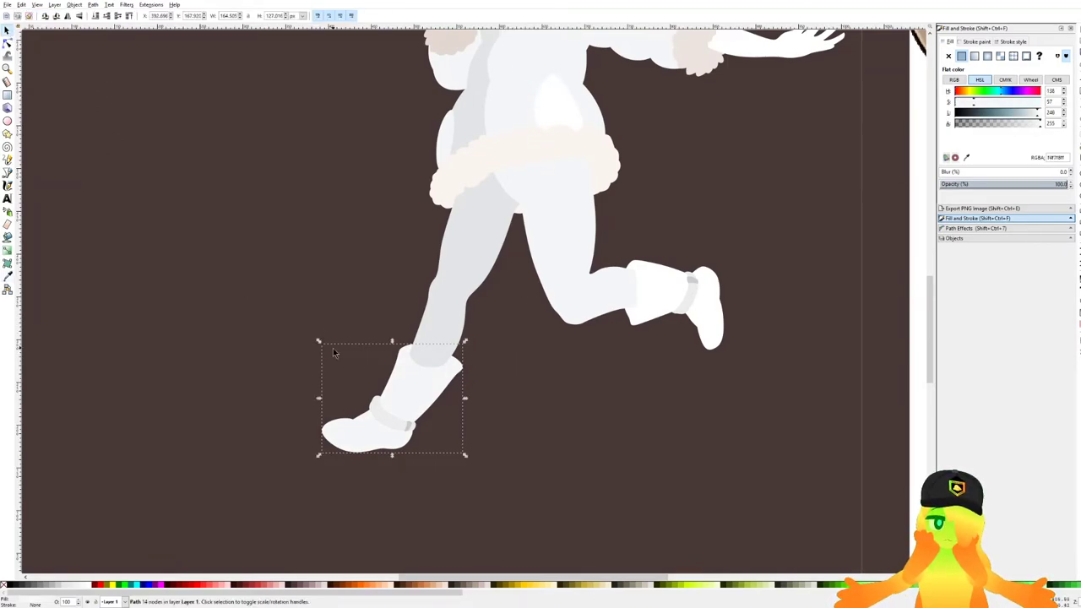
Try recolouring the ankle strap on the straight leg's boot with the cool grey sampled from that leg.
left_click(382, 422, "ctrl")
scroll(538, 393, "up", 1)
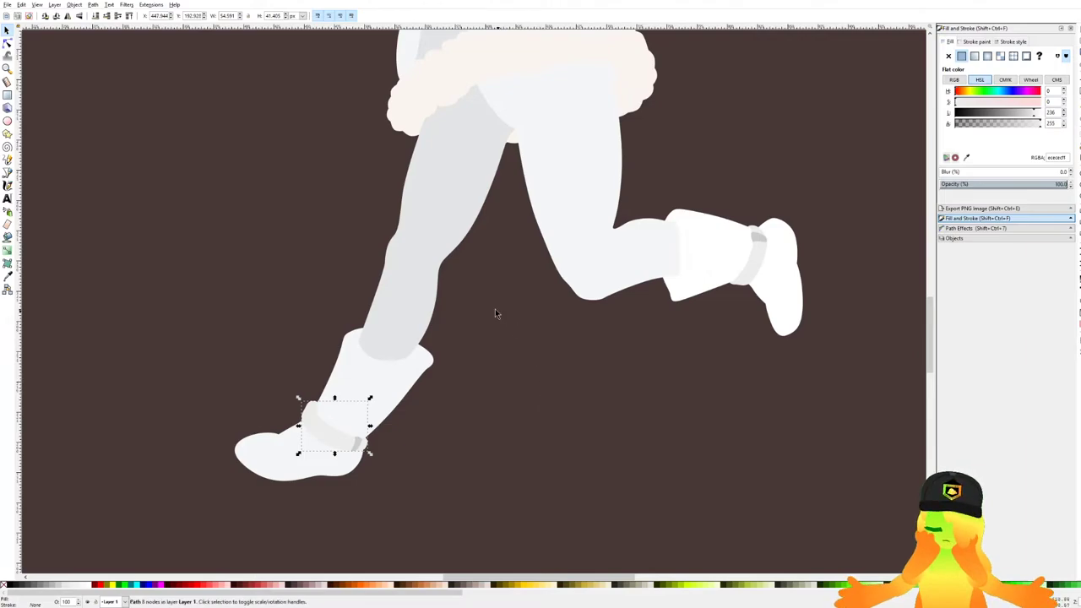
key("d")
left_click(401, 290)
left_click(7, 32)
Check the bent leg's boot strap, clear the selection, save the drawing and compare the whole figure.
left_click(759, 282, "ctrl")
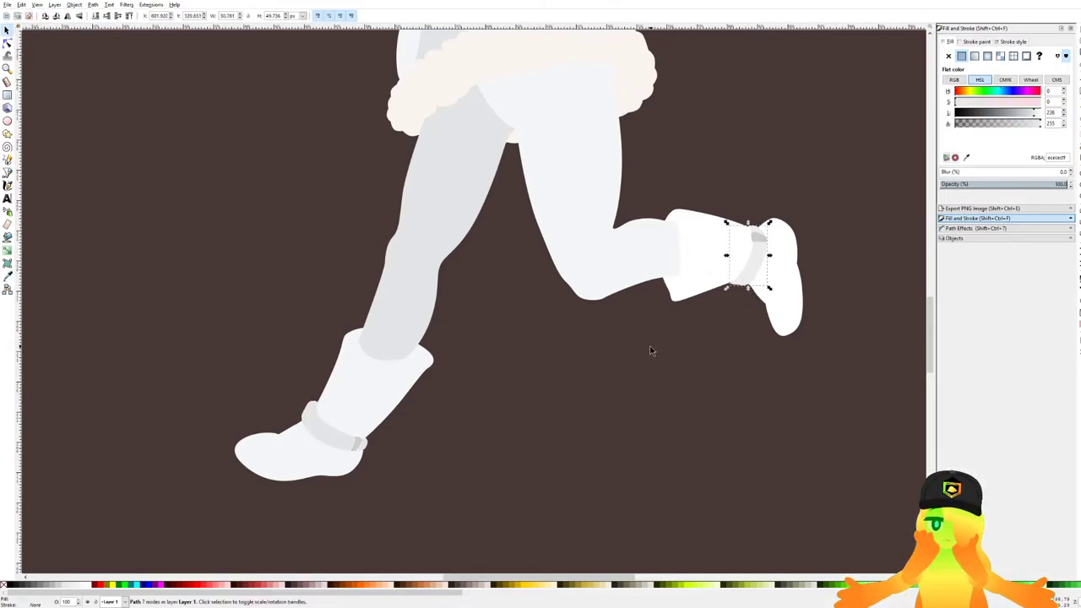
scroll(523, 361, "down", 2)
key("Escape")
key("ctrl+s")
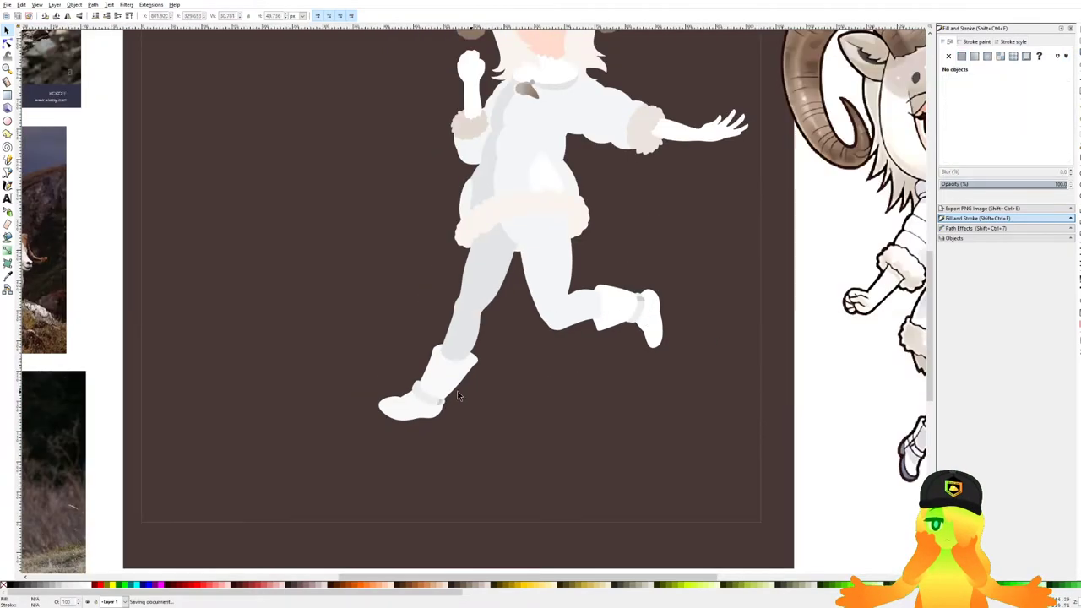
scroll(528, 382, "down", 2)
left_click_drag(591, 315, 570, 331)
scroll(499, 386, "up", 3)
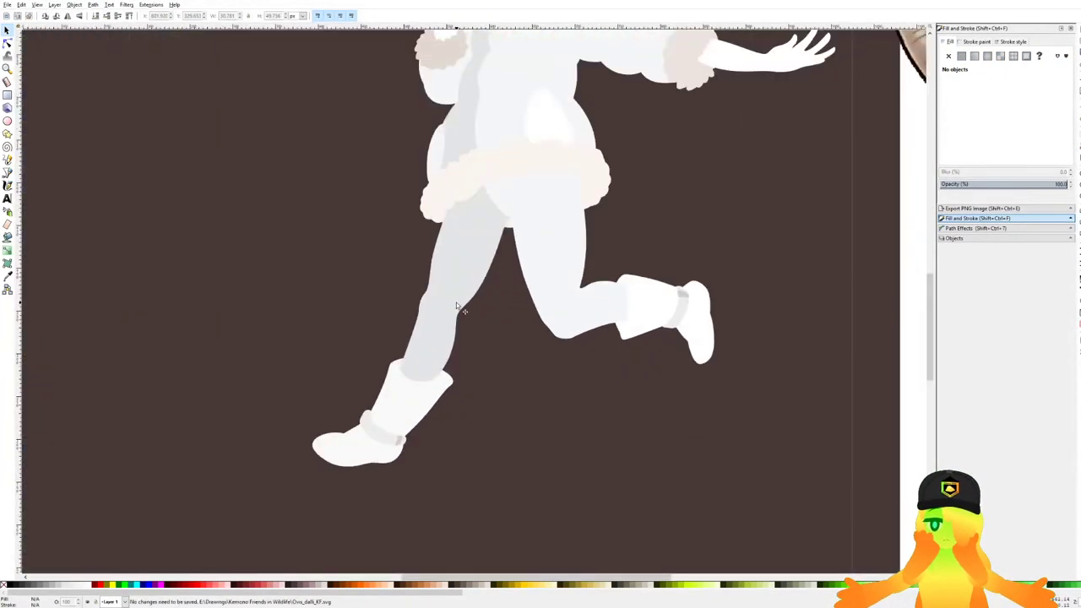
Try recolouring the bent leg with the grey sampled from its boot strap, and undo that change.
left_click(456, 307)
scroll(541, 363, "up", 3)
left_click(545, 369)
key("d")
left_click(668, 403)
key("ctrl+z")
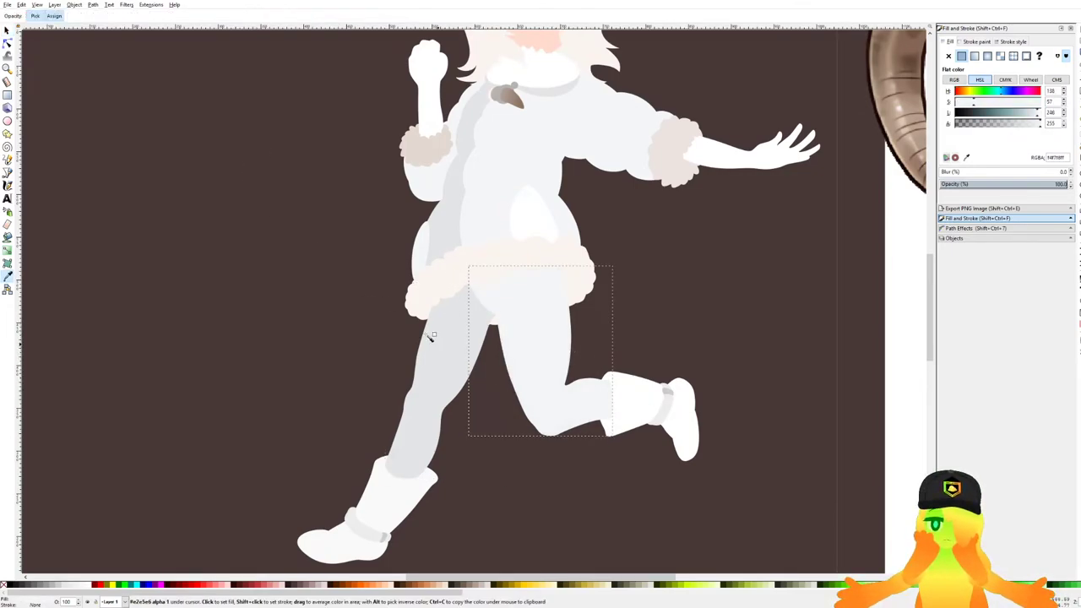
Recolour the straight leg with the neutral light grey sampled from the bent leg's boot strap.
key("s")
left_click(438, 384)
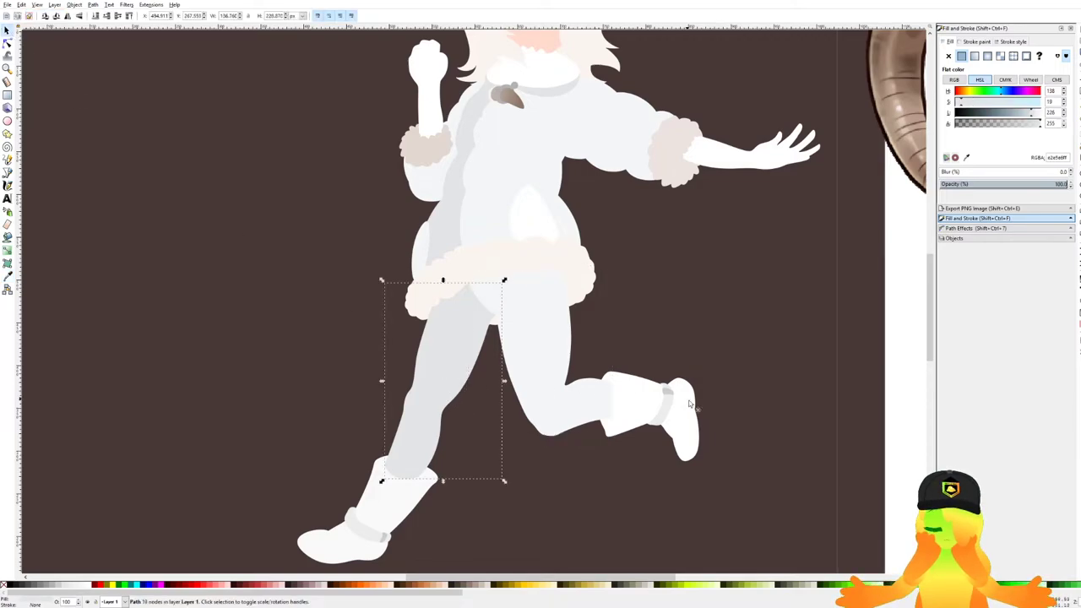
key("d")
left_click(673, 409)
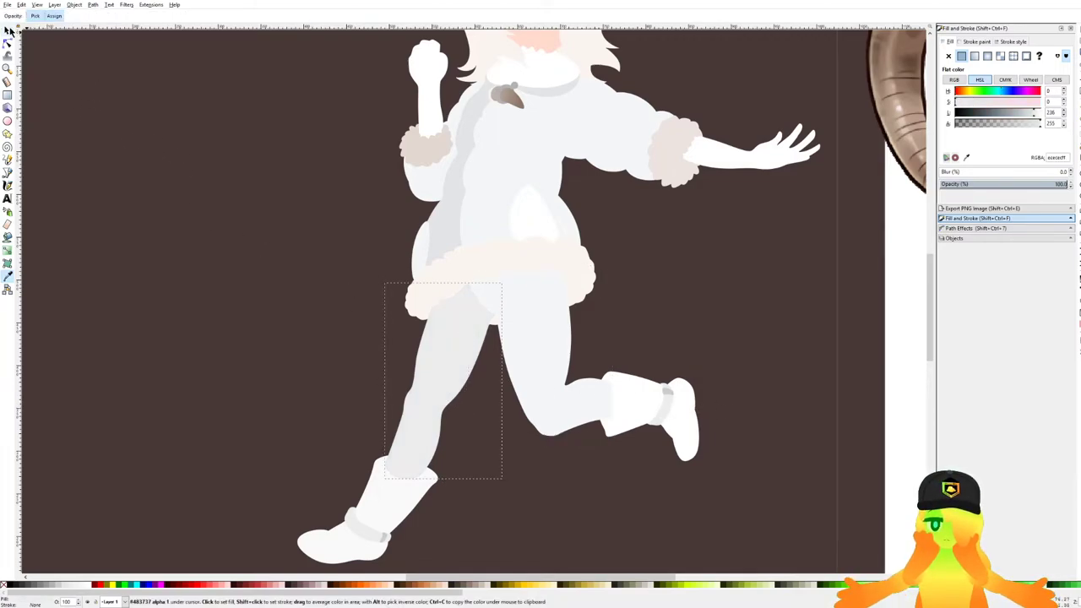
left_click(10, 32)
Recolour the bent leg with the white sampled from its boot, lower its lightness to 242 and deselect it.
scroll(452, 344, "up", 1)
left_click(569, 364)
left_click_drag(648, 358, 607, 345)
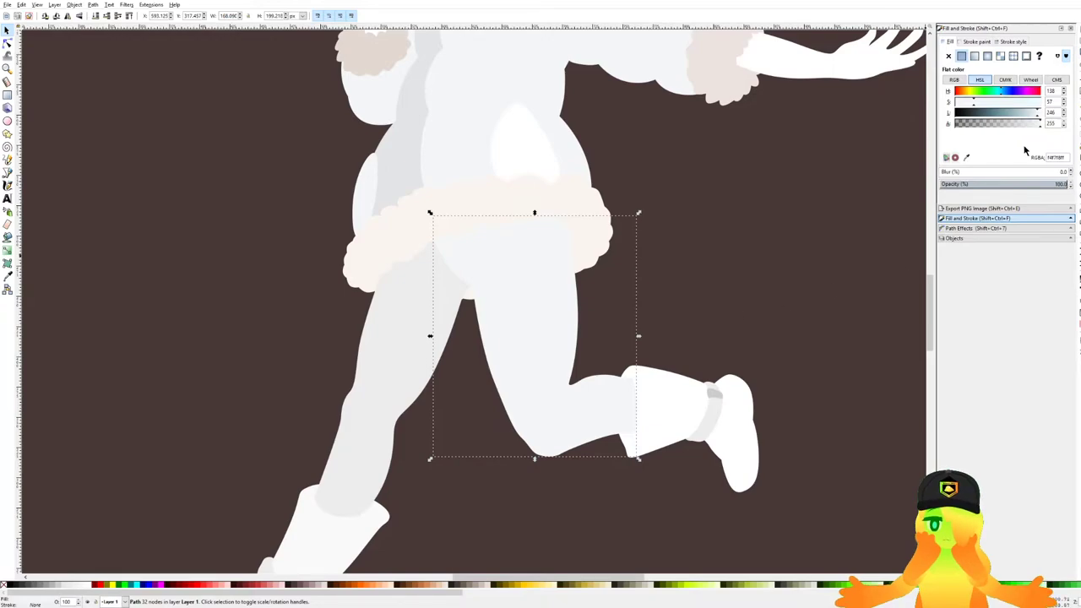
key("d")
left_click(690, 408)
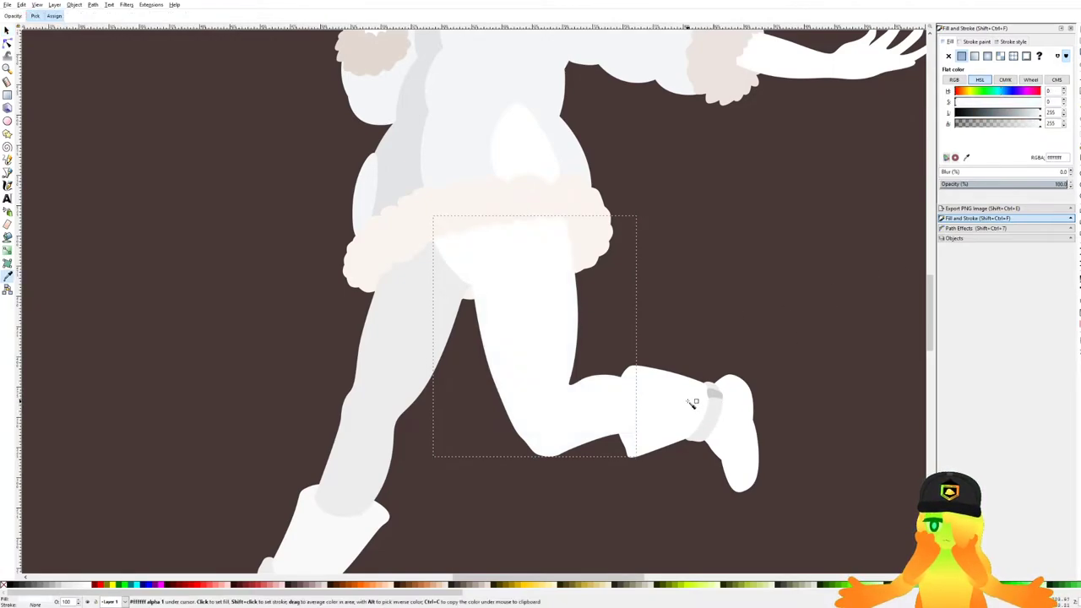
left_click_drag(1039, 117, 1037, 117)
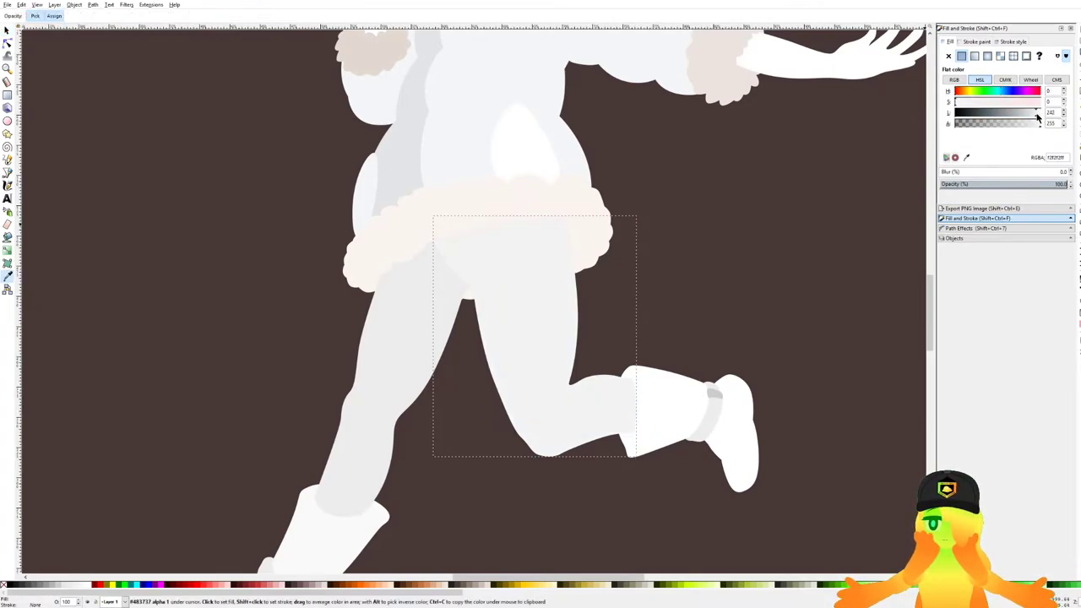
scroll(581, 208, "down", 4)
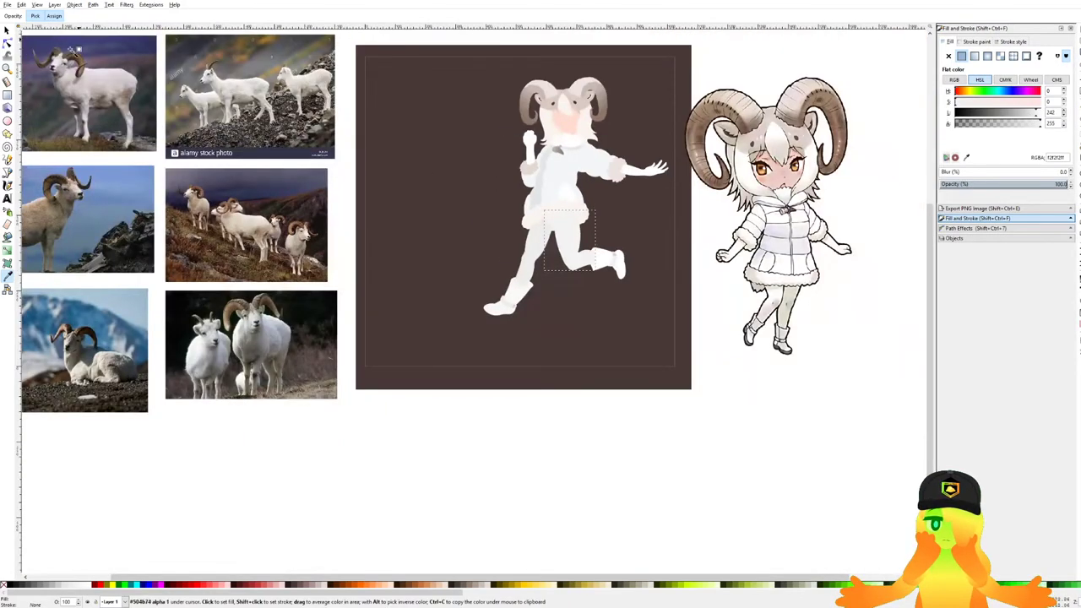
left_click(8, 31)
left_click(441, 338)
Recolour the jacket's fur hem with the light taupe sampled from the outstretched arm's cuff and deselect it.
scroll(591, 229, "up", 3)
left_click_drag(576, 201, 592, 316)
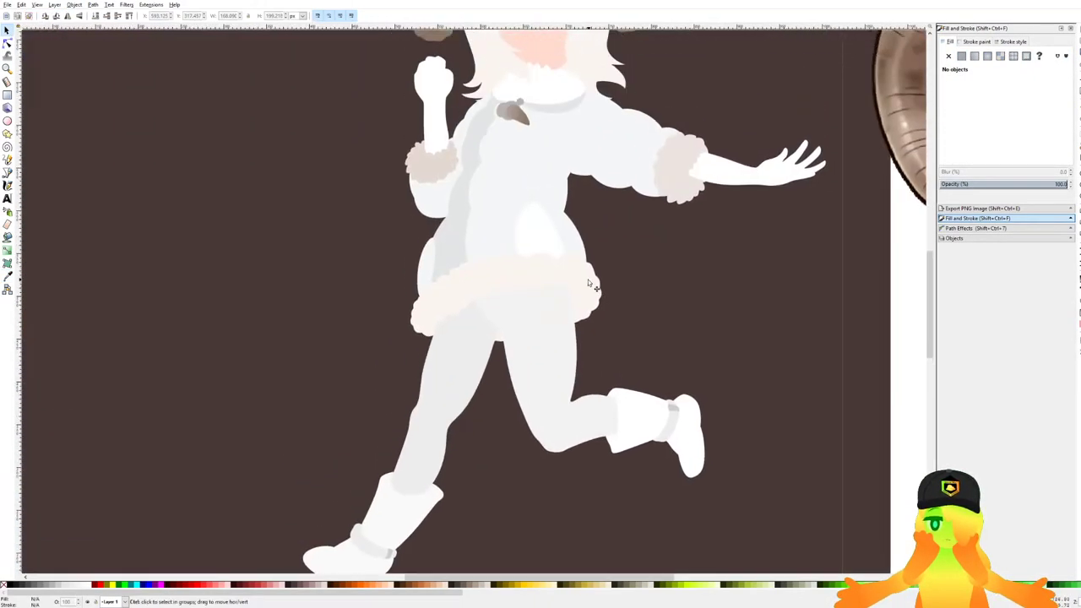
left_click(590, 275)
key("d")
left_click(676, 187)
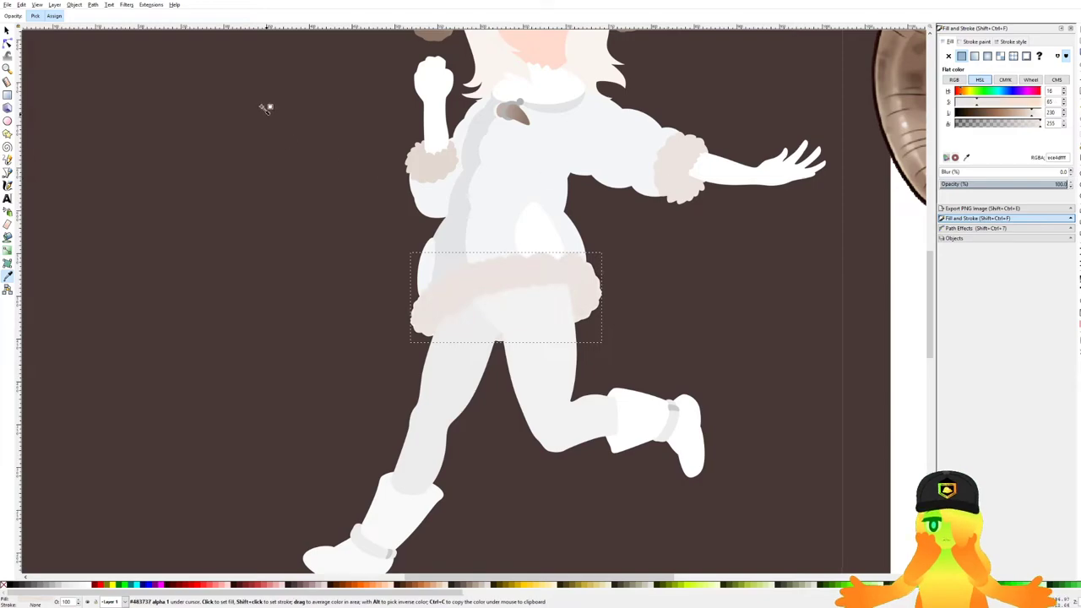
key("d")
key("Escape")
scroll(470, 225, "up", 2)
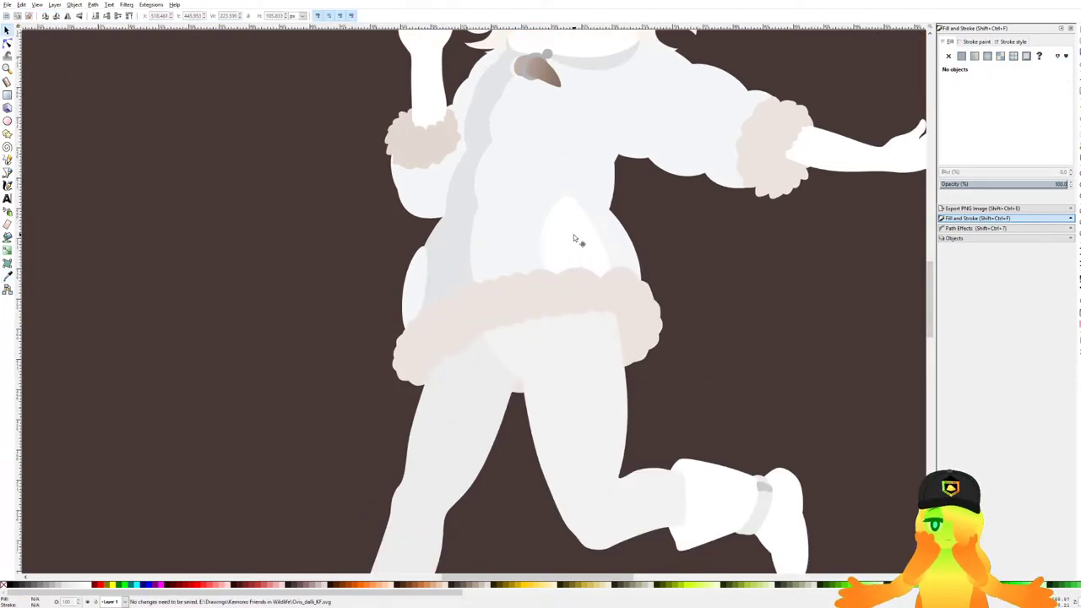
Check the fills of the white pocket and the hip shape against the whole figure and save the drawing.
left_click(573, 234)
scroll(573, 245, "up", 1)
scroll(348, 294, "down", 4)
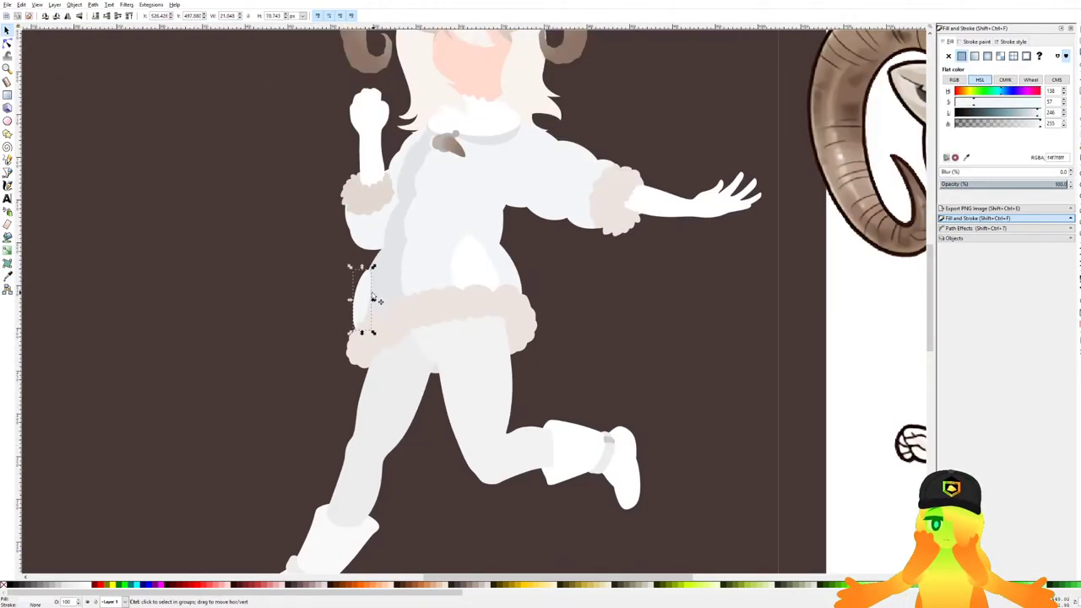
key("Escape")
scroll(309, 328, "down", 2)
scroll(376, 297, "up", 5)
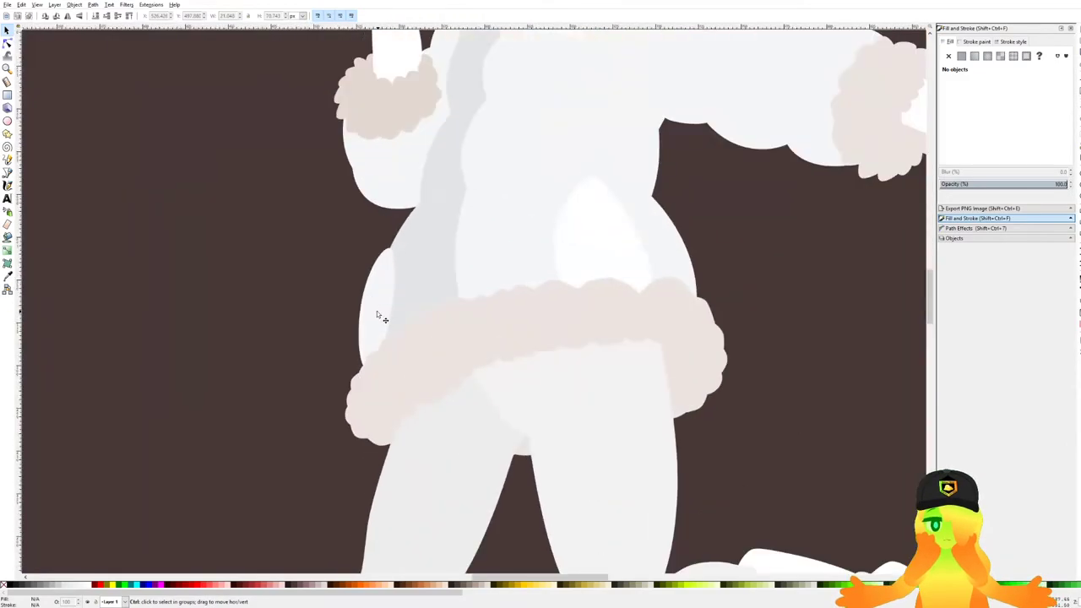
left_click(380, 313)
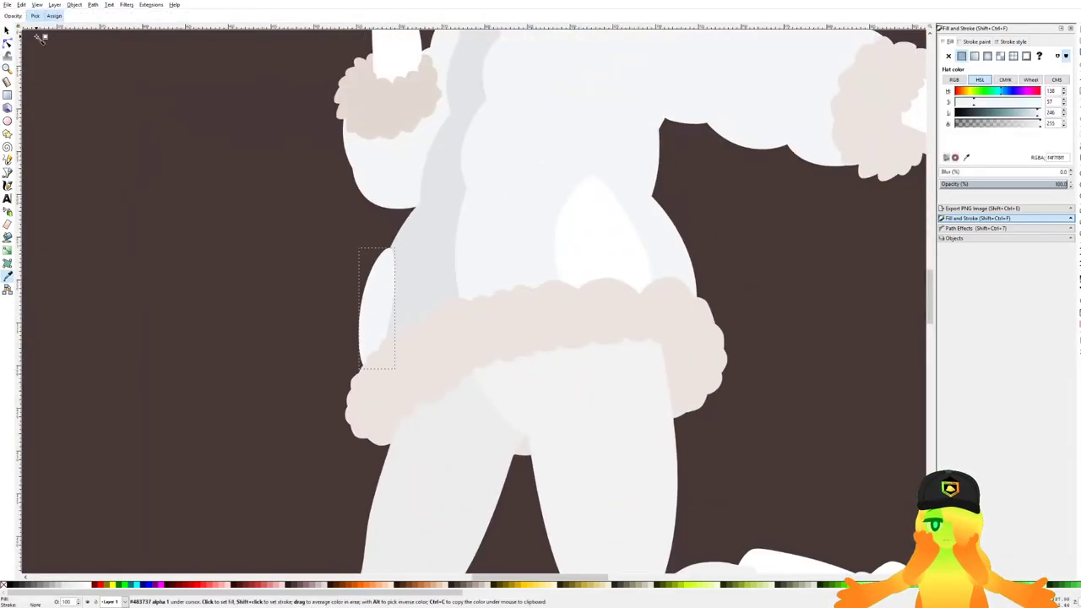
key("Escape")
scroll(312, 302, "down", 1)
scroll(457, 327, "down", 3)
scroll(464, 331, "up", 2)
scroll(464, 331, "up", 1)
key("ctrl+s")
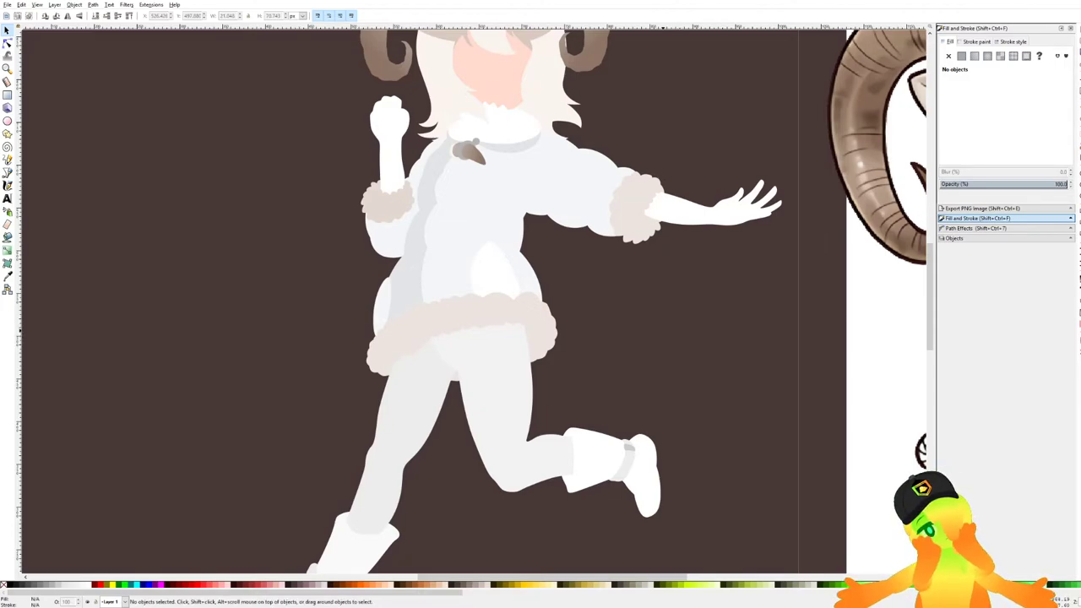
Recolour the main collar shape with the pale cool tone sampled from the torso, deselect it and check the whole page.
scroll(508, 186, "up", 5)
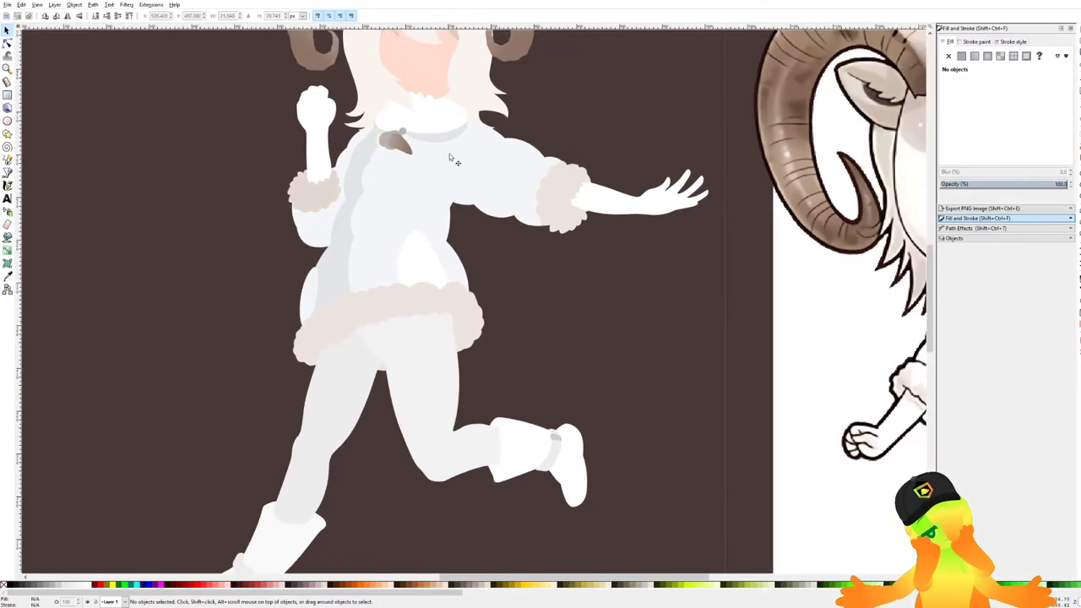
scroll(474, 199, "down", 4)
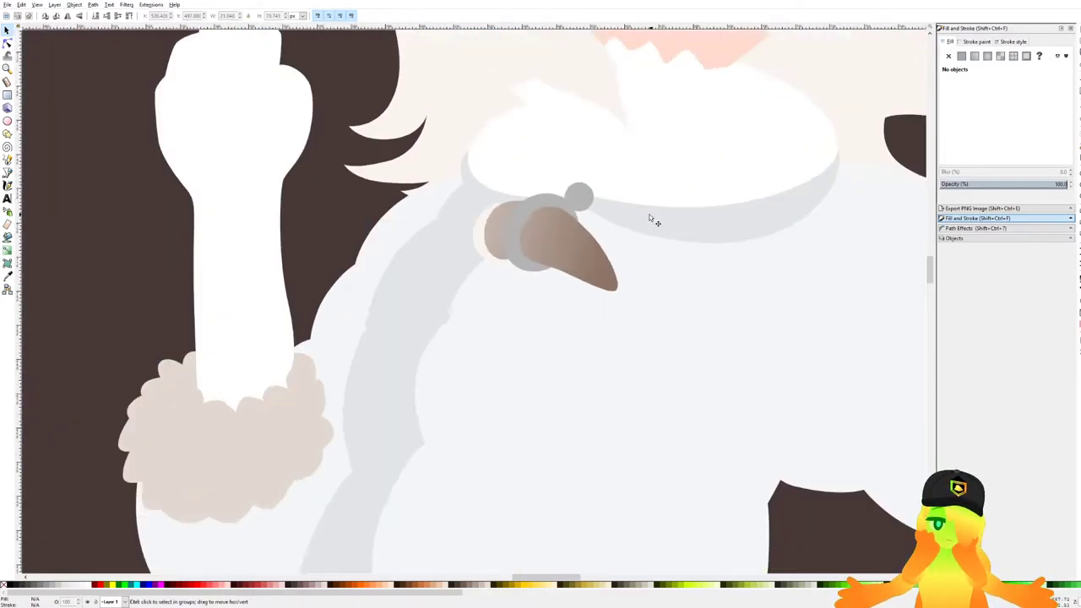
scroll(615, 182, "up", 2)
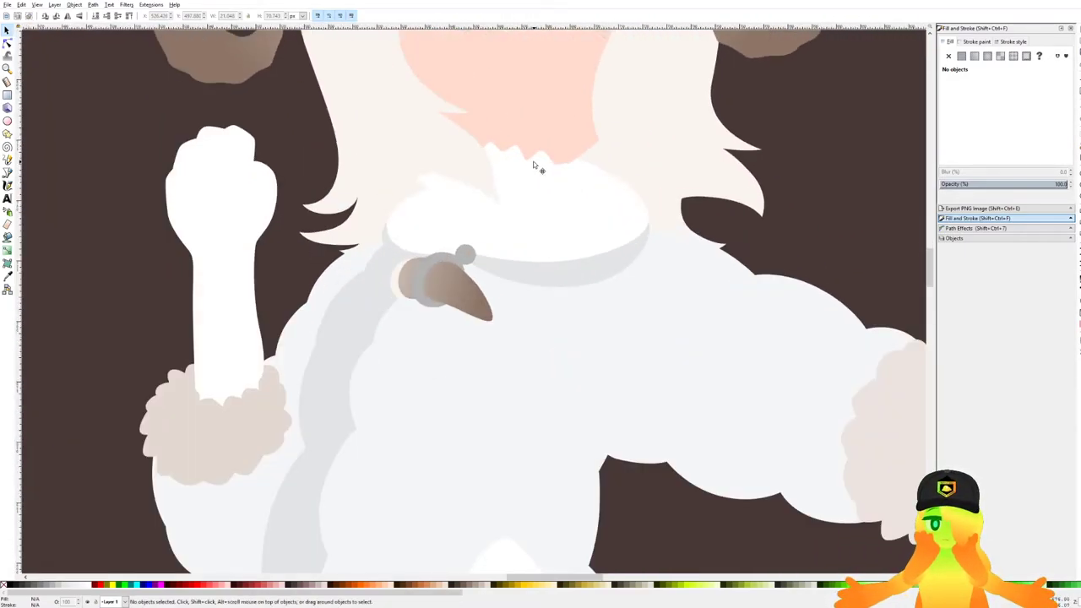
left_click(575, 173)
scroll(604, 207, "down", 2)
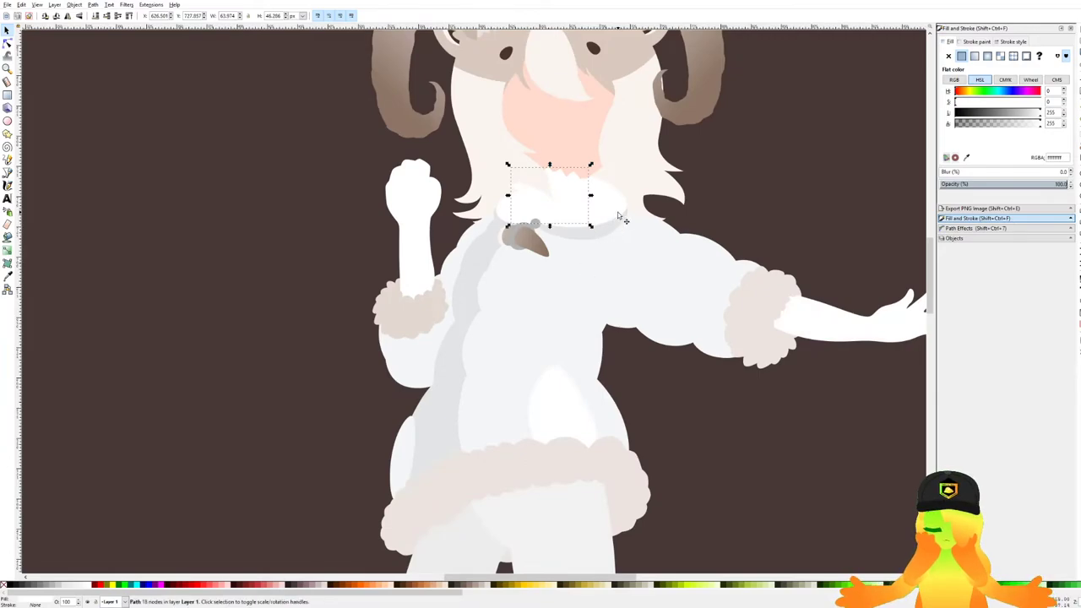
scroll(561, 243, "up", 1)
key("d")
left_click(630, 346)
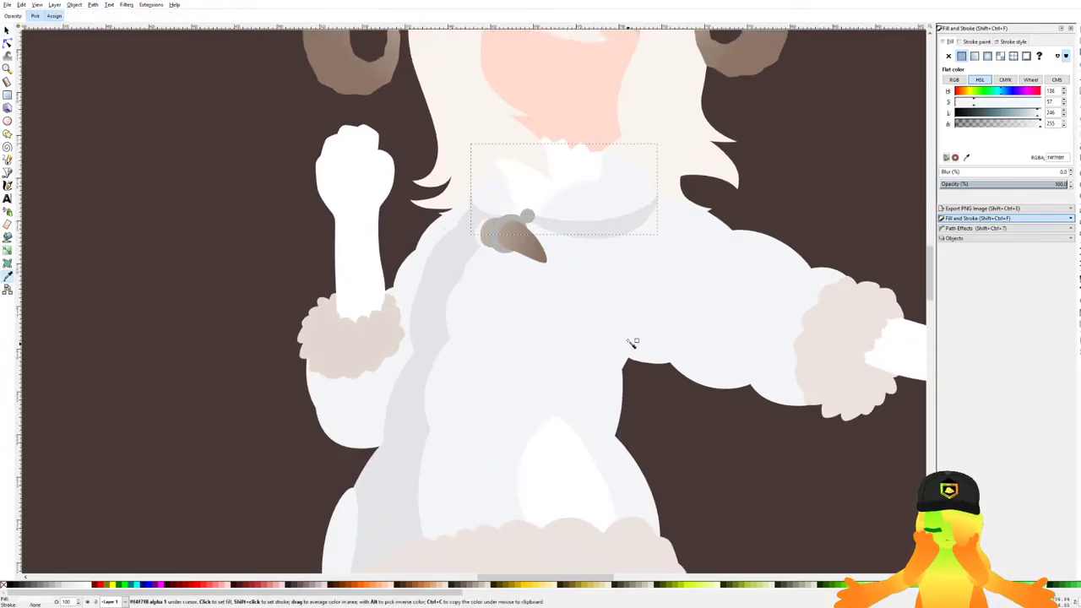
scroll(613, 255, "up", 1)
left_click(448, 146)
key("ctrl+z")
key("s")
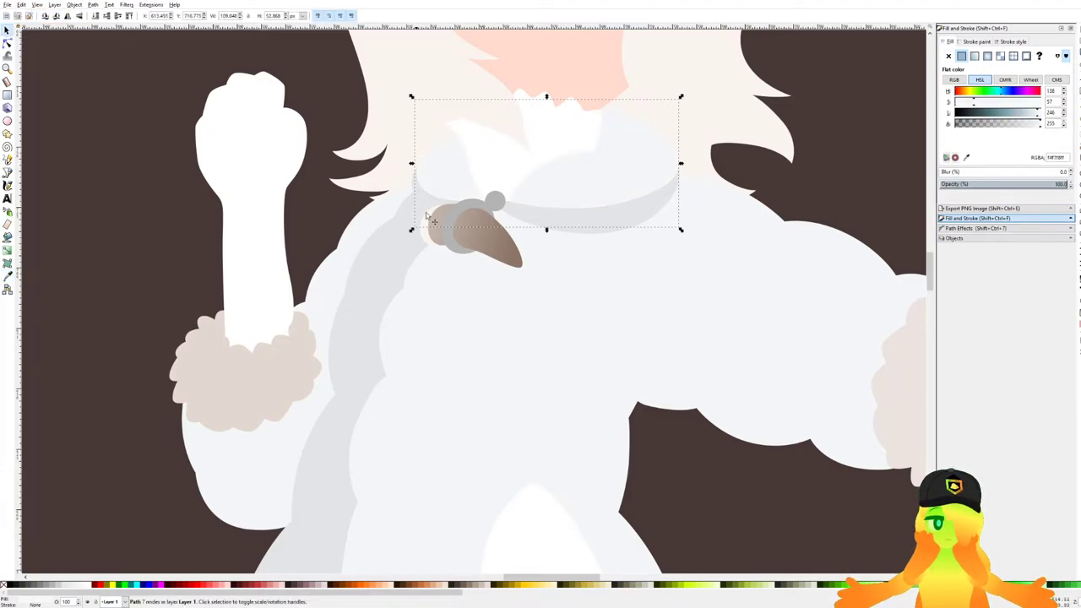
key("5")
key("Escape")
scroll(606, 337, "down", 3)
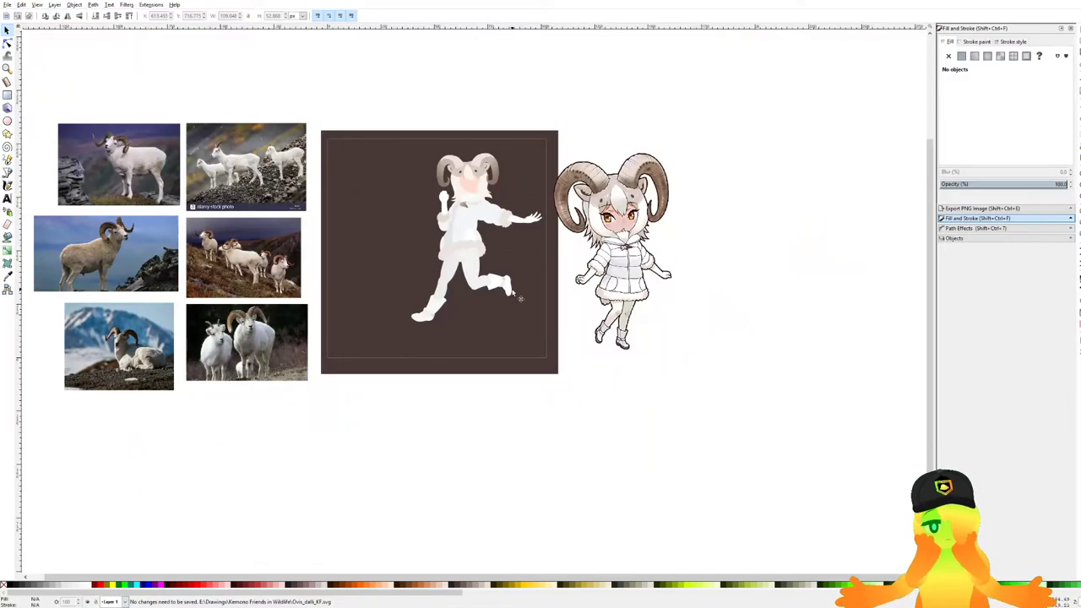
Show the sketch image at the top of the object list again as a tracing guide over the front boot.
scroll(381, 308, "up", 3)
left_click_drag(575, 358, 472, 336)
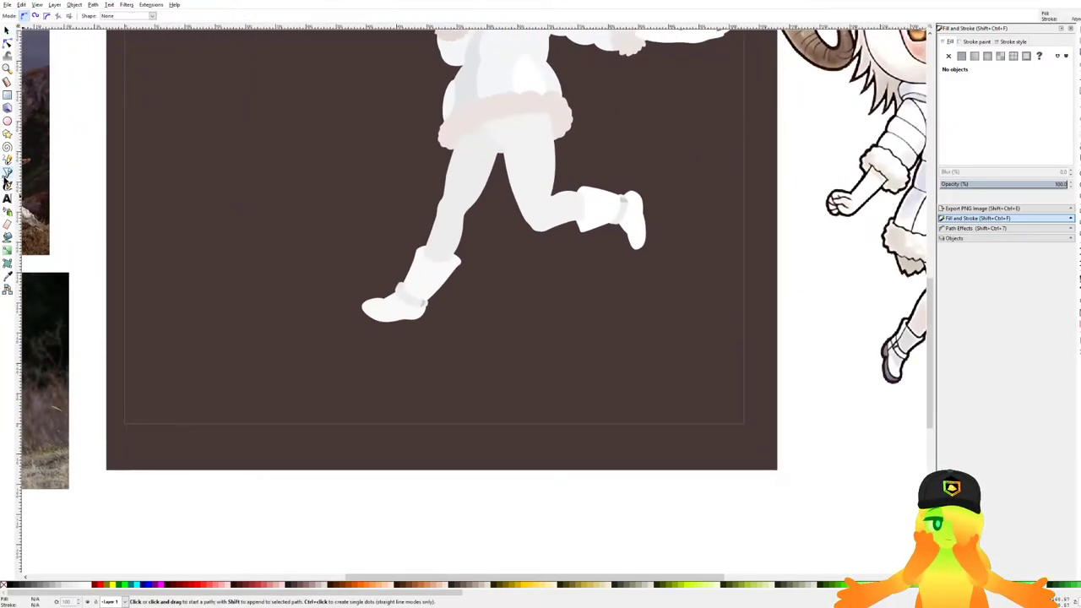
left_click(7, 182)
scroll(390, 319, "up", 5)
left_click(971, 239)
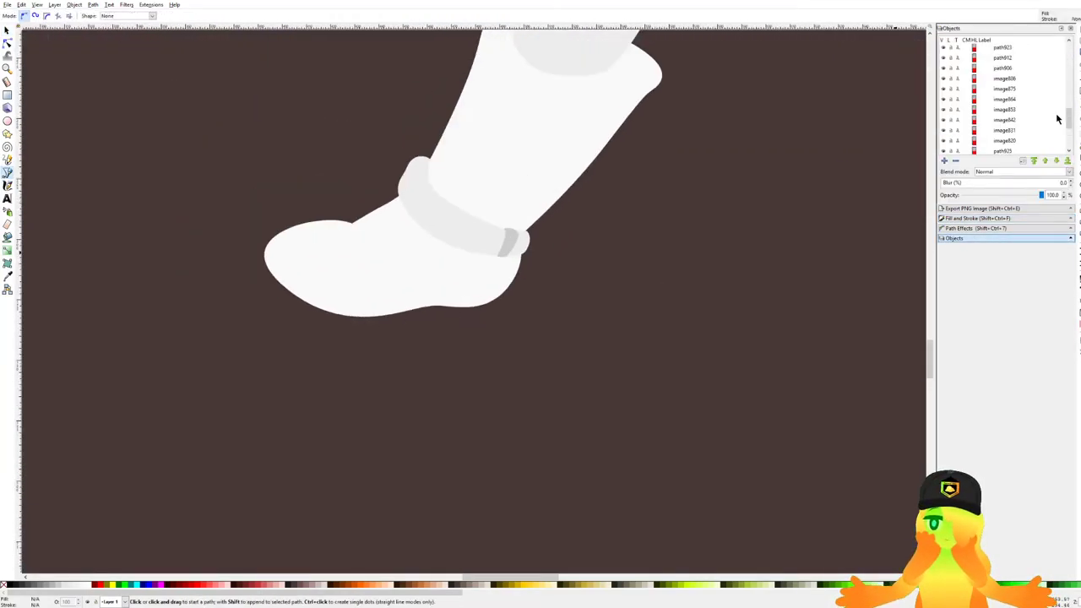
left_click_drag(1071, 117, 1069, 49)
left_click(943, 49)
Start a Bezier path for the front boot's sole, tracing the sketched curve from the toe to the notch before the heel.
scroll(358, 299, "up", 2)
left_click_drag(212, 249, 487, 215)
scroll(454, 197, "up", 2)
left_click(452, 137)
left_click(452, 138)
left_click_drag(363, 261, 369, 319)
scroll(369, 318, "down", 2)
left_click_drag(446, 417, 583, 454)
left_click_drag(733, 401, 438, 394)
left_click(755, 382)
Continue the front sole's outline around the heel up to the back of the boot and close the path at the toe.
scroll(447, 399, "up", 1)
left_click_drag(532, 415, 599, 412)
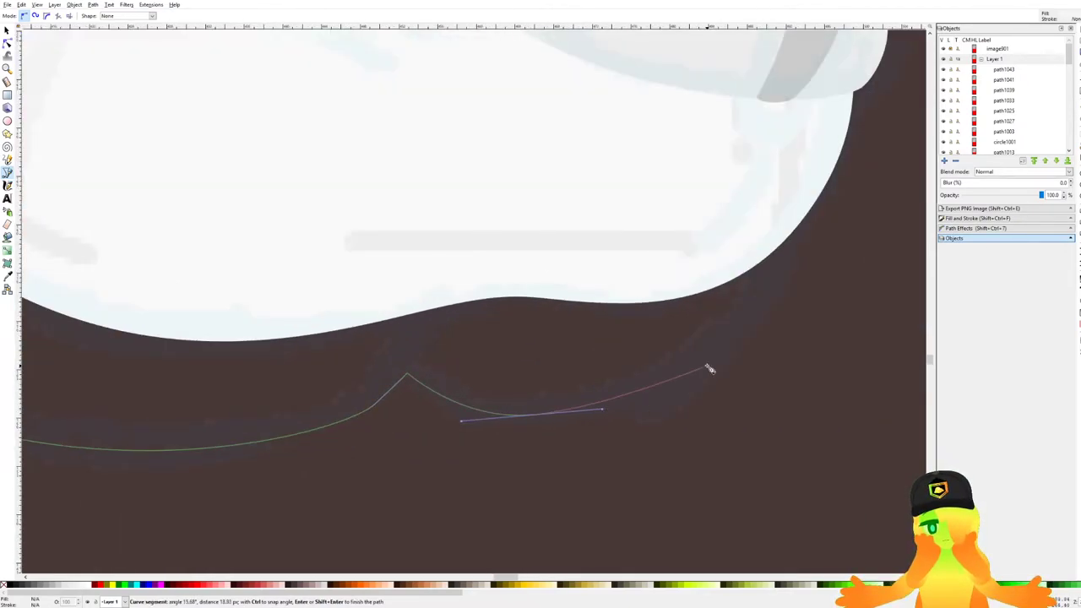
left_click_drag(731, 339, 792, 270)
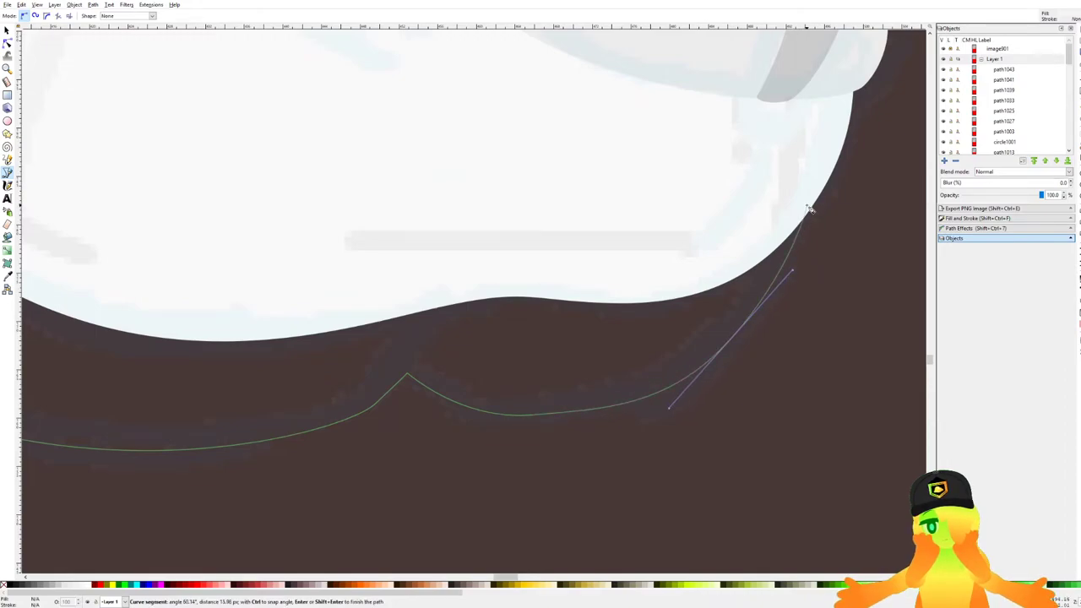
scroll(809, 208, "down", 2)
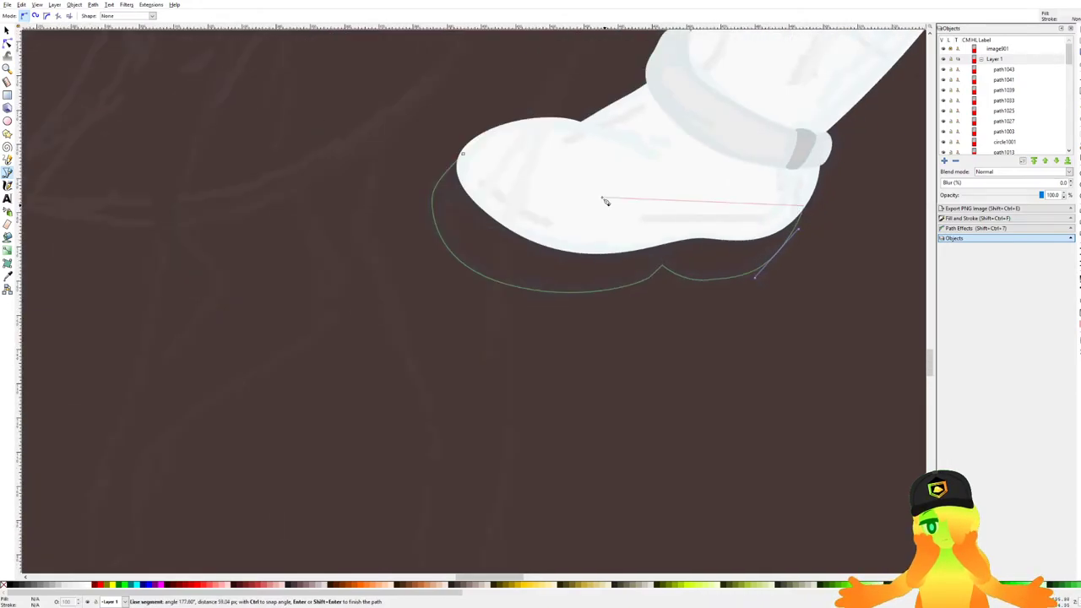
left_click(462, 157)
Fill the front sole with dark grey and lower it in the stack so that it sits behind the white boot.
scroll(463, 157, "right", 3)
scroll(463, 157, "up", 1)
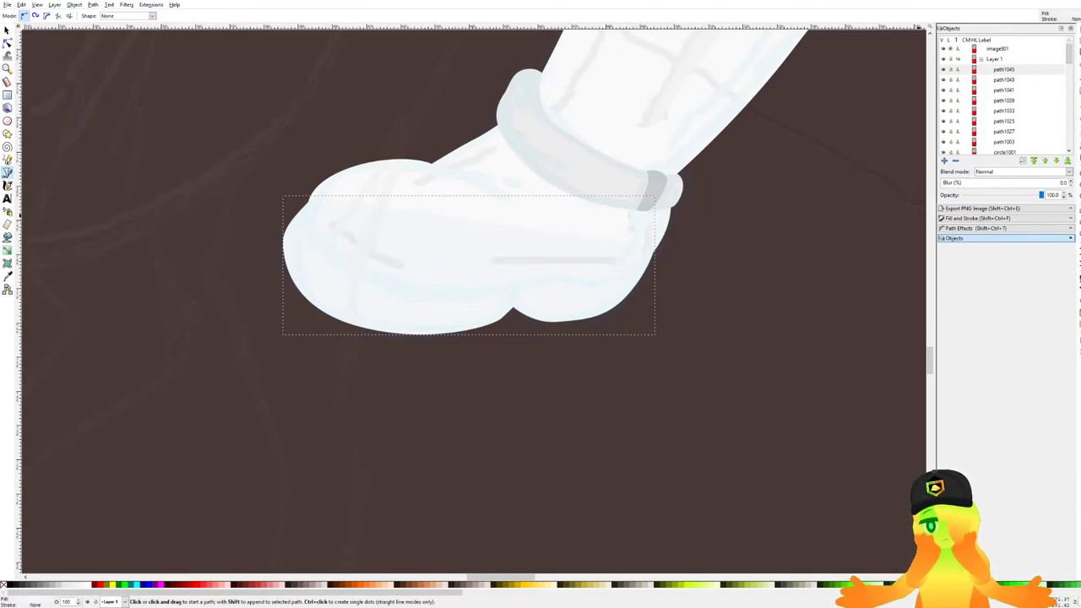
scroll(431, 285, "down", 5)
left_click_drag(518, 269, 447, 280)
scroll(465, 271, "down", 2)
scroll(446, 251, "up", 3)
scroll(447, 280, "up", 2)
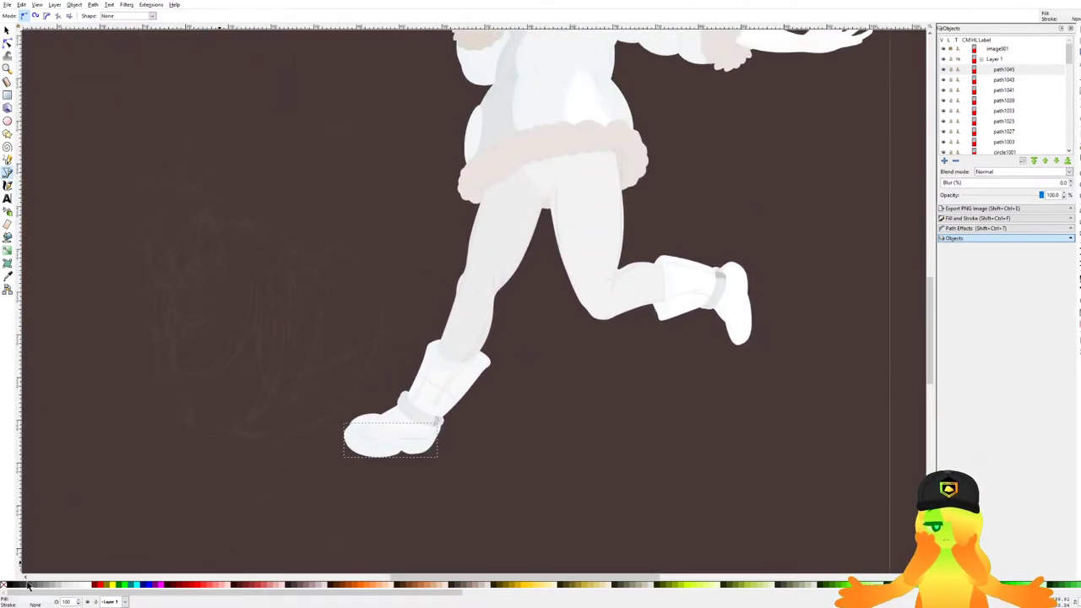
left_click(31, 585)
scroll(146, 552, "up", 2)
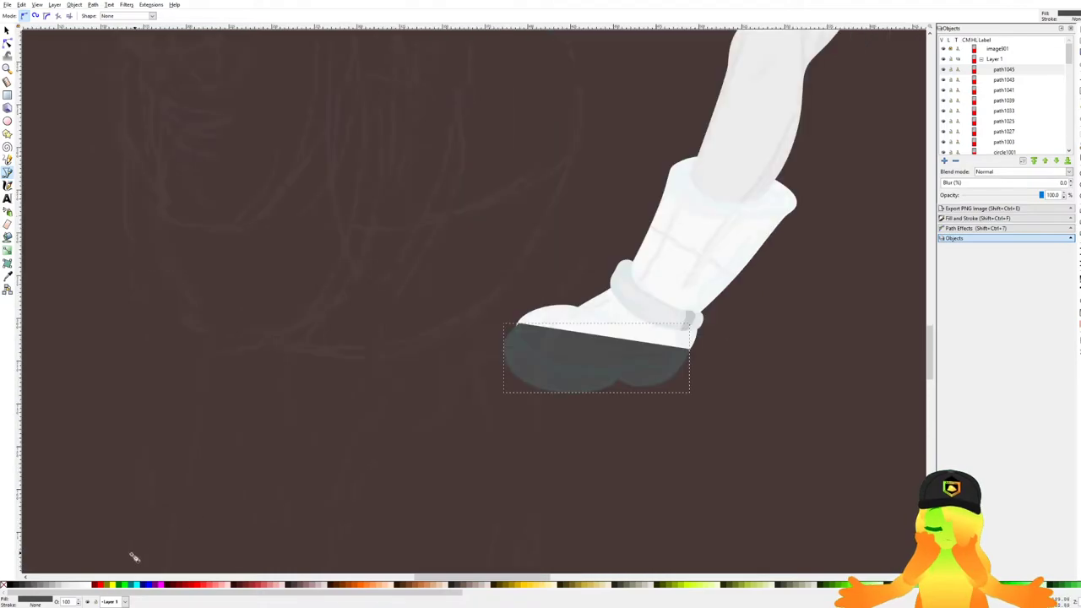
left_click_drag(624, 393, 527, 381)
key("Page_Down")
key("Page_Down")
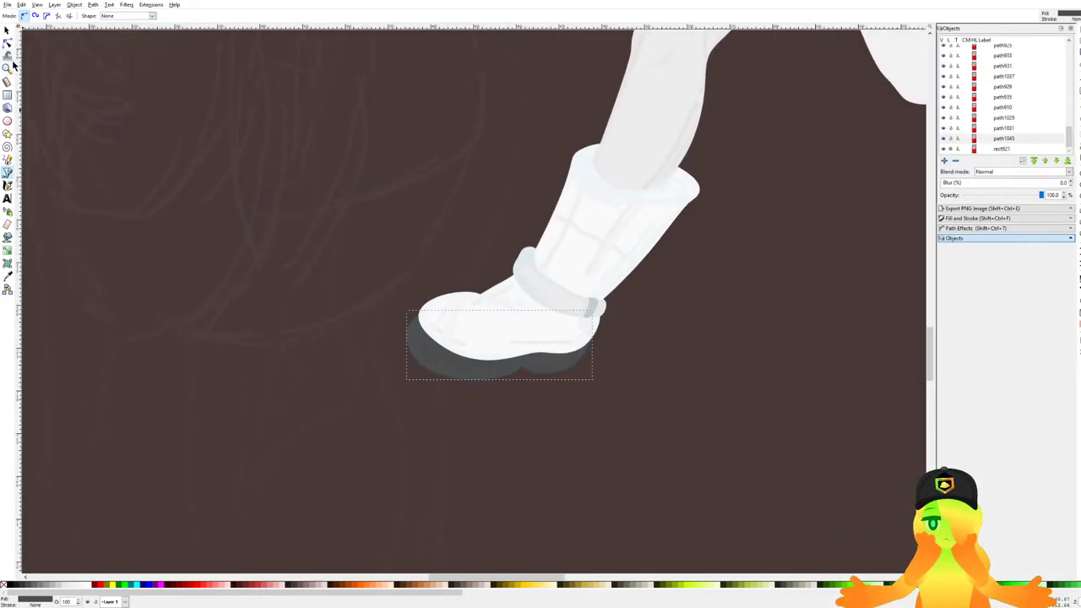
Fine-tune the front sole's nodes against the boot's outline and deselect the shape.
left_click(7, 44)
scroll(435, 336, "up", 5)
left_click_drag(234, 266, 324, 379)
left_click_drag(293, 289, 299, 276)
left_click_drag(294, 229, 299, 234)
left_click(288, 241)
scroll(217, 294, "down", 5)
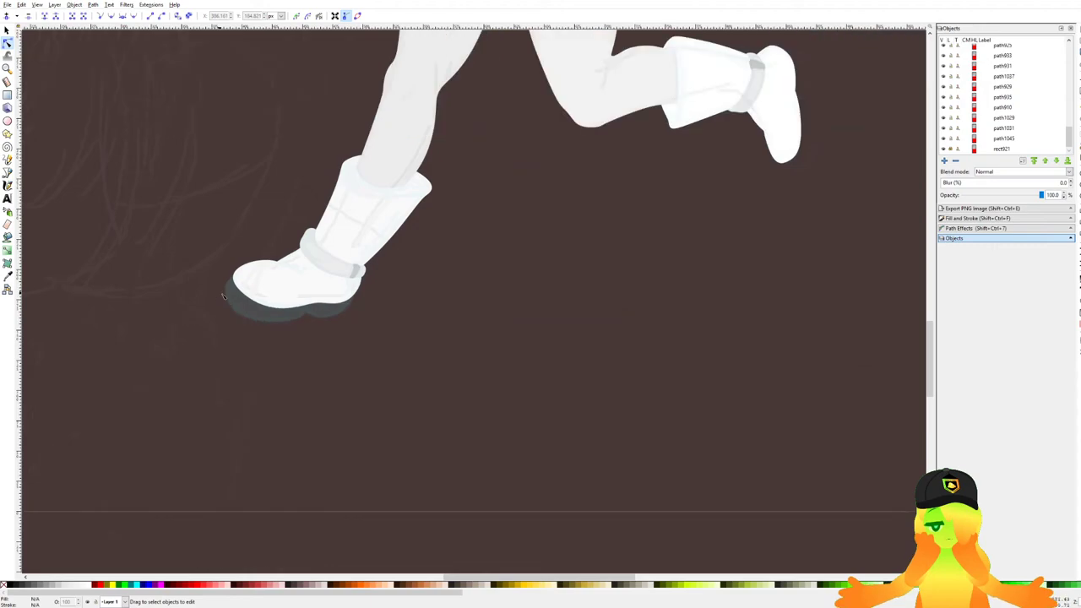
Move the front sole's upper toe node onto the boot's edge, adjust the adjoining curve and deselect it.
scroll(390, 311, "down", 2)
scroll(355, 313, "up", 8)
left_click(495, 124)
left_click_drag(495, 124, 486, 168)
left_click_drag(505, 103, 504, 99)
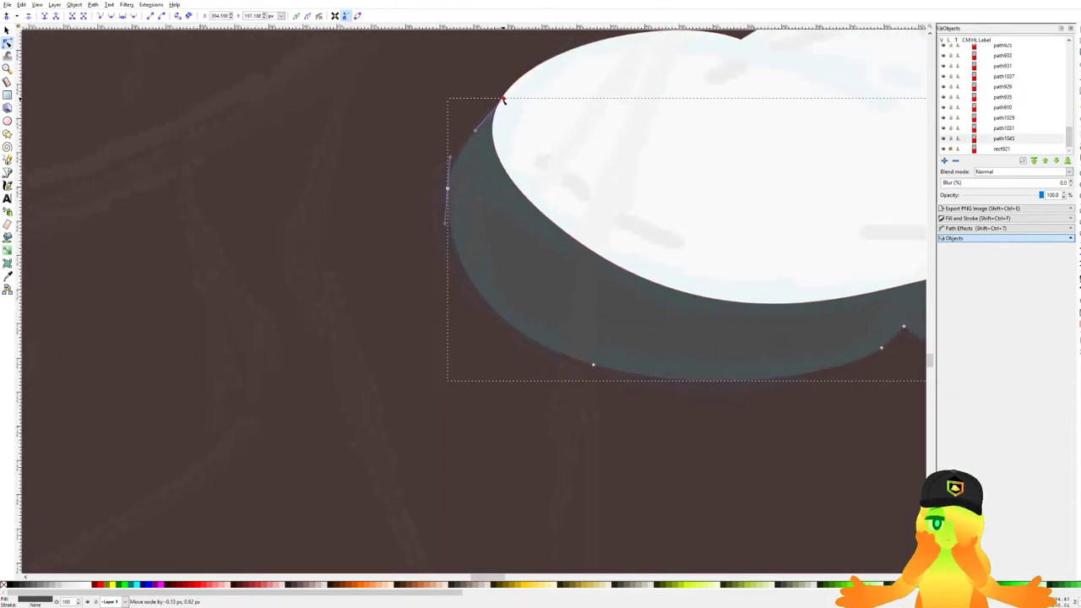
left_click(480, 139)
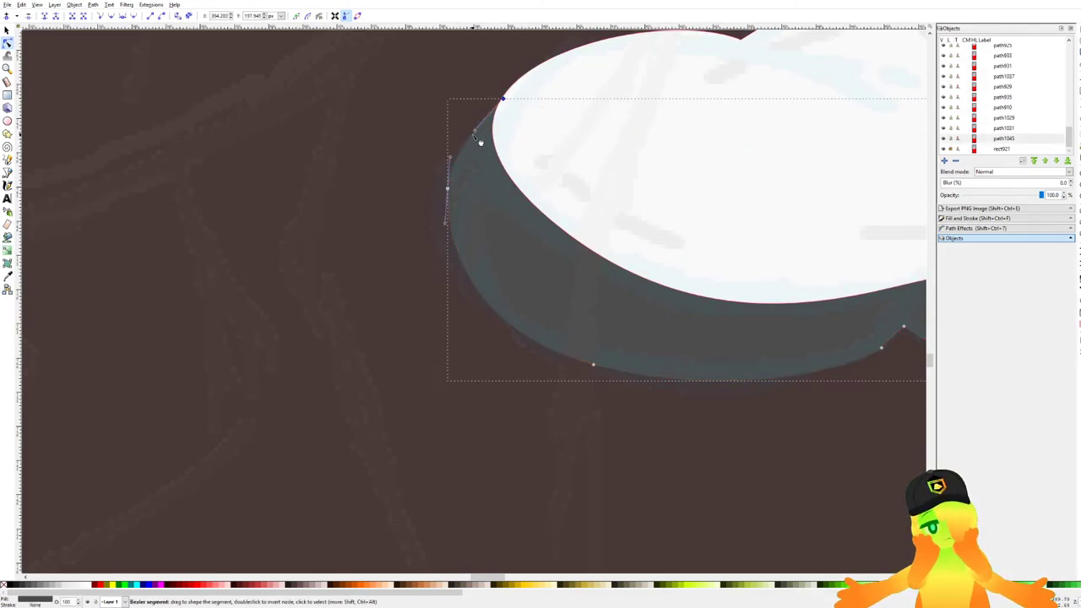
left_click_drag(476, 136, 476, 137)
left_click(290, 224)
Reshape the white front boot's lower toe curve by moving its node and handle above the sole, then deselect it.
scroll(330, 273, "down", 4)
mouse_move(531, 294)
left_mouse_down()
mouse_move(164, 313)
mouse_move(530, 300)
left_mouse_up()
scroll(431, 277, "up", 3)
left_click(431, 277)
left_click_drag(393, 215, 292, 265)
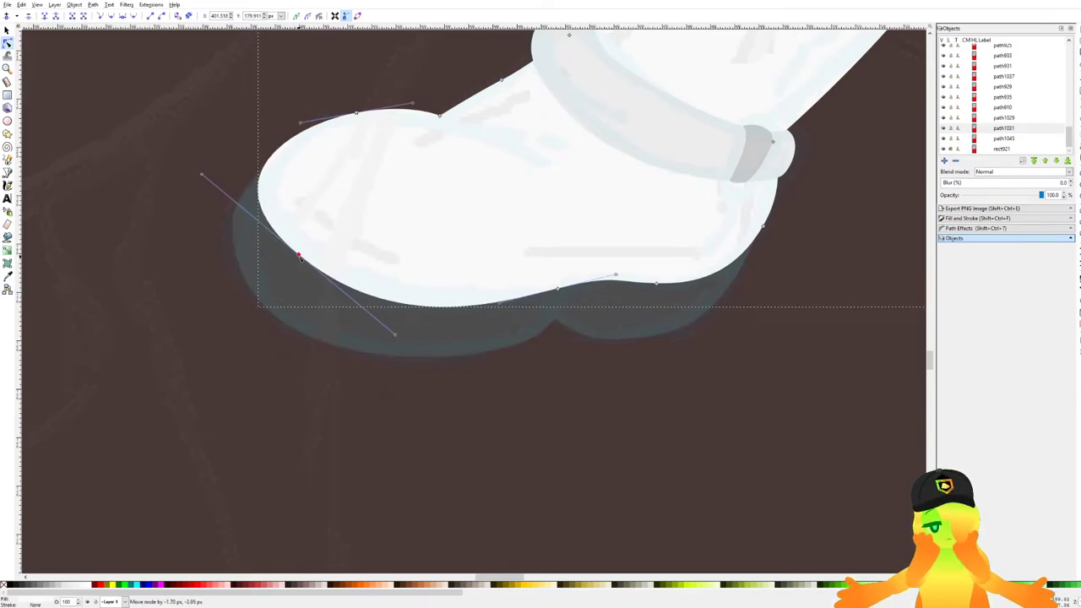
left_click_drag(300, 253, 299, 253)
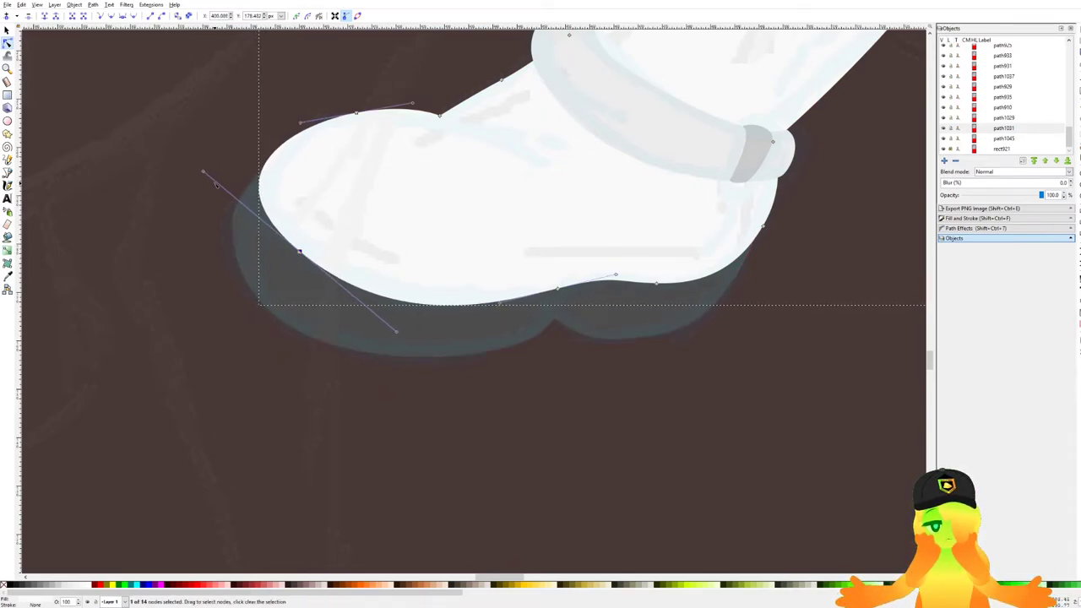
mouse_move(204, 173)
left_mouse_down()
mouse_move(221, 173)
mouse_move(212, 170)
left_mouse_up()
left_click(269, 373)
left_click(269, 374)
Start a Bezier path for the raised boot's sole, tracing from the top of the heel down to the notch.
scroll(269, 374, "down", 5)
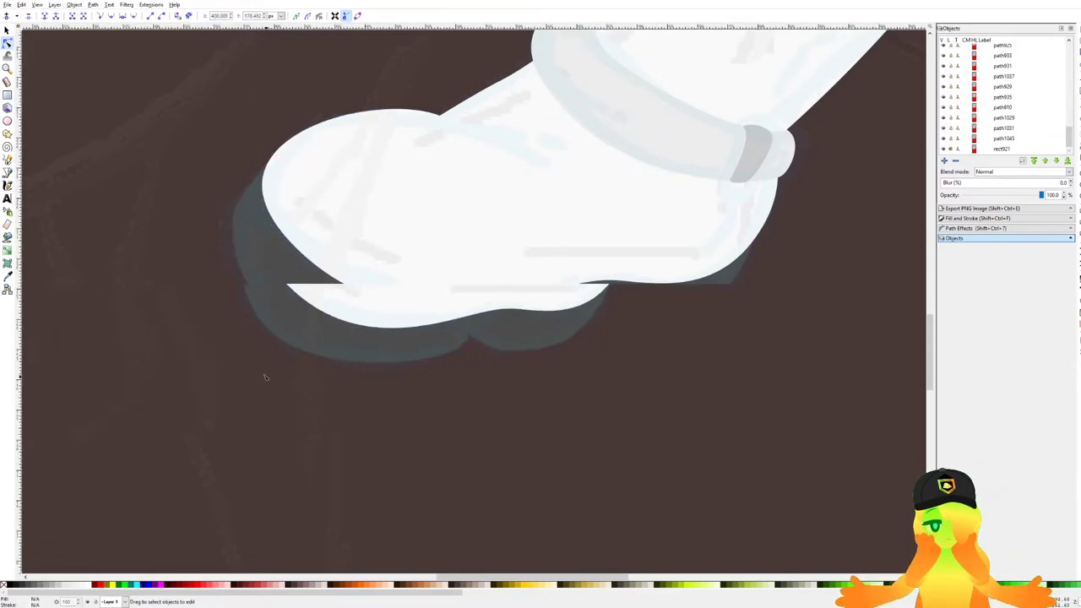
scroll(553, 220, "up", 3)
key("b")
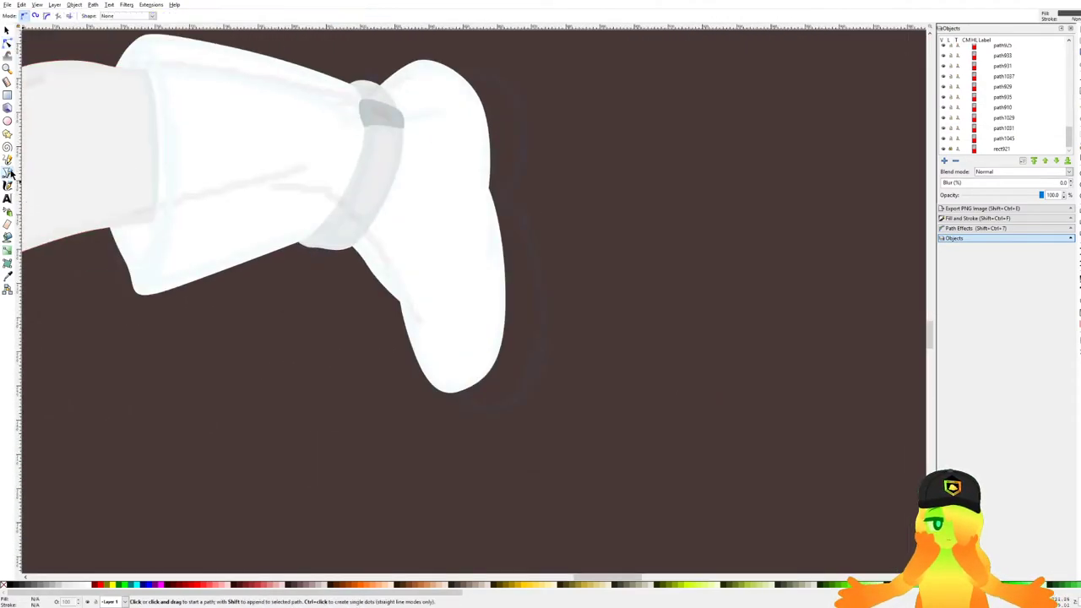
scroll(405, 169, "up", 3)
left_click(390, 185)
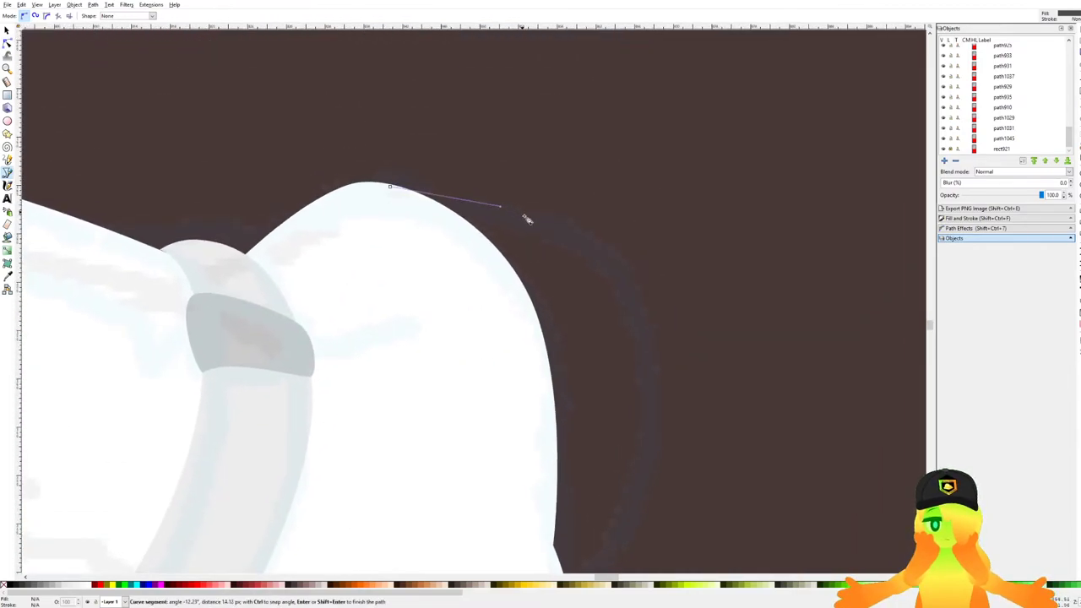
scroll(637, 253, "down", 5)
left_click_drag(647, 203, 638, 361)
left_click(608, 408)
Trace the raised boot's sole from the notch around the toe, redoing the misplaced segment, and close the path at the heel.
scroll(635, 464, "down", 3)
left_click_drag(635, 464, 576, 191)
scroll(574, 127, "up", 2)
left_click_drag(549, 444, 496, 509)
key("BackSpace")
key("BackSpace")
left_click_drag(575, 157, 589, 229)
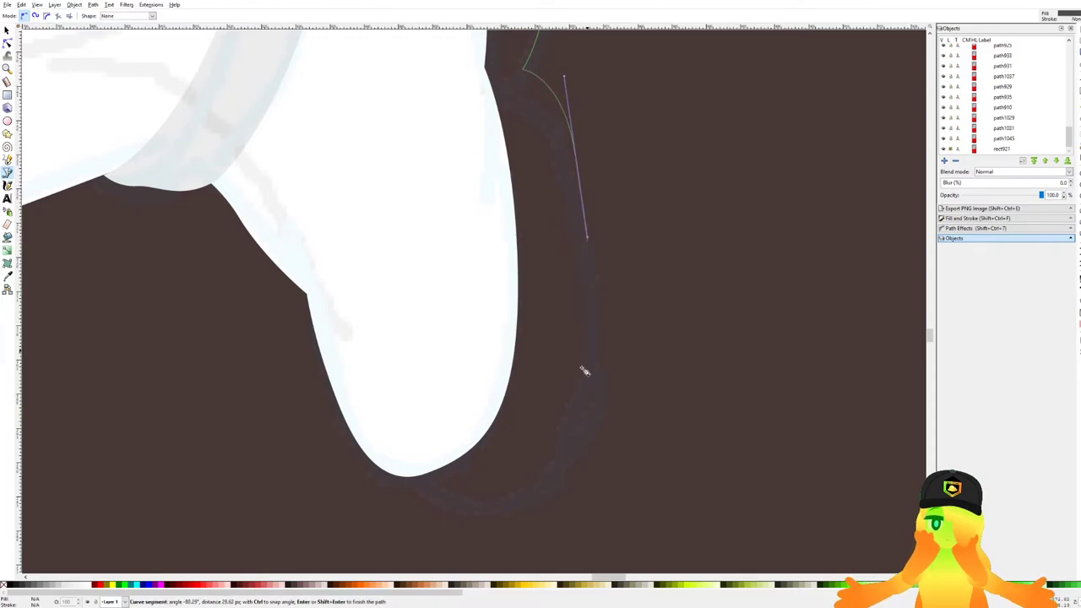
left_click_drag(544, 459, 480, 513)
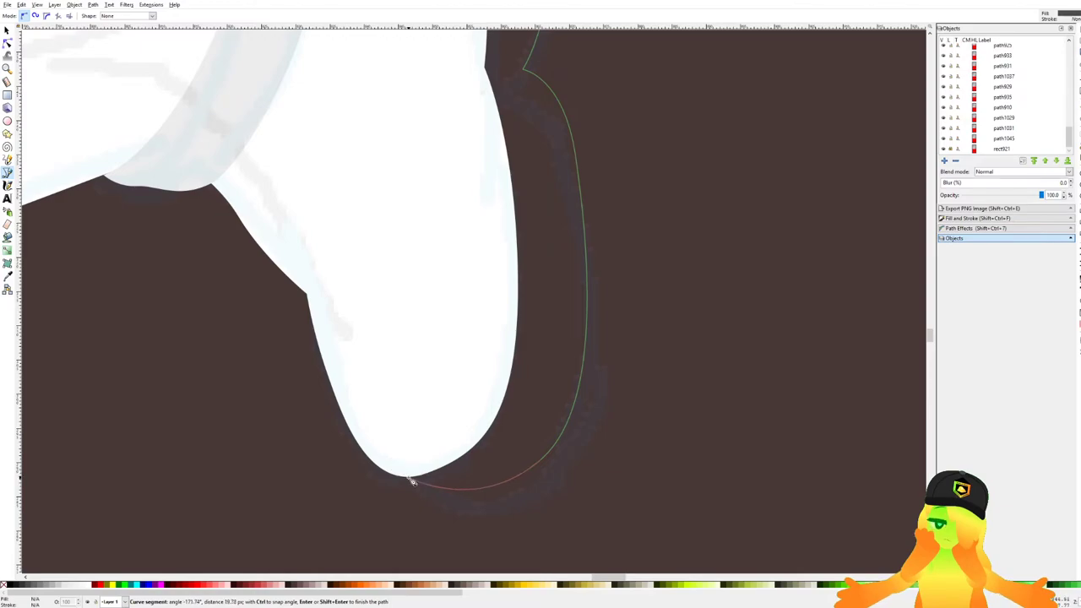
left_click_drag(392, 470, 361, 448)
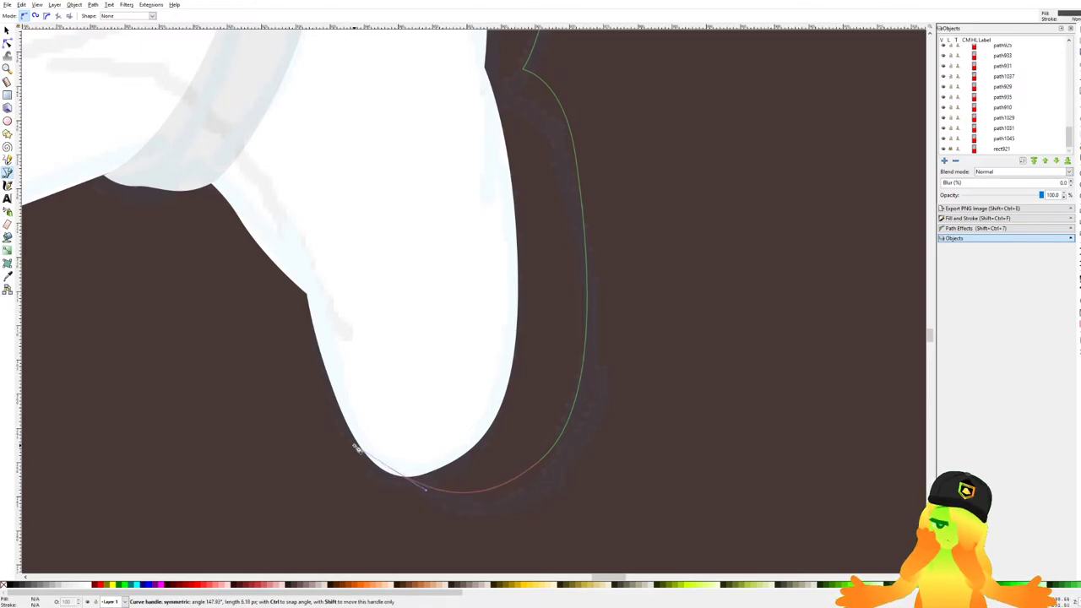
scroll(346, 275, "down", 2)
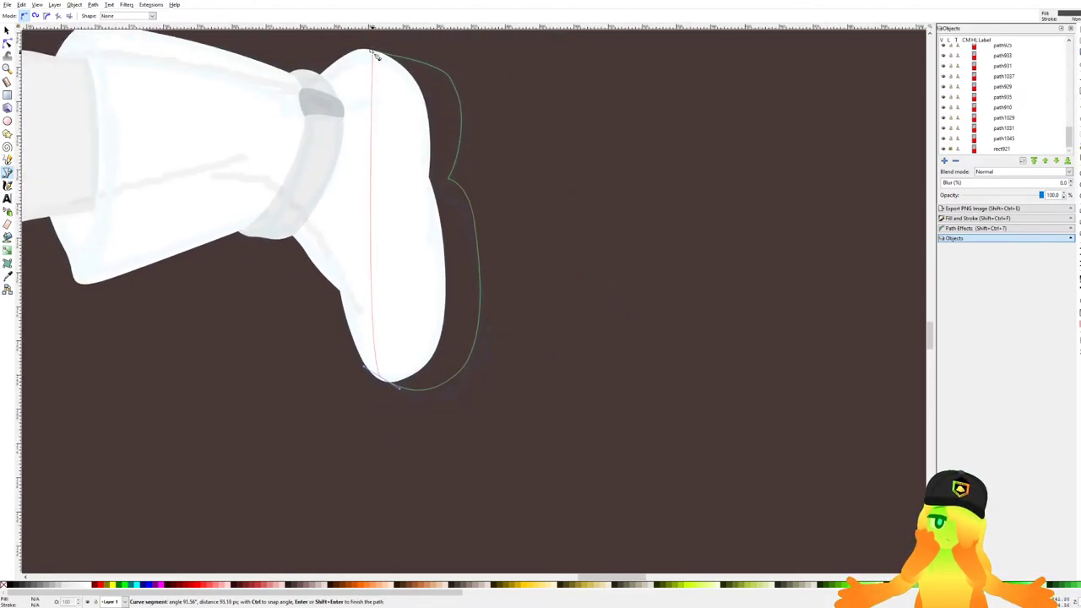
left_click(373, 54)
Fill the raised boot's sole with a slightly lighter dark grey, lower it behind the boot and save the drawing.
scroll(297, 375, "up", 1)
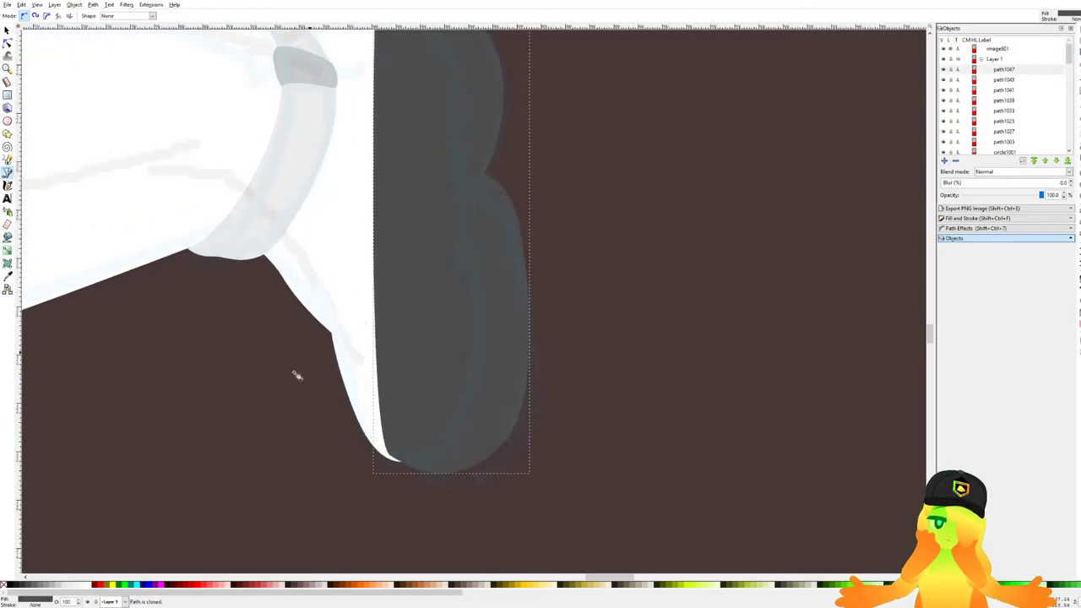
left_click(34, 589)
scroll(533, 394, "down", 2)
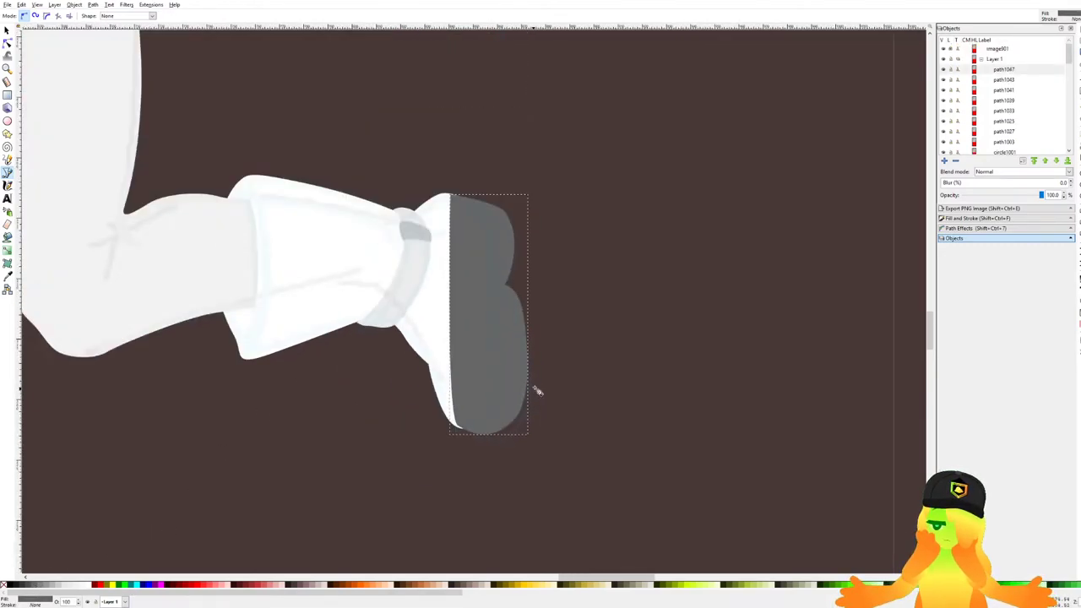
key("Page_Down")
scroll(536, 354, "down", 4)
left_click_drag(538, 336, 603, 301)
key("ctrl+s")
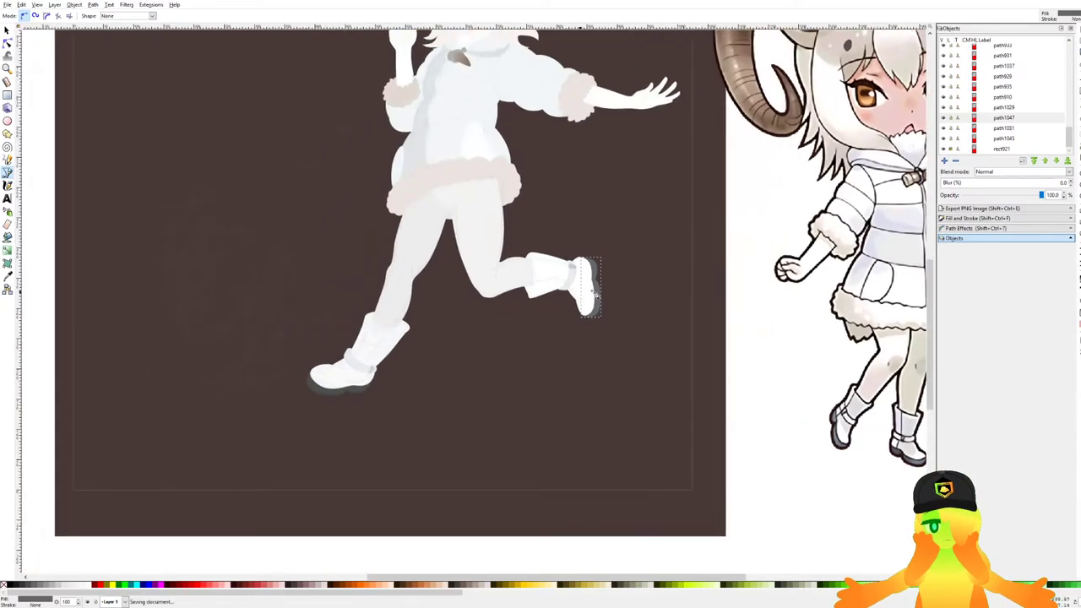
Save the drawing again, deselect the raised boot's sole and check the whole page.
left_click_drag(618, 255, 631, 292)
key("ctrl+s")
left_click_drag(554, 217, 605, 299)
key("ctrl+s")
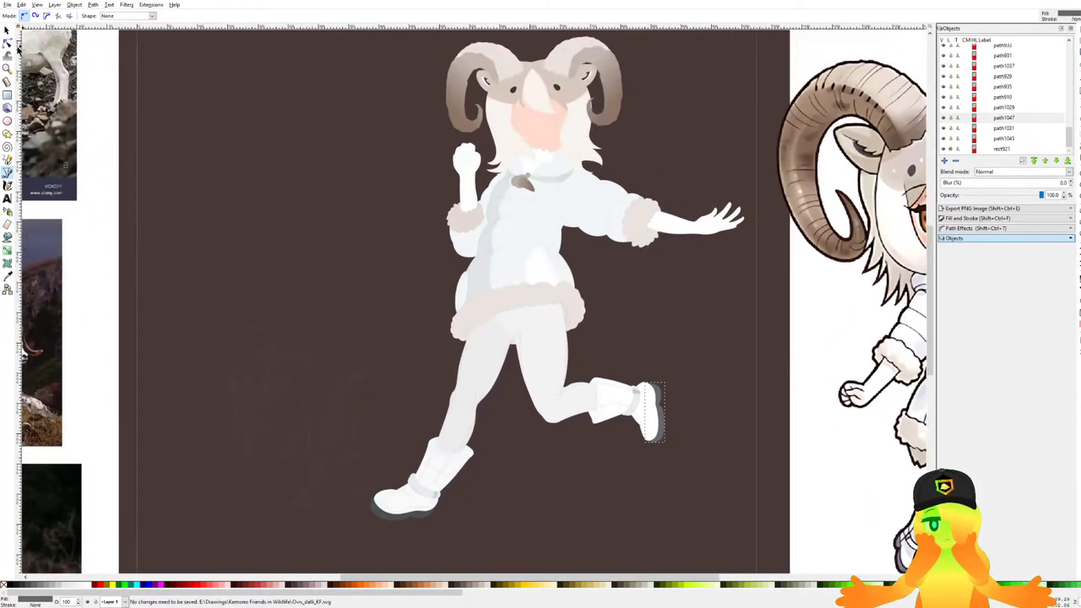
left_click(7, 30)
scroll(633, 287, "up", 1)
left_click(712, 309)
scroll(629, 302, "down", 4)
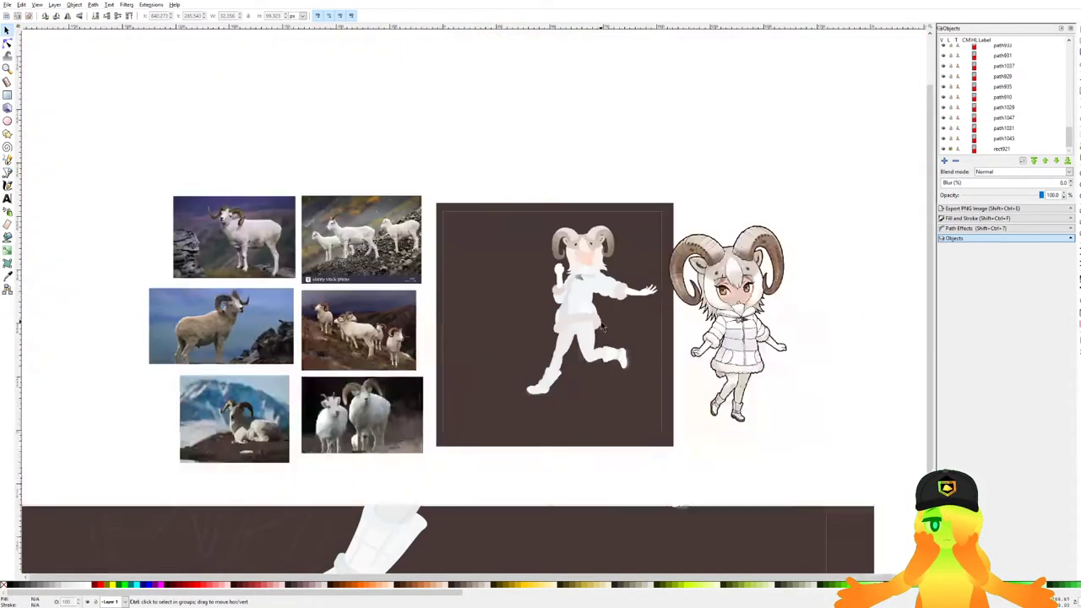
Draw a closed tail shape with a scalloped fur edge beside the bent leg's thigh, hanging below the jacket's fur hem.
scroll(737, 370, "up", 3)
scroll(434, 274, "up", 5)
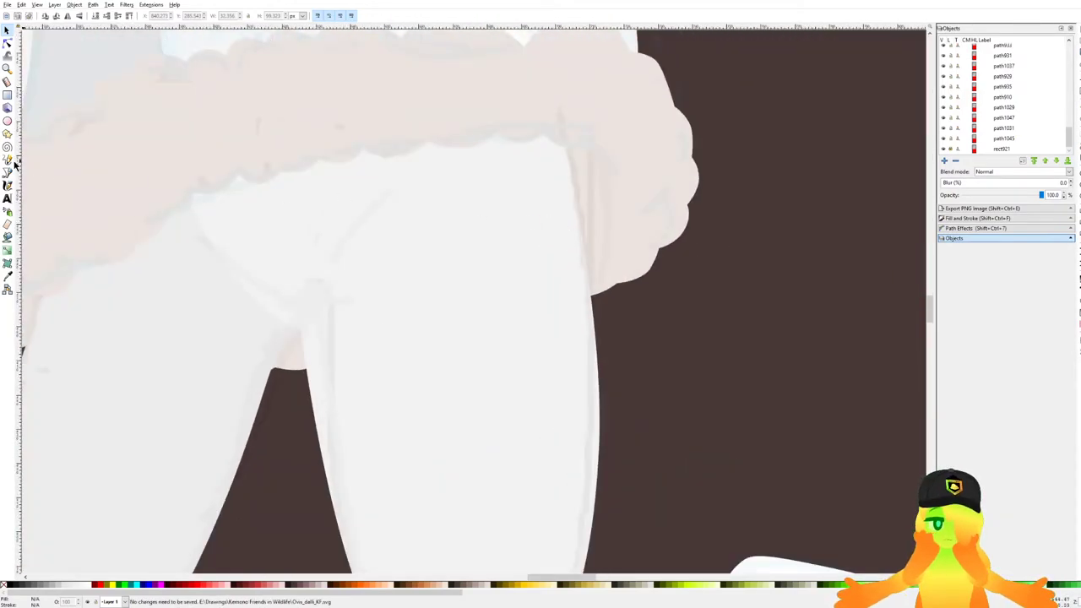
left_click(7, 171)
scroll(637, 186, "up", 1)
left_click(524, 147)
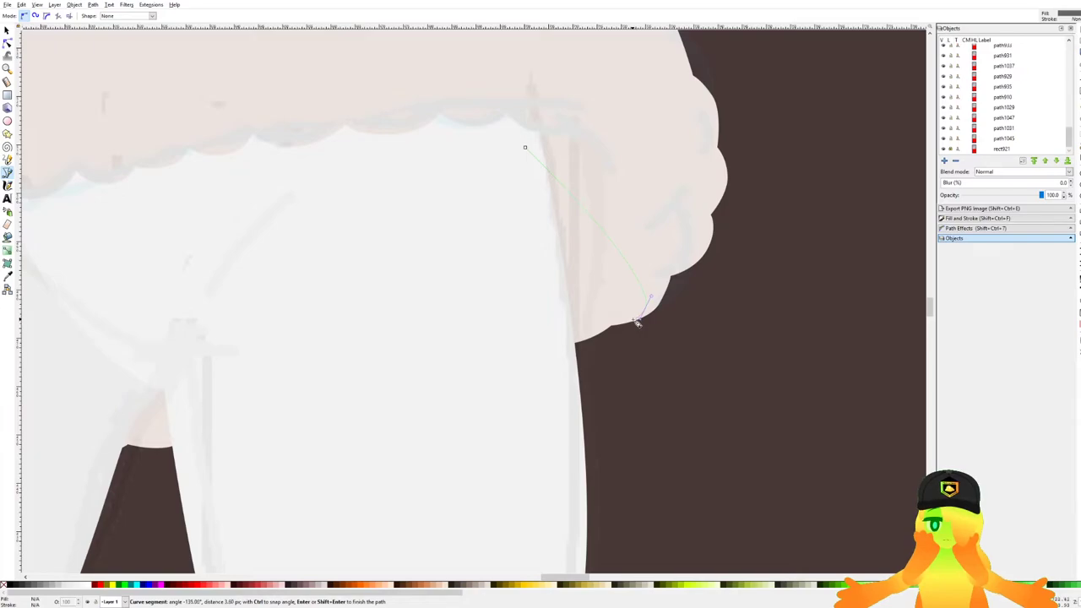
scroll(634, 323, "up", 2)
left_click_drag(638, 278, 644, 321)
left_click_drag(658, 369, 649, 434)
left_click_drag(621, 497, 586, 517)
key("BackSpace")
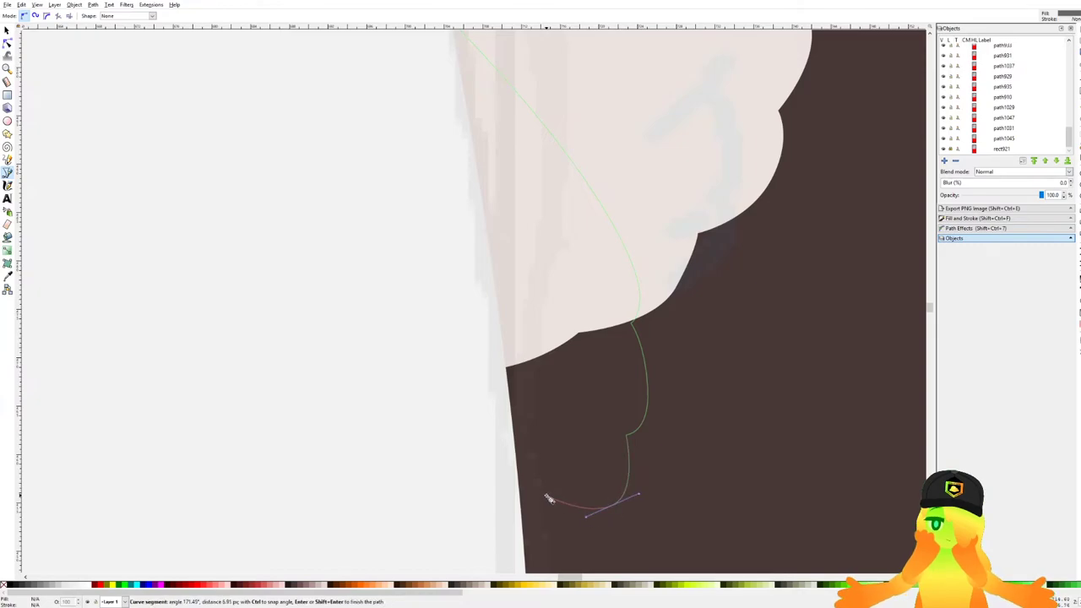
left_click_drag(514, 502, 438, 472)
scroll(402, 397, "down", 1)
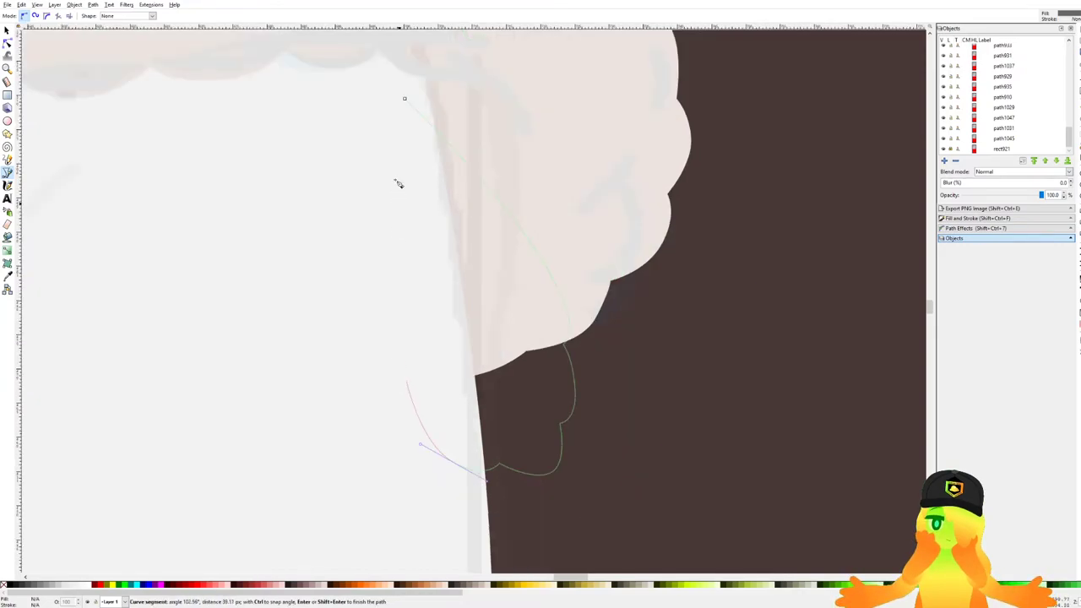
left_click(406, 99)
Recolour the tail with the taupe sampled from the raised arm's cuff, lower it behind the leg and hem, and undo the stray colour pick.
scroll(422, 161, "down", 3)
left_click_drag(425, 200, 588, 233)
scroll(588, 234, "left", 1)
key("ctrl+s")
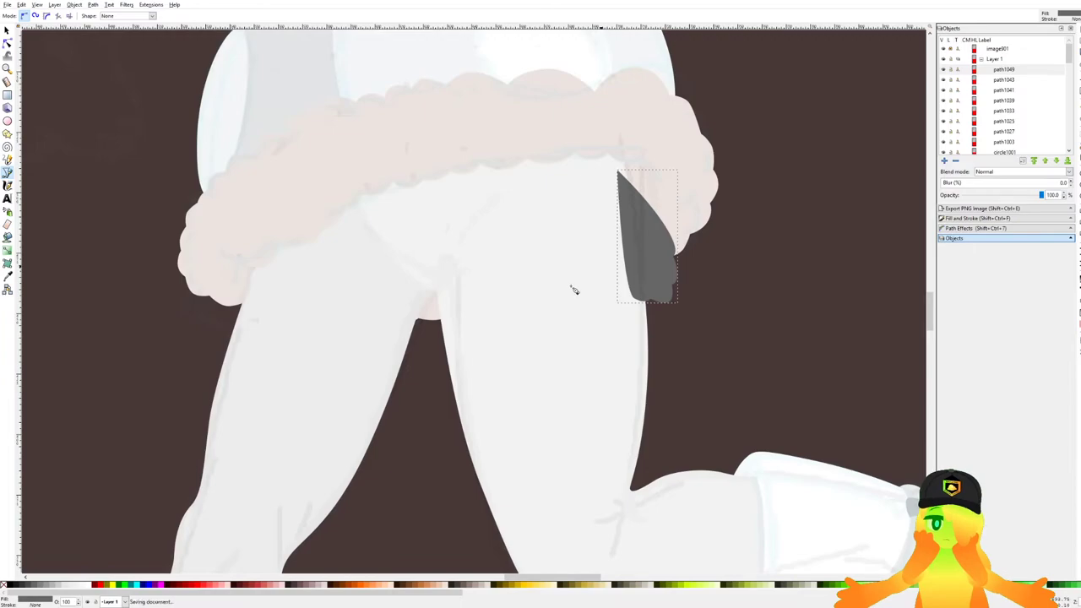
key("d")
scroll(396, 180, "down", 4)
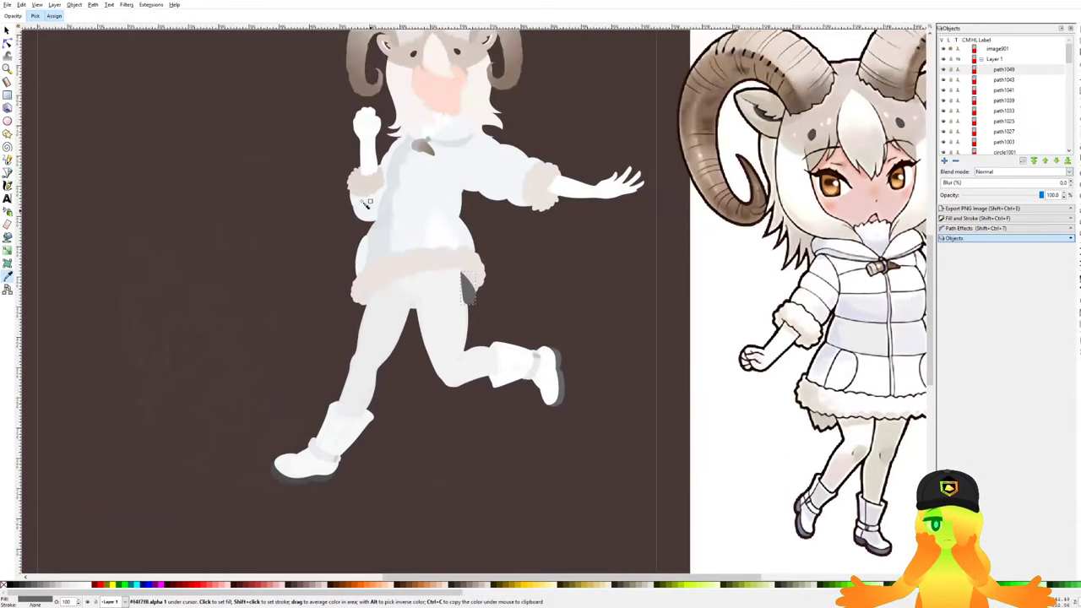
scroll(375, 191, "up", 3)
left_click(387, 176)
left_click_drag(641, 363, 480, 209)
key("Page_Down")
left_click(519, 260)
key("ctrl+z")
key("s")
Tilt the tail slightly in two passes beside the thigh, deselect it and save the drawing.
scroll(547, 335, "up", 3)
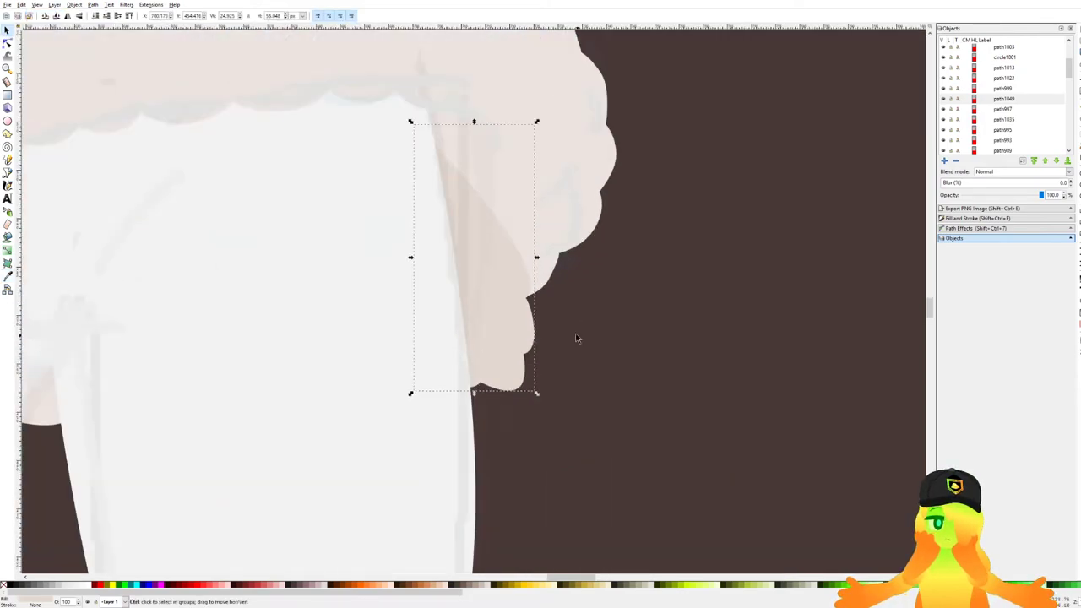
left_click_drag(538, 124, 550, 132)
left_click(702, 389)
scroll(588, 335, "down", 4)
scroll(587, 334, "up", 3)
left_click(560, 331)
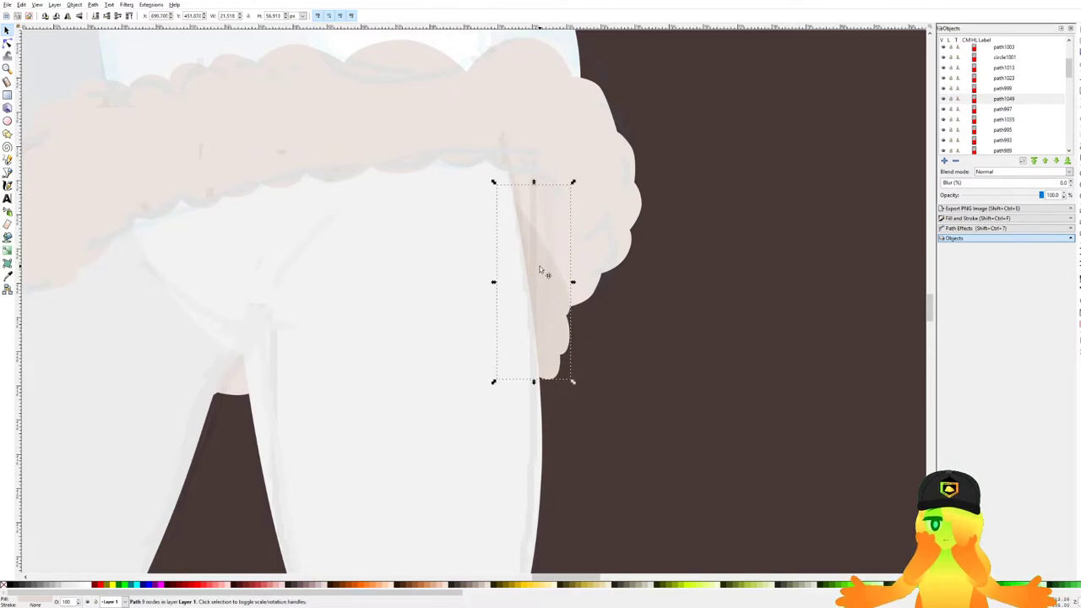
mouse_move(572, 182)
left_mouse_down()
mouse_move(589, 187)
mouse_move(581, 183)
left_mouse_up()
left_click(668, 350)
scroll(667, 352, "down", 5)
scroll(667, 352, "right", 2)
key("ctrl+s")
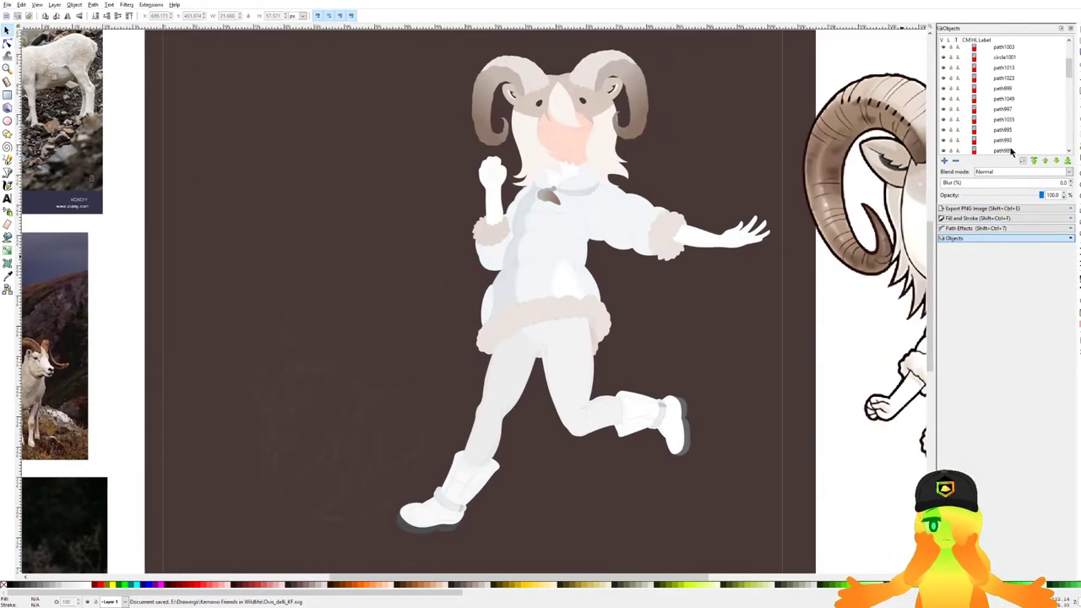
Check the flat-coloured figure against the reference character and save the drawing.
scroll(984, 67, "up", 3)
scroll(639, 200, "down", 4)
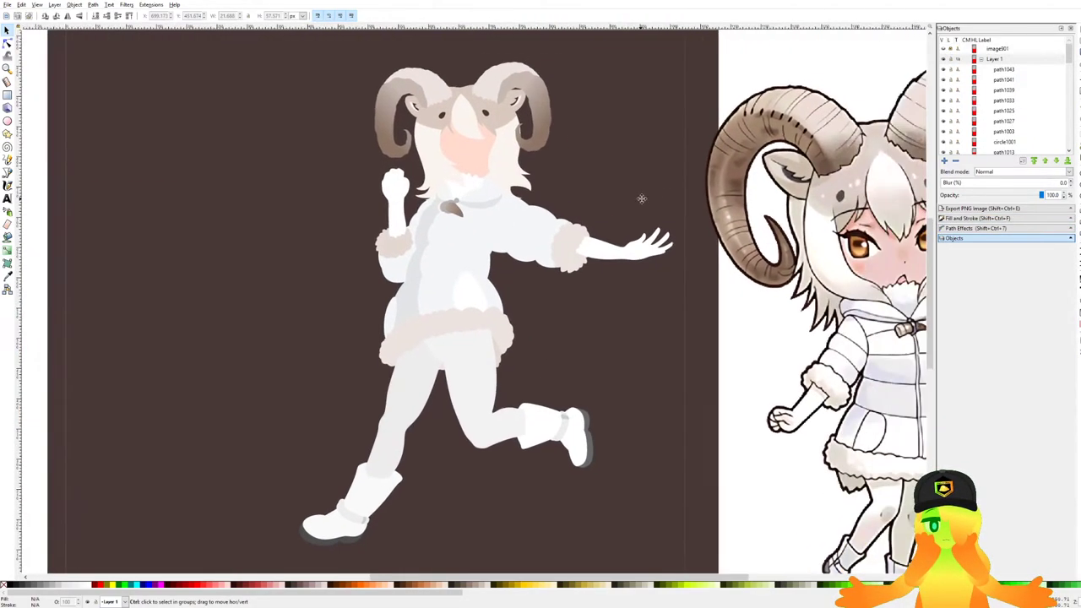
scroll(640, 200, "up", 2)
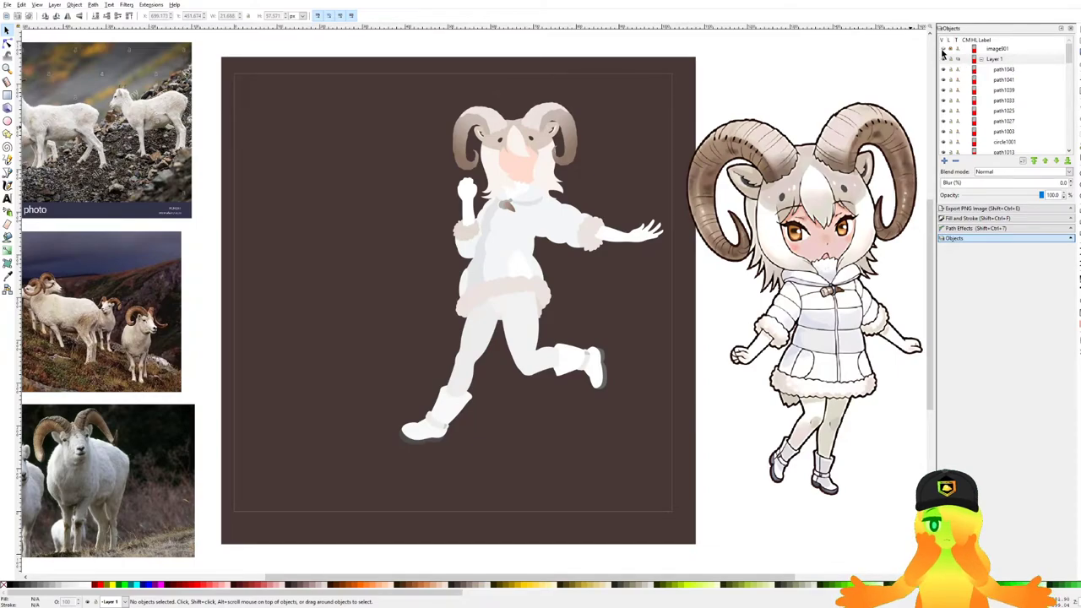
scroll(633, 204, "up", 2)
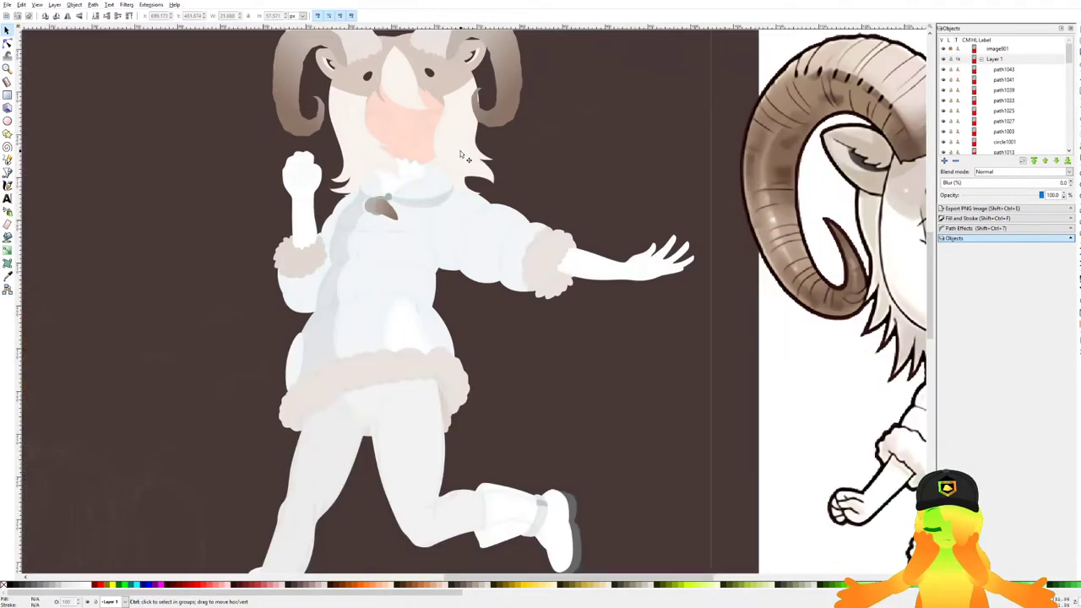
scroll(481, 159, "down", 1)
key("ctrl+s")
scroll(482, 159, "up", 2)
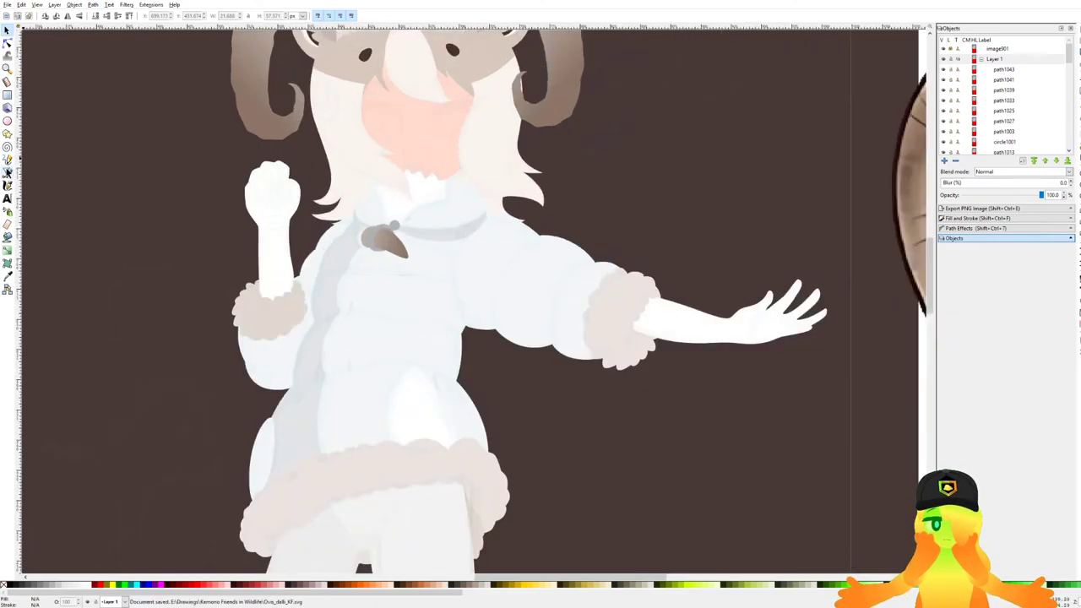
Trace the lower edge of the upper lash line with the Pen tool, from the inner corner to the outer tip, on the outstretched arm's side.
left_click(7, 171)
scroll(482, 89, "up", 2)
scroll(233, 174, "down", 4)
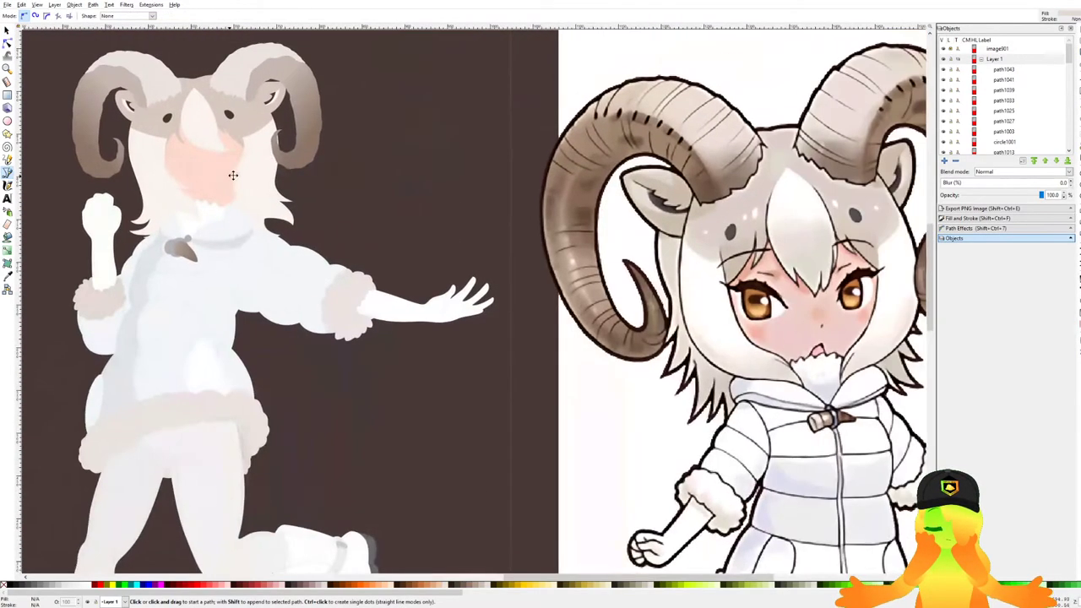
scroll(233, 174, "up", 6)
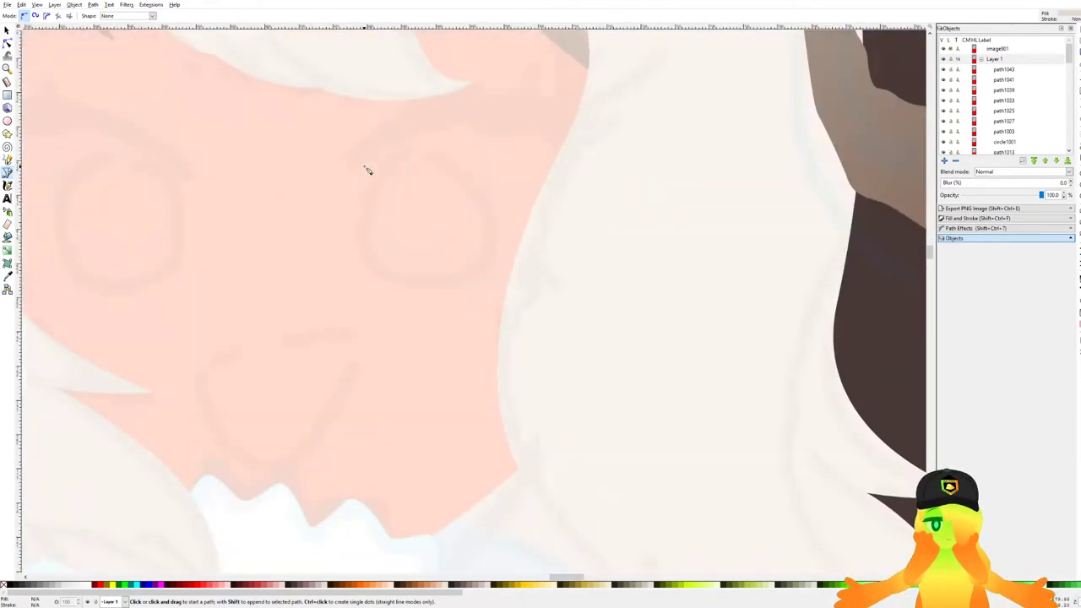
scroll(362, 170, "up", 3)
left_click(314, 341)
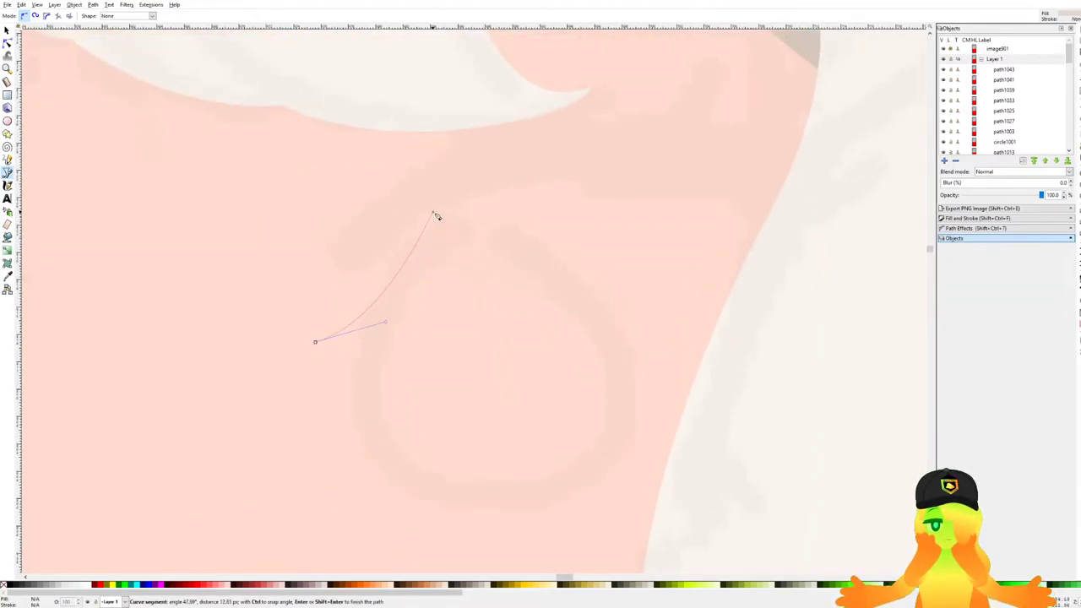
left_click_drag(457, 199, 530, 138)
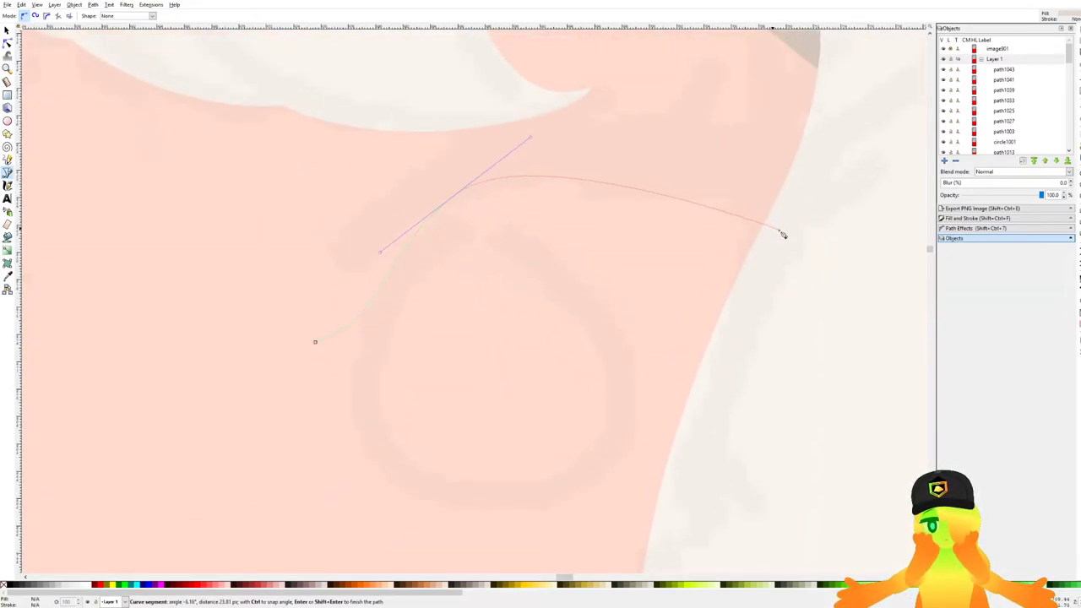
key("BackSpace")
left_click_drag(466, 199, 603, 157)
key("BackSpace")
left_click_drag(559, 188, 757, 160)
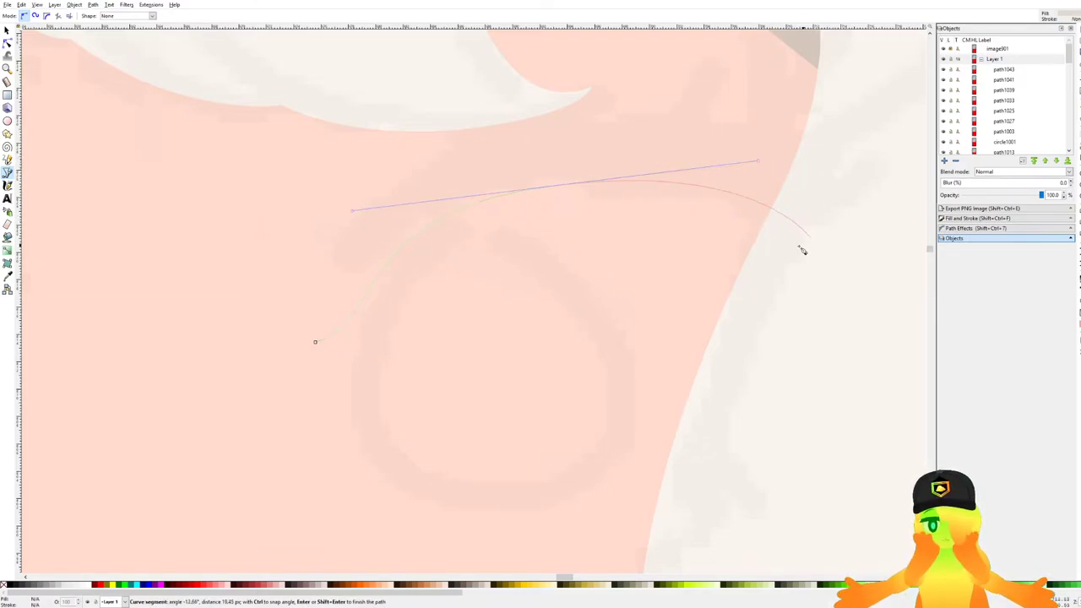
left_click(812, 248)
Trace the lash line's upper edge back from the flicked outer tip toward the inner corner, redoing the misplaced inner node.
left_click_drag(845, 213, 724, 250)
left_click_drag(724, 144, 517, 266)
left_click_drag(453, 239, 532, 165)
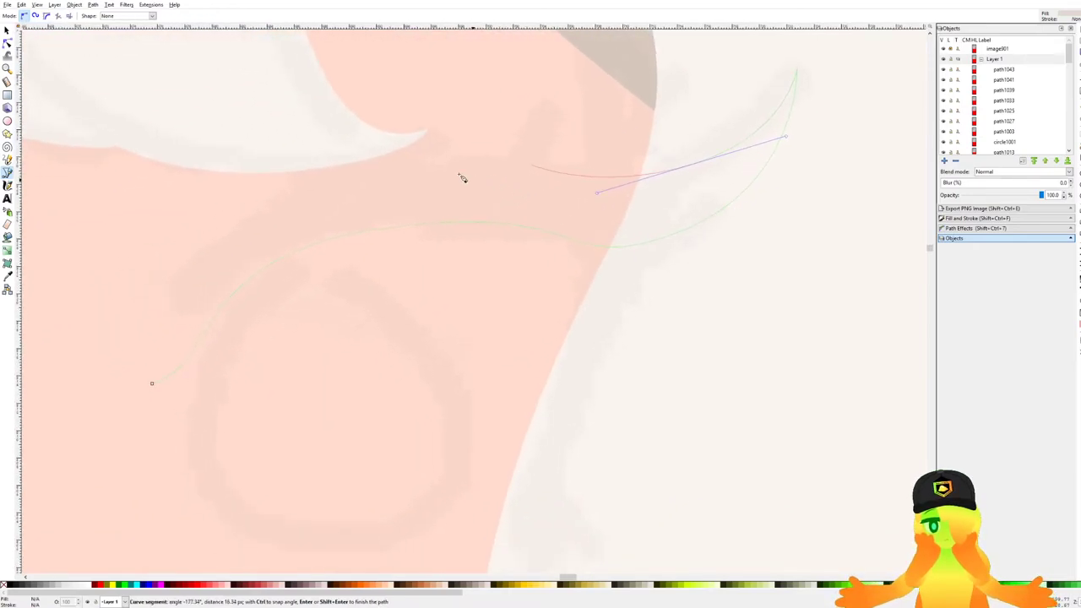
left_click_drag(358, 158, 182, 209)
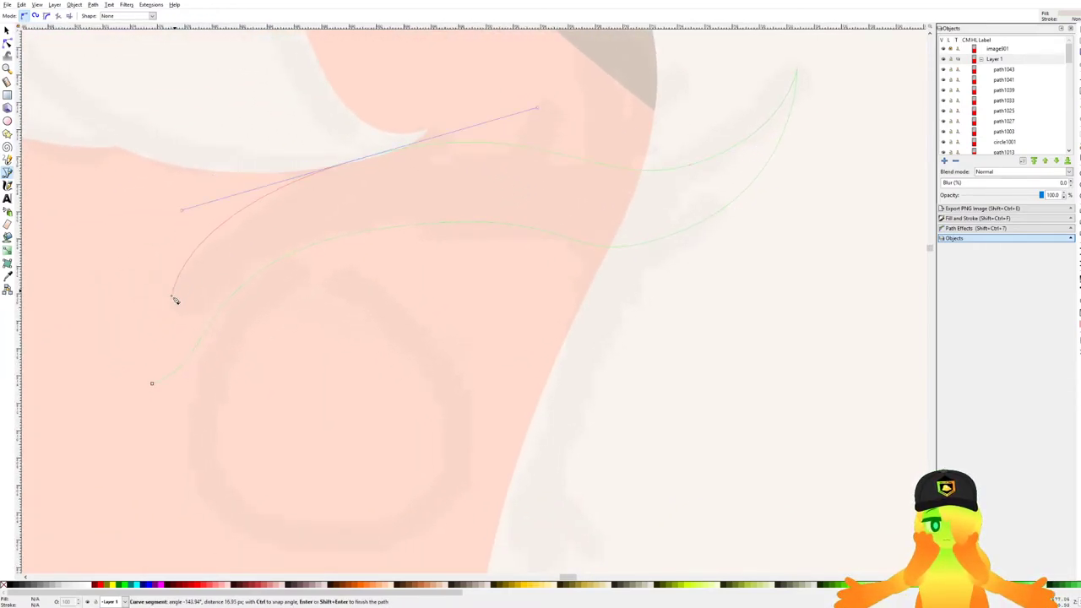
scroll(202, 292, "down", 6)
scroll(206, 292, "up", 6)
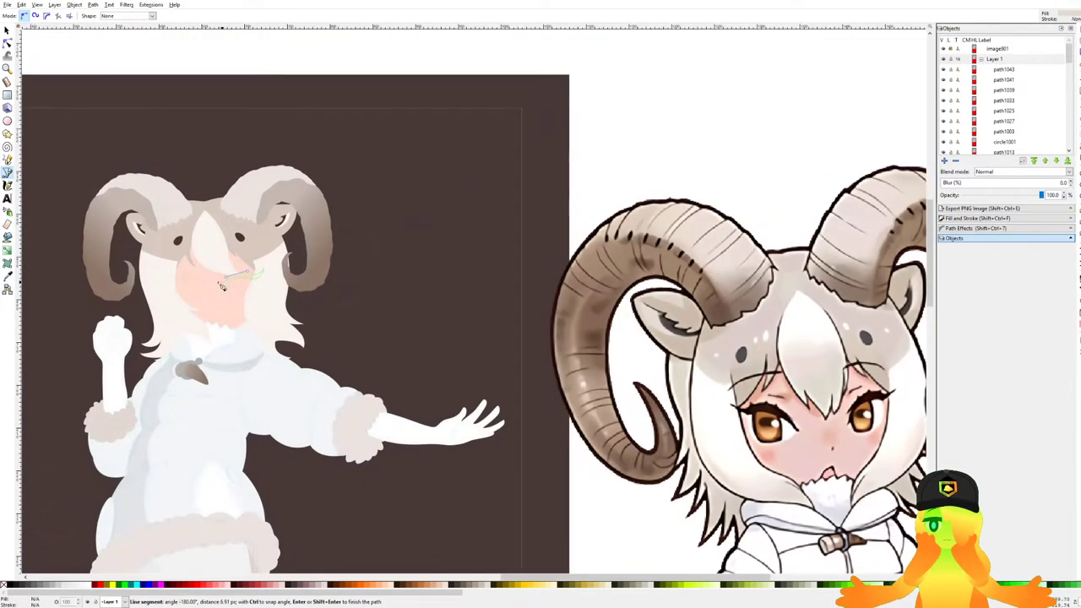
scroll(207, 293, "up", 3)
scroll(553, 203, "up", 1)
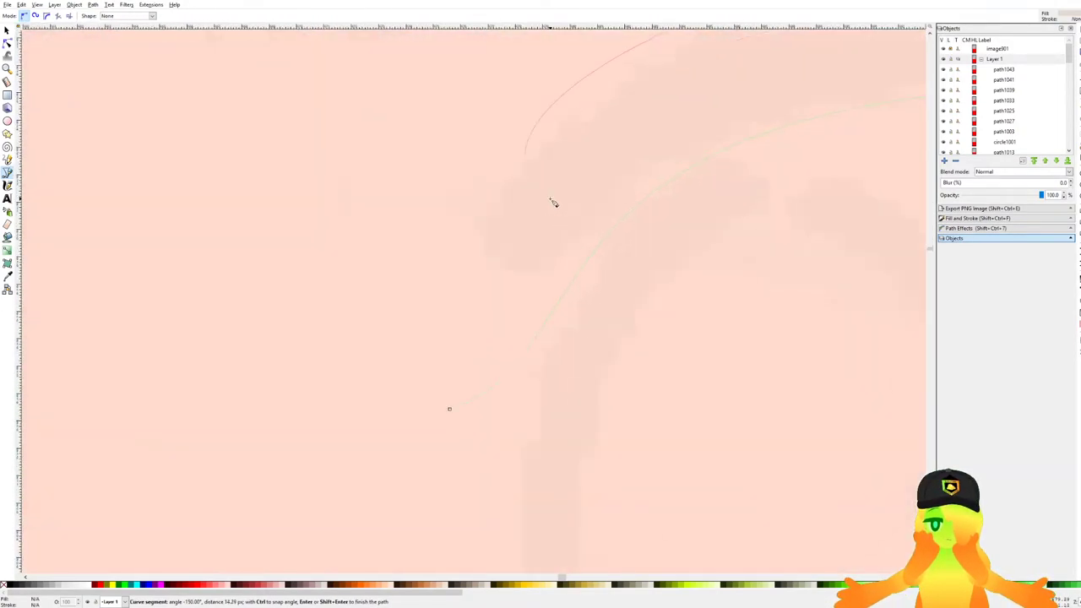
left_click_drag(527, 222, 488, 301)
scroll(514, 244, "down", 2)
key("BackSpace")
left_click_drag(713, 106, 511, 124)
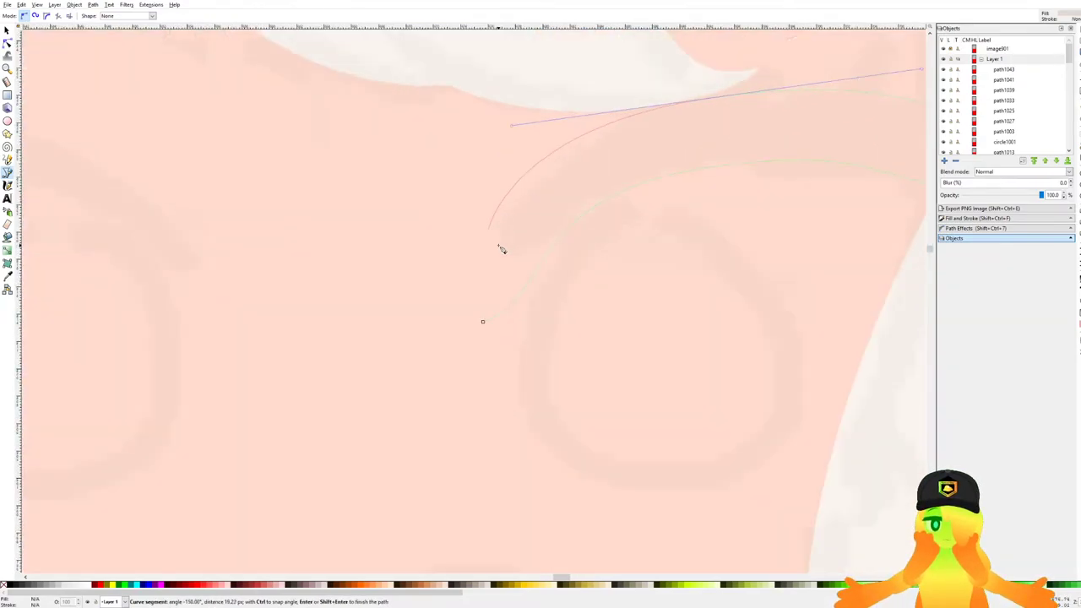
Form a forked inner tip on the lash line and close the shape.
scroll(501, 253, "up", 2)
left_click(492, 324)
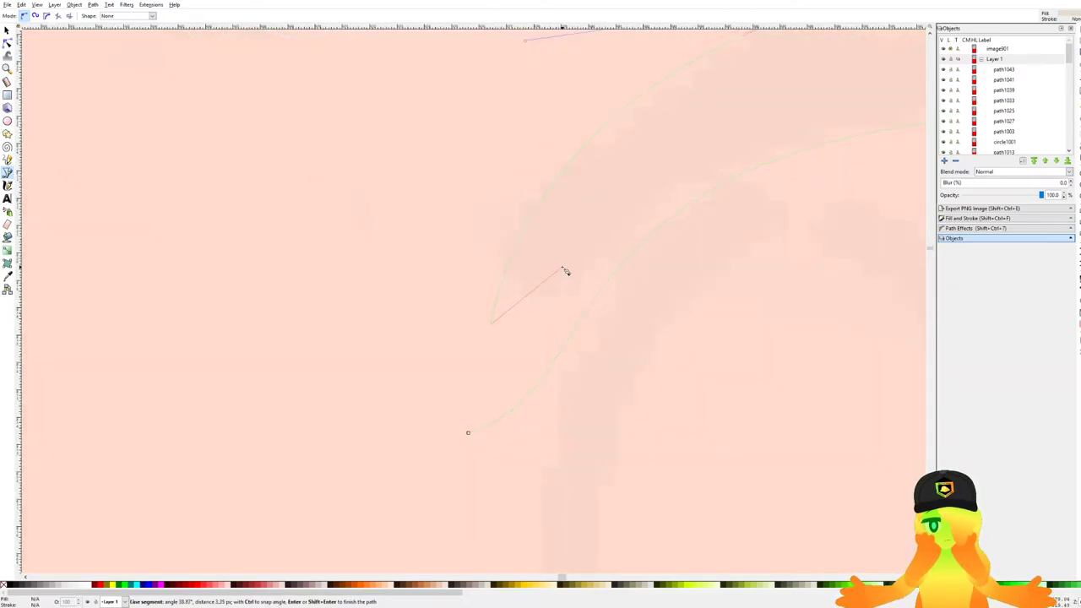
mouse_move(525, 287)
left_mouse_down()
mouse_move(563, 264)
mouse_move(545, 289)
left_mouse_up()
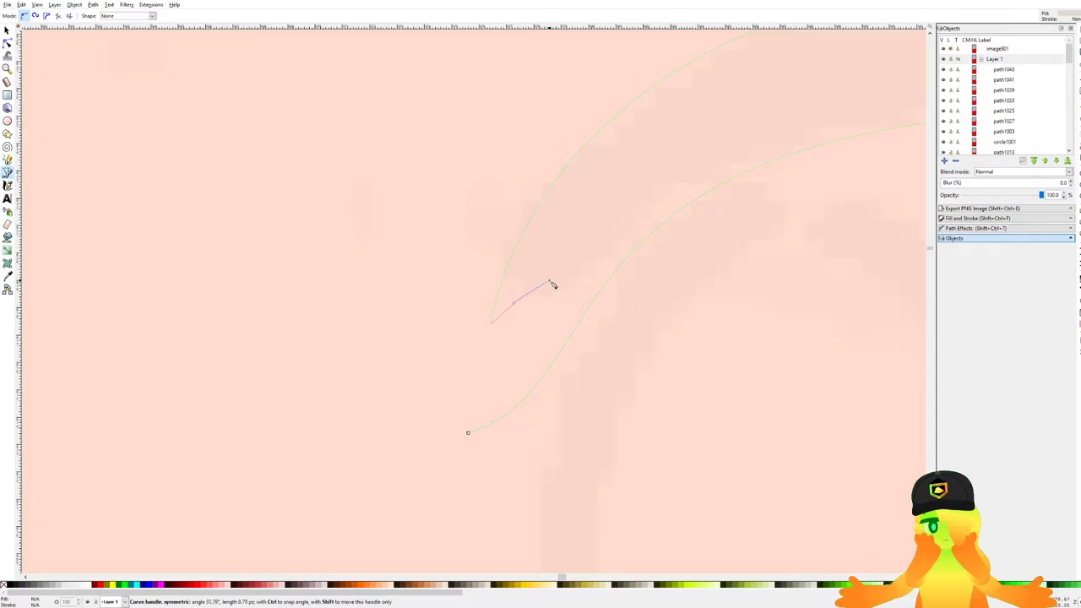
left_click_drag(469, 434, 414, 446)
key("Return")
scroll(414, 447, "down", 4)
scroll(466, 309, "up", 2)
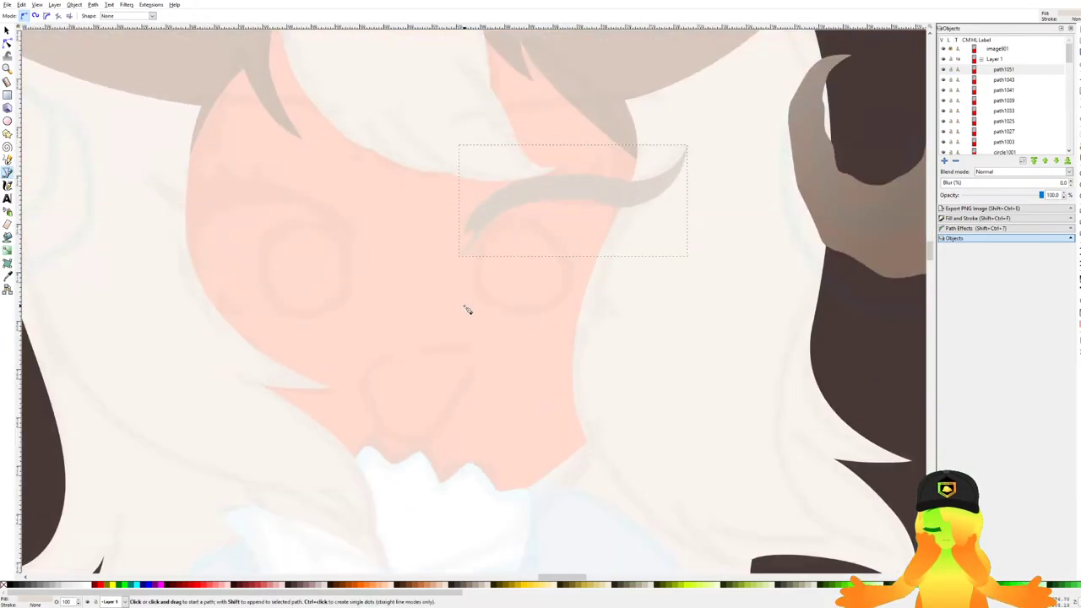
Adjust the nodes and curve handles along the lash line's upper edge and outer underside to refine its thickness.
scroll(494, 145, "up", 2)
left_click(7, 42)
left_click_drag(490, 174, 605, 251)
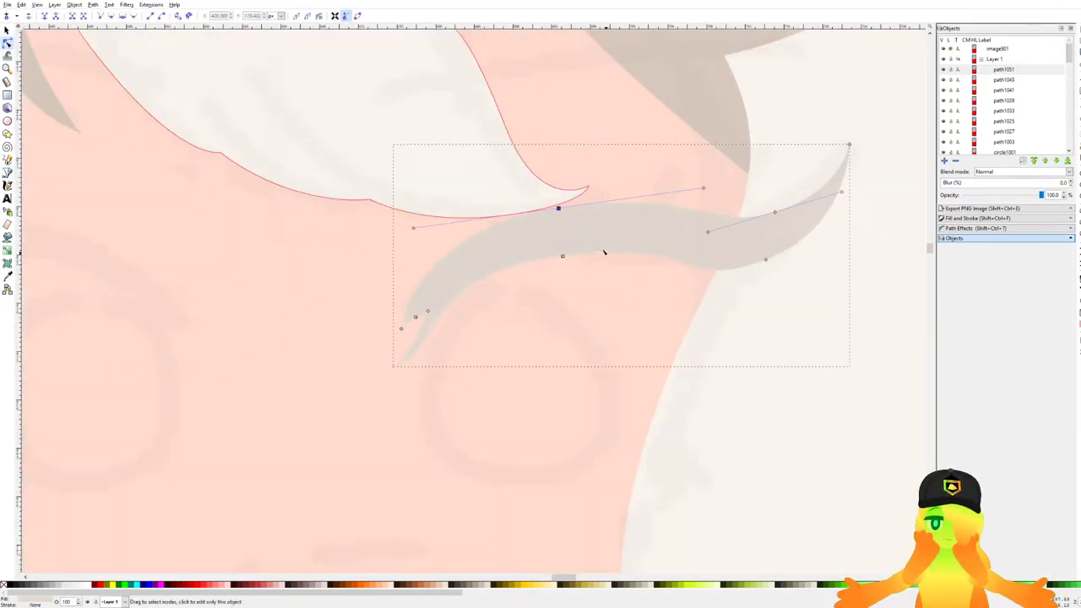
left_click_drag(558, 208, 556, 203)
left_click_drag(698, 178, 770, 213)
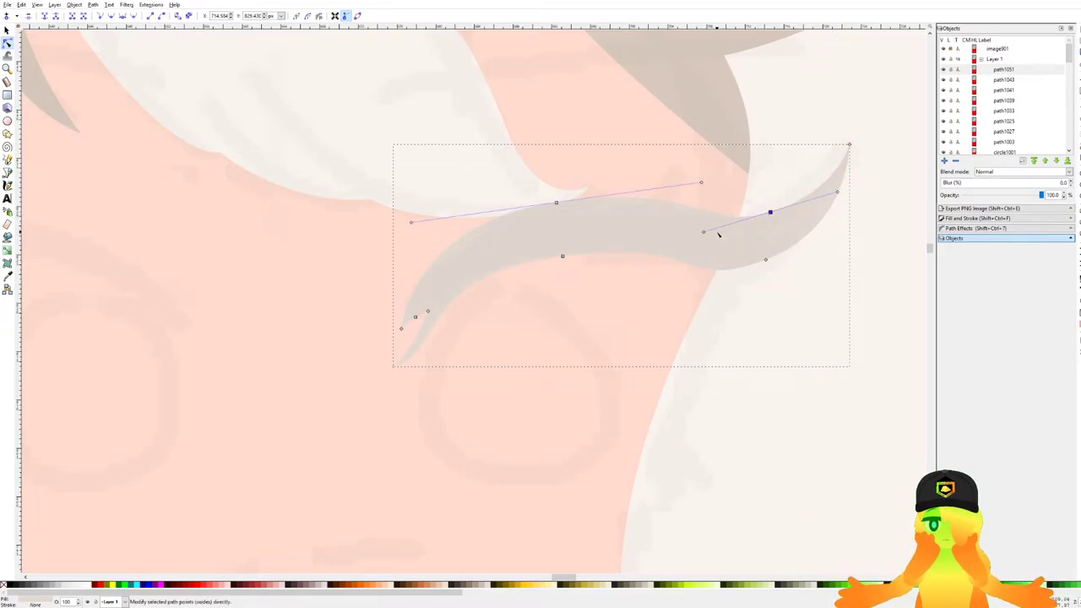
left_click(765, 259)
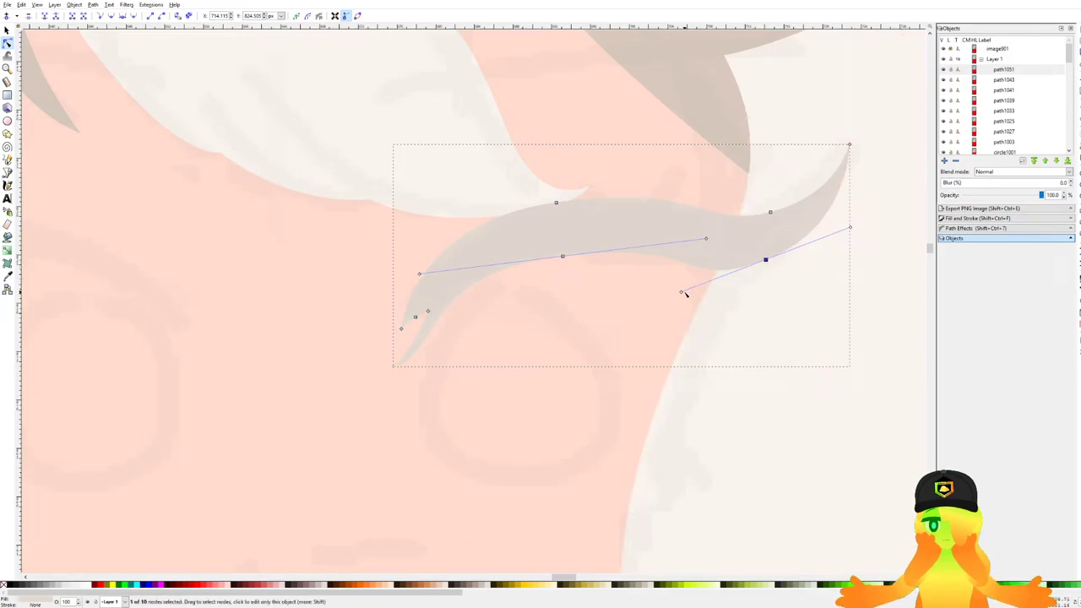
mouse_move(682, 293)
left_mouse_down()
mouse_move(694, 297)
mouse_move(682, 297)
left_mouse_up()
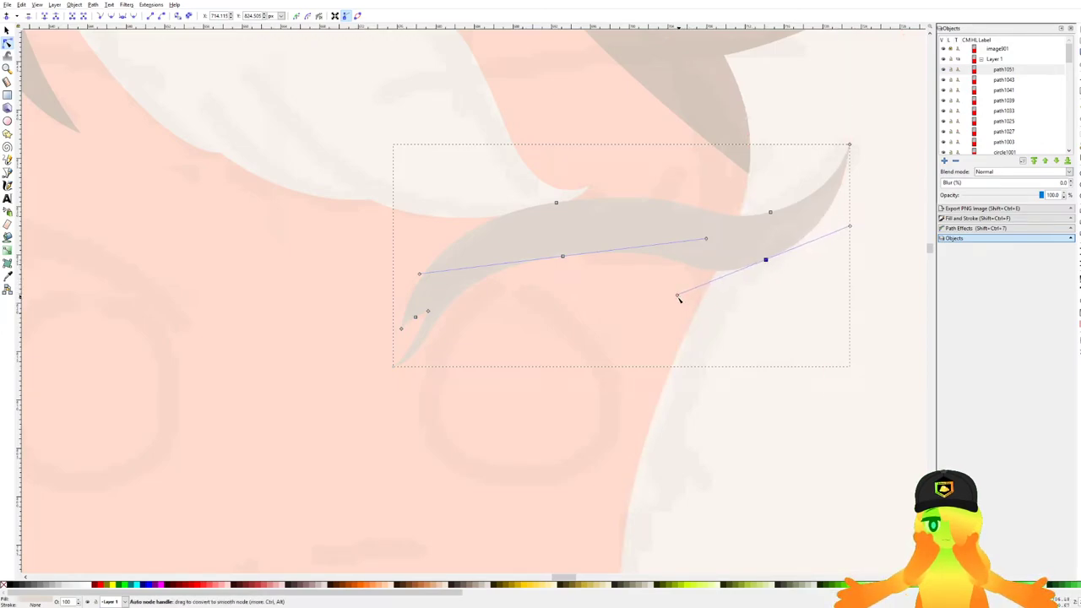
Fill the lash line with near-black and compare it with the reference character's eye.
left_click(287, 585)
scroll(388, 370, "down", 6)
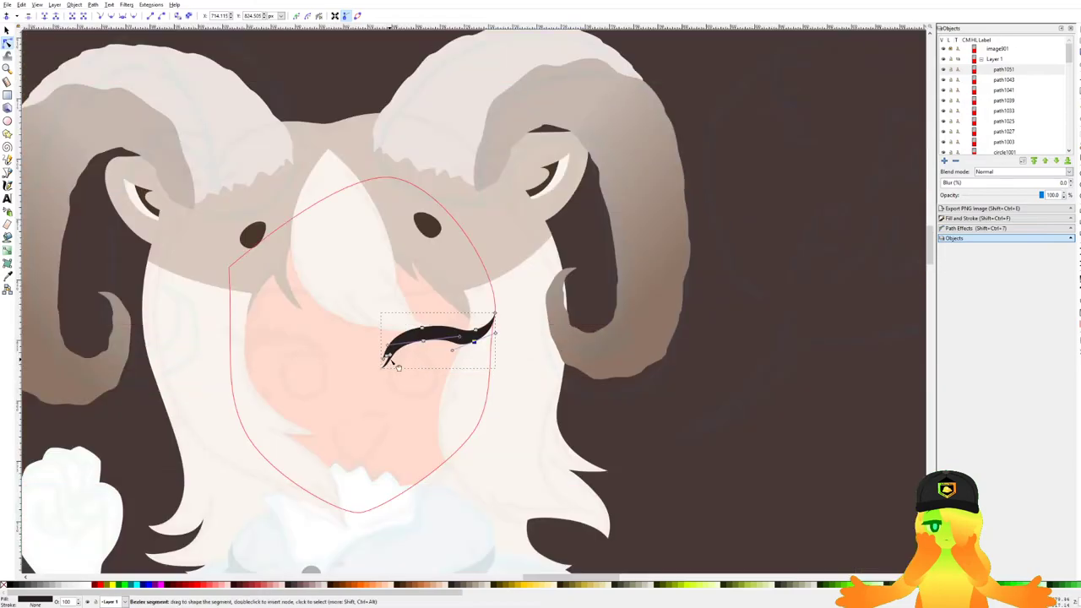
scroll(312, 278, "down", 2)
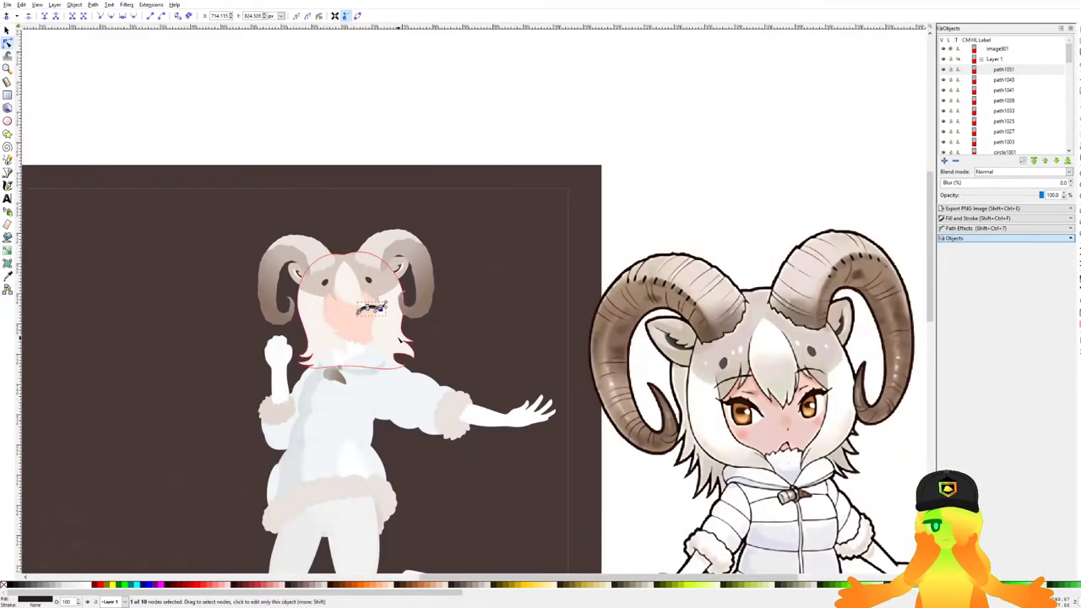
scroll(376, 327, "up", 3)
scroll(382, 320, "up", 6)
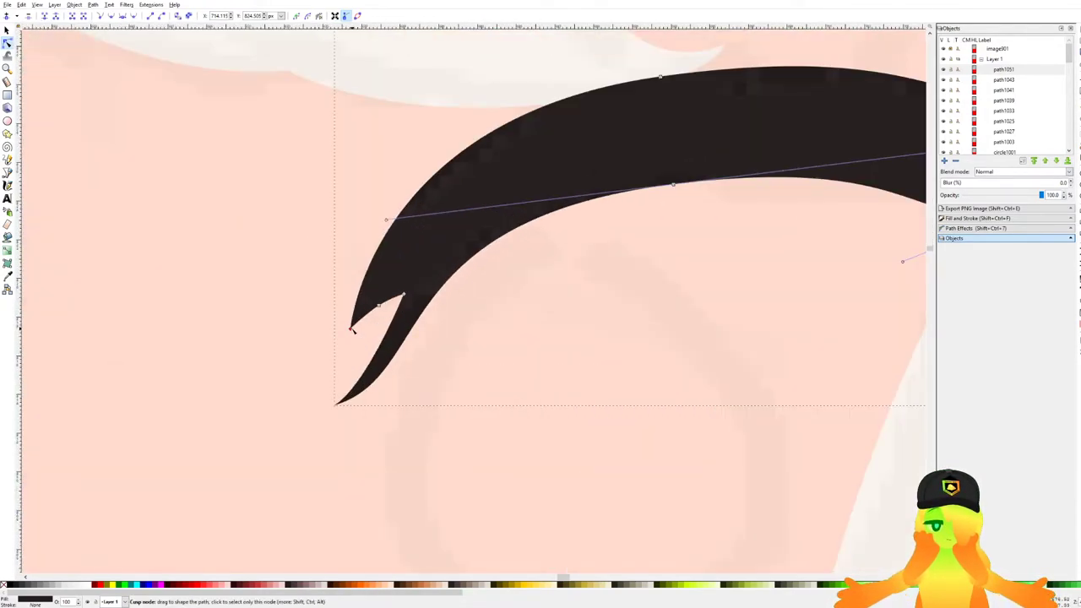
Reshape the fork's upper prong by shifting its tip outward and adding a node that curves the edge above it inward.
left_click_drag(352, 329, 321, 308)
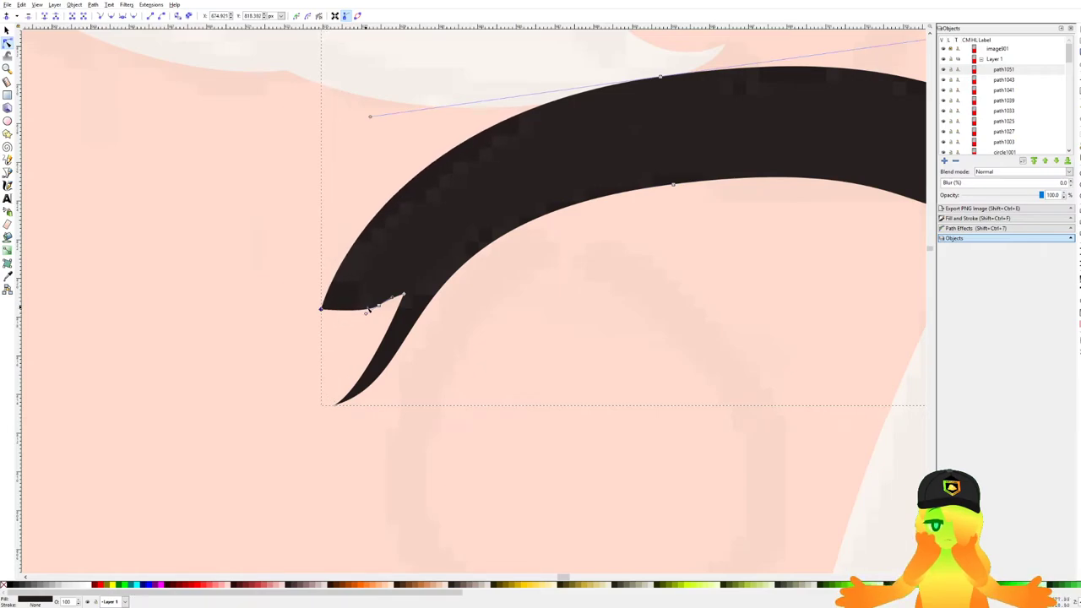
left_click(370, 306)
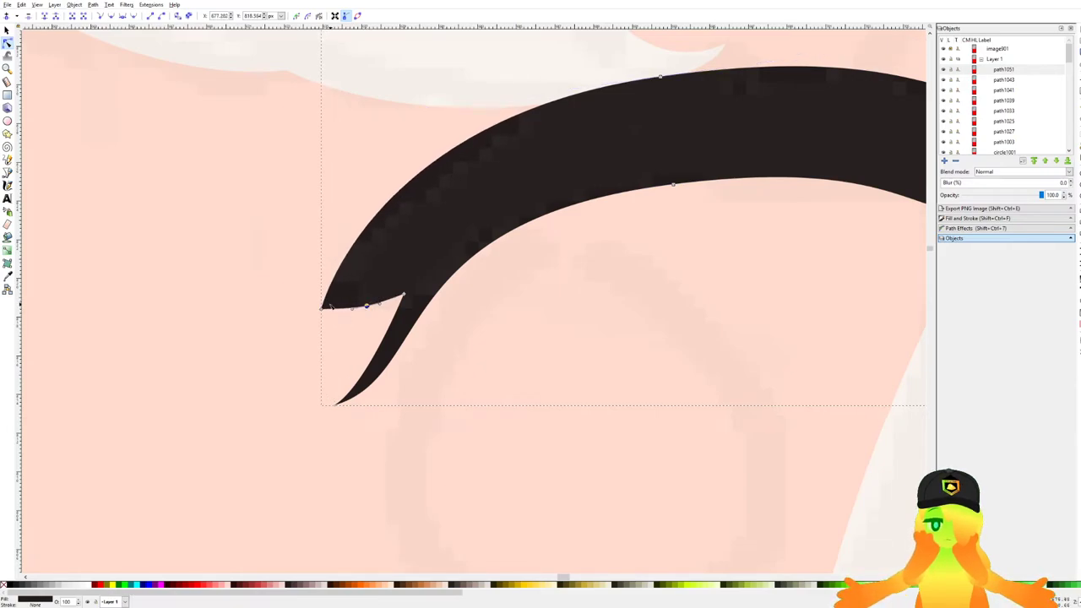
left_click_drag(322, 311, 326, 308)
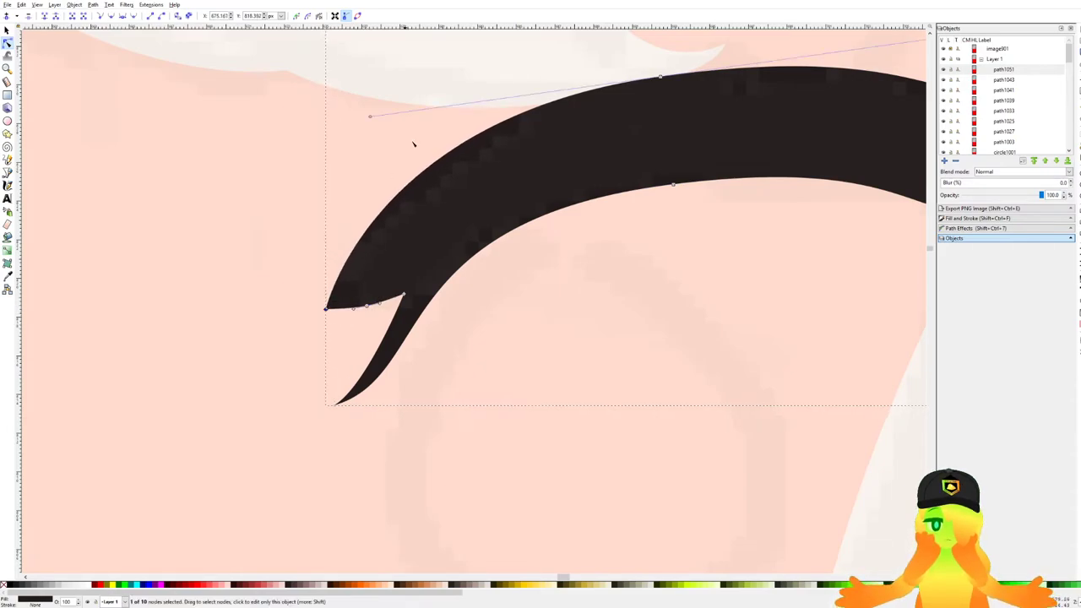
double_click(380, 219)
left_click_drag(380, 220, 395, 247)
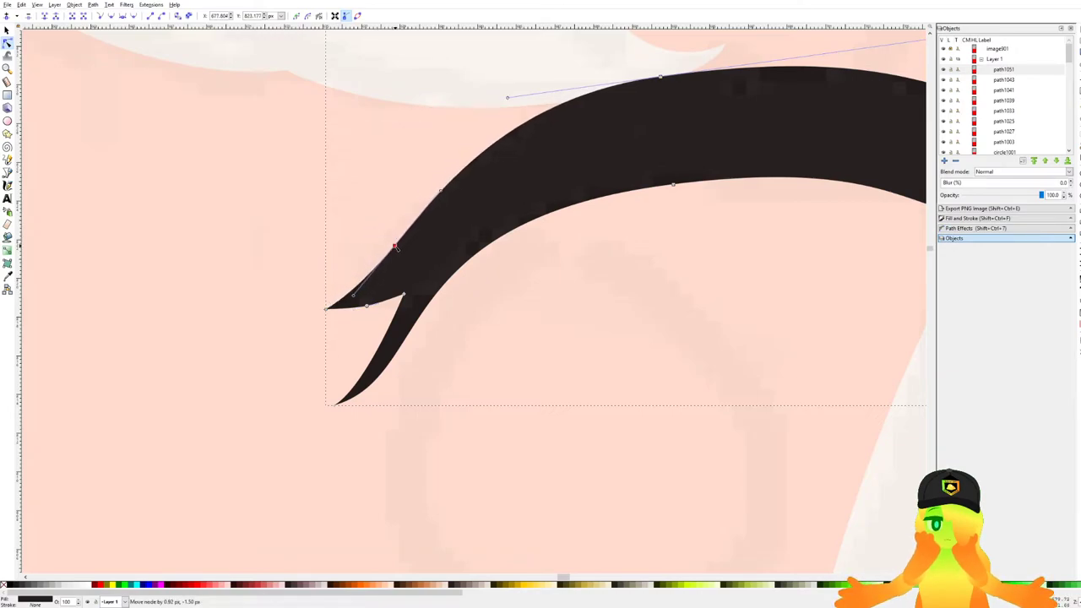
left_click_drag(441, 194, 431, 180)
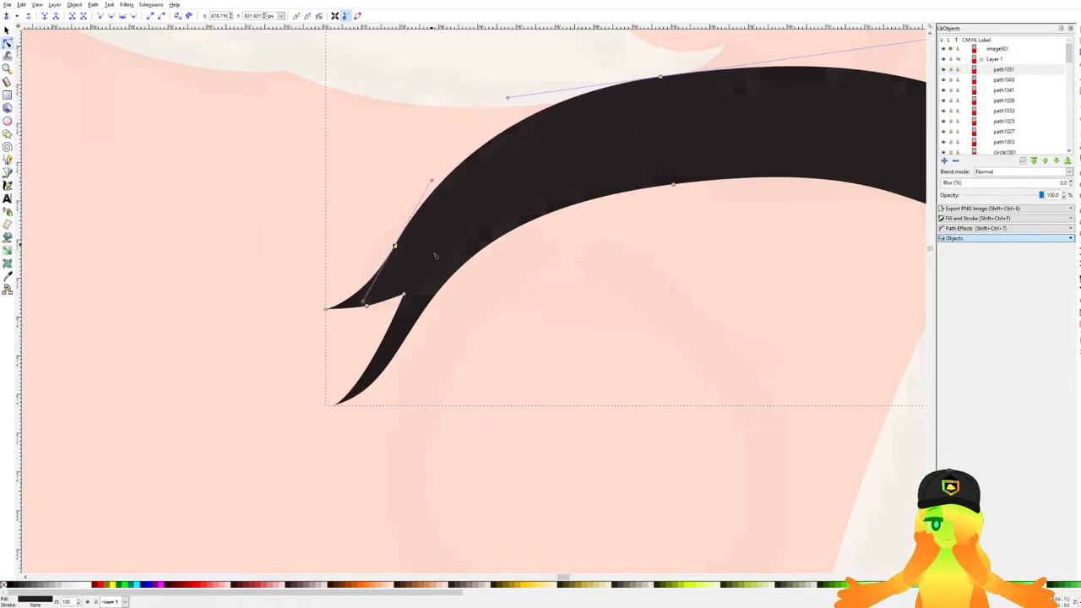
Refine the notch between the two prongs and the lower prong's curve, ending the lash line's node edit.
left_click(403, 295)
left_click_drag(404, 294, 362, 307)
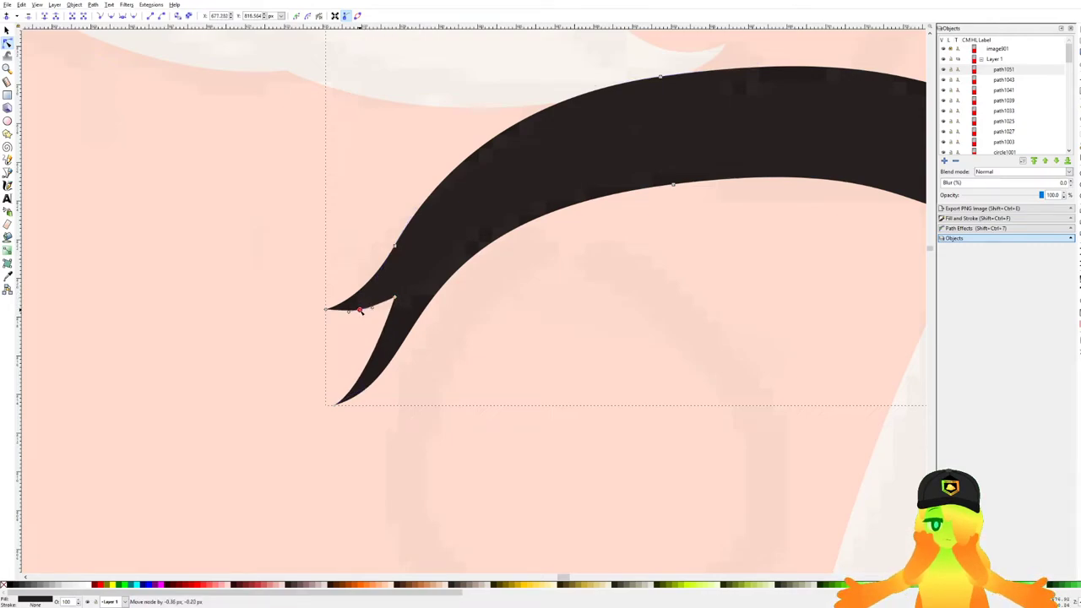
left_click_drag(367, 388, 365, 375)
left_click_drag(398, 304, 387, 298)
left_click(471, 358)
scroll(379, 289, "down", 4)
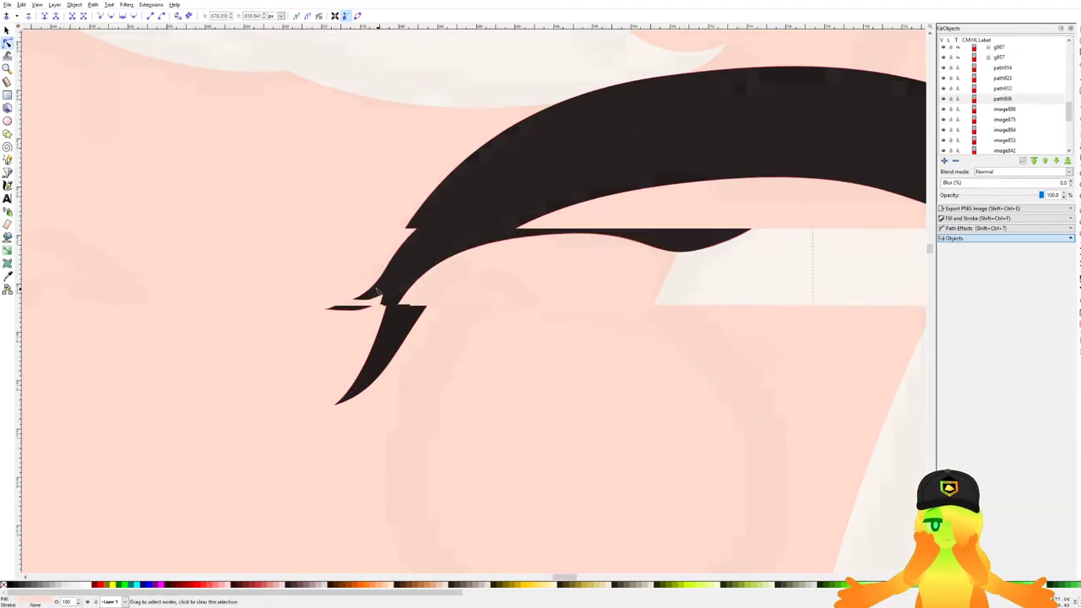
Draw a small pointed near-black lash spike rising from the lash line's upper edge near the inner corner.
left_click(7, 174)
scroll(423, 230, "down", 6)
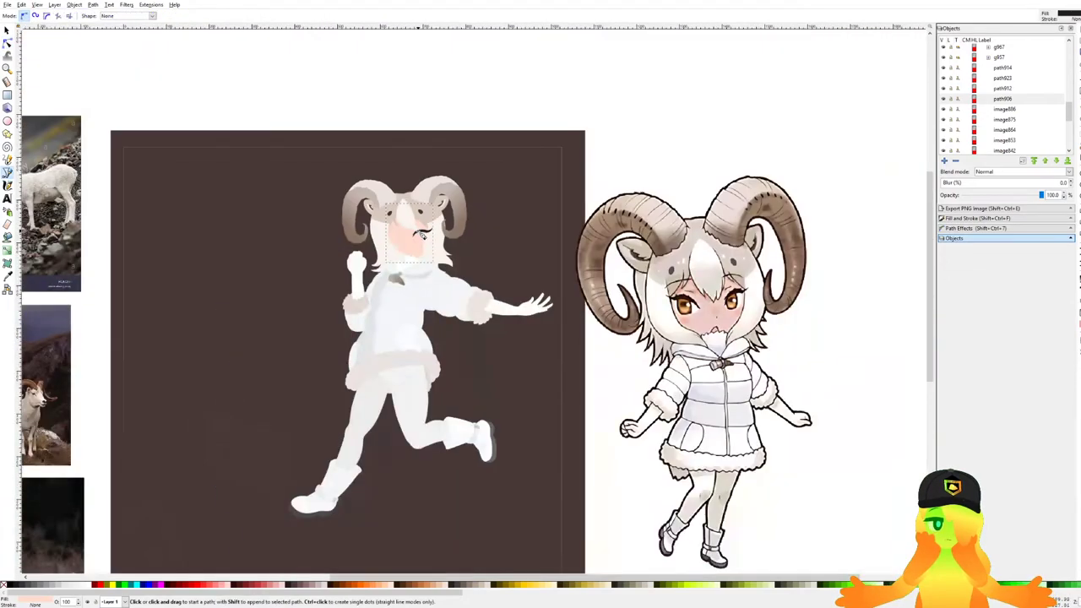
scroll(406, 233, "up", 3)
scroll(409, 235, "up", 7)
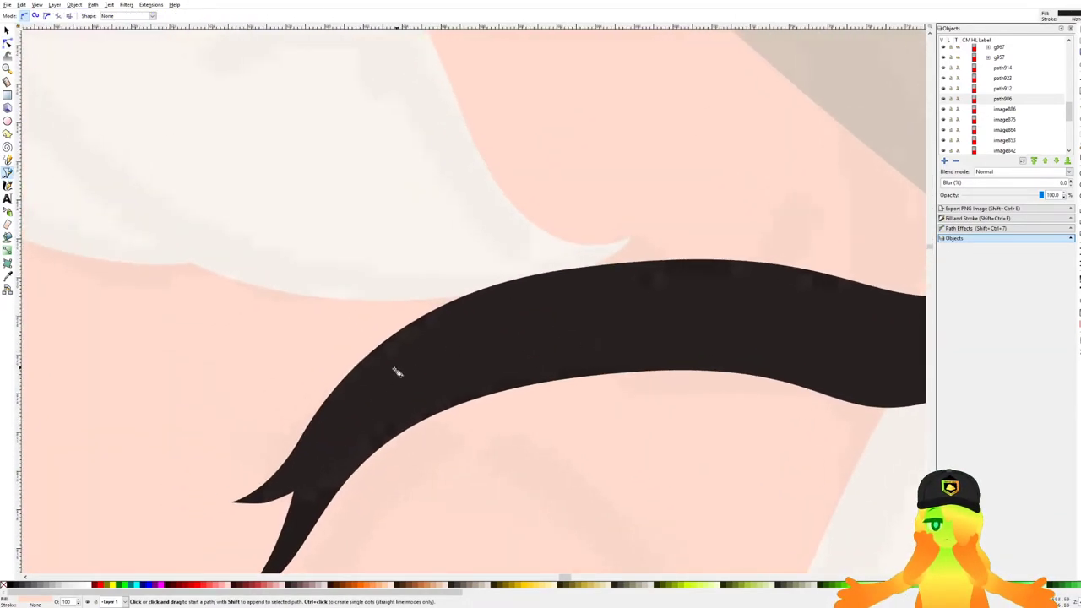
left_click_drag(378, 382, 394, 303)
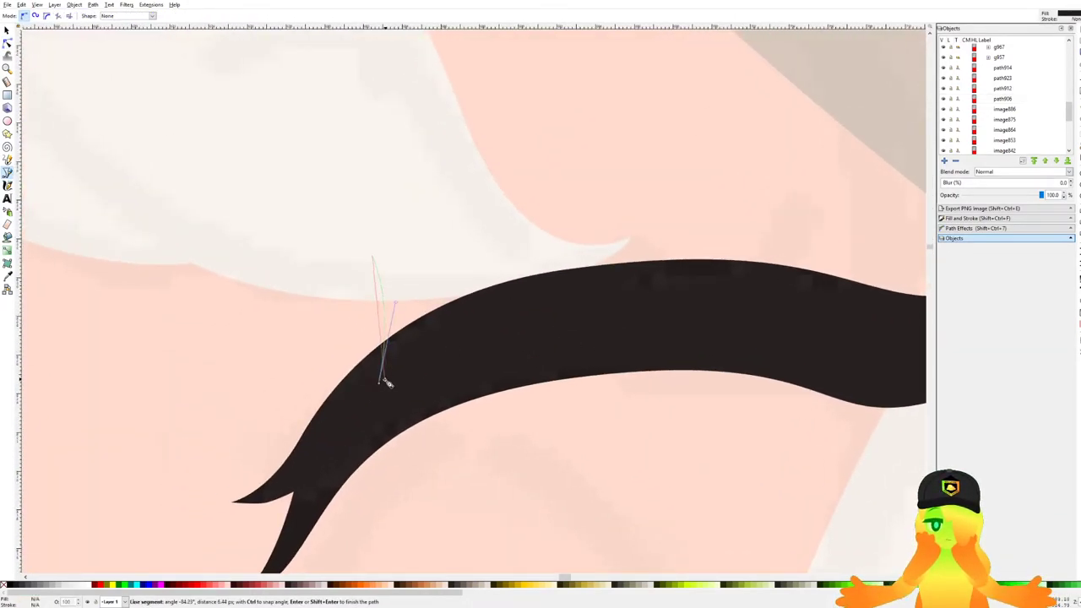
left_click_drag(379, 382, 287, 429)
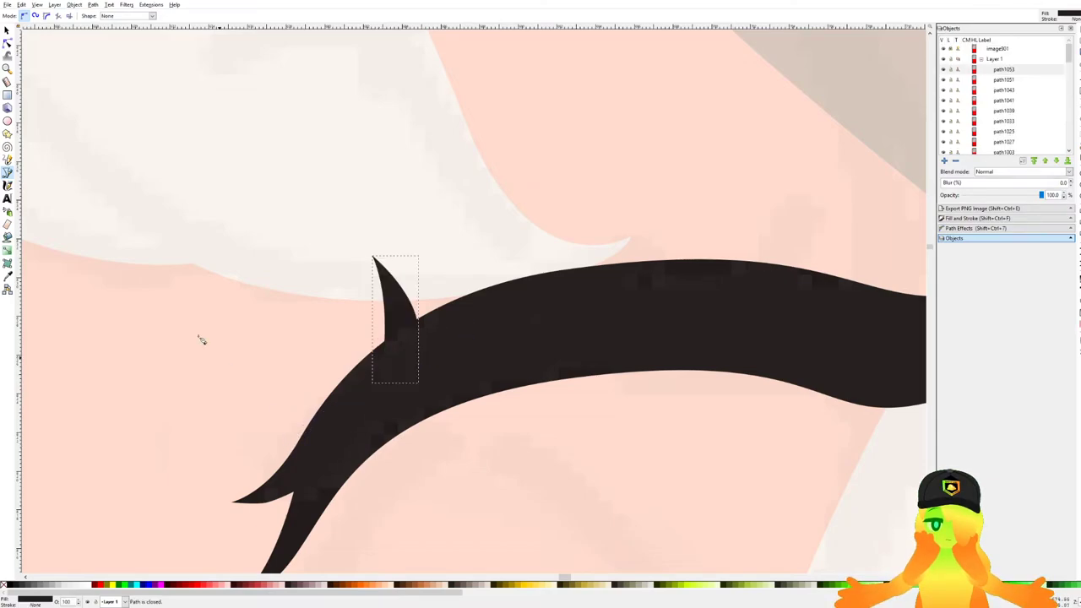
Duplicate the lash spike twice, angle and space the three spikes along the lash line's upper edge, and save the drawing.
key("s")
left_click_drag(423, 258, 563, 236)
left_click_drag(573, 198, 721, 222)
key("ctrl+d")
left_click_drag(718, 174, 748, 157)
scroll(653, 244, "down", 5, "ctrl")
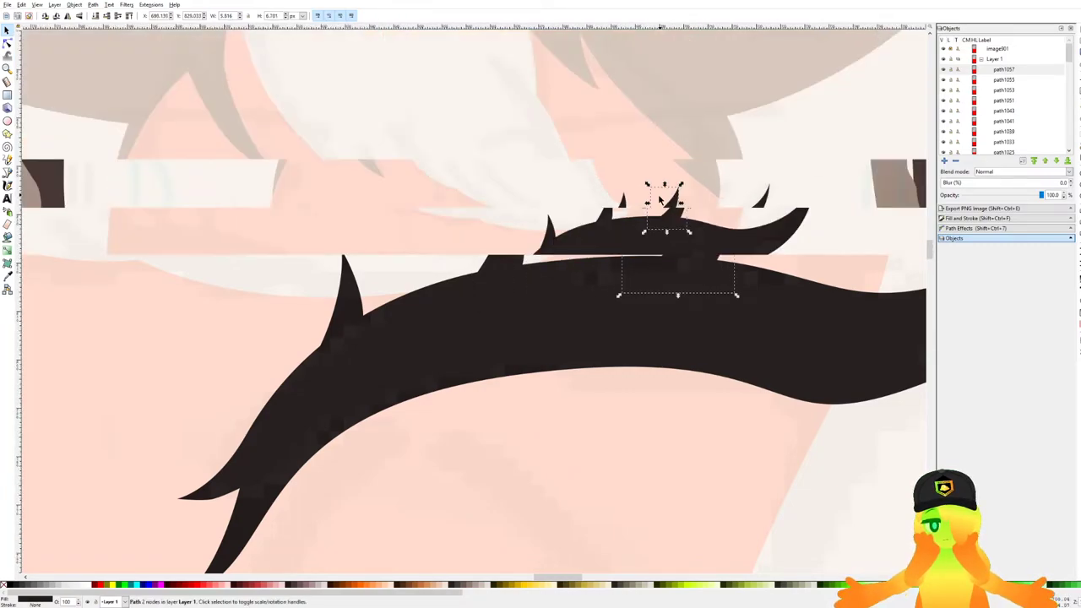
key("Escape")
key("ctrl+s")
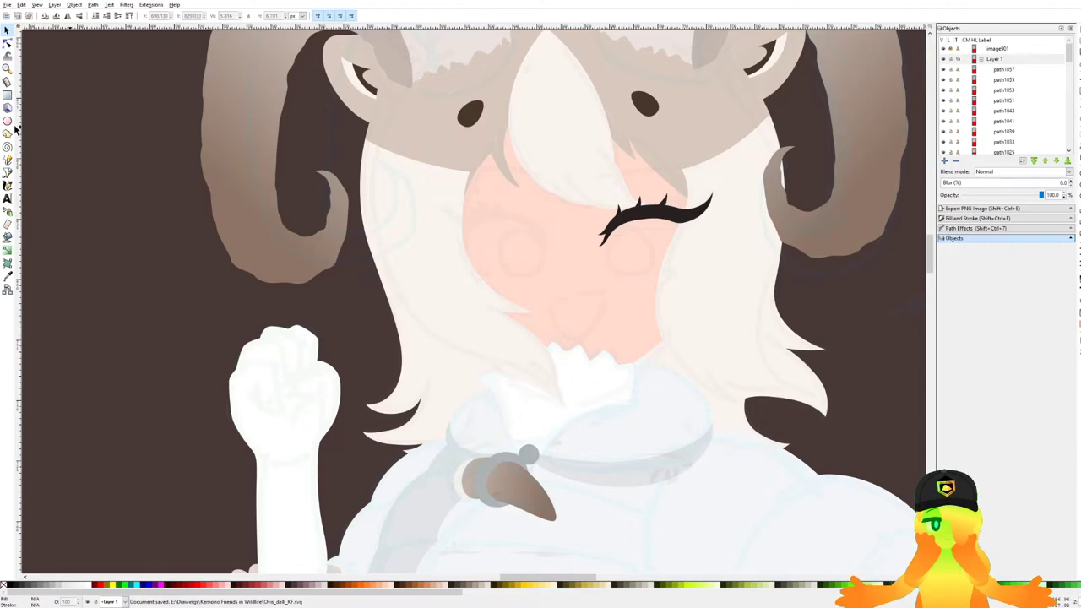
Draw a near-black iris circle about 20.3 px in diameter beneath the lash line.
left_click(7, 120)
scroll(617, 227, "up", 4, "ctrl")
left_click_drag(572, 181, 680, 340)
key("ctrl+z")
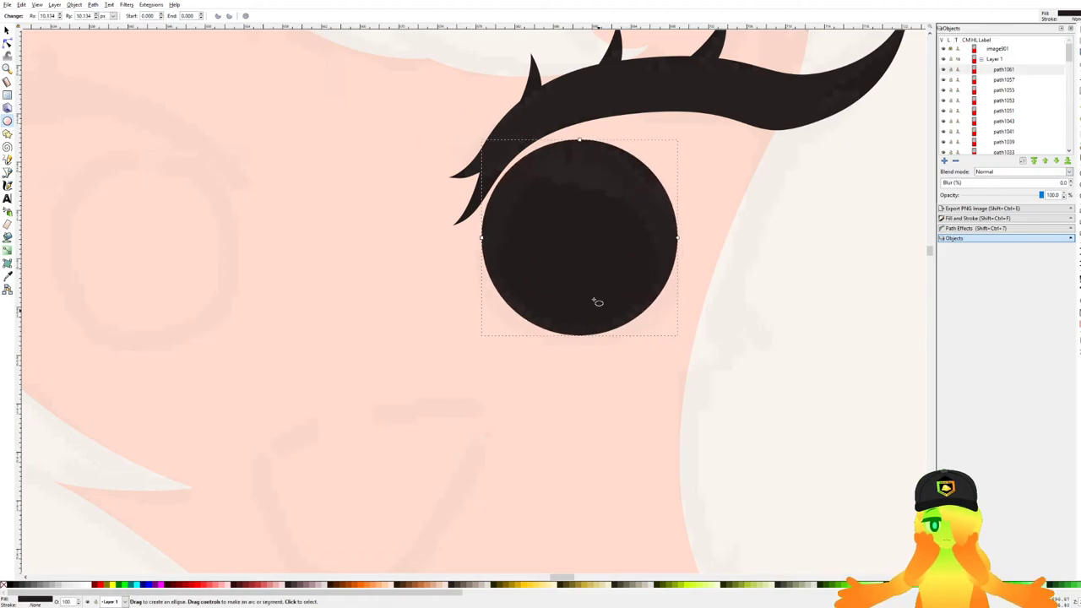
scroll(553, 274, "down", 5, "ctrl")
scroll(553, 274, "up", 6, "ctrl")
Enlarge the iris circle to about 21.2 px and position it just under the lash line.
left_click(8, 31)
left_click_drag(532, 213, 546, 209)
left_click_drag(682, 87, 688, 79)
scroll(636, 121, "down", 2, "ctrl")
left_click_drag(613, 159, 609, 168)
Resize the lash line and its three spikes together to about 46.9 by 24.8 px and unite them into one path.
scroll(643, 172, "up", 5)
left_click(637, 203)
left_click_drag(499, 128, 713, 225, "shift")
scroll(664, 210, "up", 2, "ctrl")
left_click_drag(615, 178, 555, 191)
key("ctrl+z")
scroll(555, 194, "down", 3)
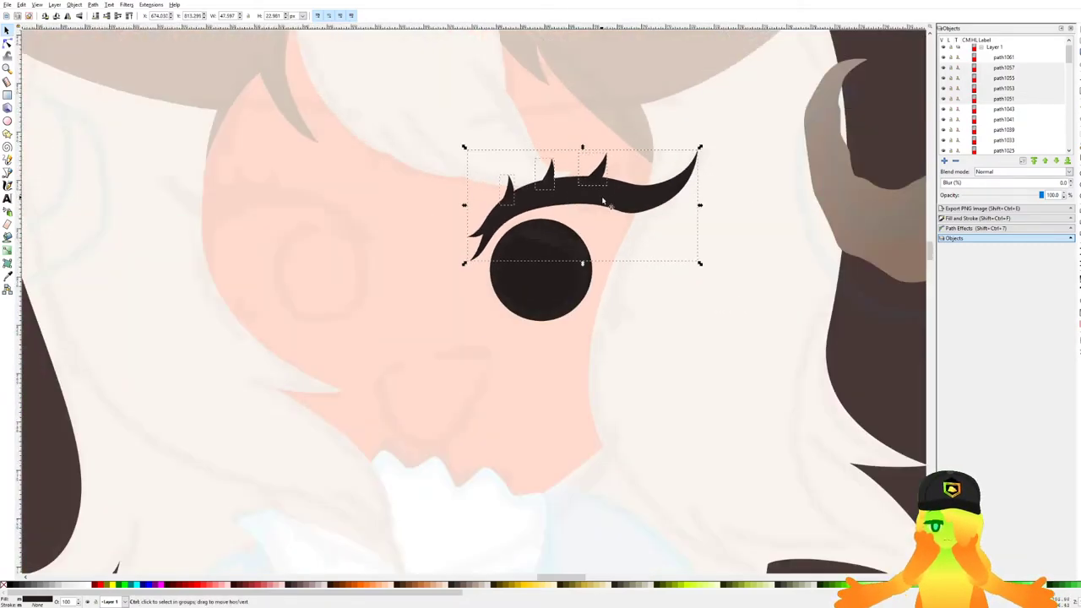
left_click_drag(700, 148, 703, 142)
left_click_drag(586, 188, 584, 189)
key("ctrl+z")
scroll(574, 189, "down", 1)
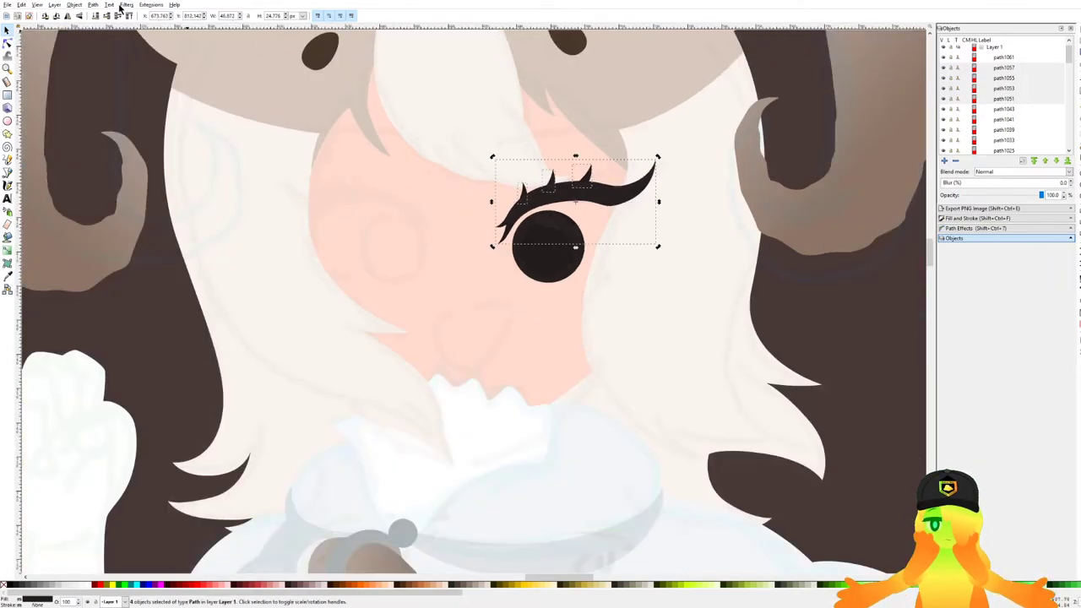
Fill both the united lash shape and the iris circle with very dark brown 28170b.
left_click(570, 250, "shift")
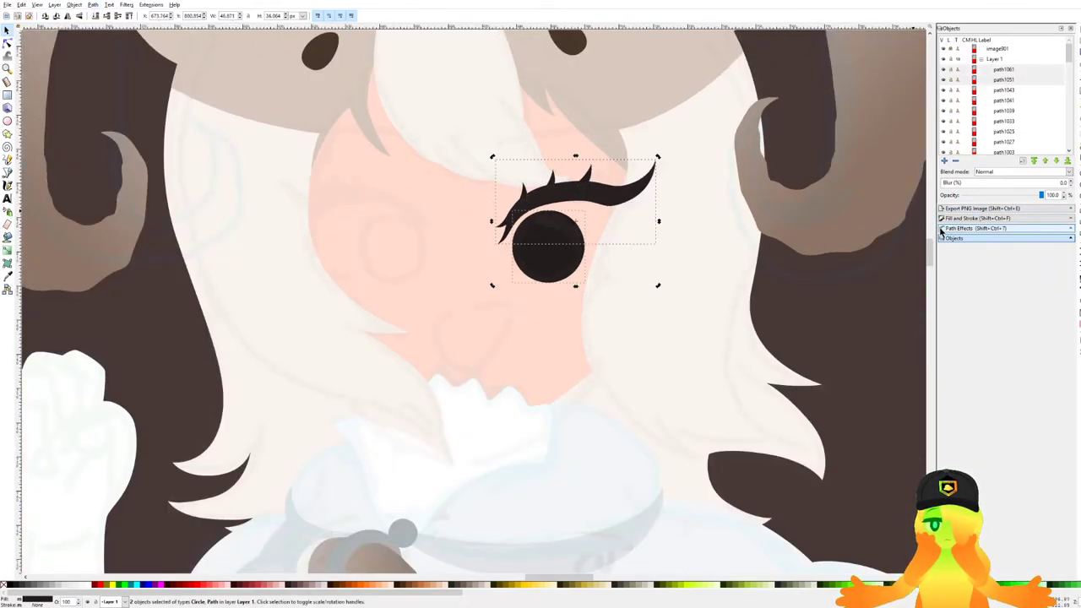
left_click(944, 219)
scroll(508, 230, "down", 4)
scroll(505, 230, "down", 3)
scroll(452, 257, "up", 5)
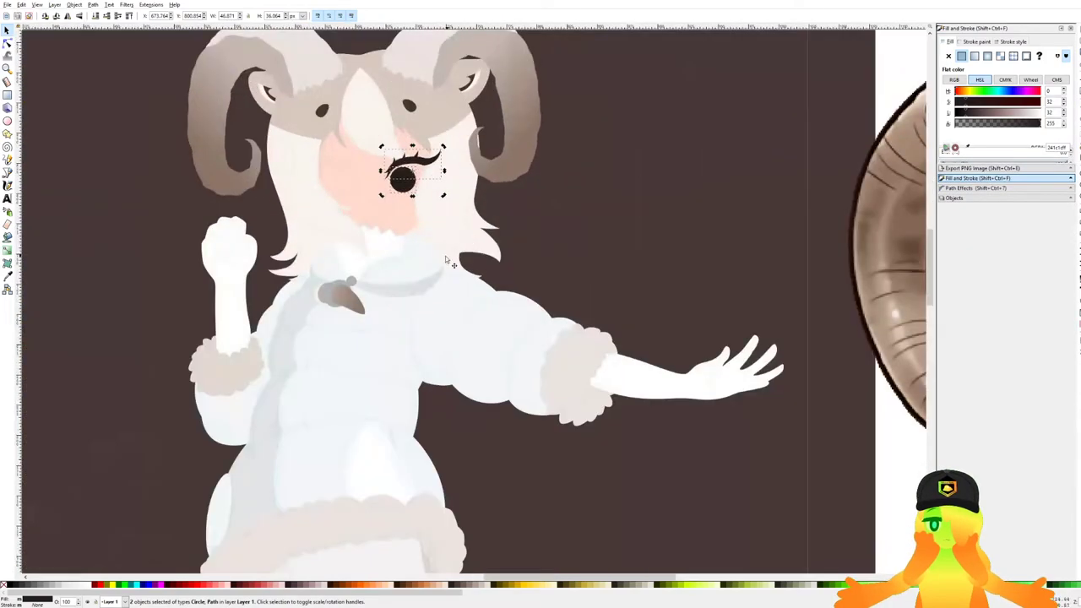
left_click(397, 586)
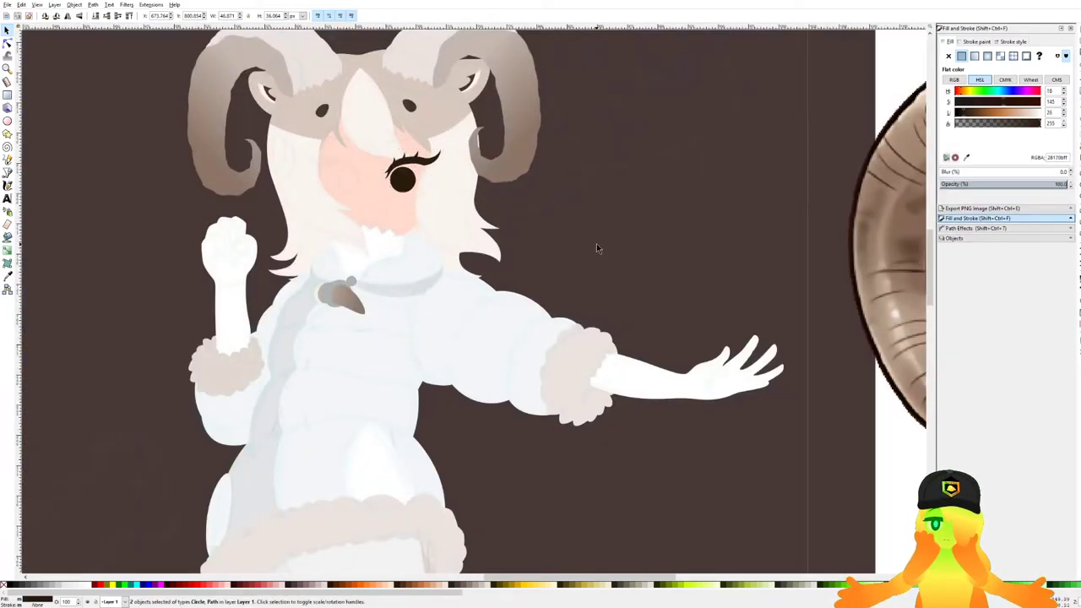
Try a medium brown a05a2c fill on the iris circle.
scroll(452, 237, "up", 4)
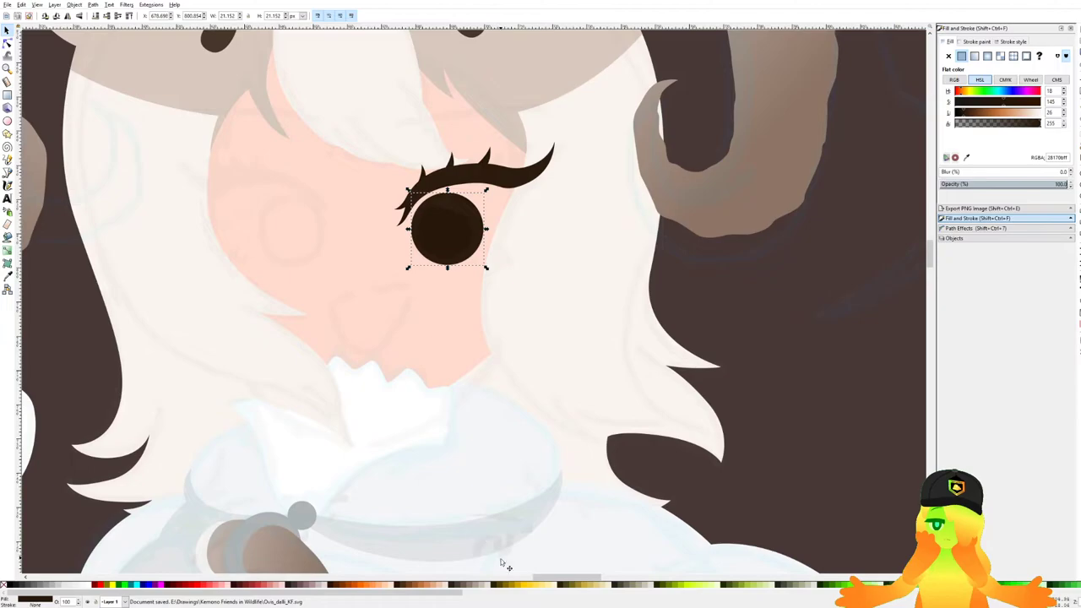
left_click(406, 586)
scroll(422, 380, "down", 4)
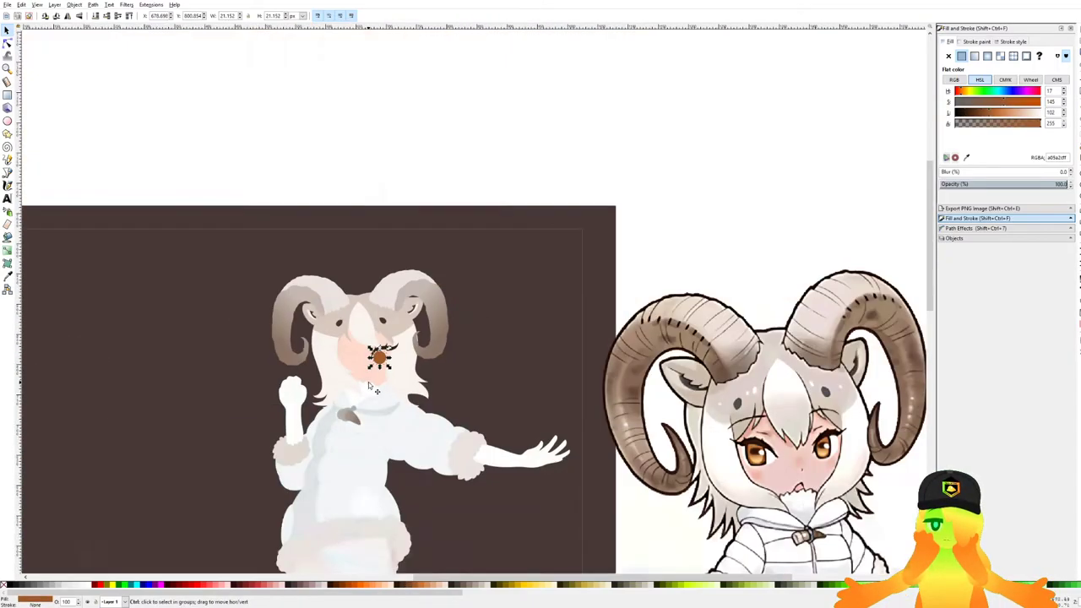
scroll(369, 386, "up", 4)
scroll(369, 385, "up", 3)
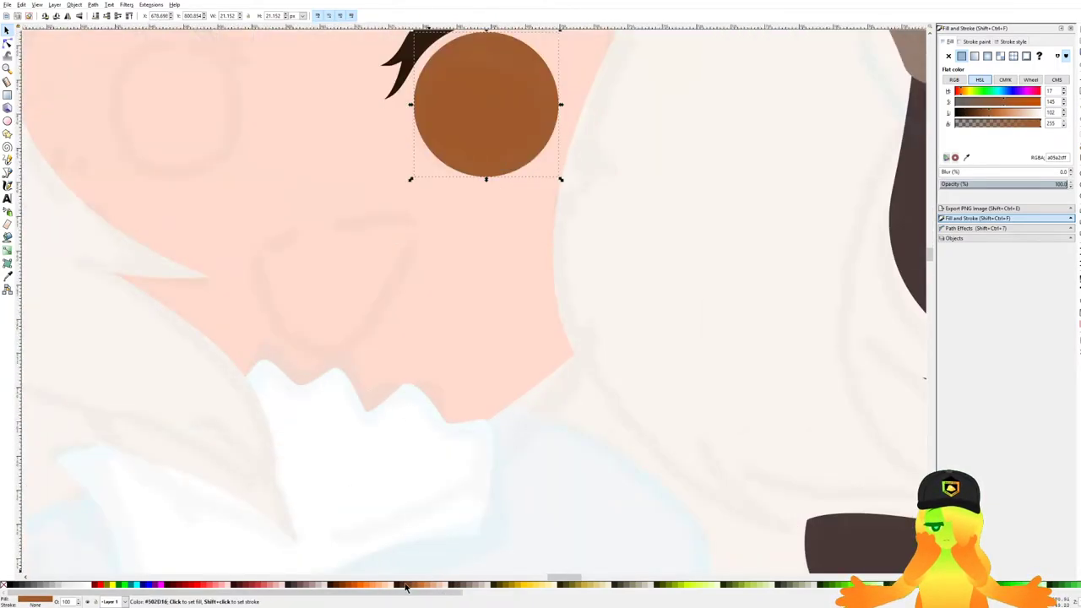
Place a dark brown 502d16 copy of the iris circle, shrunk to about 18.6 px, concentrically inside the very dark outer circle.
left_click(406, 586)
left_click_drag(510, 213, 534, 413)
key("ctrl+d")
left_click_drag(586, 382, 574, 374)
scroll(443, 362, "up", 2)
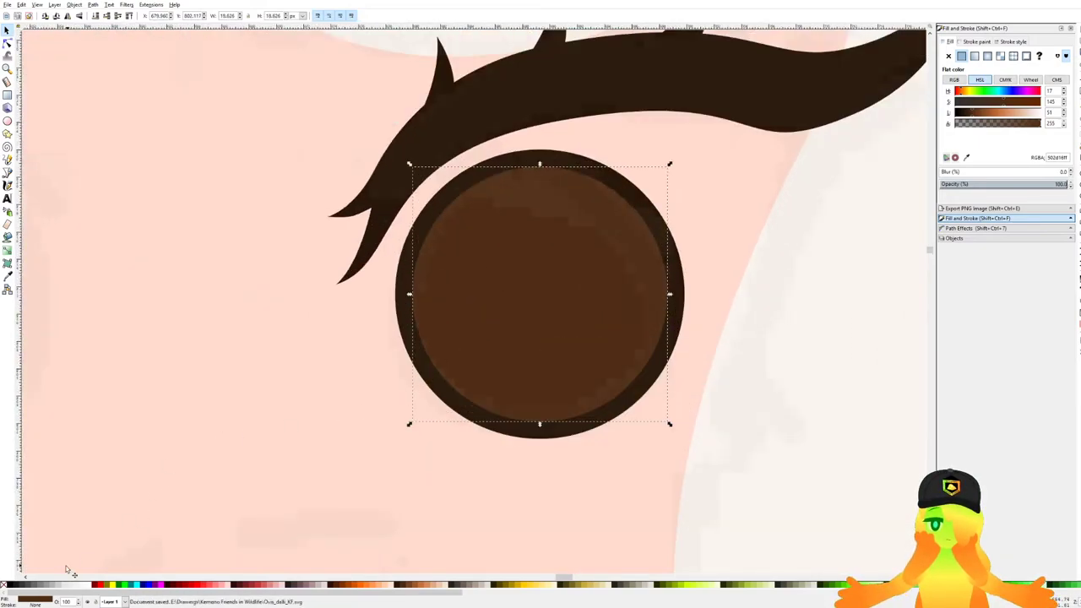
Make a black copy of the inner iris circle, scale it into a horizontal oval pupil about 13.3 by 6.7 px, and save.
left_click(15, 588)
left_click_drag(668, 163, 600, 235)
scroll(536, 255, "down", 10)
scroll(534, 257, "up", 6)
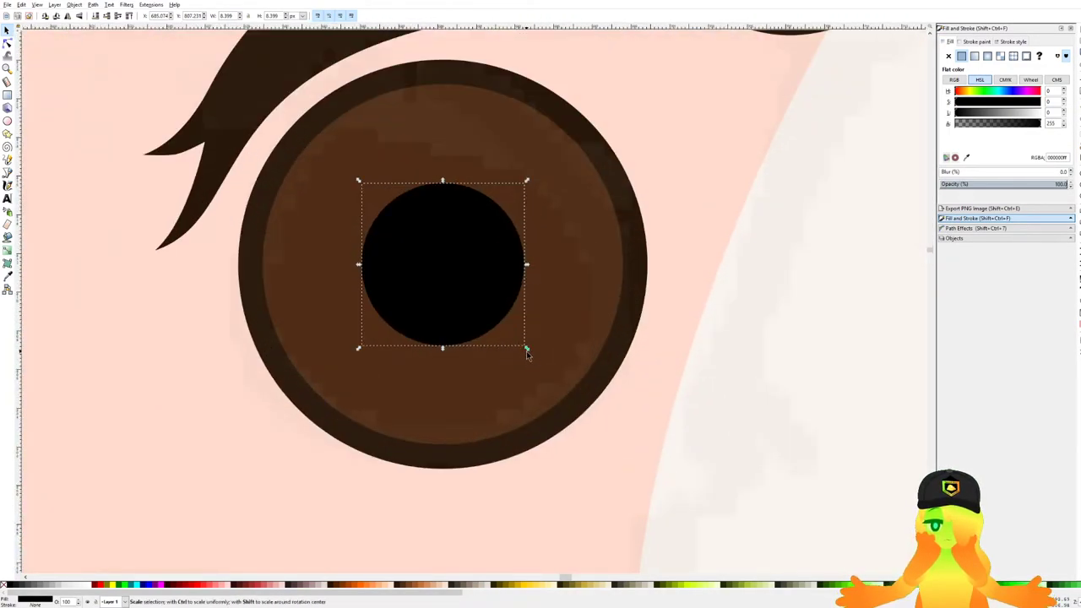
left_click_drag(527, 355, 574, 334)
key("ctrl+s")
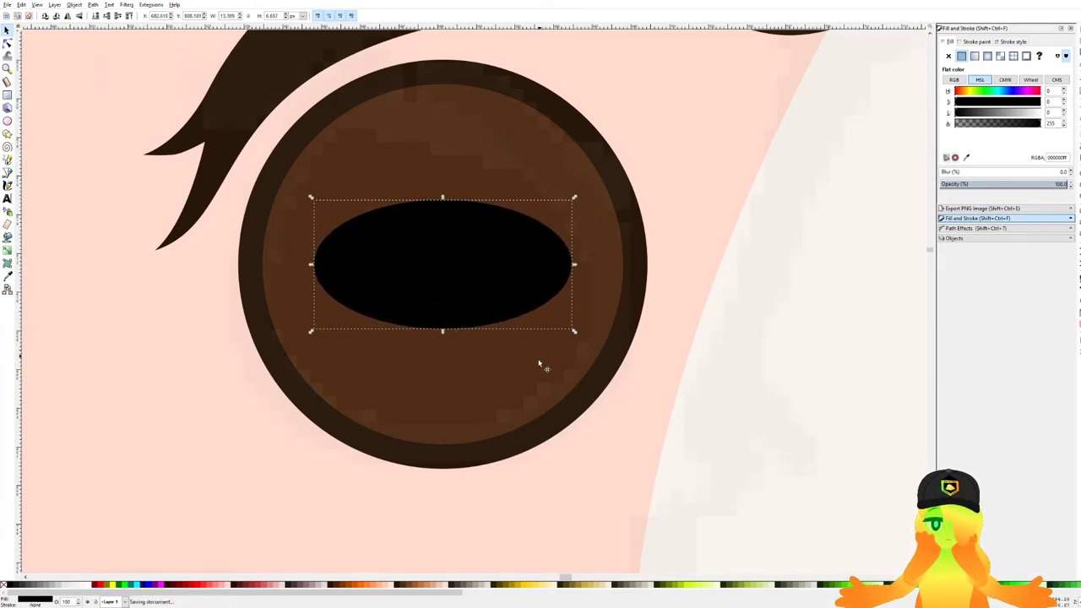
Duplicate the inner brown iris circle, fill the copy with orange-brown c87137 and shrink it in width and height.
left_click(539, 362)
scroll(529, 277, "up", 1)
left_click_drag(530, 277, 701, 260)
key("ctrl+d")
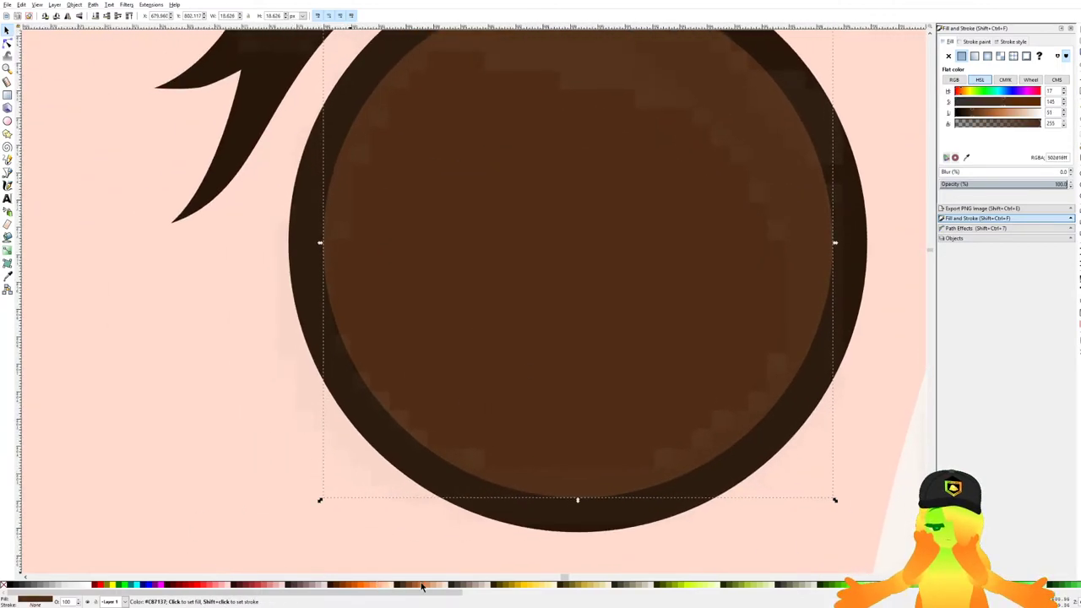
left_click(423, 586)
scroll(794, 213, "down", 1)
left_click_drag(825, 236, 745, 235)
left_click_drag(641, 54, 641, 88)
Tilt the orange-brown ellipse, size it to about 12.5 by 10.8 px, and place it in the iris's lower left behind the pupil.
left_click_drag(752, 92, 794, 177)
left_click_drag(673, 222, 718, 258)
left_click_drag(682, 138, 682, 186)
left_click_drag(721, 258, 609, 265)
left_click(67, 16)
key("End")
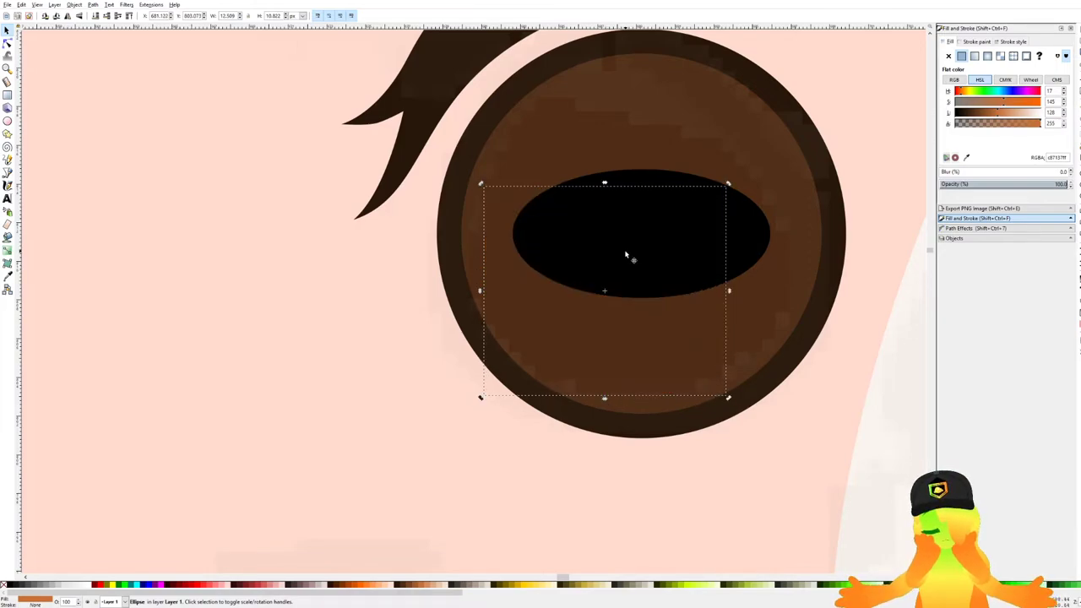
key("Page_Up")
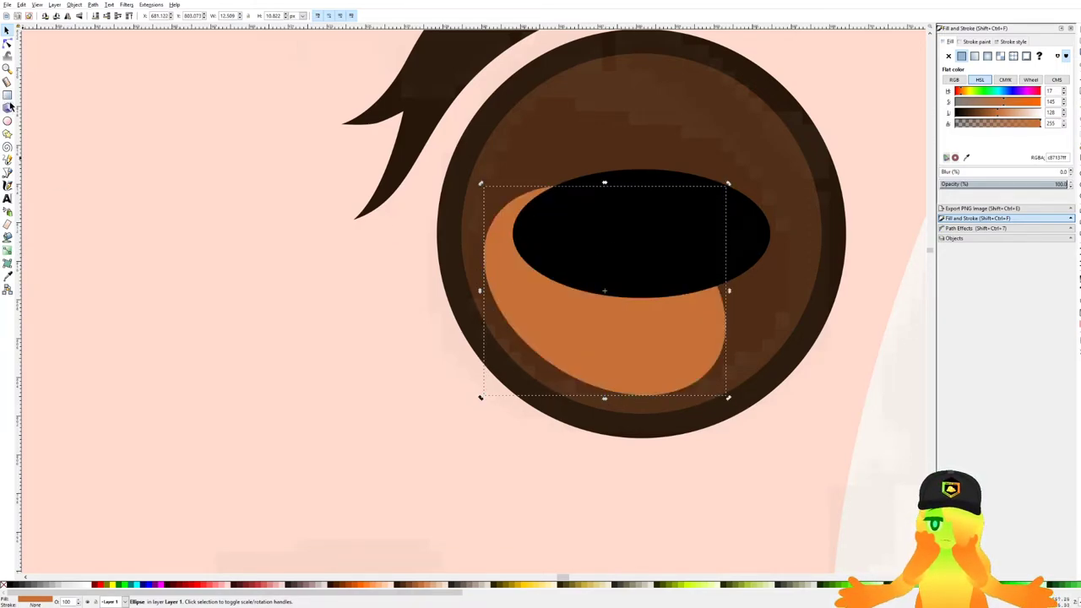
Draw a white highlight circle about 5.8 px in diameter overlapping the pupil's upper right edge, and save the drawing.
left_click(7, 120)
left_click_drag(725, 149, 780, 204)
left_click(88, 589)
key("ctrl+s")
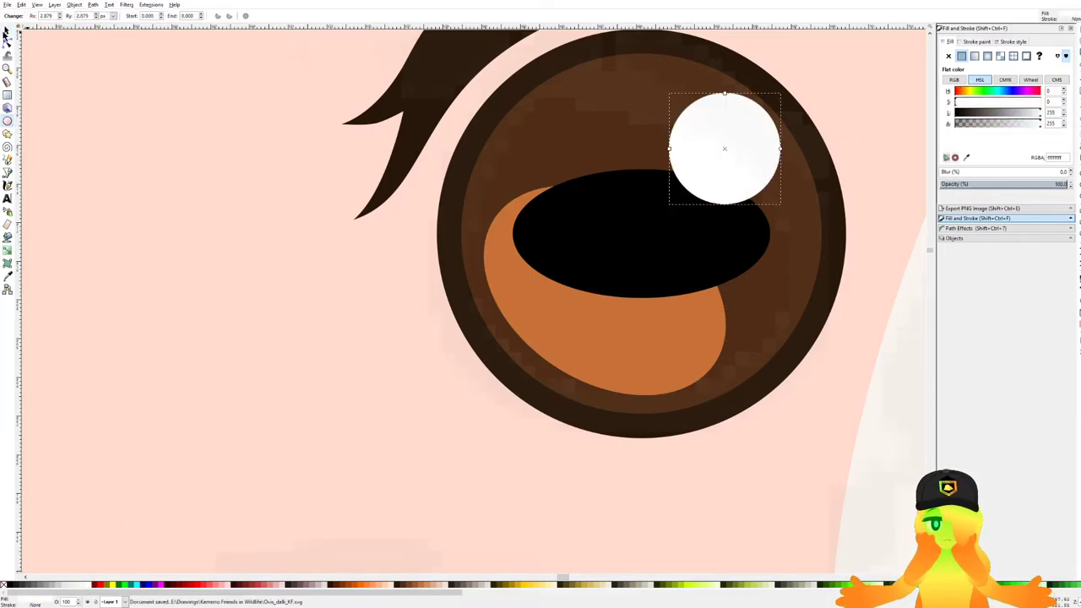
left_click(6, 32)
left_click_drag(748, 136, 735, 139)
scroll(633, 154, "down", 8)
left_click(783, 214)
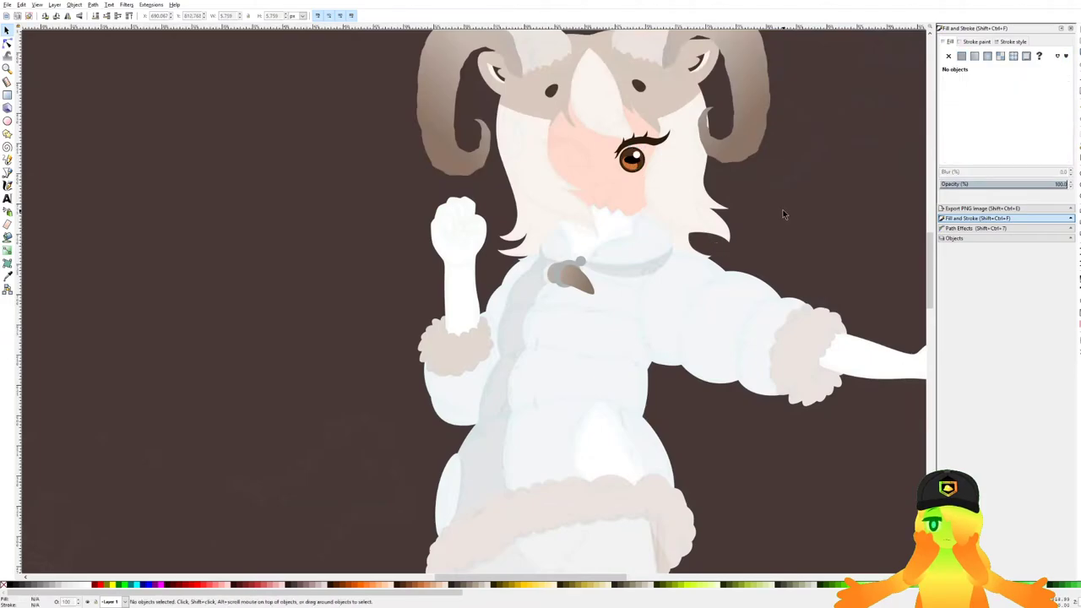
Flatten the bulge in the lash line's lower edge near the outer corner by adjusting its curve handles.
scroll(633, 150, "up", 4)
scroll(667, 168, "down", 8)
left_click_drag(729, 177, 688, 177)
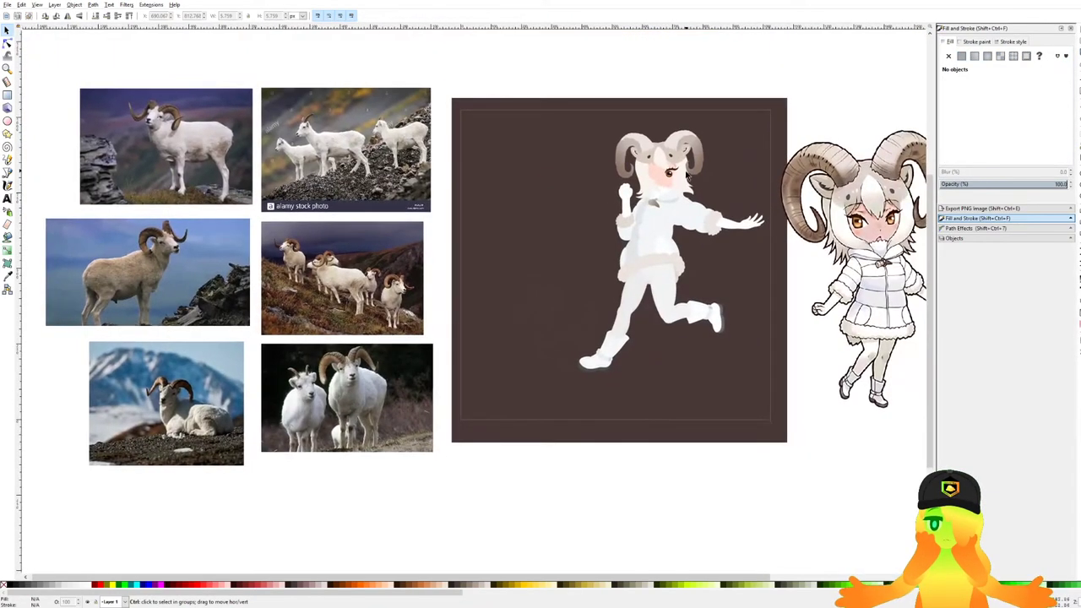
scroll(644, 174, "up", 6)
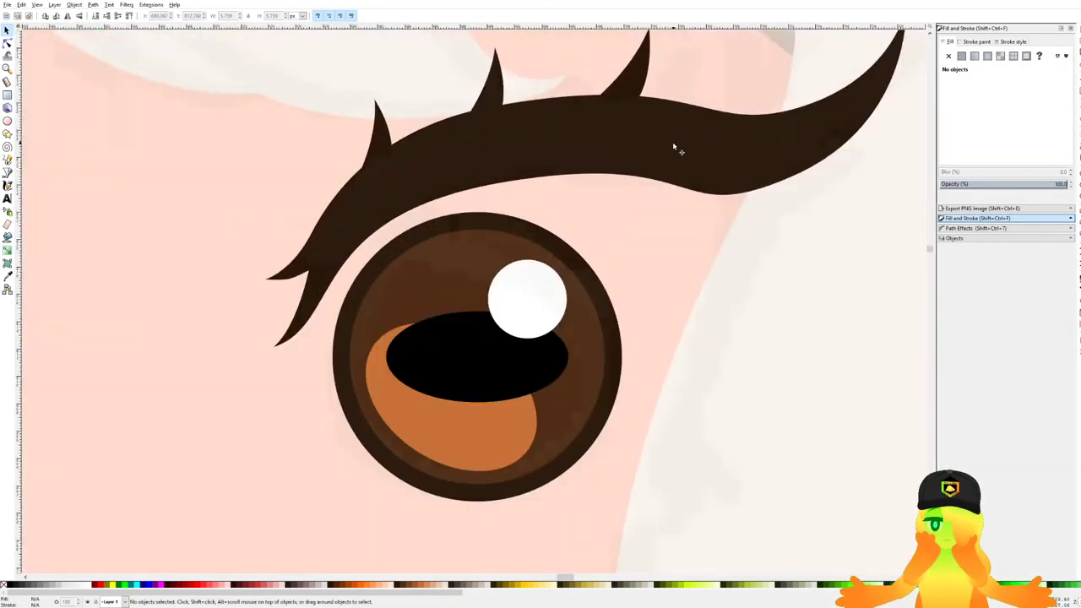
left_click(674, 149)
left_click(7, 47)
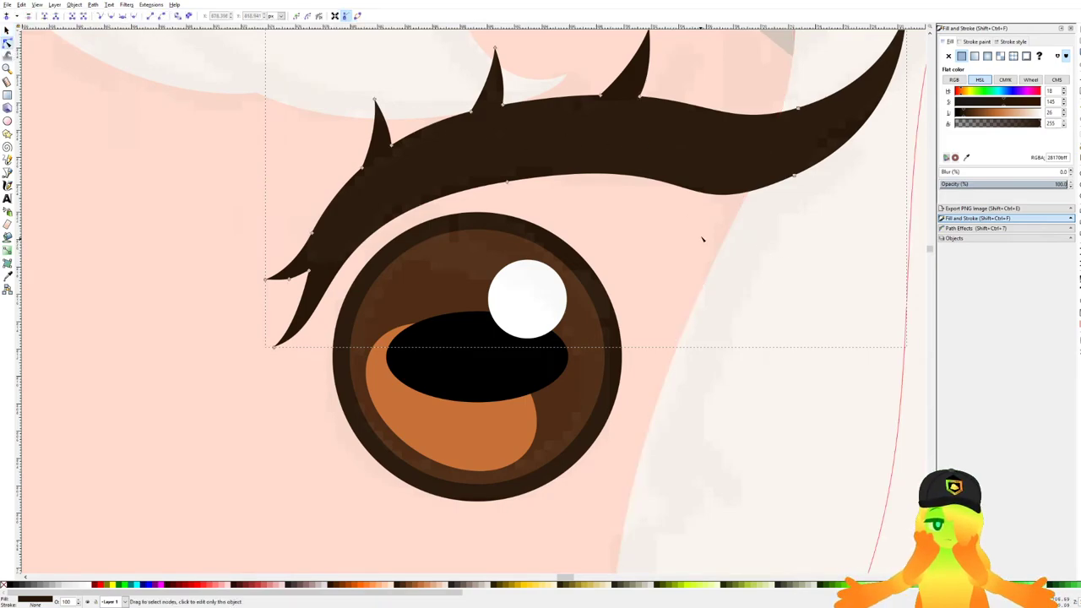
left_click_drag(685, 228, 675, 208)
left_click_drag(711, 151, 612, 156)
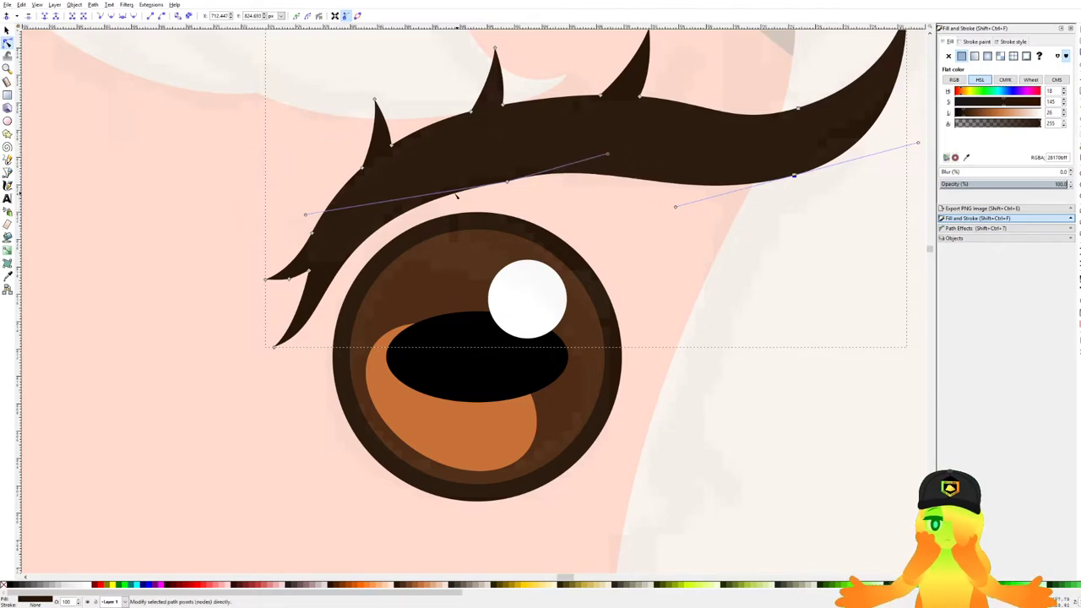
left_click(668, 233)
scroll(709, 211, "down", 1)
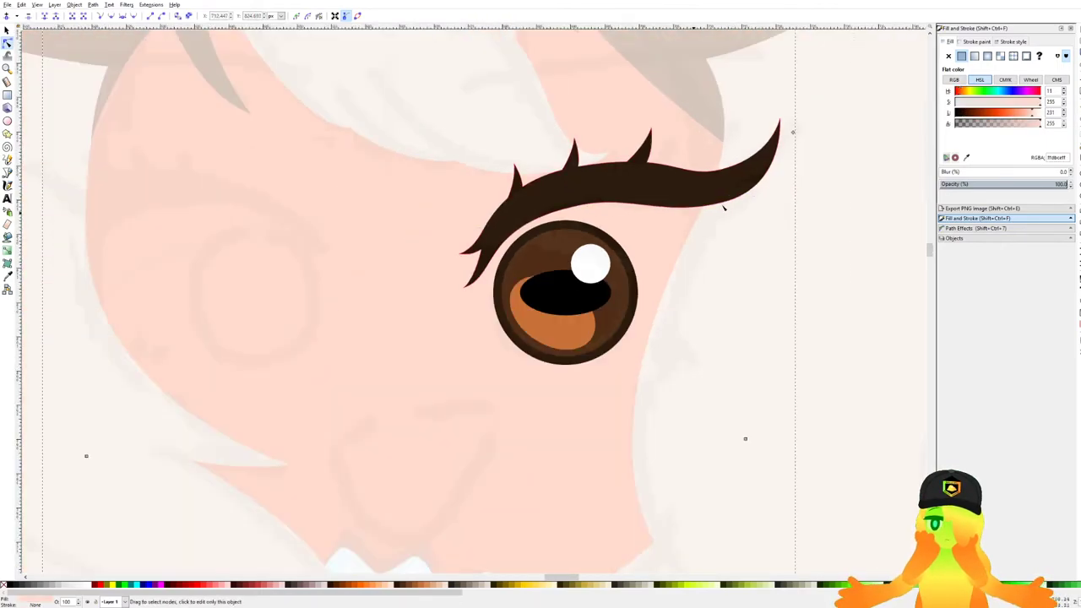
Try narrowing the lash shape from its outer end.
left_click(706, 203)
key("s")
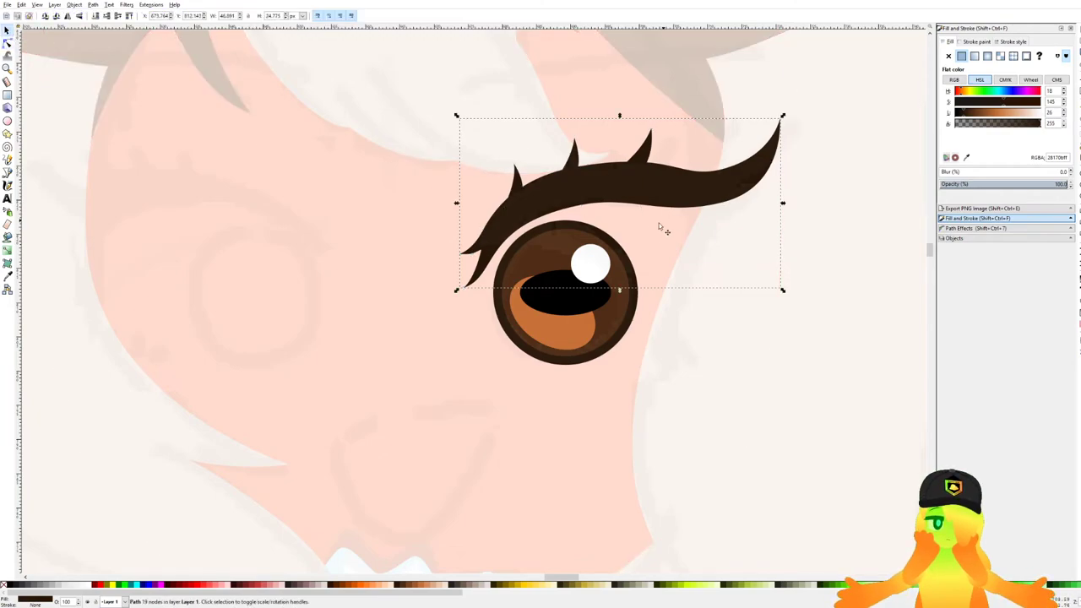
left_click_drag(784, 292, 752, 298)
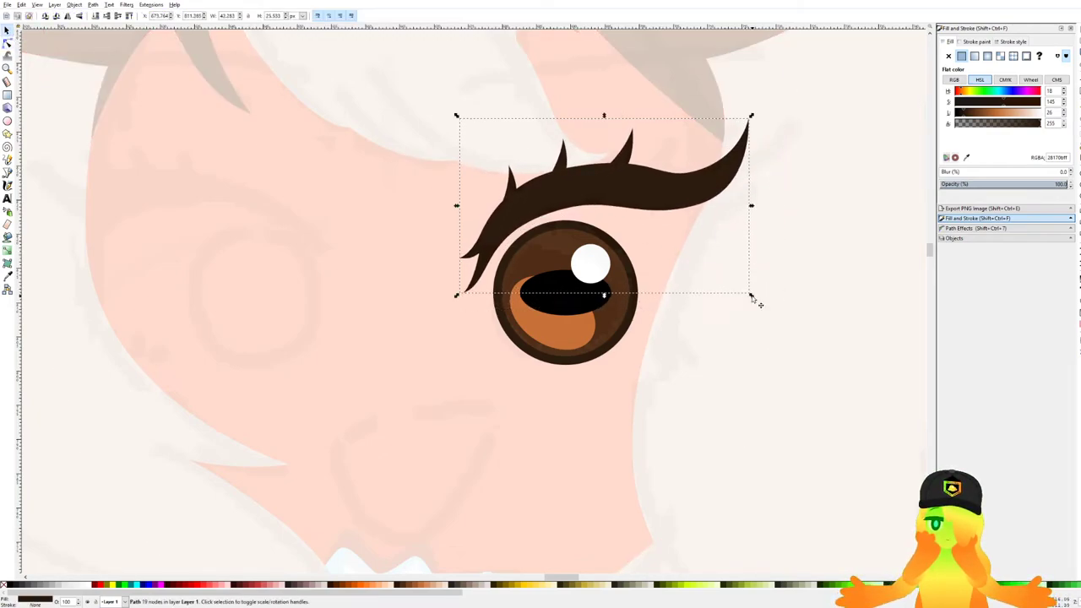
key("ctrl+z")
Select all six eye parts and nudge the whole eye slightly toward the middle of the face.
left_click(709, 402)
left_click_drag(702, 413, 475, 200)
left_click_drag(642, 221, 675, 173)
scroll(615, 339, "up", 1, "ctrl")
scroll(676, 174, "down", 3)
left_click_drag(451, 311, 728, 101)
scroll(521, 188, "up", 2, "ctrl")
left_click_drag(581, 171, 575, 171)
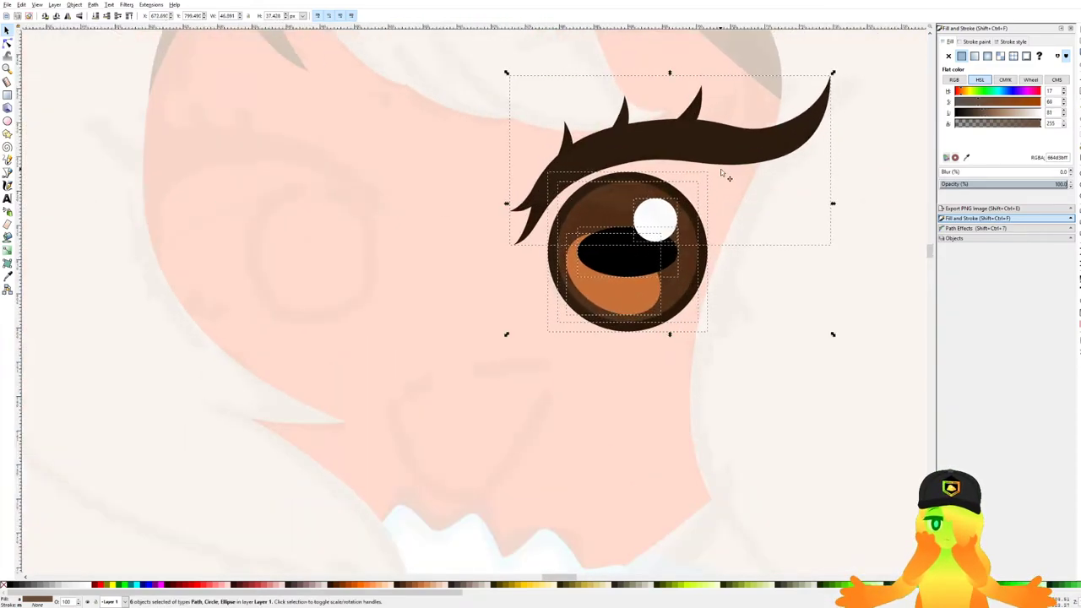
Rotate the lash shape slightly clockwise to lower its outer tip, and reposition it closer over the iris.
left_click(719, 170)
left_click(703, 128)
left_click_drag(834, 75, 841, 87)
left_click_drag(677, 141, 680, 151)
scroll(548, 166, "up", 1)
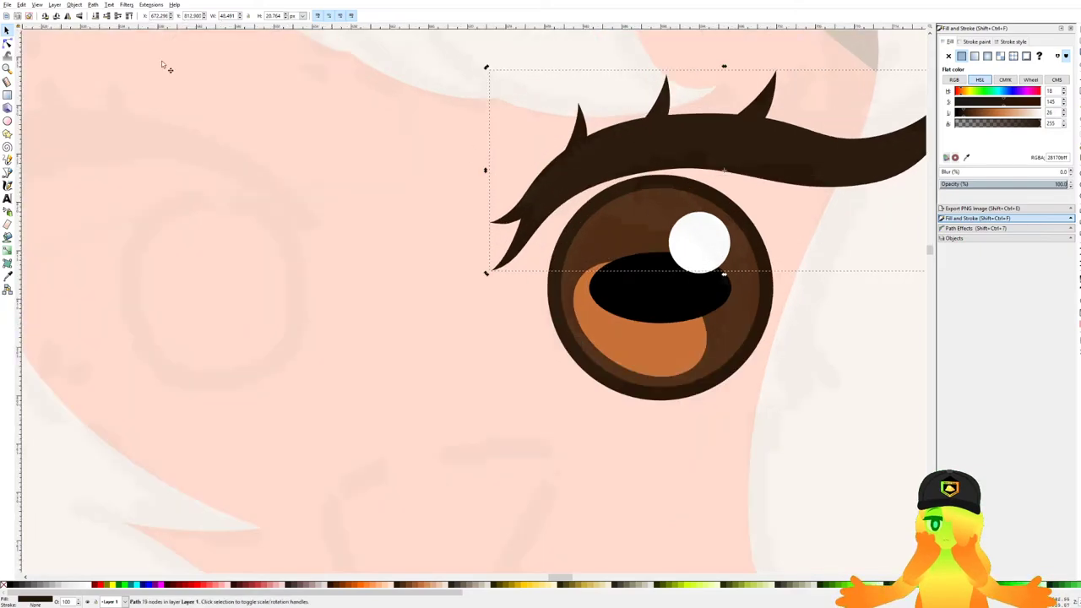
Shorten the inner curve handle on the lash line's lower edge so it follows the iris more closely, and save.
left_click(8, 43)
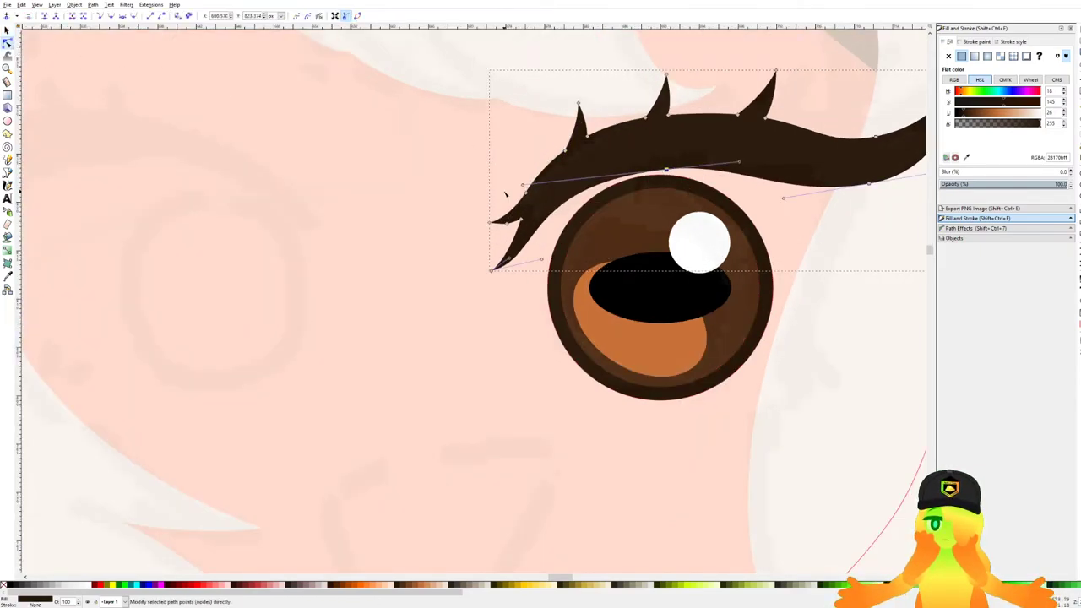
left_click_drag(522, 186, 548, 179)
left_click(536, 374)
scroll(470, 274, "down", 1)
scroll(470, 275, "down", 3)
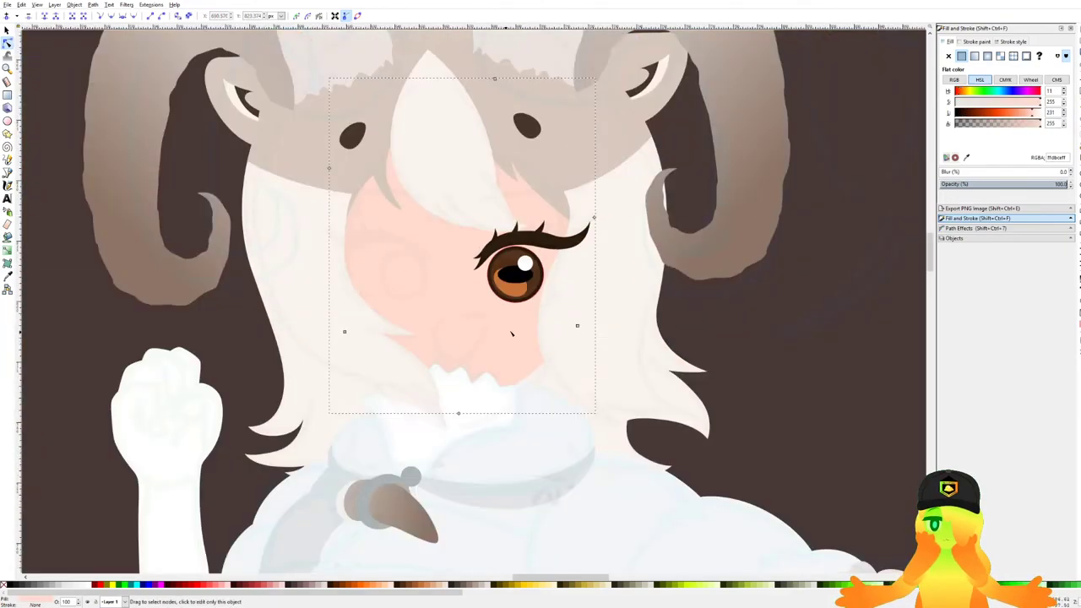
scroll(582, 291, "up", 3)
key("ctrl+s")
left_click(10, 174)
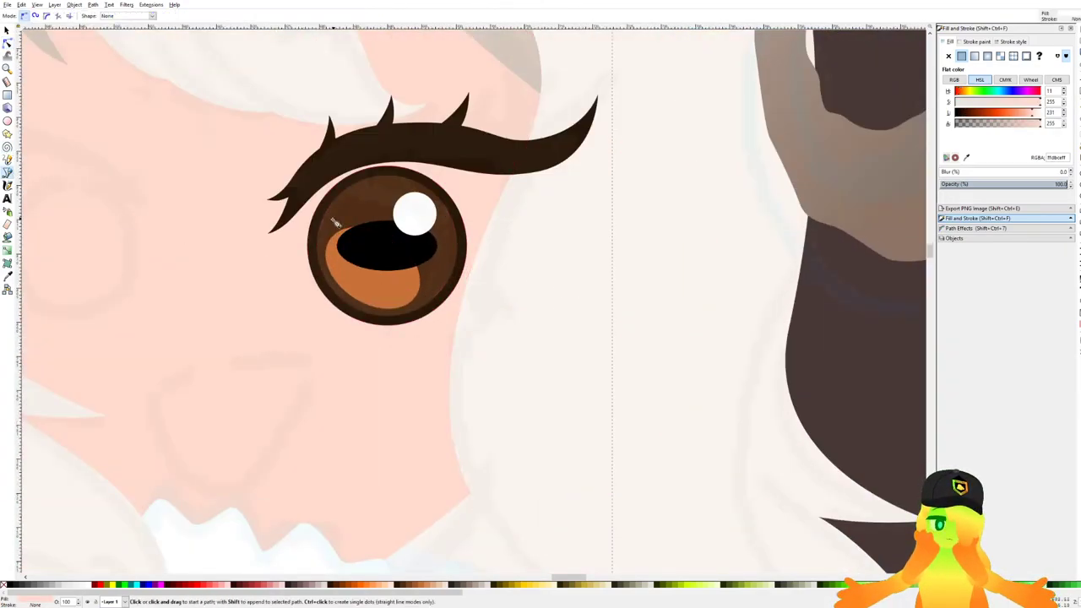
scroll(309, 206, "up", 3)
left_click(325, 156)
left_click_drag(332, 340, 368, 363)
scroll(401, 371, "down", 8)
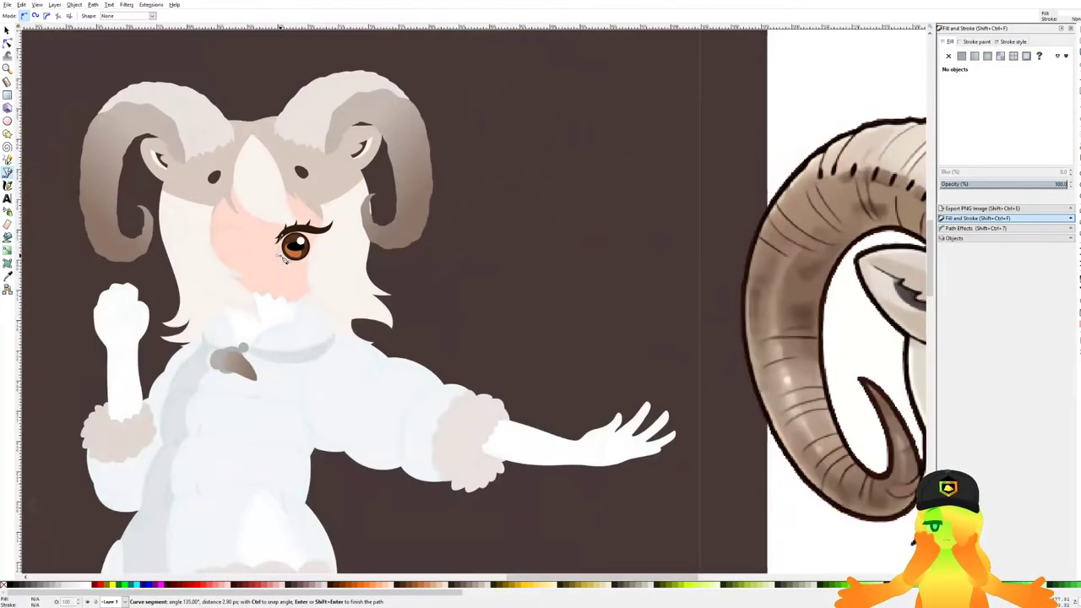
scroll(274, 256, "up", 8)
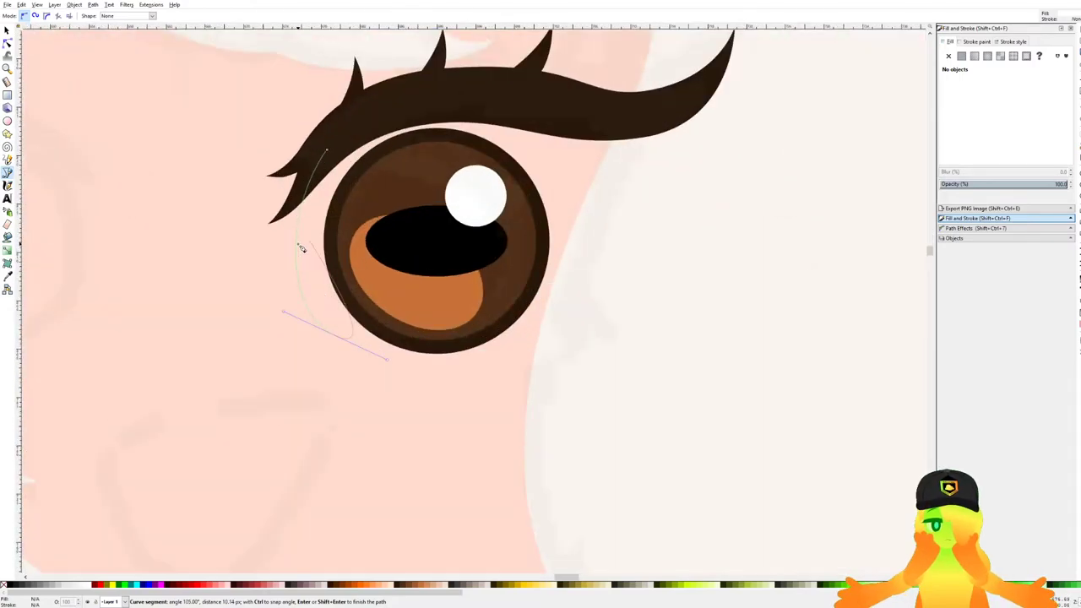
key("Escape")
Extend the lash's inner lower tip outward and adjust its curve handles into a sharper, curved point.
left_click(7, 43)
left_click(343, 146)
scroll(259, 241, "up", 1)
left_click(271, 217)
left_click_drag(272, 218, 255, 246)
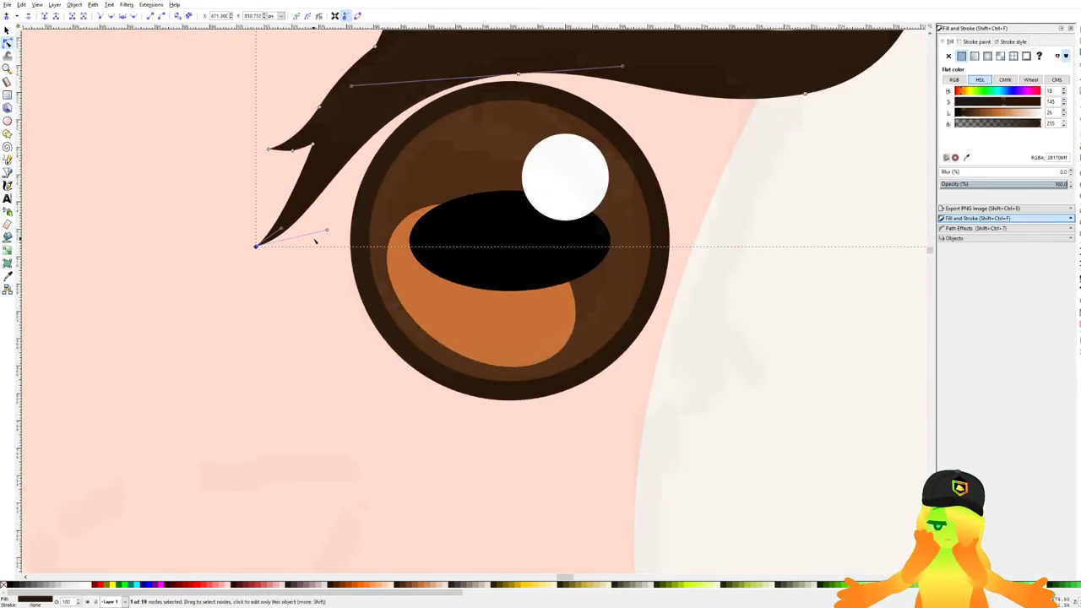
left_click_drag(328, 233, 346, 246)
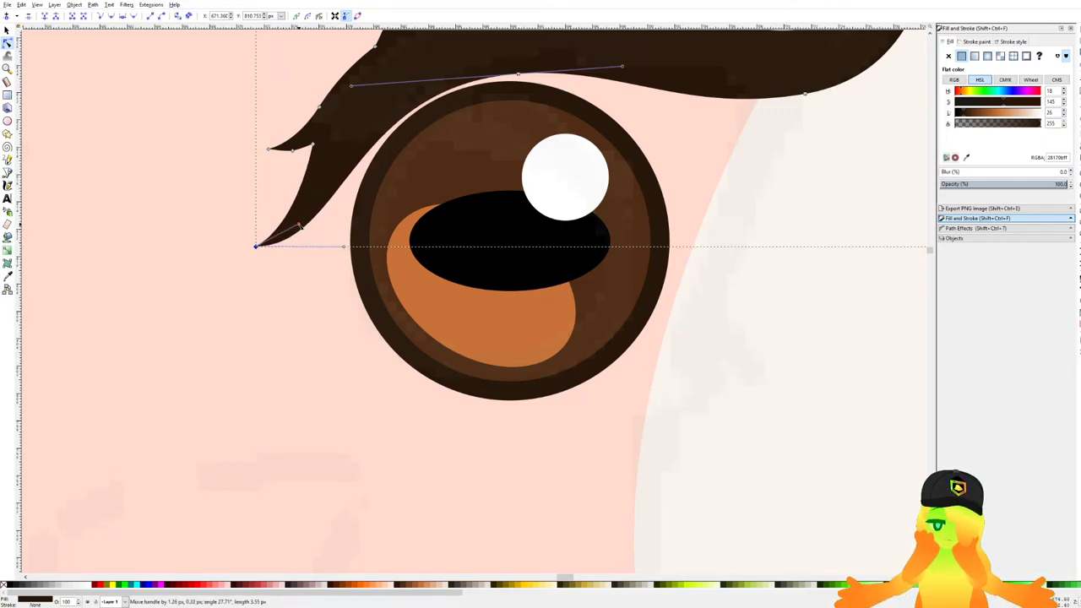
left_click(314, 312)
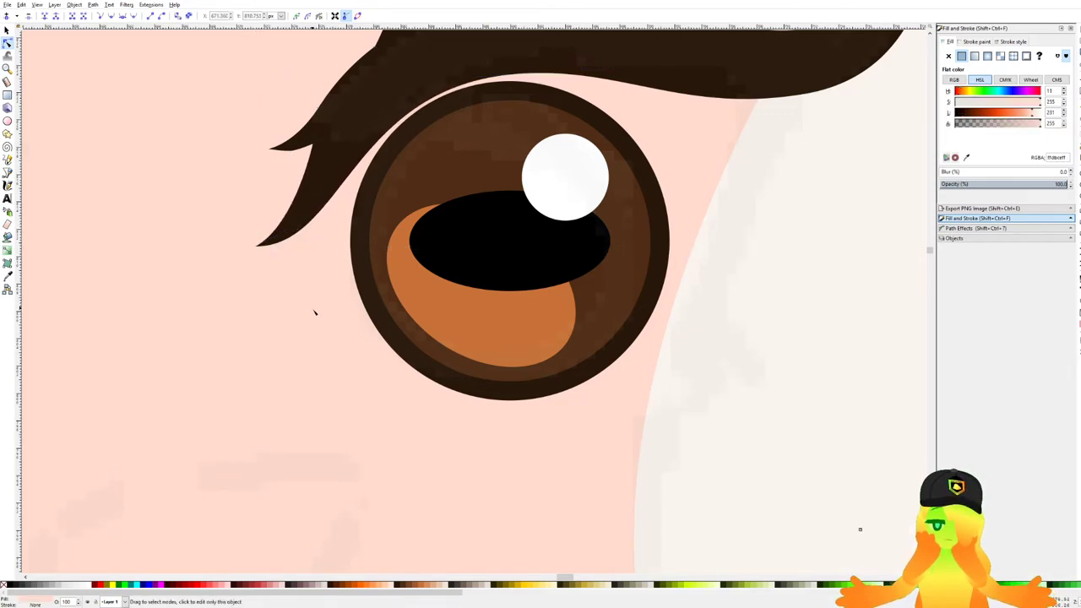
Draw a closed white eyeball shape around the iris, tucked under the lash, and place it behind the other eye parts.
left_click(9, 172)
left_click(318, 192)
left_click_drag(307, 336, 505, 430)
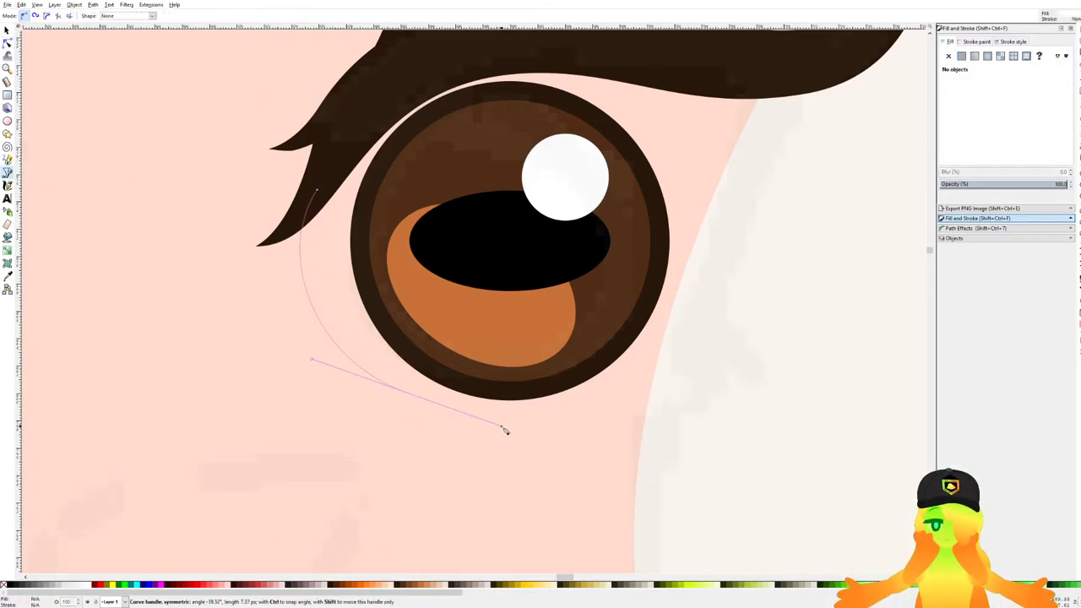
left_click_drag(456, 405, 595, 428)
left_click_drag(709, 384, 848, 229)
scroll(784, 105, "down", 1)
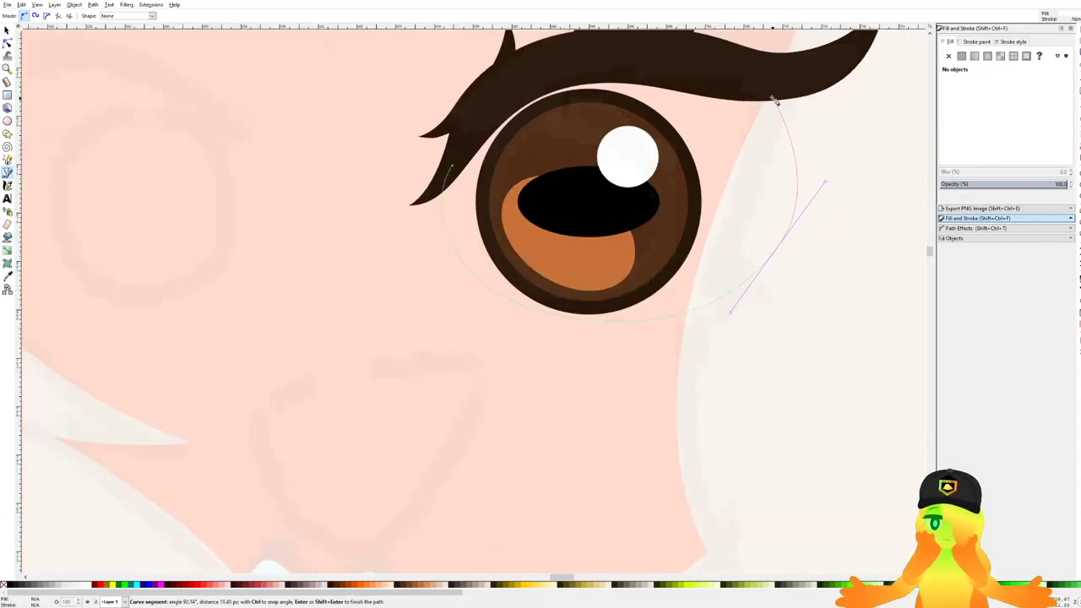
left_click_drag(770, 81, 673, 60)
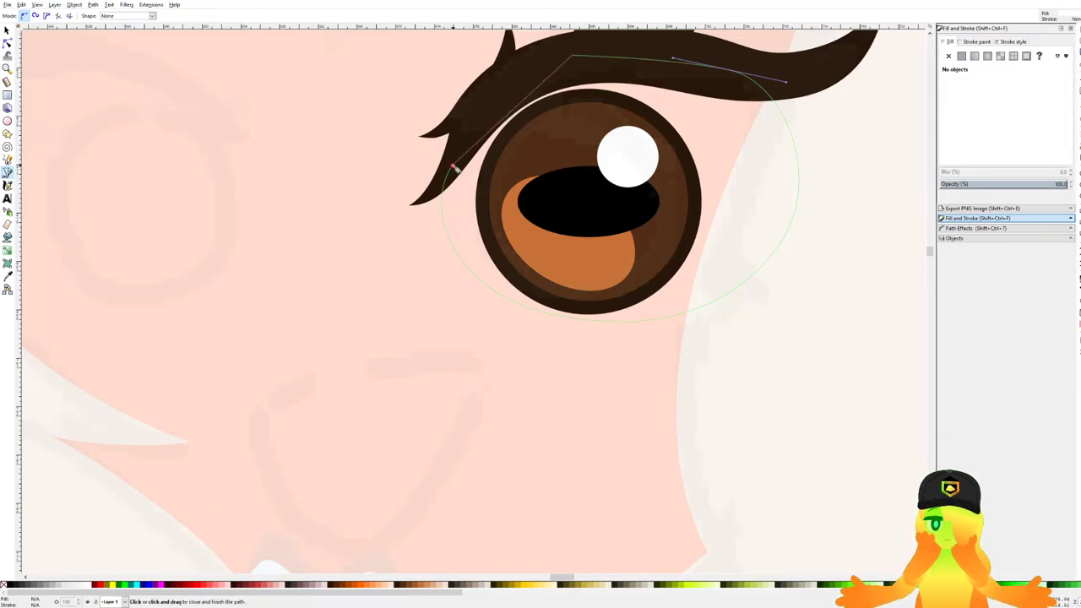
left_click(455, 168)
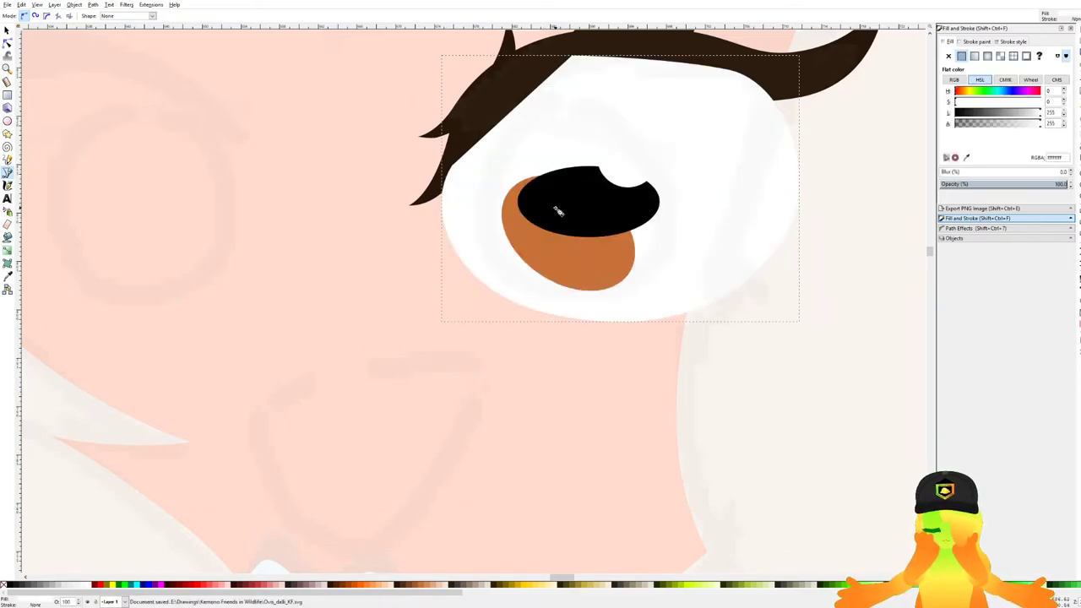
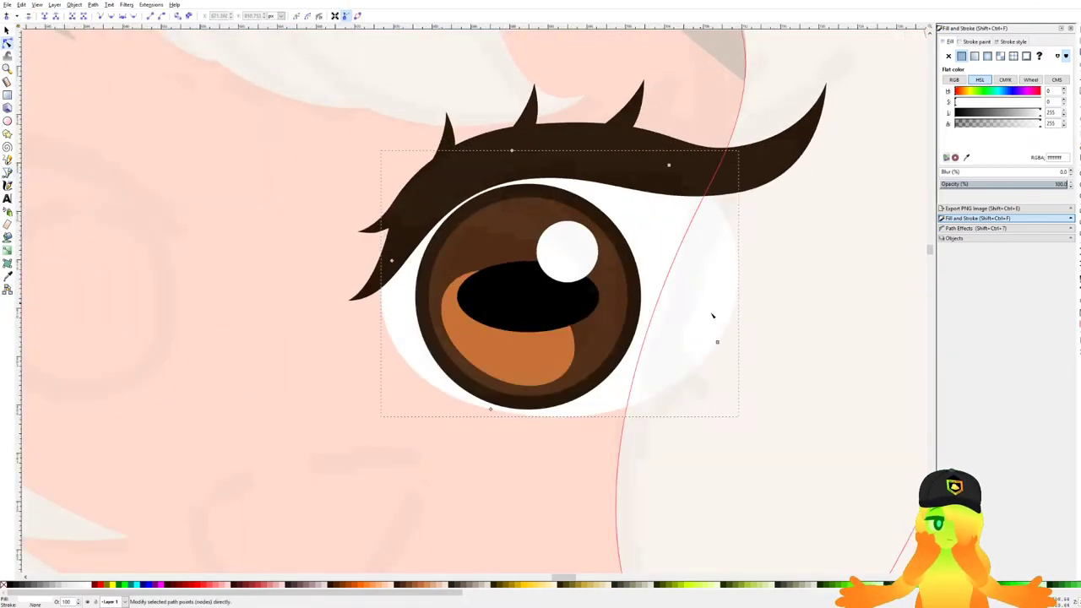
Narrow the white eyeball shape slightly from its outer side.
left_click(7, 31)
left_click_drag(735, 283, 713, 280)
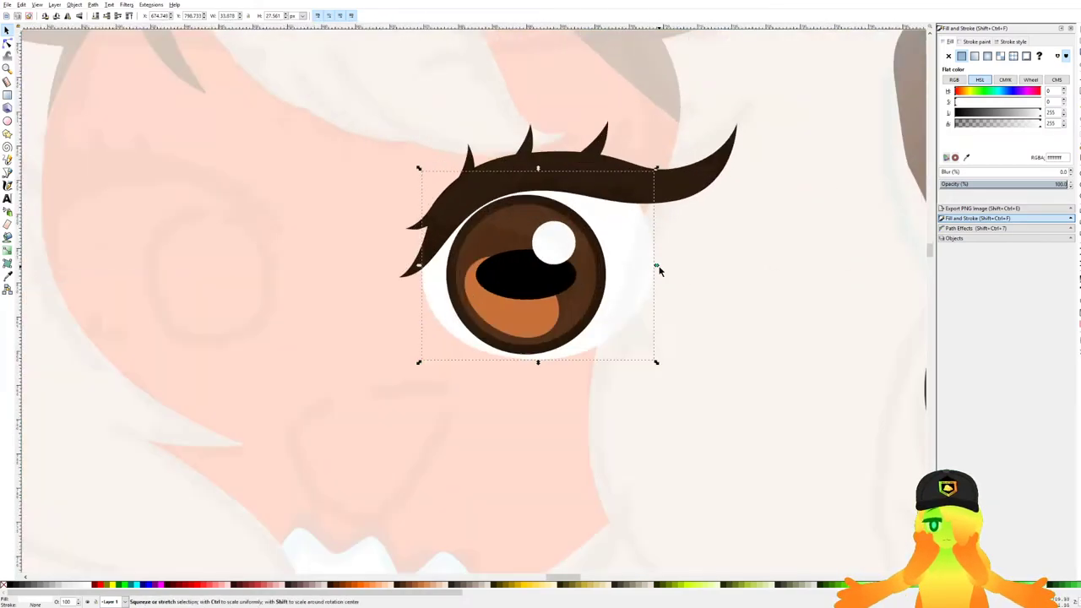
left_click_drag(658, 269, 663, 265)
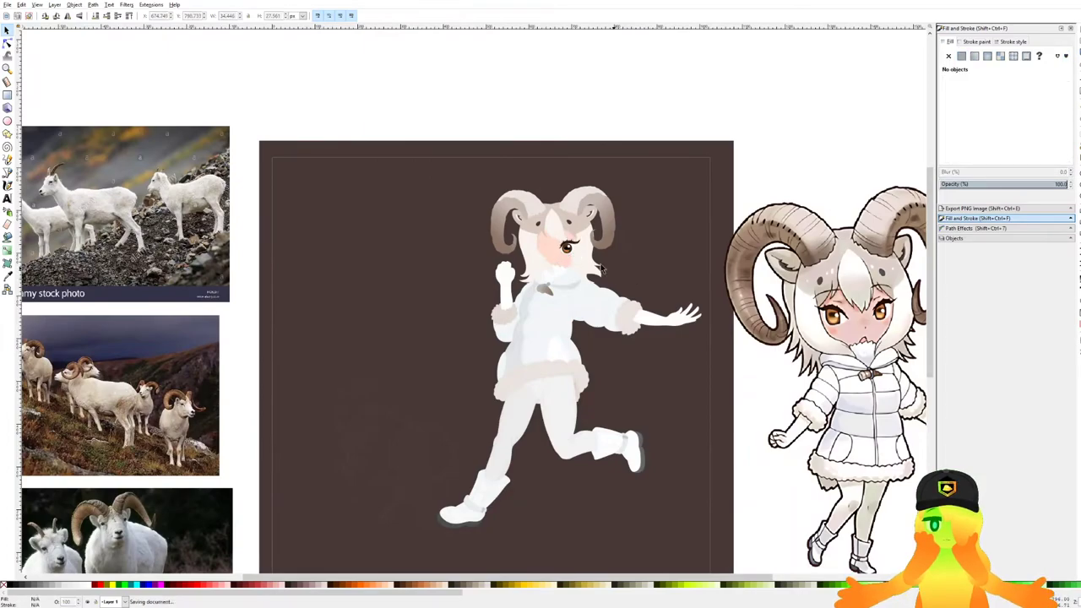
Group all seven eye parts and nudge the grouped eye slightly upward.
scroll(563, 257, "up", 6)
left_click_drag(455, 316, 668, 168)
scroll(540, 228, "up", 2)
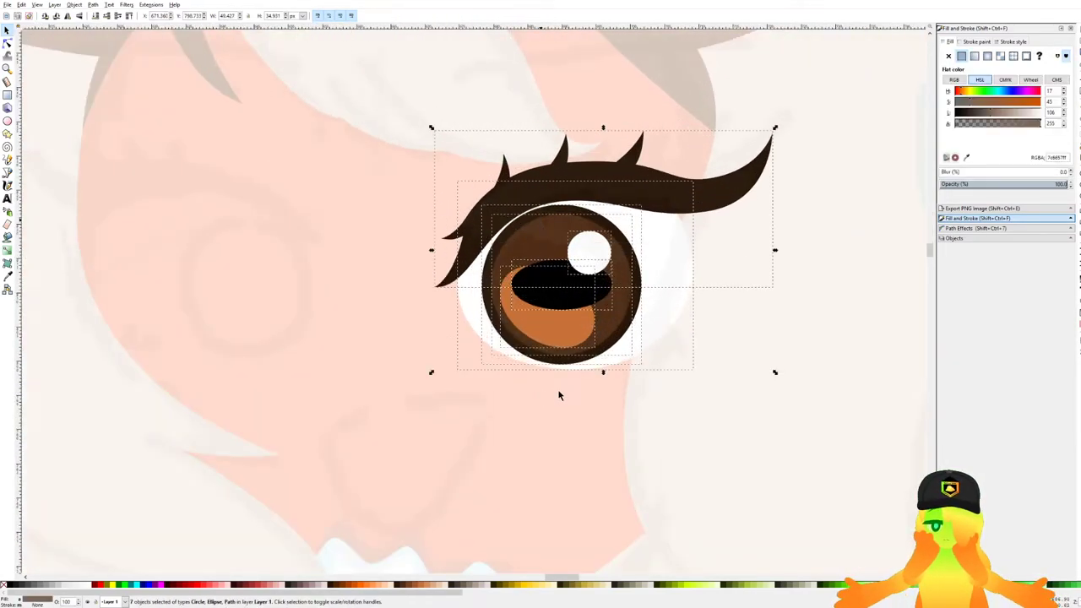
key("ctrl+g")
left_click_drag(550, 284, 556, 270)
scroll(550, 277, "down", 1)
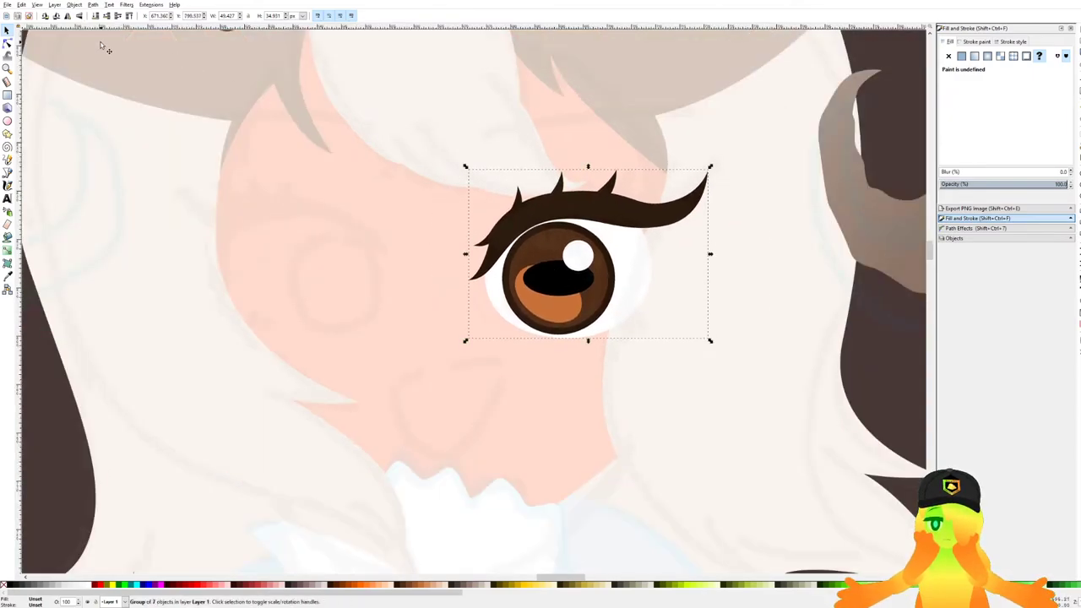
Duplicate the eye group, mirror the copy horizontally, and move it to the opposite side of the face.
key("ctrl+d")
key("h")
left_click_drag(497, 242, 247, 180)
Select the iris circles, pupil, orange reflection and highlight inside the mirrored eye and flip them horizontally to match the original eye.
left_click(8, 44)
scroll(234, 236, "up", 3)
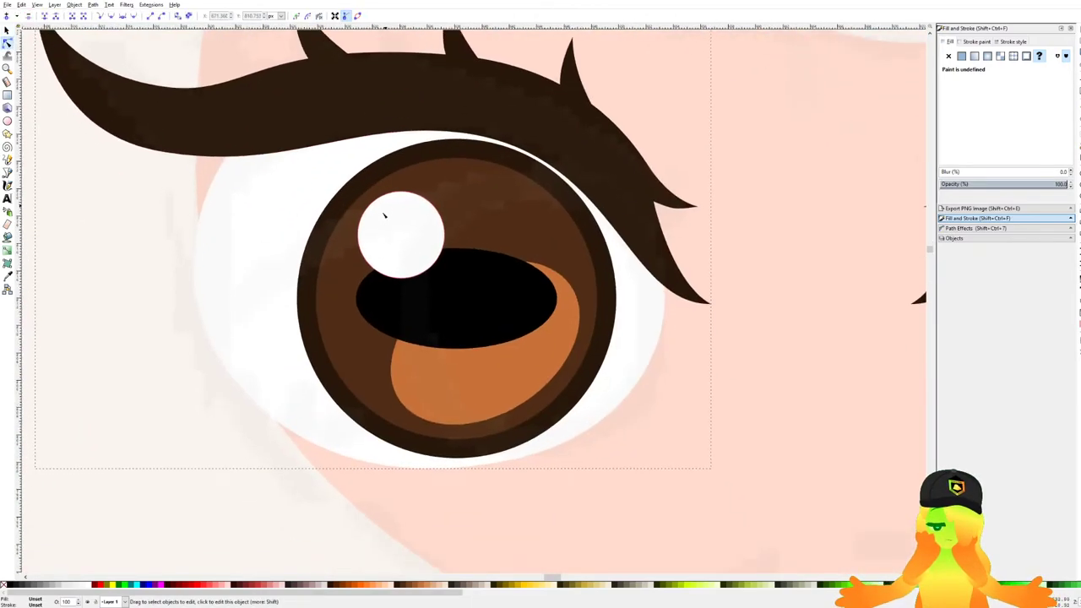
left_click(384, 210)
left_click(480, 226, "shift")
left_click(501, 302, "shift")
left_click(580, 367)
left_click(608, 329, "shift")
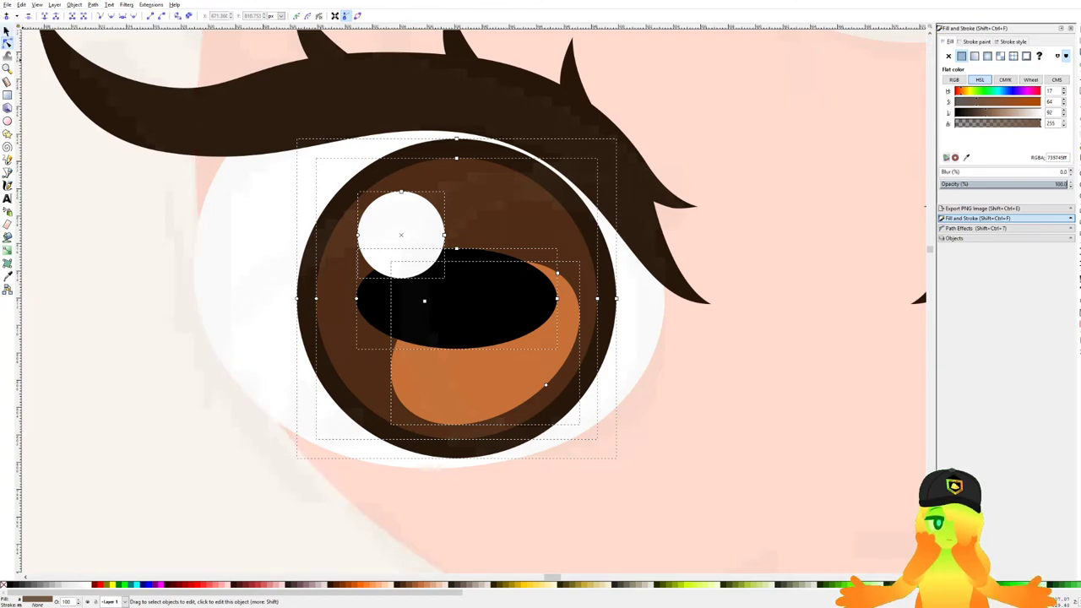
key("s")
left_click(69, 17)
Select the mirrored eye group and move it slightly closer to the middle of the face.
scroll(338, 173, "down", 3)
left_click(483, 231)
left_click(493, 248)
left_click(437, 213)
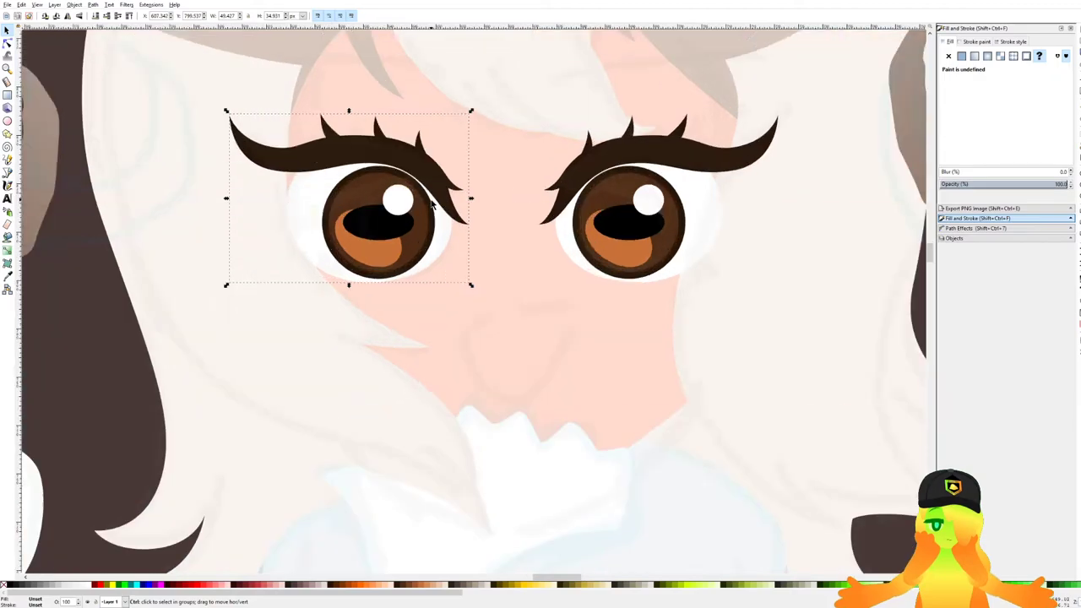
scroll(418, 204, "up", 3)
mouse_move(408, 220)
left_mouse_down()
mouse_move(218, 209)
mouse_move(427, 211)
left_mouse_up()
scroll(427, 210, "down", 4)
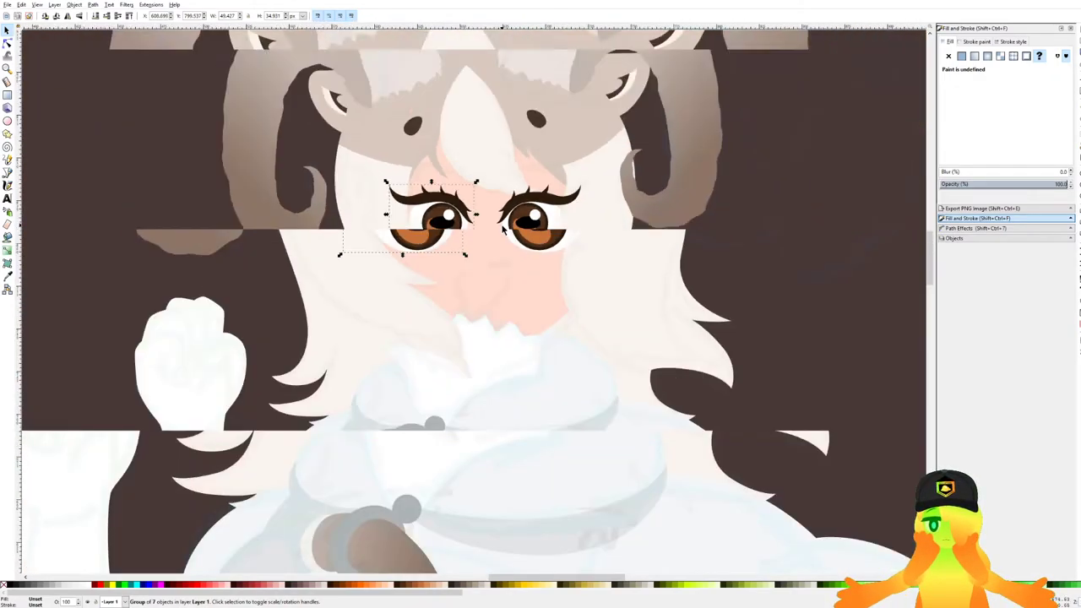
Scale both eye groups down slightly together and nudge them into position on the face.
scroll(403, 237, "up", 2)
left_click(628, 241, "shift")
left_click_drag(798, 305, 777, 302)
left_click(424, 217, "alt")
left_click(425, 217, "alt")
mouse_move(424, 217)
left_mouse_down()
mouse_move(381, 222)
mouse_move(427, 222)
left_mouse_up()
left_click(635, 208)
left_click_drag(635, 207, 644, 215)
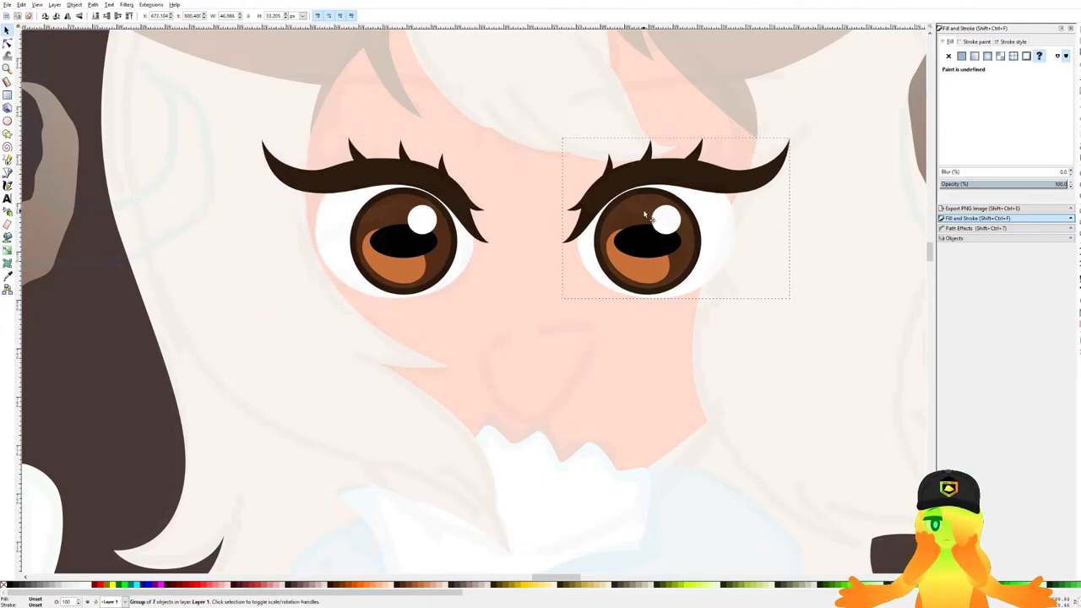
mouse_move(792, 136)
left_mouse_down()
mouse_move(800, 162)
mouse_move(792, 139)
left_mouse_up()
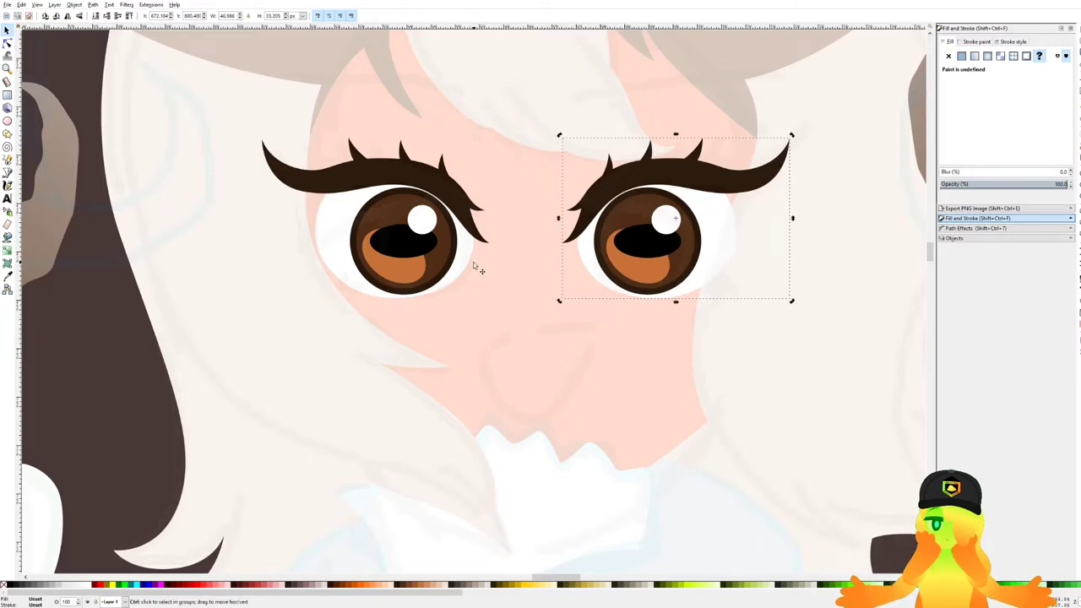
scroll(473, 267, "down", 3)
scroll(494, 269, "up", 2)
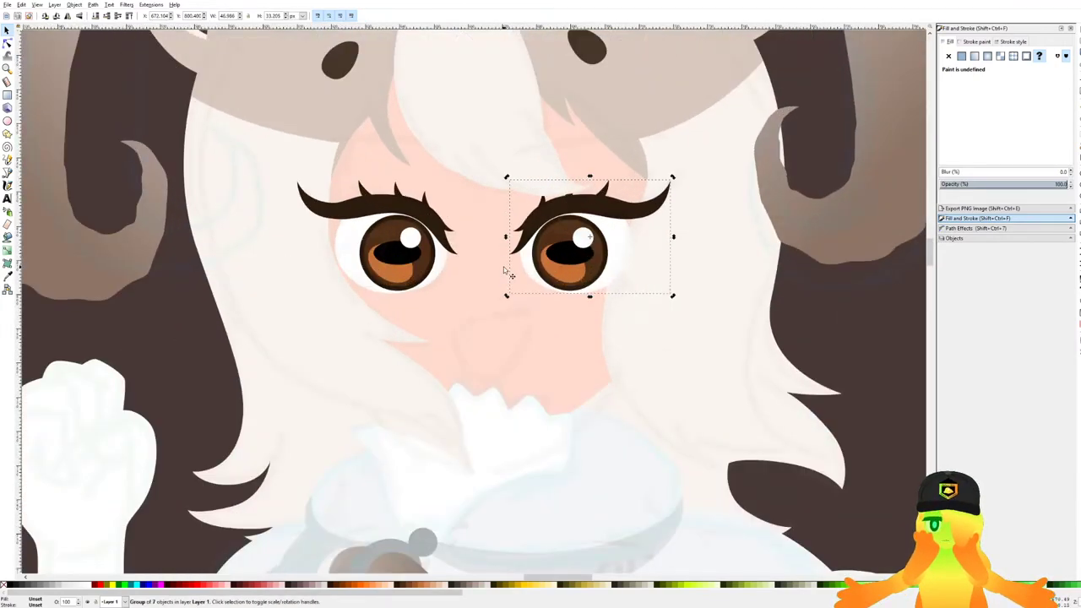
Lower both eye groups in the stacking order so the hair covers their outer lashes, and save the document.
key("Page_Down")
key("Page_Down")
key("Page_Up")
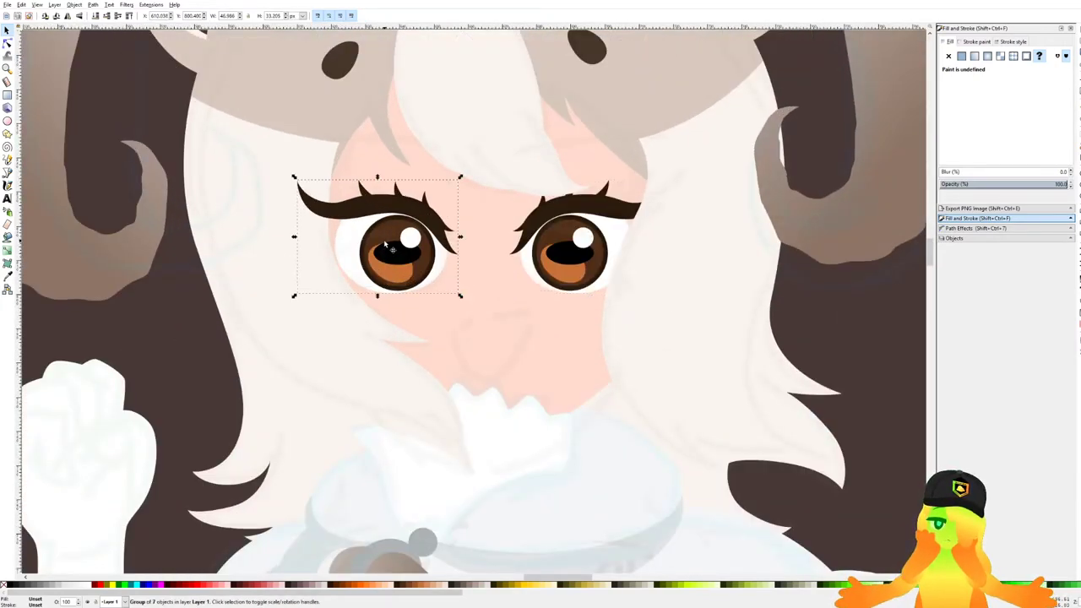
scroll(498, 255, "down", 3)
key("Escape")
scroll(498, 255, "up", 4)
key("ctrl+s")
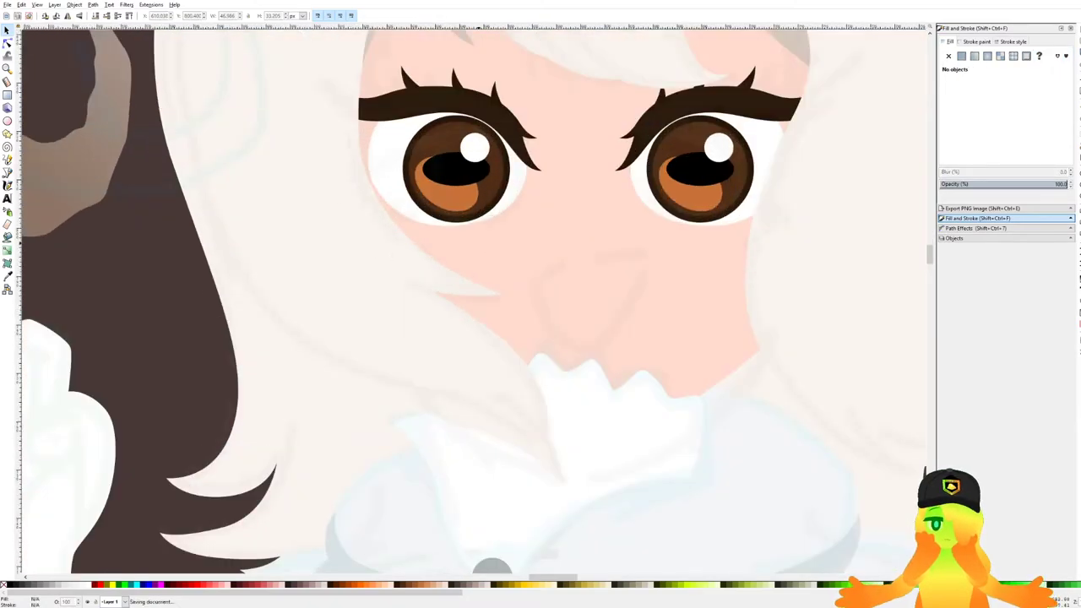
Draw a closed open-mouth shape with a slanted upper edge and rounded lower edge over the mouth sketch.
left_click(7, 172)
scroll(490, 248, "up", 4)
left_click_drag(272, 257, 467, 172)
left_click_drag(468, 455, 359, 476)
key("BackSpace")
key("BackSpace")
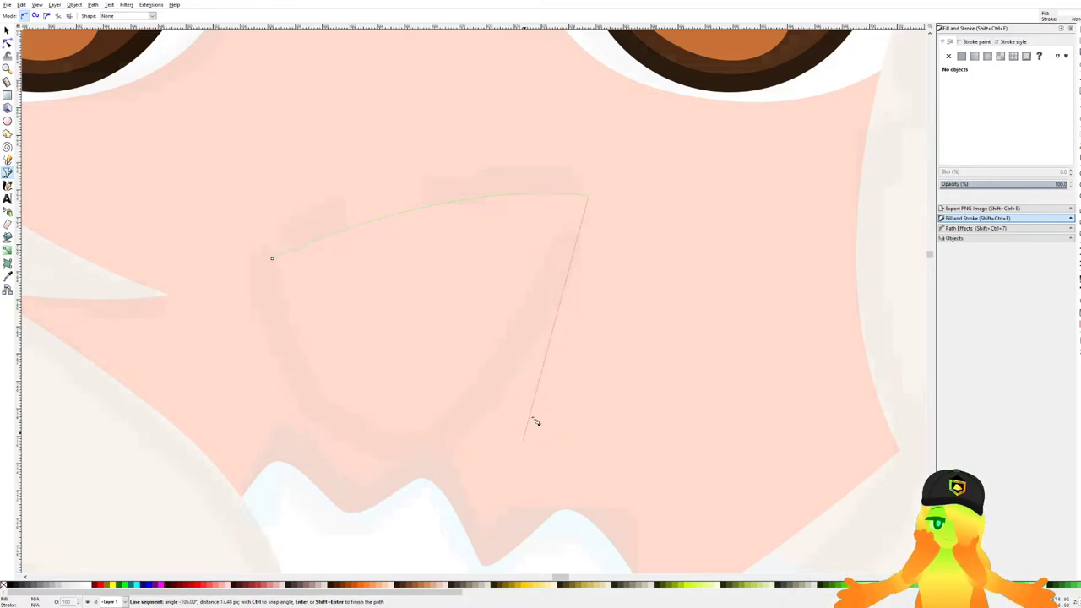
left_click_drag(596, 264, 587, 305)
left_click_drag(506, 458, 415, 475)
left_click_drag(416, 487, 403, 506)
left_click_drag(272, 257, 259, 165)
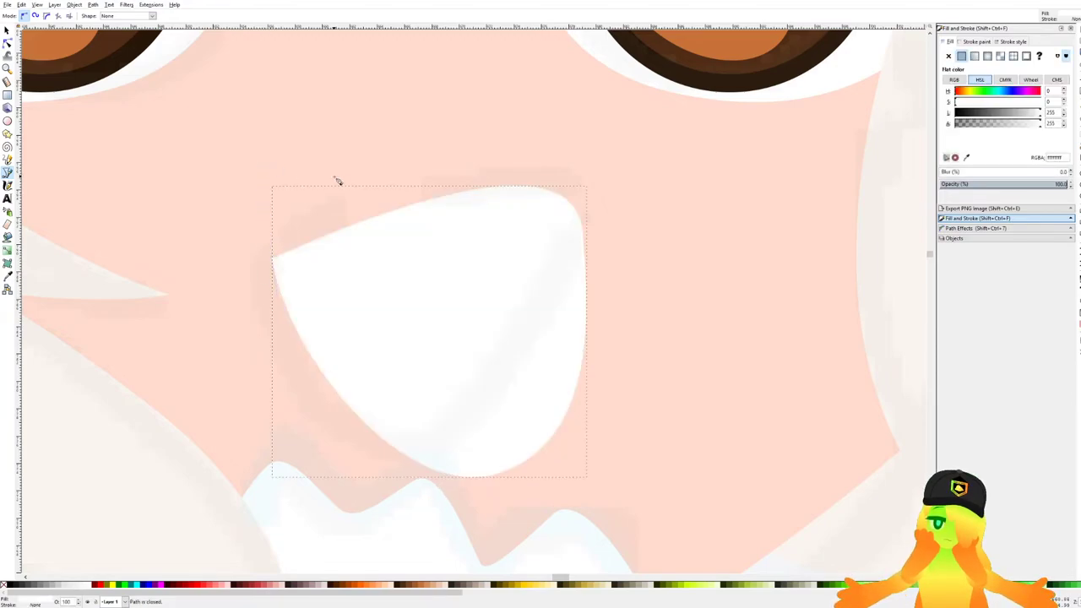
Reshape the mouth by moving its lower and outer nodes and adjusting the lower curve handles to follow the sketch.
scroll(388, 193, "down", 3)
left_click_drag(397, 211, 426, 234)
scroll(426, 235, "up", 2)
left_click(7, 43)
scroll(470, 342, "up", 1)
left_click_drag(526, 461, 421, 363)
left_click_drag(498, 412, 427, 388)
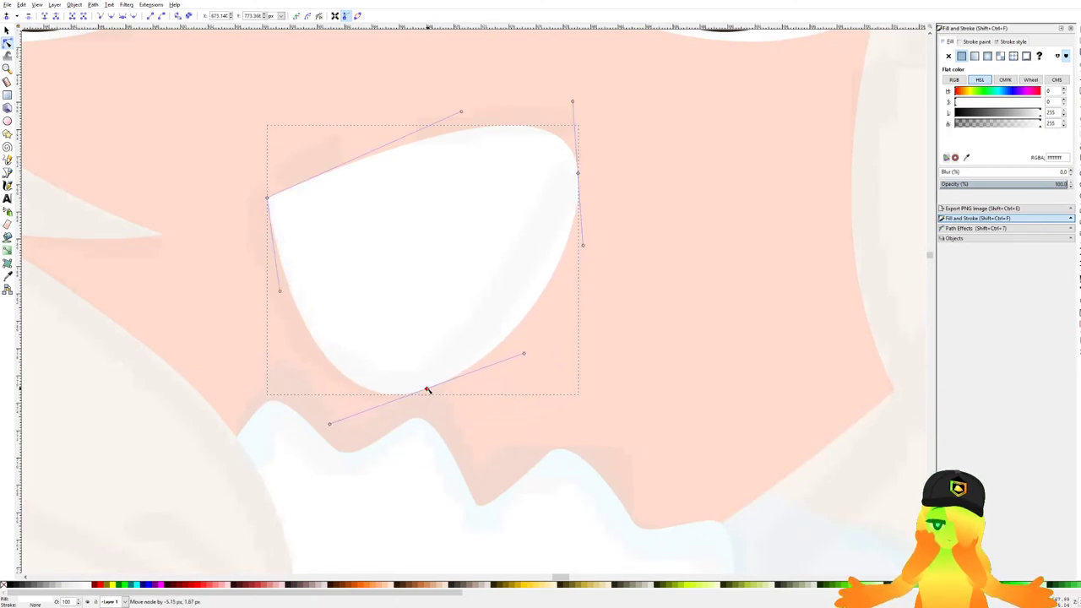
left_click_drag(333, 425, 341, 419)
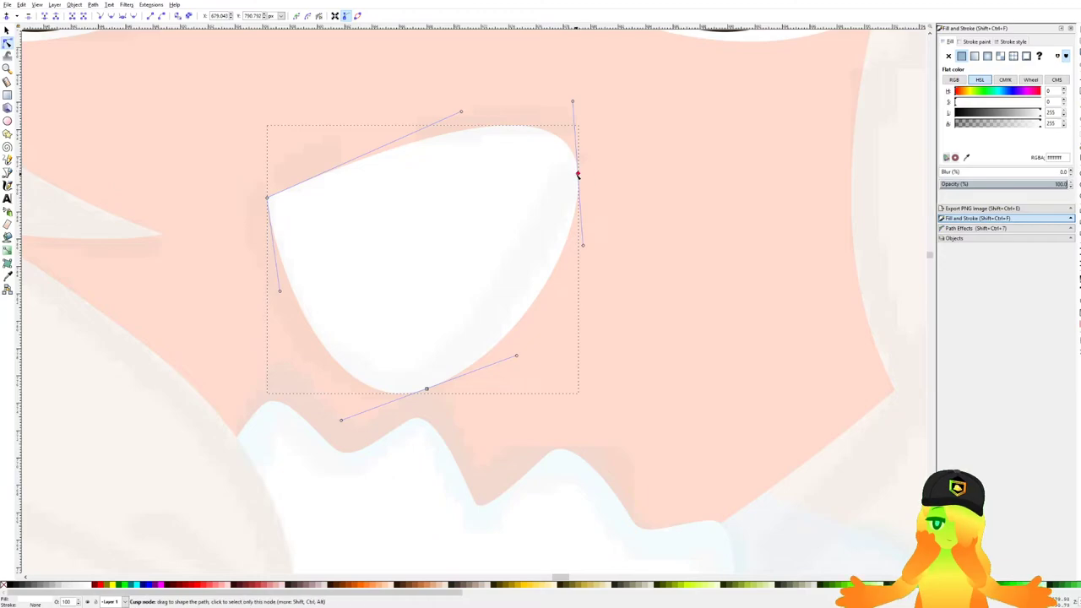
left_click_drag(575, 172, 555, 169)
left_click_drag(517, 358, 507, 367)
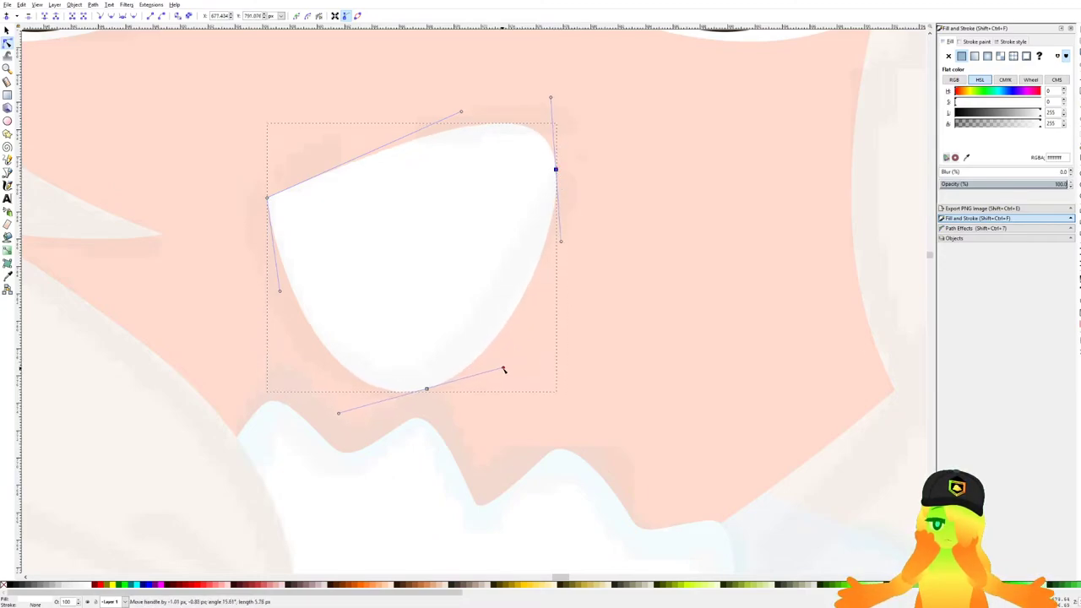
Fill the mouth shape with light pink (ffaaaa).
left_click(227, 585)
left_click(221, 585)
scroll(586, 272, "down", 6)
left_click(824, 308)
left_click(823, 308)
scroll(582, 263, "up", 4)
Lower the mouth's rounded upper corner, bend the upper edge more, and pull the pointed corner slightly inward.
left_click(561, 224)
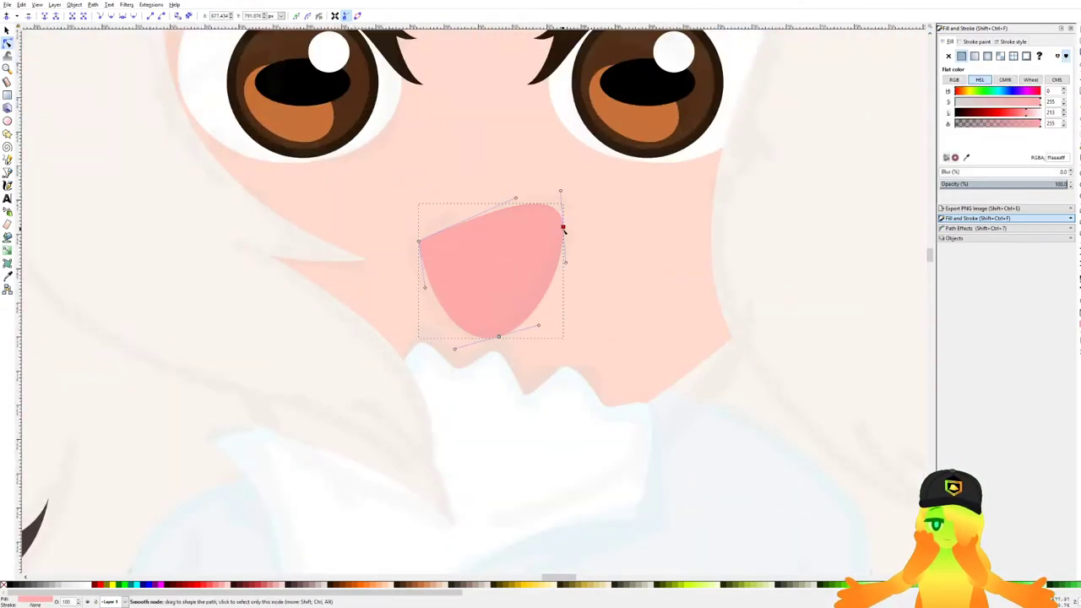
left_click_drag(563, 227, 563, 240)
scroll(511, 245, "down", 3)
scroll(527, 236, "up", 3)
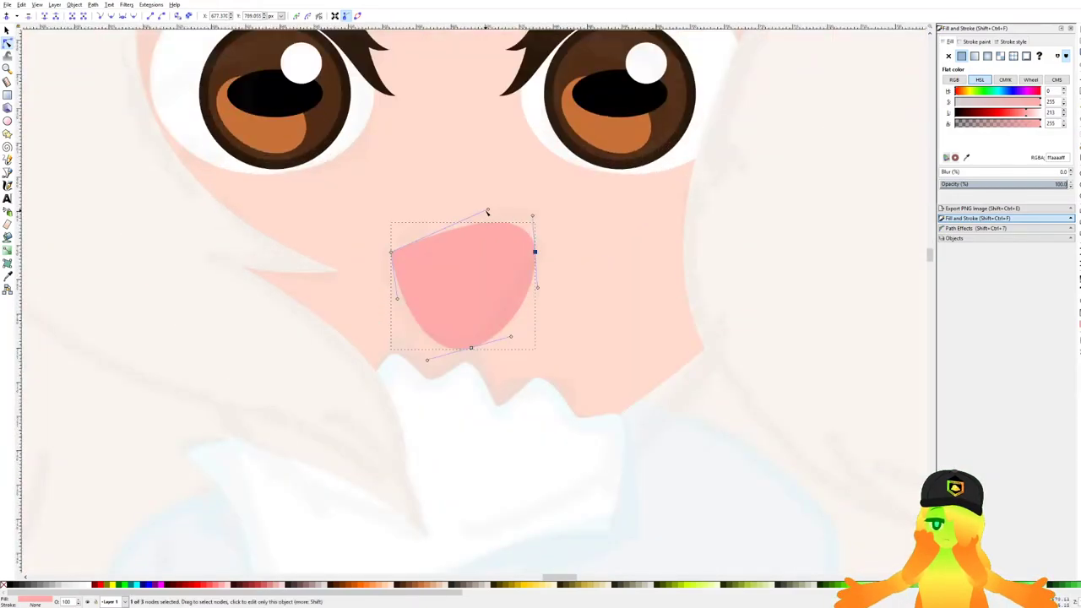
left_click_drag(487, 210, 478, 207)
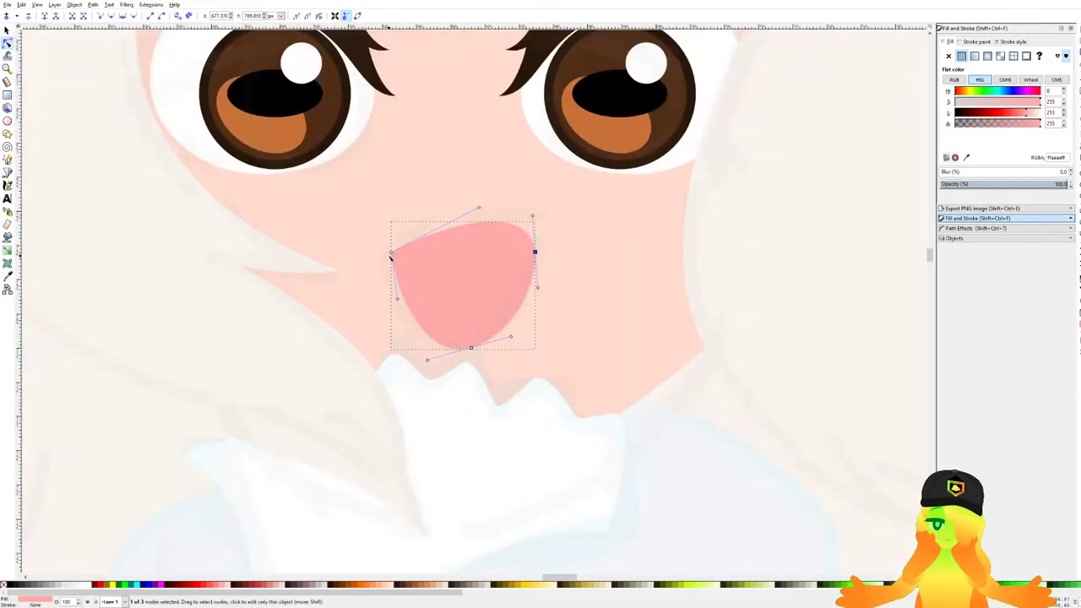
left_click_drag(392, 254, 396, 258)
scroll(329, 281, "down", 4)
left_click(673, 319)
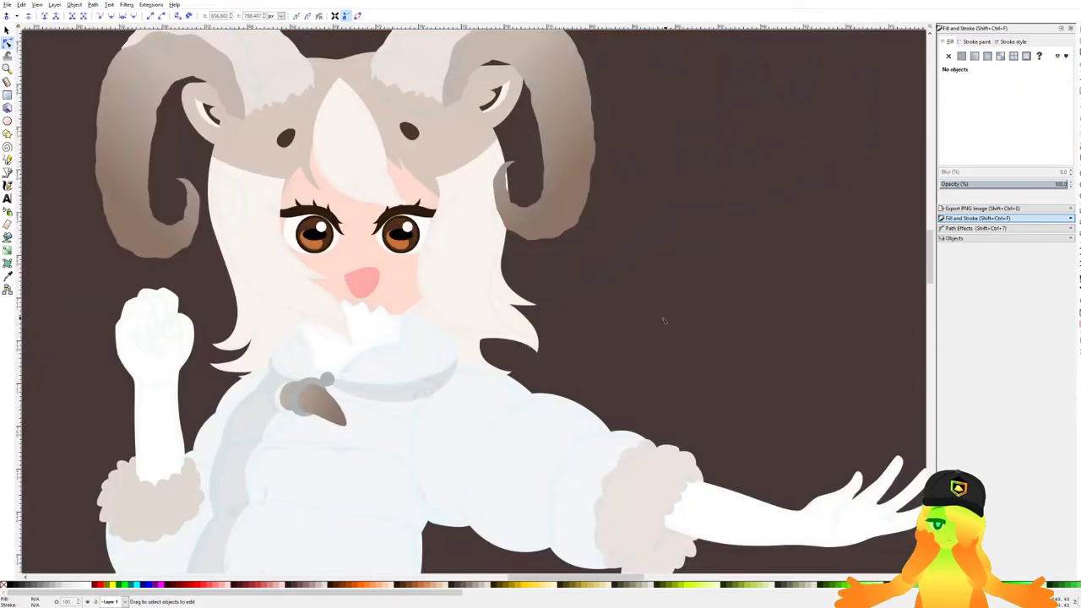
Select the mouth shape and nudge it slightly upward on the face.
scroll(363, 210, "up", 2)
scroll(423, 236, "up", 1)
key("s")
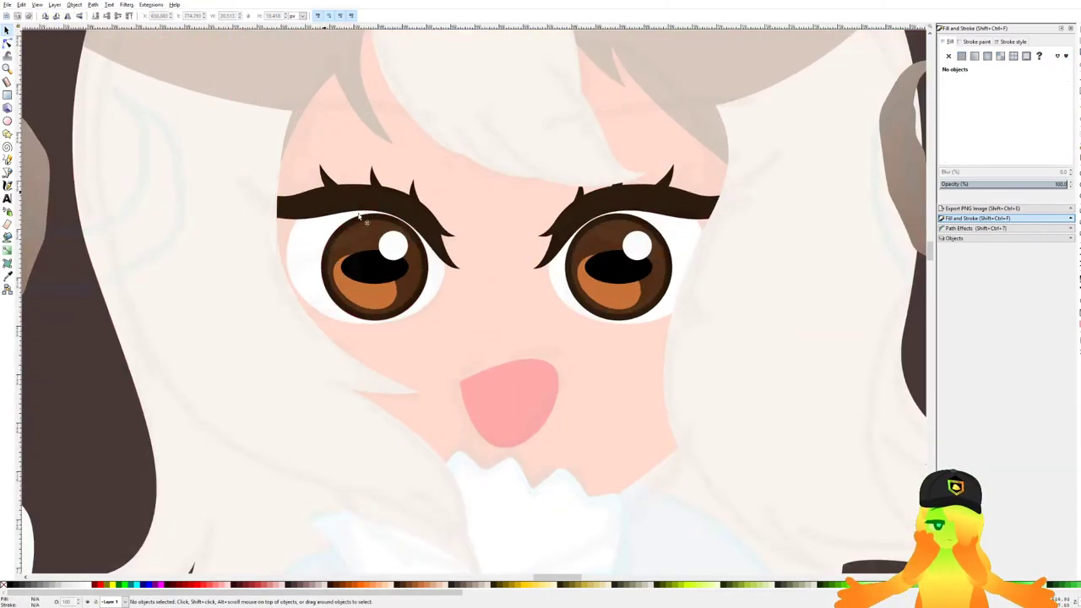
left_click(516, 400)
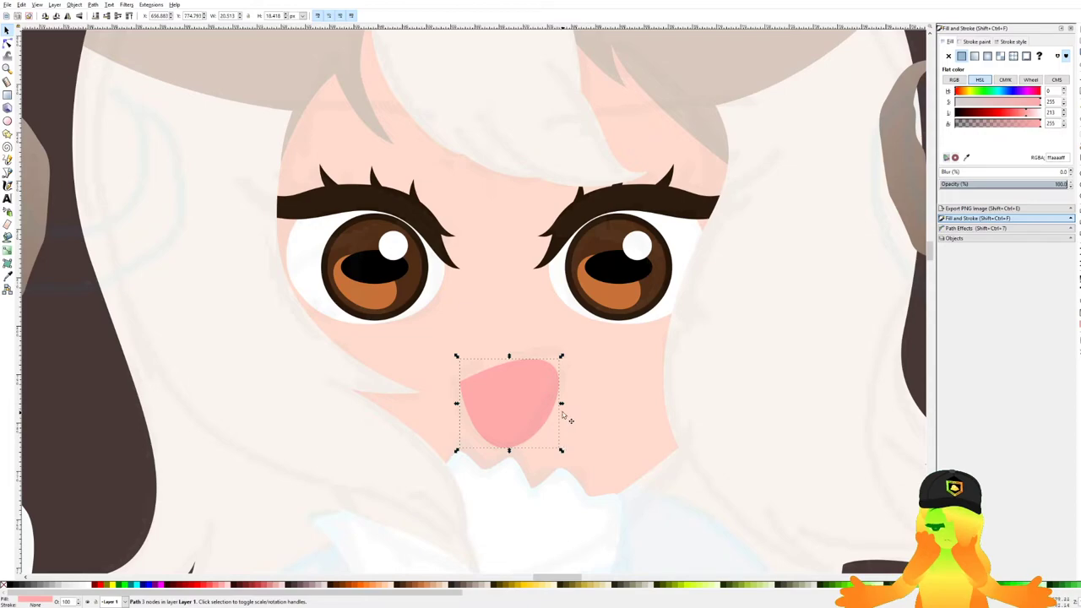
left_click_drag(538, 391, 562, 405)
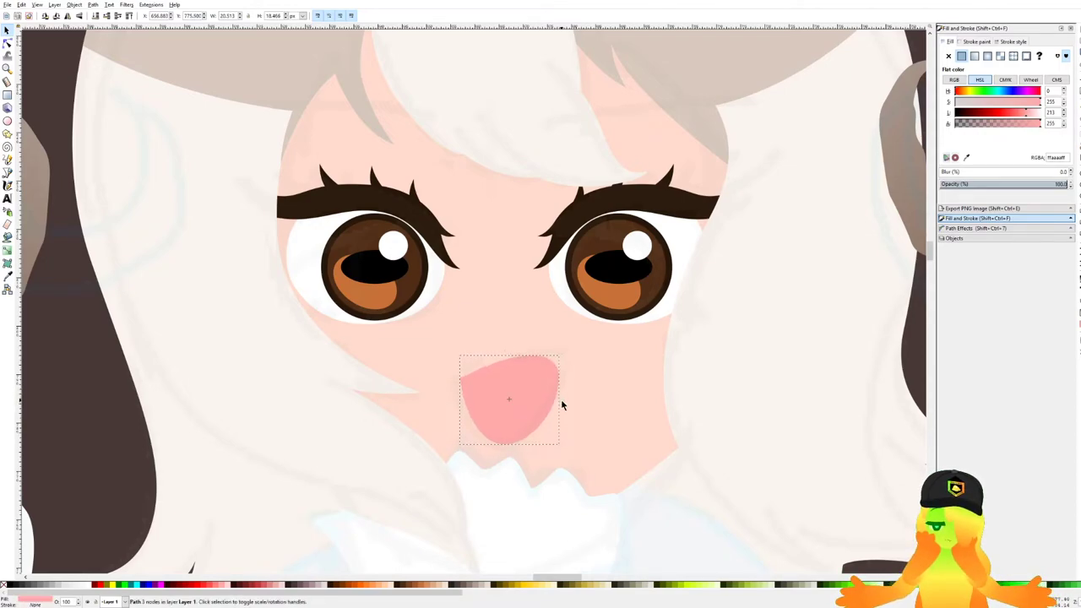
Nudge the mirrored eye slightly away from the middle of the face and save the document.
left_click(348, 233)
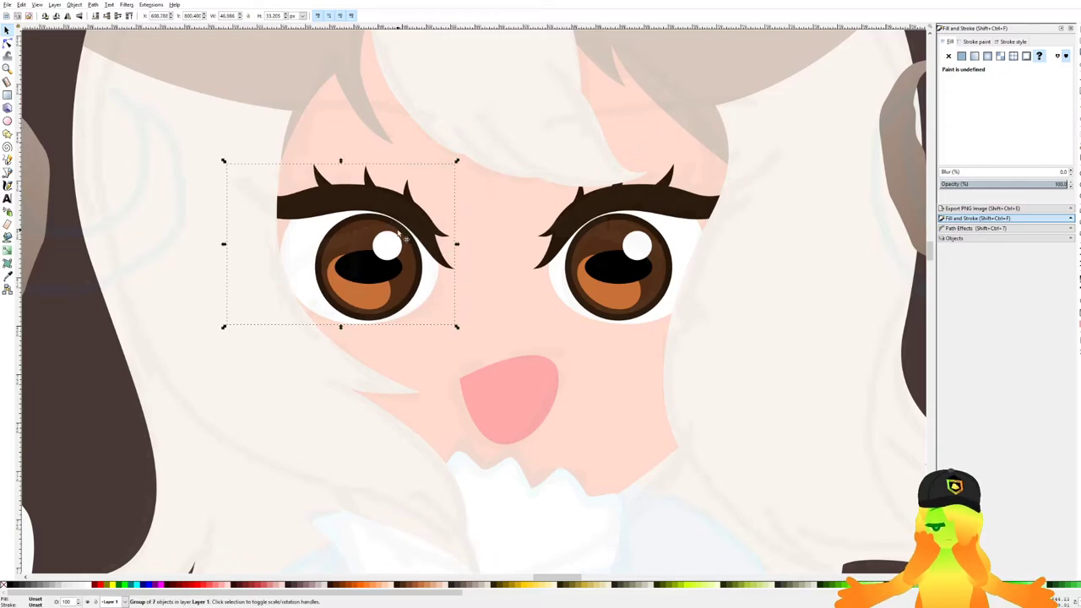
scroll(387, 229, "down", 4)
left_click(612, 293)
scroll(402, 246, "up", 3)
key("ctrl+s")
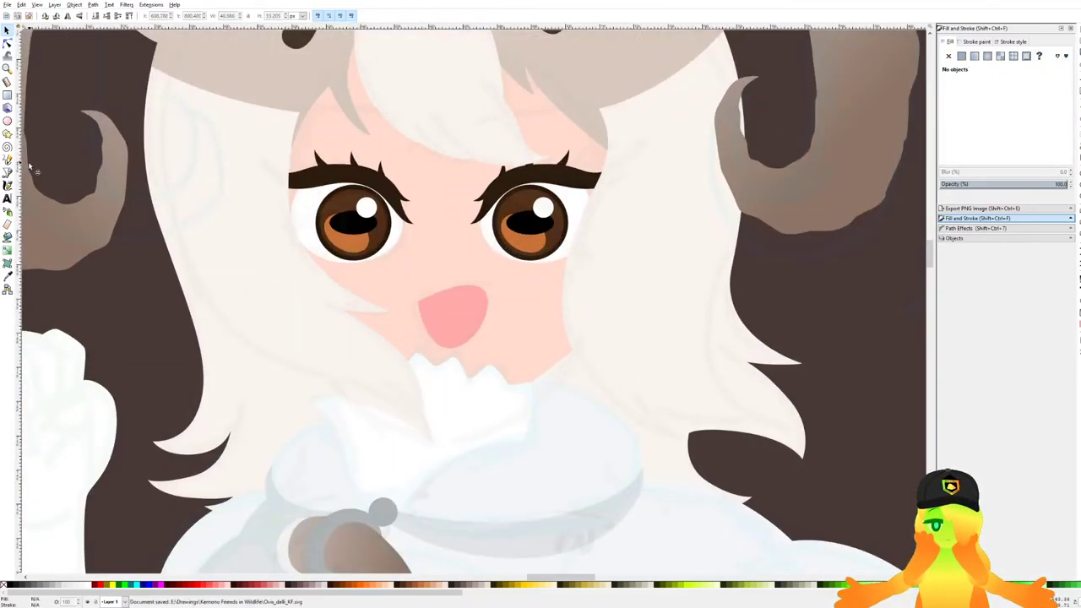
Draw a thin, tapering, upward-curved eyebrow shape above the eye opposite the raised fist, overlapping the white fringe.
left_click(8, 171)
scroll(514, 194, "up", 2)
left_click_drag(501, 214, 639, 155)
left_click_drag(502, 216, 415, 295)
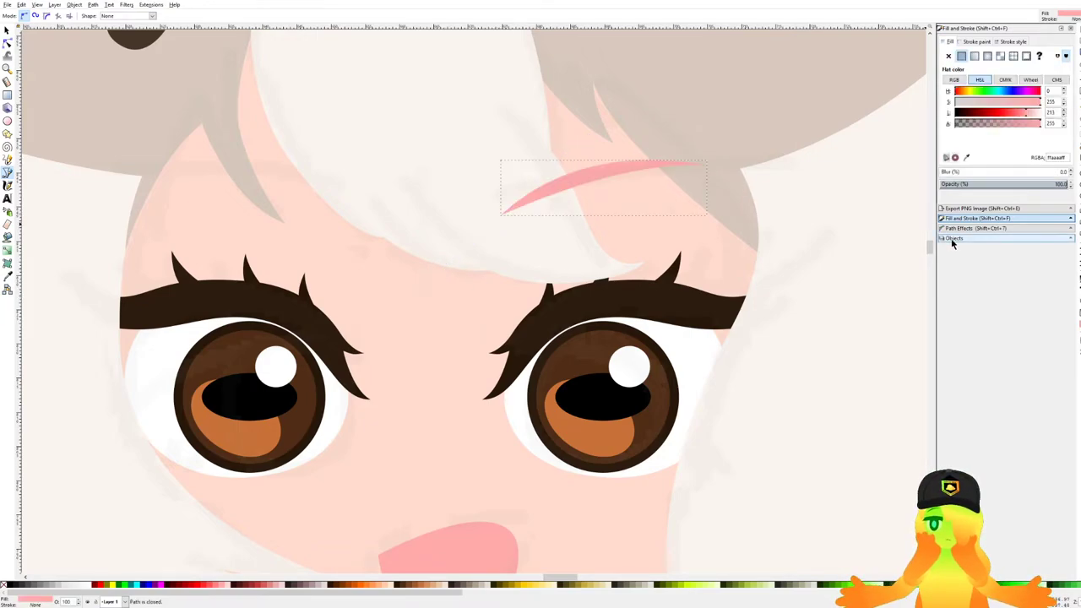
Fill the new eyebrow with the dark brown sampled from the eyelashes and save the document.
left_click(951, 238)
scroll(473, 240, "down", 7)
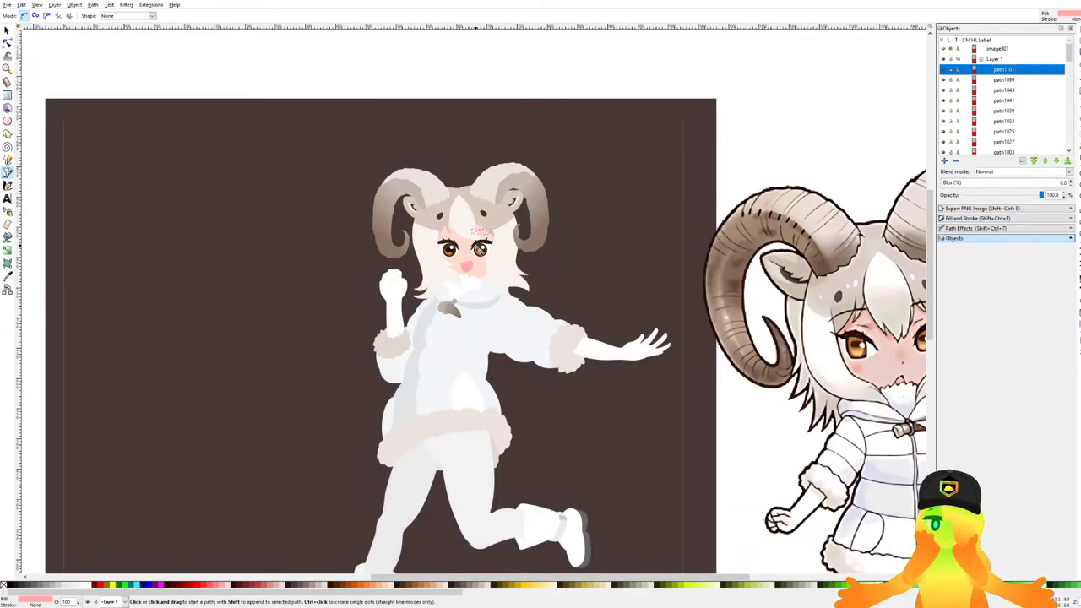
scroll(479, 247, "up", 7)
key("d")
left_click(518, 171)
scroll(514, 174, "down", 4)
key("ctrl+s")
left_click(943, 49)
scroll(538, 108, "up", 2)
key("ctrl+s")
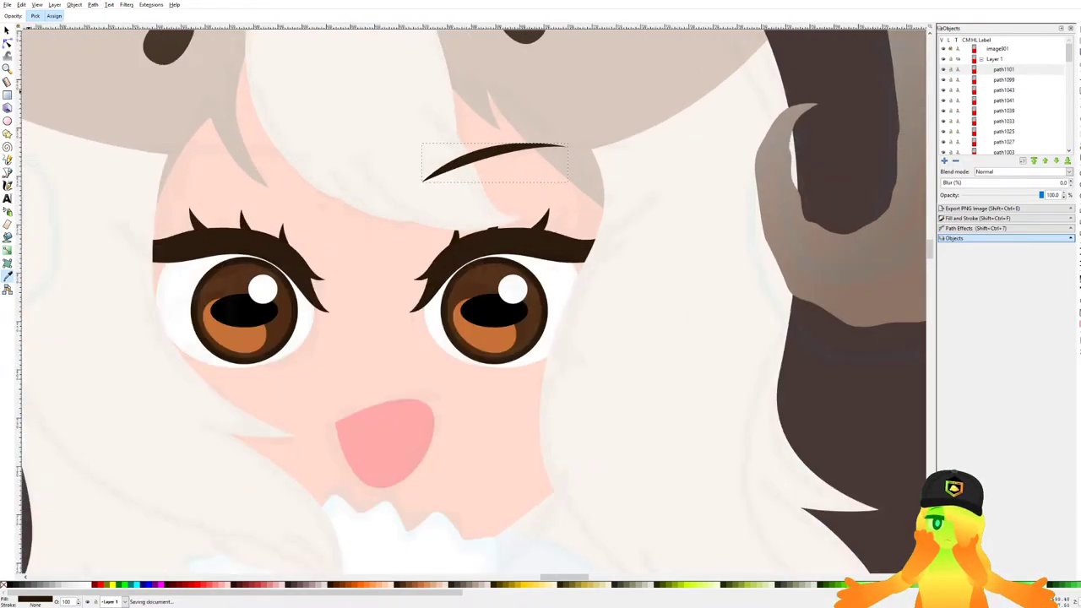
Reshape the eyebrow's curve by pulling in its inner end's handle, and shift the finished eyebrow slightly.
left_click(7, 43)
left_click_drag(455, 153, 510, 156)
scroll(511, 156, "left", 2)
scroll(591, 152, "up", 2)
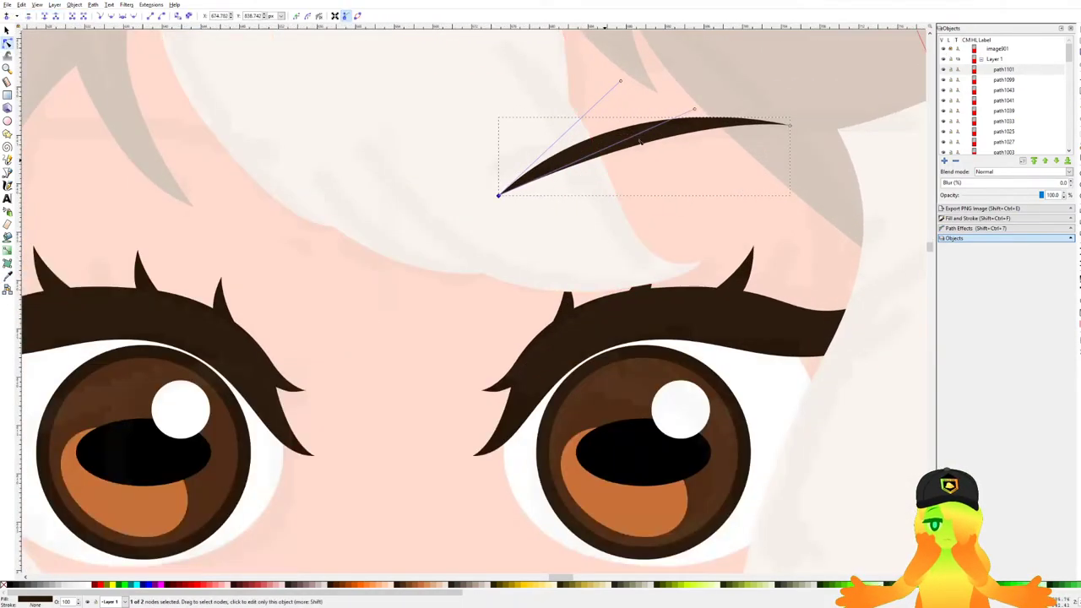
left_click_drag(695, 110, 621, 111)
key("s")
left_click_drag(794, 115, 812, 110)
left_click_drag(657, 126, 660, 119)
Duplicate the eyebrow, mirror it horizontally and place the copy above the other eye.
key("ctrl+d")
left_click(67, 15)
scroll(444, 173, "down", 2)
left_click_drag(553, 156, 297, 150)
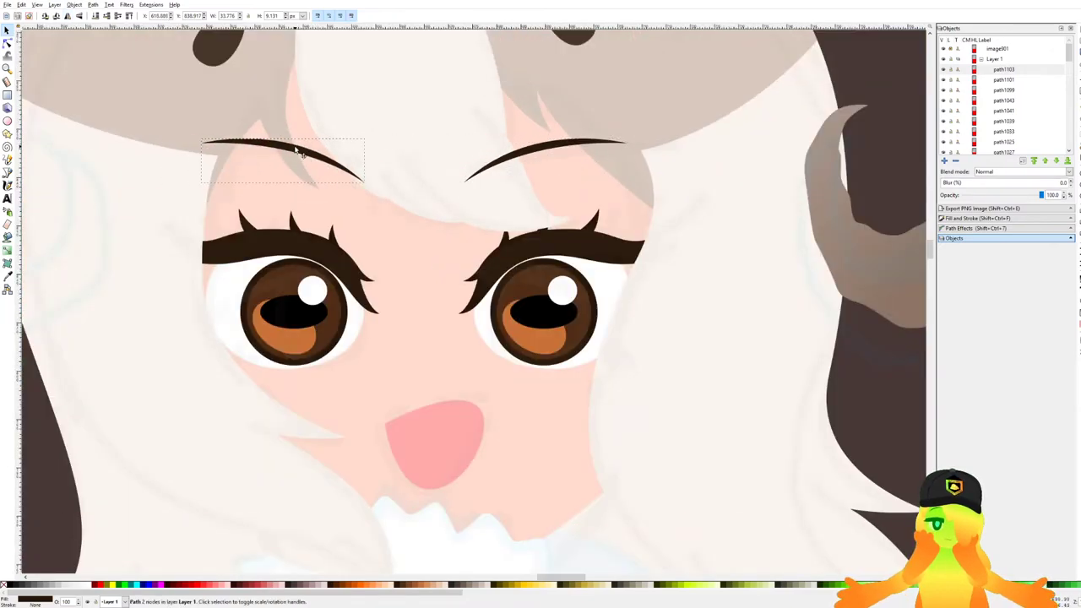
Rotate the mirrored eyebrow to a flatter angle, raise it slightly, and save the document.
left_click_drag(367, 136, 365, 126)
mouse_move(279, 150)
left_mouse_down()
mouse_move(268, 161)
mouse_move(269, 136)
left_mouse_up()
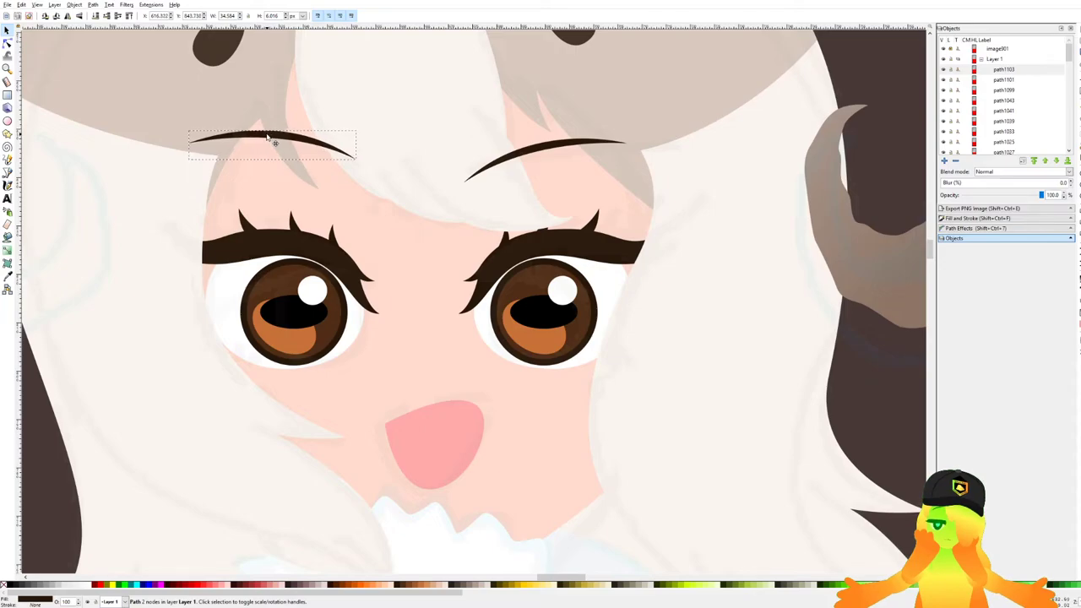
scroll(268, 137, "down", 4)
left_click(540, 209)
key("ctrl+s")
Examine the character's face and whole figure beside the reference drawing.
scroll(543, 226, "down", 4)
scroll(467, 206, "up", 7)
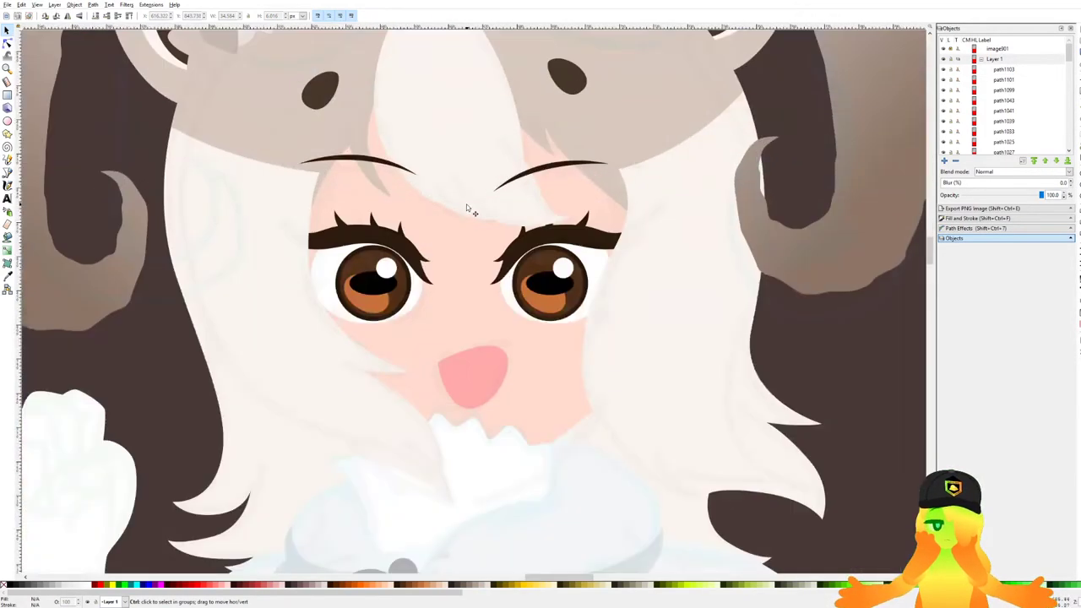
scroll(477, 211, "down", 7)
scroll(476, 175, "up", 3)
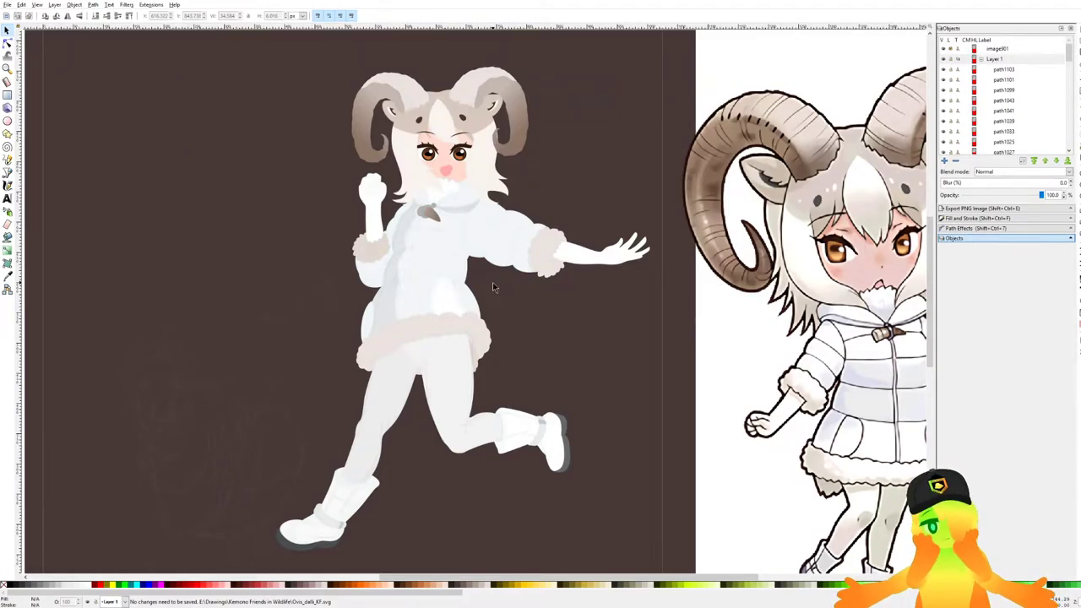
scroll(494, 281, "down", 1)
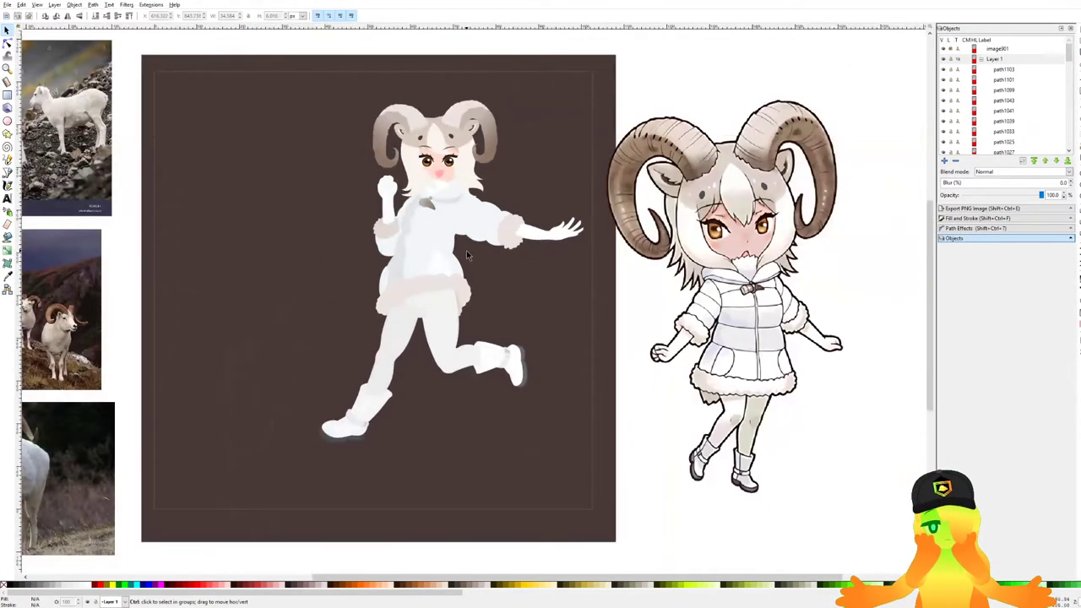
scroll(503, 361, "up", 1)
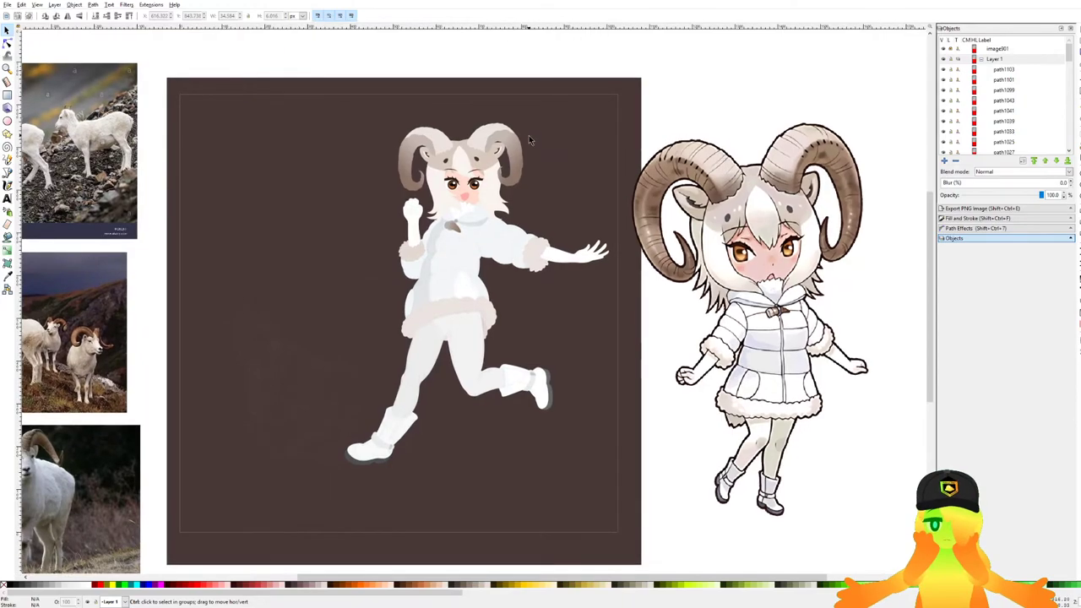
scroll(485, 148, "up", 3)
scroll(301, 187, "up", 2)
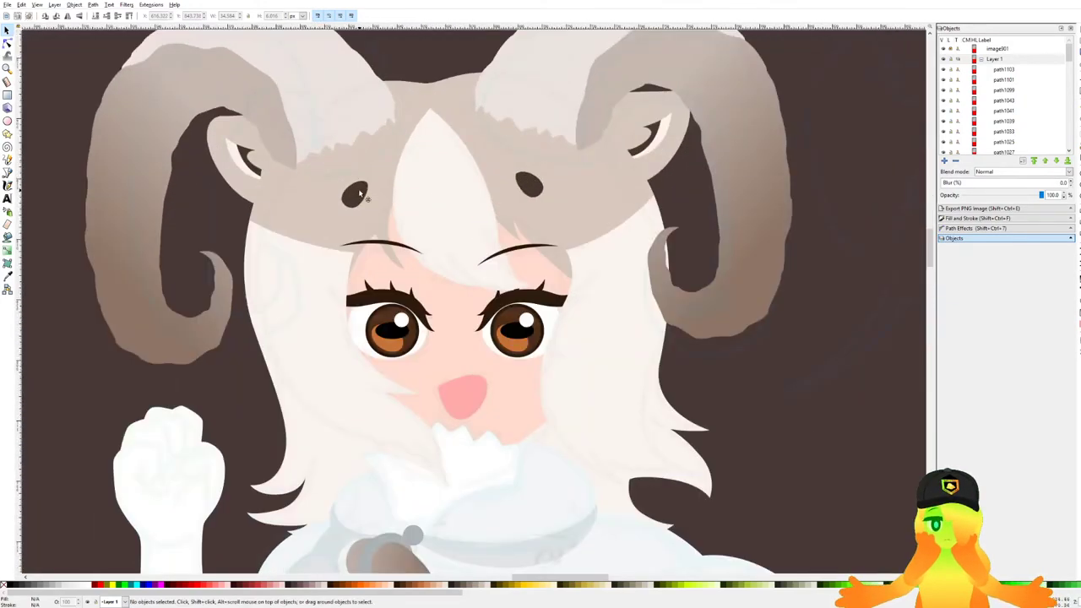
Nudge both dark forehead spots slightly outward and down.
left_click(361, 194)
key("Left")
key("Down")
left_click(525, 187)
key("Right")
key("Down")
key("Escape")
Inspect the whole figure from head to boots and compare it with the reference images.
scroll(621, 283, "down", 4)
scroll(582, 267, "up", 2)
scroll(582, 267, "down", 1)
scroll(583, 267, "down", 2)
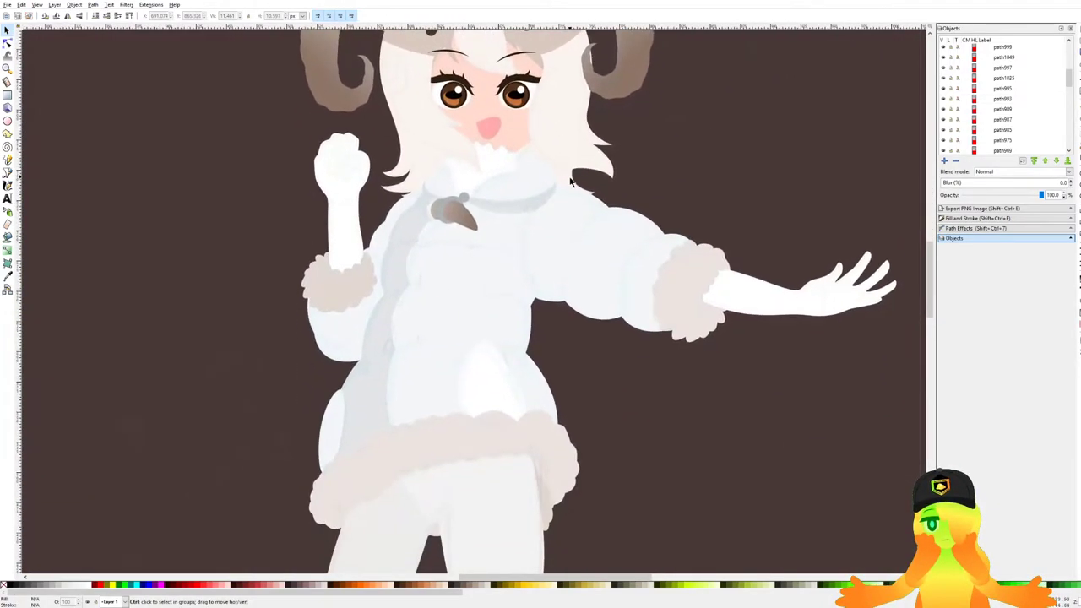
scroll(506, 295, "down", 3)
scroll(439, 298, "up", 3)
scroll(487, 270, "up", 1)
scroll(490, 265, "down", 3)
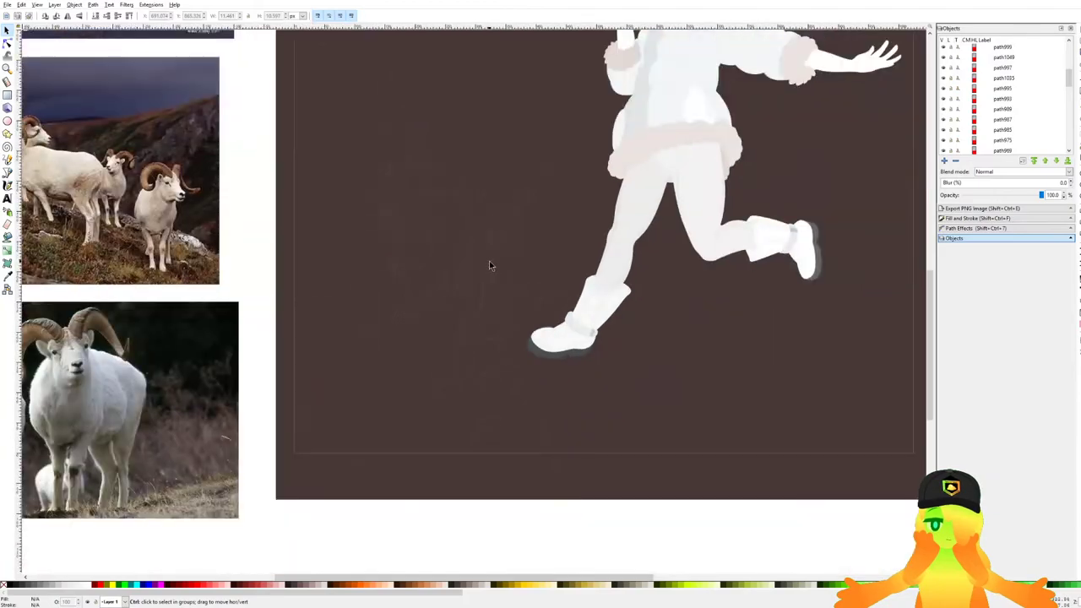
scroll(515, 257, "down", 1)
left_click_drag(515, 256, 500, 288)
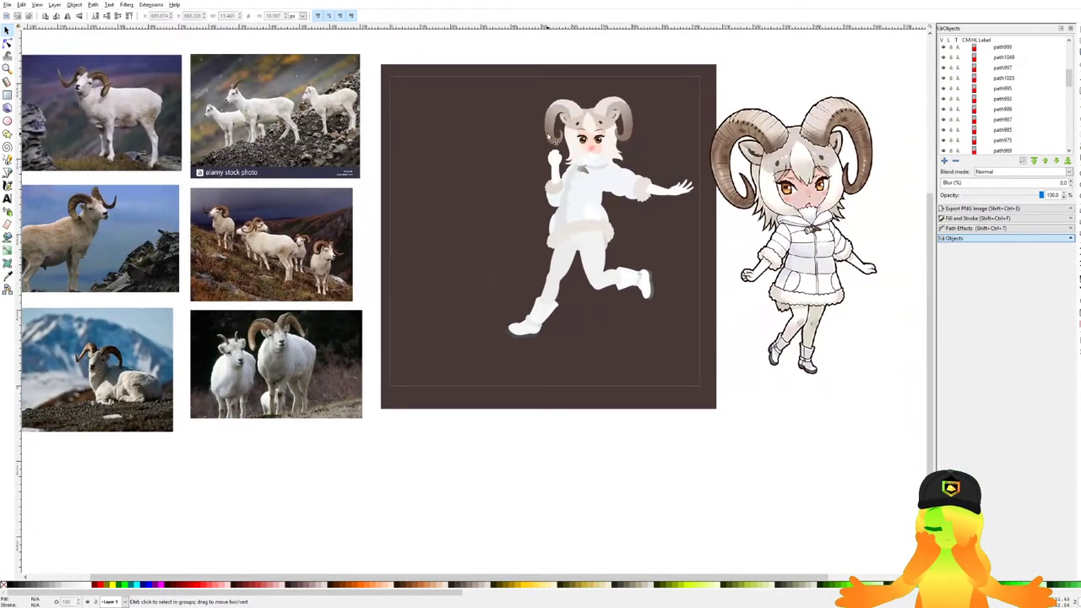
scroll(549, 161, "up", 3)
scroll(697, 145, "up", 3)
scroll(601, 221, "down", 4)
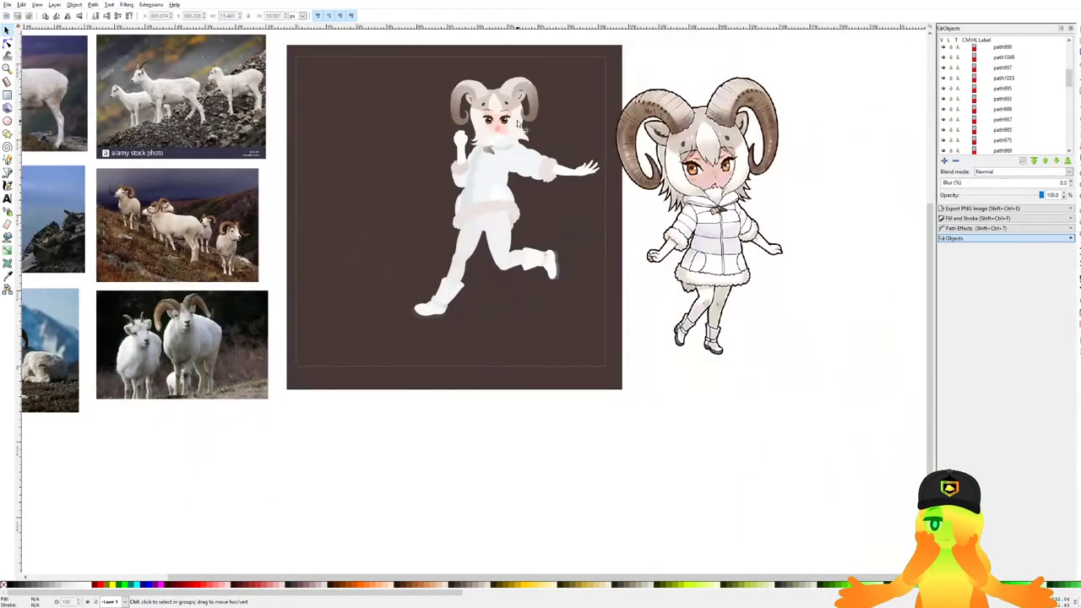
Select both eye groups together and scale them down to slightly less than their original size.
scroll(601, 224, "up", 4)
left_click_drag(606, 239, 313, 143)
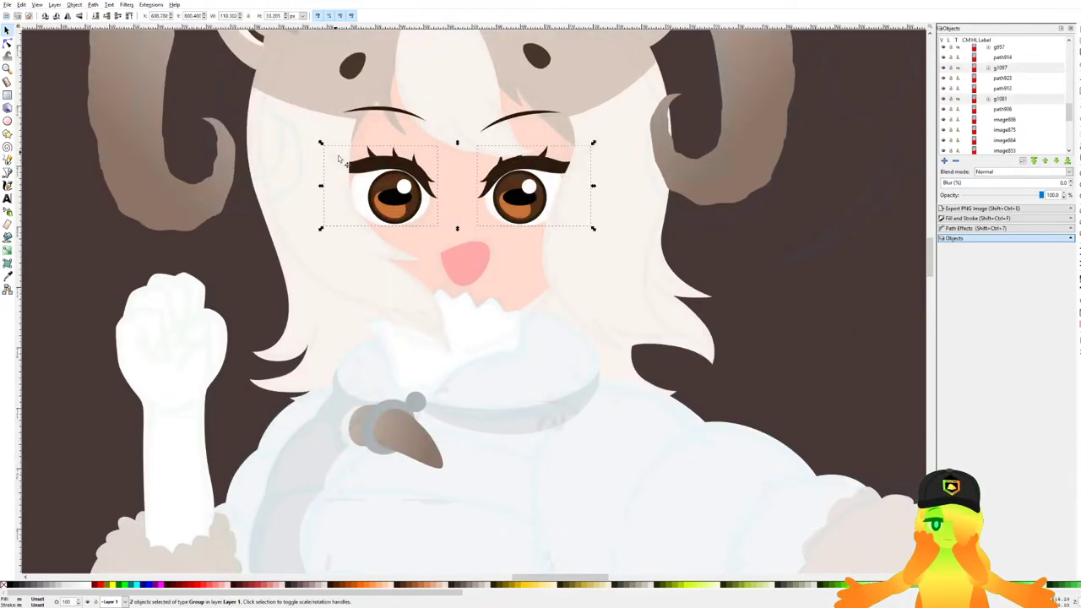
key("comma")
key("comma")
key("comma")
key("comma")
key("comma")
key("comma")
key("comma")
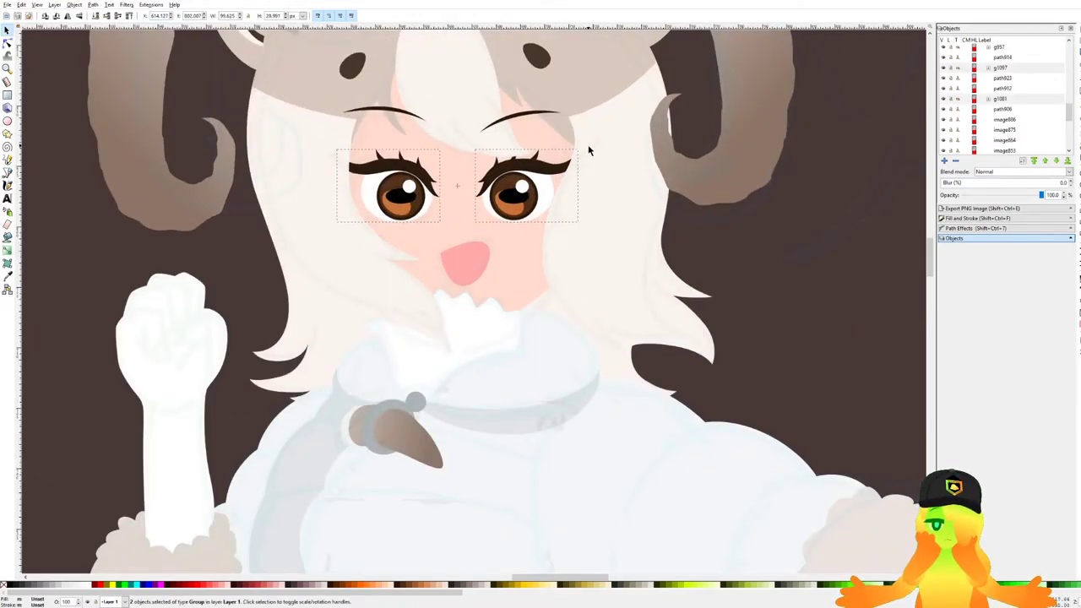
left_click_drag(586, 149, 589, 144)
left_click(766, 274)
Select both eyes and both eyebrows and rotate them together slightly counterclockwise on the face.
scroll(439, 230, "down", 5)
scroll(478, 249, "down", 1)
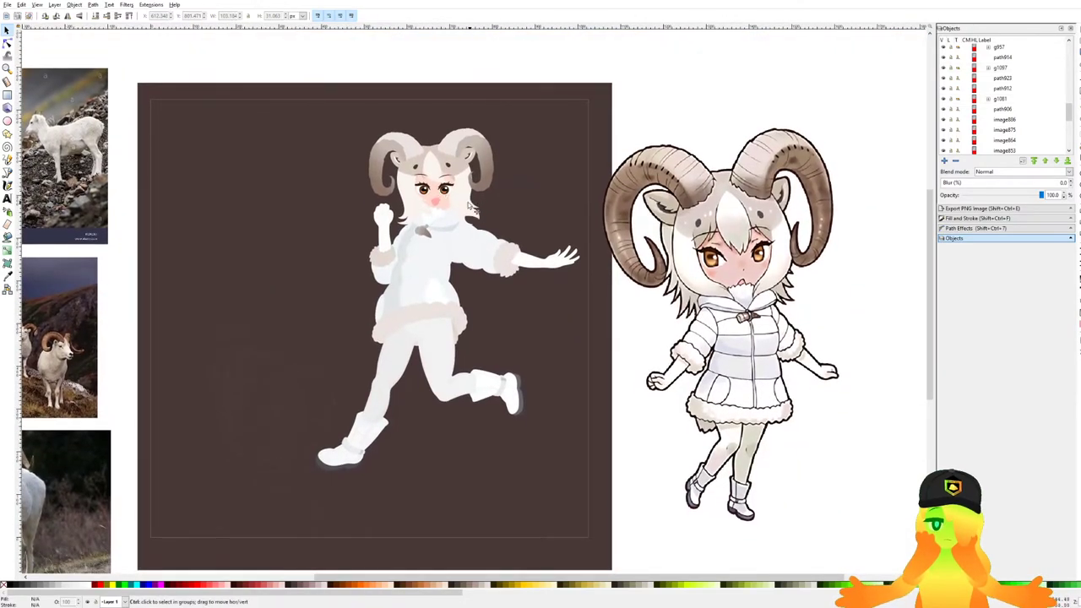
scroll(455, 216, "up", 4)
scroll(448, 203, "down", 4)
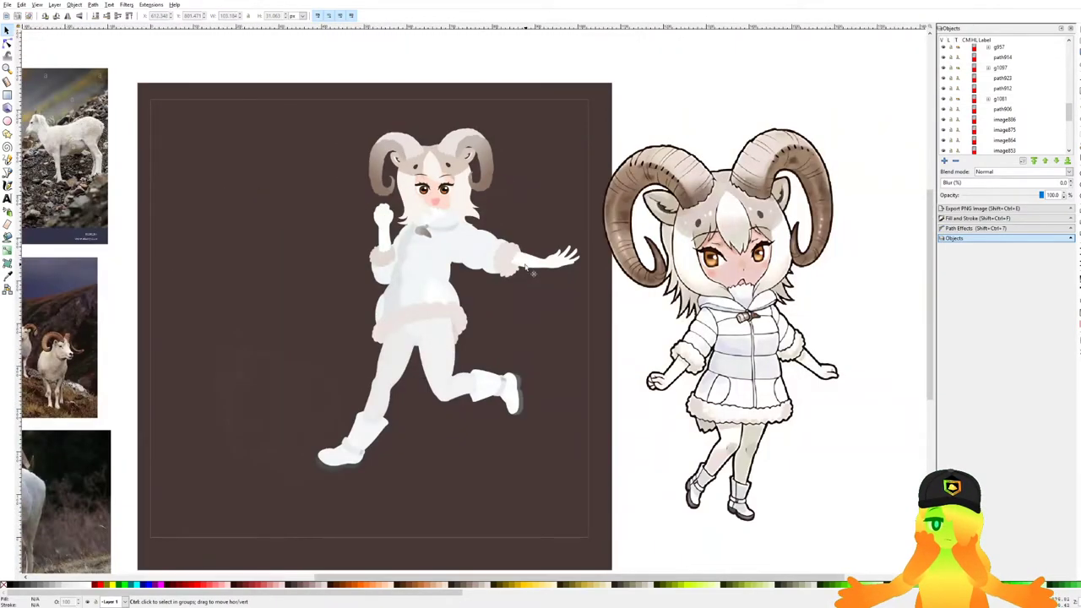
scroll(437, 174, "up", 3)
scroll(490, 263, "up", 1)
left_click_drag(295, 185, 515, 285)
key("Escape")
left_click_drag(518, 227, 287, 130)
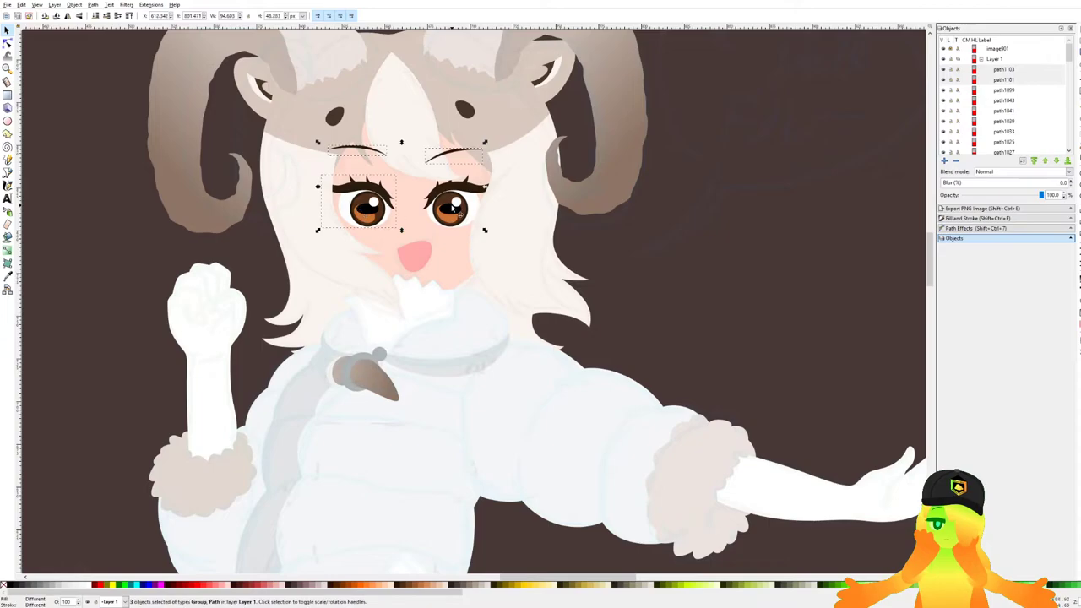
left_click_drag(499, 143, 498, 144)
left_click(628, 226)
Inspect the mouth up close and check the whole figure against the reference drawing.
scroll(402, 244, "up", 2)
left_click(419, 267)
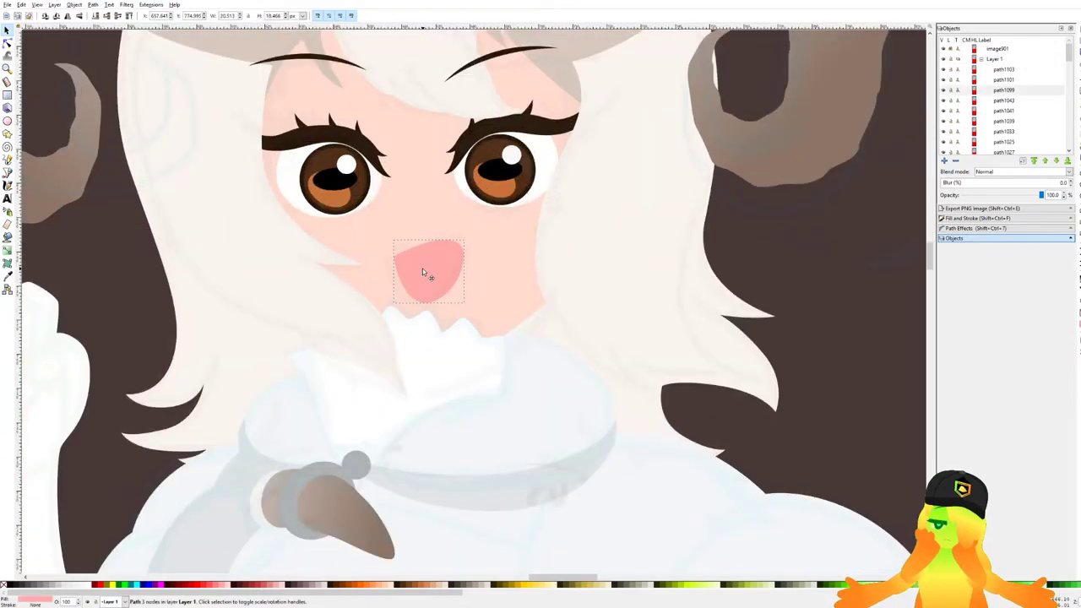
left_click(863, 277)
scroll(482, 196, "down", 5)
left_click_drag(536, 232, 553, 221)
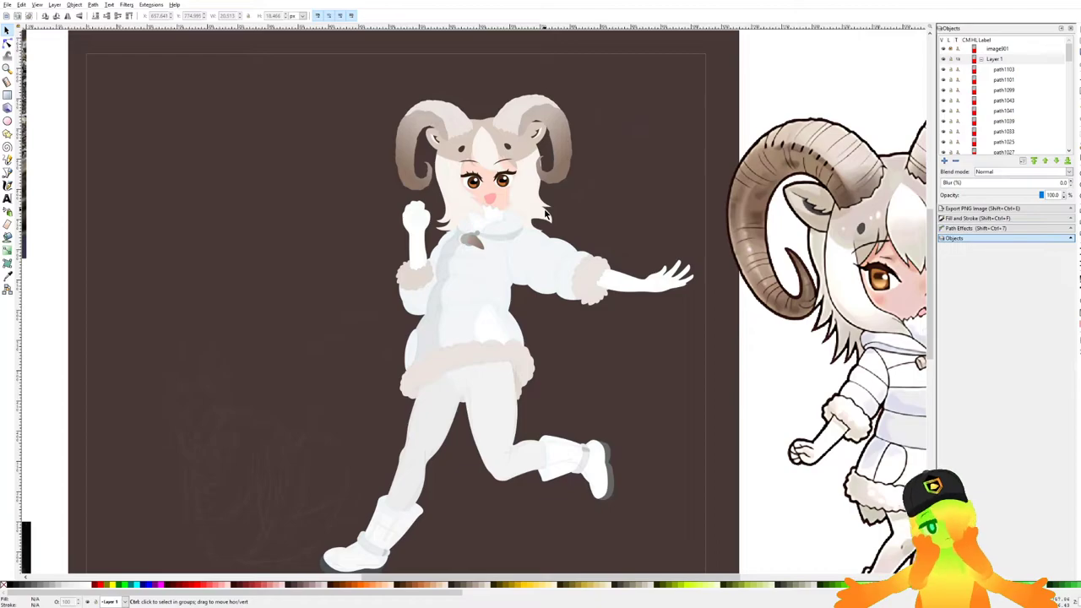
scroll(551, 213, "down", 5)
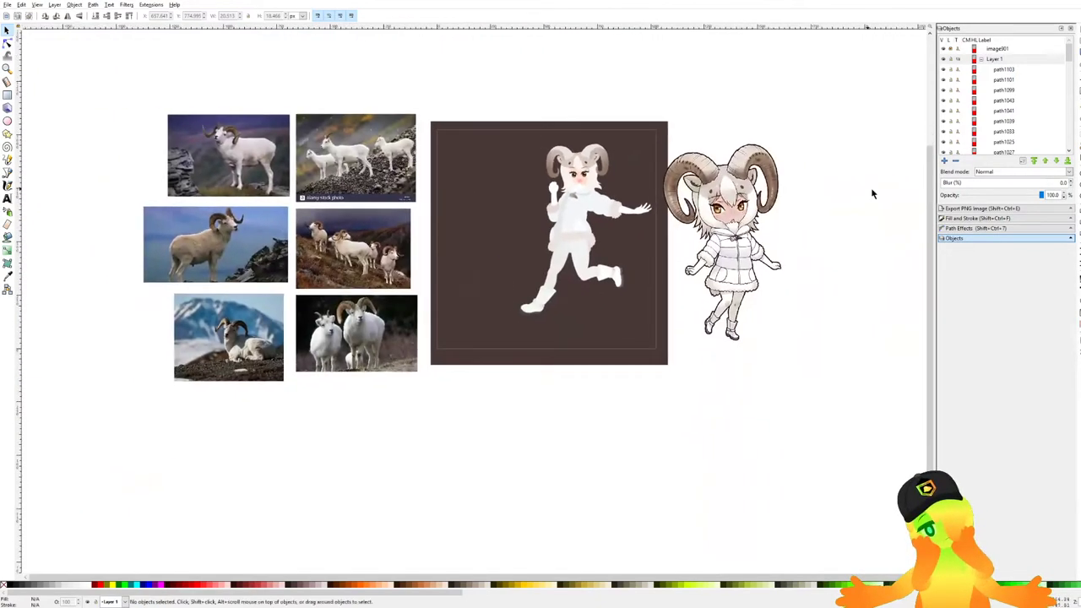
scroll(1041, 95, "down", 3)
Select the brown background square and change its flat fill to a linear gradient.
left_click_drag(1069, 71, 1069, 146)
left_click(1040, 149)
left_click(952, 219)
left_click_drag(577, 268, 556, 257)
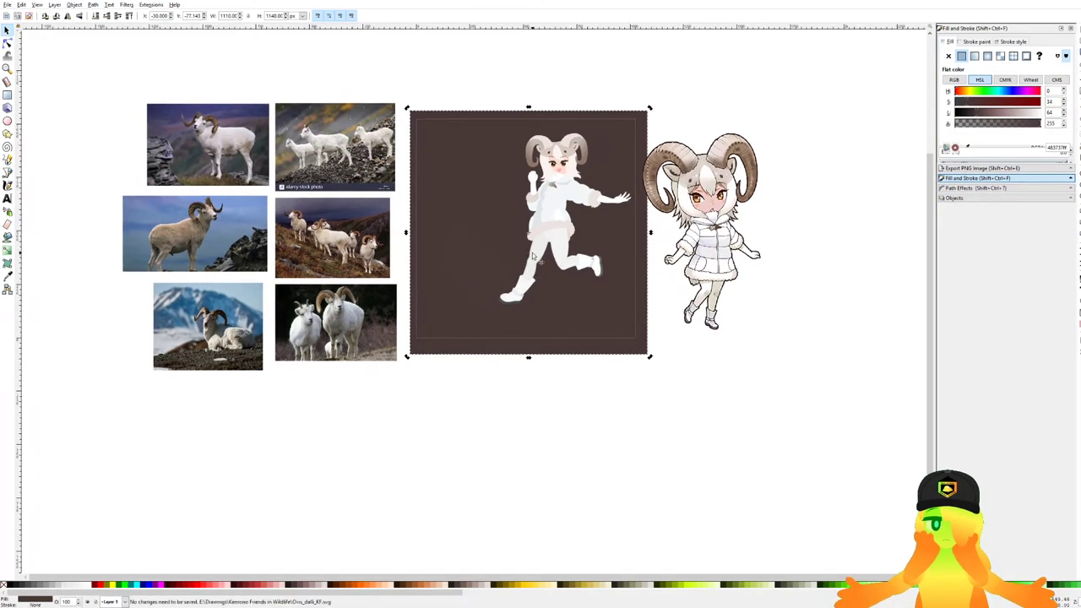
scroll(556, 224, "up", 1)
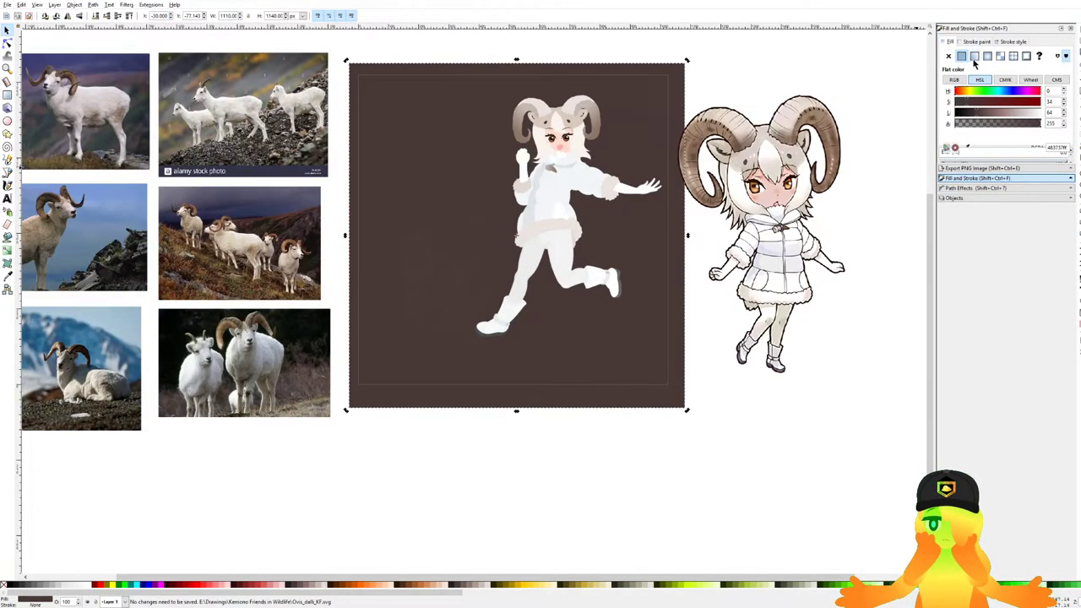
left_click(973, 56)
left_click(945, 159)
Recolour the background gradient's start stop to a bright sky blue with hue 142 and lightness 152.
left_click(350, 237)
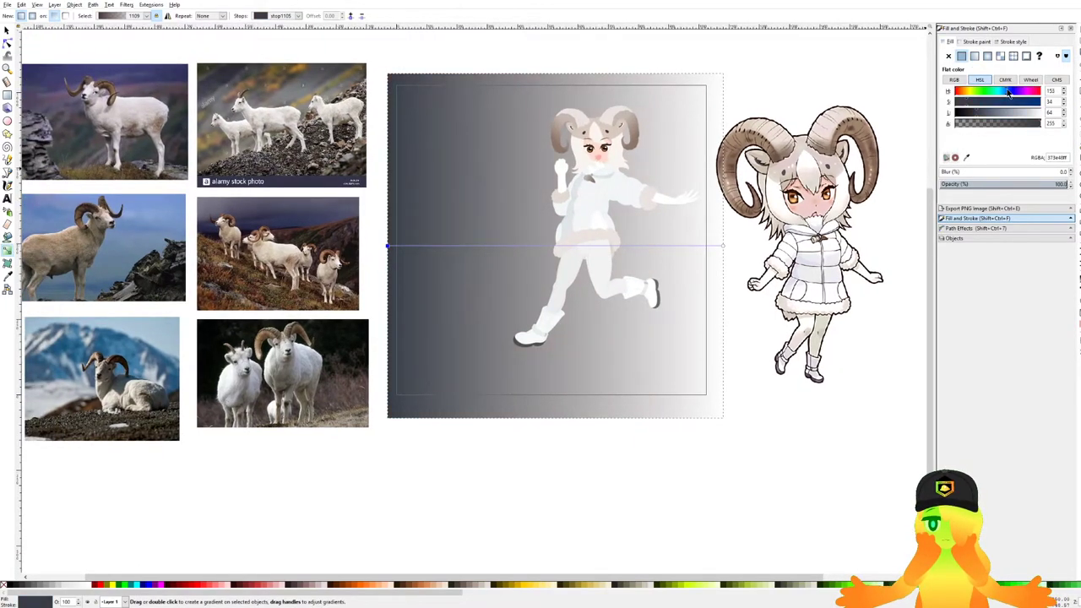
left_click(1002, 92)
mouse_move(1008, 118)
left_mouse_down()
mouse_move(1017, 114)
mouse_move(1007, 116)
mouse_move(1005, 94)
left_mouse_up()
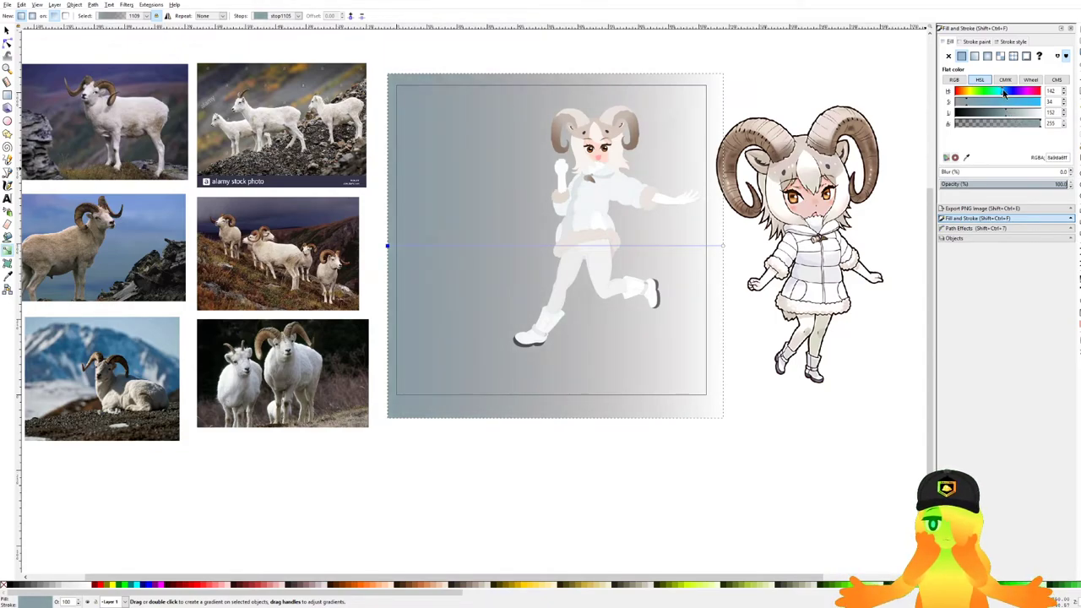
Make the gradient's end stop an opaque pale grey-blue with hue 142, saturation 68 and lightness 205, and save the document.
left_click(722, 246)
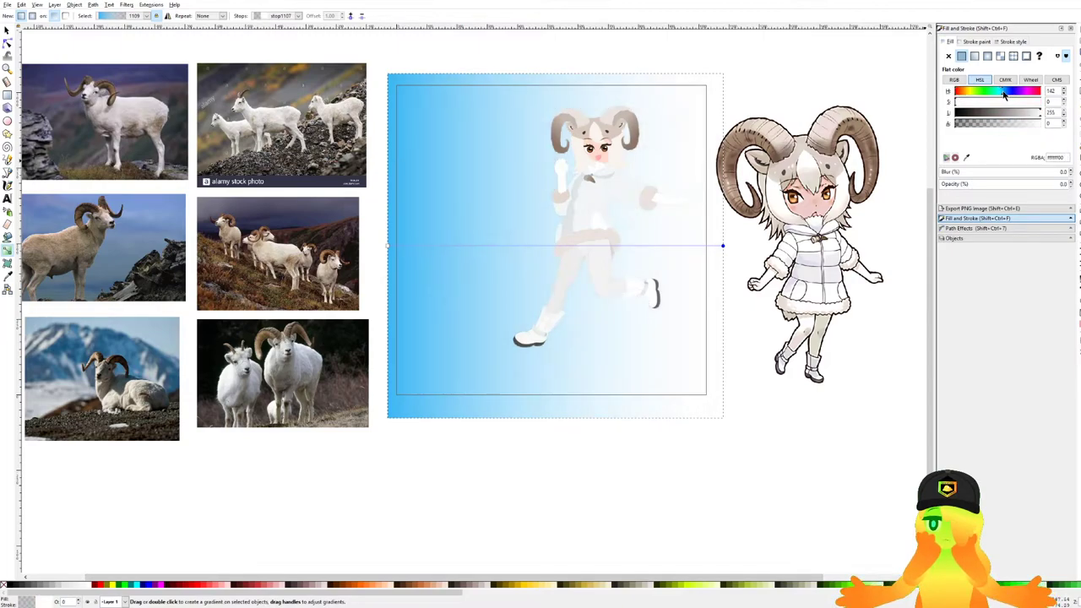
left_click(1029, 114)
mouse_move(1022, 114)
left_mouse_down()
mouse_move(994, 114)
mouse_move(1018, 114)
left_mouse_up()
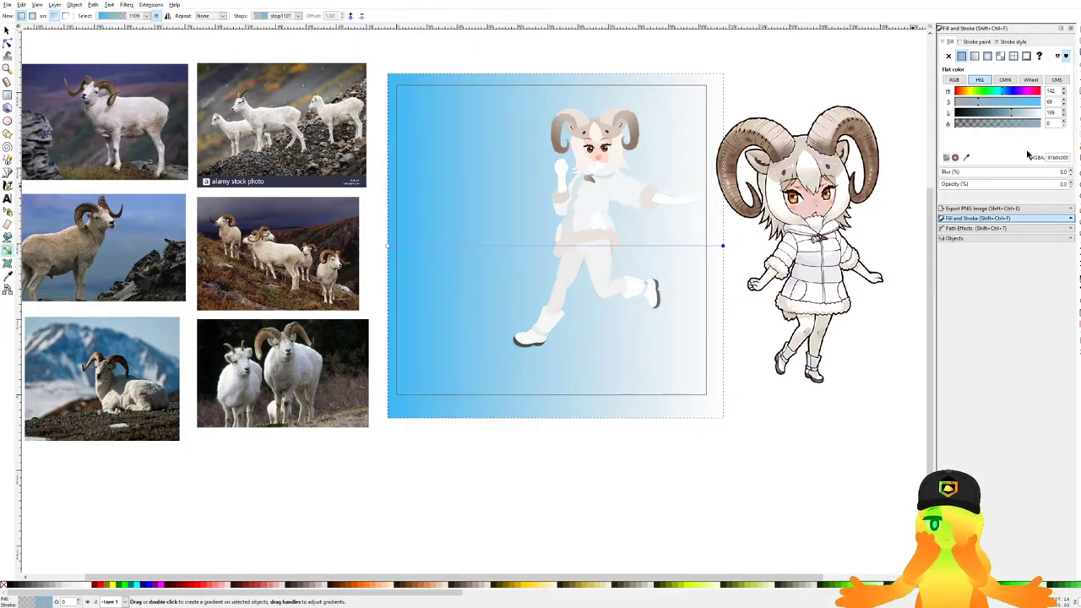
key("Return")
key("ctrl+s")
left_click(1026, 114)
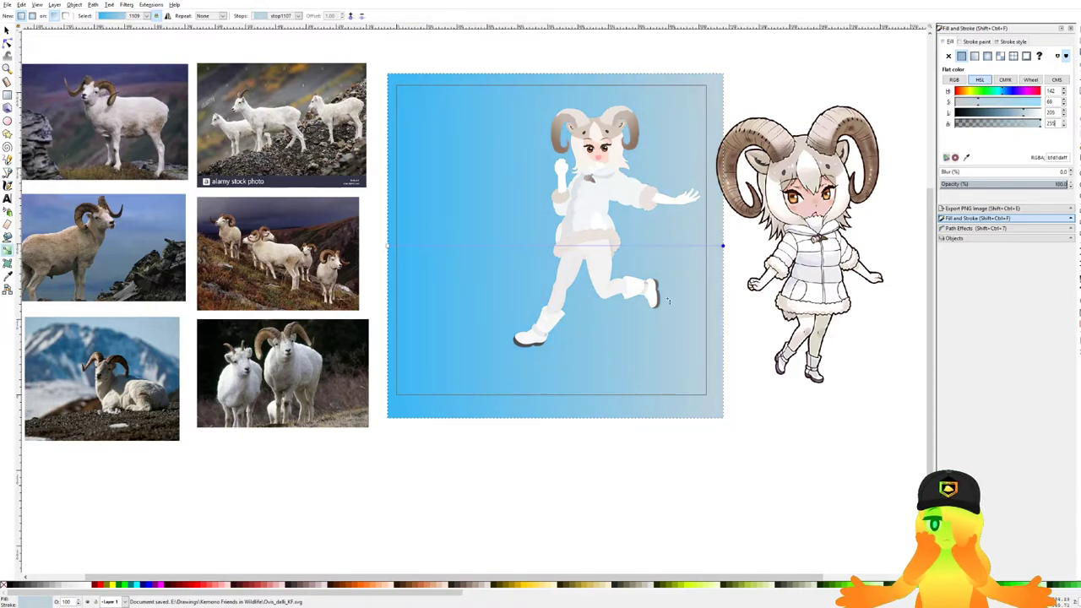
Mute the gradient's start stop to a softer blue with hue 144, saturation 153 and lightness 152.
left_click_drag(752, 255, 808, 228)
left_click(443, 219)
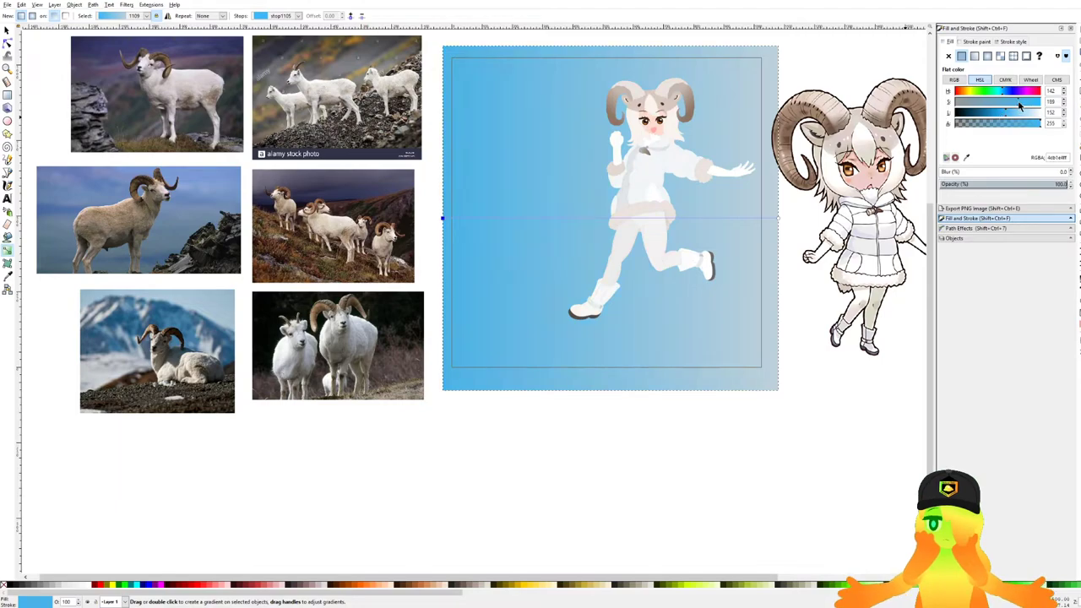
left_click_drag(1004, 95, 1005, 97)
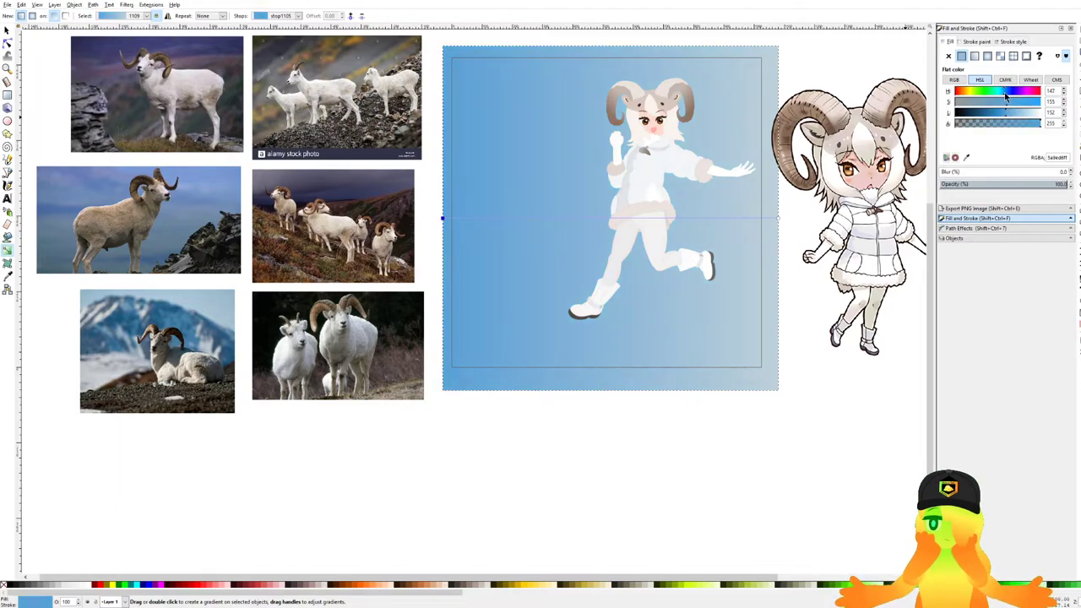
Angle the background gradient by moving its start point up and beyond the square's edge, and lower its end point slightly.
left_click_drag(456, 239, 392, 62)
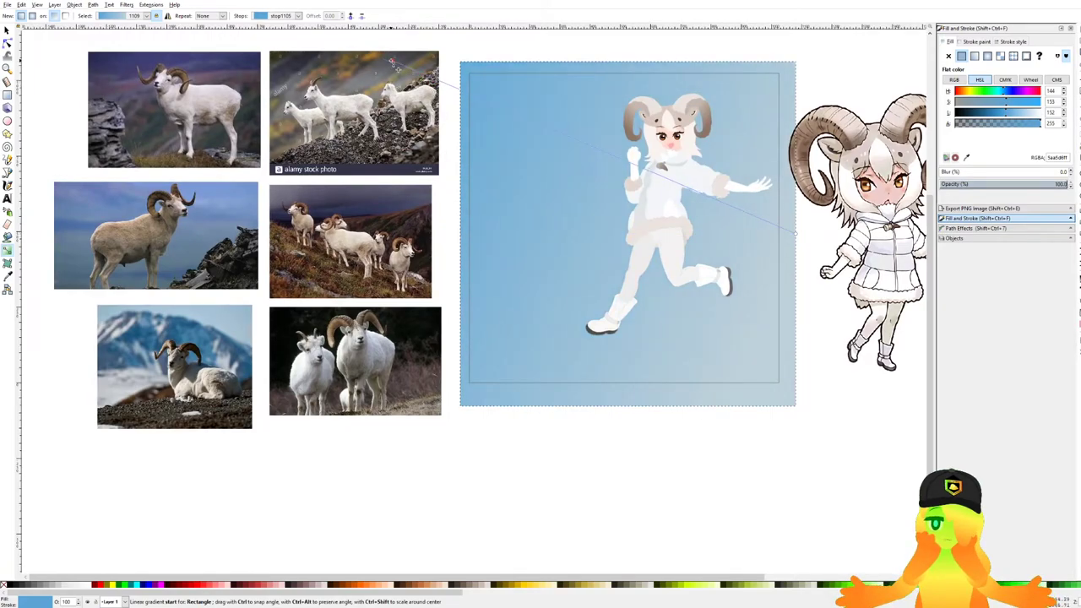
scroll(720, 267, "up", 2)
scroll(727, 250, "down", 3)
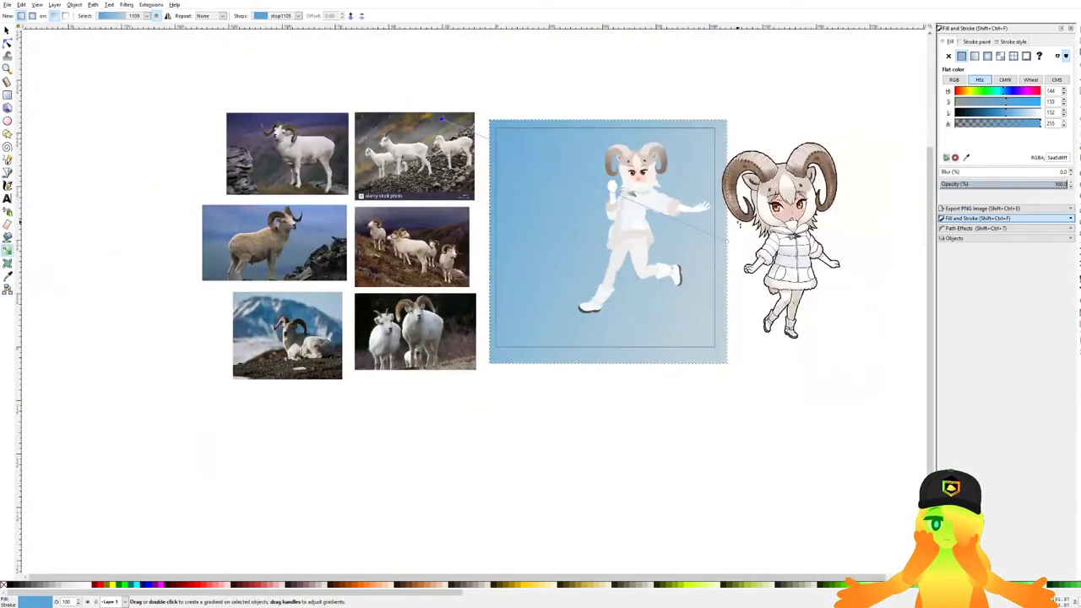
mouse_move(747, 246)
left_mouse_down()
mouse_move(702, 237)
mouse_move(726, 249)
left_mouse_up()
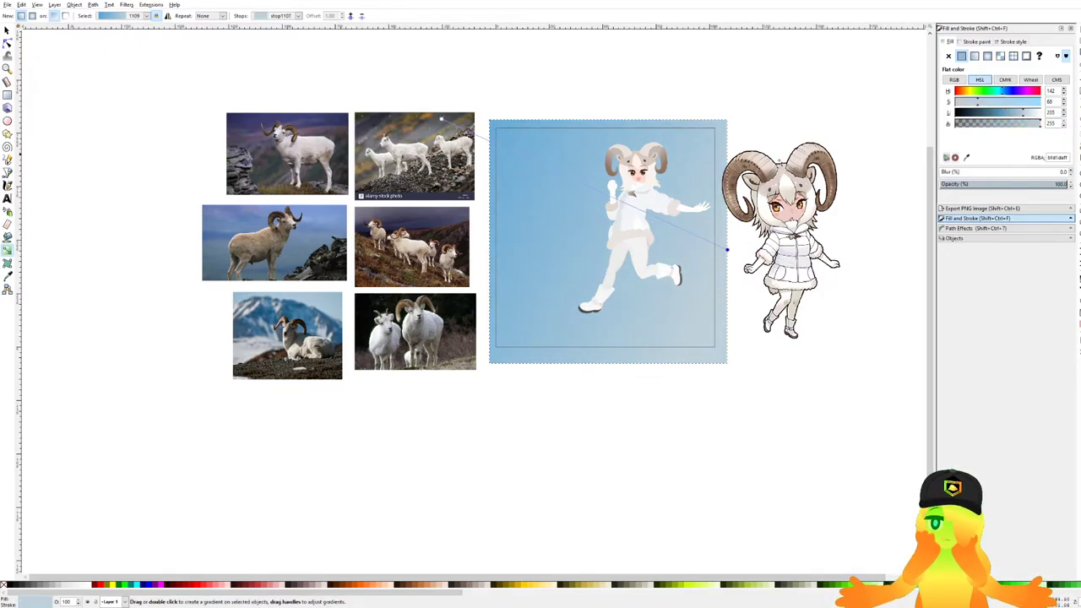
Lighten the background gradient's end stop to a lightness of 219 and save the document.
left_click_drag(1024, 112, 1030, 114)
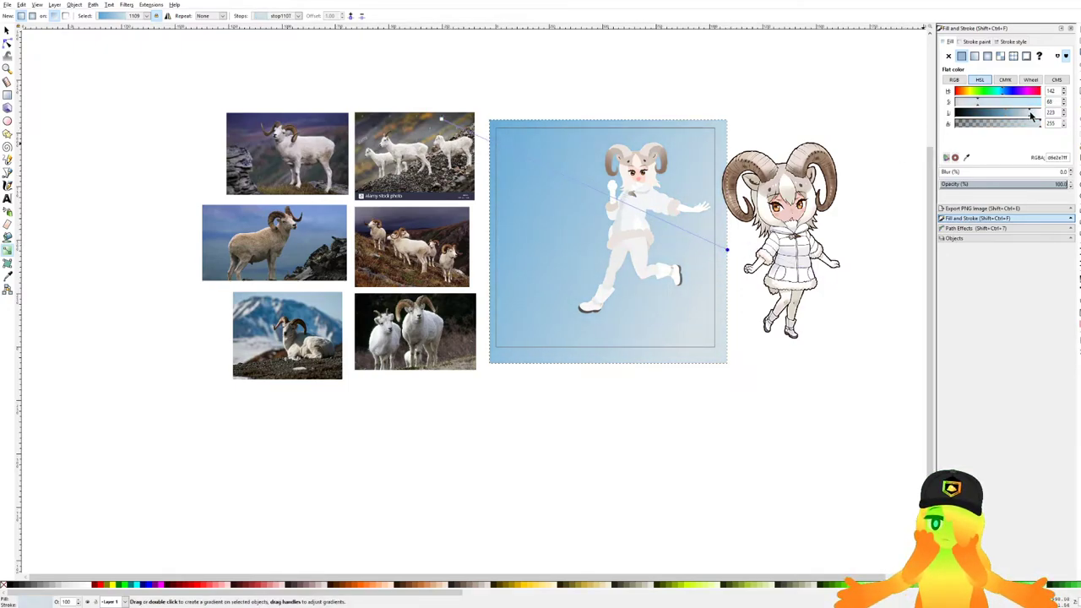
key("ctrl+s")
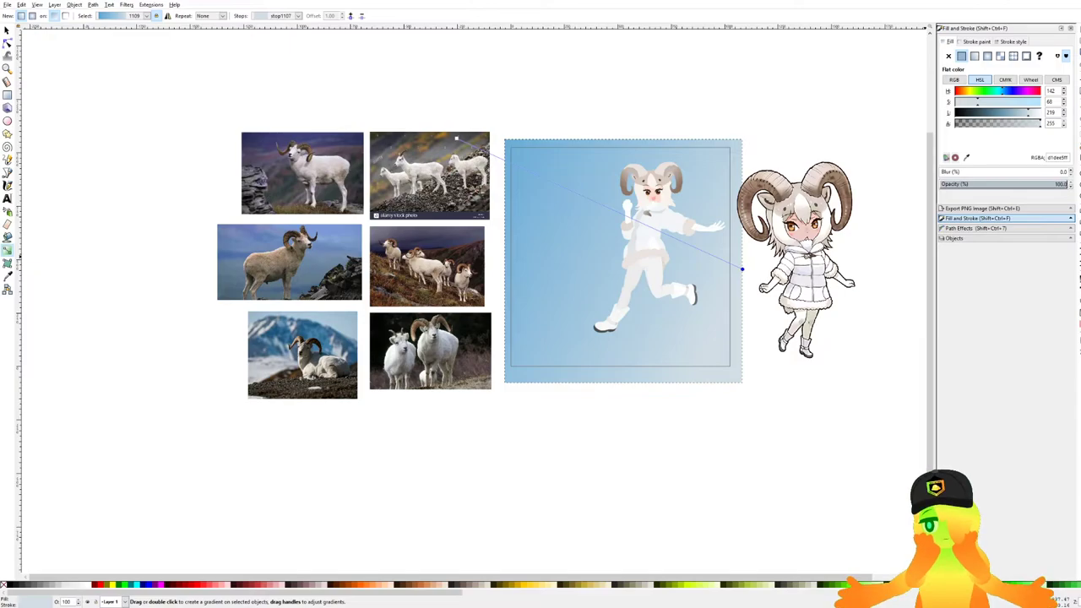
left_click_drag(726, 355, 684, 334)
scroll(685, 242, "up", 1)
key("ctrl+s")
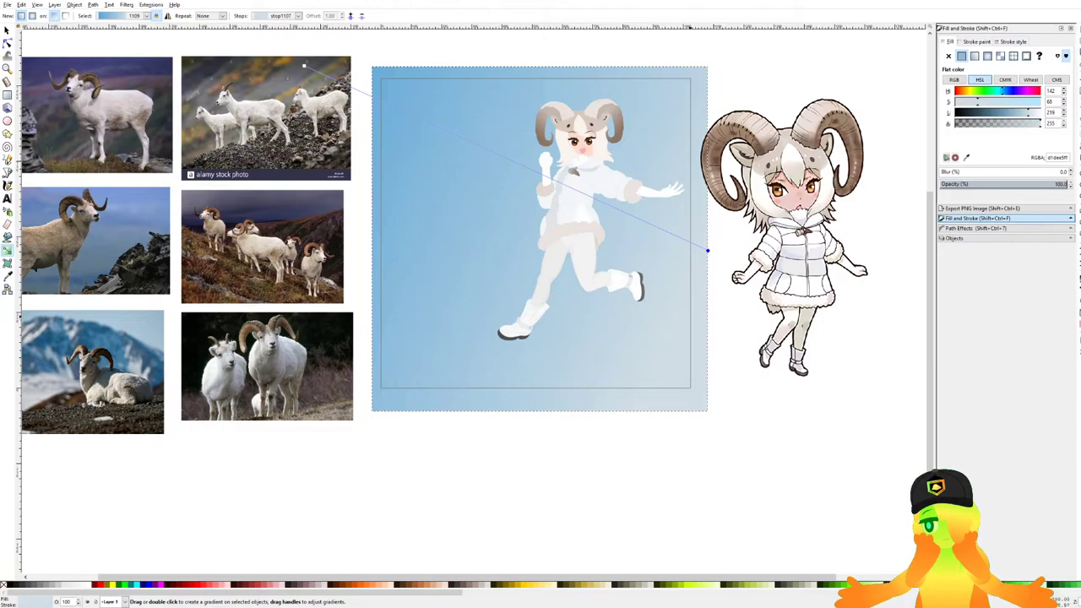
left_click_drag(676, 307, 691, 313)
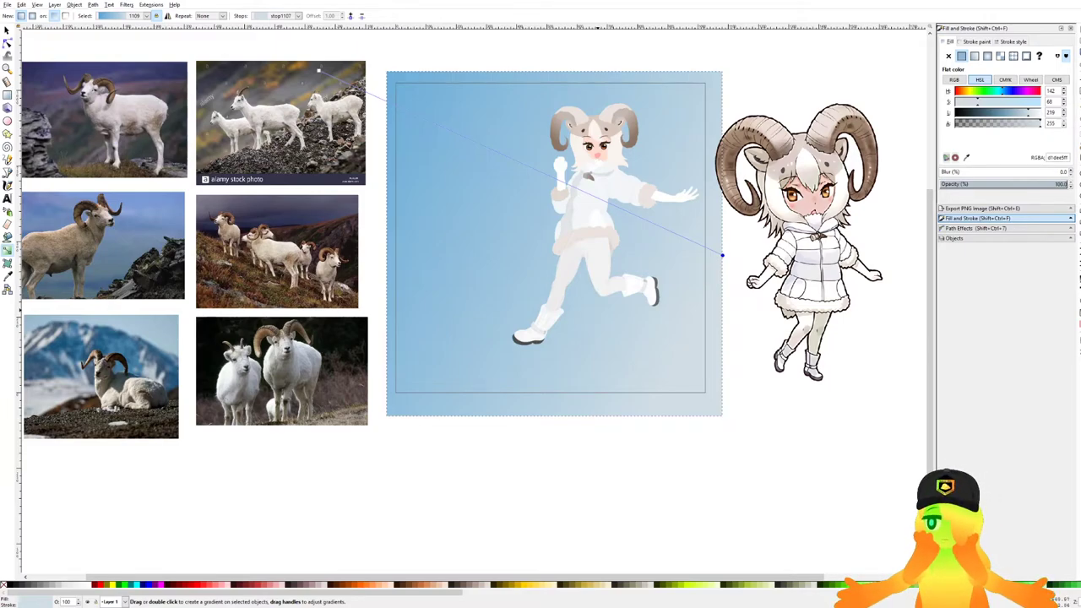
left_click_drag(599, 302, 633, 314)
key("ctrl+s")
scroll(647, 198, "up", 1)
scroll(552, 202, "down", 1)
key("ctrl+s")
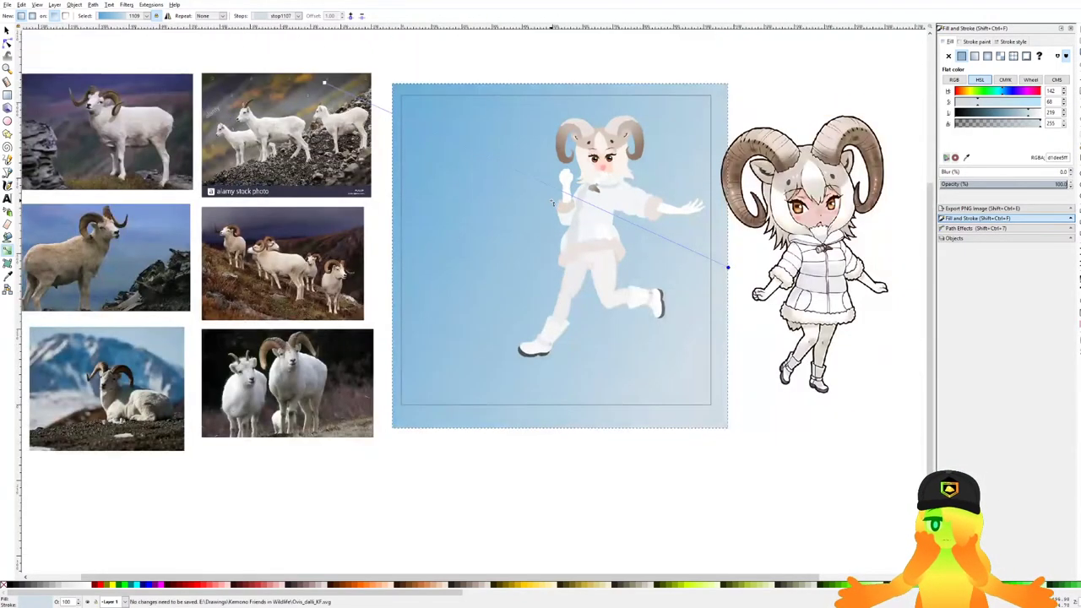
Darken the background gradient's start stop to a lightness of 133 and save the document.
left_click(324, 82)
left_click(1000, 111)
key("ctrl+s")
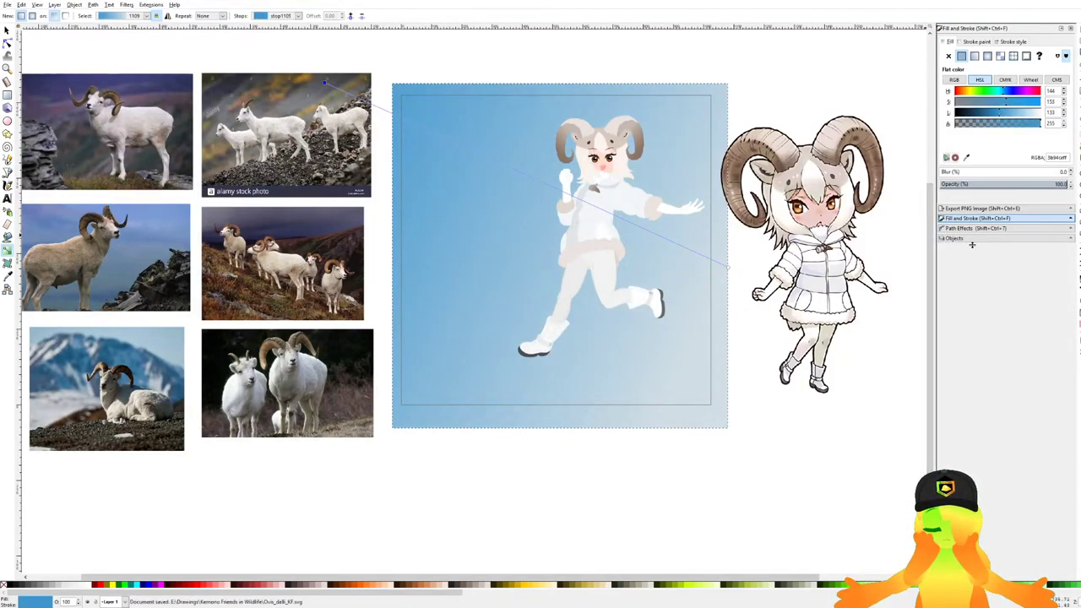
Hide the gradient background square and save the document.
left_click(972, 238)
left_click(943, 149)
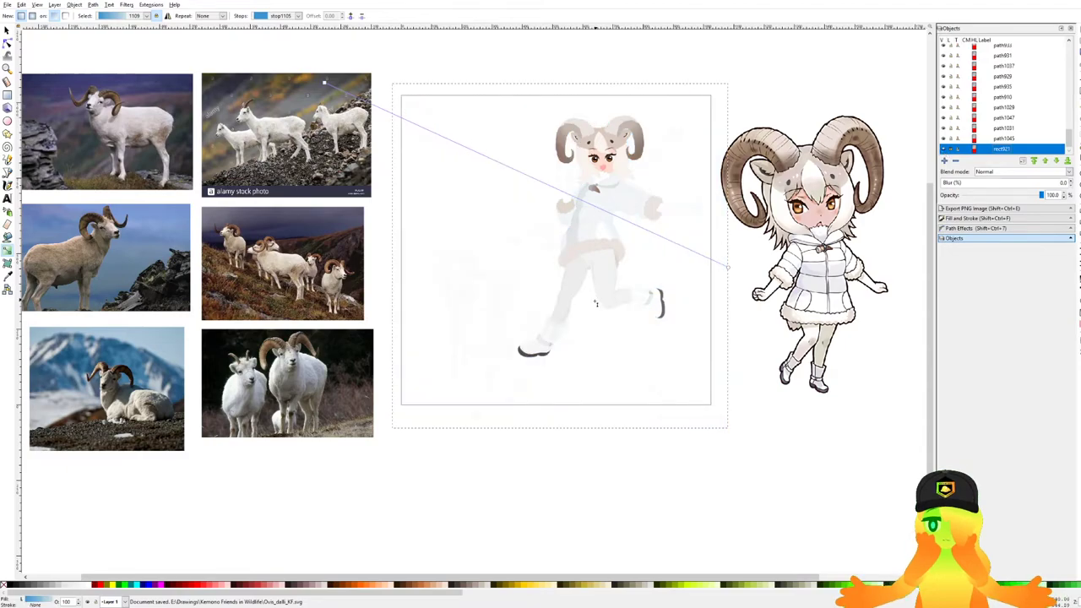
key("ctrl+s")
Draw a rectangle about 823 by 887 px over the sheep sketch and send it behind all other objects.
scroll(515, 354, "up", 2)
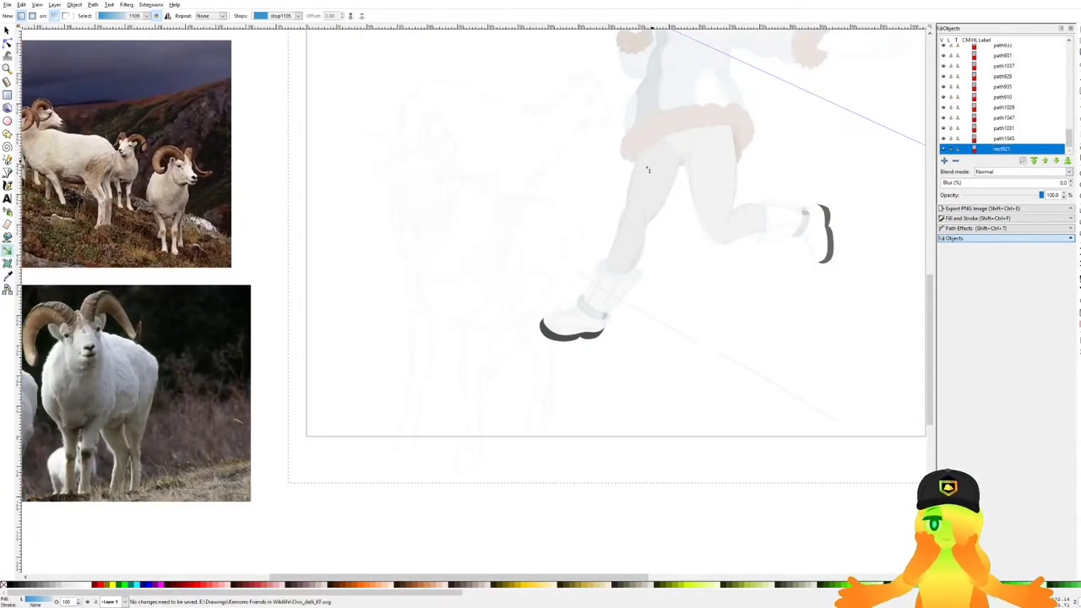
scroll(683, 166, "down", 1)
key("r")
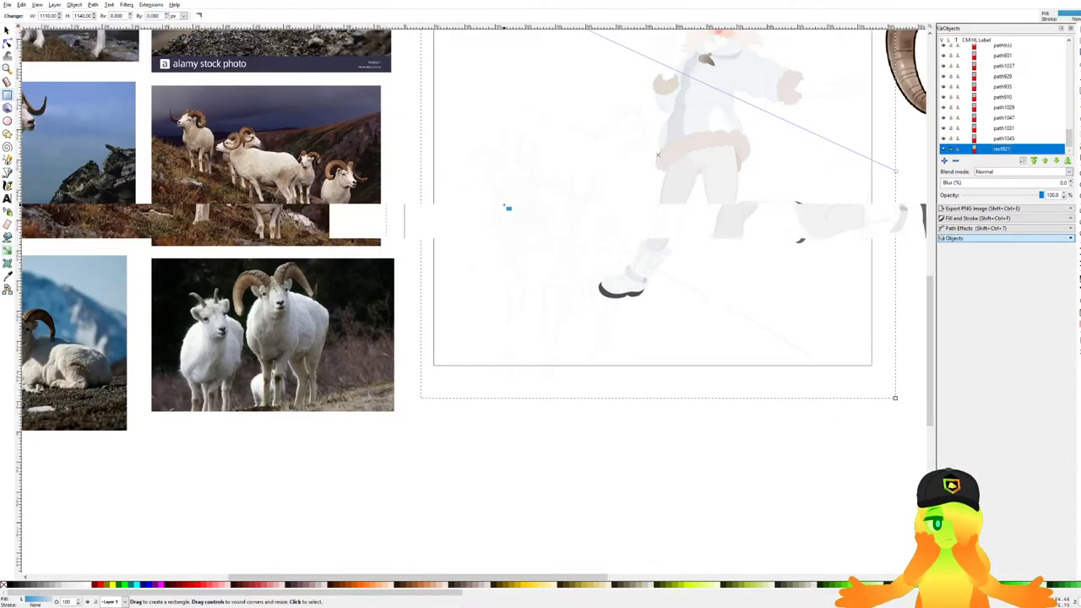
scroll(505, 207, "up", 1)
scroll(582, 335, "down", 1)
left_click_drag(434, 470, 786, 93)
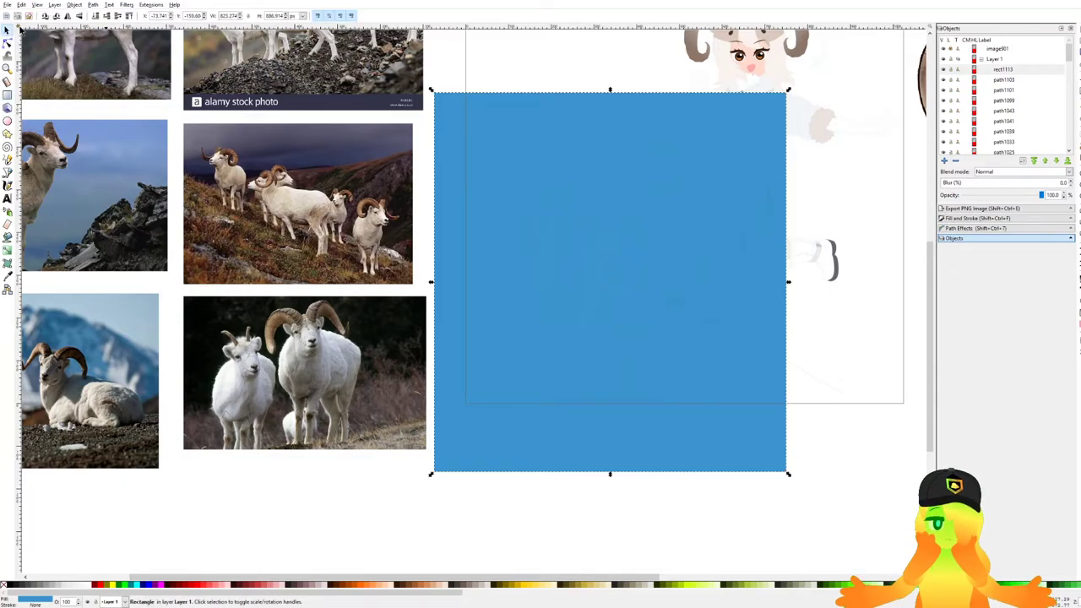
left_click(94, 17)
scroll(500, 259, "up", 3)
scroll(500, 260, "down", 2)
Darken the new rectangle's fill to a deep navy with lightness 45, deselect it, and save the document.
left_click(981, 218)
left_click(963, 114)
left_click_drag(963, 113, 971, 115)
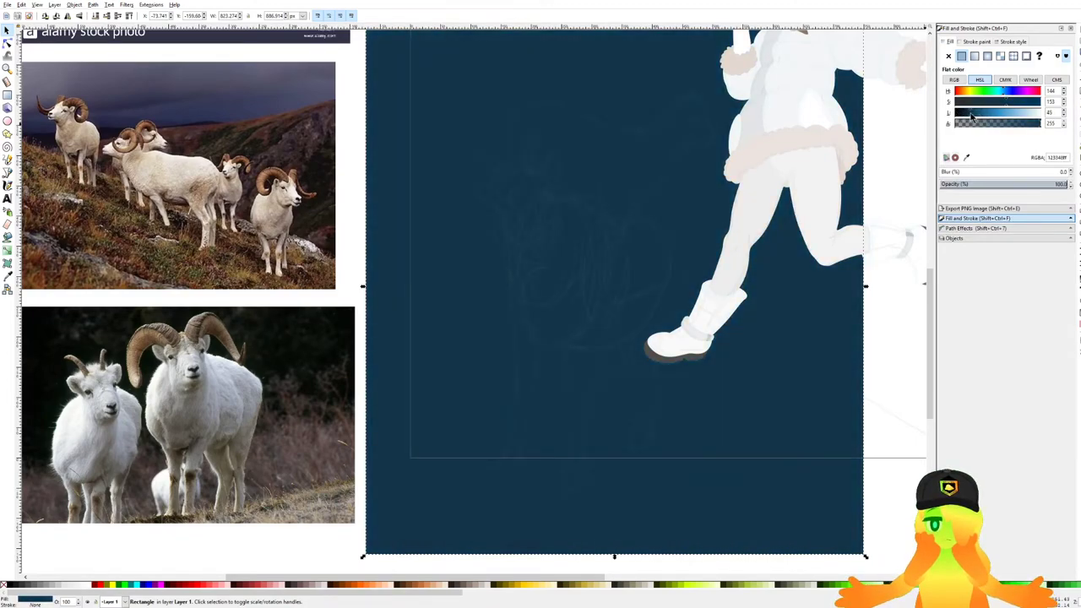
scroll(723, 203, "down", 2)
left_click(704, 371)
key("ctrl+s")
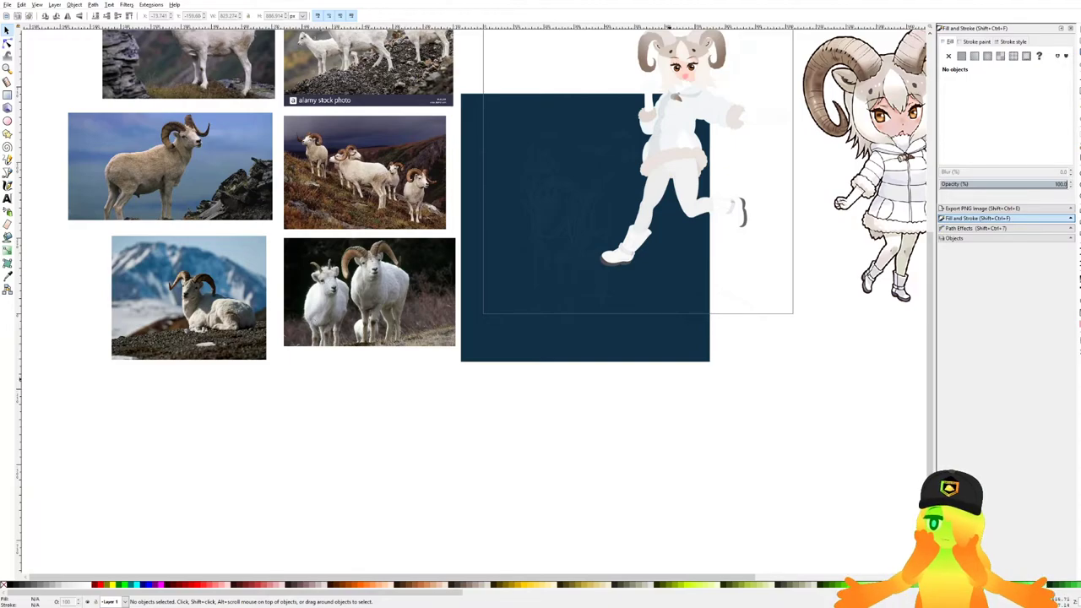
Examine how well the sheep's faint sketch lines read against the dark rectangle.
left_click_drag(615, 335, 596, 388)
scroll(599, 314, "up", 2)
key("ctrl+s")
scroll(613, 264, "up", 2)
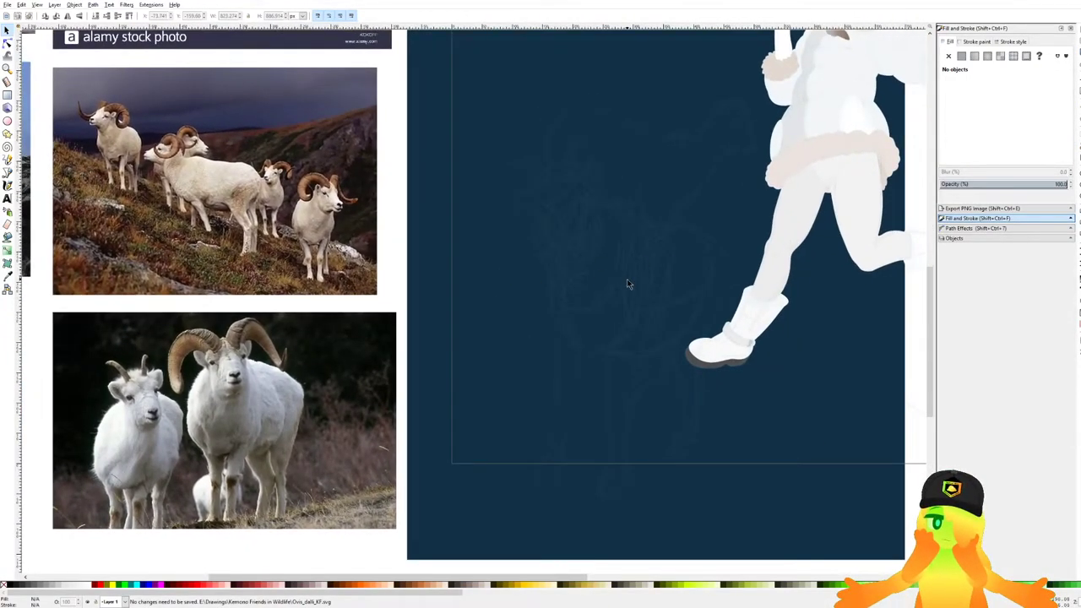
key("b")
scroll(625, 243, "up", 1)
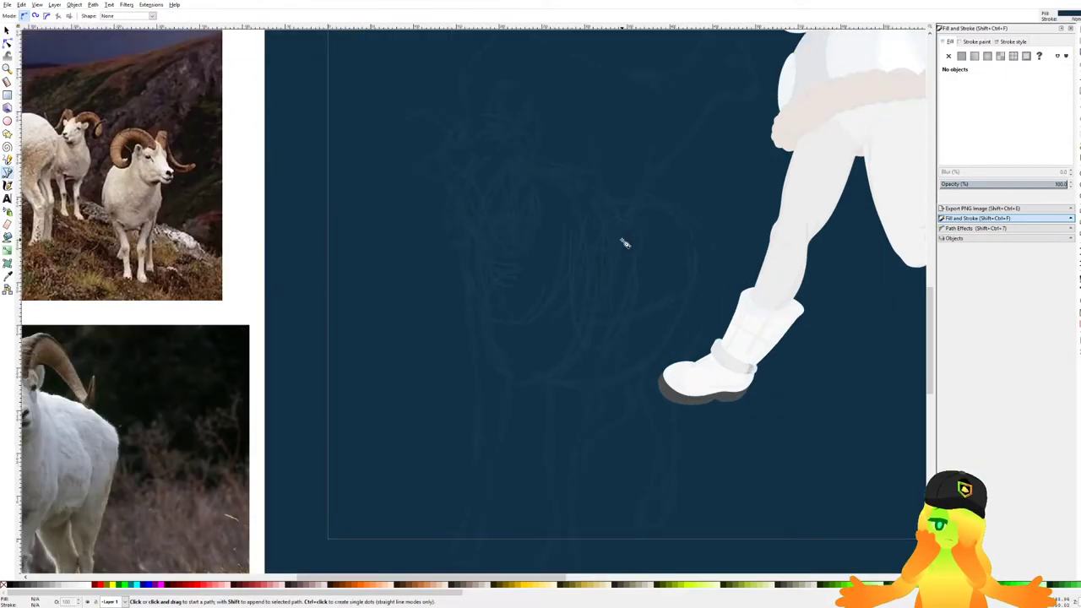
key("ctrl+s")
scroll(608, 214, "down", 3)
scroll(593, 211, "up", 4)
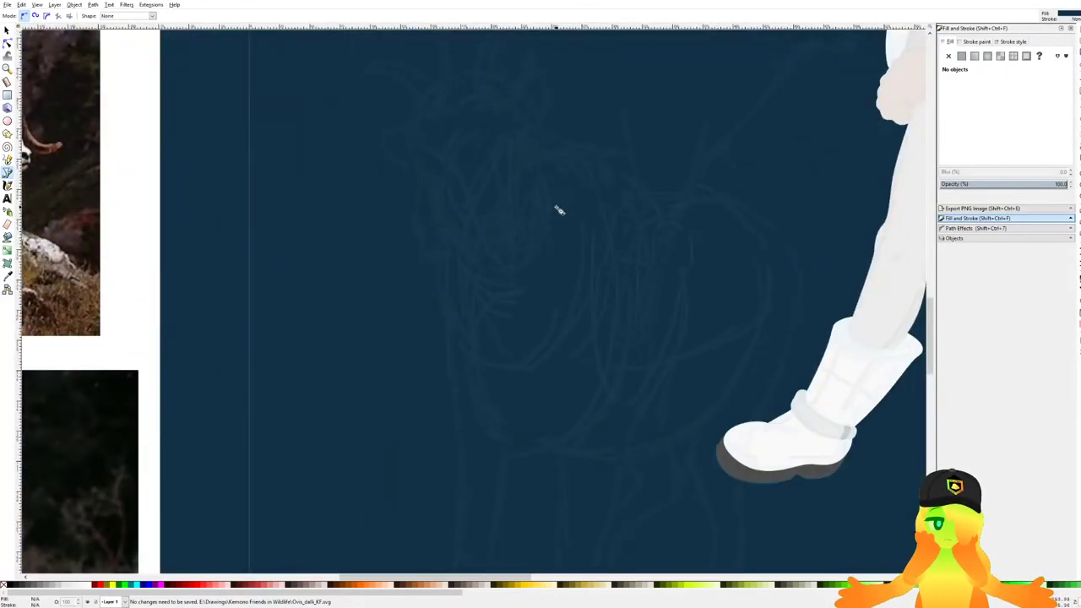
Set the sketch image's opacity to 15% and save the document.
scroll(558, 209, "down", 2)
left_click(979, 240)
left_click_drag(1067, 86, 1067, 46)
left_click(996, 48)
type("15")
key("Return")
key("ctrl+s")
scroll(567, 203, "up", 3)
key("ctrl+s")
Delete the dark navy rectangle behind the sketch and save the document.
left_click_drag(1069, 49, 1073, 150)
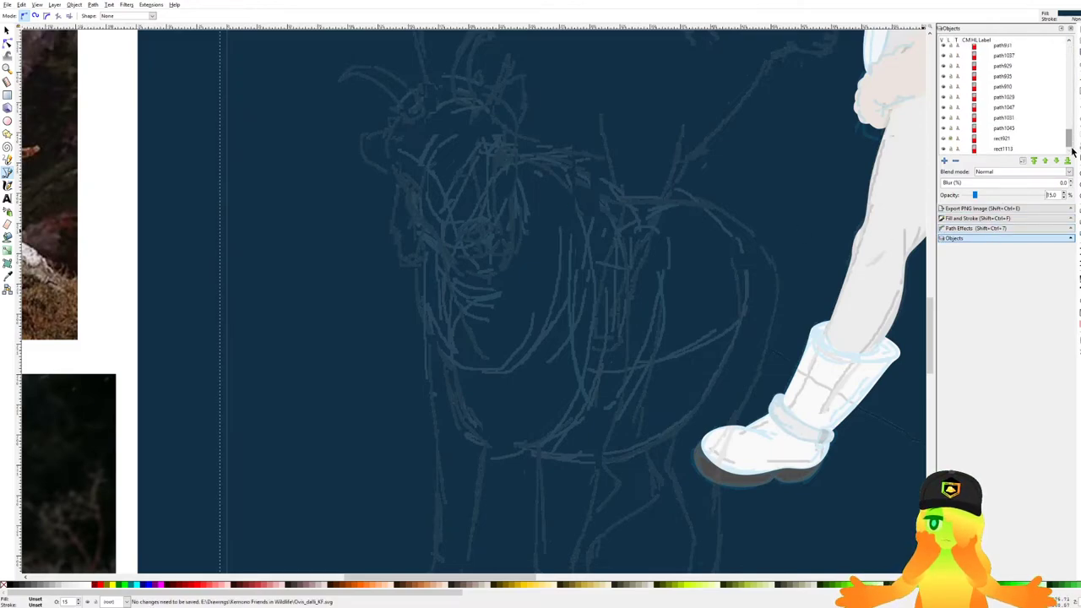
left_click(1043, 149)
left_click(1006, 141)
left_click(993, 151)
key("Delete")
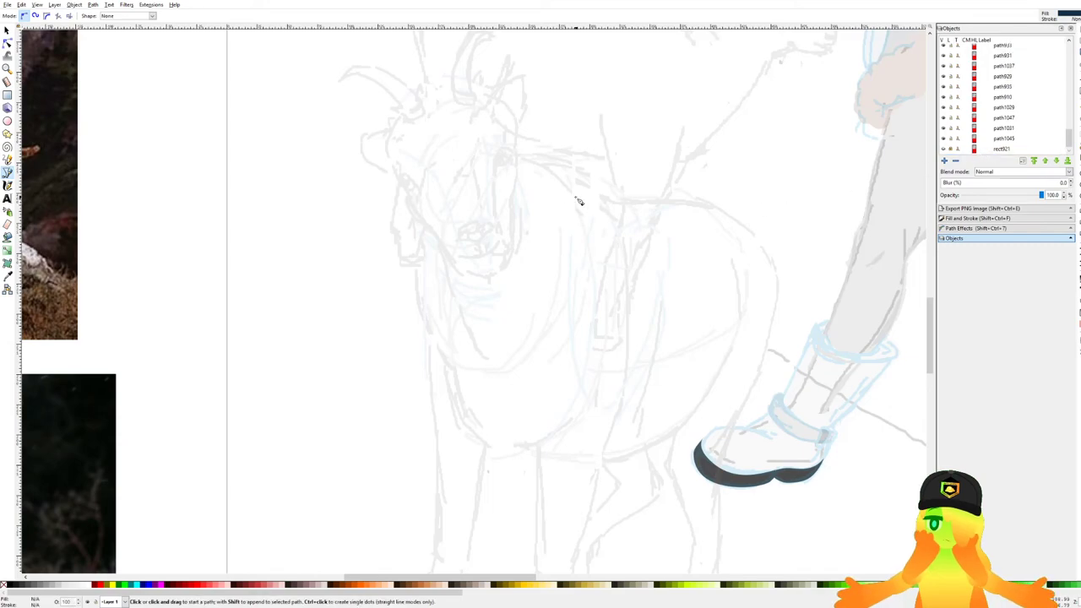
scroll(584, 198, "down", 3)
key("ctrl+s")
Examine the front sheep's sketch from its head to its legs alongside the reference photos.
left_click_drag(553, 202, 568, 223)
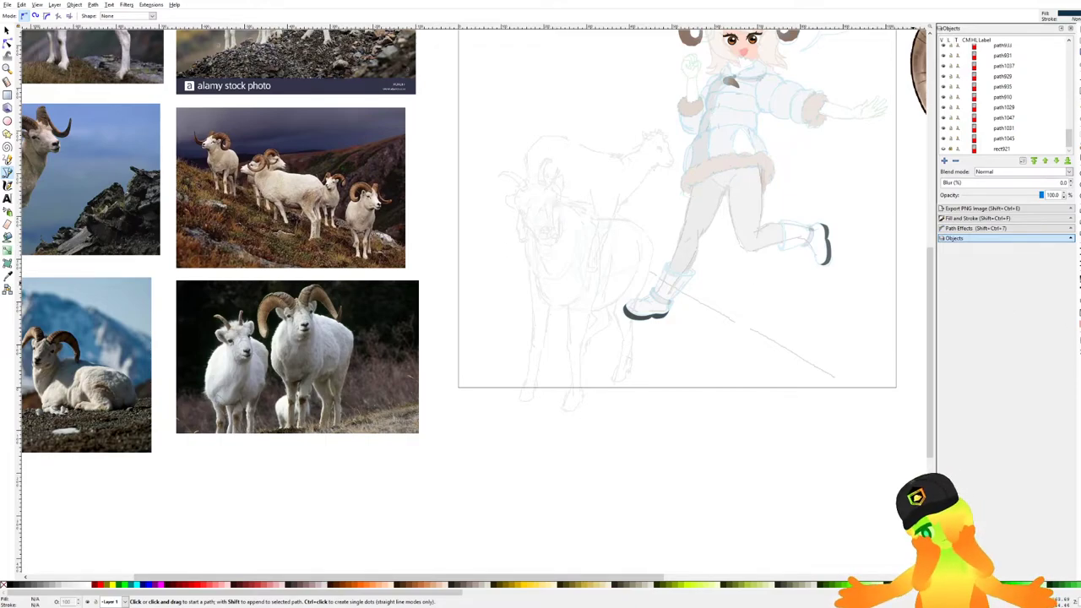
scroll(627, 223, "up", 3)
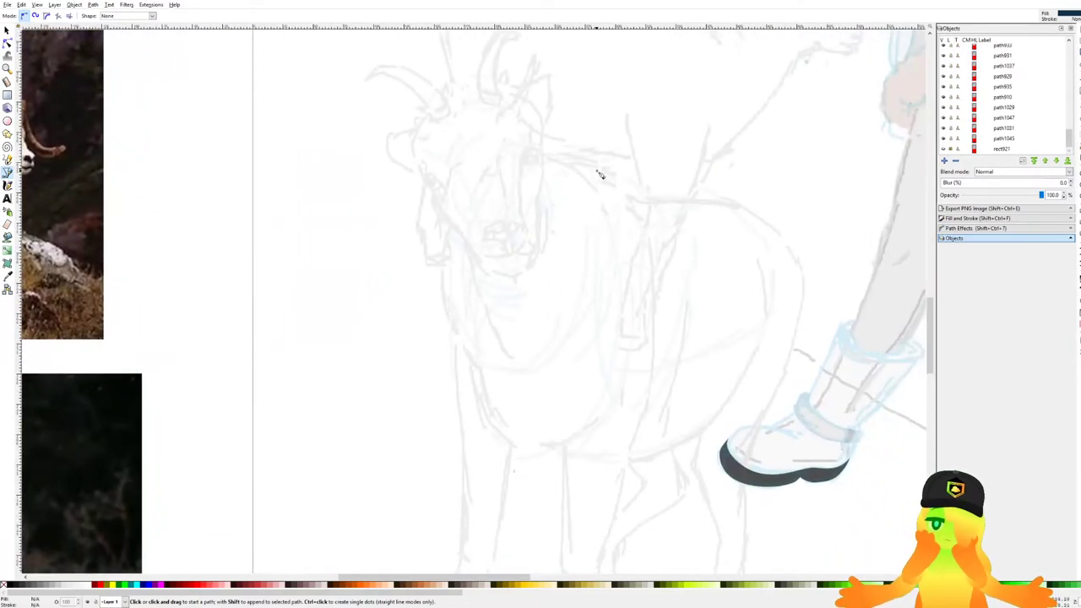
scroll(594, 184, "down", 2)
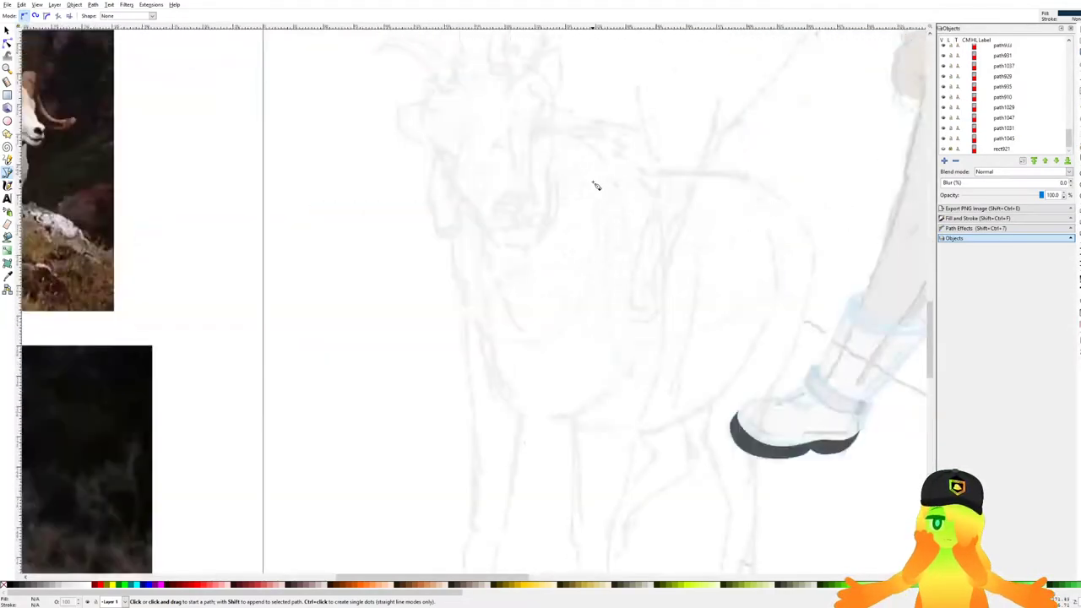
scroll(594, 184, "down", 3)
scroll(599, 176, "up", 4)
scroll(612, 178, "down", 2)
scroll(621, 180, "right", 3)
key("d")
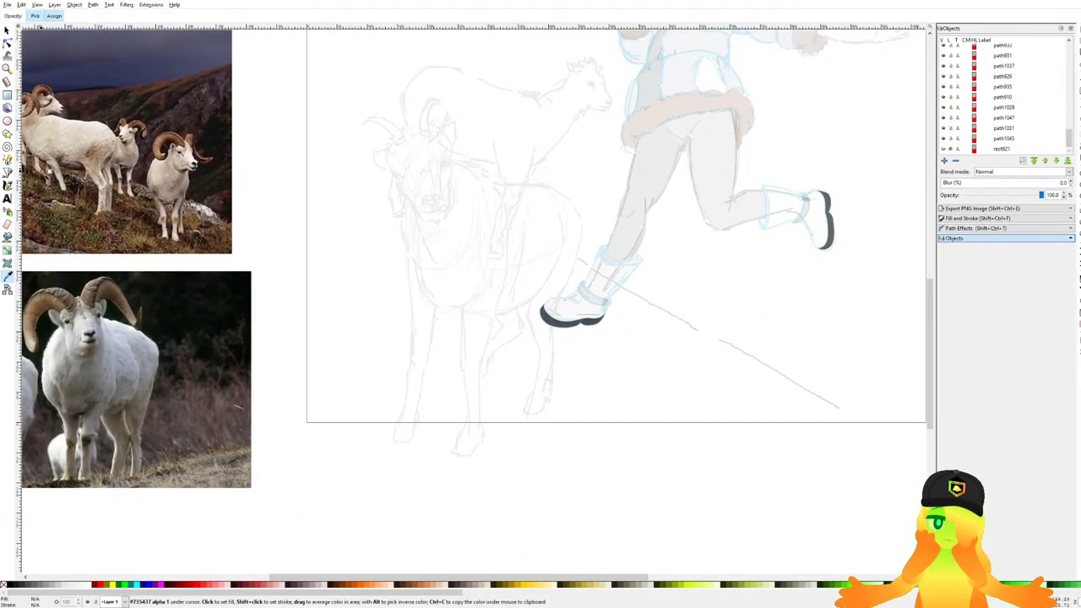
left_click(8, 172)
scroll(520, 197, "up", 1)
scroll(495, 217, "up", 3)
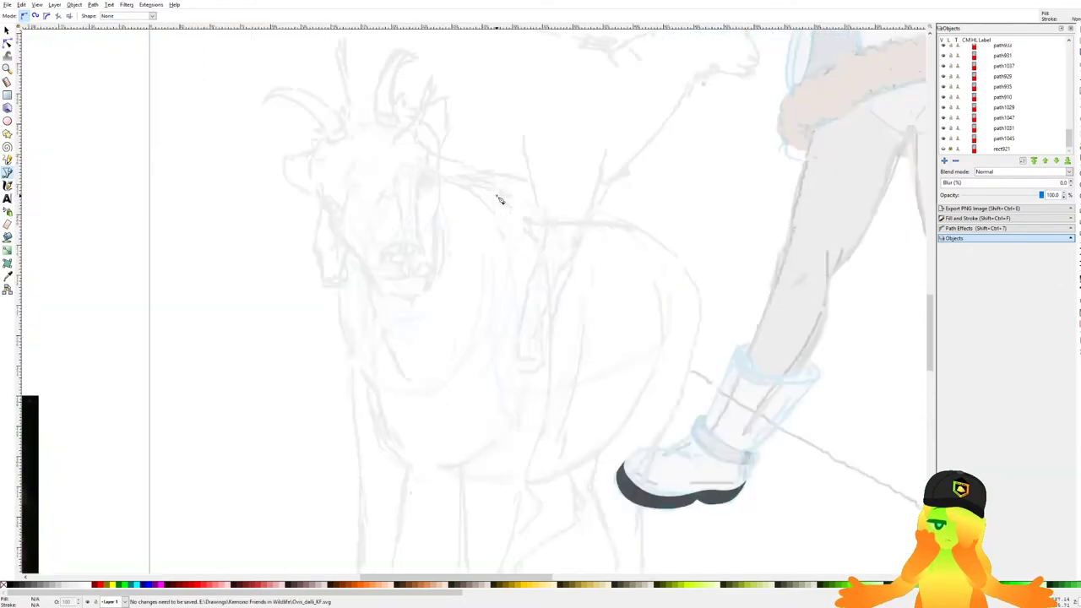
scroll(473, 177, "down", 4)
scroll(507, 181, "up", 5)
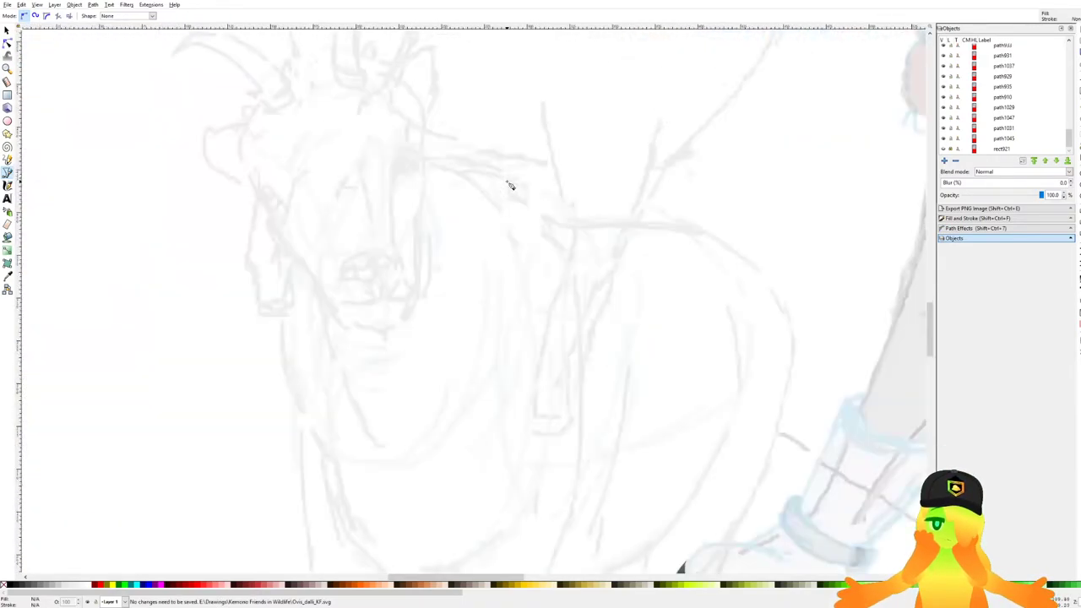
scroll(449, 185, "down", 4)
scroll(427, 152, "up", 6)
Start the front sheep's body outline with the Pen tool, tracing from the head along the neck and back.
left_click(351, 139)
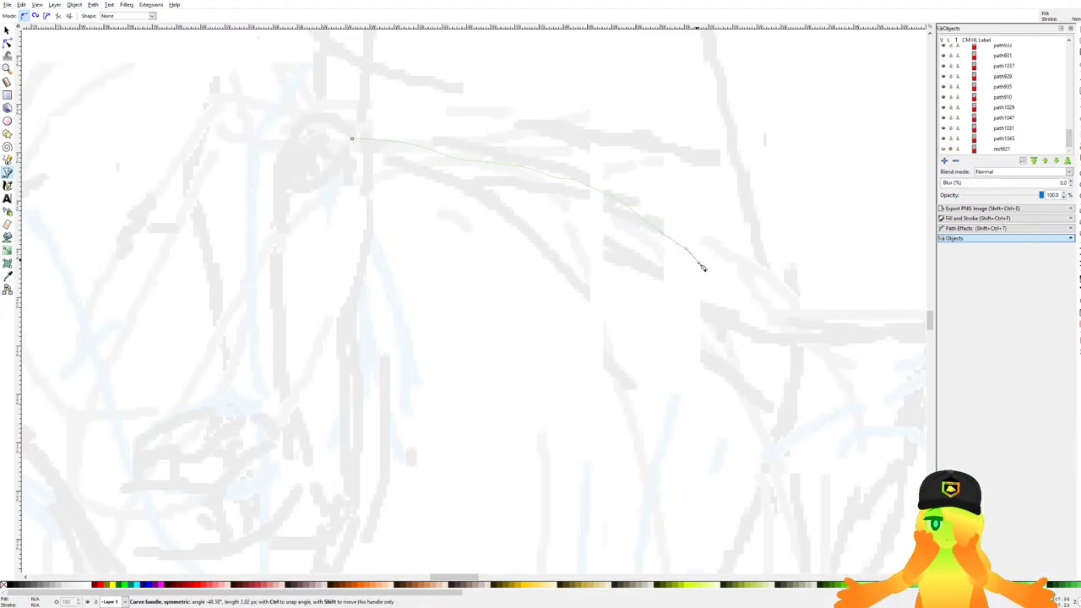
scroll(684, 260, "down", 2)
left_click_drag(671, 263, 490, 141)
scroll(490, 141, "up", 1)
left_click_drag(564, 163, 597, 165)
mouse_move(740, 171)
left_mouse_down()
mouse_move(772, 177)
mouse_move(744, 176)
left_mouse_up()
scroll(777, 179, "down", 1)
scroll(779, 180, "down", 1)
Continue the sheep's outline around the rump and down the back of the thigh to below the girl's shoe.
left_click_drag(822, 301, 817, 318)
left_click_drag(802, 355, 789, 172)
scroll(791, 171, "up", 1)
left_click_drag(739, 270, 711, 332)
left_click_drag(685, 377, 702, 202)
scroll(703, 202, "down", 2)
scroll(705, 199, "up", 1)
left_click_drag(697, 251, 699, 282)
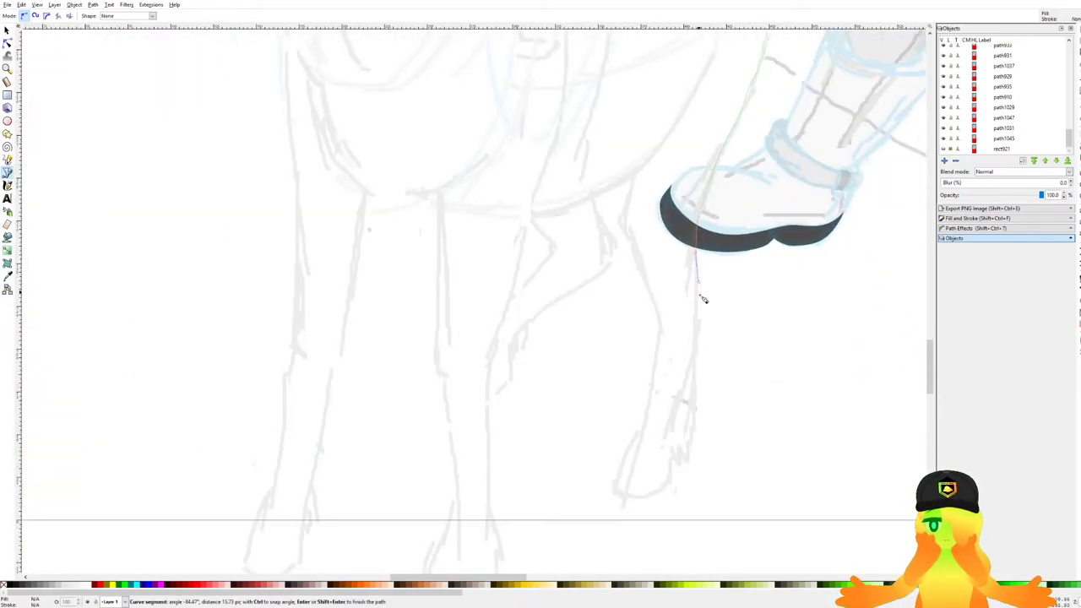
Trace the rear edge of the sheep's lower hind leg and a ragged fur edge above the hoof.
scroll(703, 316, "up", 2)
left_click_drag(705, 322, 735, 178)
left_click_drag(719, 227, 725, 277)
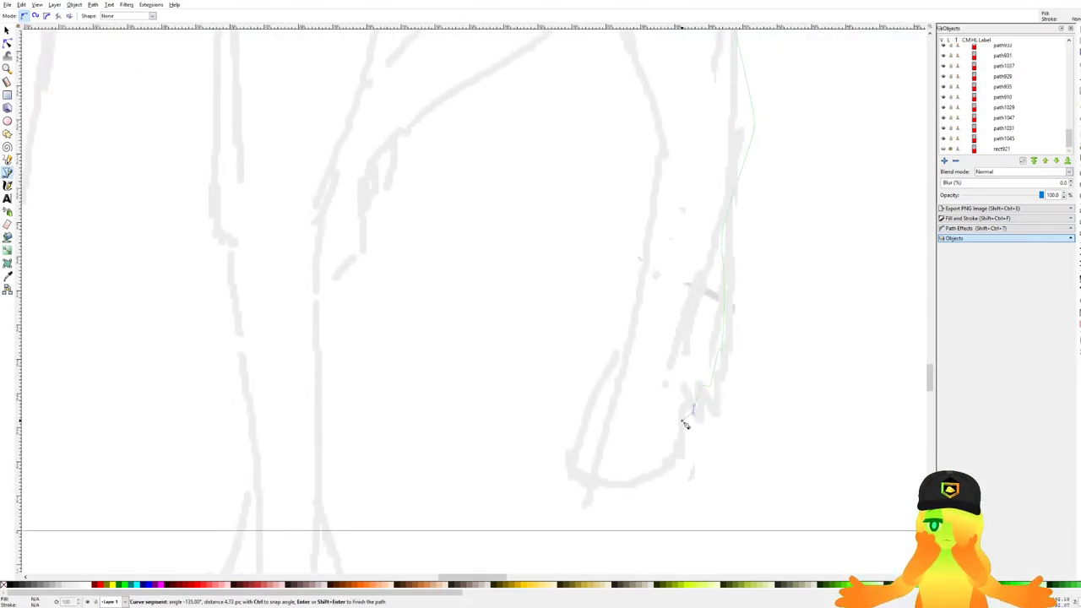
scroll(683, 419, "down", 5)
scroll(692, 388, "down", 3)
scroll(700, 363, "up", 5)
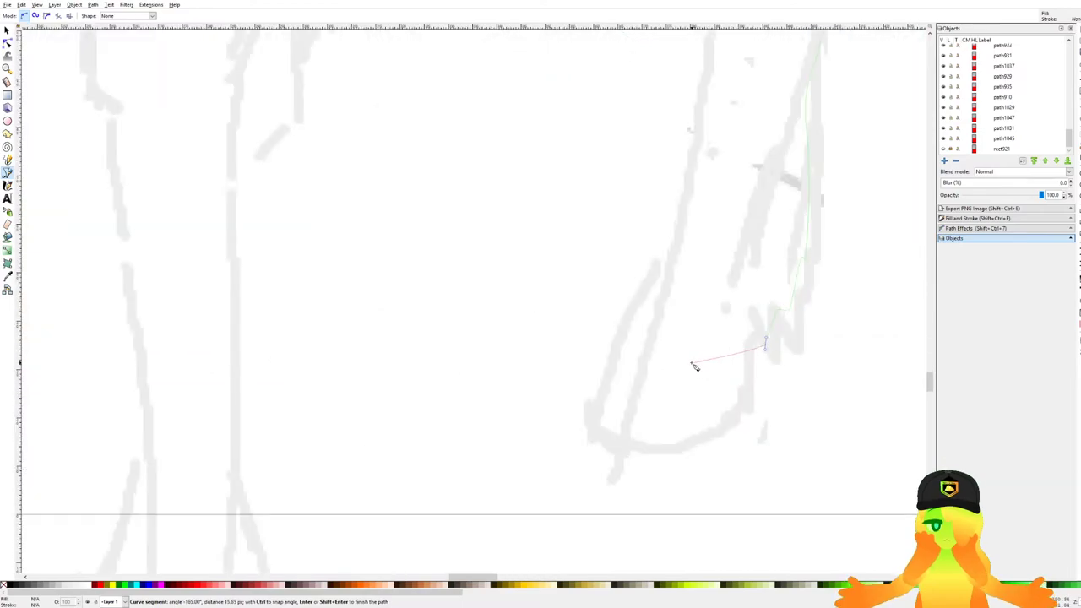
left_click(661, 339)
left_click(632, 343)
Trace up the front edge of the hind leg and along the belly to the nearer foreleg.
left_click(660, 264)
left_click_drag(685, 171, 638, 363)
left_click_drag(650, 255, 655, 230)
left_click_drag(666, 154, 686, 373)
left_click(682, 329)
left_click_drag(651, 266, 639, 237)
left_click_drag(614, 181, 658, 412)
left_click(624, 308)
scroll(617, 270, "down", 1)
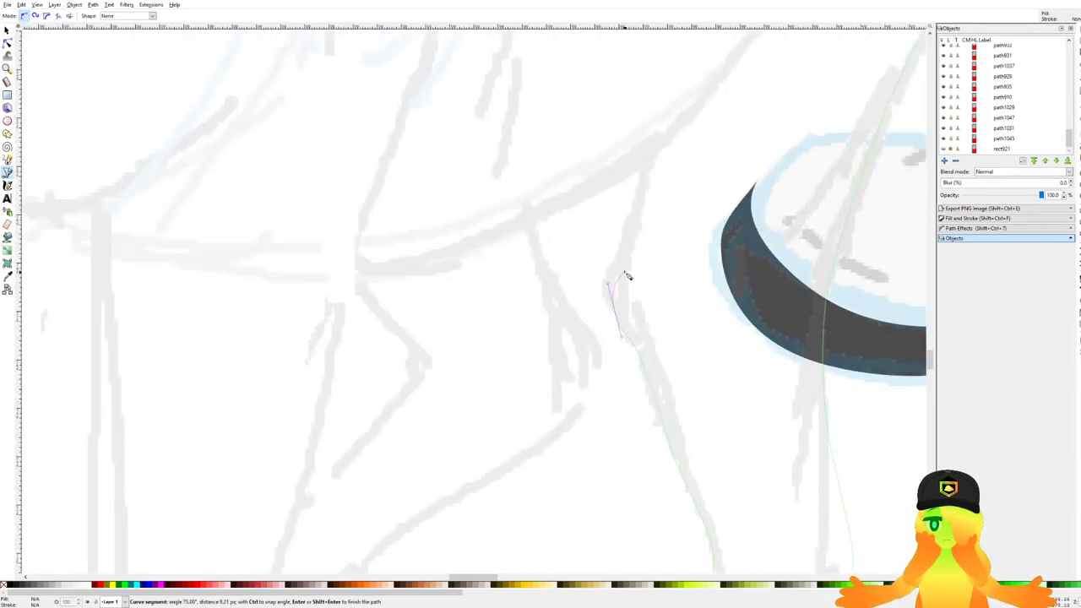
scroll(692, 177, "left", 2)
left_click_drag(716, 176, 459, 289)
scroll(459, 290, "down", 3)
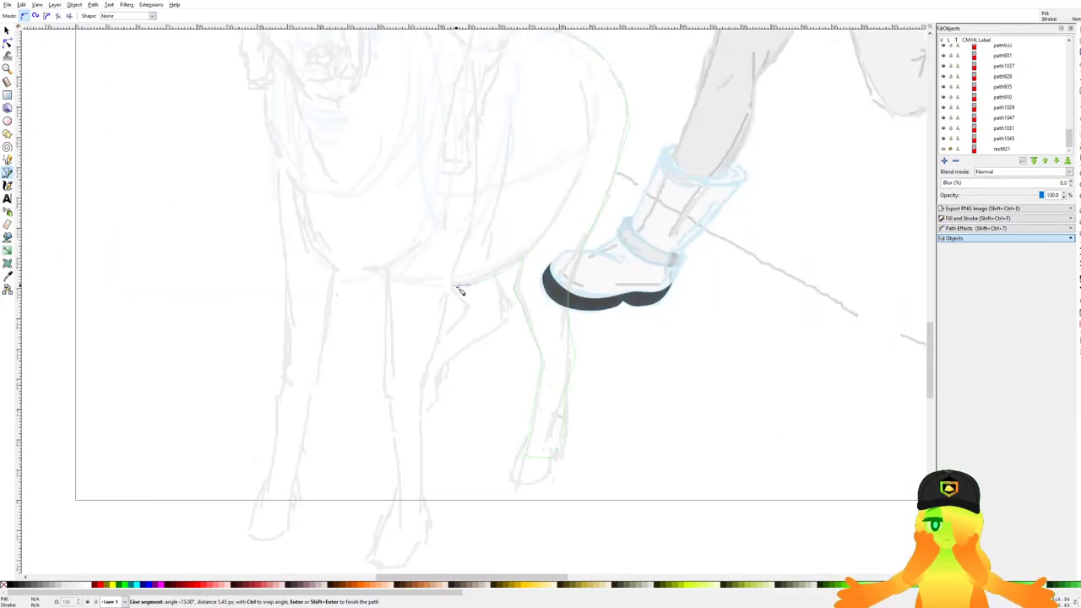
Continue the outline down the rear edge of the nearer foreleg towards the hoof.
scroll(580, 196, "up", 2)
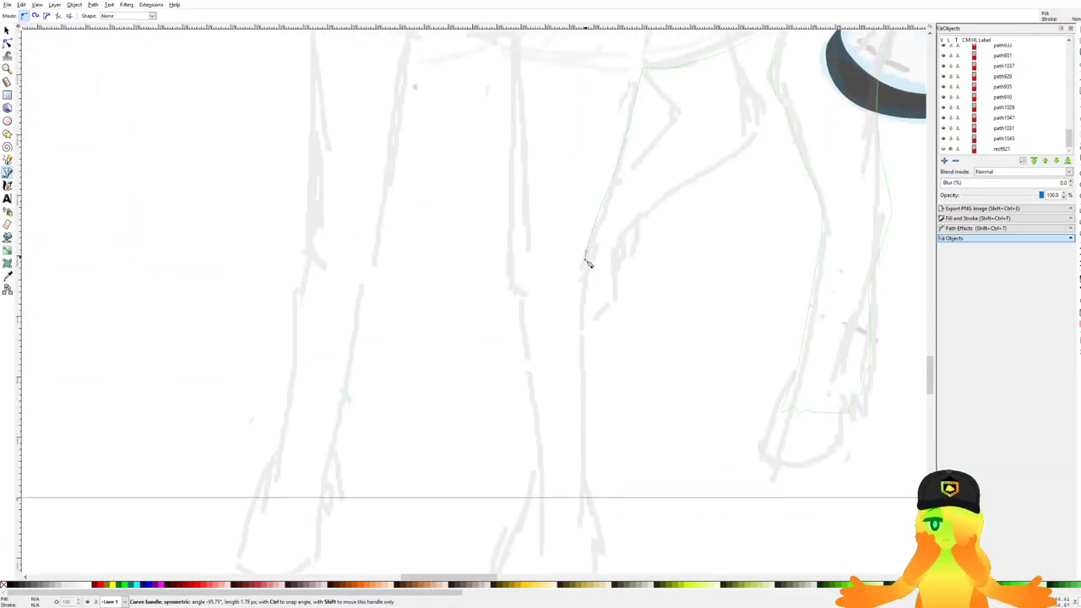
scroll(589, 250, "down", 2)
scroll(593, 232, "down", 1)
left_click_drag(597, 342, 594, 366)
scroll(590, 400, "up", 1)
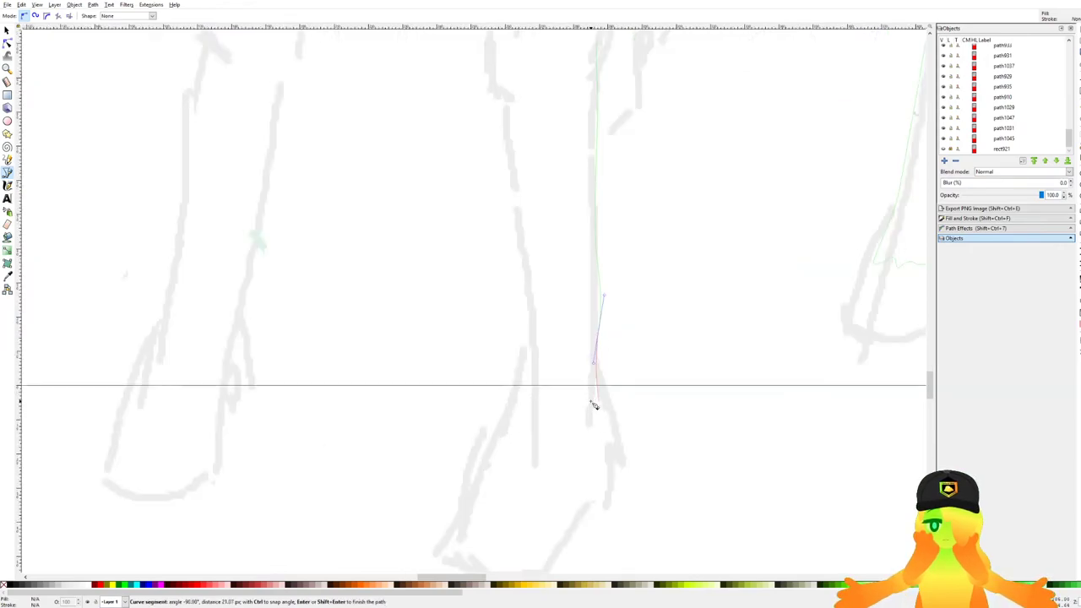
scroll(593, 397, "down", 4)
scroll(632, 212, "up", 3)
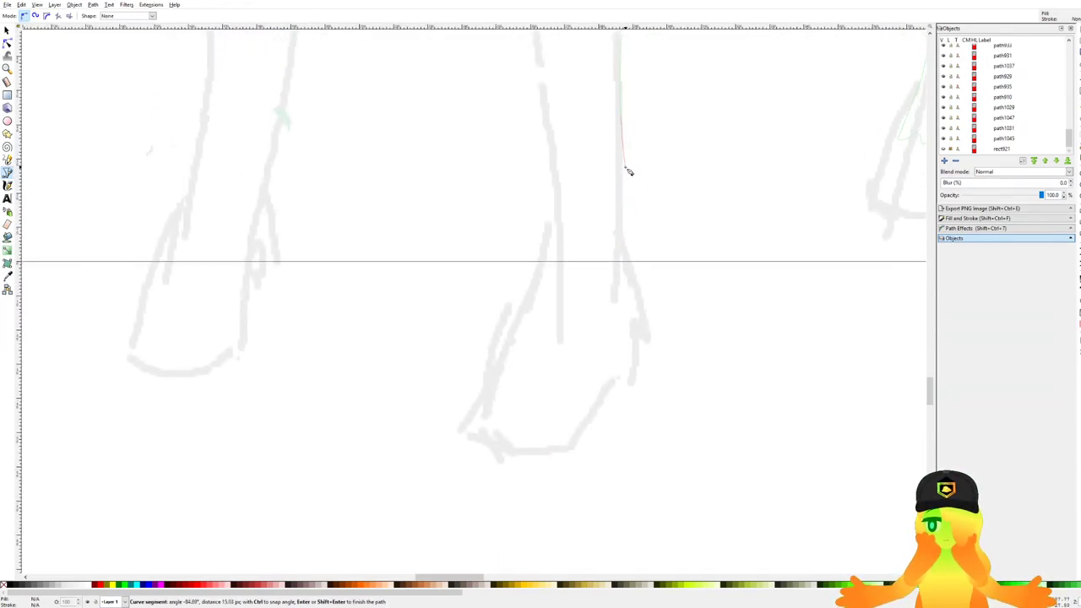
Trace a ragged fur edge across the foreleg just above the hoof.
left_click(639, 266)
left_click(634, 249)
left_click(639, 293)
left_click(633, 284)
left_click(633, 318)
left_click(627, 346)
left_click(615, 354)
left_click(598, 343)
left_click(519, 335)
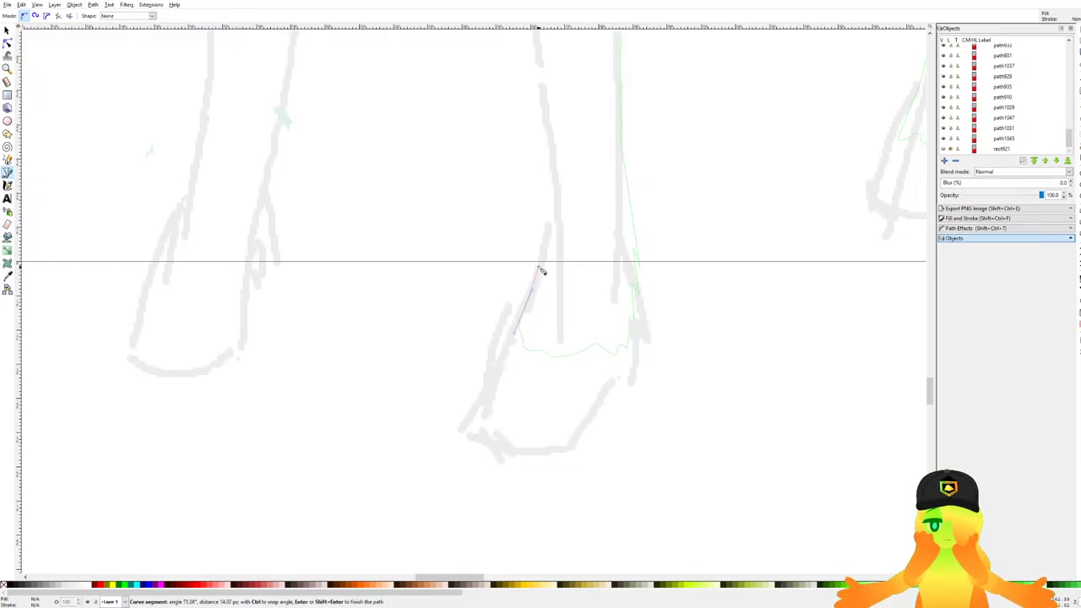
Trace up the front edge of the foreleg to the underside of the chest.
scroll(545, 362, "up", 2)
left_click(534, 293)
scroll(526, 181, "up", 2)
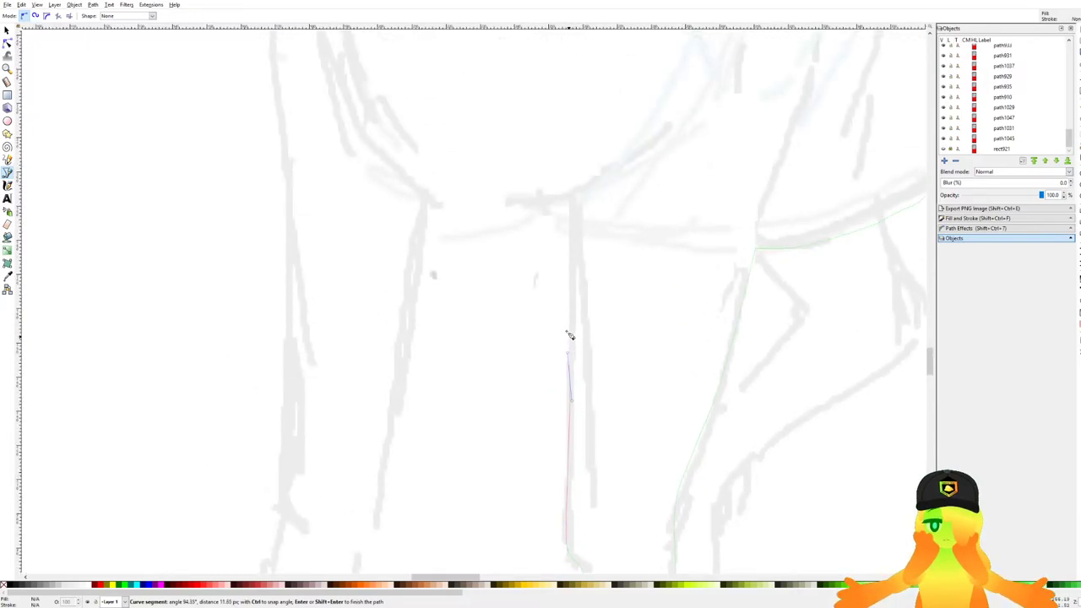
left_click_drag(570, 246, 570, 240)
left_click(570, 221)
scroll(570, 220, "down", 4)
scroll(550, 208, "up", 3)
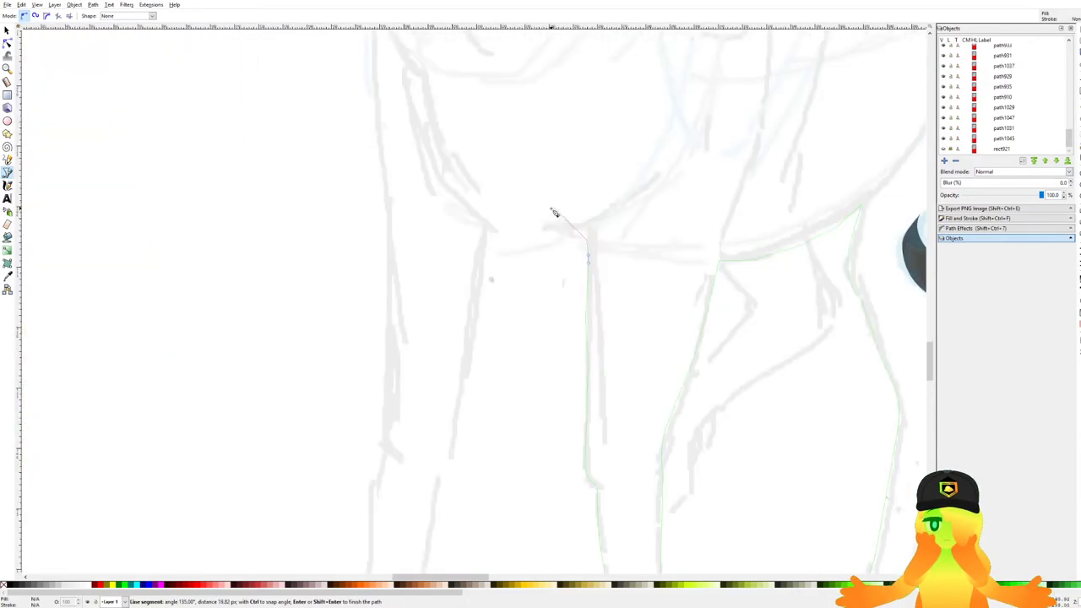
Remove the last misplaced node and trace along the underside of the chest to the farther foreleg.
scroll(561, 238, "up", 2)
key("BackSpace")
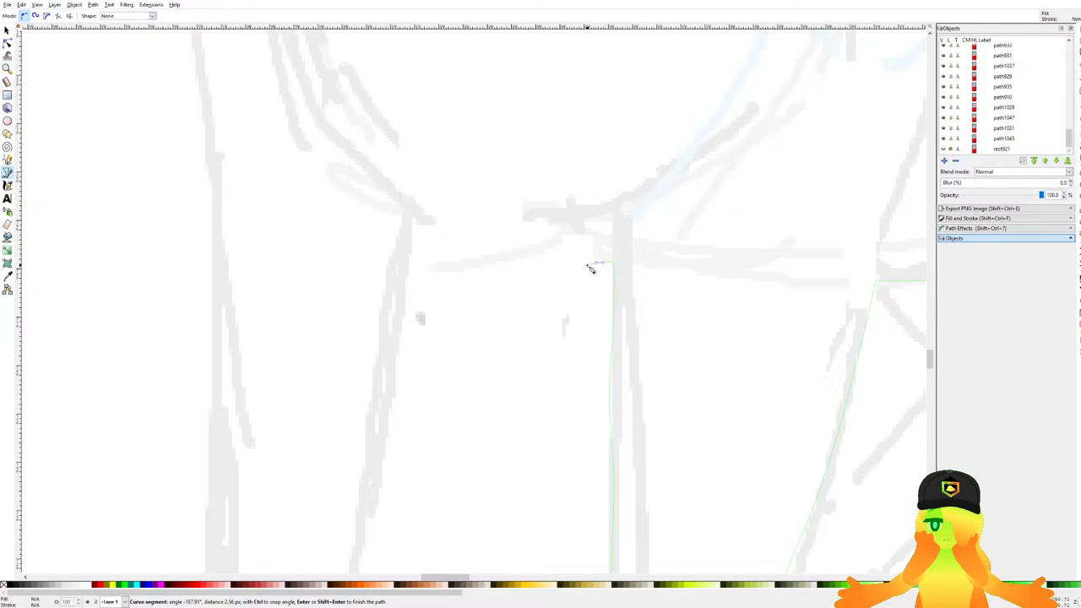
left_click_drag(510, 266, 480, 259)
left_click(456, 267)
left_click(413, 289)
Continue the outline down the rear edge of the farther foreleg towards the hoof.
scroll(398, 333, "down", 2)
left_click_drag(404, 370, 503, 211)
left_click_drag(482, 282, 545, 202)
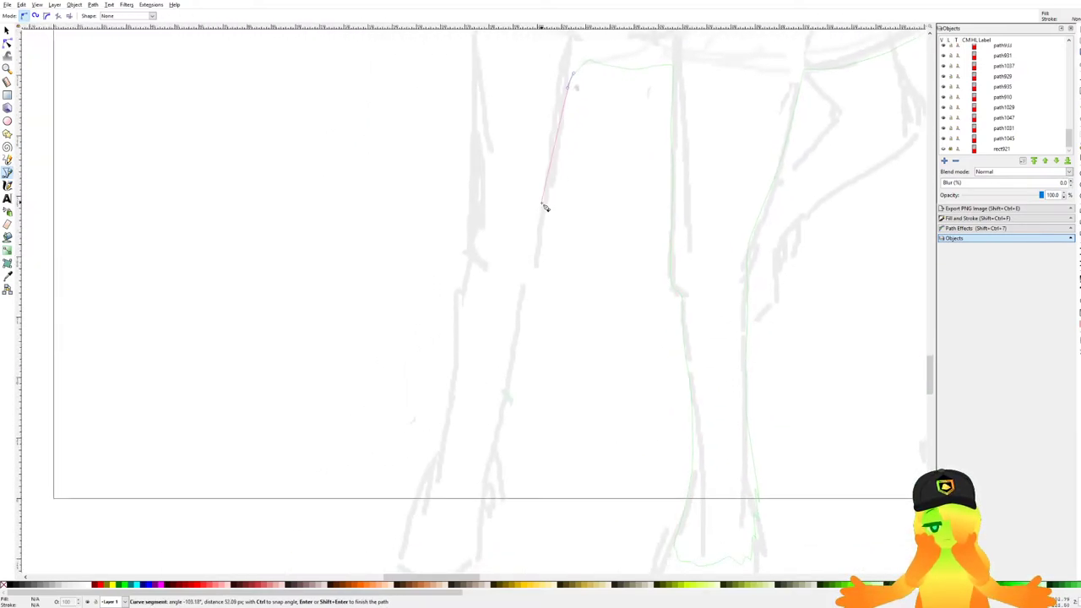
left_click_drag(522, 313, 520, 324)
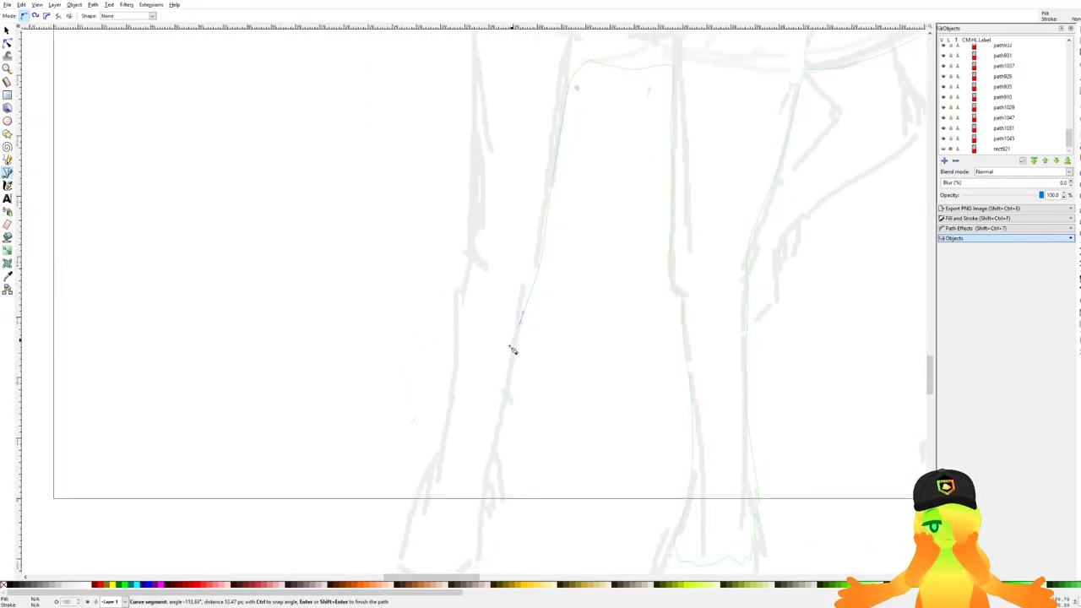
left_click_drag(504, 369, 556, 241)
scroll(557, 329, "up", 4, "ctrl")
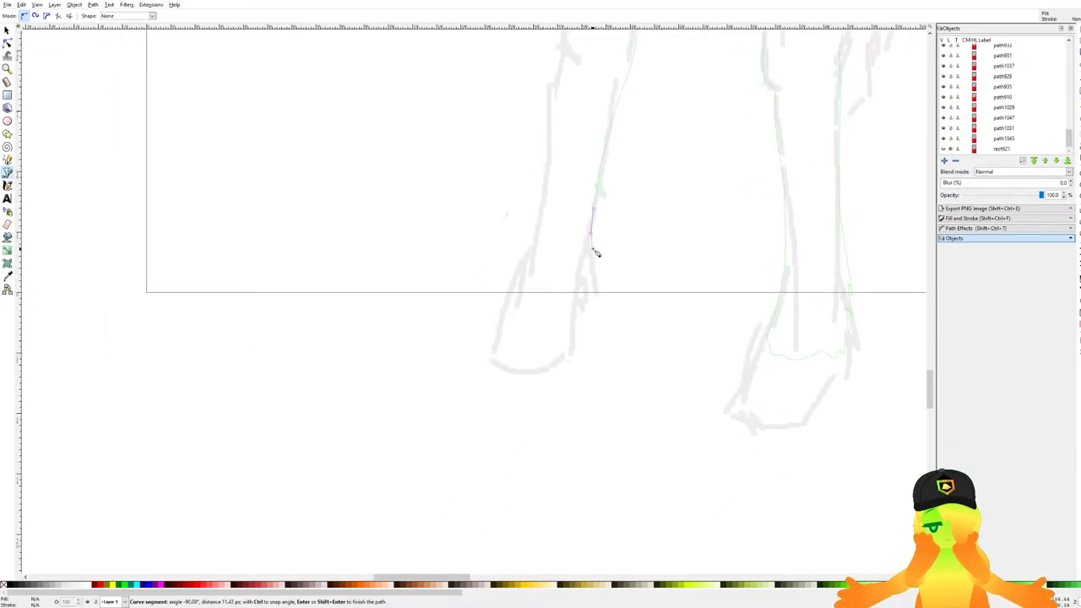
Add short zigzag fur points to the outline at the lower rear edge of the farther foreleg, just above the hoof.
left_click(590, 270)
left_click(586, 294)
left_click(581, 268)
left_click(579, 307)
left_click(573, 318)
left_click(567, 305)
left_click(563, 365)
Trace up the front edge of the farther foreleg from above the hoof past the knee.
mouse_move(452, 362)
left_mouse_down()
mouse_move(438, 360)
mouse_move(445, 309)
left_mouse_up()
left_click_drag(465, 255, 480, 219)
scroll(498, 139, "down", 1)
scroll(456, 465, "up", 2, "ctrl")
scroll(456, 445, "up", 2, "ctrl")
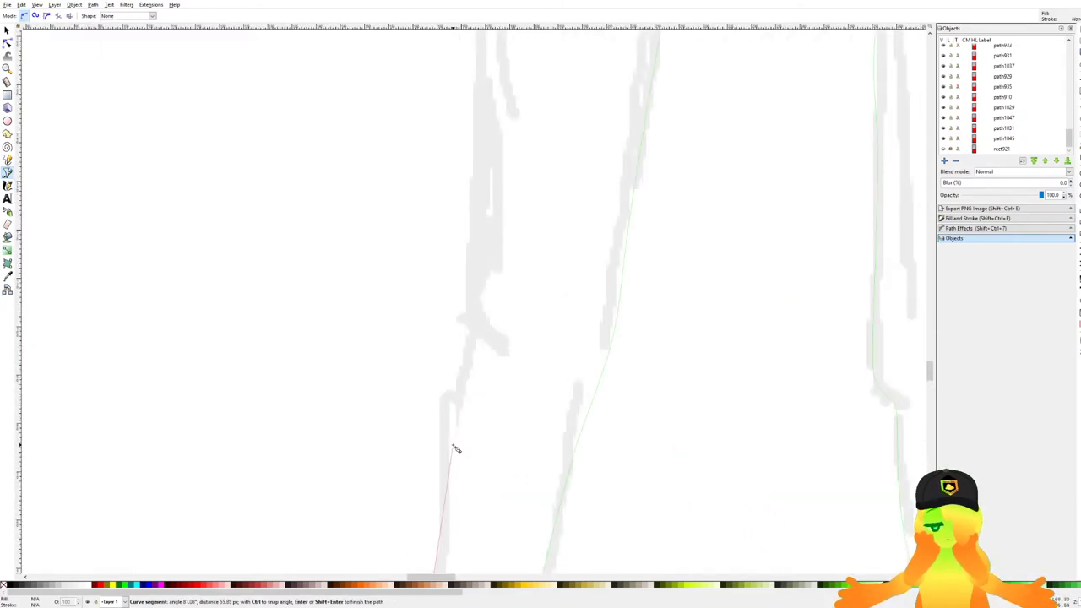
scroll(482, 224, "down", 1, "ctrl")
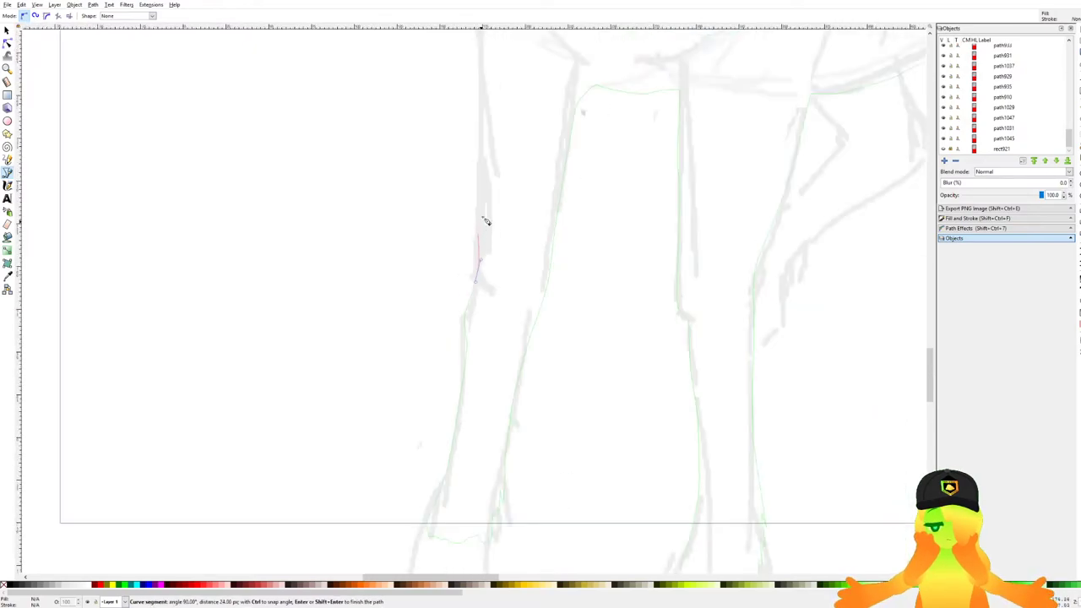
Continue the sheep's body outline with Bezier curves up the outer front leg and the front of the chest.
scroll(504, 430, "down", 1, "ctrl")
scroll(504, 430, "up", 1, "ctrl")
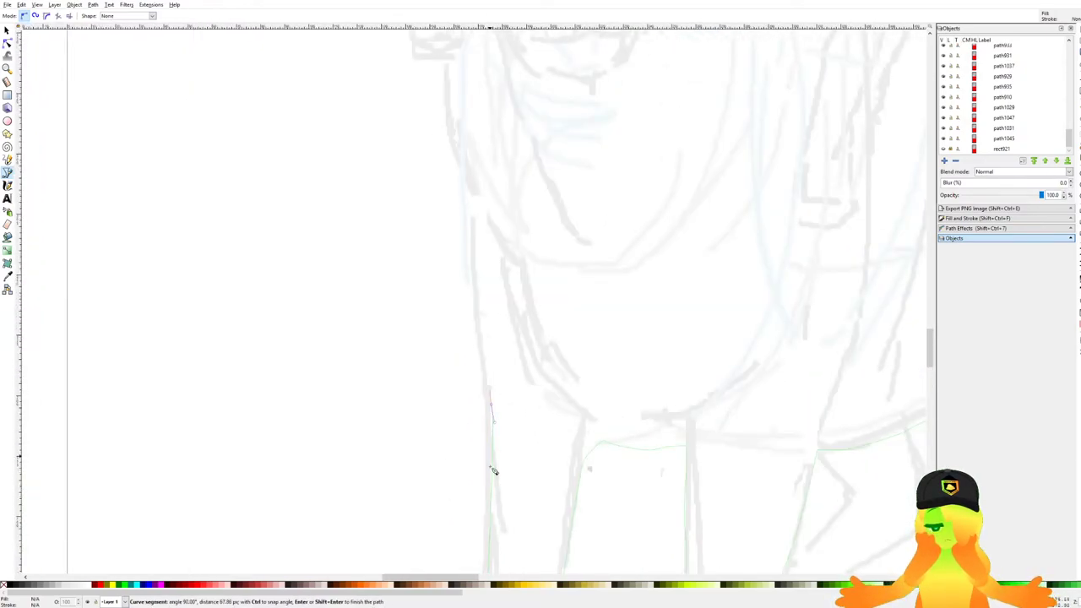
scroll(495, 456, "down", 1)
left_click(495, 438)
left_click(494, 314)
left_click_drag(493, 275, 499, 398)
left_click(488, 337)
left_click(482, 302)
scroll(486, 363, "up", 4)
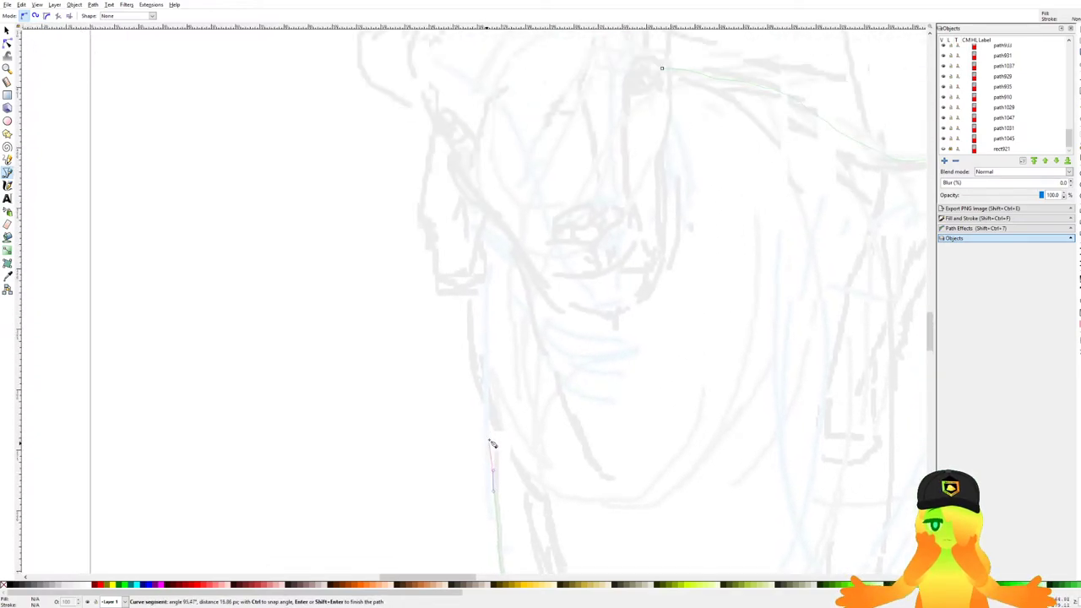
Carry the body outline up the neck behind the head, close it at its starting point, and save the drawing.
scroll(472, 355, "down", 4)
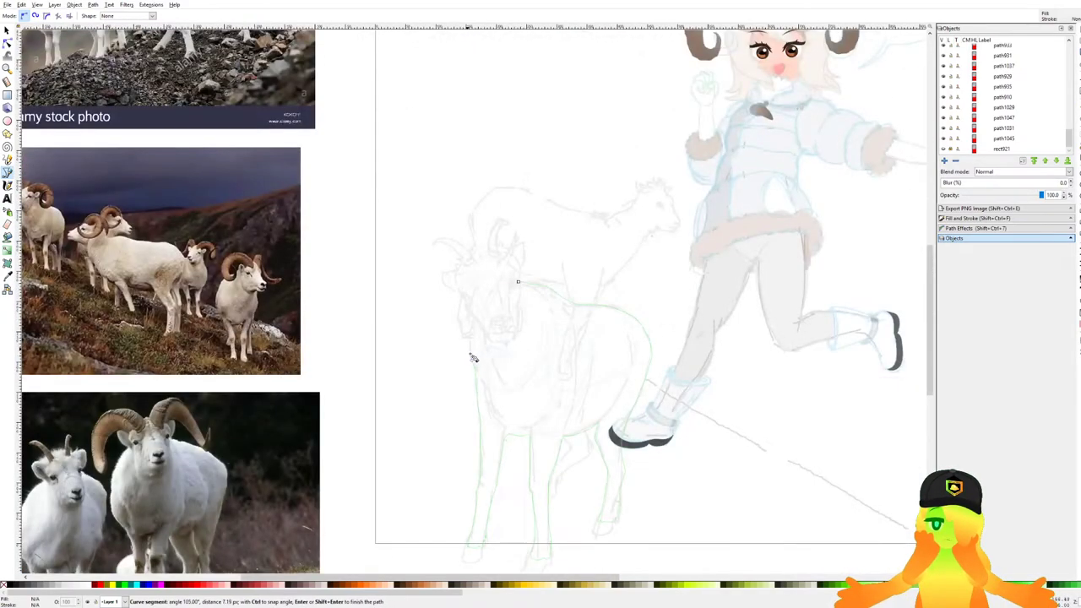
scroll(472, 356, "up", 6)
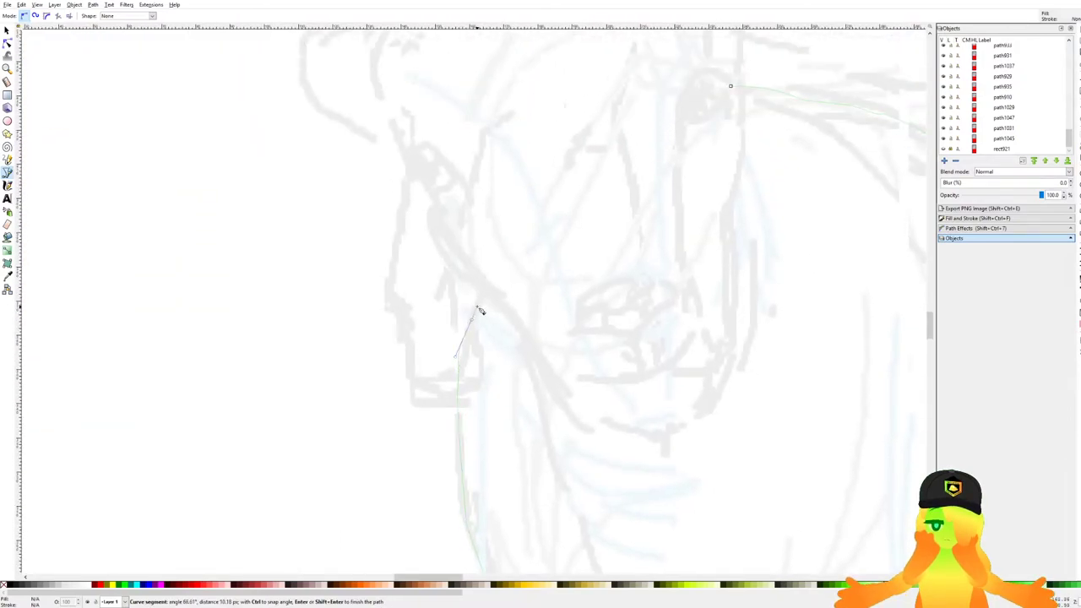
scroll(495, 234, "down", 2)
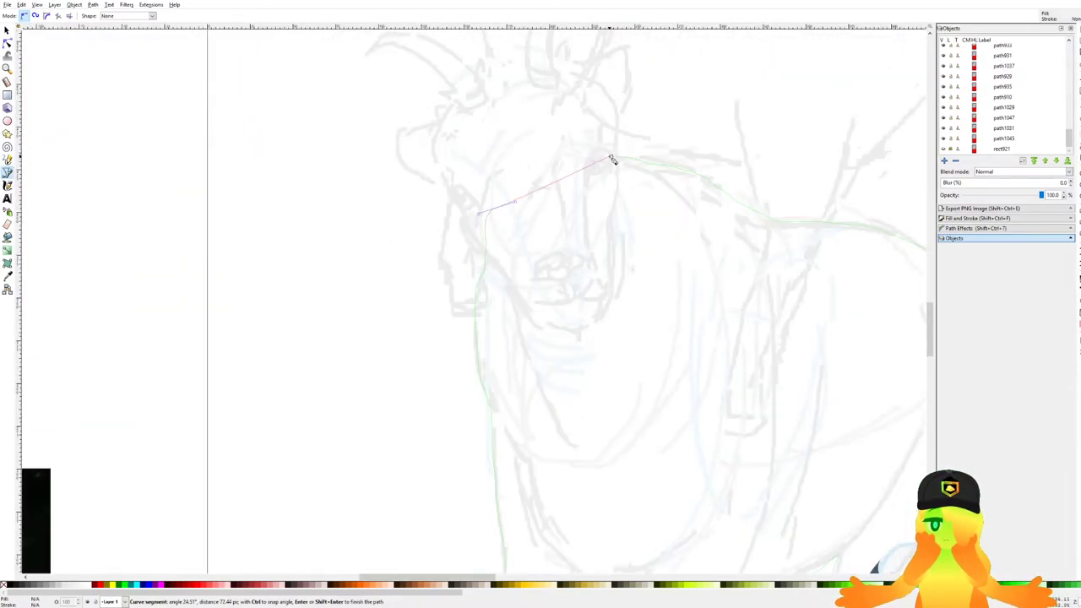
left_click(611, 159)
scroll(553, 291, "down", 3)
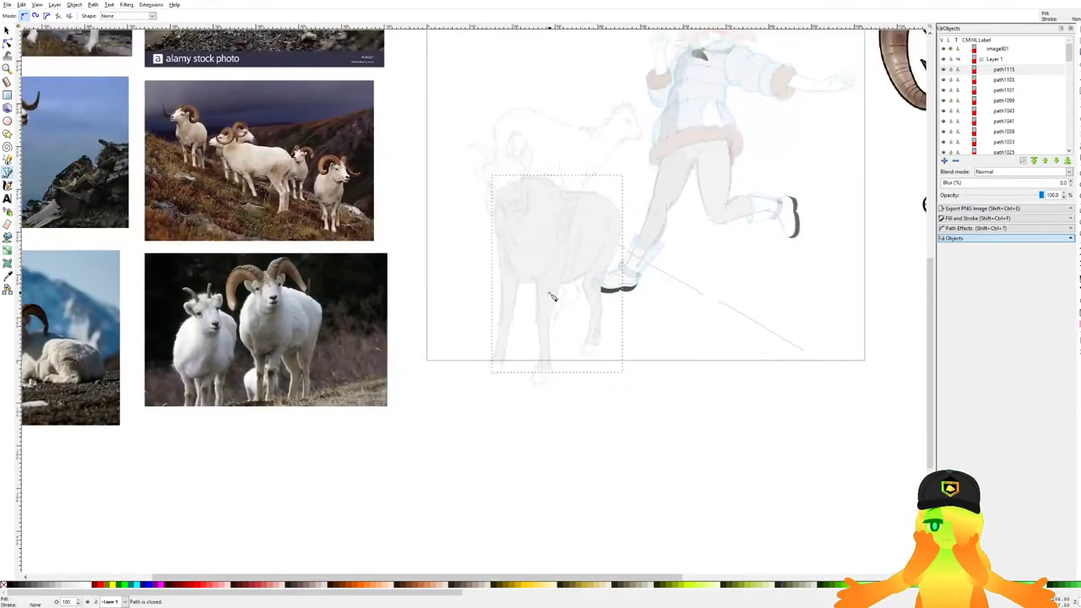
scroll(553, 291, "up", 3)
key("ctrl+s")
Fill the sheep's body shape with a pale cream sampled from the girl's colours and save the drawing.
scroll(579, 253, "down", 4)
scroll(621, 201, "up", 2)
scroll(633, 211, "up", 3)
scroll(750, 88, "up", 1)
key("d")
left_click(703, 107)
left_click_drag(488, 369, 520, 235)
scroll(404, 232, "up", 2)
left_click_drag(333, 215, 368, 239)
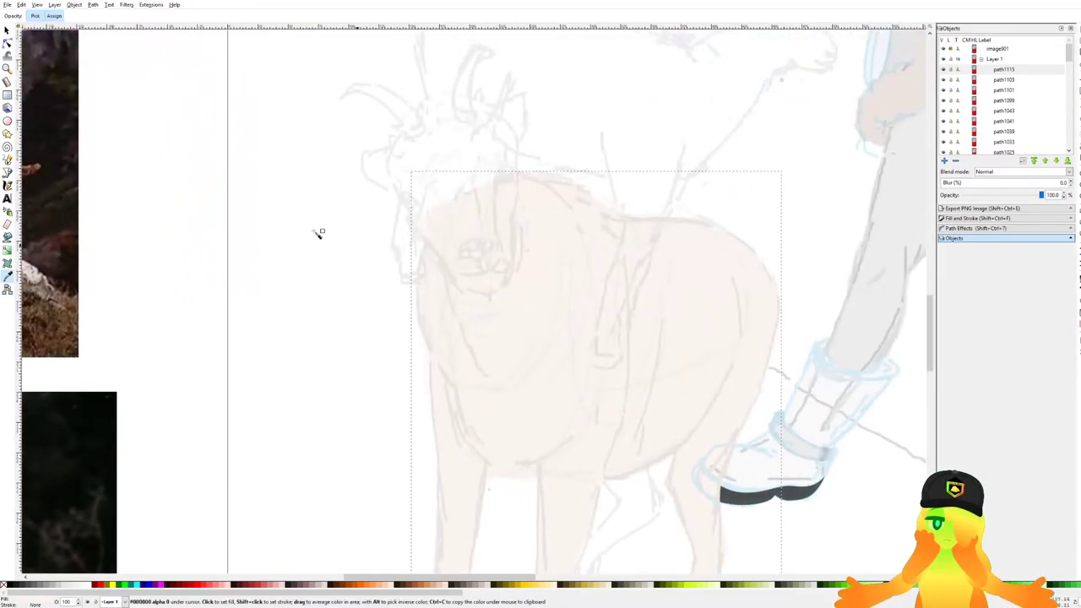
left_click(13, 173)
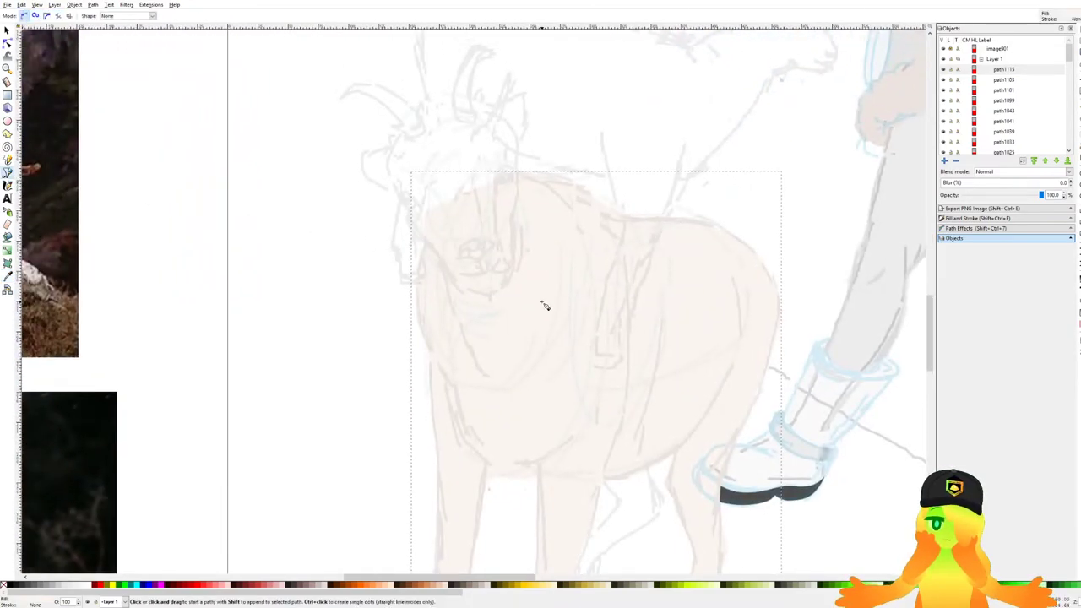
key("ctrl+s")
Start the sheep's head outline by tracing the jagged hair tufts across the top of the head with Bezier curves.
scroll(564, 239, "up", 2)
scroll(541, 219, "left", 1)
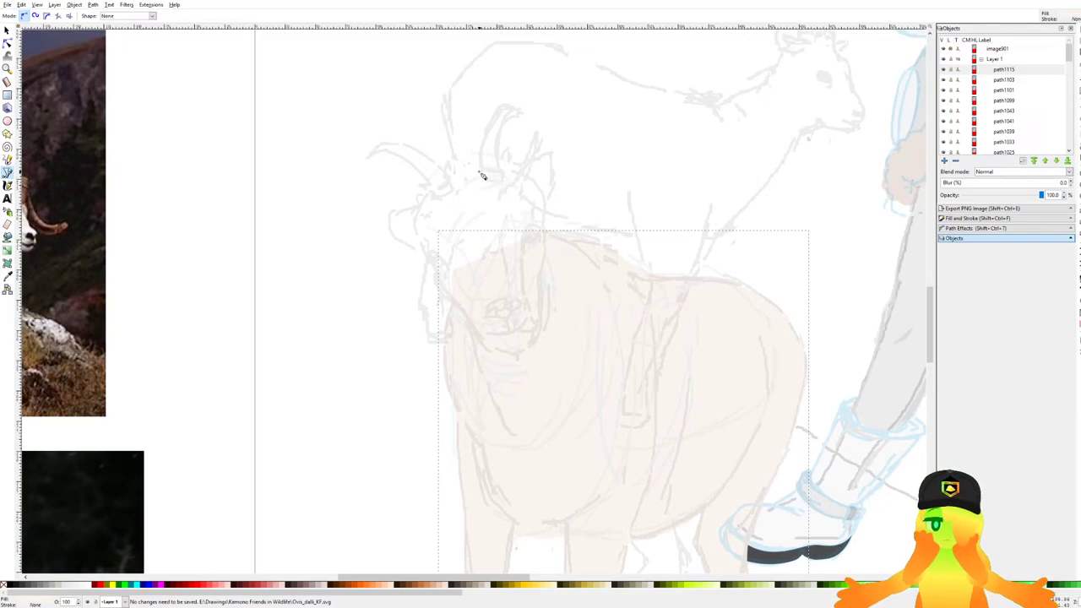
scroll(484, 176, "up", 5)
left_click(428, 244)
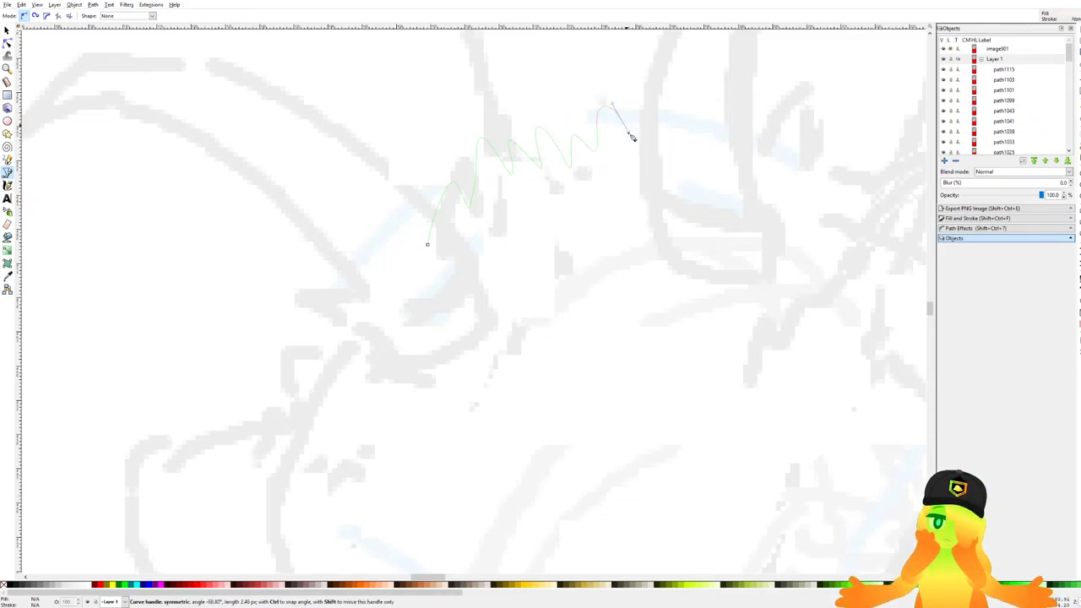
scroll(650, 148, "down", 2)
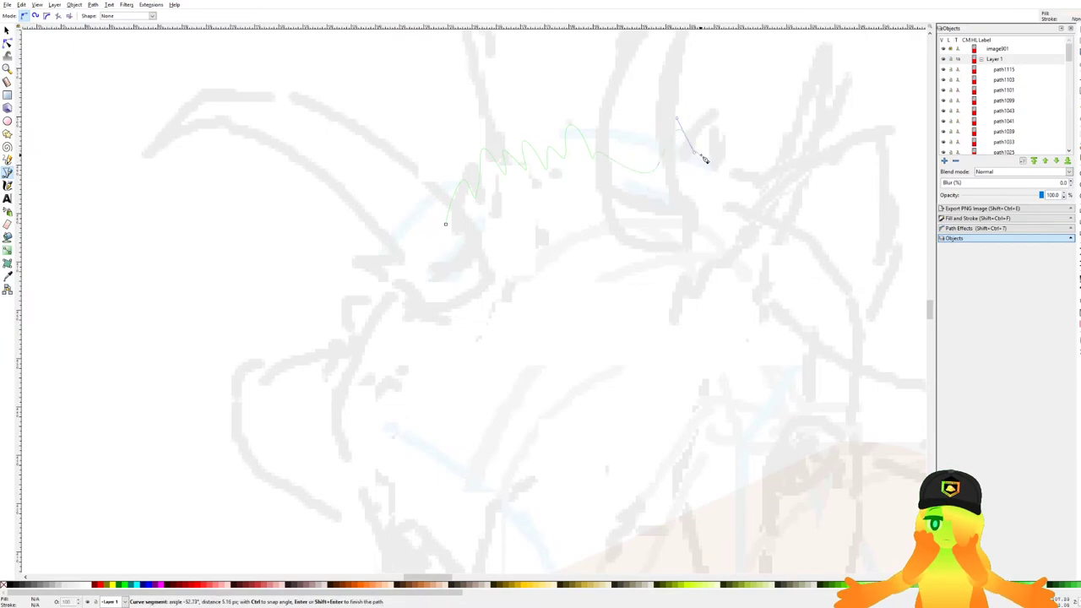
scroll(749, 172, "down", 5)
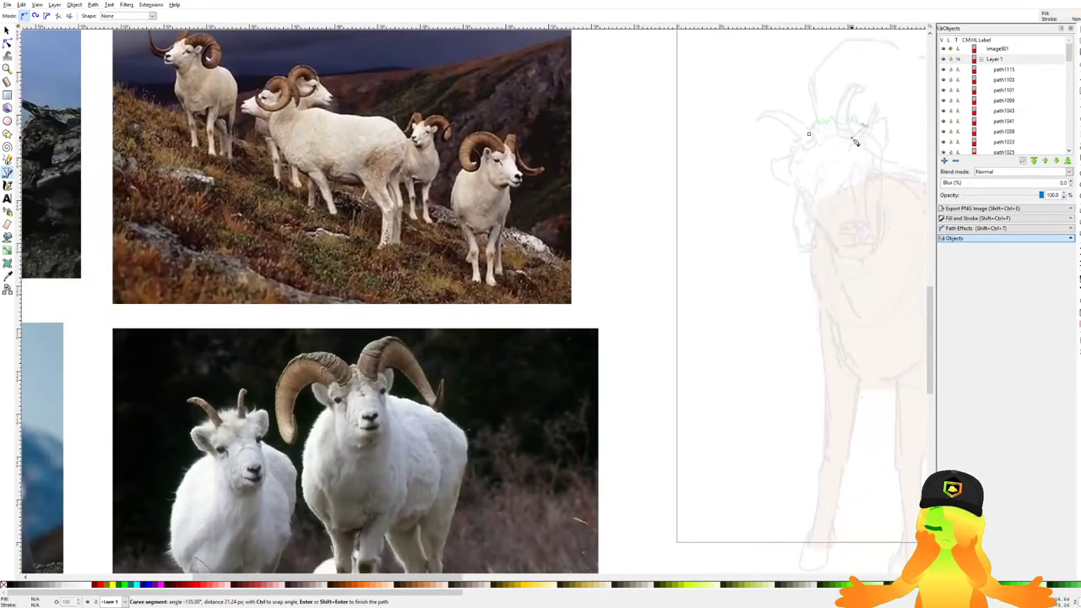
Trace the head outline around the ear on the body side and down to eye level.
left_click_drag(851, 138, 803, 165)
scroll(834, 159, "up", 6)
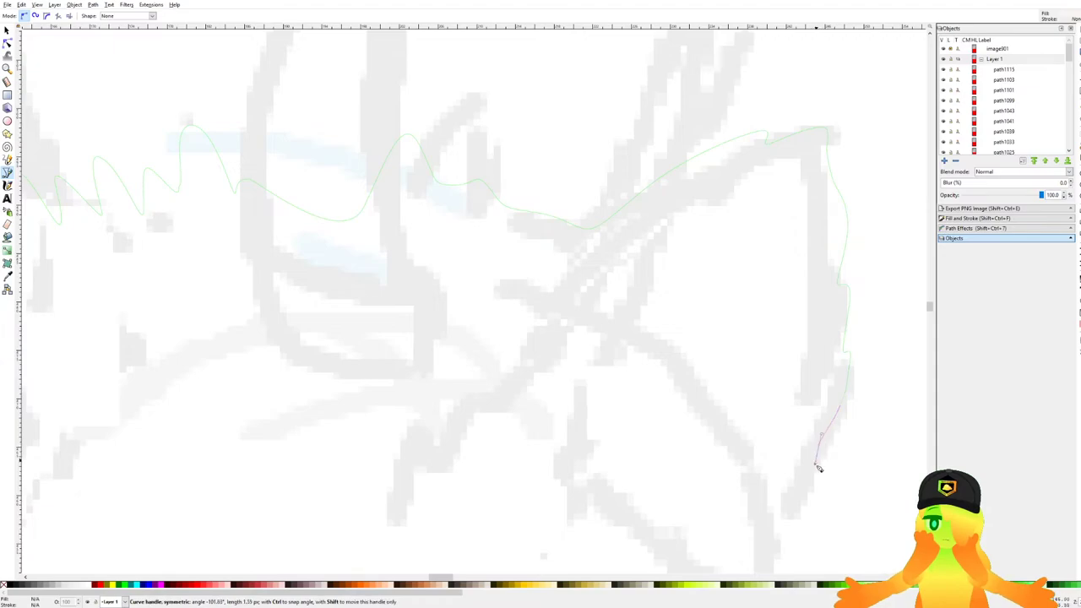
scroll(776, 512, "down", 3)
left_click_drag(774, 510, 695, 144)
scroll(705, 198, "up", 2)
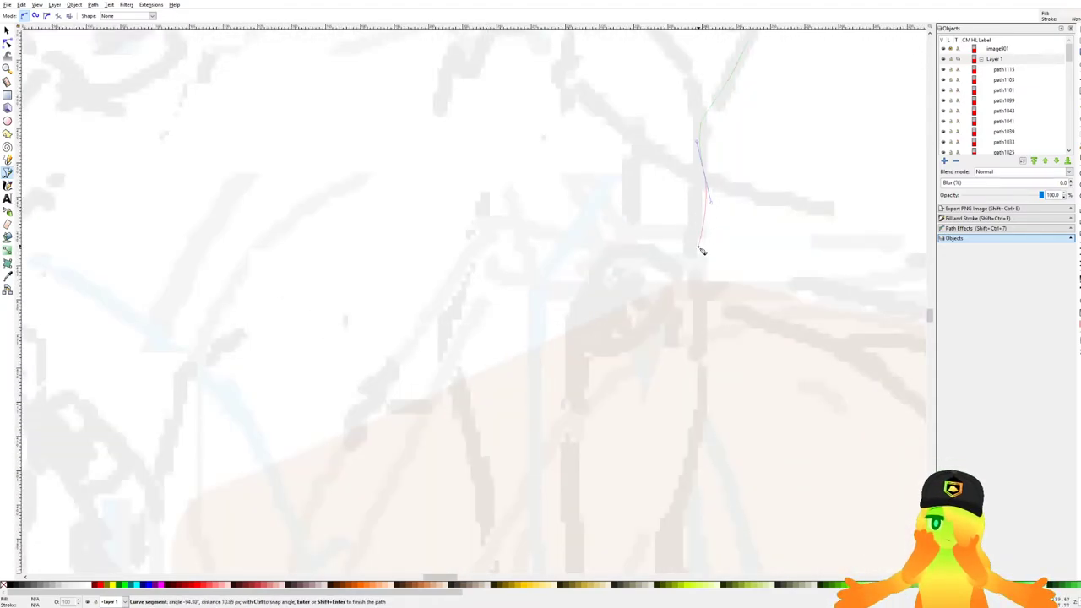
left_click_drag(706, 348, 670, 169)
scroll(671, 125, "down", 1)
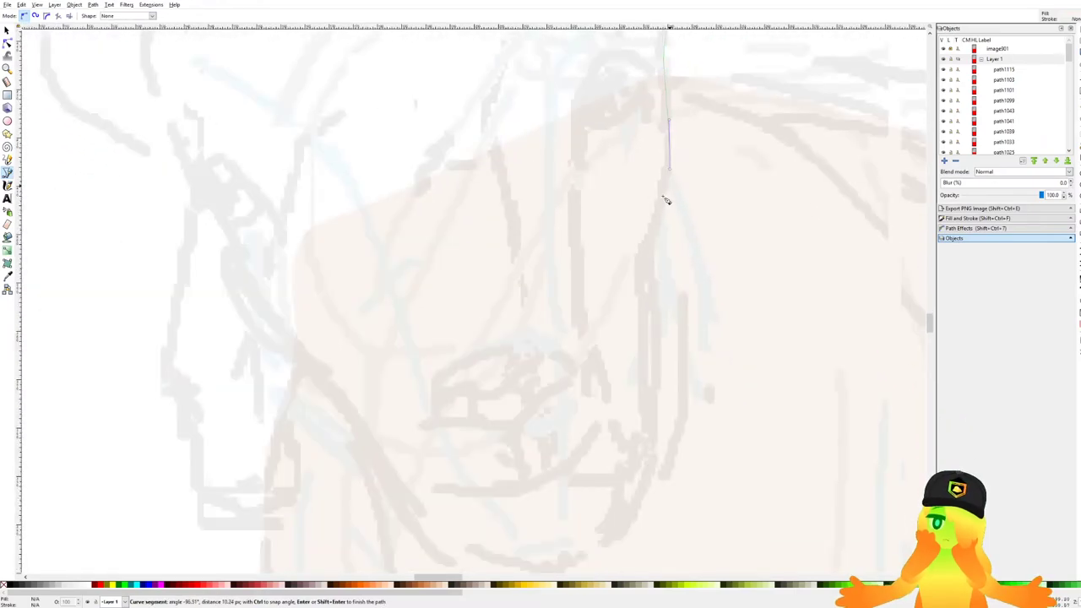
Extend the head outline down the body-side edge of the muzzle, following the sketch.
scroll(648, 287, "down", 5)
scroll(731, 194, "up", 4)
scroll(718, 181, "down", 1)
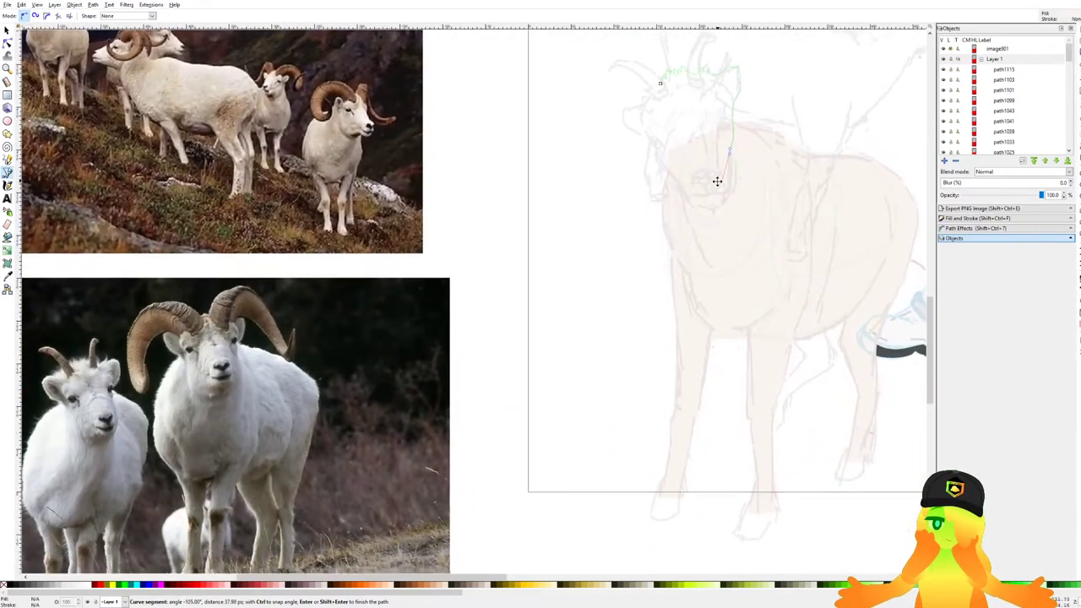
scroll(733, 181, "down", 3)
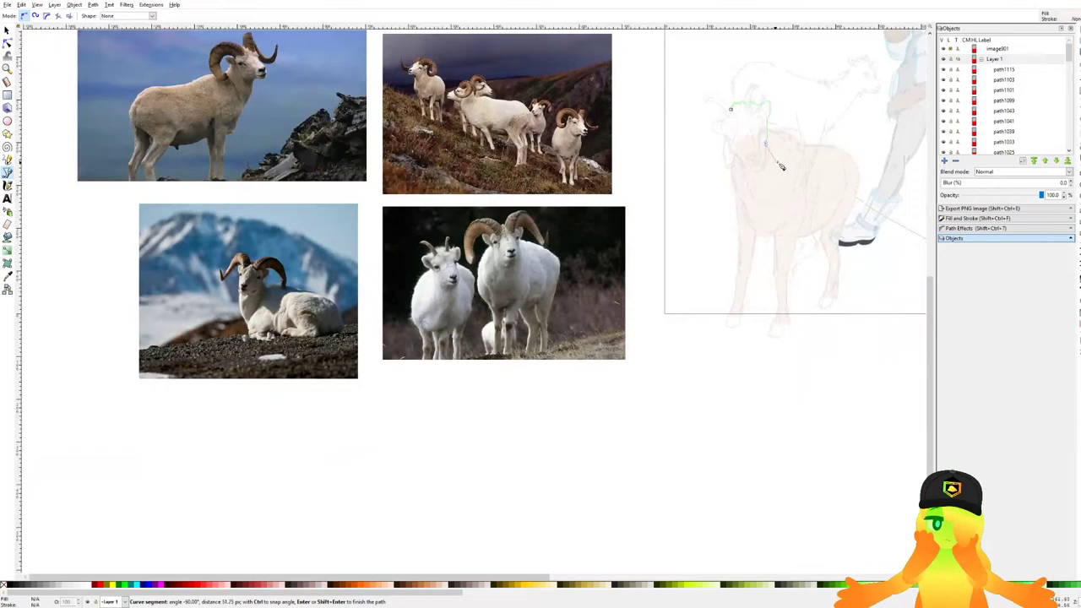
scroll(781, 163, "up", 5)
scroll(797, 167, "up", 3)
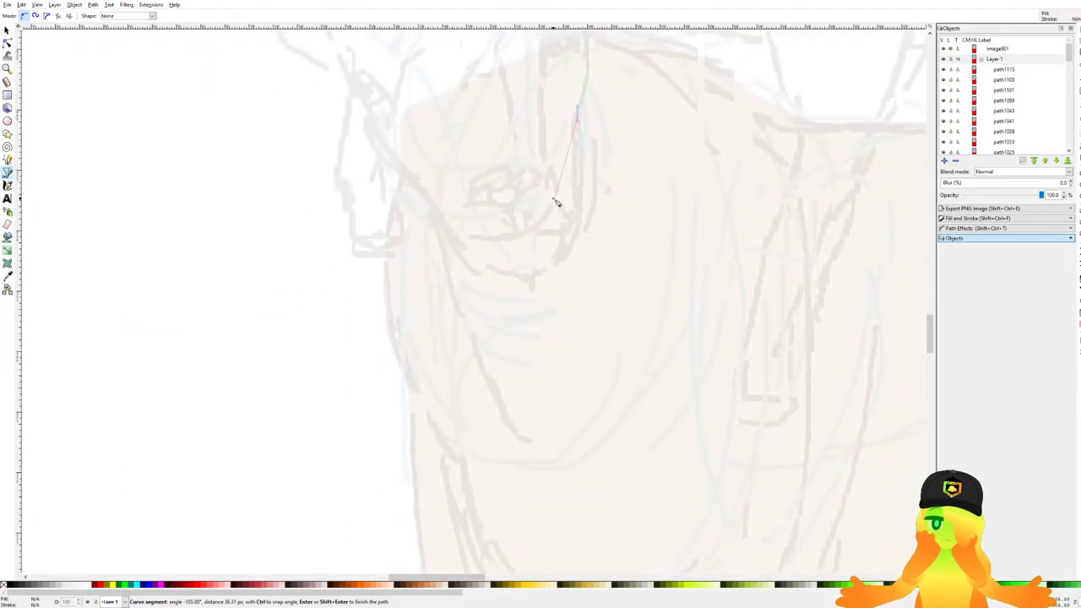
scroll(566, 196, "up", 3)
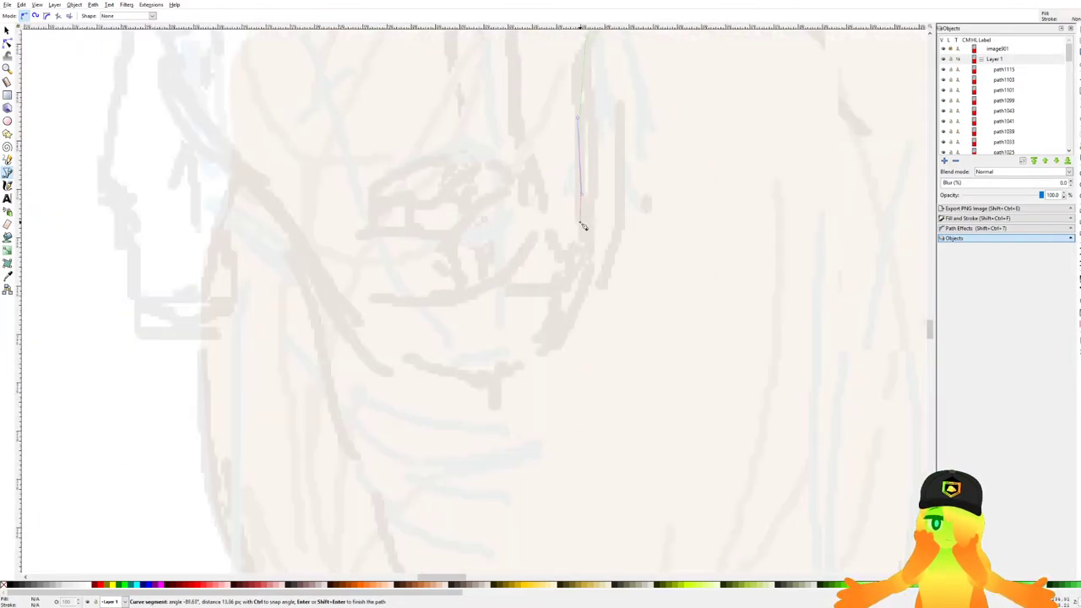
Trace the chin and the opposite jawline up to the cheek, following the sketch.
scroll(593, 152, "down", 3)
scroll(586, 200, "up", 3)
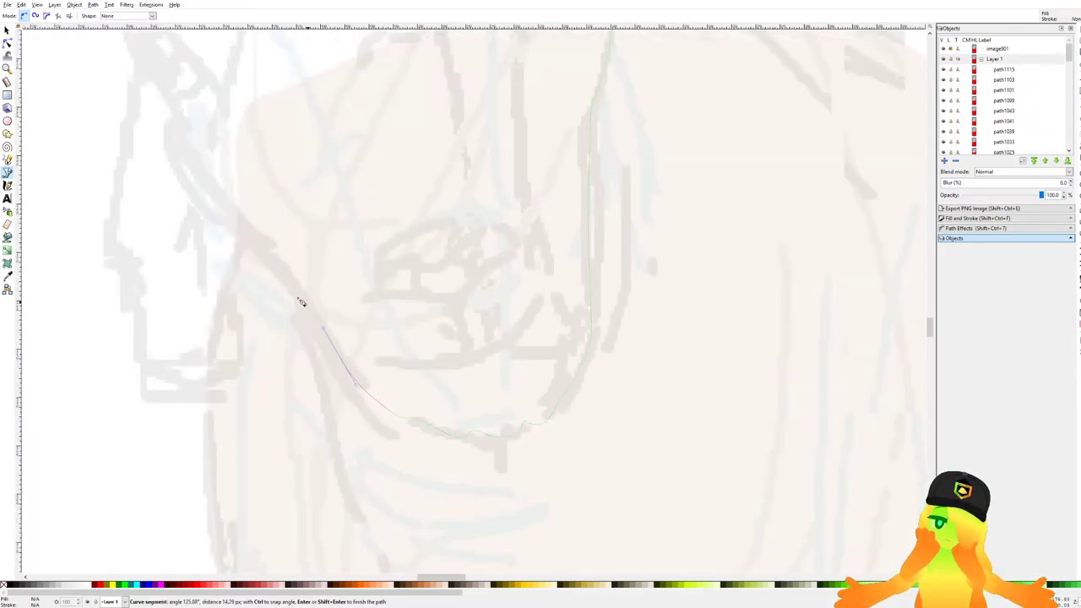
left_click_drag(284, 276, 418, 320)
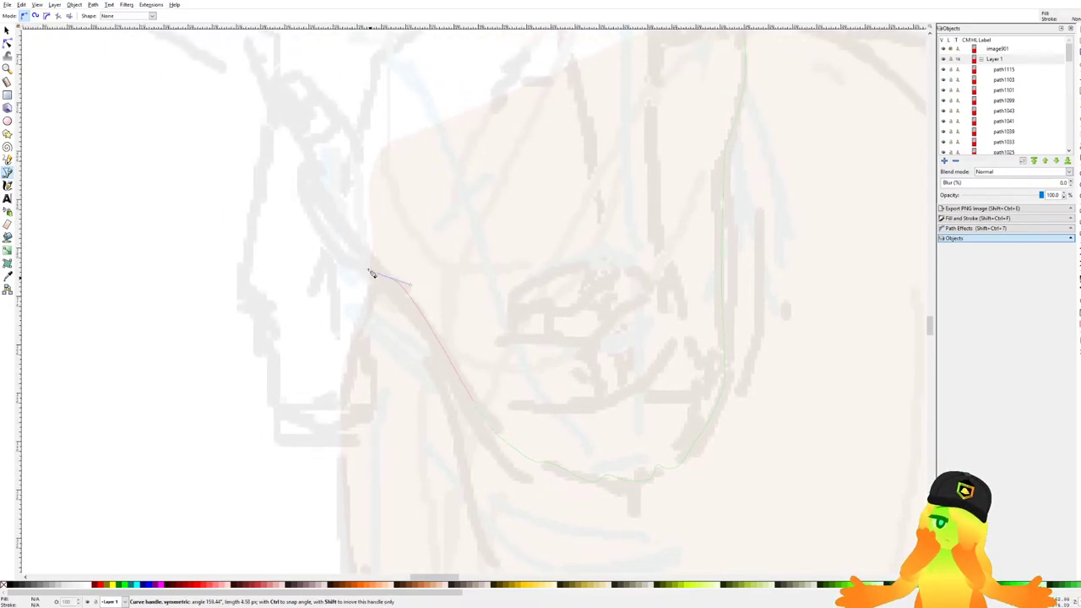
scroll(378, 277, "up", 2)
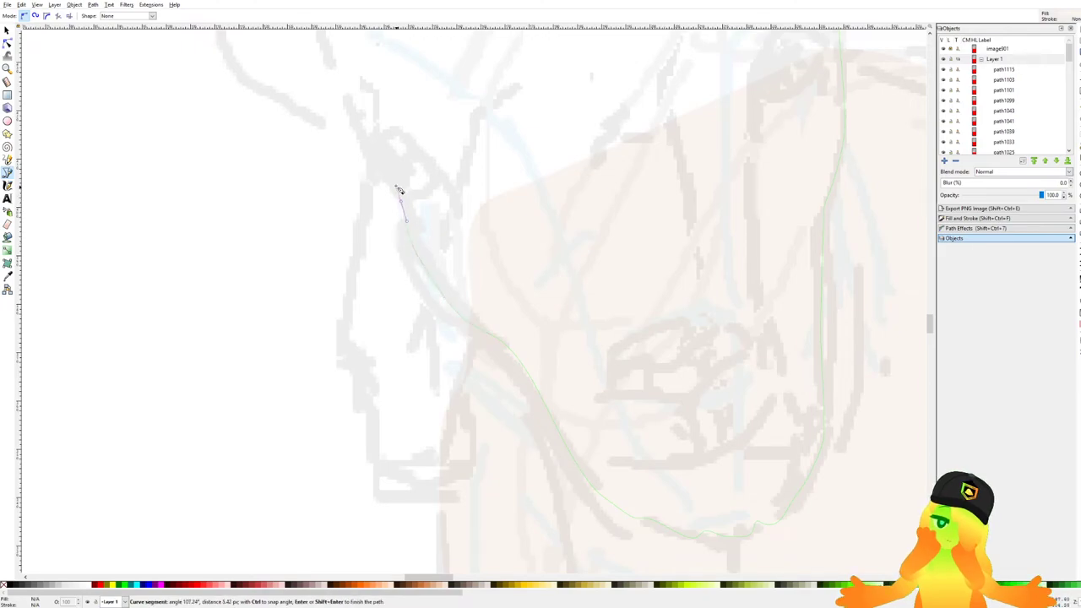
Continue the head outline up the cheek and around the outward-pointing ear.
left_click_drag(396, 188, 428, 263)
left_click_drag(385, 187, 396, 366)
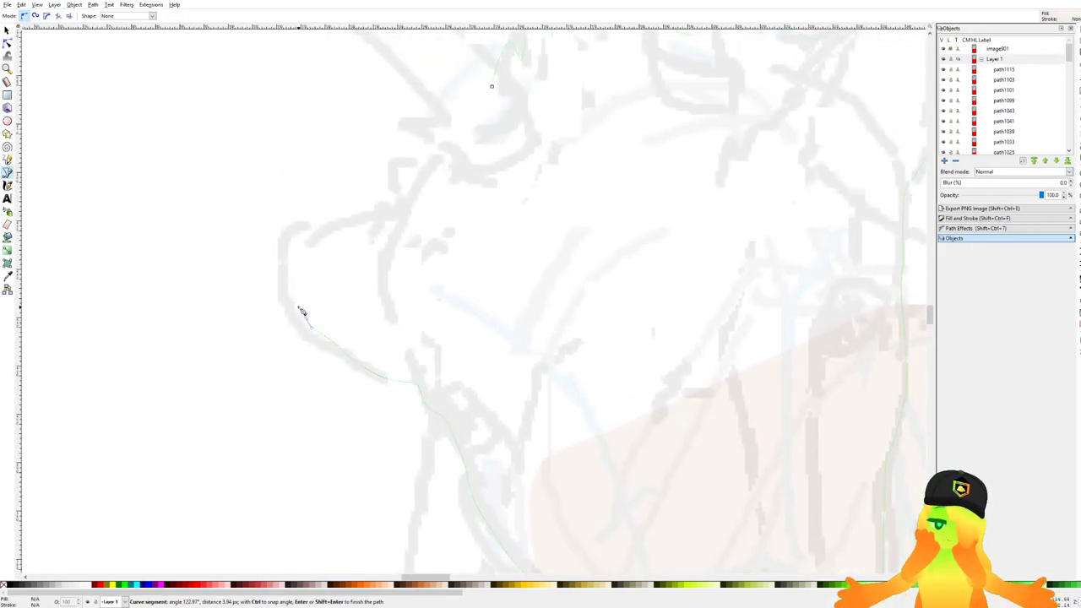
scroll(302, 313, "down", 3)
scroll(299, 316, "up", 4)
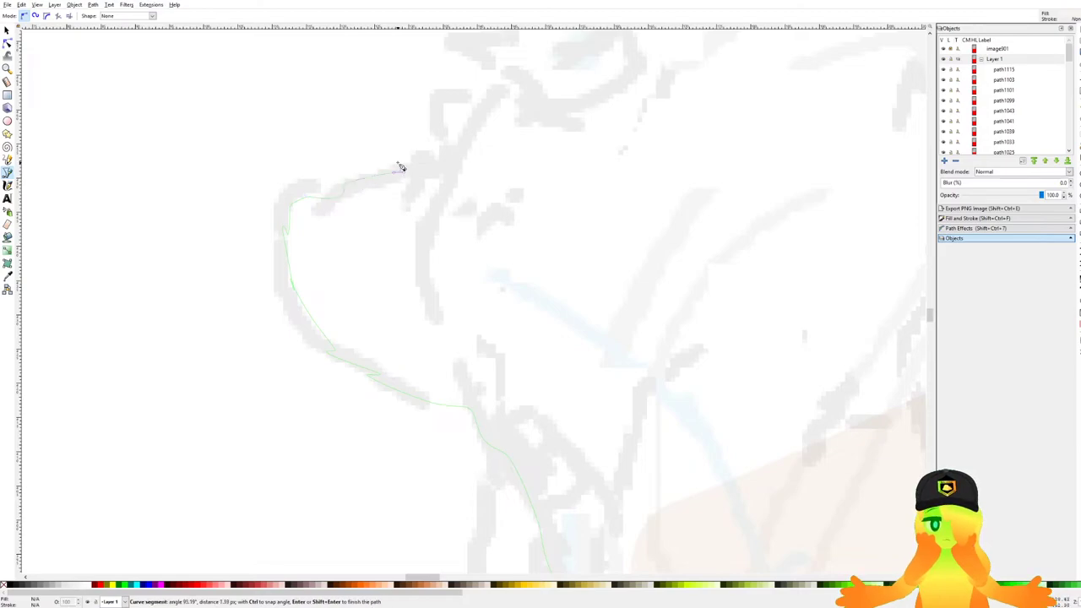
Trace the jagged fur between the ear and the hair tufts, close the head outline at its starting point, and save.
left_click_drag(440, 161, 513, 324)
left_click_drag(511, 300, 506, 283)
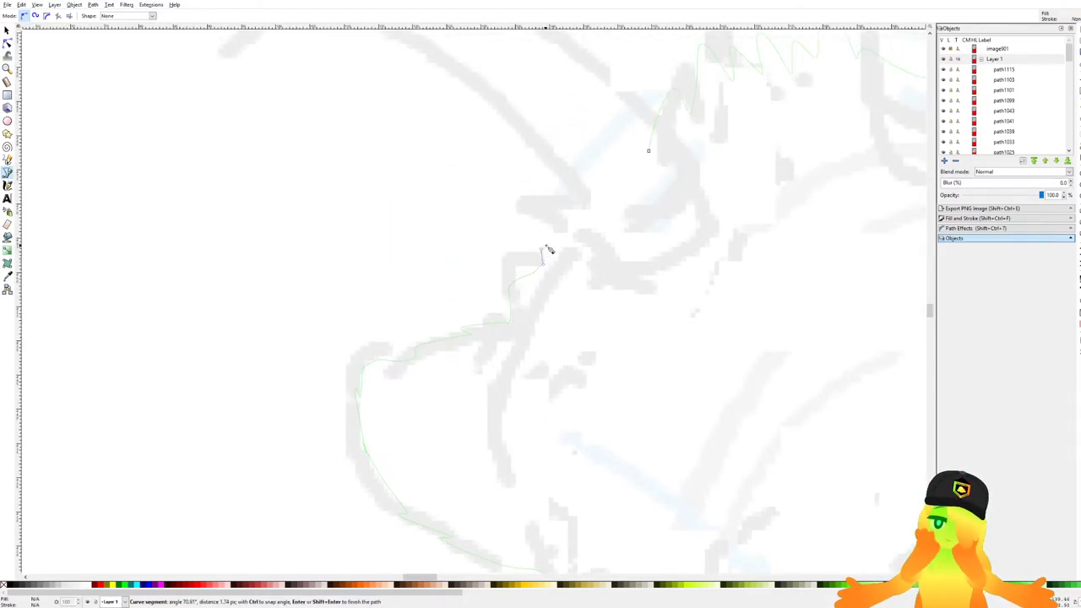
left_click(561, 207)
left_click(648, 151)
scroll(611, 168, "down", 5)
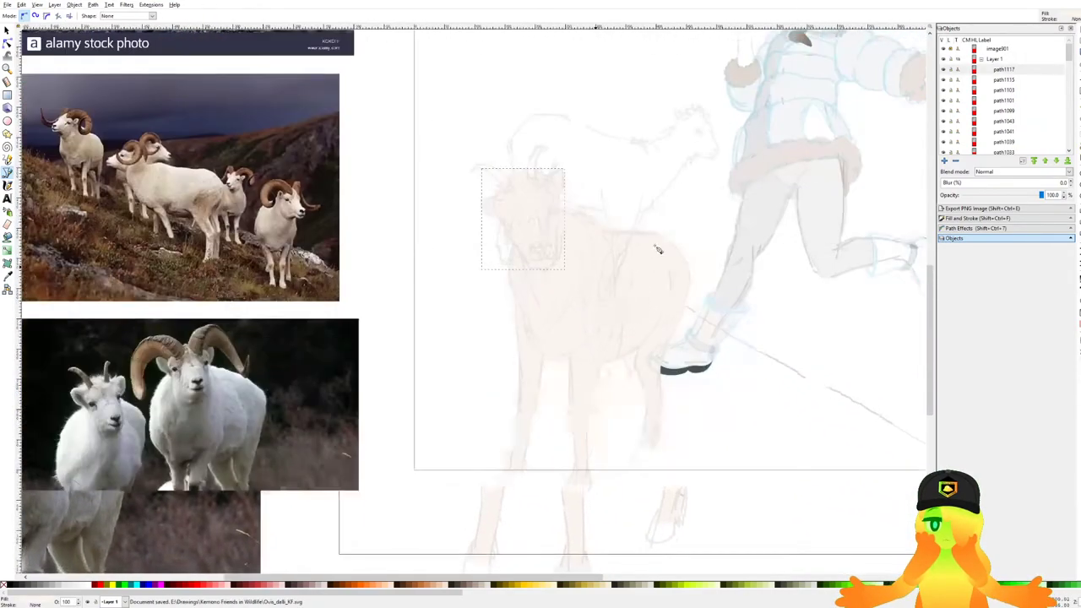
Draw a rectangle about 469 × 612 px covering the whole sheep and fill it with black.
scroll(689, 238, "up", 3)
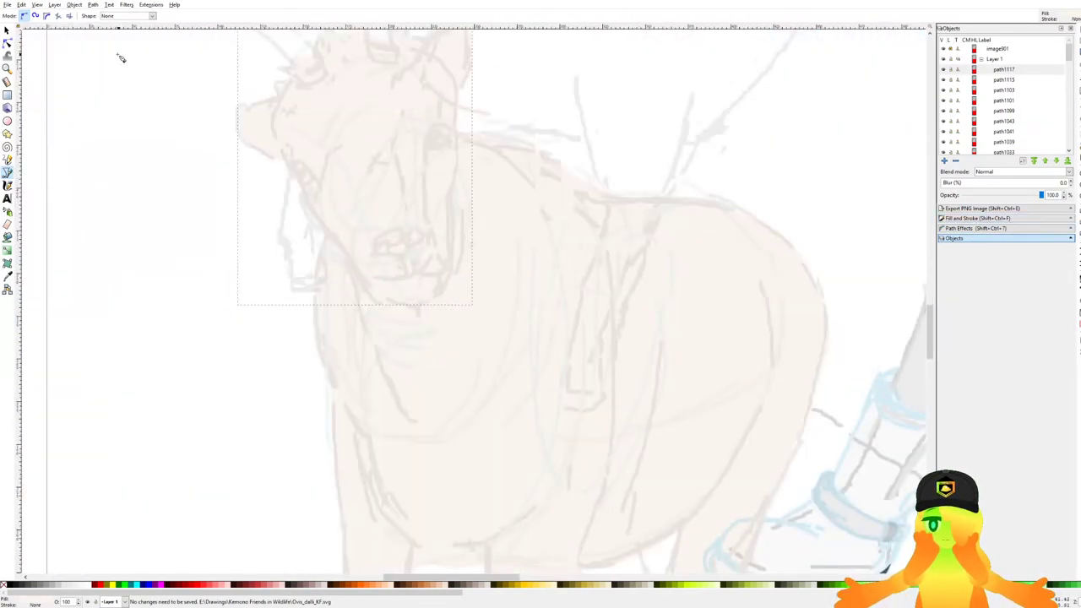
left_click_drag(330, 146, 474, 308)
scroll(525, 211, "up", 2)
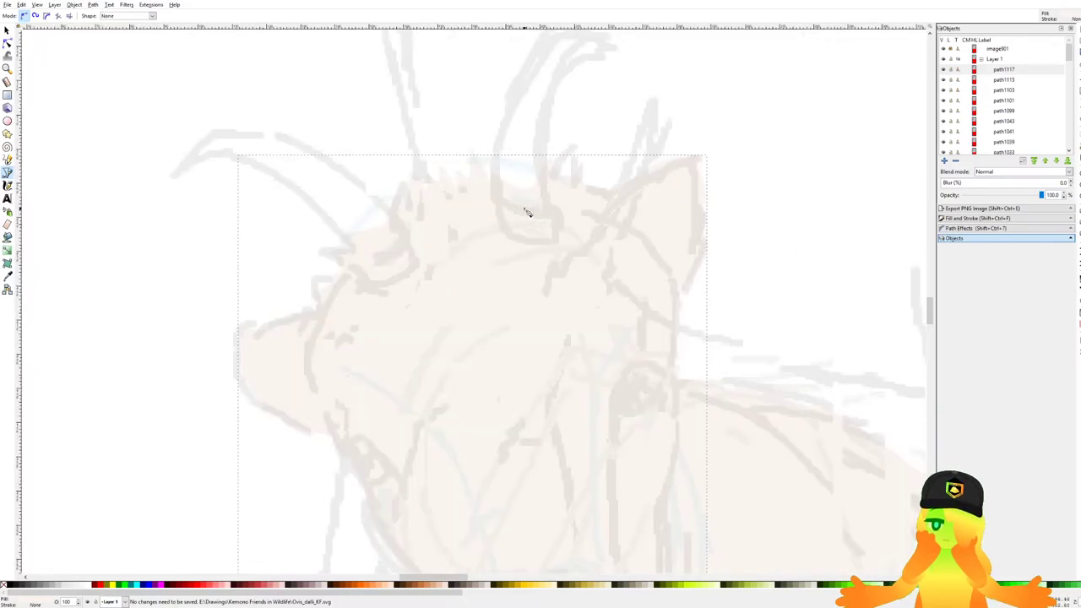
scroll(536, 196, "down", 4)
left_click(7, 93)
scroll(403, 118, "down", 2)
left_click_drag(400, 133, 601, 394)
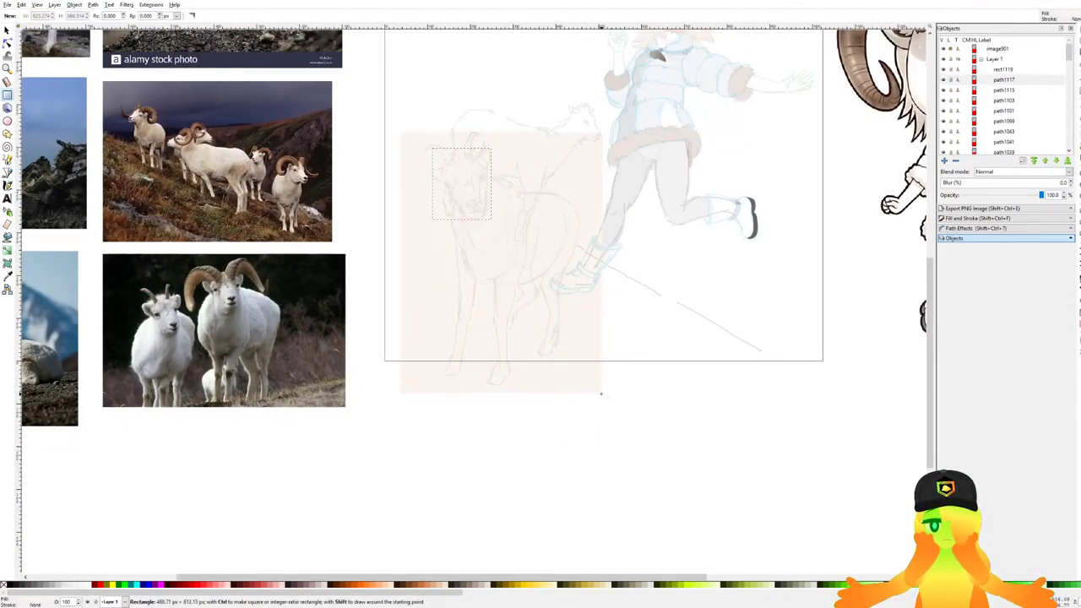
left_click(12, 585)
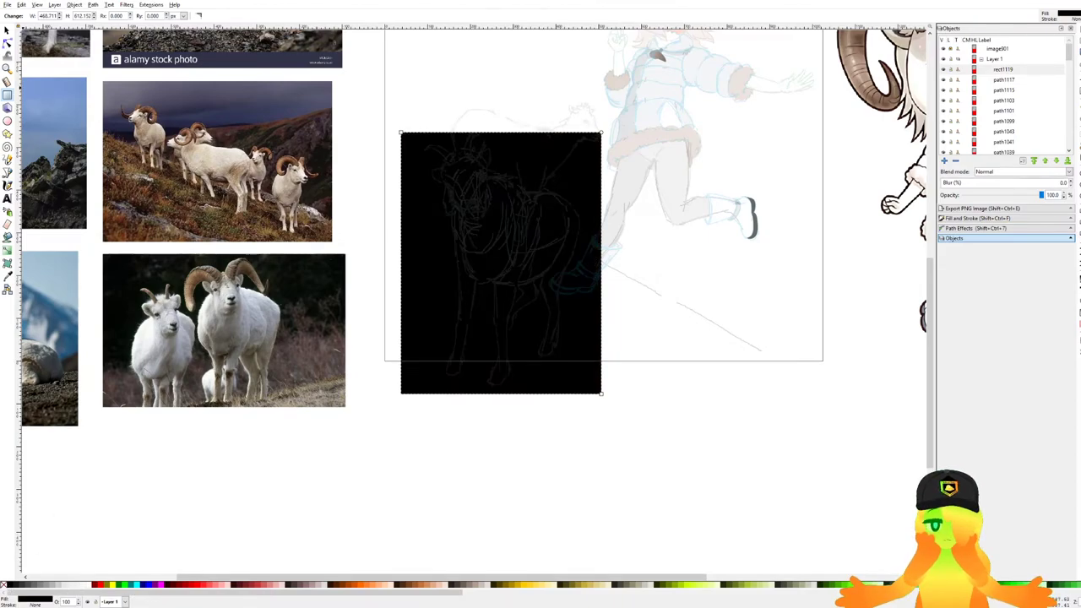
Lower the black rectangle to the bottom of the layer as a contrasting backdrop, and select the sheep's head shape.
key("s")
left_click(98, 16)
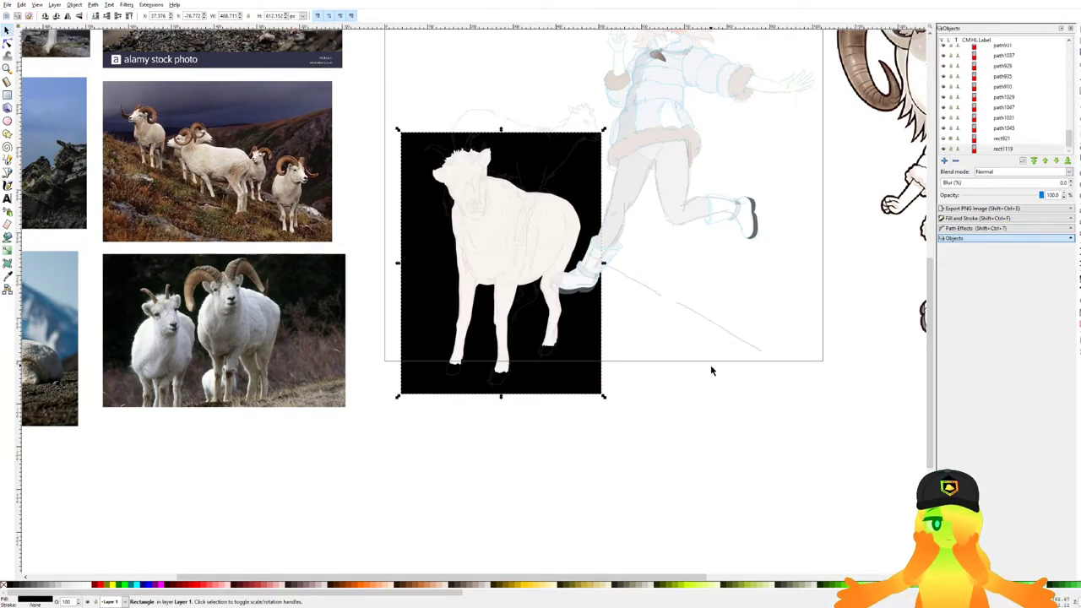
scroll(453, 163, "up", 3)
left_click(512, 171)
scroll(511, 172, "up", 2)
left_click_drag(508, 173, 552, 307)
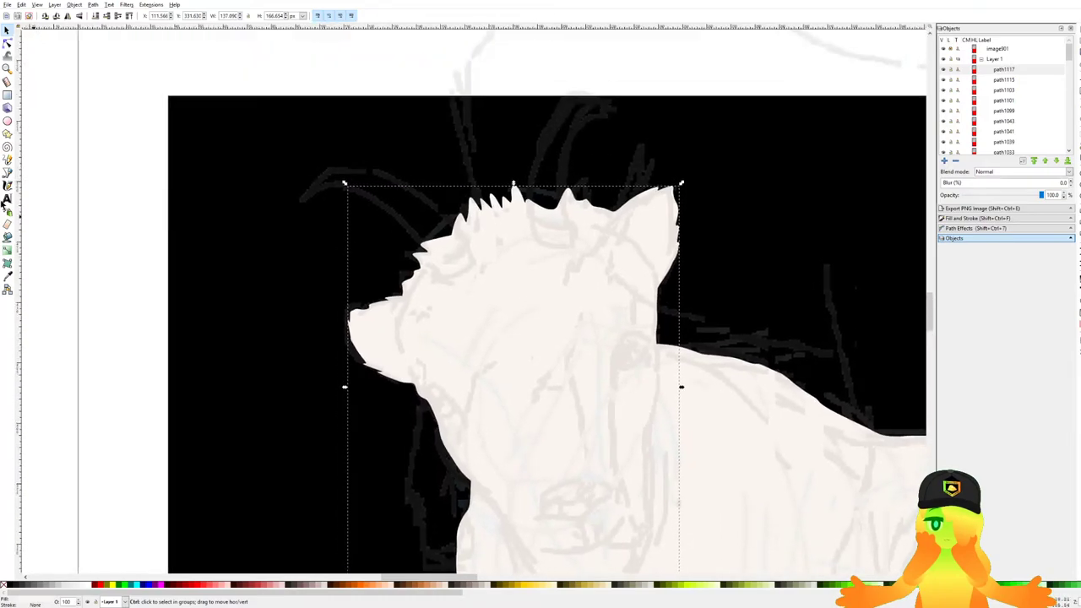
Start a new outline along the base of the sheep's outer horn, following the sketch across the forehead.
left_click(6, 172)
scroll(491, 241, "down", 6)
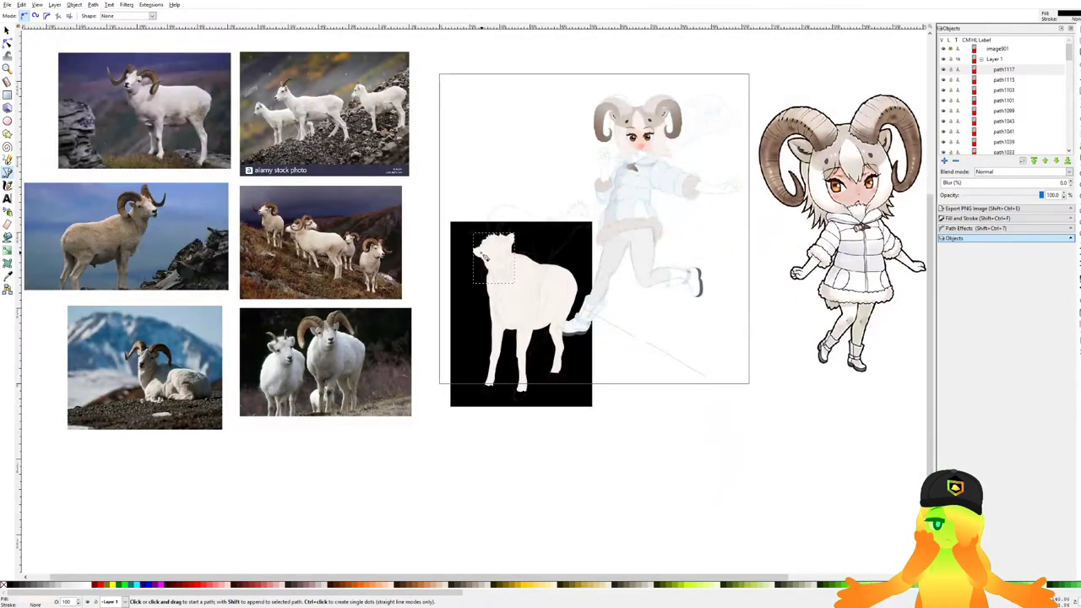
scroll(486, 255, "up", 6)
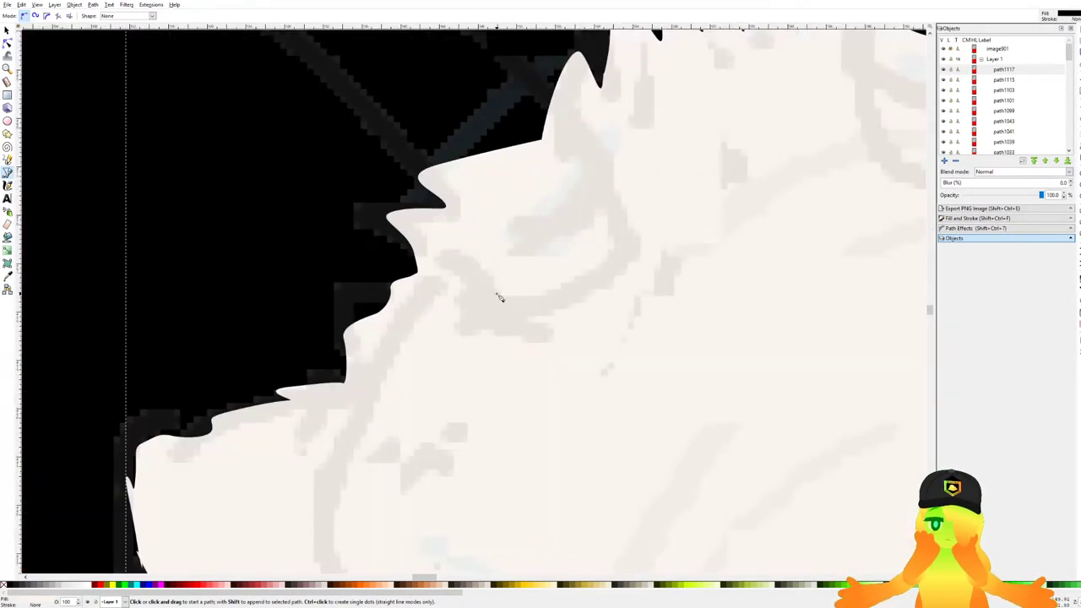
scroll(499, 296, "up", 2)
left_click_drag(496, 325, 572, 304)
left_click(680, 233)
Trace the horn's upper curve from its base on the head out to the pointed tip.
scroll(678, 218, "down", 4)
left_click_drag(673, 199, 718, 314)
scroll(713, 306, "up", 2)
left_click(710, 297)
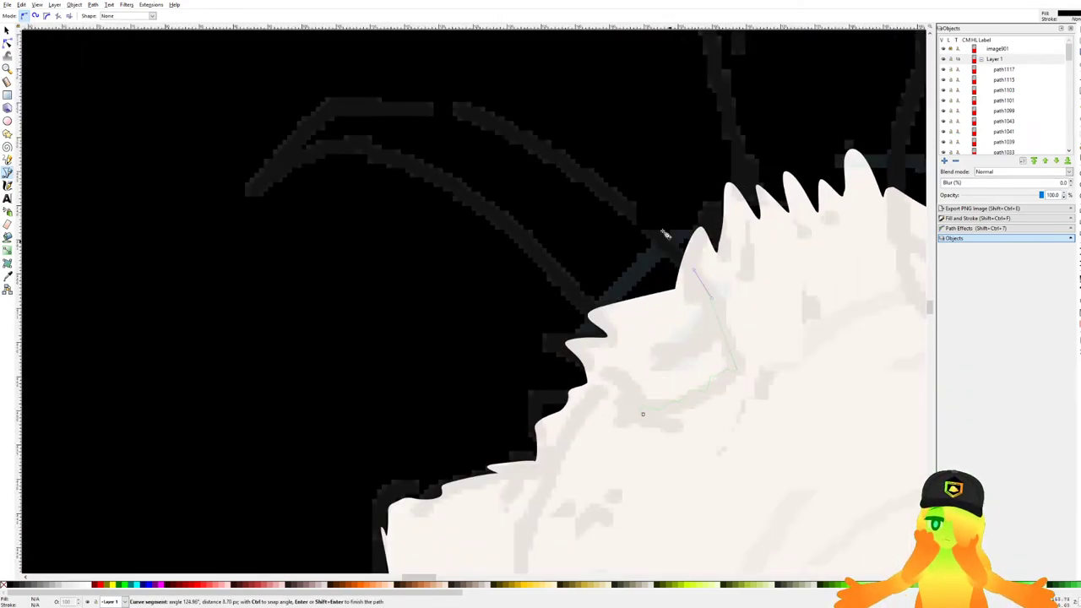
left_click_drag(491, 119, 491, 119)
left_click_drag(393, 106, 391, 106)
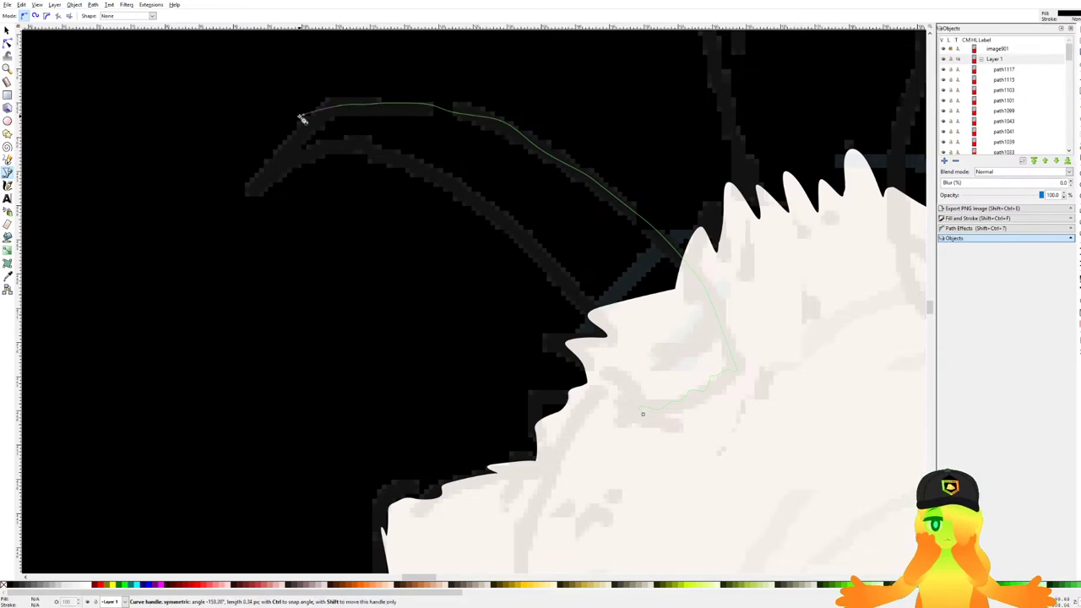
left_click(240, 196)
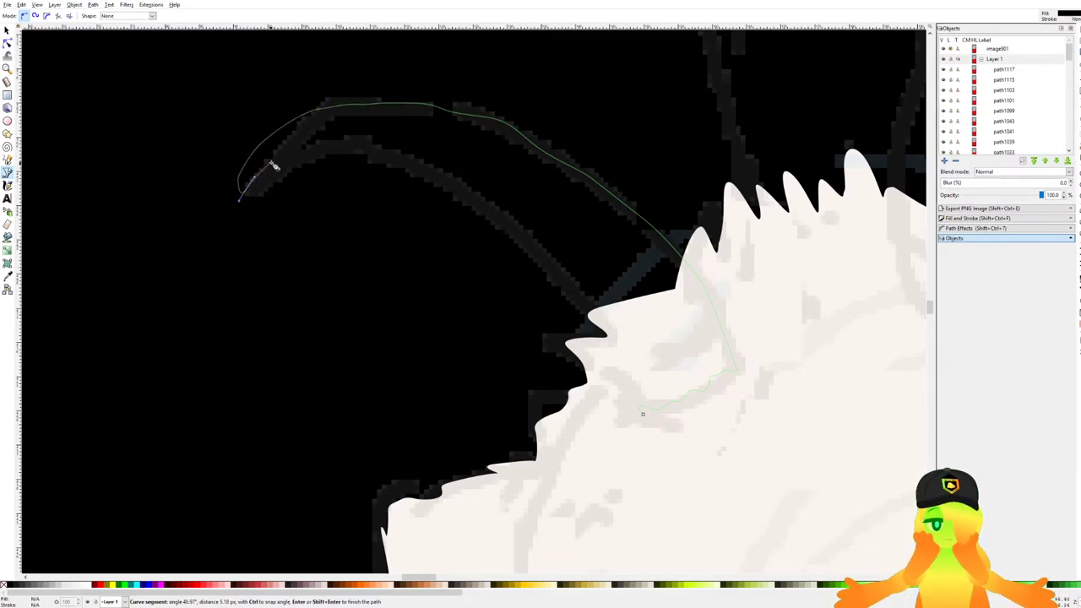
Trace the horn's lower curve back from the tip and close the outline at its starting point.
left_click_drag(485, 201, 499, 221)
left_click_drag(591, 314, 613, 336)
left_click_drag(633, 379, 635, 382)
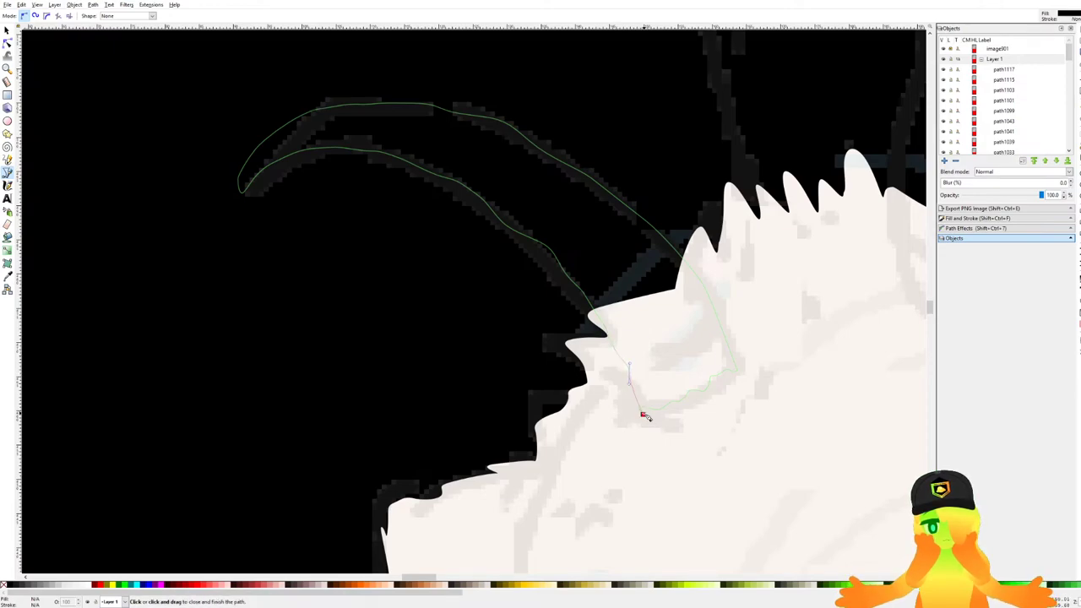
left_click(642, 414)
Fill the closed horn shape with the existing brown linear gradient.
scroll(583, 365, "down", 5)
scroll(582, 365, "up", 1)
key("shift+ctrl+f")
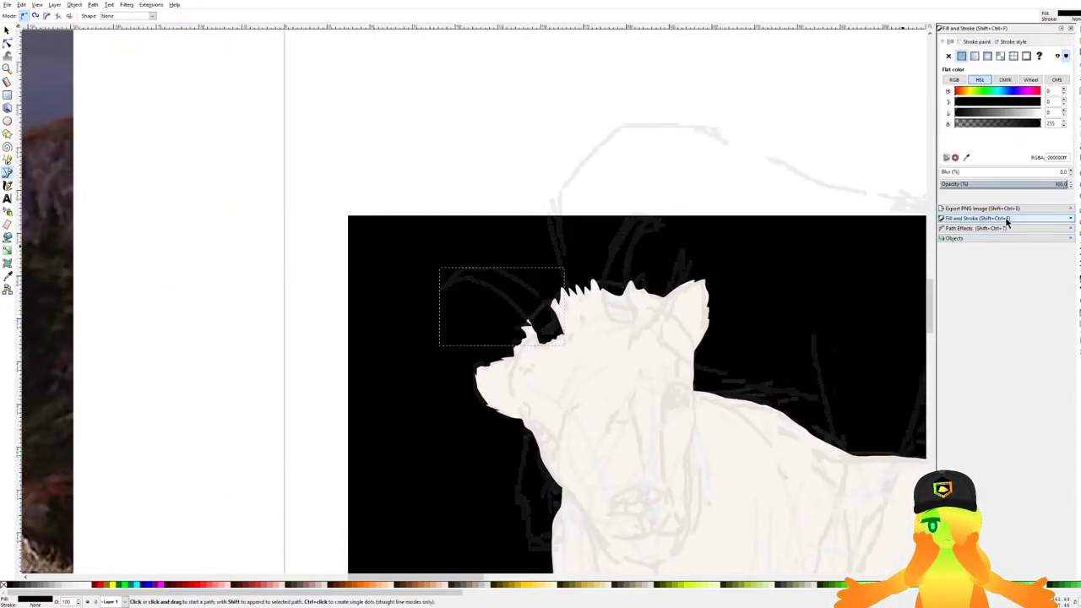
left_click(974, 56)
left_click(981, 99)
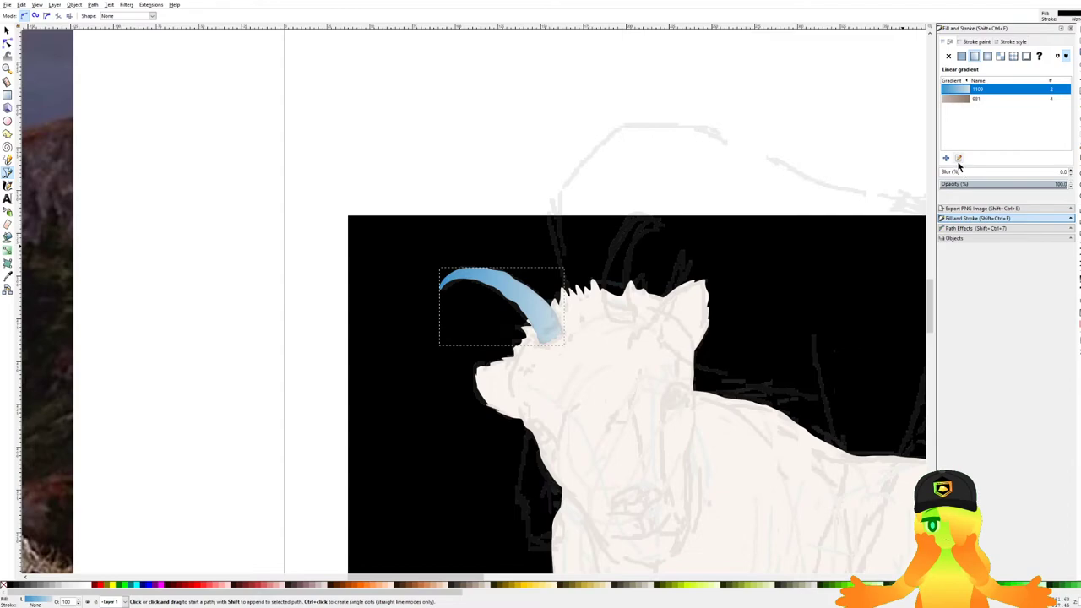
left_click(975, 99)
Angle the horn's gradient so it runs from the light tip towards the dark base, and return to object selection.
key("g")
scroll(530, 341, "up", 2)
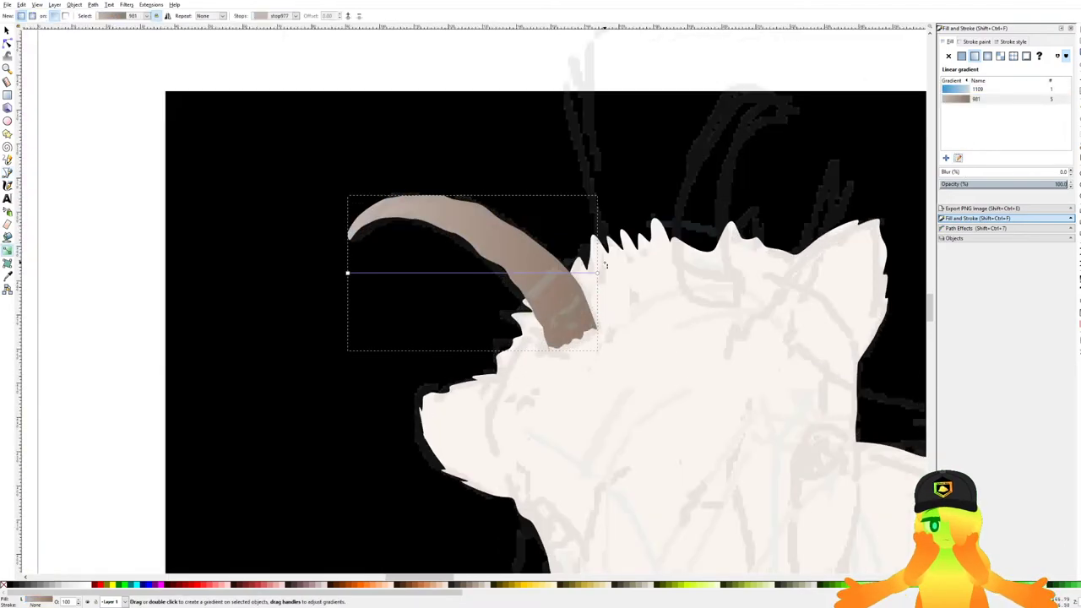
left_click_drag(598, 273, 578, 302)
scroll(569, 298, "down", 5)
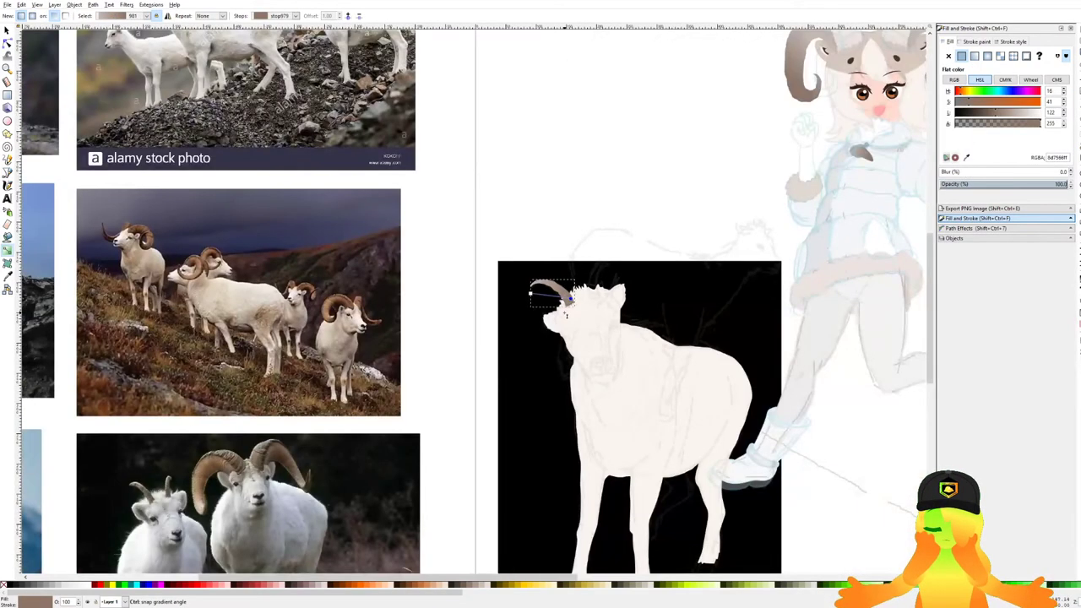
scroll(561, 314, "up", 4)
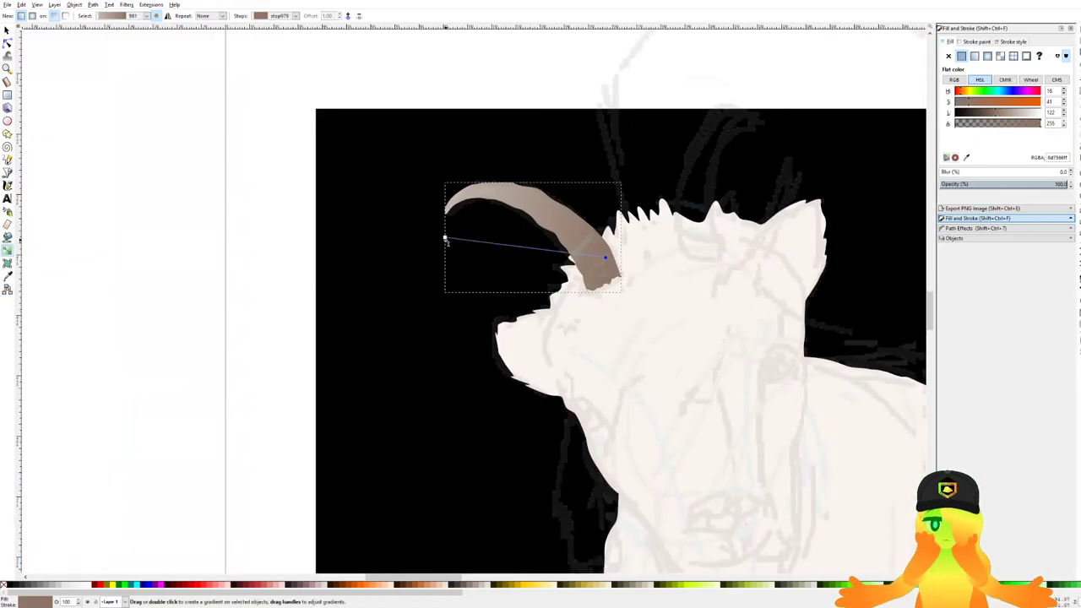
left_click_drag(444, 240, 442, 222)
left_click(6, 30)
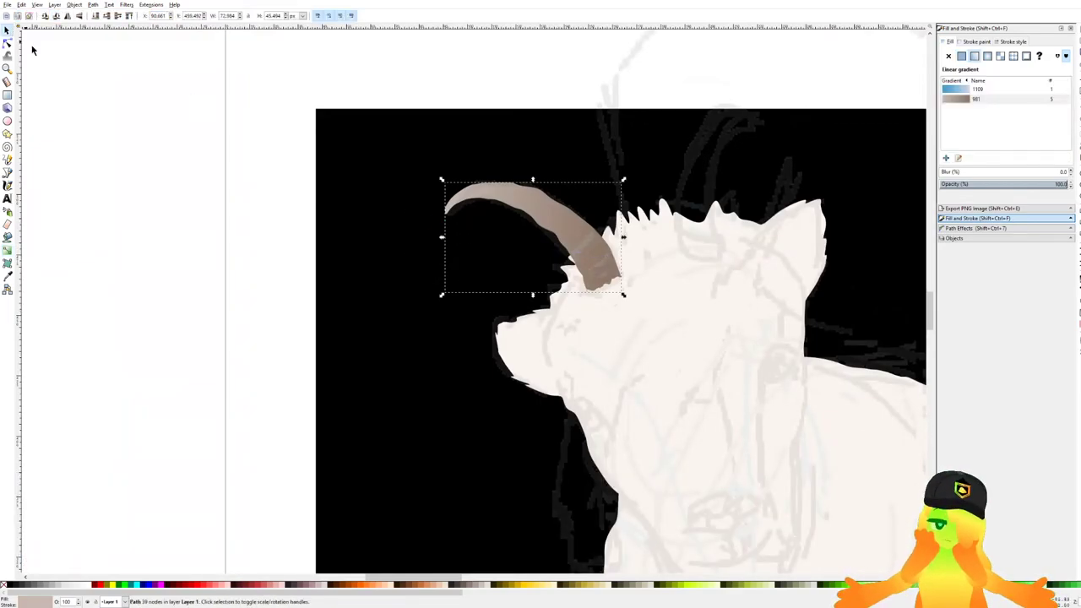
Duplicate the horn, flip the copy horizontally, and position it upright over the second horn's place on the head.
left_click_drag(444, 146, 360, 147)
key("ctrl+d")
left_click(67, 16)
left_click_drag(399, 266, 641, 198)
left_click(642, 198)
mouse_move(781, 112)
left_mouse_down()
mouse_move(707, 46)
mouse_move(717, 60)
mouse_move(708, 119)
mouse_move(646, 137)
mouse_move(629, 166)
mouse_move(637, 158)
left_mouse_up()
key("ctrl+z")
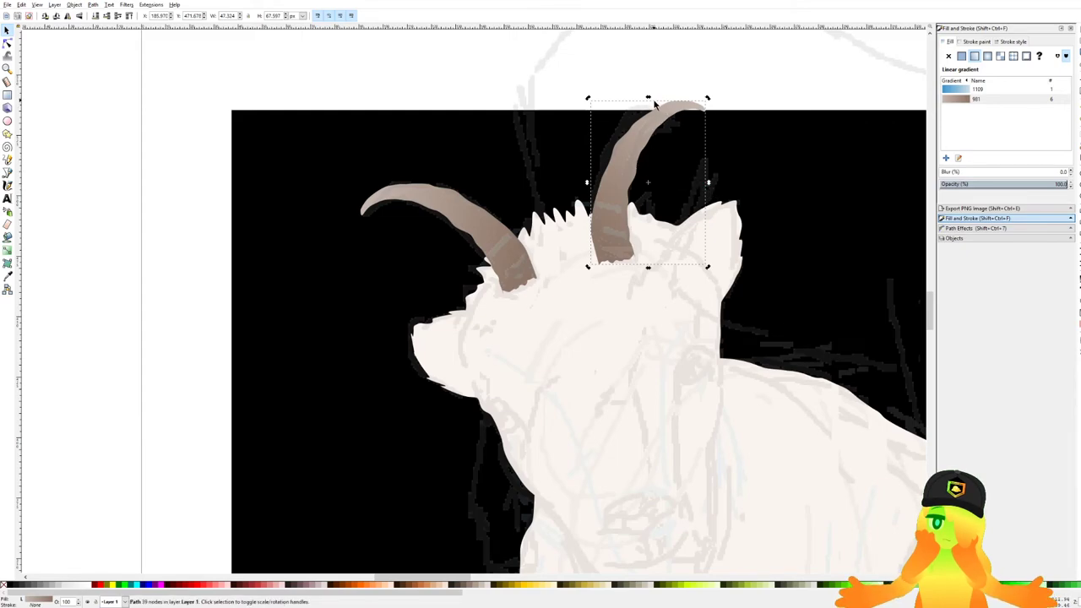
Skew, narrow and rotate the second horn to about 35 × 59 px to fit the sketch, and save.
left_click_drag(650, 99, 627, 102)
left_click_drag(617, 147, 604, 141)
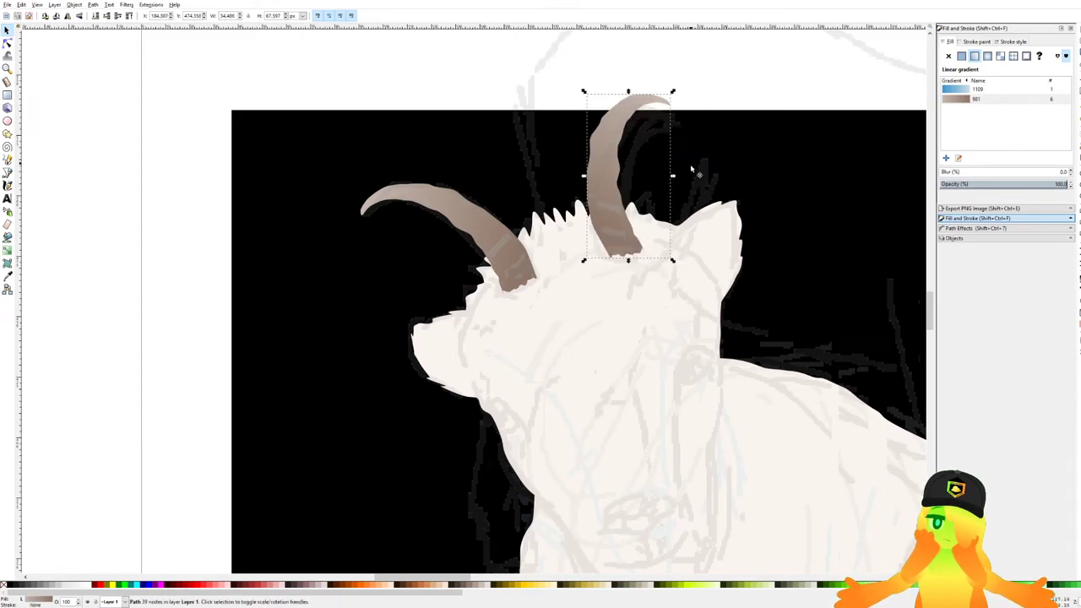
left_click_drag(673, 177, 655, 176)
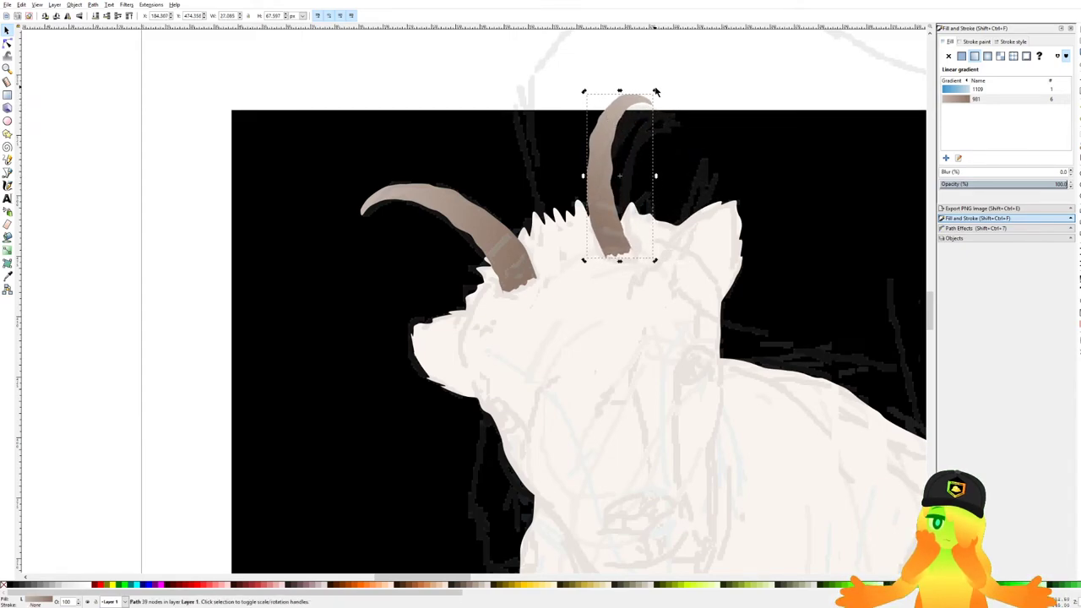
left_click_drag(656, 92, 667, 97)
left_click_drag(617, 122, 638, 111)
left_click(624, 145)
key("Escape")
left_click_drag(601, 179, 604, 178)
left_click(635, 79)
key("ctrl+s")
Compare the coloured sheep with the reference photos, examining the horns, eyes and face of the two standing sheep.
scroll(432, 154, "down", 4)
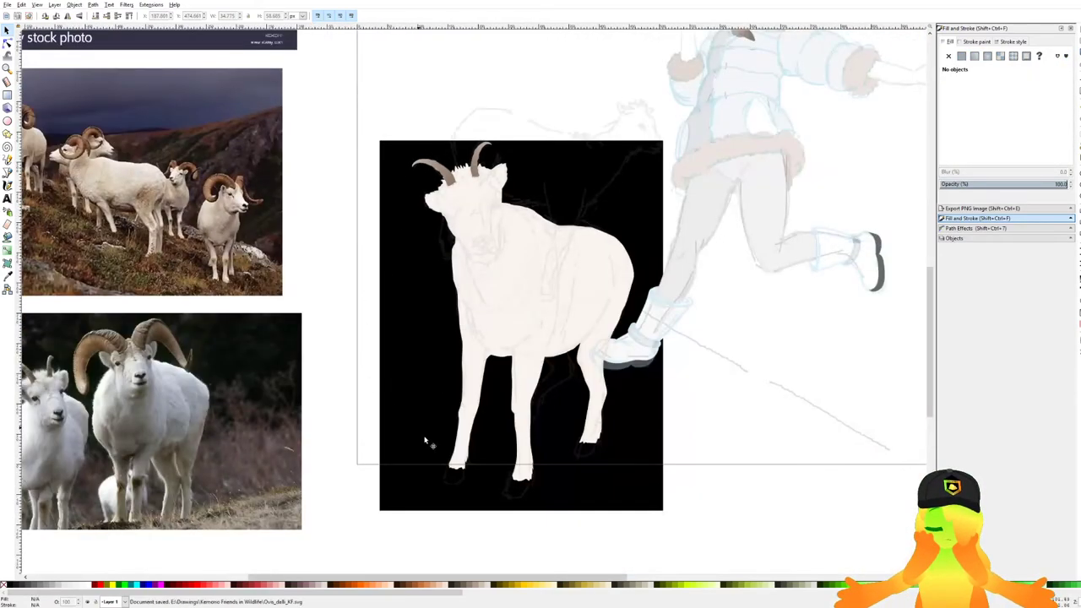
scroll(482, 273, "up", 2)
scroll(474, 177, "down", 3)
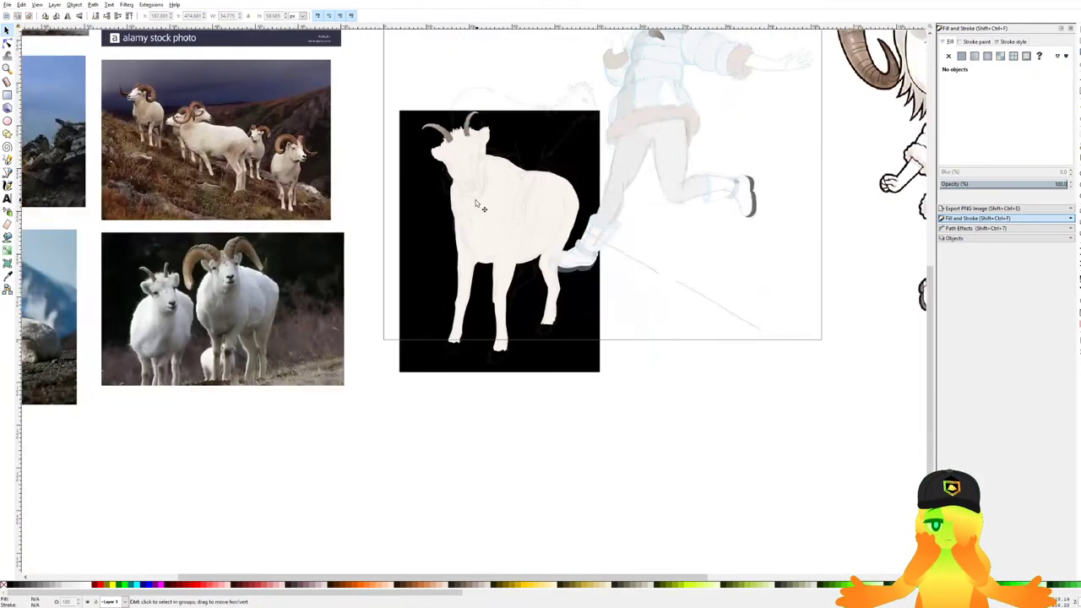
scroll(129, 328, "up", 3)
scroll(213, 253, "down", 3)
scroll(128, 130, "up", 2)
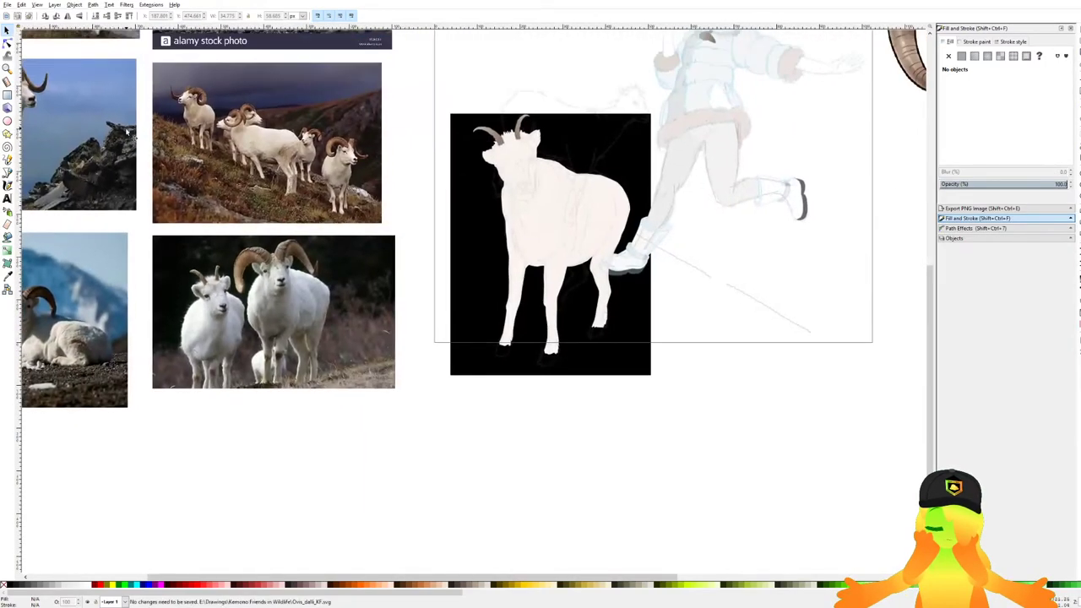
left_click(10, 172)
scroll(196, 261, "up", 4)
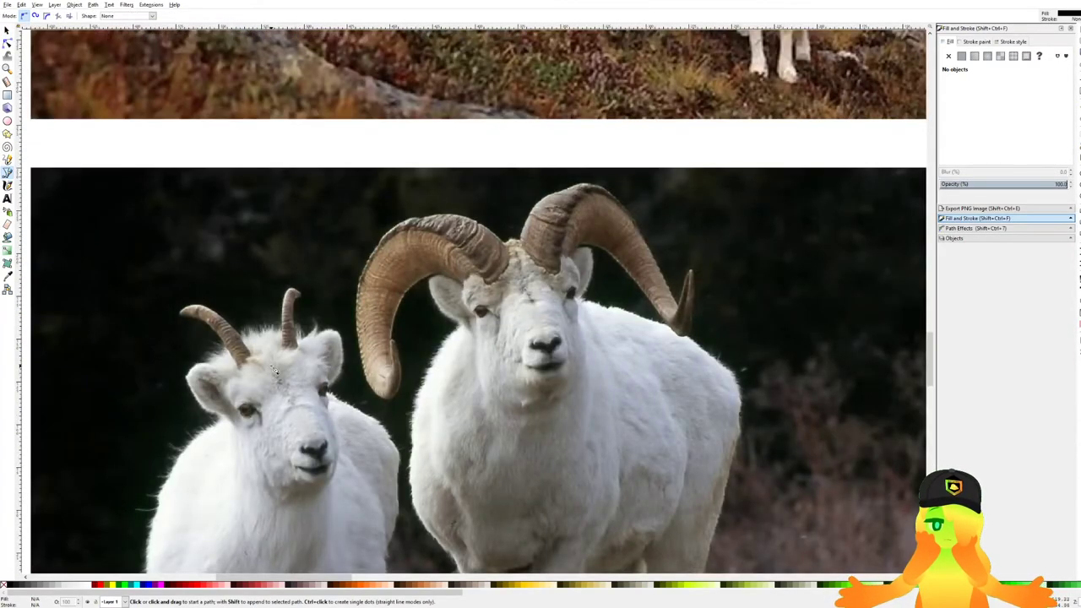
scroll(273, 368, "down", 2)
Start the sheep's eye outline at the outer corner and trace the lower lid to the inner corner.
scroll(711, 234, "up", 5)
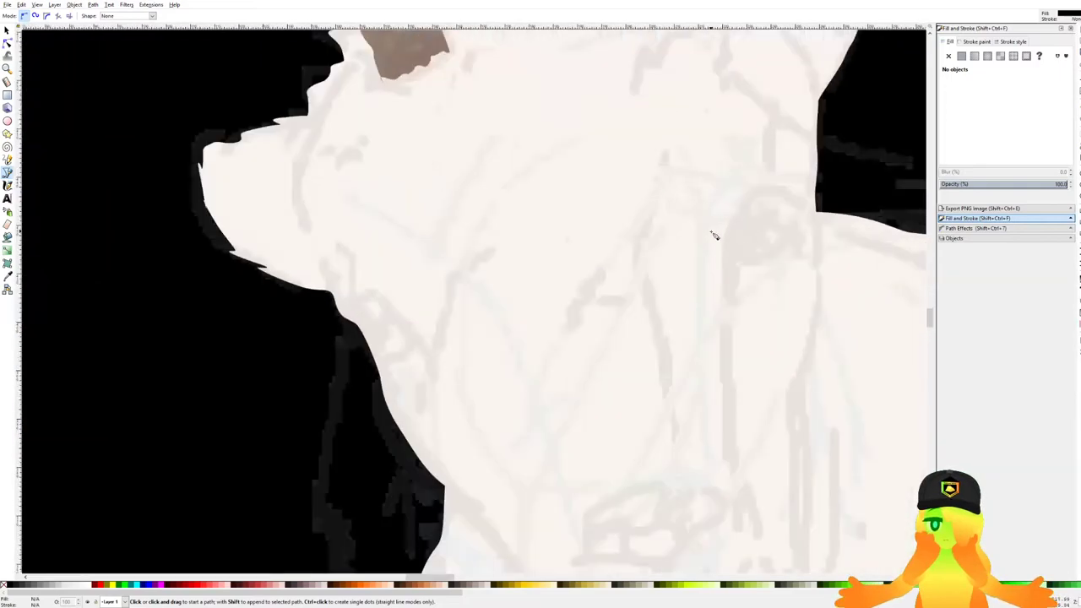
scroll(712, 234, "up", 2)
scroll(690, 193, "up", 2)
left_click(692, 166)
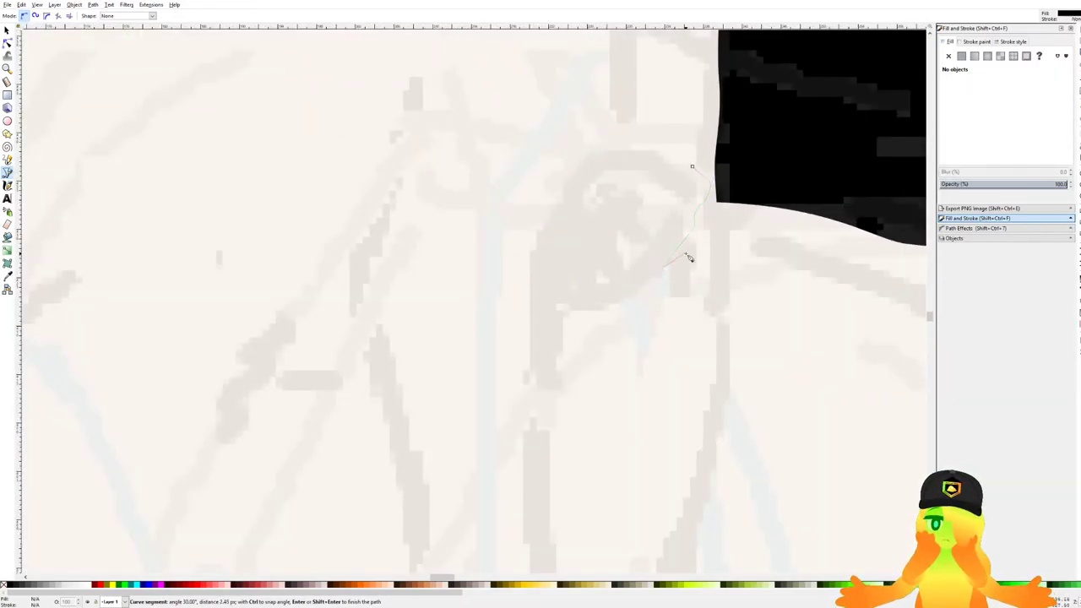
scroll(691, 245, "up", 1)
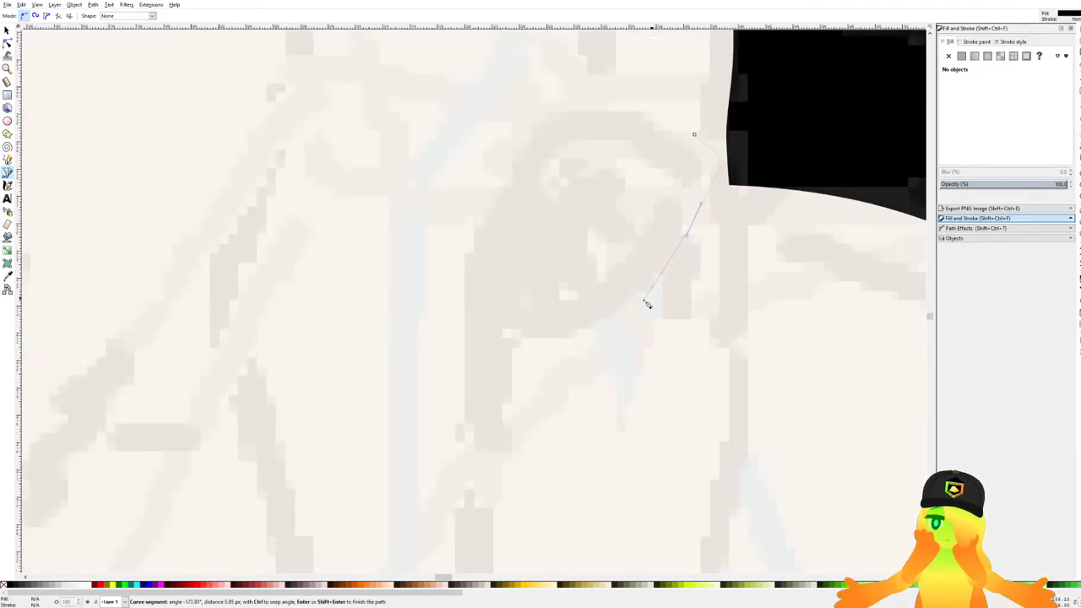
scroll(467, 414, "down", 5)
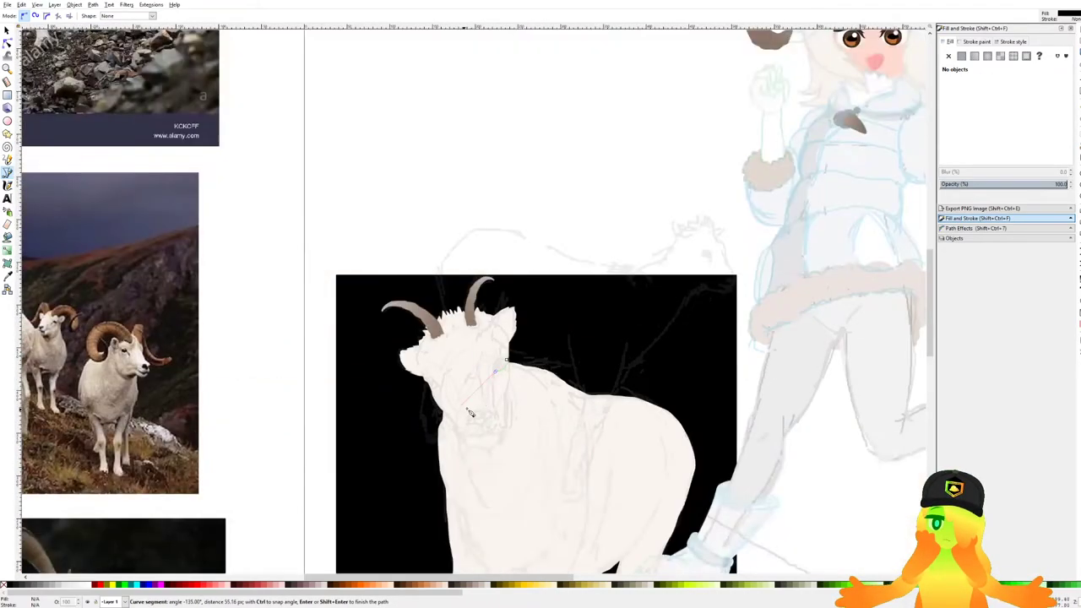
left_click_drag(161, 555, 415, 282)
scroll(740, 79, "up", 3)
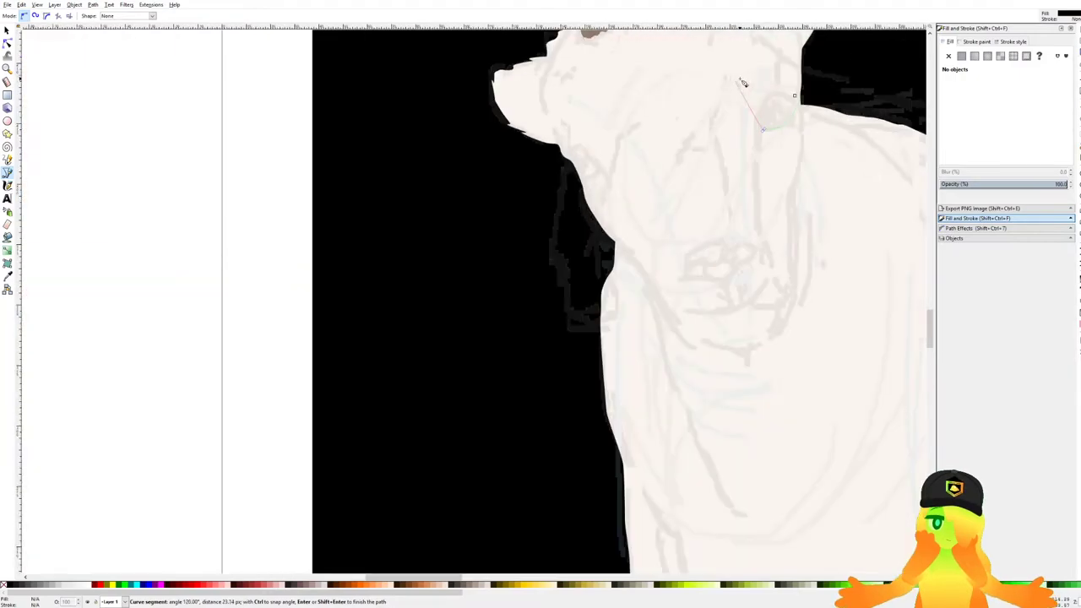
Trace the rounded tear duct hanging below the eye's inner corner.
scroll(763, 140, "up", 5)
left_click_drag(750, 147, 671, 223)
left_click_drag(681, 225, 700, 255)
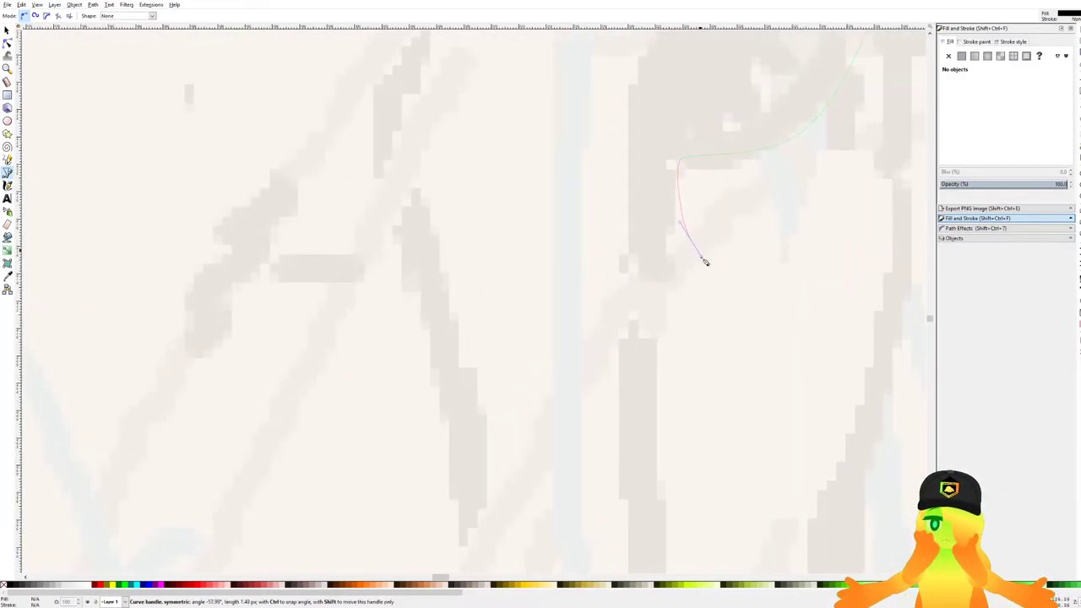
left_click_drag(688, 304, 658, 311)
left_click_drag(639, 256, 632, 340)
key("BackSpace")
left_click_drag(643, 378, 598, 355)
Trace the upper lid back to the starting point, close the eye outline, and save the drawing.
left_click_drag(642, 213, 640, 176)
left_click_drag(678, 94, 636, 191)
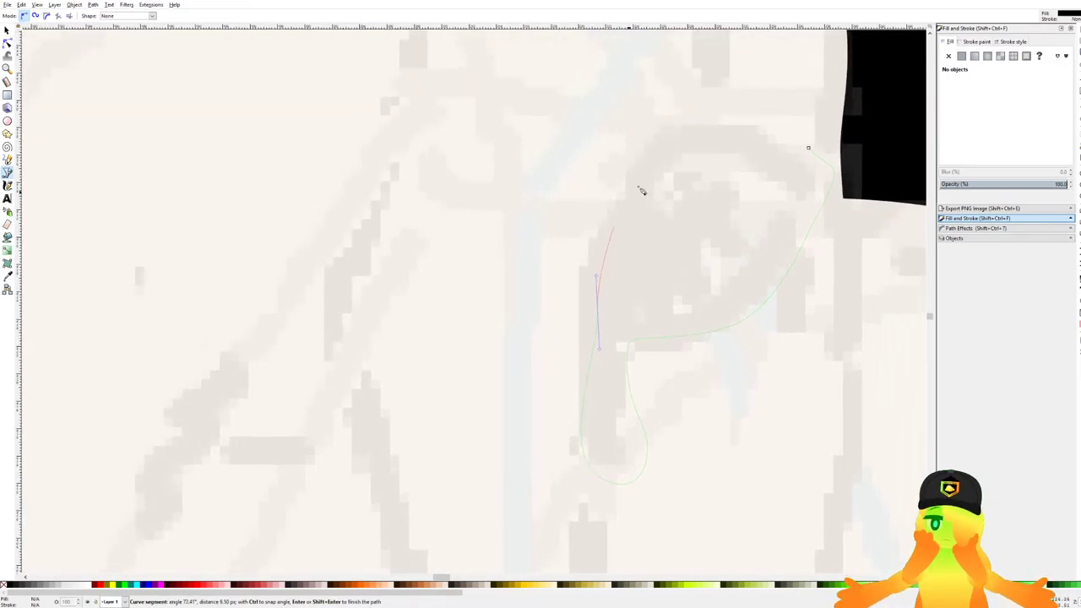
left_click(808, 149)
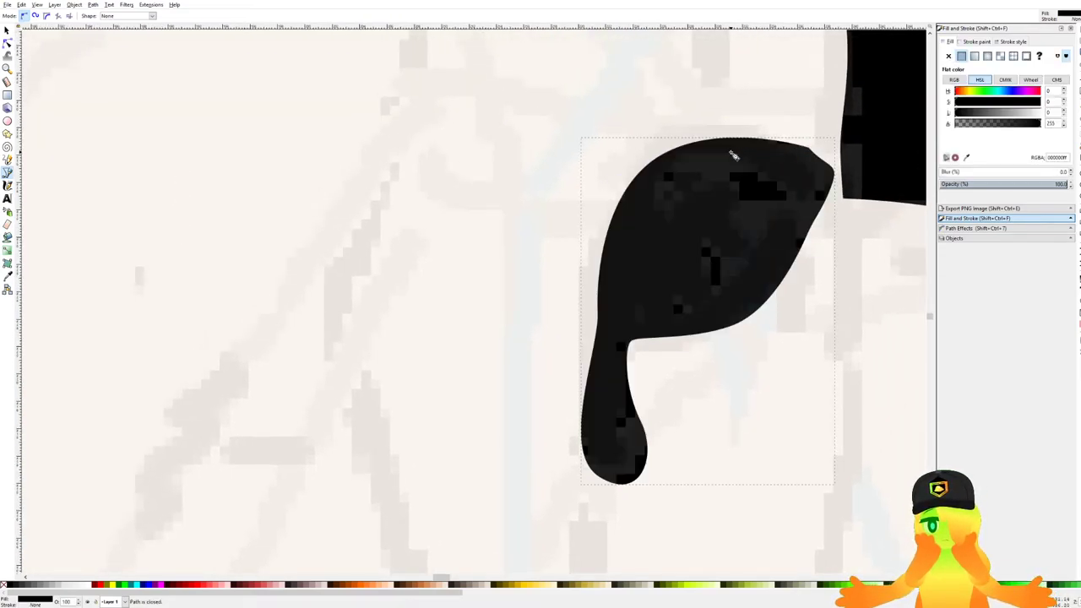
scroll(711, 158, "down", 5)
left_click_drag(724, 175, 657, 136)
key("ctrl+s")
Compare the black eye shape with the eyes of the sheep in the reference photos.
scroll(667, 164, "down", 4)
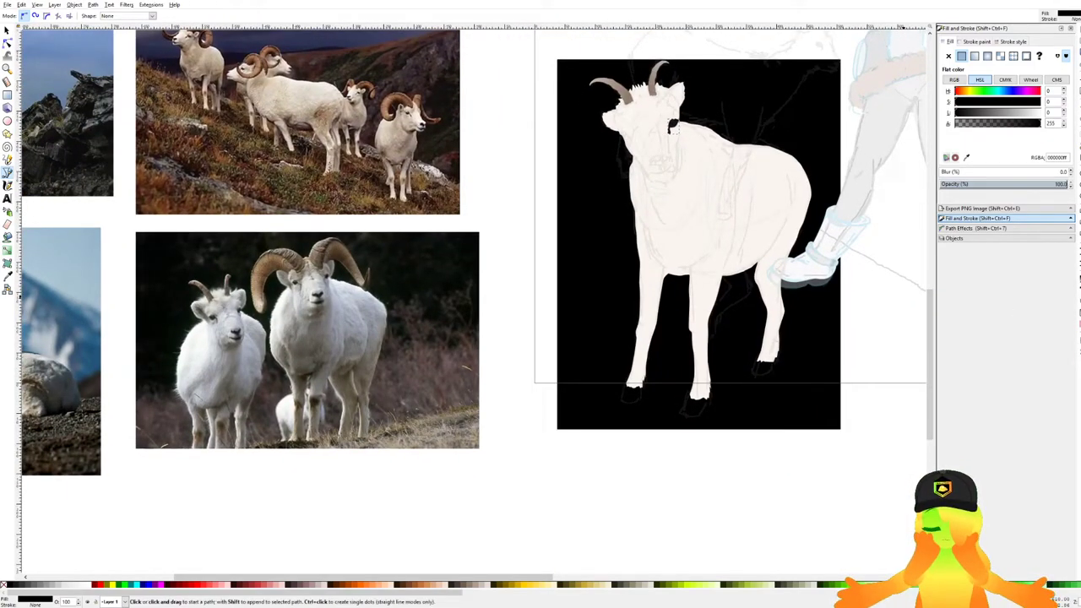
scroll(362, 325, "up", 4)
scroll(301, 280, "down", 6)
left_click_drag(577, 187, 538, 241)
scroll(437, 229, "up", 8)
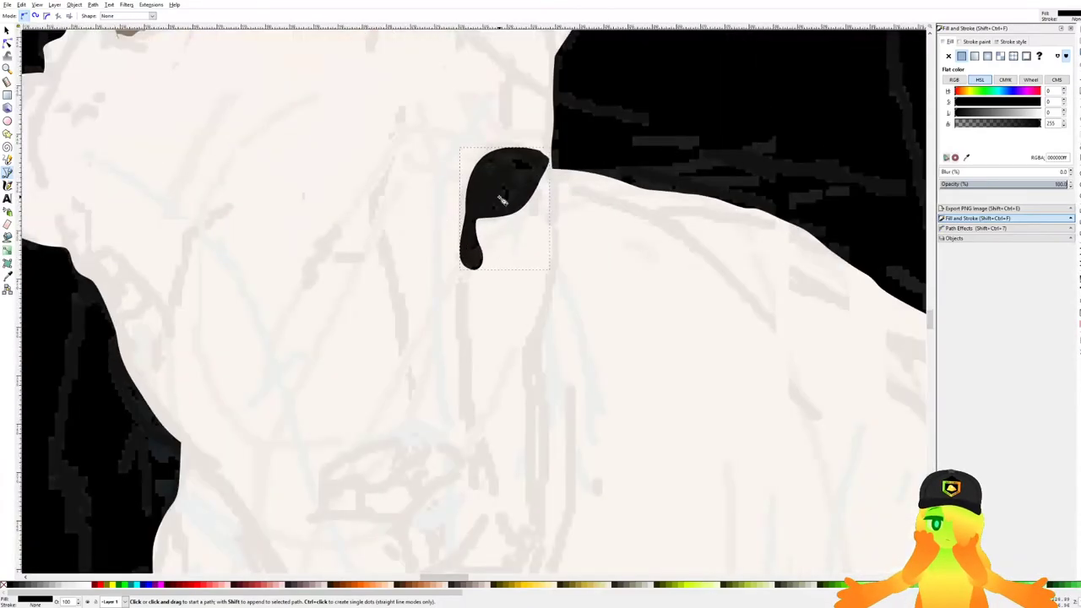
scroll(501, 199, "up", 1)
Fill the sheep's eye shape with the dark brown sampled from the character's eyelashes.
scroll(509, 180, "down", 4)
scroll(596, 245, "down", 4)
left_click_drag(803, 85, 659, 180)
scroll(650, 179, "up", 3)
scroll(581, 101, "up", 4)
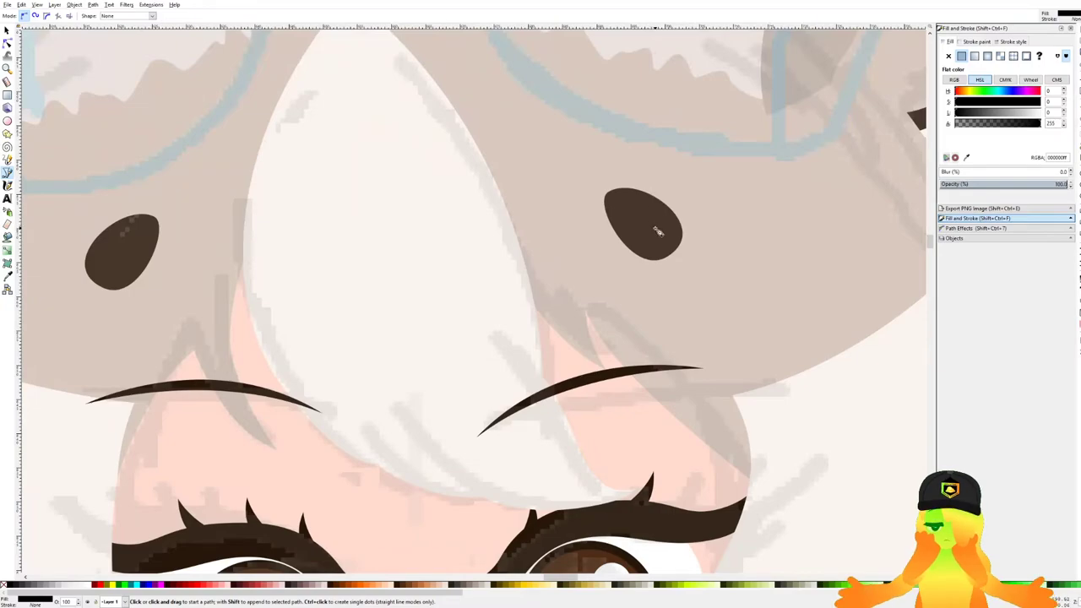
key("d")
scroll(663, 476, "down", 3)
scroll(579, 290, "up", 4)
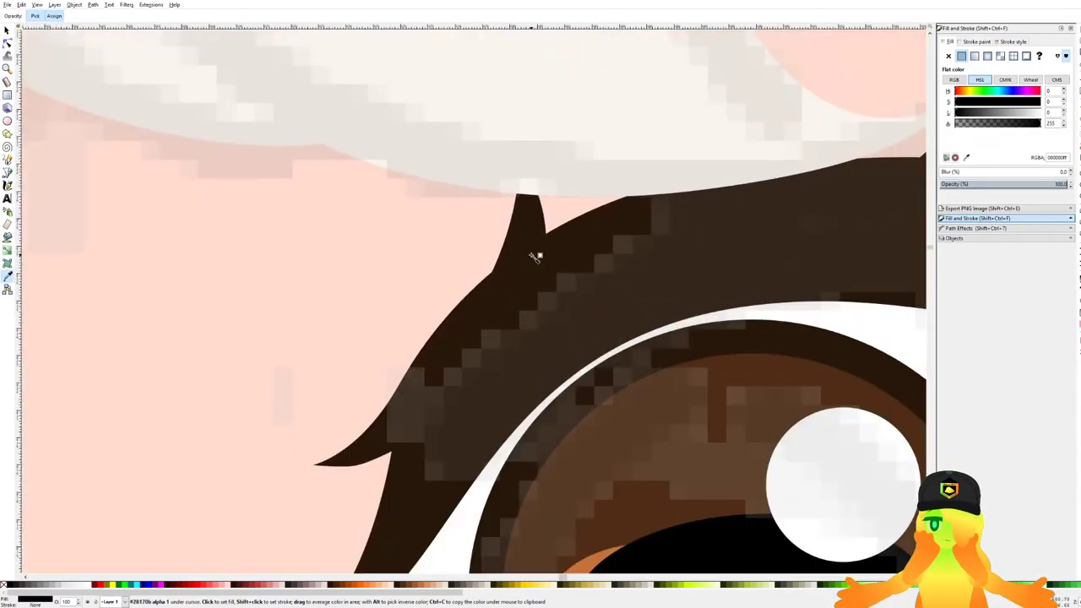
left_click(535, 255)
scroll(535, 256, "down", 6)
scroll(333, 416, "up", 8)
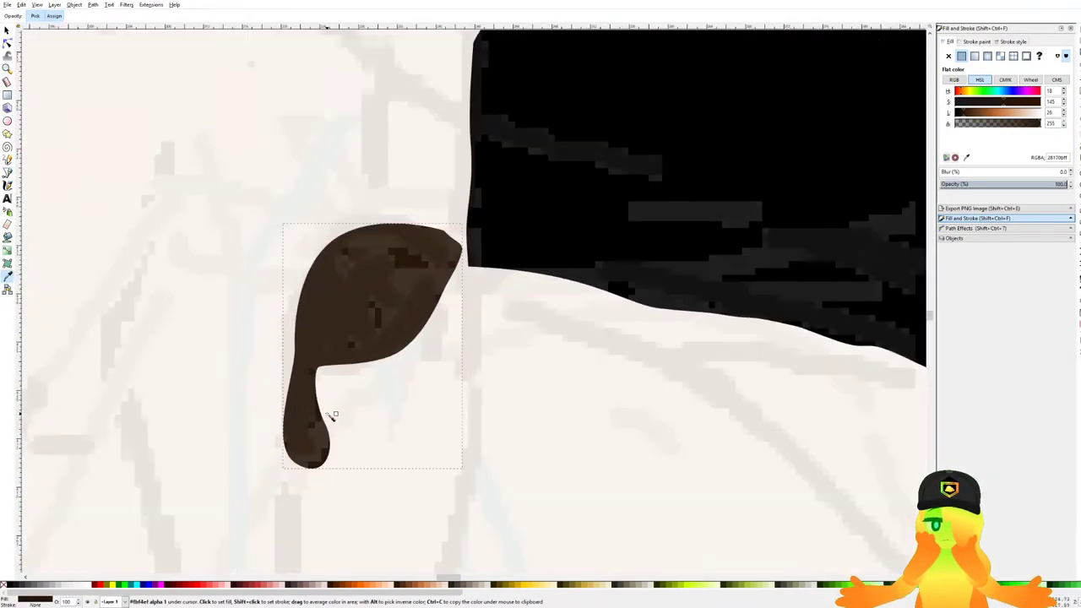
key("b")
scroll(375, 348, "up", 3)
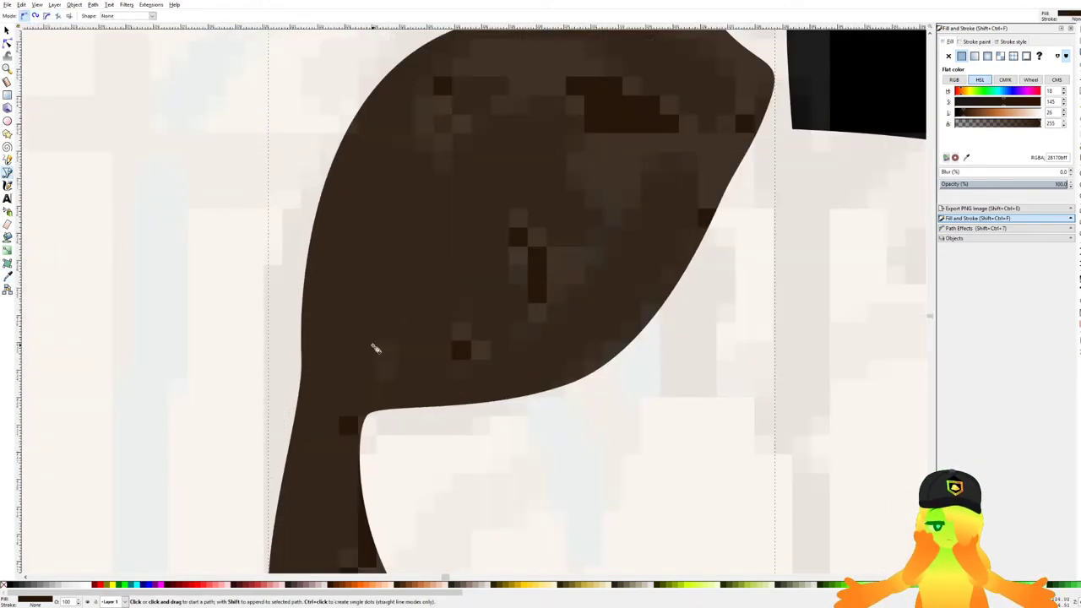
left_click(341, 370)
left_click_drag(659, 275, 714, 202)
scroll(712, 190, "down", 10)
scroll(787, 123, "up", 3)
scroll(789, 123, "down", 1)
scroll(379, 293, "up", 2)
scroll(382, 292, "down", 3)
left_click_drag(750, 47, 496, 273)
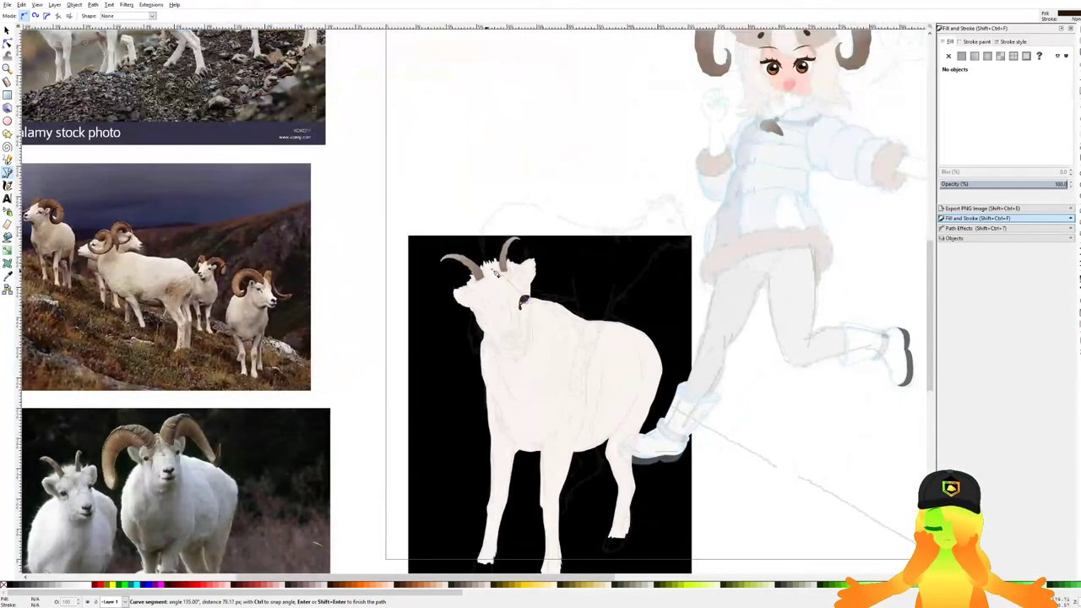
scroll(515, 296, "up", 6)
key("Escape")
Trace a closed iris shape inside the sheep's dark brown eye outline, leaving a thin dark rim around it.
left_click(311, 405)
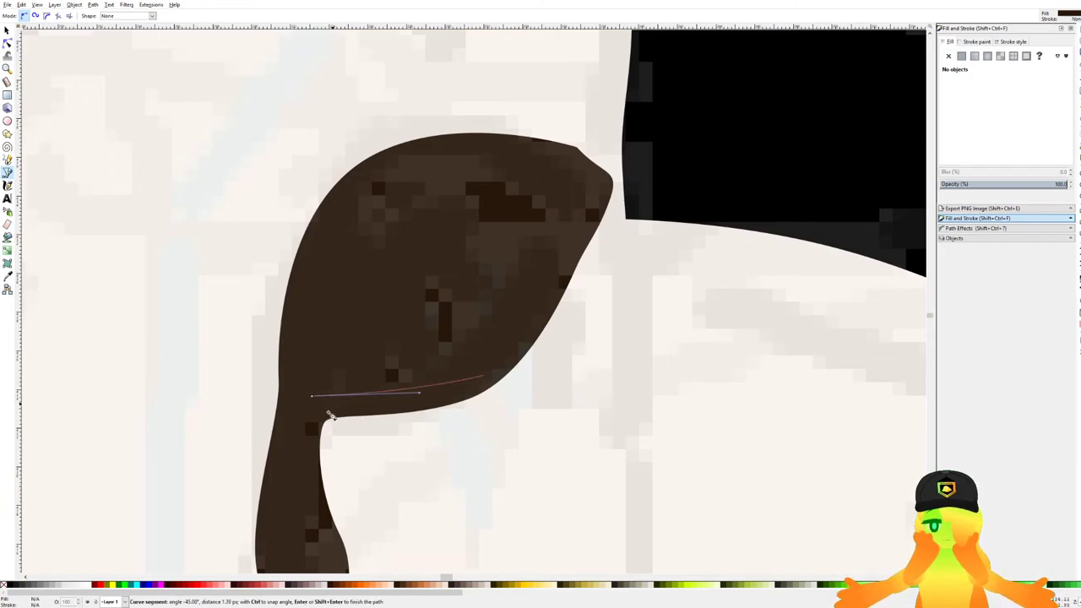
left_click_drag(534, 363, 564, 346)
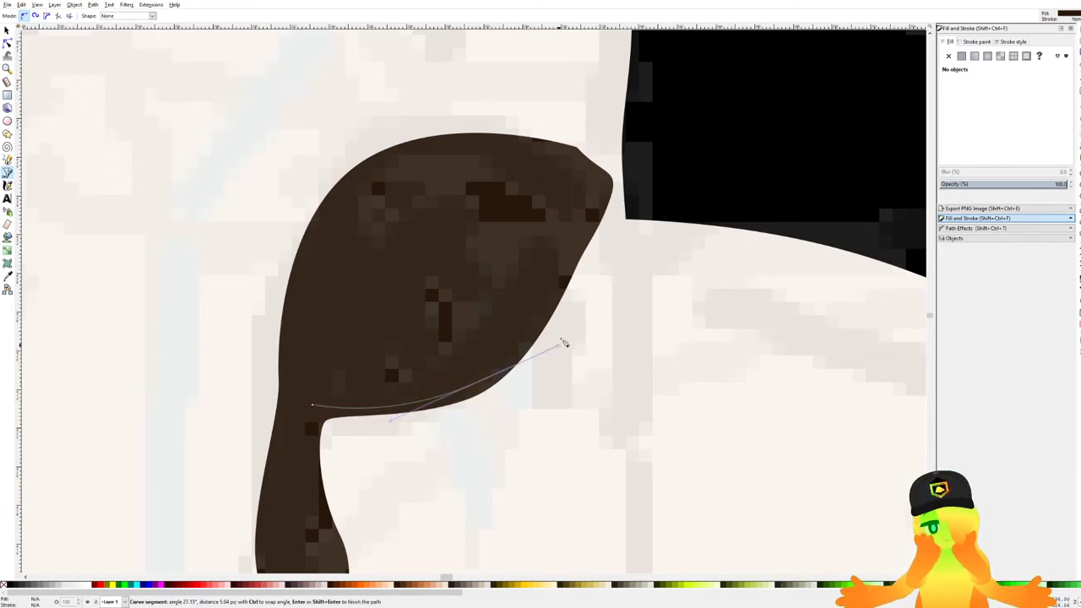
left_click_drag(579, 225, 572, 173)
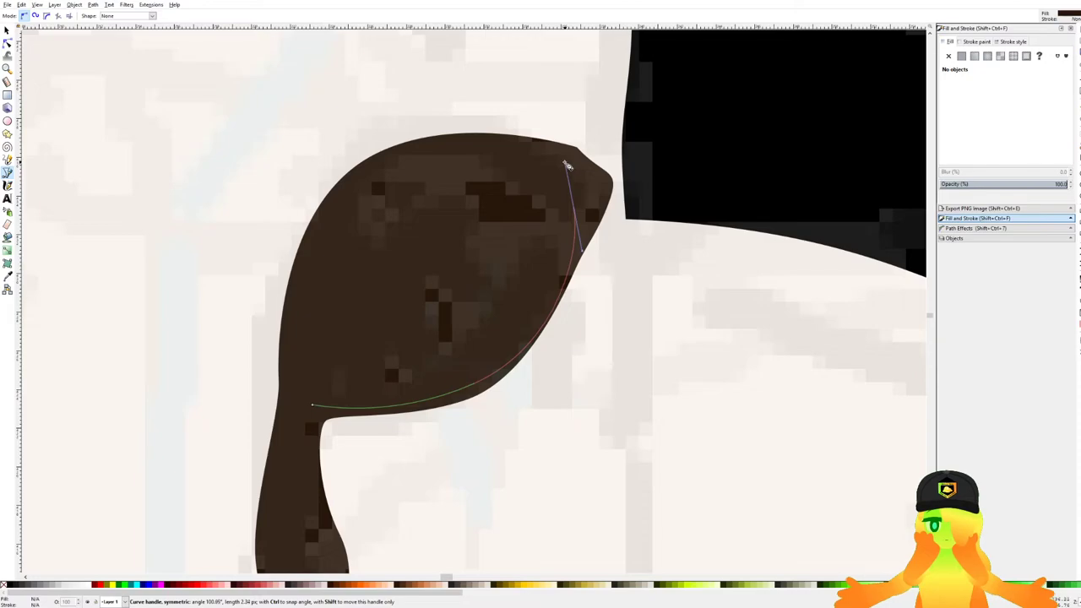
scroll(543, 157, "down", 2)
scroll(540, 160, "up", 2)
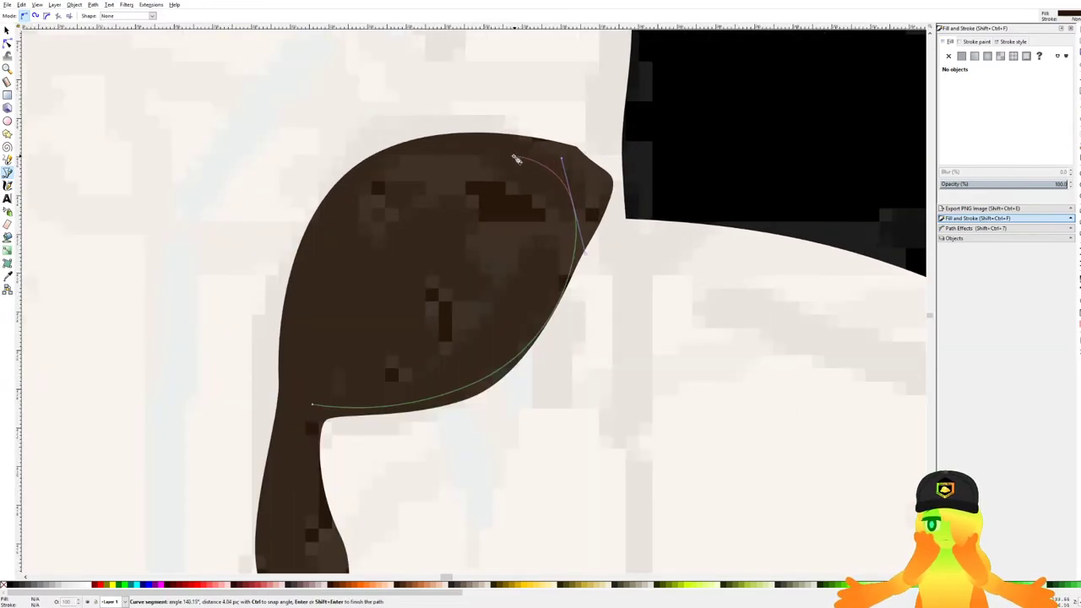
left_click(492, 105)
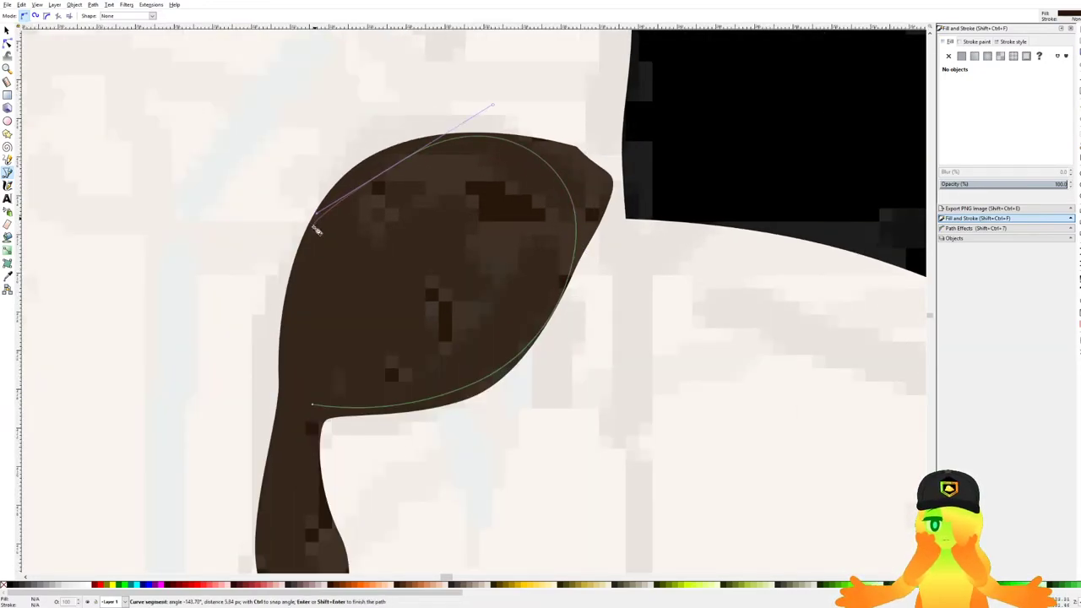
left_click_drag(312, 404, 322, 456)
Fill the sheep's new iris shape with the mid brown sampled from the character's iris.
scroll(346, 390, "down", 1)
scroll(349, 393, "down", 8)
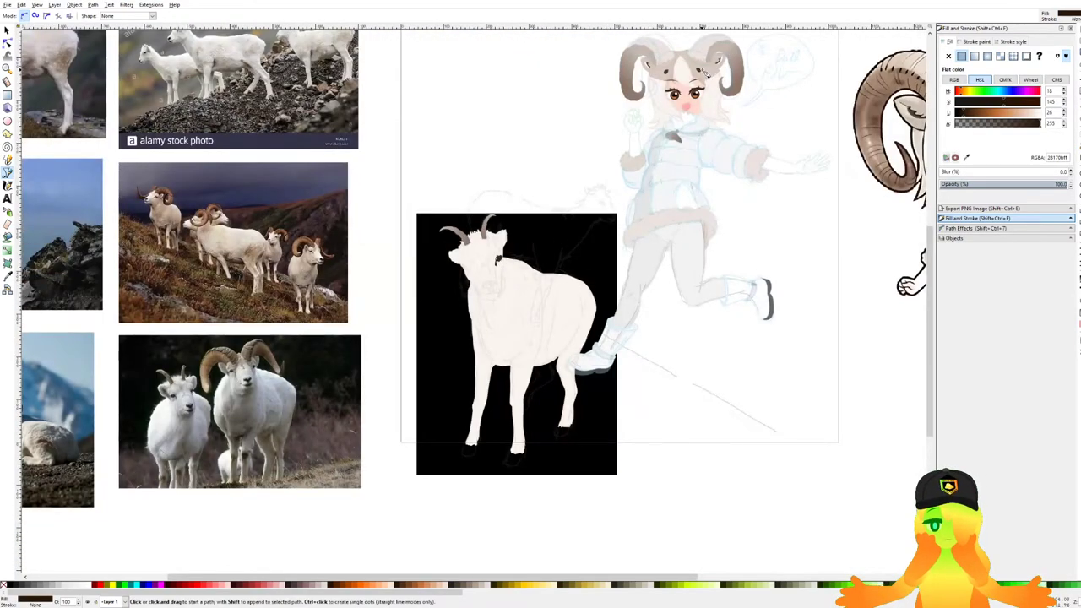
scroll(703, 73, "up", 10)
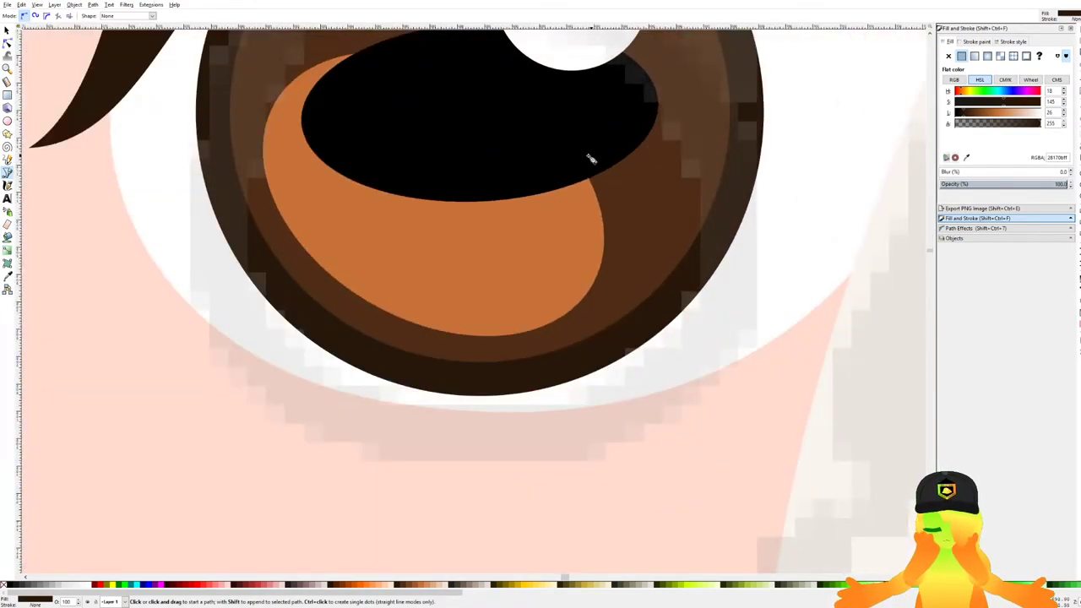
key("d")
scroll(502, 111, "down", 8)
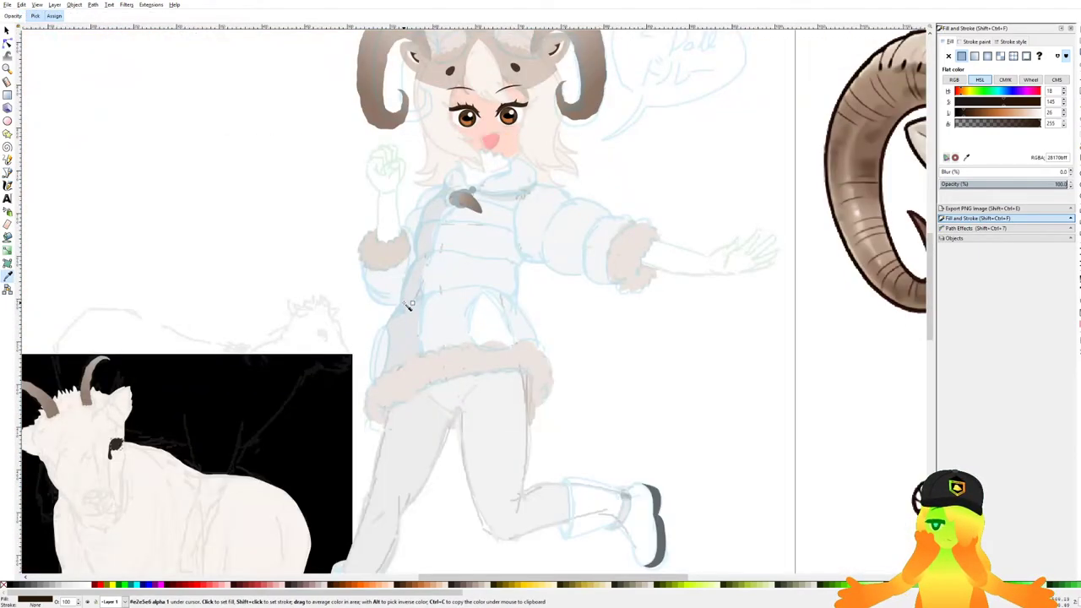
scroll(359, 306, "up", 10)
scroll(362, 273, "up", 7)
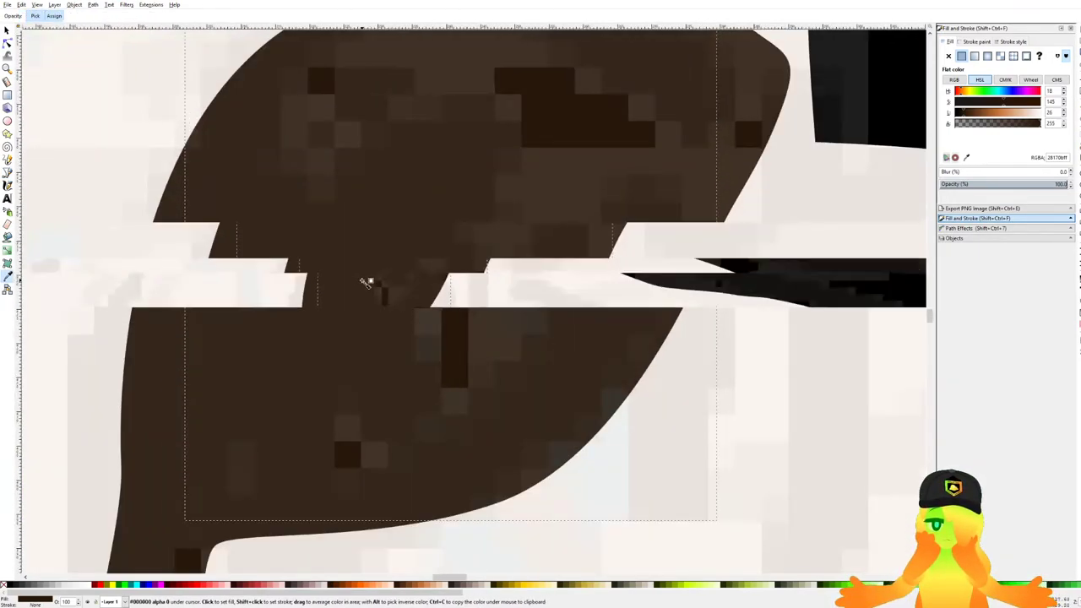
scroll(367, 282, "down", 12)
scroll(620, 127, "up", 3)
scroll(718, 93, "up", 8)
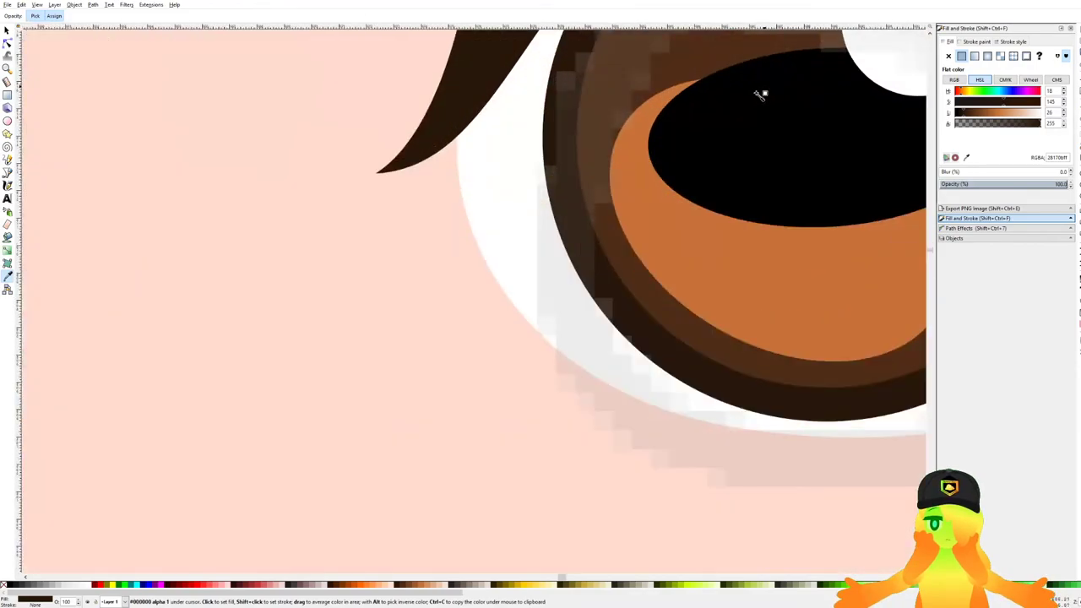
scroll(680, 77, "down", 8)
scroll(521, 184, "up", 8)
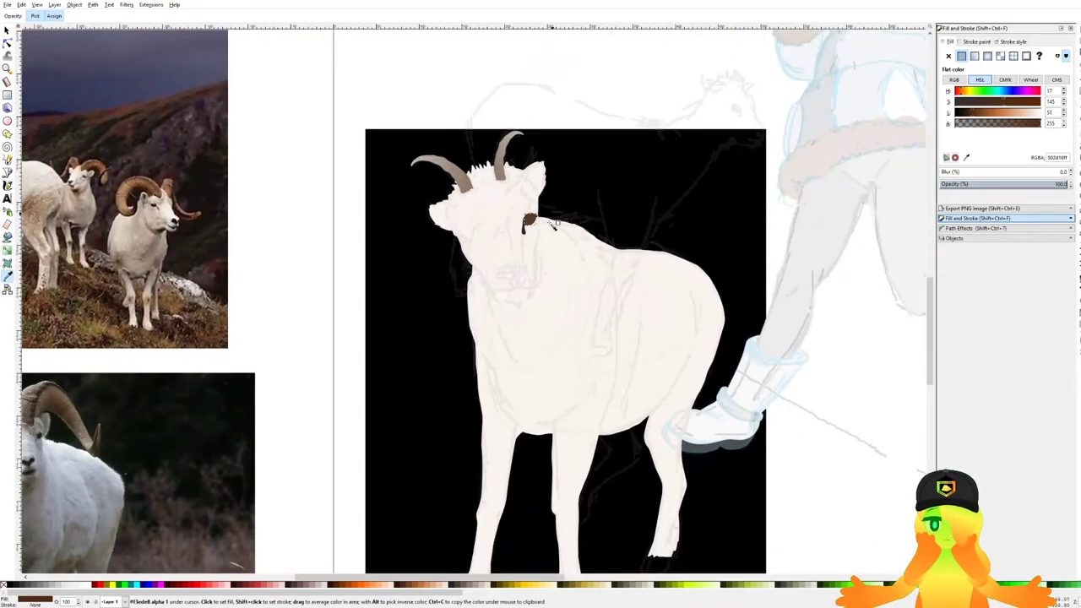
scroll(521, 184, "up", 3)
Draw a horizontal ellipse about 12.4 by 5.4 px beside the sheep's iris for the pupil and fill it black.
left_click(7, 173)
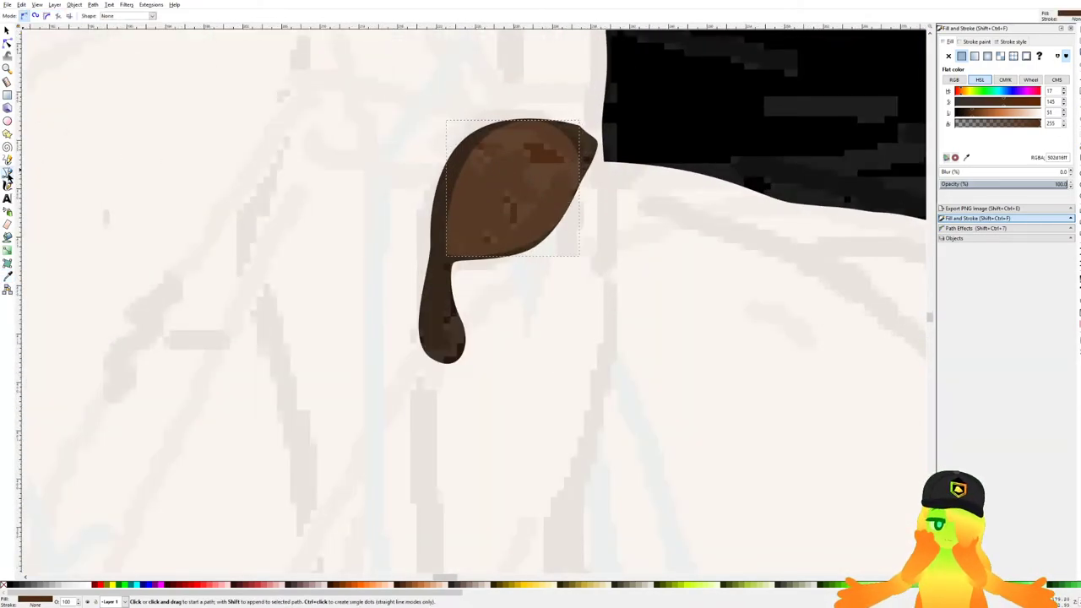
left_click(8, 122)
scroll(427, 190, "down", 6)
scroll(435, 195, "up", 5)
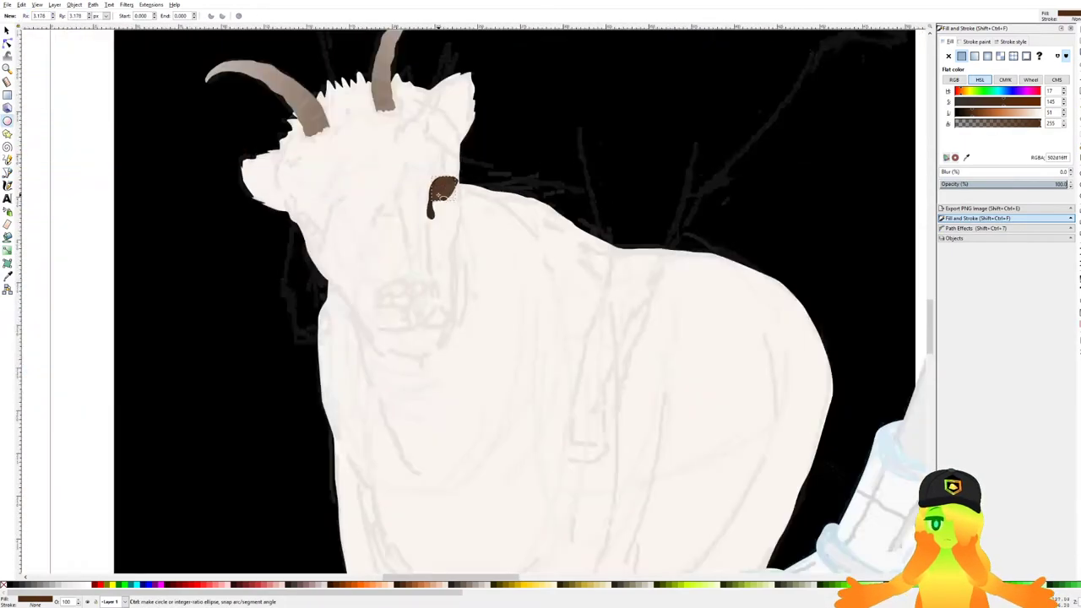
left_click_drag(446, 193, 530, 230)
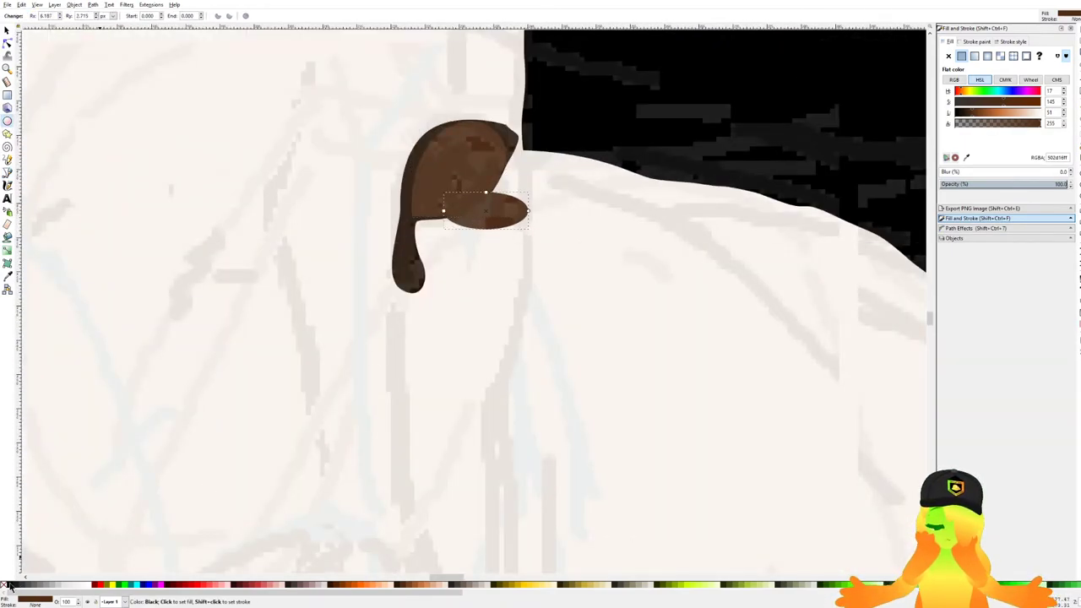
left_click(8, 585)
Move the black pupil ellipse onto the sheep's iris and tilt it slightly upward toward the outer corner.
scroll(357, 169, "up", 2)
left_click(7, 30)
left_click_drag(640, 251, 593, 187)
left_click_drag(651, 144, 642, 120)
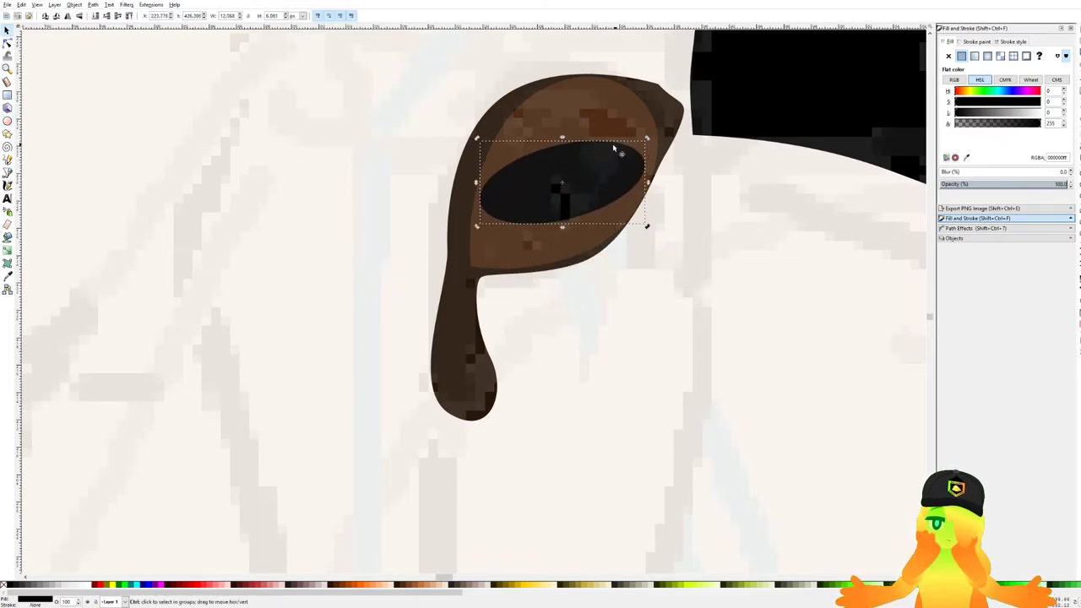
Tilt the pupil more steeply, shorten it to about 10 px wide, and place it against the iris's outer edge.
scroll(596, 159, "down", 10)
scroll(564, 212, "up", 9)
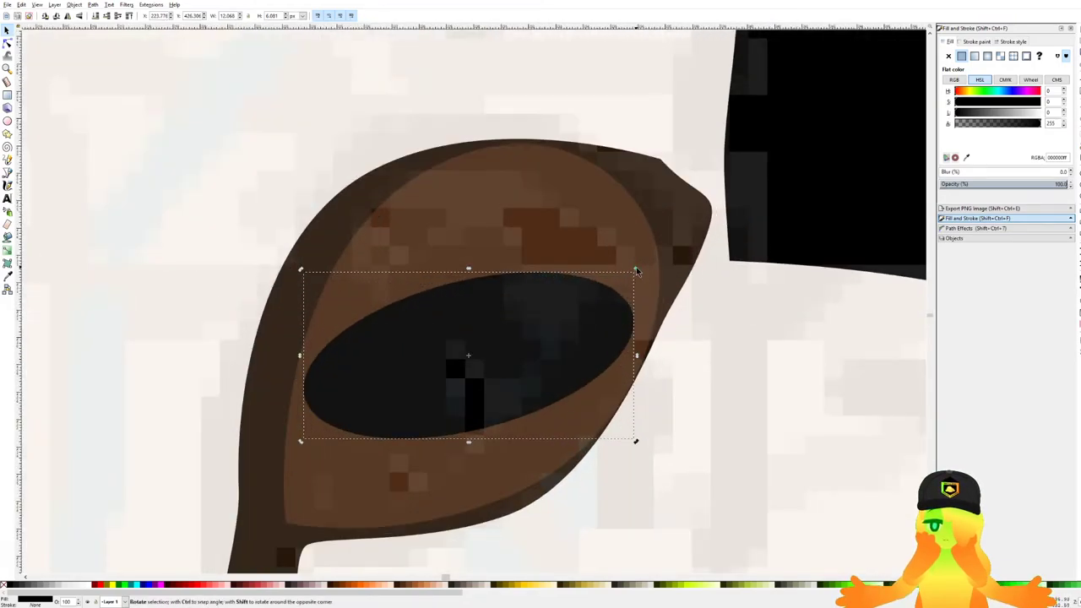
left_click_drag(637, 270, 629, 256)
left_click_drag(590, 321, 649, 297)
left_click_drag(692, 338, 639, 329)
left_click_drag(562, 322, 577, 324)
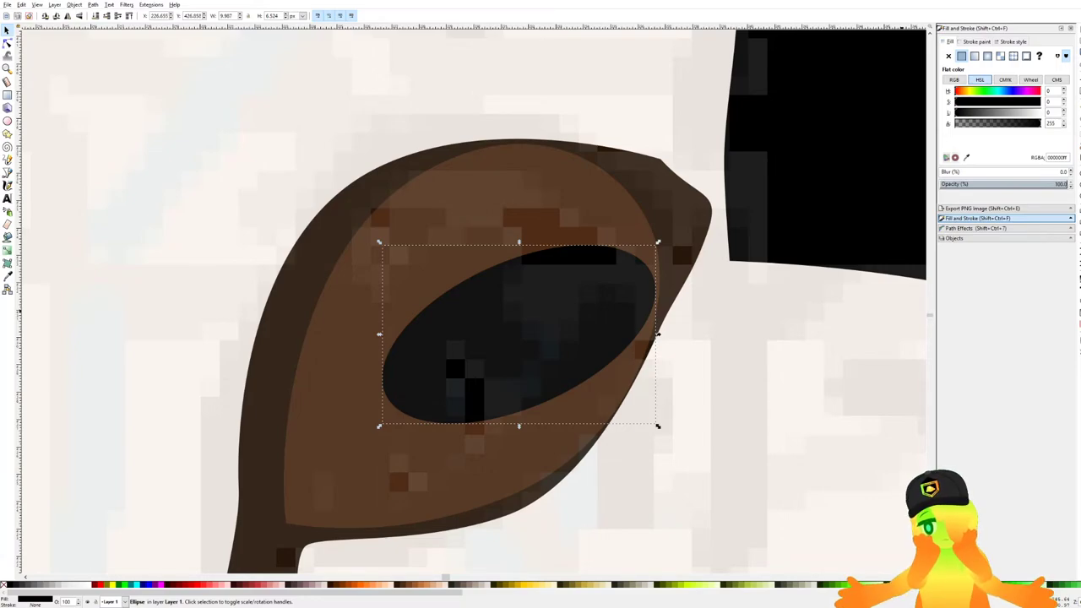
scroll(658, 334, "down", 6)
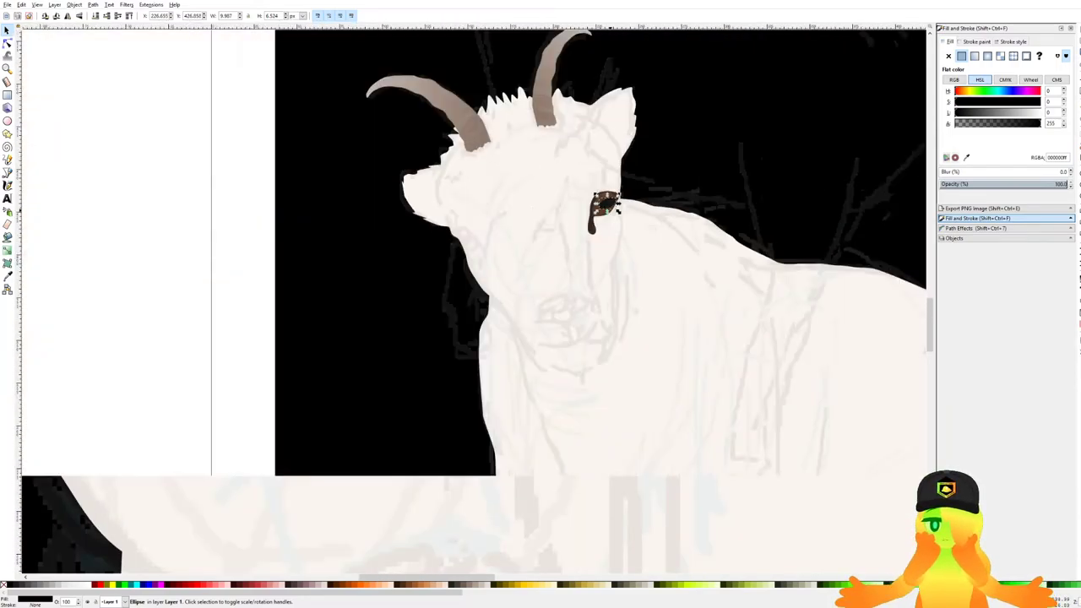
left_click(148, 303)
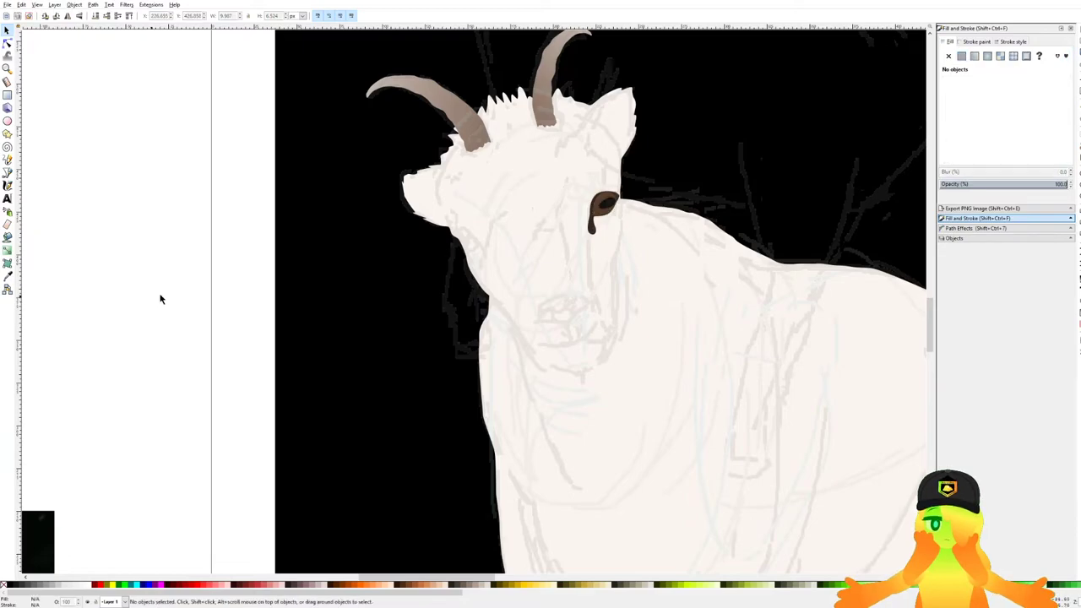
Ungroup the character's eyes into their separate shapes.
scroll(627, 213, "up", 1)
scroll(460, 228, "down", 6)
scroll(583, 173, "up", 8)
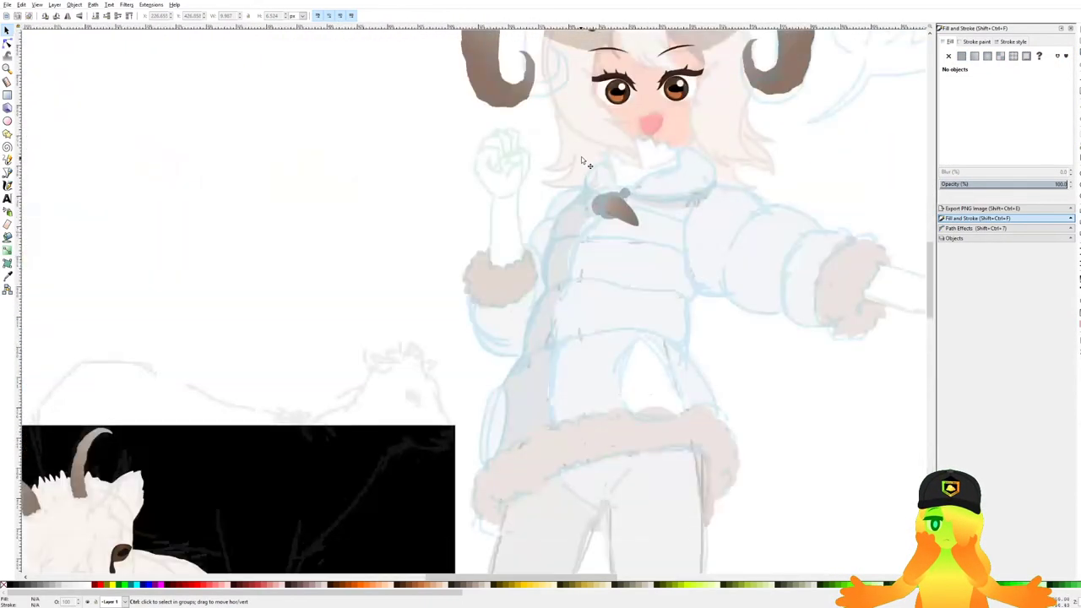
left_click_drag(642, 145, 562, 267)
left_click(461, 212)
left_click(699, 184, "shift")
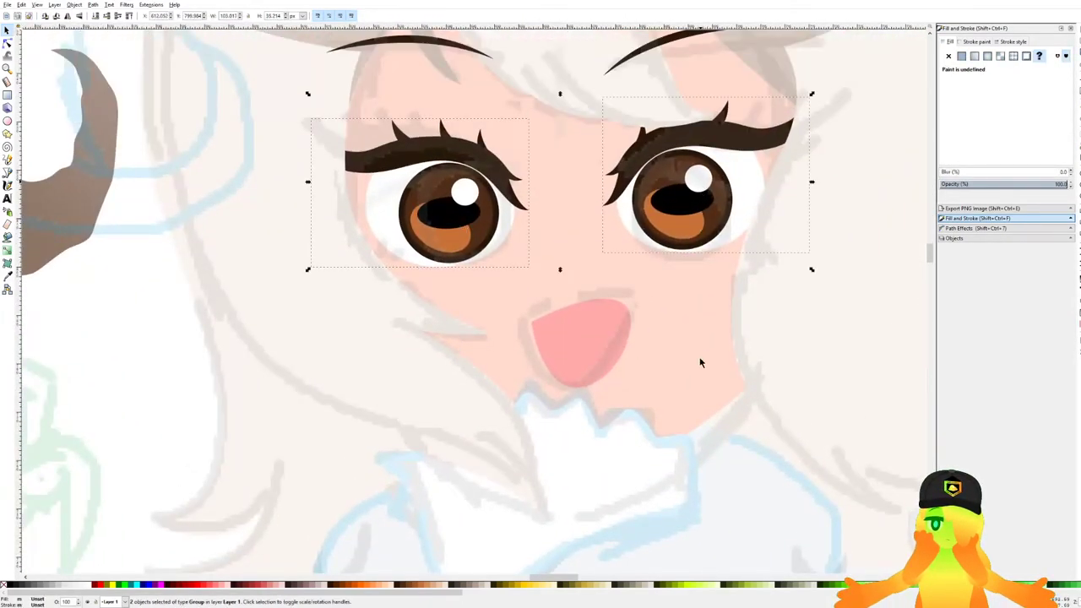
key("ctrl+shift+g")
left_click(530, 260)
left_click(458, 180)
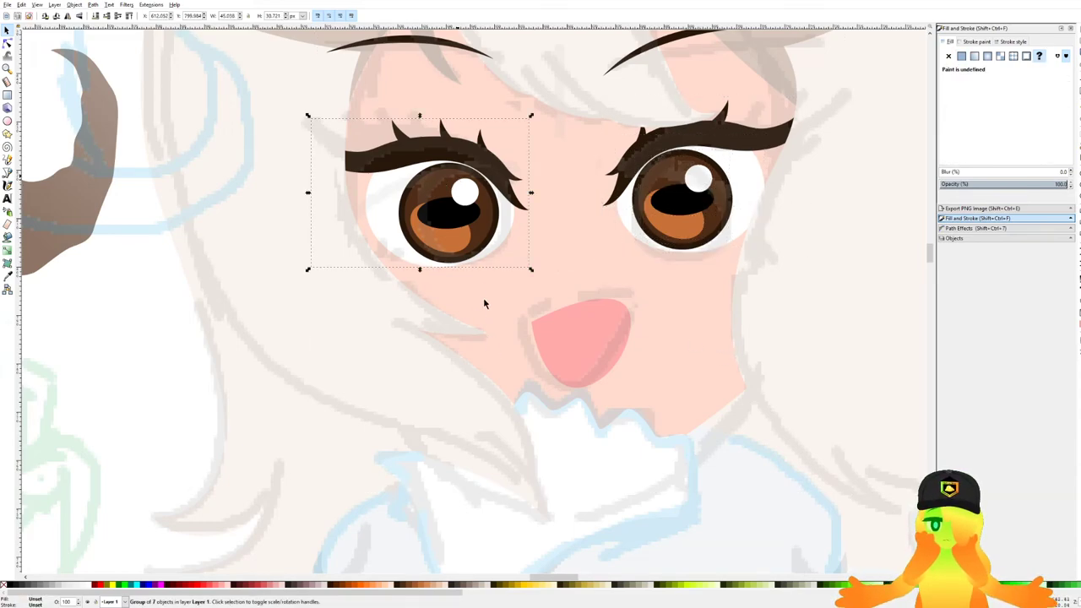
key("ctrl+shift+g")
Copy the orange ellipse and the white highlight circle from the character's eye onto the sheep's eye.
scroll(482, 289, "down", 6)
left_click(691, 213)
scroll(508, 279, "up", 4)
scroll(509, 279, "up", 2)
left_click(509, 279)
scroll(506, 280, "up", 4)
scroll(662, 202, "down", 5)
scroll(645, 202, "down", 4)
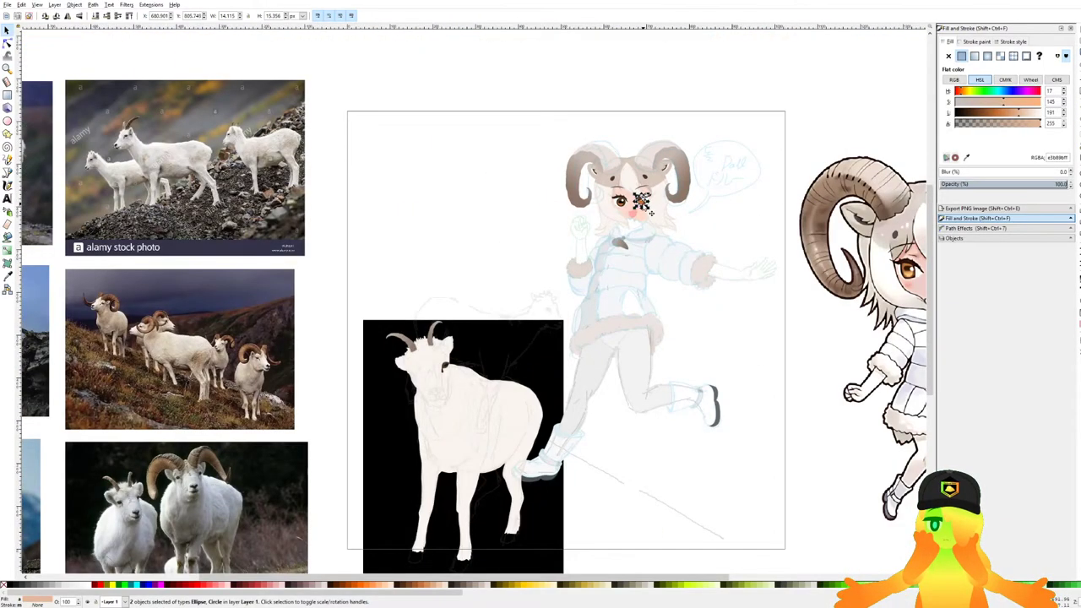
scroll(443, 365, "up", 8)
left_click_drag(628, 132, 682, 293)
scroll(682, 293, "up", 3)
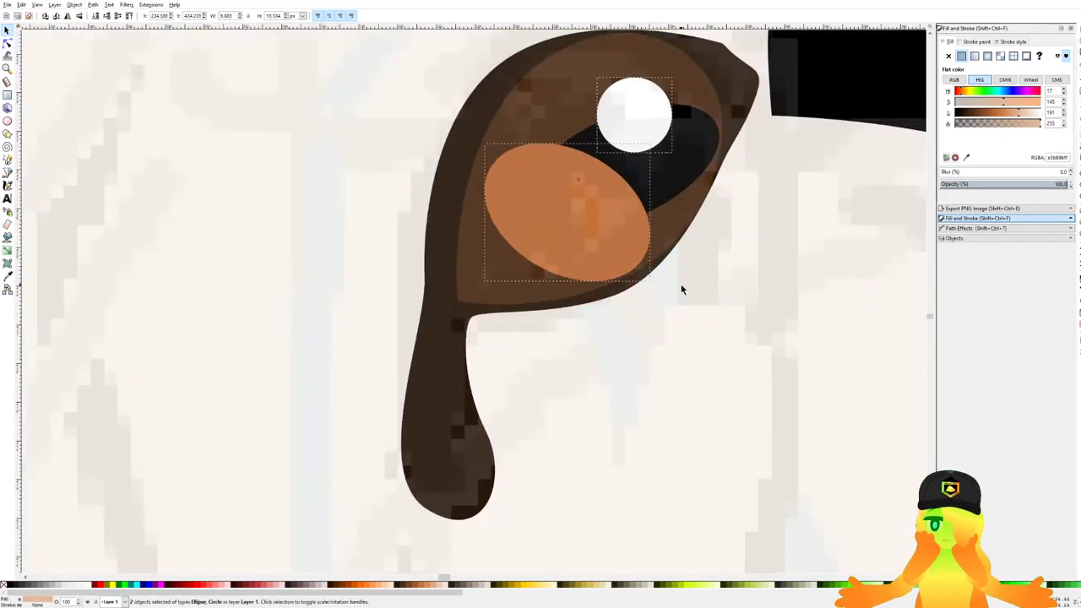
Place the white highlight over the pupil's upper edge and fit the orange ellipse, rotated and slightly smaller, behind the pupil.
left_click(685, 90)
left_click_drag(644, 103, 673, 87)
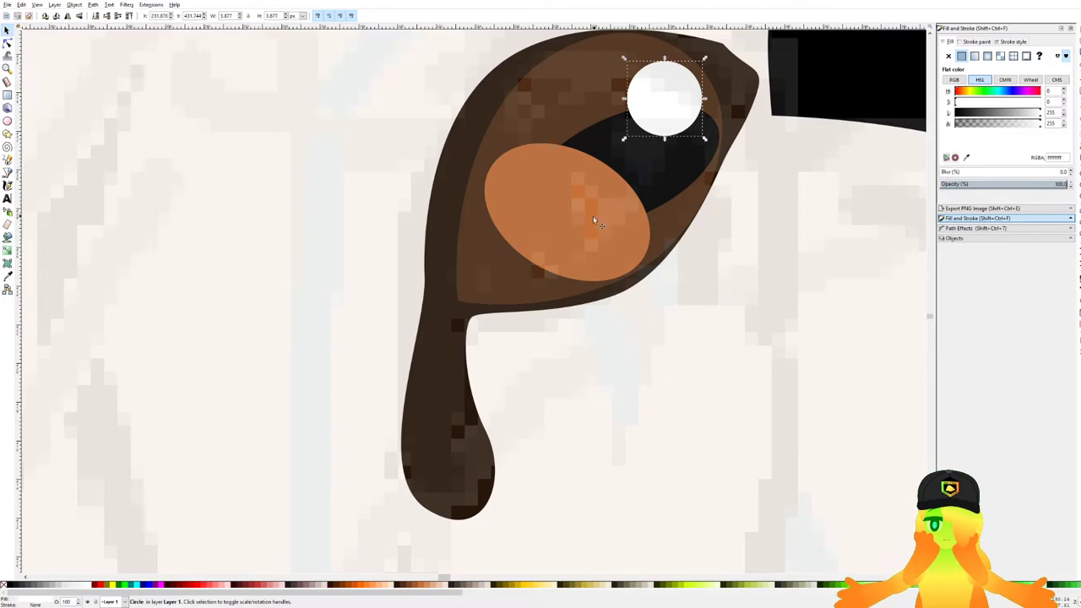
left_click_drag(589, 225, 572, 232)
left_click_drag(637, 222, 617, 208)
key("Page_Down")
left_click_drag(591, 253, 586, 260)
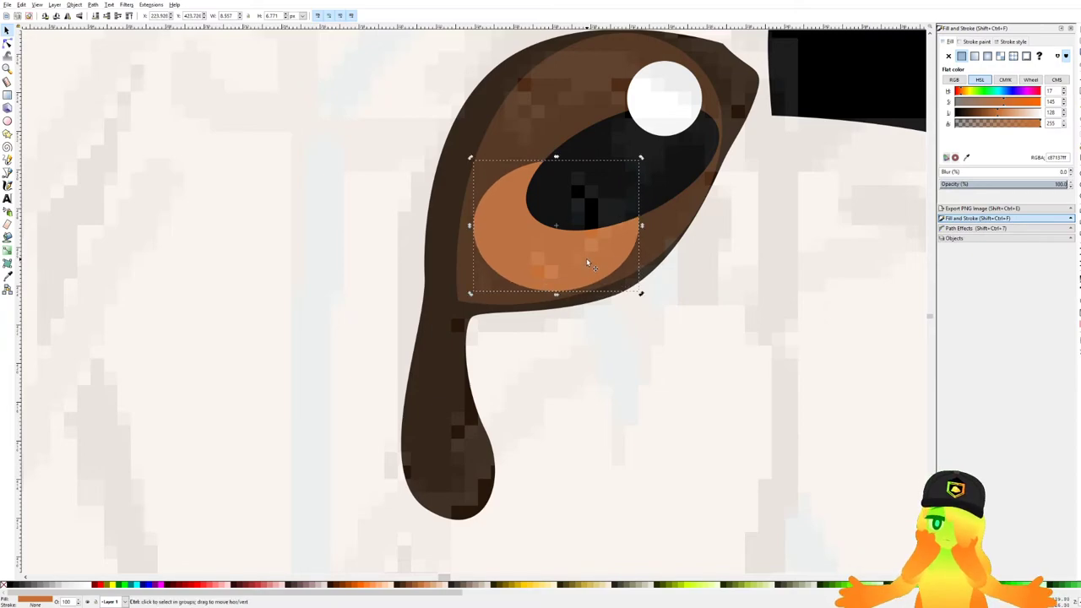
scroll(587, 264, "down", 6, "ctrl")
scroll(580, 258, "up", 6, "ctrl")
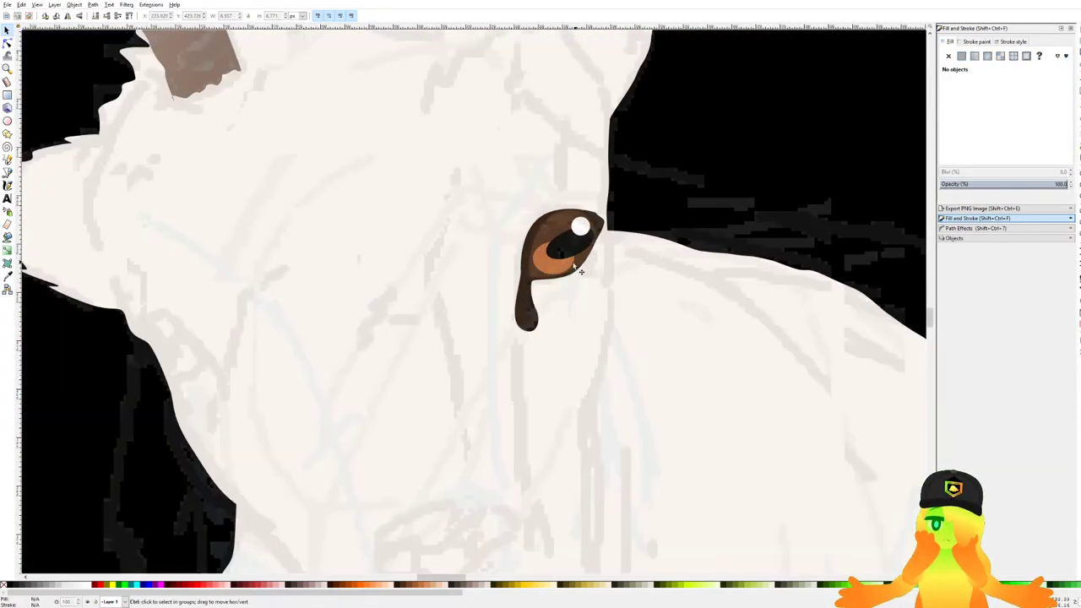
scroll(759, 246, "down", 2, "ctrl")
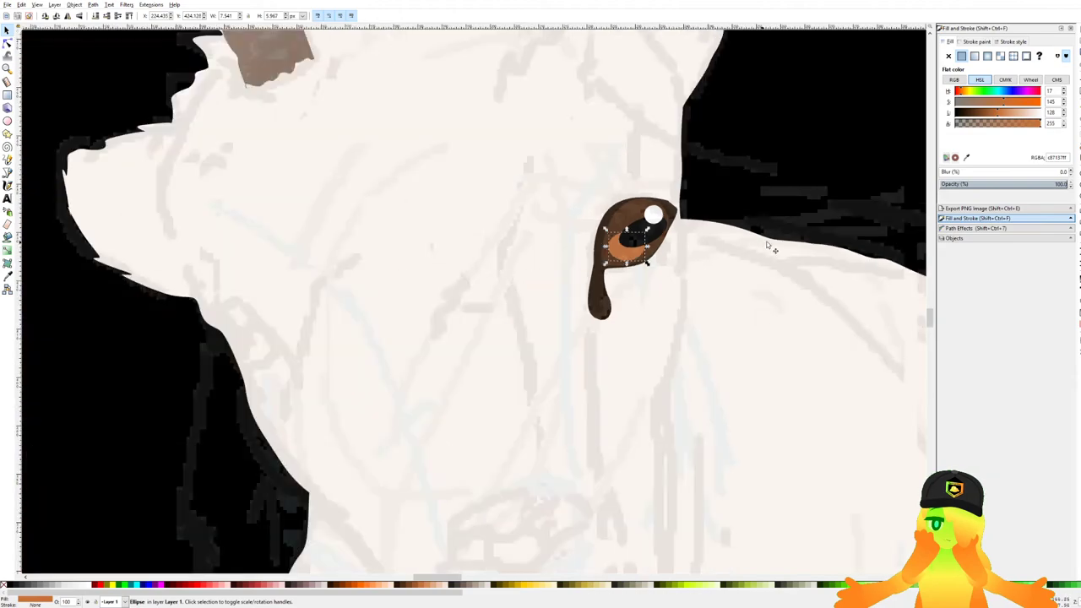
Hide the sketch image to view the sheep without its lines, and save the drawing.
left_click(990, 239)
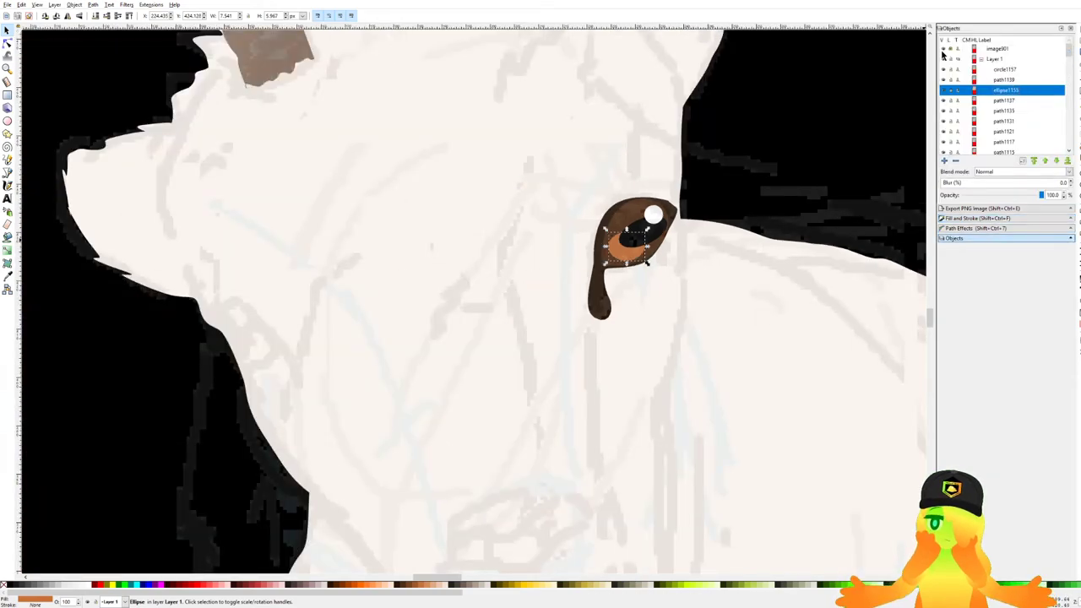
left_click(943, 50)
scroll(725, 93, "down", 4, "ctrl")
left_click(586, 190)
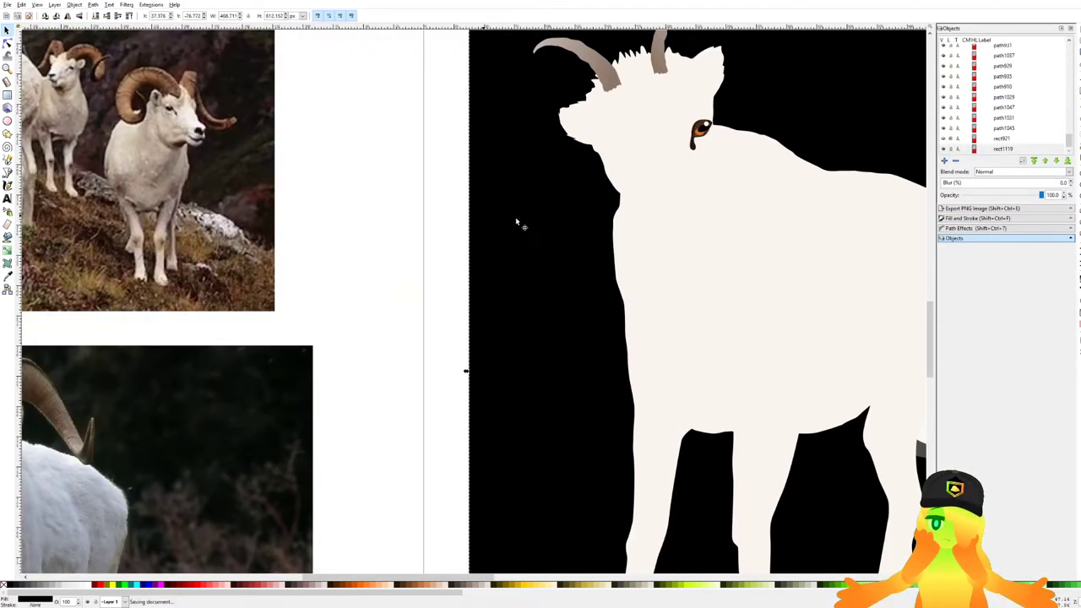
scroll(517, 220, "down", 4, "ctrl")
scroll(559, 185, "up", 5, "ctrl")
Add the sheep's eye shapes to the selection and show the sketch image again.
left_click_drag(525, 217, 585, 132, "shift")
scroll(562, 156, "up", 2, "ctrl")
scroll(953, 93, "up", 7)
left_click_drag(1069, 125, 1066, 45)
left_click(944, 59)
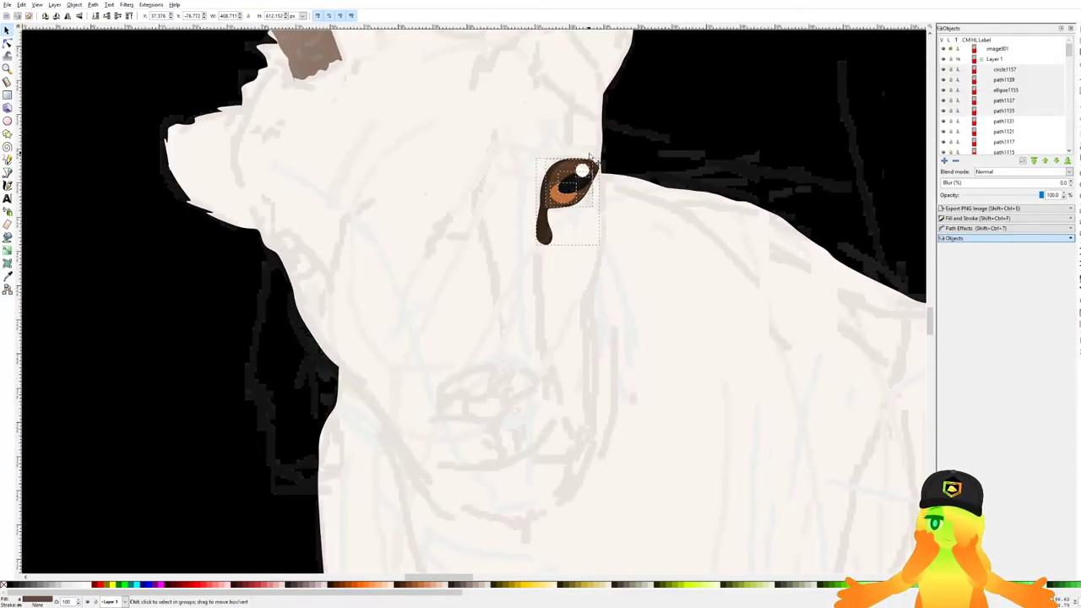
Drop the black background rectangle from the selection and narrow the selected eye shapes to about 17.4 px wide.
scroll(667, 148, "up", 2, "ctrl")
scroll(571, 182, "up", 2, "ctrl")
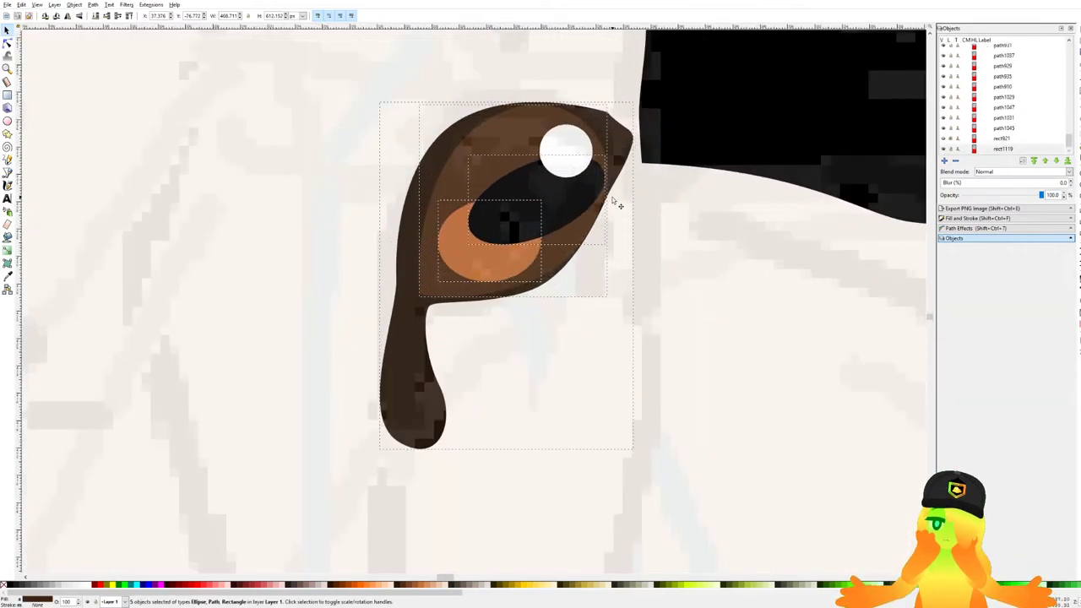
scroll(604, 219, "down", 4, "ctrl")
scroll(593, 232, "up", 2, "ctrl")
scroll(595, 233, "down", 4, "ctrl")
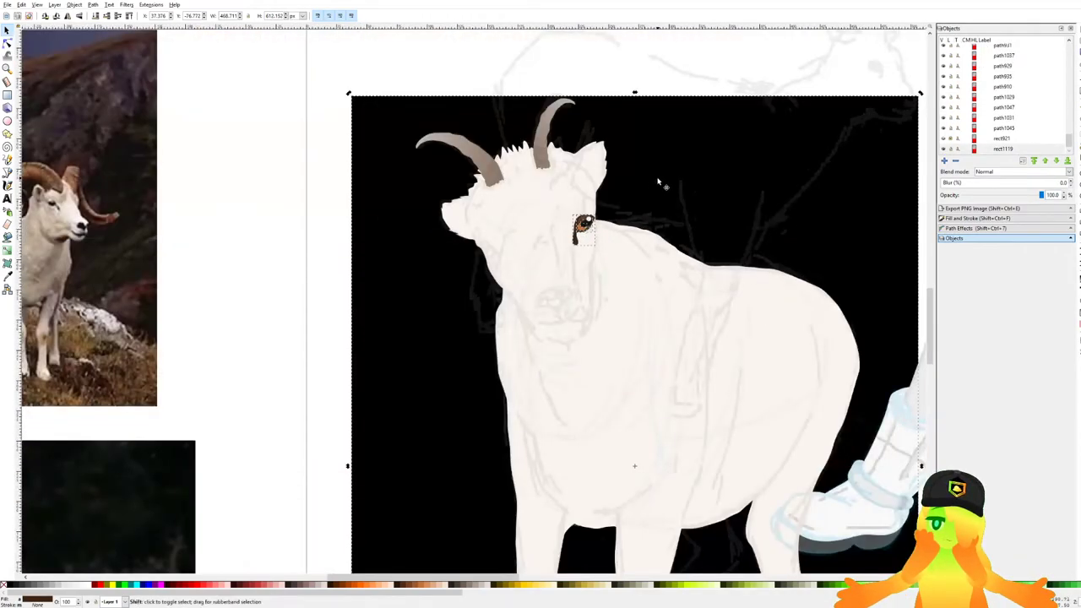
scroll(600, 235, "up", 4, "ctrl")
left_click_drag(619, 234, 618, 231)
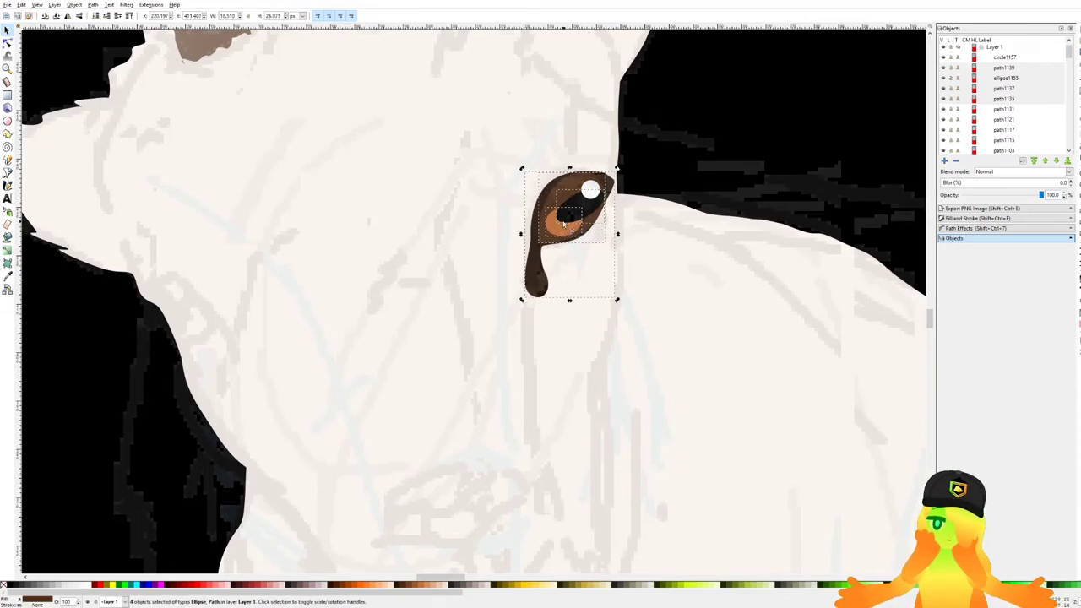
scroll(610, 235, "up", 2, "ctrl")
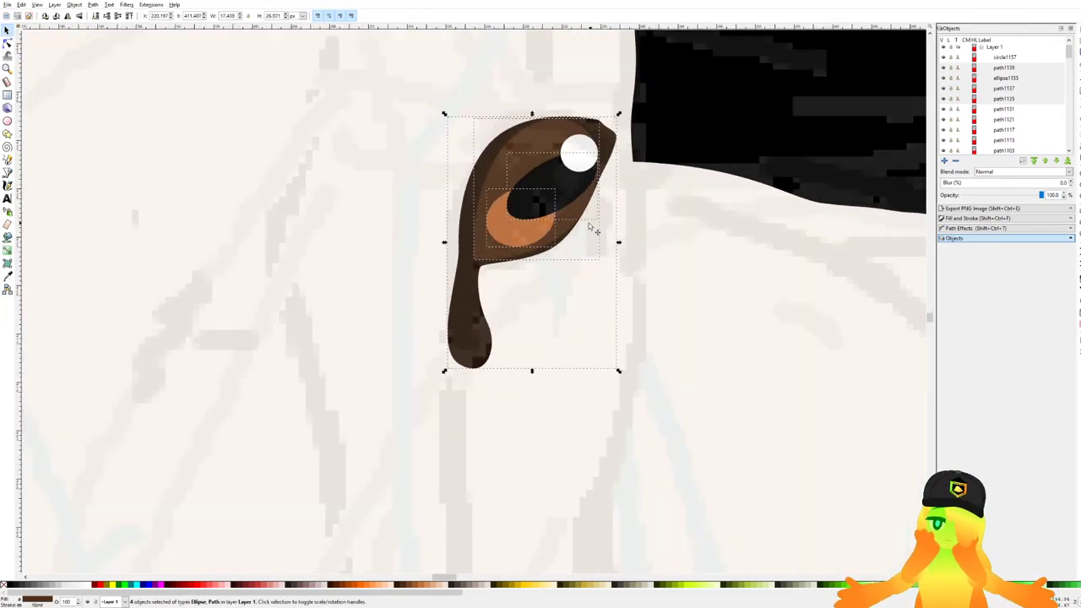
Nudge the narrowed eye shapes slightly within the sheep's head and save the drawing.
left_click_drag(547, 226, 548, 226)
left_click(811, 75)
scroll(696, 131, "down", 8, "ctrl")
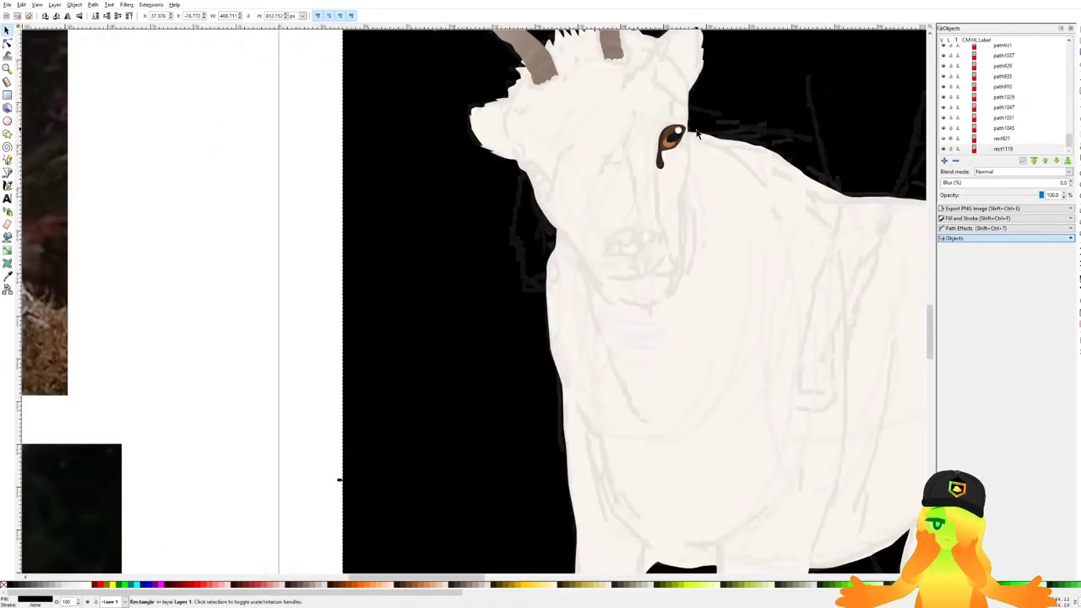
scroll(687, 142, "down", 1, "ctrl")
left_click_drag(687, 141, 643, 168)
key("ctrl+s")
Duplicate the eye shapes and delete the extra copy of the black background rectangle.
scroll(640, 169, "up", 5, "ctrl")
left_click(638, 166)
scroll(609, 191, "up", 1, "ctrl")
key("ctrl+d")
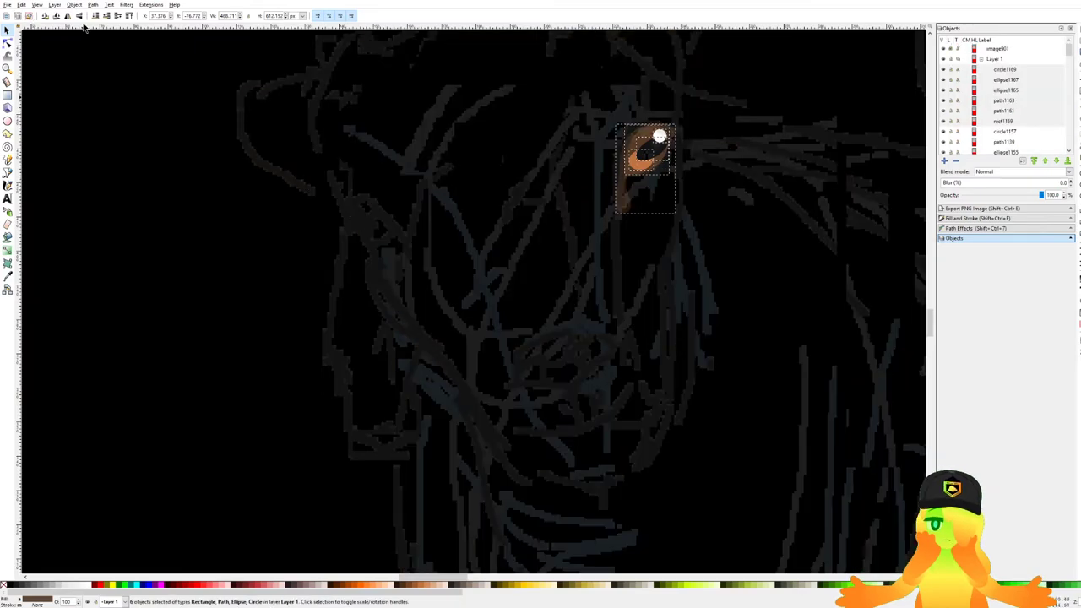
scroll(429, 157, "down", 5, "ctrl")
key("Escape")
left_click(527, 137)
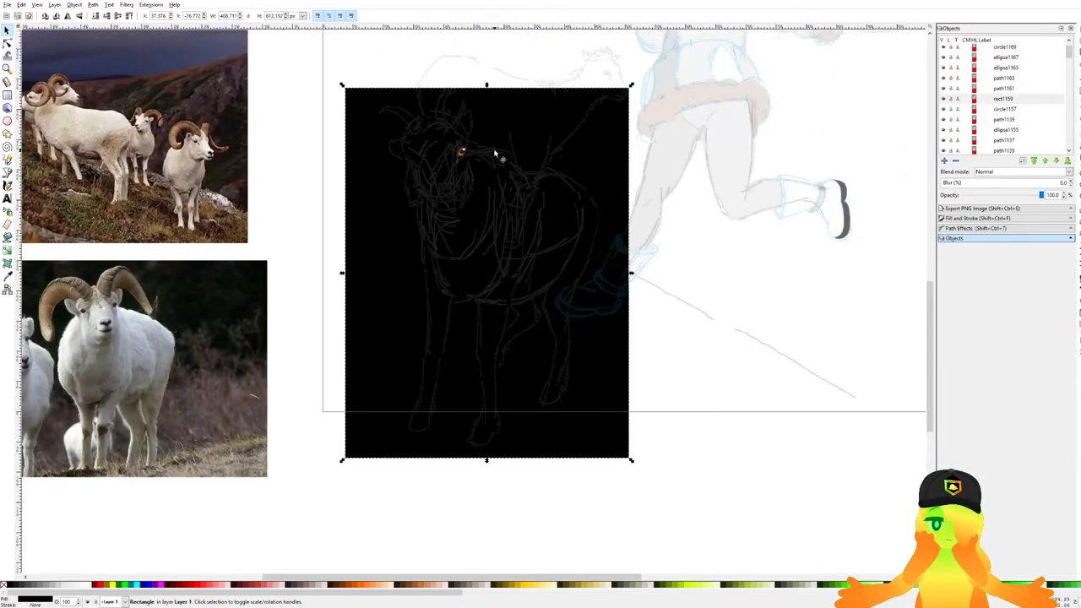
key("Delete")
Move the five duplicated eye shapes to the other side of the face and flip them horizontally.
scroll(454, 142, "up", 6, "ctrl")
left_click(457, 245)
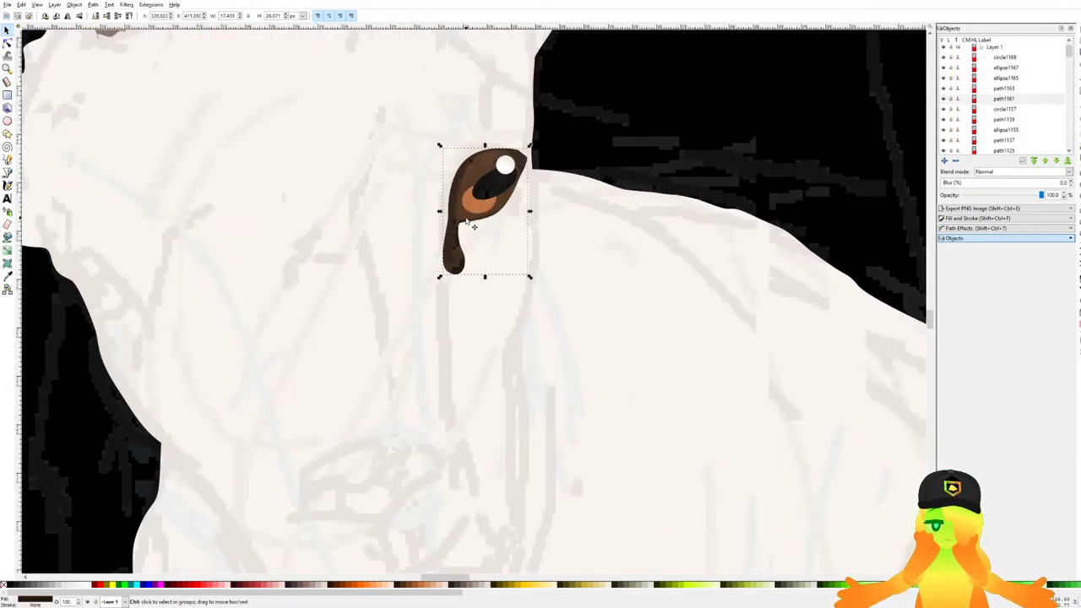
scroll(468, 217, "up", 2, "ctrl")
left_click(482, 190, "shift")
left_click(496, 116, "shift")
left_click(529, 149, "shift")
left_click(544, 116, "shift")
scroll(574, 127, "down", 2, "ctrl")
left_click_drag(525, 150, 405, 157)
left_click(65, 18)
Narrow the mirrored eye and rotate it against the head's edge so its tear mark slants toward the muzzle.
scroll(405, 157, "up", 1, "ctrl")
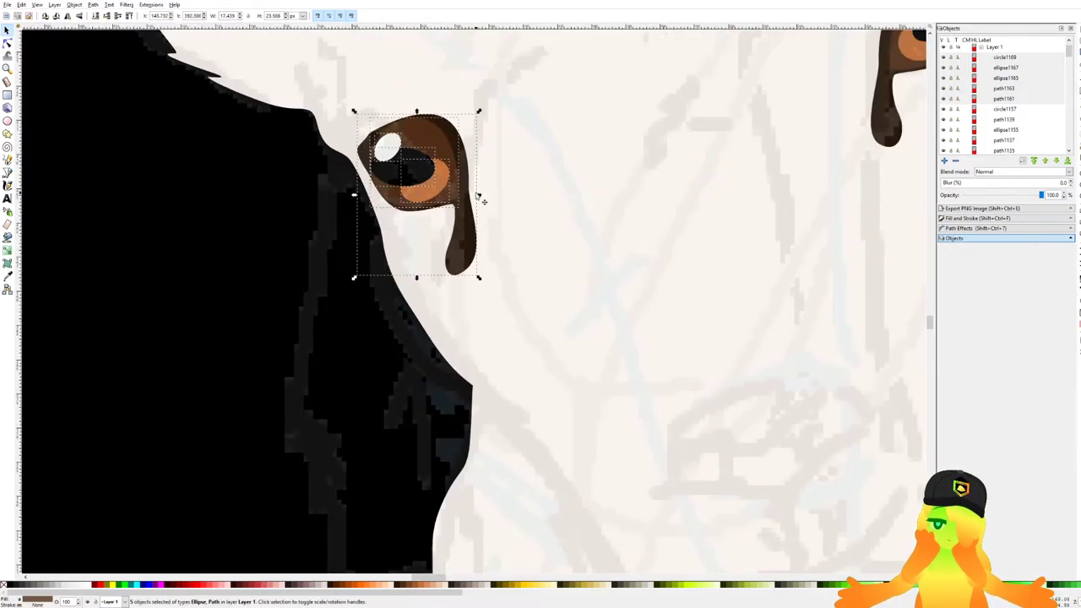
left_click_drag(480, 198, 460, 197)
left_click_drag(460, 112, 422, 94)
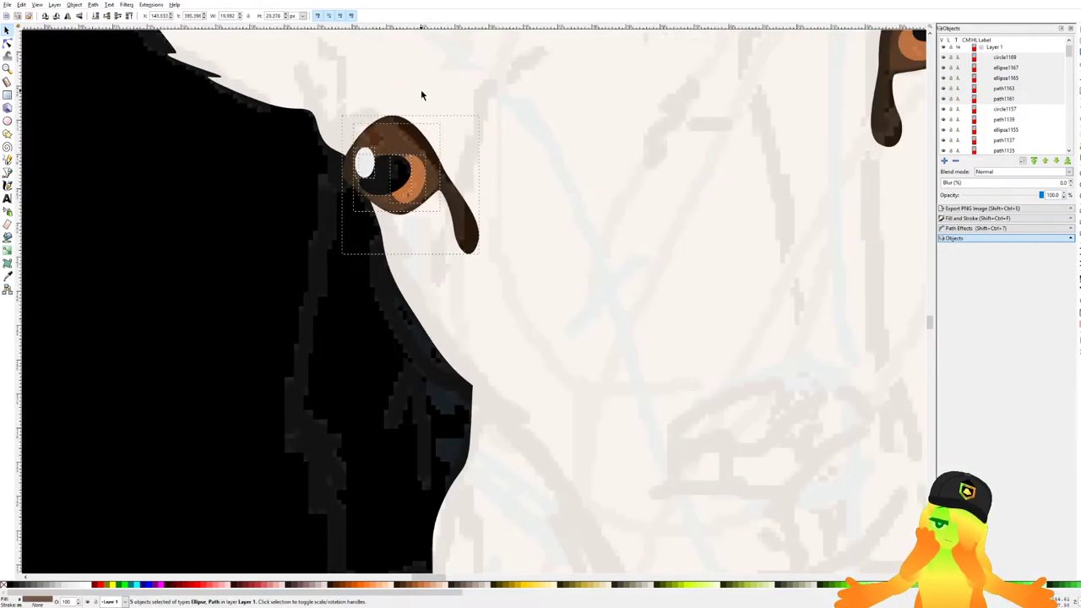
left_click_drag(414, 147, 412, 175)
left_click_drag(302, 232, 349, 213)
left_click(350, 213)
scroll(403, 150, "up", 3)
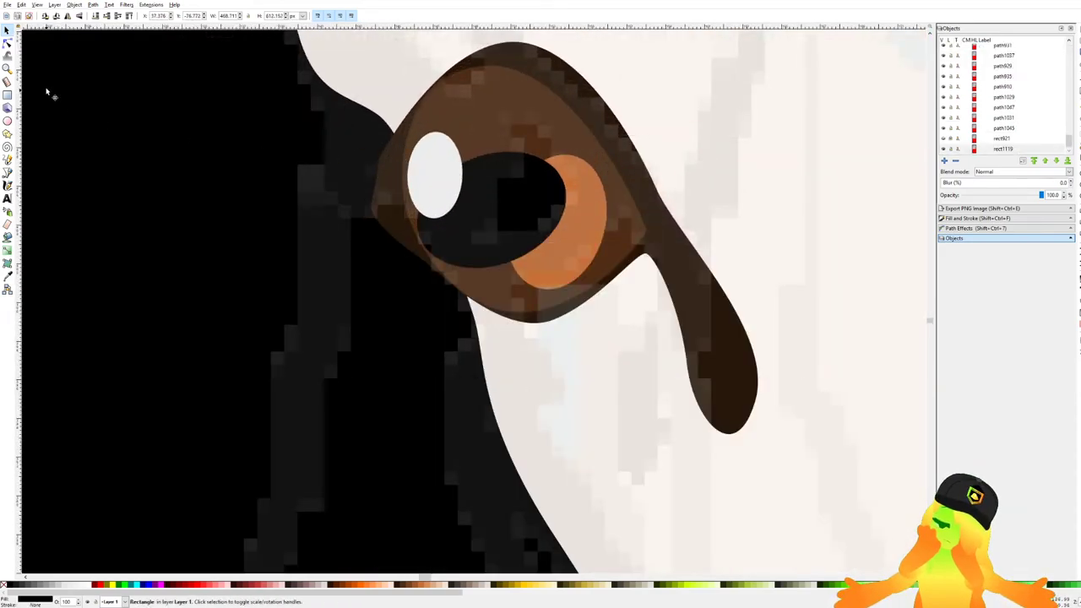
Reshape the mirrored eye's dark outline by removing its outer corner node and rounding the curve, and save the drawing.
left_click(8, 43)
left_click(361, 213)
left_click_drag(387, 142, 395, 140)
key("Delete")
left_click(432, 267)
left_click_drag(432, 269, 448, 286)
left_click_drag(353, 100, 417, 78)
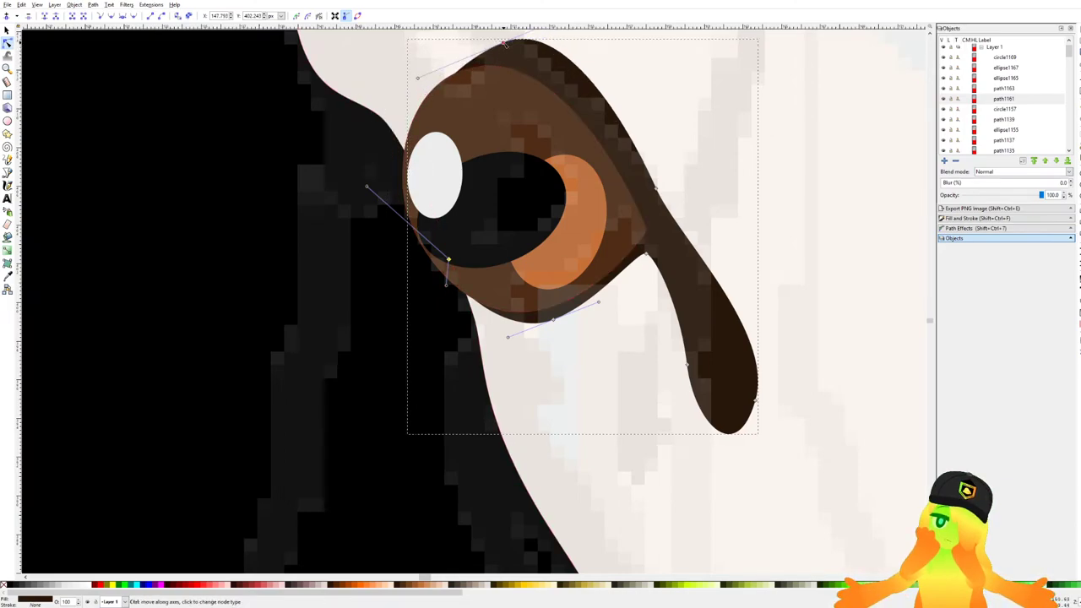
left_click_drag(504, 44, 493, 47)
left_click(394, 272)
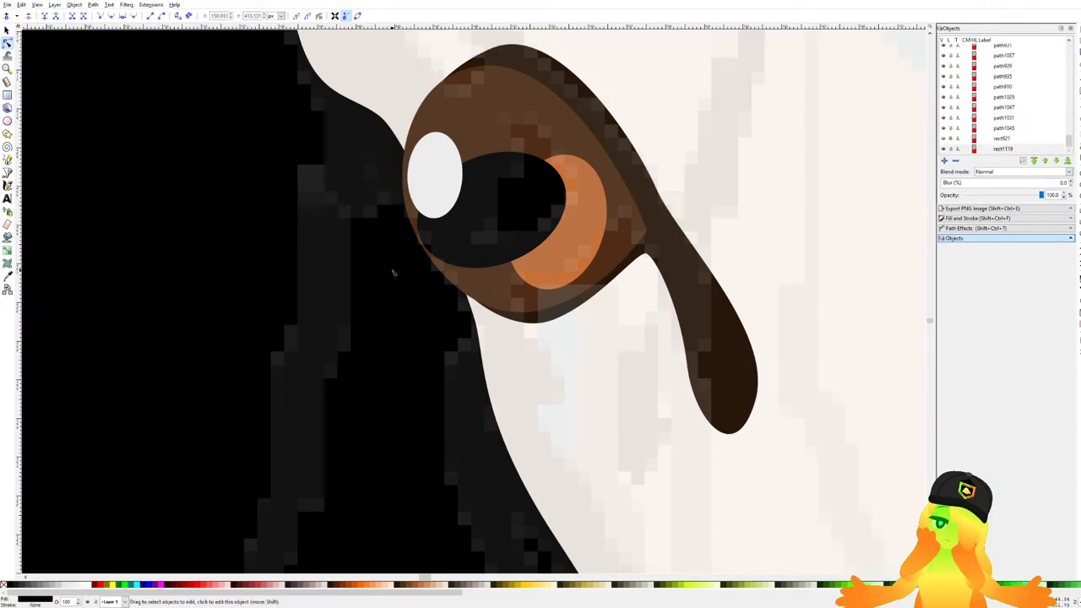
scroll(330, 240, "down", 5)
scroll(331, 240, "up", 1)
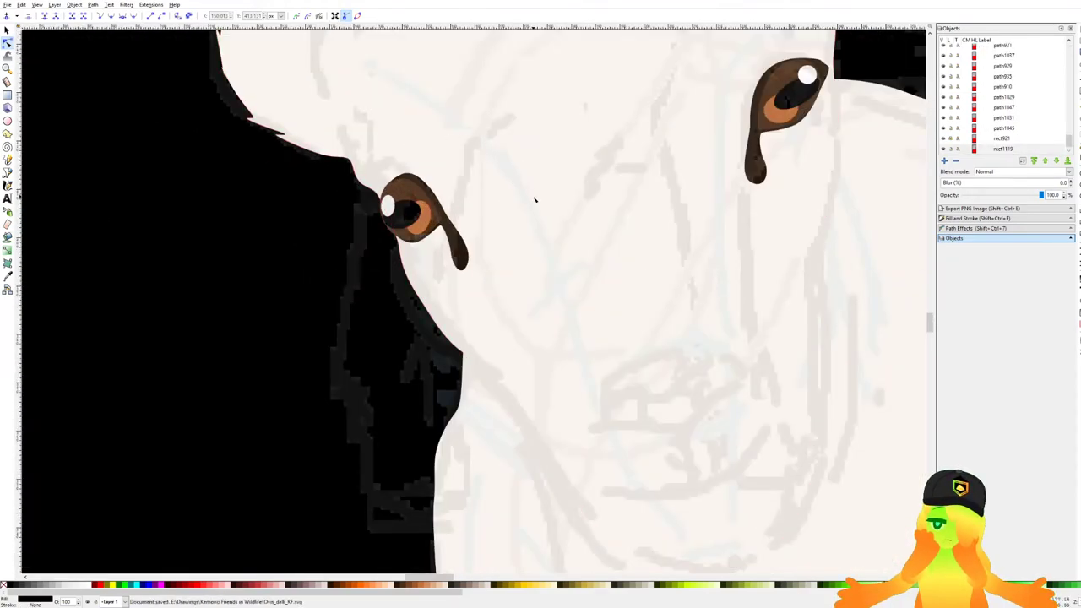
Select the mirrored eye's shapes without the black background and adjust them to about 18.4 by 21.7 px.
scroll(535, 193, "down", 2)
scroll(479, 184, "up", 3)
left_click(8, 32)
left_click_drag(687, 407, 397, 194)
scroll(395, 193, "down", 2)
scroll(466, 233, "down", 4)
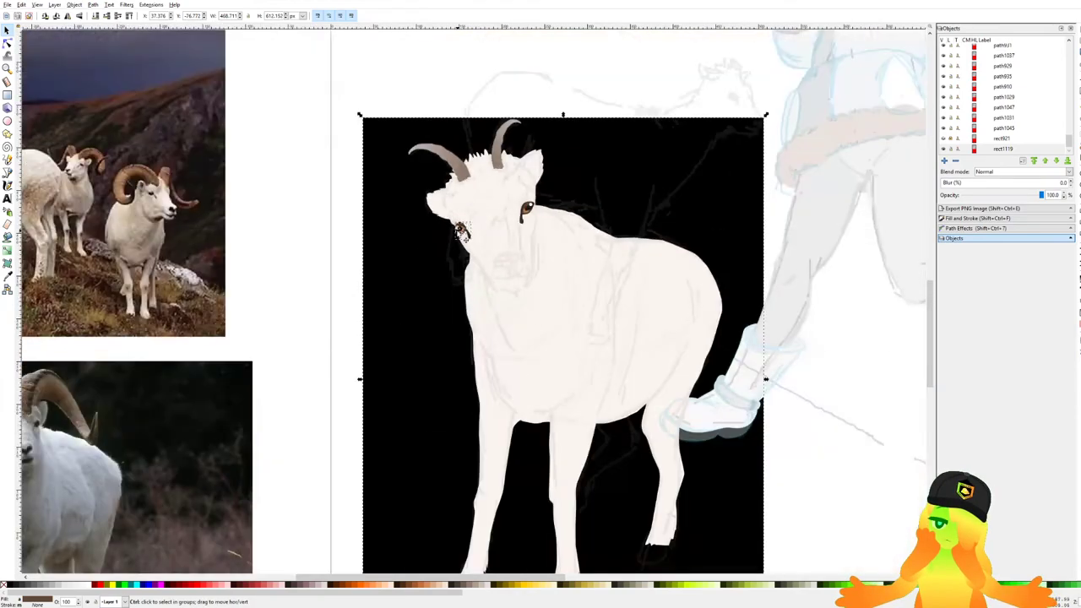
left_click(440, 250, "shift")
scroll(462, 236, "up", 4)
left_click_drag(492, 239, 492, 242)
left_click(481, 258)
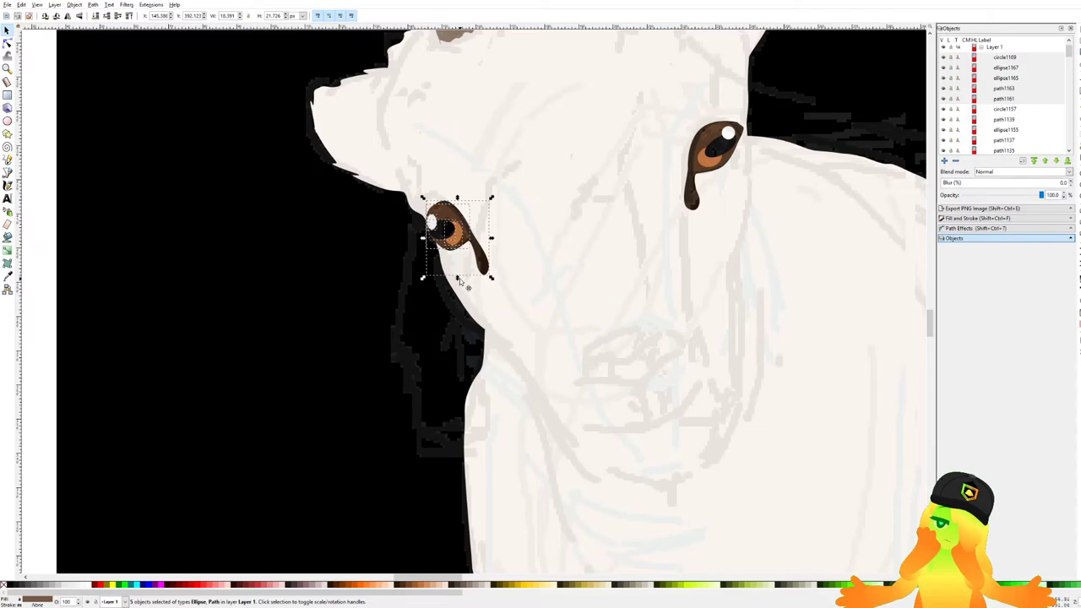
left_click_drag(460, 281, 461, 278)
key("ctrl+z")
key("Escape")
Rescale and rotate the mirrored eye's shapes so the eye fits against the edge of the head.
left_click_drag(531, 304, 412, 195)
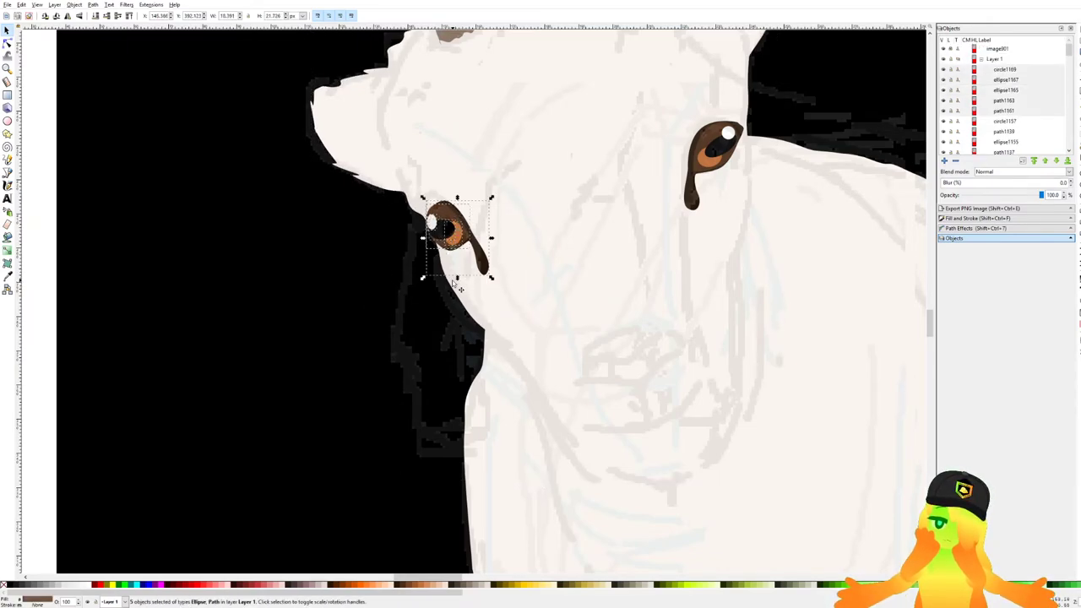
left_click_drag(459, 283, 456, 276)
left_click_drag(493, 197, 484, 184)
left_click(463, 228)
scroll(463, 228, "up", 2)
left_click_drag(531, 241, 435, 194)
scroll(428, 221, "down", 1)
left_click(482, 258)
left_click_drag(482, 270, 477, 284)
left_click(405, 278)
scroll(416, 222, "up", 3)
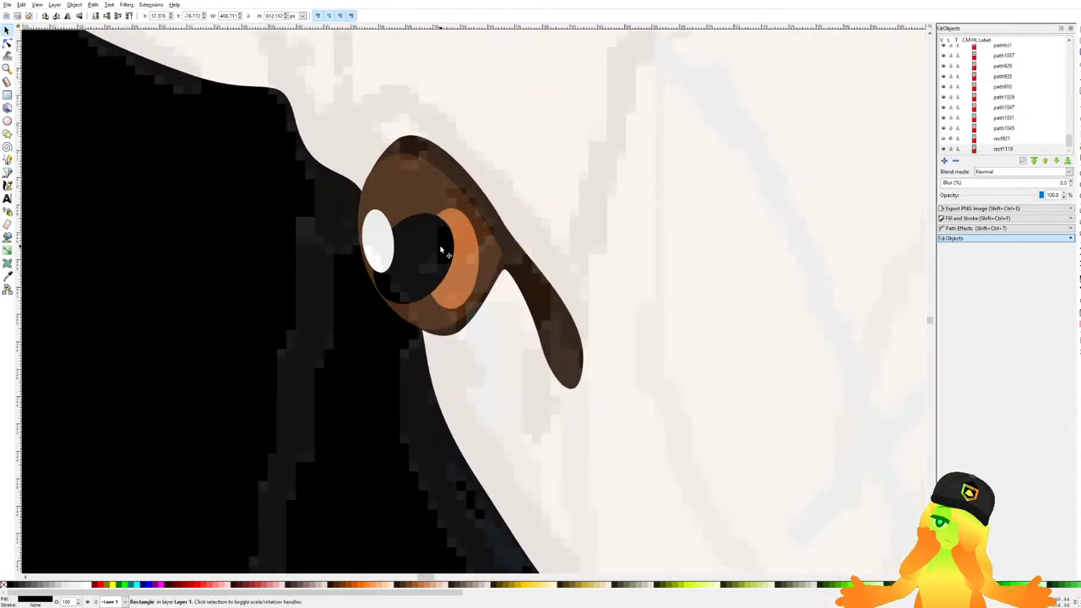
Squash the mirrored eye's pupil and delete that eye's white highlight and orange ellipse.
left_click(470, 247, "ctrl")
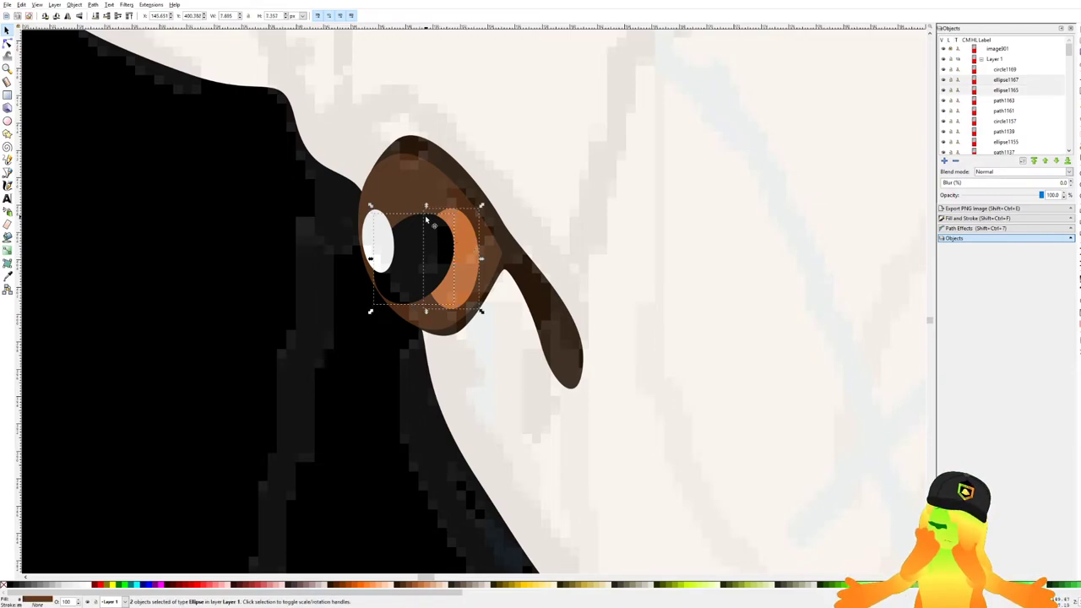
left_click_drag(426, 206, 434, 230)
left_click(458, 227)
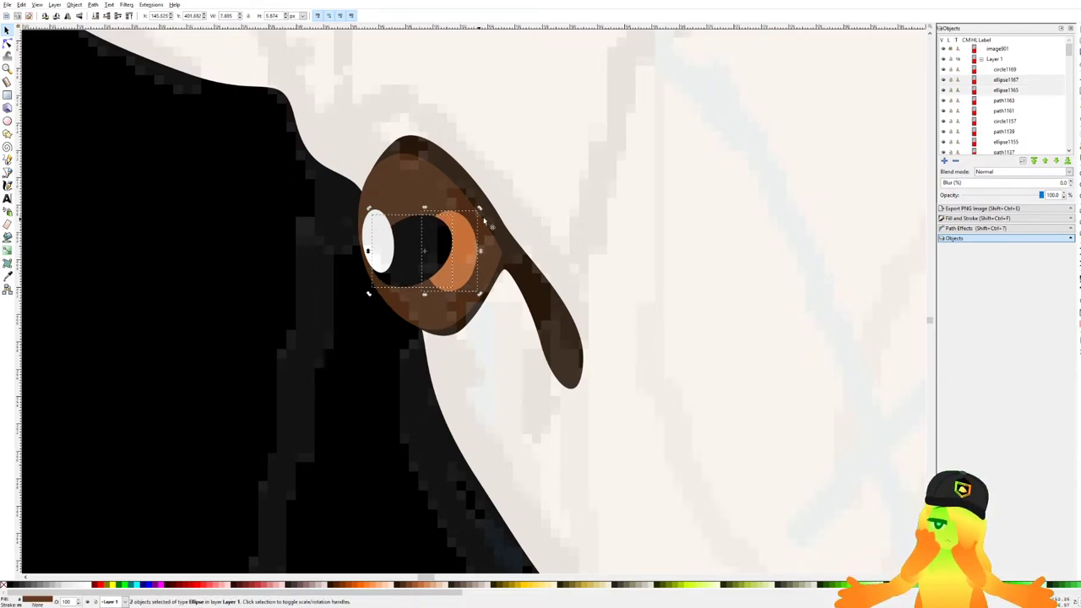
left_click_drag(383, 253, 454, 219)
key("Delete")
left_click(462, 254)
key("Delete")
scroll(399, 254, "down", 5)
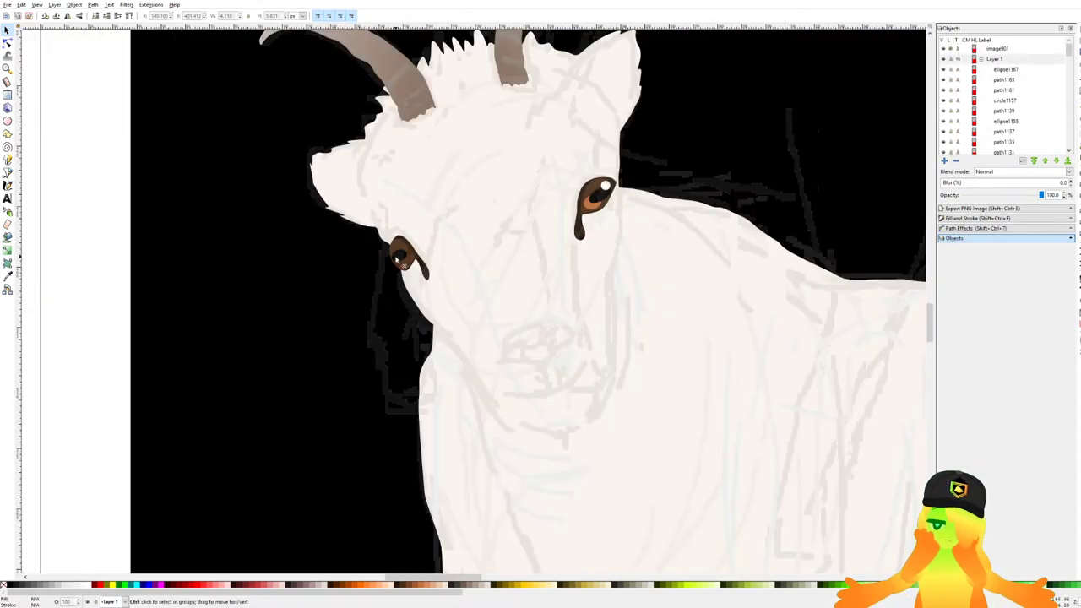
Fit the remaining pupil as a flat, nearly horizontal ellipse inside the mirrored eye.
scroll(399, 263, "up", 3)
scroll(399, 264, "up", 1)
left_click(422, 253)
mouse_move(434, 230)
left_mouse_down()
mouse_move(443, 247)
mouse_move(435, 237)
left_mouse_up()
left_click(324, 325)
scroll(324, 325, "down", 6)
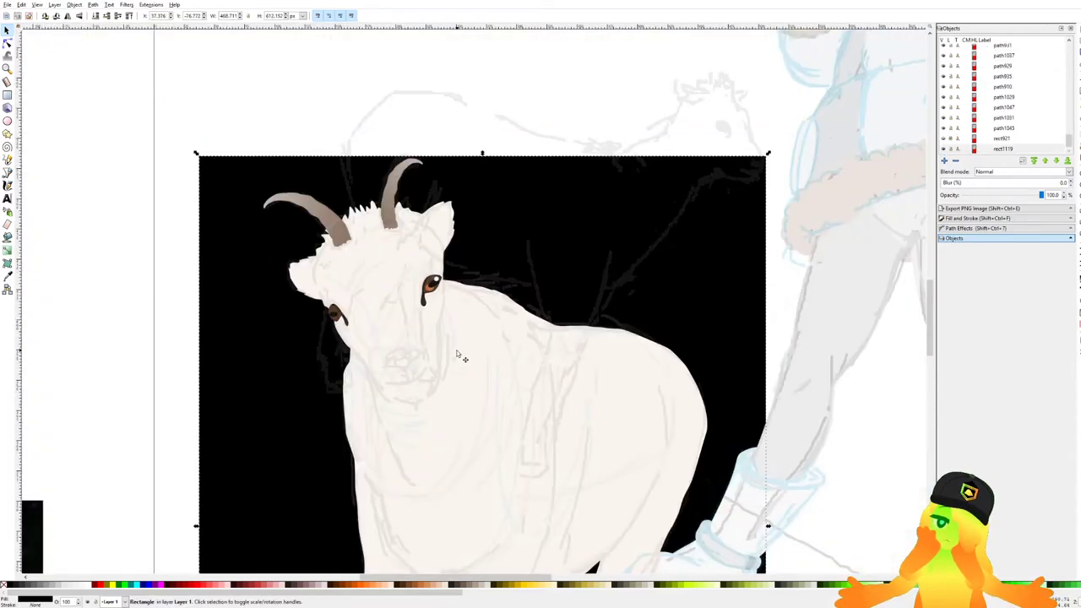
Duplicate the first eye's white highlight circle and place the copy over the mirrored eye's pupil.
scroll(332, 319, "up", 6)
scroll(422, 321, "down", 4)
scroll(603, 249, "up", 1)
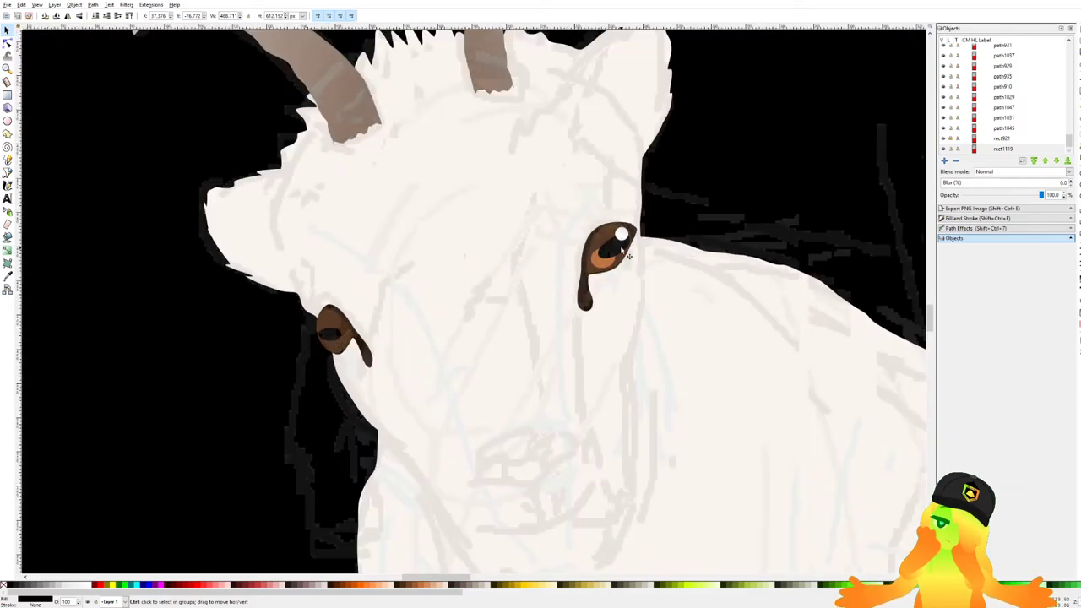
left_click(620, 234)
key("ctrl+d")
left_click_drag(621, 235, 338, 317)
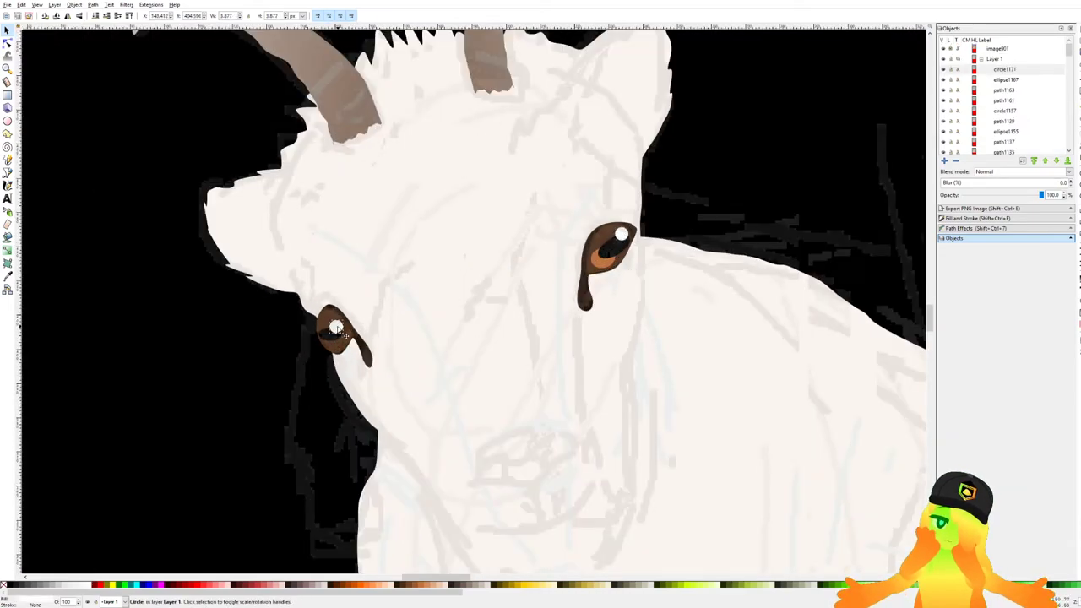
left_click(304, 355)
Select the mirrored eye's outline, iris and pupil without the background or highlight, and widen them to about 22.4 px.
key("5")
scroll(418, 353, "up", 4)
left_click_drag(475, 312, 332, 215)
scroll(386, 271, "up", 2)
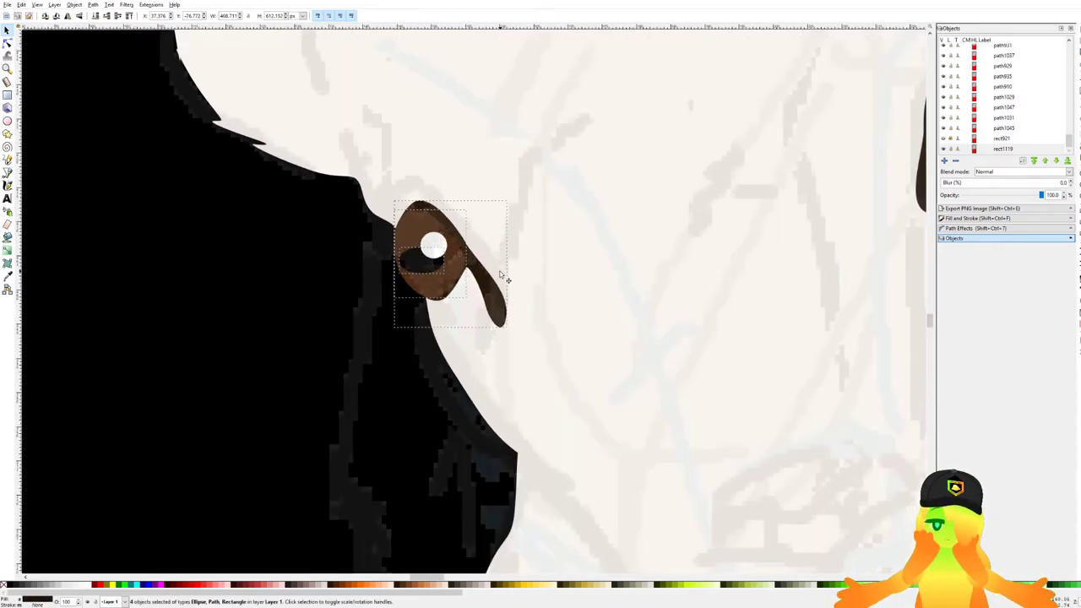
key("5")
scroll(464, 287, "up", 2)
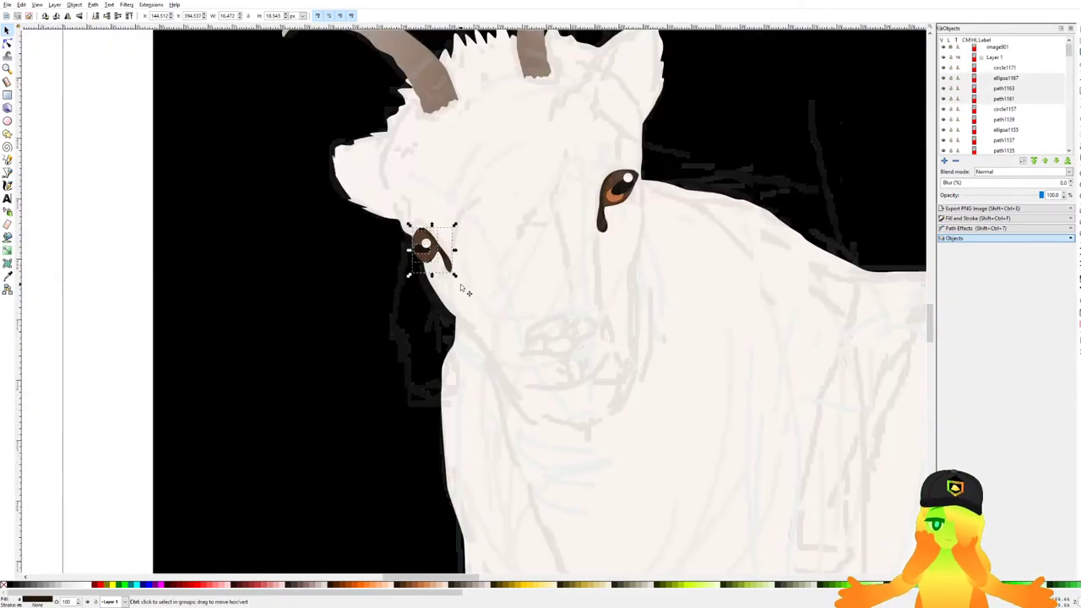
mouse_move(466, 248)
left_mouse_down()
mouse_move(477, 246)
mouse_move(470, 253)
left_mouse_up()
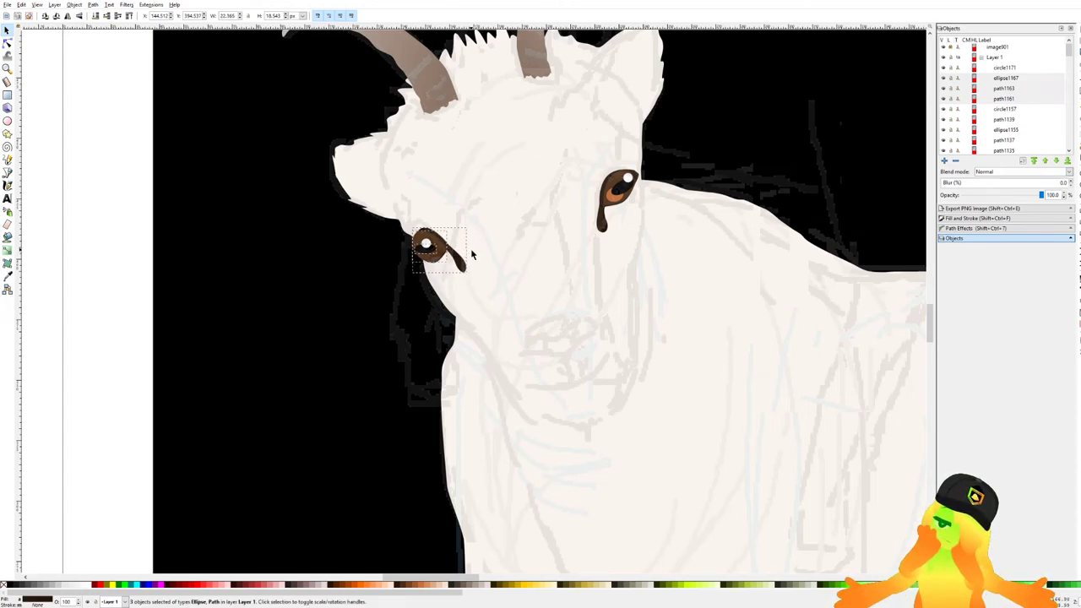
scroll(445, 255, "up", 3)
left_click(298, 253)
scroll(298, 252, "down", 2)
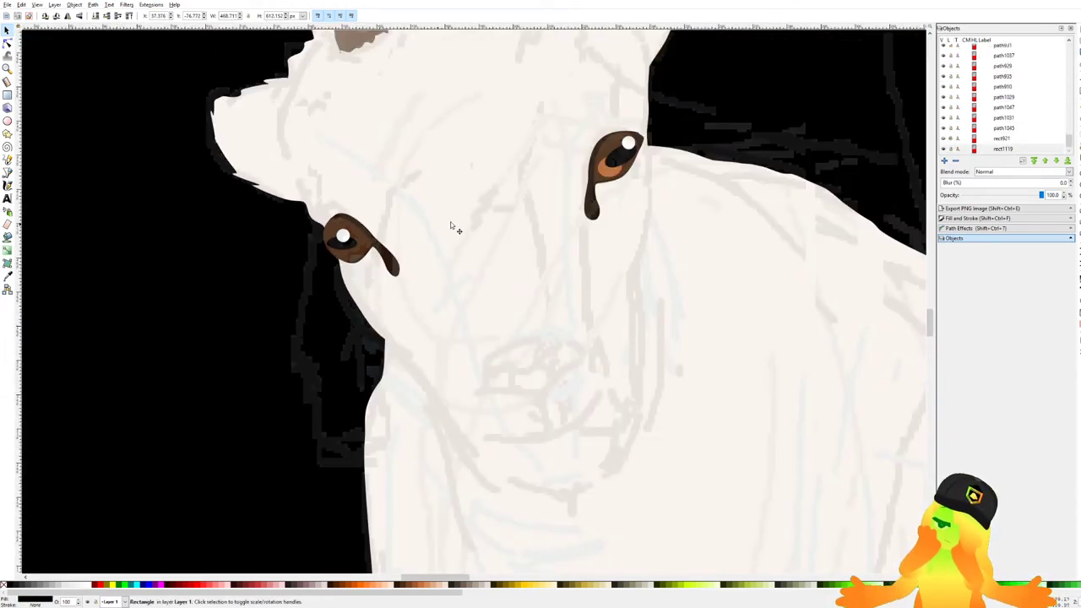
Copy the first eye's orange ellipse to the mirrored eye and lower it in the stacking order.
scroll(330, 239, "up", 3)
left_click(369, 233, "ctrl")
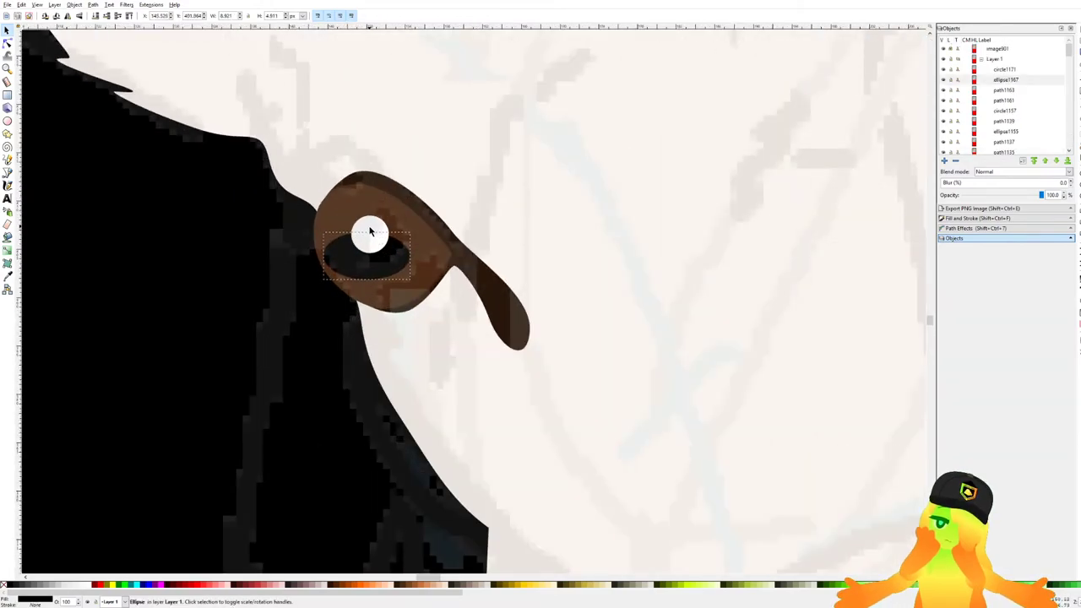
key("5")
scroll(435, 211, "up", 3)
left_click(437, 211, "ctrl")
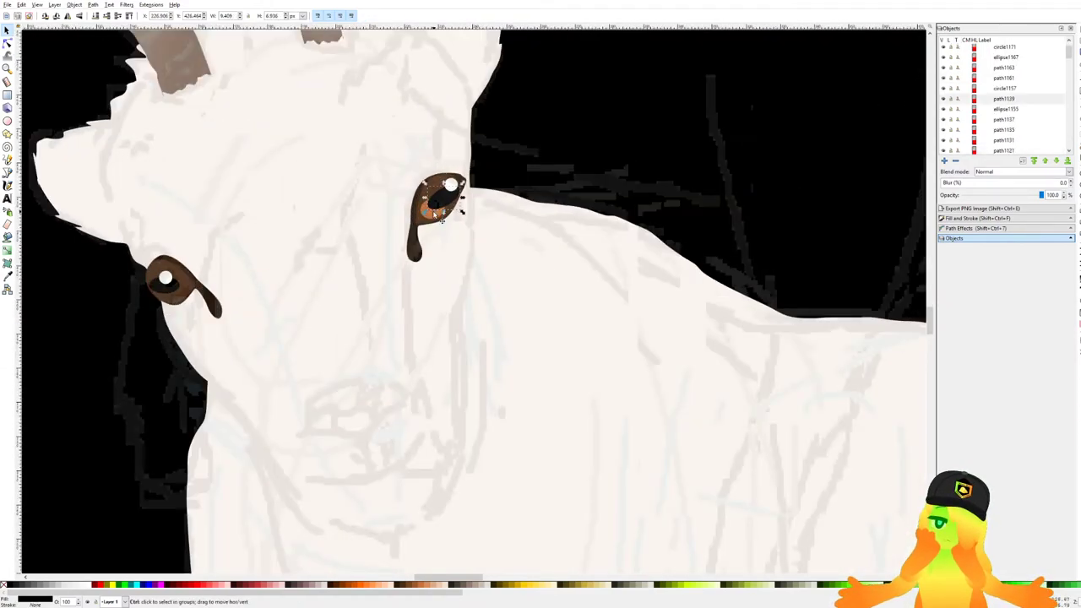
key("ctrl+v")
scroll(169, 302, "up", 4)
key("Page_Down")
key("Page_Down")
Position, resize and rotate the orange ellipse so it shows as a crescent beneath the mirrored eye's pupil.
left_click(407, 243)
left_click(385, 294)
left_click_drag(417, 222, 389, 265)
left_click(354, 269)
left_click_drag(369, 222, 415, 216)
scroll(302, 306, "down", 5)
left_click(285, 375)
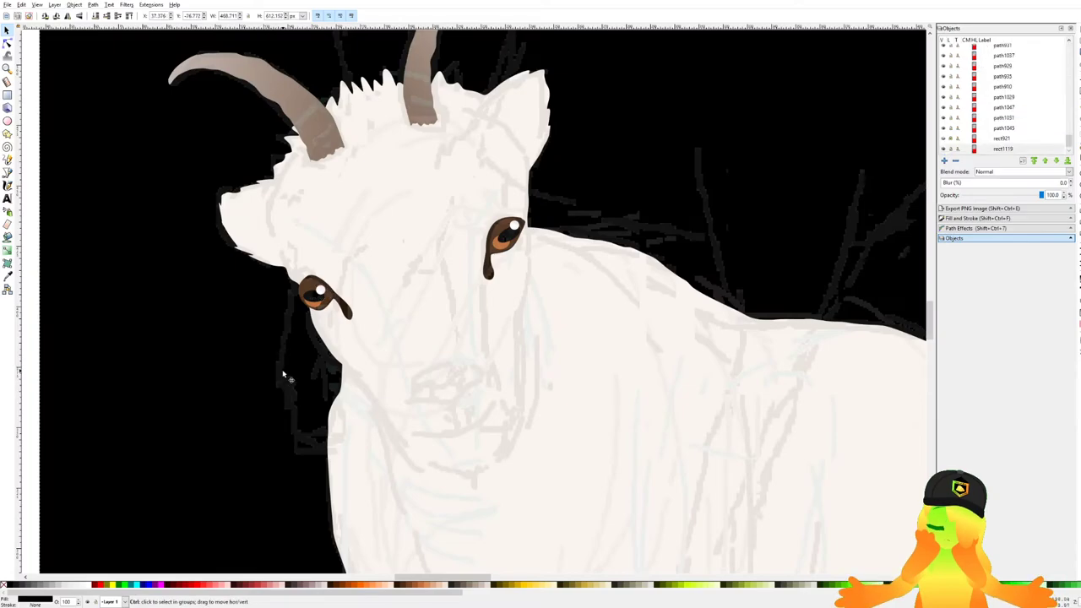
Narrow and tilt the mirrored eye's white highlight over the pupil's inner end, and save the drawing.
scroll(285, 376, "down", 1)
left_click_drag(420, 350, 437, 307)
scroll(438, 307, "down", 4)
scroll(418, 297, "up", 7)
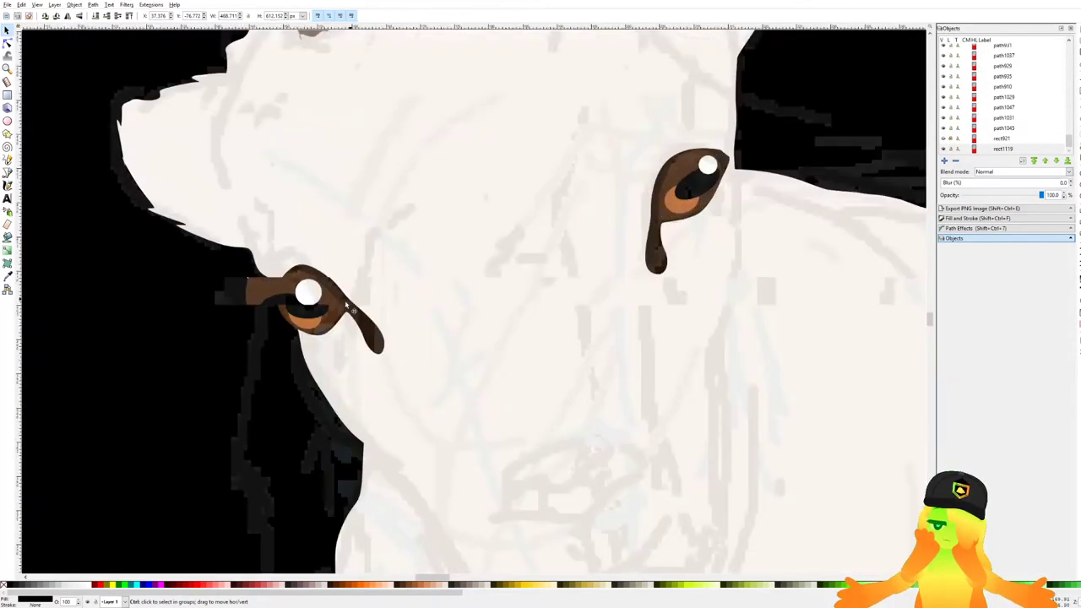
scroll(350, 301, "up", 2)
left_click(300, 302)
left_click_drag(311, 309, 317, 271)
left_click(305, 298)
left_click(194, 400)
scroll(194, 407, "down", 5)
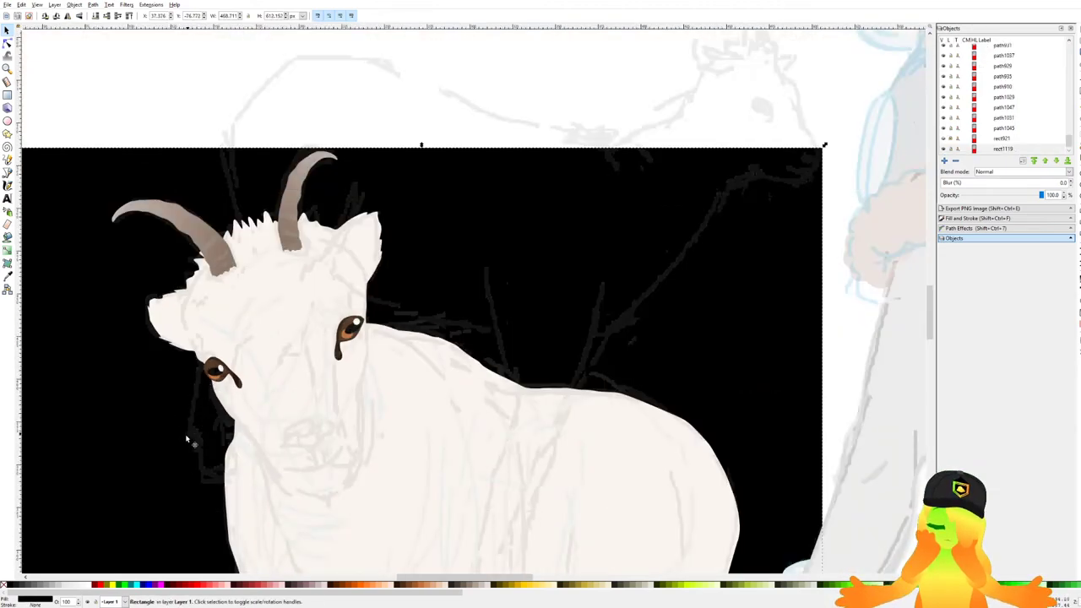
scroll(259, 455, "down", 1)
key("ctrl+s")
Inspect the mirrored eye up close and compare the whole sheep with the reference photos.
scroll(260, 456, "down", 2)
scroll(265, 274, "up", 8)
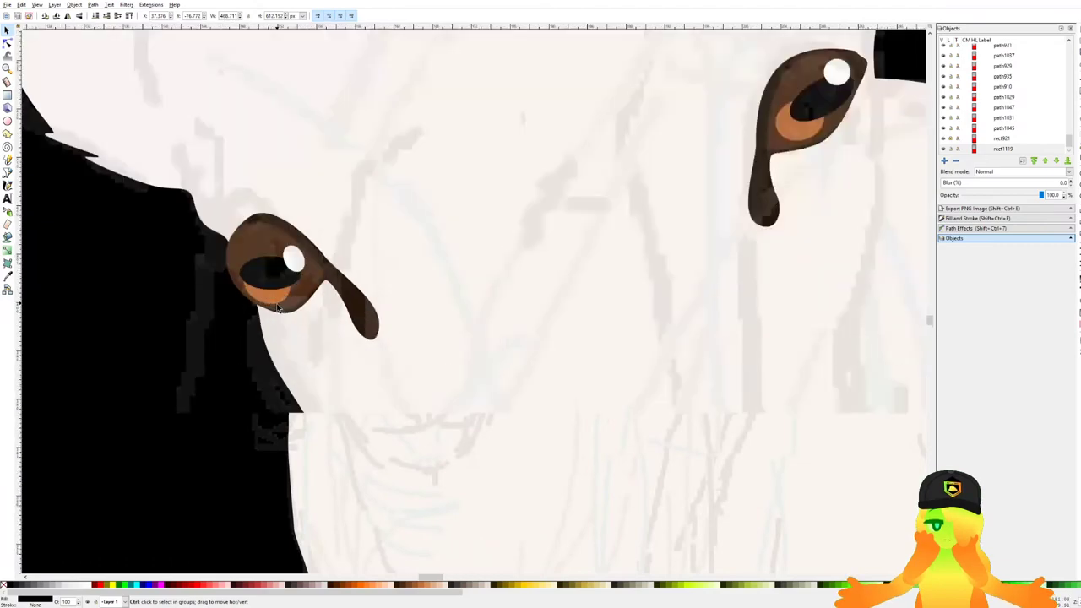
key("ctrl+s")
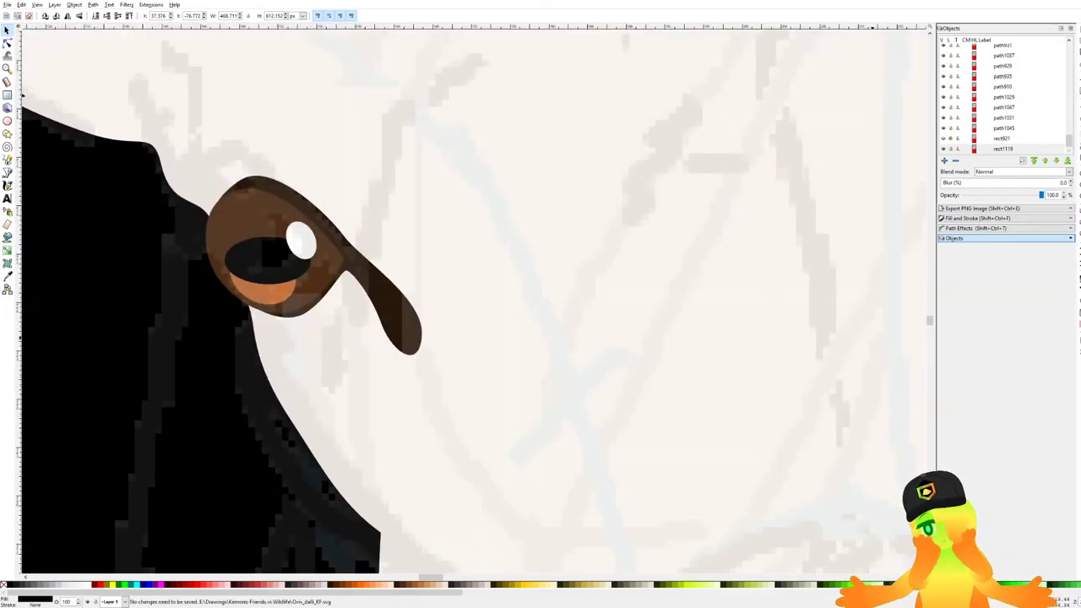
scroll(675, 301, "down", 2)
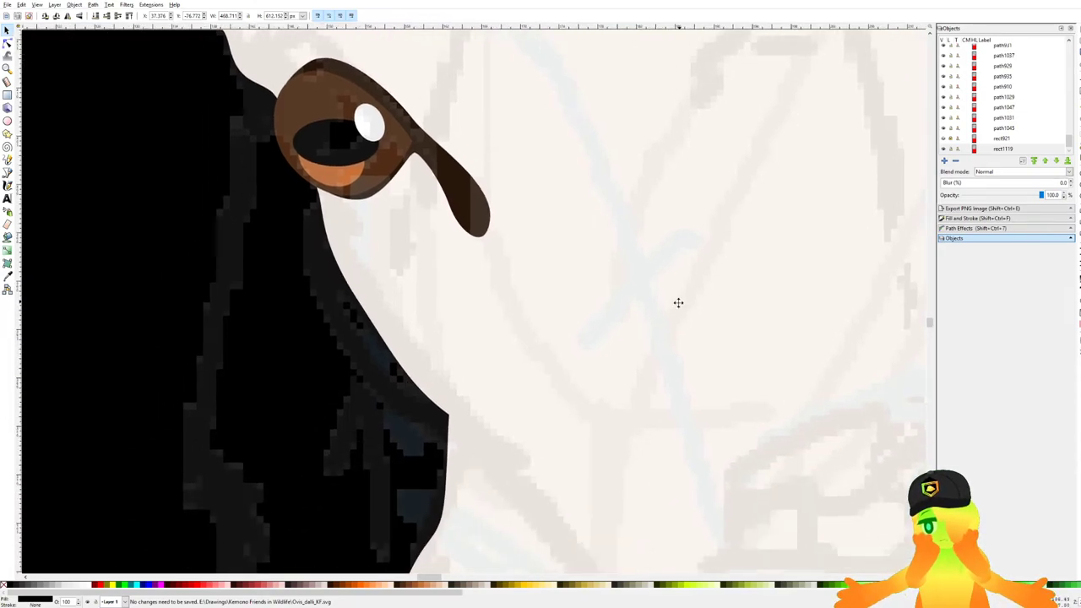
scroll(703, 289, "down", 5)
scroll(703, 289, "down", 6)
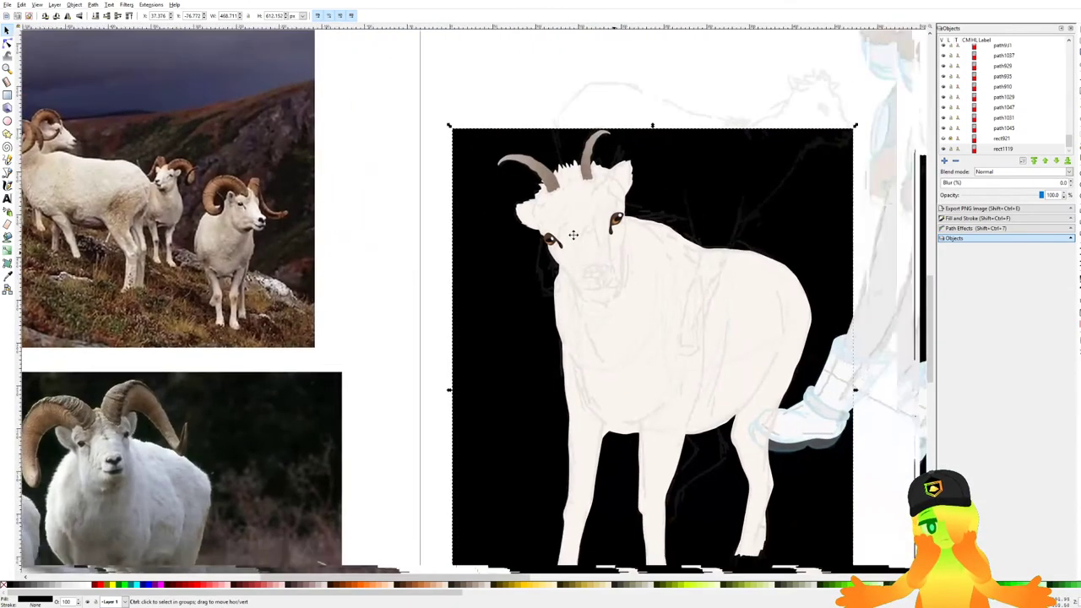
scroll(435, 194, "up", 8)
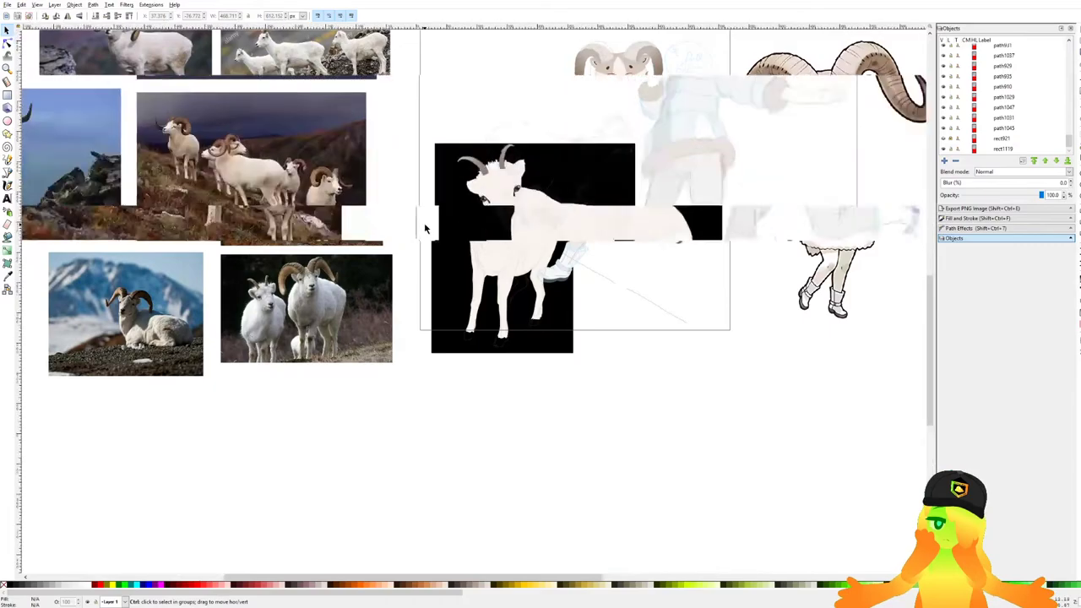
scroll(445, 146, "down", 3)
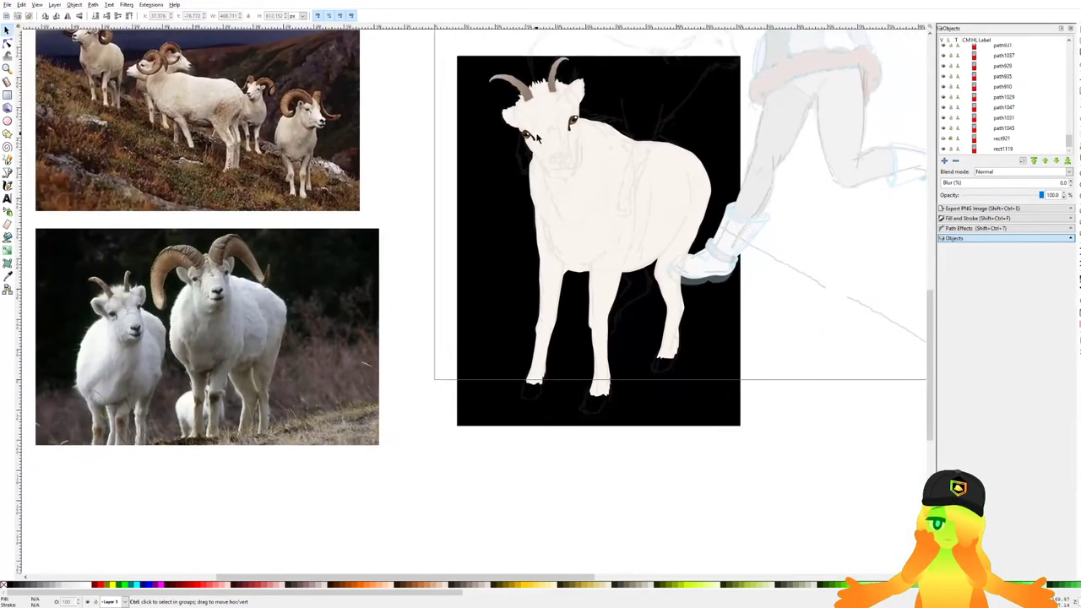
Save the drawing and trace the smooth outer edge of an inner-ear patch in the ear on the first eye's side.
scroll(524, 164, "up", 2)
key("ctrl+s")
left_click(7, 172)
left_click_drag(181, 300, 607, 205)
left_click_drag(869, 80, 497, 405)
scroll(637, 253, "up", 5)
left_click(550, 186)
left_click_drag(688, 76, 735, 144)
left_click_drag(737, 191, 747, 202)
left_click_drag(751, 255, 732, 332)
left_click(710, 384)
key("BackSpace")
key("BackSpace")
key("BackSpace")
key("BackSpace")
Complete the inner-ear patch with a jagged, fur-like edge along its inner side and close the shape.
left_click_drag(709, 231, 709, 255)
mouse_move(692, 312)
left_mouse_down()
mouse_move(674, 346)
mouse_move(672, 321)
left_mouse_up()
left_click(666, 365)
left_click_drag(652, 324, 632, 327)
left_click_drag(643, 311, 624, 290)
left_click_drag(637, 270, 593, 255)
left_click_drag(603, 245, 593, 195)
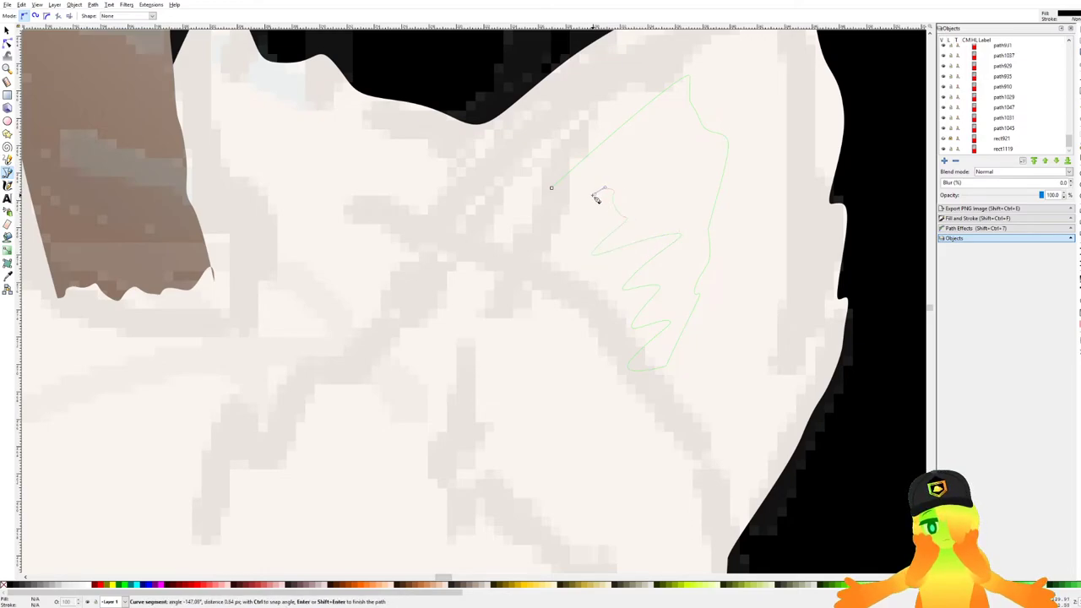
left_click(551, 187)
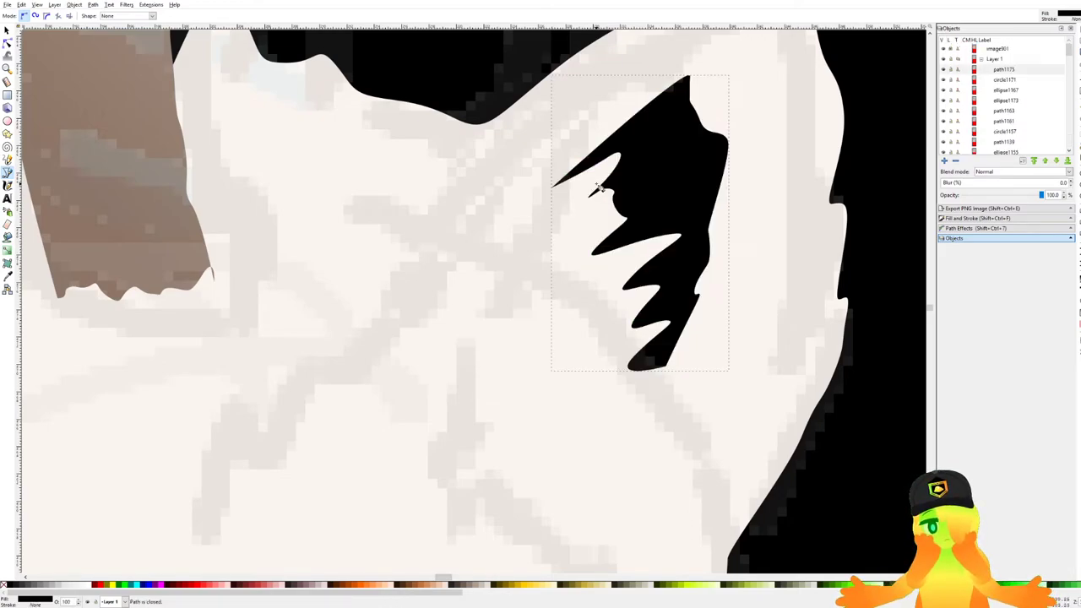
Fill the inner-ear patch with the beige sampled from the character's ear, and save the drawing.
scroll(596, 189, "down", 8)
scroll(581, 196, "up", 4)
scroll(787, 211, "down", 2)
scroll(746, 192, "down", 3)
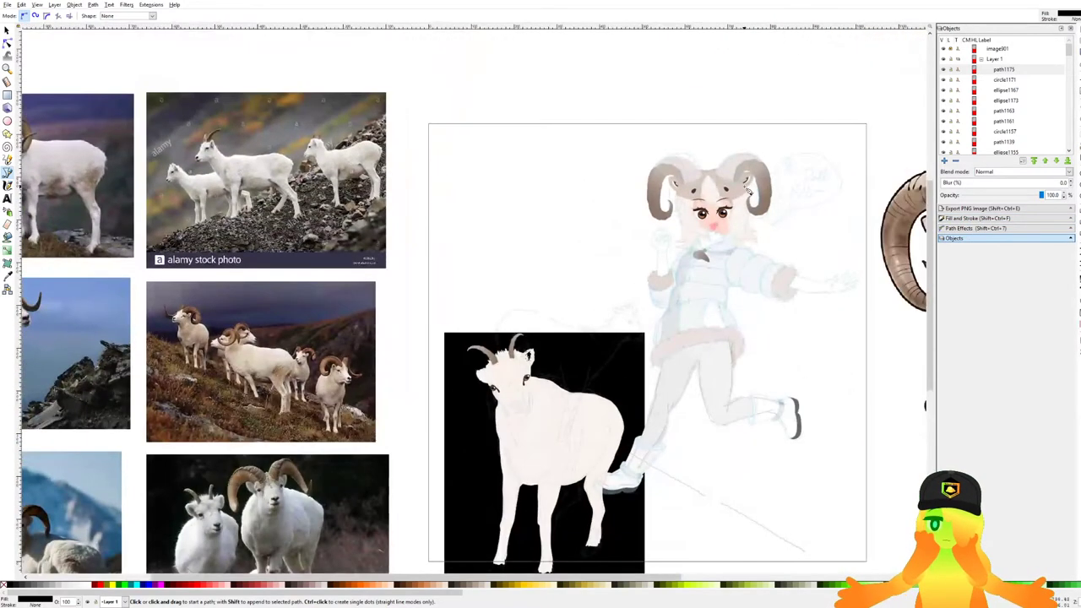
scroll(747, 193, "up", 6)
key("d")
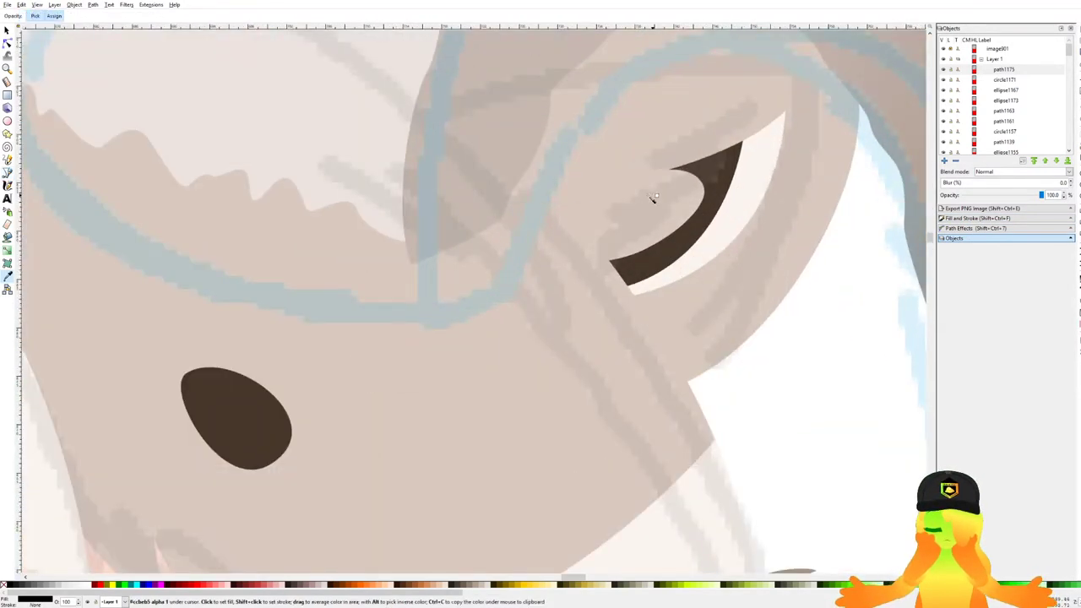
scroll(657, 197, "down", 5)
scroll(490, 237, "up", 5)
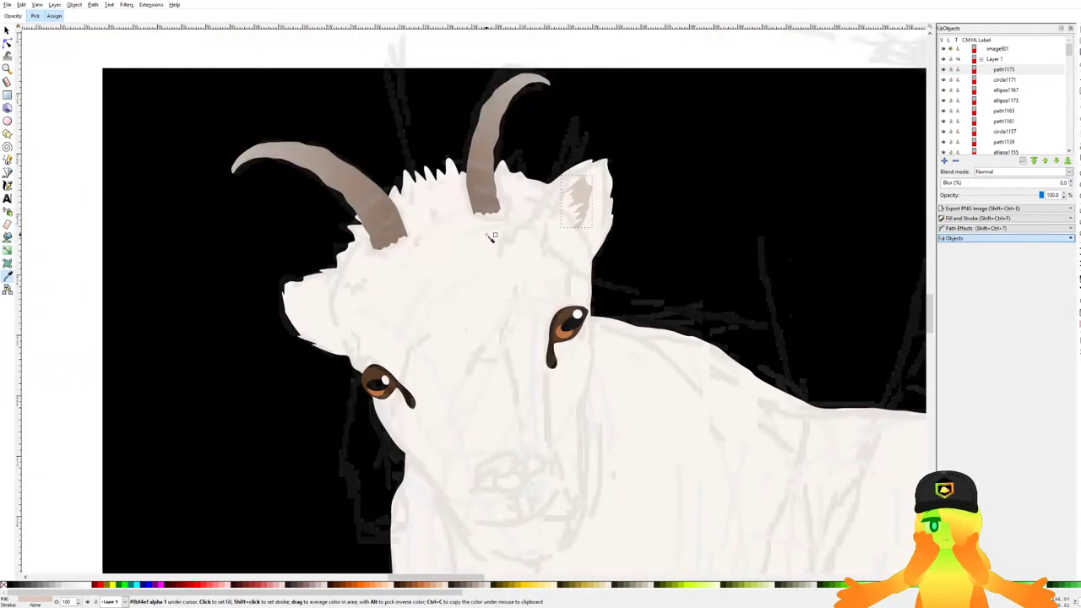
scroll(487, 237, "up", 2)
left_click_drag(442, 287, 498, 258)
key("ctrl+s")
Duplicate the inner-ear patch, flip the copy horizontally and move it onto the sheep's other ear.
left_click(7, 32)
key("ctrl+d")
left_click(67, 17)
left_click_drag(715, 118, 222, 303)
Resize and rotate the copied patch to fit inside the ear on the mirrored eye's side, and save the drawing.
left_click_drag(268, 257, 221, 242)
left_click_drag(217, 316, 236, 296)
left_click(224, 303)
left_click_drag(226, 311, 209, 313)
scroll(240, 378, "down", 6)
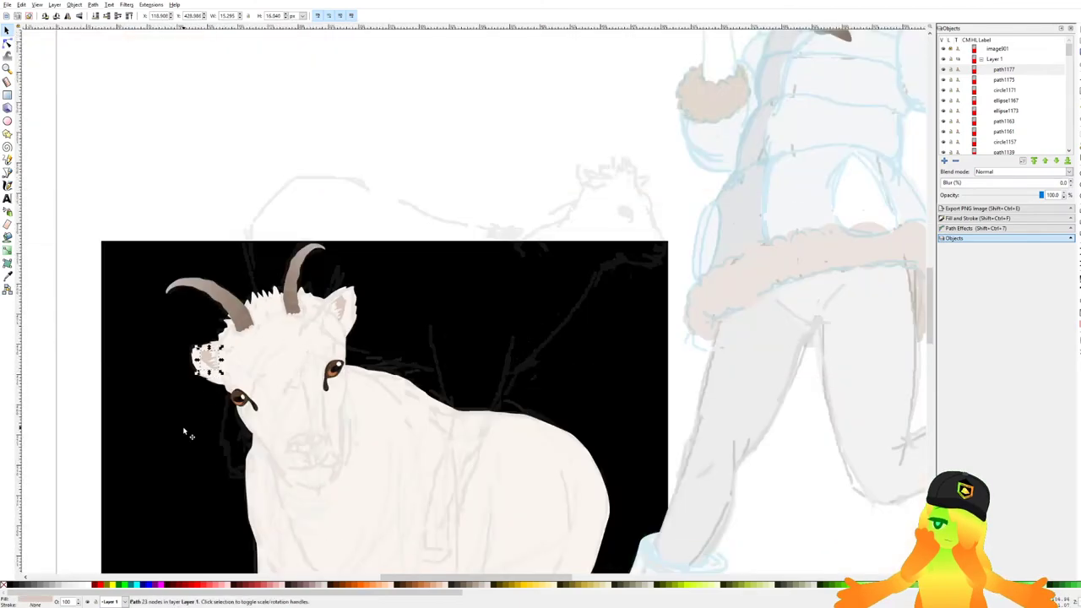
left_click(385, 440)
left_click_drag(385, 441, 461, 224)
left_click(677, 450)
key("ctrl+s")
left_click_drag(485, 367, 595, 311)
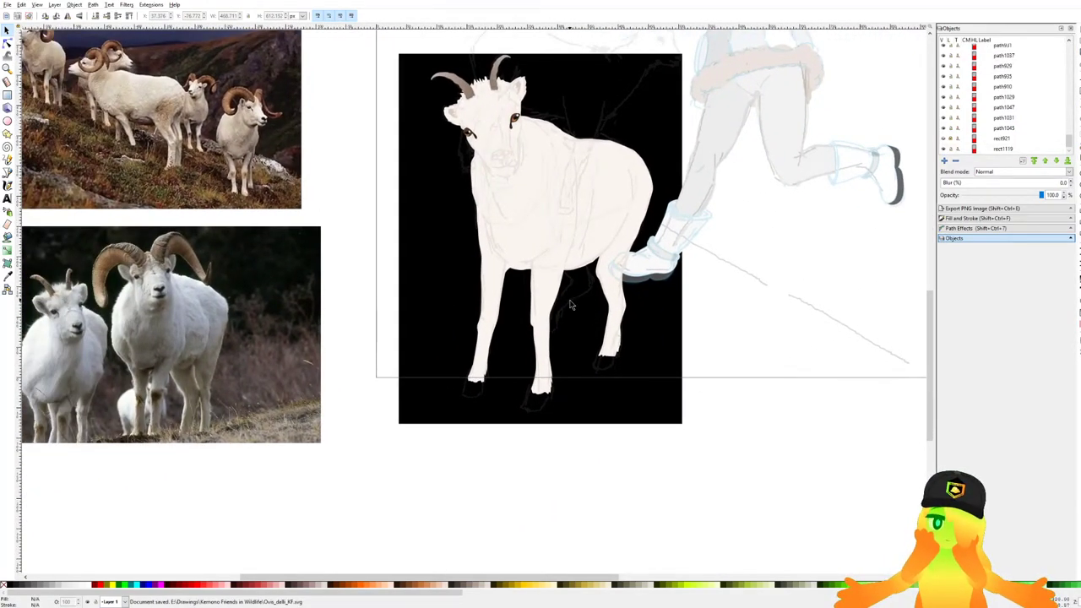
key("ctrl+s")
Start a face marking at the base of the horn above the mirrored eye and trace its wavy outer edge downward.
scroll(449, 128, "up", 1)
left_click(7, 173)
left_click_drag(455, 240, 734, 226)
key("ctrl+s")
left_click_drag(797, 126, 779, 150)
scroll(781, 80, "up", 3)
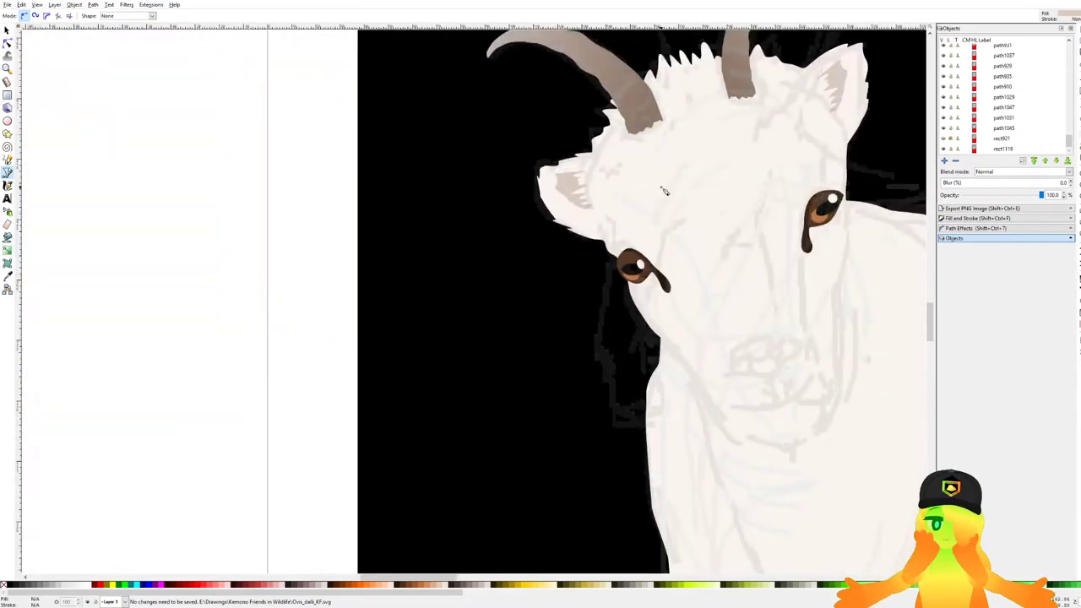
scroll(665, 187, "up", 1, "ctrl")
scroll(612, 148, "up", 1, "ctrl")
scroll(595, 126, "up", 2, "ctrl")
left_click(585, 97)
left_click(549, 124)
left_click(569, 150)
left_click(574, 168)
left_click(547, 222)
left_click(550, 239)
Continue the face marking's outer edge down beside the ear and across the mirrored eye.
left_click(557, 275)
left_click(536, 321)
left_click(535, 352)
left_click(547, 352)
left_click(552, 427)
left_click(556, 417)
left_click(585, 426)
left_click_drag(616, 425, 557, 320)
scroll(538, 369, "down", 1, "ctrl")
scroll(486, 367, "down", 3, "ctrl")
scroll(551, 326, "down", 1)
scroll(551, 326, "left", 2)
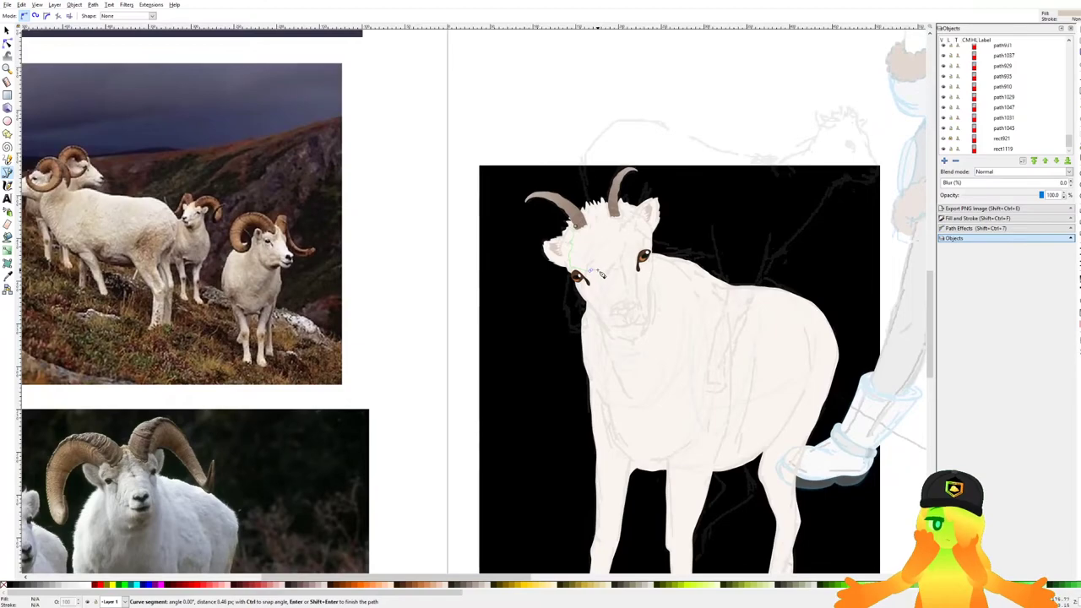
Extend the face marking's outline from the mirrored eye along the cheek to a point beside the muzzle.
scroll(597, 270, "up", 4, "ctrl")
scroll(585, 291, "down", 4, "ctrl")
left_click_drag(590, 299, 617, 268)
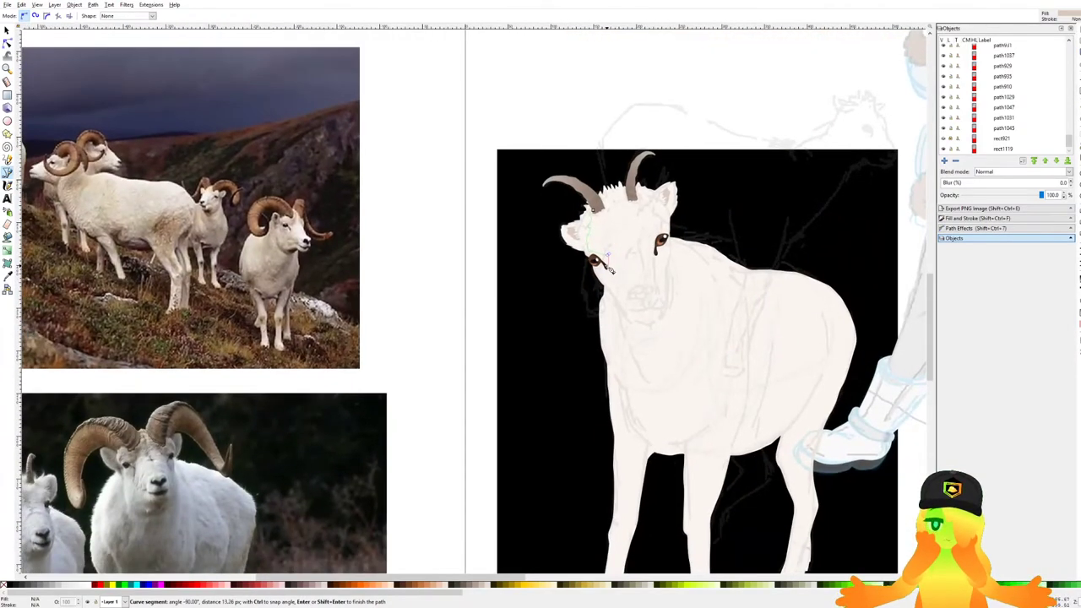
scroll(609, 268, "up", 4, "ctrl")
scroll(549, 224, "up", 1, "ctrl")
left_click(593, 271)
left_click_drag(666, 367, 667, 369)
left_click_drag(672, 387, 681, 395)
left_click_drag(690, 392, 567, 305)
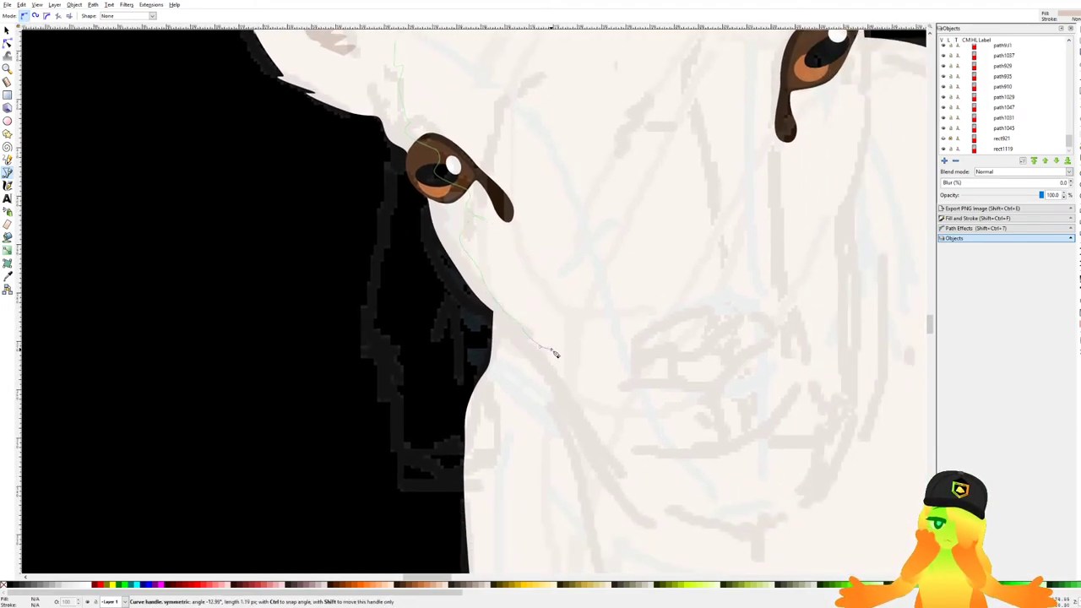
scroll(634, 434, "down", 6, "ctrl")
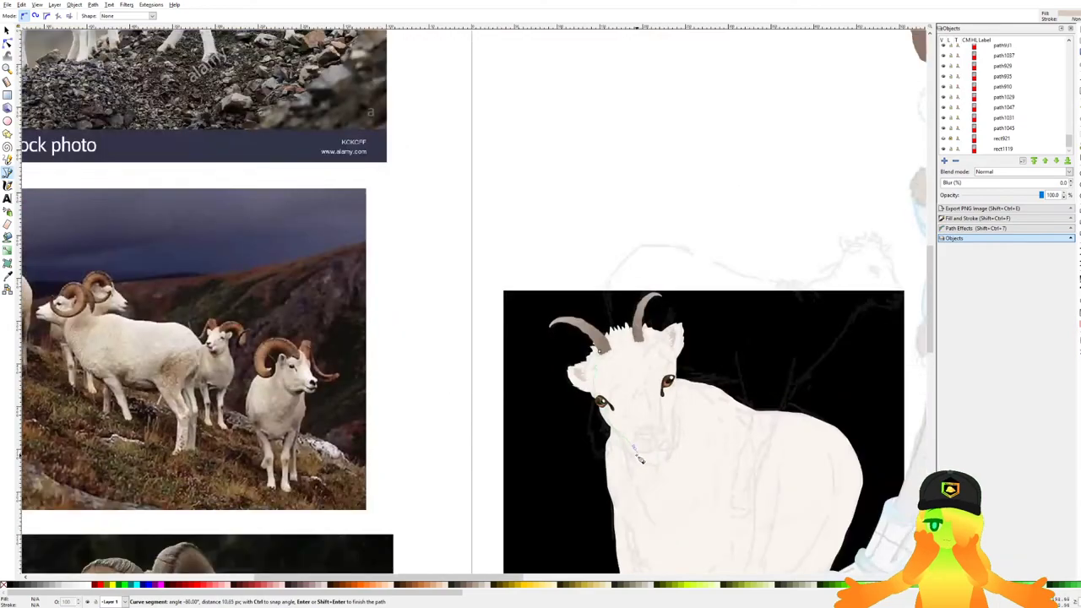
scroll(617, 321, "down", 2)
scroll(617, 324, "up", 7, "ctrl")
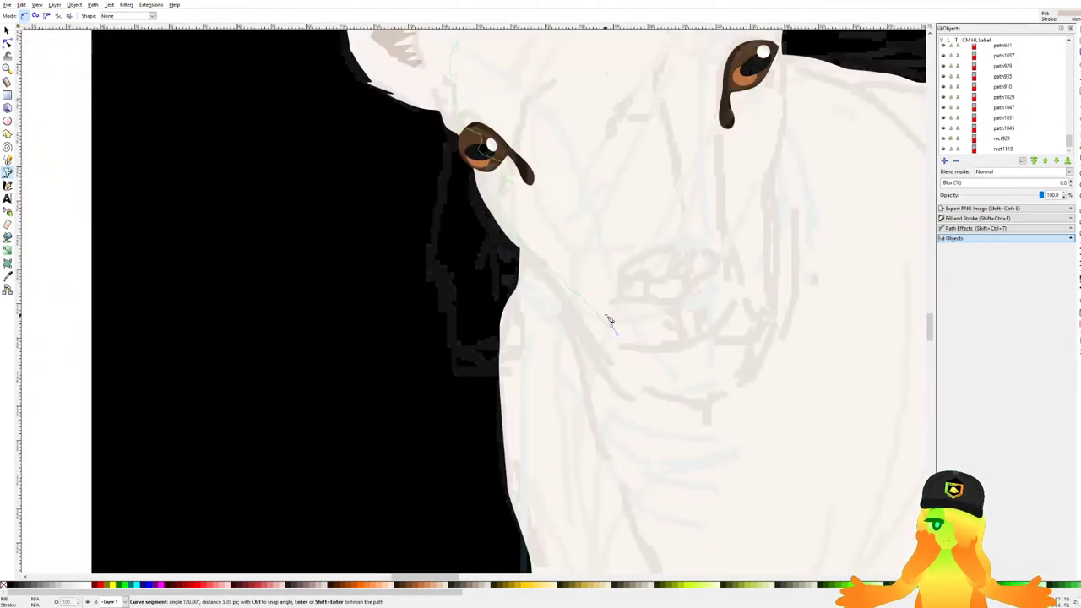
Trace the marking's uneven inner edge from the muzzle back up beside the mirrored eye's tear duct.
left_click_drag(586, 253, 595, 245)
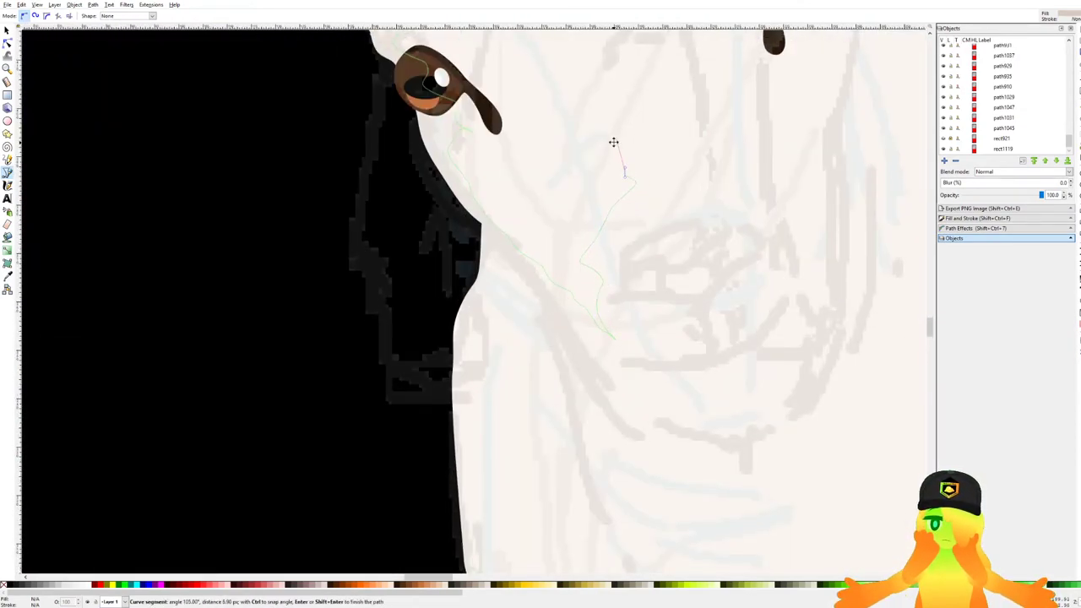
scroll(617, 144, "up", 4)
scroll(629, 253, "left", 1)
scroll(619, 201, "down", 6, "ctrl")
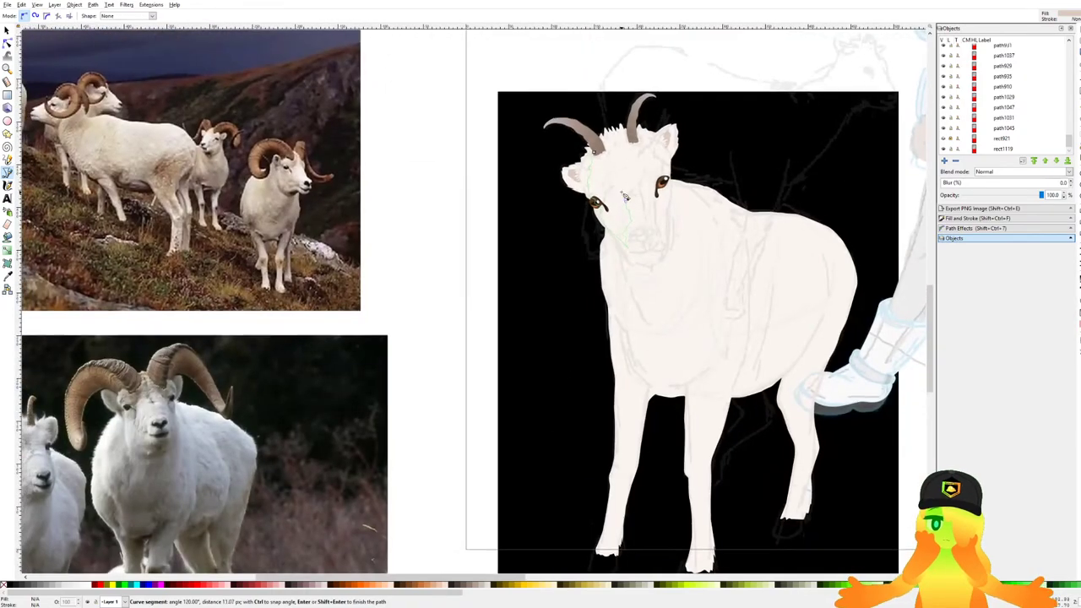
scroll(629, 228, "up", 6, "ctrl")
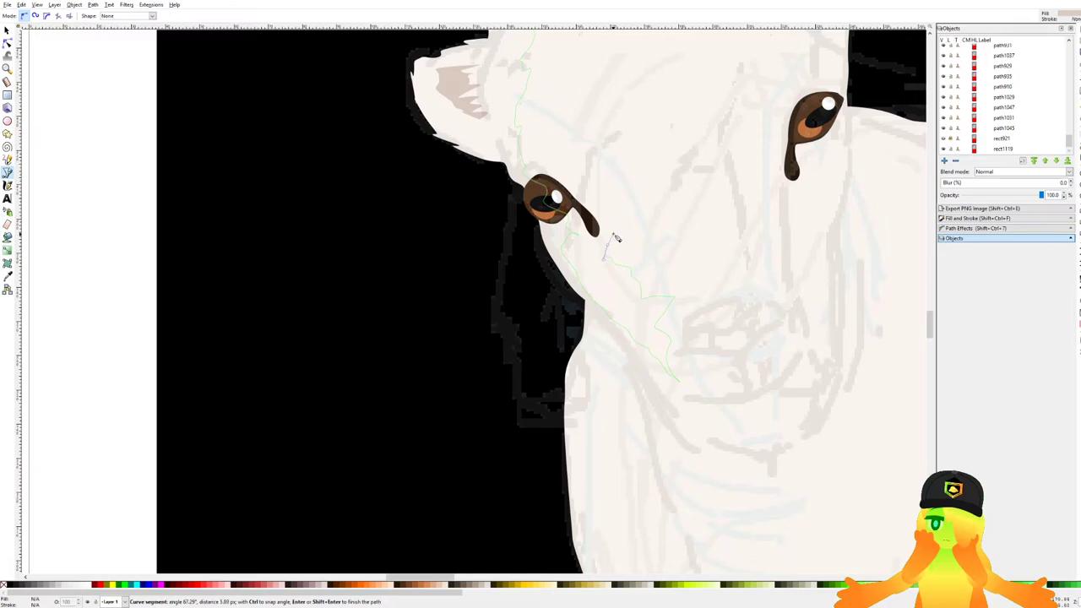
scroll(620, 151, "down", 6, "ctrl")
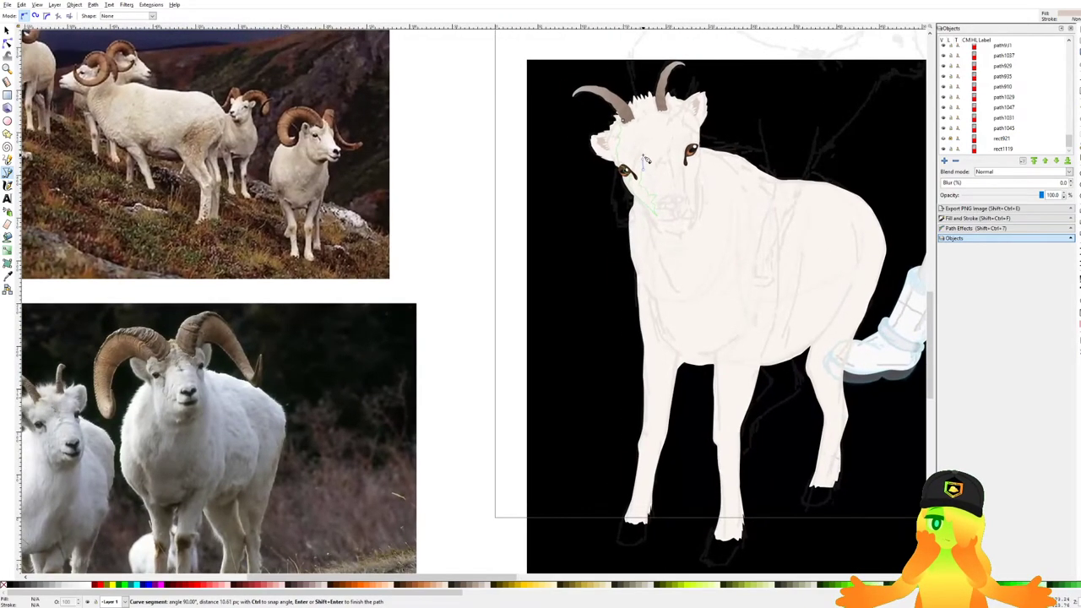
Carry the marking's inner edge up and across the forehead, then down below the first eye's tear duct.
scroll(641, 169, "up", 8, "ctrl")
left_click_drag(633, 258, 638, 203)
mouse_move(684, 178)
left_mouse_down()
mouse_move(729, 185)
mouse_move(683, 193)
left_mouse_up()
scroll(734, 191, "down", 2)
scroll(687, 196, "up", 2, "ctrl")
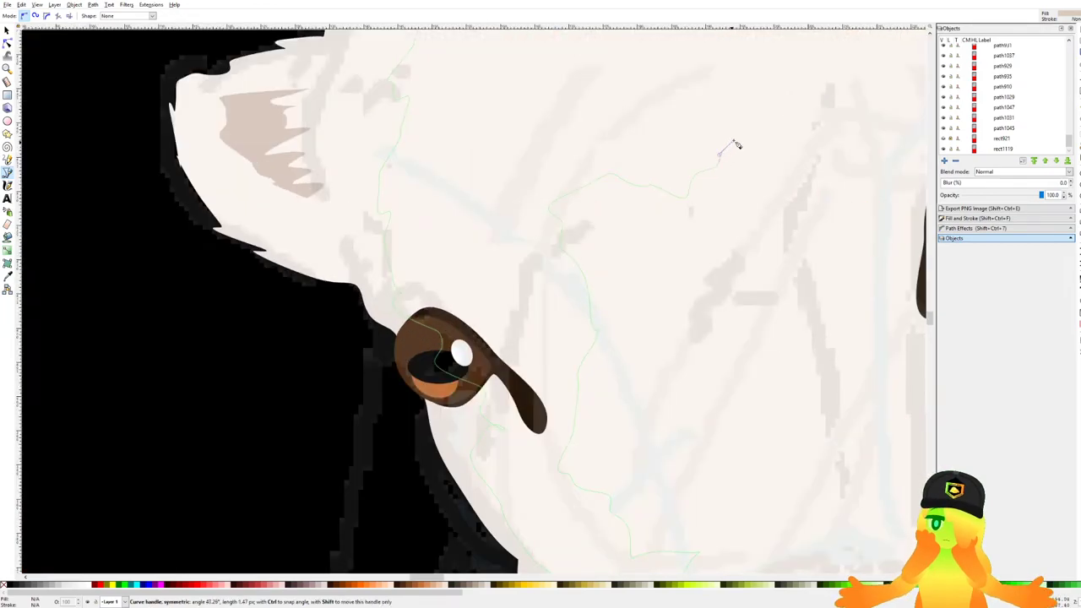
scroll(810, 194, "down", 3, "ctrl")
scroll(752, 211, "up", 2, "ctrl")
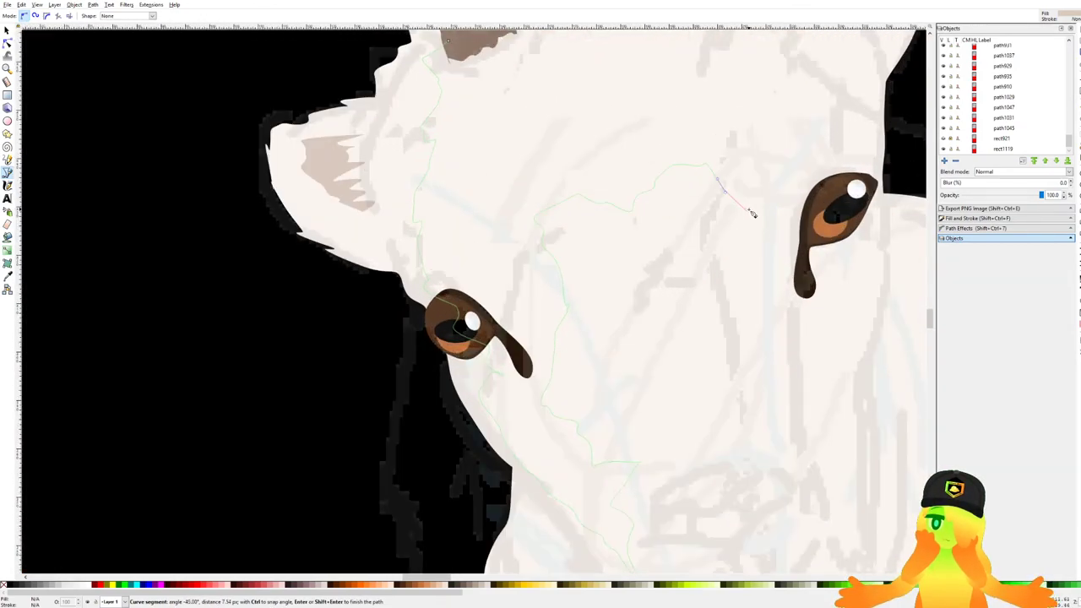
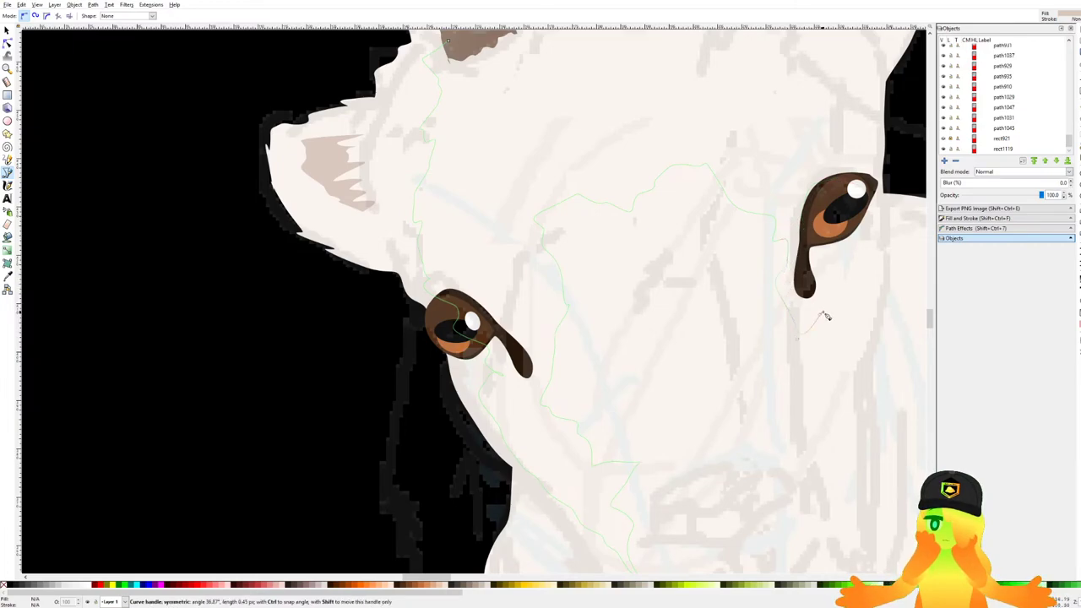
Take the outline around the first eye, over the forehead and through the hair tufts, closing it at the horn base.
scroll(871, 179, "down", 4, "ctrl")
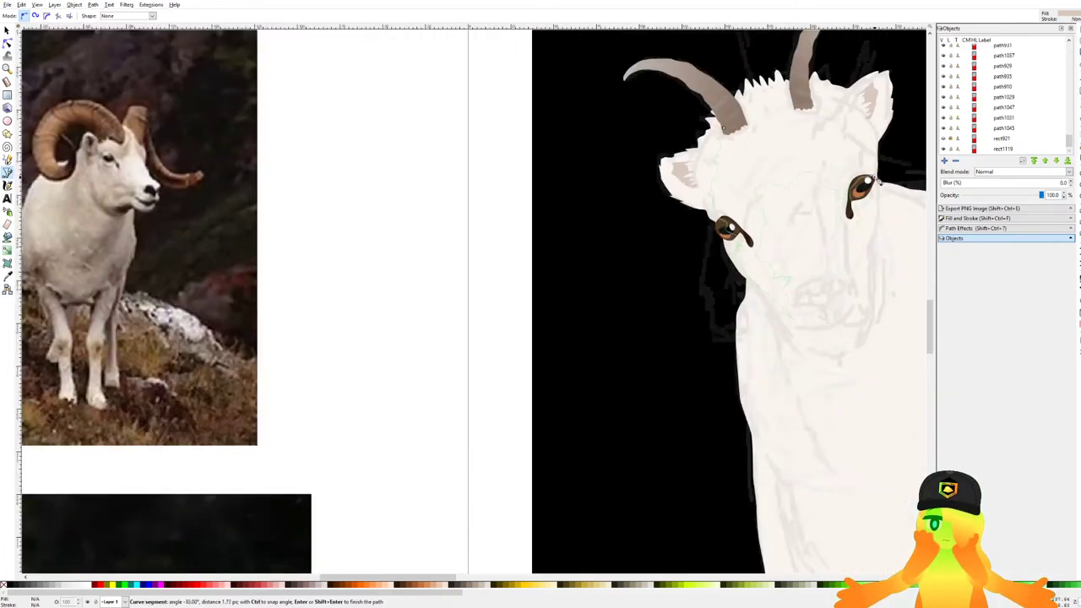
scroll(878, 172, "up", 4, "ctrl")
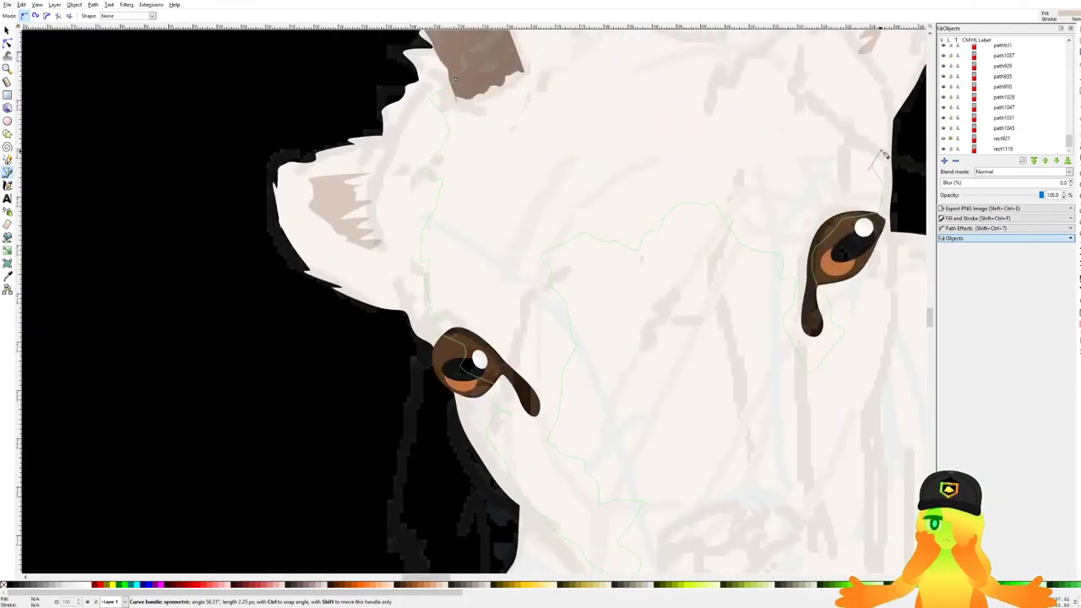
scroll(874, 94, "down", 4, "ctrl")
scroll(830, 127, "up", 3, "ctrl")
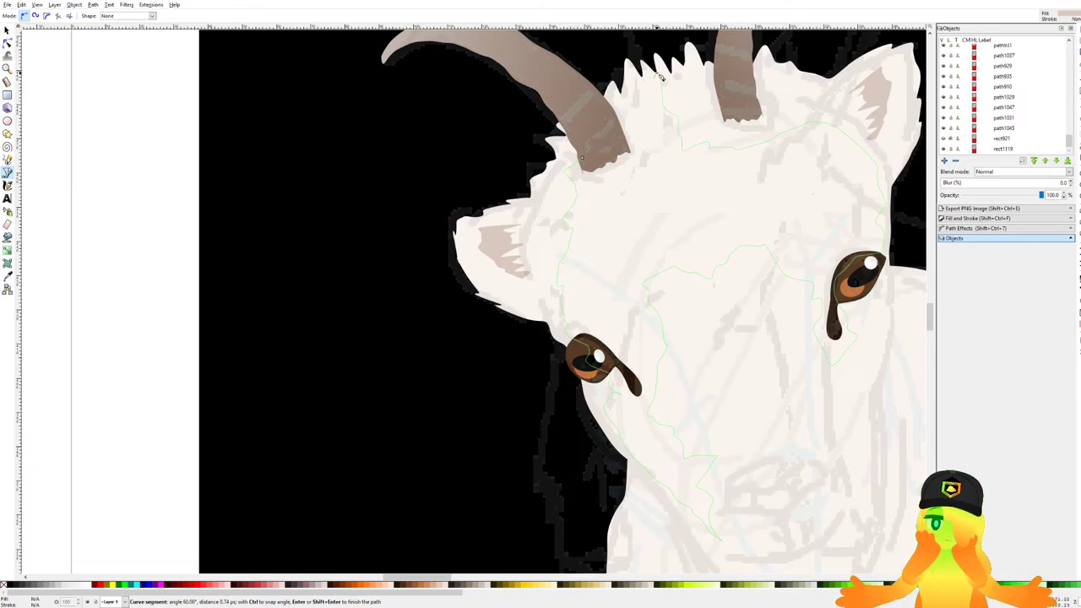
scroll(661, 76, "up", 3, "ctrl")
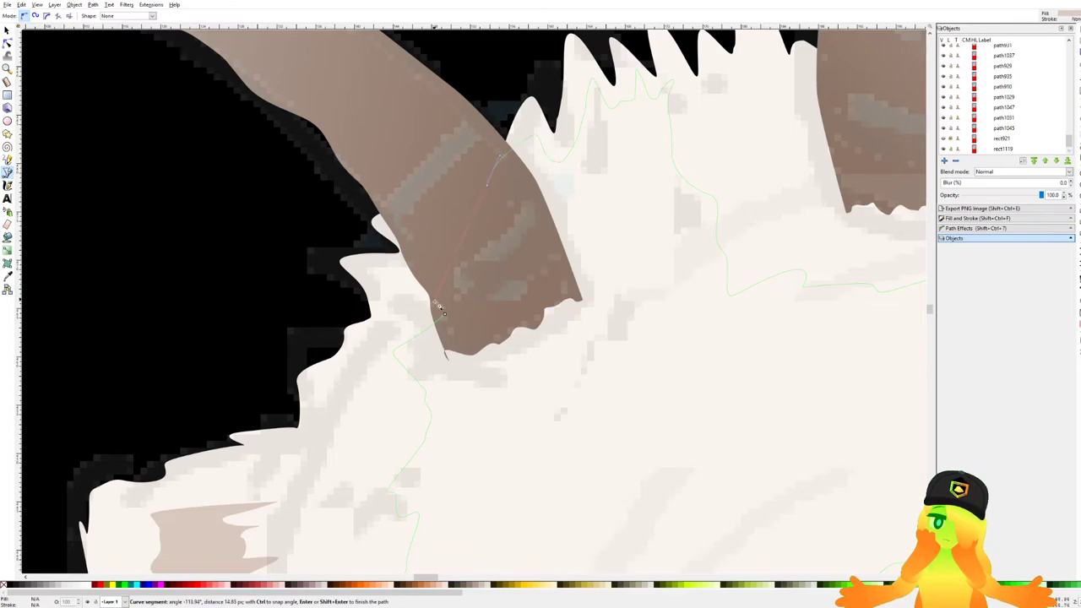
left_click(443, 315)
scroll(465, 314, "down", 5, "ctrl")
Save the drawing and lower the beige face marking in the stacking order until it sits beneath the eyes and horns.
left_click_drag(546, 375, 473, 231)
key("ctrl+s")
key("Page_Down")
key("Page_Down")
key("Page_Down")
key("Page_Down")
key("Page_Down")
key("Page_Down")
key("Page_Down")
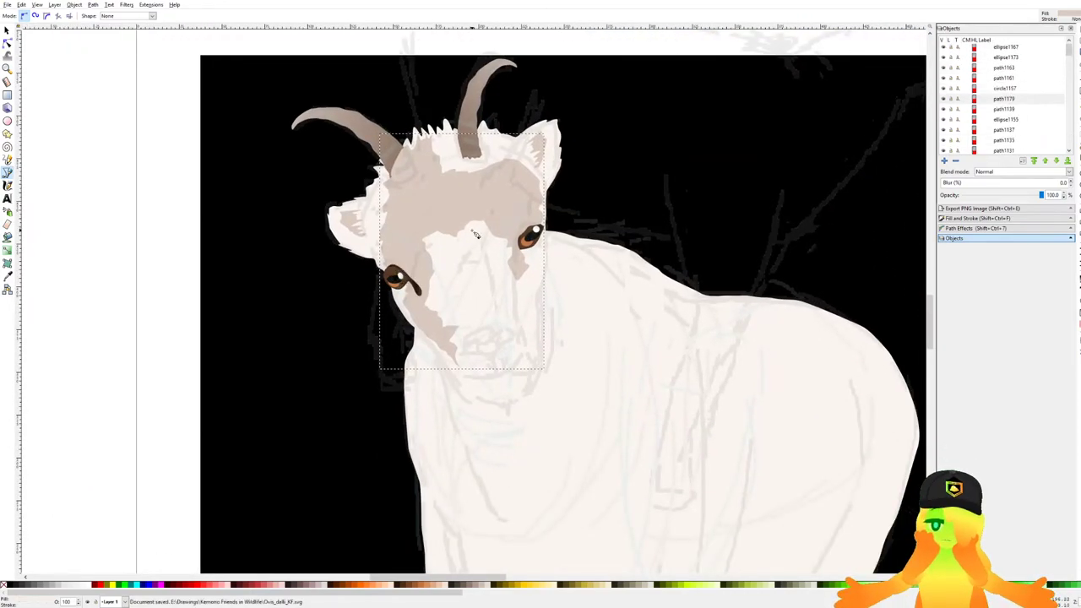
key("Page_Down")
key("Page_Down")
key("Page_Down")
key("Page_Down")
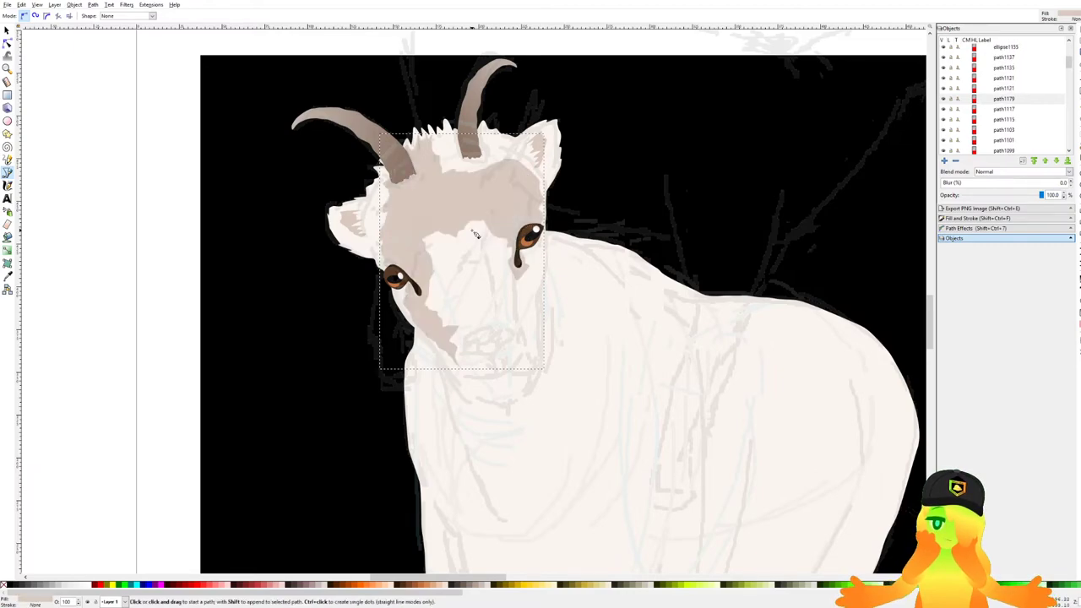
Draw a small beige patch around the base of the horn above the first eye, lower it beneath the horn, and save.
scroll(472, 154, "up", 3, "ctrl")
key("ctrl+s")
scroll(464, 169, "up", 2, "ctrl")
left_click(468, 161)
left_click_drag(448, 174, 475, 218)
left_click(430, 205)
left_click(549, 222)
left_click(553, 155)
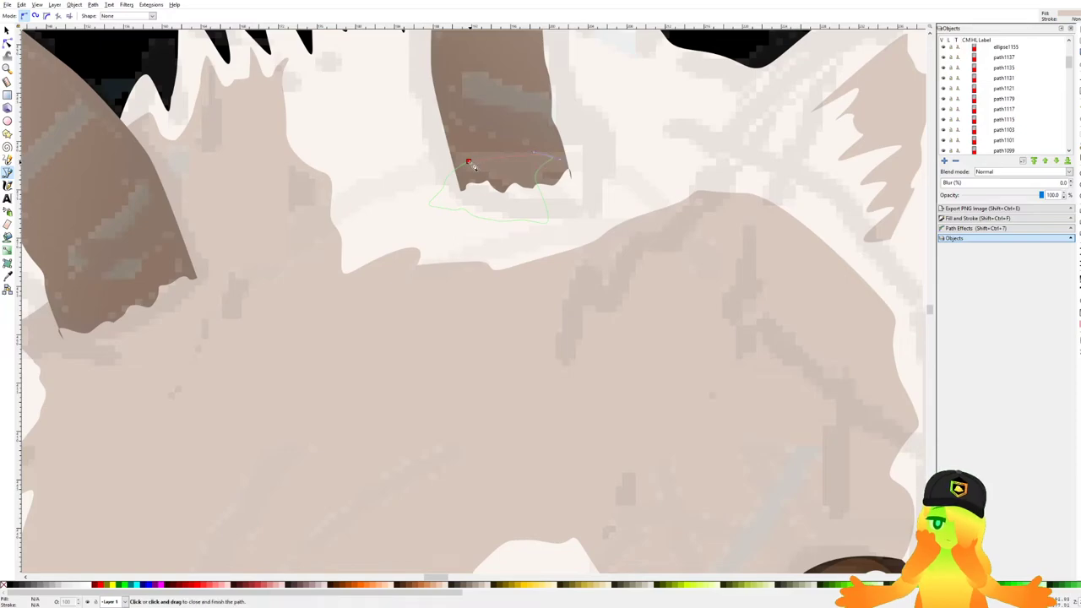
left_click(468, 160)
scroll(475, 166, "down", 5, "ctrl")
key("ctrl+s")
scroll(550, 236, "down", 3, "ctrl")
scroll(549, 233, "down", 1)
key("ctrl+s")
Begin a neck marking at the cheek and trace its outer edge down the neck to the bottom of the chest.
scroll(467, 238, "up", 3, "ctrl")
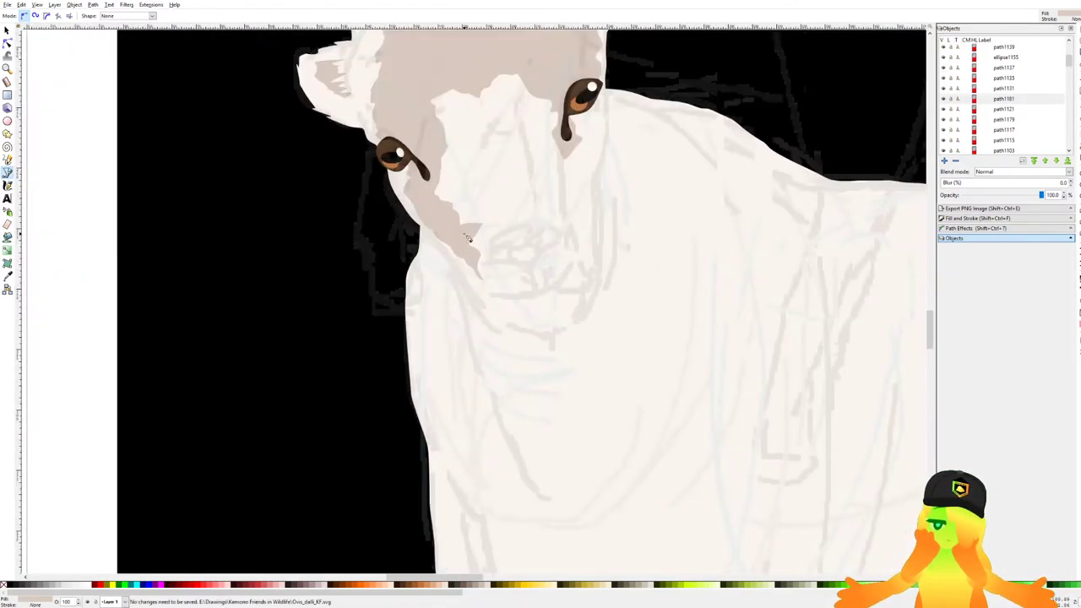
scroll(461, 243, "down", 2, "ctrl")
scroll(458, 244, "down", 3, "ctrl")
scroll(473, 220, "up", 1, "ctrl")
scroll(475, 221, "down", 1, "ctrl")
scroll(510, 202, "up", 5, "ctrl")
left_click_drag(555, 125, 542, 197)
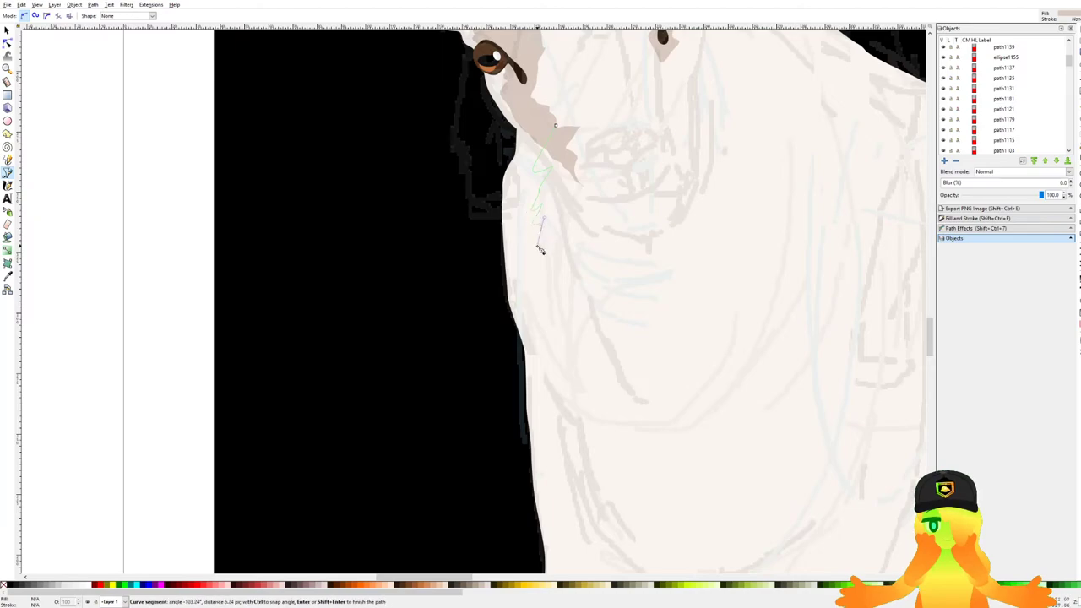
scroll(538, 323, "down", 5)
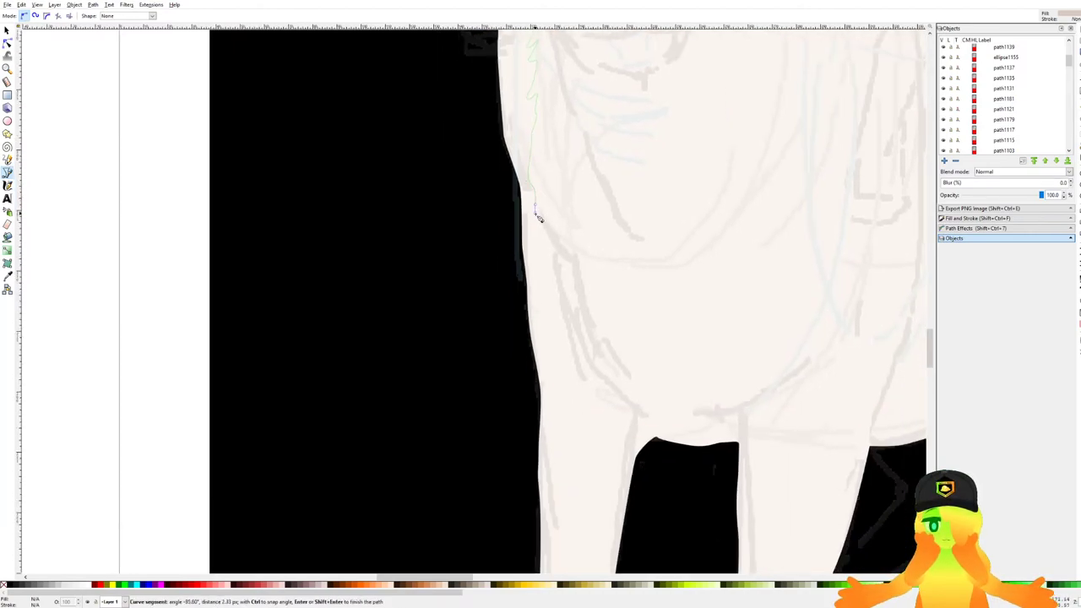
left_click(581, 324)
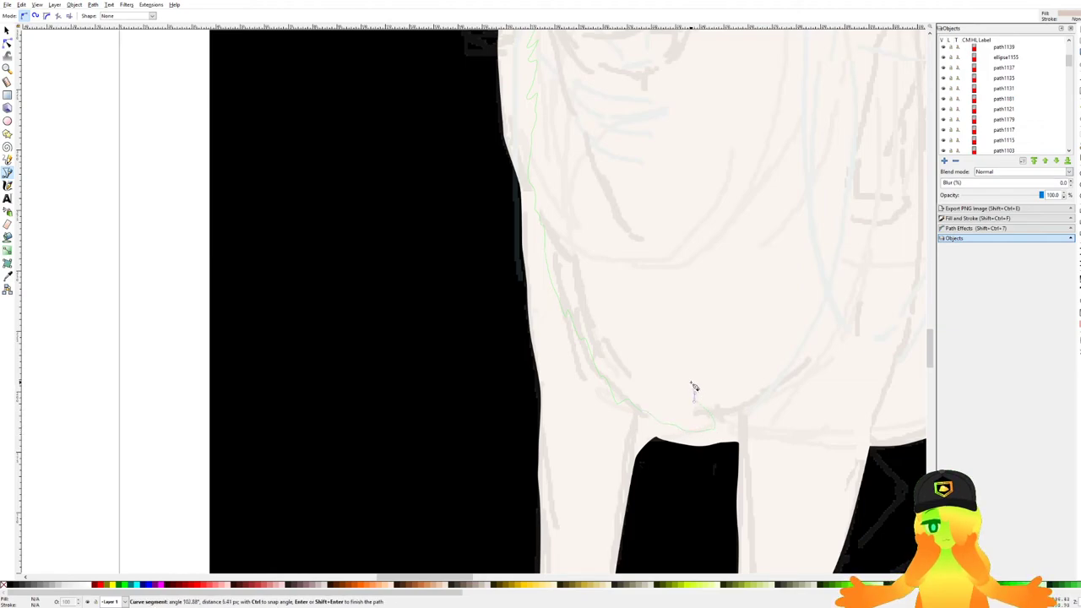
Trace the neck marking's inner edge in jagged fur tufts from the chest up to the jaw, close it, and lower it beneath the head.
scroll(669, 290, "down", 3)
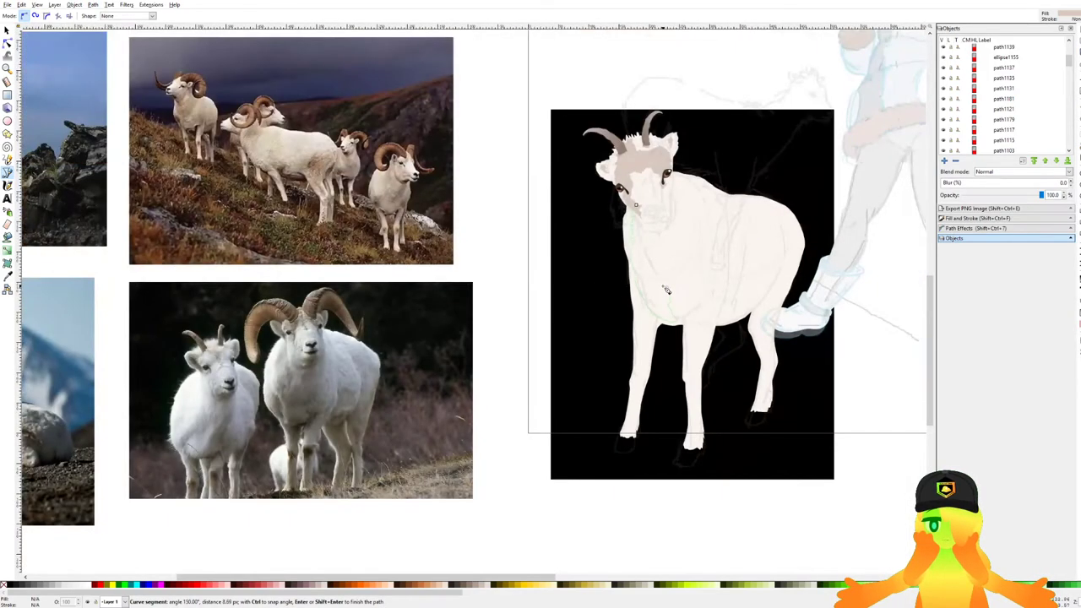
scroll(667, 290, "up", 1)
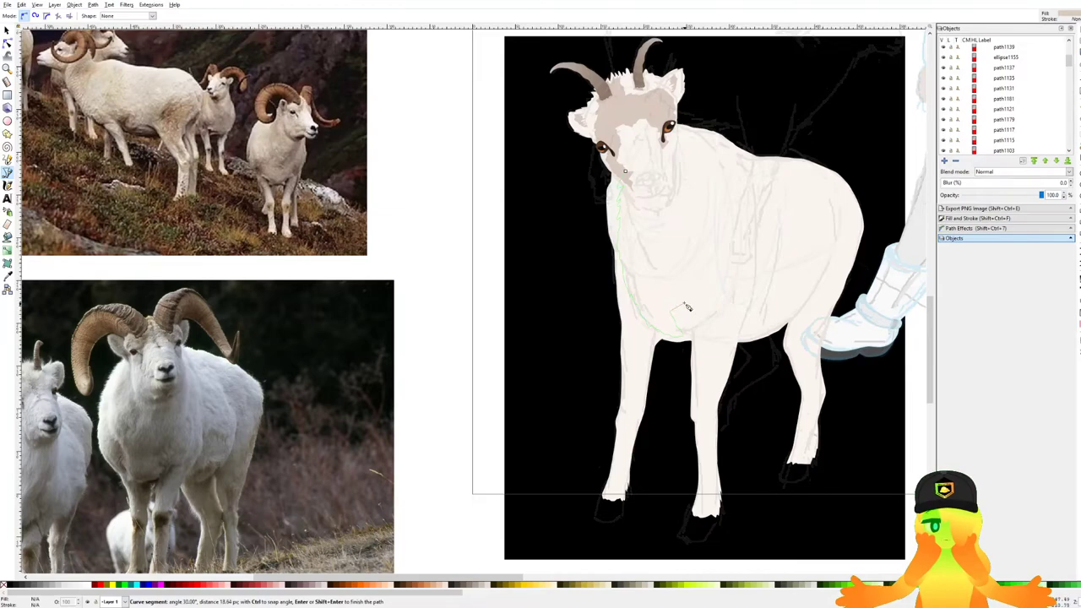
scroll(688, 308, "up", 1)
scroll(684, 315, "up", 1)
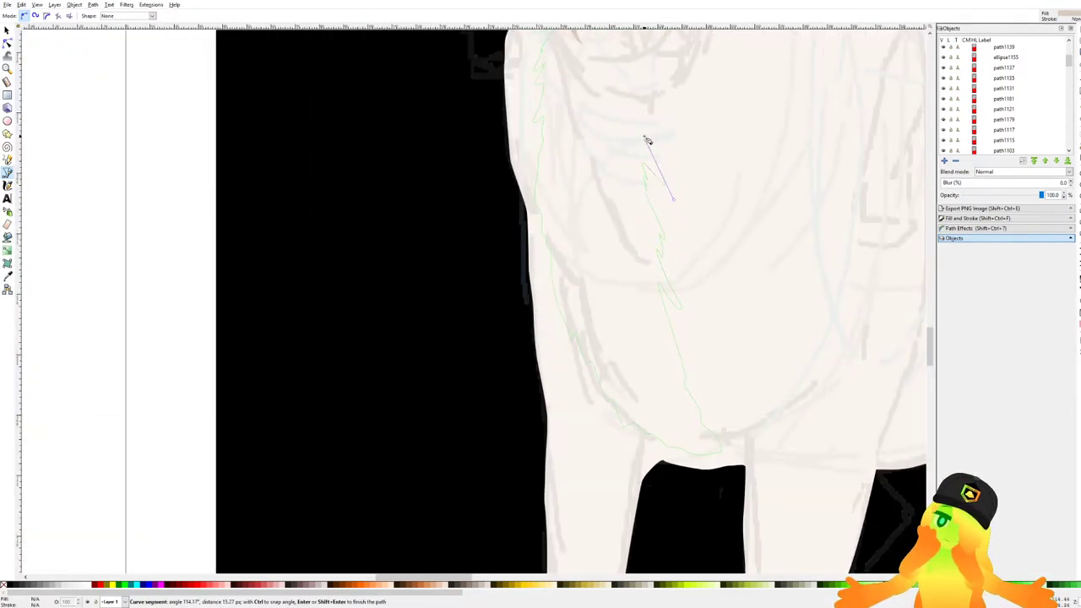
scroll(638, 126, "up", 3)
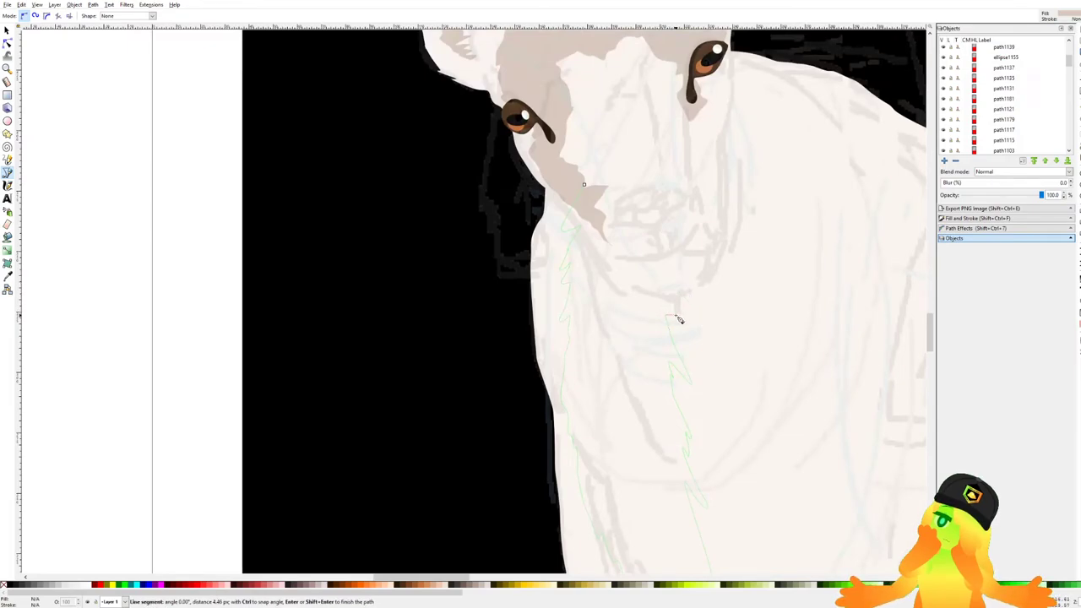
left_click(585, 185)
key("Page_Down")
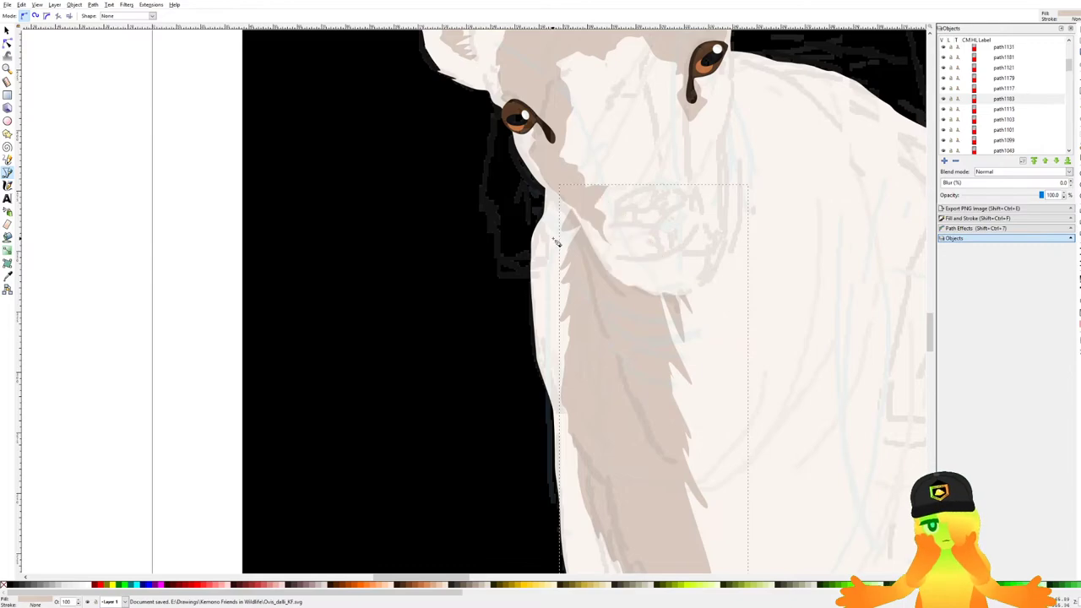
Begin a beige marking for the front leg beneath the neck marking, tracing its edge along the chest and down the inner upper leg.
scroll(623, 285, "down", 5)
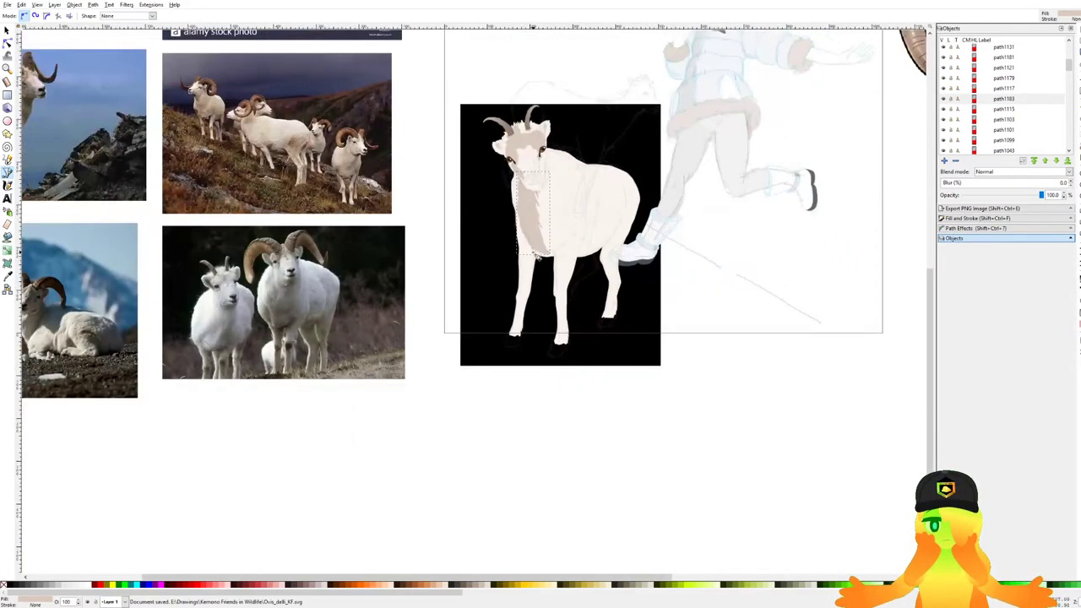
scroll(534, 258, "up", 7)
left_click_drag(487, 131, 507, 175)
left_click_drag(560, 314, 592, 223)
scroll(554, 234, "down", 2)
scroll(567, 226, "up", 3)
left_click_drag(586, 304, 585, 305)
left_click_drag(523, 397, 524, 391)
scroll(504, 475, "down", 2)
left_click_drag(504, 475, 559, 199)
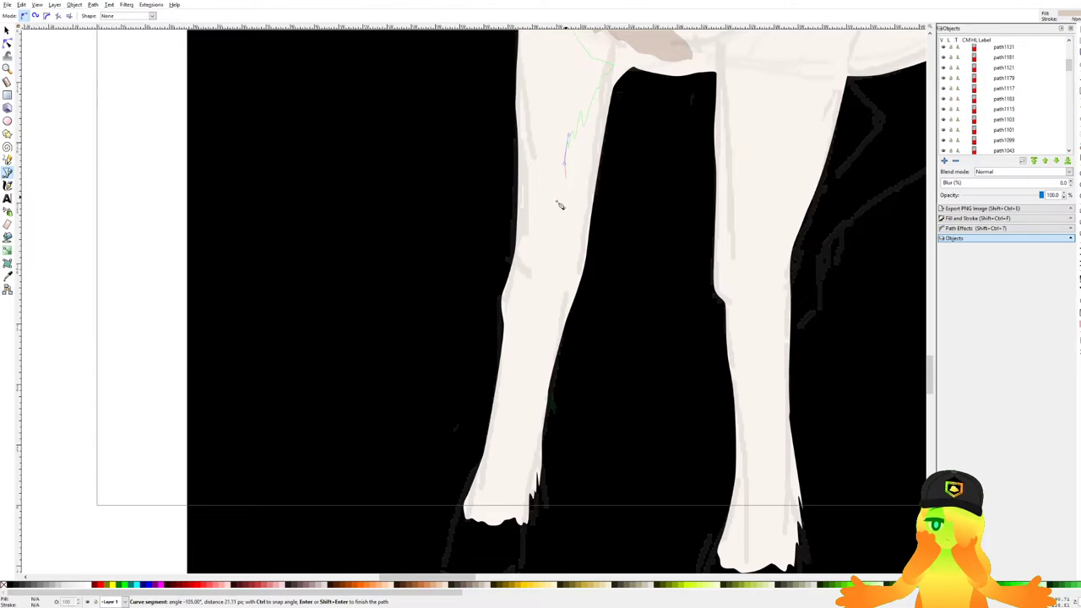
Continue the front leg marking's inner edge past the knee and down the lower leg to the ankle.
scroll(559, 200, "up", 2)
left_click_drag(550, 256, 544, 242)
left_click(536, 307)
left_click_drag(525, 353, 579, 203)
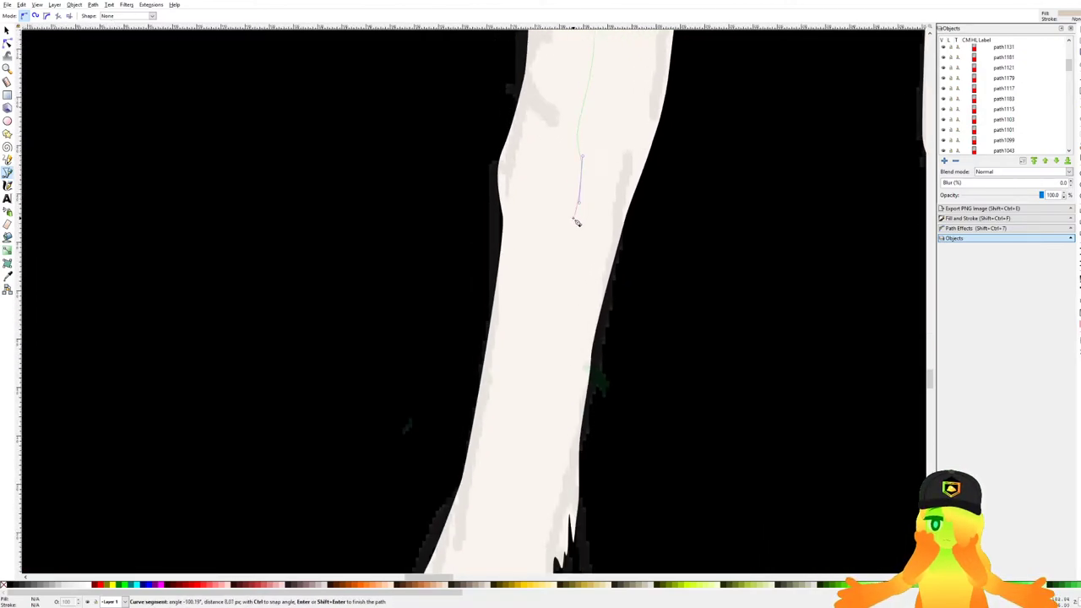
left_click_drag(530, 343, 532, 363)
left_click_drag(519, 405, 515, 434)
left_click_drag(509, 465, 538, 326)
Trace the leg marking's outer edge back up over the knee to the chest, close the shape, and save the drawing.
left_click_drag(538, 336, 511, 312)
left_click_drag(534, 211, 538, 176)
left_click_drag(546, 103, 522, 358)
left_click_drag(522, 358, 519, 287)
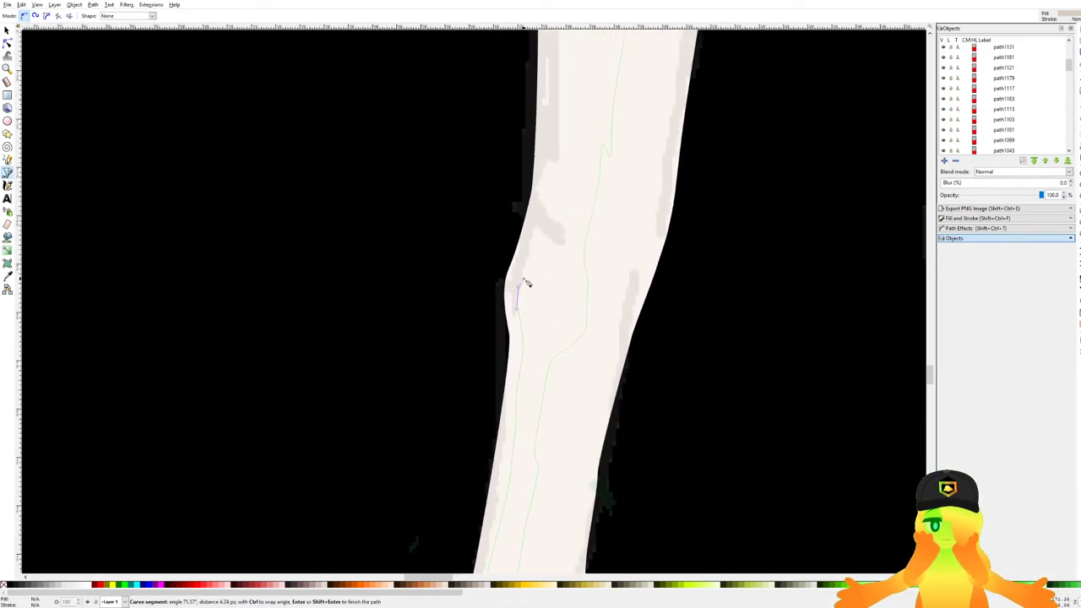
left_click(553, 241)
scroll(553, 242, "up", 5)
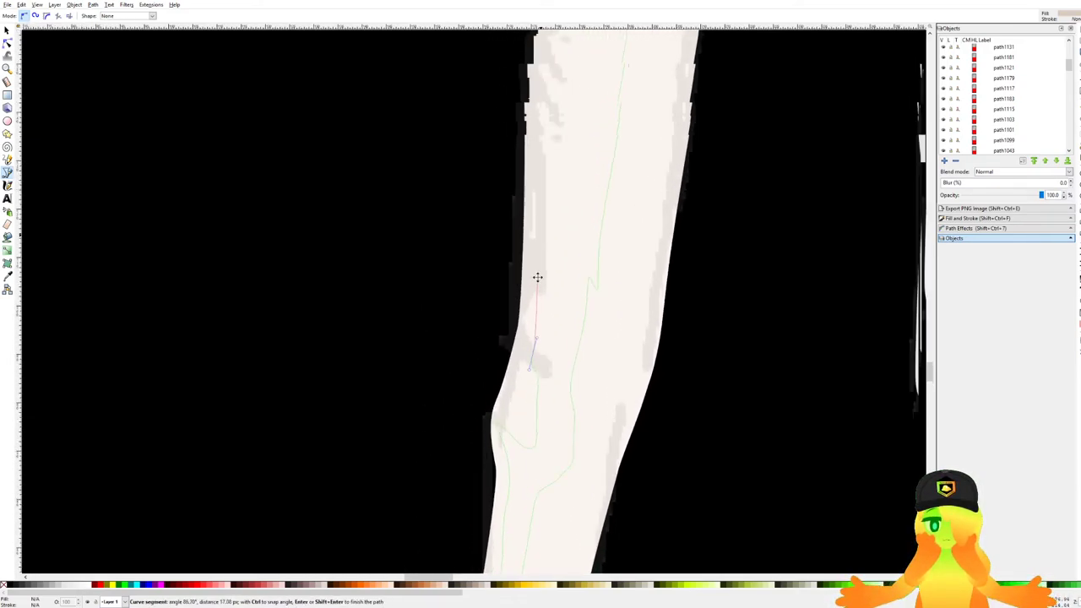
scroll(552, 122, "up", 5)
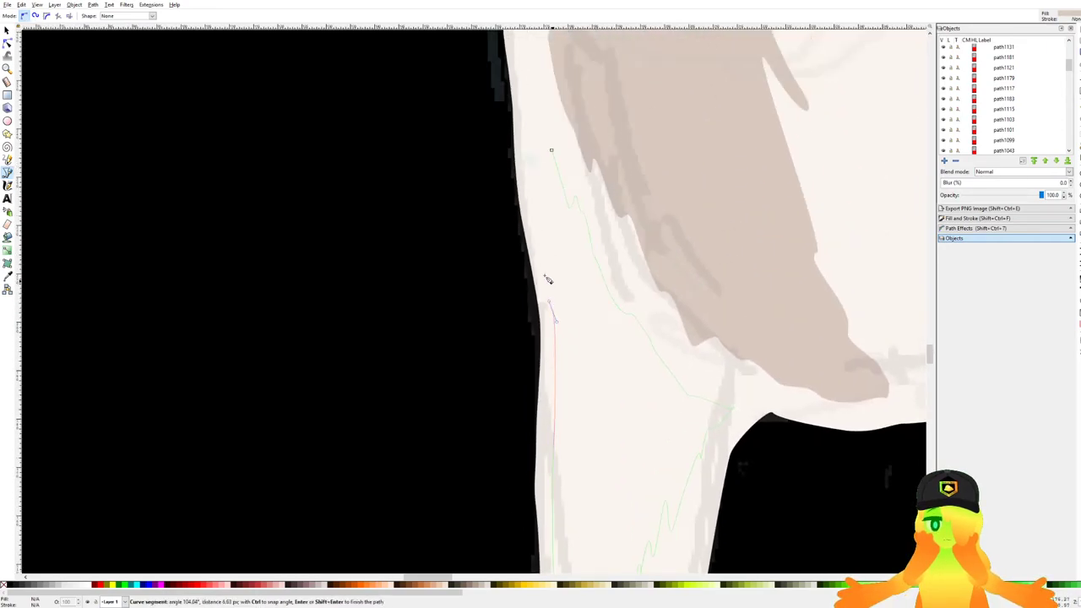
left_click(550, 151)
scroll(486, 165, "down", 6)
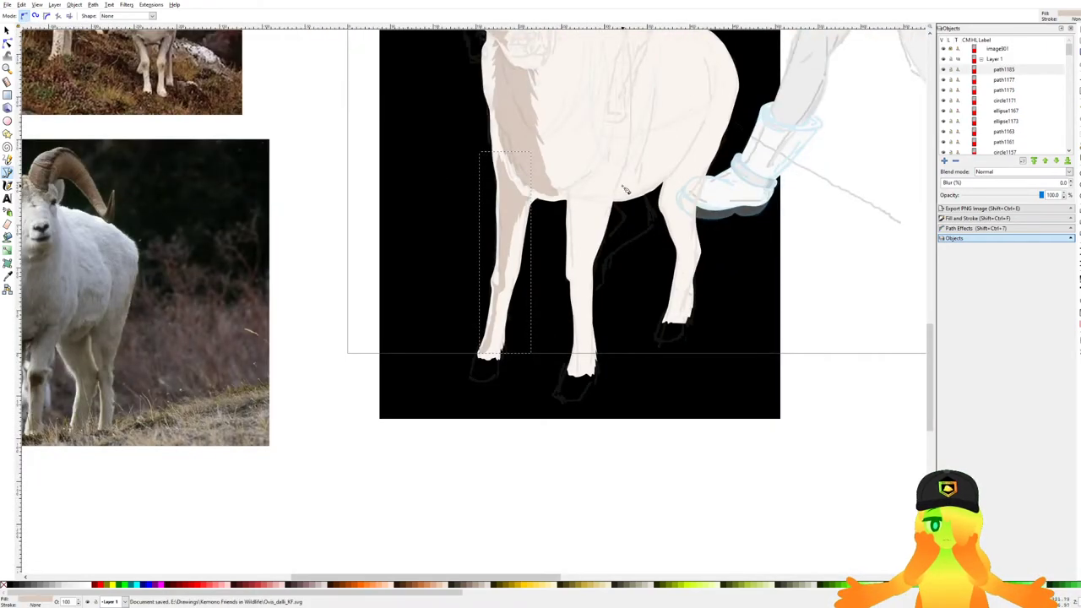
Draw a small beige tufted patch on the chest beside the neck marking, with pointed ends above and below.
scroll(616, 188, "up", 4)
scroll(595, 203, "down", 3)
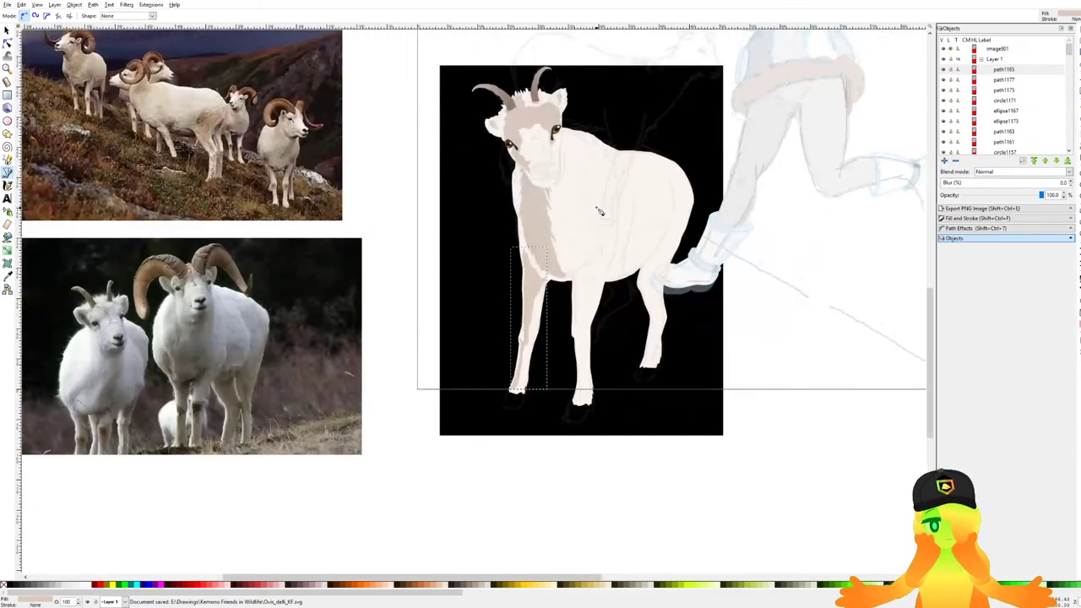
scroll(545, 187, "up", 5)
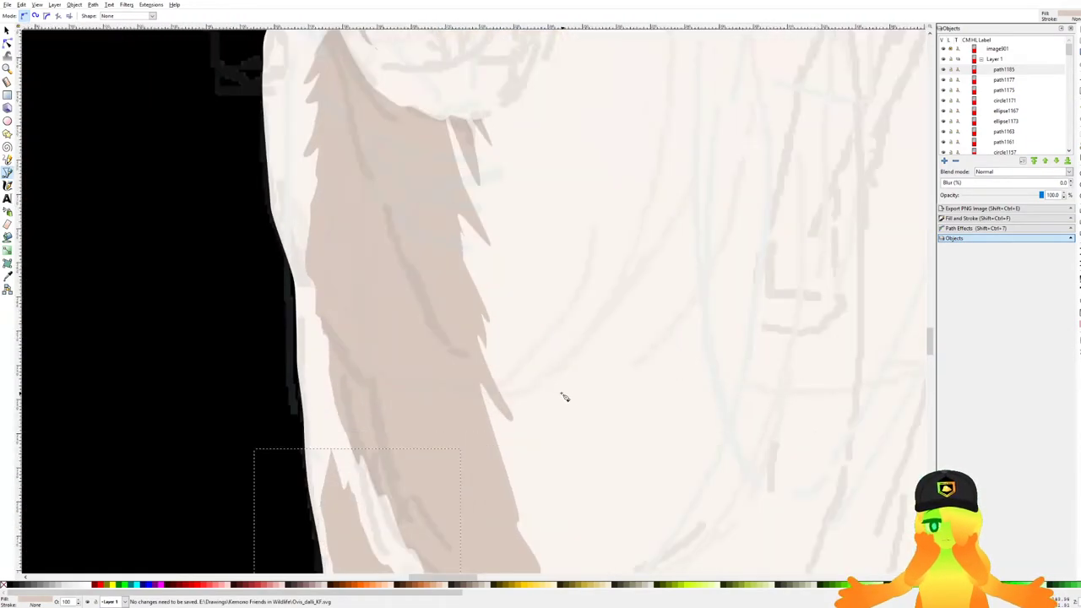
left_click(556, 391)
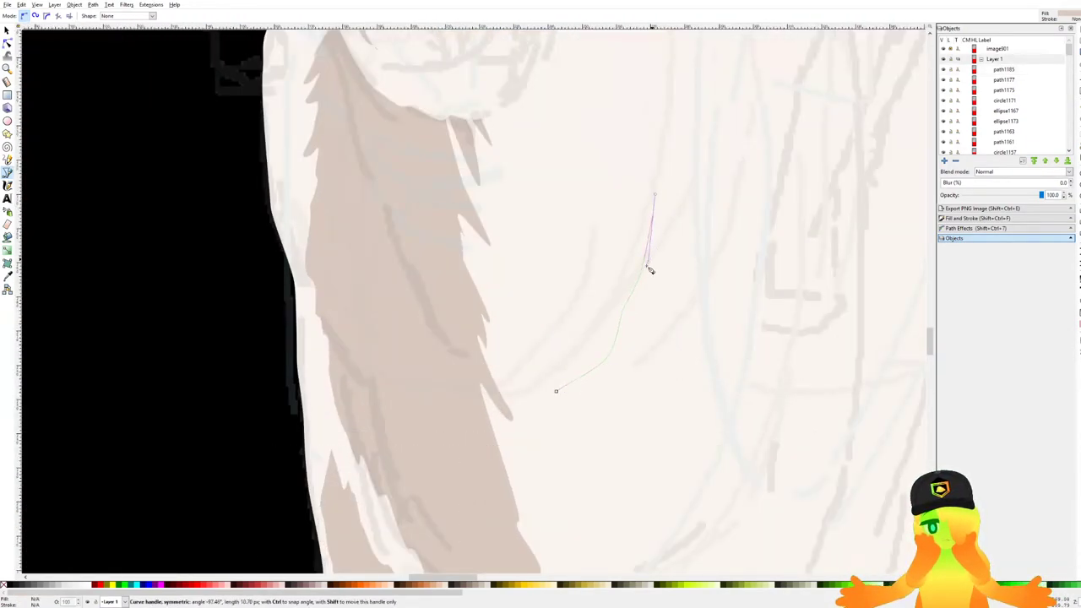
left_click(655, 311)
left_click(628, 390)
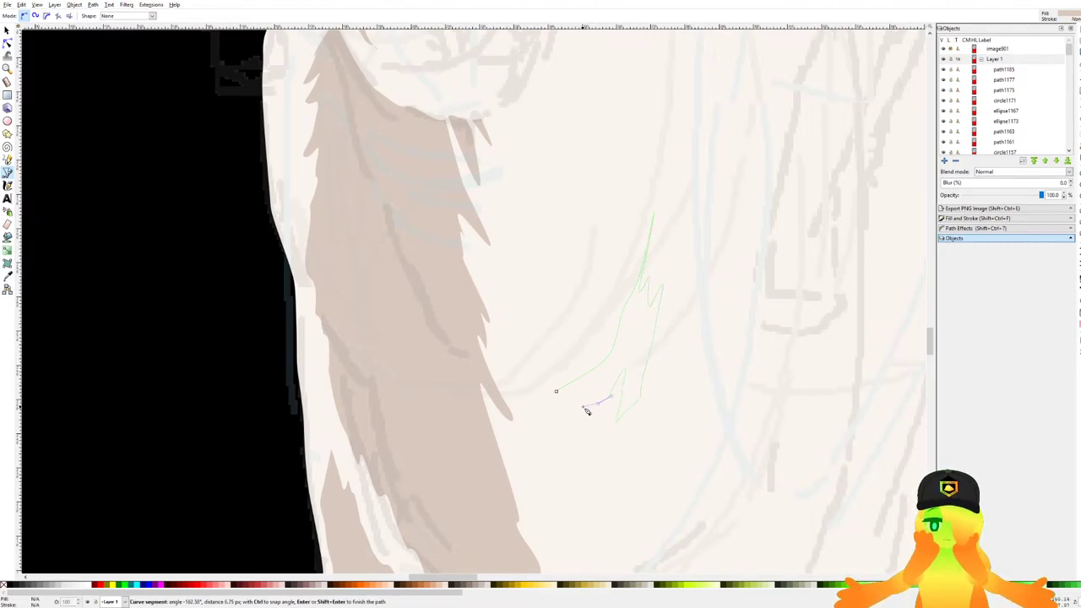
left_click(555, 391)
scroll(668, 306, "down", 3)
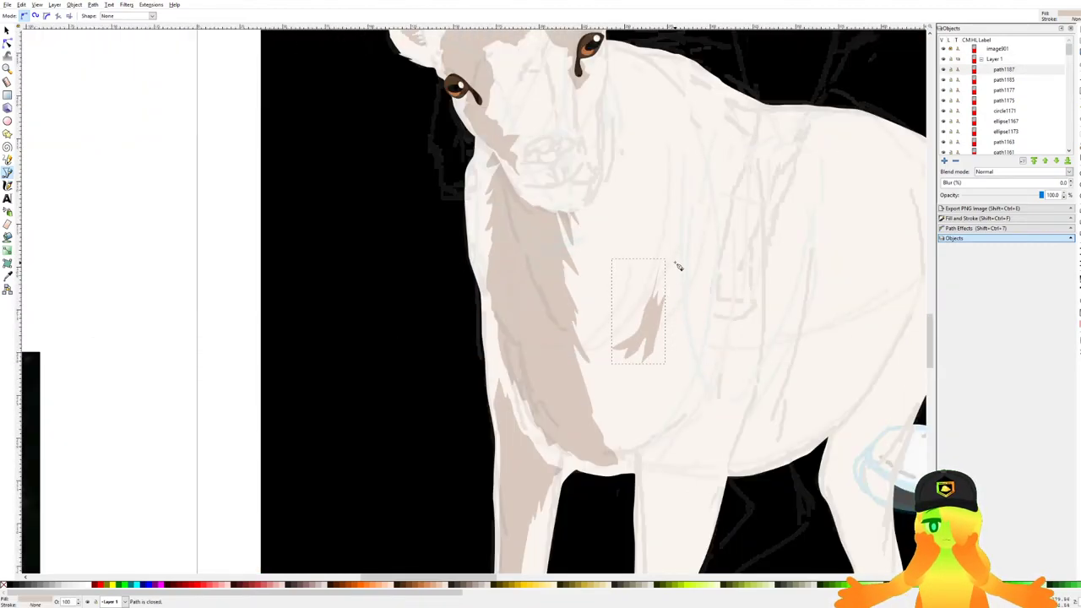
Draw a thin pointed beige sliver just above the small chest patch.
scroll(667, 291, "down", 2)
scroll(656, 338, "up", 3)
left_click_drag(653, 340, 676, 305)
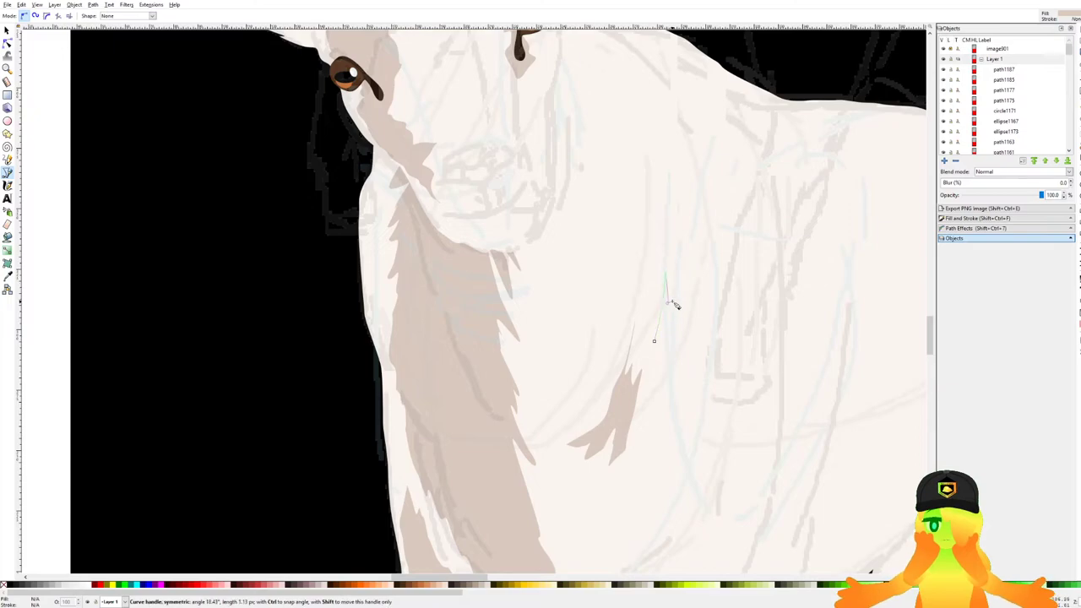
left_click(654, 341)
Draw a narrow beige patch along the back of the neck behind the second eye and save the drawing.
scroll(666, 289, "down", 3)
scroll(666, 219, "up", 3)
left_click(593, 179)
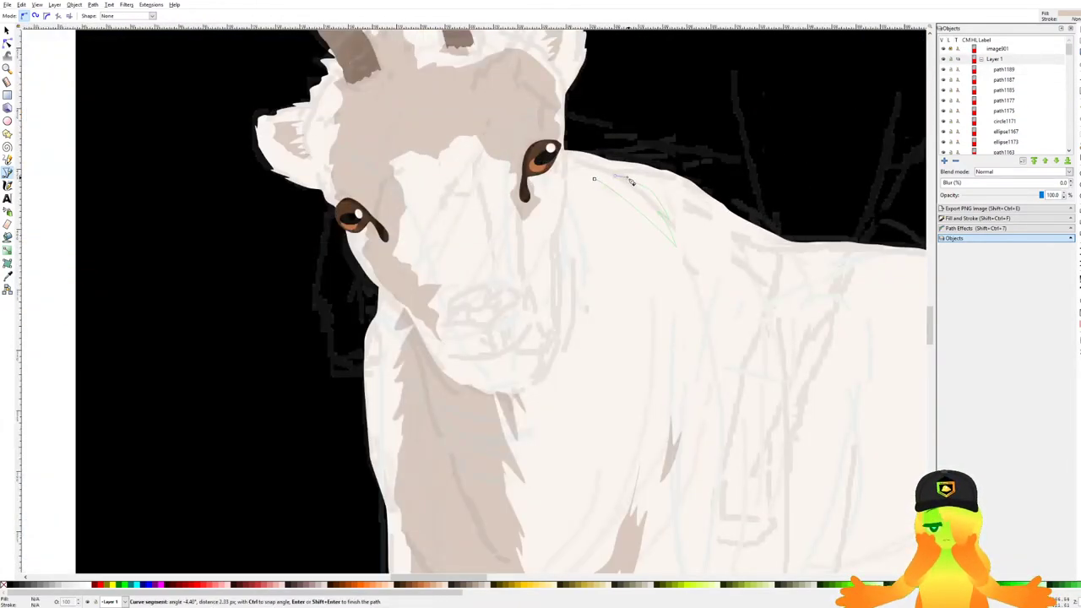
left_click(594, 180)
scroll(594, 180, "down", 2)
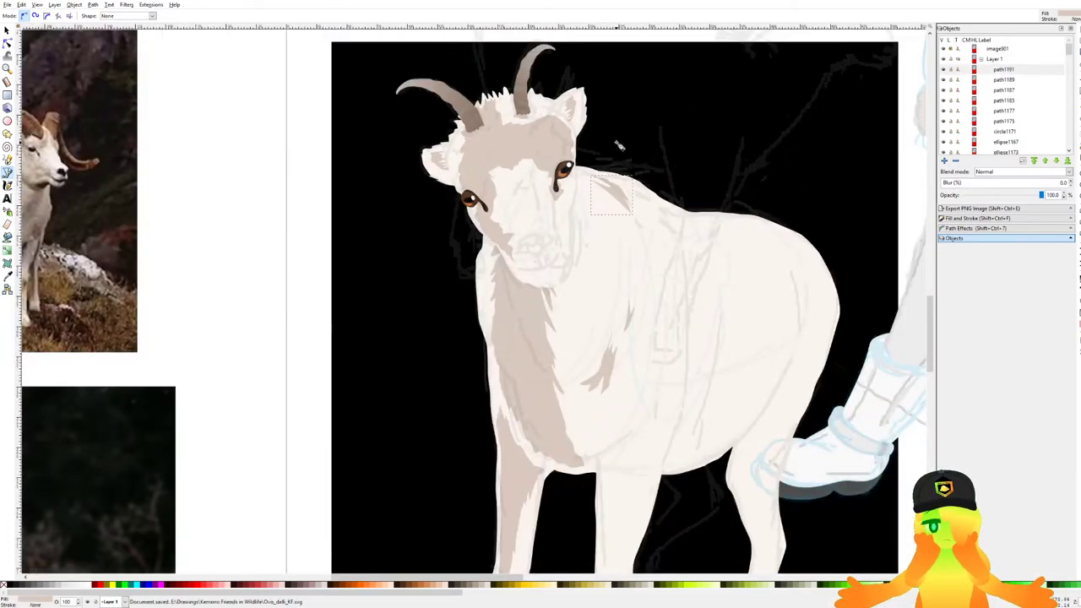
scroll(623, 307, "down", 4)
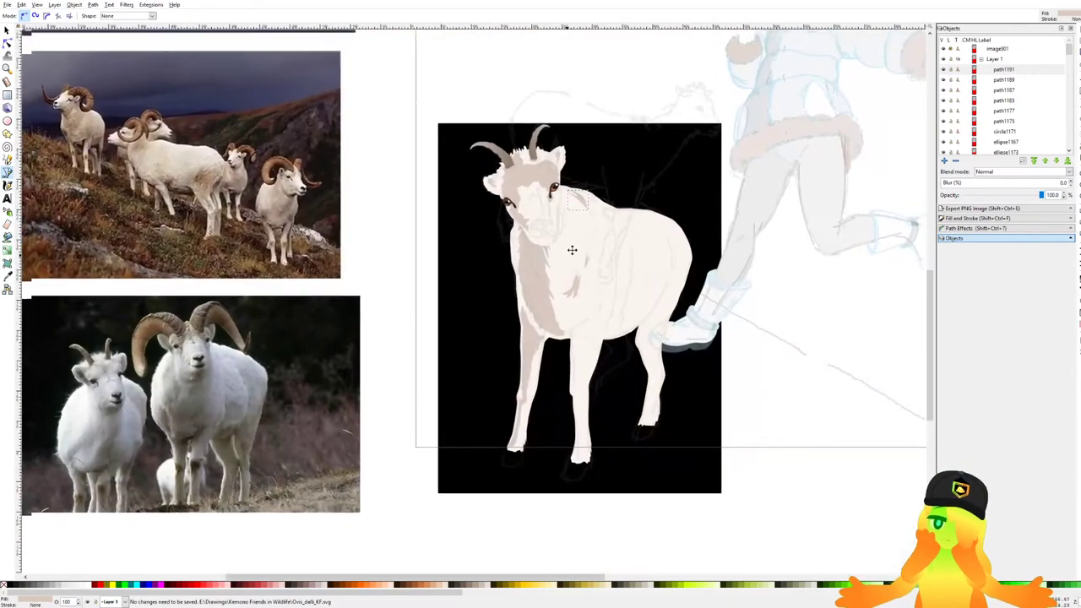
key("ctrl+s")
Draw a small jagged beige patch on the chin beneath the mouth and save the drawing.
scroll(550, 234, "up", 5)
left_click(534, 257)
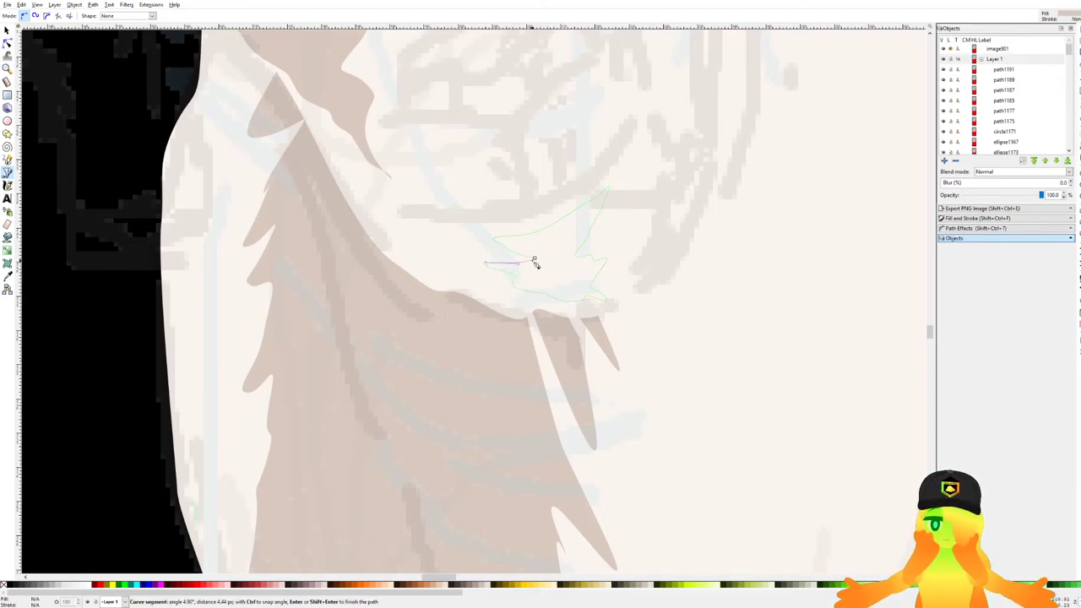
left_click(534, 258)
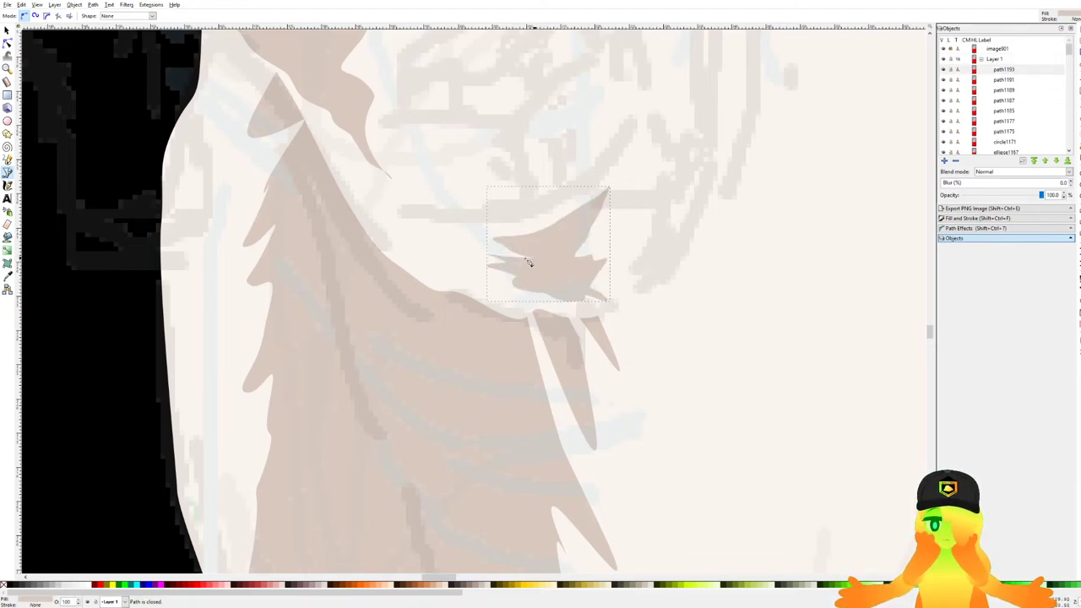
scroll(504, 252, "down", 4)
left_click_drag(676, 284, 564, 217)
key("ctrl+s")
key("ctrl+s")
scroll(567, 217, "down", 3)
scroll(612, 211, "down", 1)
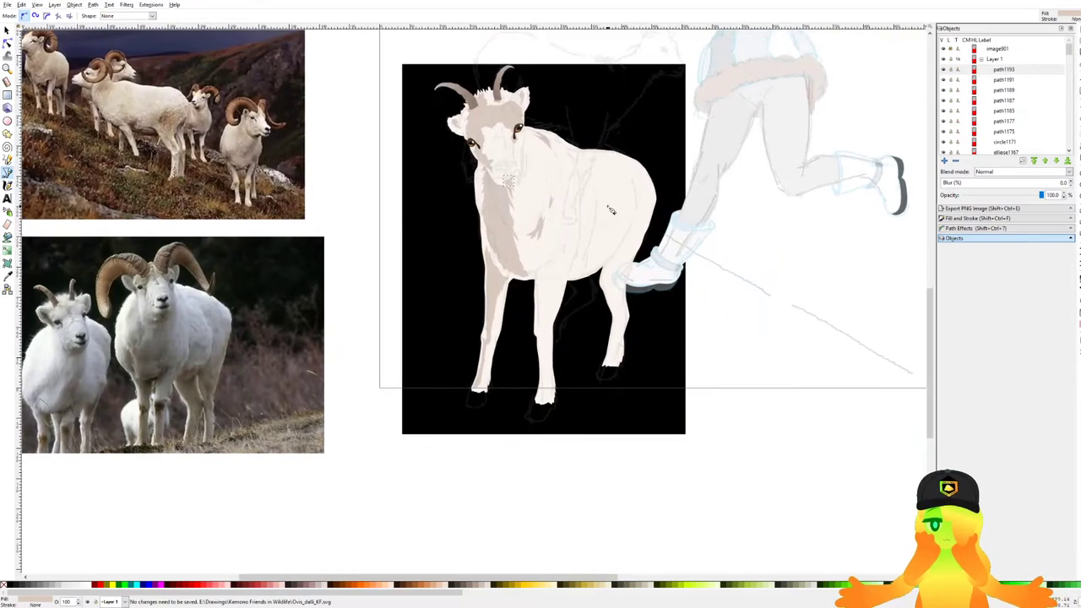
Begin a beige belly marking behind the front leg, tracing its jagged upper edge across the flank and down into the hind leg.
scroll(583, 229, "up", 6)
scroll(577, 371, "up", 1)
left_click(573, 402)
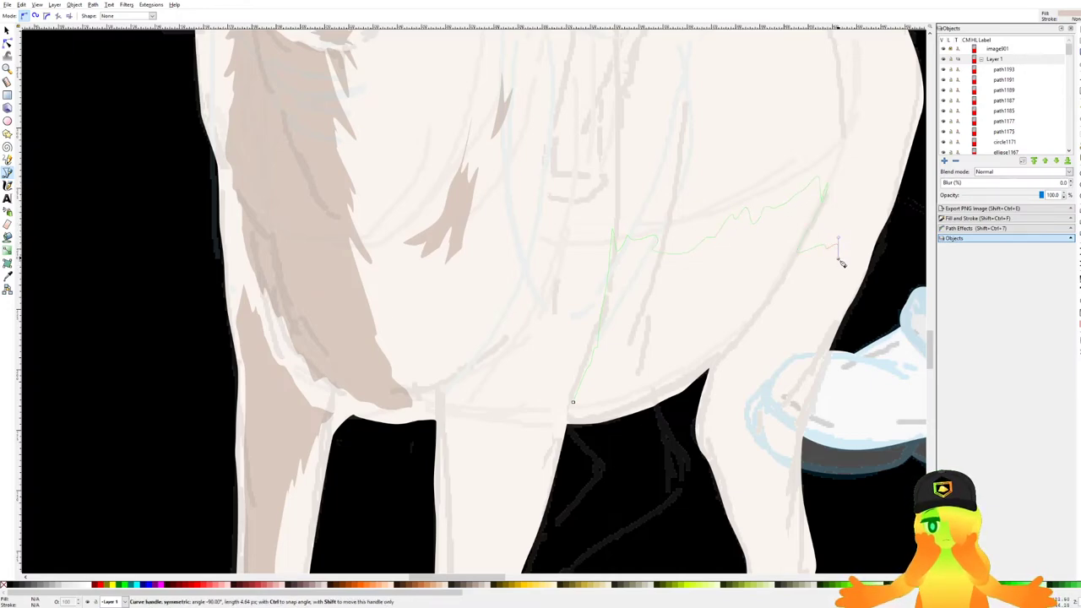
scroll(827, 322, "down", 3)
scroll(751, 247, "up", 2)
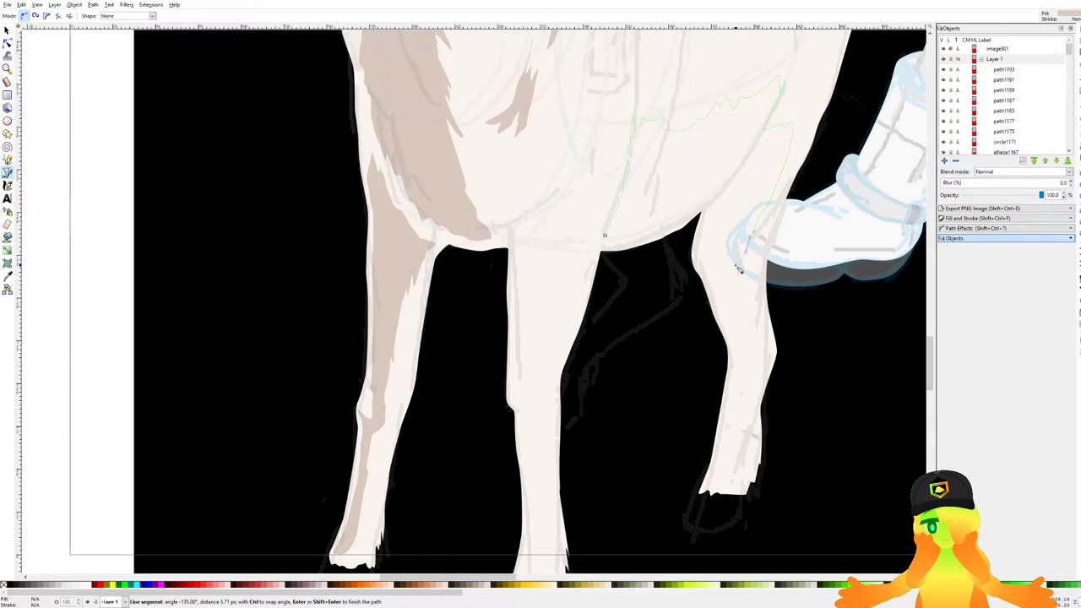
scroll(739, 269, "up", 2)
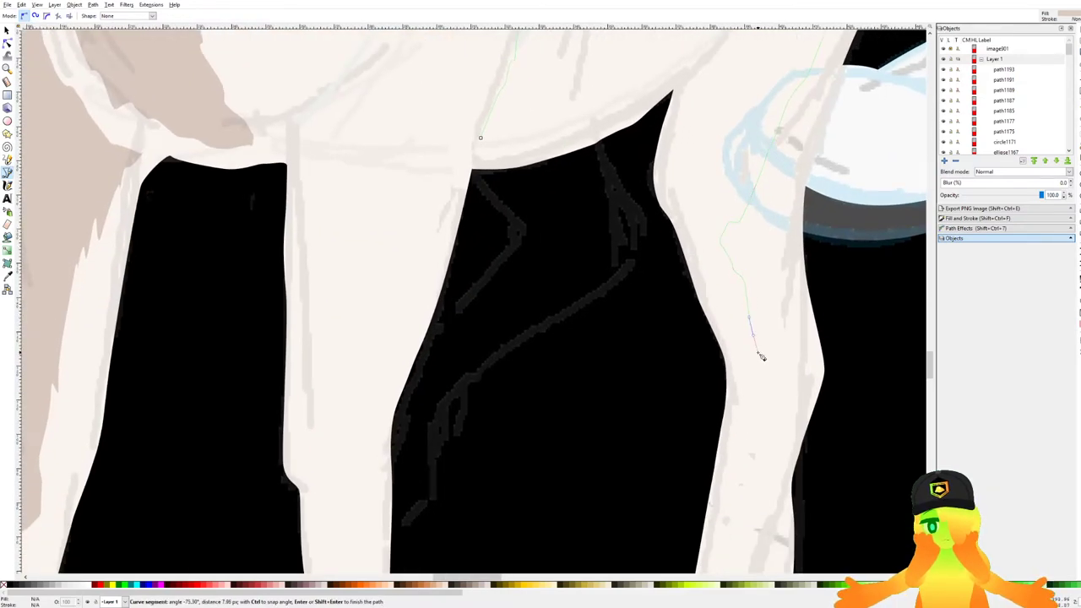
Trace the marking around the hind leg above the hoof and back along the belly, close the shape, and save the drawing.
scroll(761, 356, "down", 3)
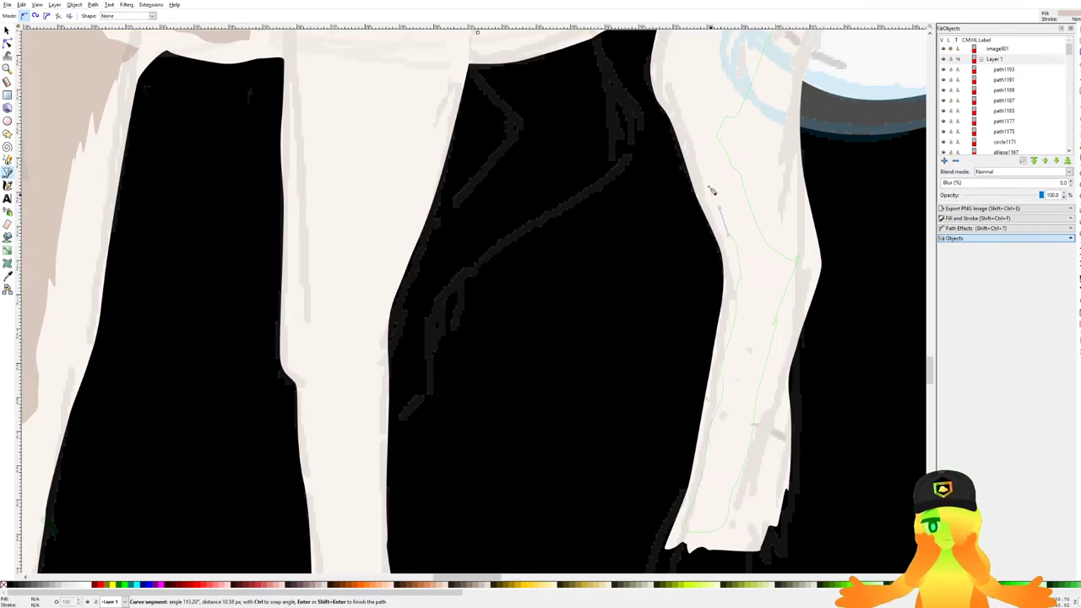
scroll(714, 194, "up", 4)
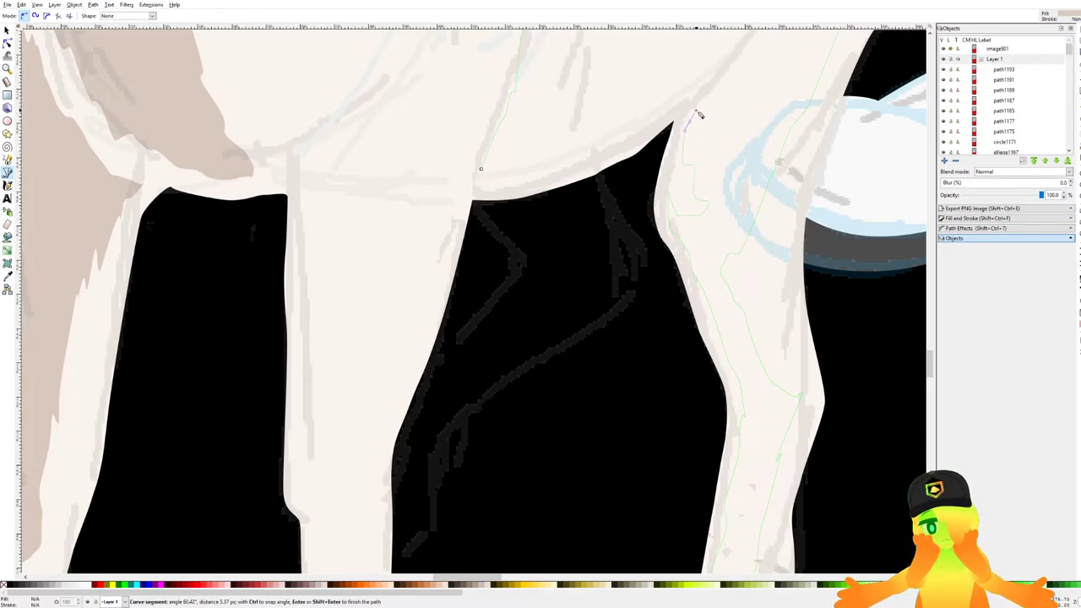
scroll(700, 115, "up", 2)
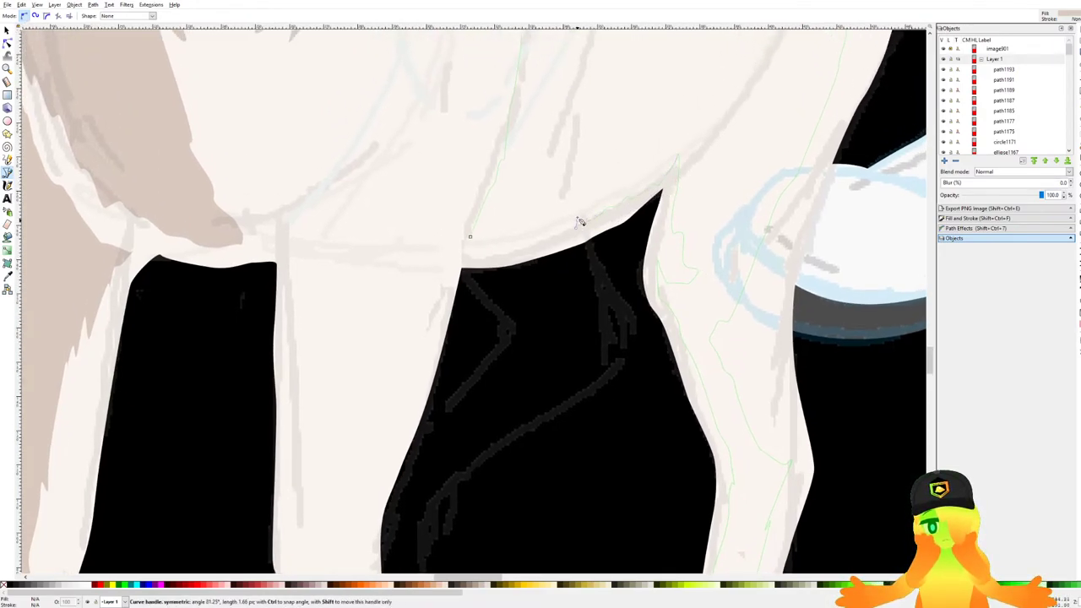
left_click(470, 237)
scroll(511, 212, "down", 4)
left_click_drag(542, 212, 560, 272)
key("ctrl+s")
scroll(609, 205, "down", 2)
left_click_drag(616, 207, 654, 274)
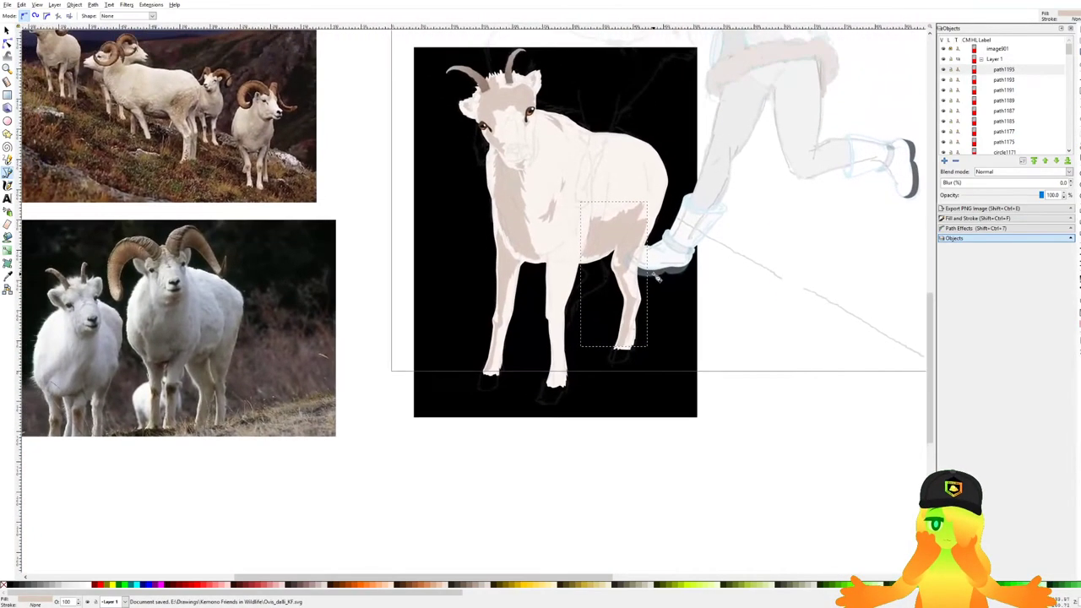
Draw a forked, jagged beige marking on the hip above the belly marking and save the drawing.
scroll(657, 279, "up", 8)
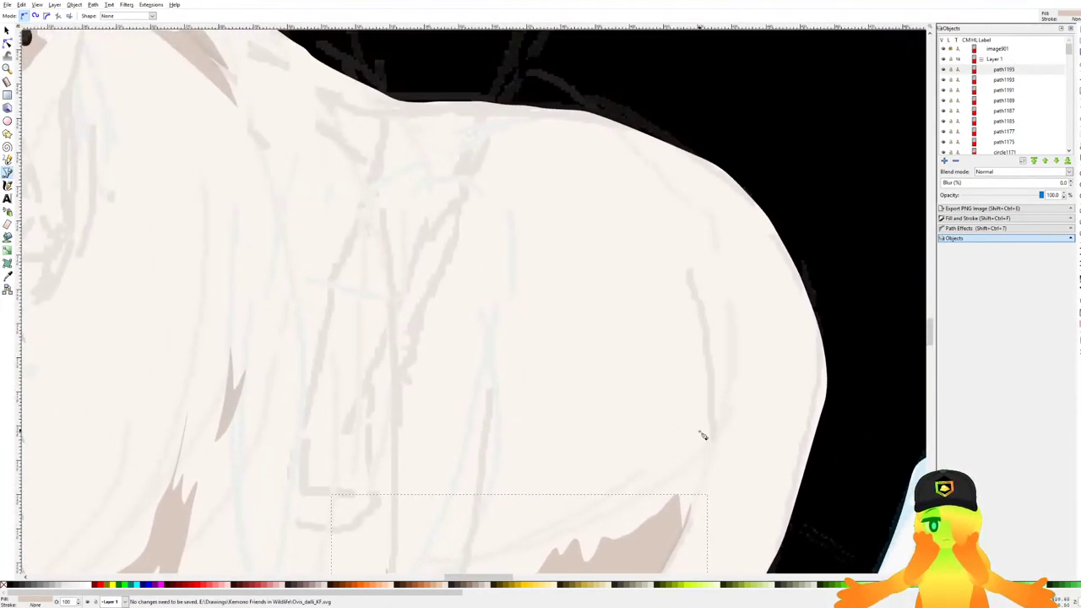
left_click(692, 454)
left_click(672, 309)
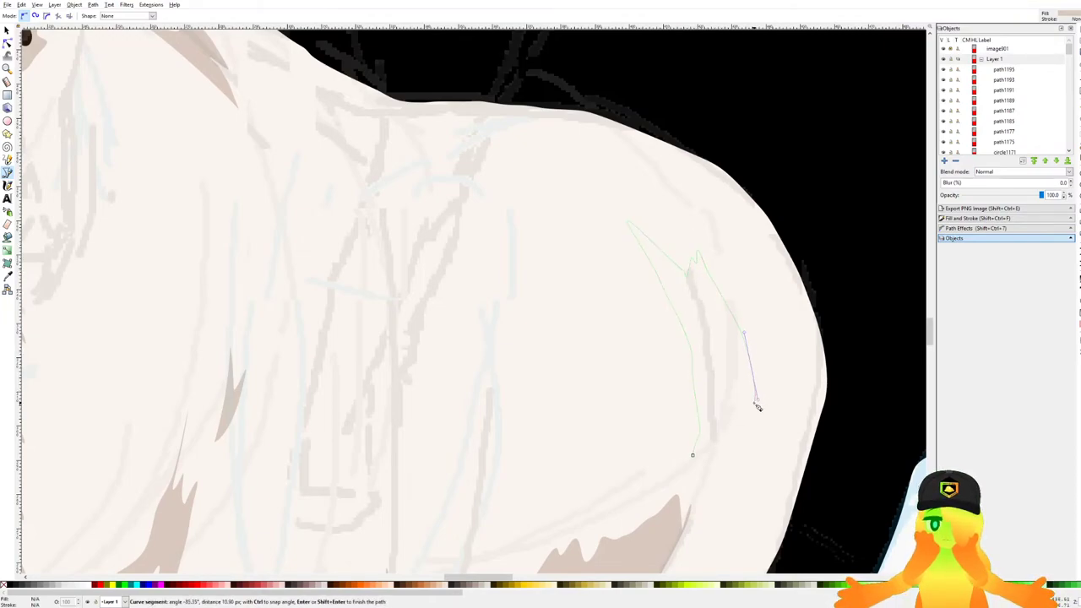
key("BackSpace")
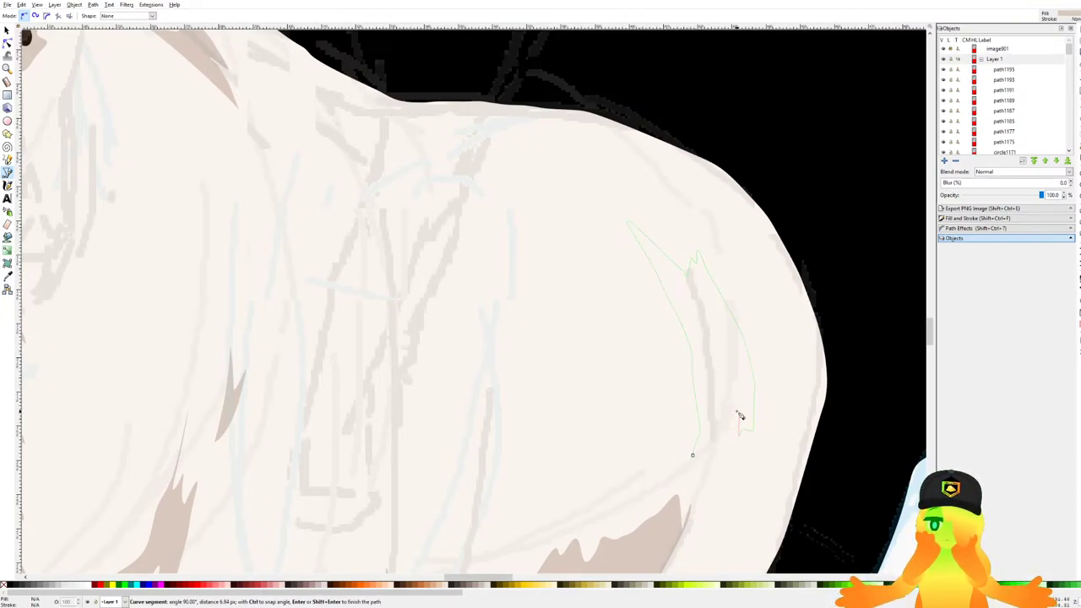
mouse_move(716, 383)
left_mouse_down()
mouse_move(718, 417)
mouse_move(710, 401)
left_mouse_up()
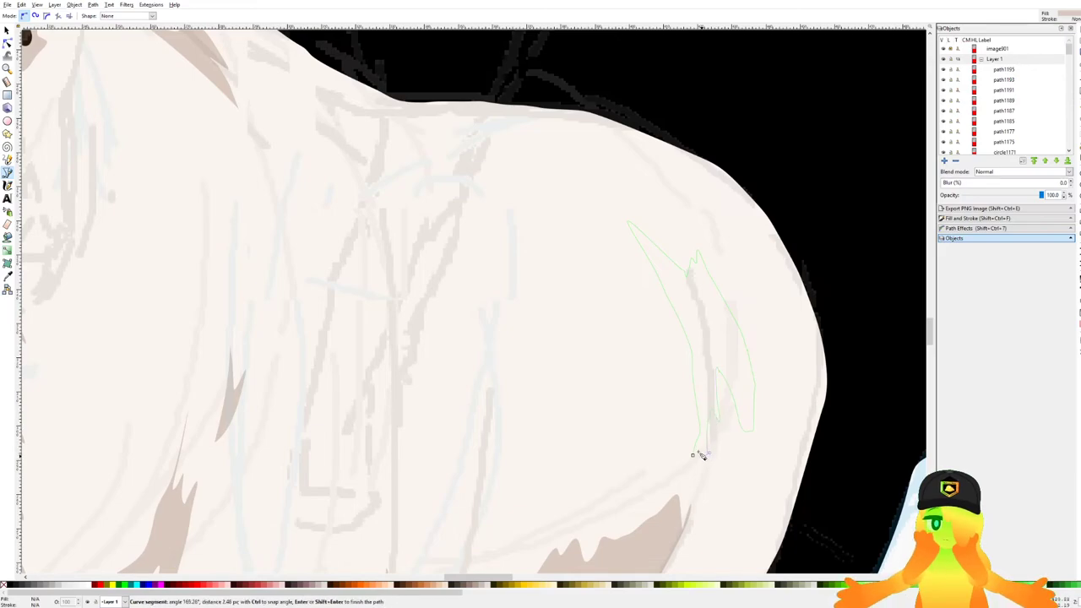
left_click(693, 455)
scroll(693, 453, "down", 3, "ctrl")
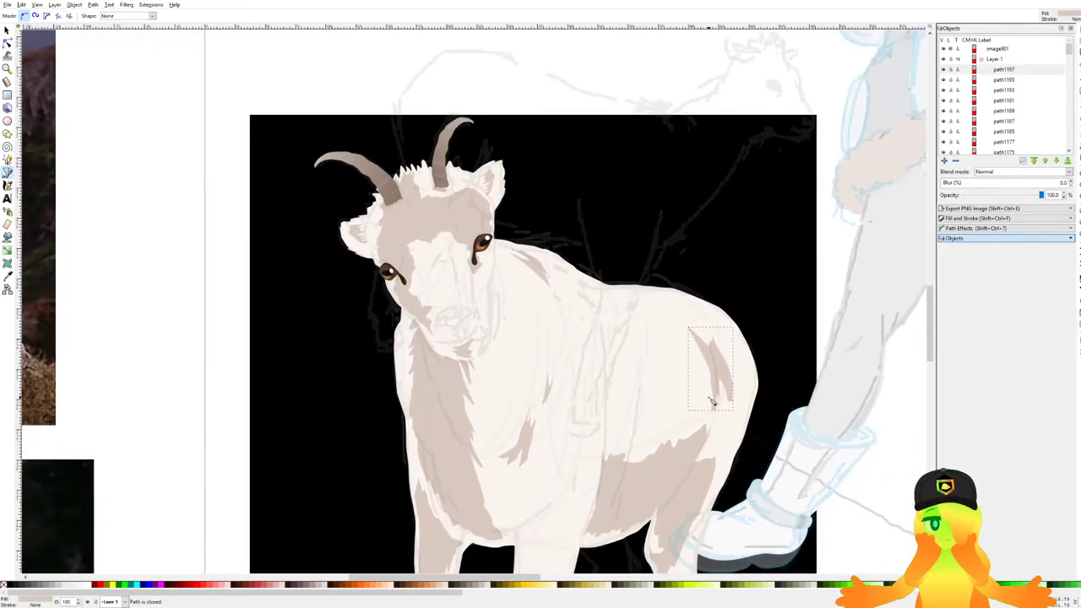
scroll(712, 403, "down", 2, "ctrl")
key("ctrl+s")
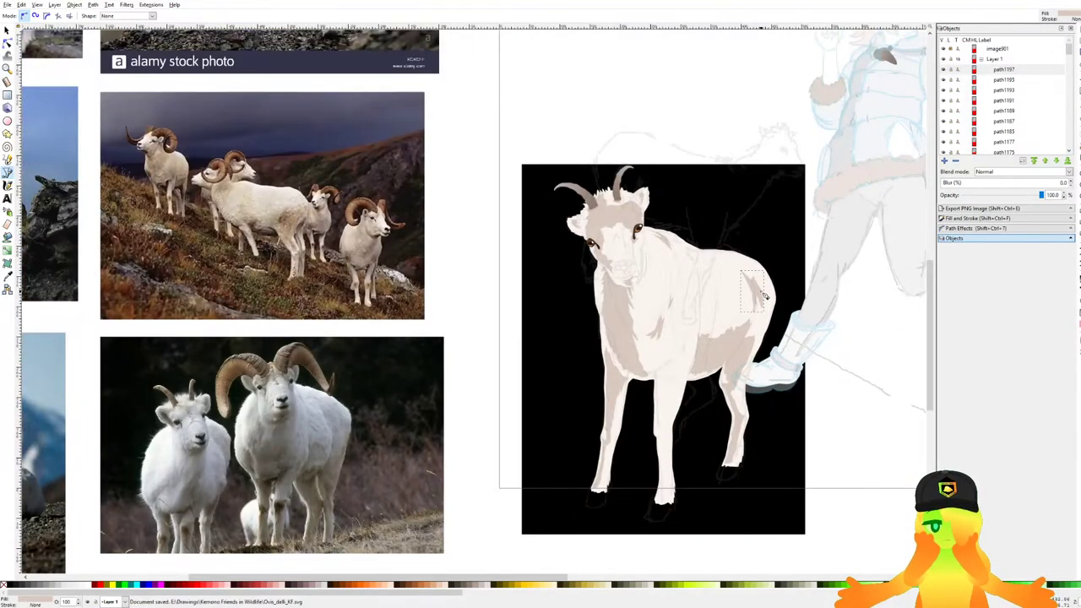
Draw a thin curved beige marking on the upper shoulder below the base of the neck and save the drawing.
scroll(765, 294, "up", 3, "ctrl")
scroll(659, 255, "up", 4, "ctrl")
left_click_drag(566, 169, 605, 194)
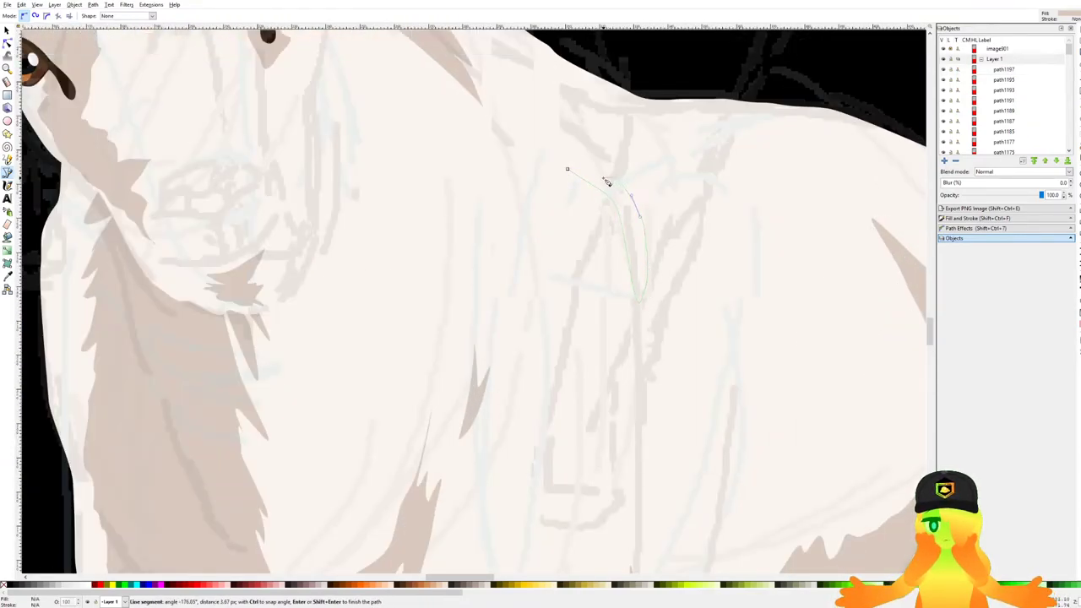
left_click(566, 170)
scroll(569, 171, "down", 3, "ctrl")
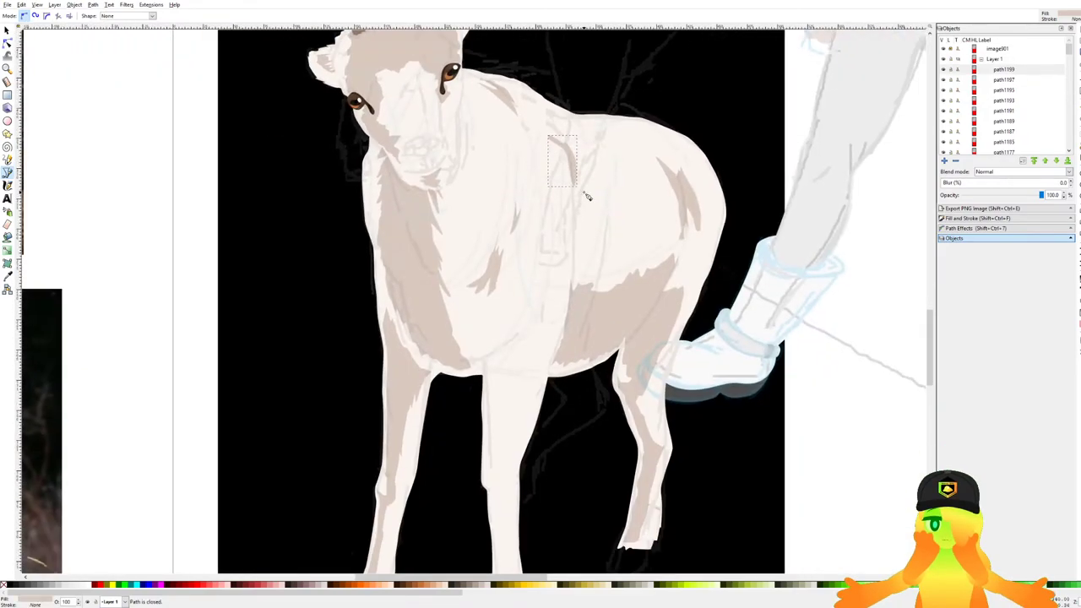
scroll(566, 228, "up", 4, "ctrl")
key("ctrl+s")
Draw a tapering beige marking on the nearer front leg, from the lower chest down to just above the knee.
scroll(511, 272, "up", 3, "ctrl")
scroll(507, 222, "down", 3, "ctrl")
scroll(504, 251, "up", 3, "ctrl")
left_click_drag(501, 253, 583, 149)
scroll(587, 181, "down", 3, "ctrl")
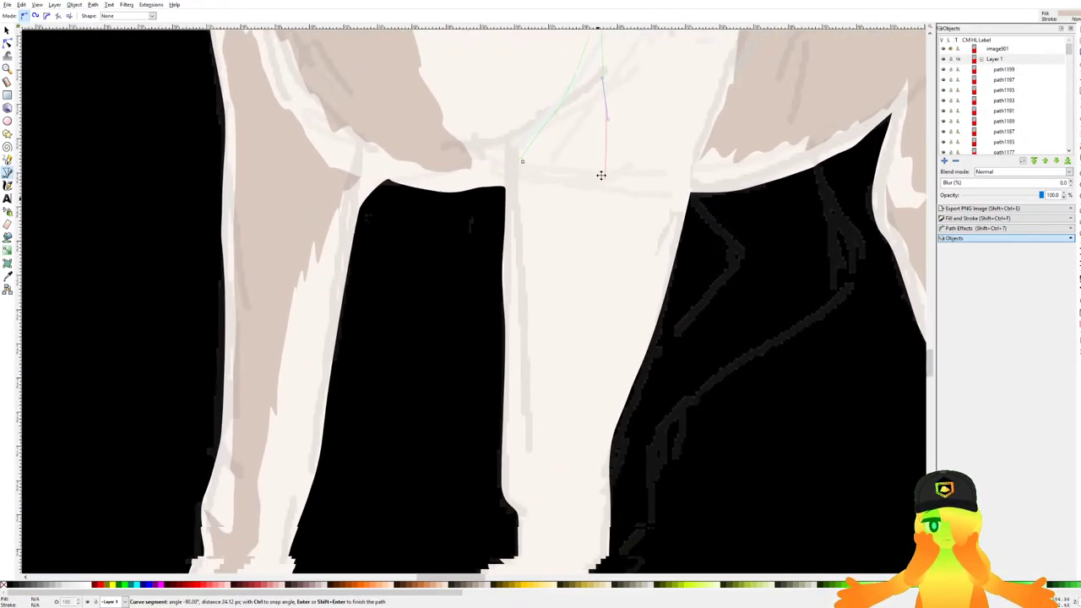
left_click(562, 289)
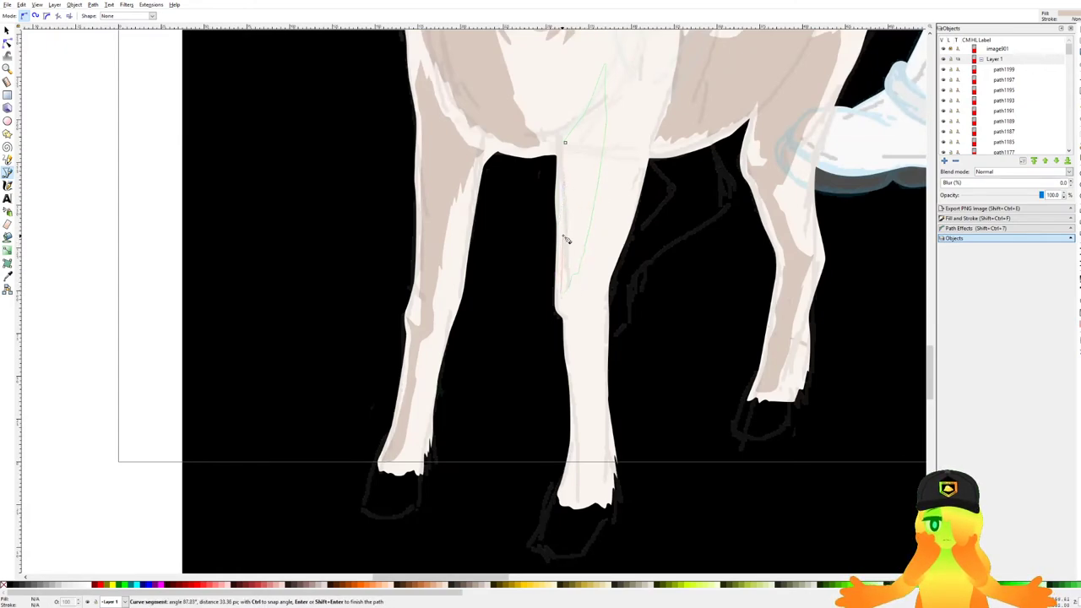
left_click(565, 144)
Draw a long beige marking on the same front leg from the knee to above the hoof and save the drawing.
scroll(574, 355, "up", 2, "ctrl")
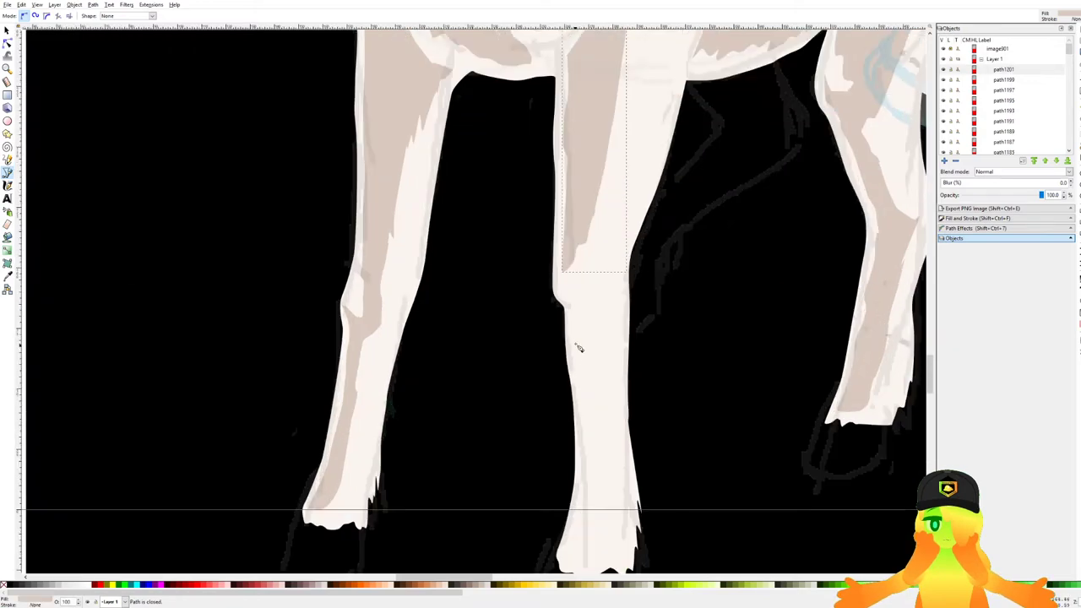
left_click_drag(574, 172, 596, 171)
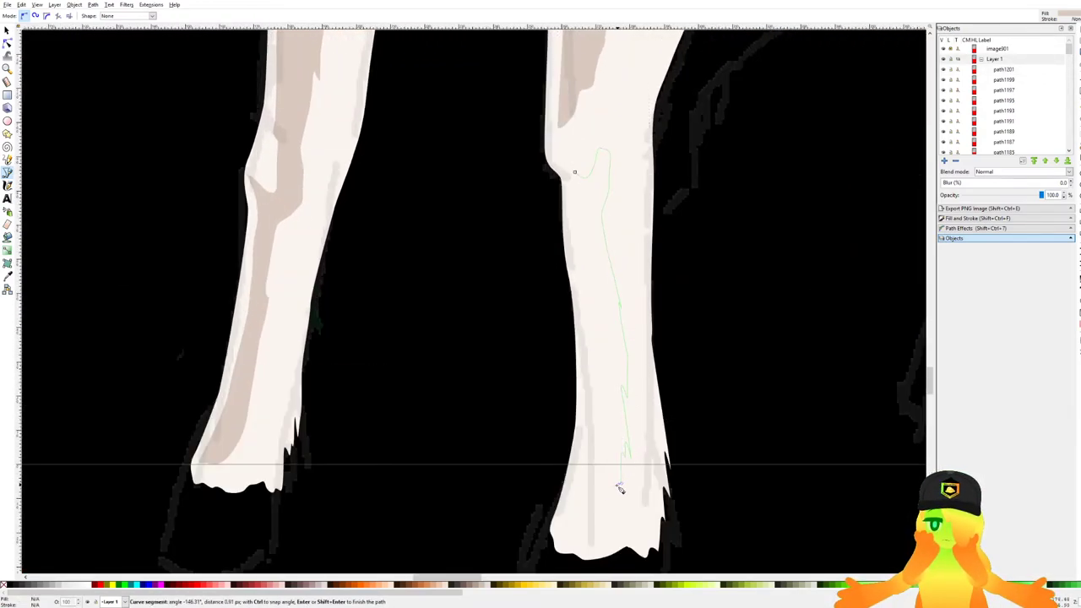
left_click(575, 174)
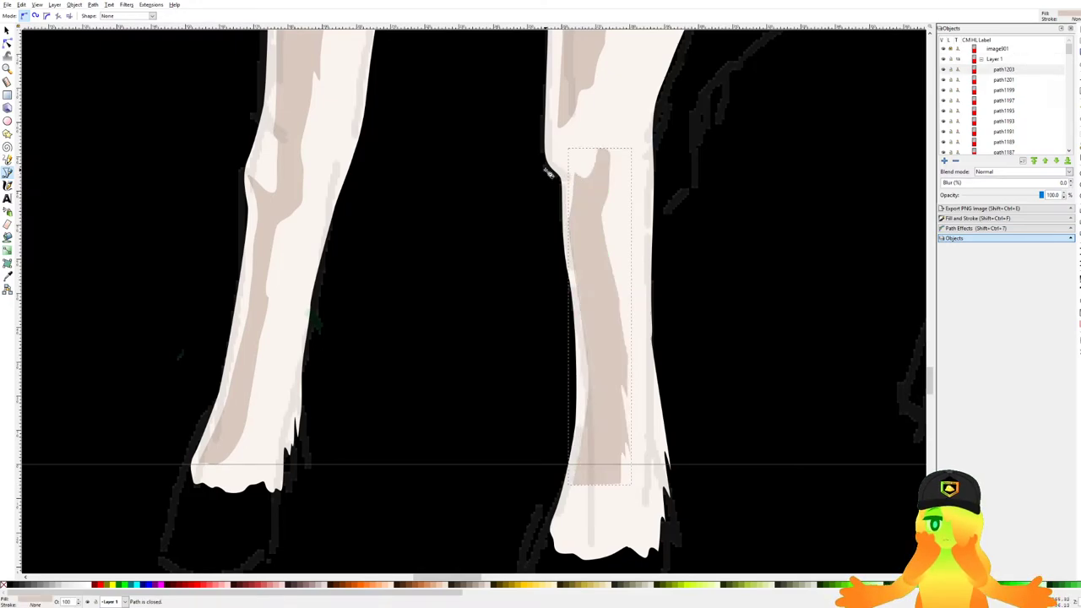
scroll(557, 253, "down", 4, "ctrl")
key("ctrl+s")
scroll(599, 313, "up", 4, "ctrl")
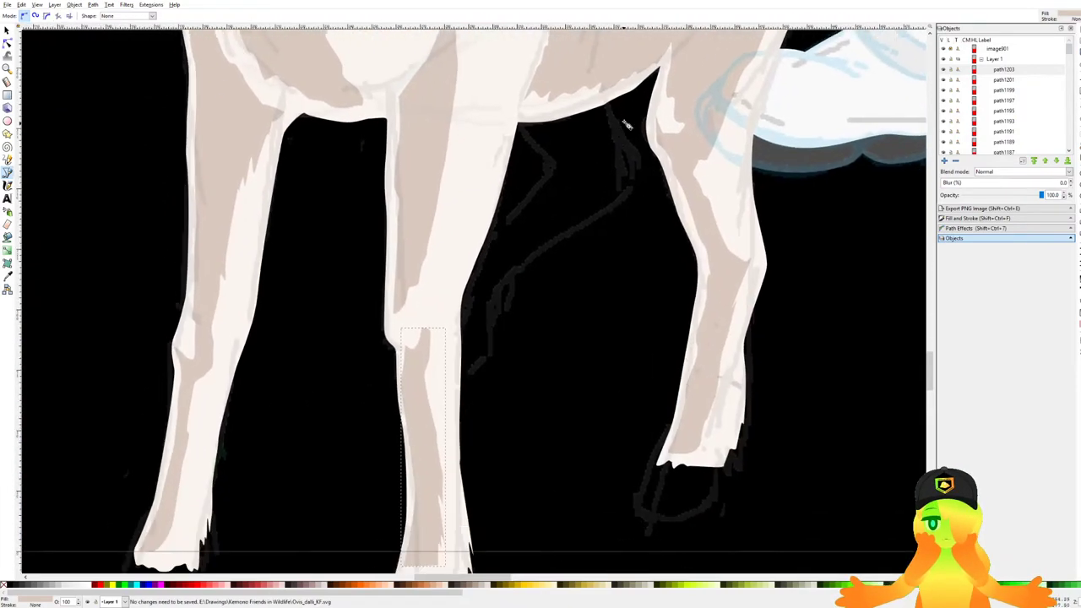
Begin the far hind leg as a new beige shape, tracing its rear edge from the belly down toward the front leg.
scroll(626, 124, "up", 1, "ctrl")
left_click_drag(615, 88, 619, 114)
left_click_drag(645, 191, 645, 215)
left_click_drag(639, 230, 667, 168)
left_click(649, 178)
left_click_drag(560, 226, 534, 242)
left_click_drag(521, 248, 514, 256)
left_click(461, 363)
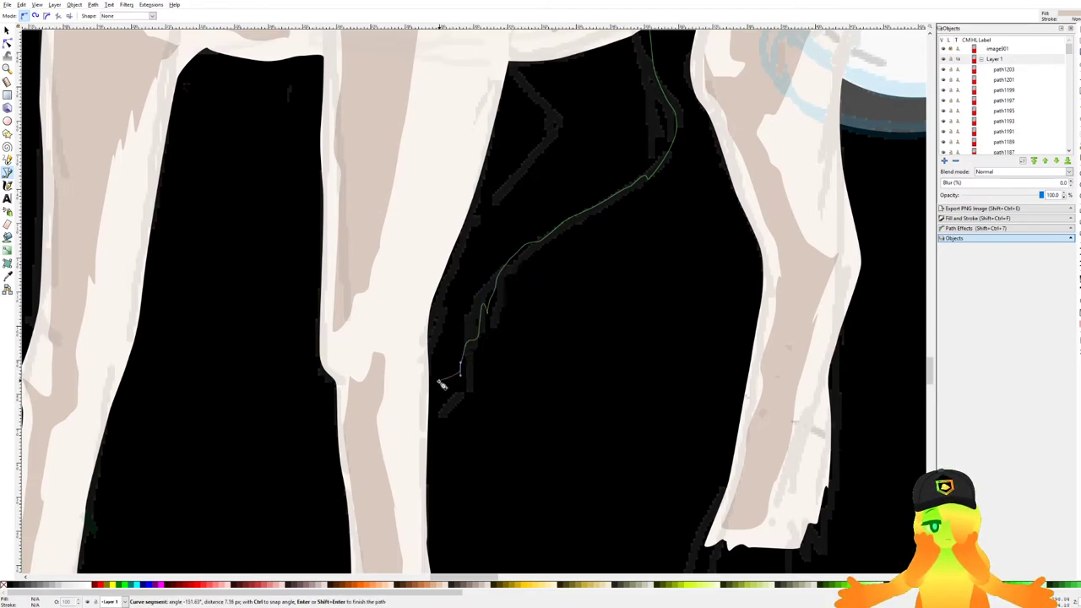
Close the far hind leg shape along its front edge, lower it behind the body, and save the drawing.
left_click(553, 121)
scroll(535, 101, "up", 2)
left_click(493, 100)
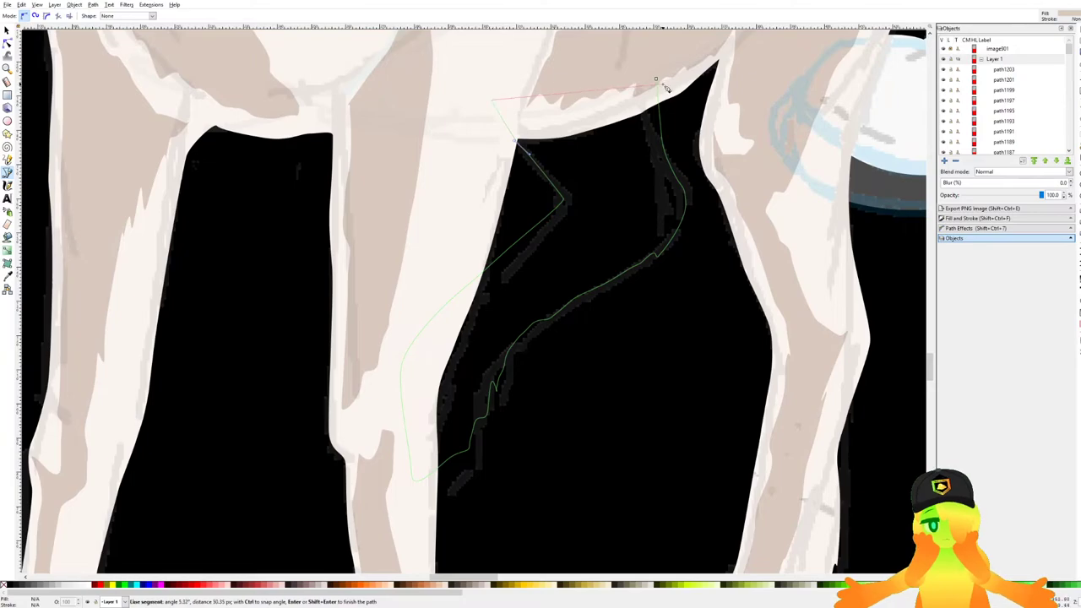
left_click(656, 79)
scroll(637, 88, "down", 4)
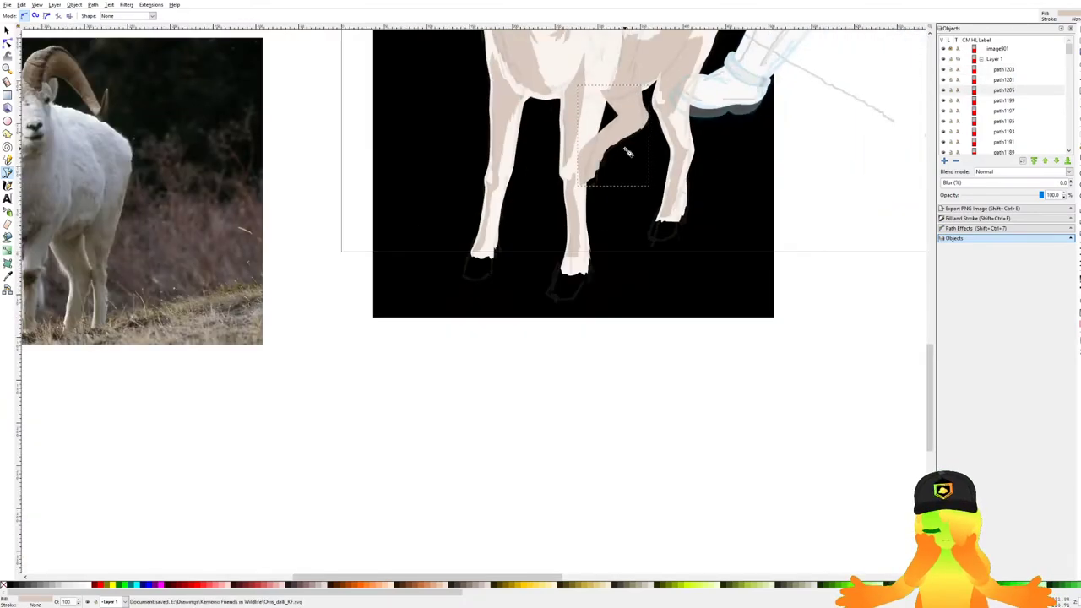
scroll(547, 137, "down", 4)
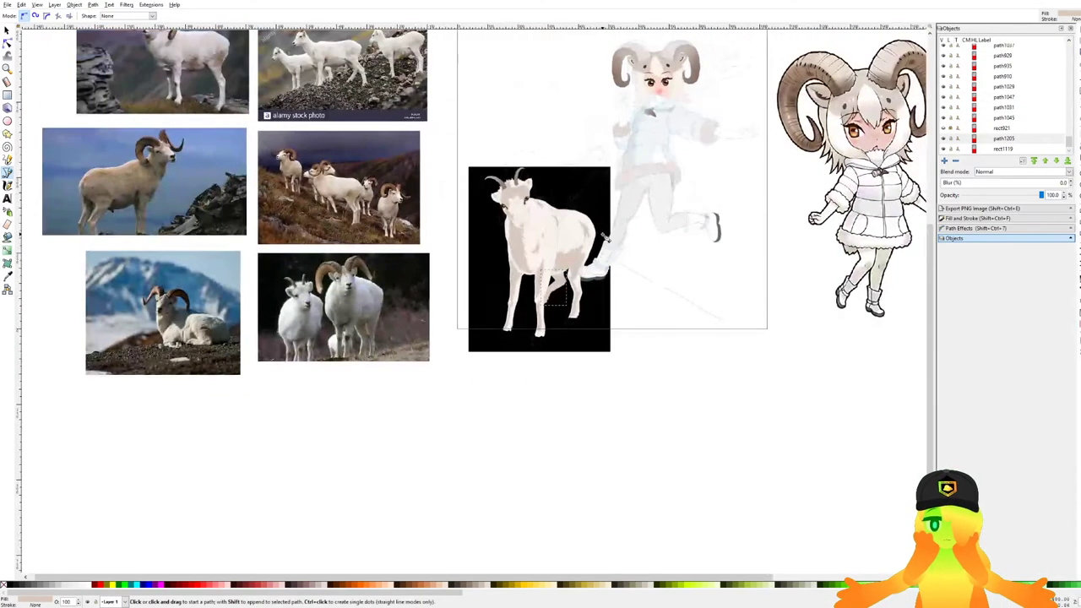
scroll(463, 149, "up", 5)
scroll(463, 149, "down", 4)
scroll(540, 164, "up", 2)
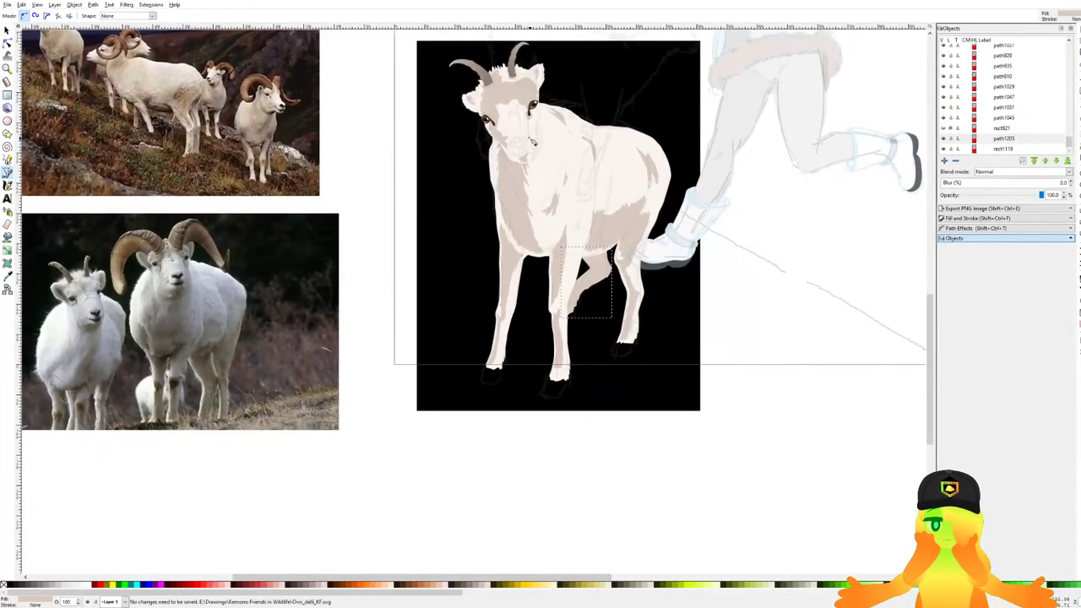
Draw a thin curved beige marking along the far side of the muzzle beside the nose and save the drawing.
scroll(529, 142, "up", 5)
left_click(475, 120)
left_click_drag(581, 224, 583, 216)
left_click(476, 120)
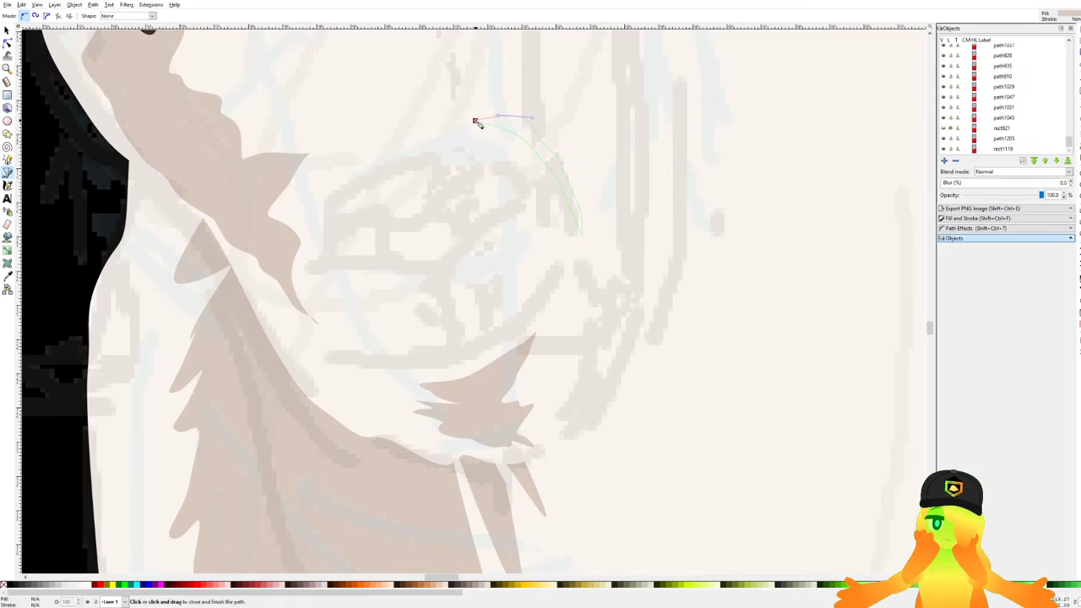
scroll(429, 180, "down", 6)
key("ctrl+s")
Draw a wavy beige shape over the top of the nose, check it against the reference photo, and save the drawing.
scroll(157, 333, "up", 2)
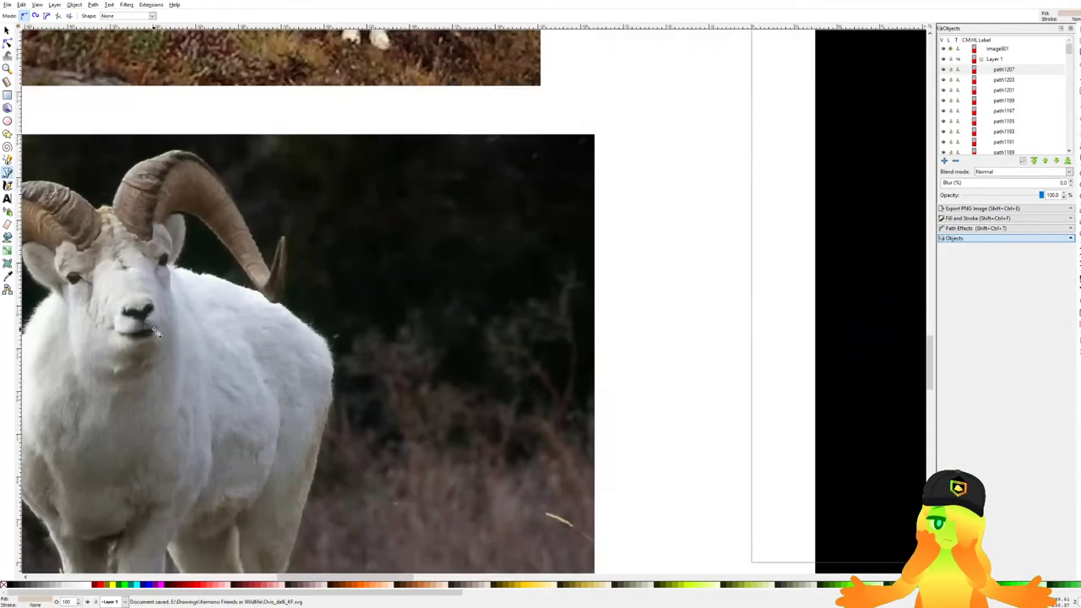
mouse_move(887, 110)
left_mouse_down()
mouse_move(670, 224)
mouse_move(373, 342)
left_mouse_up()
scroll(553, 165, "up", 5)
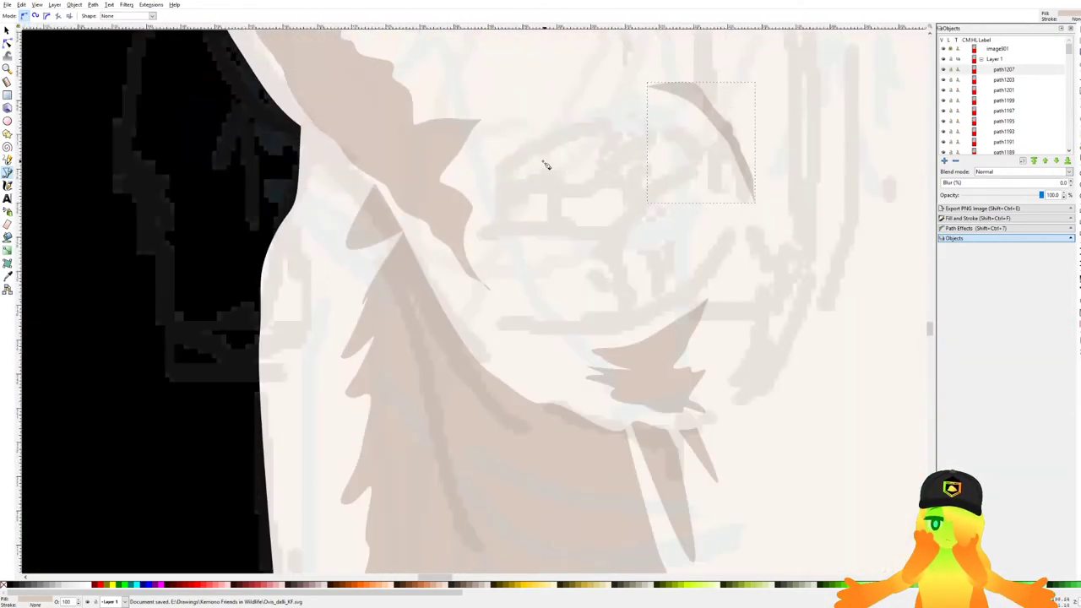
left_click(482, 229)
left_click(741, 128)
left_click_drag(702, 87, 684, 128)
mouse_move(623, 197)
left_mouse_down()
mouse_move(562, 186)
mouse_move(617, 197)
left_mouse_up()
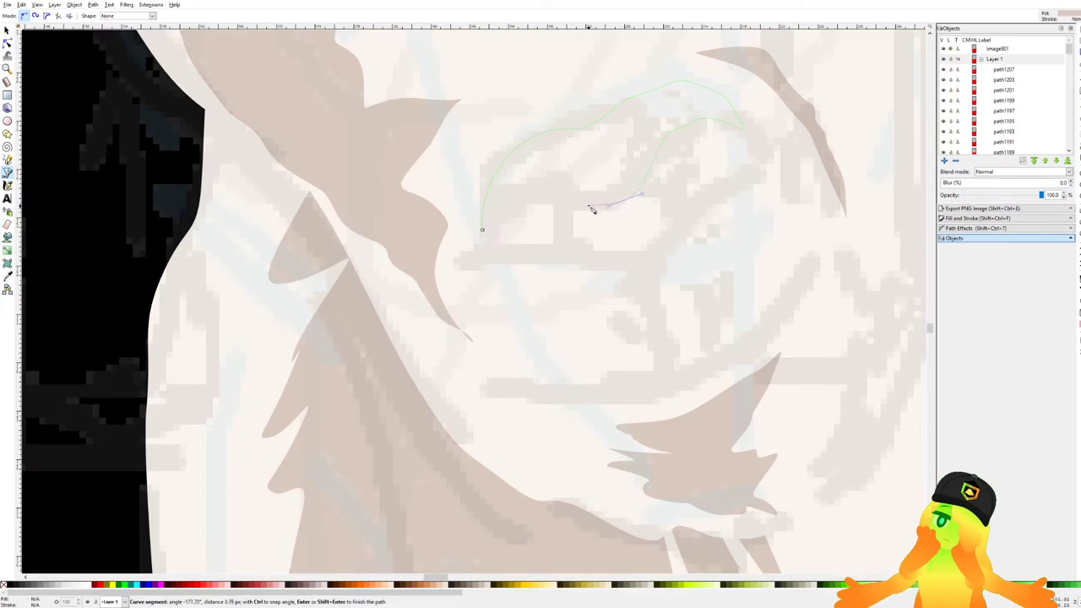
left_click(482, 229)
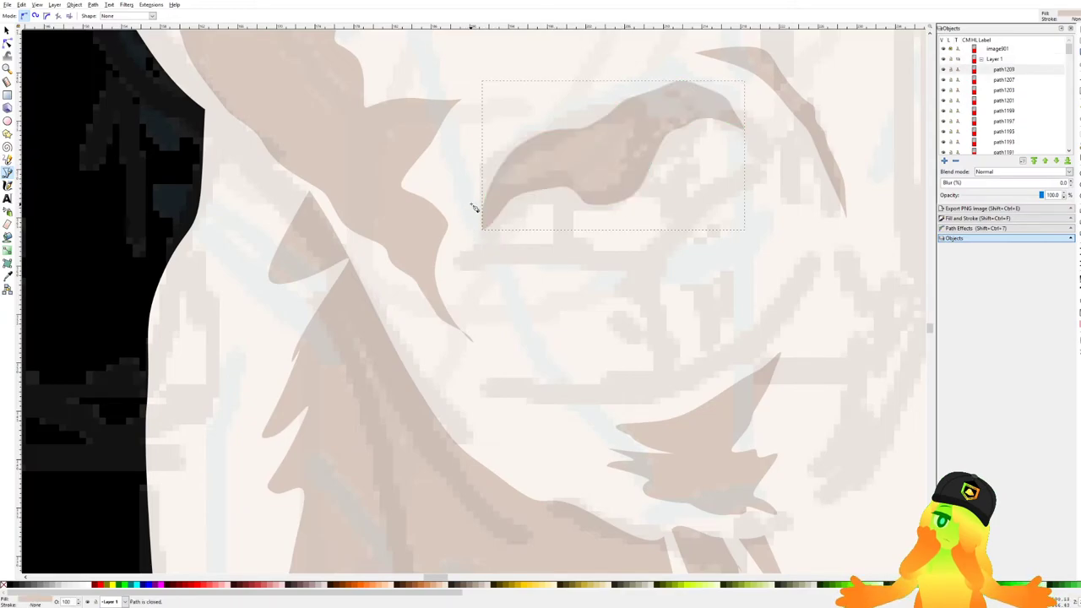
scroll(470, 207, "down", 8)
scroll(366, 255, "up", 8)
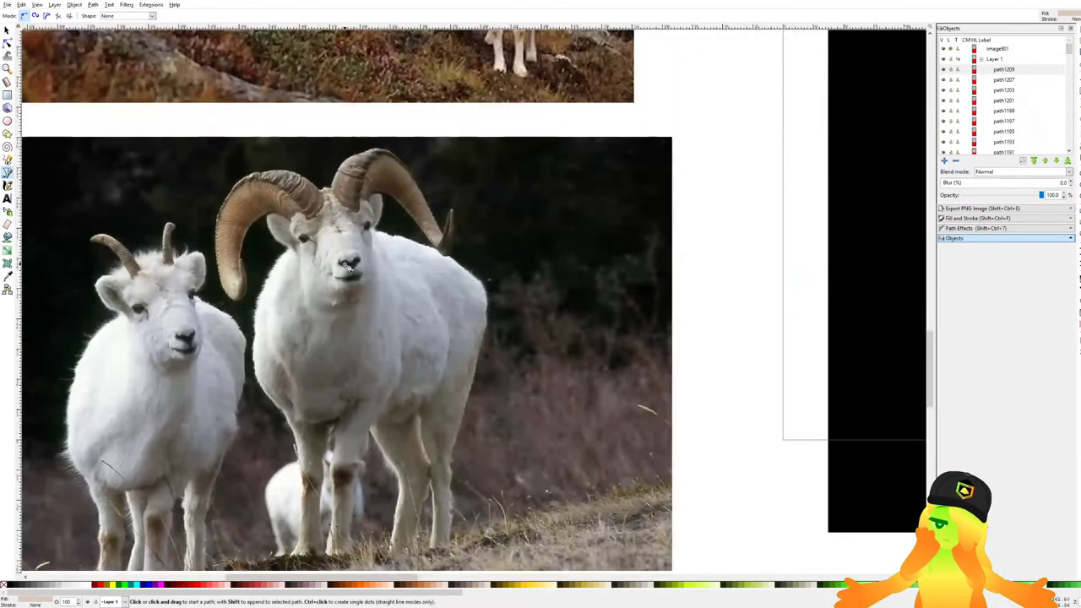
scroll(499, 293, "down", 3)
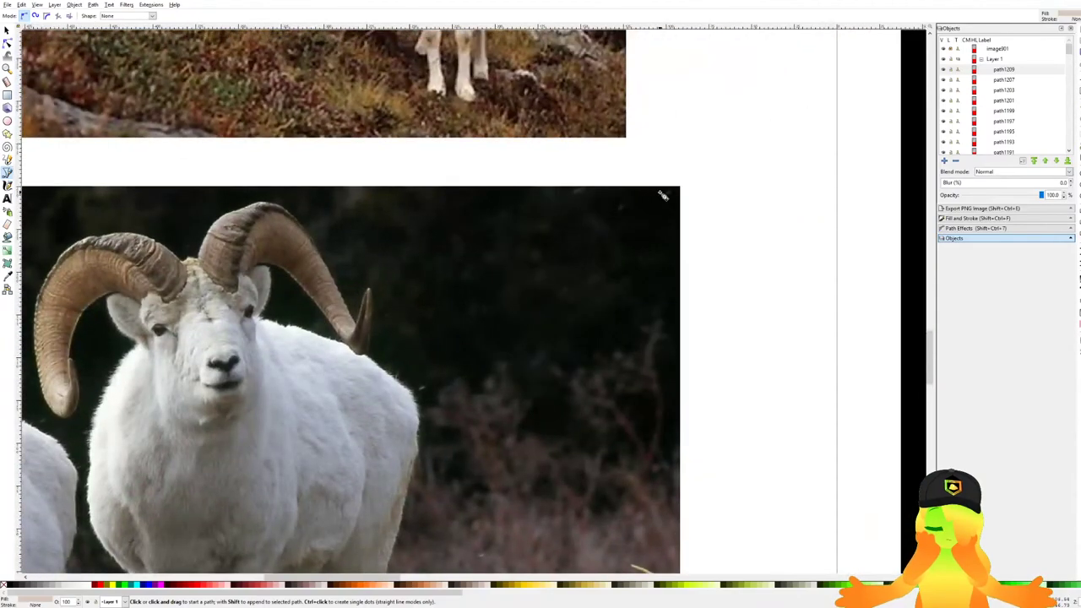
scroll(663, 195, "down", 4)
scroll(724, 104, "up", 12)
key("ctrl+s")
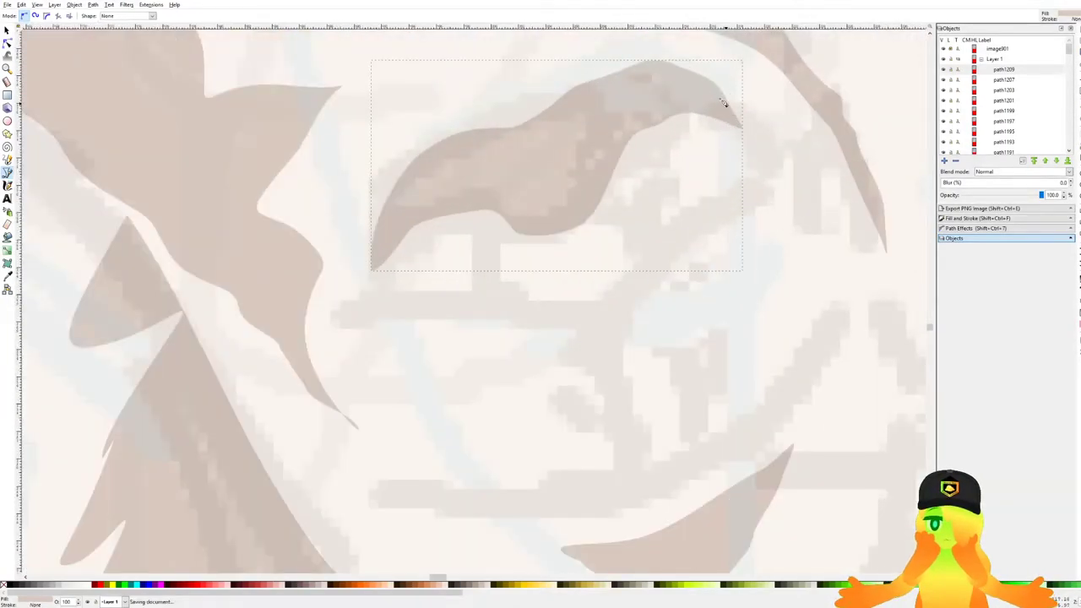
Trace the nose outline as a closed shape around the nostrils, overlapping the beige shape on top.
left_click(706, 93)
left_click_drag(761, 128, 774, 154)
left_click(782, 173)
left_click_drag(735, 203, 709, 217)
left_click_drag(660, 274, 637, 301)
left_click(601, 321)
left_click_drag(579, 331, 556, 328)
left_click_drag(362, 283, 364, 264)
left_click_drag(419, 193, 438, 178)
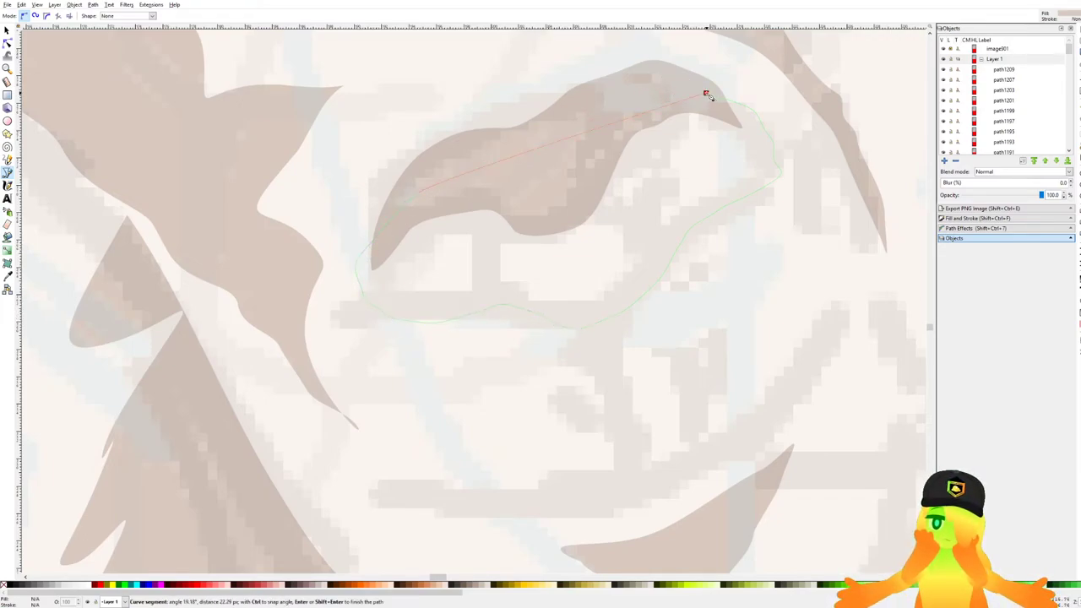
left_click(709, 95)
Fill the nose shape with near-black brown, lower it beneath the beige nose top, and save the drawing.
left_click(1002, 219)
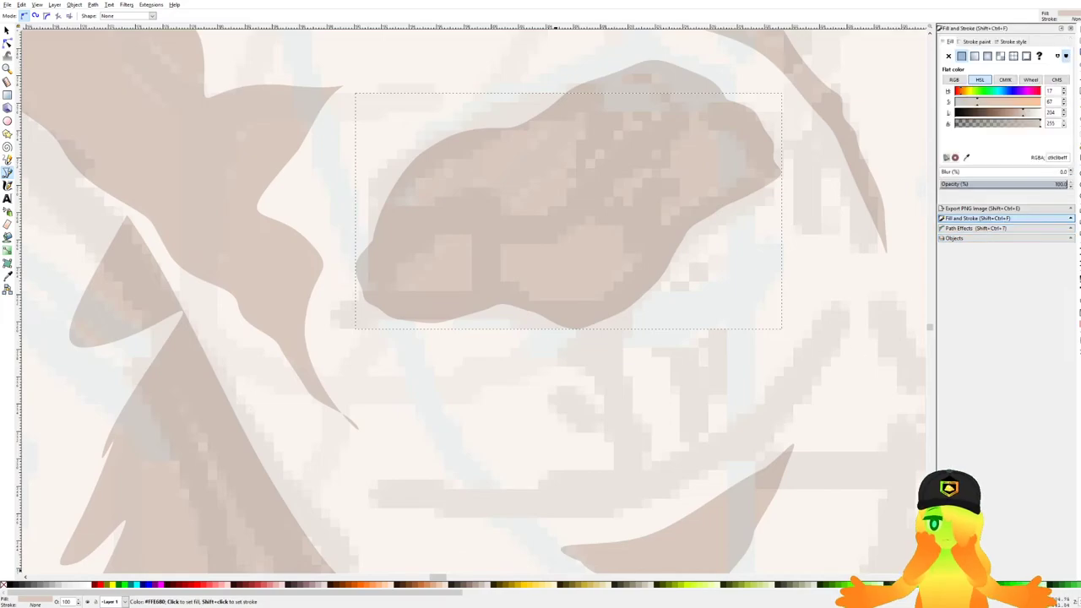
left_click(291, 585)
left_click(289, 588)
key("ctrl+s")
key("Page_Down")
scroll(615, 201, "down", 8)
key("ctrl+s")
scroll(624, 208, "up", 4)
scroll(625, 210, "up", 3)
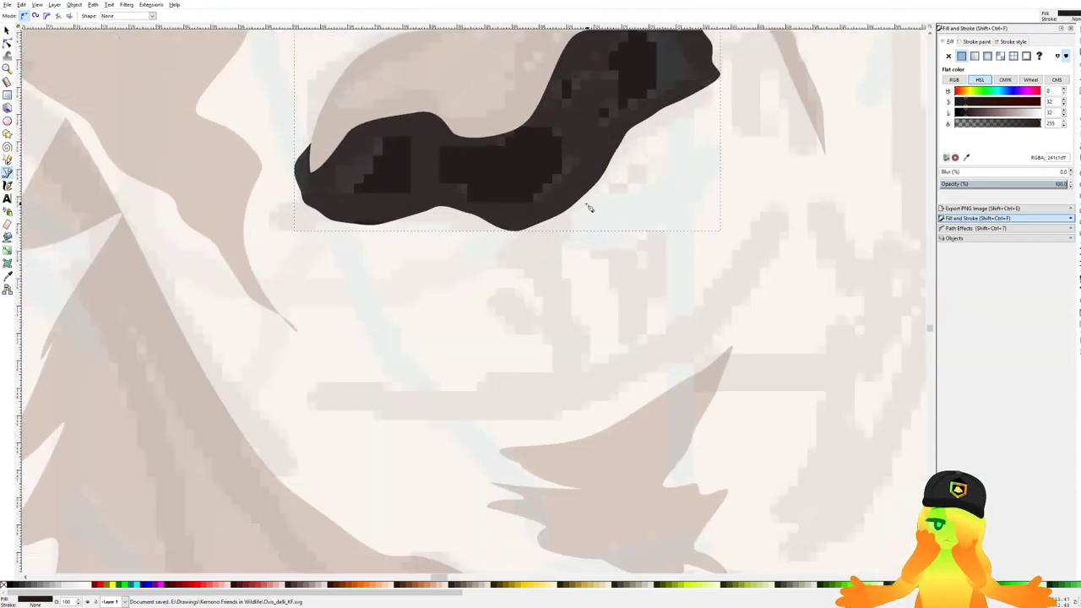
Edit the dark nose shape's nodes to flatten its lower edge and reshape its far side.
left_click(7, 42)
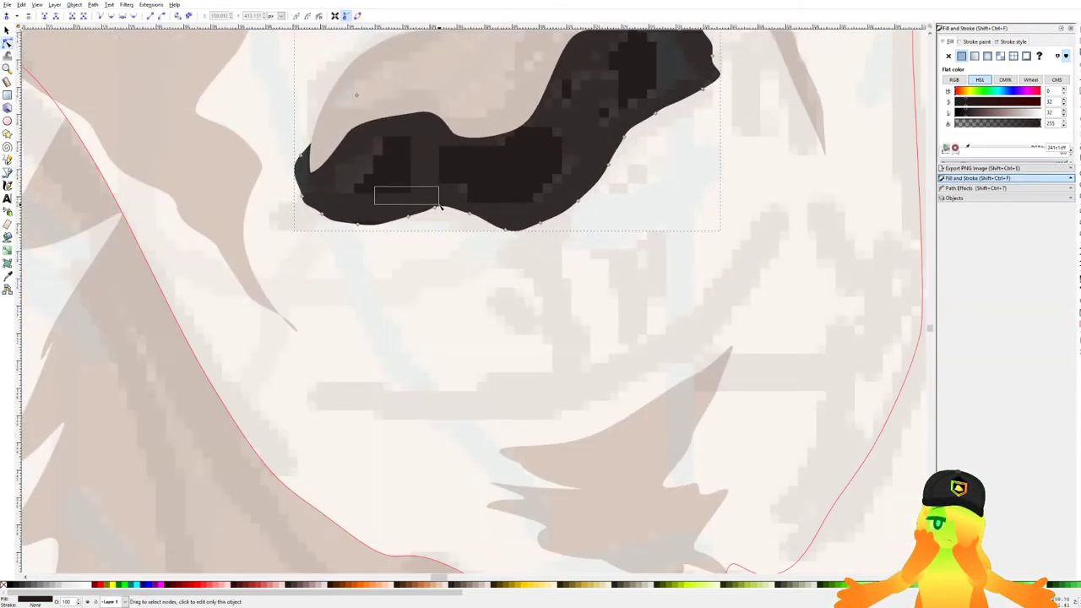
mouse_move(436, 211)
left_mouse_down()
mouse_move(430, 221)
mouse_move(464, 225)
mouse_move(400, 224)
left_mouse_up()
left_click_drag(601, 100, 634, 176)
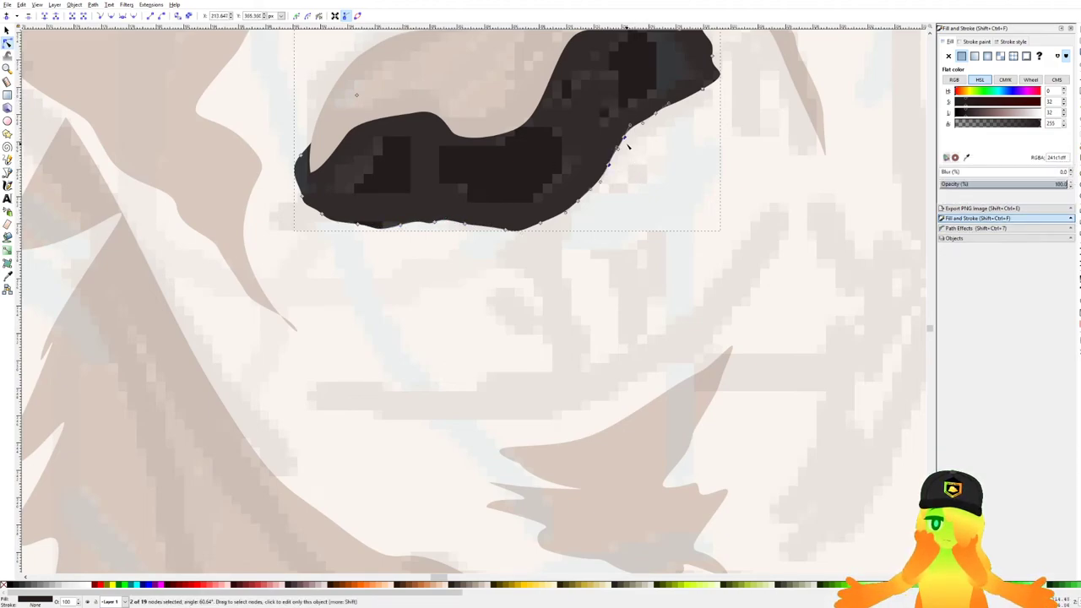
left_click(675, 236)
scroll(656, 235, "down", 4)
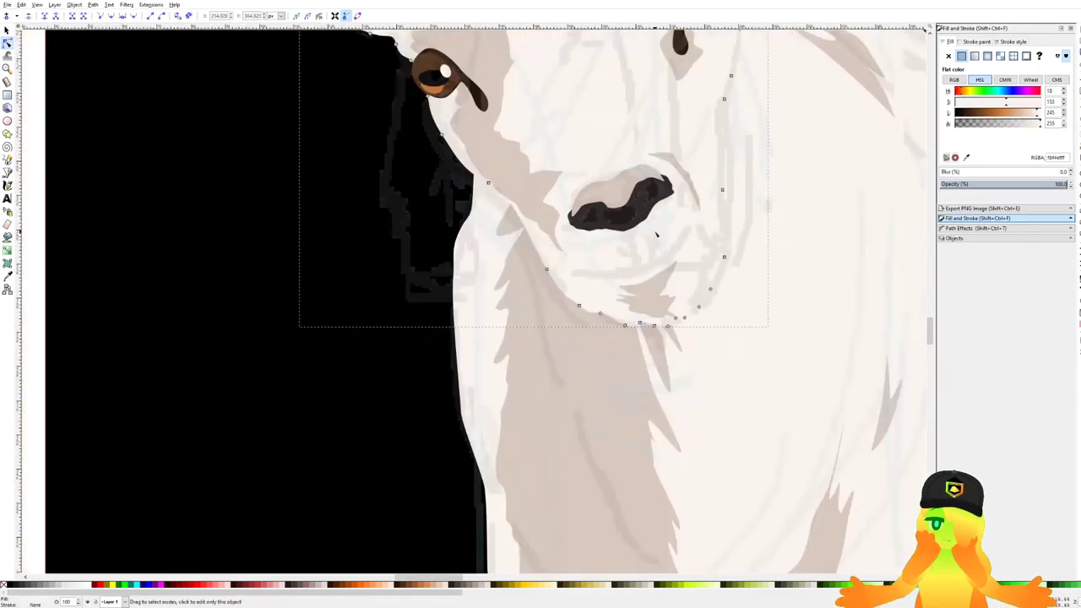
Adjust the dark nose shape's nodes along its lower edge and near end to smooth the outline around the near nostril.
scroll(657, 235, "down", 4)
left_click(516, 327)
left_click_drag(665, 352, 668, 330)
scroll(659, 211, "up", 5)
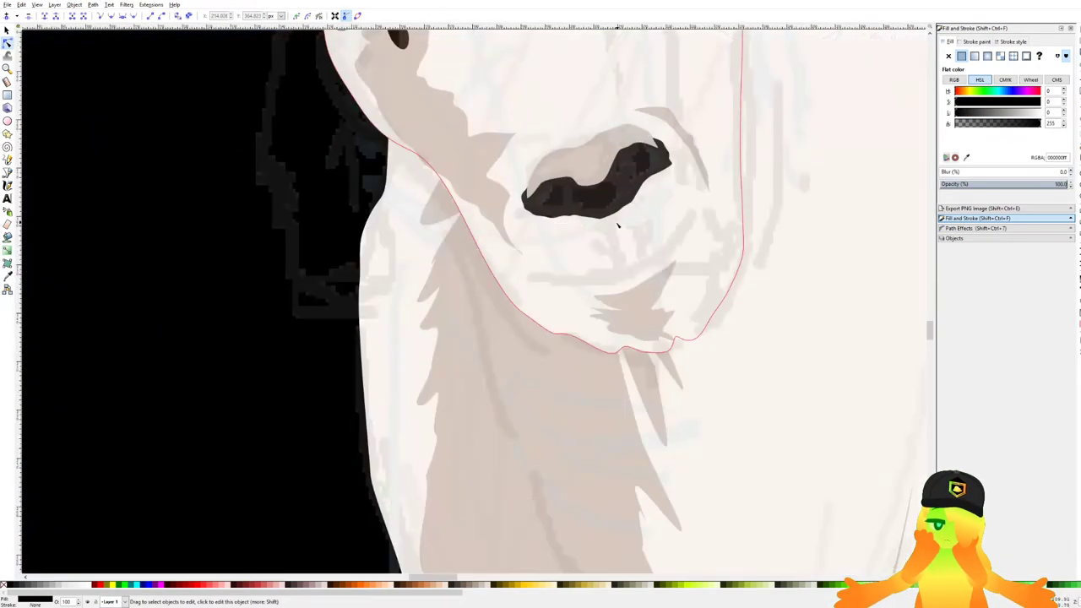
scroll(625, 224, "up", 4)
left_click_drag(488, 167, 578, 244)
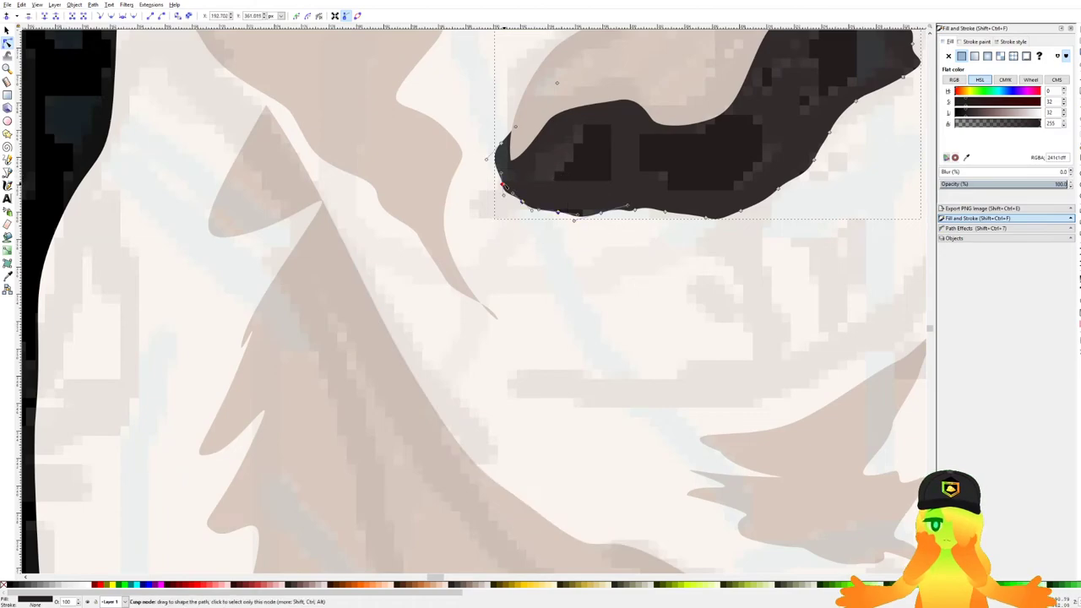
left_click_drag(478, 121, 564, 223)
left_click_drag(503, 142, 511, 134)
left_click_drag(602, 213, 603, 208)
left_click(628, 229)
scroll(642, 231, "down", 2)
scroll(756, 152, "up", 2)
Remove a node from the dark nose's far end, pull the edge inward to round it, and save the drawing.
left_click(783, 160)
left_click_drag(830, 130, 772, 158)
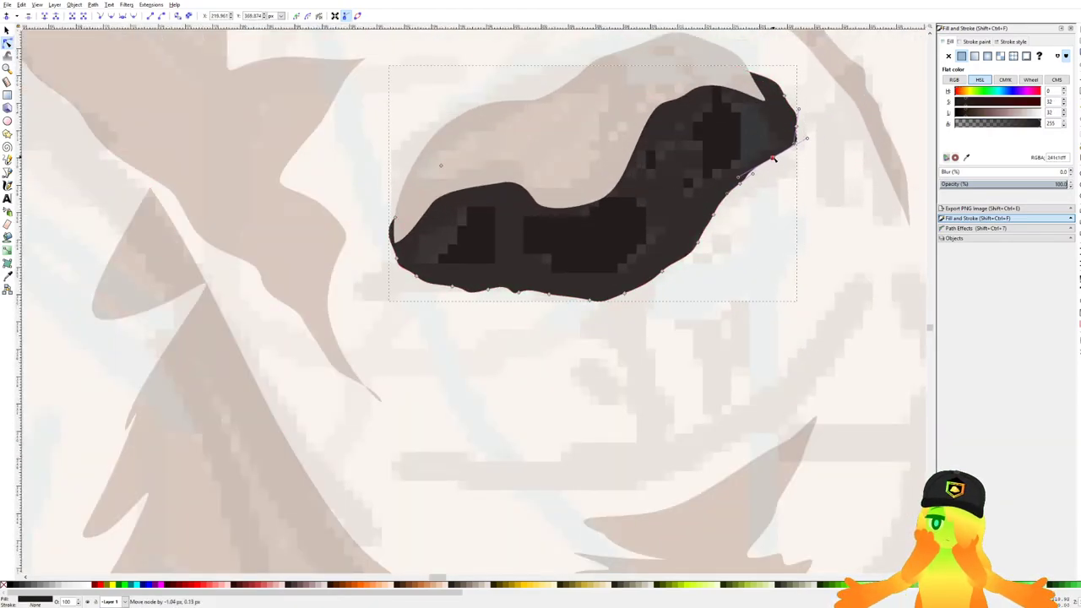
key("Delete")
left_click_drag(796, 127, 779, 97)
left_click(806, 181)
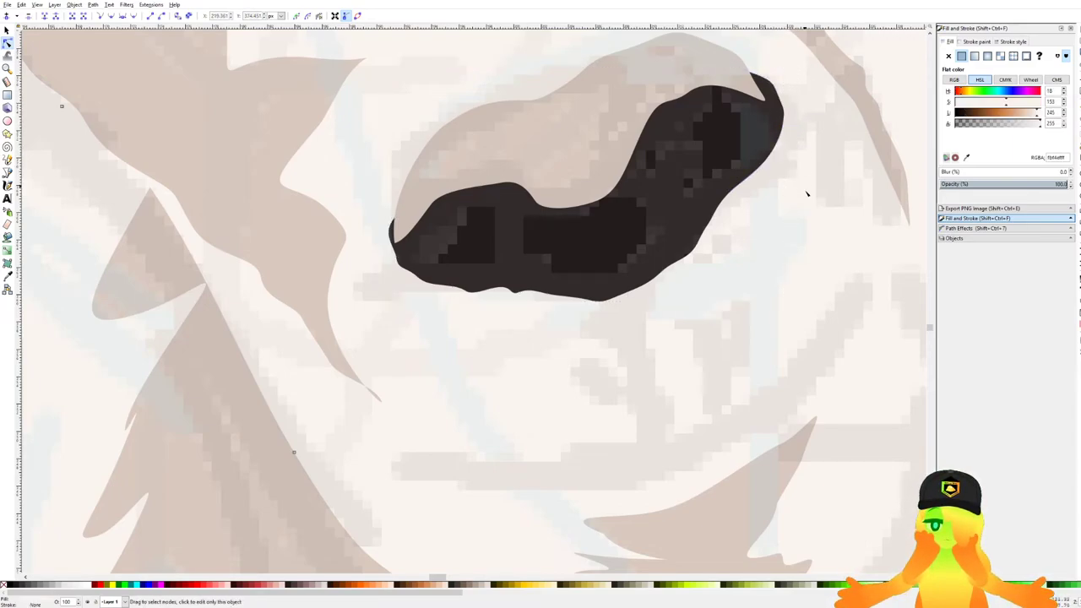
scroll(674, 235, "down", 9)
key("Escape")
key("ctrl+s")
Trace the mouth as one closed dark shape, with a stem down from the nose and a curved lip line tapering at both ends.
left_click(7, 171)
scroll(549, 378, "up", 4)
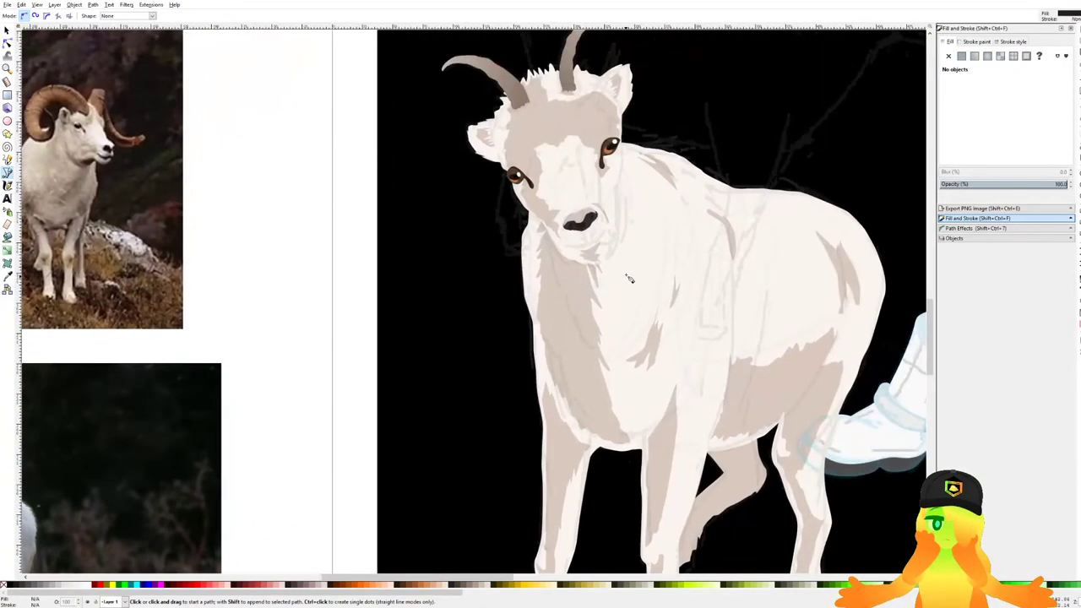
scroll(590, 252, "up", 6)
left_click(571, 141)
left_click_drag(607, 240, 617, 242)
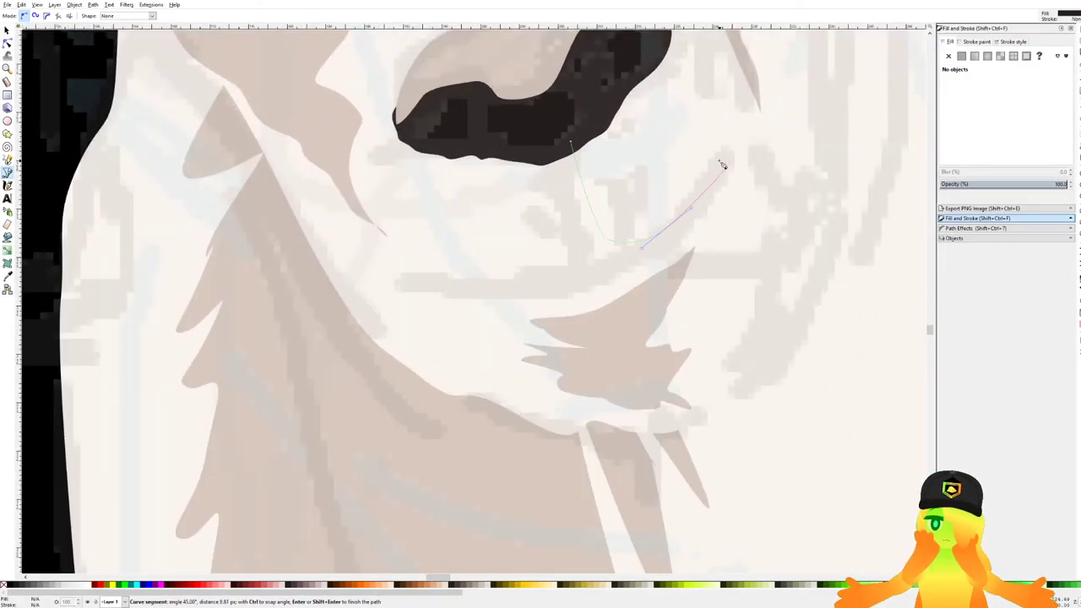
scroll(713, 178, "down", 6)
scroll(713, 177, "up", 6)
left_click(714, 177)
left_click_drag(647, 248, 468, 253)
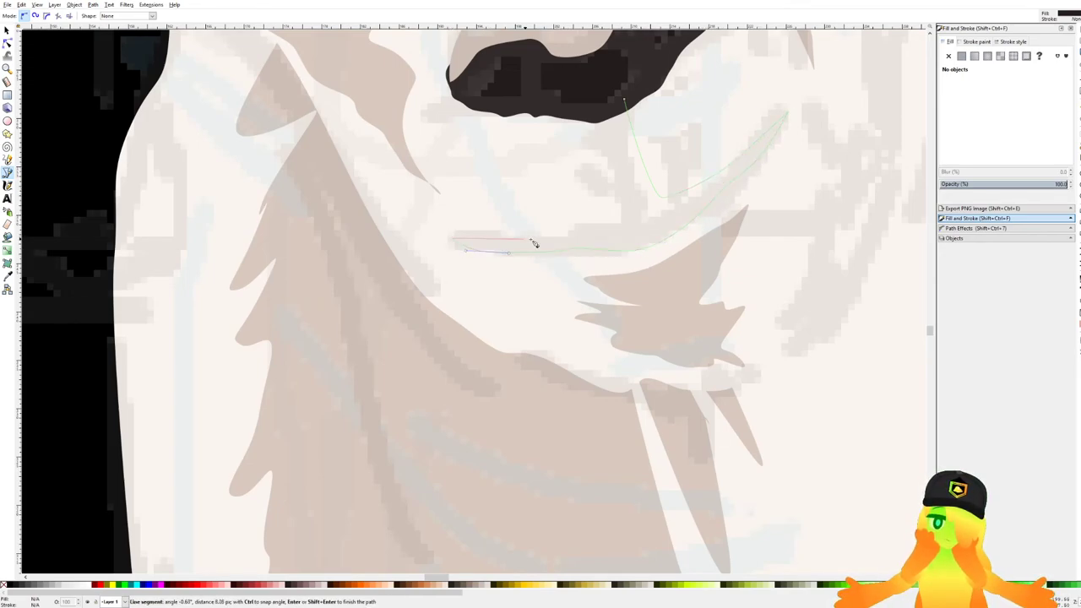
left_click(627, 214)
left_click(597, 110)
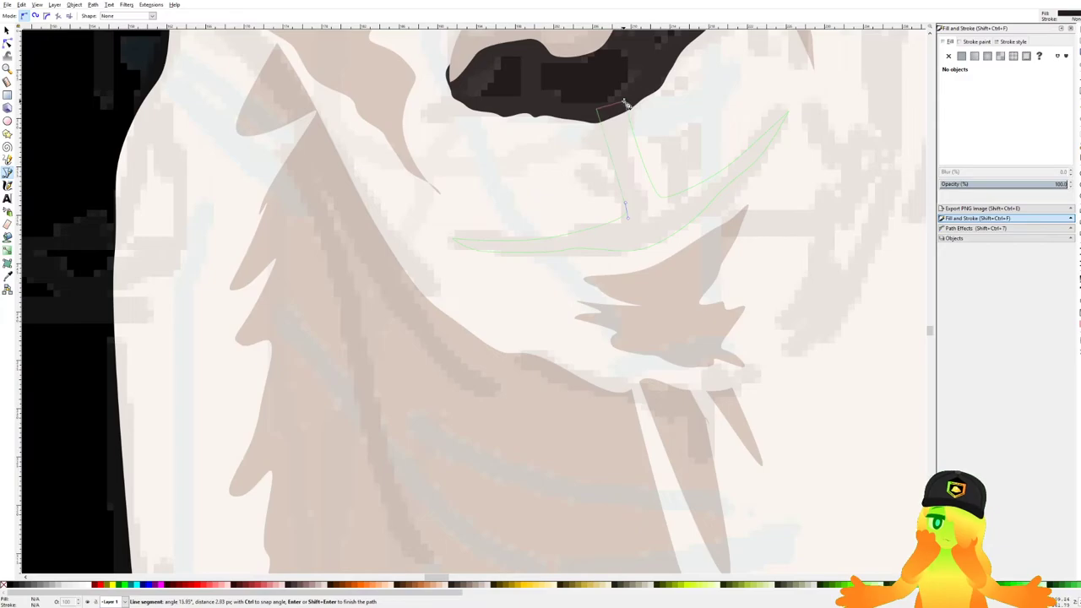
left_click(625, 101)
Draw a closed patch around the mouth's stem above the lip line and fill it with the sampled fur beige, beneath the dark mouth.
scroll(625, 103, "down", 6)
left_click_drag(587, 193, 823, 187)
left_click_drag(618, 235, 703, 225)
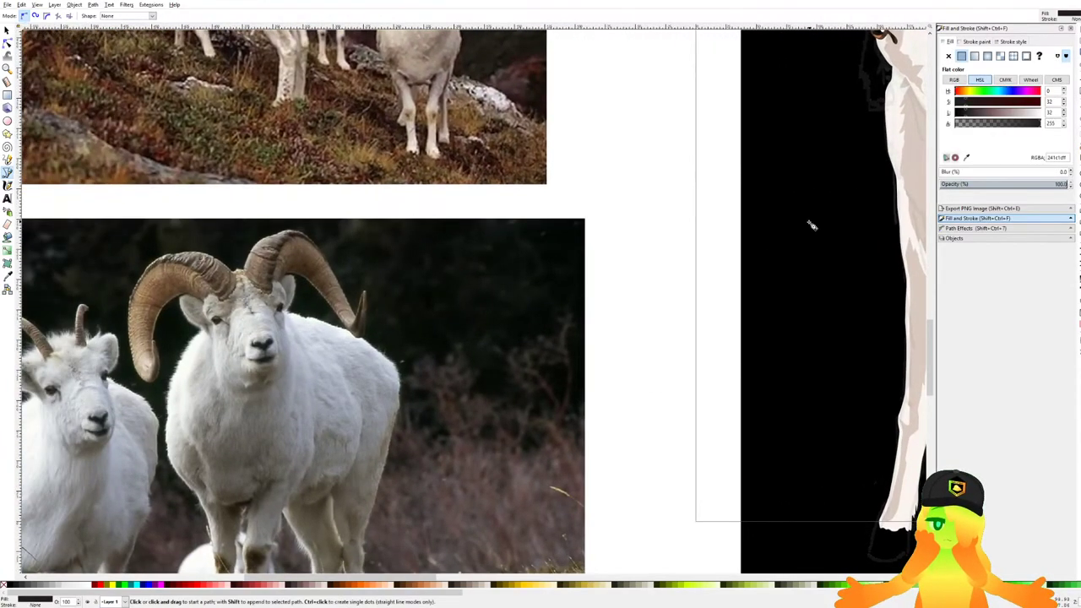
scroll(605, 223, "up", 10)
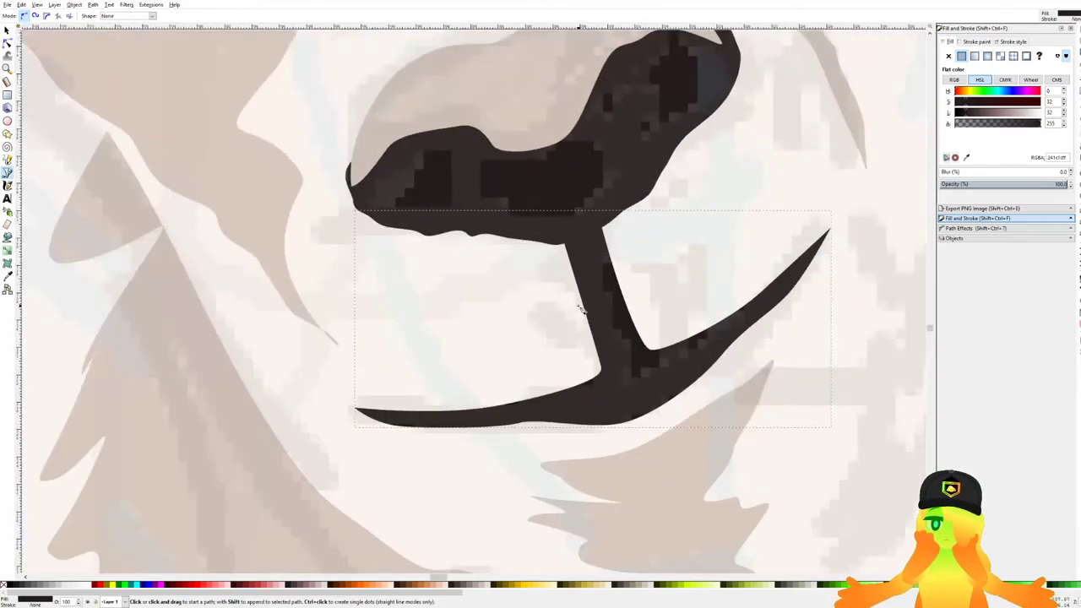
left_click(607, 221)
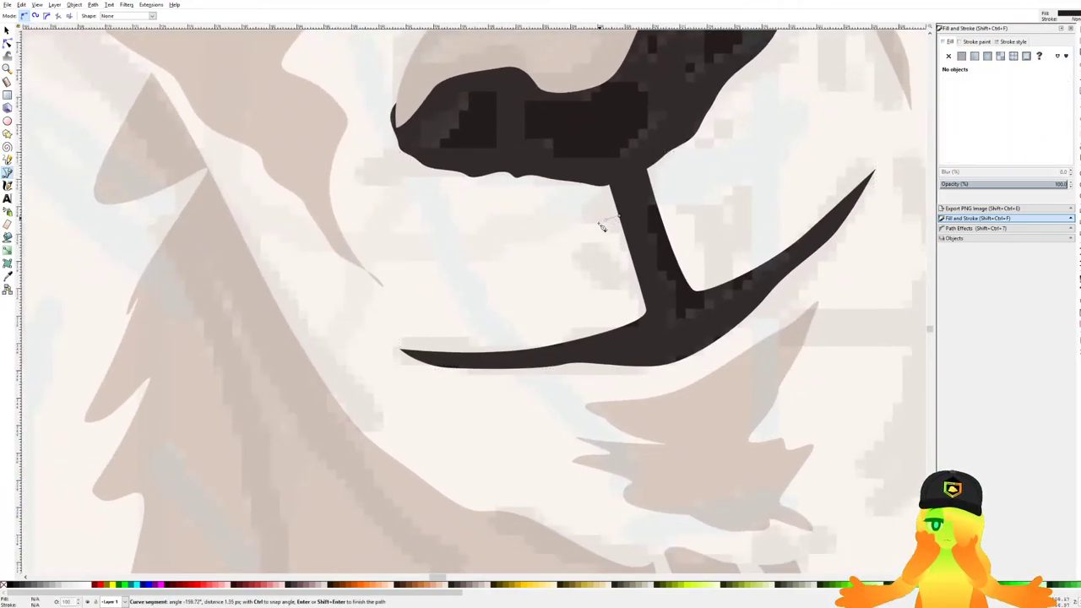
left_click(505, 346)
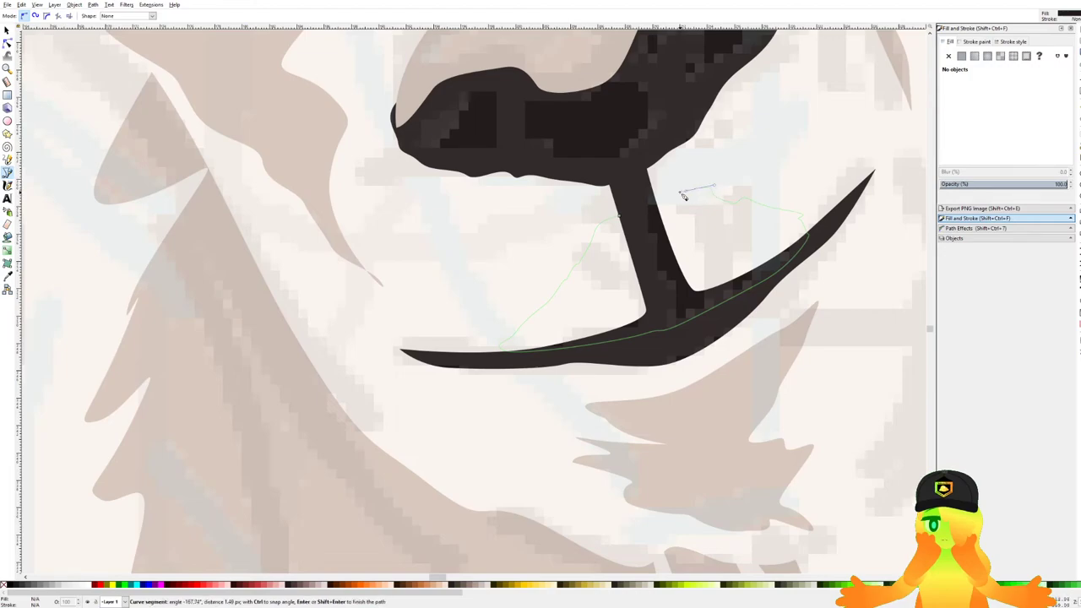
left_click(623, 217)
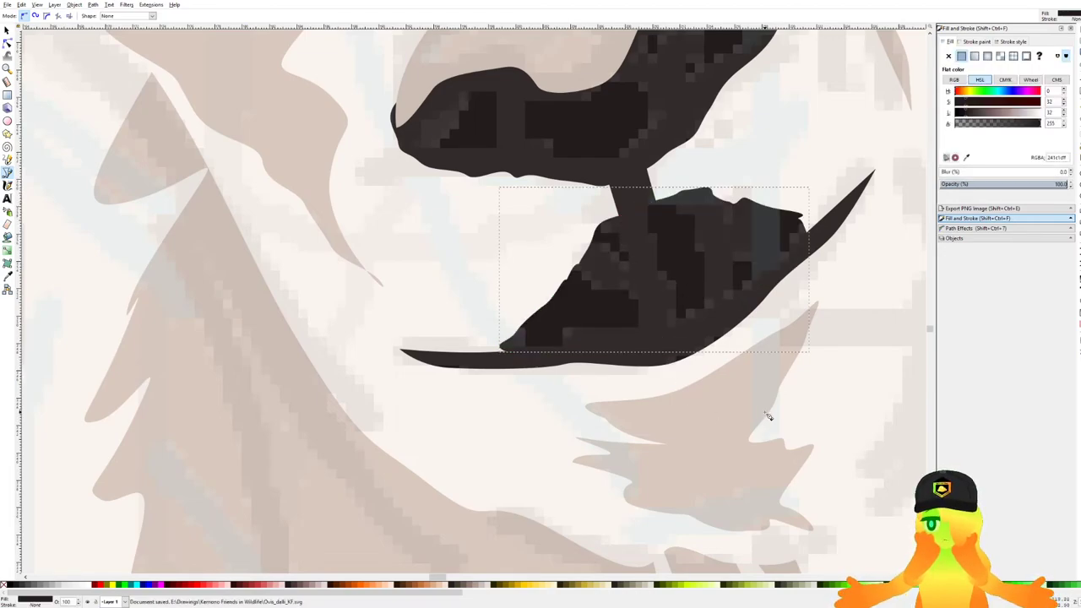
key("d")
left_click(712, 422)
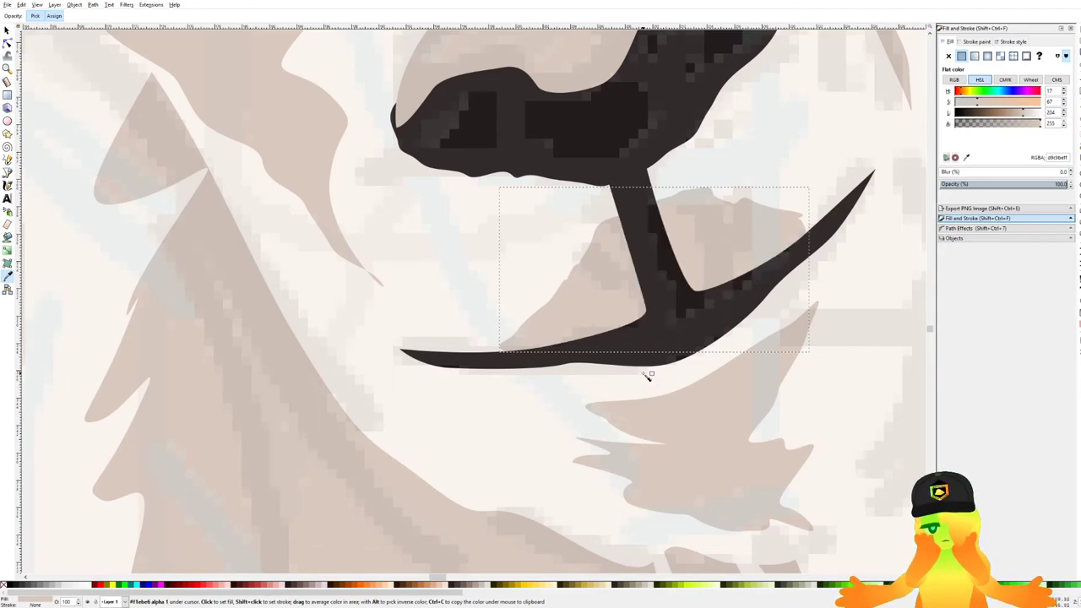
scroll(577, 278, "down", 4)
scroll(515, 161, "down", 1)
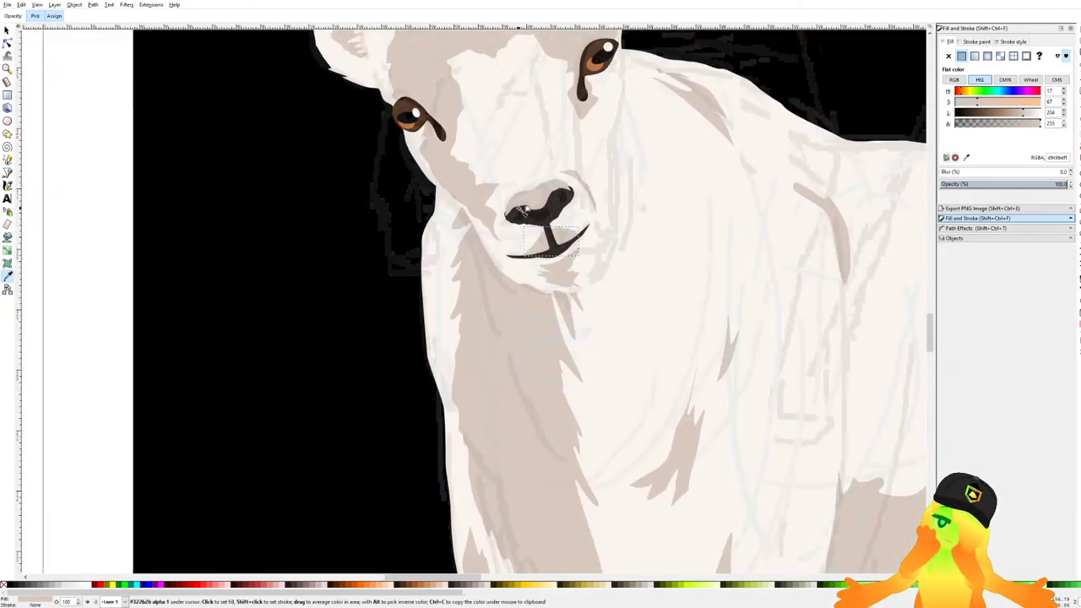
scroll(523, 211, "down", 6)
scroll(540, 216, "up", 4)
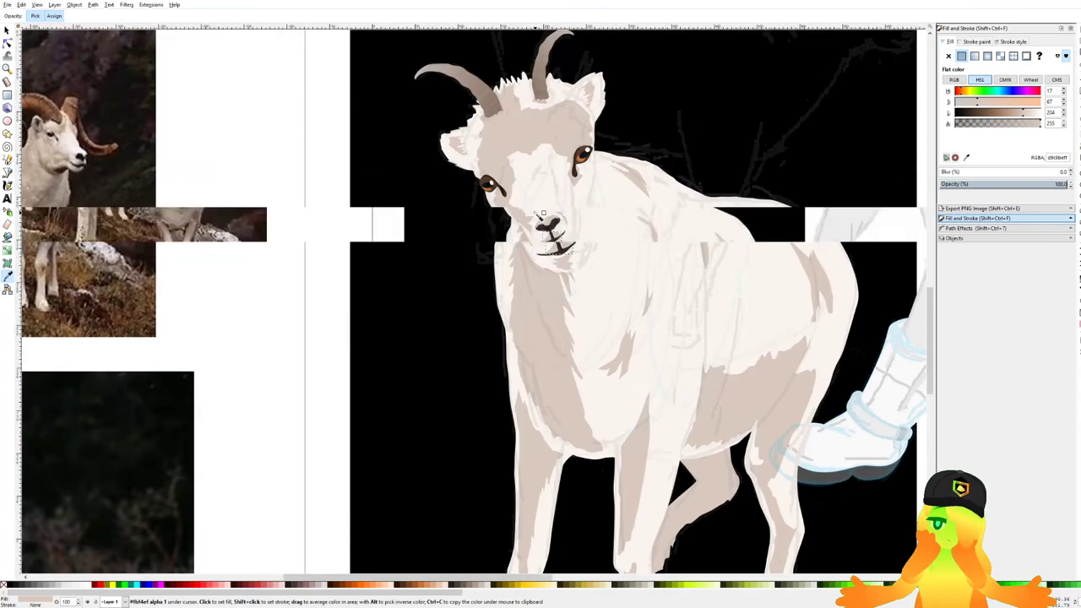
scroll(543, 215, "down", 4)
scroll(507, 178, "up", 5)
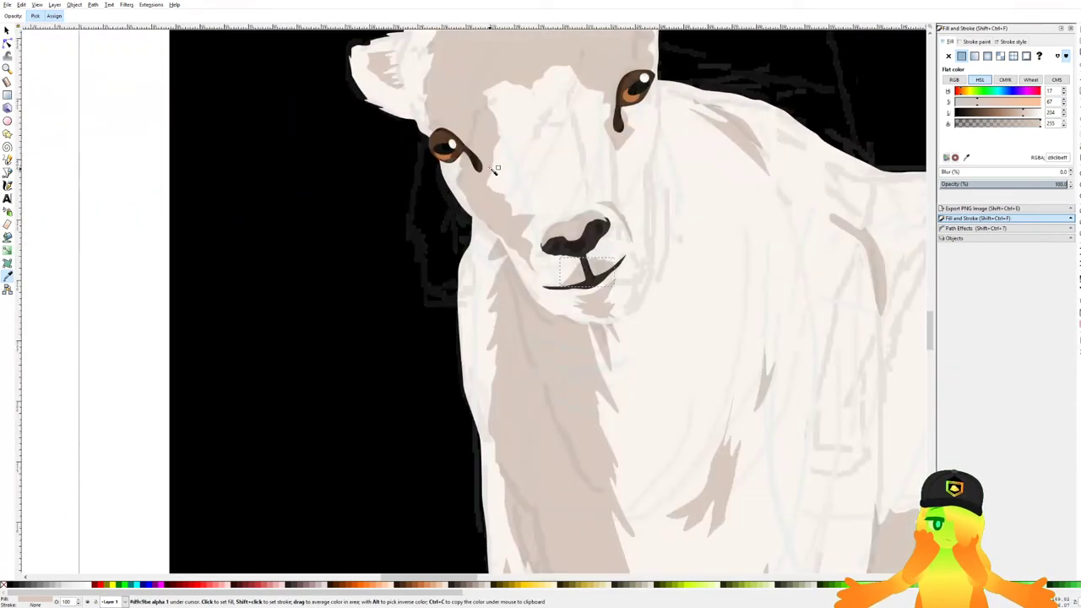
scroll(498, 171, "up", 3)
left_click(7, 159)
left_click_drag(508, 198, 526, 142)
key("ctrl+z")
Draw a small jagged beige fur patch on the muzzle beside the near eye, and save the drawing.
left_click(8, 172)
left_click_drag(508, 197, 514, 187)
left_click_drag(525, 140, 529, 152)
left_click_drag(535, 177, 536, 205)
left_click(576, 226)
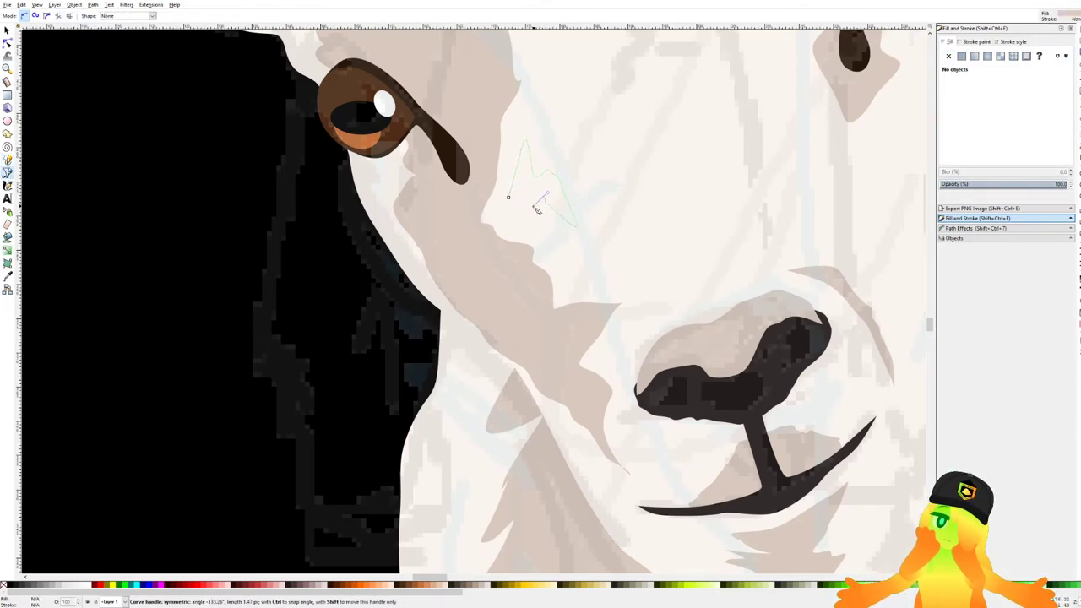
left_click(508, 197)
scroll(509, 198, "down", 4)
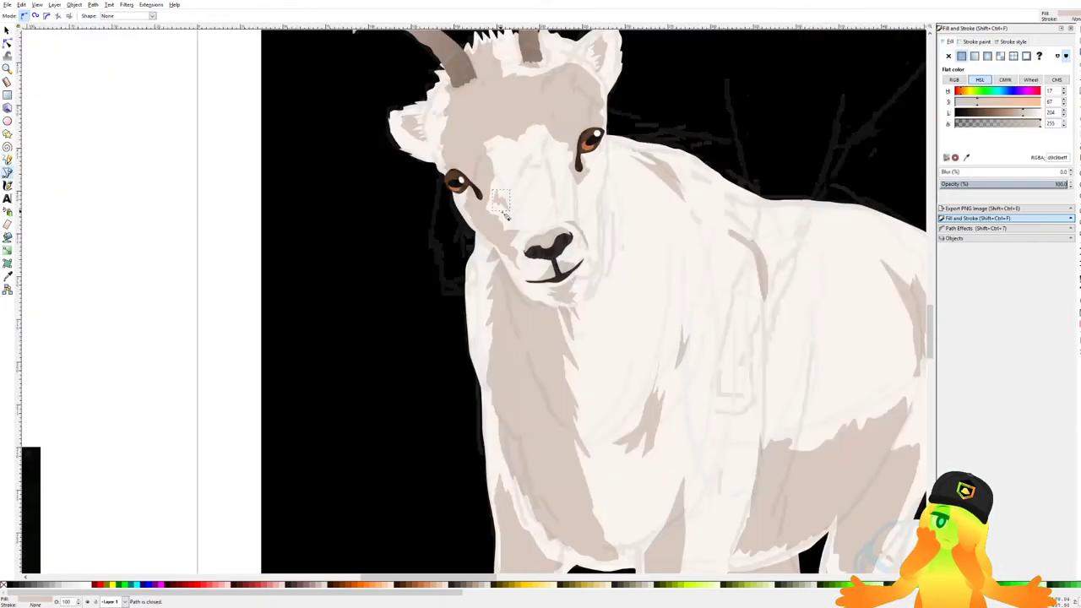
scroll(577, 256, "down", 3)
key("ctrl+s")
Look over the whole sheep and its legs beside the reference photos.
scroll(573, 228, "up", 1)
scroll(572, 224, "down", 3)
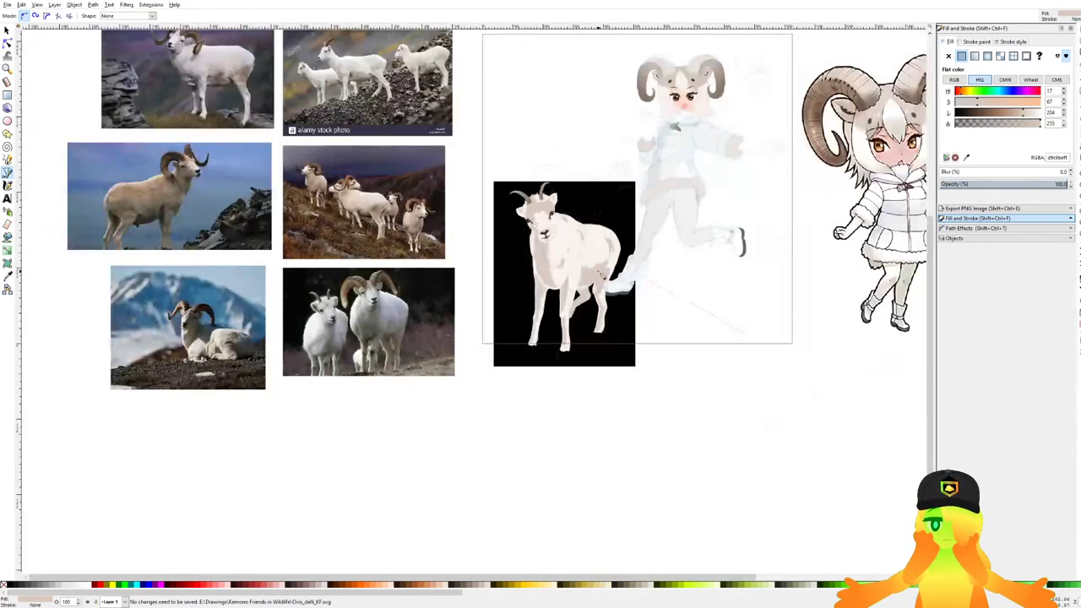
left_click_drag(612, 275, 584, 209)
scroll(585, 212, "up", 4)
scroll(583, 215, "down", 4)
scroll(547, 323, "up", 6)
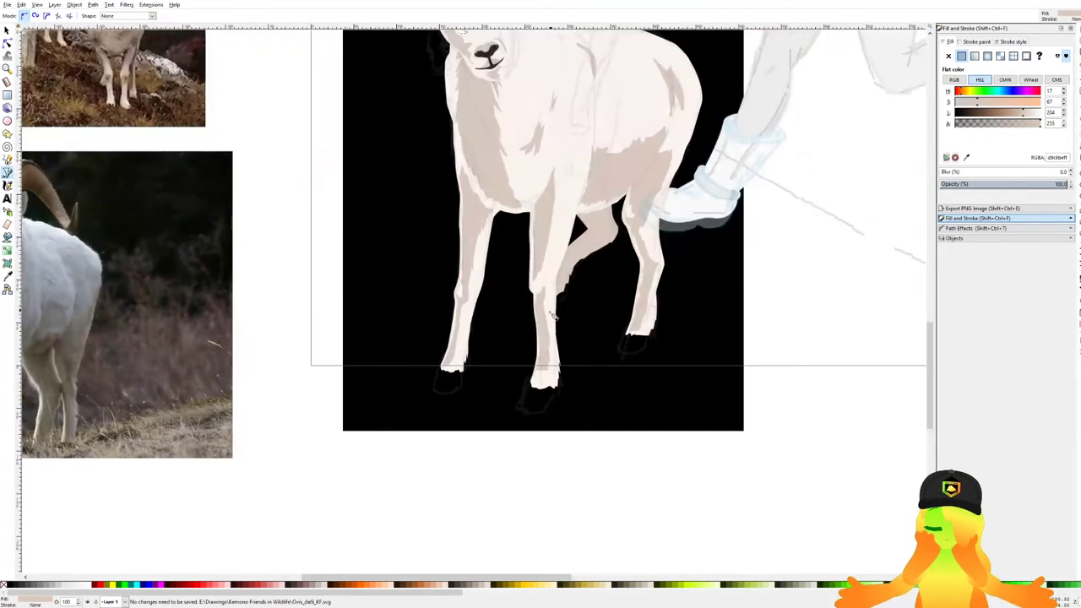
scroll(548, 320, "down", 6)
scroll(557, 295, "up", 8)
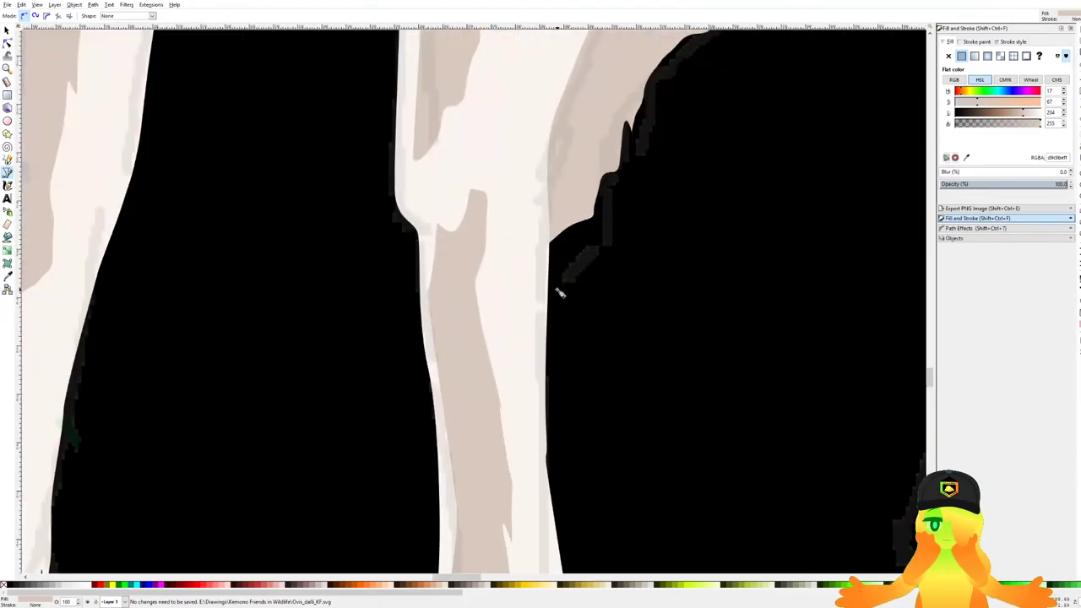
Draw a four-node closed hoof shape at the lower end of the far hind leg, overlapping the front leg.
scroll(574, 228, "up", 2)
left_click(590, 174)
left_click(564, 303)
left_click(481, 359)
left_click(591, 175)
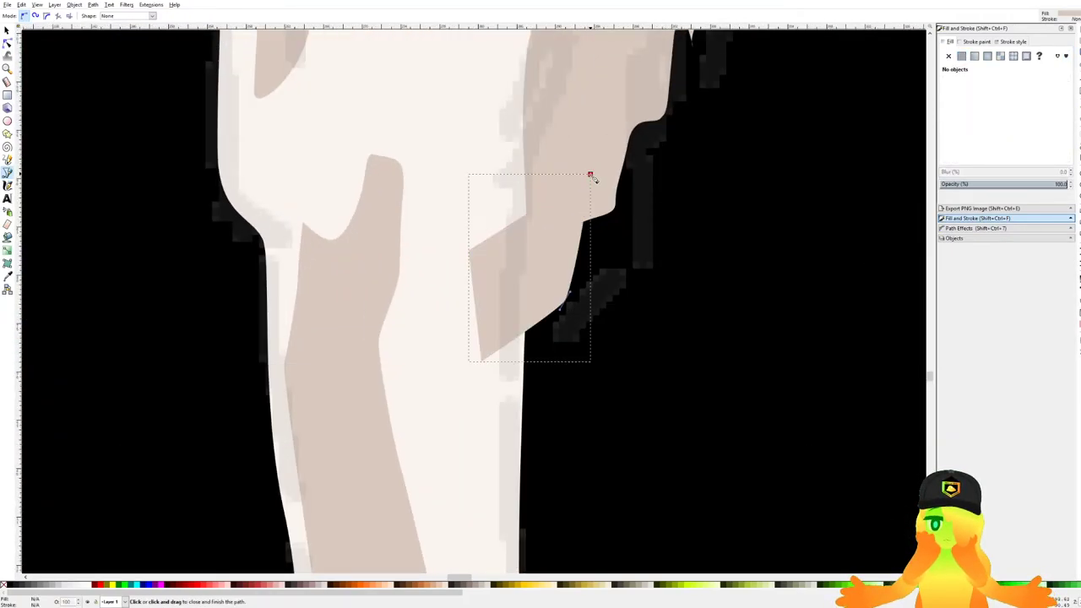
scroll(591, 174, "down", 1)
Fill the far hind hoof with grey-brown at saturation 14 and lightness 140, shift it slightly beneath the legs, and save the drawing.
left_click(960, 101)
left_click_drag(1026, 113, 1002, 116)
key("Page_Down")
left_click(6, 31)
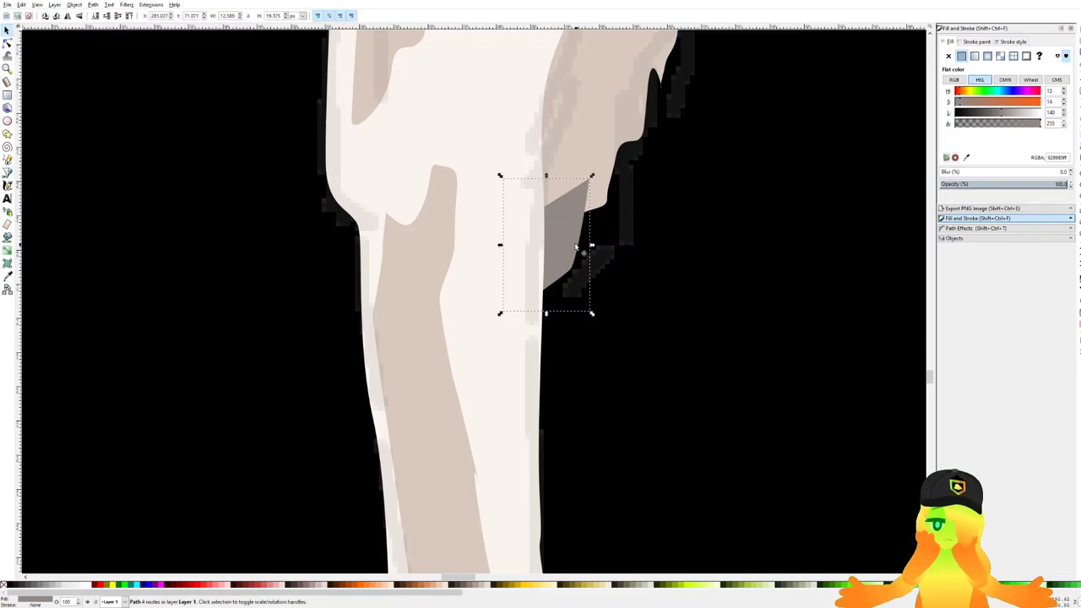
left_click_drag(565, 235, 578, 243)
key("Page_Down")
scroll(558, 204, "down", 8)
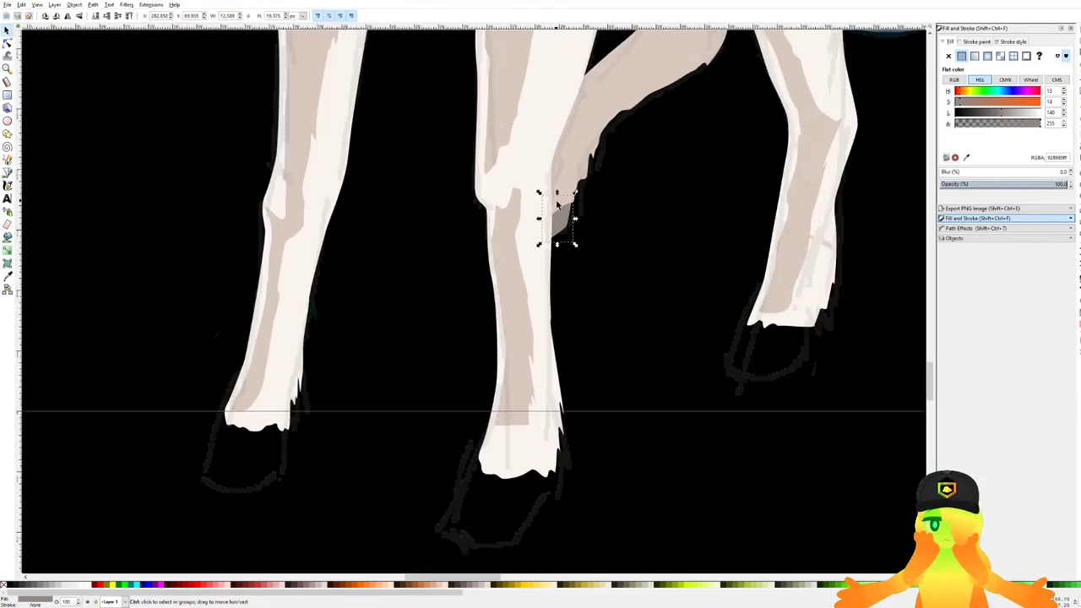
left_click(633, 376)
key("ctrl+s")
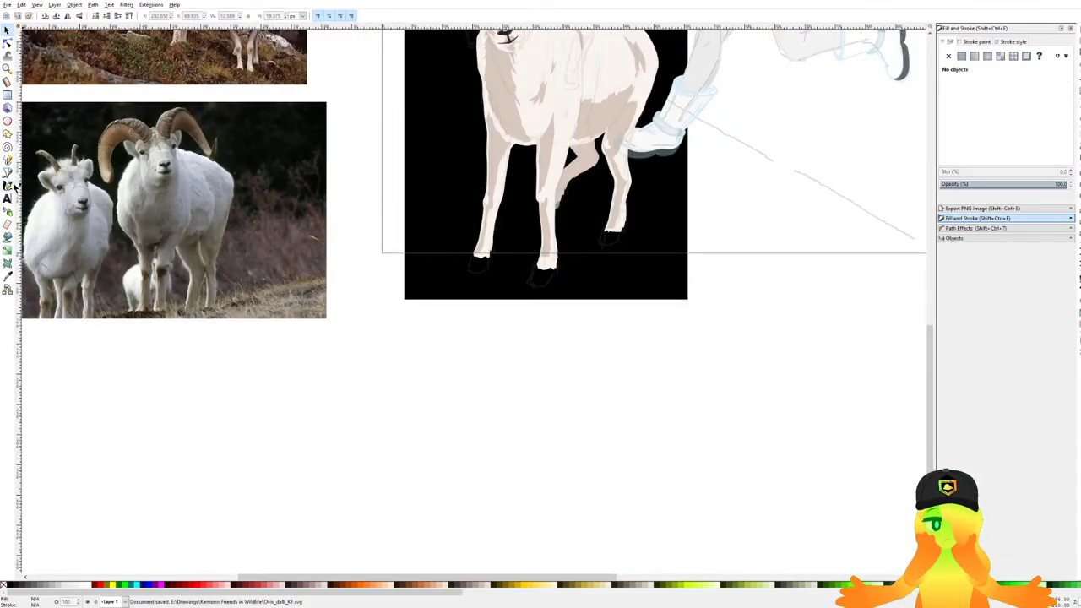
left_click(8, 173)
scroll(633, 238, "up", 6)
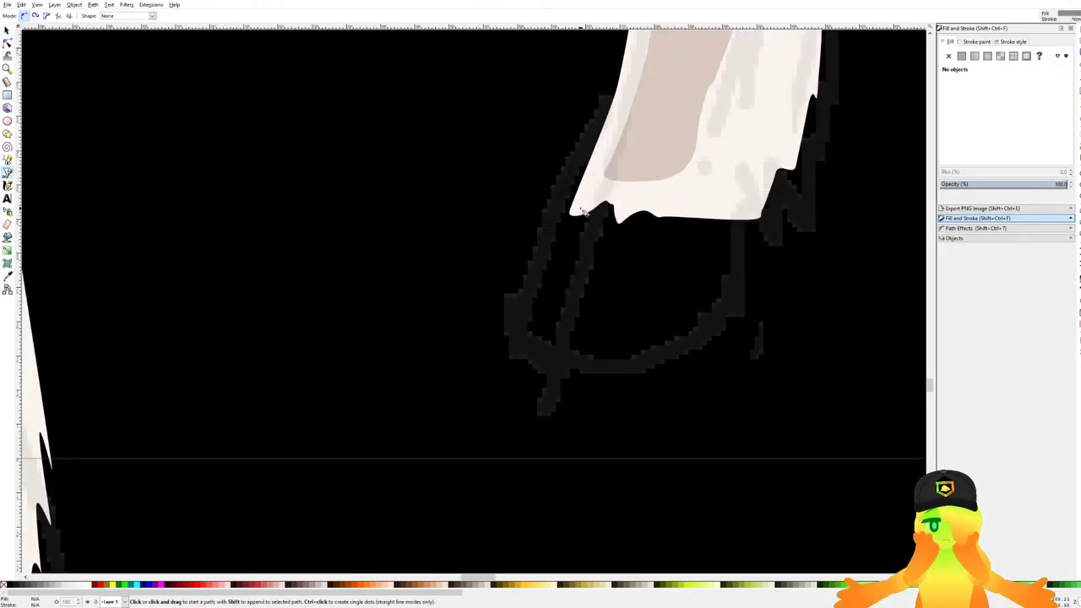
left_click(602, 158)
double_click(504, 347)
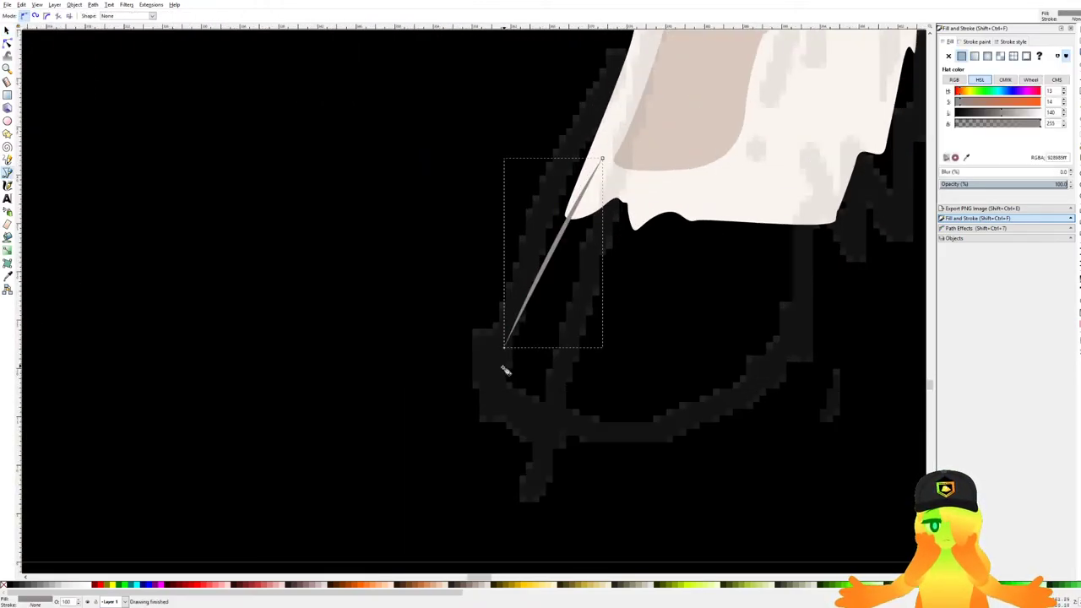
key("ctrl+z")
Trace the near hind hoof as a closed shape with a notched lower edge, overlapping the fur at the top.
left_click(602, 152)
left_click(521, 277)
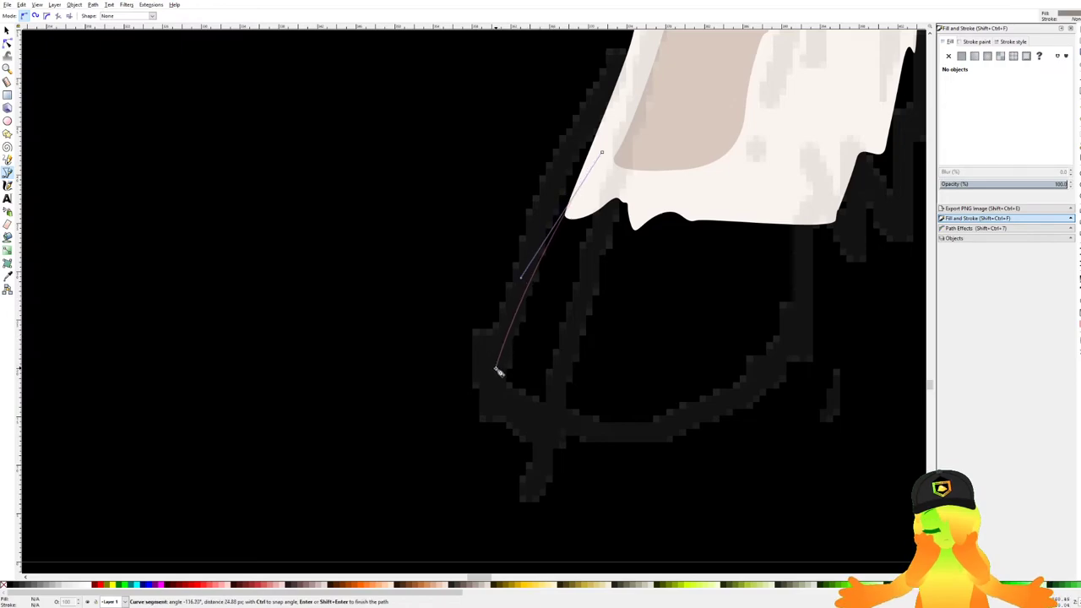
left_click(496, 389)
left_click_drag(603, 443, 663, 431)
key("BackSpace")
key("BackSpace")
left_click(561, 400)
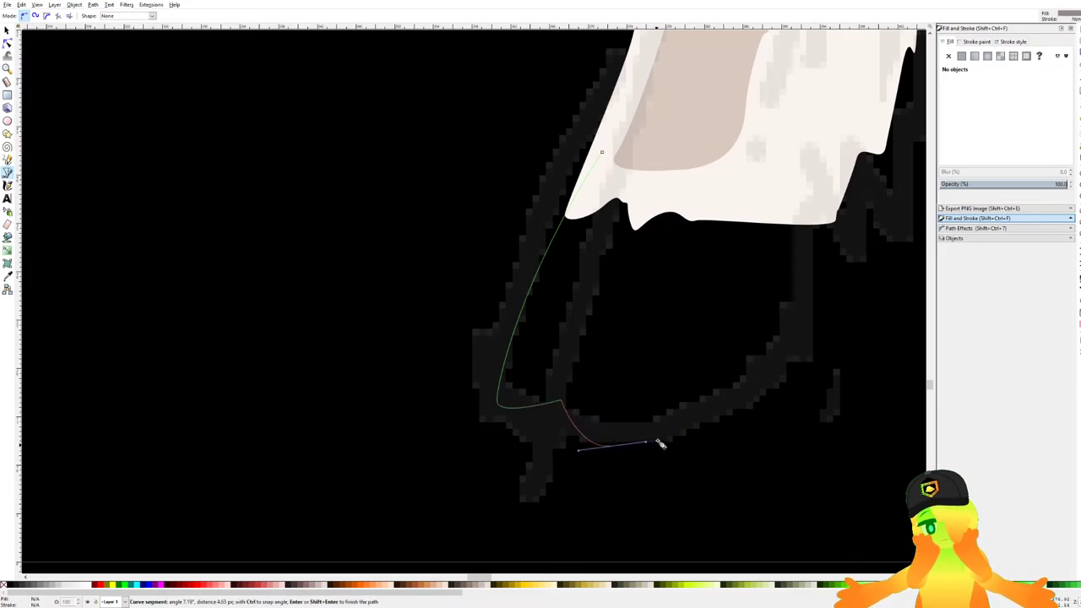
left_click_drag(767, 400, 808, 351)
left_click(830, 213)
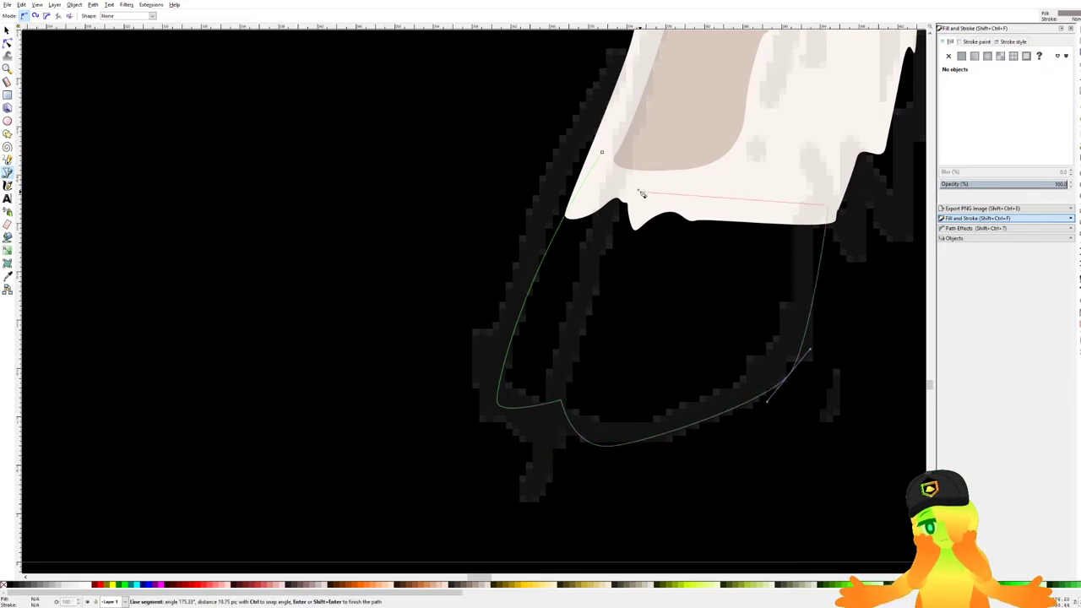
left_click(602, 151)
Save the drawing and lower the grey hoof shape beneath the near hind leg's fur.
key("ctrl+s")
key("Page_Down")
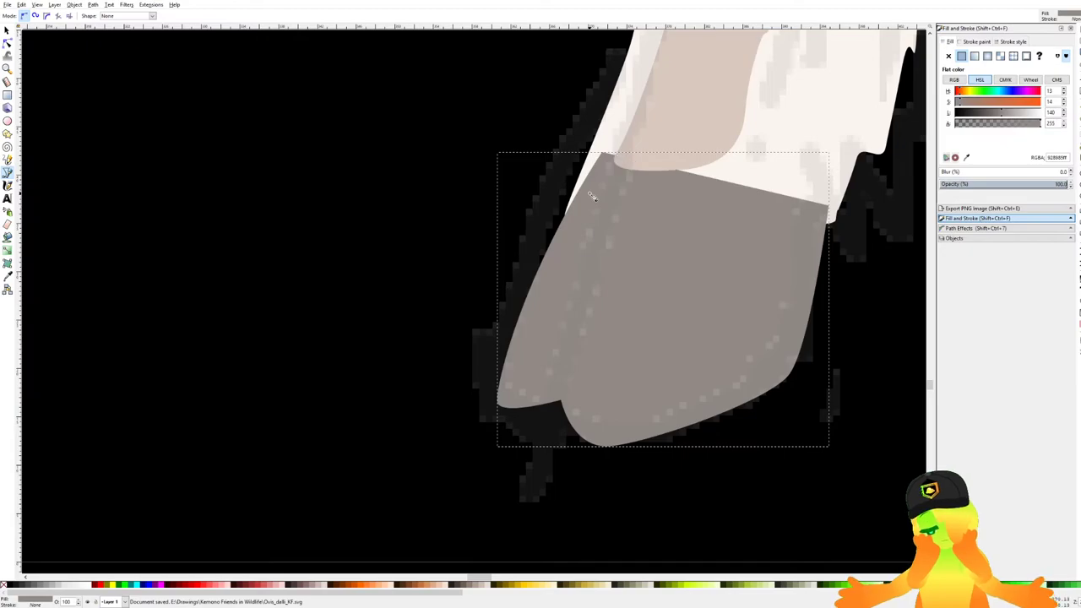
key("Page_Down")
scroll(558, 185, "down", 8)
left_click_drag(621, 146, 613, 210)
scroll(612, 209, "down", 4)
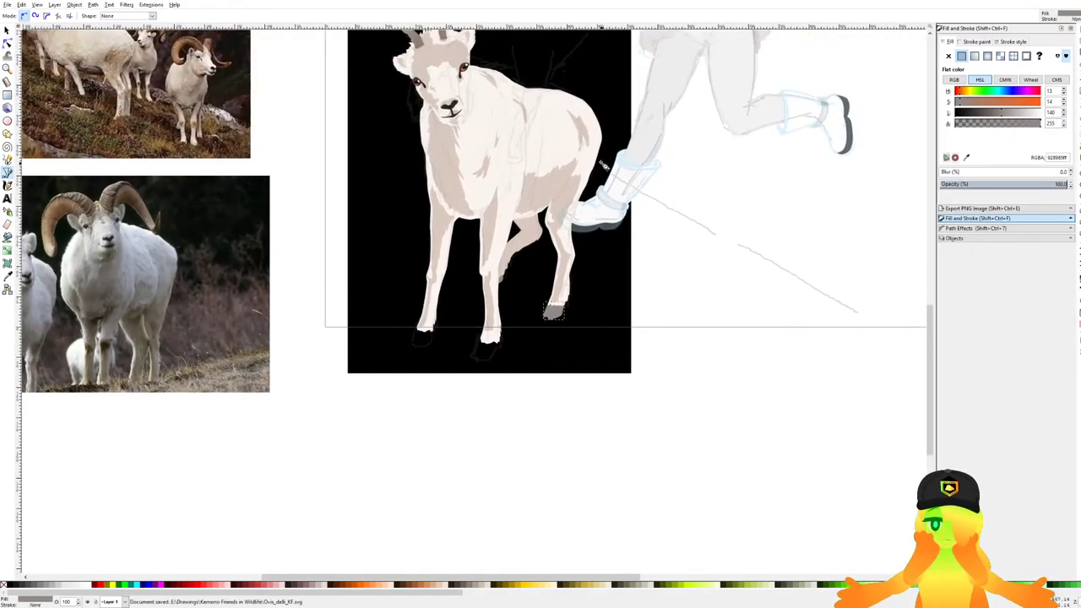
scroll(584, 196, "up", 6)
scroll(582, 195, "down", 4)
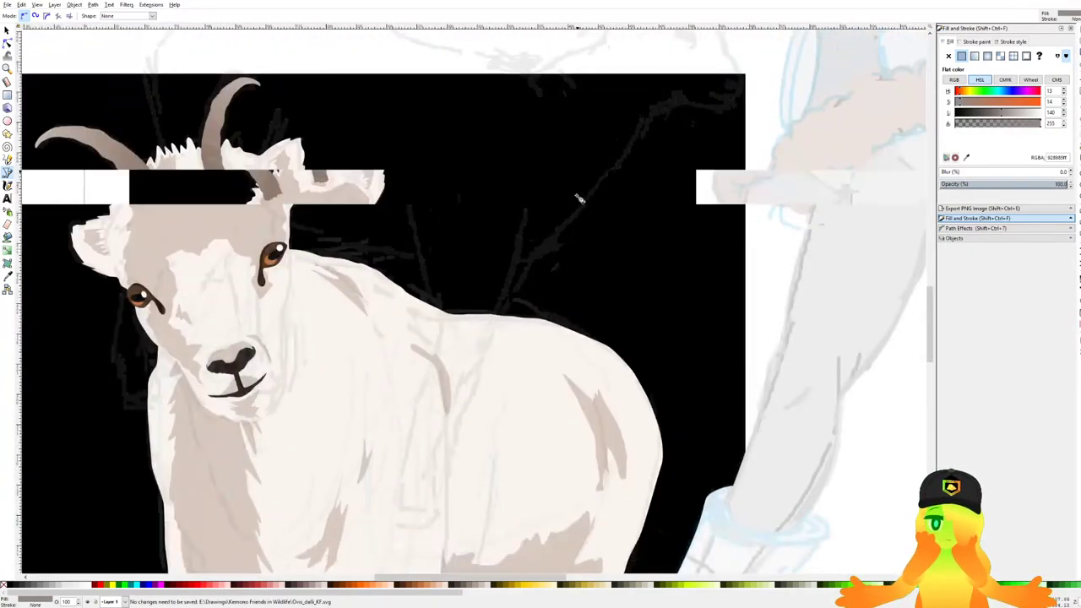
scroll(539, 245, "up", 1)
scroll(531, 229, "up", 1)
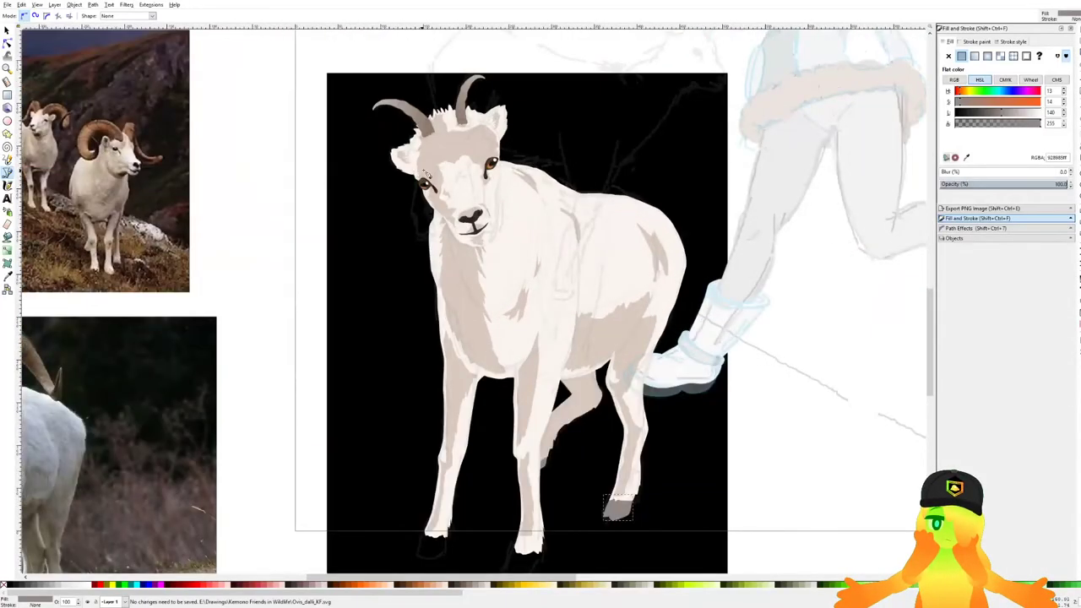
Select all the vector shapes that make up the front sheep and group them.
scroll(540, 194, "down", 2)
key("s")
left_click_drag(554, 138, 560, 61)
left_click_drag(586, 401, 415, 92)
scroll(470, 239, "up", 1)
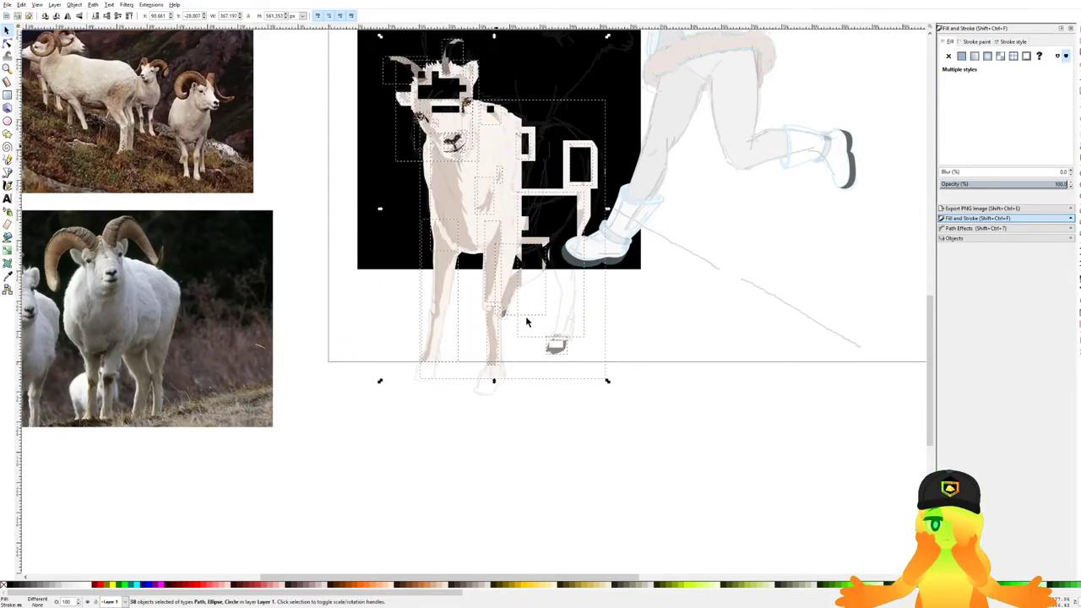
key("ctrl+g")
scroll(525, 316, "down", 2)
key("Escape")
Select all the shapes of the running sheep-girl character and group them.
scroll(591, 127, "up", 1)
mouse_move(536, 59)
left_mouse_down()
mouse_move(755, 306)
mouse_move(762, 350)
left_mouse_up()
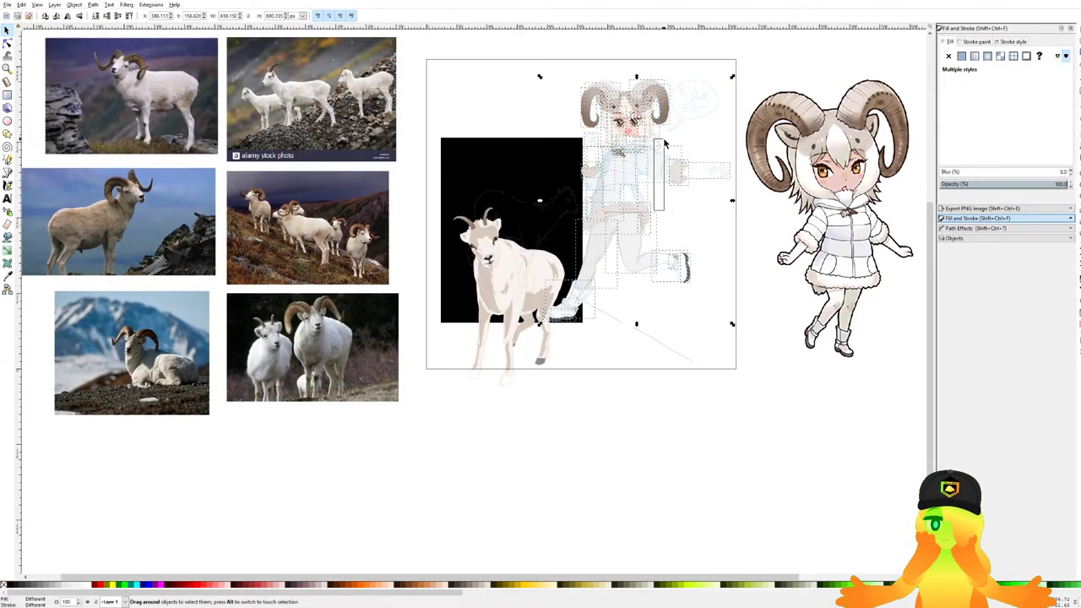
left_click_drag(619, 179, 461, 183)
key("ctrl+z")
scroll(611, 170, "up", 1)
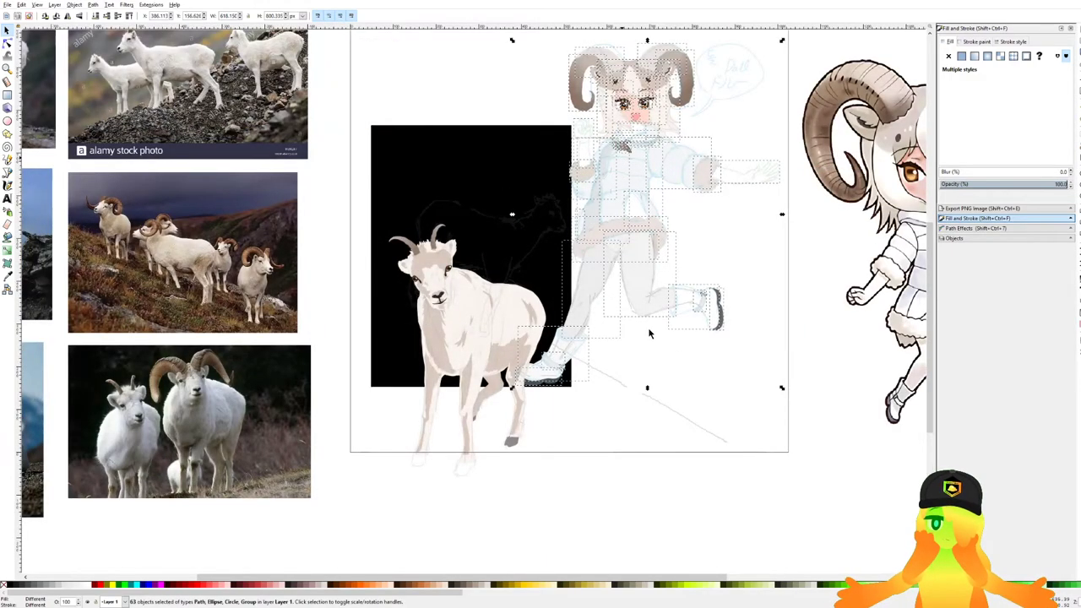
left_click(963, 239)
key("ctrl+g")
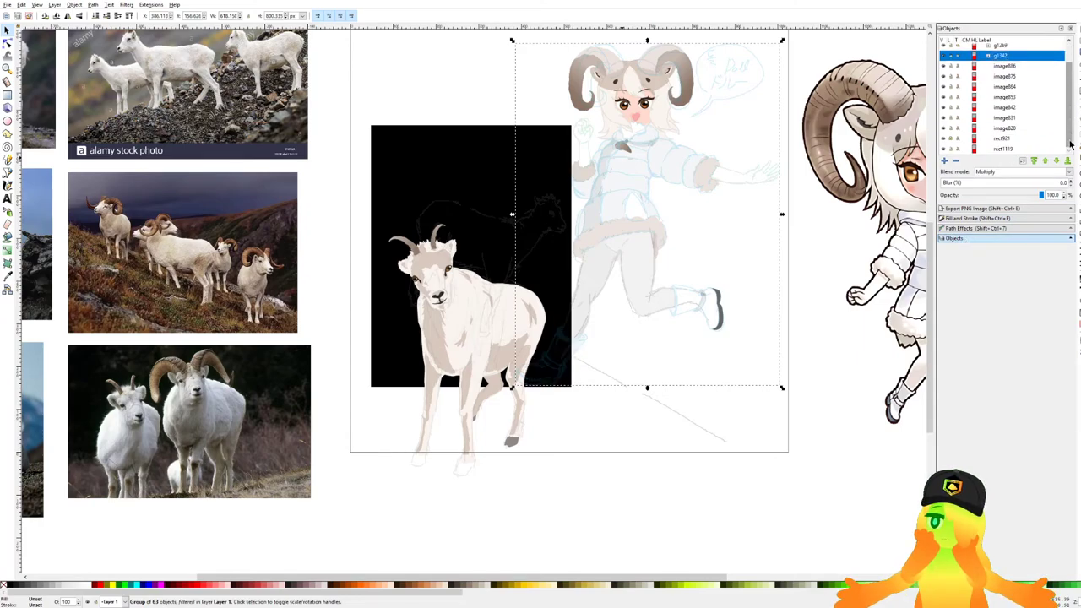
Show the hidden blue gradient background rectangle and lower it beneath the black rectangle.
left_click(943, 139)
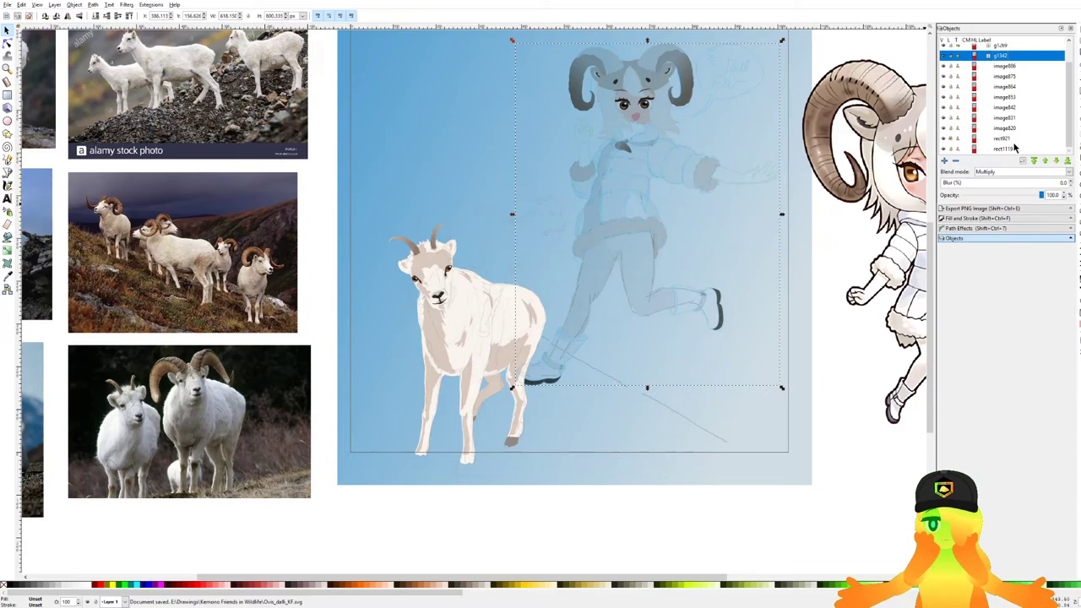
left_click(1013, 149)
key("Escape")
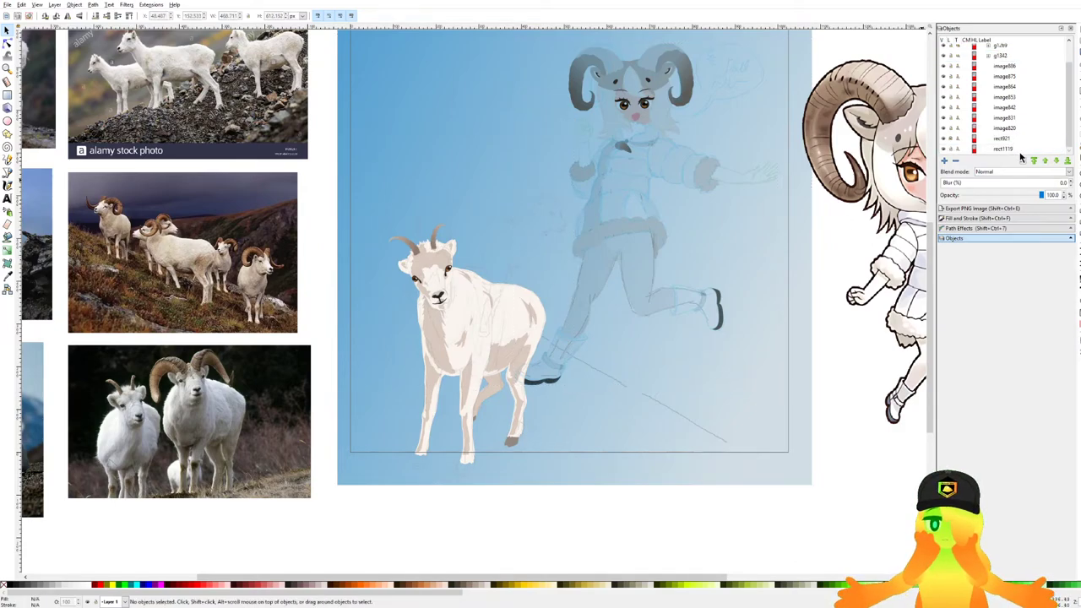
left_click(1020, 150)
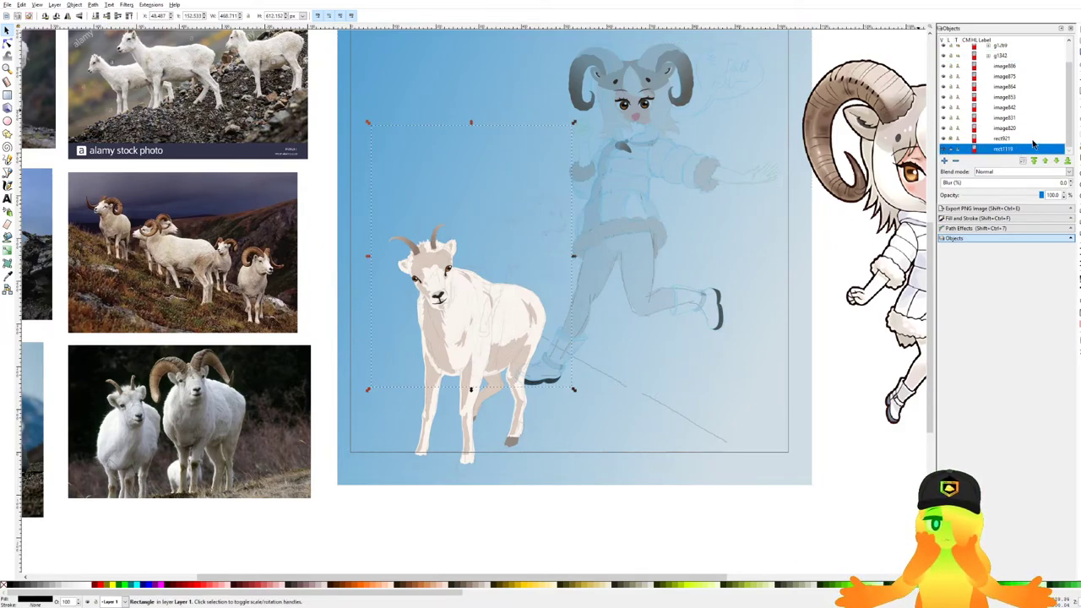
left_click(1031, 140)
left_click(94, 16)
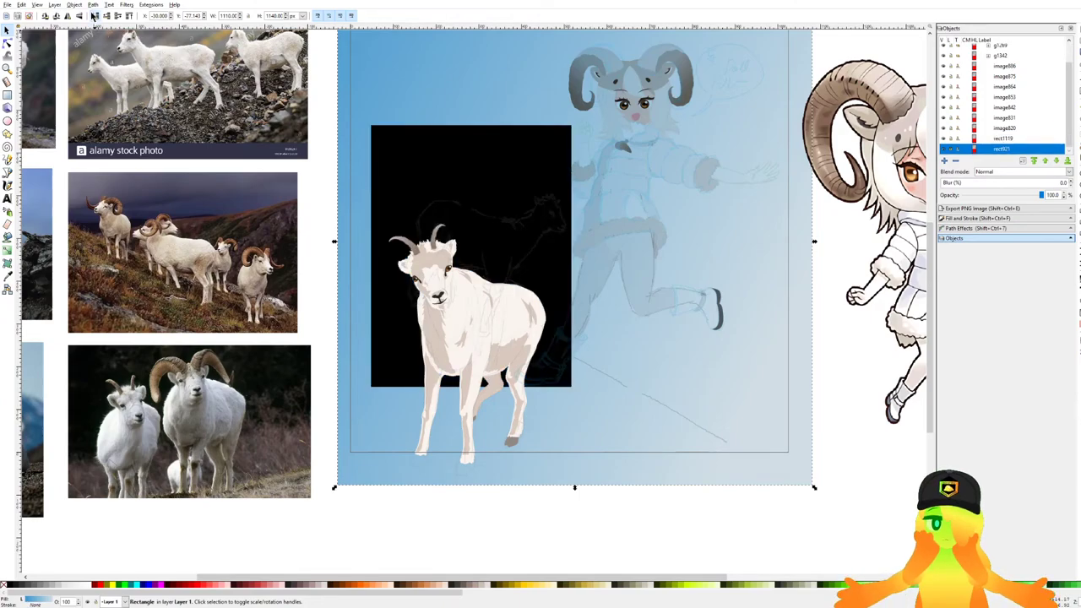
left_click(1000, 141)
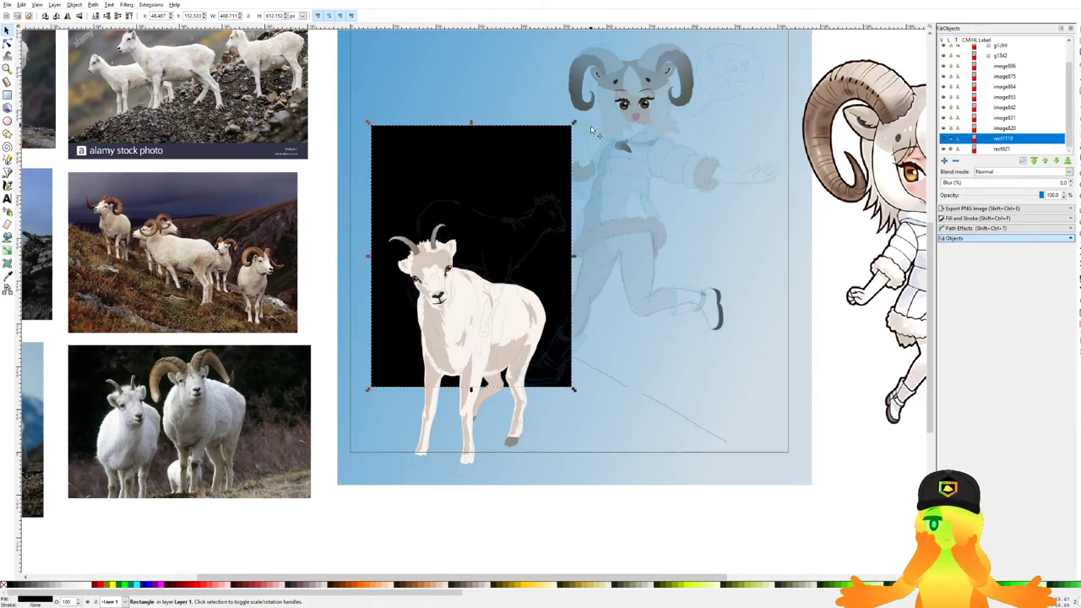
Set the sheep-girl character group's blend mode to Normal.
scroll(592, 128, "down", 2)
left_click(626, 144)
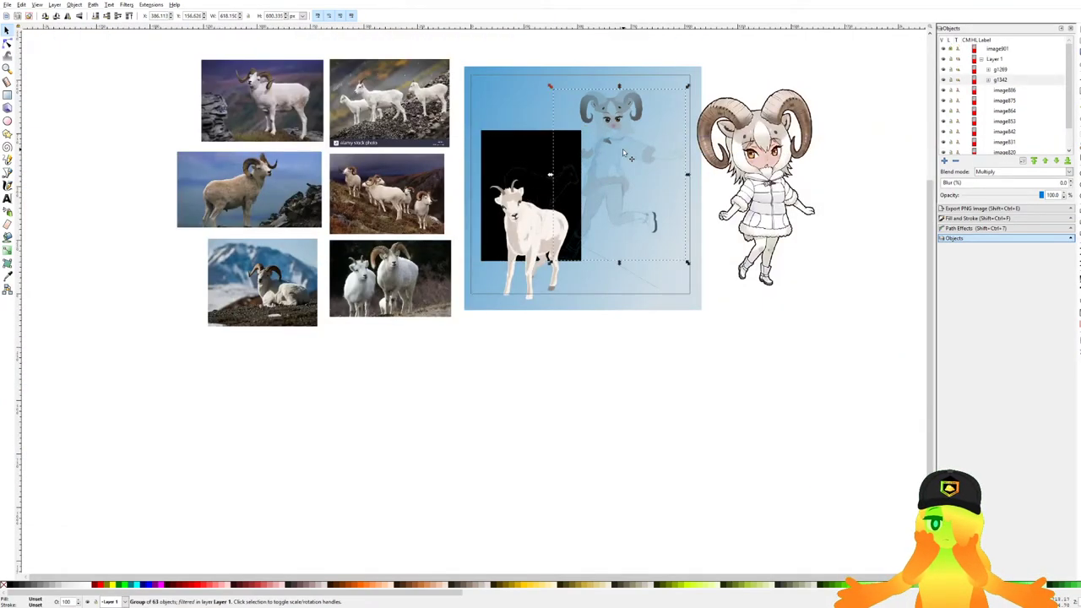
scroll(625, 153, "up", 1)
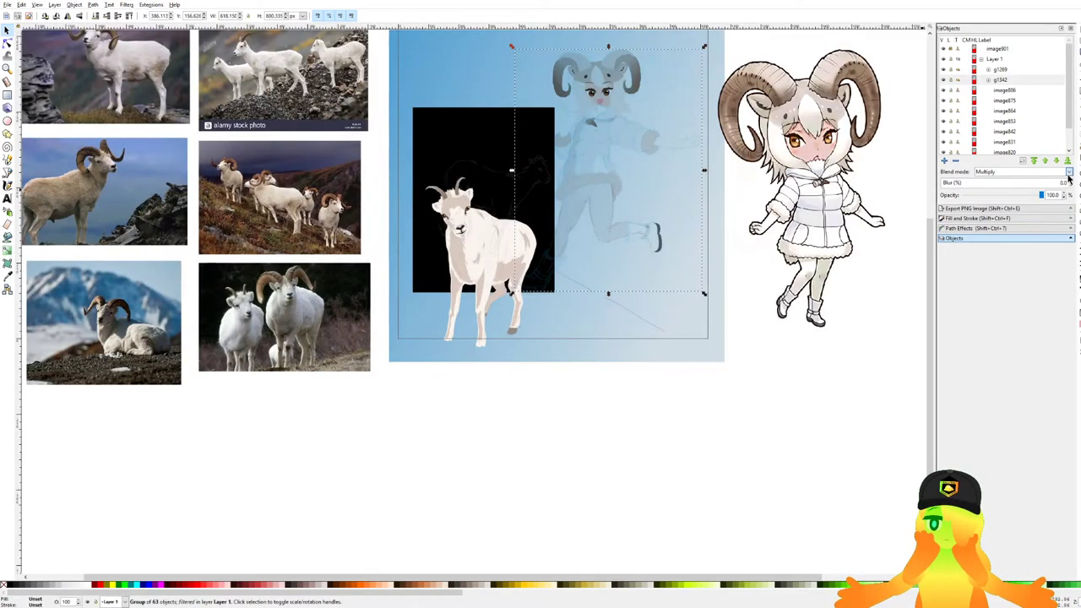
left_click(1047, 185)
scroll(606, 185, "up", 2)
left_click_drag(574, 199, 685, 258)
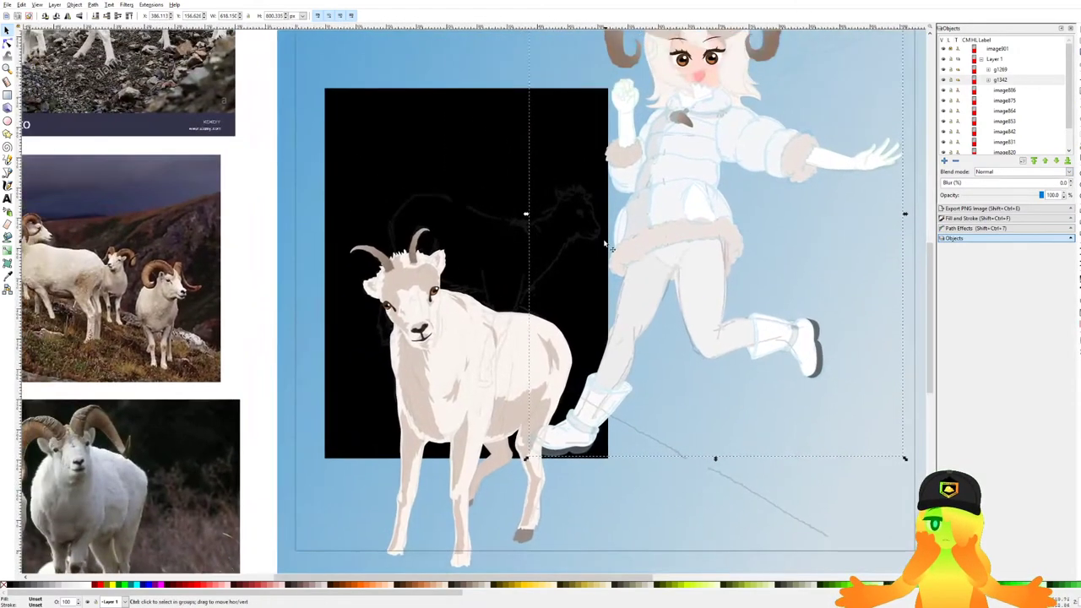
left_click(578, 224)
scroll(646, 346, "down", 2)
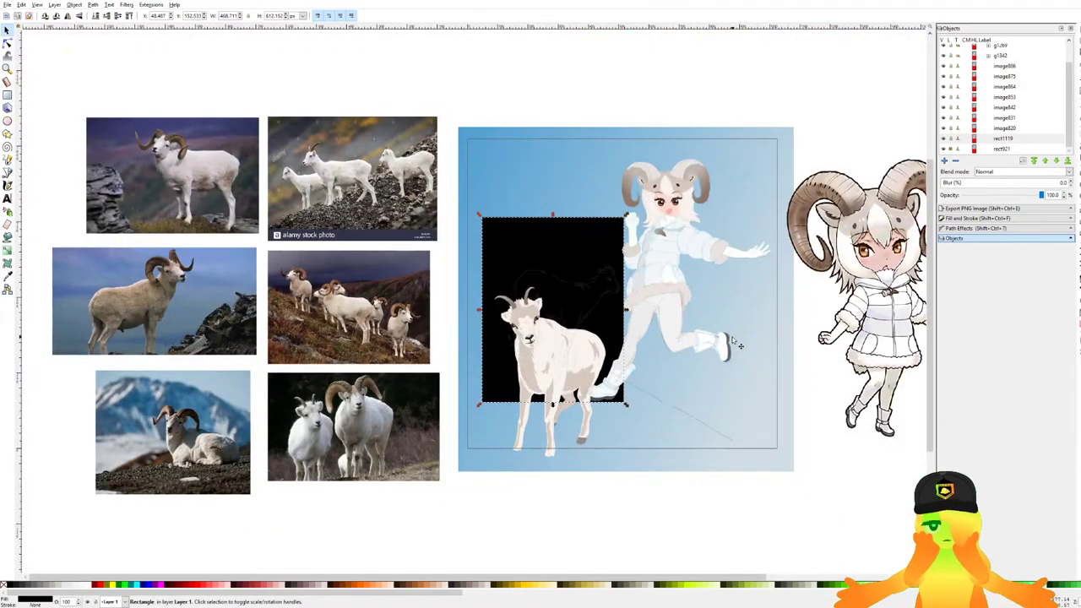
key("Escape")
left_click_drag(584, 256, 650, 254)
key("ctrl+z")
Start a path for the second sketched sheep behind the first, tracing from the front leg up the chest and throat.
scroll(694, 362, "up", 1)
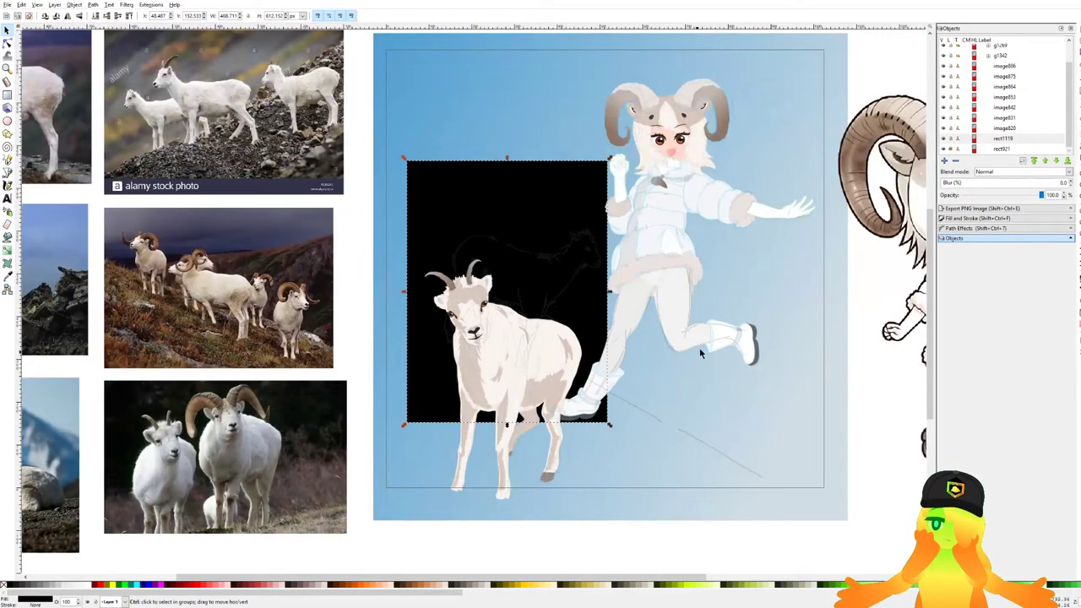
left_click_drag(694, 355, 688, 310)
scroll(566, 233, "up", 1)
key("ctrl+s")
key("b")
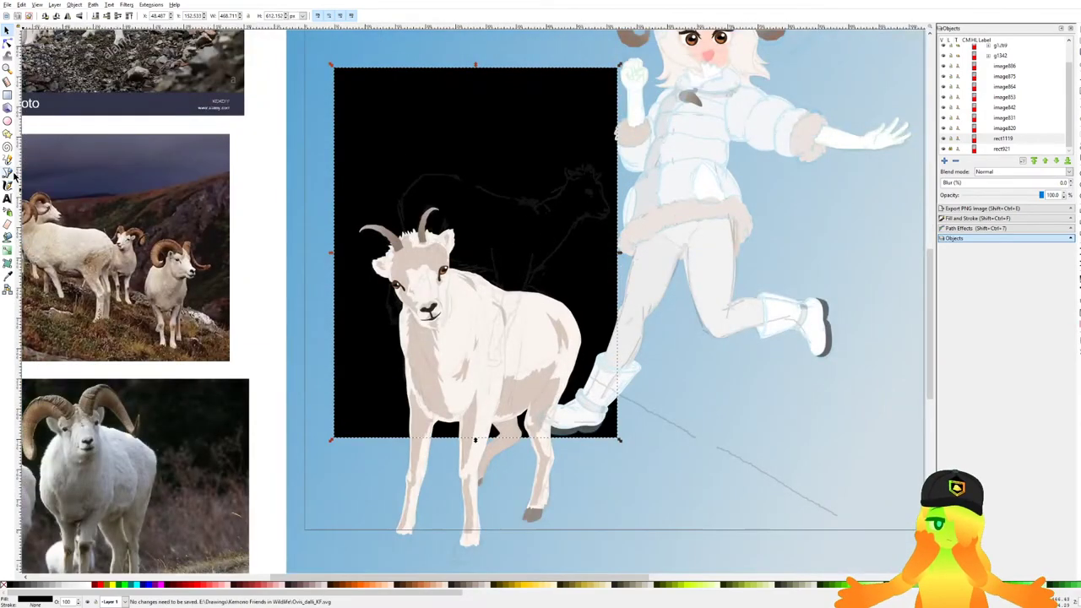
scroll(413, 306, "up", 4)
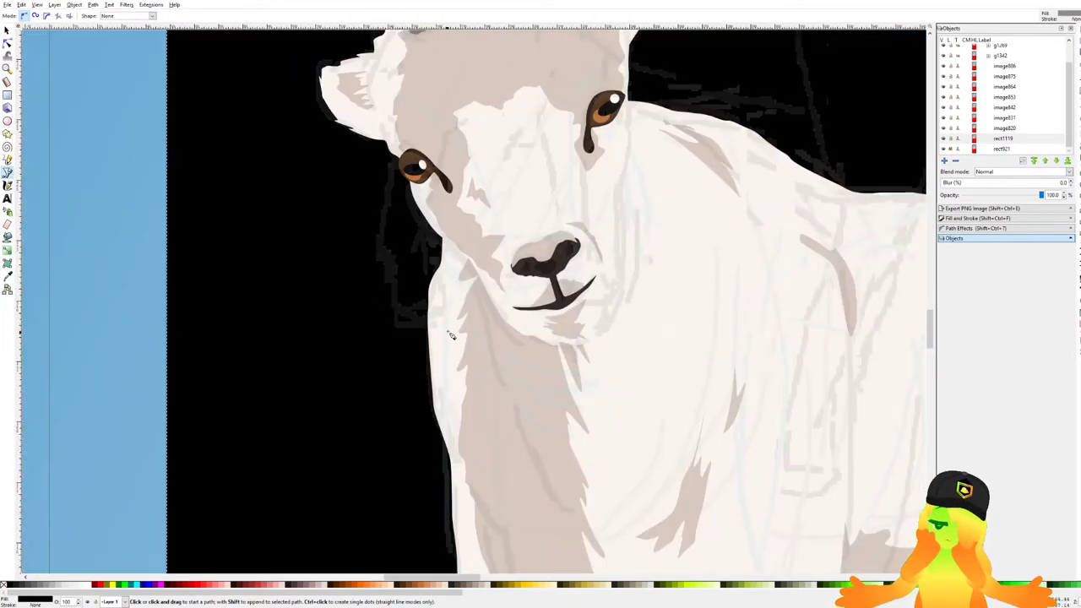
scroll(478, 312, "down", 2)
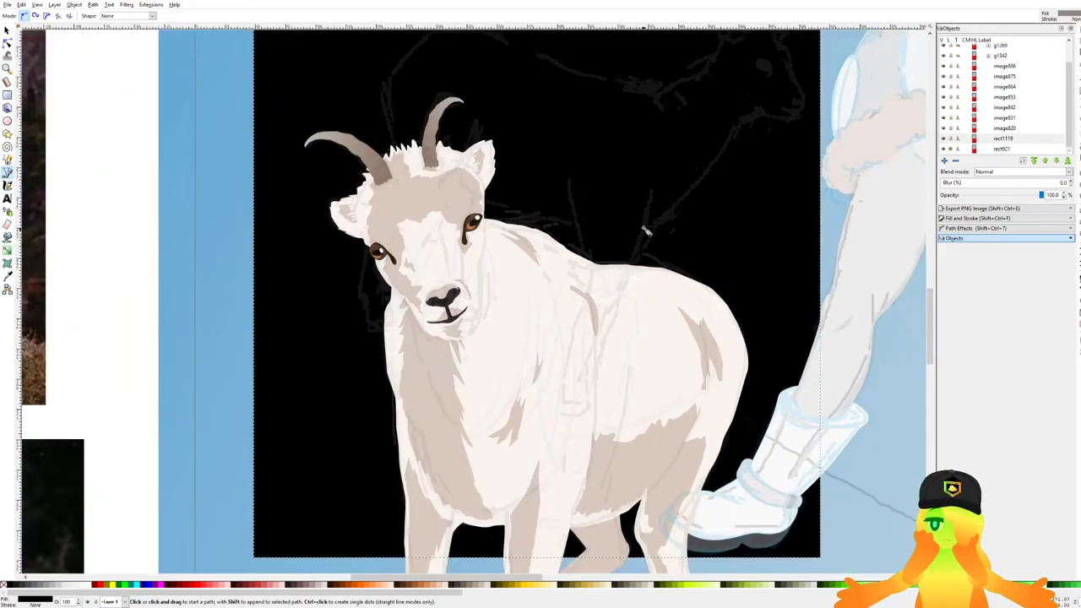
scroll(645, 236, "up", 2)
left_click(579, 396)
left_click(663, 234)
left_click_drag(673, 224, 556, 433)
left_click(607, 401)
left_click(623, 378)
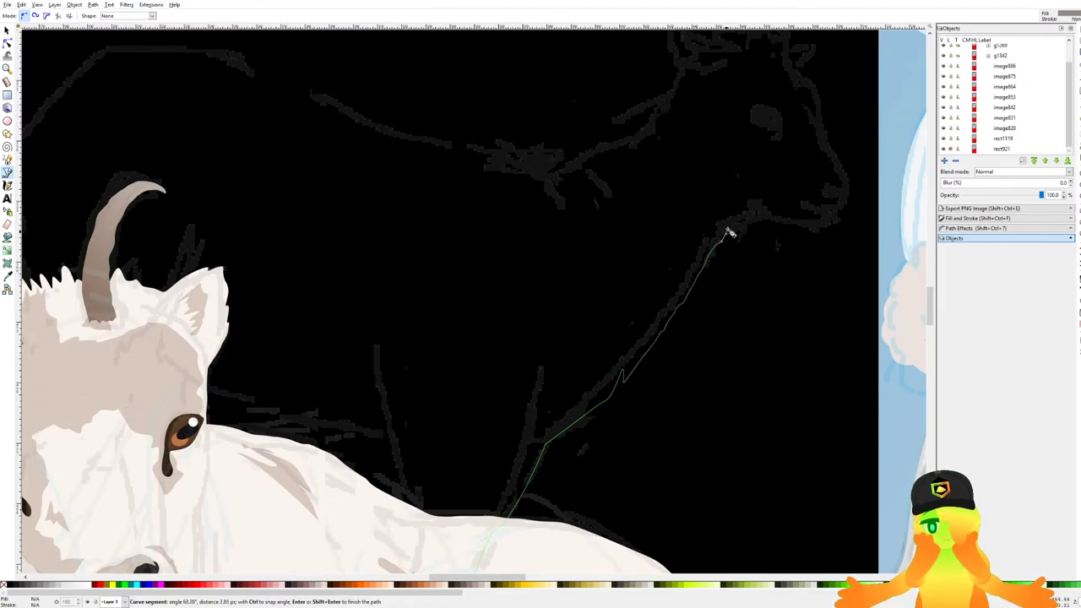
Continue the second sheep's outline under the jaw, around the muzzle and up the face to the forehead.
left_click_drag(784, 219, 724, 254)
scroll(726, 253, "up", 2)
left_click(737, 256)
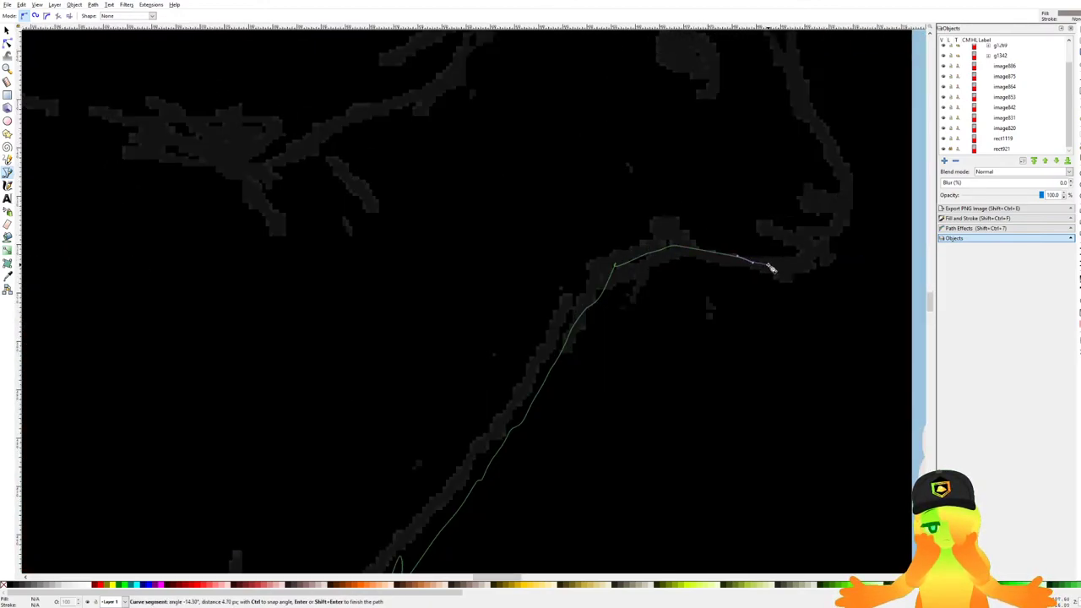
scroll(851, 197, "up", 3)
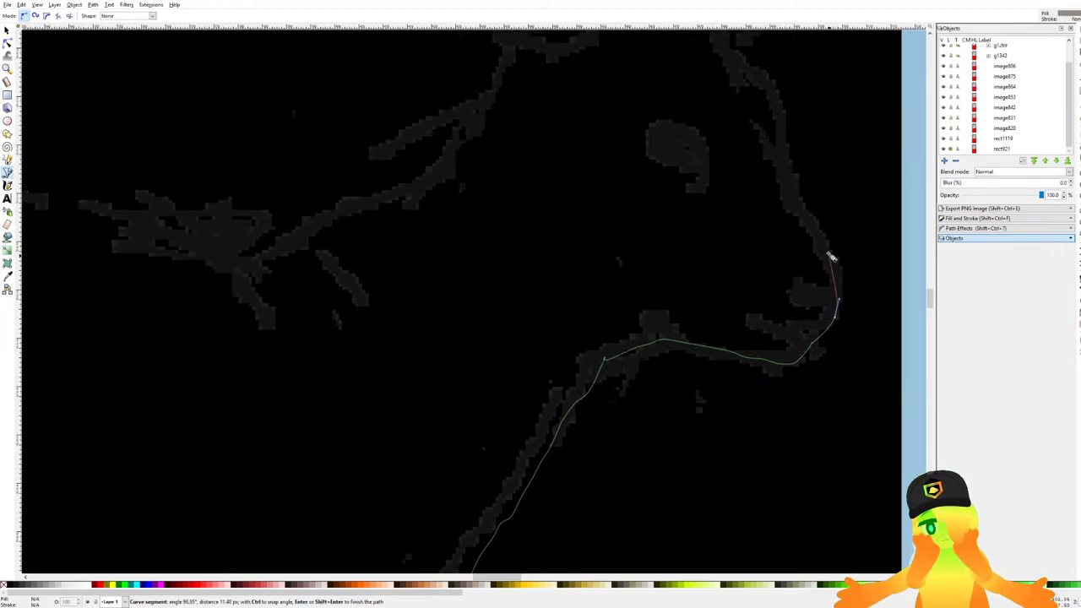
scroll(806, 227, "up", 2)
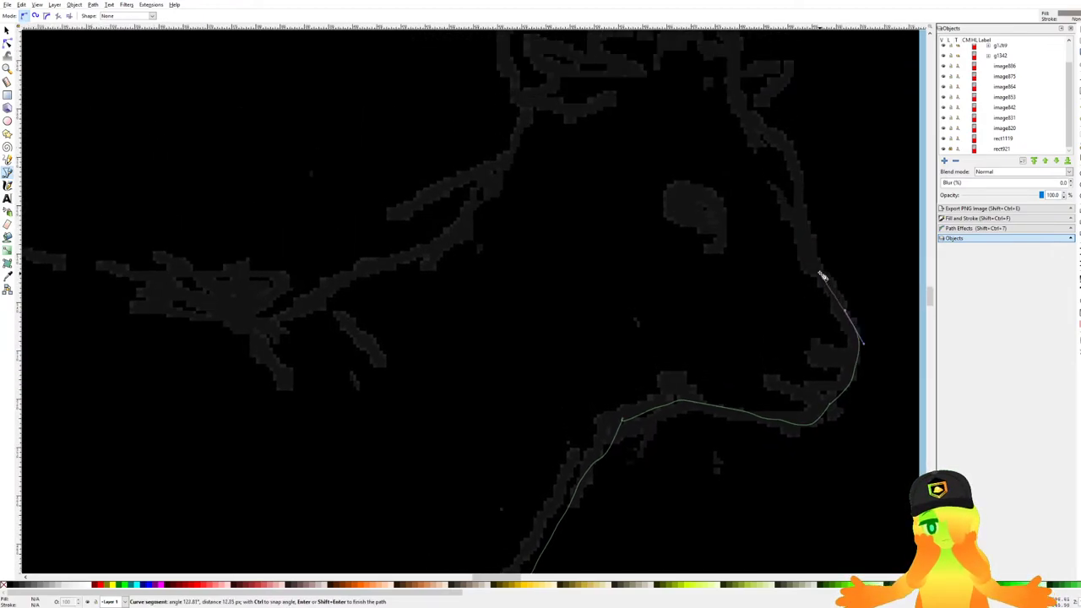
left_click(799, 185)
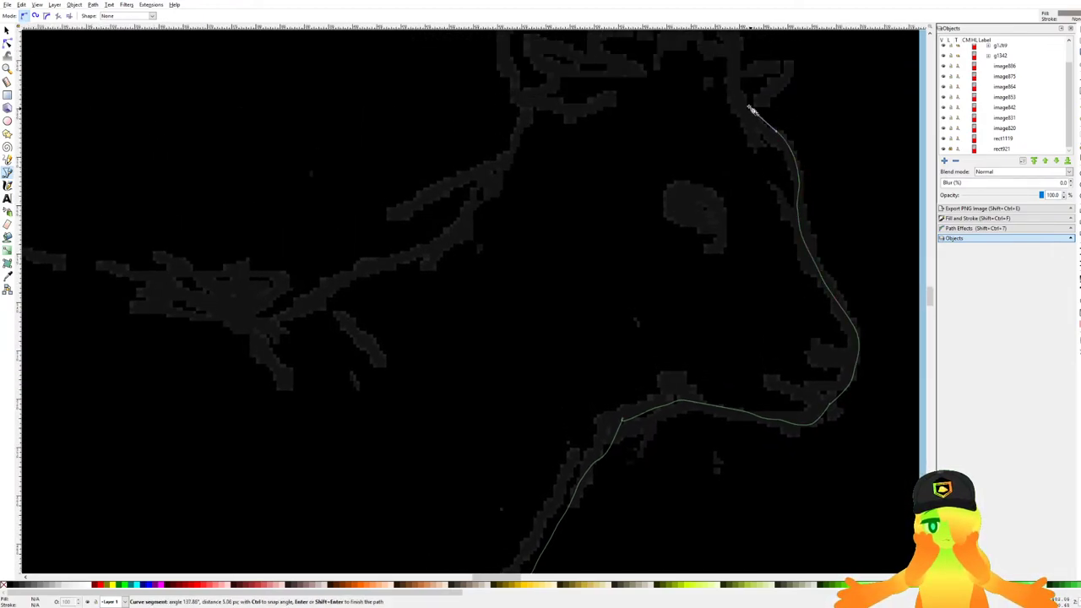
Trace the far ear, the tufted top of the head and the near ear of the second sheep.
left_click_drag(750, 108, 787, 197)
left_click_drag(779, 188, 777, 183)
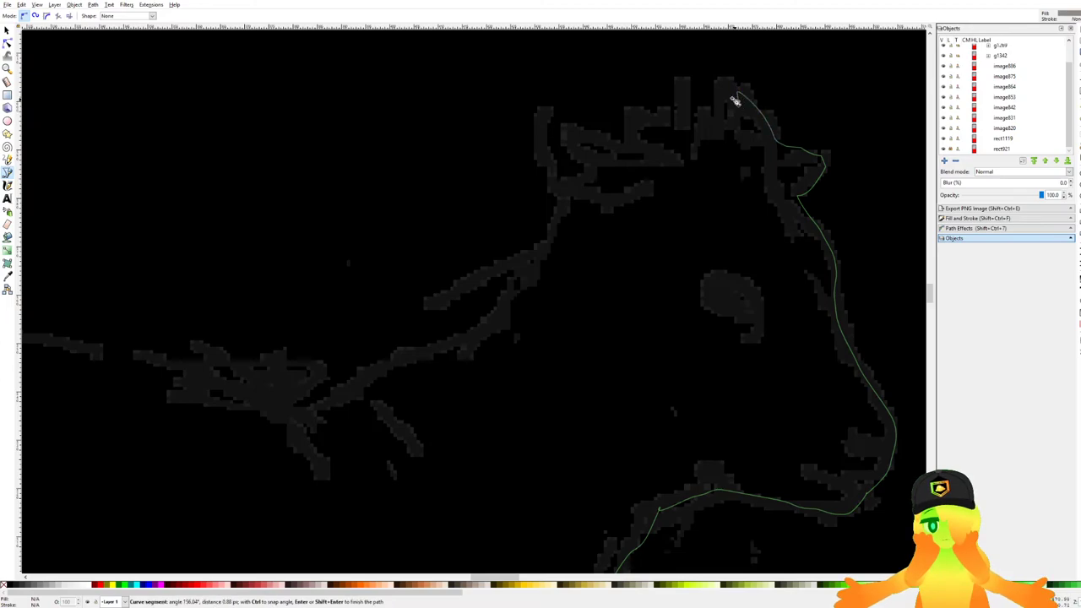
left_click_drag(617, 130, 630, 154)
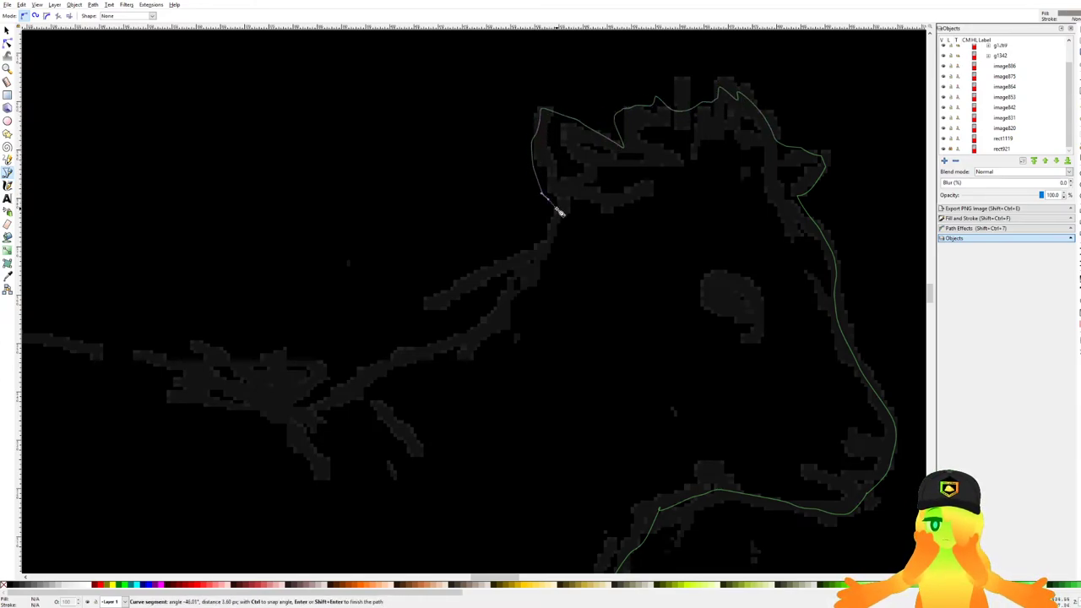
Extend the second sheep's outline down the back of the neck and along the dip of the back.
left_click_drag(556, 209, 787, 152)
left_click_drag(775, 190, 774, 193)
left_click_drag(742, 226, 720, 245)
mouse_move(629, 302)
left_mouse_down()
mouse_move(601, 312)
mouse_move(650, 242)
left_mouse_up()
scroll(549, 319, "down", 2)
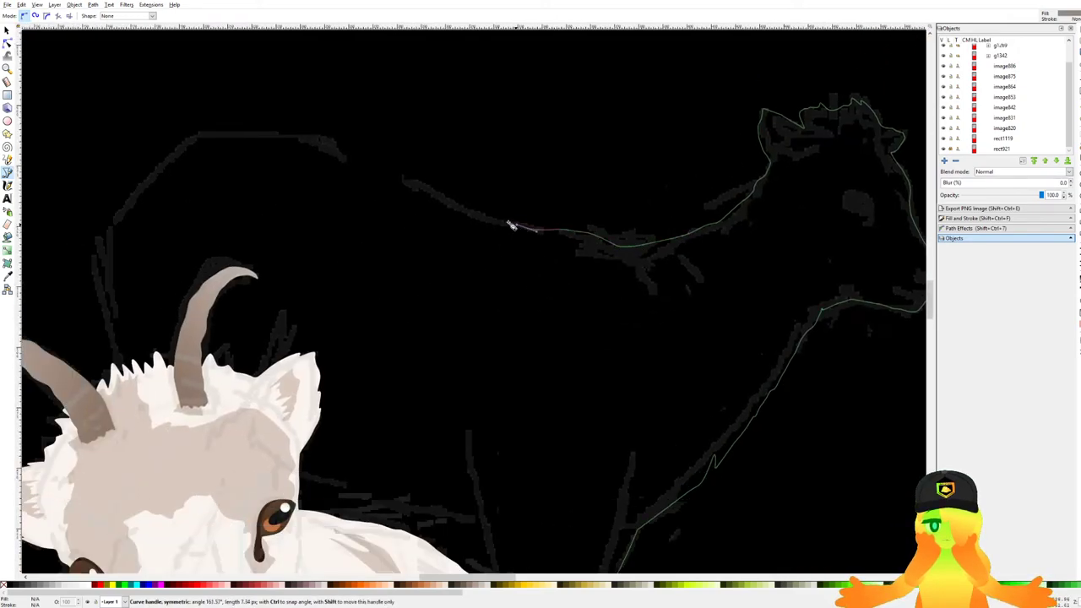
scroll(388, 180, "down", 8)
scroll(436, 206, "up", 8)
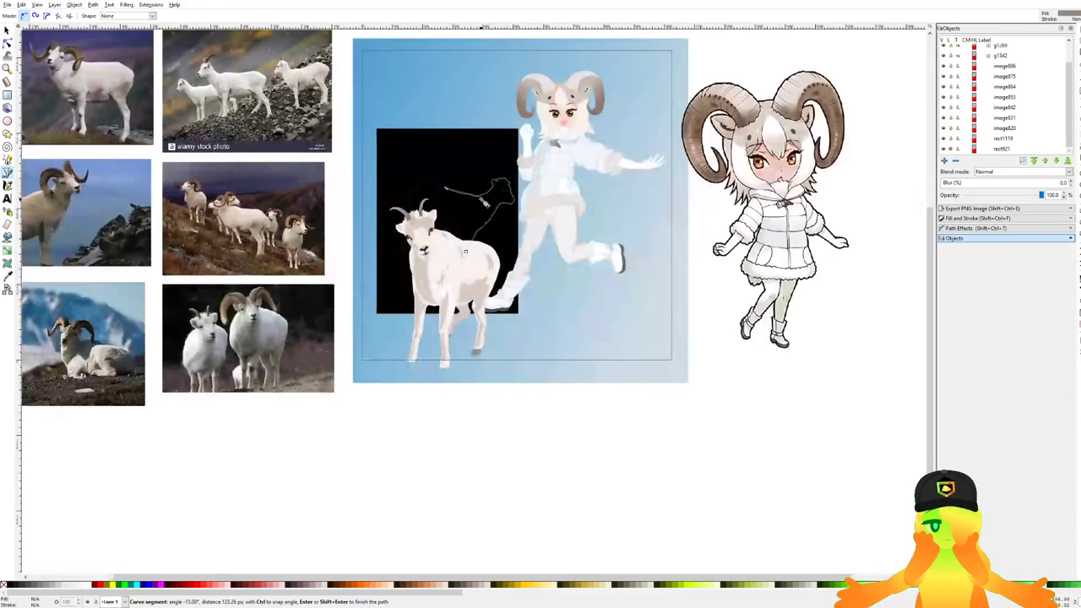
scroll(802, 348, "up", 6)
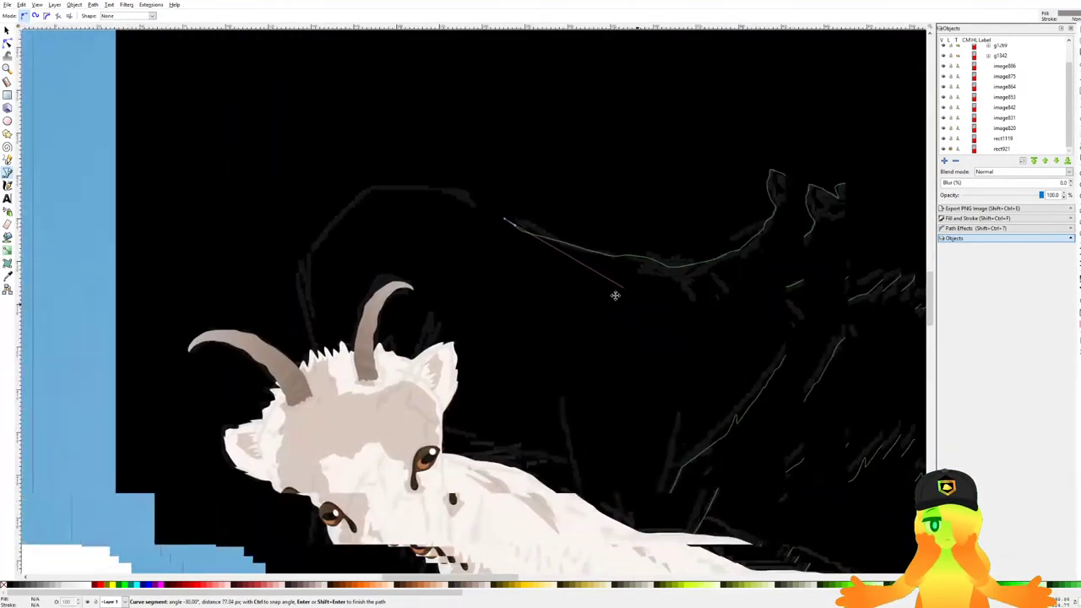
Trace the second sheep's rounded rump and the back edge of its thigh.
left_click(437, 179)
left_click_drag(437, 180, 429, 162)
left_click_drag(313, 152, 358, 152)
left_click_drag(305, 188, 295, 203)
left_click_drag(285, 224, 283, 248)
left_click_drag(256, 310, 256, 360)
scroll(287, 427, "down", 1)
Trace the second sheep's lower hind leg down to the foot and start back up its inner side.
left_click_drag(298, 411, 399, 170)
left_click_drag(374, 216, 380, 256)
left_click_drag(371, 331, 423, 154)
left_click_drag(377, 268, 379, 295)
left_click_drag(375, 339, 390, 401)
left_click(399, 390)
left_click(422, 394)
left_click_drag(420, 325, 423, 299)
Trace the second sheep's inner thigh, belly and front leg top, closing the body outline at its starting node.
scroll(449, 247, "down", 3)
scroll(453, 248, "up", 1)
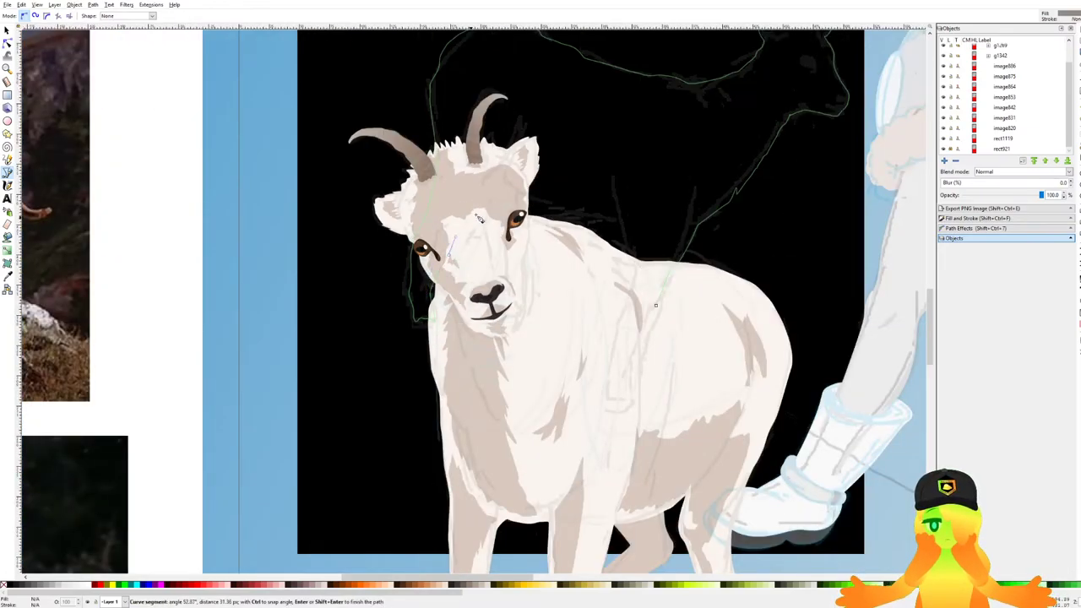
scroll(476, 221, "up", 3)
left_click_drag(662, 286, 771, 331)
left_click_drag(783, 419, 413, 314)
left_click(422, 340)
left_click(415, 382)
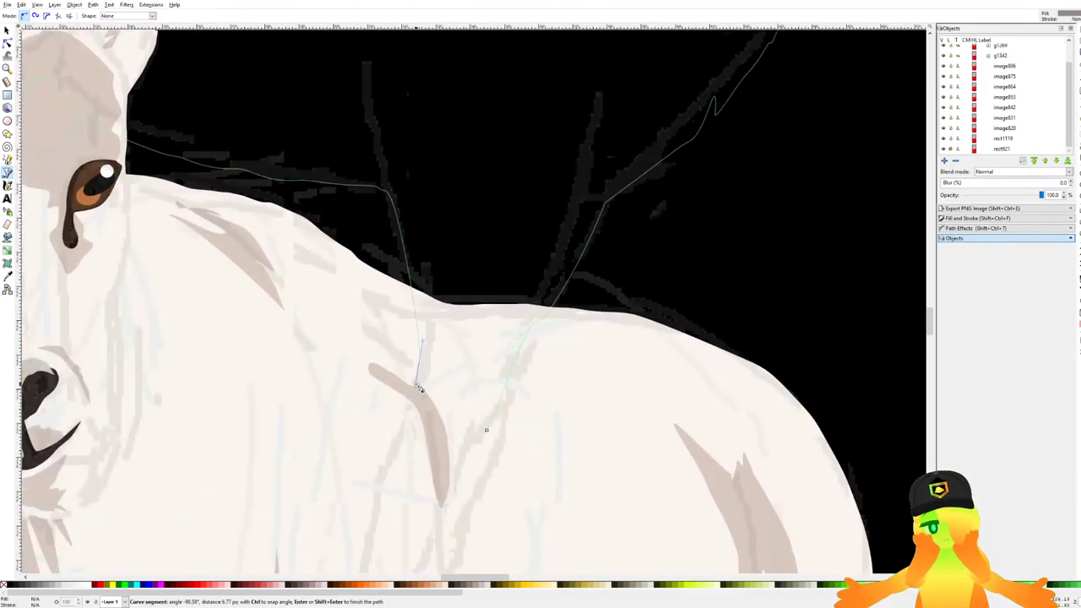
left_click(488, 432)
Fill the second sheep's body with the front sheep's cream fur colour, save, and lower it behind the front sheep but above the black rectangle.
scroll(488, 432, "down", 4)
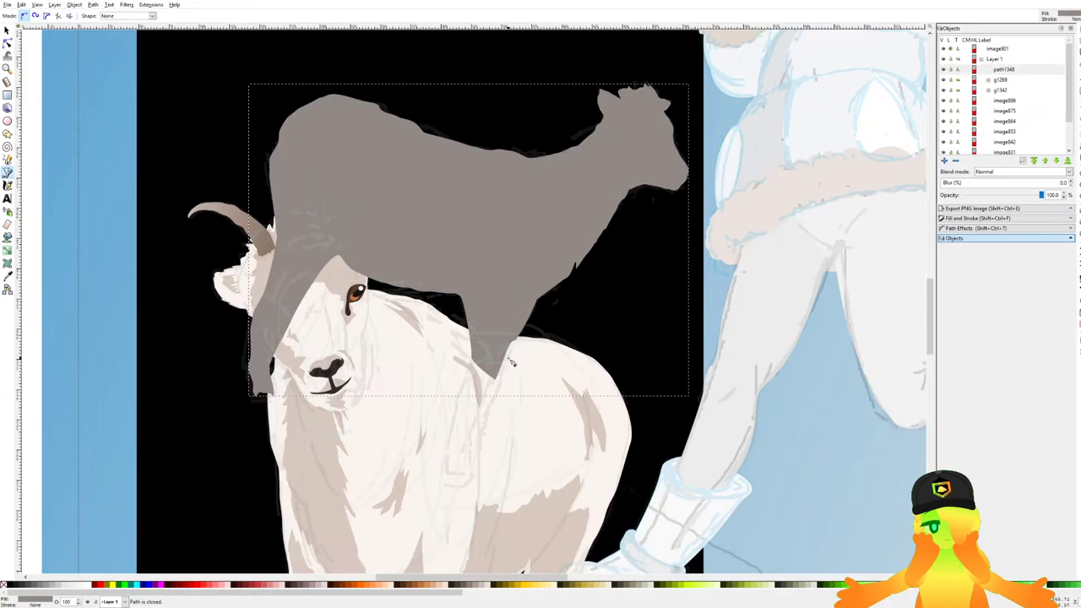
key("d")
left_click(541, 372)
key("ctrl+s")
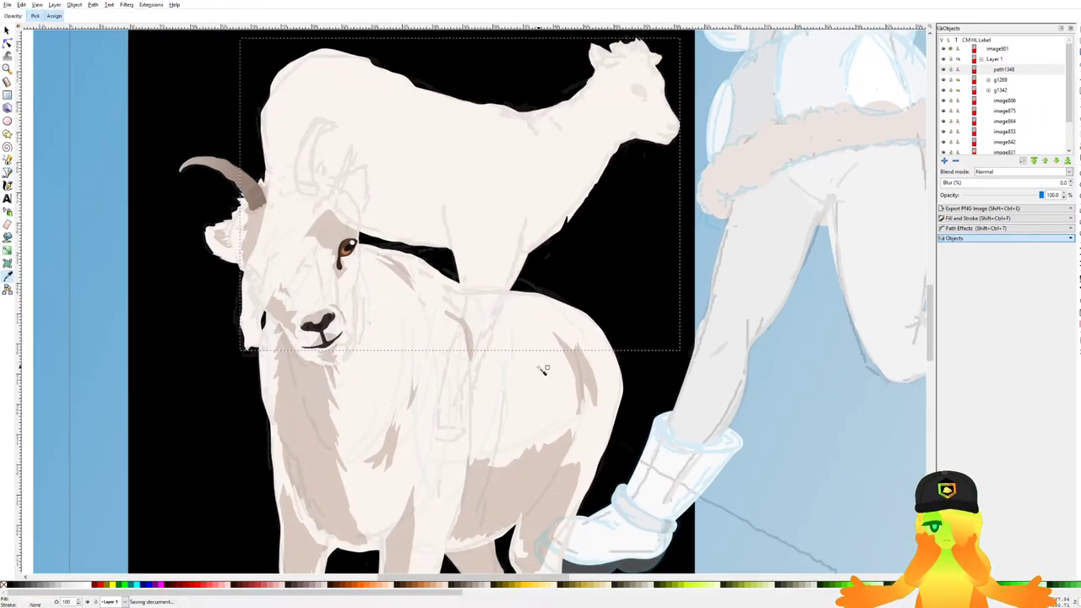
key("End")
key("Page_Up")
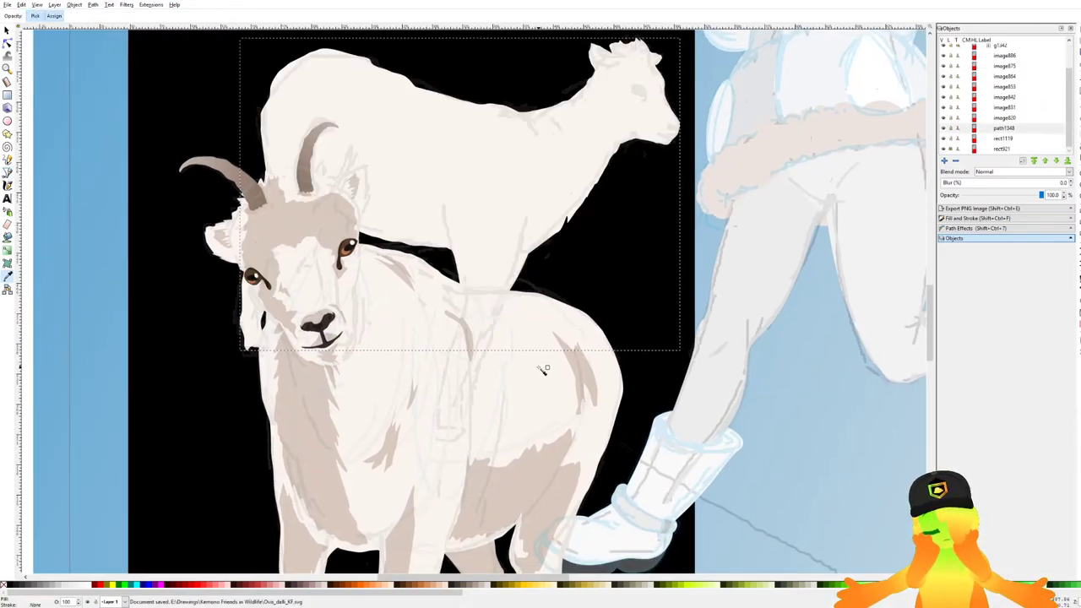
Start a shading outline behind the front sheep's head and trace it along the second sheep's belly edge.
scroll(359, 249, "up", 2)
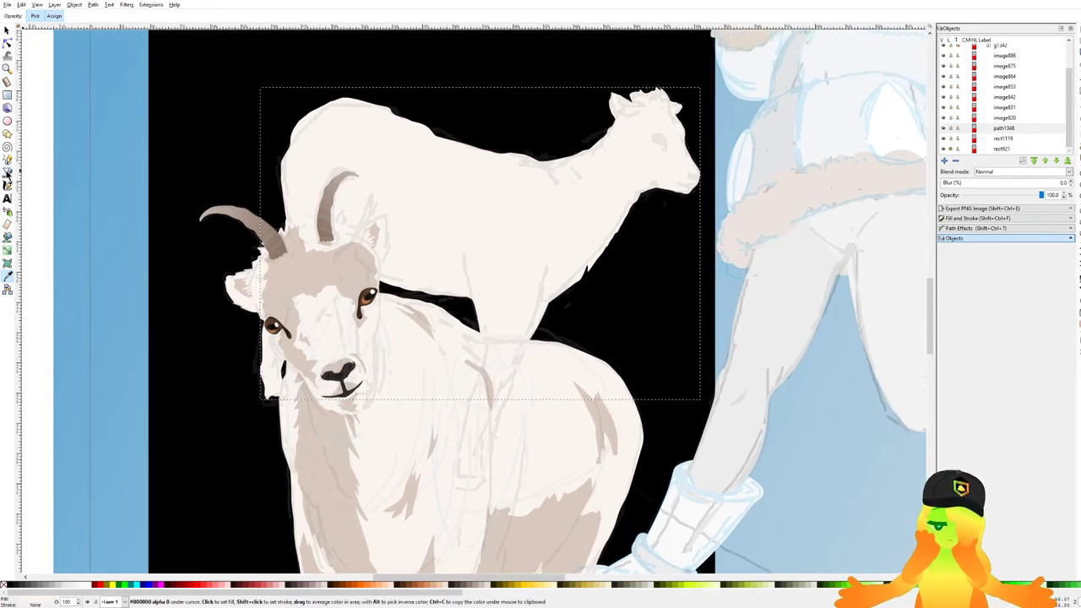
key("b")
scroll(309, 416, "up", 4)
scroll(325, 429, "down", 3)
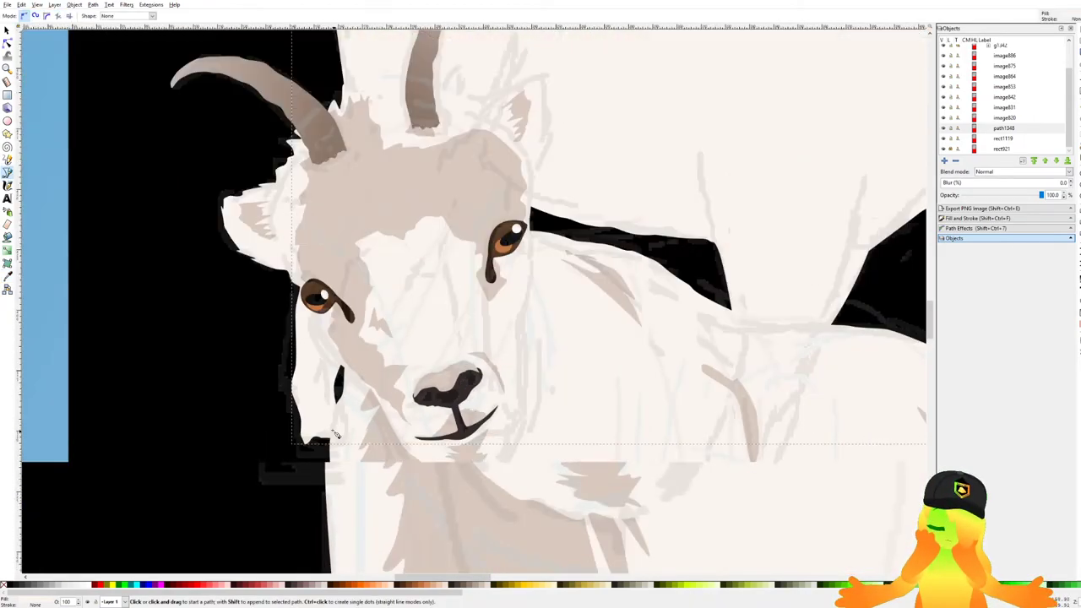
left_click(332, 428)
scroll(386, 235, "up", 3)
left_click_drag(435, 217, 567, 313)
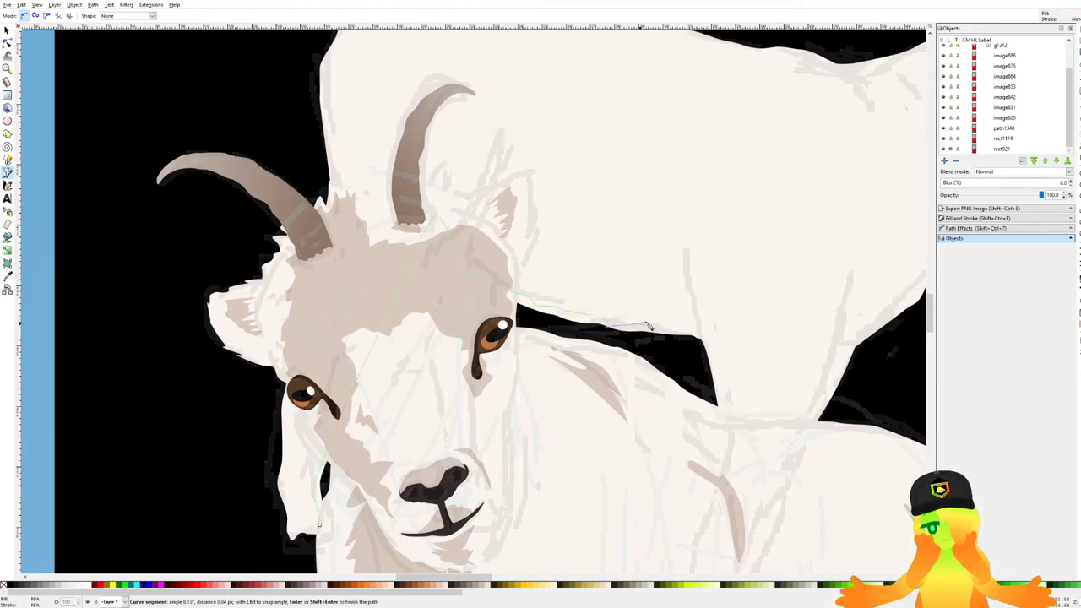
scroll(761, 455, "right", 3)
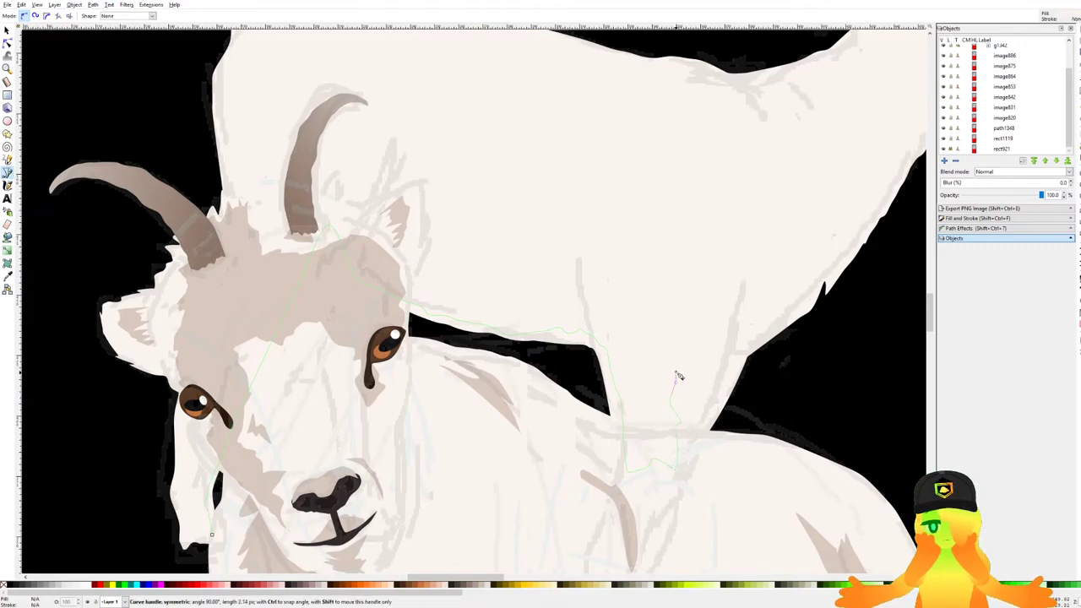
Trace the shading outline around the second sheep's front leg, up to a pointed peak, and back along the belly.
scroll(682, 319, "down", 5)
scroll(675, 358, "up", 4)
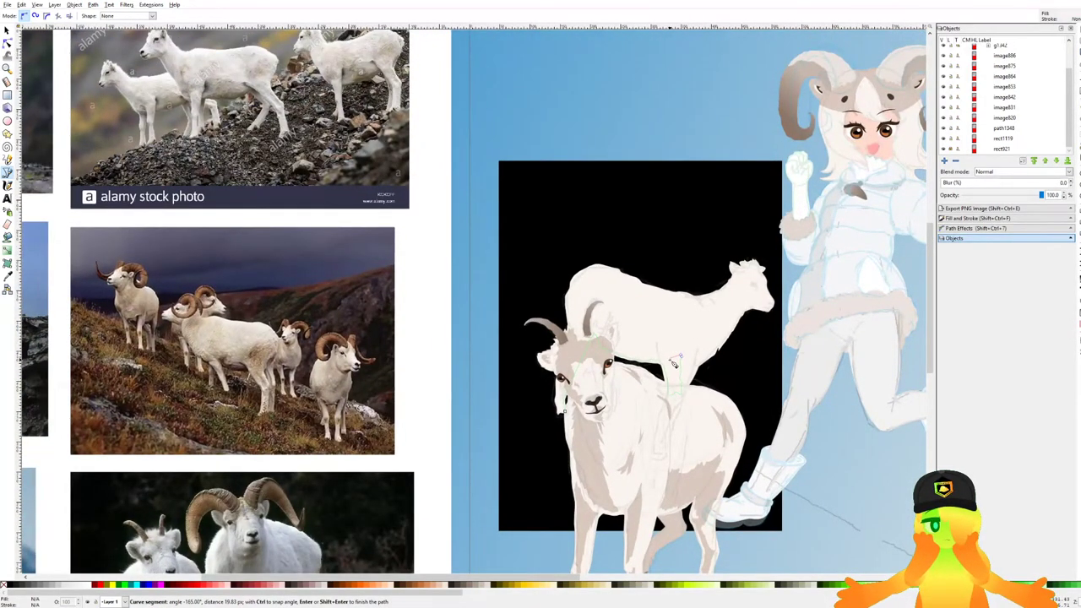
scroll(674, 363, "up", 3)
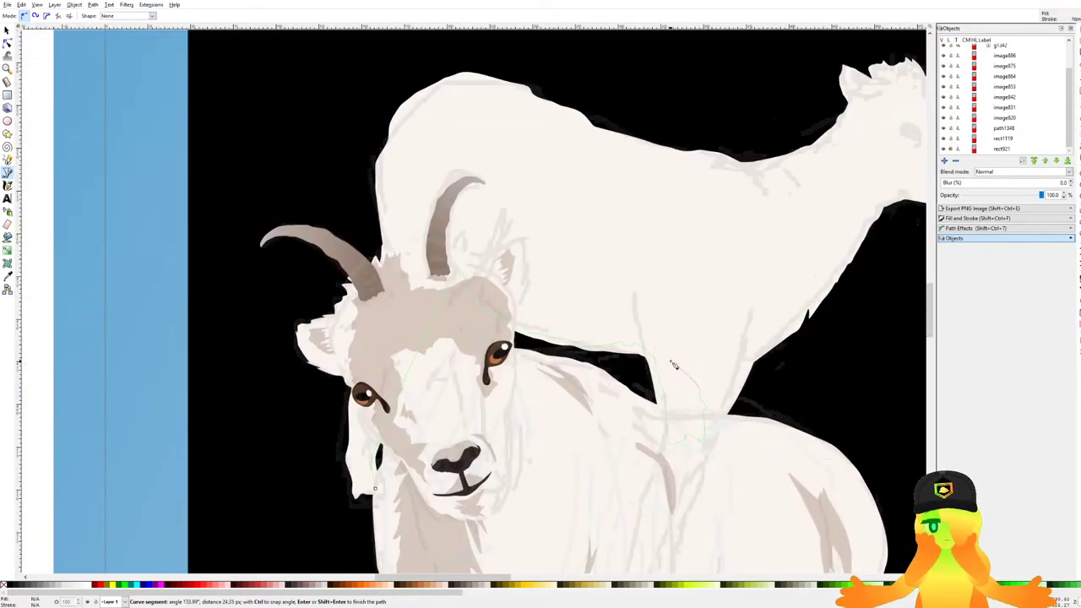
scroll(674, 371, "up", 1)
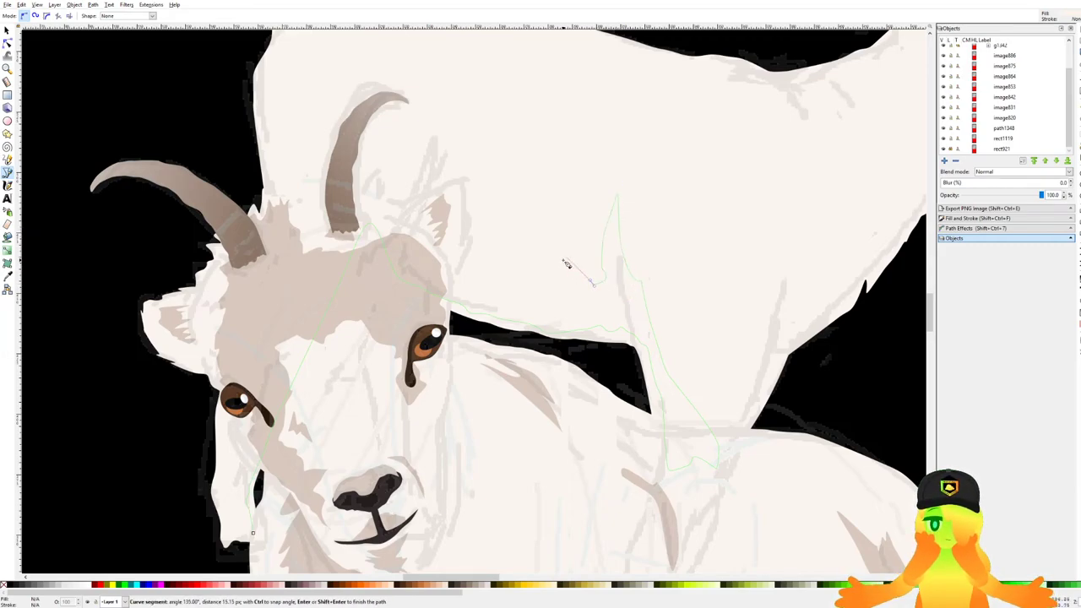
key("BackSpace")
left_click_drag(589, 253, 631, 300)
left_click(606, 301)
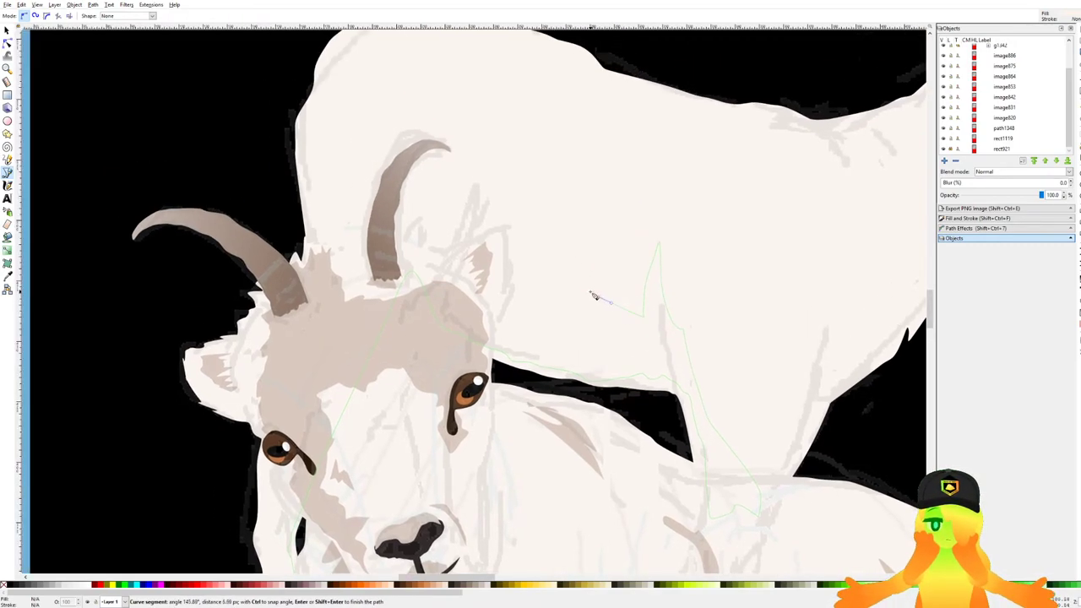
key("BackSpace")
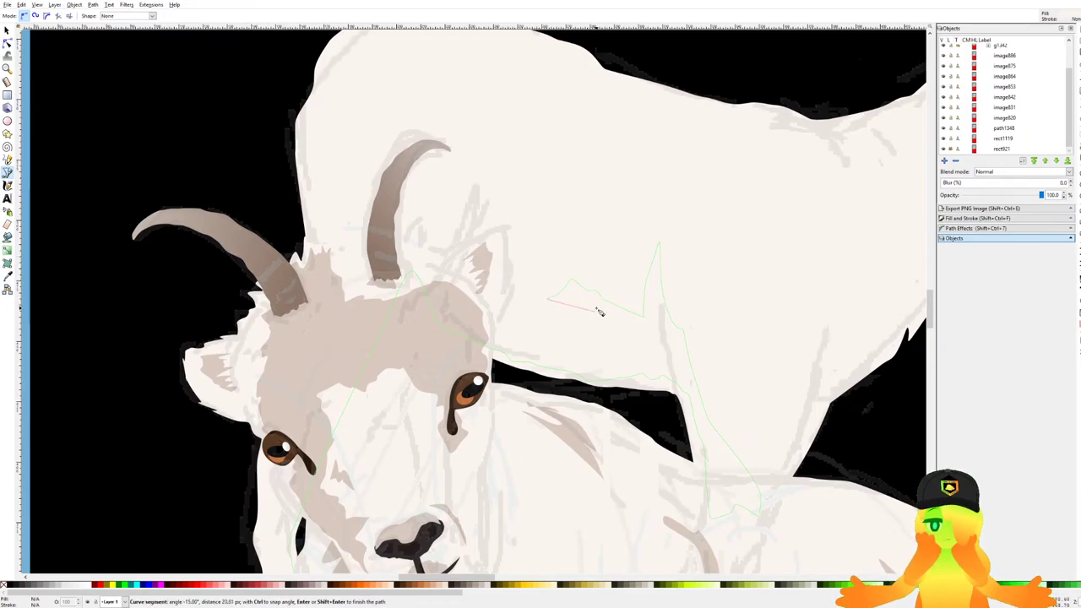
left_click(610, 336)
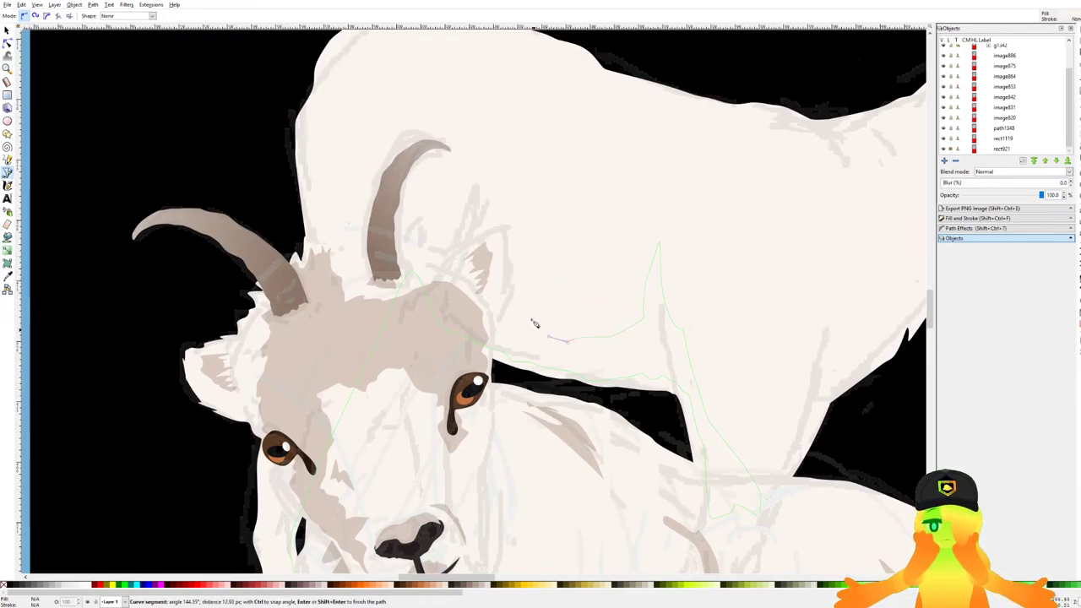
Trace the shading past the front sheep's horn, around the second sheep's rump and down the hind leg, closing the outline.
left_click(436, 189)
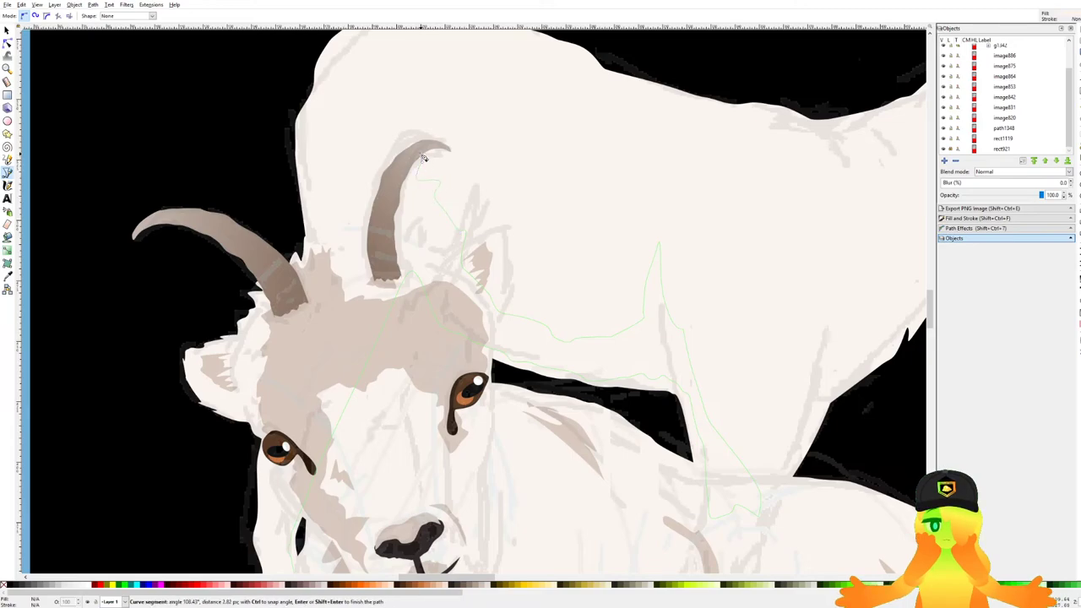
left_click_drag(321, 147, 332, 220)
left_click_drag(353, 174, 340, 147)
left_click(405, 90)
left_click_drag(314, 221, 318, 286)
left_click_drag(322, 330, 366, 247)
left_click_drag(361, 269, 353, 306)
left_click_drag(355, 346, 351, 363)
left_click(351, 376)
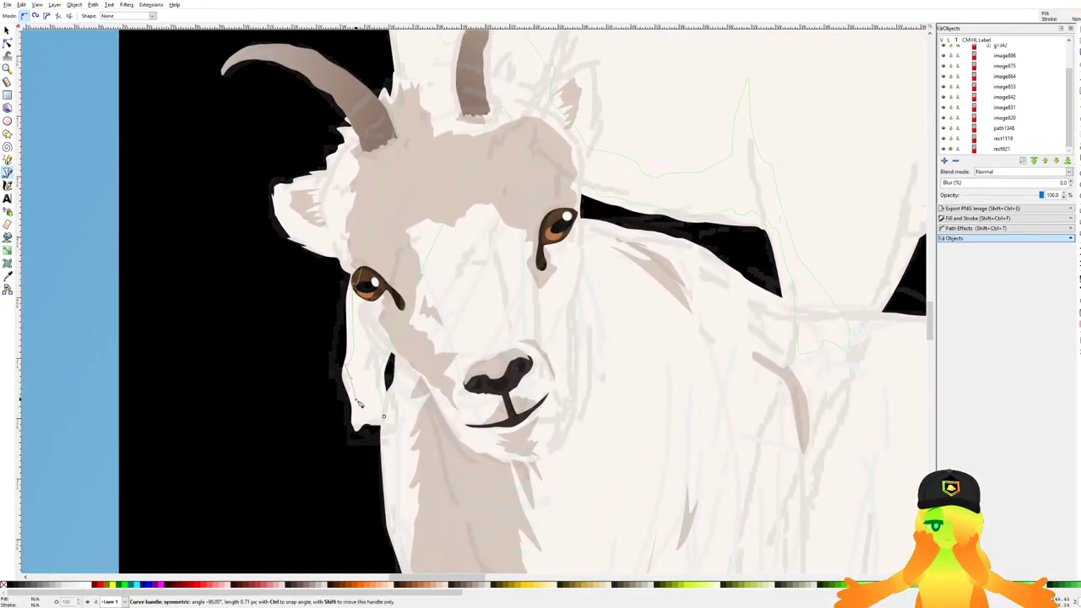
left_click(382, 417)
scroll(393, 412, "down", 2)
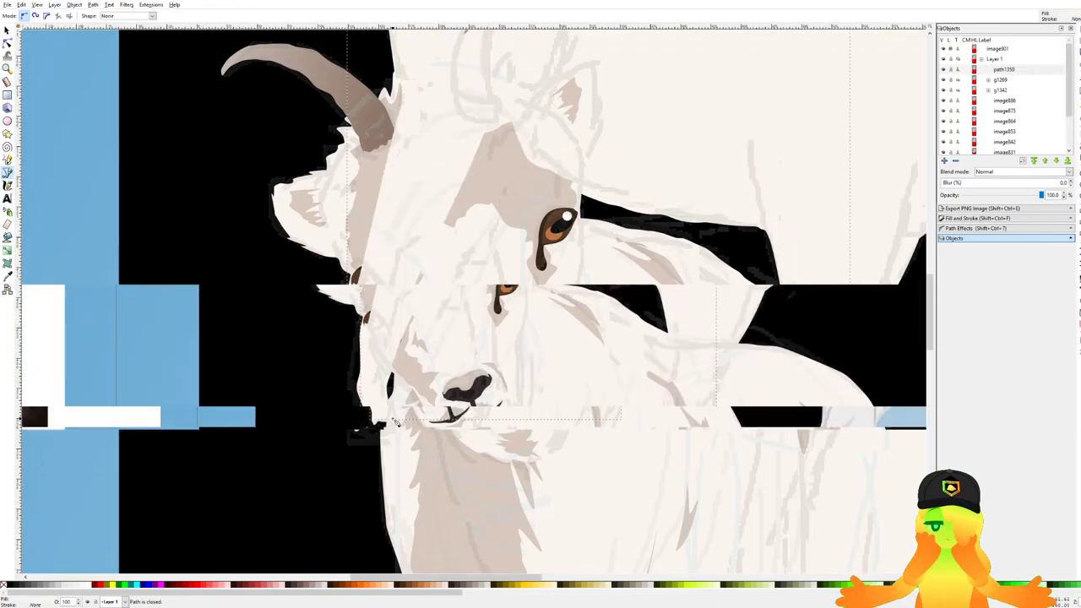
Fill the belly and rump shading with the front sheep's beige-brown chest colour, lower it to just above the second sheep's body, and save.
key("ctrl+s")
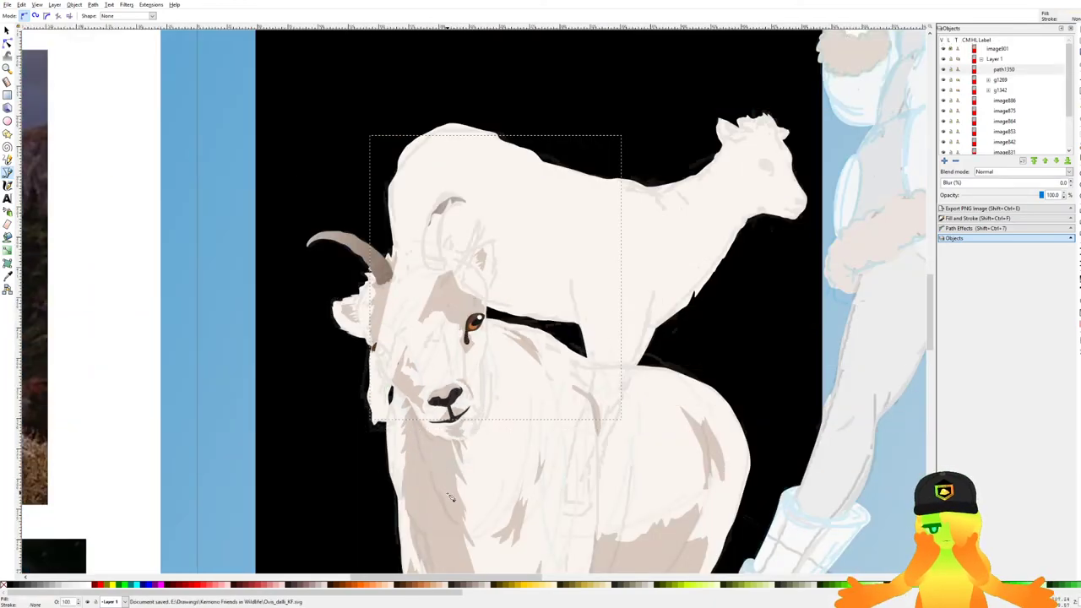
key("d")
left_click(451, 479)
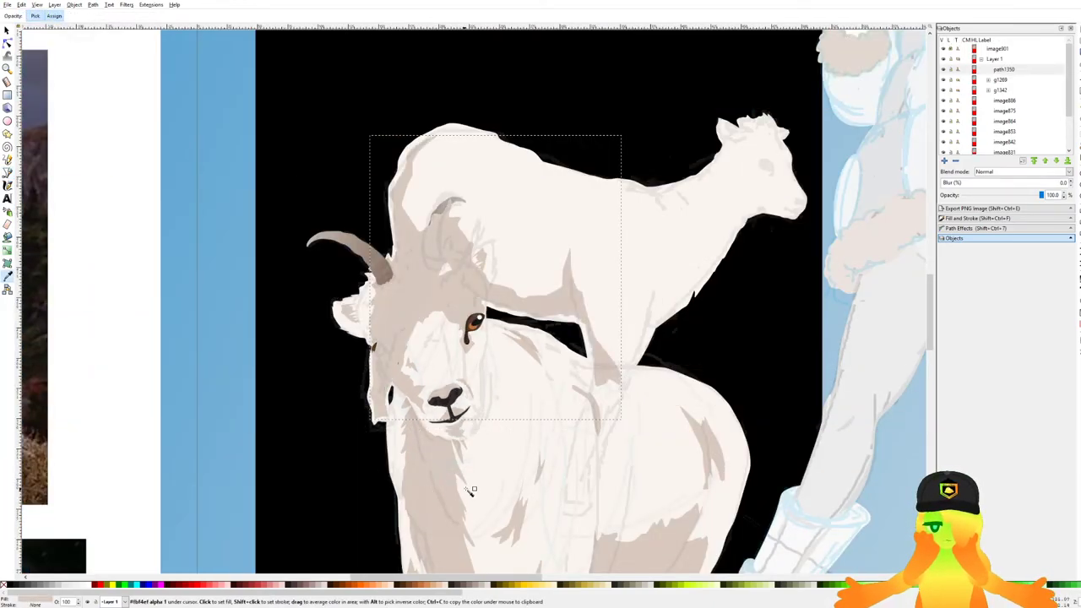
key("Page_Down")
key("Page_Down")
key("Page_Down")
key("Page_Up")
left_click_drag(532, 356, 485, 335)
key("ctrl+s")
left_click_drag(522, 210, 468, 210)
key("ctrl+s")
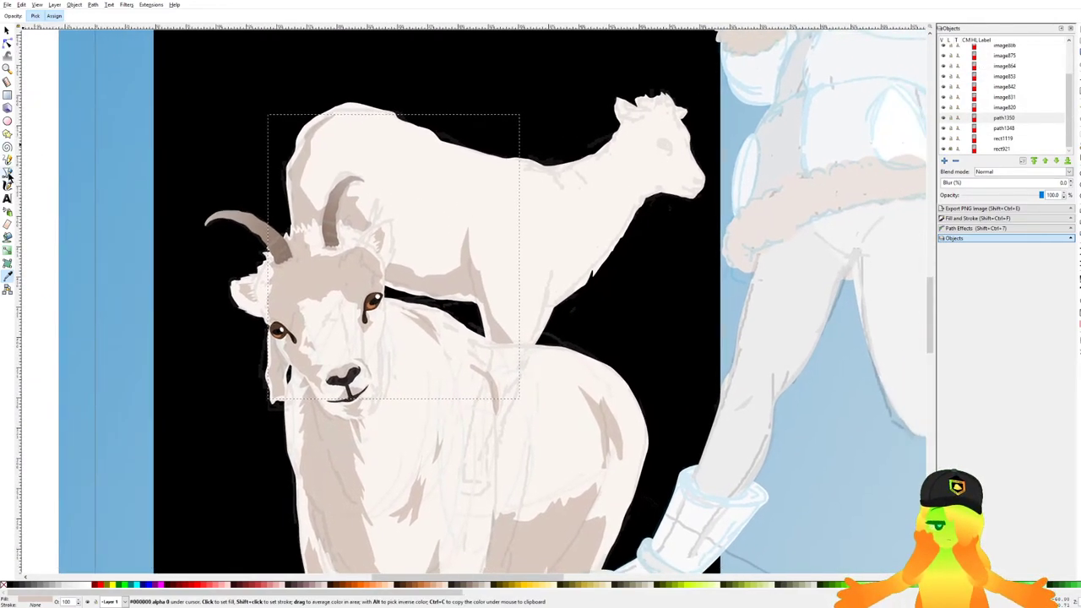
Trace the inner edge of the second sheep's chest shading from the front leg up to the throat.
left_click(8, 173)
scroll(540, 380, "up", 6)
left_click(523, 426)
left_click(550, 331)
scroll(622, 228, "down", 2)
key("BackSpace")
key("BackSpace")
left_click_drag(624, 222, 606, 312)
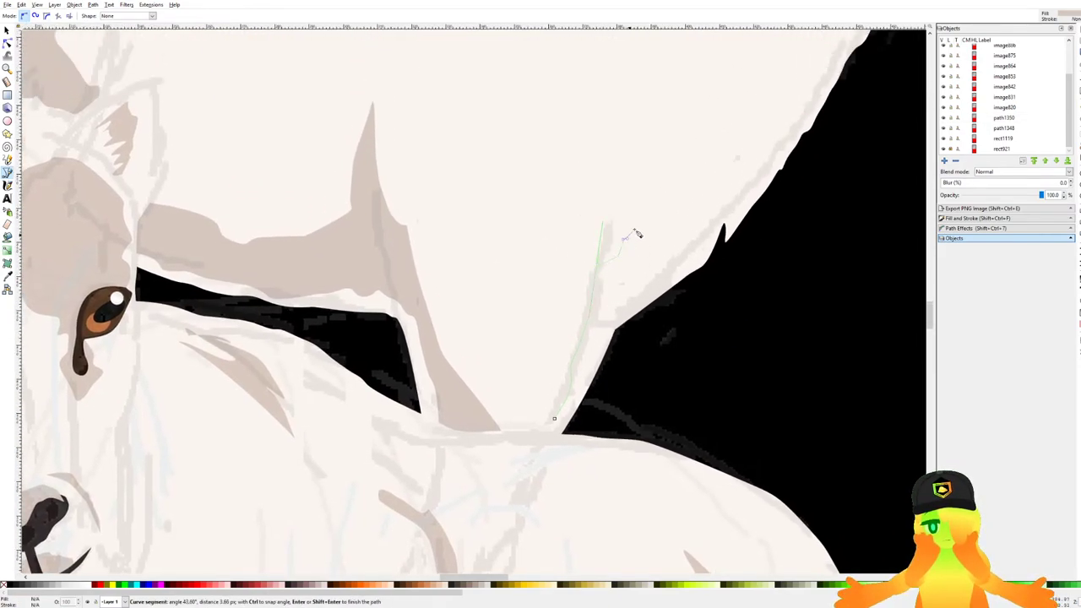
scroll(616, 296, "up", 6)
scroll(616, 295, "right", 2)
left_click(632, 358)
left_click_drag(701, 324, 733, 310)
left_click(790, 202)
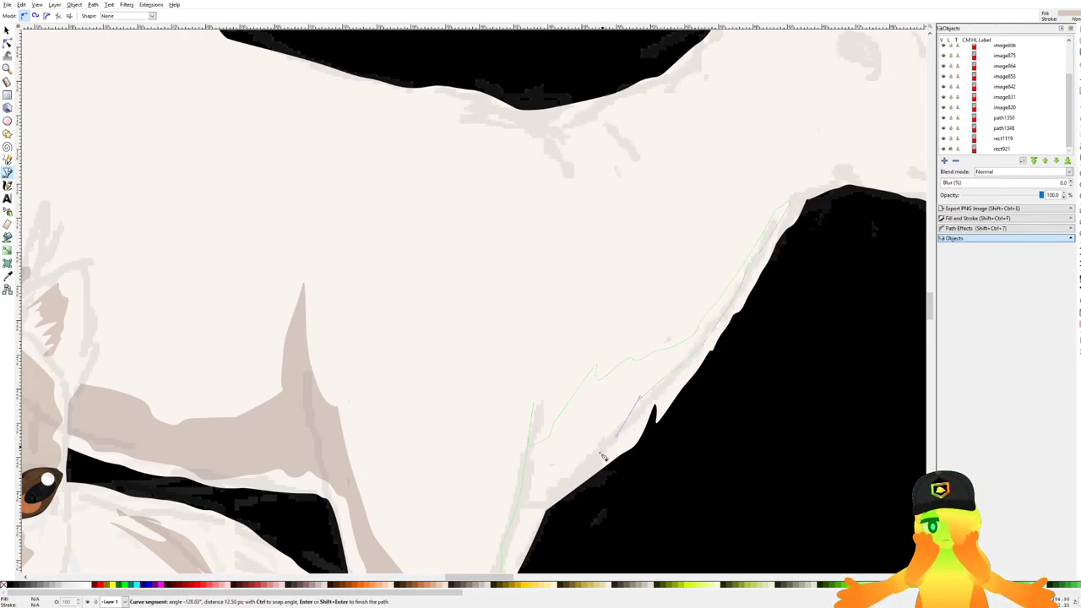
Trace the chest shading's outer edge back down to the front leg, close the shape, and save.
scroll(544, 501, "down", 3)
scroll(544, 501, "left", 2)
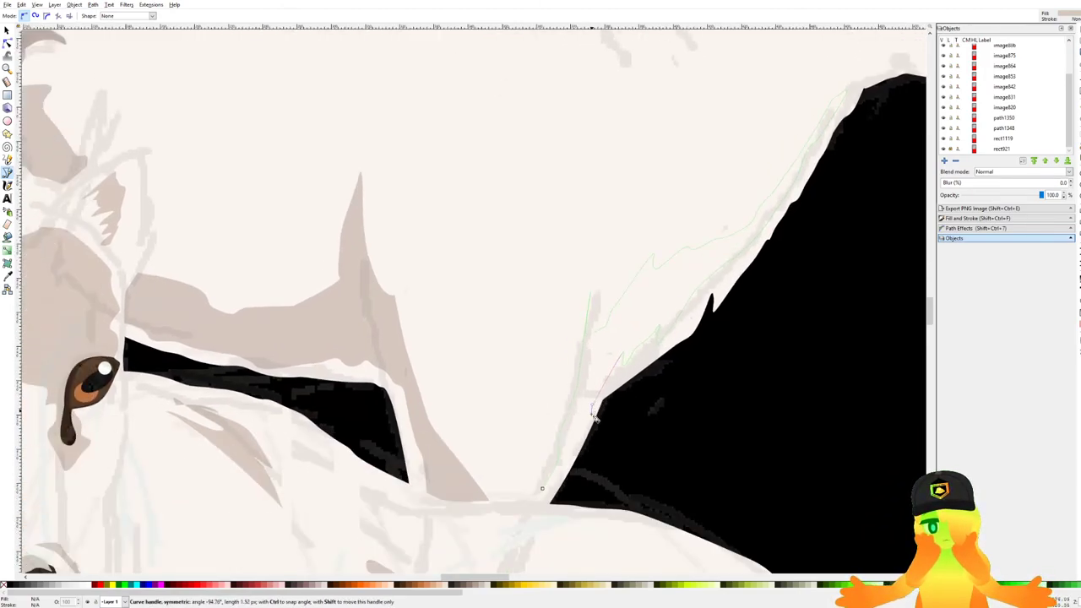
left_click(543, 489)
scroll(534, 437, "down", 4)
scroll(539, 473, "up", 3)
key("ctrl+s")
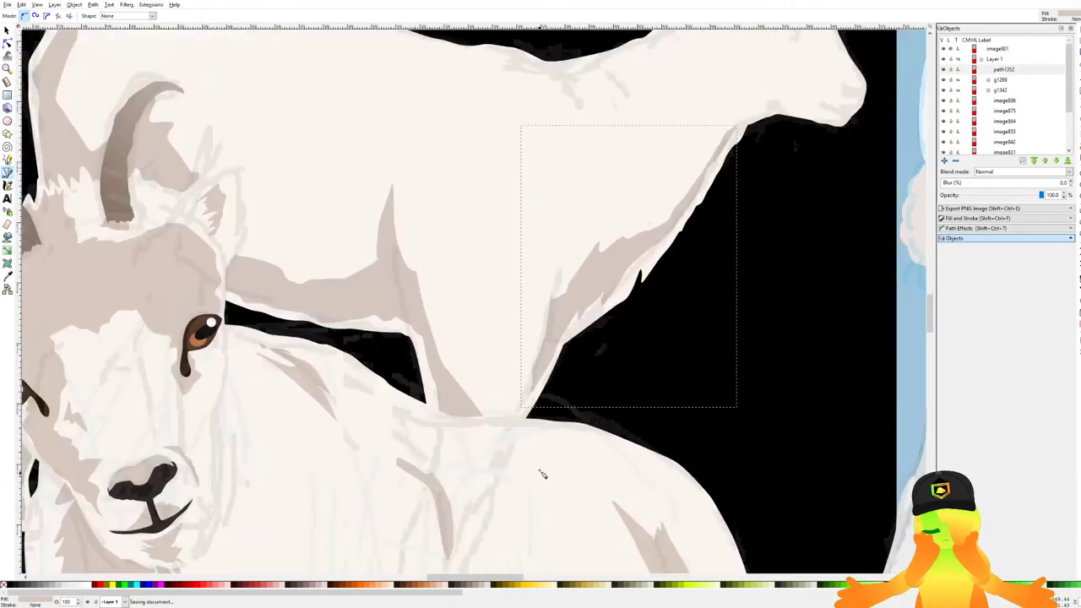
left_click_drag(610, 209, 671, 313)
scroll(636, 265, "down", 4)
key("ctrl+s")
Draw a small triangular shading patch on the second sheep's back and save the document.
scroll(670, 313, "up", 1)
scroll(670, 313, "up", 6)
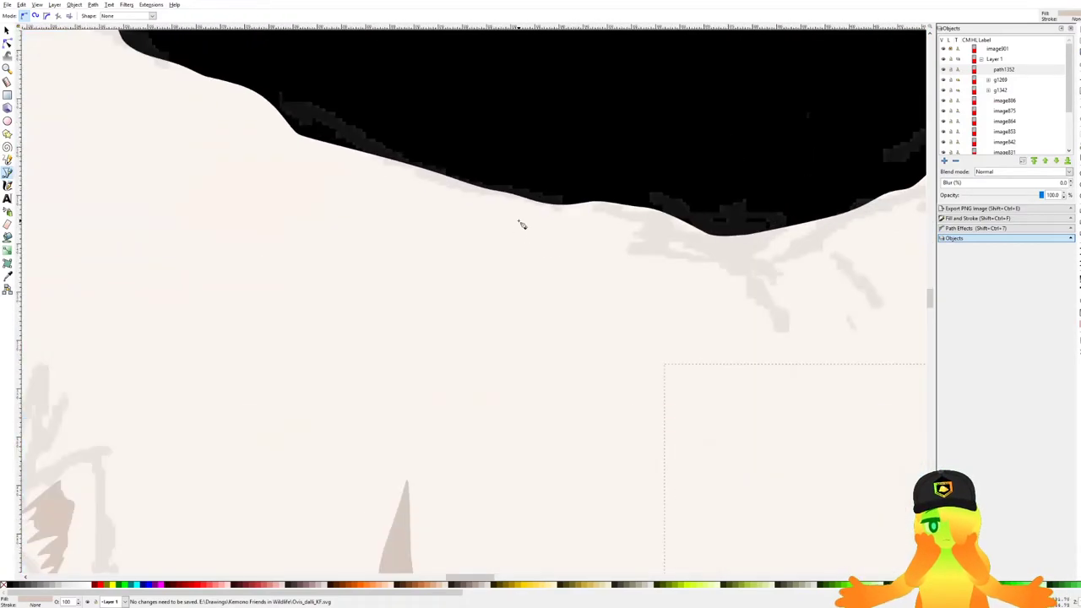
left_click(486, 214)
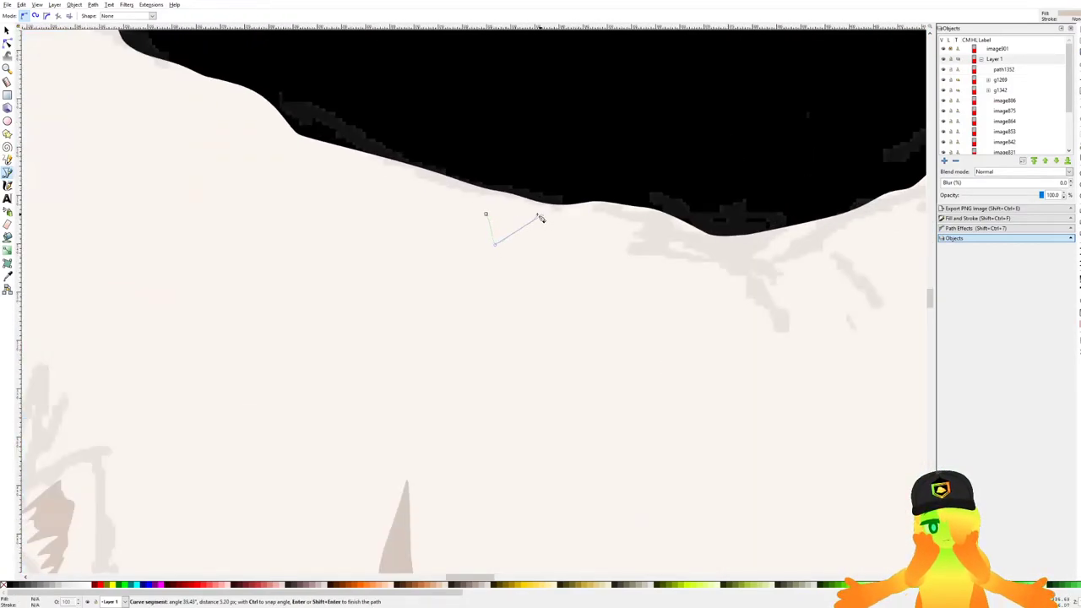
left_click(487, 214)
scroll(577, 245, "down", 3)
scroll(576, 245, "up", 2)
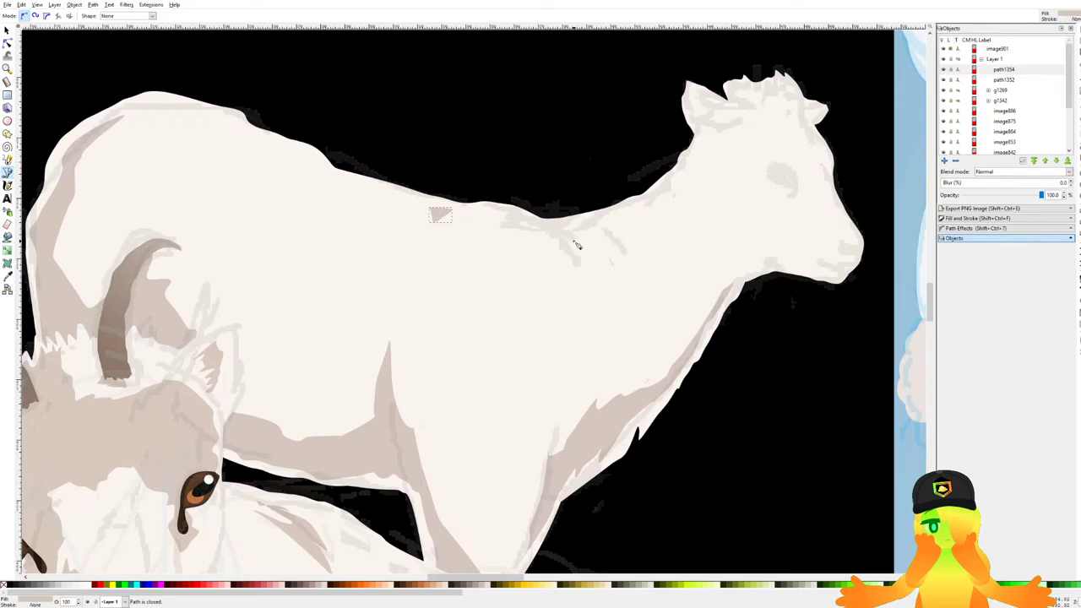
scroll(571, 252, "down", 5)
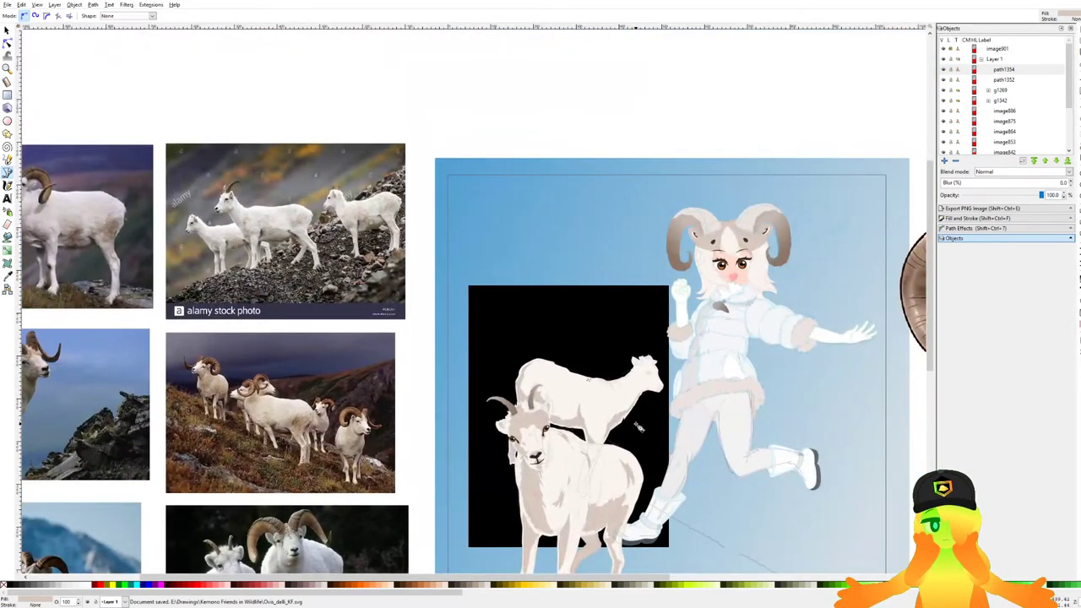
Draw a closed shading shape along the second sheep's nape, from the shoulder up to behind the ear, and save.
scroll(639, 427, "up", 7)
left_click(453, 254)
left_click_drag(477, 342, 503, 313)
left_click_drag(521, 284, 582, 264)
left_click_drag(632, 249, 651, 321)
left_click(668, 321)
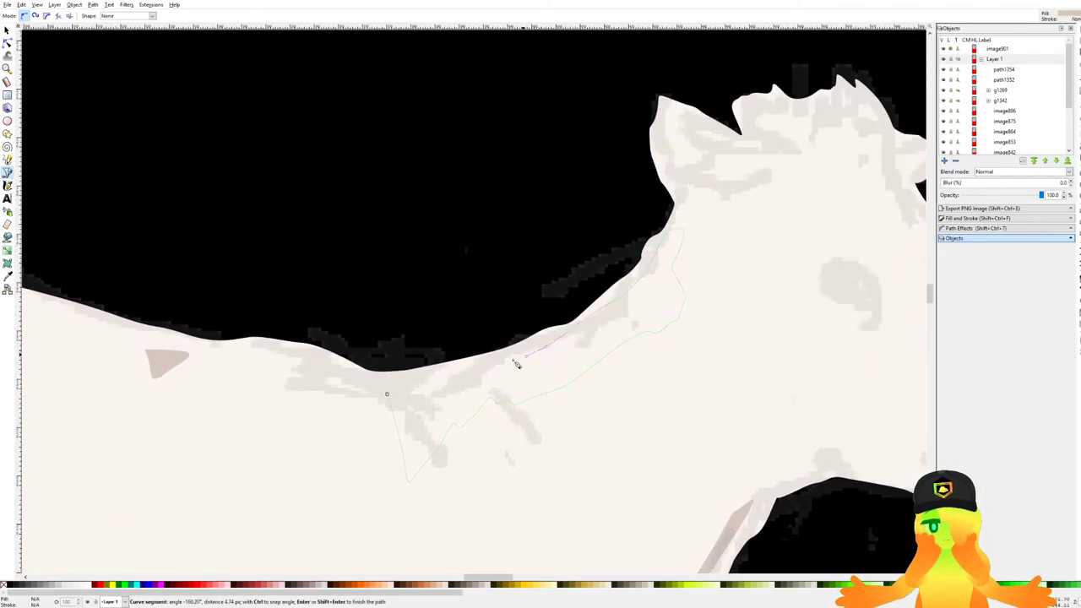
left_click(387, 394)
left_click_drag(636, 303, 508, 358)
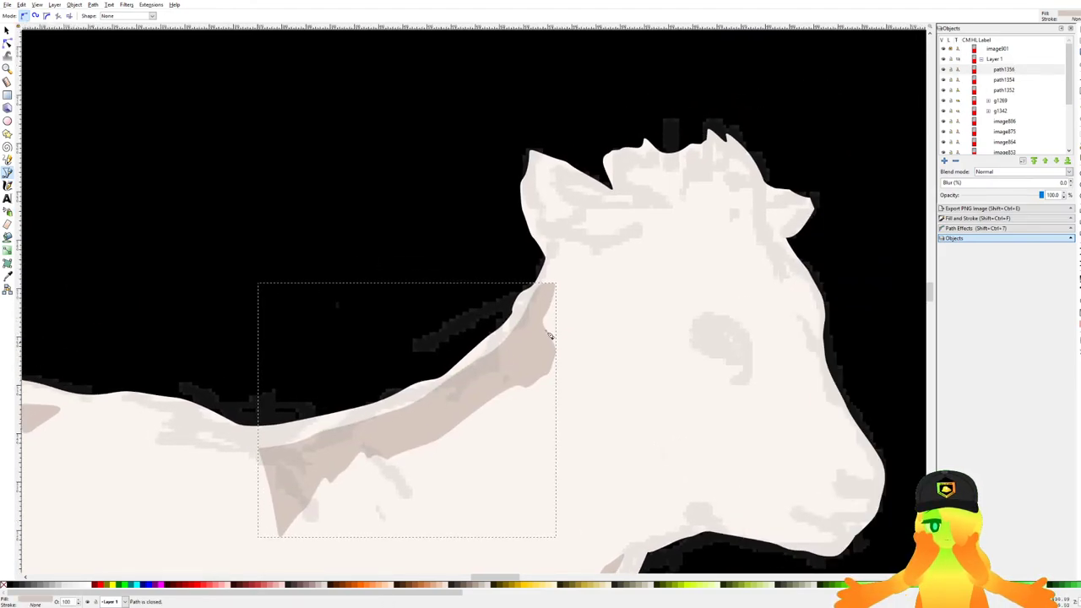
key("ctrl+s")
Draw a jagged shading shape inside the second sheep's near ear.
scroll(600, 244, "up", 1)
left_click_drag(541, 179, 493, 176)
scroll(528, 213, "up", 1)
scroll(571, 217, "up", 1)
left_click(606, 204)
left_click_drag(482, 156, 474, 123)
left_click_drag(495, 229, 499, 219)
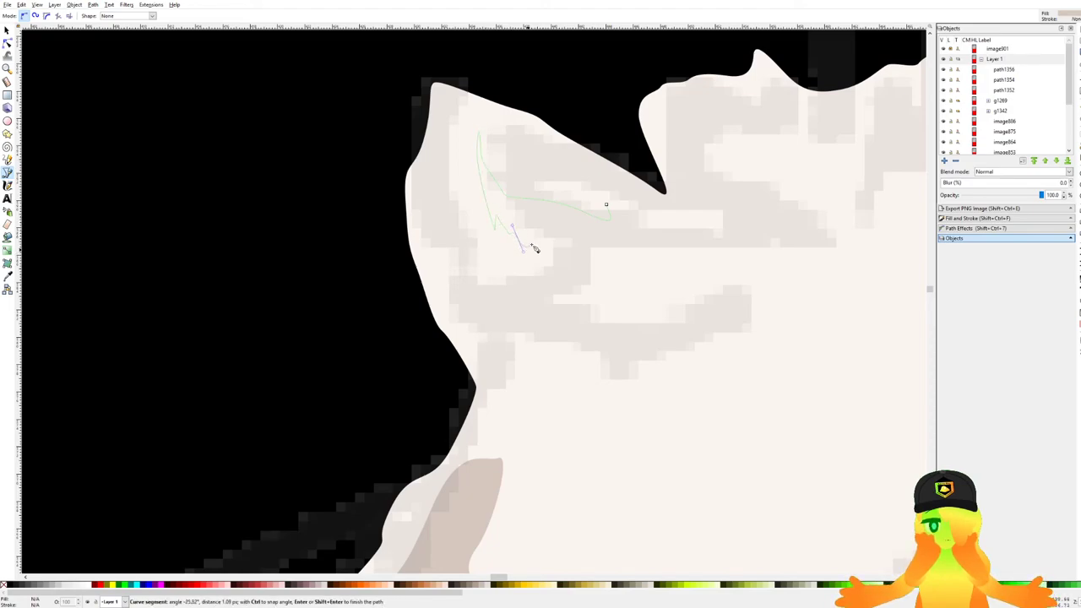
left_click(606, 204)
Draw a closed shading shape along the back edge and base of the second sheep's near ear, and save.
left_click_drag(565, 300, 564, 309)
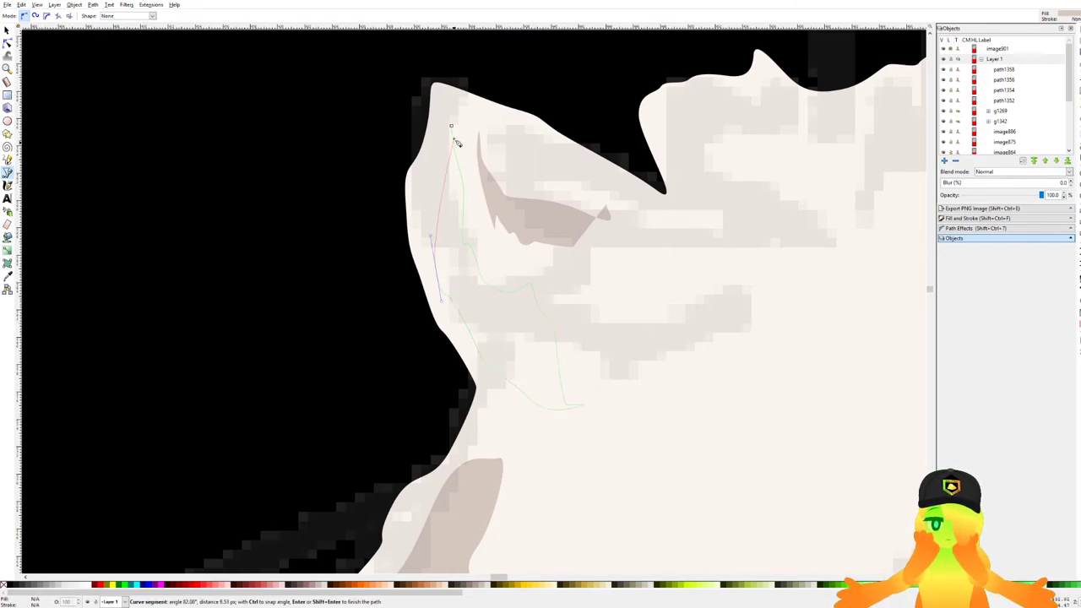
left_click_drag(463, 172, 475, 204)
scroll(473, 206, "down", 3)
left_click_drag(540, 258, 498, 220)
key("ctrl+s")
scroll(498, 156, "up", 2)
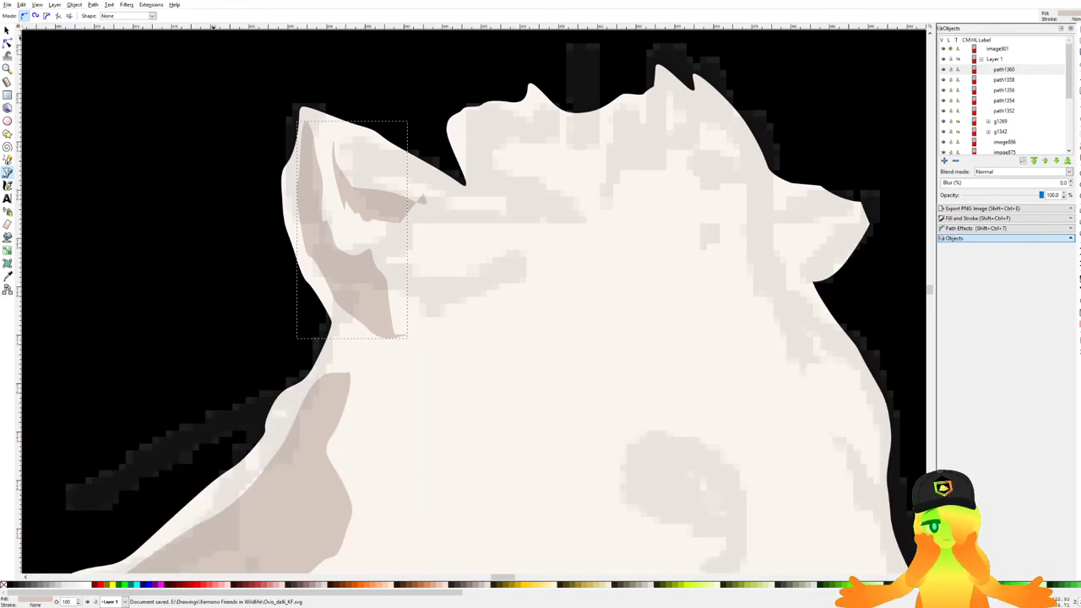
Reshape the second sheep's body outline at the notch between the near ear and the head tuft, and save.
left_click(8, 42)
left_click(472, 189)
mouse_move(462, 182)
left_mouse_down()
mouse_move(447, 173)
mouse_move(454, 186)
left_mouse_up()
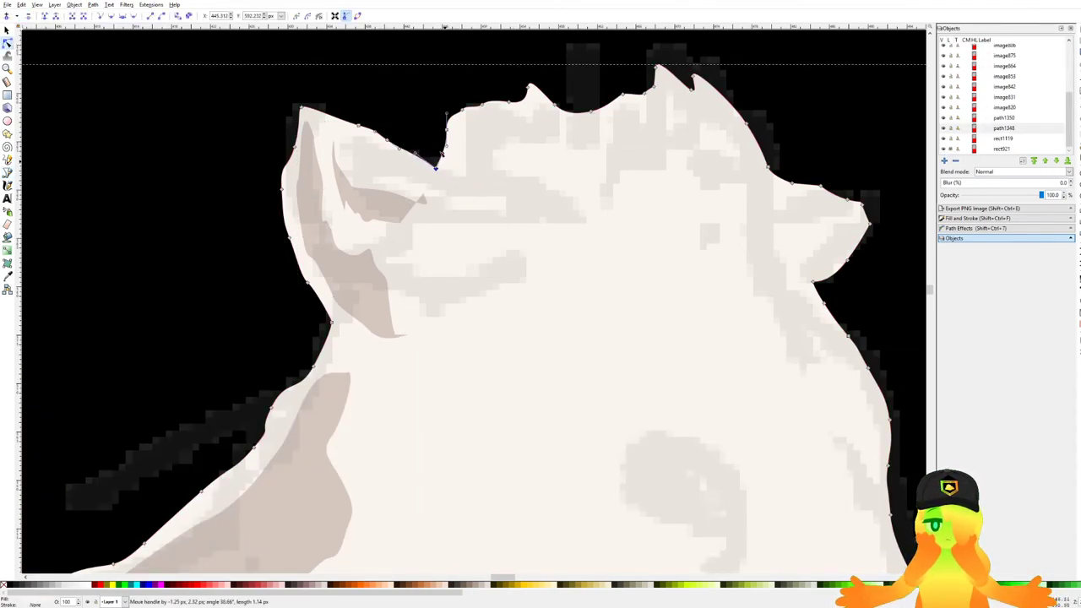
key("Escape")
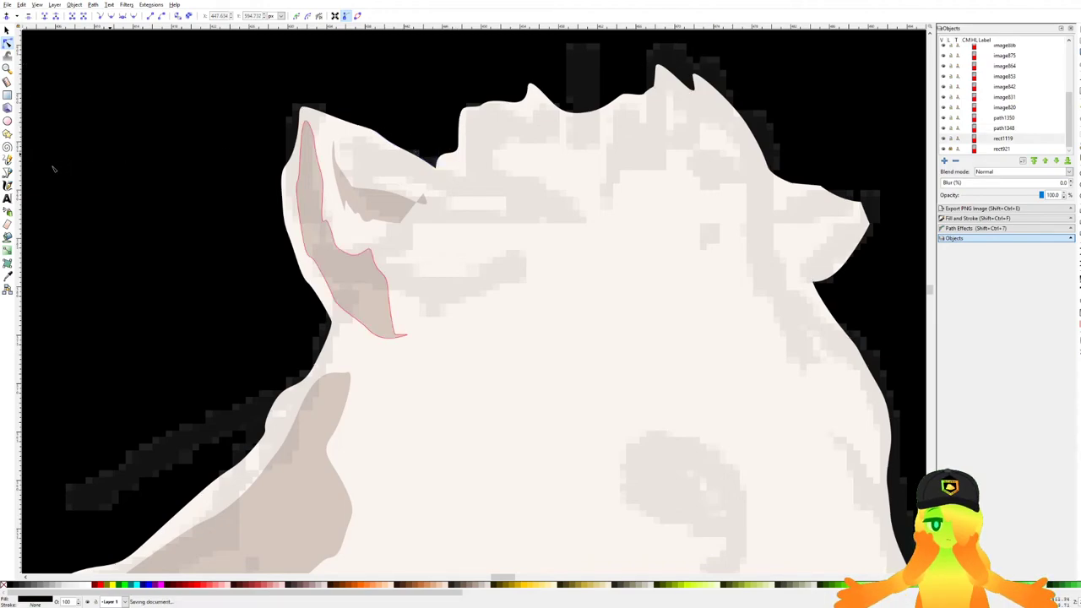
Draw two jagged shading tufts on top of the second sheep's head and save the document.
left_click(7, 171)
left_click(453, 164)
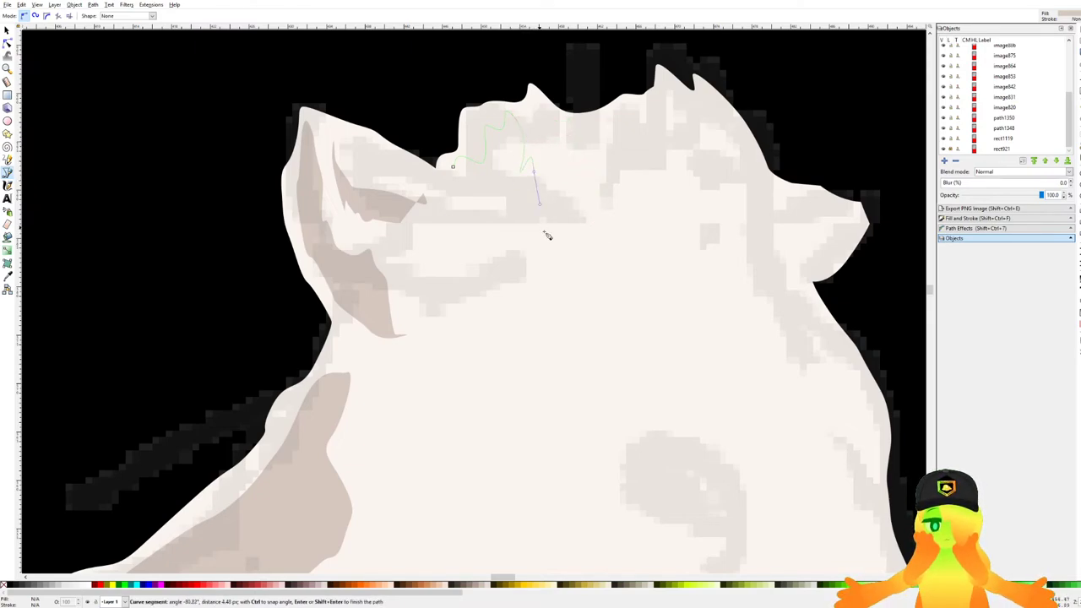
left_click(453, 167)
left_click(619, 150)
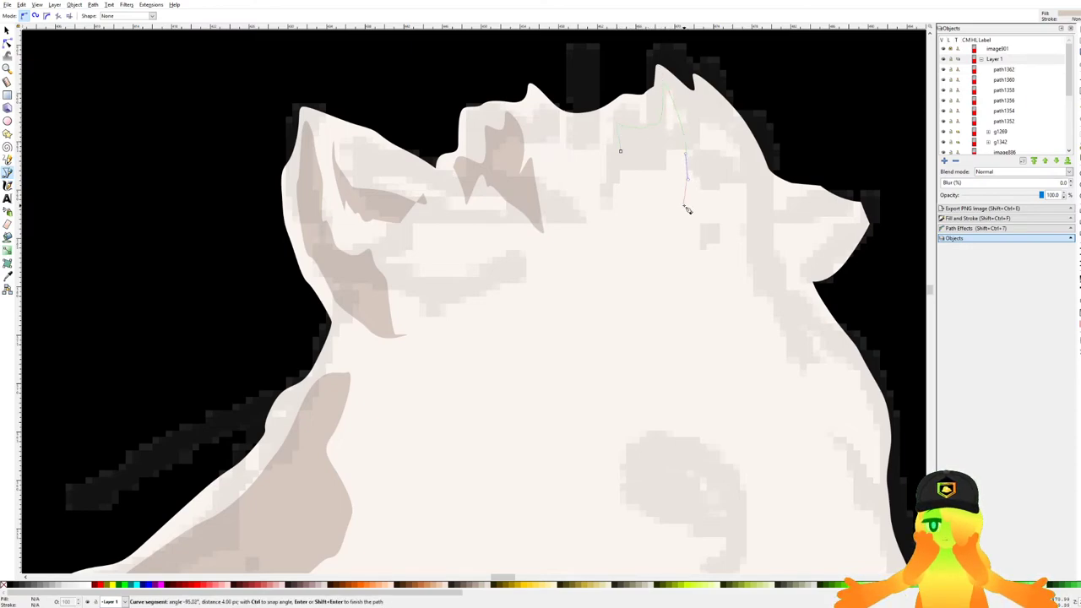
left_click(621, 151)
scroll(660, 197, "down", 2)
left_click_drag(677, 217, 644, 152)
scroll(609, 104, "down", 1)
key("ctrl+s")
Draw a small jagged shading shape inside the second sheep's far ear.
scroll(651, 86, "up", 4)
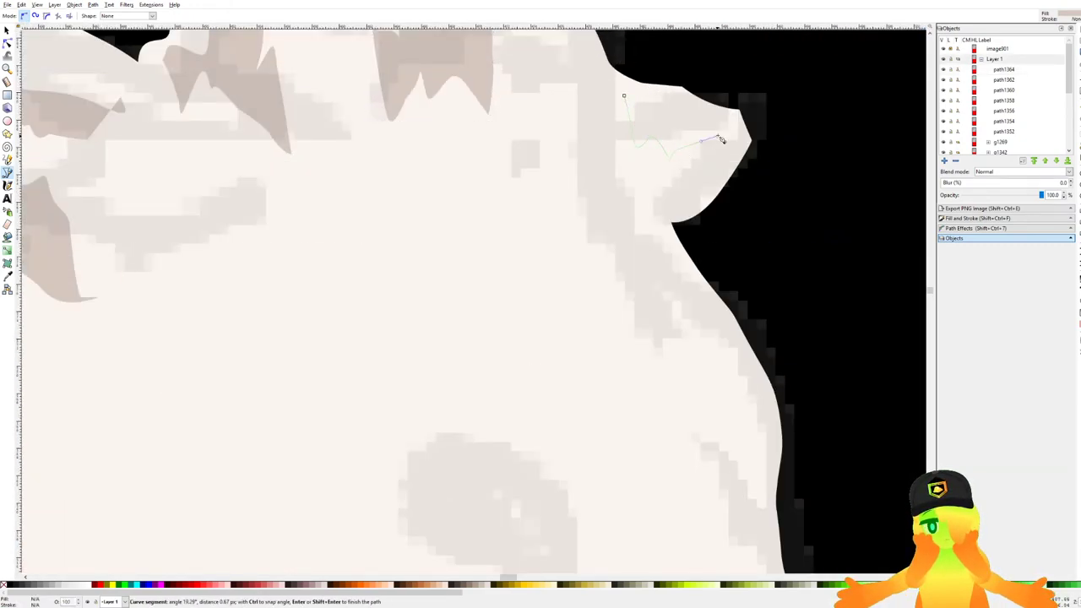
left_click_drag(607, 98, 608, 102)
scroll(610, 105, "down", 4)
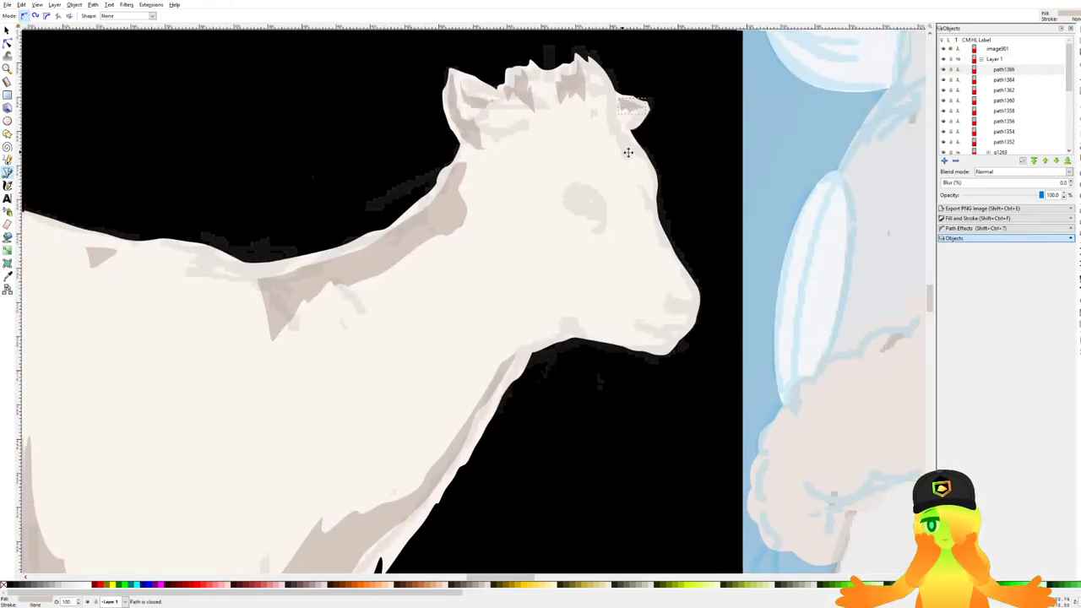
Save the document.
left_click_drag(619, 152, 655, 137)
scroll(633, 110, "down", 2)
key("ctrl+s")
Draw a closed, jagged crescent-shaped shading patch behind and below the second sheep's eye, and save.
scroll(631, 187, "down", 1)
mouse_move(632, 190)
left_mouse_down()
mouse_move(795, 287)
mouse_move(806, 311)
mouse_move(410, 200)
mouse_move(364, 170)
left_mouse_up()
scroll(182, 60, "up", 5)
scroll(210, 101, "down", 4)
left_click_drag(638, 311, 572, 255)
scroll(571, 256, "up", 4)
scroll(597, 232, "down", 3)
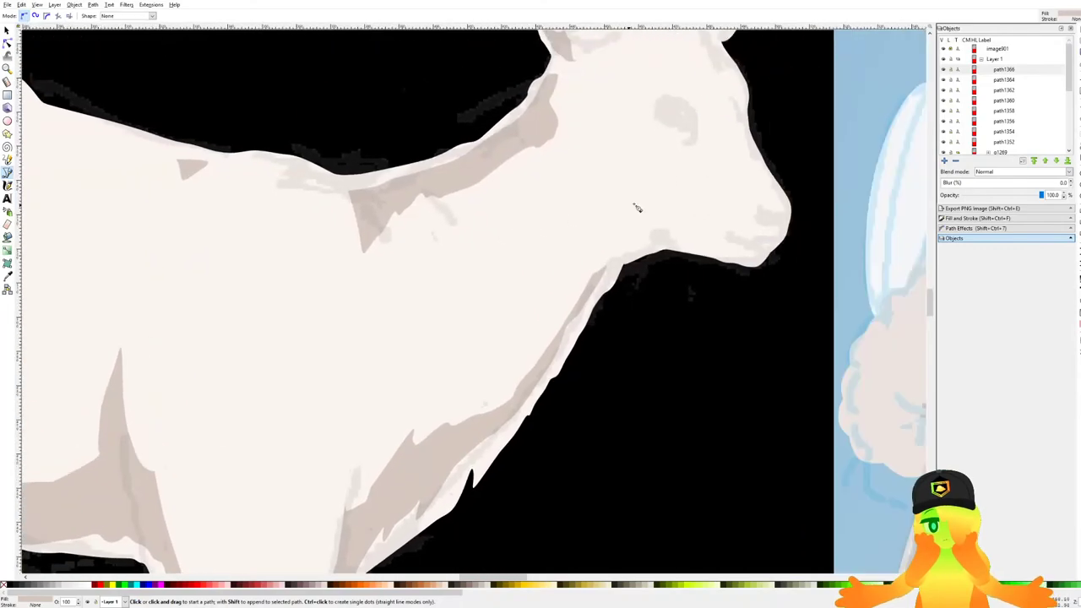
scroll(672, 139, "up", 4)
scroll(650, 173, "down", 2)
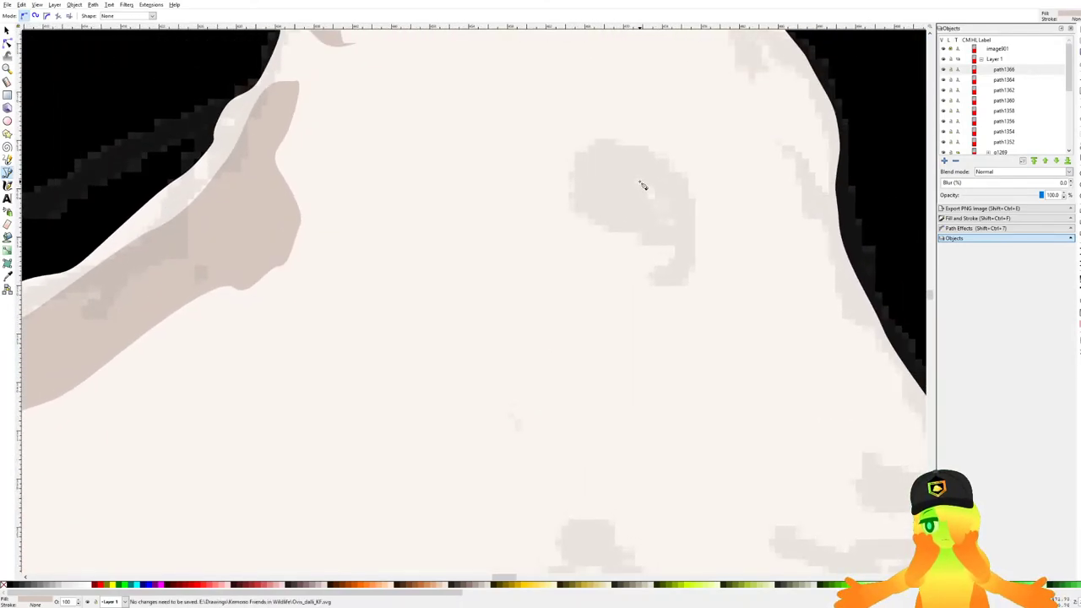
scroll(540, 130, "up", 3)
left_click(520, 111)
left_click(504, 226)
left_click_drag(545, 295, 561, 315)
left_click_drag(597, 346, 468, 322)
left_click_drag(469, 281, 459, 235)
left_click_drag(471, 217, 462, 218)
left_click_drag(438, 220, 460, 167)
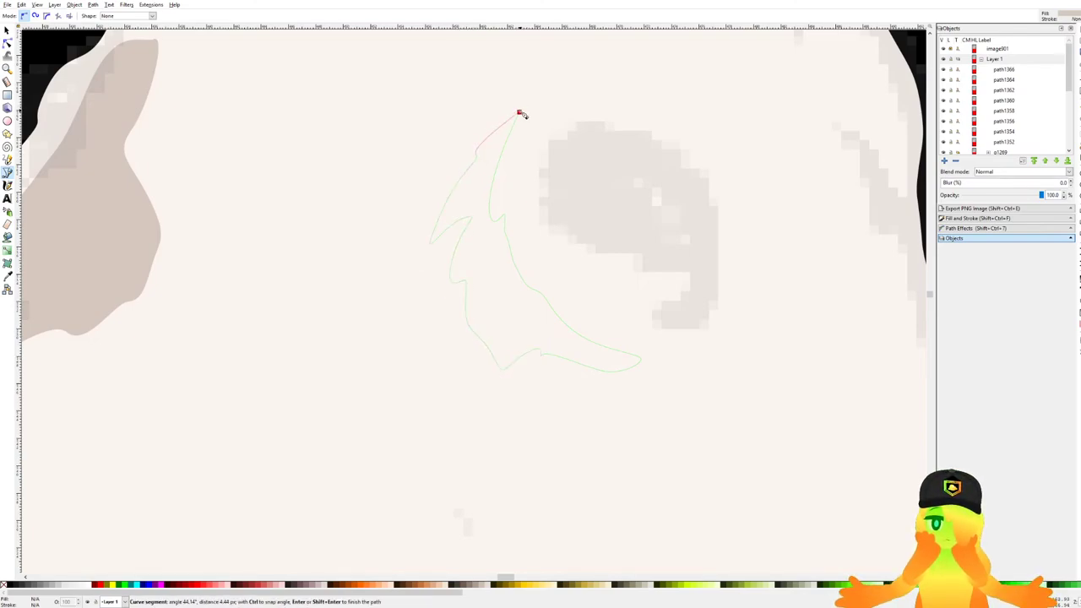
left_click(519, 112)
scroll(518, 110, "down", 5)
left_click_drag(759, 248, 829, 351)
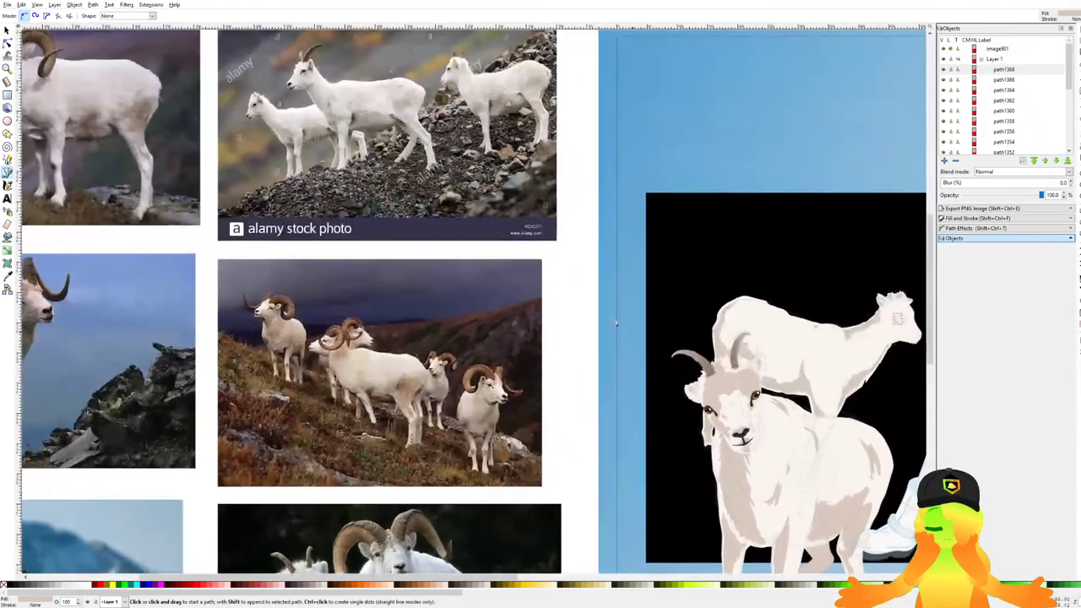
scroll(306, 155, "up", 2)
key("ctrl+s")
Begin a cheek shading shape on the second sheep, tracing its top edge and jagged front edge down towards the chin.
left_click_drag(719, 359, 453, 256)
scroll(571, 251, "down", 4)
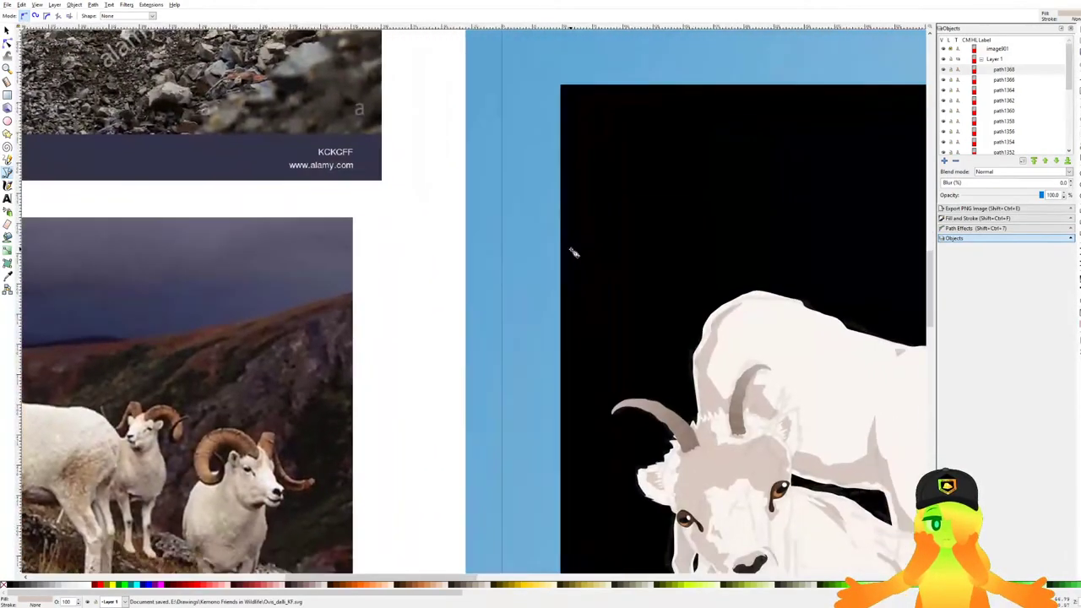
scroll(330, 188, "up", 4)
left_click_drag(760, 414, 170, 84)
left_click_drag(873, 413, 722, 329)
scroll(701, 326, "down", 4)
scroll(867, 337, "up", 2)
scroll(890, 296, "up", 6)
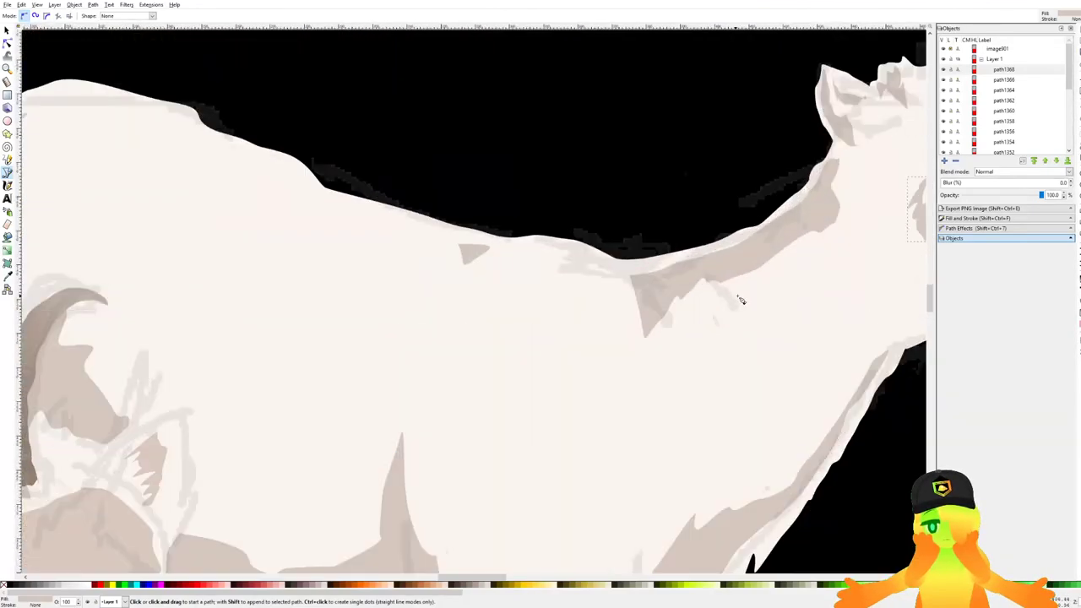
mouse_move(443, 244)
left_mouse_down()
mouse_move(516, 266)
mouse_move(514, 253)
left_mouse_up()
left_click_drag(606, 240, 631, 224)
left_click_drag(582, 269, 590, 275)
left_click_drag(594, 317, 629, 361)
left_click_drag(702, 388, 705, 400)
left_click_drag(769, 414, 787, 420)
mouse_move(816, 440)
left_mouse_down()
mouse_move(829, 447)
mouse_move(819, 451)
left_mouse_up()
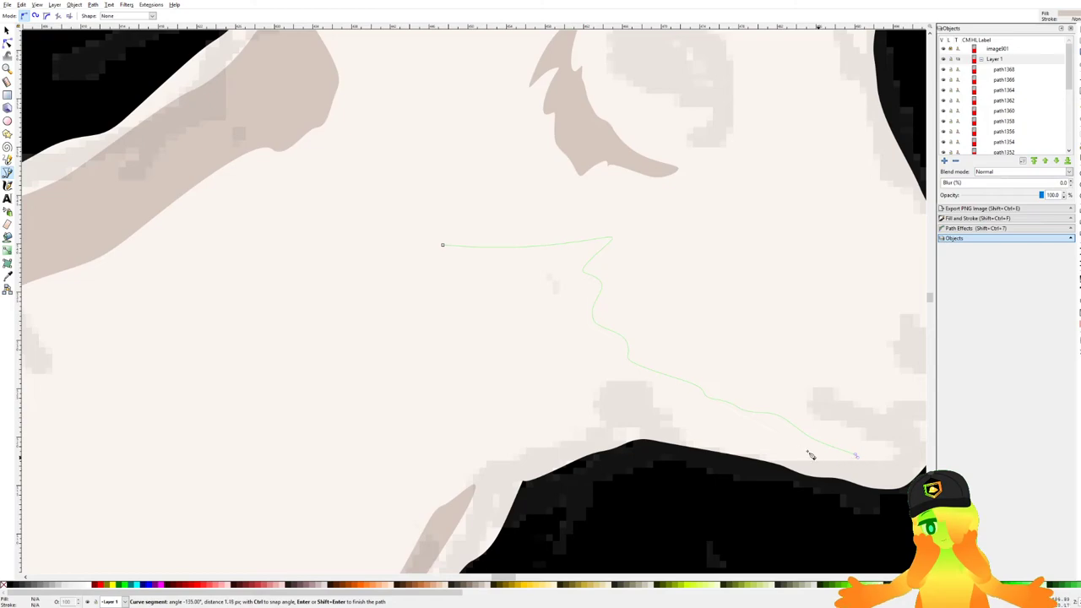
left_click(833, 461)
Trace the cheek shape back along the jaw and up its jagged rear edge, close it, and save.
left_click_drag(654, 409, 644, 409)
left_click_drag(602, 430, 498, 452)
left_click_drag(510, 435, 491, 424)
left_click_drag(473, 429, 469, 425)
left_click_drag(457, 413, 453, 413)
left_click_drag(432, 358, 351, 342)
left_click_drag(334, 316, 340, 280)
left_click_drag(328, 258, 408, 273)
left_click(372, 203)
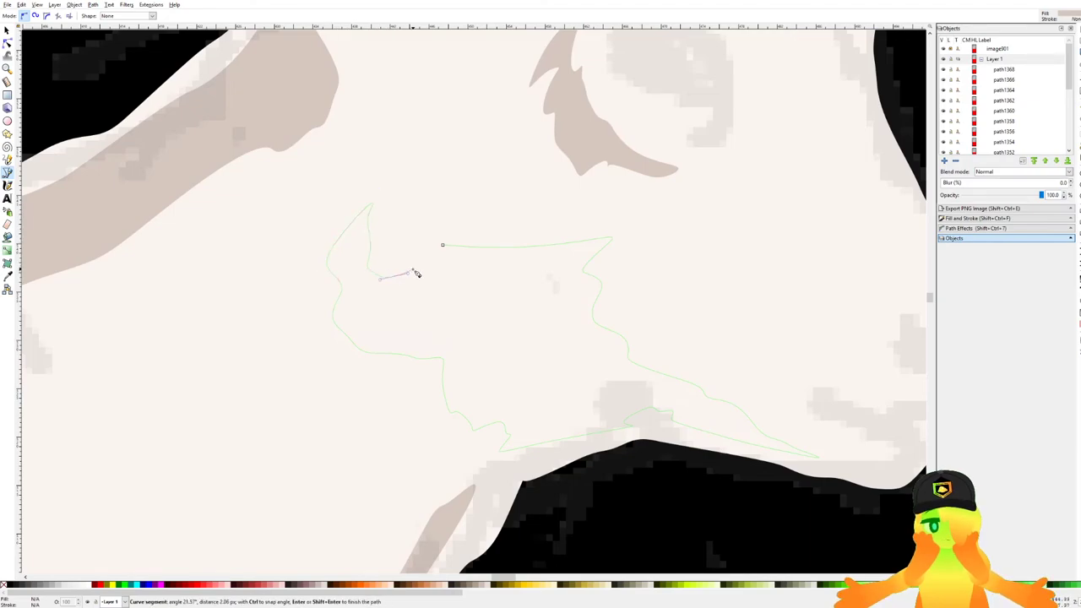
left_click(439, 287)
left_click(442, 245)
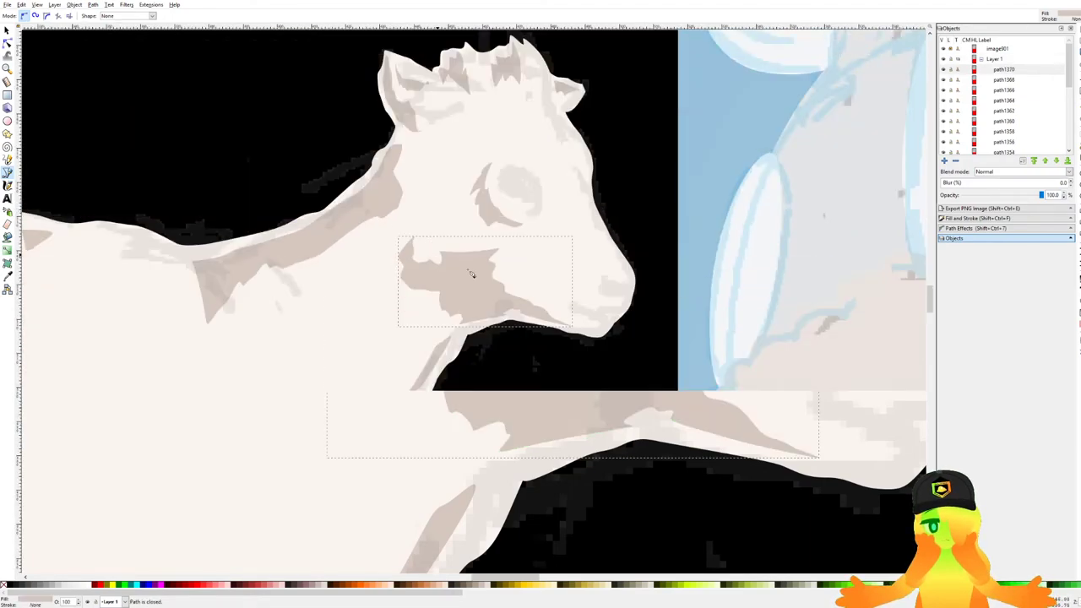
scroll(453, 269, "down", 2)
key("ctrl+s")
scroll(525, 245, "up", 2)
scroll(549, 279, "down", 2)
scroll(539, 281, "up", 2)
key("ctrl+s")
Rotate the crescent shading shape slightly counterclockwise, reposition it around the second sheep's eye, and save.
left_click_drag(425, 228, 459, 281)
left_click(7, 32)
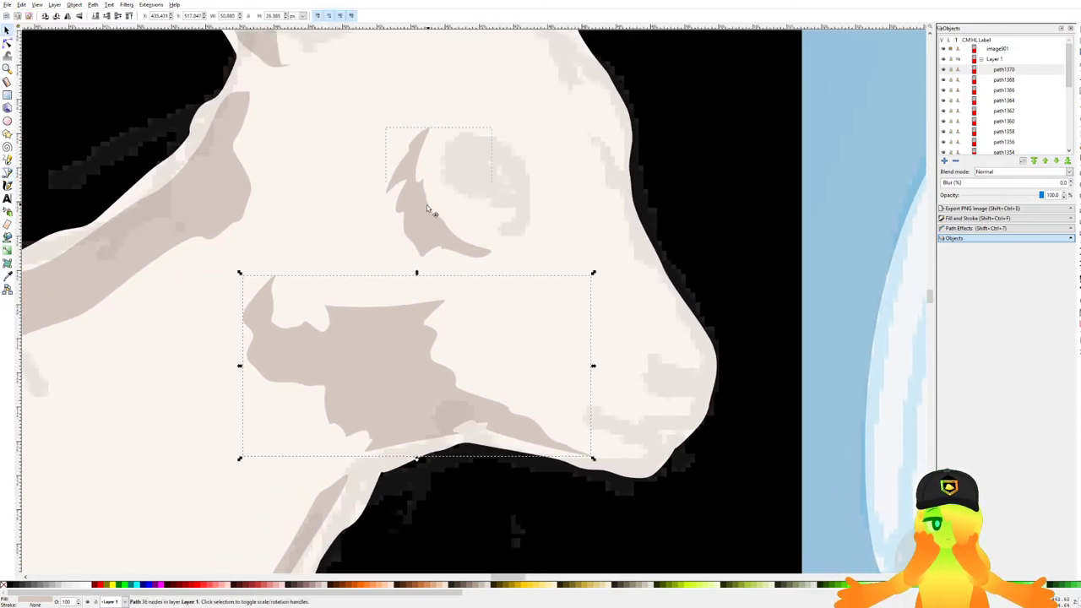
left_click(419, 220)
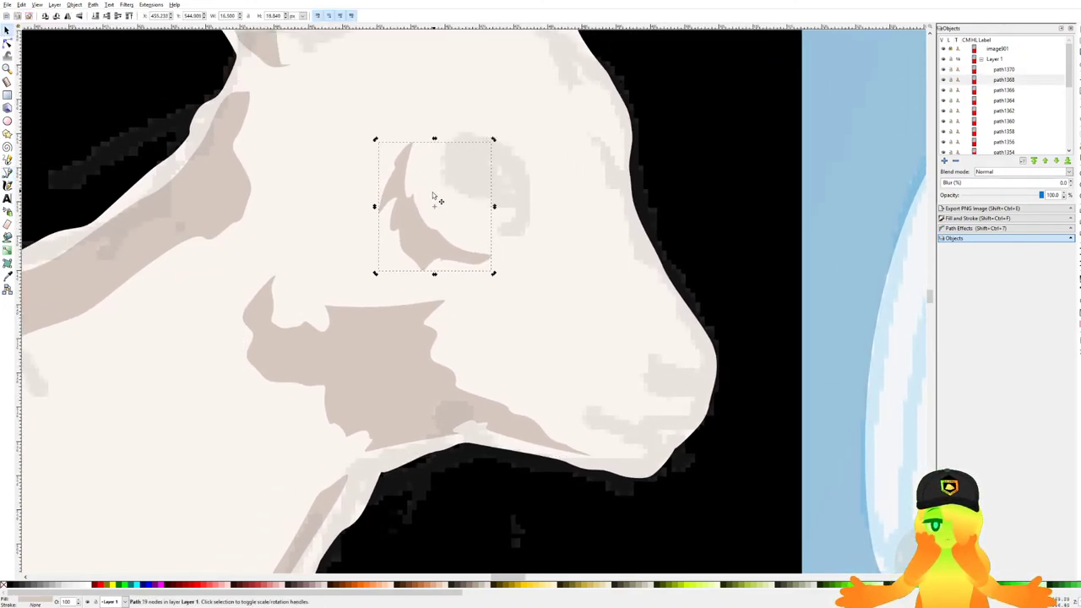
left_click(442, 189)
left_click_drag(413, 234, 420, 227)
left_click(627, 154)
left_click(732, 136)
key("ctrl+s")
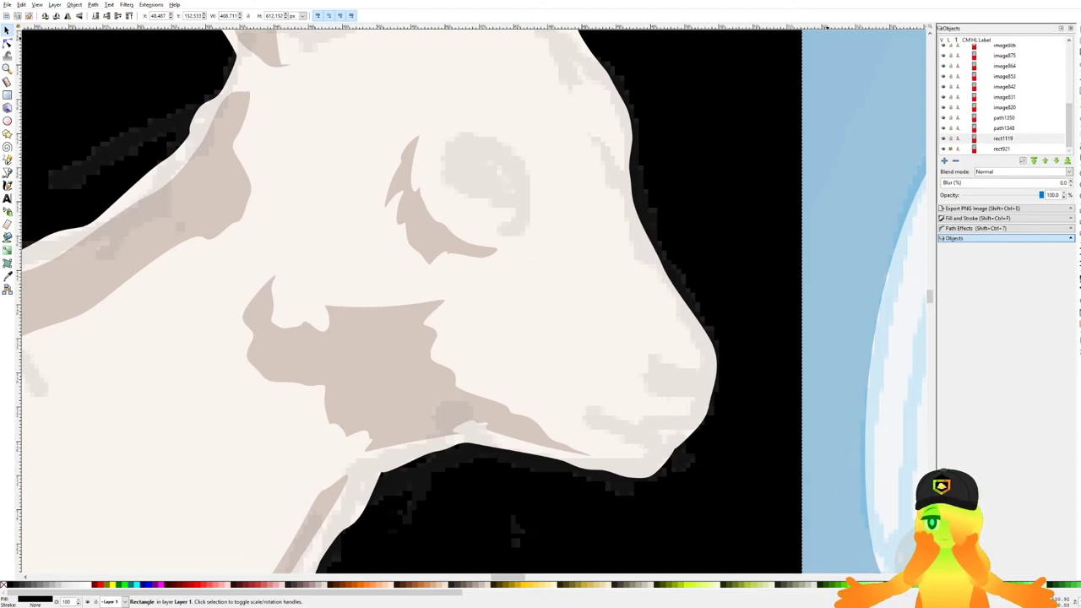
Draw a thin, curved shading sliver in front of the second sheep's eye, using the reference photos as a guide.
scroll(682, 149, "down", 7)
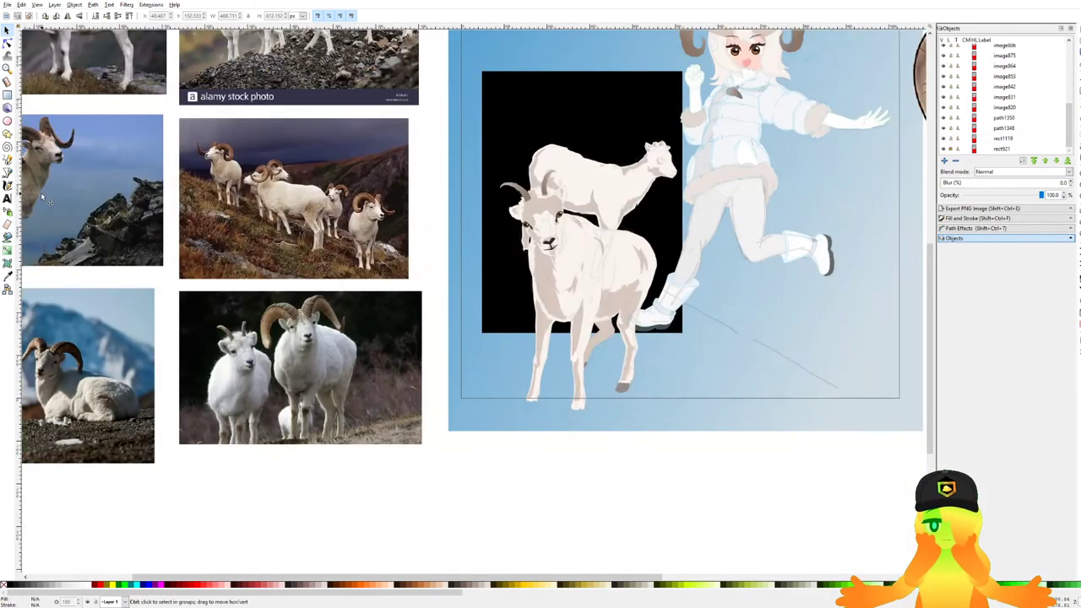
left_click(7, 172)
left_click_drag(280, 74, 333, 206)
scroll(309, 135, "up", 1)
scroll(250, 121, "up", 3)
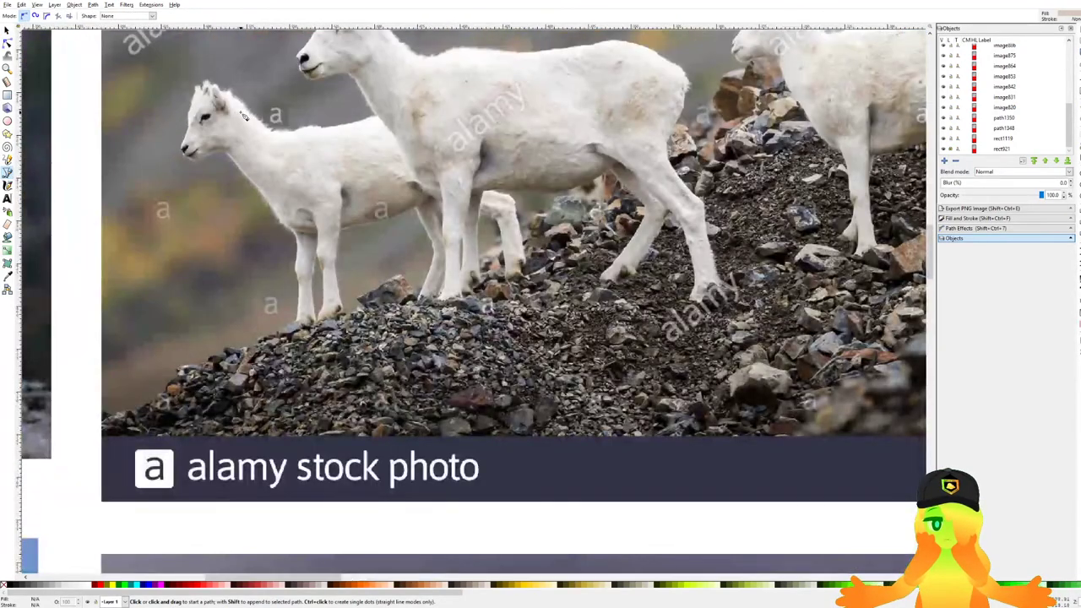
left_click_drag(920, 437, 259, 145)
left_click_drag(876, 386, 455, 186)
left_click_drag(896, 413, 600, 270)
scroll(646, 69, "up", 4)
left_click_drag(645, 71, 575, 208)
scroll(574, 209, "up", 1)
left_click_drag(509, 174, 540, 190)
left_click_drag(572, 258, 582, 249)
left_click_drag(567, 225, 565, 211)
left_click(509, 174)
Draw a small pointed shading shape on the bridge of the second sheep's nose and save.
left_click(598, 308)
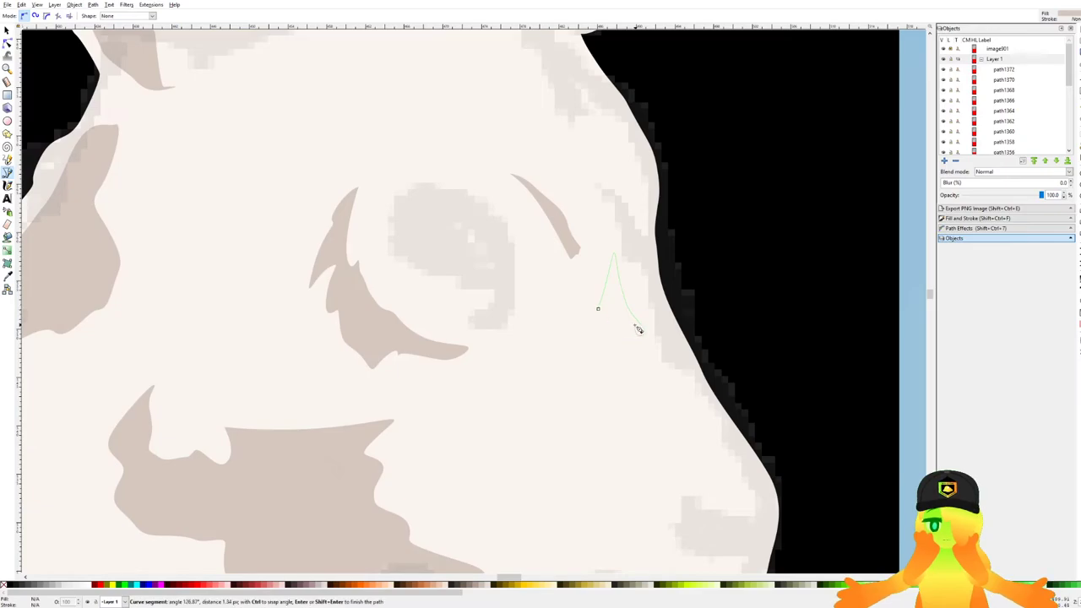
left_click(599, 308)
scroll(653, 283, "down", 6)
left_click_drag(617, 311, 818, 392)
scroll(817, 392, "up", 2)
scroll(818, 392, "left", 5)
key("ctrl+s")
scroll(581, 393, "right", 10)
scroll(591, 355, "down", 5)
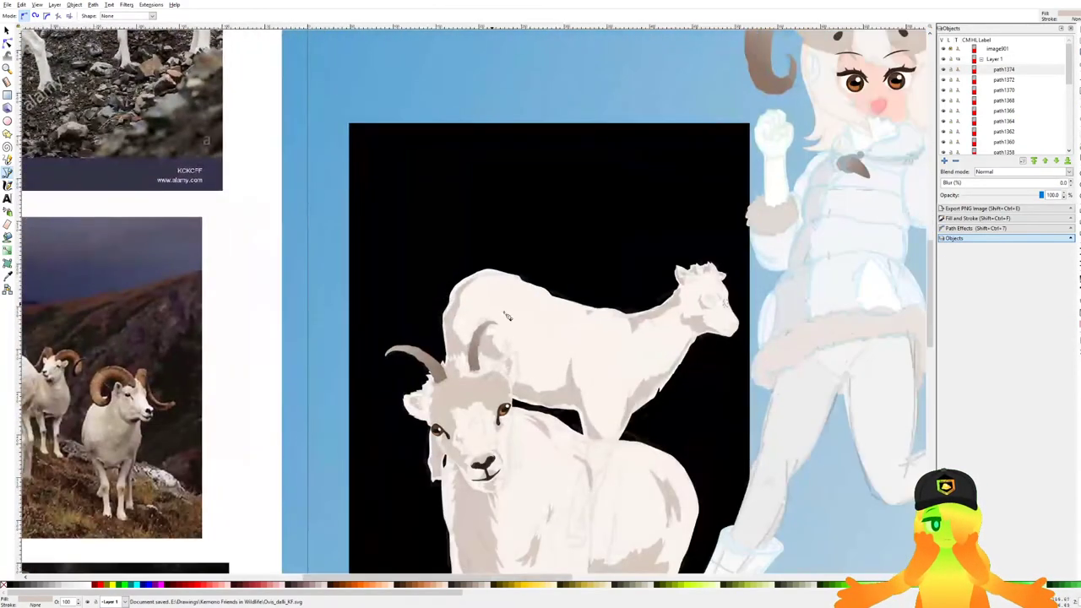
scroll(470, 263, "up", 10)
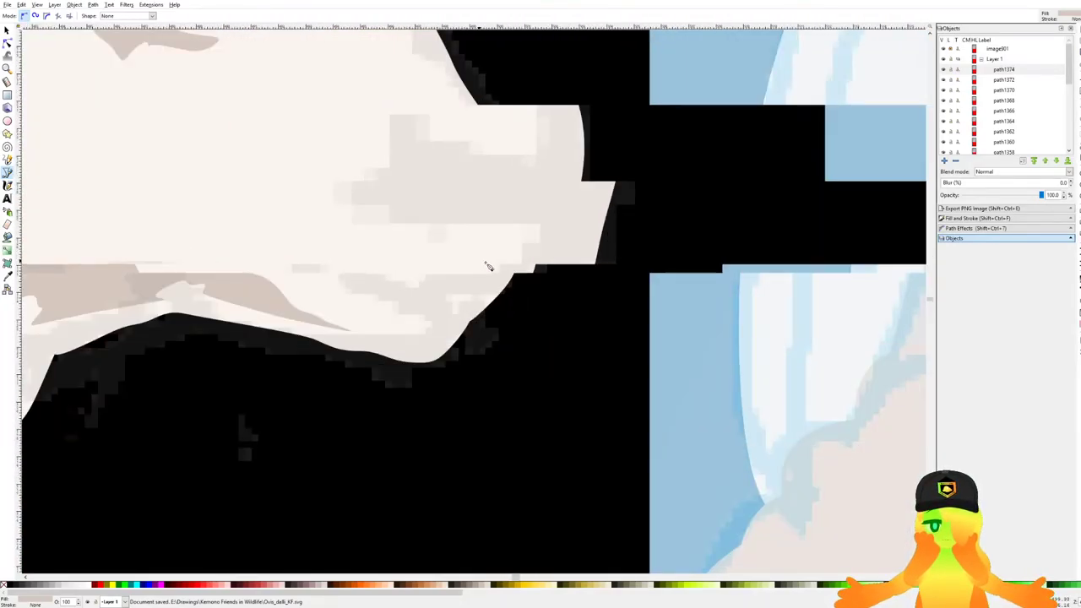
left_click(513, 289)
left_click_drag(424, 271, 410, 194)
key("Escape")
Draw a closed, hook-shaped shading patch at the tip of the second sheep's muzzle and save.
left_click_drag(369, 337, 374, 307)
left_click_drag(446, 285, 467, 268)
left_click_drag(462, 245, 381, 199)
left_click_drag(387, 138, 474, 157)
left_click_drag(557, 205, 541, 302)
left_click_drag(501, 332, 433, 335)
left_click(369, 338)
scroll(586, 296, "down", 1)
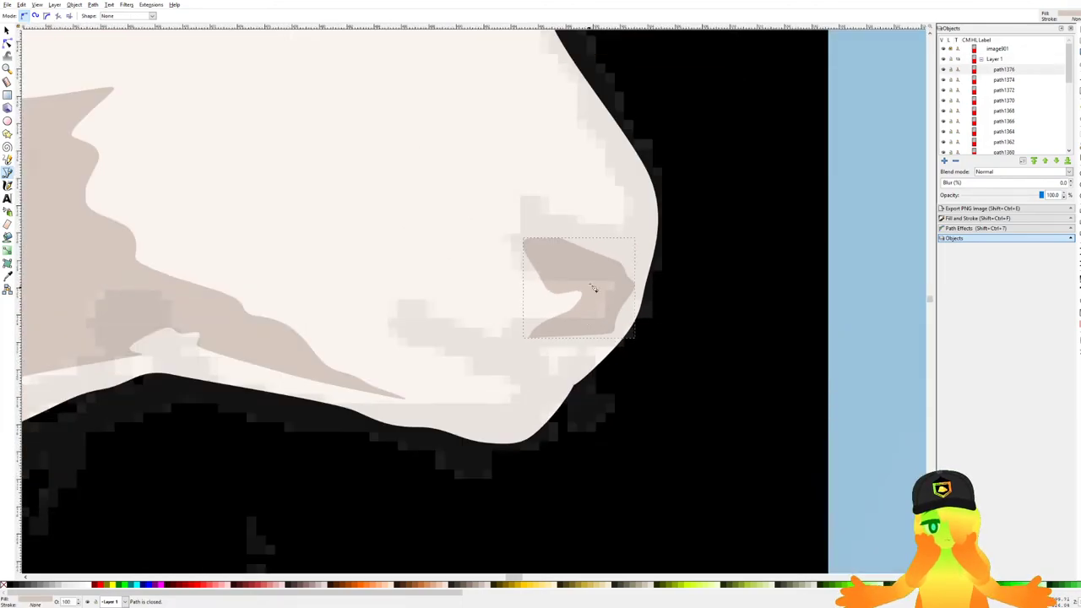
key("ctrl+s")
Draw a curved shading patch across the top of the second sheep's nose tip, above the hook-shaped patch, and save.
scroll(640, 314, "up", 1)
scroll(639, 315, "down", 6)
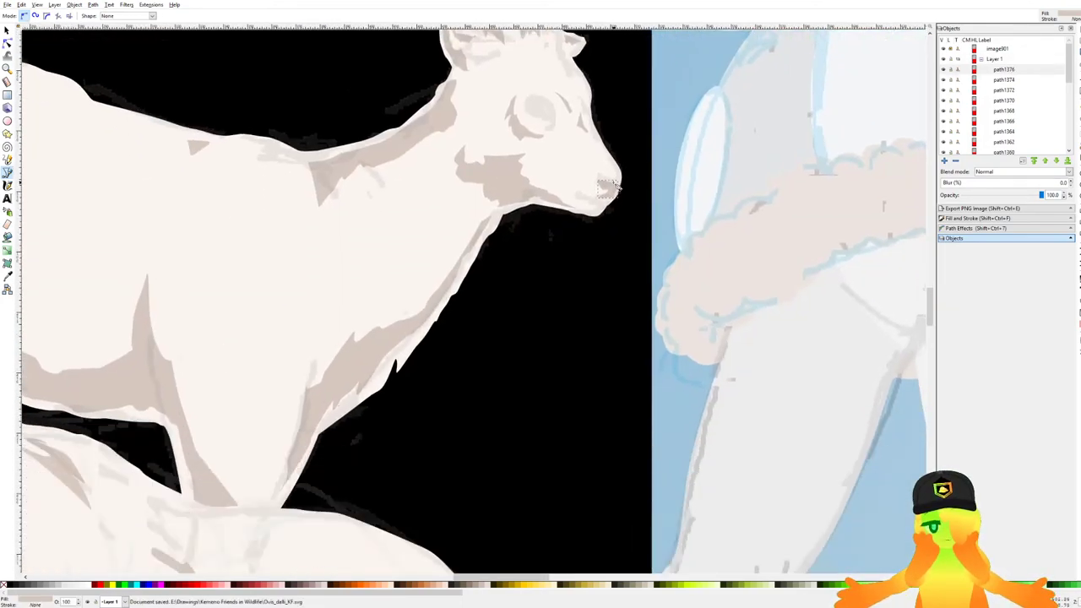
scroll(618, 181, "up", 6)
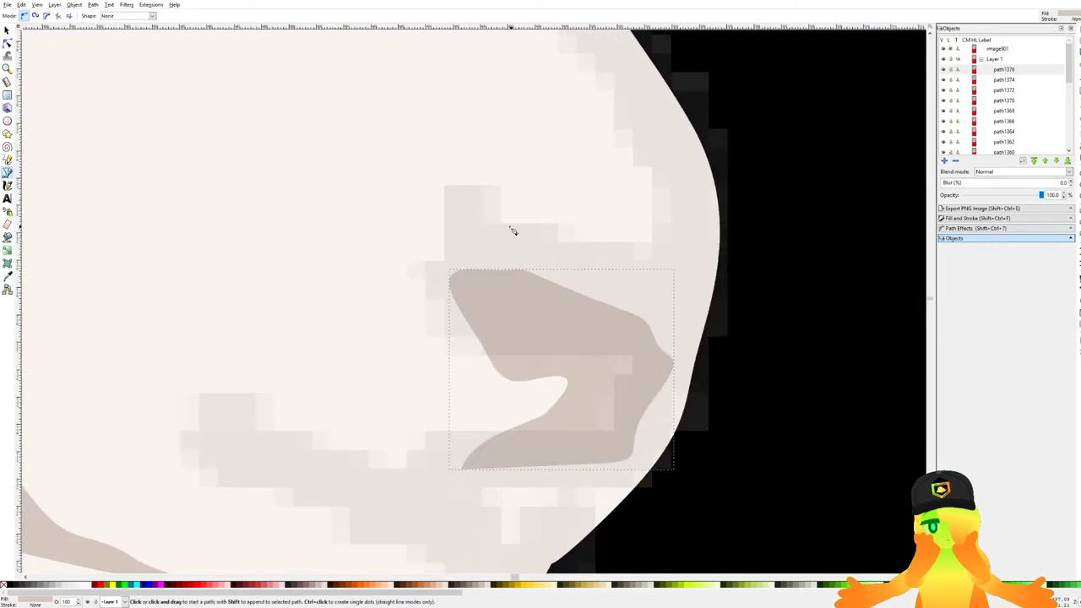
left_click_drag(462, 226, 506, 179)
left_click_drag(663, 196, 692, 198)
left_click(685, 314)
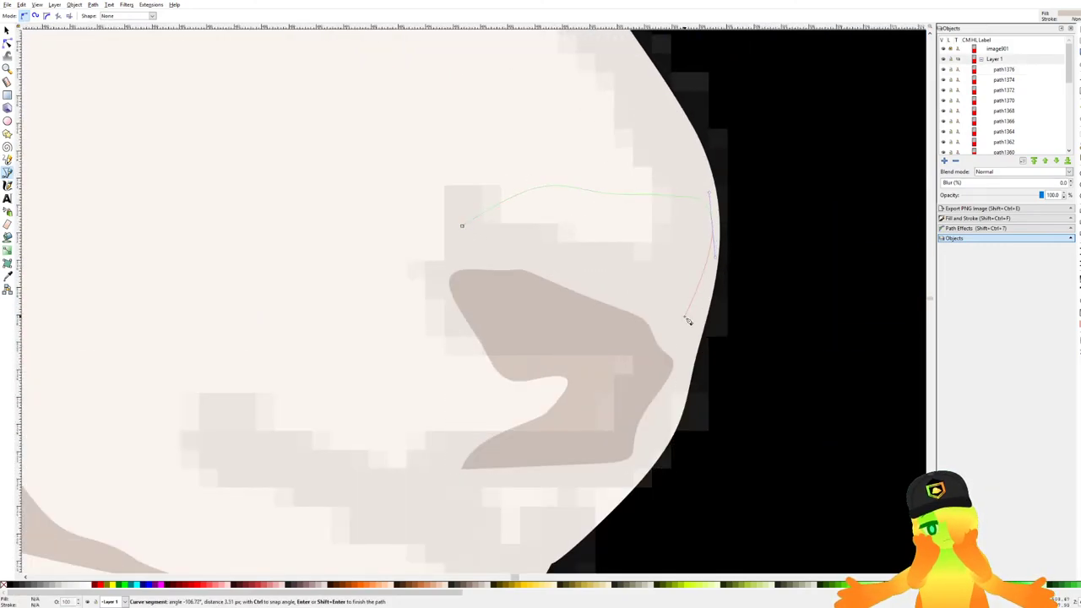
left_click(463, 228)
key("ctrl+s")
scroll(506, 219, "down", 6)
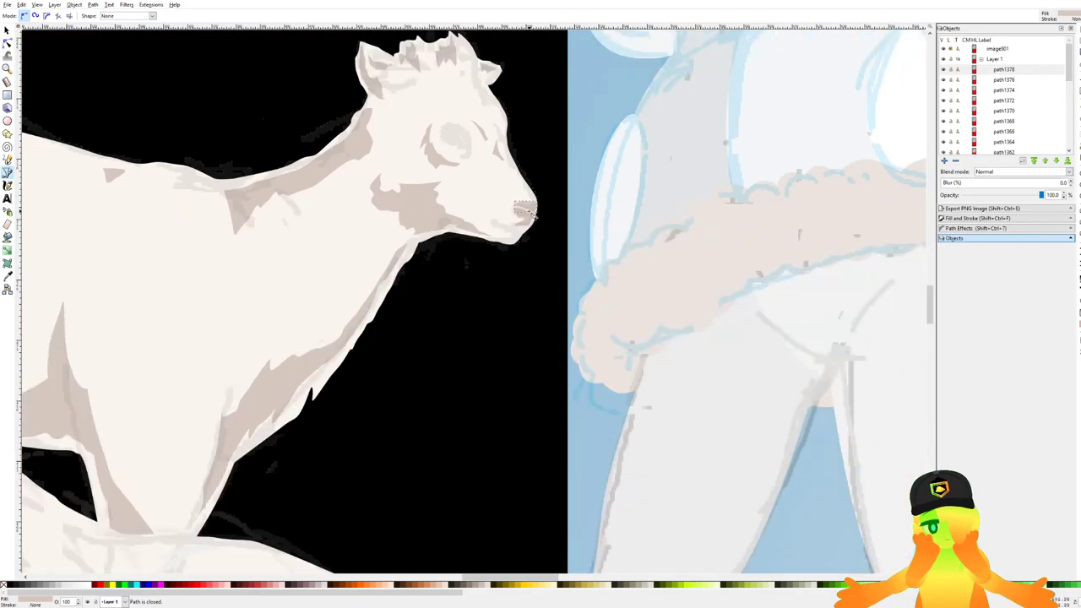
Begin a larger muzzle shading shape, tracing a wavy edge across the nose tip and down the front to the lips.
scroll(524, 210, "up", 4)
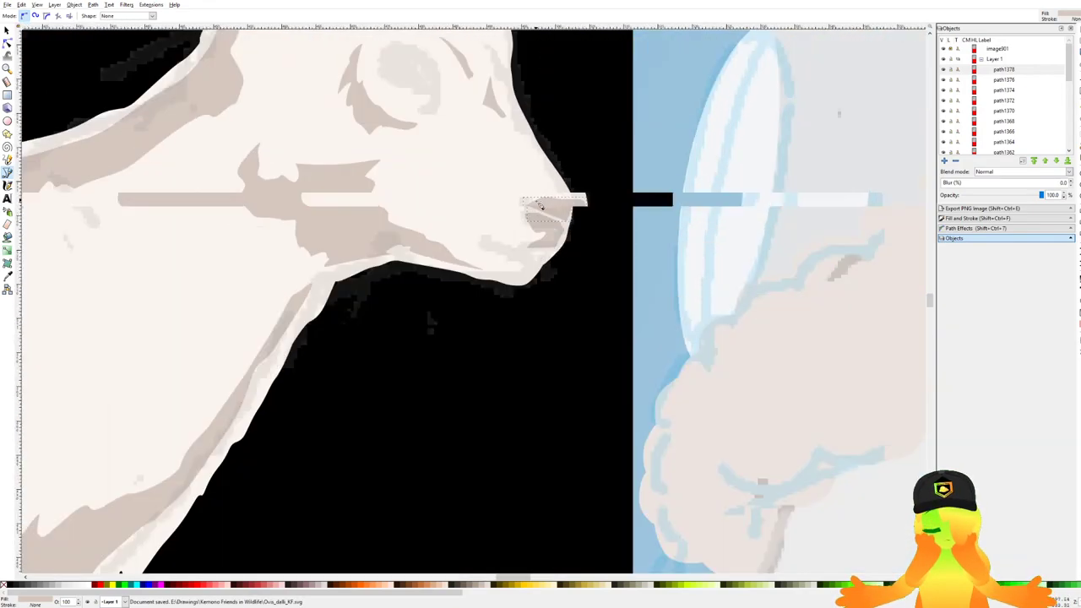
scroll(540, 205, "up", 6)
left_click_drag(473, 227, 527, 231)
left_click_drag(619, 257, 629, 262)
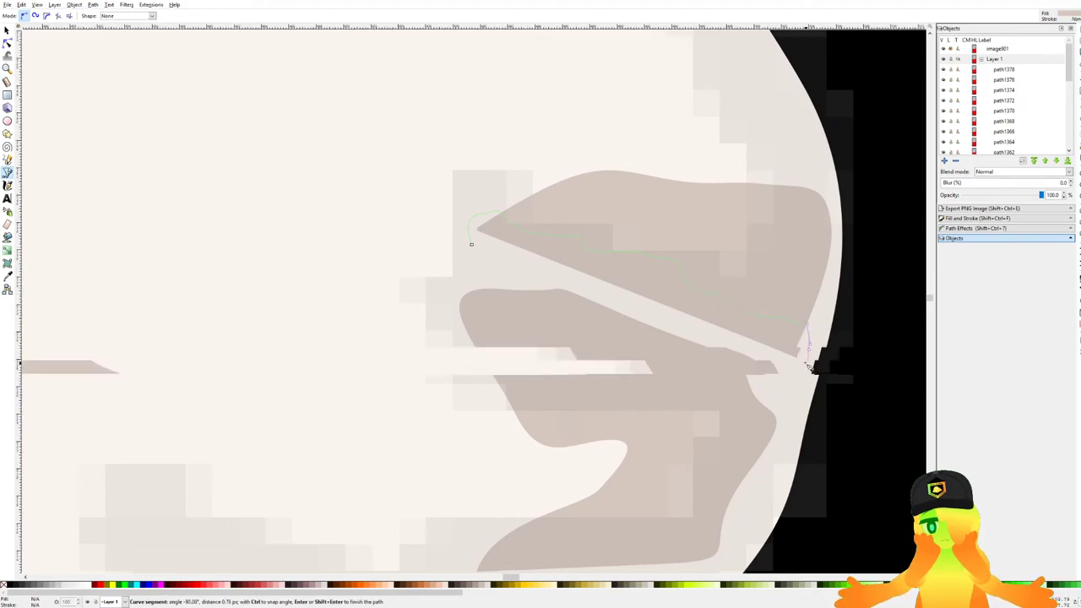
scroll(809, 365, "down", 6)
scroll(778, 163, "up", 7)
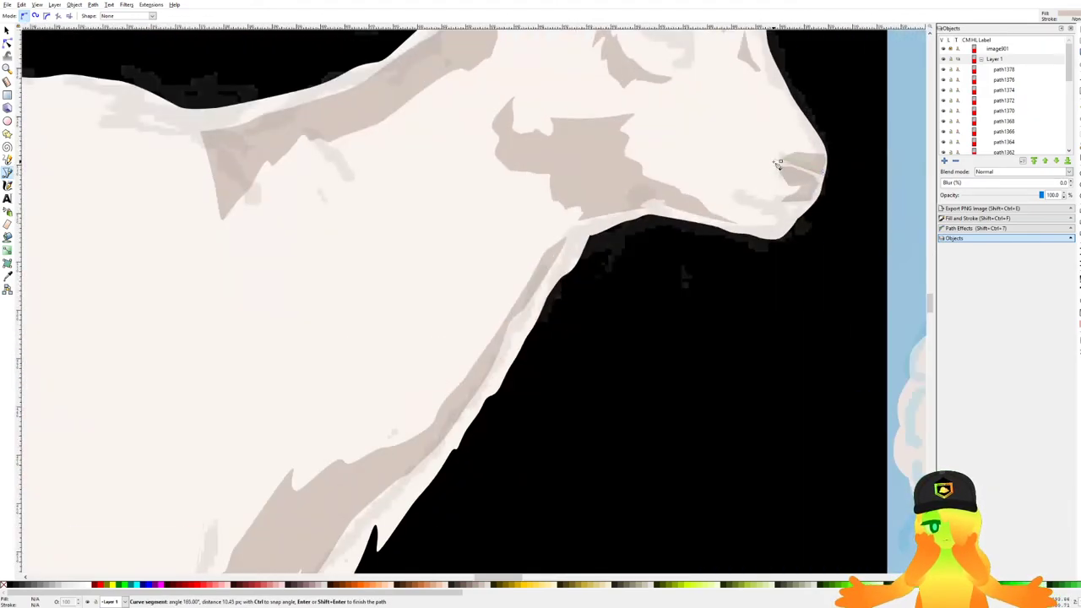
scroll(815, 187, "up", 3)
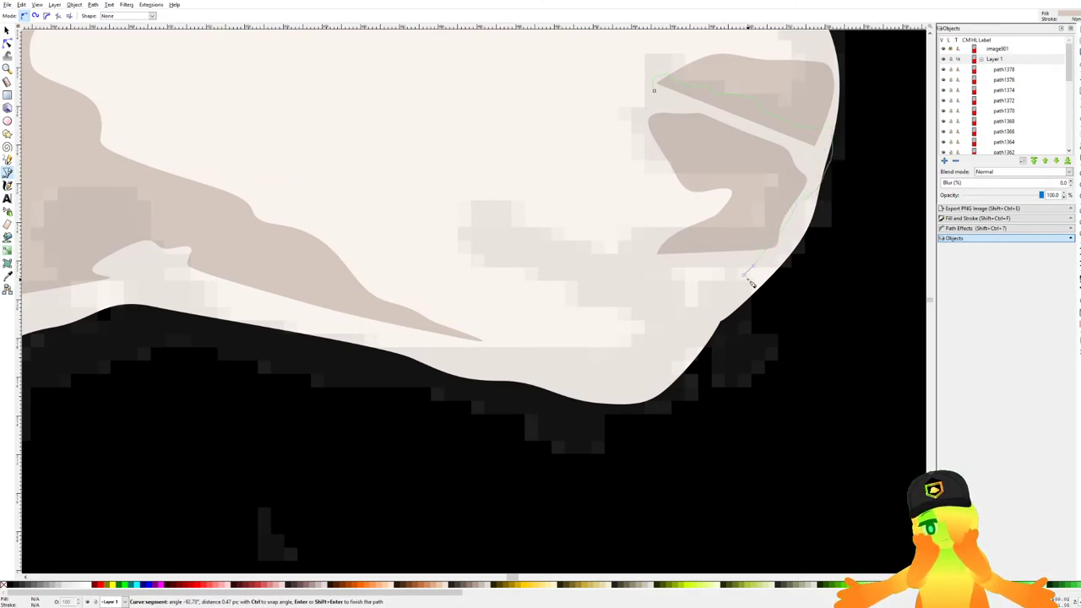
scroll(750, 283, "down", 4)
scroll(785, 131, "up", 4)
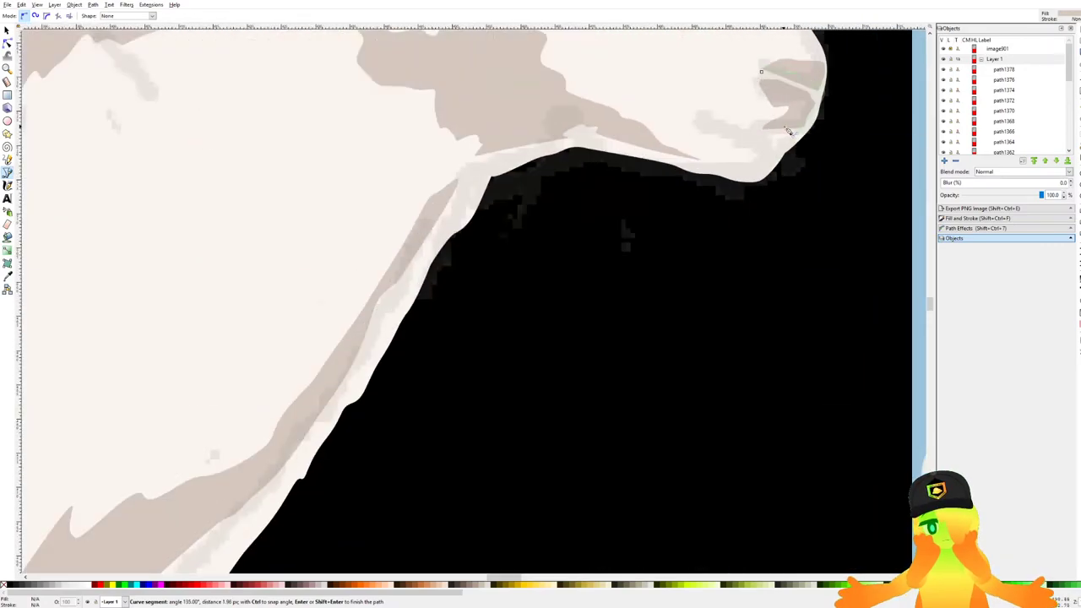
scroll(785, 131, "up", 2)
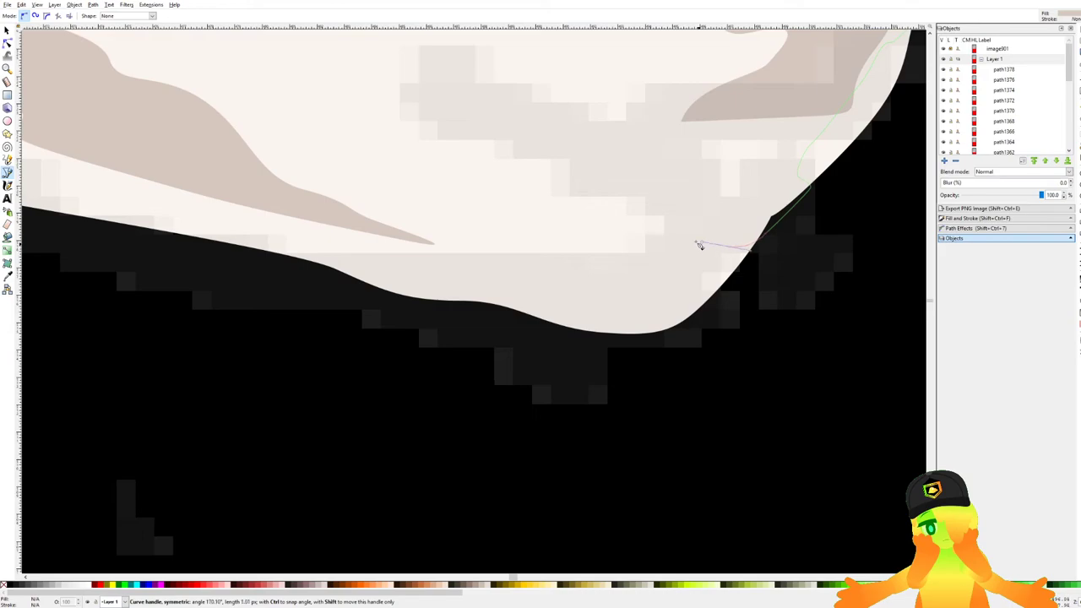
Undo the last change, trace the muzzle shape's long pointed mouth line back to the nose, and close the shape.
key("ctrl+z")
left_click_drag(666, 233, 677, 294)
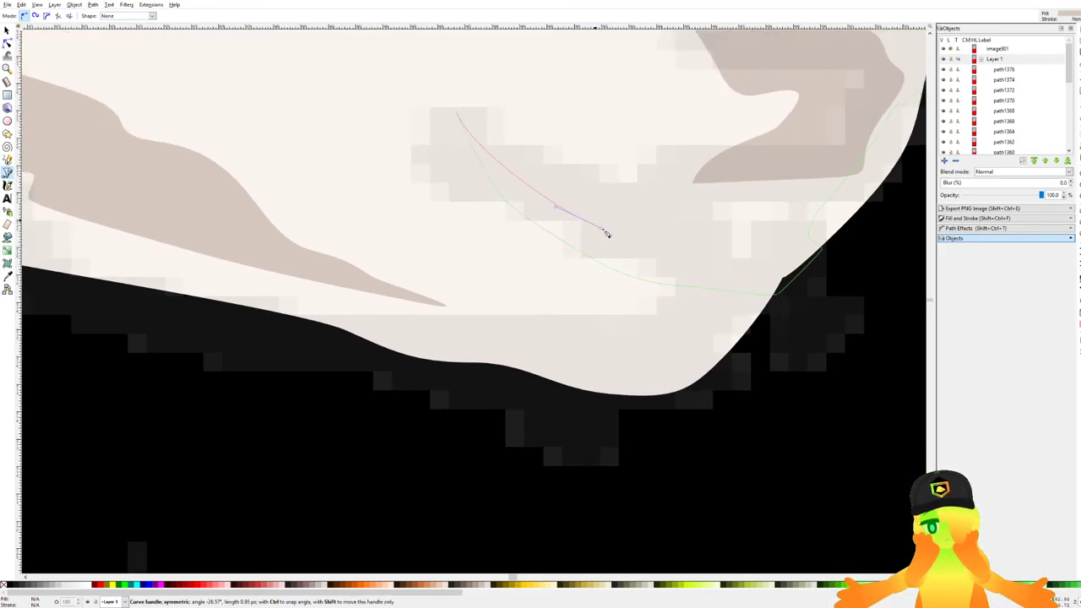
left_click_drag(734, 253, 752, 249)
left_click_drag(797, 199, 730, 311)
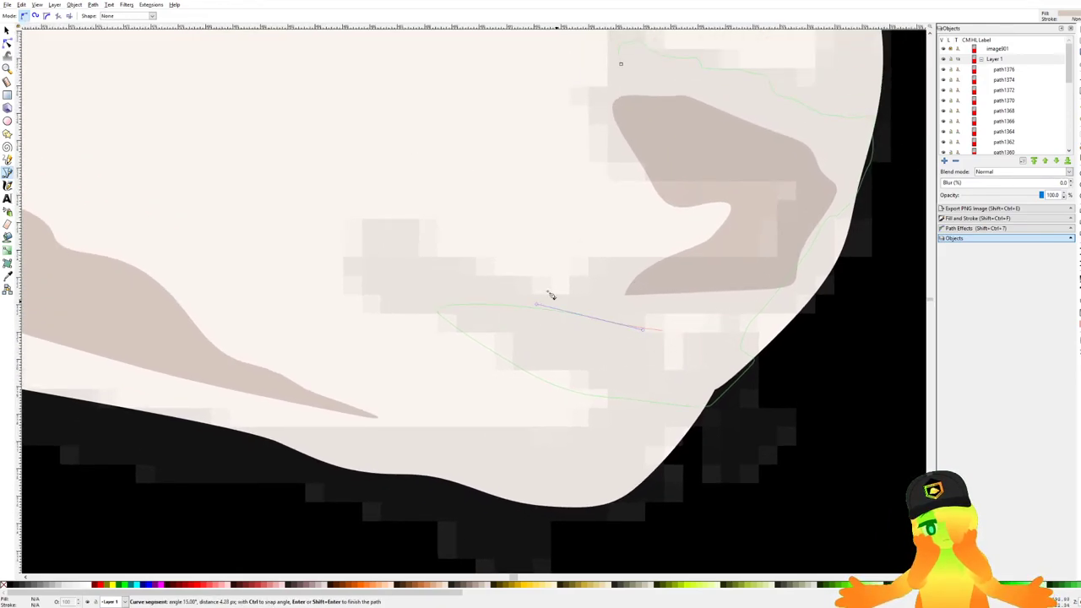
left_click_drag(445, 315, 359, 247)
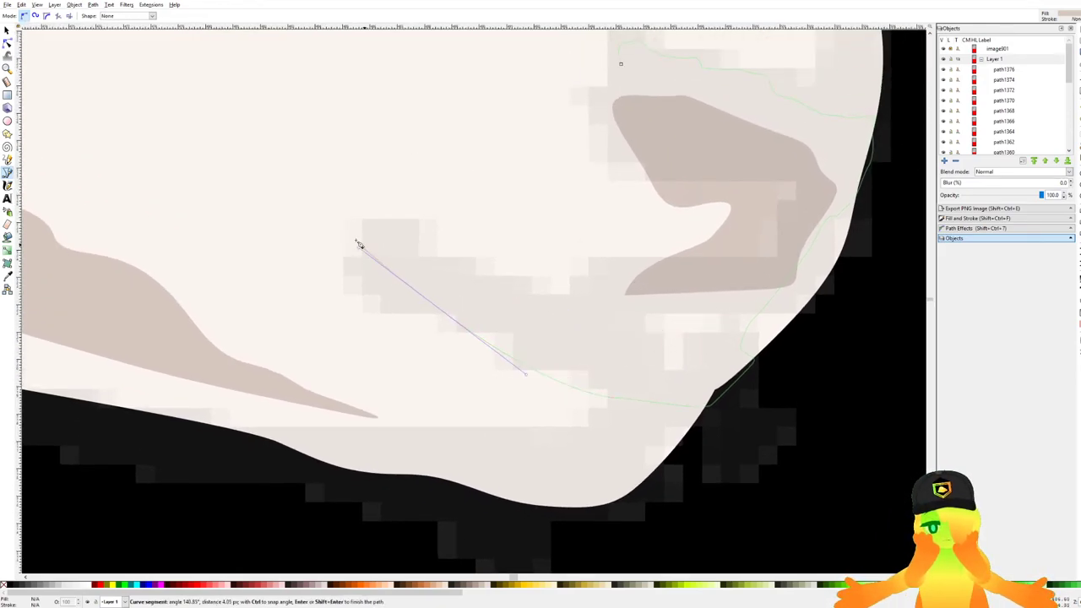
left_click_drag(506, 269, 602, 287)
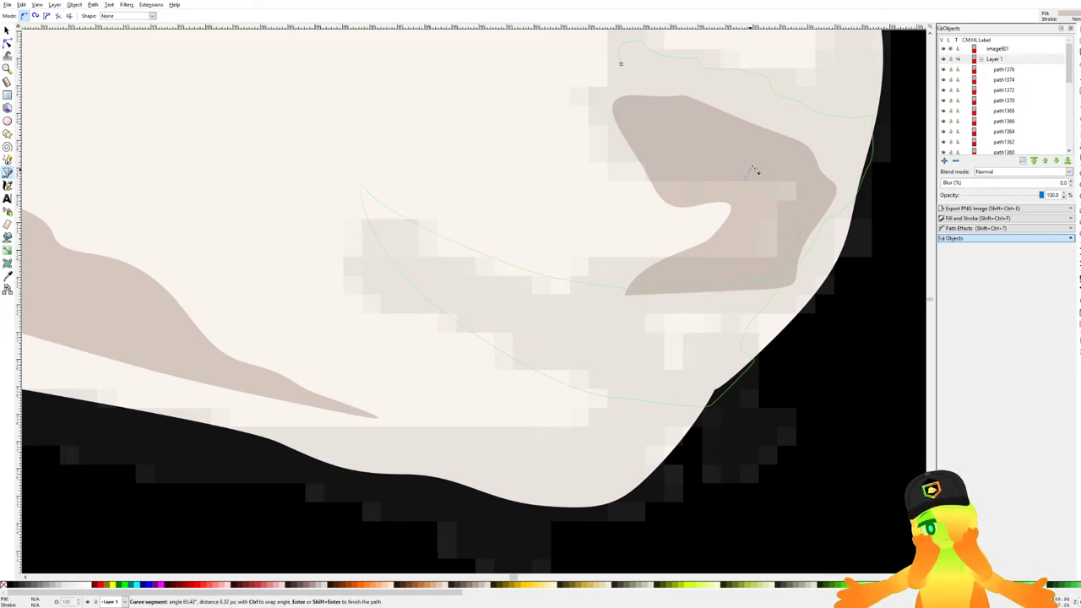
scroll(734, 155, "down", 7)
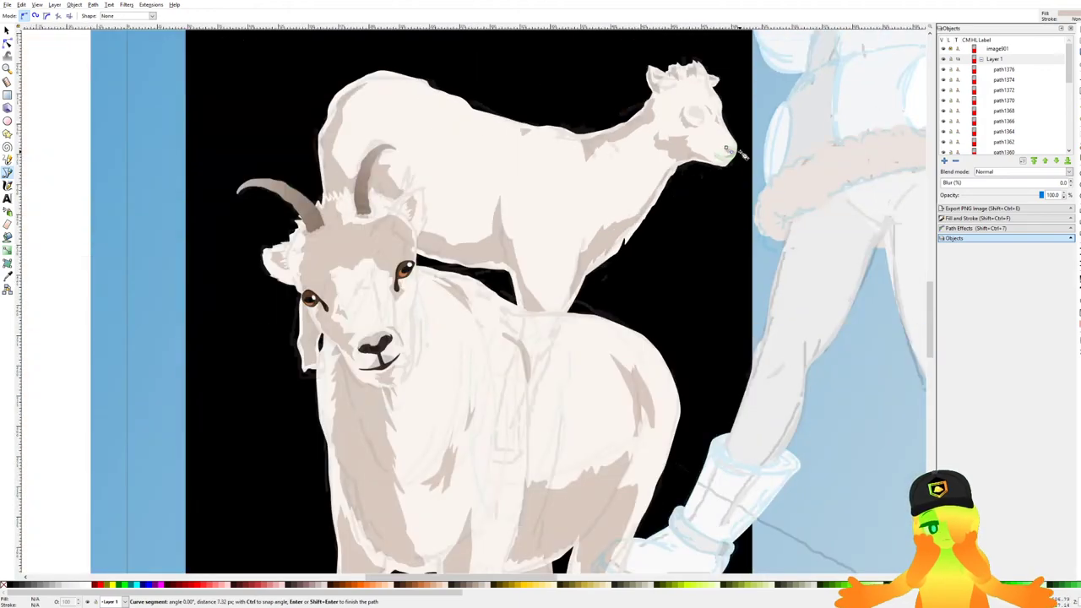
scroll(739, 154, "up", 5)
scroll(691, 157, "up", 3)
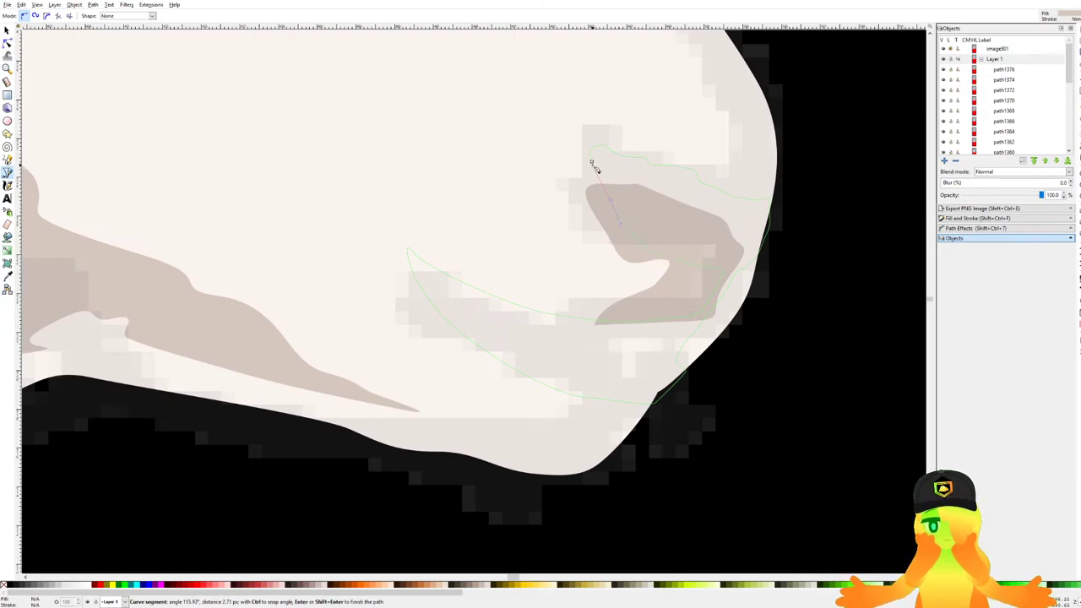
scroll(593, 163, "down", 8)
key("d")
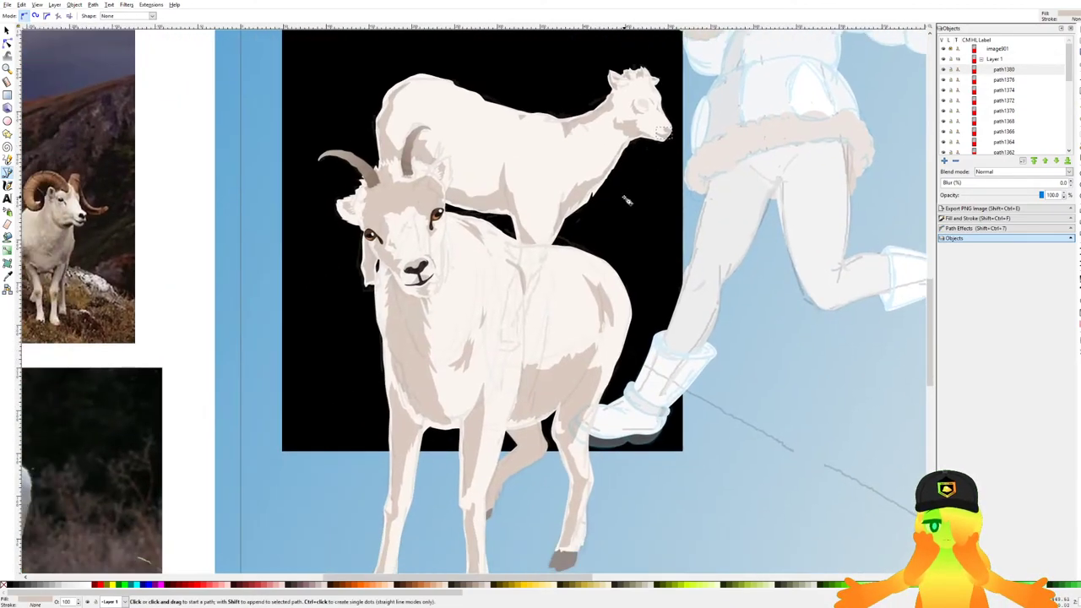
Fill the second sheep's nose-and-mouth shape with the dark brown sampled from the front sheep's nose, and save.
scroll(415, 273, "up", 7)
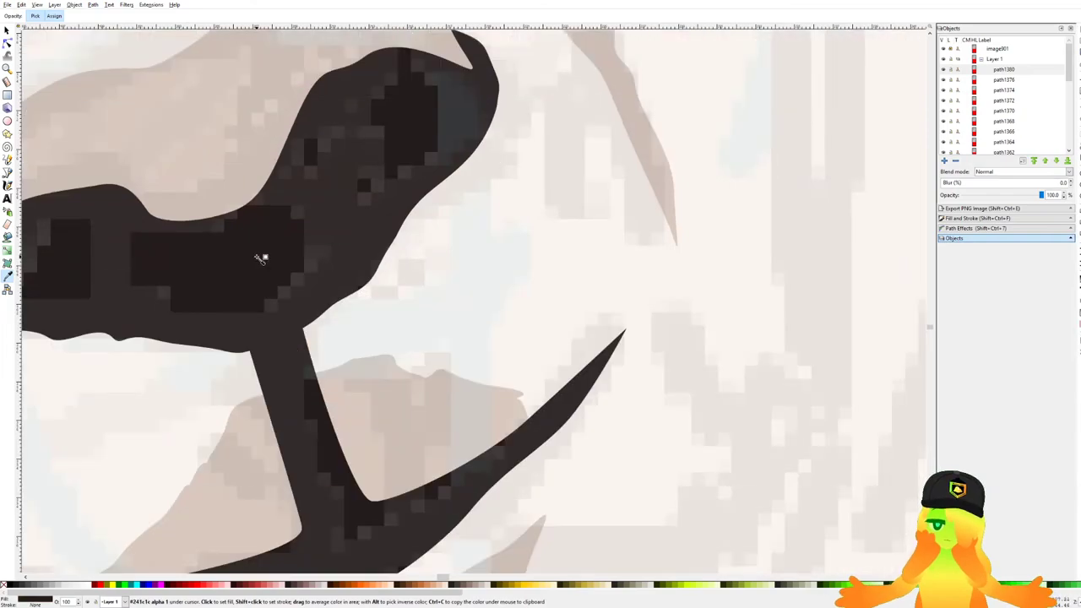
scroll(378, 222, "down", 3)
left_click_drag(372, 223, 339, 341)
scroll(637, 125, "up", 2)
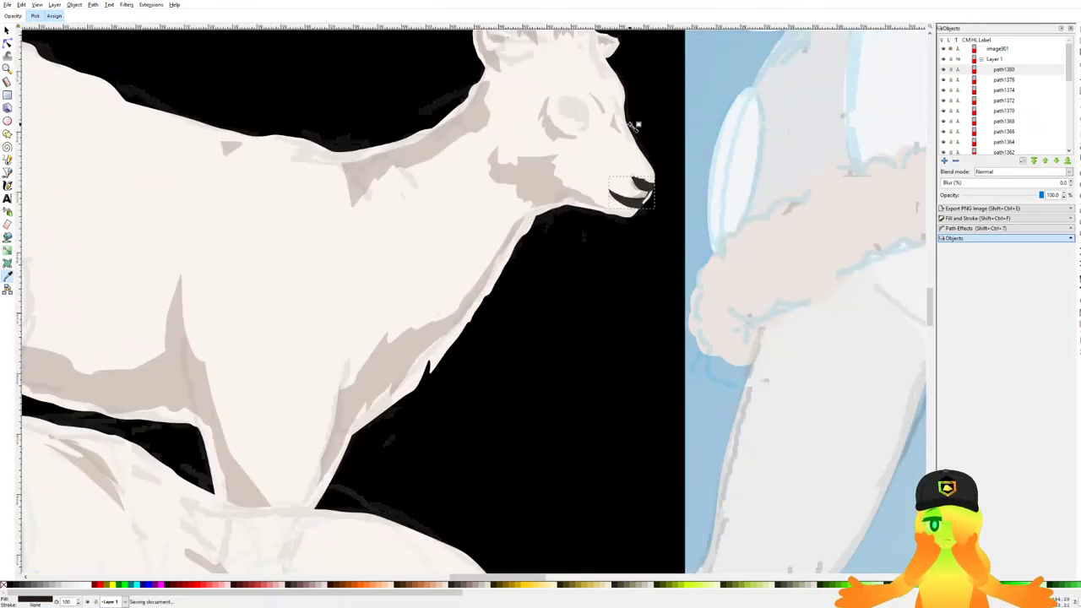
Reshape the nodes of the second sheep's dark mouth shape at the front of the lips, narrowing the pale gap there.
left_click(7, 43)
scroll(639, 193, "up", 8)
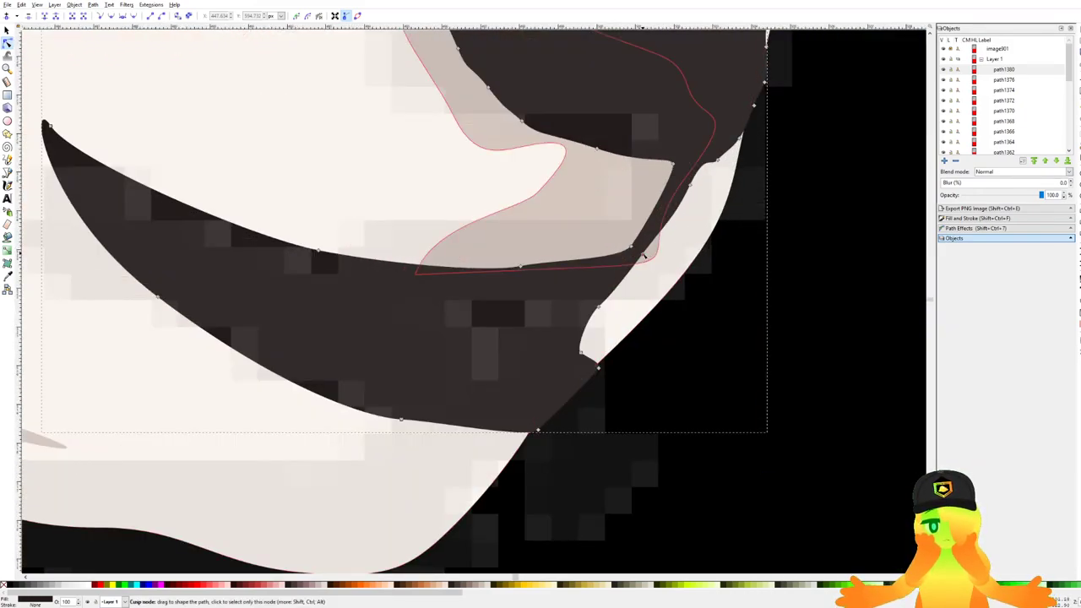
left_click_drag(642, 254, 652, 255)
left_click_drag(636, 383, 623, 284)
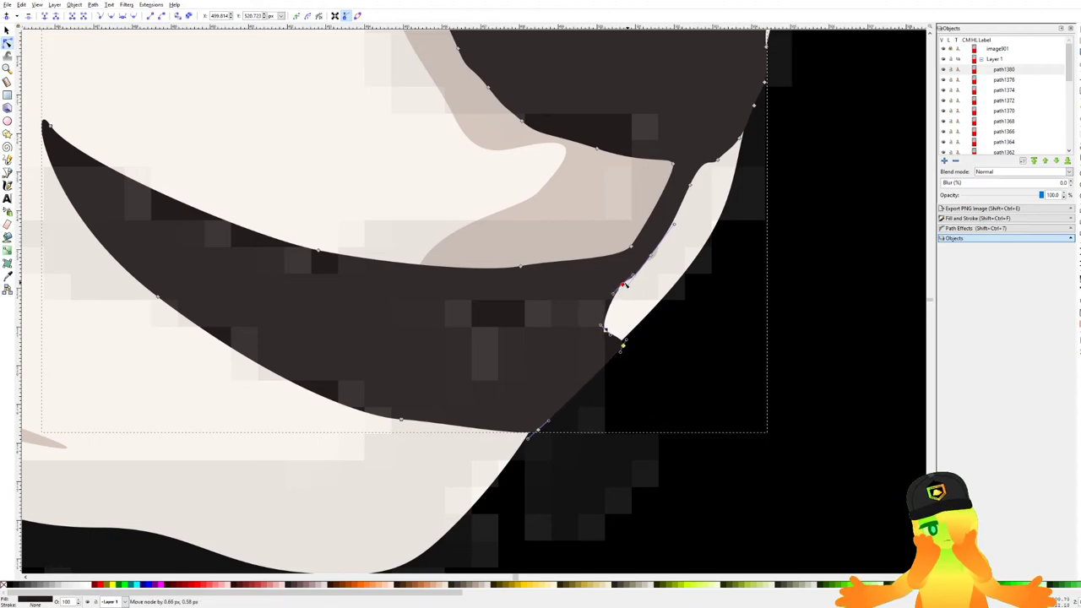
left_click(714, 352)
Examine the second sheep's dark nose and mouth up close and within the whole composition beside the reference photos.
scroll(655, 308, "down", 5)
scroll(654, 308, "down", 3)
scroll(658, 302, "up", 4)
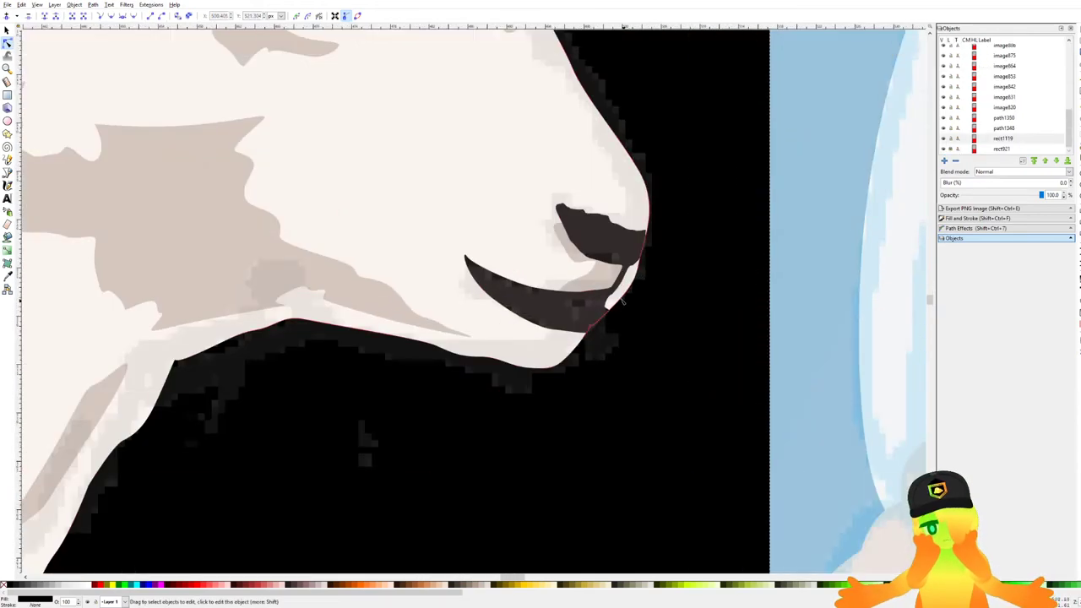
scroll(601, 283, "down", 7)
scroll(603, 241, "down", 2)
left_click(695, 357)
scroll(599, 250, "up", 3)
scroll(593, 304, "up", 4)
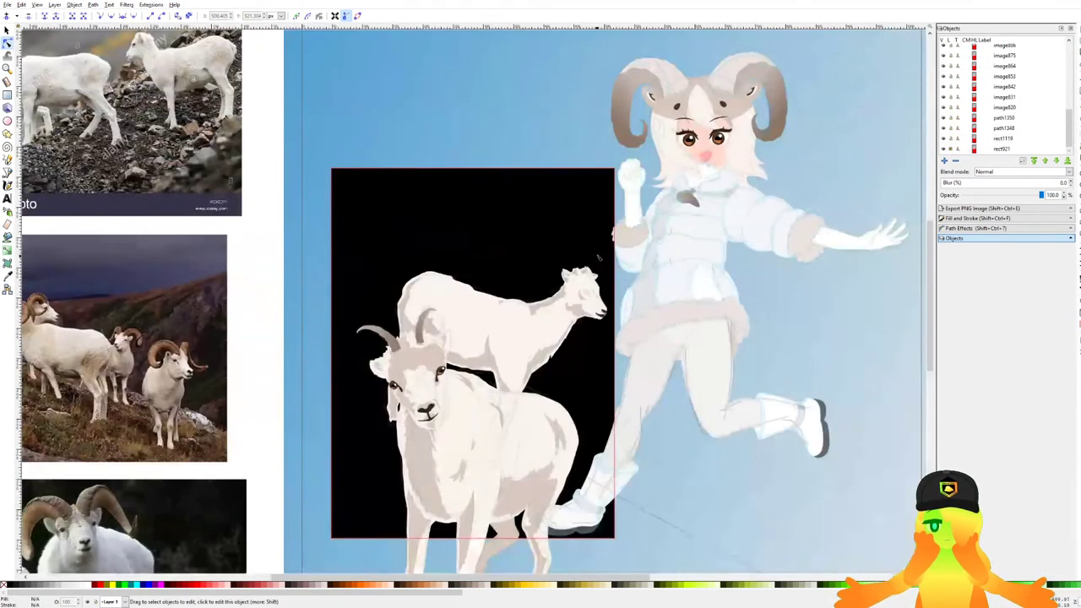
scroll(565, 296, "down", 4)
scroll(657, 241, "down", 2)
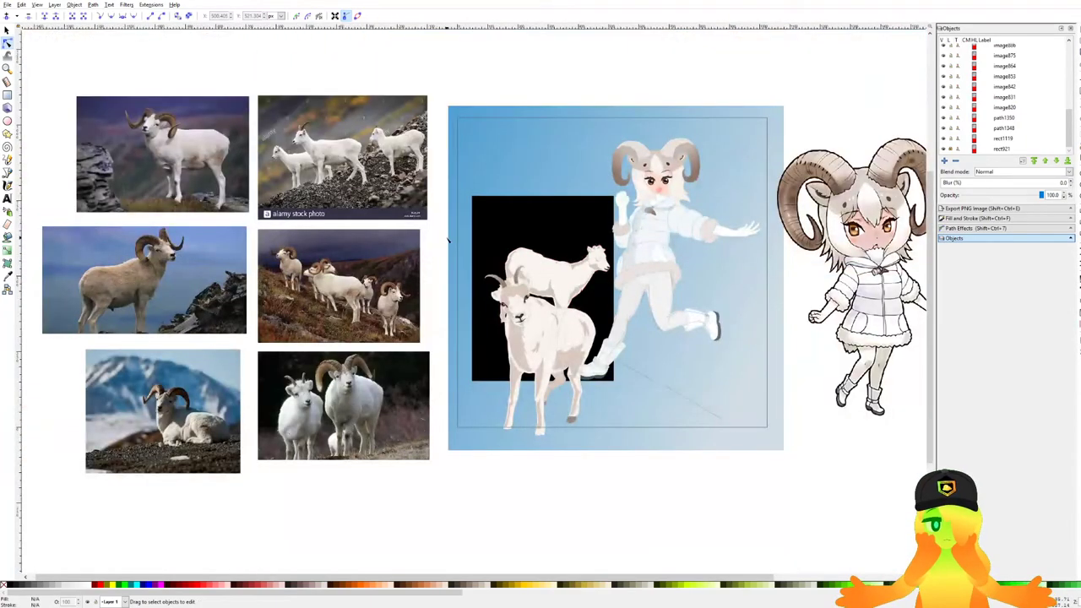
scroll(472, 211, "up", 3)
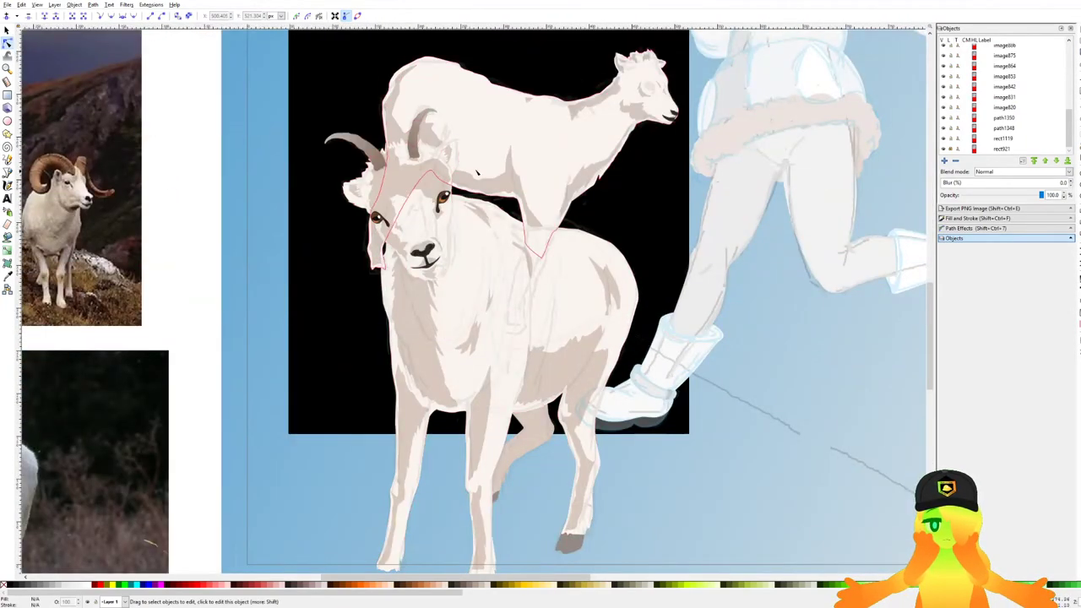
Duplicate the front sheep's group and place the copy below the running girl, overlapping the lower edge of the blue background.
scroll(491, 173, "up", 4)
left_click(7, 32)
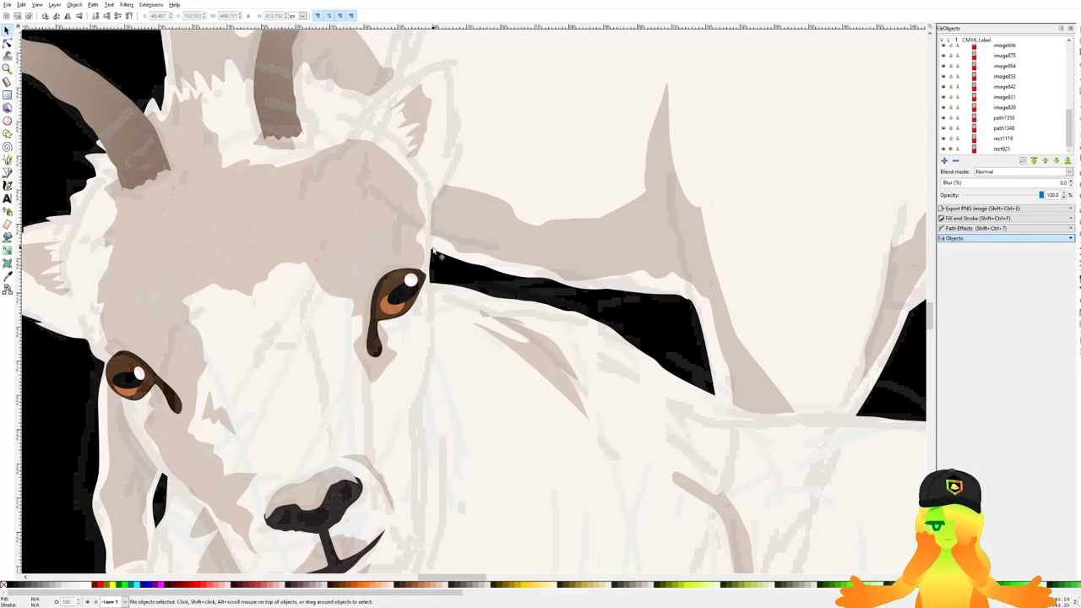
scroll(434, 285, "down", 2)
left_click(435, 289)
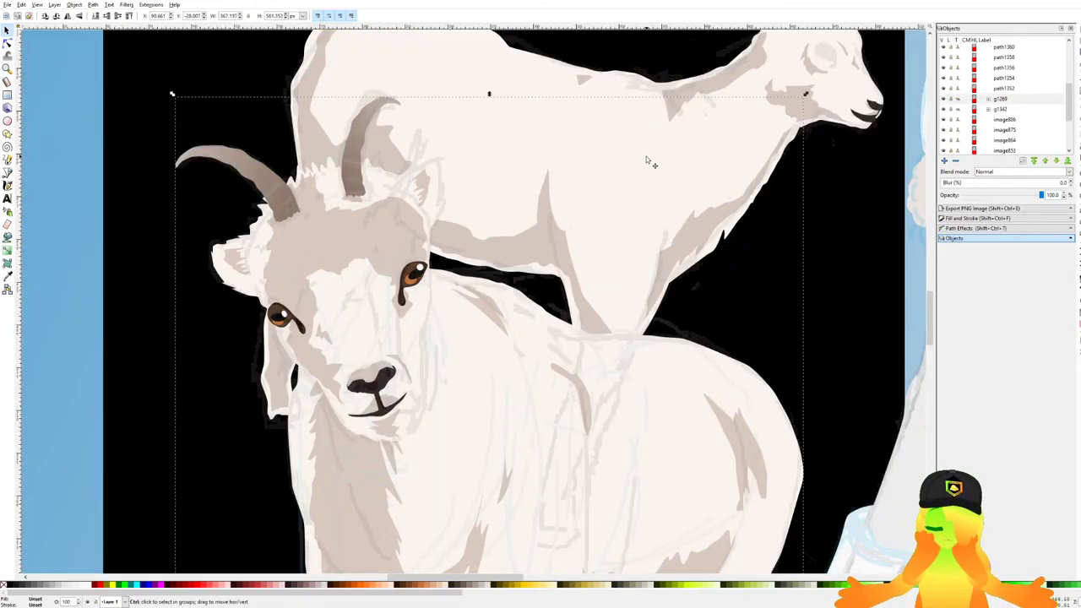
left_click_drag(644, 160, 570, 191)
scroll(279, 291, "down", 3)
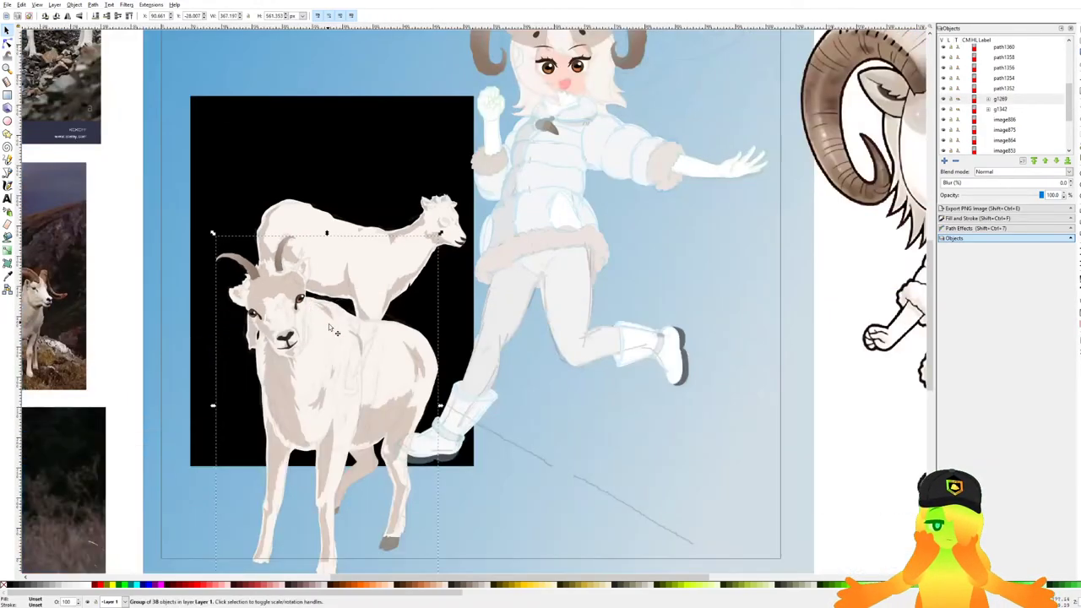
key("ctrl+d")
scroll(345, 336, "down", 2)
left_click_drag(351, 360, 496, 434)
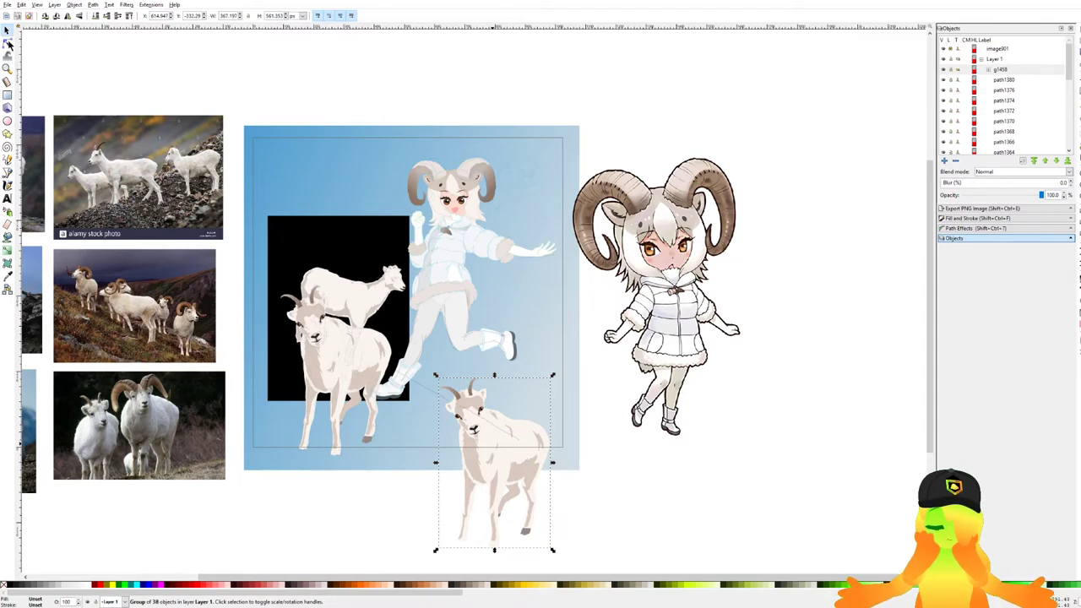
Ungroup the duplicated sheep into its separate paths and clear the selection.
key("ctrl+shift+g")
left_click(8, 44)
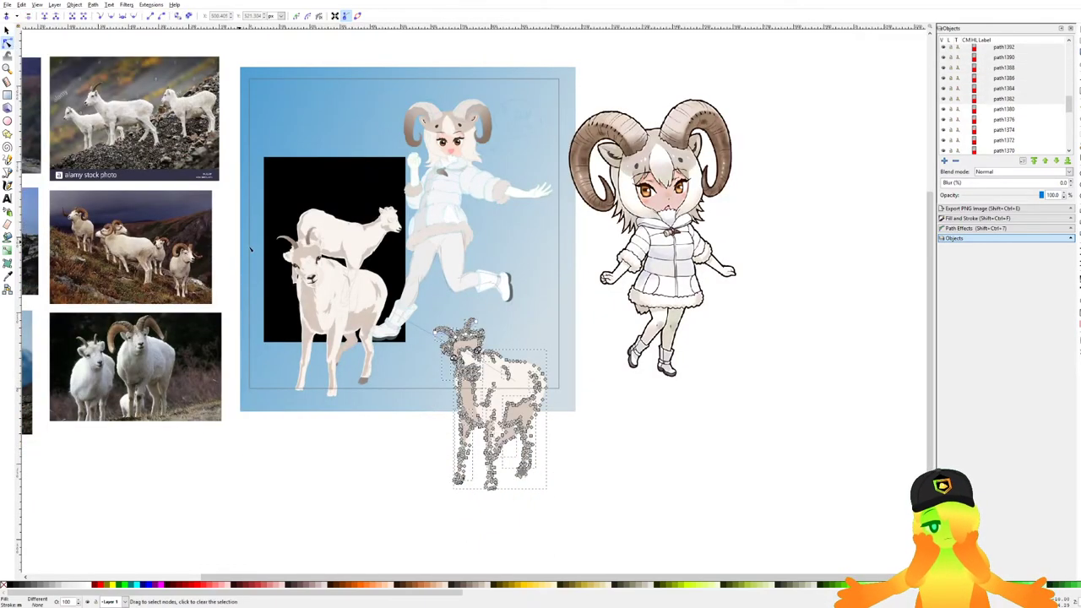
scroll(421, 485, "up", 1)
left_click(422, 504)
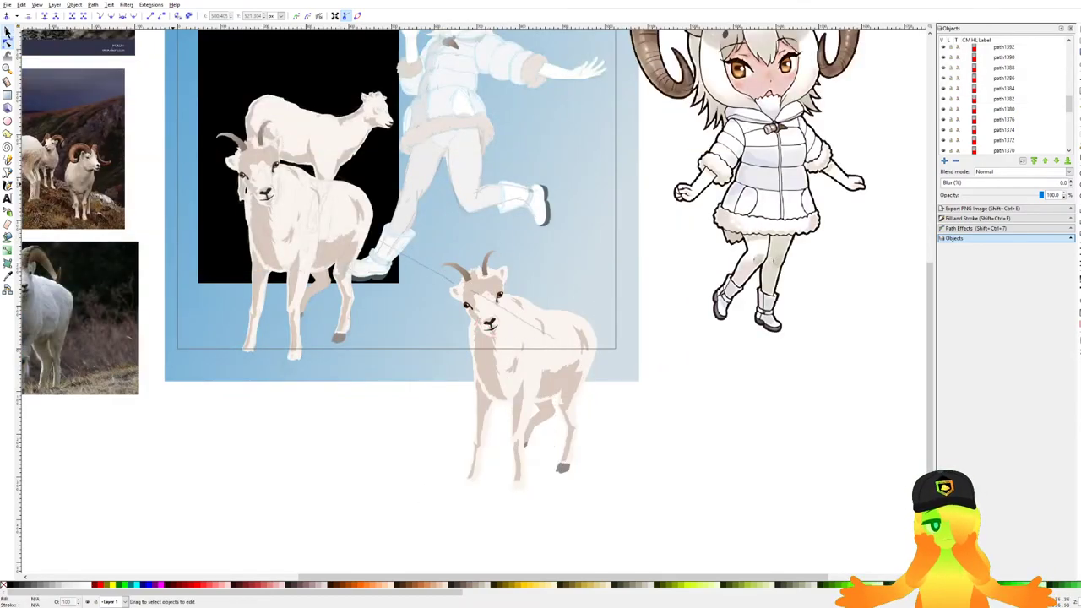
Pull one eye's pieces clear of the duplicate horned sheep below the page and delete the rest of that duplicate.
key("s")
scroll(473, 237, "up", 3)
left_click_drag(496, 186, 618, 162)
scroll(628, 173, "down", 2)
left_click_drag(697, 416, 498, 189)
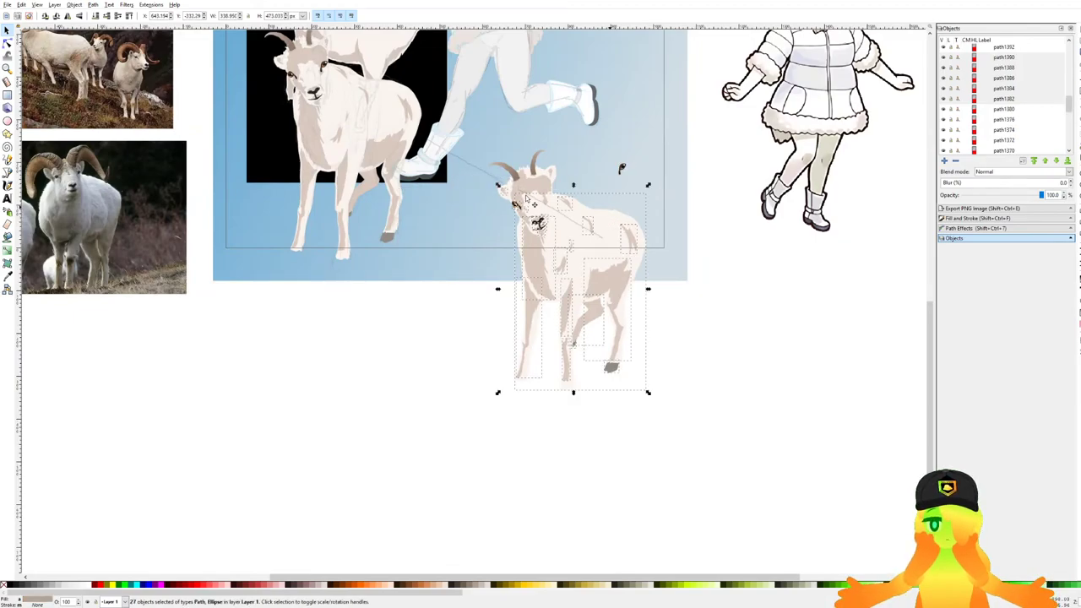
key("Delete")
left_click_drag(485, 292, 533, 154)
key("Delete")
Place the separated eye on the lamb's head and flip it horizontally.
left_click_drag(625, 197, 684, 285)
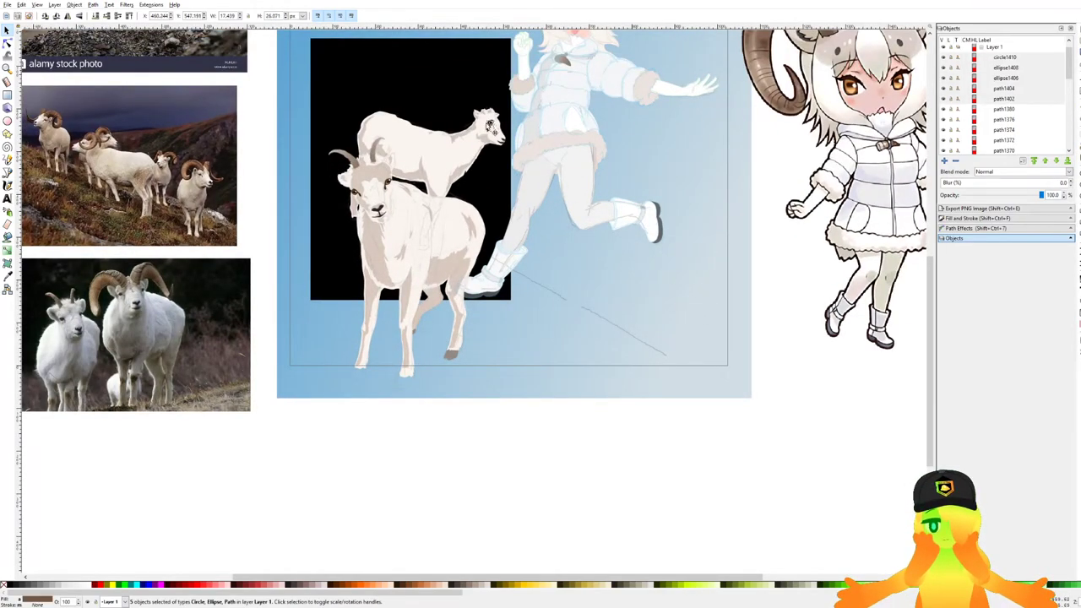
scroll(488, 122, "up", 6)
left_click(68, 17)
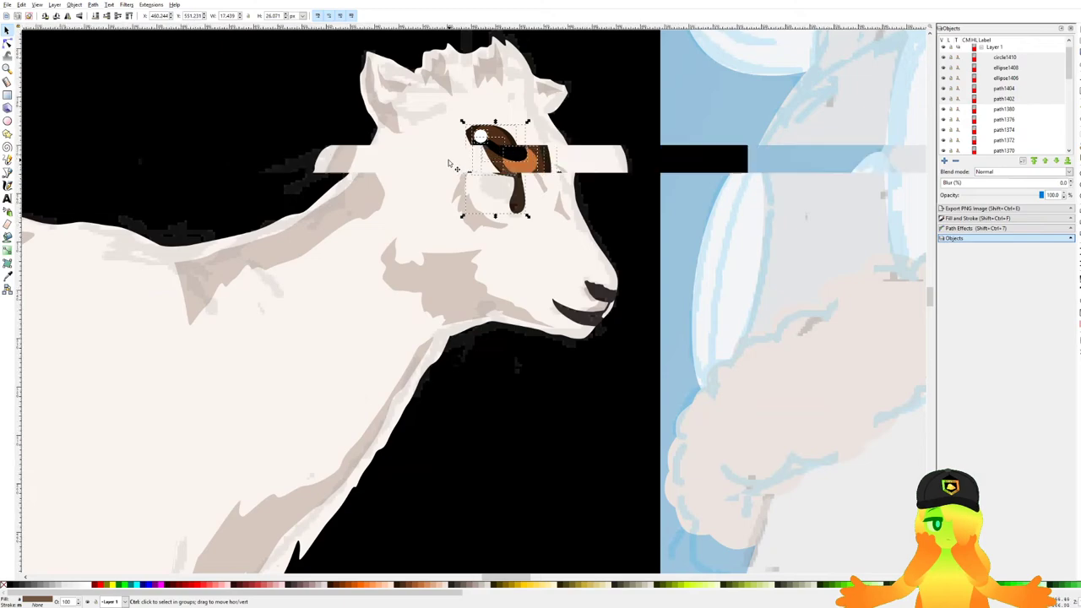
scroll(450, 160, "up", 2)
left_click_drag(568, 142, 574, 199)
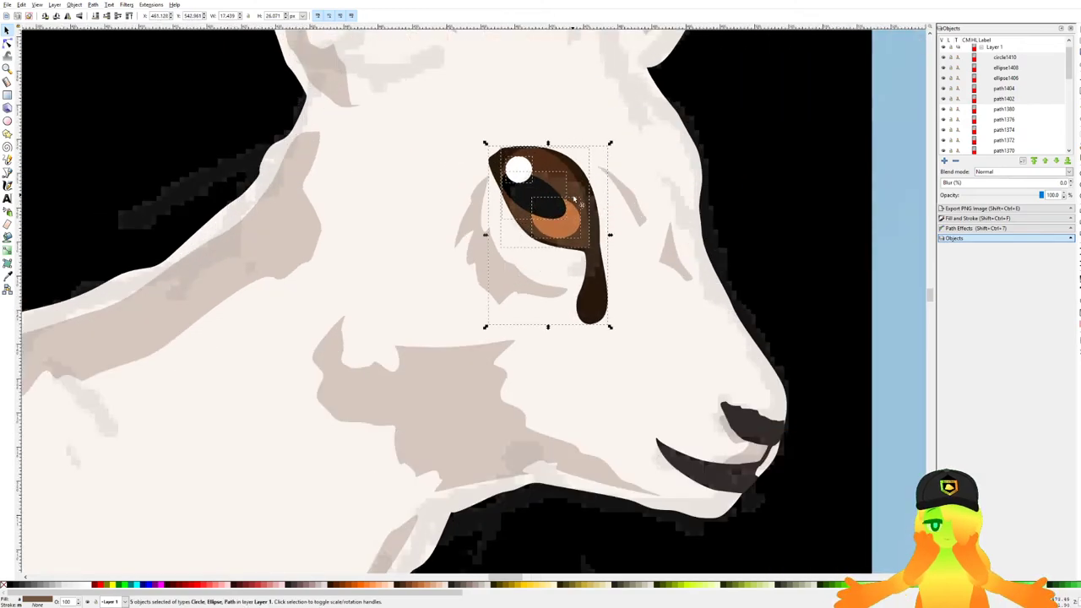
Select all the lamb's eye pieces without the black backdrop and scale them down to about 11.4 by 17.1 px.
left_click(610, 310)
left_click(594, 245)
left_click_drag(626, 346, 464, 116)
left_click_drag(610, 328, 607, 294)
scroll(576, 221, "up", 1)
scroll(559, 255, "up", 1)
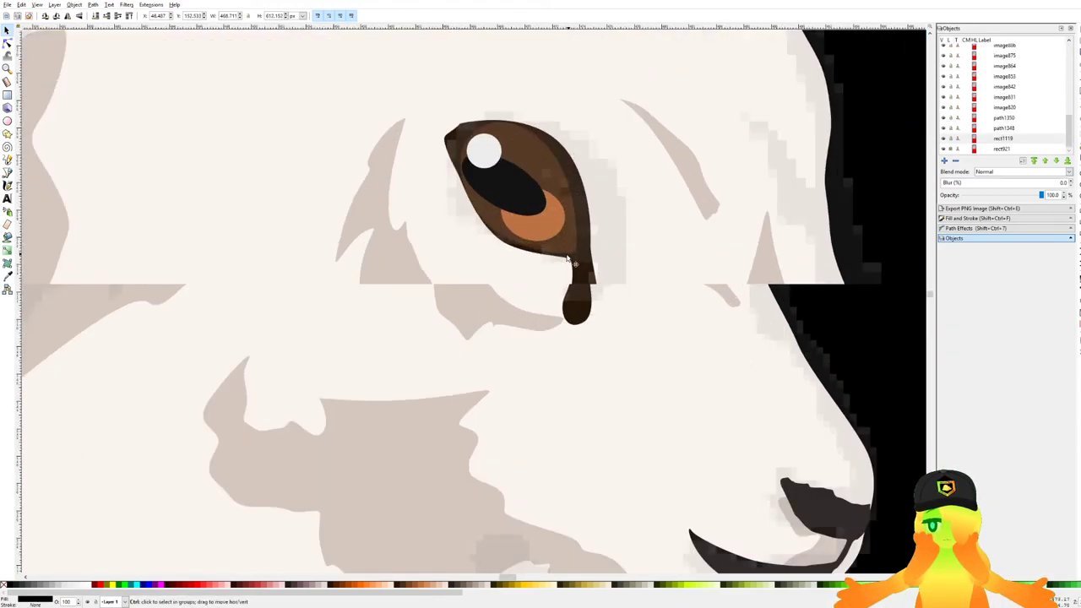
left_click_drag(630, 386, 412, 91)
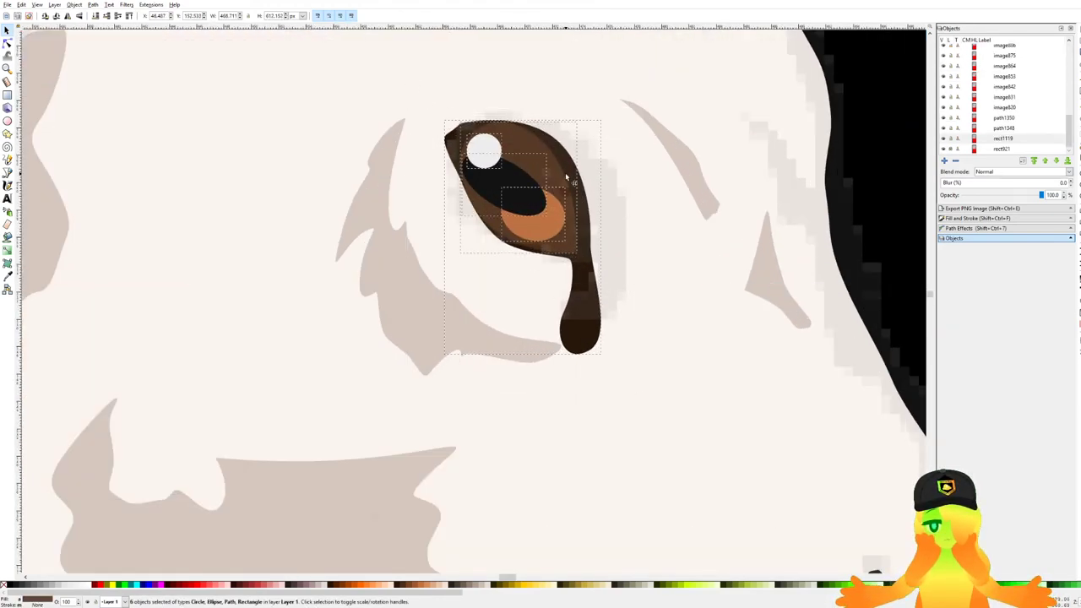
scroll(566, 176, "down", 4)
left_click(646, 171, "shift")
scroll(485, 153, "up", 3)
left_click_drag(728, 229, 617, 195)
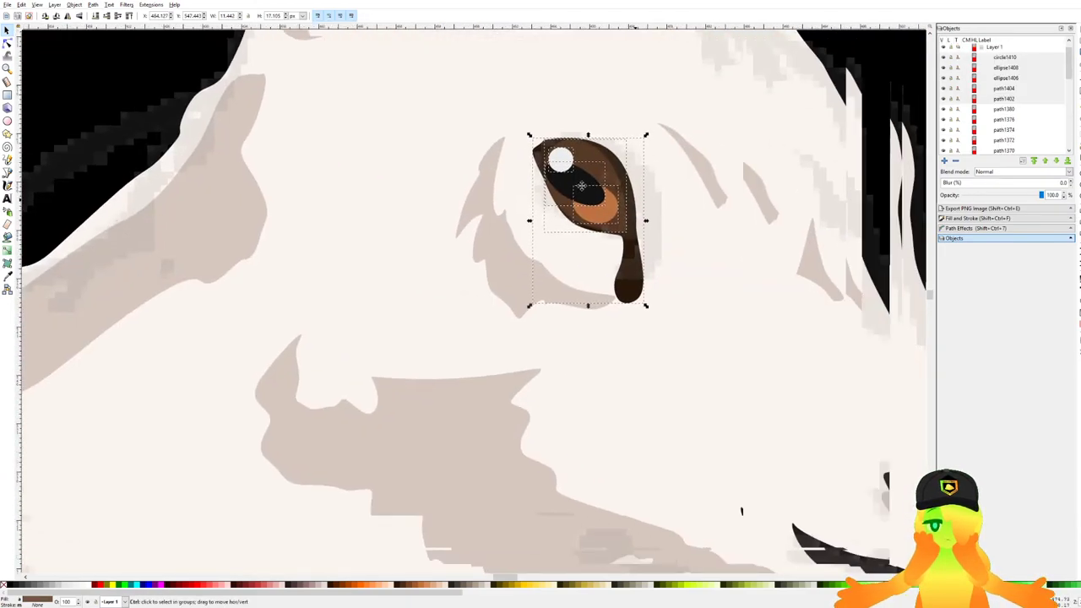
Skew, rotate and reposition the lamb's eye so it spans about 12.9 by 15.7 px.
scroll(617, 193, "up", 1)
left_click_drag(489, 93, 513, 95)
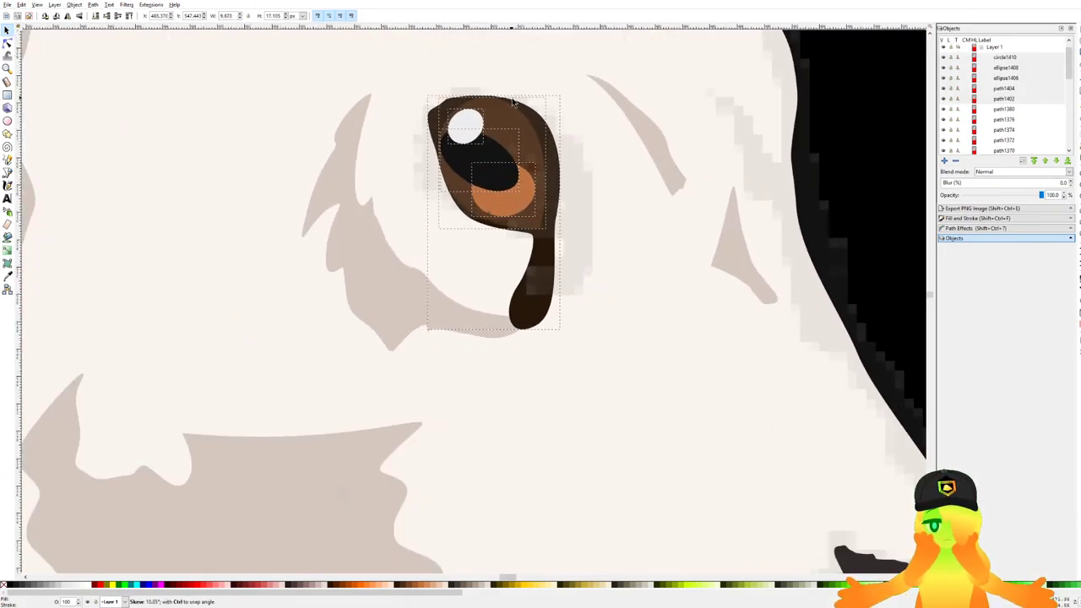
left_click_drag(495, 142, 504, 145)
left_click_drag(574, 96, 541, 61)
left_click_drag(517, 143, 529, 146)
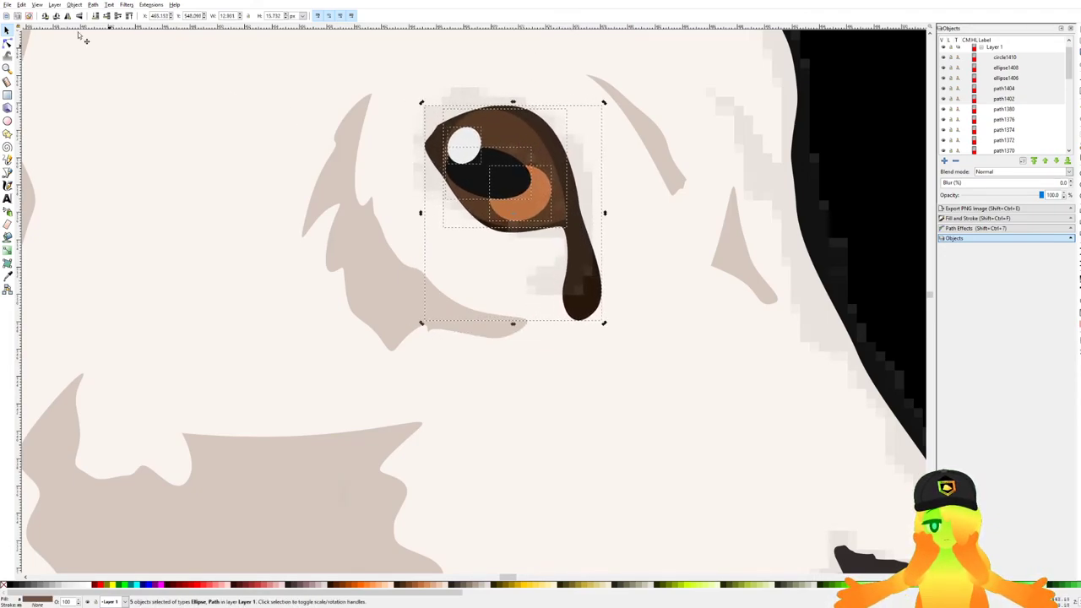
Flip the orange iris ellipse and the white glint of the lamb's eye horizontally together.
left_click(458, 233)
left_click(502, 207)
left_click(462, 147, "shift")
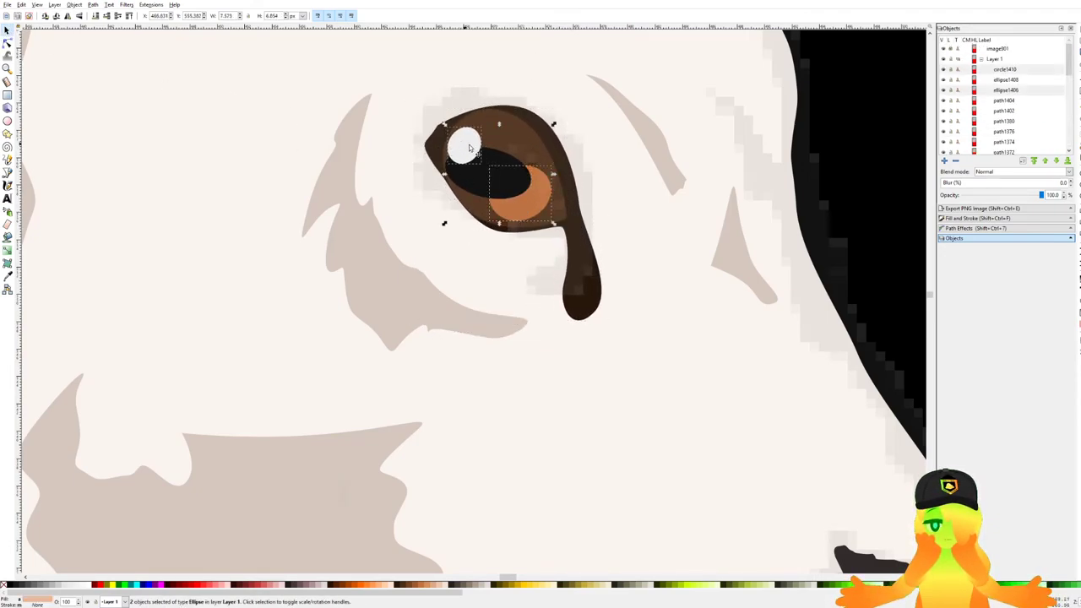
left_click(69, 17)
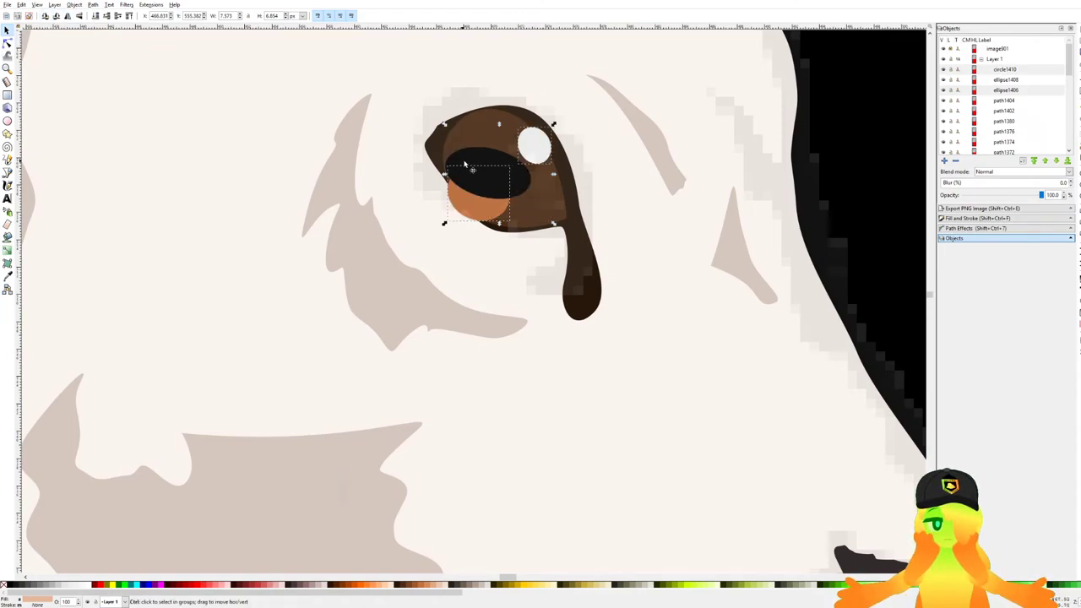
Move, rotate and resize the orange iris ellipse to show around the pupil, and shift the white glint to the pupil's upper-right edge.
scroll(481, 162, "up", 1)
left_click_drag(491, 213, 518, 175)
left_click(471, 266)
left_click(498, 182)
left_click_drag(515, 226, 500, 226)
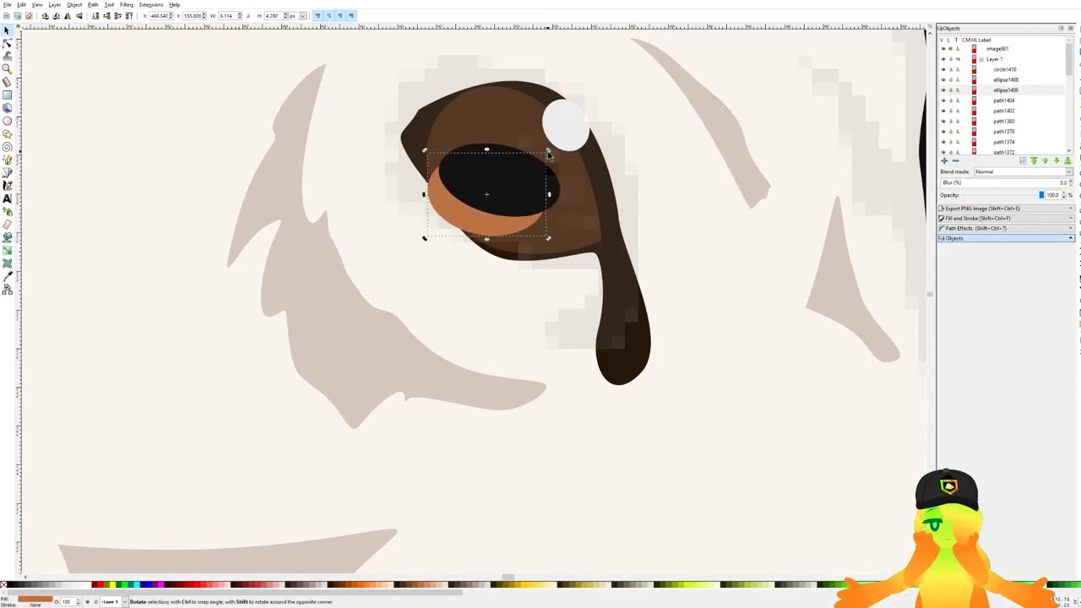
left_click_drag(548, 151, 550, 191)
left_click_drag(496, 239, 500, 228)
left_click_drag(543, 186, 527, 193)
left_click_drag(527, 238, 529, 242)
left_click_drag(573, 125, 557, 161)
Try to shorten and curl the dark tear streak under the lamb's eye by moving its nodes and handles.
left_click(568, 357)
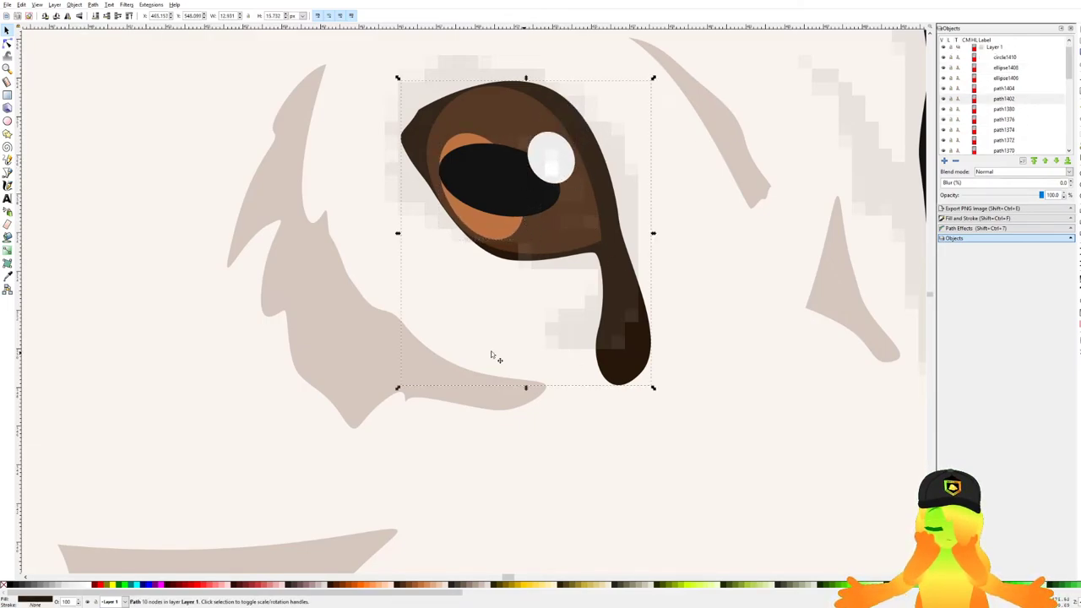
left_click(7, 42)
left_click_drag(647, 427, 617, 295)
key("ctrl+z")
left_click(599, 330)
left_click_drag(641, 375, 610, 353)
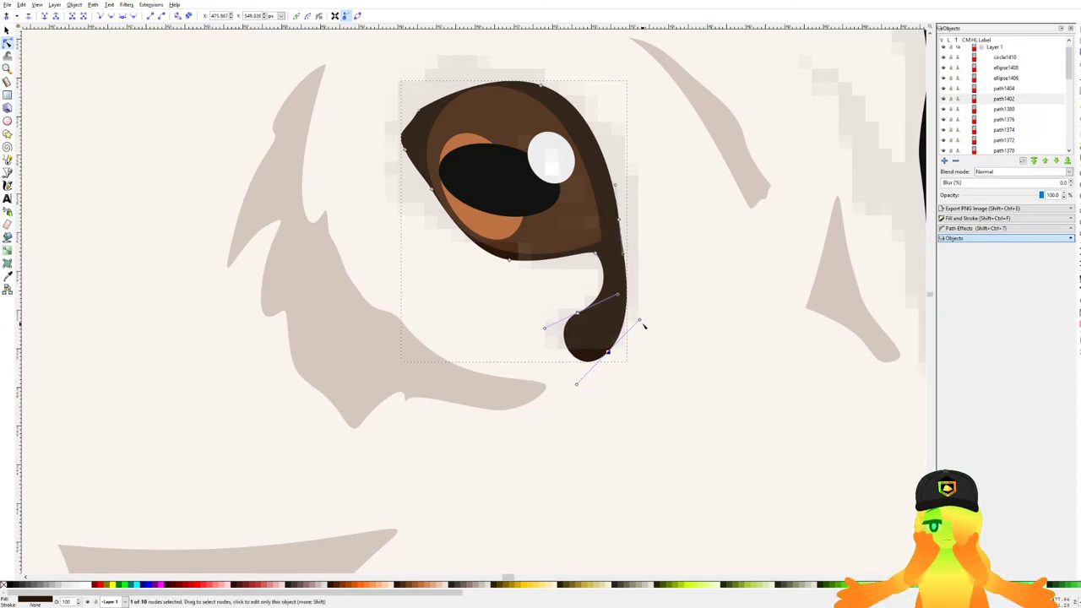
left_click_drag(640, 320, 658, 345)
left_click_drag(564, 358, 639, 288)
left_click(690, 384)
Examine the sheep faces in the reference photos and compare them with the lamb's drawn eye.
scroll(507, 252, "down", 4)
scroll(507, 252, "down", 4)
scroll(639, 289, "down", 4)
left_click_drag(289, 272, 321, 263)
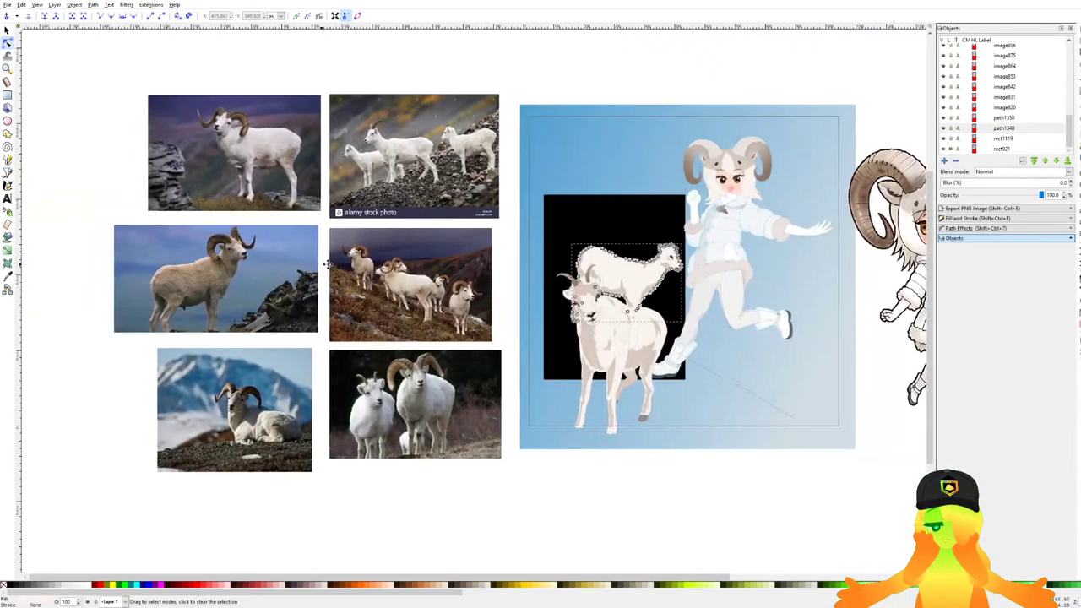
scroll(321, 264, "up", 5)
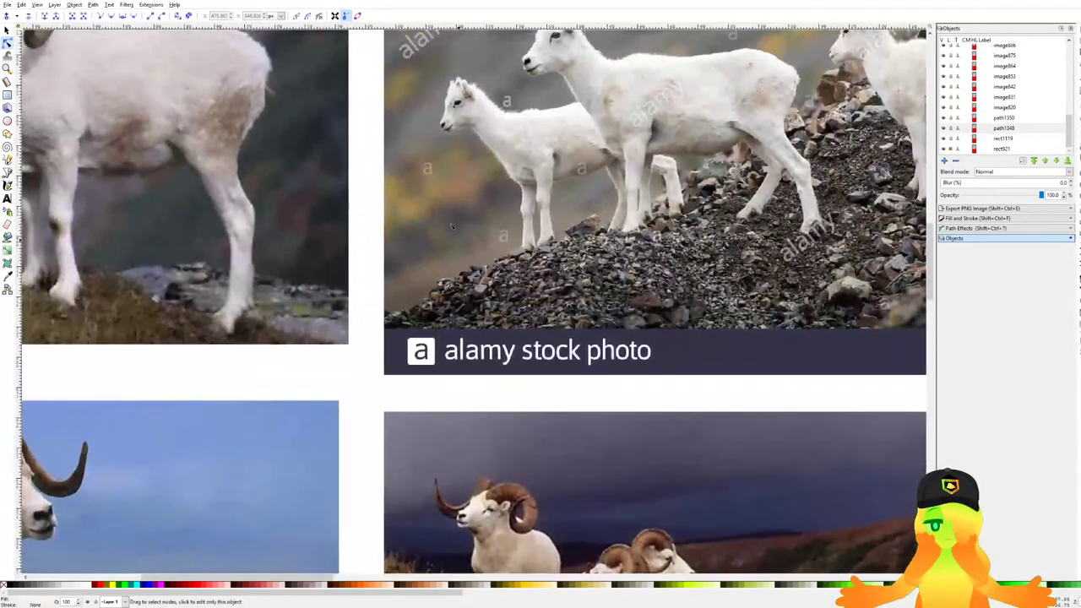
scroll(458, 111, "up", 3)
scroll(458, 111, "down", 4)
left_click_drag(895, 342, 431, 279)
left_click_drag(690, 291, 461, 217)
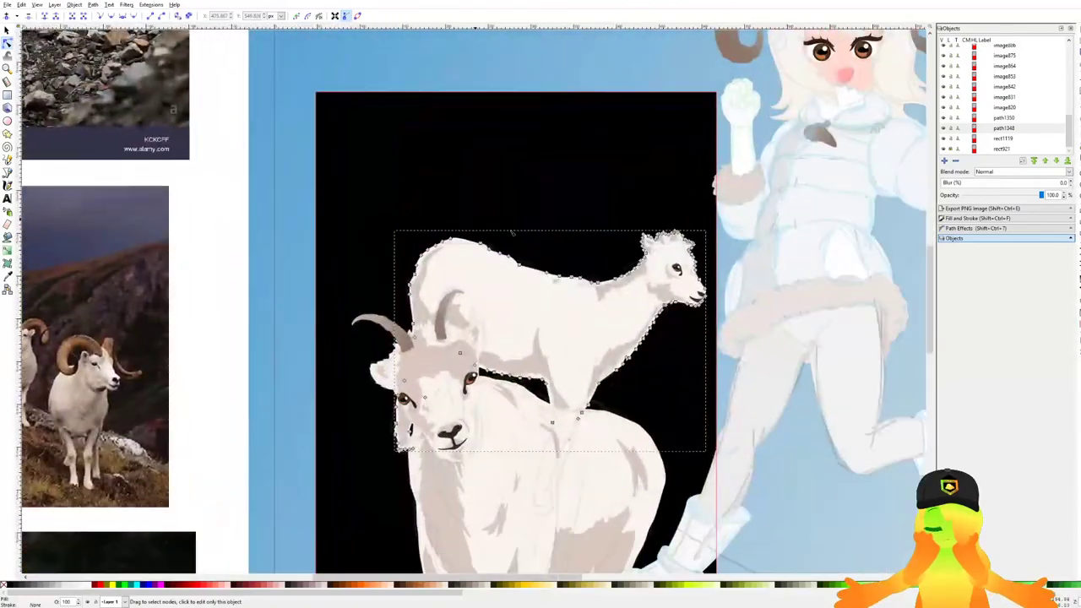
scroll(687, 288, "up", 4)
scroll(687, 229, "up", 3)
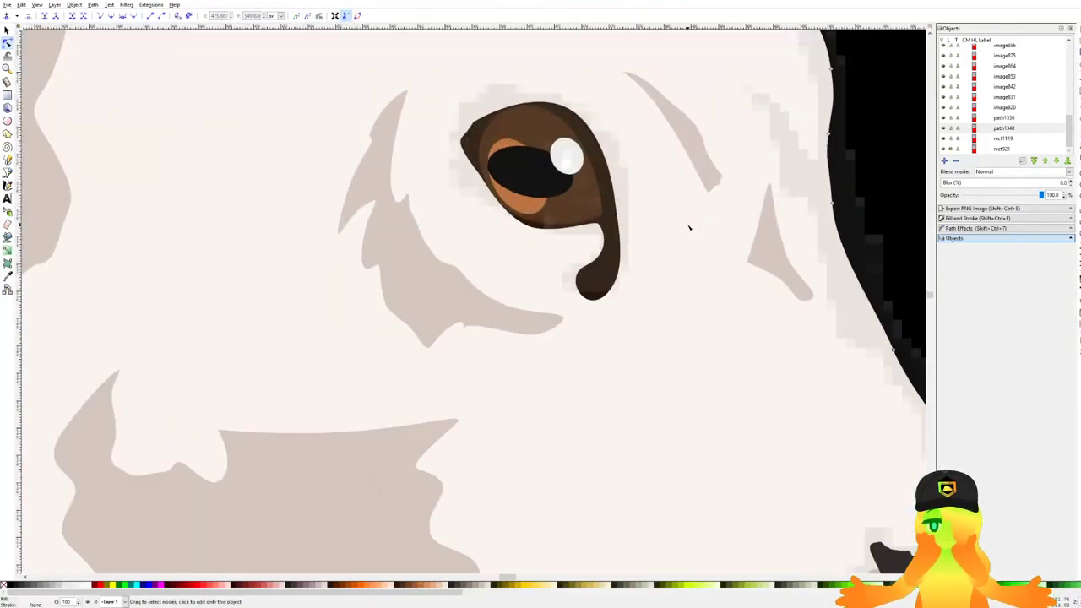
Reshape the tear streak under the lamb's eye into a shorter, narrower drop by adjusting its nodes and handles.
left_click(612, 265)
scroll(598, 279, "up", 2)
left_click(650, 329)
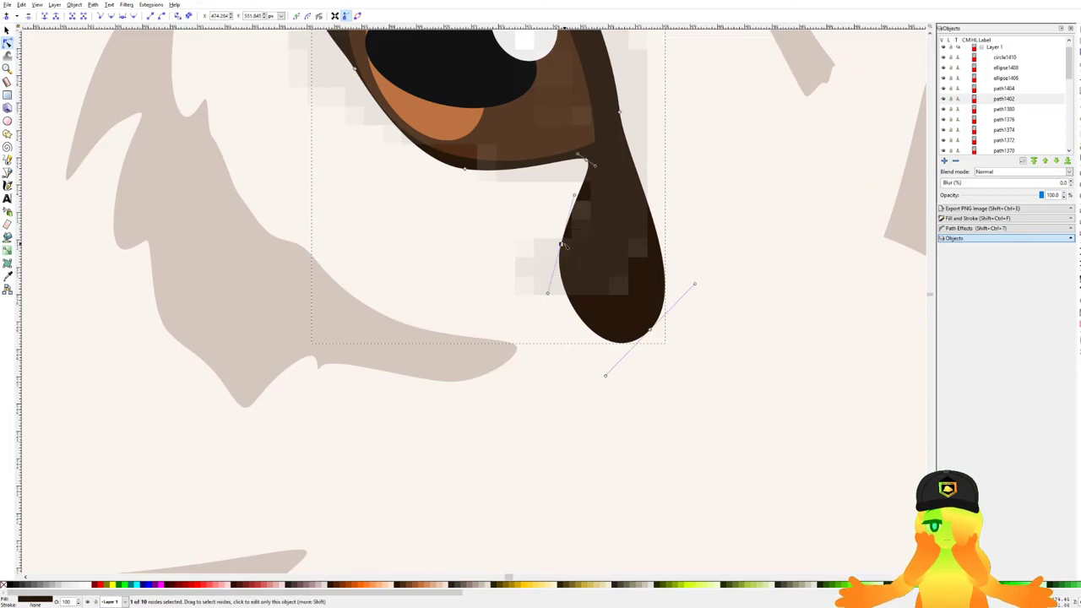
left_click_drag(581, 249, 583, 251)
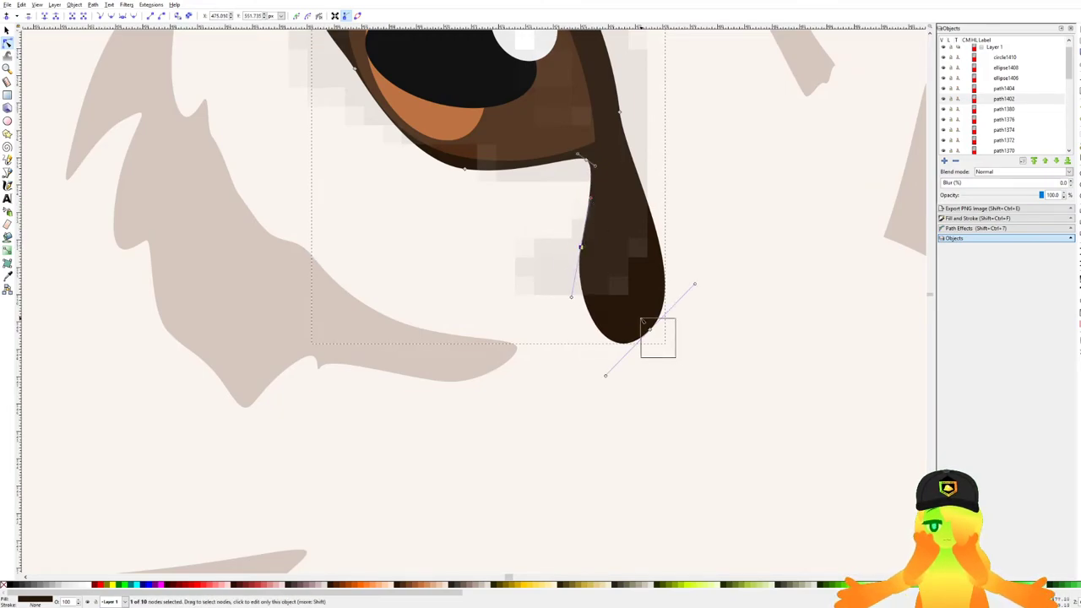
left_click_drag(650, 328, 632, 289)
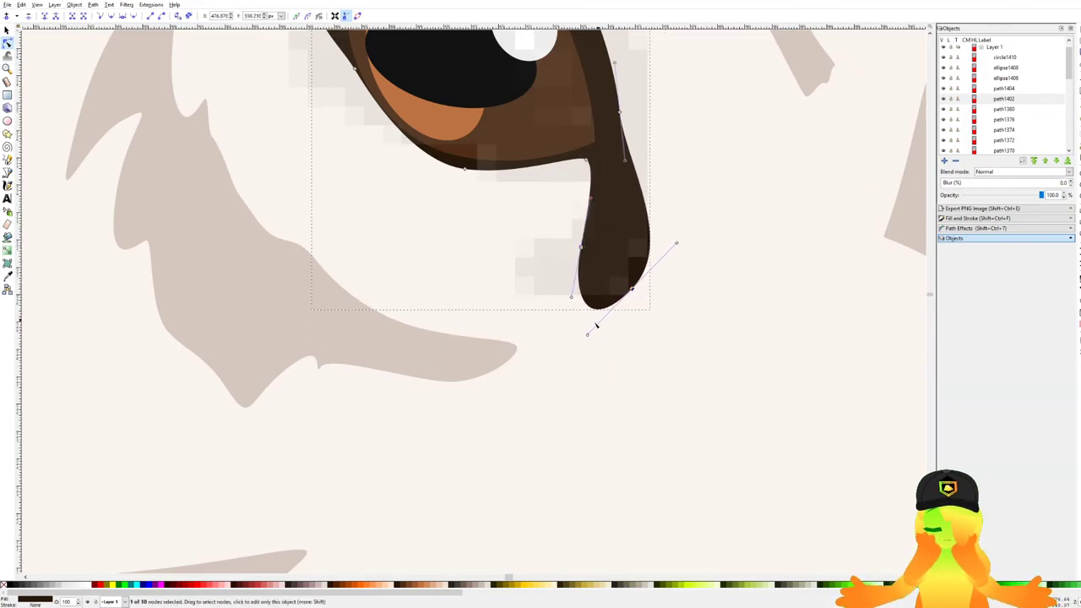
left_click_drag(588, 336, 612, 335)
left_click_drag(676, 243, 647, 228)
Delete the black backdrop rectangle behind the two sheep.
scroll(560, 226, "down", 6)
left_click(738, 202)
key("Escape")
scroll(659, 169, "down", 5)
left_click_drag(853, 296, 782, 292)
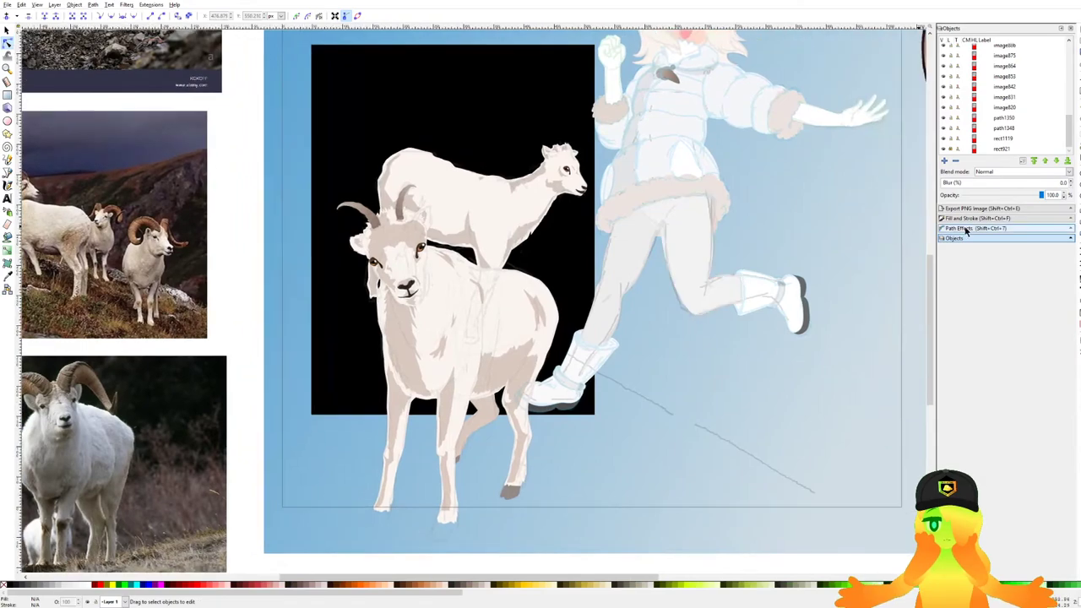
left_click(550, 77)
key("Delete")
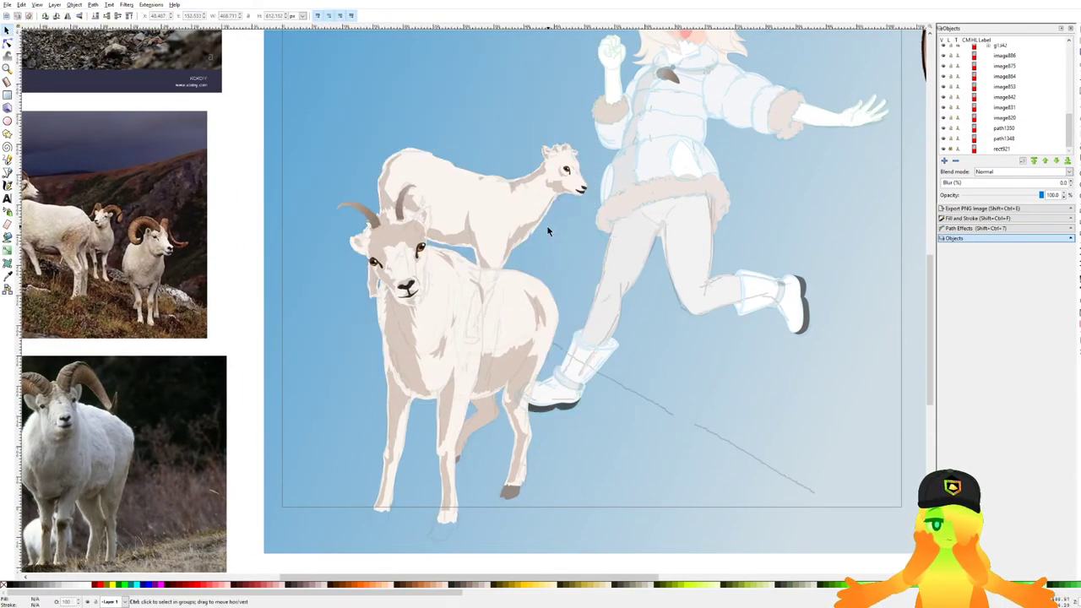
Hide the sketch overlay image901 and inspect the artwork around the lamb's head.
scroll(548, 224, "down", 2)
left_click_drag(1069, 124, 1062, 51)
scroll(559, 199, "up", 4)
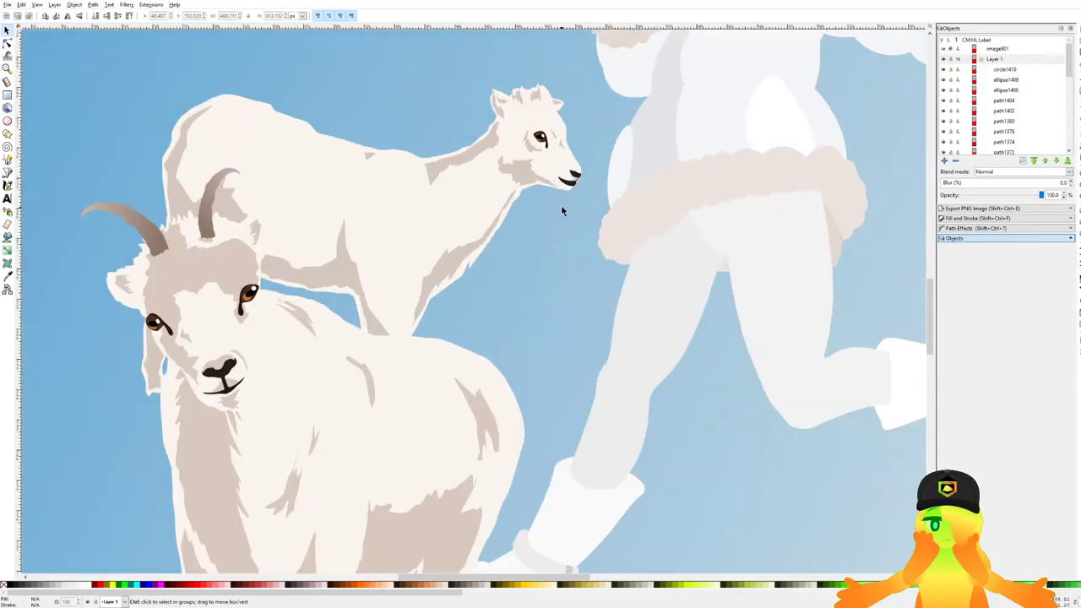
scroll(556, 187, "down", 6)
left_click_drag(325, 88, 508, 136)
scroll(509, 136, "up", 3)
left_click_drag(651, 228, 208, 168)
scroll(702, 326, "up", 6)
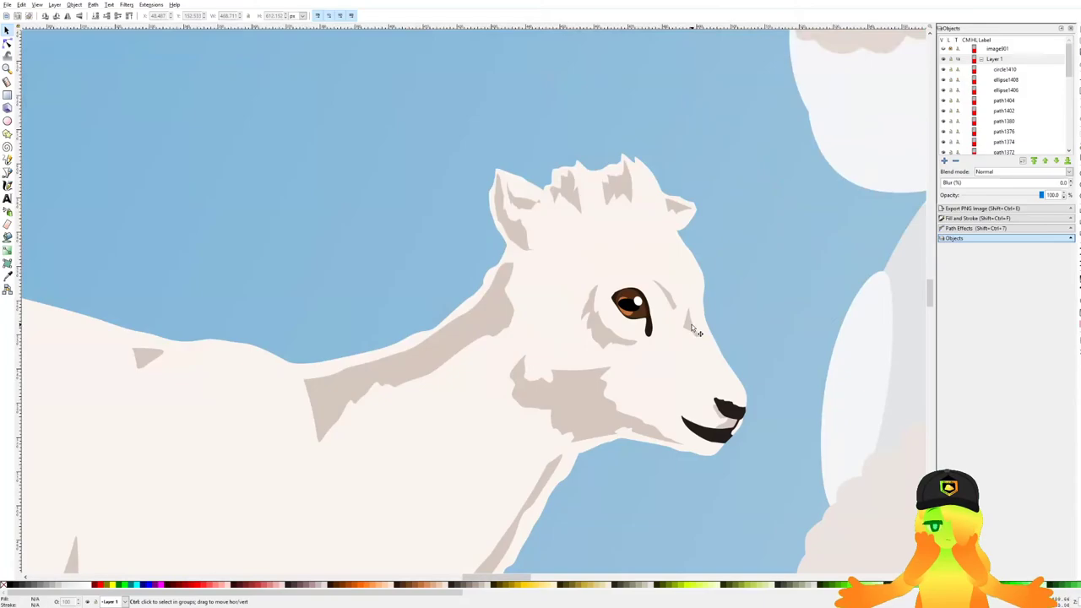
Draw a closed, jagged brow-shaped shadow above the lamb's eye with the Pen tool.
left_click(646, 272)
left_click(9, 173)
left_click(499, 194)
left_click_drag(632, 283, 641, 306)
left_click_drag(665, 244, 661, 235)
left_click_drag(617, 202, 524, 172)
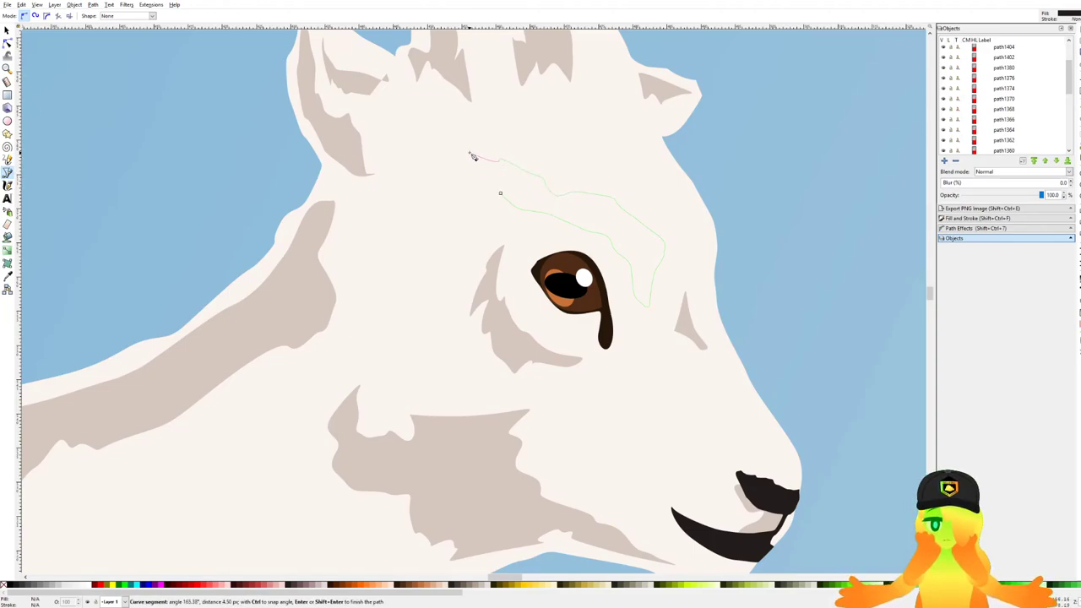
left_click(500, 193)
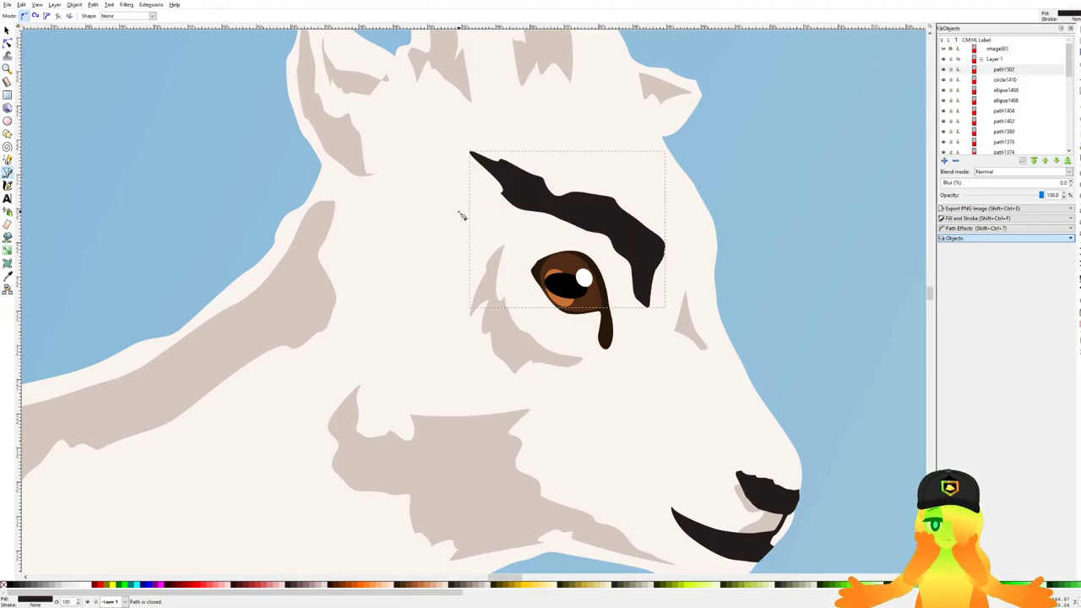
Fill the new brow shadow with the beige picked from the lamb's existing fur shading.
key("d")
left_click(287, 328)
scroll(425, 247, "down", 5)
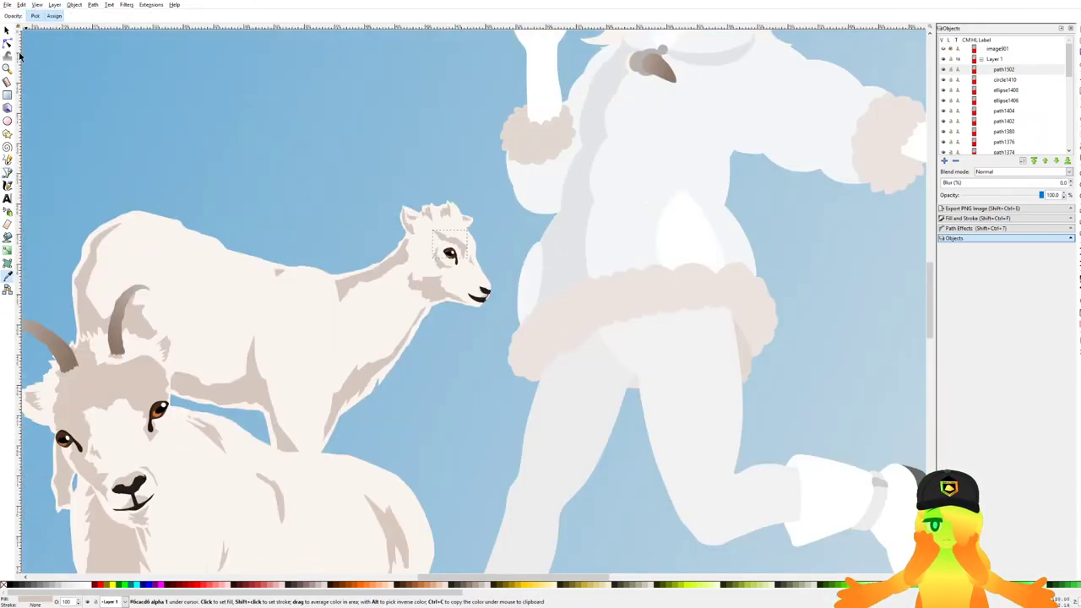
key("s")
key("plus")
key("plus")
key("plus")
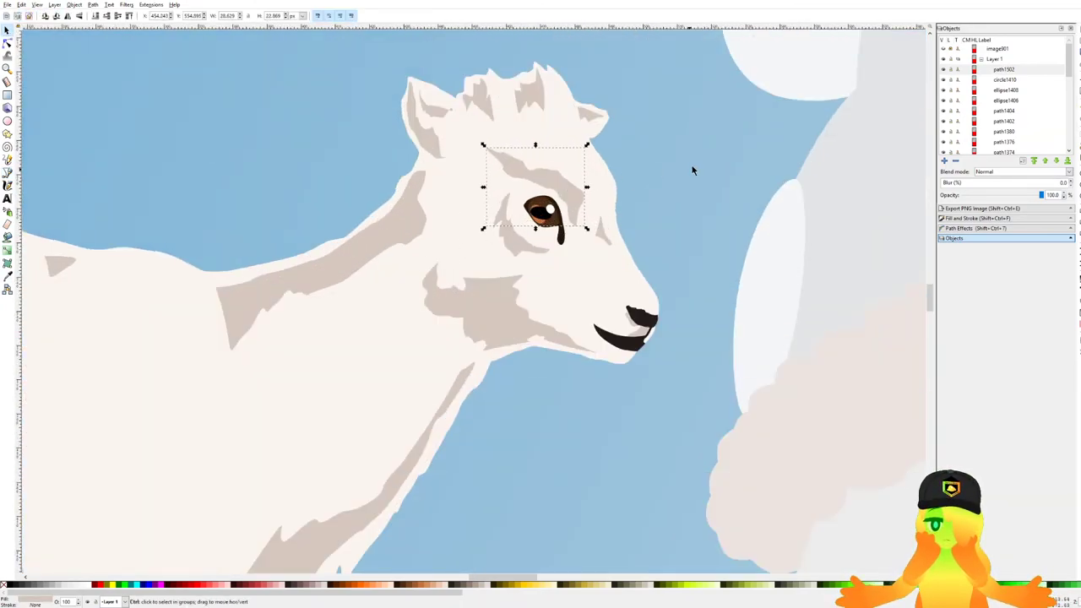
Select all the pieces of the lamb and group them.
scroll(662, 173, "down", 7)
scroll(645, 182, "right", 1)
scroll(566, 206, "up", 1)
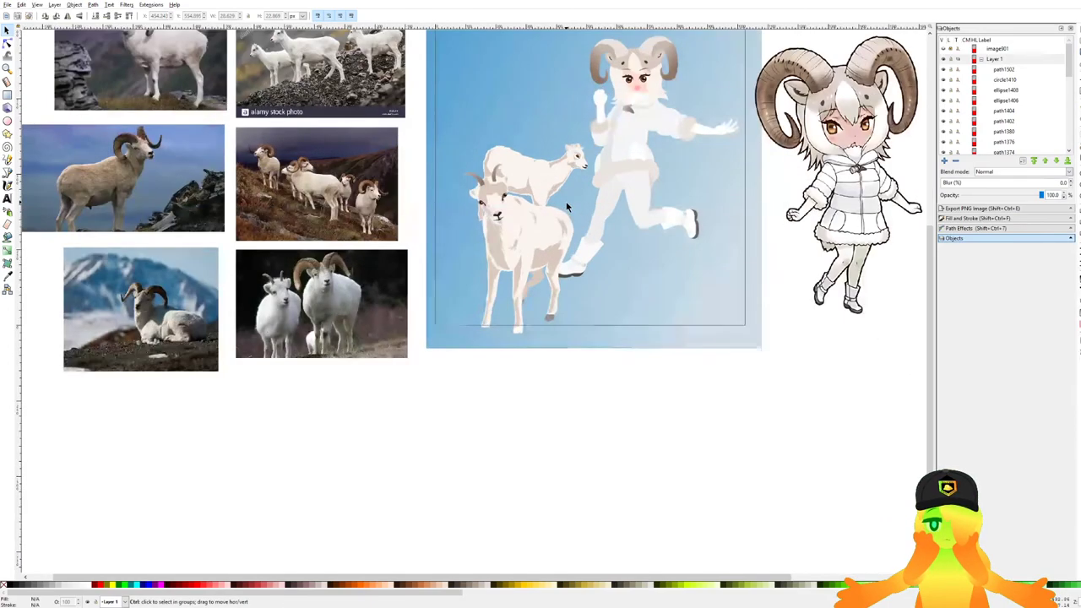
scroll(566, 206, "up", 2)
scroll(606, 230, "right", 1)
scroll(473, 161, "down", 1)
scroll(442, 146, "up", 1)
left_click_drag(299, 38, 576, 275)
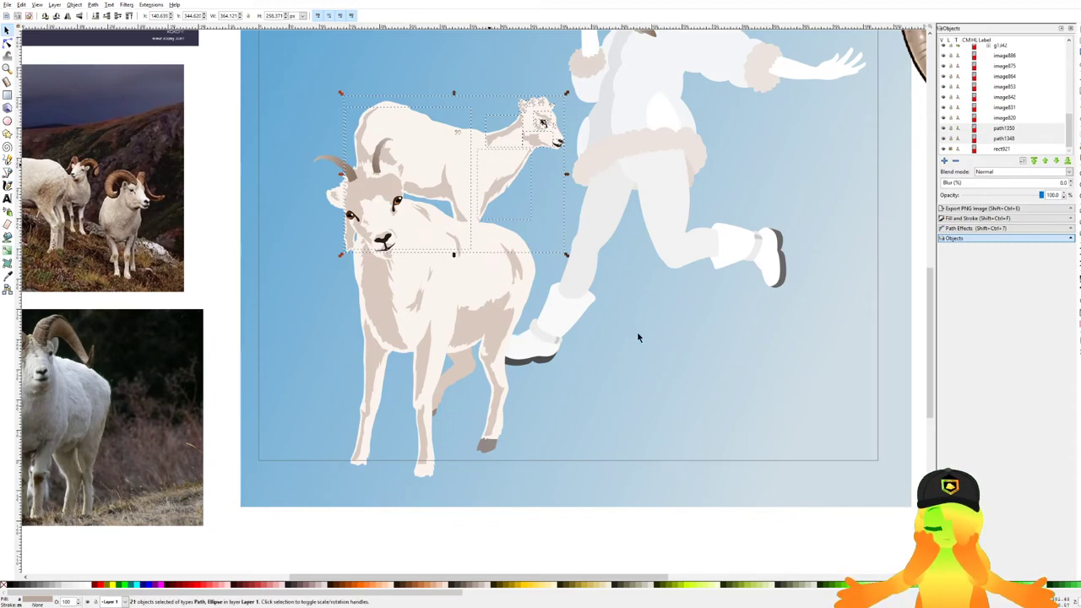
key("ctrl+g")
scroll(558, 301, "down", 1)
left_click_drag(558, 301, 629, 284)
left_click(704, 359)
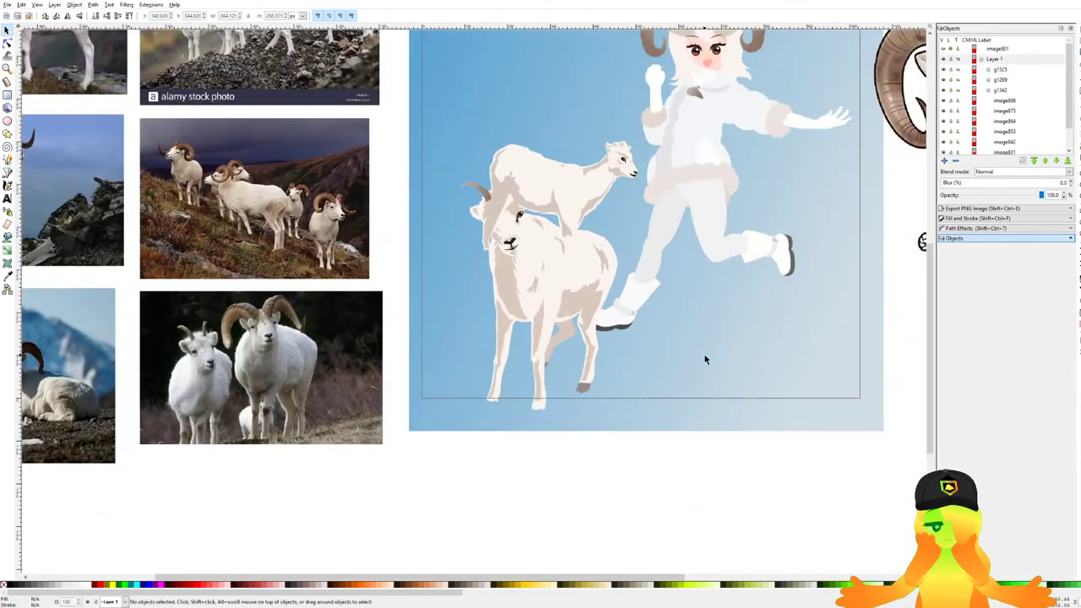
Show the sketch overlay image901 again over the artwork.
left_click(8, 172)
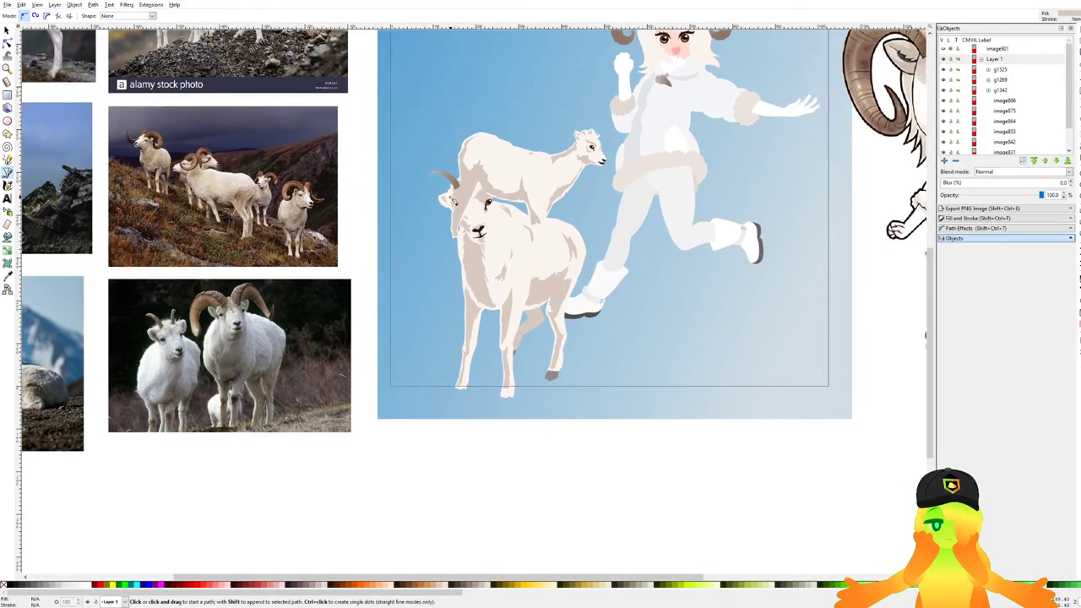
left_click(943, 53)
left_click_drag(381, 138, 403, 157)
Send the lamb group to the bottom of the stacking order and raise it one level above the blue background.
left_click(7, 31)
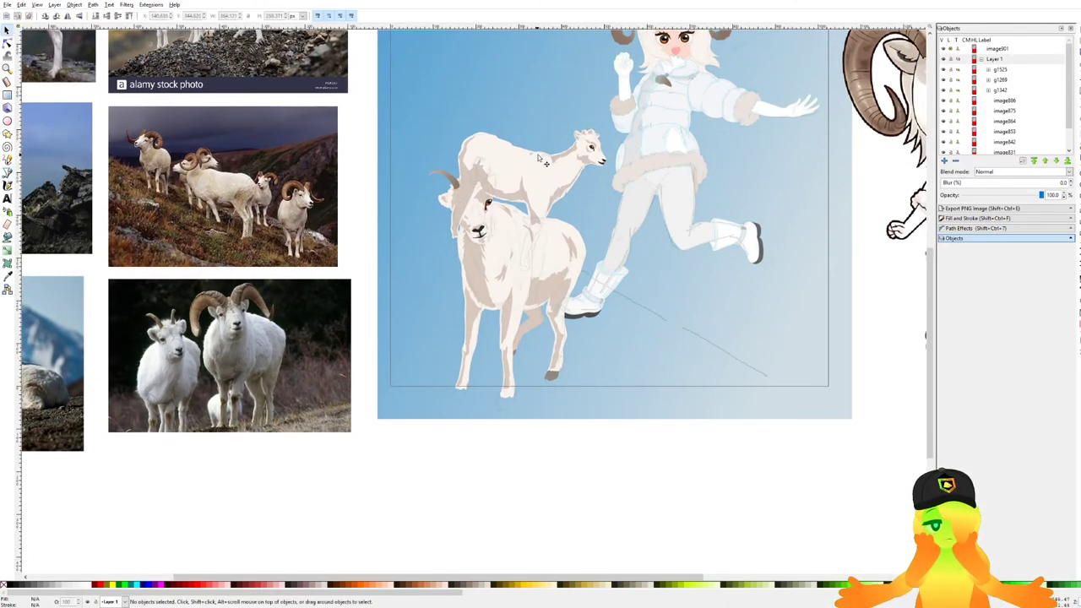
left_click(539, 158)
key("End")
key("Page_Up")
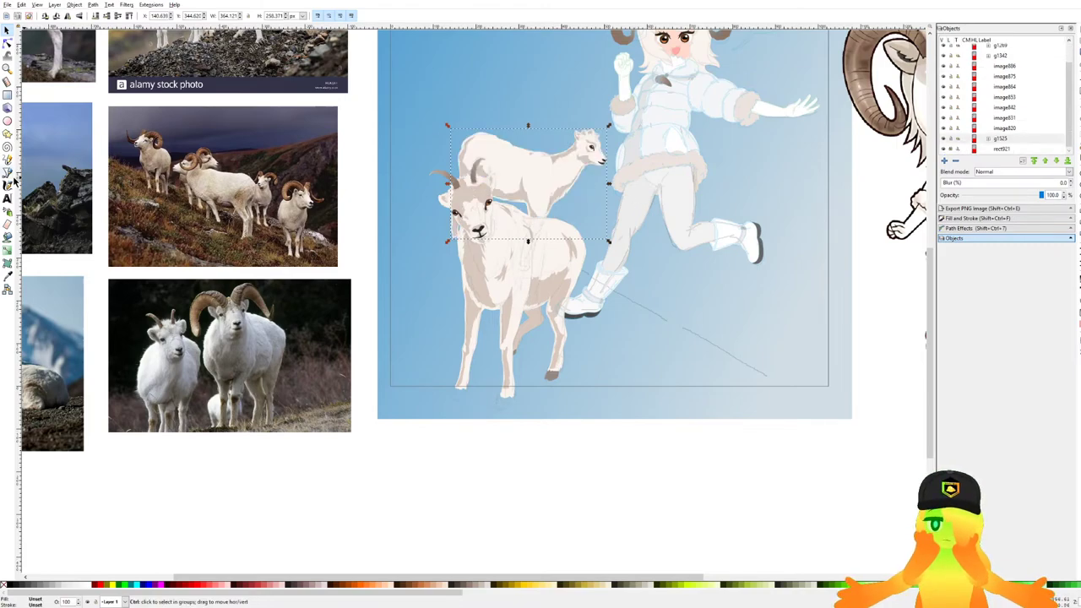
Draw a closed hillside shape along the sketched slope and stack it directly above the blue background.
left_click(10, 173)
left_click(382, 142)
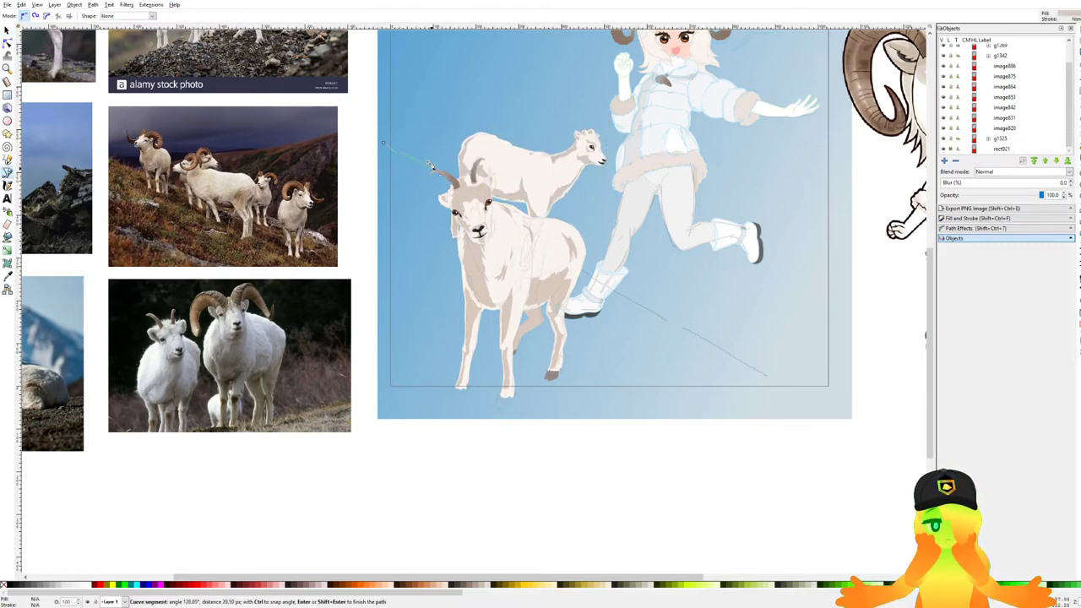
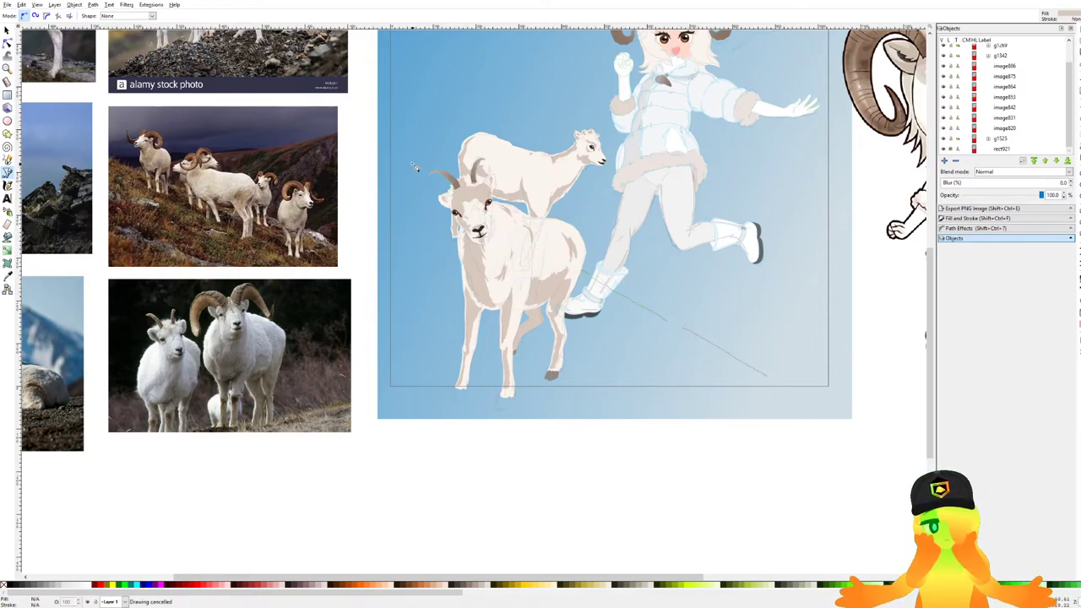
key("Escape")
left_click_drag(375, 152, 637, 293)
left_click_drag(680, 305, 689, 309)
left_click_drag(720, 324, 730, 329)
left_click_drag(751, 342, 758, 346)
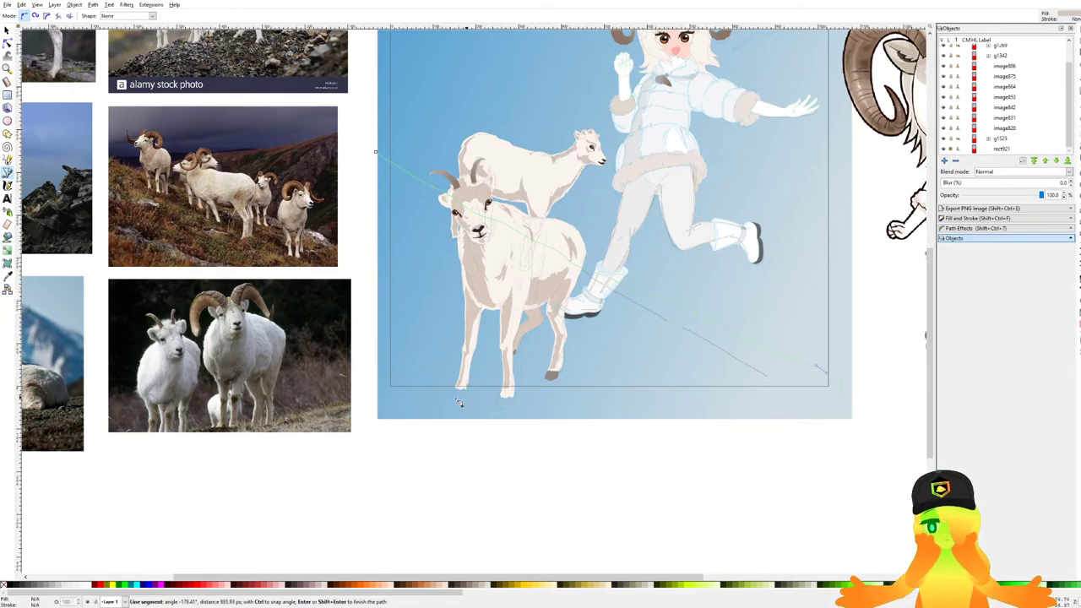
left_click(375, 401)
left_click(375, 151)
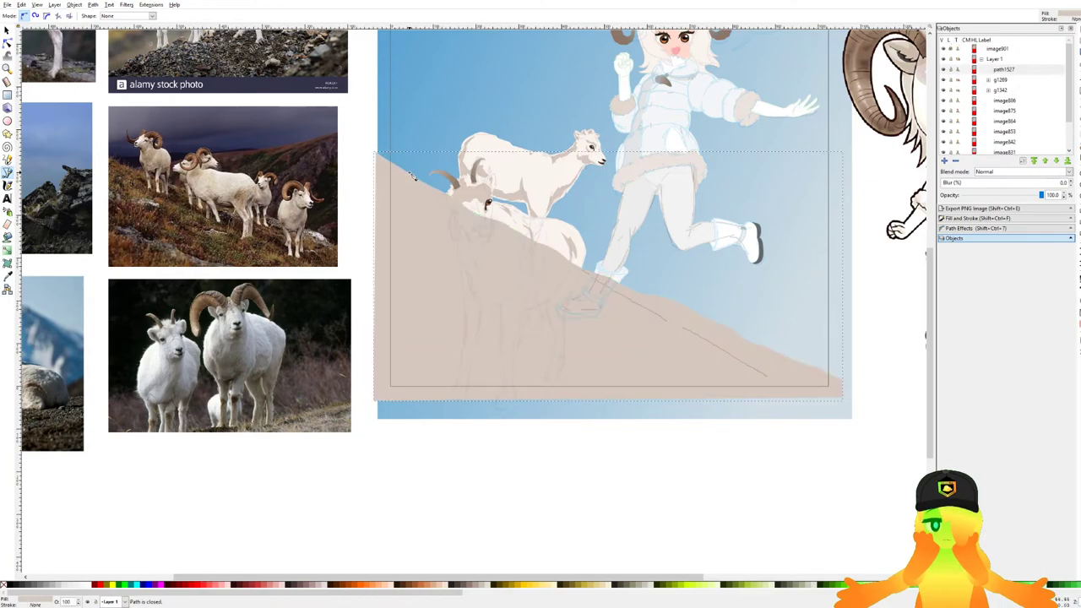
key("End")
key("Page_Up")
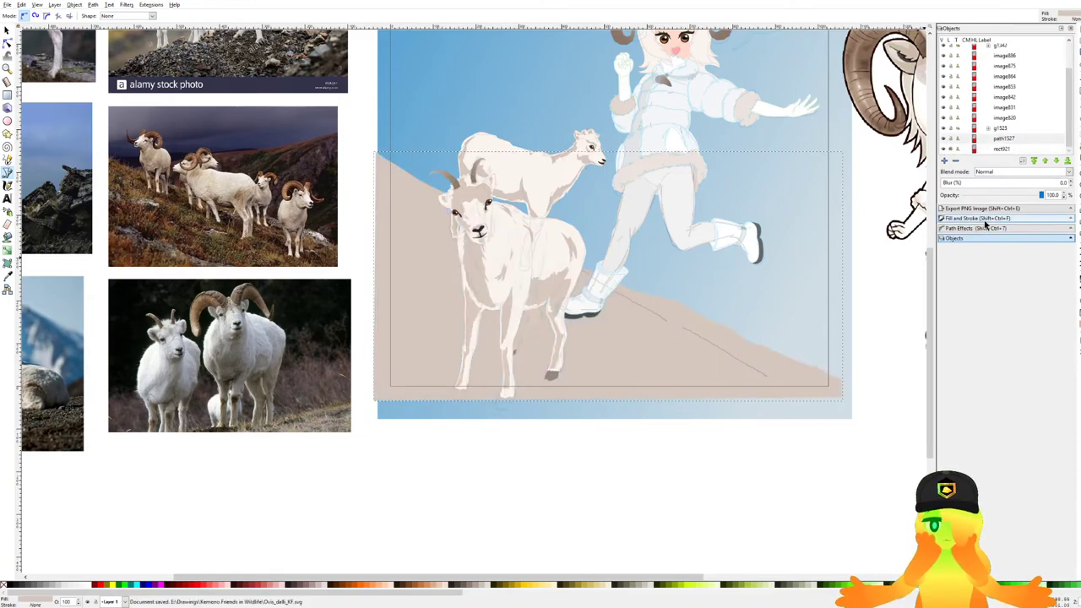
Recolor the hill dark brown with HSL hue 21, saturation 137 and lightness 60, and save the document.
left_click(985, 219)
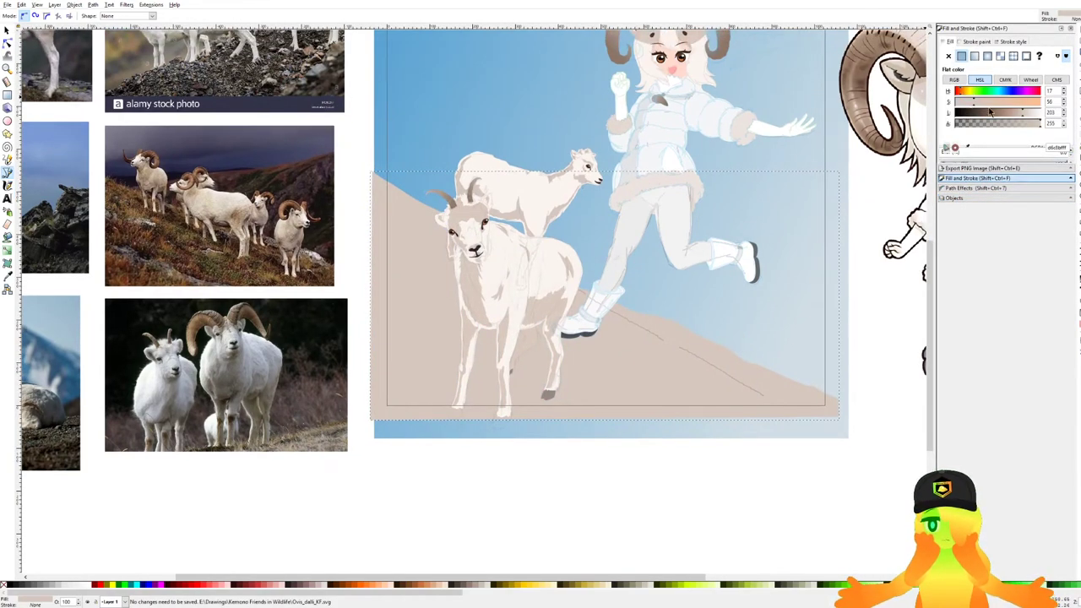
left_click(1000, 112)
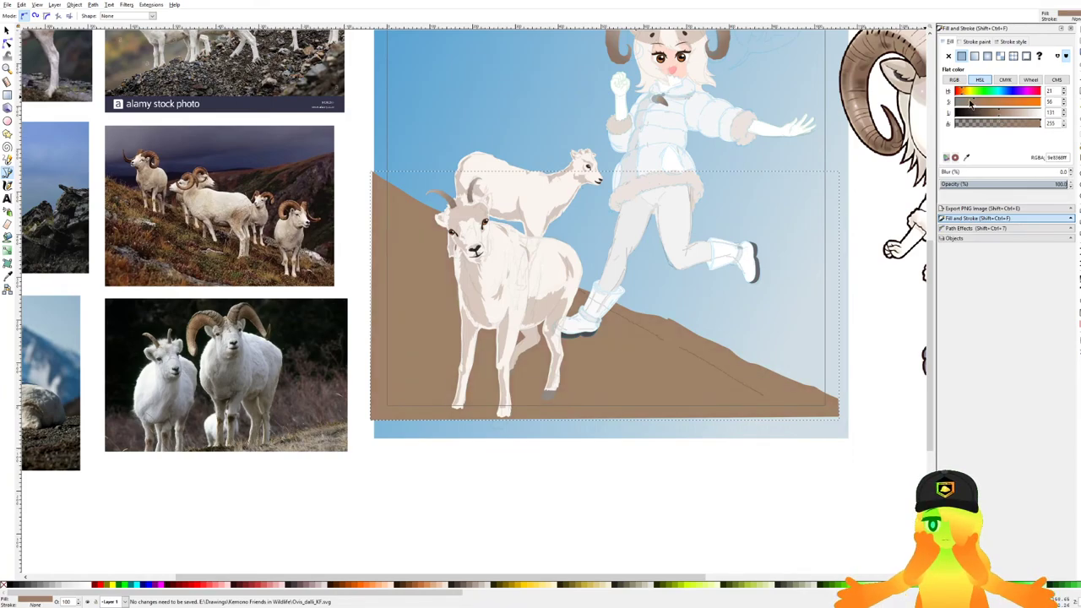
left_click_drag(983, 114, 975, 116)
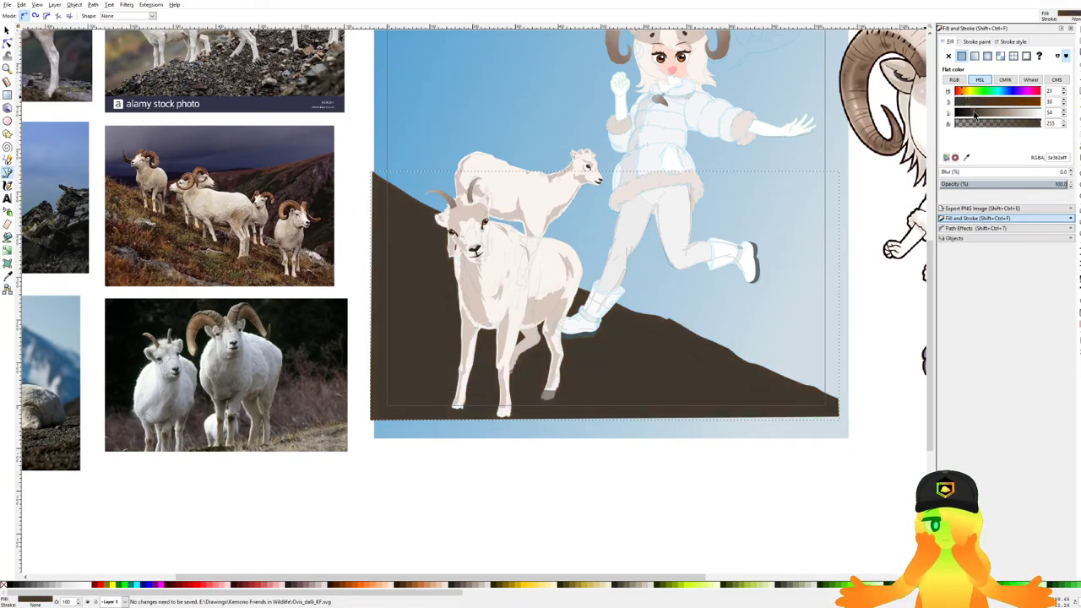
left_click(1012, 103)
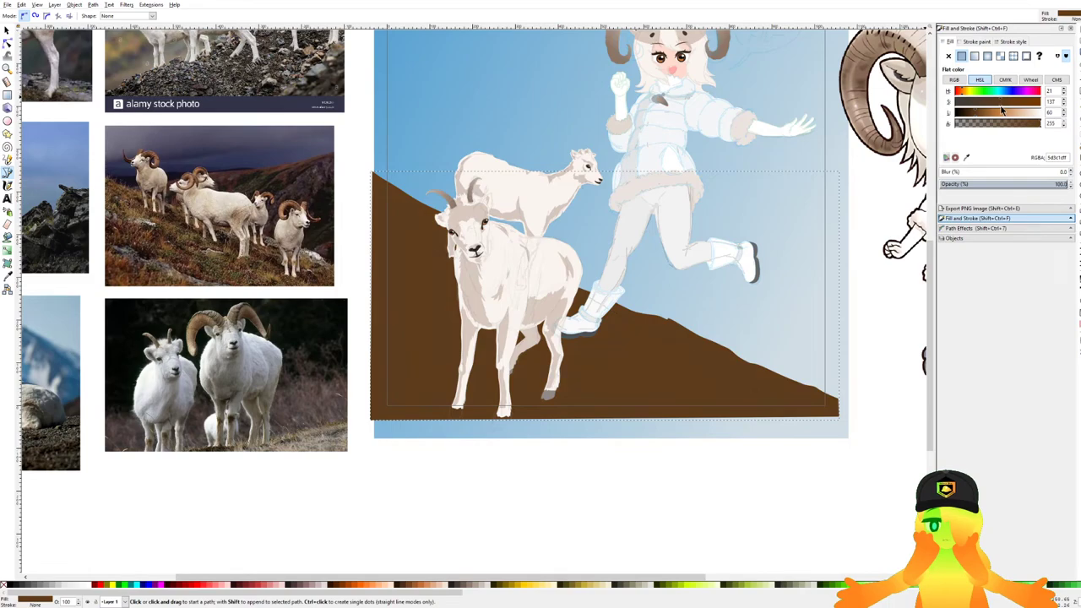
key("ctrl+s")
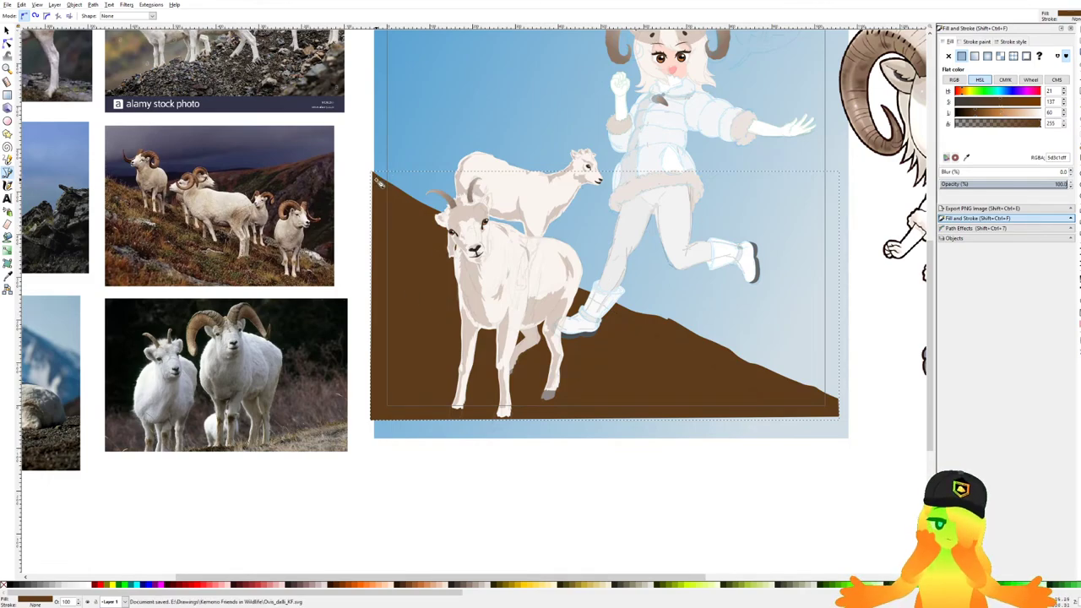
Draw a closed irregular rock shape over the hill's left side, reaching behind the horned sheep's front legs, and save.
scroll(400, 196, "up", 1)
scroll(396, 201, "down", 2)
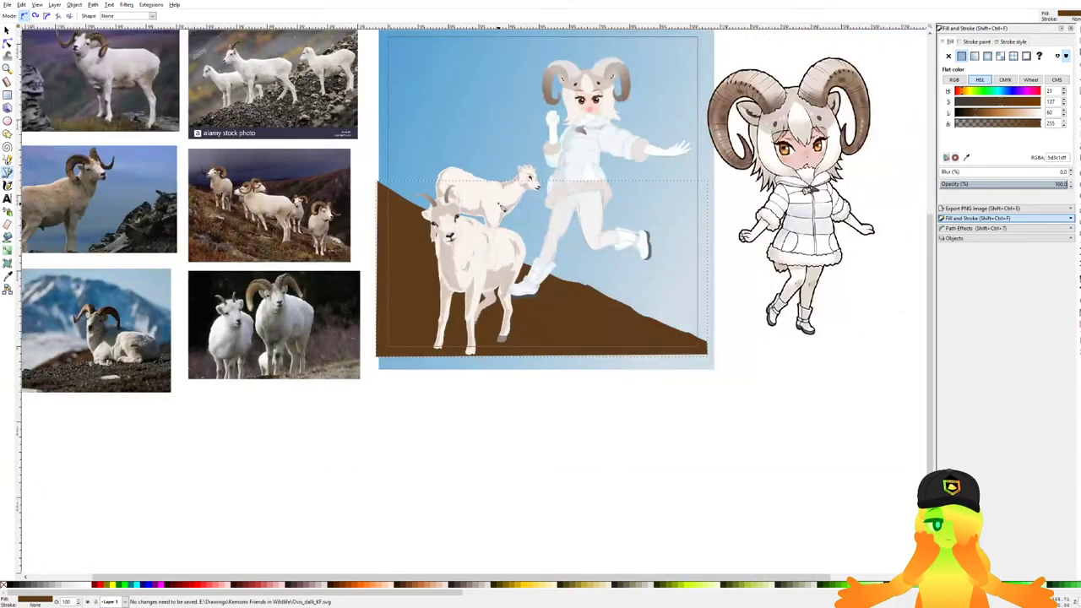
left_click_drag(538, 189, 607, 261)
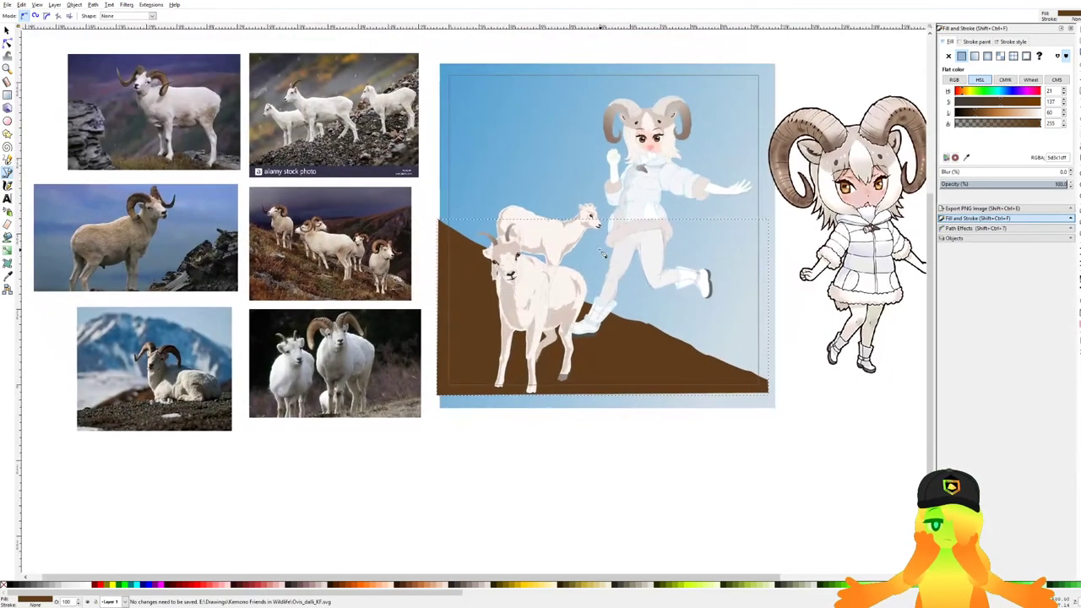
left_click_drag(641, 334, 652, 311)
scroll(592, 258, "up", 2)
scroll(549, 262, "down", 1)
scroll(413, 192, "up", 1)
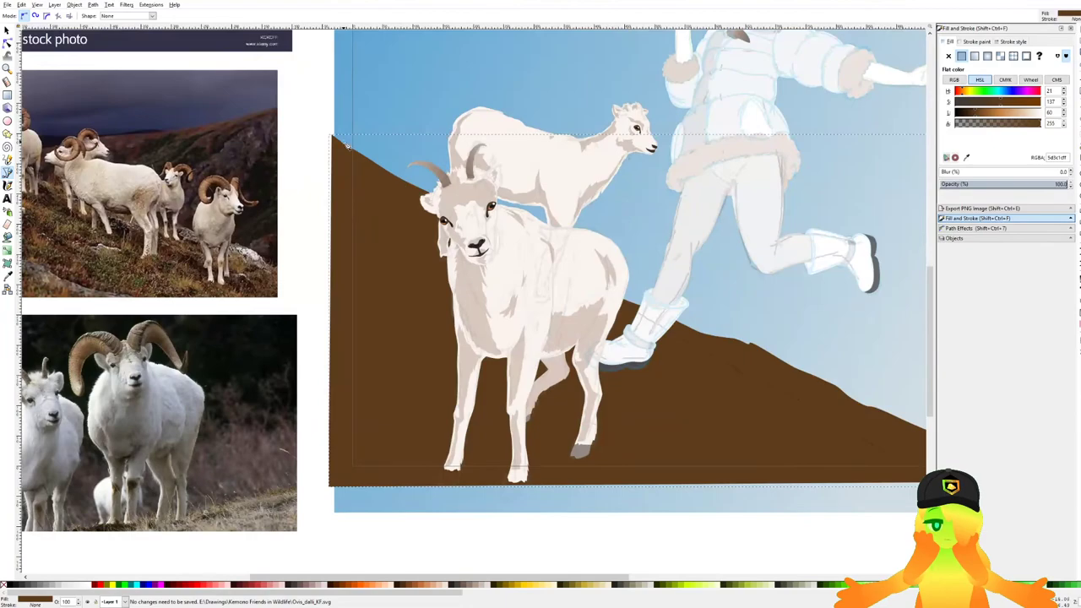
scroll(342, 148, "up", 1)
left_click(332, 145)
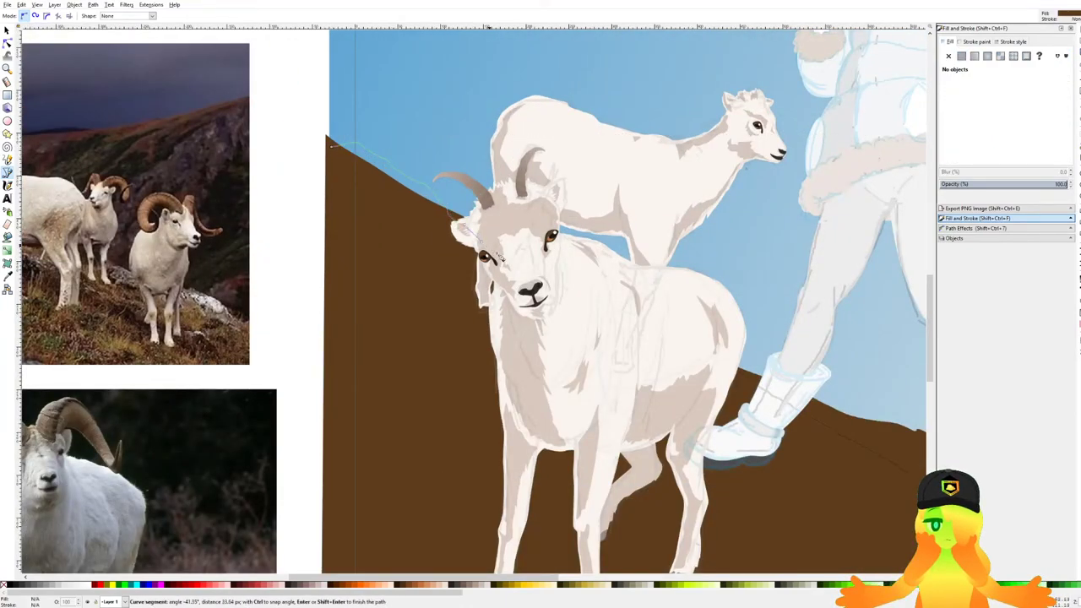
mouse_move(433, 288)
left_mouse_down()
mouse_move(399, 289)
mouse_move(375, 237)
mouse_move(436, 276)
left_mouse_up()
left_click_drag(581, 431, 611, 459)
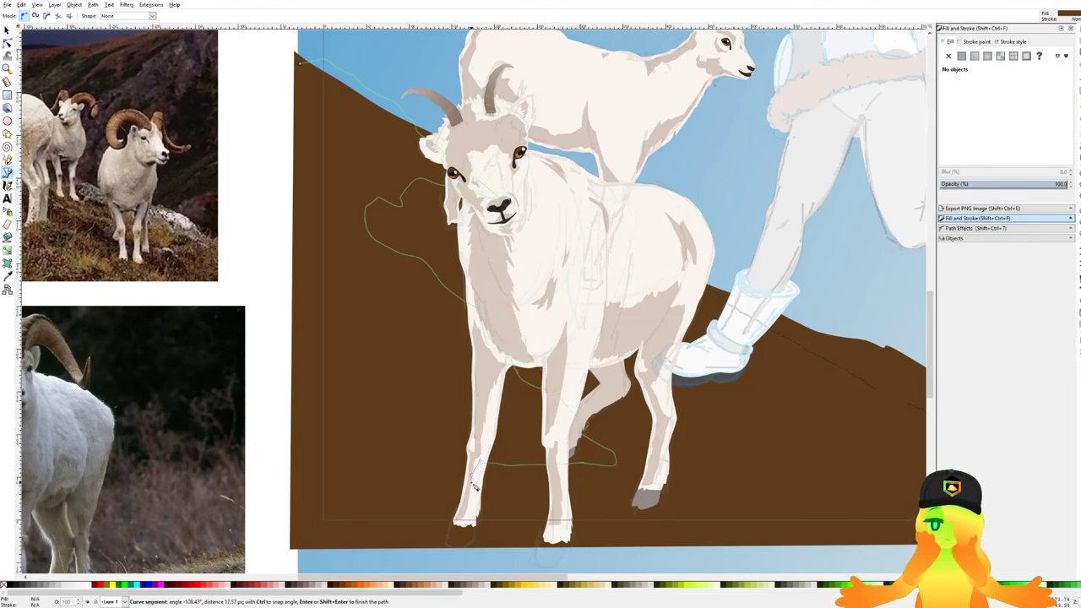
left_click(429, 534)
left_click(291, 537)
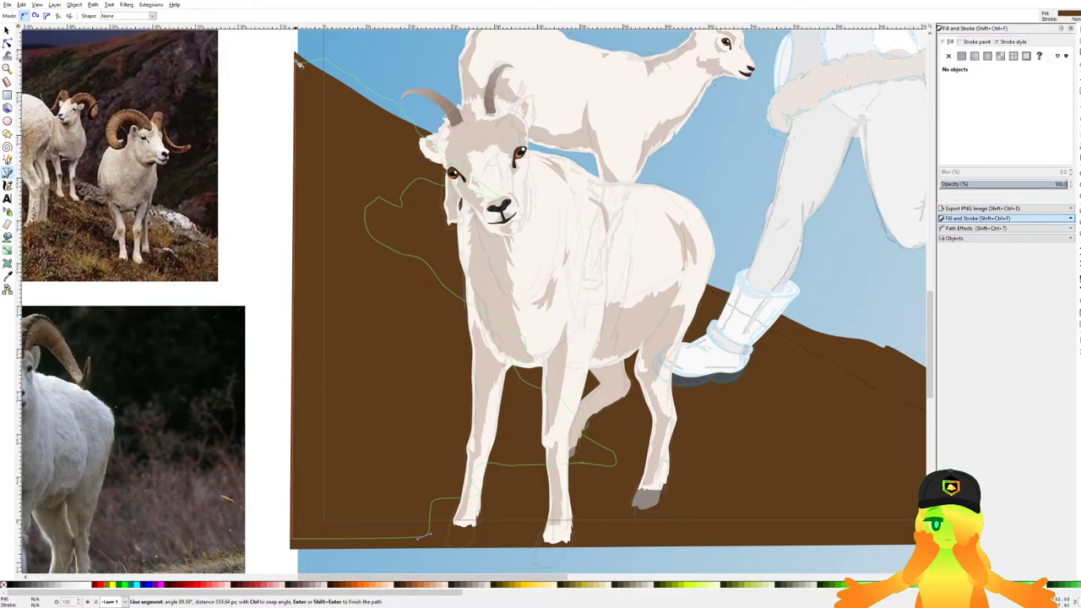
left_click(301, 68)
key("ctrl+s")
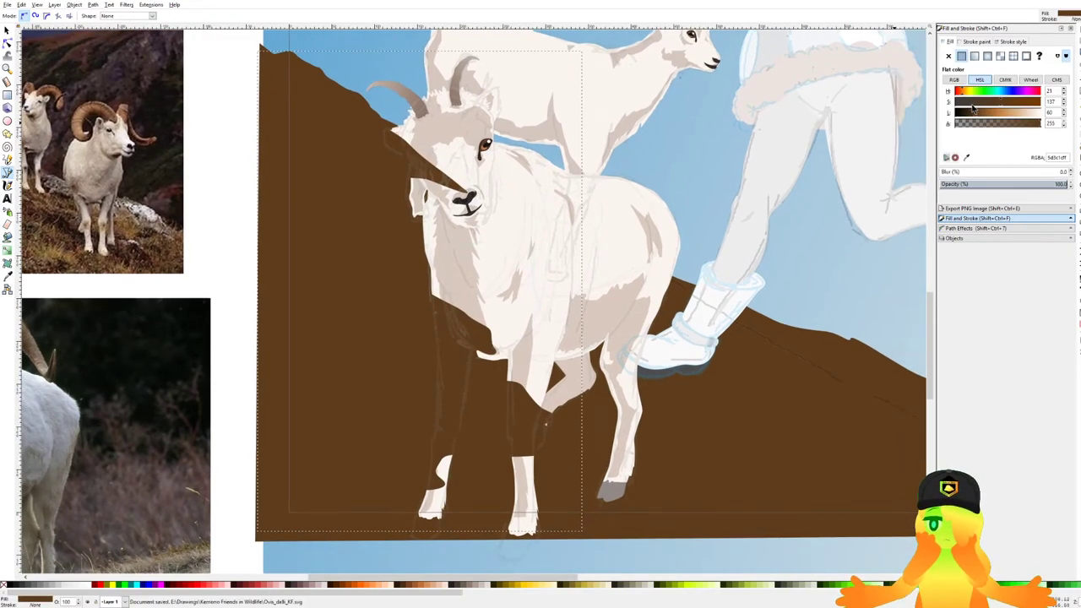
Recolor the rock dark grey (HSL 21, 10, 76) and stack it three levels above the bottom, behind the horned sheep.
left_click_drag(991, 112, 981, 116)
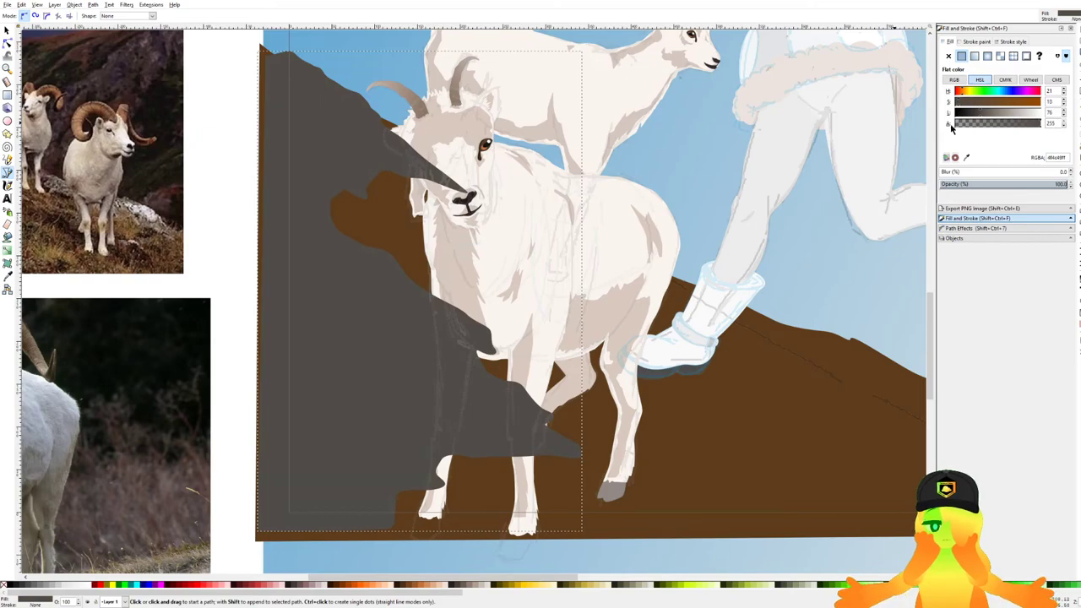
key("End")
key("Page_Up")
key("Page_Up")
key("Page_Up")
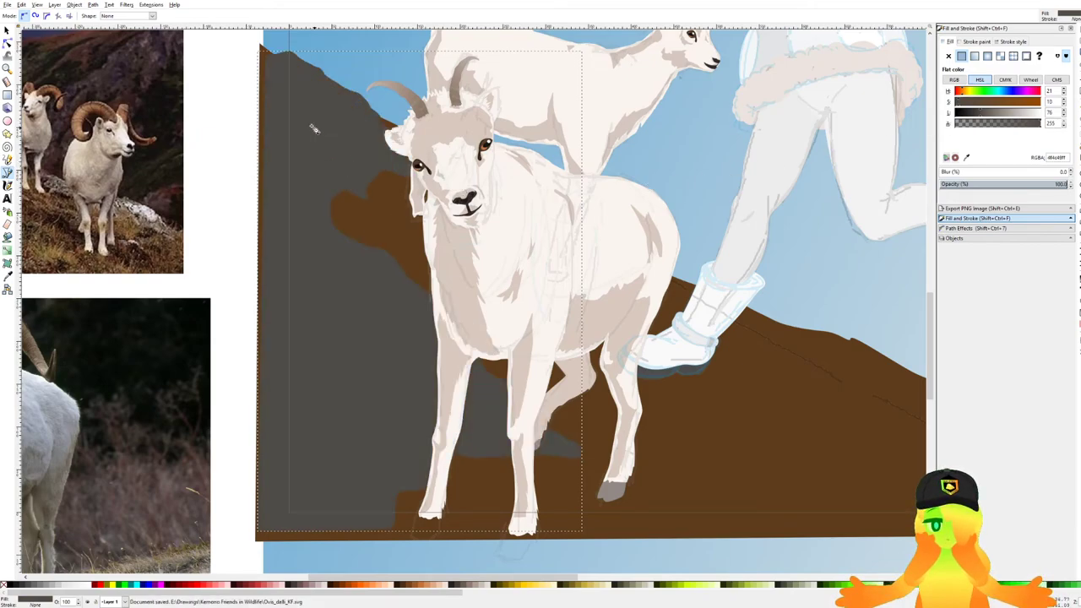
Draw a closed, jagged-edged shadow shape across the grey rock, from its upper slope down past the sheep's front legs.
left_click(275, 82)
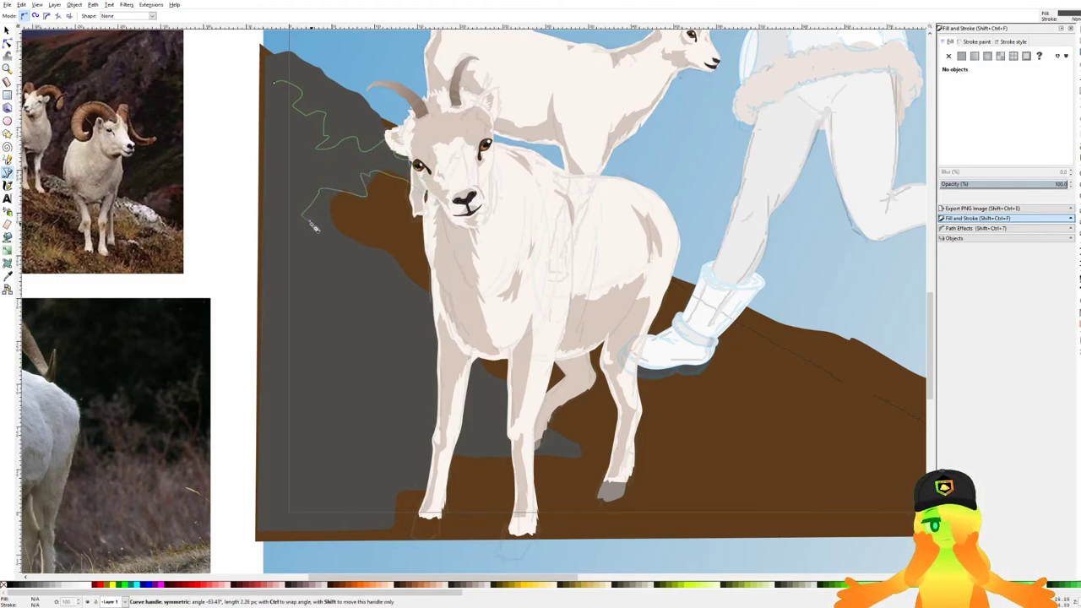
left_click(344, 258)
left_click(330, 271)
left_click_drag(330, 272, 327, 189)
left_click(307, 198)
left_click(319, 217)
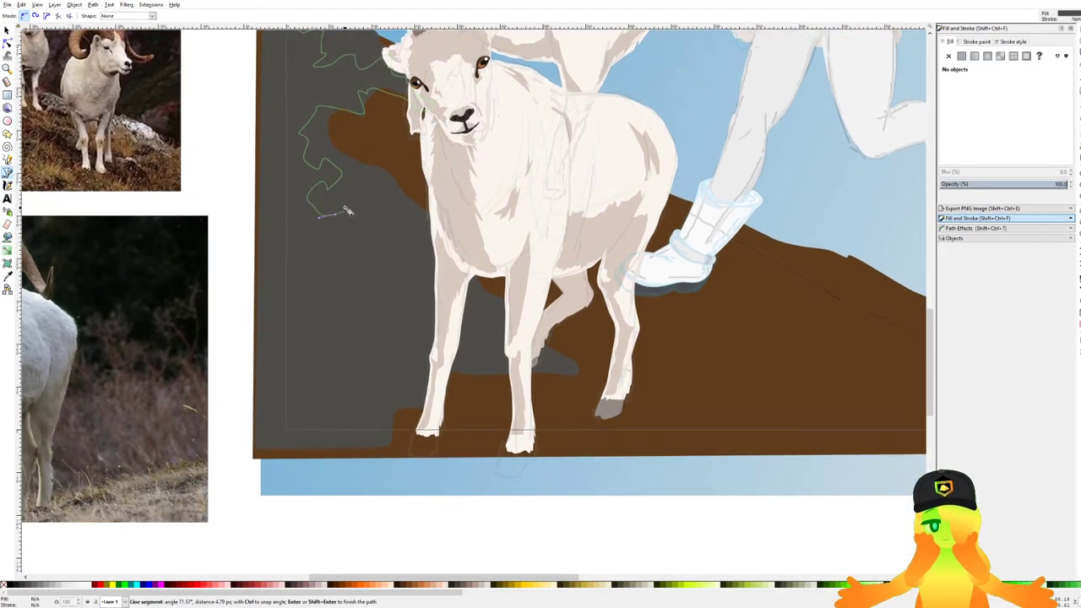
left_click_drag(390, 285, 379, 307)
left_click(427, 314)
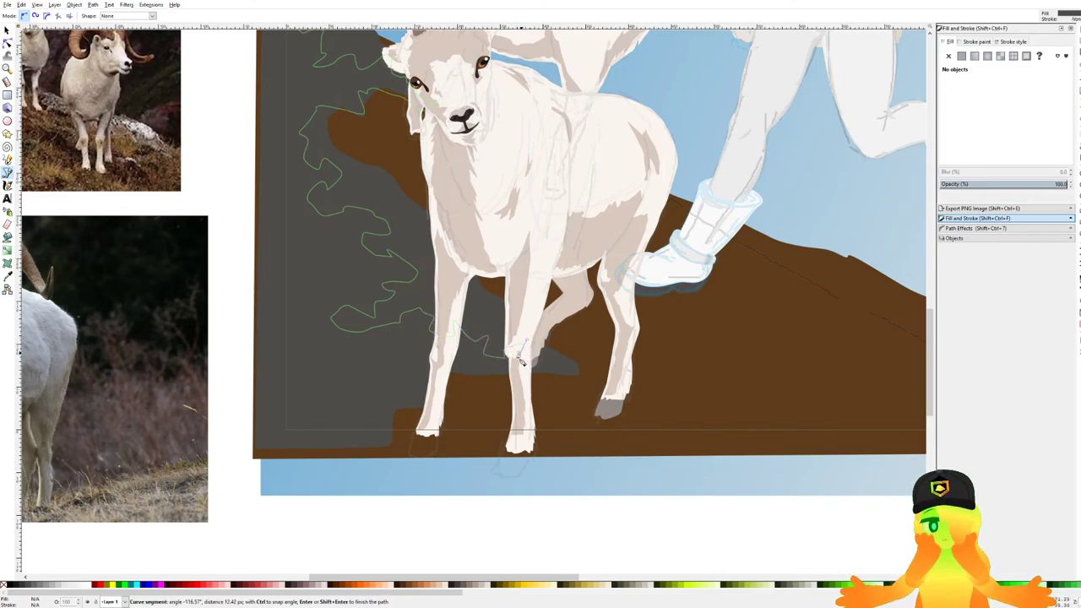
left_click_drag(557, 373, 557, 374)
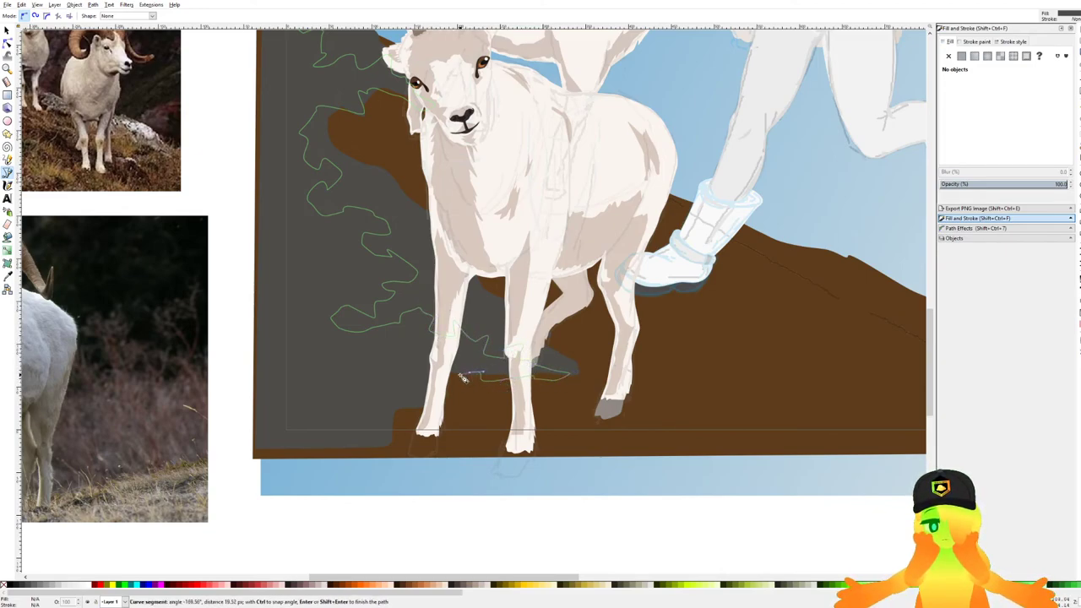
left_click(388, 385)
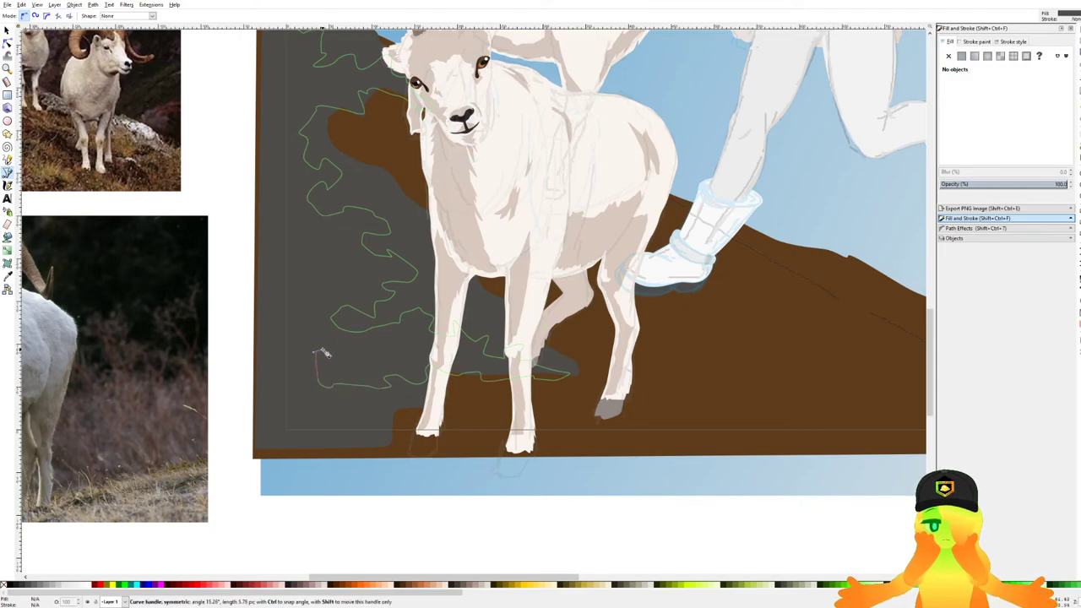
mouse_move(304, 297)
left_mouse_down()
mouse_move(322, 299)
mouse_move(310, 280)
left_mouse_up()
left_click_drag(284, 291, 278, 299)
left_click_drag(269, 341, 280, 361)
left_click_drag(274, 410, 281, 408)
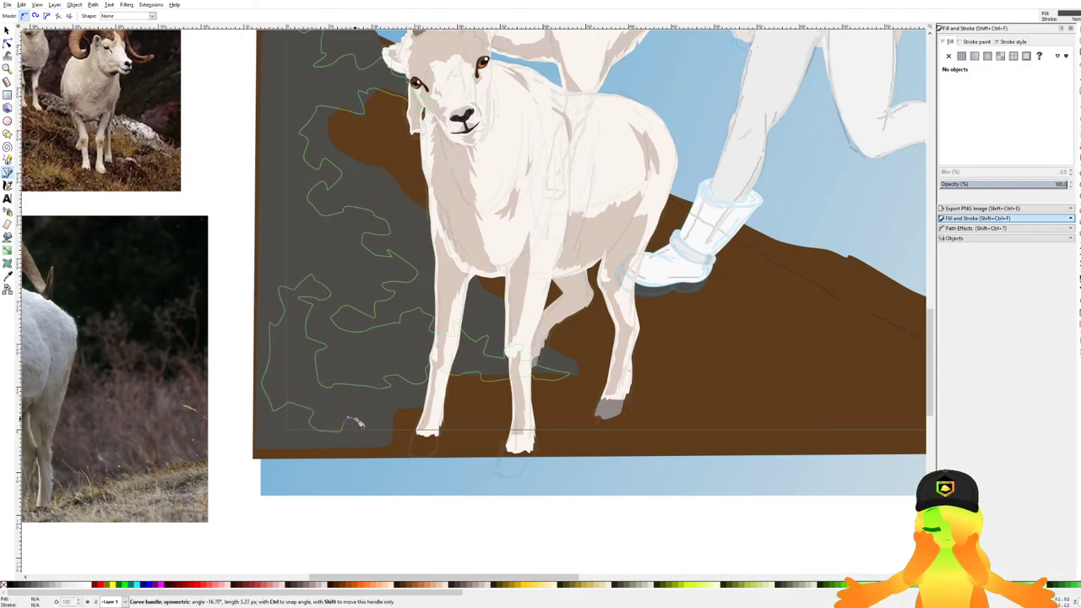
left_click(402, 450)
left_click(244, 443)
left_click_drag(213, 257, 251, 421)
left_click(311, 167)
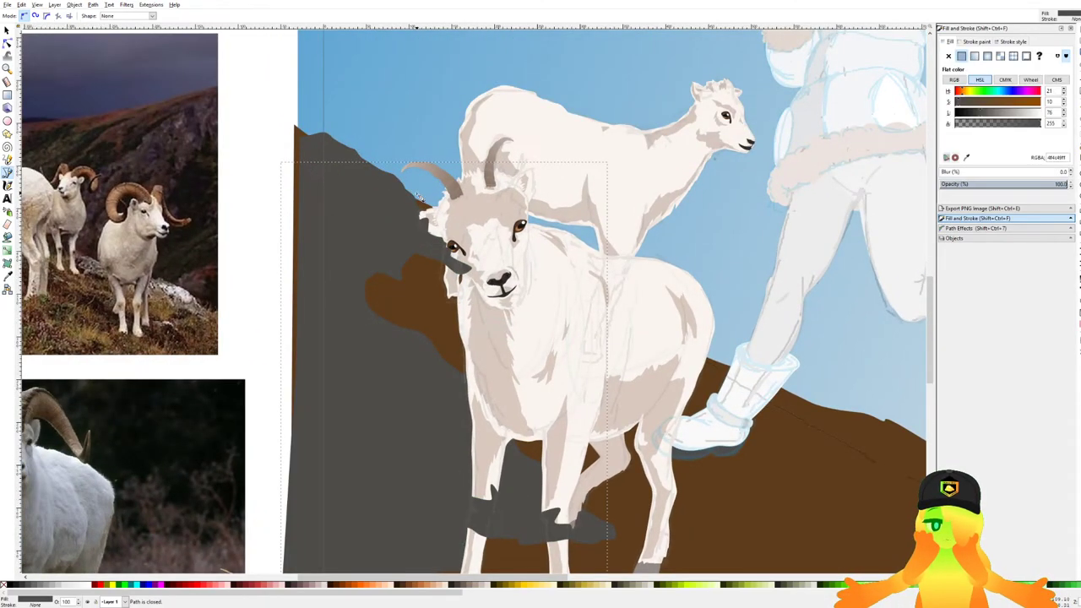
Recolor the shadow shape darker brown-grey (HSL 19, 25, 56) and stack it above the rock but behind the horned sheep.
scroll(863, 129, "down", 1)
scroll(863, 129, "right", 1)
left_click_drag(980, 118, 977, 116)
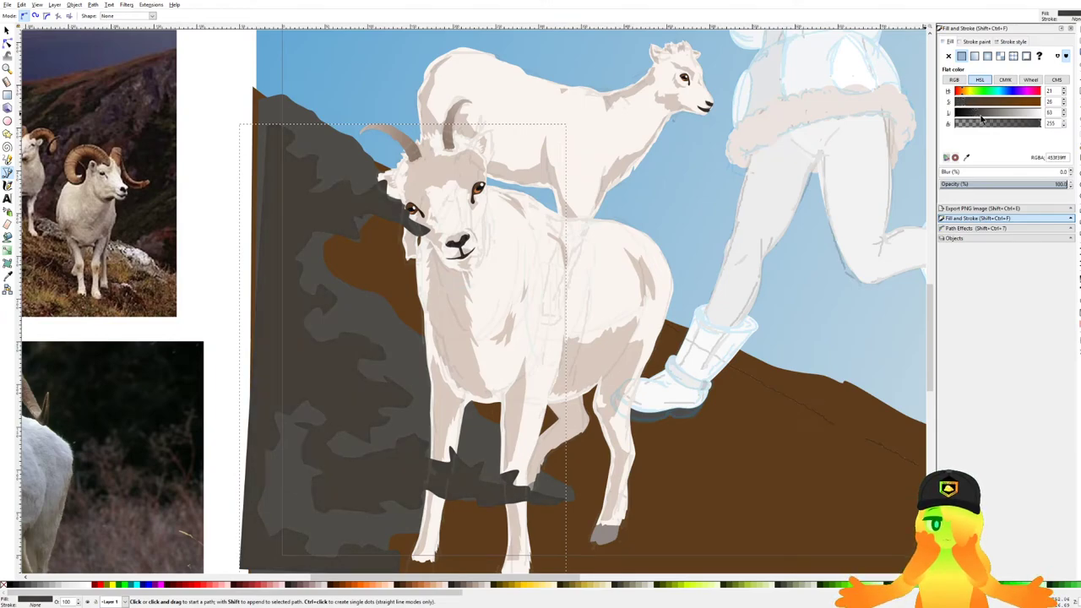
left_click_drag(979, 118, 975, 117)
key("End")
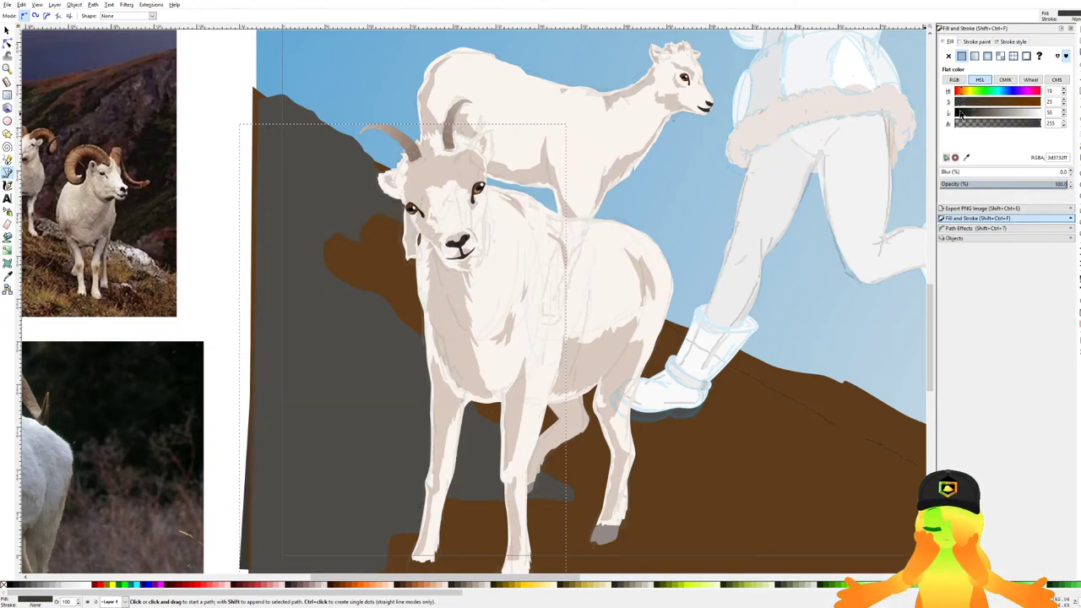
left_click_drag(518, 310, 612, 225)
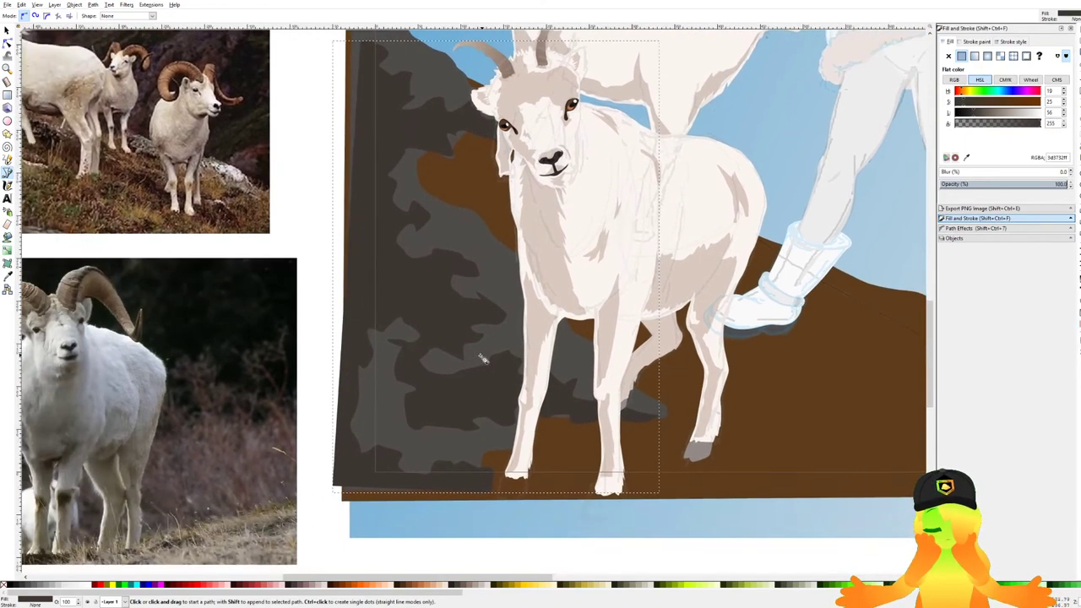
key("ctrl+s")
Draw a jagged dark shadow patch on the rock's edge beside the sheep's chest and stack it behind the horned sheep.
scroll(490, 358, "up", 1)
left_click_drag(495, 385, 469, 417)
left_click(543, 258)
left_click(539, 239)
left_click(509, 235)
left_click(517, 222)
left_click_drag(507, 207, 467, 146)
left_click(491, 197)
left_click(443, 174)
left_click(475, 174)
left_click(420, 152)
left_click(486, 159)
left_click(491, 190)
left_click_drag(520, 188, 530, 192)
left_click(546, 219)
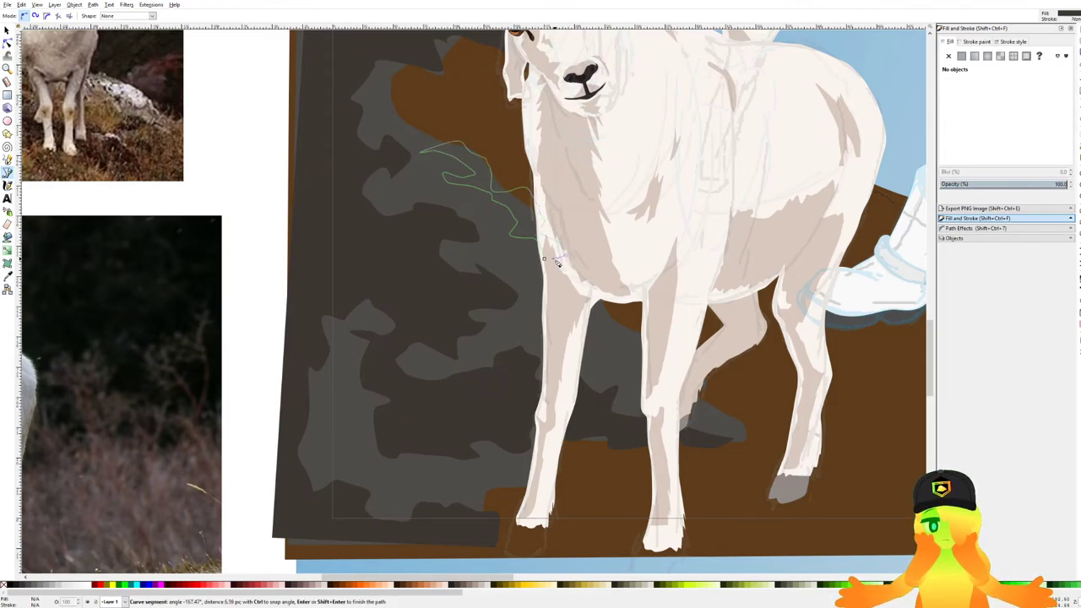
left_click(545, 260)
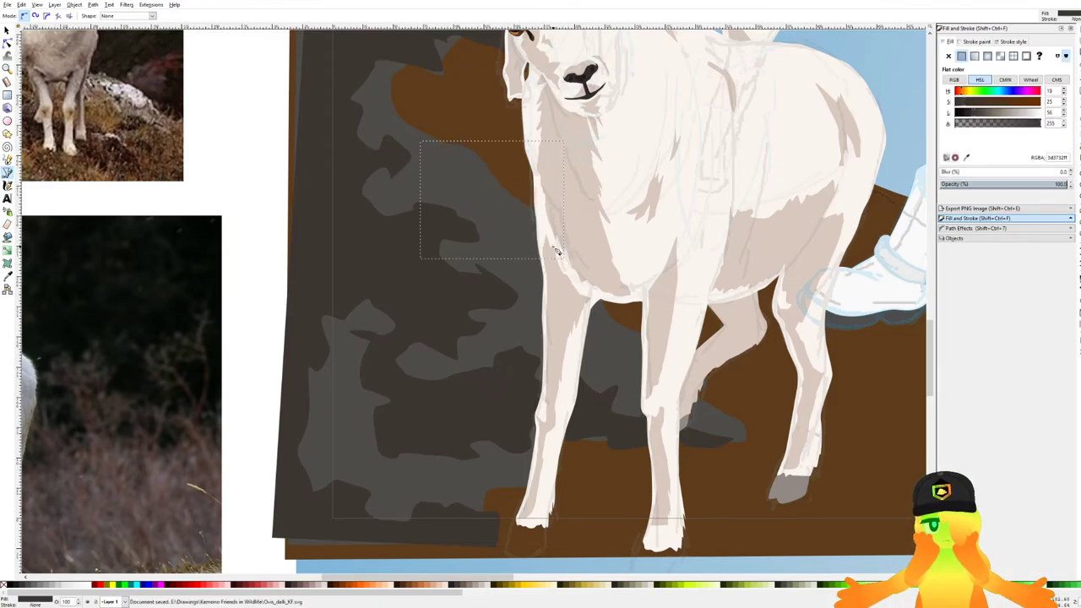
key("Page_Up")
key("Page_Up")
Draw a small dark shadow patch on the rock between the horned sheep's front legs.
left_click_drag(570, 306, 616, 336)
left_click(564, 312)
left_click(554, 298)
left_click(563, 289)
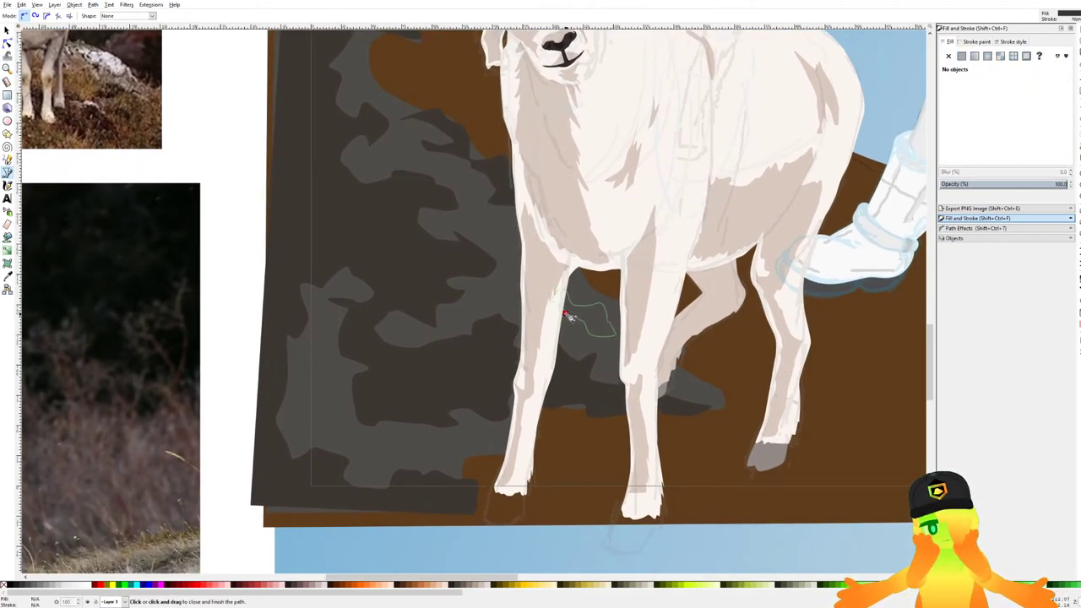
left_click(568, 316)
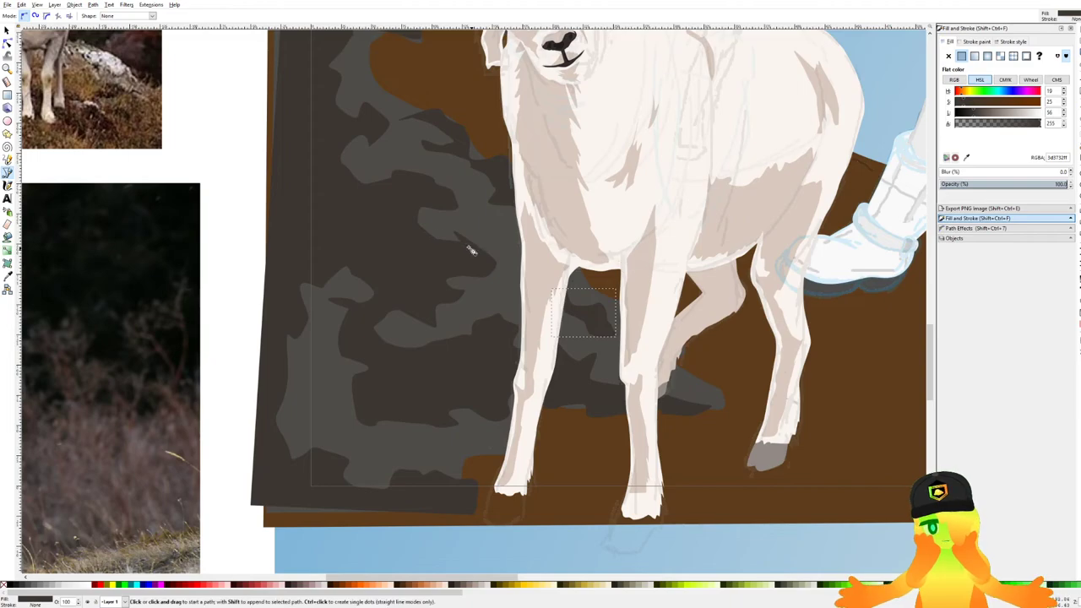
scroll(482, 255, "down", 4)
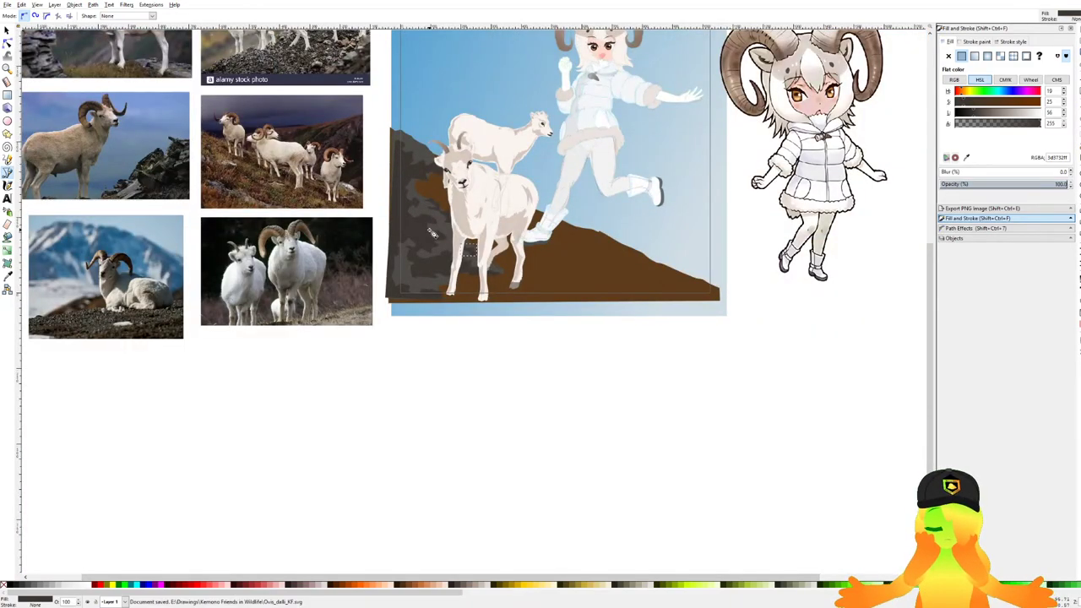
scroll(400, 235, "up", 4)
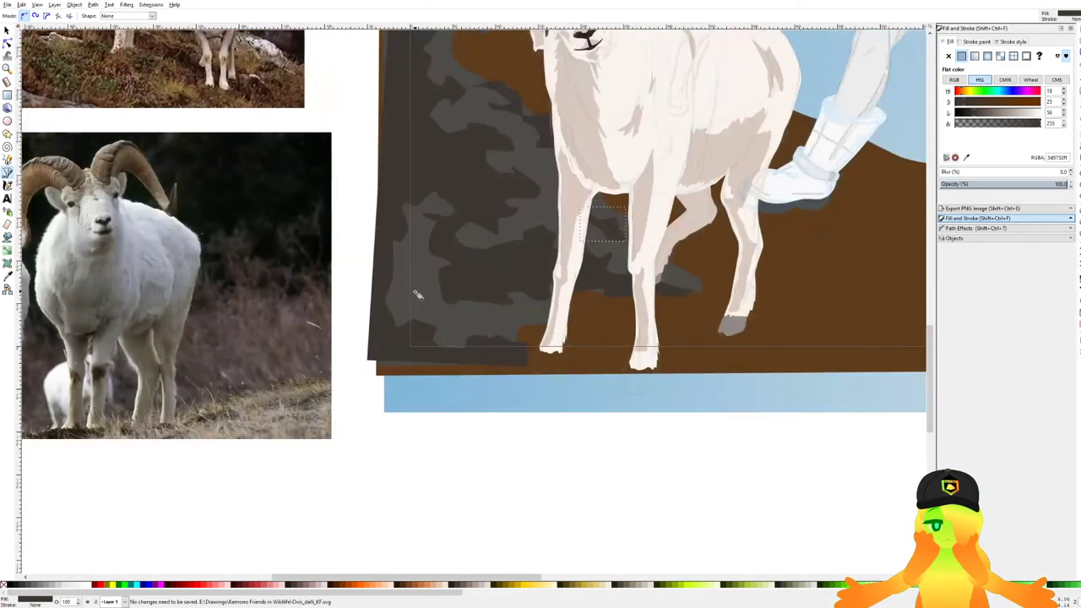
left_click(393, 301)
left_click(410, 258)
left_click_drag(437, 202, 472, 301)
left_click(439, 249)
left_click(438, 277)
left_click(441, 287)
left_click(469, 306)
left_click(480, 277)
left_click(478, 305)
left_click_drag(499, 266, 501, 273)
left_click_drag(501, 313, 551, 312)
left_click(534, 354)
left_click(572, 356)
left_click(587, 329)
left_click(592, 352)
left_click(601, 329)
left_click(607, 345)
double_click(620, 316)
left_click_drag(623, 349, 605, 410)
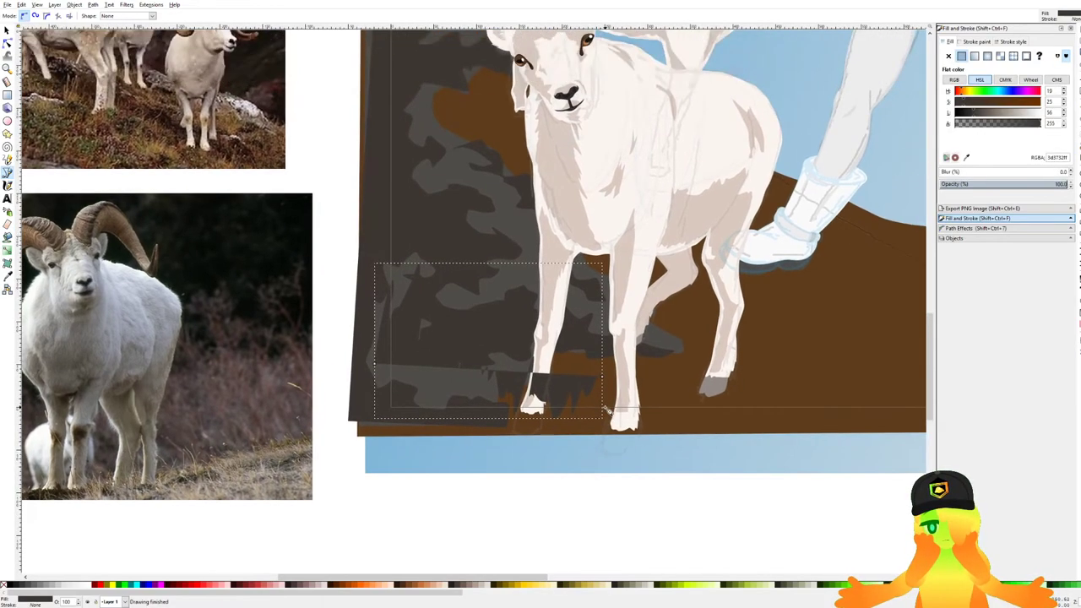
scroll(605, 410, "down", 1)
key("ctrl+z")
scroll(458, 355, "up", 1)
left_click(450, 375)
left_click(471, 307)
left_click_drag(459, 376, 465, 369)
left_click(485, 376)
left_click(498, 336)
left_click(509, 375)
left_click(524, 308)
left_click(520, 389)
left_click(531, 420)
left_click(557, 345)
left_click(563, 413)
left_click(577, 407)
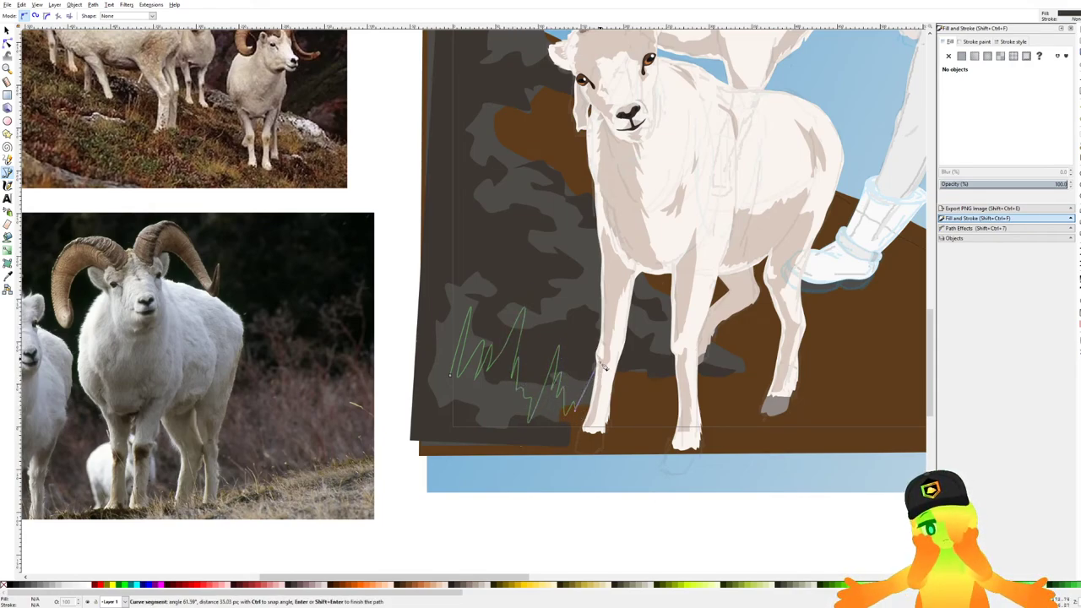
key("Escape")
Draw a closed, spiky grass shape across the rock's base, running over the horned sheep's front feet and past the illustration's lower edge.
left_click(444, 377)
left_click(467, 297)
left_click(477, 359)
left_click(479, 387)
left_click_drag(510, 317, 587, 402)
left_click(500, 380)
left_click(509, 402)
left_click(552, 375)
left_click(544, 422)
left_click(561, 396)
left_click(566, 404)
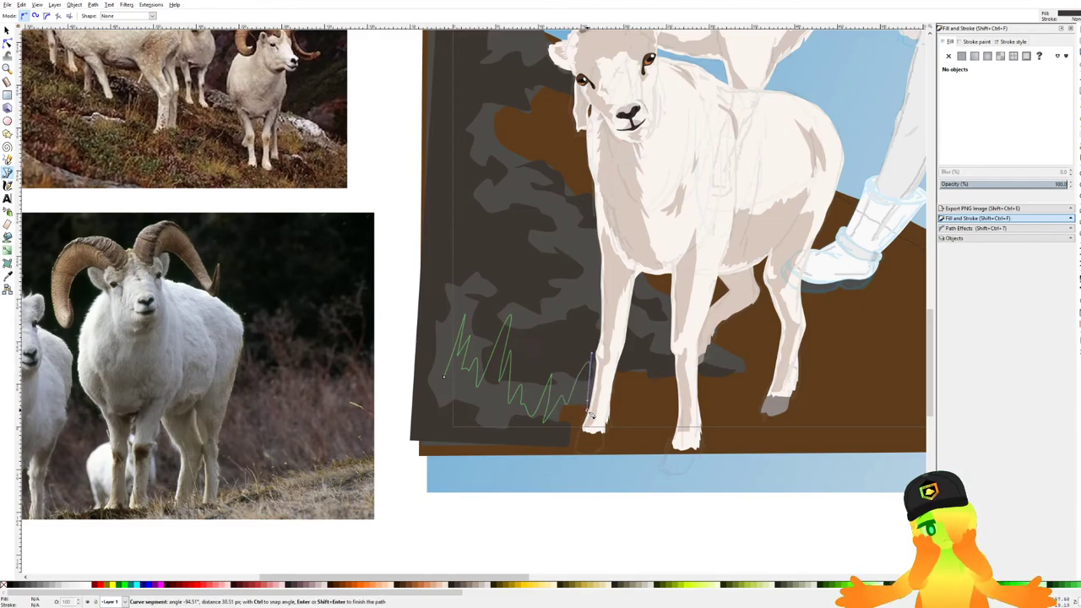
left_click(595, 419)
left_click(606, 392)
left_click(609, 424)
left_click_drag(630, 363, 628, 383)
left_click(618, 424)
left_click(629, 404)
left_click_drag(637, 422, 636, 424)
left_click(643, 447)
left_click(662, 415)
left_click(658, 442)
left_click(675, 416)
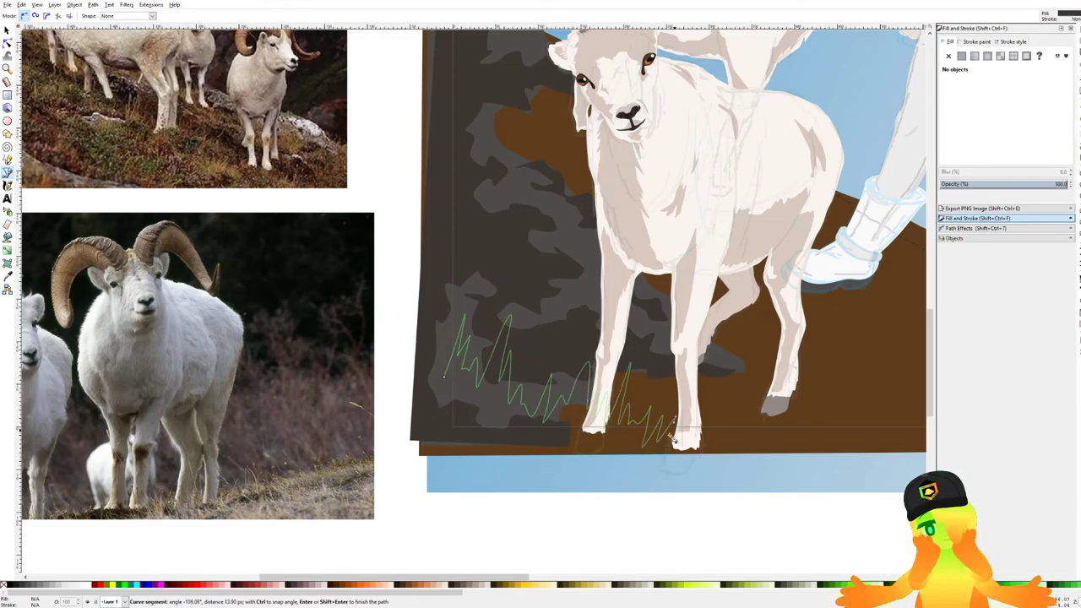
left_click(445, 377)
scroll(555, 411, "up", 3)
Adjust the grass outline by moving a node on the blade beside the horned sheep's front hoof.
key("n")
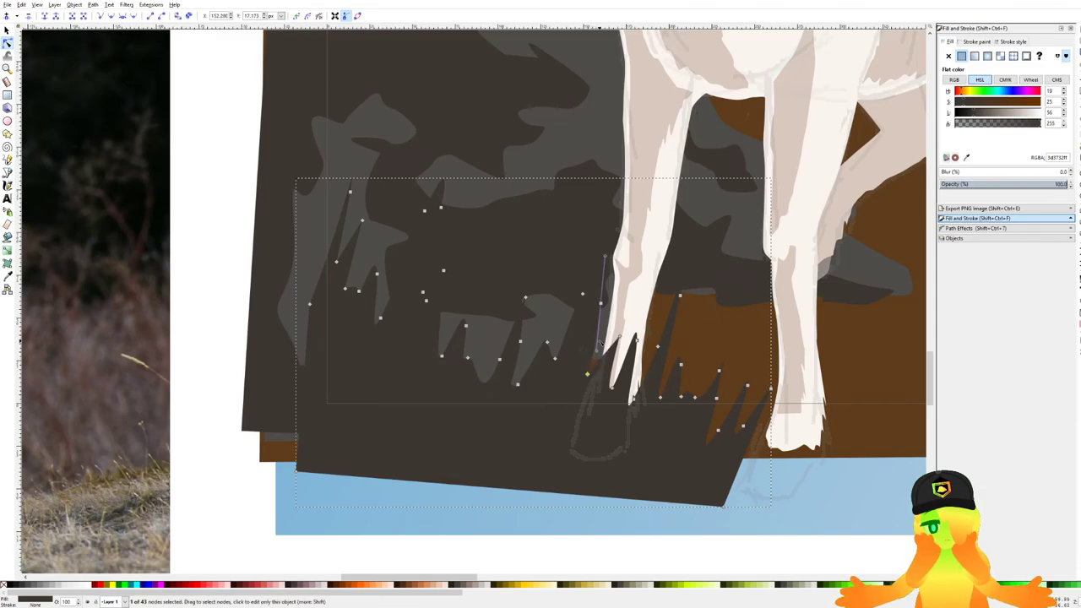
left_click(589, 305)
left_click_drag(589, 304, 594, 309)
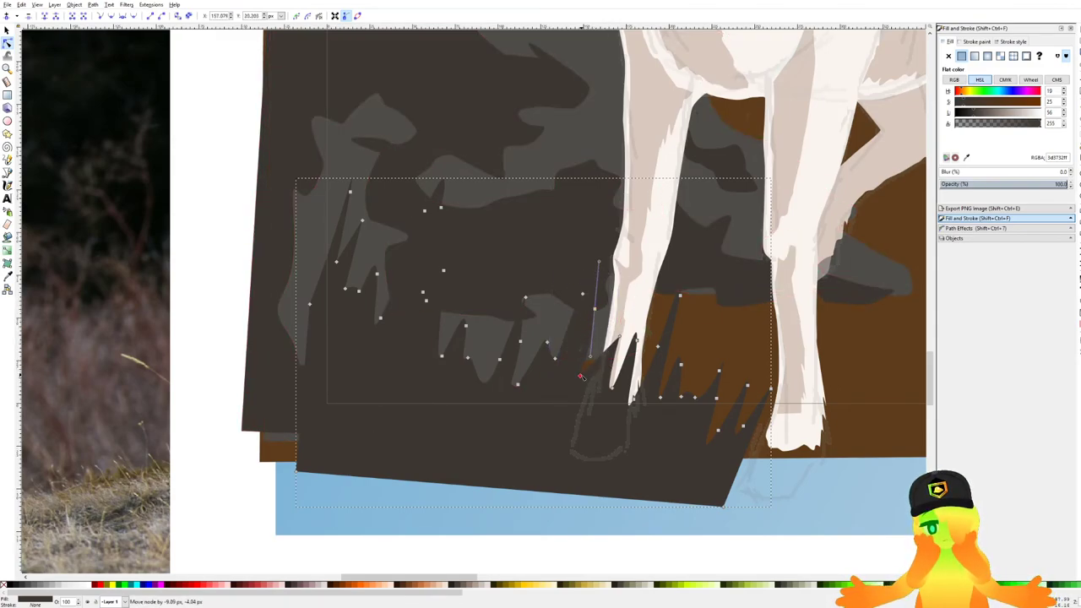
scroll(548, 354, "down", 3)
scroll(606, 376, "down", 1)
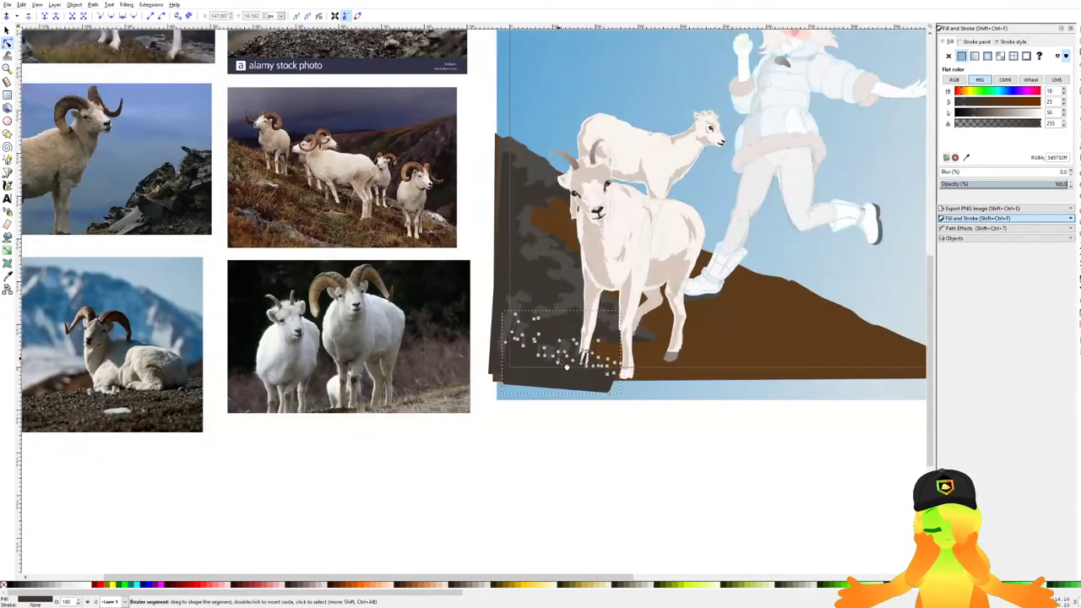
Recolor the grass from the hill's brown to a lighter golden brown (HSL 26, 136, 94) and save the drawing.
scroll(603, 360, "up", 1)
key("d")
left_click(808, 333)
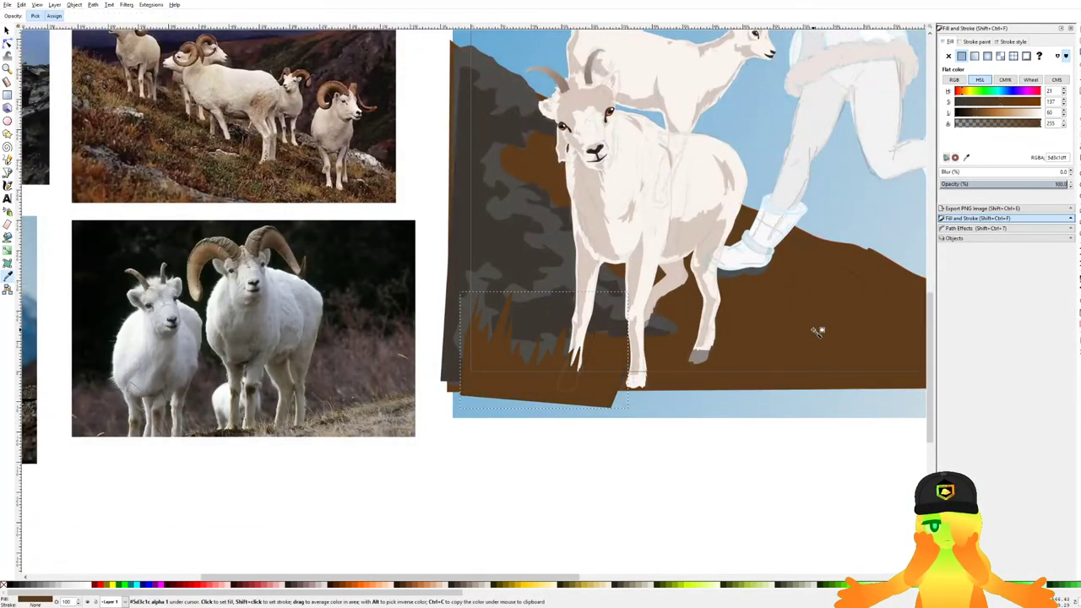
scroll(697, 345, "up", 2)
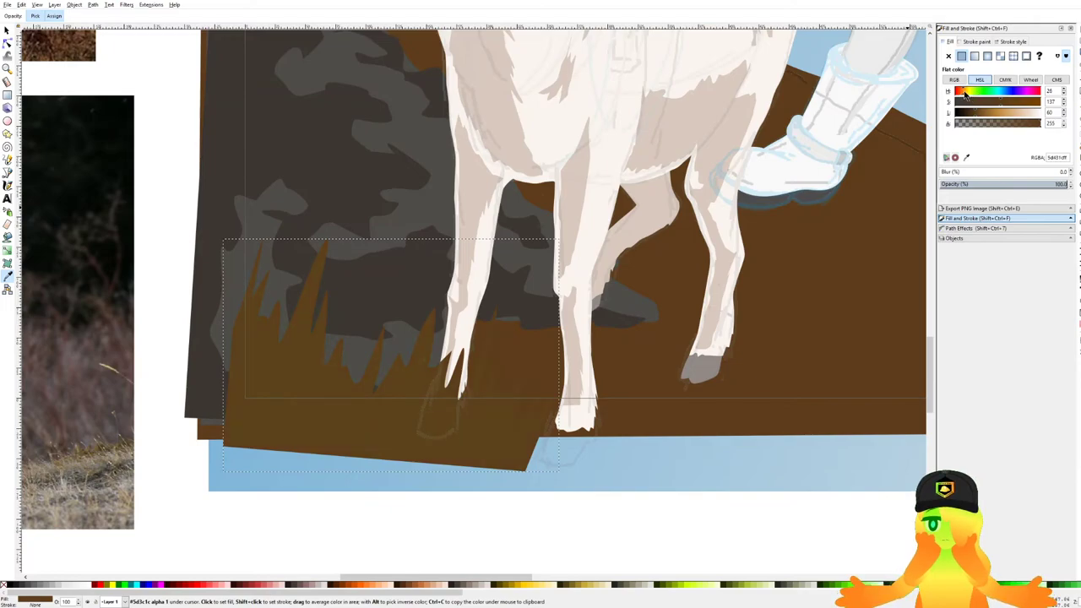
left_click_drag(990, 115, 1010, 116)
key("ctrl+s")
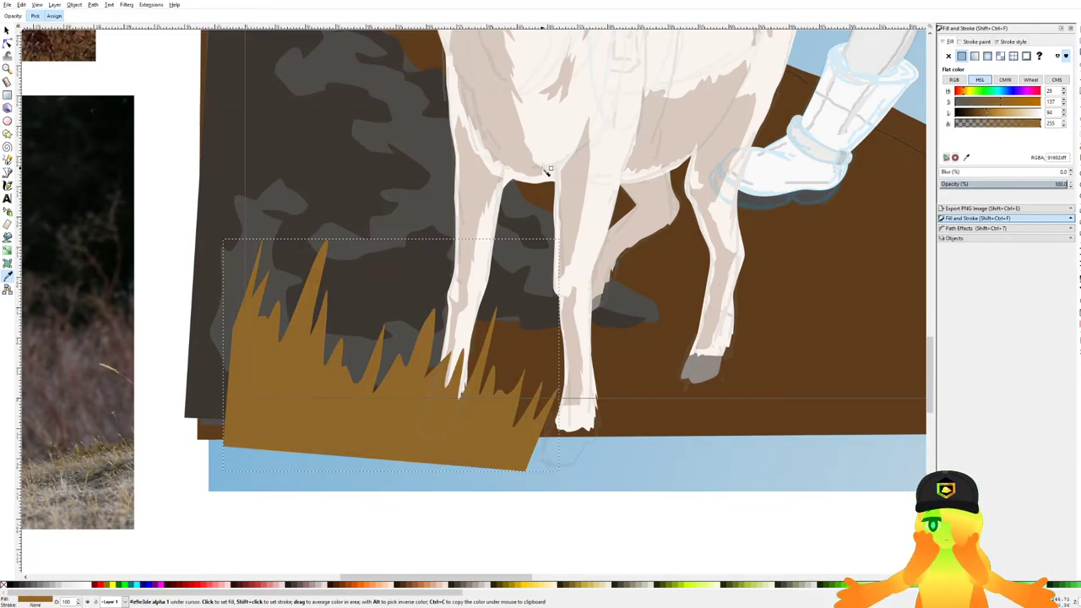
Draw a closed golden-brown grass tuft with tall blades and a wavy lower edge on the brown ledge beside the horned sheep's face.
scroll(504, 189, "down", 3)
scroll(504, 189, "up", 1)
left_click(8, 170)
left_click(8, 173)
scroll(557, 274, "up", 2)
key("ctrl+s")
scroll(584, 266, "down", 1)
left_click_drag(582, 266, 528, 410)
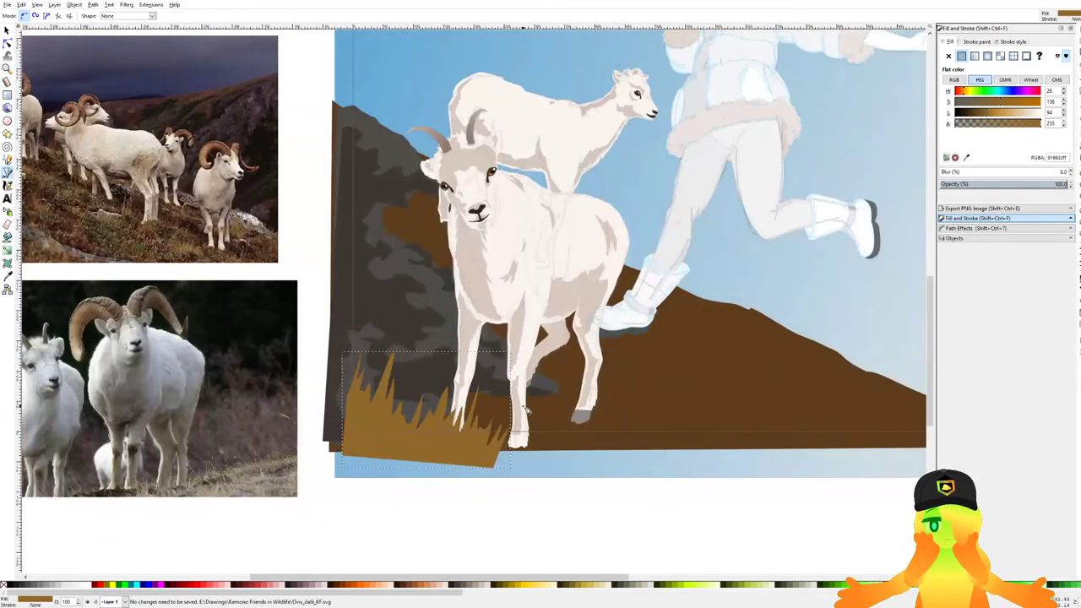
left_click_drag(463, 316, 481, 329)
scroll(396, 221, "up", 3)
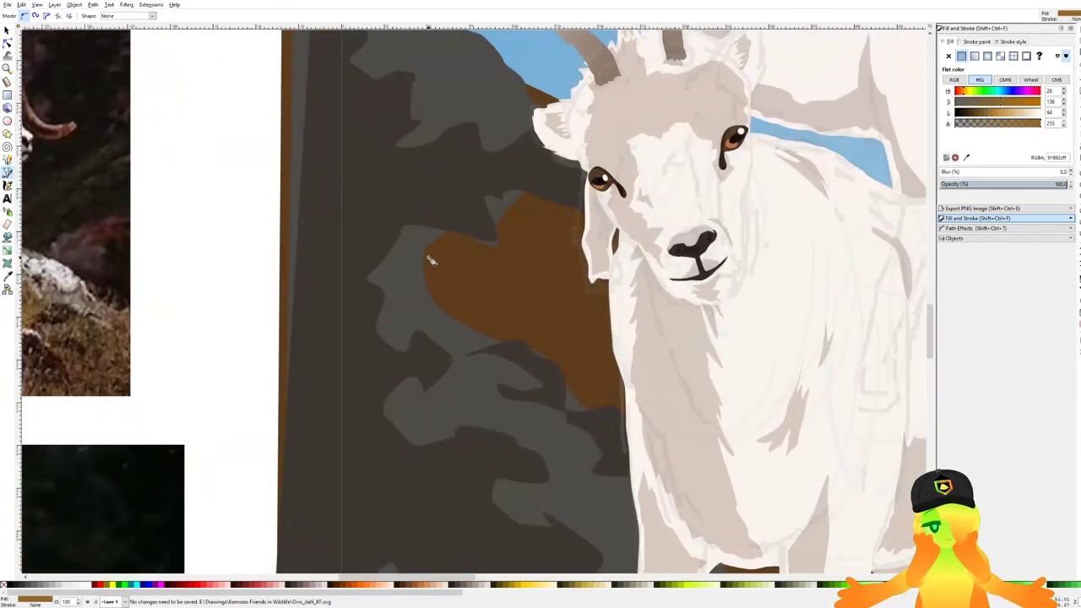
left_click(426, 257)
left_click(456, 179)
left_click(442, 233)
left_click(452, 223)
left_click(457, 235)
left_click(514, 133)
left_click(490, 211)
left_click(498, 192)
left_click(496, 257)
left_click(510, 239)
left_click(487, 306)
left_click(556, 197)
left_click(540, 293)
left_click_drag(553, 278, 551, 290)
left_click(550, 297)
left_click(568, 263)
left_click(572, 290)
left_click(594, 266)
left_click(586, 313)
left_click(606, 282)
left_click(623, 321)
left_click_drag(638, 307, 638, 318)
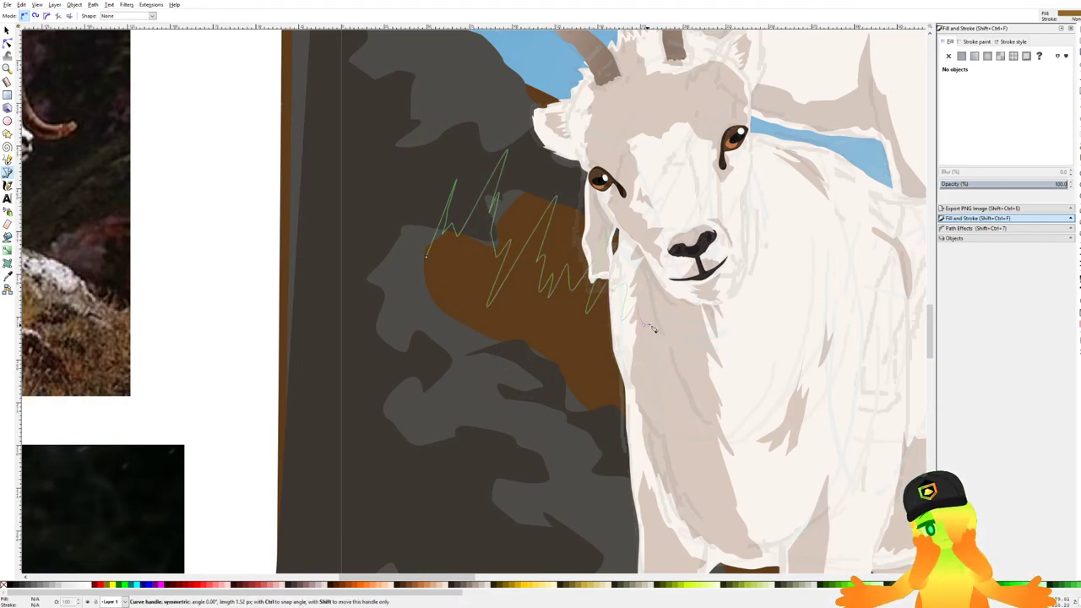
left_click_drag(614, 367, 589, 340)
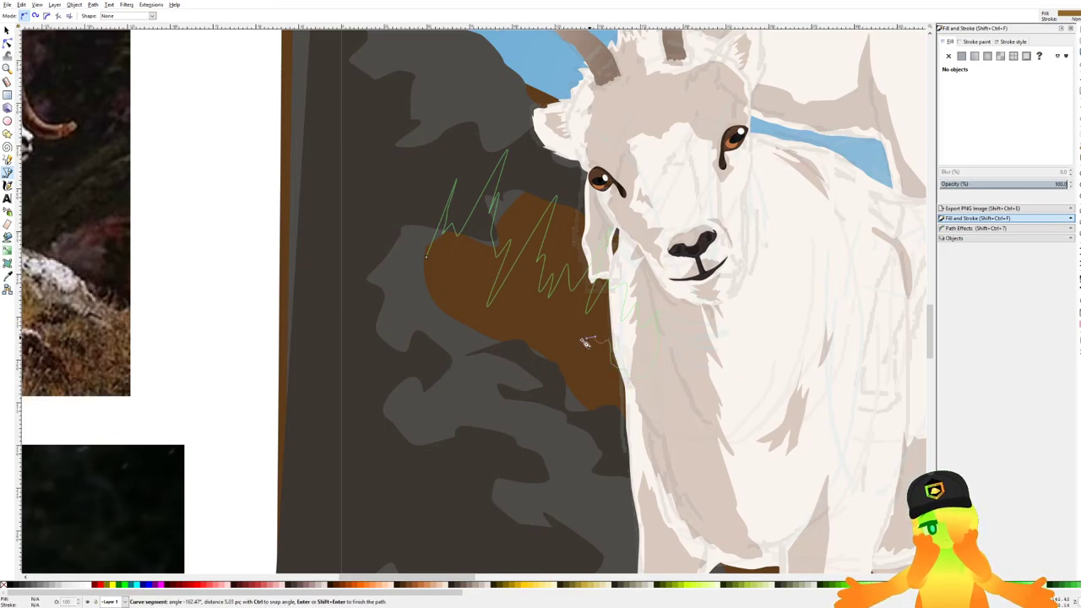
left_click_drag(479, 310, 452, 270)
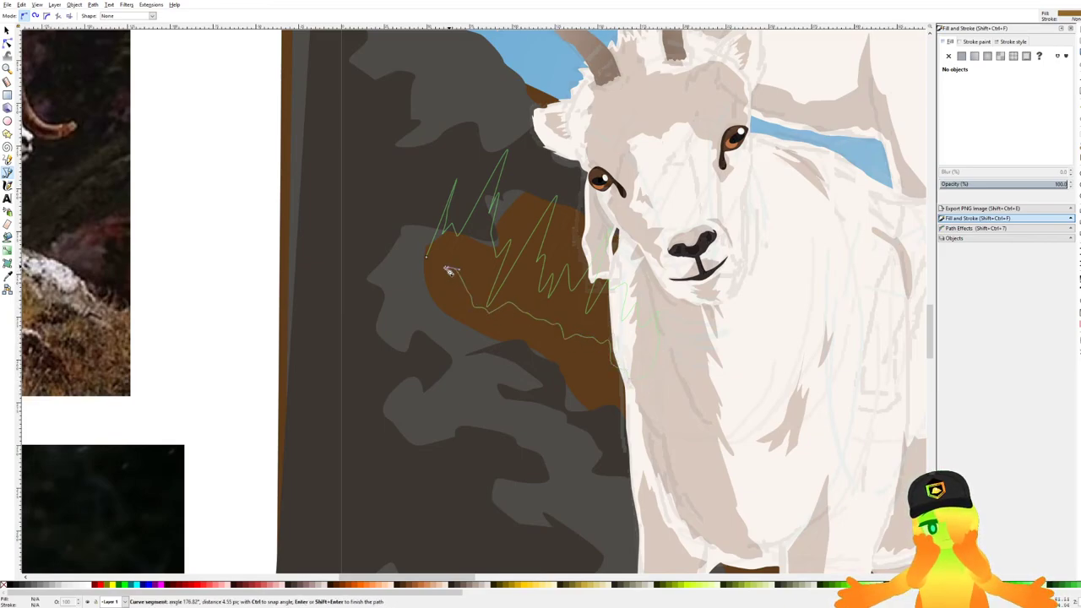
left_click(427, 260)
Stack the ledge's grass tuft behind the horned sheep and save the drawing.
scroll(435, 263, "down", 3)
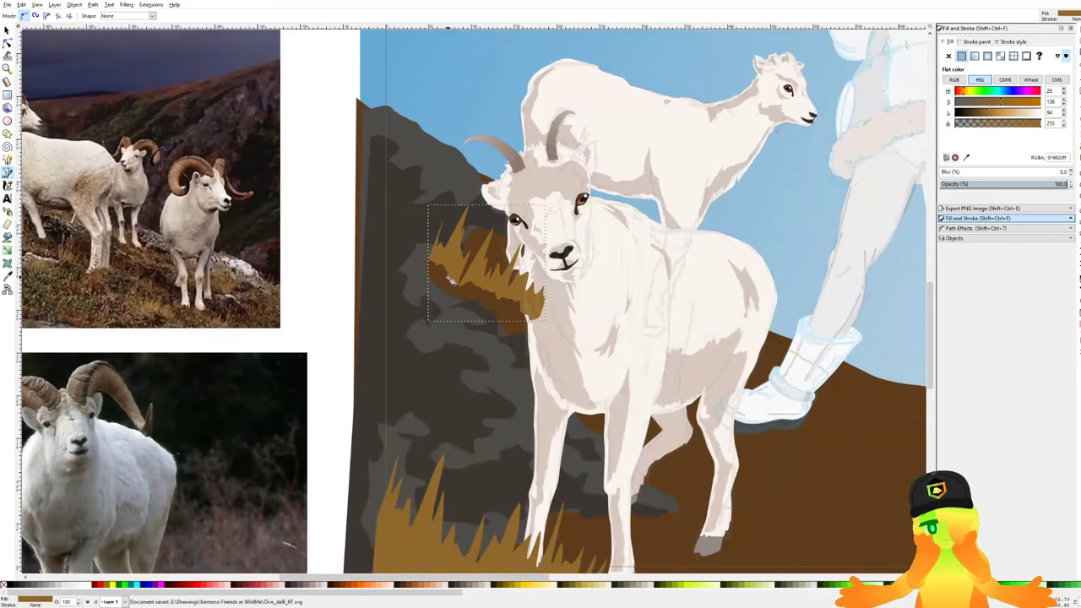
key("Page_Down")
key("Page_Up")
key("Page_Down")
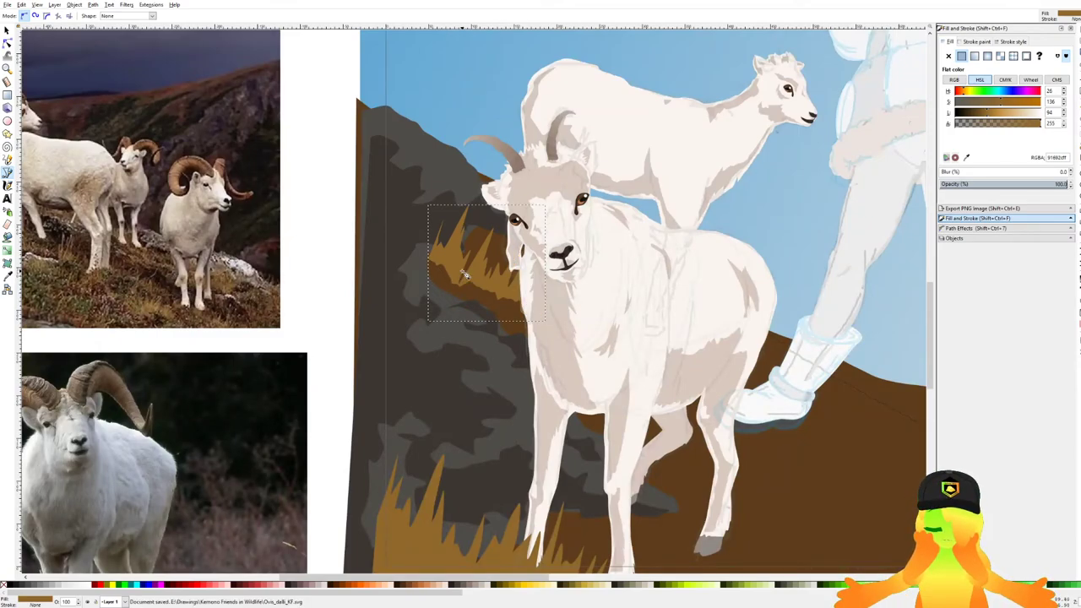
scroll(490, 299, "down", 1)
left_click_drag(579, 339, 532, 236)
key("ctrl+s")
scroll(552, 295, "down", 1)
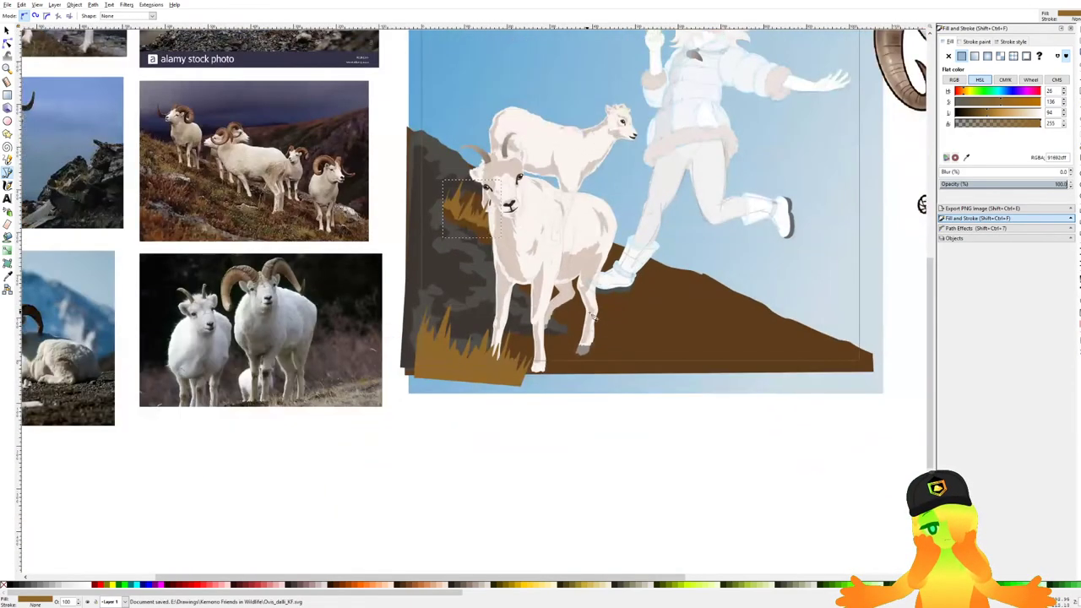
left_click_drag(625, 317, 606, 301)
key("ctrl+s")
Draw a second closed, spiky grass shape over the lower rock, with blades rising above the foreground grass and ending at the sheep's front leg.
scroll(475, 293, "up", 1)
scroll(344, 282, "up", 1)
left_click(354, 316)
left_click(375, 273)
left_click(376, 297)
left_click_drag(412, 264, 414, 261)
left_click_drag(404, 293, 405, 302)
left_click(401, 326)
left_click(425, 290)
left_click(420, 319)
left_click(428, 328)
left_click(422, 356)
left_click(467, 267)
left_click(455, 319)
left_click(464, 306)
left_click(476, 333)
left_click(492, 315)
left_click(484, 347)
left_click(493, 349)
left_click(489, 366)
left_click(513, 345)
left_click(504, 376)
left_click(521, 359)
left_click(525, 387)
left_click(522, 426)
left_click(418, 393)
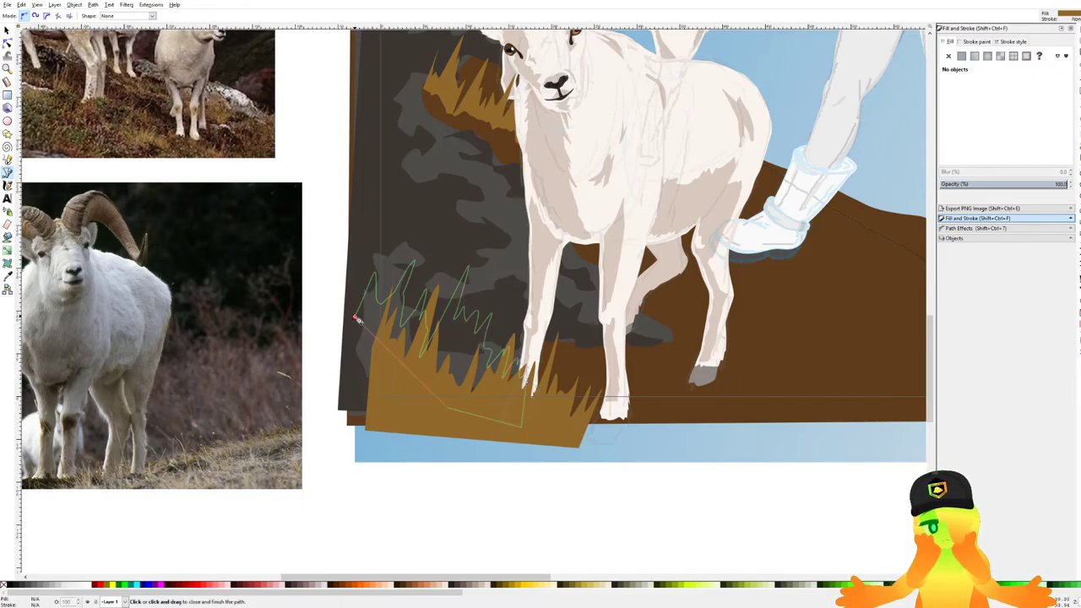
left_click(355, 317)
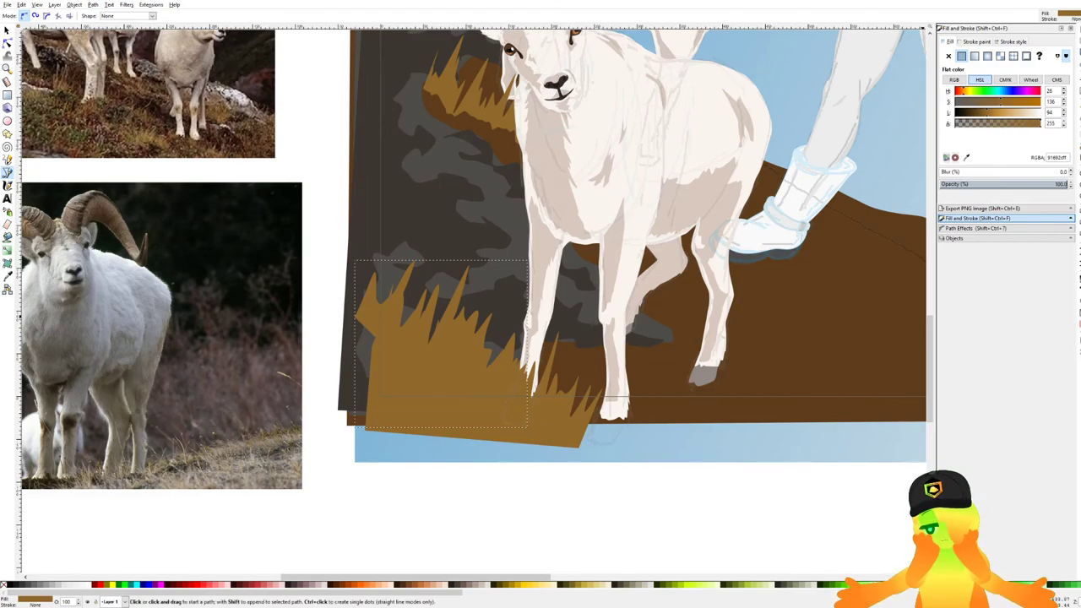
Recolor the new grass shape from the hill's brown to a reddish brown (HSL 18, 165, 68).
left_click_drag(641, 333, 578, 321)
key("d")
left_click(758, 347)
left_click_drag(759, 348, 768, 368)
key("ctrl+s")
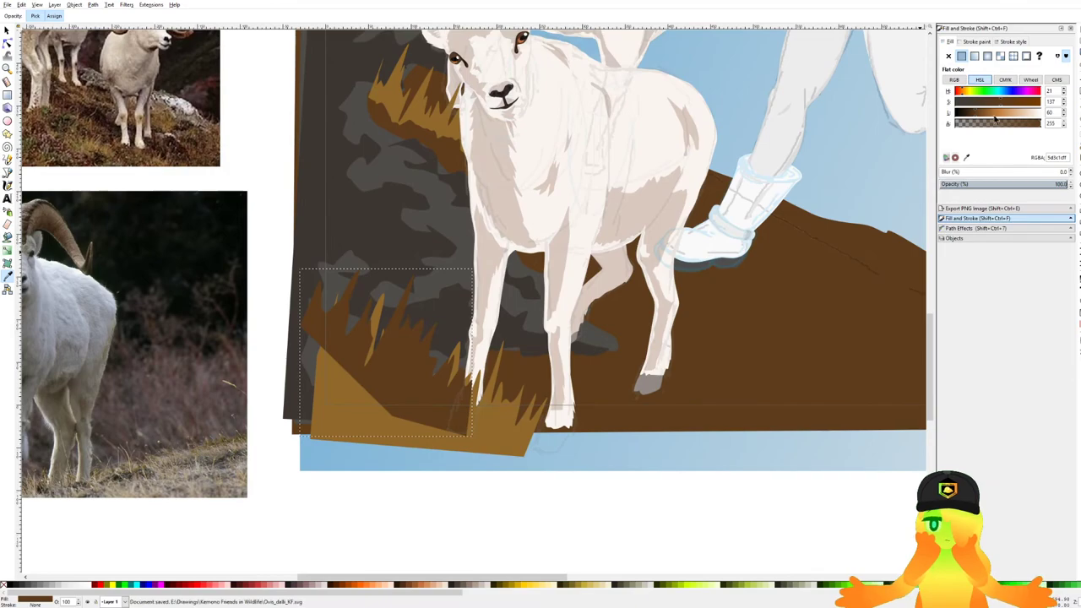
left_click(973, 114)
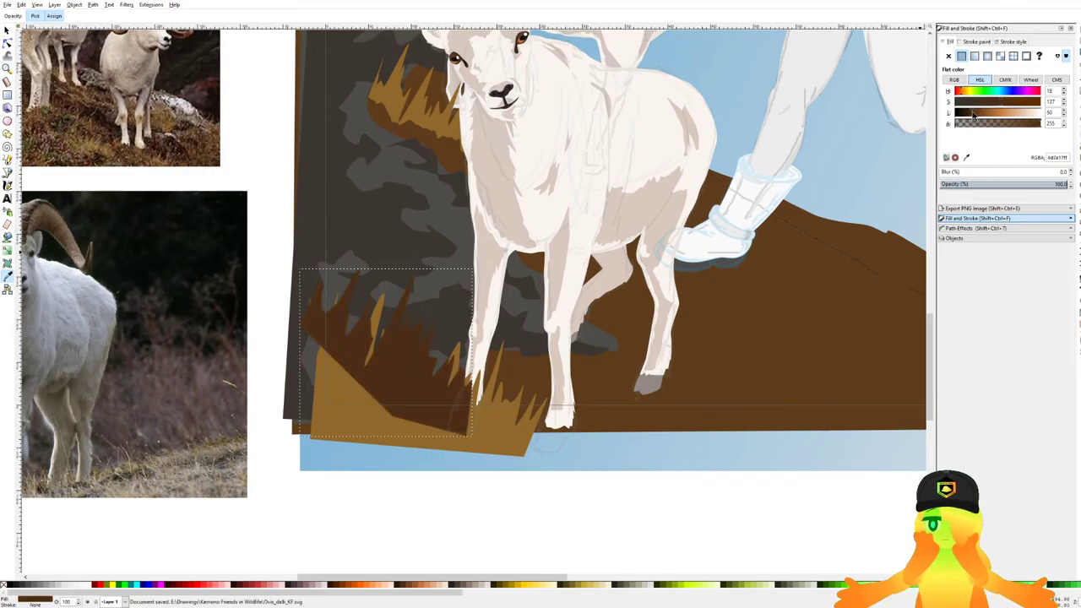
left_click(979, 114)
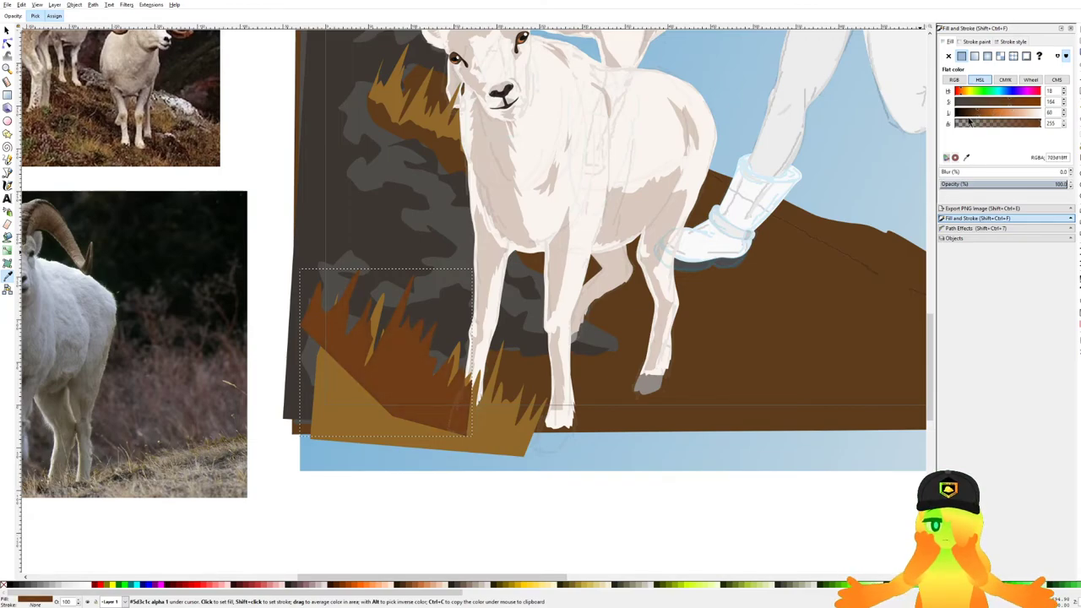
Stack the reddish-brown grass behind the golden foreground grass and the horned sheep, but above the rock, and save the drawing.
key("Page_Down")
key("Page_Down")
key("Page_Up")
key("ctrl+s")
key("b")
key("ctrl+s")
scroll(515, 253, "down", 1)
scroll(470, 160, "up", 1)
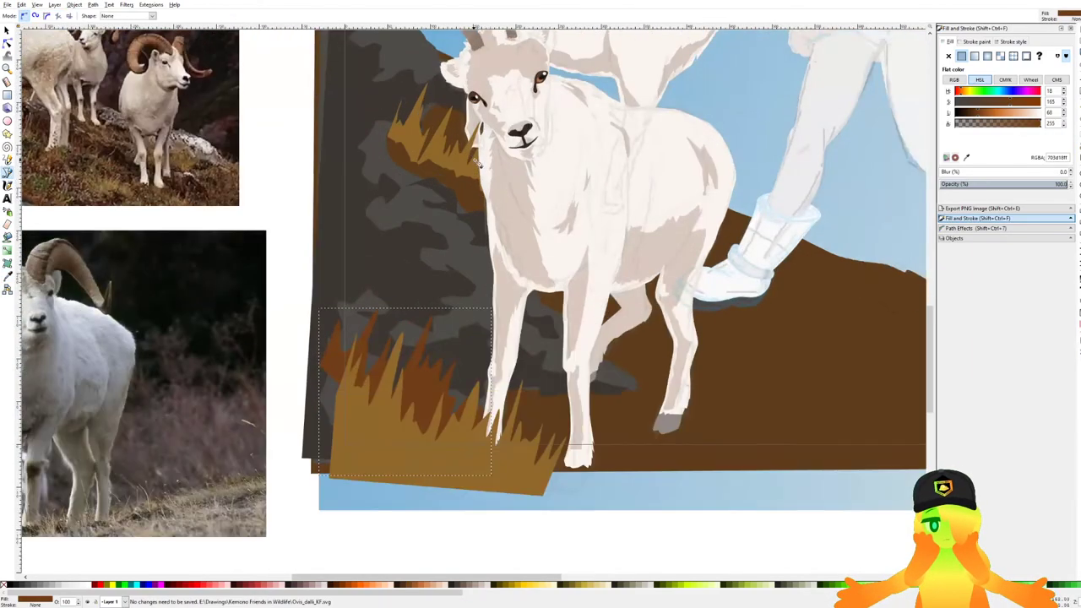
Draw a closed, jagged reddish-brown shape along the base of the rock ledge's golden grass tuft, ending at the sheep's neck, and save.
scroll(480, 148, "up", 3)
mouse_move(285, 169)
left_mouse_down()
mouse_move(303, 158)
mouse_move(274, 151)
mouse_move(297, 165)
mouse_move(339, 163)
mouse_move(414, 234)
mouse_move(297, 211)
left_mouse_up()
key("Escape")
left_click(241, 159)
left_click(272, 115)
left_click(262, 144)
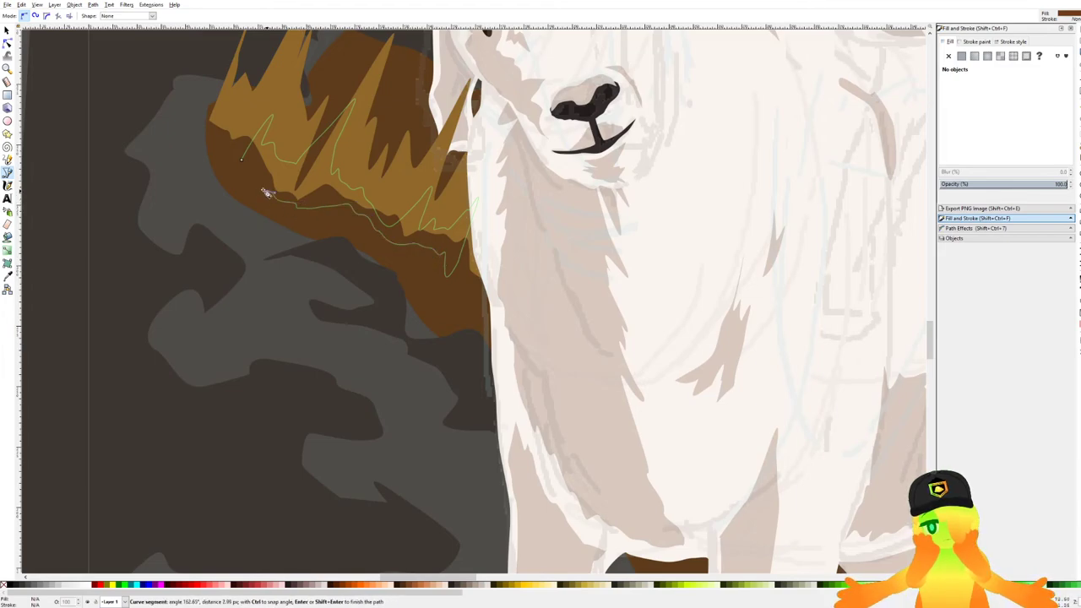
left_click(243, 163)
scroll(253, 164, "down", 3)
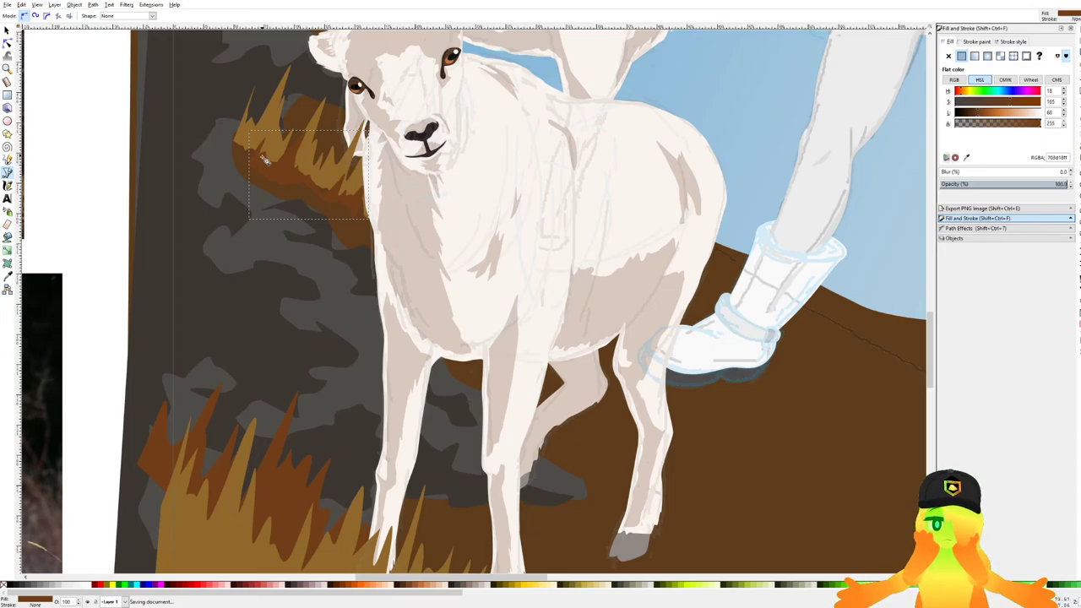
scroll(264, 159, "down", 3)
Draw a second closed, spiky reddish-brown grass shape over the ledge's golden tuft, with tall blades rising between the golden ones.
scroll(279, 165, "up", 5)
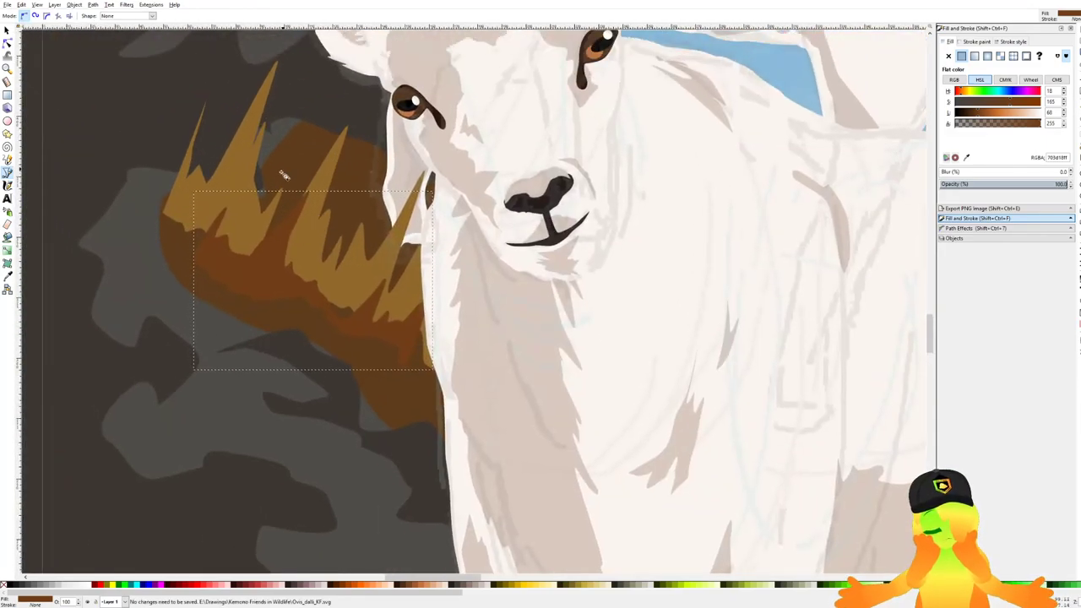
left_click(249, 203)
left_click(285, 140)
left_click(280, 167)
left_click(293, 163)
left_click(350, 88)
left_click(315, 166)
left_click(323, 167)
left_click(322, 205)
left_click(333, 201)
left_click(336, 228)
left_click(367, 172)
left_click(354, 225)
left_click(369, 237)
left_click(390, 238)
left_click(386, 267)
left_click(401, 242)
left_click(407, 252)
left_click_drag(421, 254, 407, 293)
left_click(385, 335)
left_click(336, 324)
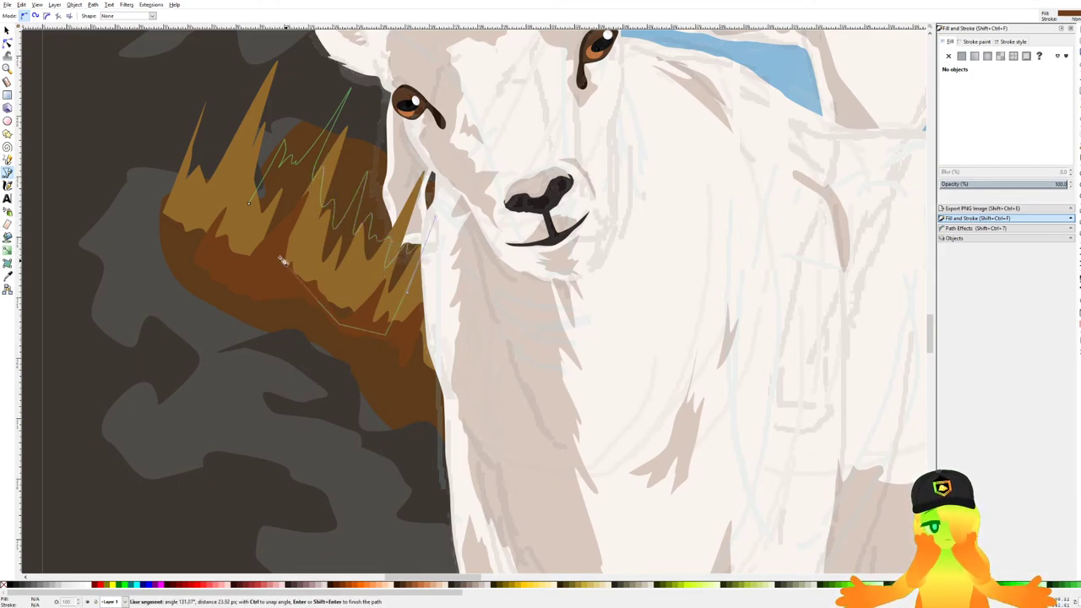
left_click(250, 204)
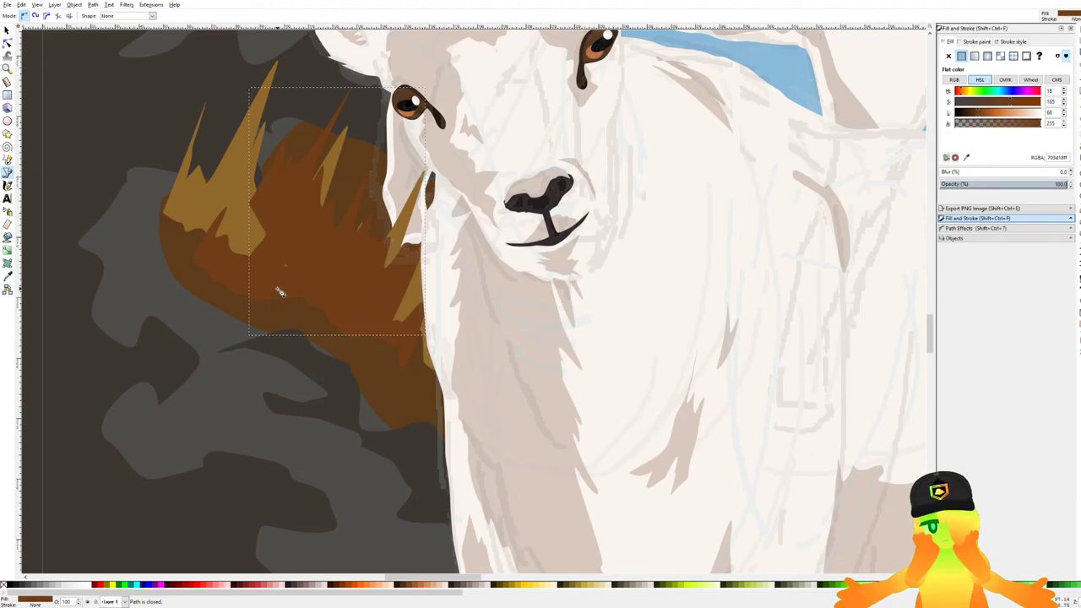
Stack the ledge's new spiky grass shape behind the golden blades and the horned sheep, and save the drawing.
key("Page_Down")
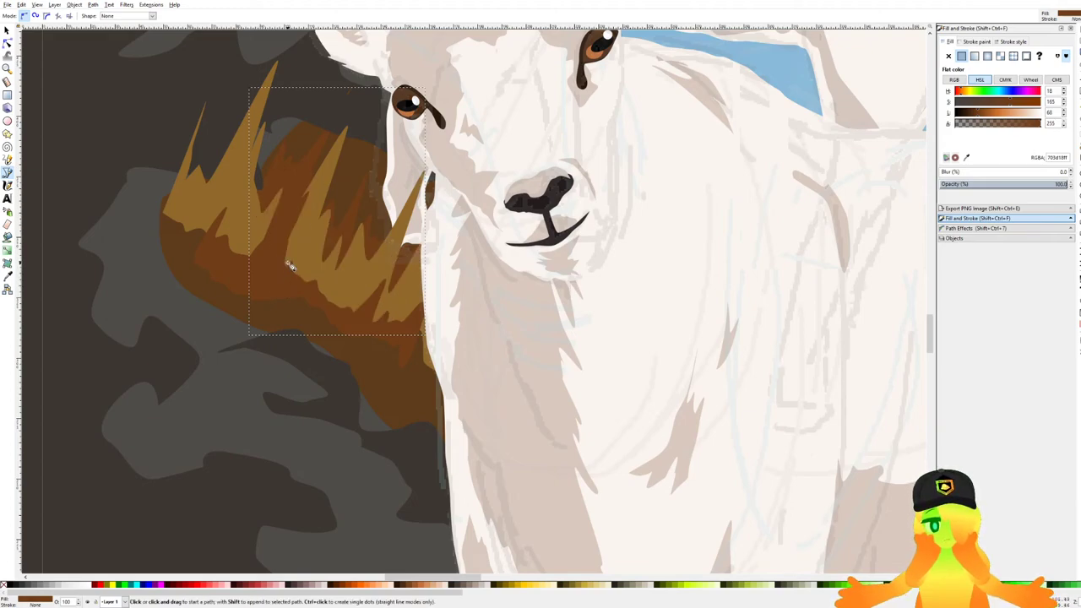
key("ctrl+s")
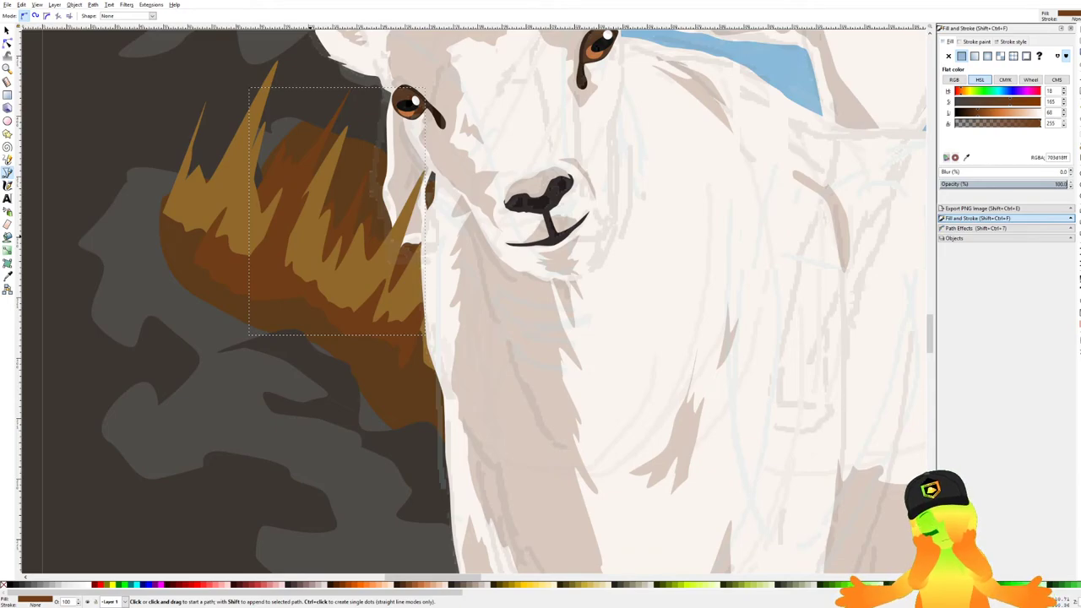
scroll(419, 221, "down", 5)
key("ctrl+s")
scroll(431, 306, "up", 1)
key("ctrl+s")
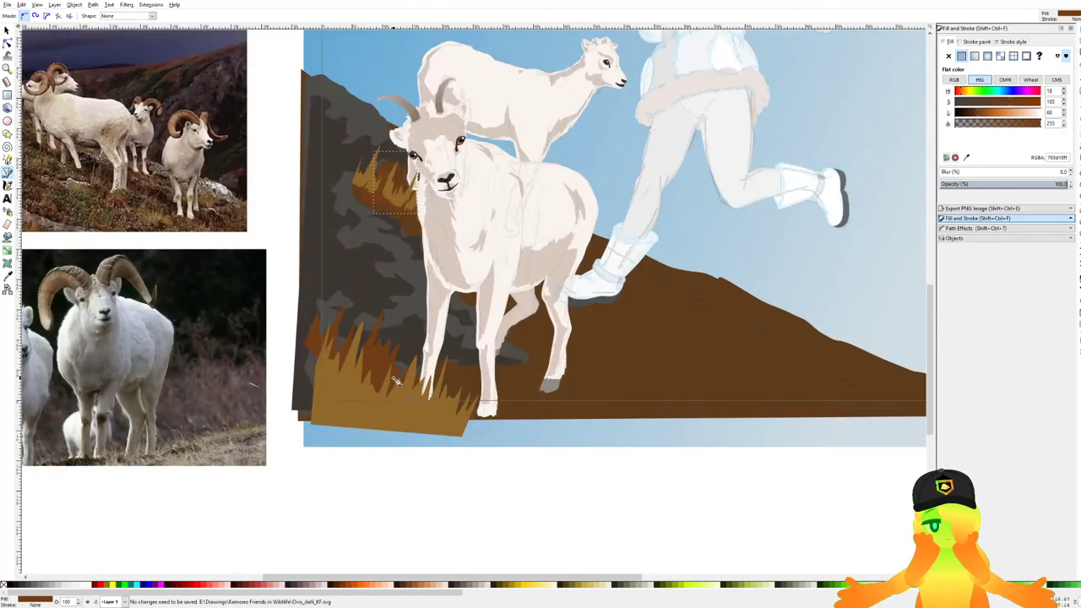
Select the rear reddish-brown grass shapes on the ledge and in the foreground together and darken their fill to lightness 48.
scroll(393, 381, "up", 1)
key("s")
left_click(407, 322, "shift")
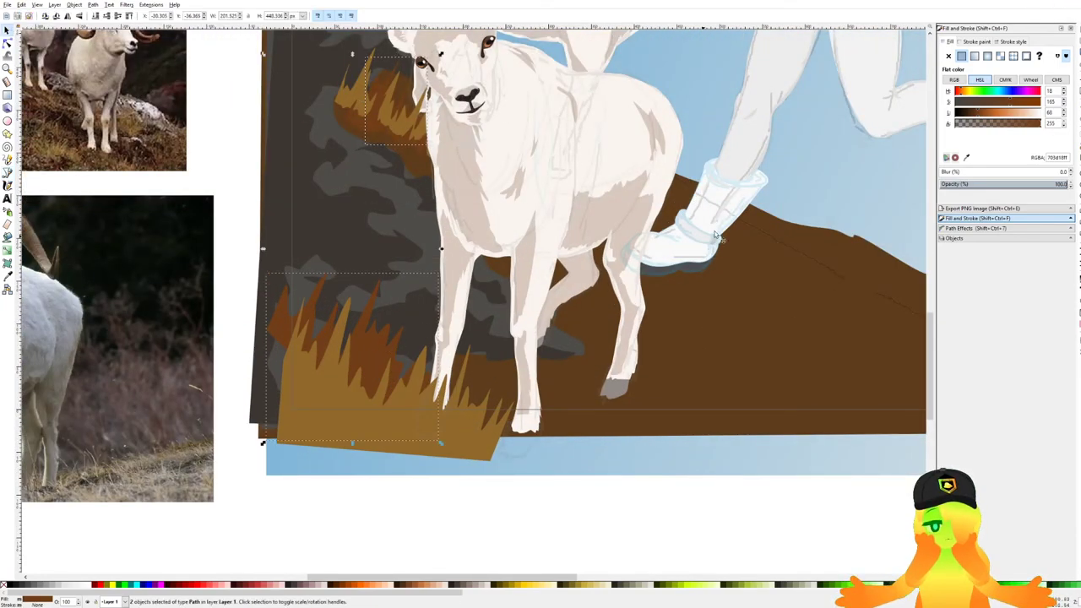
left_click_drag(979, 117, 976, 117)
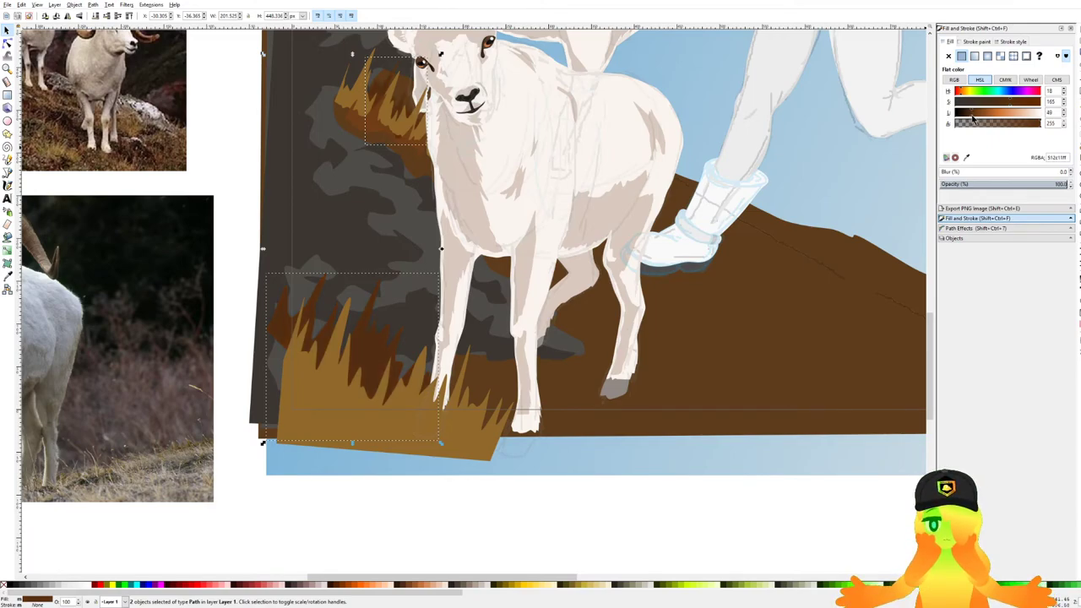
left_click(757, 488)
Examine the darkened grass on the ledge up close and against the whole scene.
scroll(362, 140, "up", 4)
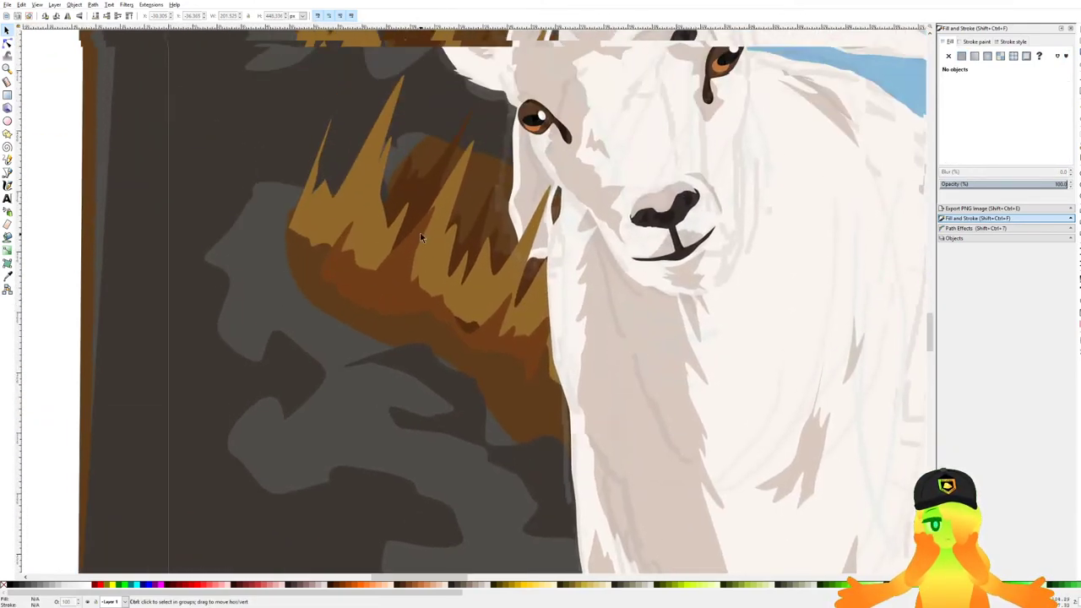
left_click(439, 170)
scroll(439, 171, "down", 1)
left_click_drag(522, 120, 528, 111)
left_click_drag(422, 188, 423, 172)
scroll(423, 169, "down", 5)
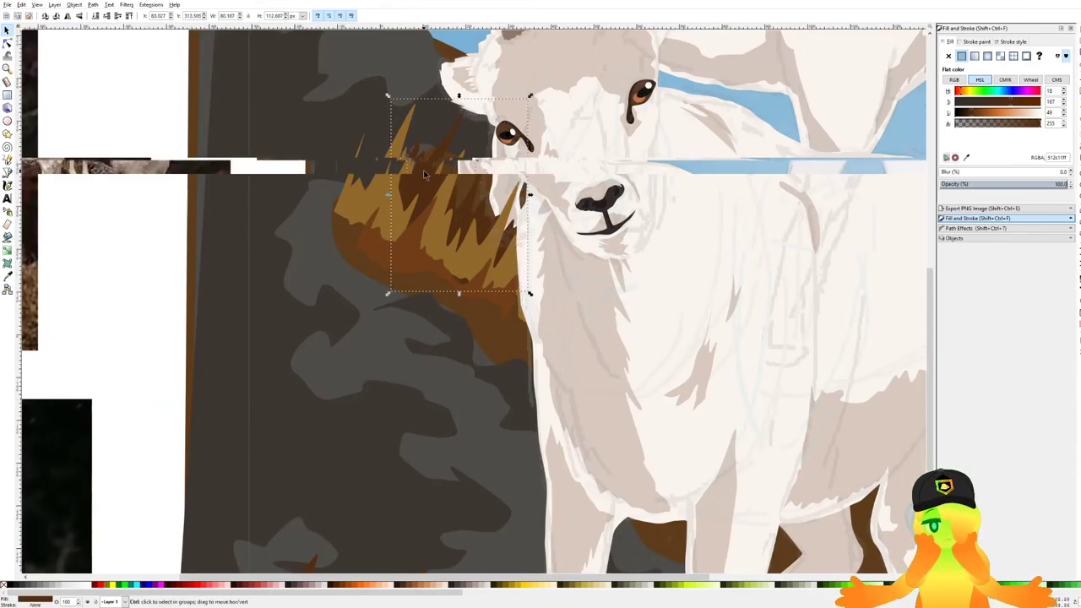
left_click(629, 431)
scroll(465, 224, "up", 3)
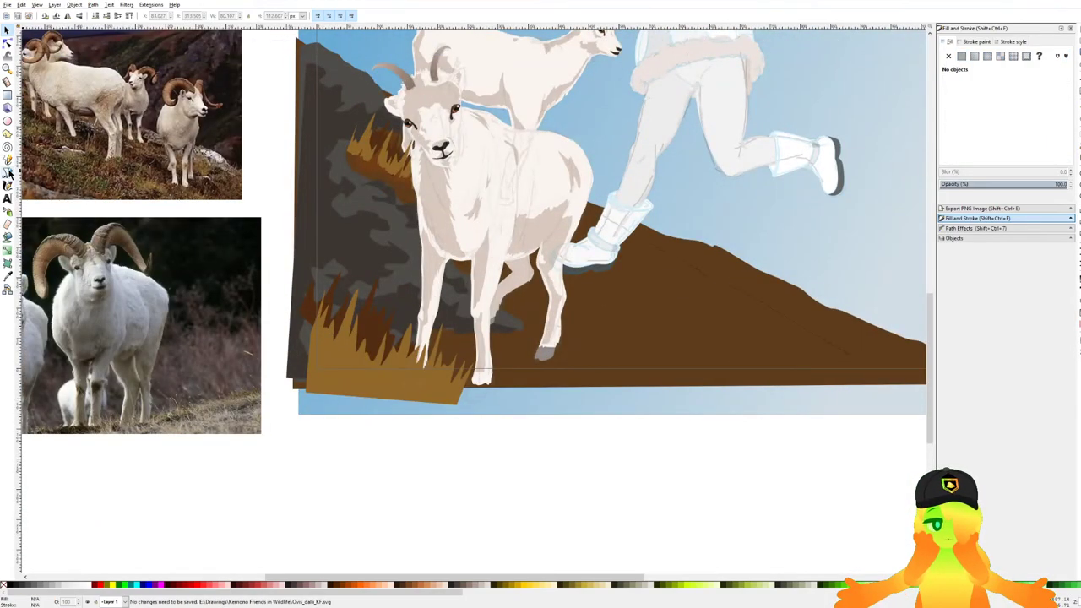
key("b")
scroll(591, 297, "up", 1)
left_click_drag(547, 268, 545, 249)
key("Escape")
left_click(522, 271)
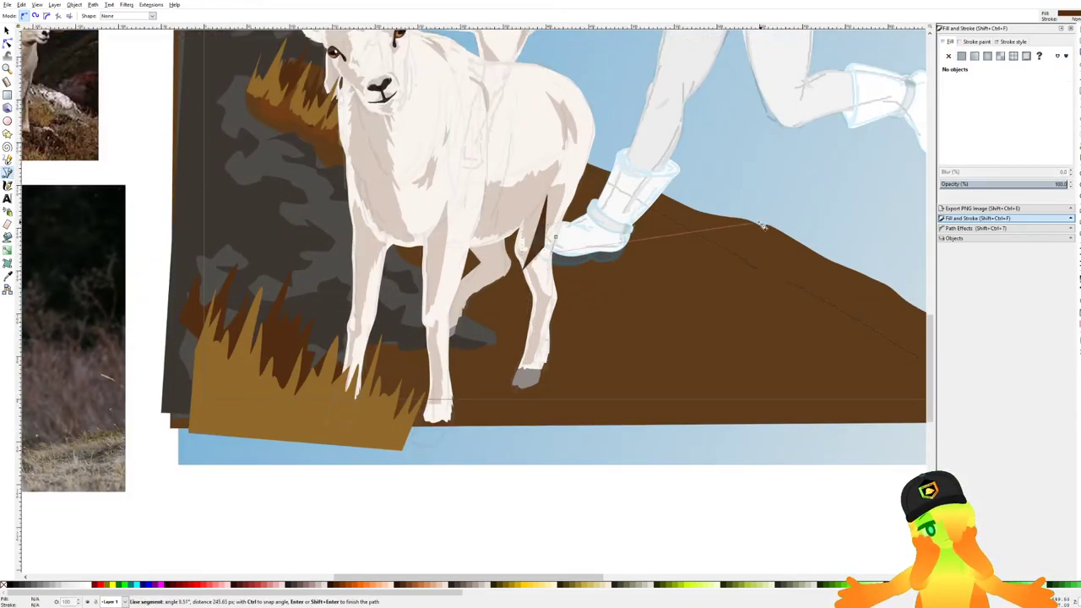
key("Escape")
Hide the sketch overlay image901 and save the drawing.
left_click(954, 238)
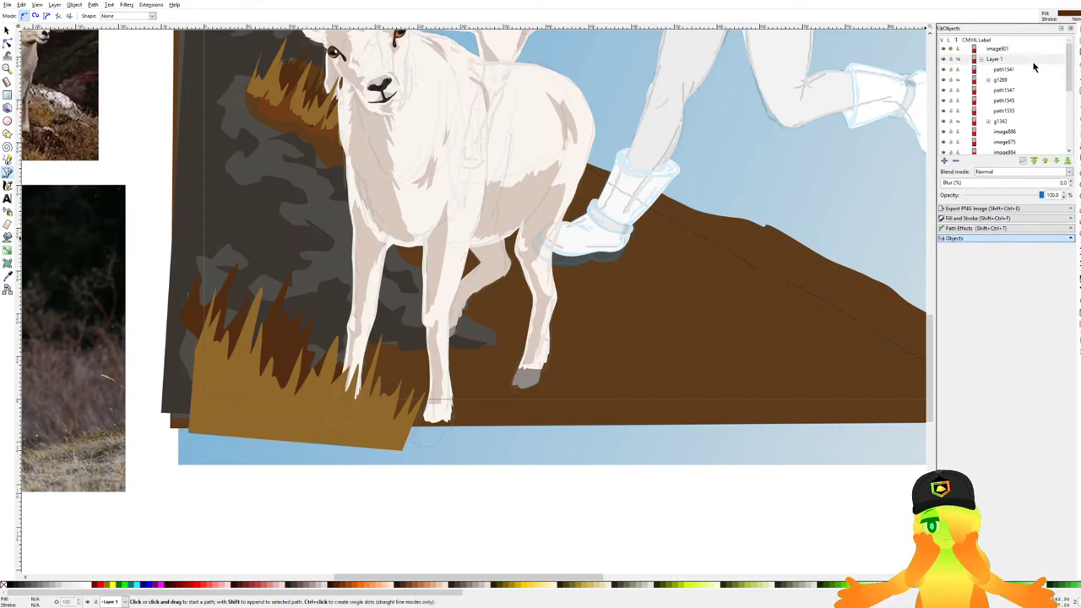
left_click(943, 49)
scroll(865, 123, "down", 2)
left_click_drag(724, 127, 659, 189)
key("ctrl+s")
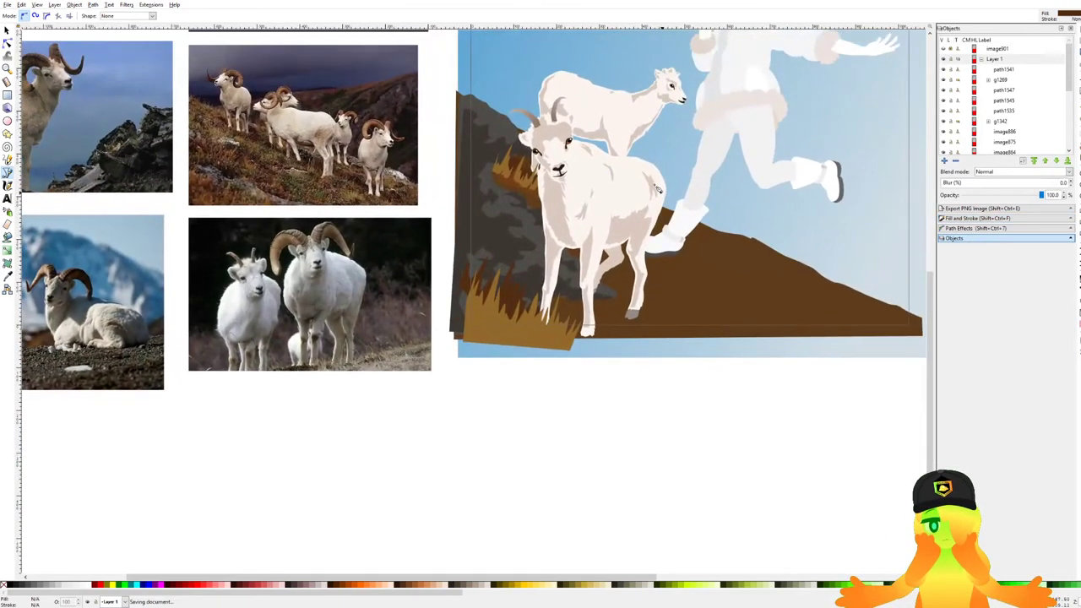
Draw a closed, spiky dark brown grass shape on the hill from the sheep's hind leg past the boot, and stack it behind the sheep.
scroll(608, 219, "up", 4)
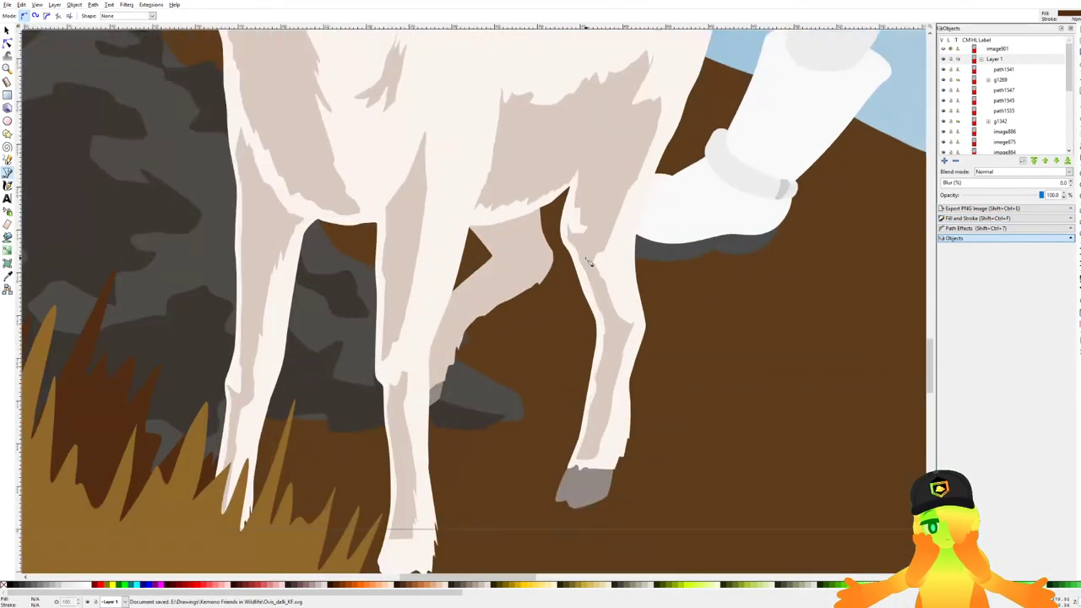
scroll(606, 218, "down", 2)
left_click(549, 267)
left_click(563, 224)
left_click(563, 244)
left_click(579, 251)
left_click(581, 270)
left_click(618, 234)
left_click(606, 264)
left_click(607, 277)
left_click(621, 268)
left_click(622, 287)
left_click(666, 232)
left_click(640, 286)
left_click(650, 271)
left_click(645, 293)
left_click_drag(664, 298, 702, 337)
left_click(662, 311)
left_click(674, 312)
left_click(691, 295)
left_click(678, 320)
left_click(692, 295)
left_click(685, 327)
left_click(732, 274)
left_click(714, 331)
left_click(734, 320)
left_click(731, 340)
left_click(742, 358)
left_click(759, 346)
left_click(750, 378)
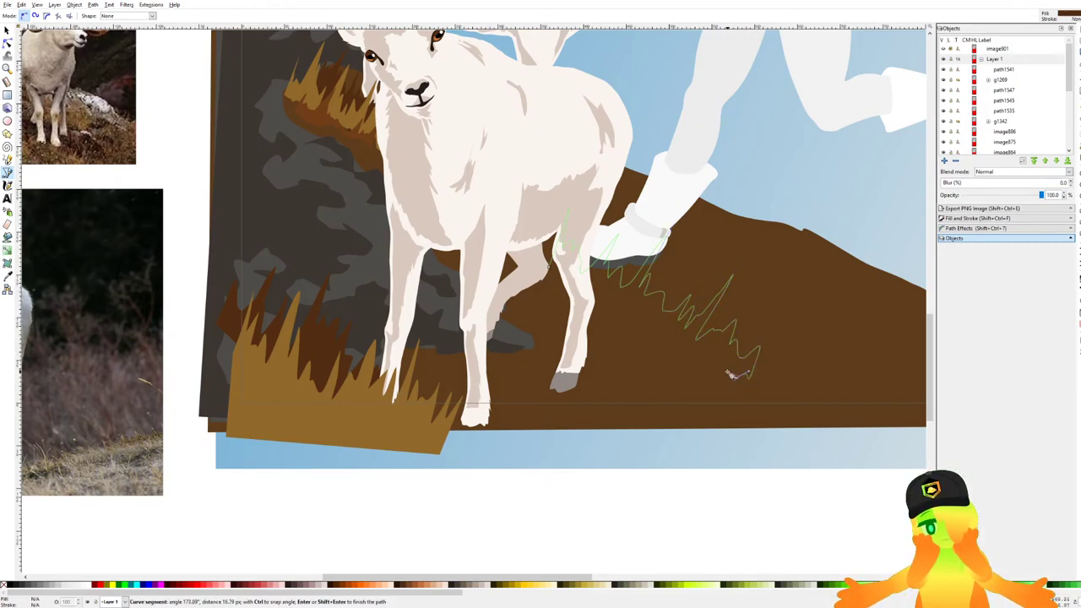
left_click_drag(578, 331, 579, 332)
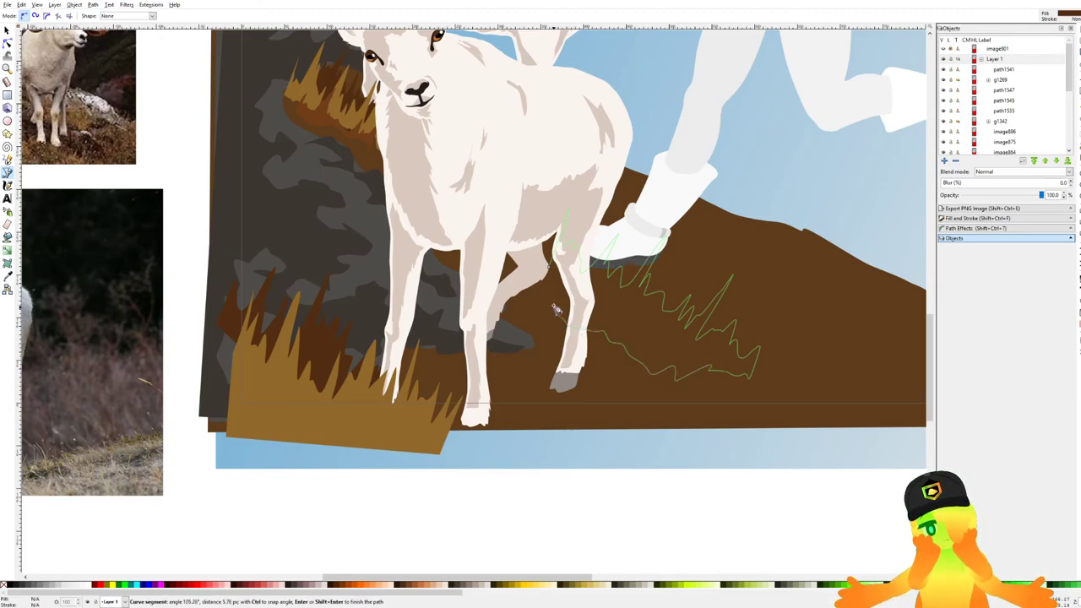
left_click(549, 268)
key("Page_Down")
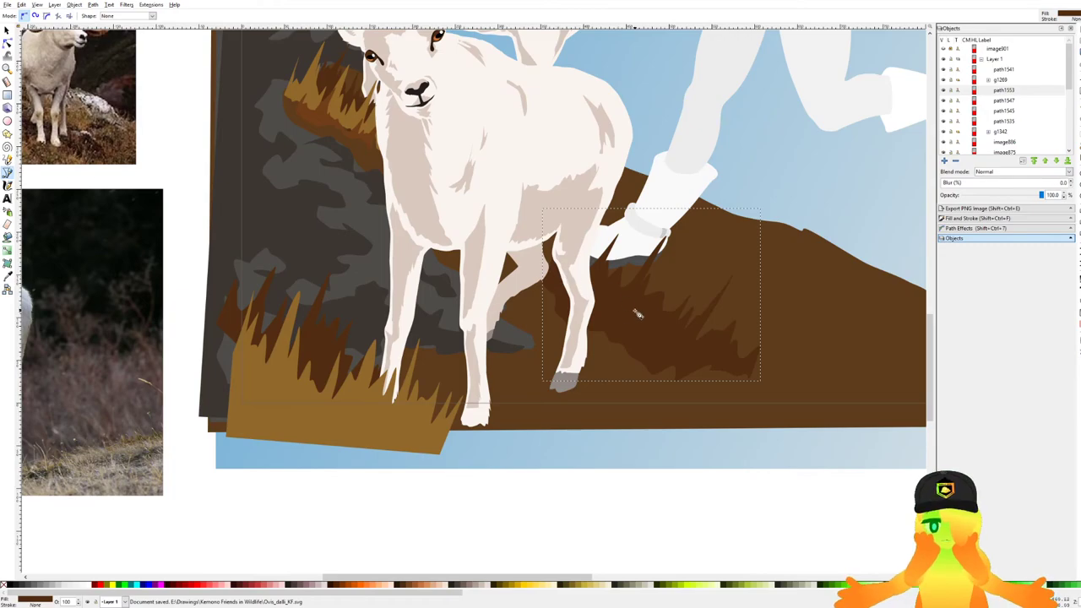
scroll(573, 283, "down", 2, "ctrl")
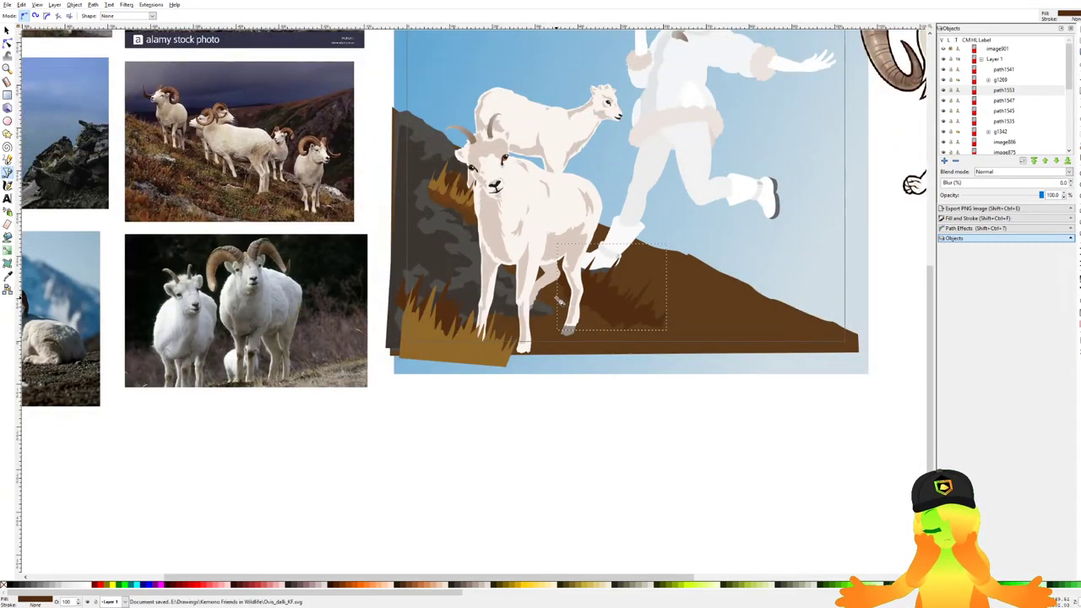
Draw a smaller closed grass tuft with long slanting blades around the sheep's hind leg, overlapping the dark brown grass.
scroll(558, 300, "up", 1, "ctrl")
scroll(554, 279, "up", 2, "ctrl")
left_click(538, 290)
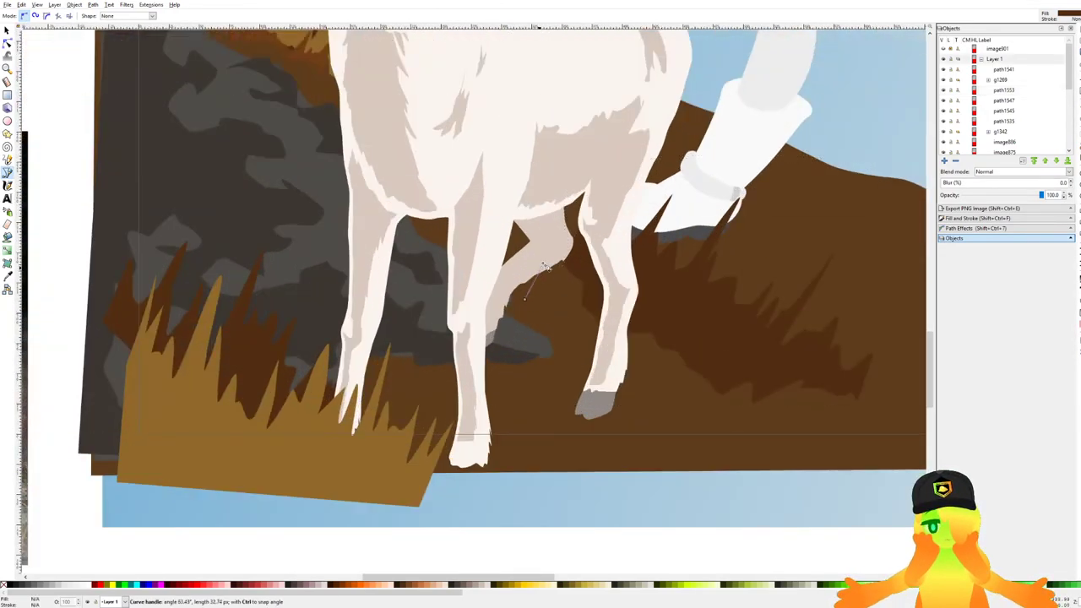
left_click_drag(579, 248, 597, 218)
left_click_drag(562, 310, 697, 263)
left_click(580, 322)
left_click(684, 199)
left_click(598, 319)
left_click(636, 316)
left_click(627, 353)
left_click_drag(594, 356, 583, 361)
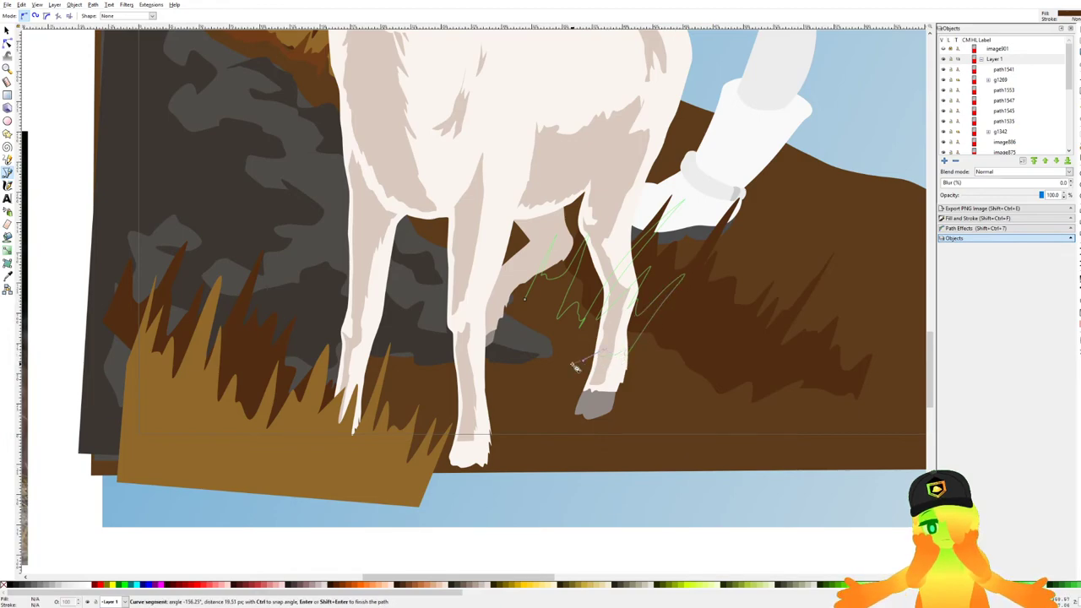
left_click(524, 299)
Recolor the hind-leg tuft from the foreground grass's gold to a light tan (about HSL 25, 103, 158), stack it behind the sheep, and save.
left_click(975, 219)
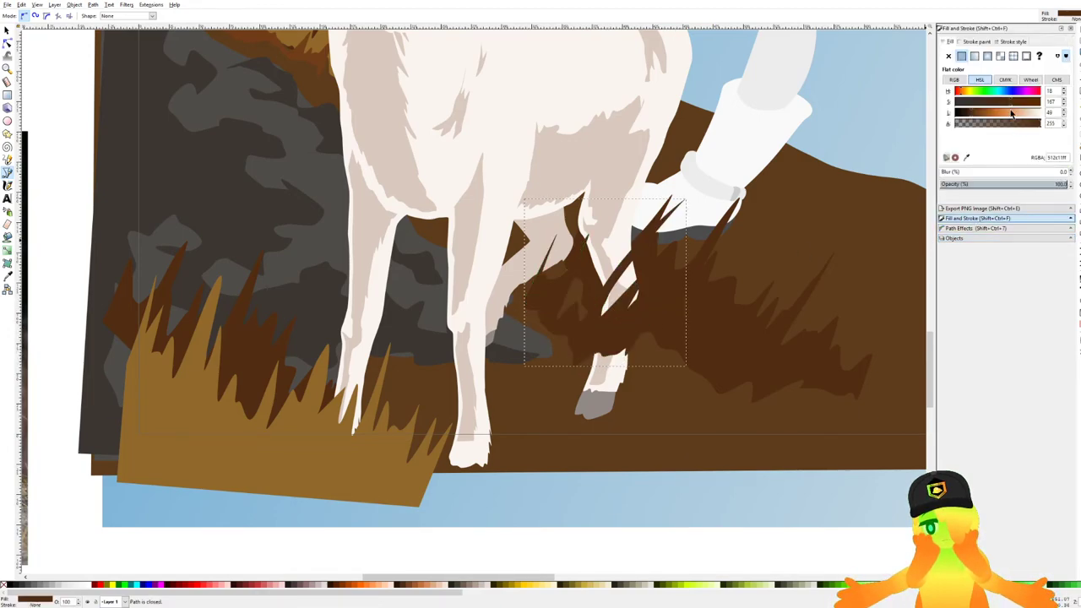
key("d")
left_click(405, 457)
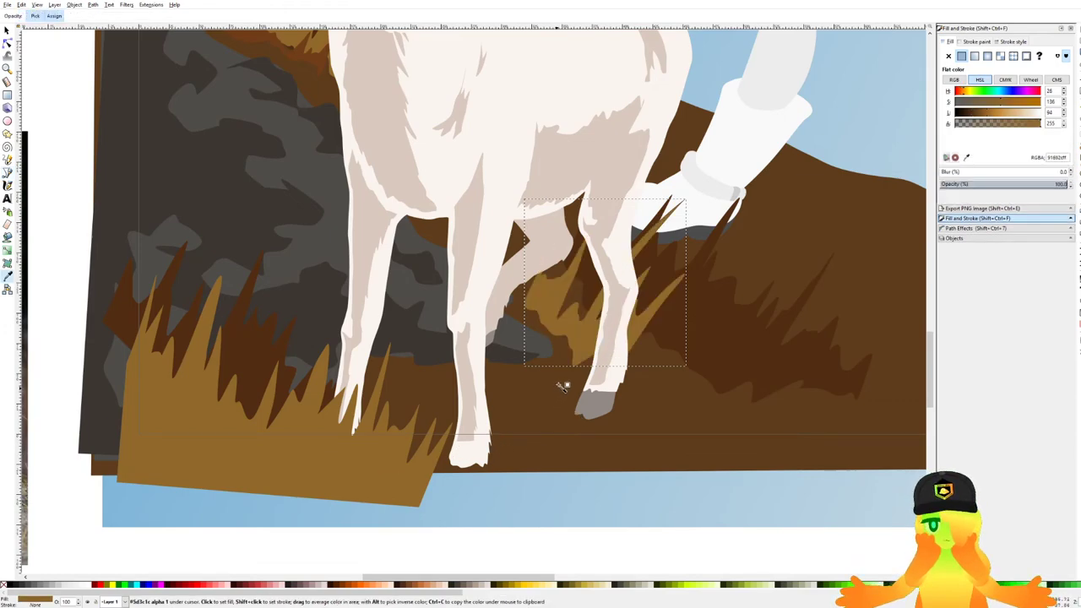
left_click_drag(1001, 116, 1018, 112)
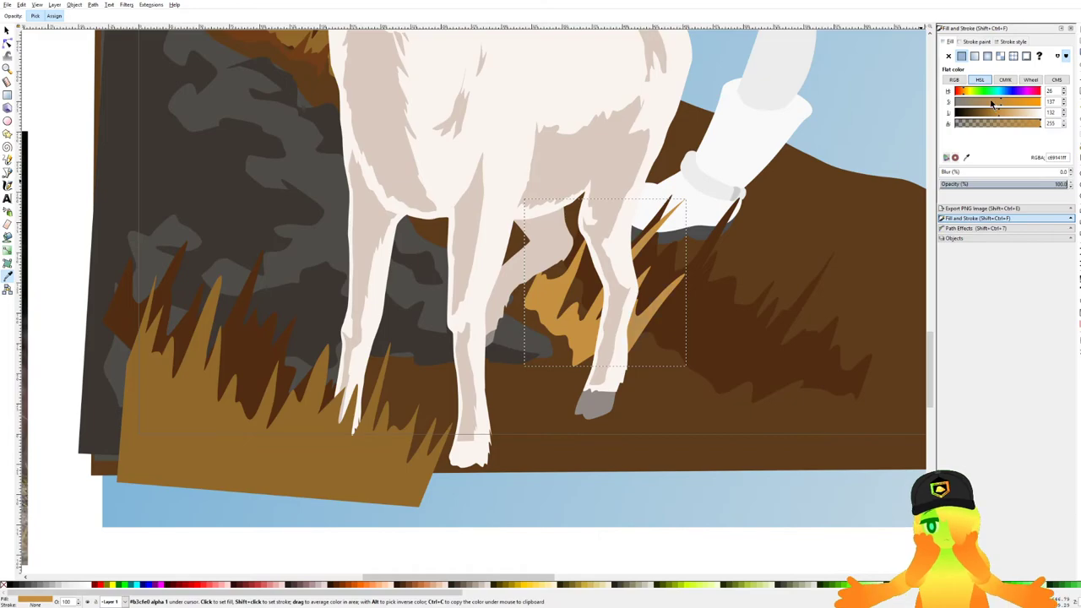
left_click(1008, 115)
scroll(591, 311, "down", 3)
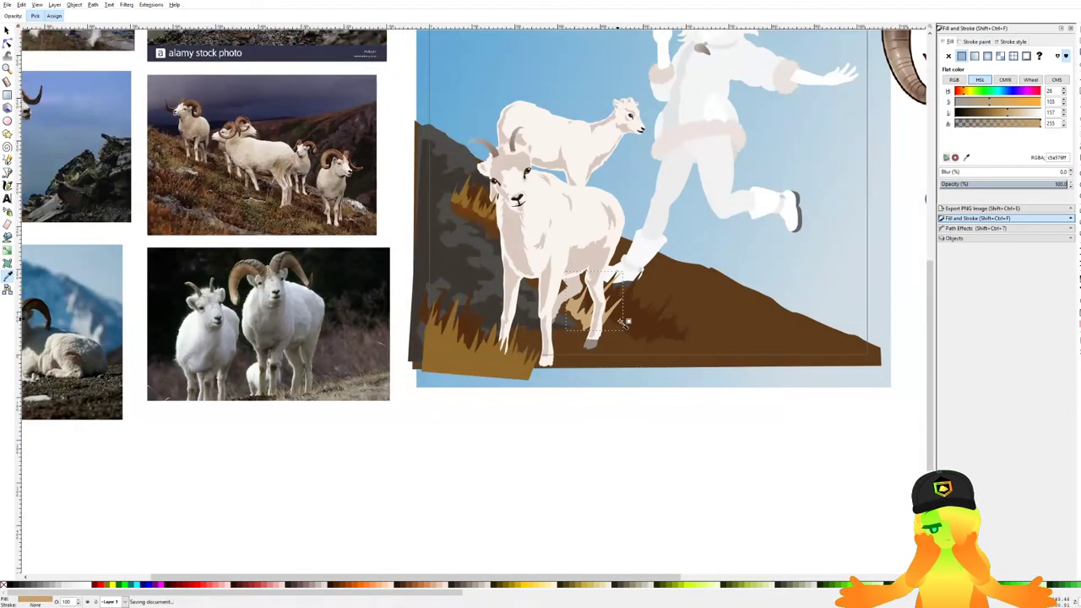
left_click_drag(637, 340, 635, 329)
scroll(615, 330, "up", 3)
left_click(490, 319)
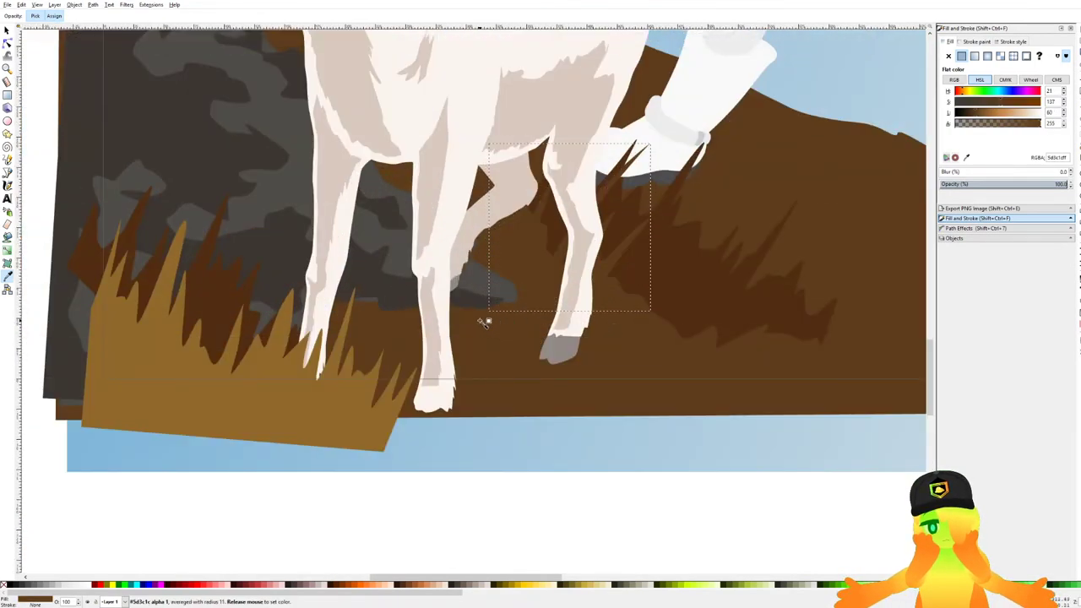
key("n")
key("ctrl+z")
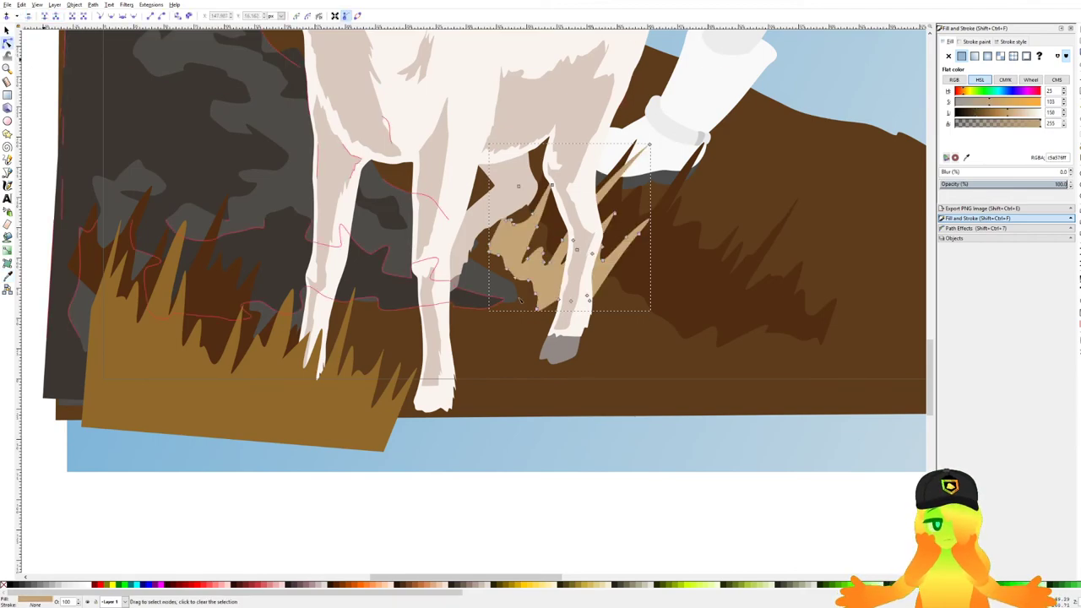
Draw a closed, bumpy ground patch under the horned sheep, from beside the golden foreground grass to below the dark hill grass.
left_click(7, 171)
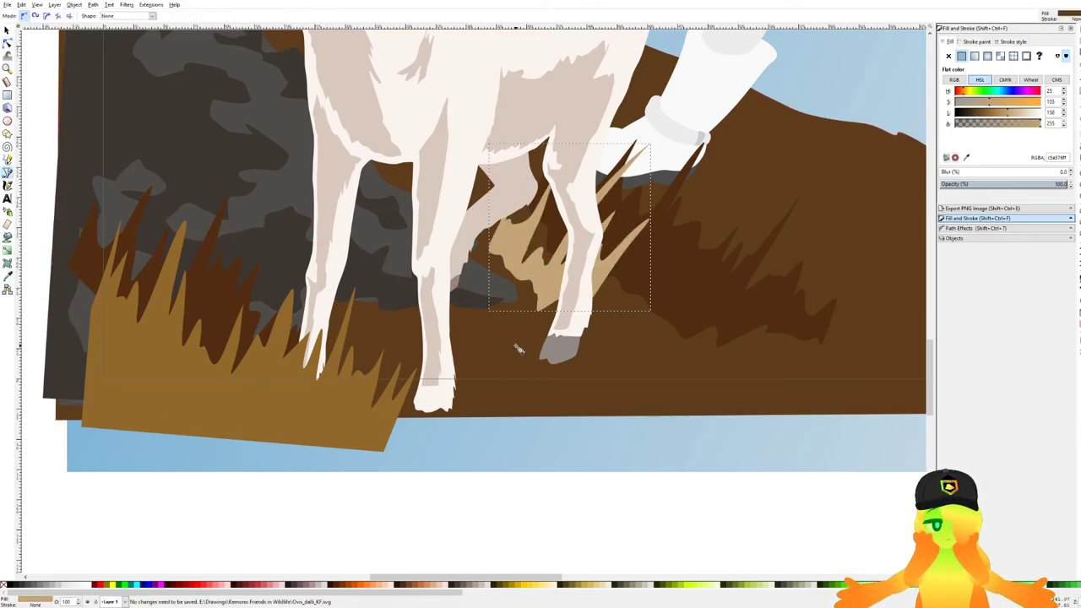
left_click(504, 329)
left_click(436, 344)
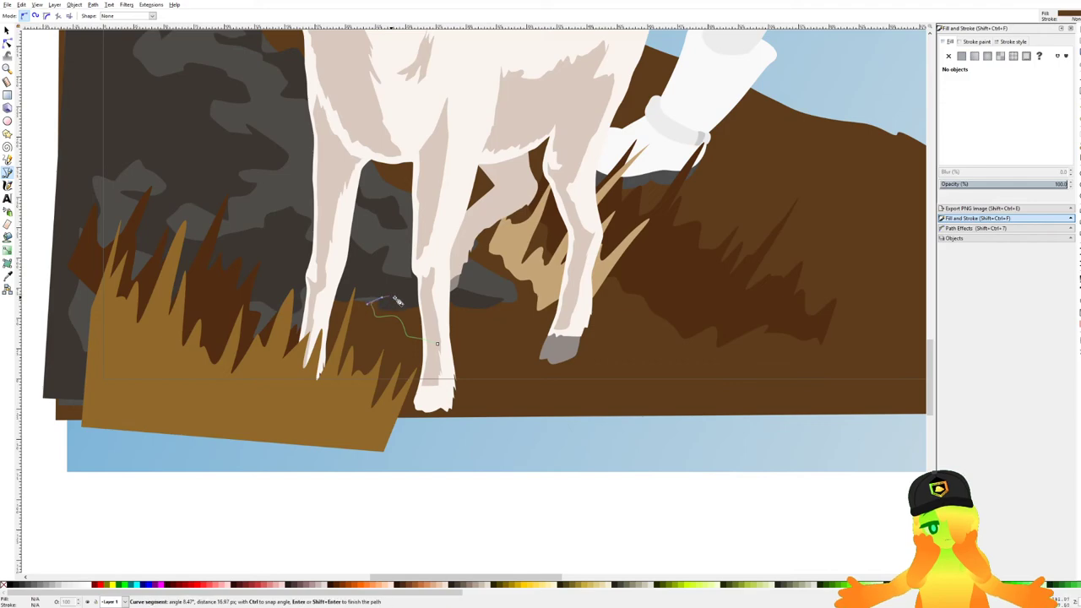
left_click_drag(443, 286, 564, 314)
left_click(553, 340)
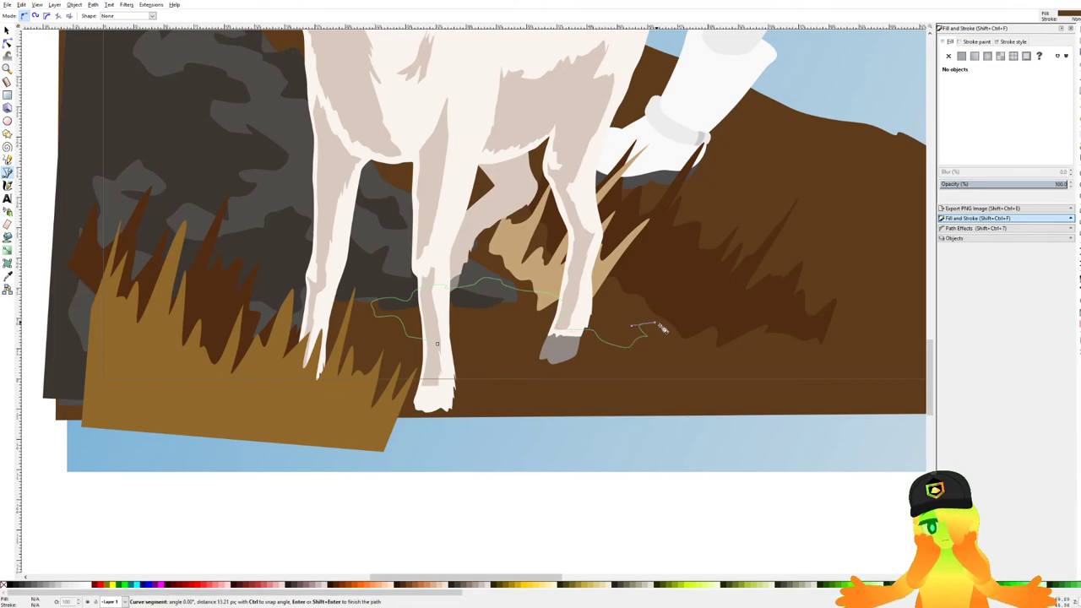
left_click_drag(747, 373, 673, 408)
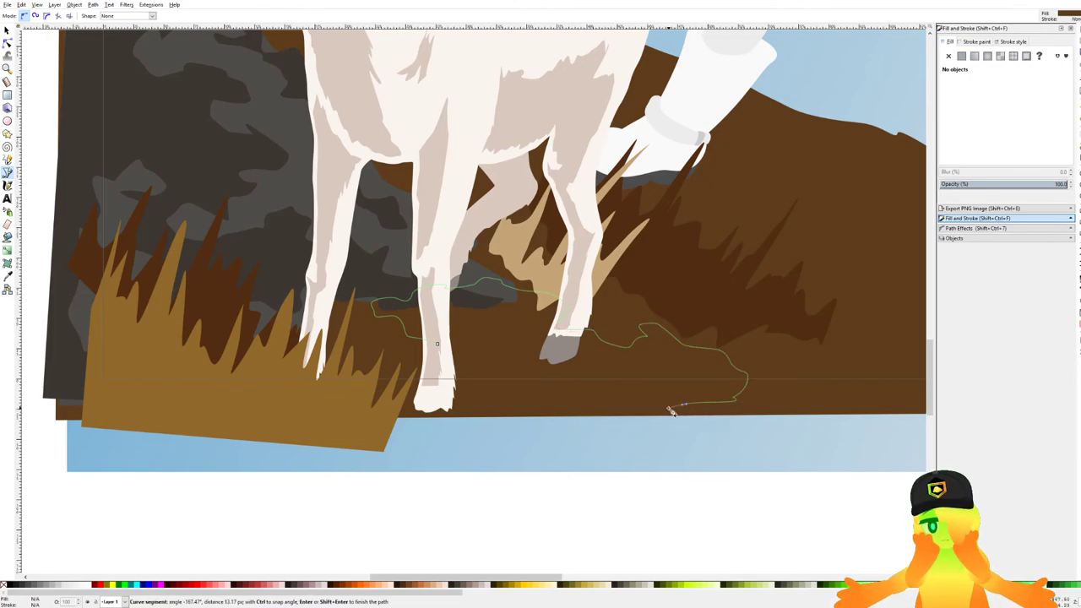
left_click_drag(498, 399, 457, 400)
left_click_drag(437, 344, 458, 313)
Recolor the ground patch to a mossy green (HSL 67, 134, 66), stack it behind the sheep's legs, and save the drawing.
key("ctrl+s")
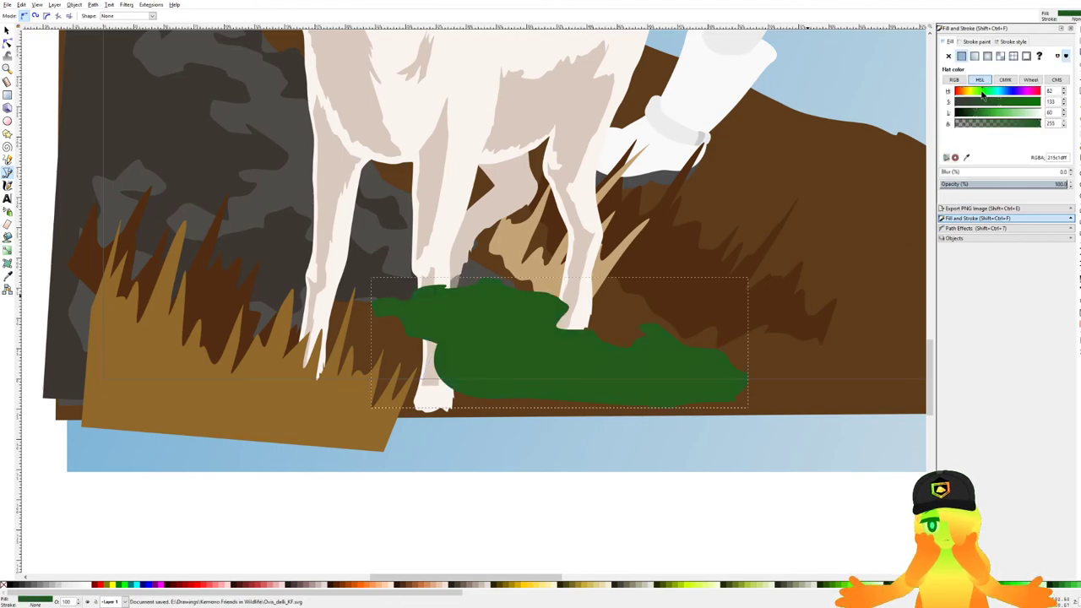
left_click_drag(975, 115, 979, 114)
key("Page_Down")
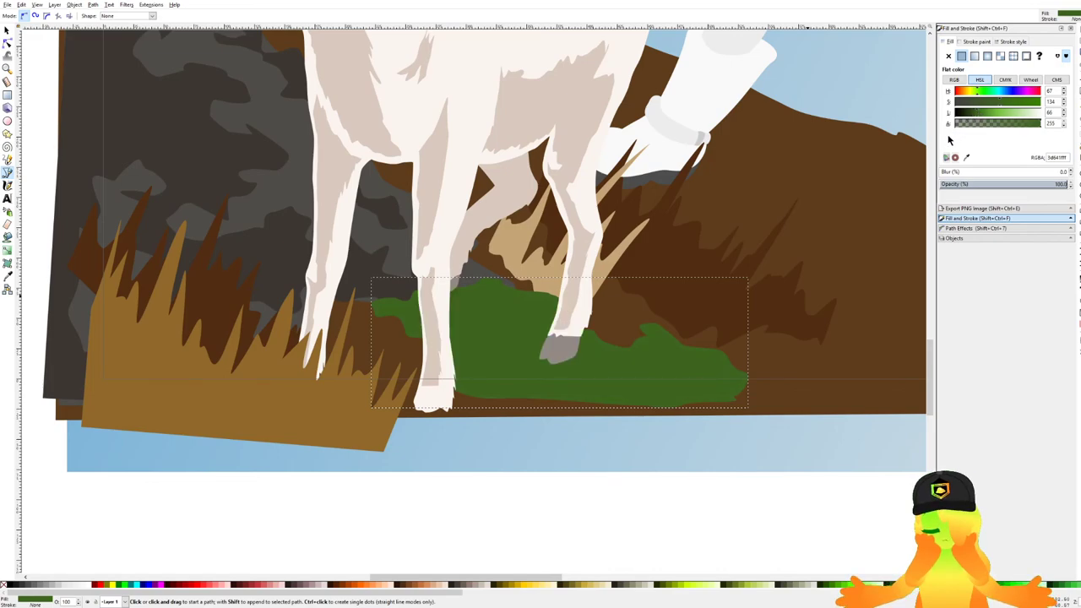
Draw a closed grass tuft with tall pointed blades over the green ground patch, from the sheep's front hoof past its hind hoof.
key("ctrl+s")
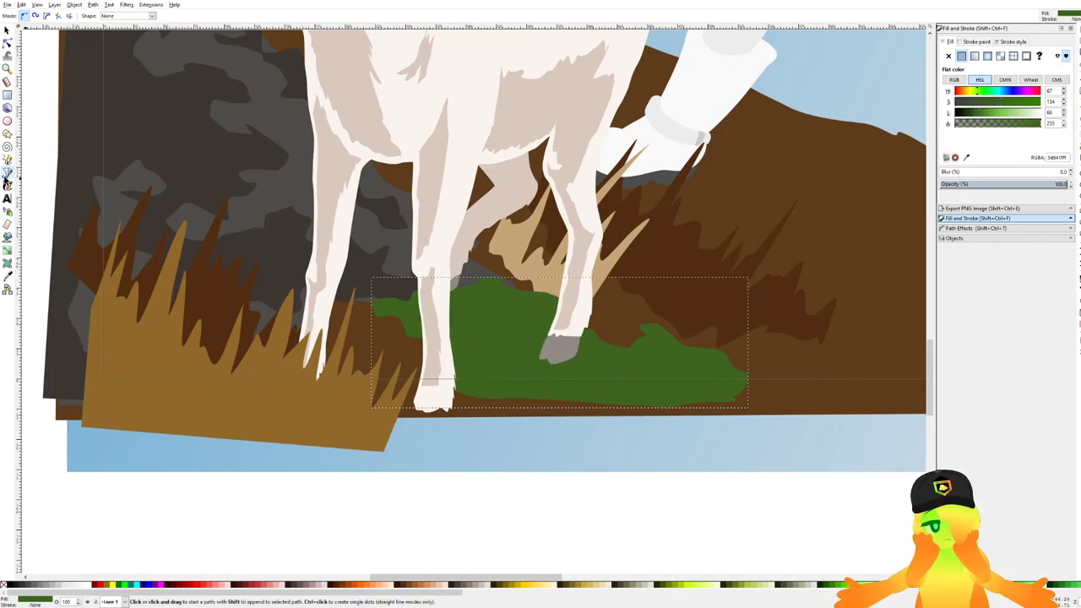
left_click_drag(484, 392, 553, 344)
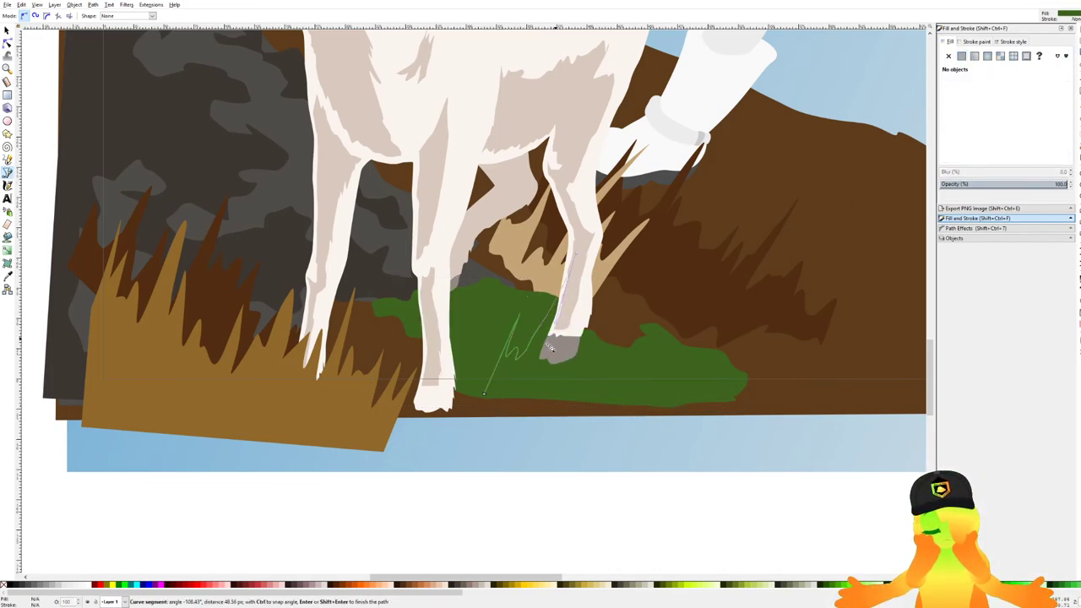
key("Escape")
left_click(446, 401)
left_click(472, 339)
left_click_drag(461, 373, 501, 339)
left_click(516, 280)
left_click_drag(510, 347, 616, 359)
left_click(494, 376)
left_click(555, 295)
left_click(544, 366)
left_click(593, 299)
left_click(606, 336)
left_click_drag(623, 407, 653, 376)
left_click_drag(677, 357, 625, 385)
left_click(636, 349)
left_click(602, 387)
left_click(626, 414)
left_click(505, 443)
left_click(369, 413)
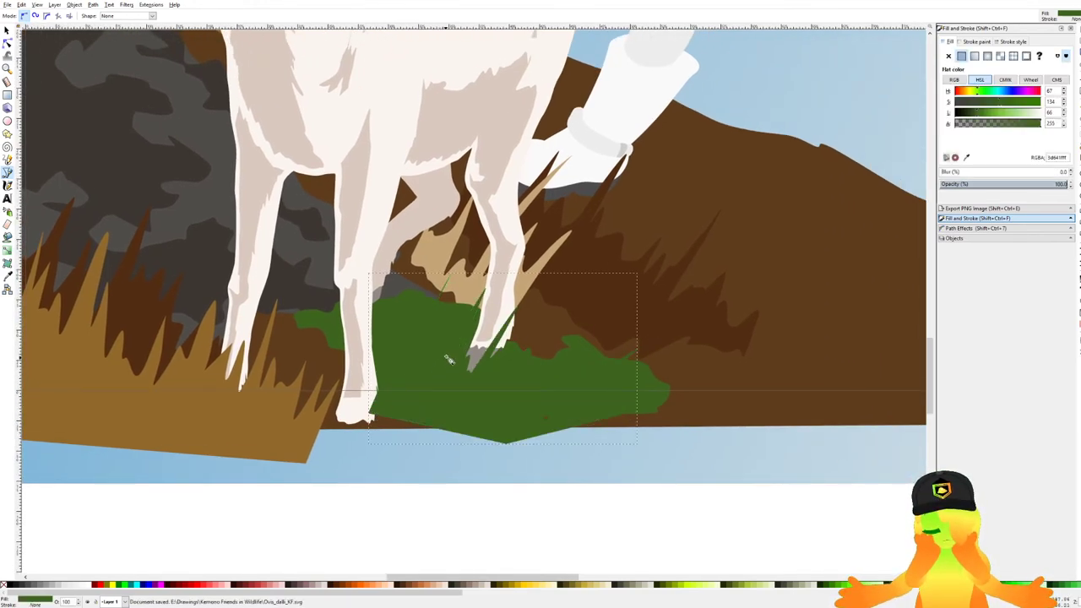
Recolor the new tuft with the foreground grass's golden brown (HSL 26, 136, 94) and save the drawing.
key("d")
left_click(445, 260)
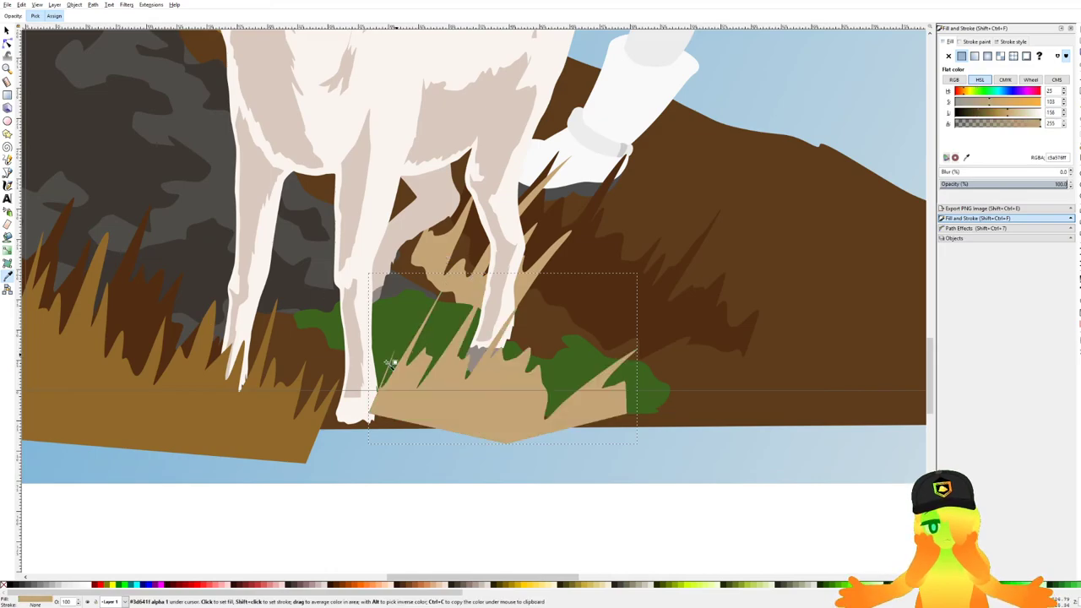
left_click(243, 424)
scroll(436, 245, "down", 3)
scroll(452, 279, "up", 1)
scroll(458, 282, "down", 2)
scroll(465, 282, "left", 2)
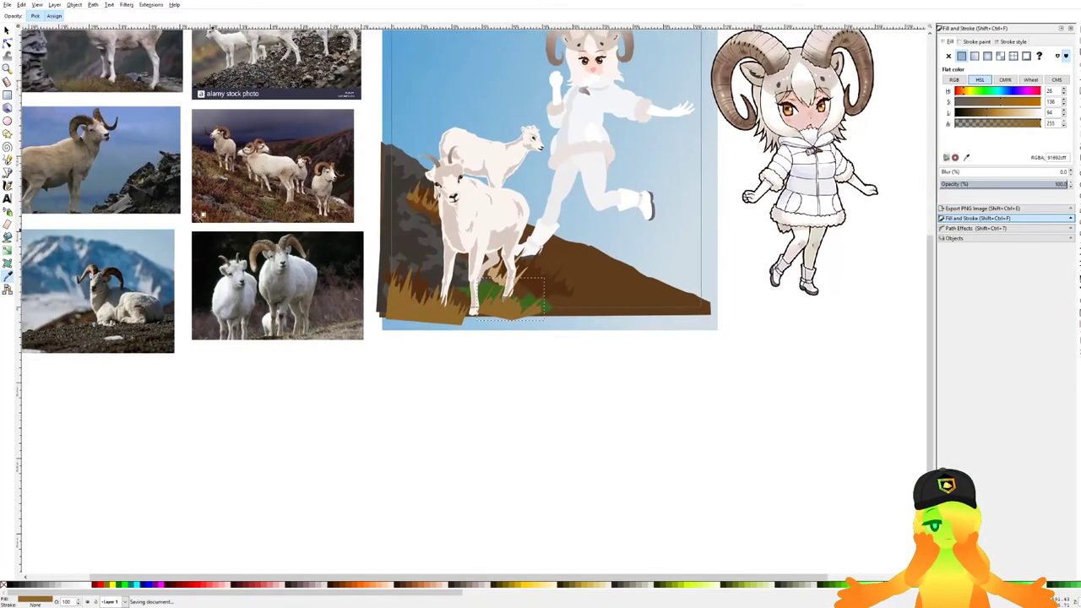
left_click(7, 173)
scroll(501, 309, "down", 1)
scroll(509, 307, "up", 1)
key("ctrl+s")
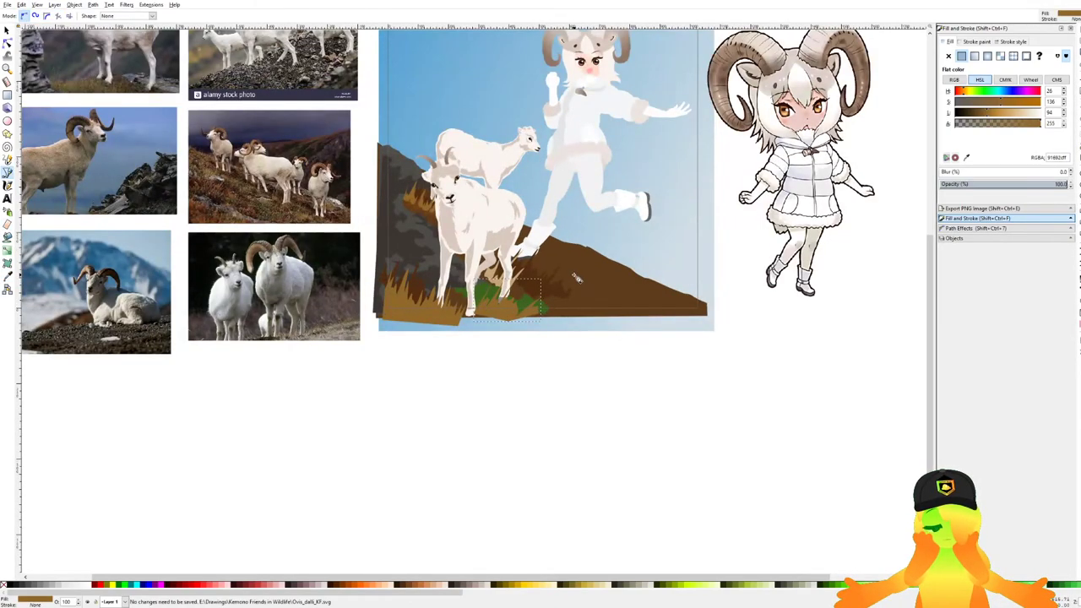
Recolor the mossy ground patch to a darker olive green (HSL 46, 136, 52) and save the drawing.
scroll(581, 270, "up", 3)
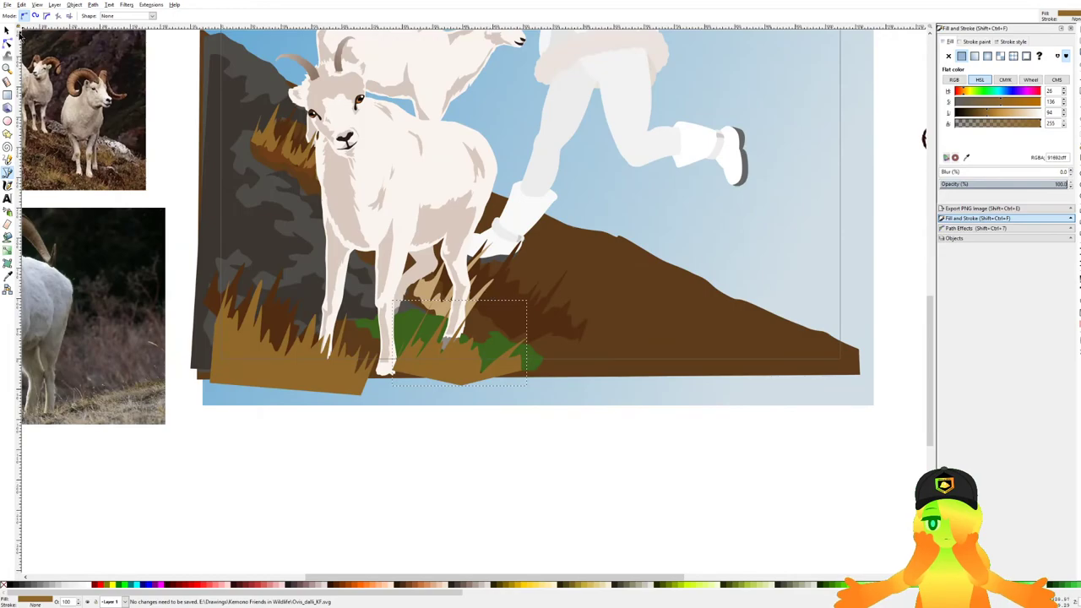
left_click(7, 30)
left_click(420, 314)
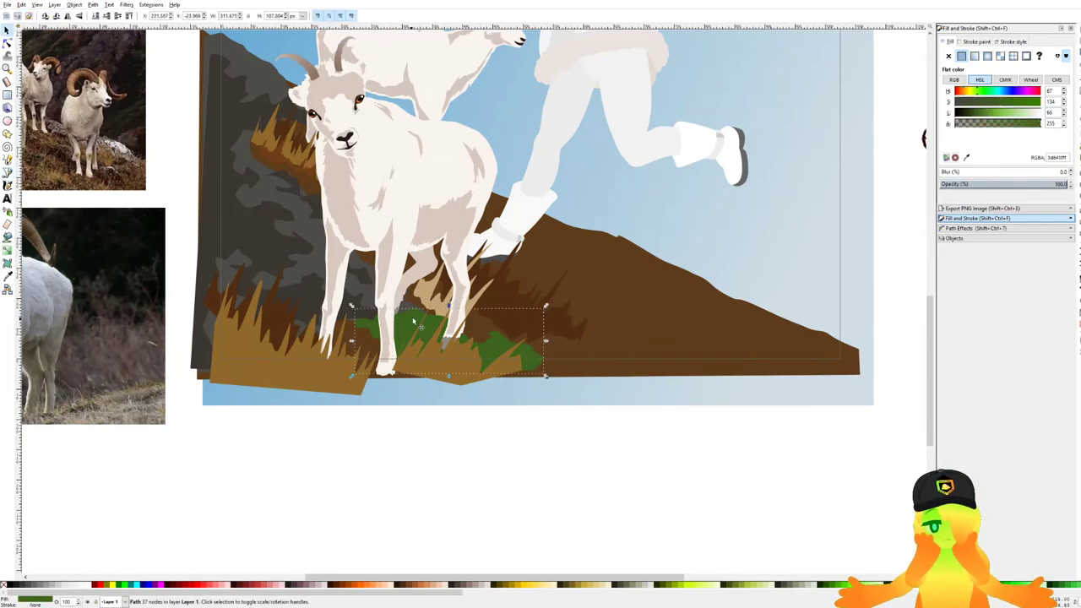
left_click_drag(973, 91, 974, 119)
key("plus")
left_click(675, 494)
scroll(514, 365, "down", 3)
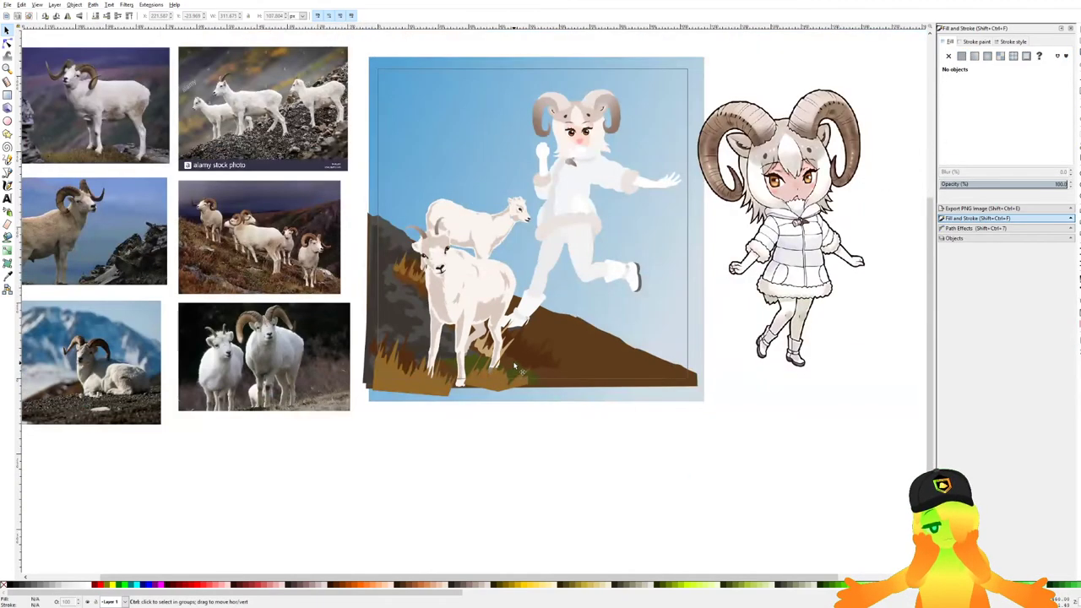
scroll(464, 388, "up", 2)
left_click(355, 359)
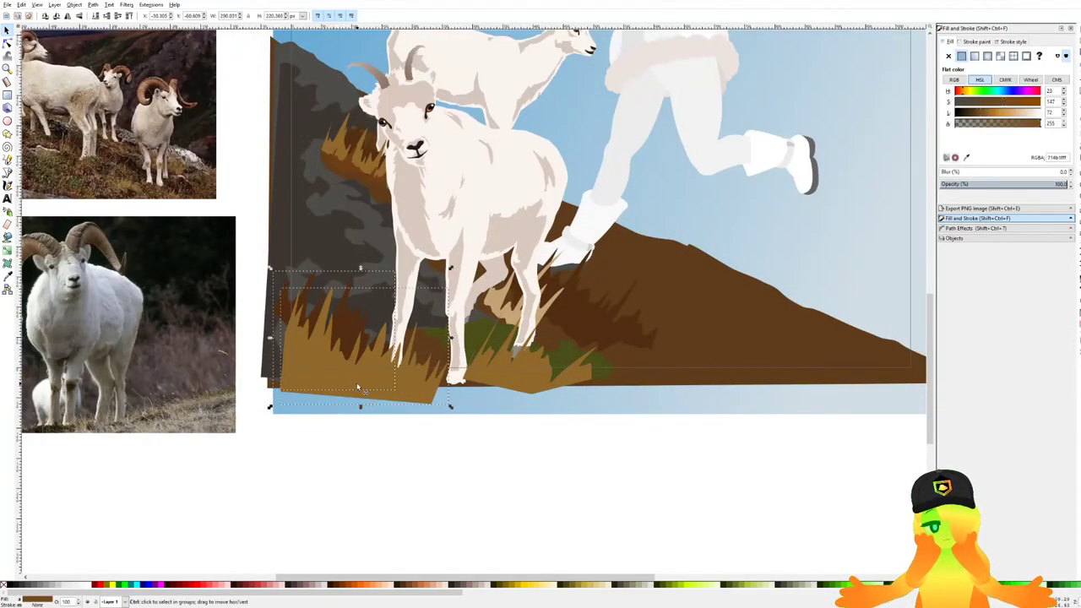
left_click(582, 506)
left_click_drag(667, 365, 606, 335)
key("ctrl+s")
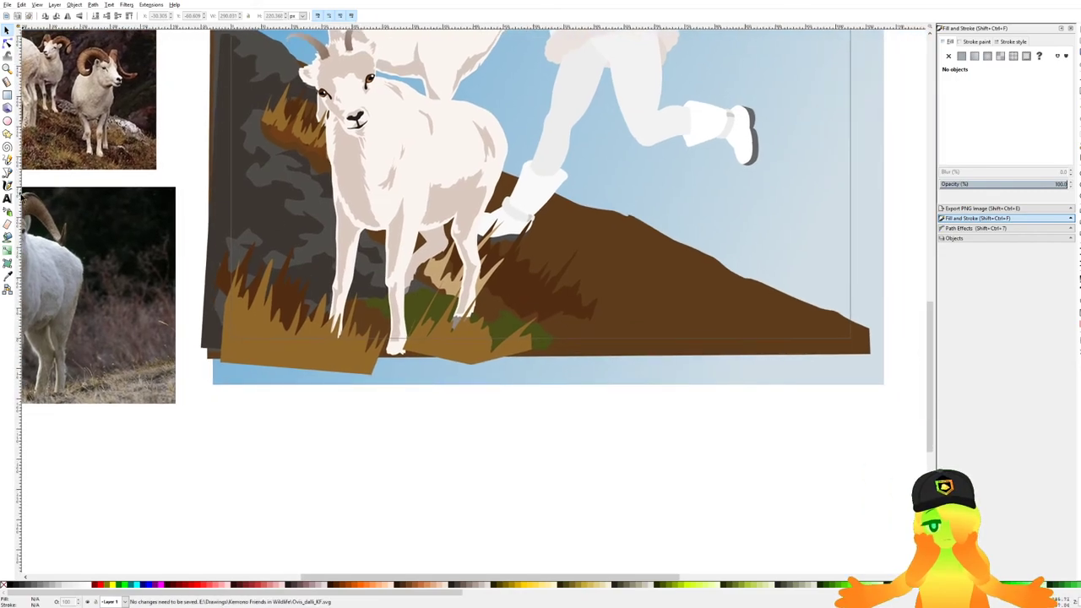
Reshape the brown hill's slope by deleting upper-slope nodes, moving the remaining lower ones, and bending the curve into a concave dip beyond the boot.
left_click(8, 172)
scroll(355, 232, "down", 2)
scroll(532, 249, "up", 2)
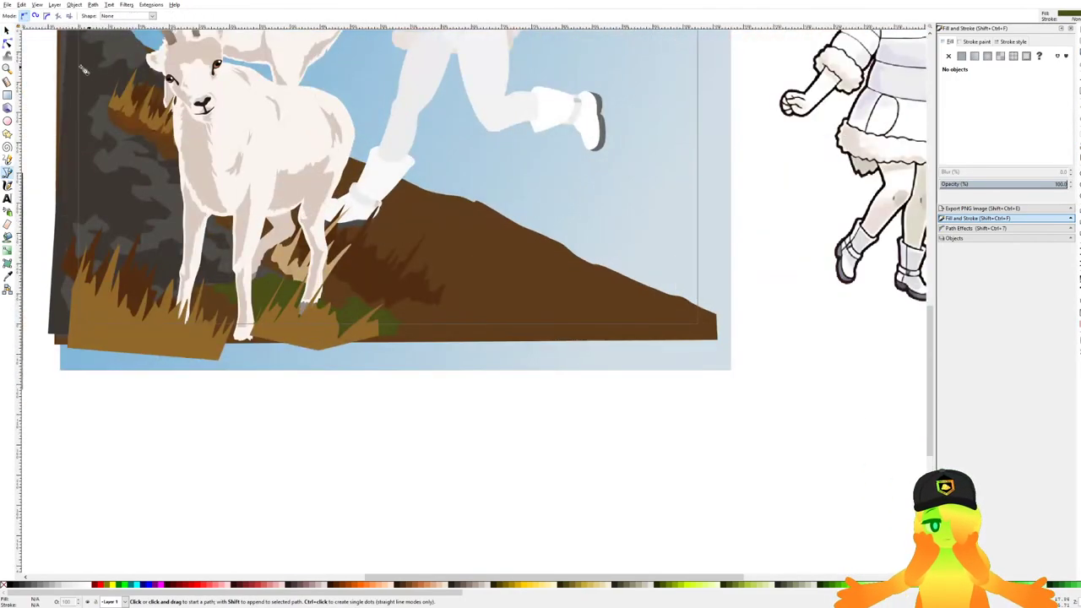
left_click(8, 43)
left_click(494, 232)
left_click_drag(571, 176, 466, 243)
key("Delete")
left_click_drag(522, 209, 401, 301)
left_click_drag(776, 359, 541, 277)
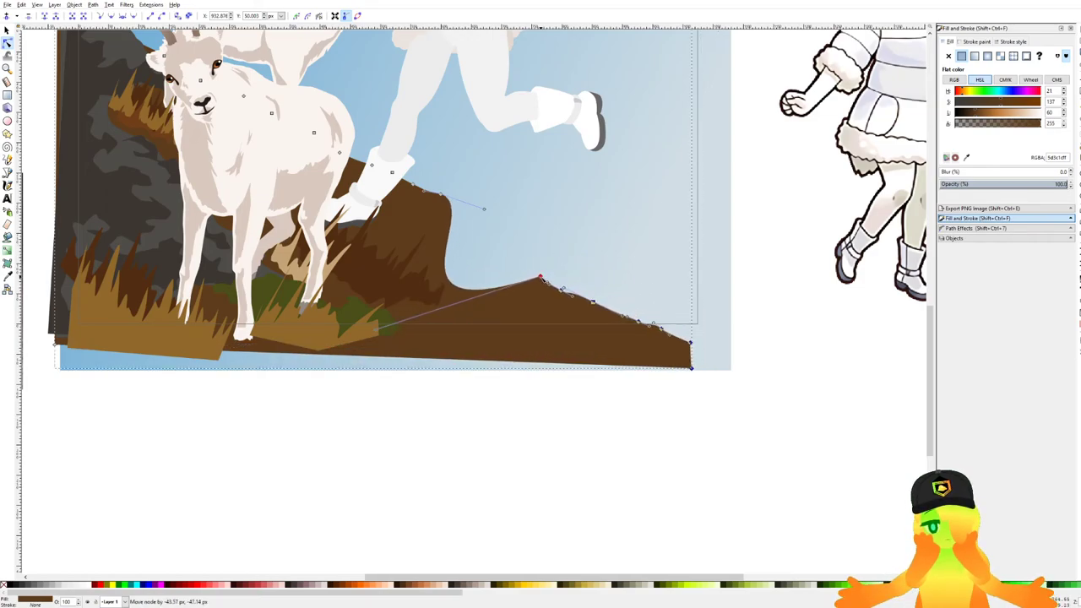
left_click_drag(374, 331, 472, 278)
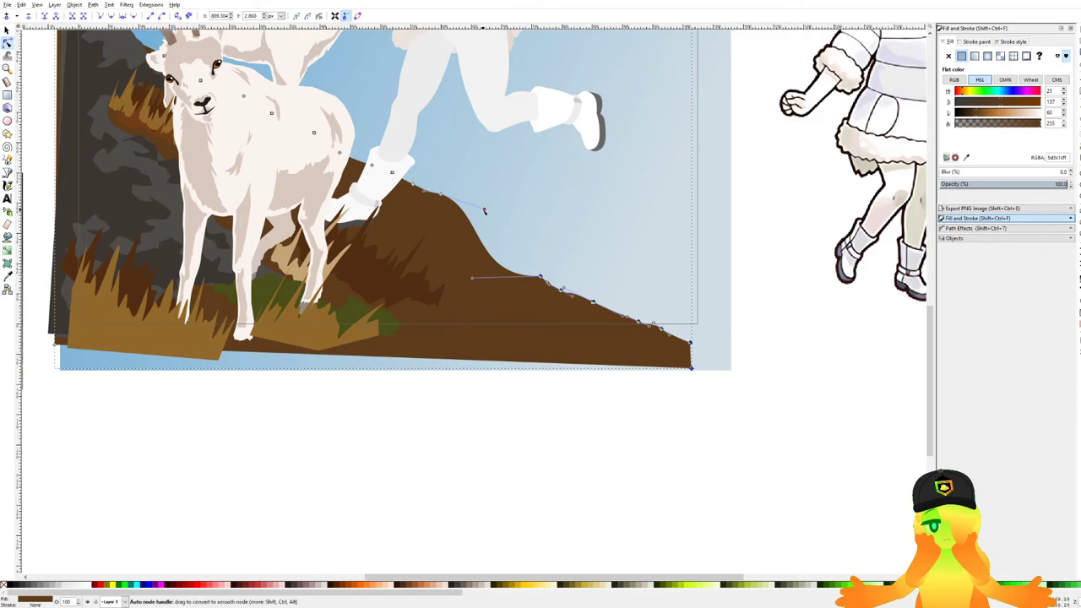
left_click(557, 447)
Draw a closed, bulging boulder shape filling the dip in the hill's slope, its inner edge running just inside the brown ground.
left_click(8, 173)
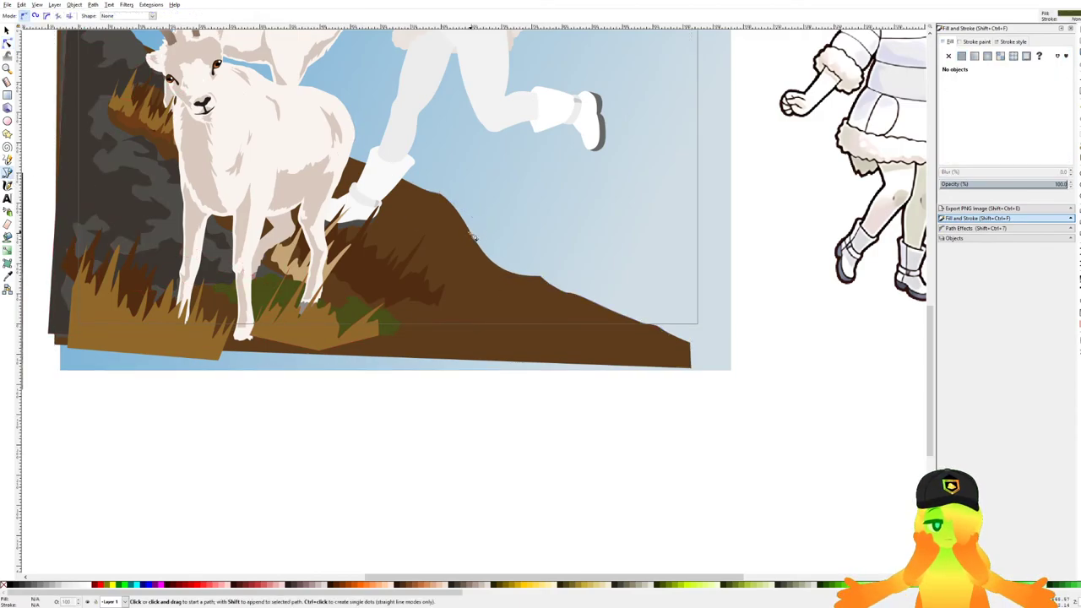
scroll(517, 263, "up", 2)
scroll(419, 198, "down", 1)
left_click(398, 178)
left_click_drag(366, 144, 395, 148)
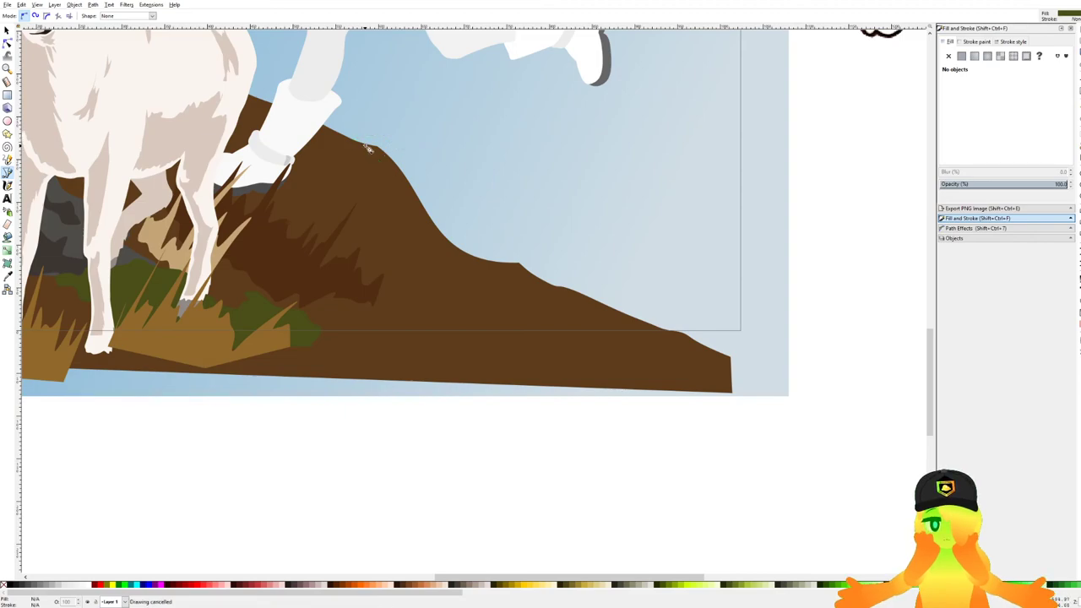
scroll(371, 151, "up", 3)
left_click_drag(398, 194, 411, 253)
scroll(439, 245, "down", 1)
left_click_drag(416, 265, 506, 355)
left_click_drag(512, 352, 547, 370)
left_click_drag(597, 382, 611, 384)
left_click_drag(642, 388, 732, 411)
left_click_drag(781, 423, 791, 427)
left_click_drag(760, 380, 750, 363)
left_click_drag(712, 292, 708, 278)
left_click_drag(692, 243, 674, 231)
left_click_drag(568, 143, 564, 140)
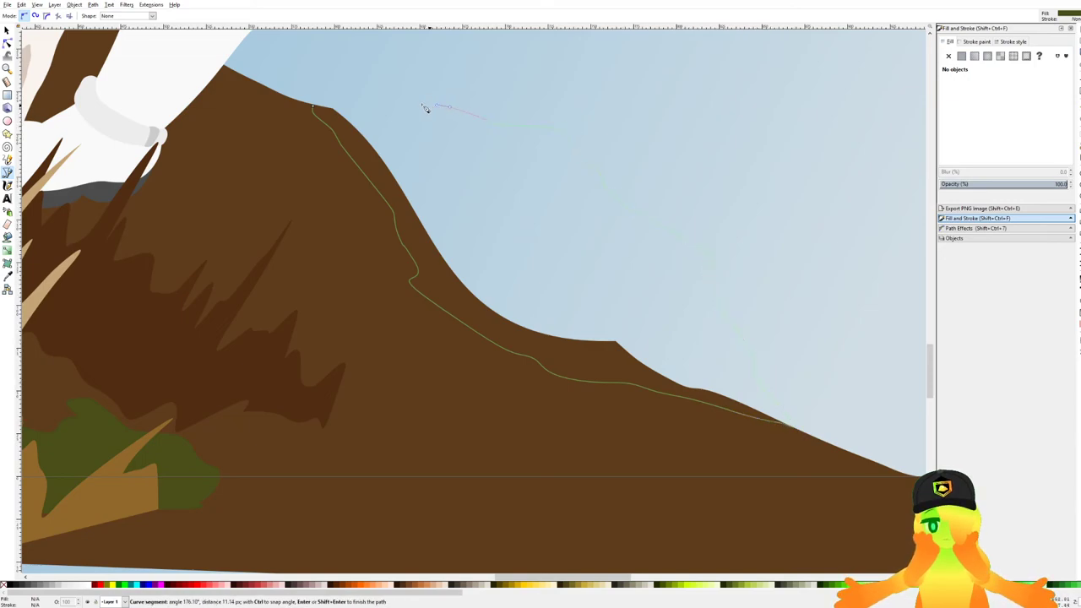
left_click(313, 106)
scroll(328, 131, "down", 3)
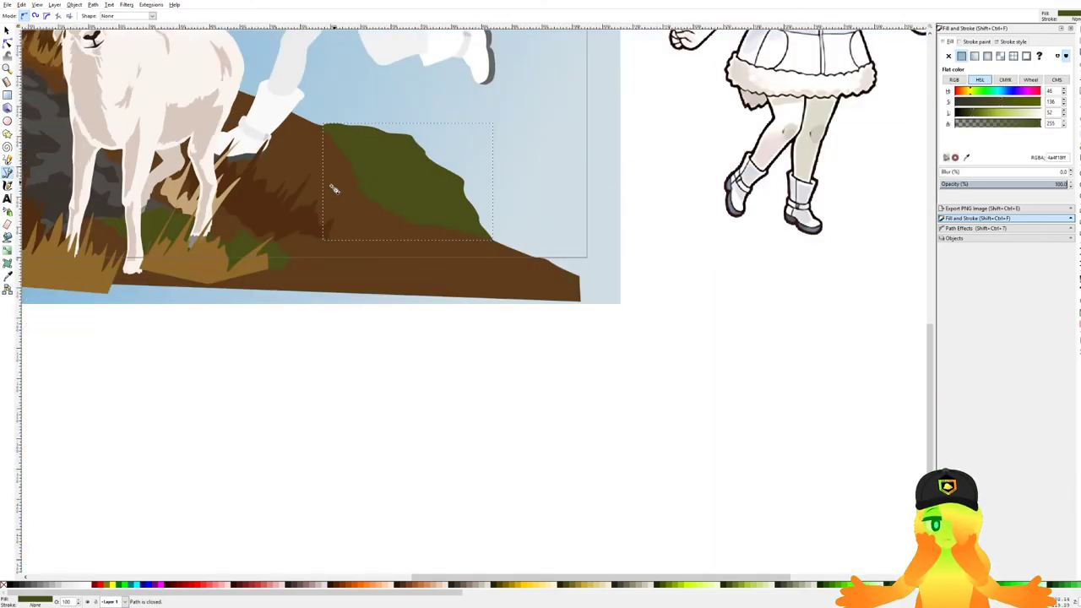
Recolor the boulder shape with the lighter grey of the rock behind the sheep (HSL 21, 10, 76).
left_click_drag(379, 210, 463, 237)
key("d")
left_click(139, 161)
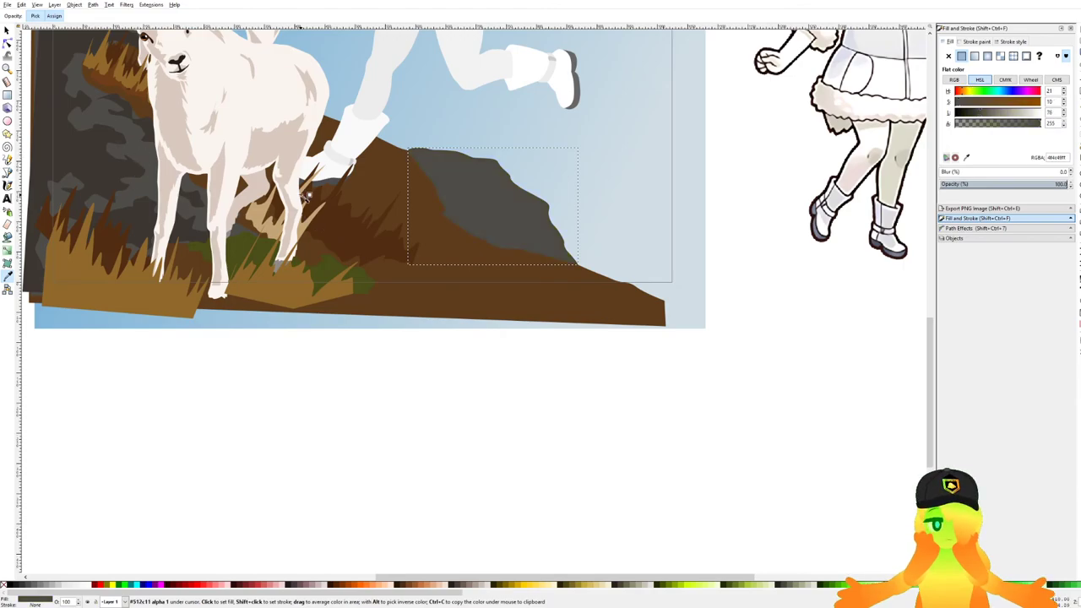
scroll(445, 194, "up", 1)
Begin a shadow shape on the boulder, tracing a jagged edge from the hilltop across the rock to its lower tip.
left_click(9, 171)
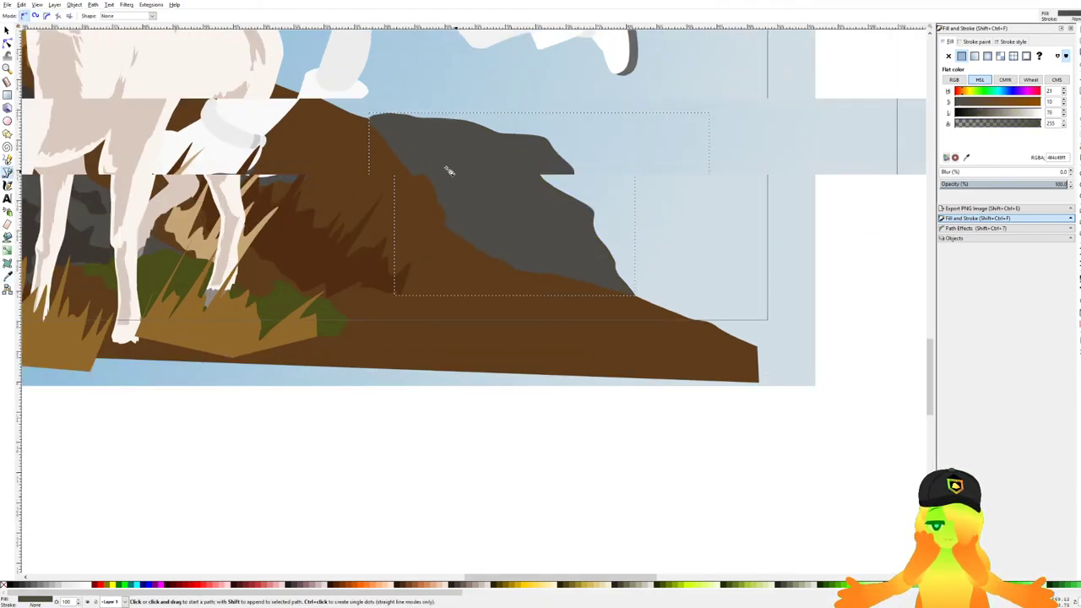
scroll(381, 137, "up", 2)
scroll(381, 138, "down", 3)
scroll(475, 155, "up", 2)
scroll(468, 155, "up", 3)
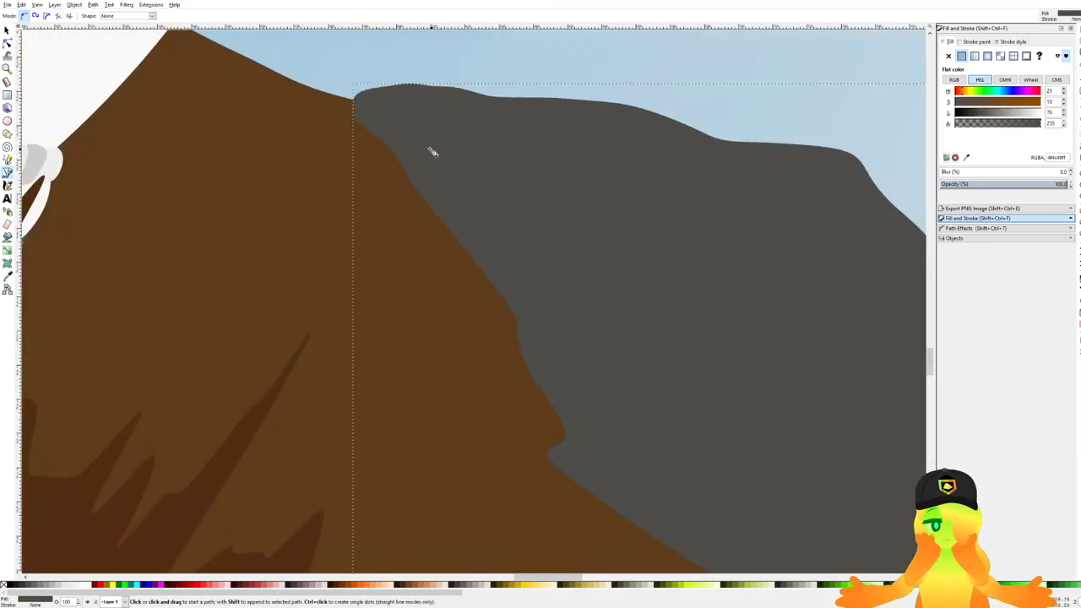
scroll(435, 143, "down", 2)
left_click_drag(439, 141, 423, 134)
left_click(411, 171)
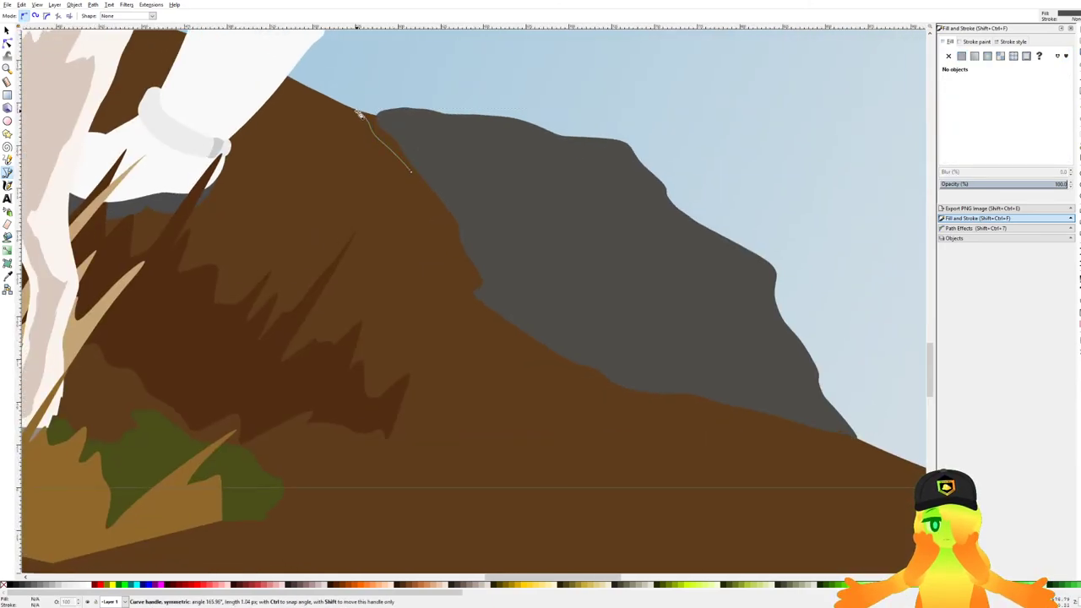
left_click(475, 126)
left_click(515, 192)
left_click_drag(603, 193, 585, 211)
left_click_drag(553, 215, 529, 225)
left_click(521, 225)
left_click_drag(526, 263, 535, 269)
left_click(600, 271)
left_click_drag(601, 248, 656, 304)
left_click(655, 248)
left_click(649, 269)
left_click_drag(724, 316, 728, 313)
left_click_drag(739, 295, 744, 296)
left_click(755, 300)
left_click(763, 350)
left_click(818, 424)
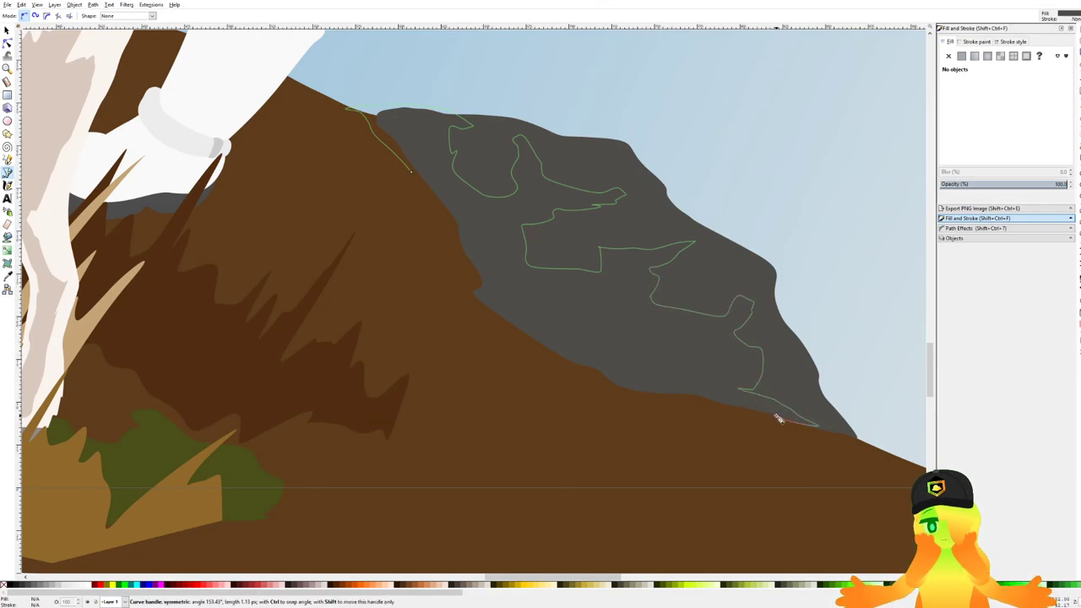
Trace the shadow's lower edge back up along the hill line, redoing the misplaced nodes, and close the shape.
left_click(657, 377)
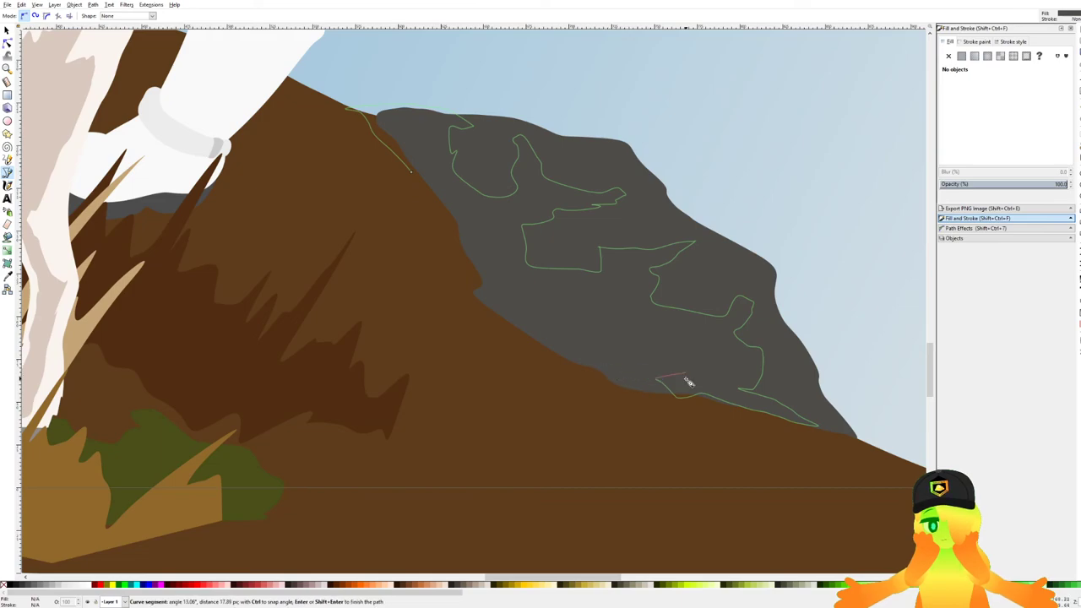
left_click(636, 388)
left_click(530, 326)
left_click_drag(490, 279, 494, 272)
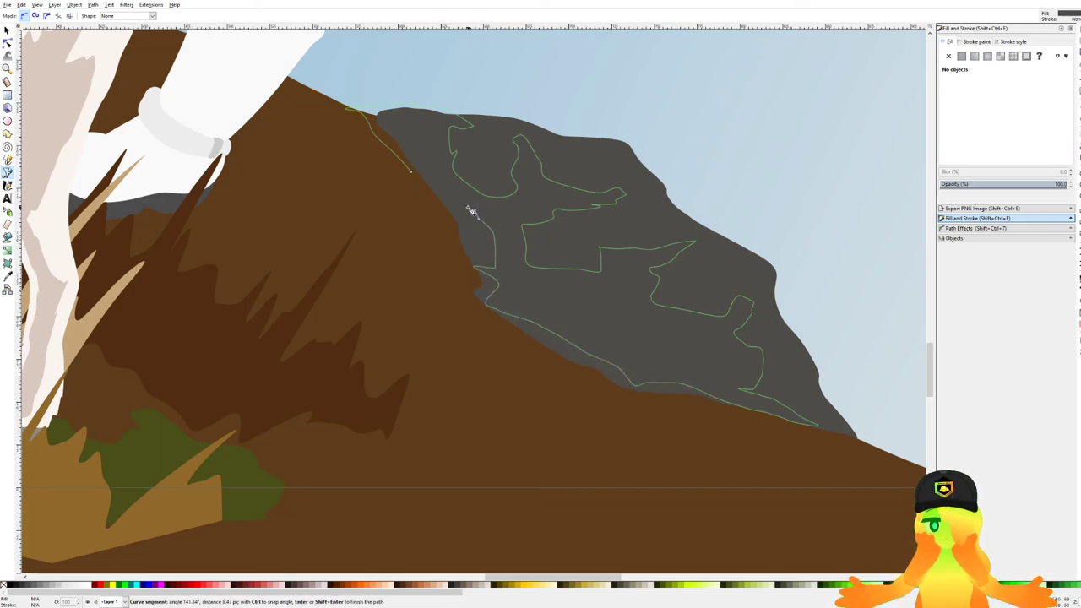
key("BackSpace")
key("BackSpace")
key("BackSpace")
key("BackSpace")
left_click(487, 252)
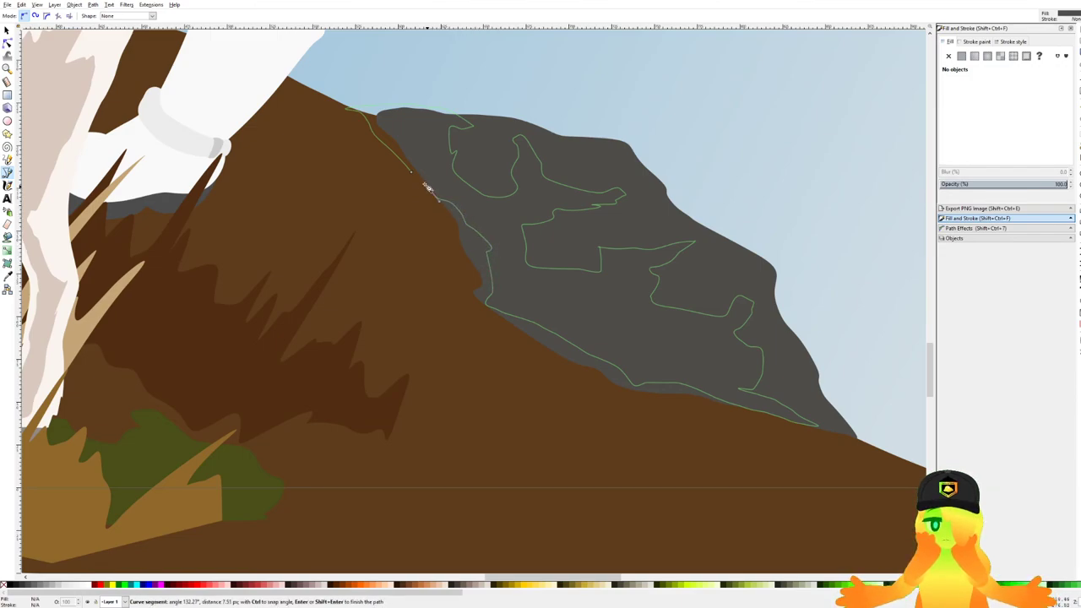
left_click(413, 175)
Recolor the boulder's shadow shape with the dark grey-brown of the rock behind the sheep.
scroll(516, 212, "down", 4)
key("d")
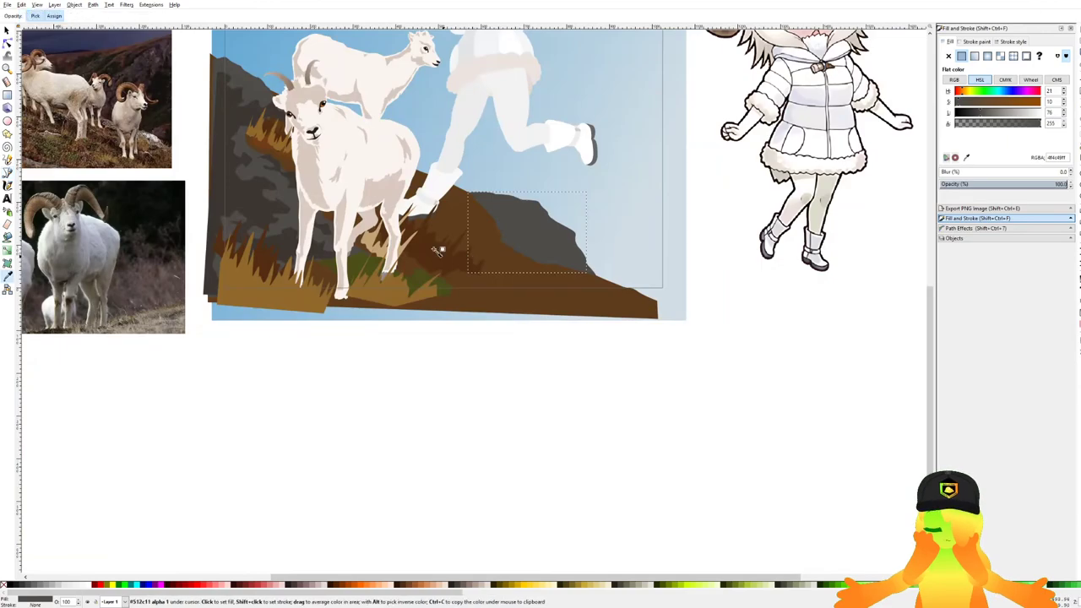
left_click(254, 201)
left_click_drag(464, 220, 606, 239)
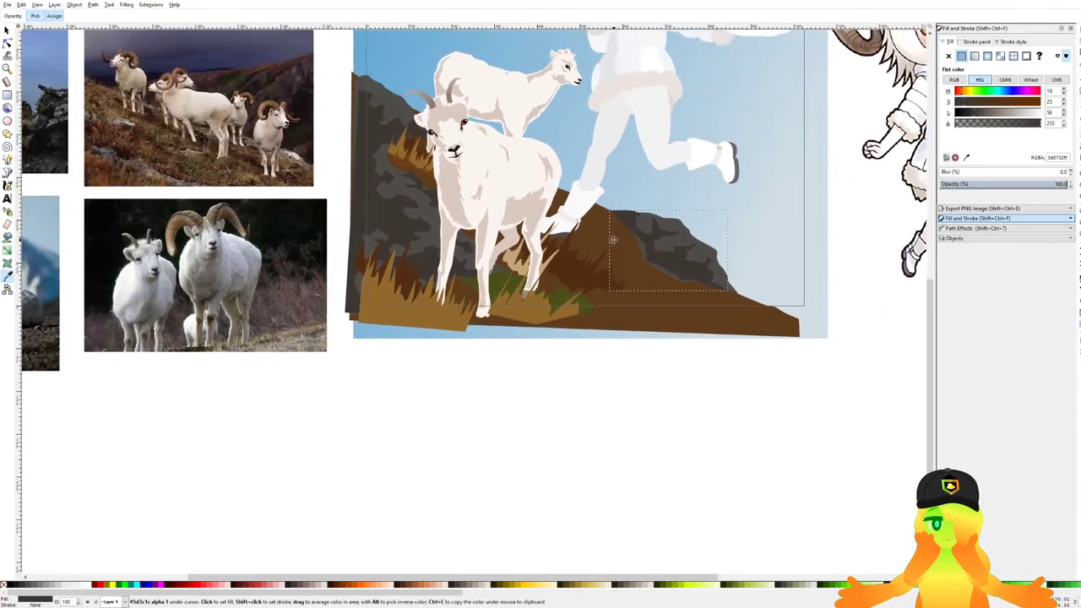
Lighten the boulder to a pale grey and its shadow shape to a mid grey with lightness 135, and save the drawing.
left_click(6, 32)
scroll(626, 249, "up", 2)
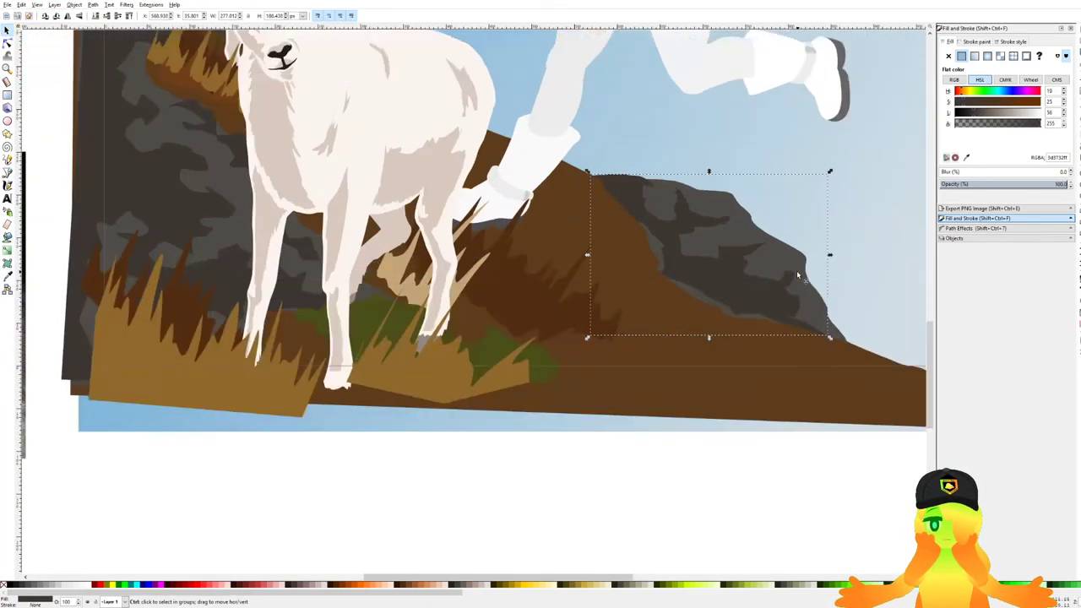
left_click_drag(800, 262, 648, 241)
left_click(648, 240)
left_click(1017, 113)
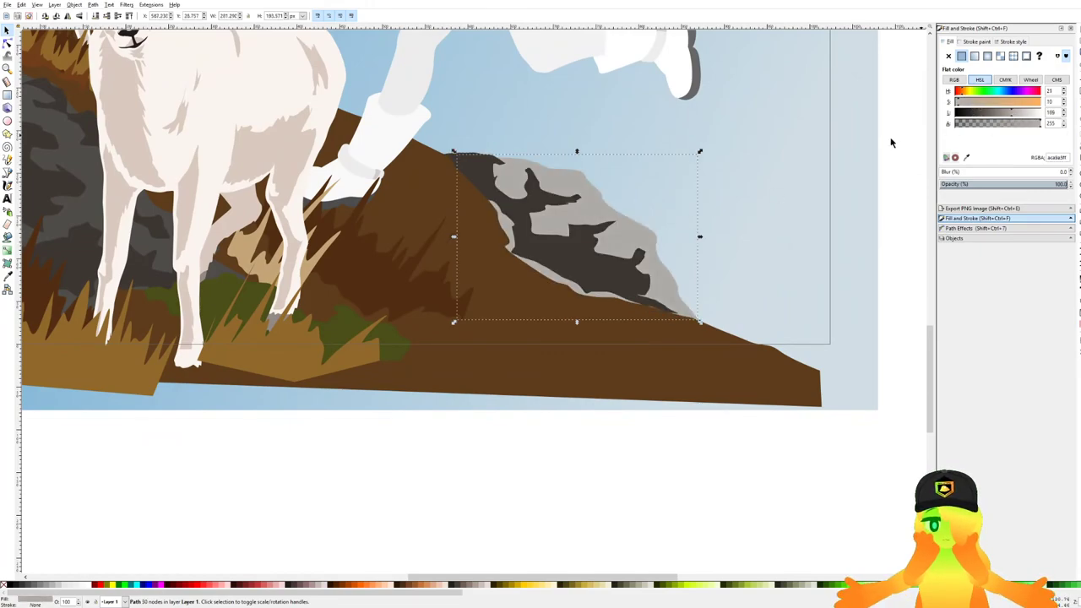
left_click(585, 255)
mouse_move(1004, 118)
left_mouse_down()
mouse_move(1013, 116)
mouse_move(1002, 114)
left_mouse_up()
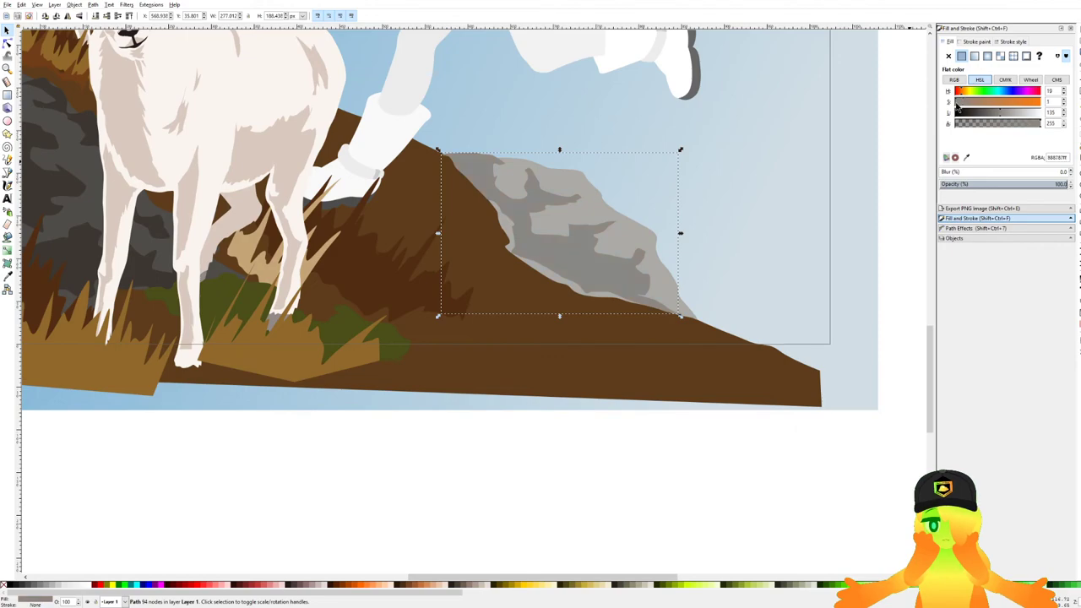
left_click(651, 411)
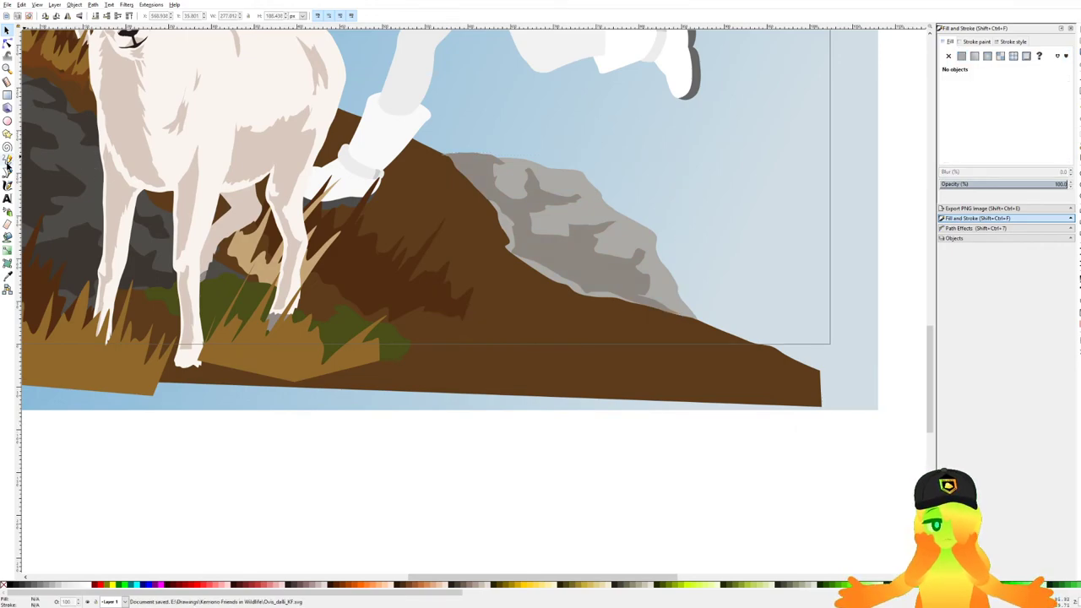
Draw a closed, smaller inner shadow shape on the boulder, starting at the hilltop and following the hill edge and rock creases.
left_click(7, 171)
scroll(434, 133, "up", 2)
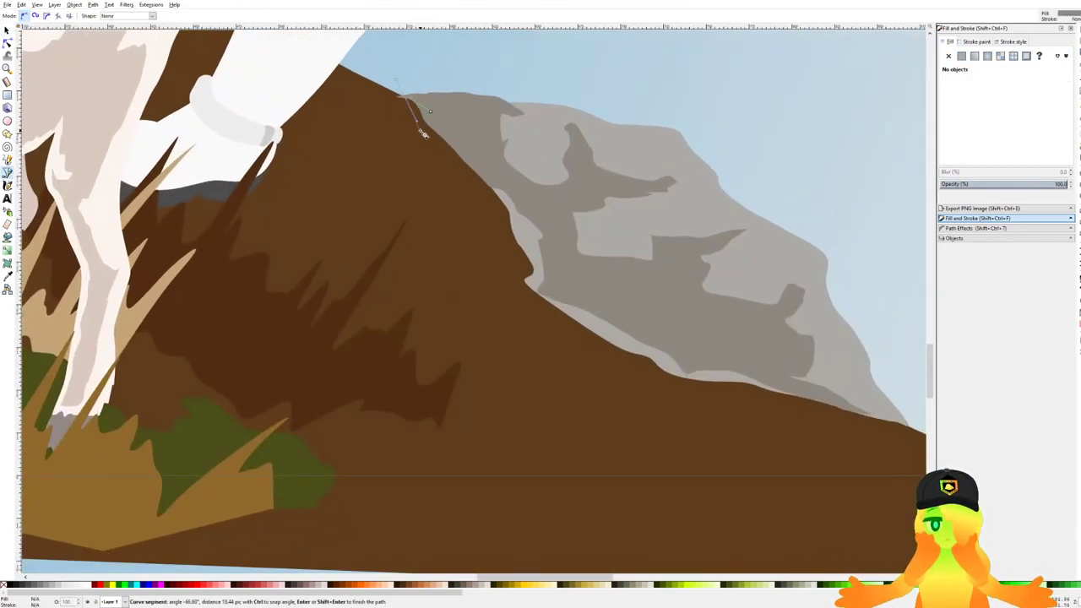
left_click_drag(436, 113, 437, 114)
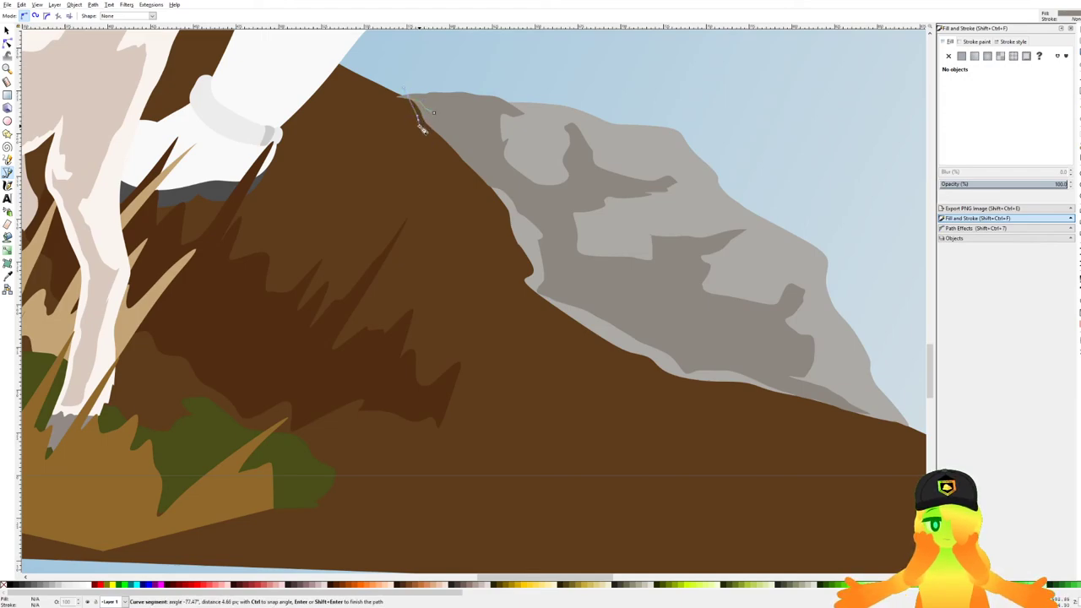
scroll(414, 104, "up", 2)
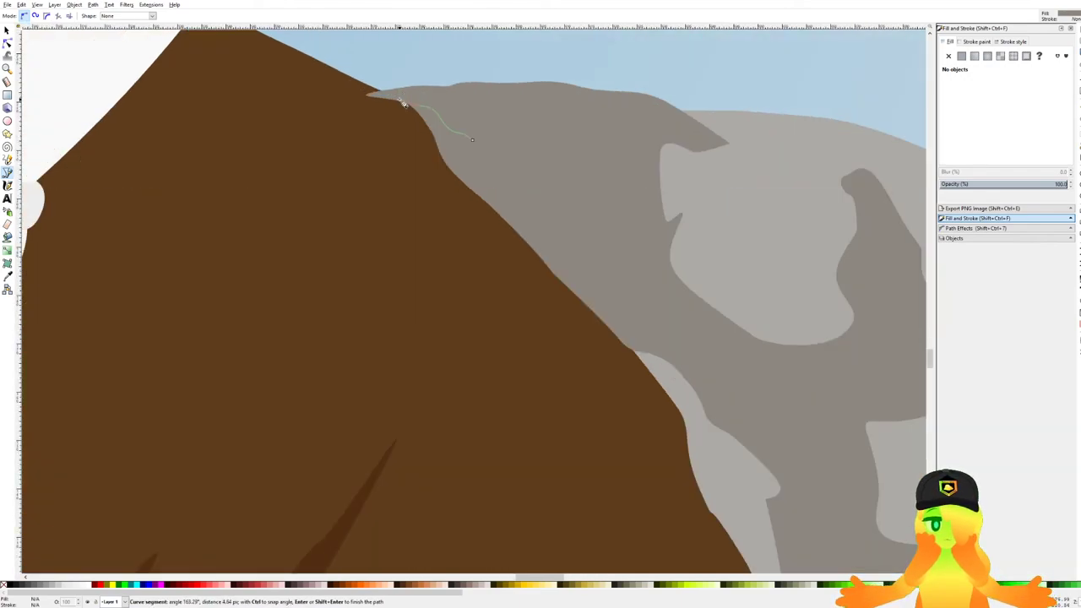
left_click_drag(427, 154, 381, 168)
scroll(429, 161, "down", 1)
left_click_drag(420, 220, 442, 226)
scroll(441, 226, "down", 2)
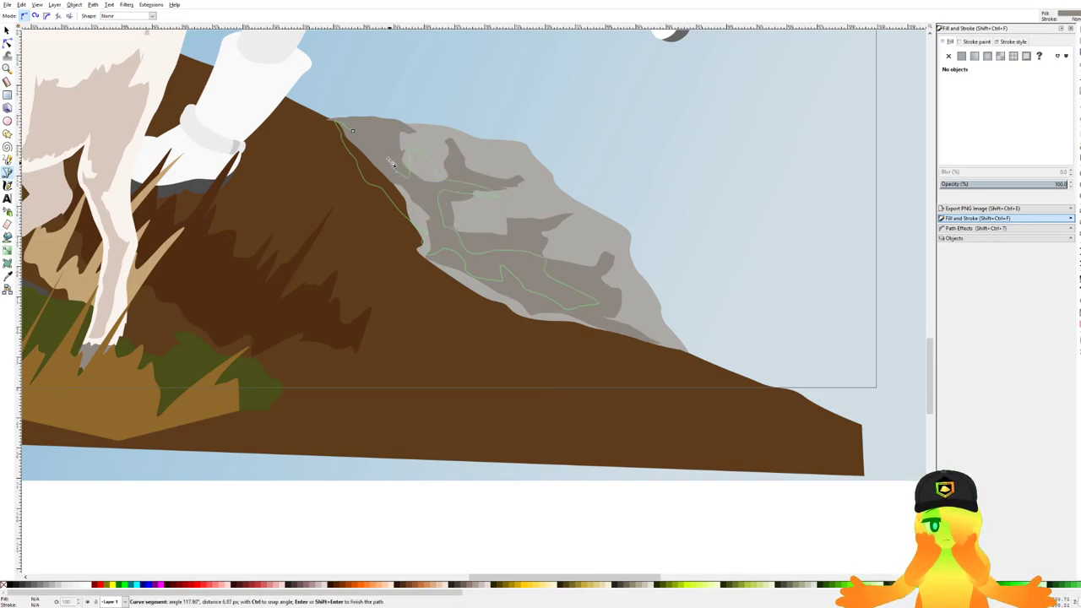
left_click(353, 132)
Recolor the boulder's inner shadow shape with the dark grey of the rock behind the sheep.
scroll(431, 157, "down", 3)
left_click_drag(443, 188, 568, 228)
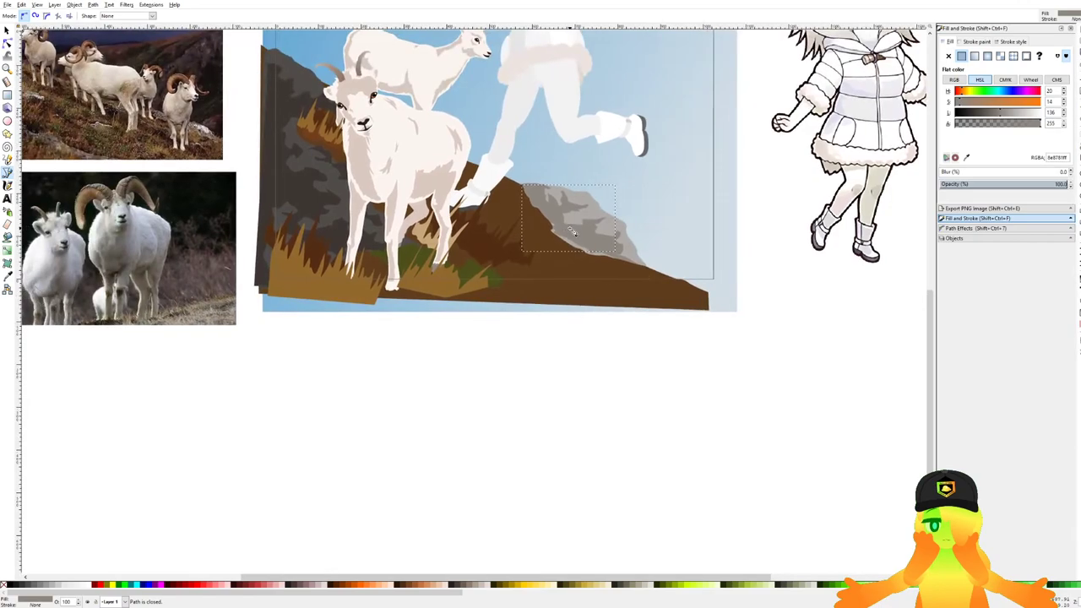
key("d")
left_click(336, 188)
scroll(588, 245, "up", 2)
scroll(515, 211, "down", 4)
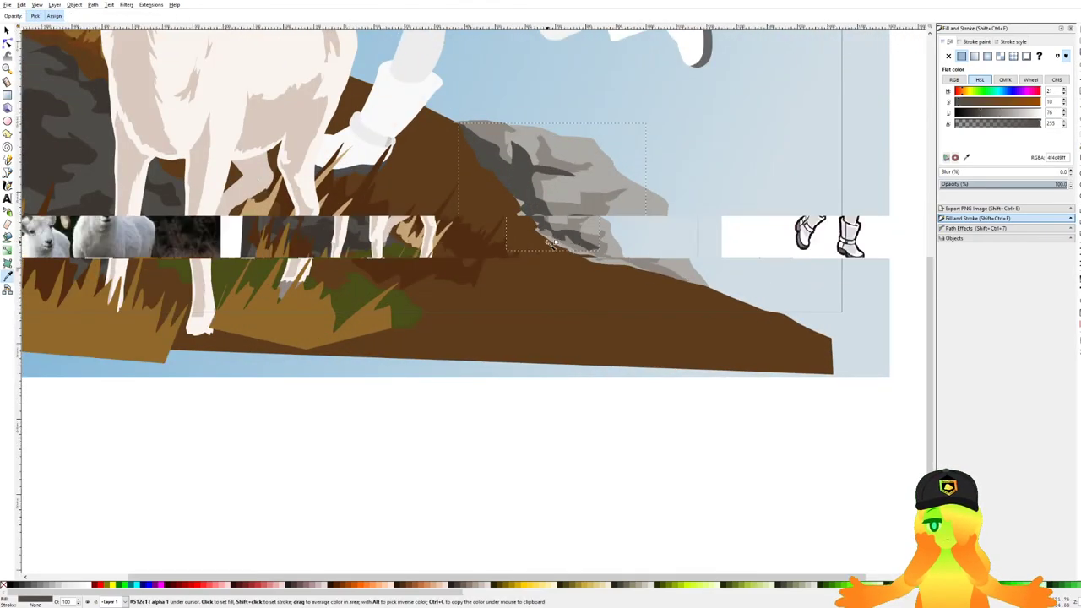
scroll(506, 209, "up", 1)
scroll(512, 211, "up", 1)
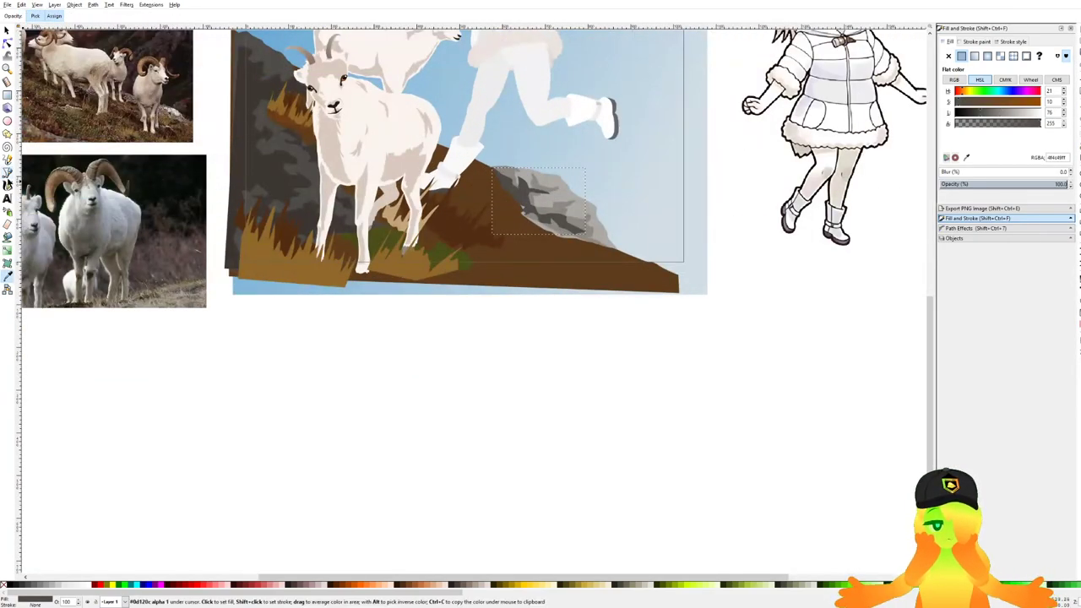
left_click(7, 172)
scroll(506, 198, "up", 1)
scroll(507, 199, "up", 1)
left_click_drag(508, 220, 521, 212)
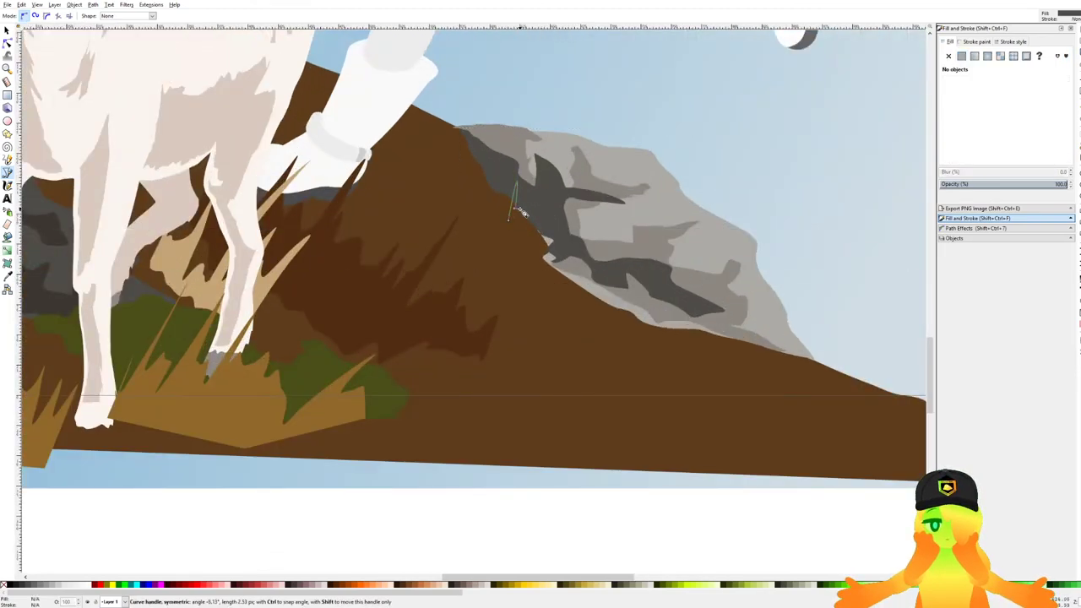
key("Escape")
Trace the spiky upper edge of a grass patch along the hill's edge in front of the boulder.
left_click(469, 178)
left_click_drag(474, 159, 530, 179)
left_click(492, 191)
left_click(523, 221)
left_click(530, 210)
left_click(532, 242)
left_click_drag(537, 229, 541, 240)
left_click_drag(566, 155, 565, 179)
left_click(555, 260)
left_click(562, 243)
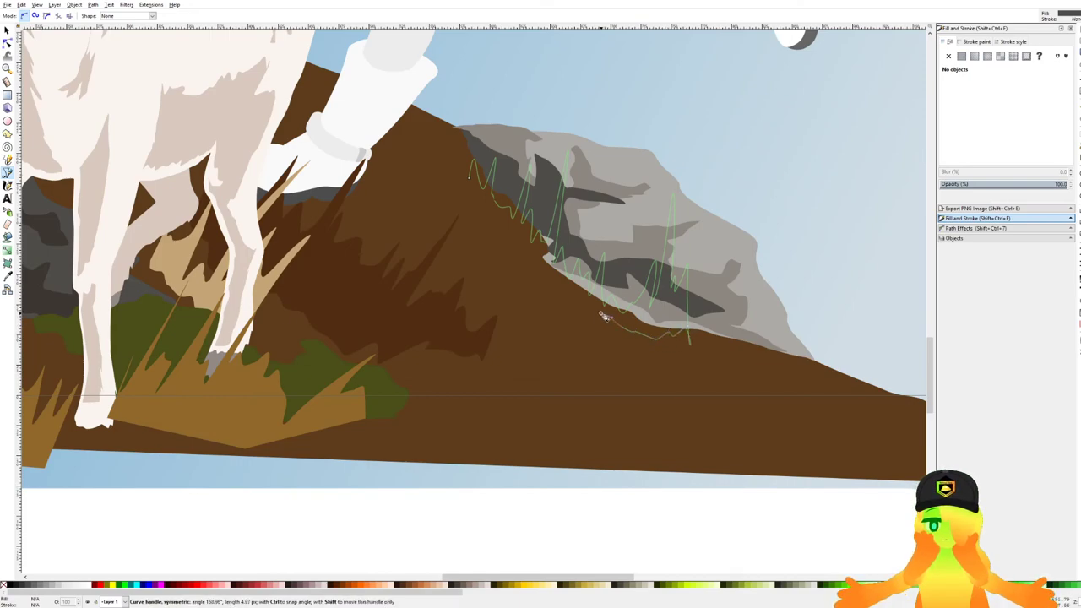
Trace the grass patch's wavy lower edge back up the slope toward the hilltop and close the shape.
left_click(517, 235)
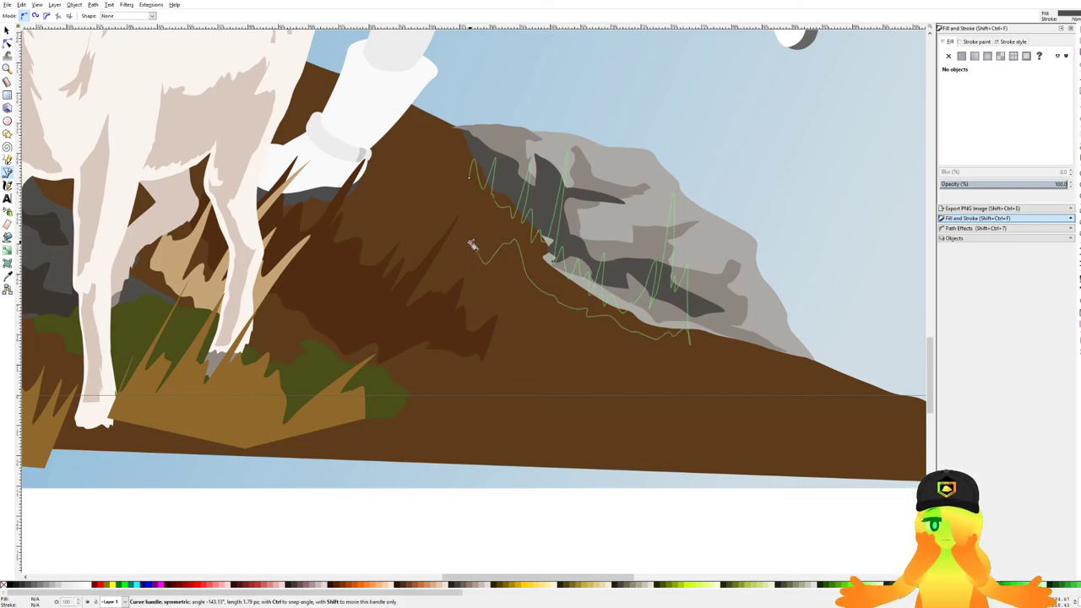
left_click(422, 200)
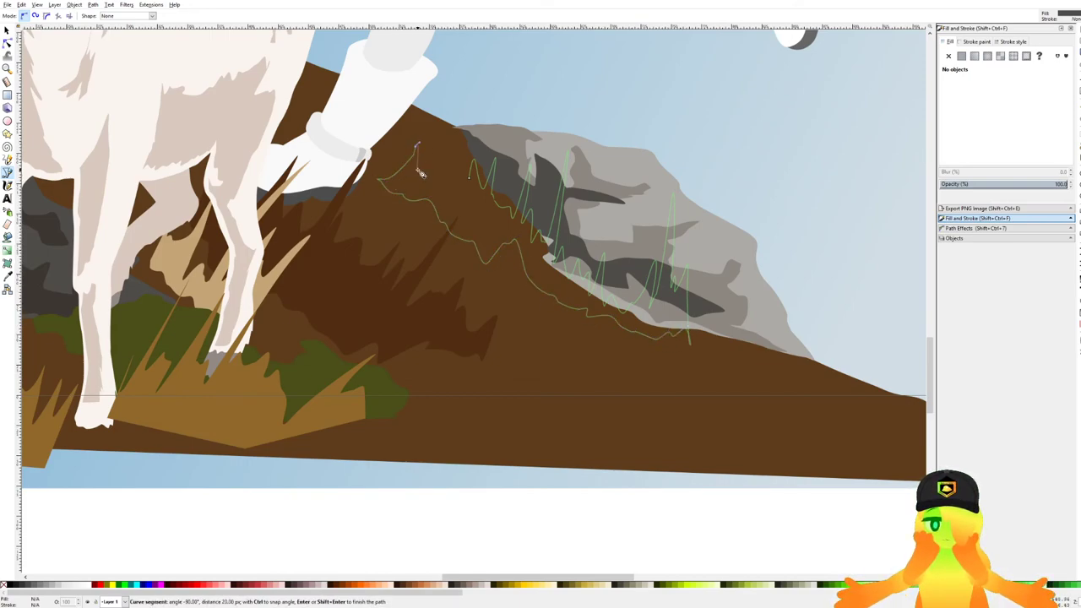
left_click(468, 180)
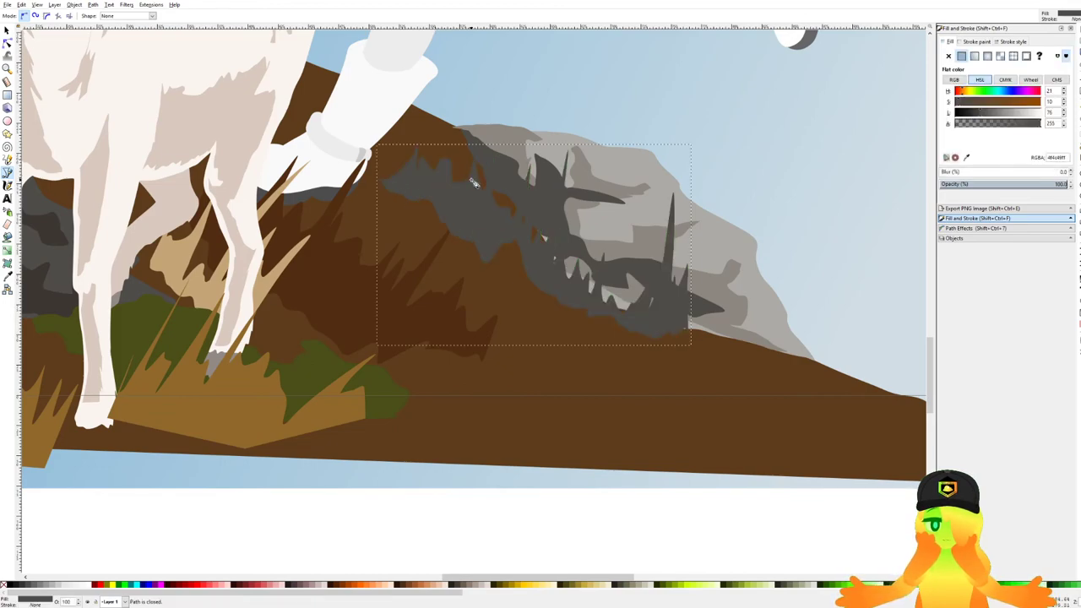
Recolor the grass patch beside the boulder with the dark green of the ground cover and save the drawing.
key("d")
left_click(355, 369)
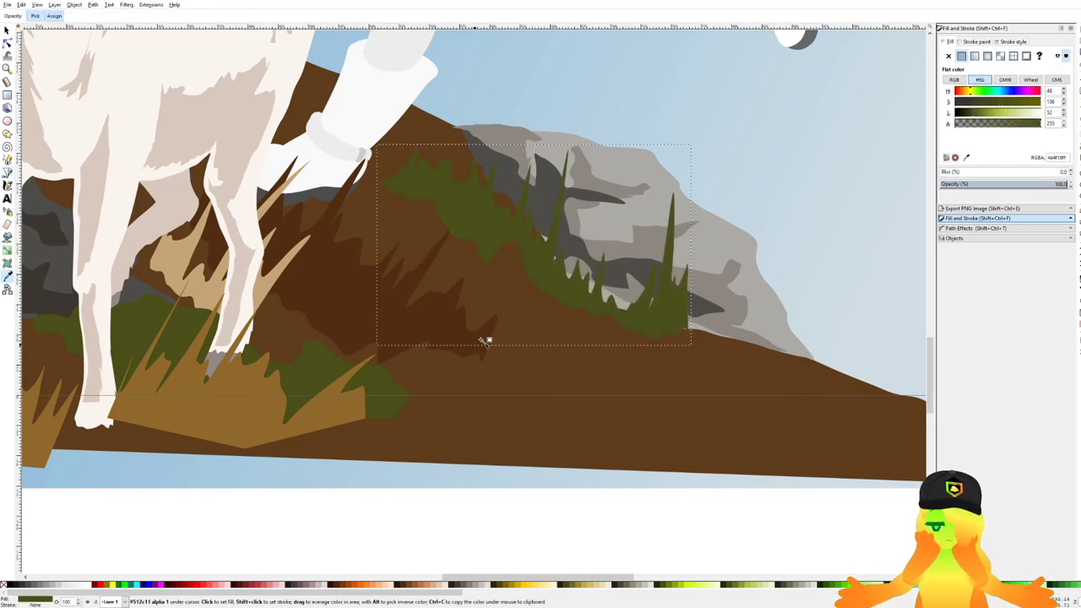
scroll(411, 166, "down", 2)
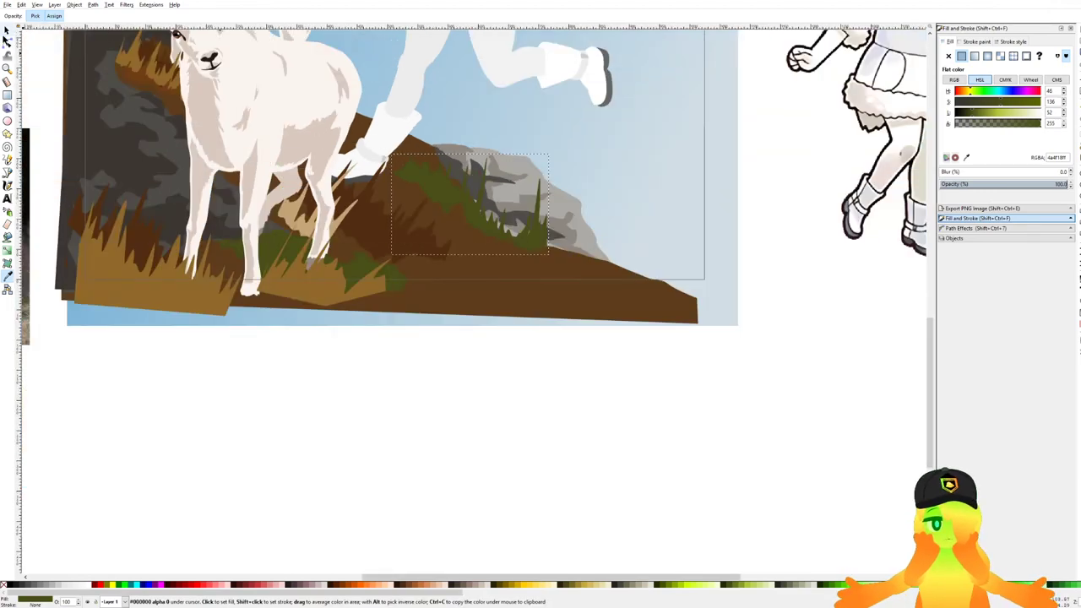
left_click(7, 30)
left_click(541, 401)
key("ctrl+s")
Begin a new grass clump on the slope below the green patch, tracing tall pointed blades toward the boulder's lower end.
left_click(6, 172)
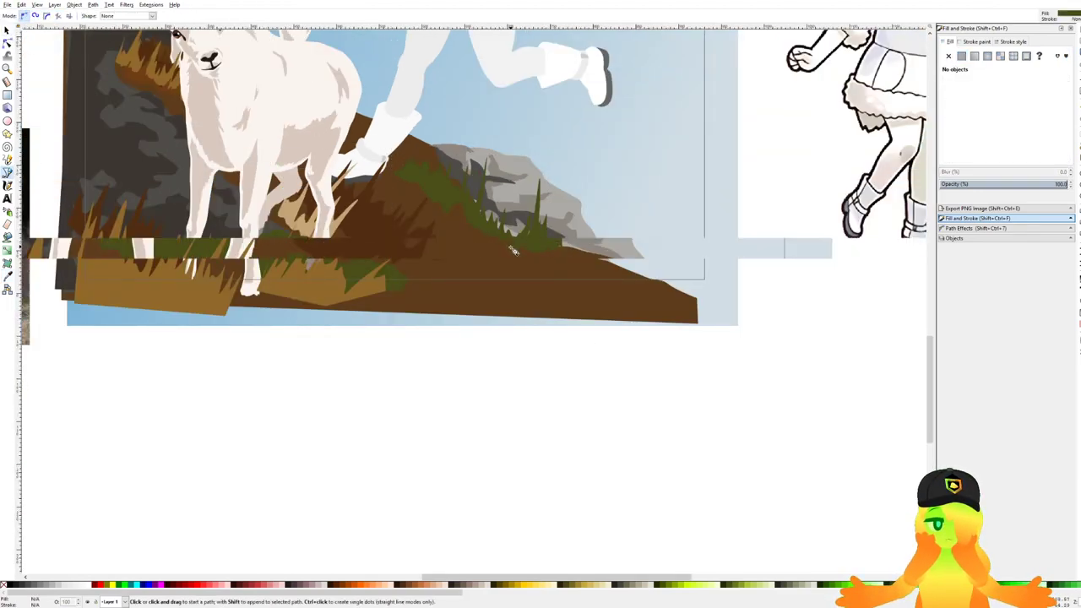
scroll(509, 250, "up", 2)
left_click(374, 324)
left_click(394, 236)
left_click(388, 293)
left_click_drag(404, 289, 417, 277)
left_click(451, 173)
left_click(436, 274)
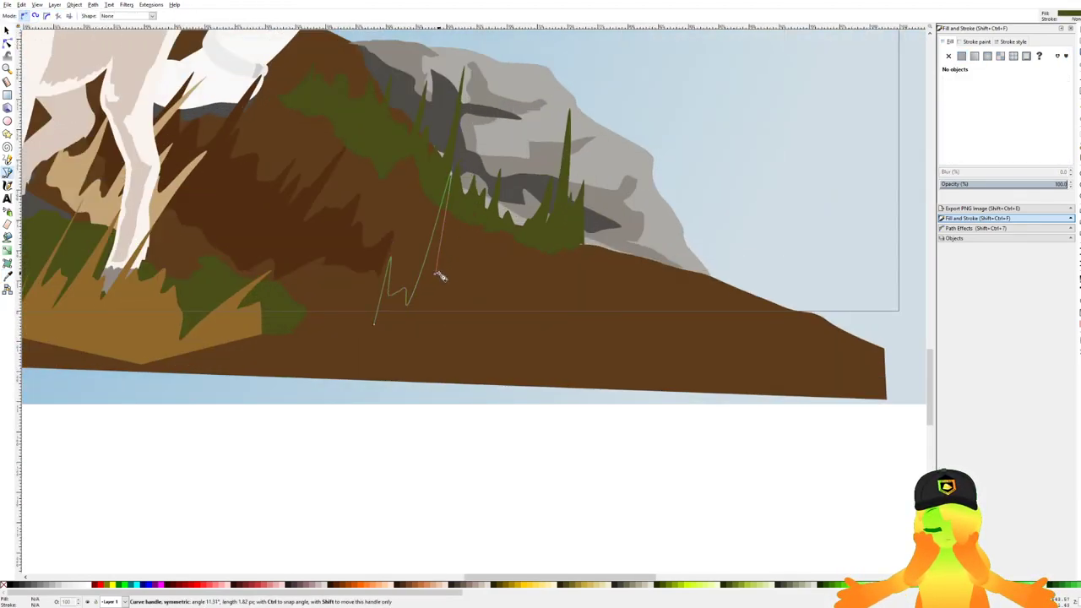
left_click_drag(484, 293, 541, 268)
left_click(530, 184)
left_click(515, 274)
left_click(527, 255)
Trace the clump's remaining blades down the slope, then close it with a straight lower edge.
left_click_drag(544, 305, 649, 297)
left_click(592, 214)
left_click(627, 310)
left_click(637, 287)
left_click(663, 287)
mouse_move(661, 312)
left_mouse_down()
mouse_move(674, 290)
mouse_move(674, 326)
left_mouse_up()
left_click(664, 366)
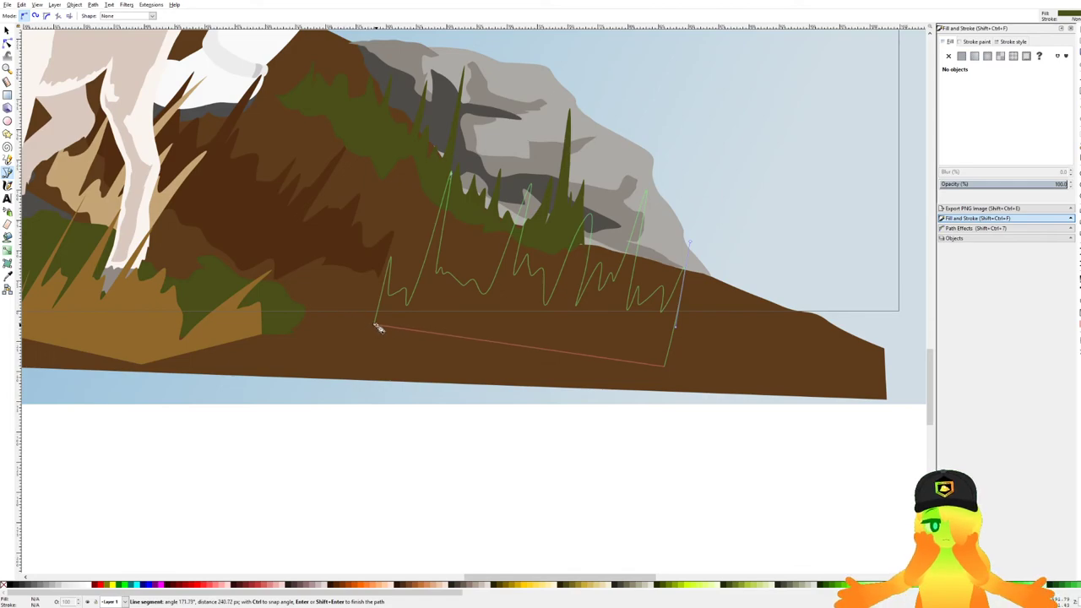
left_click(375, 326)
Recolor the new clump with the foreground grass's golden brown, tilt it slightly clockwise and shift it down the slope.
key("d")
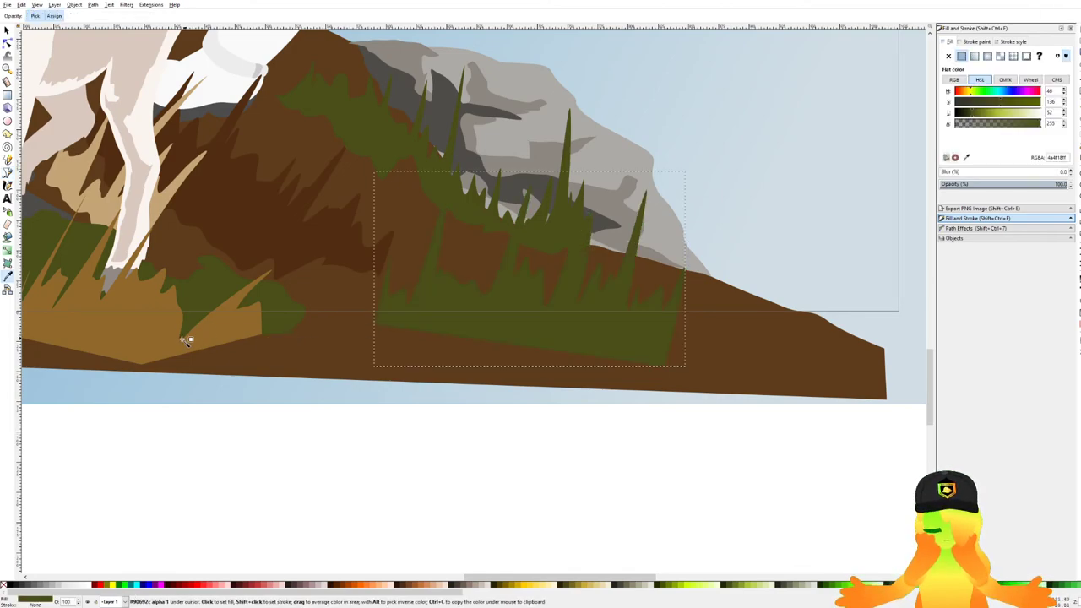
left_click(138, 336)
key("s")
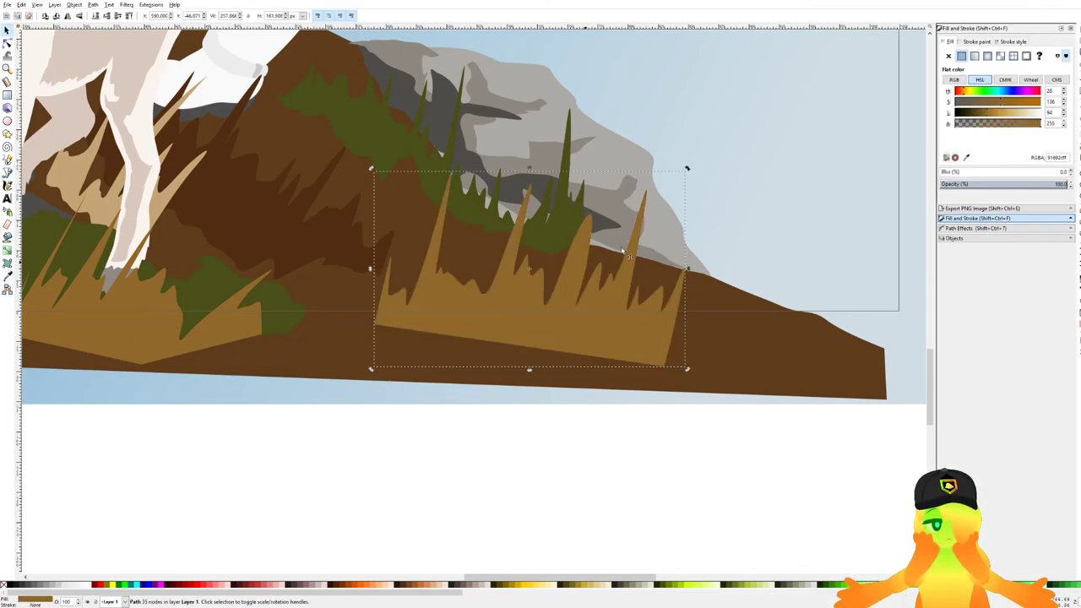
left_click_drag(562, 300, 533, 320)
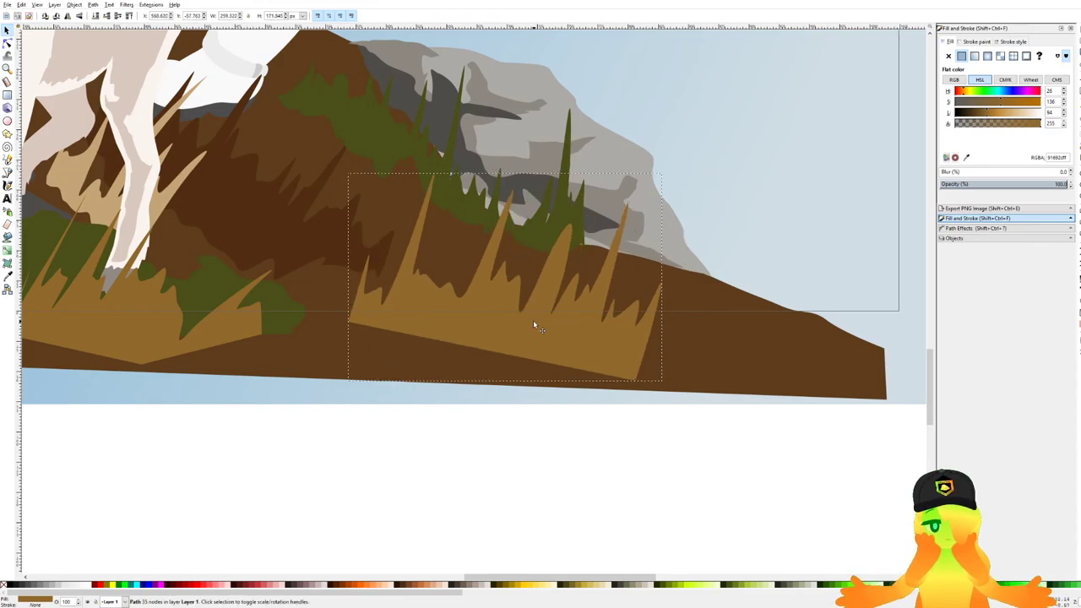
left_click(679, 460)
scroll(679, 460, "down", 4, "ctrl")
scroll(663, 440, "up", 5, "ctrl")
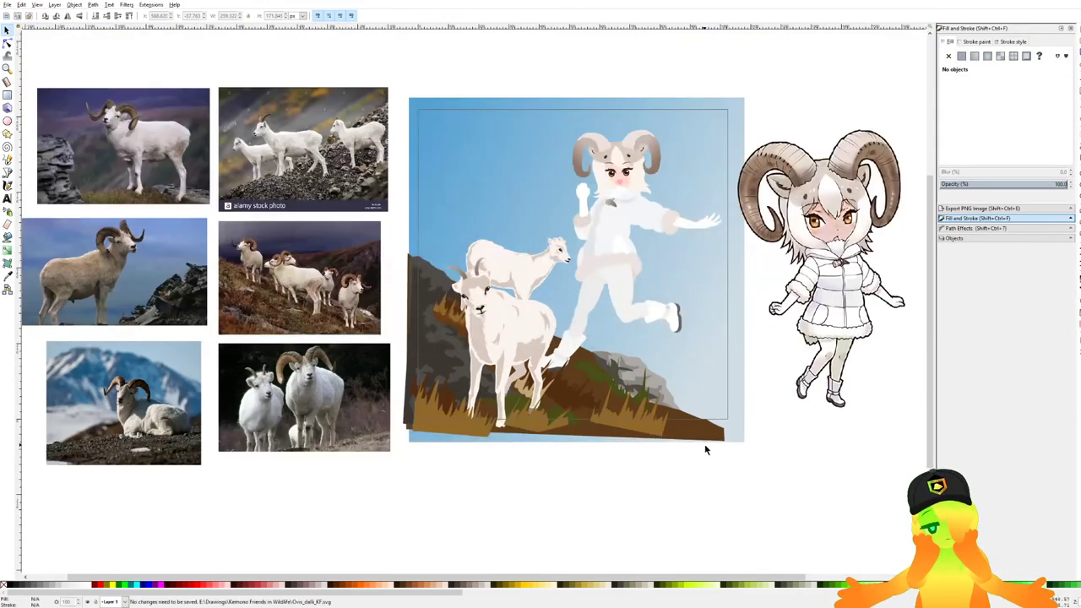
left_click(8, 185)
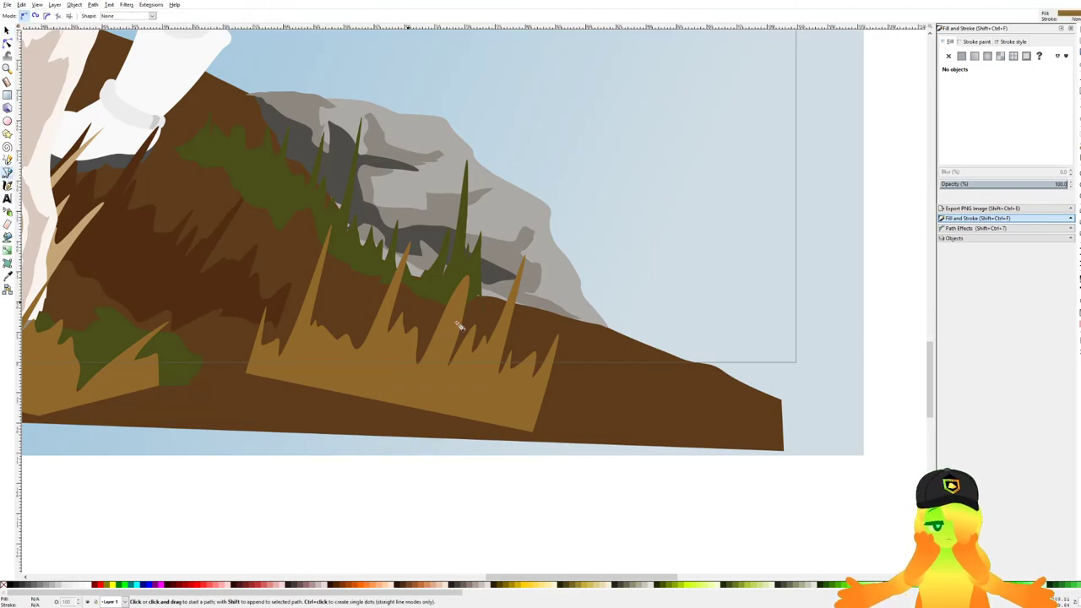
left_click_drag(502, 345, 548, 265)
left_click_drag(542, 314, 573, 282)
key("Escape")
Begin another grass clump at the boulder's lower end, tracing its wavy base up the slope and its first blade.
left_click(627, 371)
left_click_drag(588, 372, 579, 371)
left_click_drag(564, 356, 555, 358)
left_click_drag(530, 341, 493, 280)
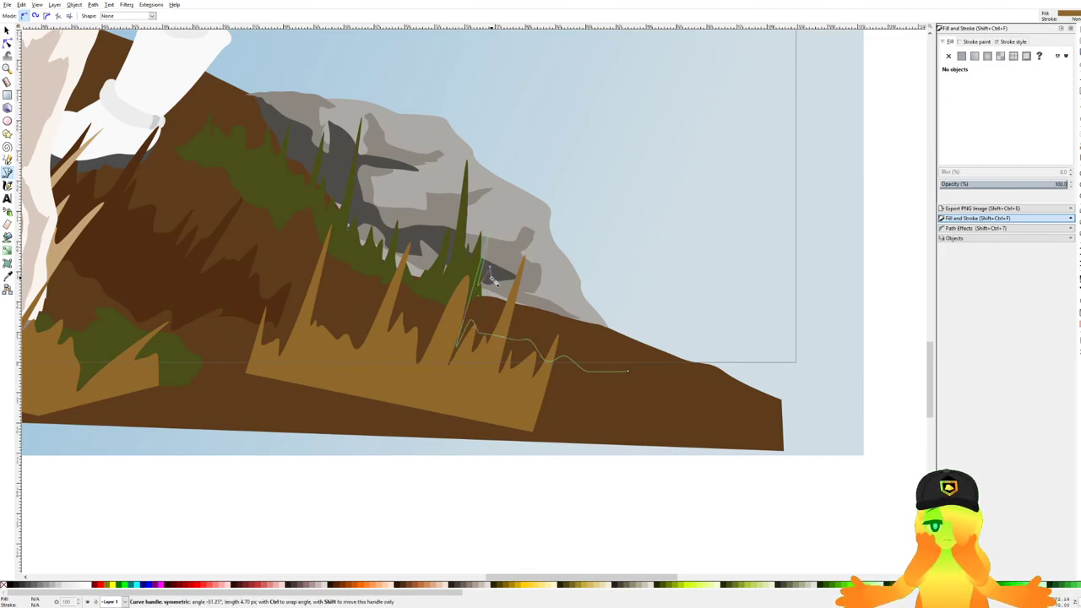
Trace the clump's tall pointed blades down the hill's edge against the sky and close the shape.
left_click_drag(528, 315, 530, 325)
left_click_drag(548, 315, 554, 322)
left_click_drag(586, 256, 609, 344)
left_click_drag(621, 333, 625, 347)
left_click(623, 371)
left_click_drag(665, 256, 661, 336)
left_click(646, 346)
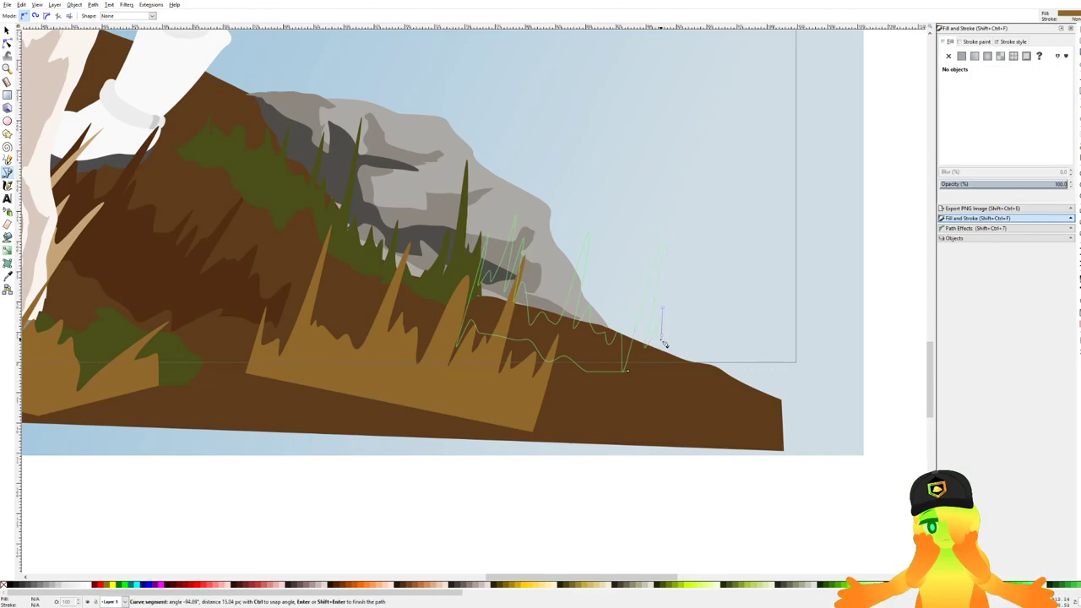
left_click(627, 372)
Recolor the grass clump on the hill's lower edge with the dark brown of the hill's shadow and save the drawing.
scroll(627, 373, "down", 2)
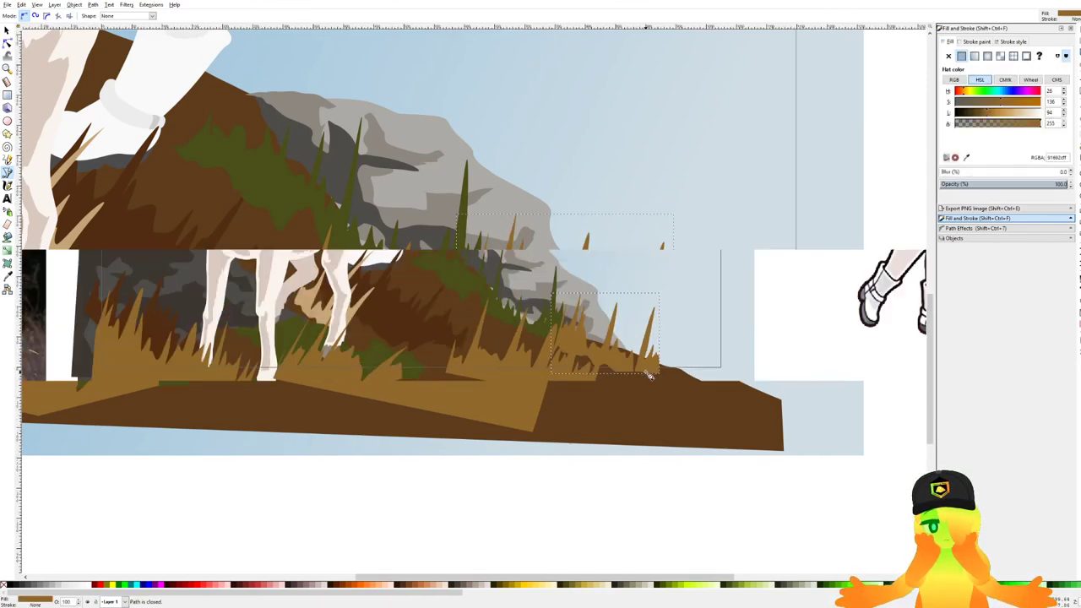
left_click_drag(588, 380, 690, 364)
key("d")
left_click(534, 322)
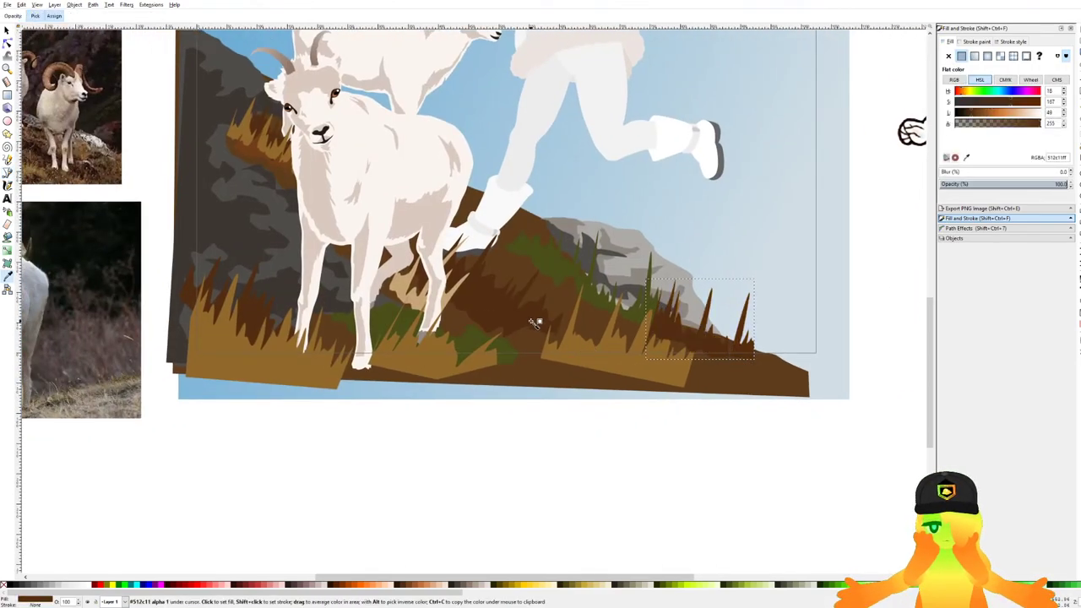
scroll(553, 345, "down", 2)
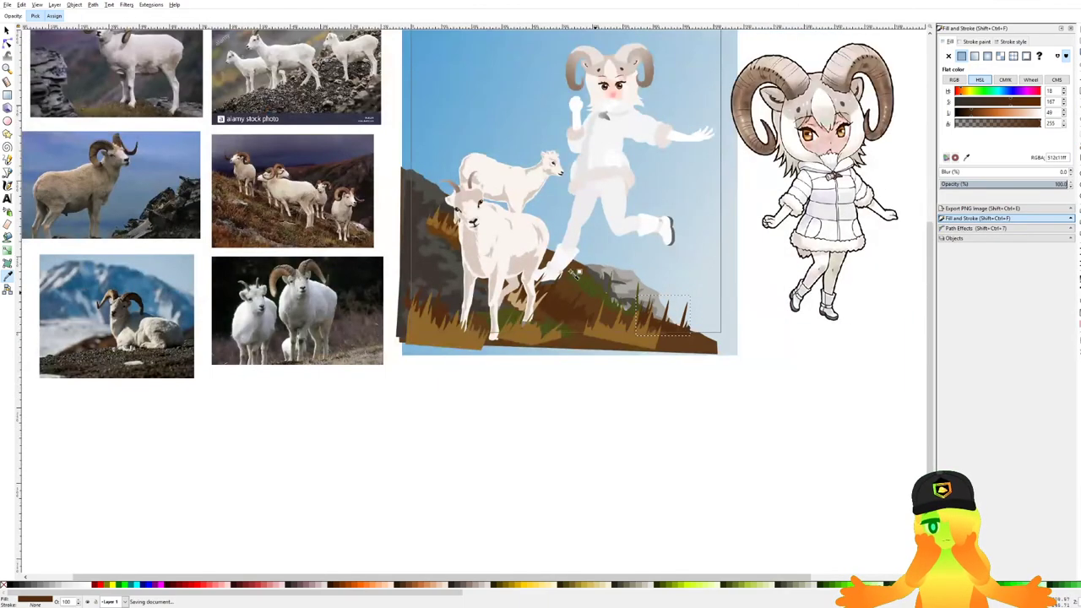
Draw a closed dark brown grass clump with pointed blades at the hilltop between the sheep's rump and the character's boot.
scroll(325, 239, "up", 3)
left_click(8, 171)
scroll(493, 272, "up", 3)
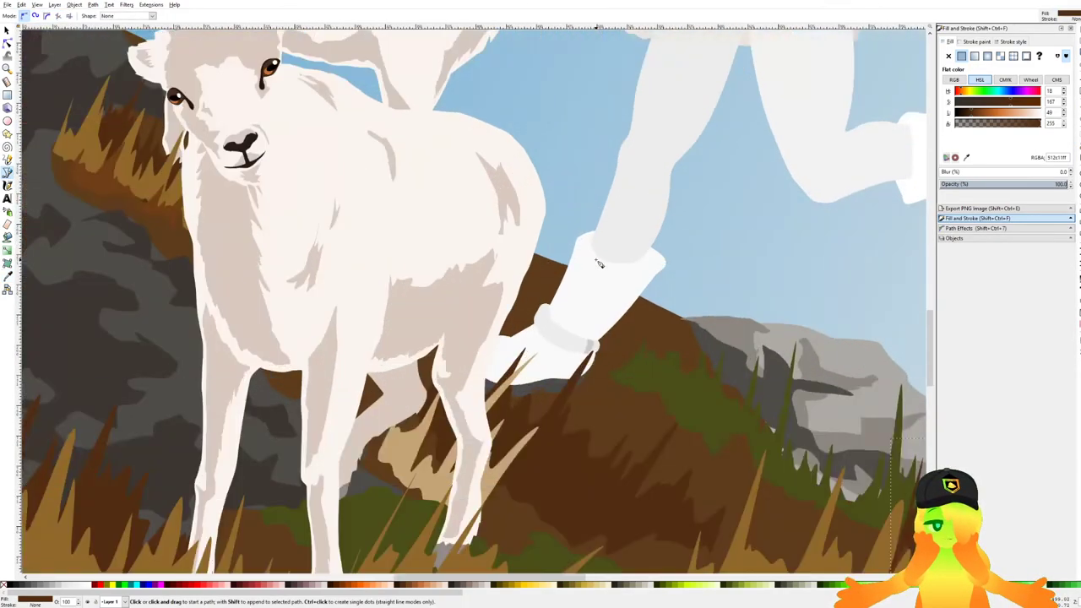
mouse_move(484, 272)
left_mouse_down()
mouse_move(525, 235)
mouse_move(588, 239)
left_mouse_up()
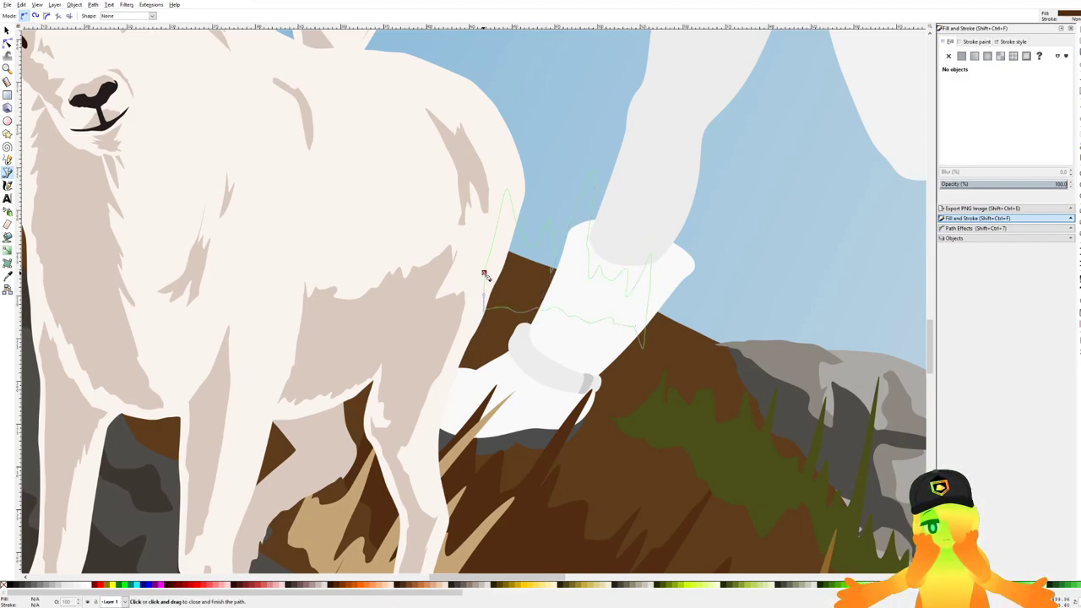
left_click(483, 272)
Lower the hilltop grass clump in the stacking order behind the sheep and the boot, and save the drawing.
key("Page_Down")
key("Page_Down")
key("Page_Down")
key("Page_Up")
Examine the whole illustration alongside the reference photos and the character artwork.
scroll(507, 229, "down", 5)
scroll(510, 232, "down", 5)
scroll(516, 252, "up", 2)
scroll(481, 229, "up", 1)
left_click_drag(482, 228, 636, 259)
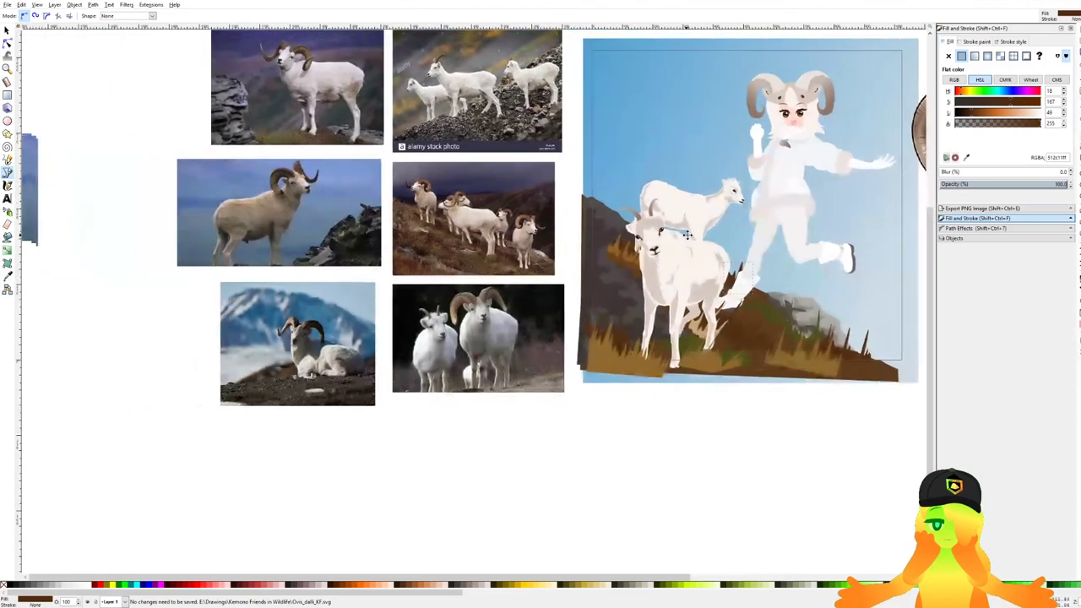
left_click_drag(751, 264, 668, 254)
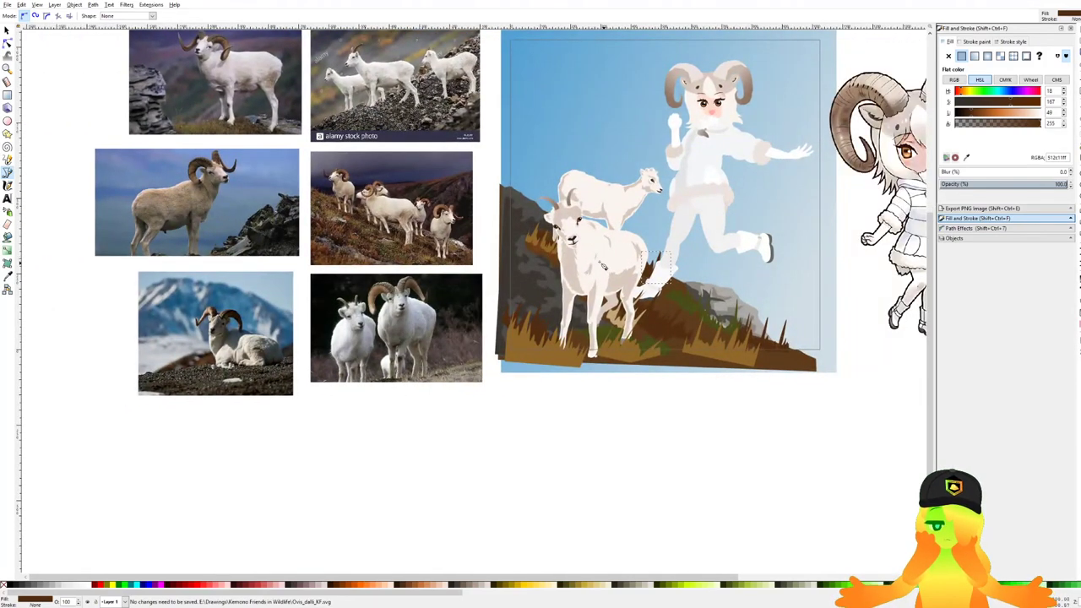
scroll(617, 216, "up", 1)
scroll(647, 266, "down", 1)
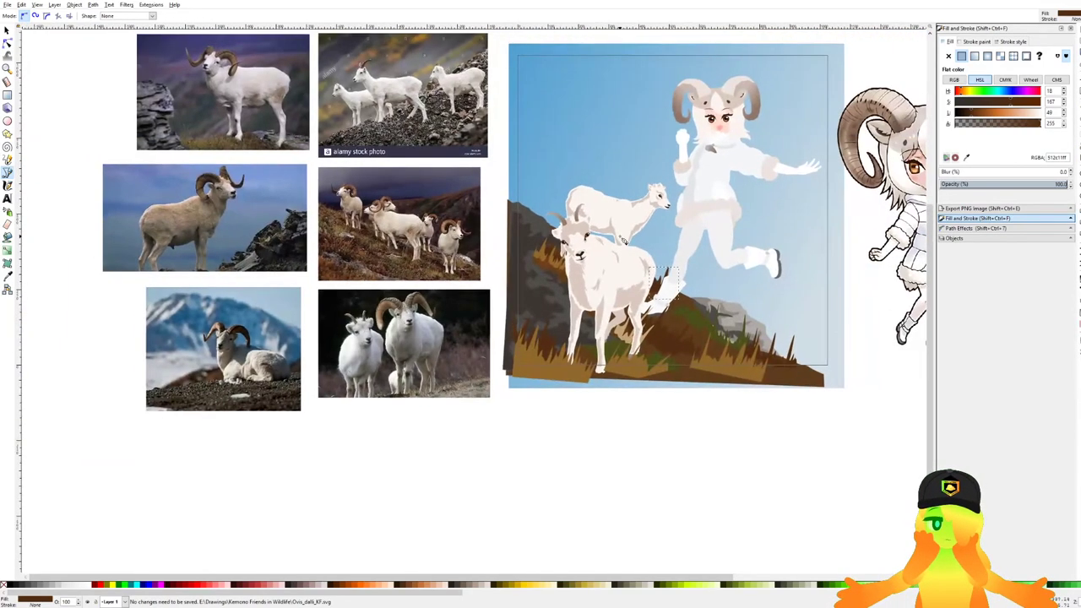
left_click_drag(749, 265, 721, 270)
scroll(722, 270, "up", 1)
scroll(609, 251, "down", 1)
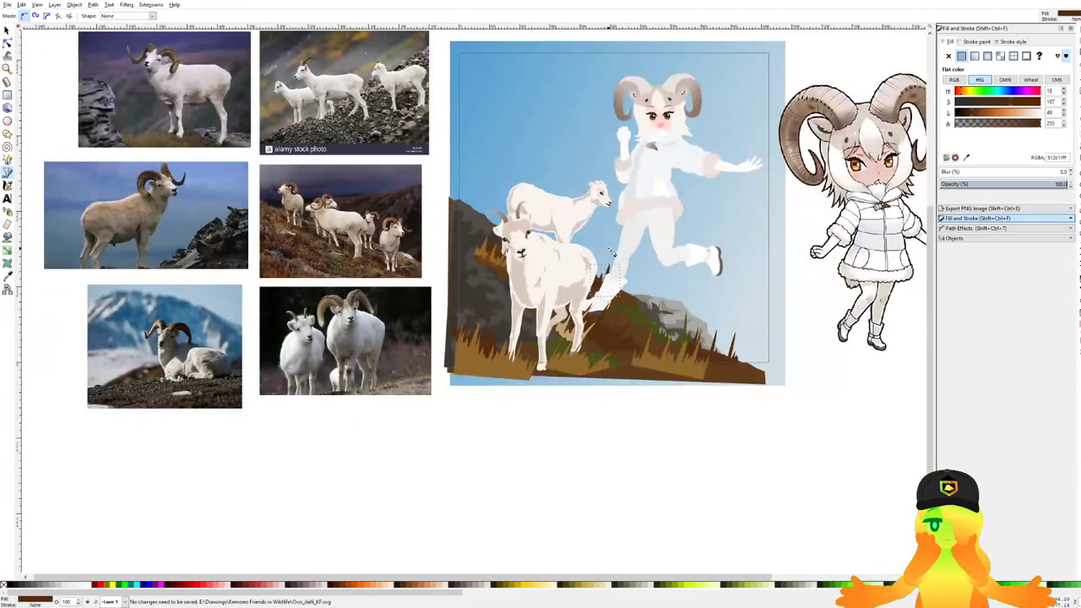
scroll(604, 253, "up", 1)
scroll(626, 232, "down", 1)
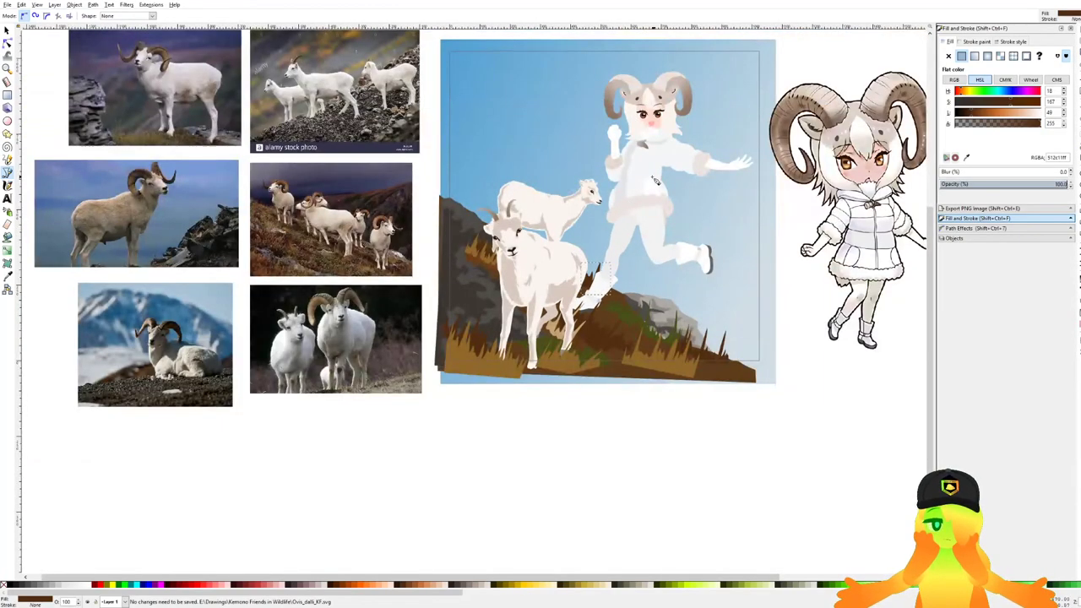
scroll(568, 217, "up", 1)
scroll(568, 217, "down", 1)
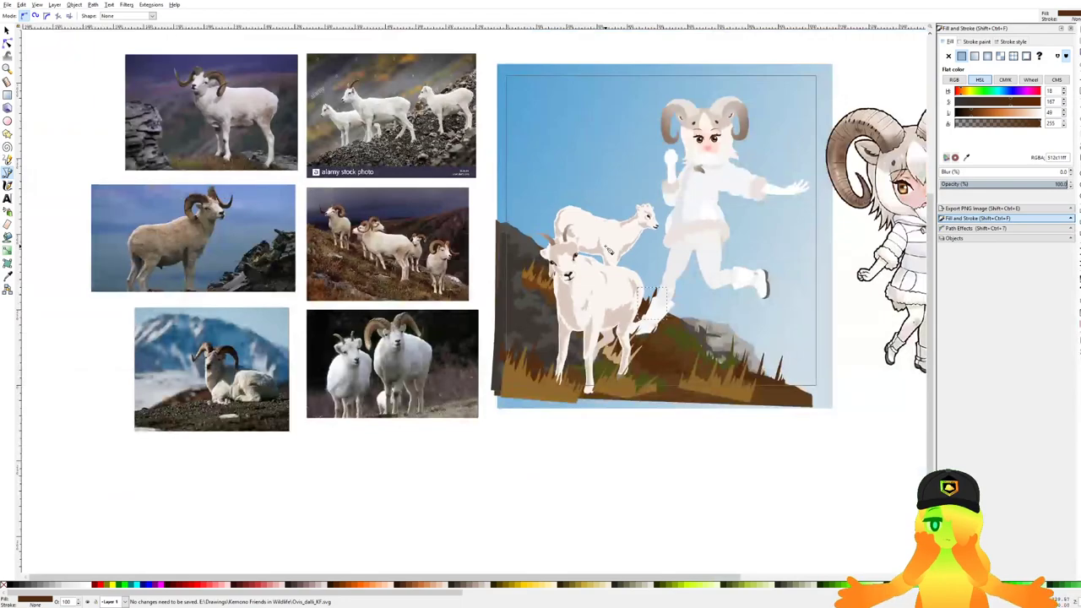
Draw a closed mountain silhouette rising from the grey boulder to a peak by the raised fist and enclosing the illustration's lower-right area.
scroll(501, 262, "up", 1)
left_click(500, 262)
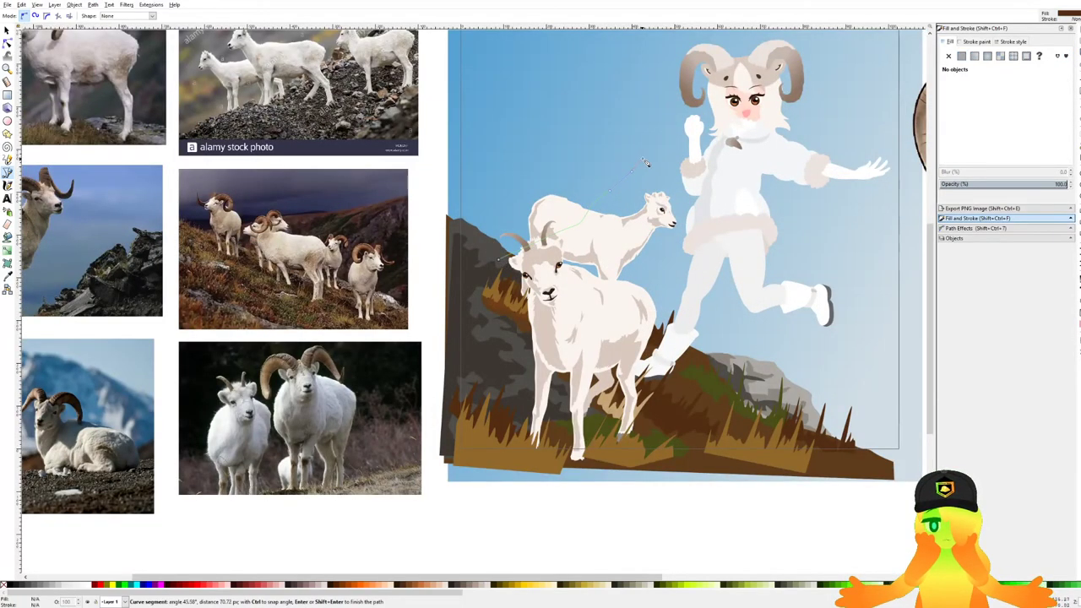
scroll(699, 135, "down", 1)
scroll(661, 165, "up", 2)
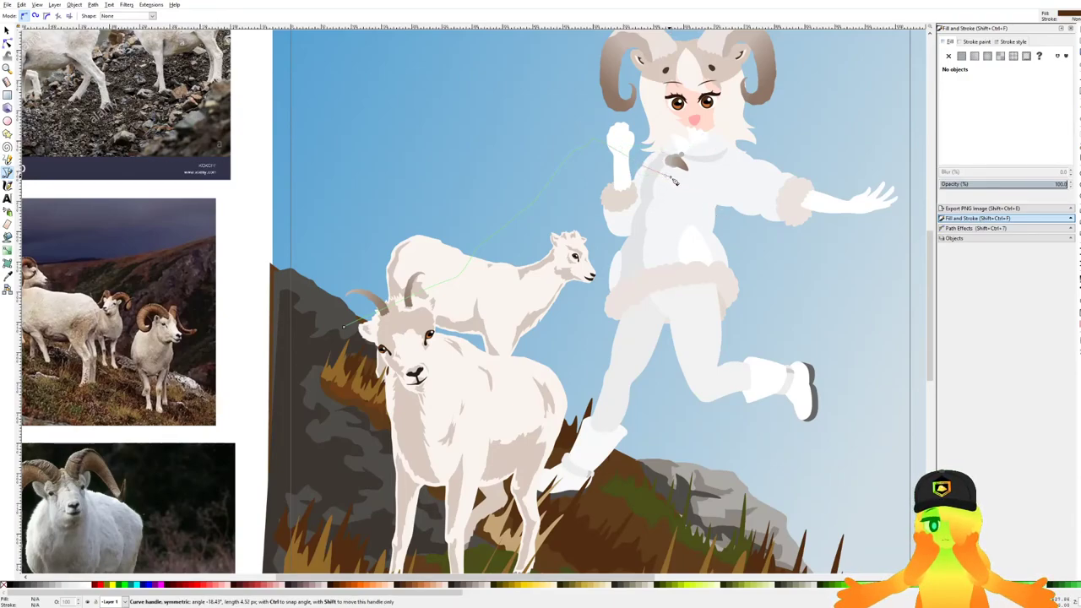
scroll(754, 159, "down", 3)
left_click_drag(754, 159, 744, 254)
scroll(613, 180, "up", 3)
scroll(701, 215, "down", 3)
scroll(683, 205, "up", 4)
scroll(757, 257, "down", 2)
left_click(750, 504)
left_click(753, 504)
left_click(587, 500)
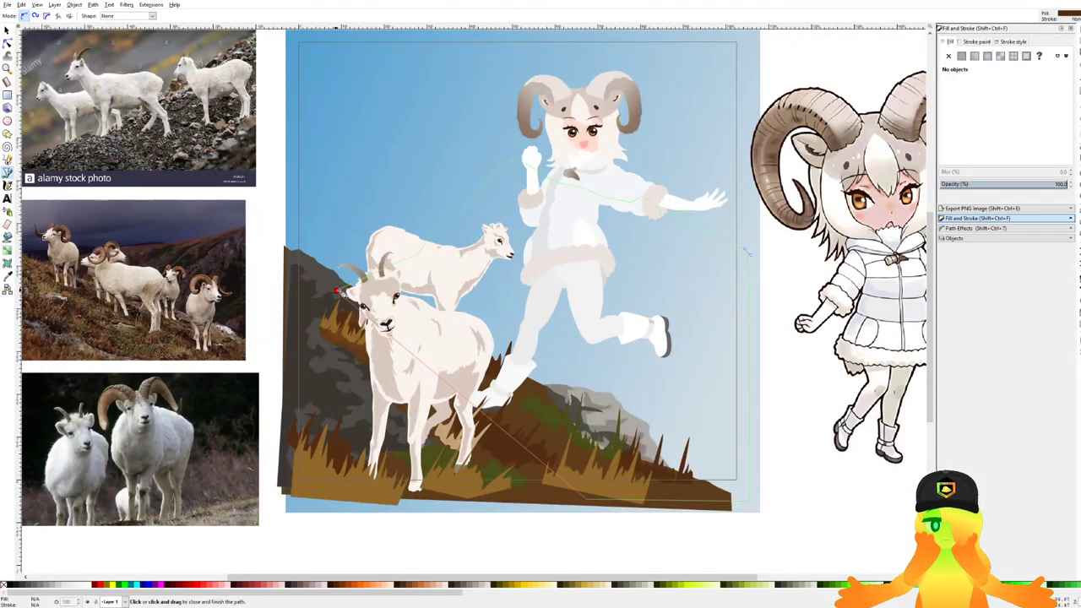
left_click(336, 292)
Lower the mountain behind the sheep, character and hill, shift it slightly left, and save the drawing.
key("Page_Down")
key("Page_Down")
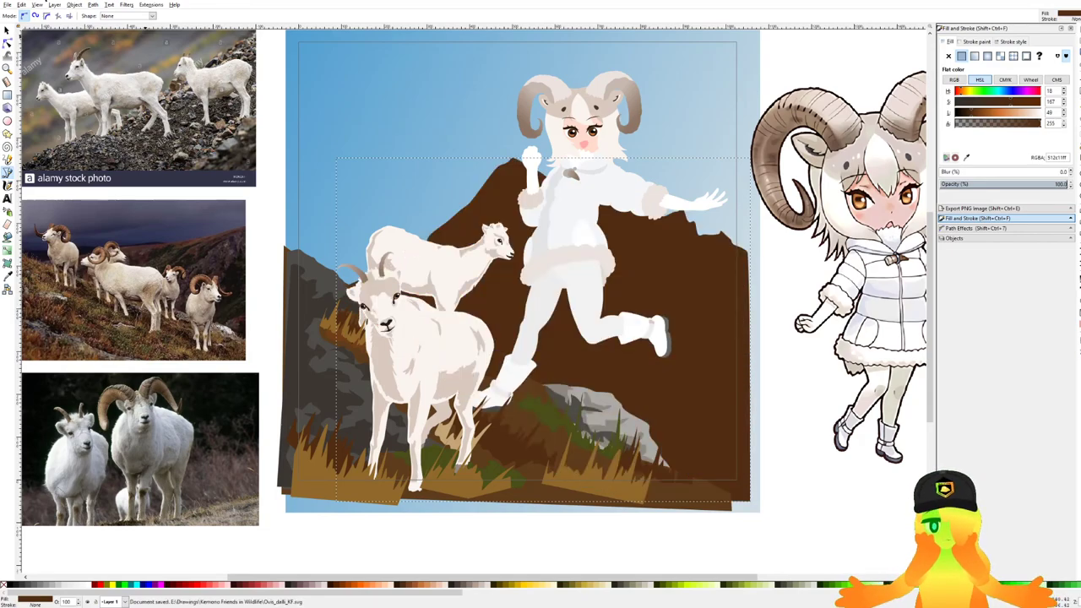
left_click(8, 29)
left_click_drag(334, 334, 293, 338)
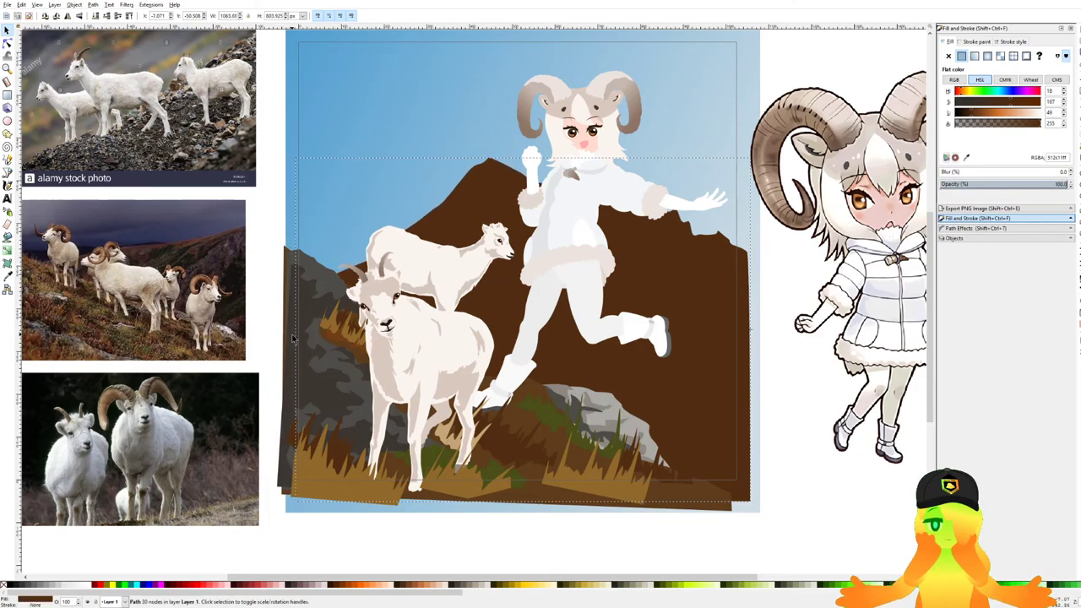
scroll(594, 269, "down", 2)
scroll(617, 312, "up", 1)
key("ctrl+s")
Recolor the mountain from the boulder's grey to slate blue with hue 148, saturation 55 and lightness 97.
key("d")
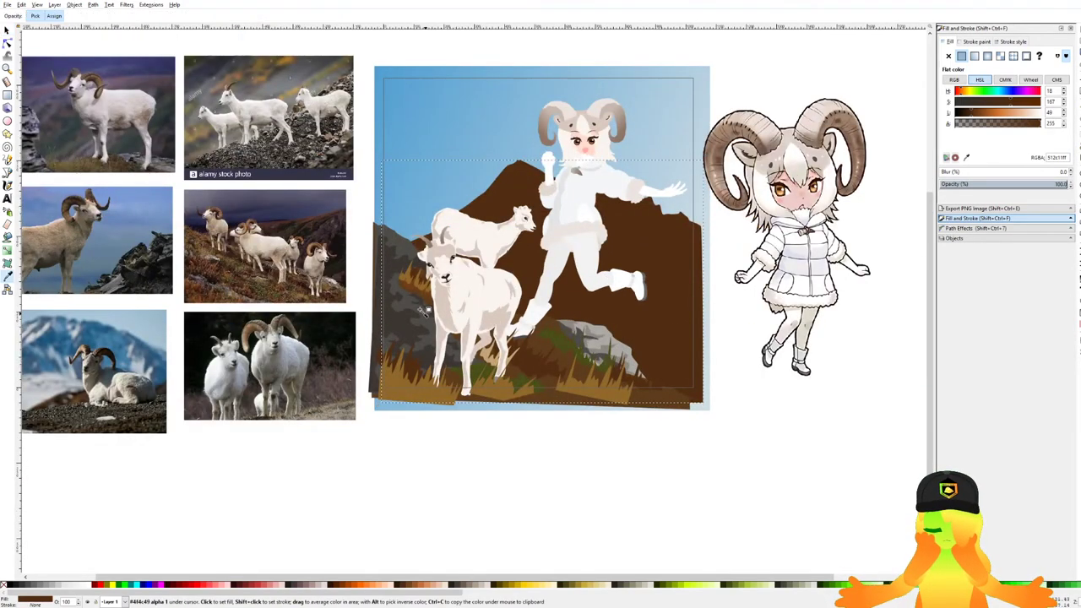
left_click(410, 308)
scroll(411, 307, "up", 1)
left_click(1001, 93)
left_click_drag(884, 145, 824, 159)
left_click(1003, 93)
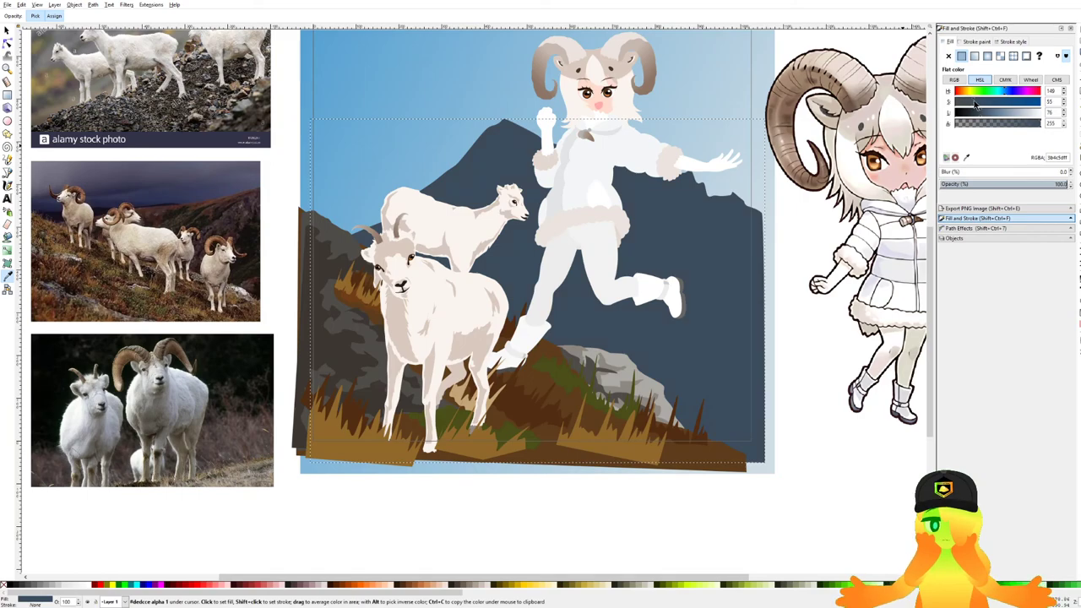
left_click(989, 113)
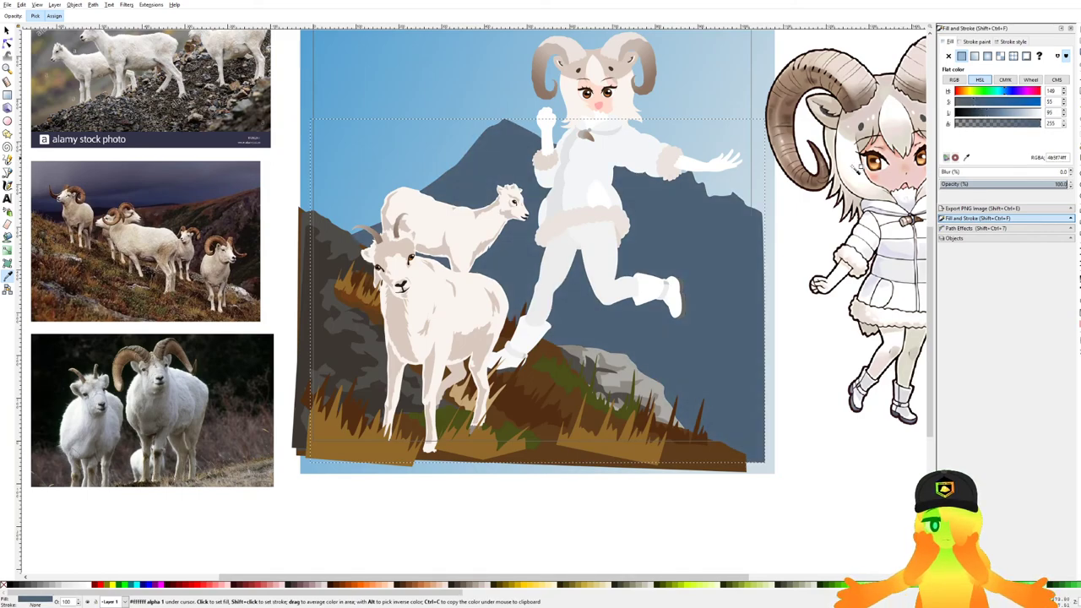
scroll(826, 173, "down", 2)
left_click(674, 413)
key("ctrl+z")
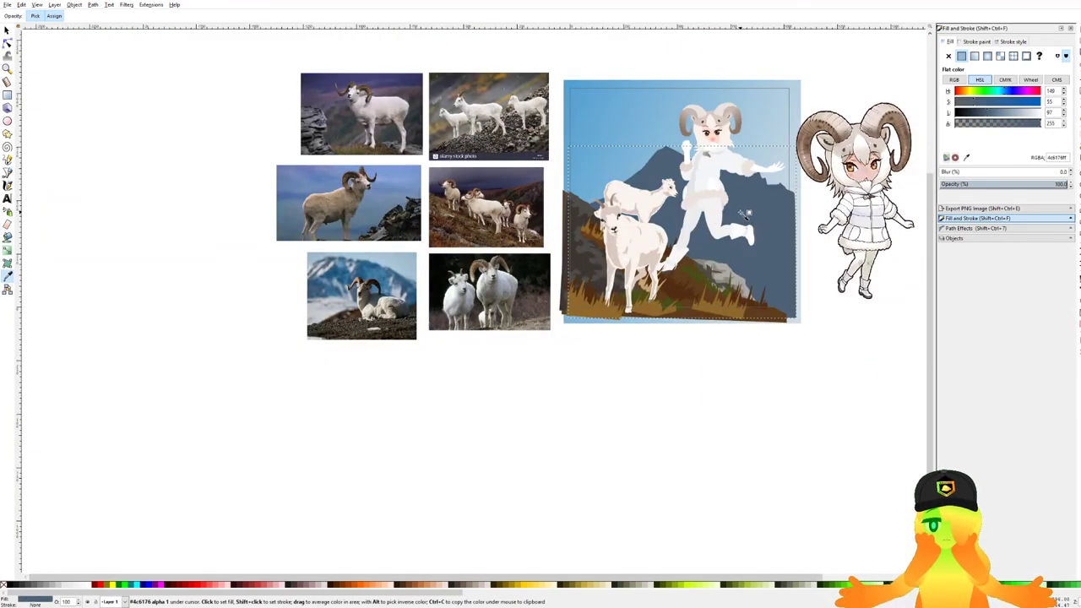
Draw a closed snowcap outline along the mountain's sunlit ridge, from the rear sheep's back to the peak, with a jagged inner edge.
scroll(713, 221, "up", 1)
key("b")
left_click_drag(568, 244, 498, 240)
scroll(498, 241, "up", 2)
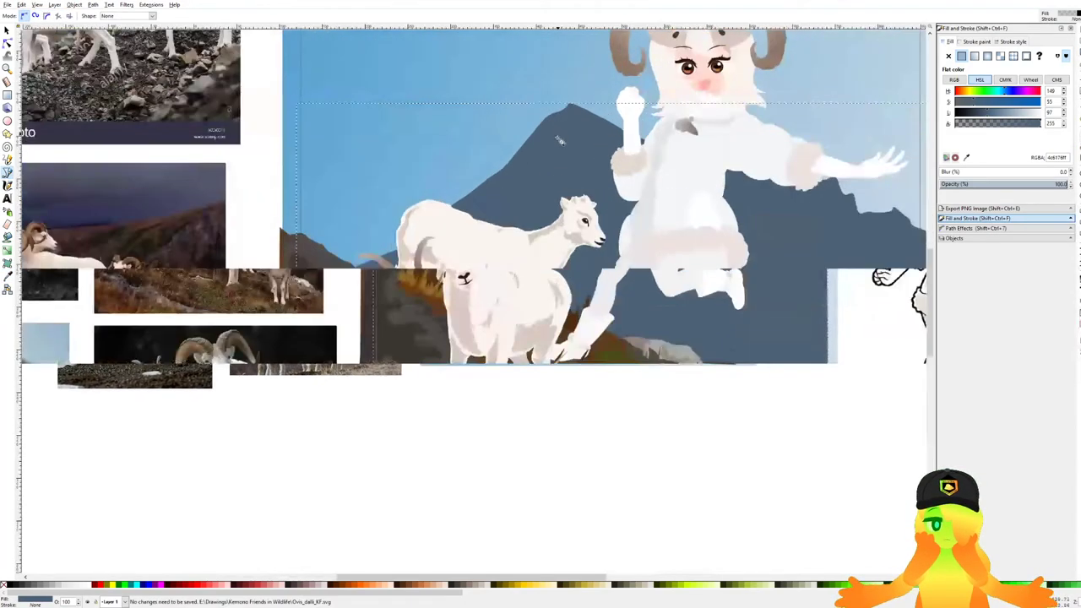
left_click(356, 289)
key("Escape")
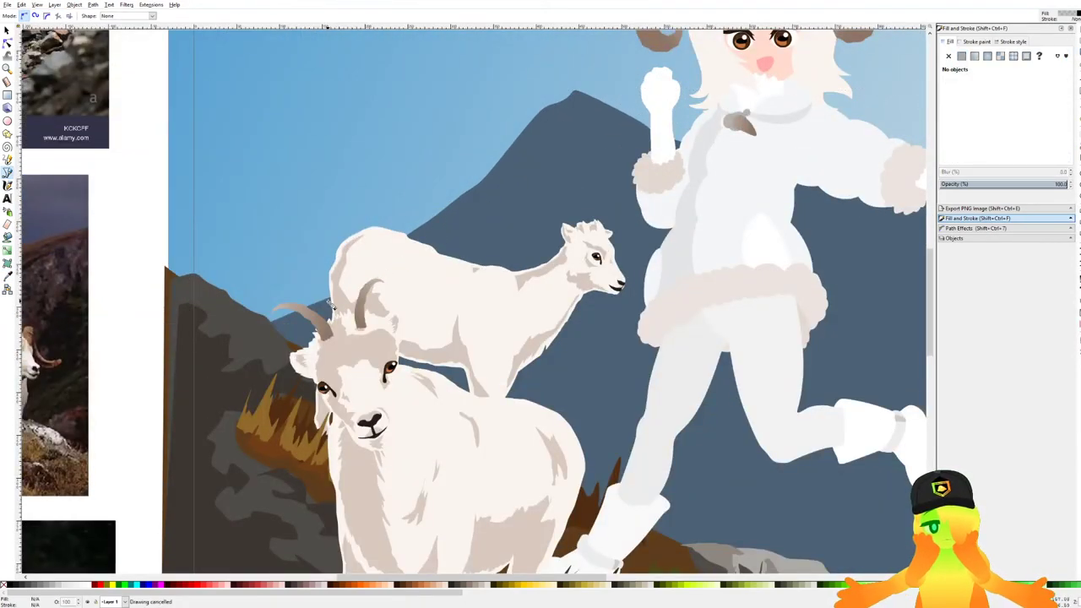
left_click_drag(344, 276, 487, 179)
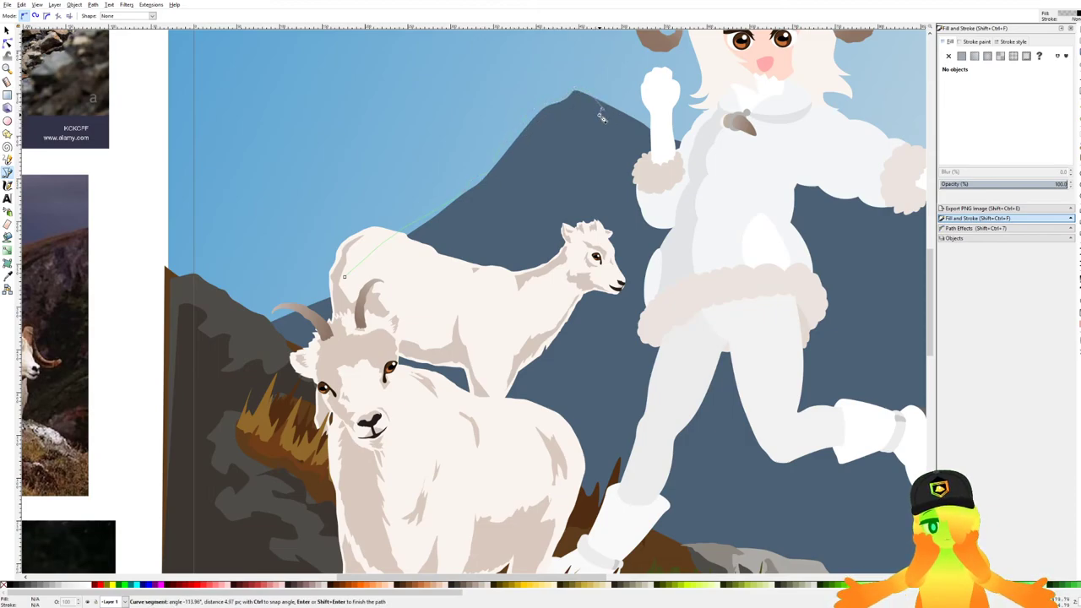
left_click_drag(571, 134, 570, 137)
scroll(561, 191, "down", 2)
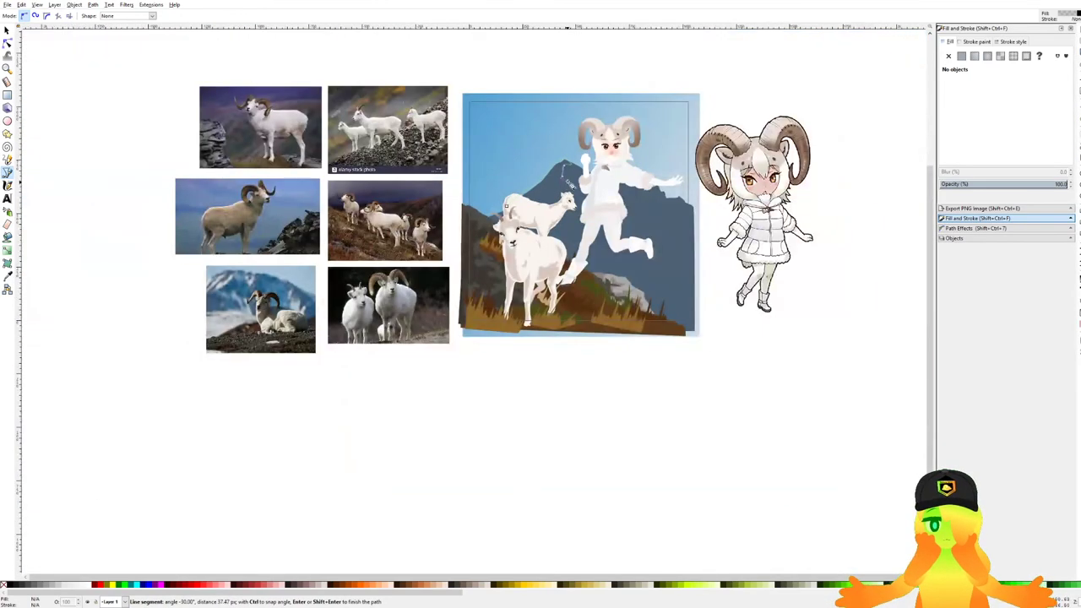
scroll(568, 186, "up", 5)
left_click(500, 198)
mouse_move(512, 171)
left_mouse_down()
mouse_move(520, 156)
mouse_move(486, 188)
left_mouse_up()
left_click(521, 151)
left_click(469, 203)
left_click(476, 203)
left_click_drag(414, 245, 400, 251)
left_click(385, 257)
left_click(314, 295)
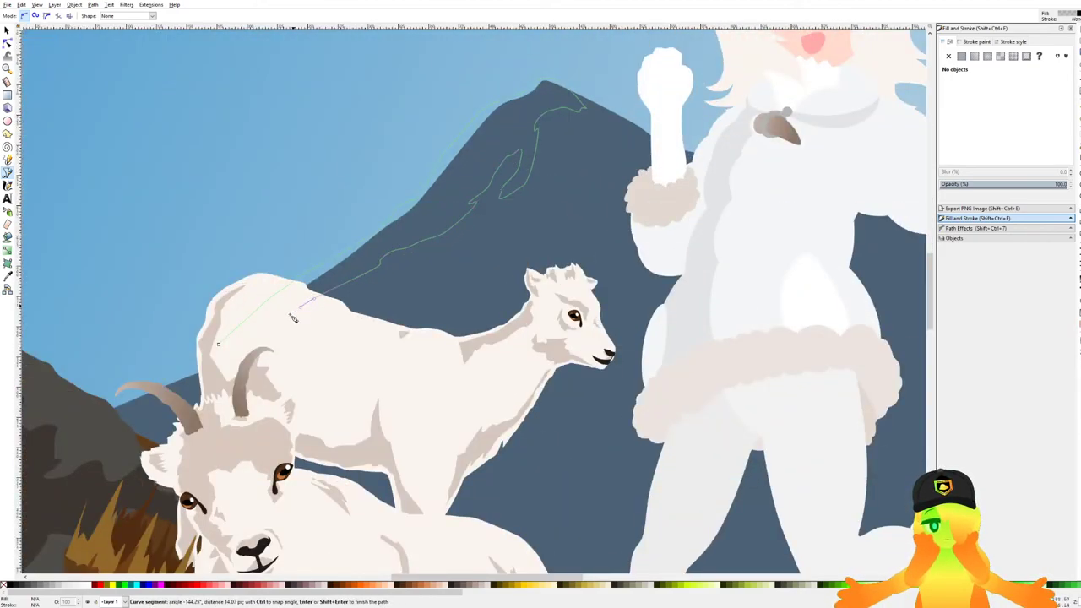
left_click(222, 348)
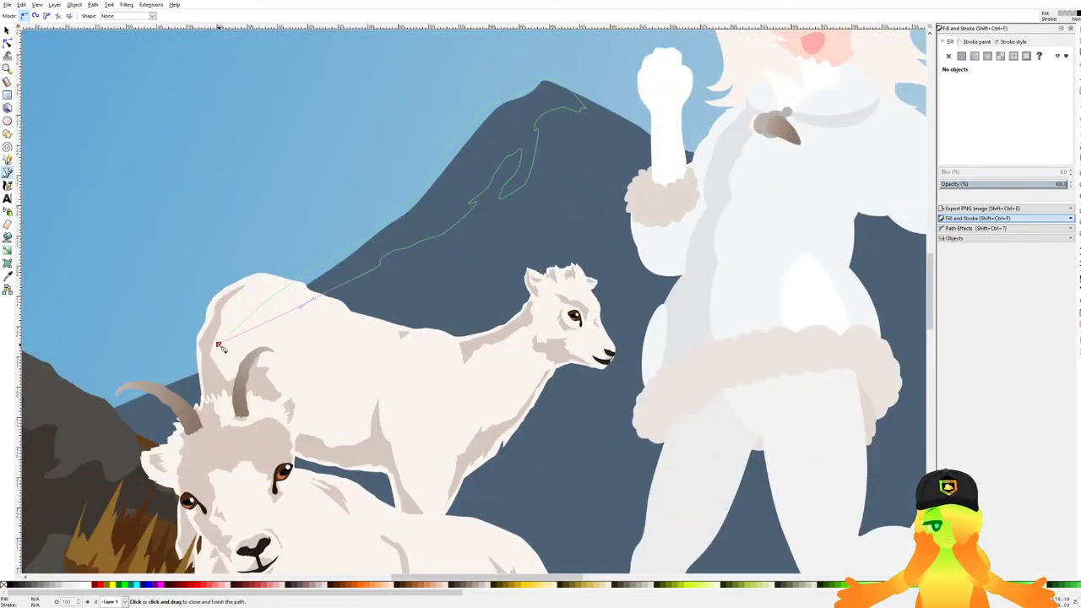
Fill the snowcap with white and set its alpha to 255.
left_click(92, 587)
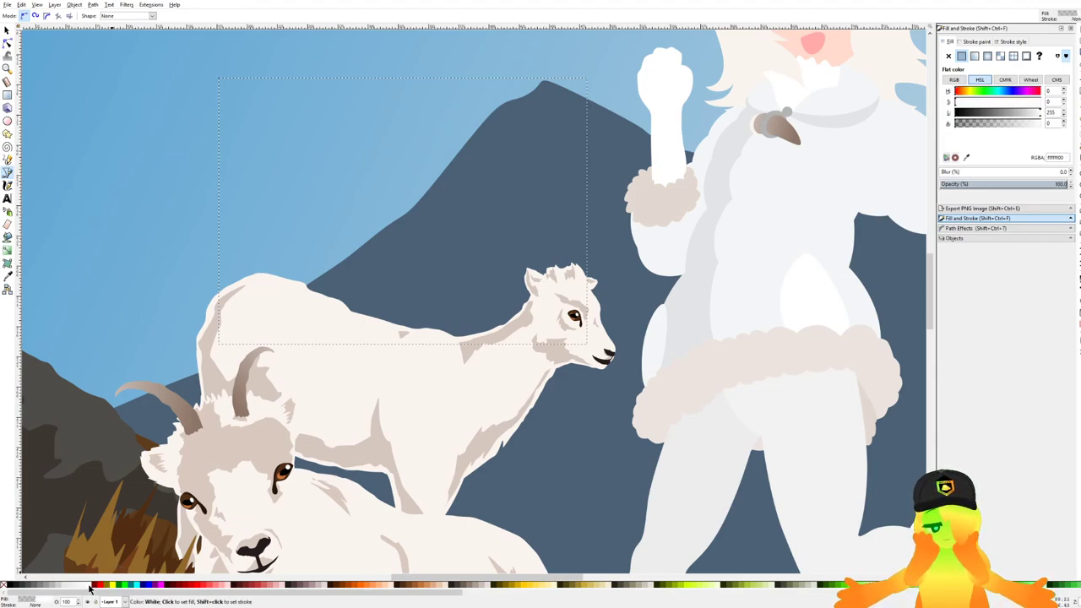
left_click(90, 588, "shift")
key("ctrl+z")
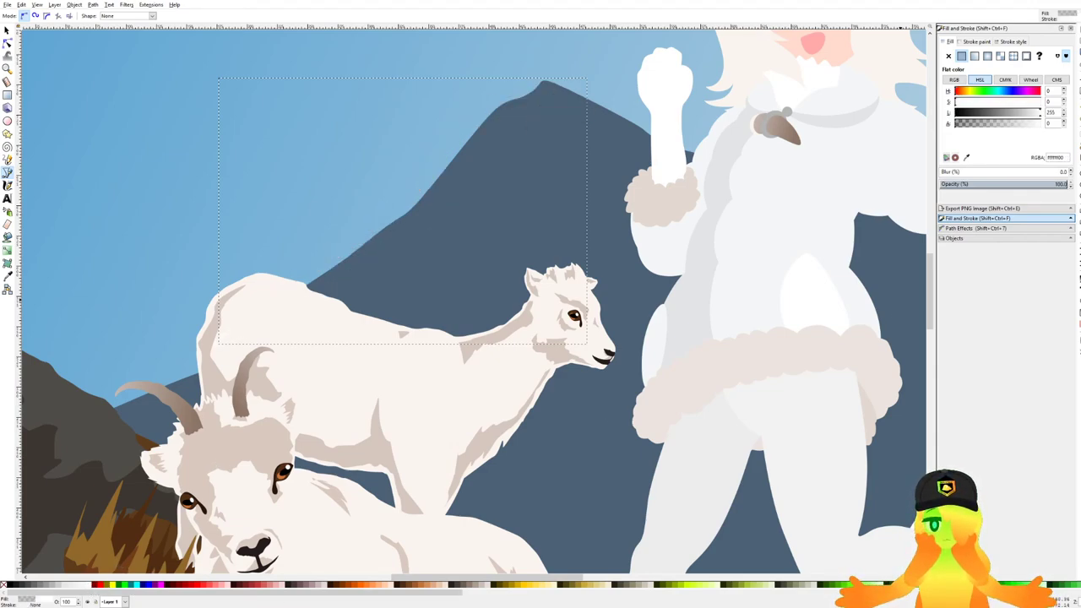
type("255")
key("Return")
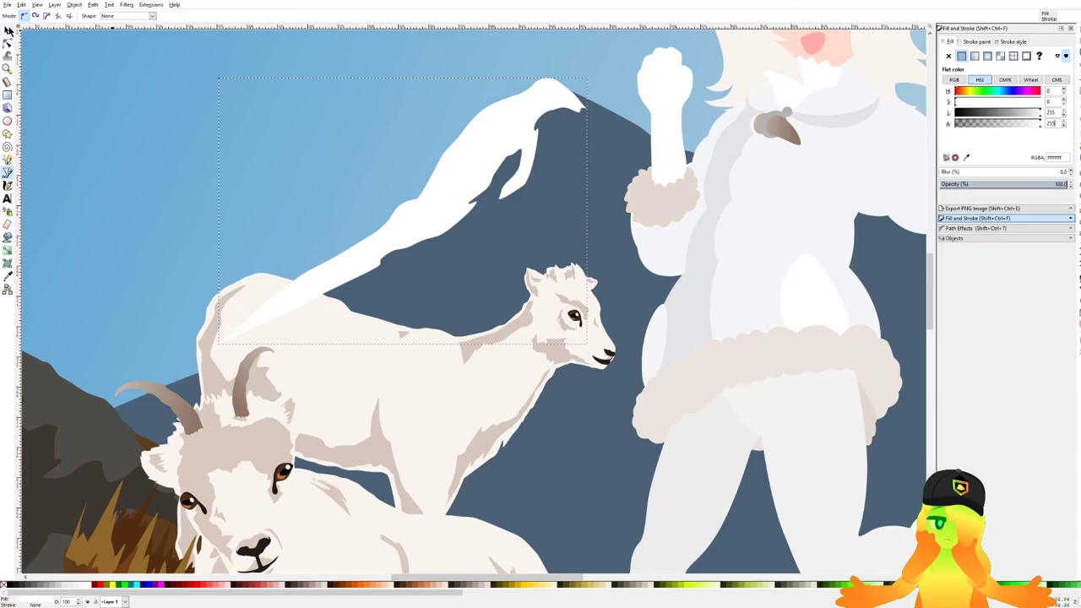
Lower the snowcap behind the rear sheep in the stacking order and save the drawing.
left_click(7, 30)
key("Page_Down")
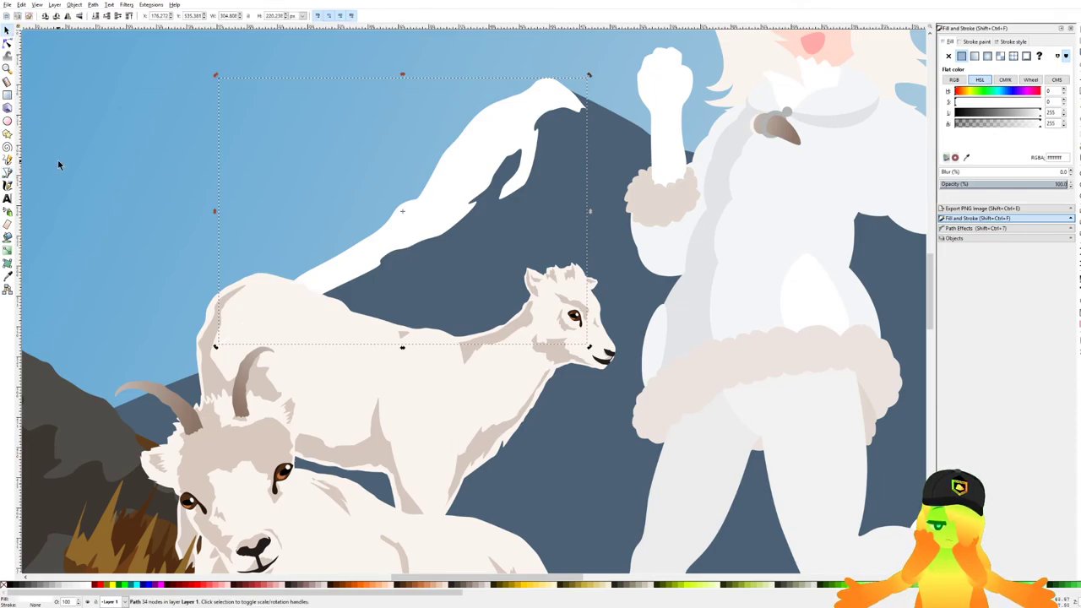
left_click(8, 172)
scroll(574, 211, "down", 3)
key("ctrl+s")
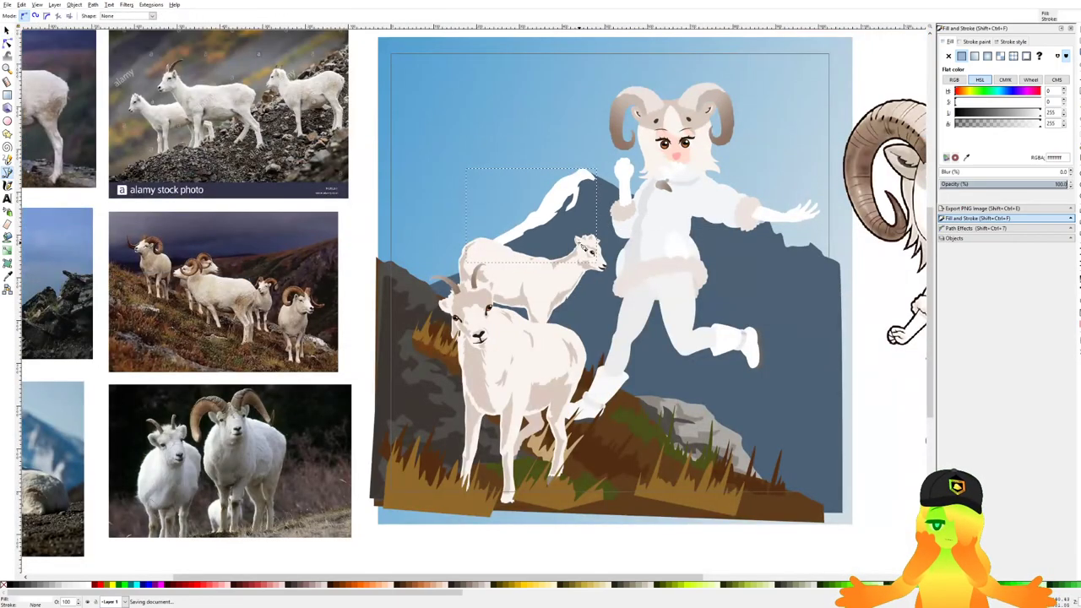
Draw a second closed jagged snow patch running down from below the peak, behind the rear sheep's neck, to a point beneath its head.
scroll(571, 205, "down", 1)
scroll(571, 204, "up", 1)
scroll(572, 205, "up", 4)
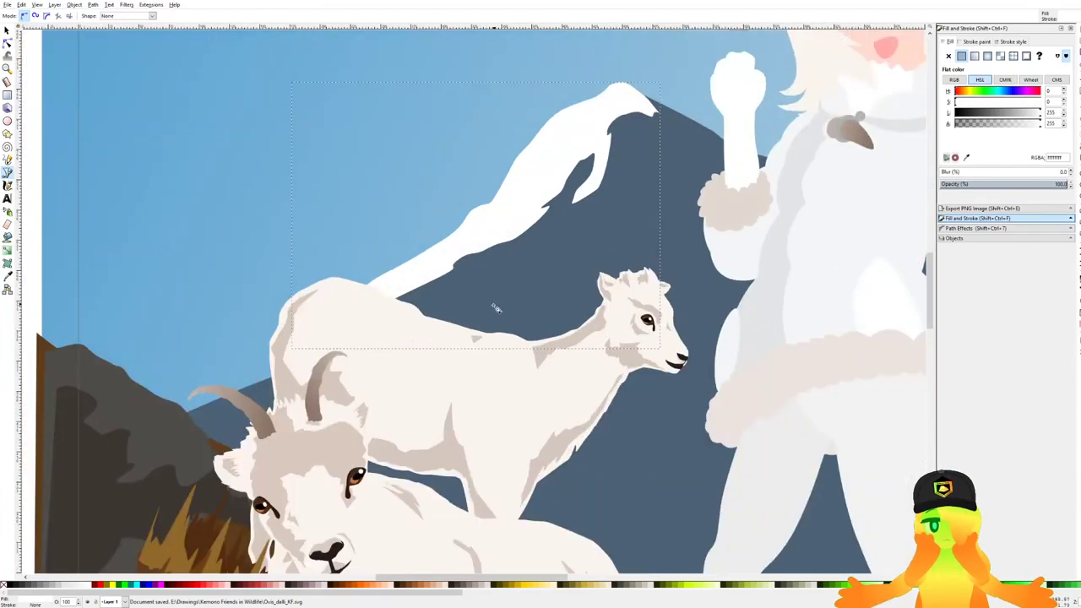
left_click(490, 305)
left_click_drag(593, 223, 601, 215)
left_click_drag(622, 185, 653, 207)
left_click(638, 133)
left_click(603, 230)
scroll(628, 239, "down", 5)
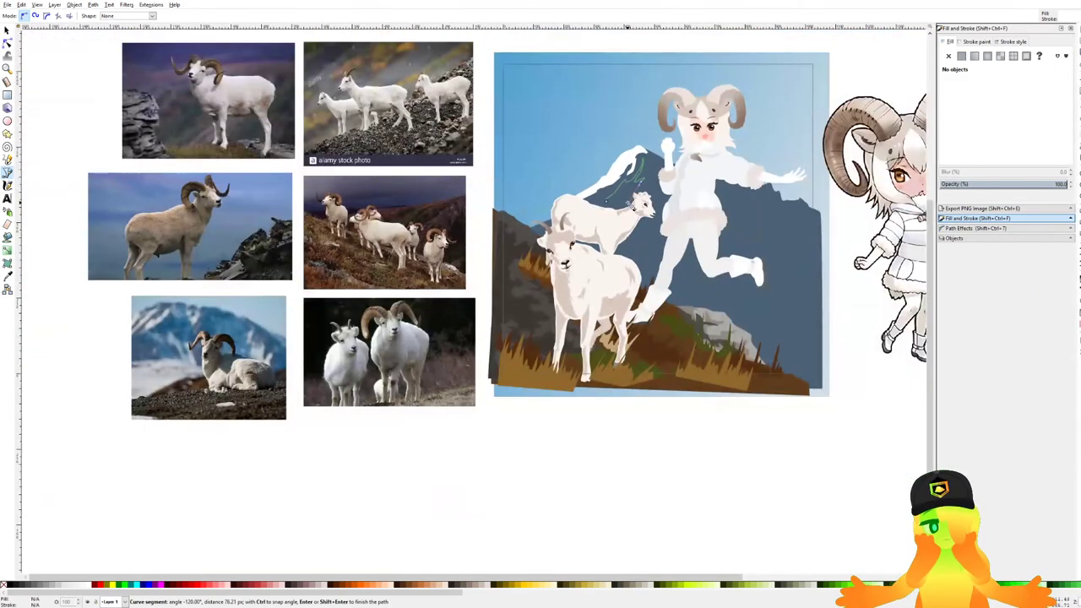
scroll(629, 212, "up", 5)
scroll(628, 208, "up", 1)
left_click_drag(620, 180, 608, 192)
left_click(566, 215)
left_click(606, 211)
left_click(609, 245)
left_click_drag(635, 259, 664, 292)
left_click_drag(710, 341, 659, 348)
left_click(744, 418)
left_click_drag(633, 346, 619, 329)
left_click(603, 306)
left_click_drag(579, 279, 524, 252)
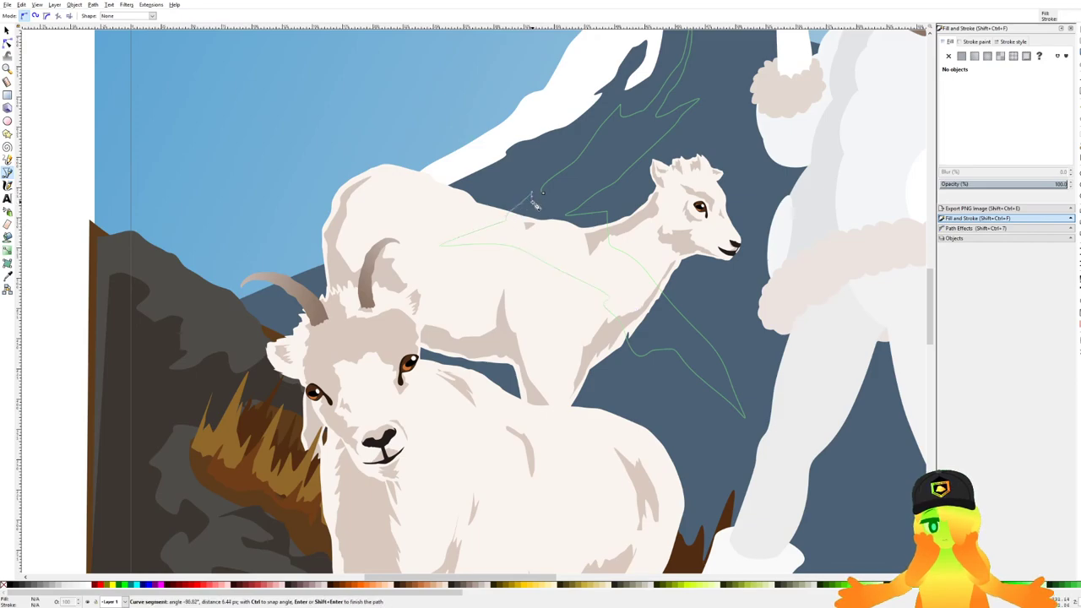
left_click(542, 193)
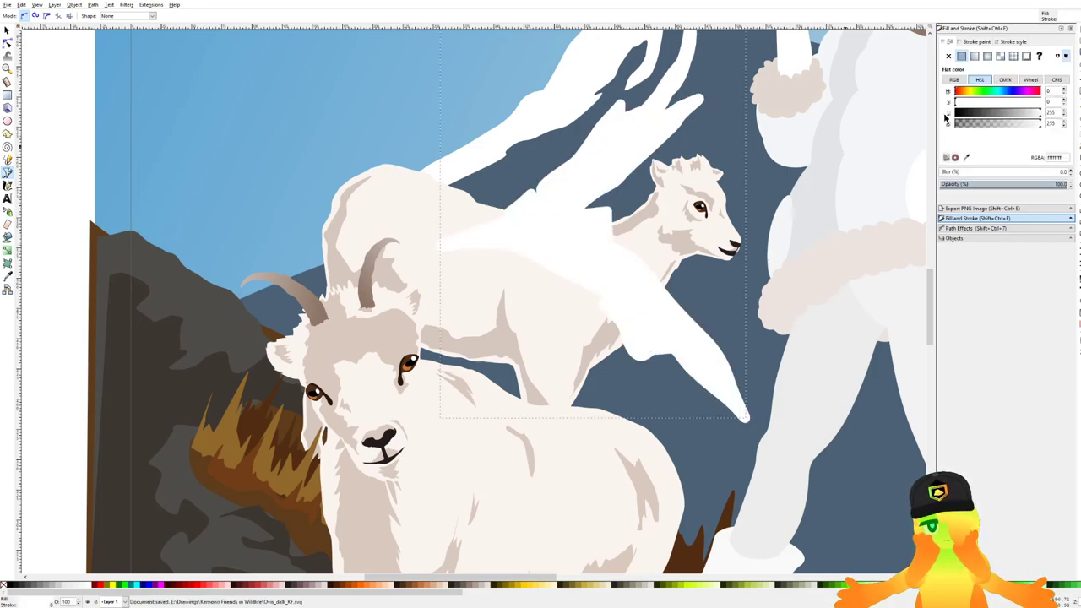
Remove the second snow patch's stroke, save the drawing, and lower the patch behind the rear sheep.
left_click(966, 42)
left_click(948, 56)
left_click(950, 41)
key("ctrl+s")
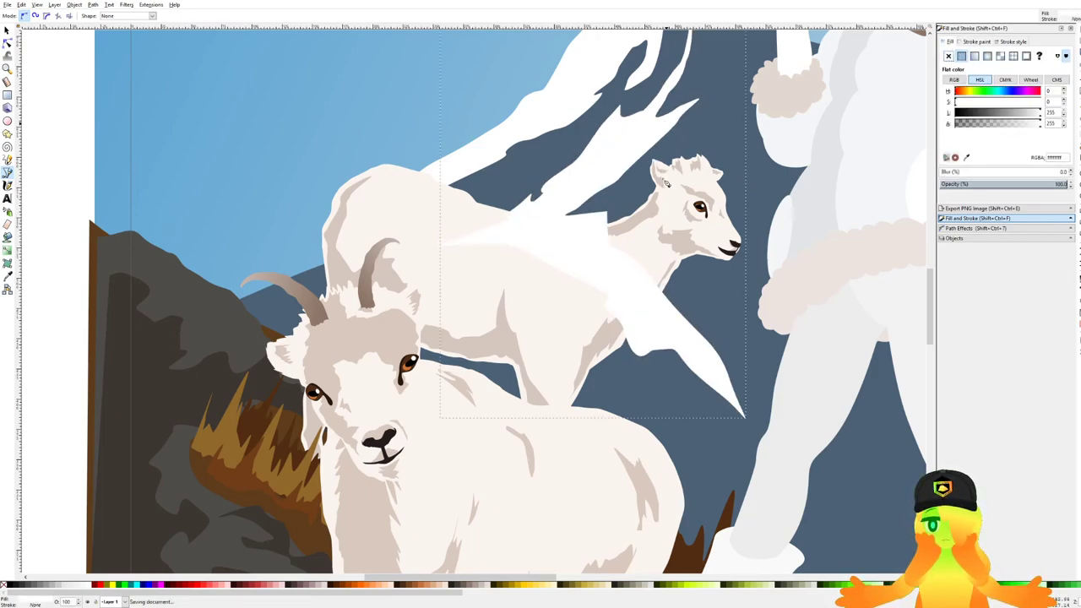
key("Page_Down")
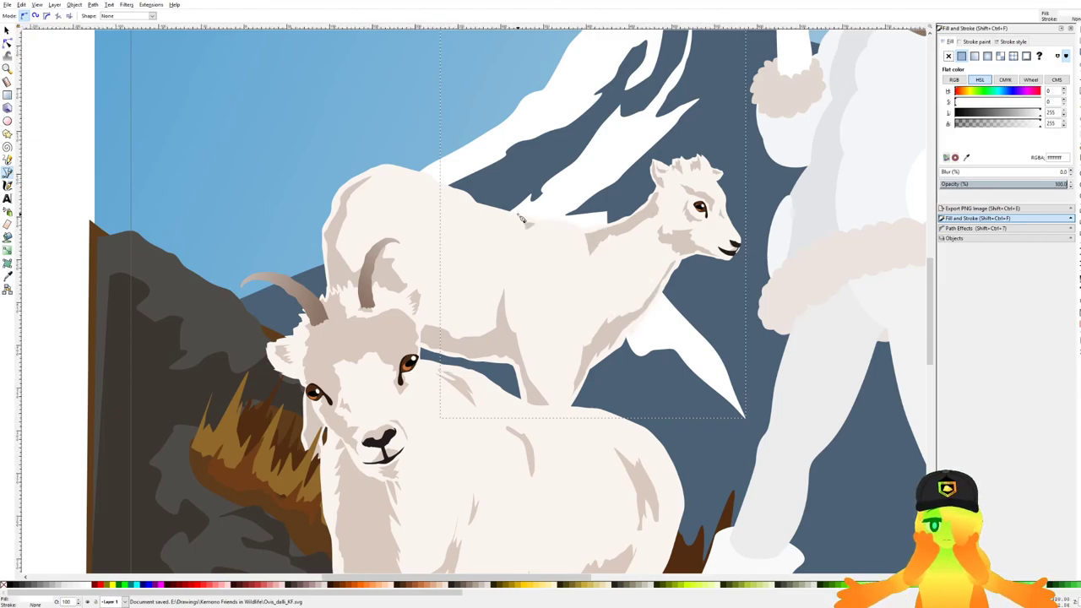
Recolor the second snow patch with the pale blue of the sky near the outstretched arm and save the drawing.
scroll(521, 219, "down", 4)
scroll(557, 228, "up", 3)
scroll(557, 227, "up", 1)
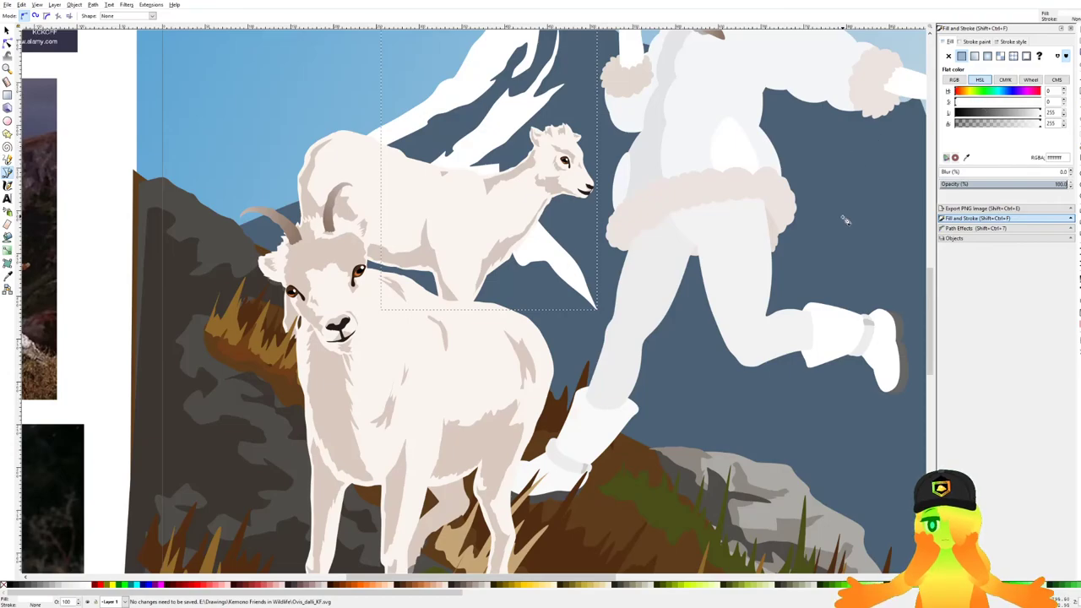
key("d")
left_click_drag(874, 118, 773, 182)
left_click(876, 109)
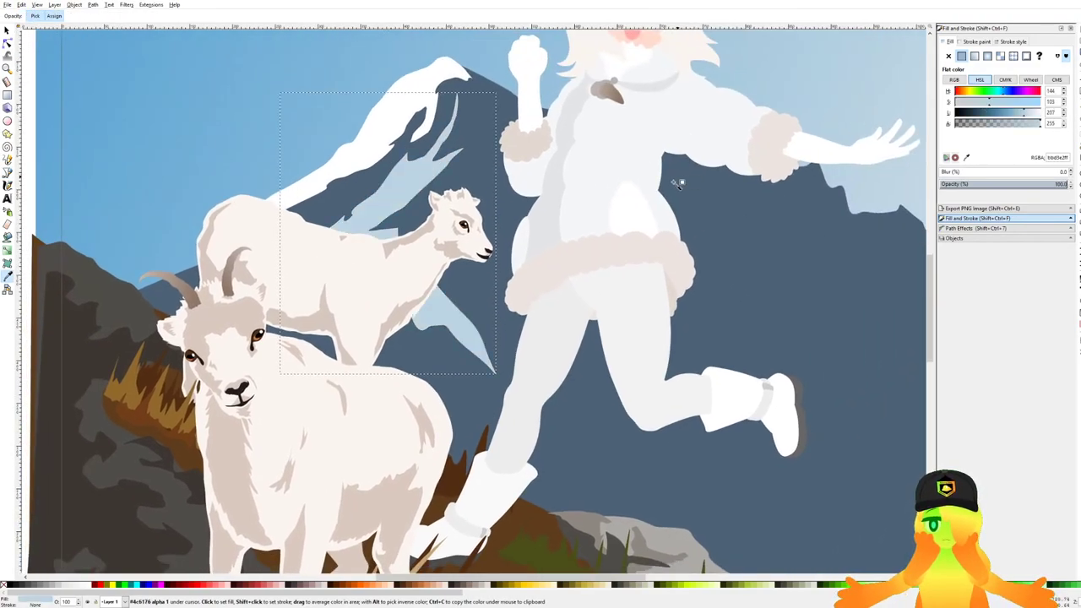
scroll(670, 183, "down", 1)
left_click_drag(530, 199, 551, 170)
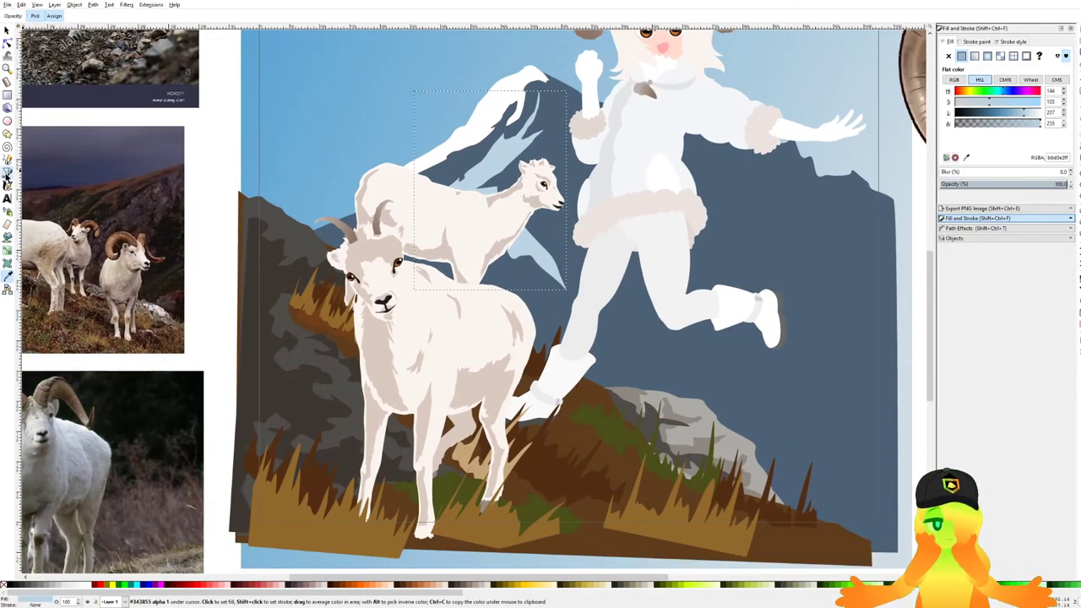
left_click(7, 174)
scroll(504, 212, "down", 3)
scroll(525, 223, "up", 1)
key("ctrl+s")
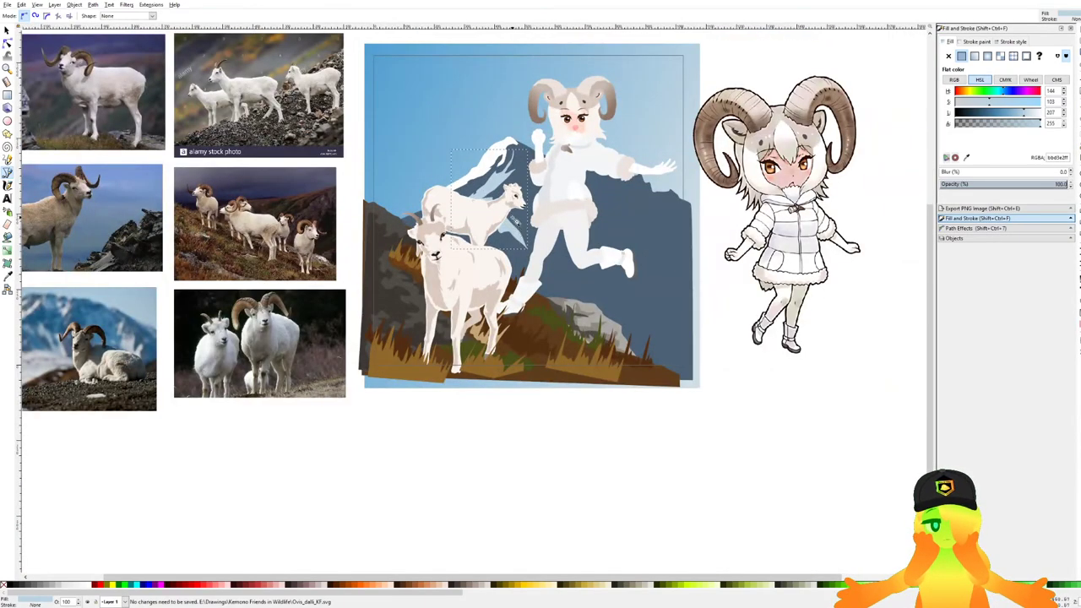
Draw a jagged snow patch on the mountain's slope beside the fur cuff of the character's raised arm.
scroll(515, 217, "up", 4)
scroll(553, 171, "down", 5)
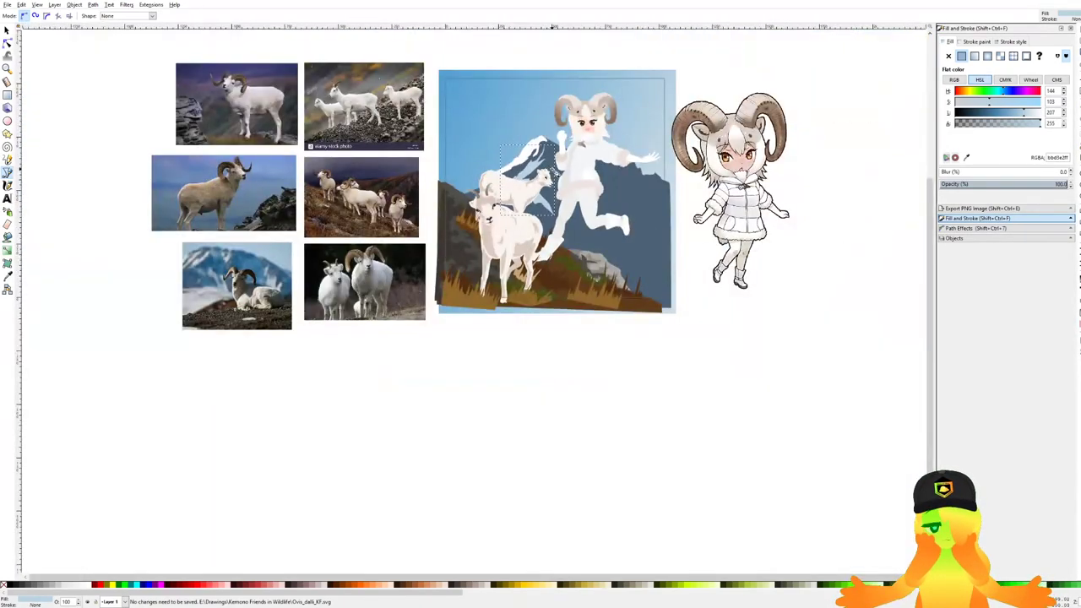
scroll(553, 171, "up", 6)
left_click(579, 190)
left_click_drag(554, 175, 502, 147)
left_click(532, 140)
left_click(512, 170)
left_click(501, 86)
left_click(517, 103)
left_click(550, 92)
left_click_drag(567, 101, 666, 195)
left_click(664, 234)
left_click(574, 243)
Darken the patch beside the cuff to lightness 160, lower it behind the character's arm, and save the drawing.
left_click_drag(1013, 117, 1009, 115)
key("Page_Down")
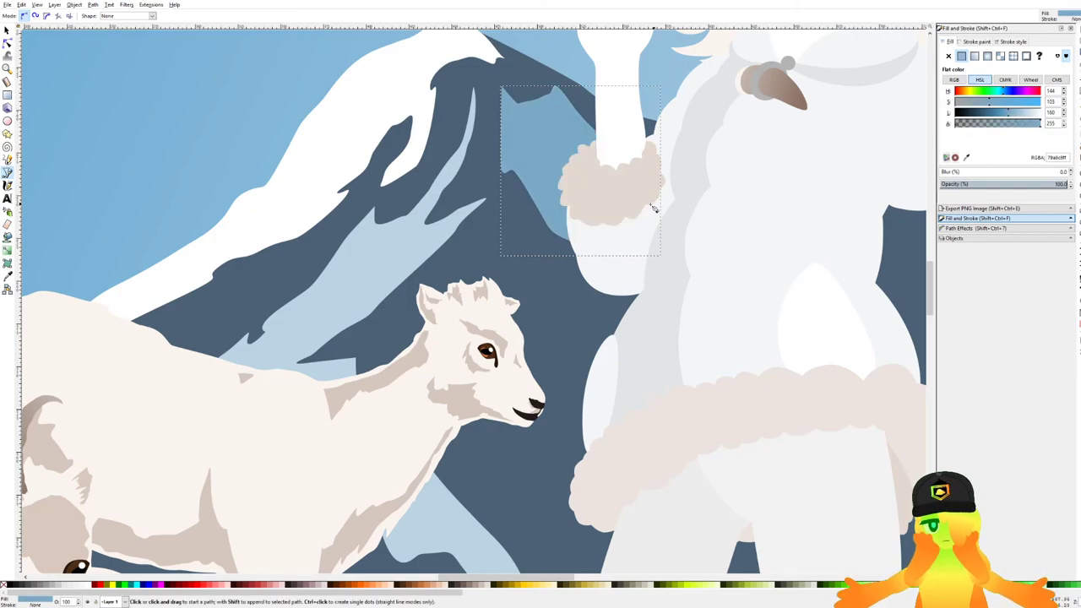
scroll(532, 207, "down", 6)
scroll(583, 267, "up", 2)
key("ctrl+s")
key("ctrl+s")
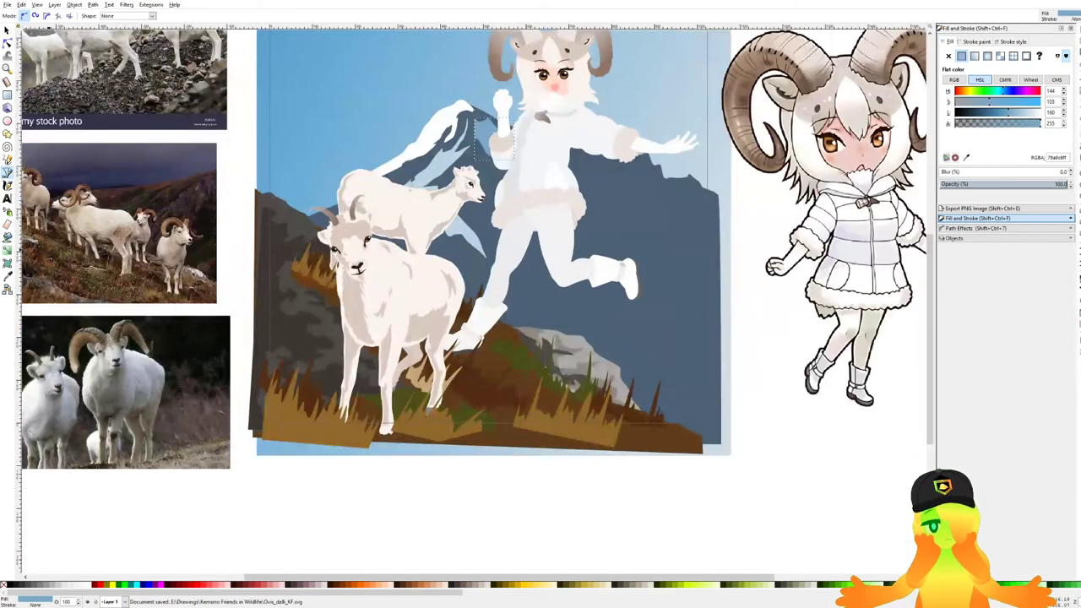
Draw a large jagged snow patch on the mountain from the rear sheep past the character's lower leg down to the grey rock.
scroll(533, 221, "down", 2)
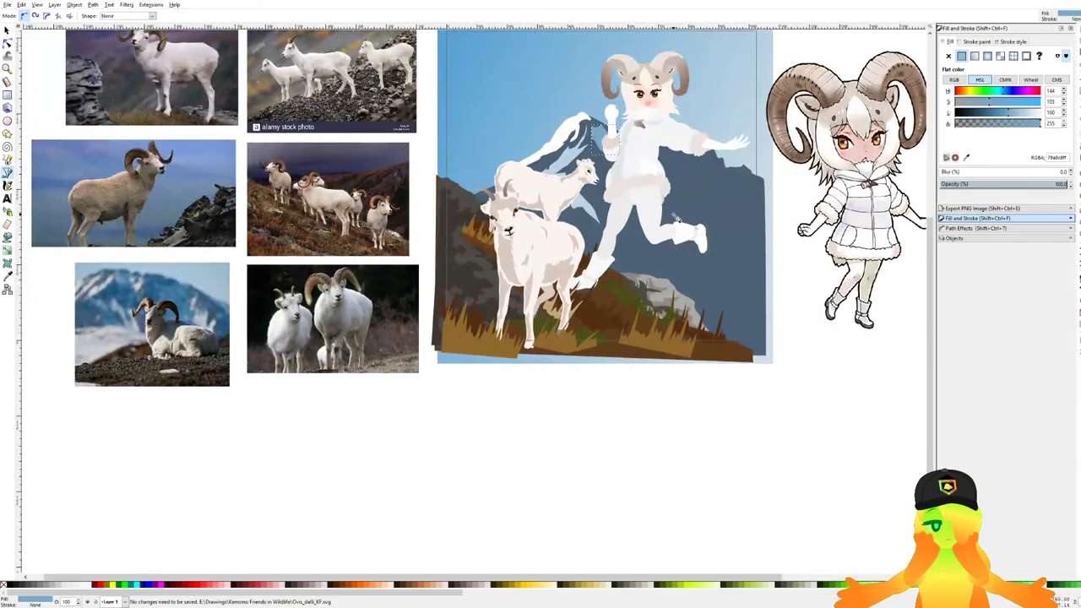
scroll(533, 221, "up", 4)
left_click(355, 187)
left_click_drag(423, 218, 496, 183)
left_click(511, 257)
left_click(471, 122)
left_click(496, 149)
left_click(502, 135)
left_click_drag(601, 254, 611, 262)
left_click(581, 248)
left_click_drag(594, 268, 589, 274)
left_click_drag(576, 276, 484, 290)
left_click(469, 273)
left_click_drag(508, 326, 569, 340)
left_click(517, 320)
left_click(539, 329)
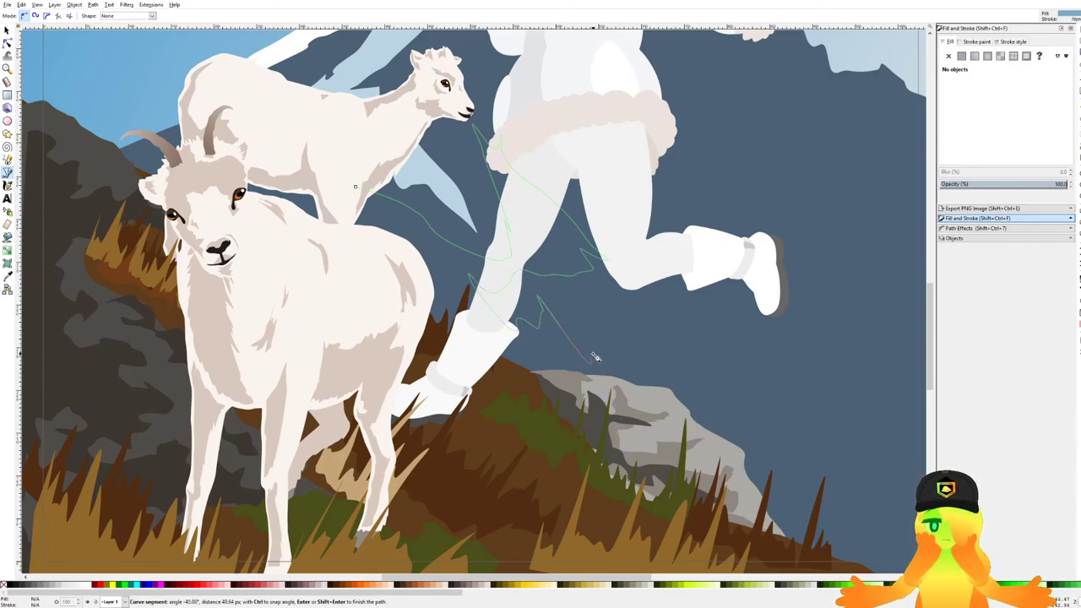
left_click(335, 235)
left_click(358, 190)
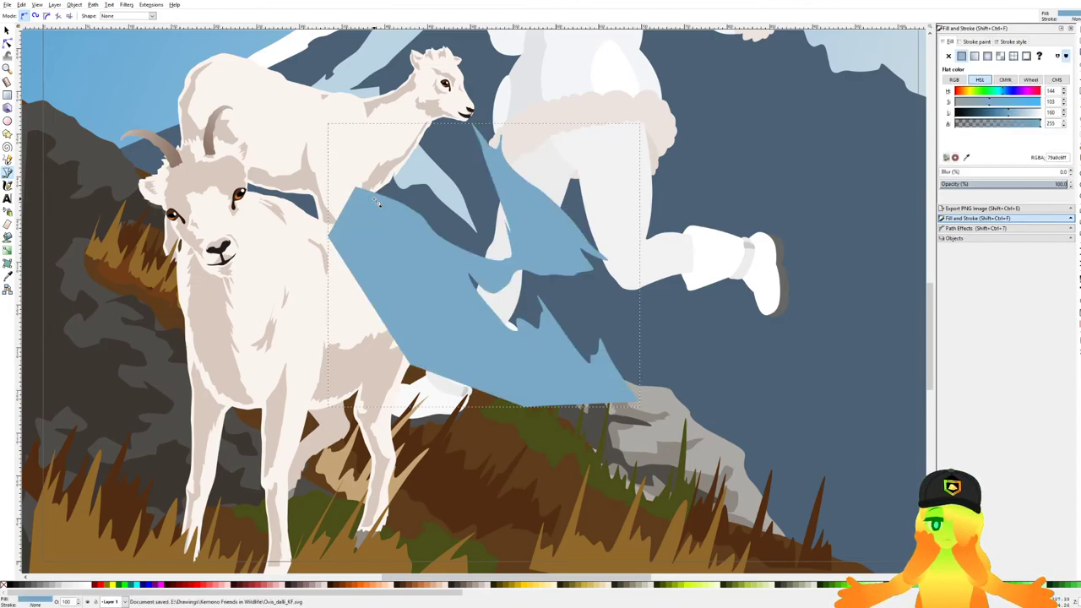
Lower the new blue patch behind the sheep, the character's legs and the hill, and save the drawing.
key("Page_Down")
key("Page_Down")
key("Page_Down")
scroll(451, 211, "down", 5)
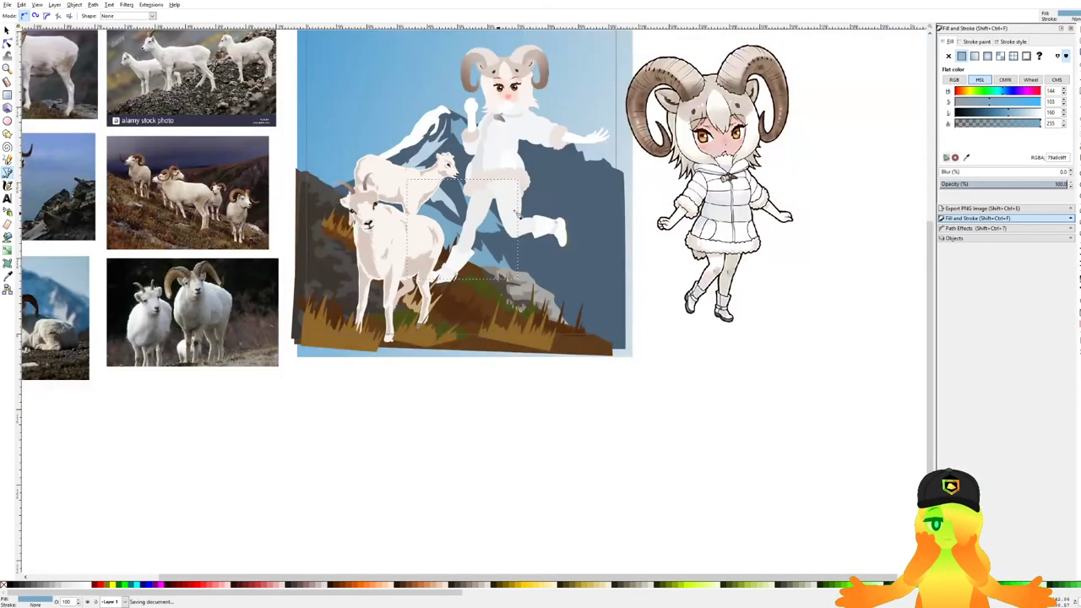
Draw a jagged blue snow patch from the character's waist across the slope below the outstretched arm, lower it behind the character, and save.
scroll(532, 188, "up", 3)
scroll(531, 163, "up", 3)
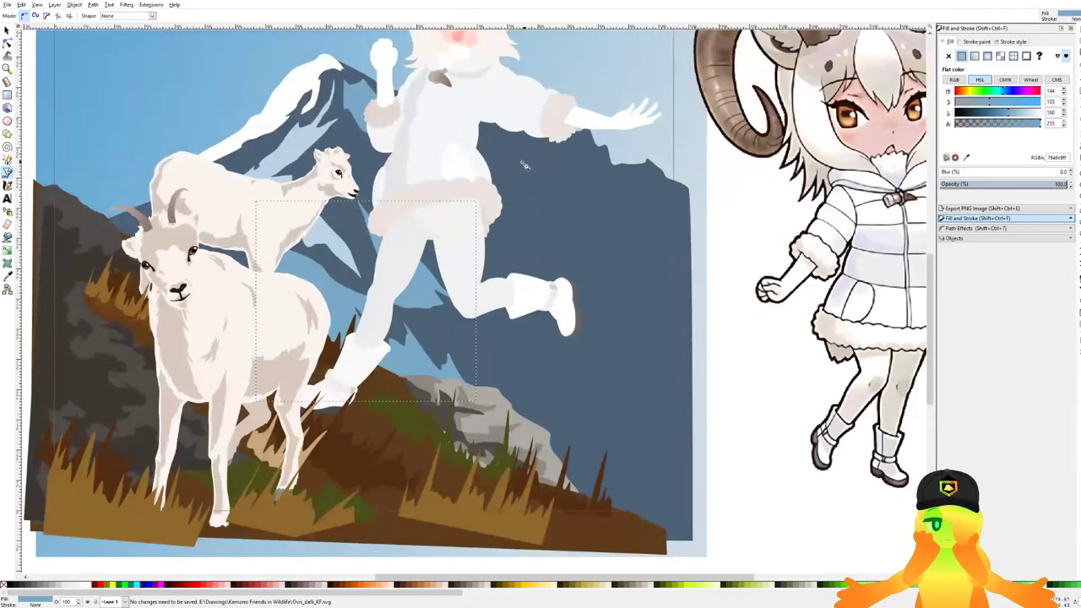
scroll(509, 186, "up", 2)
key("Escape")
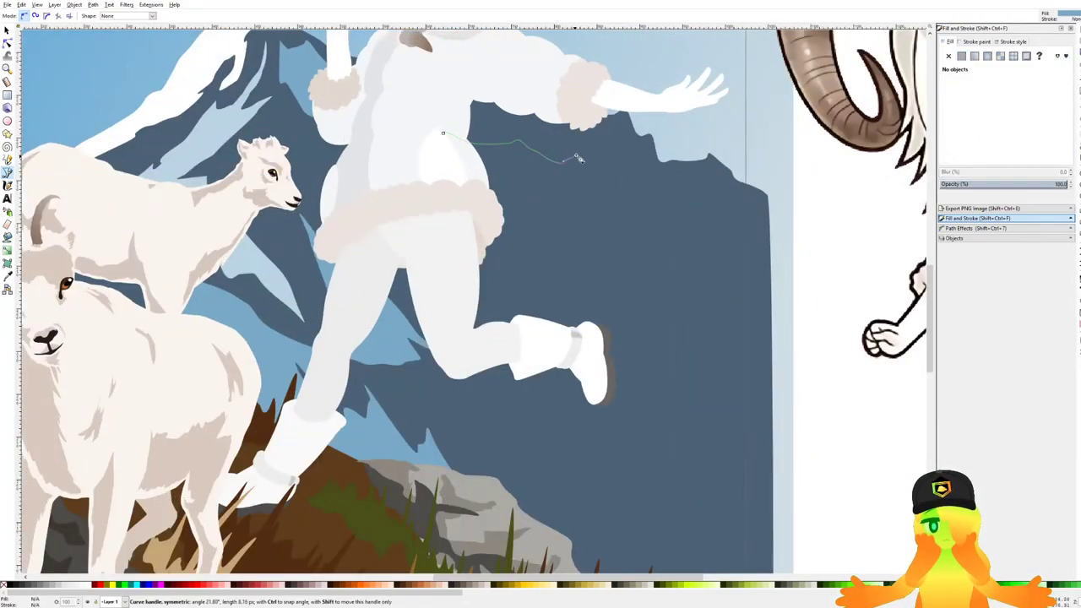
left_click(694, 197)
left_click(715, 272)
left_click(697, 267)
left_click(612, 254)
left_click(624, 339)
left_click_drag(564, 287, 562, 323)
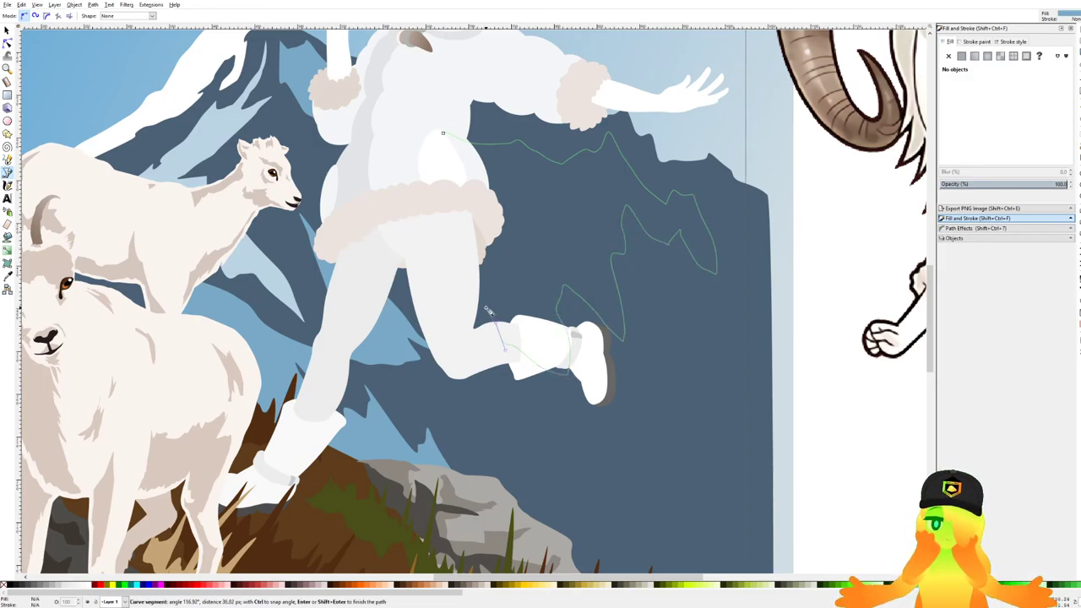
key("BackSpace")
key("BackSpace")
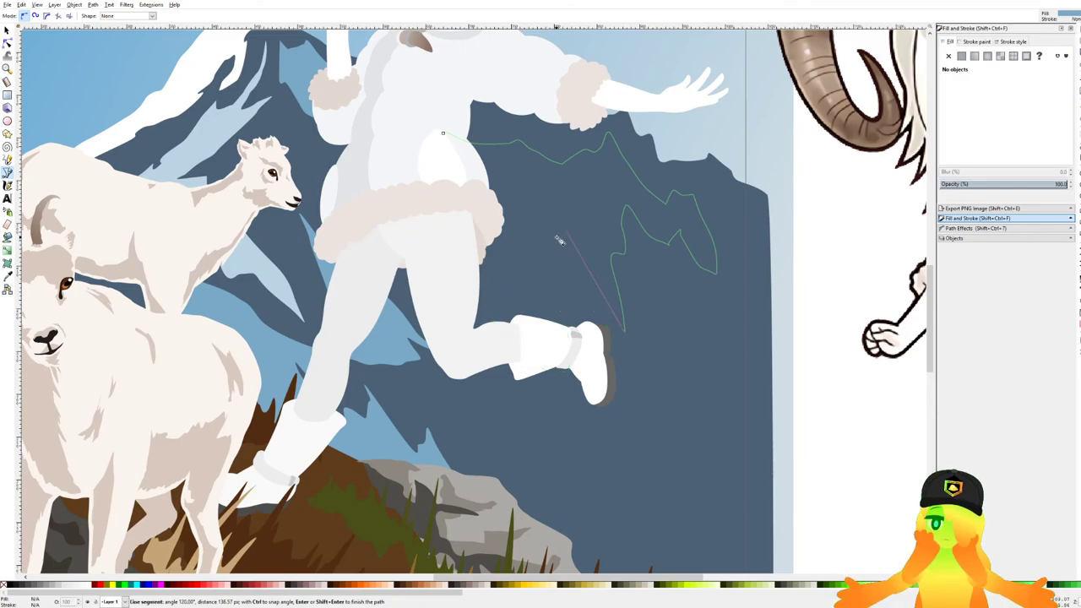
left_click(443, 135)
key("ctrl+s")
scroll(556, 270, "down", 3)
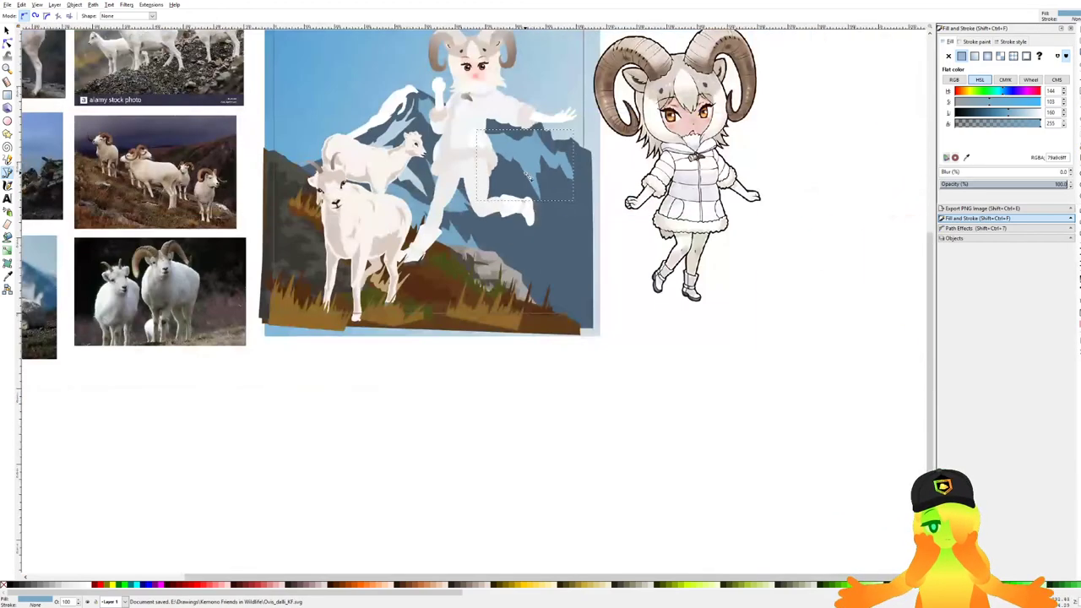
Draw another jagged snow patch overlapping the blue one, from the character's waist down past the raised boot.
left_click_drag(532, 174, 587, 163)
scroll(610, 172, "up", 2)
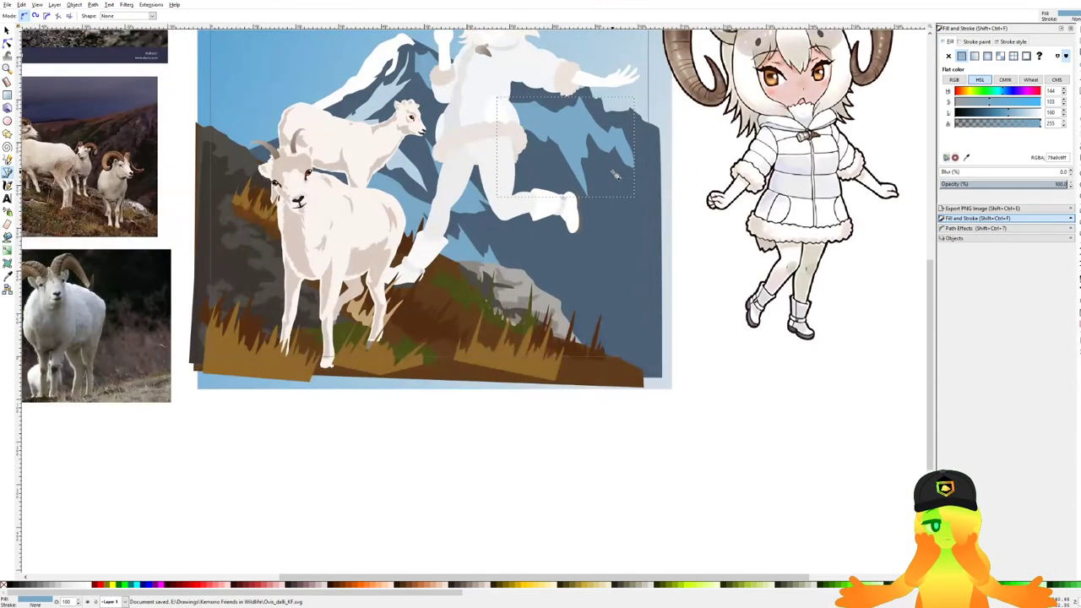
left_click_drag(464, 128, 487, 172)
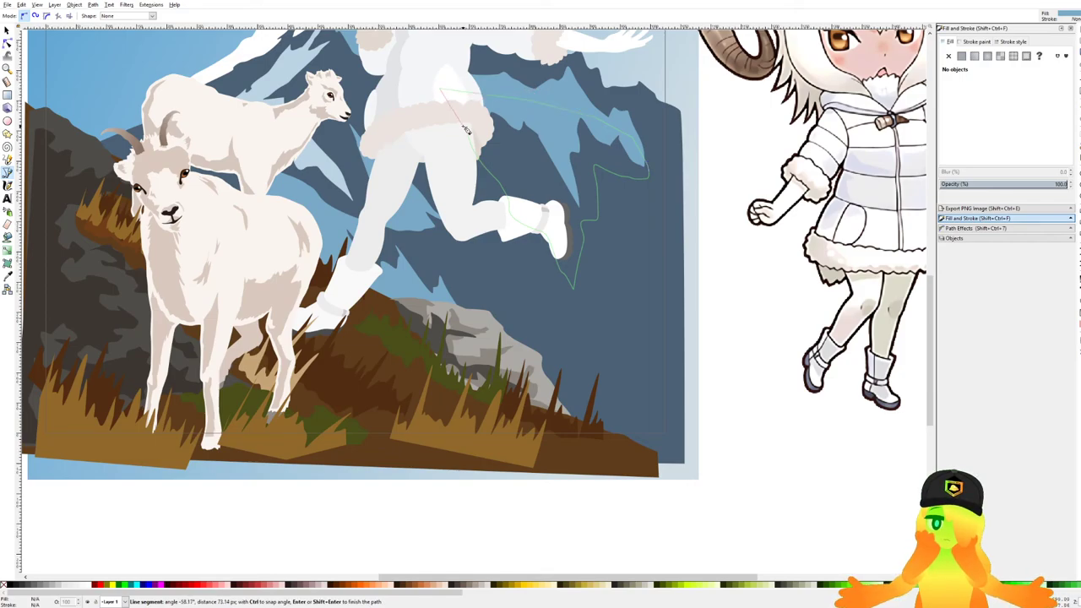
left_click(465, 130)
Recolor the overlapping patch with the pale blue of the patch behind the rear sheep and stack it beneath the blue patch.
key("d")
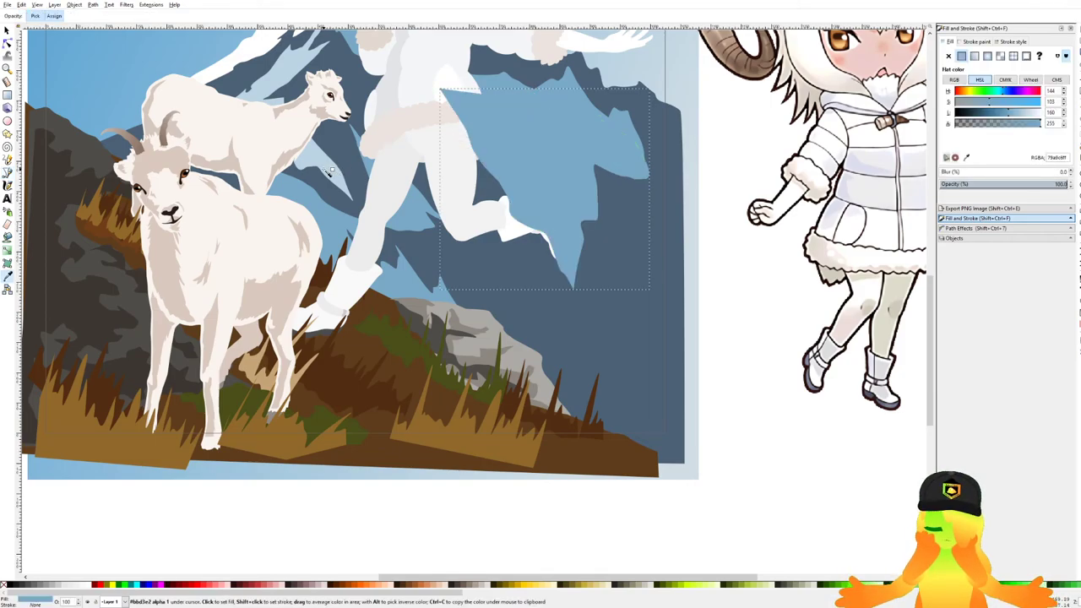
left_click(341, 176)
key("End")
key("Page_Up")
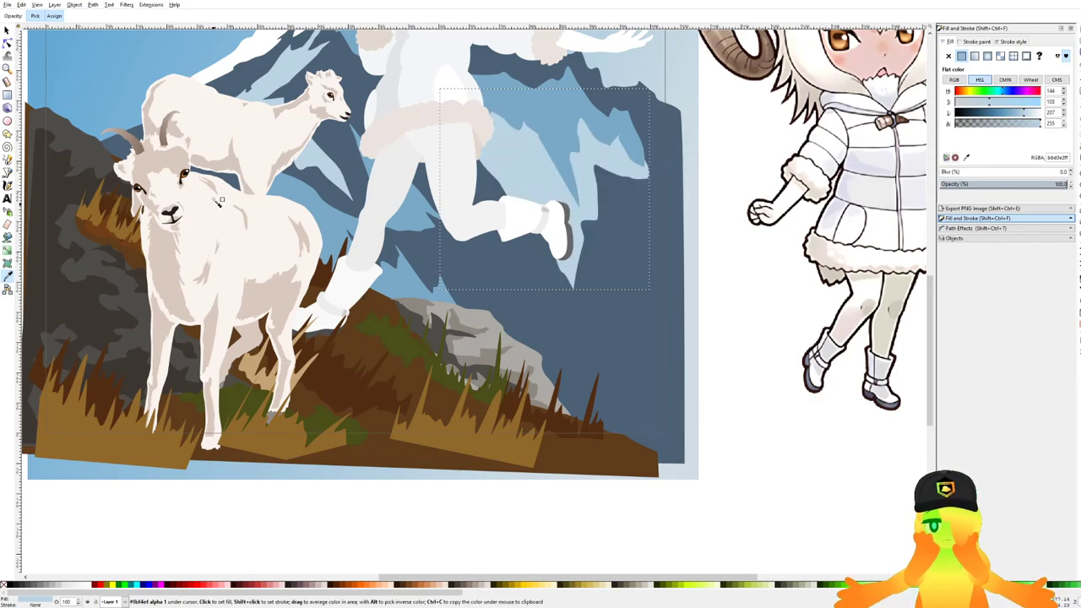
Draw a tall jagged snow patch from under the raised boot down to the hill and up along the mountain's outer edge.
left_click(7, 172)
scroll(515, 249, "down", 2)
left_click_drag(515, 248, 629, 218)
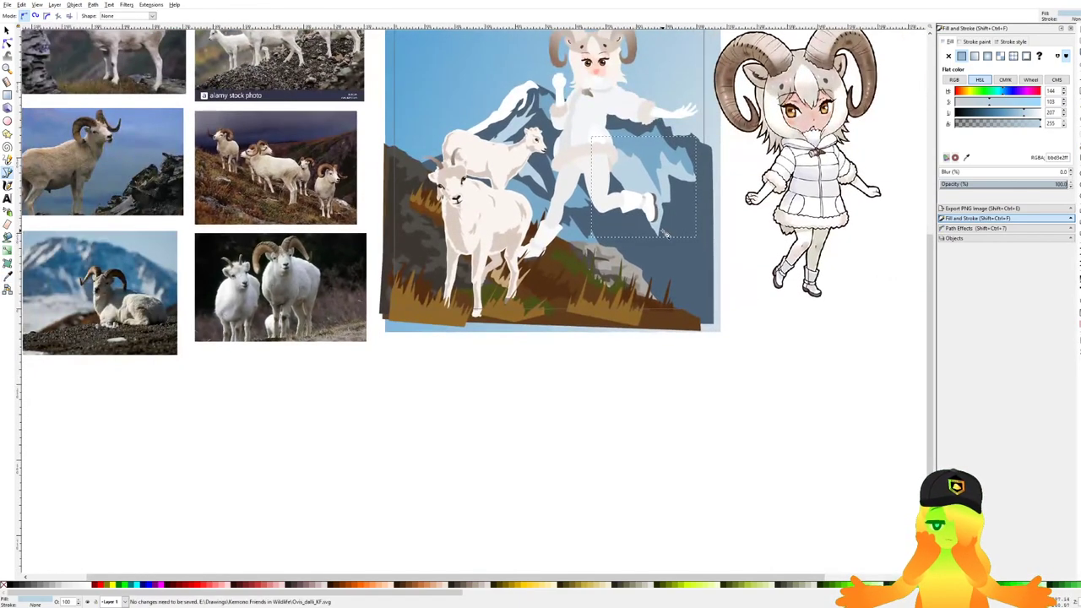
key("plus")
key("plus")
key("plus")
left_click(639, 217)
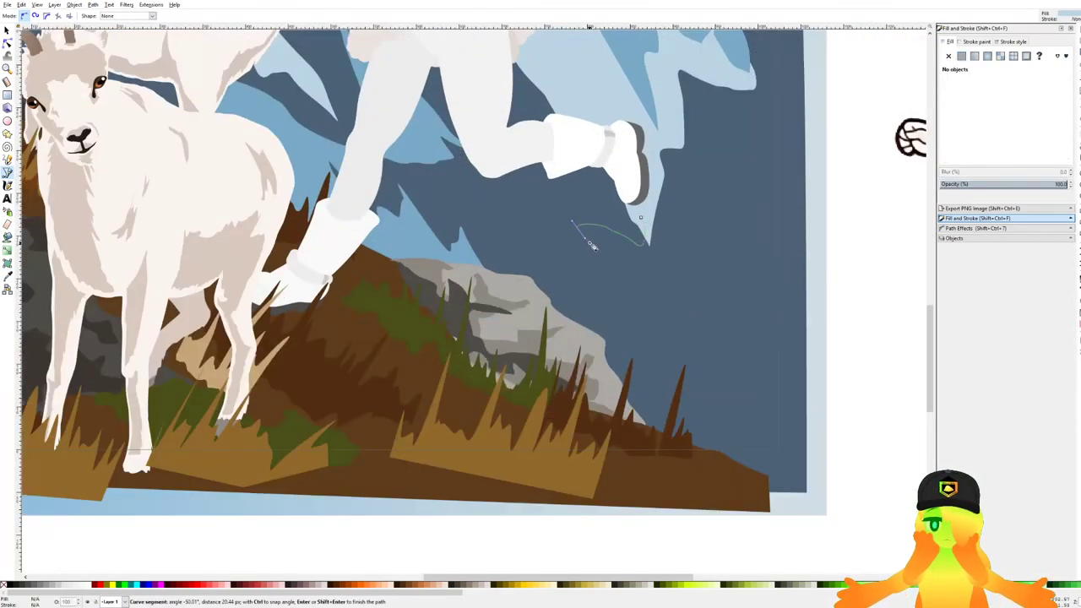
left_click_drag(635, 277, 630, 305)
left_click_drag(605, 401, 617, 397)
left_click_drag(686, 346, 699, 323)
mouse_move(731, 277)
left_mouse_down()
mouse_move(727, 298)
mouse_move(745, 291)
left_mouse_up()
left_click_drag(752, 306, 747, 318)
left_click(726, 408)
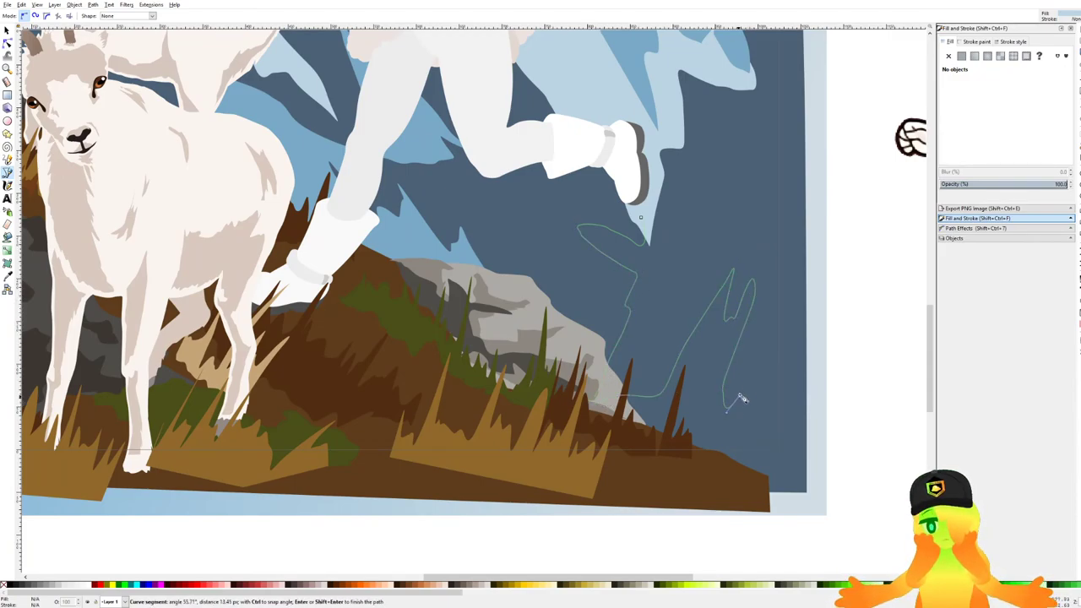
left_click(799, 383)
scroll(816, 132, "up", 4)
left_click(754, 214)
left_click(739, 152)
left_click(716, 182)
left_click(699, 221)
left_click(621, 192)
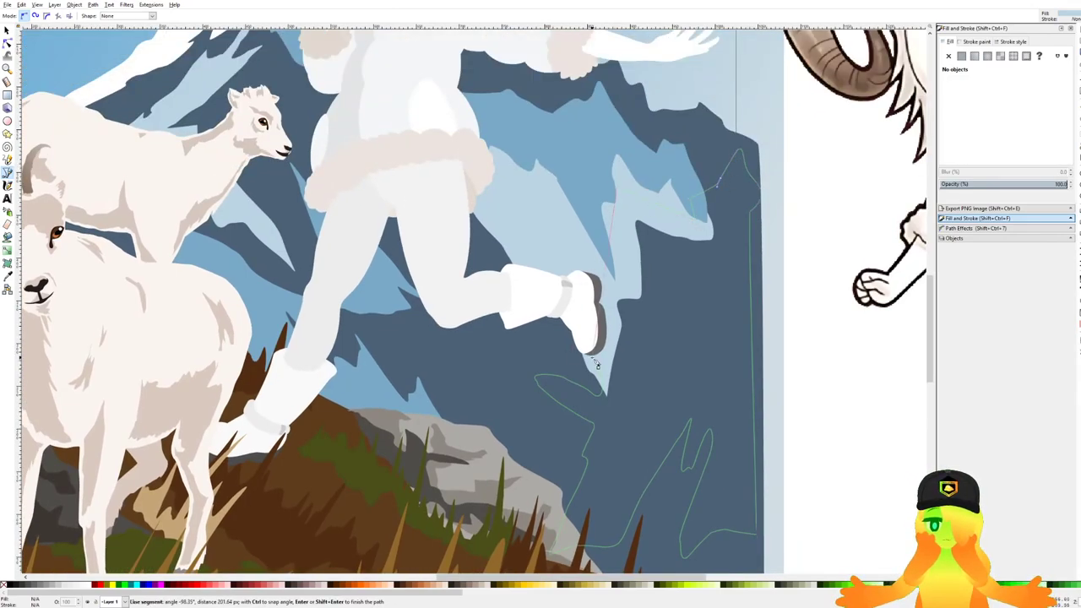
left_click(596, 368)
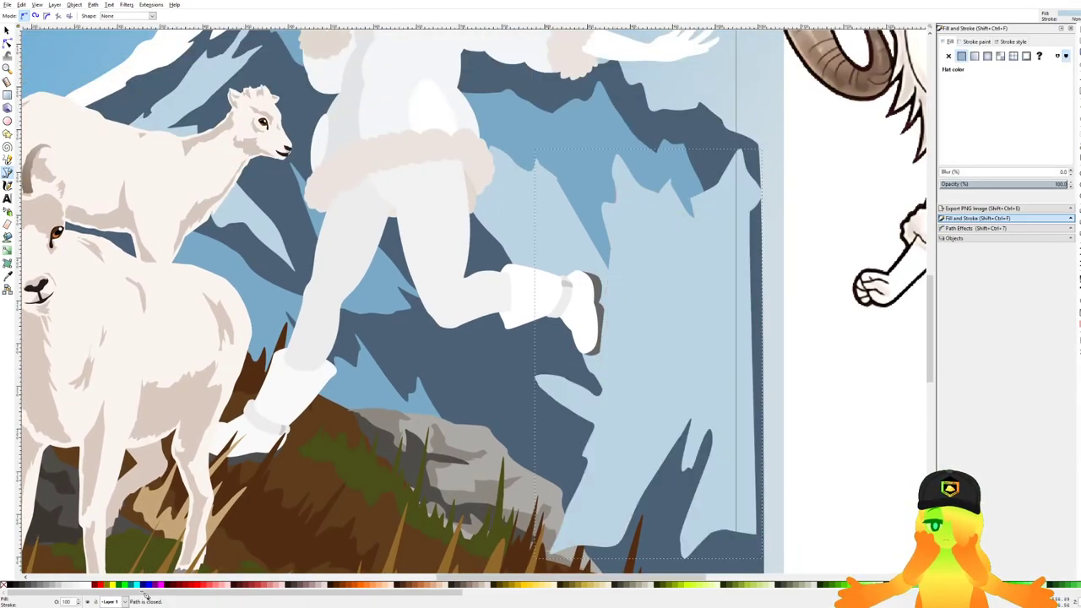
Fill the tall edge patch with white, stack it behind the pale blue patch and the boot, and save the drawing.
left_click(89, 586)
key("ctrl+s")
key("End")
key("Page_Up")
key("Page_Up")
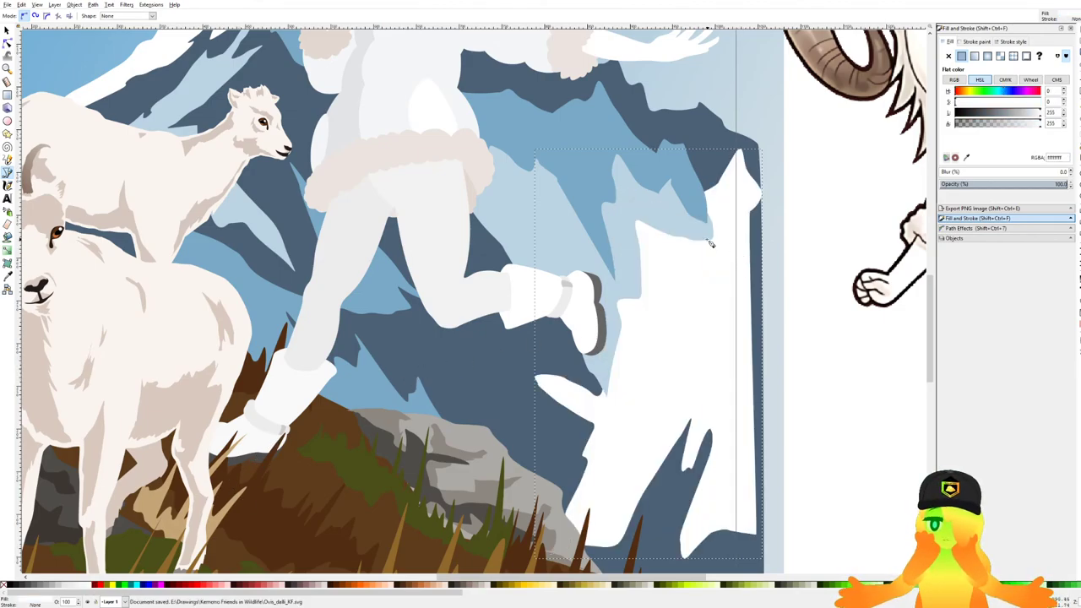
key("4")
key("ctrl+s")
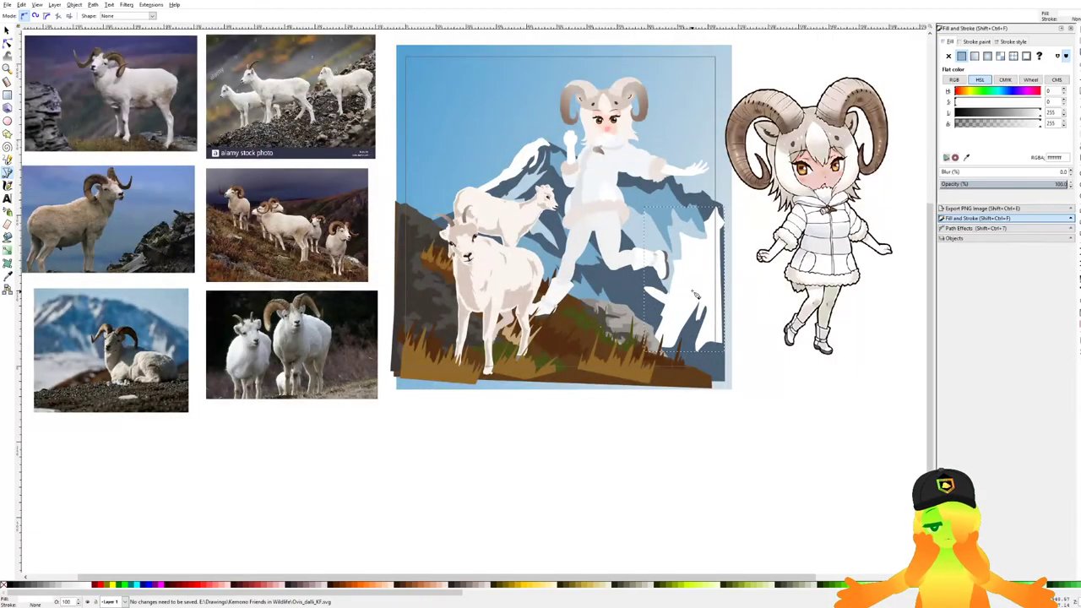
Examine how the snow patches look up close and within the whole illustration.
scroll(708, 251, "up", 4)
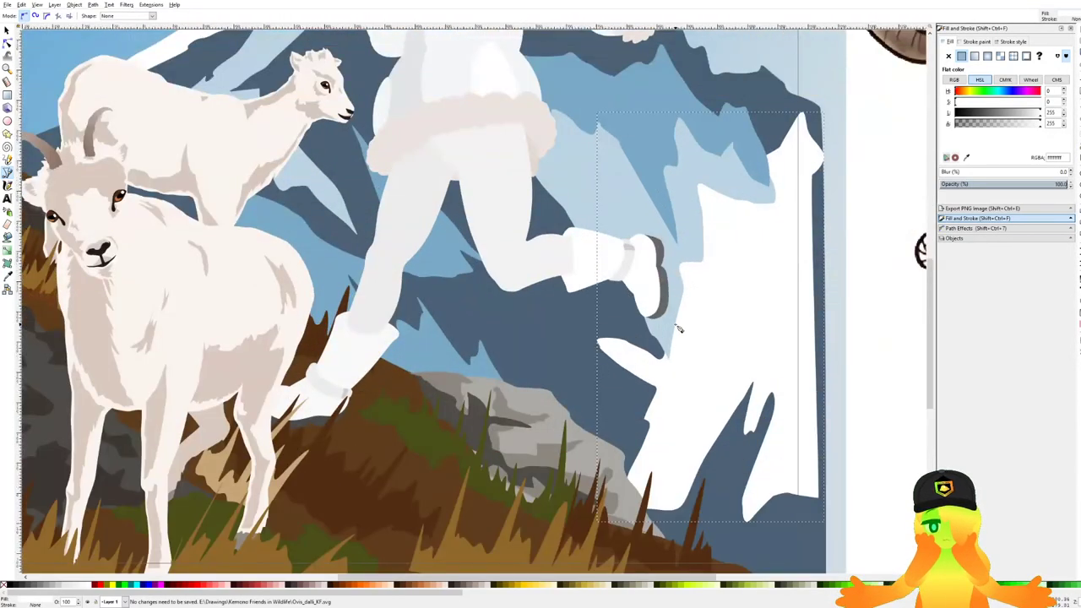
scroll(677, 356, "up", 1)
scroll(588, 334, "down", 5)
key("ctrl+s")
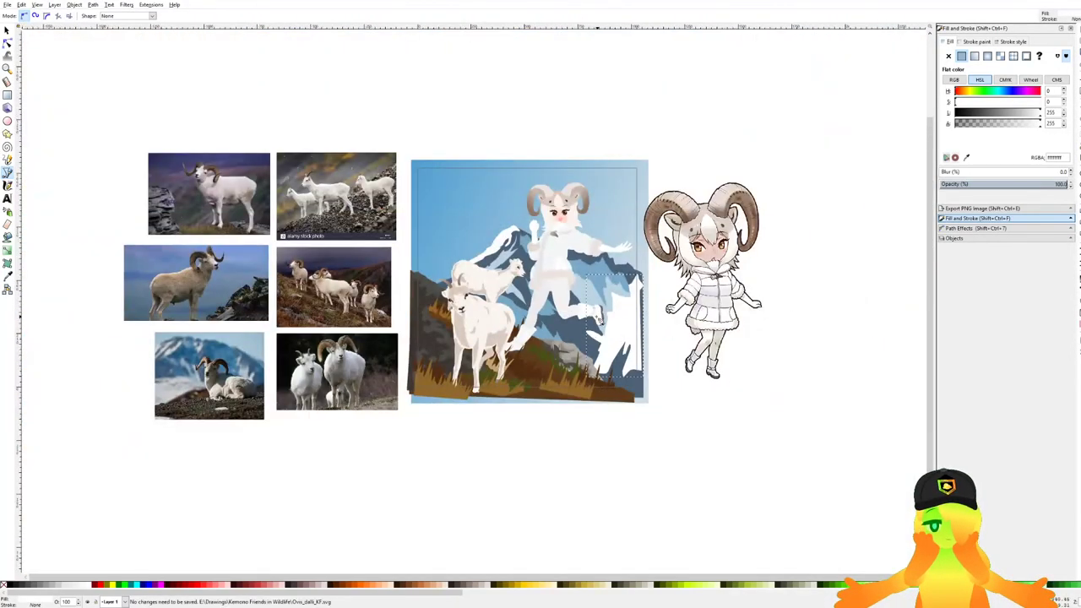
scroll(591, 336, "up", 2)
scroll(599, 349, "up", 1)
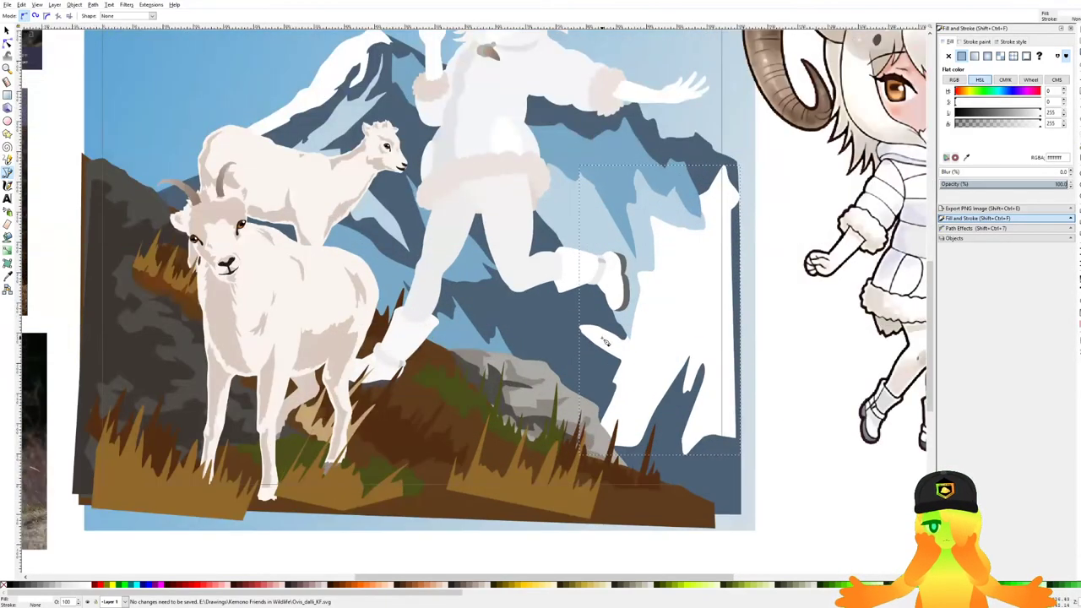
scroll(583, 311, "down", 4)
scroll(587, 302, "up", 3)
scroll(587, 301, "down", 3)
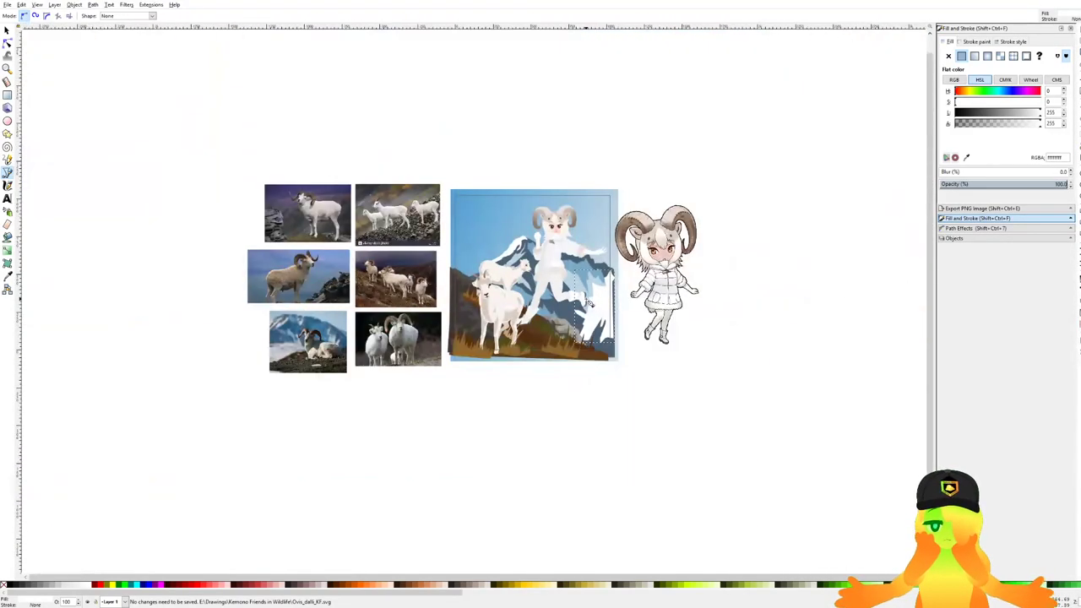
scroll(589, 303, "up", 3)
scroll(608, 215, "down", 2)
scroll(604, 199, "up", 1)
Draw a thin white snow cap along the mountain ridge below the character's outstretched arm and save the drawing.
scroll(602, 196, "up", 2)
left_click_drag(562, 190, 618, 222)
left_click(637, 255)
left_click_drag(647, 245, 649, 251)
left_click_drag(696, 314, 793, 343)
left_click(703, 309)
left_click(793, 373)
left_click_drag(744, 260, 736, 260)
left_click(693, 267)
left_click_drag(664, 210, 651, 208)
left_click(641, 204)
left_click(596, 169)
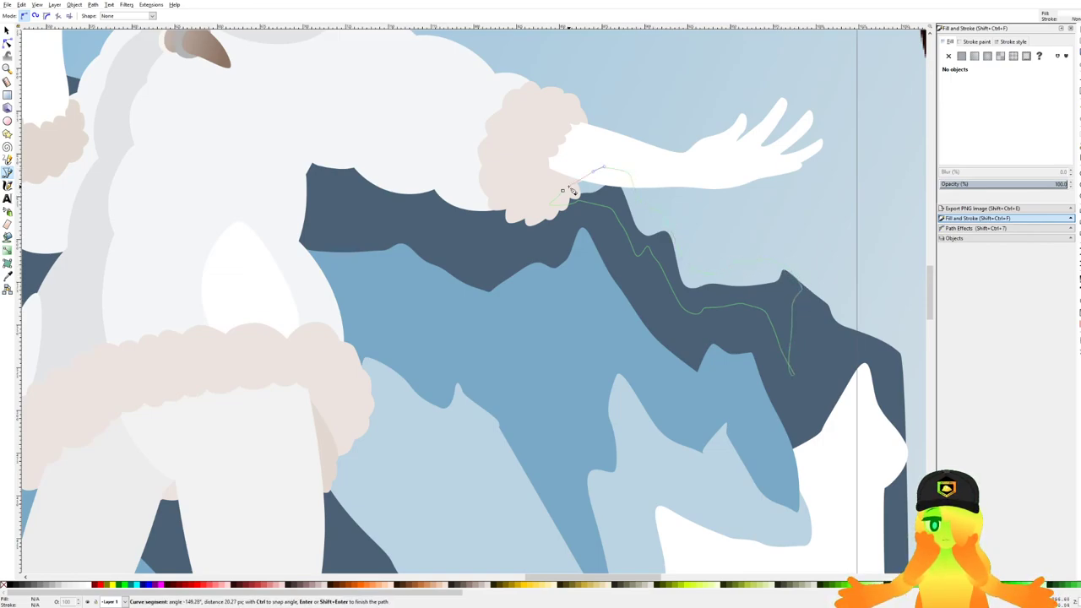
key("ctrl+s")
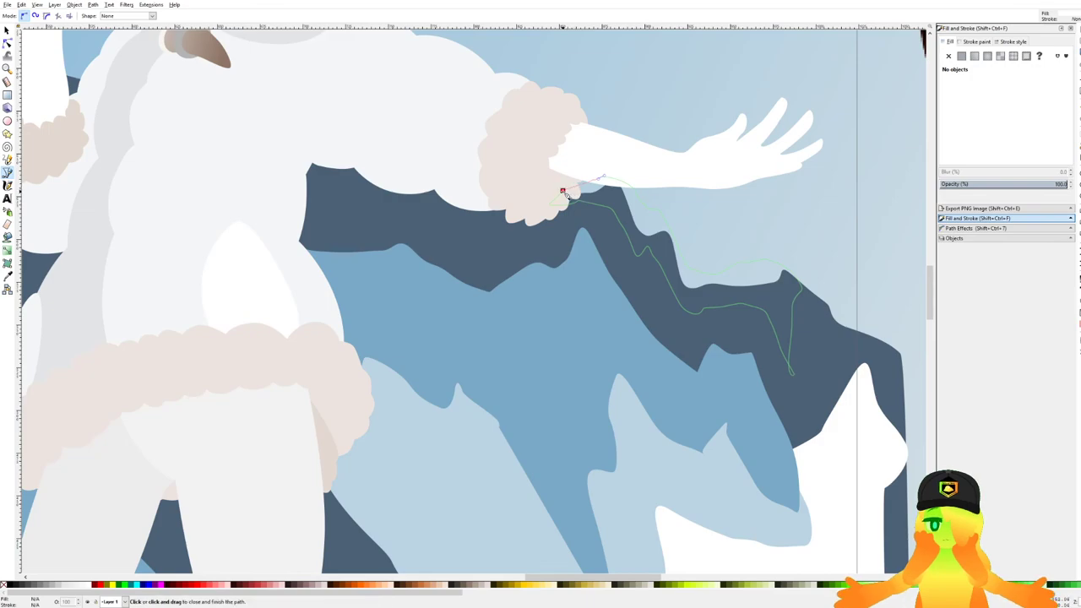
left_click(562, 190)
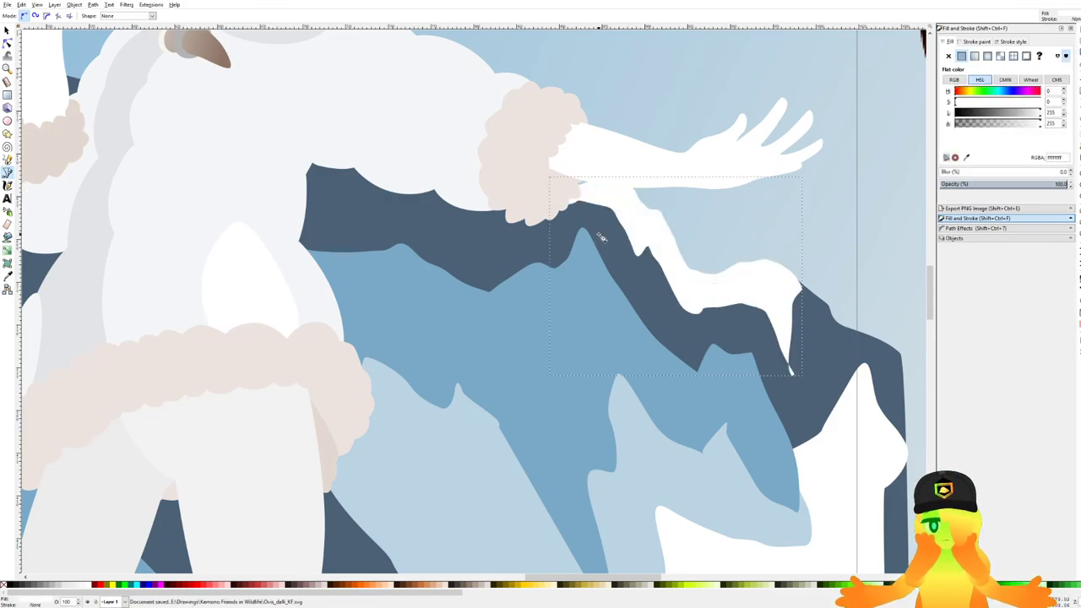
Select the blue, pale blue and white patches below the ridge together and scale them slightly shorter and narrower.
left_click(7, 30)
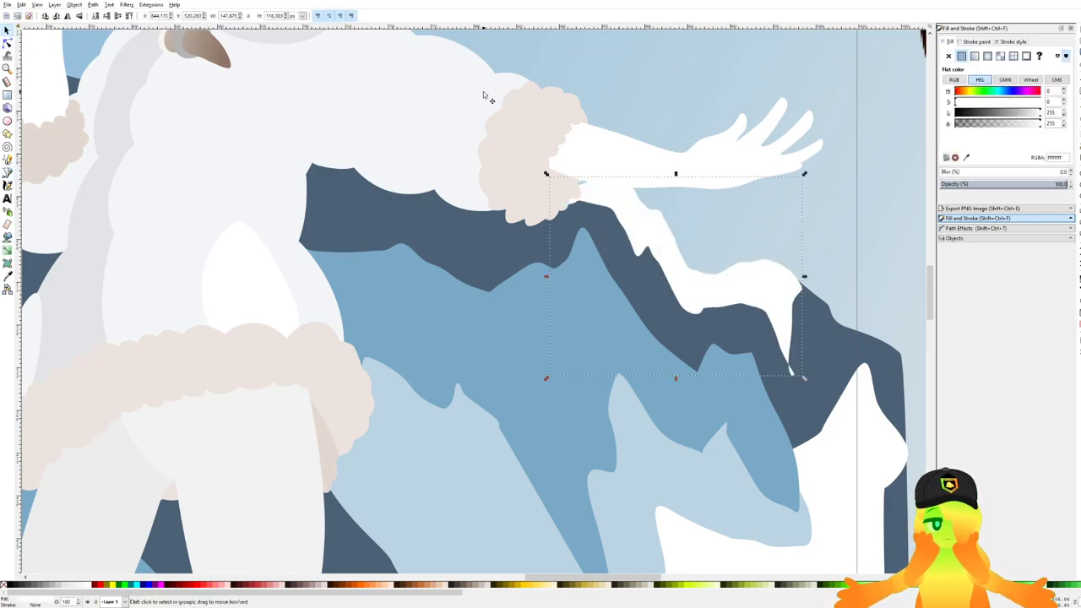
scroll(483, 91, "down", 4)
left_click(661, 372)
left_click_drag(572, 276, 816, 280)
scroll(815, 279, "down", 2)
scroll(698, 258, "up", 2)
left_click_drag(706, 246, 715, 241)
key("ctrl+z")
left_click(659, 191, "shift")
left_click(645, 189, "shift")
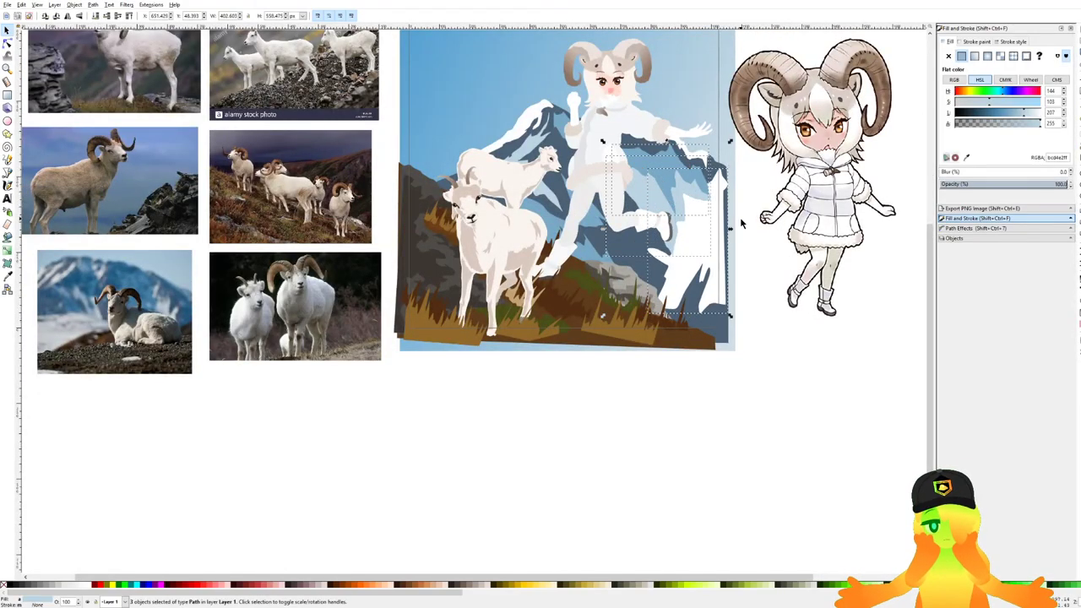
left_click_drag(666, 137, 617, 184)
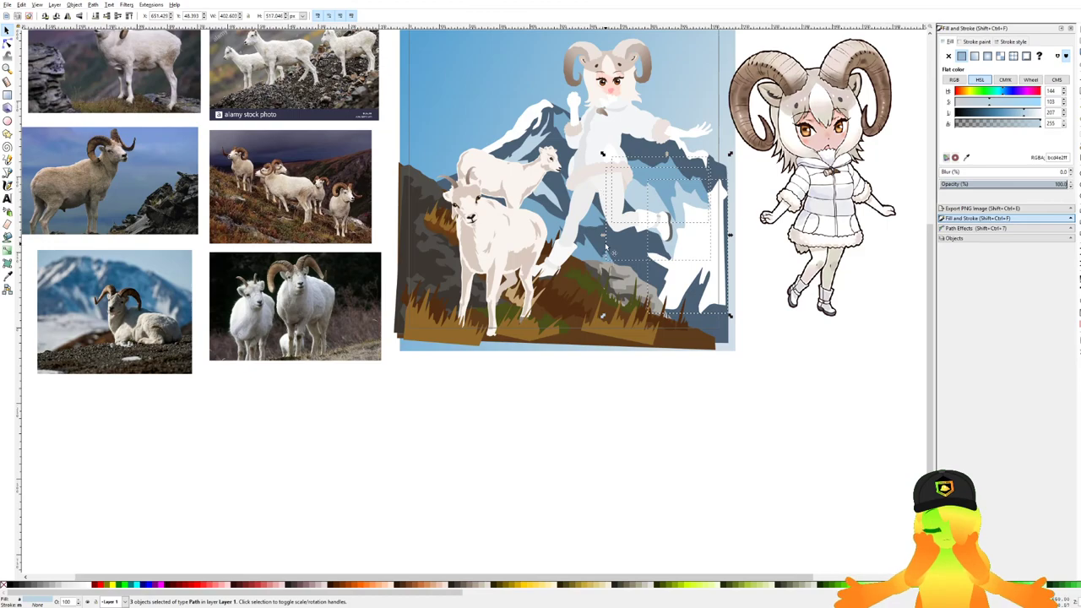
left_click_drag(605, 236, 615, 240)
left_click_drag(672, 156, 672, 149)
left_click(792, 393)
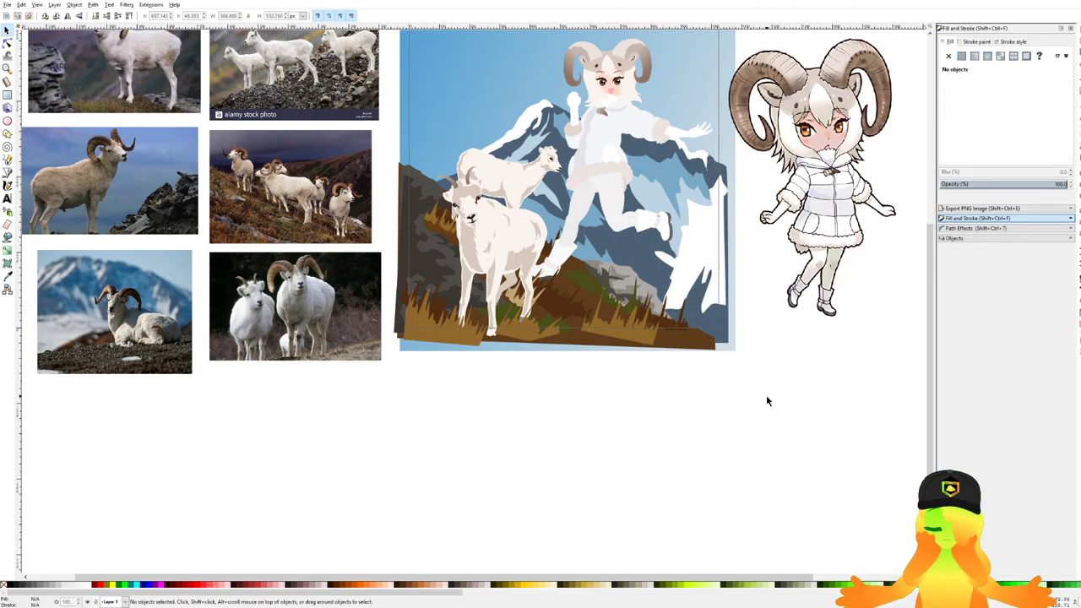
Recolor the tall white edge patch with the pale blue of the patch beside the raised boot.
scroll(759, 363, "down", 2)
scroll(740, 327, "up", 3)
left_click(682, 252)
scroll(679, 249, "up", 2)
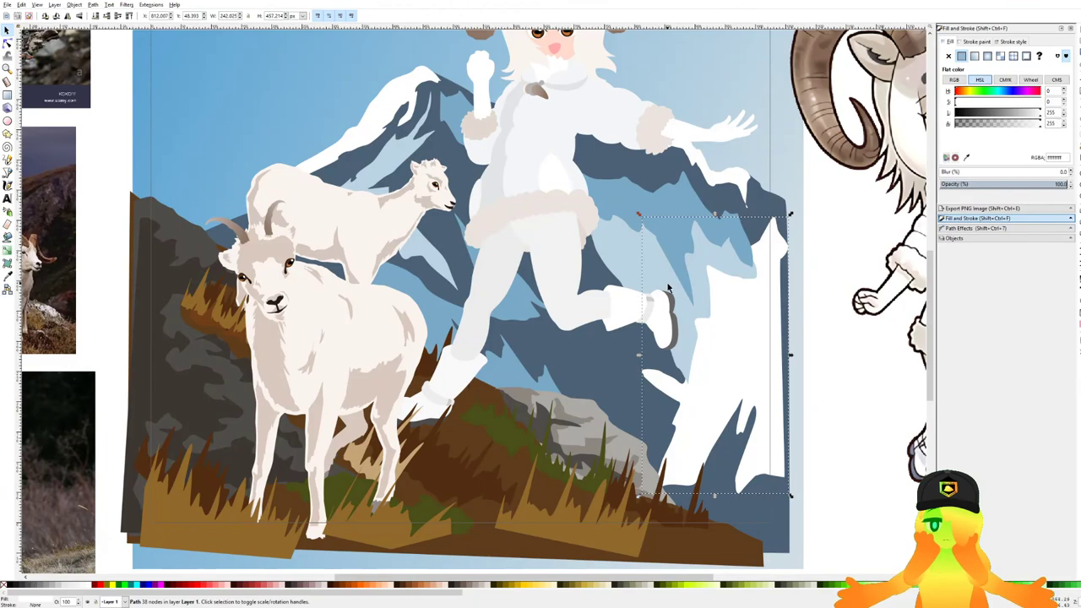
key("d")
left_click(625, 275)
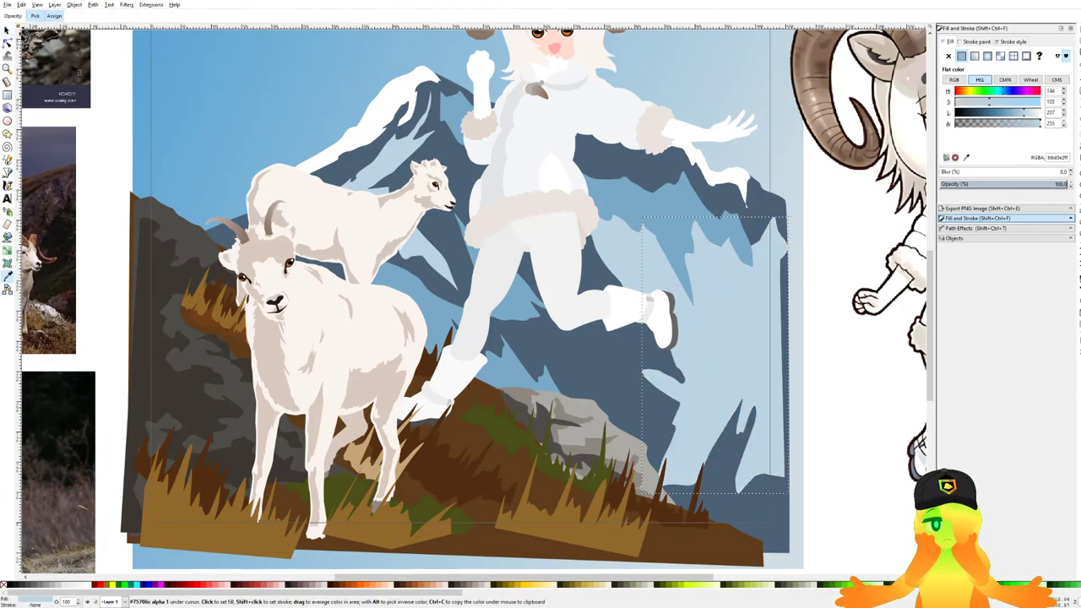
Recolor the middle pale blue patch behind the raised boot with the blue of the patch above it and save.
left_click(7, 33)
left_click(633, 260)
key("d")
left_click(665, 223)
key("ctrl+s")
Darken the uppermost blue patch below the ridge to saturation 84 and lightness 126.
key("s")
left_click(628, 203)
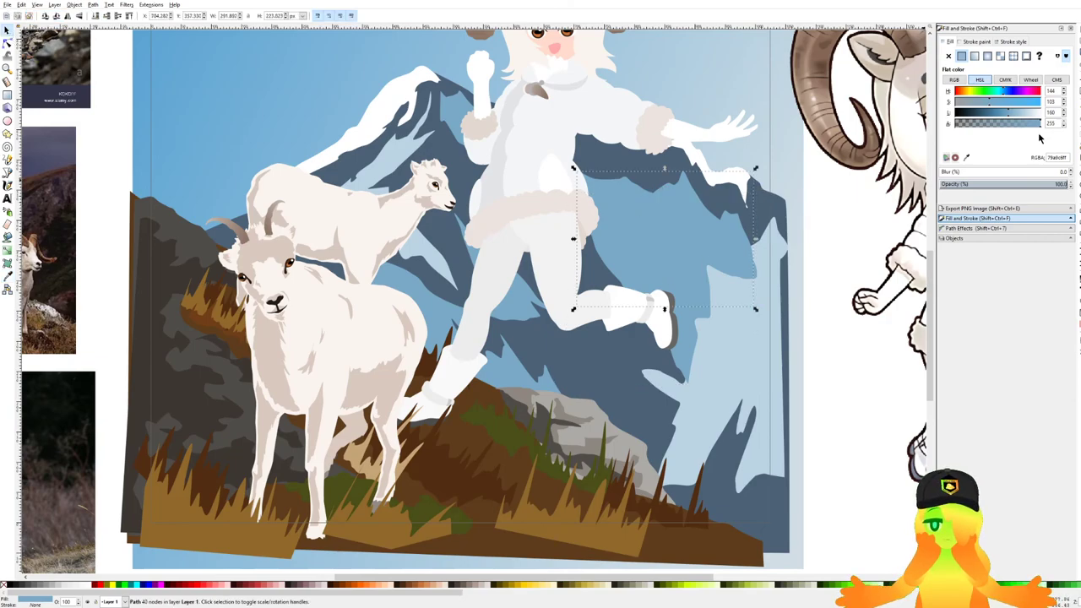
left_click_drag(1001, 112, 997, 114)
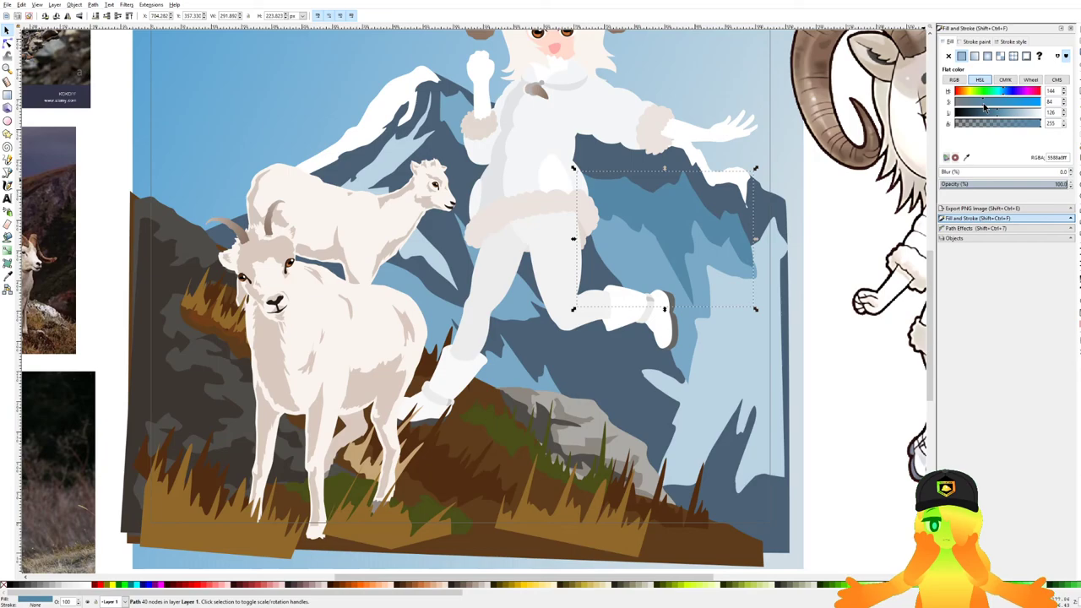
Recolor the blue patch behind the character's legs with the darker blue of the uppermost patch below the ridge and save the drawing.
scroll(540, 152, "down", 3)
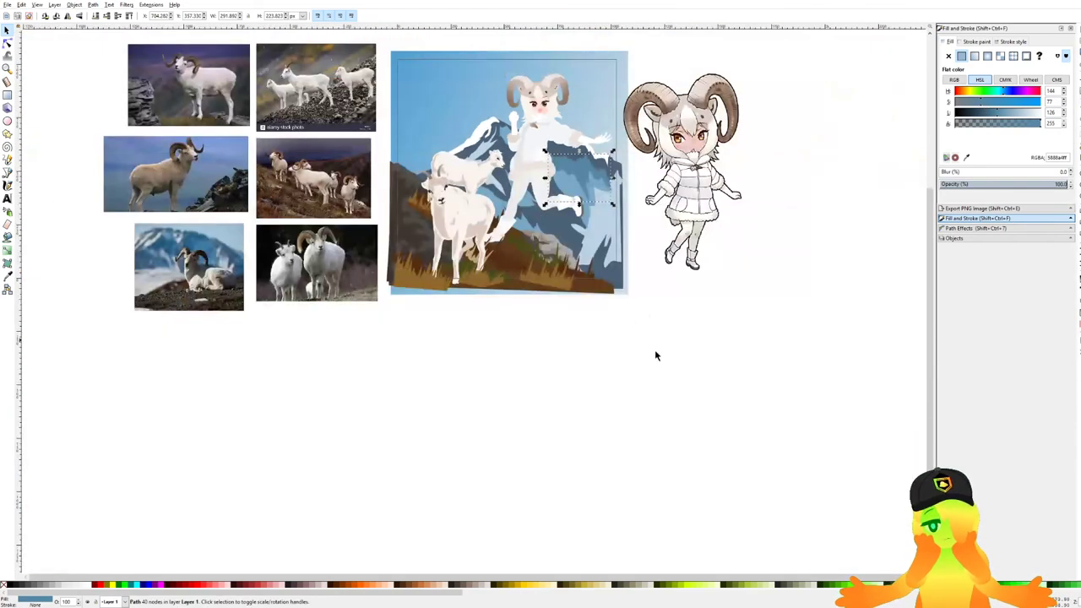
left_click(634, 321)
key("ctrl+s")
scroll(590, 201, "up", 3)
scroll(422, 219, "down", 1)
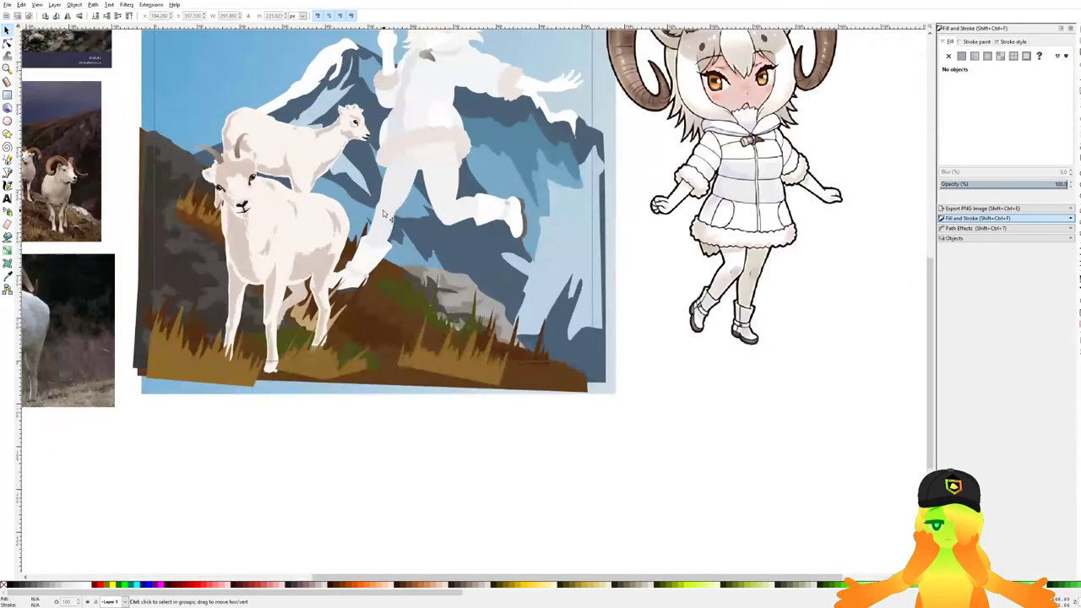
left_click(431, 260)
key("d")
left_click(501, 153)
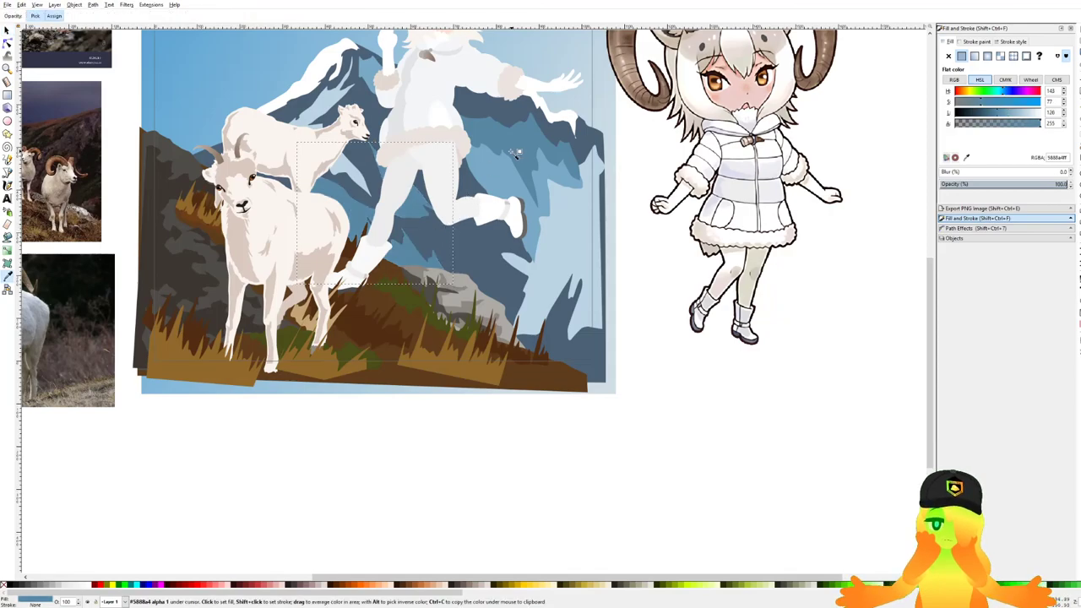
left_click(8, 32)
scroll(568, 213, "down", 2)
left_click(688, 328)
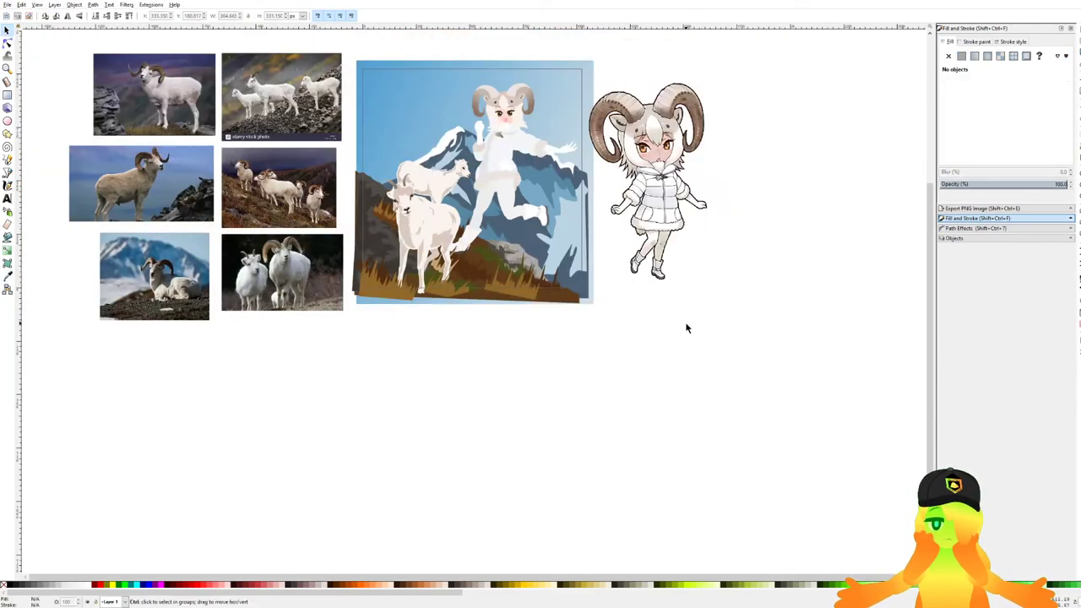
key("ctrl+s")
scroll(512, 142, "up", 1)
scroll(818, 169, "down", 1)
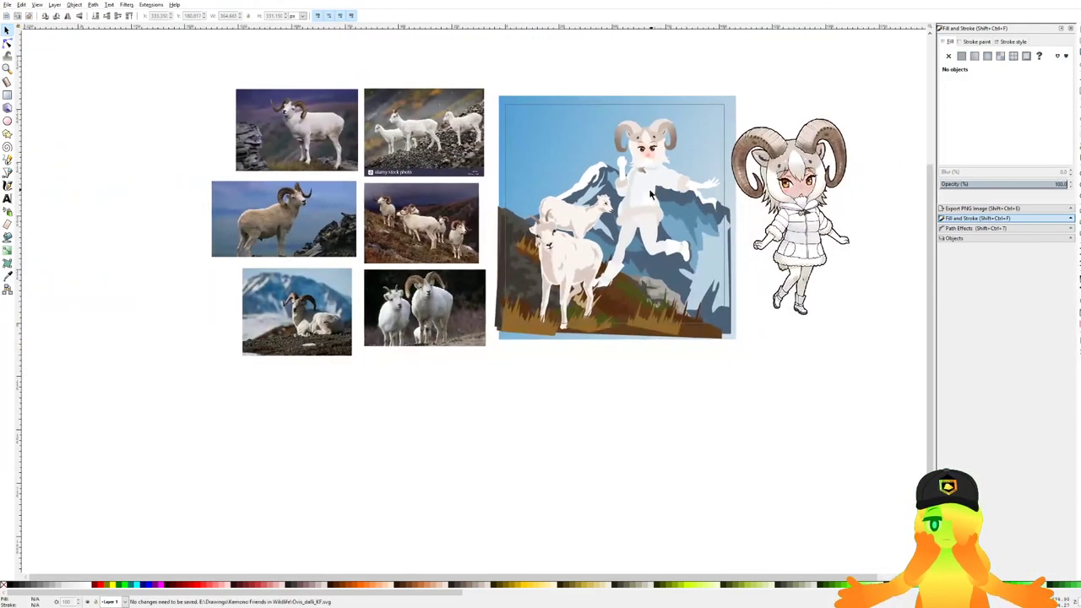
scroll(642, 163, "up", 1)
scroll(648, 166, "down", 1)
scroll(593, 154, "up", 1)
key("ctrl+s")
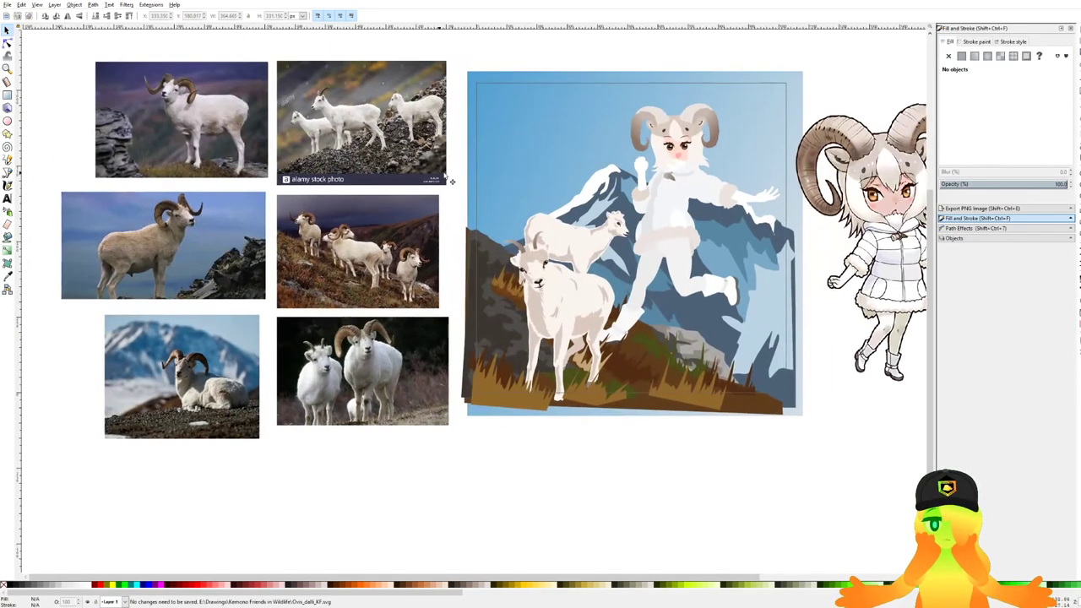
Draw a jagged cloud across the sky at the picture's left edge, tapering toward the character, fill it white and save.
scroll(506, 165, "up", 1)
left_click(8, 172)
scroll(481, 183, "up", 1)
left_click(455, 210)
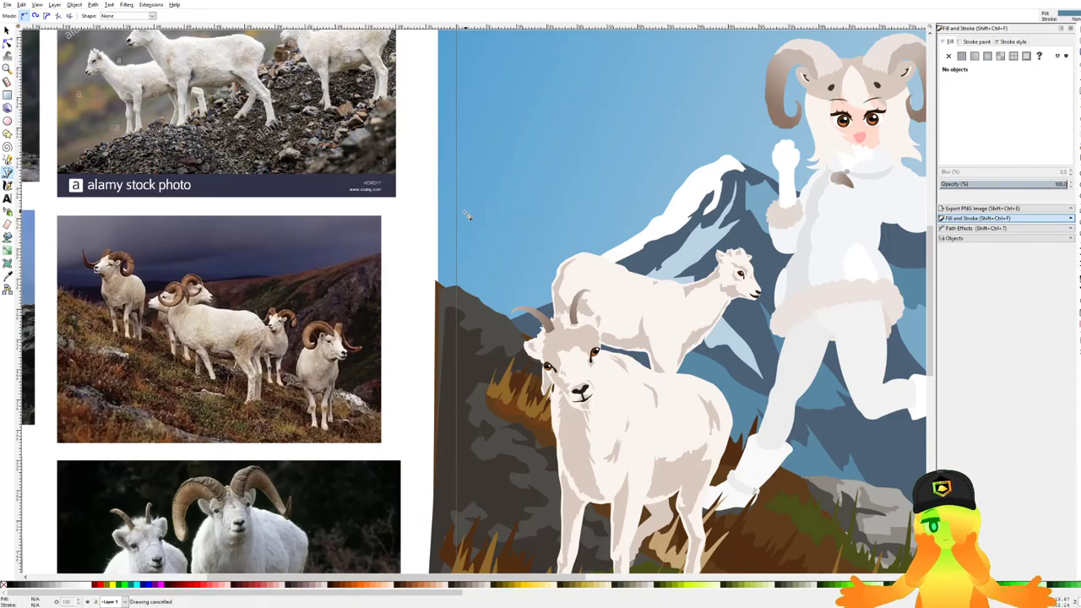
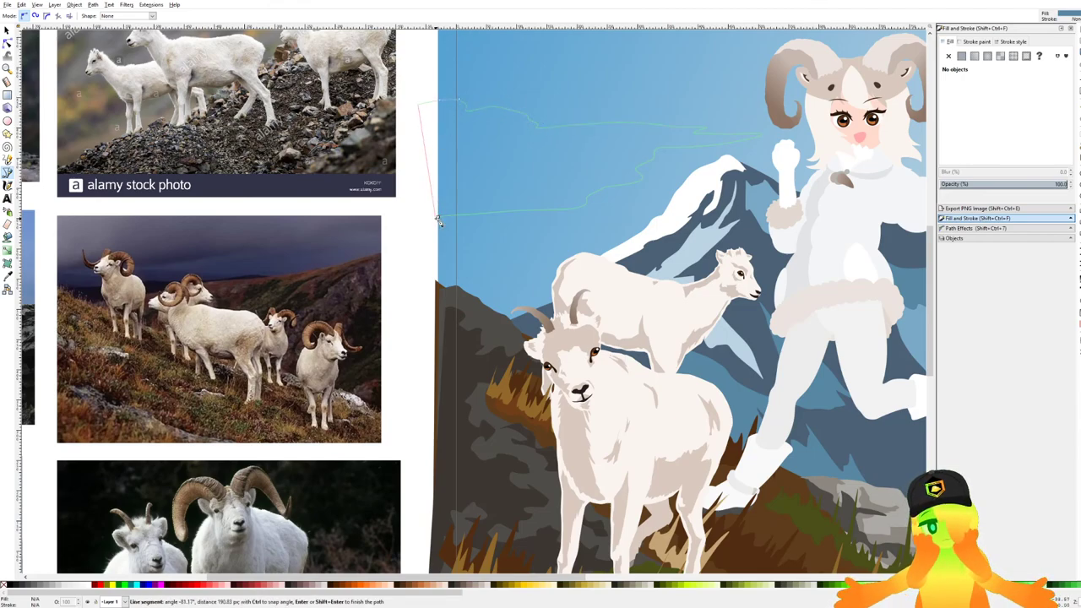
left_click(419, 102)
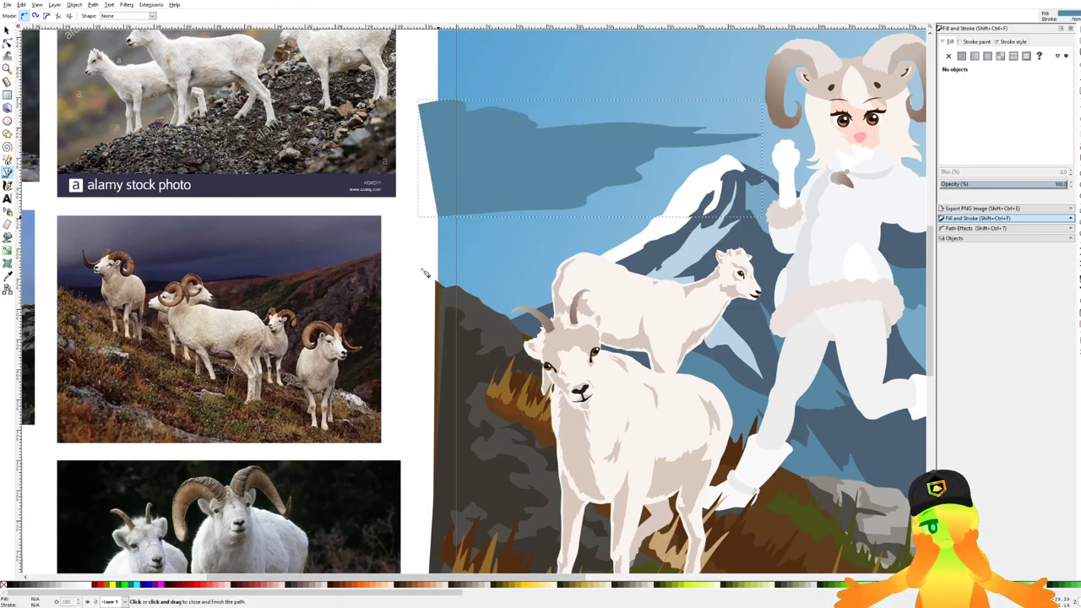
left_click(90, 585)
key("ctrl+s")
Draw a second white cloud with the Pen tool from the sky's right edge, tapering in across the character's horns.
scroll(238, 390, "down", 3)
scroll(420, 281, "up", 3)
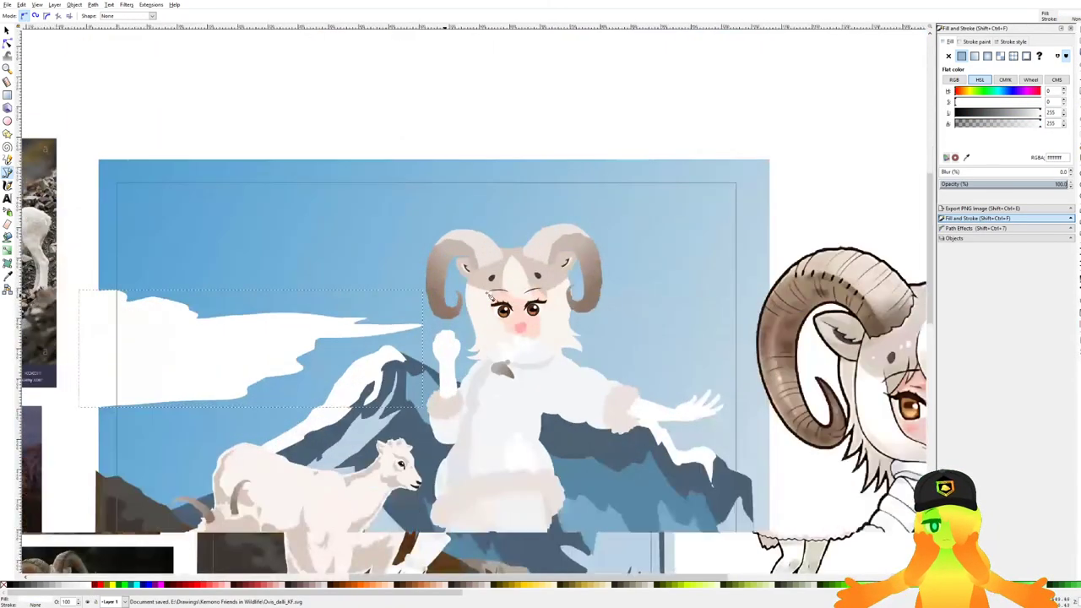
left_click(749, 190)
left_click_drag(655, 193, 647, 211)
left_click(645, 221)
left_click_drag(531, 250, 510, 257)
left_click_drag(594, 262, 604, 262)
left_click_drag(686, 282, 694, 287)
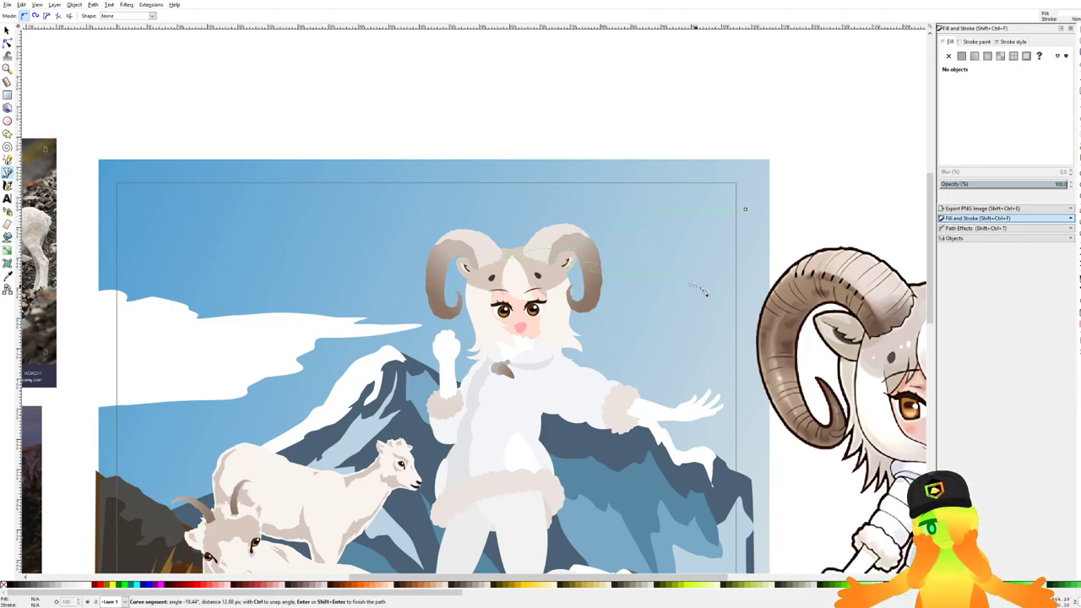
left_click(745, 209)
Draw a third, thin white cloud streak across the character's chest, from near the mountain peak to the outstretched hand.
scroll(699, 313, "up", 1)
left_click_drag(526, 347, 548, 246)
scroll(549, 246, "down", 1)
left_click(490, 315)
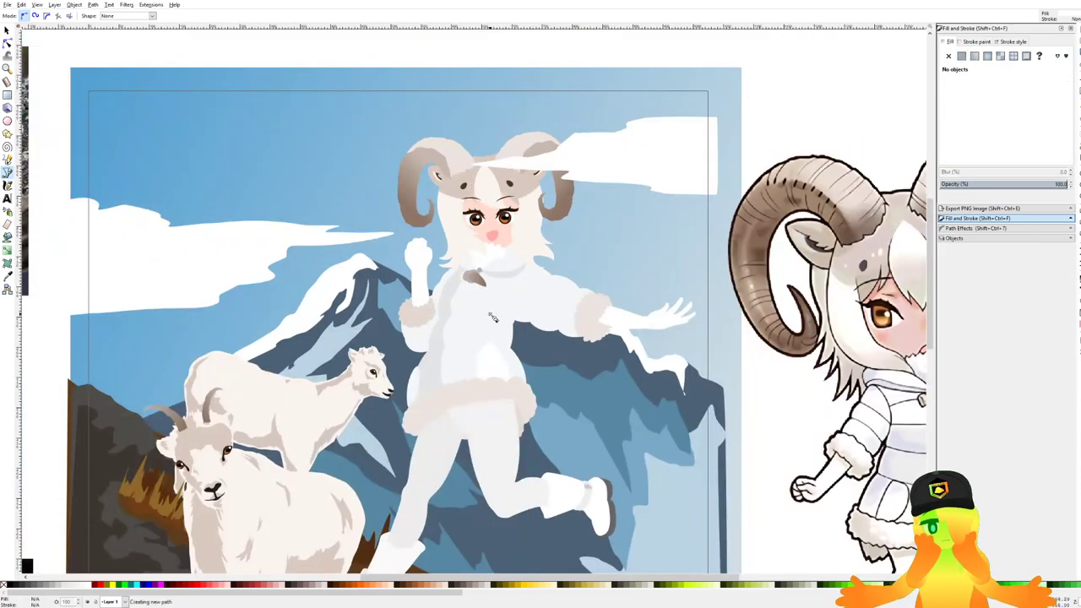
left_click_drag(490, 313, 659, 299)
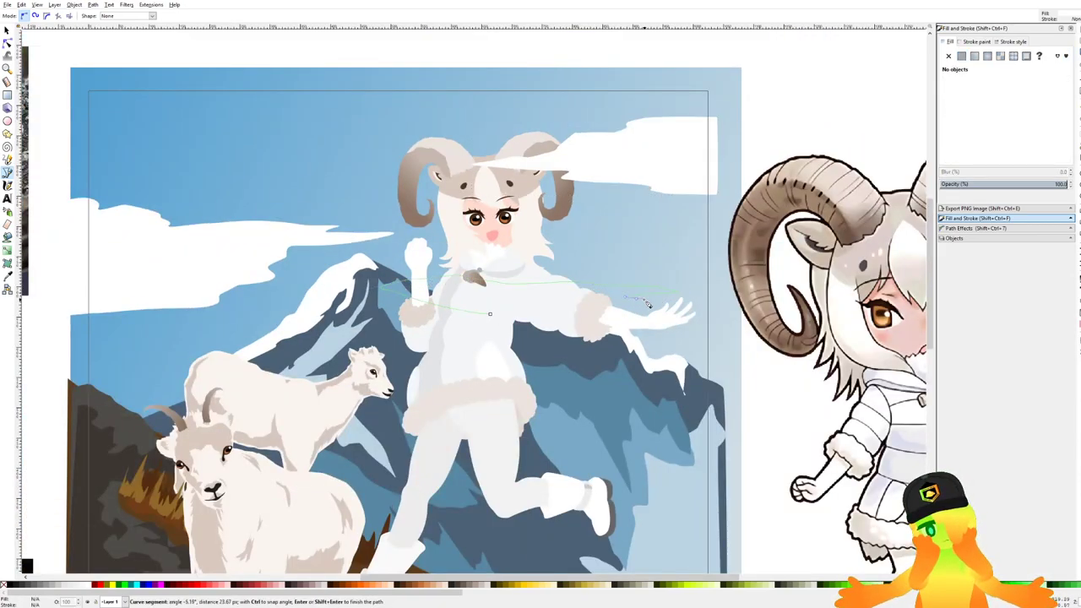
left_click(490, 315)
Select all three white clouds together and combine them into a single path.
scroll(657, 217, "down", 2)
scroll(435, 222, "up", 1)
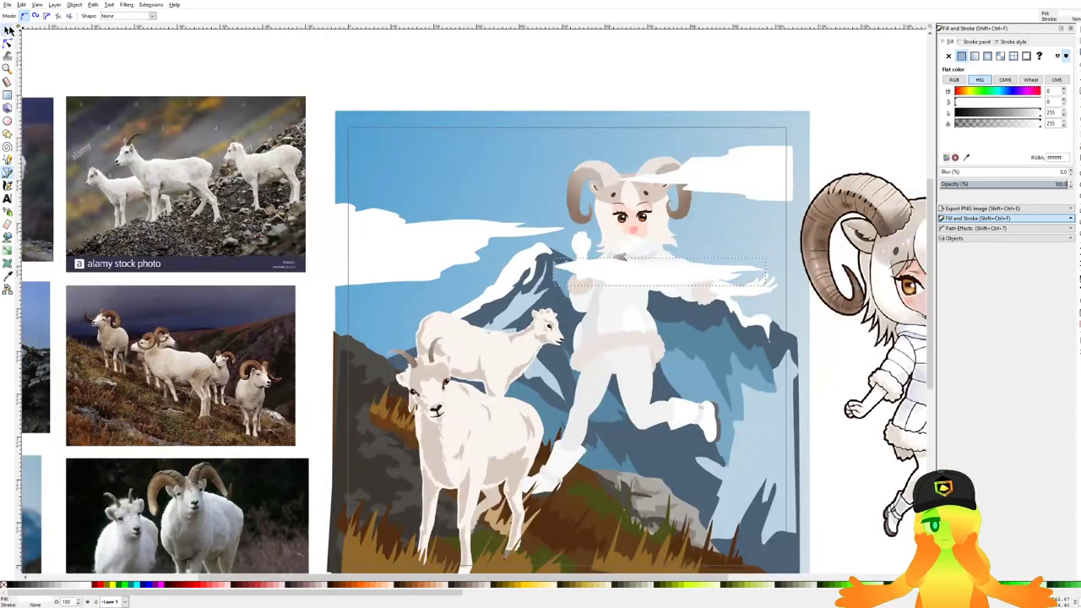
left_click(8, 31)
left_click(748, 191, "shift")
left_click(451, 244, "shift")
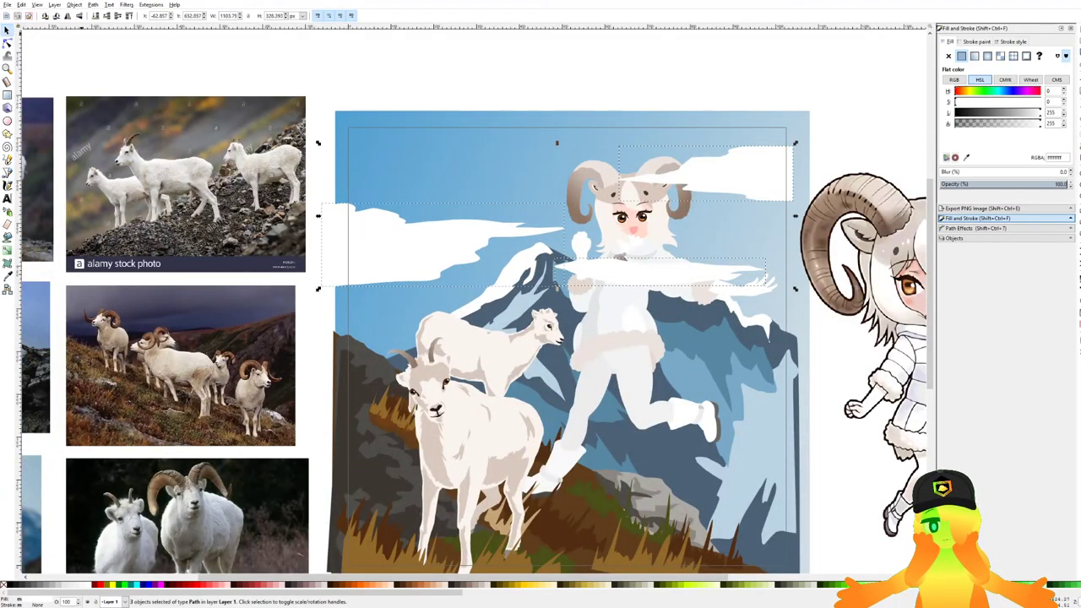
key("ctrl+k")
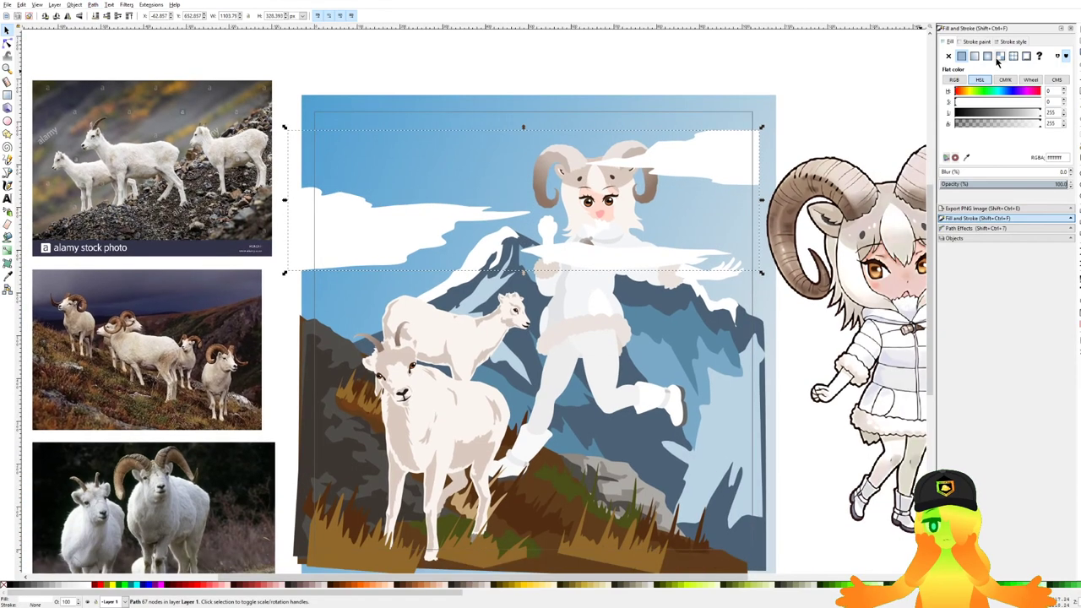
Give the combined clouds a linear gradient fading from white to transparent and place them behind the mountain and the characters.
left_click(974, 56)
scroll(683, 219, "down", 1)
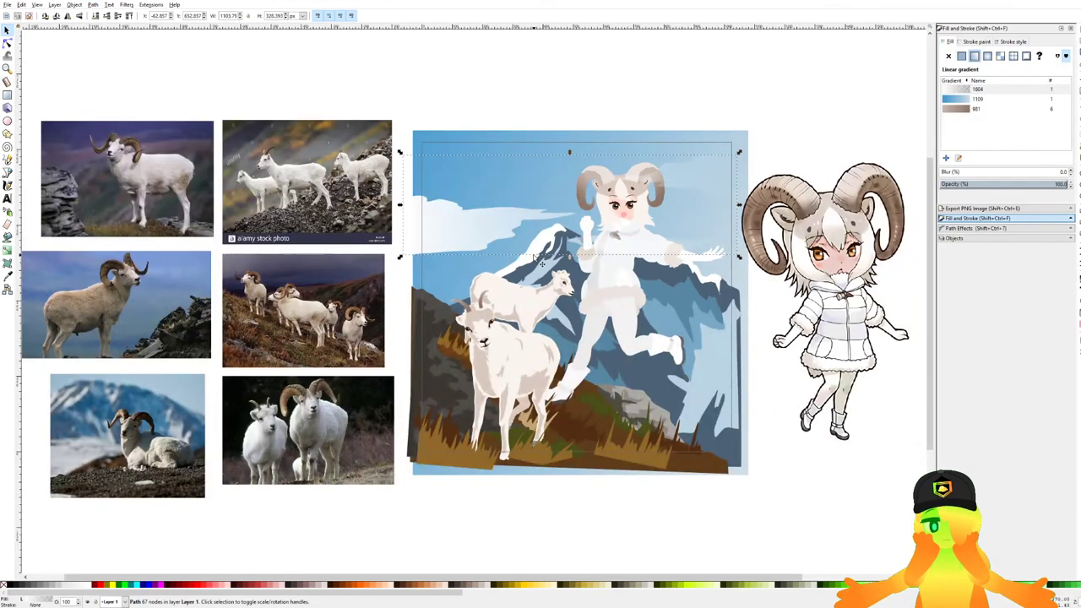
scroll(645, 246, "up", 2)
scroll(645, 246, "down", 1)
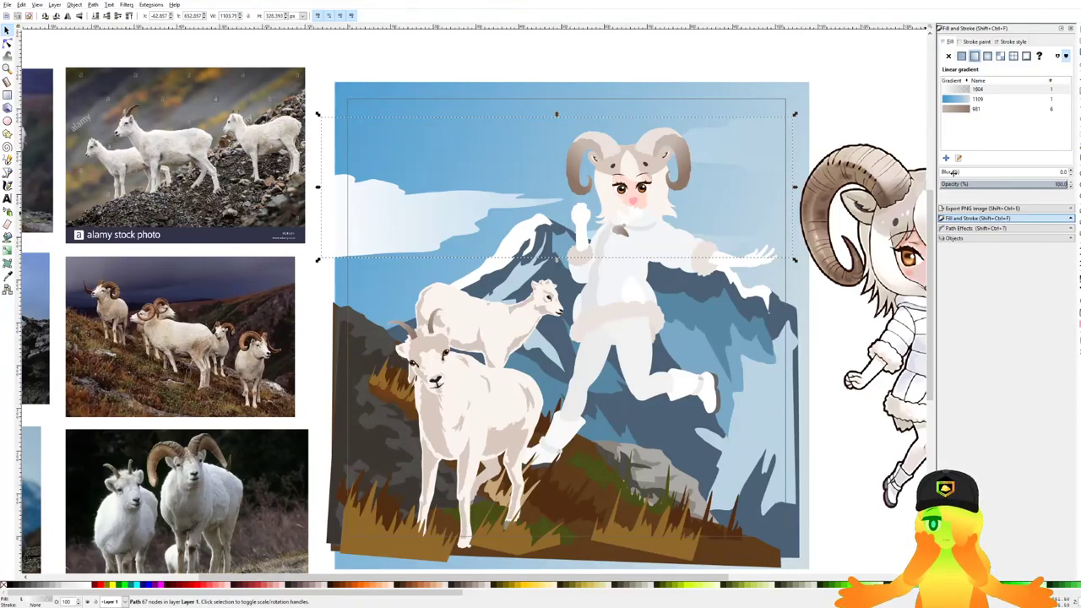
Reverse and stretch the cloud gradient, with its white end far right of the sky and its transparent end far left, and save.
key("g")
scroll(325, 195, "down", 4)
scroll(357, 183, "up", 3)
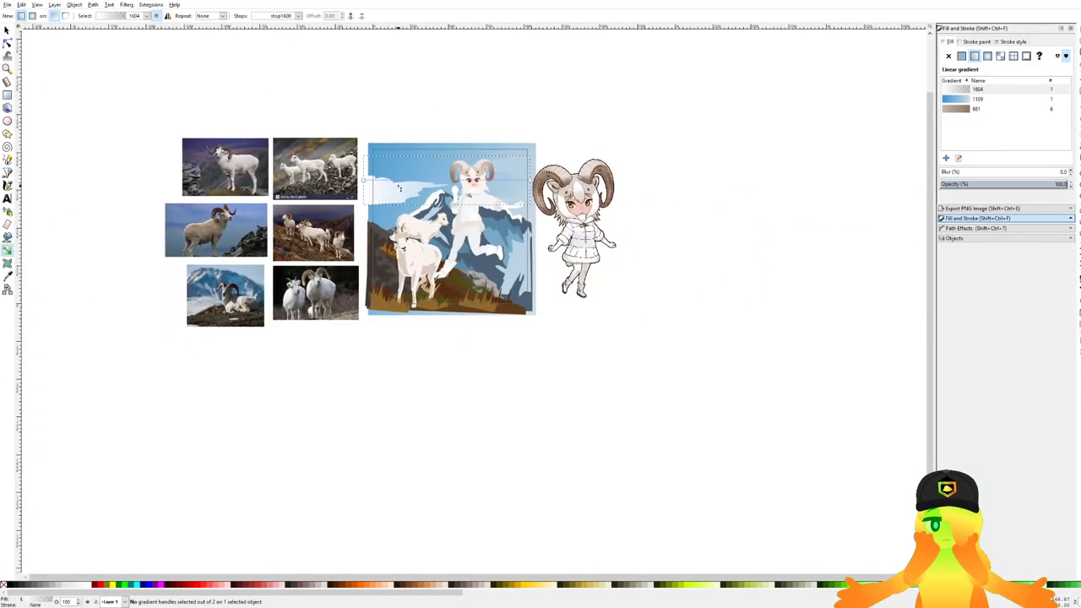
left_click_drag(355, 184, 245, 155)
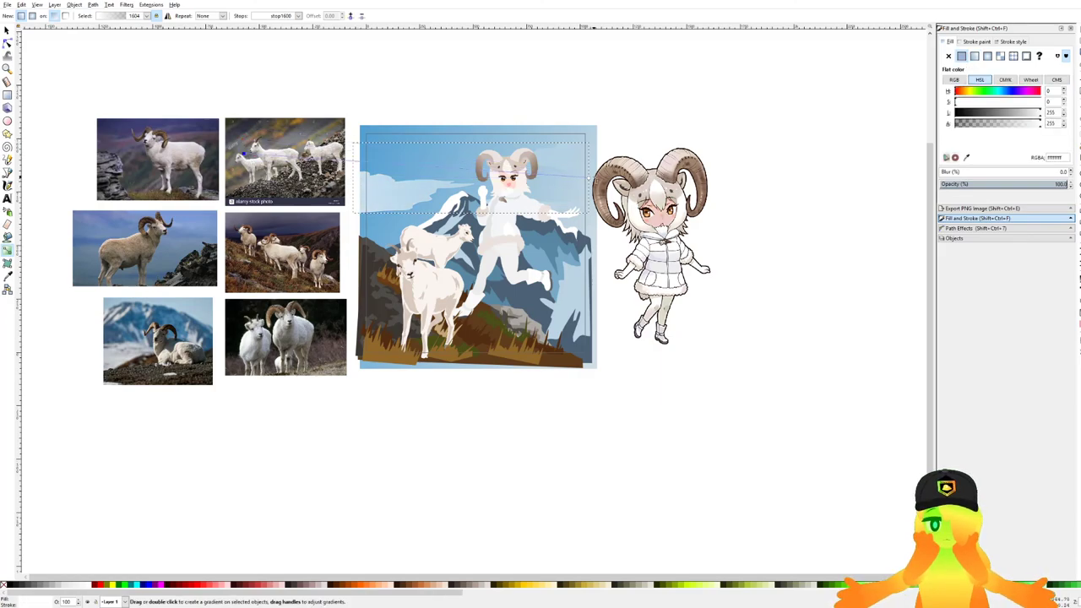
left_click_drag(588, 177, 336, 195)
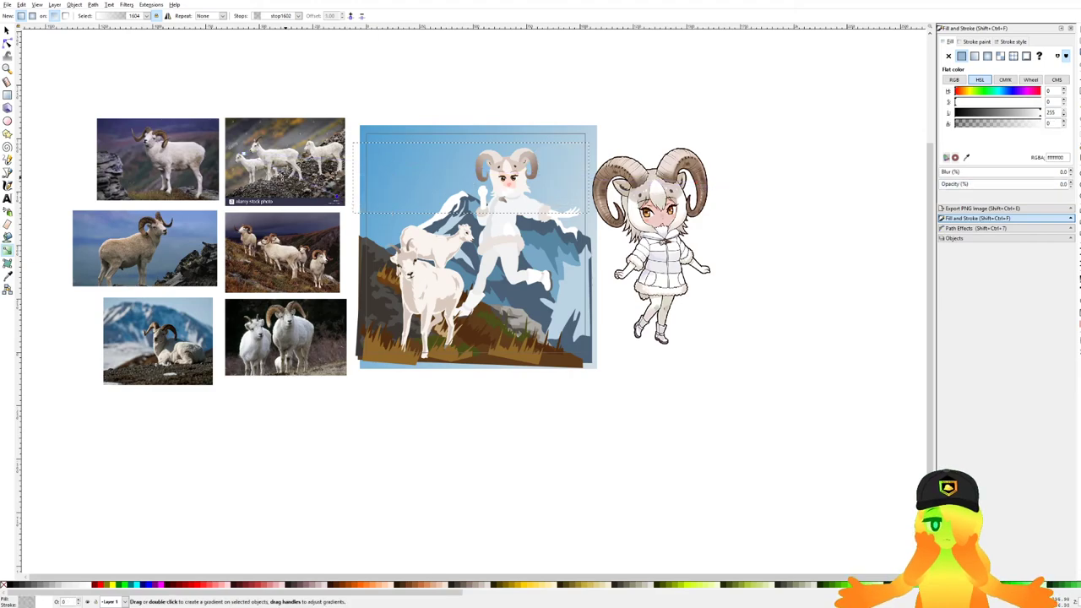
left_click_drag(245, 155, 784, 169)
left_click_drag(348, 201, 282, 199)
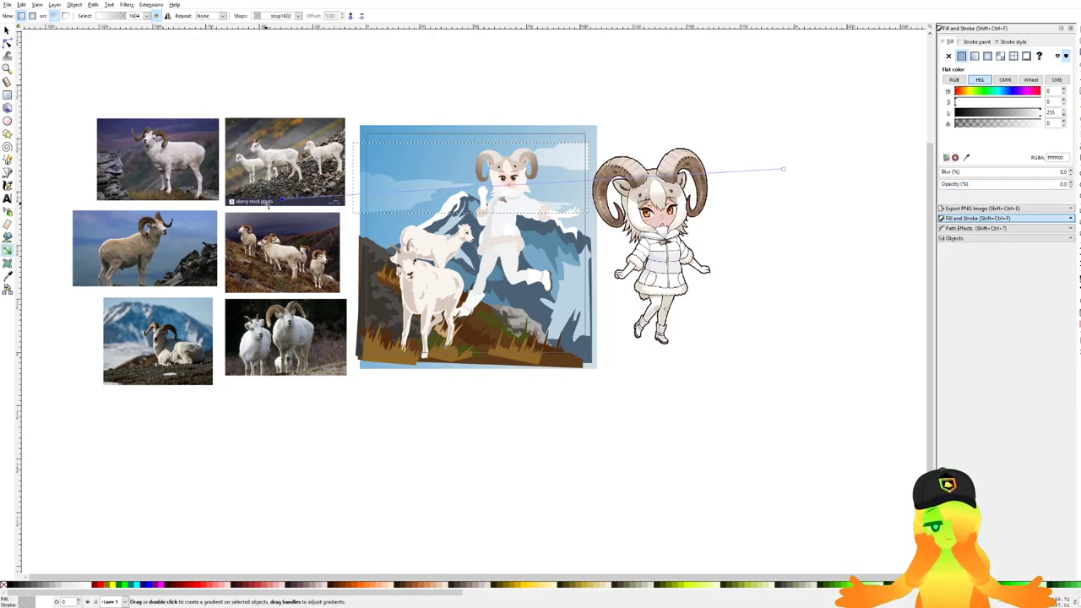
left_click_drag(281, 201, 173, 200)
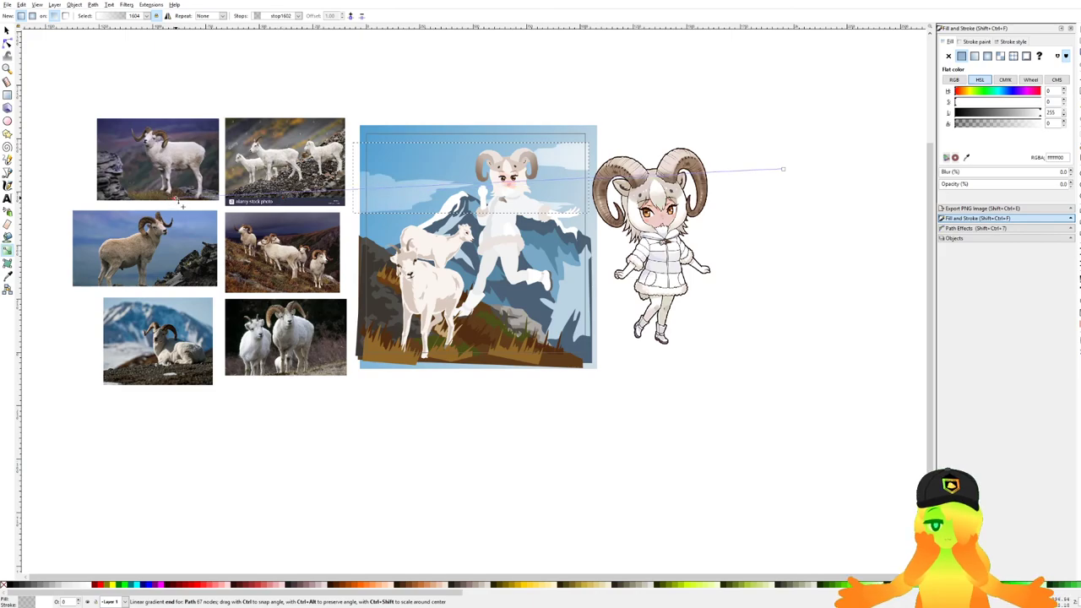
left_click_drag(783, 172, 891, 173)
left_click(8, 32)
left_click(509, 74)
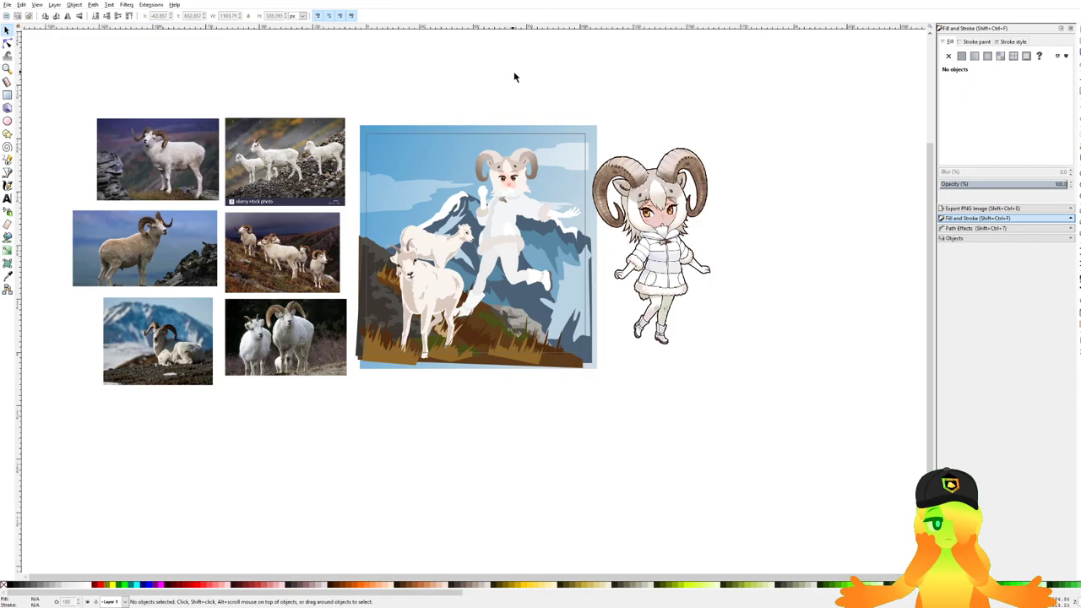
scroll(477, 212, "up", 1)
scroll(537, 225, "down", 1)
key("ctrl+s")
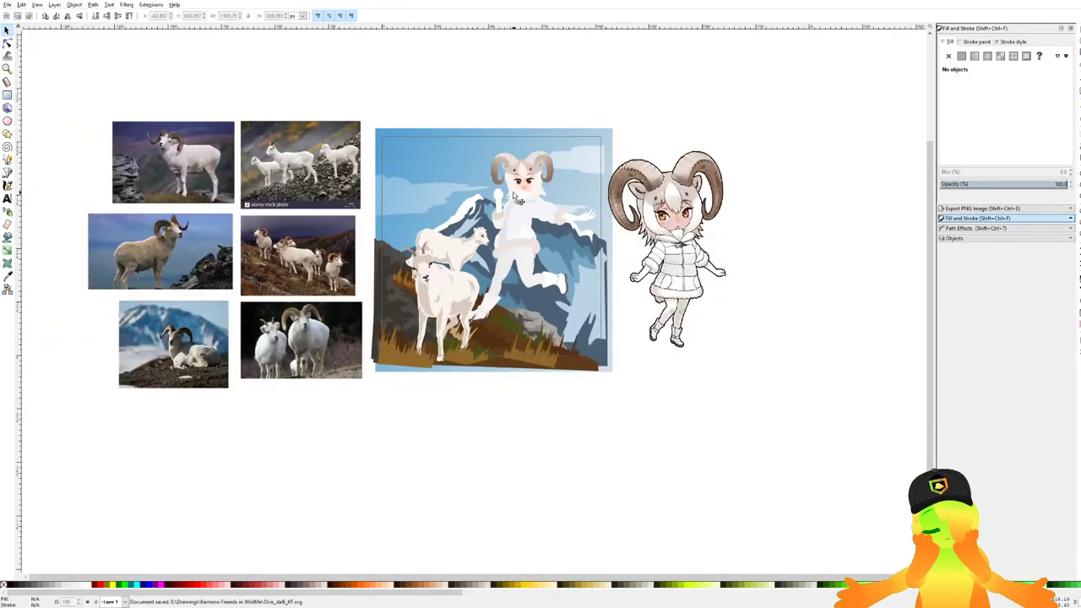
Select the shape of the character's straight supporting leg inside the character group for editing.
scroll(522, 197, "up", 1)
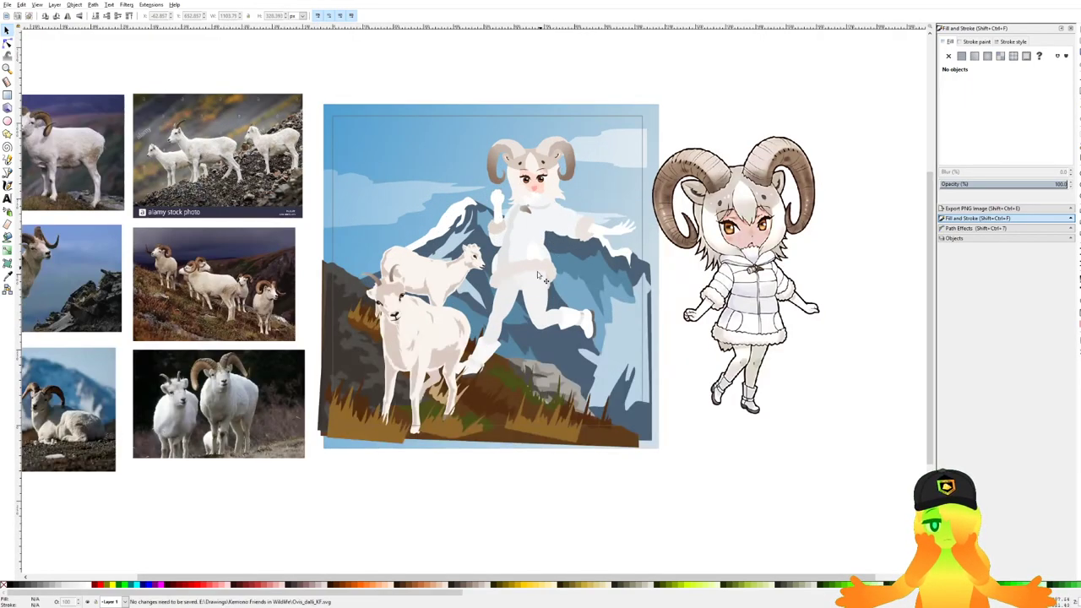
scroll(600, 229, "up", 2)
scroll(599, 228, "down", 2)
scroll(642, 241, "up", 1)
left_click(667, 253)
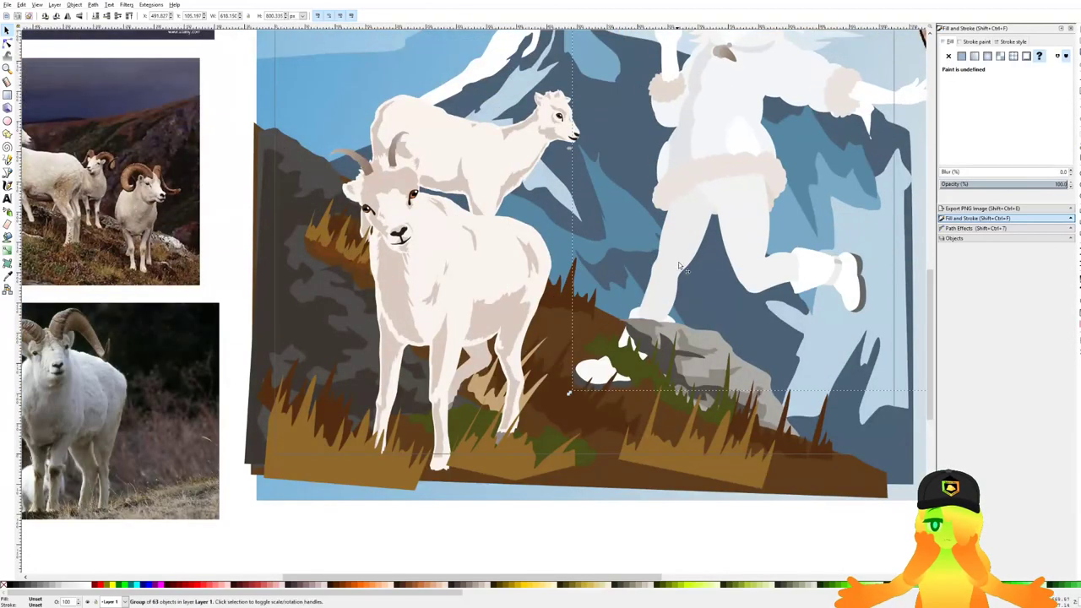
scroll(604, 175, "up", 1)
key("n")
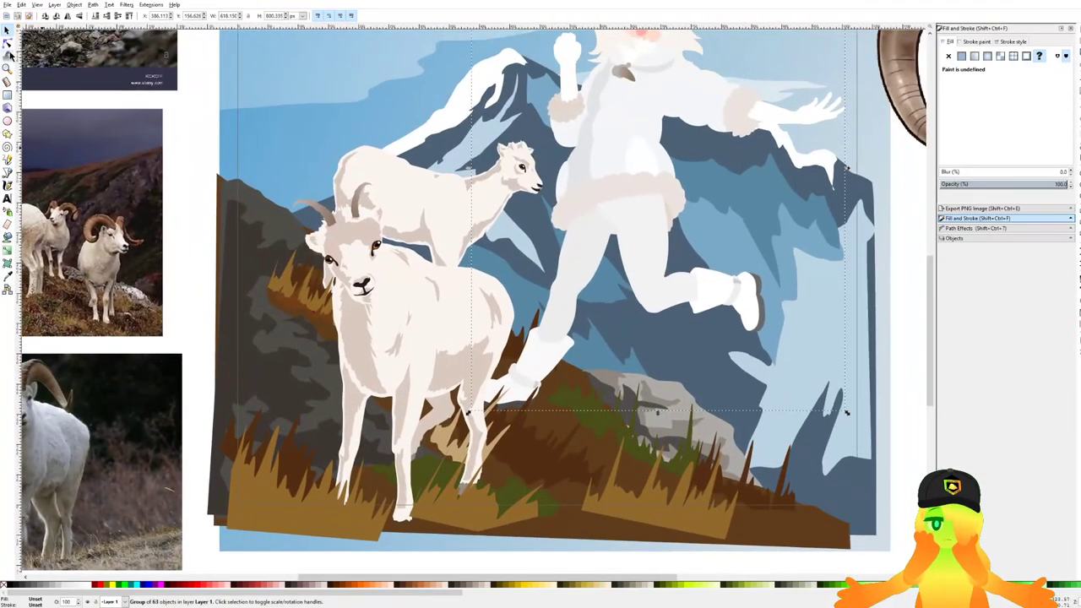
left_click(585, 256)
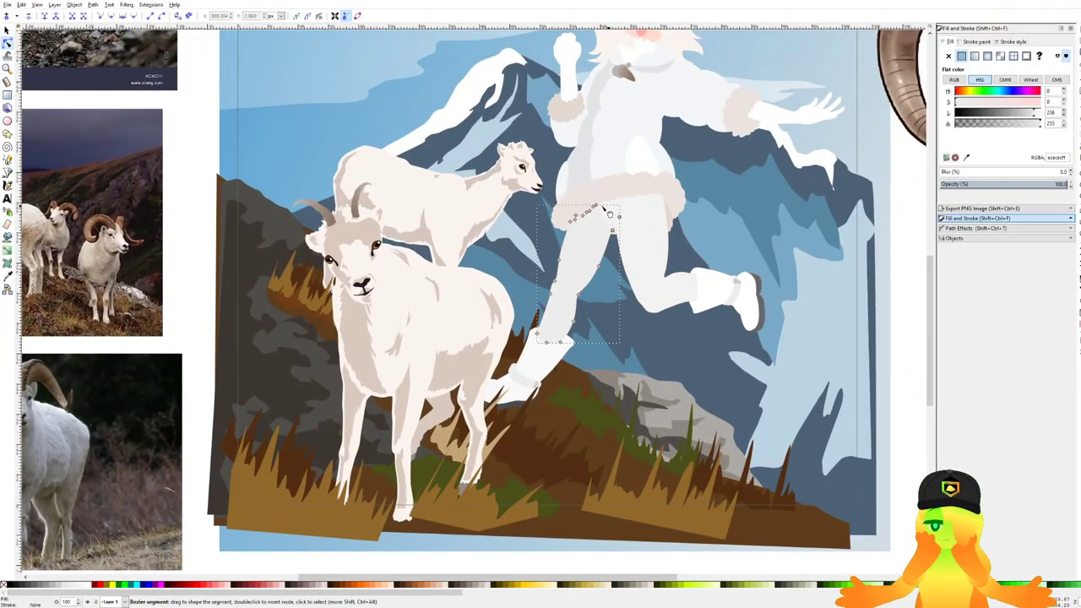
Try recoloring the supporting leg with the pale blue-grey shading color of the coat, and undo it.
key("d")
left_click(580, 172)
scroll(595, 173, "up", 1)
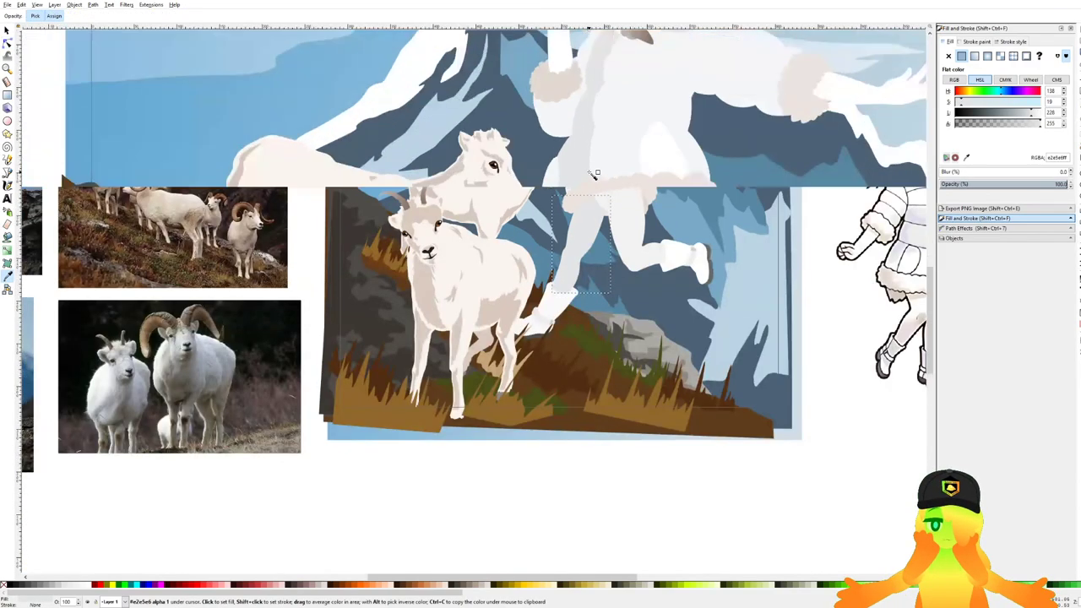
key("ctrl+z")
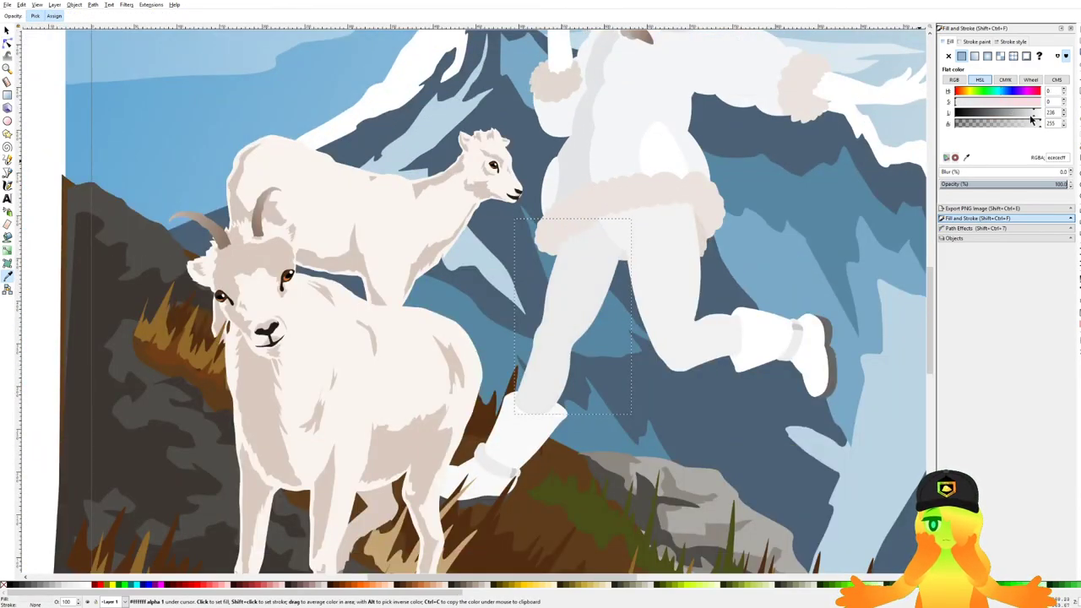
Darken the supporting leg's grey fill to lightness 223 and compare it with the legs of the reference character.
left_click(1030, 119)
scroll(609, 273, "down", 2)
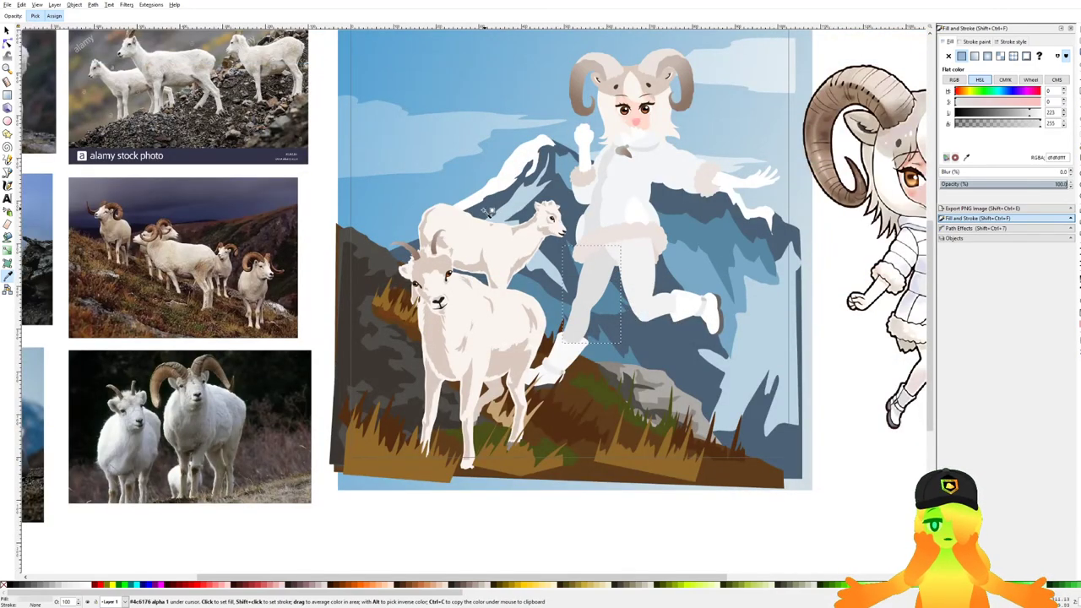
scroll(797, 322, "right", 5)
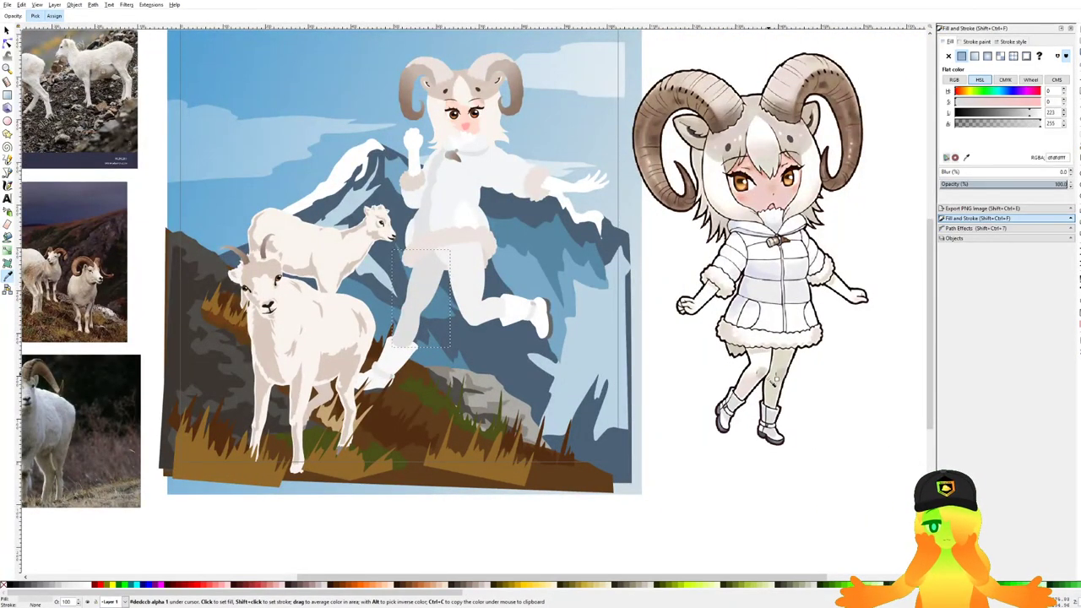
scroll(502, 361, "up", 1)
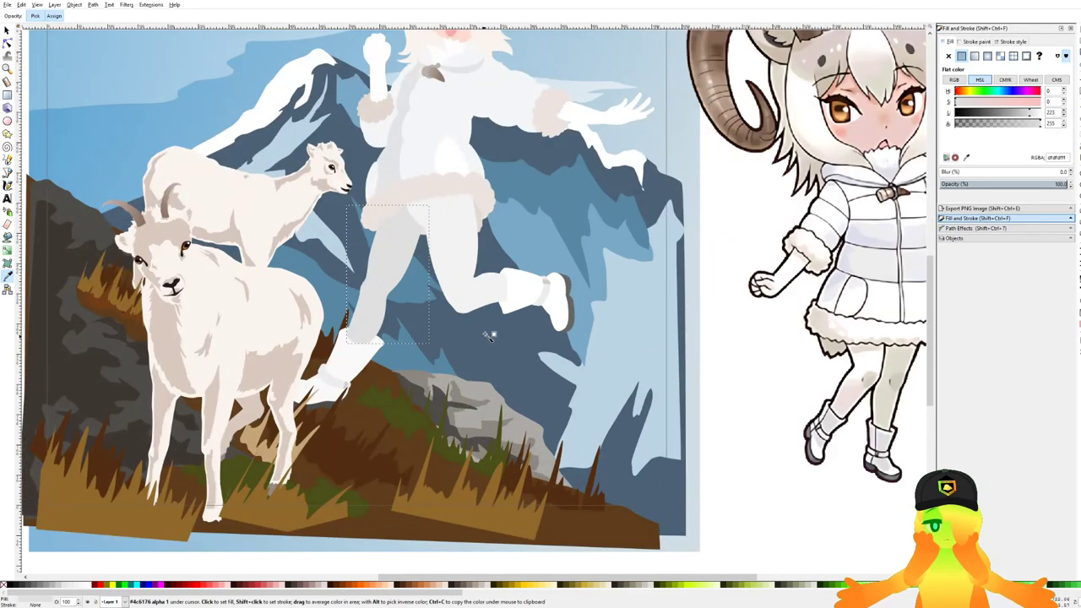
scroll(488, 338, "down", 2)
scroll(541, 321, "left", 3)
scroll(584, 316, "up", 1)
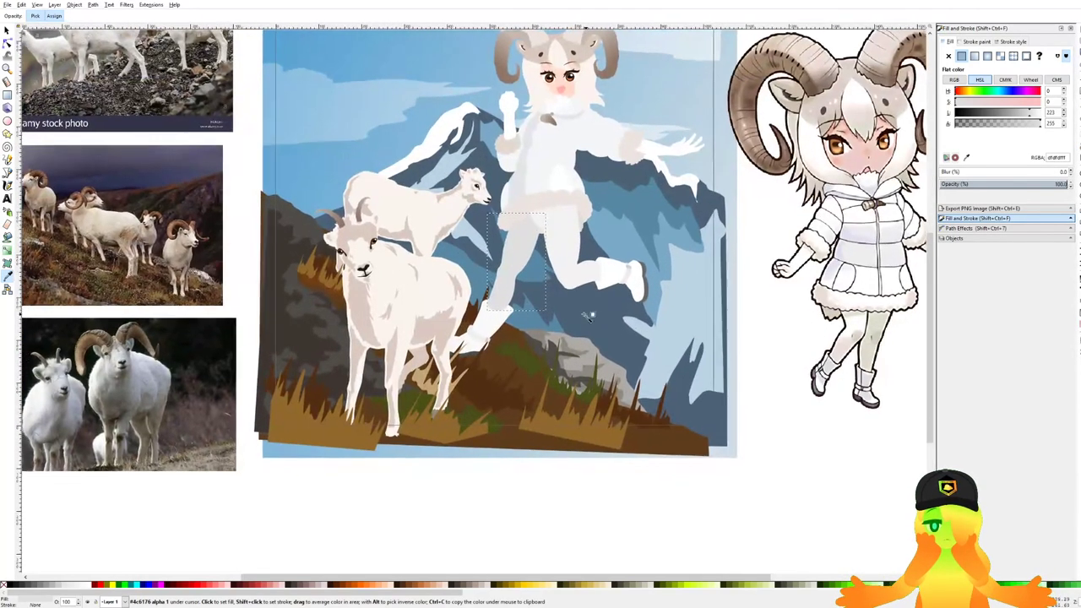
Tint the lightest face of the rock behind the grass a pale greenish grey with hue 70, saturation 10 and lightness 196.
left_click(7, 30)
scroll(592, 429, "up", 1)
left_click(7, 42)
left_click(514, 363)
key("minus")
key("plus")
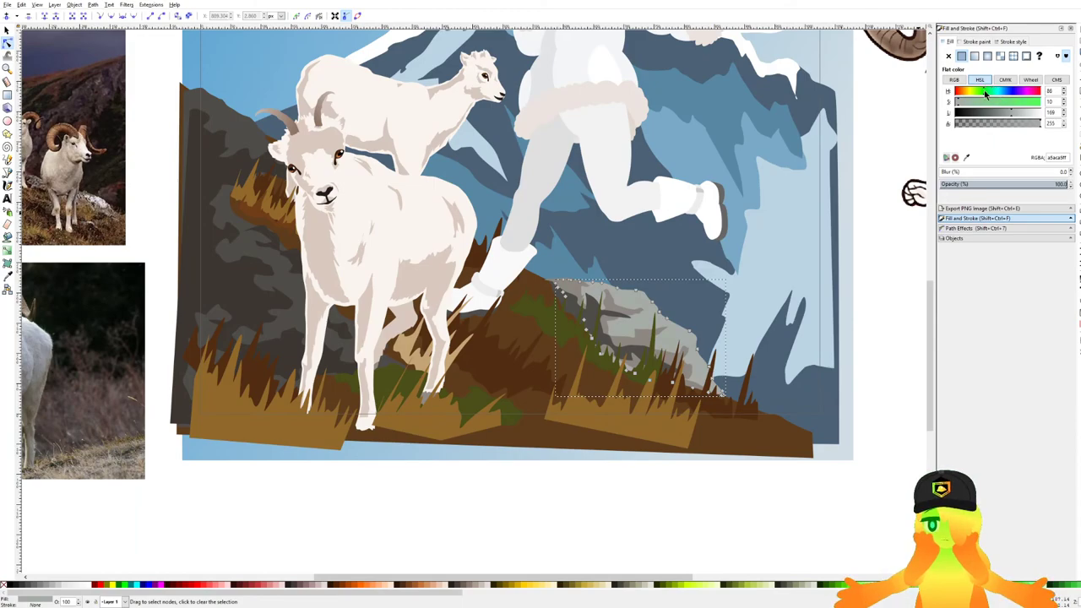
left_click(1024, 117)
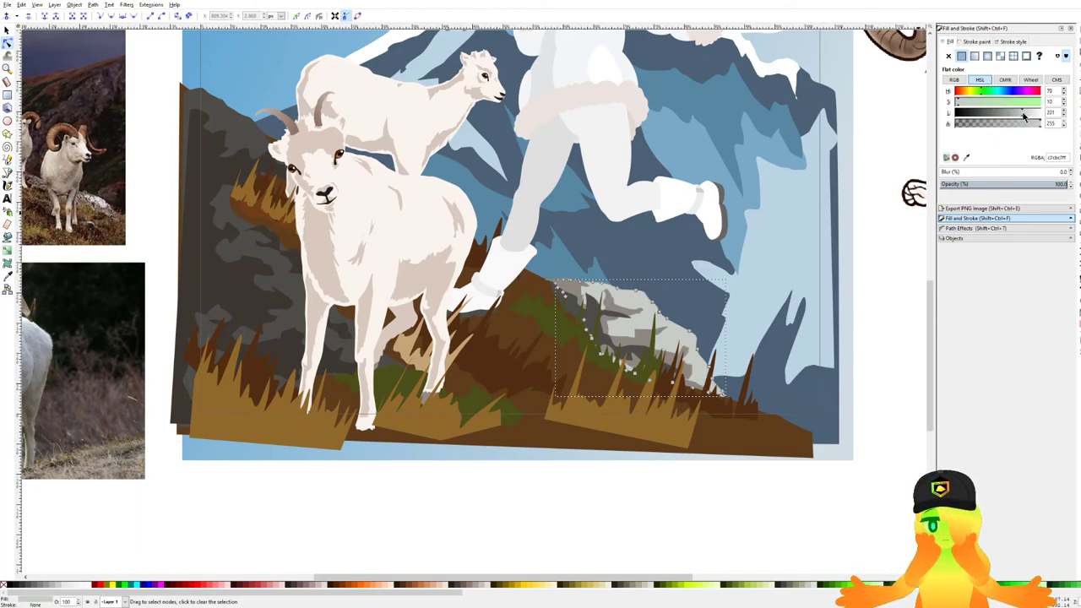
scroll(643, 311, "up", 2)
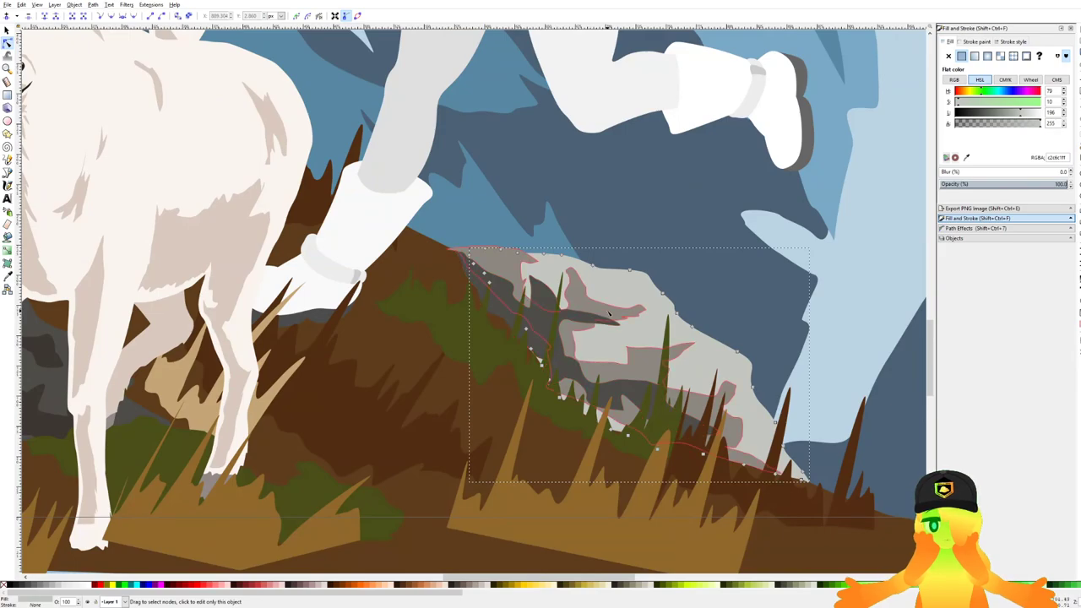
Shift the rock's mid-tone shading to hue 118 and make its dark crevices a neutral grey with lightness 53.
left_click(640, 358)
left_click(981, 92)
left_click_drag(978, 94, 999, 97)
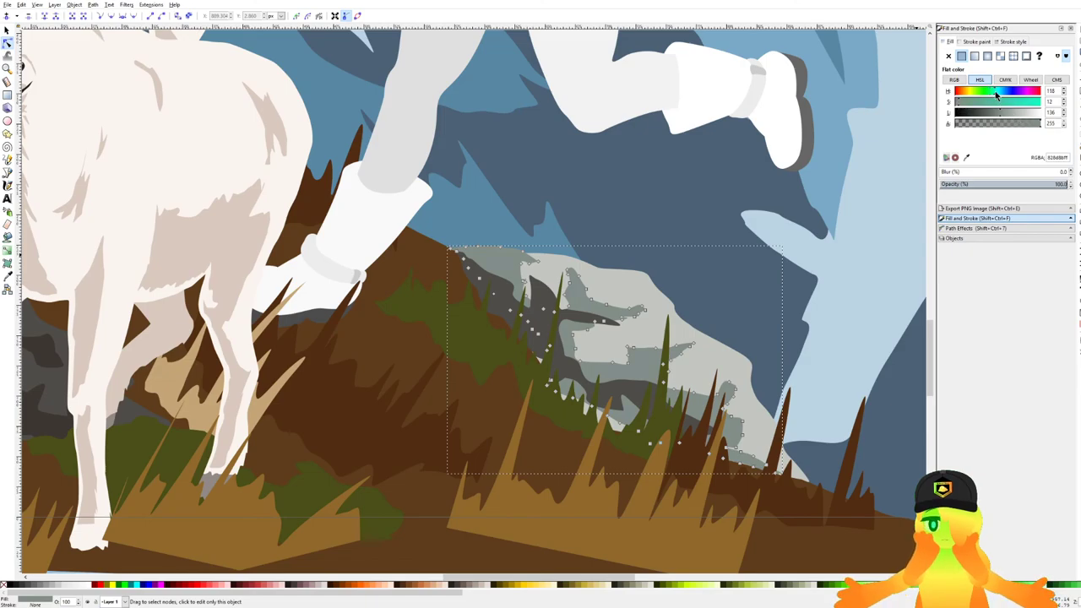
left_click_drag(1013, 113, 974, 118)
left_click(547, 306)
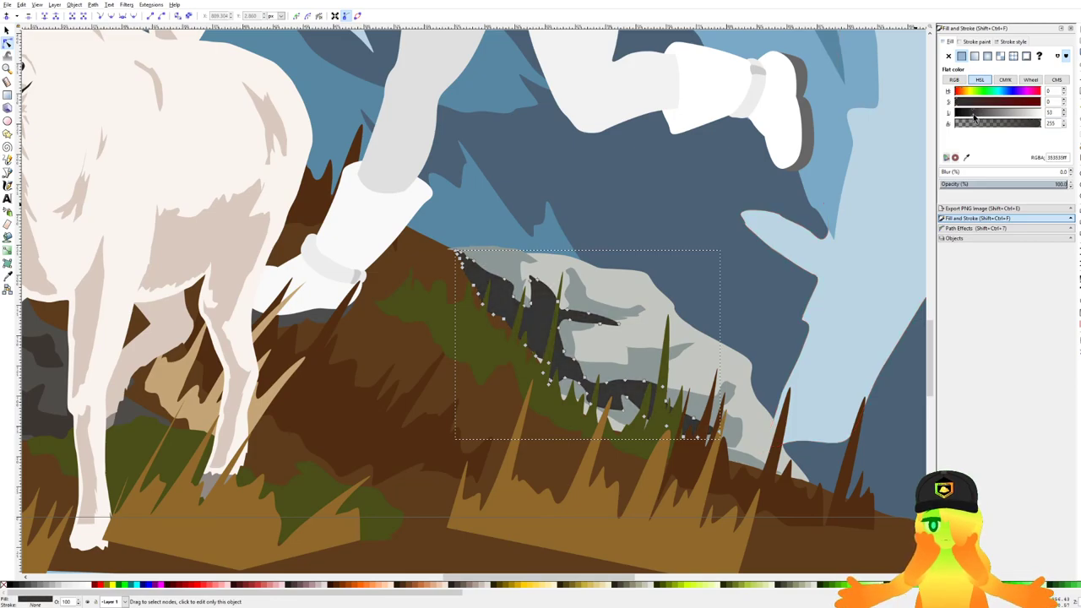
Turn the rock's mid-tone shading and its lightest face neutral grey by setting their saturation to 0.
left_click(639, 363)
left_click(954, 103)
left_click(647, 287)
left_click_drag(964, 102, 927, 101)
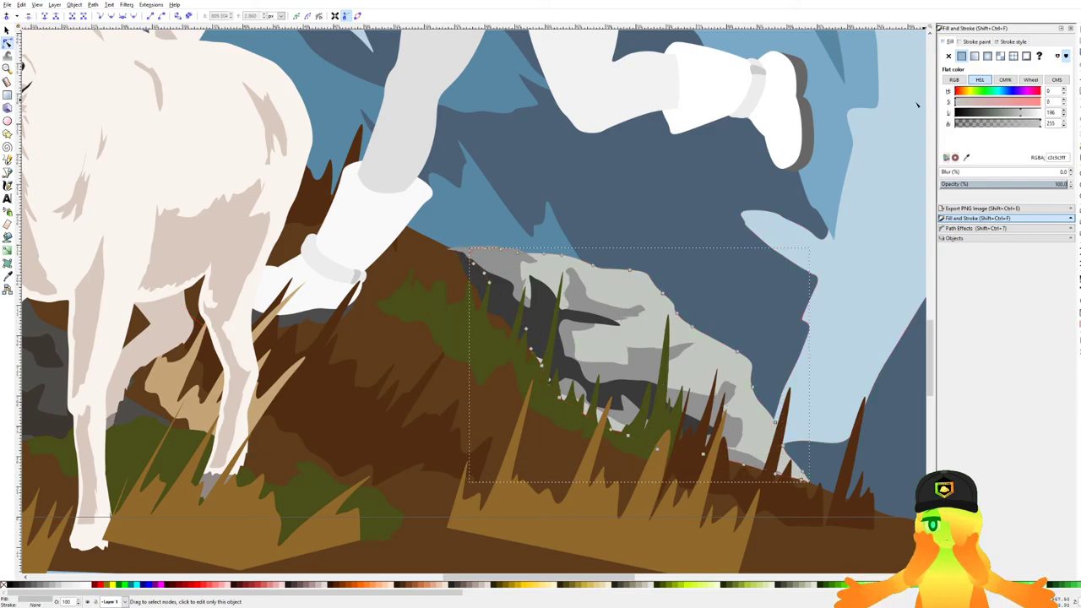
Lighten the rock's lightest face to lightness 215 and its dark crevices to lightness 79.
scroll(516, 265, "down", 4)
scroll(582, 358, "up", 3)
left_click_drag(1020, 113, 1029, 112)
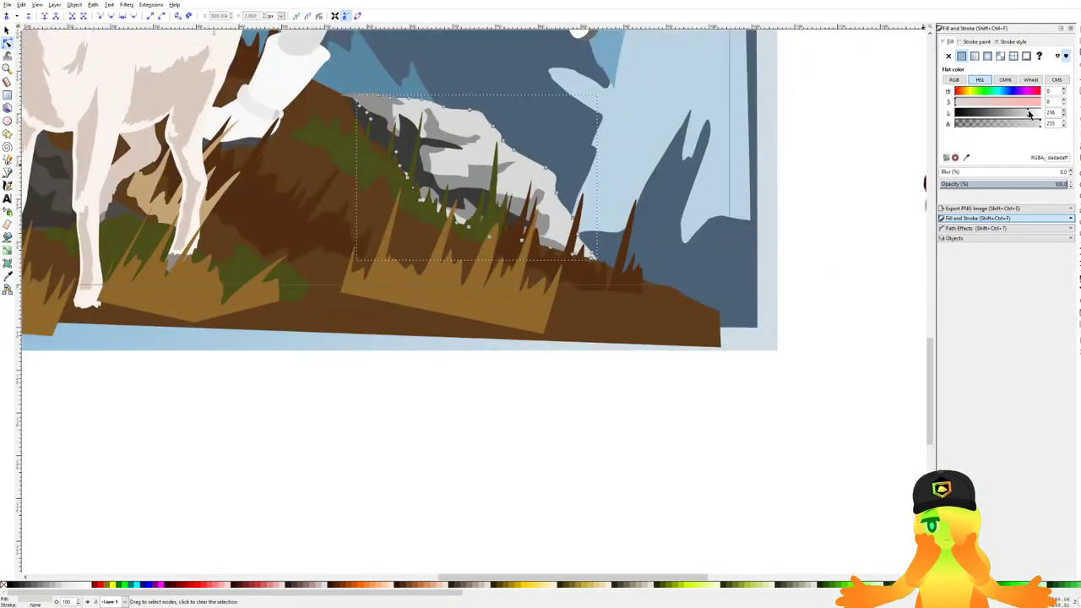
left_click(687, 428)
scroll(687, 428, "down", 4)
scroll(610, 342, "up", 3)
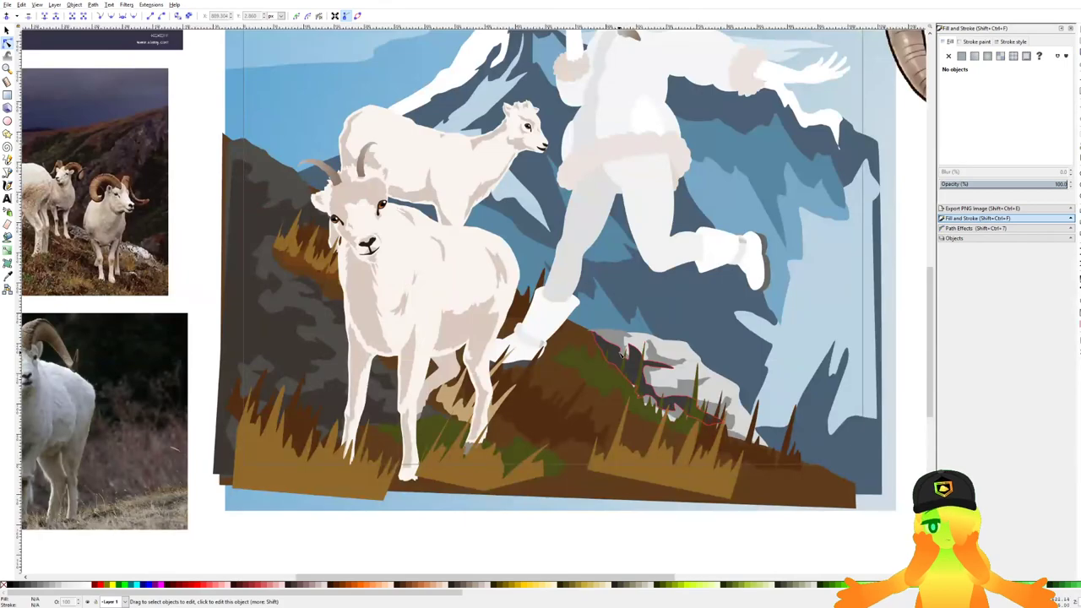
left_click(624, 363)
left_click_drag(979, 115, 984, 117)
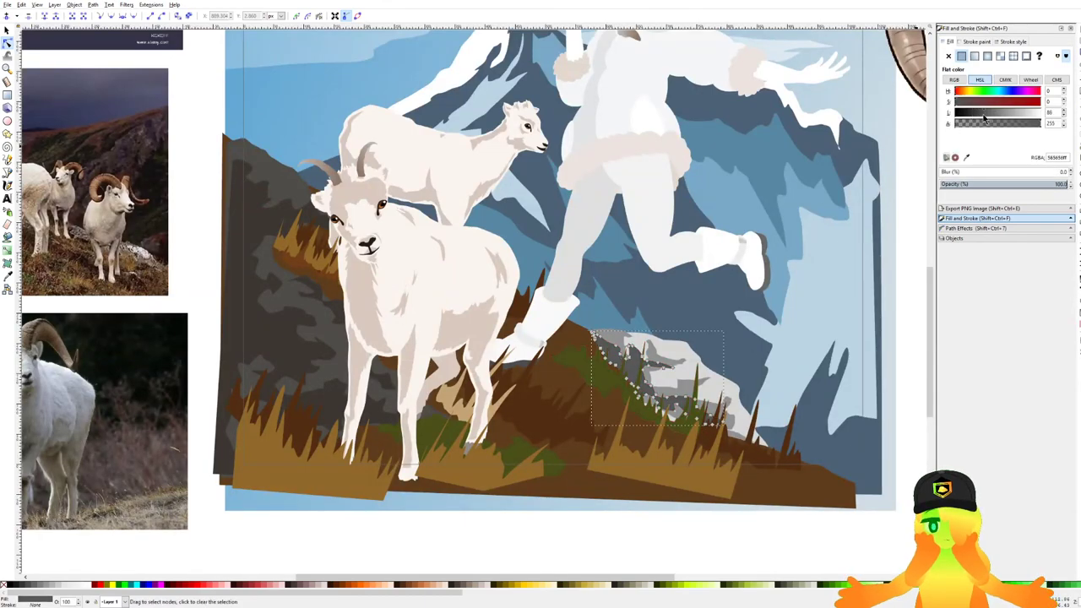
scroll(869, 212, "down", 2)
left_click(835, 464)
Compare the recolored rock and the whole illustration with the reference photos and character, and save the document.
scroll(805, 339, "up", 2)
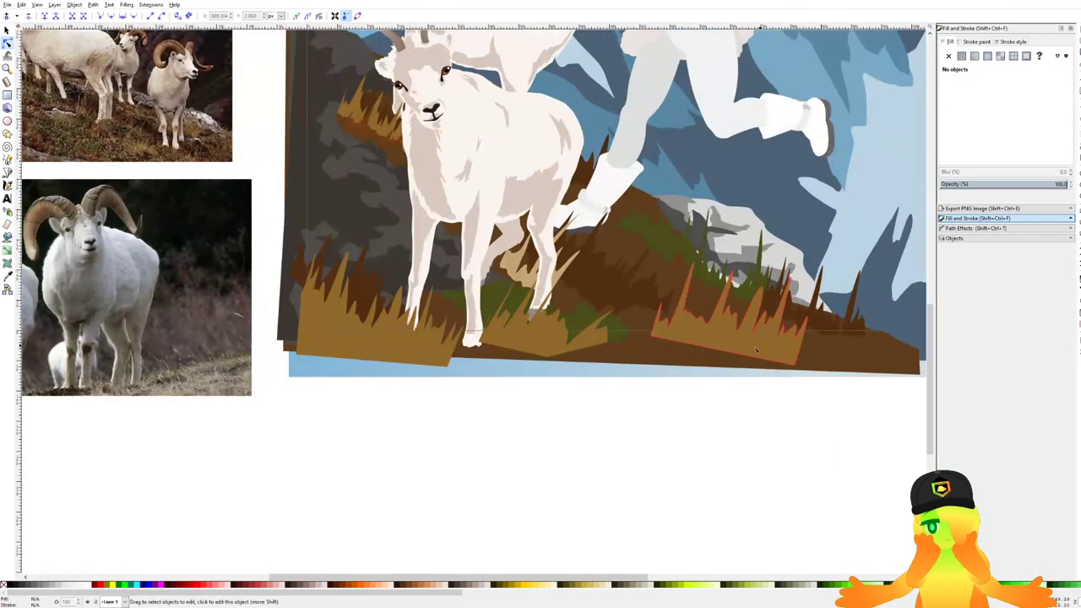
left_click_drag(701, 371, 623, 405)
scroll(622, 405, "down", 3)
scroll(618, 422, "up", 1)
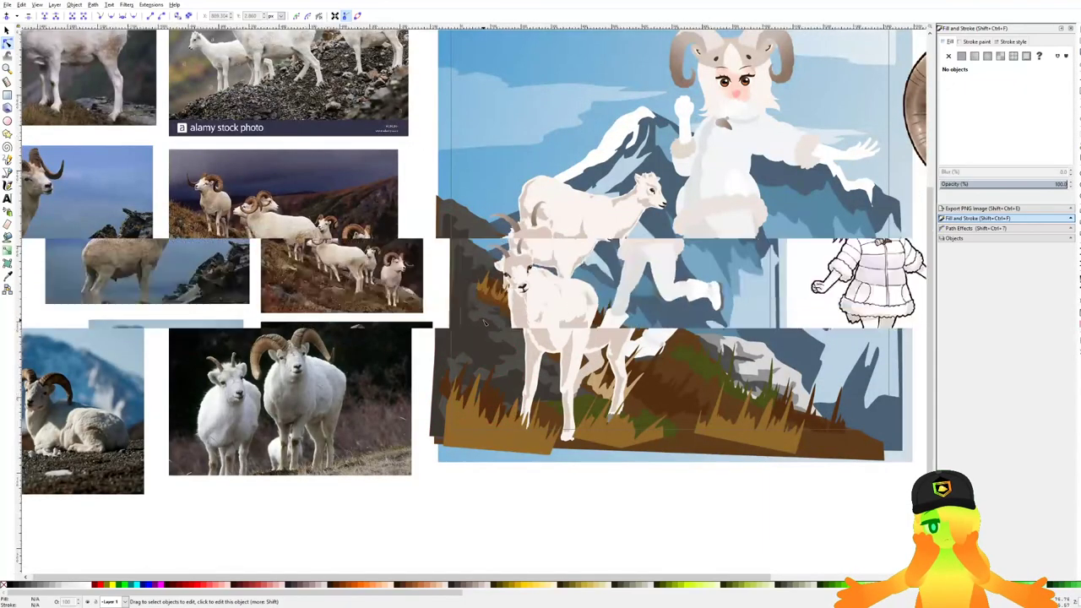
scroll(614, 439, "down", 2)
scroll(646, 425, "up", 3)
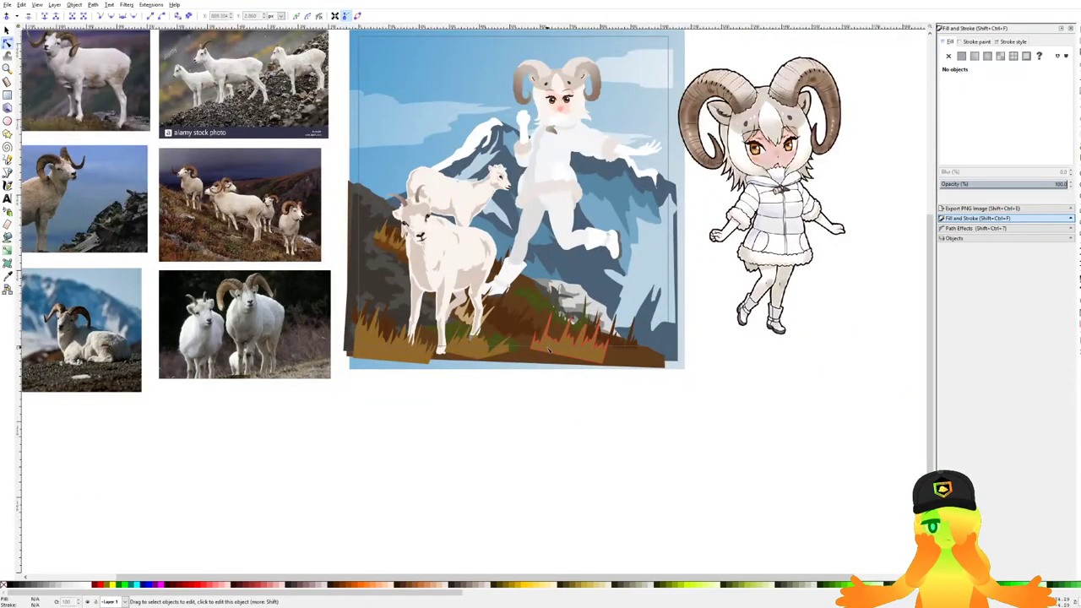
left_click_drag(567, 343, 623, 413)
scroll(650, 137, "up", 1)
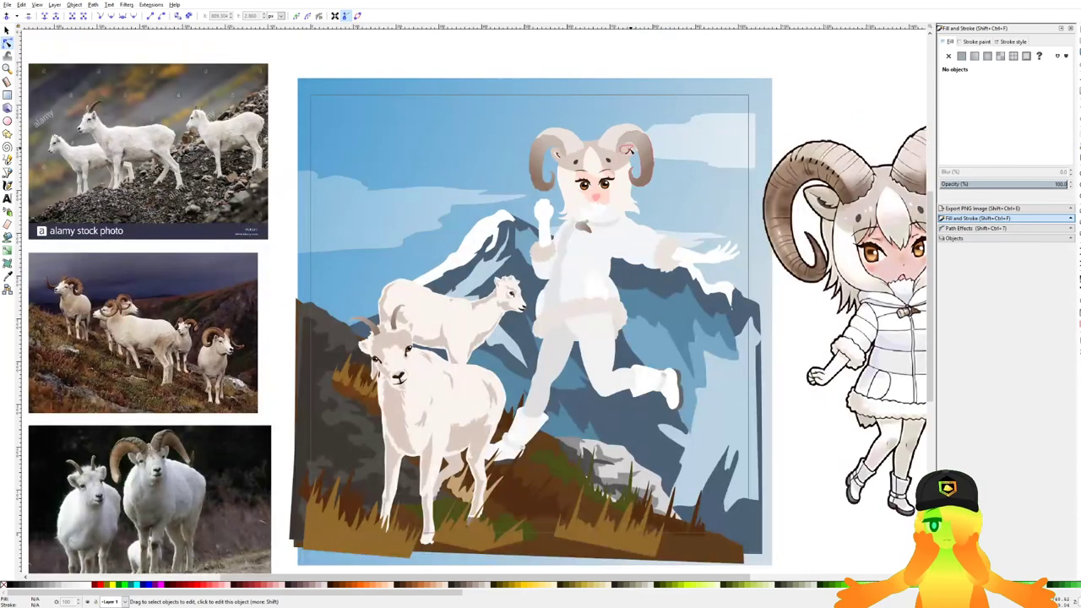
left_click_drag(565, 231, 630, 182)
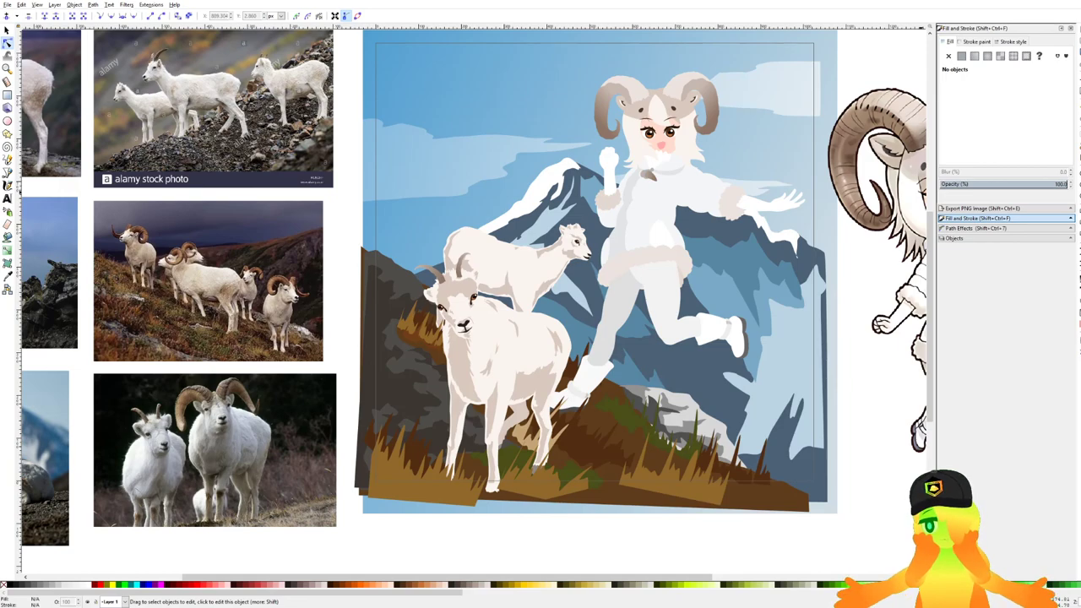
left_click_drag(694, 336, 625, 329)
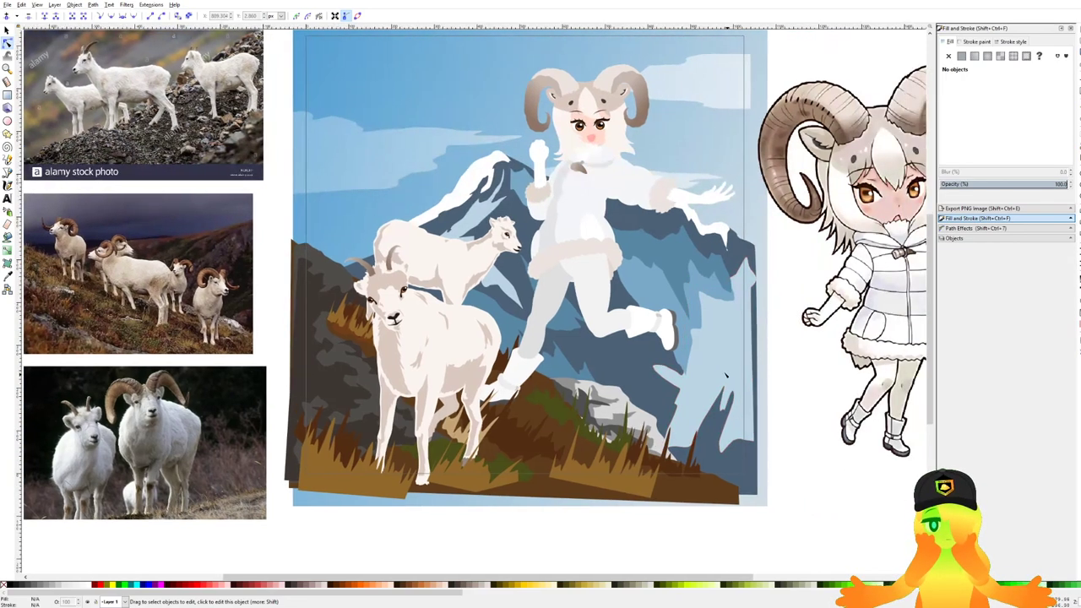
scroll(625, 329, "down", 1)
scroll(620, 244, "up", 1)
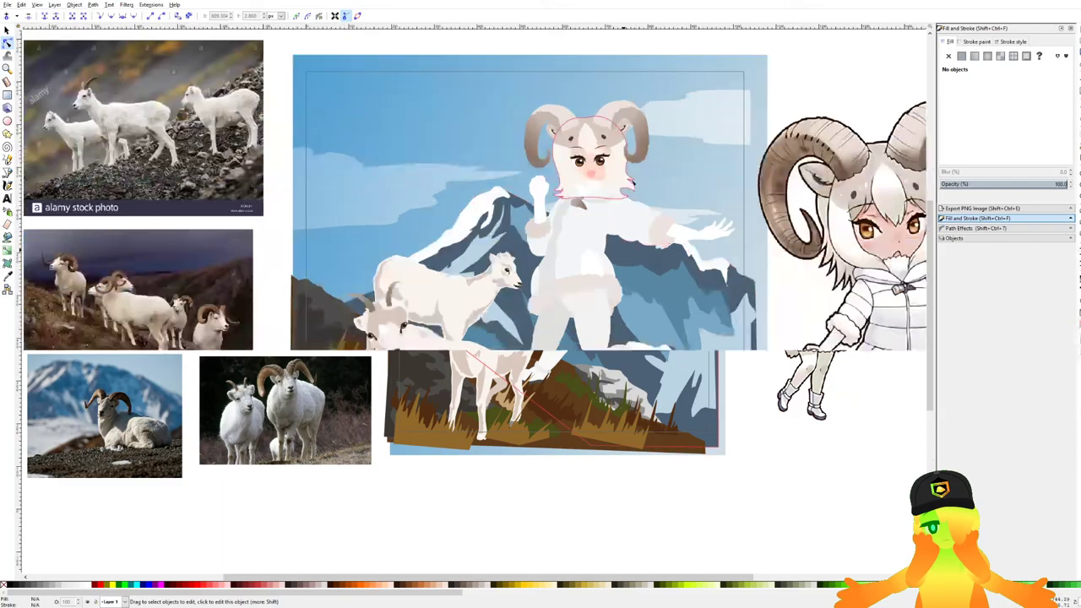
scroll(621, 171, "up", 3)
scroll(629, 83, "down", 4)
left_click_drag(678, 179, 588, 156)
scroll(516, 74, "up", 3)
scroll(517, 73, "down", 4)
key("ctrl+s")
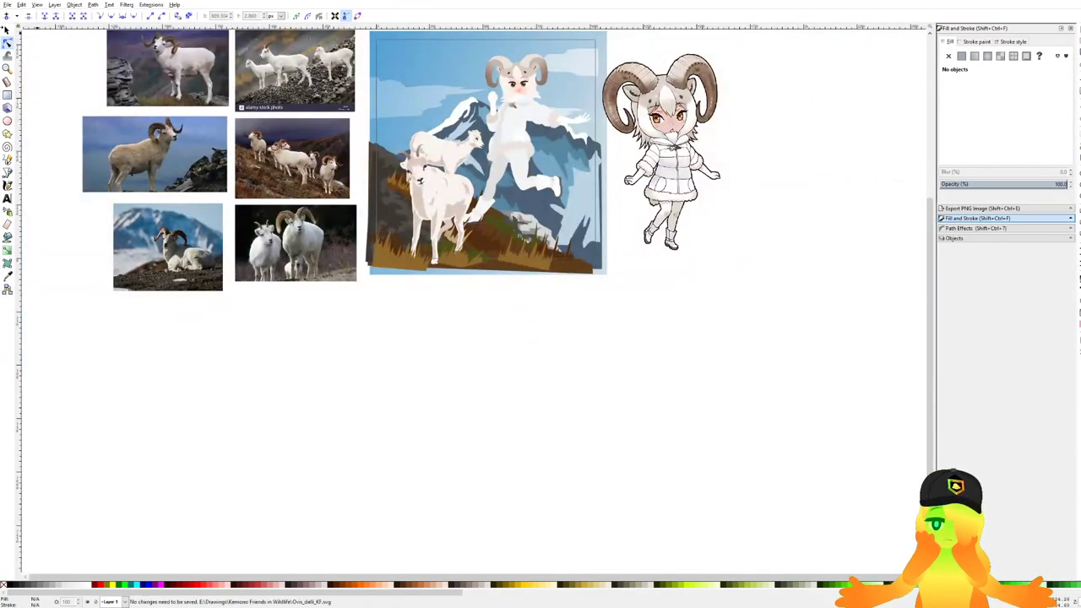
Try placing the green moss patch with its grass blades behind the rock in the stacking order.
left_click(7, 30)
scroll(559, 157, "up", 1)
left_click(498, 156)
scroll(498, 156, "up", 3)
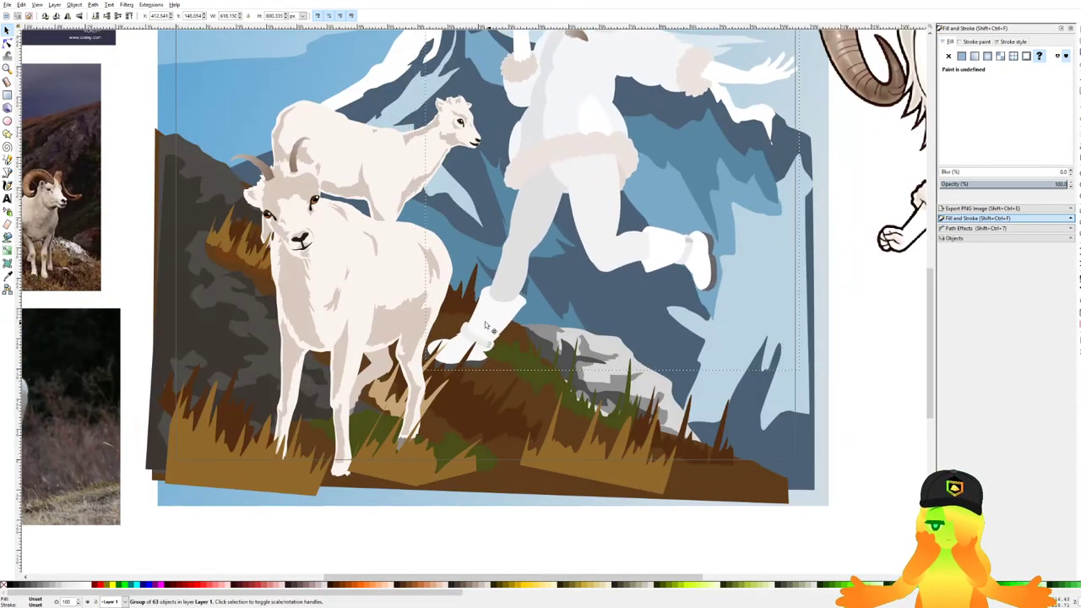
left_click(501, 358)
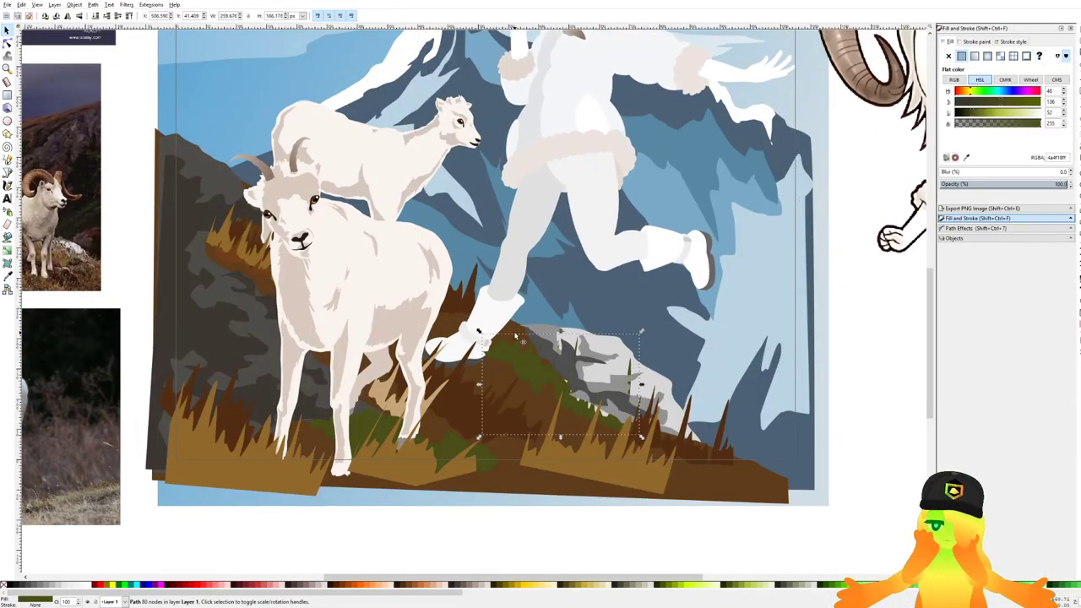
key("Page_Up")
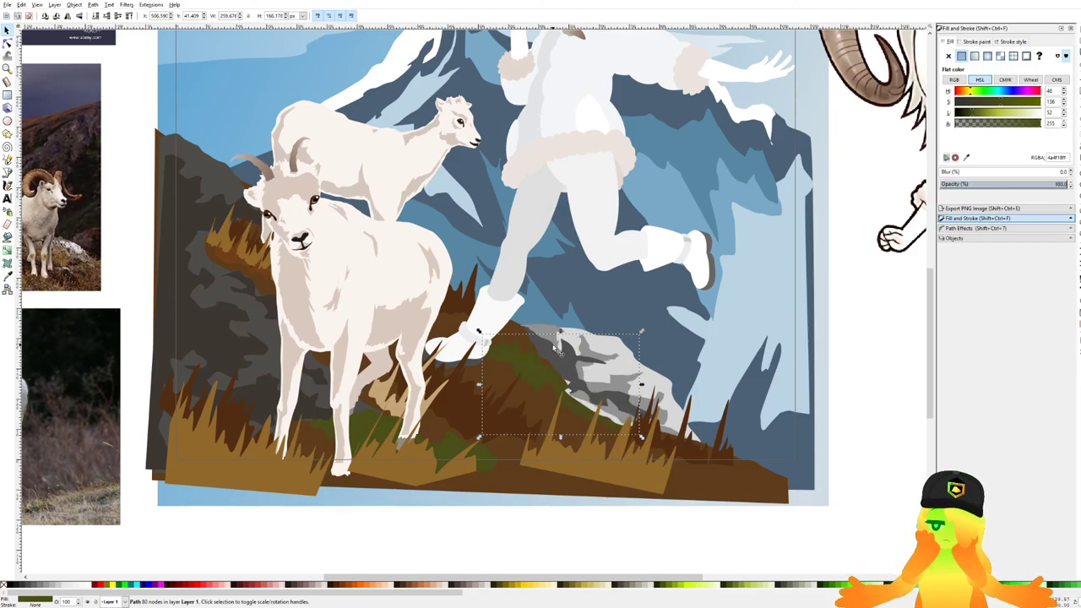
Try different stacking orders for the rock's crevice, mid-tone and light shapes, and restore the original order with the grass blades in front.
left_click(554, 346)
key("Page_Down")
key("Page_Down")
left_click(588, 356)
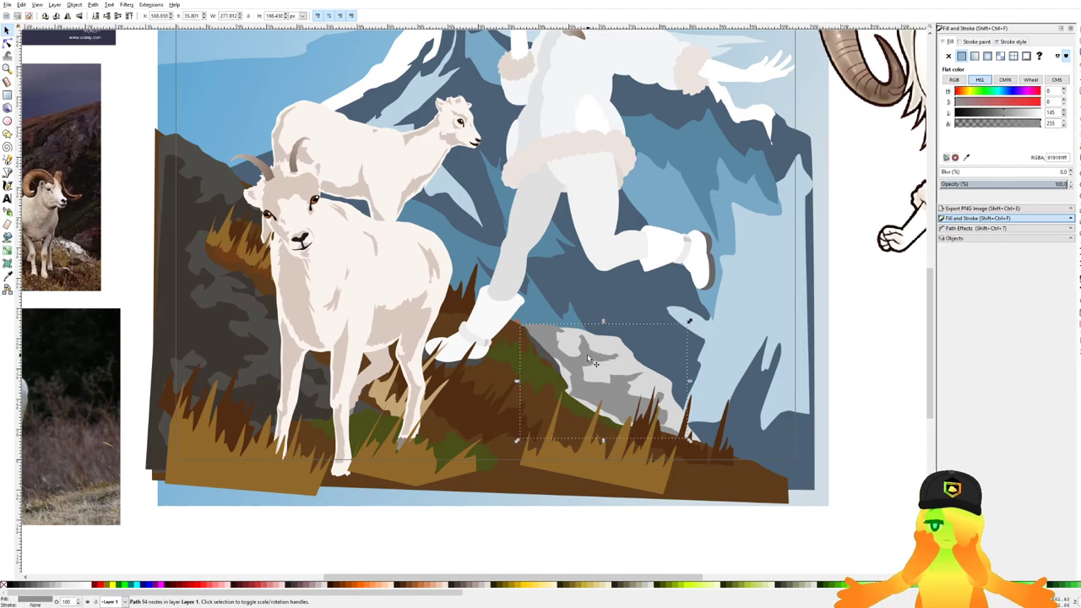
left_click(601, 358)
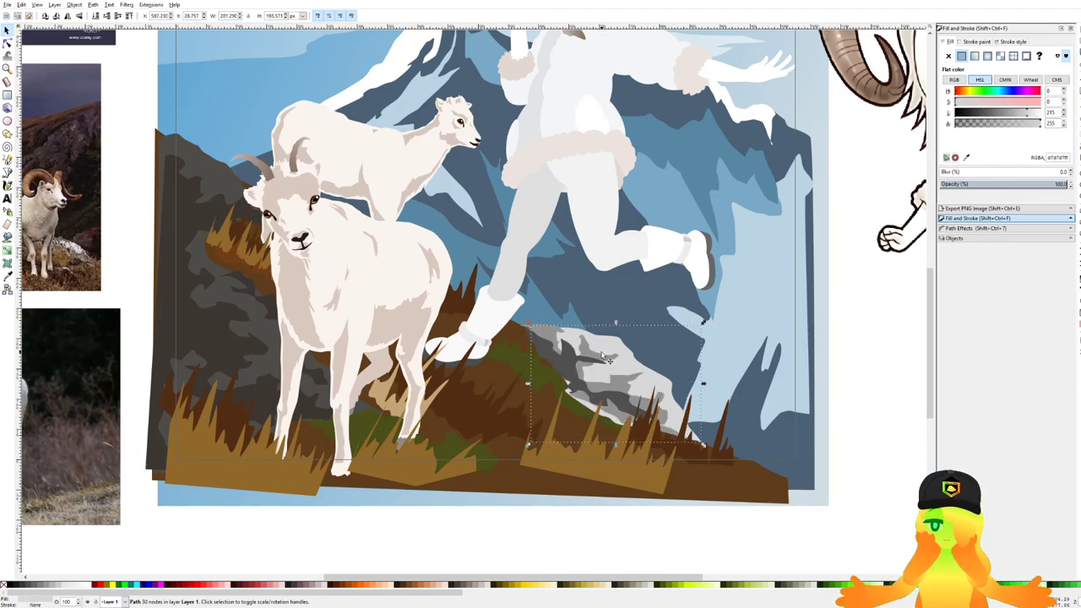
left_click(567, 361)
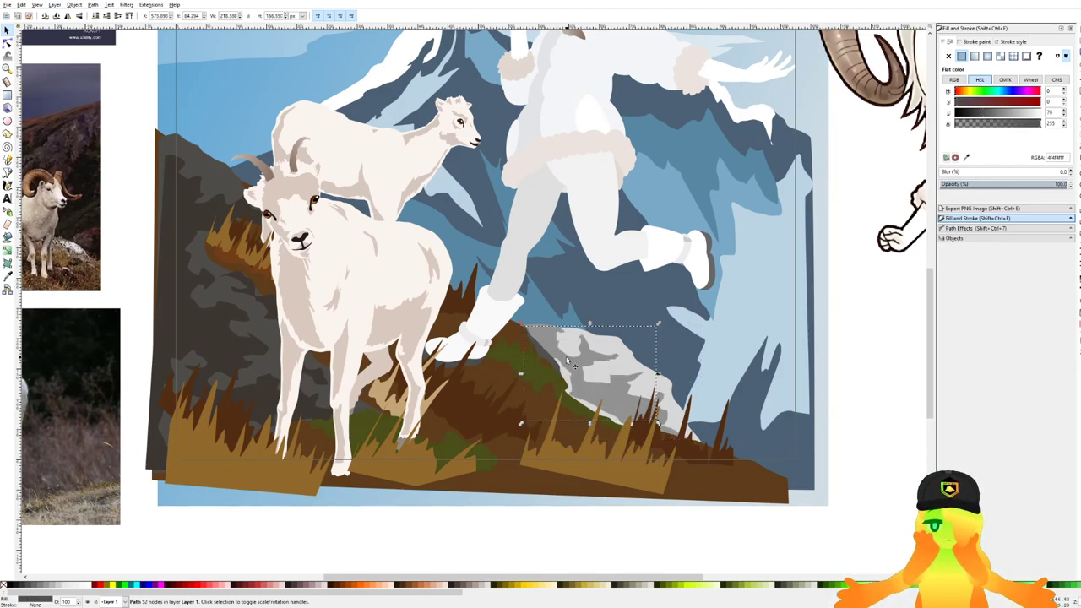
left_click(586, 370)
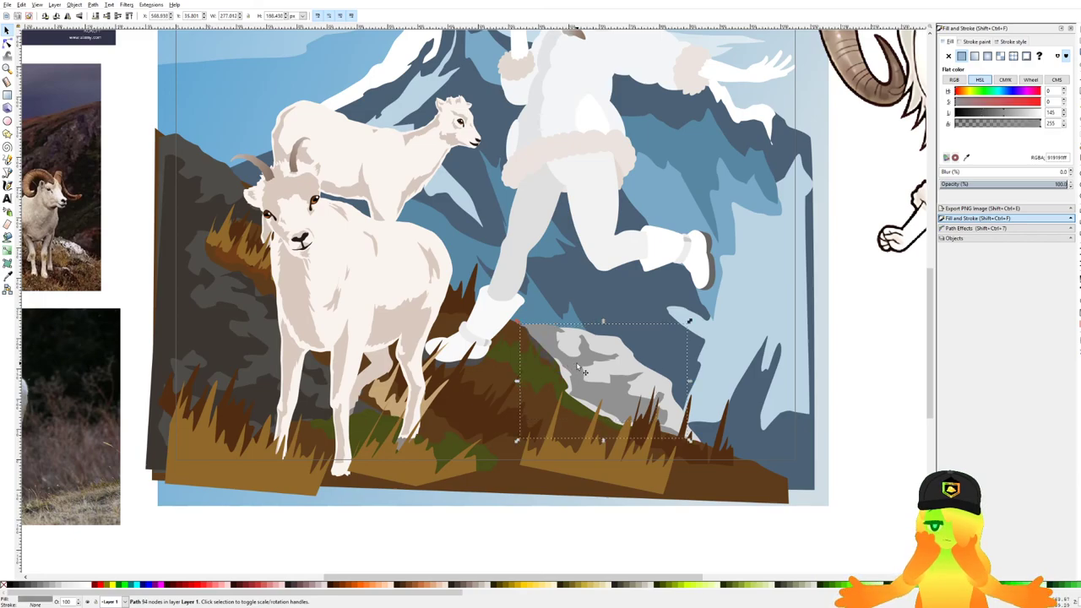
left_click(624, 358)
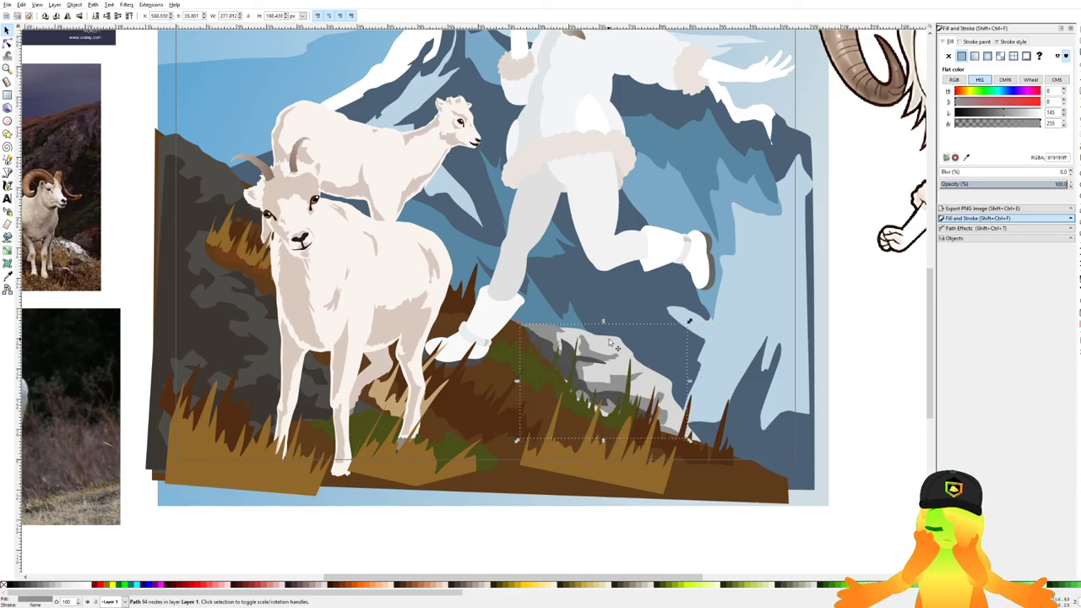
left_click_drag(834, 466, 815, 418)
left_click(815, 418)
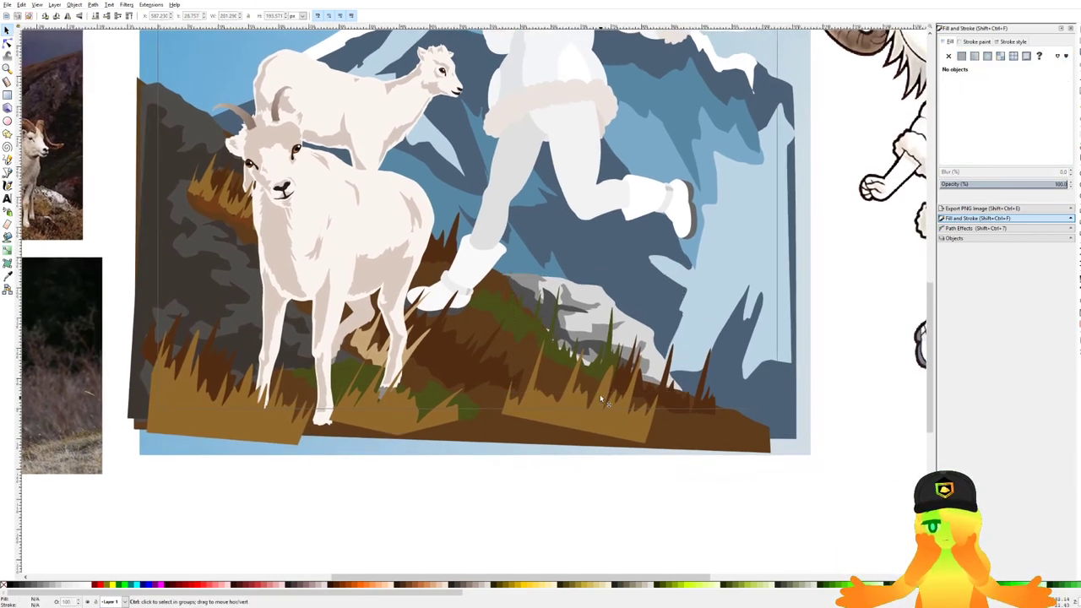
Check the overall composition and save the document.
scroll(602, 398, "up", 1)
scroll(648, 354, "down", 2)
scroll(648, 359, "down", 1)
key("ctrl+s")
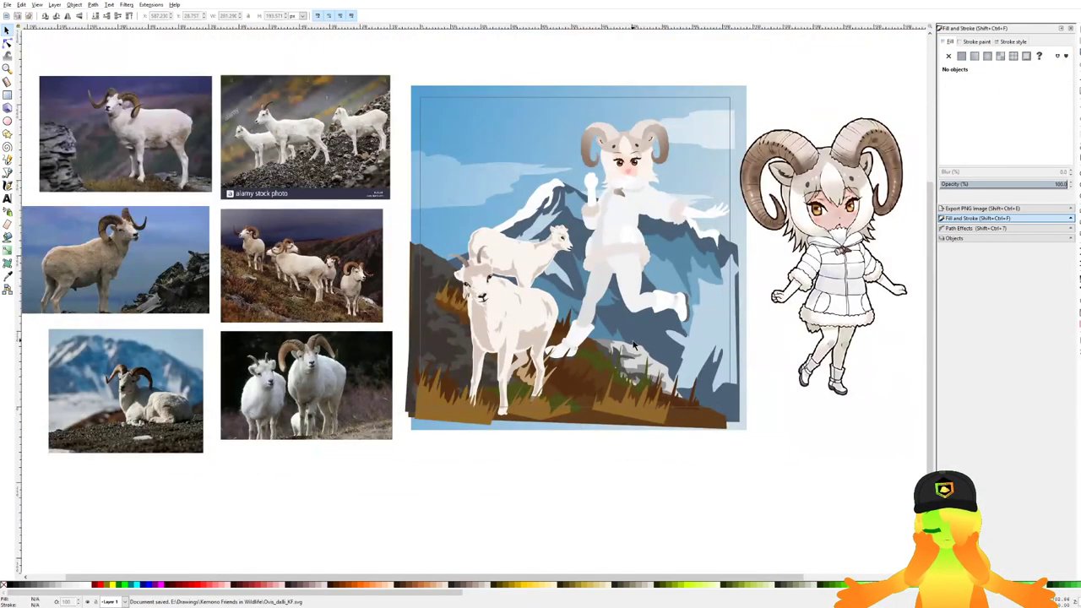
Shift the character group slightly toward the sheep, tilt it slightly clockwise, and save the document.
left_click_drag(618, 262, 622, 266)
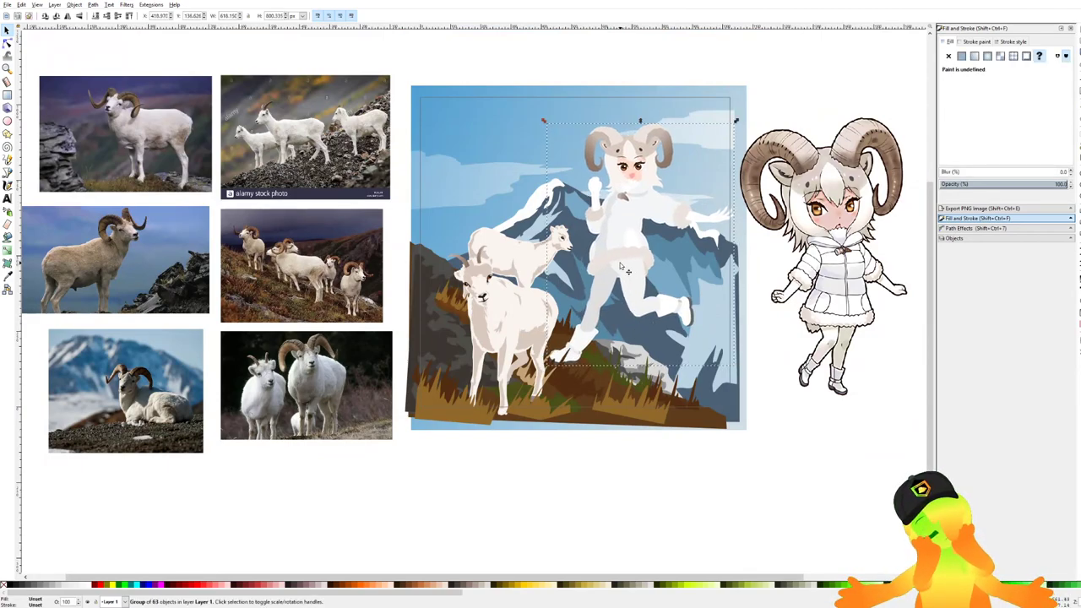
key("ctrl+z")
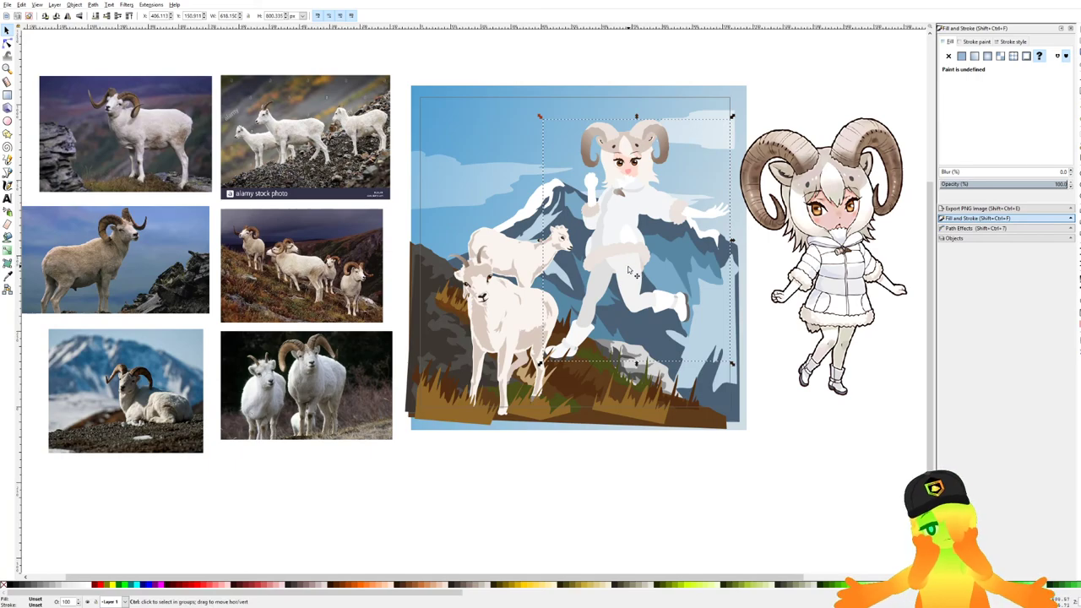
scroll(628, 270, "up", 1)
scroll(612, 278, "up", 1)
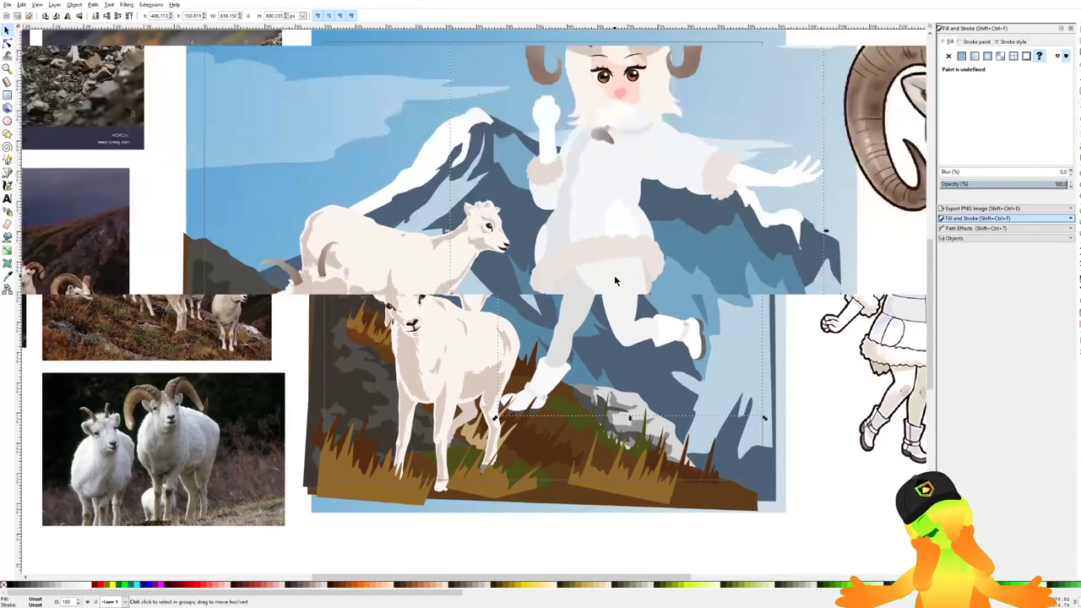
scroll(613, 271, "down", 1)
left_click_drag(613, 257, 607, 252)
left_click_drag(759, 76, 767, 76)
scroll(555, 131, "down", 1)
key("Escape")
key("ctrl+s")
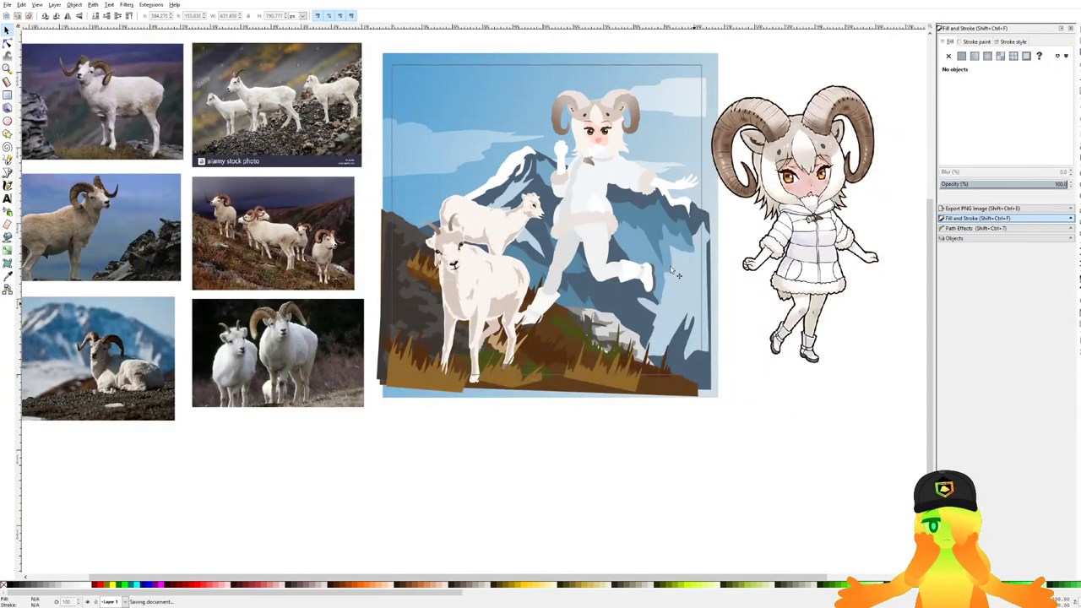
Review the repositioned character against the rest of the illustration and the references, and save again.
scroll(581, 163, "up", 1)
left_click_drag(568, 157, 595, 176)
scroll(591, 182, "down", 2)
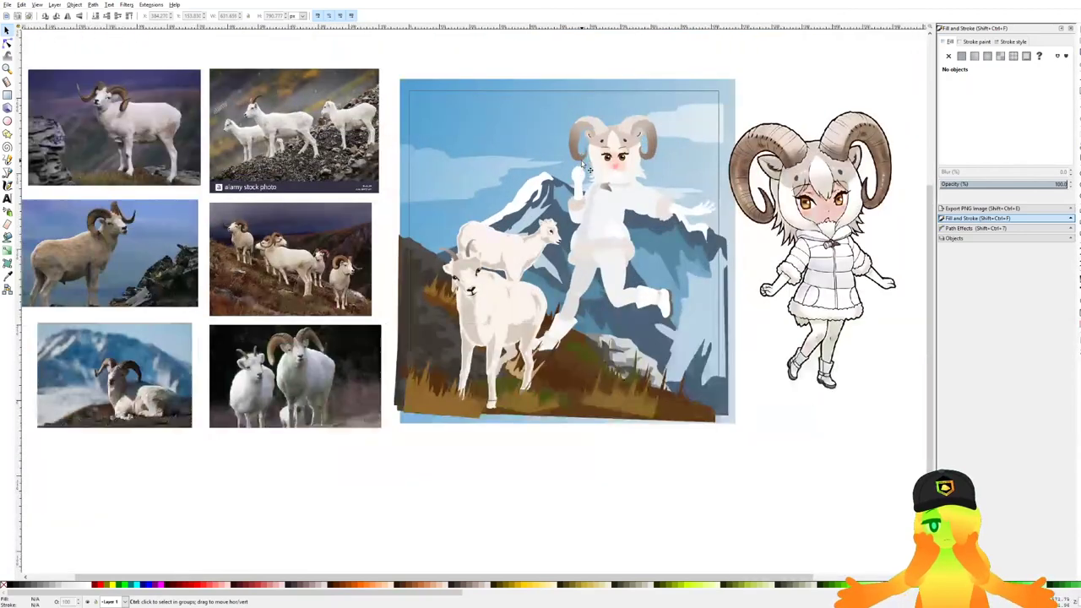
scroll(600, 141, "down", 2)
scroll(604, 142, "up", 2)
key("ctrl+s")
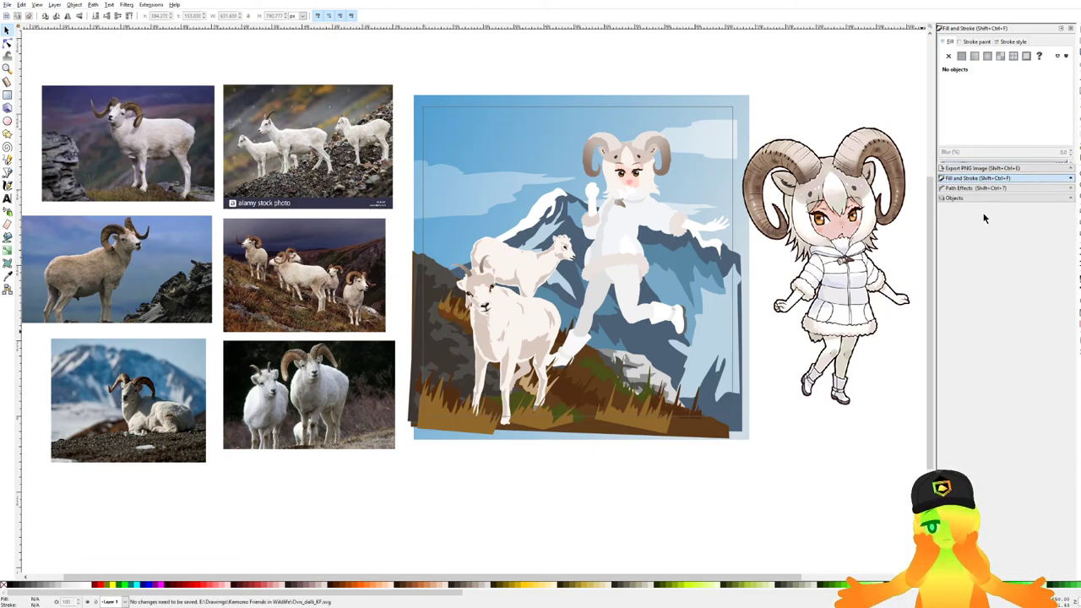
Select the sky background rectangle rect921 at the end of the object list.
left_click(983, 210)
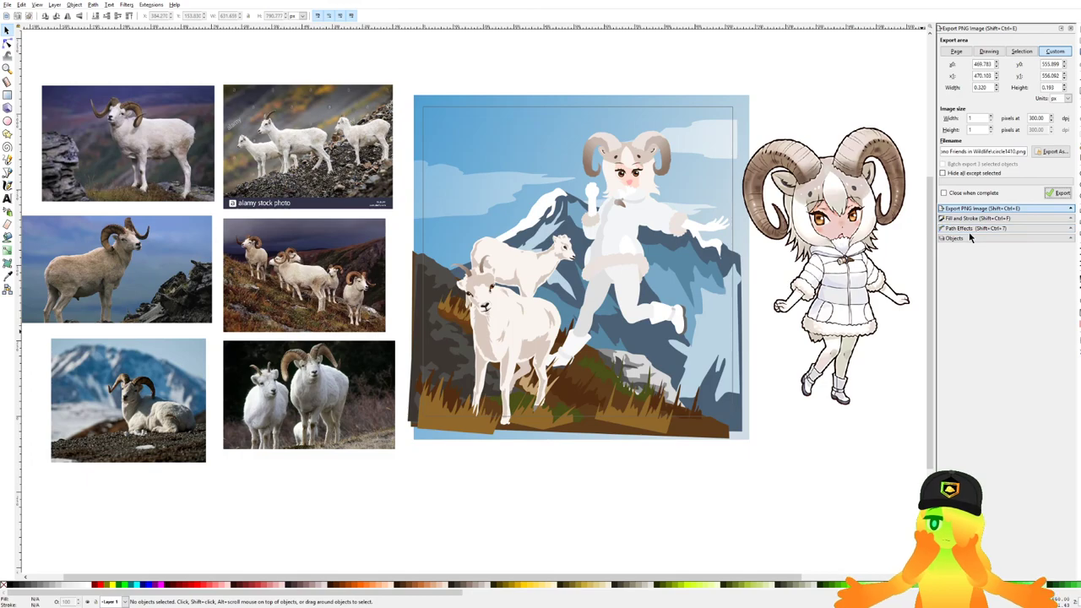
left_click(971, 239)
left_click_drag(1072, 78, 1070, 135)
left_click(1004, 148)
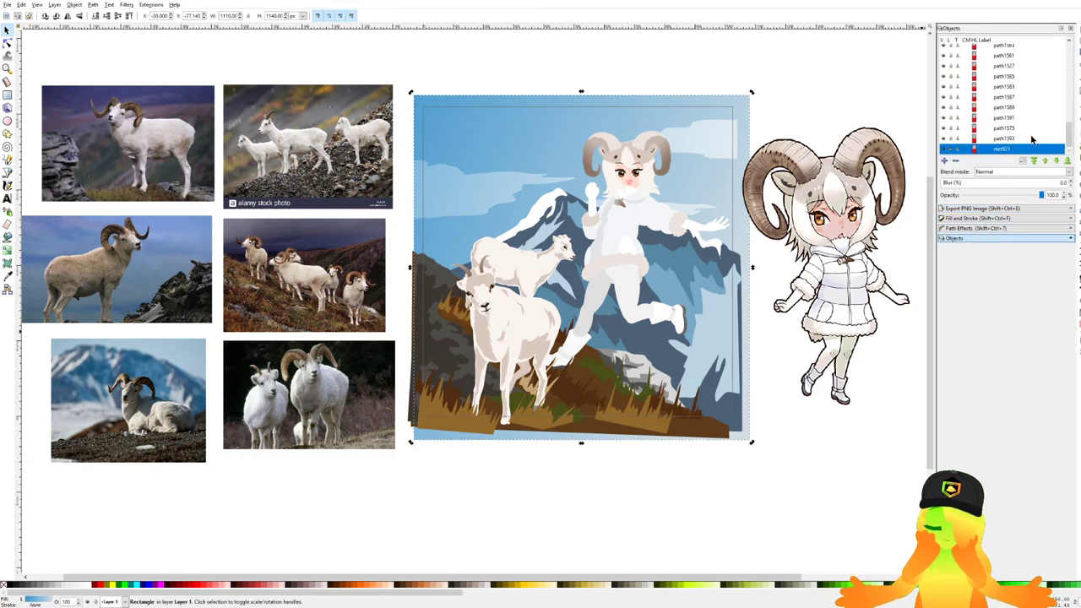
Shift the sky gradient's darker blue stop to hue 155 for a deeper blue, and save the document.
left_click(979, 218)
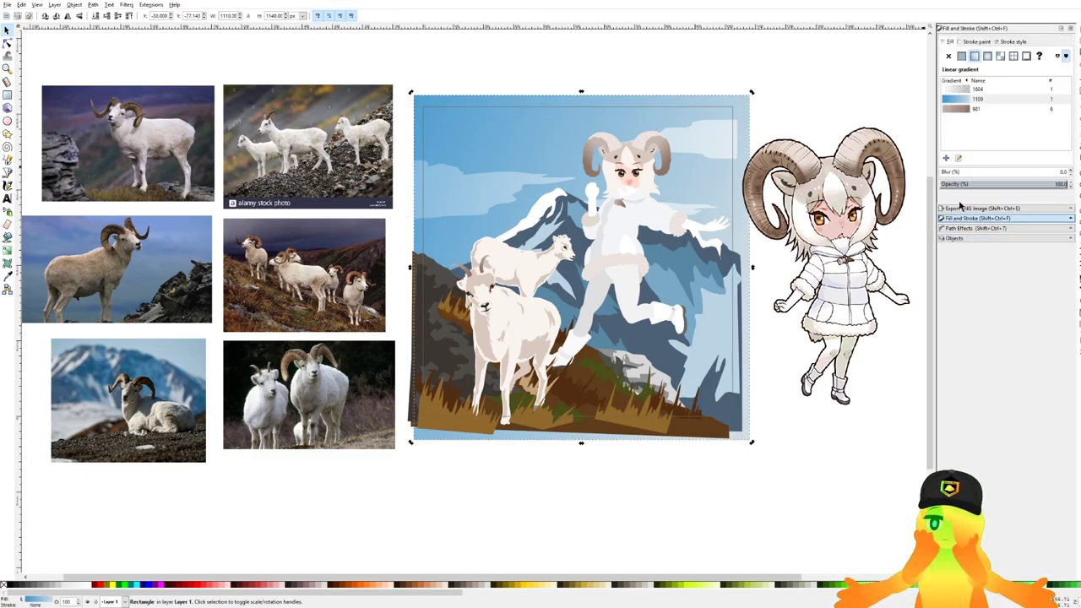
left_click(957, 160)
left_click(346, 95)
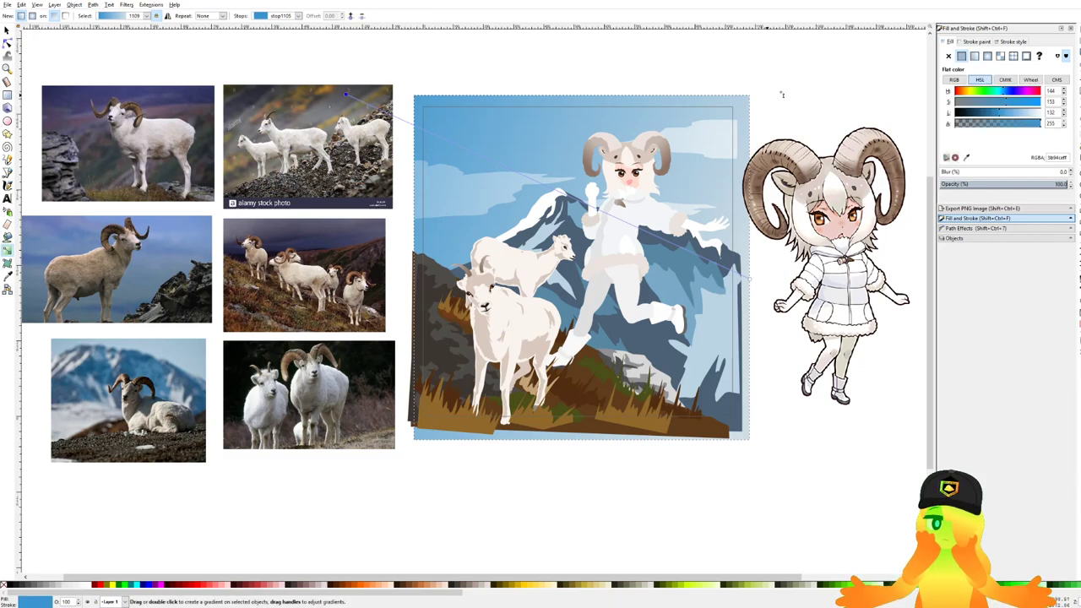
mouse_move(999, 90)
left_mouse_down()
mouse_move(1018, 91)
mouse_move(1007, 95)
left_mouse_up()
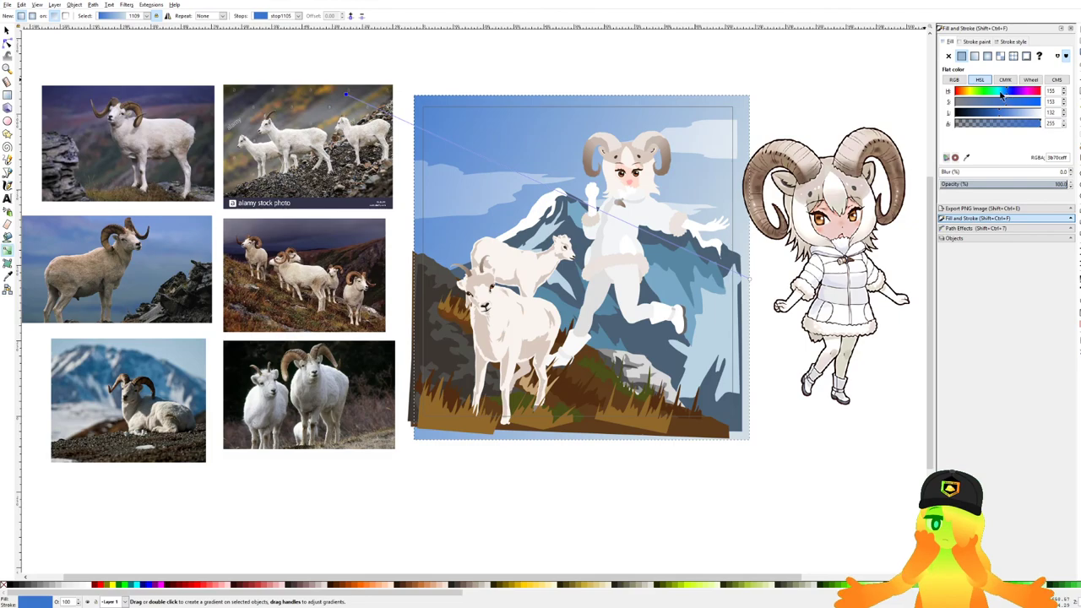
key("ctrl+s")
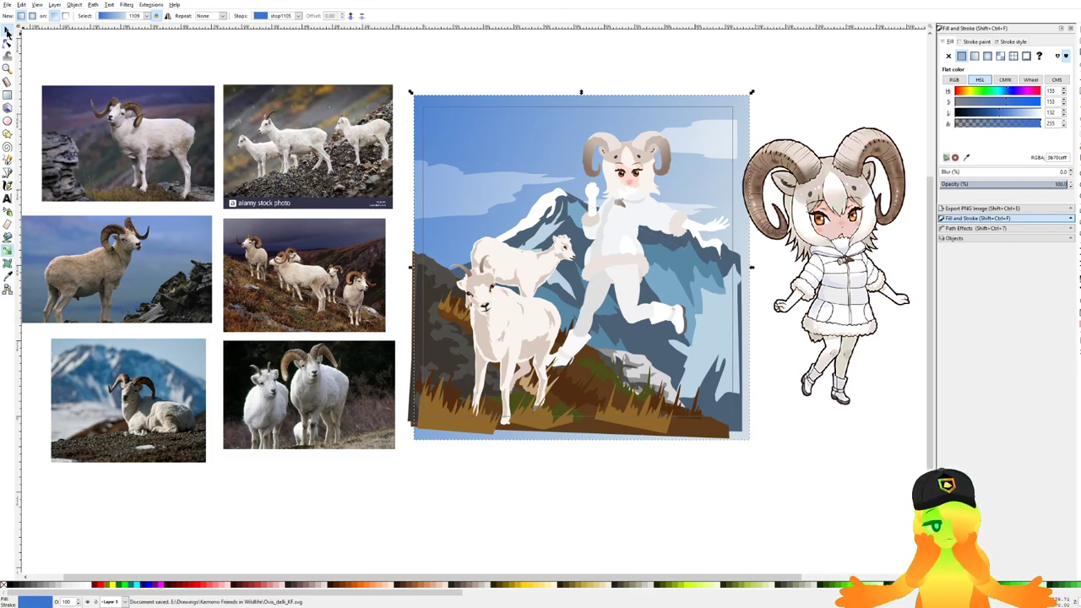
left_click(7, 31)
left_click(728, 82)
key("ctrl+s")
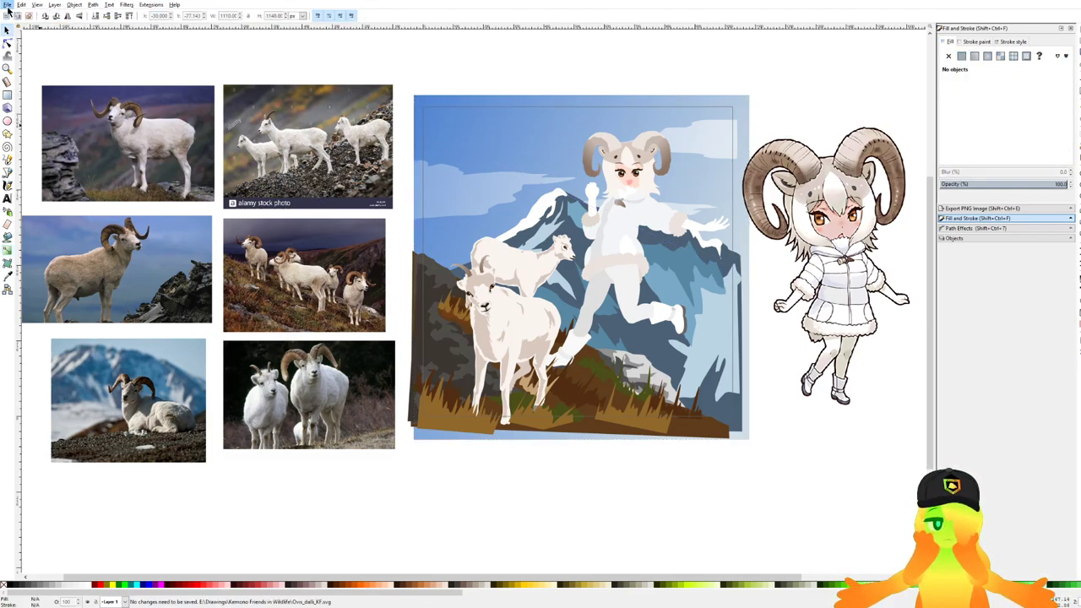
key("ctrl+s")
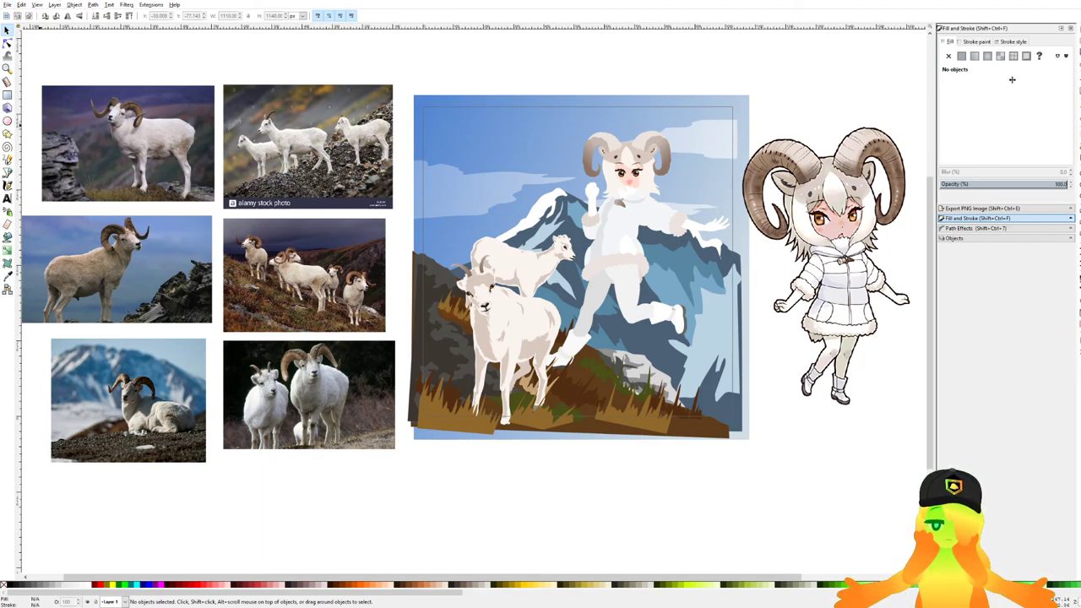
Enlarge the blue circular animal-head badge to about 150 px wide and place it in the sky's upper left corner.
left_click(460, 135)
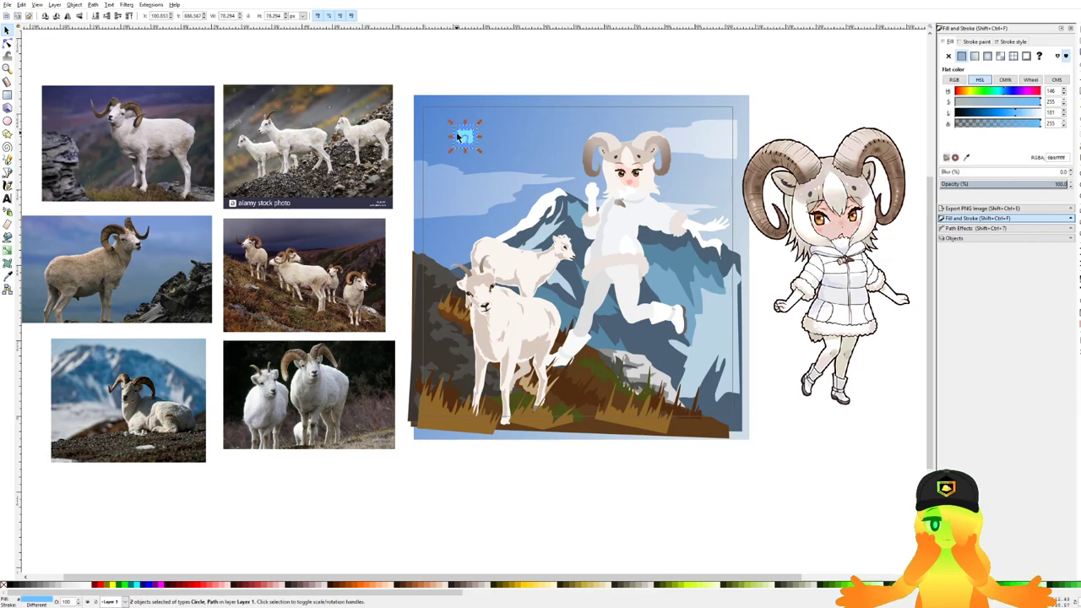
scroll(447, 129, "up", 2)
left_click_drag(503, 169, 528, 189)
left_click_drag(479, 146, 450, 143)
Recolour the badge with sampled colours, using off-white for its circle and horn brown for its head symbol.
left_click(463, 96)
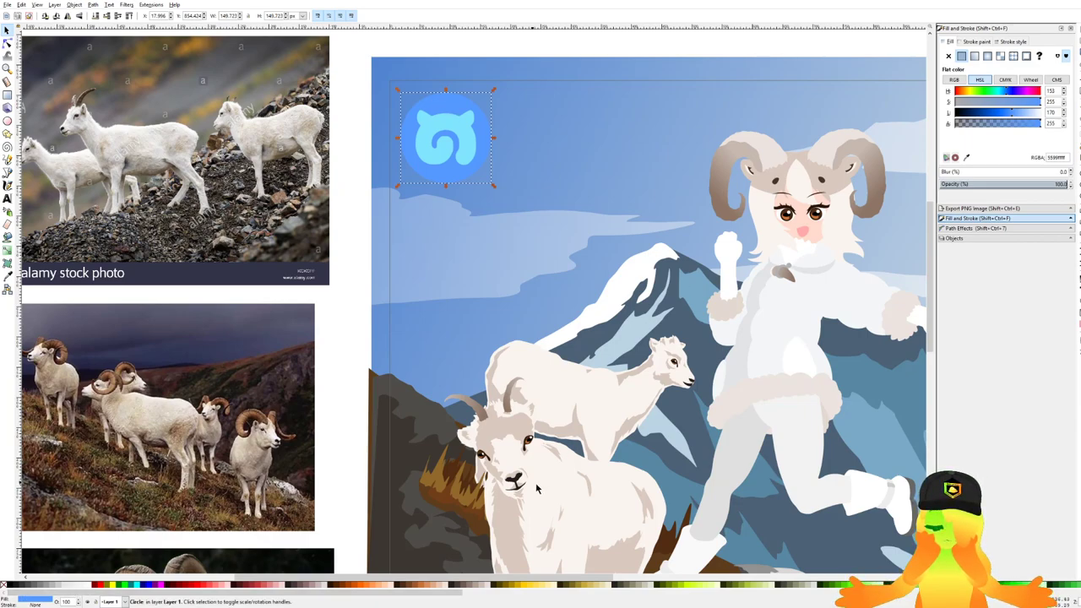
key("d")
left_click(32, 72)
left_click(6, 43)
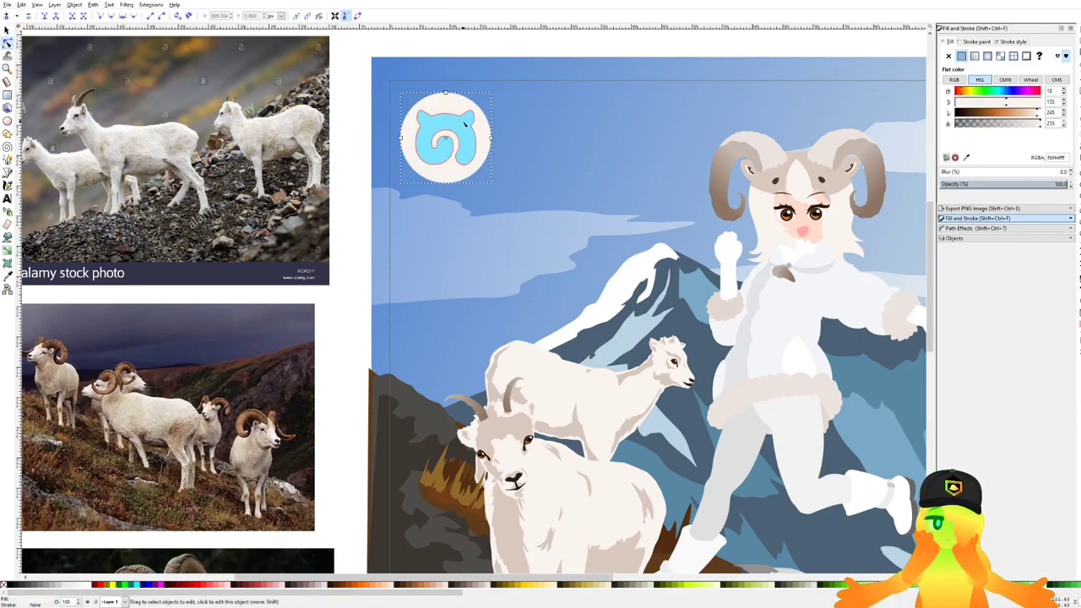
left_click(452, 126)
key("d")
left_click(724, 220)
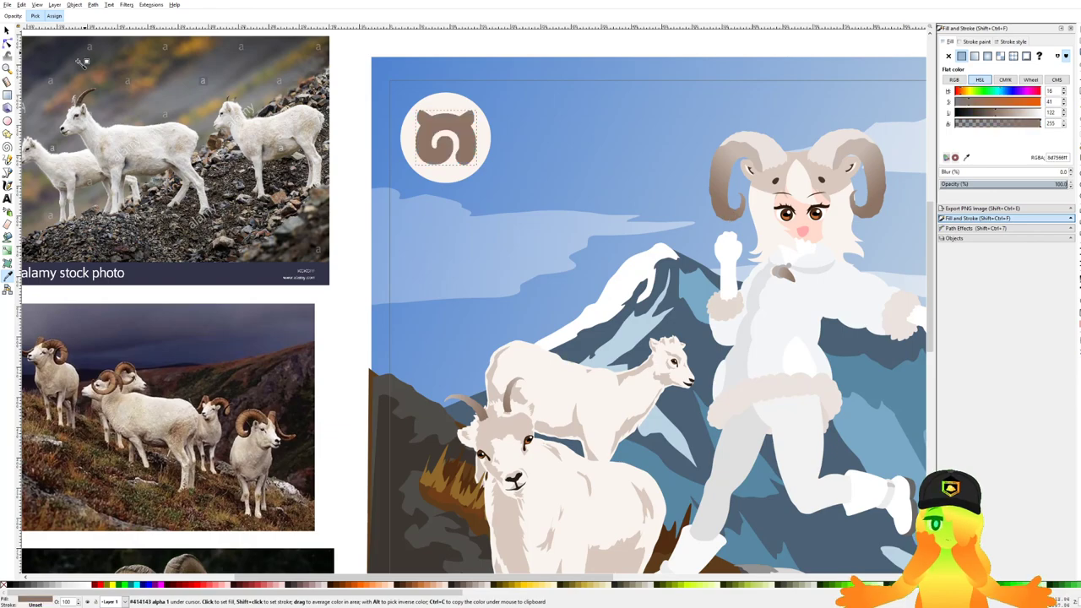
Shrink the whole badge to about 109 px wide, position it inside the corner margin, and save the document.
key("s")
key("Escape")
scroll(484, 136, "down", 1)
left_click_drag(394, 88, 503, 188)
left_click_drag(491, 104, 482, 110)
scroll(482, 110, "up", 1)
key("Escape")
key("ctrl+s")
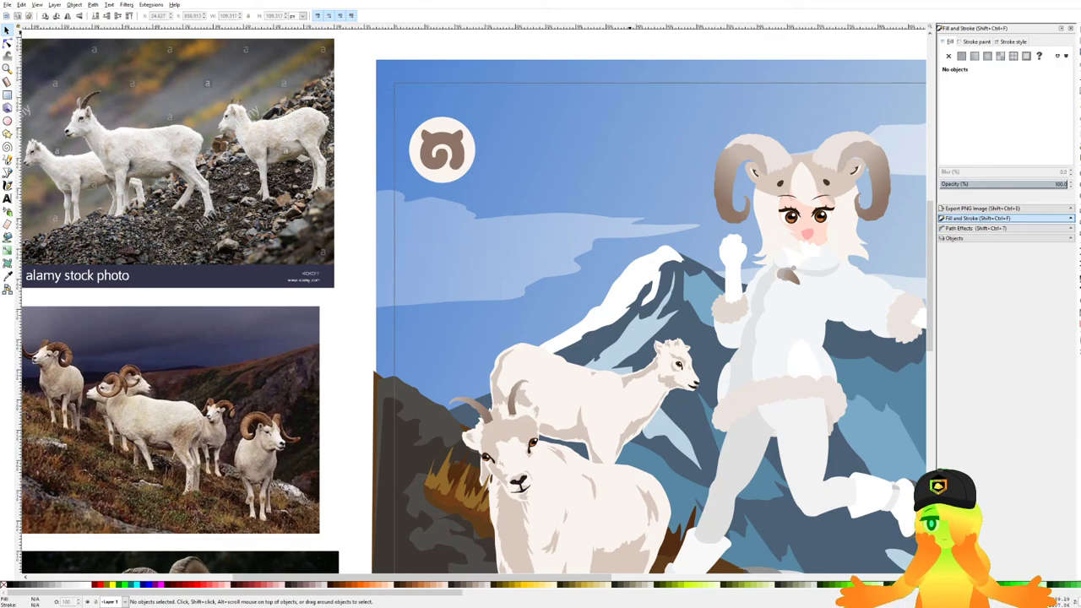
Add two separate text objects beside the badge reading "Ovis dalli" and "Nelson, 1884".
left_click_drag(221, 169, 213, 156)
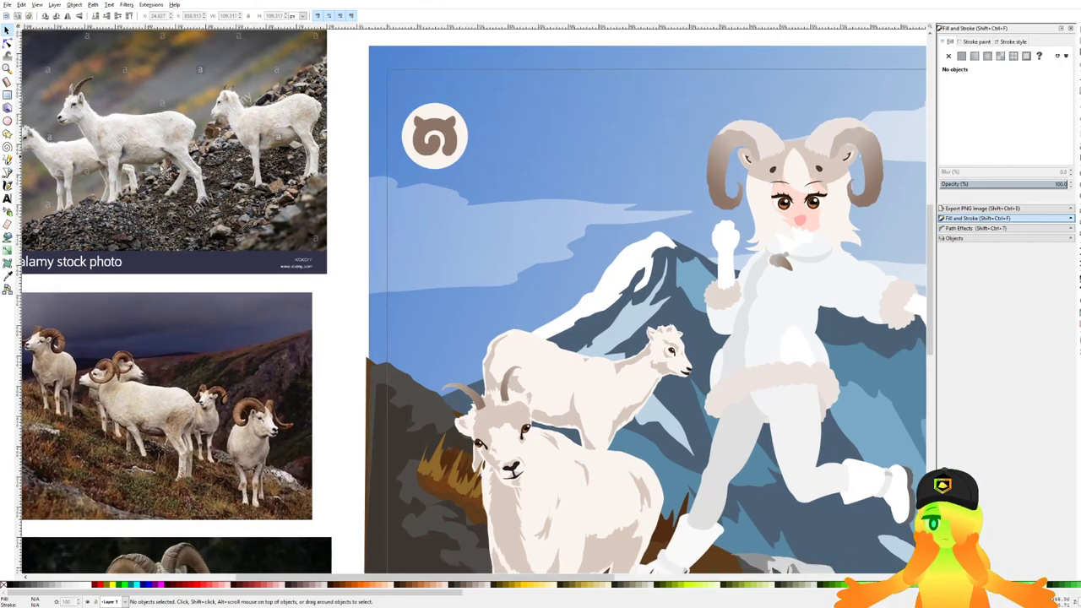
left_click(8, 197)
left_click(504, 138)
type("Ovis dalli")
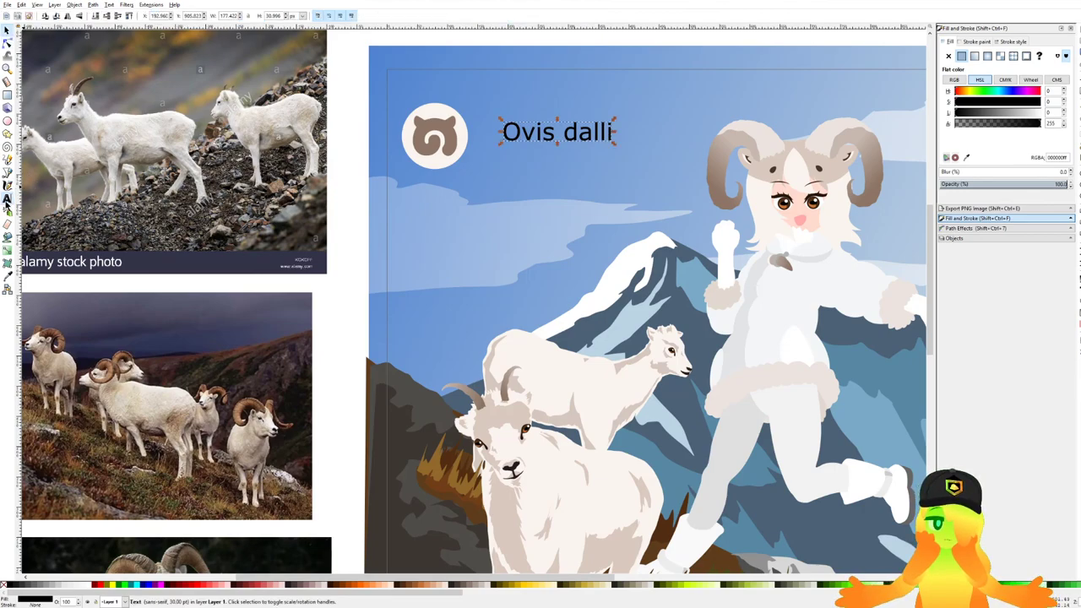
key("Escape")
key("ctrl+a")
type("Nels")
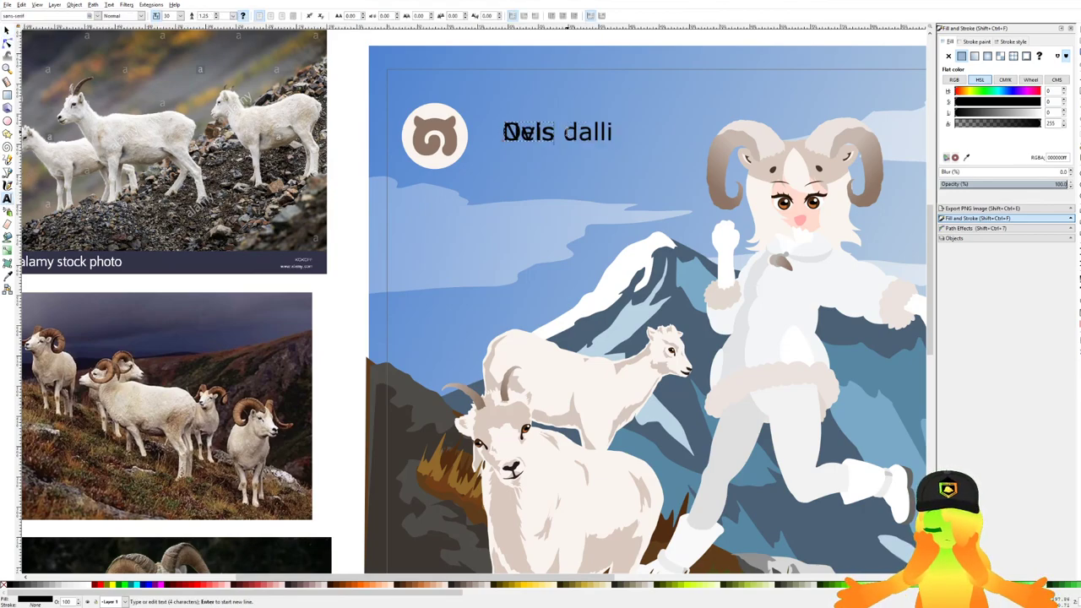
type("on, 1884")
Reduce the "Nelson, 1884" text to size 15 and move "Ovis dalli" directly above it.
key("ctrl+a")
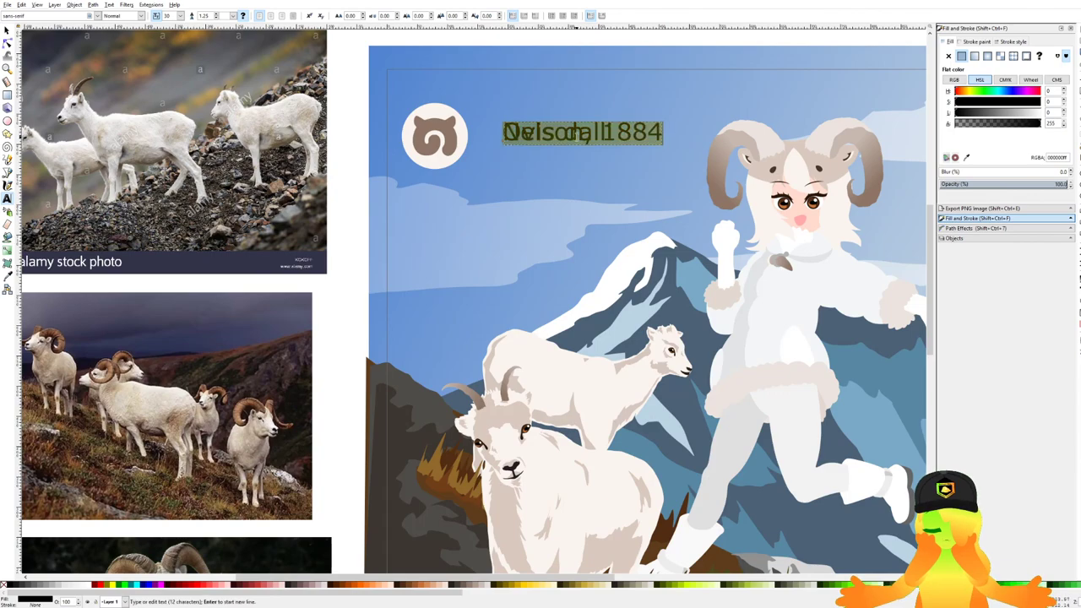
scroll(593, 135, "up", 2)
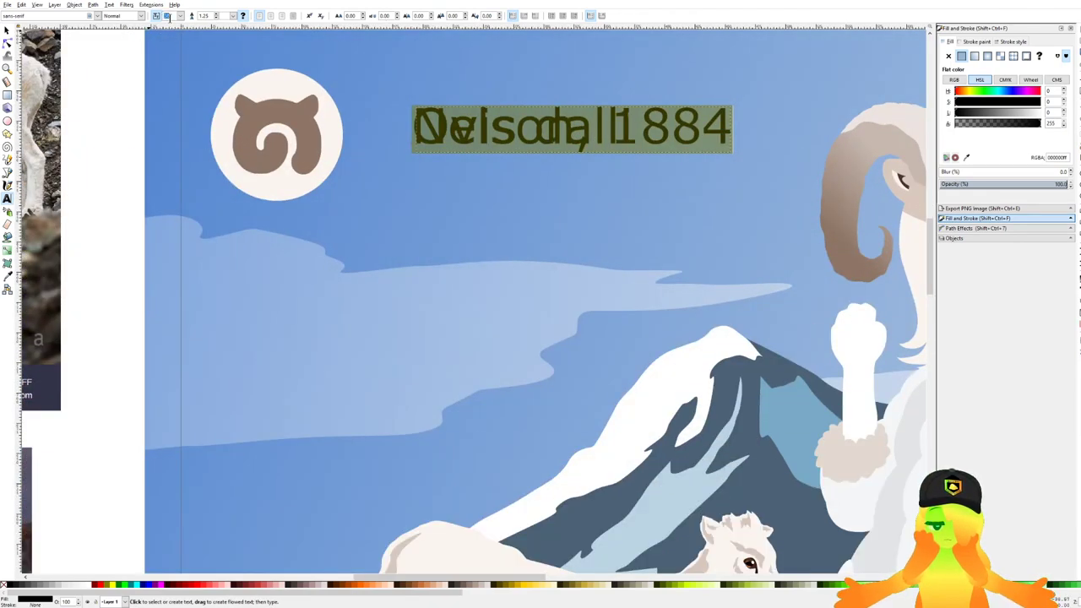
type("20")
key("Return")
left_click(7, 30)
scroll(405, 142, "up", 1)
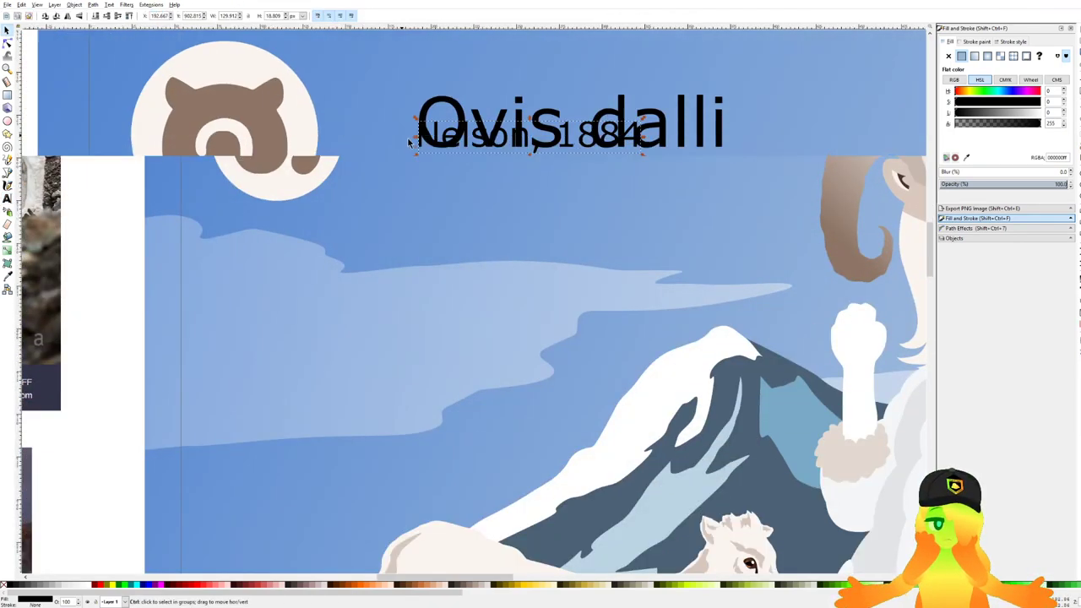
mouse_move(422, 144)
left_mouse_down()
mouse_move(428, 176)
mouse_move(427, 114)
left_mouse_up()
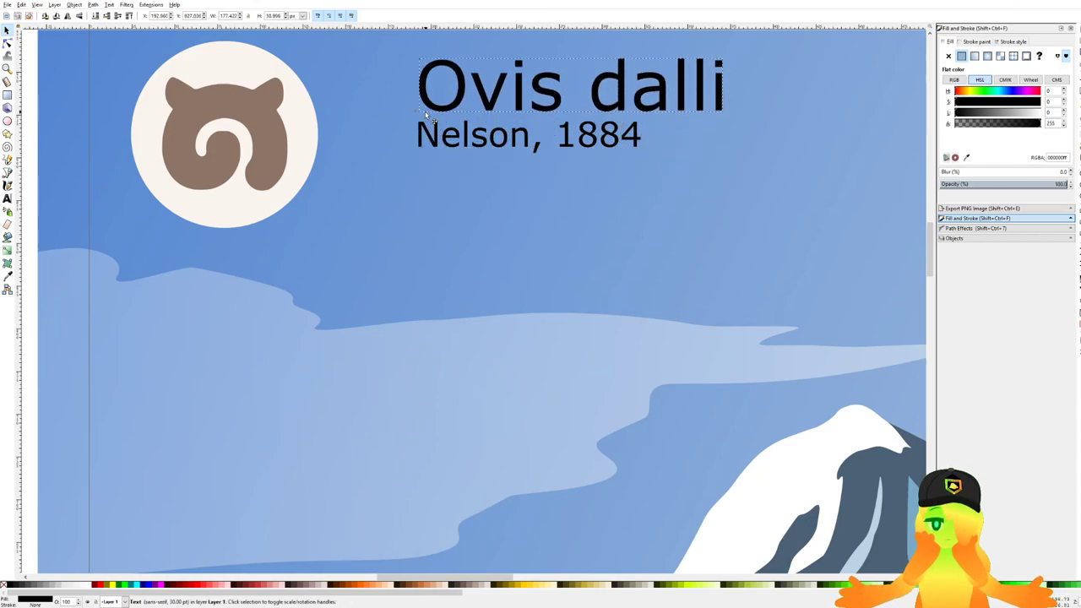
Try Agency FB and Blackadder ITC on both text lines, and set them in Britannic Bold.
left_click(438, 135, "shift")
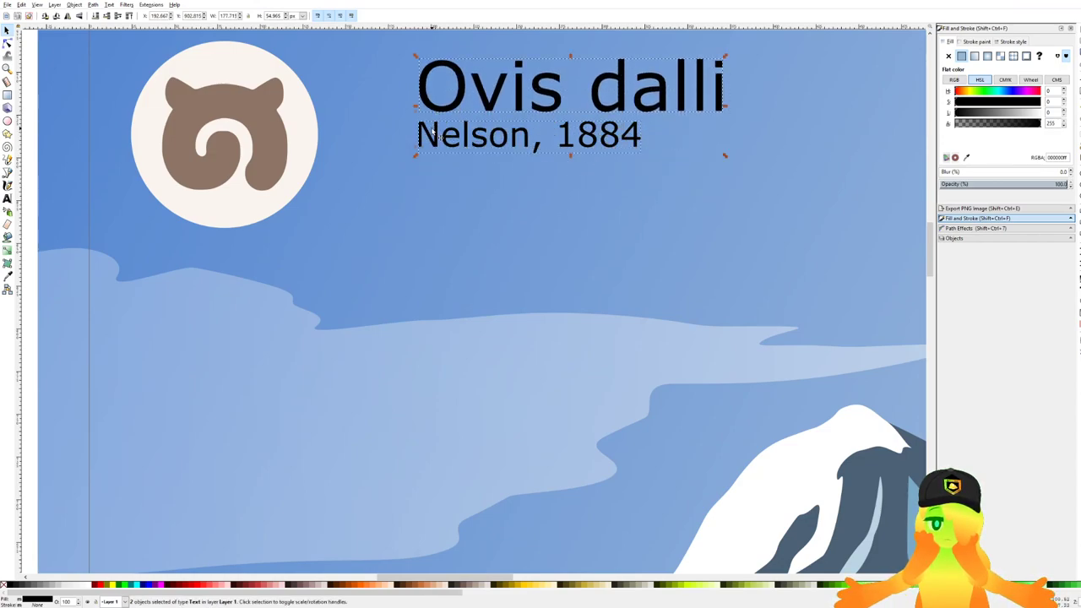
left_click(6, 199)
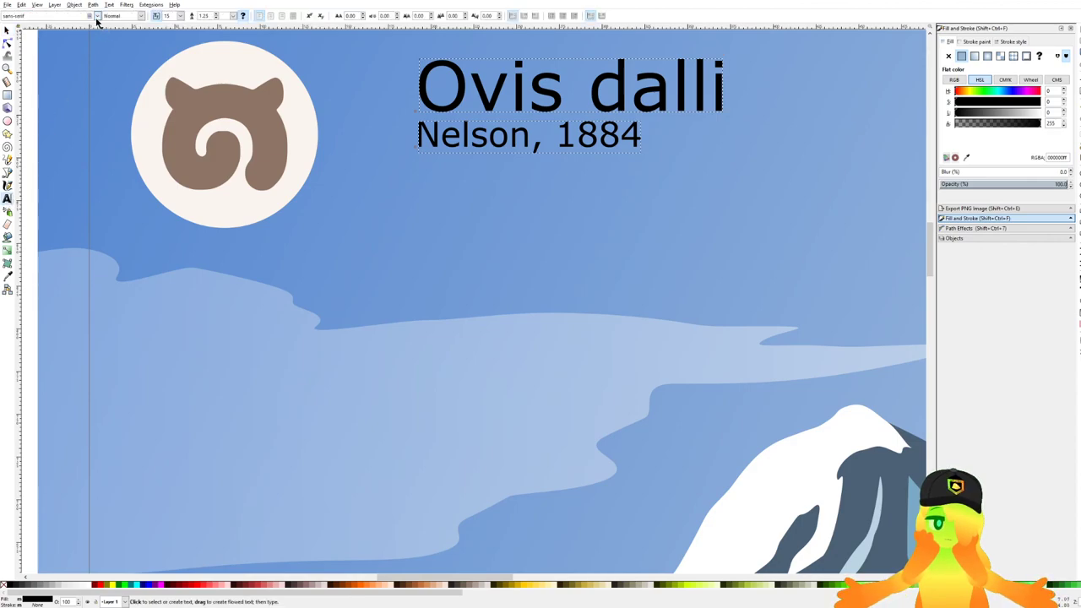
left_click(47, 139)
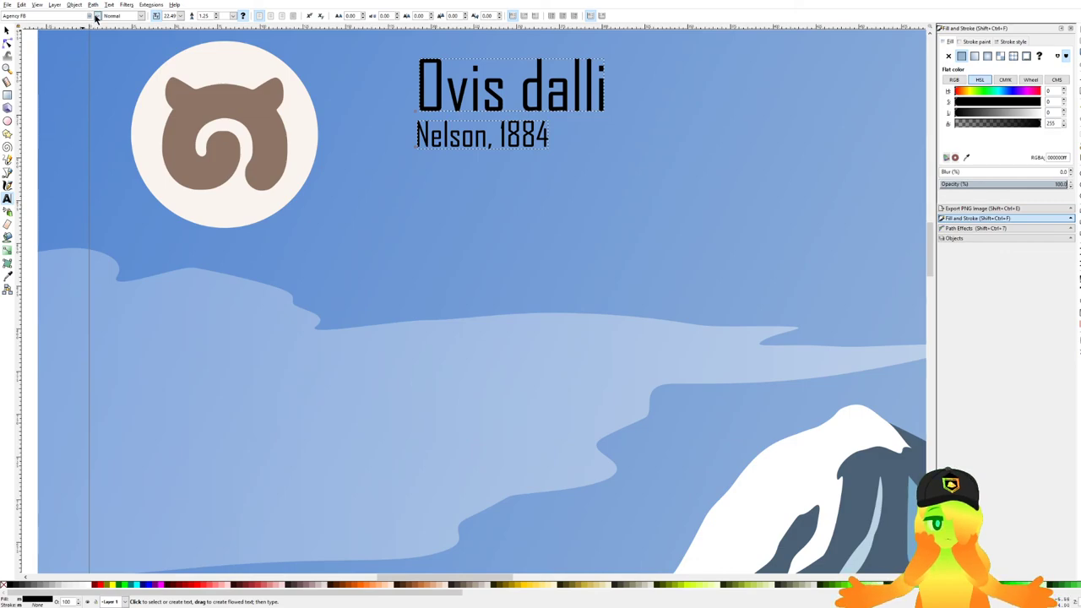
left_click(40, 306)
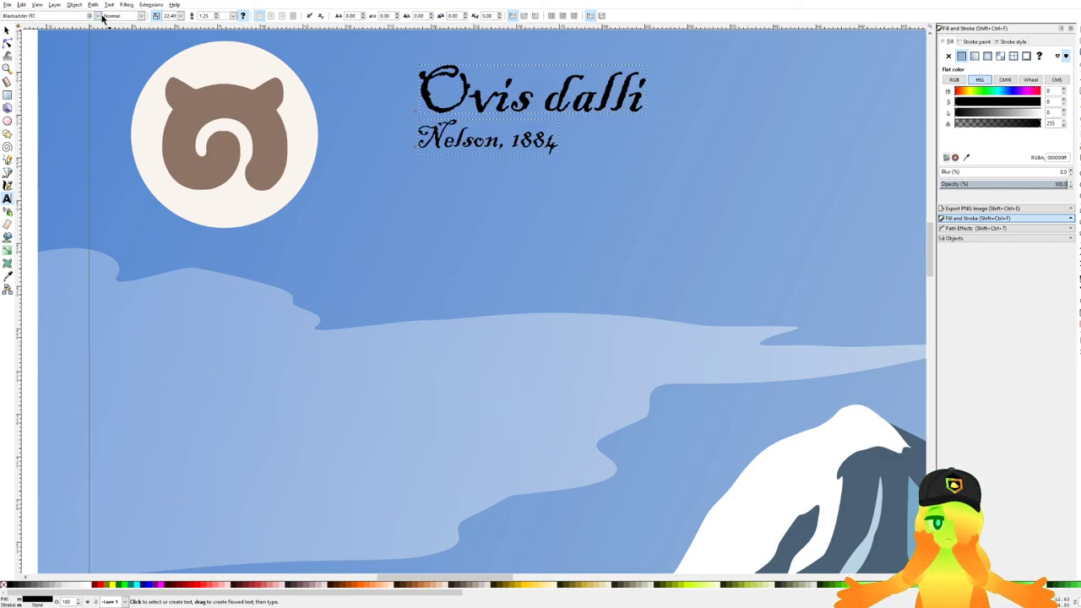
left_click(64, 339)
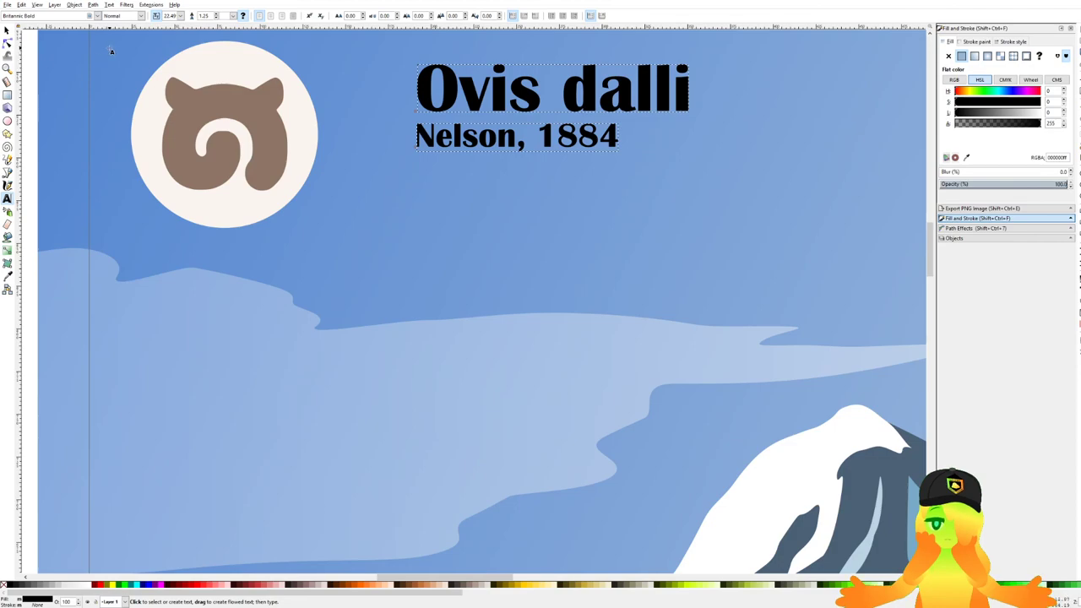
Make the "Ovis dalli" title italic.
left_click(493, 93)
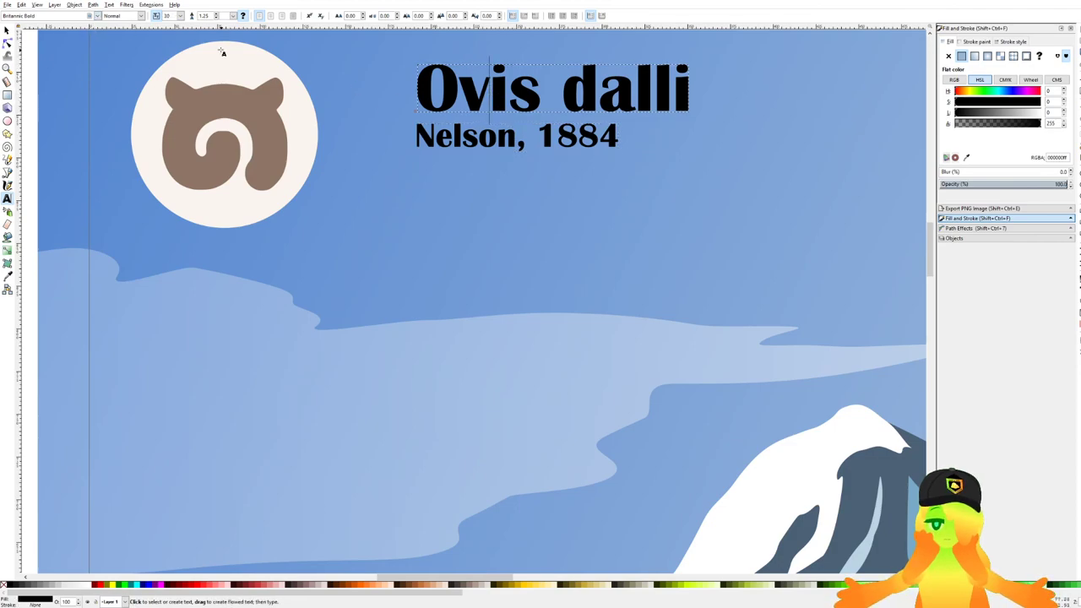
key("ctrl+a")
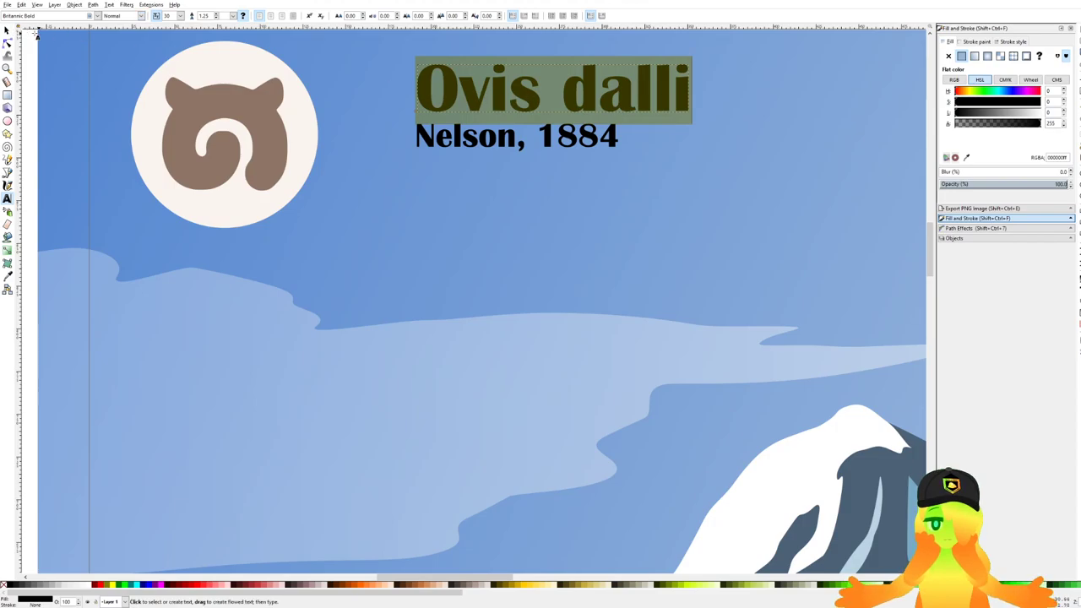
left_click(7, 31)
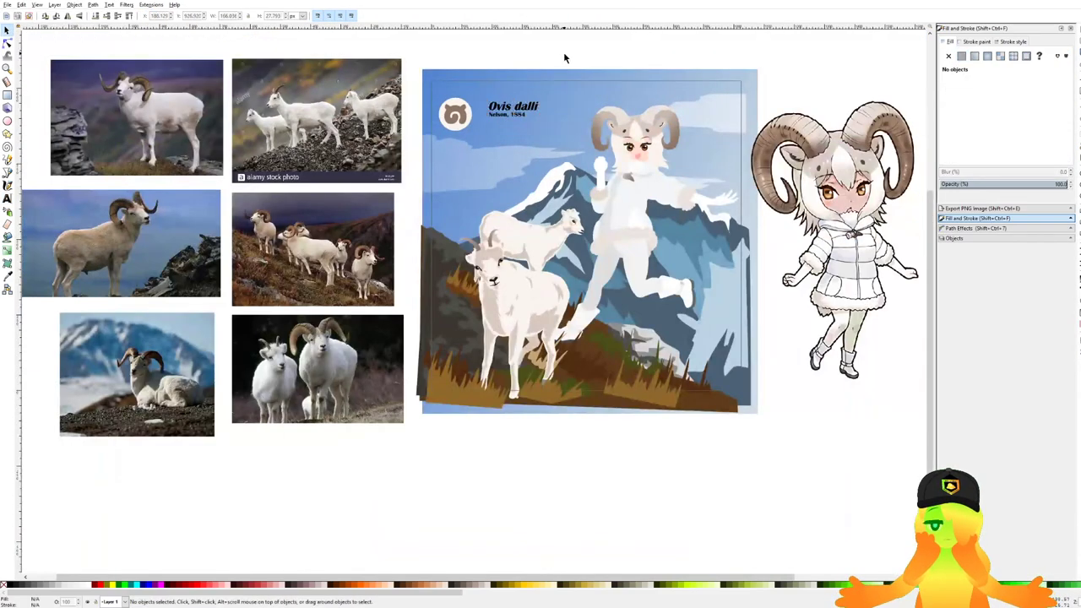
Scale up both text lines together and position them close beside the badge.
scroll(515, 108, "up", 3)
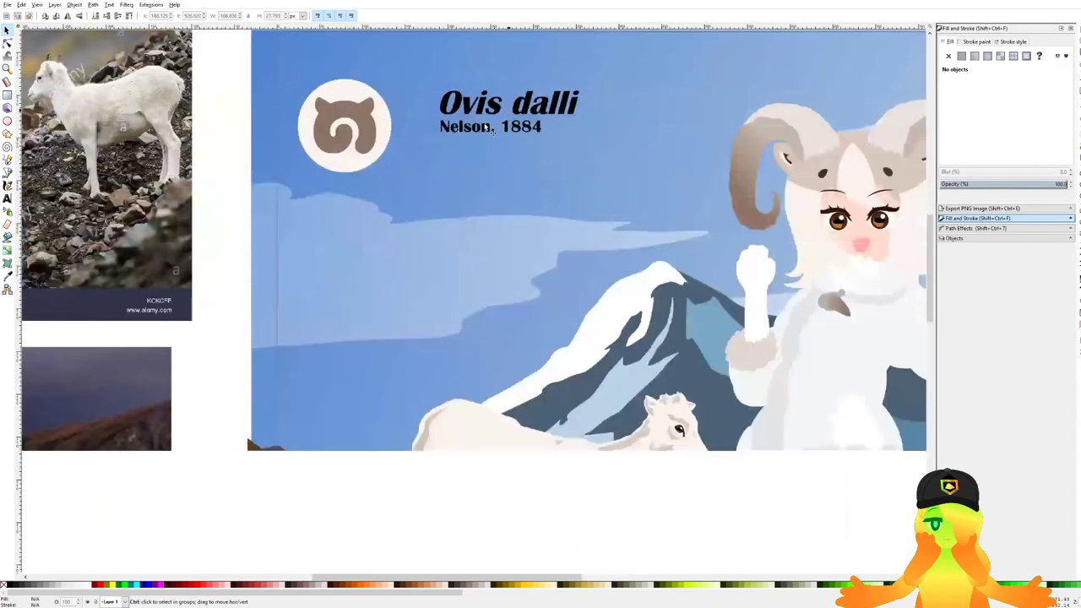
left_click(476, 125)
left_click(569, 105, "shift")
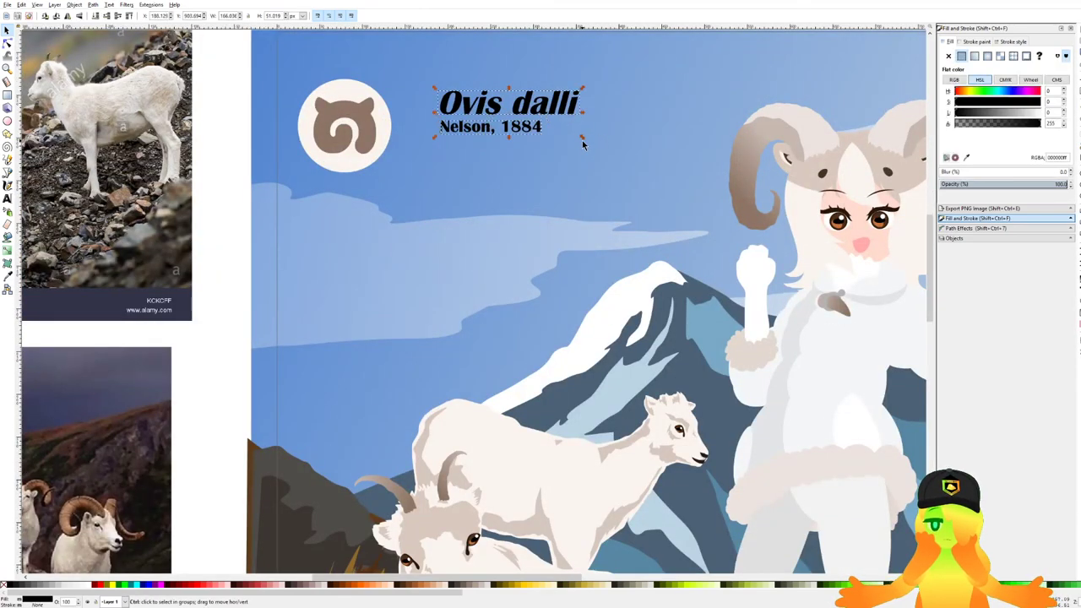
left_click_drag(582, 143, 699, 229)
left_click_drag(475, 116, 456, 131)
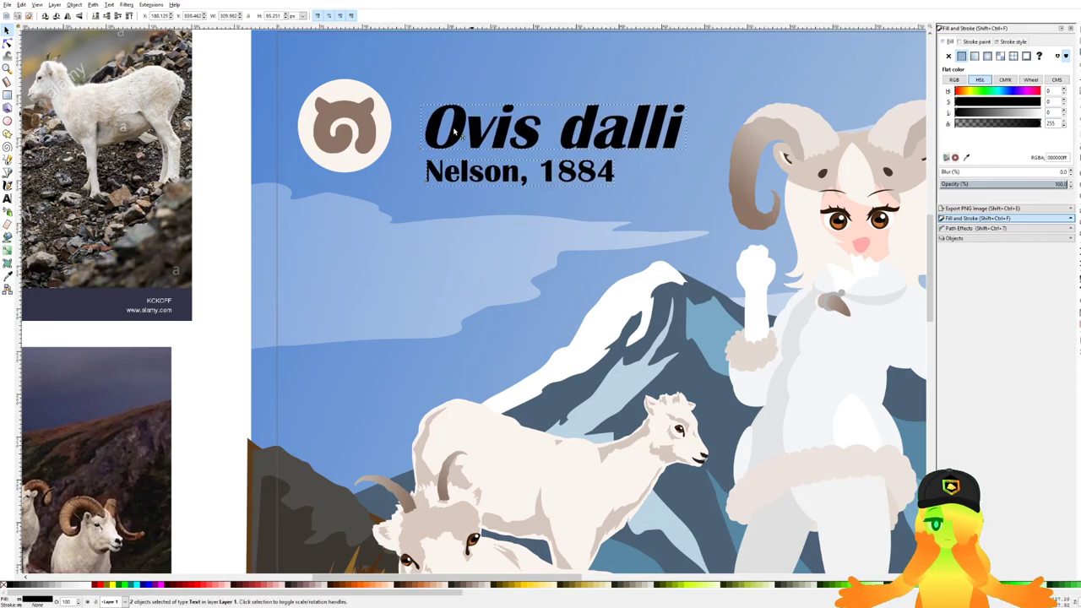
scroll(616, 196, "down", 1)
left_click_drag(659, 196, 684, 213)
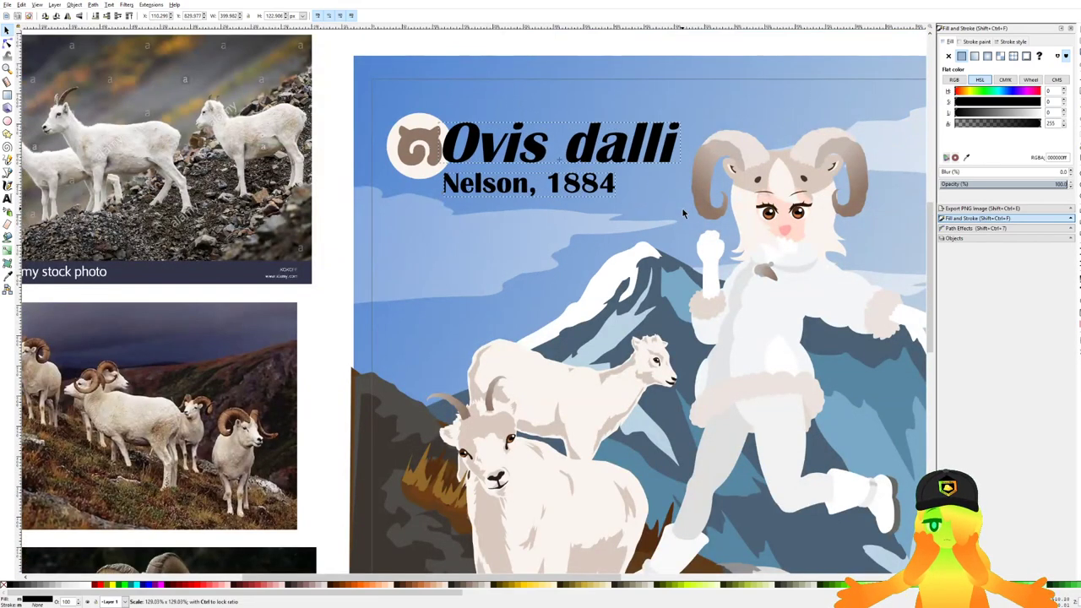
scroll(486, 158, "up", 2)
left_click_drag(504, 159, 511, 158)
Shrink the badge to about 85 px wide and align it beside the "Ovis dalli" title.
left_click(343, 143)
left_click_drag(408, 78, 393, 97)
mouse_move(352, 172)
left_mouse_down()
mouse_move(517, 173)
mouse_move(366, 180)
left_mouse_up()
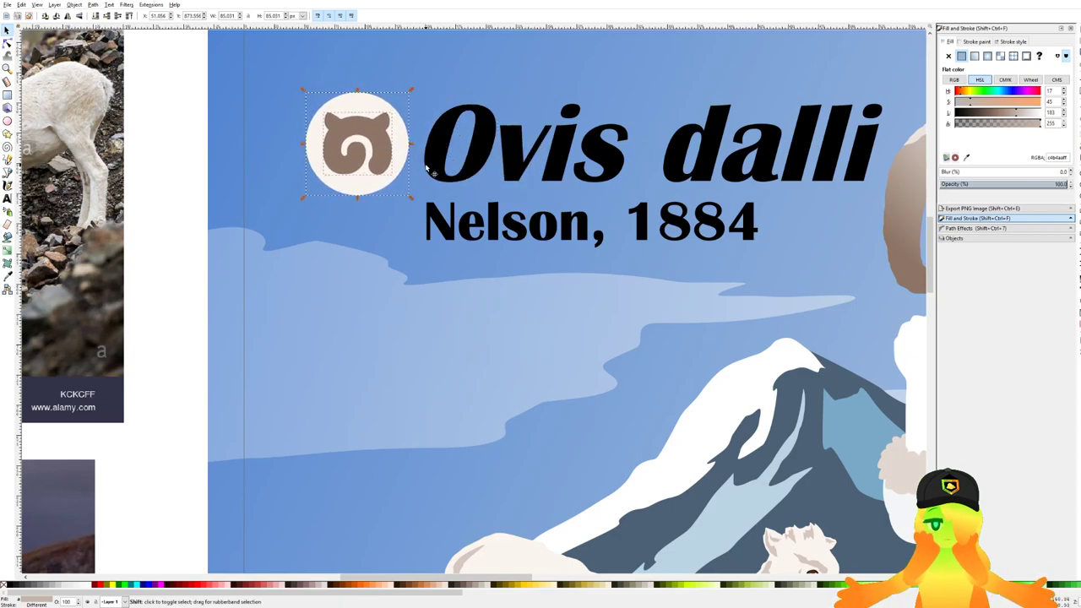
Move the badge and both text lines together slightly toward the corner margin of the artwork.
left_click(428, 167, "shift")
left_click(446, 217, "shift")
scroll(462, 202, "down", 2)
left_click_drag(432, 178, 421, 174)
scroll(447, 164, "down", 3)
key("Escape")
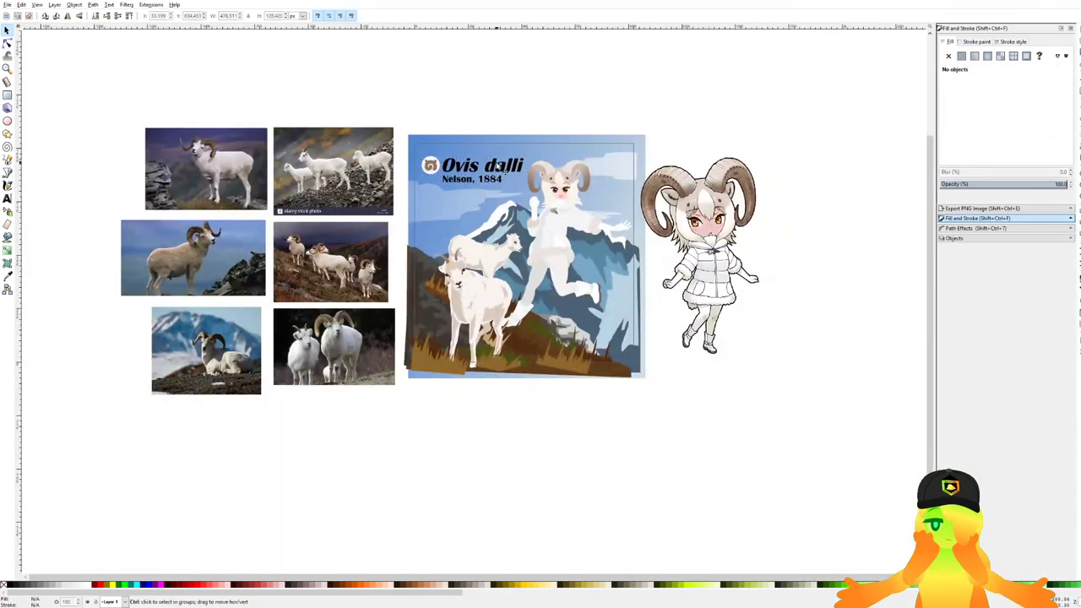
Adjust the title text placement so "Nelson, 1884" lines up with the left edge of "Ovis dalli".
scroll(488, 169, "up", 5)
left_click(375, 201)
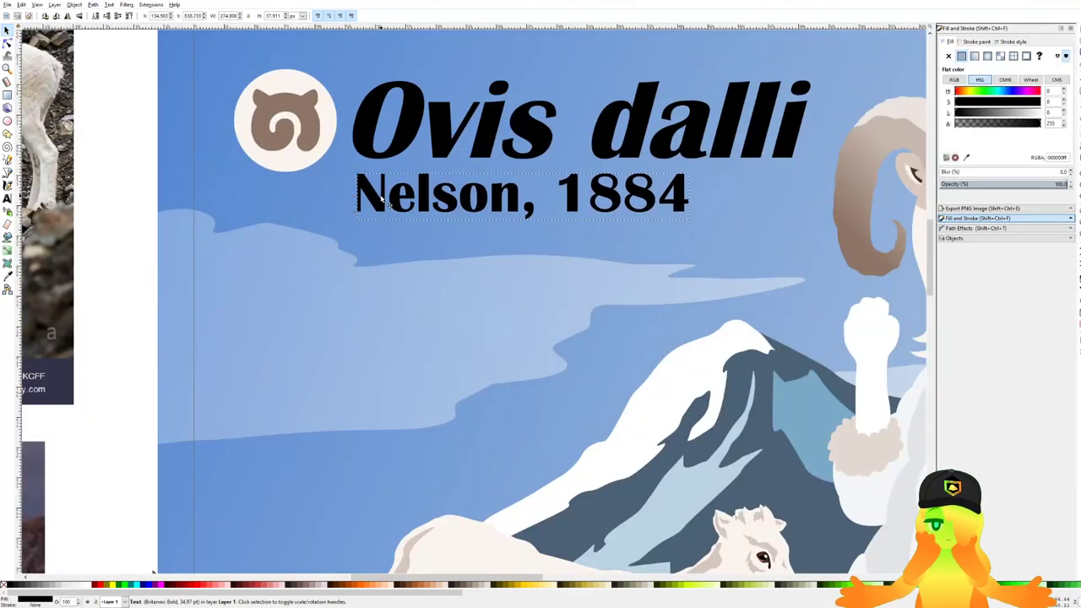
left_click_drag(376, 202, 363, 153)
scroll(375, 203, "down", 3)
key("Escape")
scroll(361, 156, "up", 2)
Fill both the "Ovis dalli" and "Nelson, 1884" texts with white and save the document.
left_click(374, 145)
left_click(431, 173, "shift")
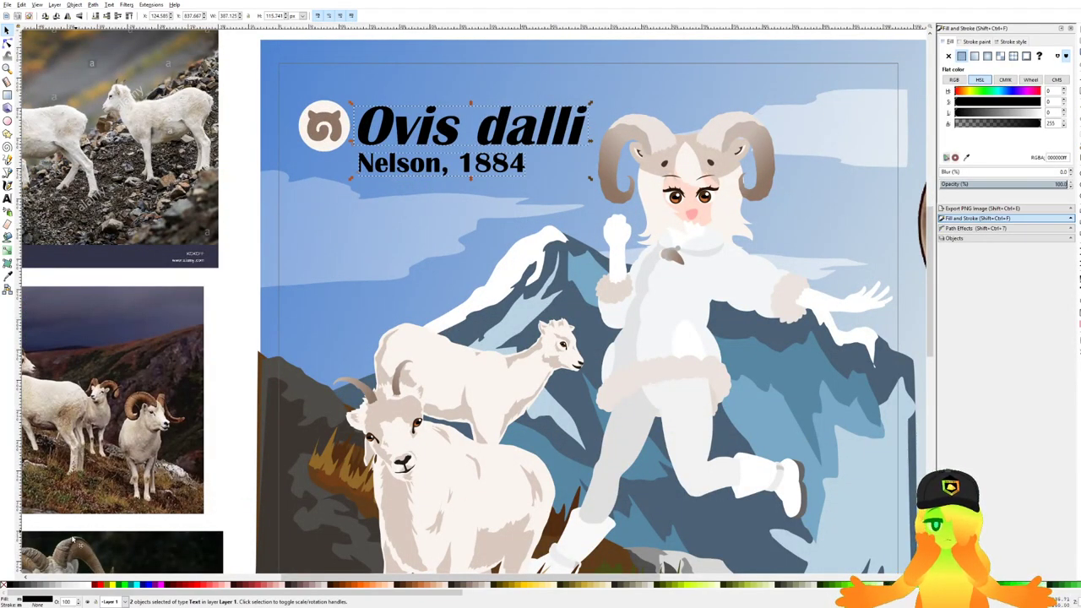
left_click(86, 584)
scroll(517, 261, "down", 3)
left_click(670, 442)
key("ctrl+s")
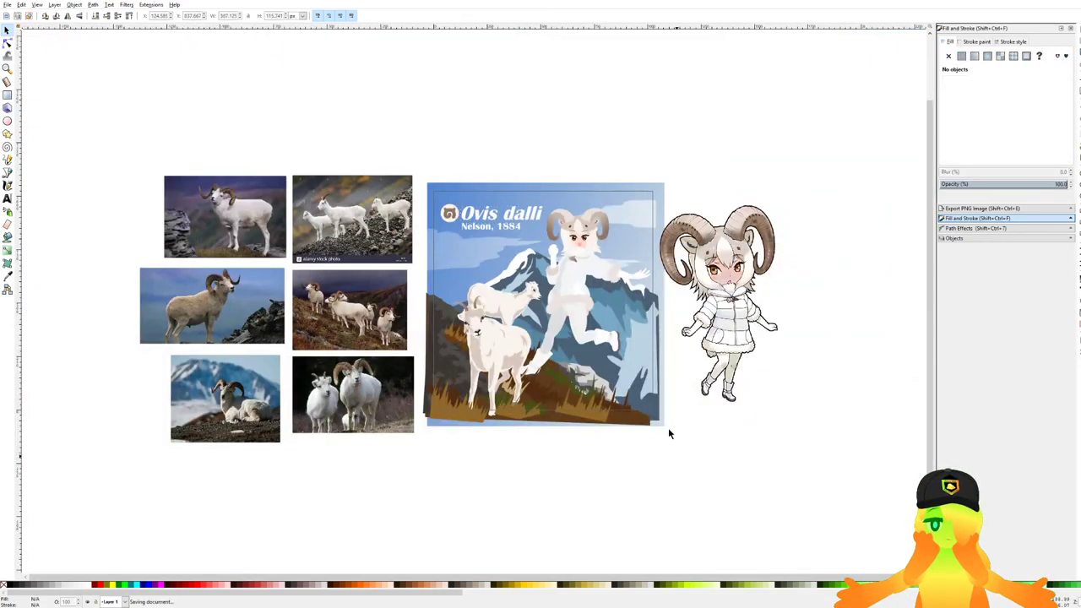
Enlarge the round badge beside the "Ovis dalli" title to about 86 px wide and shift it slightly away from the text.
left_click_drag(664, 354, 650, 263)
scroll(649, 263, "down", 1)
scroll(547, 164, "up", 3)
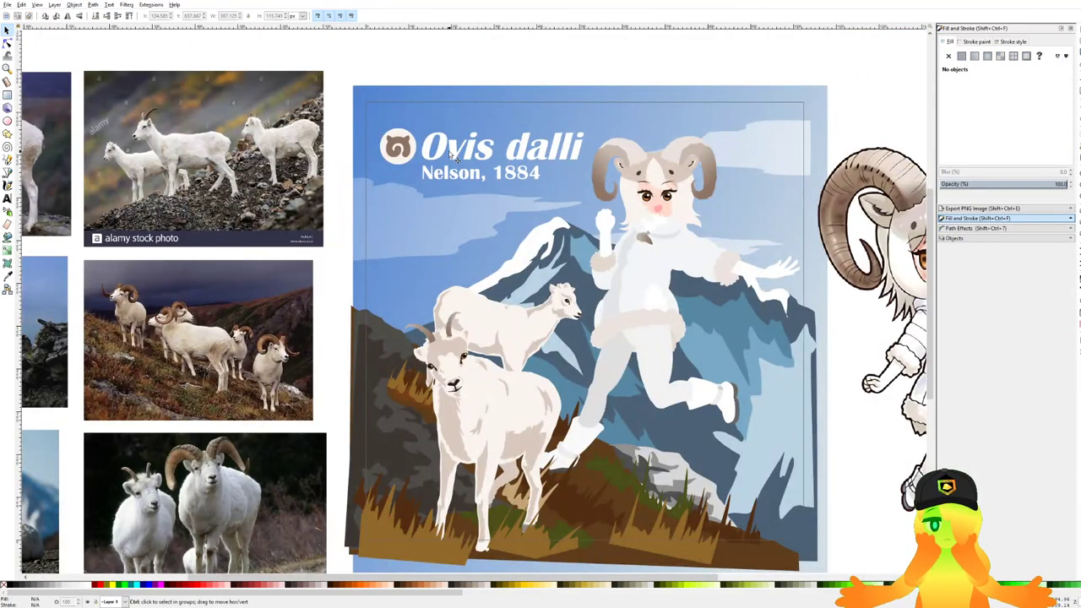
scroll(456, 156, "down", 2)
scroll(475, 155, "up", 3)
left_click(342, 118)
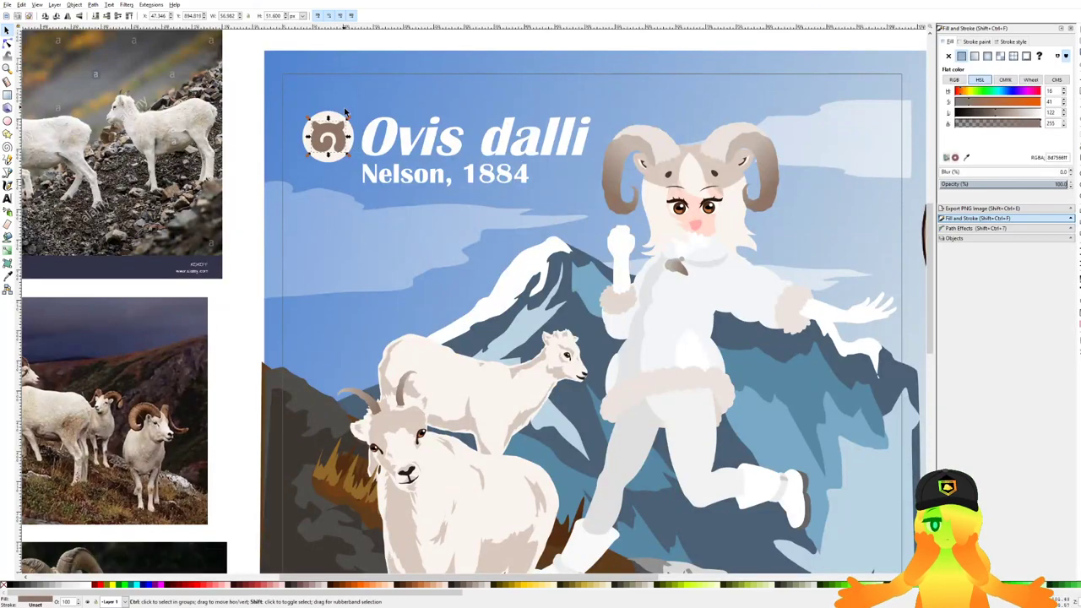
scroll(346, 112, "up", 3)
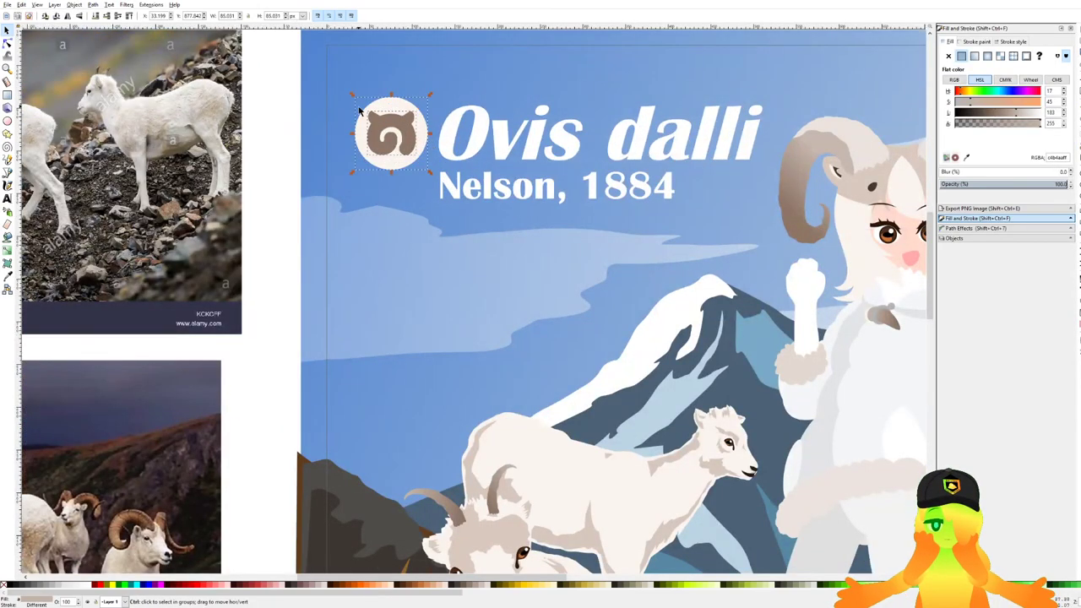
left_click_drag(353, 96, 346, 95)
left_click_drag(405, 135, 395, 133)
scroll(393, 128, "down", 4)
left_click(533, 71)
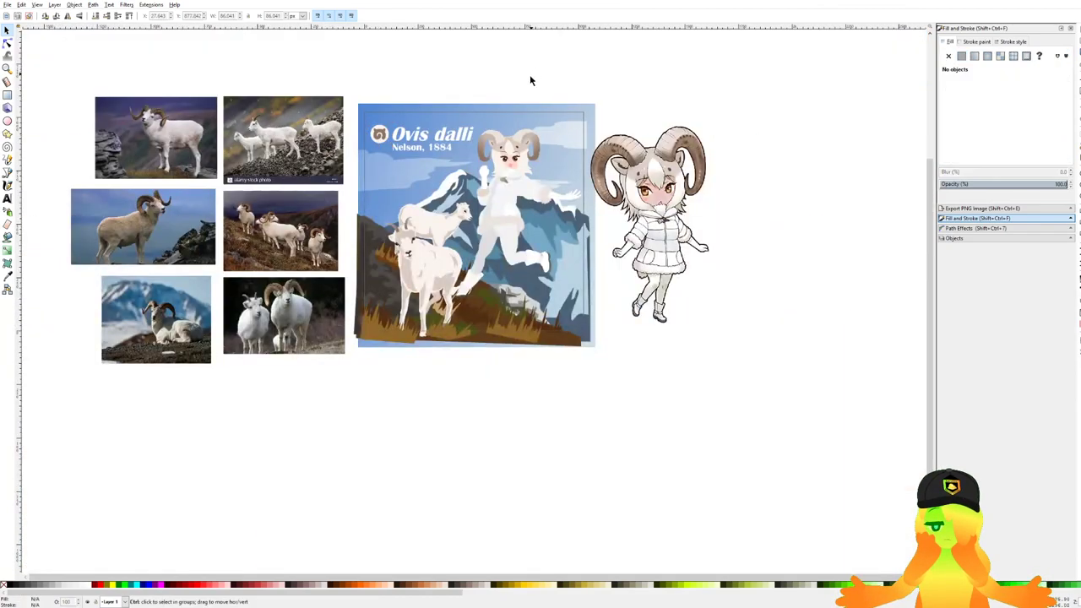
Try a different placement for the large sheep in the foreground.
scroll(504, 158, "down", 2)
scroll(497, 169, "up", 3)
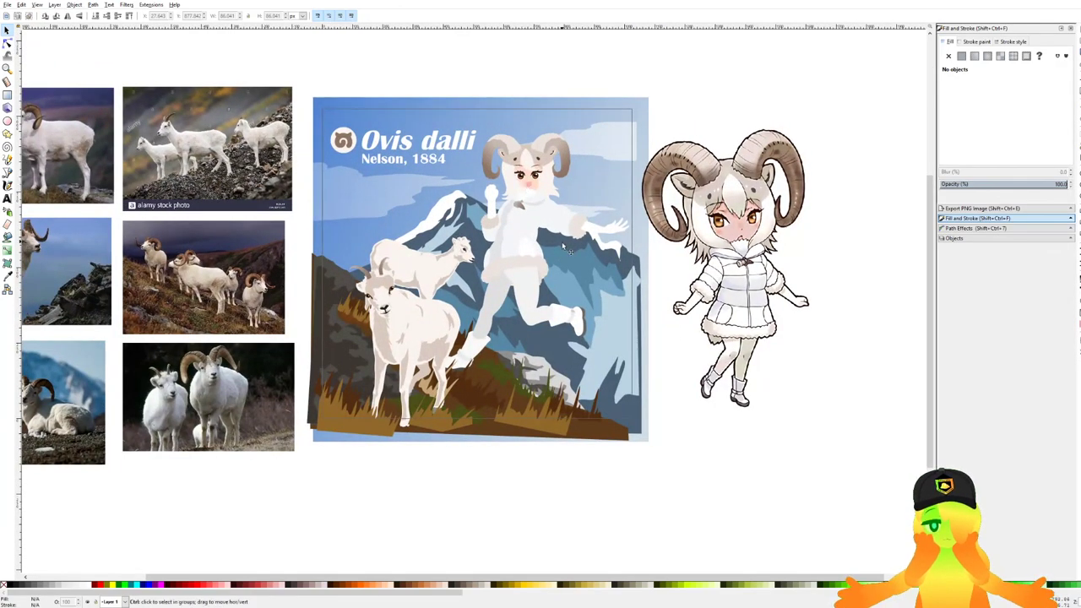
scroll(564, 245, "up", 1)
left_click_drag(625, 243, 618, 212)
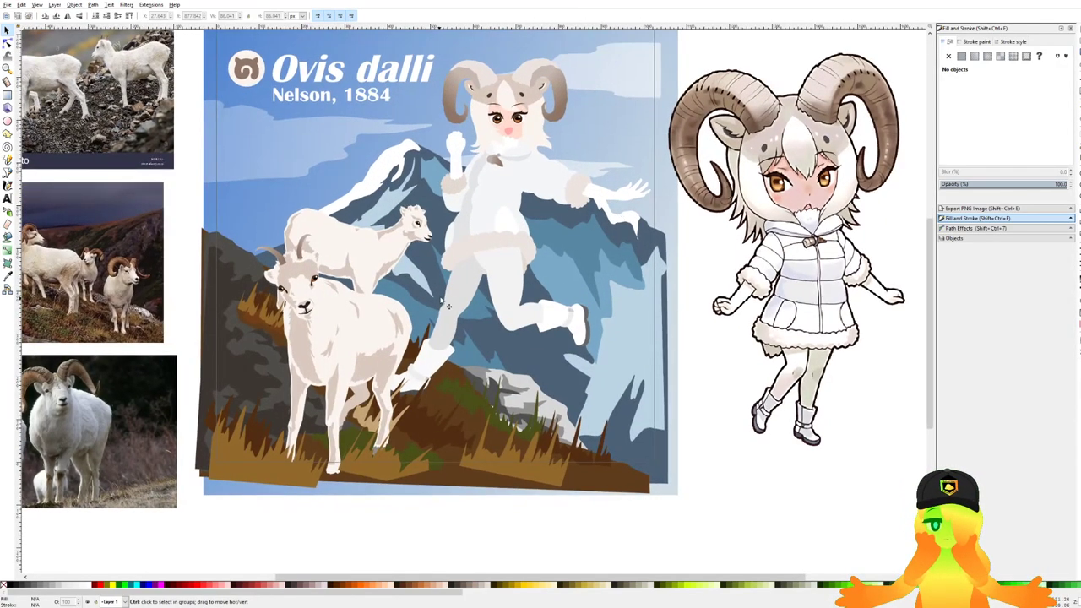
left_click_drag(438, 302, 531, 259)
scroll(407, 247, "up", 2)
left_click_drag(508, 207, 527, 260)
key("ctrl+z")
scroll(535, 218, "down", 3)
scroll(522, 241, "up", 1)
key("ctrl+z")
scroll(528, 260, "down", 3)
left_click(556, 334)
Move the chibi reference character slightly away from the artwork's edge and save the document.
scroll(535, 263, "up", 3)
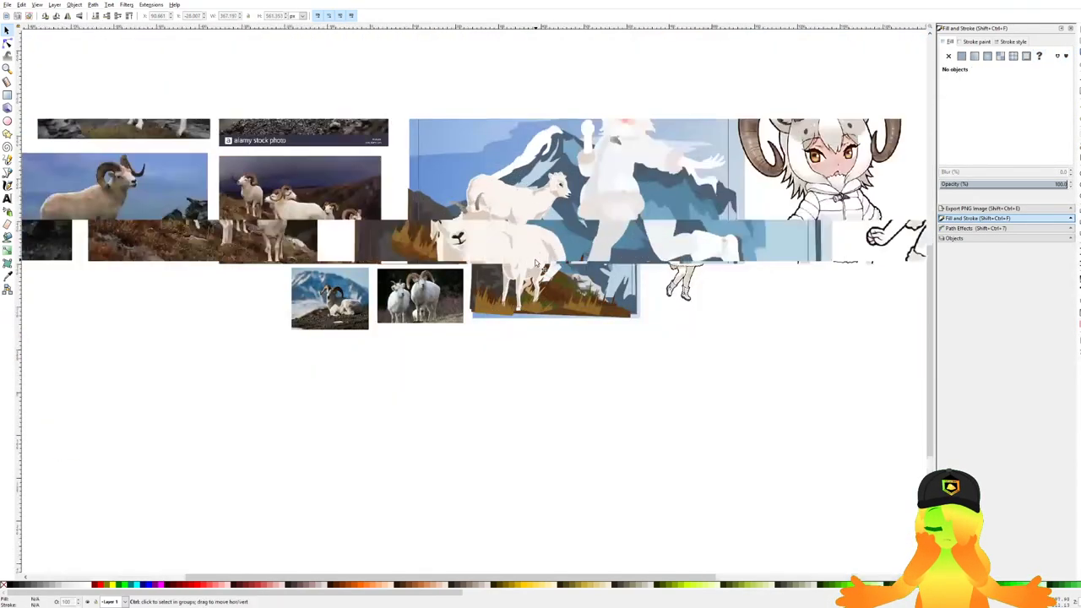
scroll(535, 264, "up", 1)
scroll(521, 197, "down", 2)
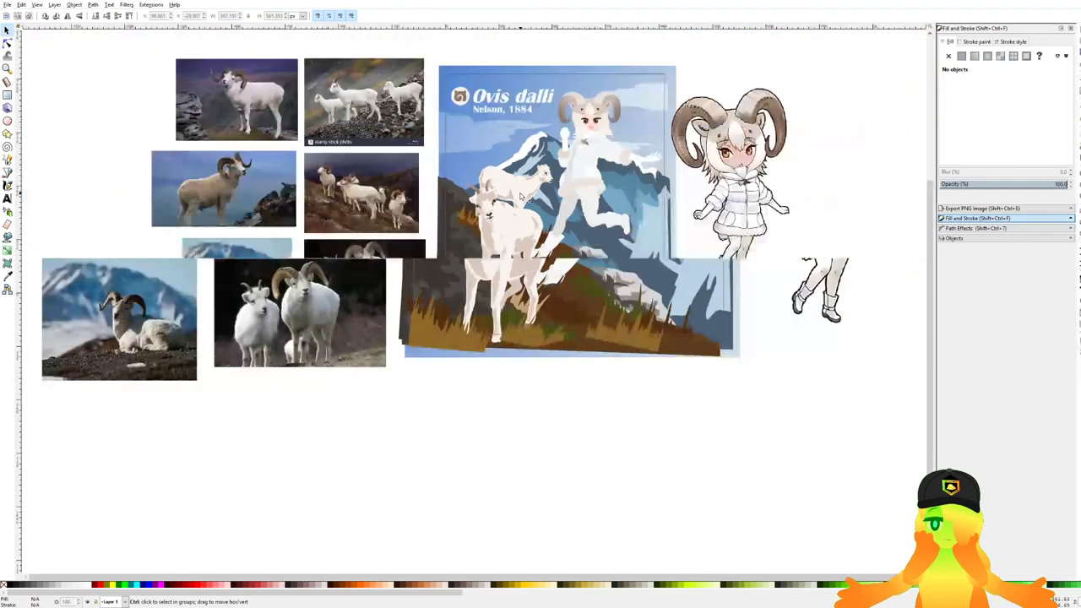
scroll(493, 251, "up", 1)
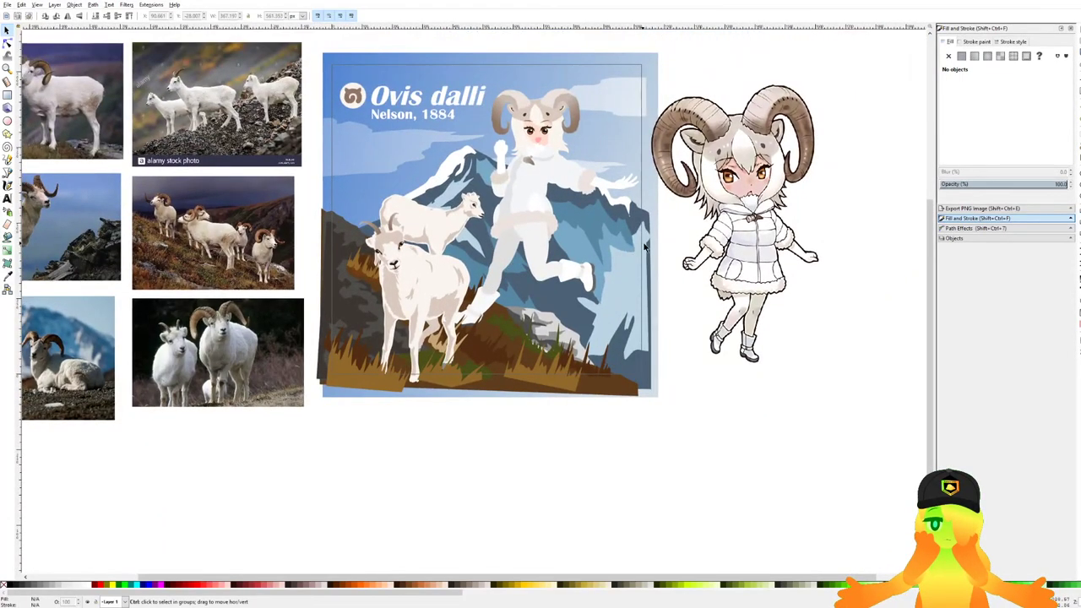
left_click_drag(736, 243, 743, 242)
left_click(727, 408)
key("ctrl+s")
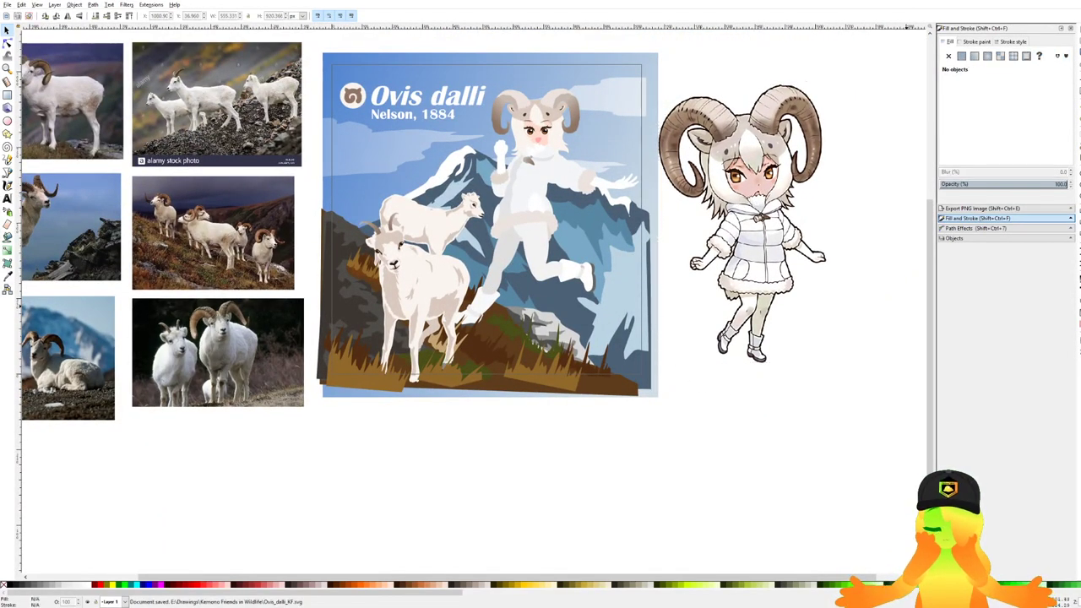
Export the page area as a 3200 x 3200 px PNG at 300 dpi named Ovis_dalli_KF.png.
left_click(984, 207)
left_click(956, 52)
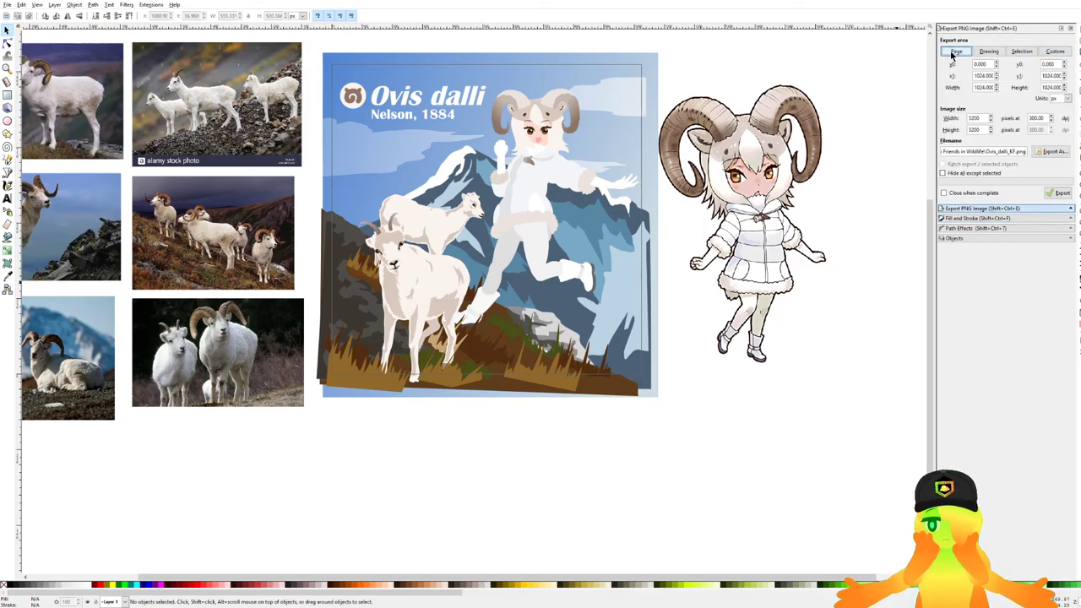
left_click(1058, 192)
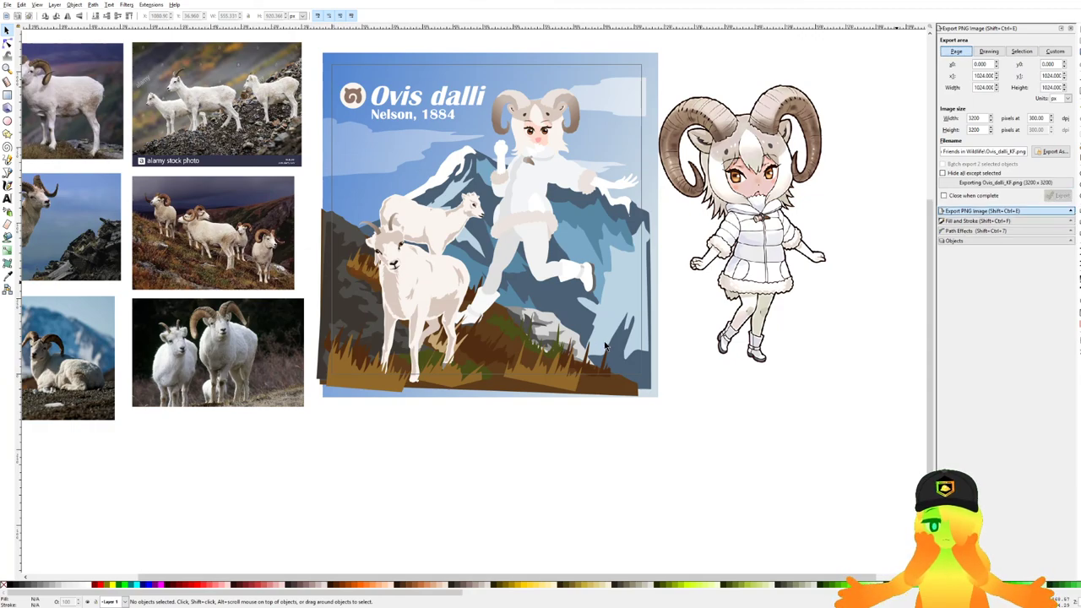